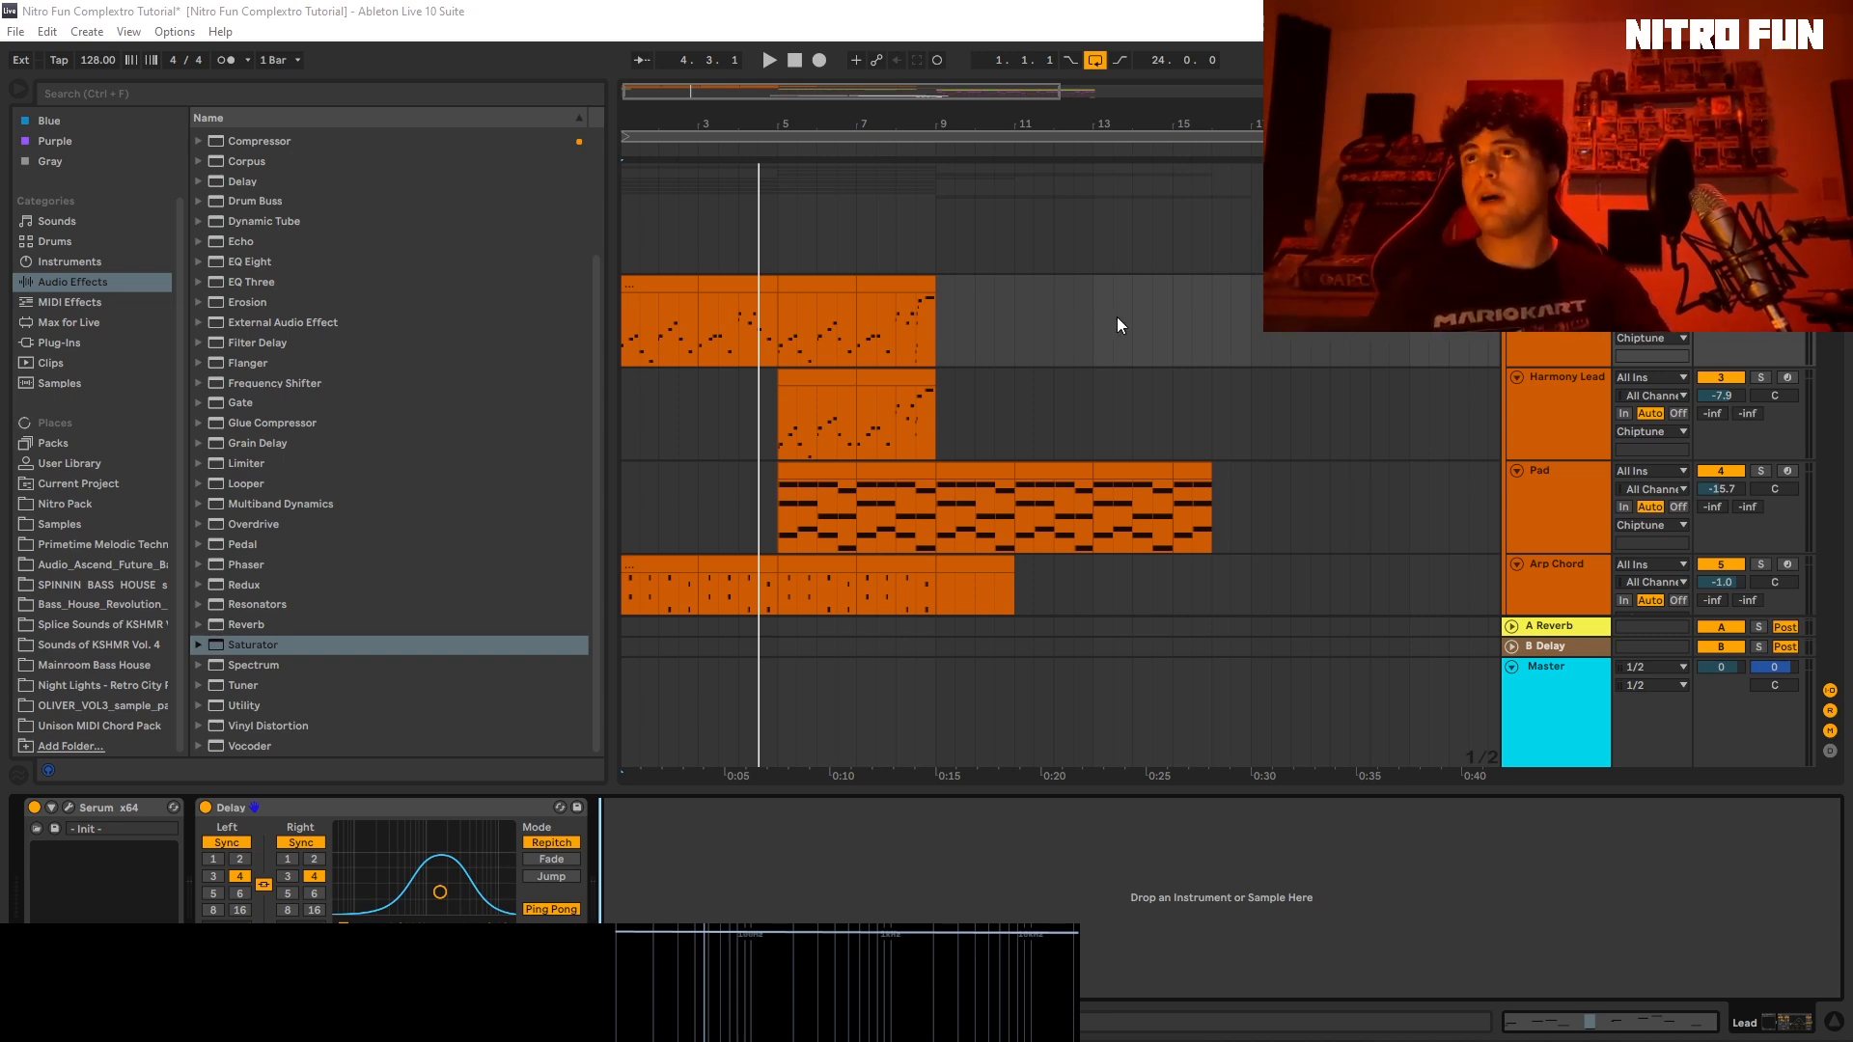
Step: Look over the arrangement's tracks from Lead down to Snare and return the playback position to the start of the Bass track
scroll(796, 493, "down", 2)
scroll(801, 488, "down", 1)
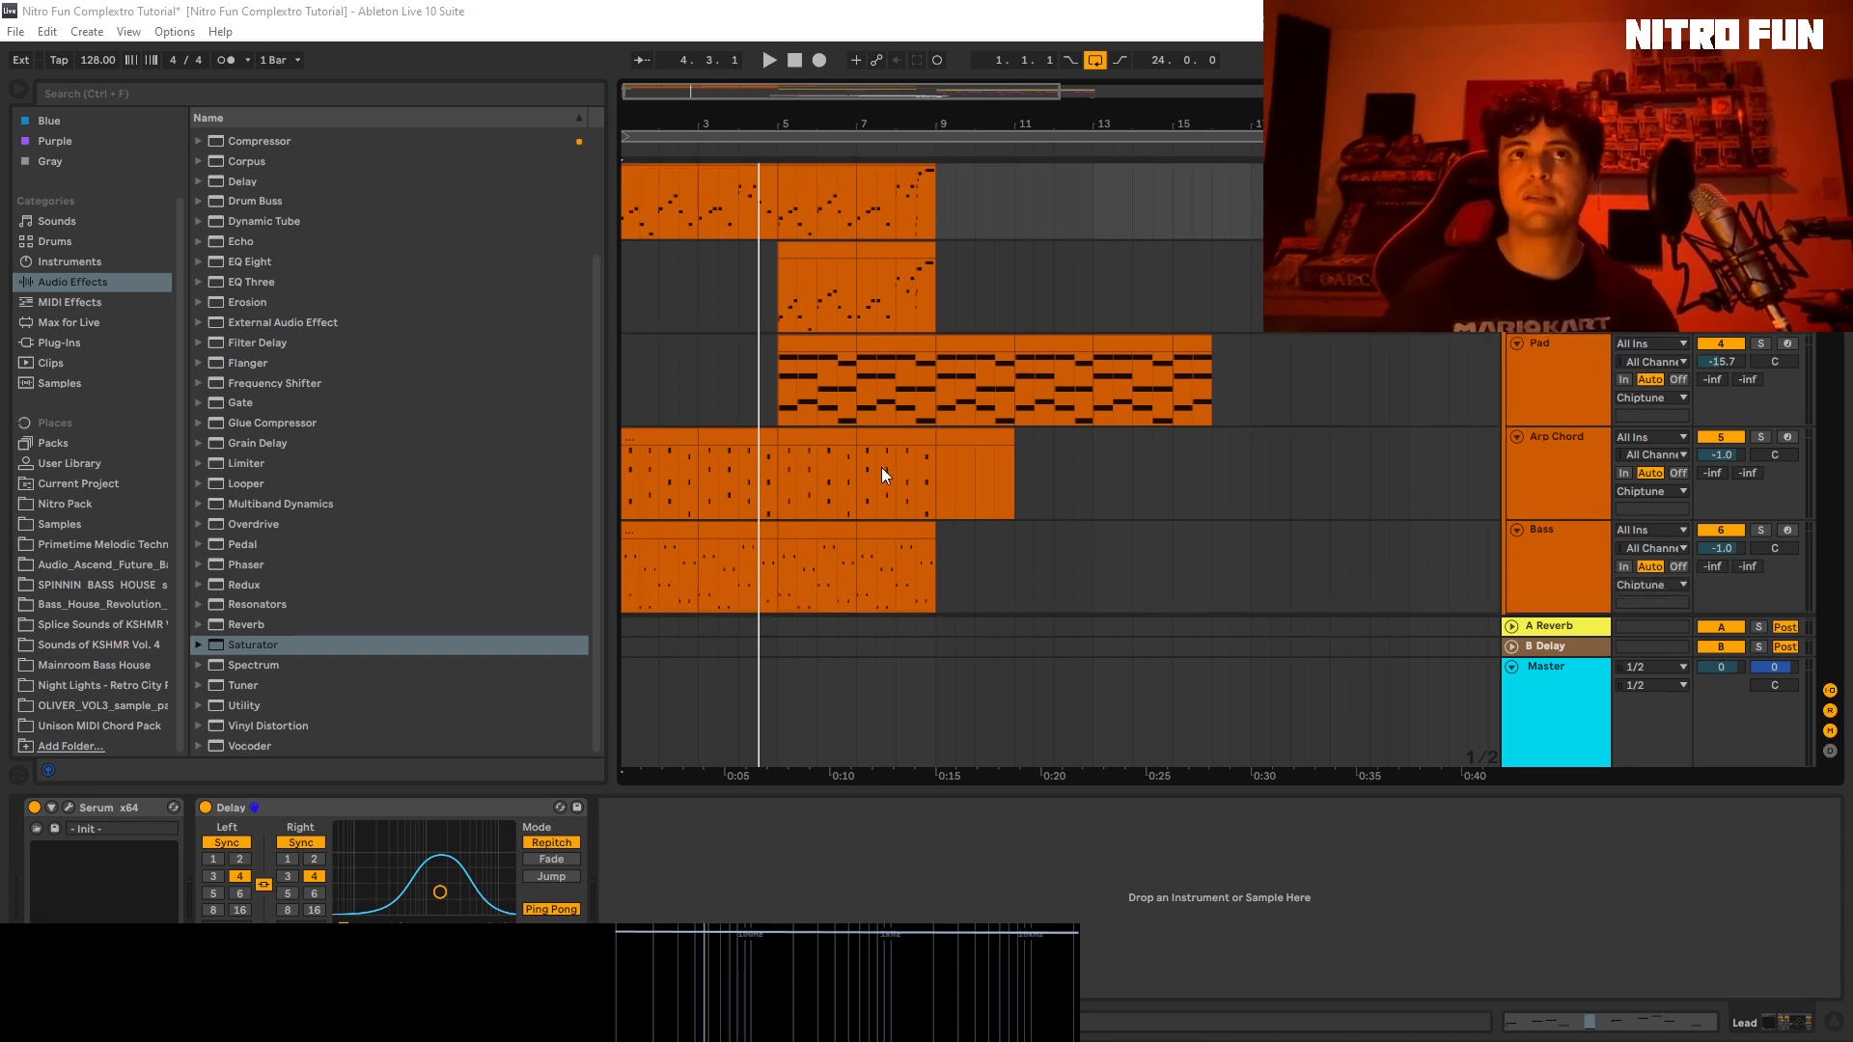
scroll(880, 473, "down", 1)
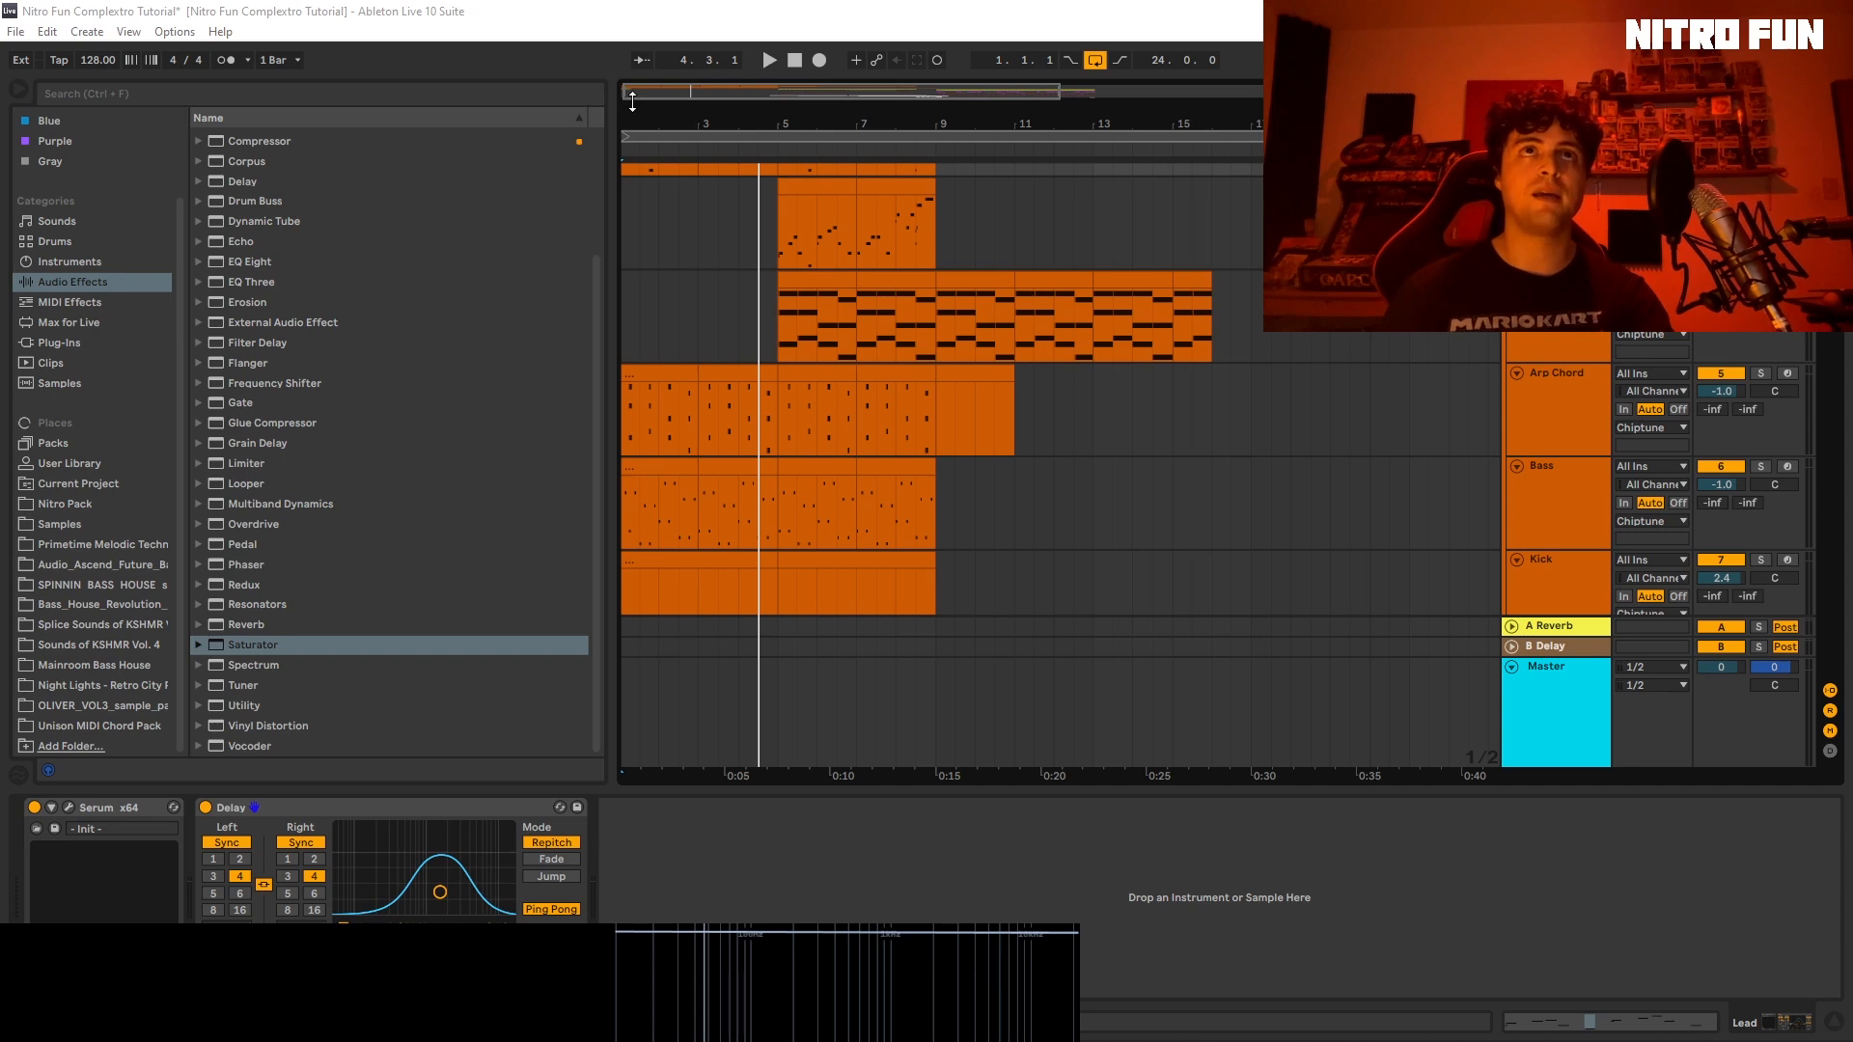
left_click_drag(633, 99, 632, 161)
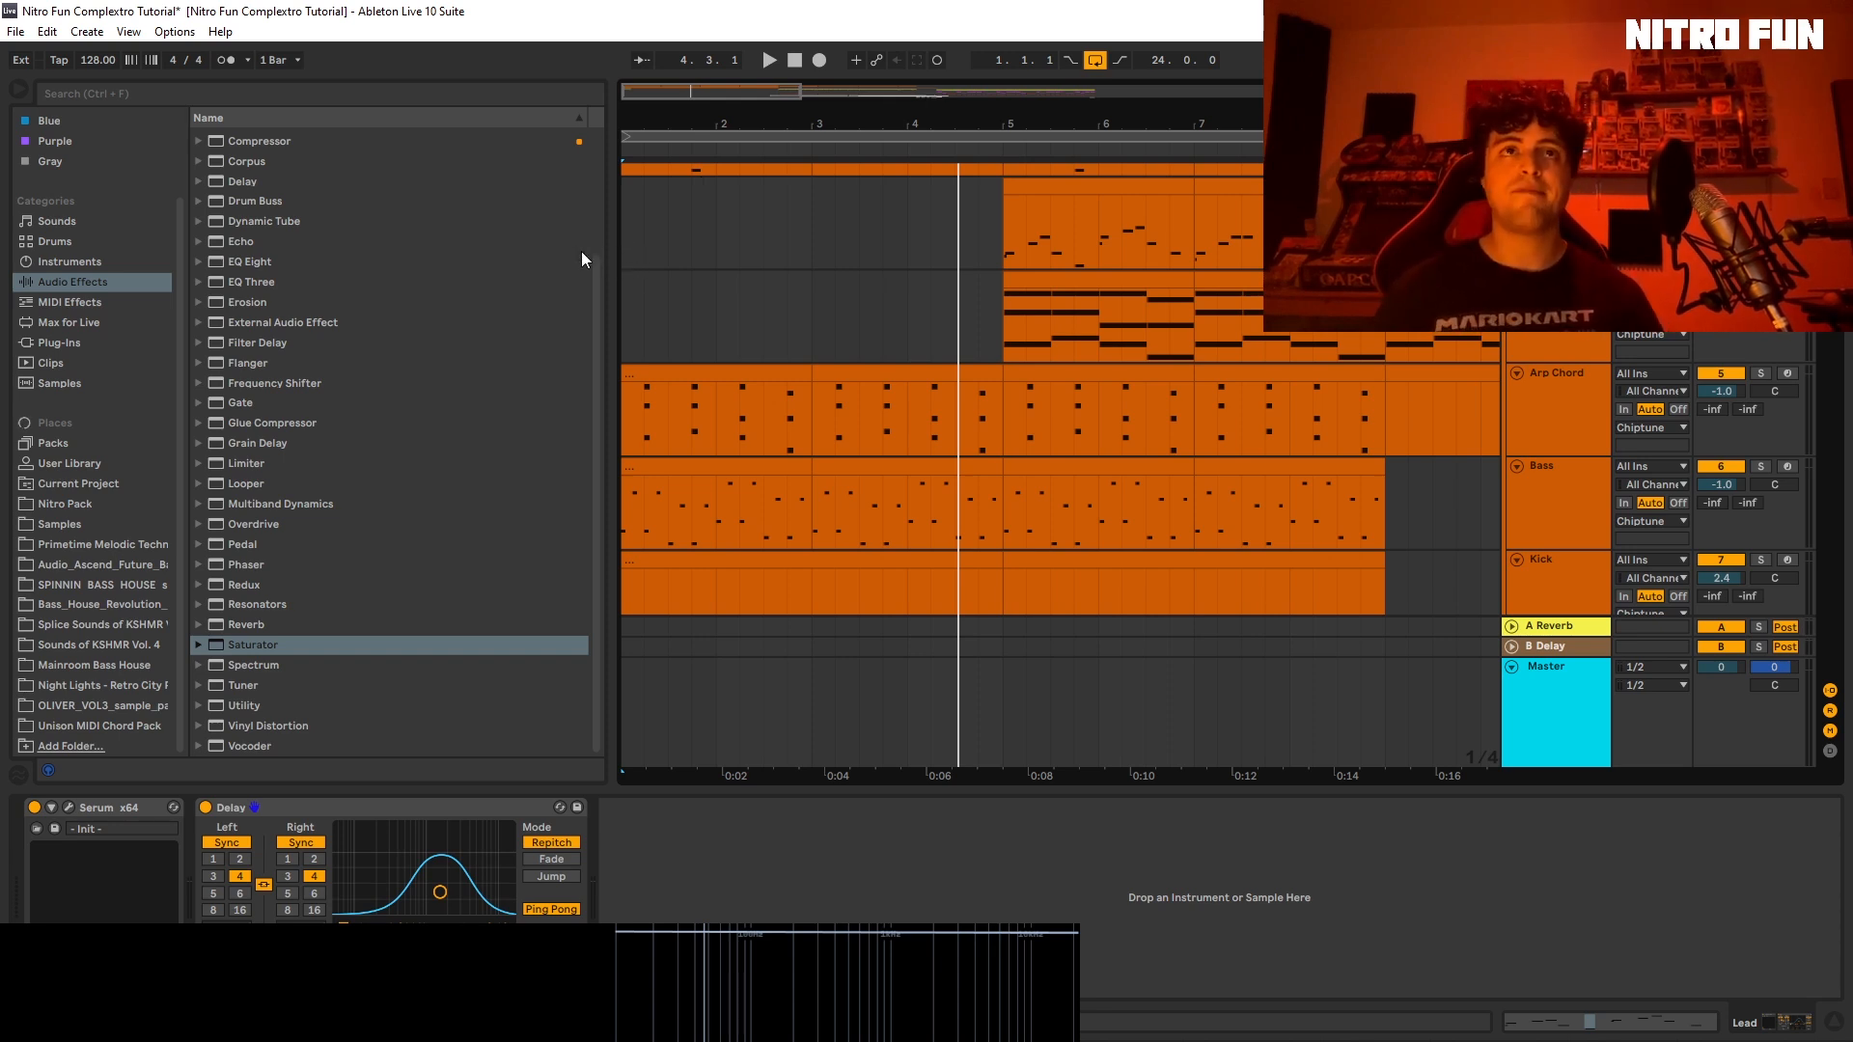
key("space")
left_click(741, 497)
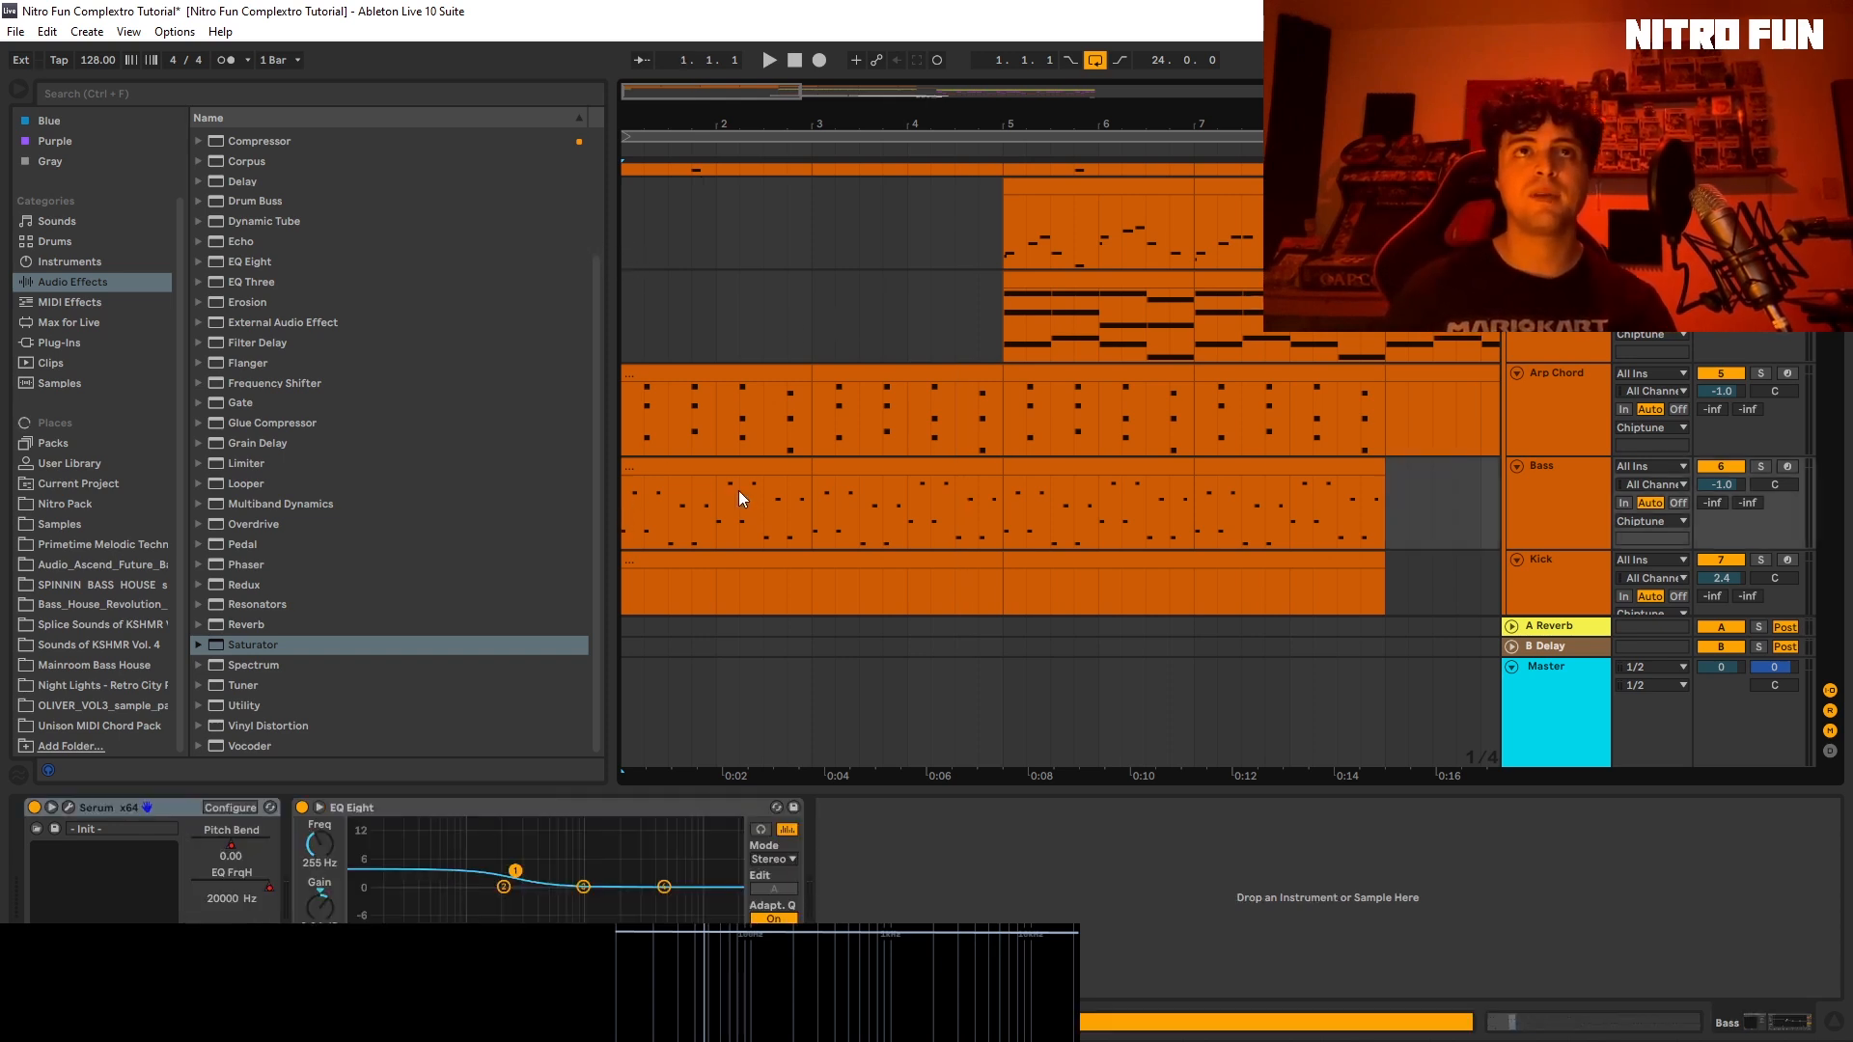
scroll(1035, 545, "down", 3)
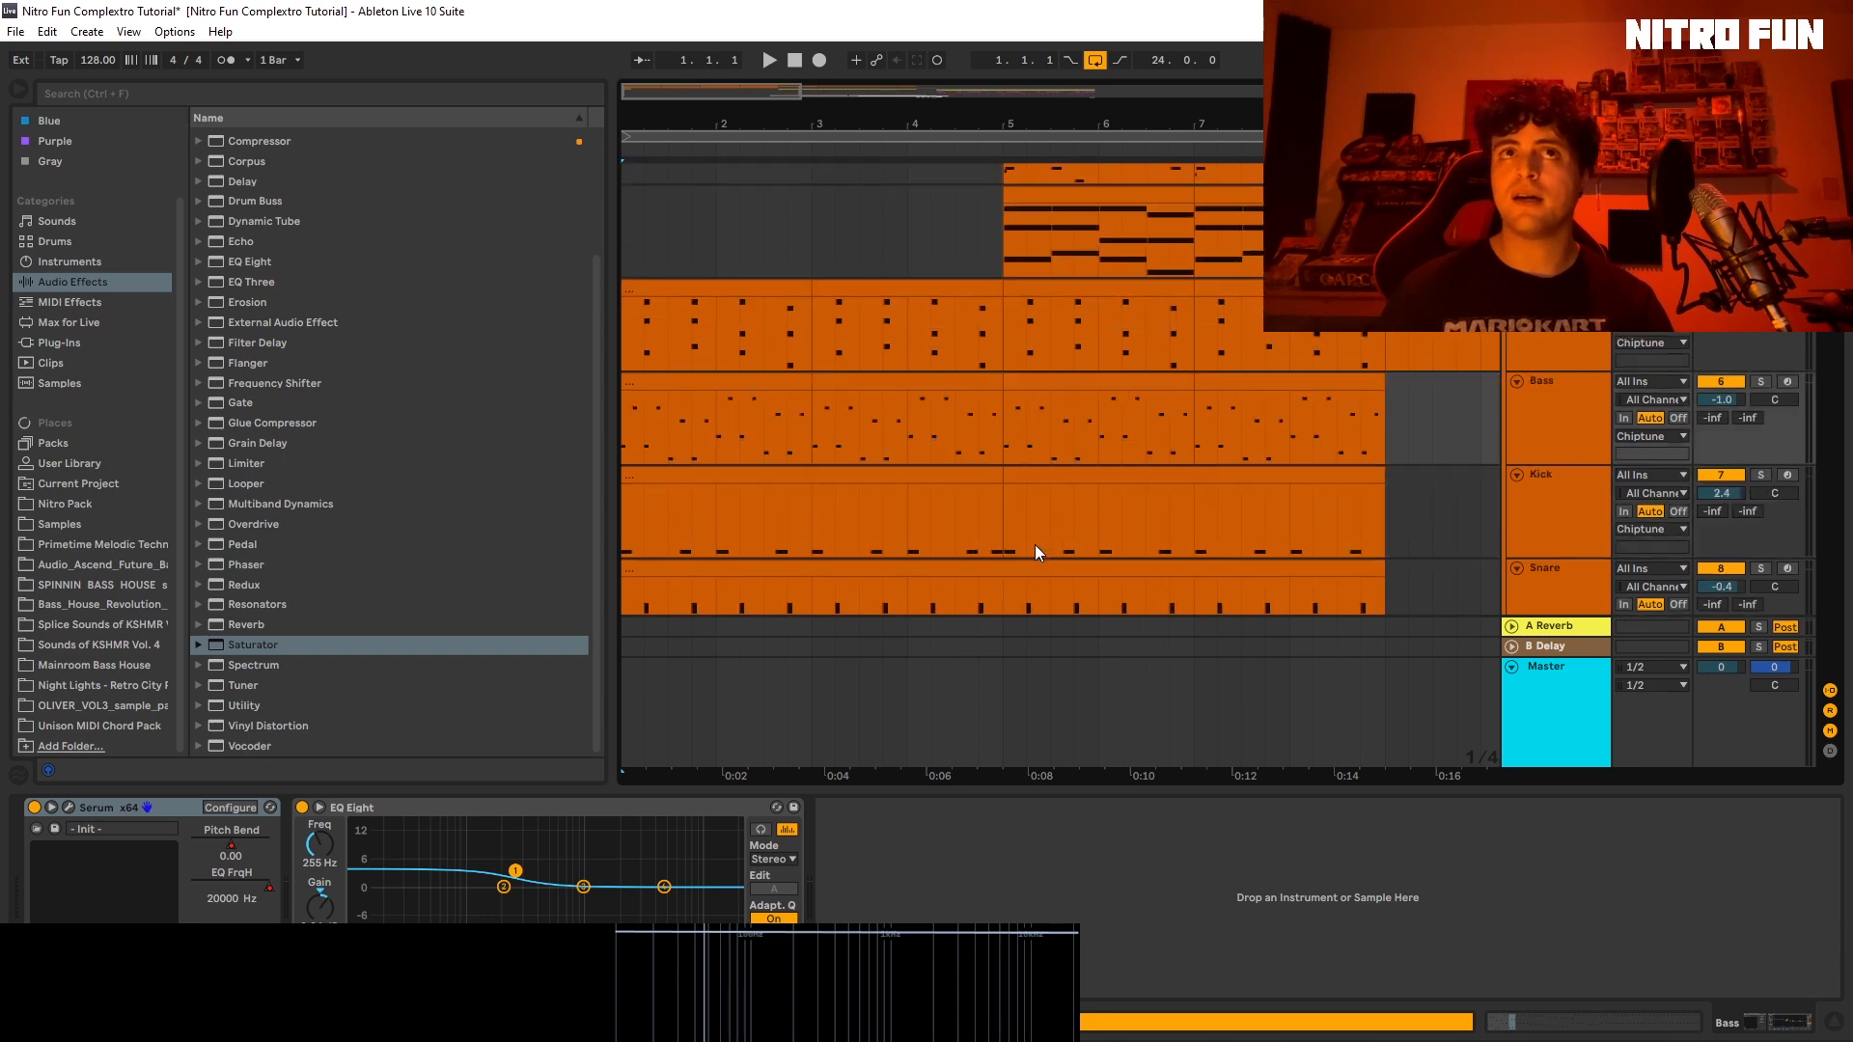
scroll(1750, 432, "up", 3)
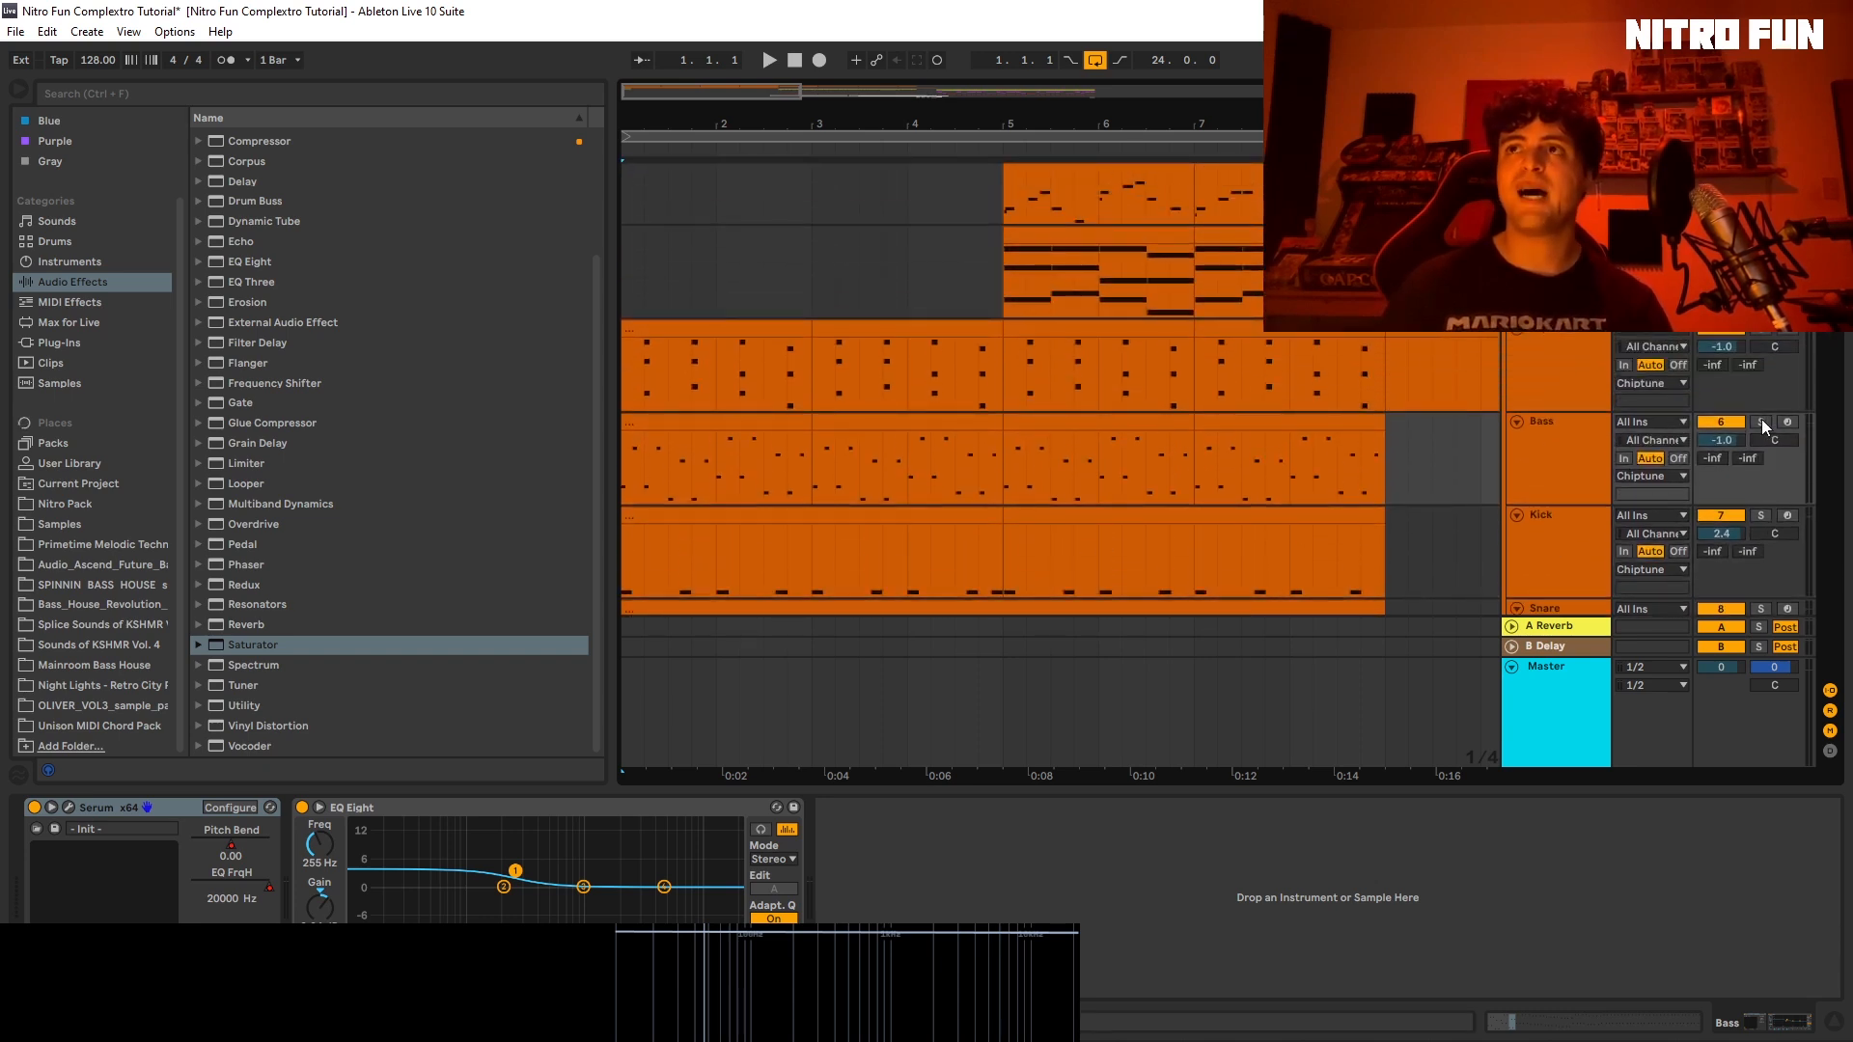
Step: Solo the Arp Chord and Bass tracks together and play them from bar 1
left_click(1573, 367)
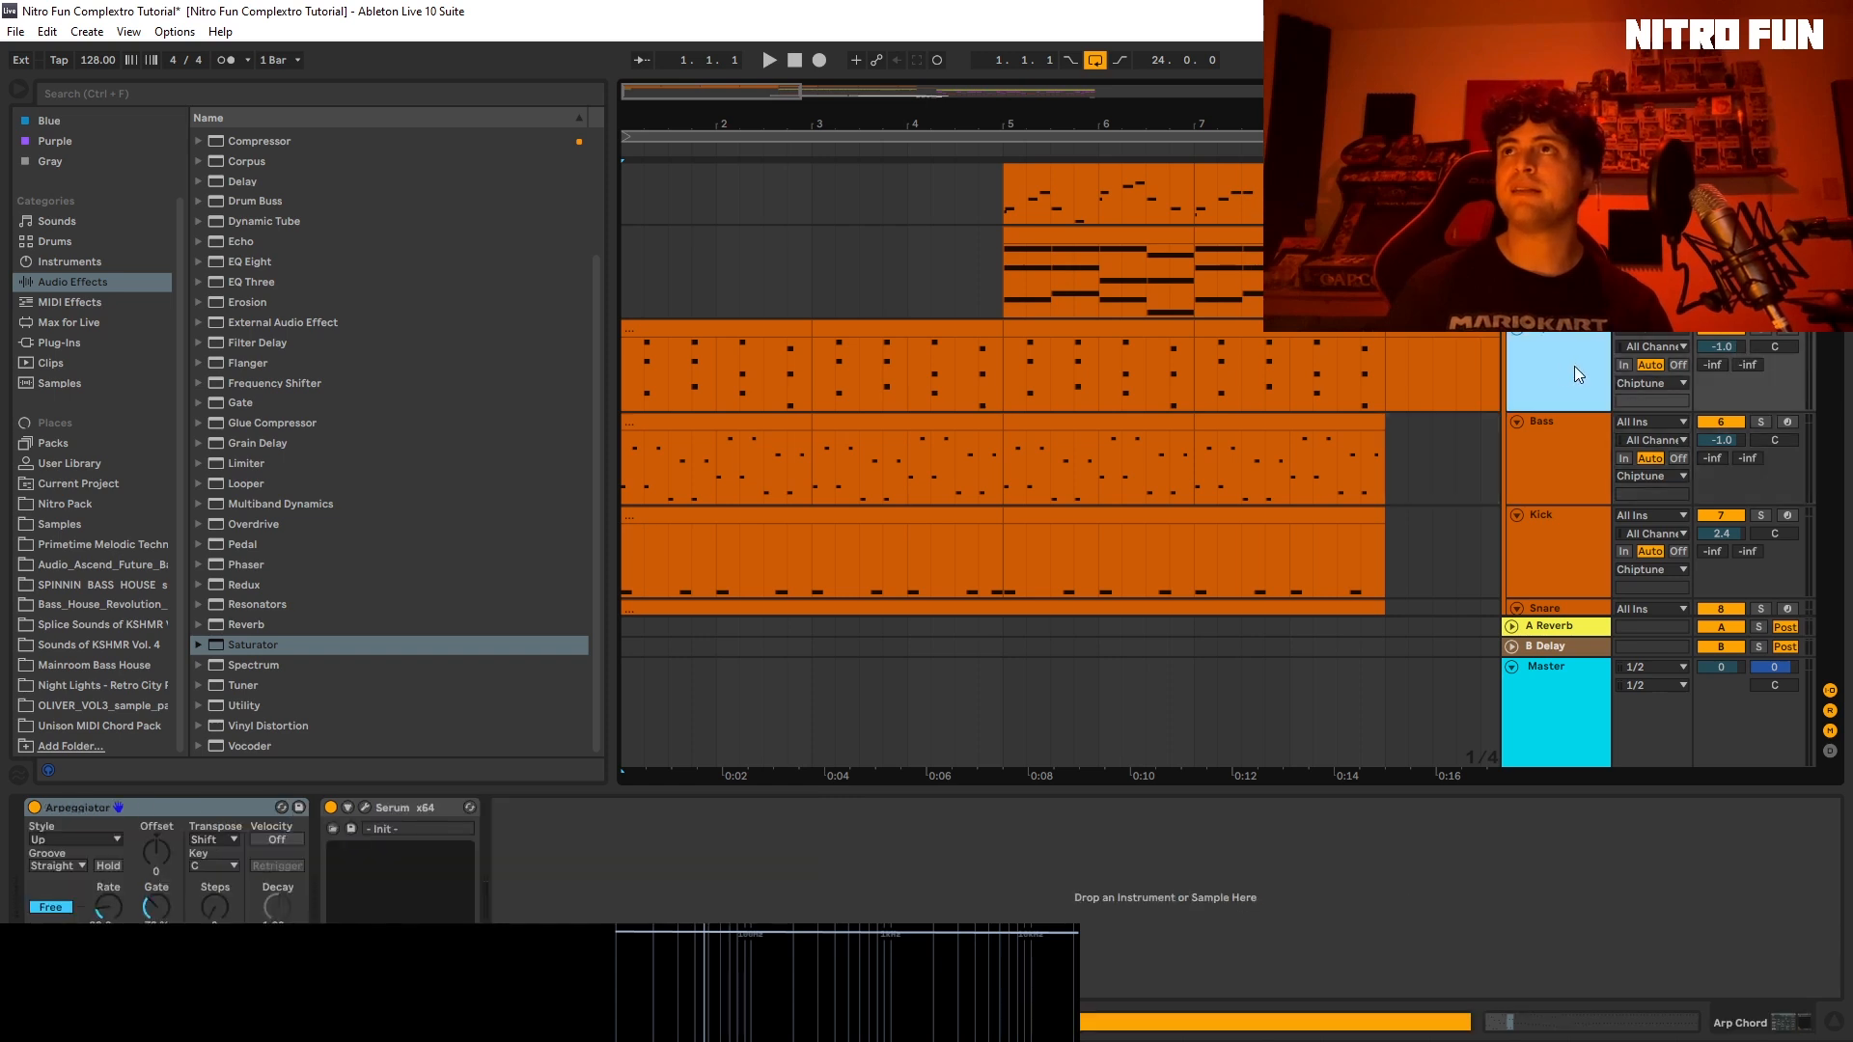
left_click(1761, 330)
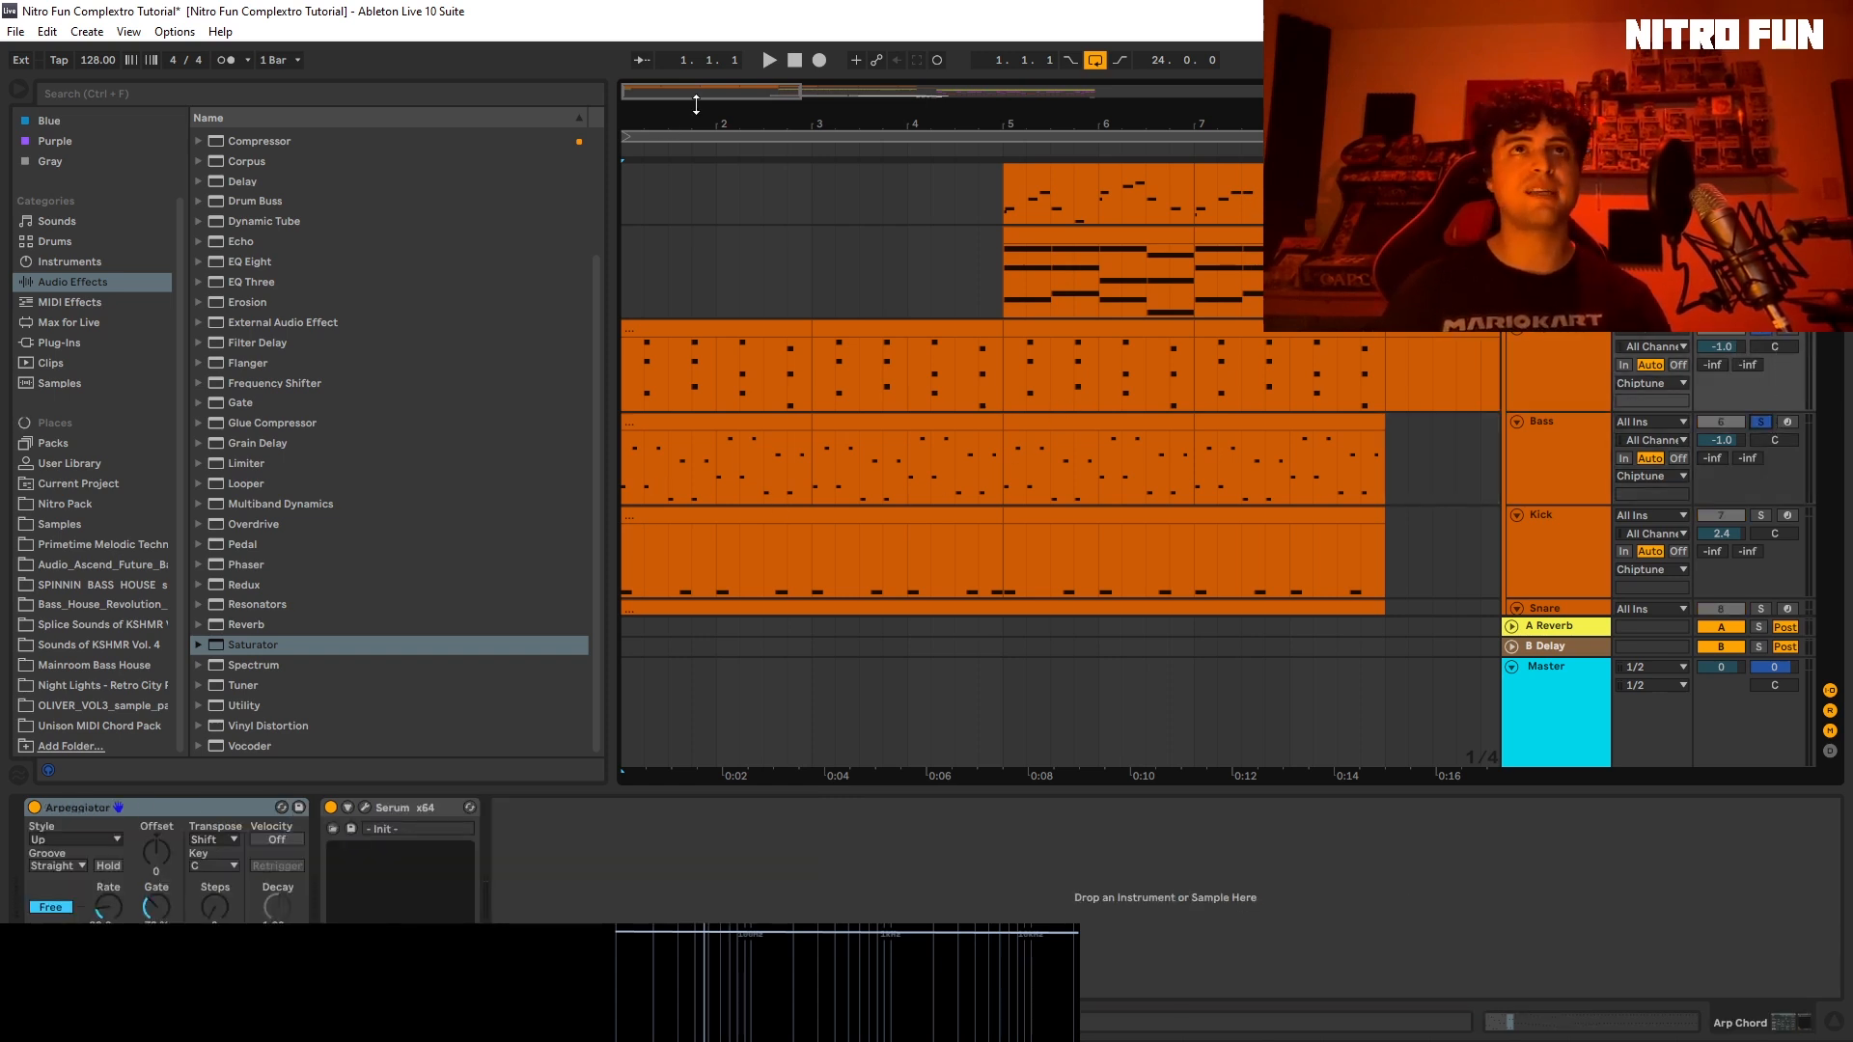
key("space")
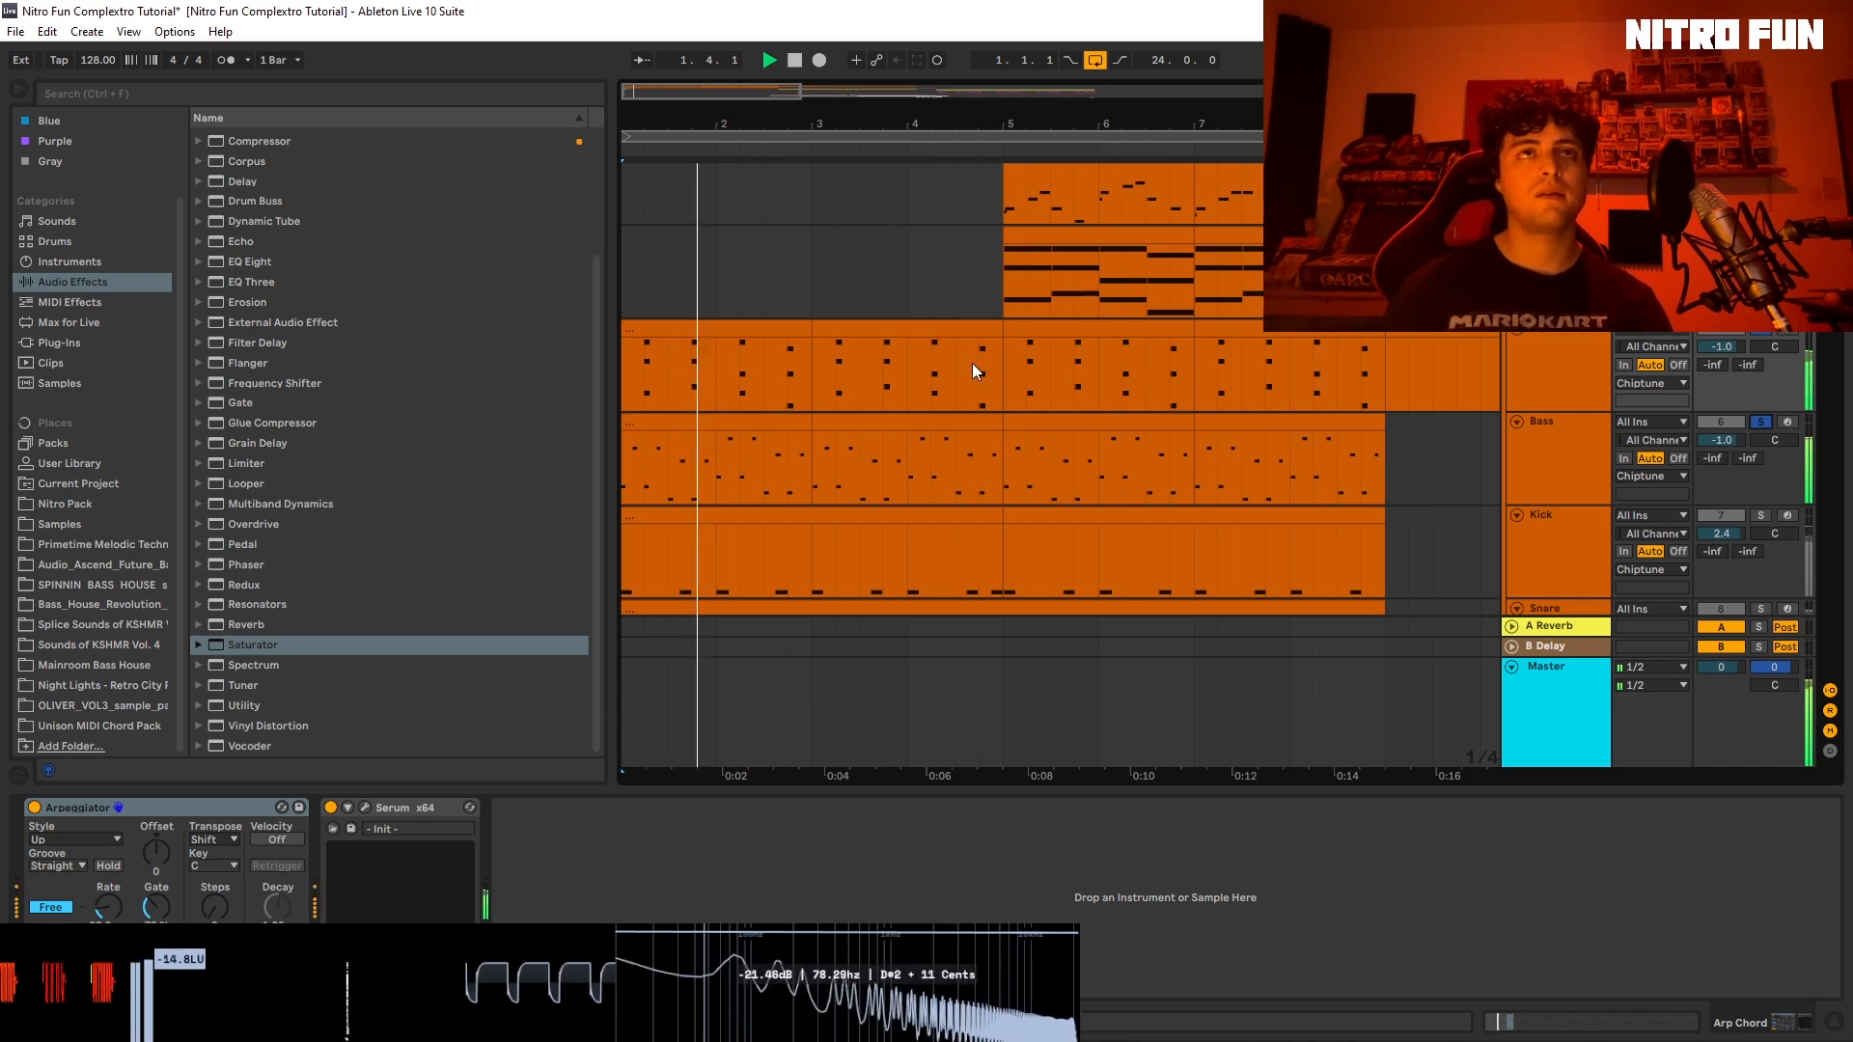
left_click(788, 425)
key("space")
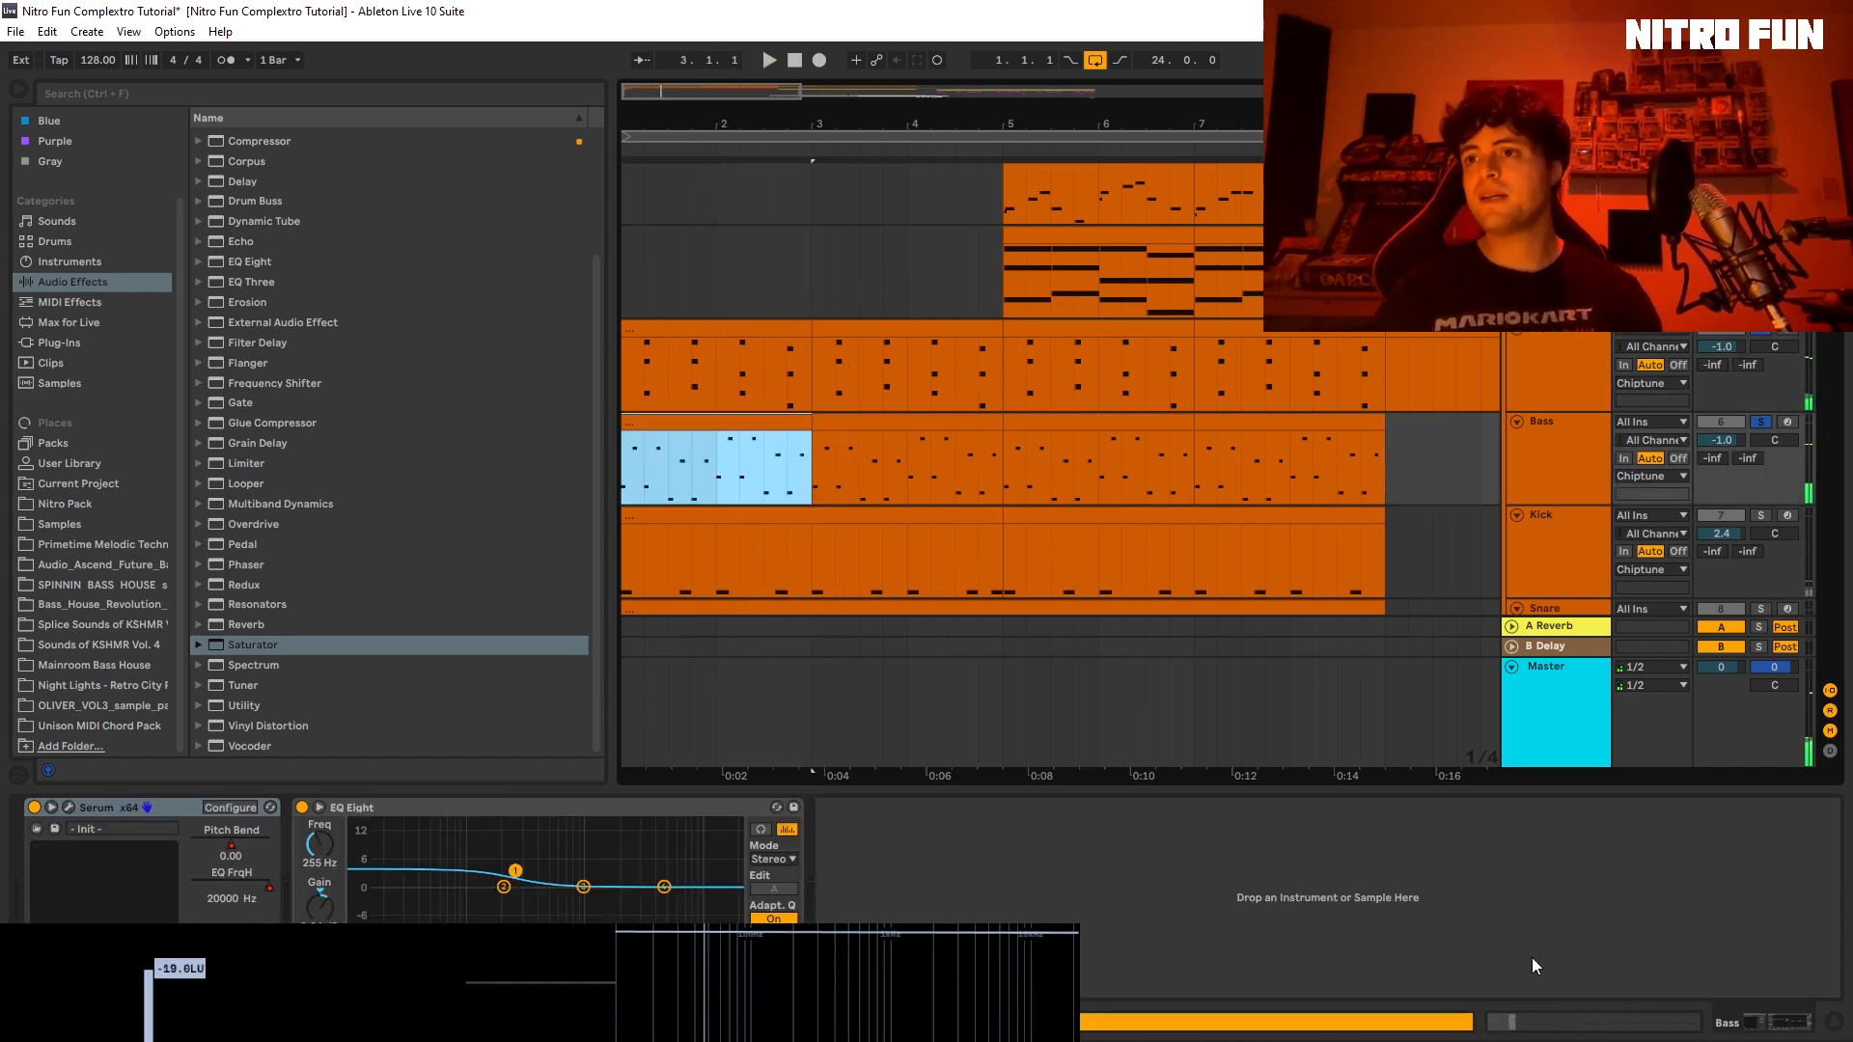
Step: Show the notes of the first Bass clip and audition its low root notes, including D#0, A#0 and F0
key("shift+Tab")
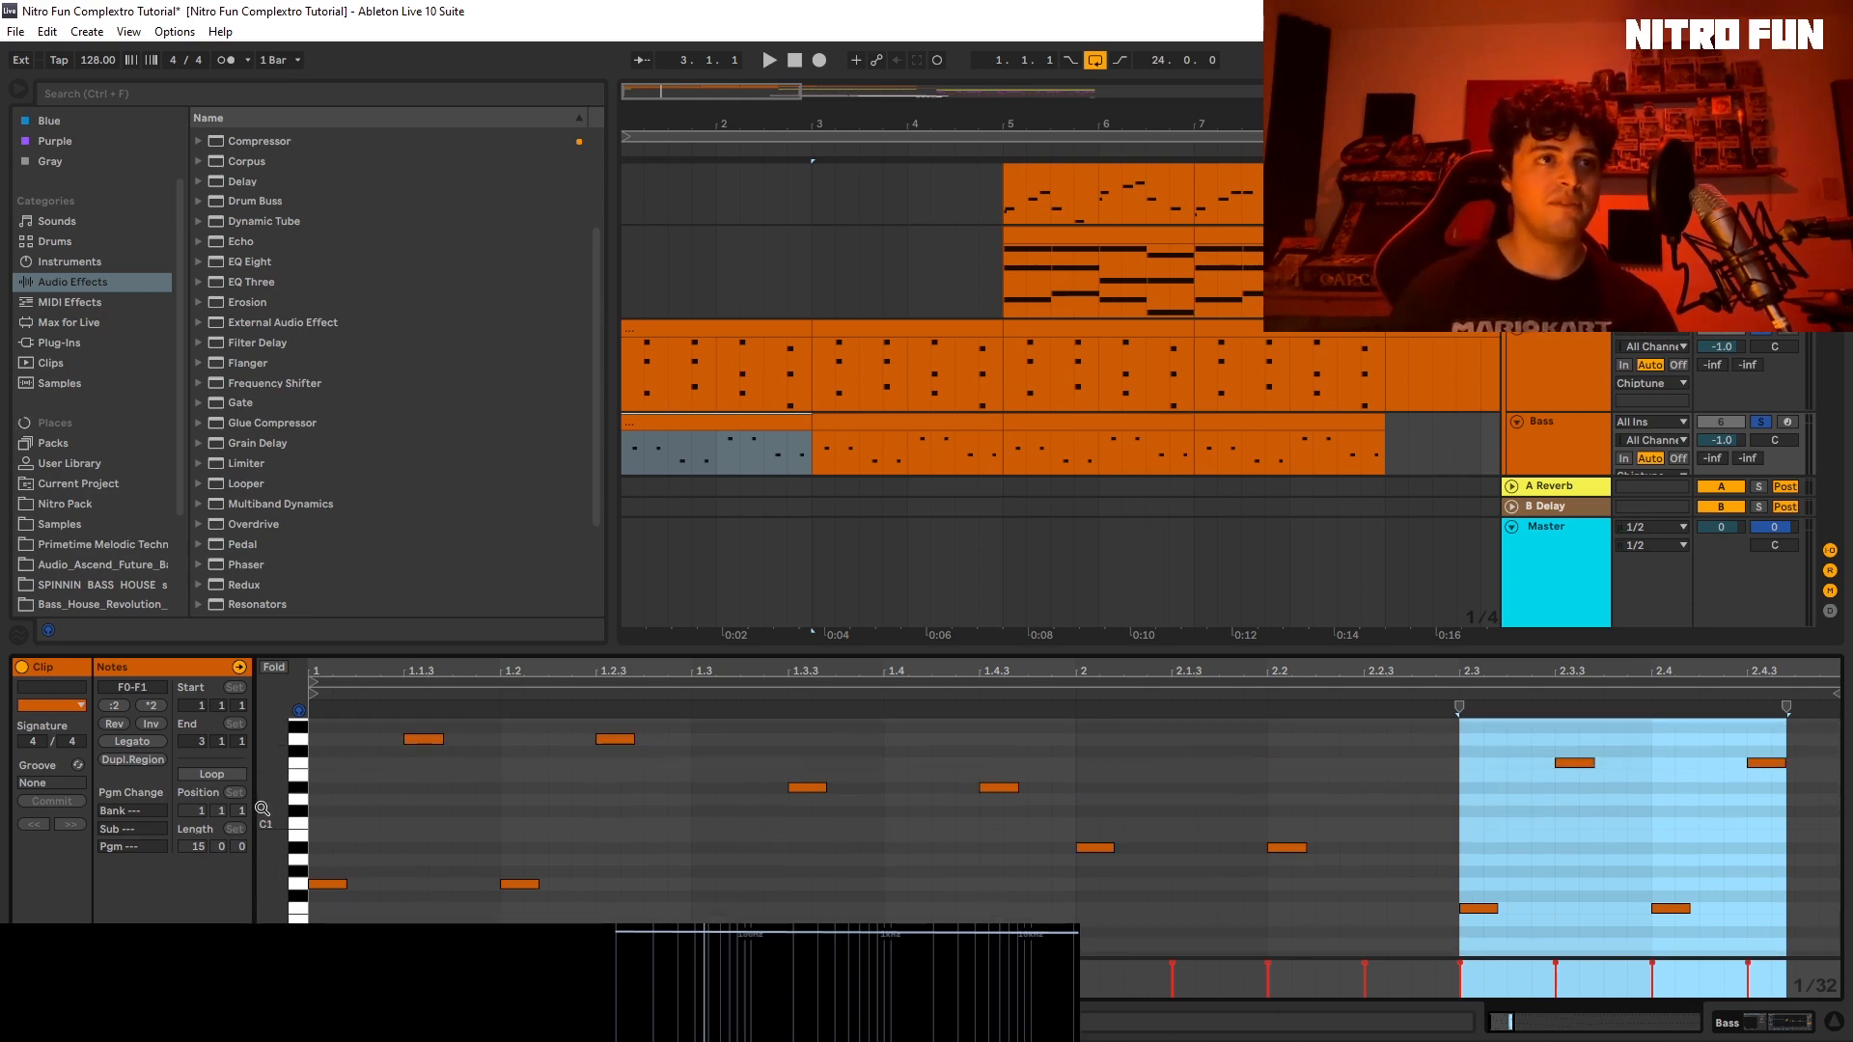
mouse_move(262, 809)
left_mouse_down()
mouse_move(238, 813)
mouse_move(260, 809)
left_mouse_up()
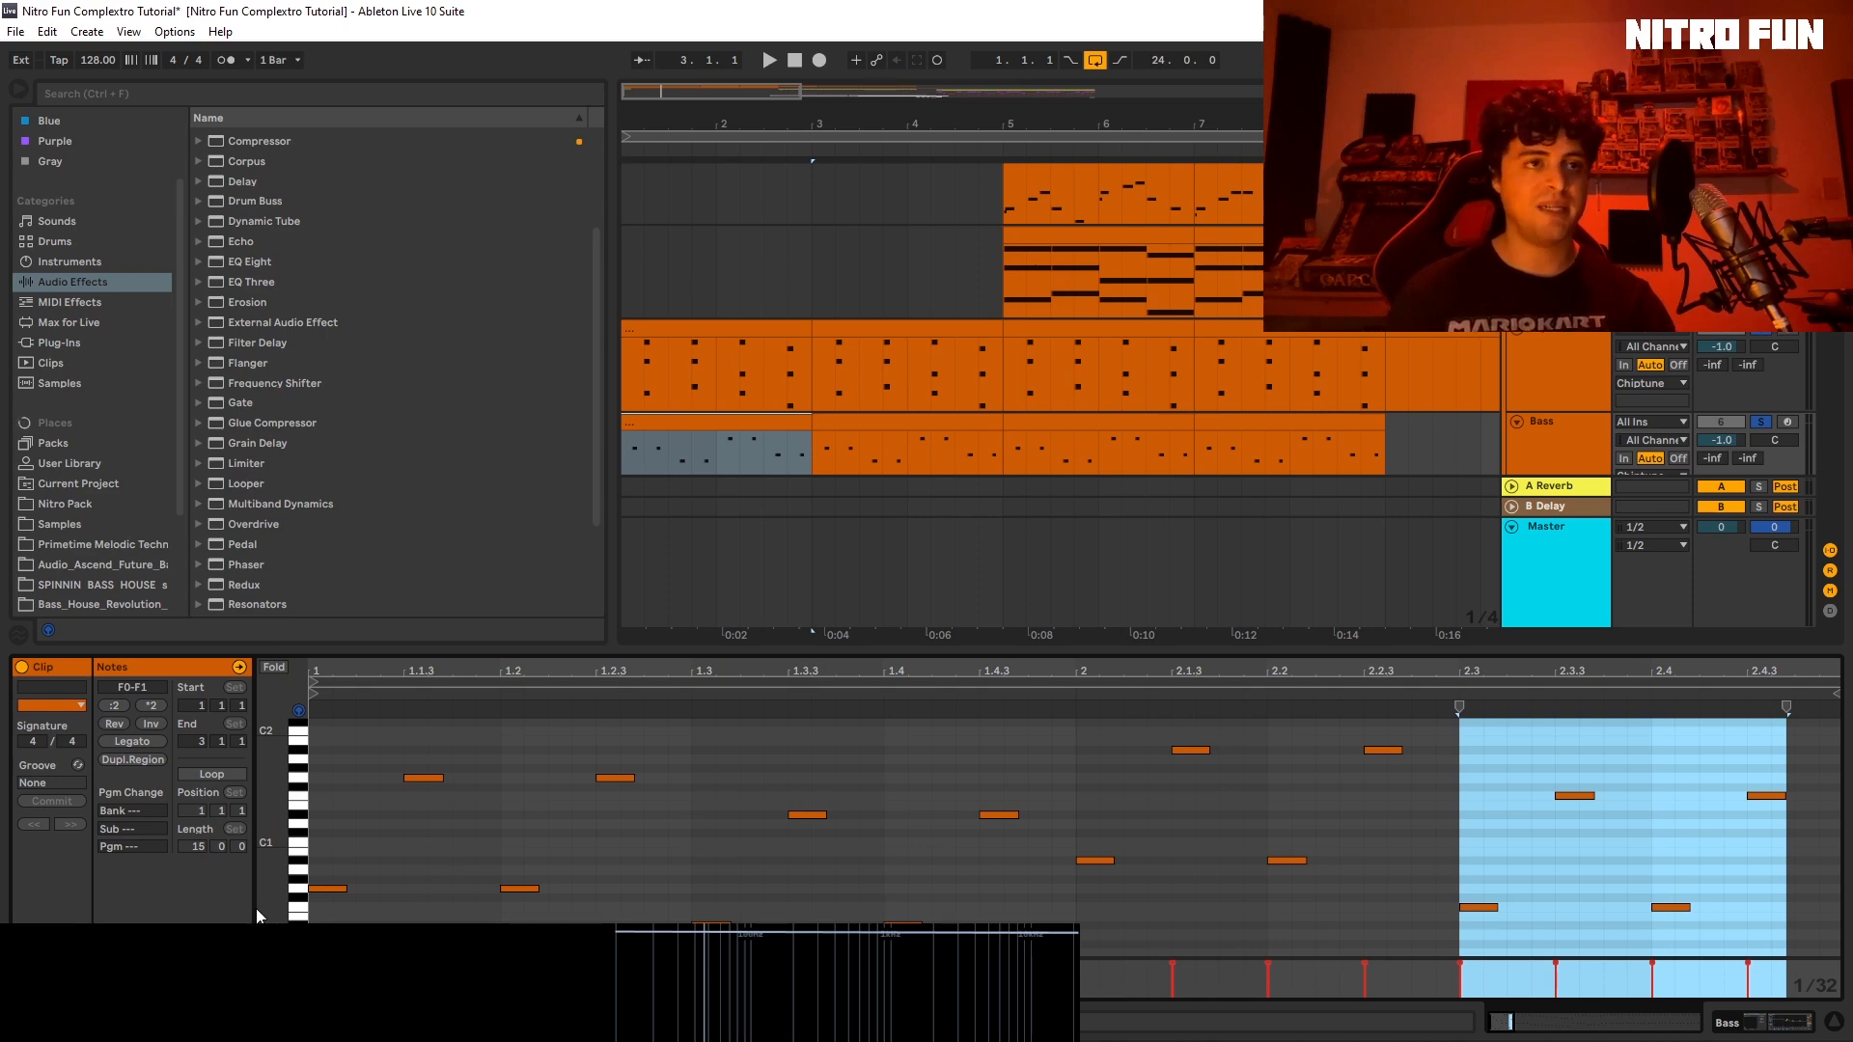
left_click(304, 890)
left_click(303, 923)
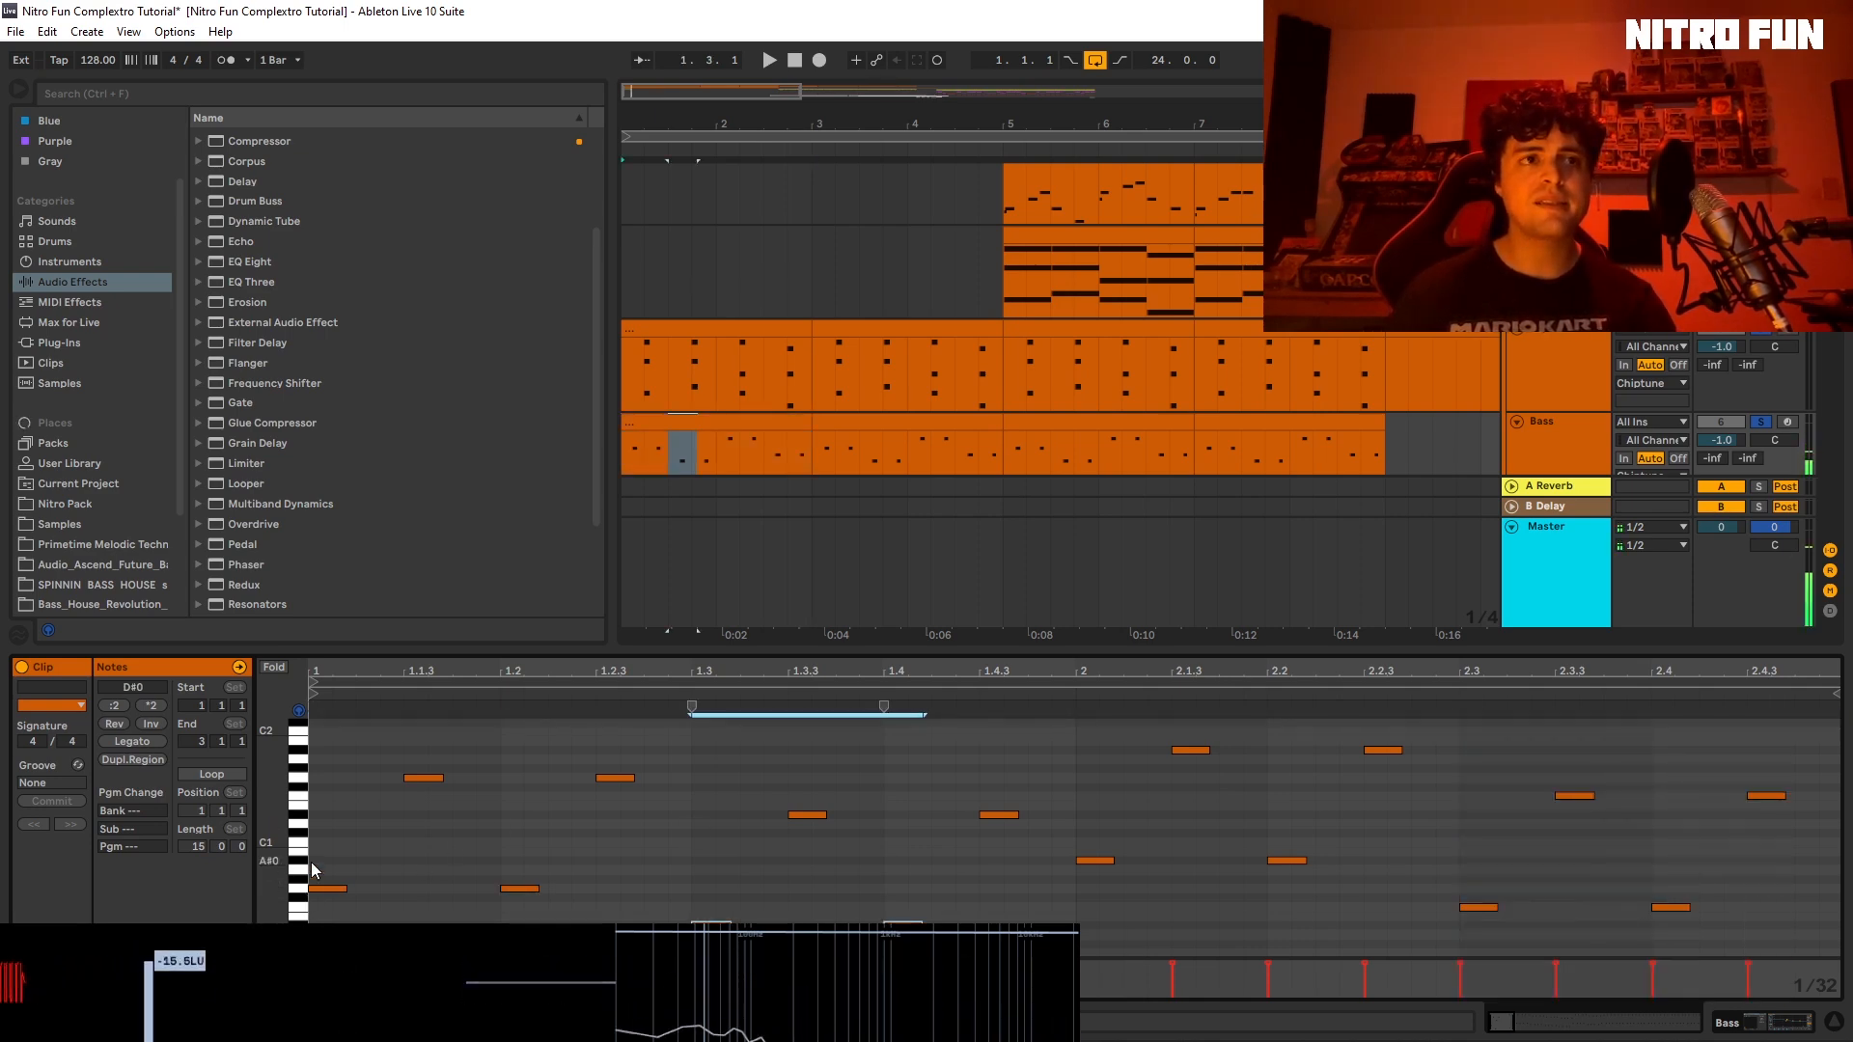
left_click(301, 860)
left_click(301, 908)
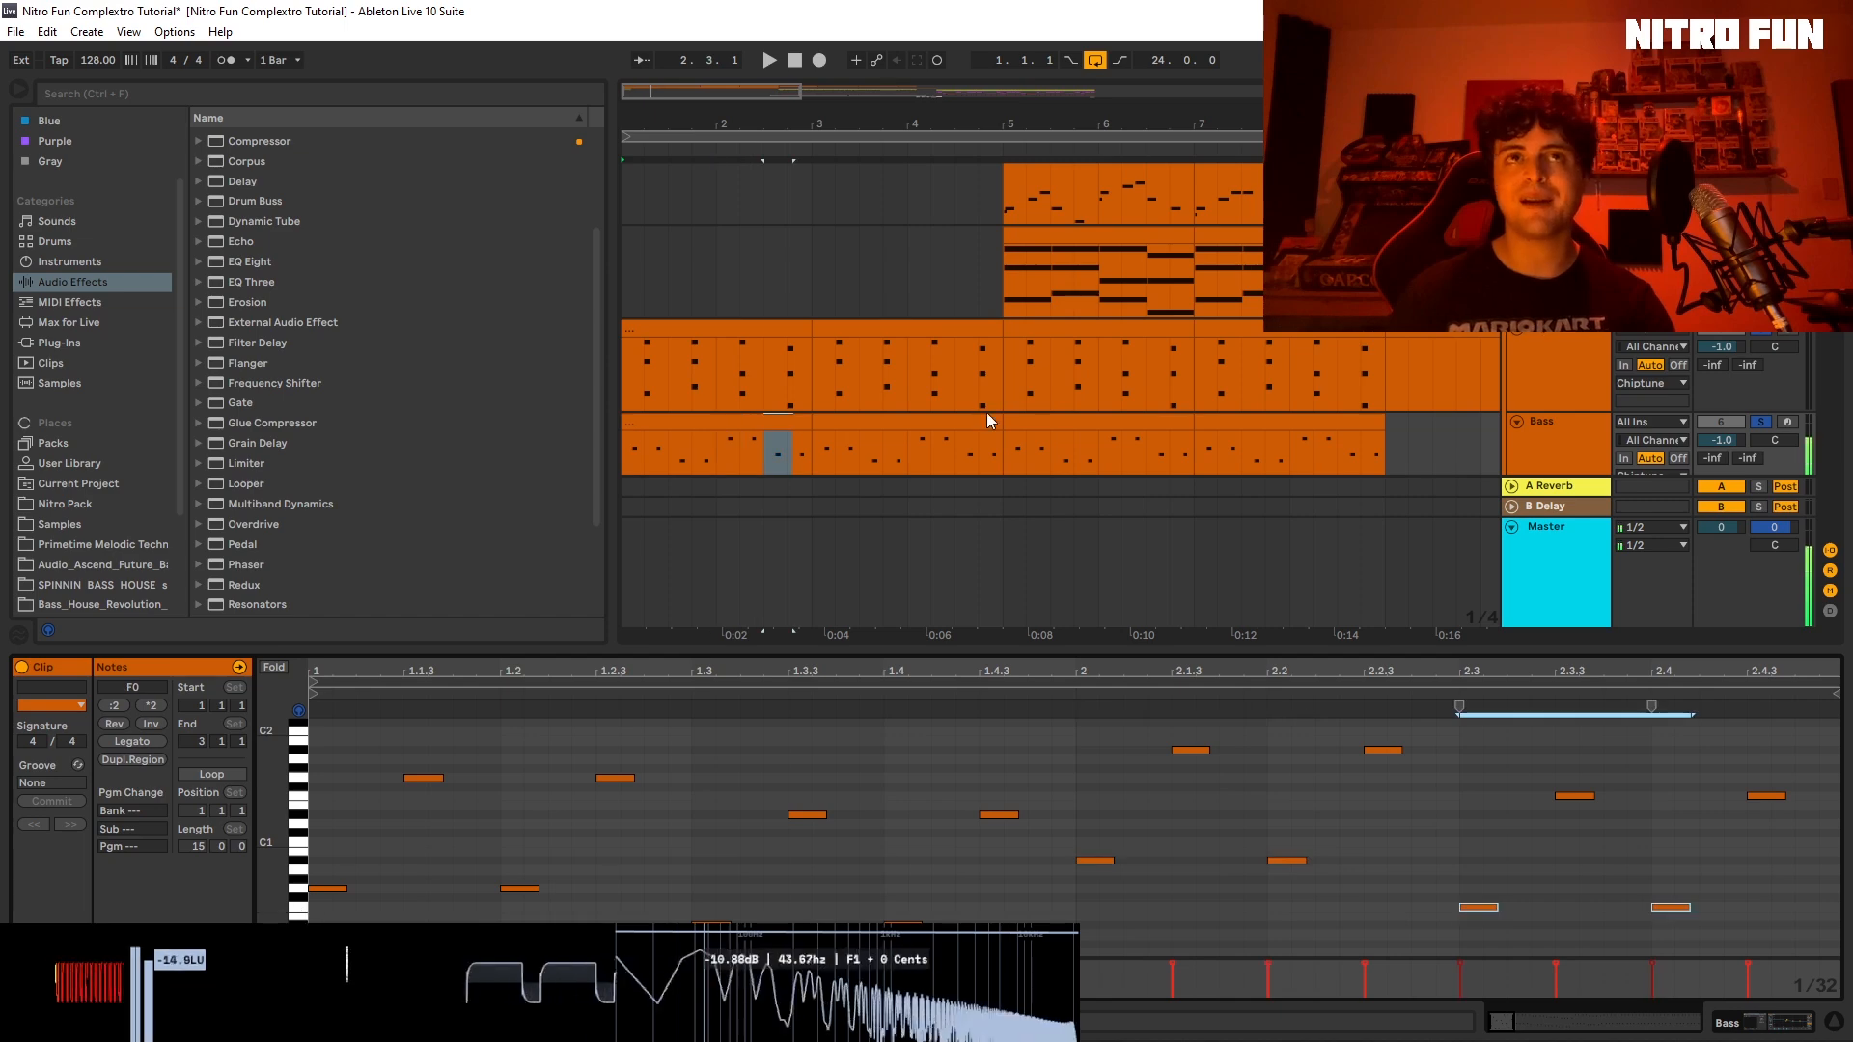
Step: Open the first Arp Chord clip, examine its chord notes, and hide the clip's note editor
scroll(1058, 355, "down", 2)
scroll(1164, 291, "up", 1)
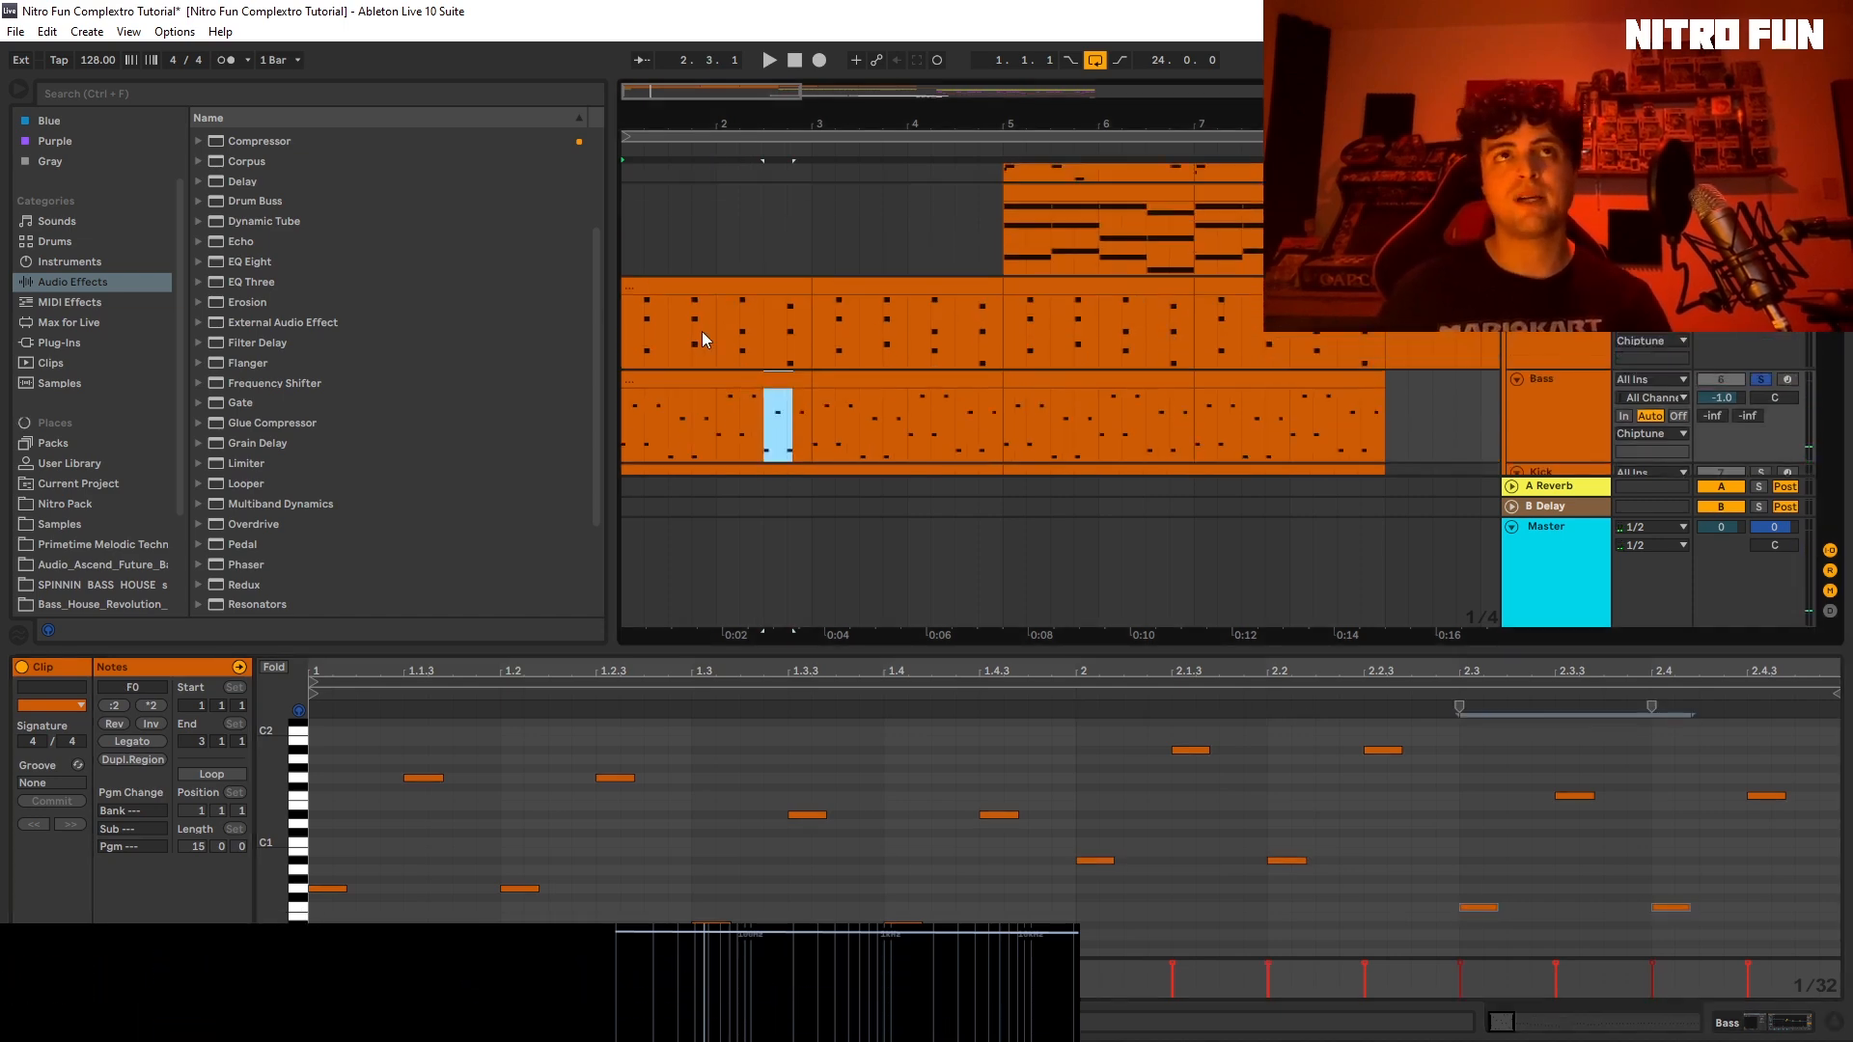
left_click(823, 282)
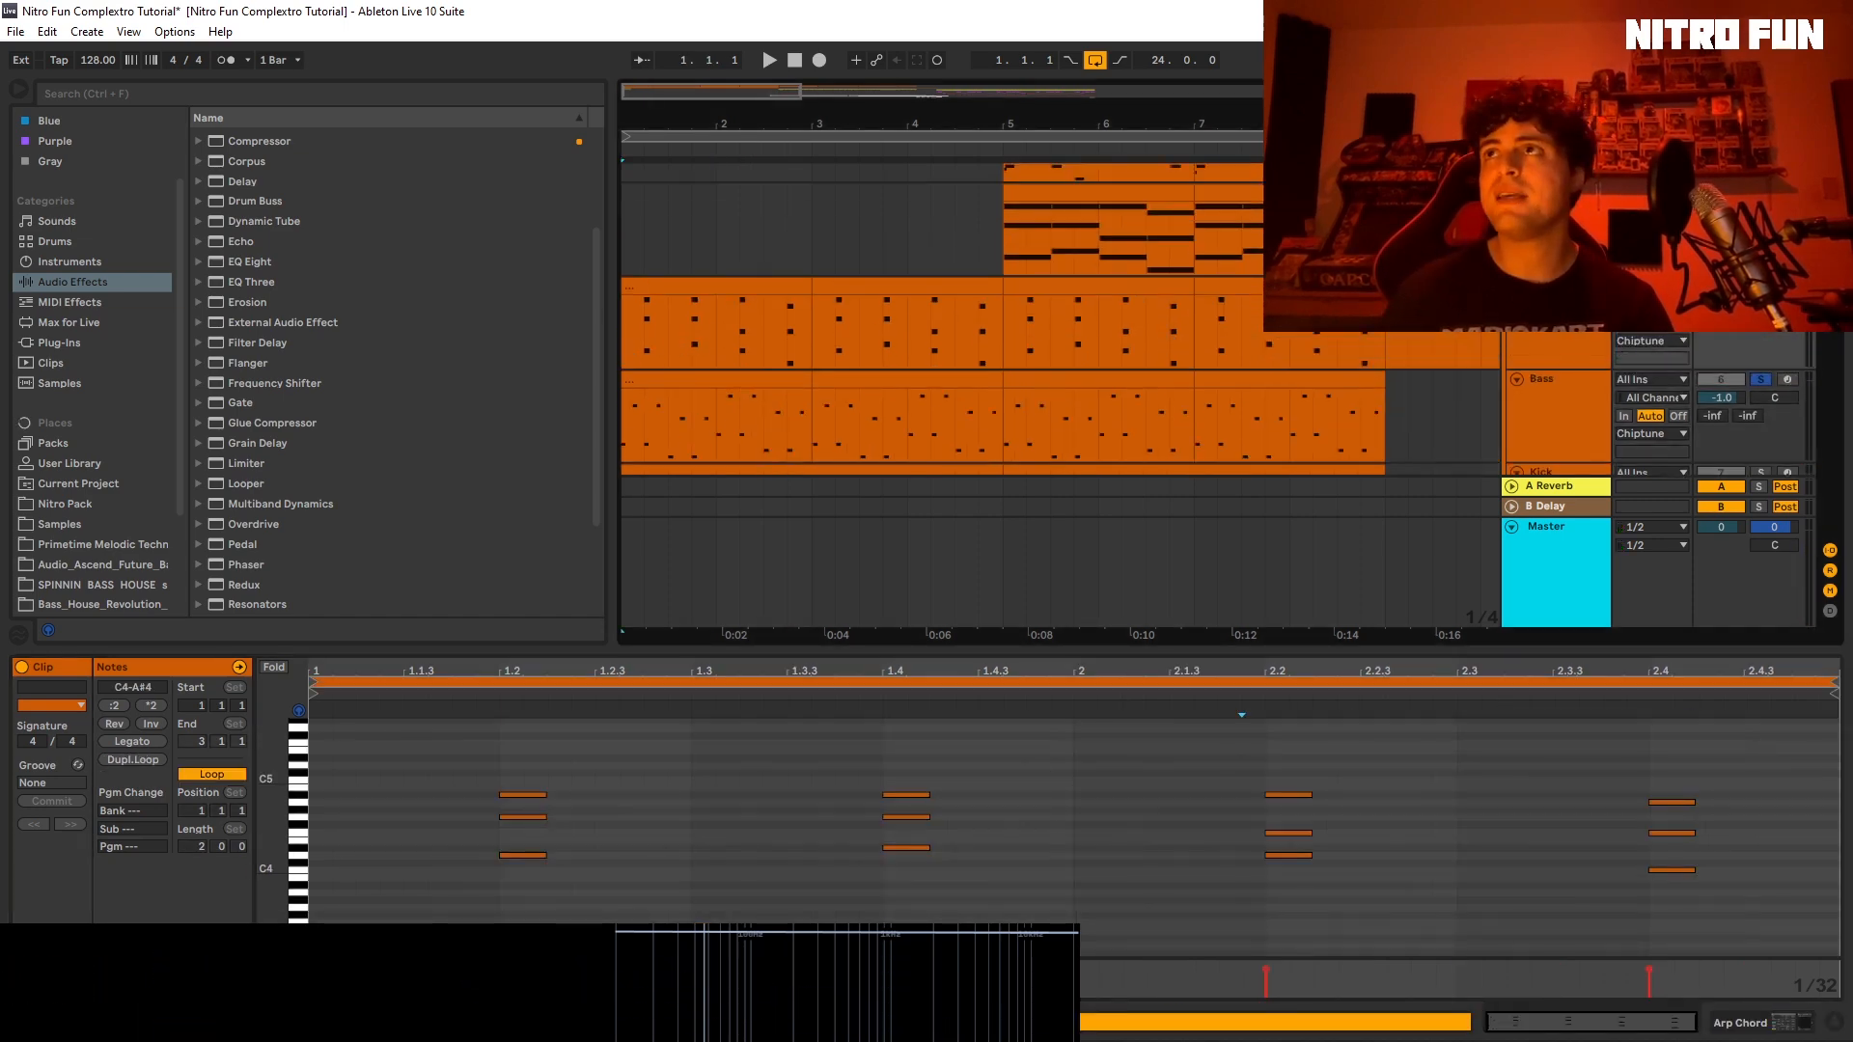
left_click_drag(759, 667, 759, 668)
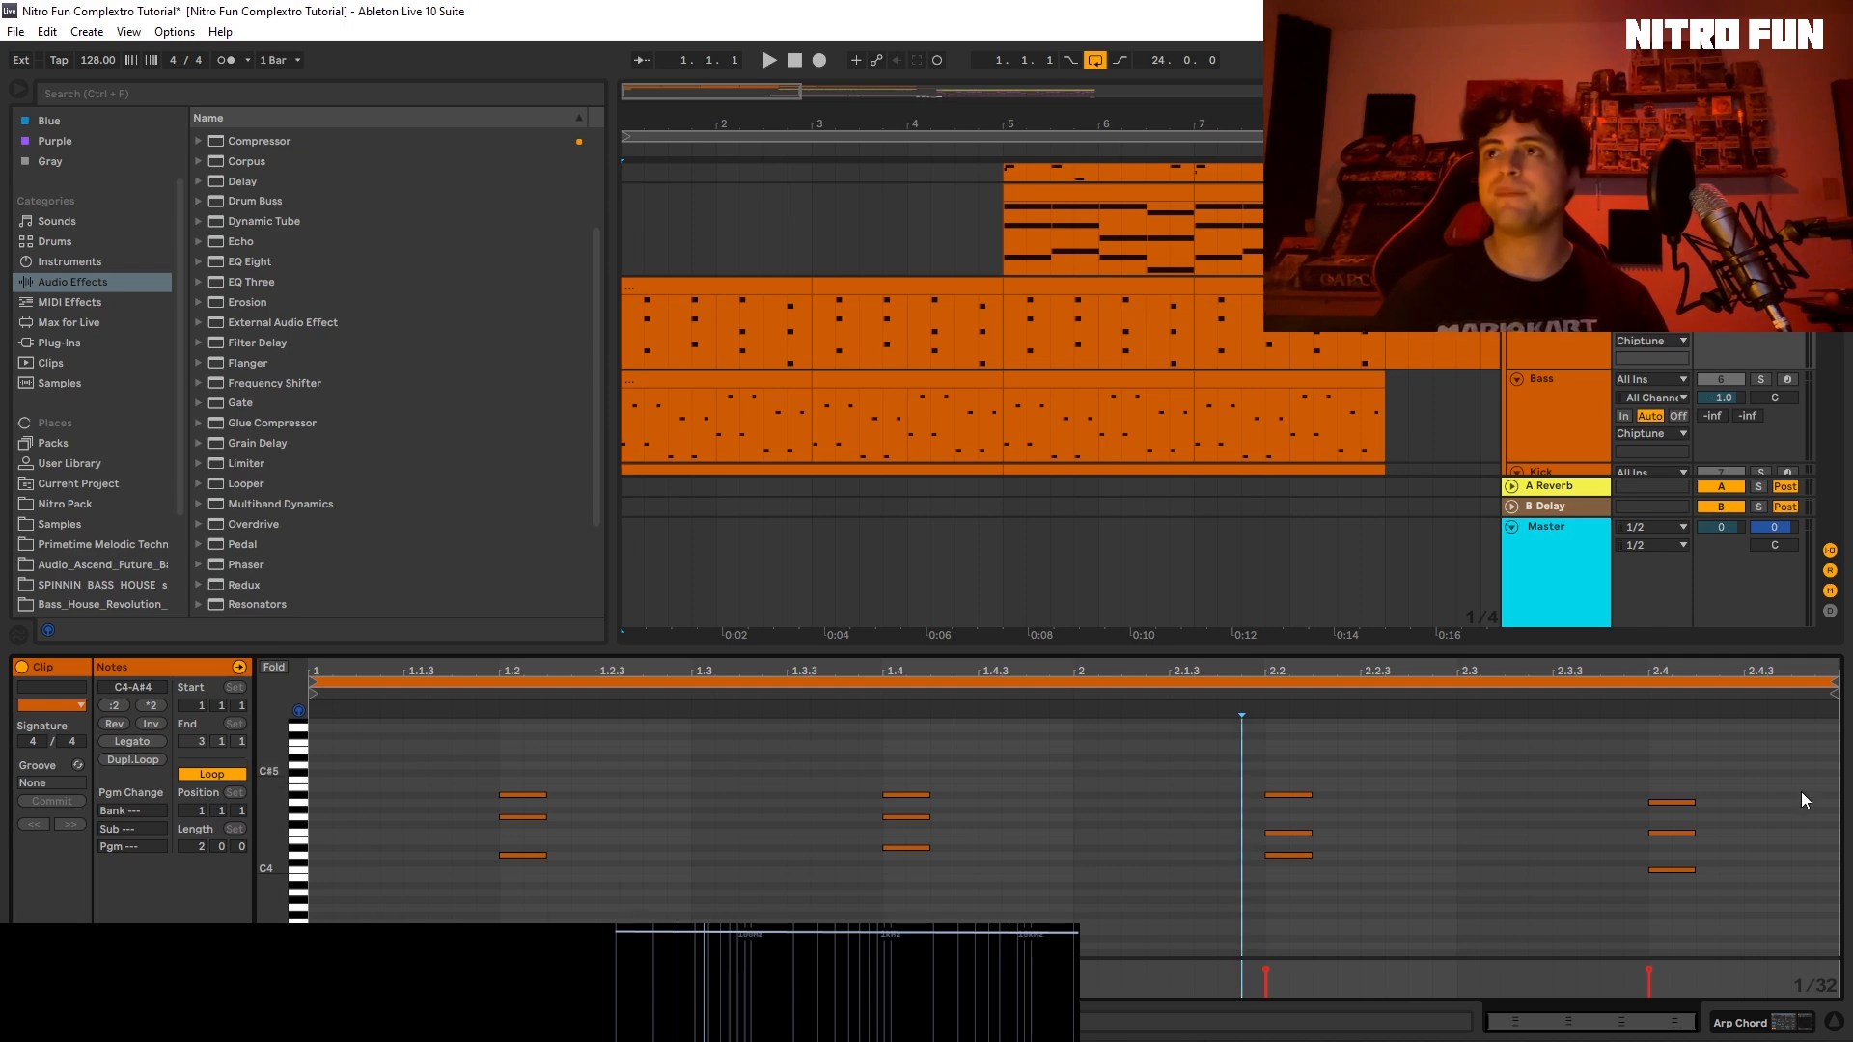
left_click(1833, 1031)
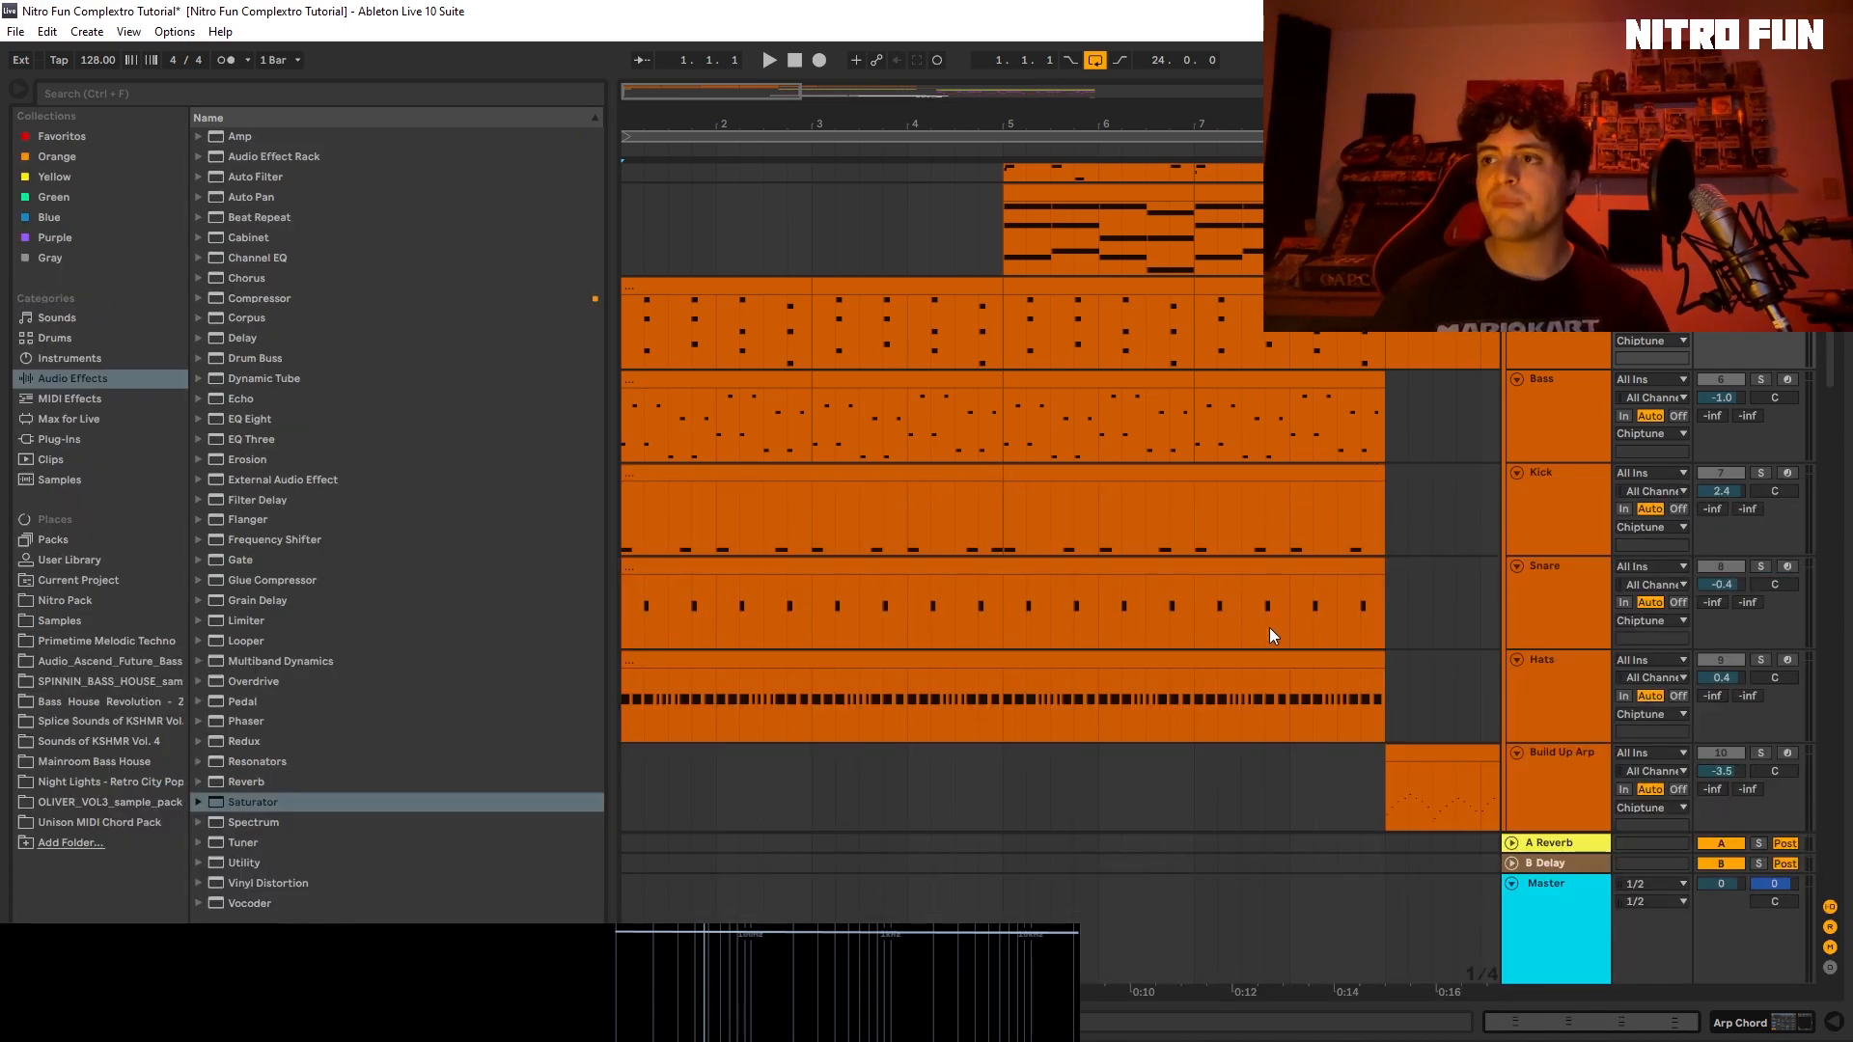
Step: Solo the Lead track and frame its opening bars in the arrangement
scroll(839, 427, "up", 1)
scroll(877, 434, "up", 6)
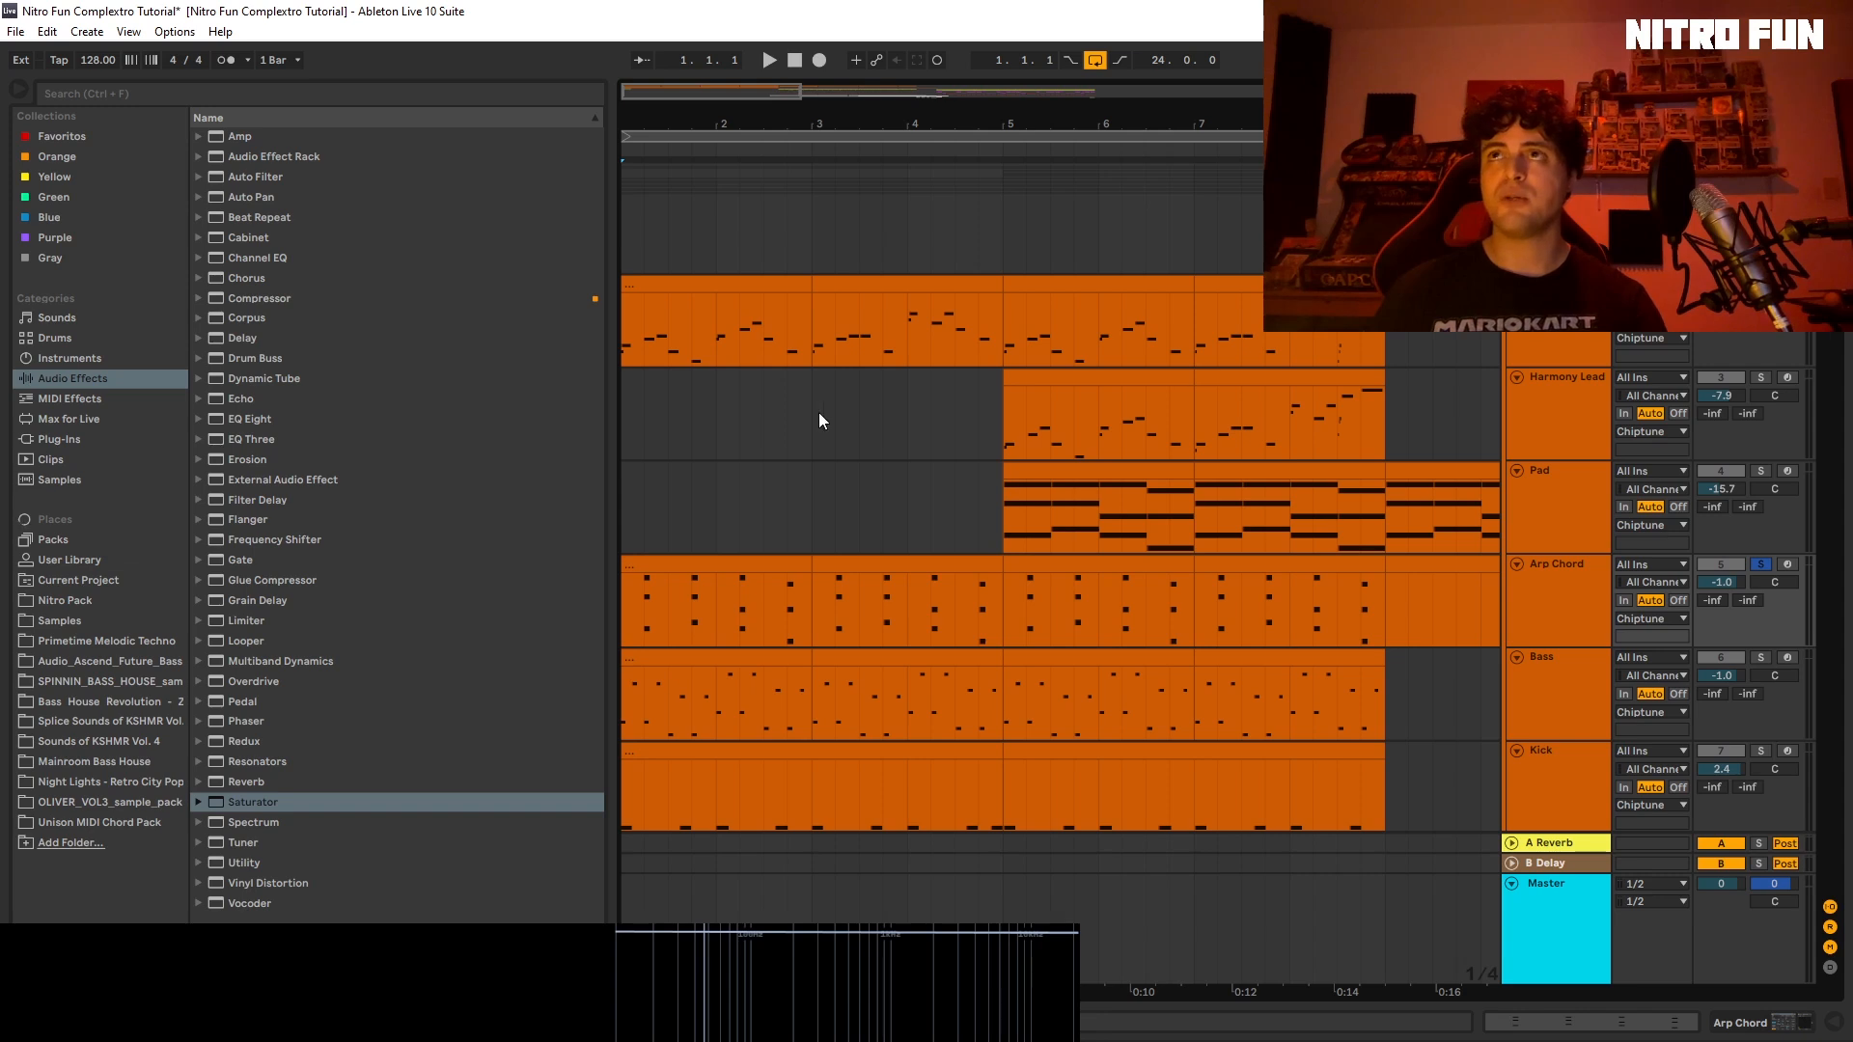
left_click(1594, 337)
left_click(1761, 283)
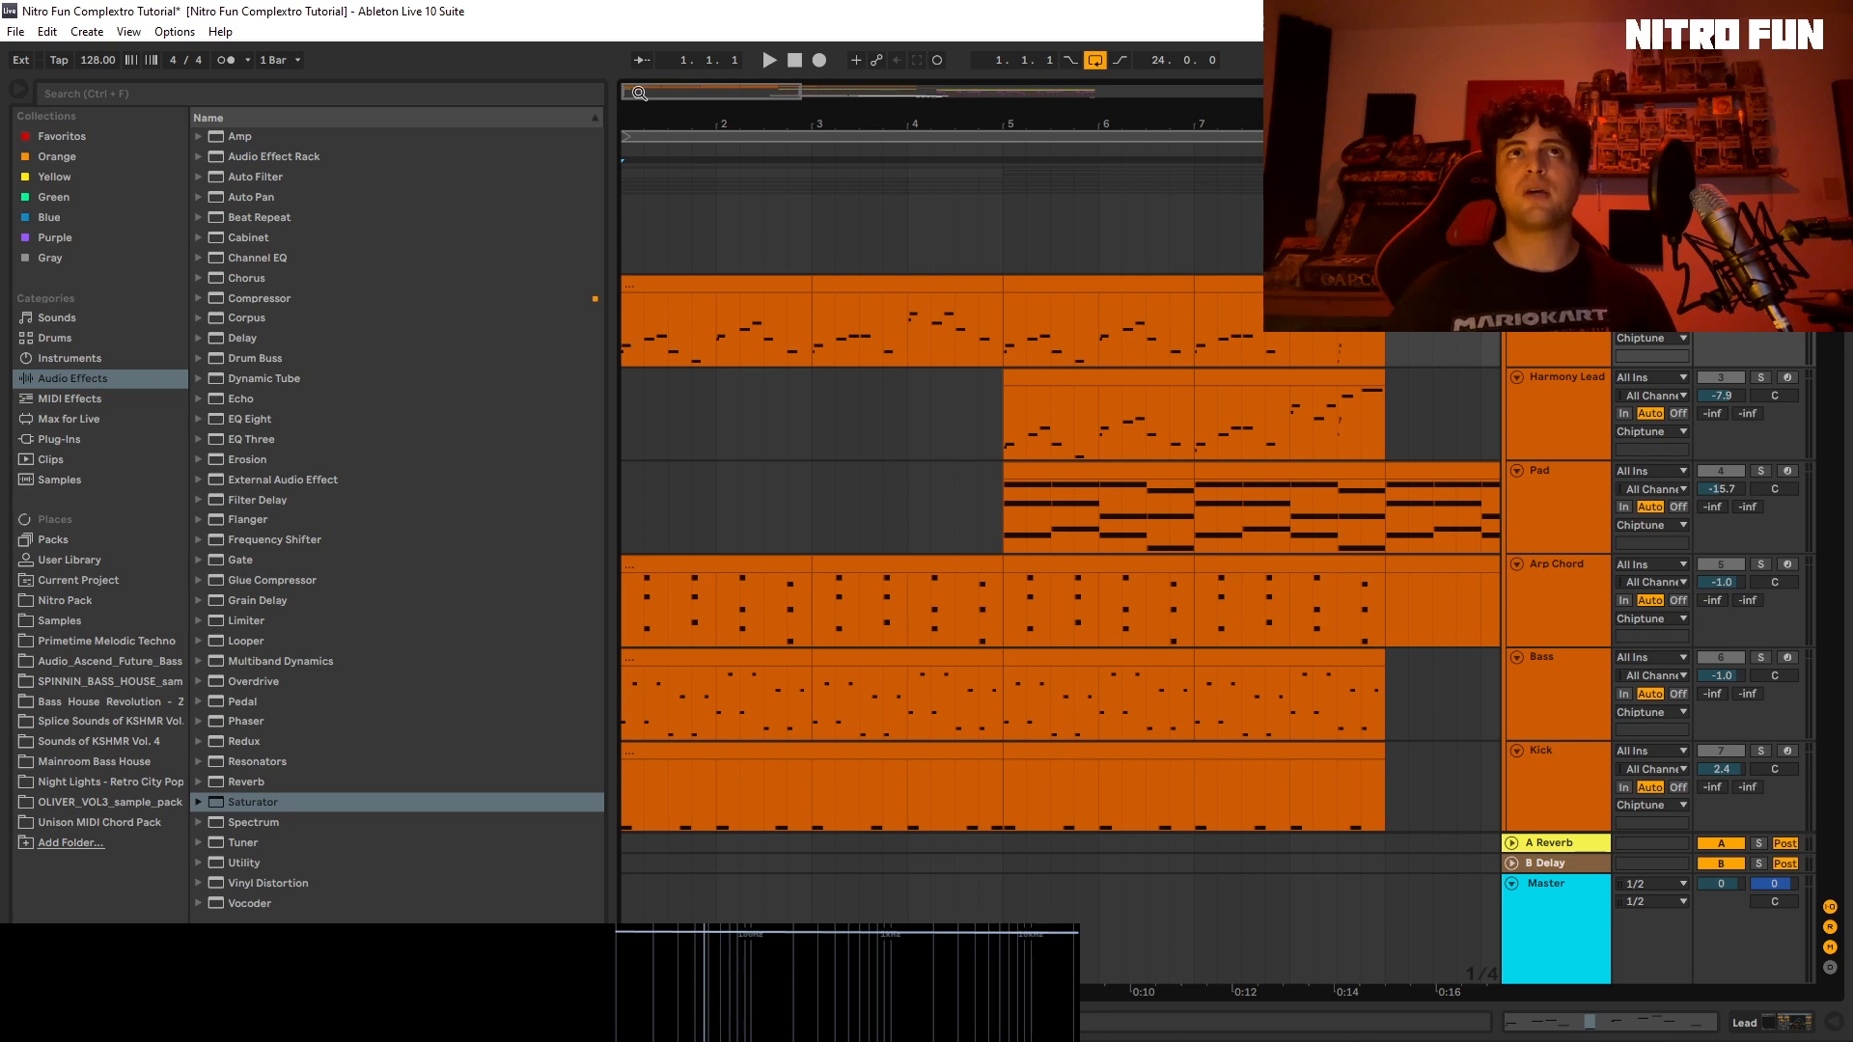
left_click_drag(709, 92, 710, 95)
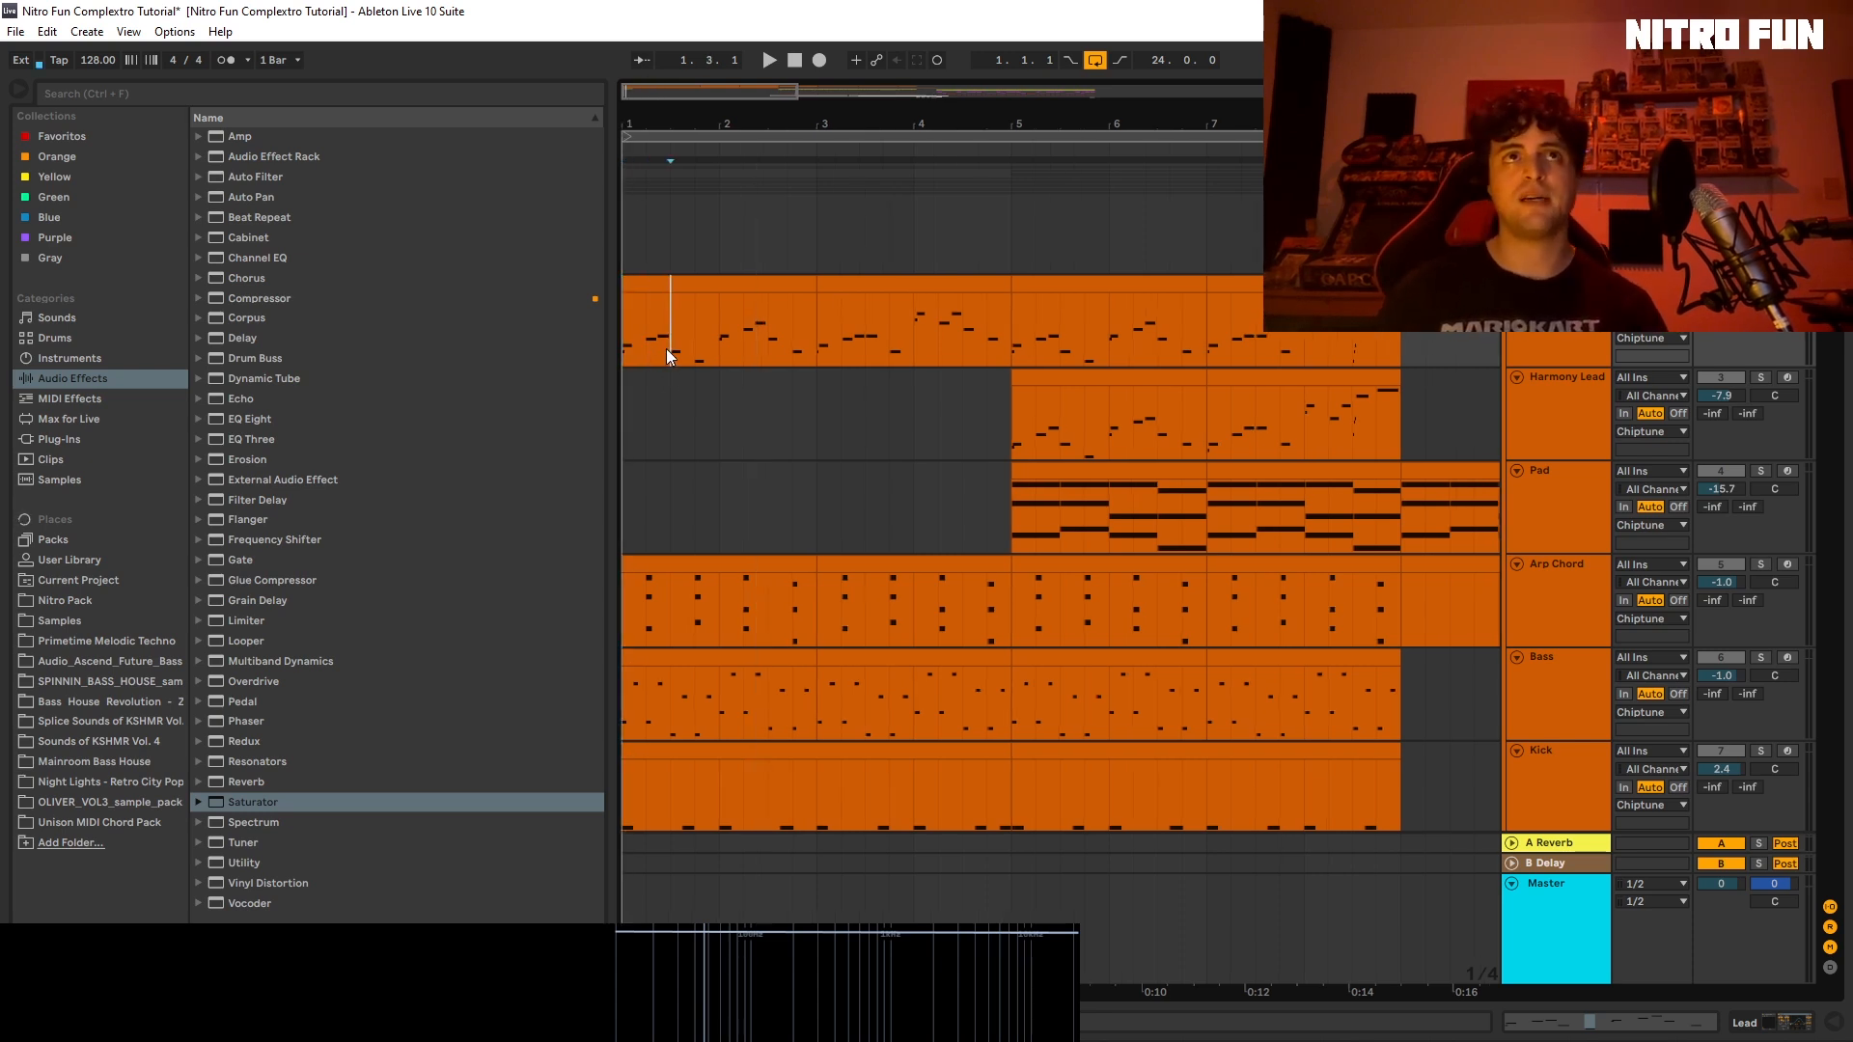
Step: Open the first Lead clip's notes and play the melody from bar 1
left_click(679, 277)
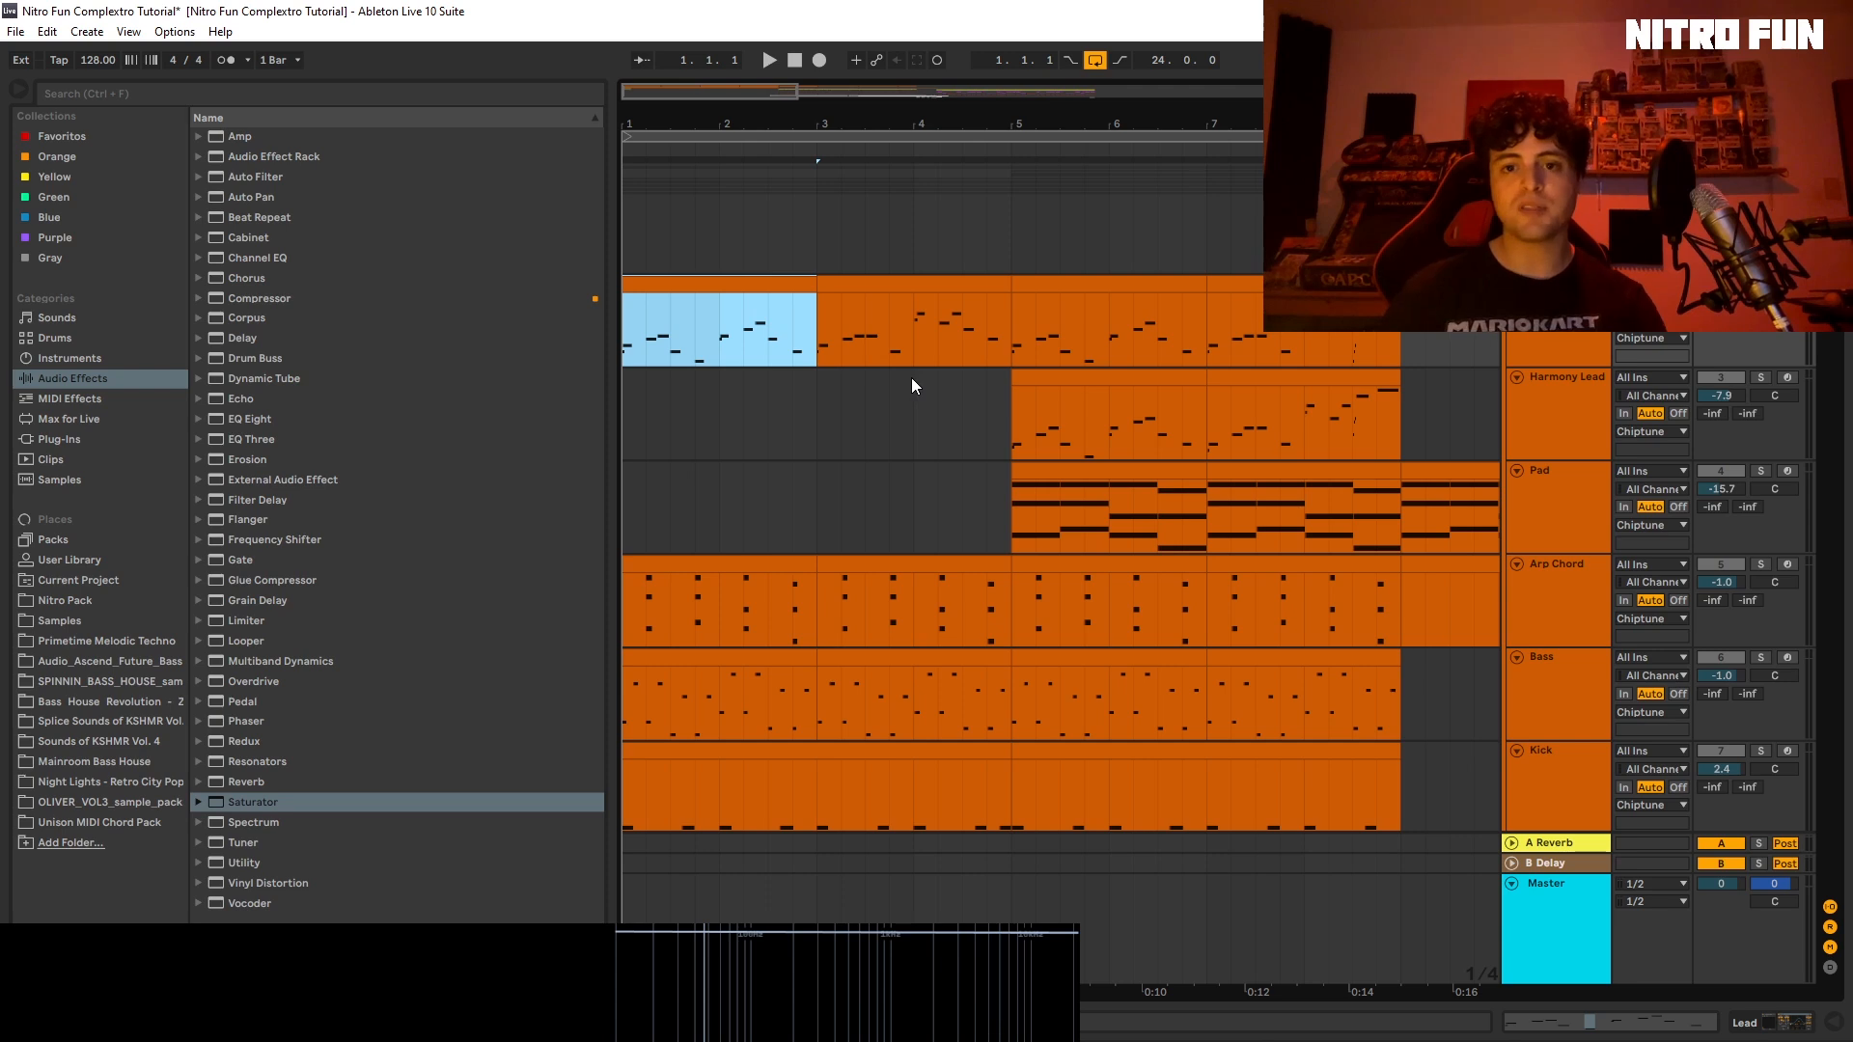
mouse_move(540, 1040)
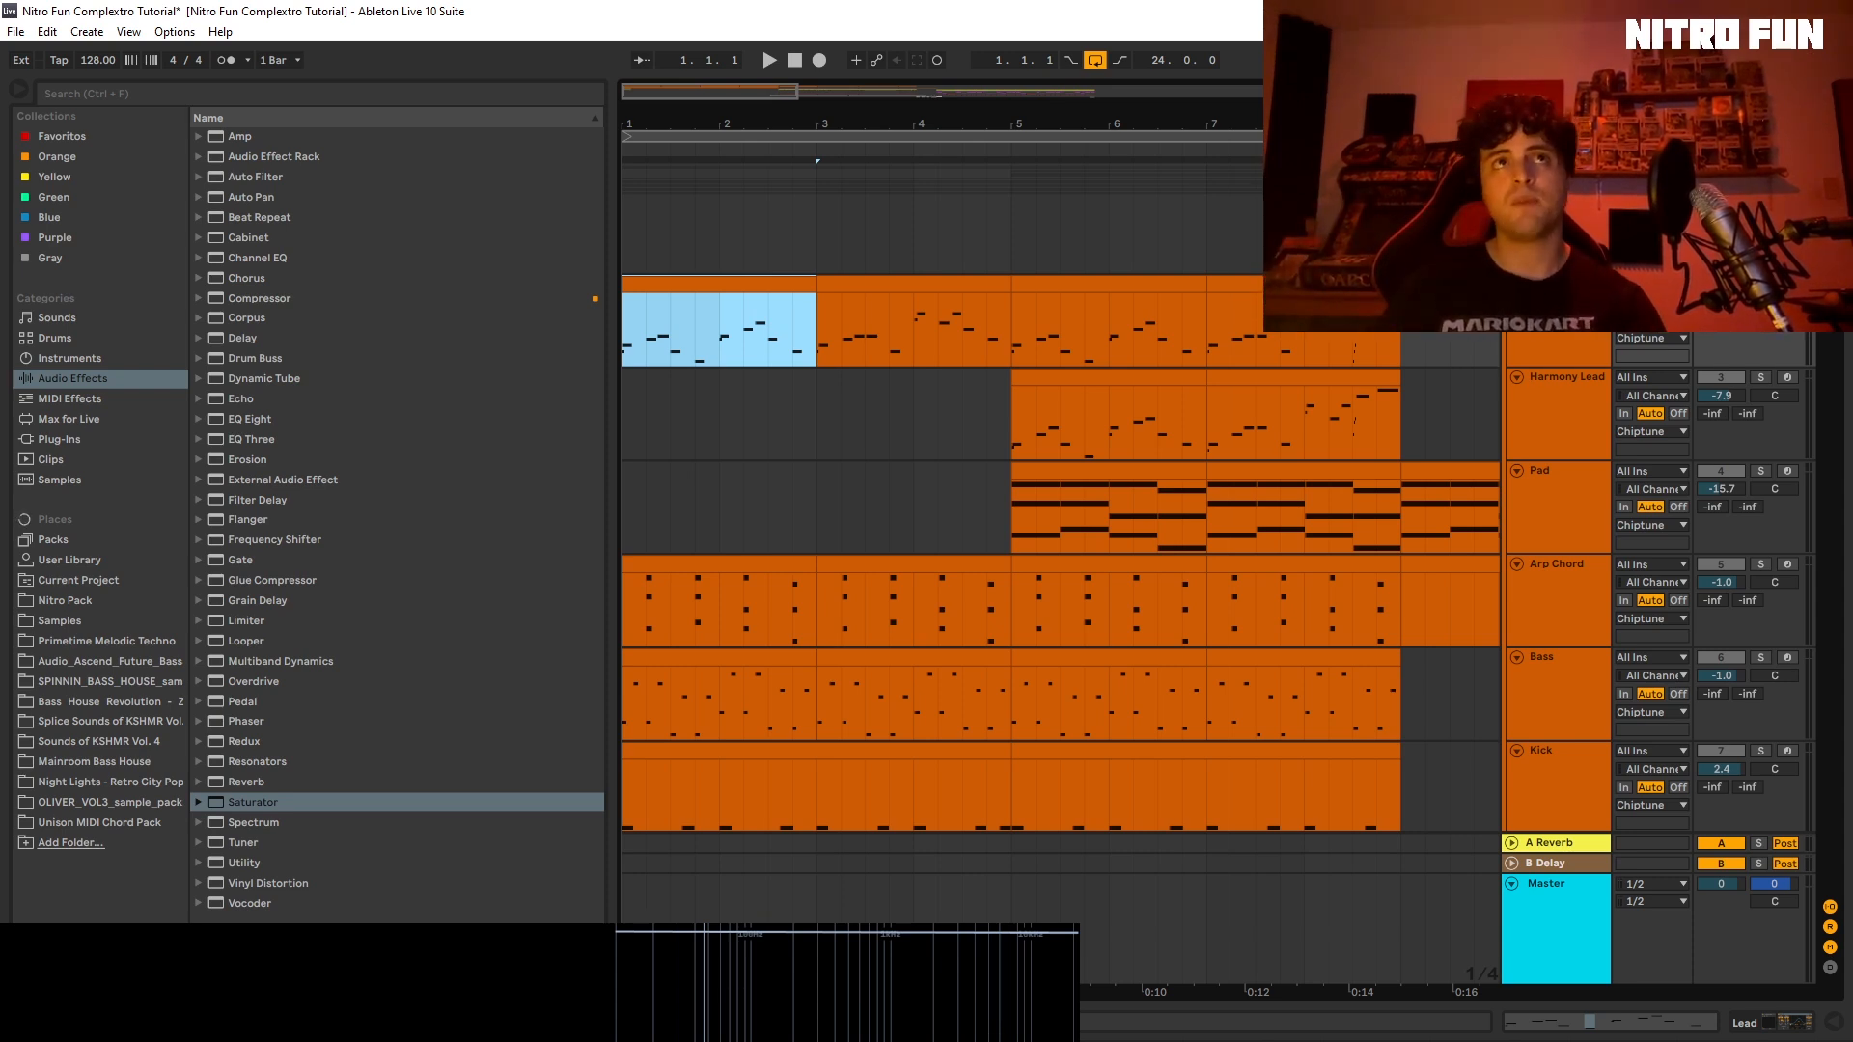
left_click(1628, 1026)
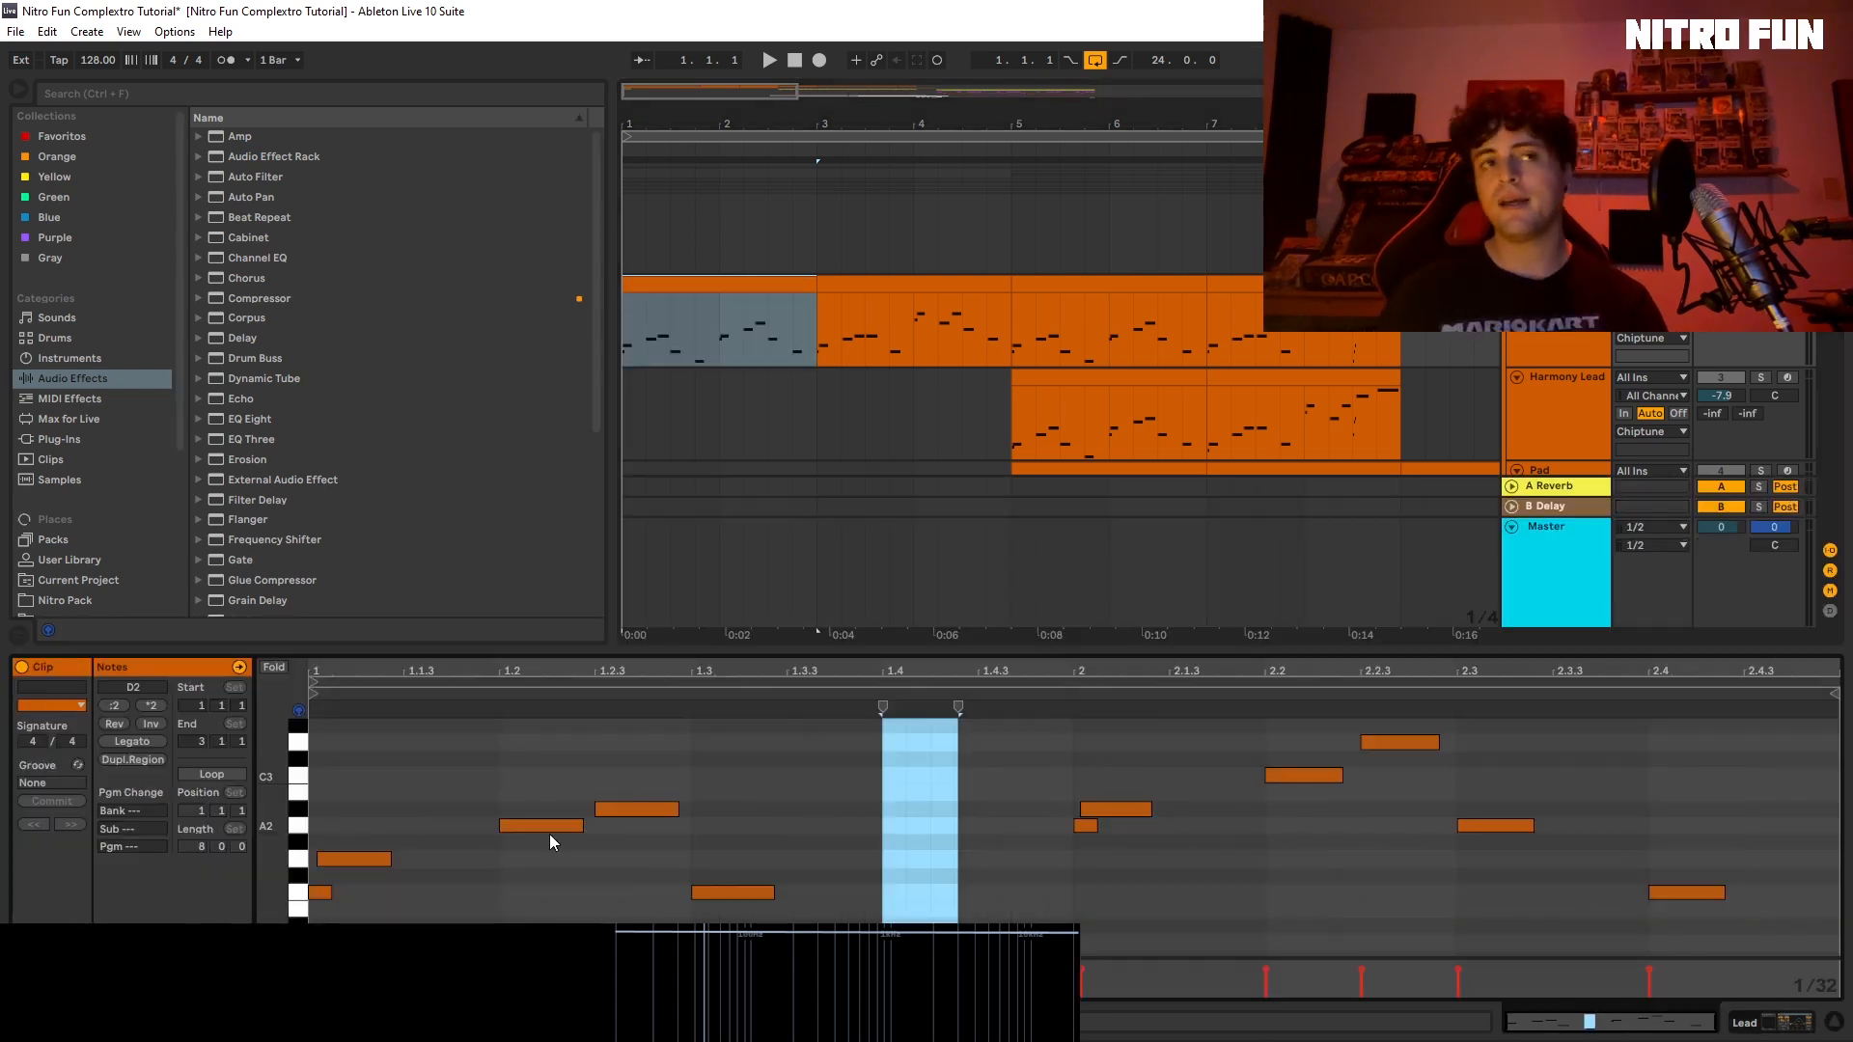
scroll(548, 834, "down", 1)
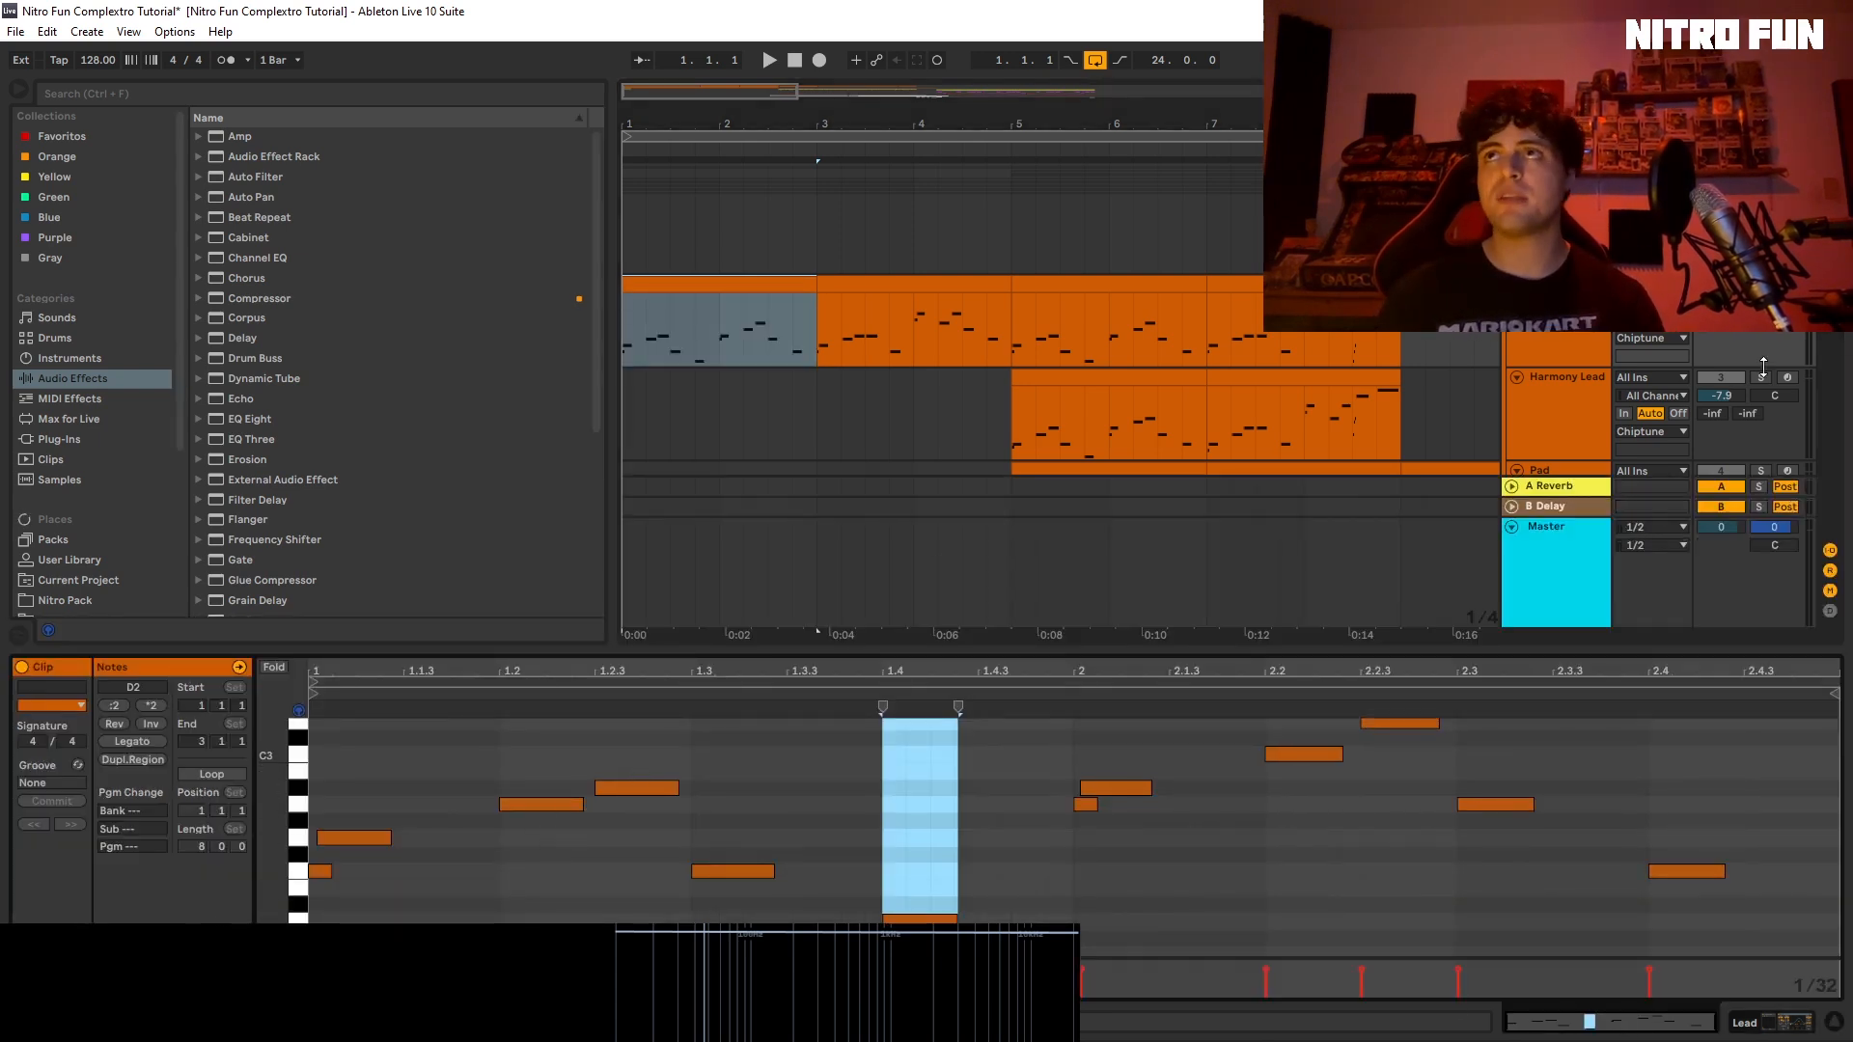
key("space")
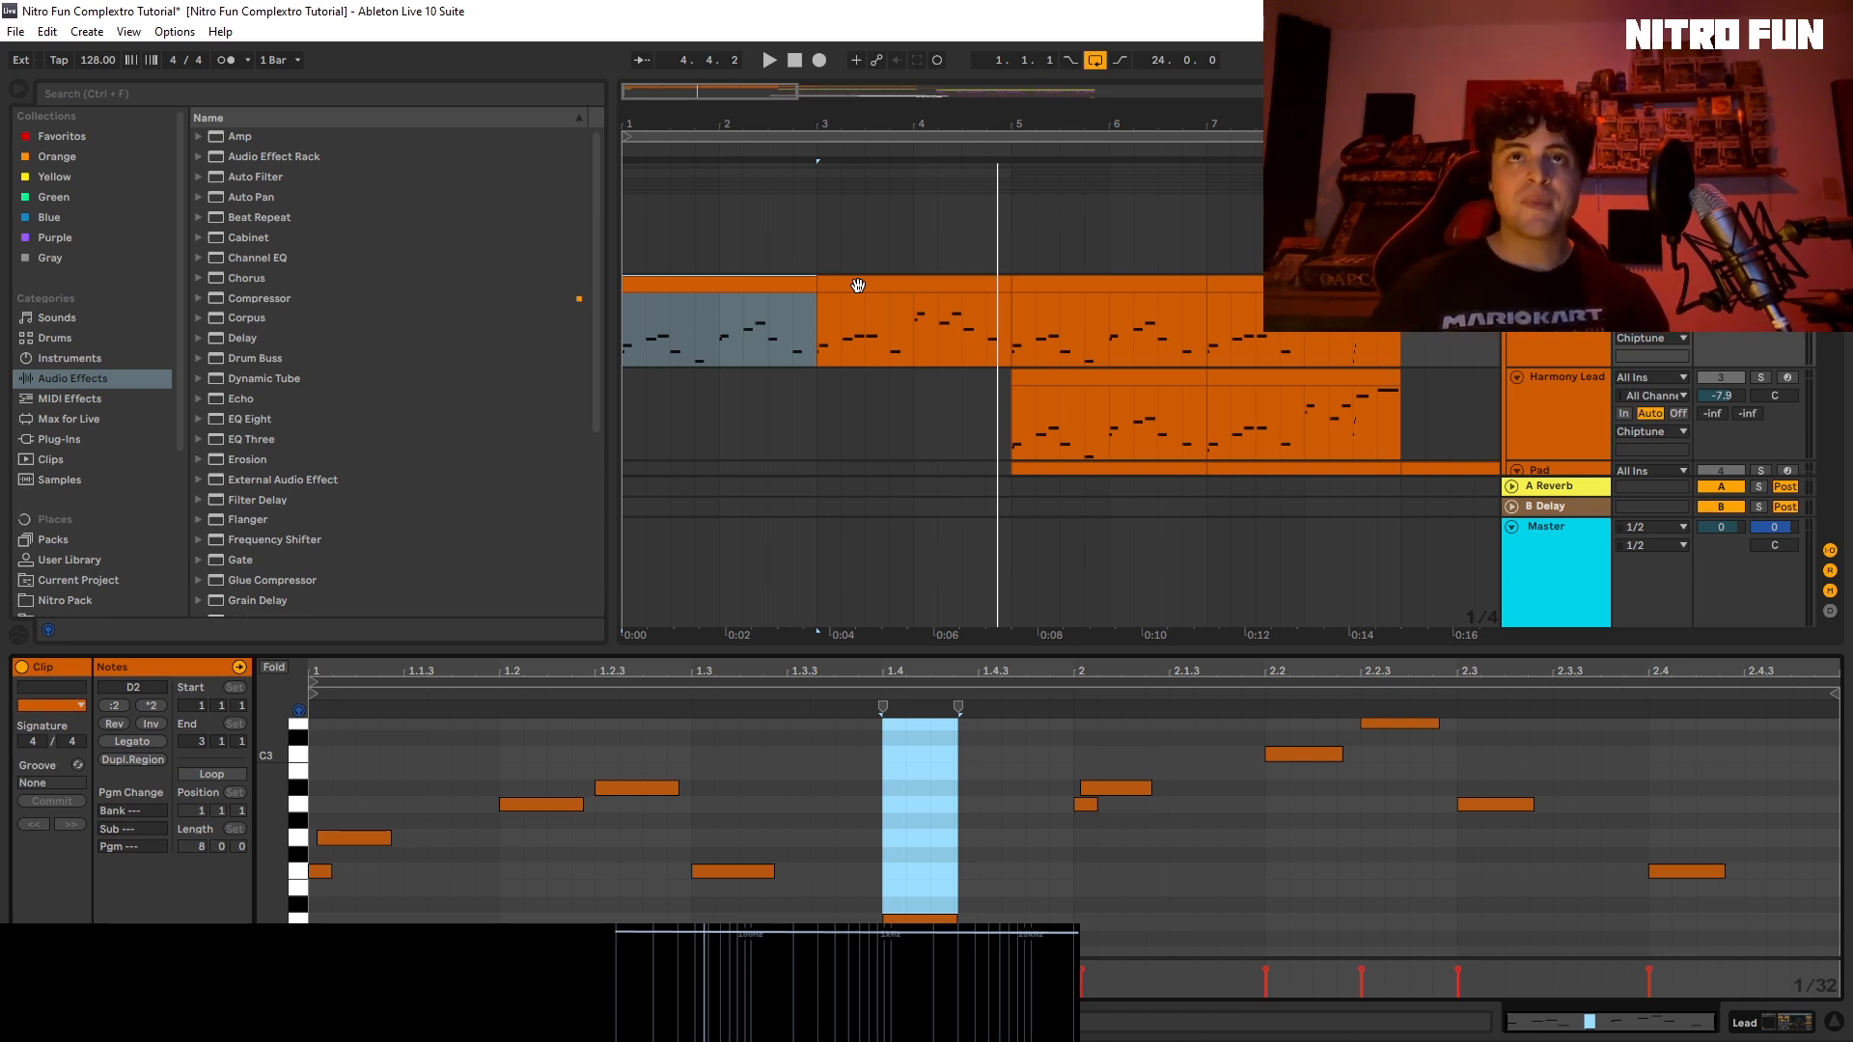
Step: Open the Harmony Lead clip that starts at bar 5 and examine its notes
left_click(1025, 353)
scroll(1405, 411, "down", 2)
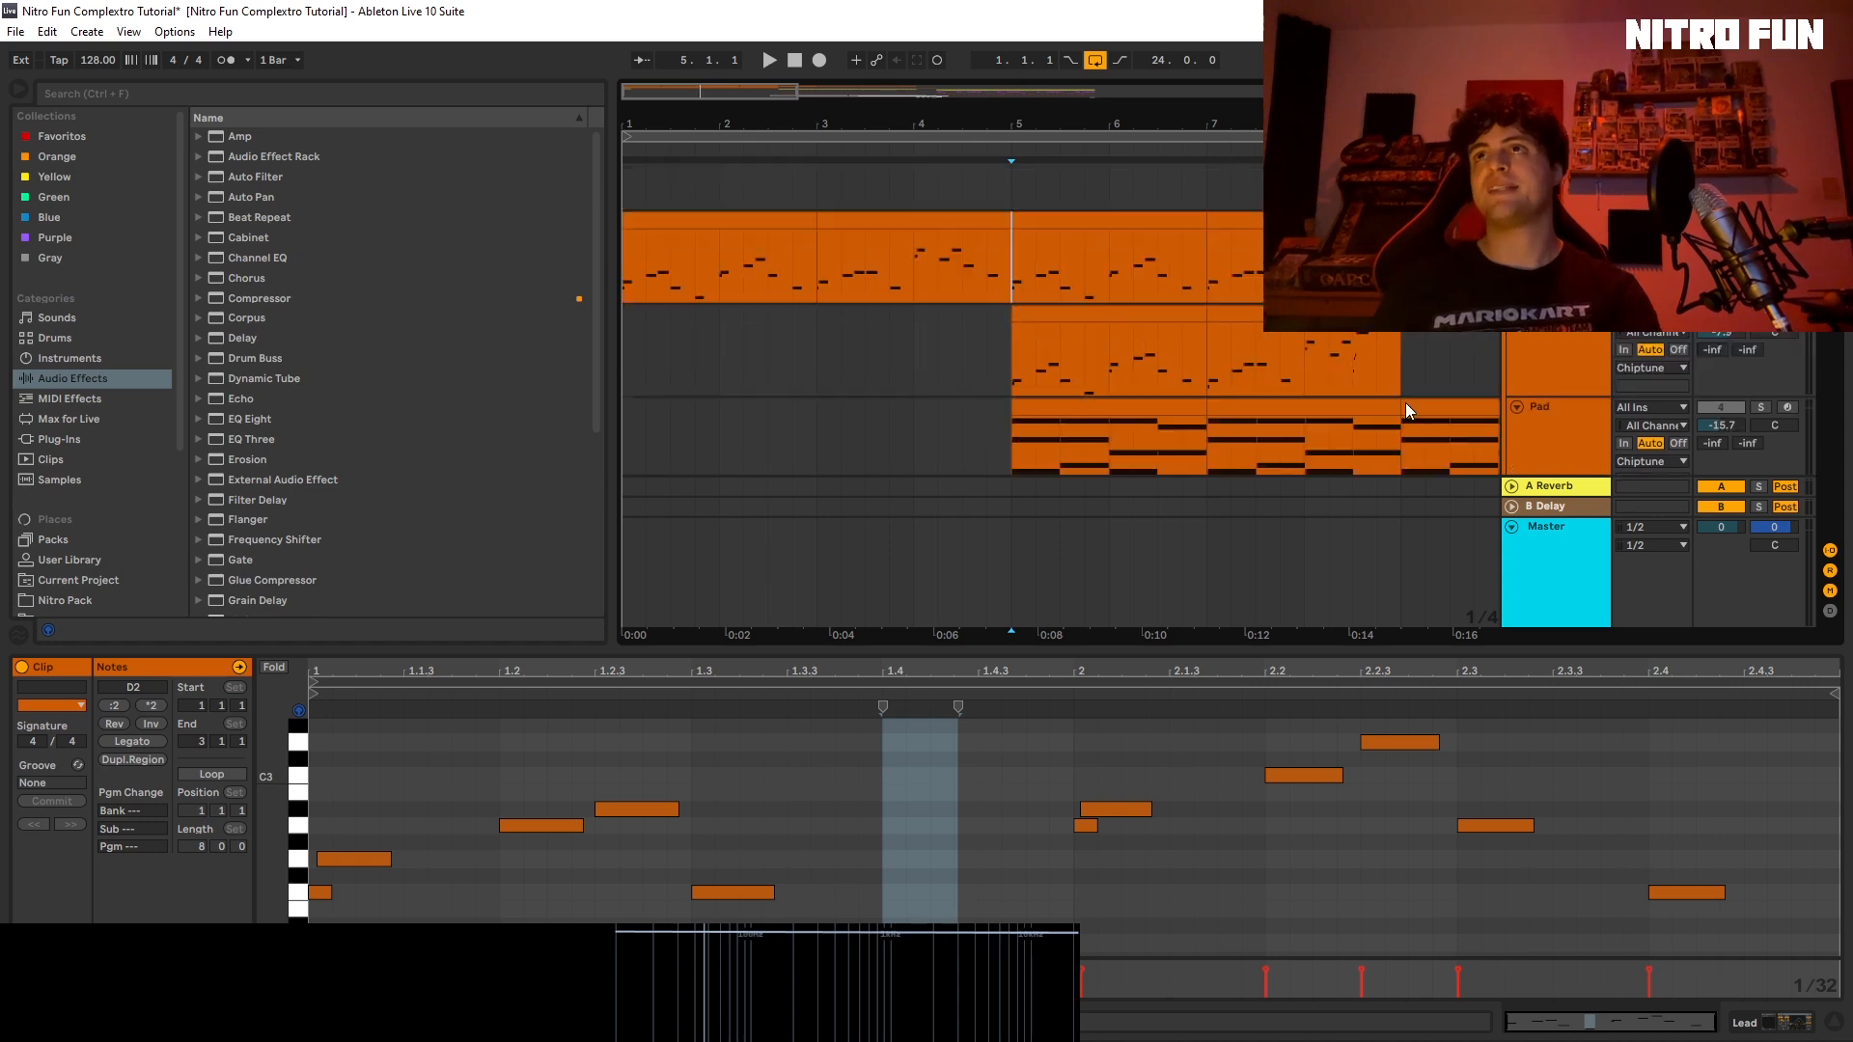
scroll(1406, 411, "down", 1)
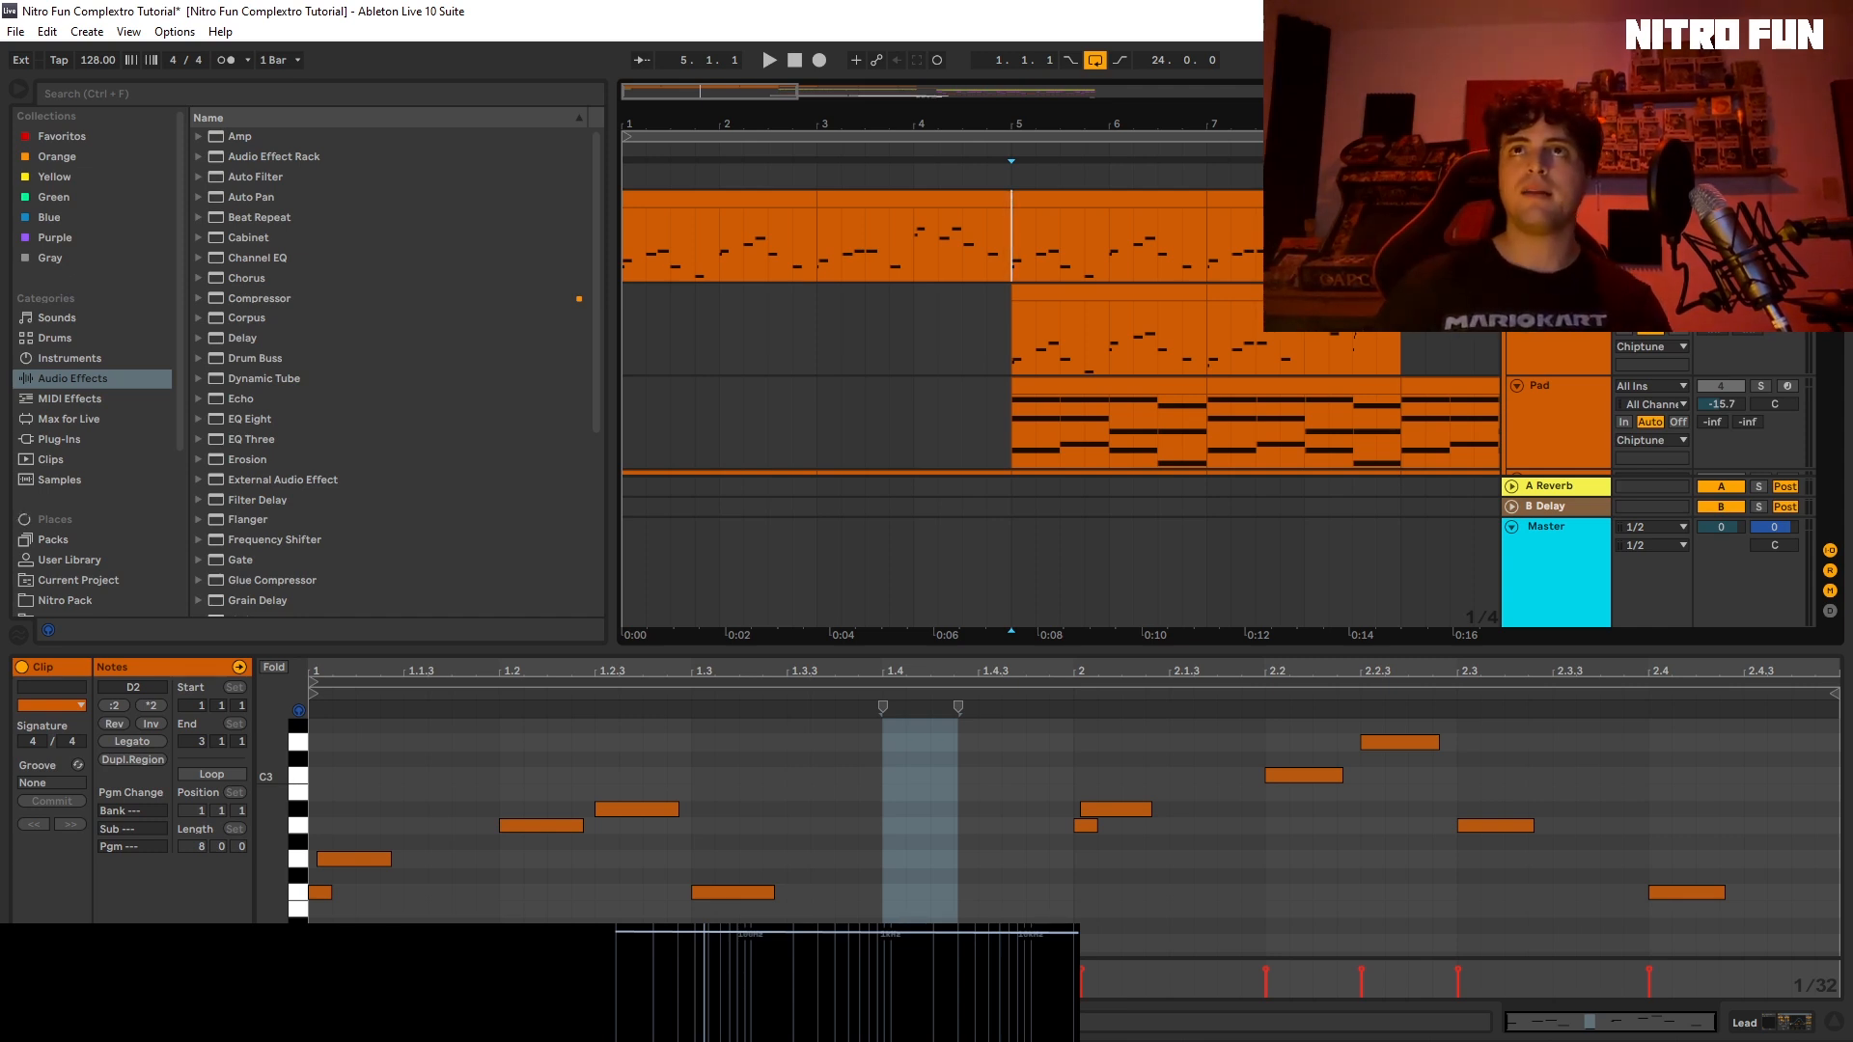
left_click(1168, 299)
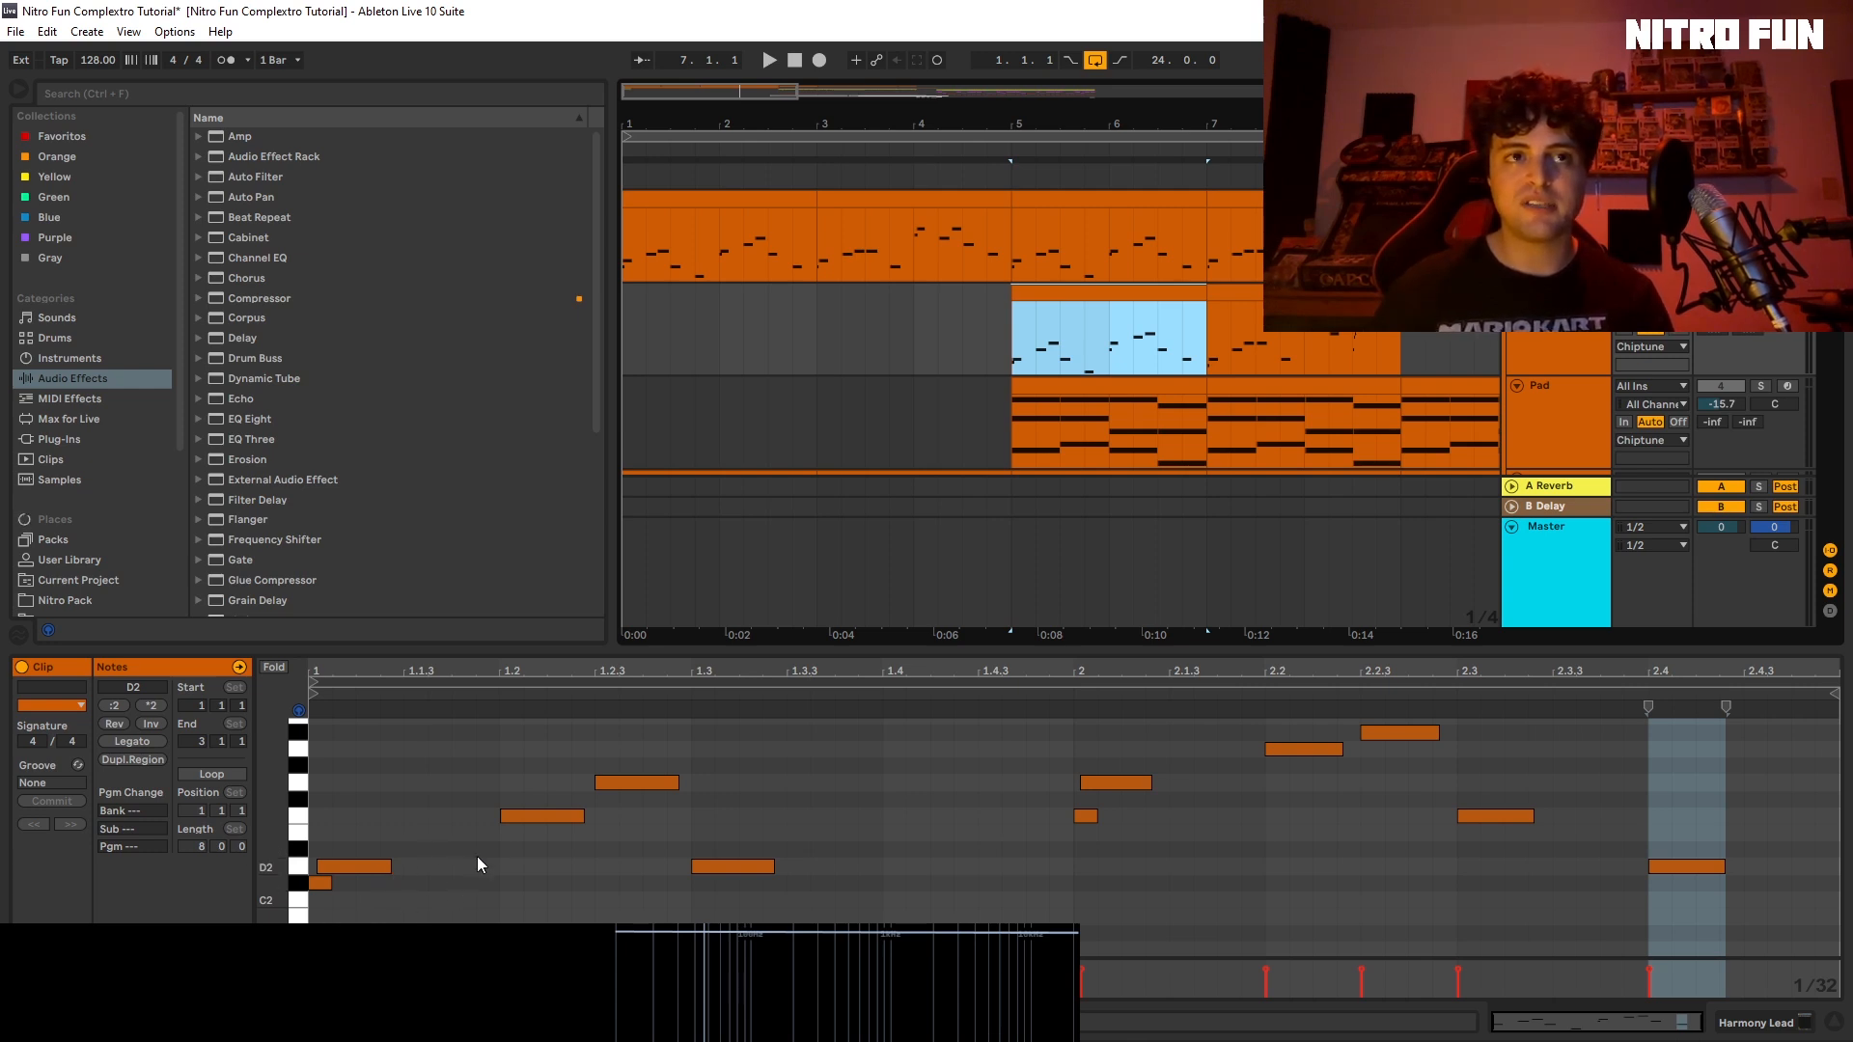
scroll(477, 855, "down", 1)
Step: Select the Lead and Harmony Lead clips from bar 5 together and compare their notes in one note editor
left_click_drag(1219, 365, 1012, 253)
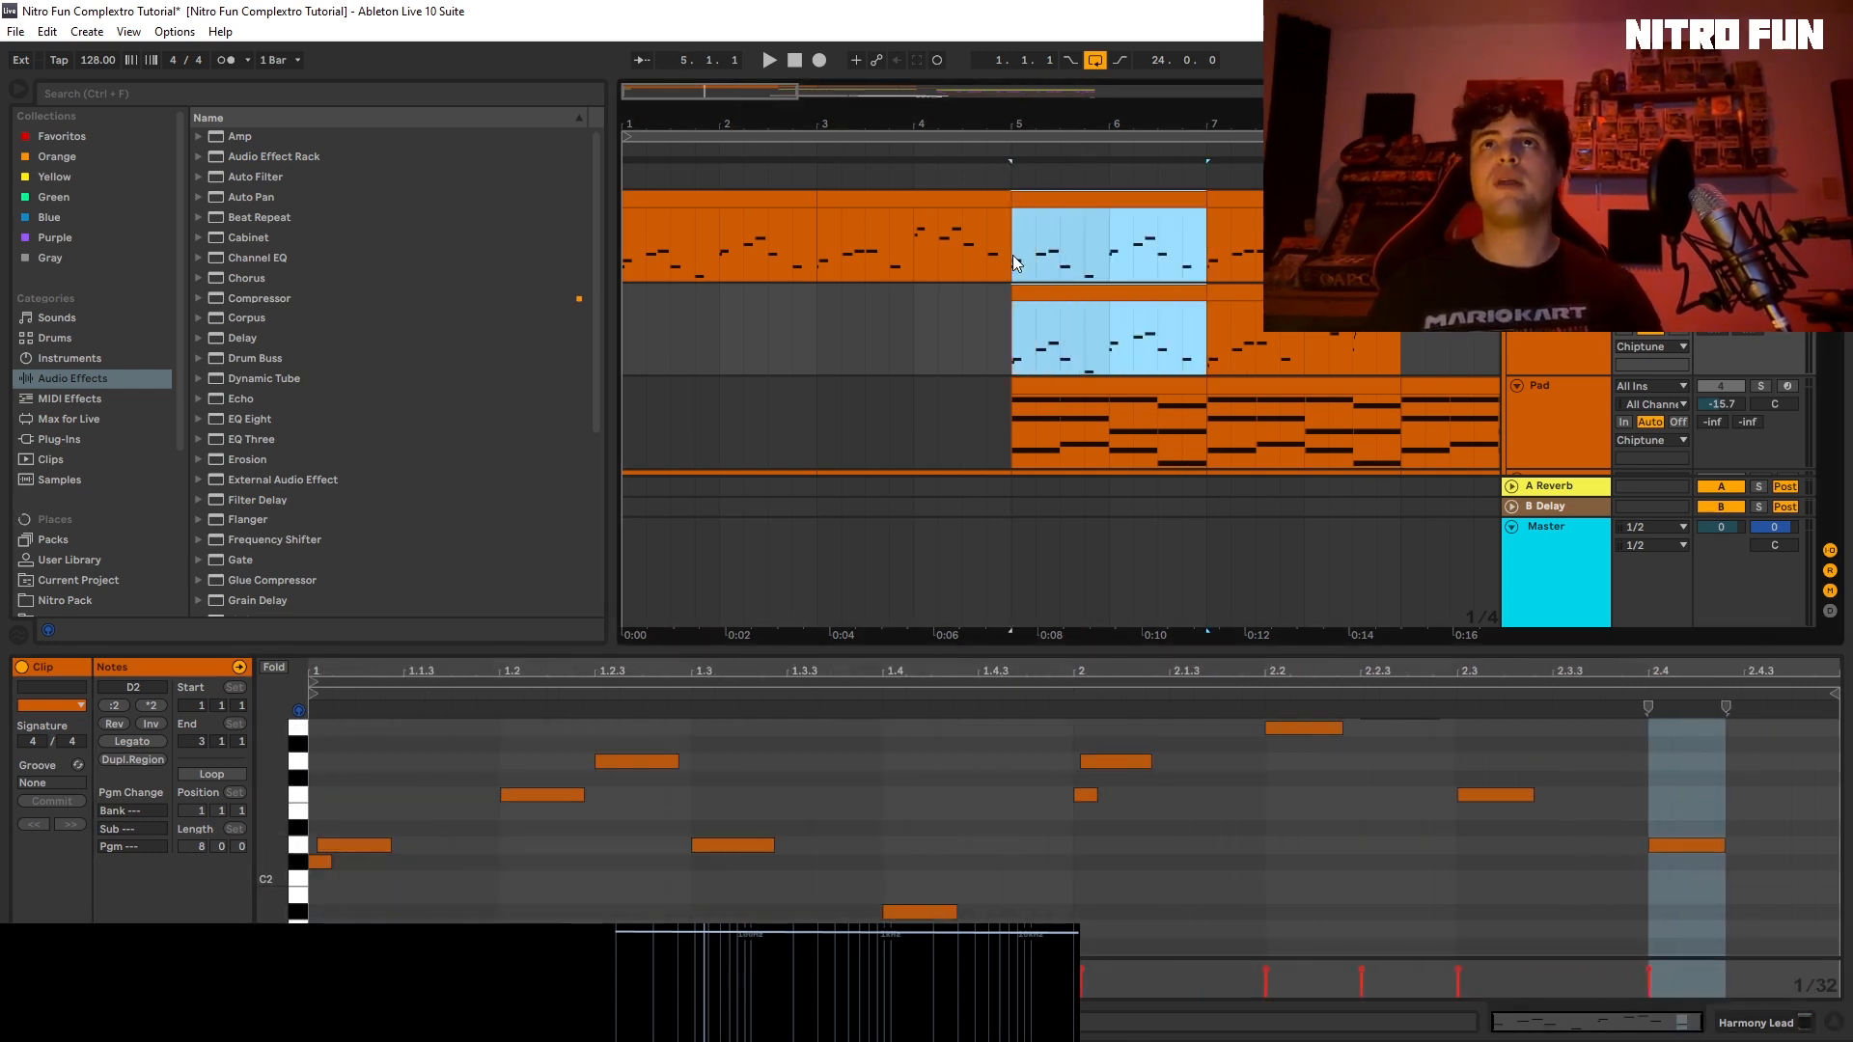
scroll(641, 797, "up", 4)
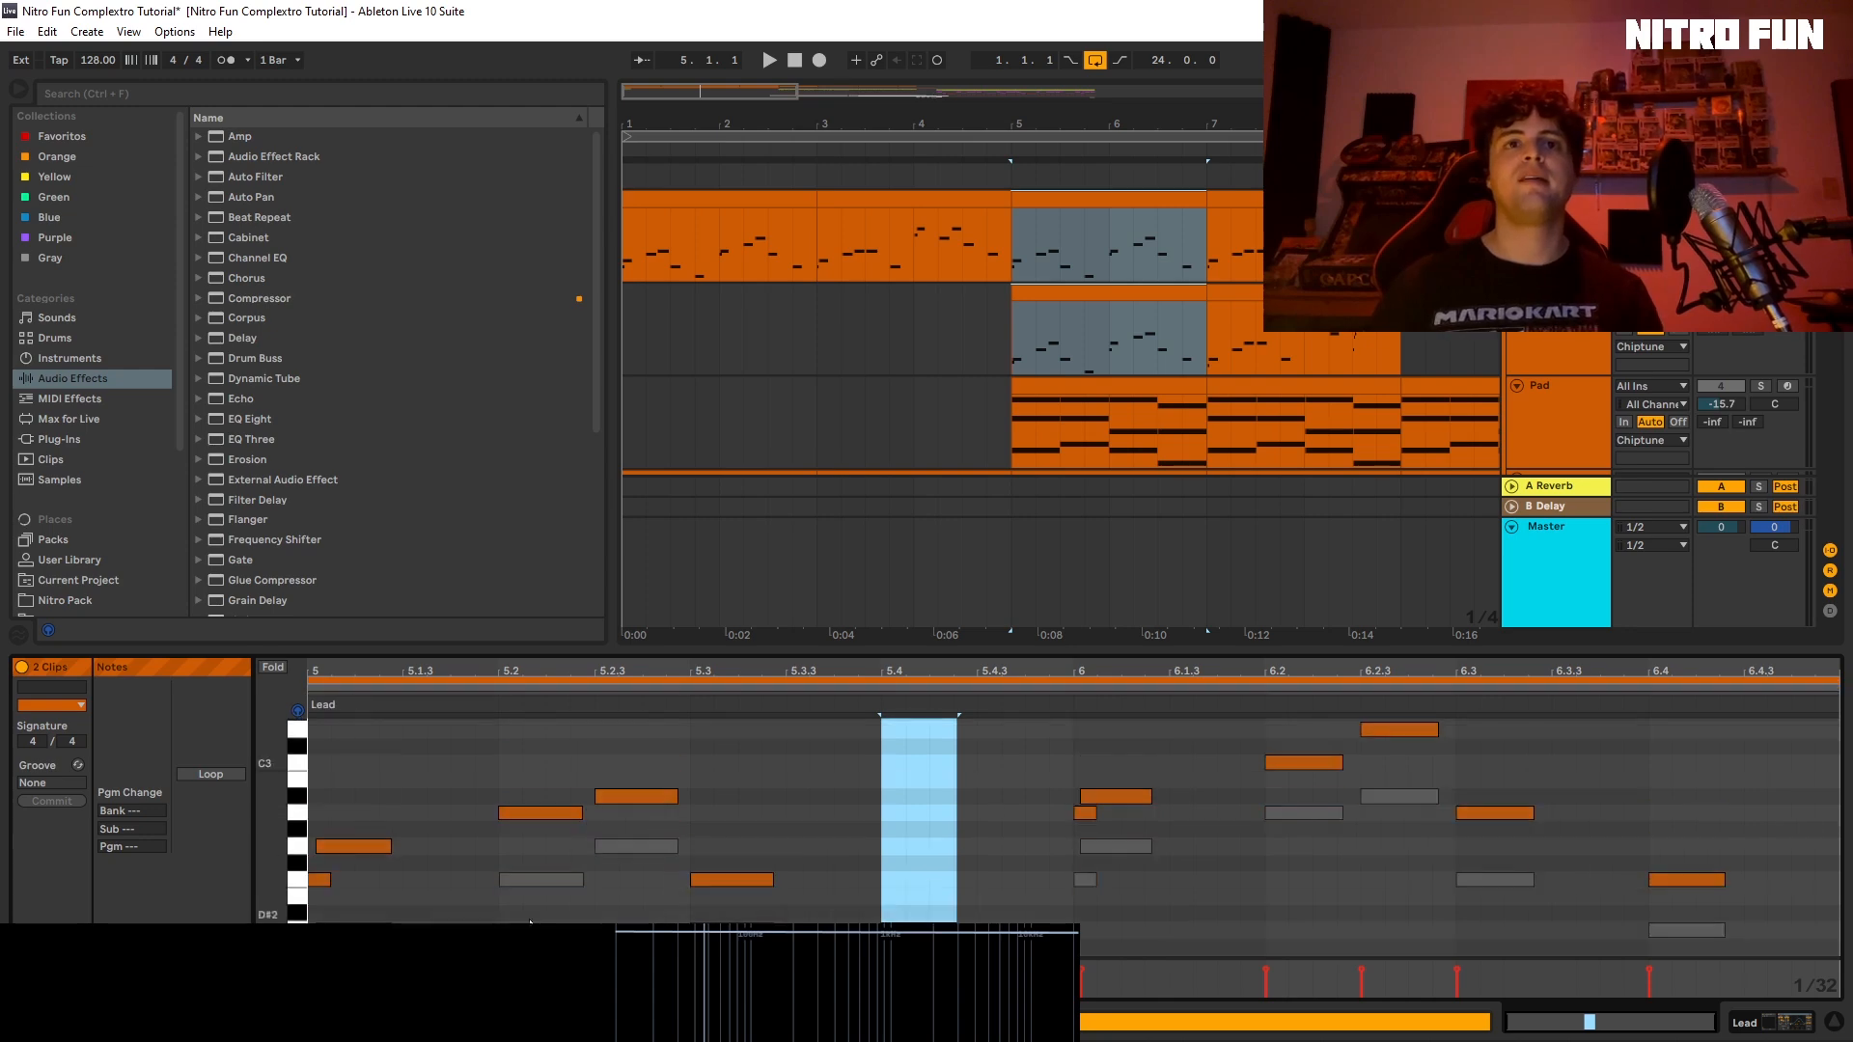
left_click(295, 800)
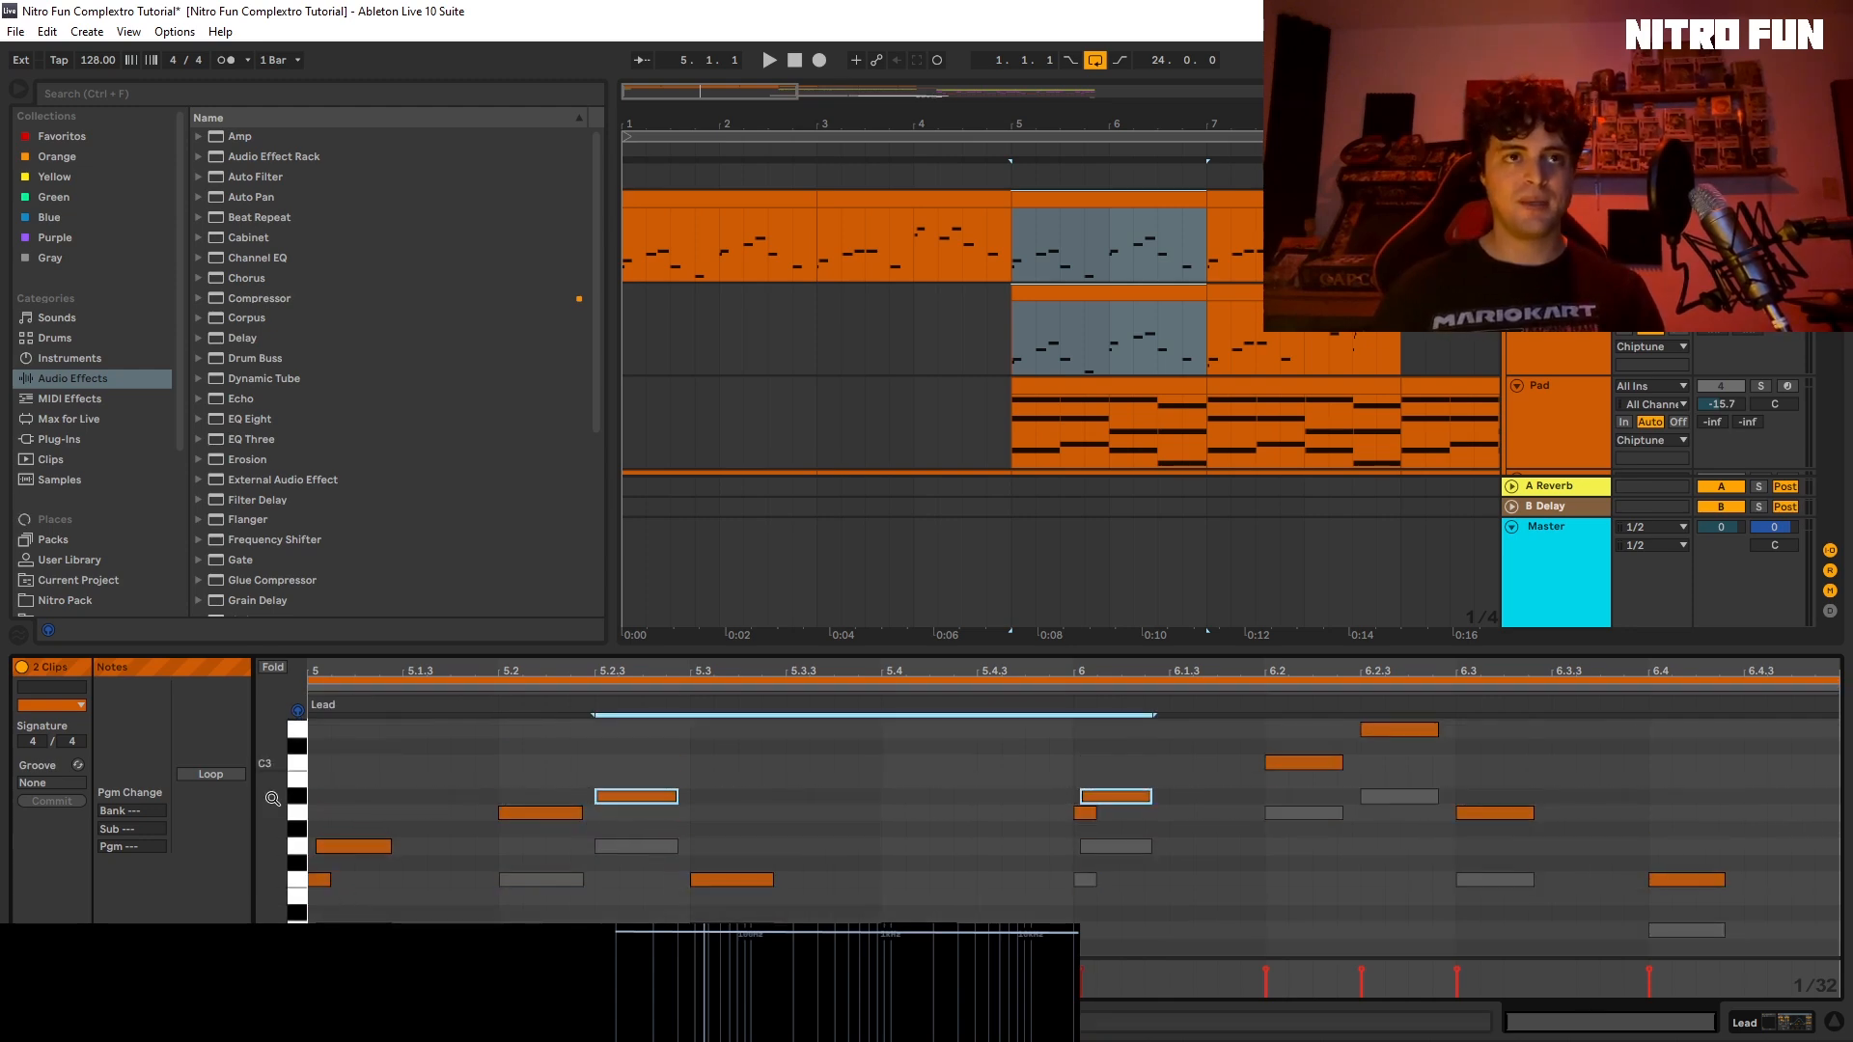
left_click_drag(280, 800, 265, 784)
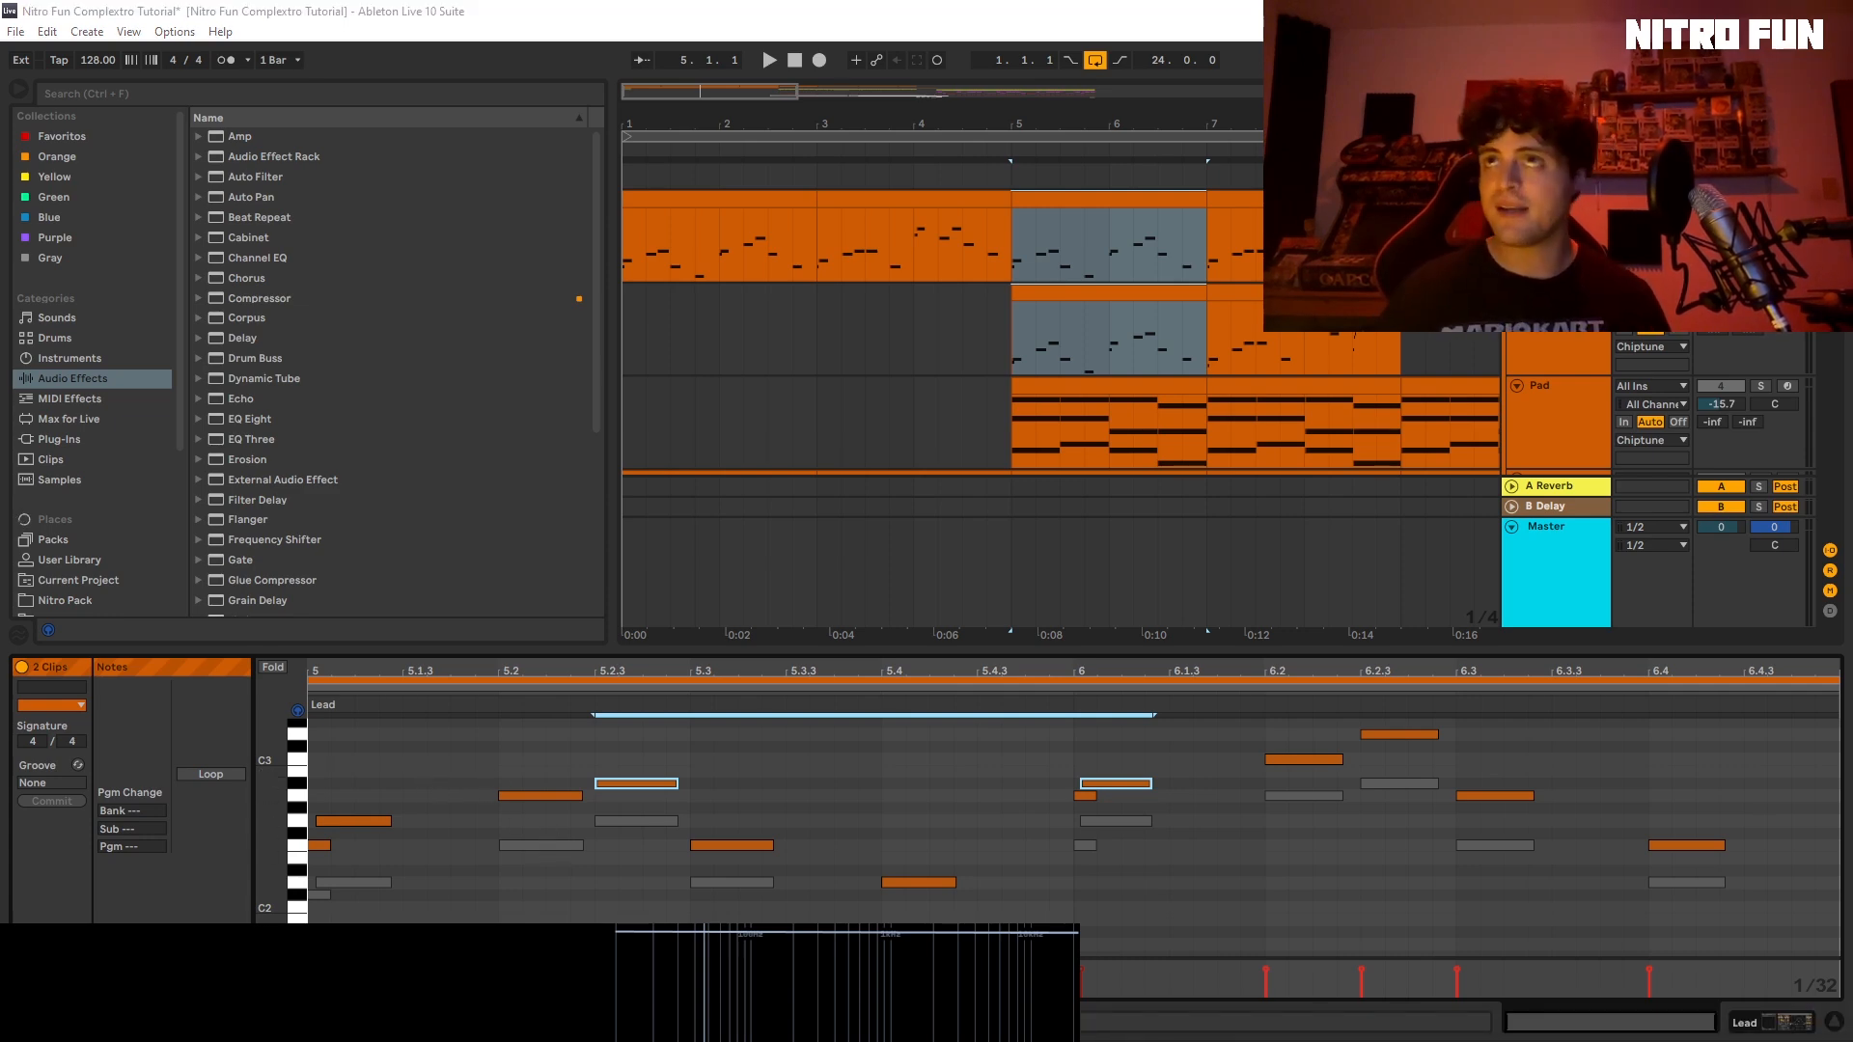
Step: Solo the Harmony Lead track alongside the Lead and play both from bar 5
left_click(1760, 293)
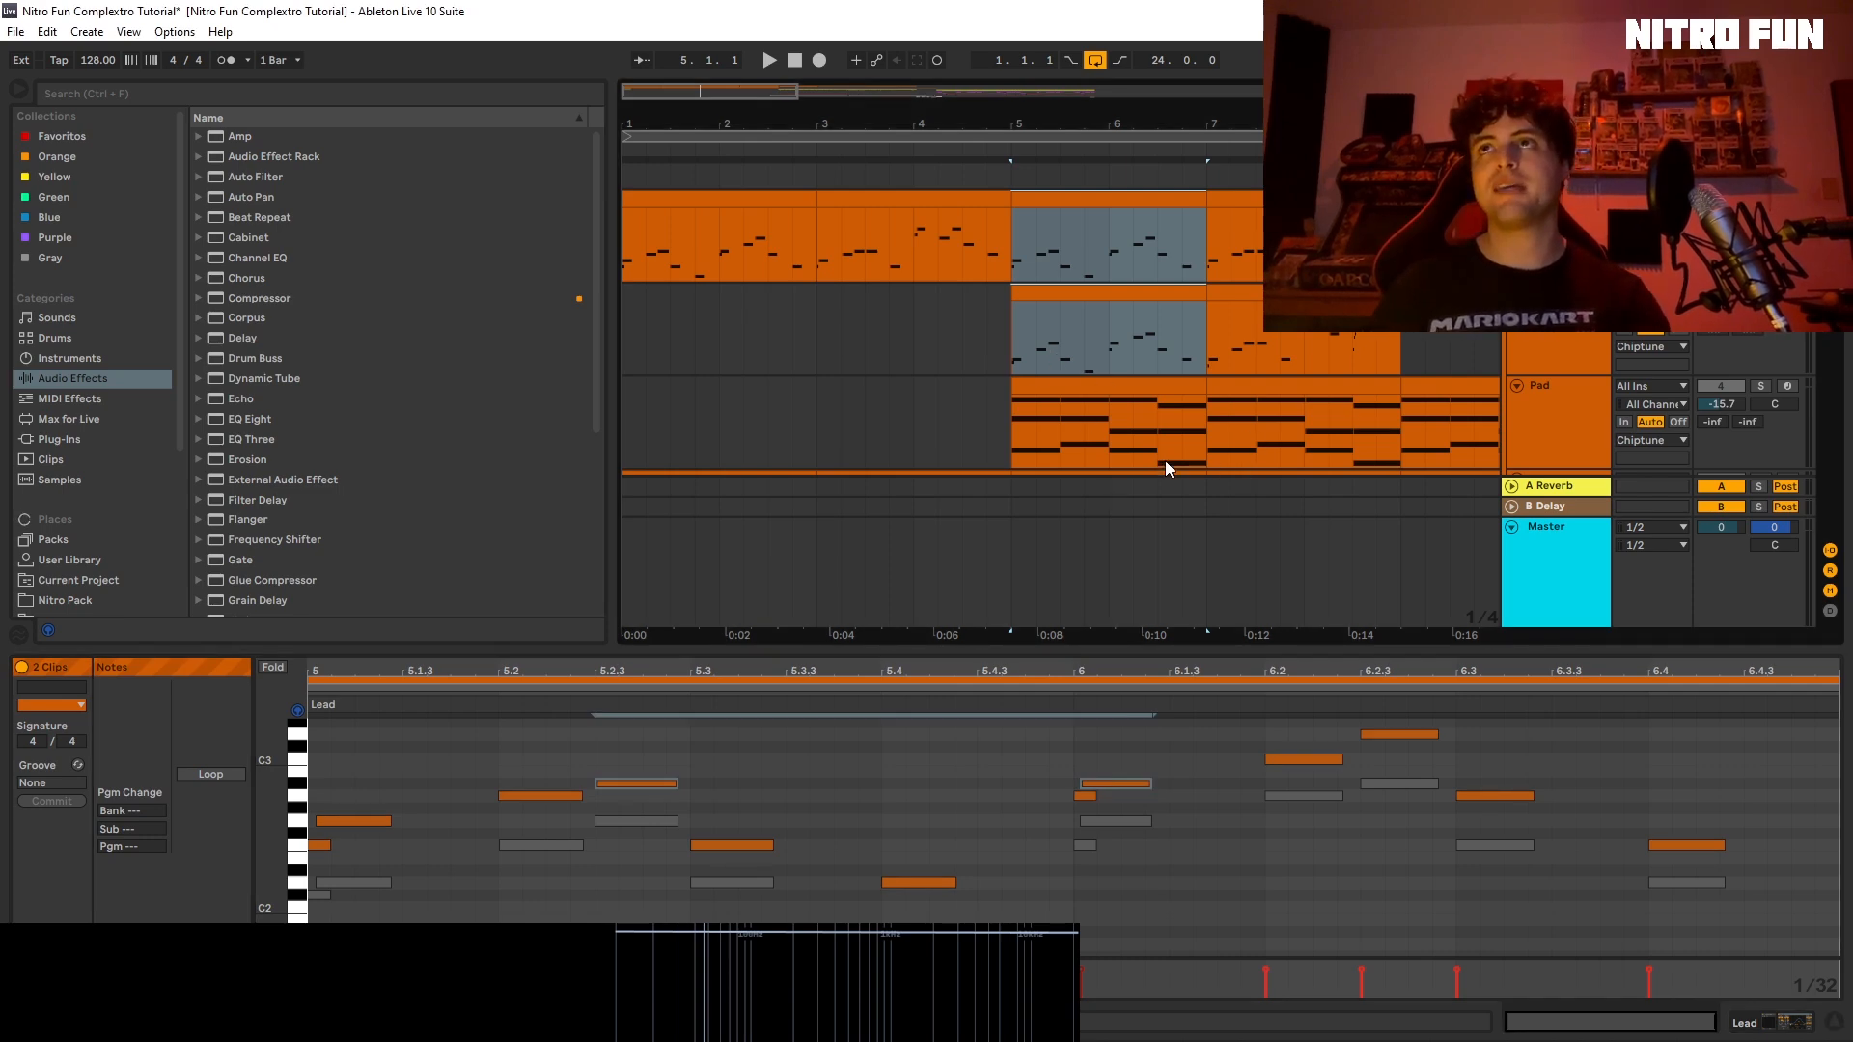
key("space")
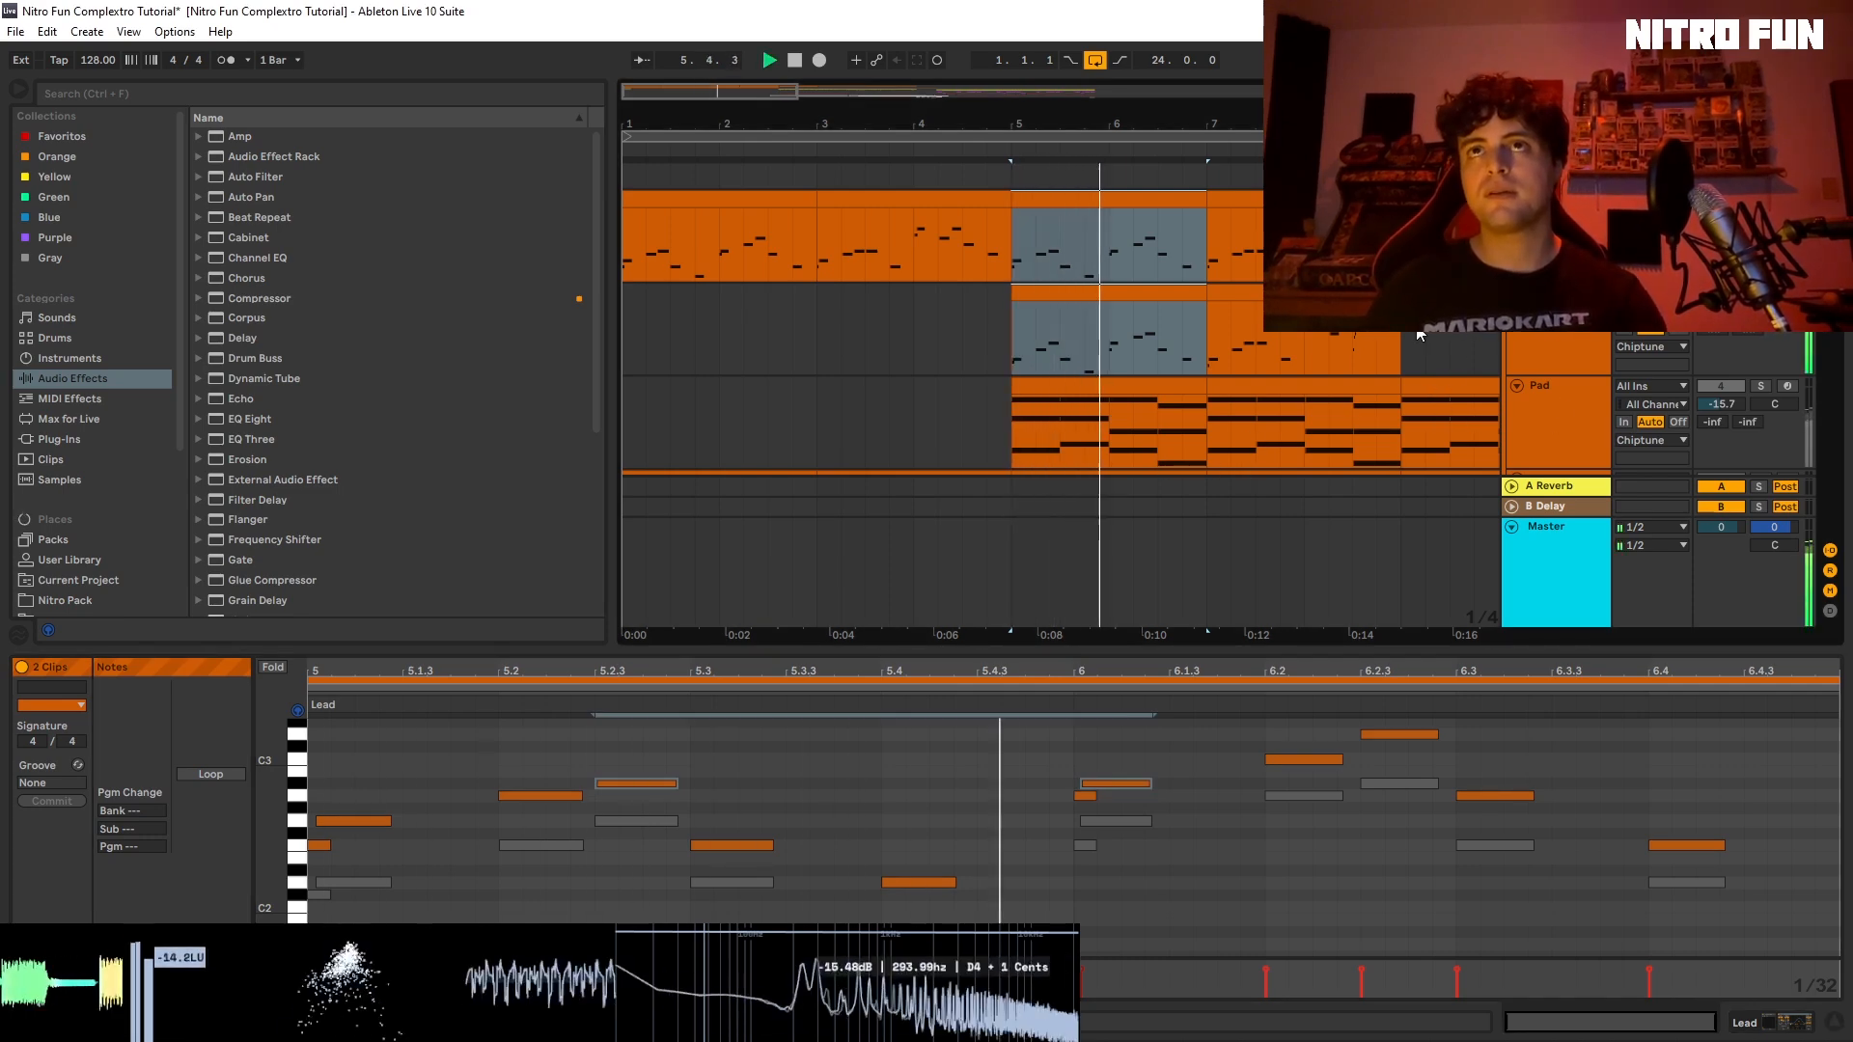
Step: Stop playback, select the Pad track and solo it
scroll(1558, 417, "down", 3)
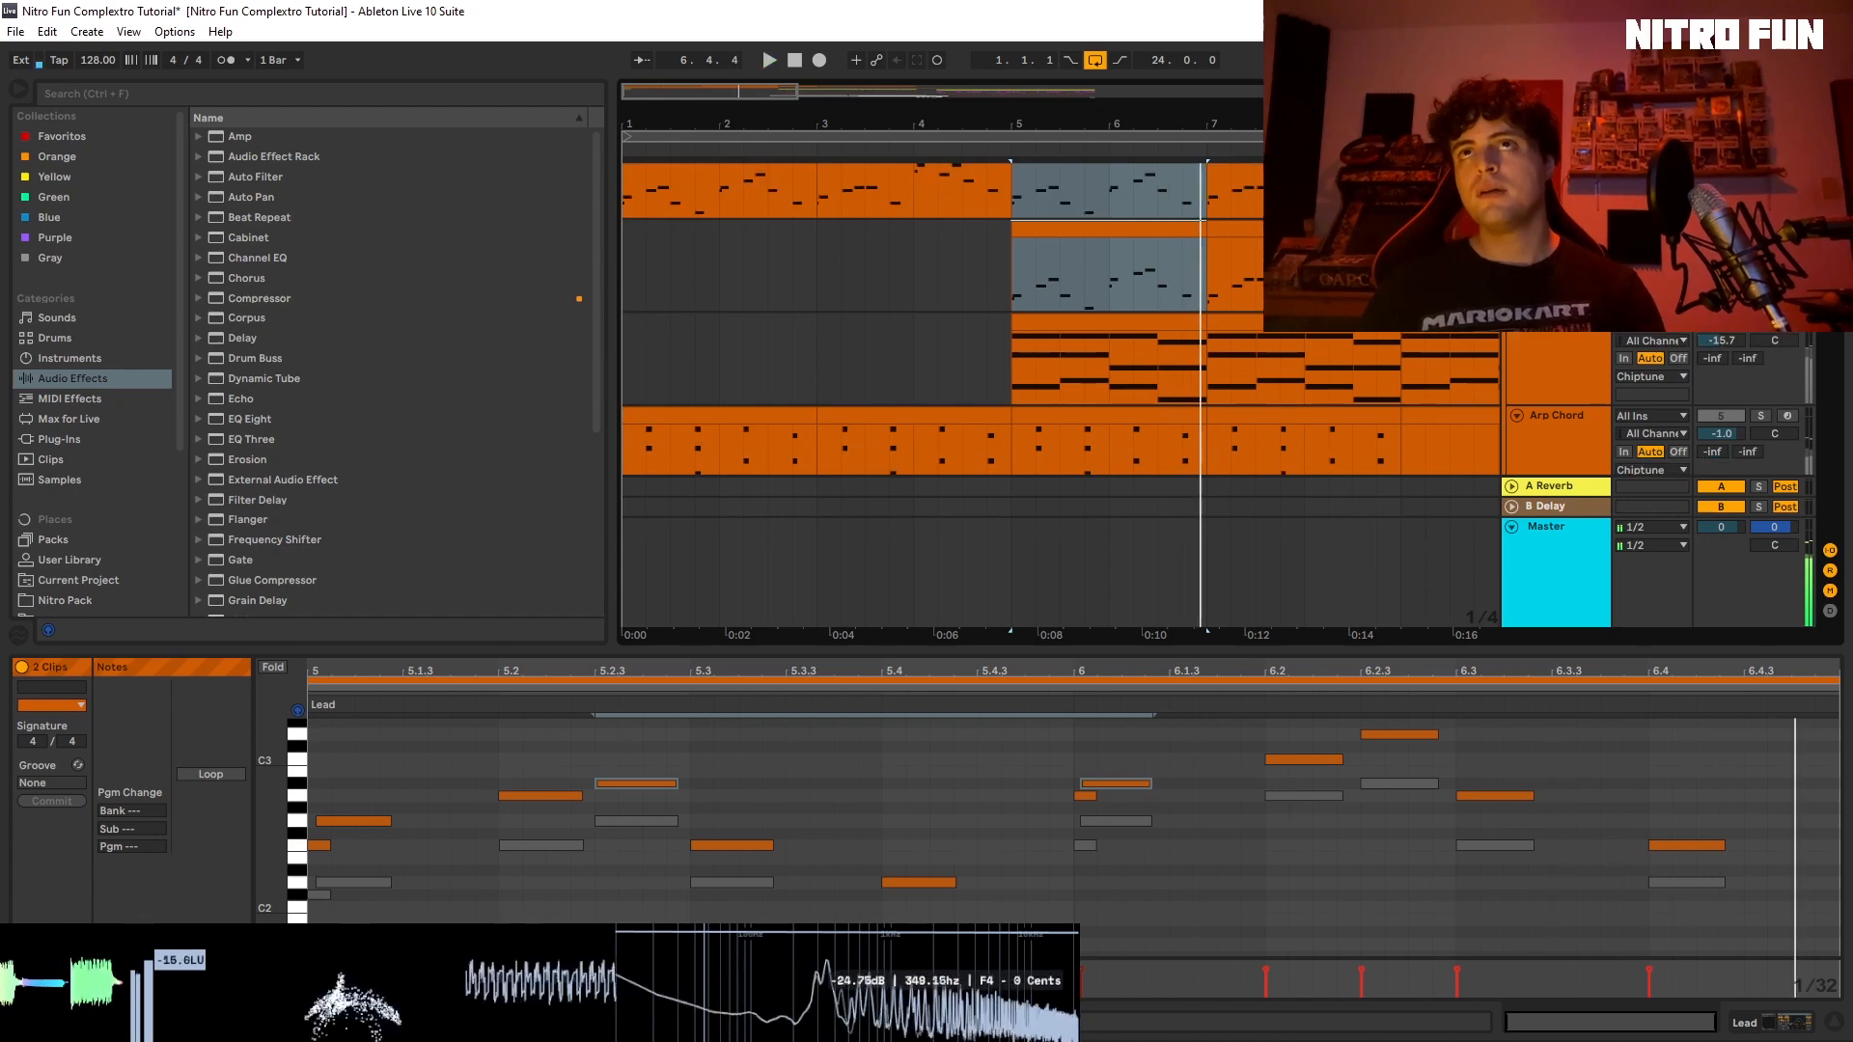
key("space")
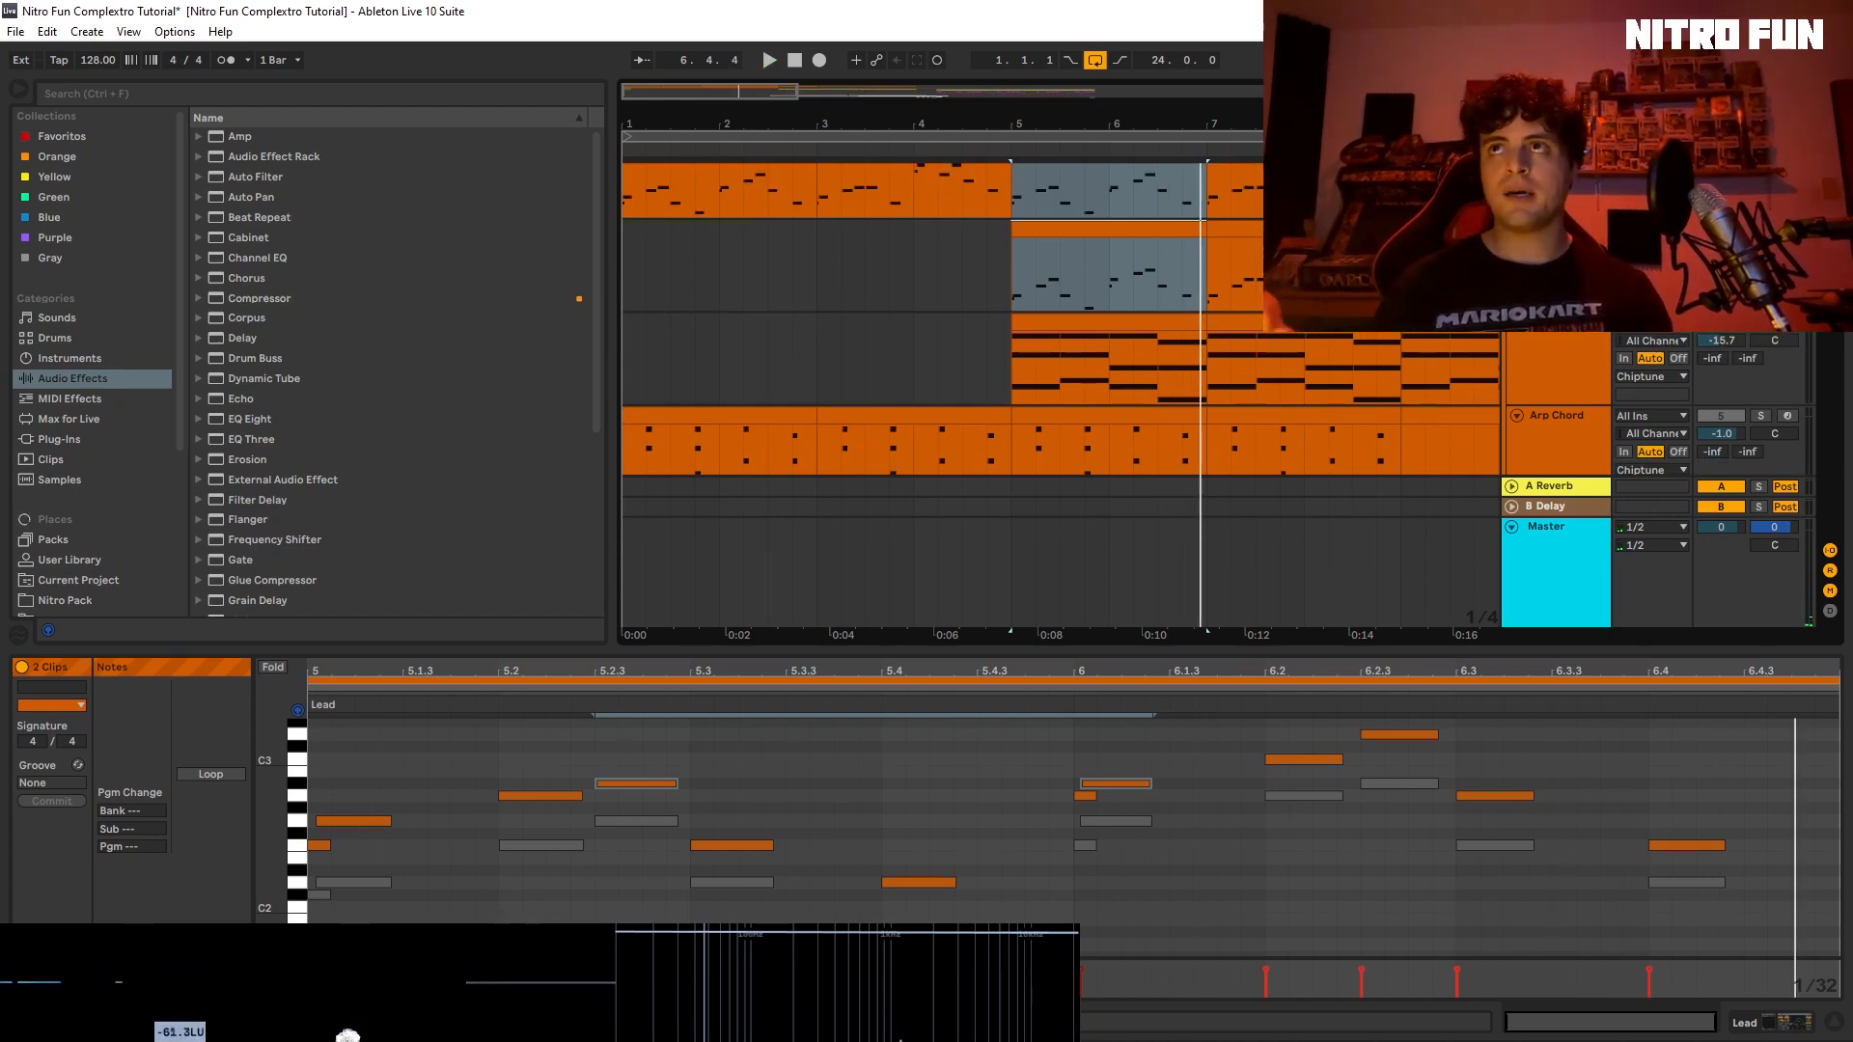
left_click(1608, 369)
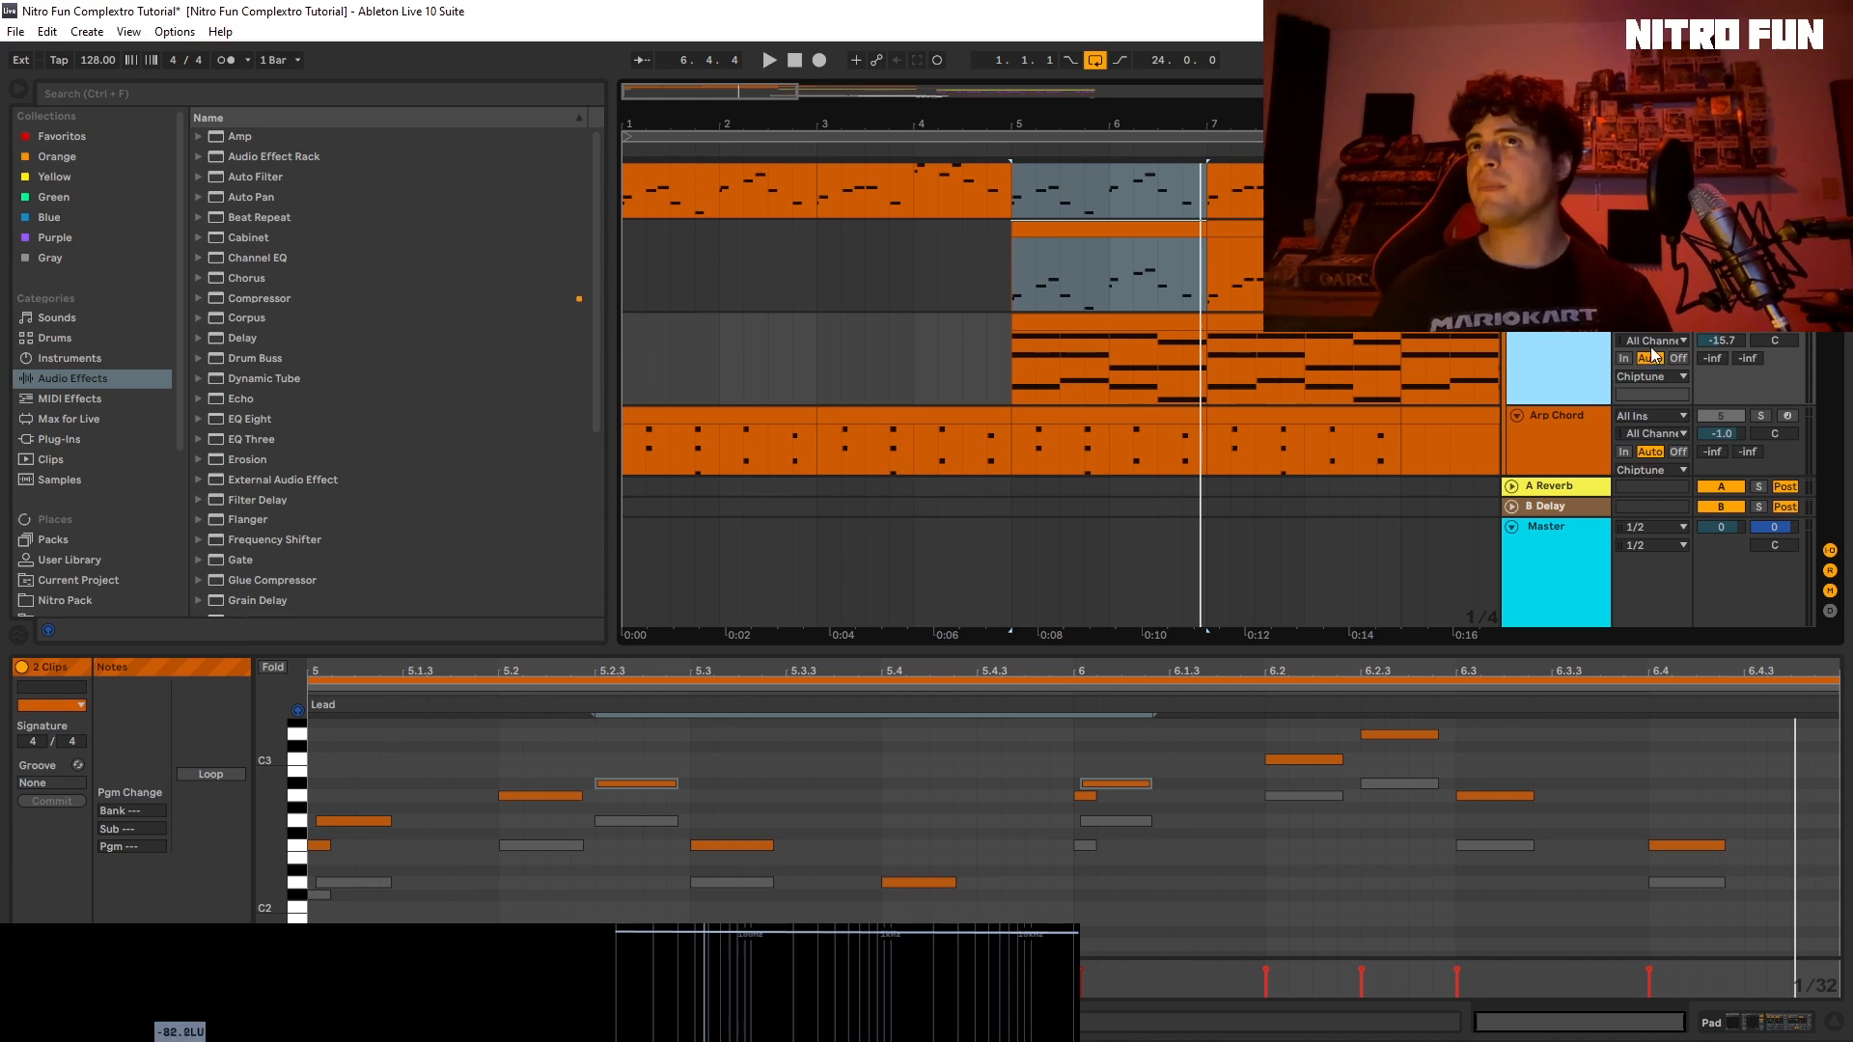
left_click(1761, 323)
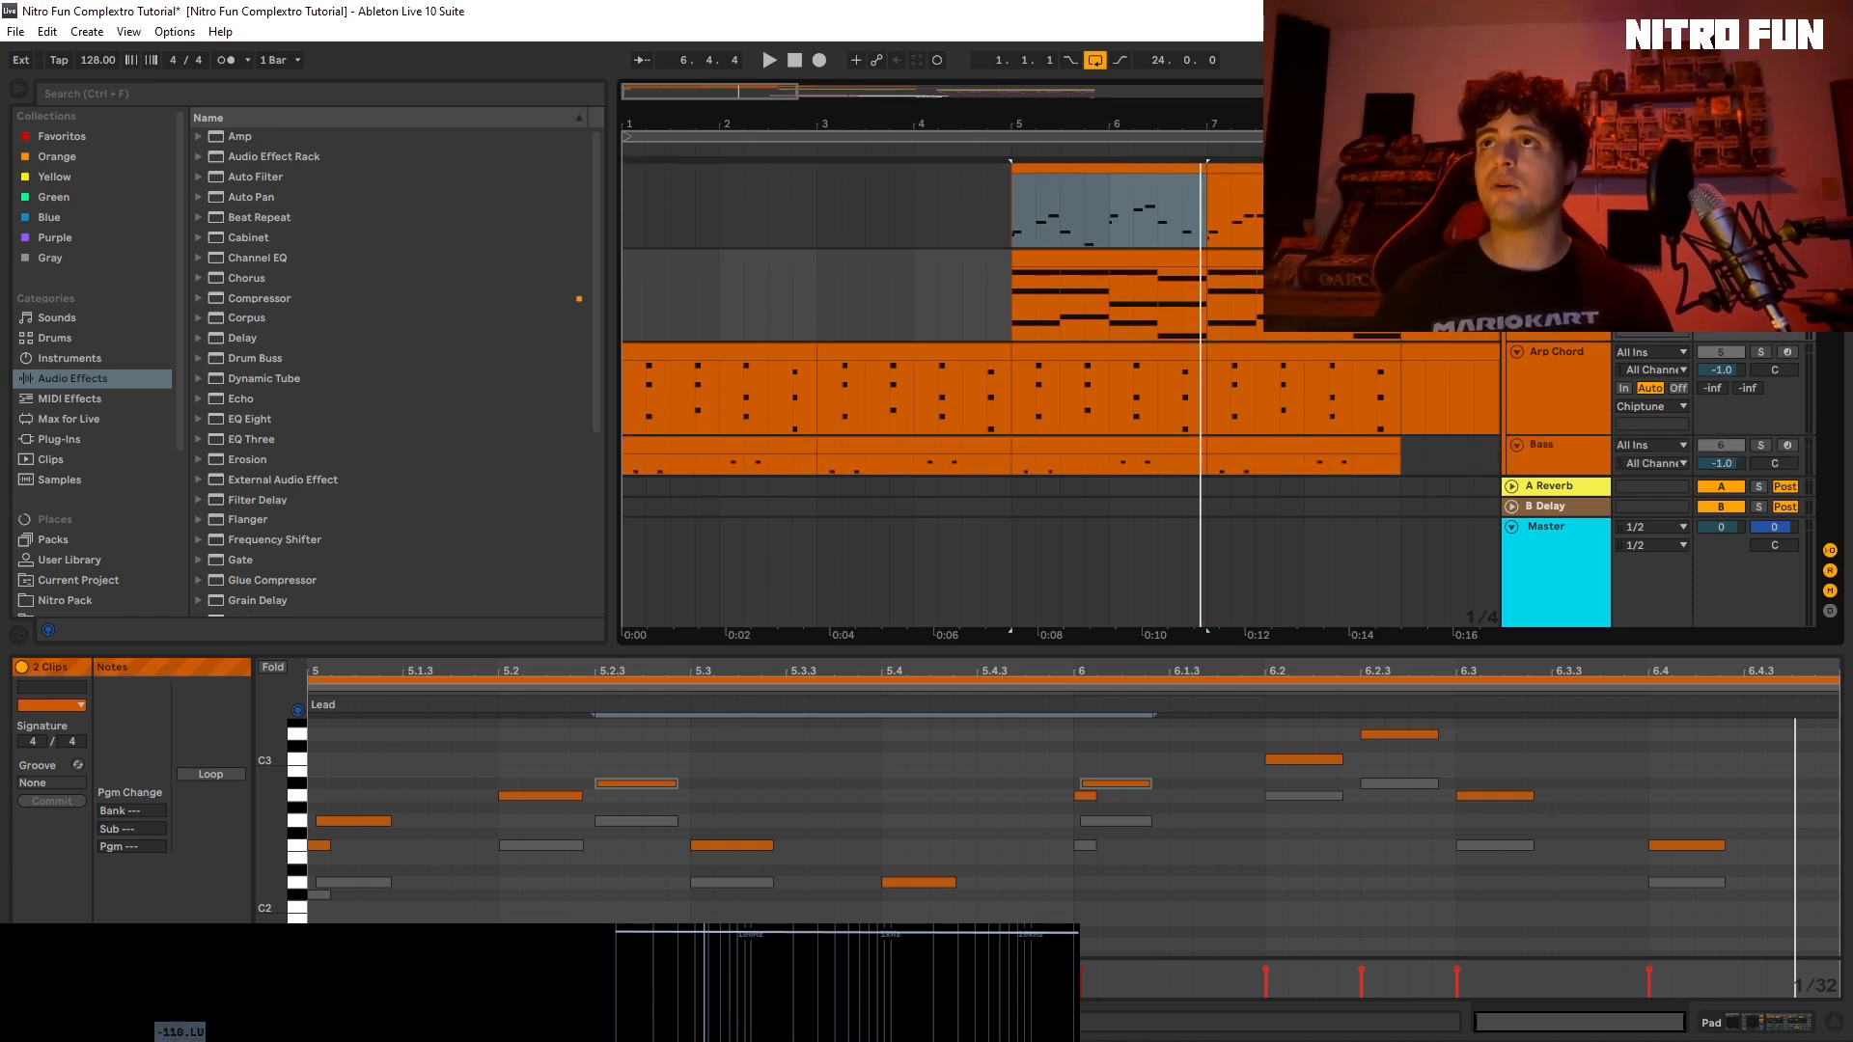
Step: Play the Pad part from bar 5, and play again after soloing the Bass track
scroll(1631, 347, "down", 2)
scroll(1631, 347, "down", 1)
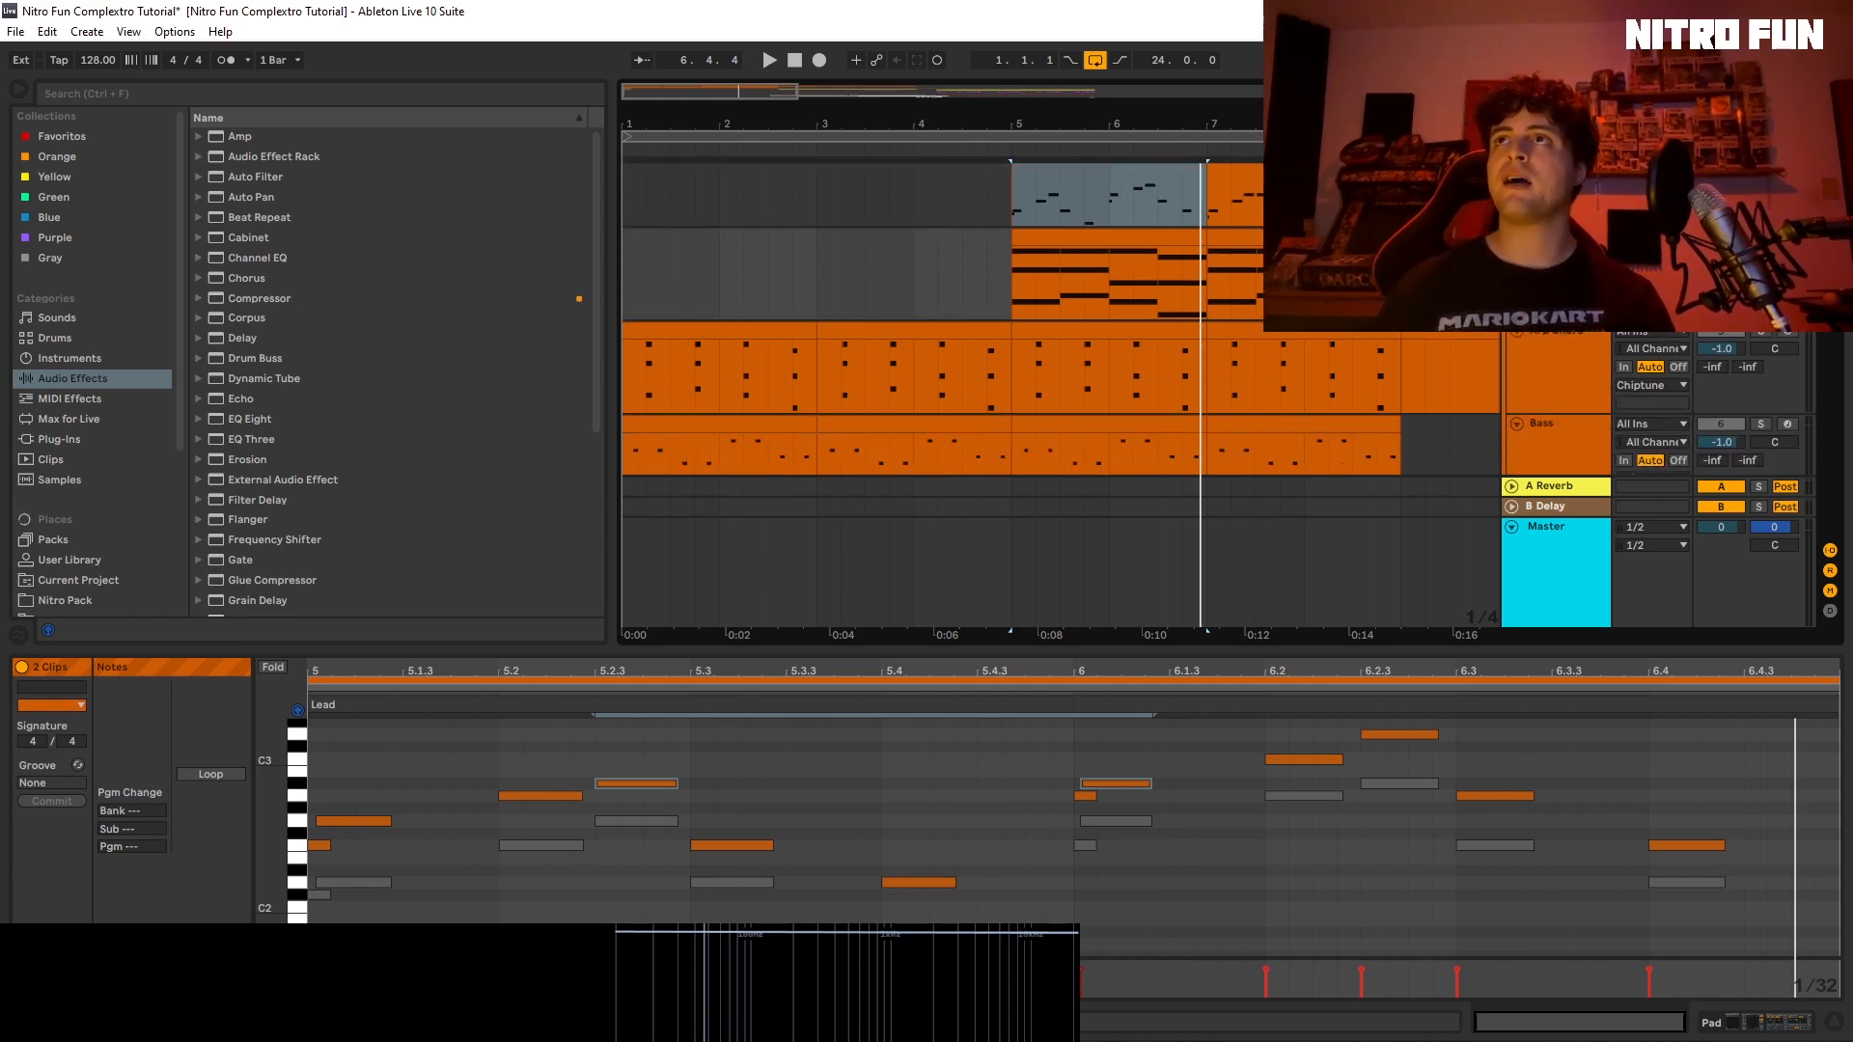
scroll(1631, 348, "down", 2)
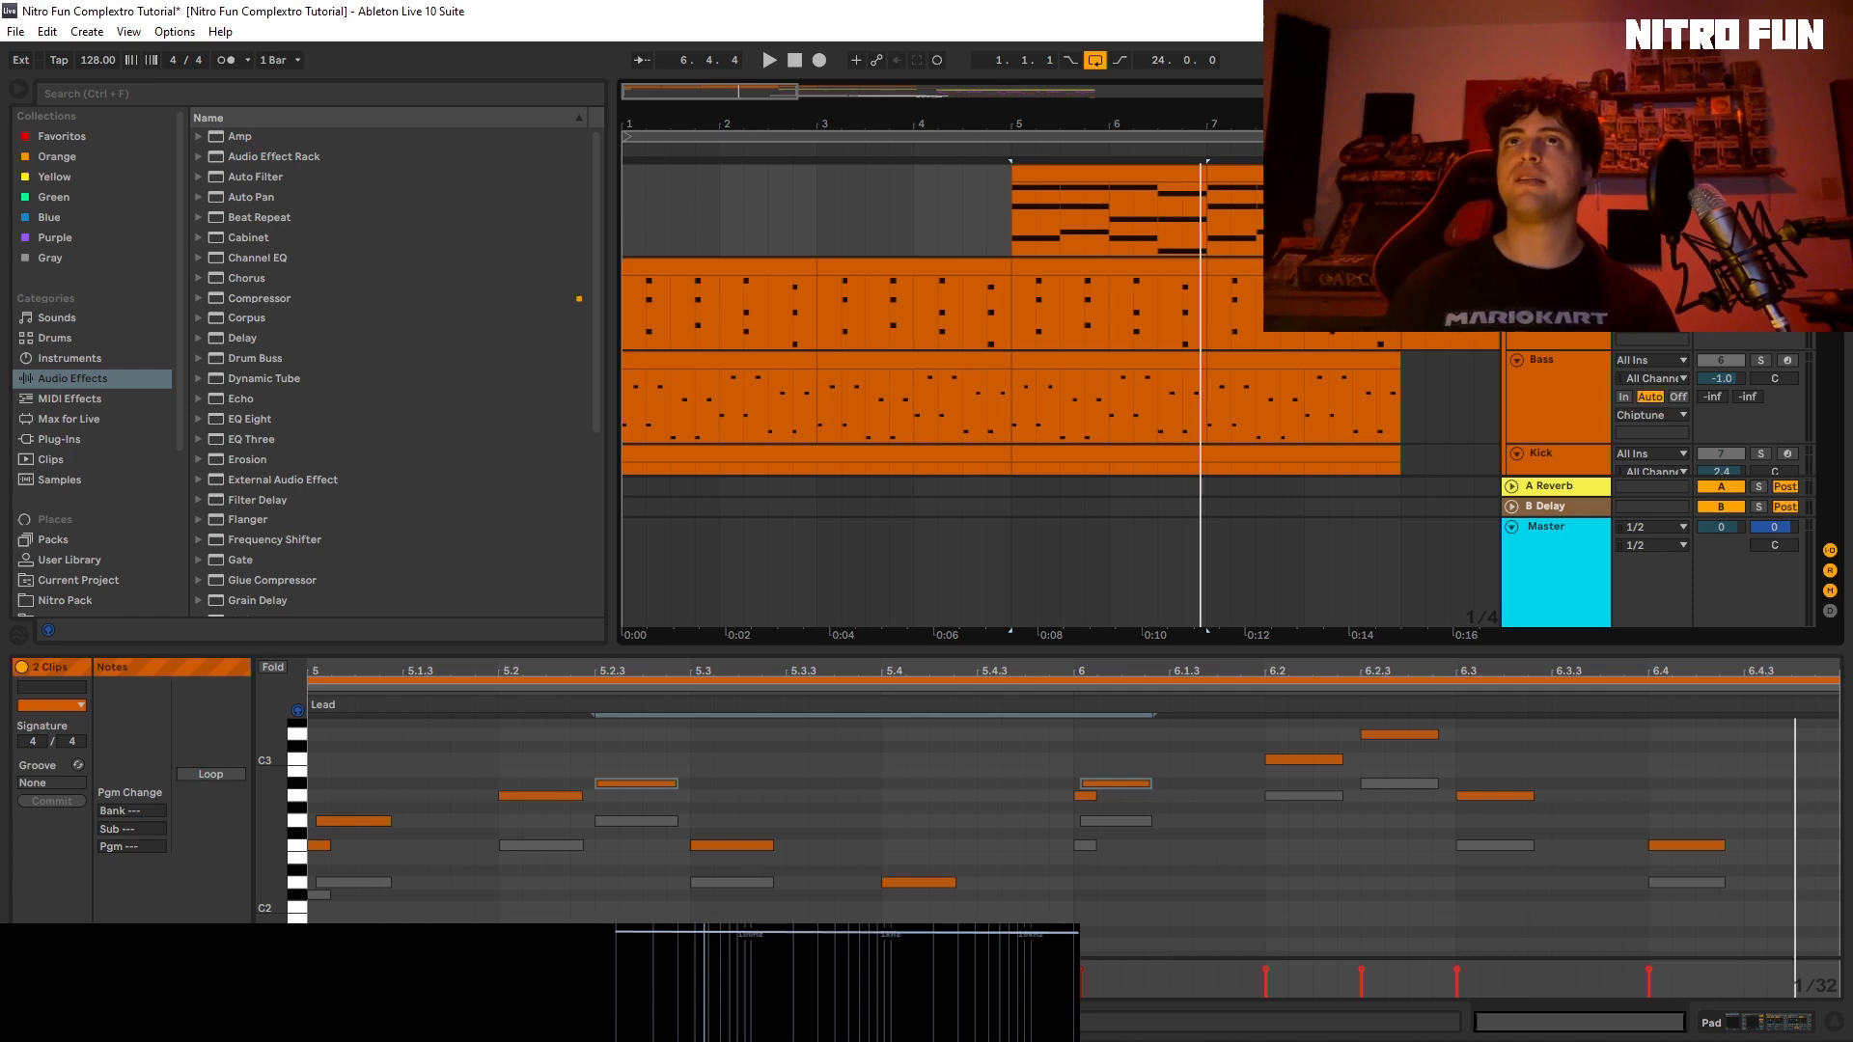
key("space")
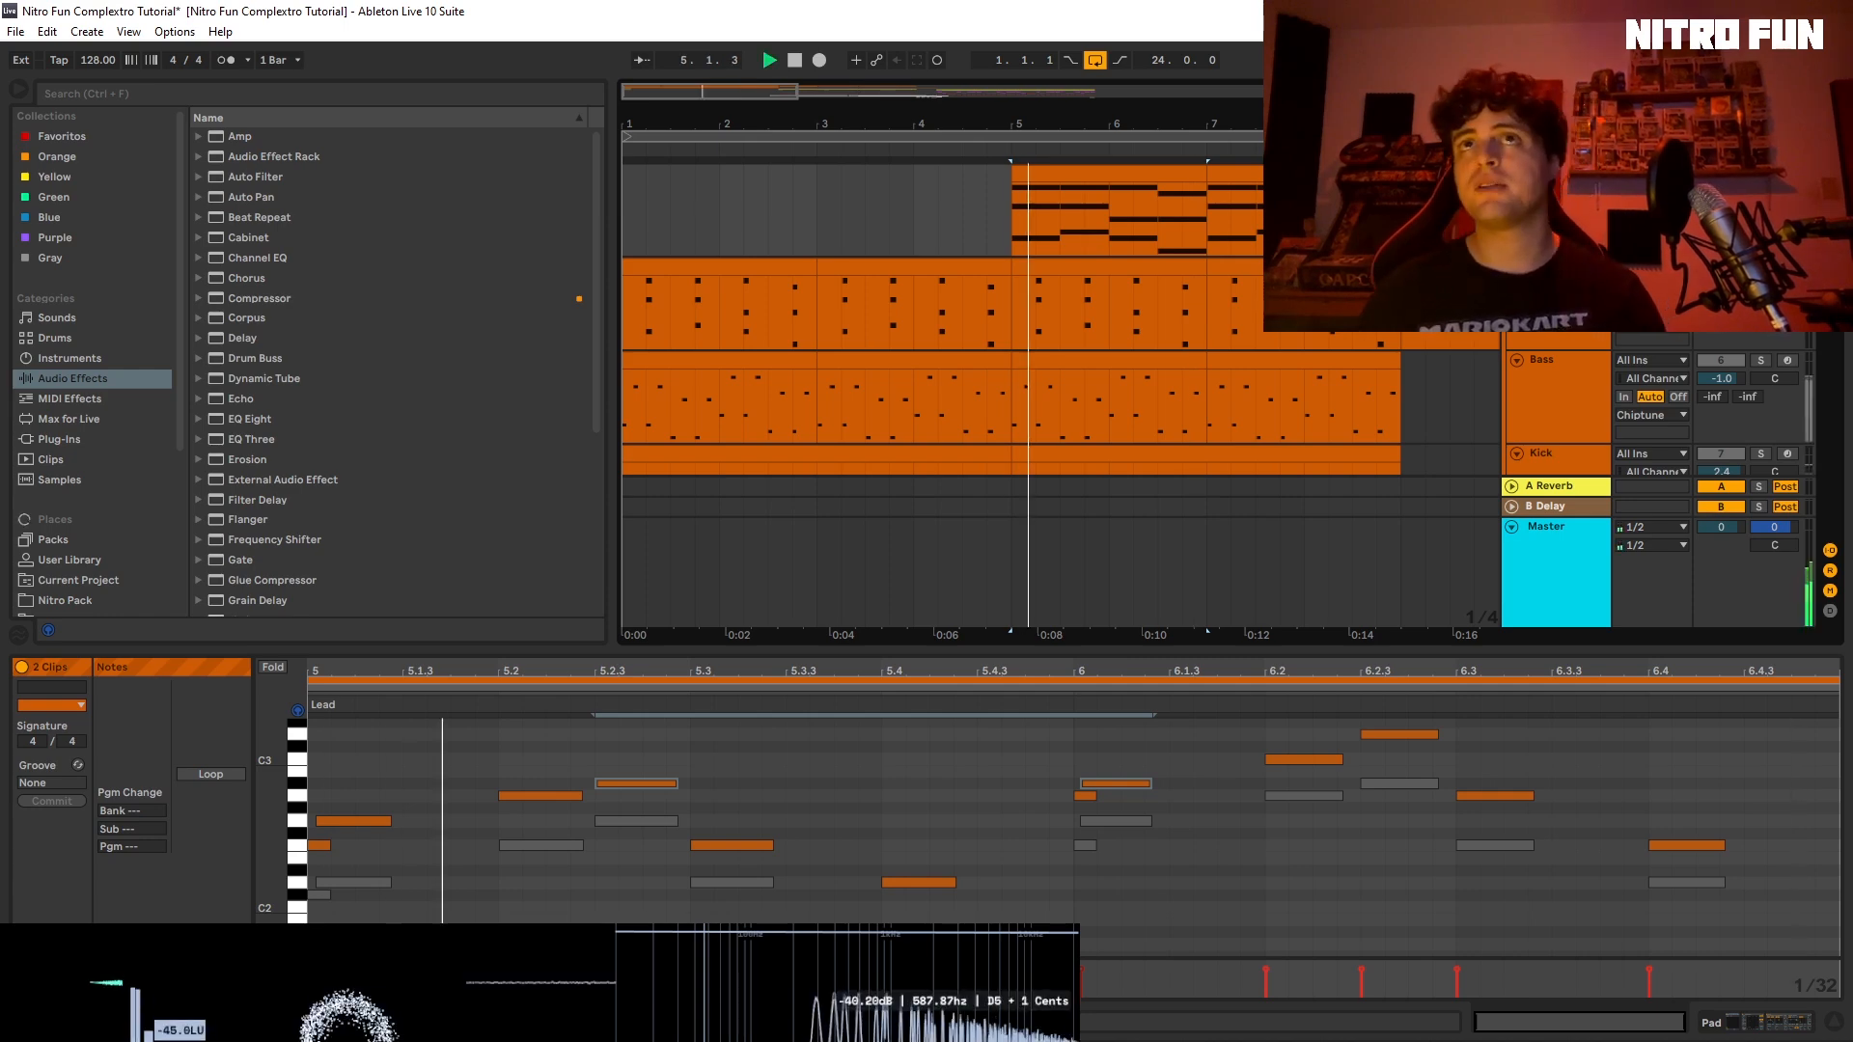
scroll(1631, 347, "up", 1)
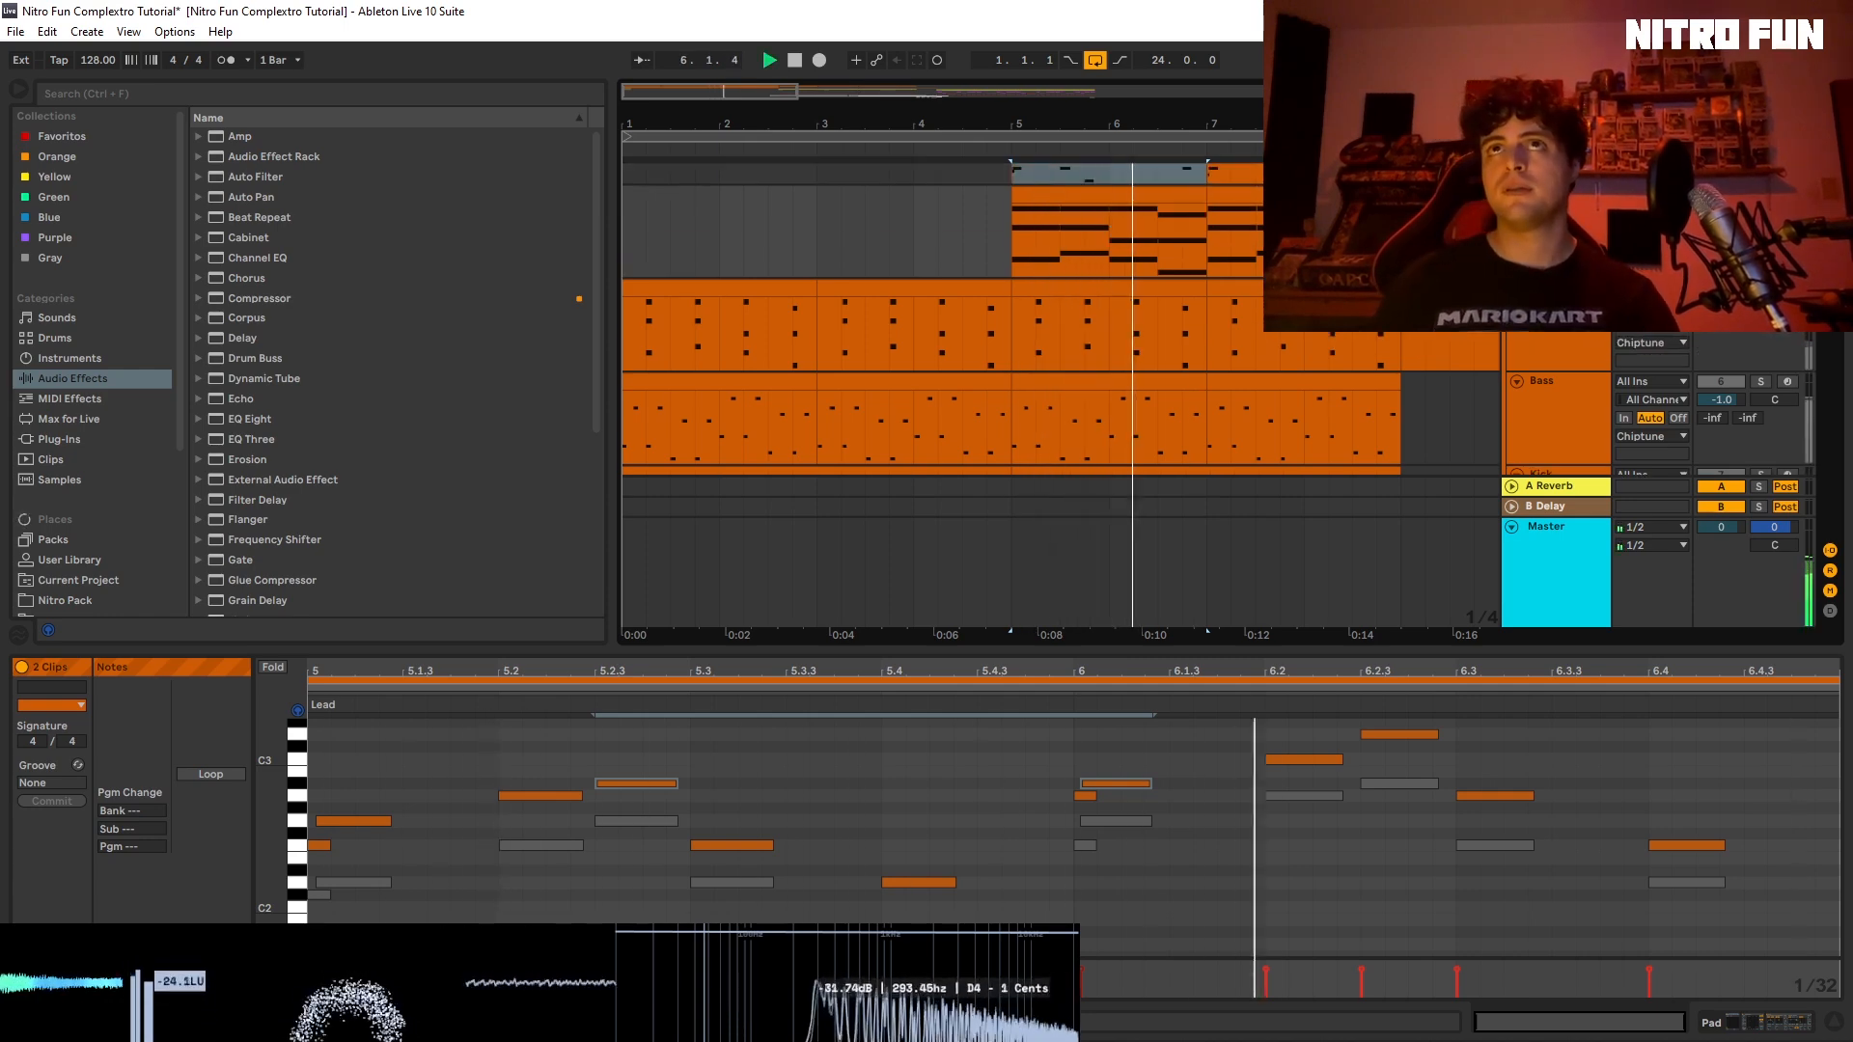
key("space")
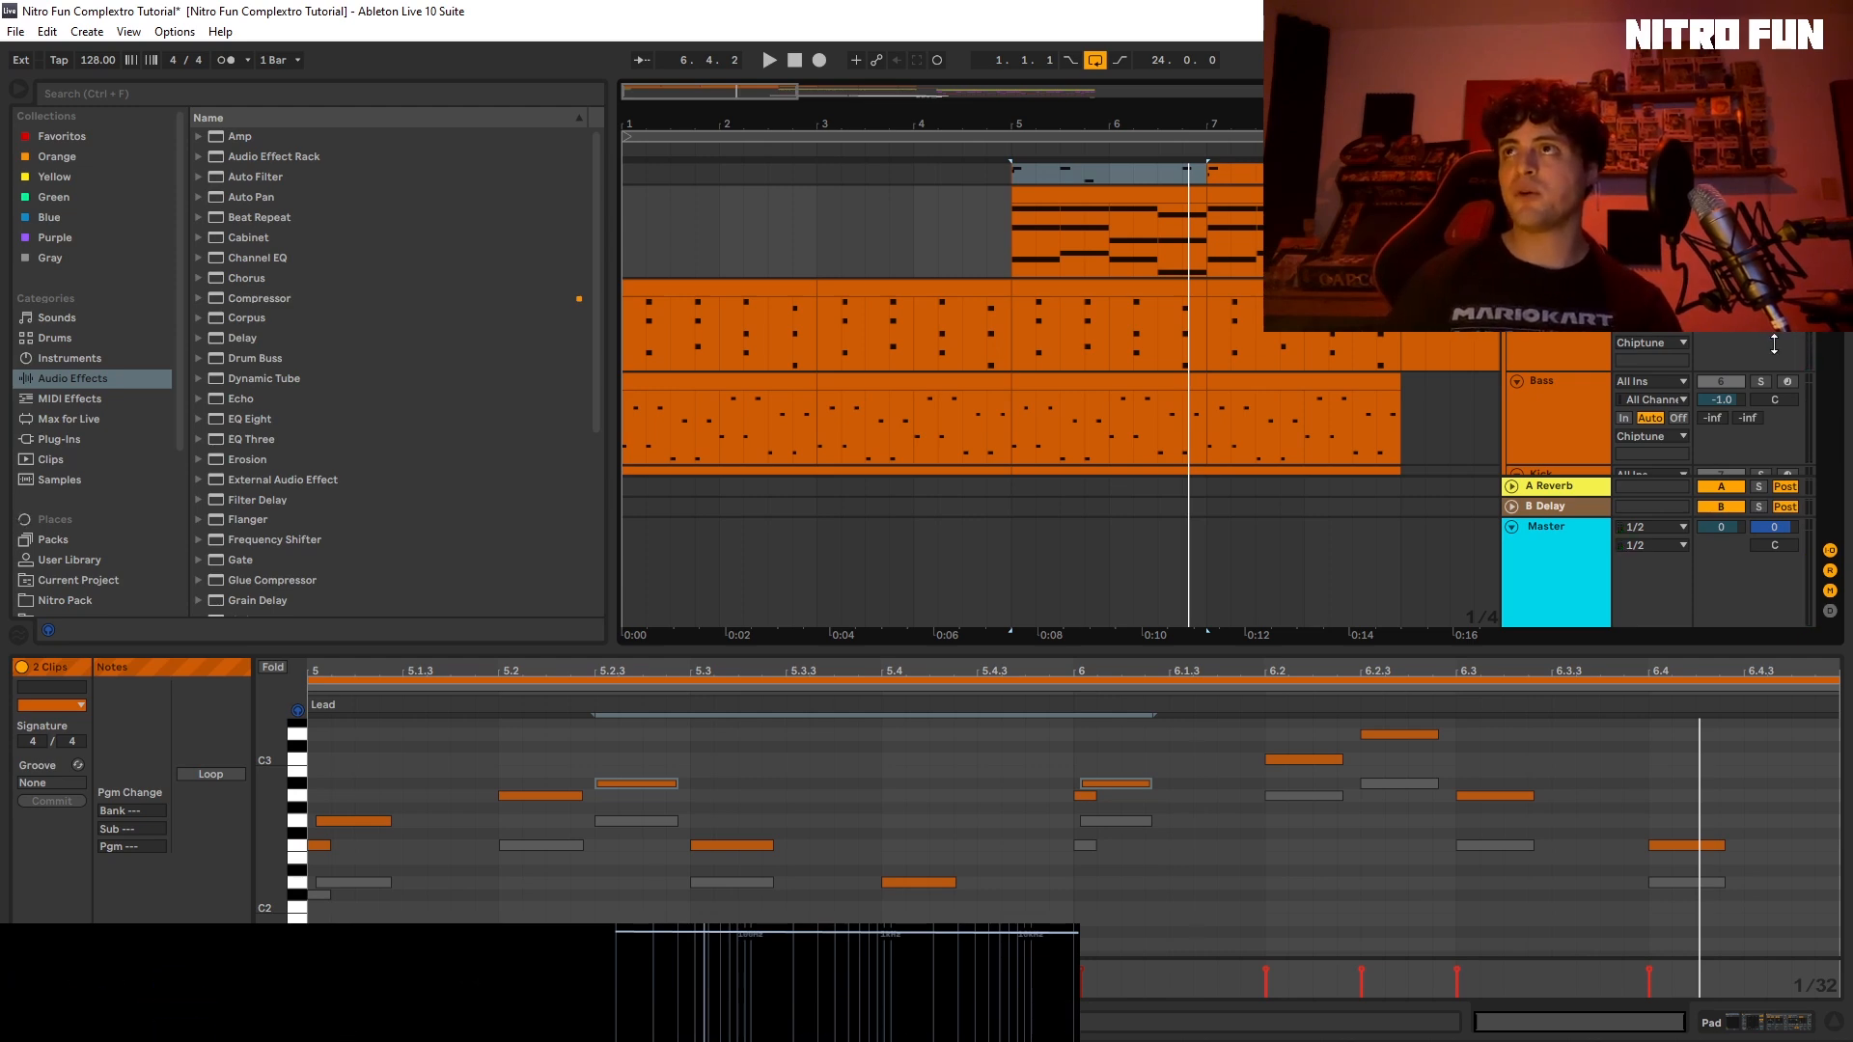
left_click(1761, 381)
key("space")
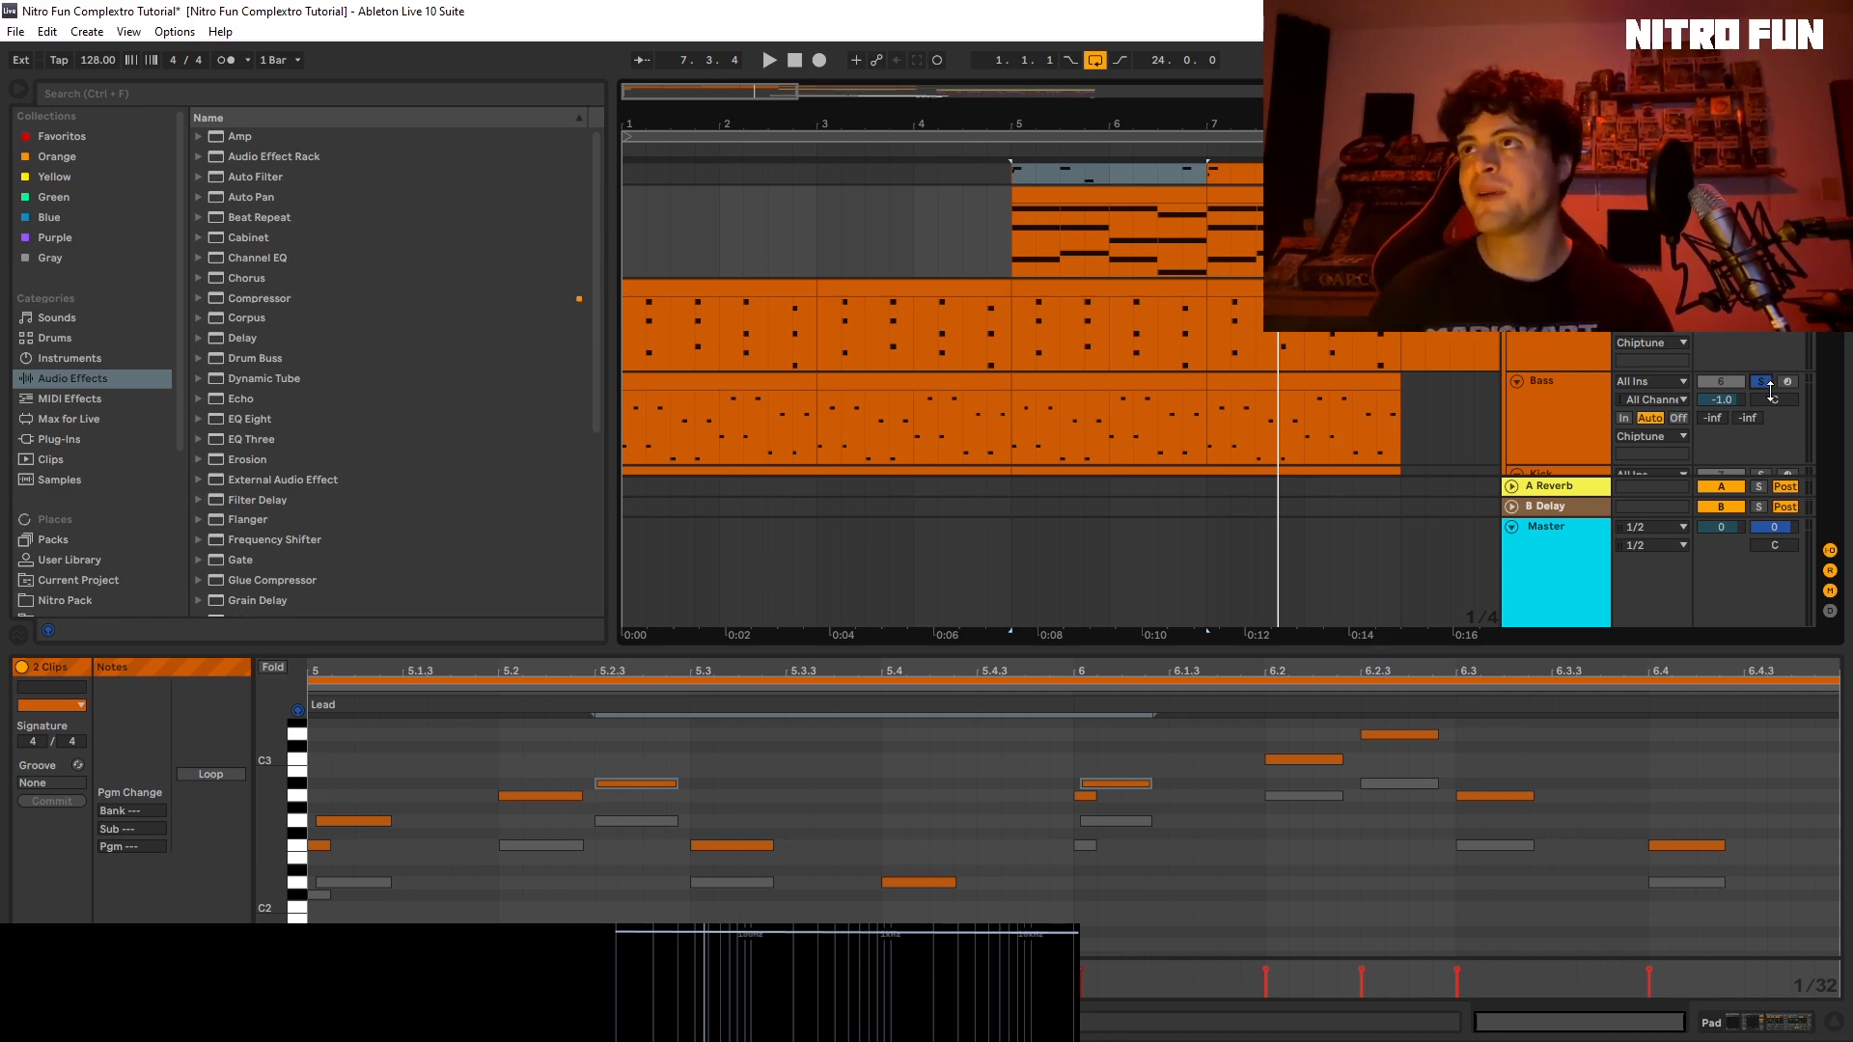
Step: Open the Kick track's clip to examine its notes and set the playback start to bar 1
scroll(1547, 373, "down", 3)
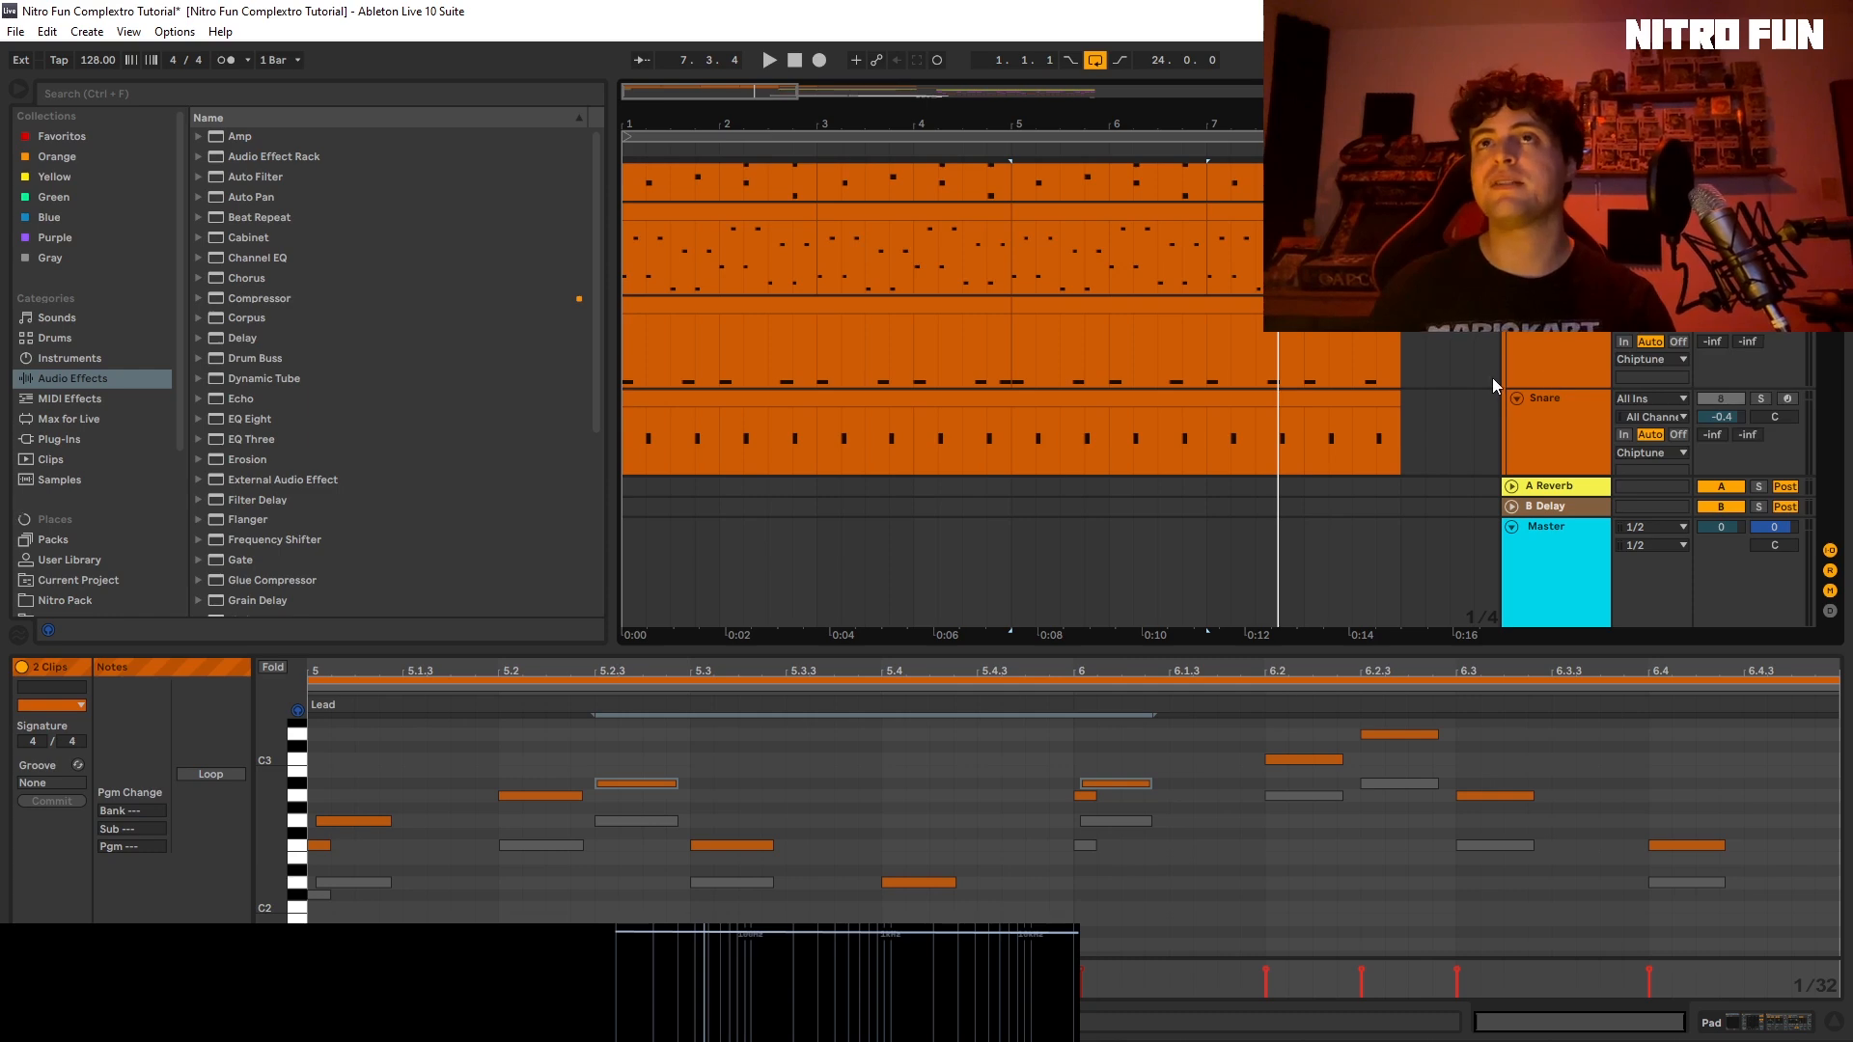
scroll(1509, 377, "down", 3)
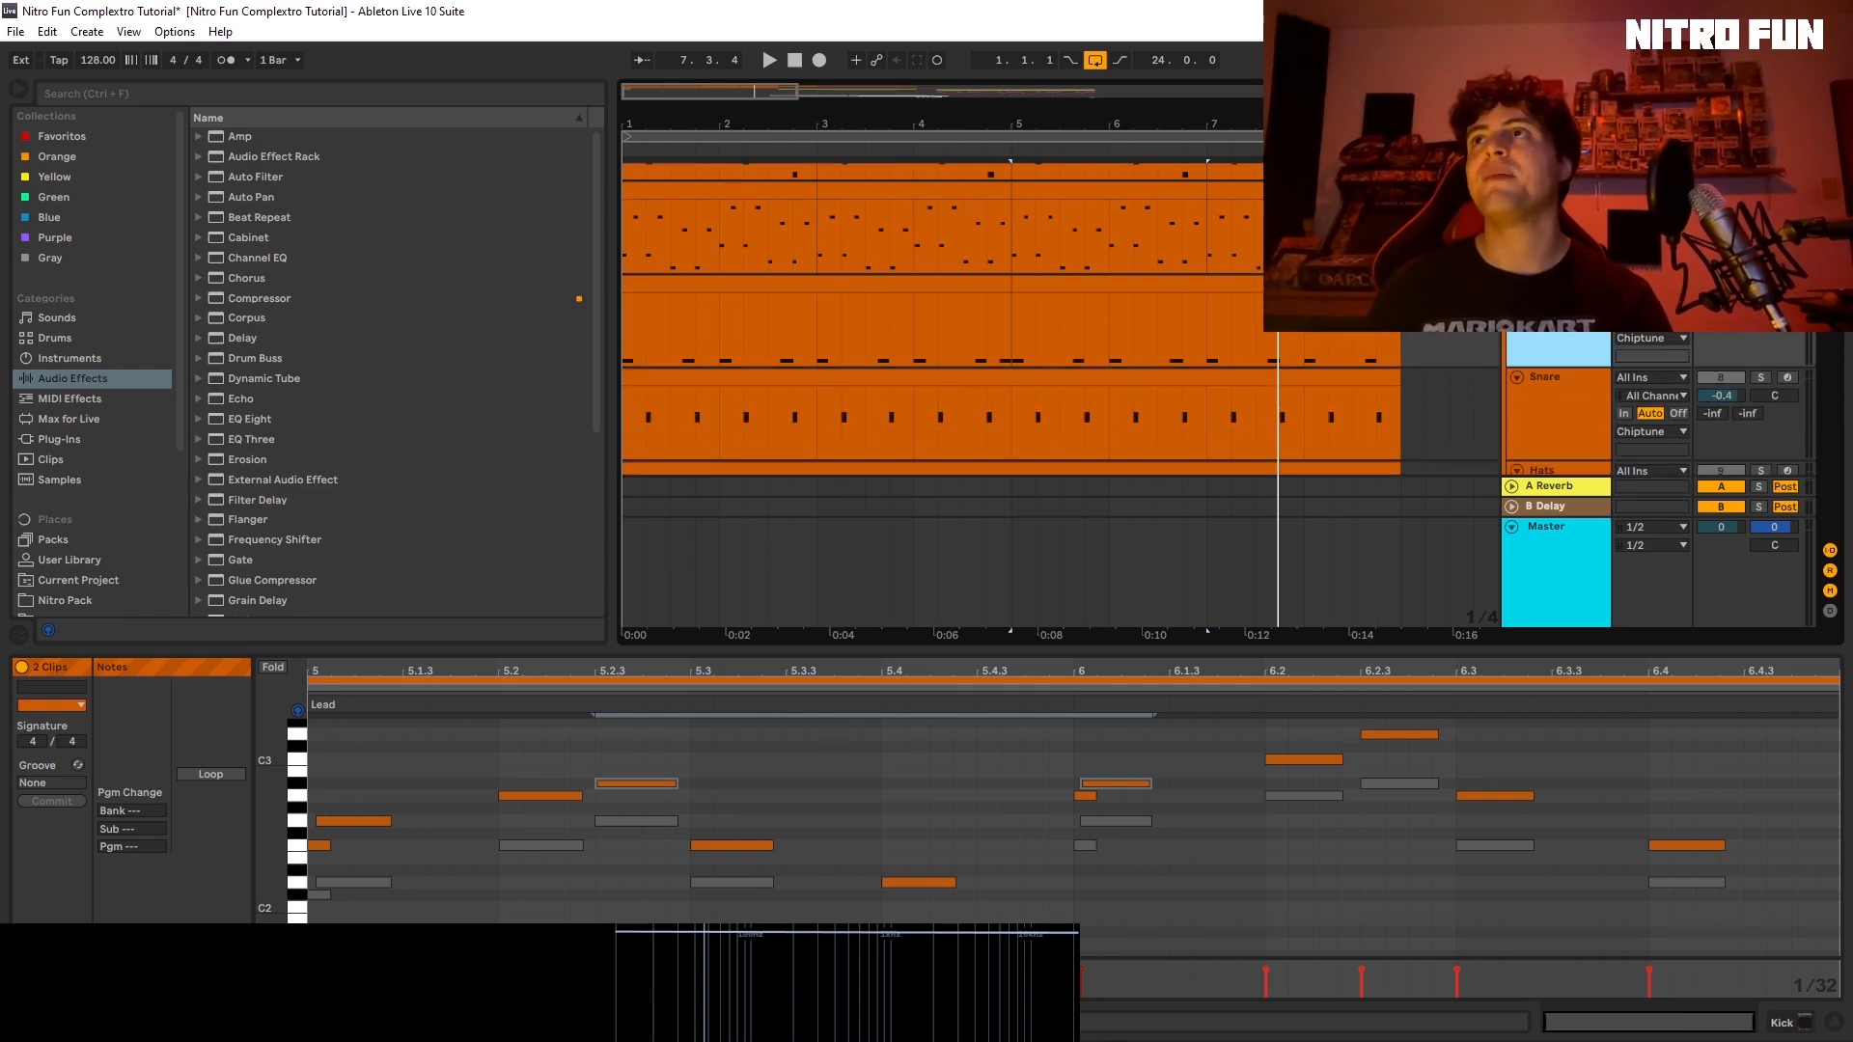
left_click(1008, 337)
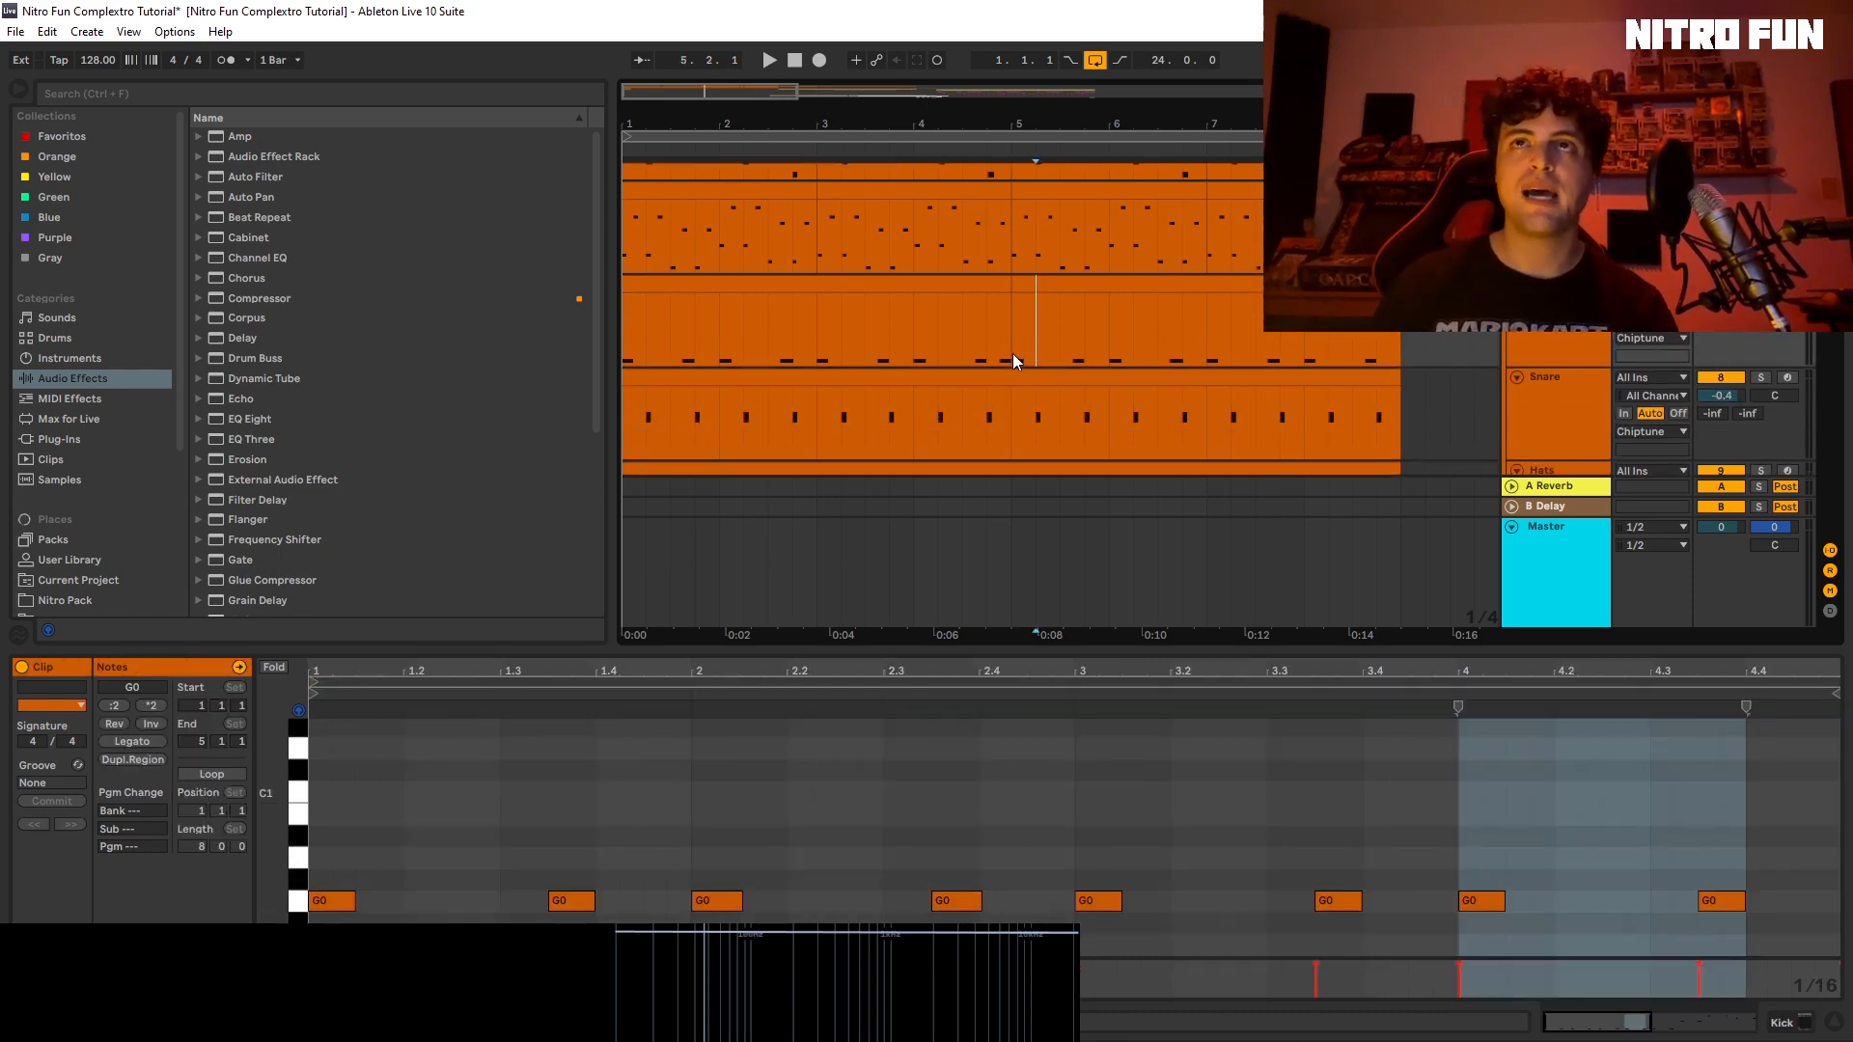
left_click(625, 340)
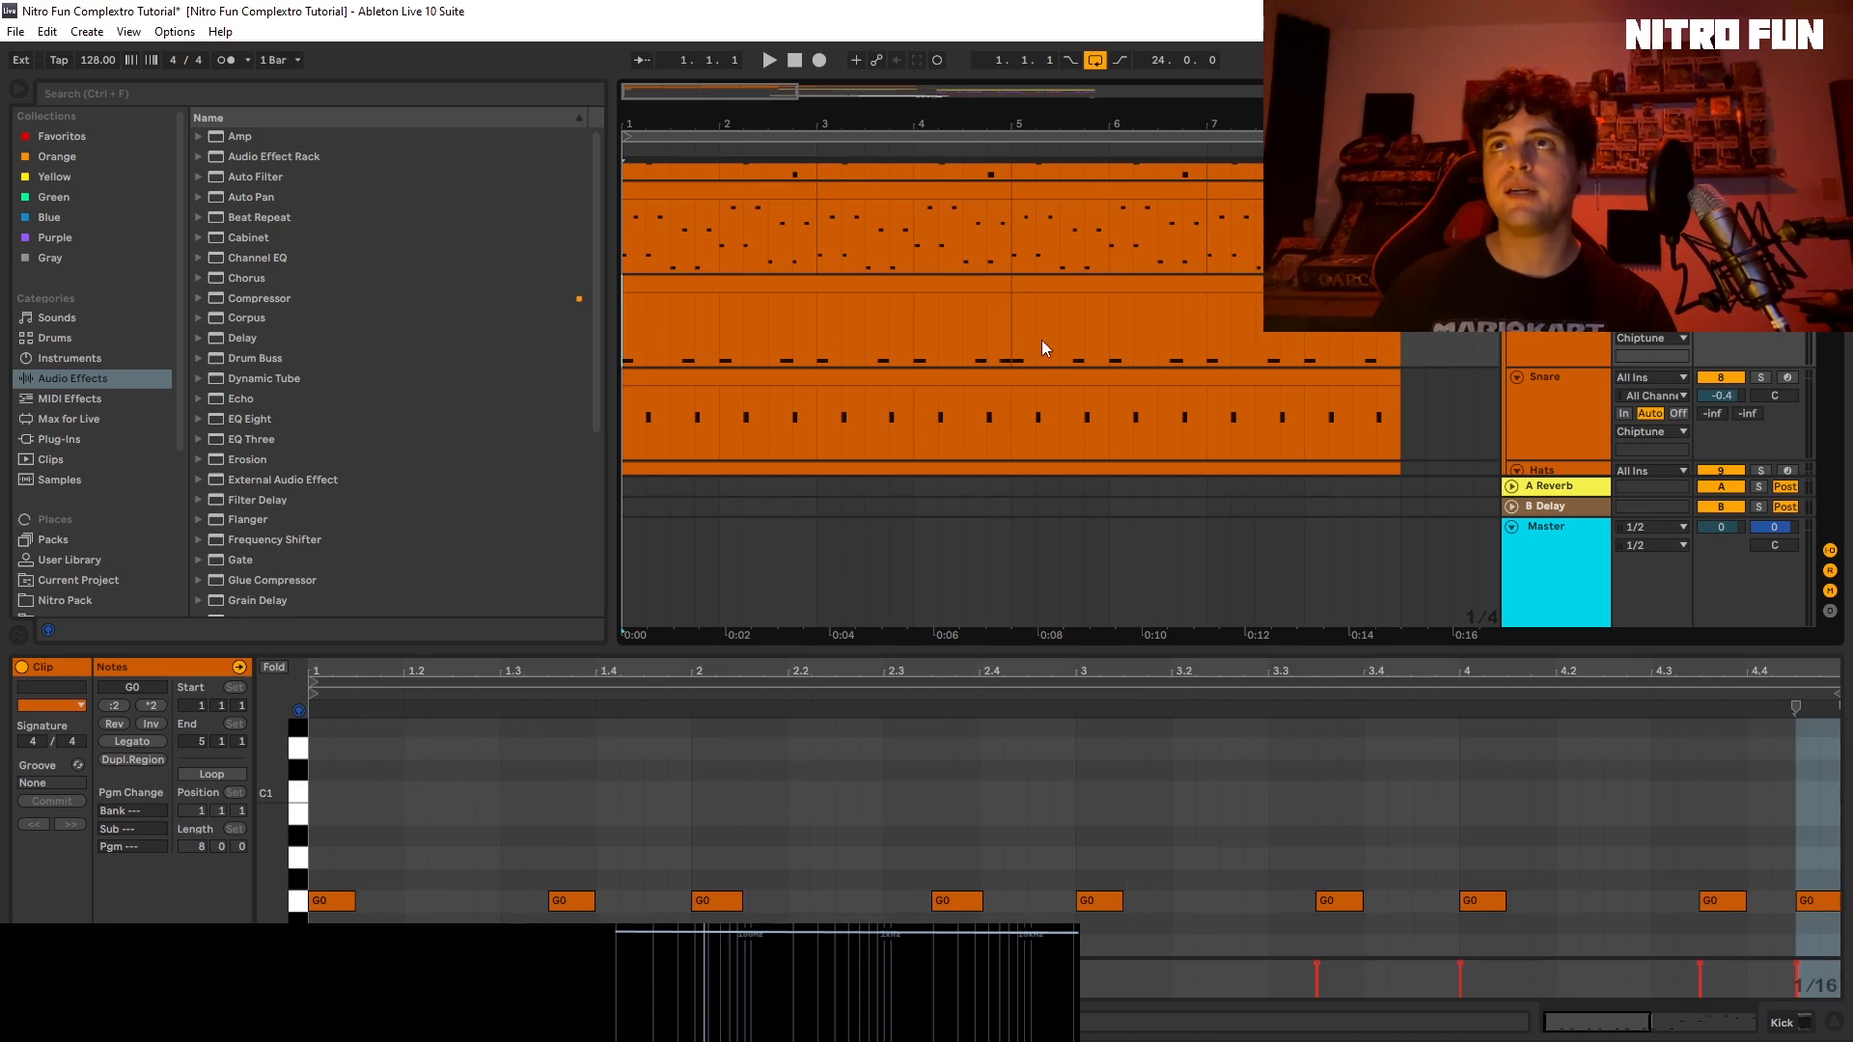
Step: Play the drums from bar 1 with the Kick, Snare and Hats tracks soloed together
scroll(1038, 336, "down", 3)
key("space")
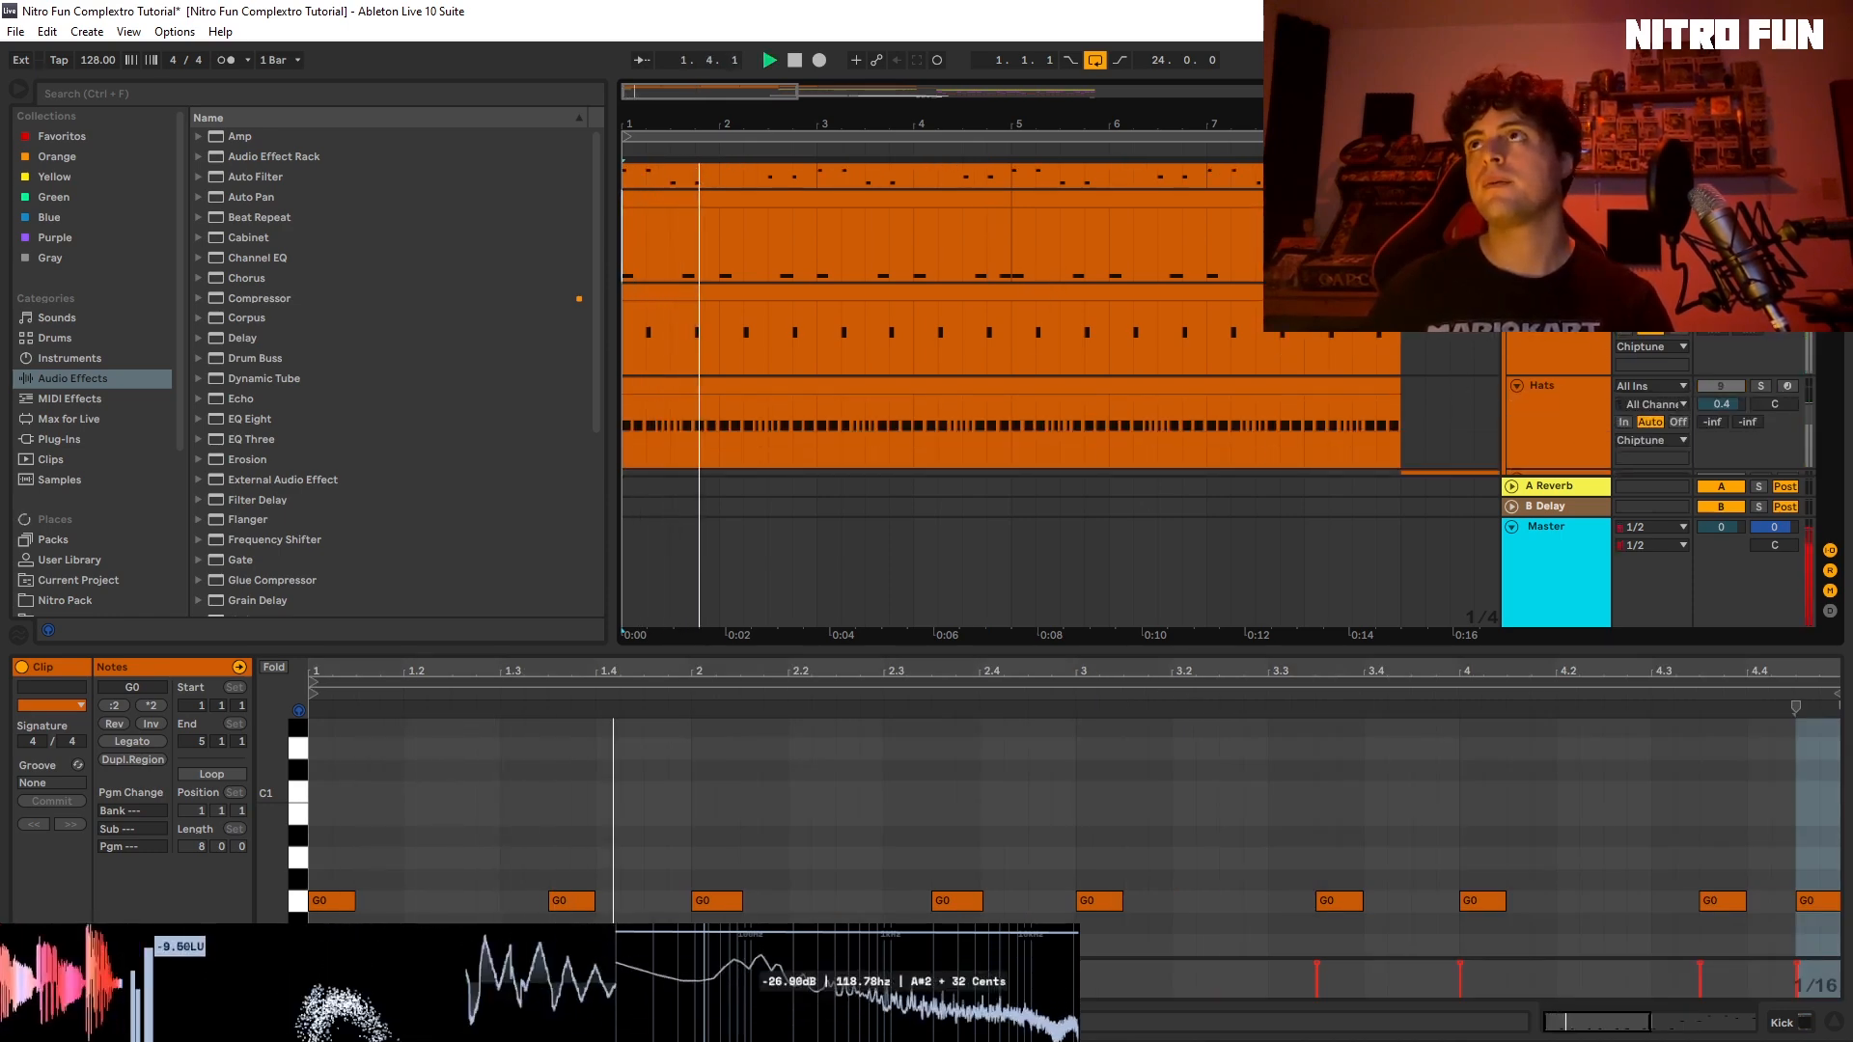
left_click(1691, 386)
left_click(1760, 386)
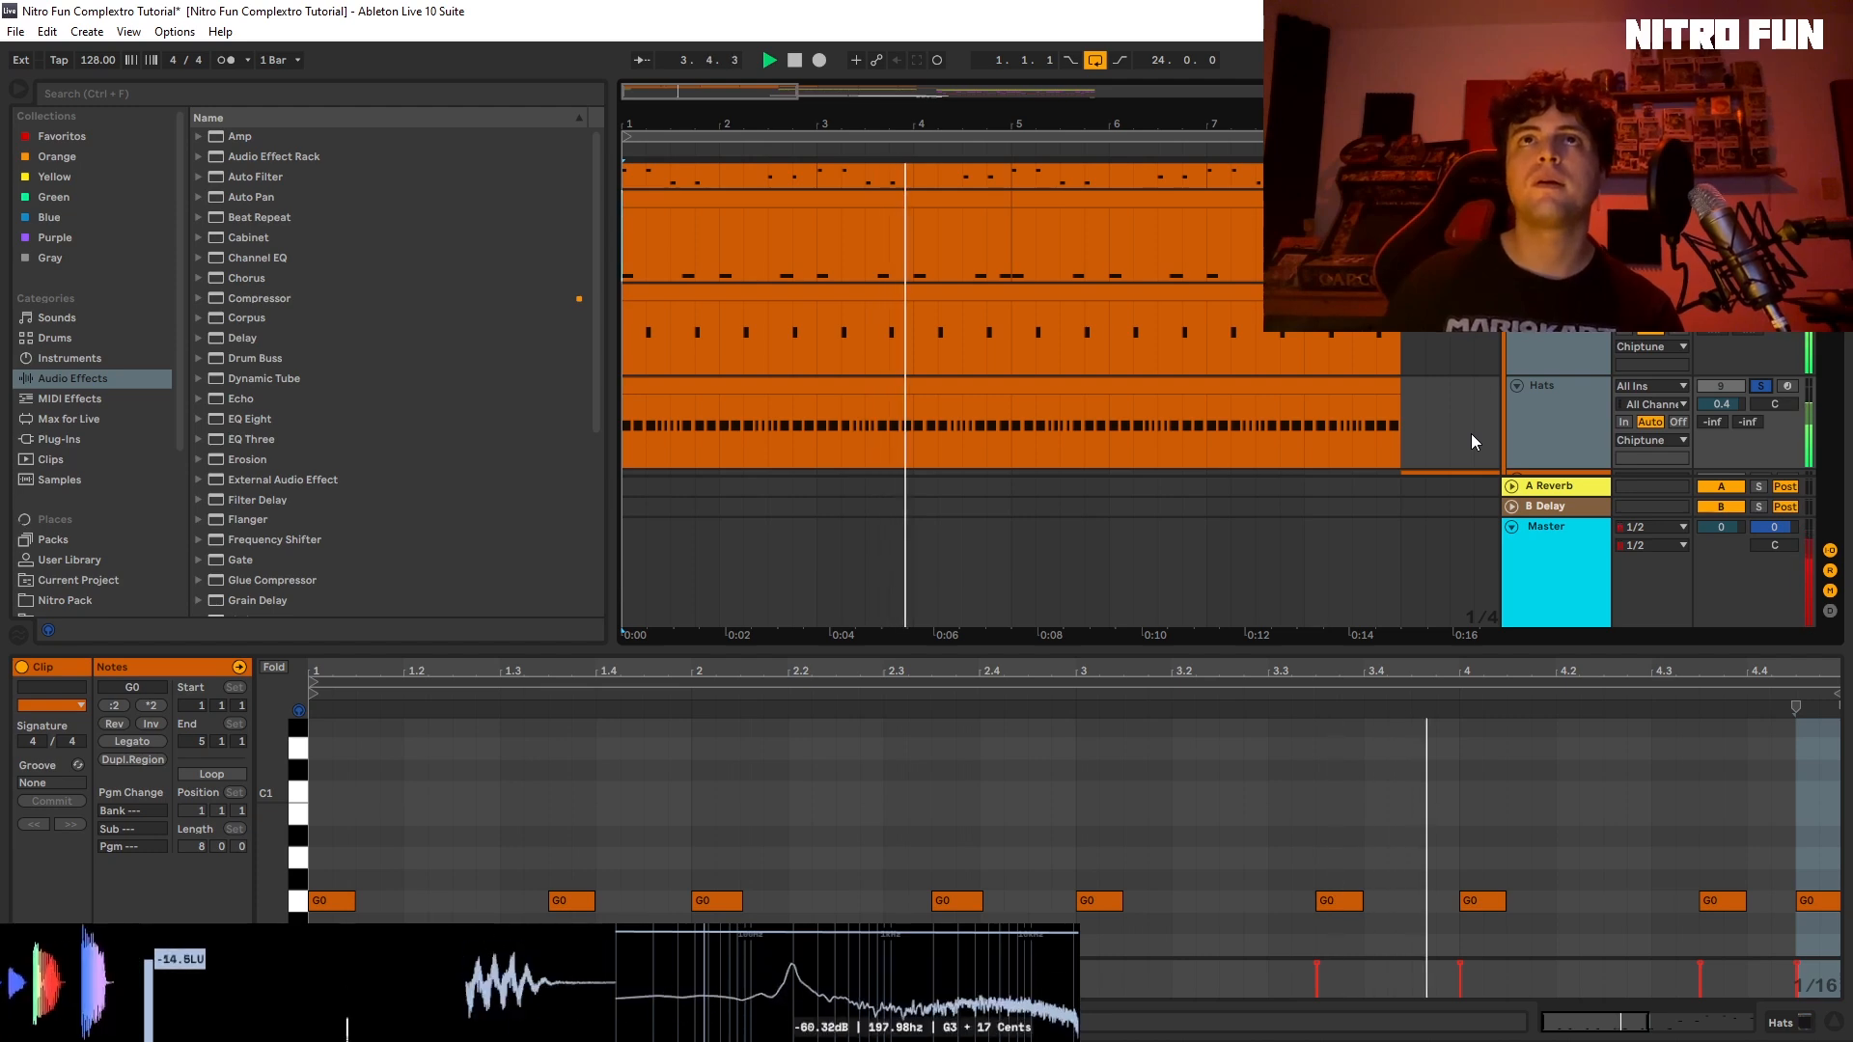
left_click(1556, 201)
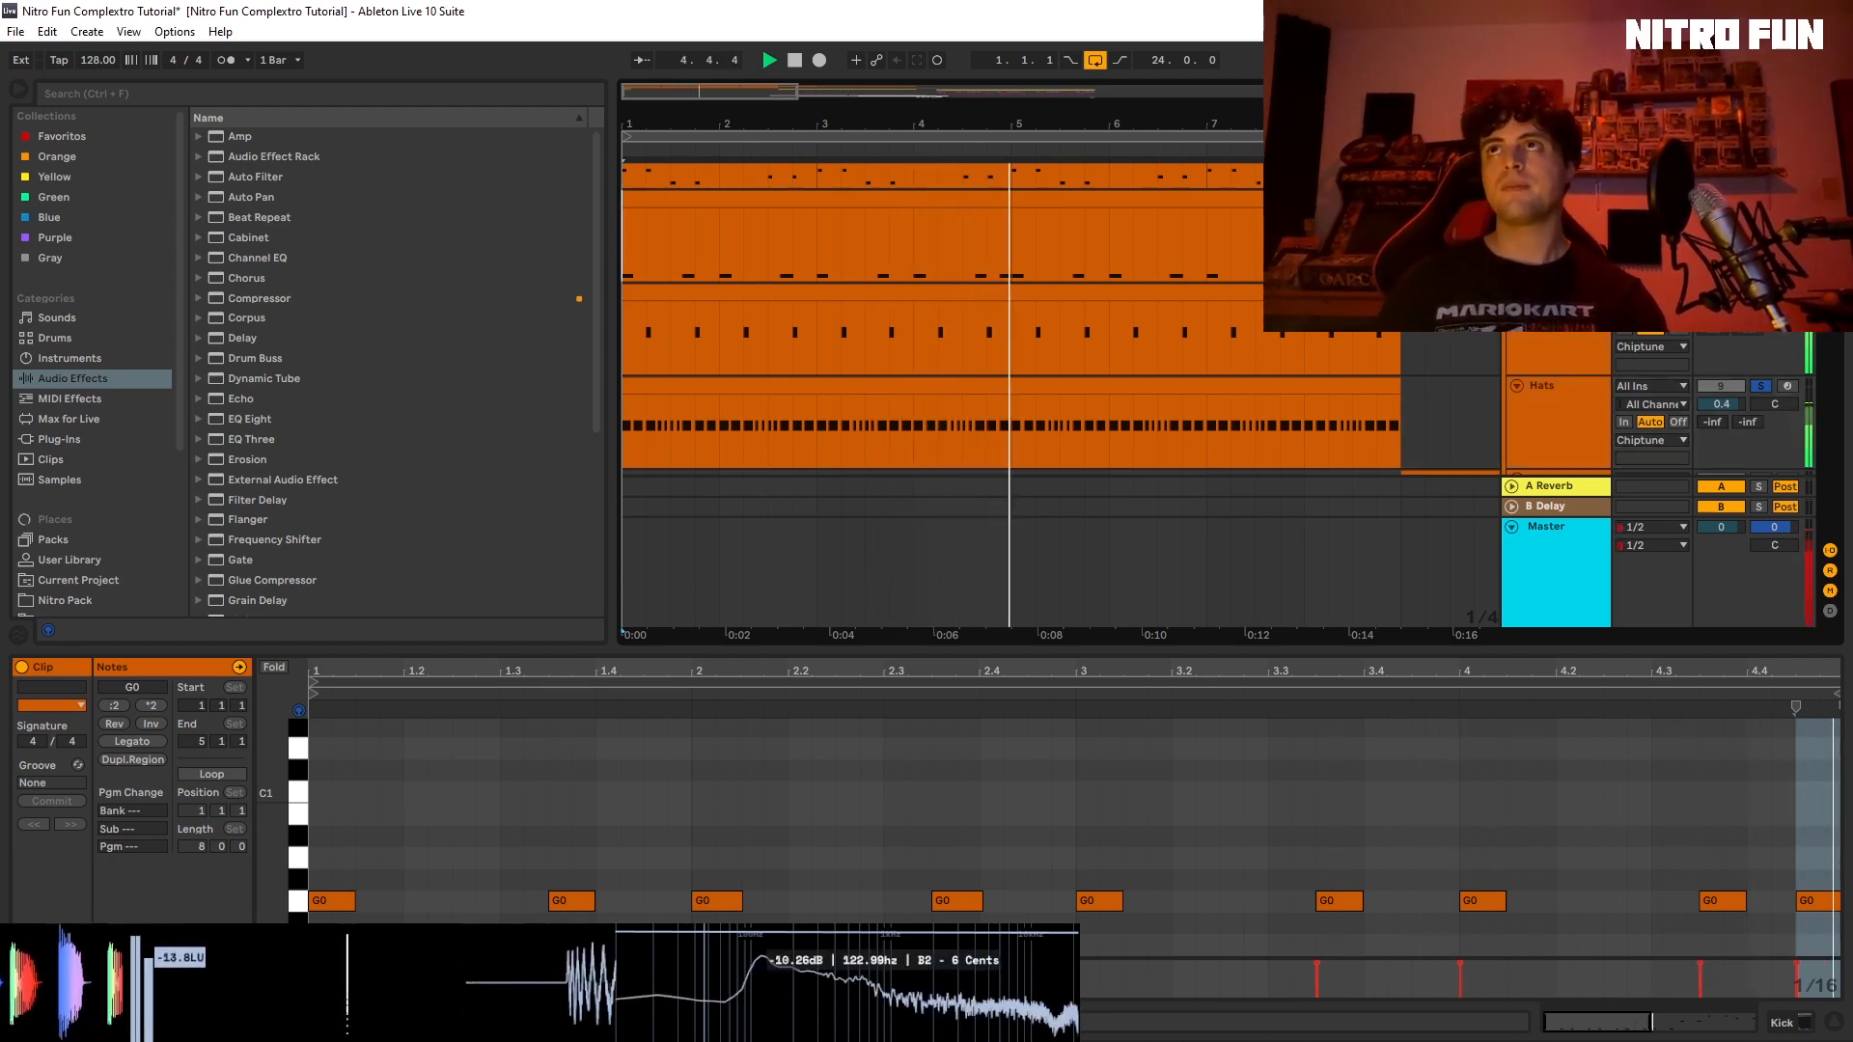
key("space")
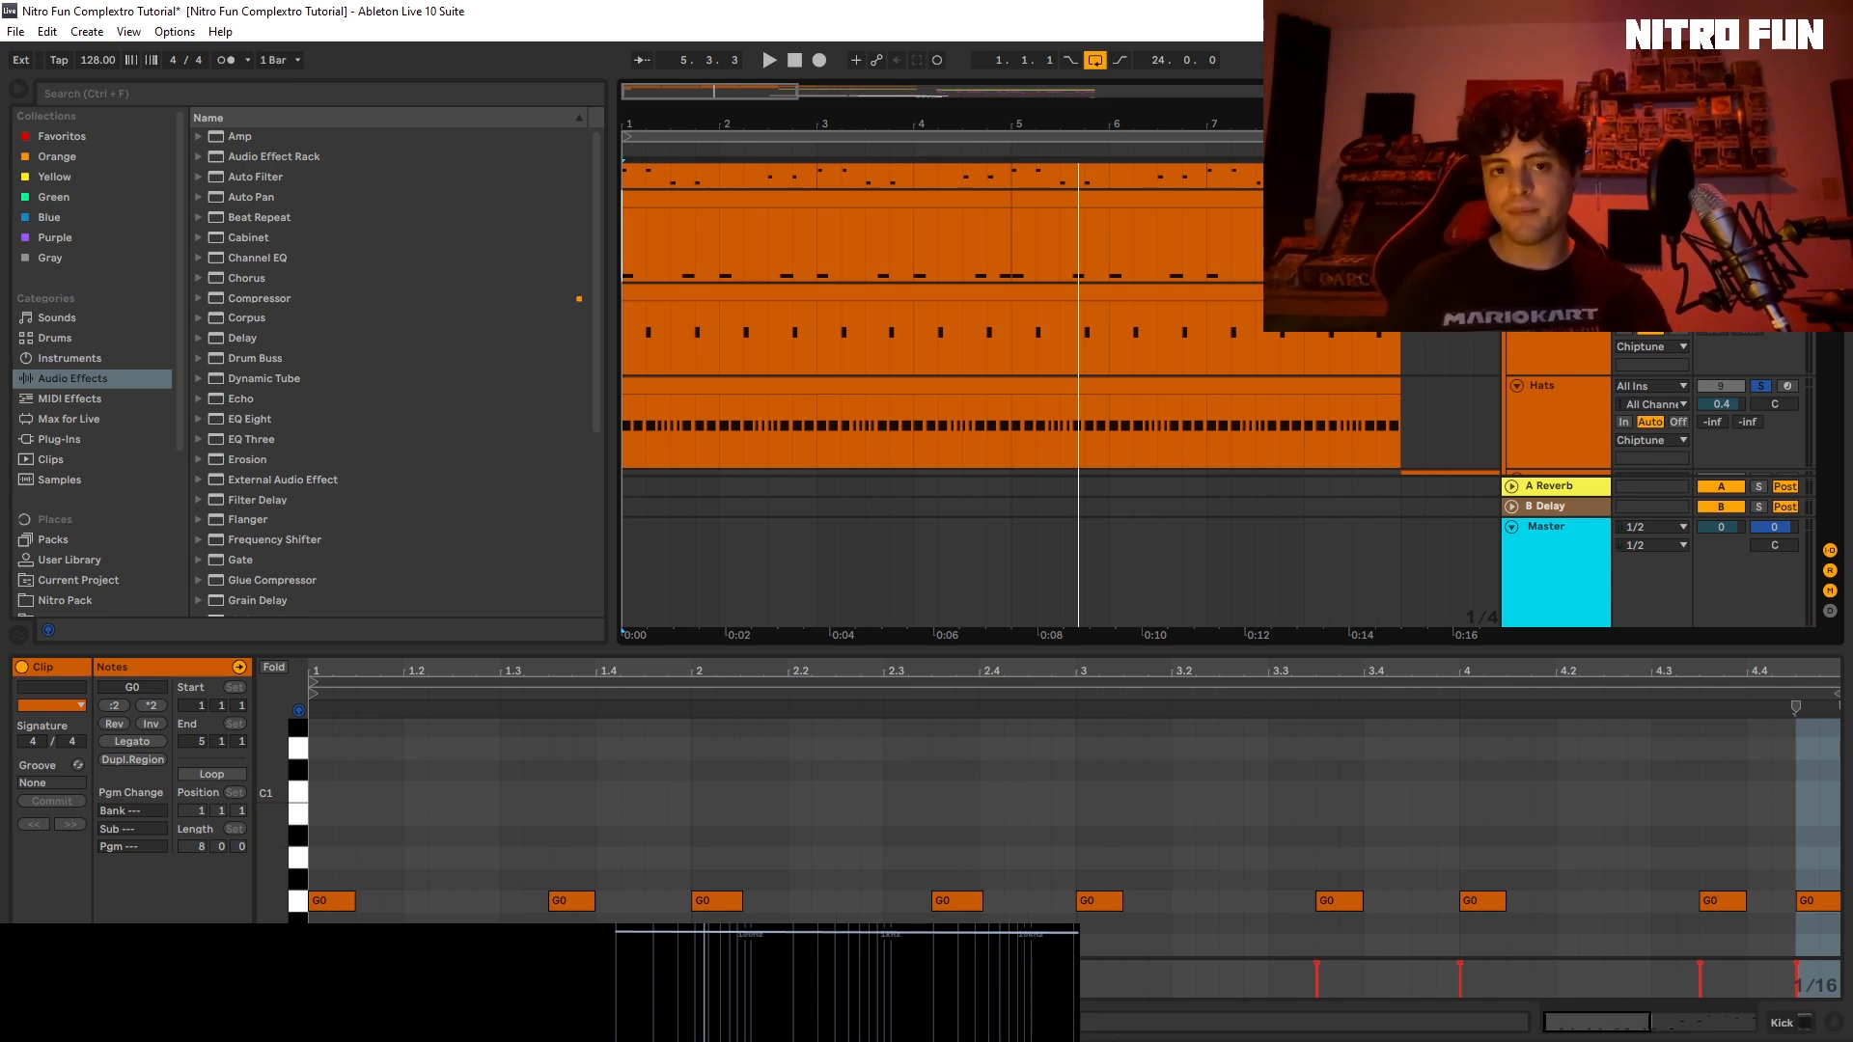
Step: Hide the note editor to enlarge the arrangement, and select and solo the Lead track
scroll(1583, 377, "down", 3)
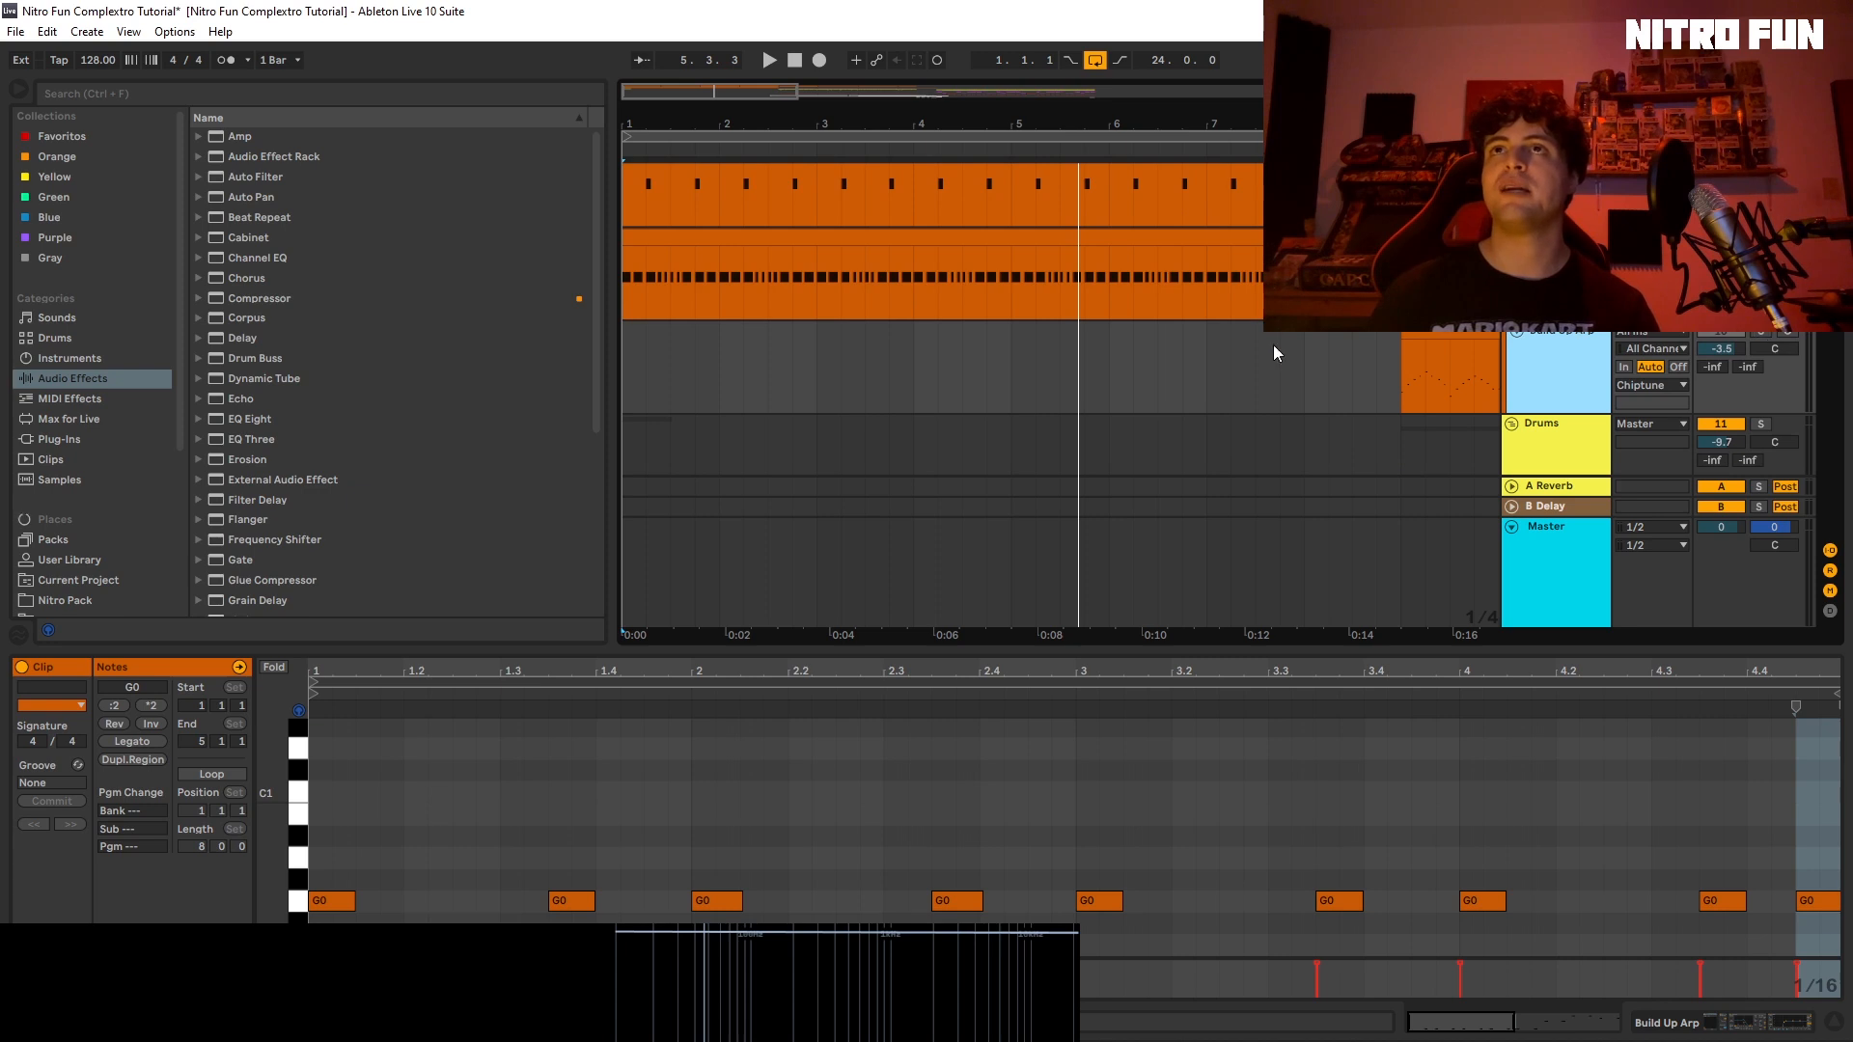
scroll(1282, 349, "up", 4)
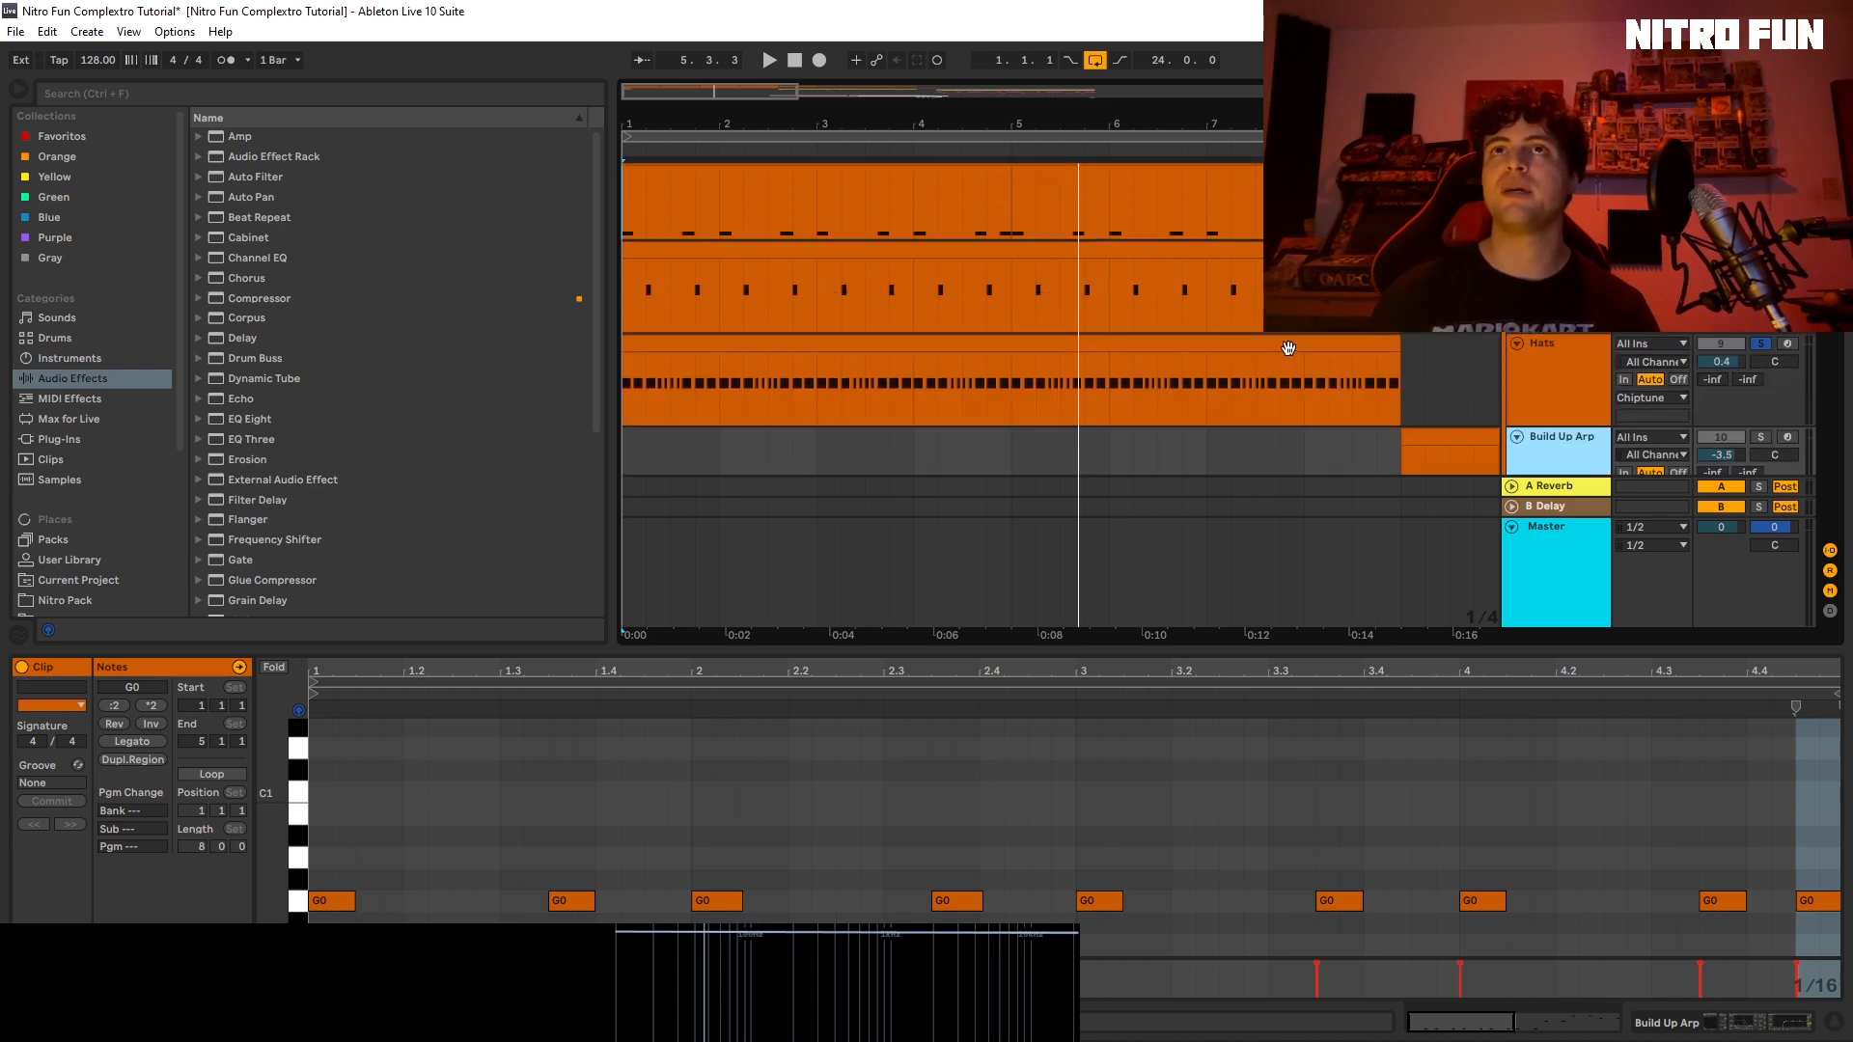
left_click(1831, 1023)
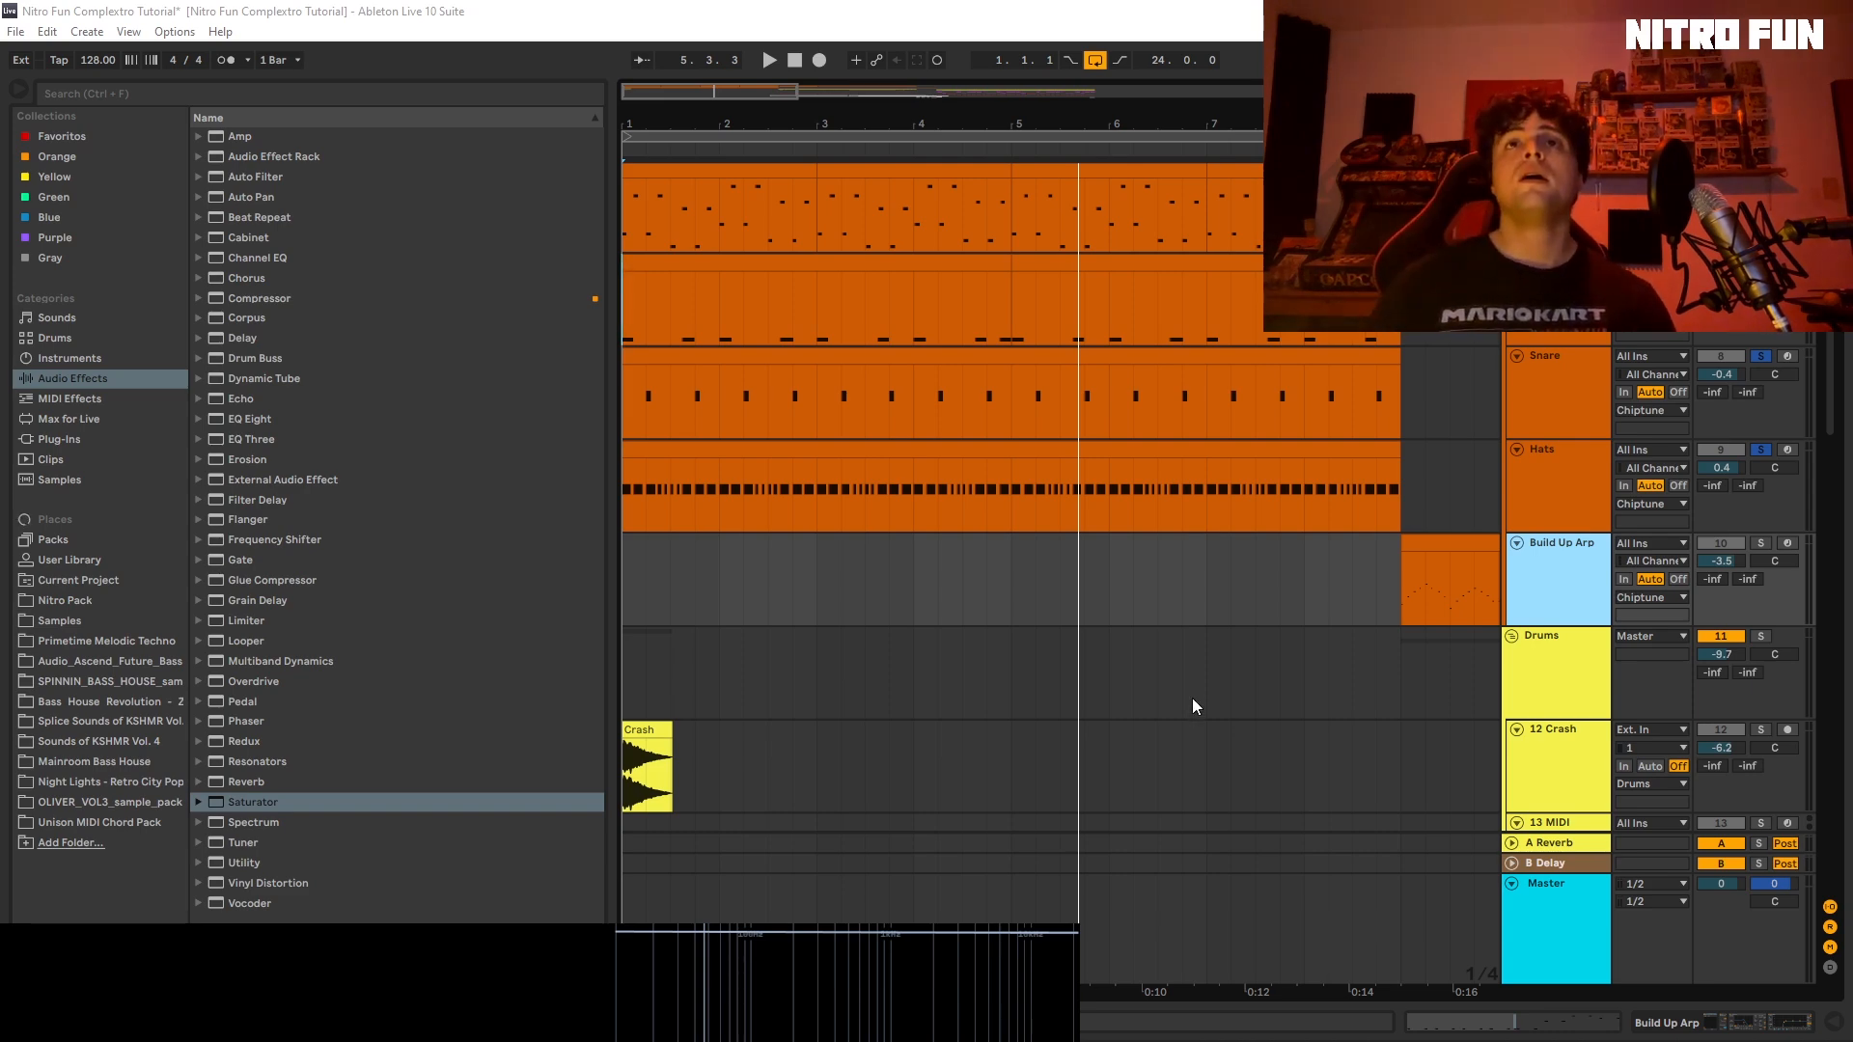
scroll(1280, 692, "up", 5)
left_click(1556, 288)
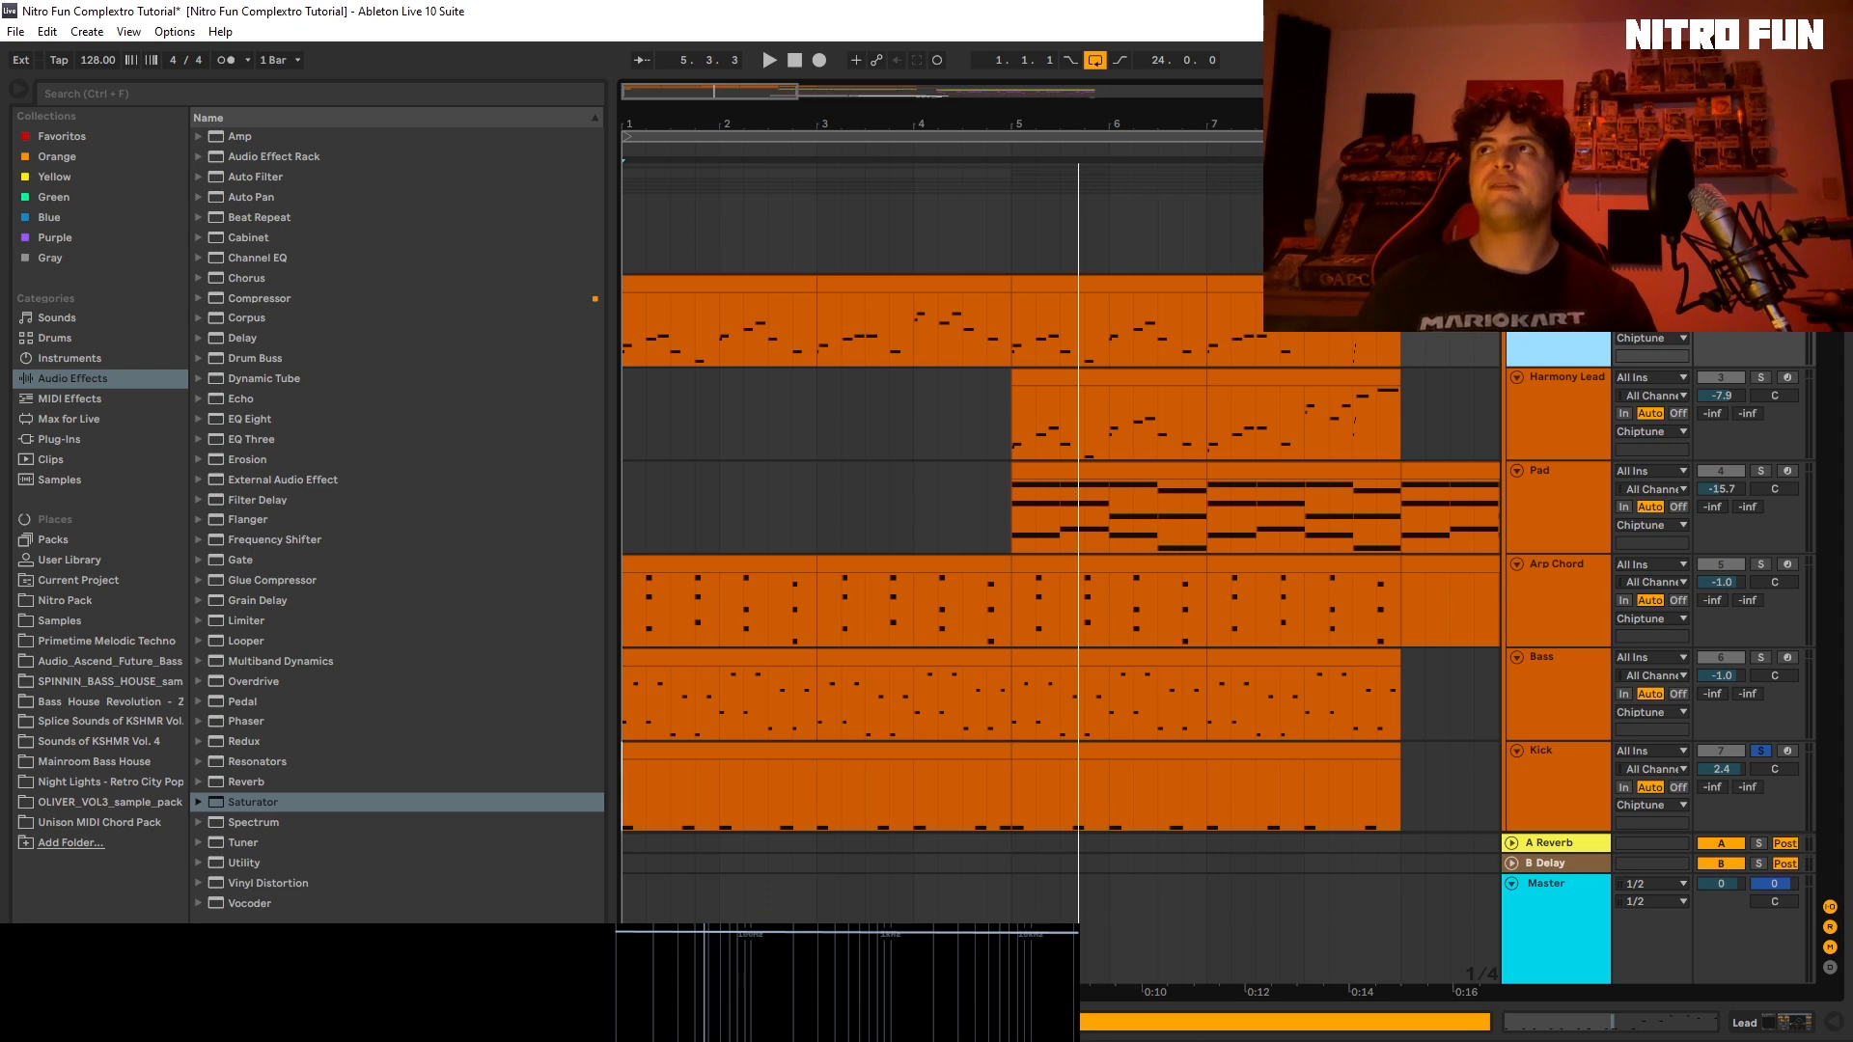
left_click(1760, 283)
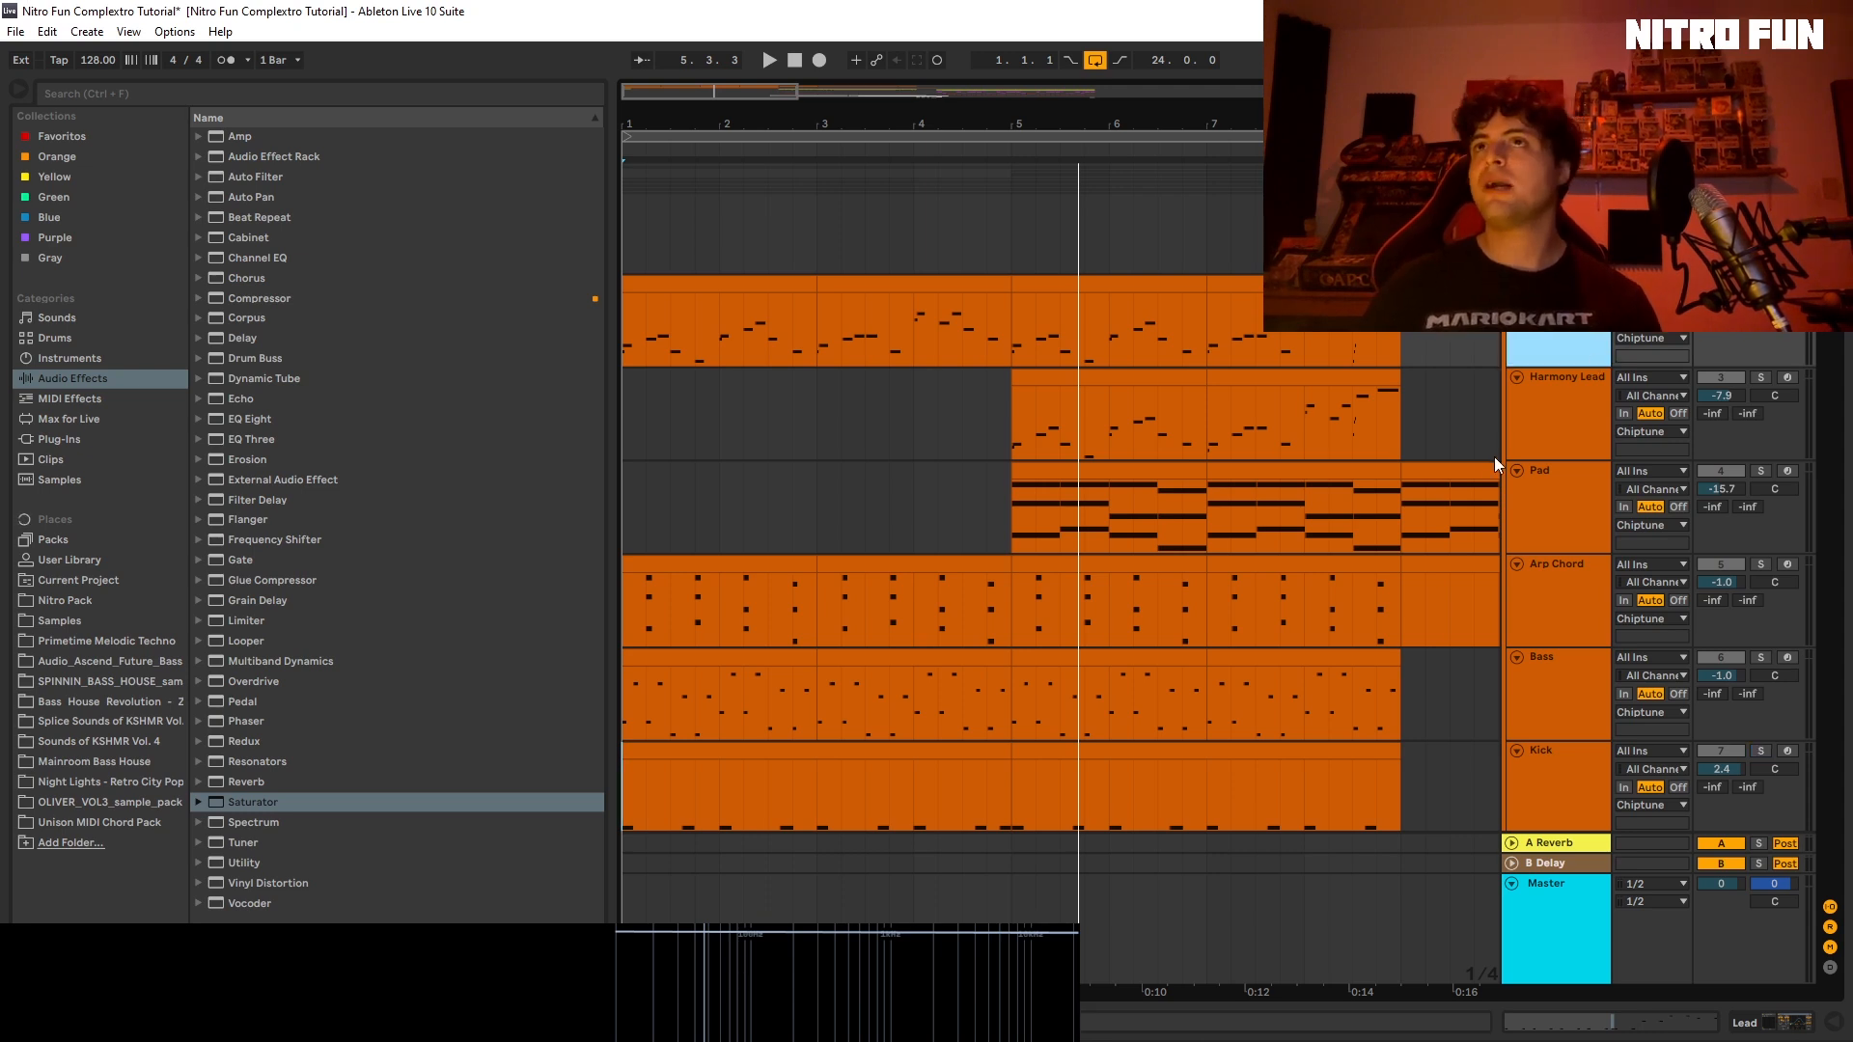
Step: Show the Lead track's devices and open its Serum synth window to examine the sound
left_click(1757, 1034)
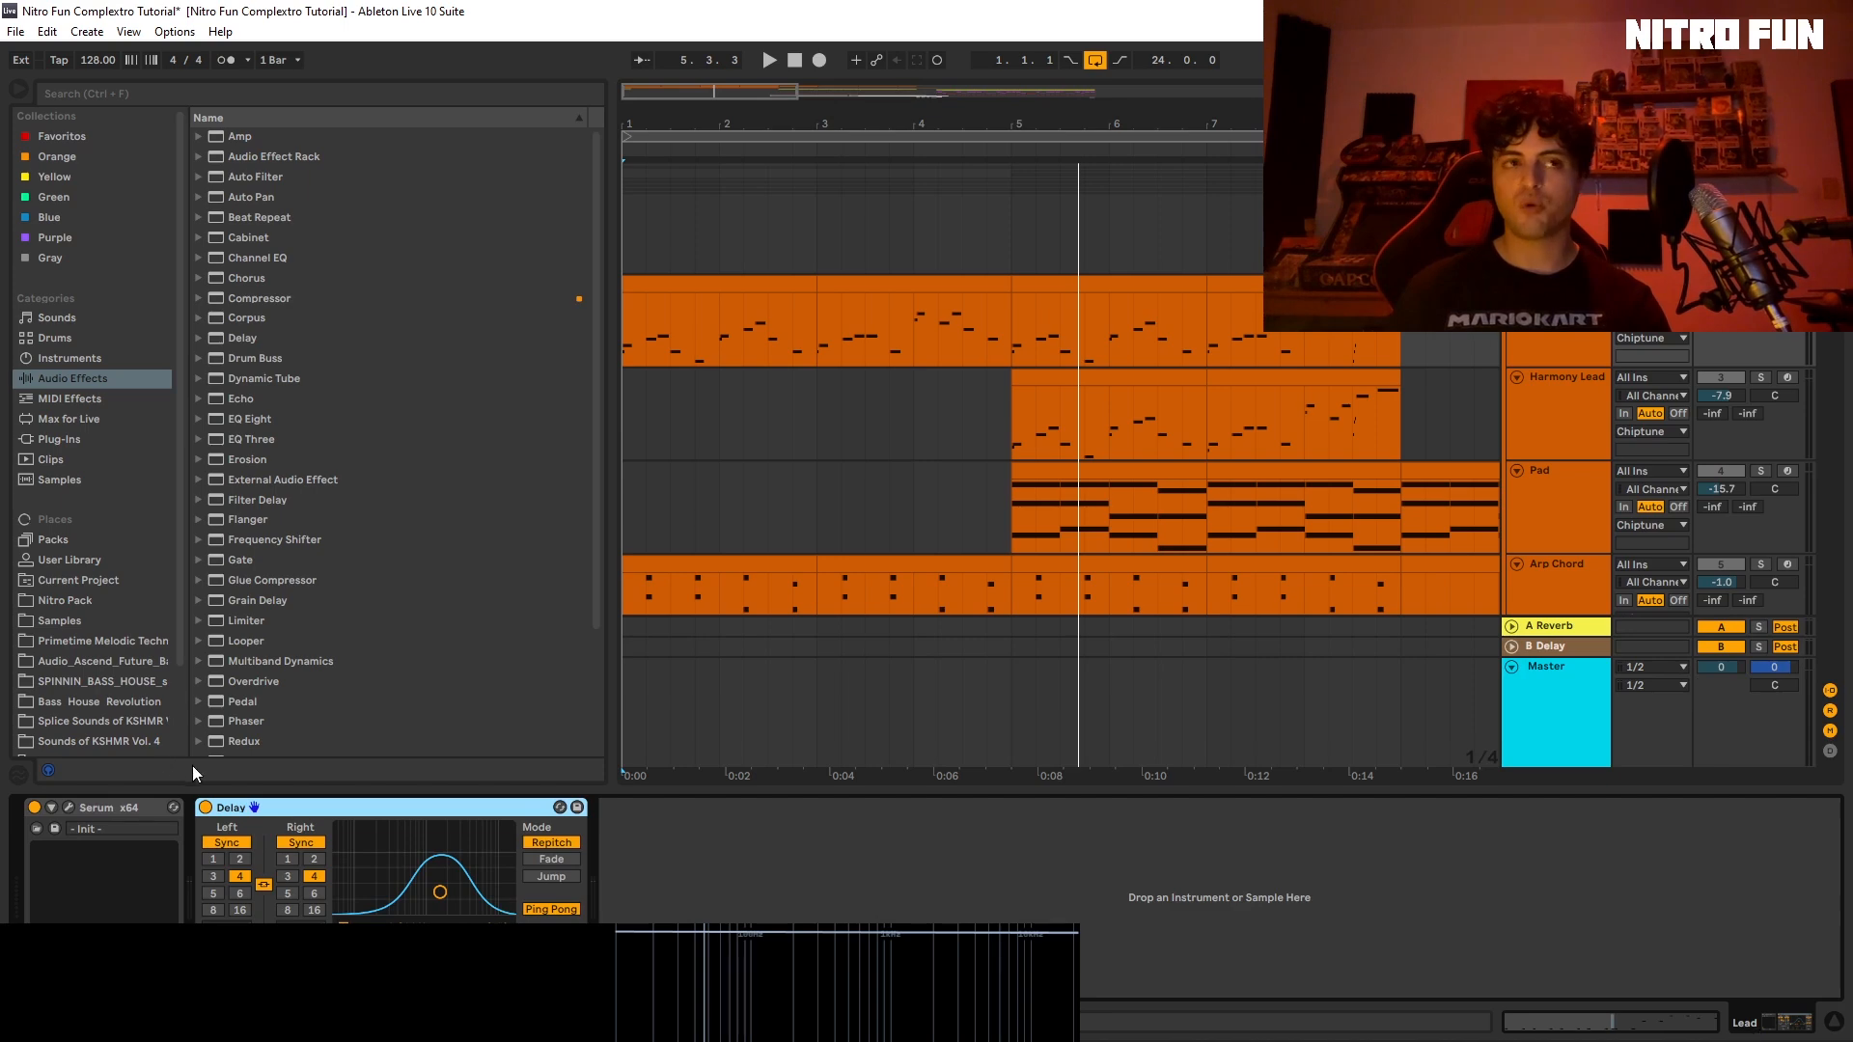
left_click(68, 808)
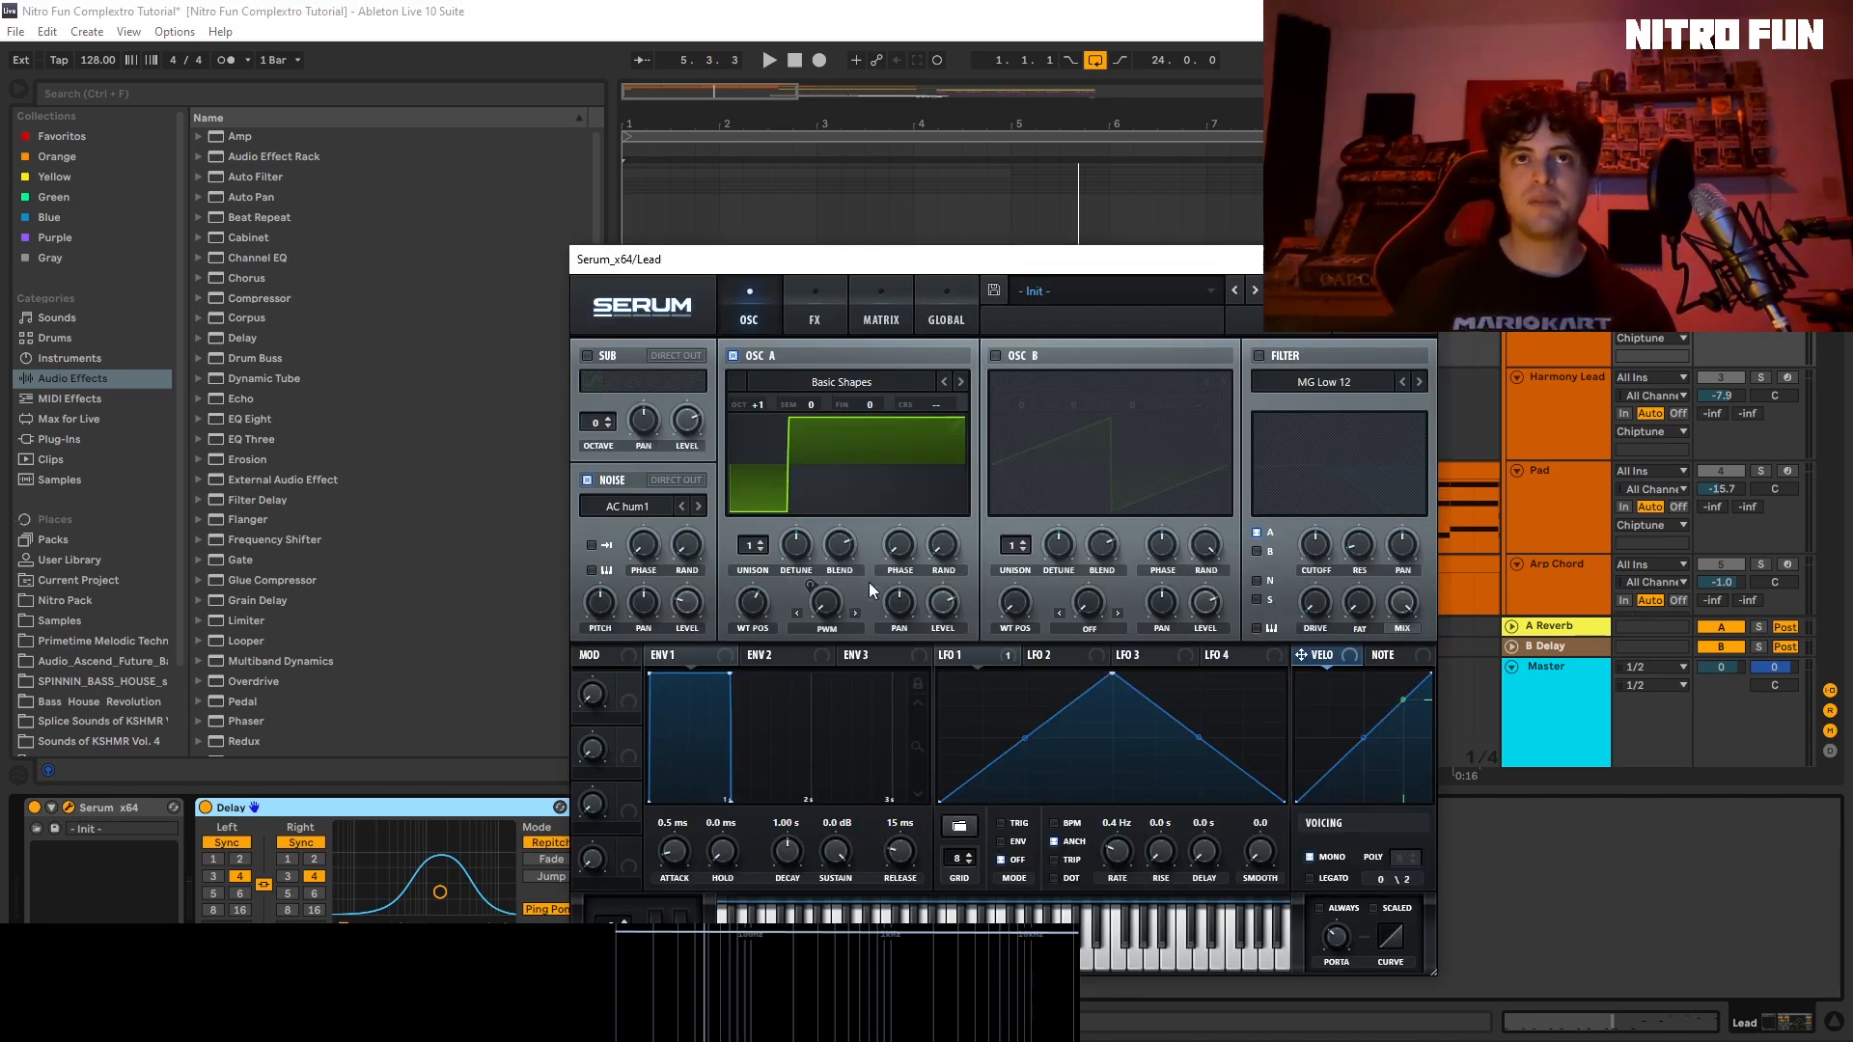
left_click_drag(754, 600, 867, 673)
left_click_drag(1158, 270, 991, 441)
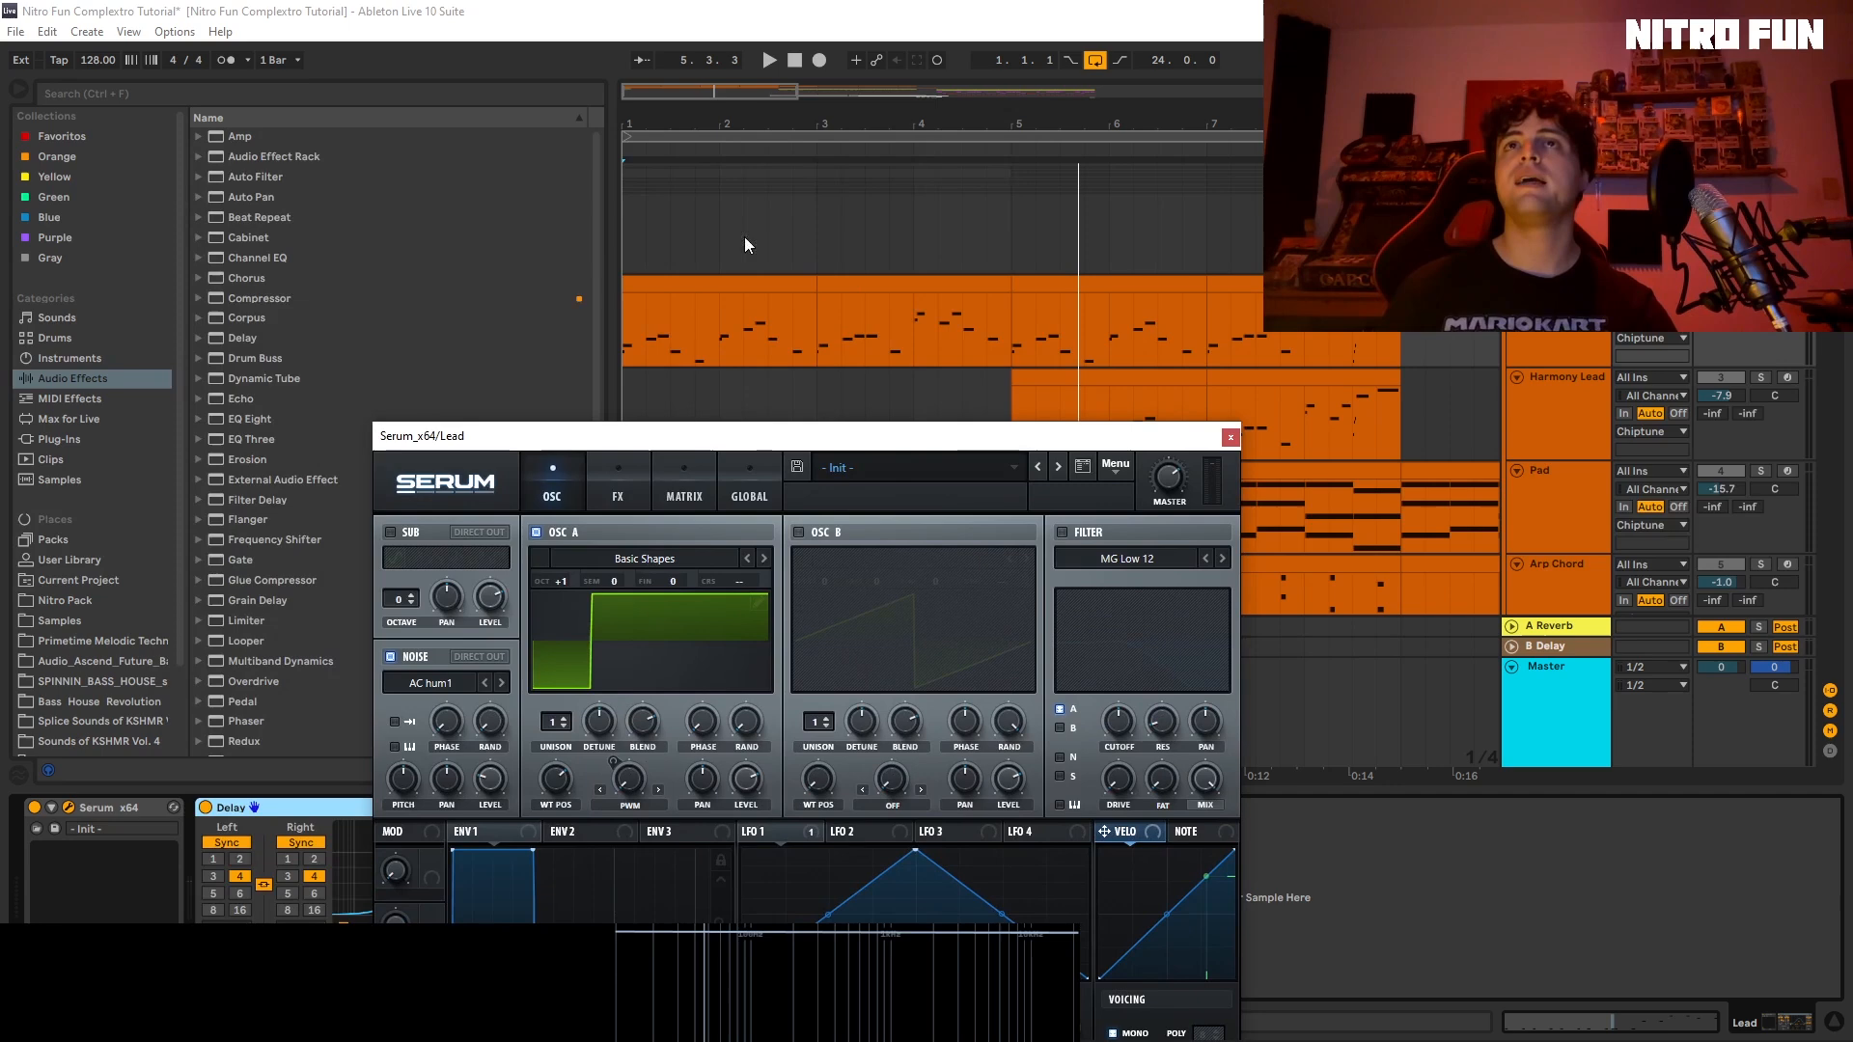
Step: Play the Lead track from bar 1 while watching Osc A's waveform in Serum
left_click(633, 334)
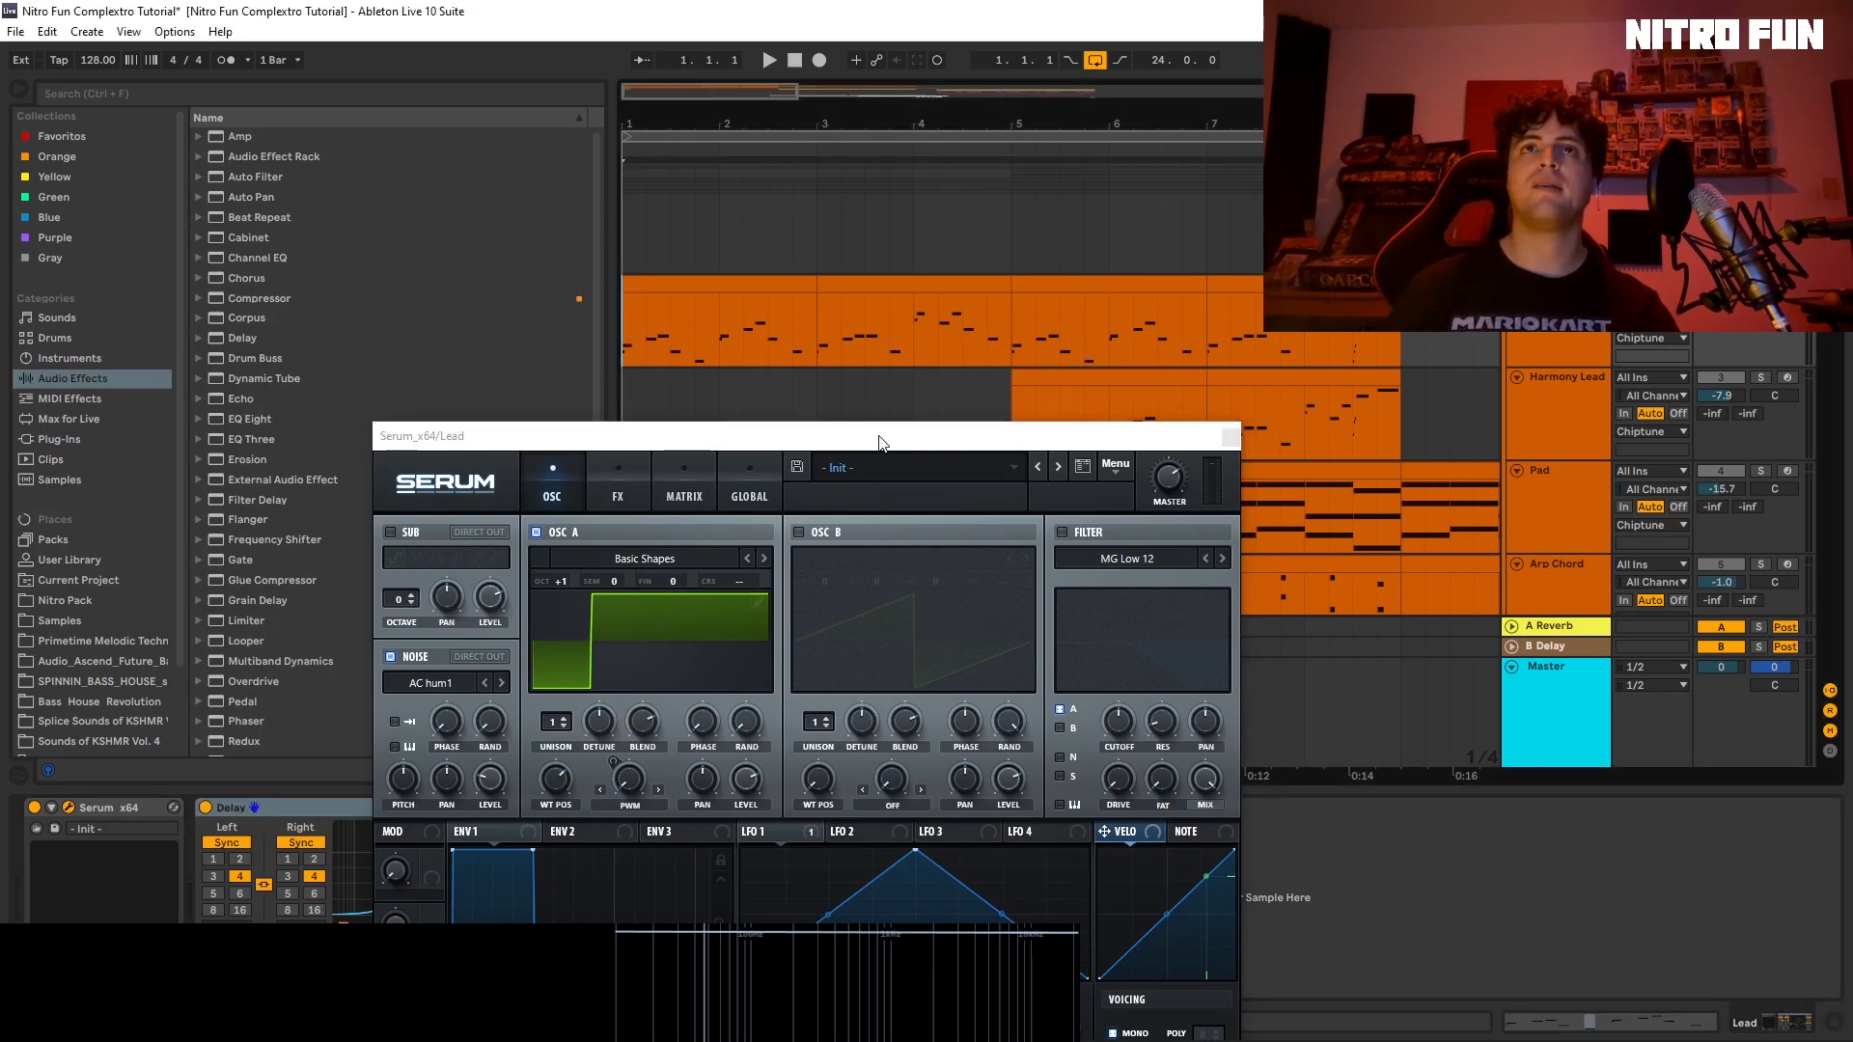
left_click_drag(879, 442, 905, 184)
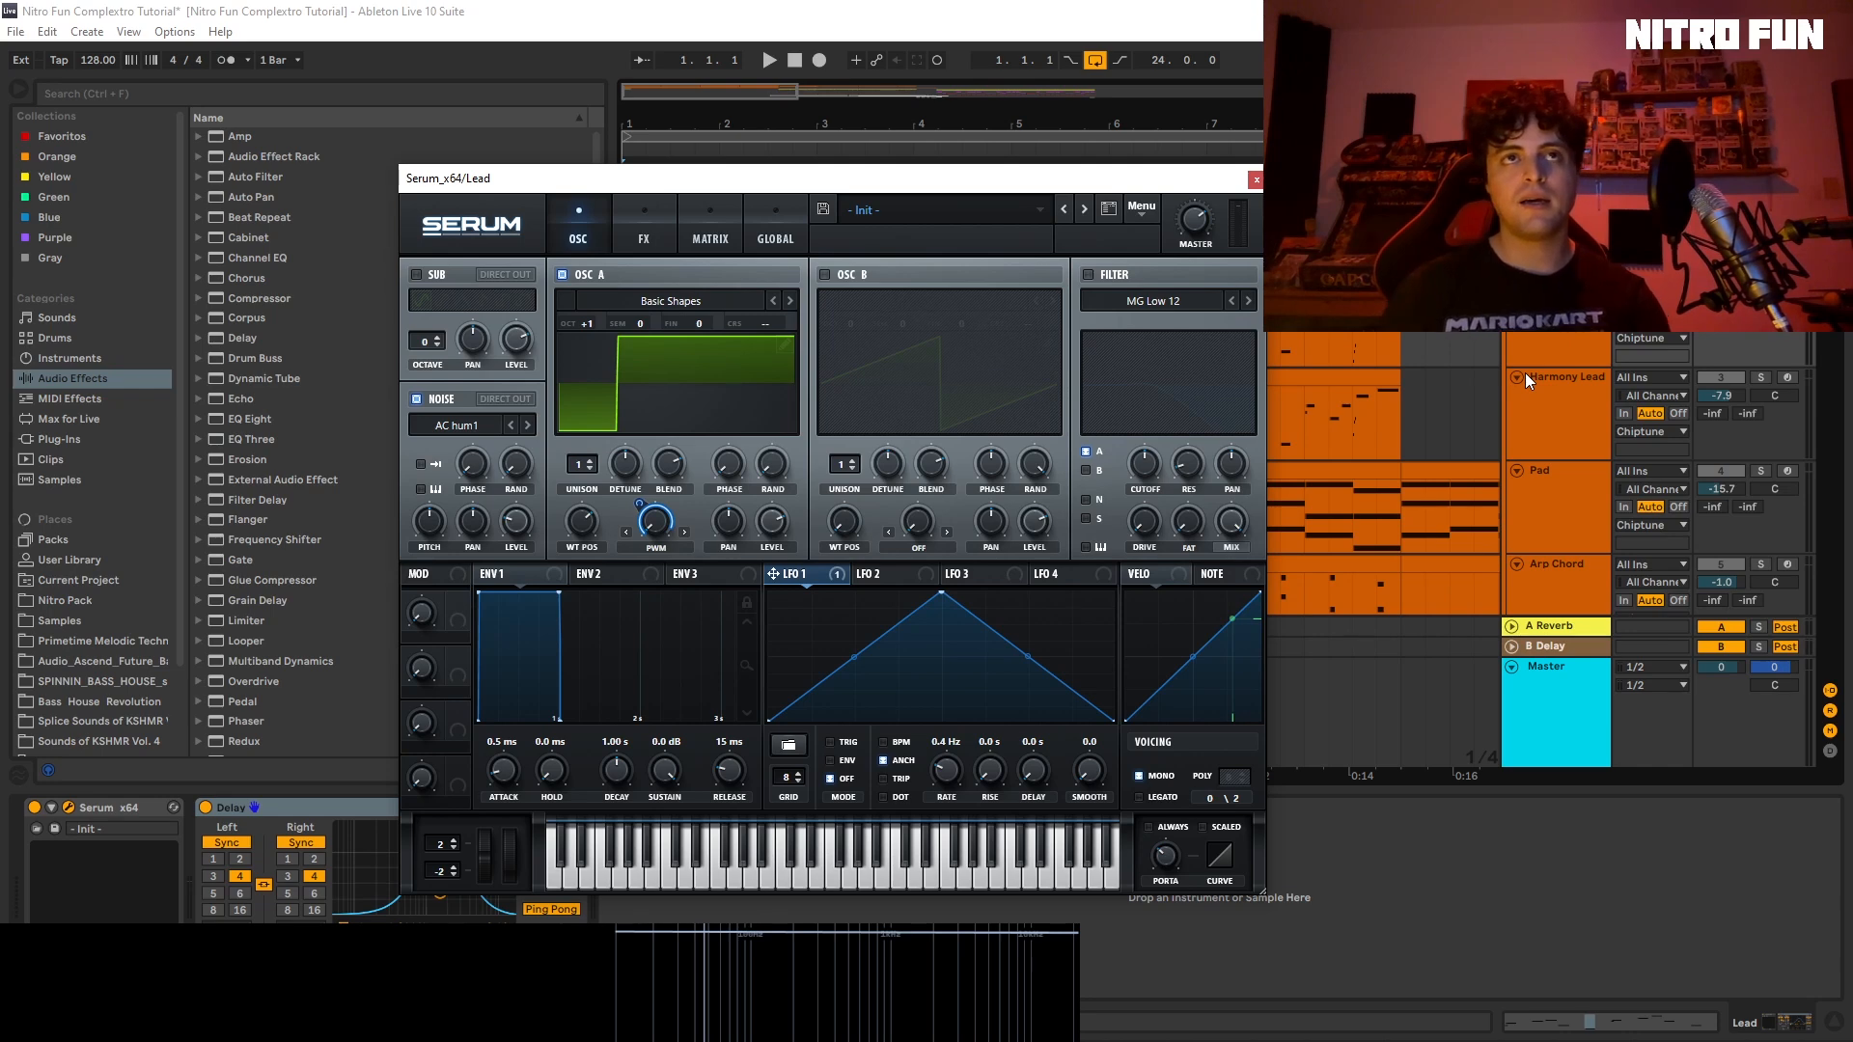
key("space")
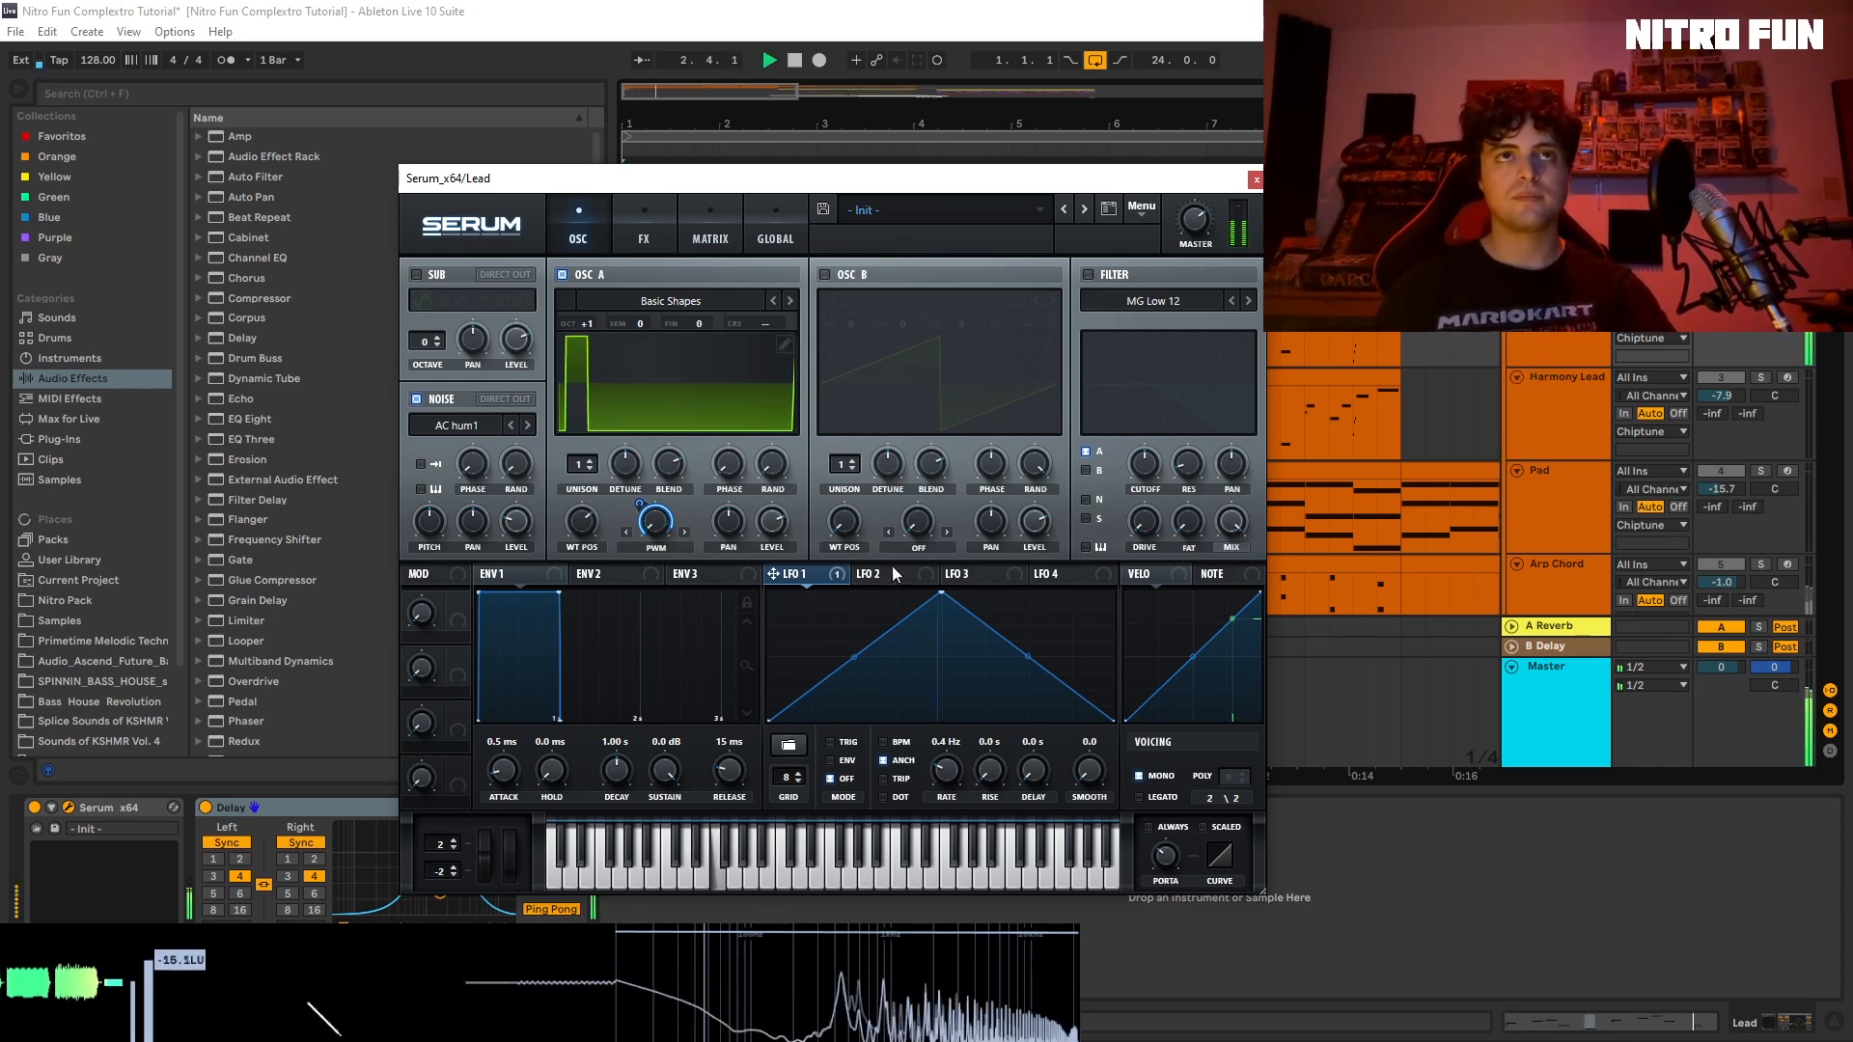
Step: Play the Lead with Osc A's warp mode set to Off for comparison, and restore the mode to PWM
left_click(660, 551)
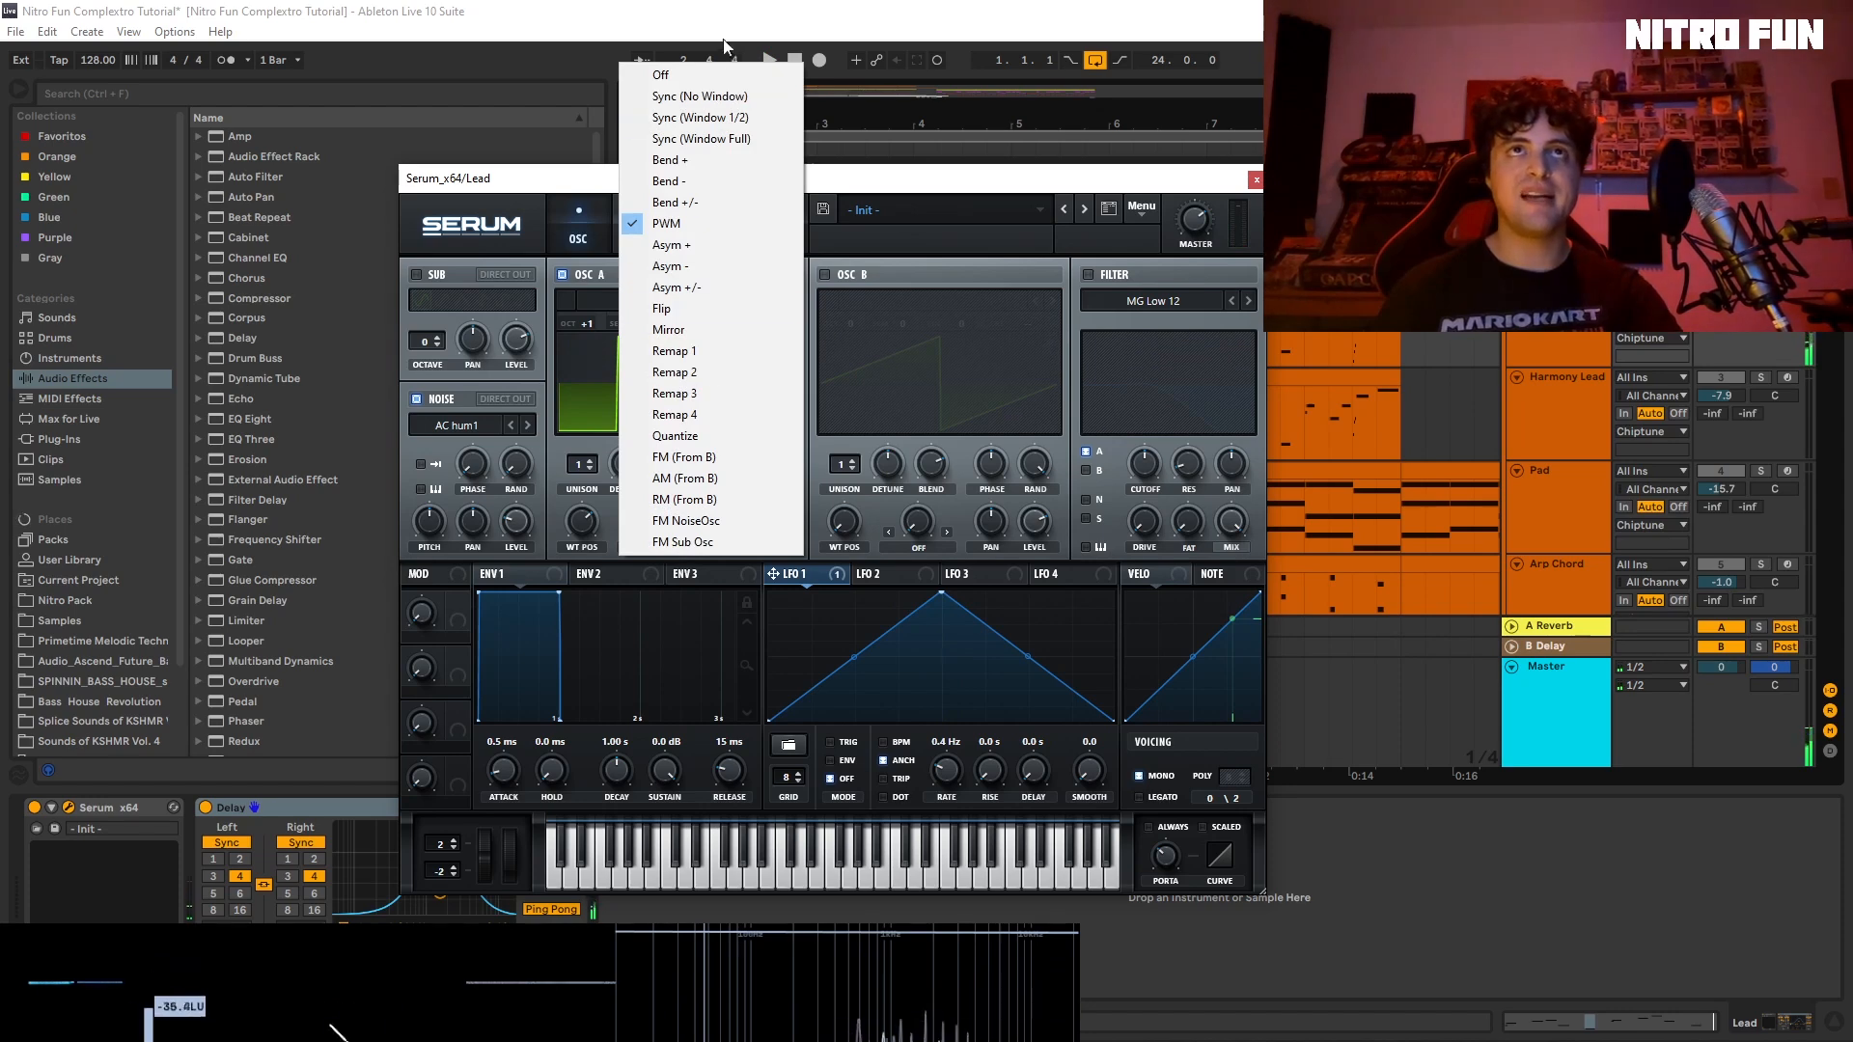
left_click(745, 74)
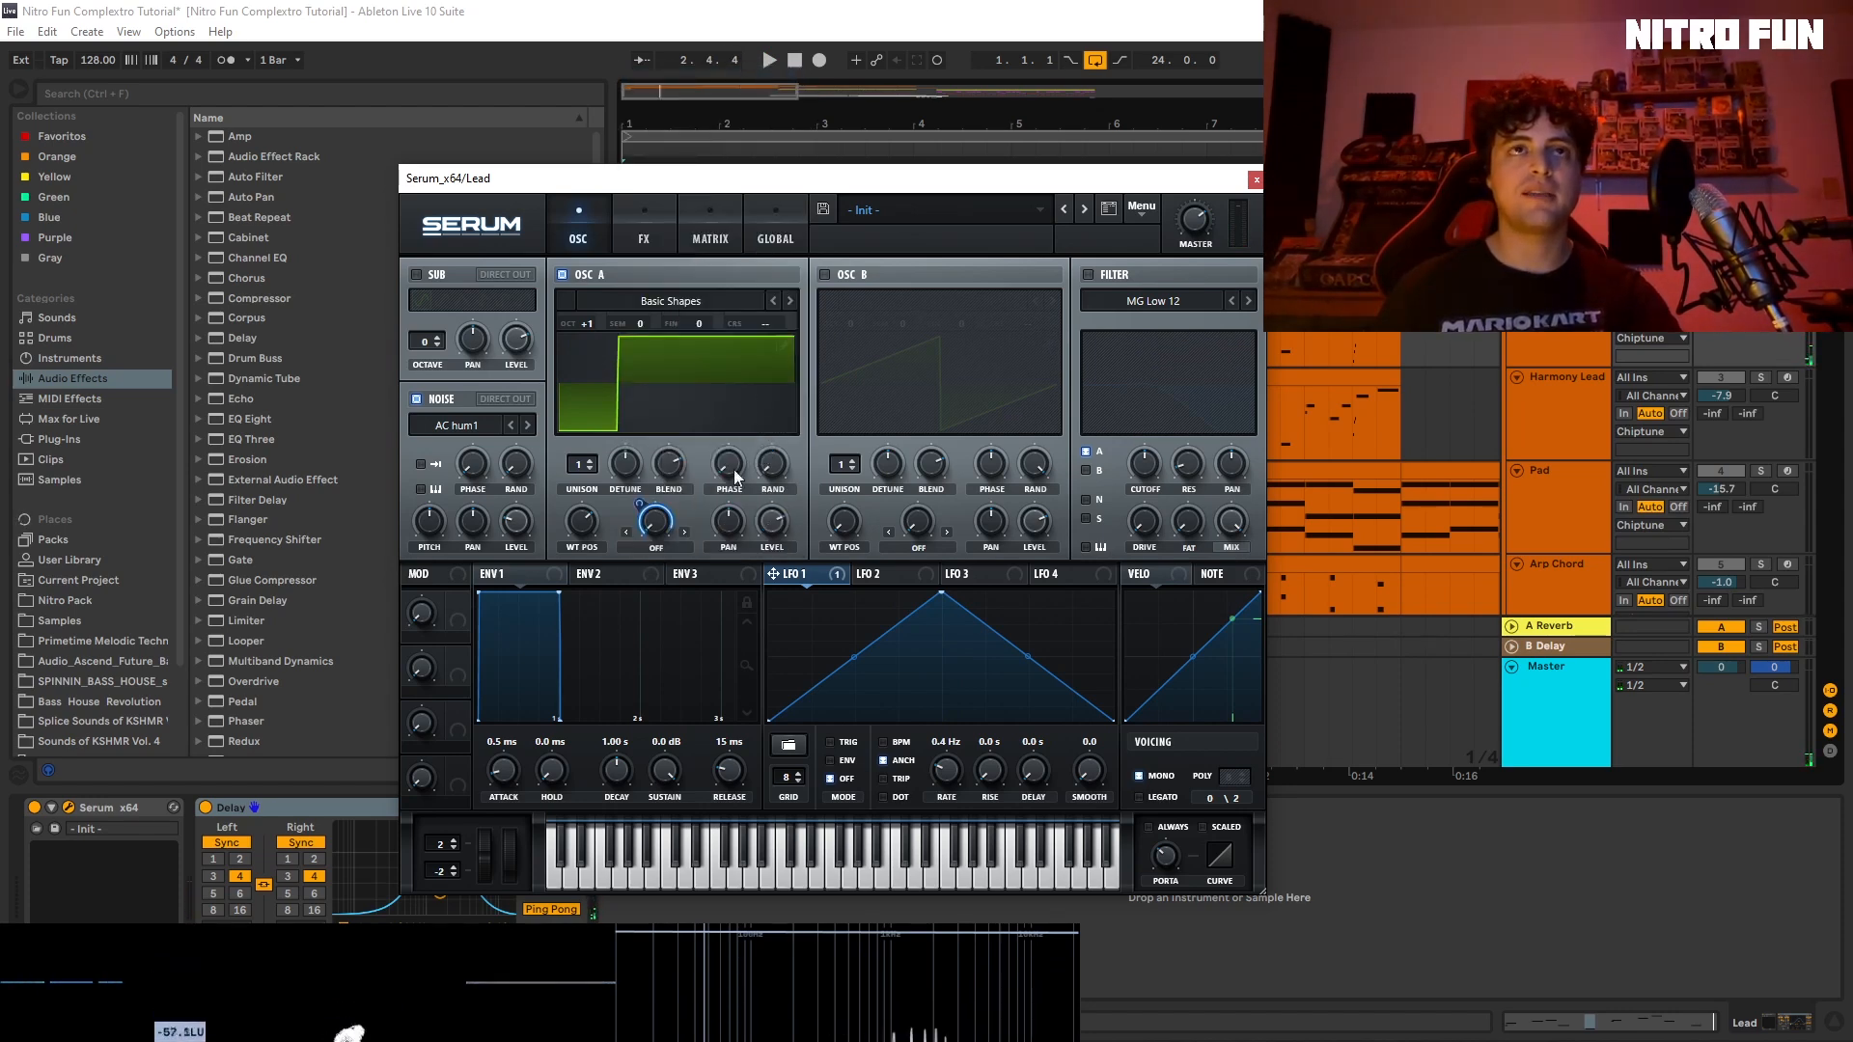
key("space")
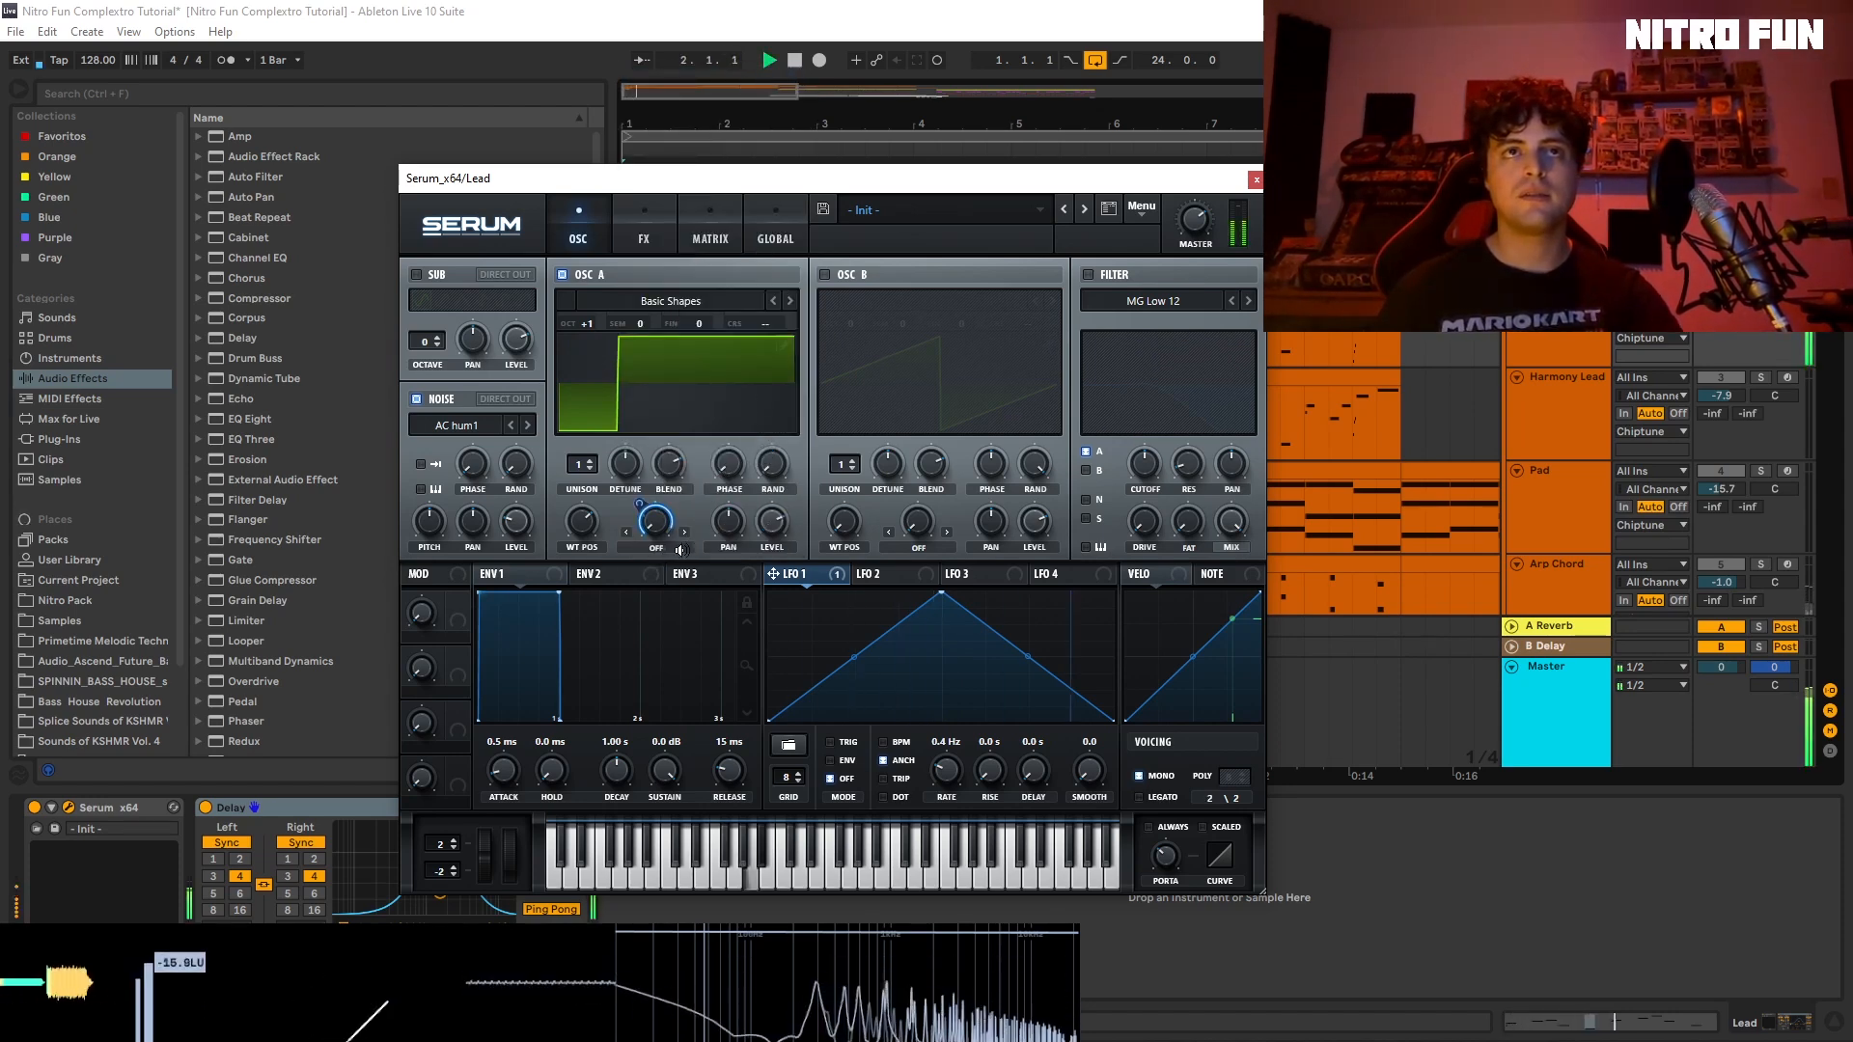
key("space")
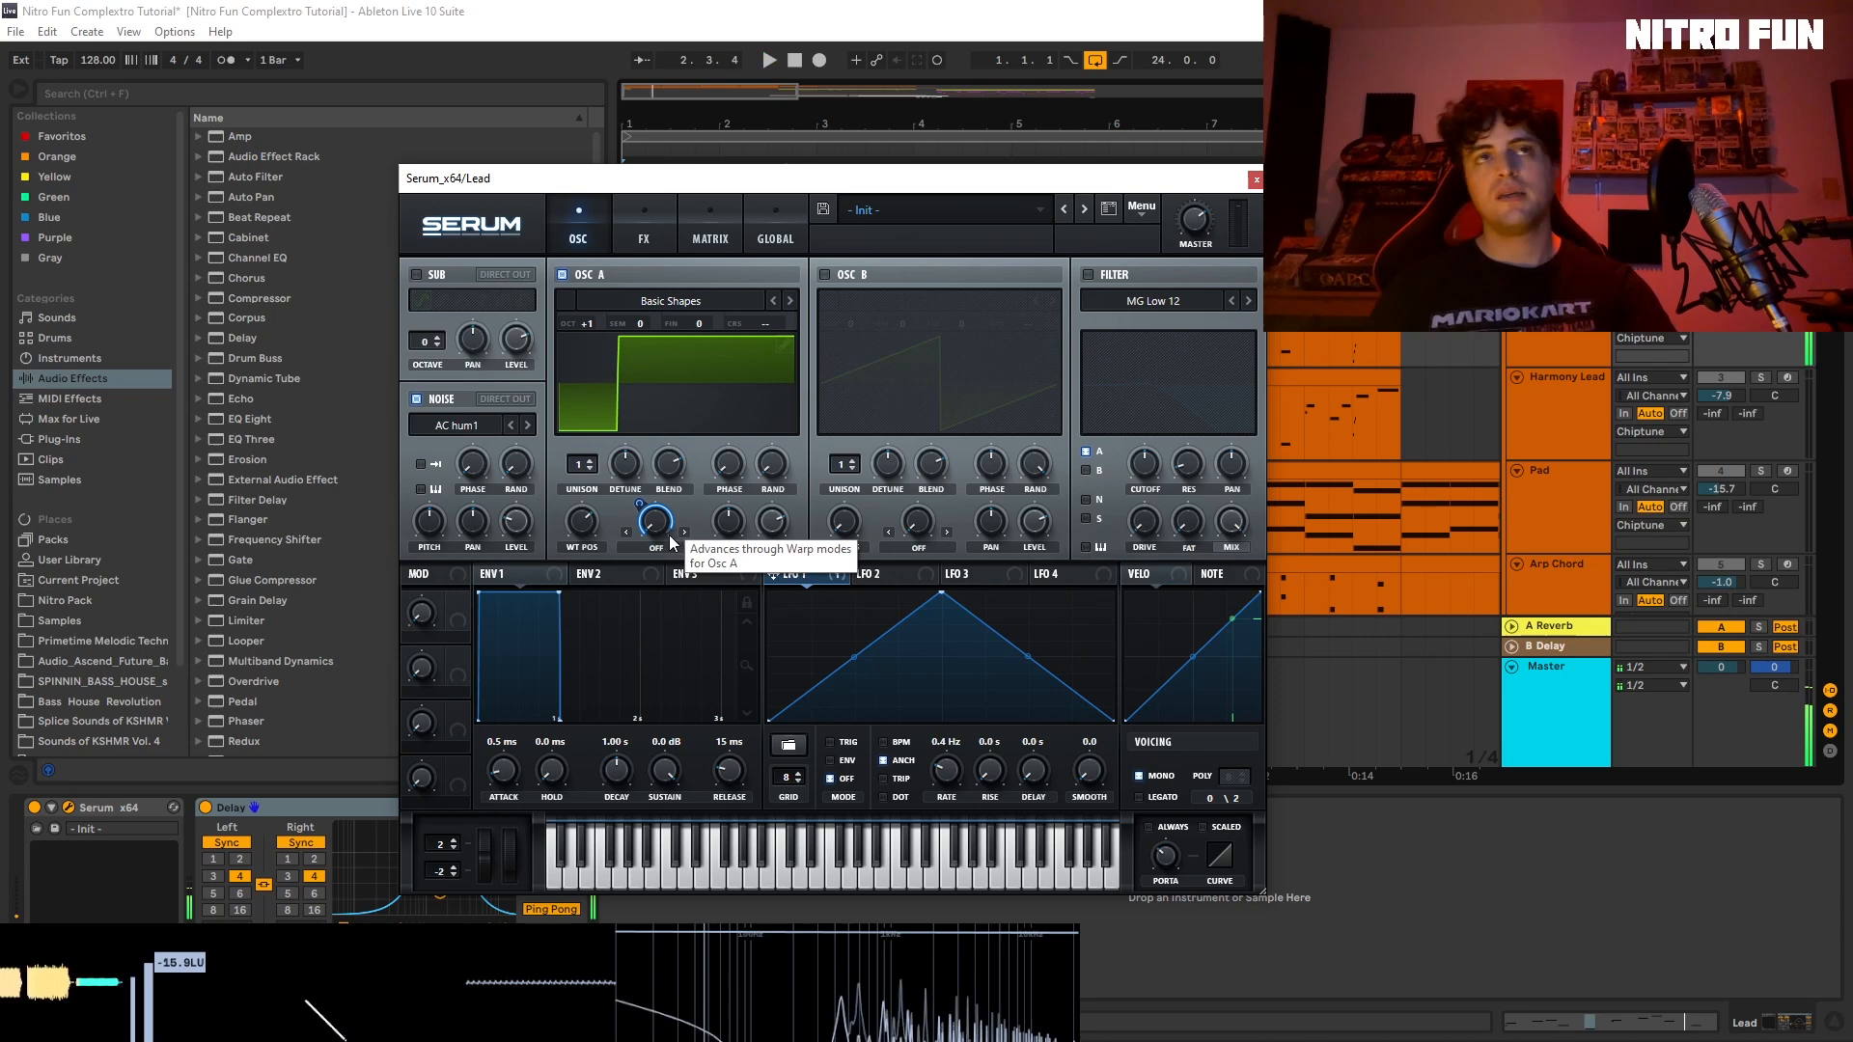
left_click(669, 542)
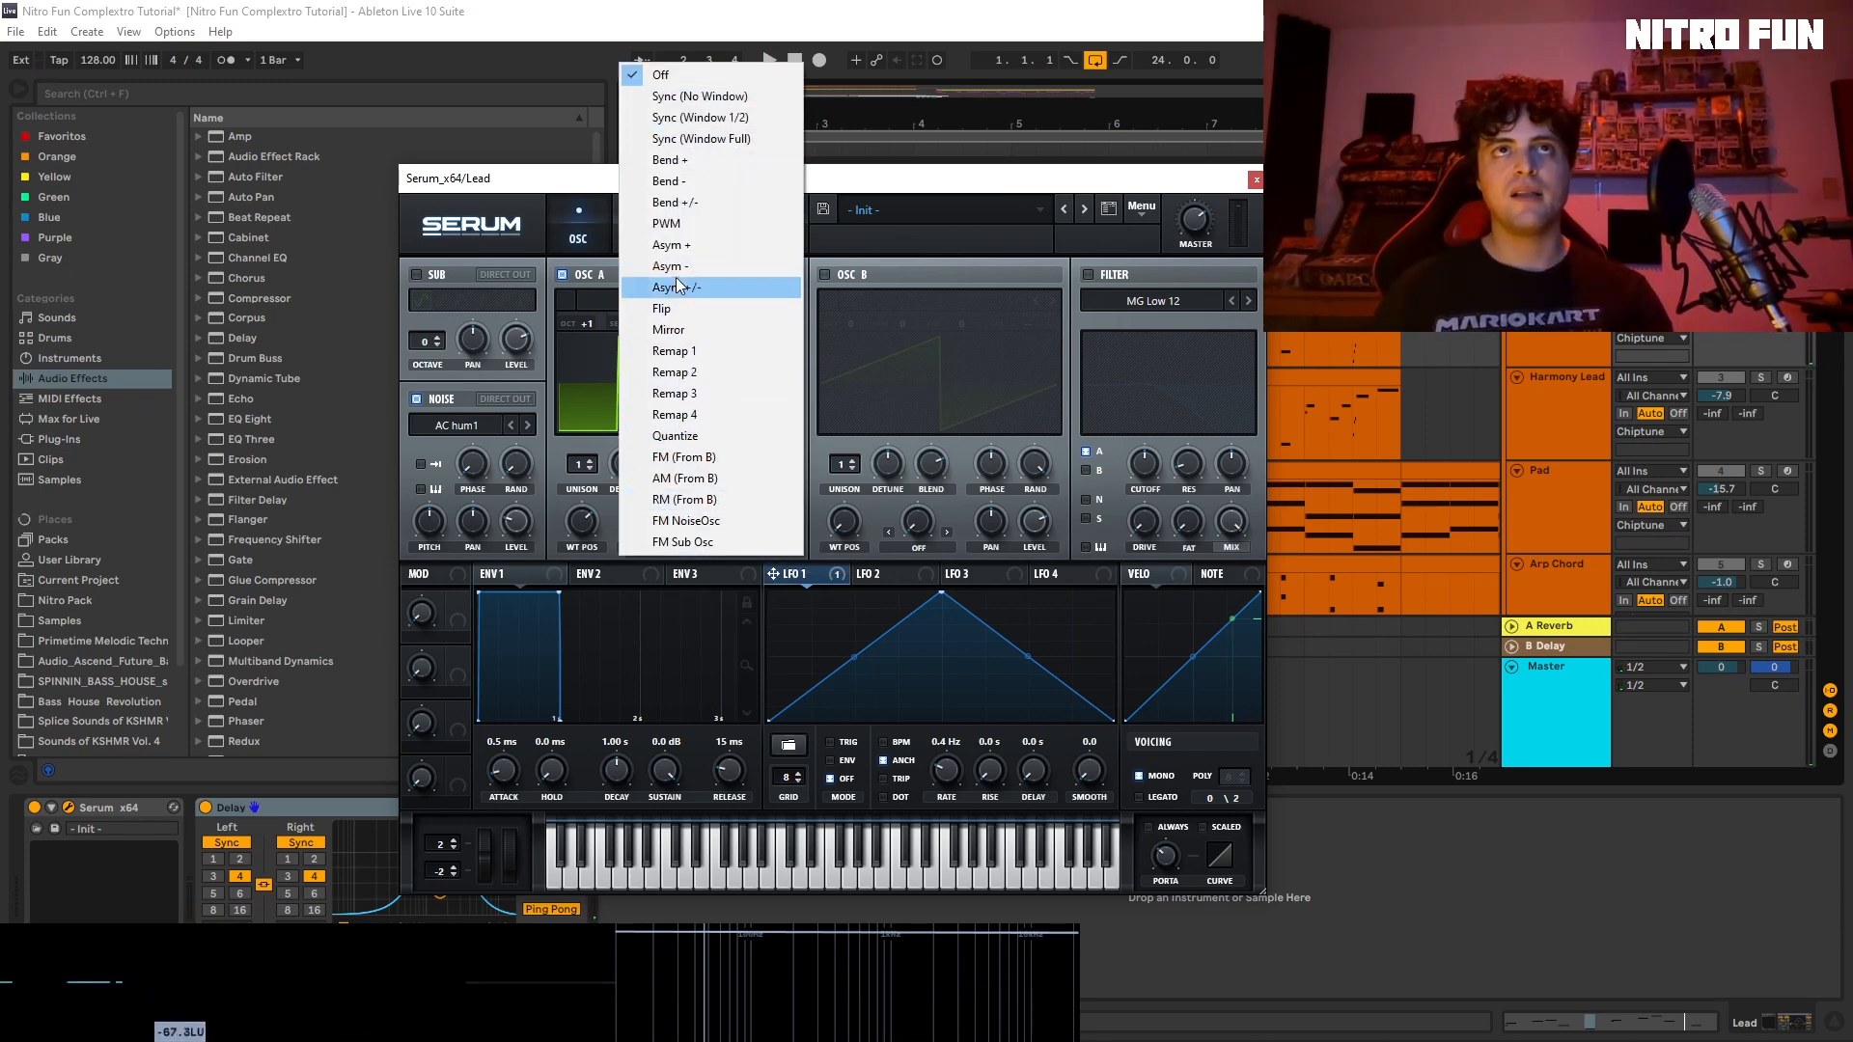
left_click(681, 224)
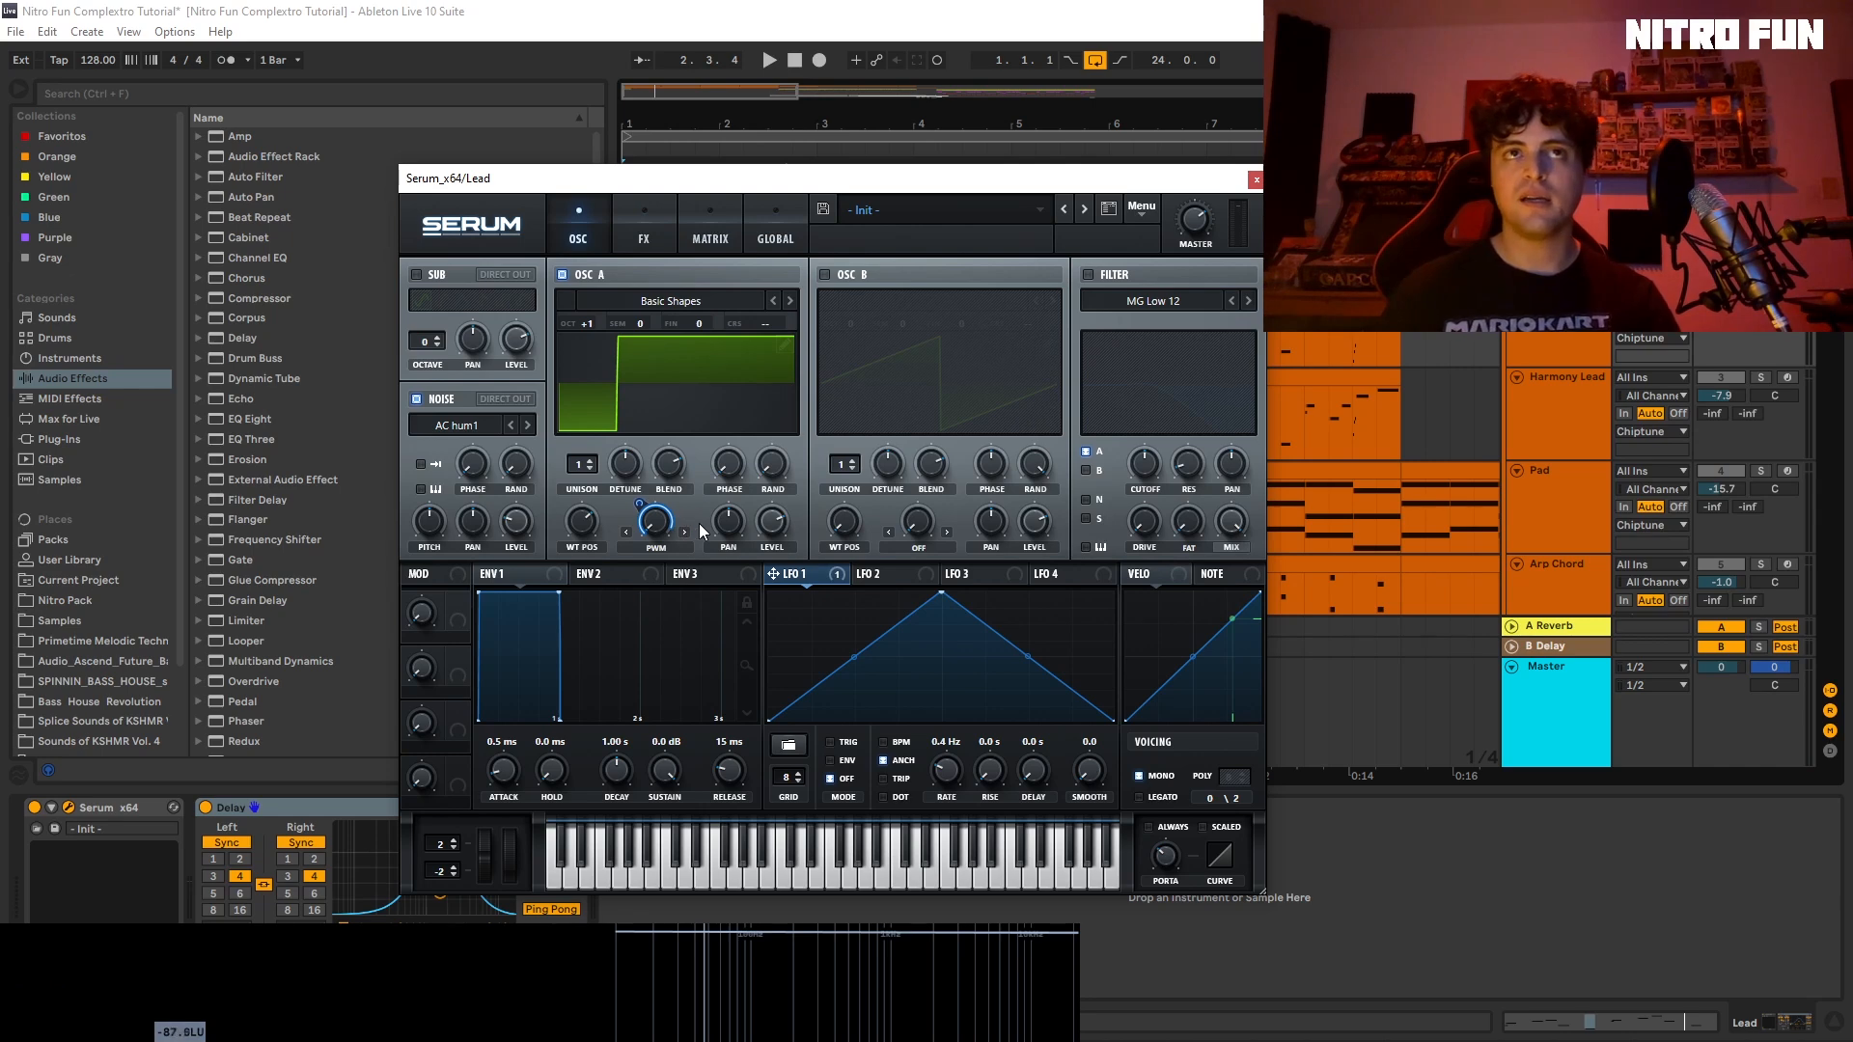
Step: Play the Lead track, examine the Distortion effect in its Serum, and close the synth window
key("space")
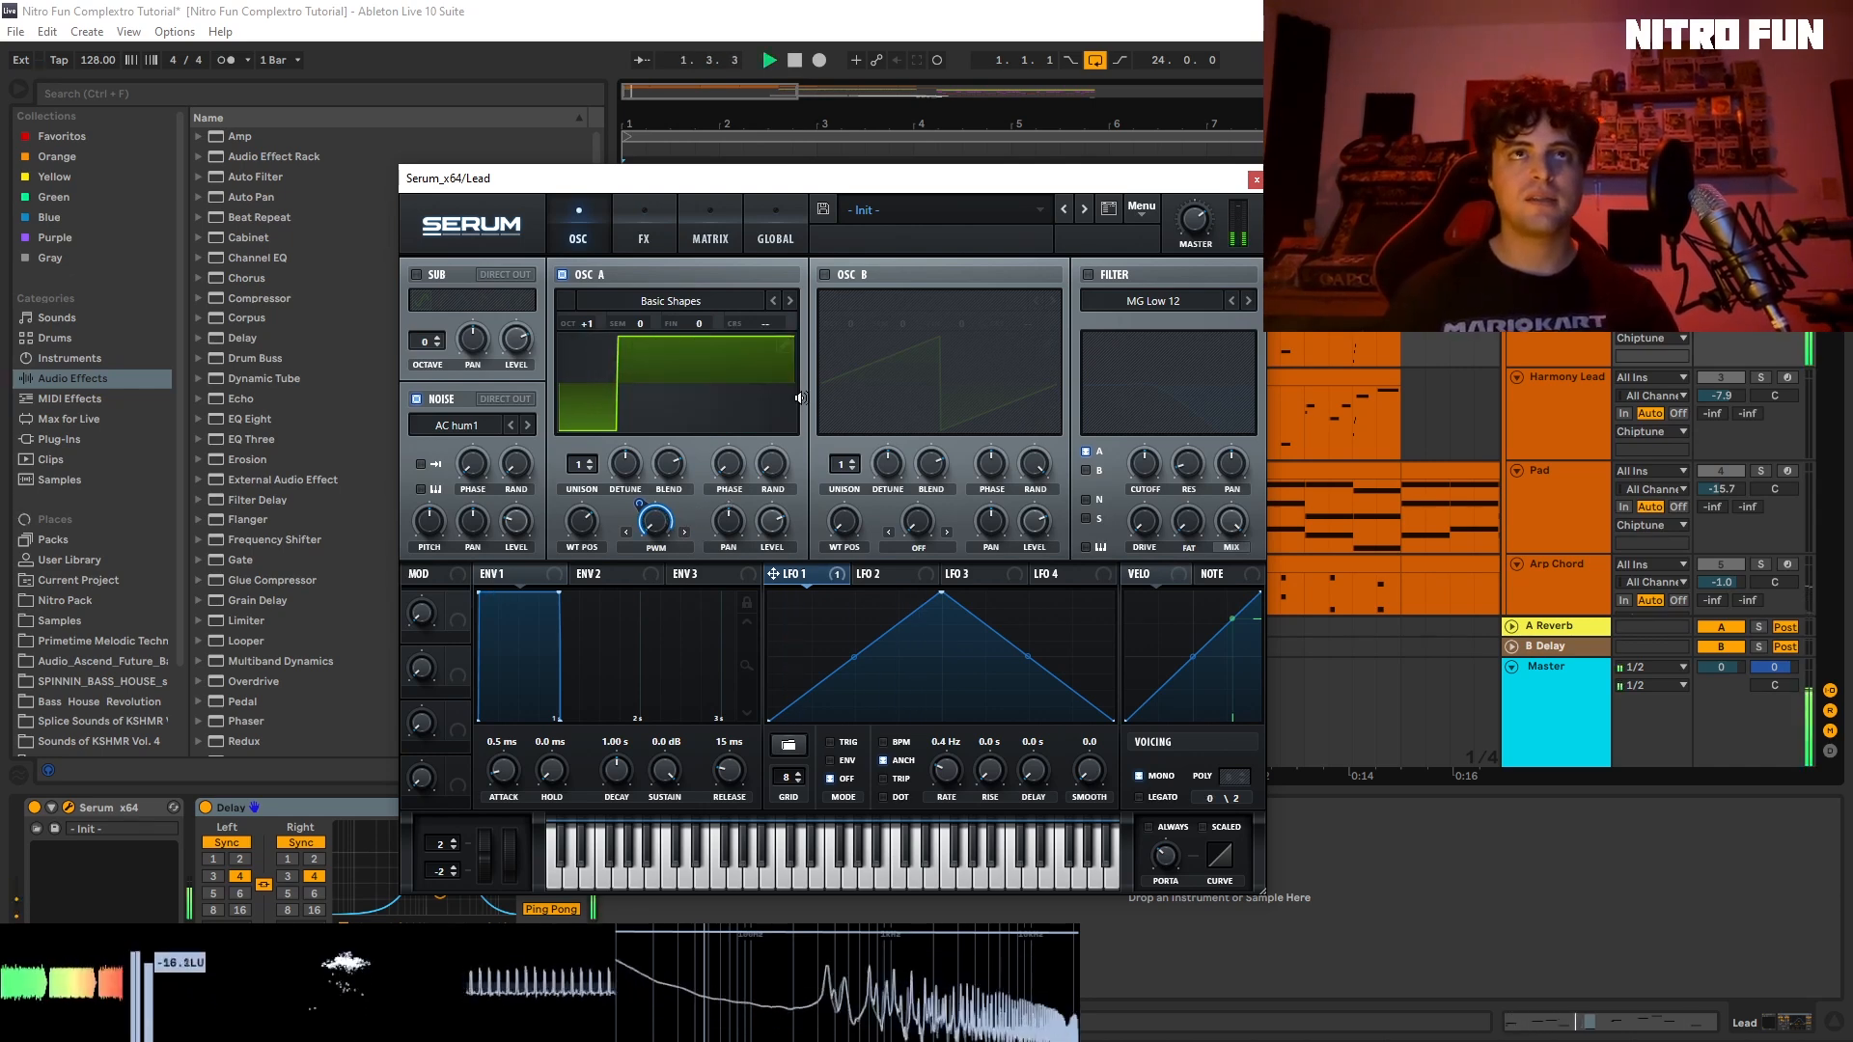
key("space")
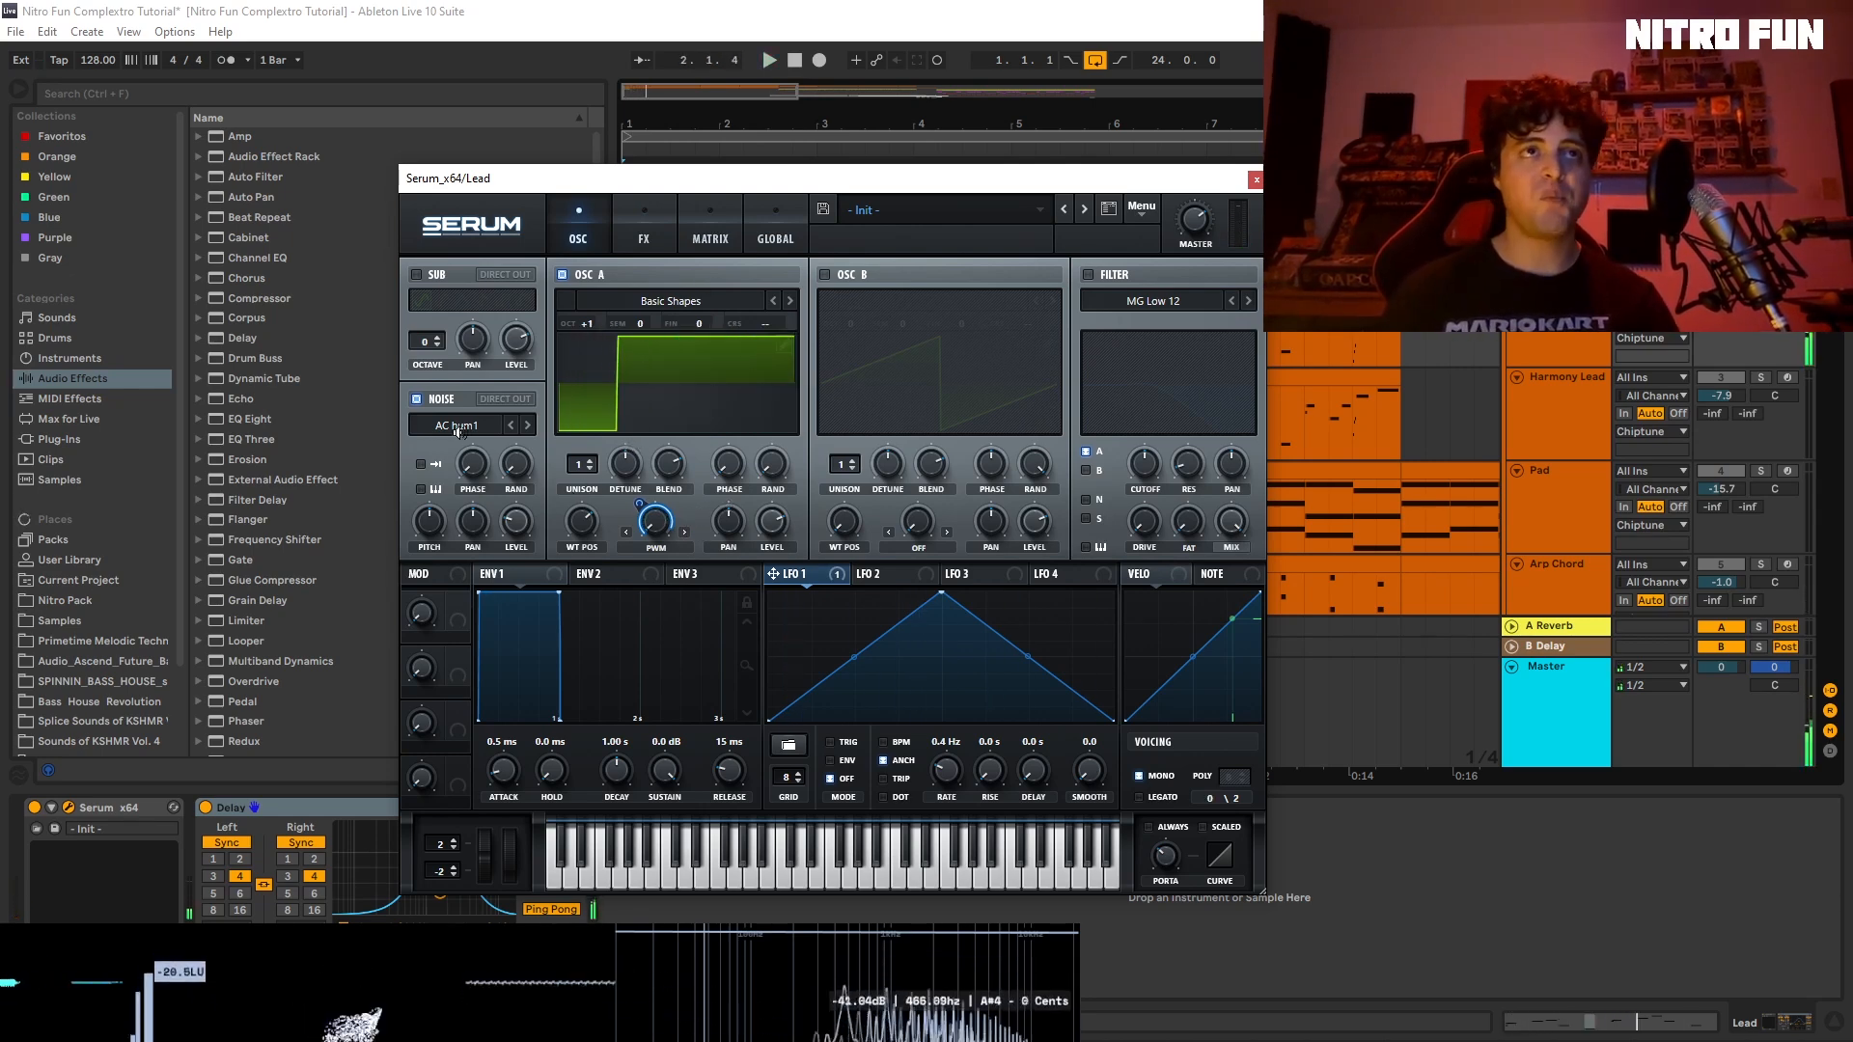
left_click(644, 241)
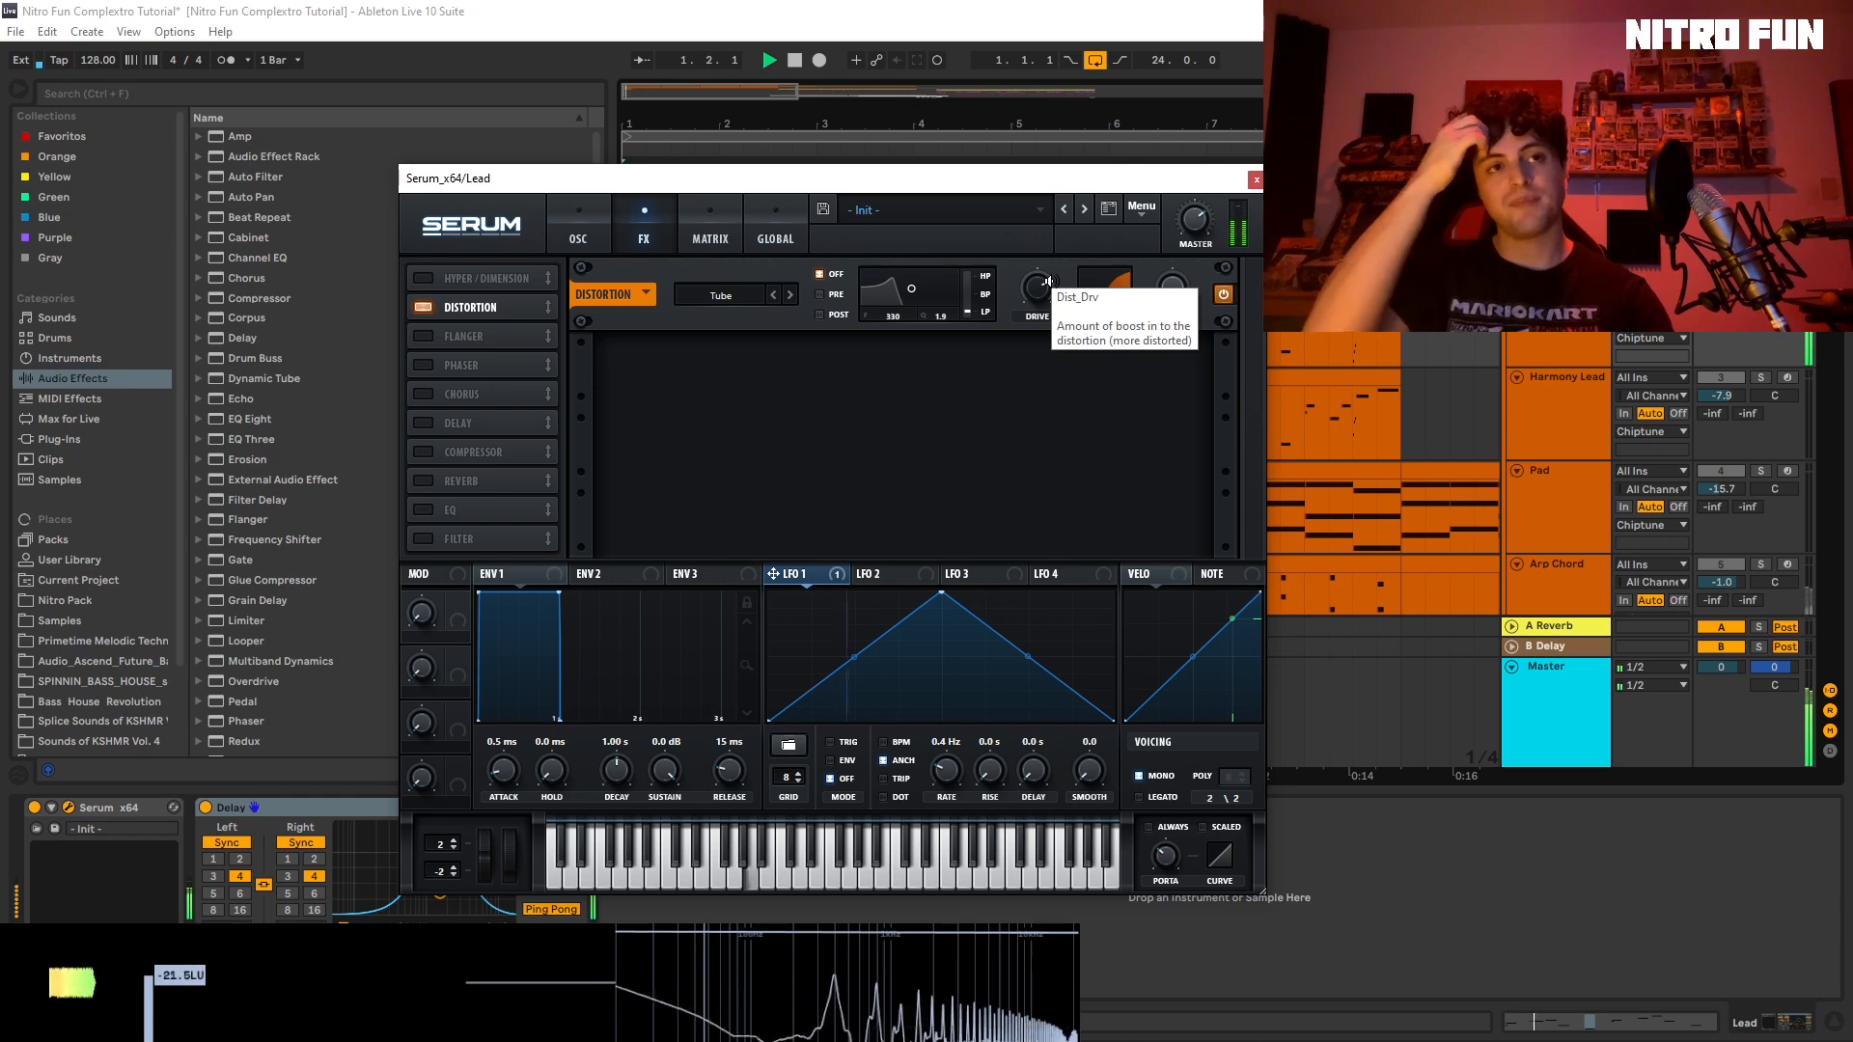
left_click(1255, 180)
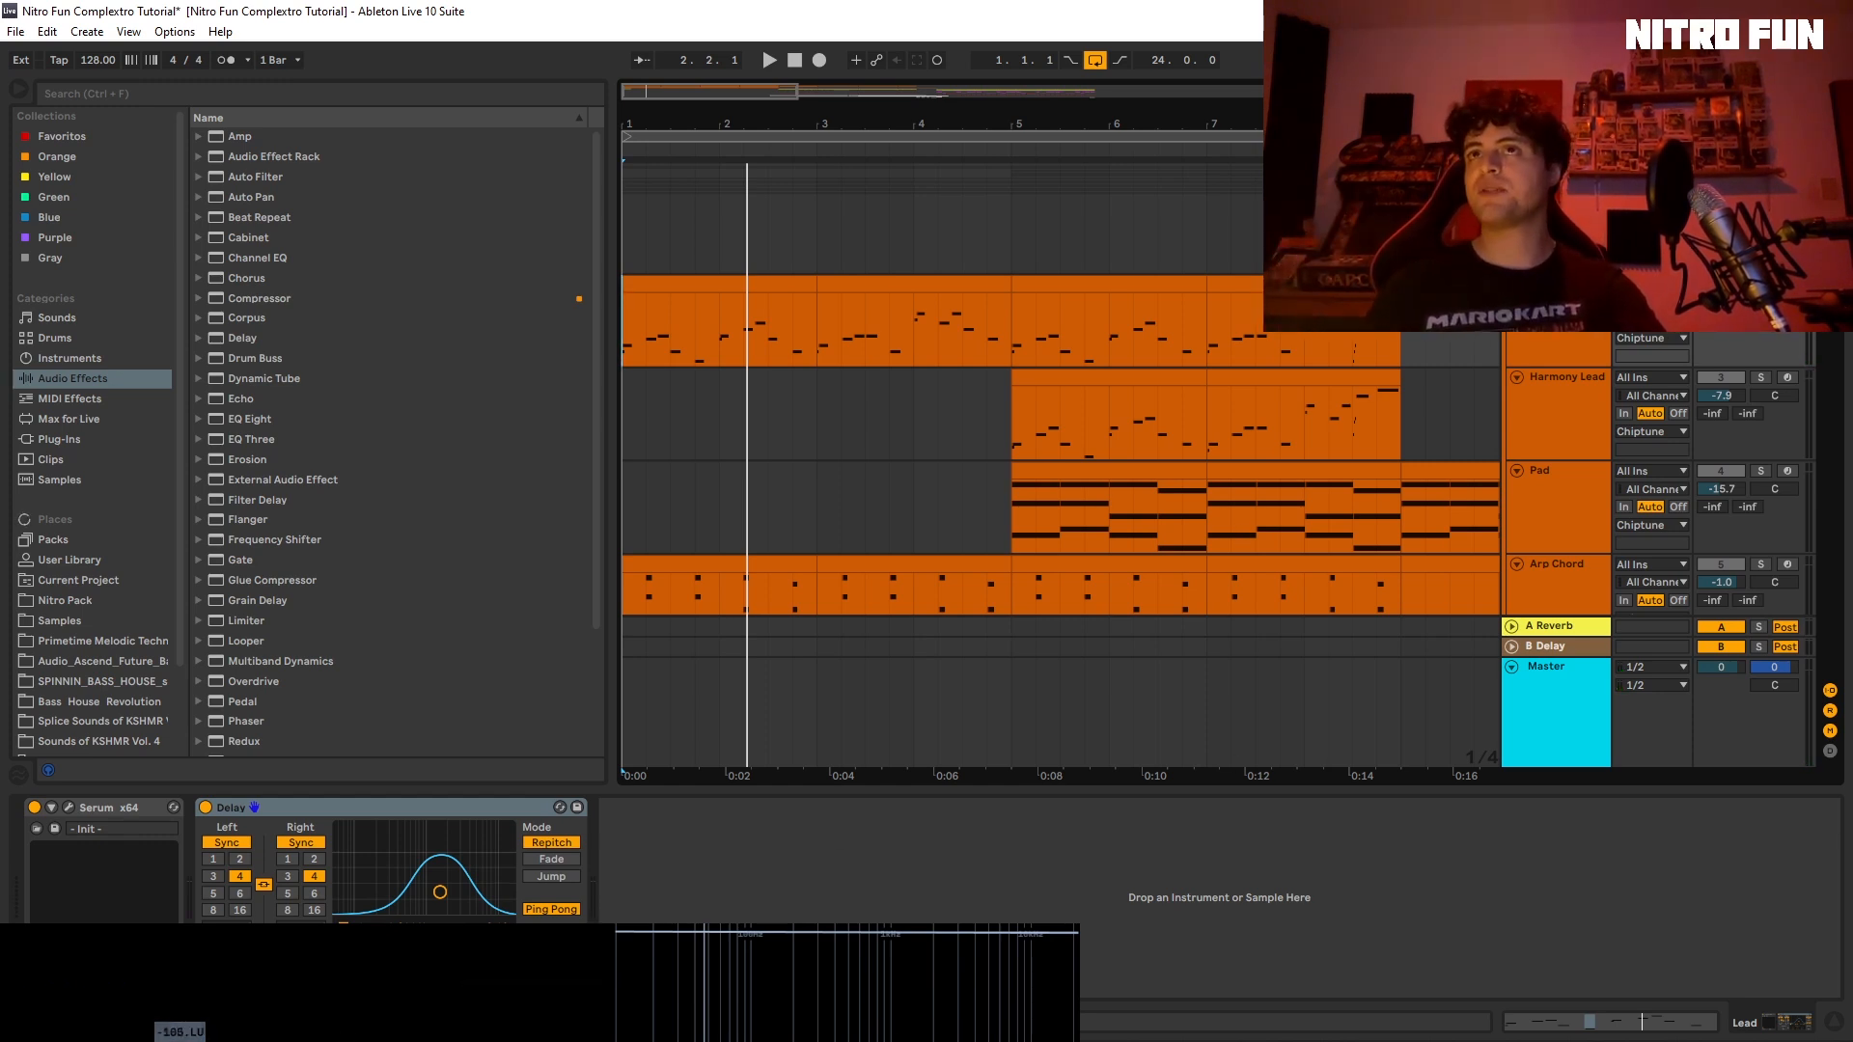
Step: Select the Harmony Lead track to show its devices
scroll(1547, 355, "down", 1)
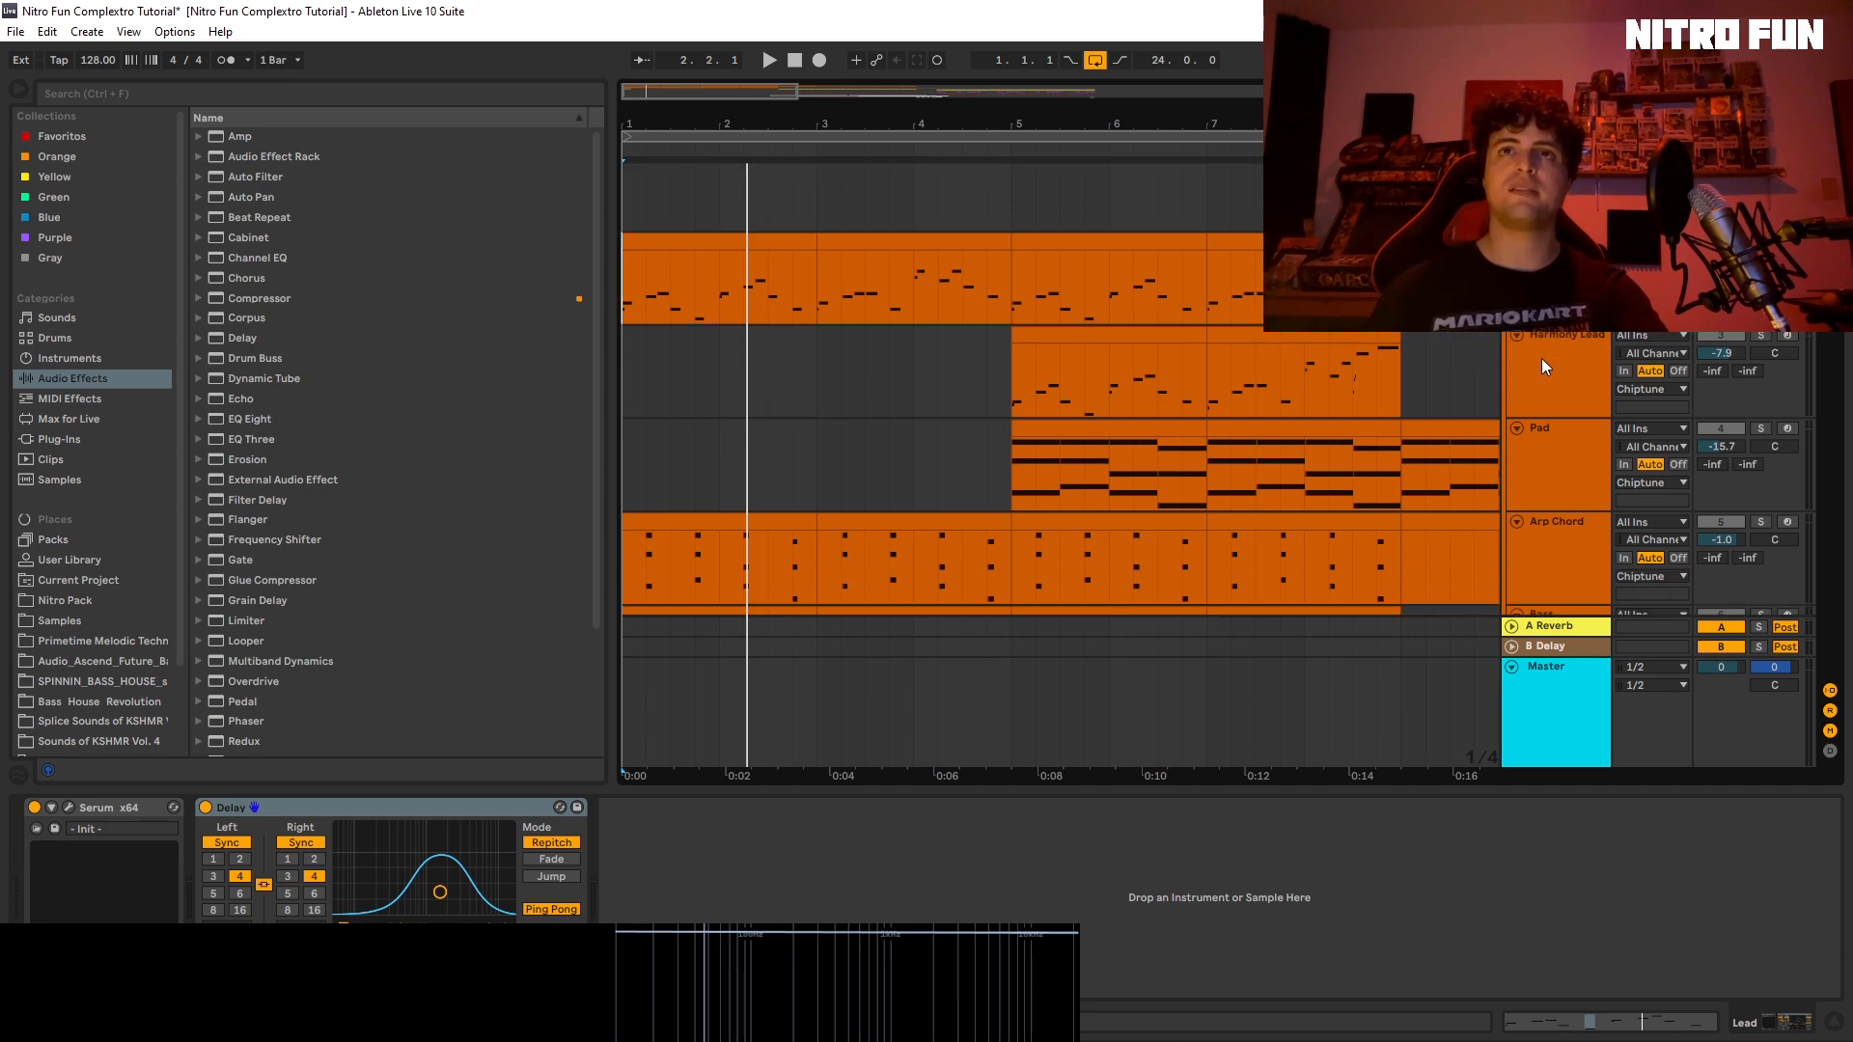
scroll(1537, 376, "down", 1)
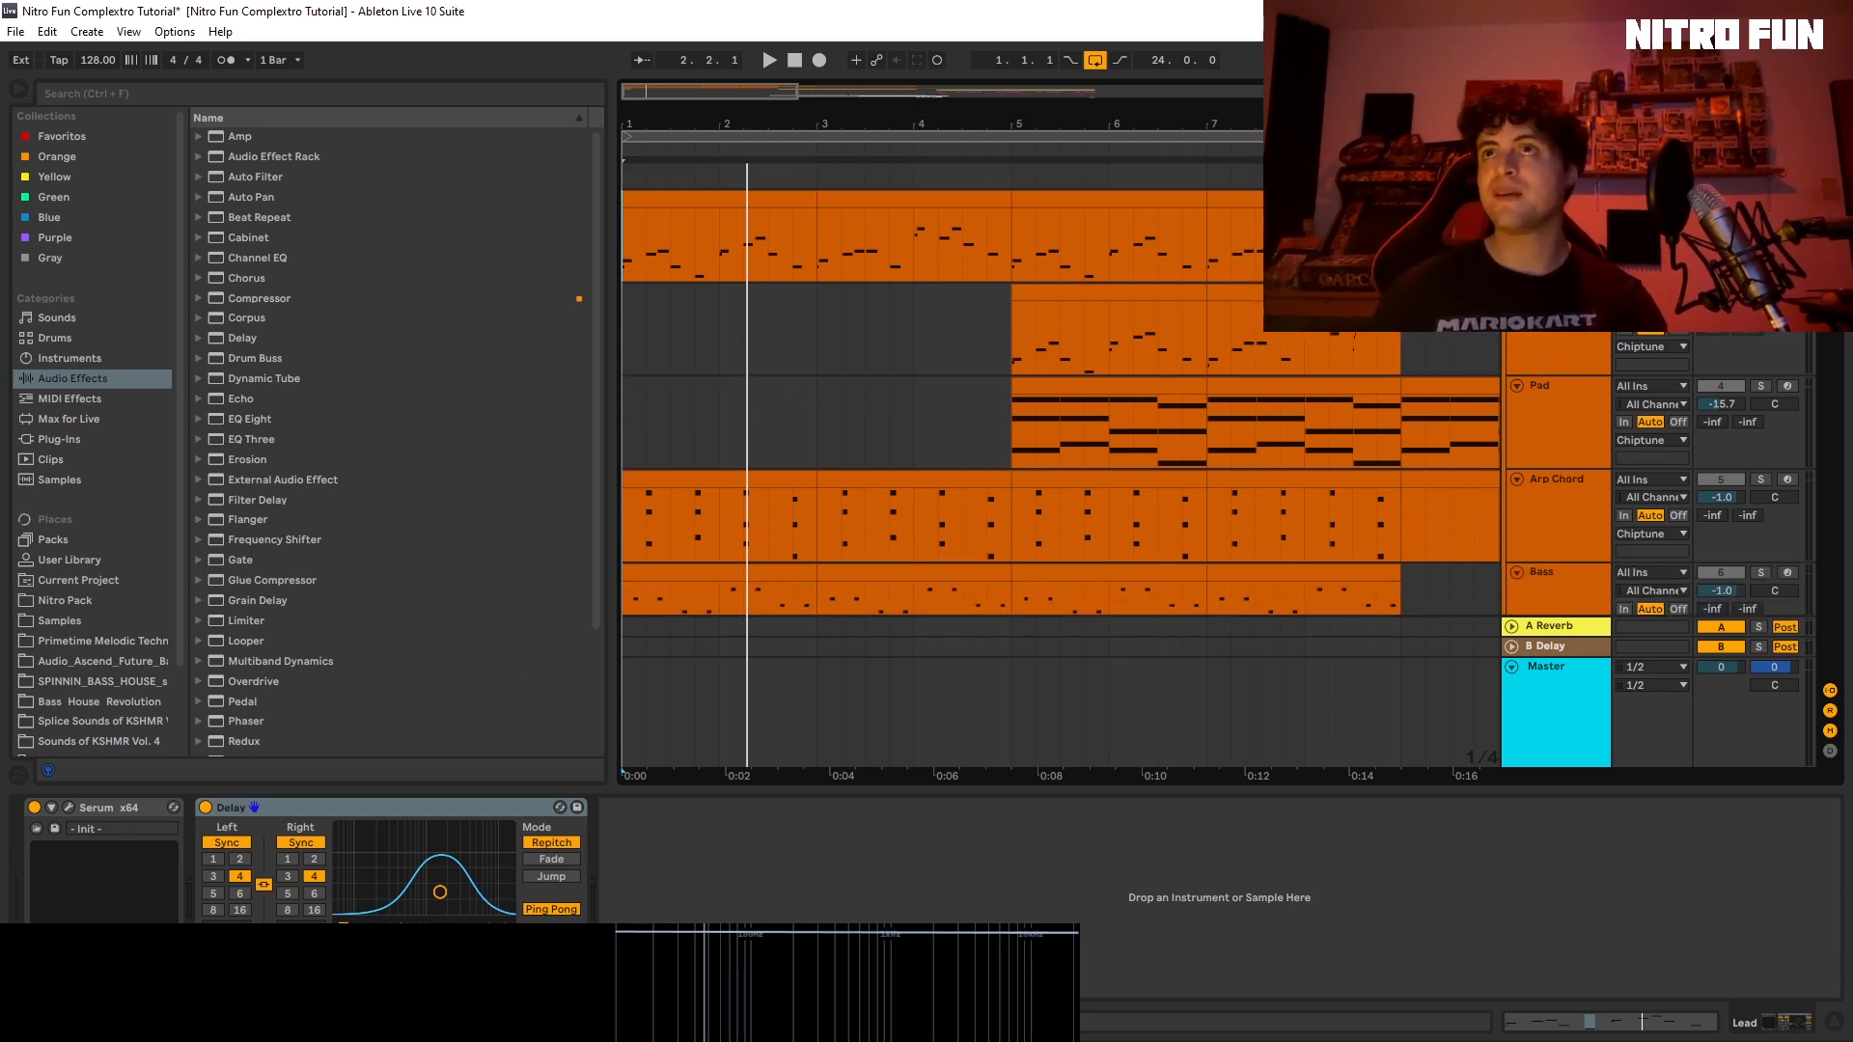
left_click(1550, 349)
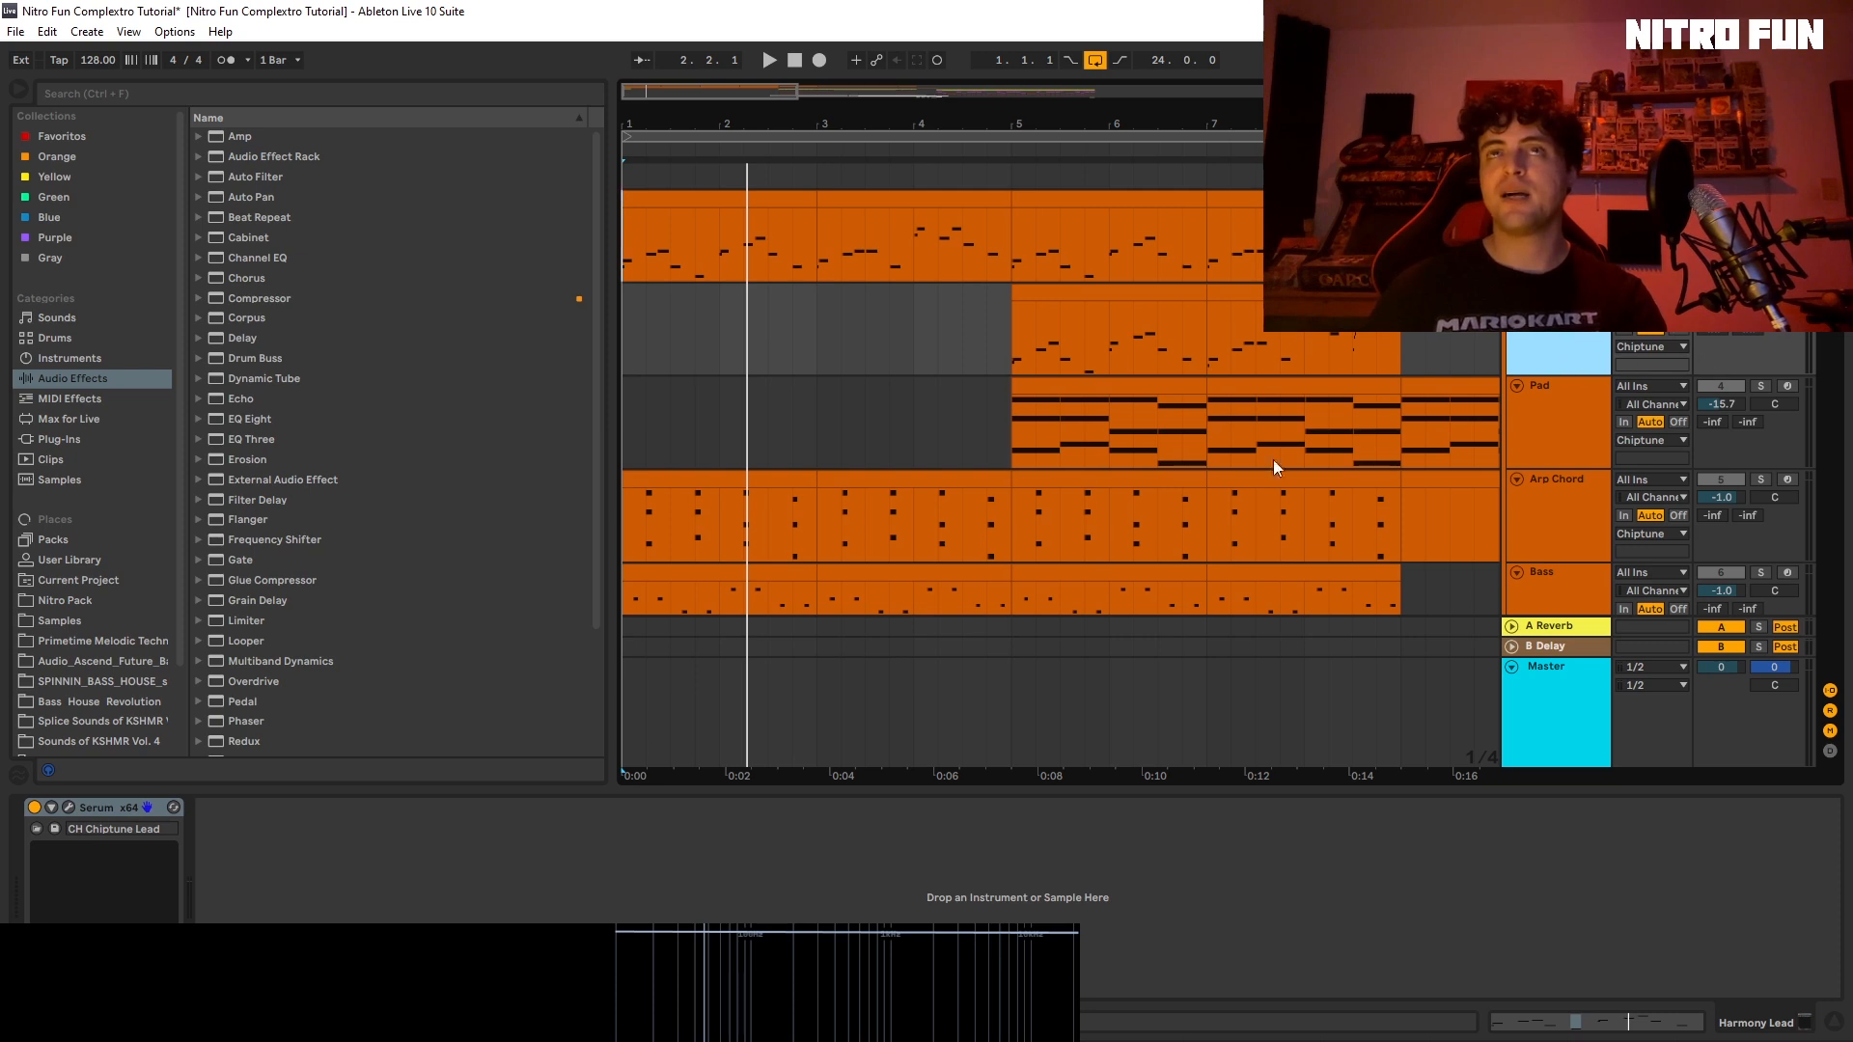
Step: Select the Pad track, set the playback start to bar 5, and open the Pad's Serum window clear of the clips
left_click(1560, 408)
scroll(745, 463, "down", 3)
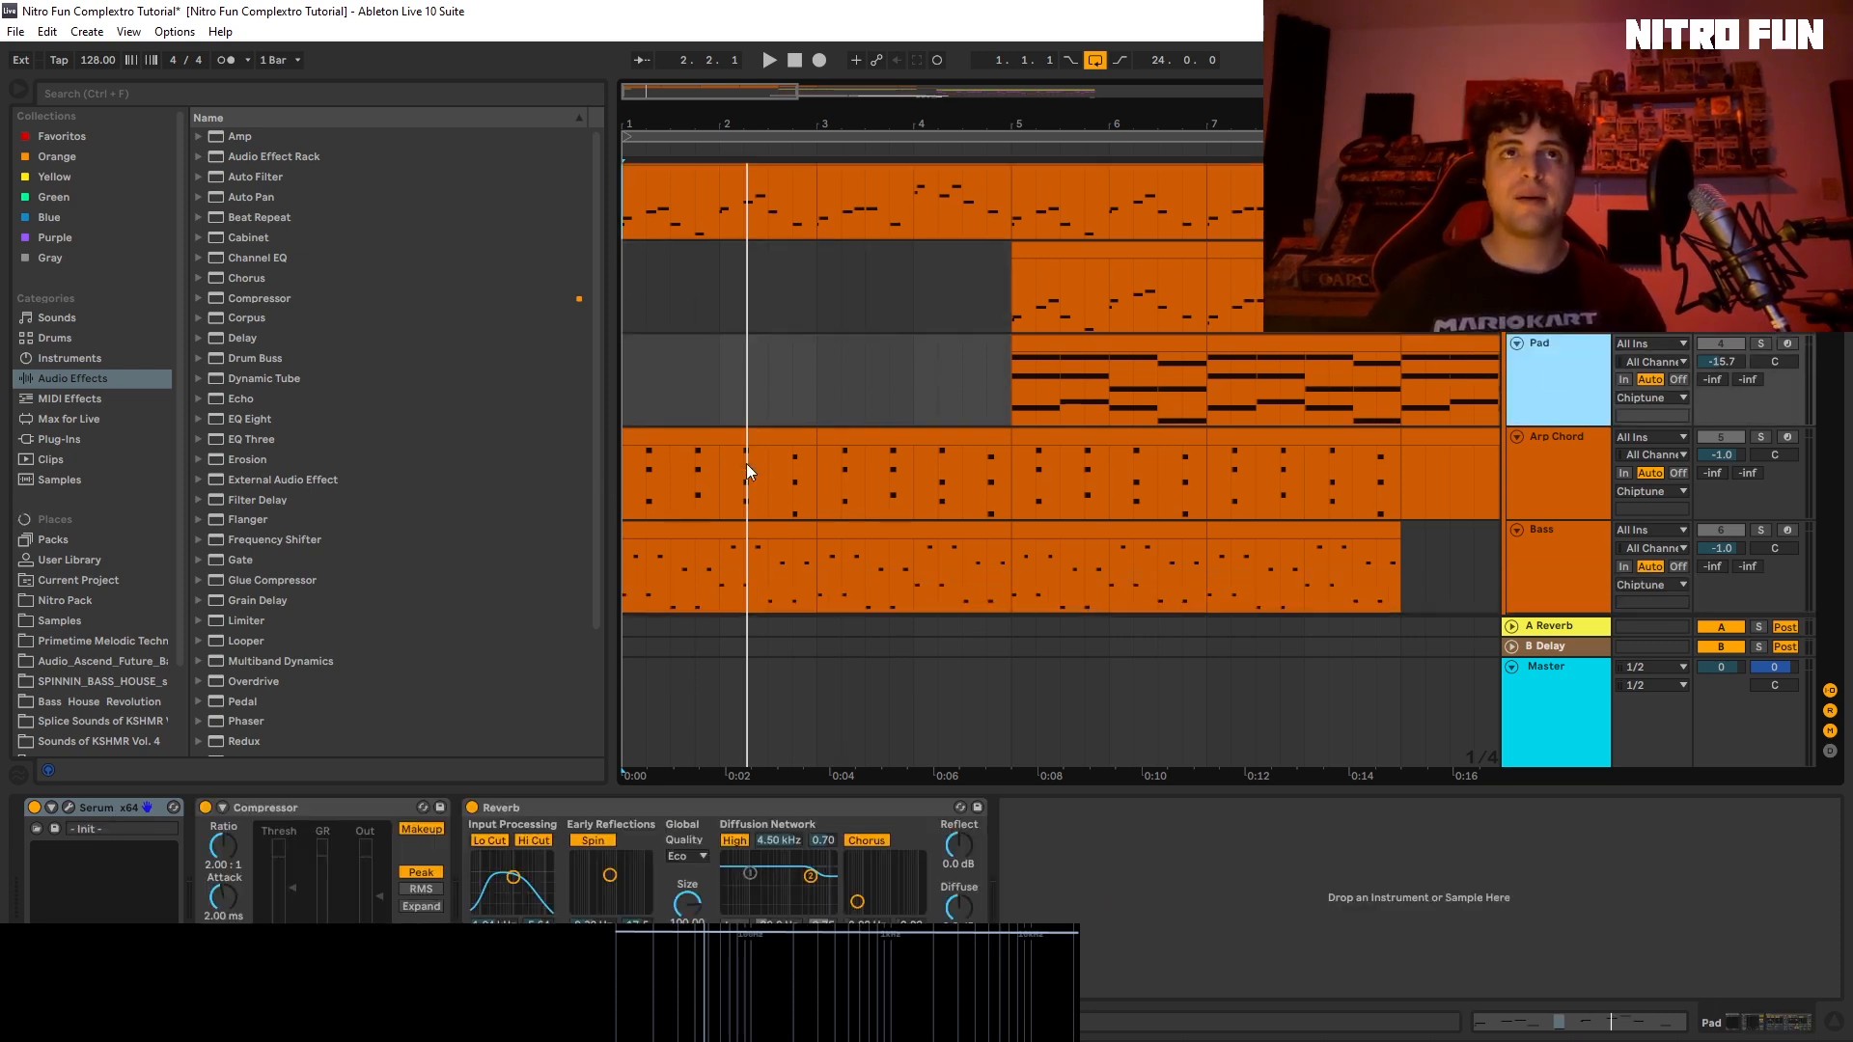
left_click(1016, 346)
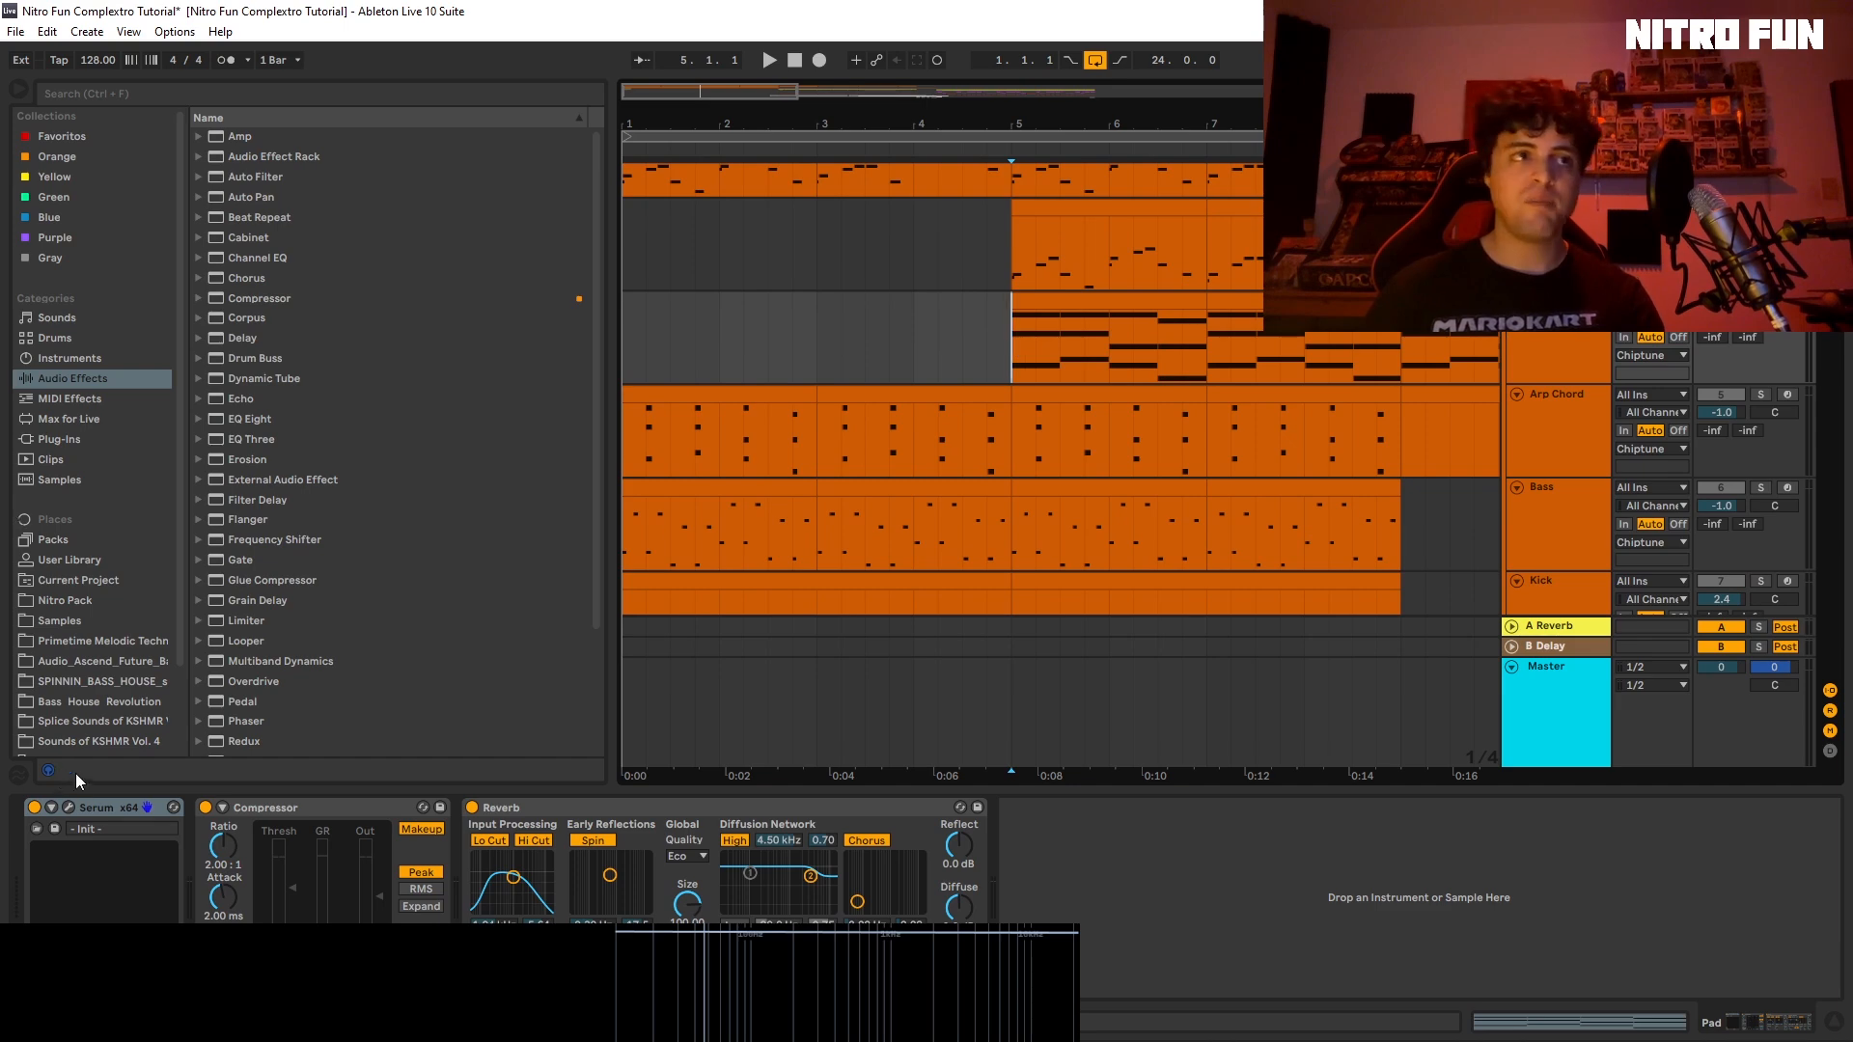
left_click(71, 807)
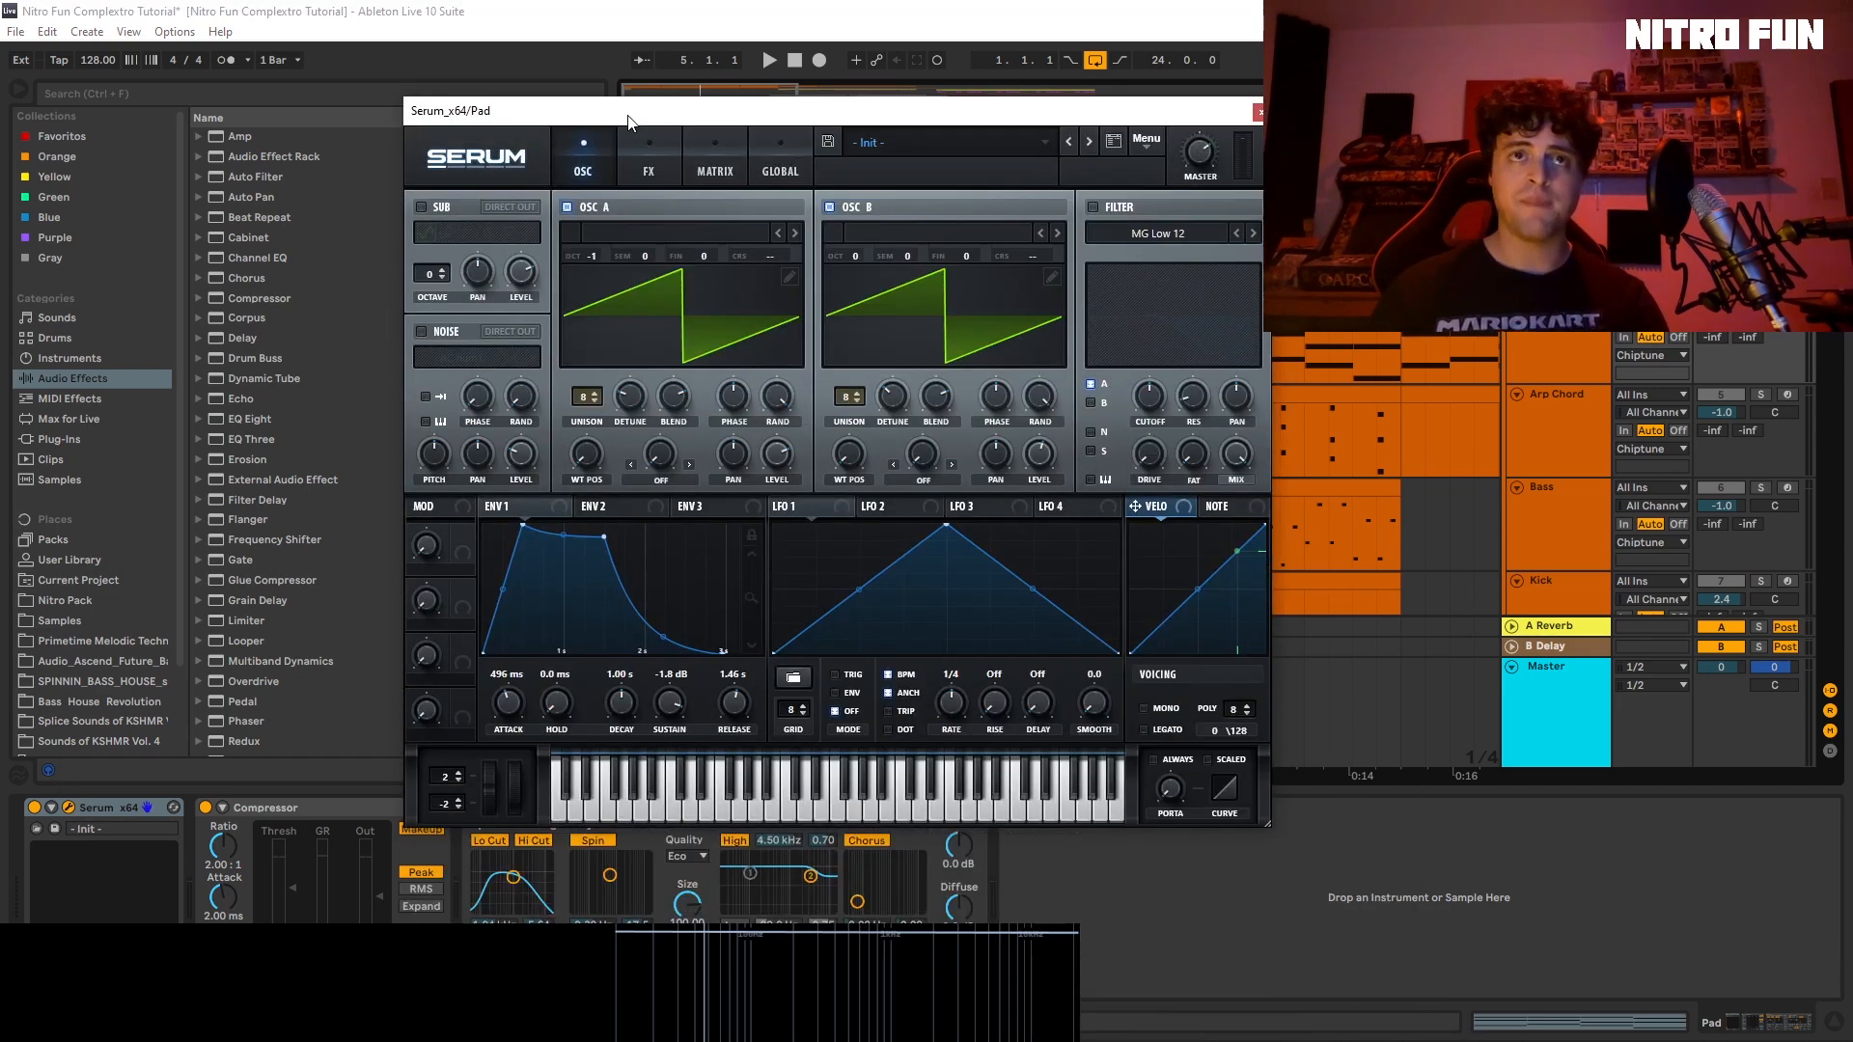
left_click_drag(617, 108, 309, 106)
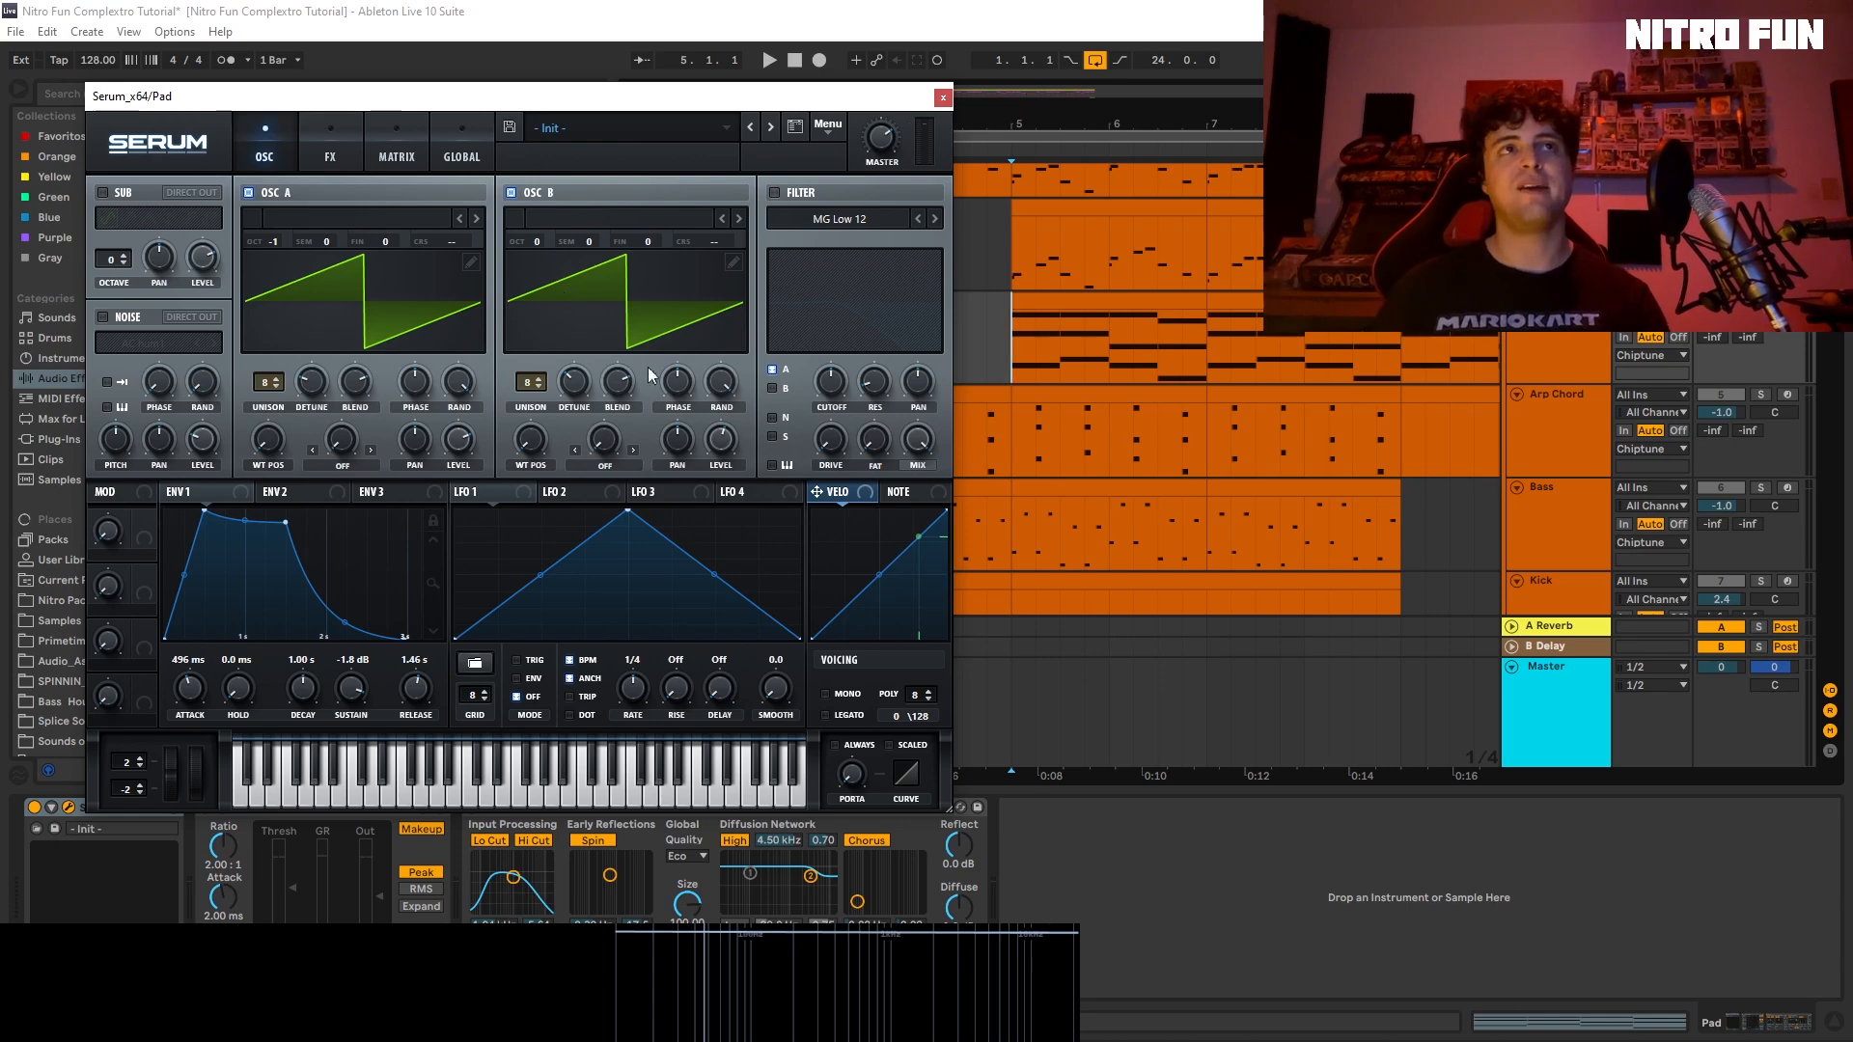
Step: Play the Pad from bar 5 while examining its oscillators and envelope in Serum, and close the synth window
key("space")
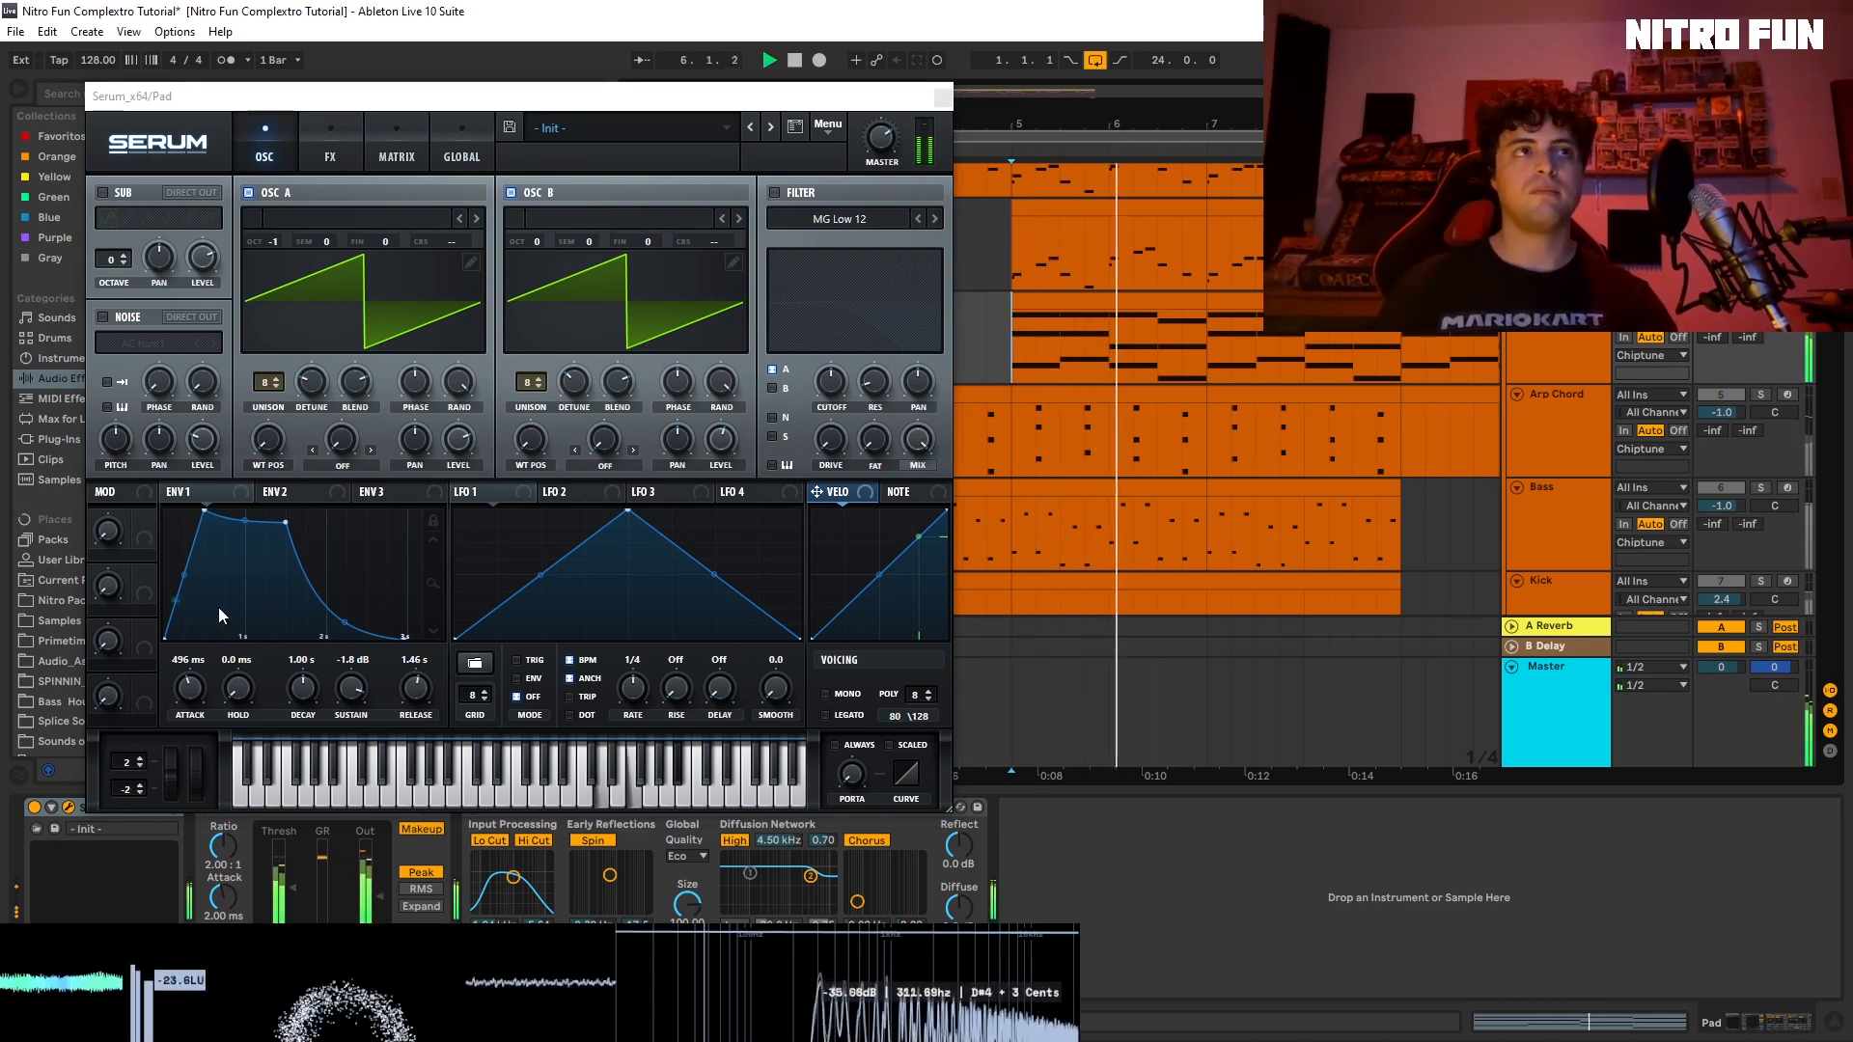
key("space")
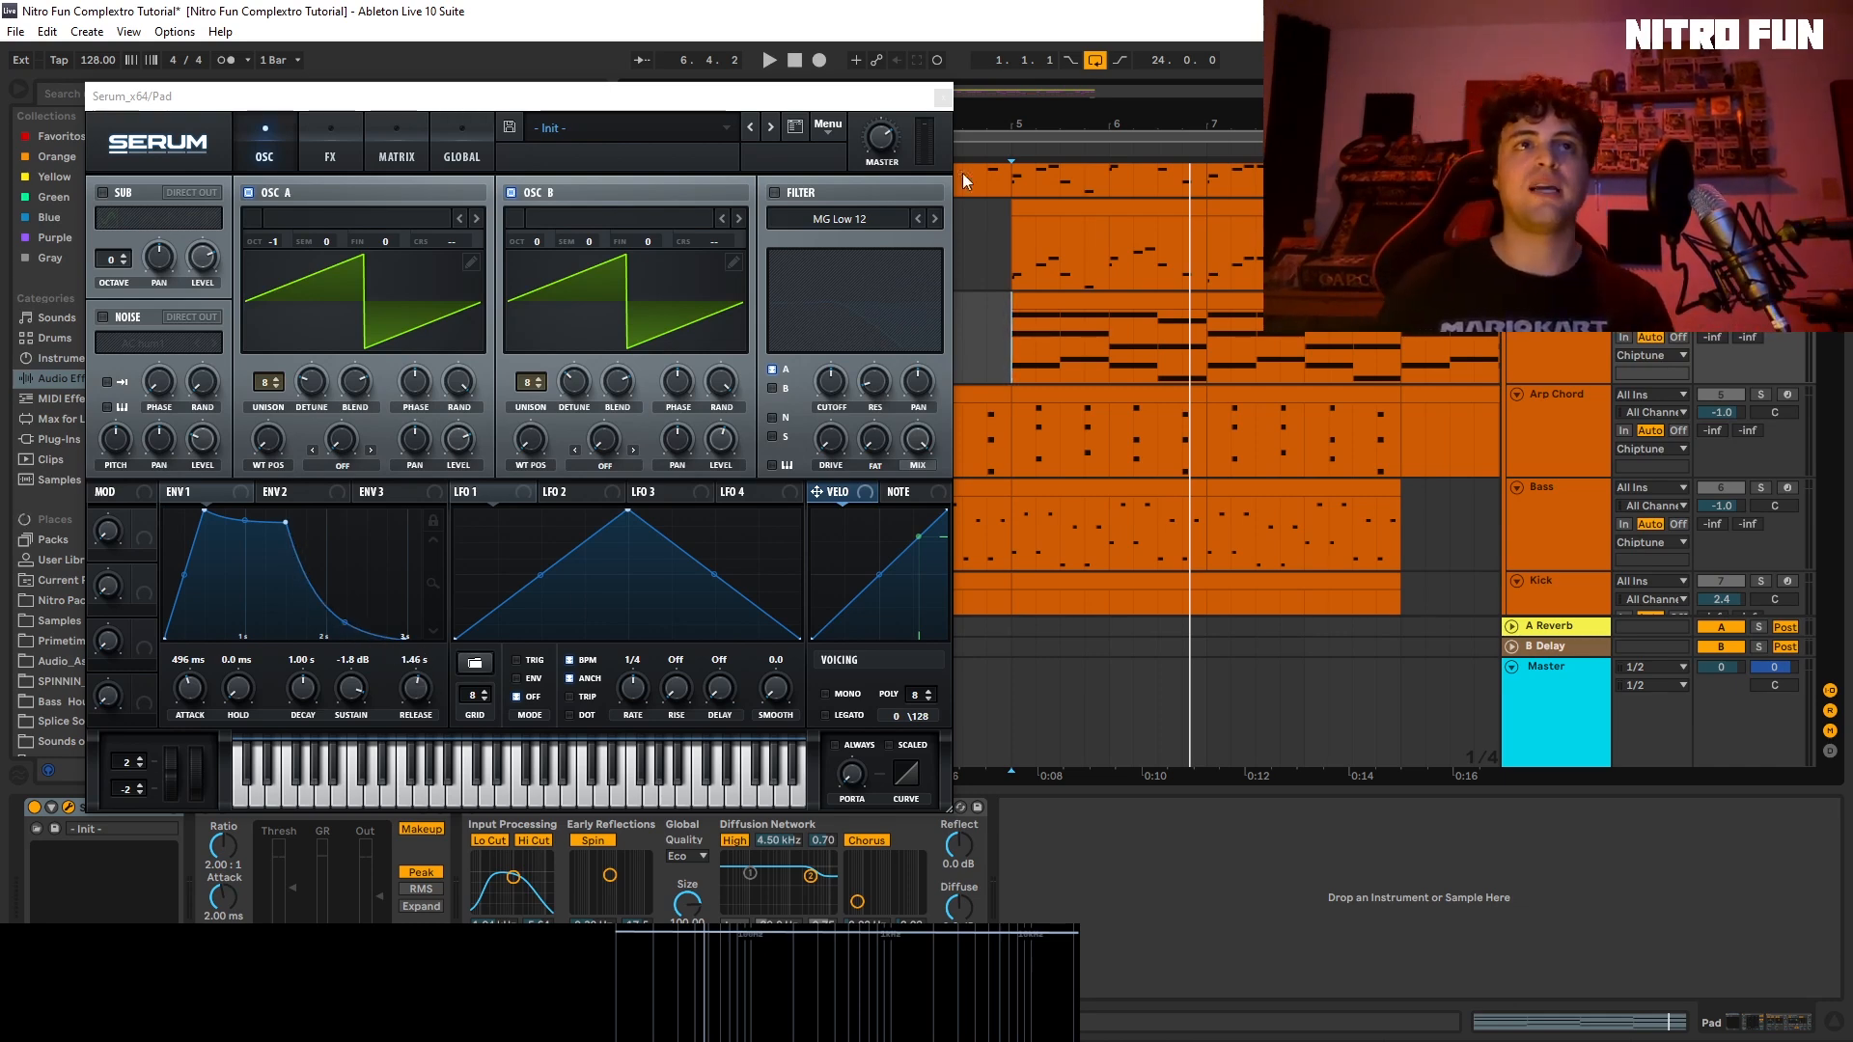
left_click(993, 368)
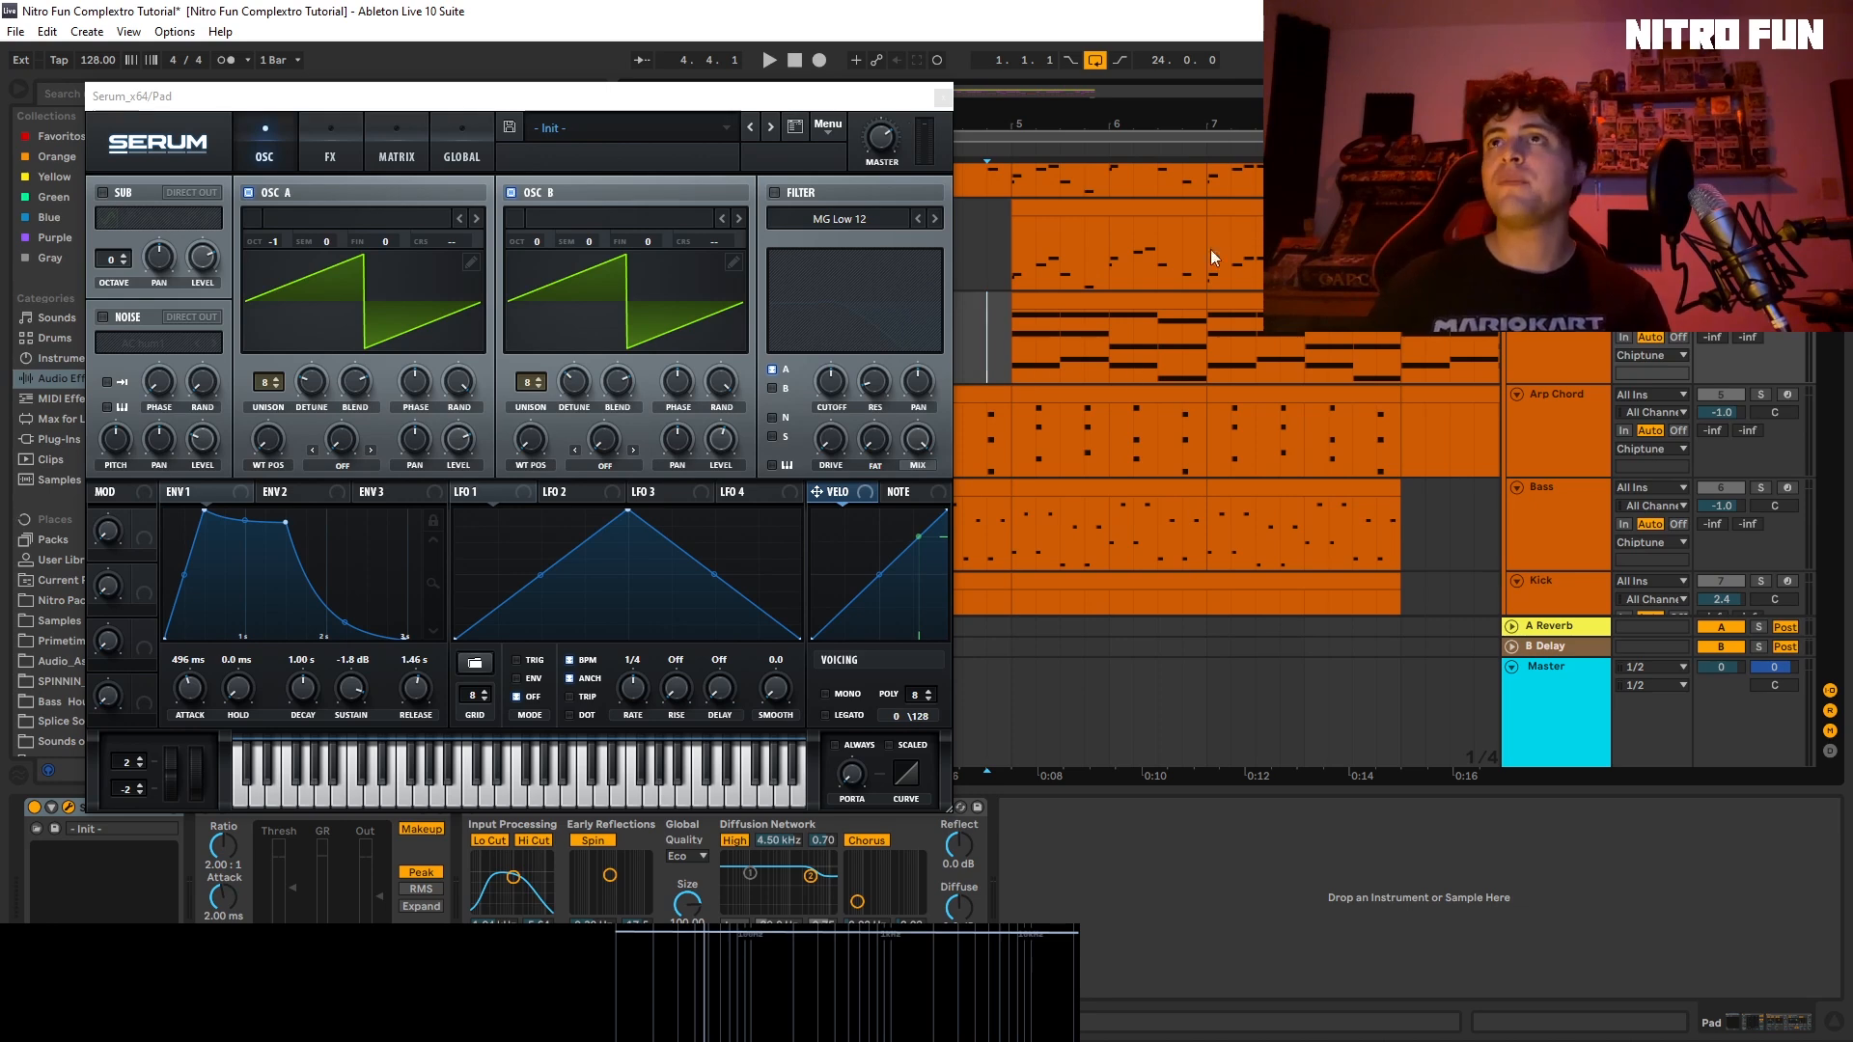
left_click(942, 97)
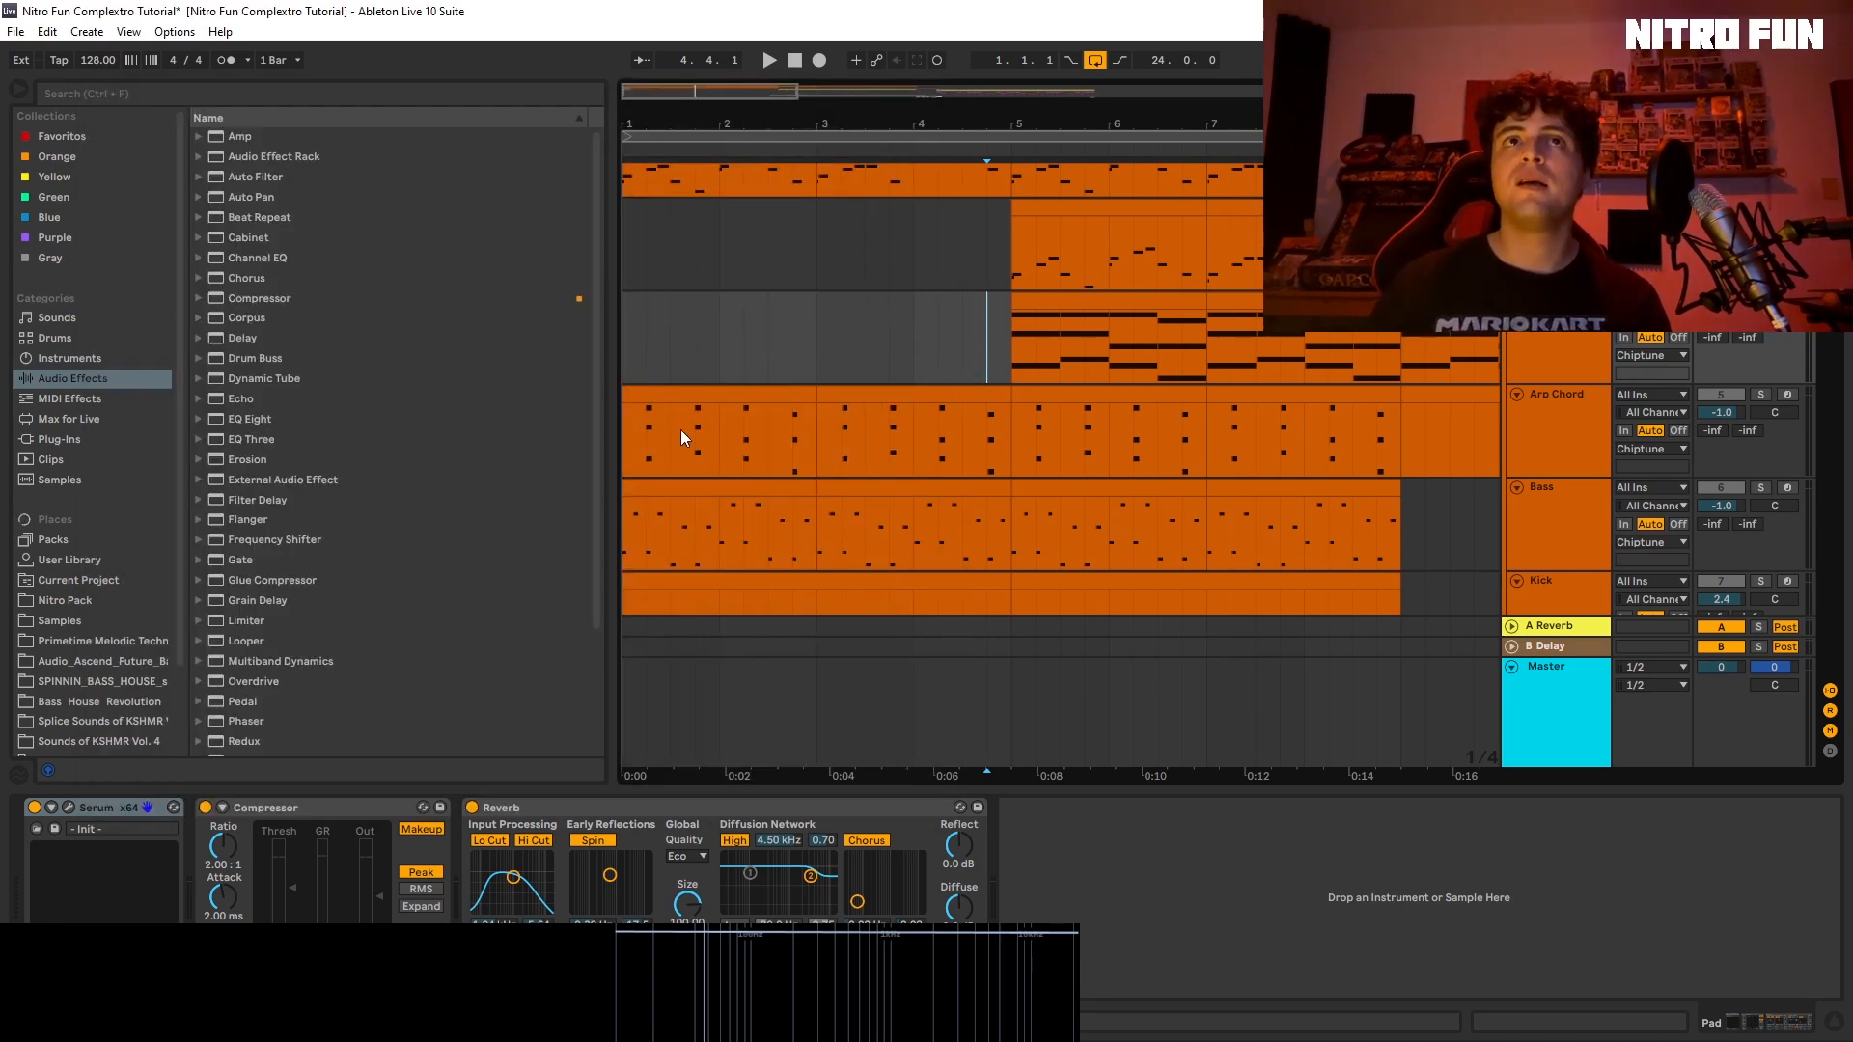
Step: Solo the Arp Chord track and play it from bar 1, returning the playback start to bar 1
left_click(622, 450)
left_click(1763, 396)
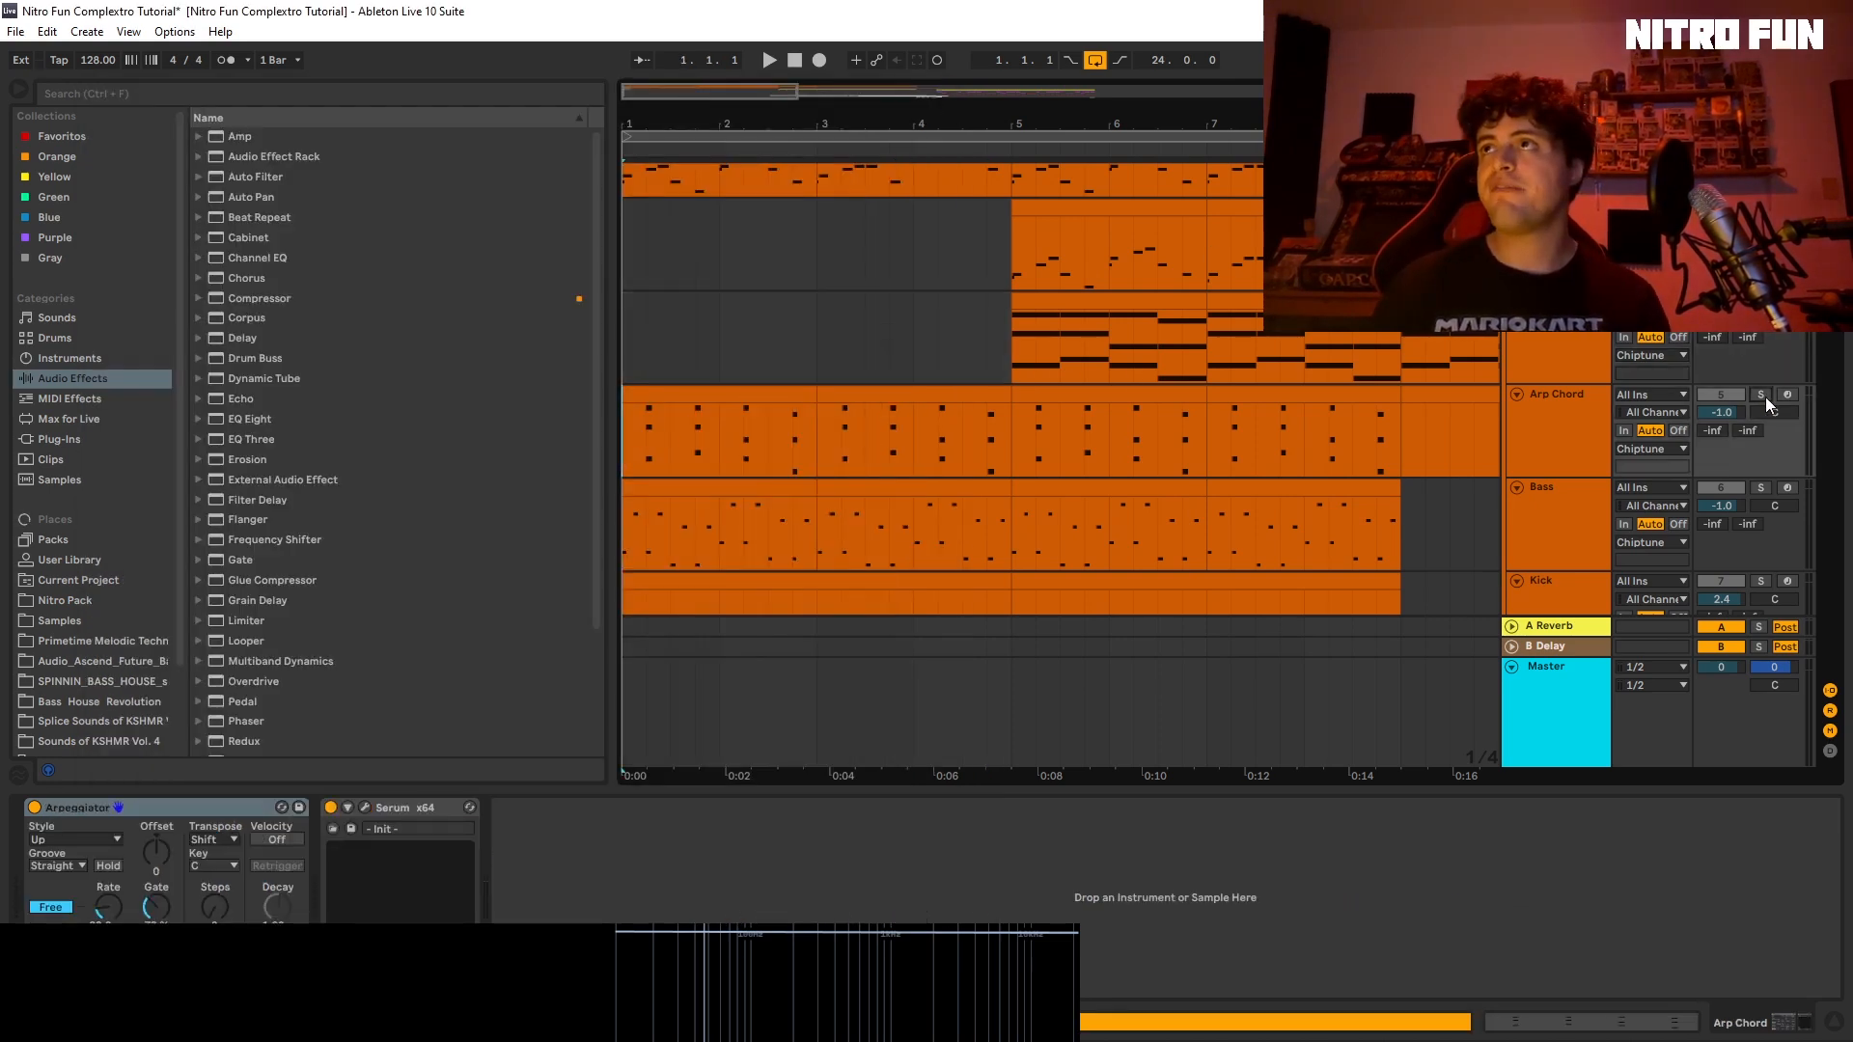
key("space")
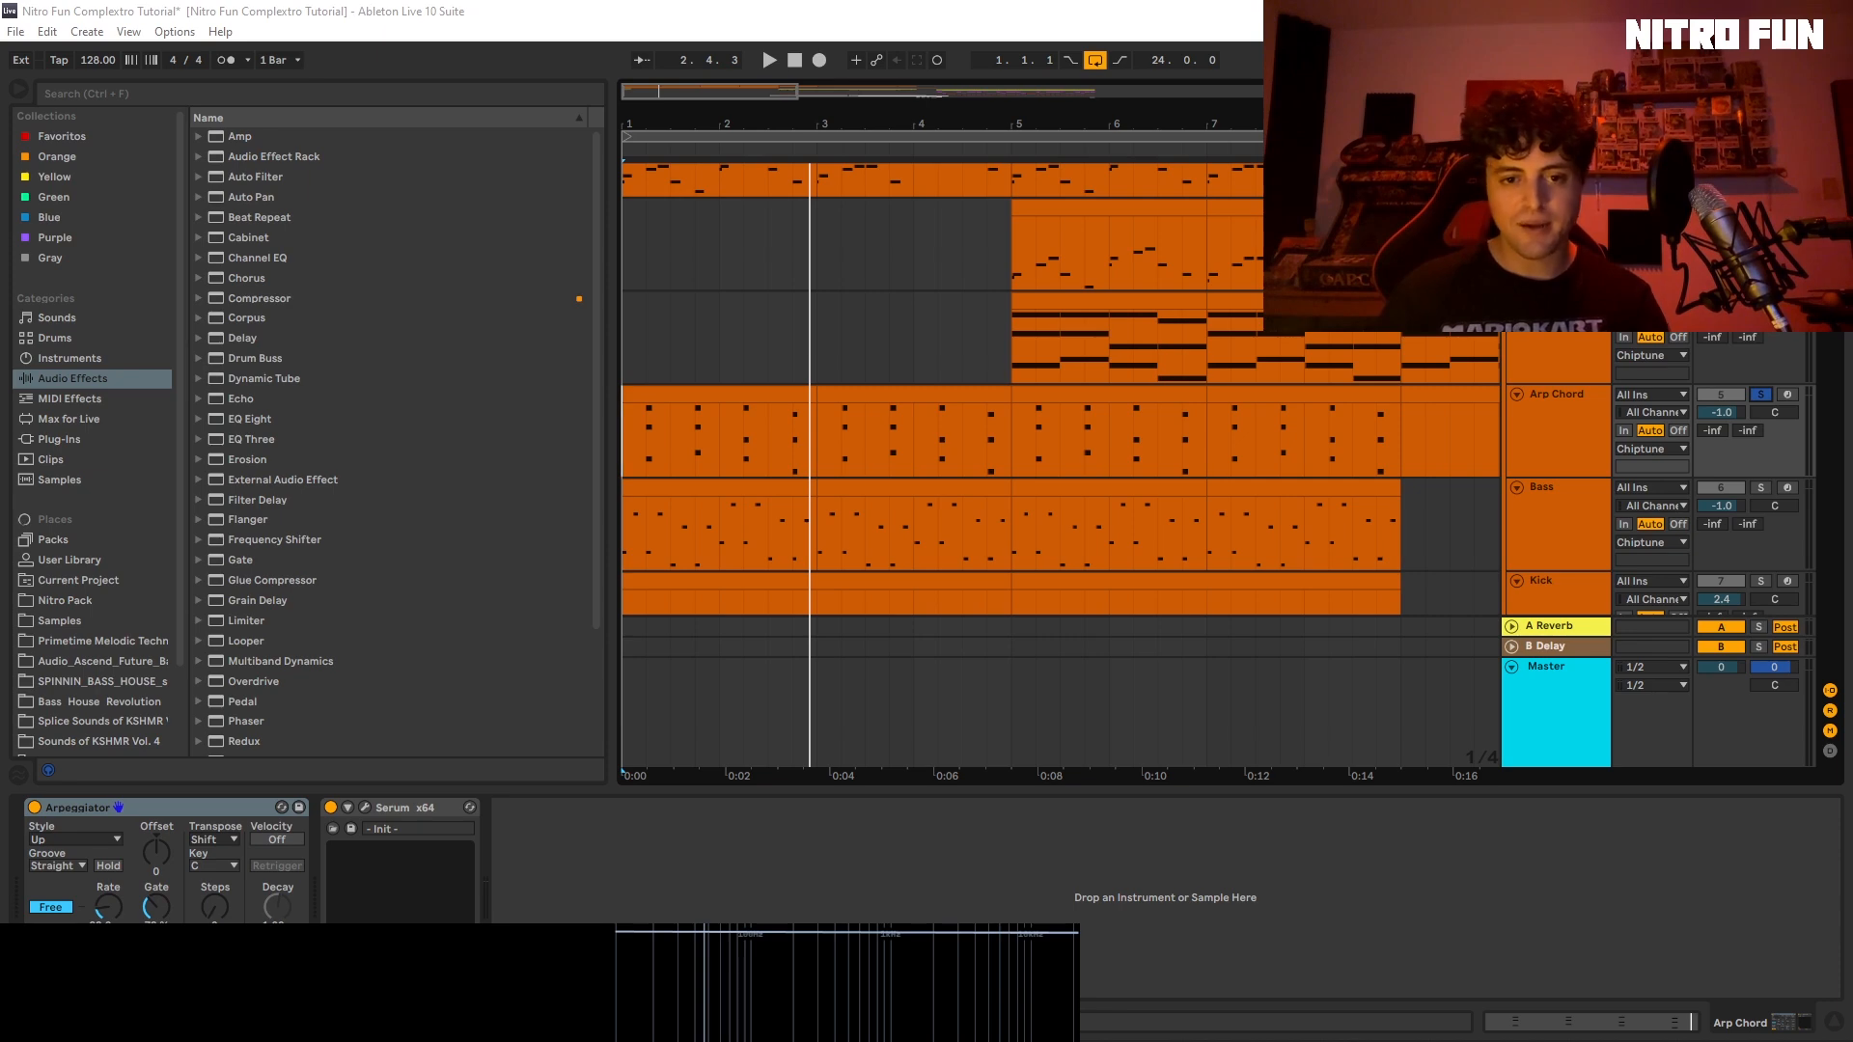
left_click(623, 413)
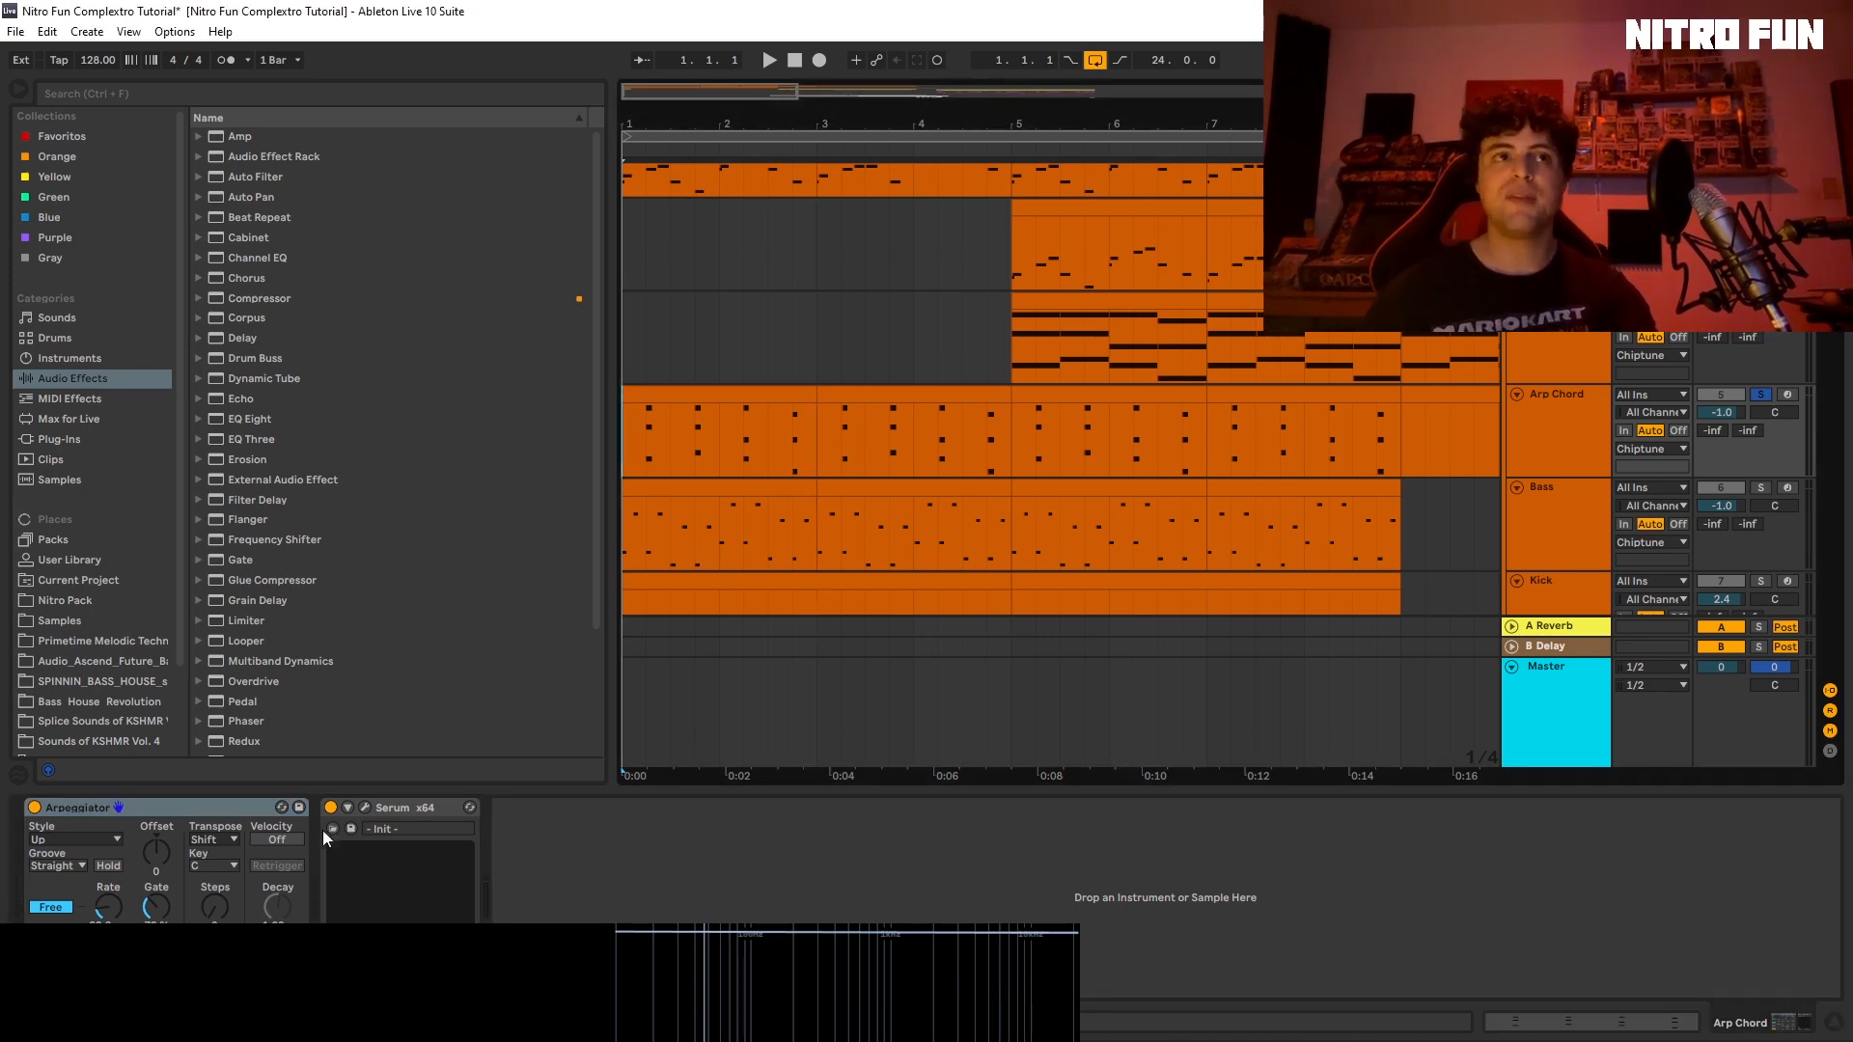
Step: Open the Arp Chord's Serum window and bring up Osc A's wavetable editor
left_click(365, 808)
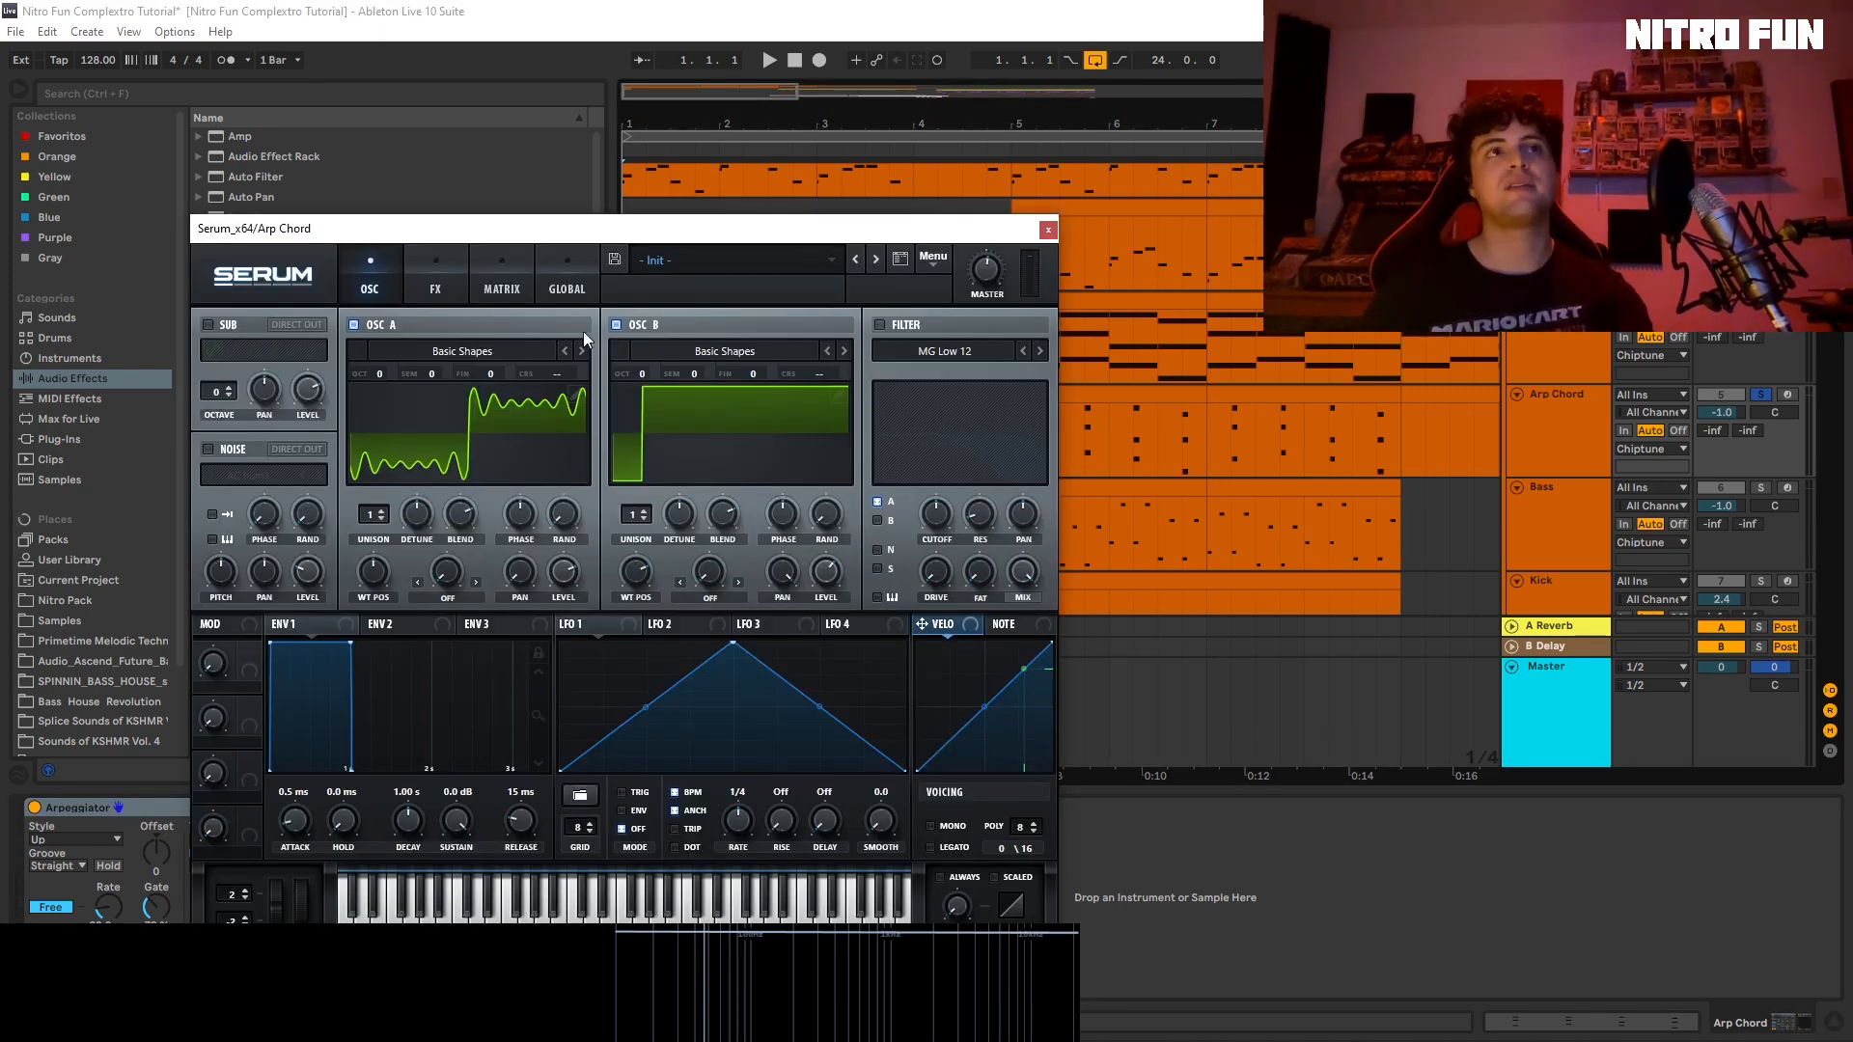
left_click_drag(579, 230, 957, 124)
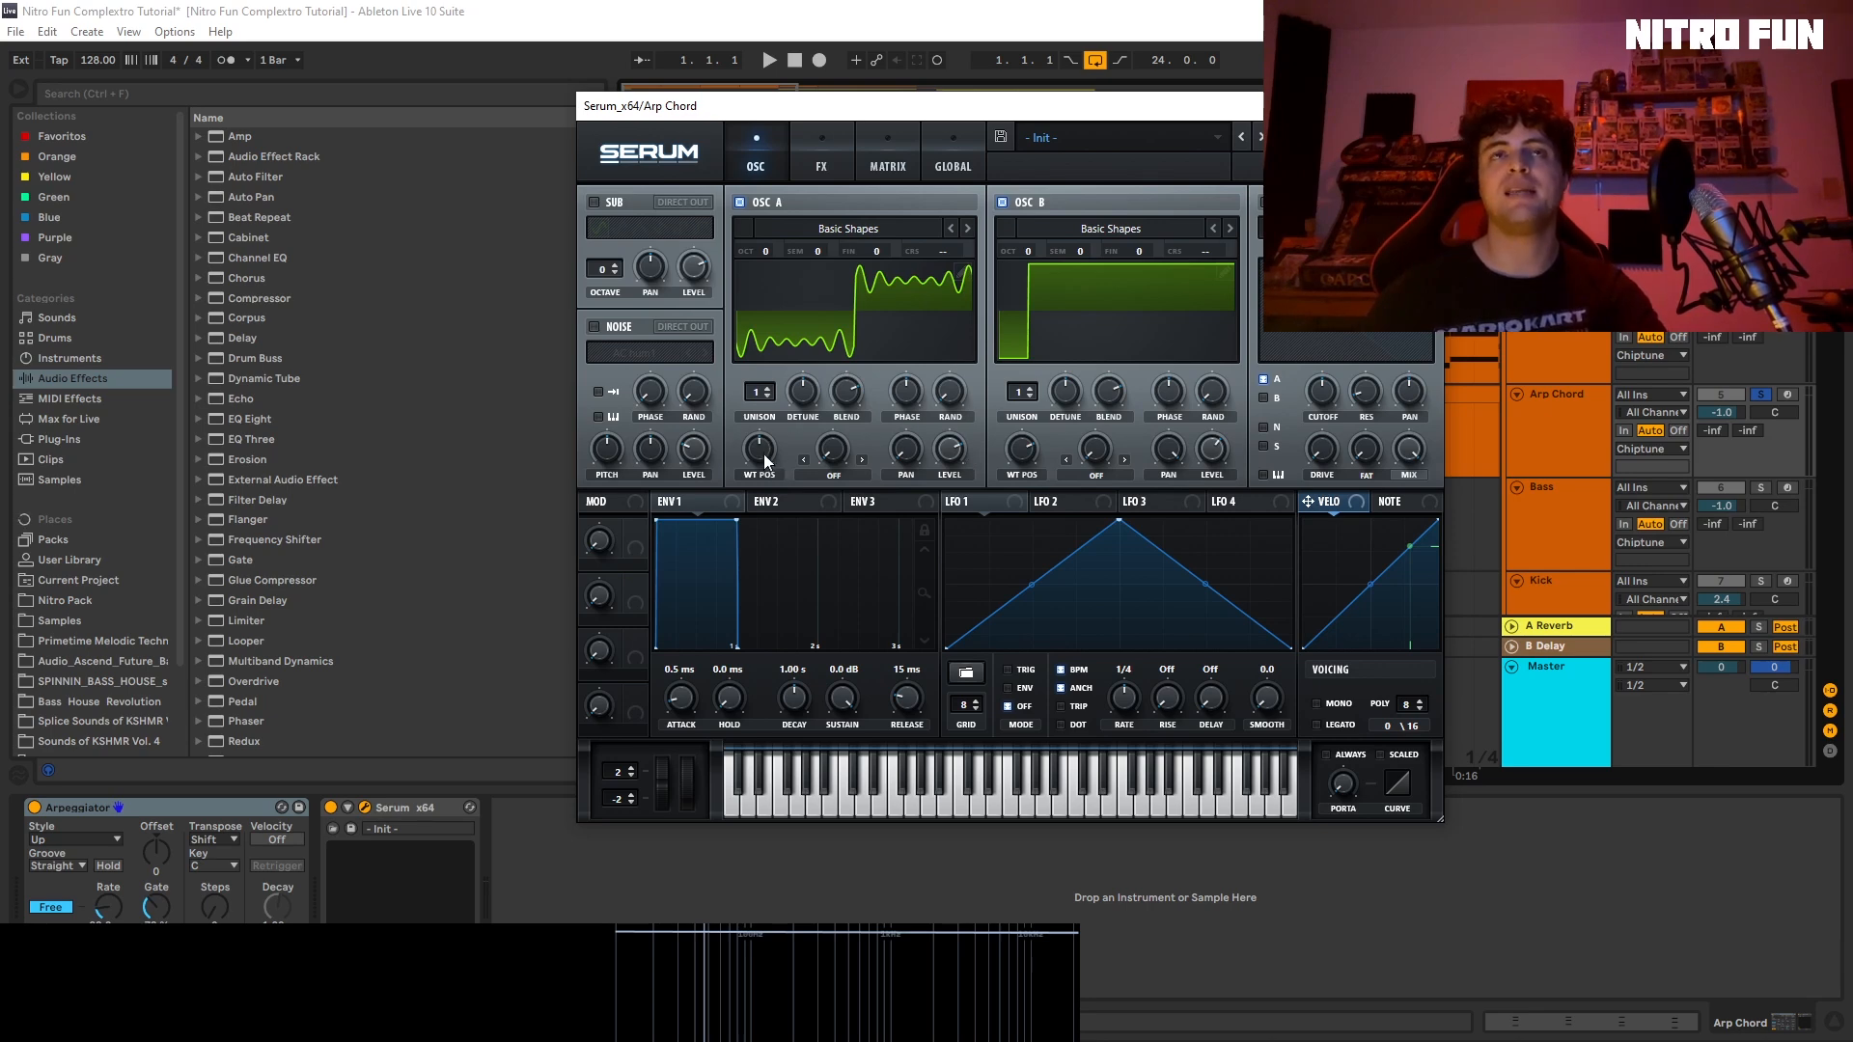
left_click(963, 273)
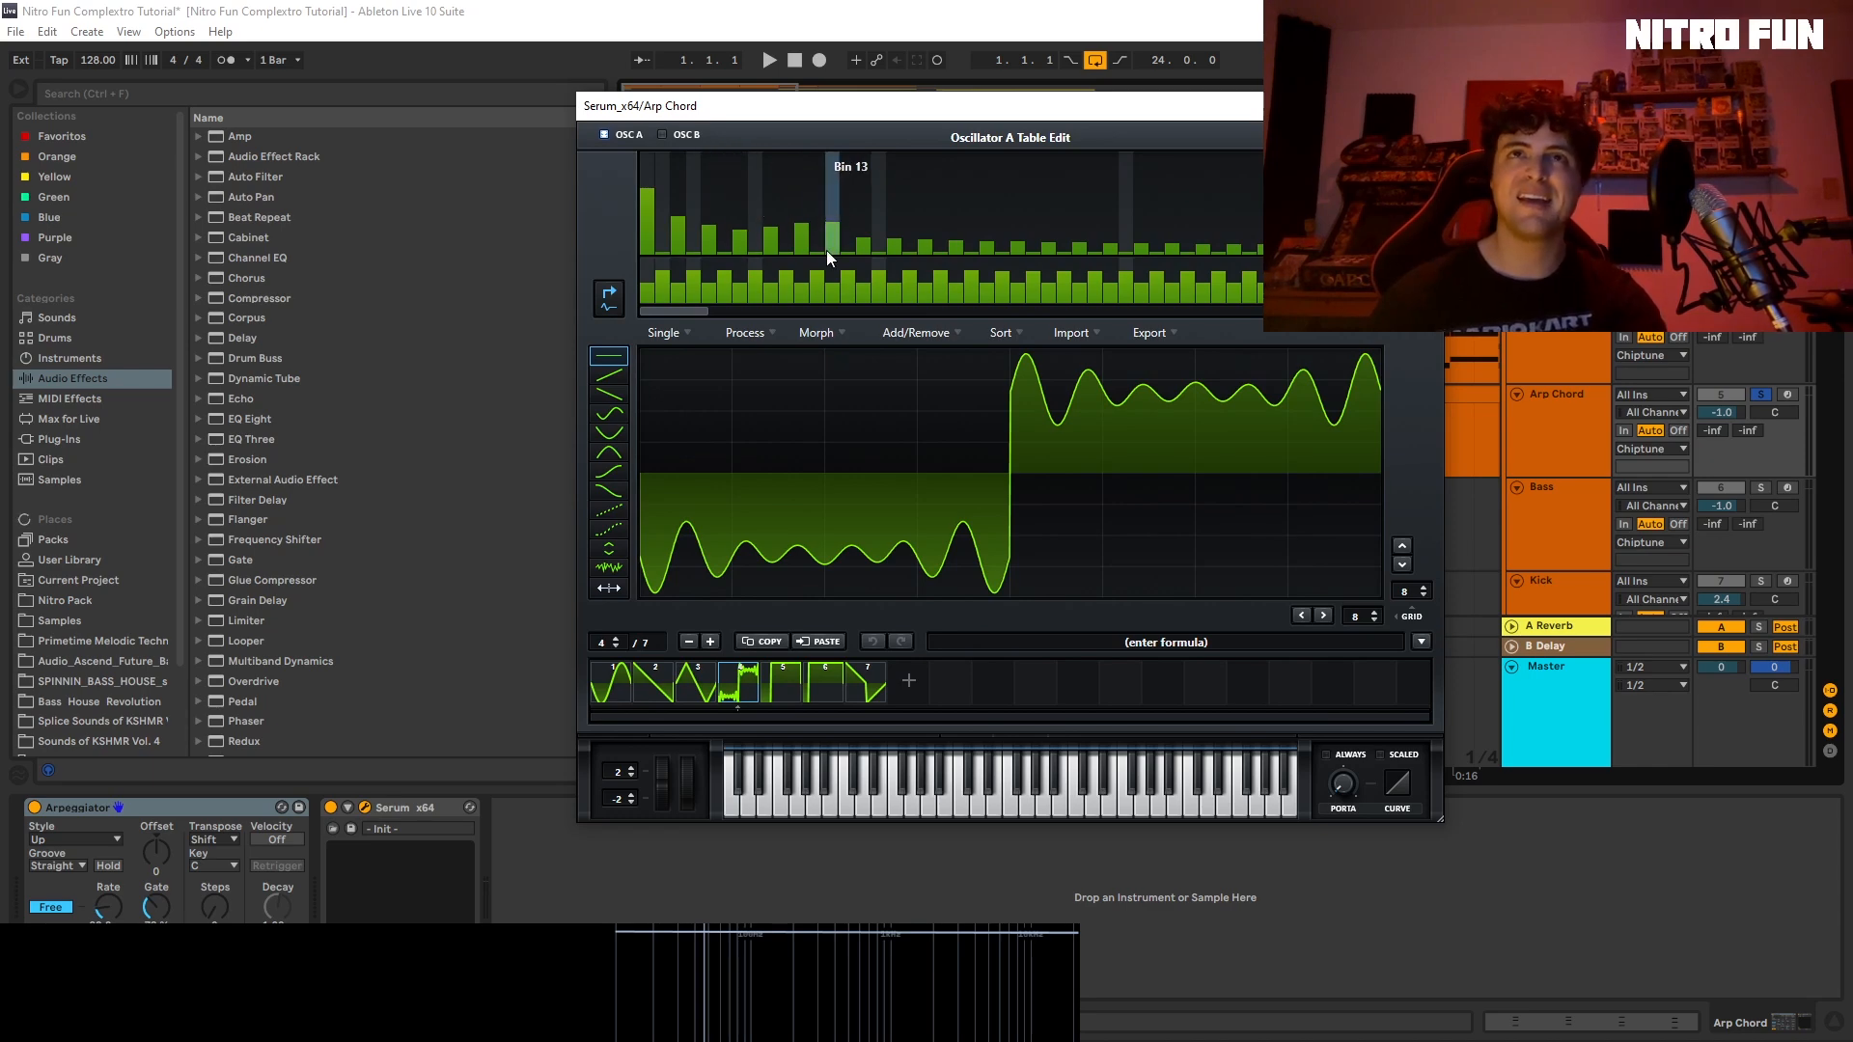
Step: Redraw the levels of the first odd harmonic bins in Osc A's wavetable frame 4, and play the resulting Arp Chord sound
mouse_move(802, 234)
left_mouse_down()
mouse_move(832, 216)
mouse_move(797, 237)
left_mouse_up()
left_click_drag(645, 188, 642, 180)
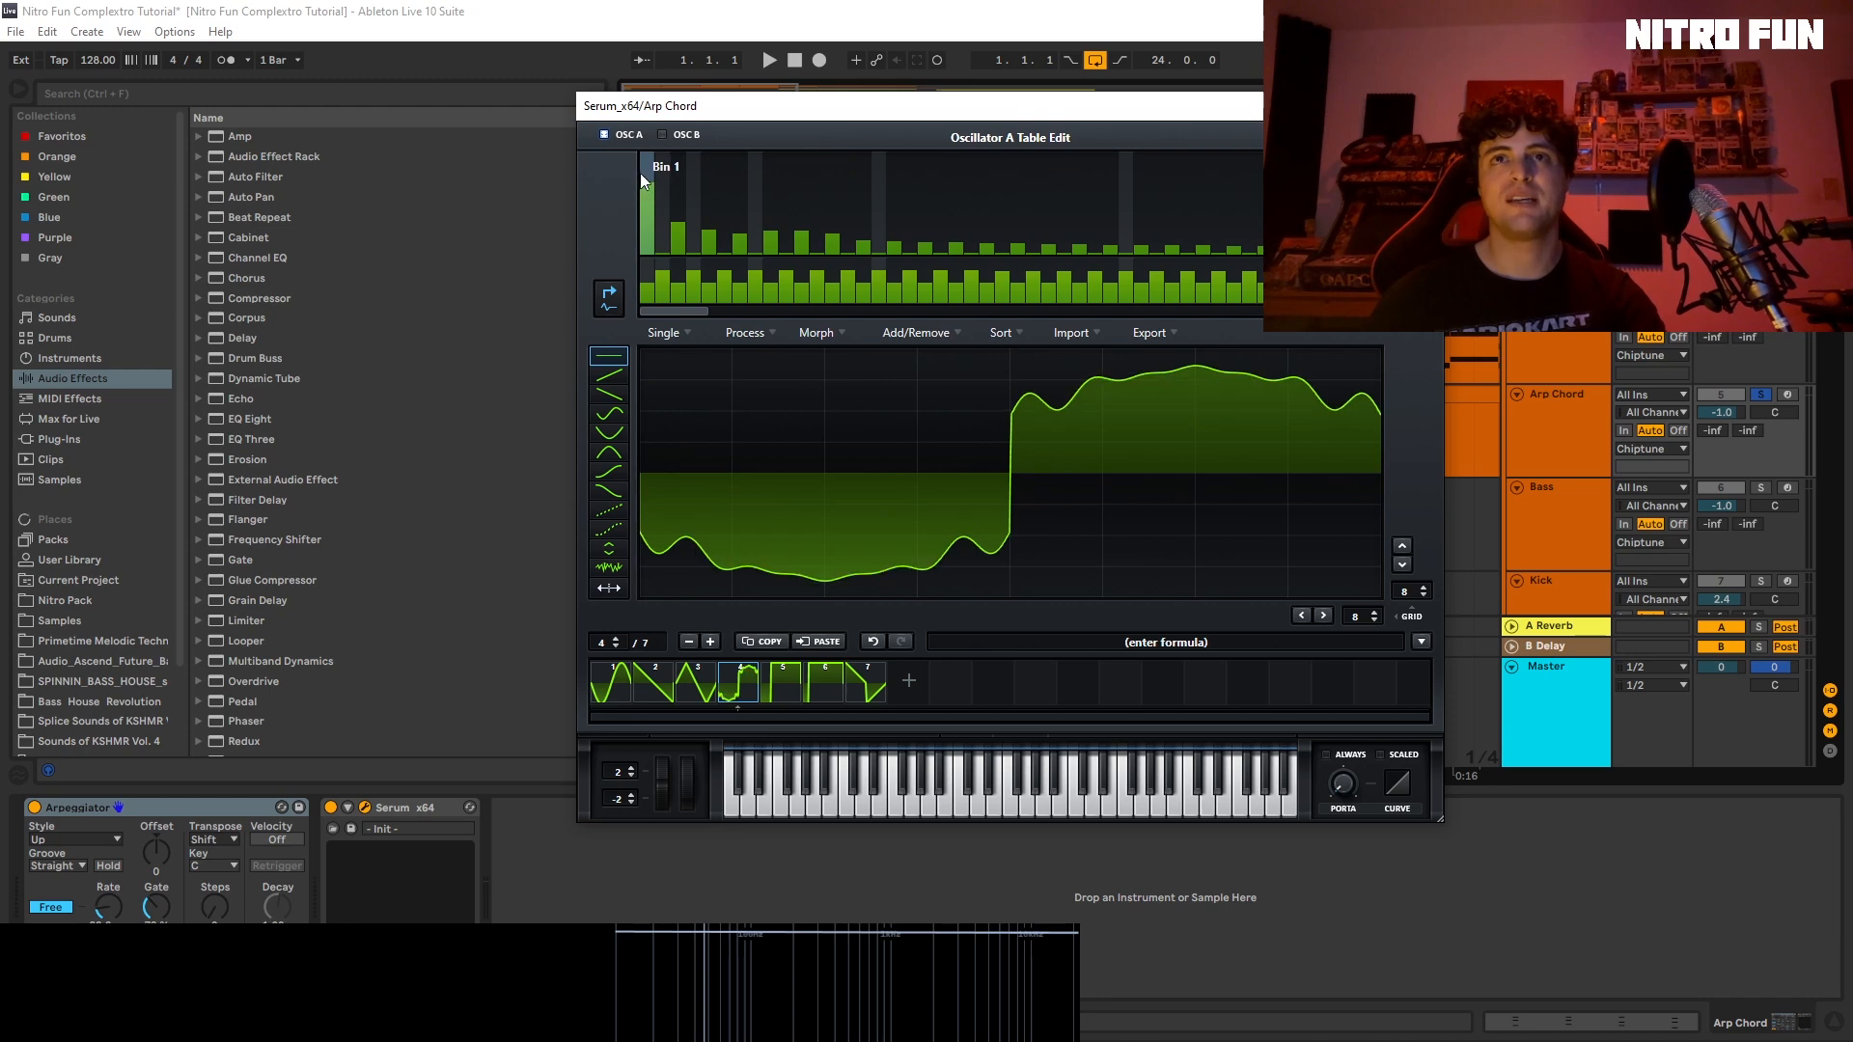
left_click(680, 211)
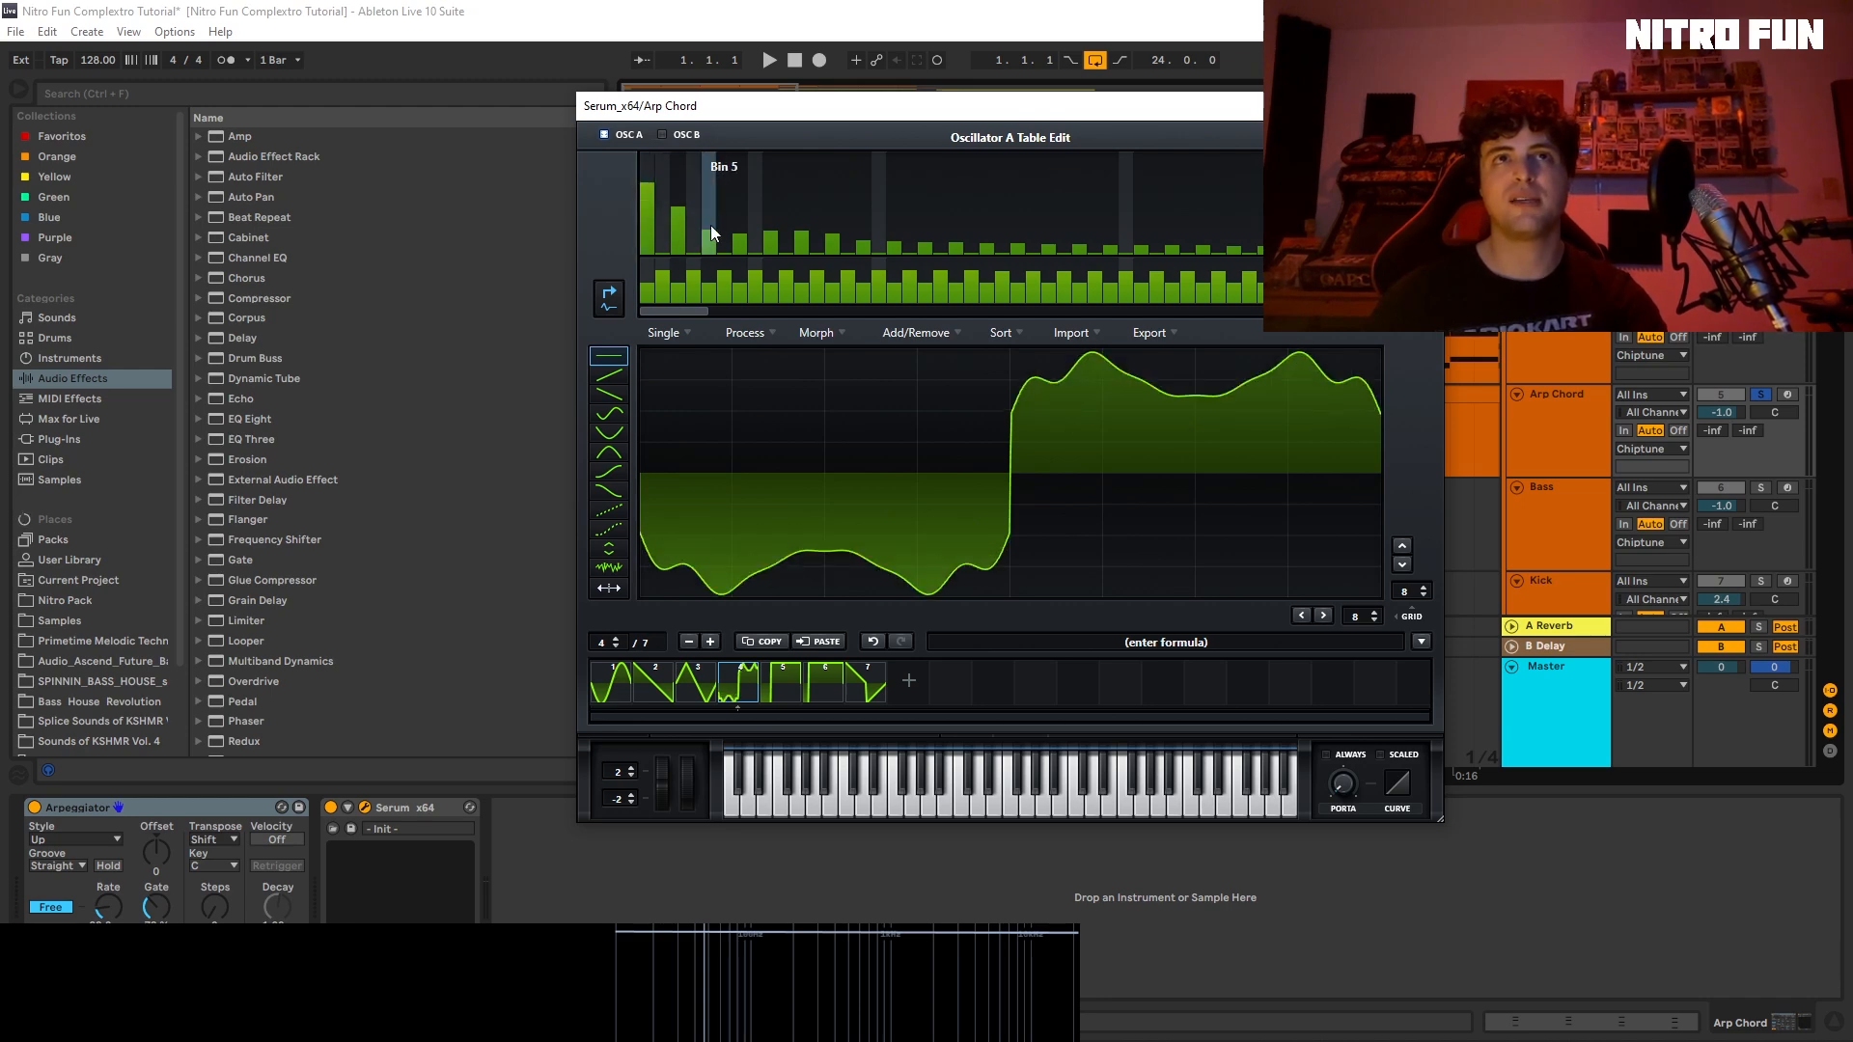
left_click(711, 224)
left_click(741, 225)
left_click(772, 221)
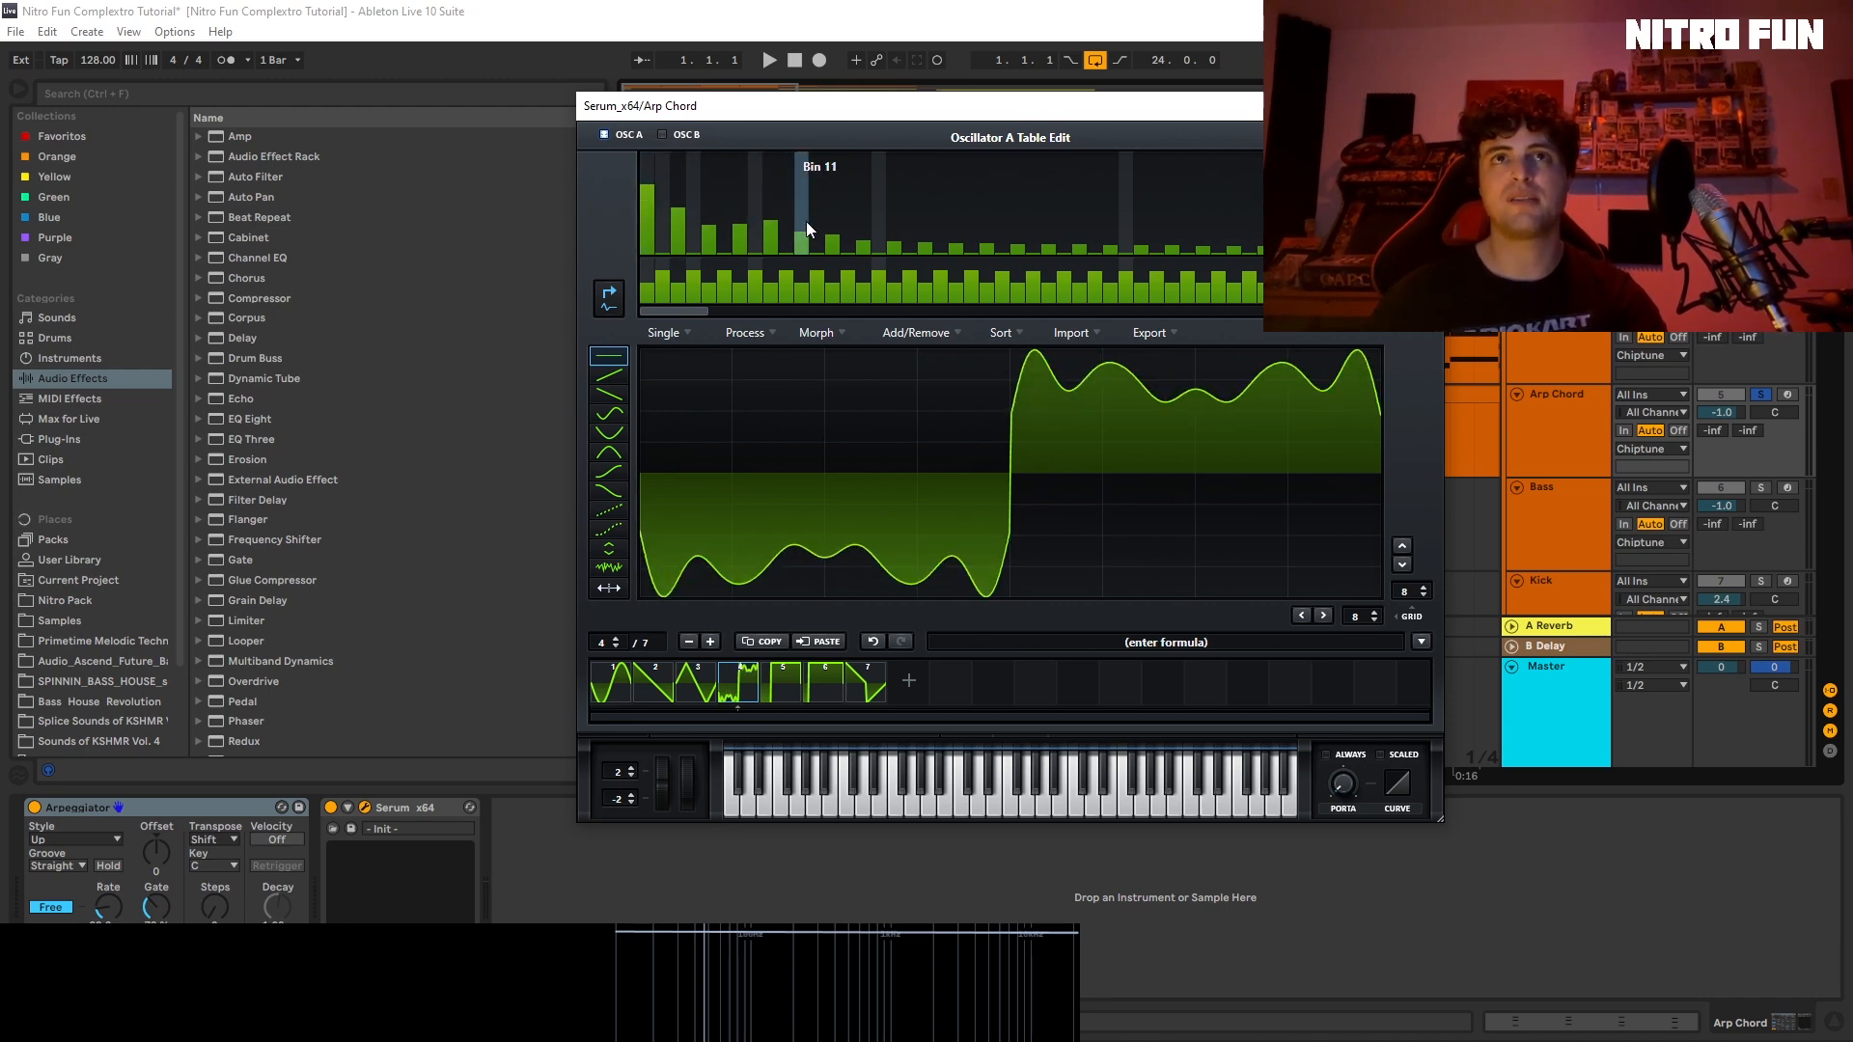
left_click(802, 222)
left_click(834, 229)
left_click(862, 230)
key("space")
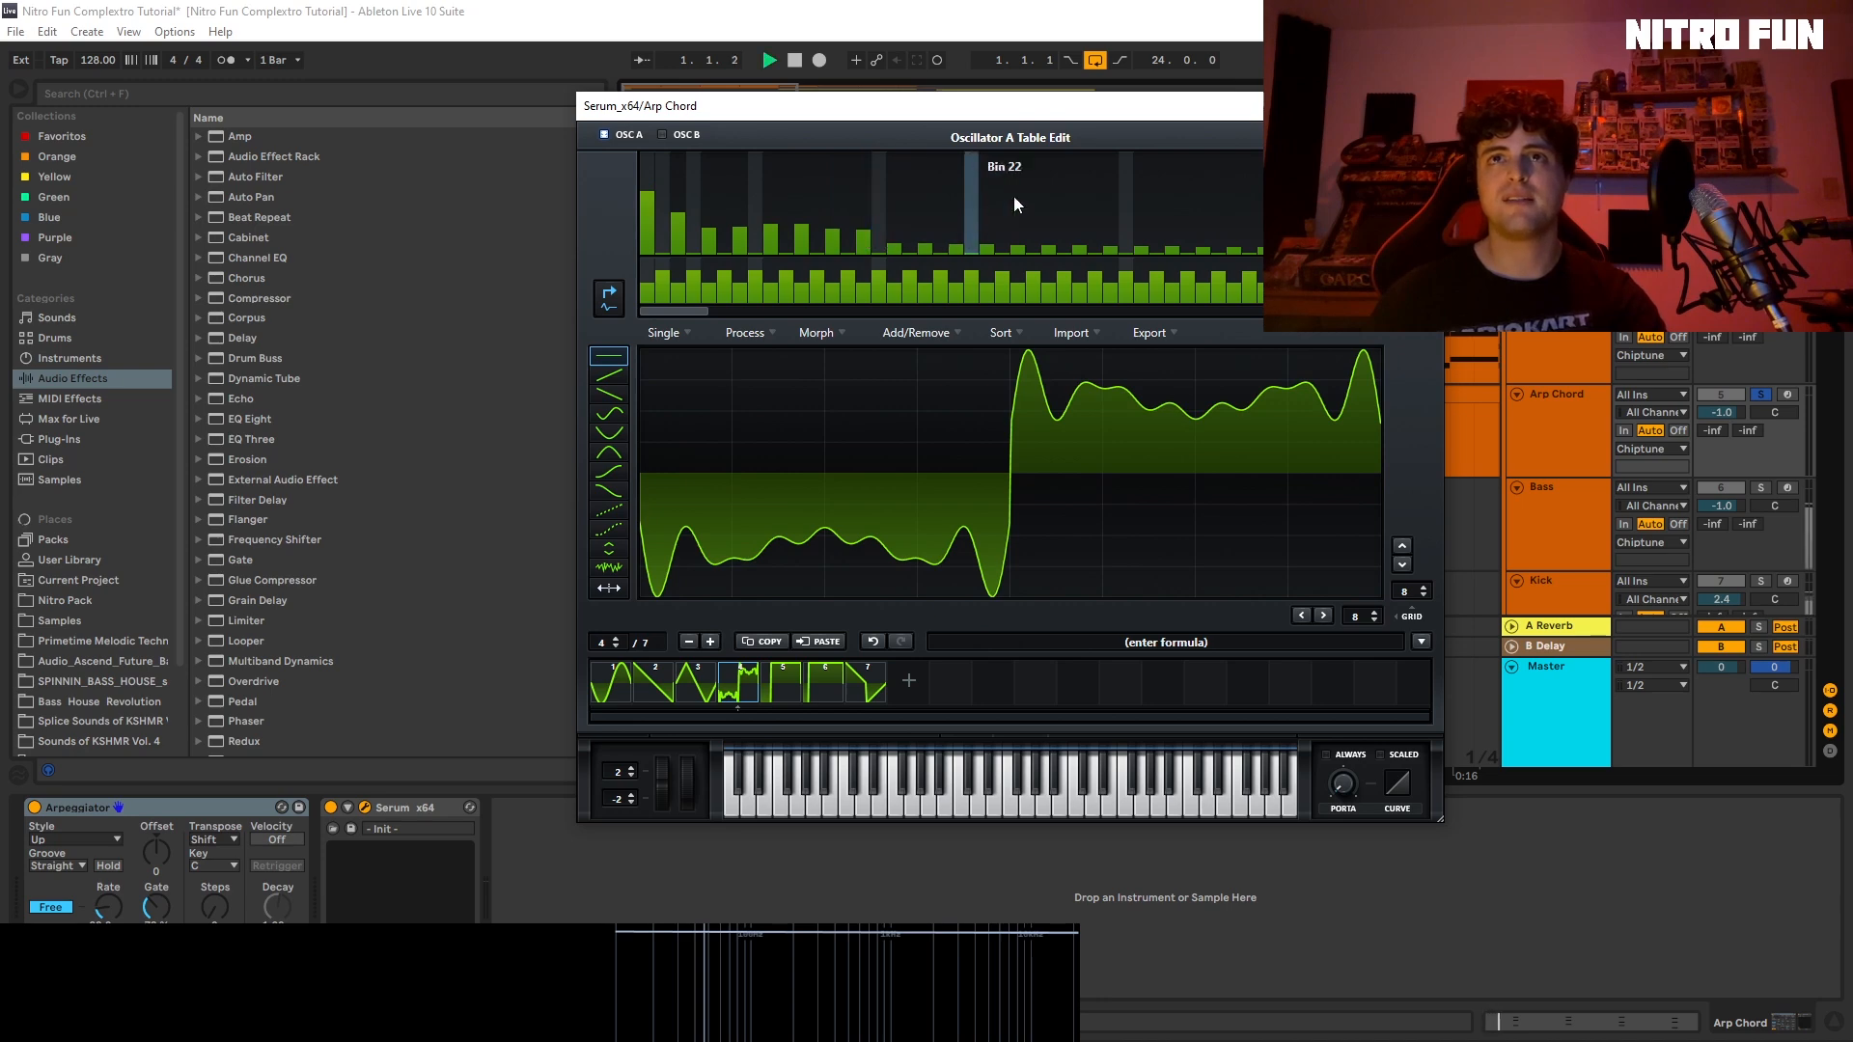
key("space")
Step: Leave the wavetable editor, check the effects rack of the Arp Chord's Serum, and close the synth window
left_click(1424, 137)
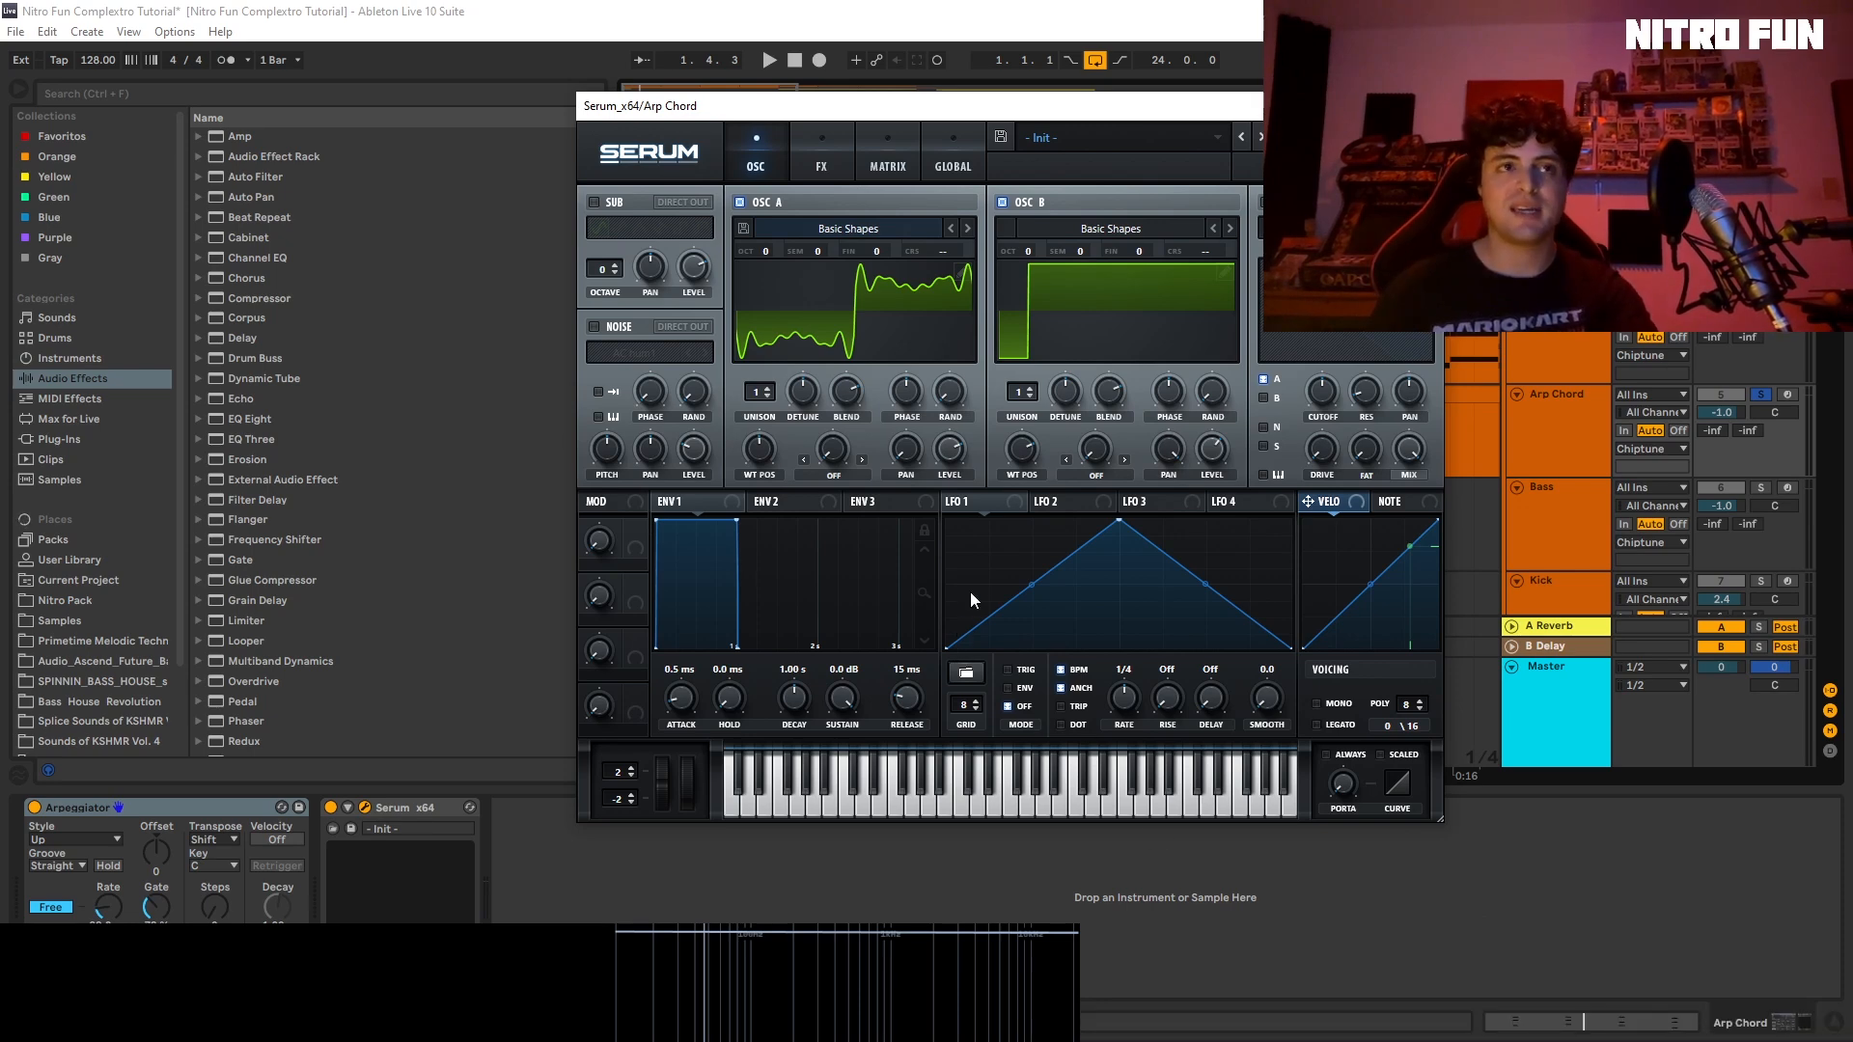
left_click(820, 160)
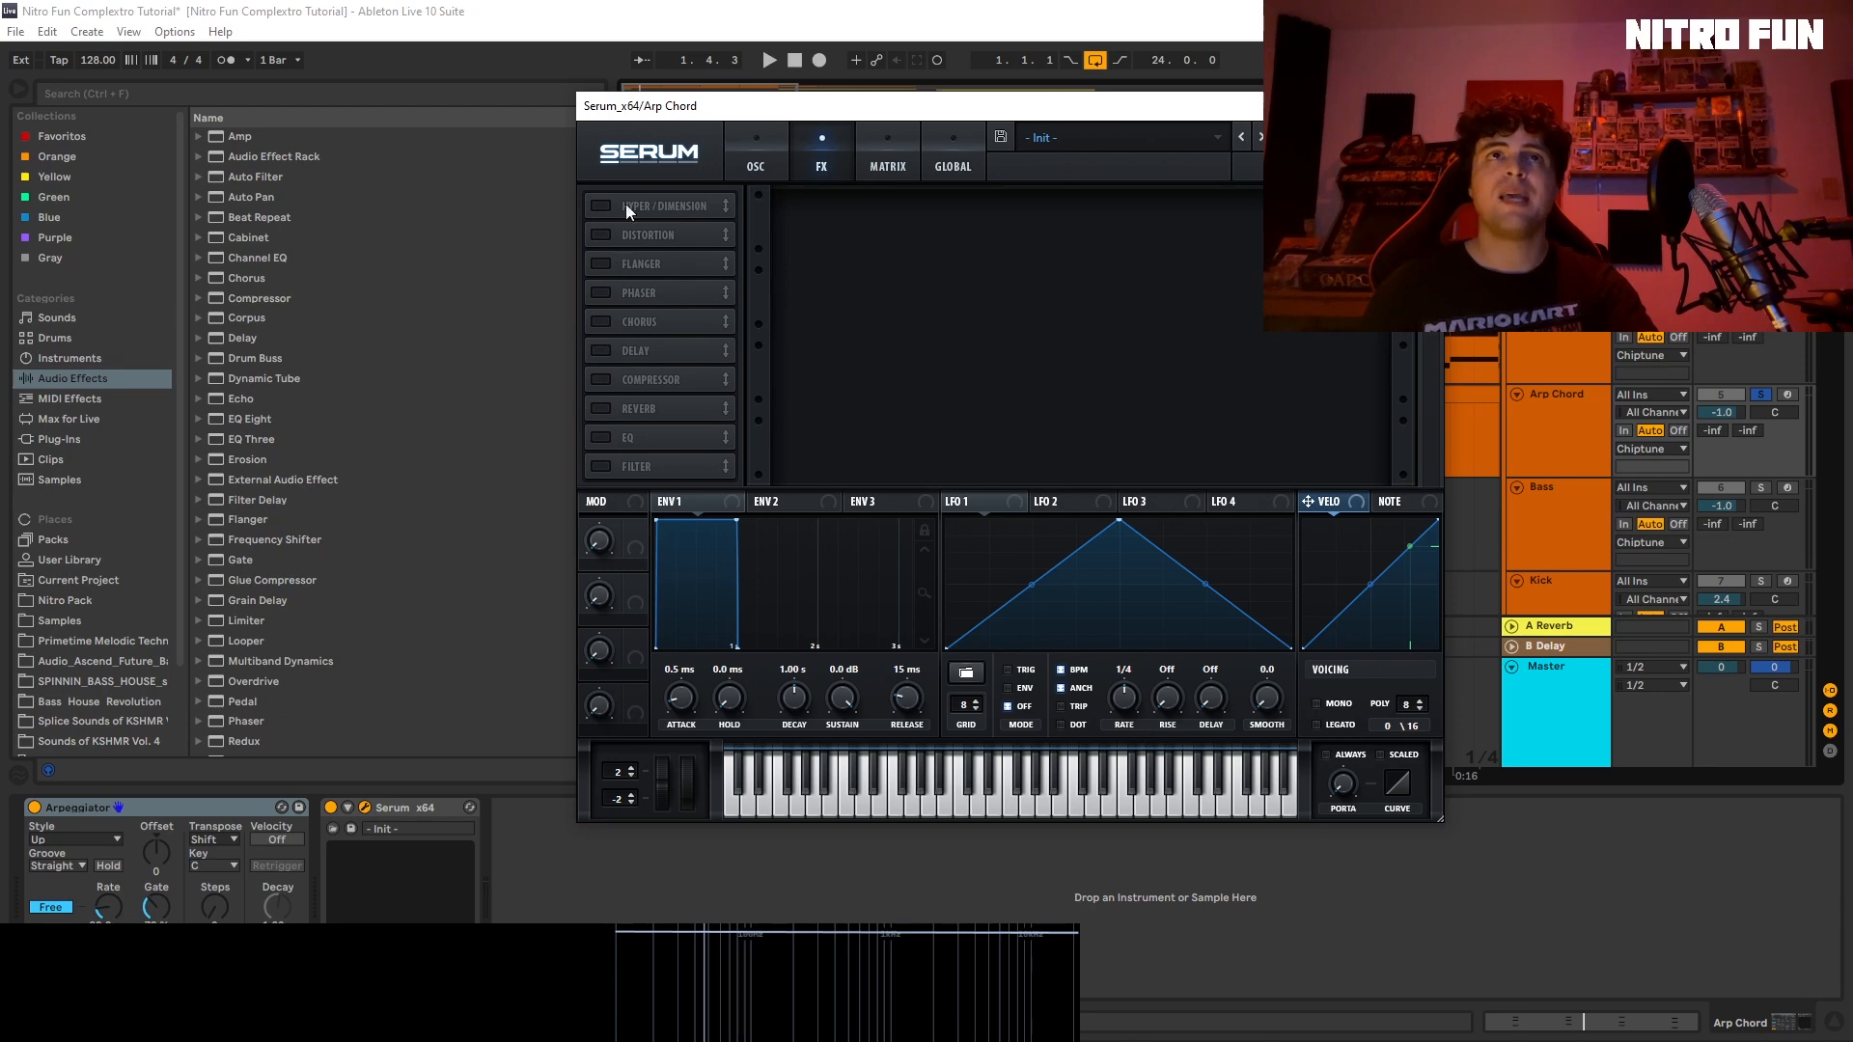
left_click(1423, 106)
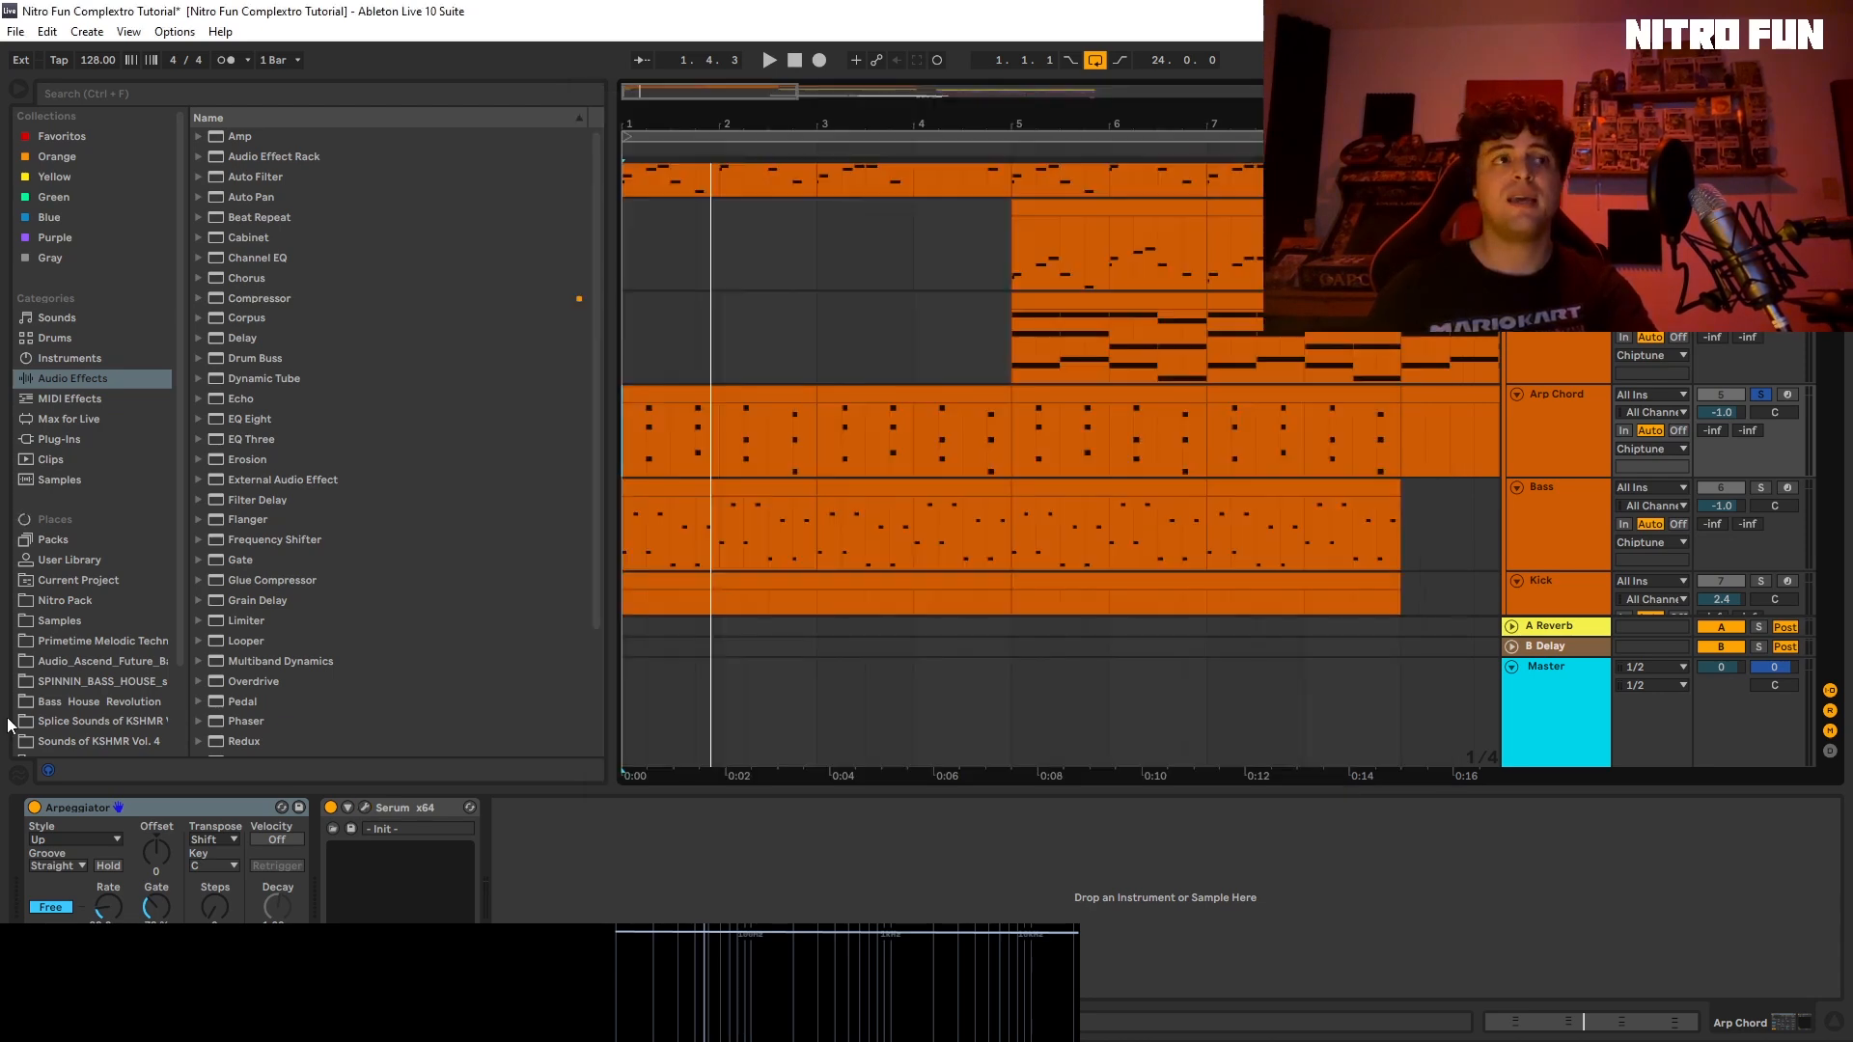
Step: Locate the Arpeggiator among the browser's MIDI effects and examine the one on the Arp Chord track
left_click(110, 807)
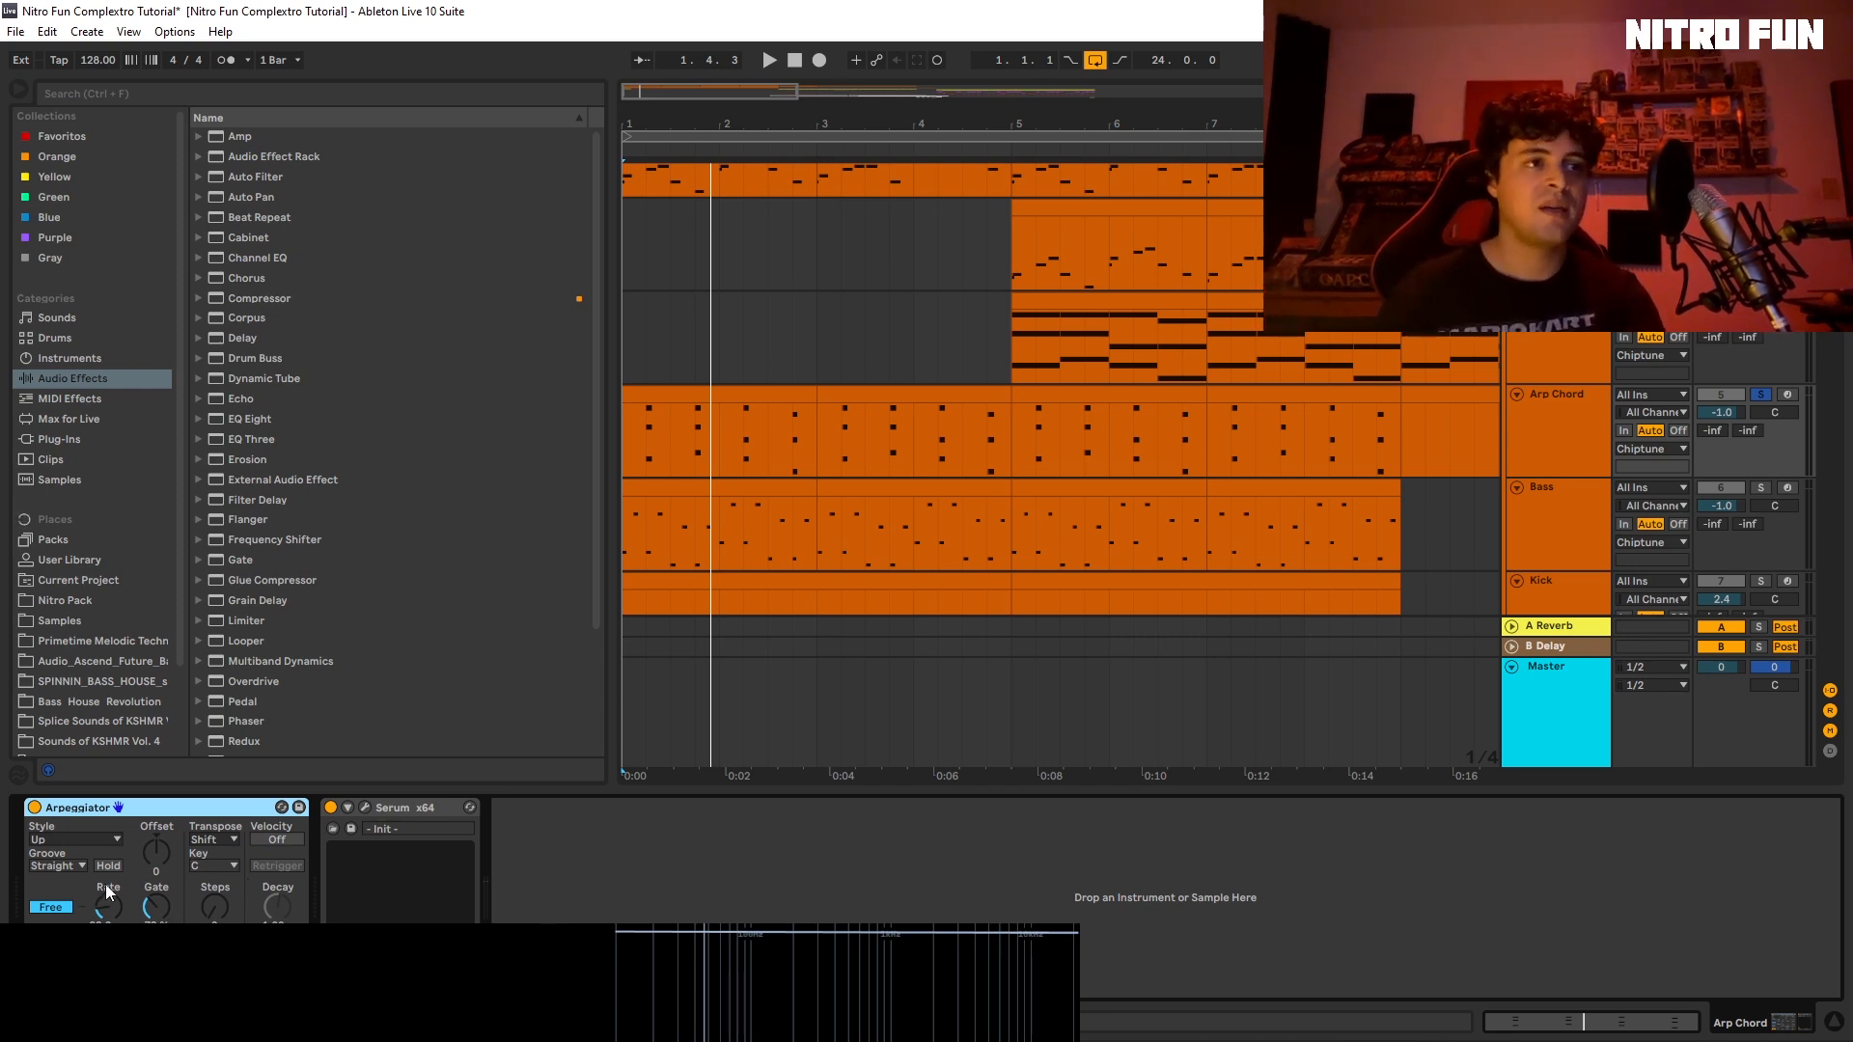
left_click(68, 398)
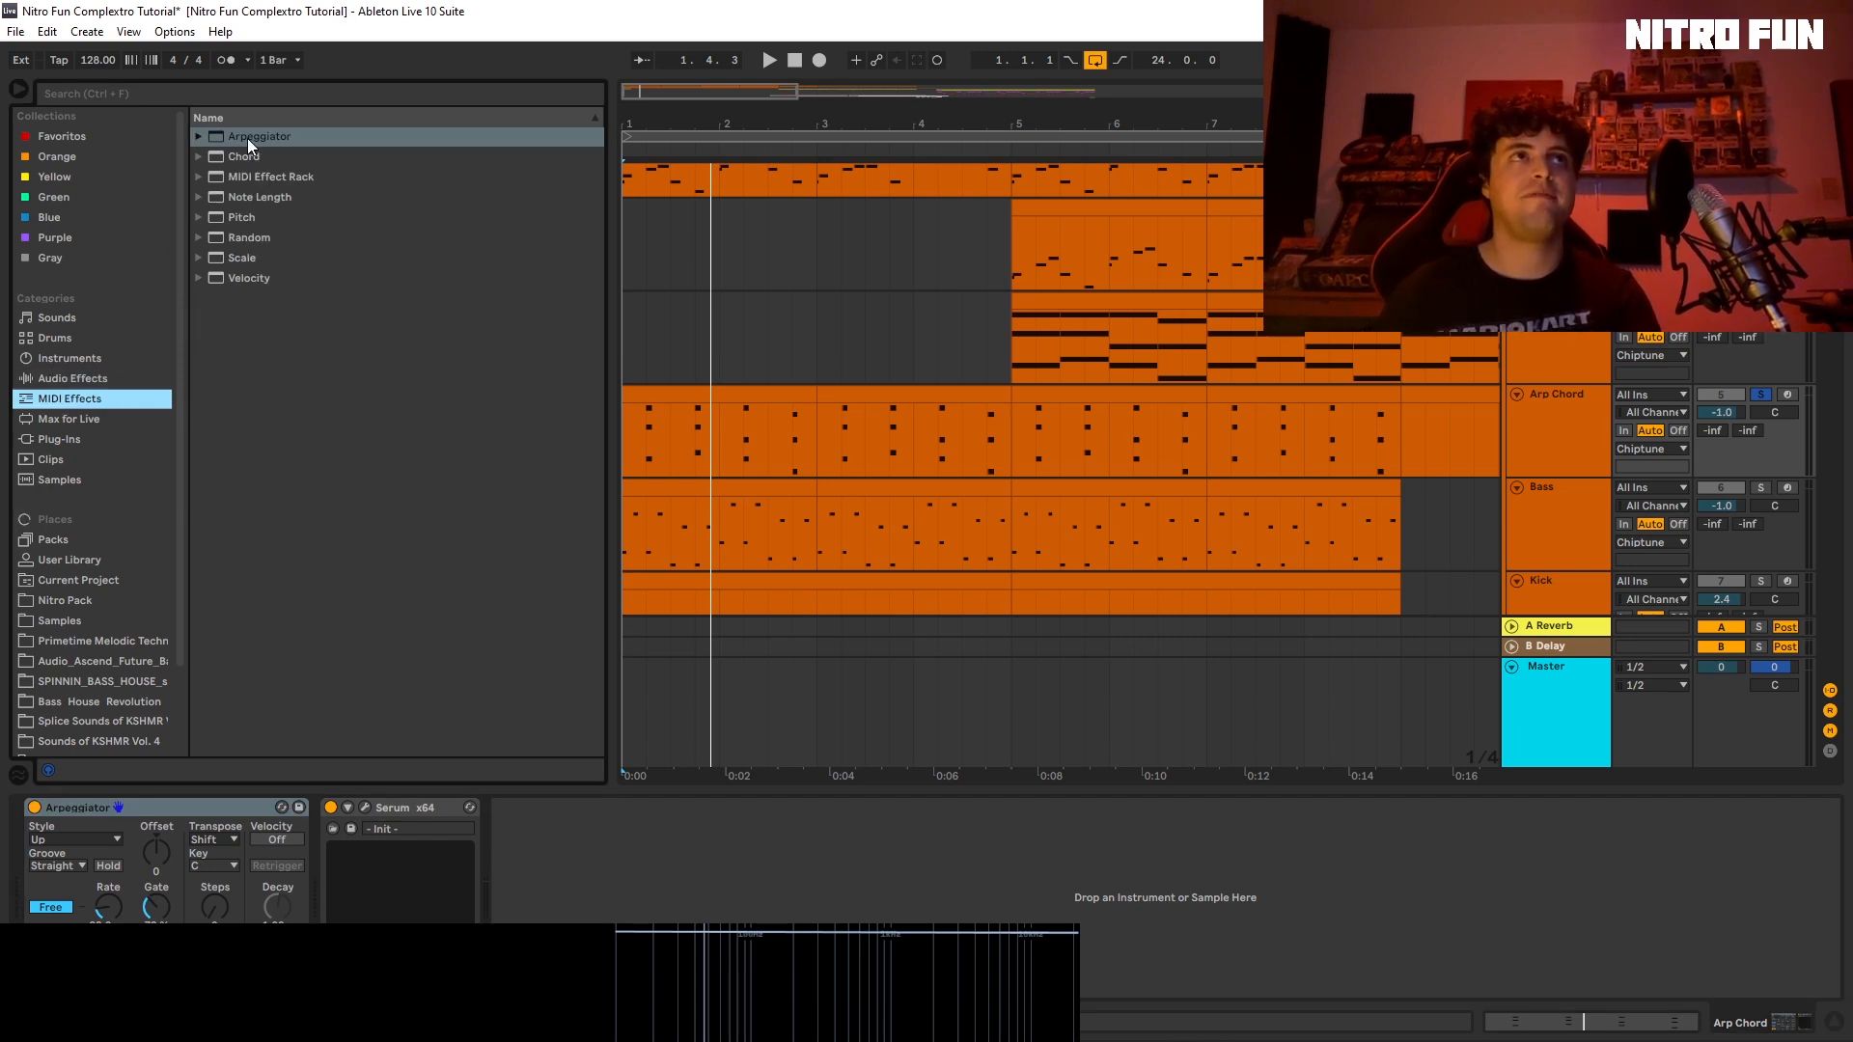
left_click(121, 908)
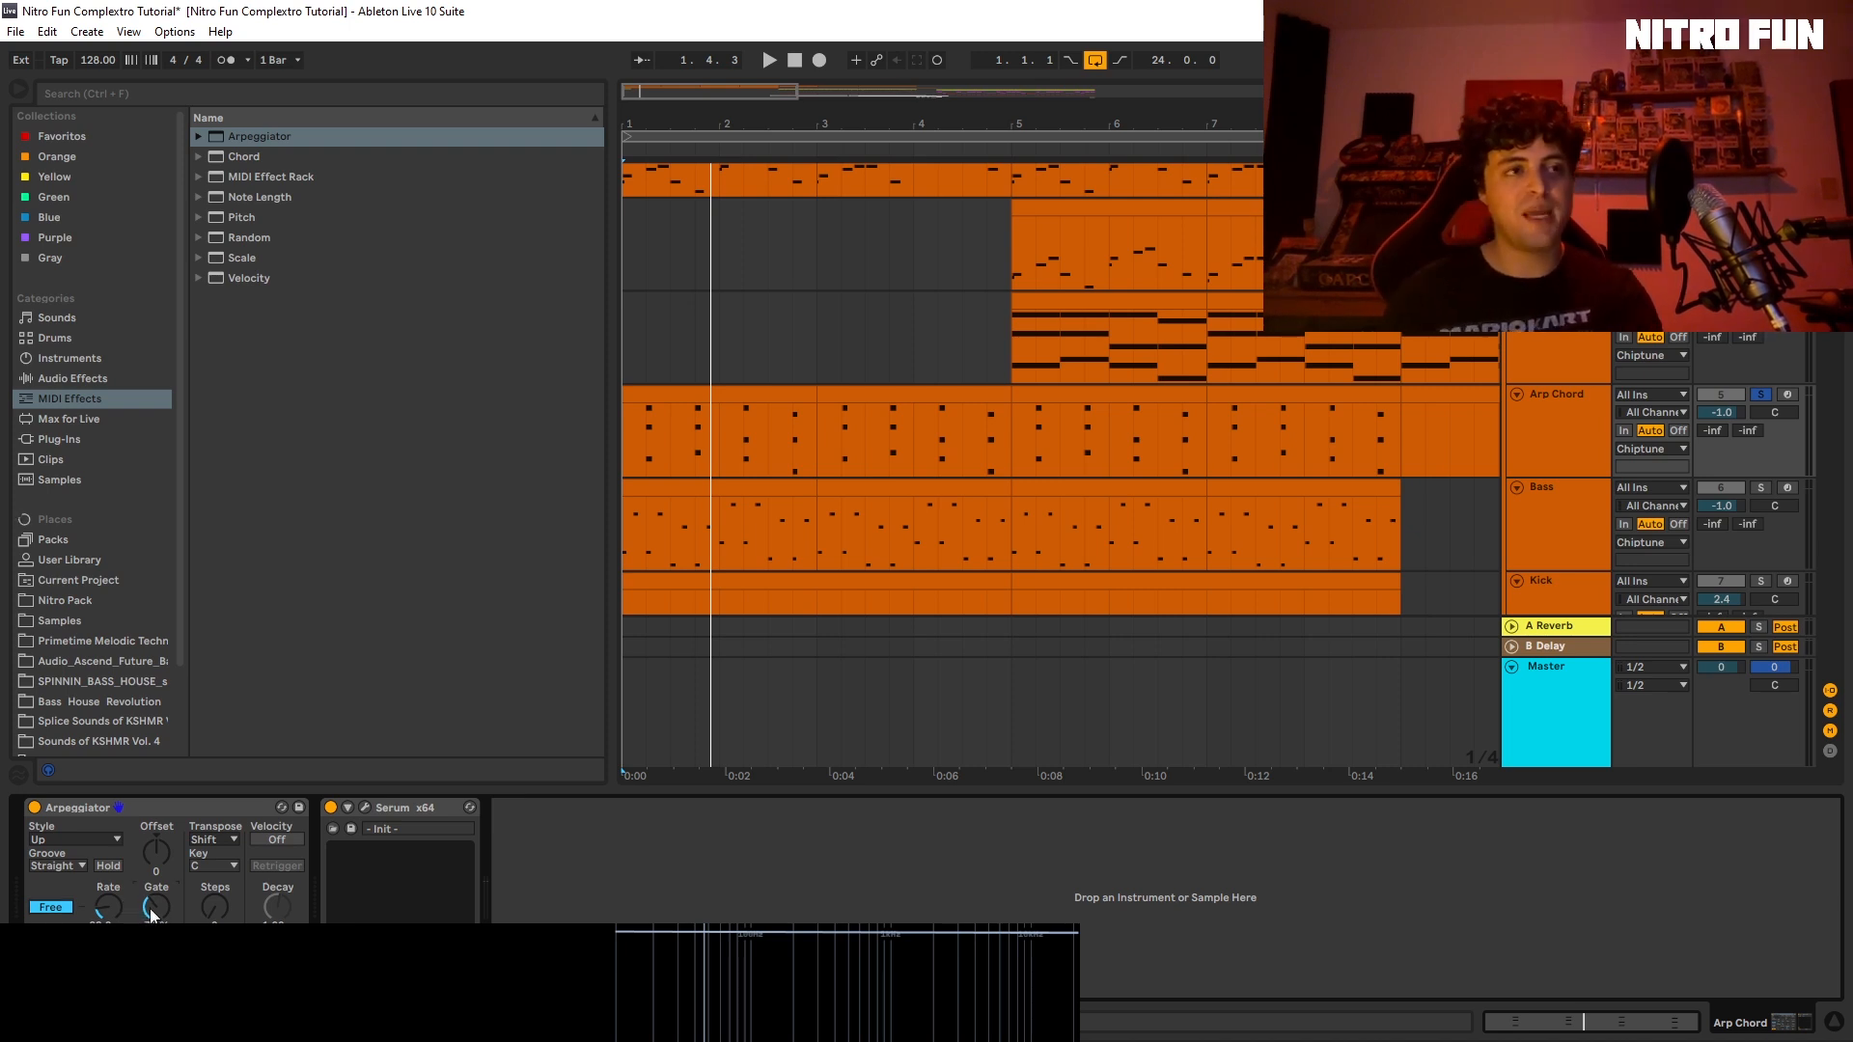
Step: Play the soloed Arp Chord to hear the Arpeggiator's Rate and Gate effect, and bring the Bass and Kick tracks into view
key("space")
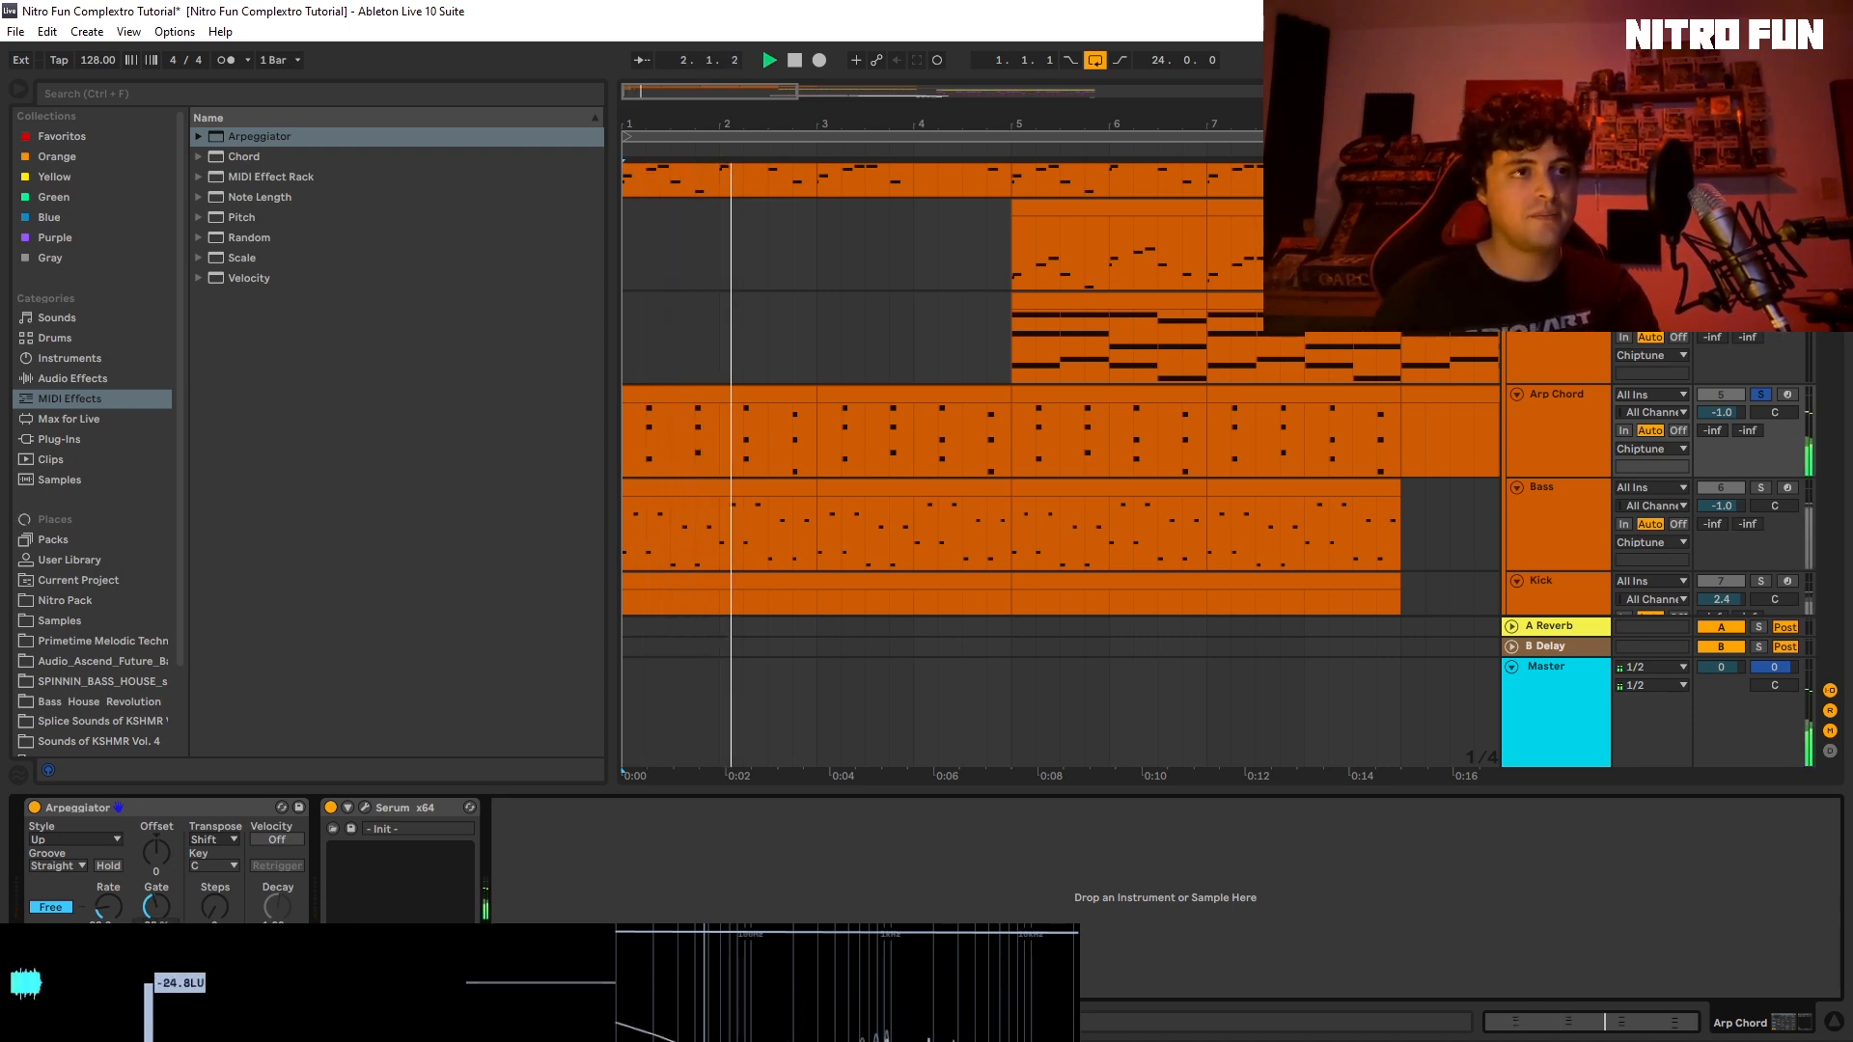
key("space")
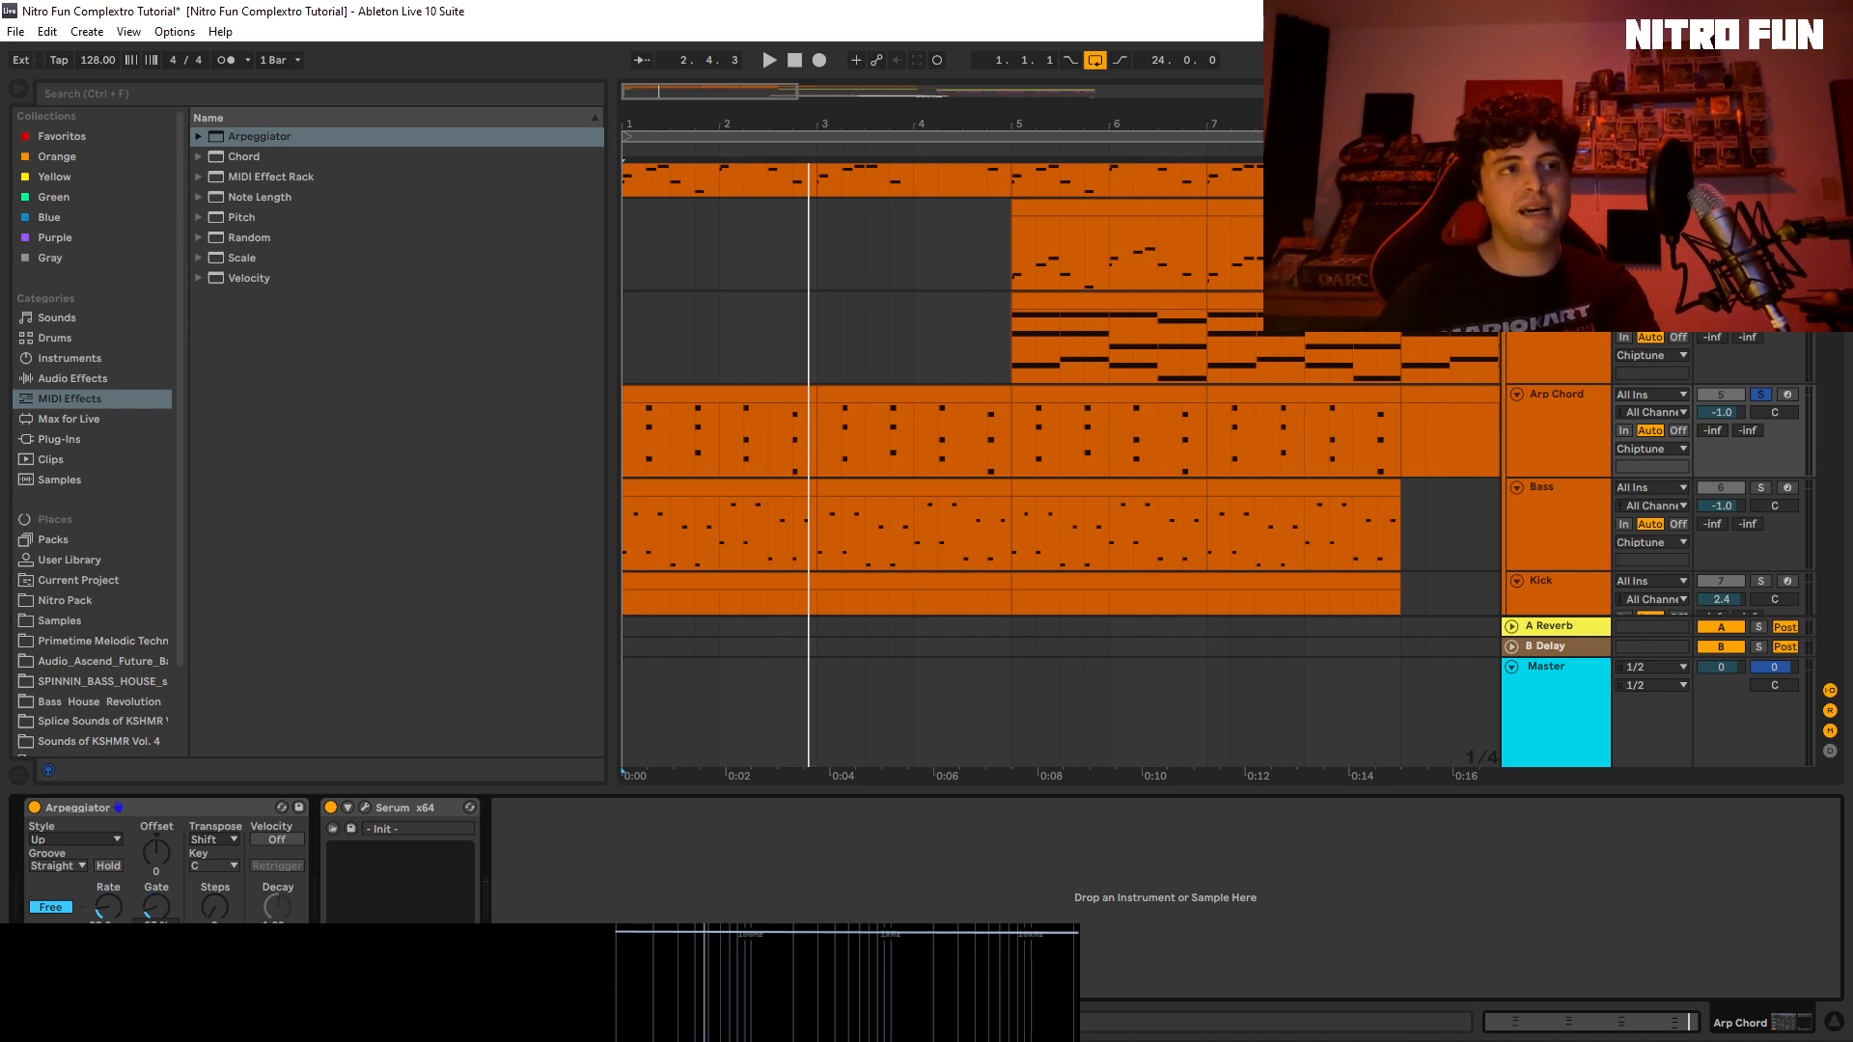
key("space")
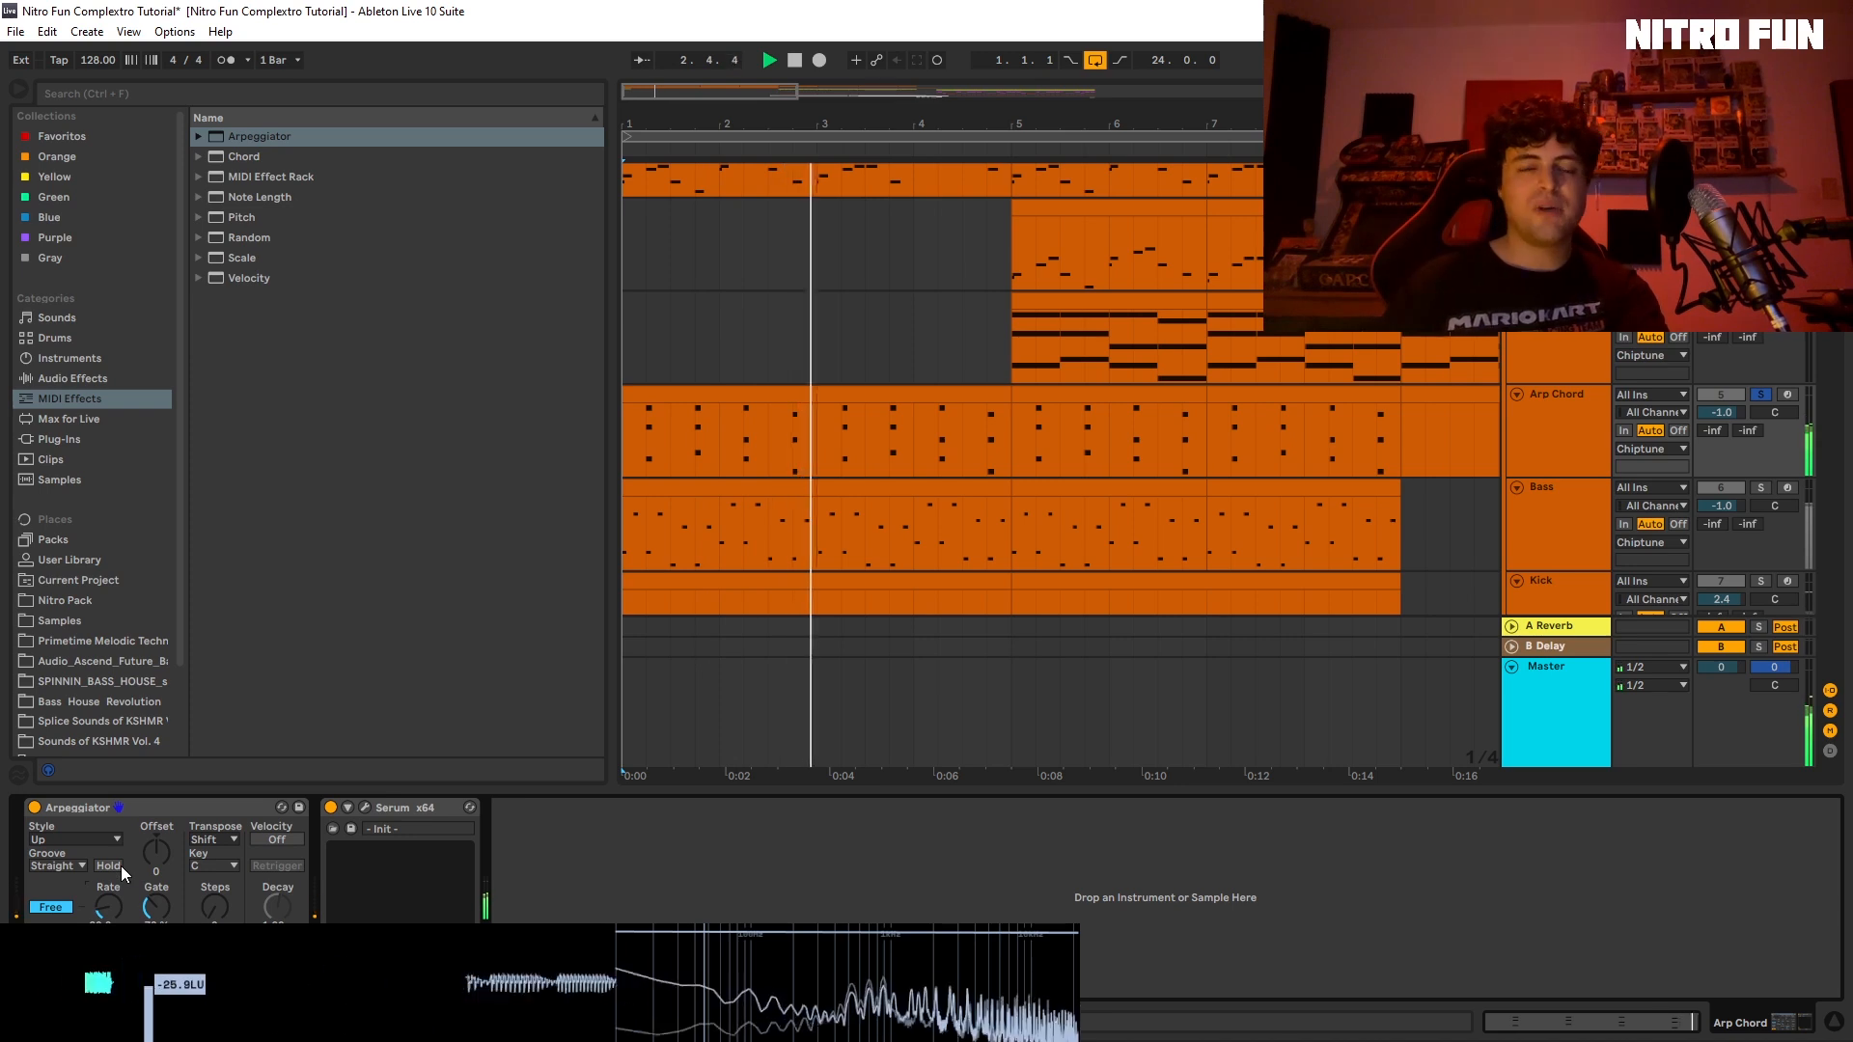
scroll(1570, 521, "down", 2)
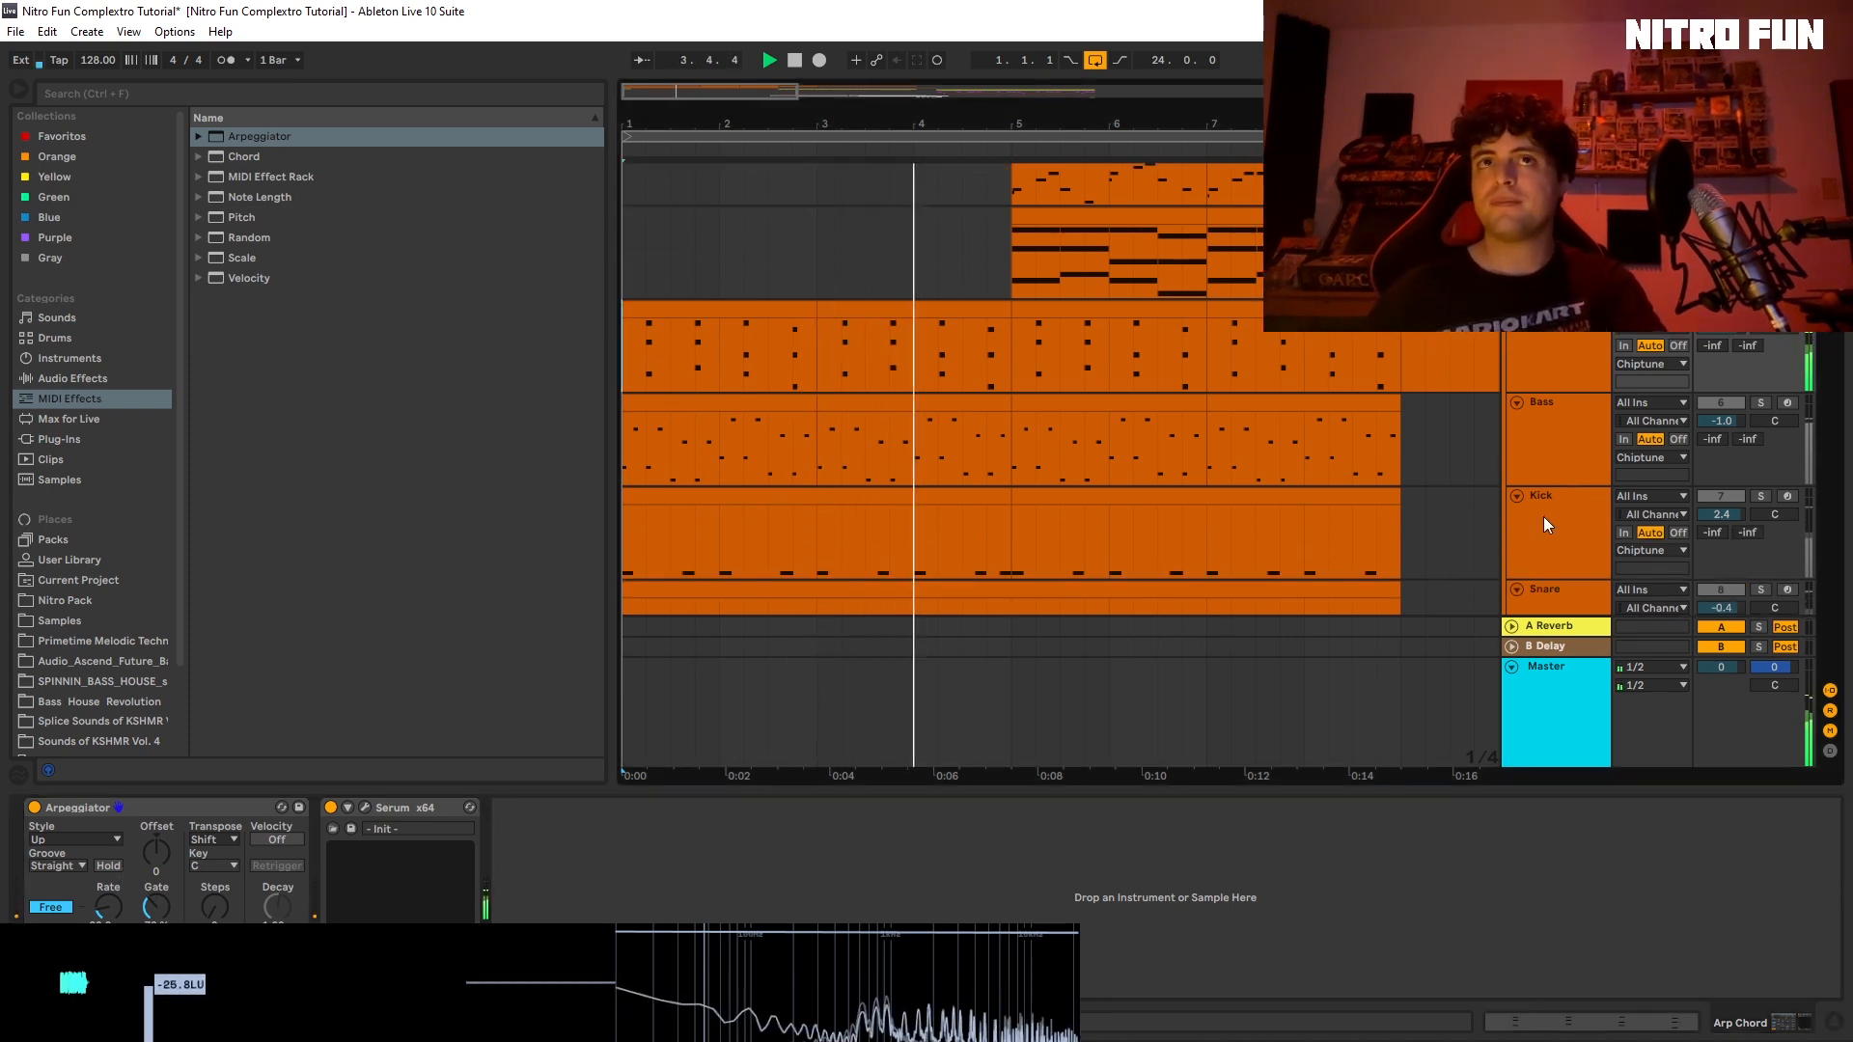
Step: Solo the Bass track, examine its Serum oscillator and effects rack, and close the synth window
left_click(1760, 404)
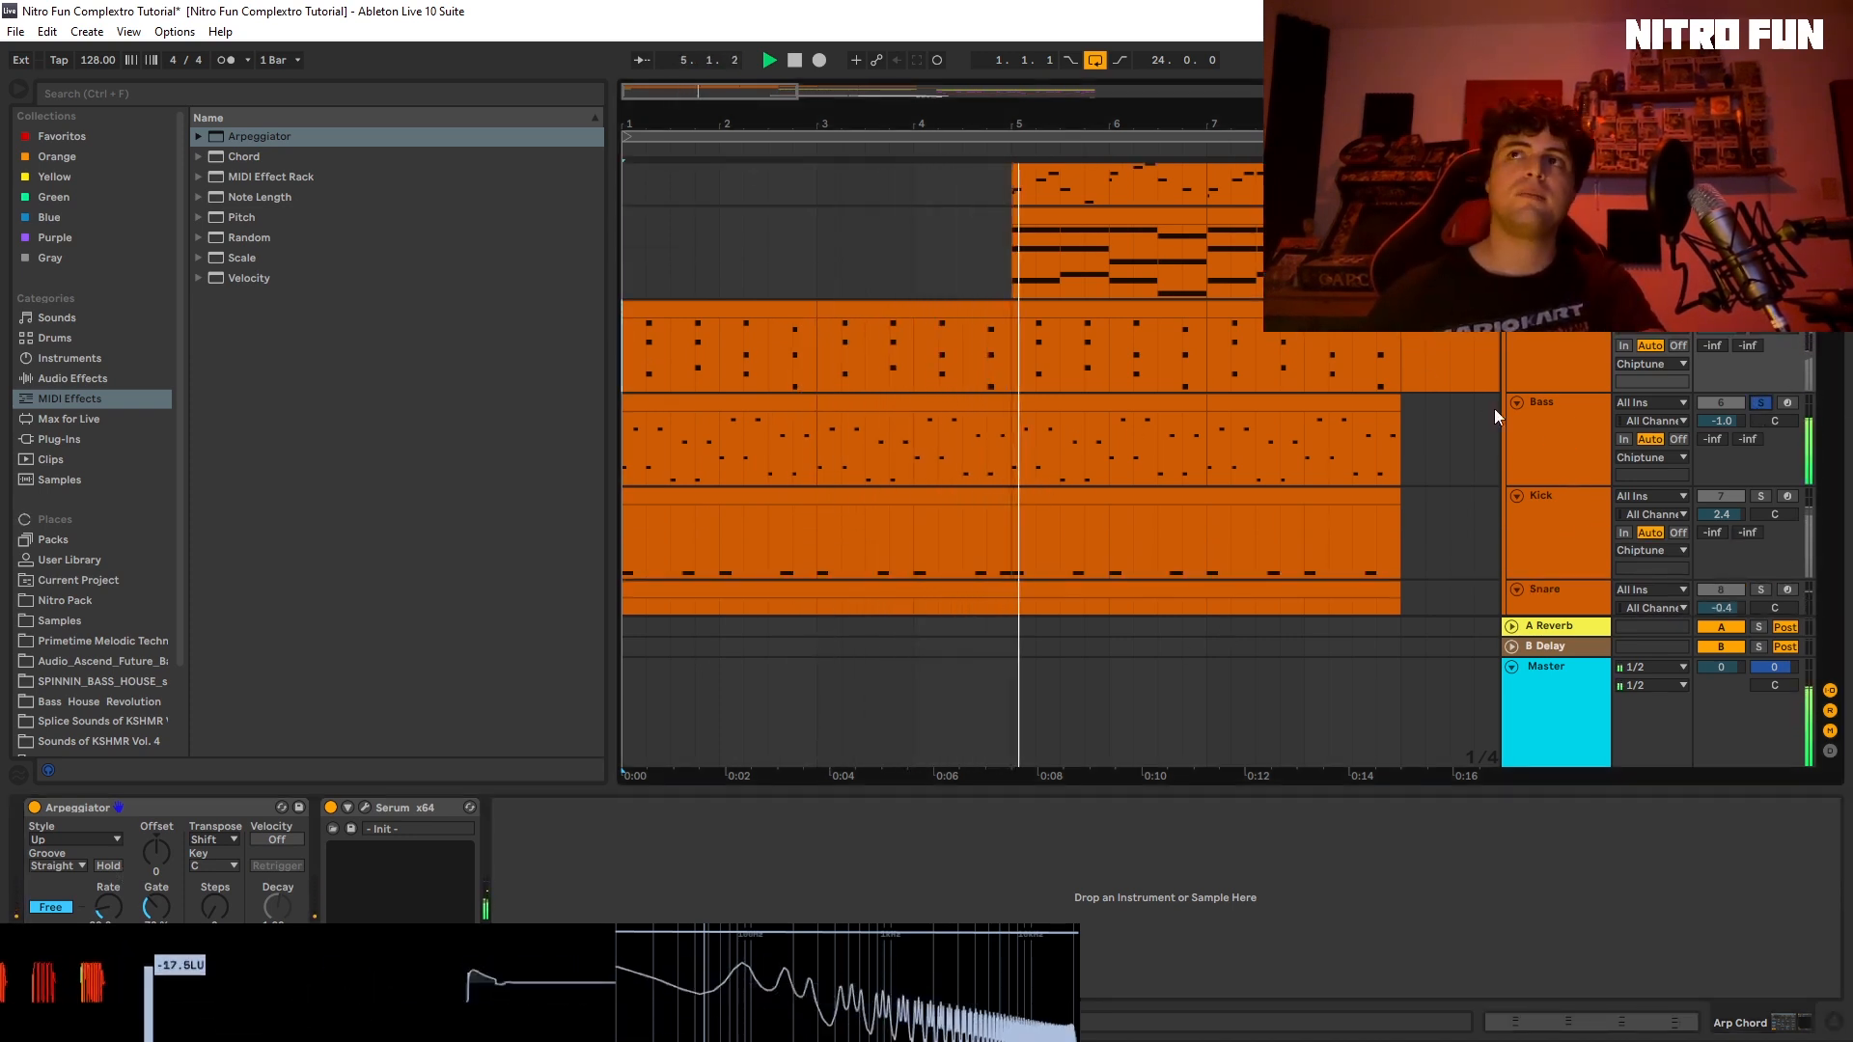
left_click(1531, 435)
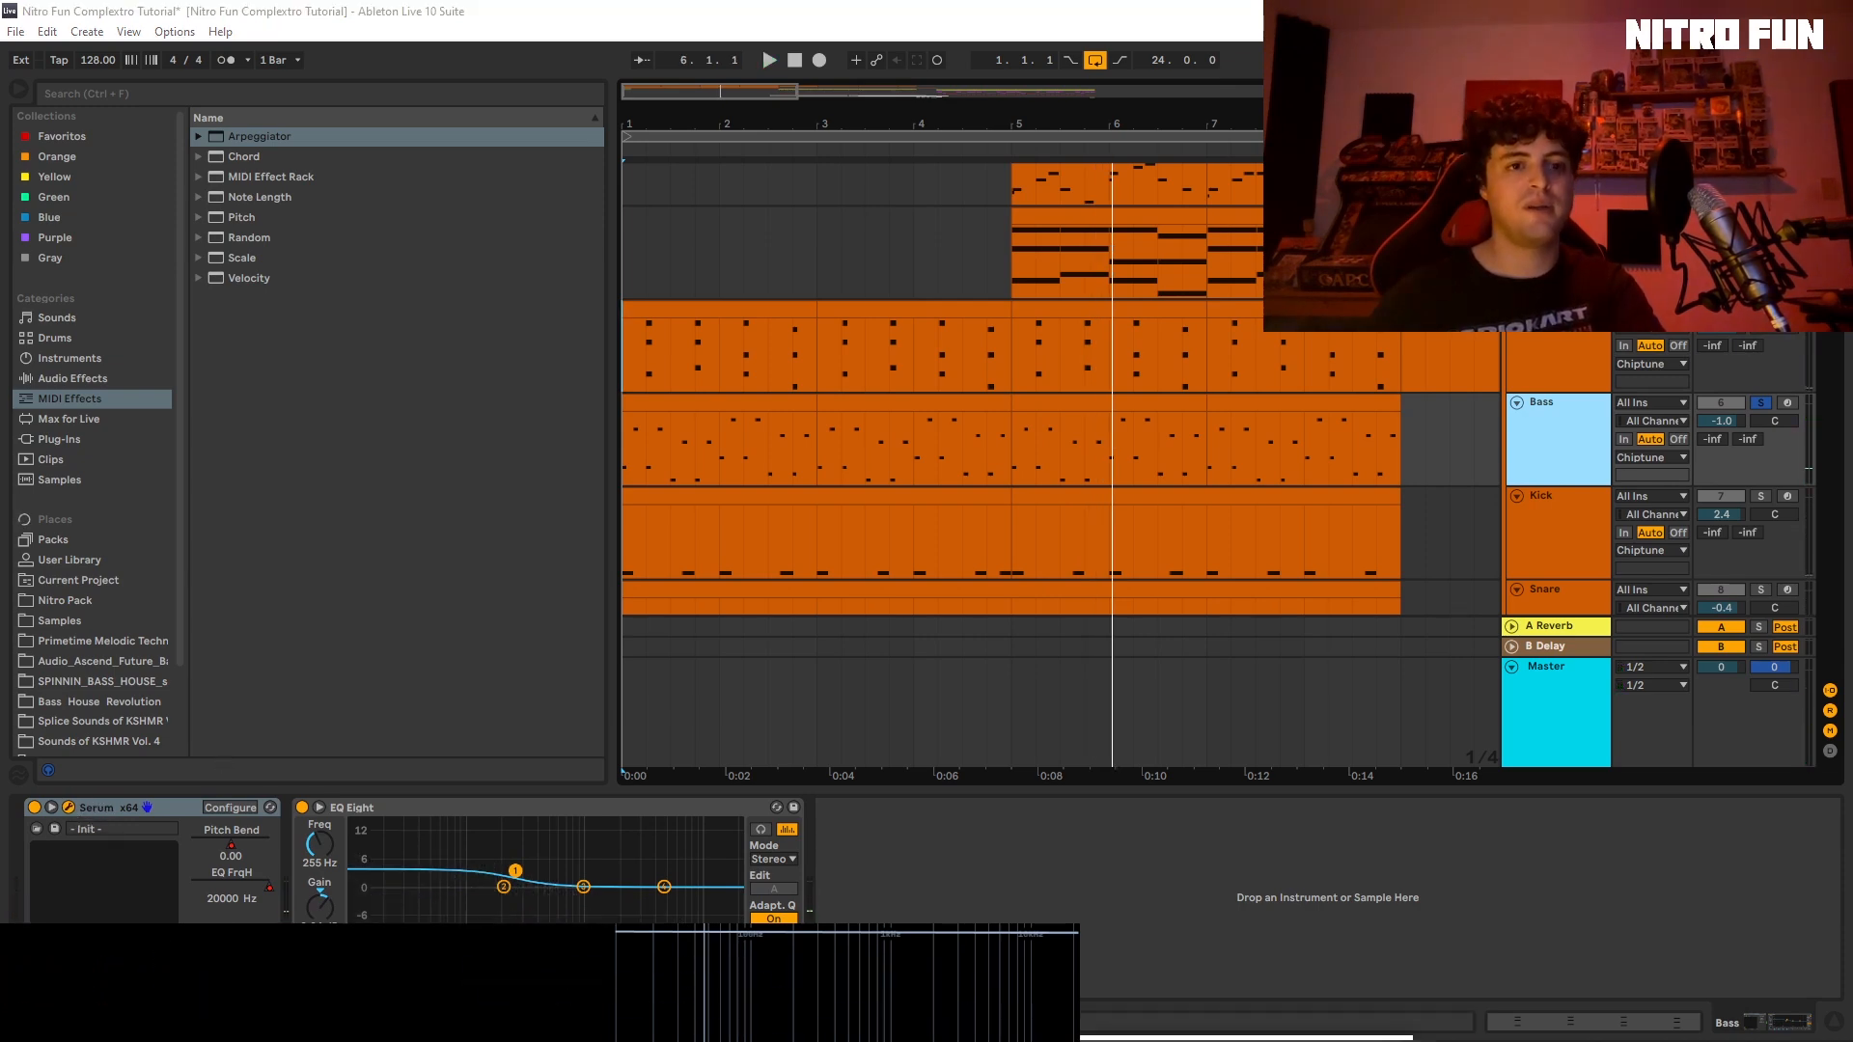
left_click(68, 807)
left_click_drag(763, 260, 743, 124)
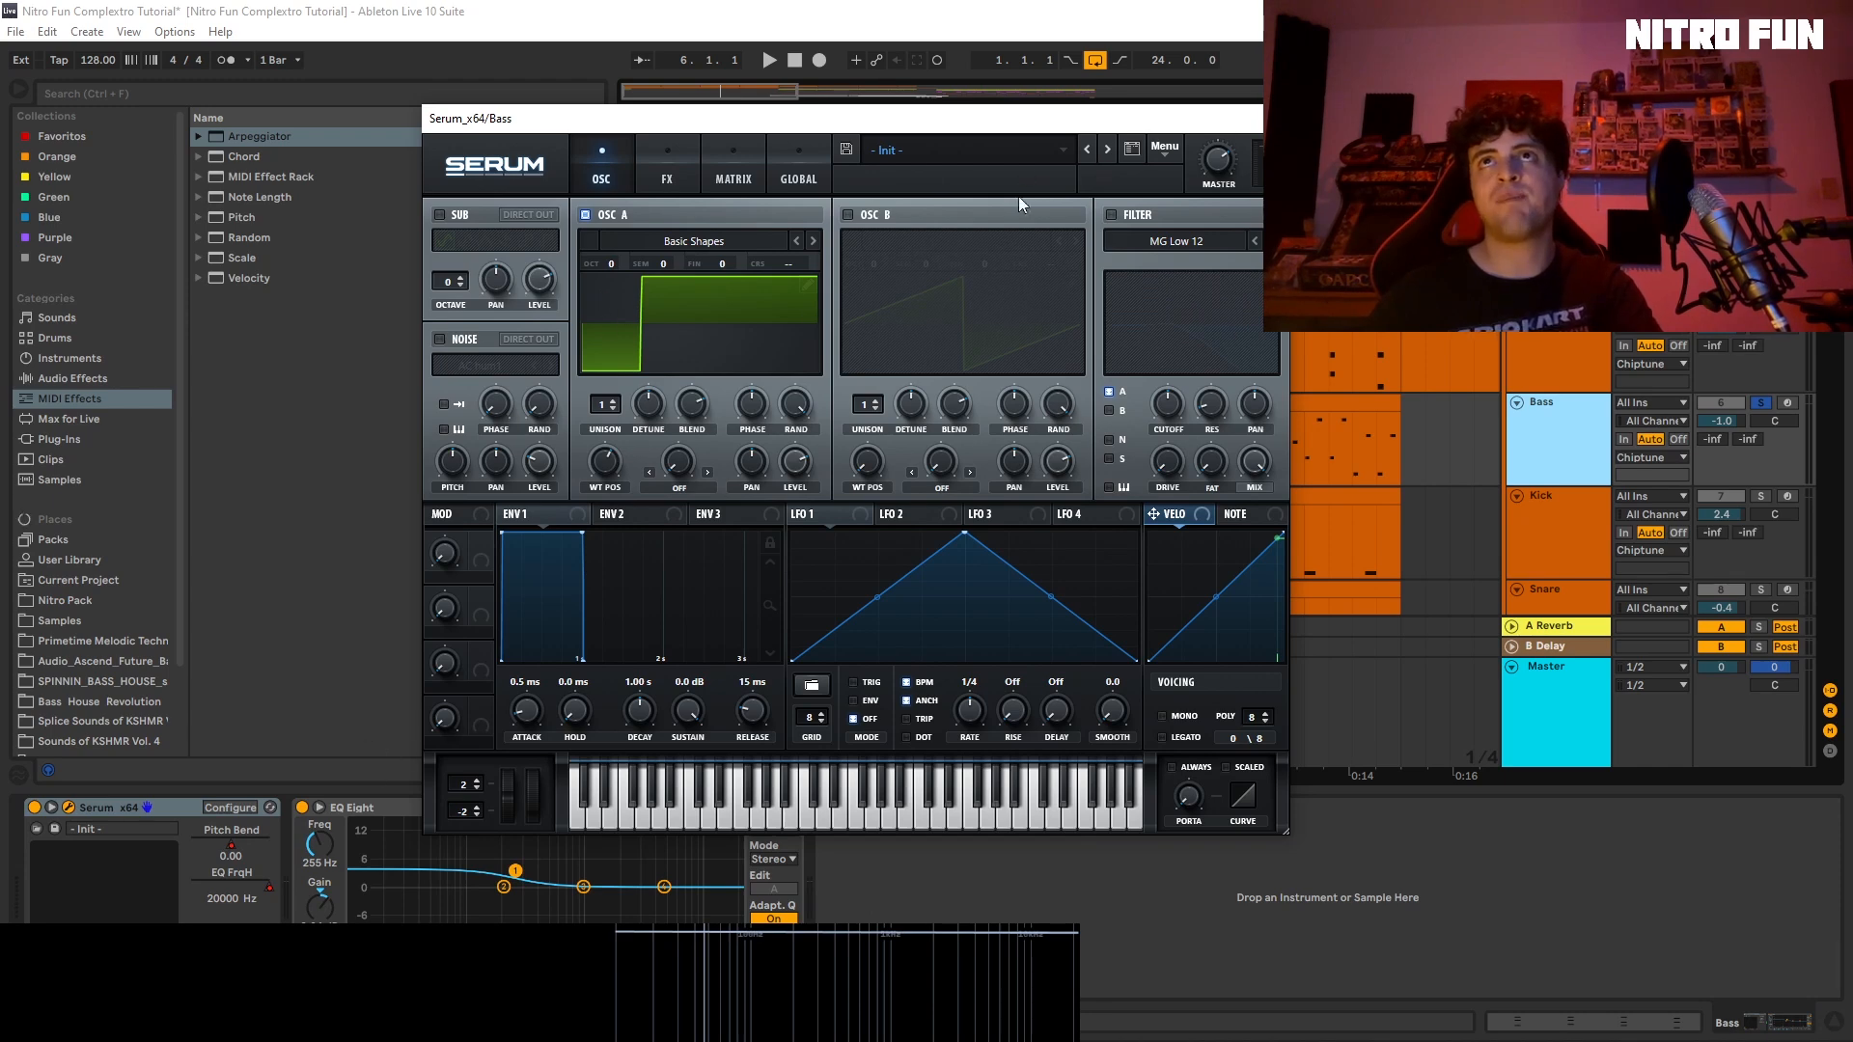
left_click(660, 162)
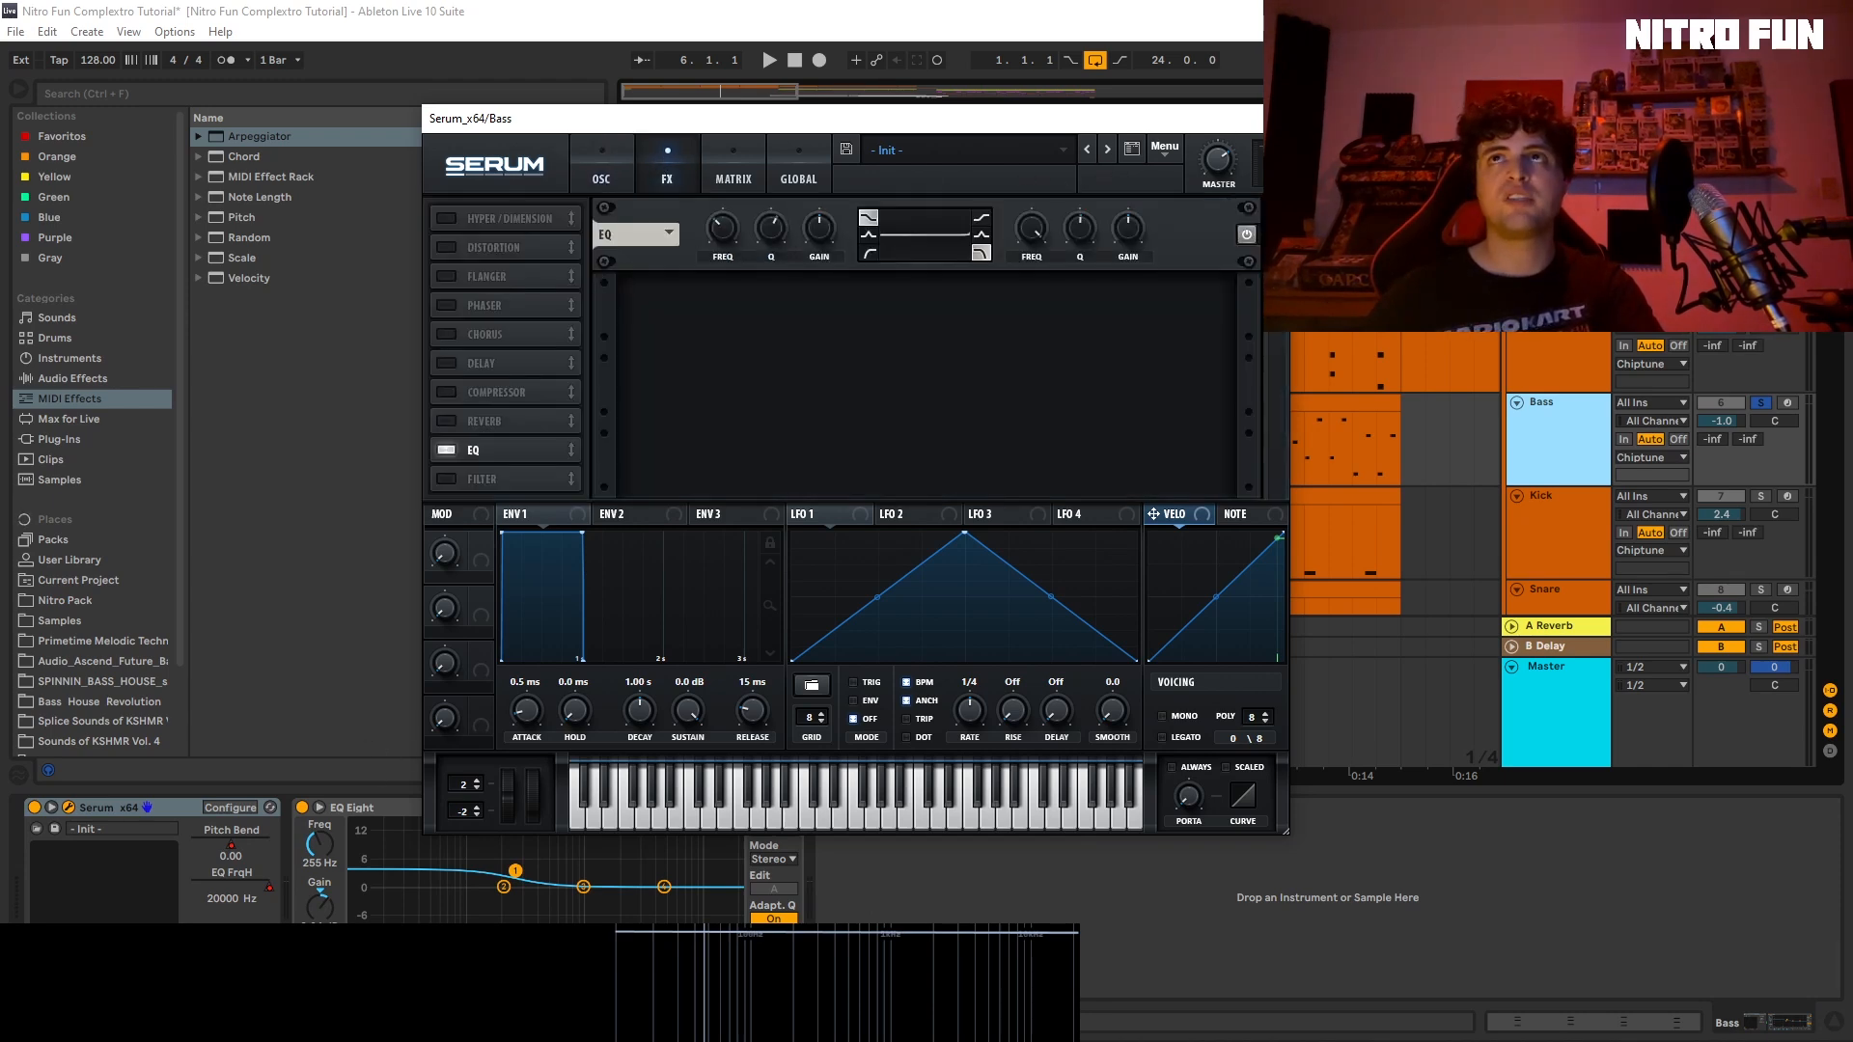
left_click(1269, 118)
Step: Check the first band of the Bass track's EQ Eight, play the result, and bring the Snare and Hats tracks into view
left_click(516, 872)
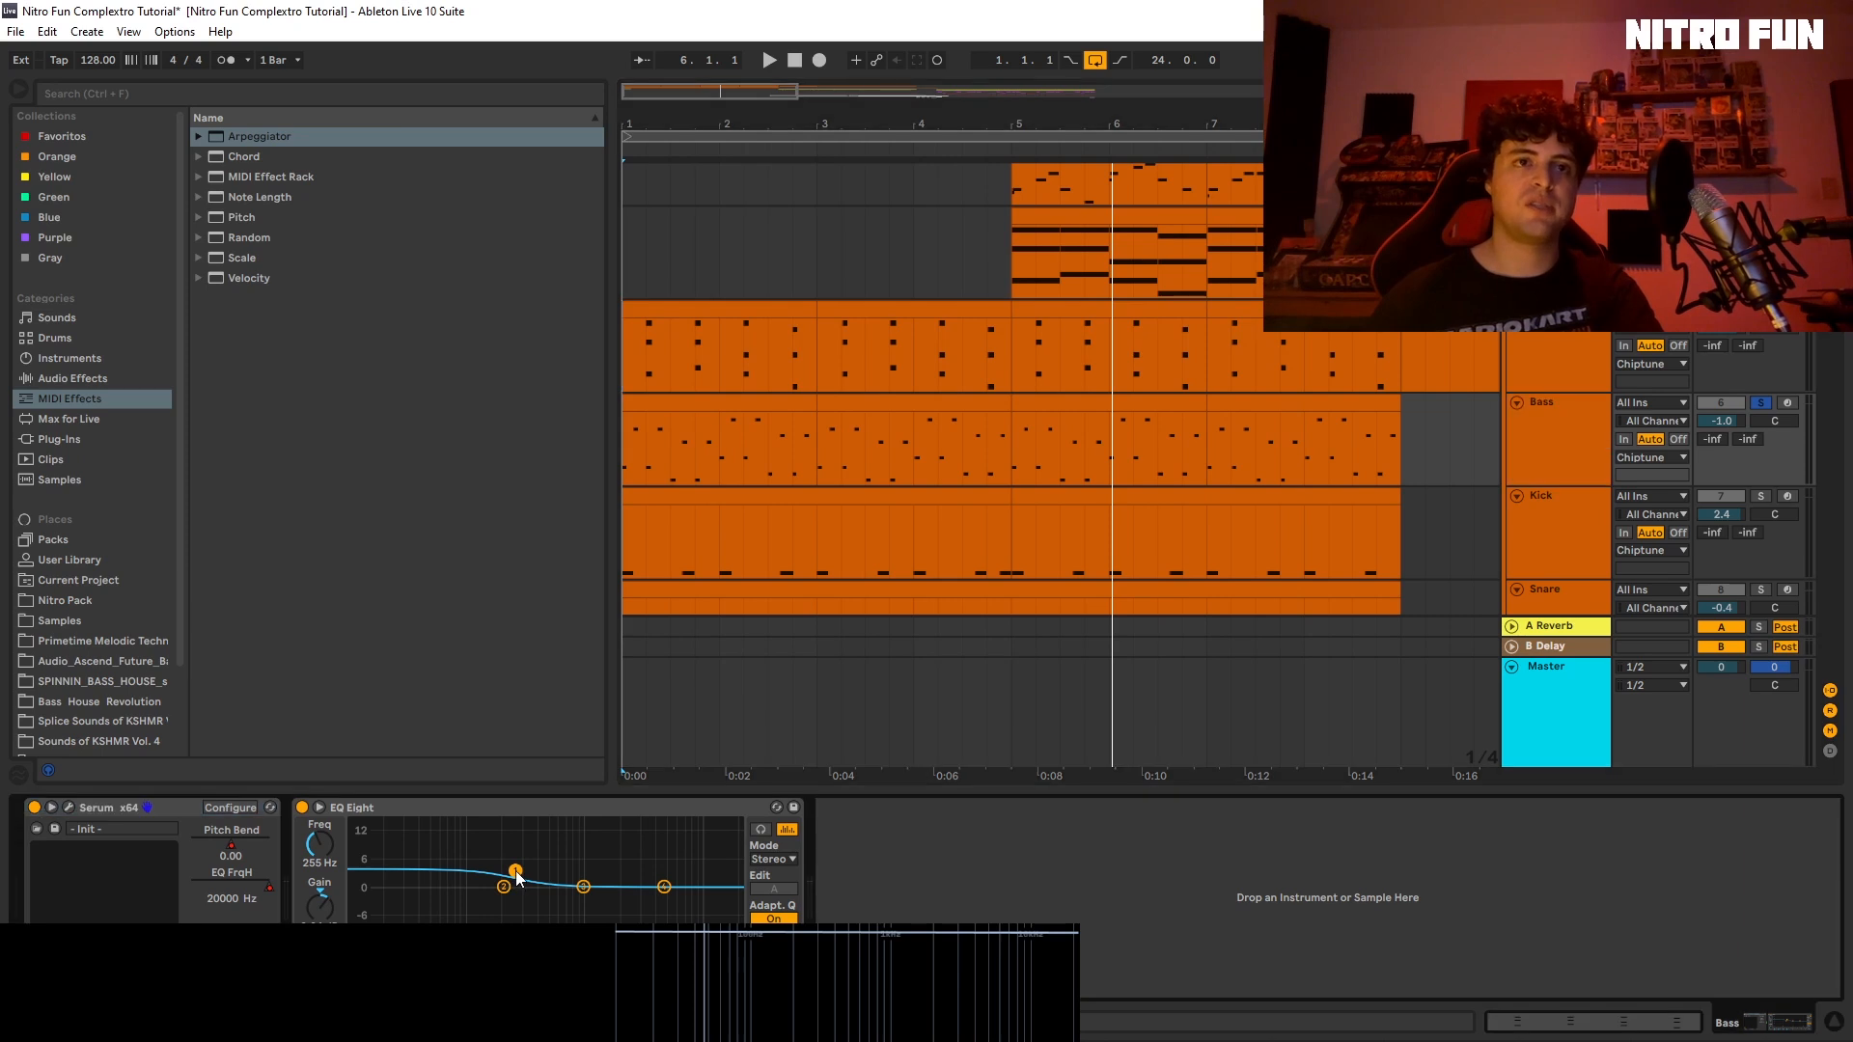
key("space")
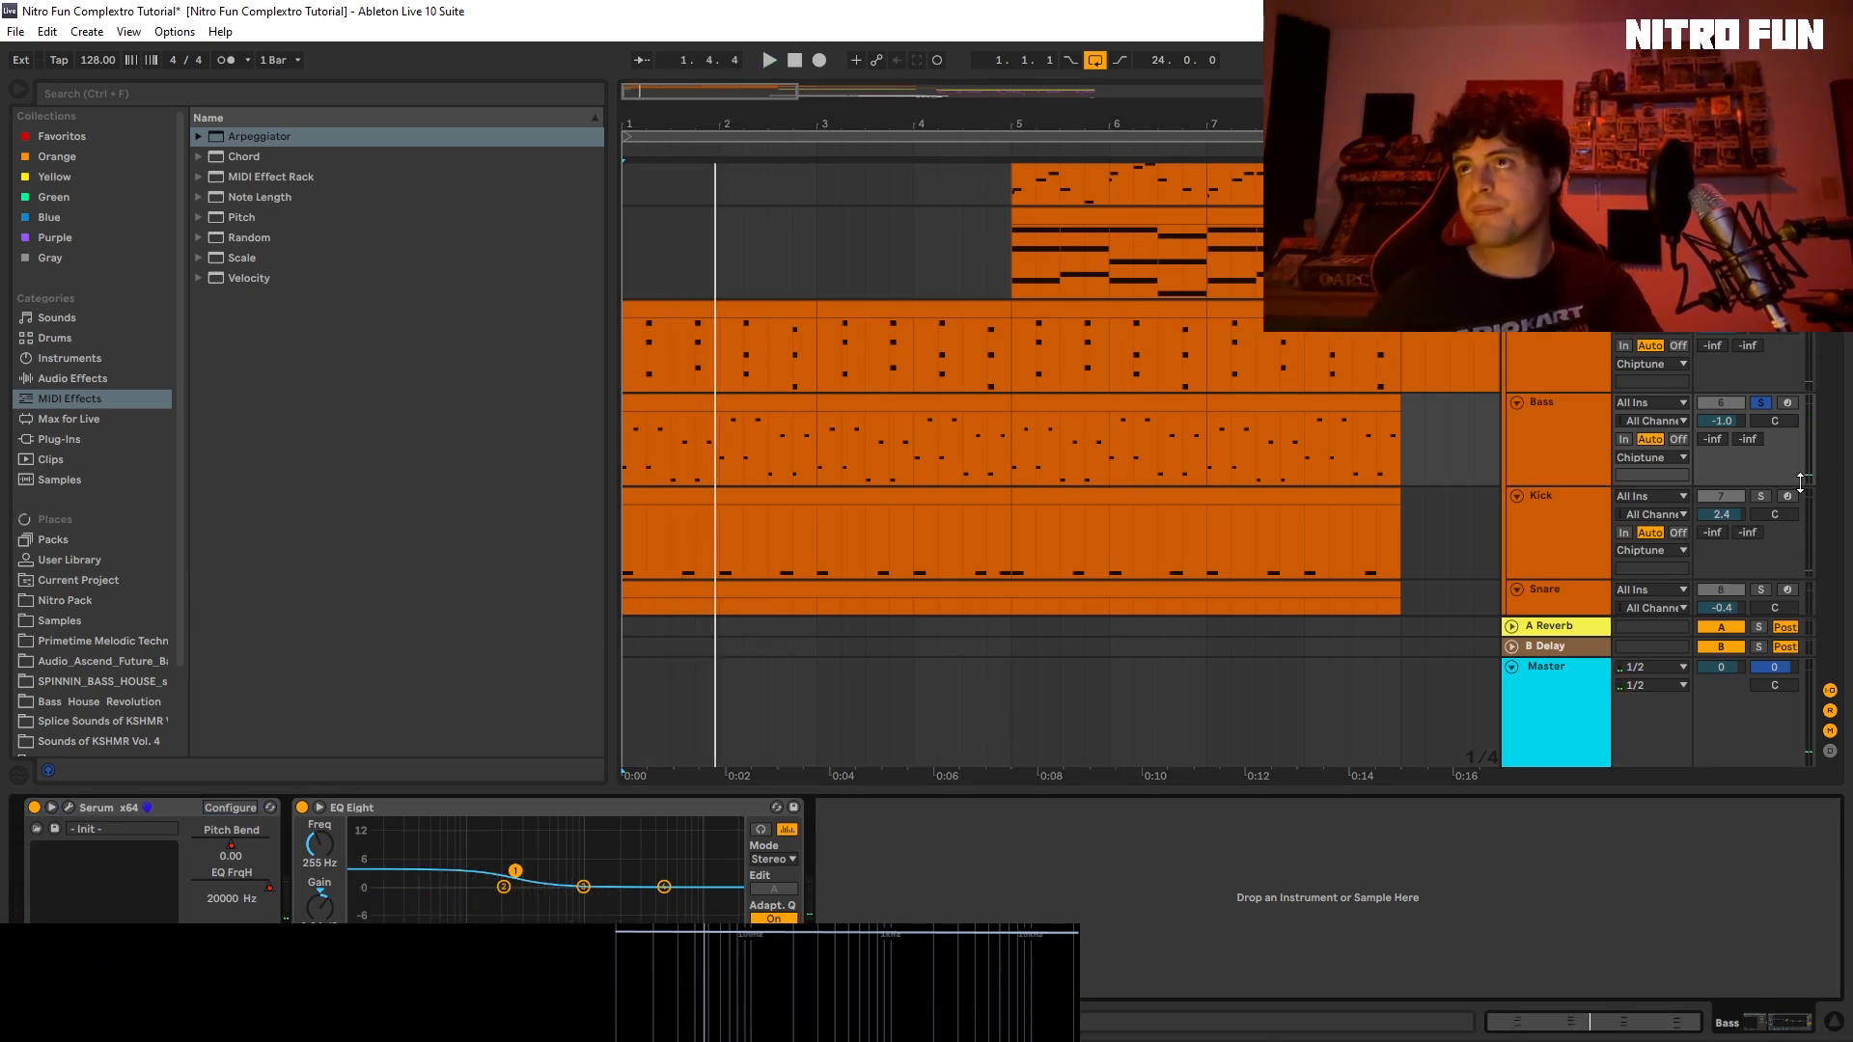
scroll(1543, 530, "down", 3)
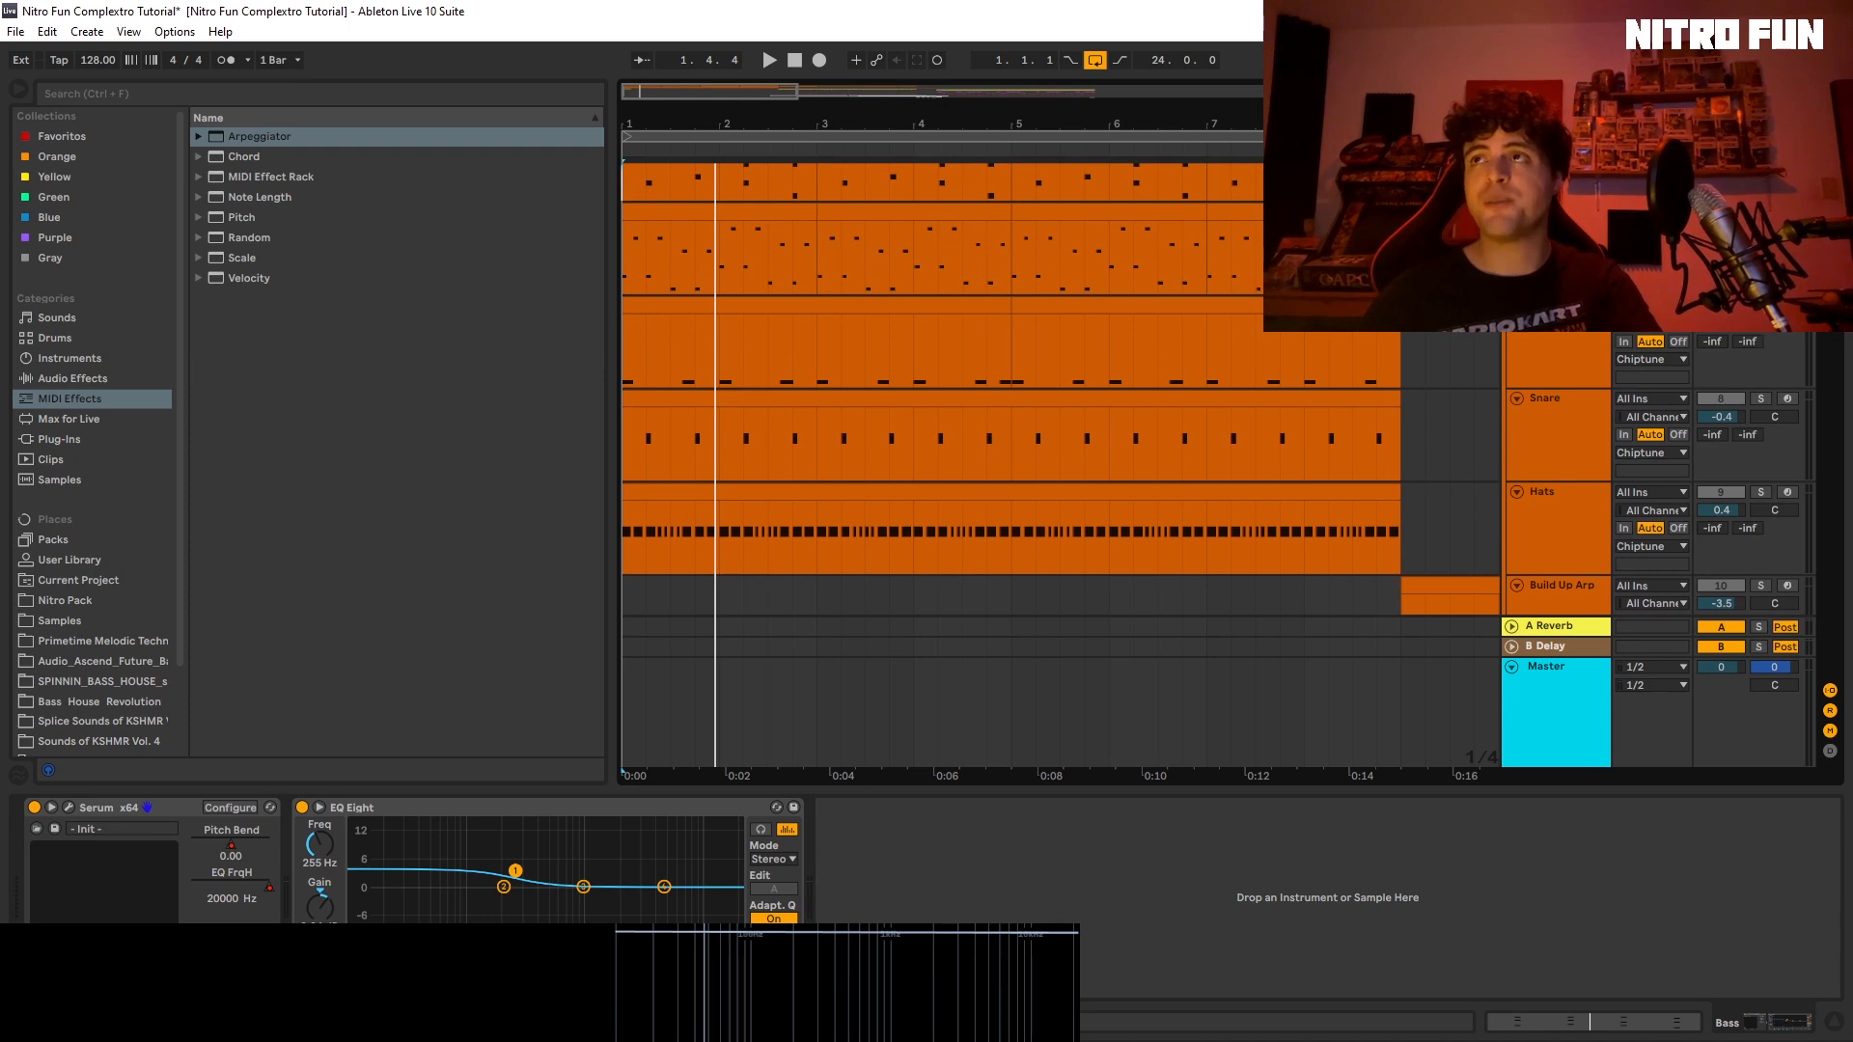
key("space")
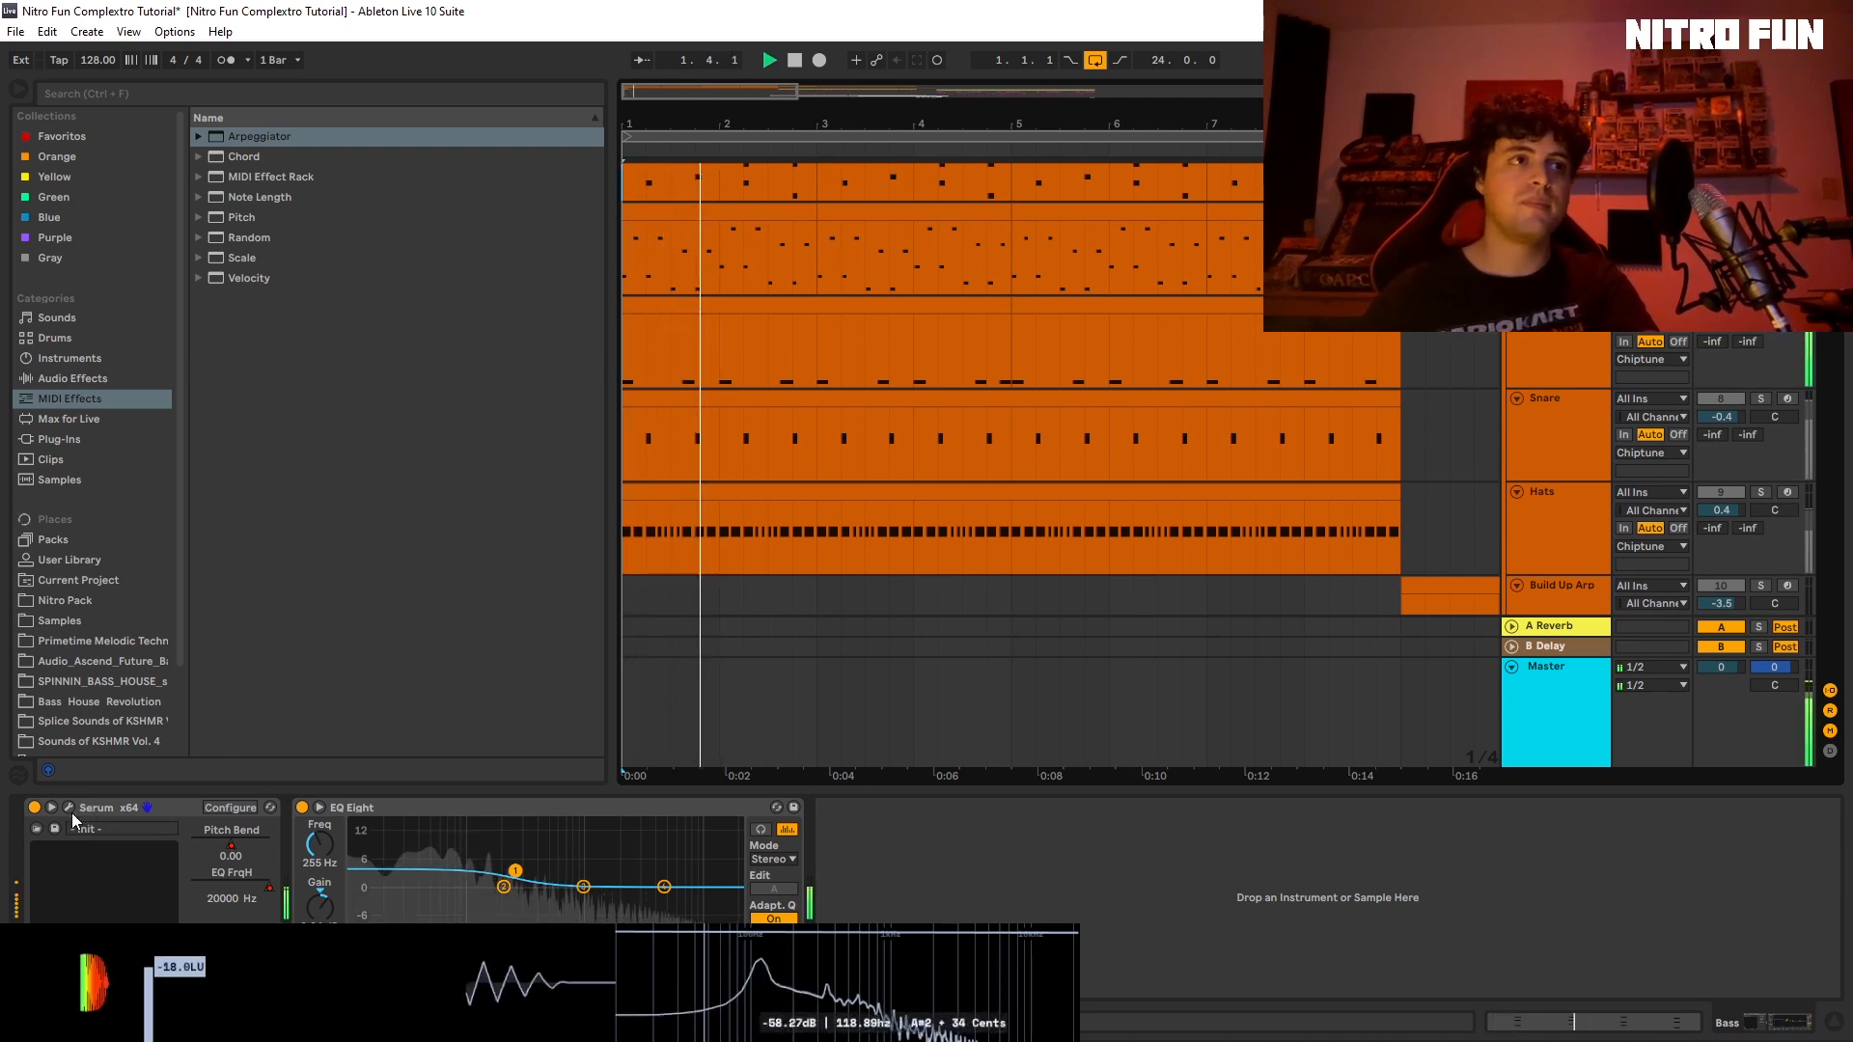
key("space")
Step: Solo the Snare and Hats tracks in turn to preview the drum parts
left_click(1761, 399)
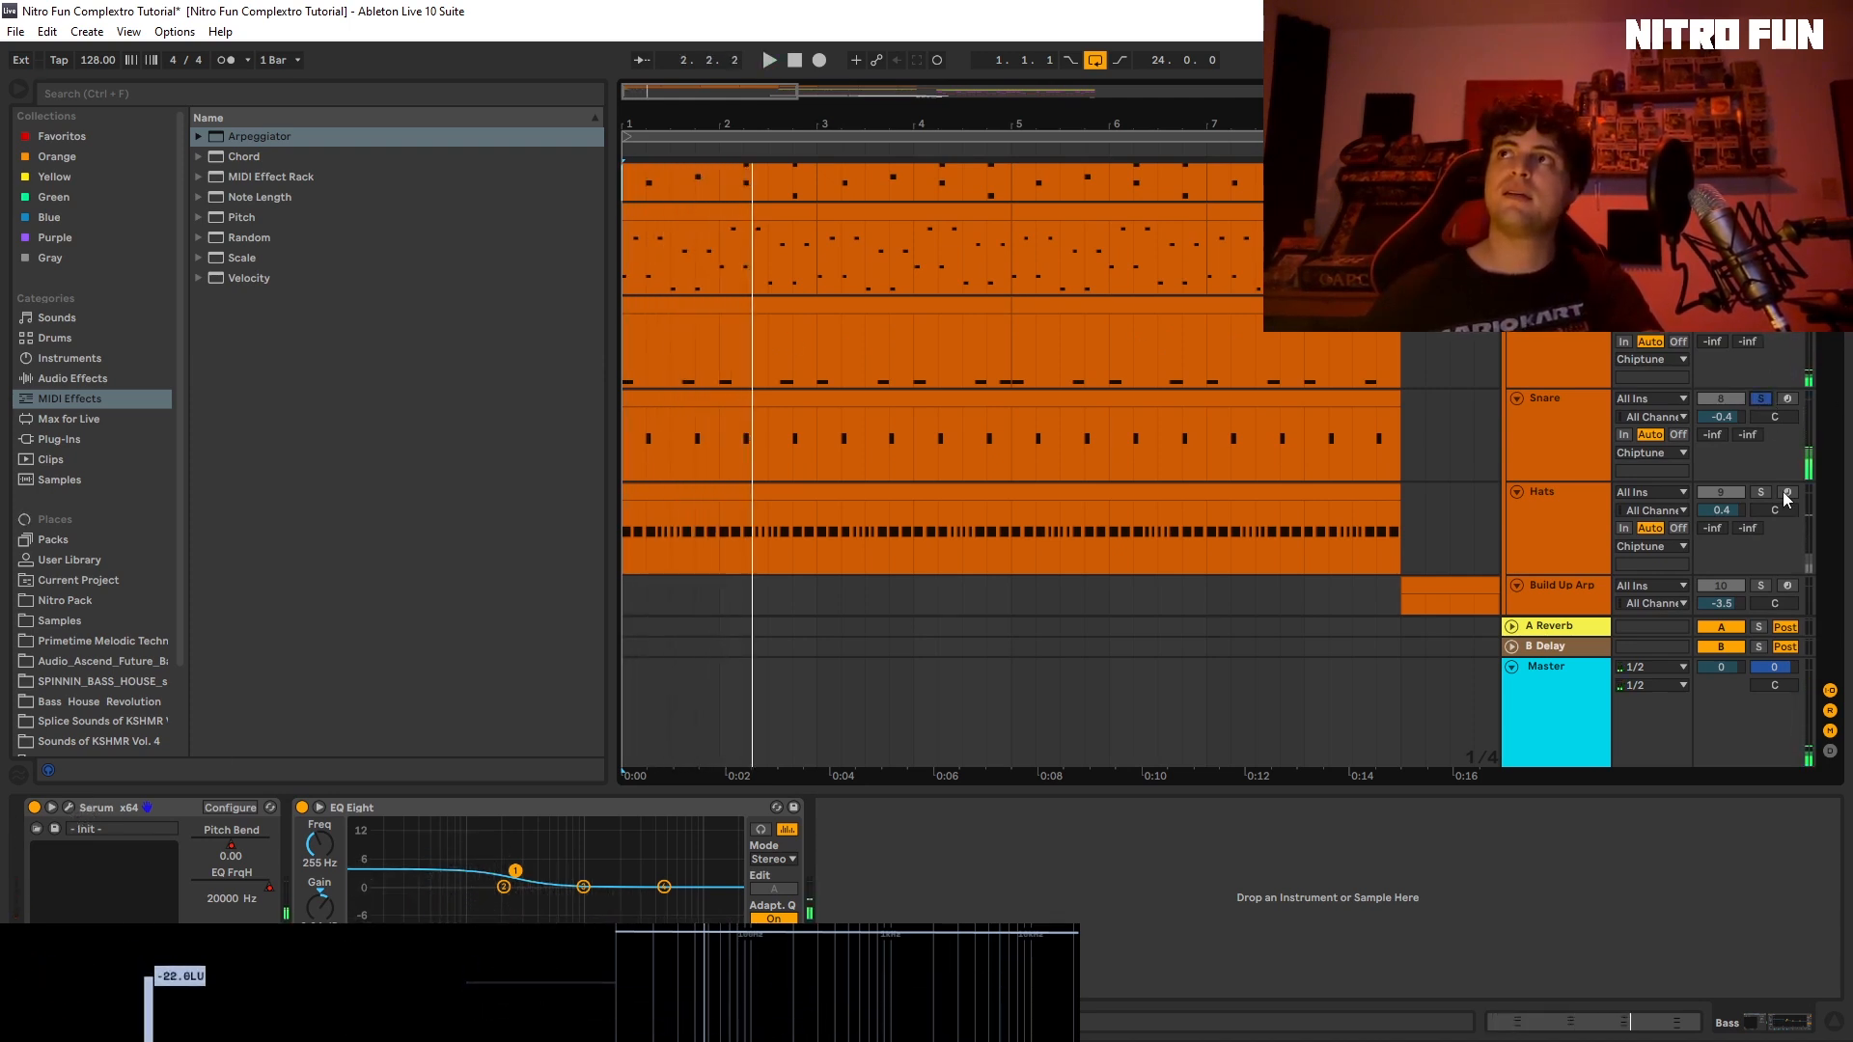
left_click(1761, 495)
key("space")
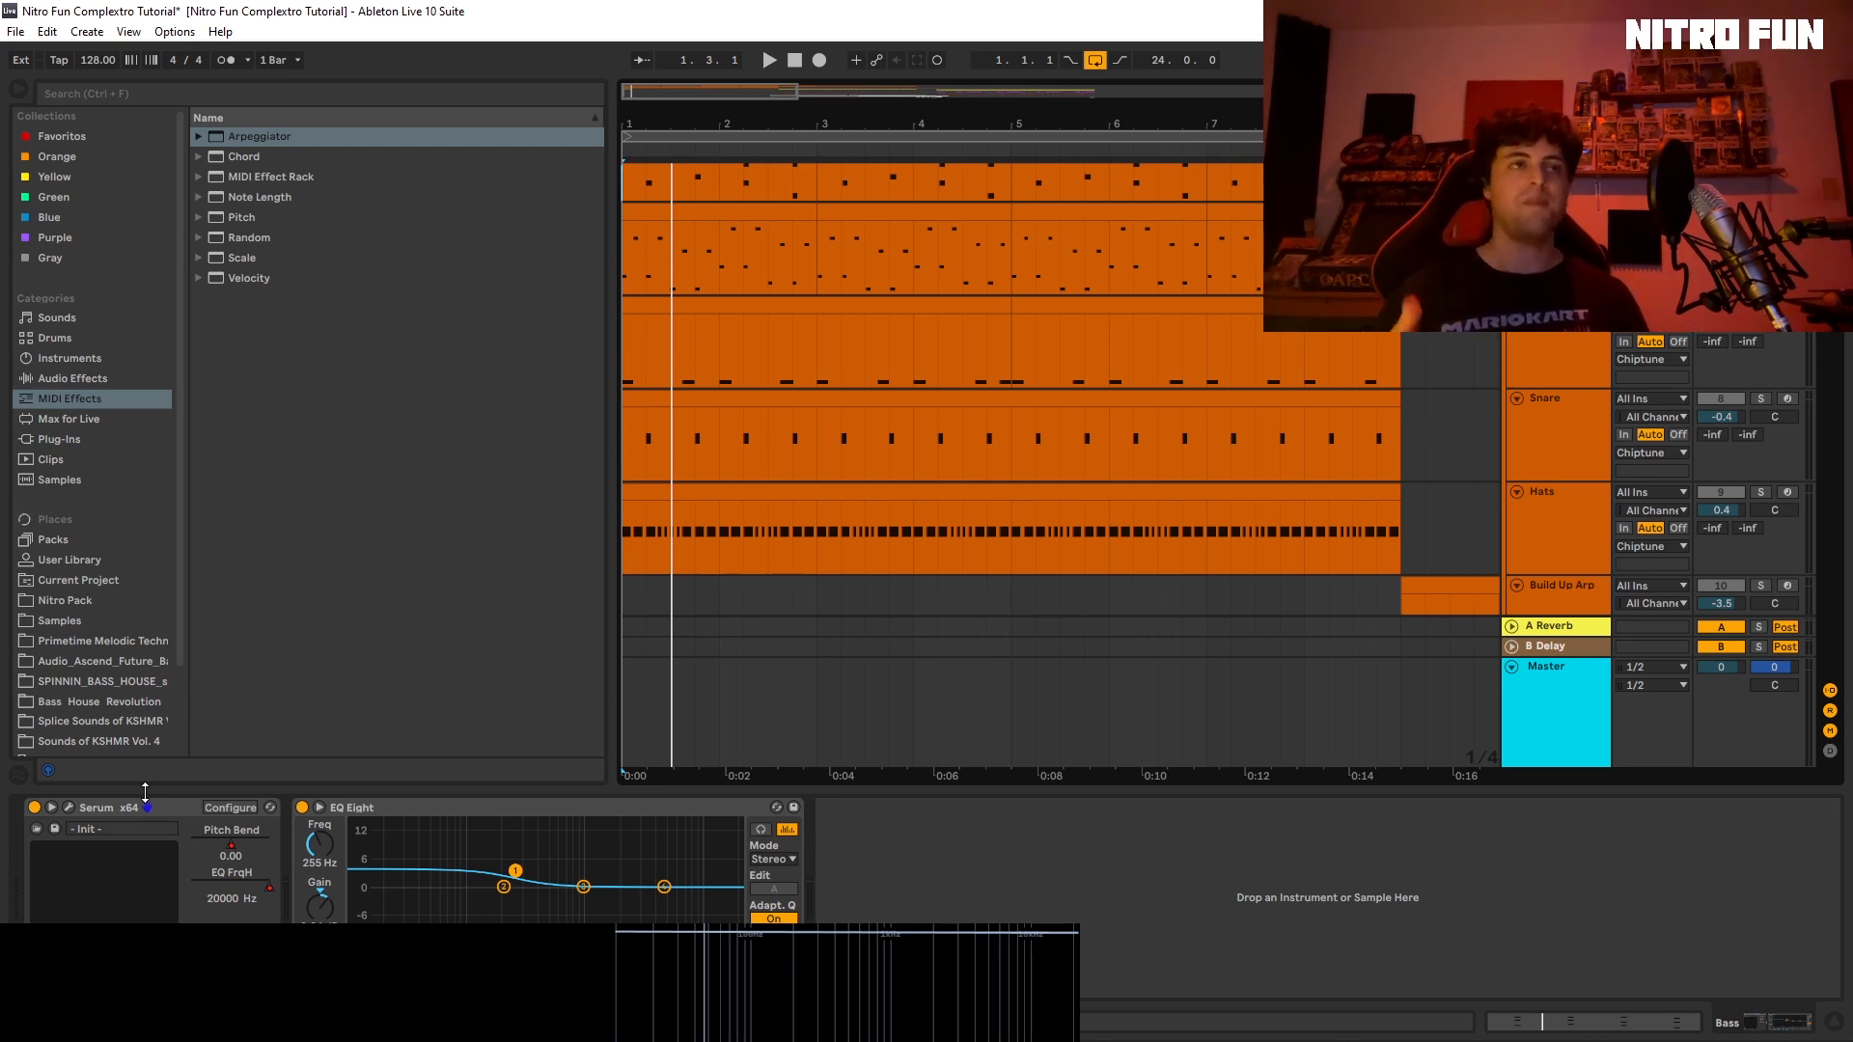
Step: Recheck the Bass's Serum oscillator, and open the Kick track's Serum for inspection, clear of the track controls
left_click(69, 807)
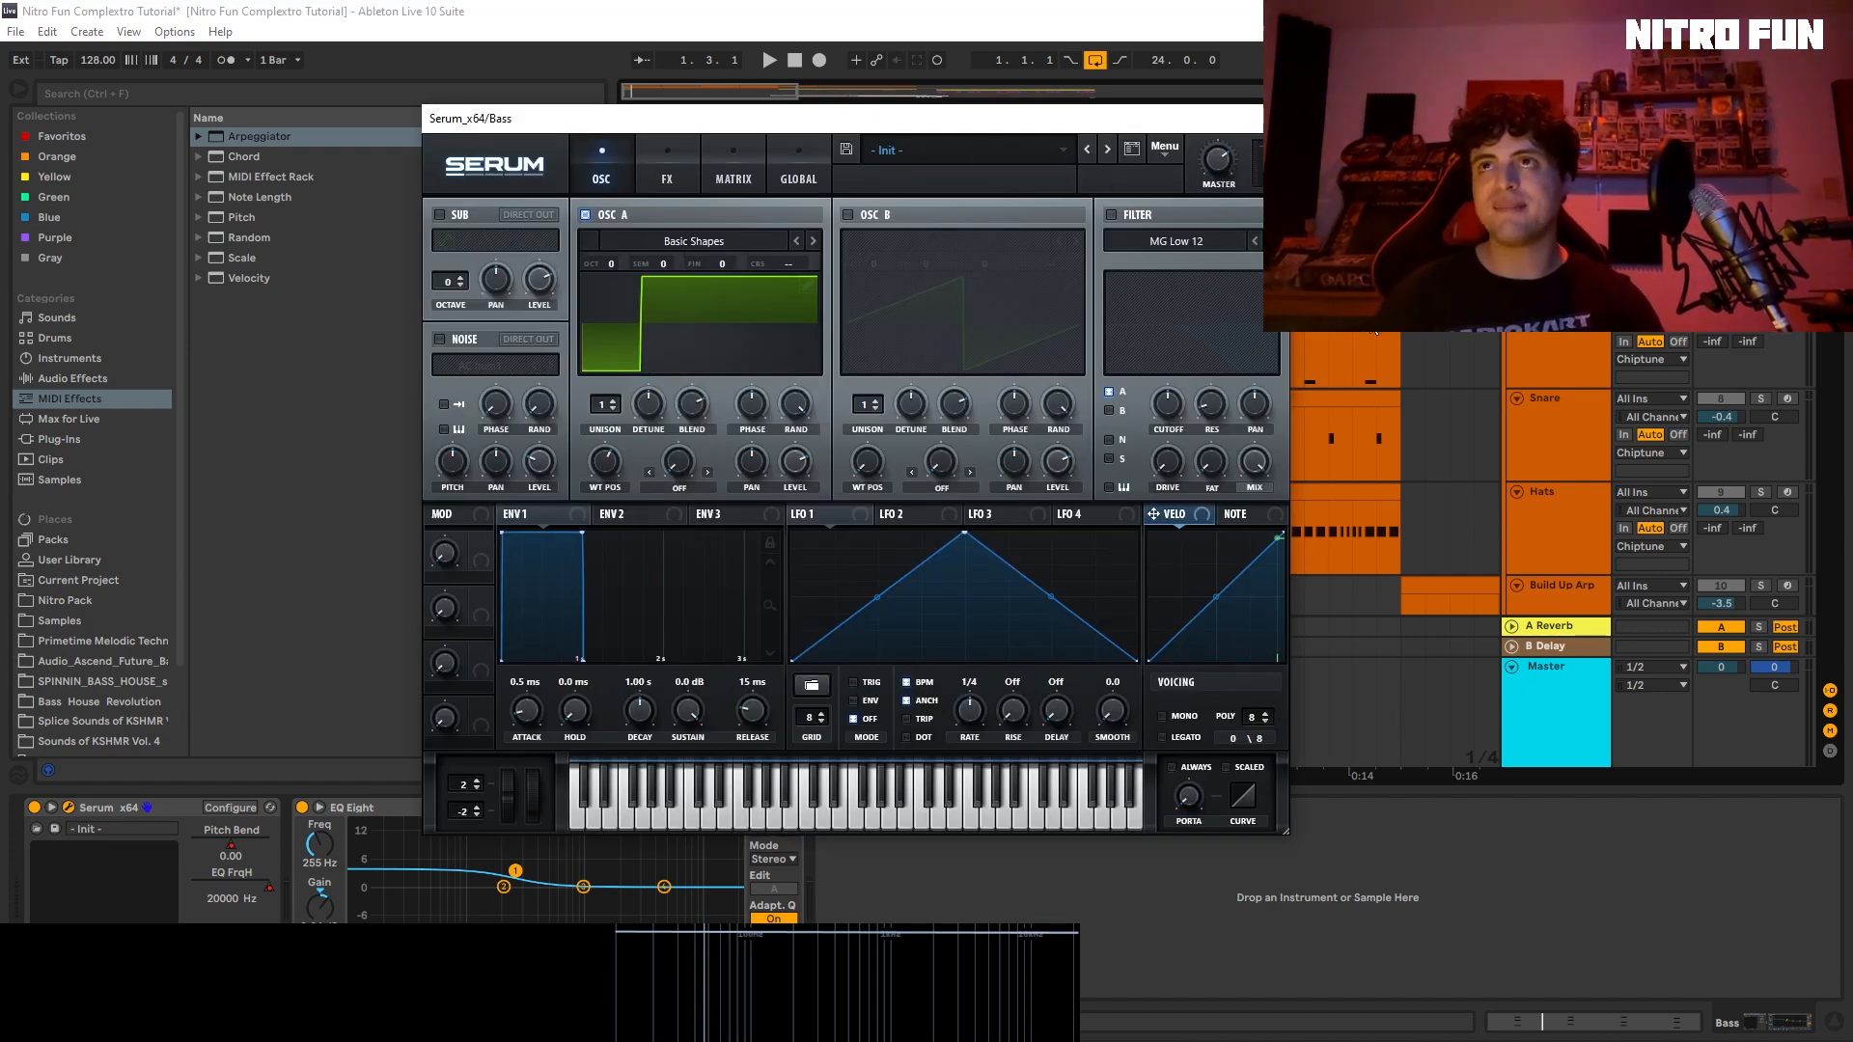
left_click(1269, 118)
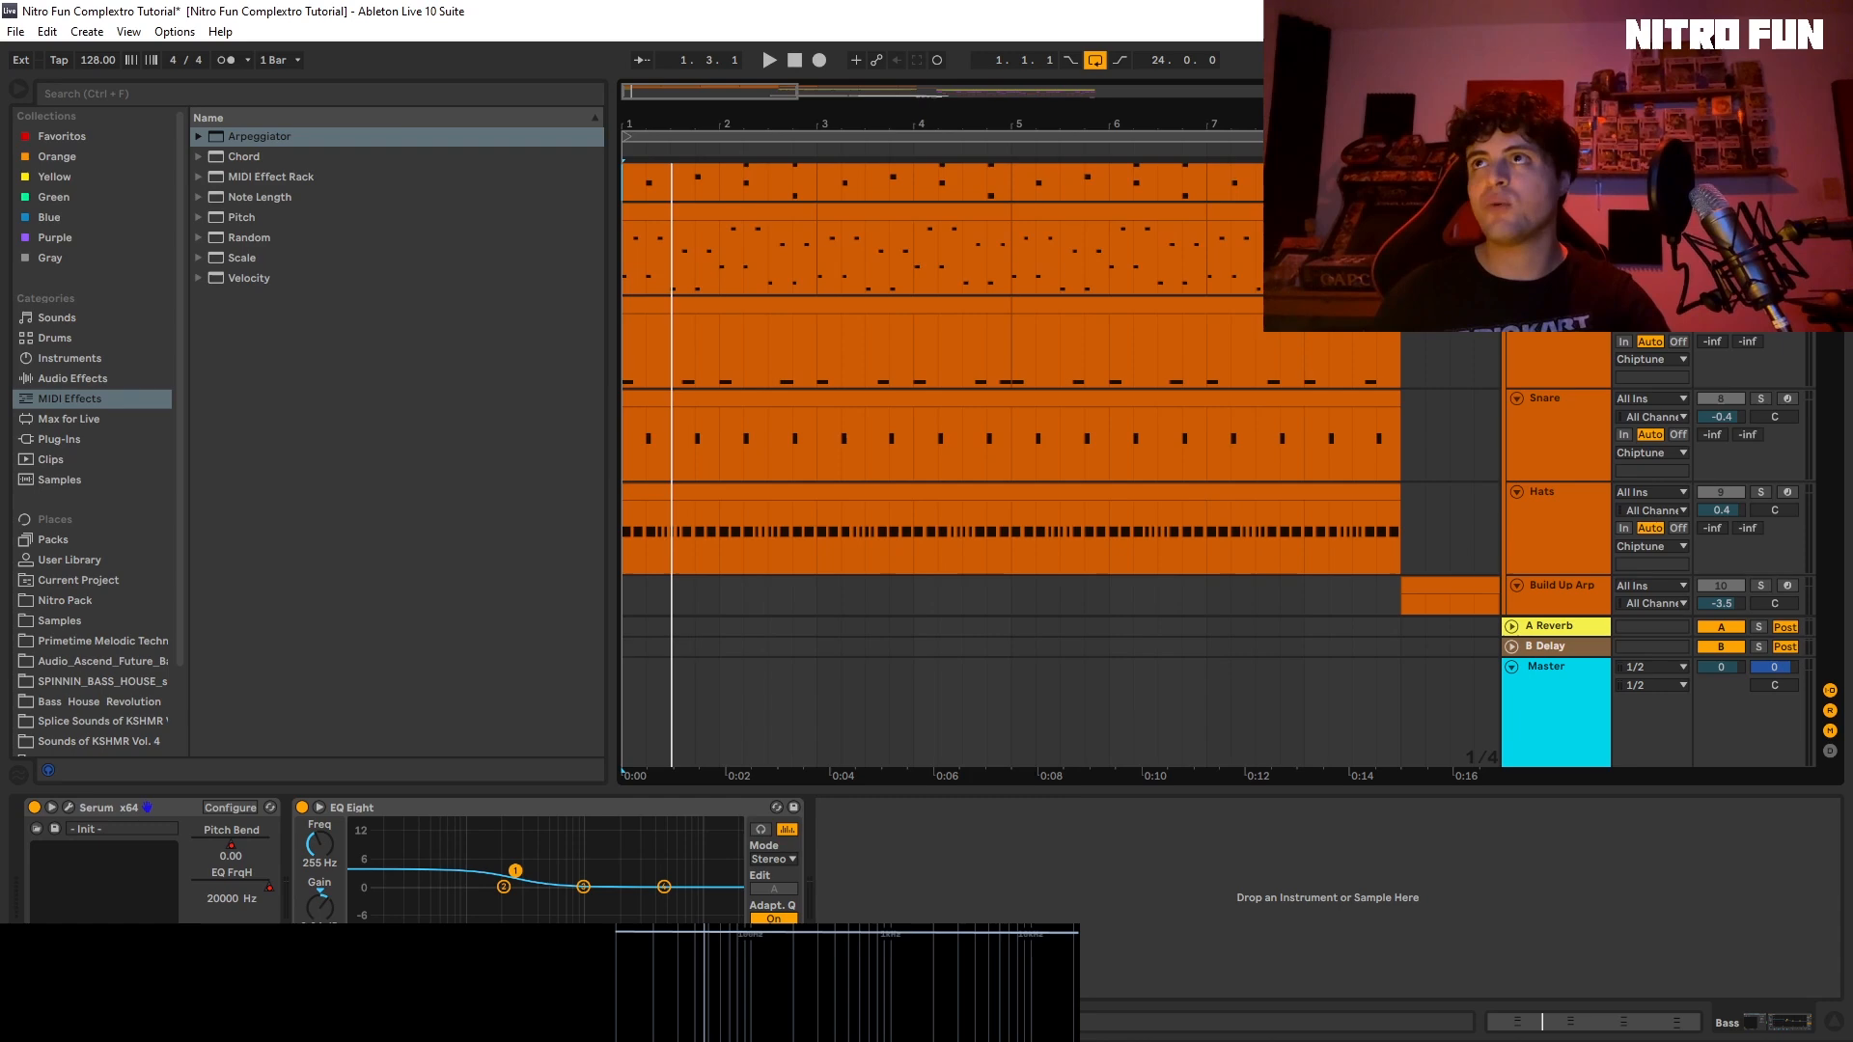
left_click(1539, 340)
key("space")
key("space")
left_click(69, 806)
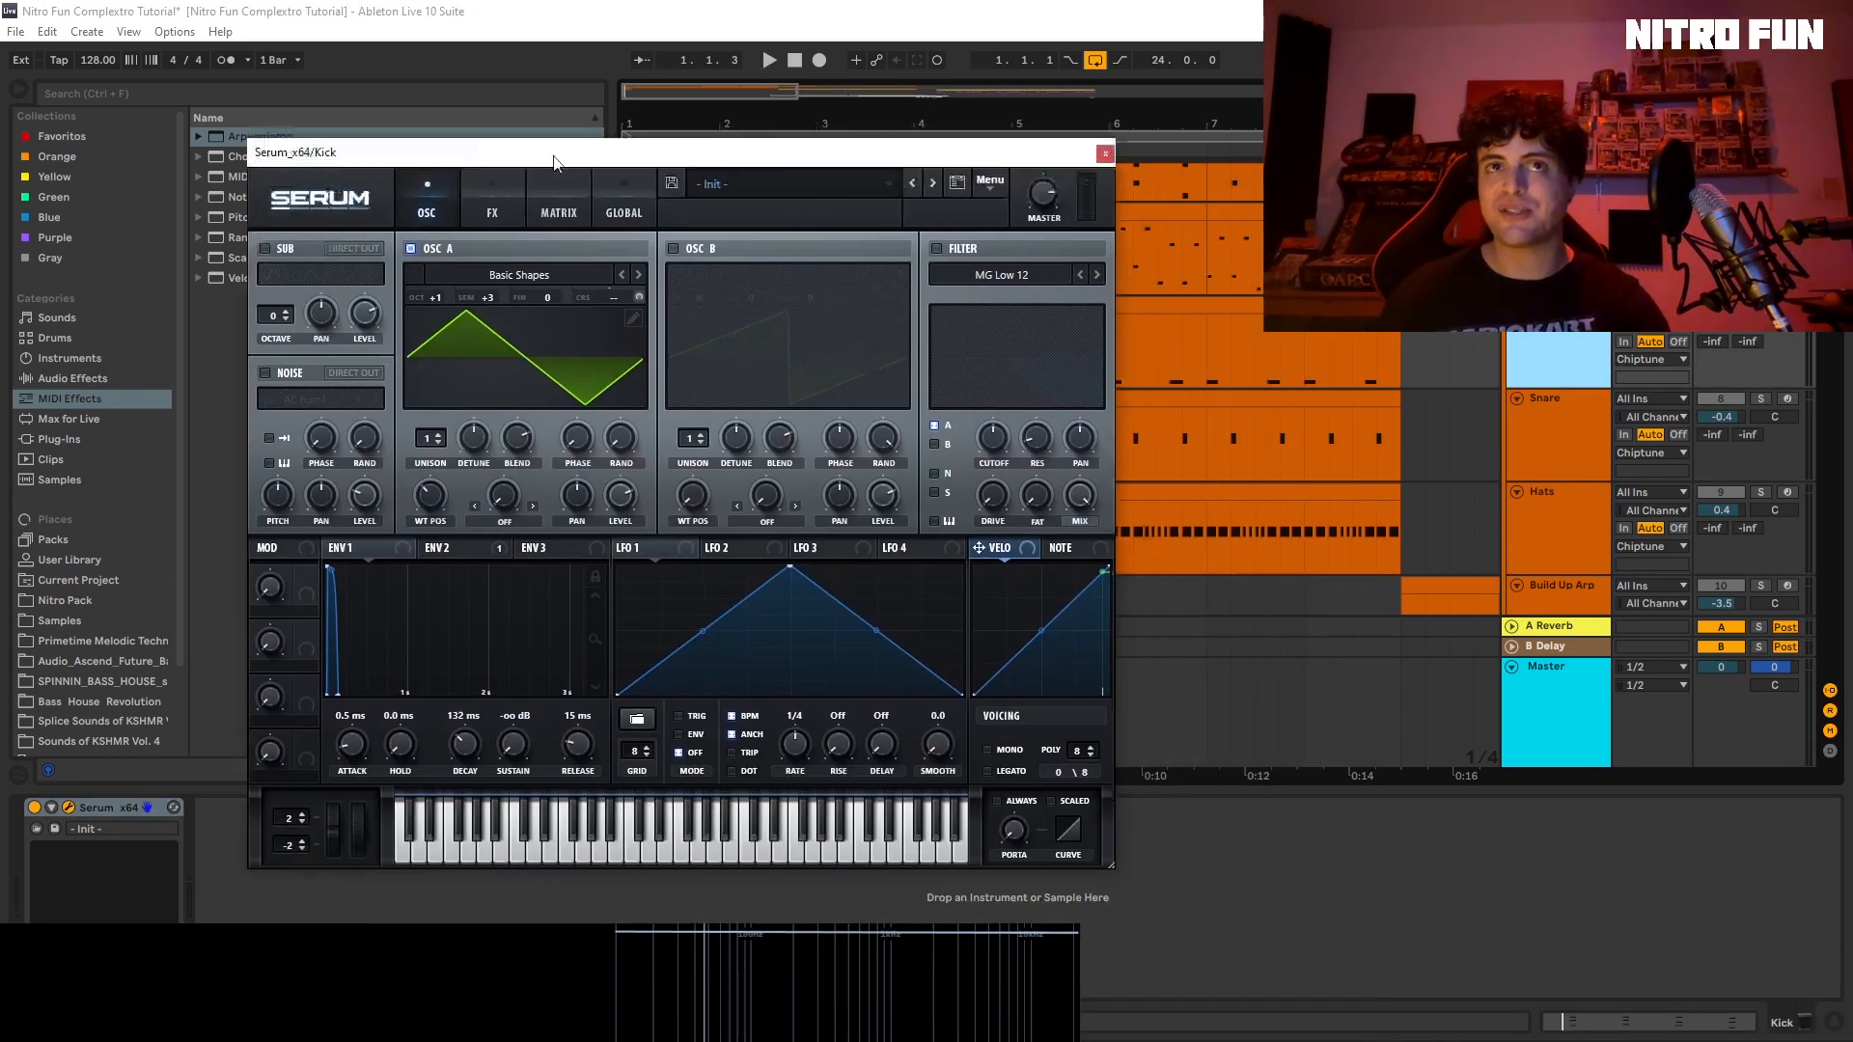
left_click_drag(555, 161, 448, 118)
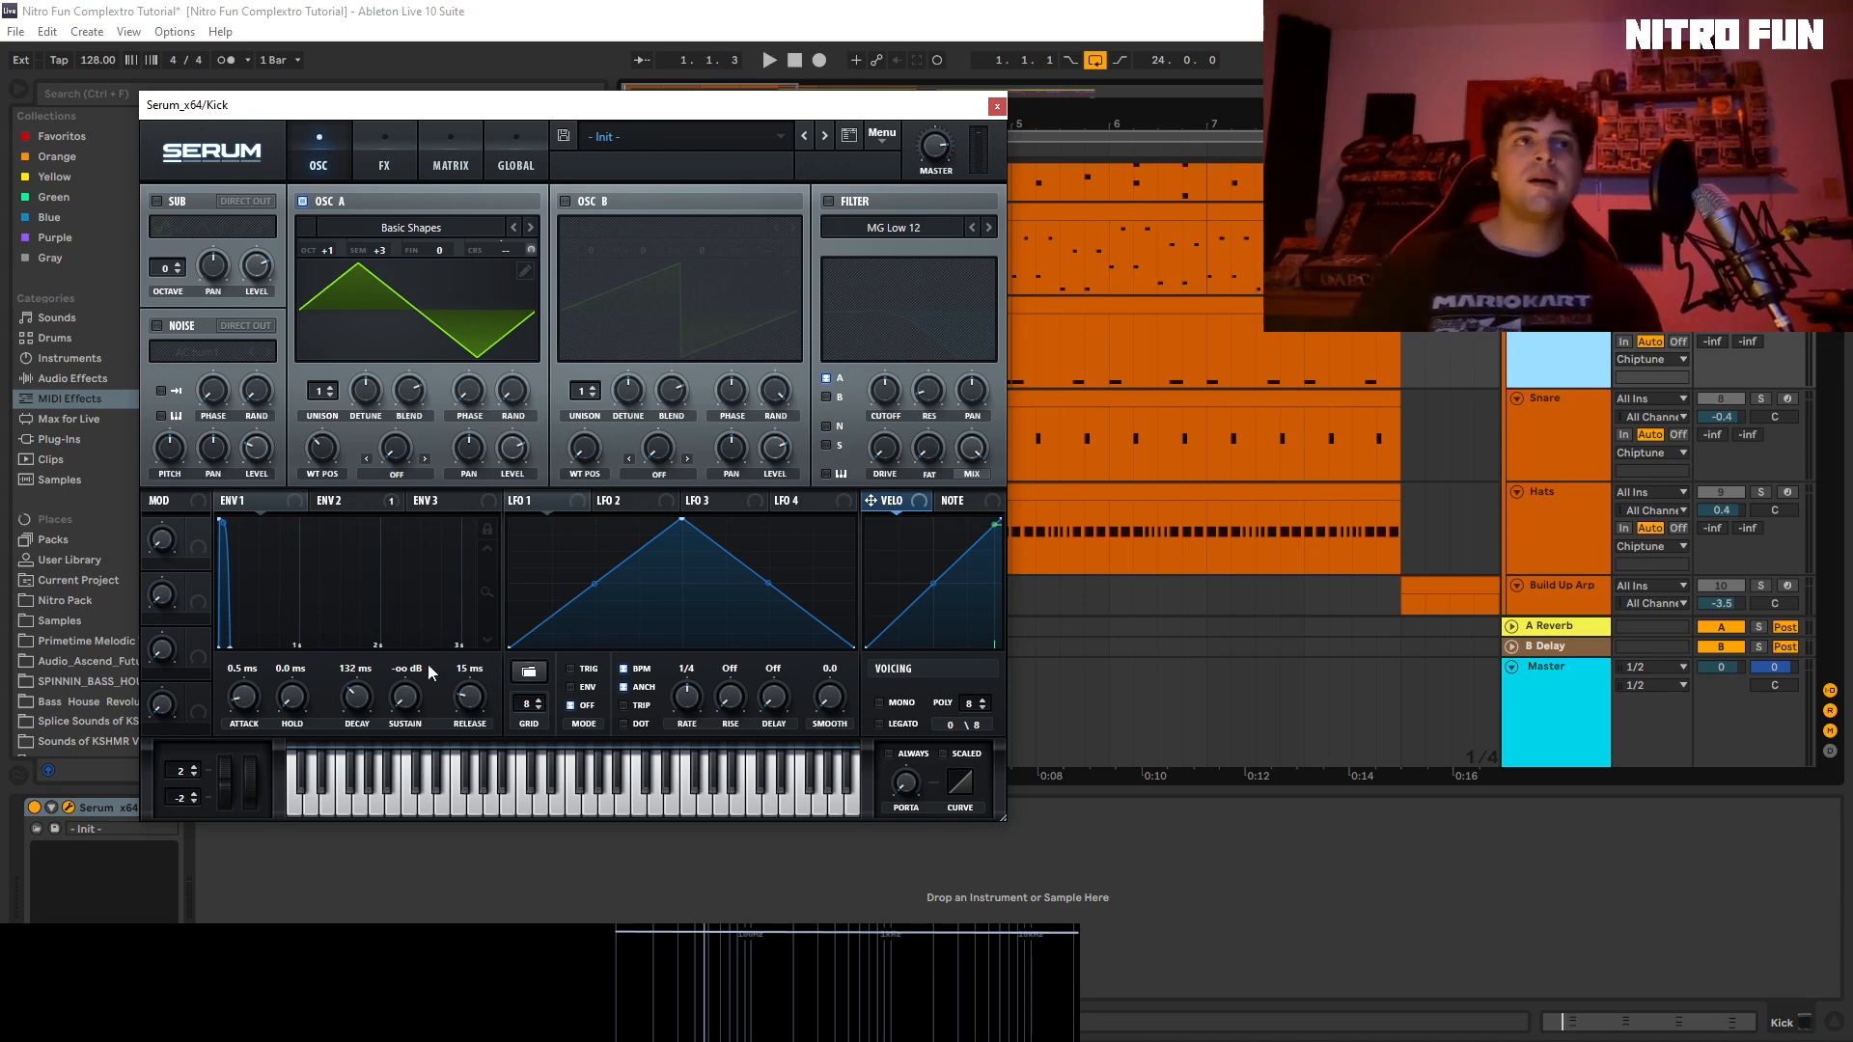
Step: Play the Kick while examining the ENV 2 envelope in its Serum
key("space")
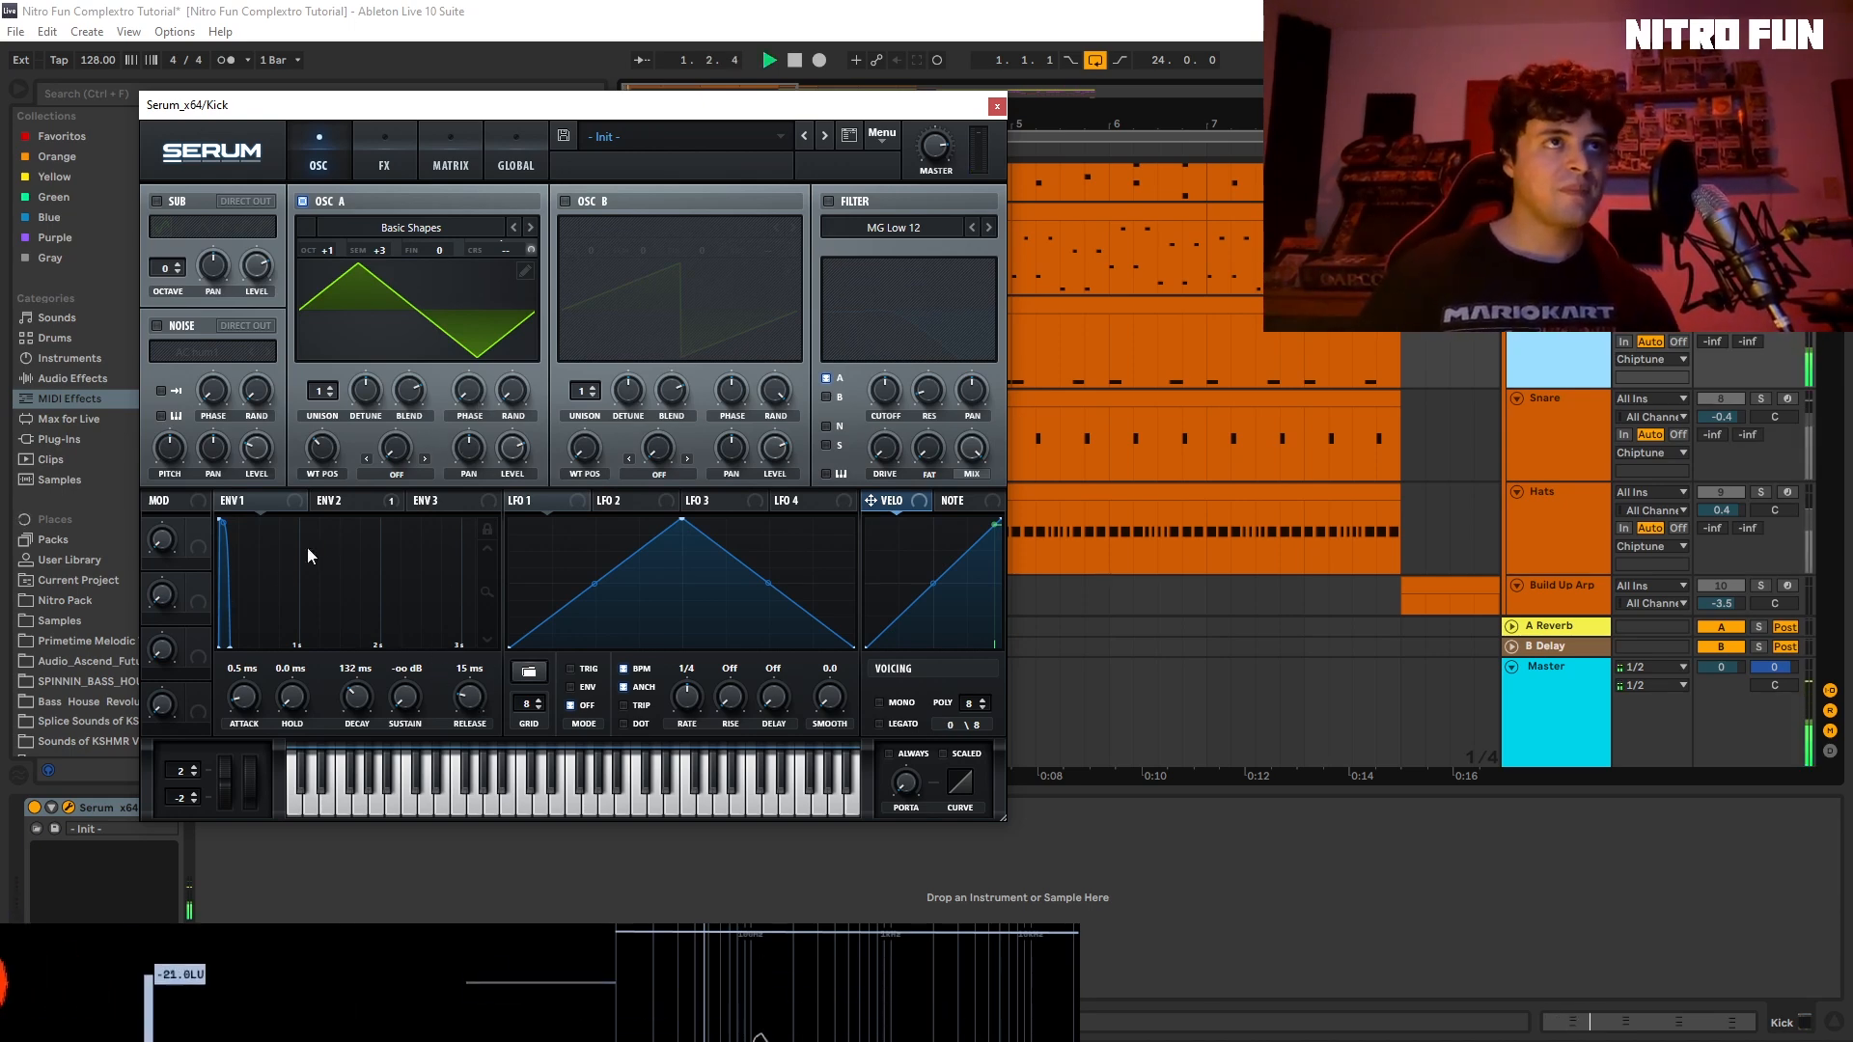
left_click(374, 504)
key("space")
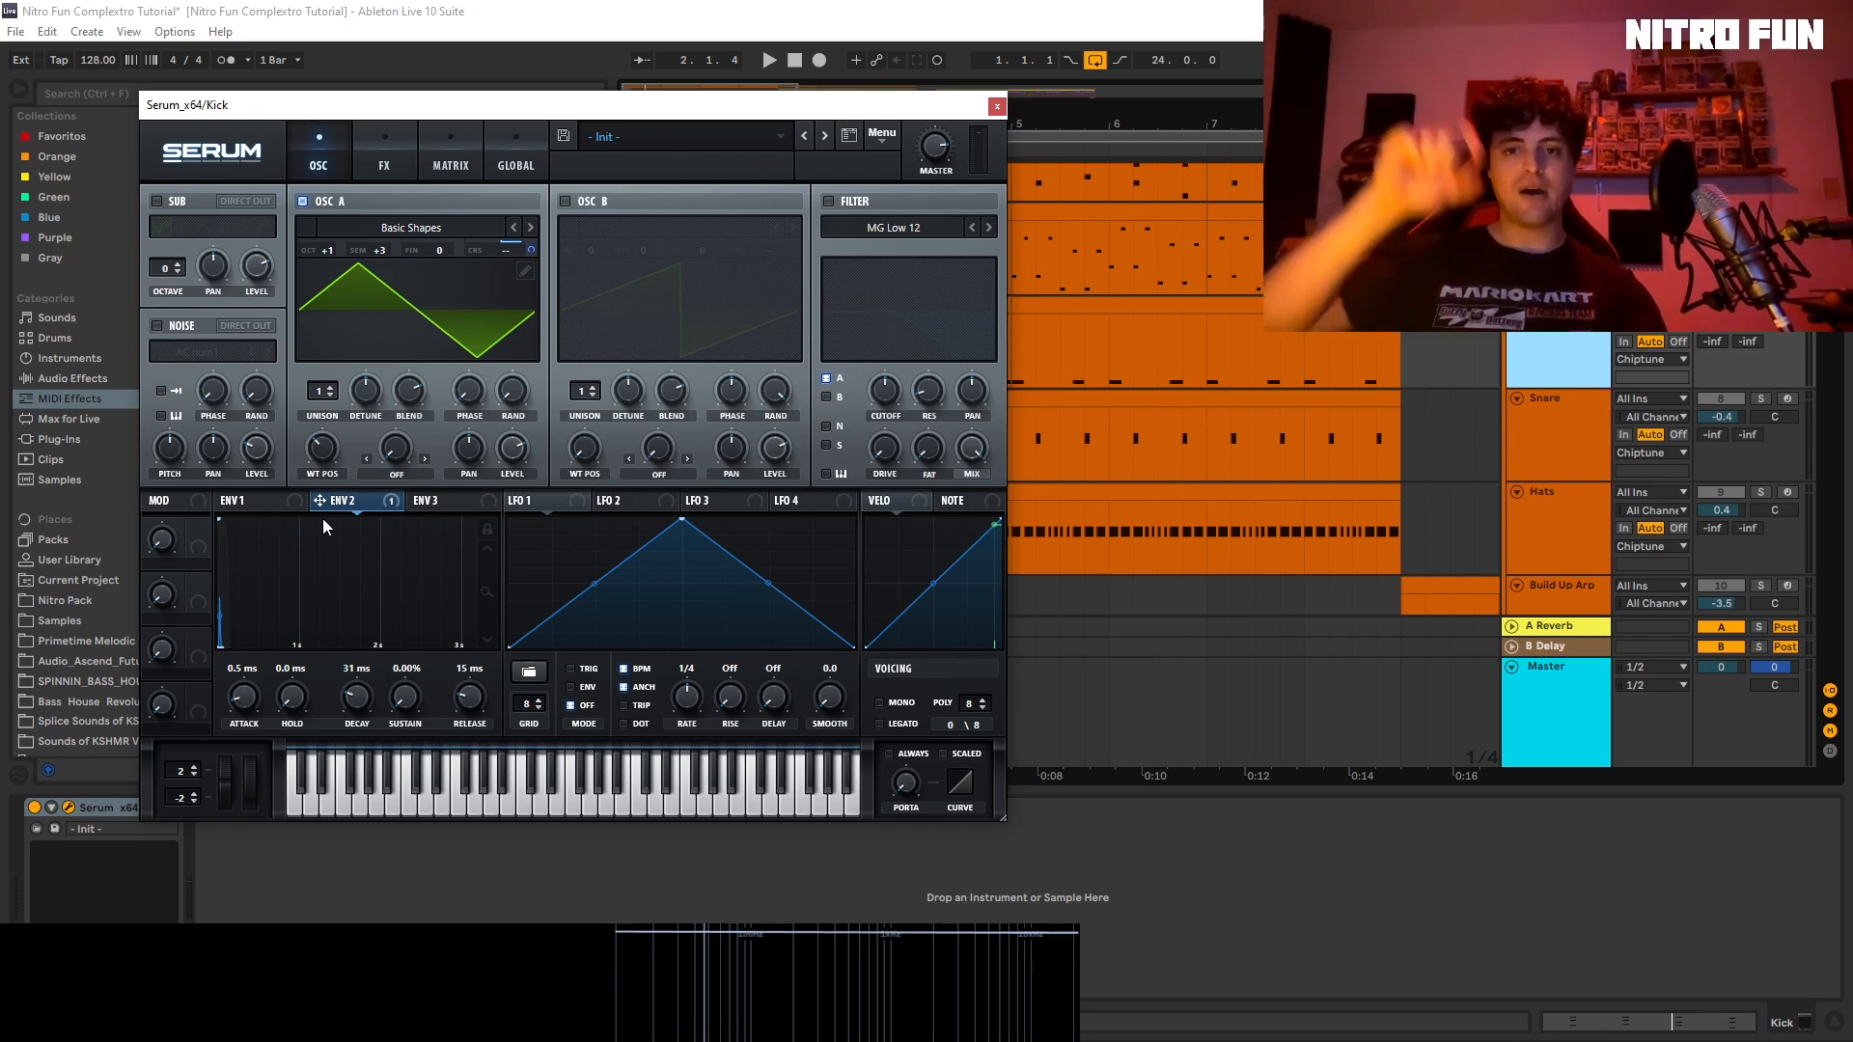
key("space")
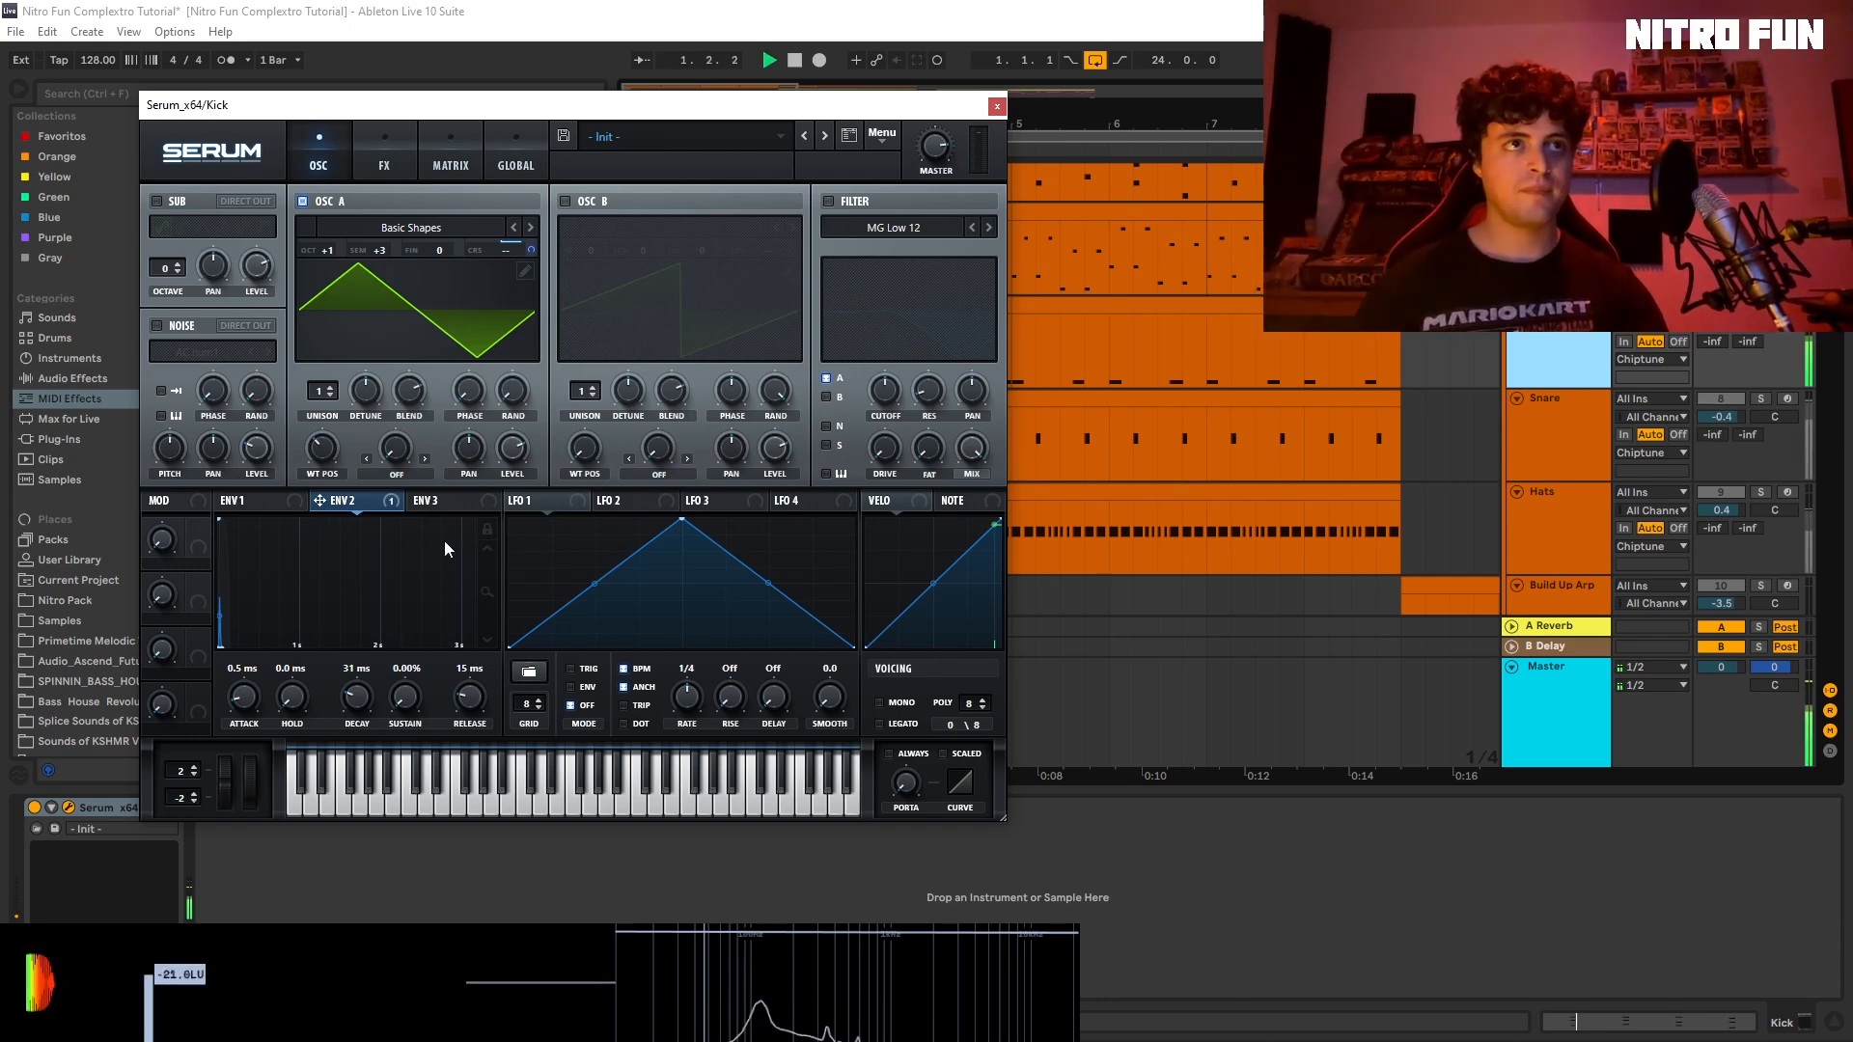
key("space")
Step: Bypass all ENV 2 destinations in the Kick's Serum, play the sound without the pitch modulation, and reactivate them
right_click(389, 501)
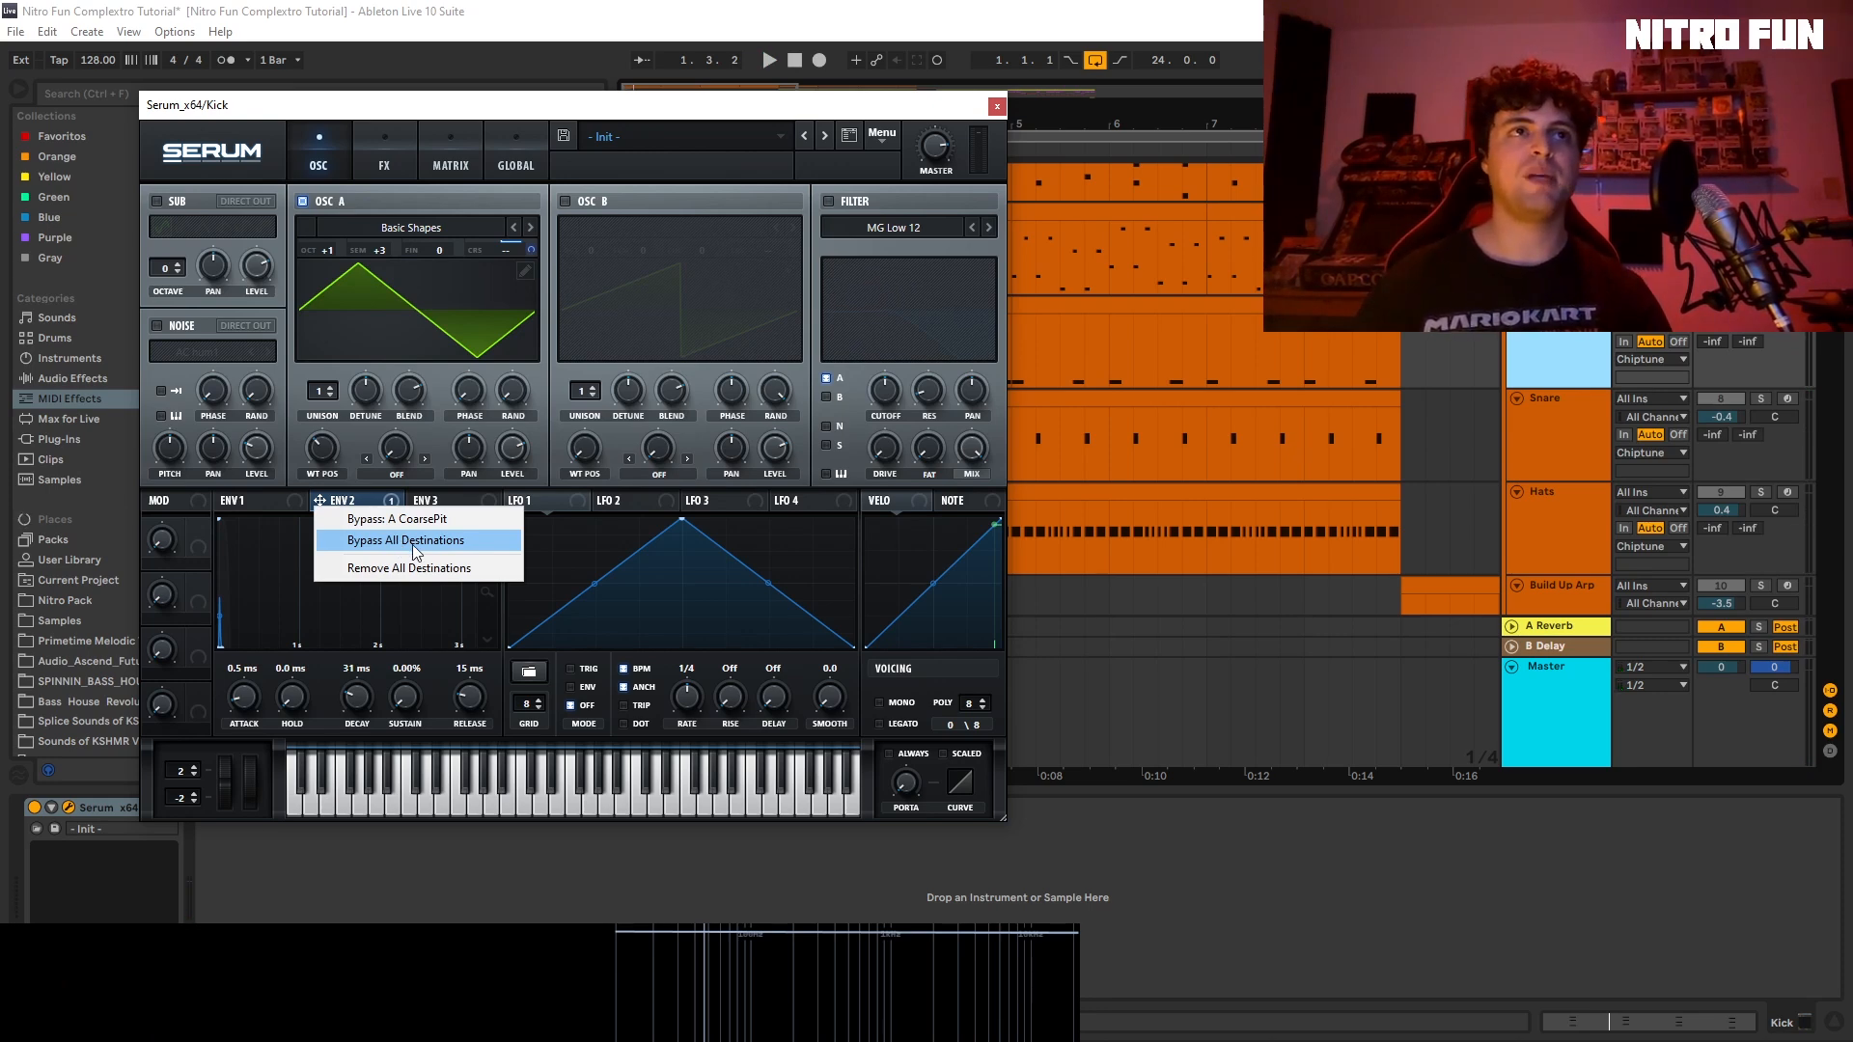
left_click(416, 542)
key("space")
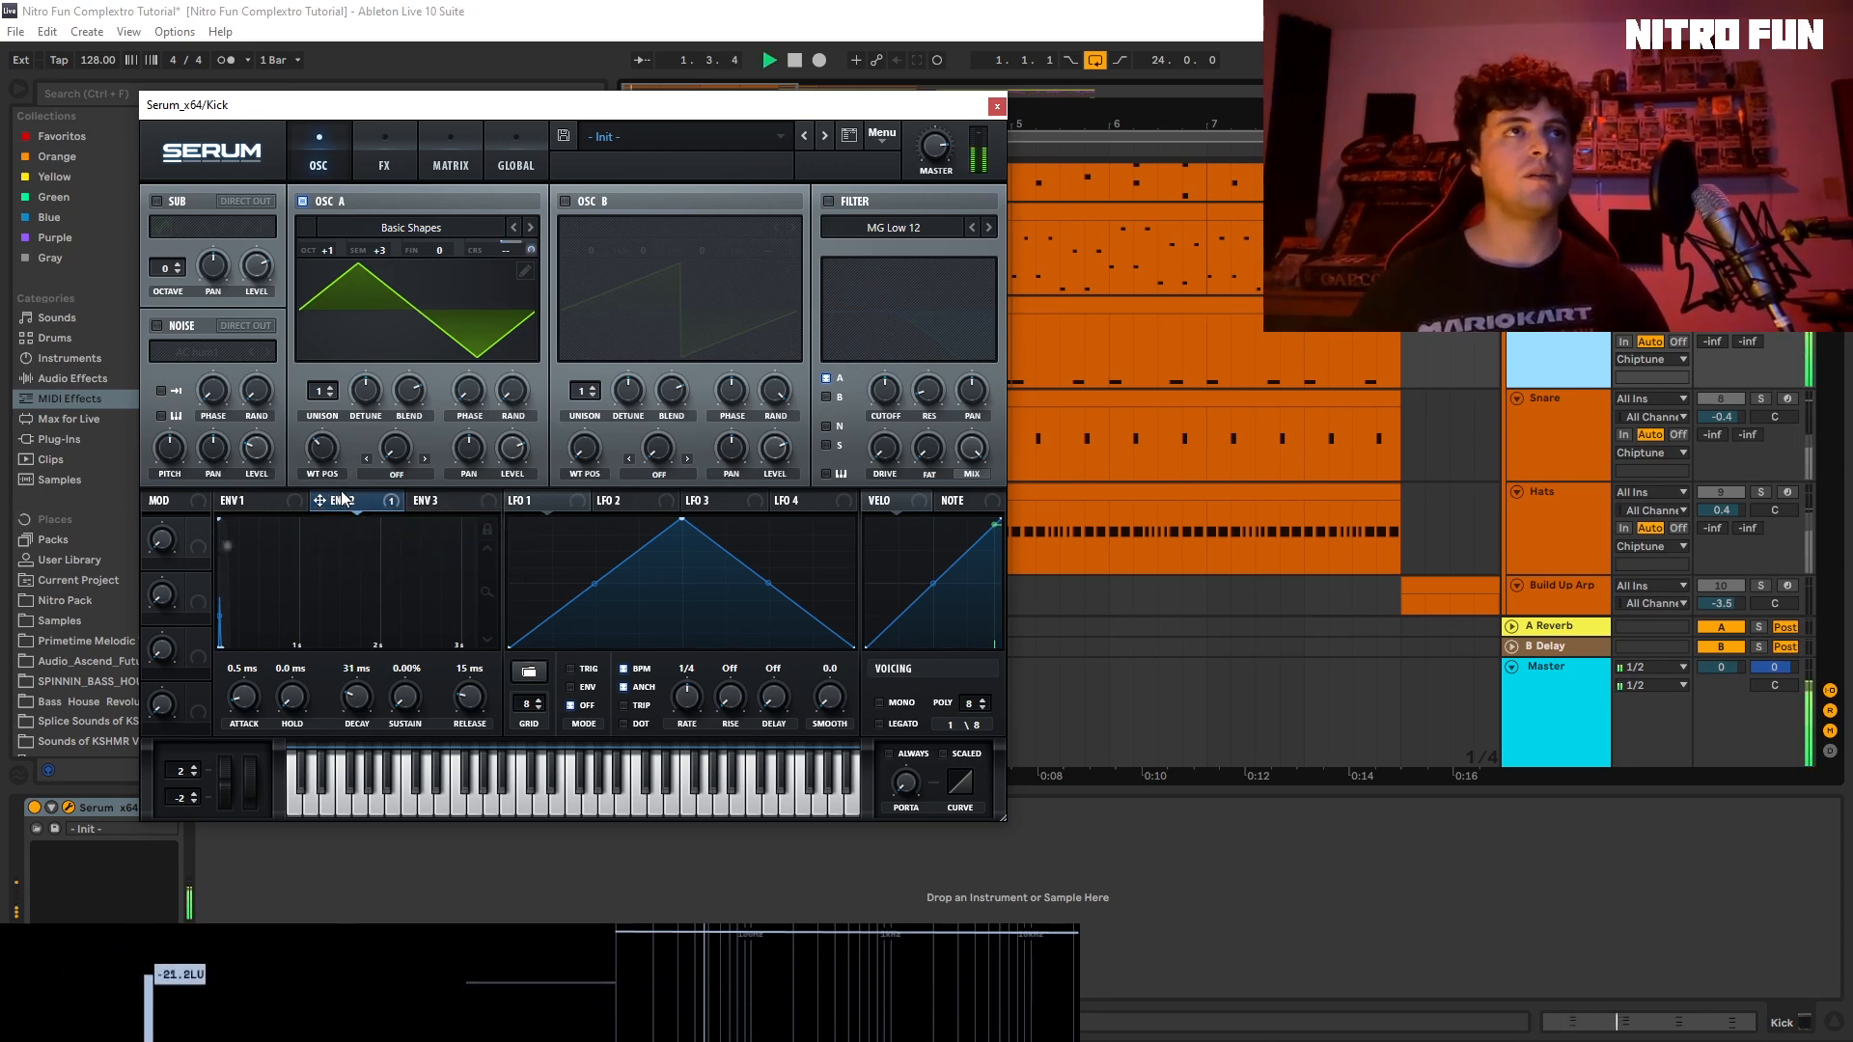
right_click(361, 500)
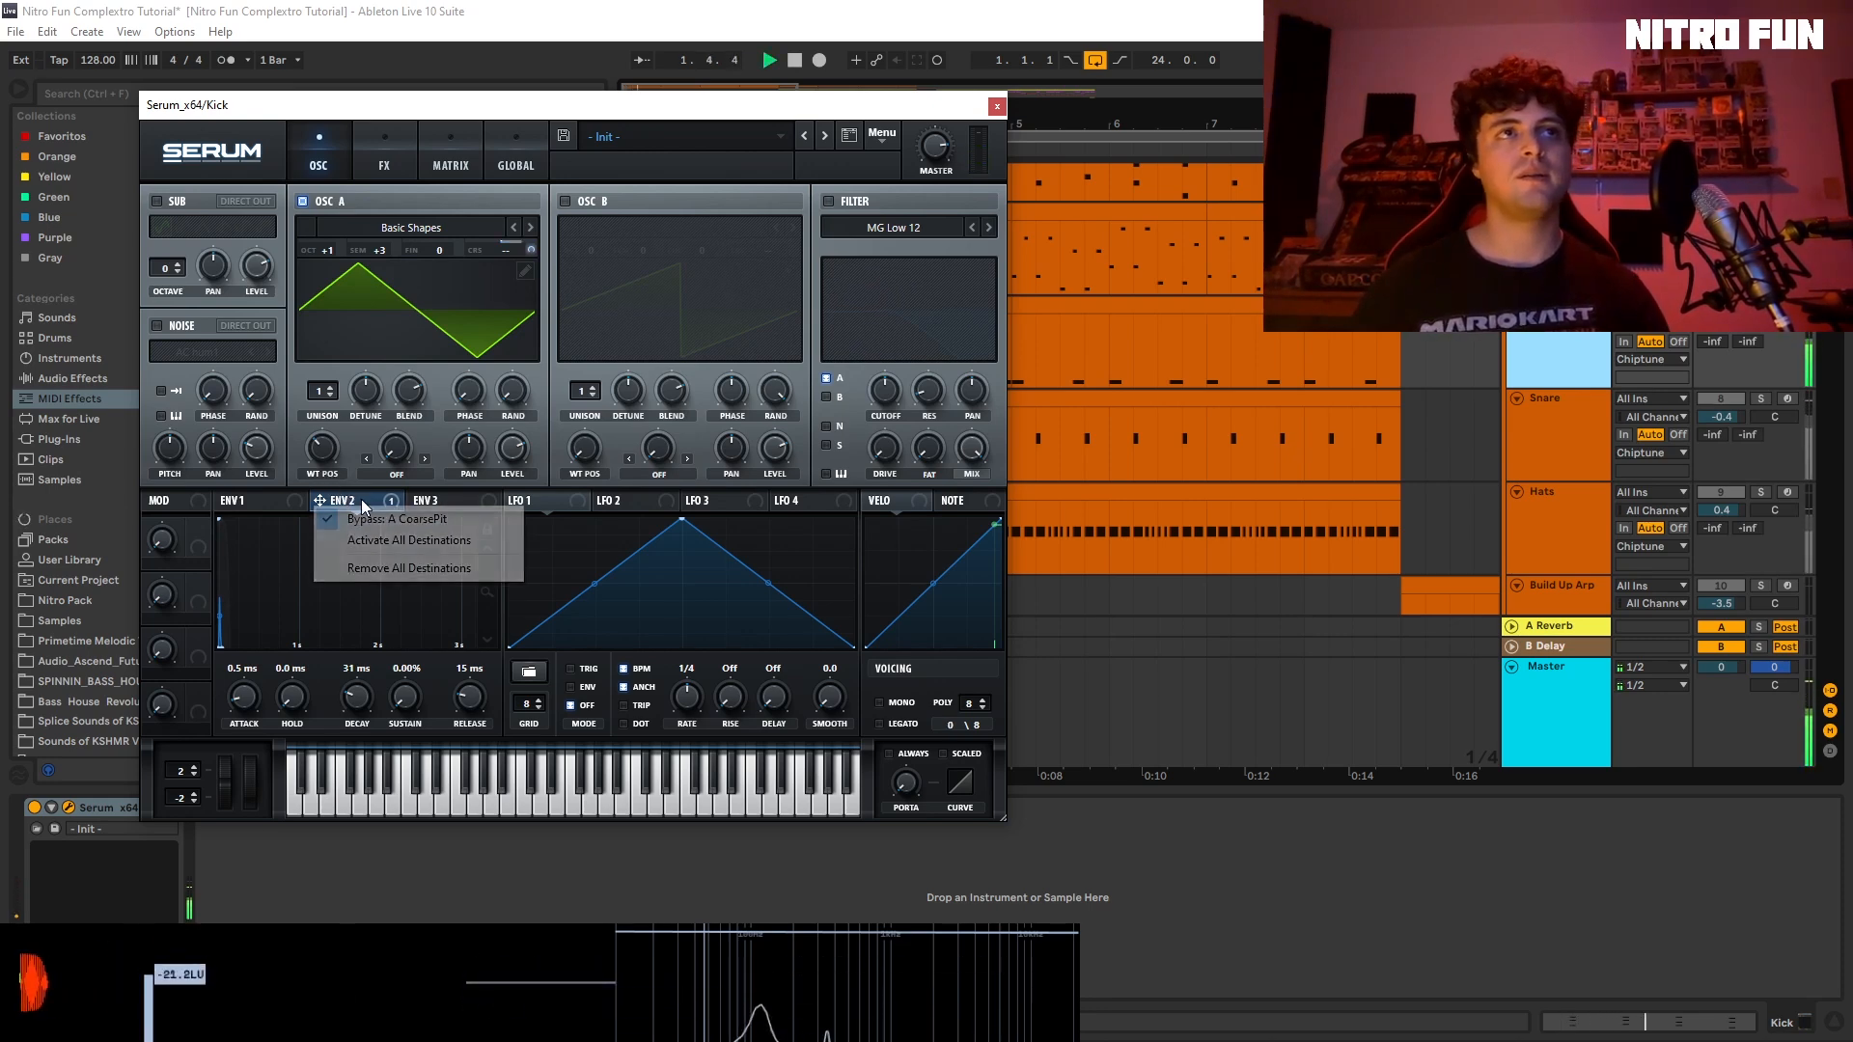
left_click(397, 547)
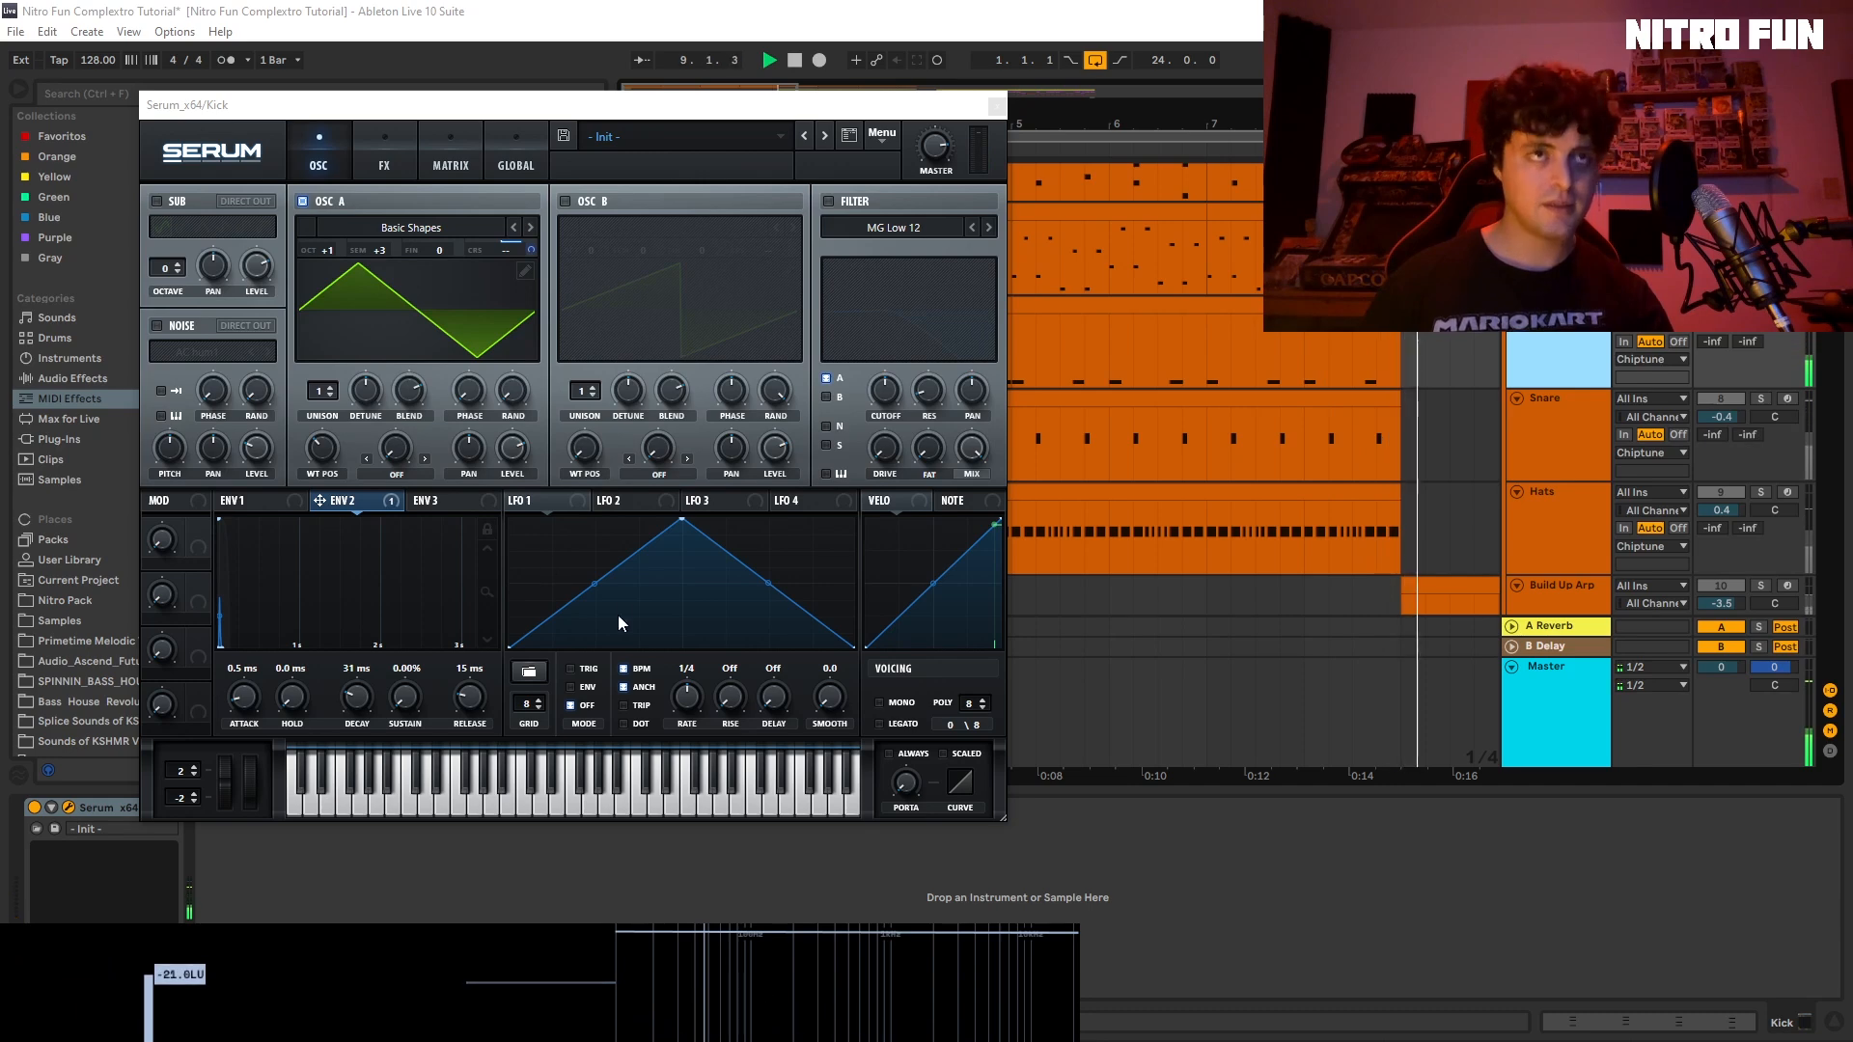
Step: Replay the Kick with its pitch envelope active, examine ENV 1, and close its Serum window
key("space")
left_click(542, 462)
key("space")
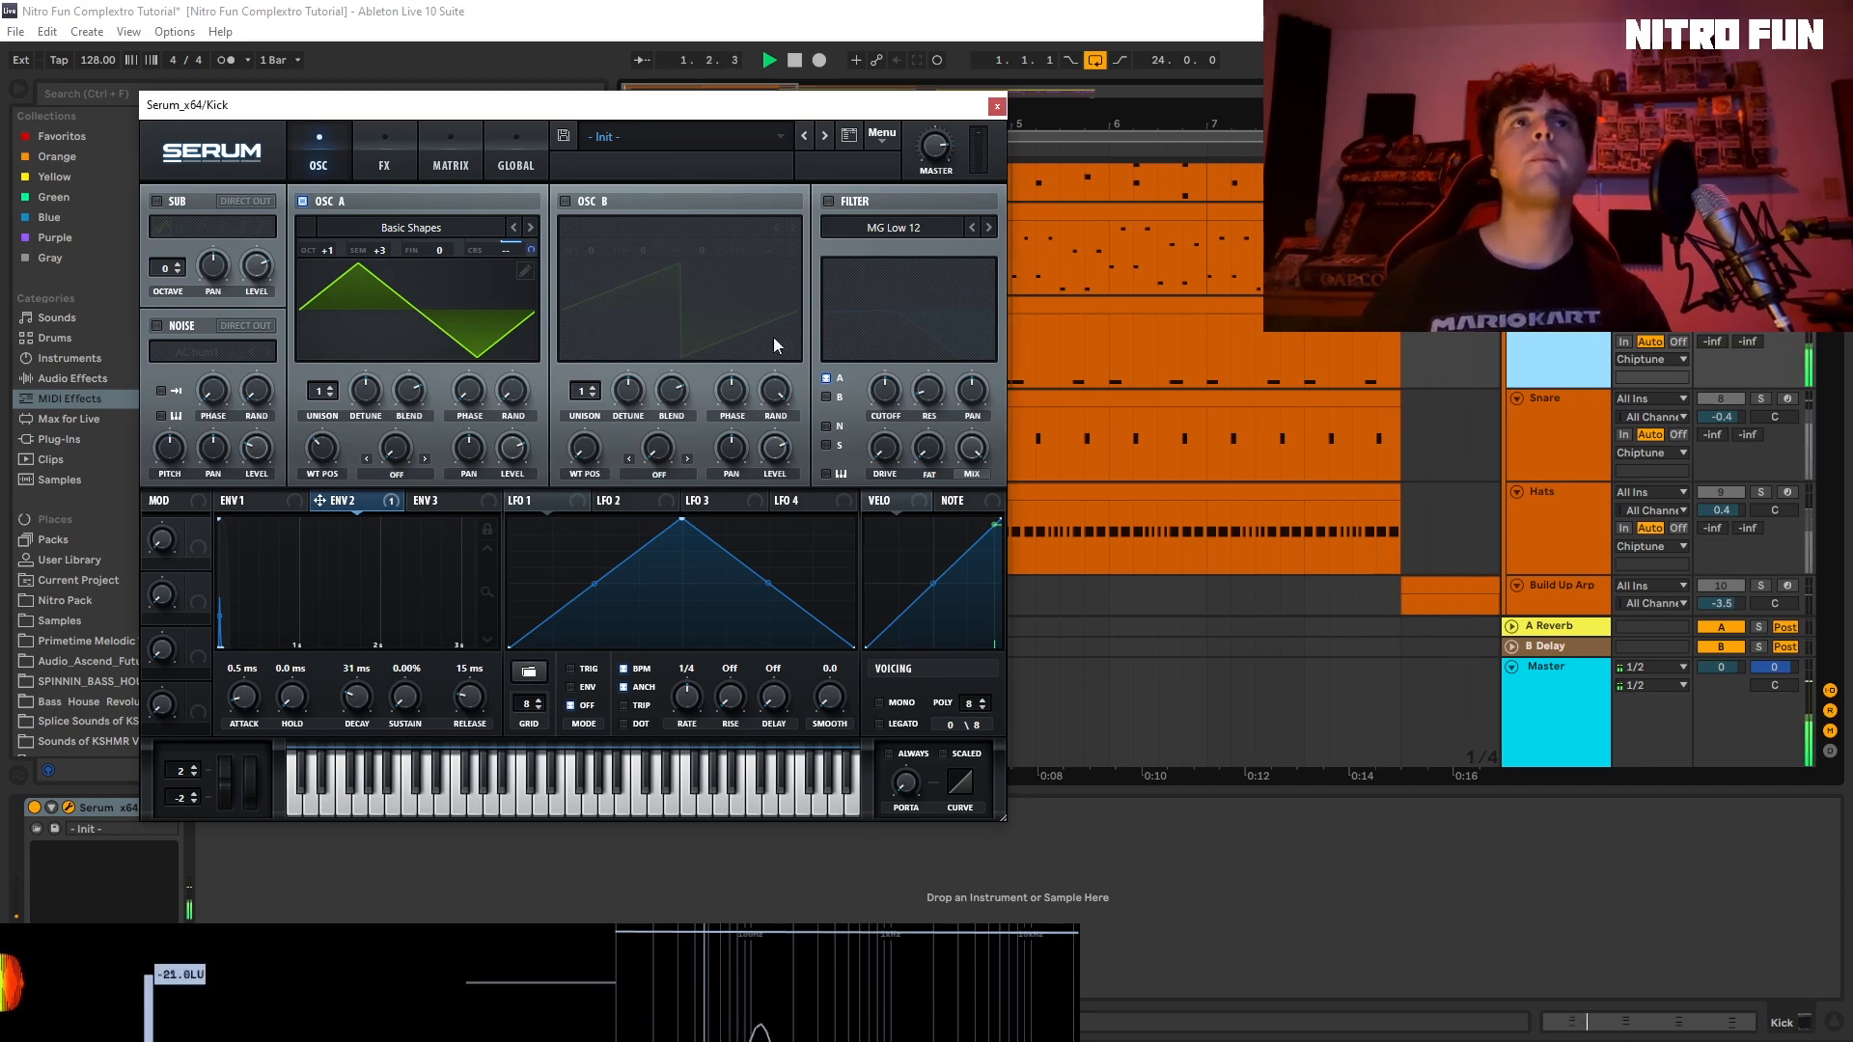
left_click(234, 500)
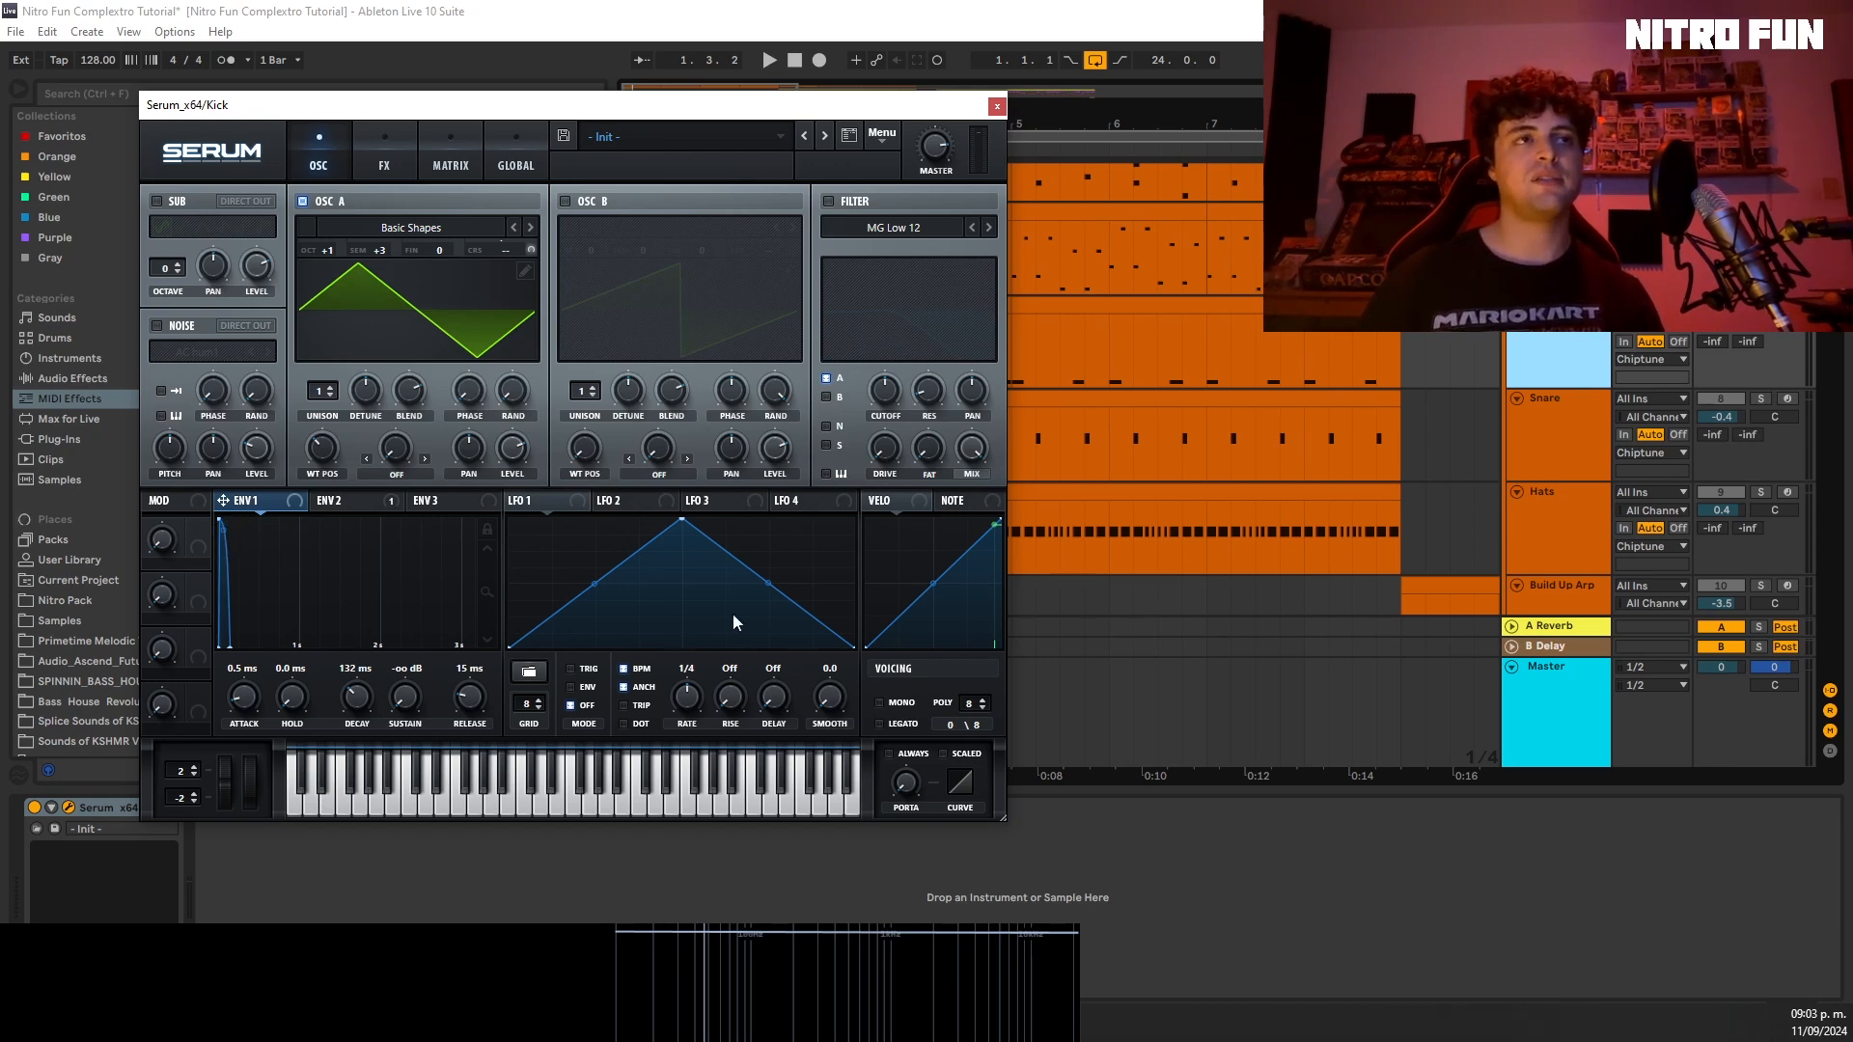
left_click(994, 108)
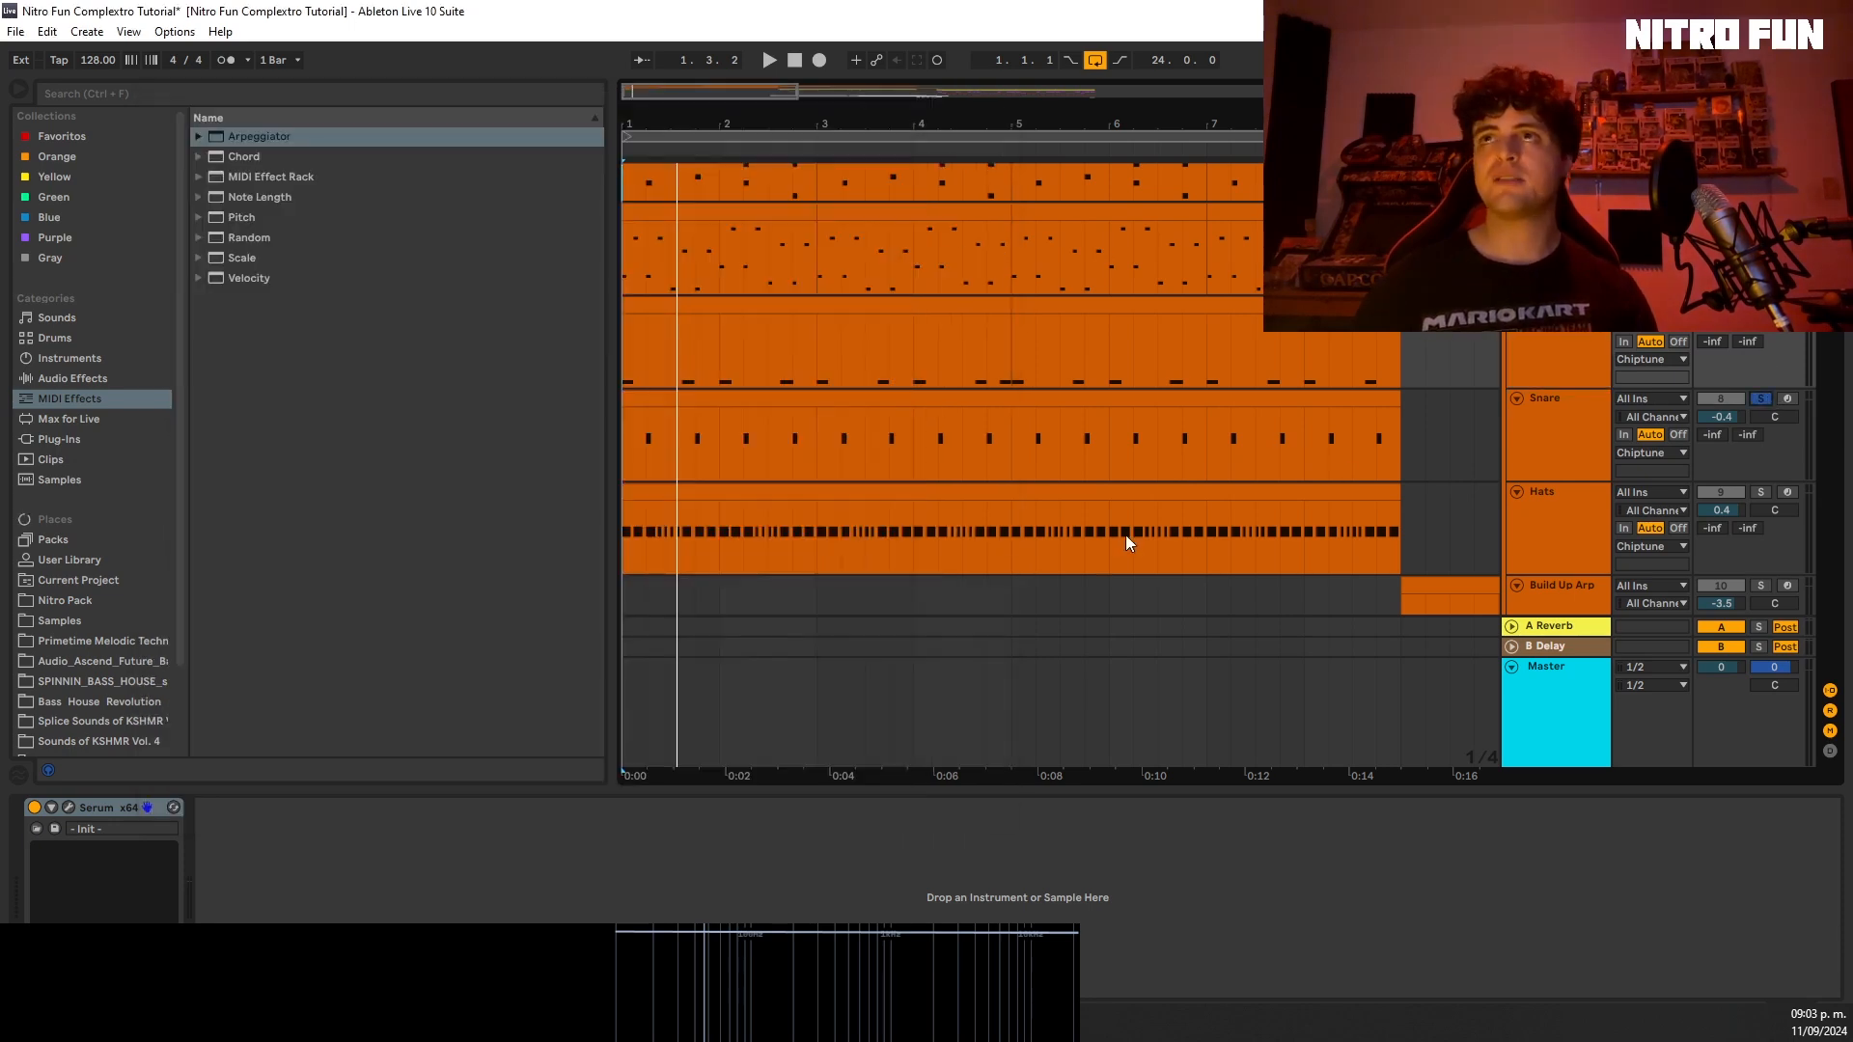
Step: Open the Snare track's Serum and examine its oscillator and noise setup with the ENV 2 and ENV 1 envelopes
left_click(69, 806)
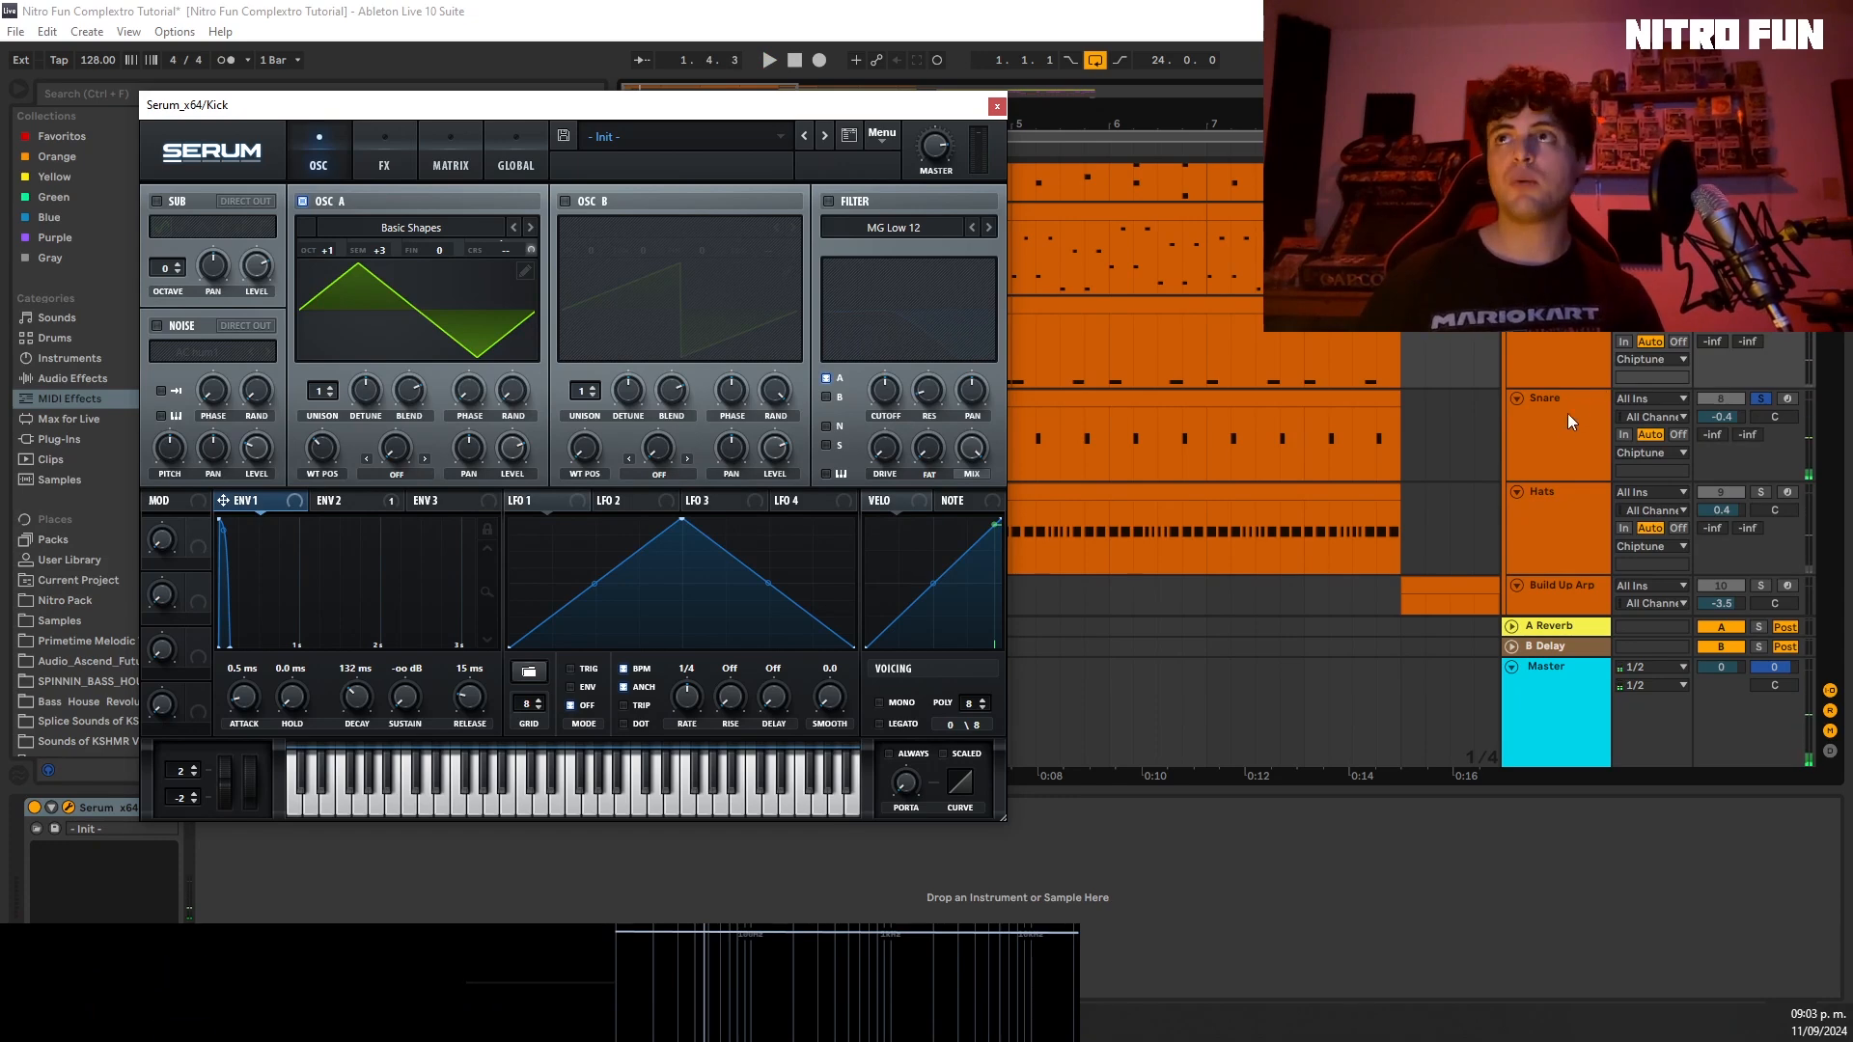
left_click(1583, 459)
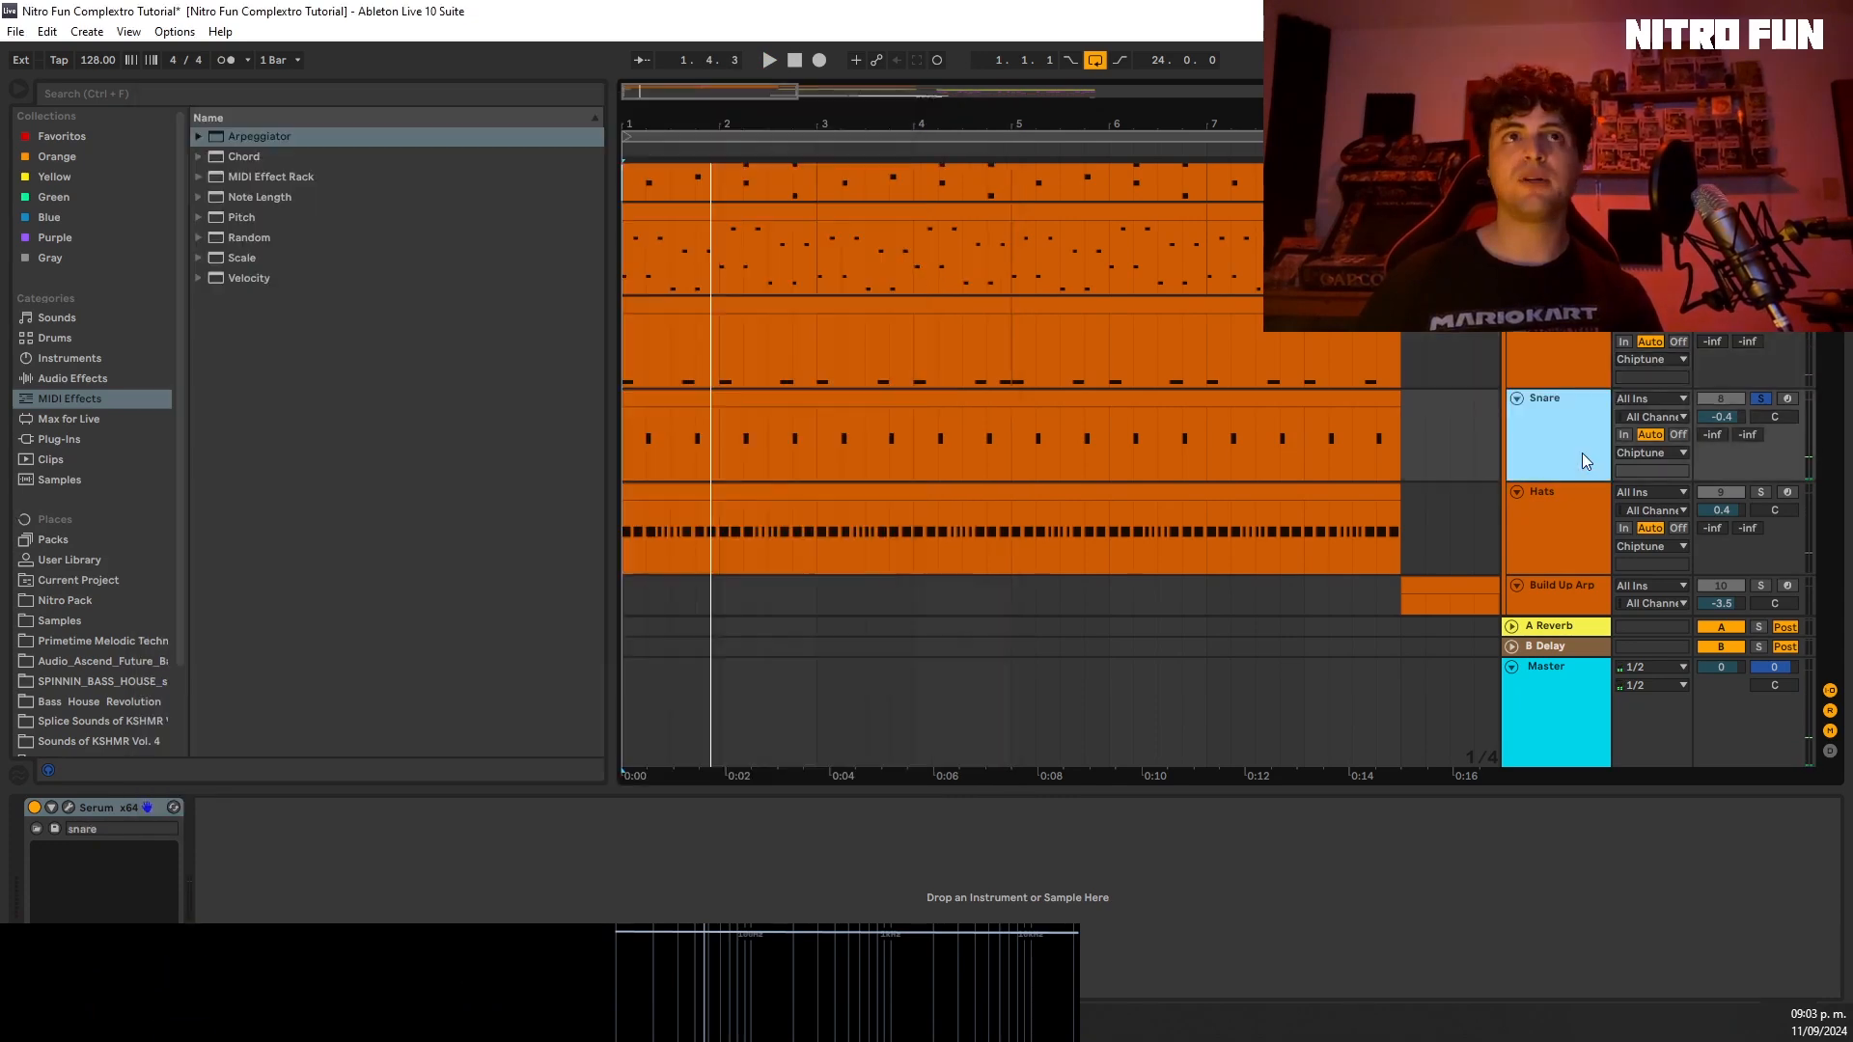
left_click(68, 808)
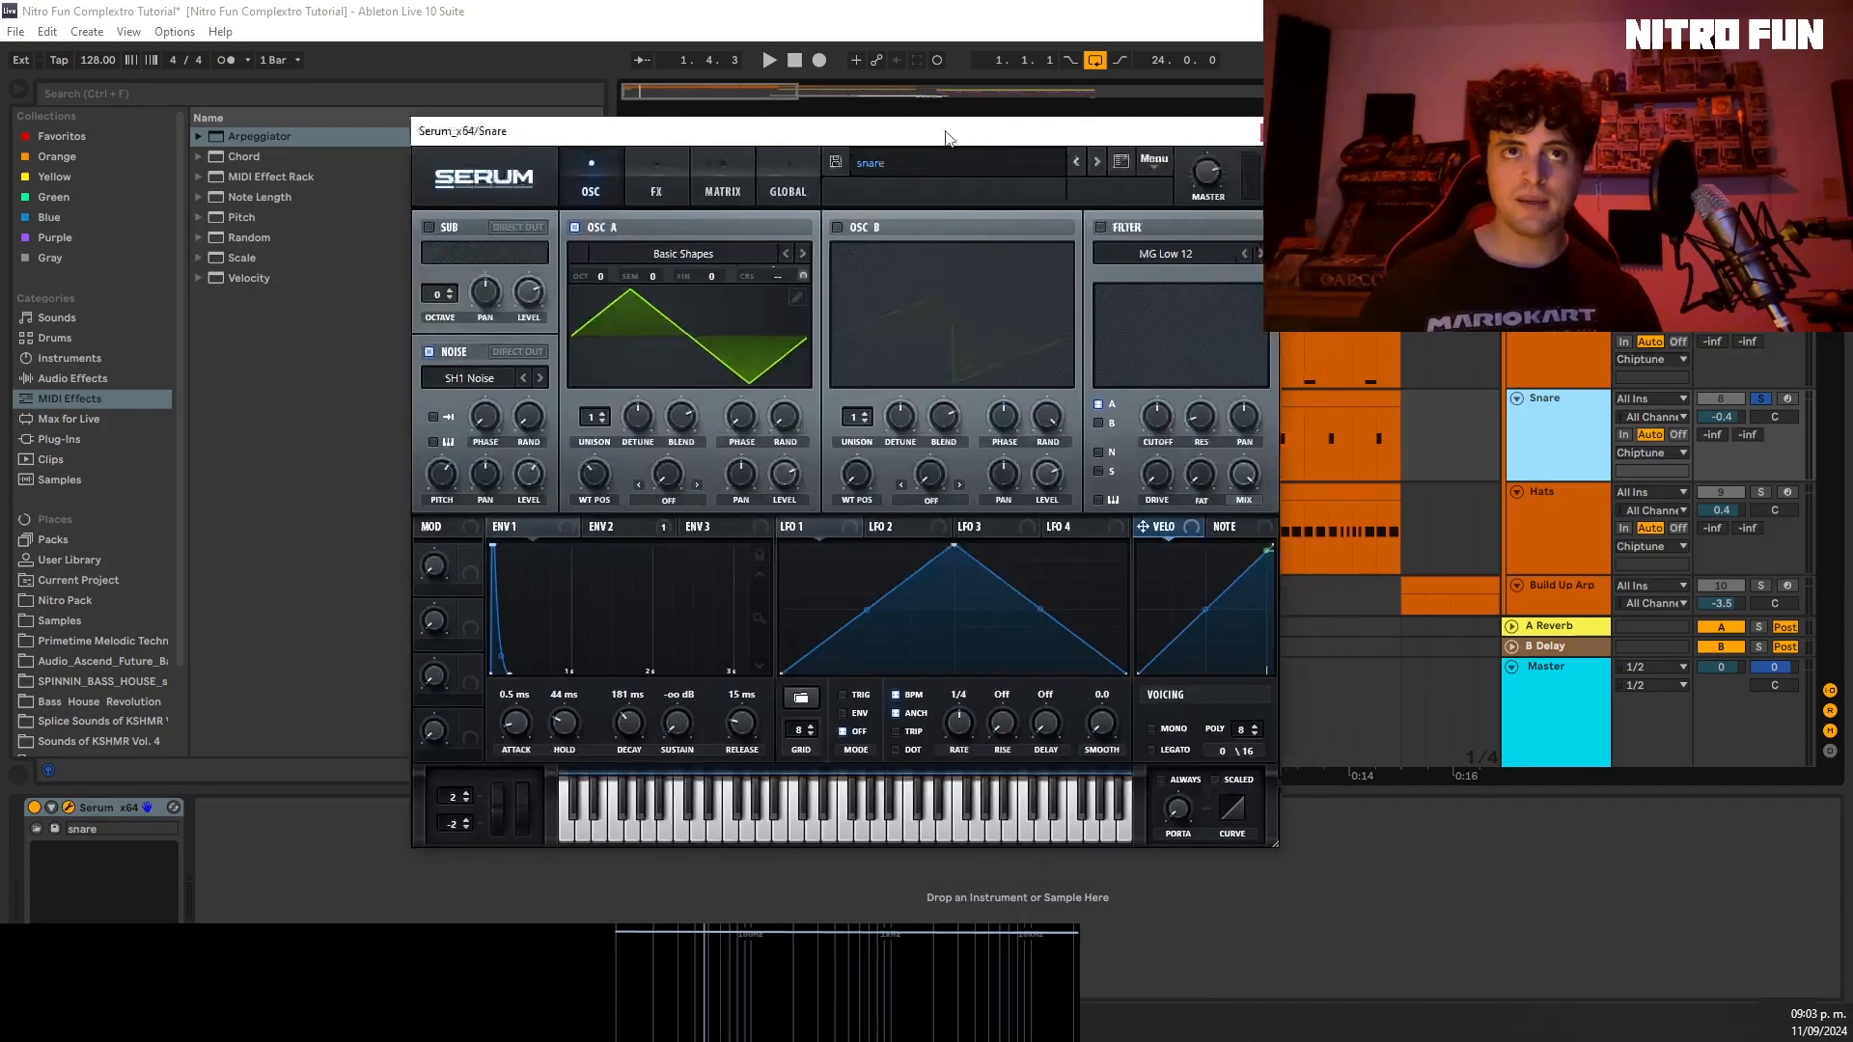
left_click_drag(949, 131, 729, 104)
left_click(422, 496)
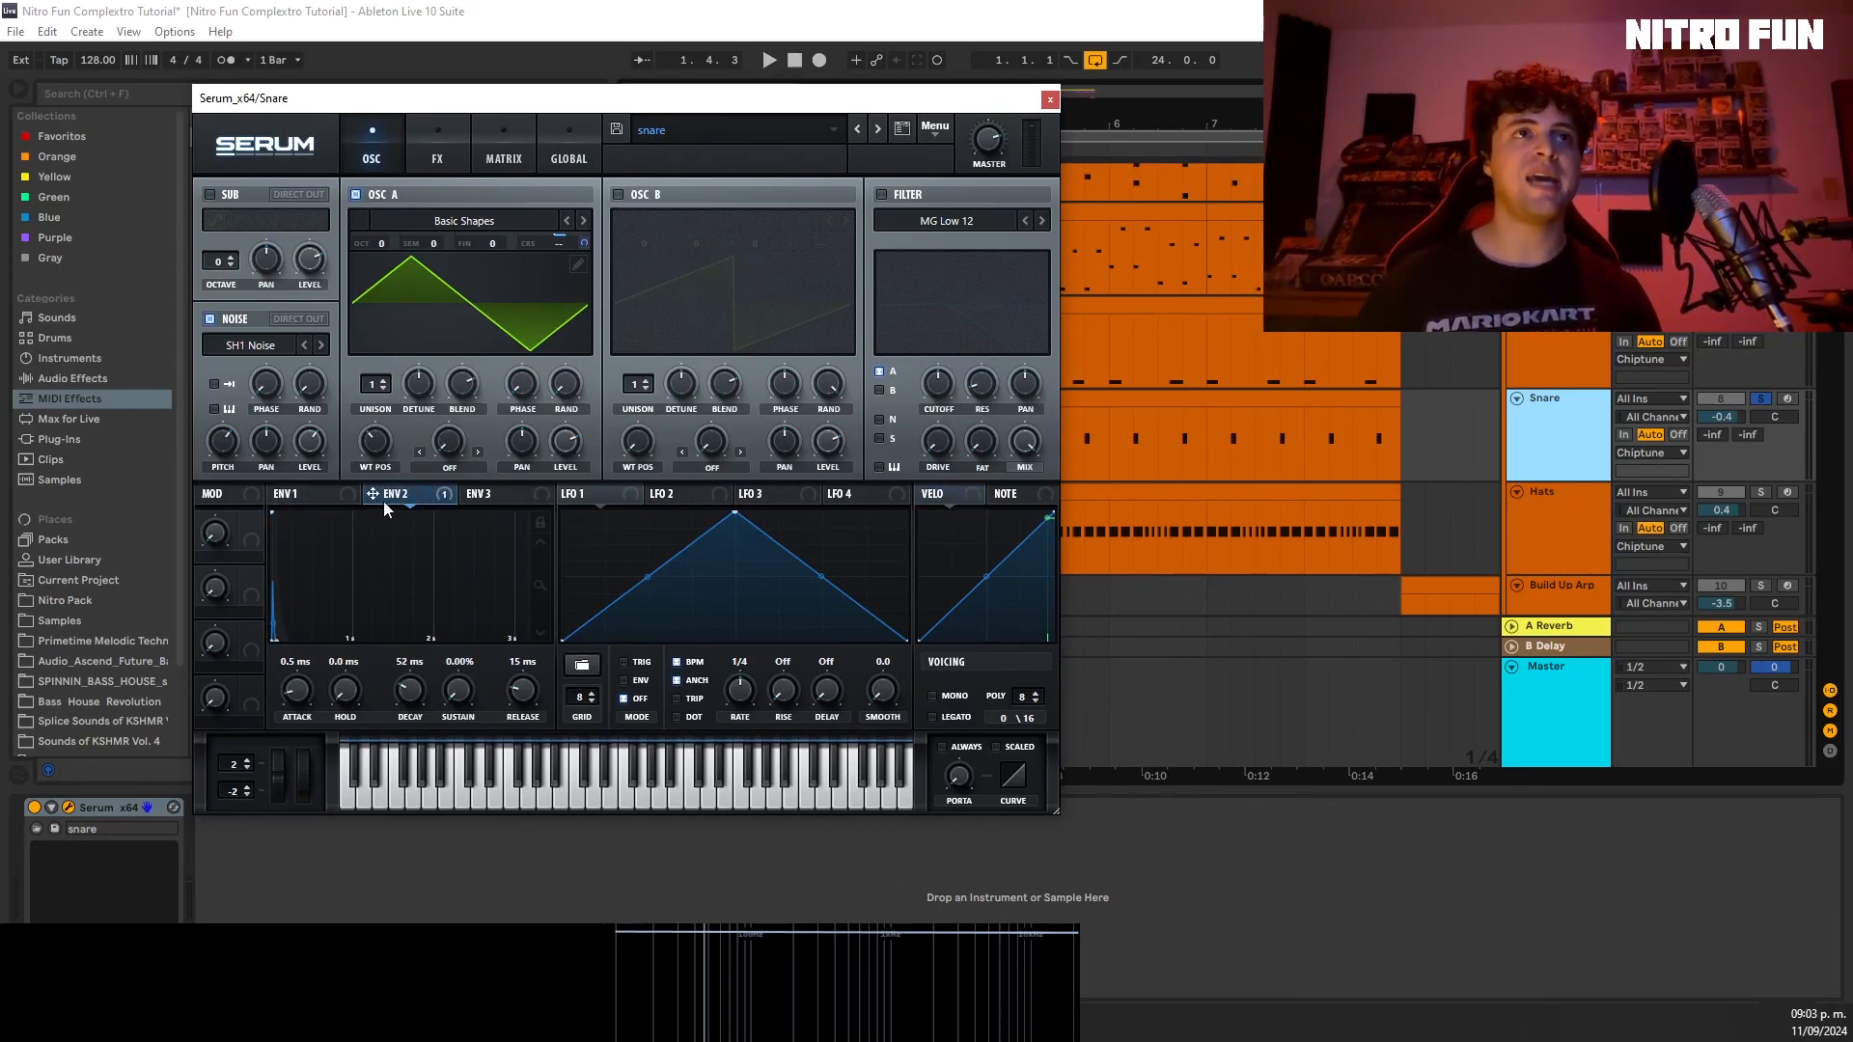
left_click(350, 493)
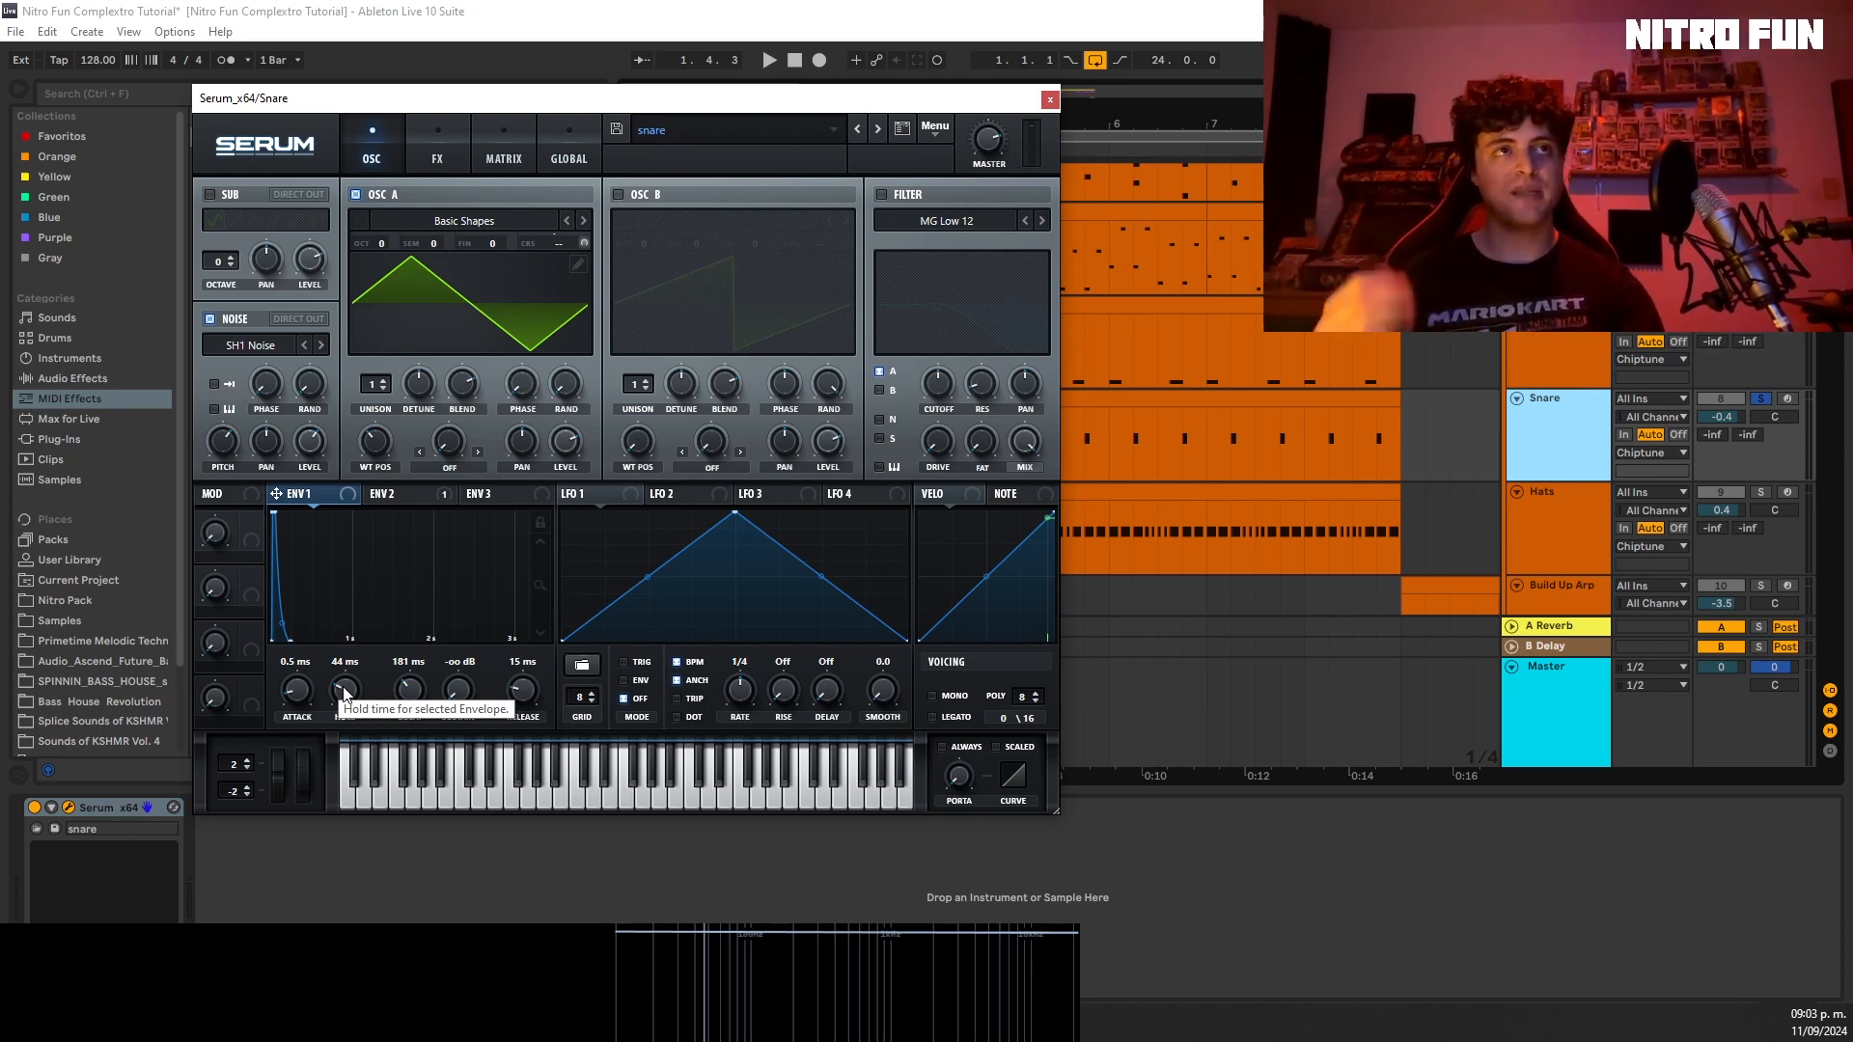
Step: Examine the Snare's Distortion, Compressor and EQ effects while playing it, and close the synth window
left_click(440, 146)
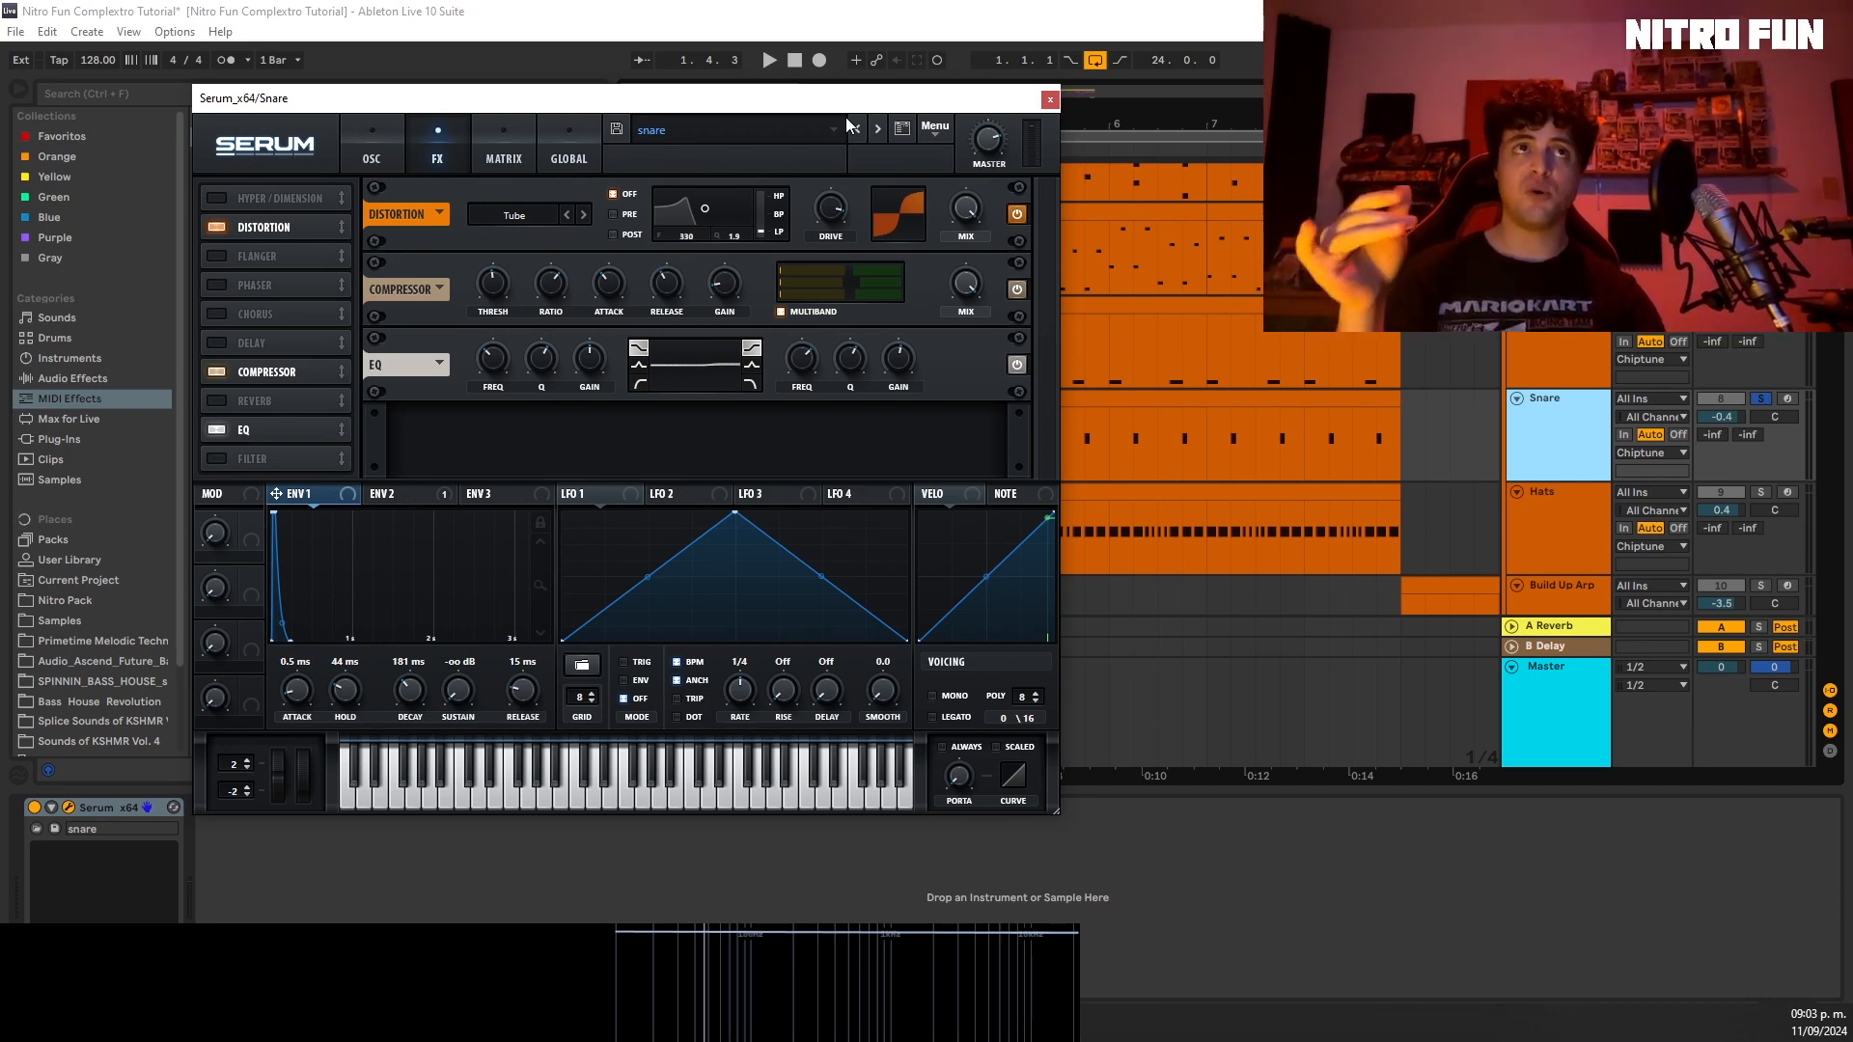
key("space")
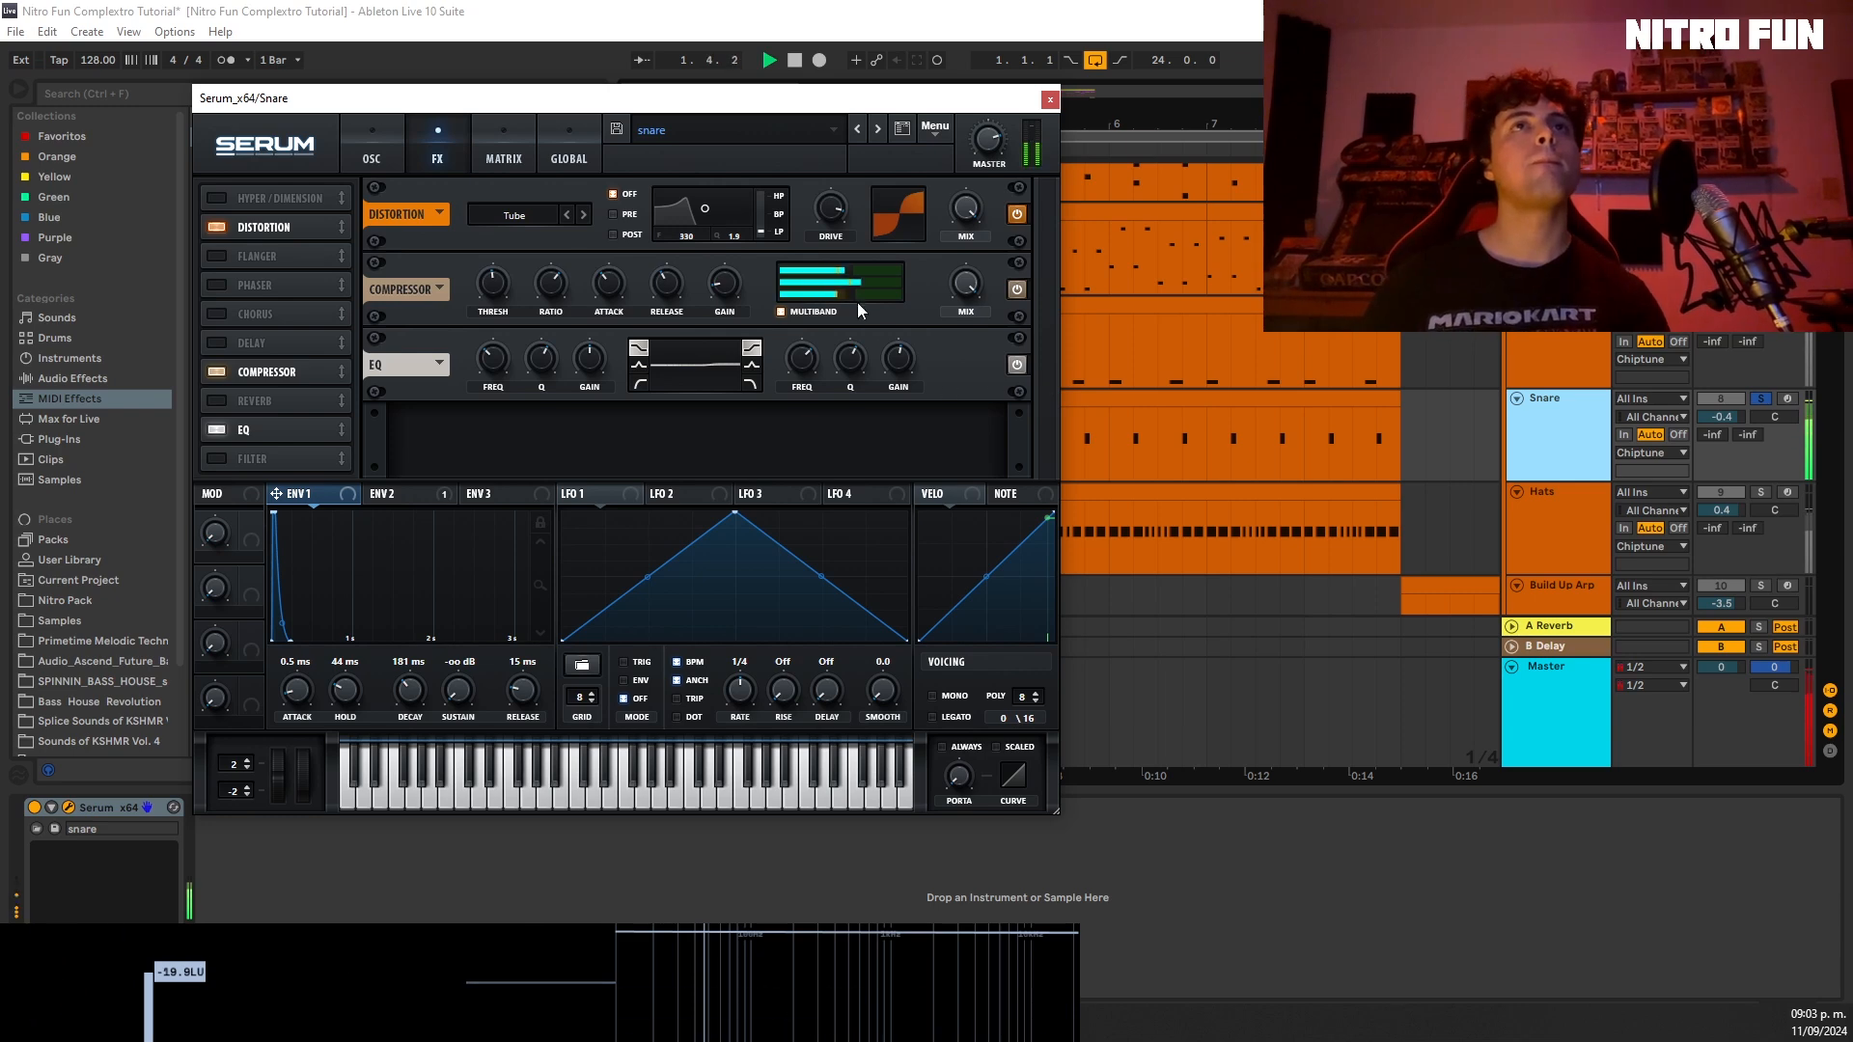
key("space")
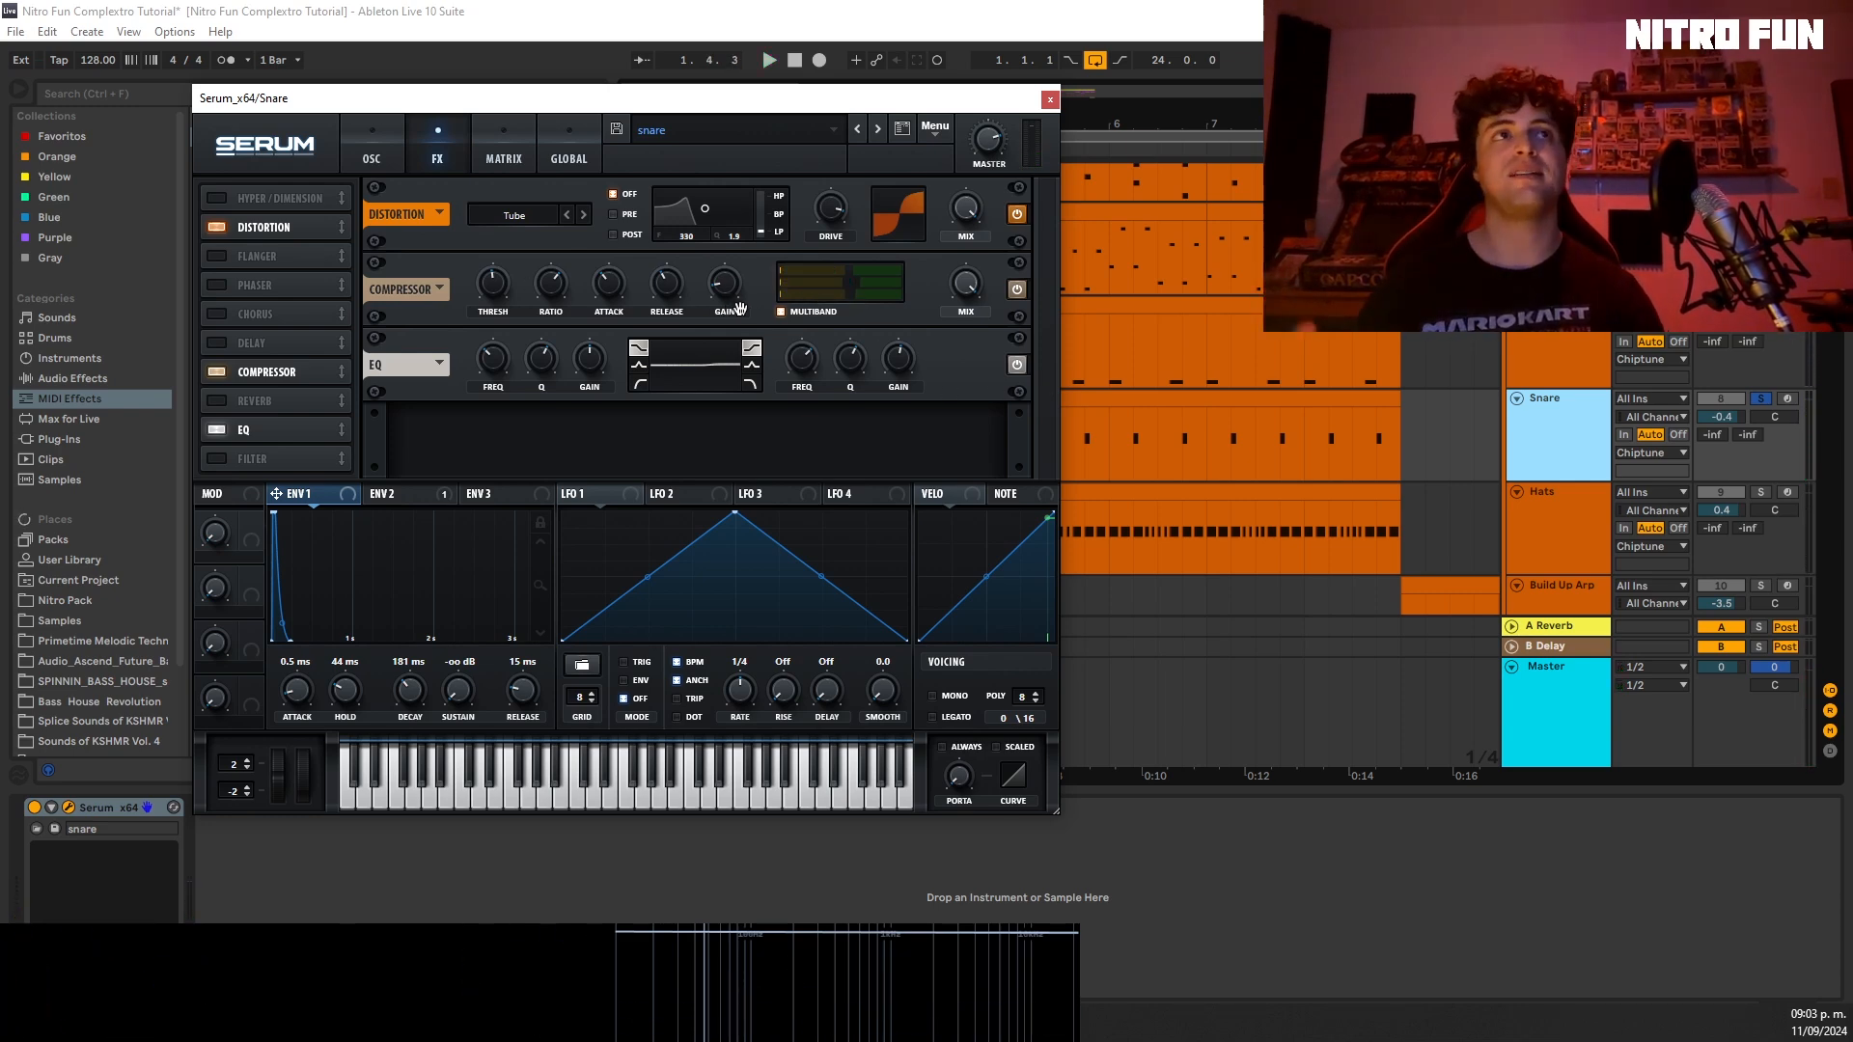
left_click(1050, 99)
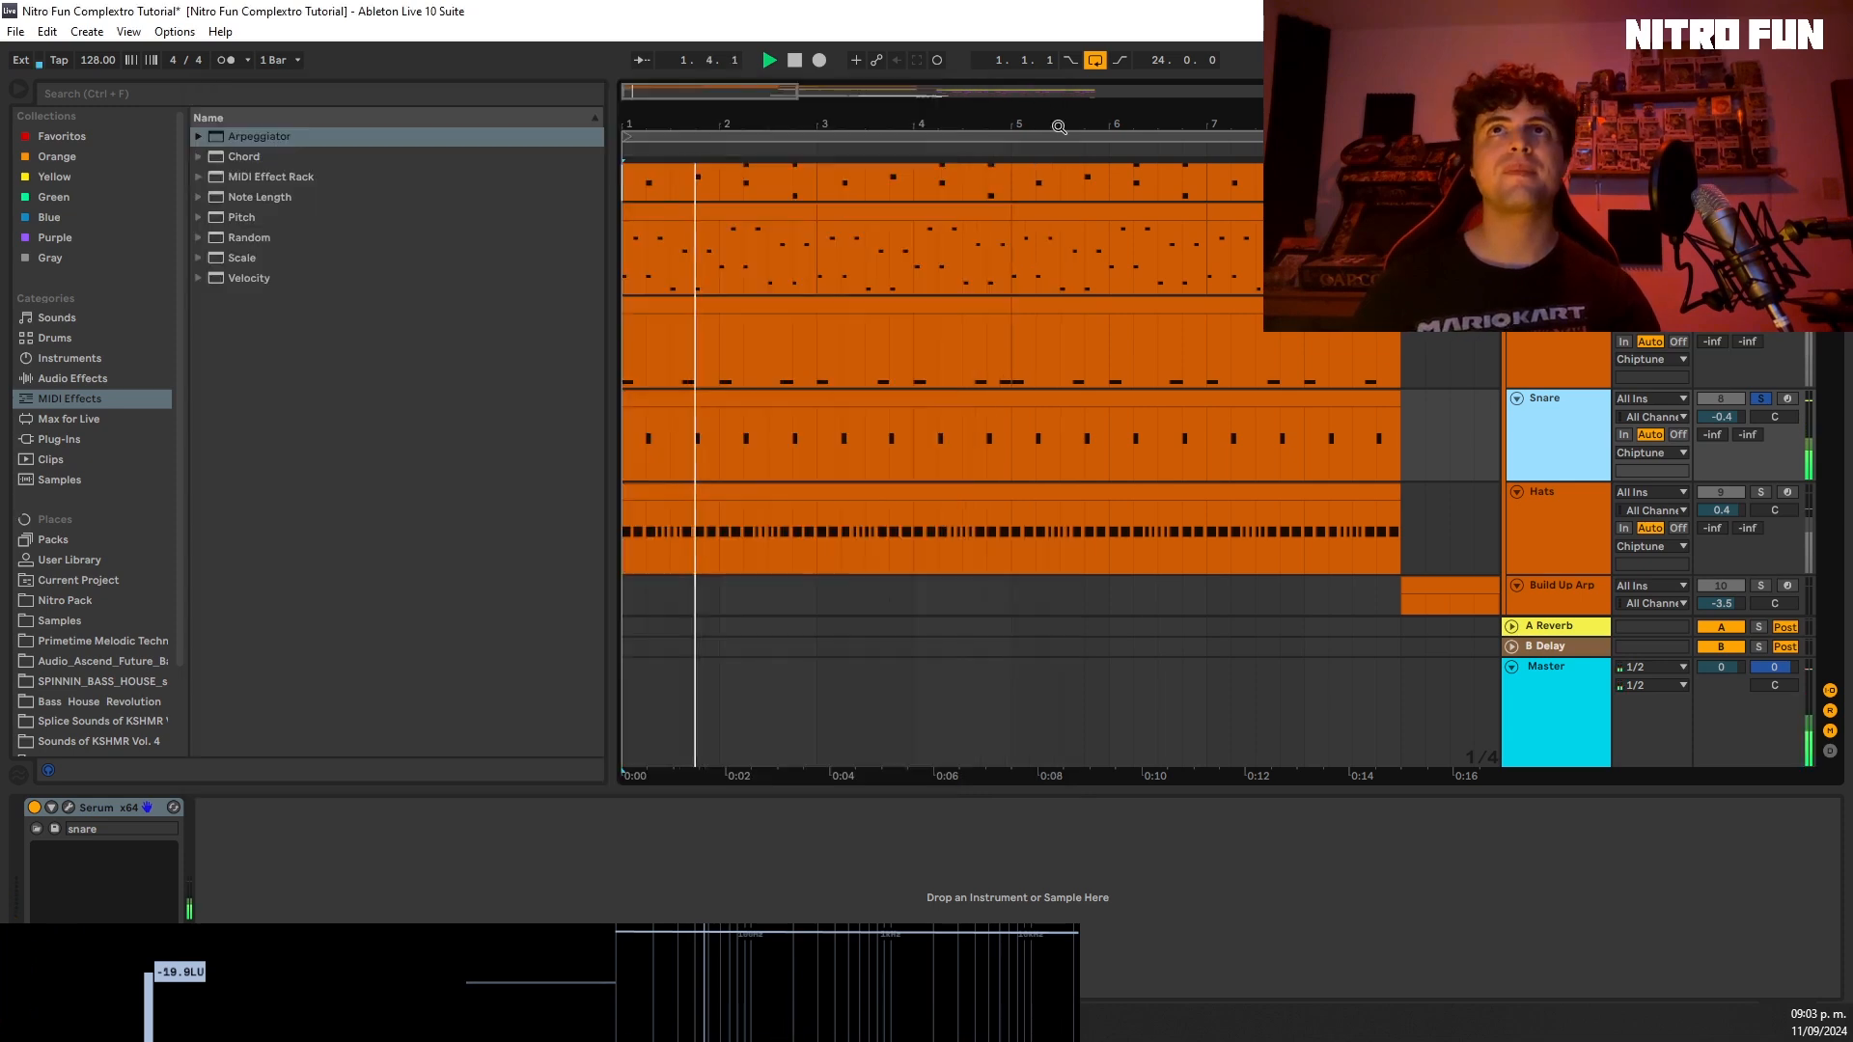
Step: Solo the Hats track, play its pattern from the start, and open its Serum
key("space")
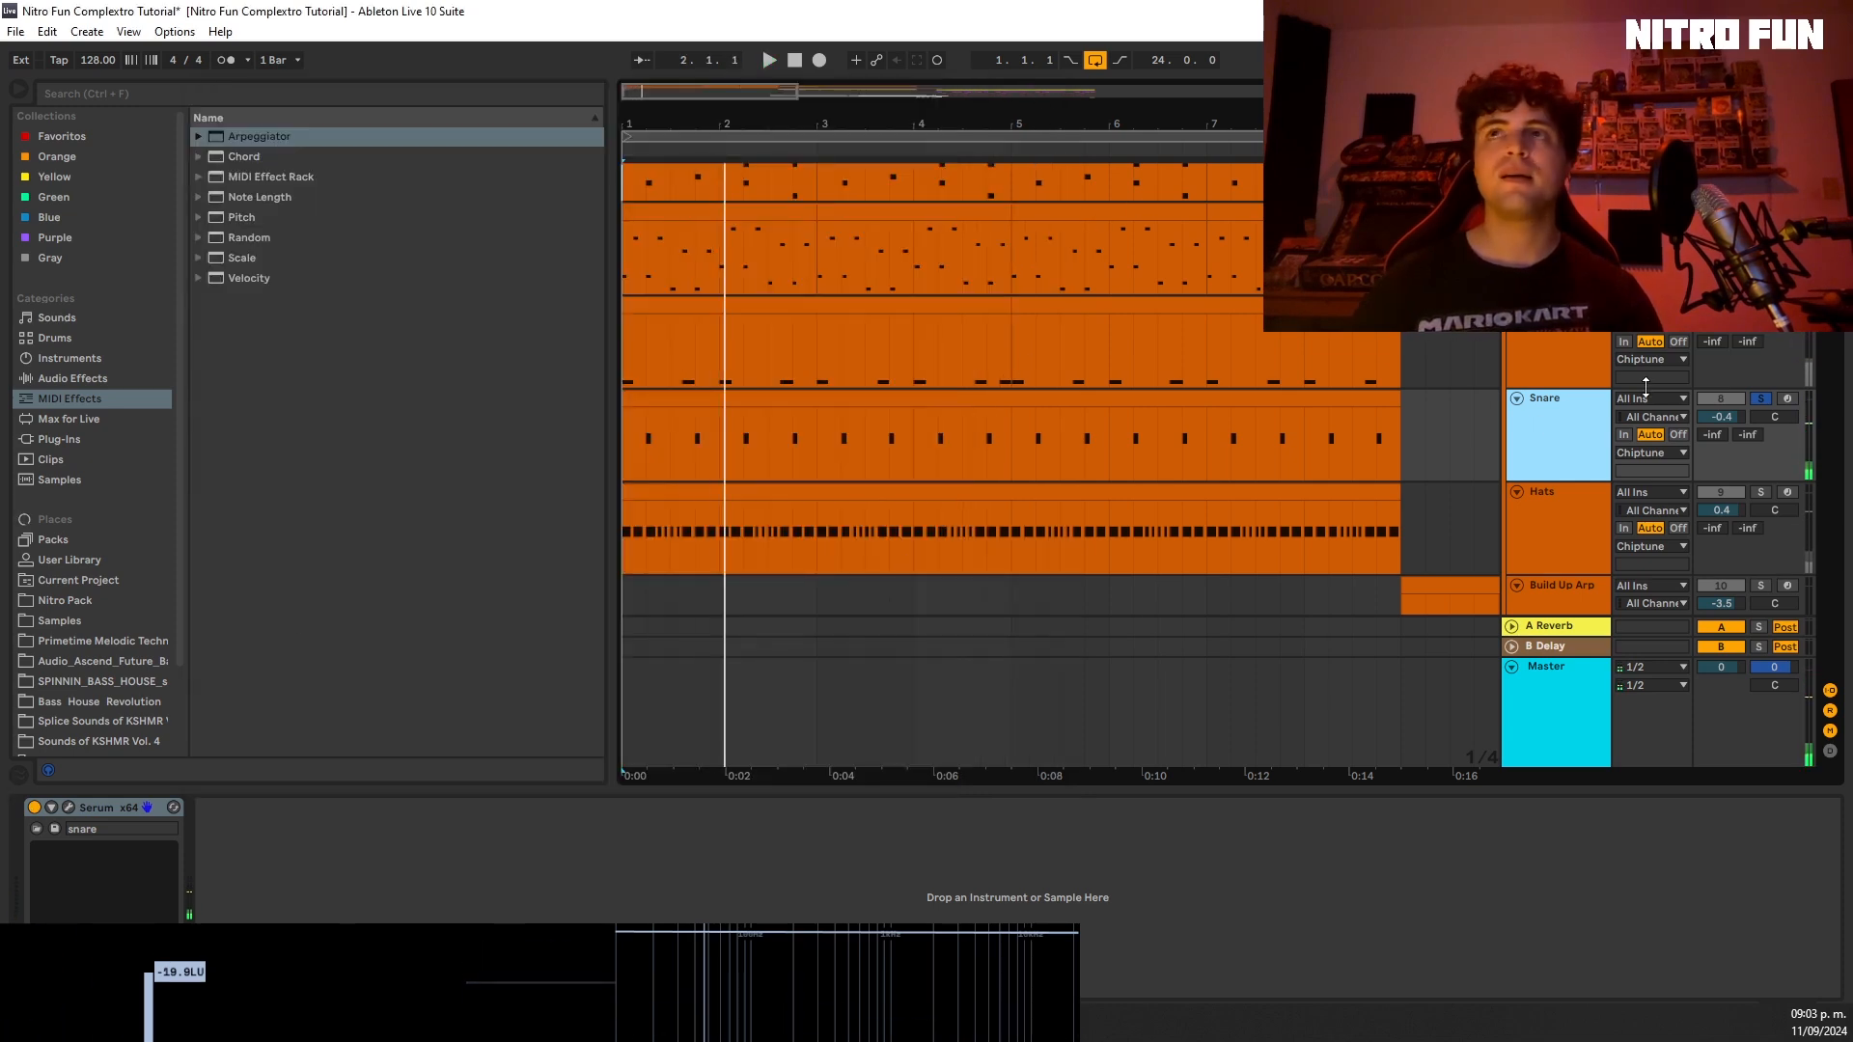
left_click(1760, 493)
key("space")
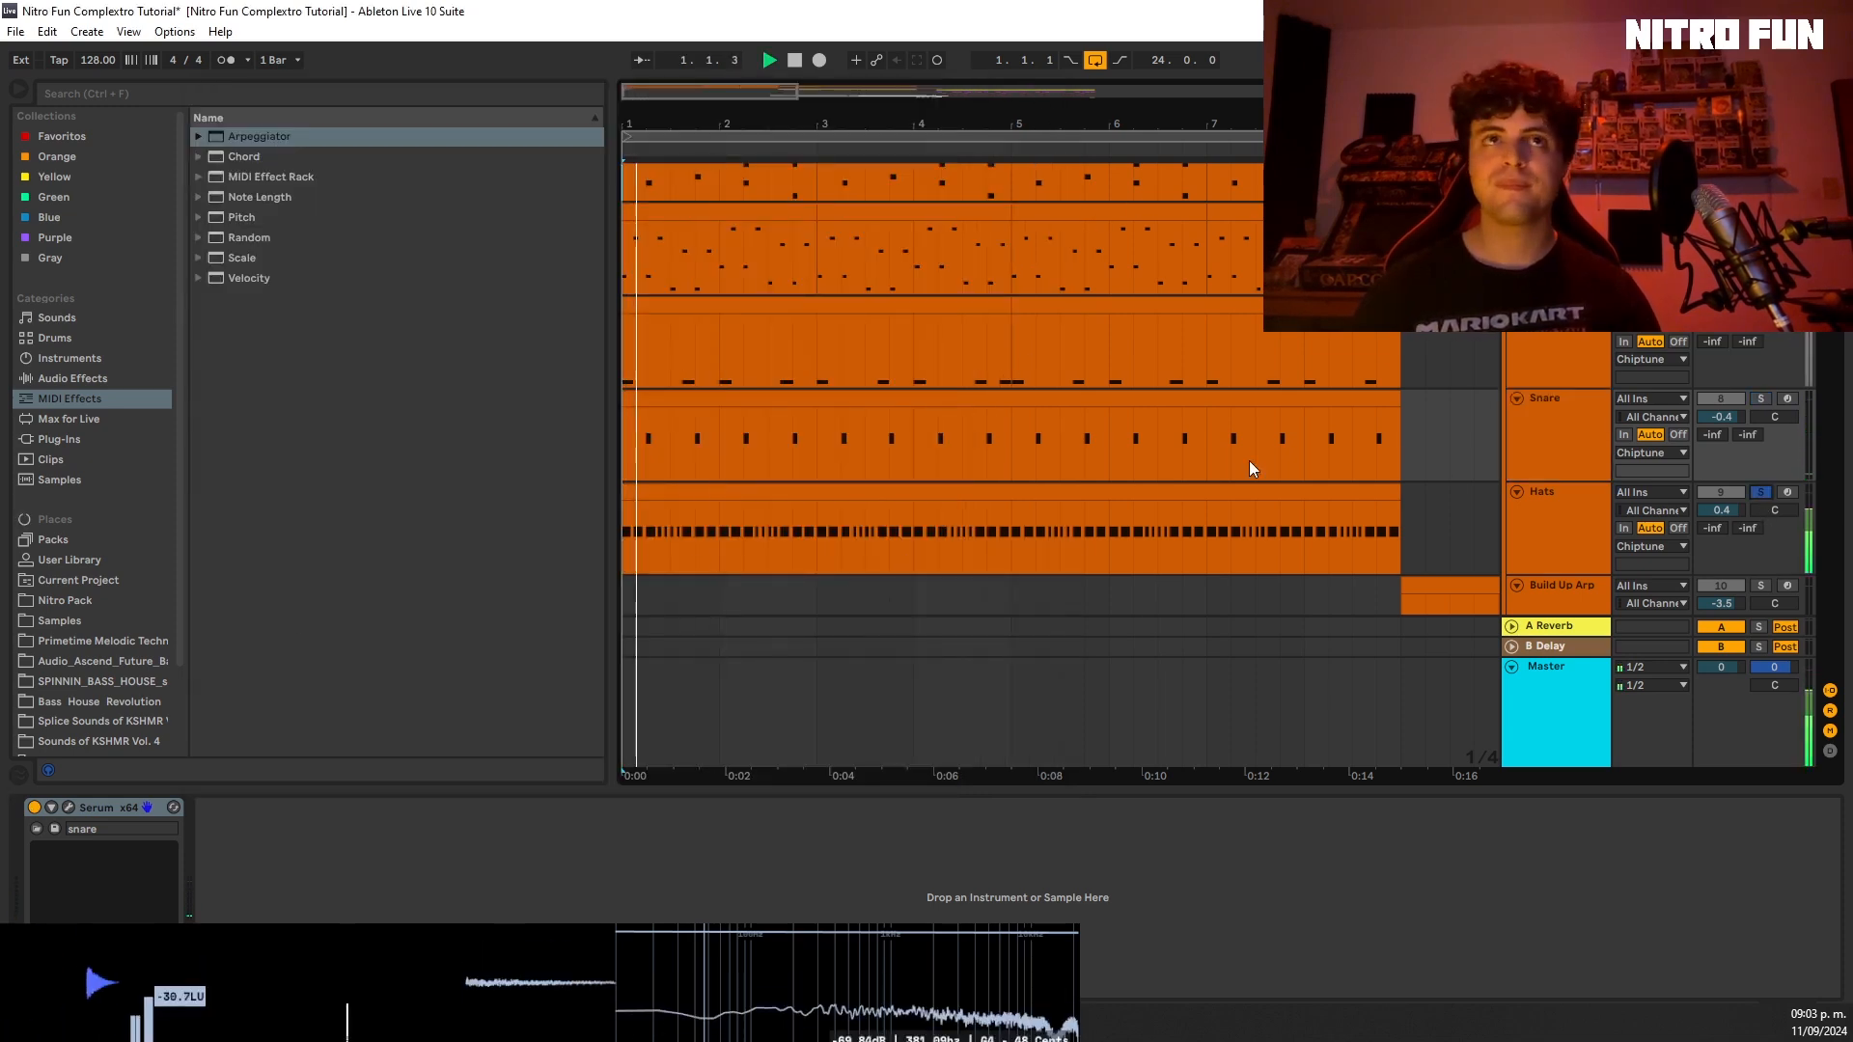
left_click(624, 527)
key("space")
left_click(69, 807)
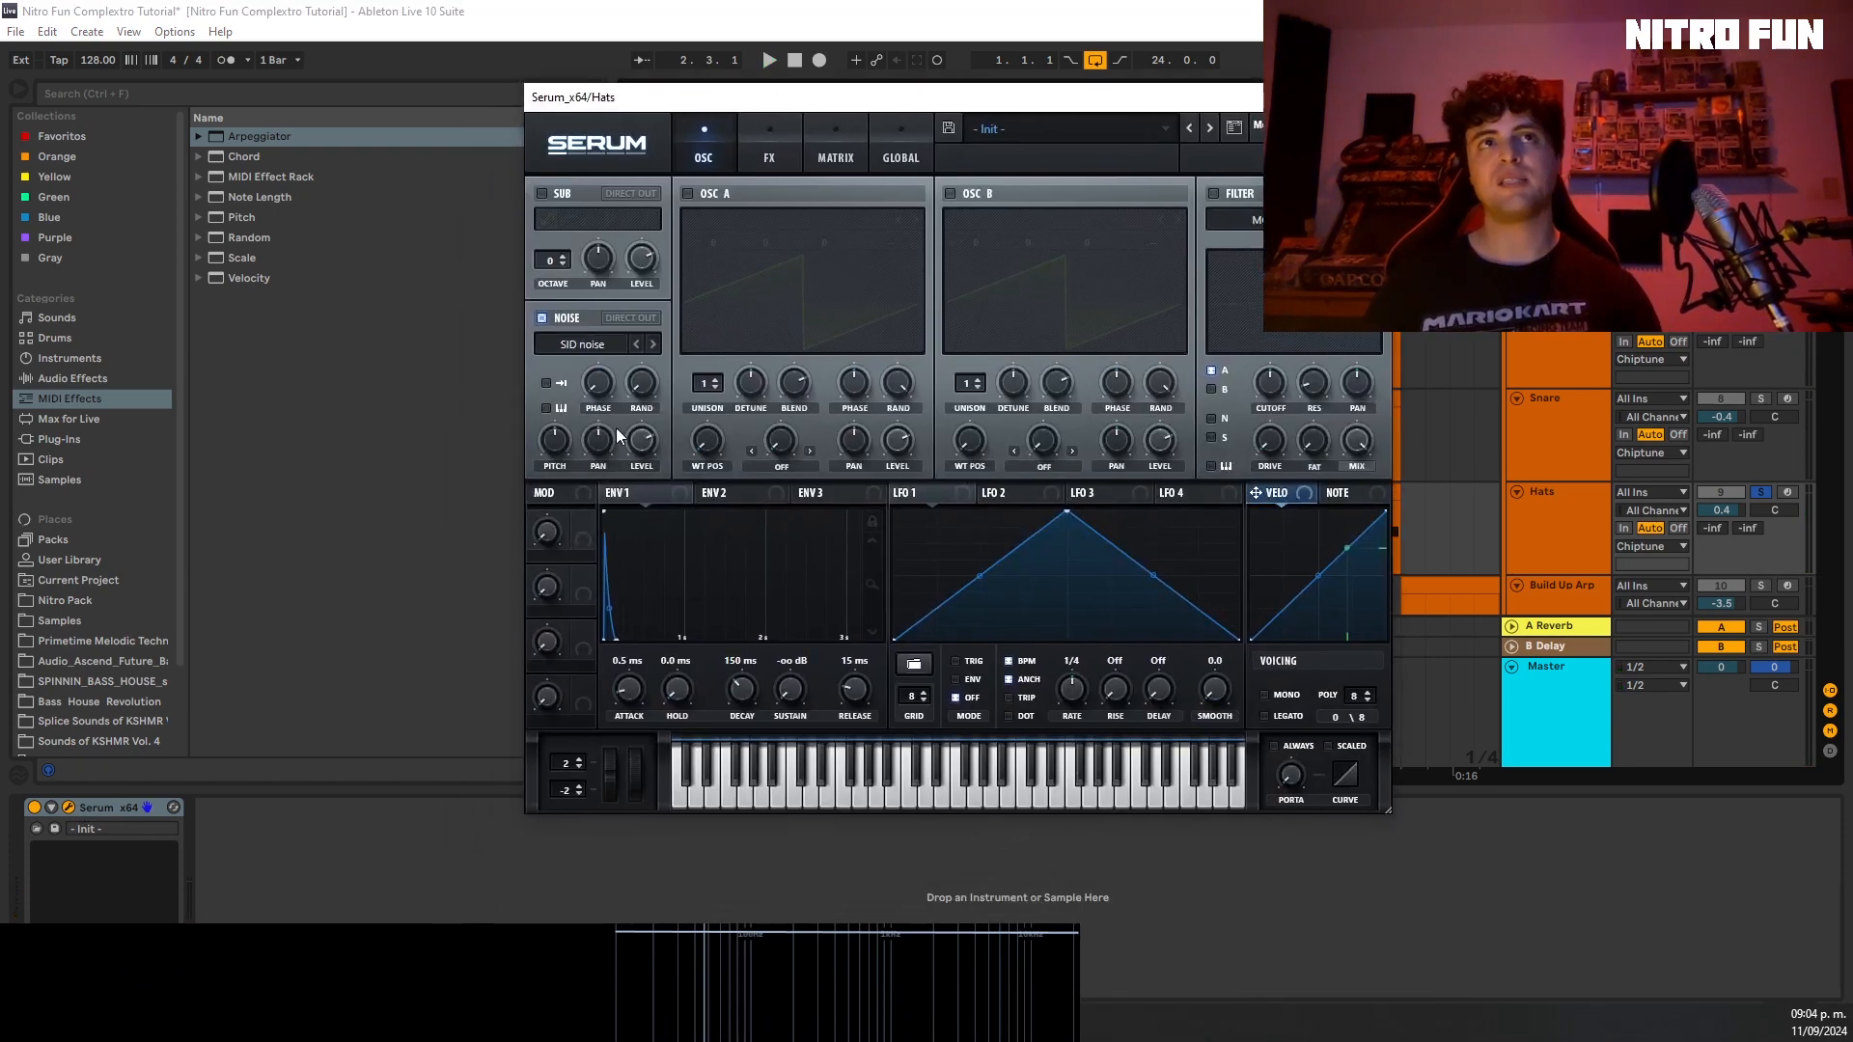
Step: Set the ENV 1 decay to 123 ms in the Hats' Serum, play the result, and close the synth window
left_click_drag(739, 691, 737, 702)
key("space")
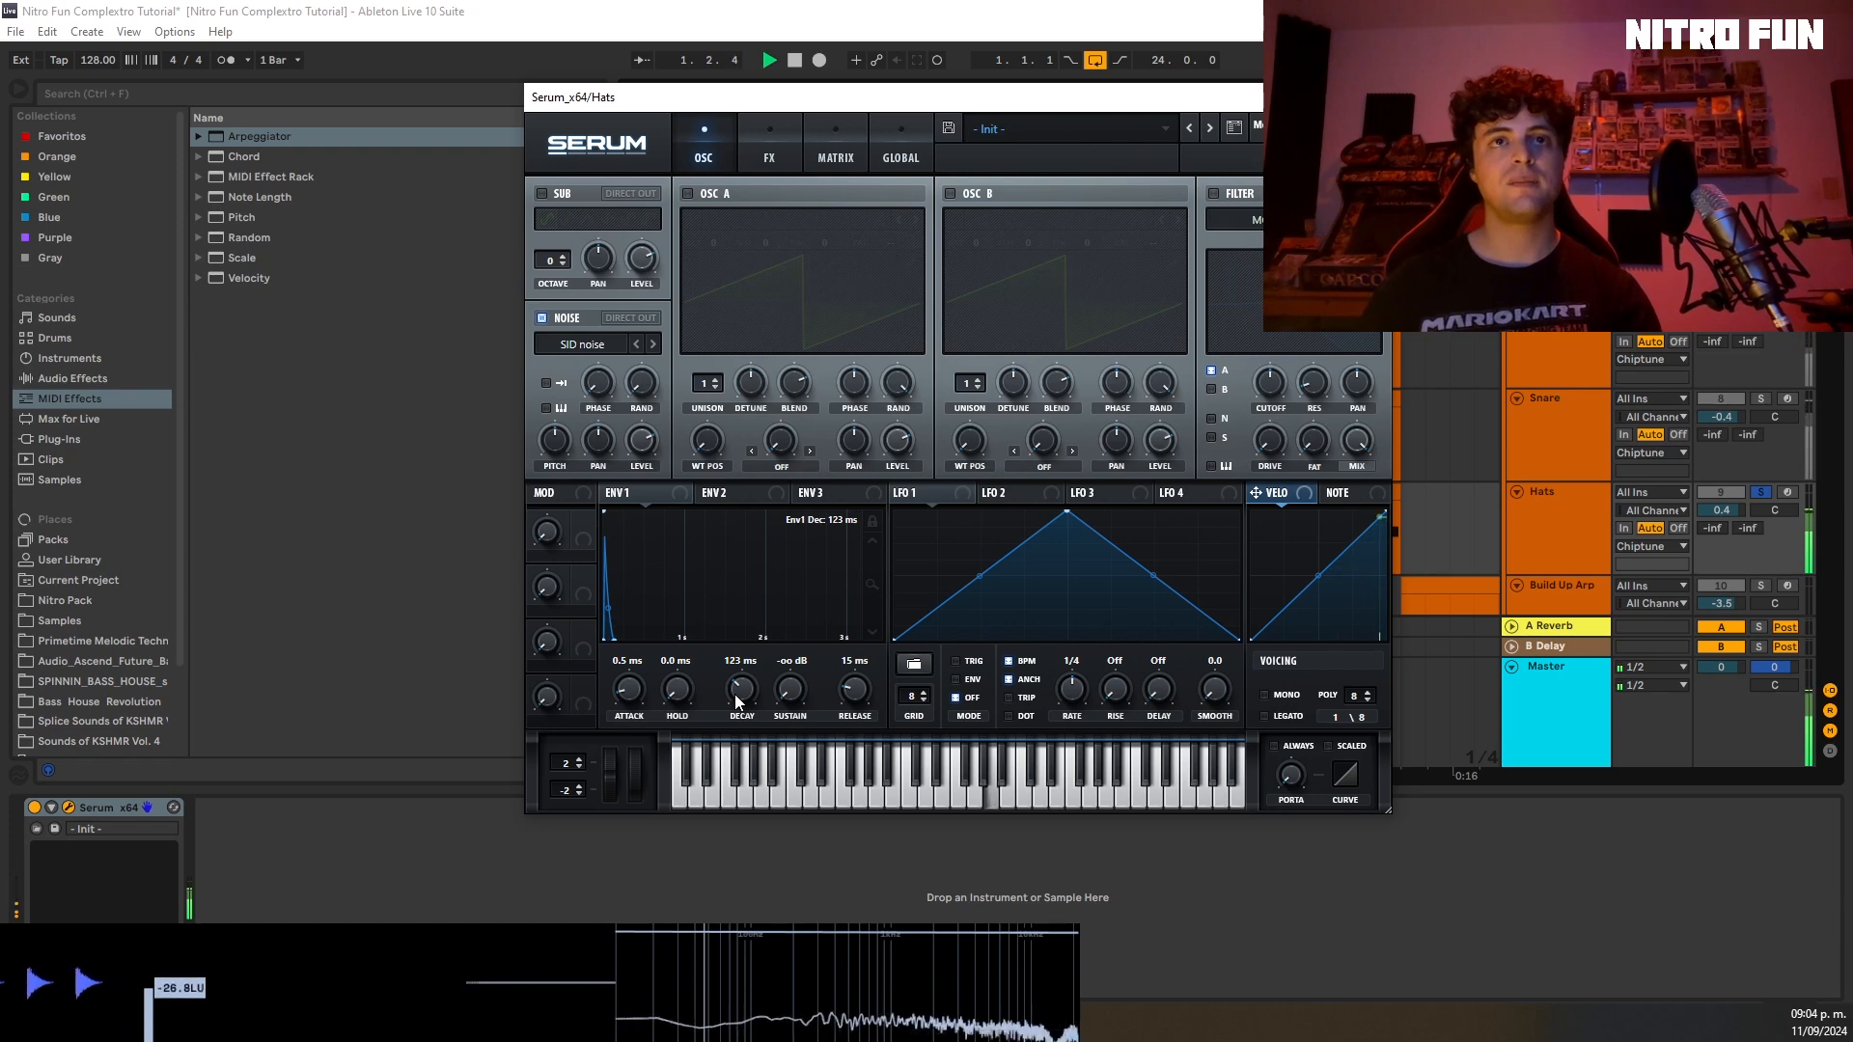
key("space")
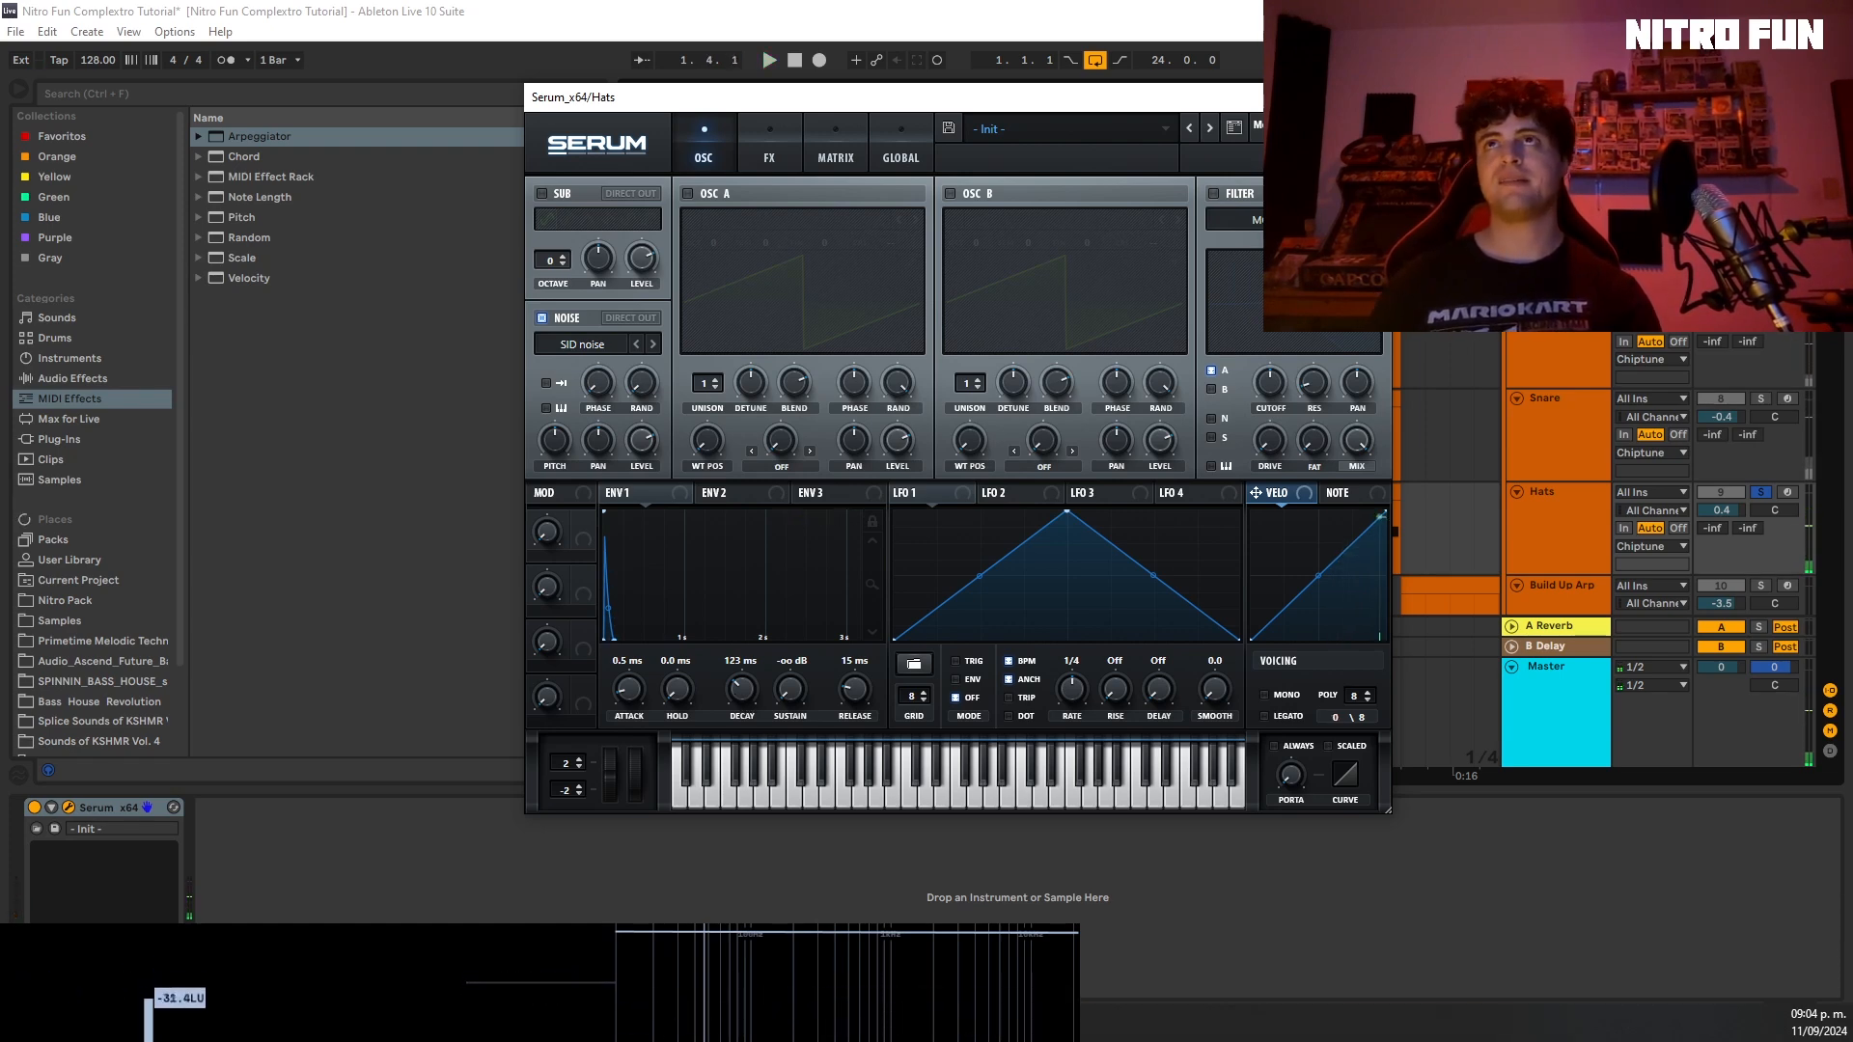
left_click(1371, 97)
key("space")
Step: Solo the Build Up Arp track, play it from bar 9, and deactivate its Auto Filter
scroll(1786, 453, "down", 10)
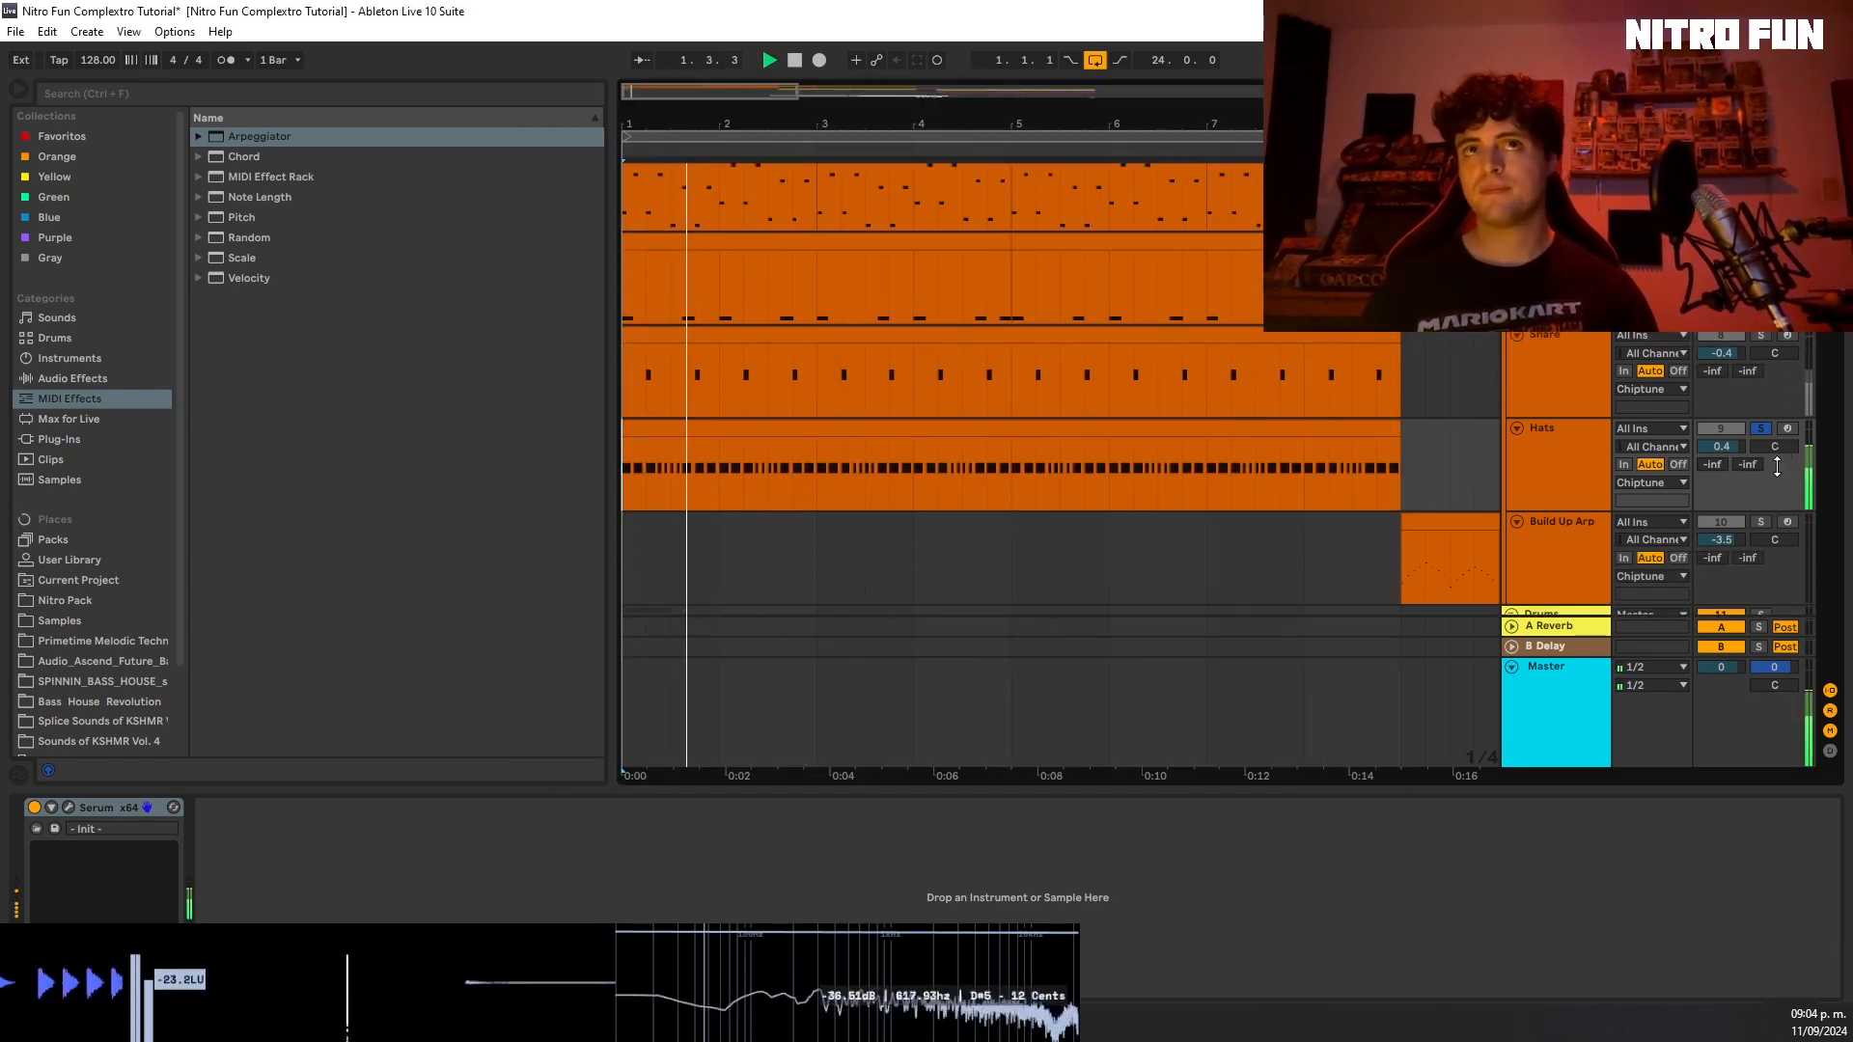
left_click(1416, 407)
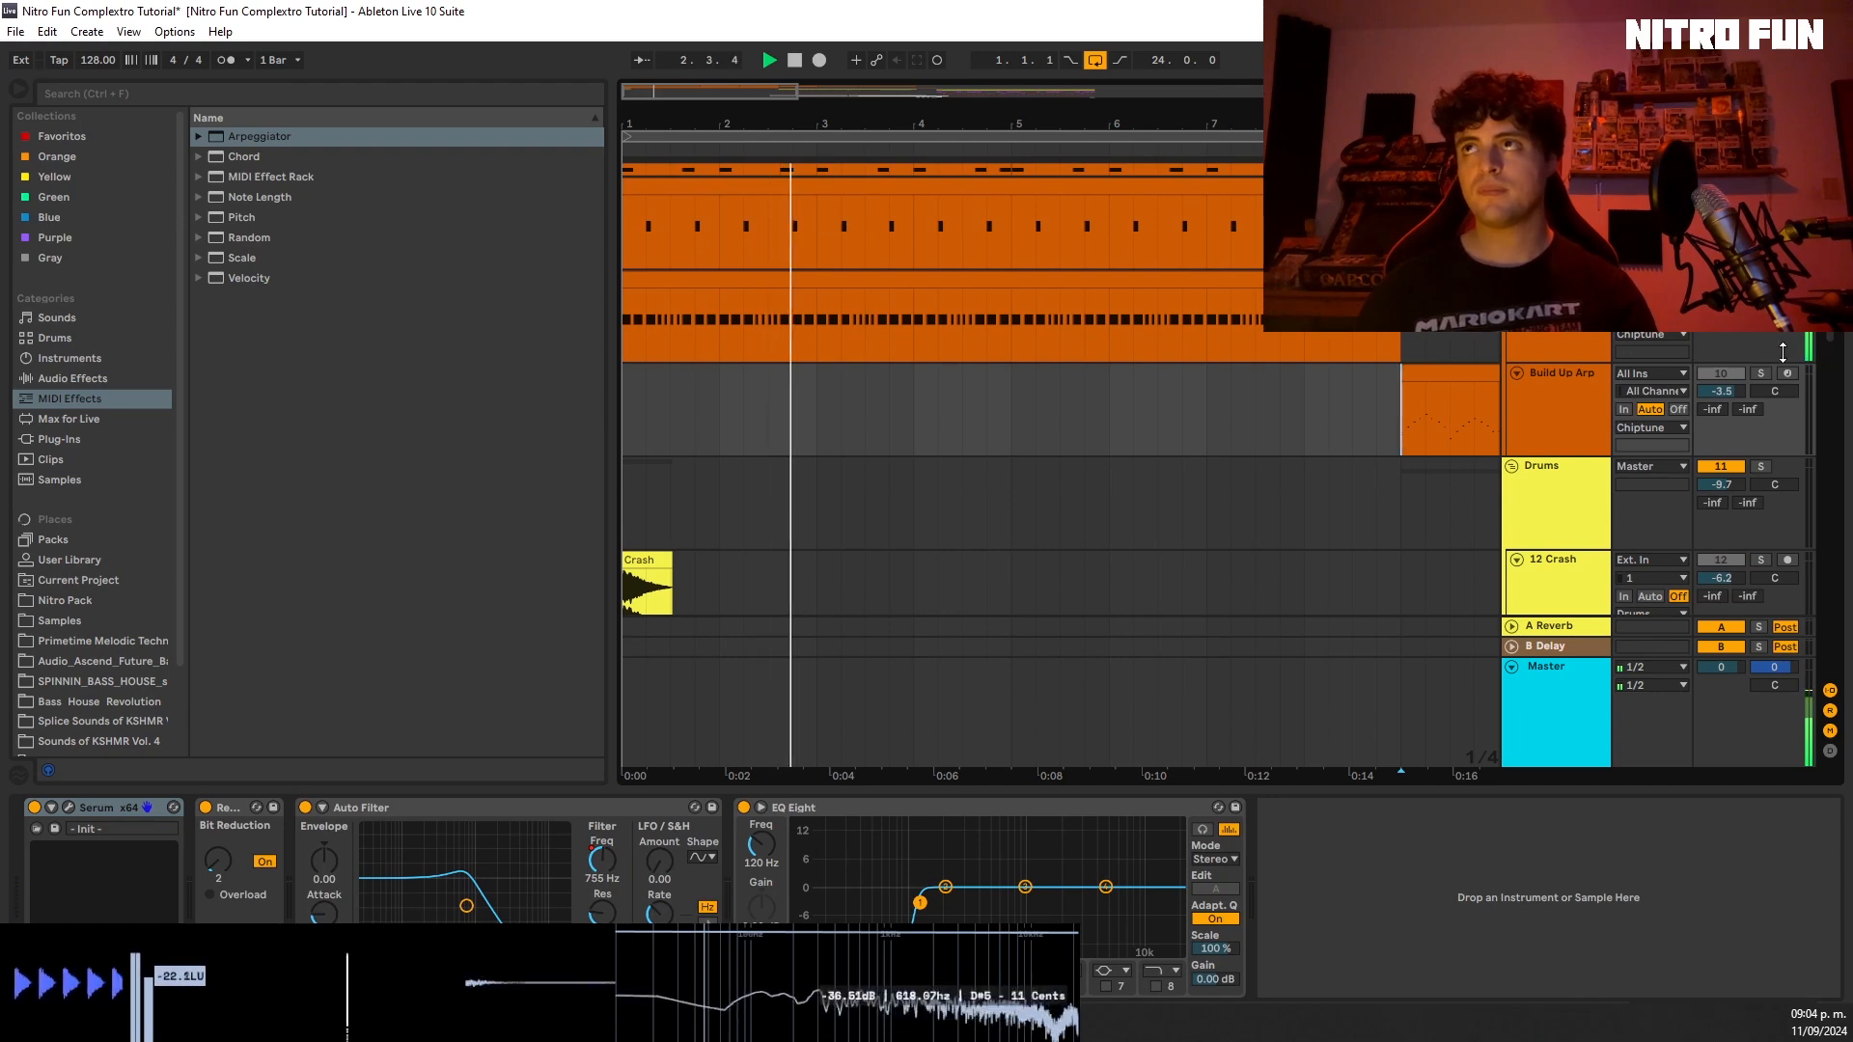
left_click(1764, 376)
left_click_drag(1293, 123, 1293, 38)
left_click_drag(744, 124, 769, 208)
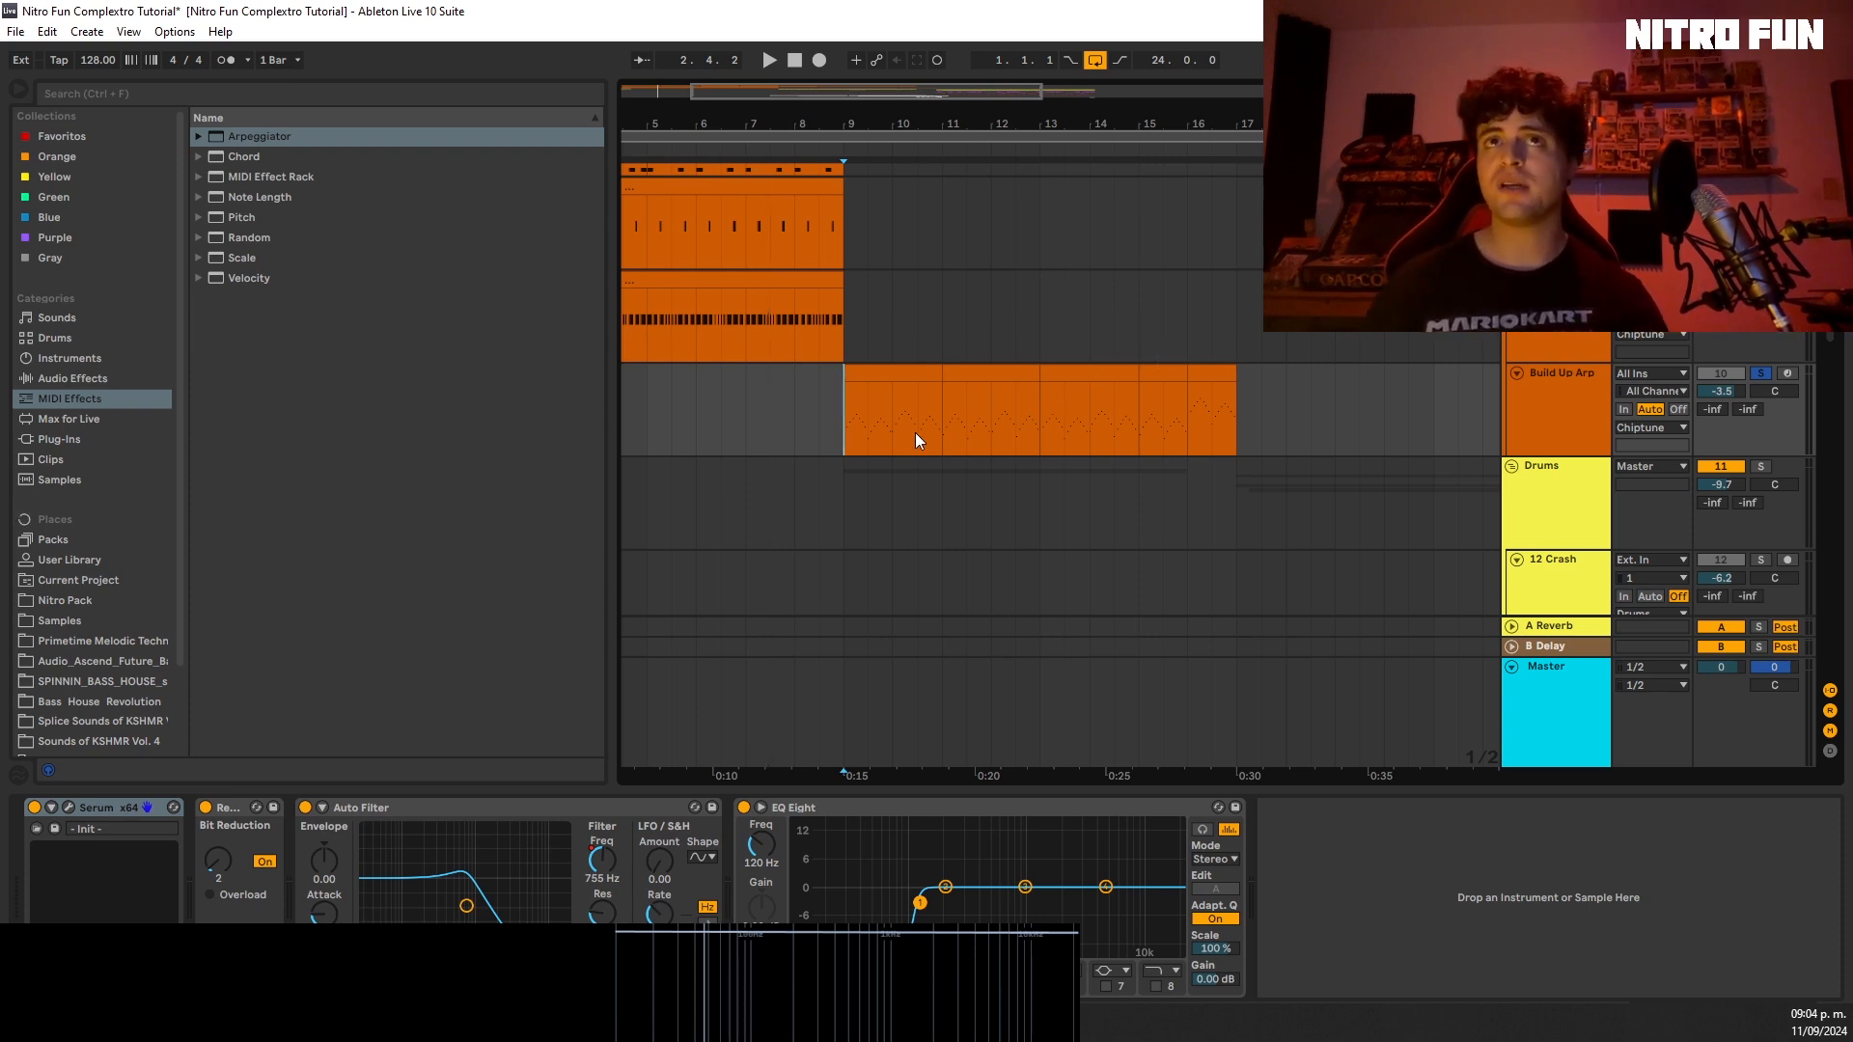
key("space")
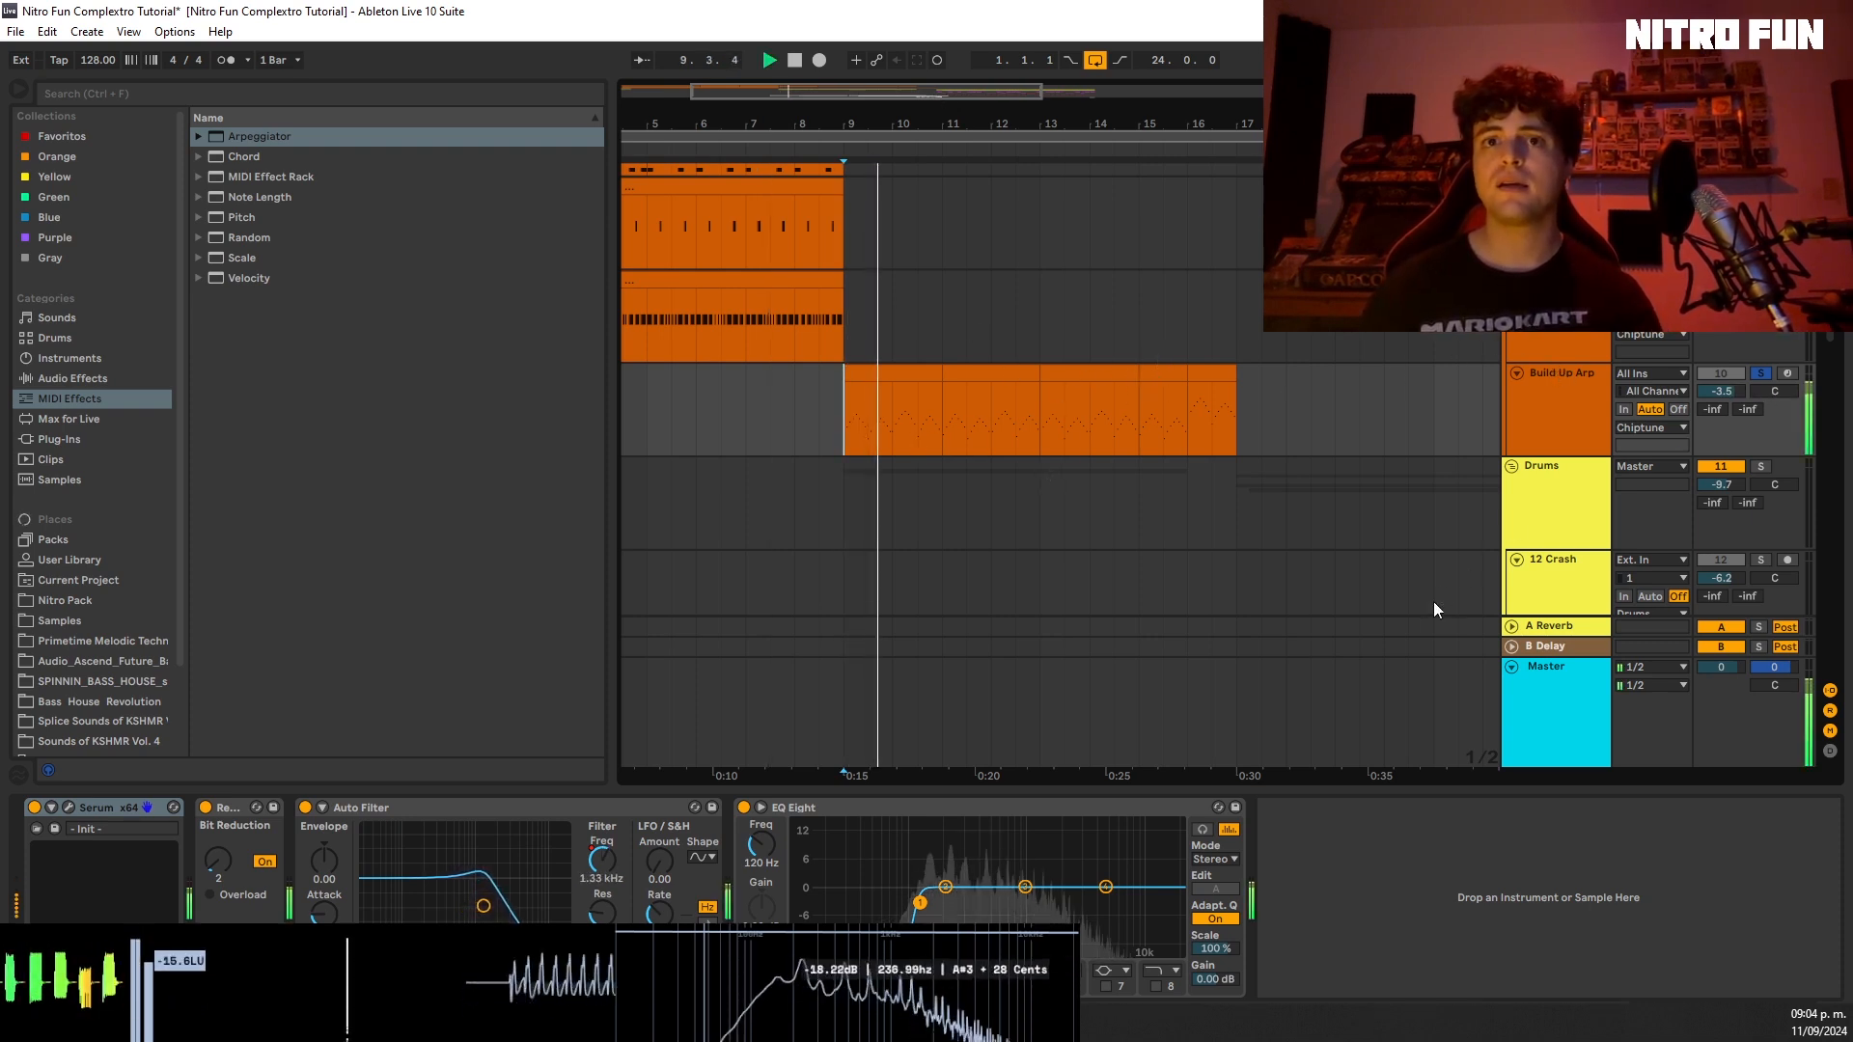
left_click(305, 808)
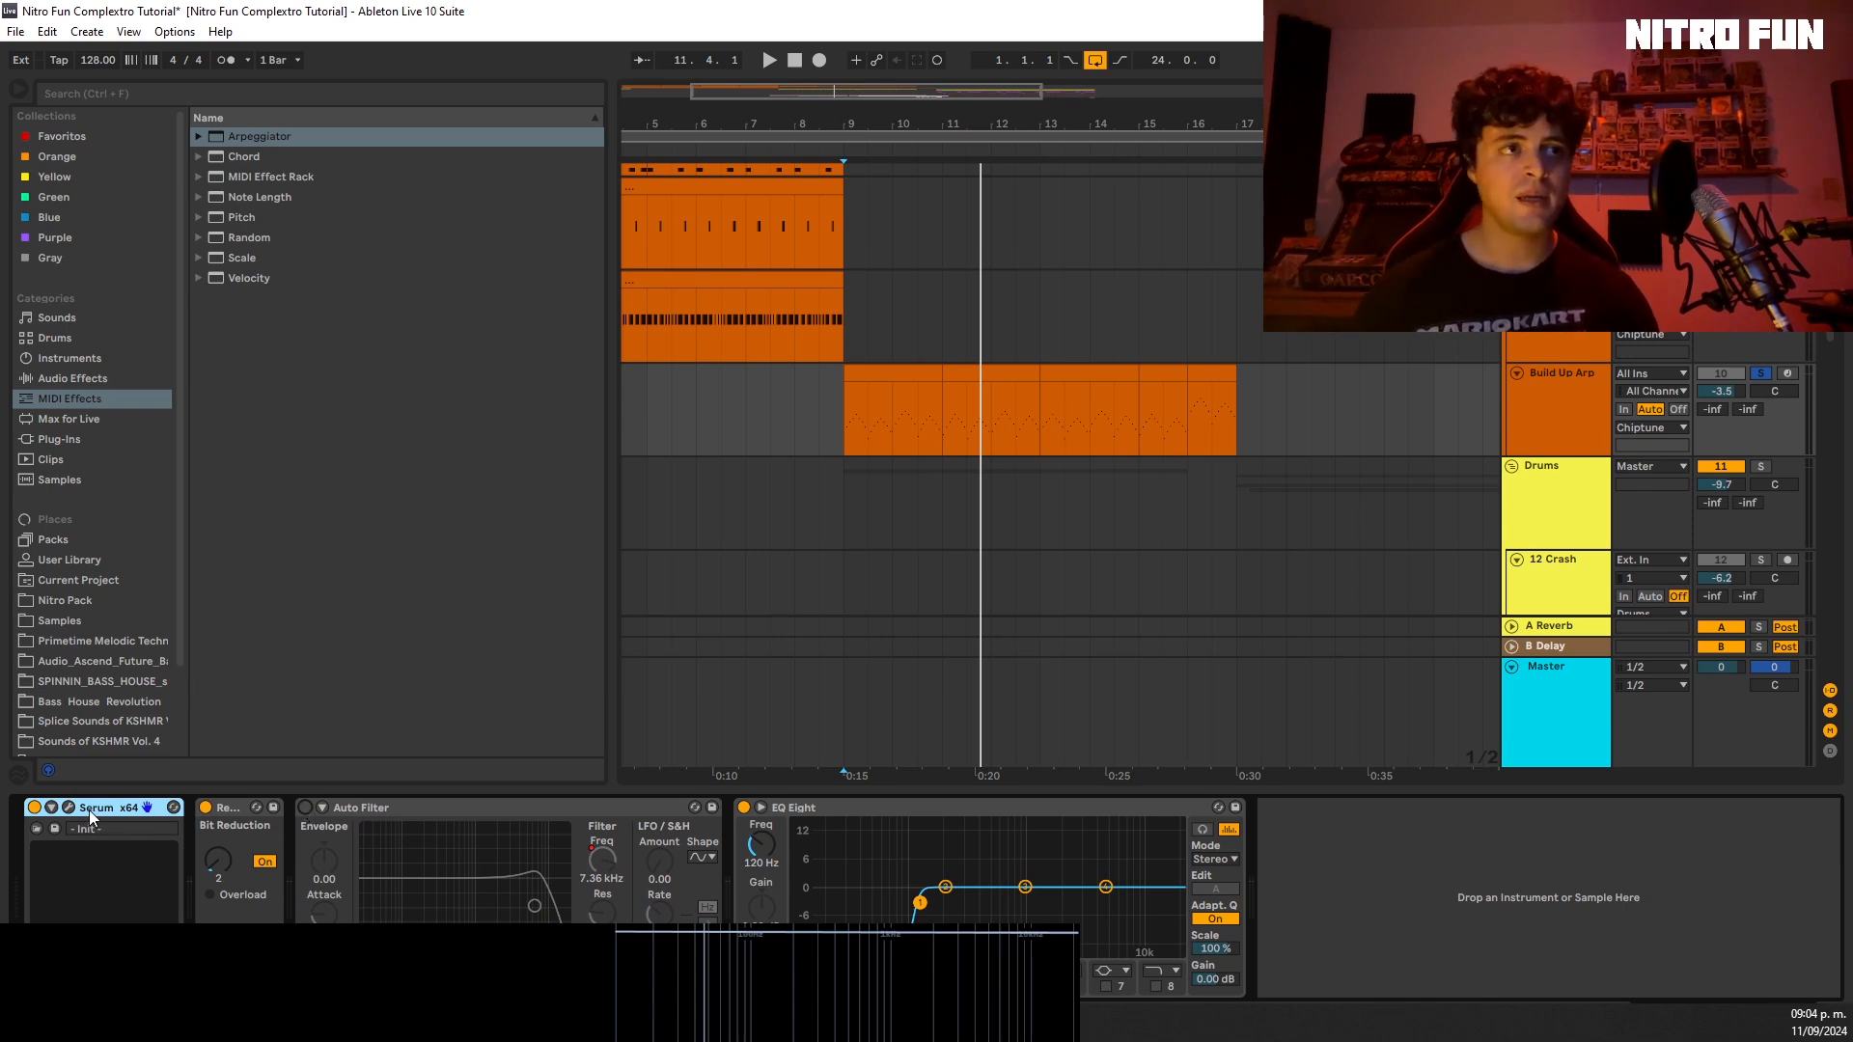
Step: Show the MIDI notes of the first Build Up Arp clip at bar 9
left_click(917, 378)
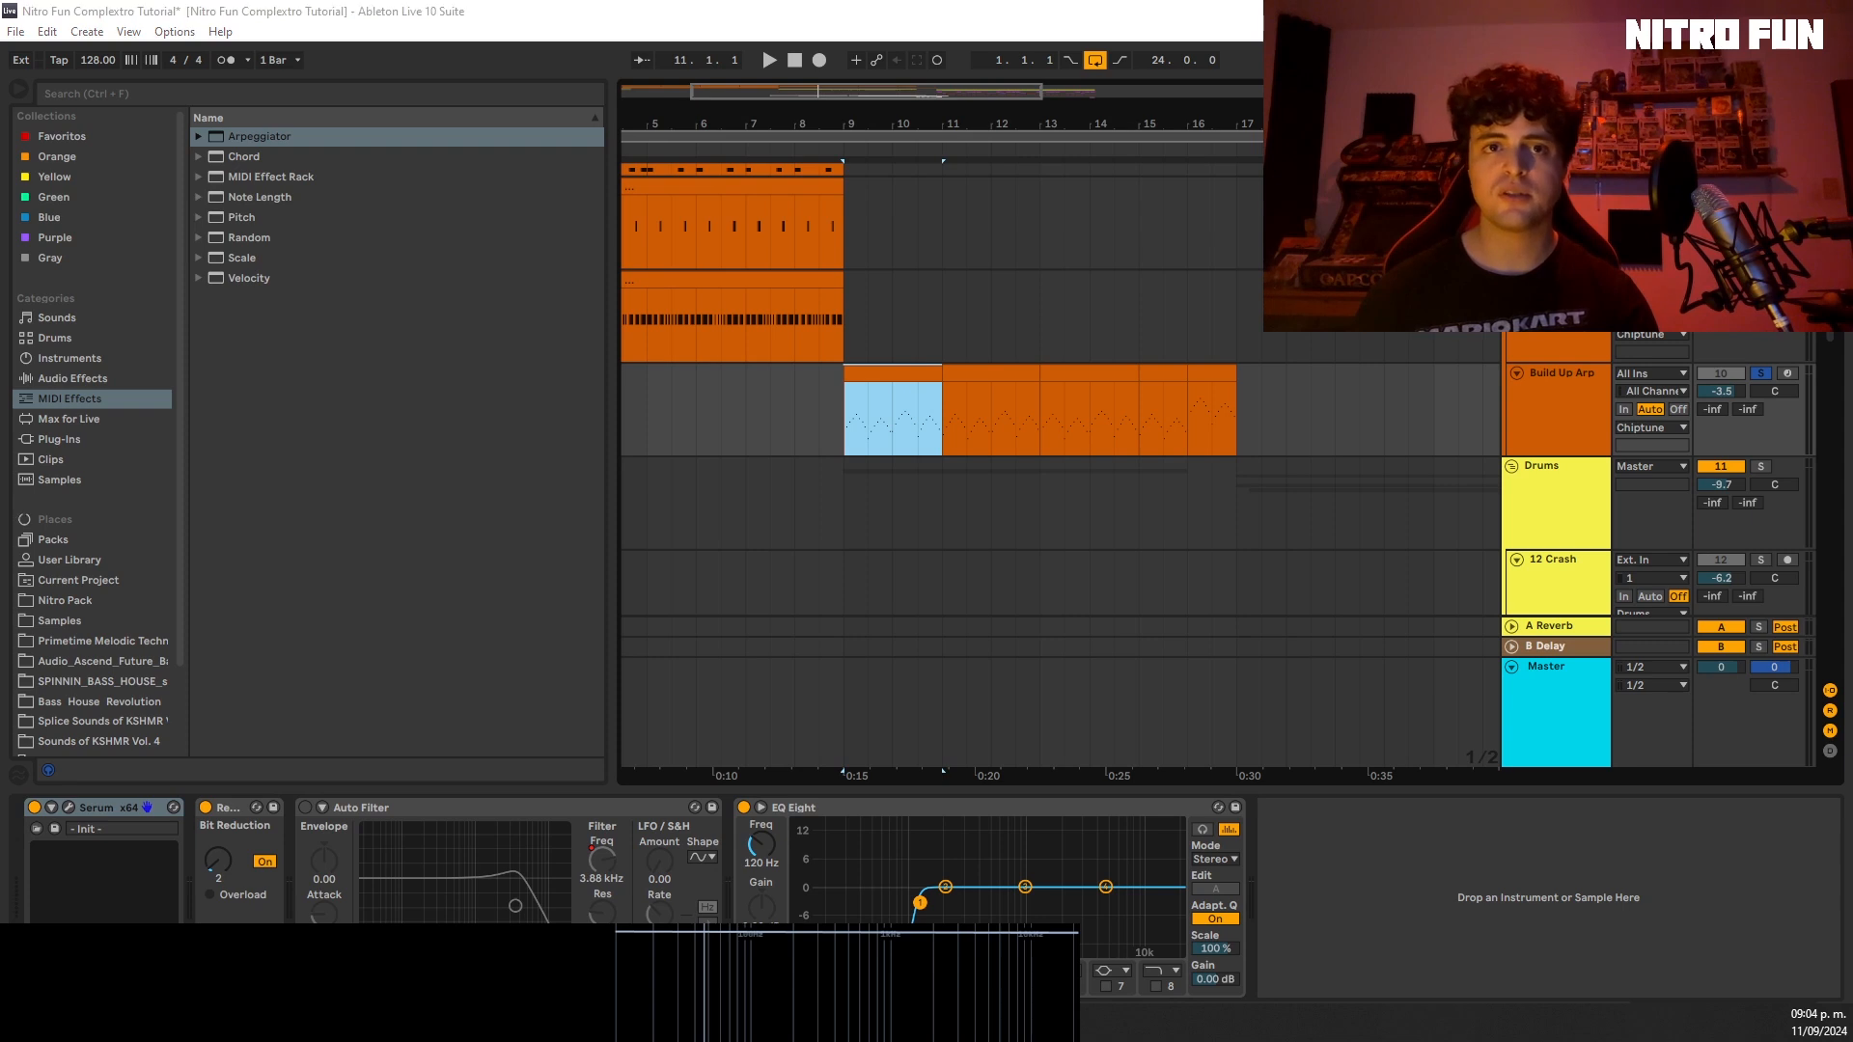
left_click(1357, 878)
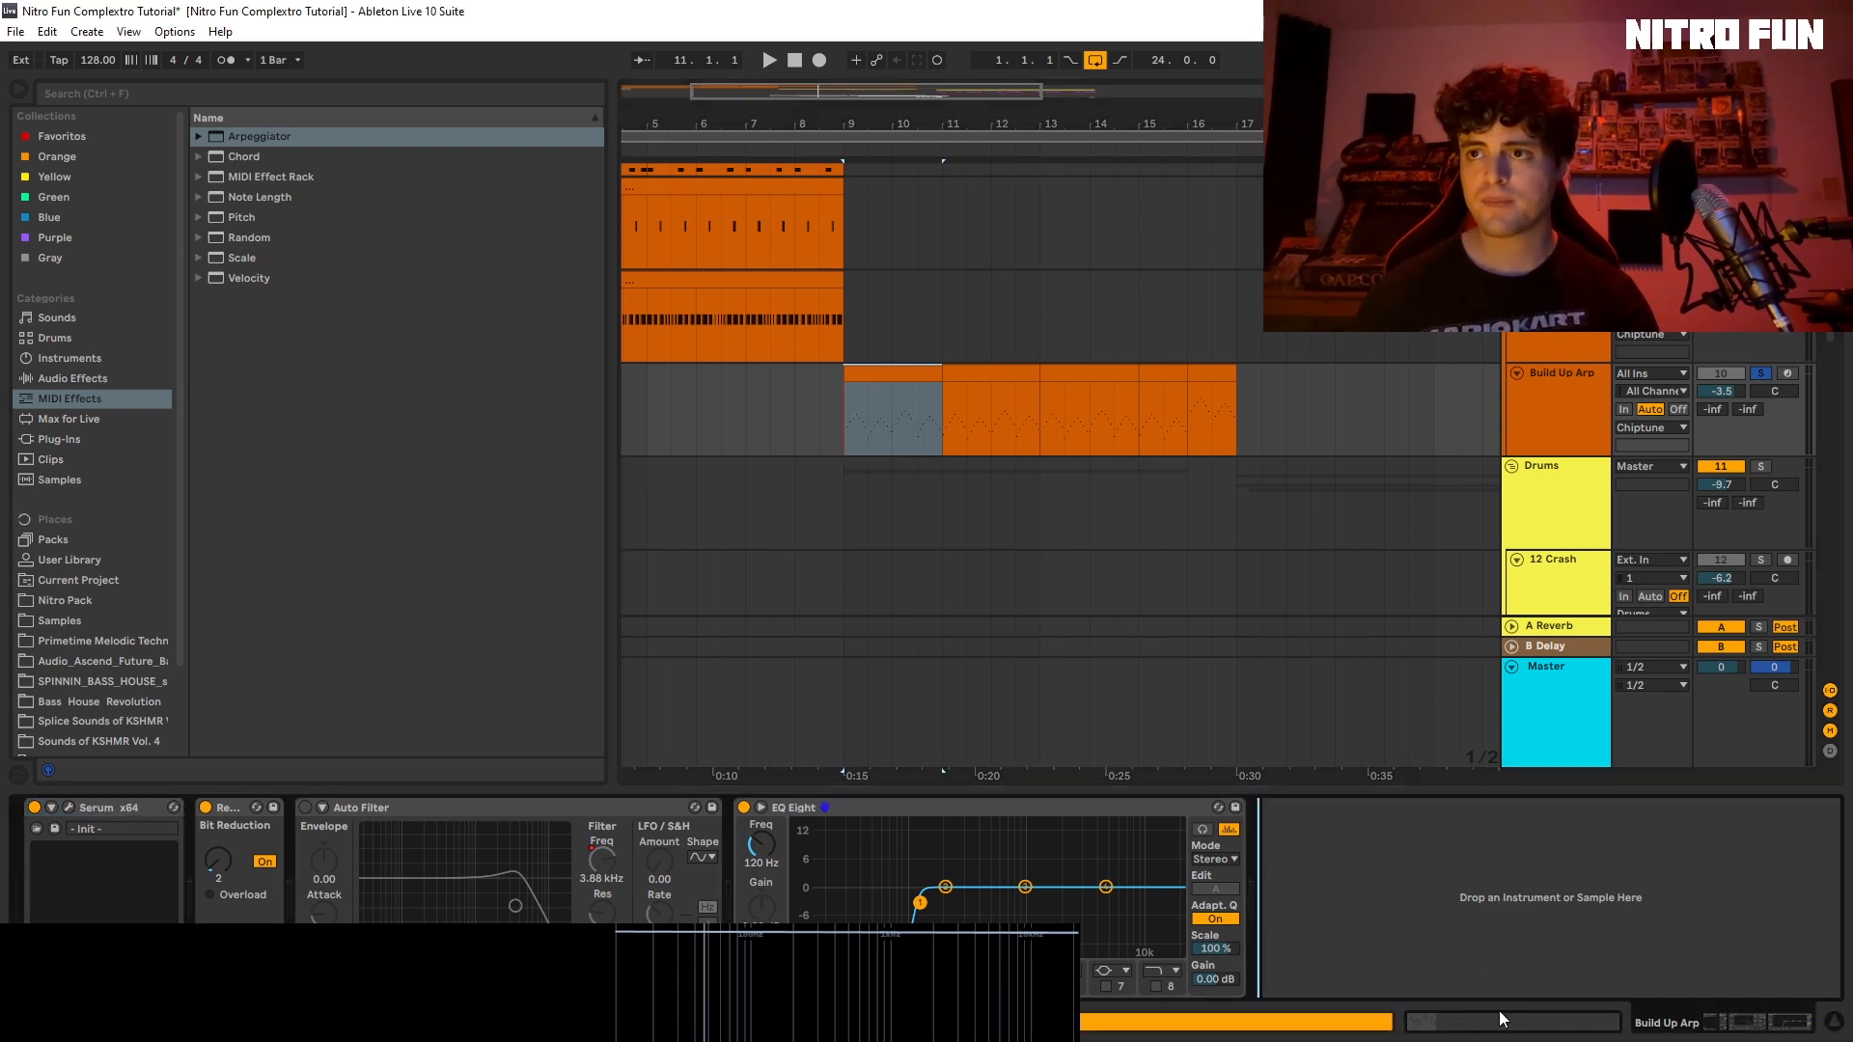
left_click(1499, 1015)
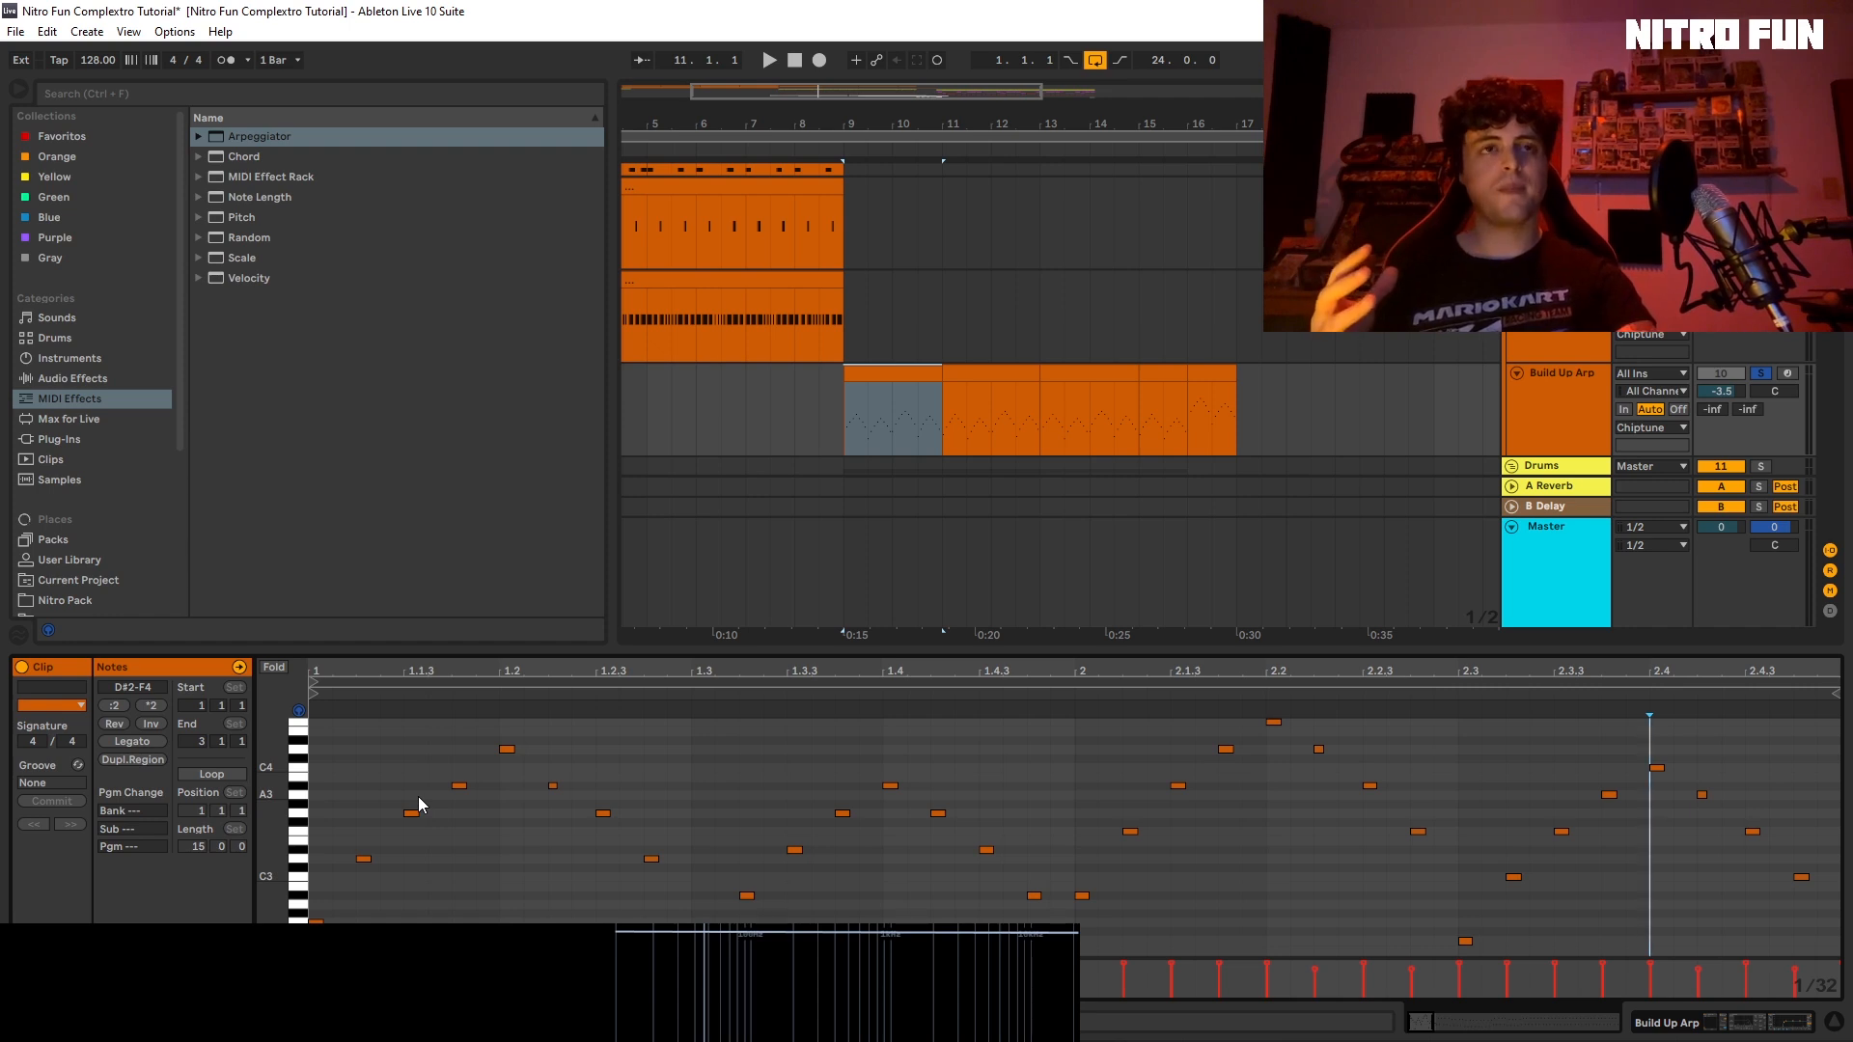
Step: Examine the chord notes of the Pad clip at bar 9 and return to the Build Up Arp clip's notes
scroll(998, 259, "up", 5)
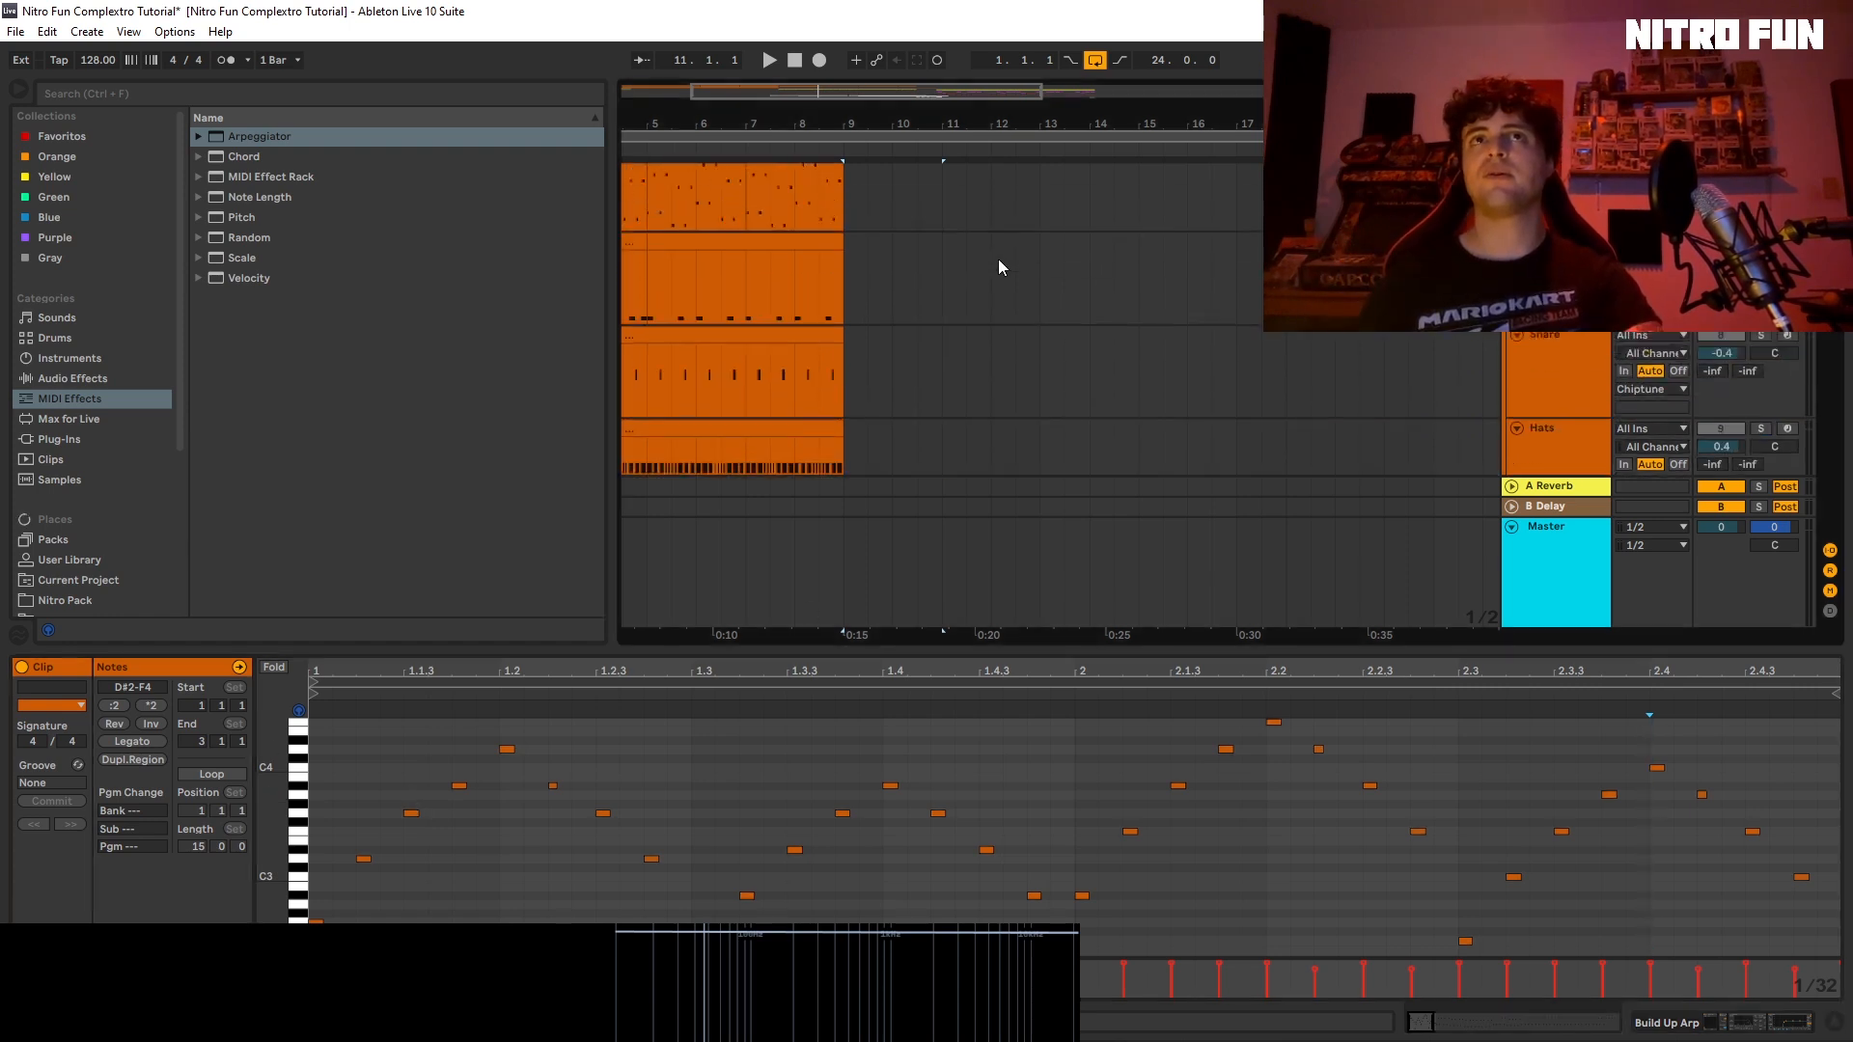
scroll(897, 347, "up", 2)
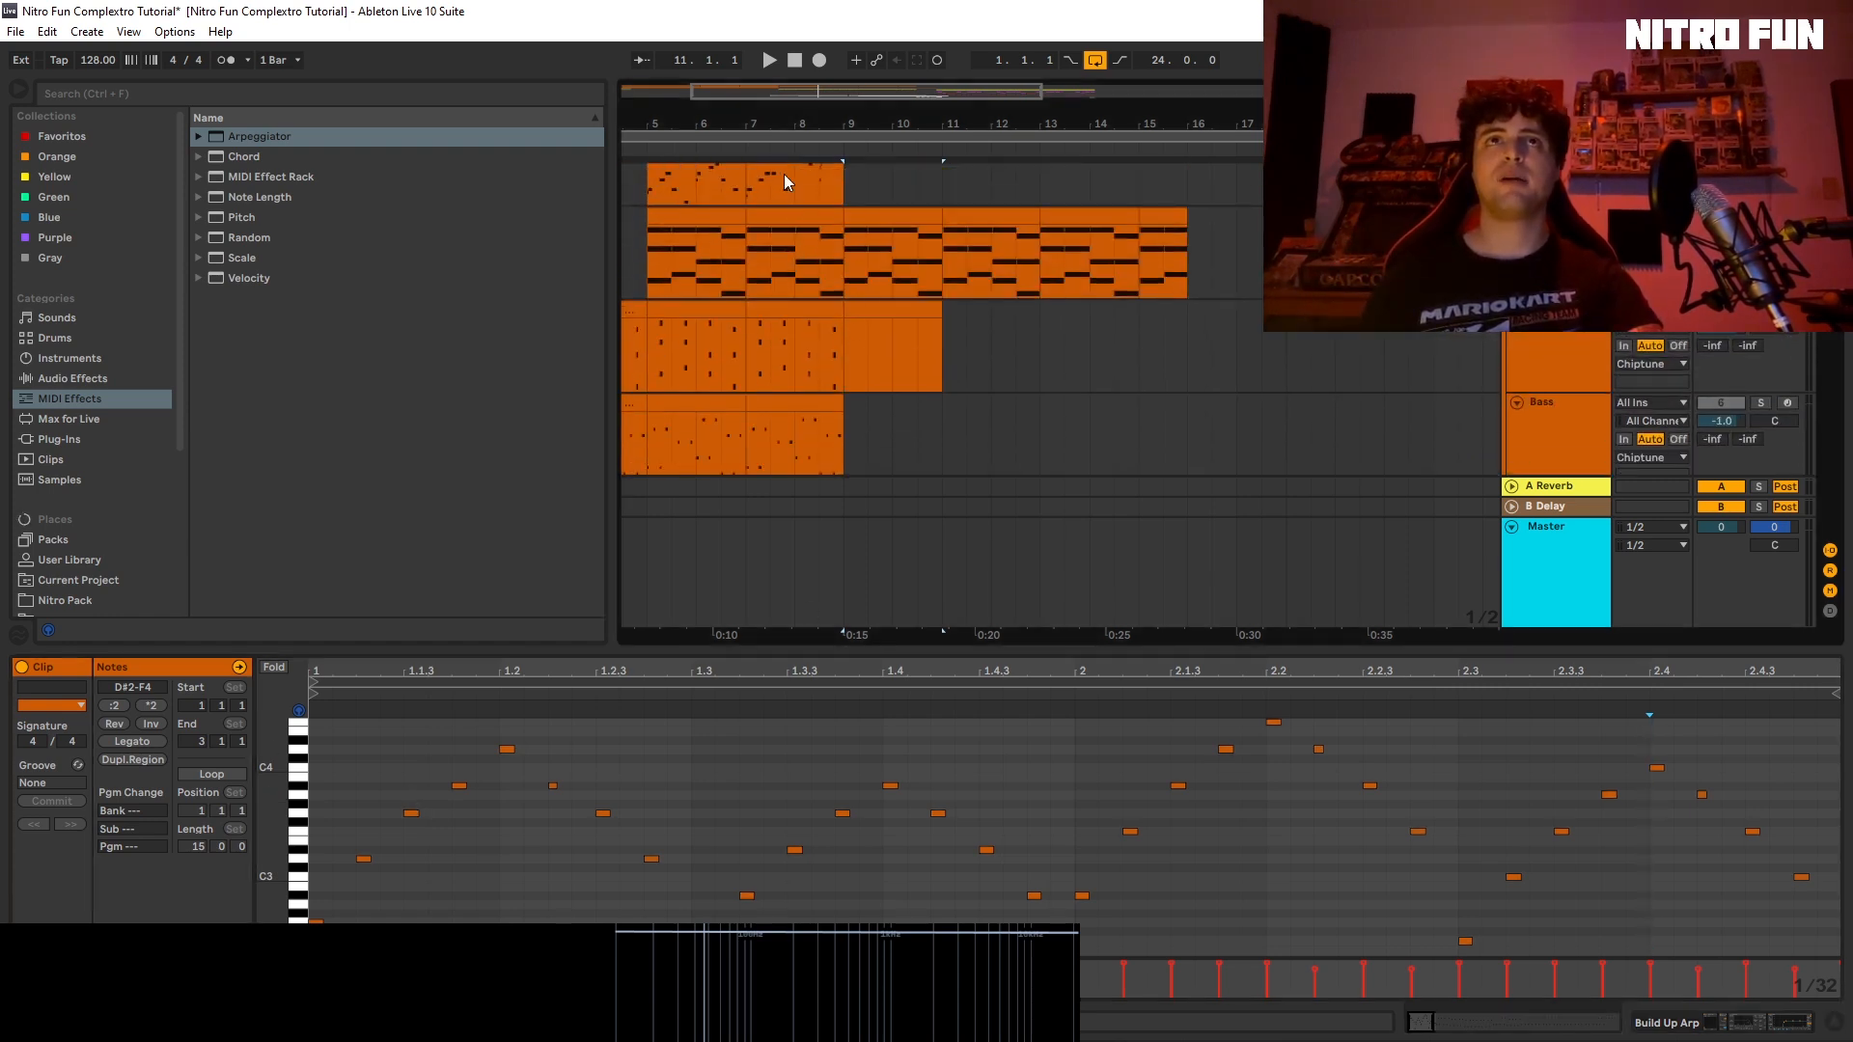
left_click(884, 211)
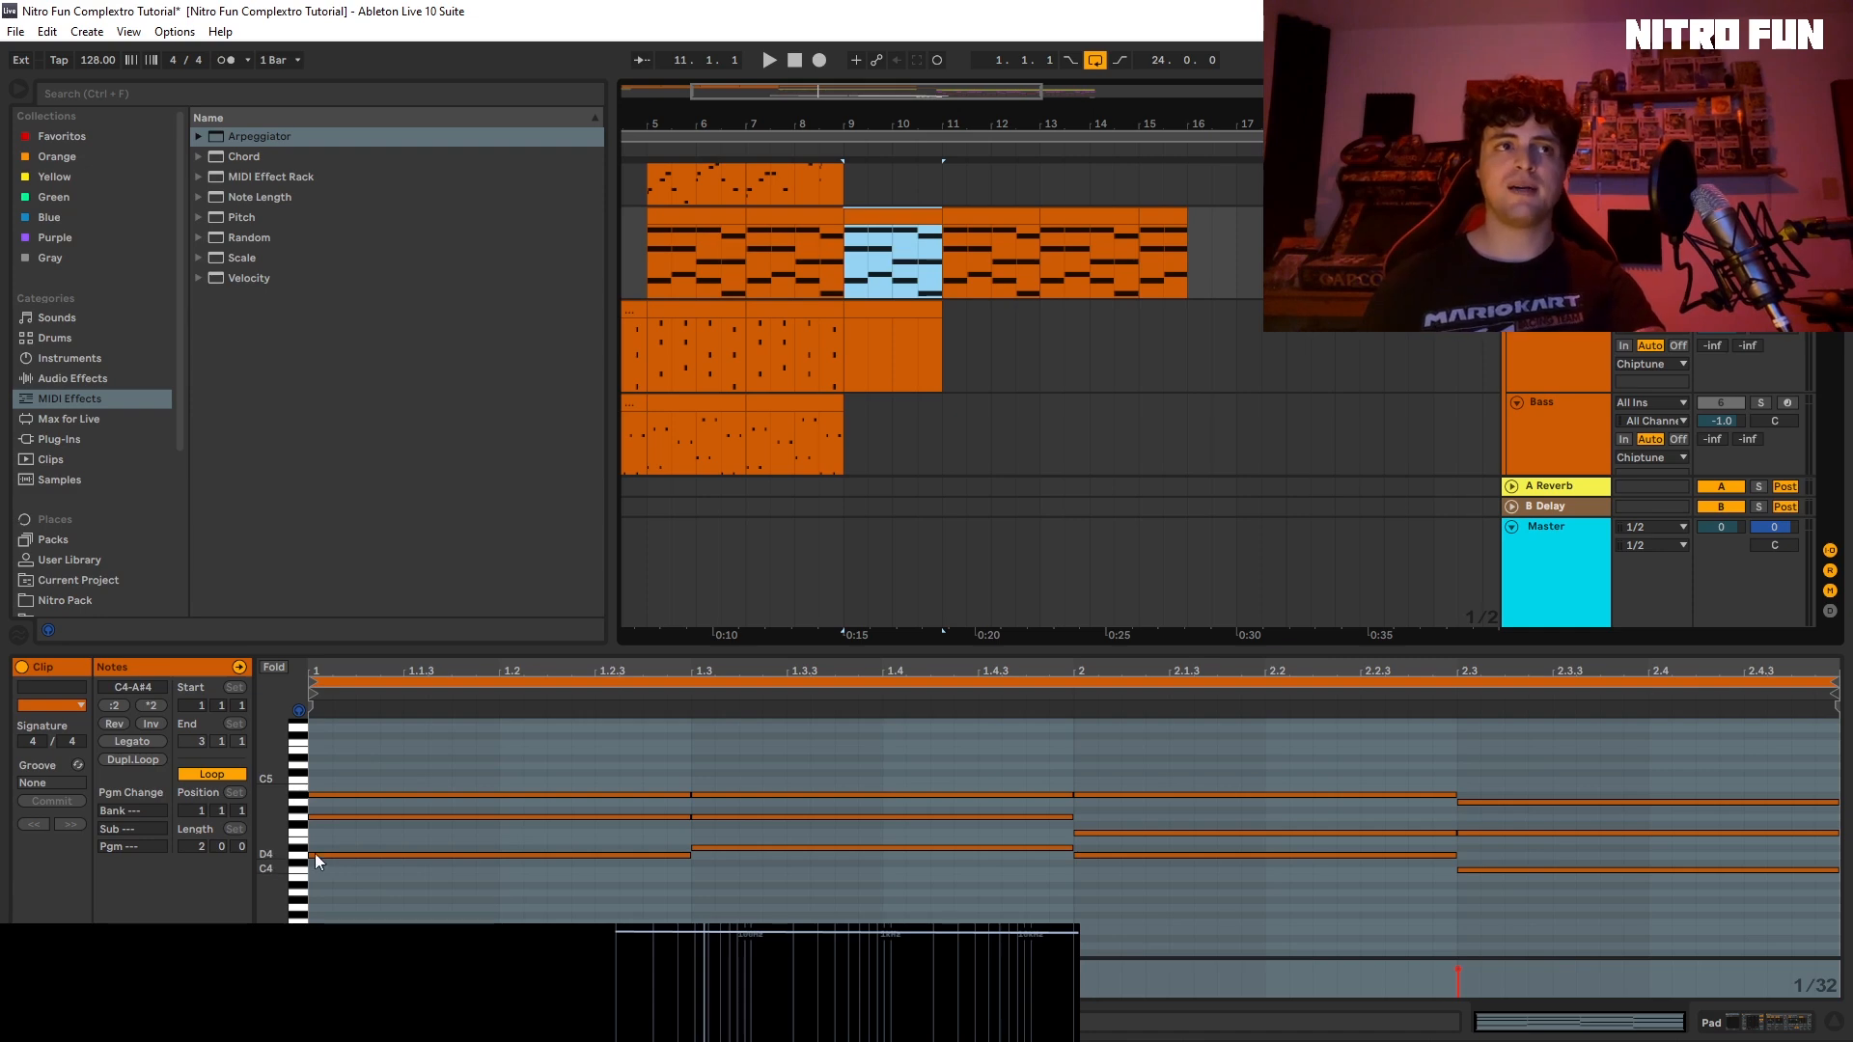
scroll(863, 346, "down", 6)
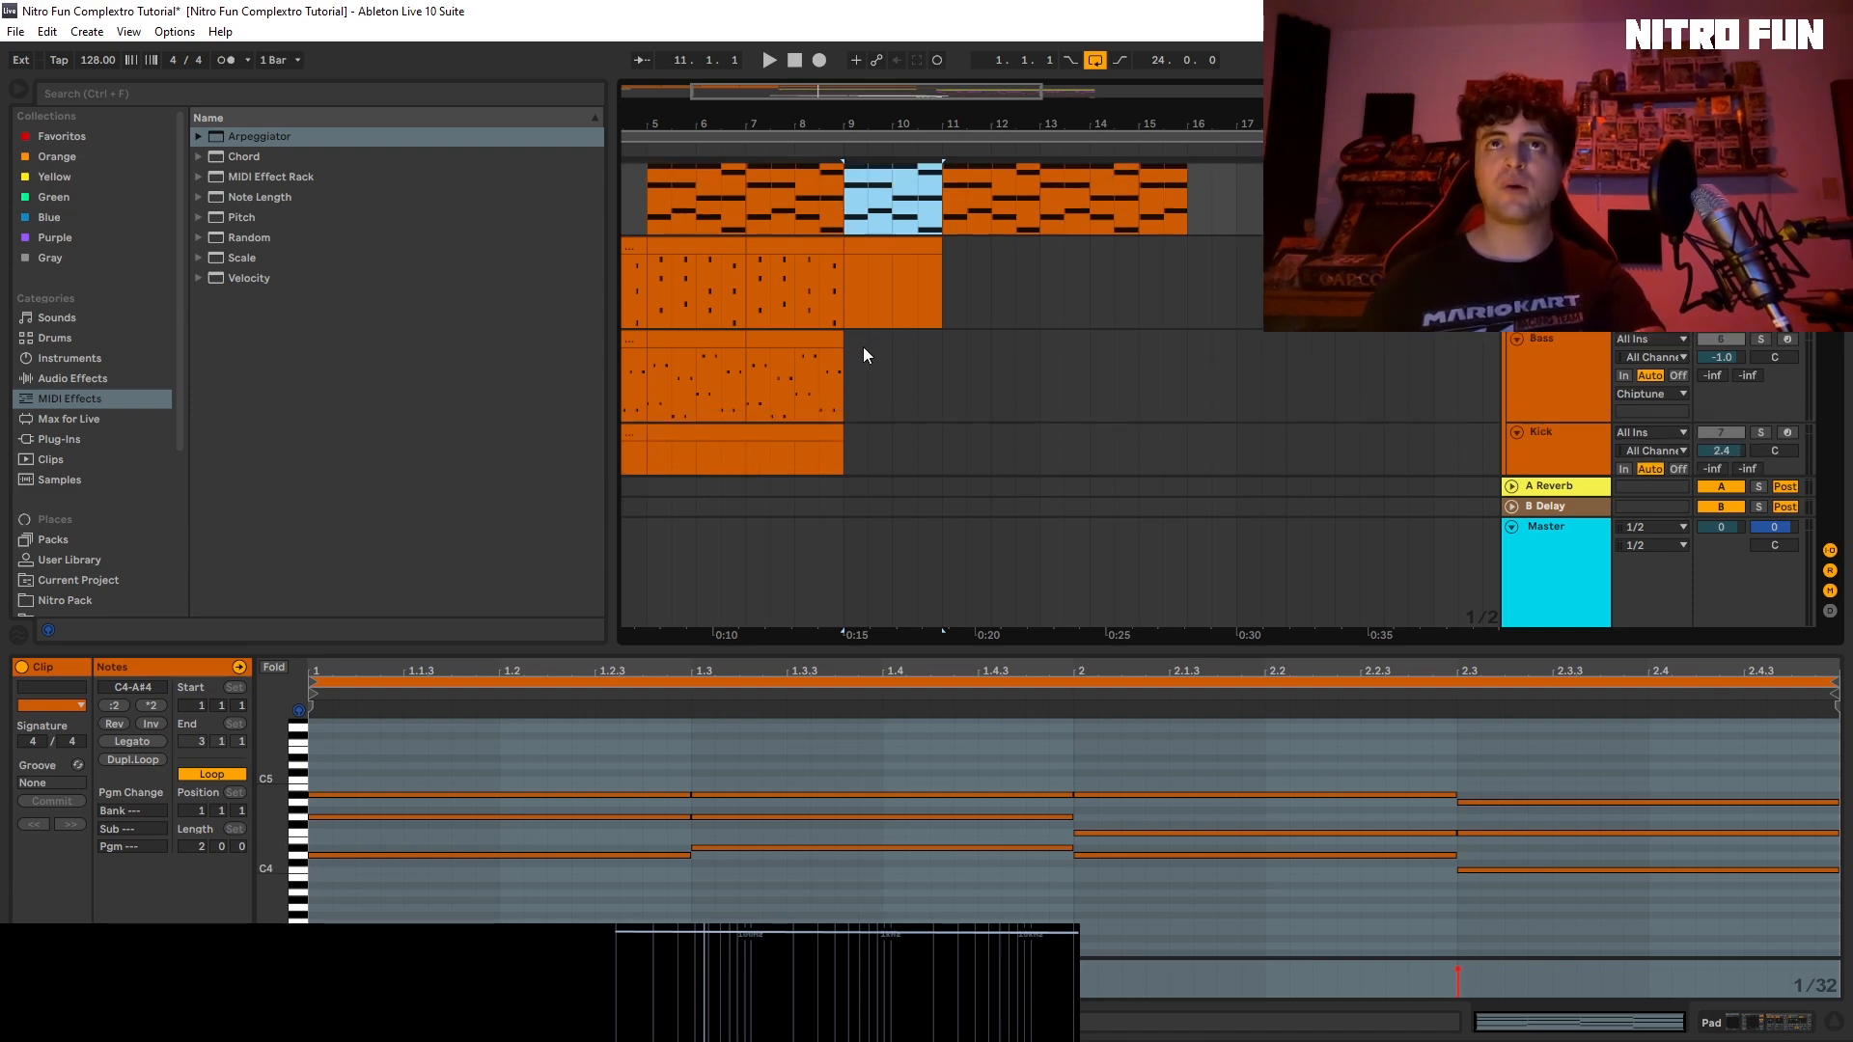
left_click(855, 375)
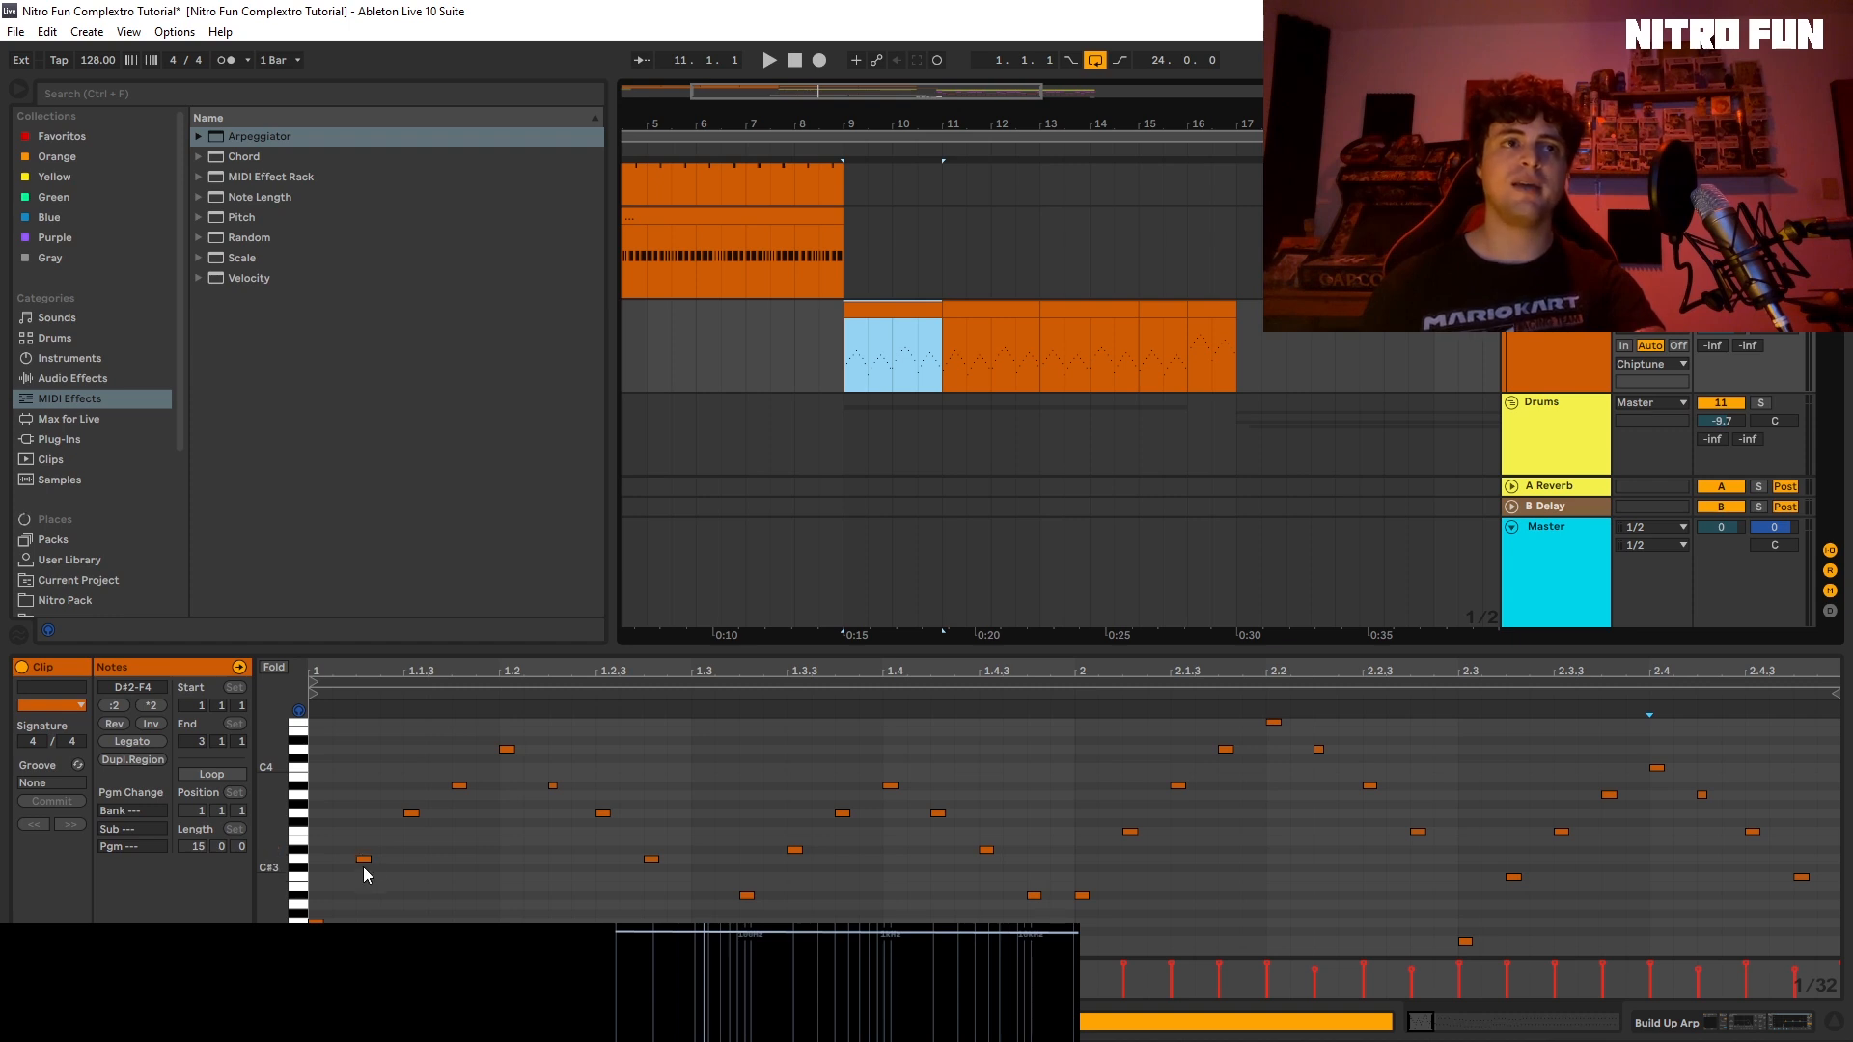
Step: Try to move the arp's second note, D3, onto the clip's first beat
left_click_drag(358, 861, 310, 899)
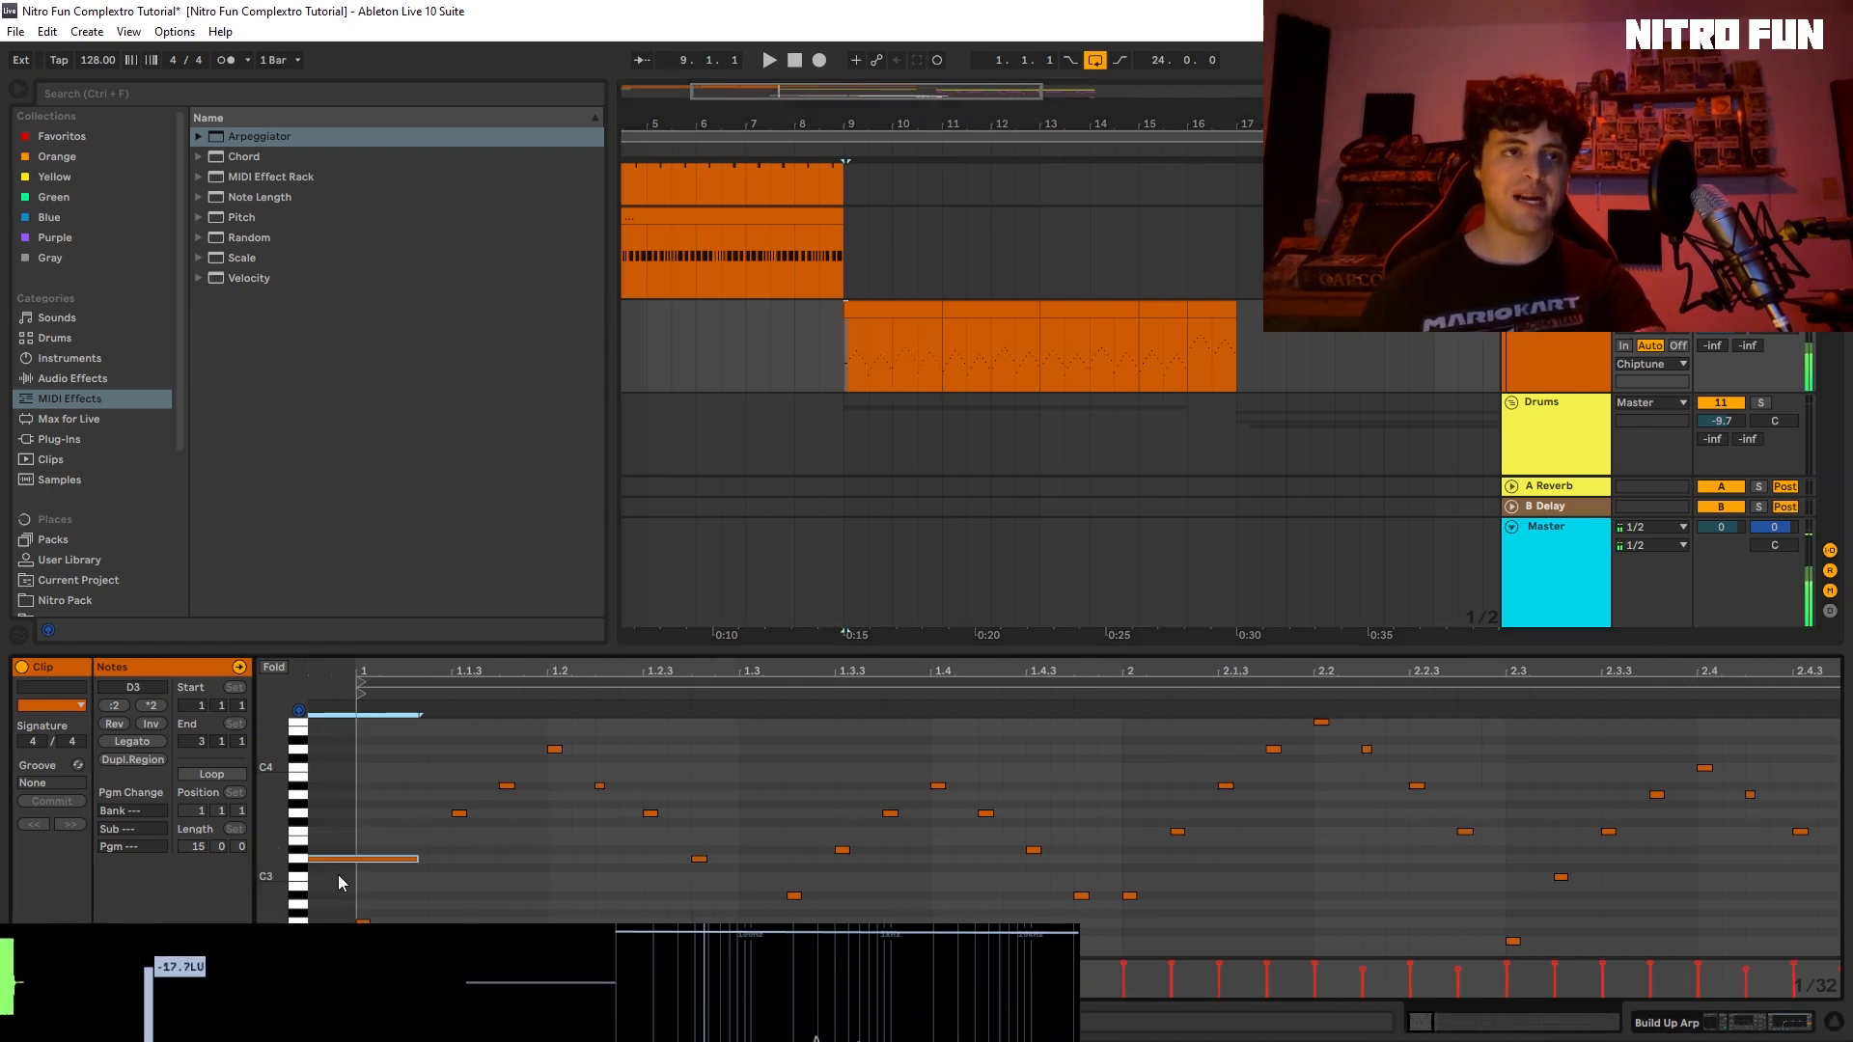
mouse_move(352, 665)
left_mouse_down()
mouse_move(380, 667)
mouse_move(301, 639)
mouse_move(323, 637)
left_mouse_up()
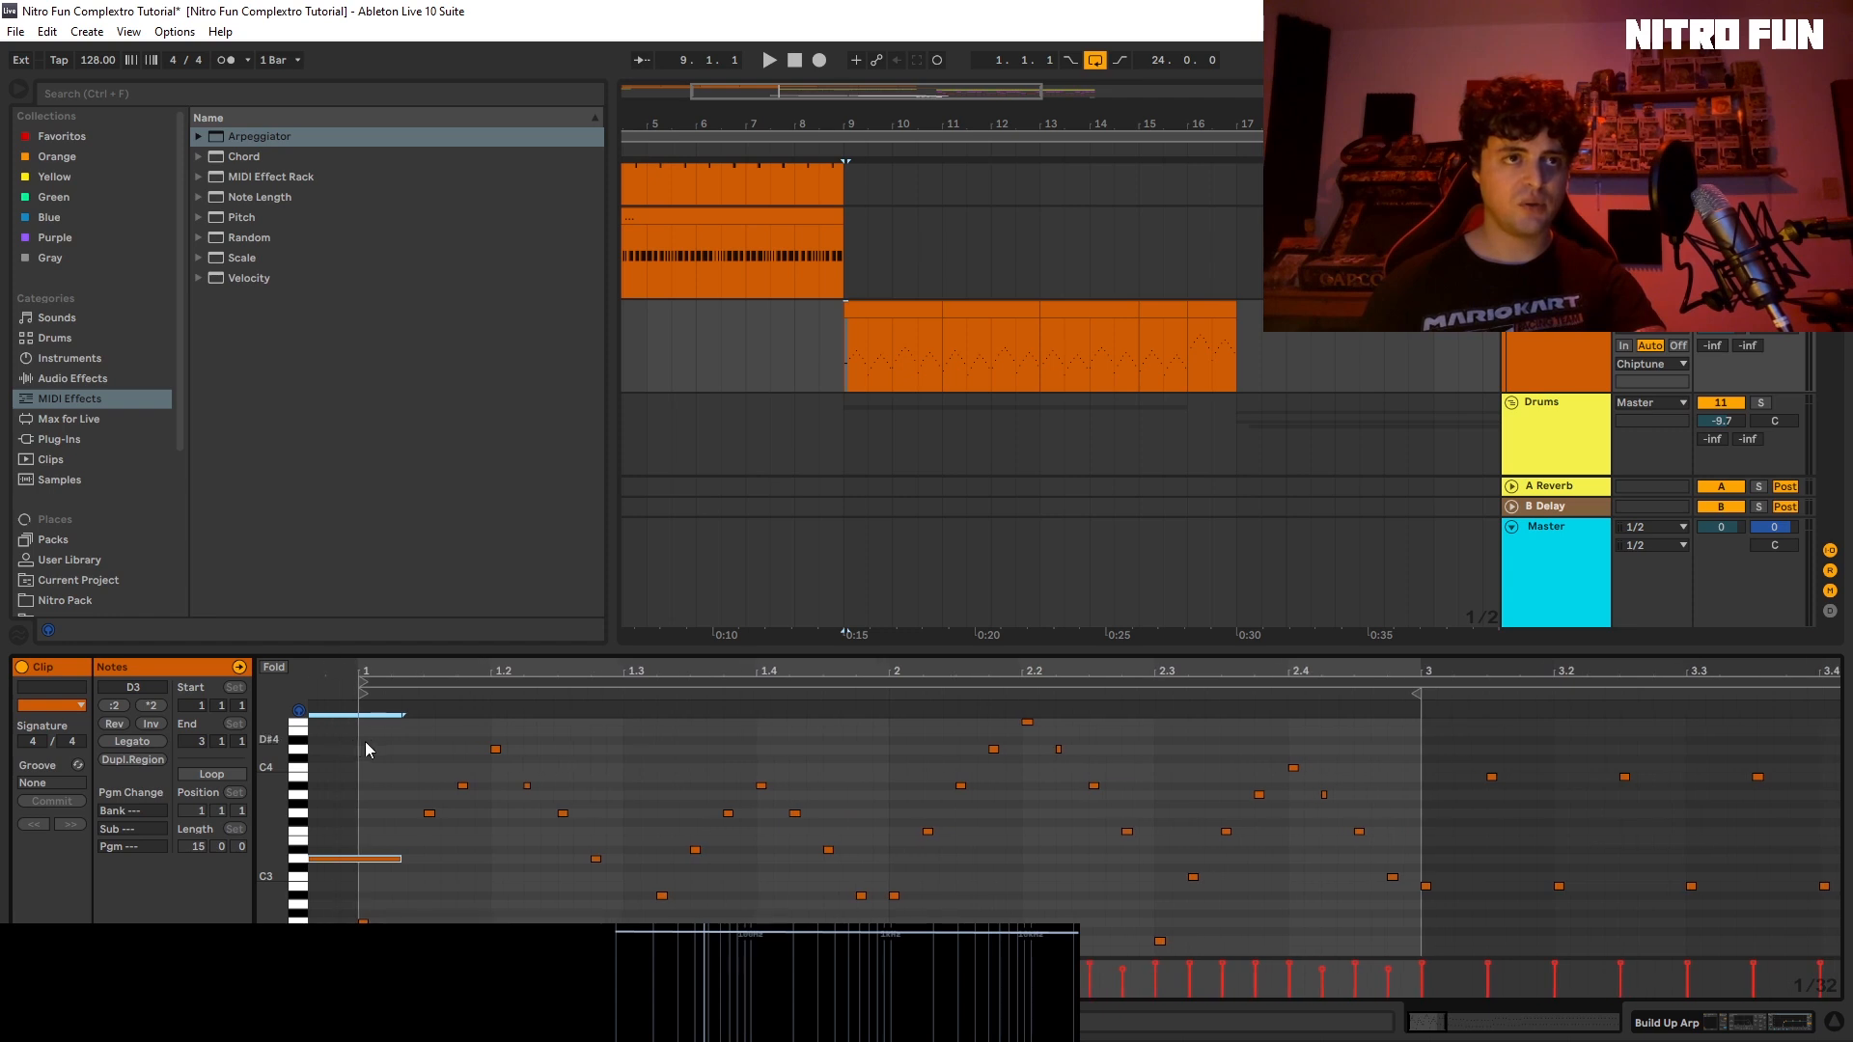
key("Right")
key("Right")
key("Right")
key("Right")
key("Right")
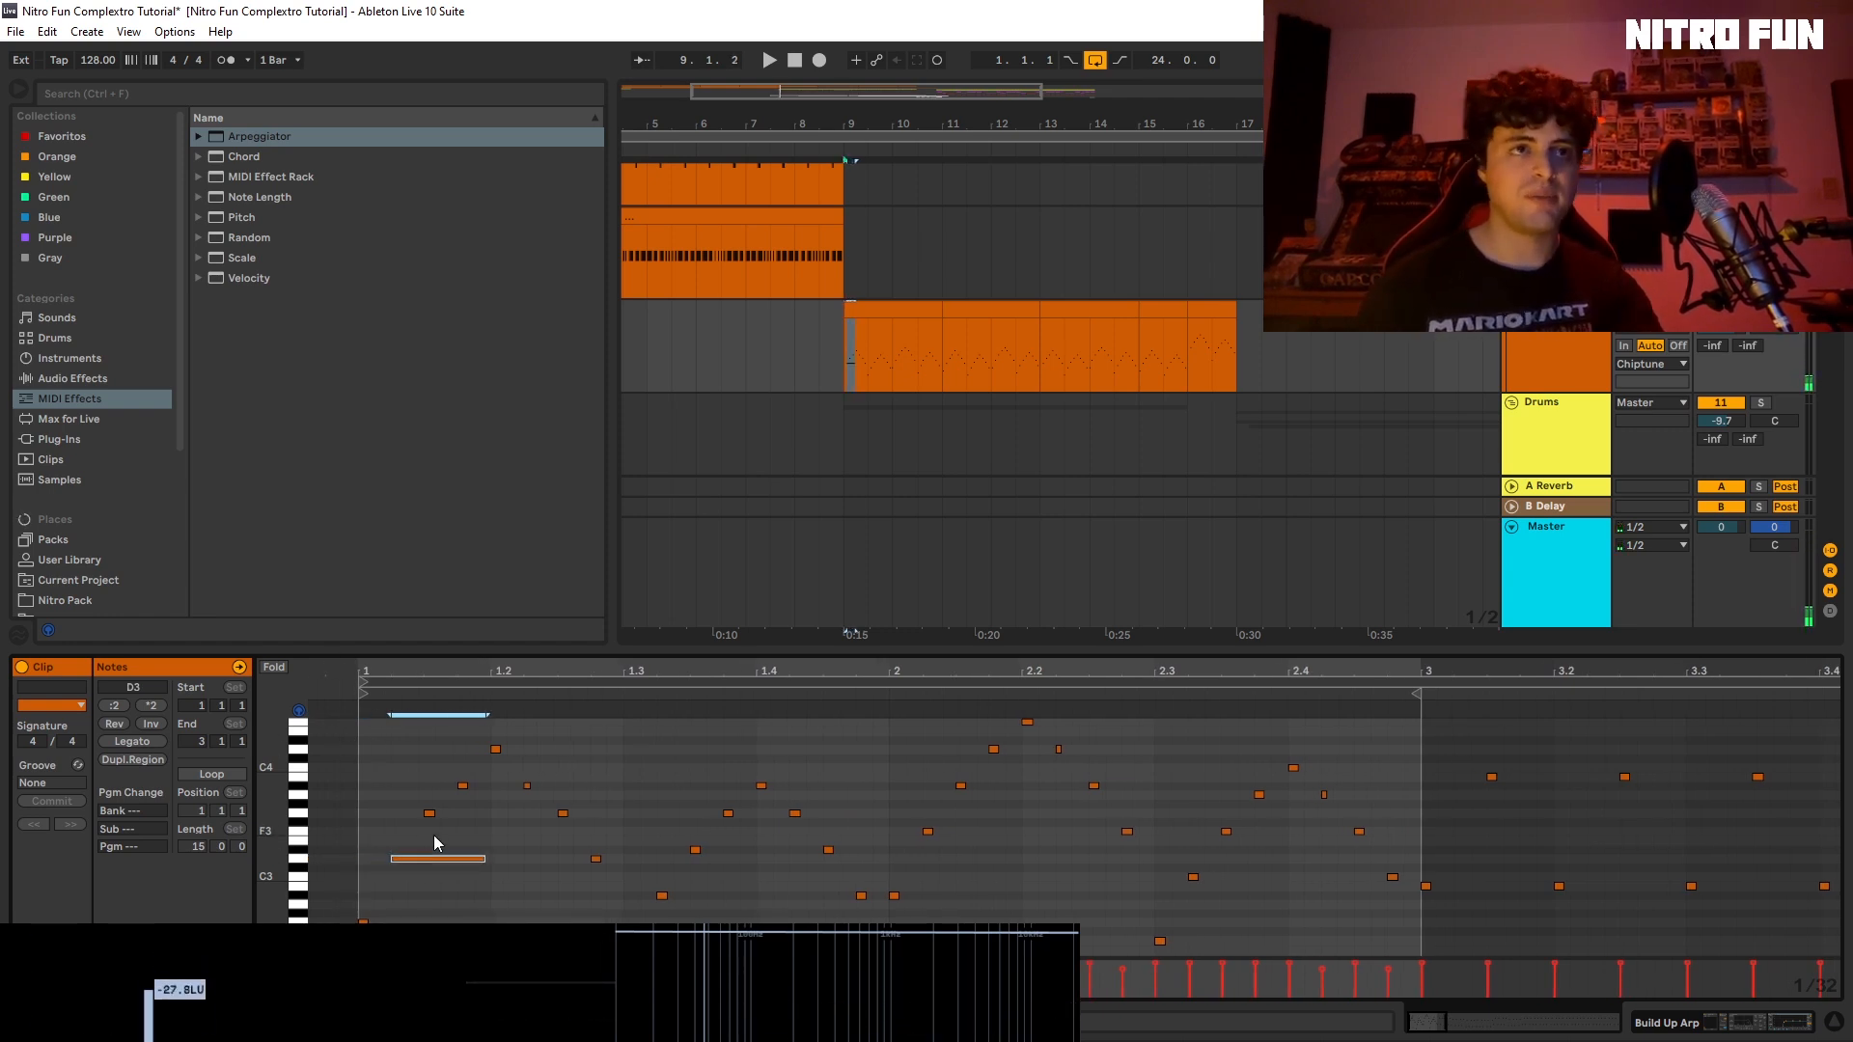
key("shift+Left")
key("shift+Left")
key("shift+Left")
key("shift+Left")
key("shift+Left")
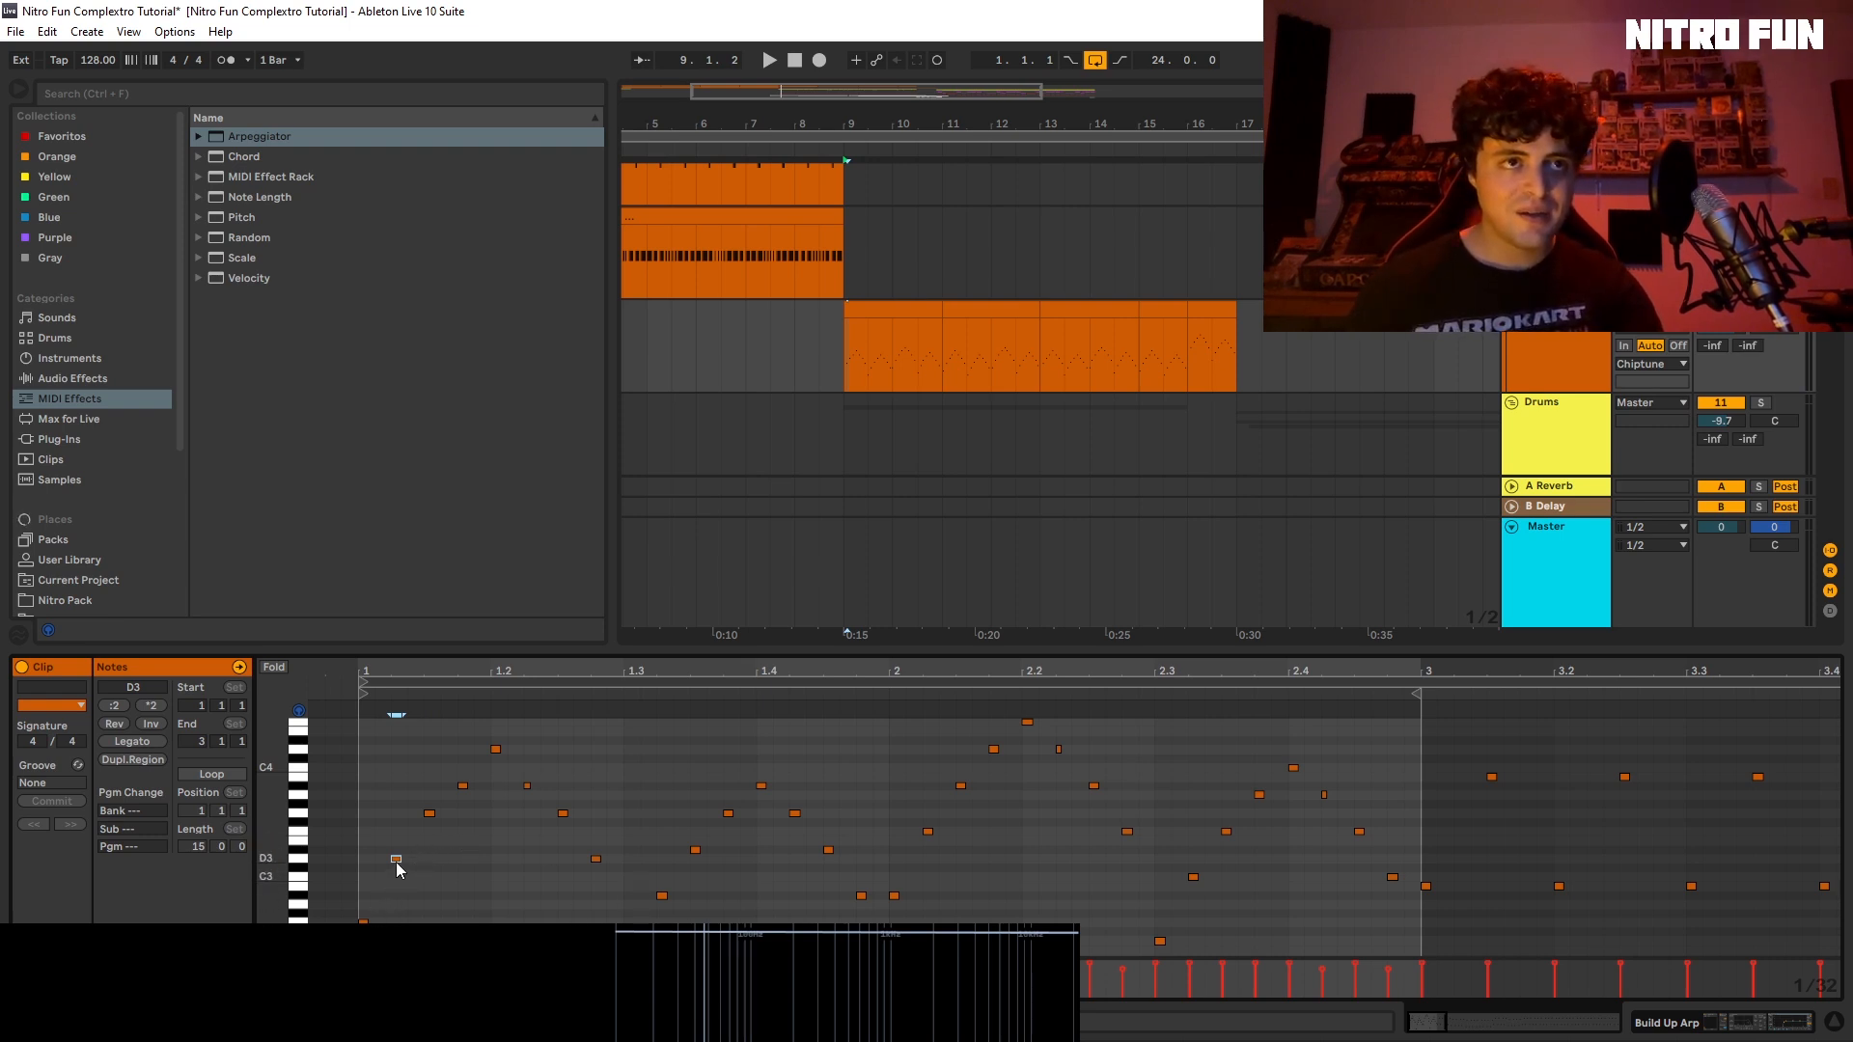
Step: Stack the arp's next three notes, from D3 up to A#3, above the first note at the clip's start as a chord
left_click_drag(397, 859, 365, 789)
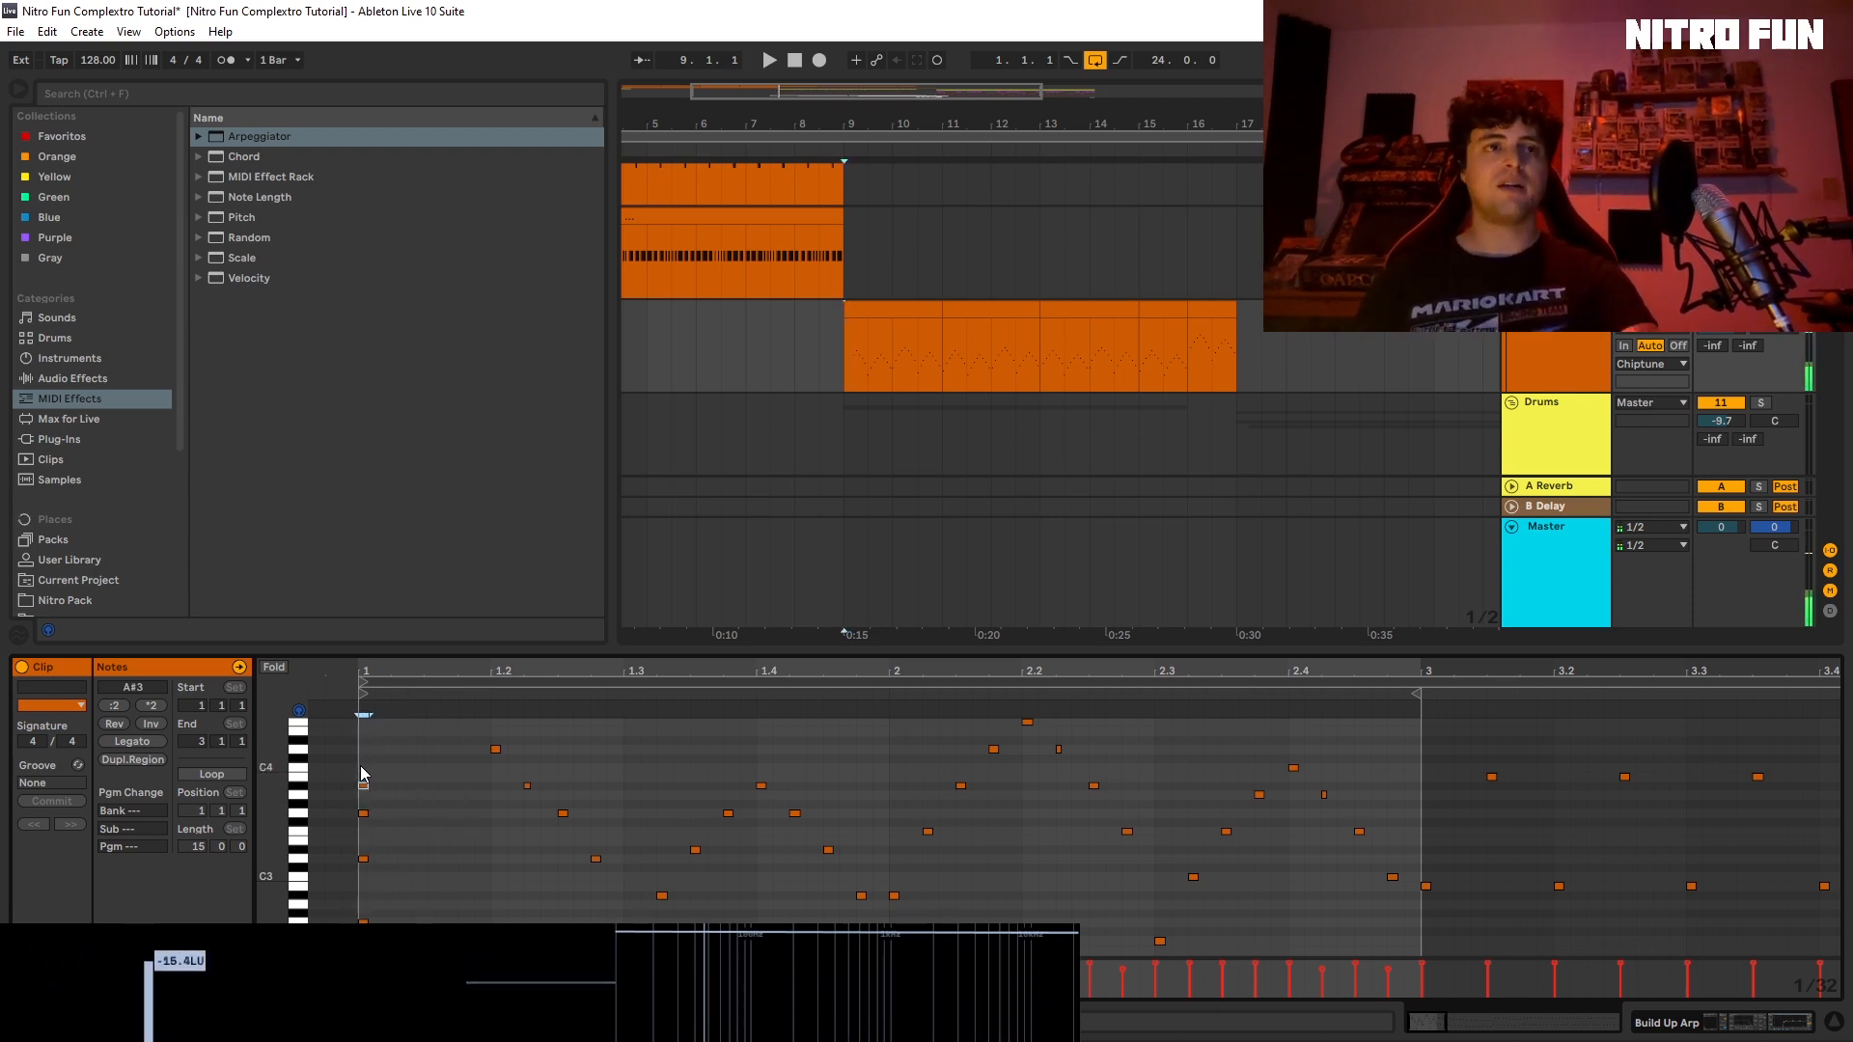
left_click_drag(363, 773, 373, 924)
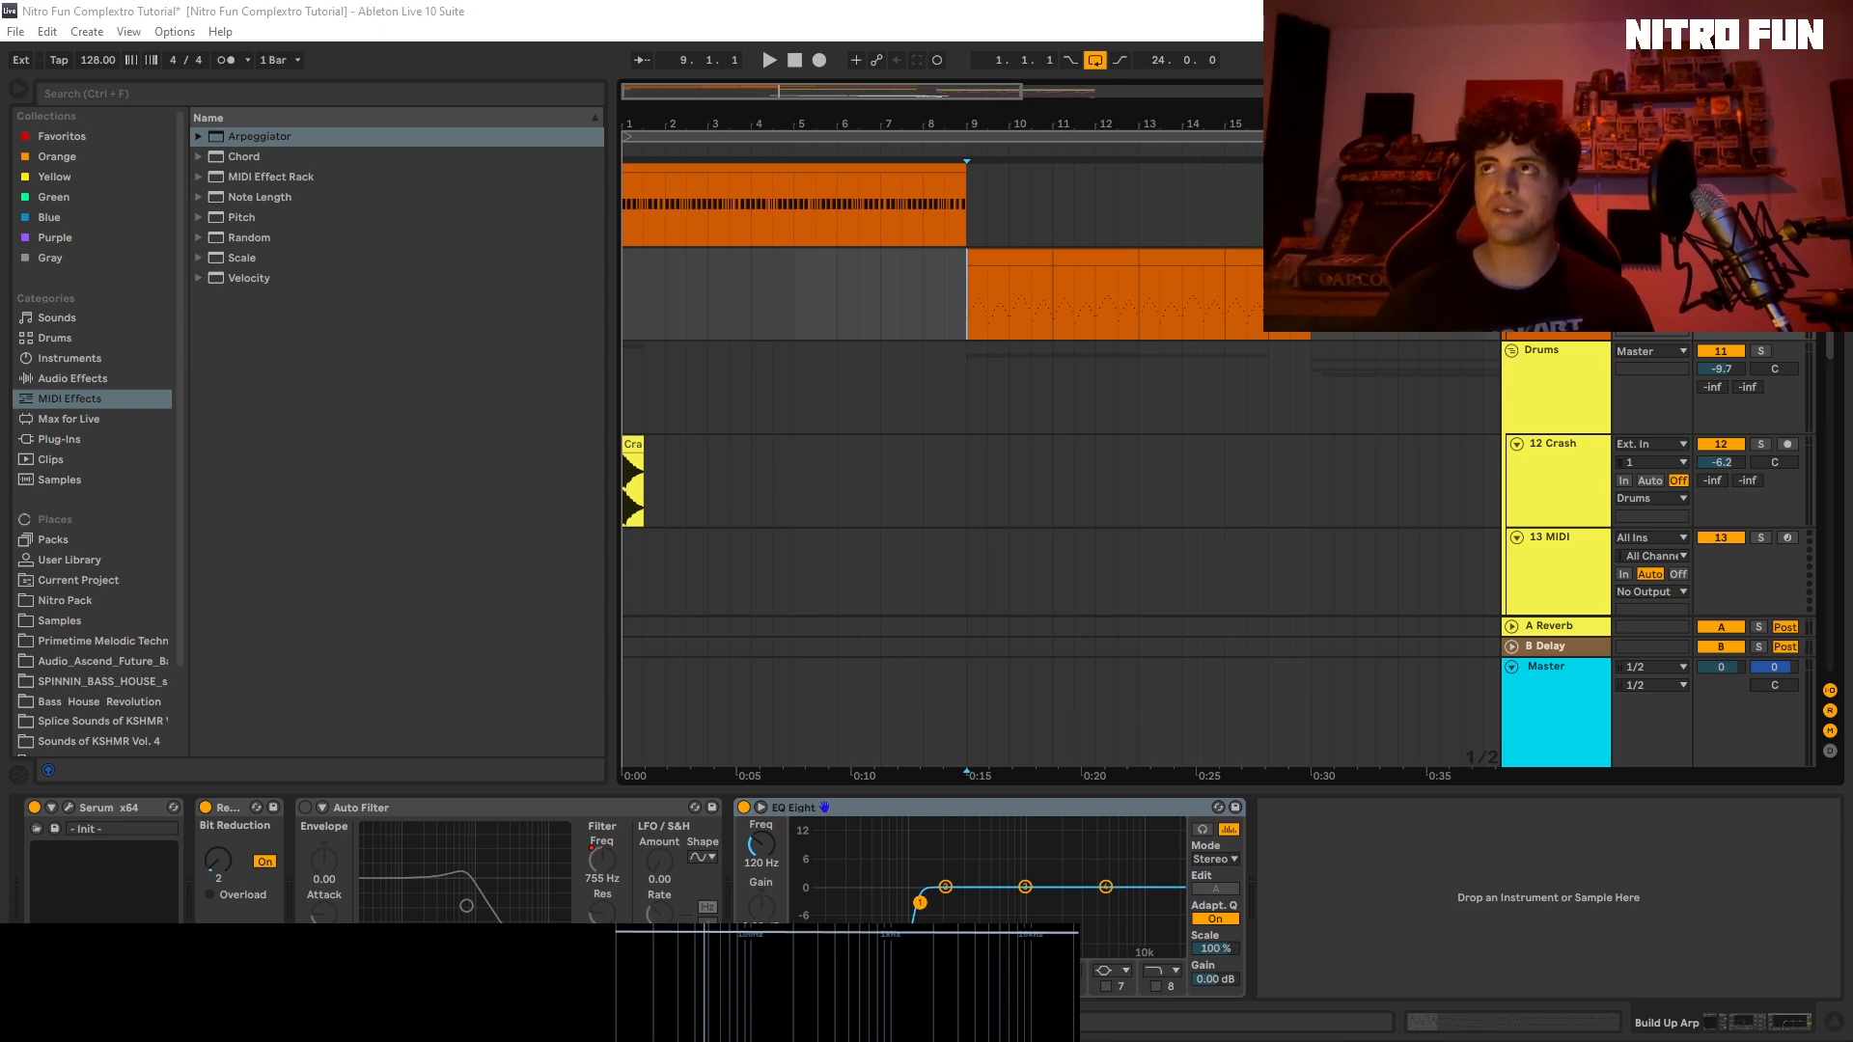
Step: Select the Lead clips in bars 1 to 8 and play the intro's parts together from the start
scroll(1062, 434, "up", 10)
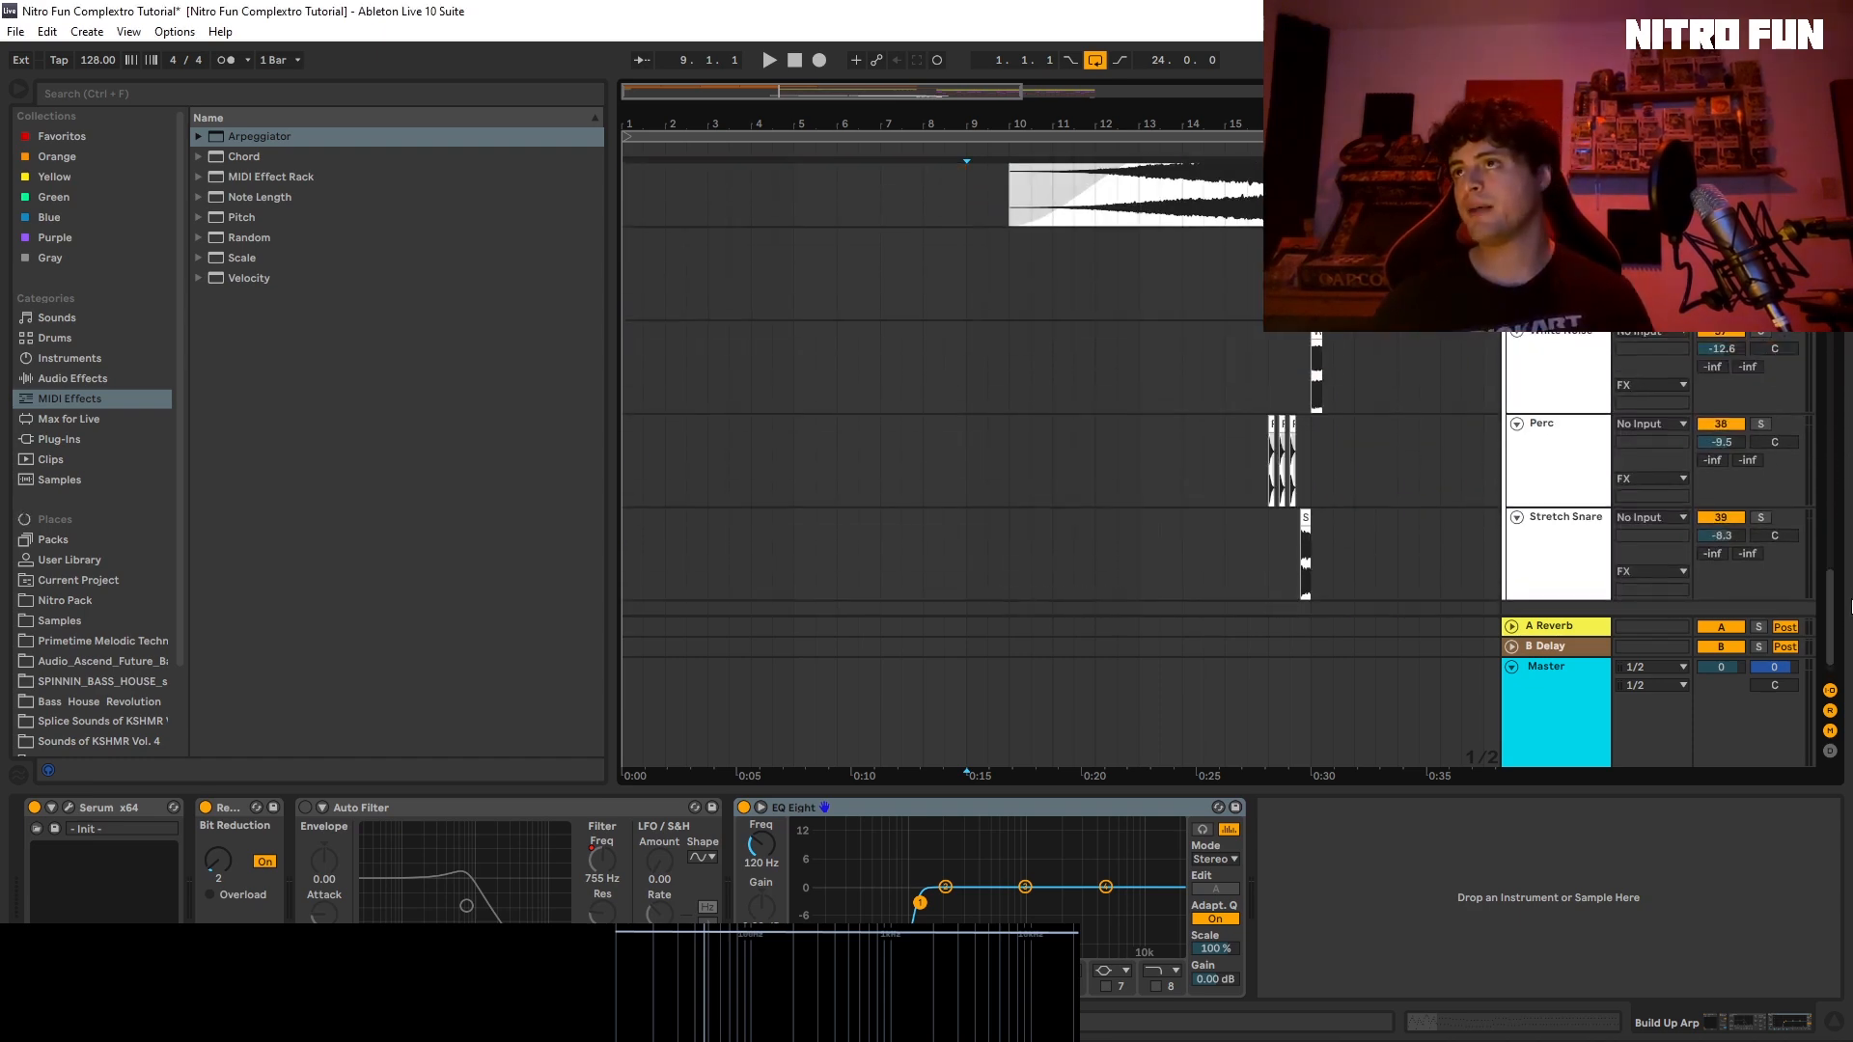
scroll(1062, 435, "up", 3)
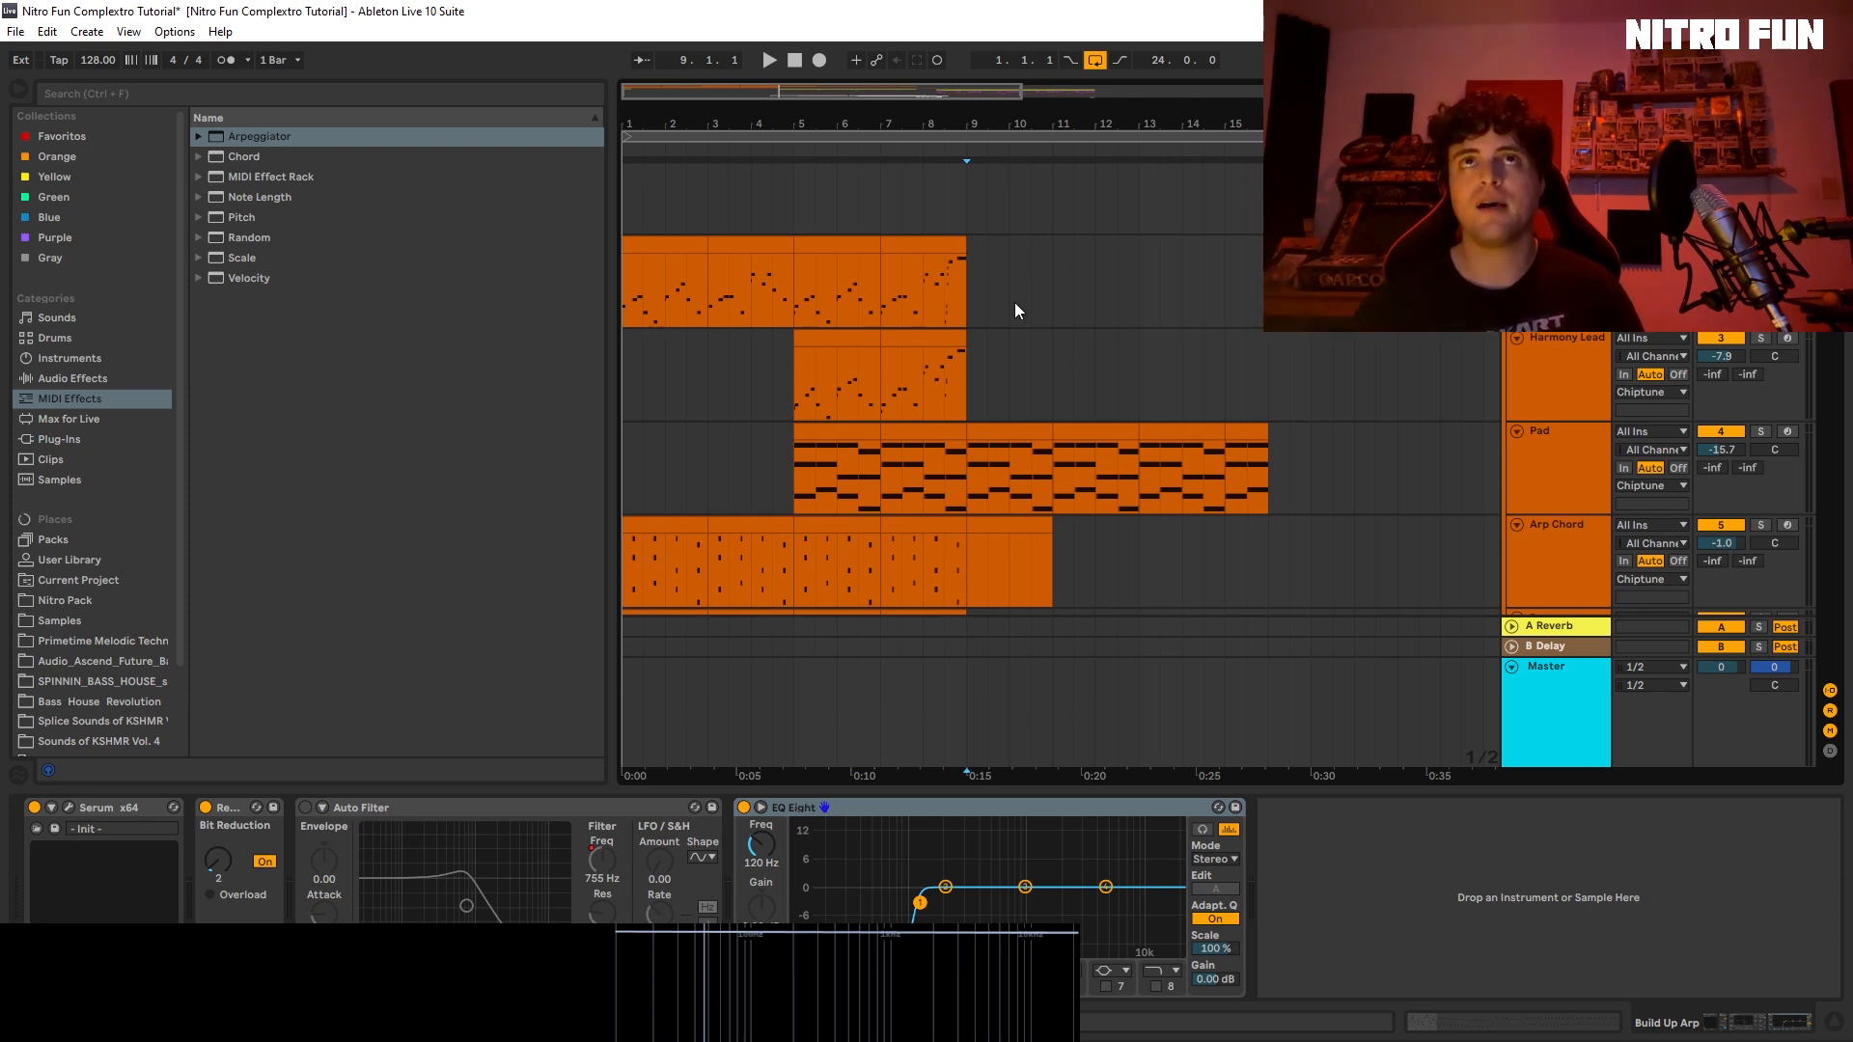
left_click_drag(969, 270, 651, 258)
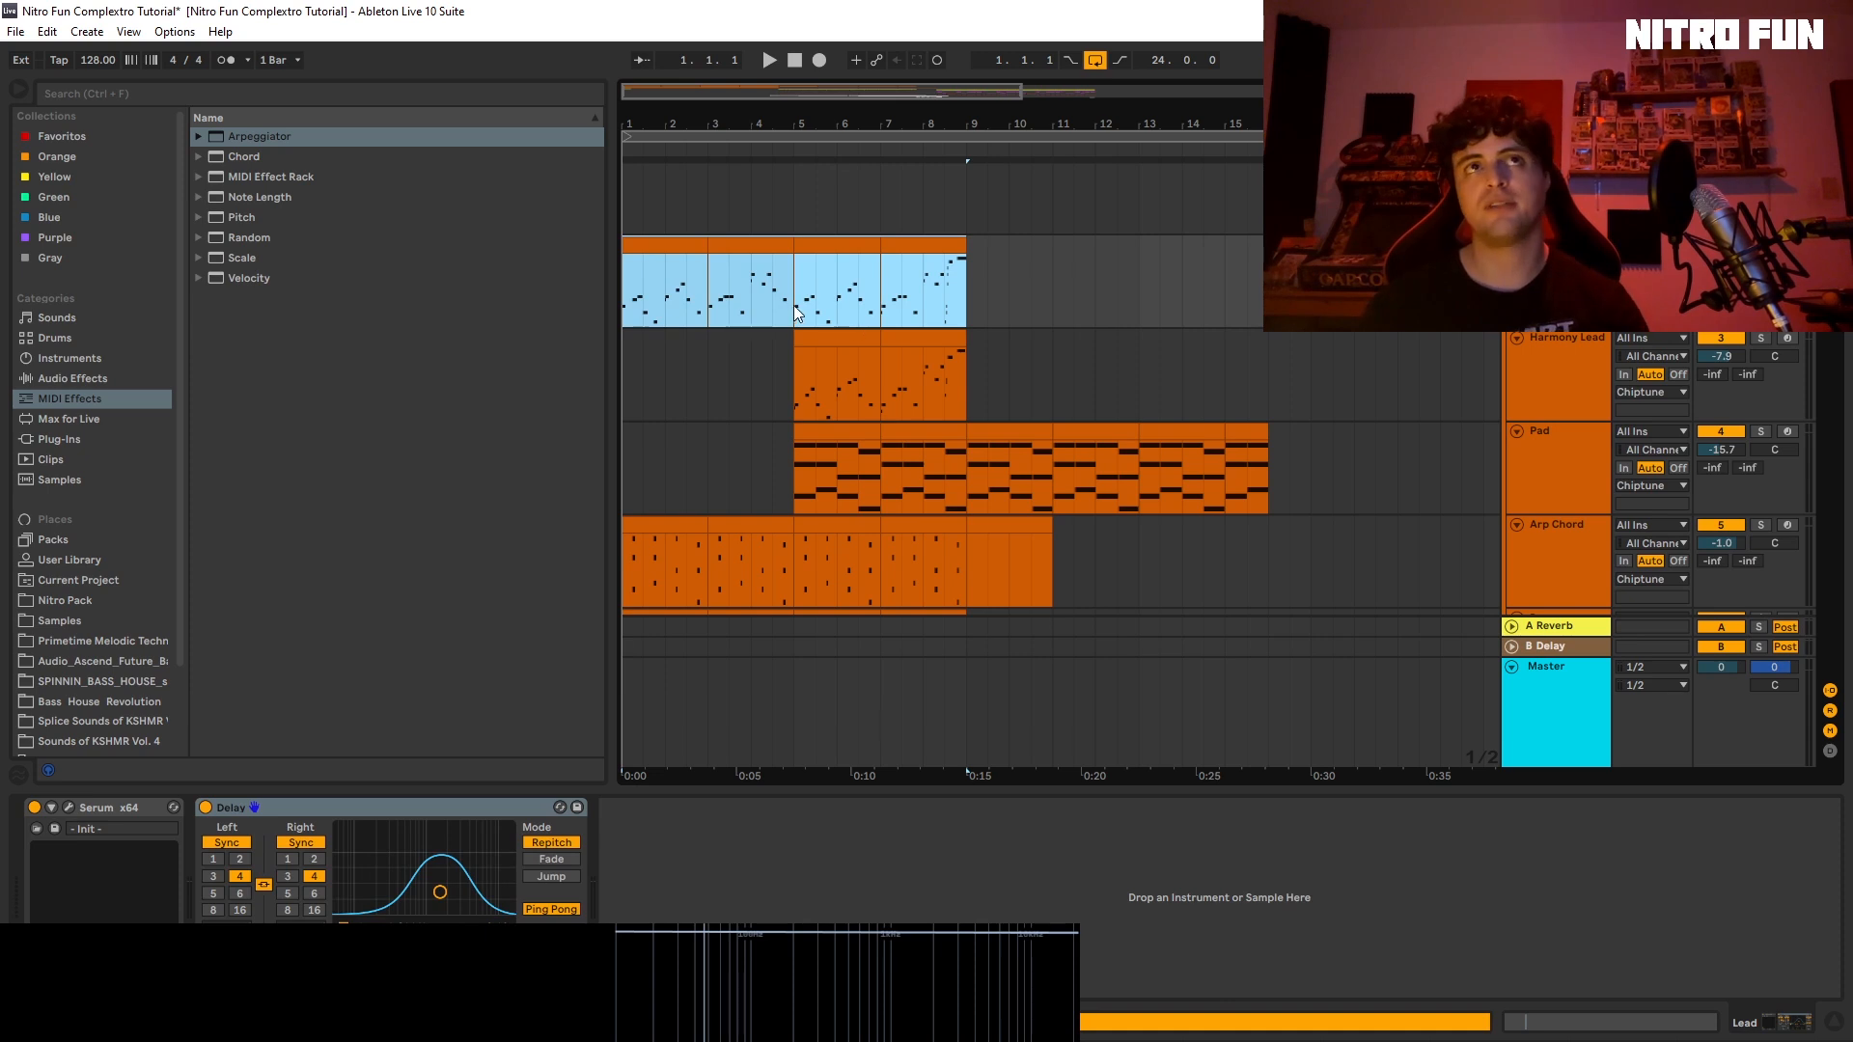
key("space")
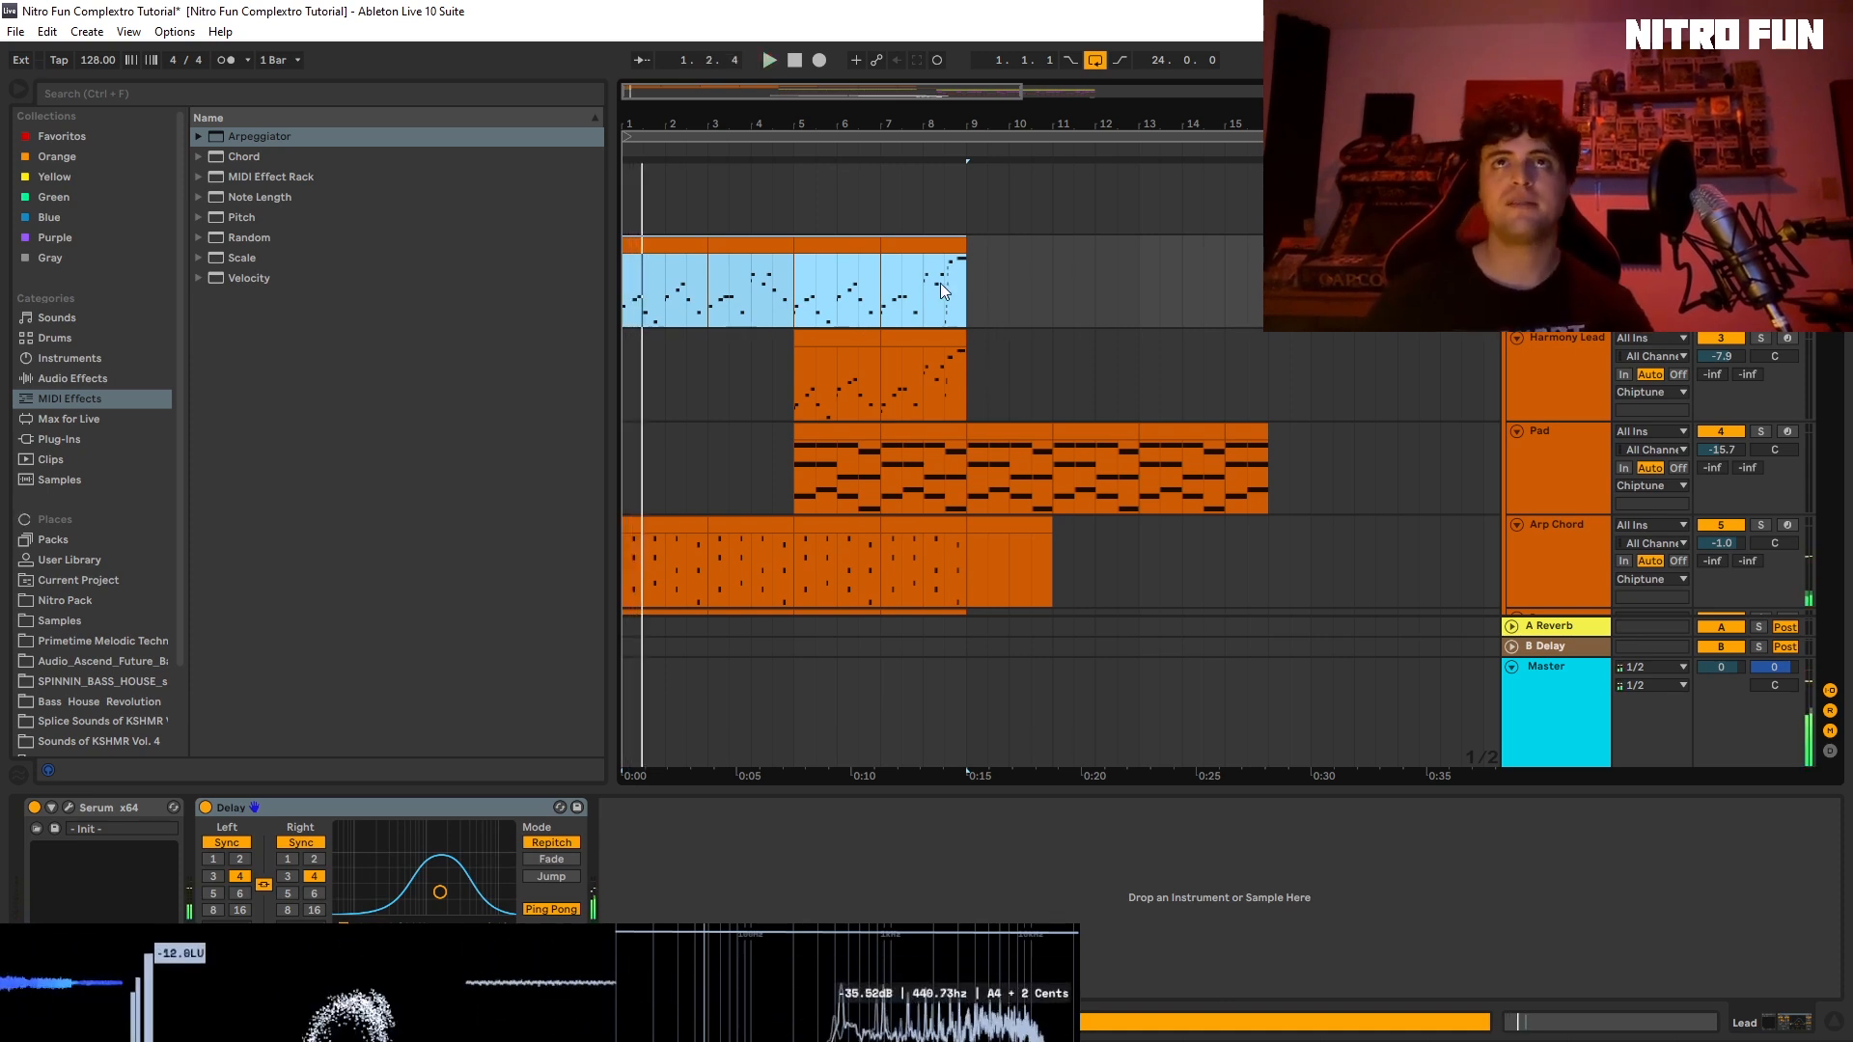
left_click(967, 282)
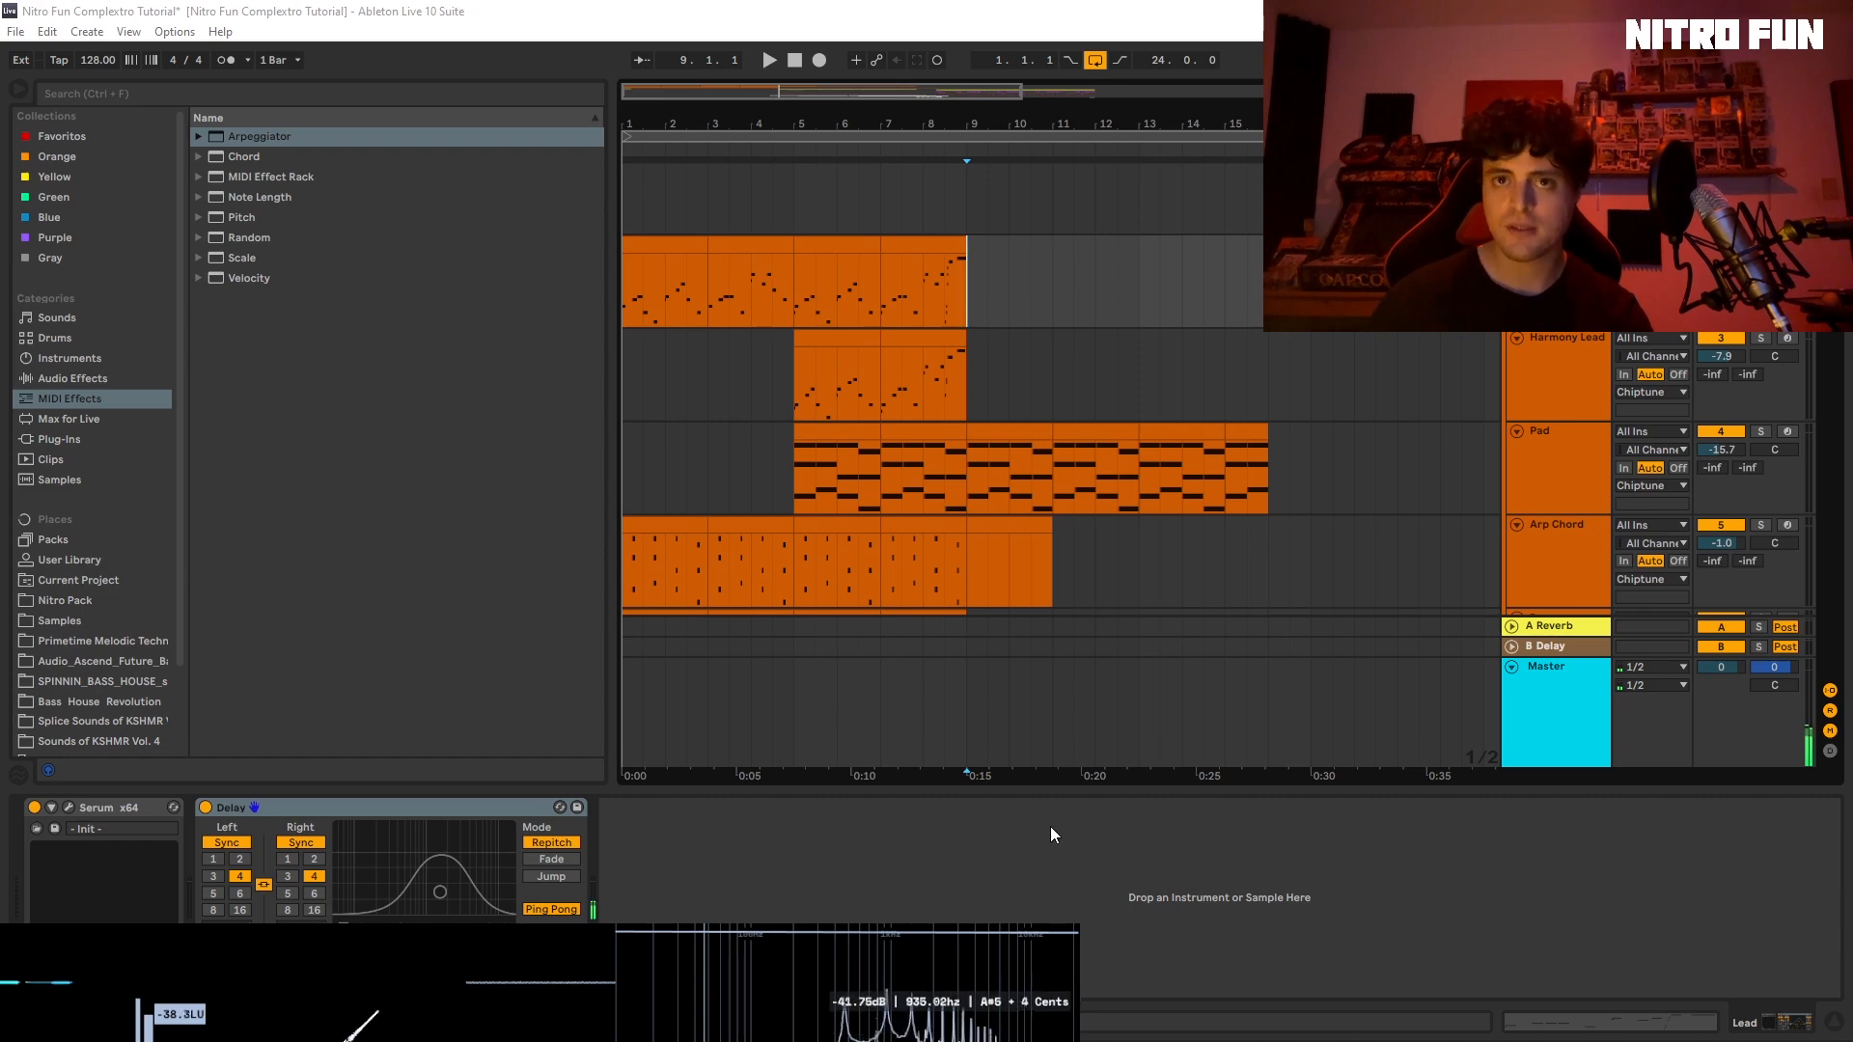
key("space")
Step: Play the transition from the Harmony Lead's ending at bar 8 and listen again from the build-up's start at bar 9
left_click(914, 395)
key("space")
key("space")
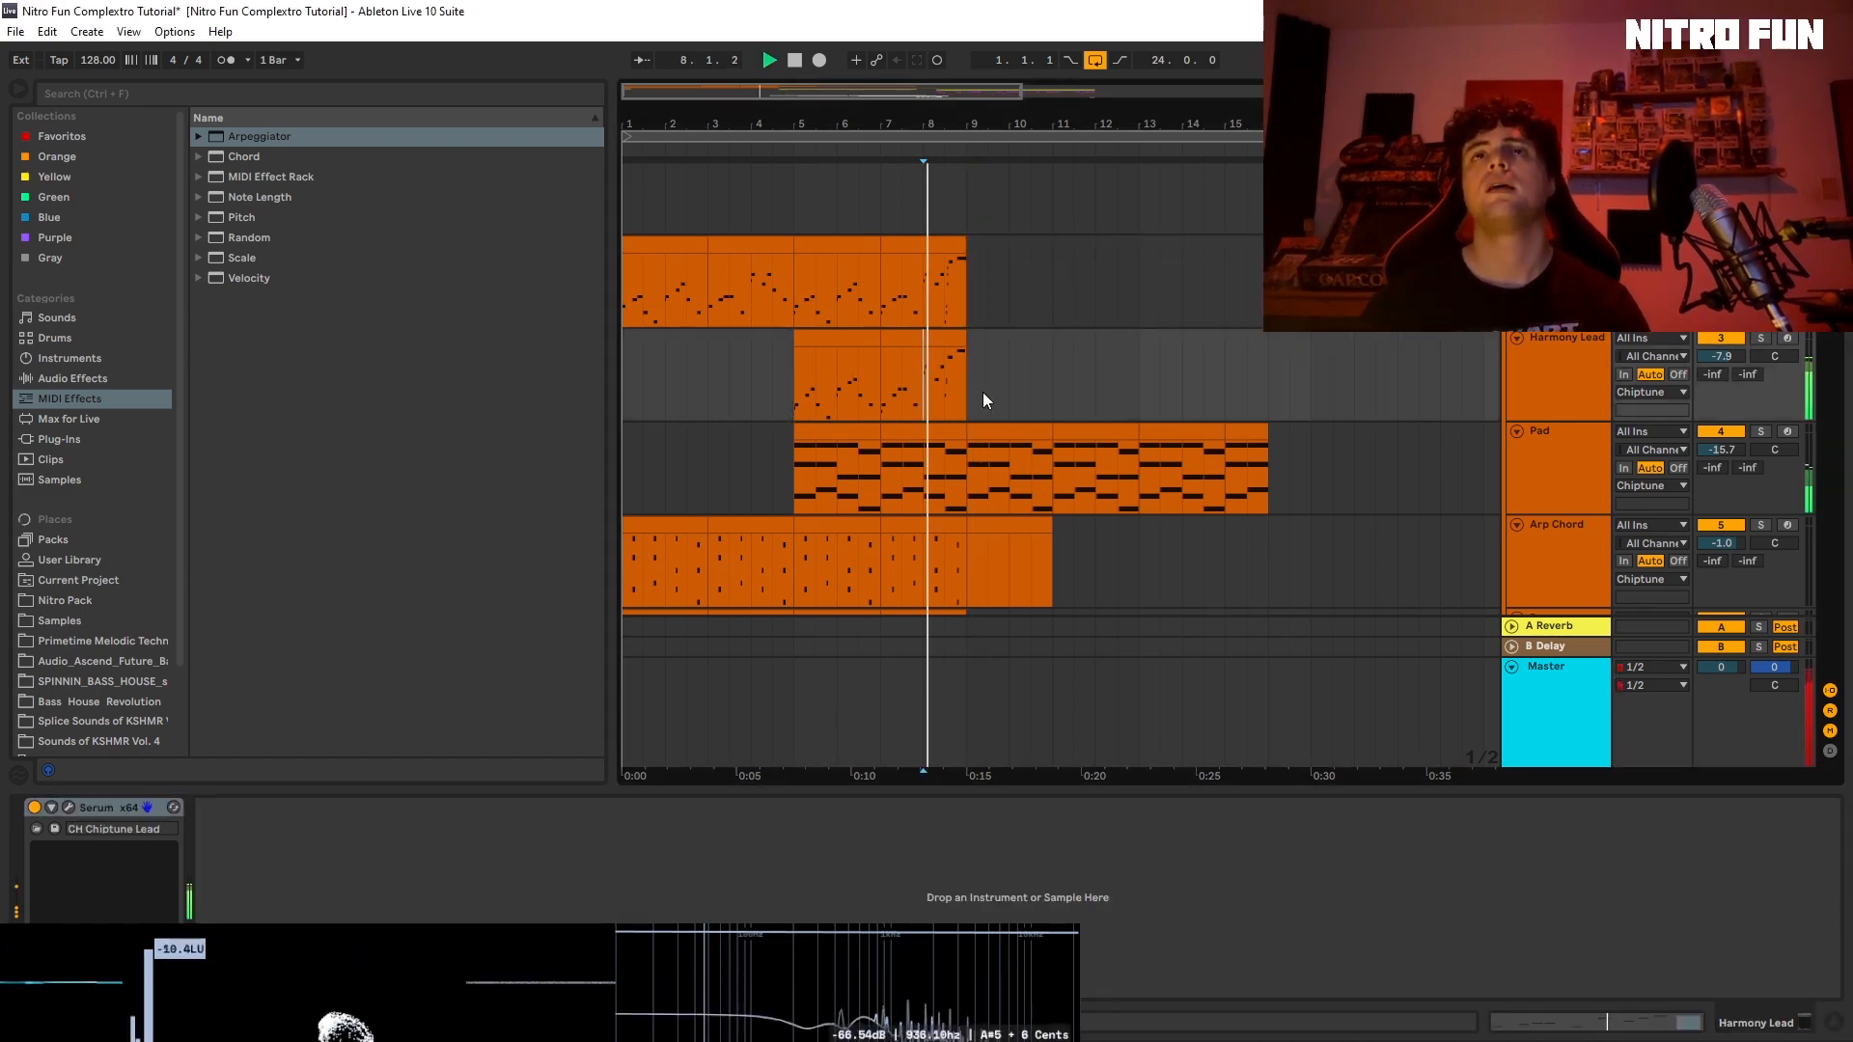
left_click_drag(964, 386, 983, 388)
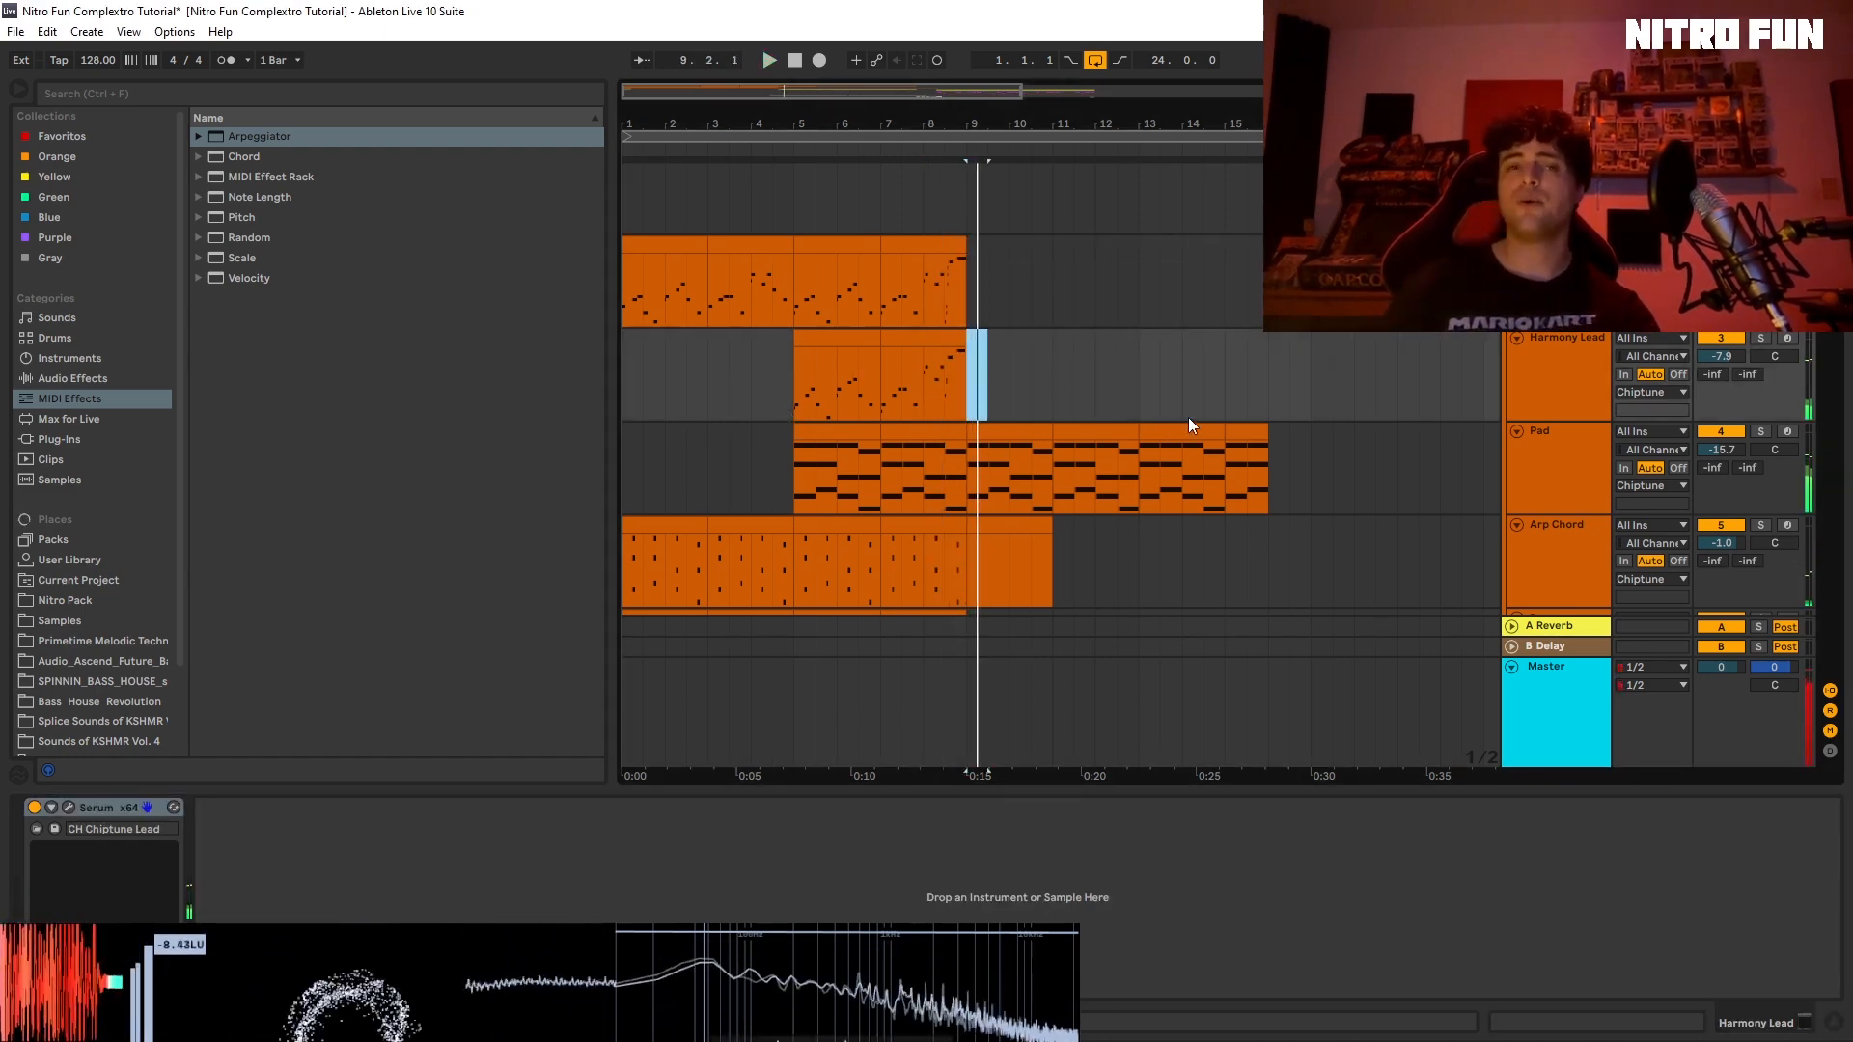
key("space")
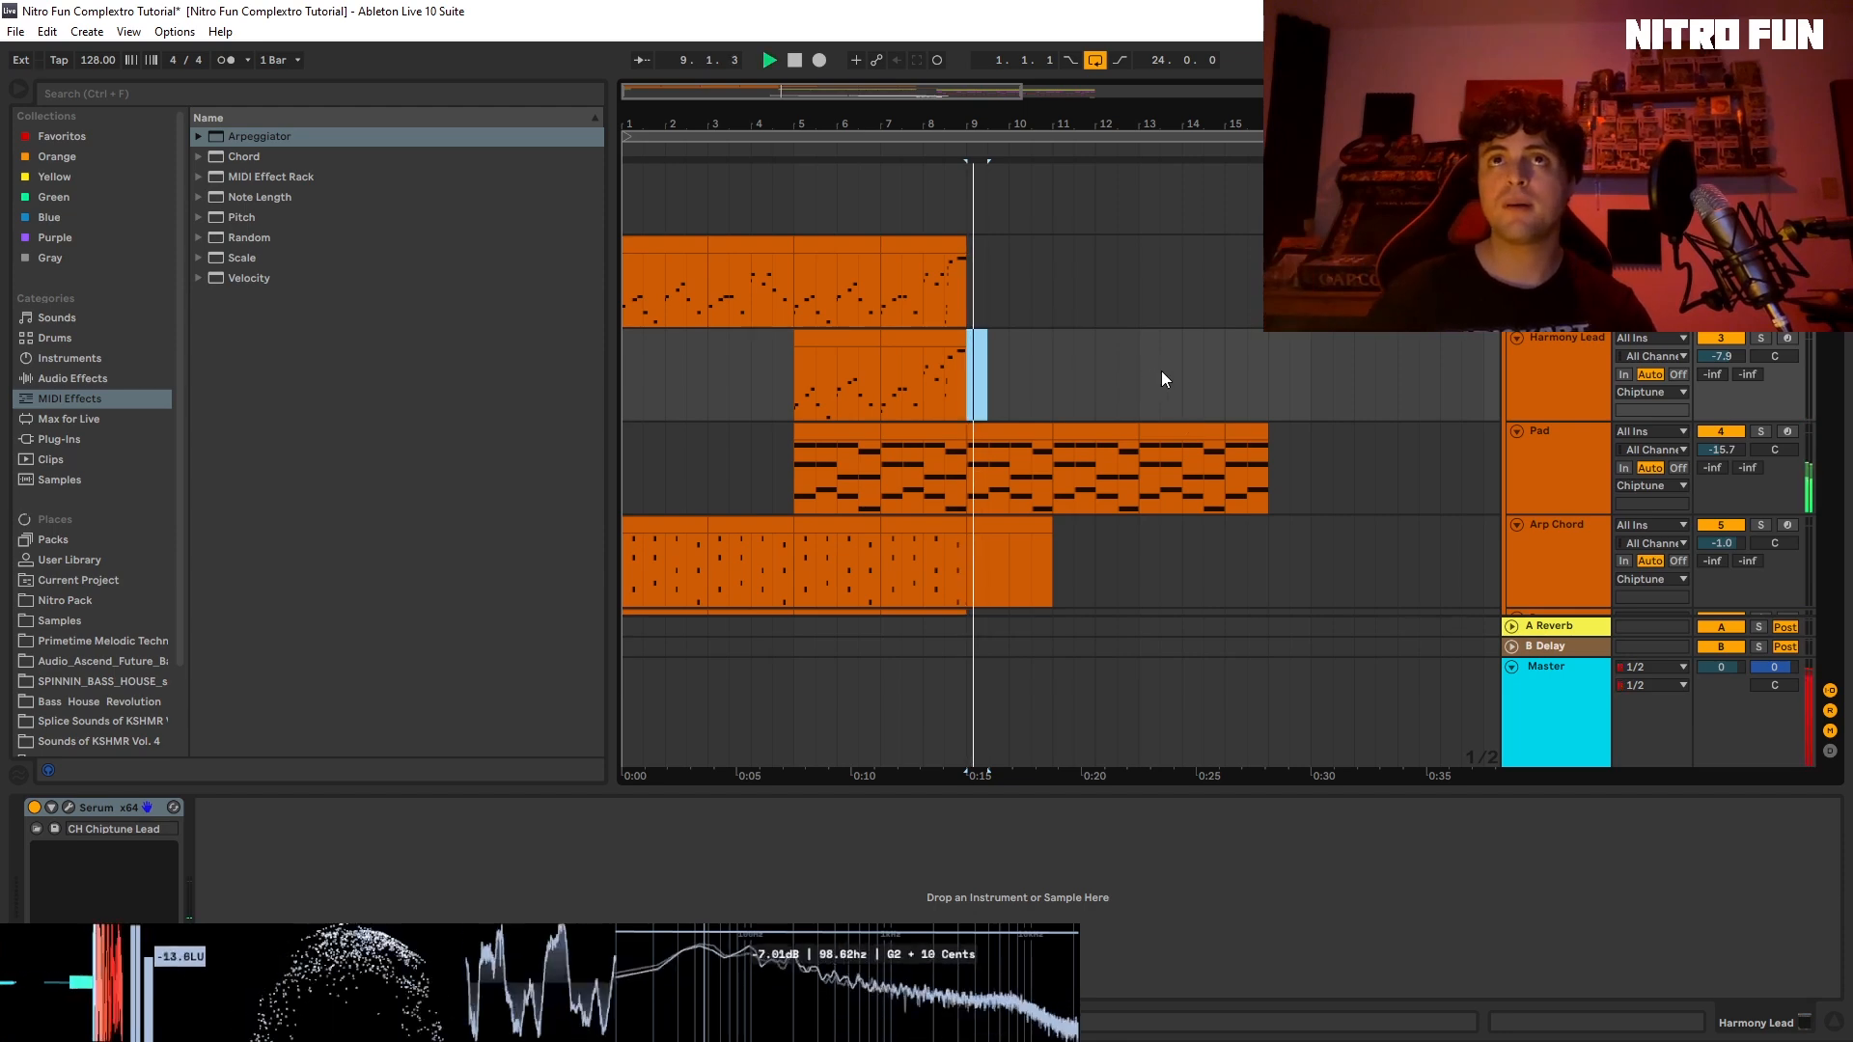
Step: Play the build-up section from bar 13
left_click(971, 361)
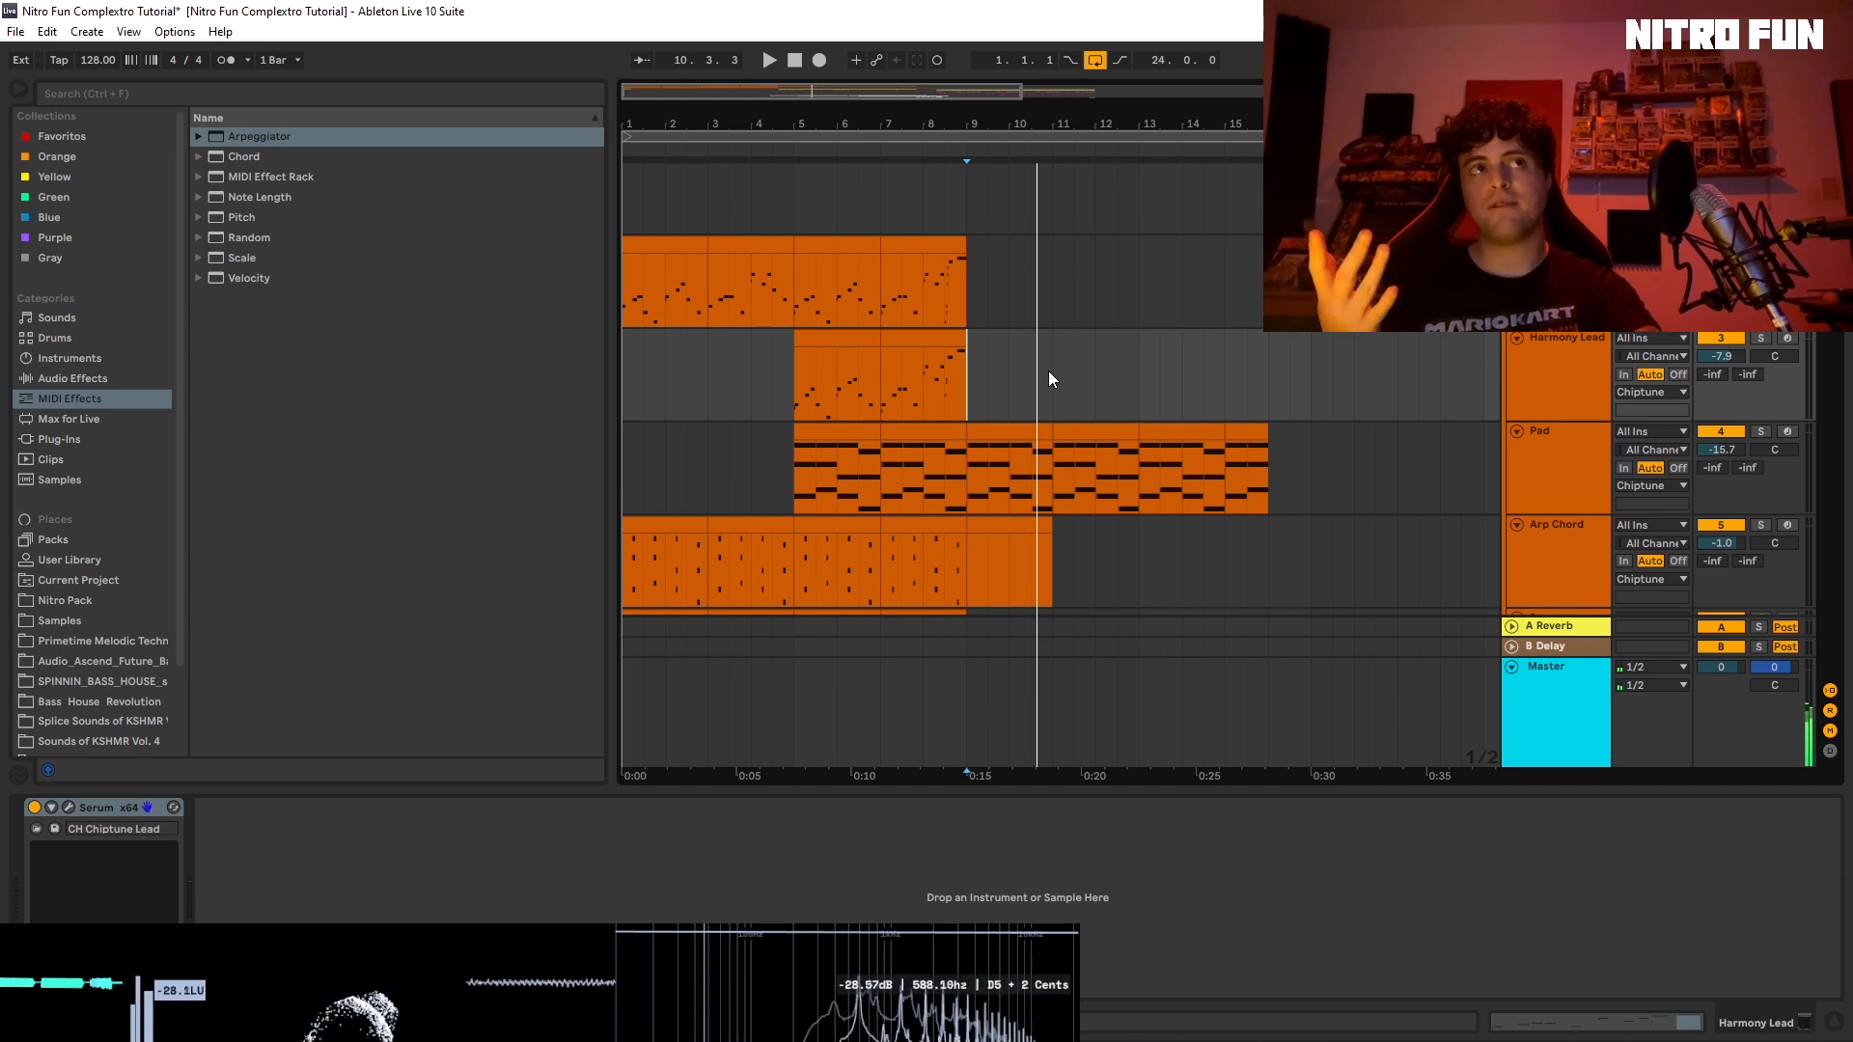
left_click(1212, 371)
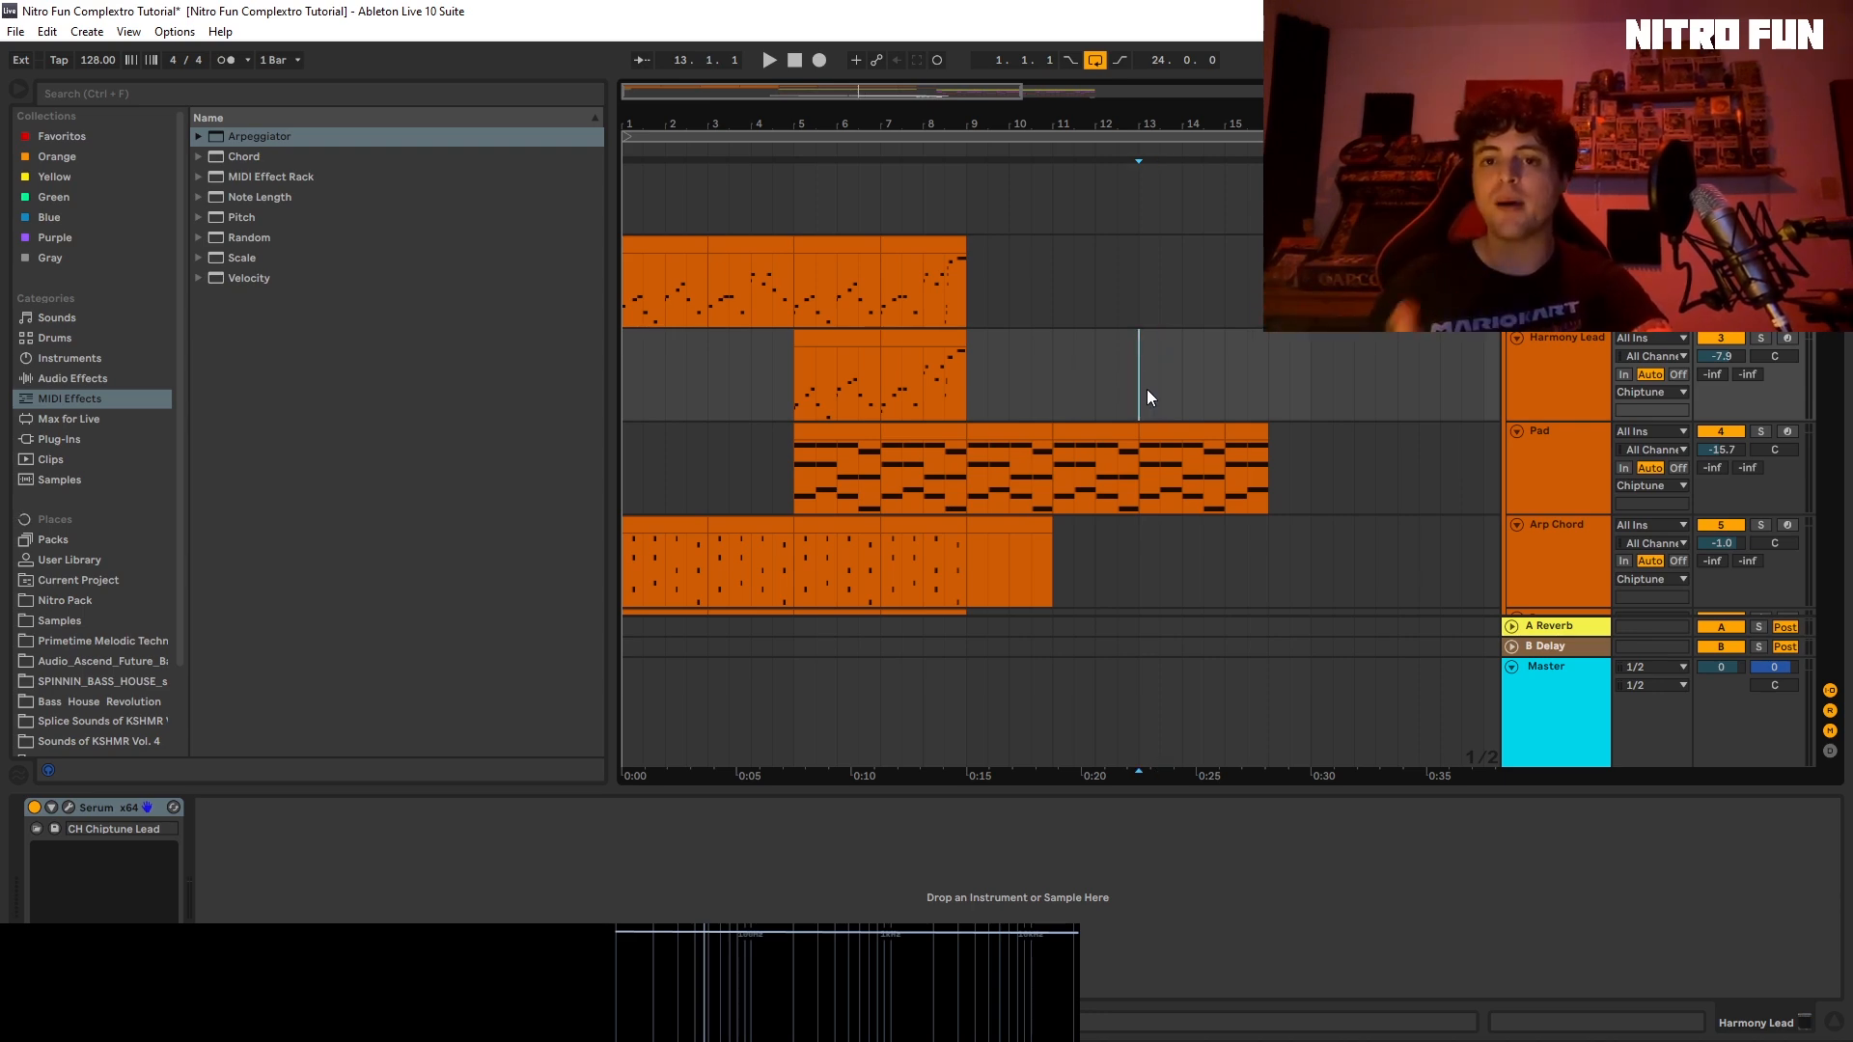
key("space")
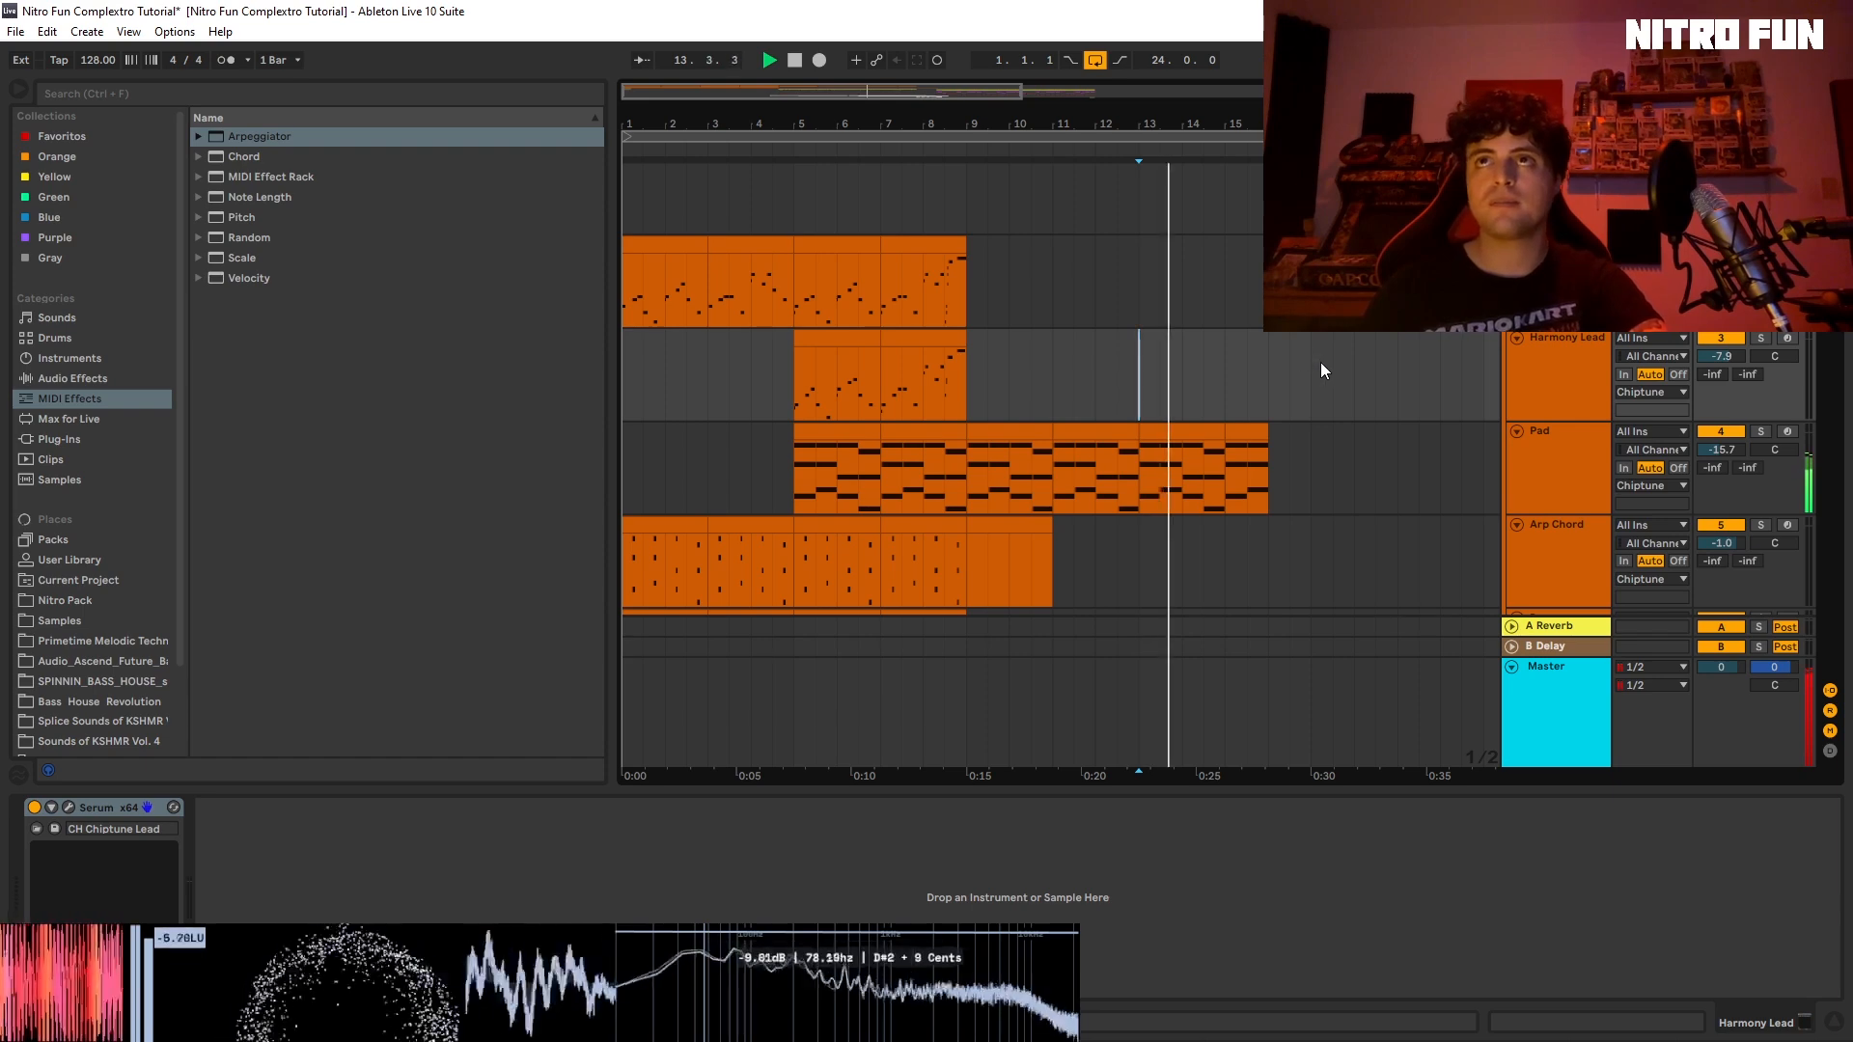
Step: Stop playback and mark the build-up's start at bar 9 and beat 14.3 on the Harmony Lead track
key("space")
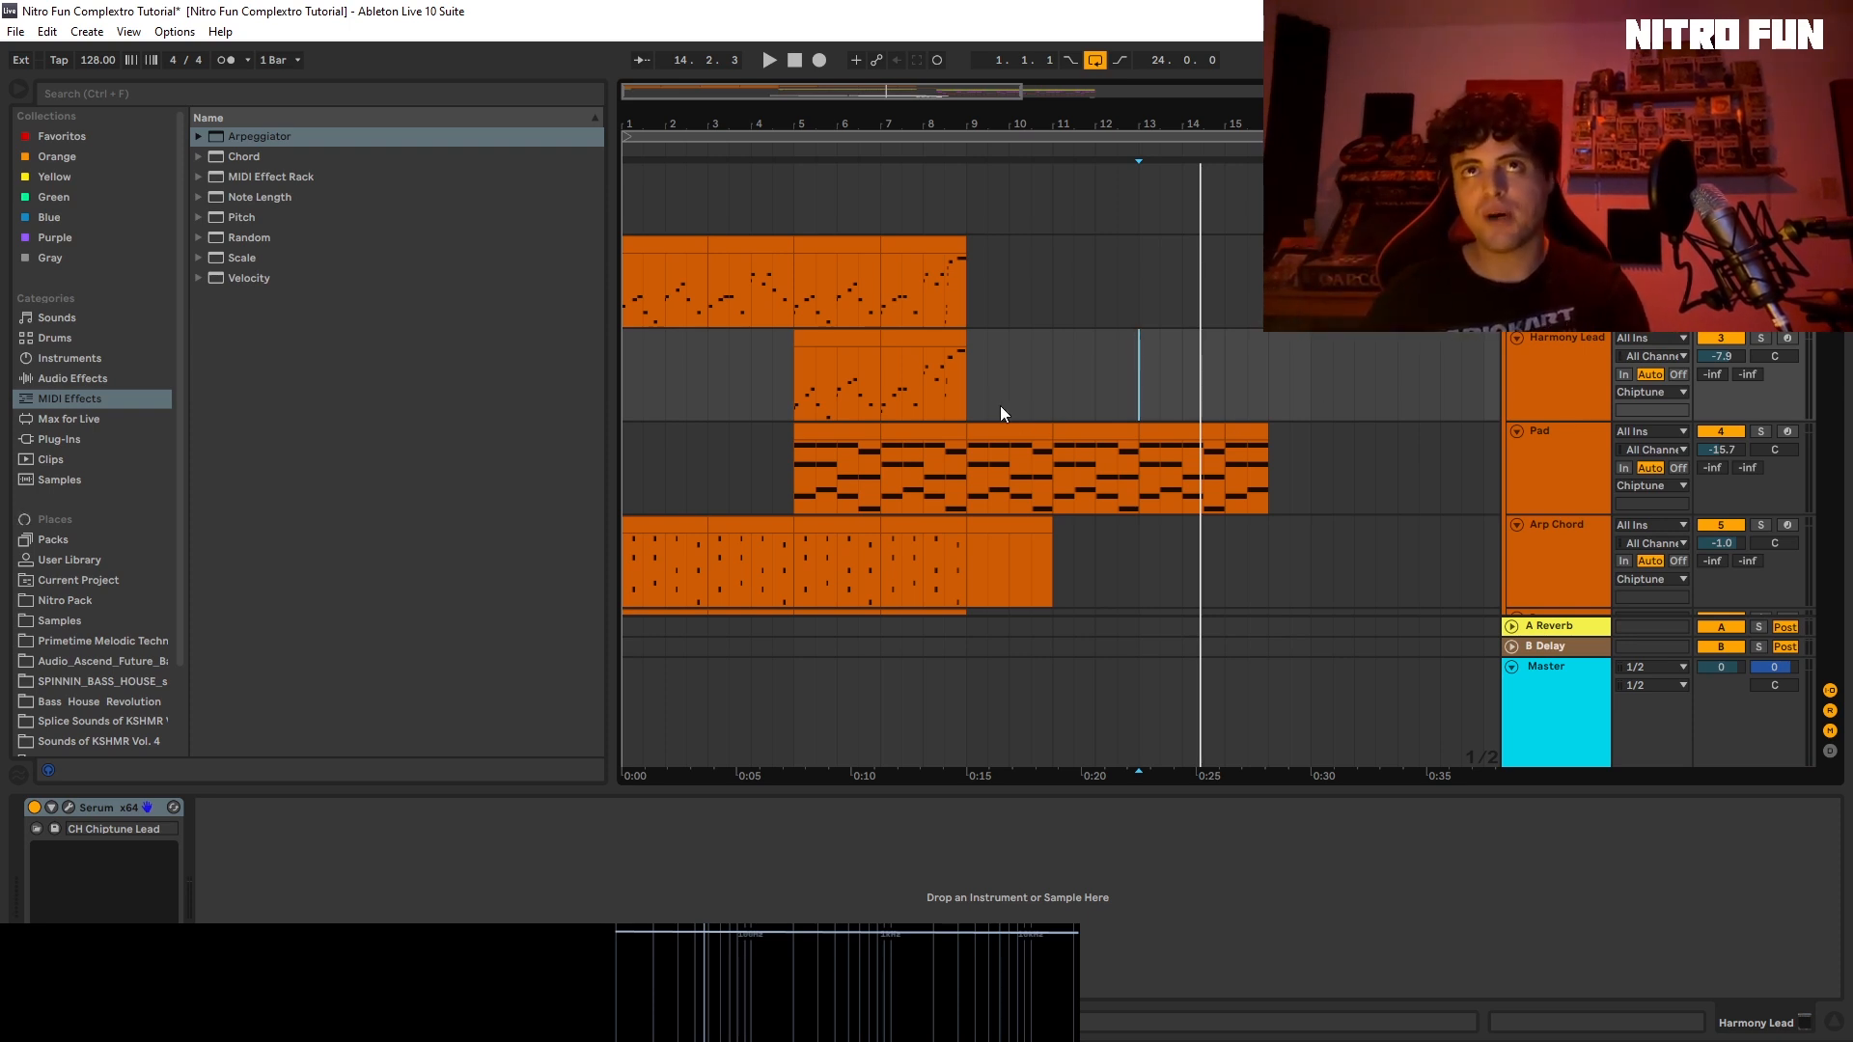
left_click(970, 402)
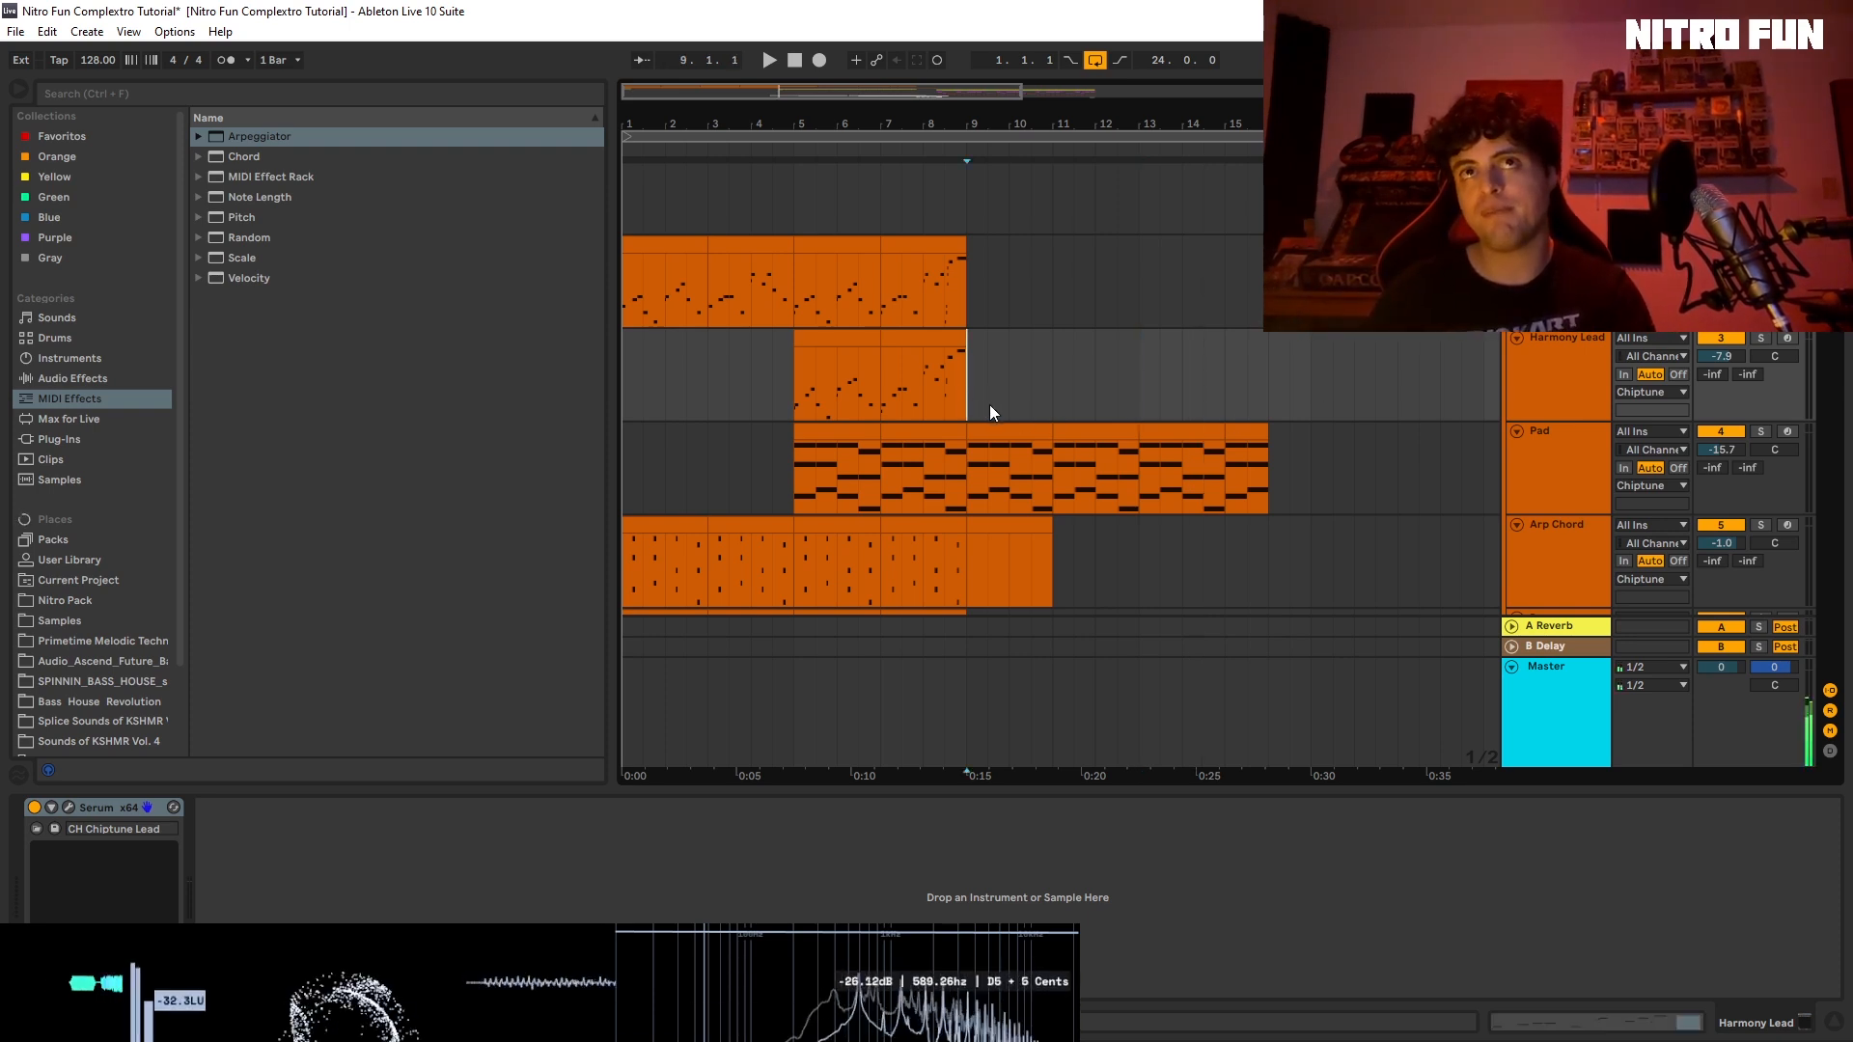
left_click(1098, 425)
left_click(1158, 428)
left_click(1201, 388)
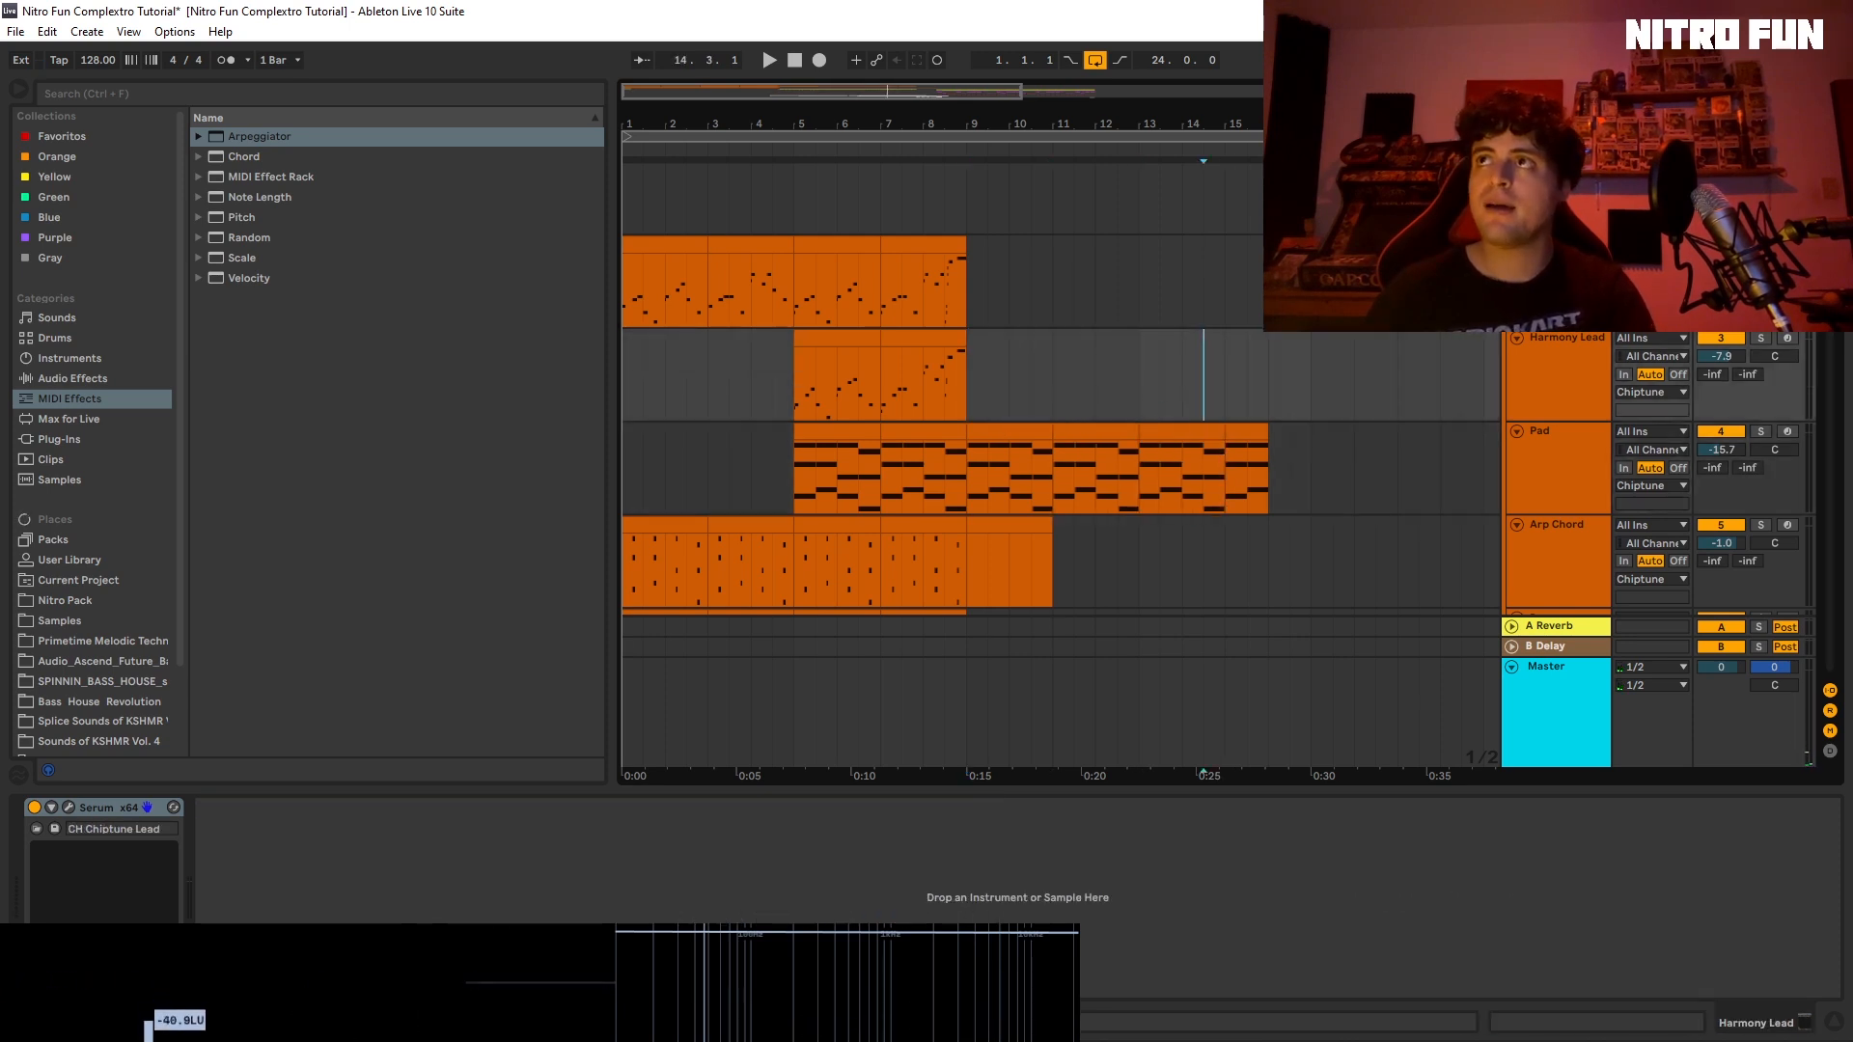
Step: Play the transition into the Snare Build up clips from the middle of bar 7, continuing into bar 9
scroll(1150, 398, "down", 10)
scroll(1834, 362, "down", 10)
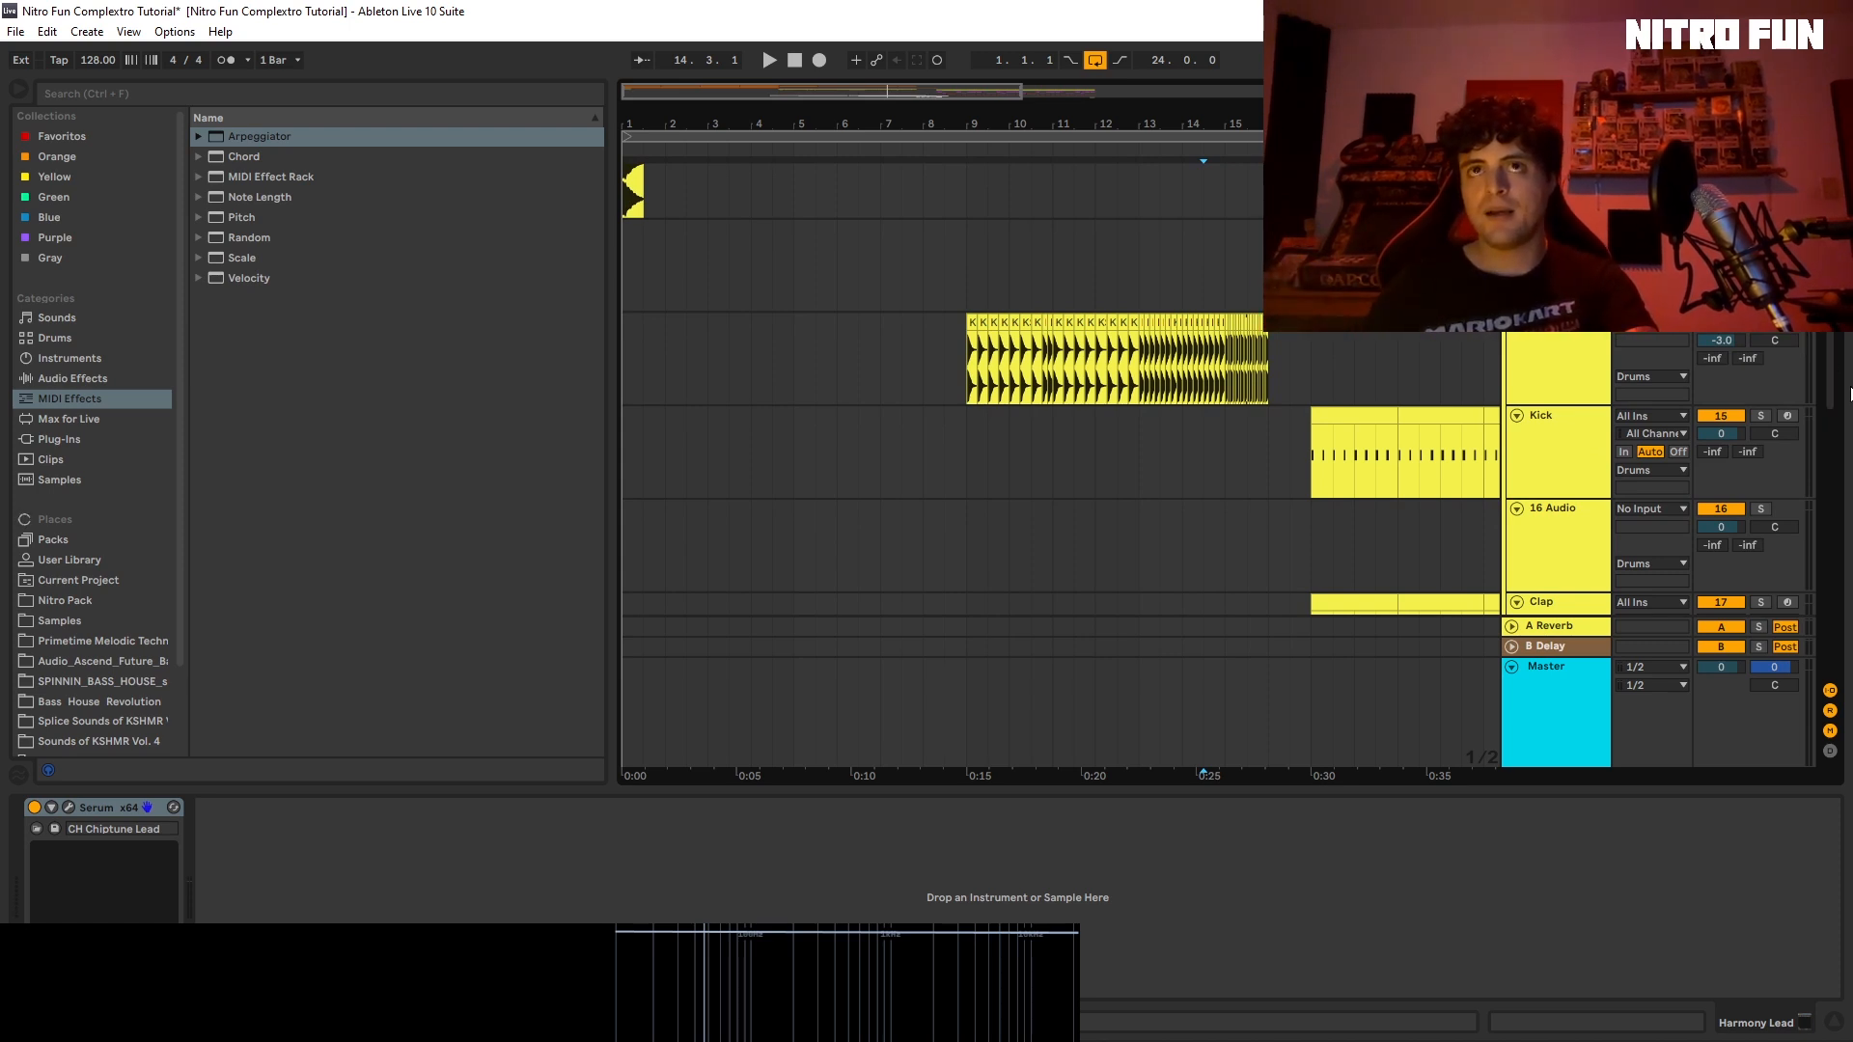
left_click(961, 379)
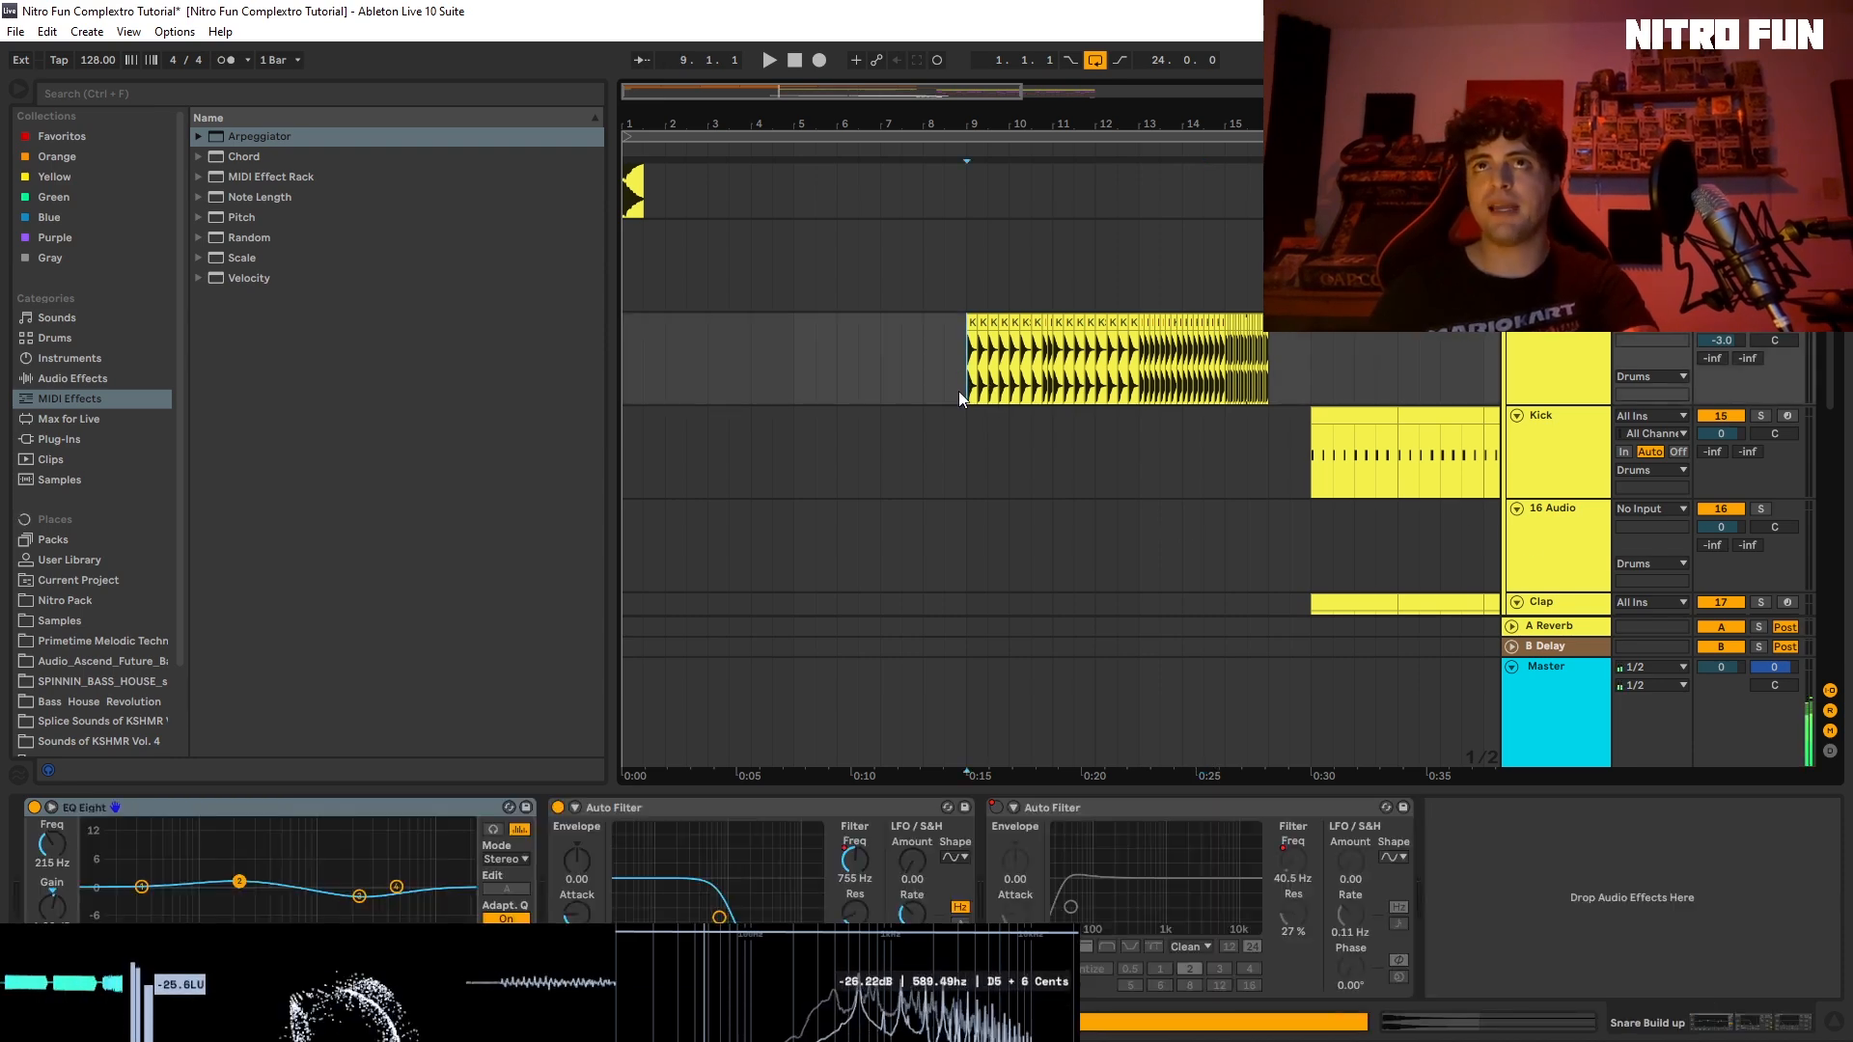
left_click(911, 372)
key("space")
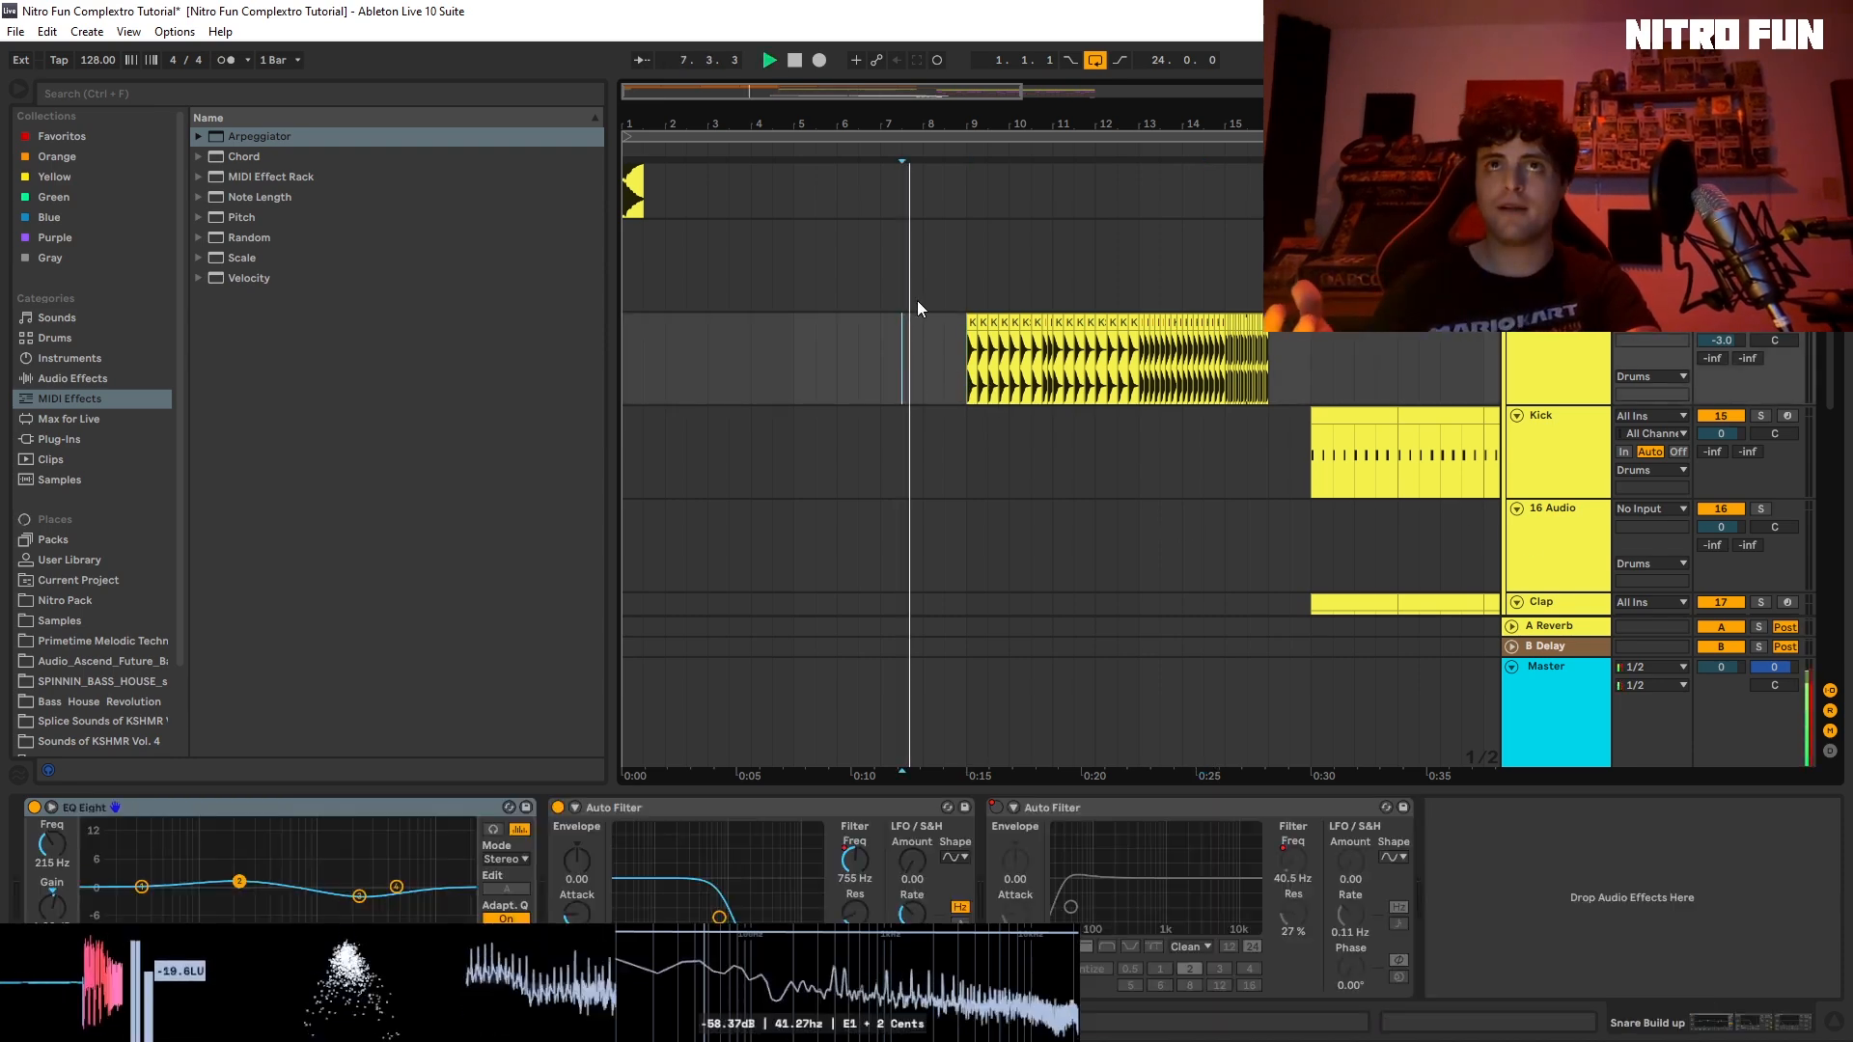
key("space")
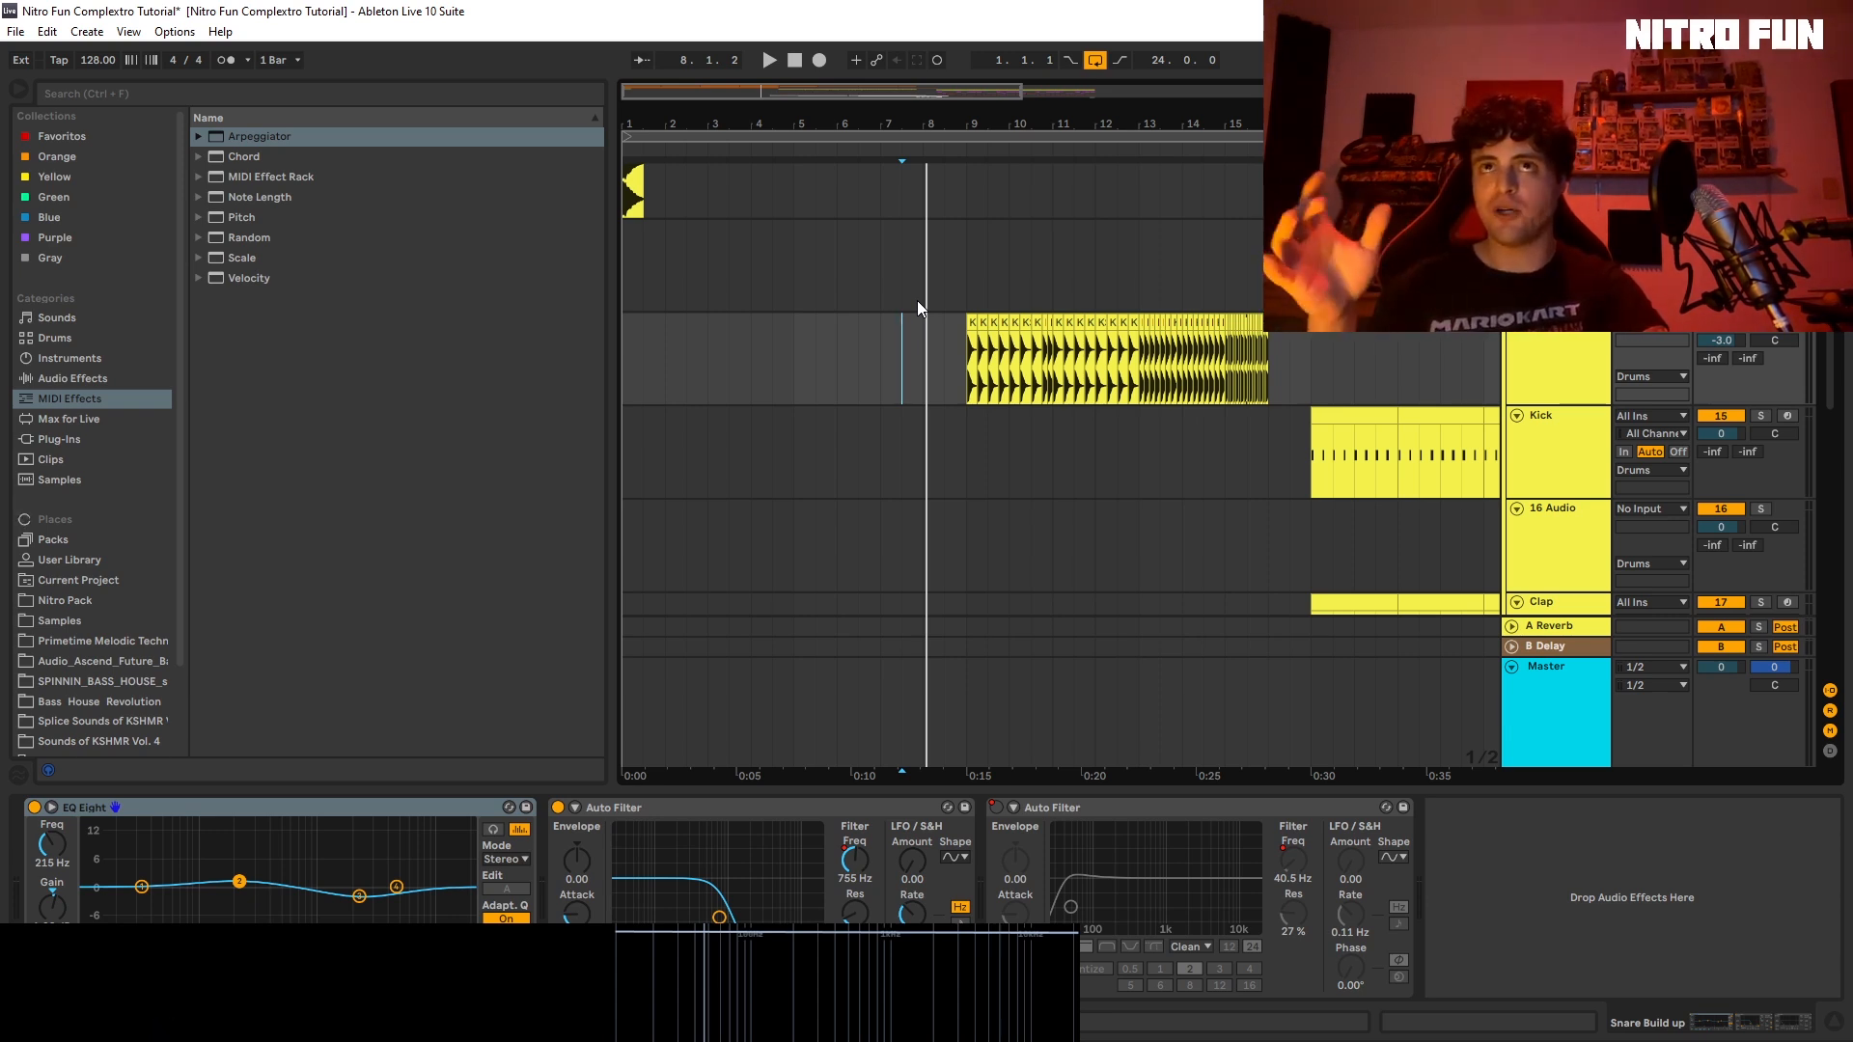
key("space")
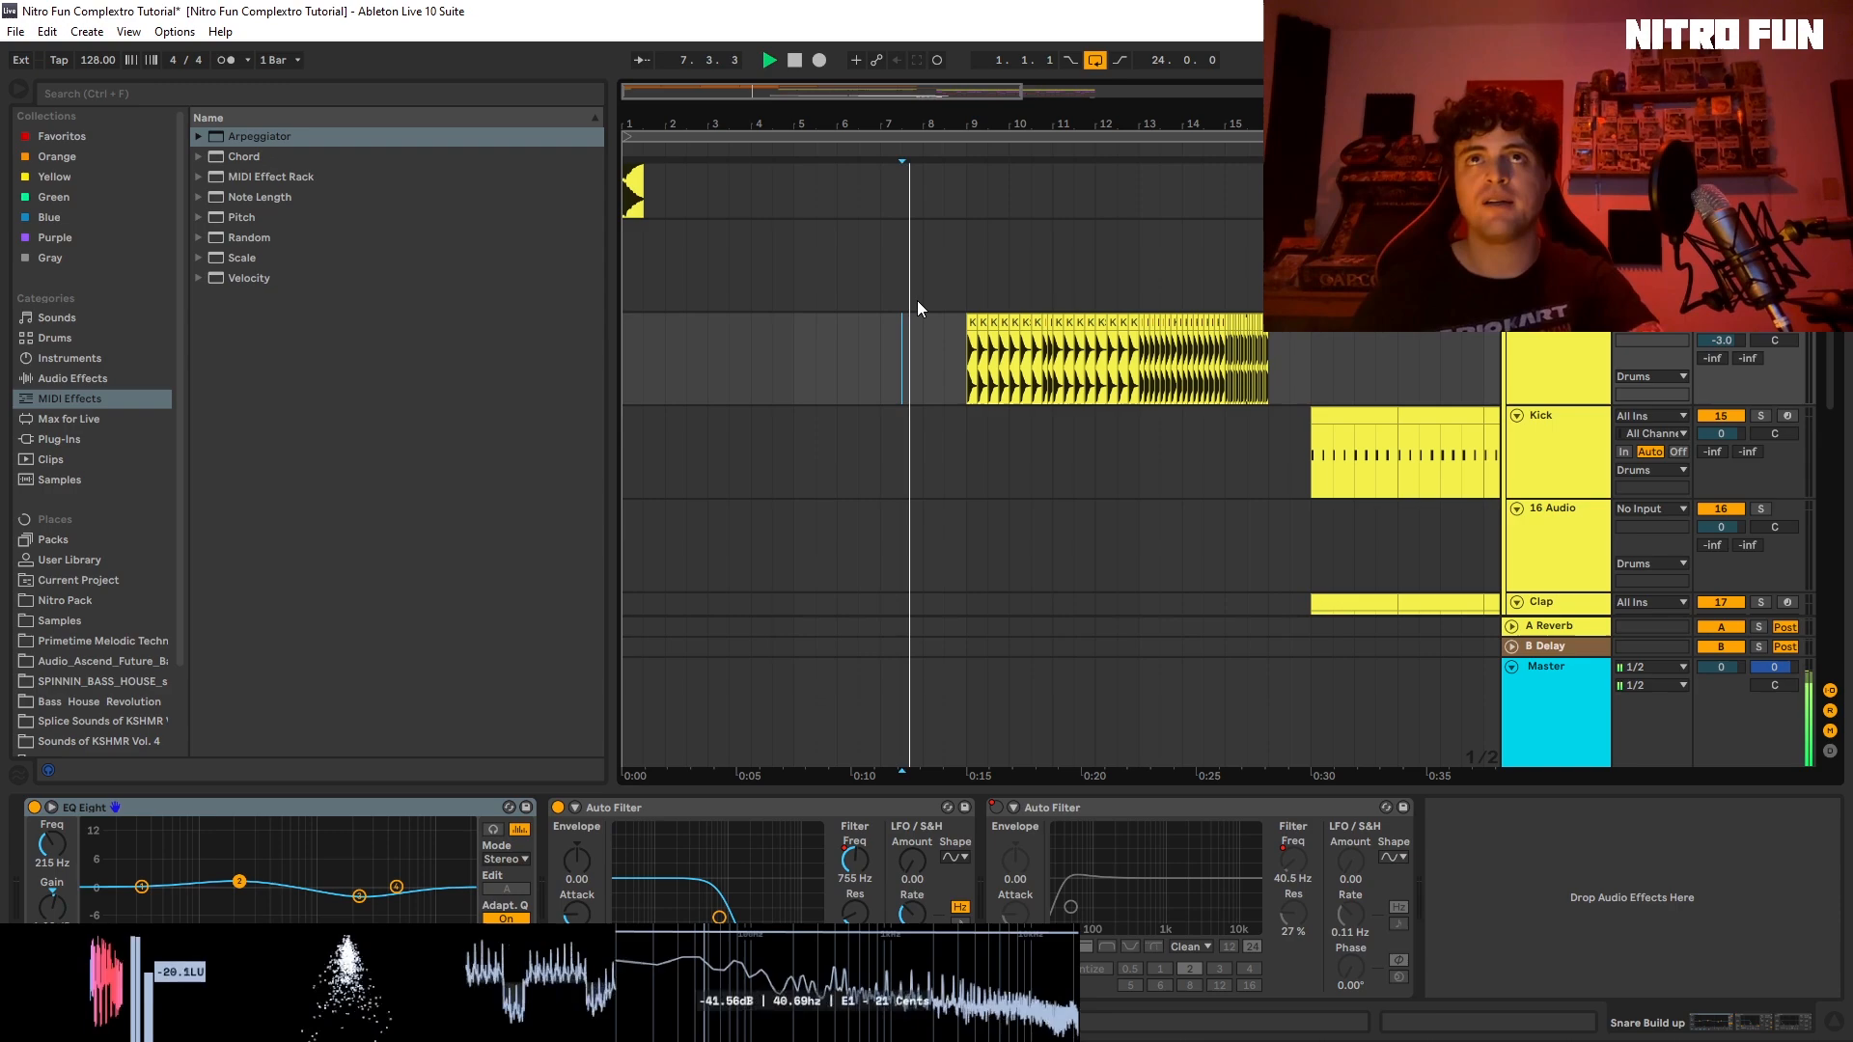
left_click(969, 356)
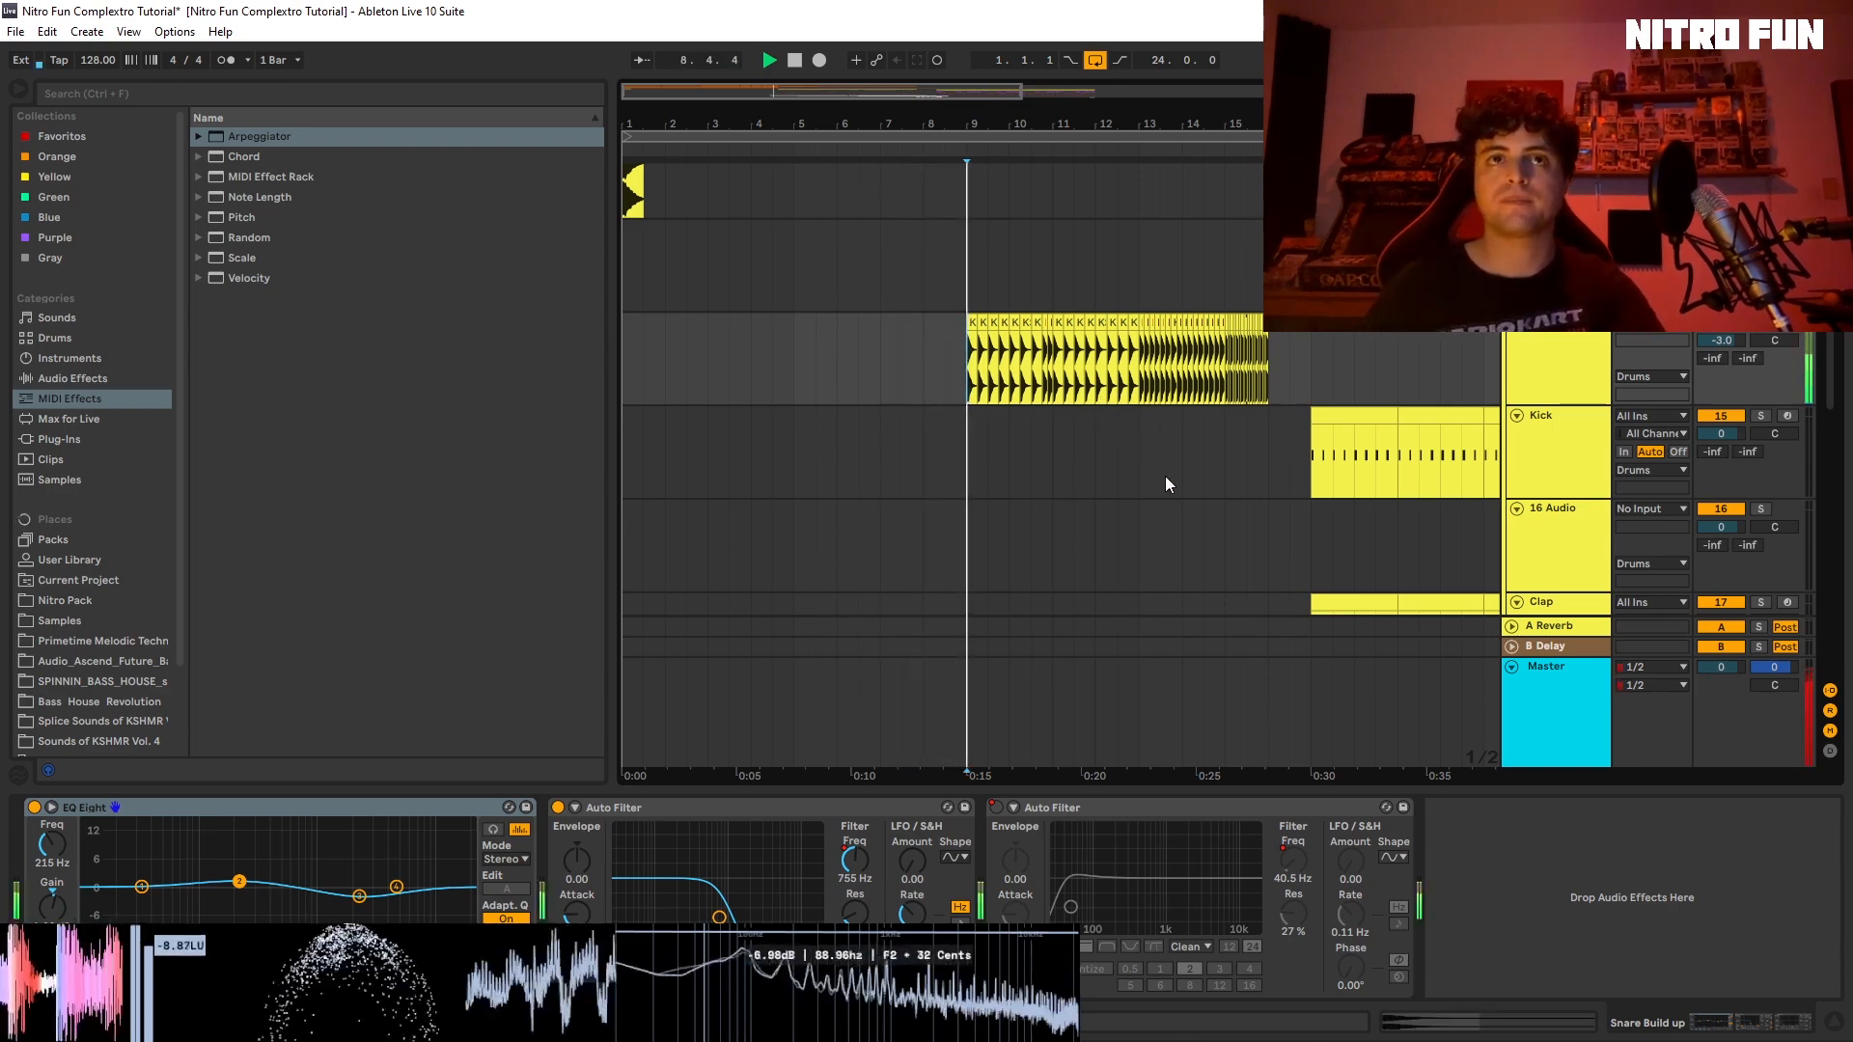
Step: Solo the Snare Build up track and play its roll from bar 9 and again from bar 13
left_click(1546, 370)
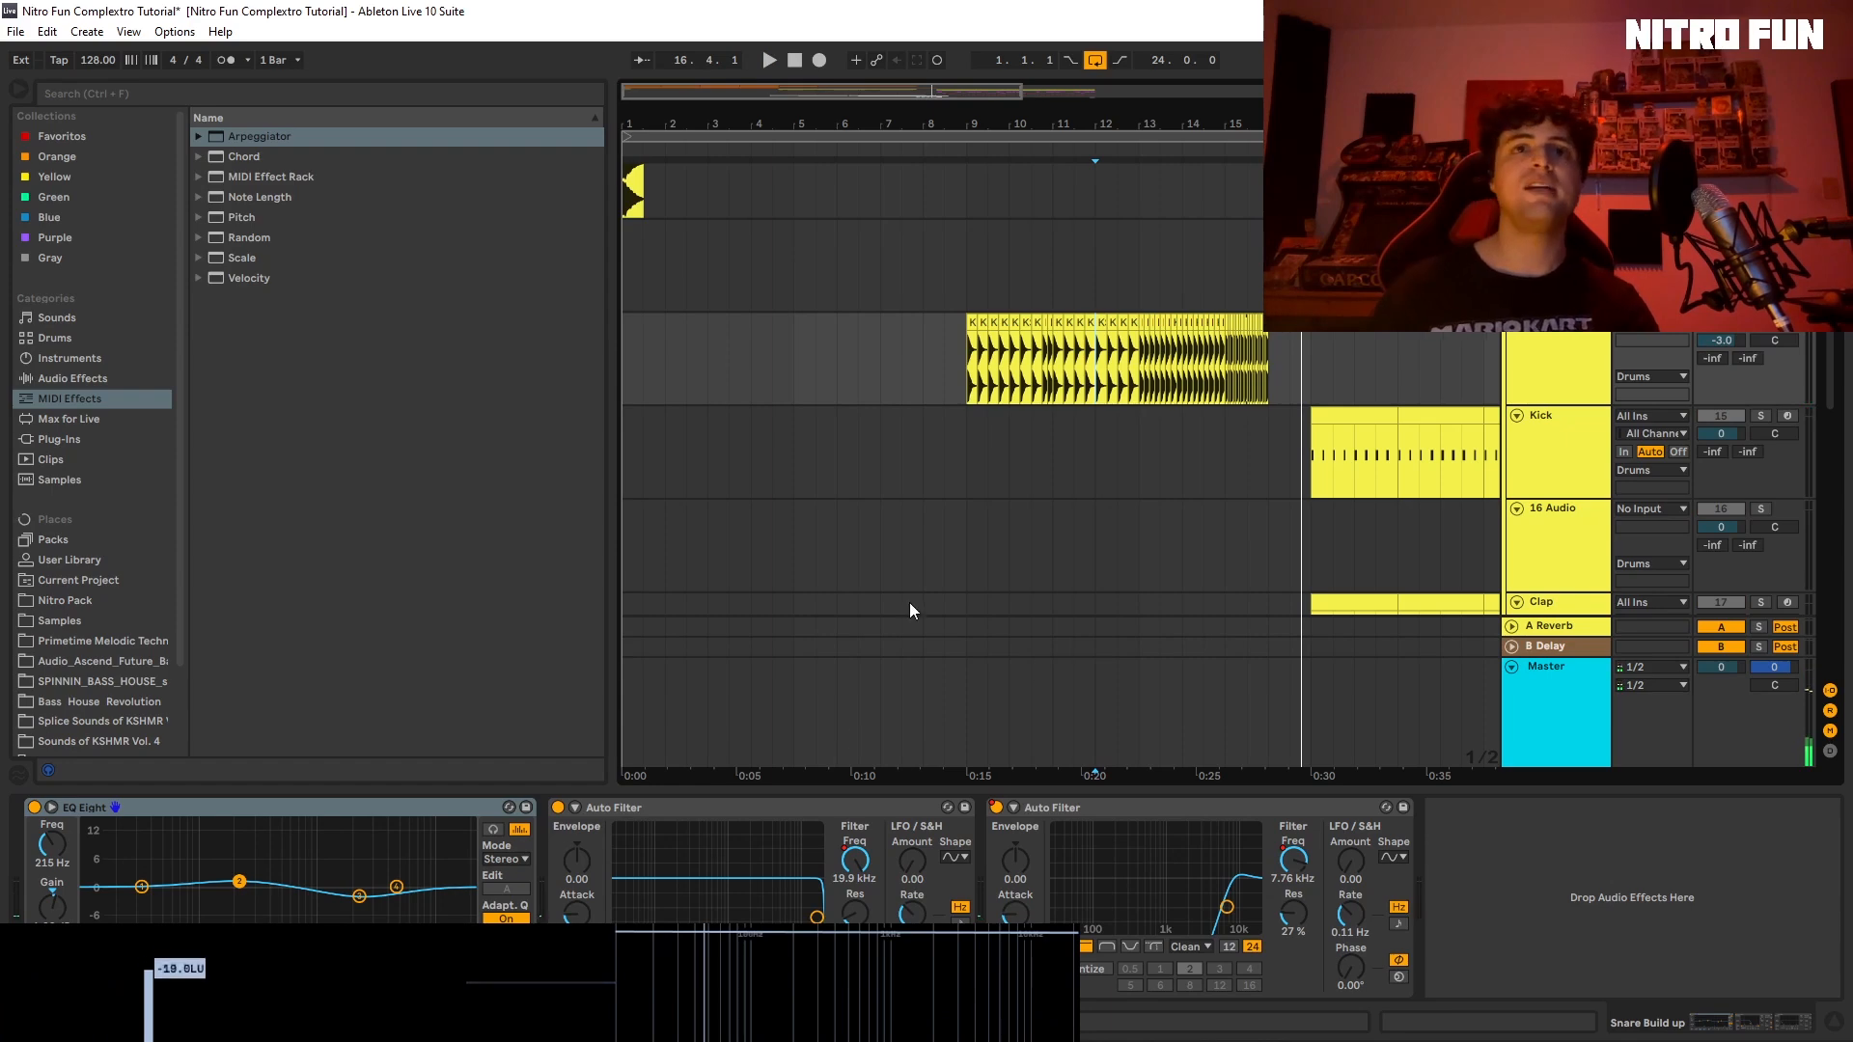
left_click(1031, 372)
key("space")
left_click(978, 434)
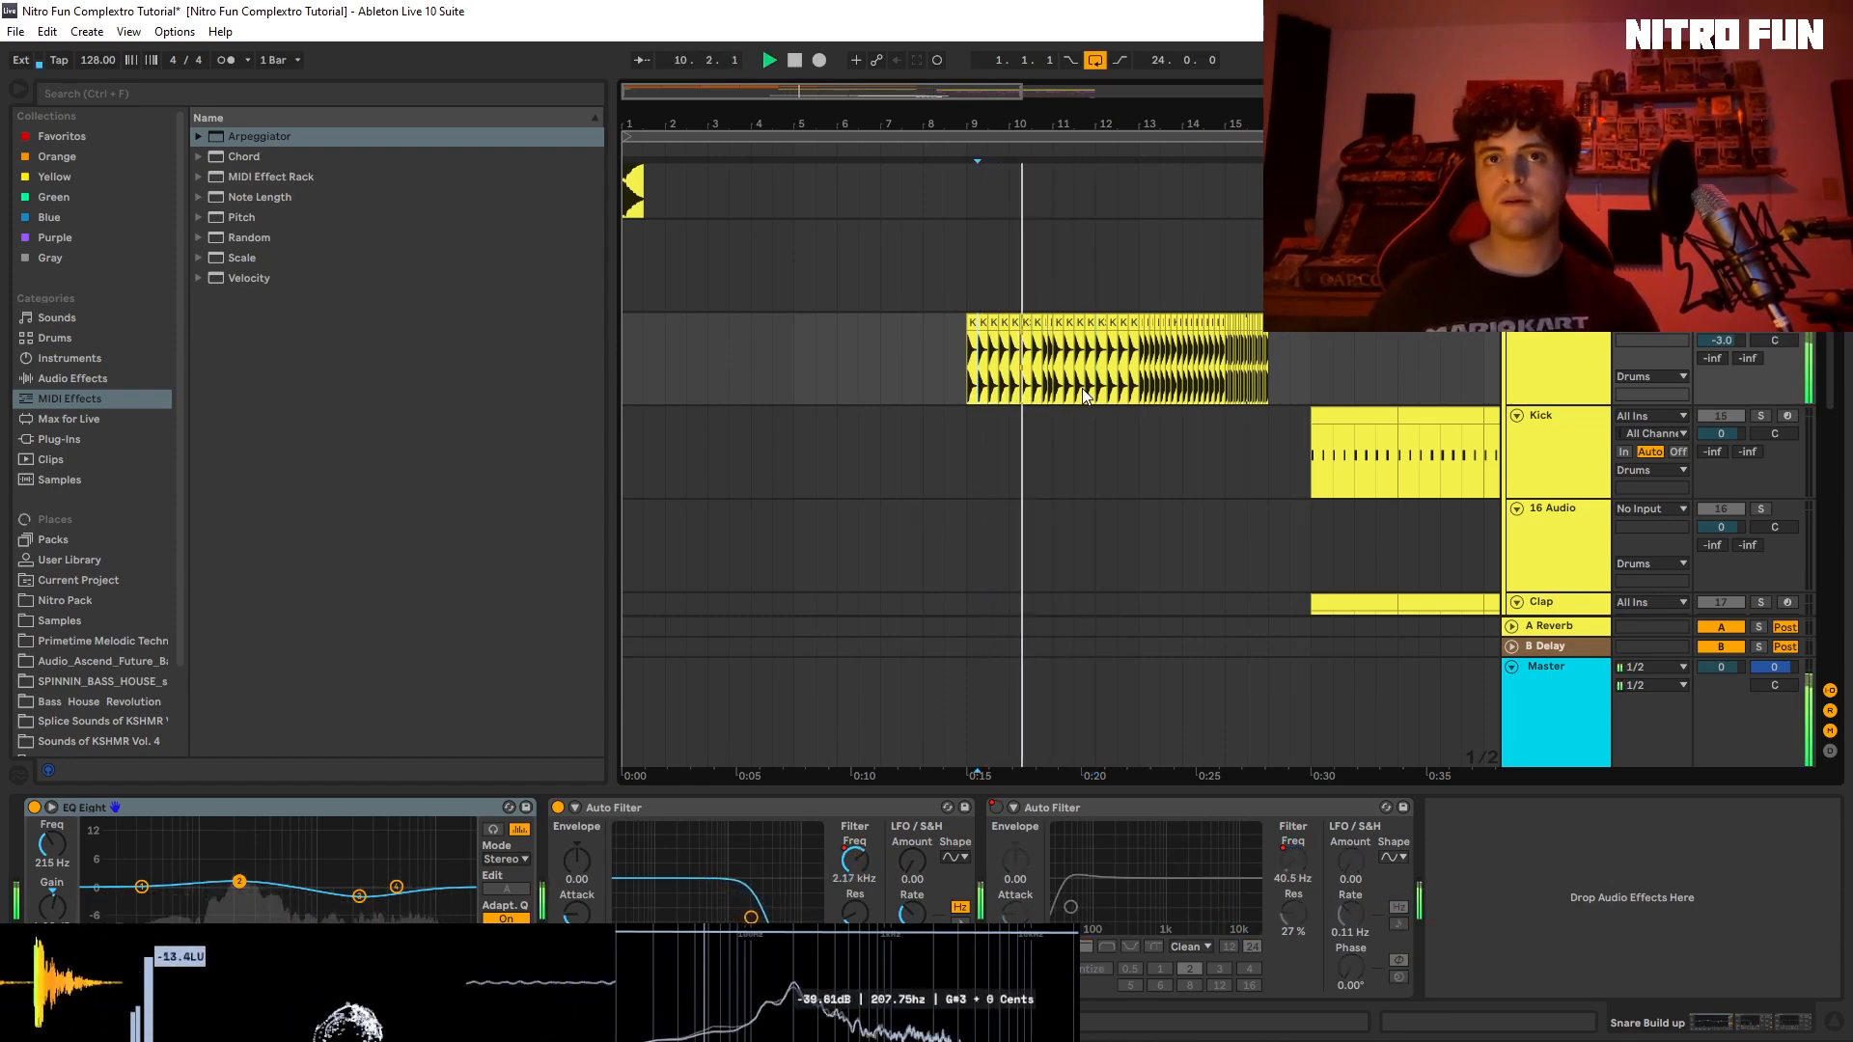
key("space")
left_click(1145, 387)
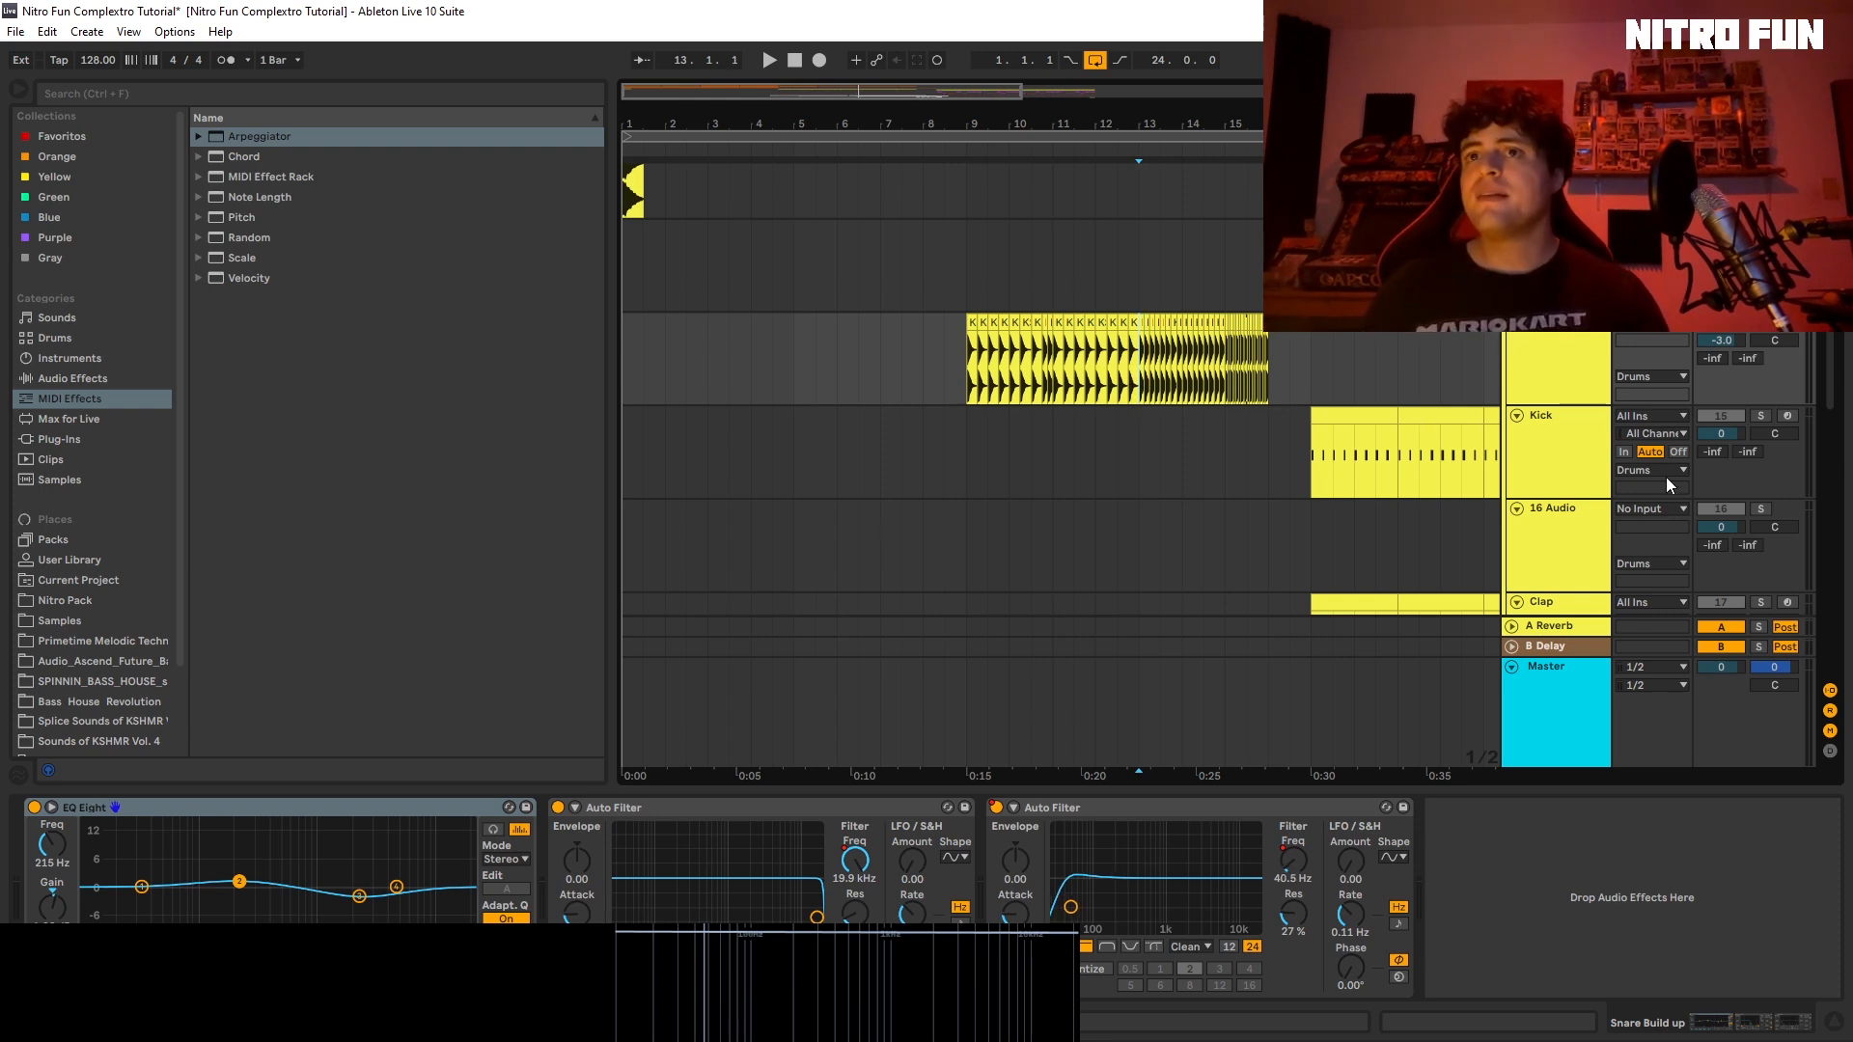
key("space")
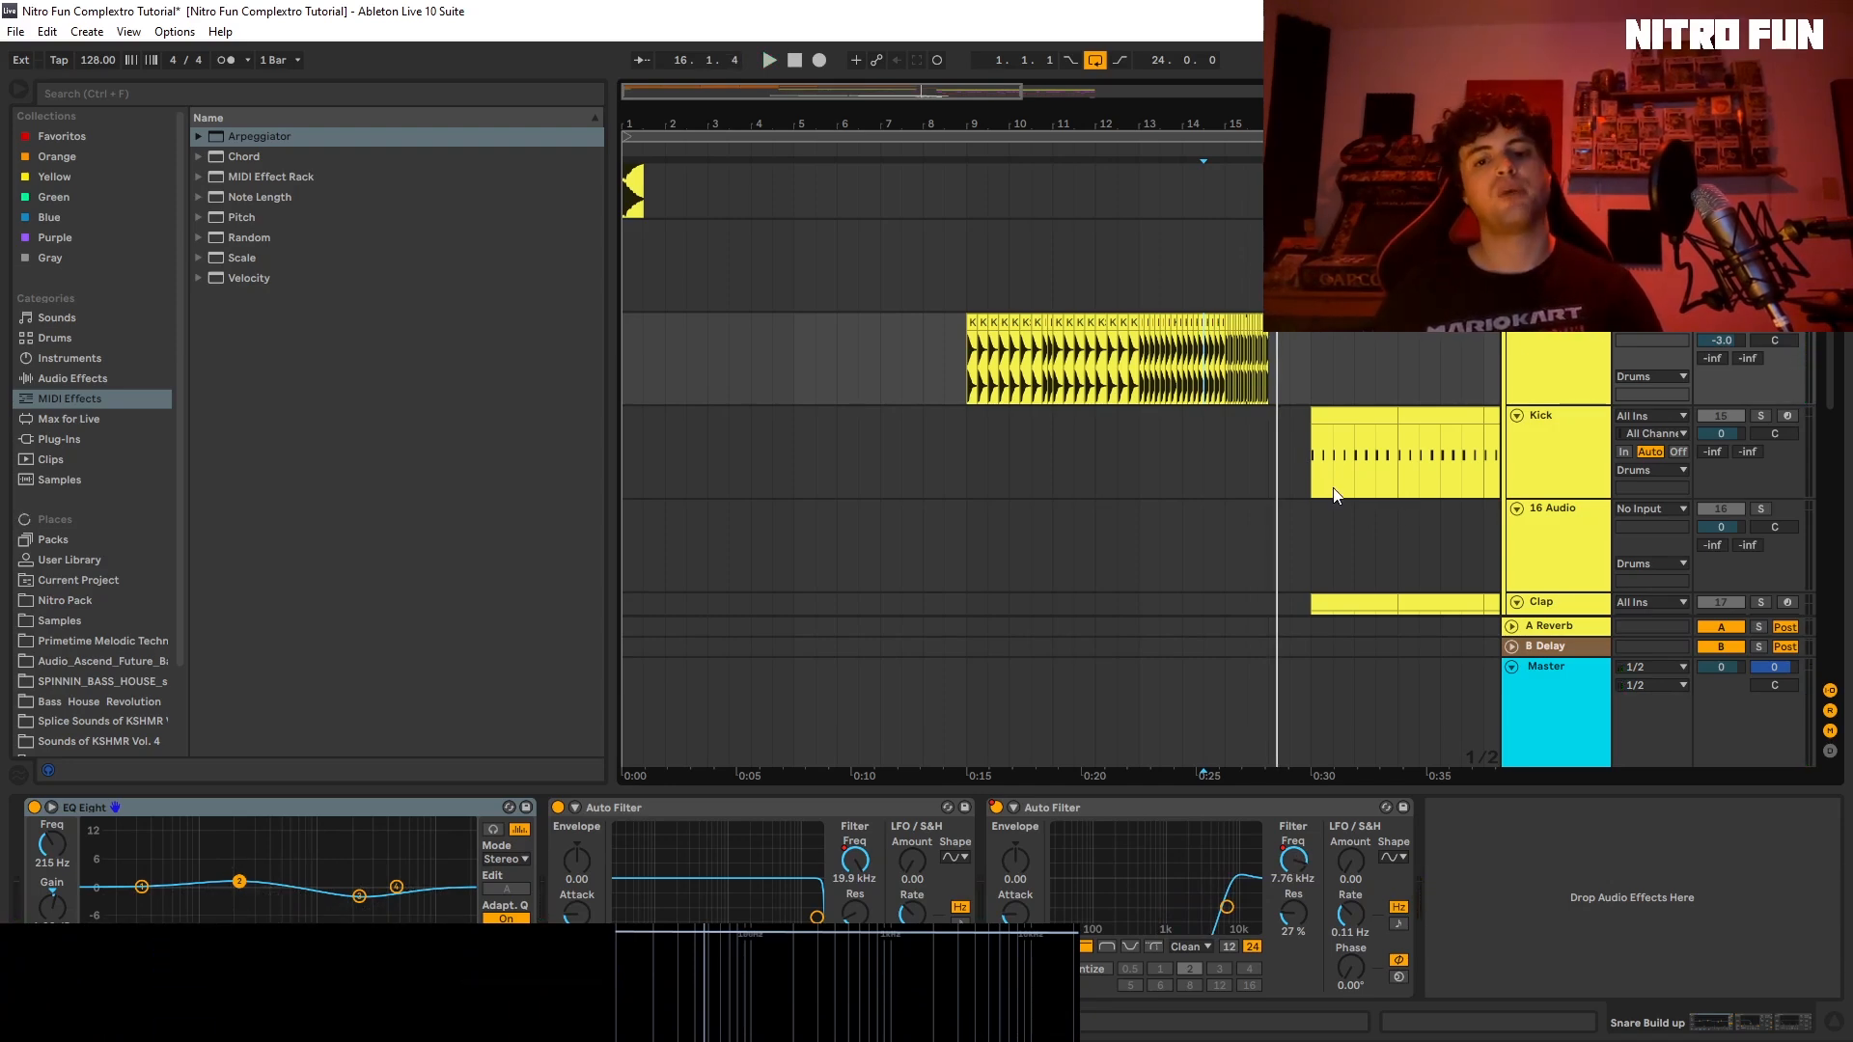
left_click(1188, 396)
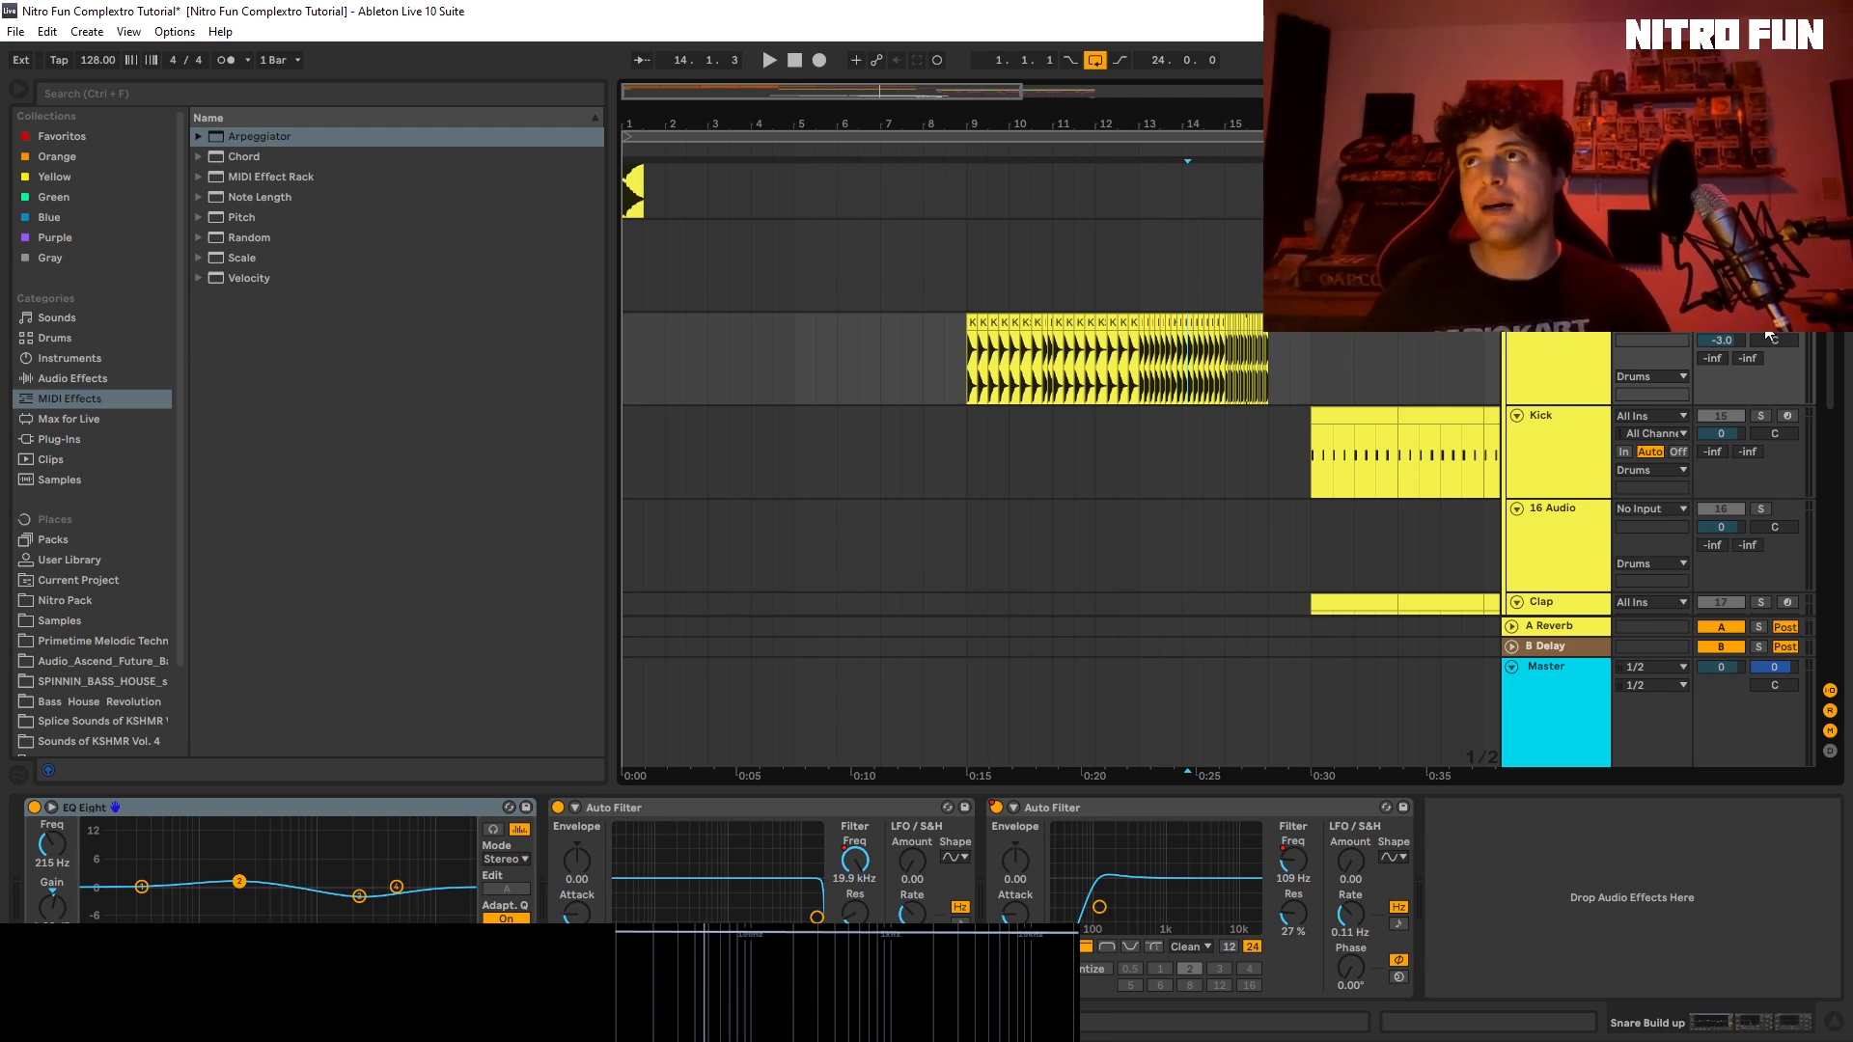
Step: Examine the first Impact clip and the Sweep Down clip on the FX tracks by selecting each in turn
left_click_drag(1837, 365, 1840, 551)
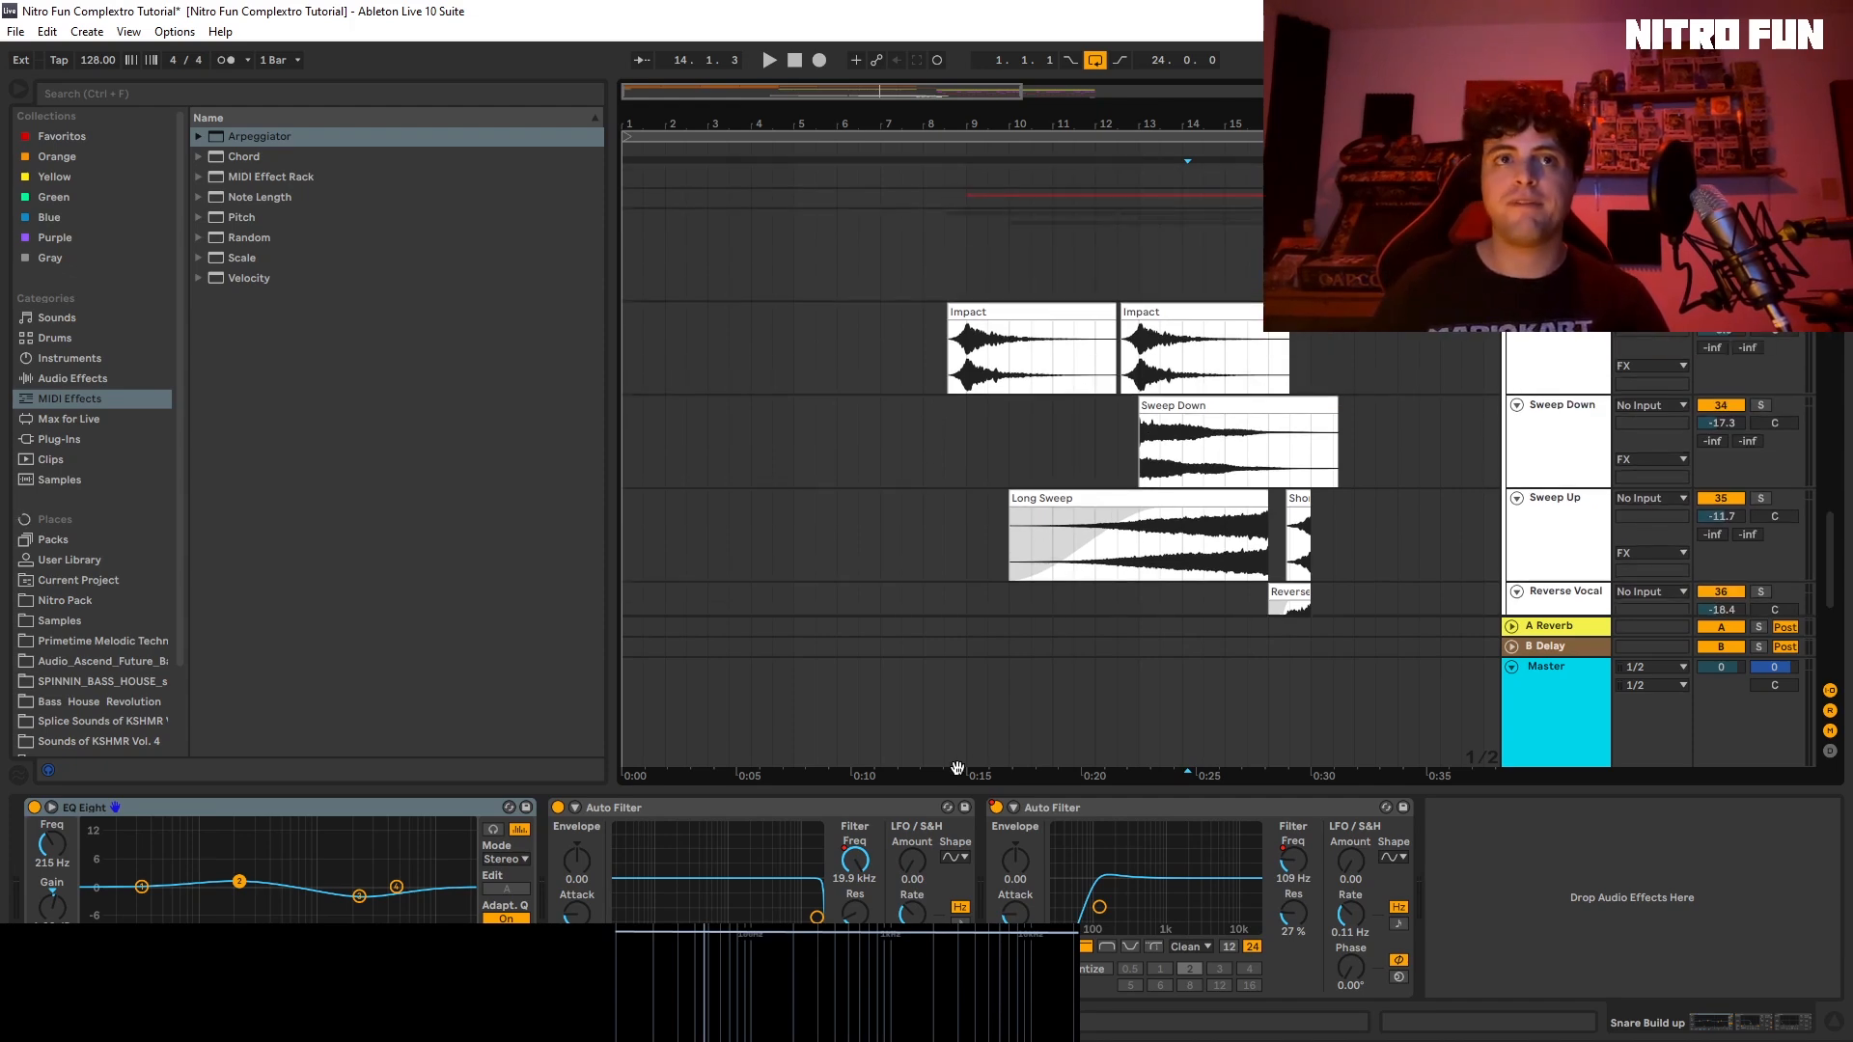
left_click(952, 350)
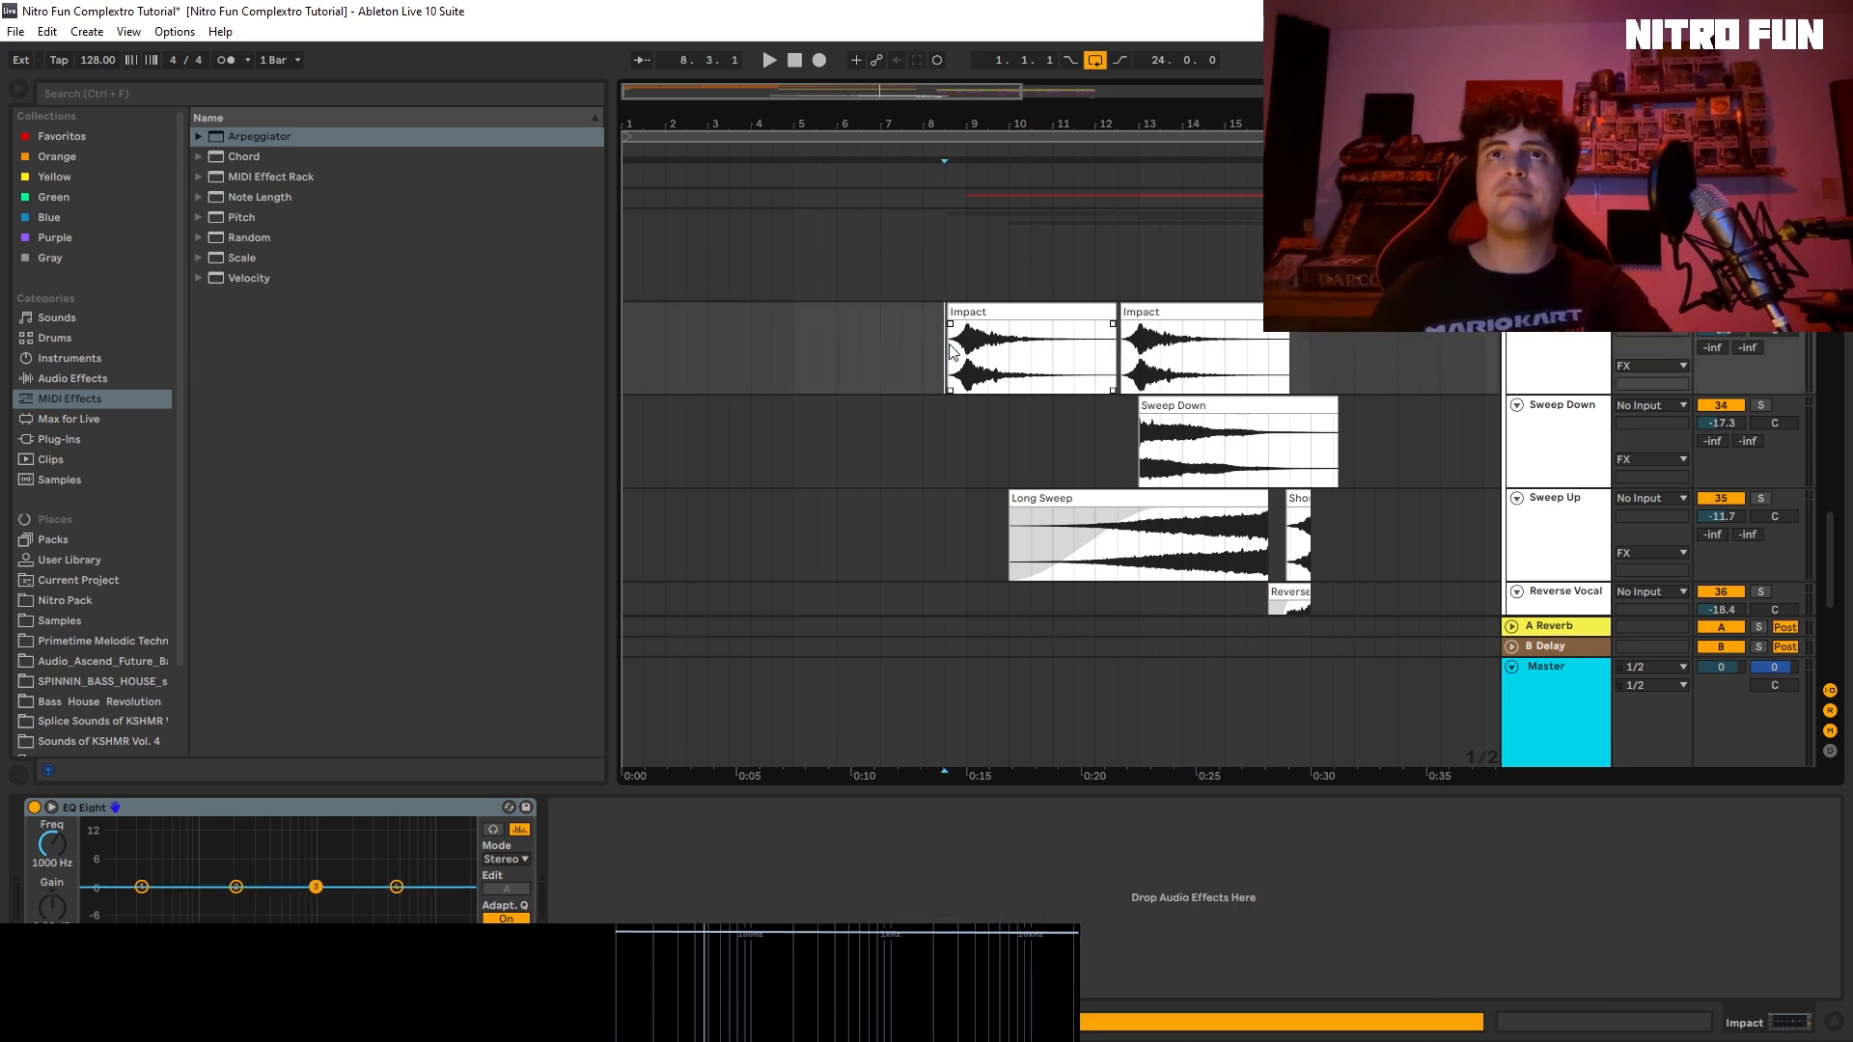
scroll(954, 353, "down", 1)
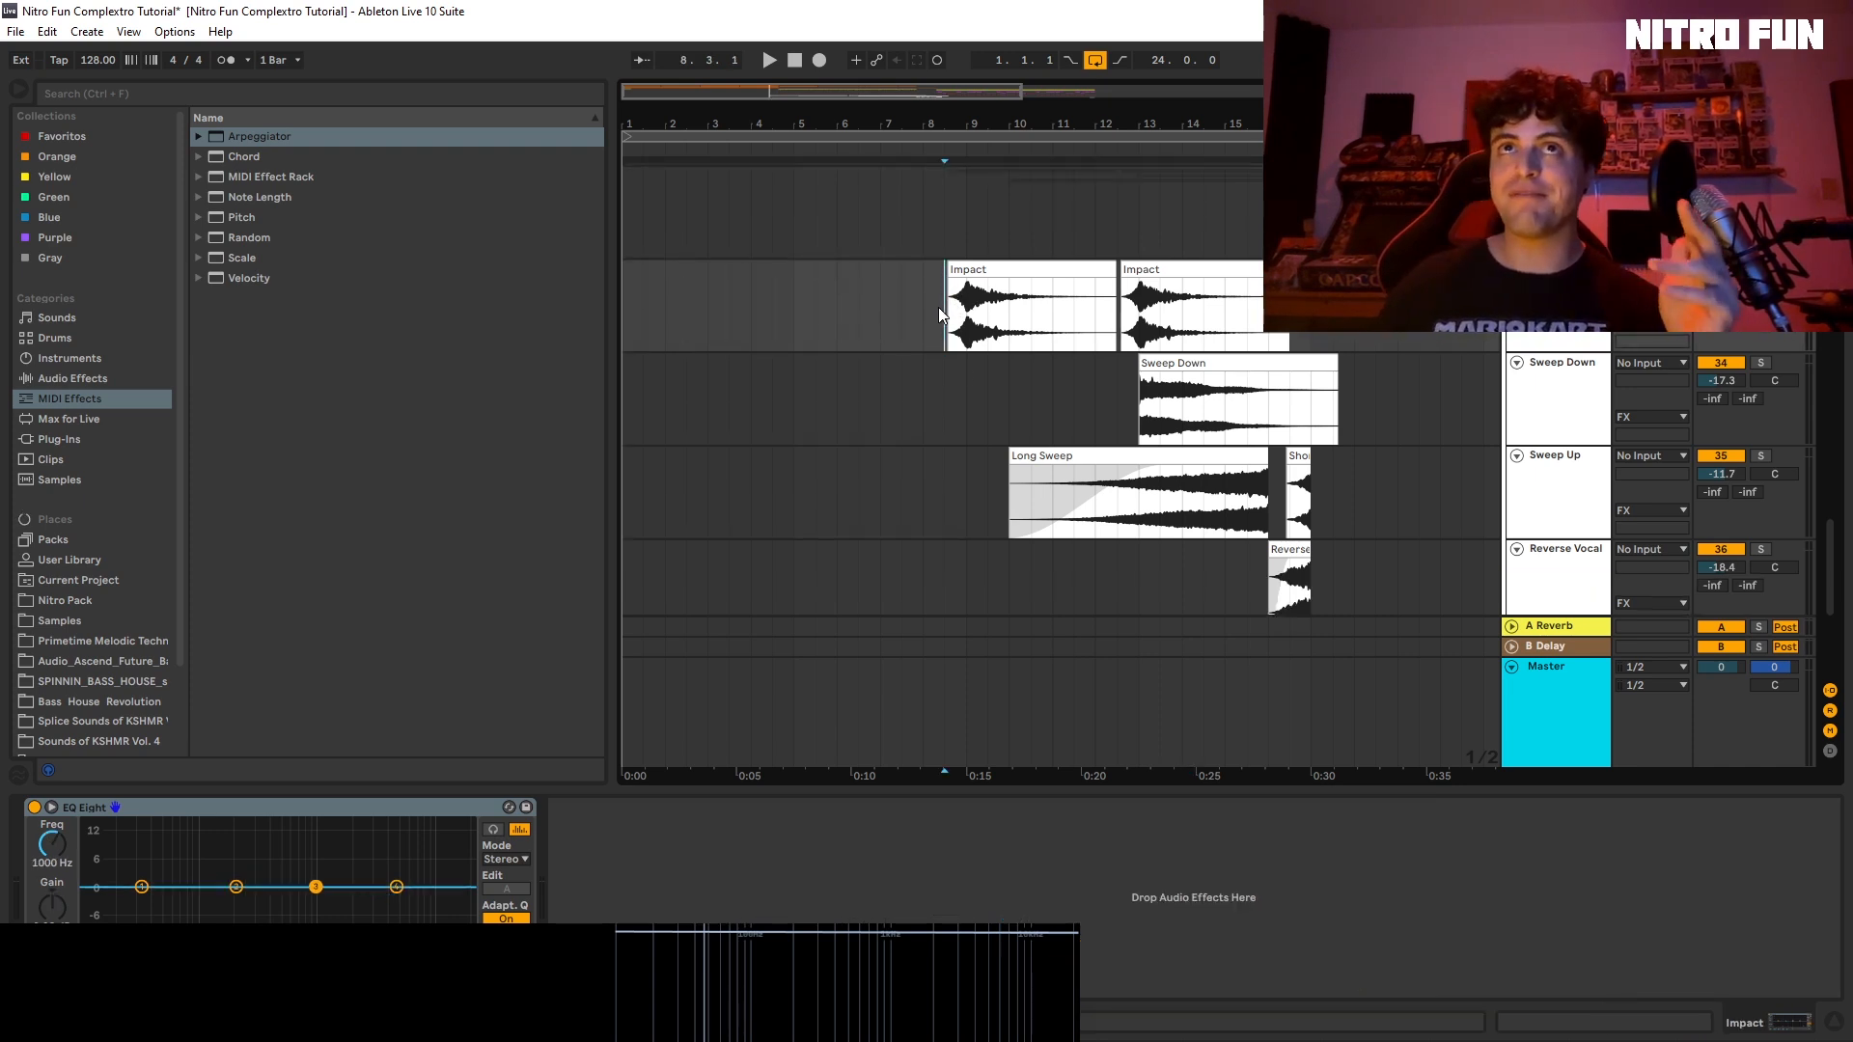
left_click_drag(946, 309, 1086, 324)
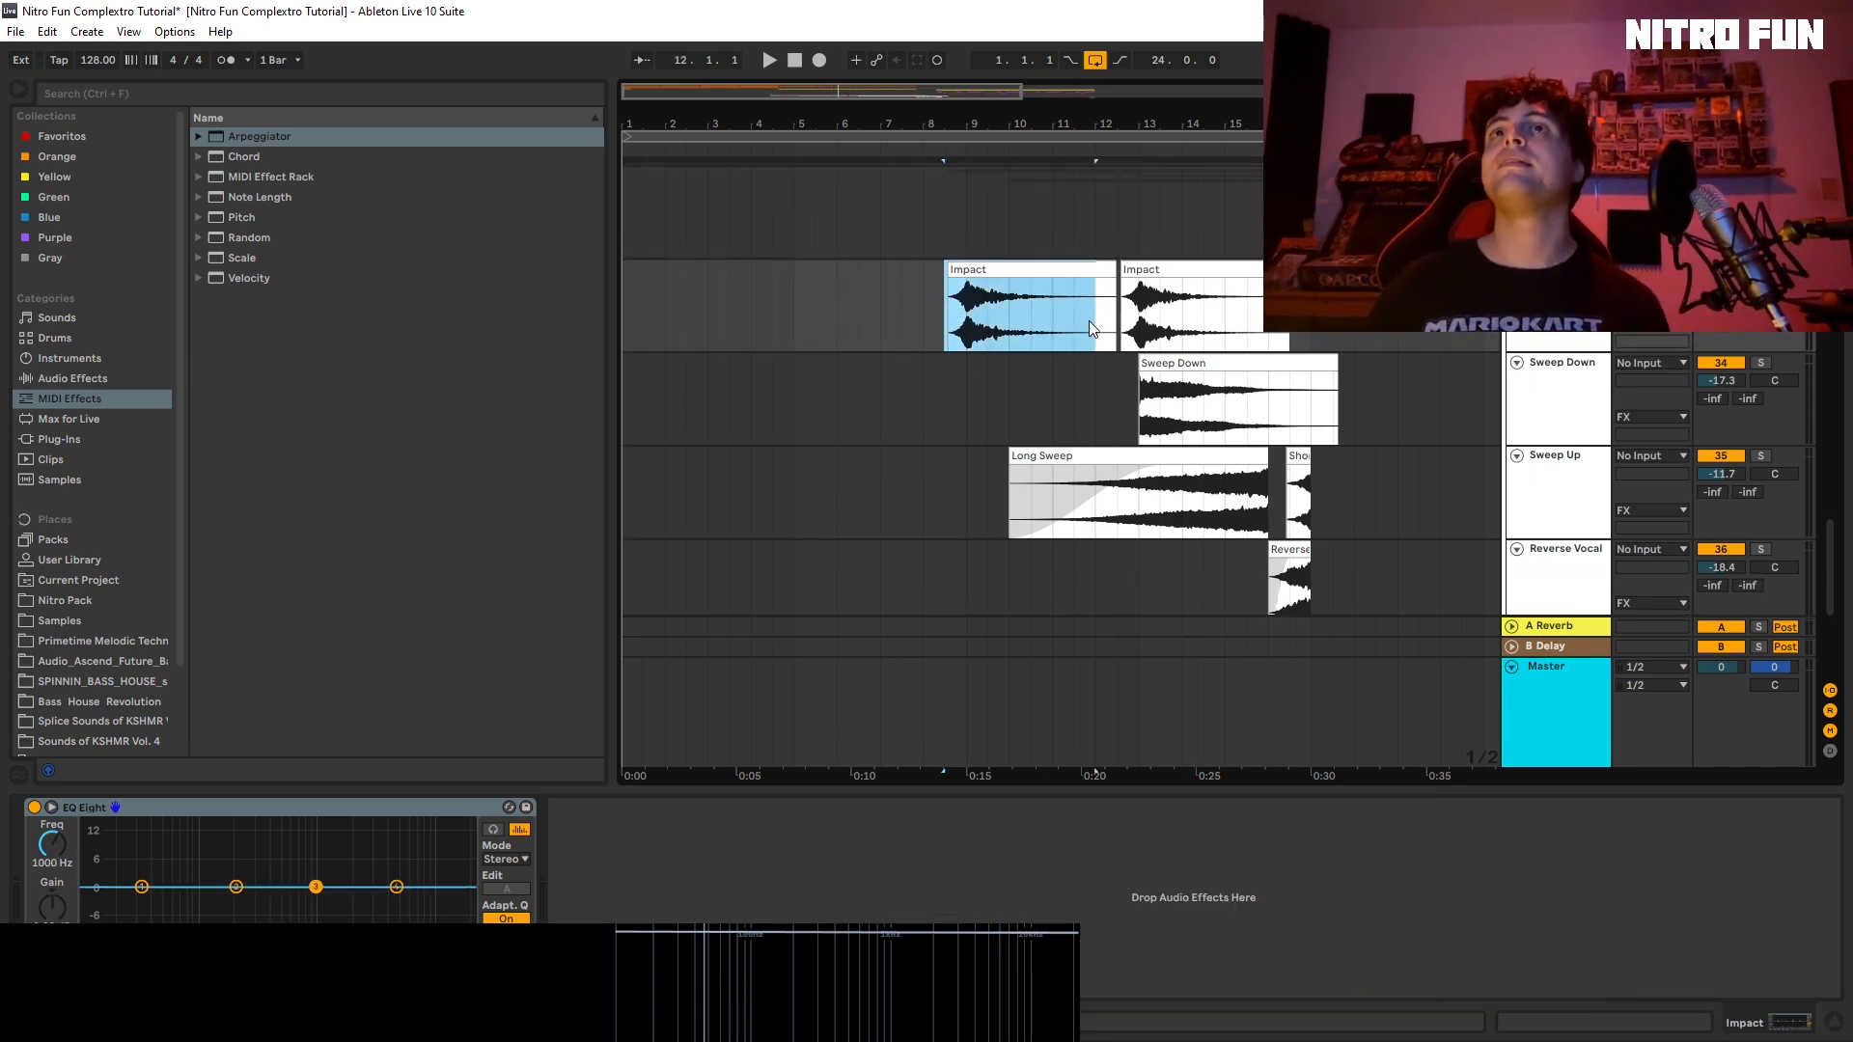
left_click(1071, 271)
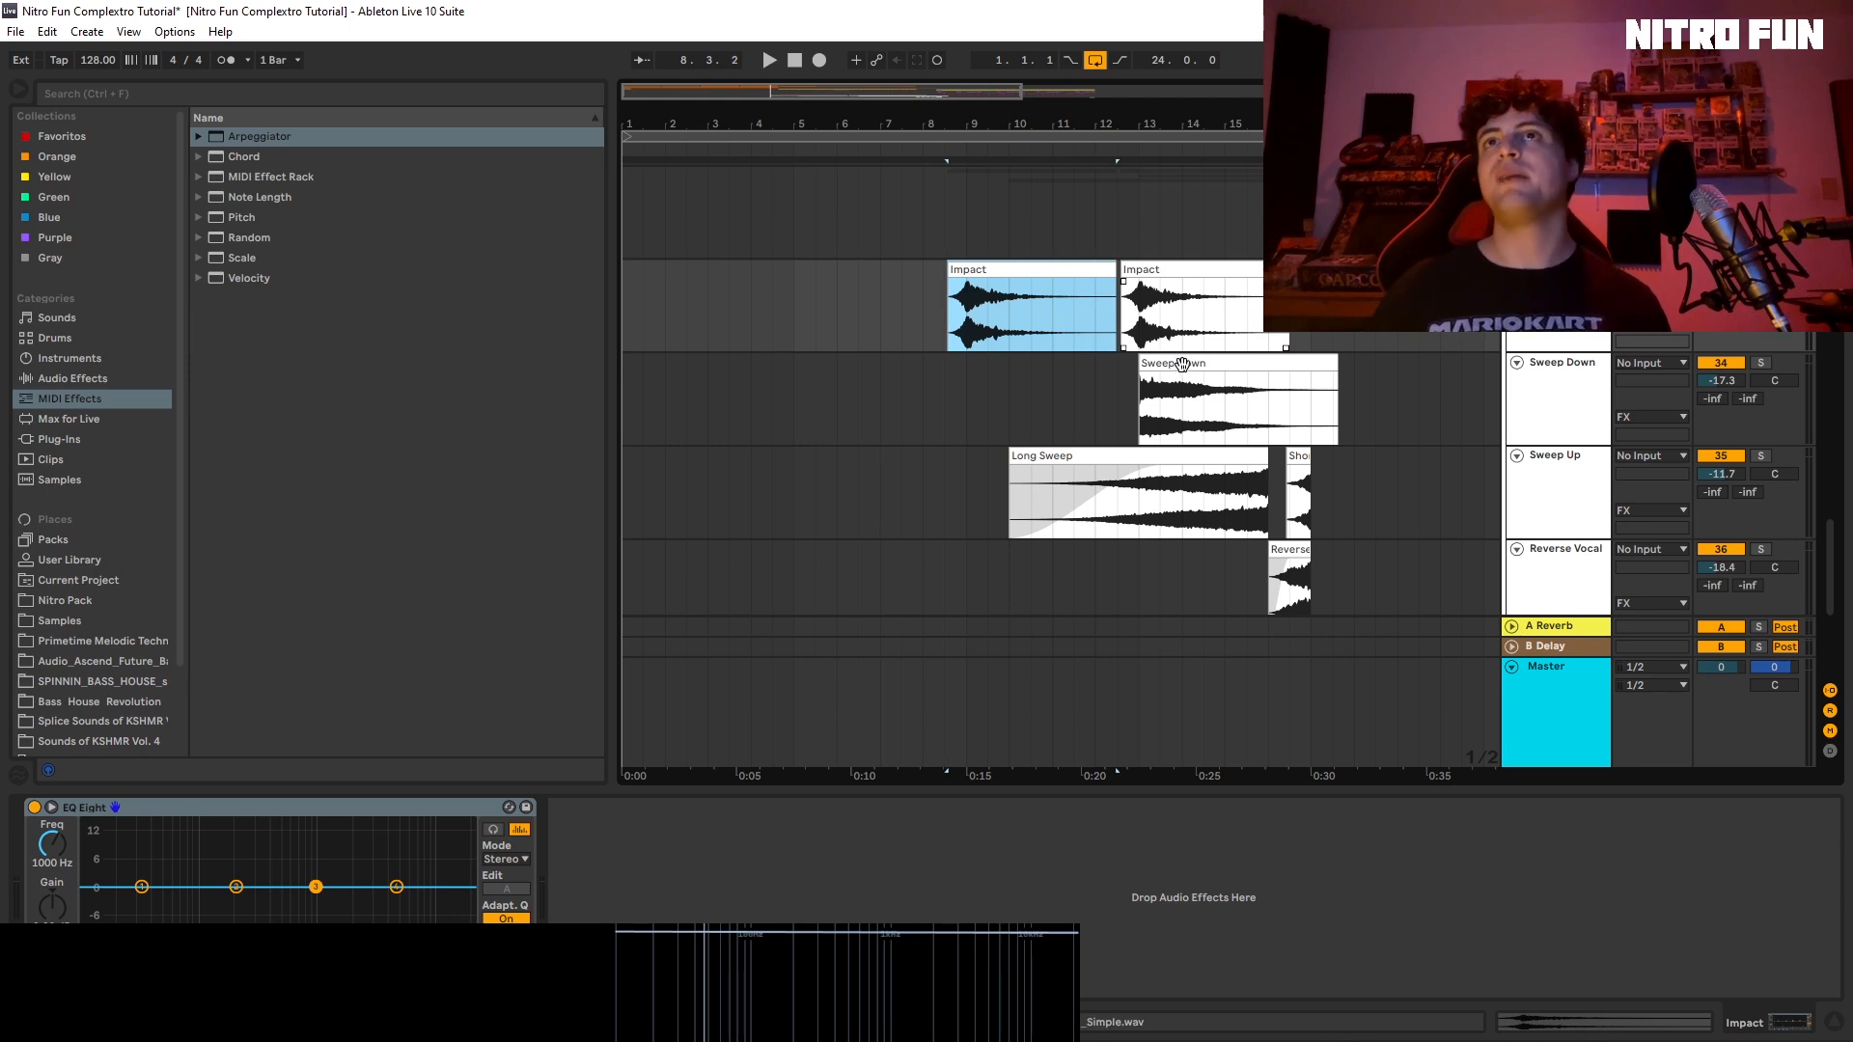
left_click(1196, 365)
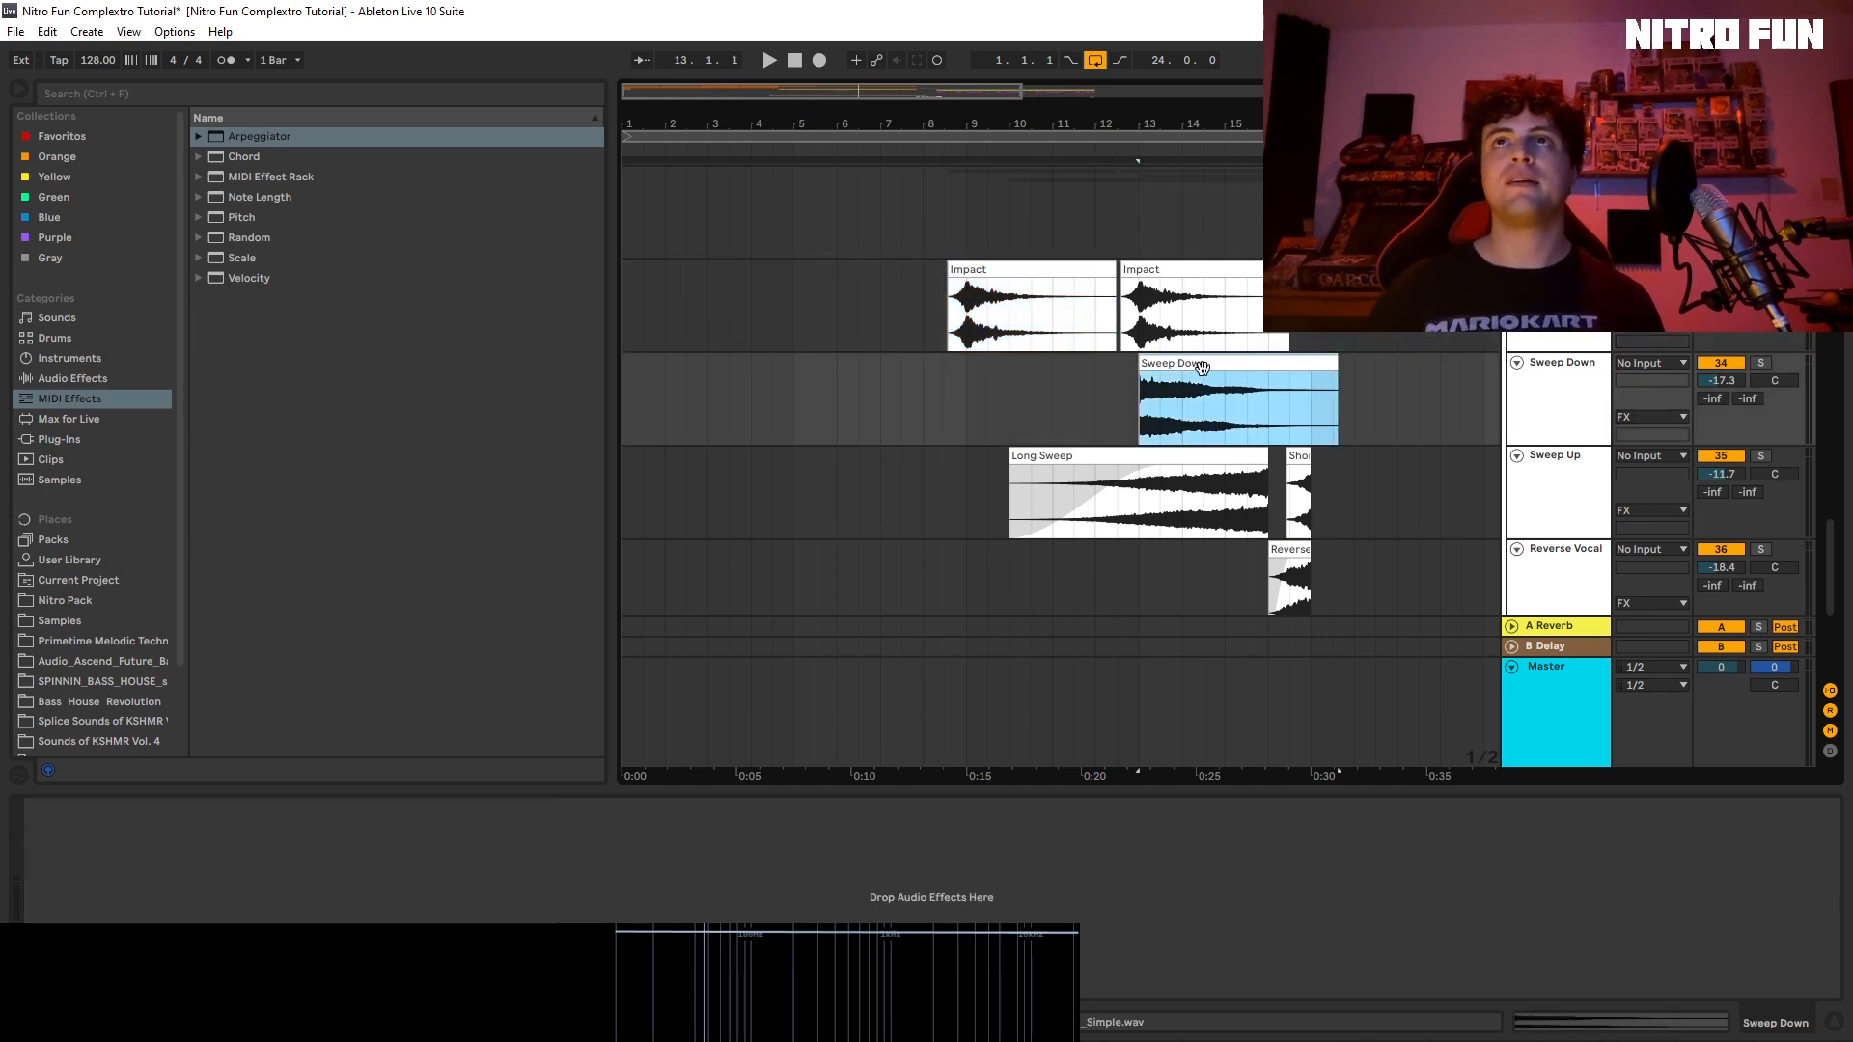
Step: Examine the Long Sweep, Reverse Vocal and Perc clips on the FX tracks leading up to the drop
left_click(1170, 461)
scroll(1197, 478, "down", 3)
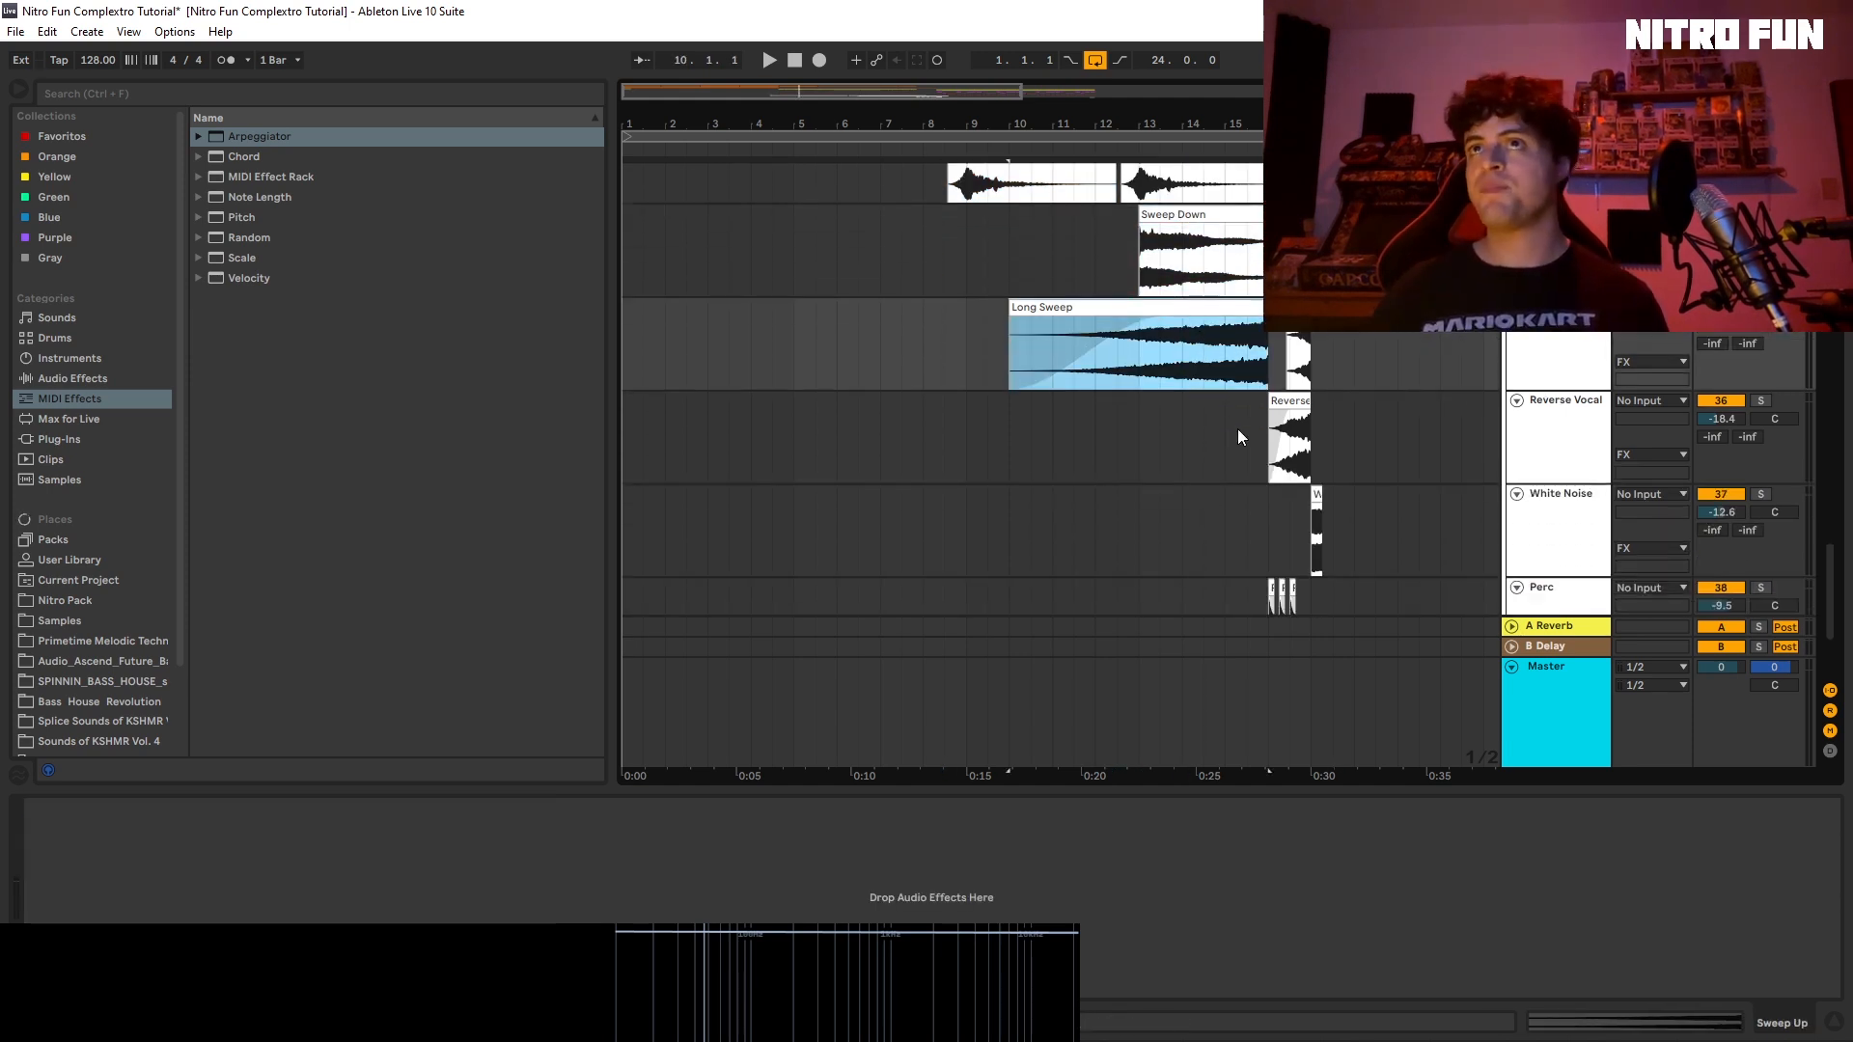
scroll(1251, 419, "down", 2)
left_click(1265, 409)
scroll(1271, 434, "down", 2)
mouse_move(1275, 458)
left_mouse_down()
mouse_move(1265, 496)
mouse_move(1300, 521)
mouse_move(1313, 579)
left_mouse_up()
left_click_drag(1320, 405, 1277, 466)
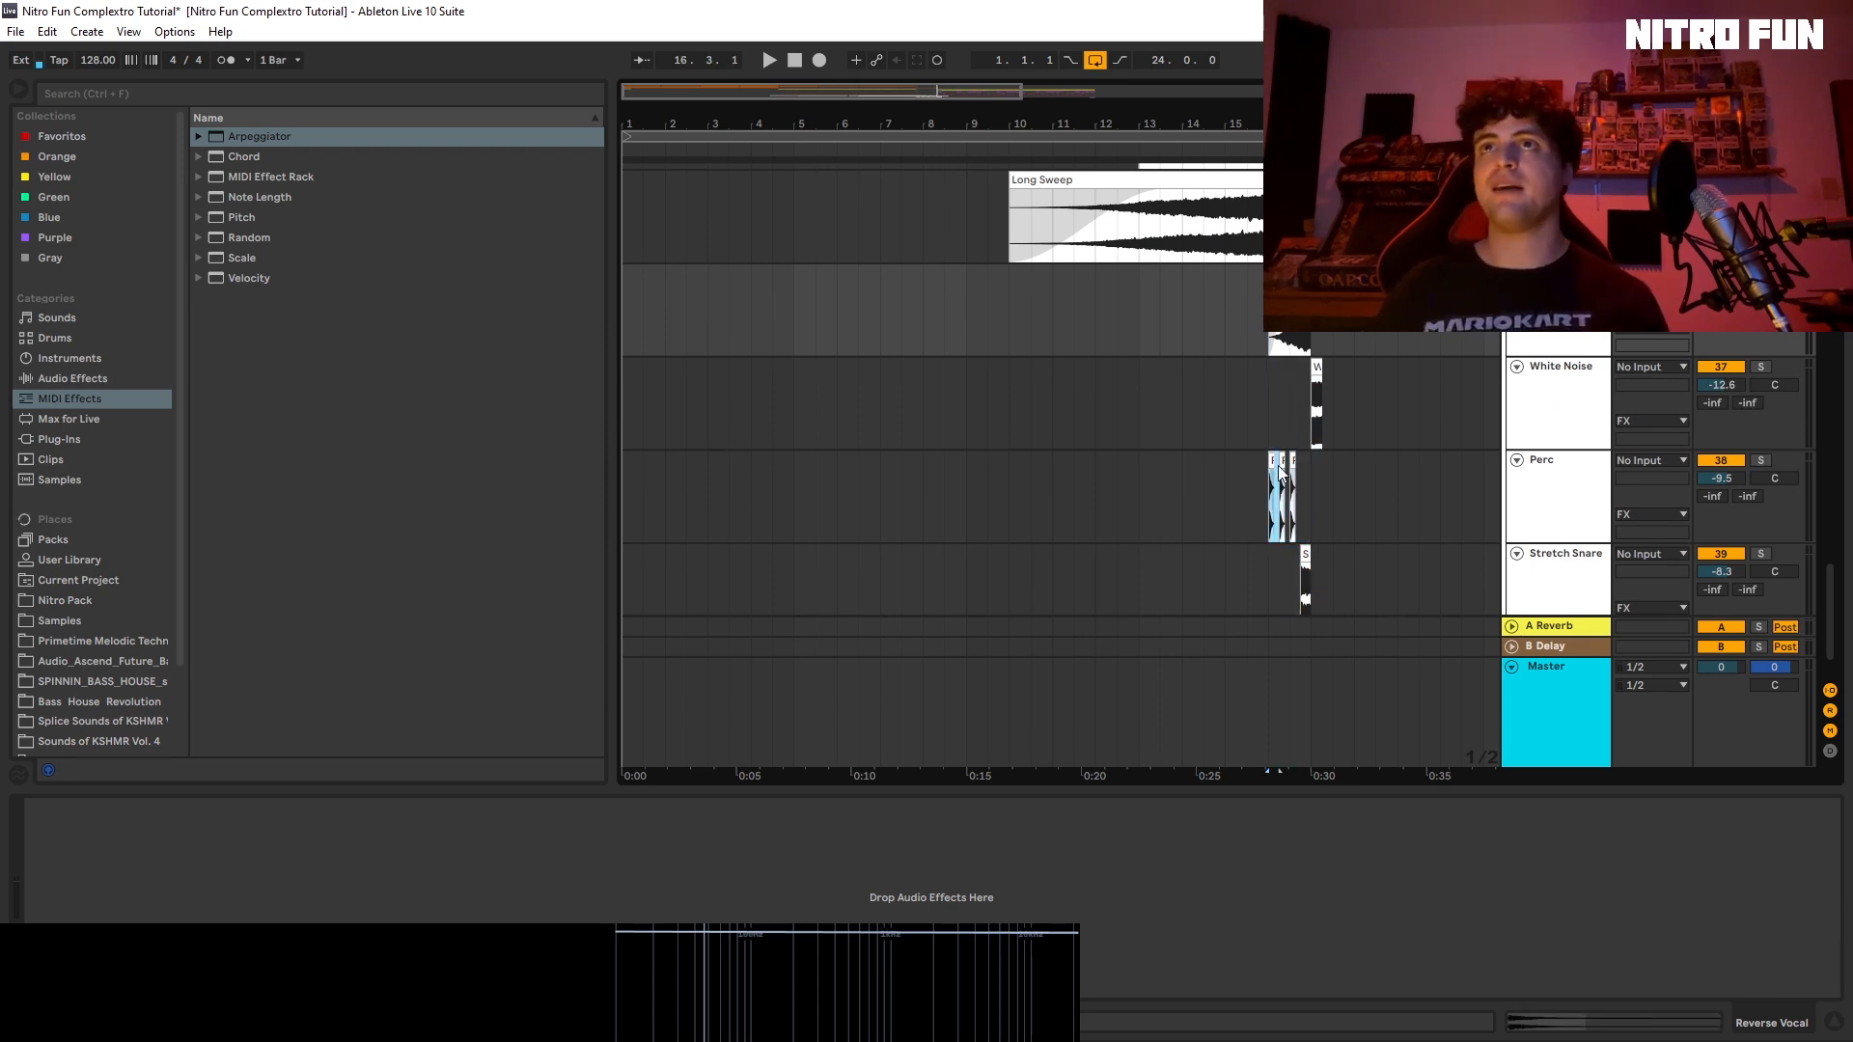
Step: Solo the Impact track and play its first clip from beat 8.3
scroll(1268, 478, "up", 5)
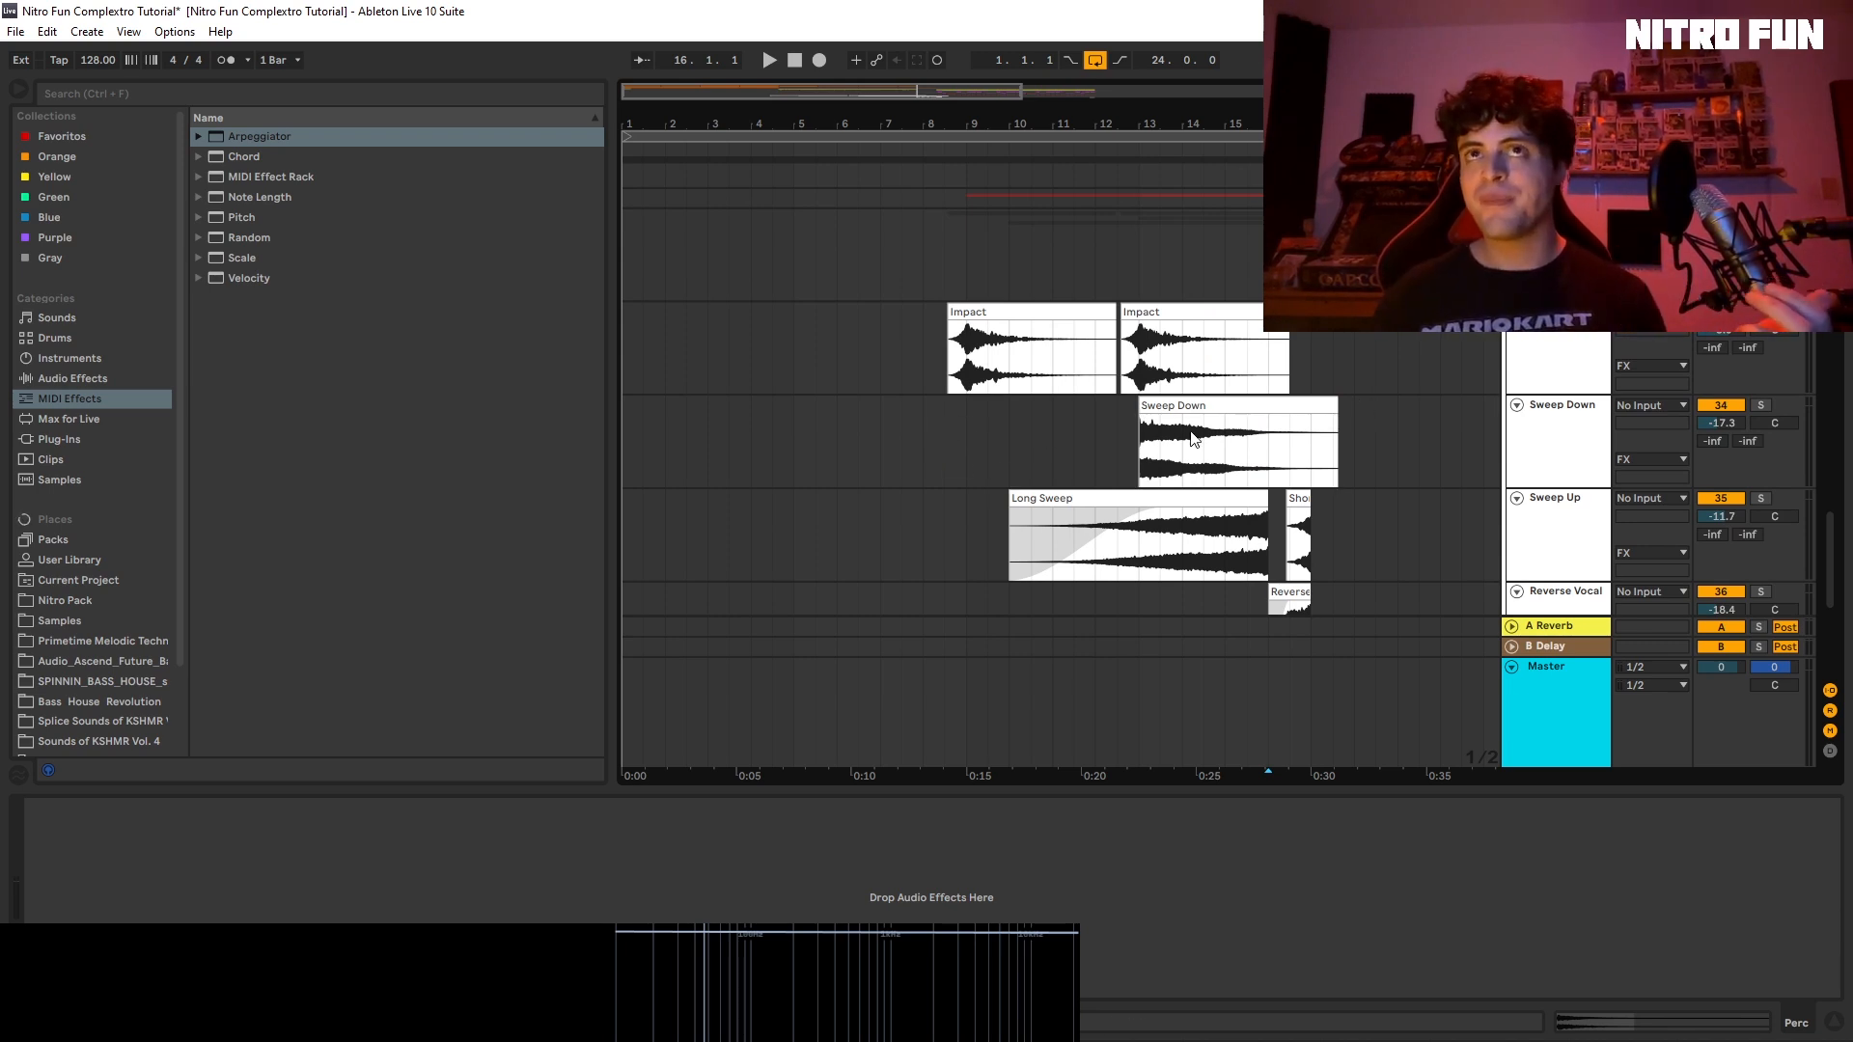
left_click(944, 347)
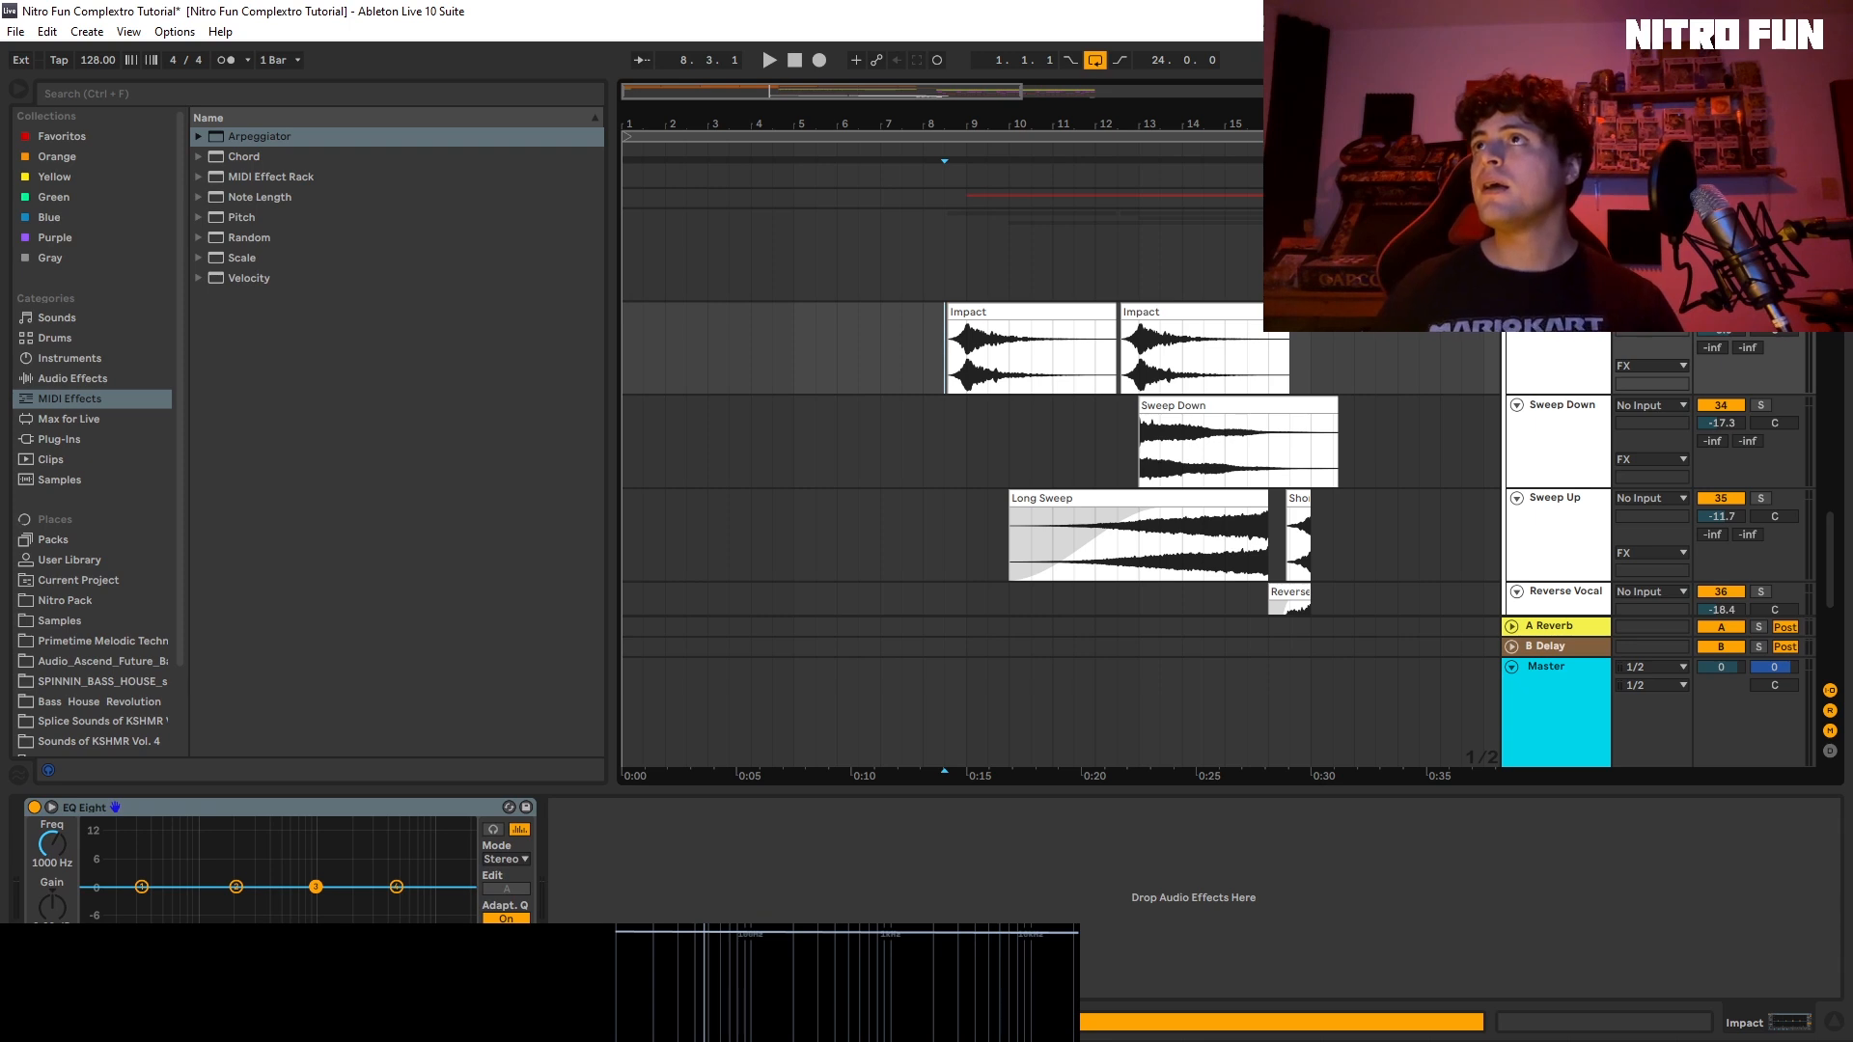
left_click(1760, 311)
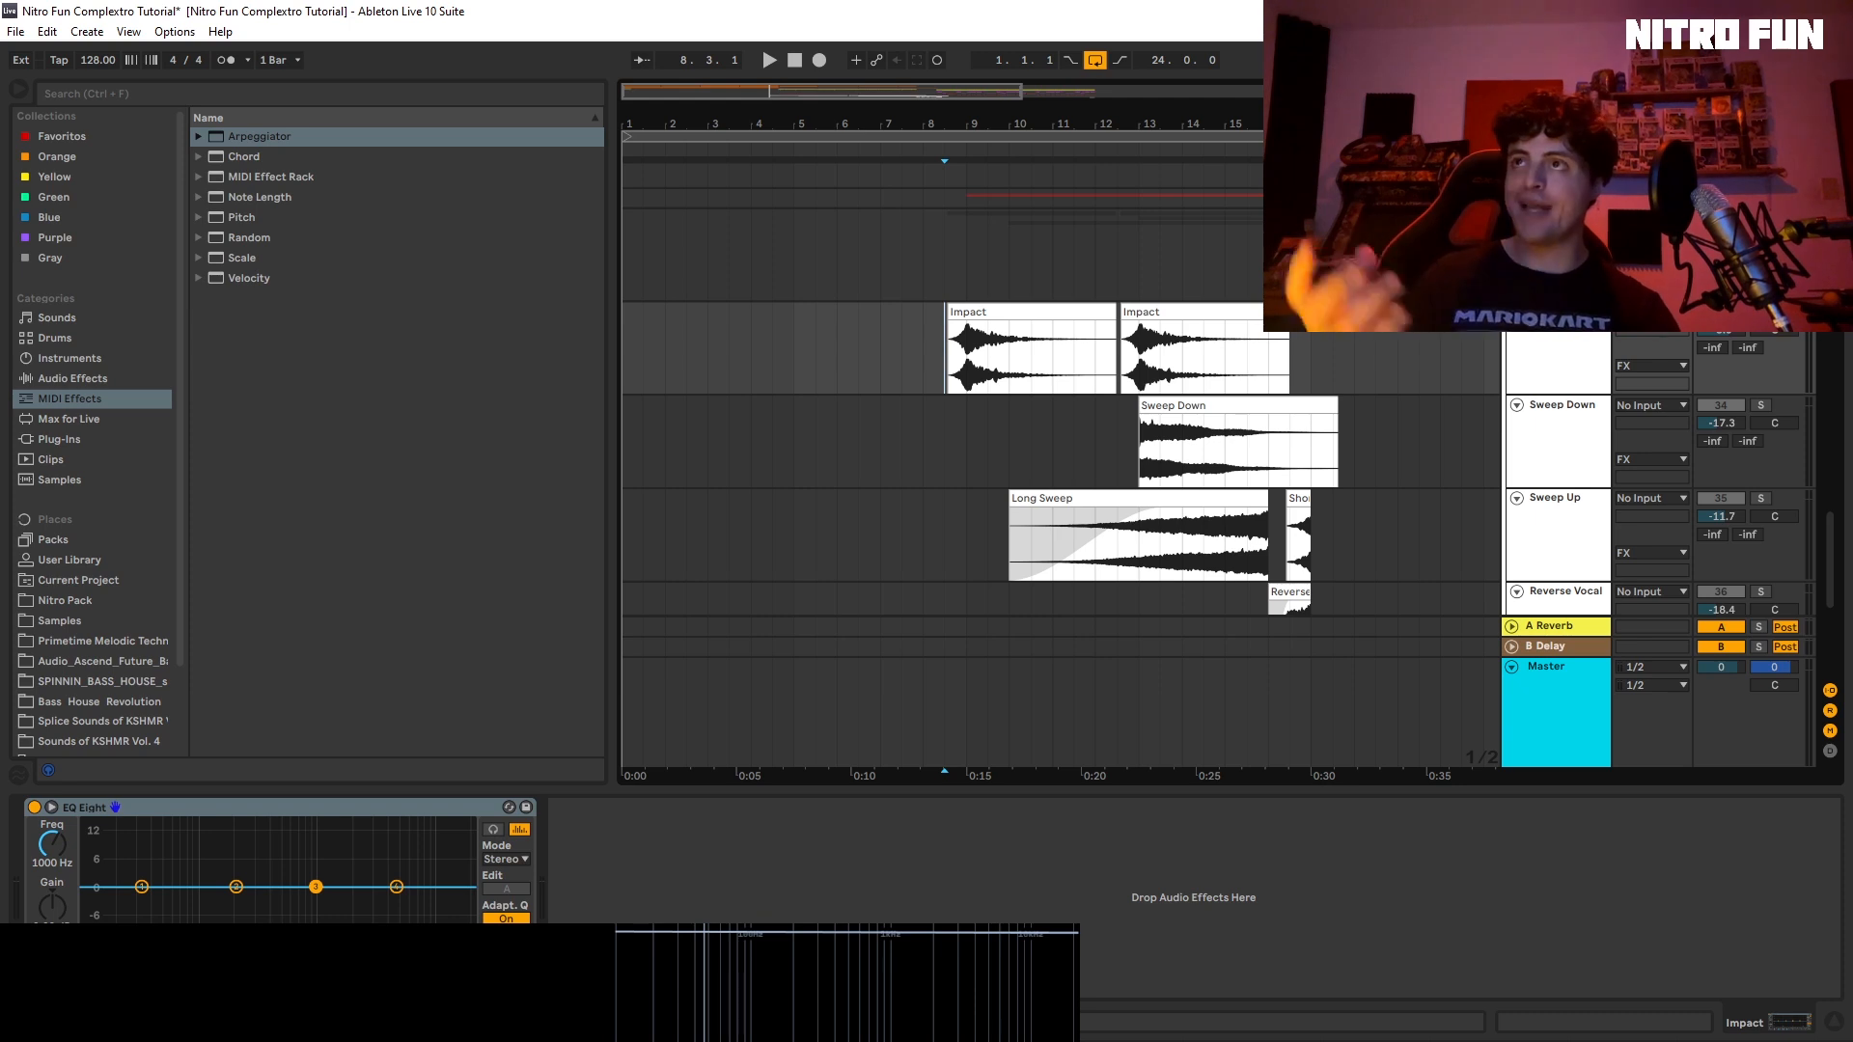
key("space")
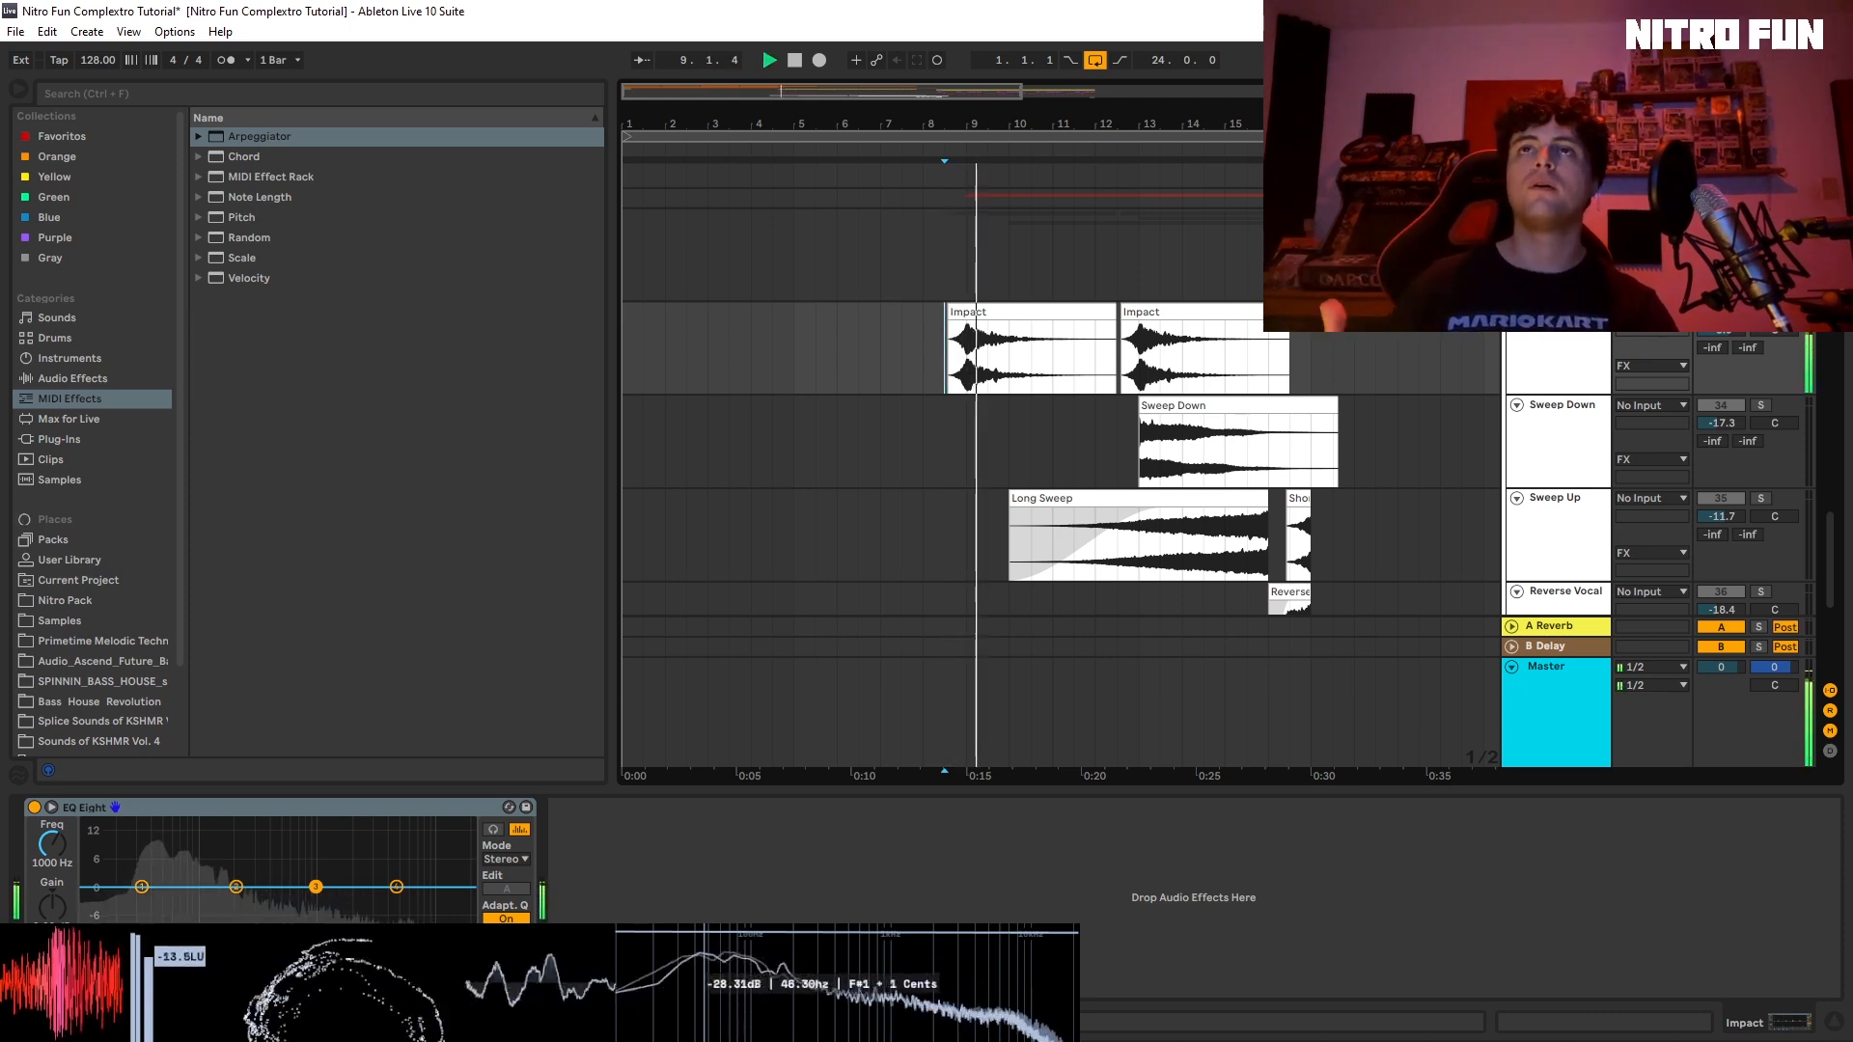
key("space")
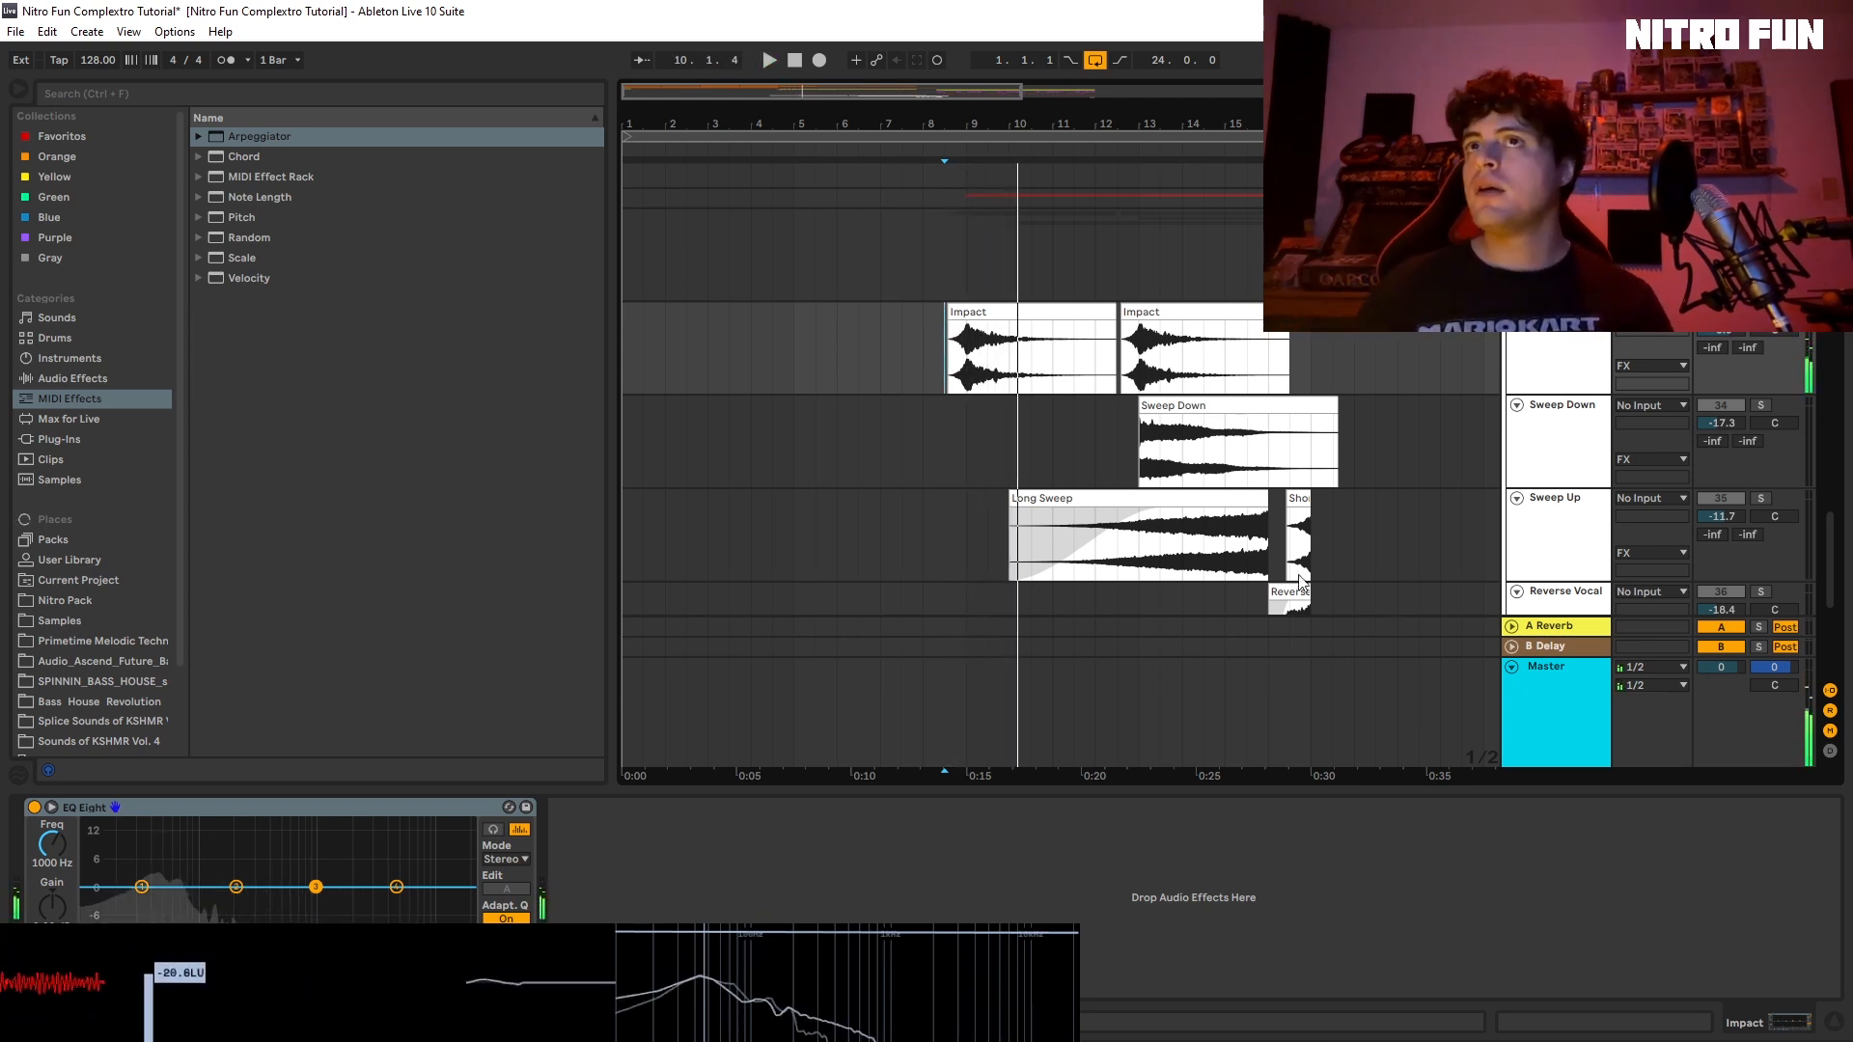
Step: Solo the Sweep Up track for the Long Sweep clip and look over the Reverse Vocal, White Noise and Perc tracks below it
left_click(1077, 567)
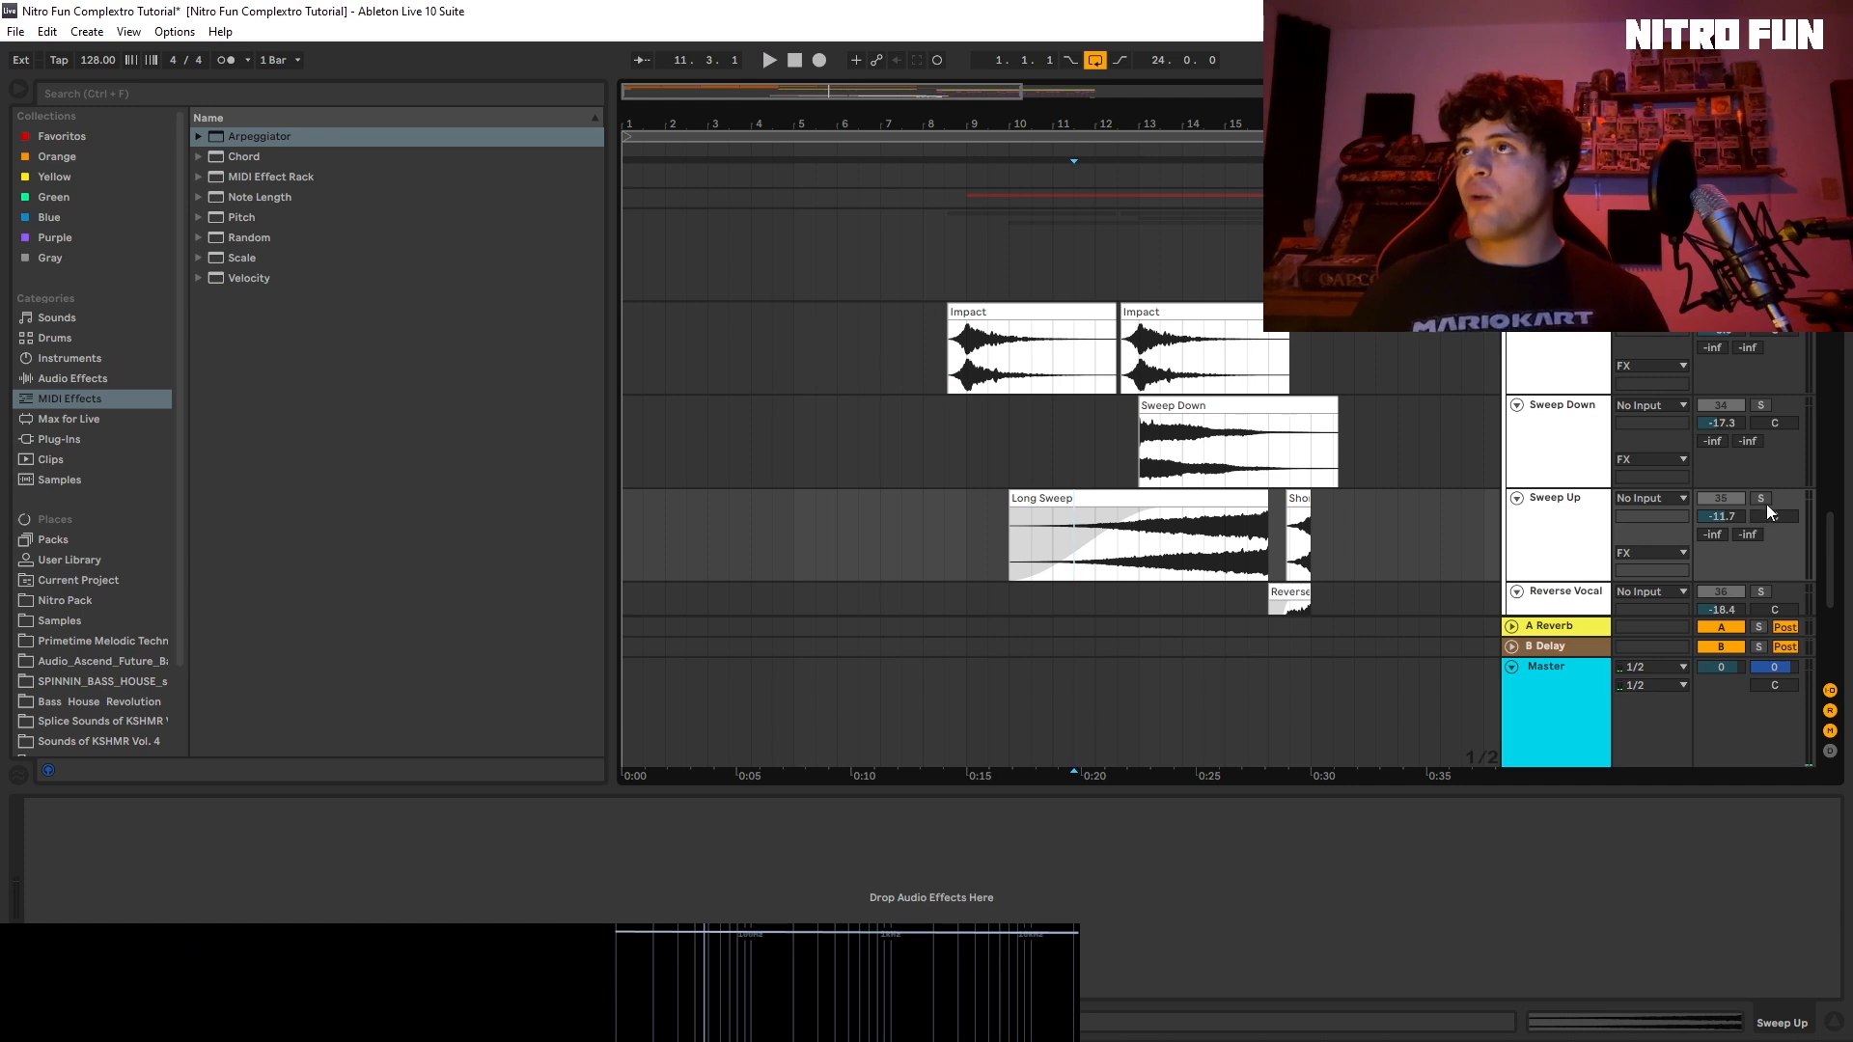
scroll(1824, 579, "down", 3)
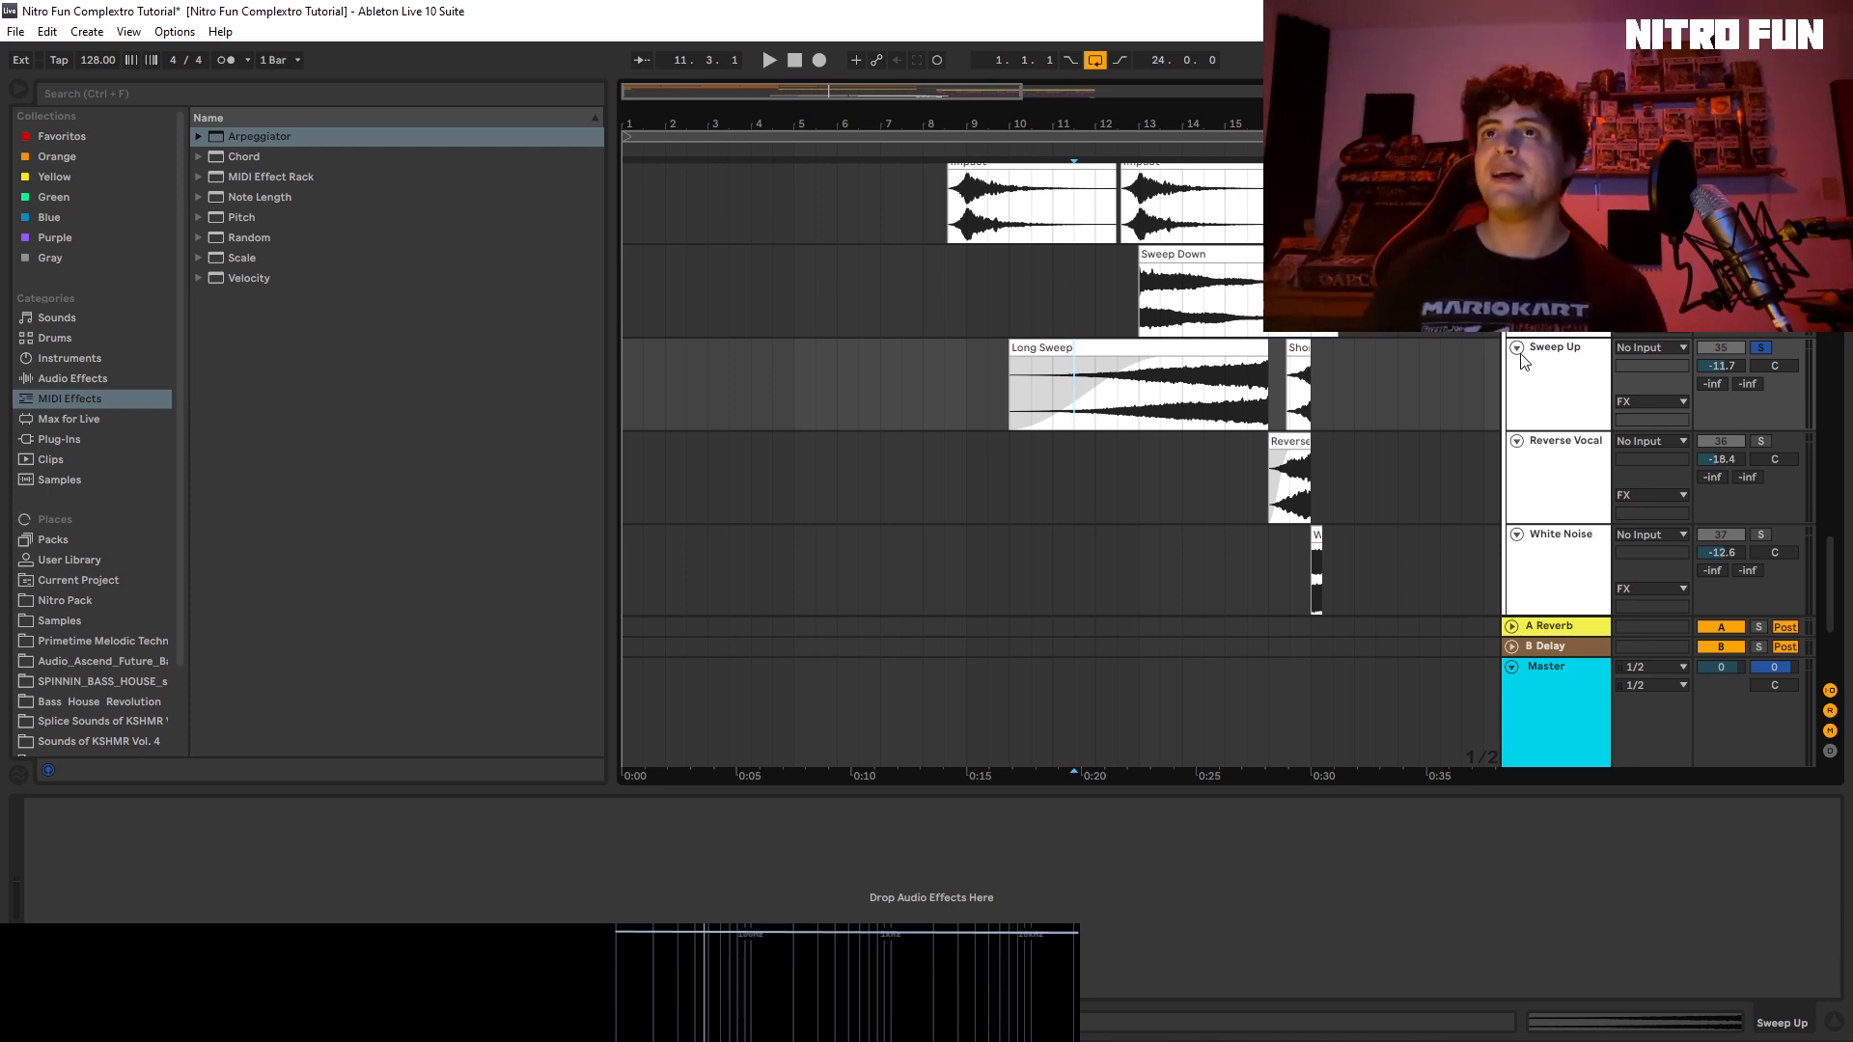
scroll(1253, 485, "down", 3)
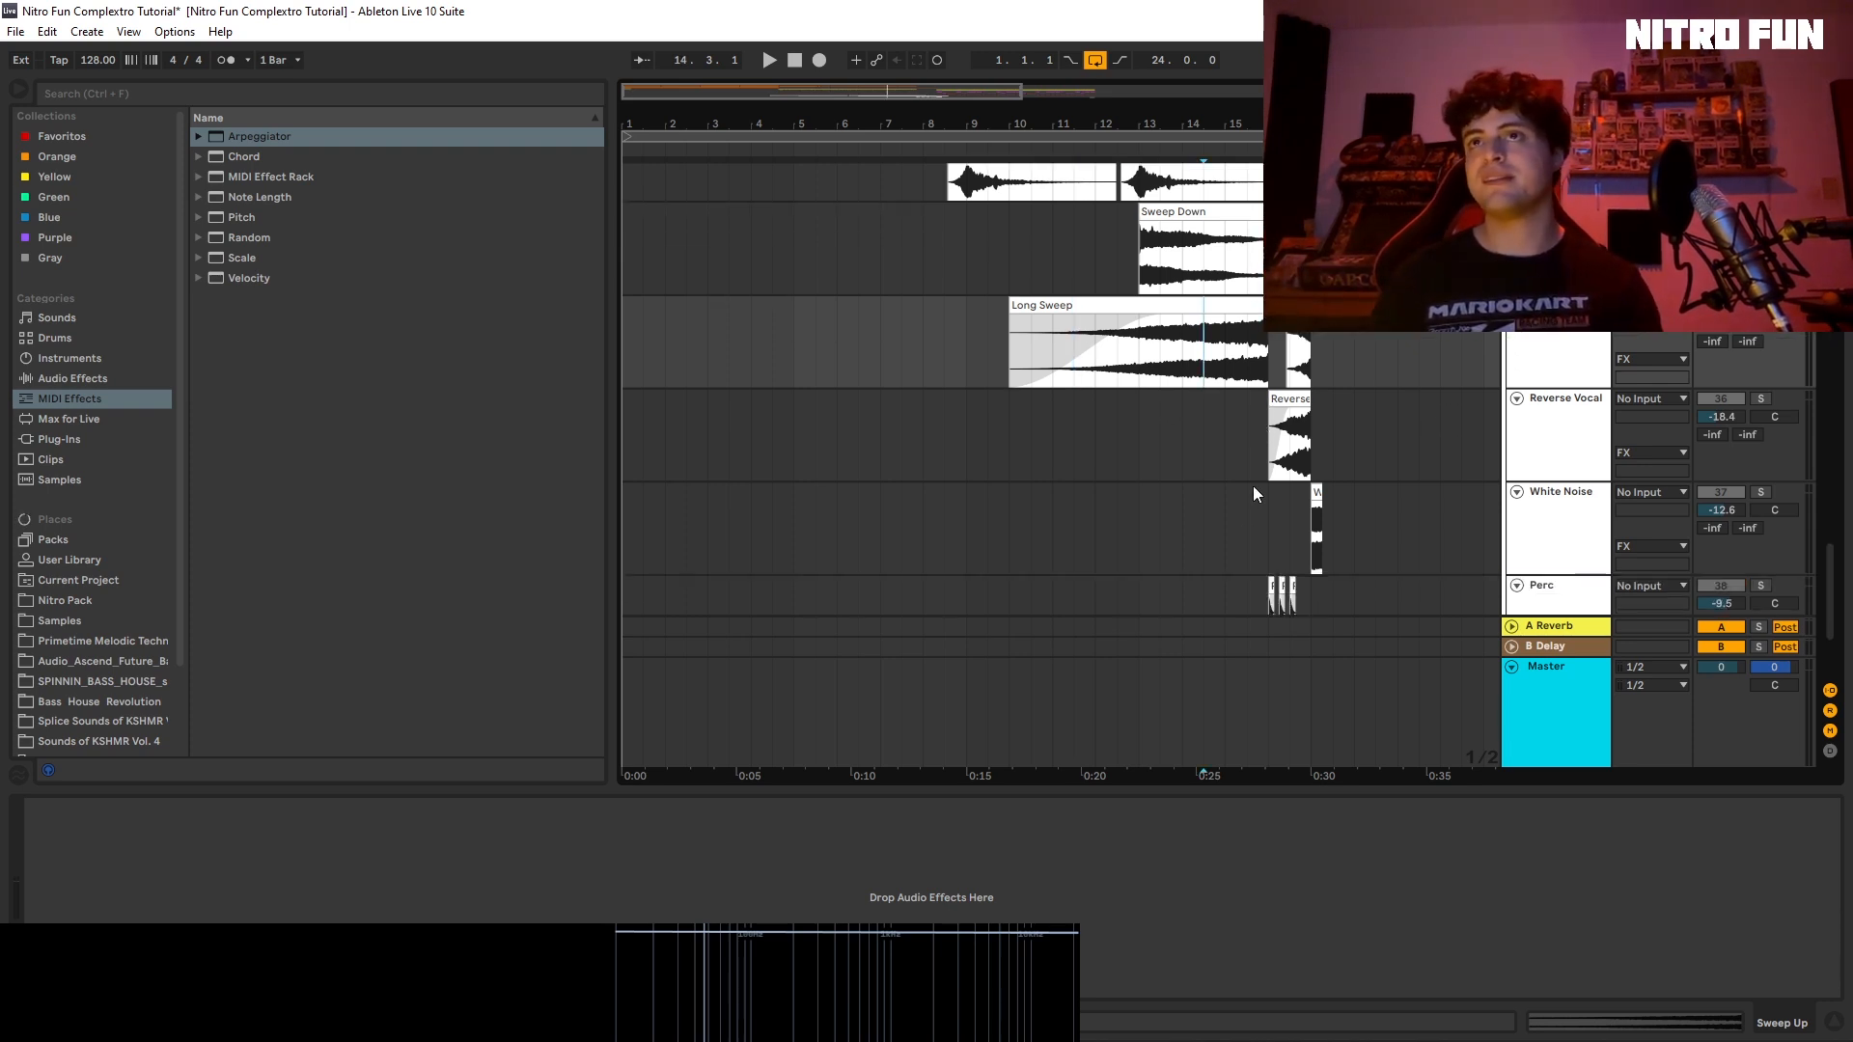
left_click(1206, 390)
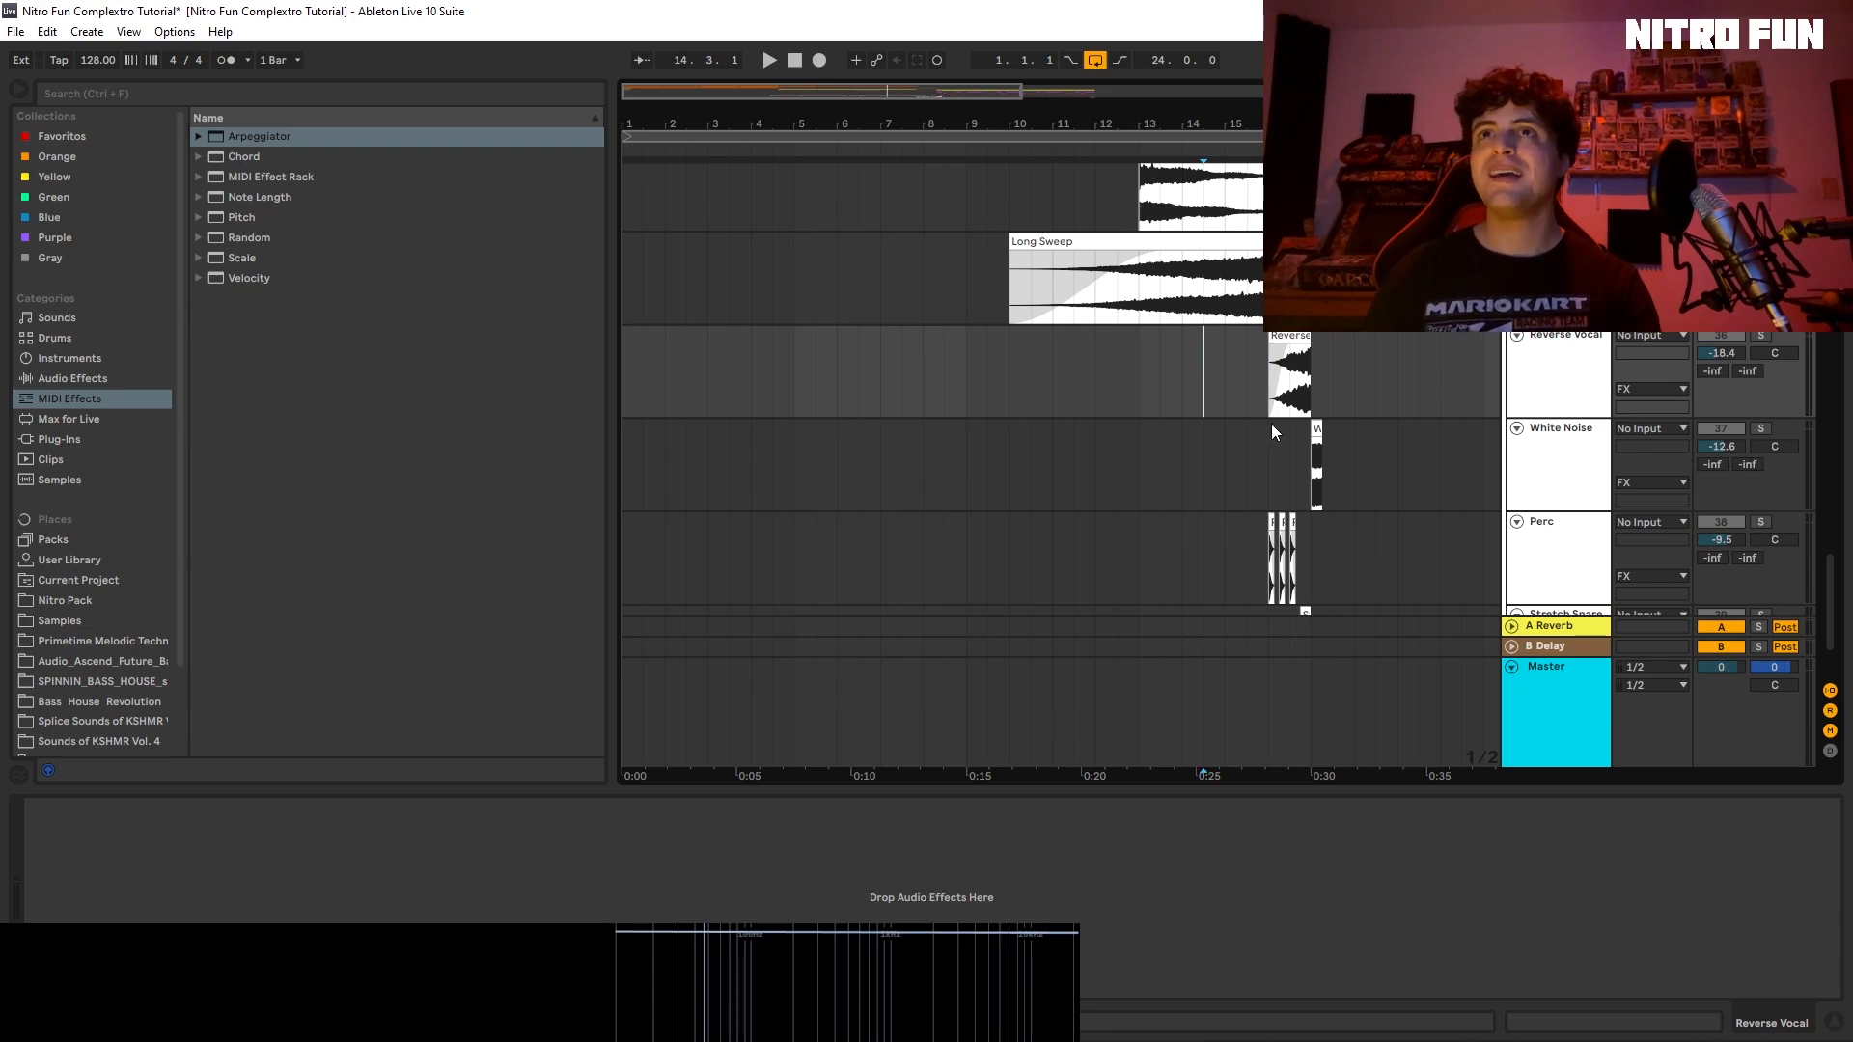
scroll(1271, 425, "up", 3)
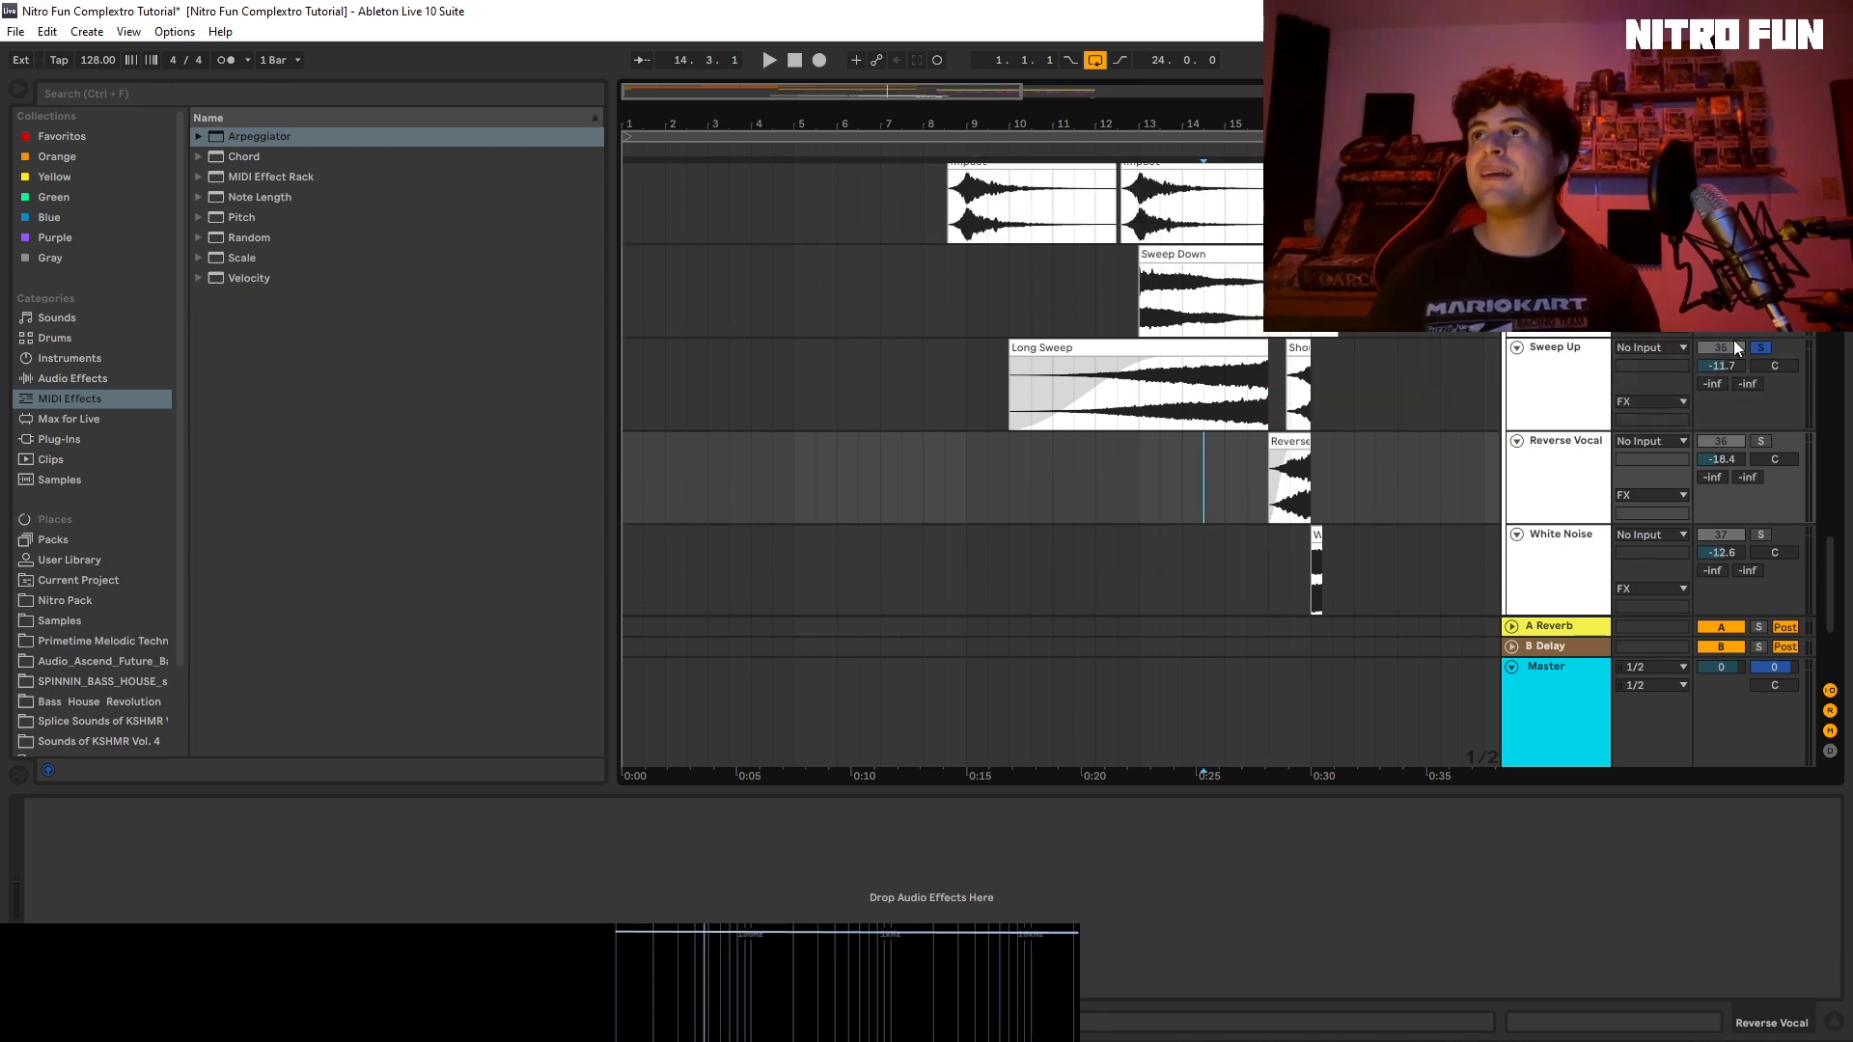
Step: Clear the solo and play the build-up with all tracks from bar 12, stopping with the cursor at the Reverse Vocal clip in bar 16
left_click(1098, 310)
key("space")
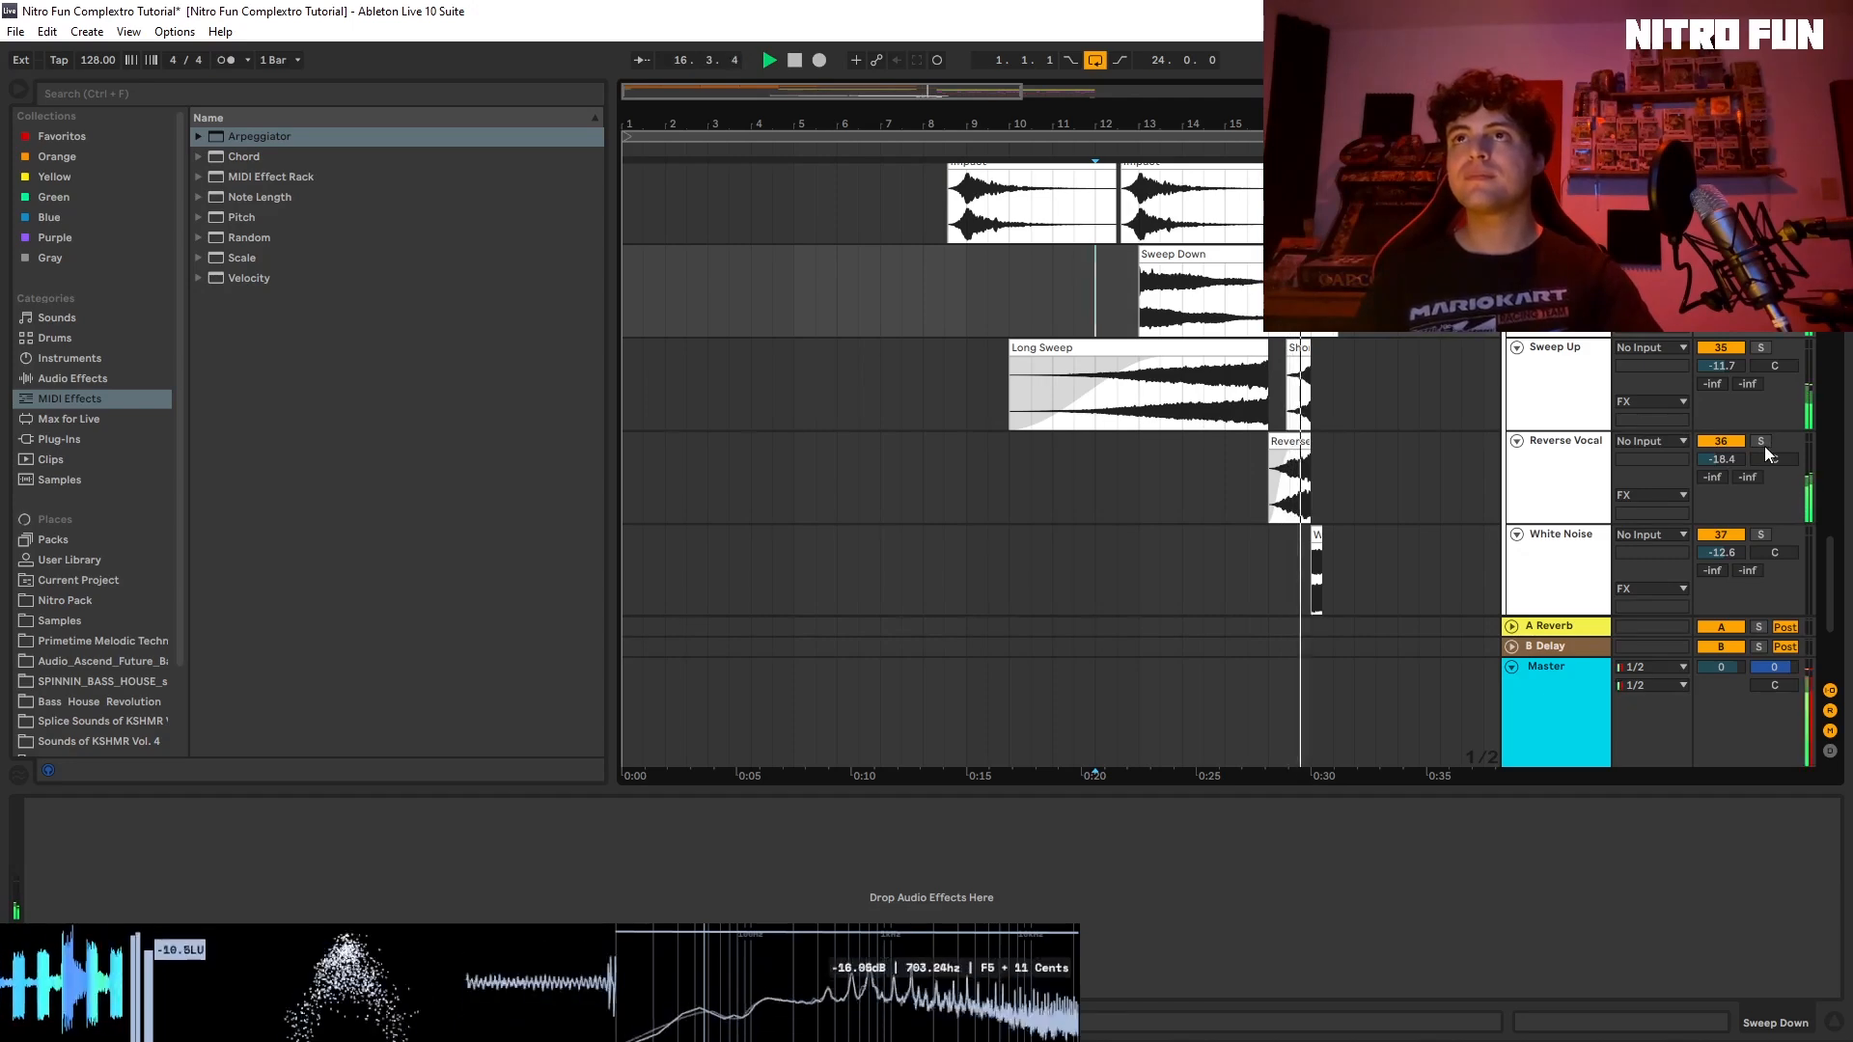
left_click(1263, 506)
key("space")
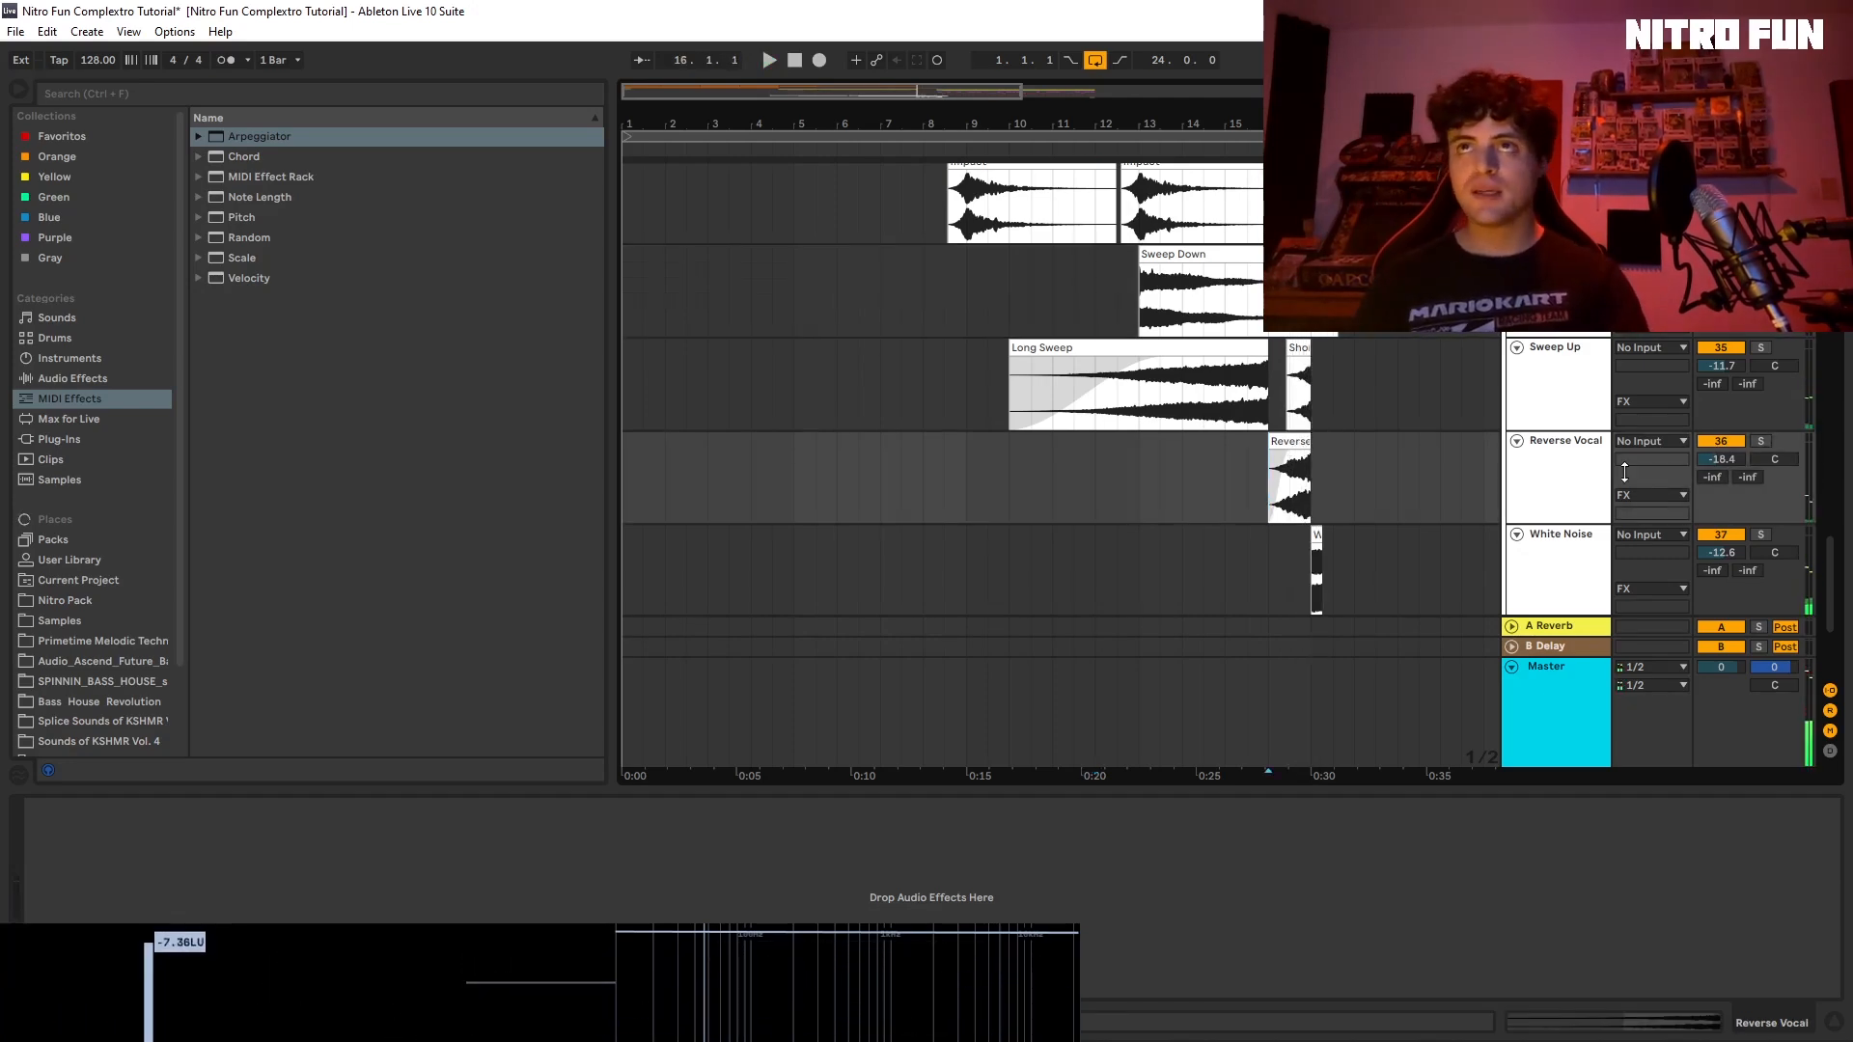
scroll(1274, 508, "up", 2)
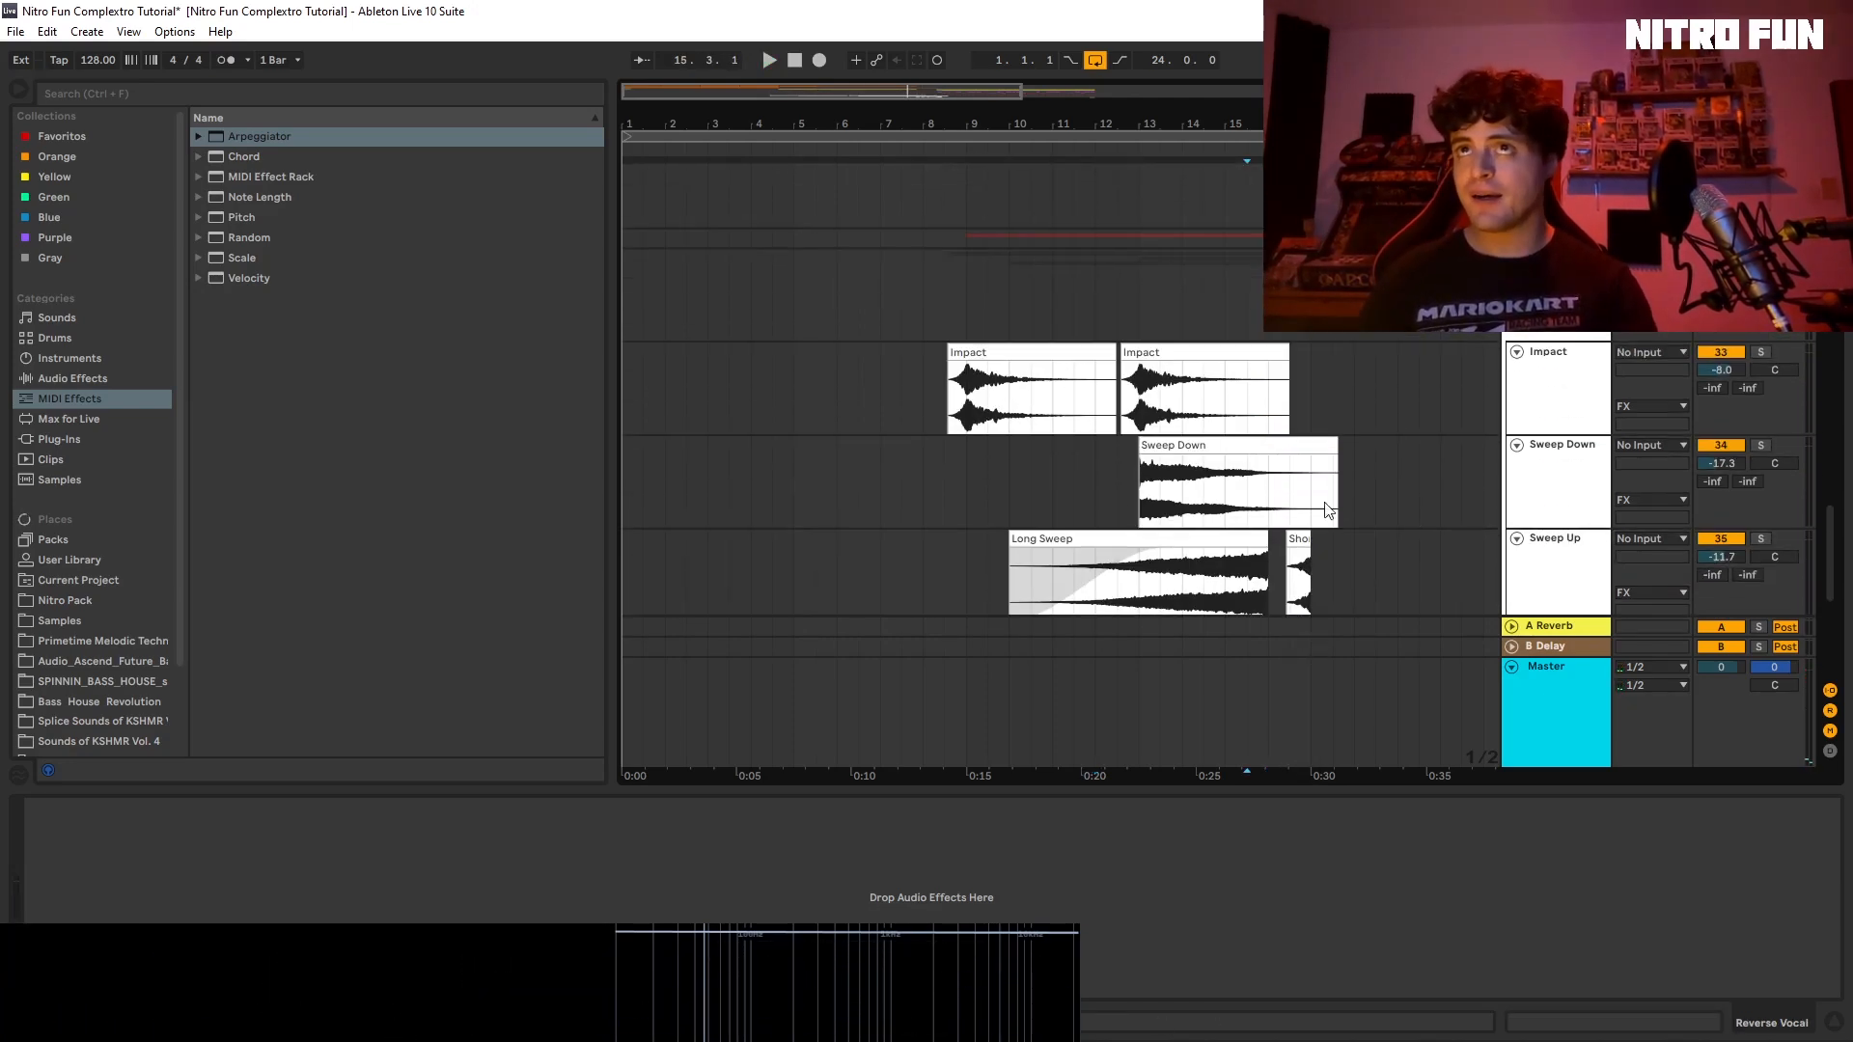
Step: Look over the FX tracks from Sweep Up to Stretch Snare with the device view hidden, marking bar 16 on Reverse Vocal and White Noise
left_click_drag(1836, 525, 1809, 623)
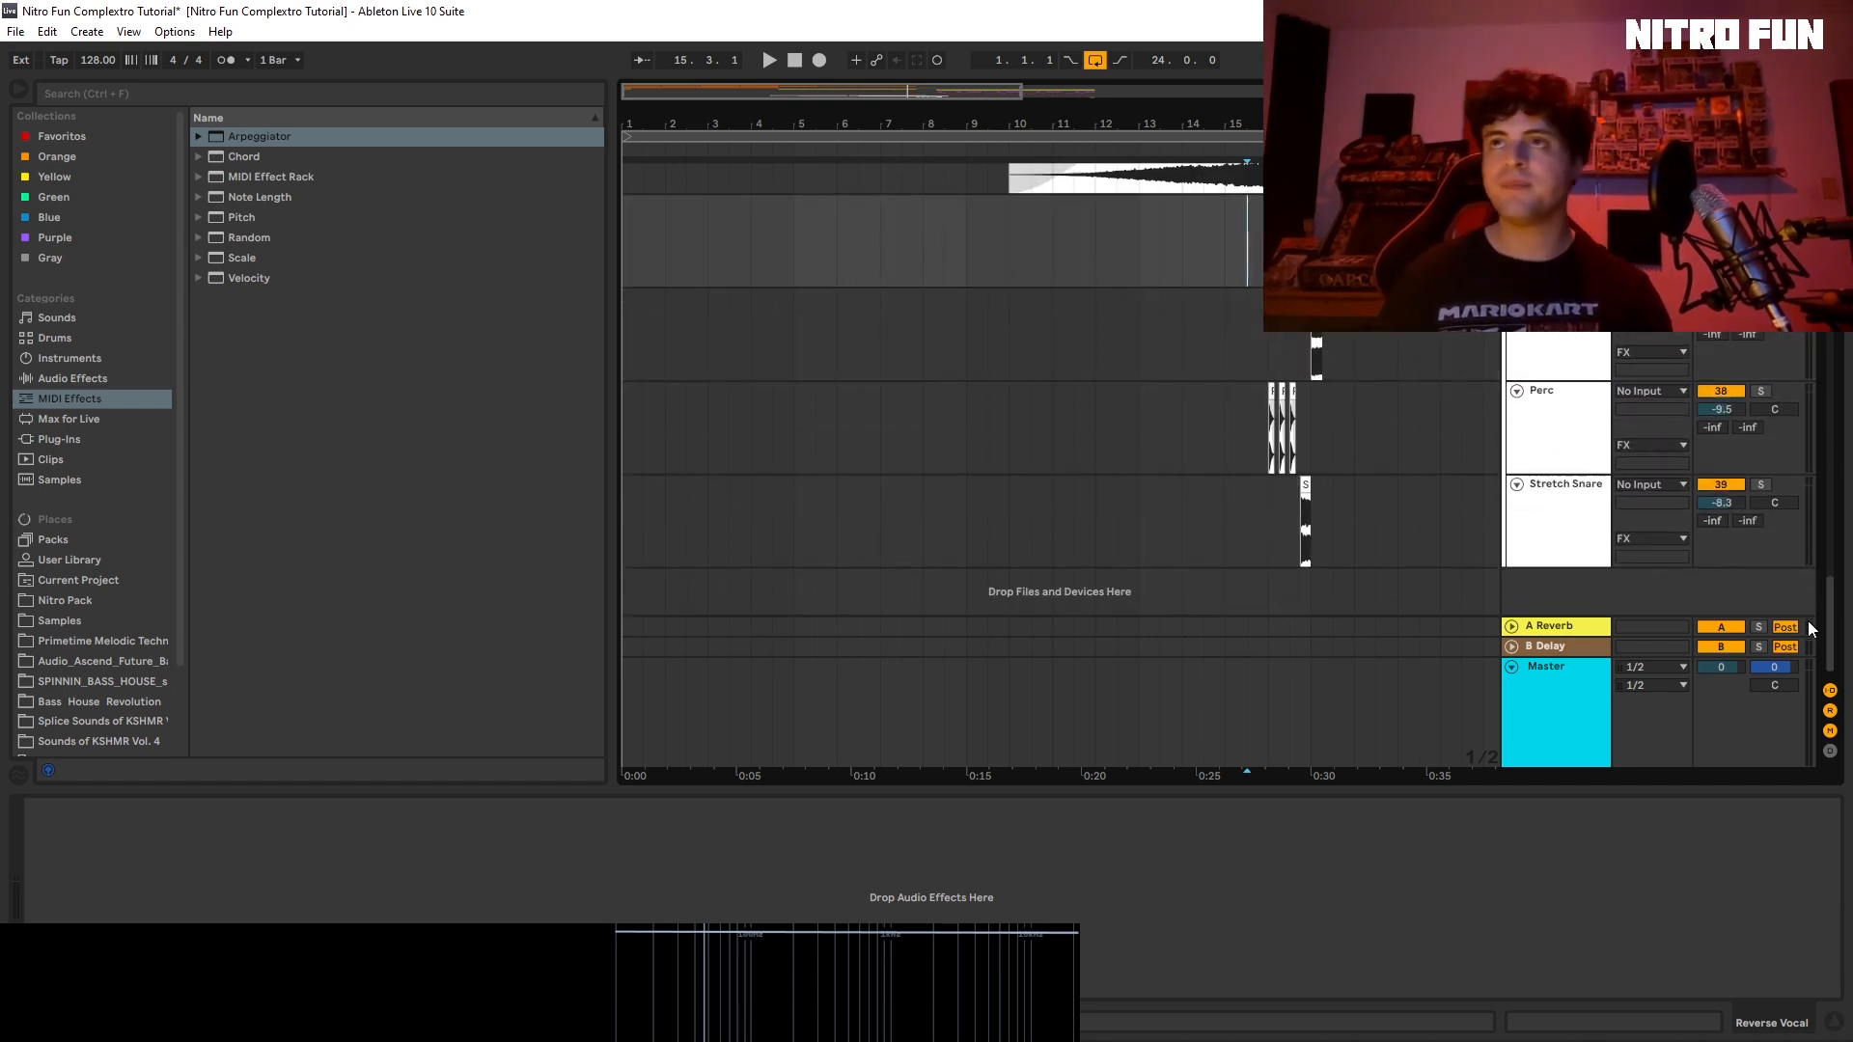
scroll(1505, 420, "up", 3)
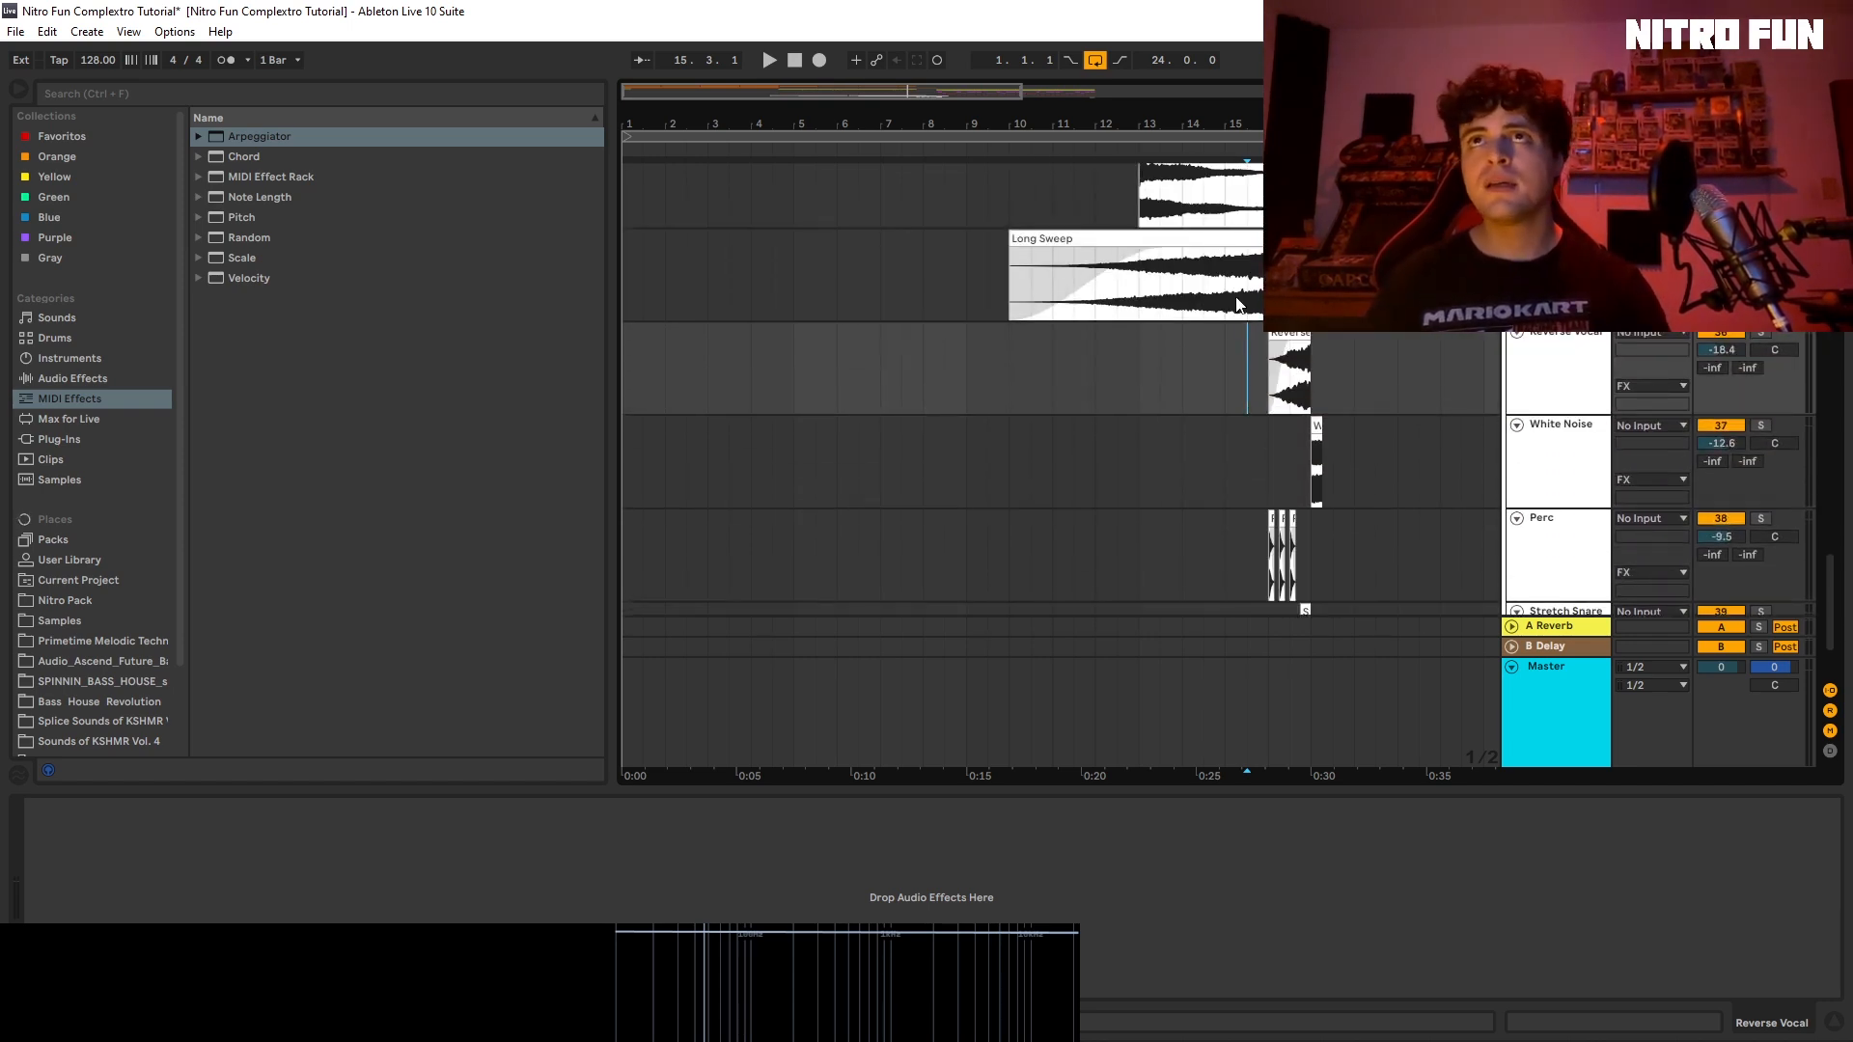
left_click(1239, 309)
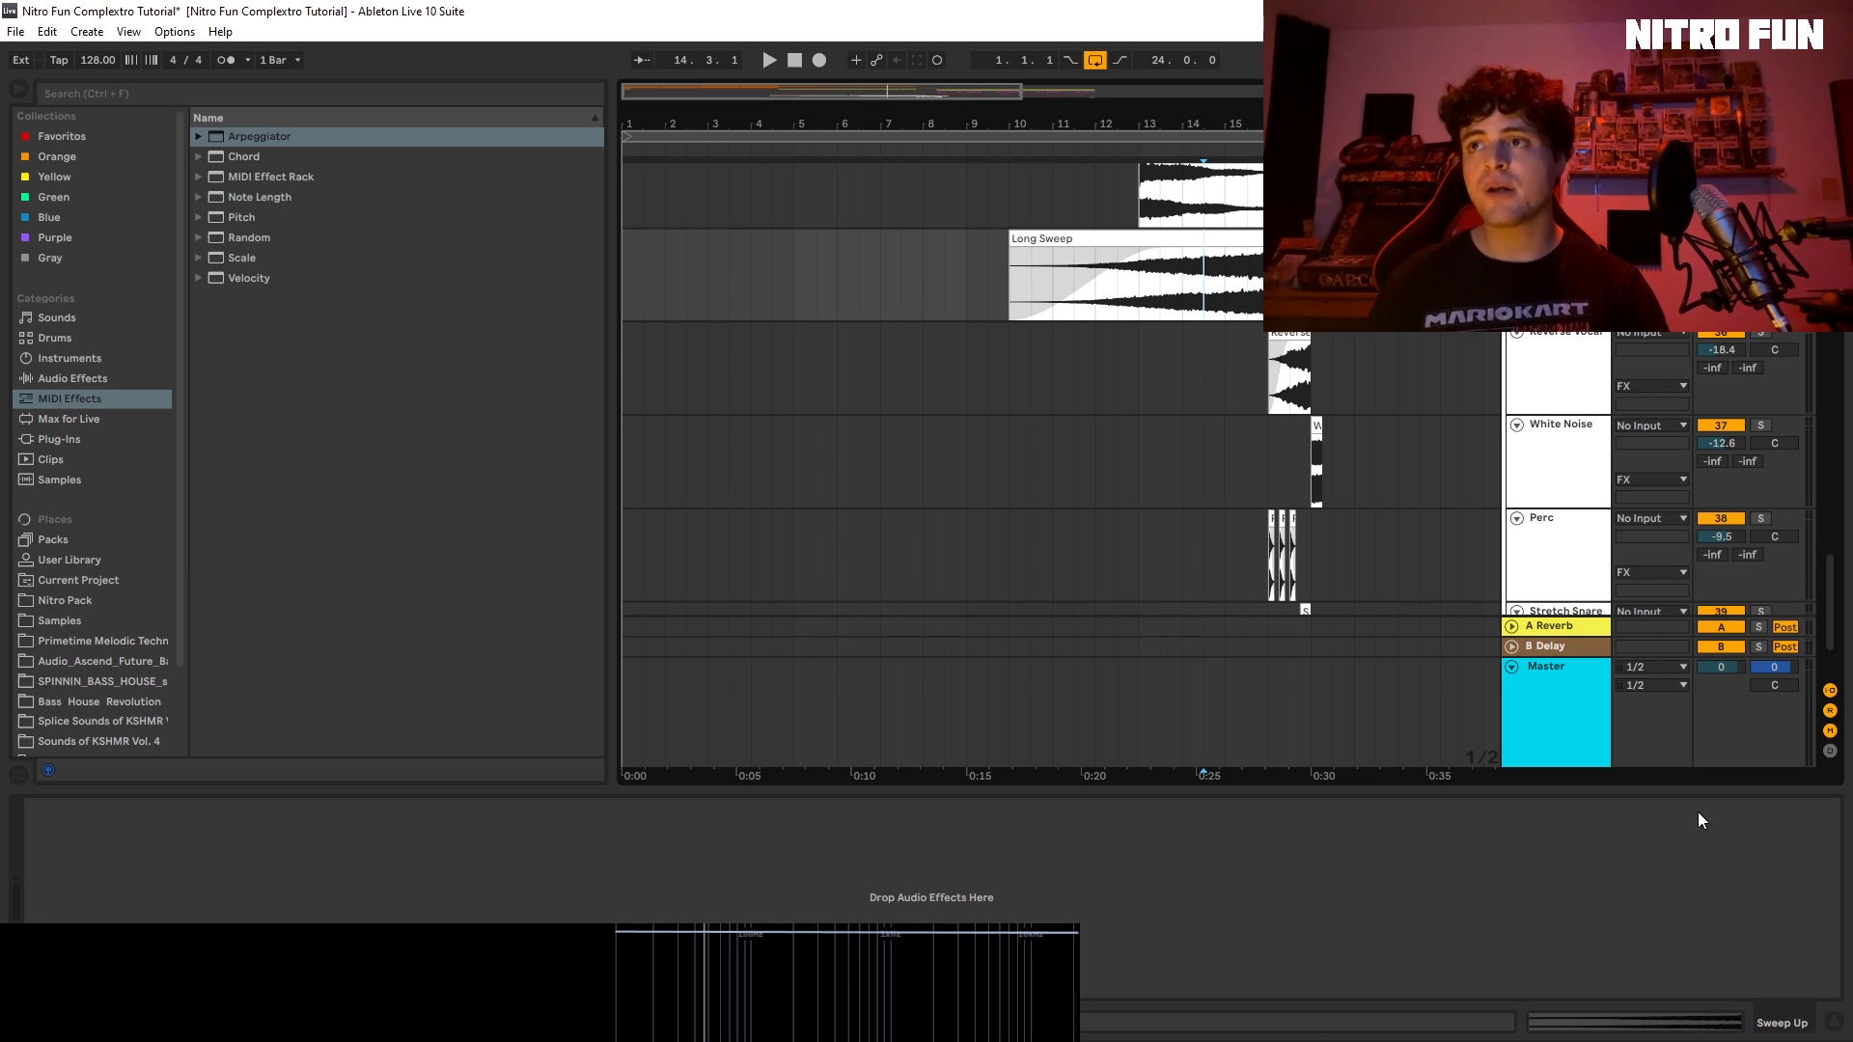
left_click(1841, 1031)
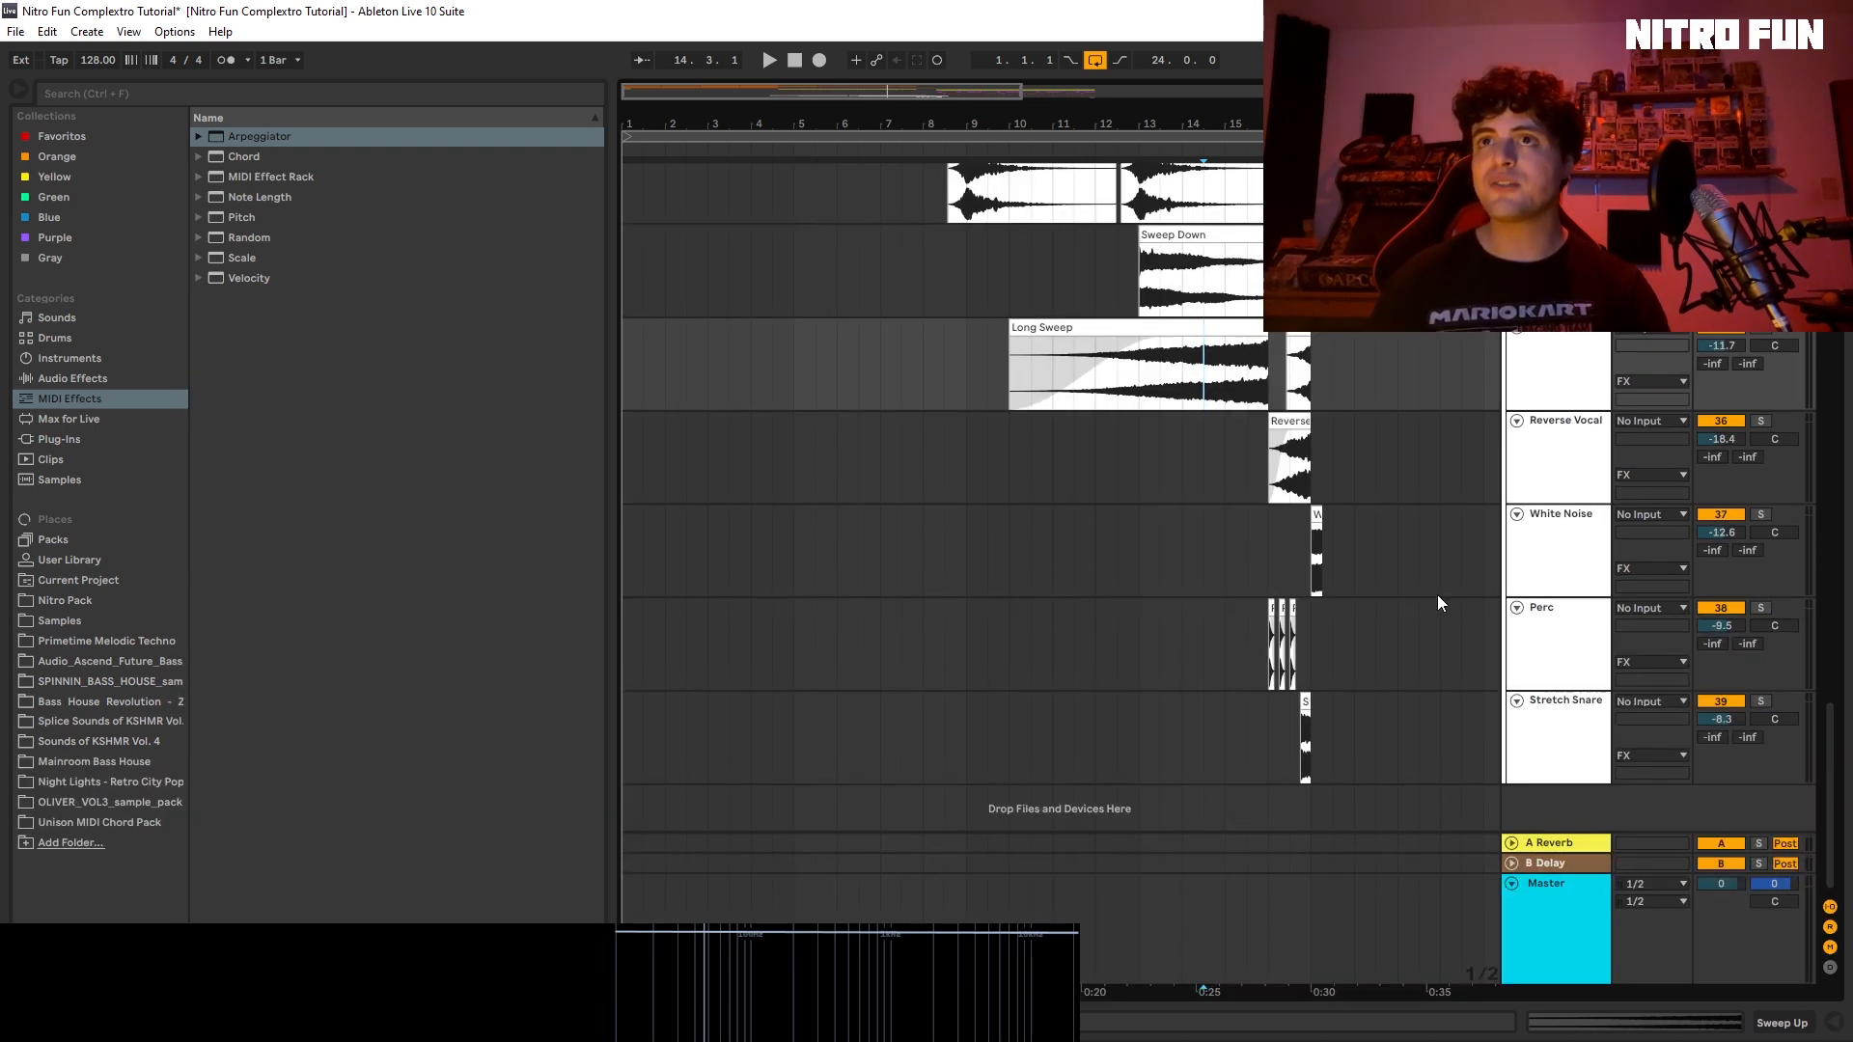
left_click(1267, 490)
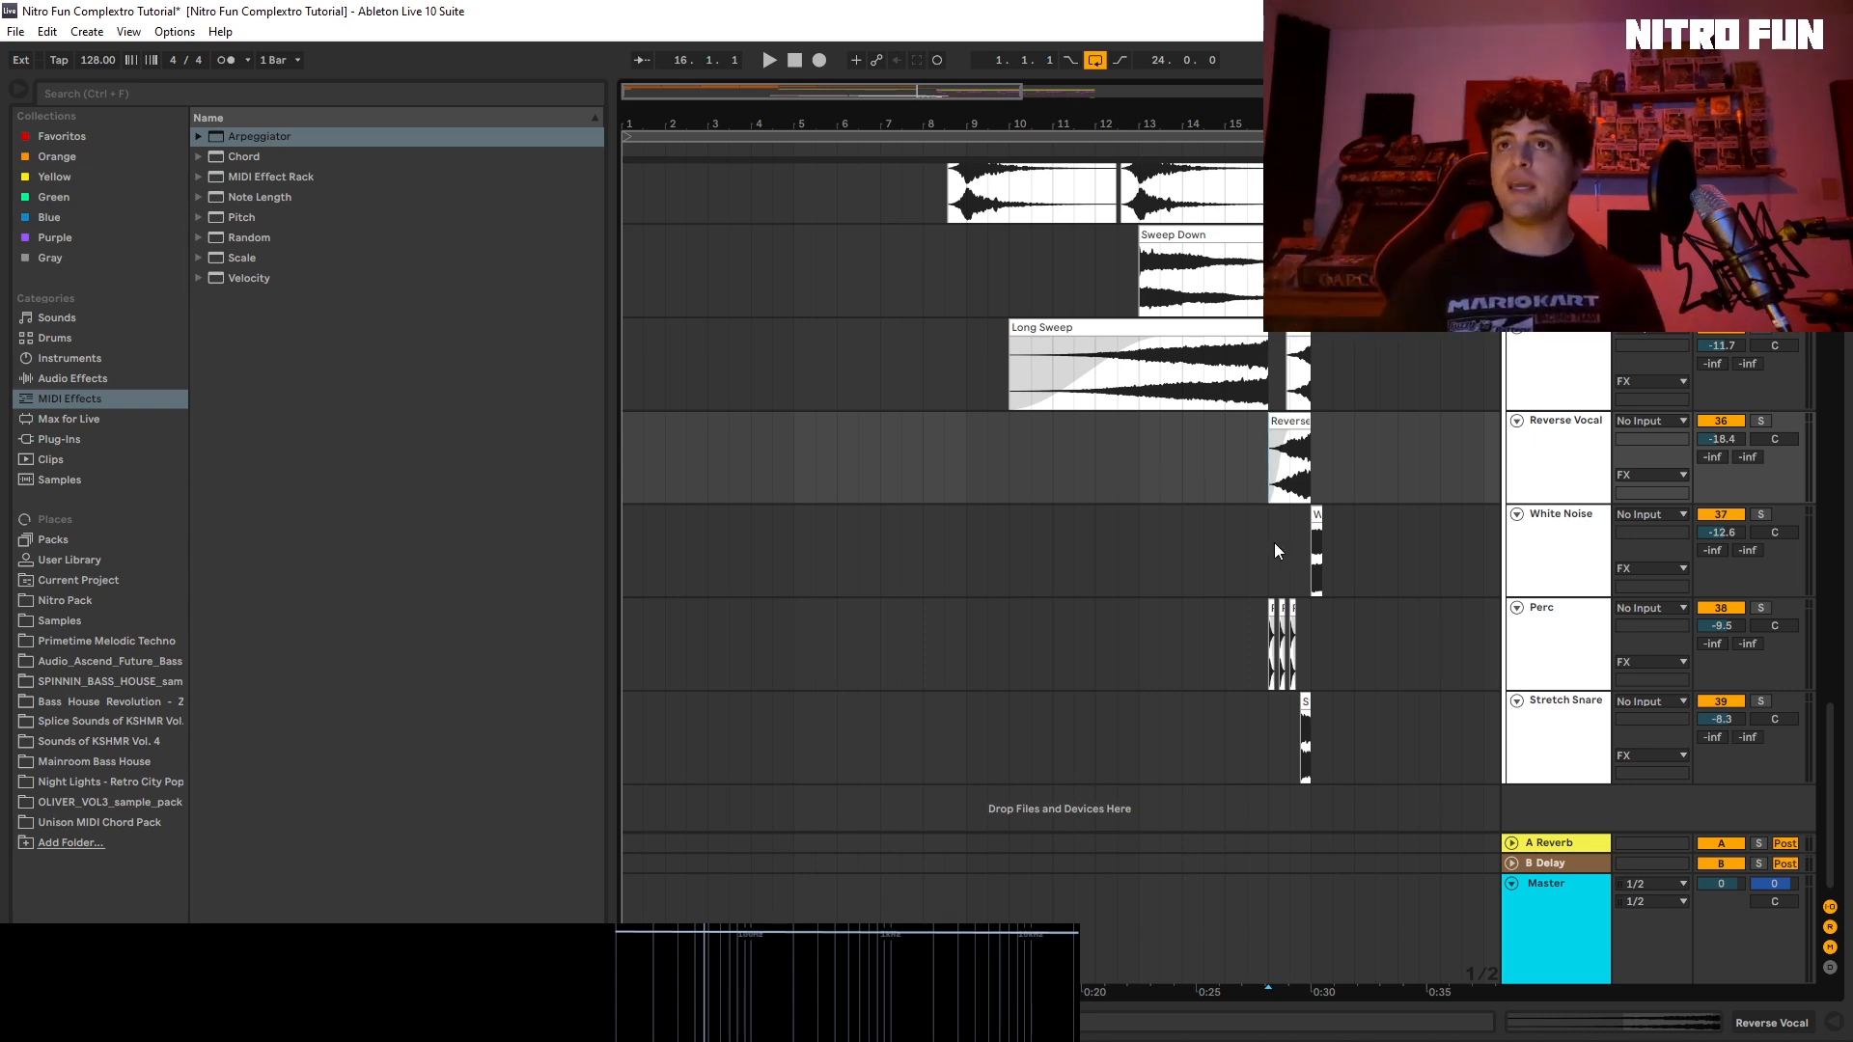
left_click(1270, 574)
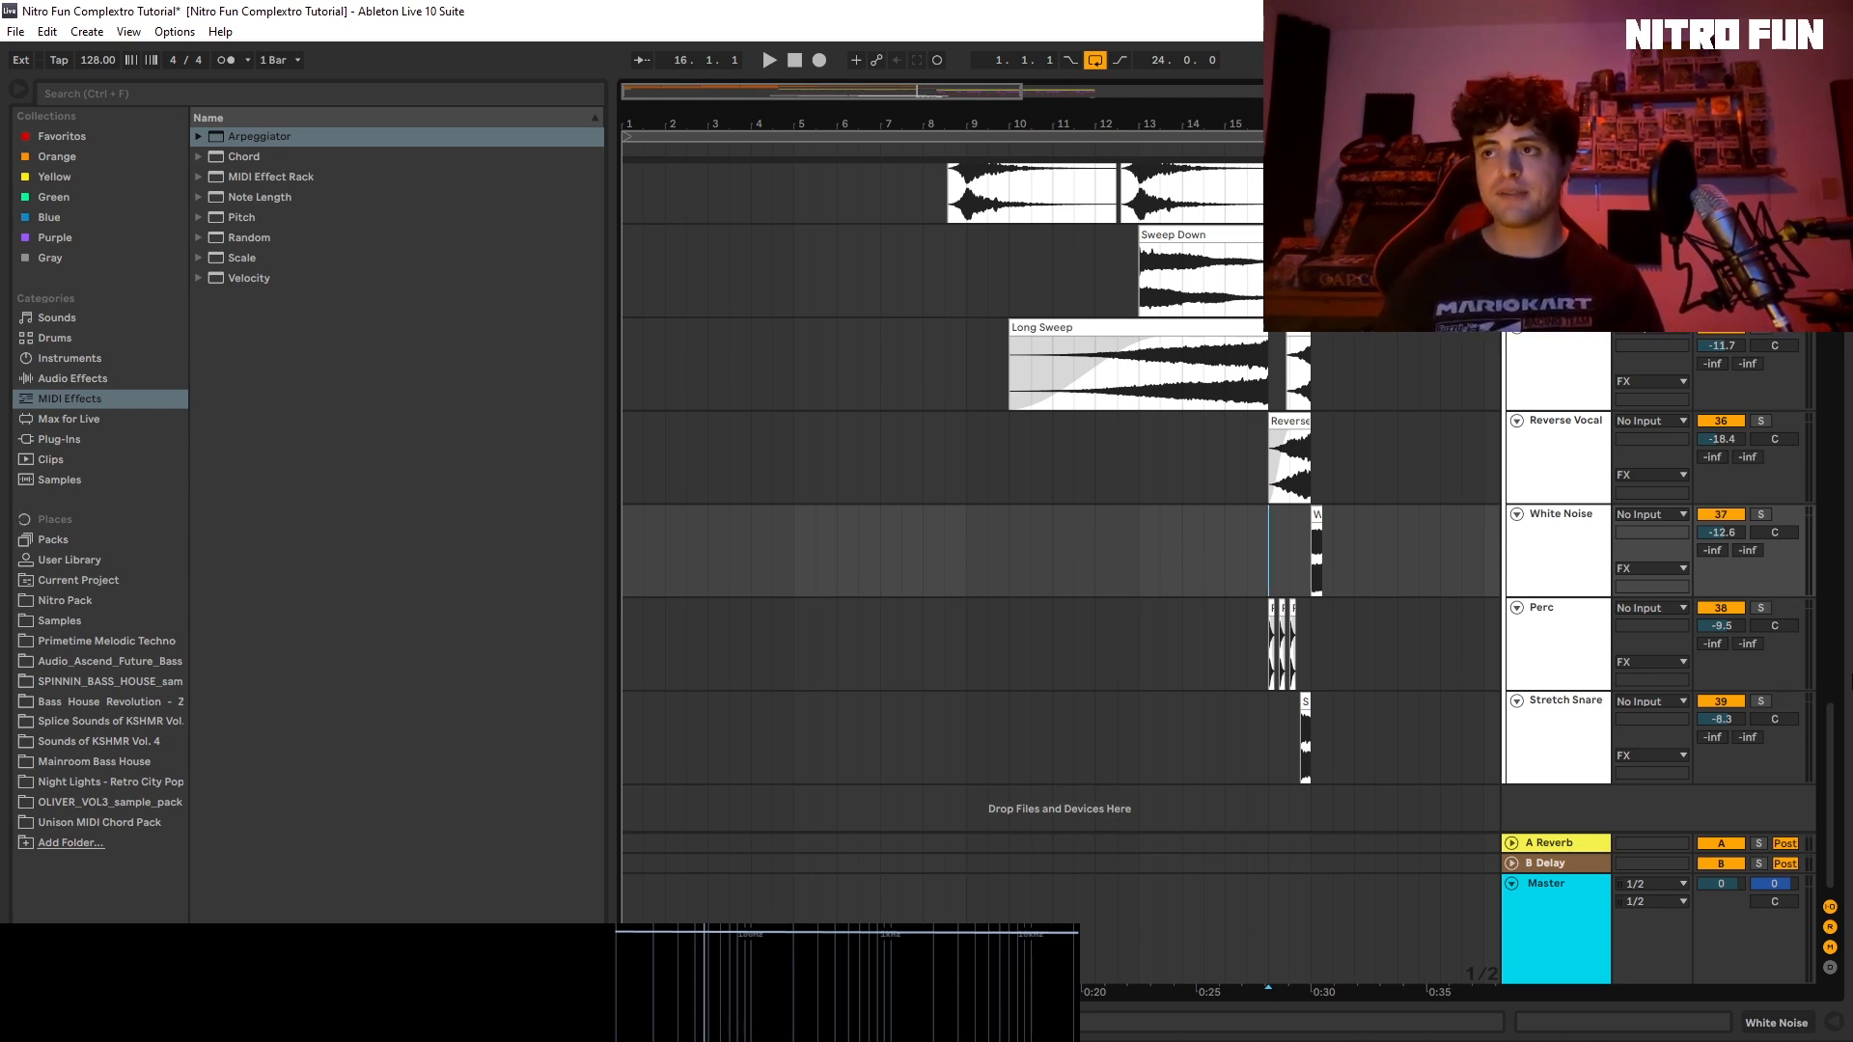
Step: Find the Serum bassline clip in the Bassline/Sub group and play the project from its end at bar 16
left_click_drag(1827, 743, 1851, 654)
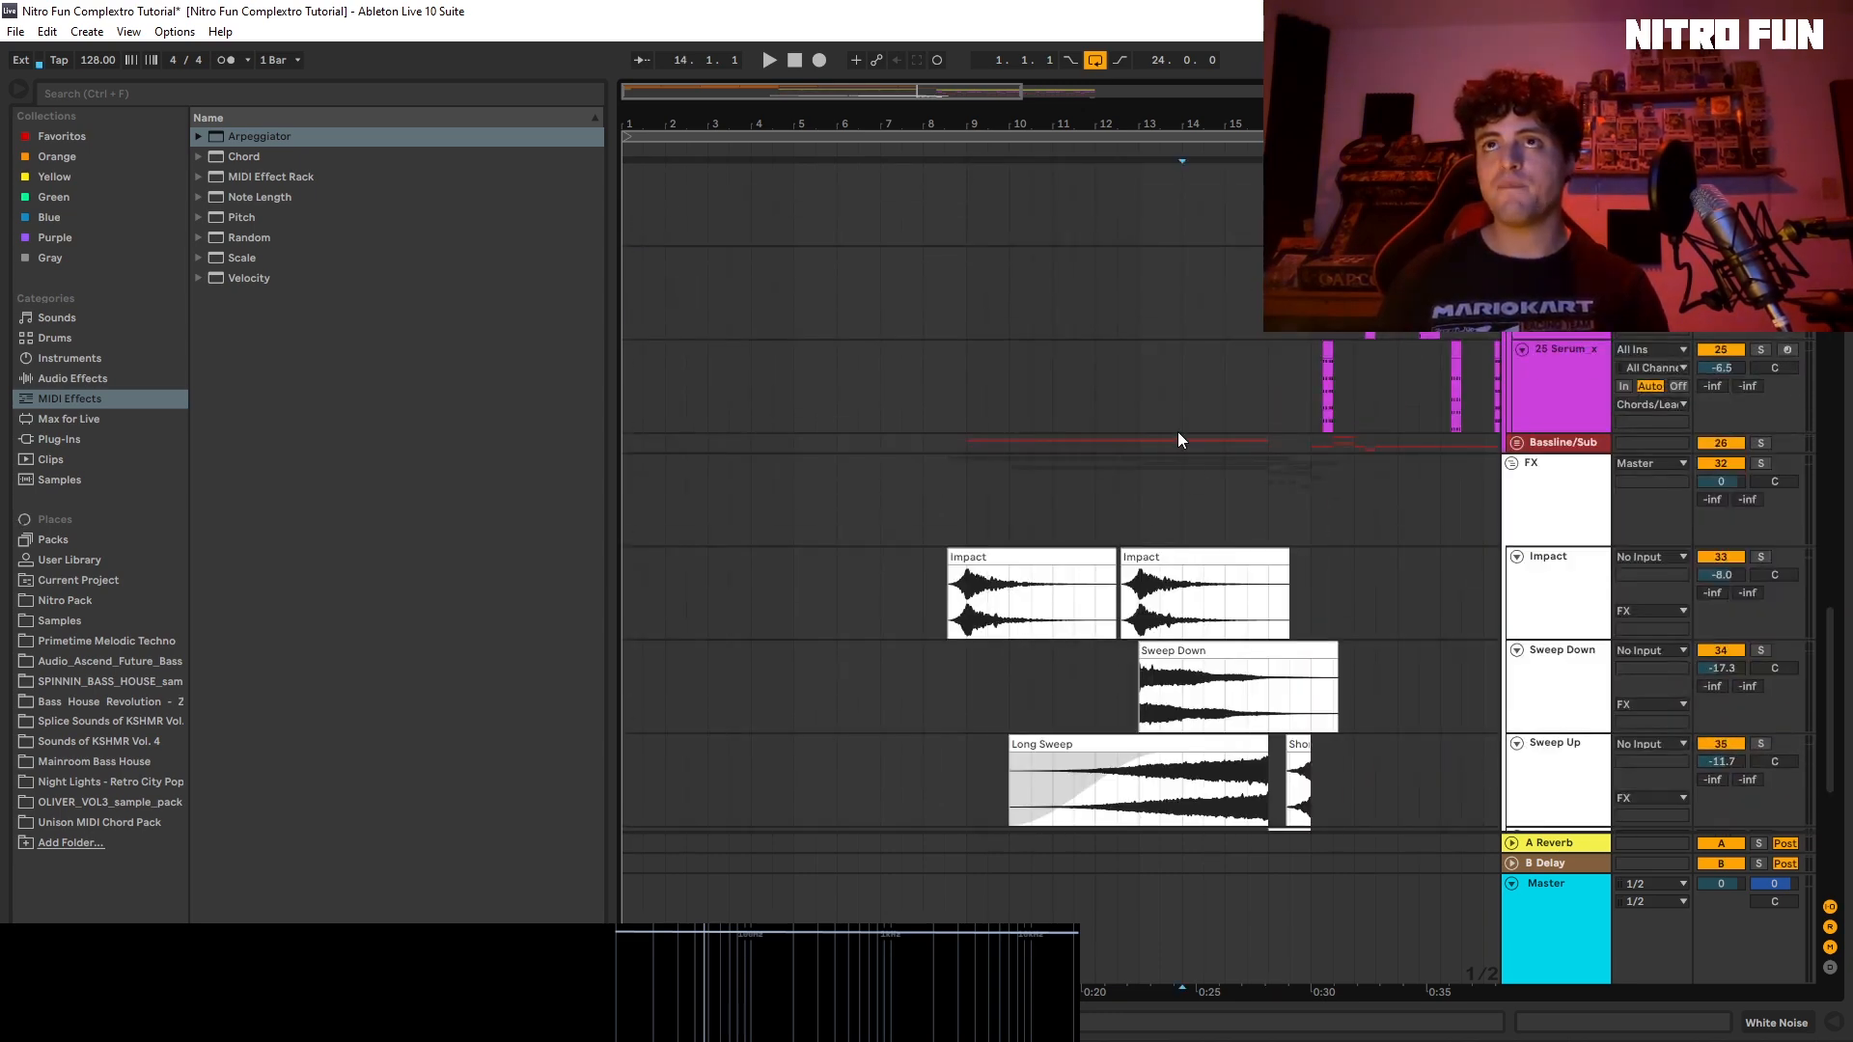
scroll(1522, 446, "up", 3)
scroll(1641, 483, "down", 3)
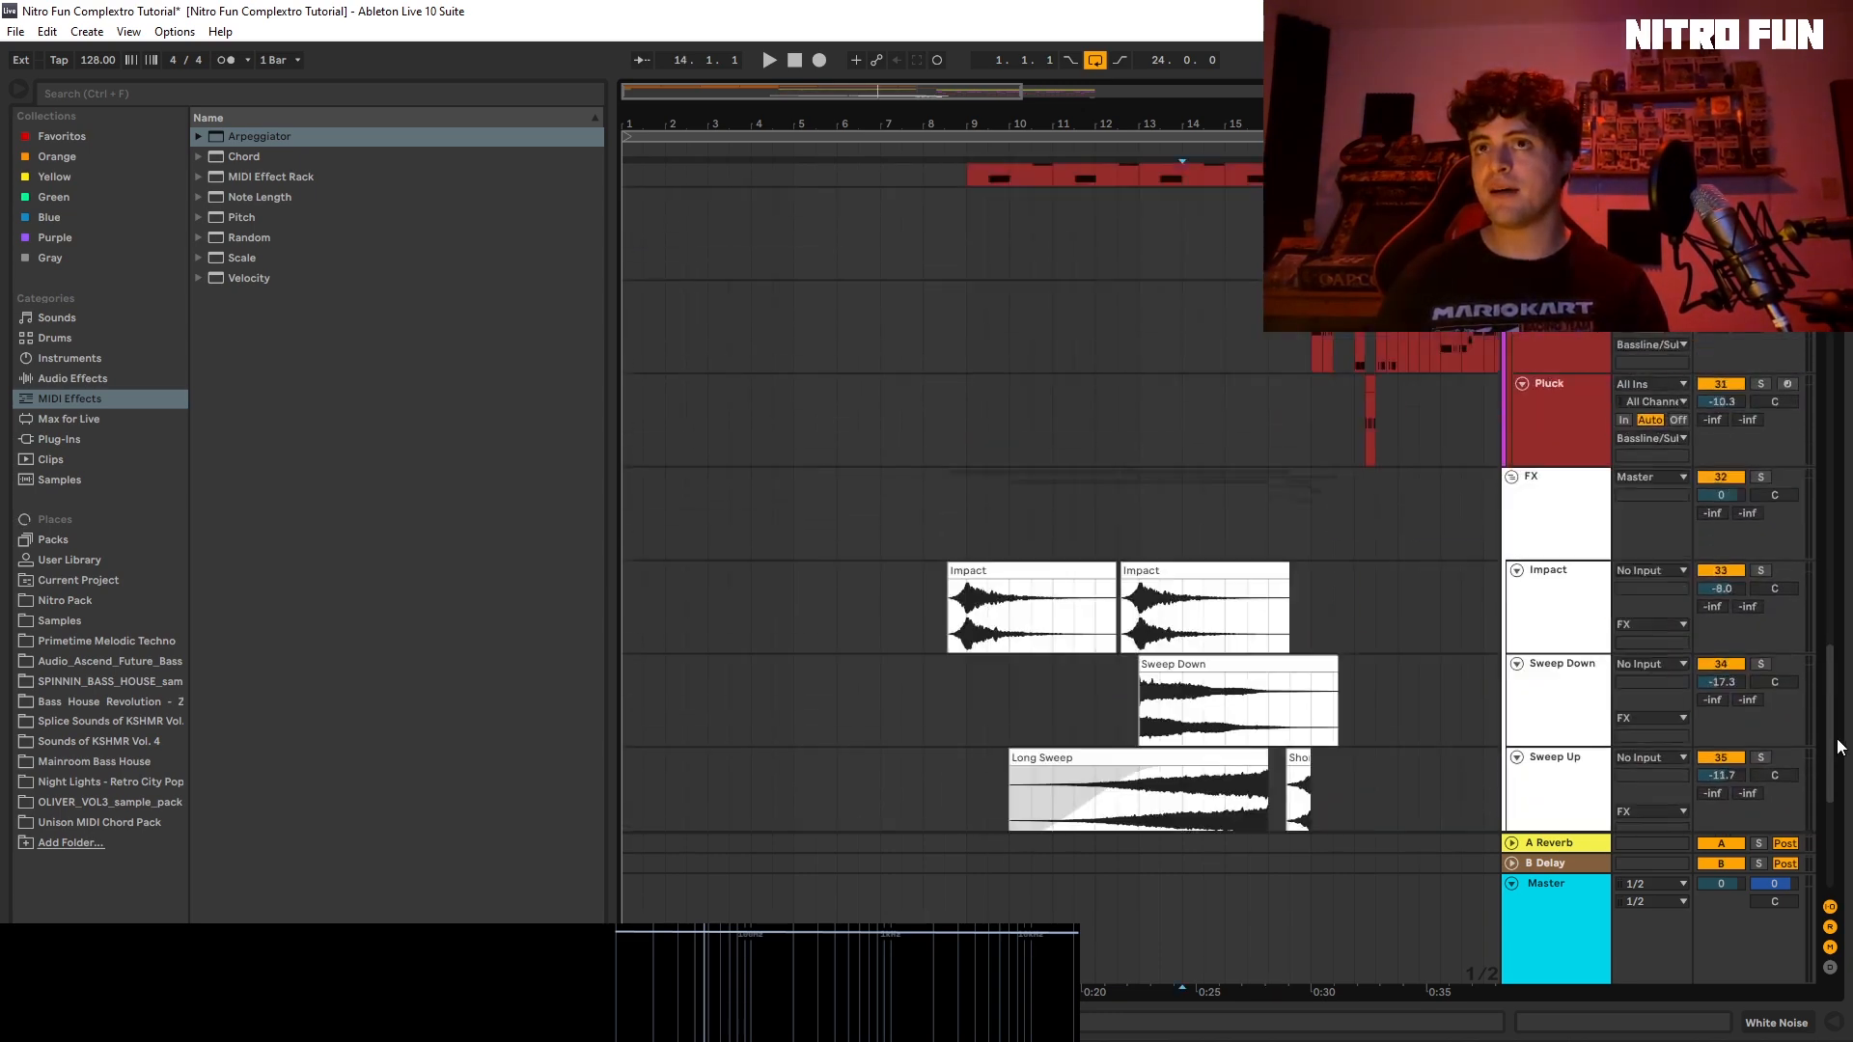
scroll(1795, 517, "up", 10)
scroll(1771, 367, "up", 4)
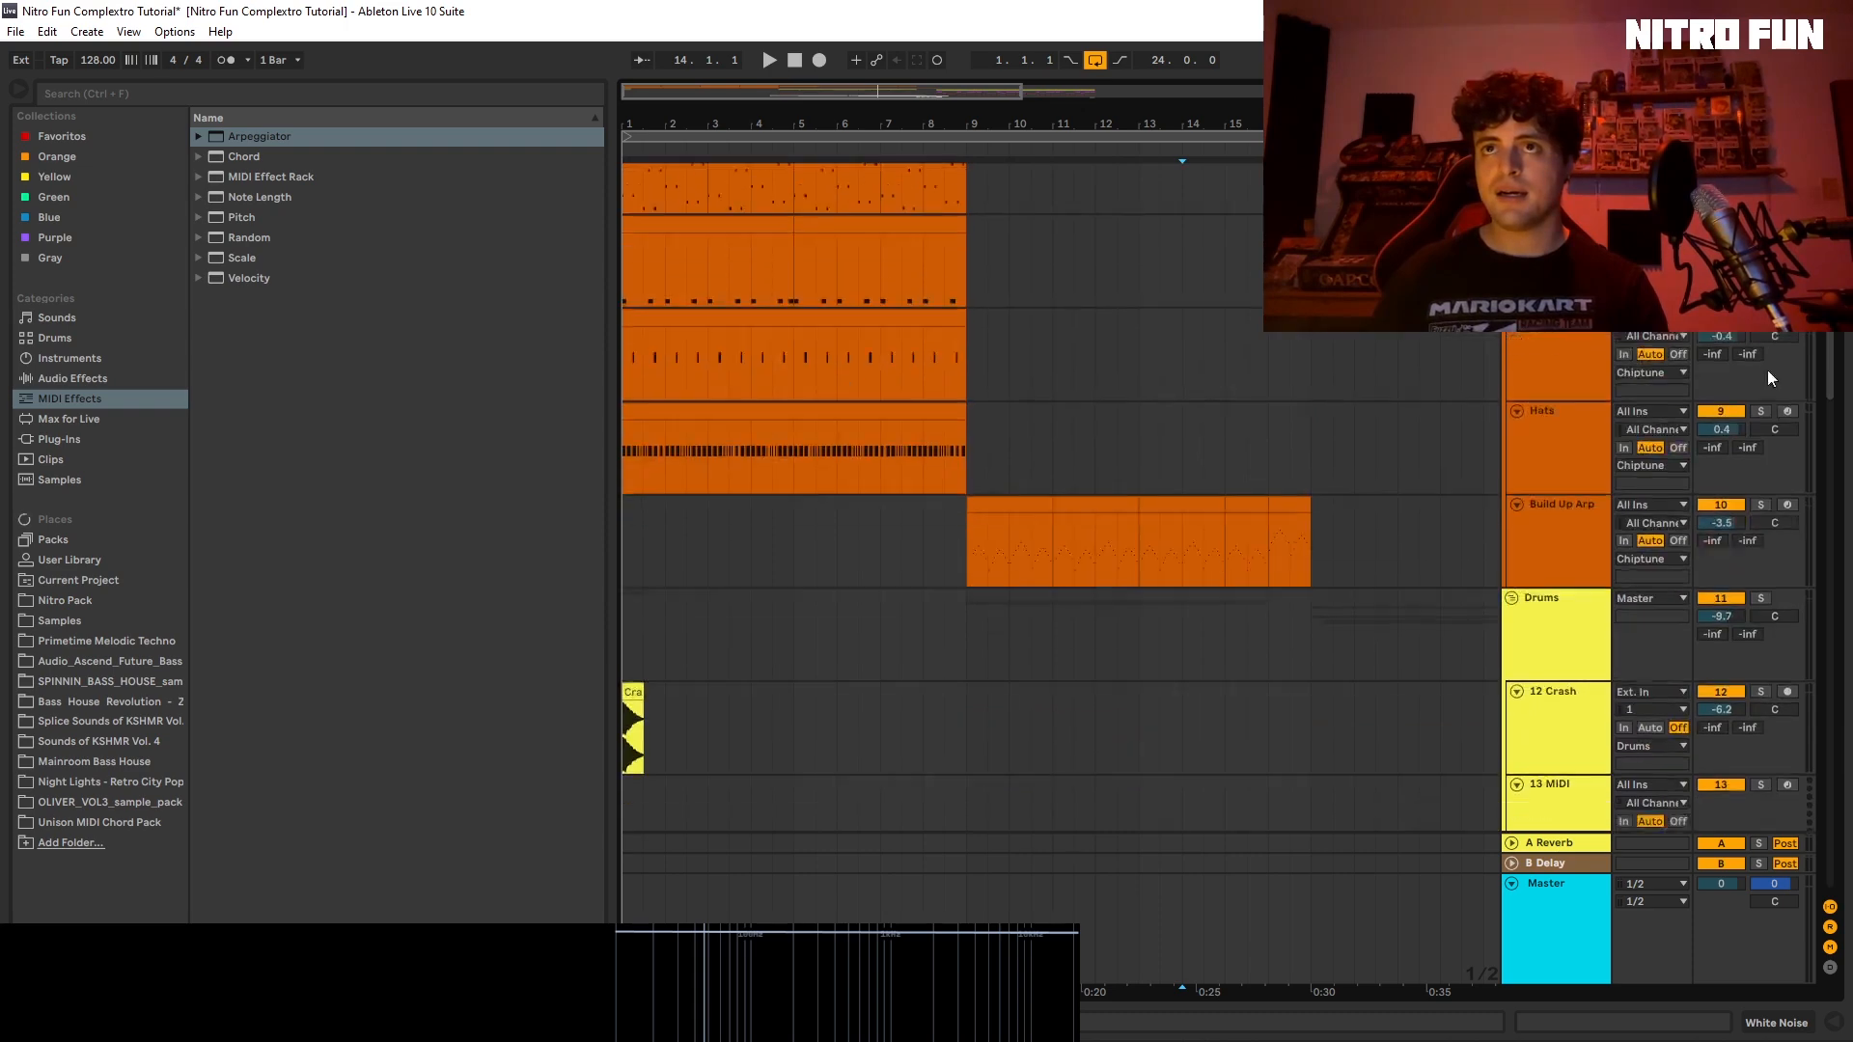
scroll(1776, 466, "down", 8)
scroll(1788, 627, "down", 15)
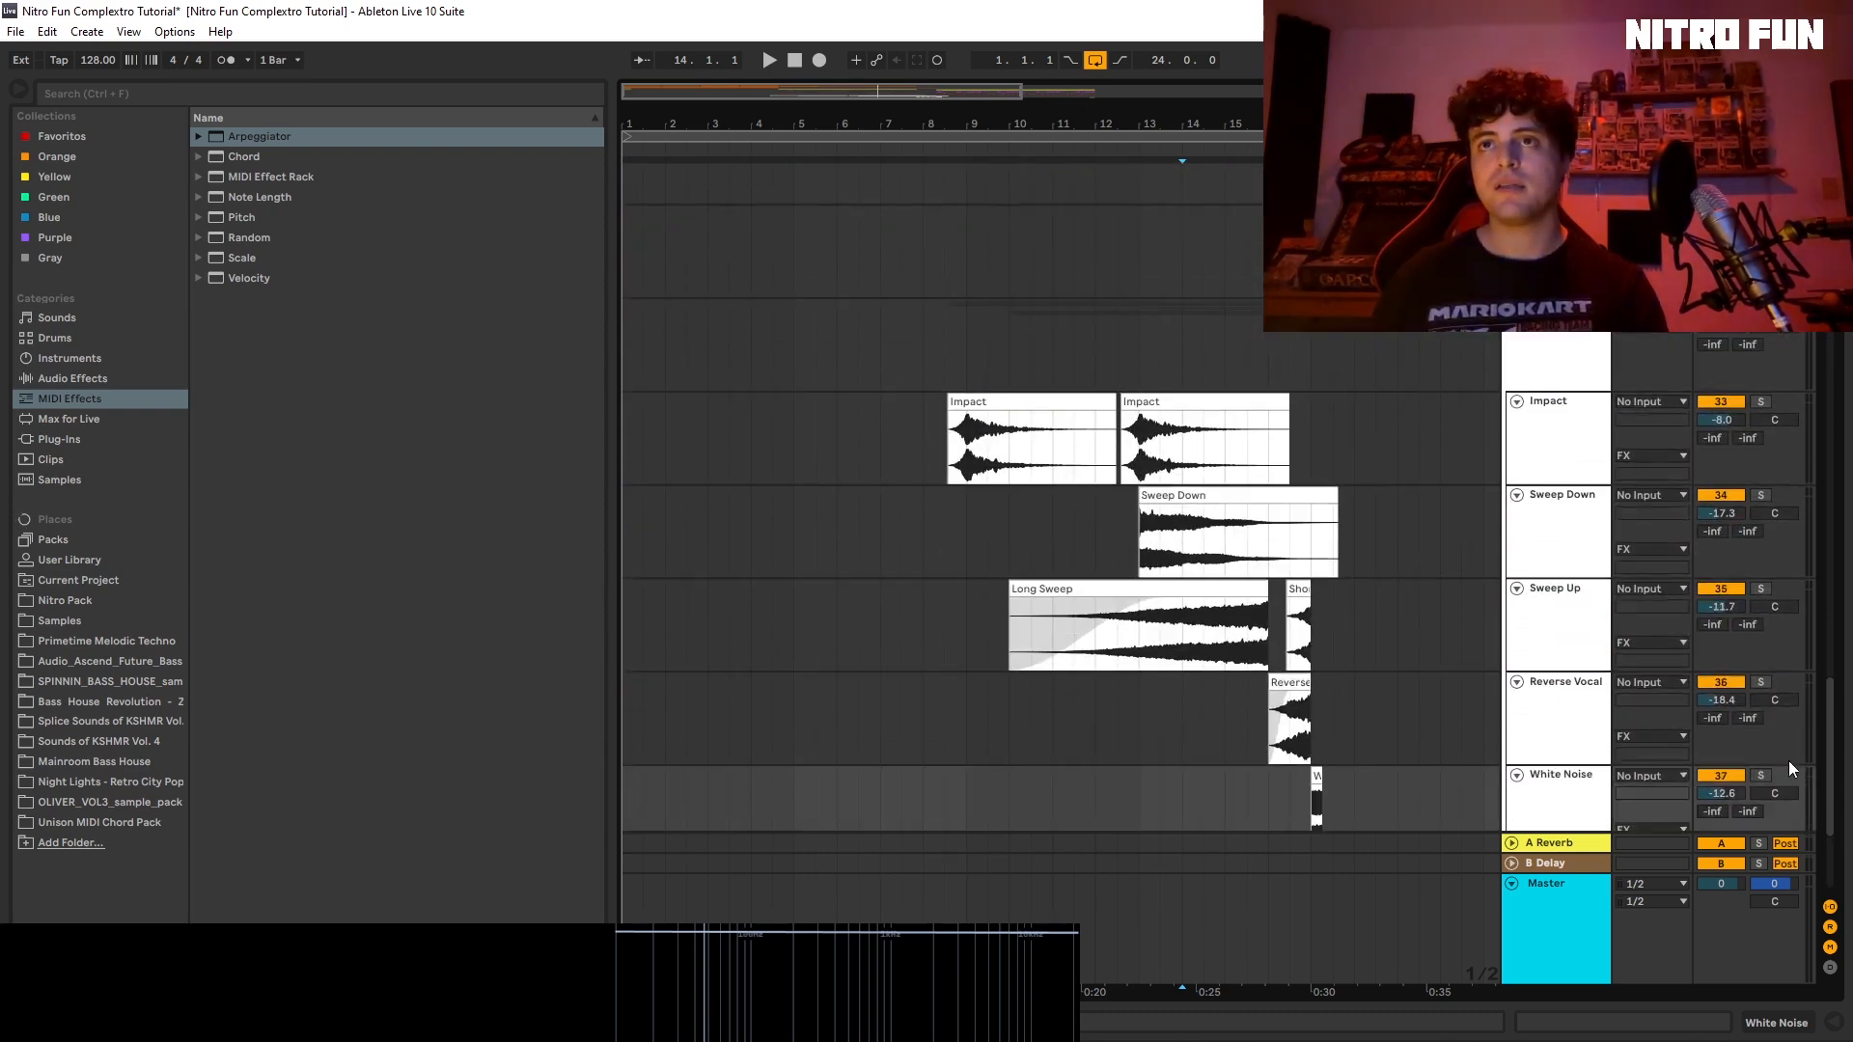
scroll(1807, 803, "up", 5)
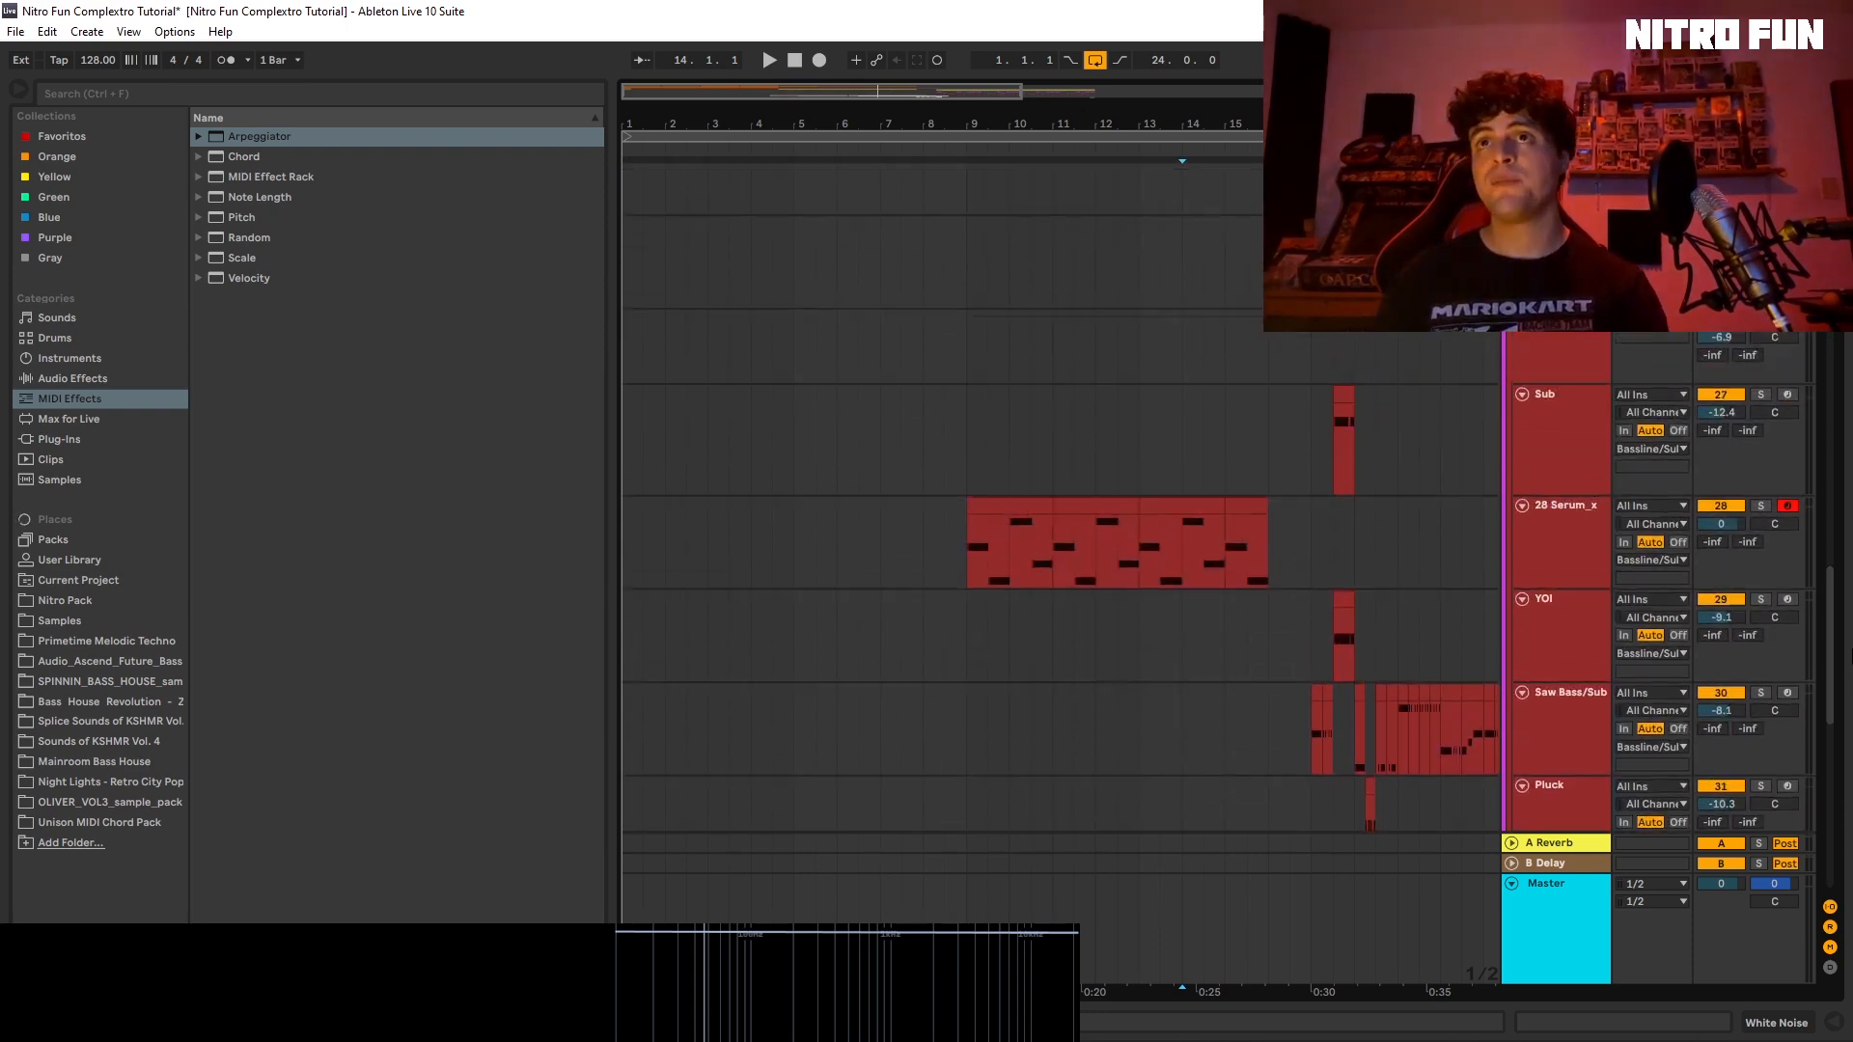
left_click(1274, 551)
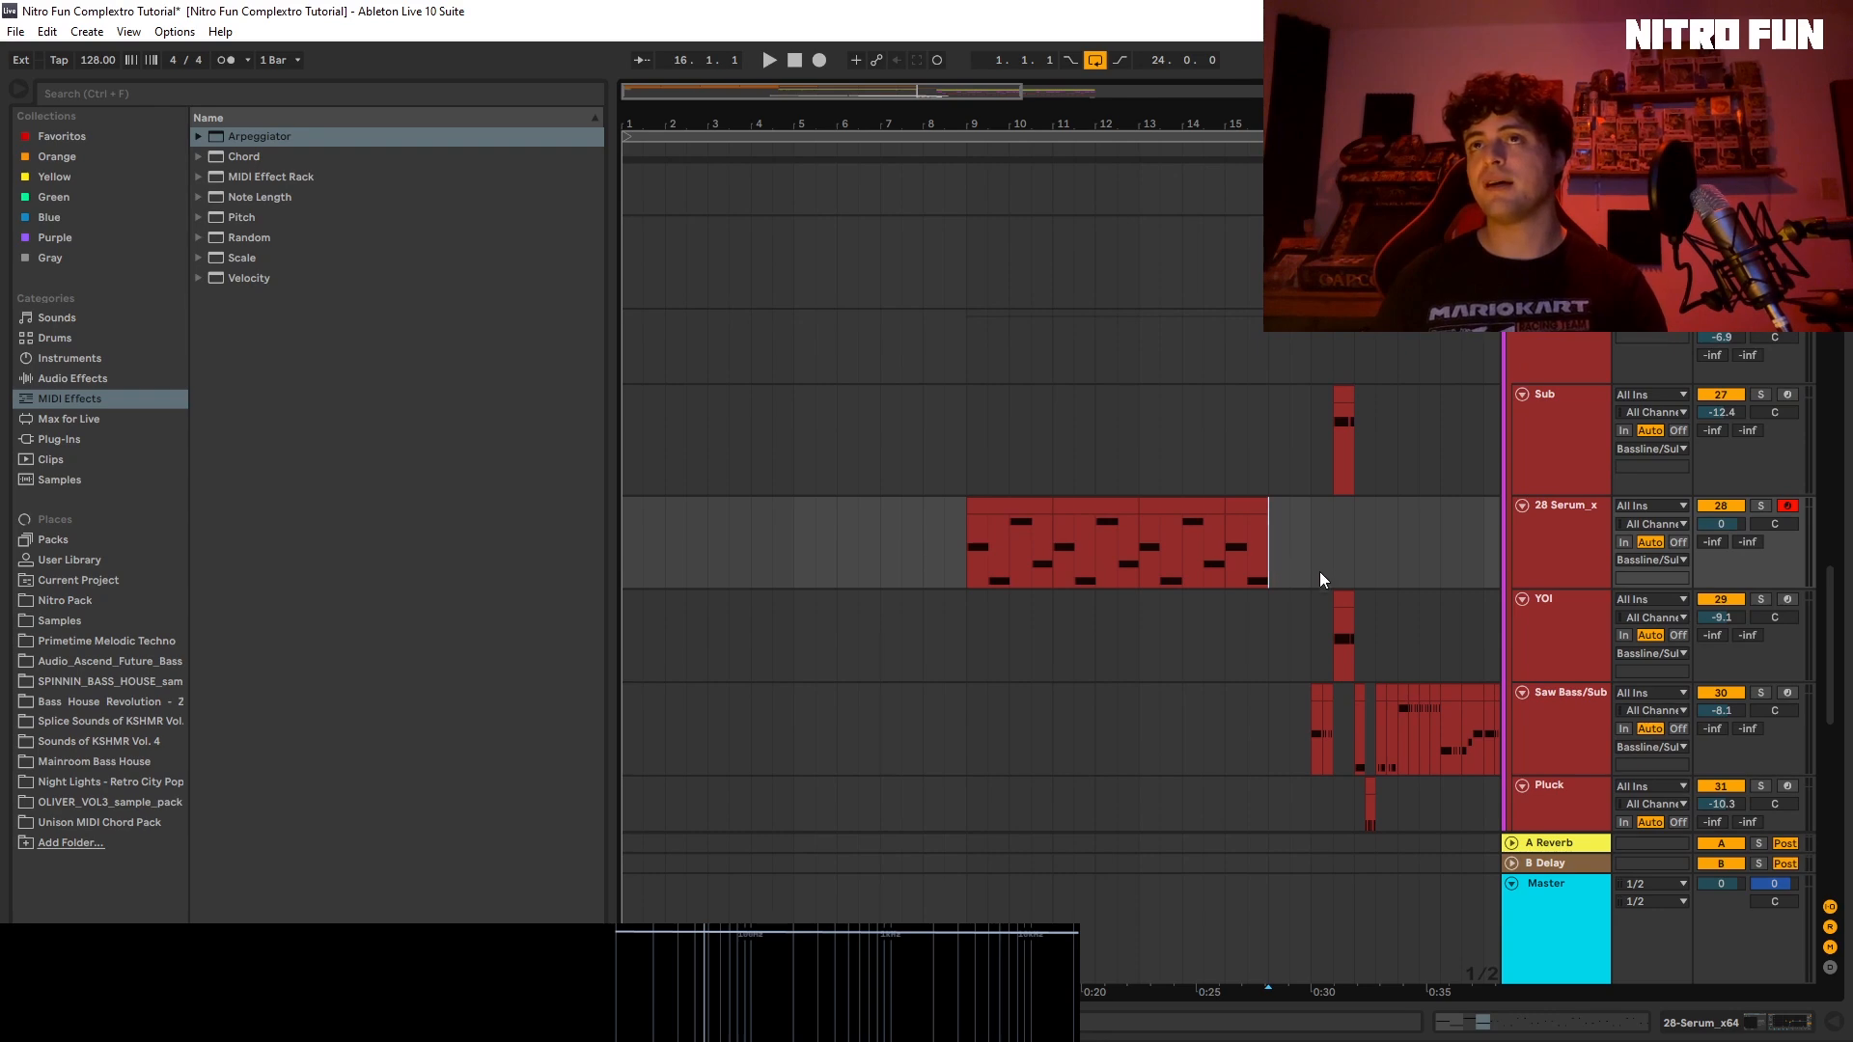
key("space")
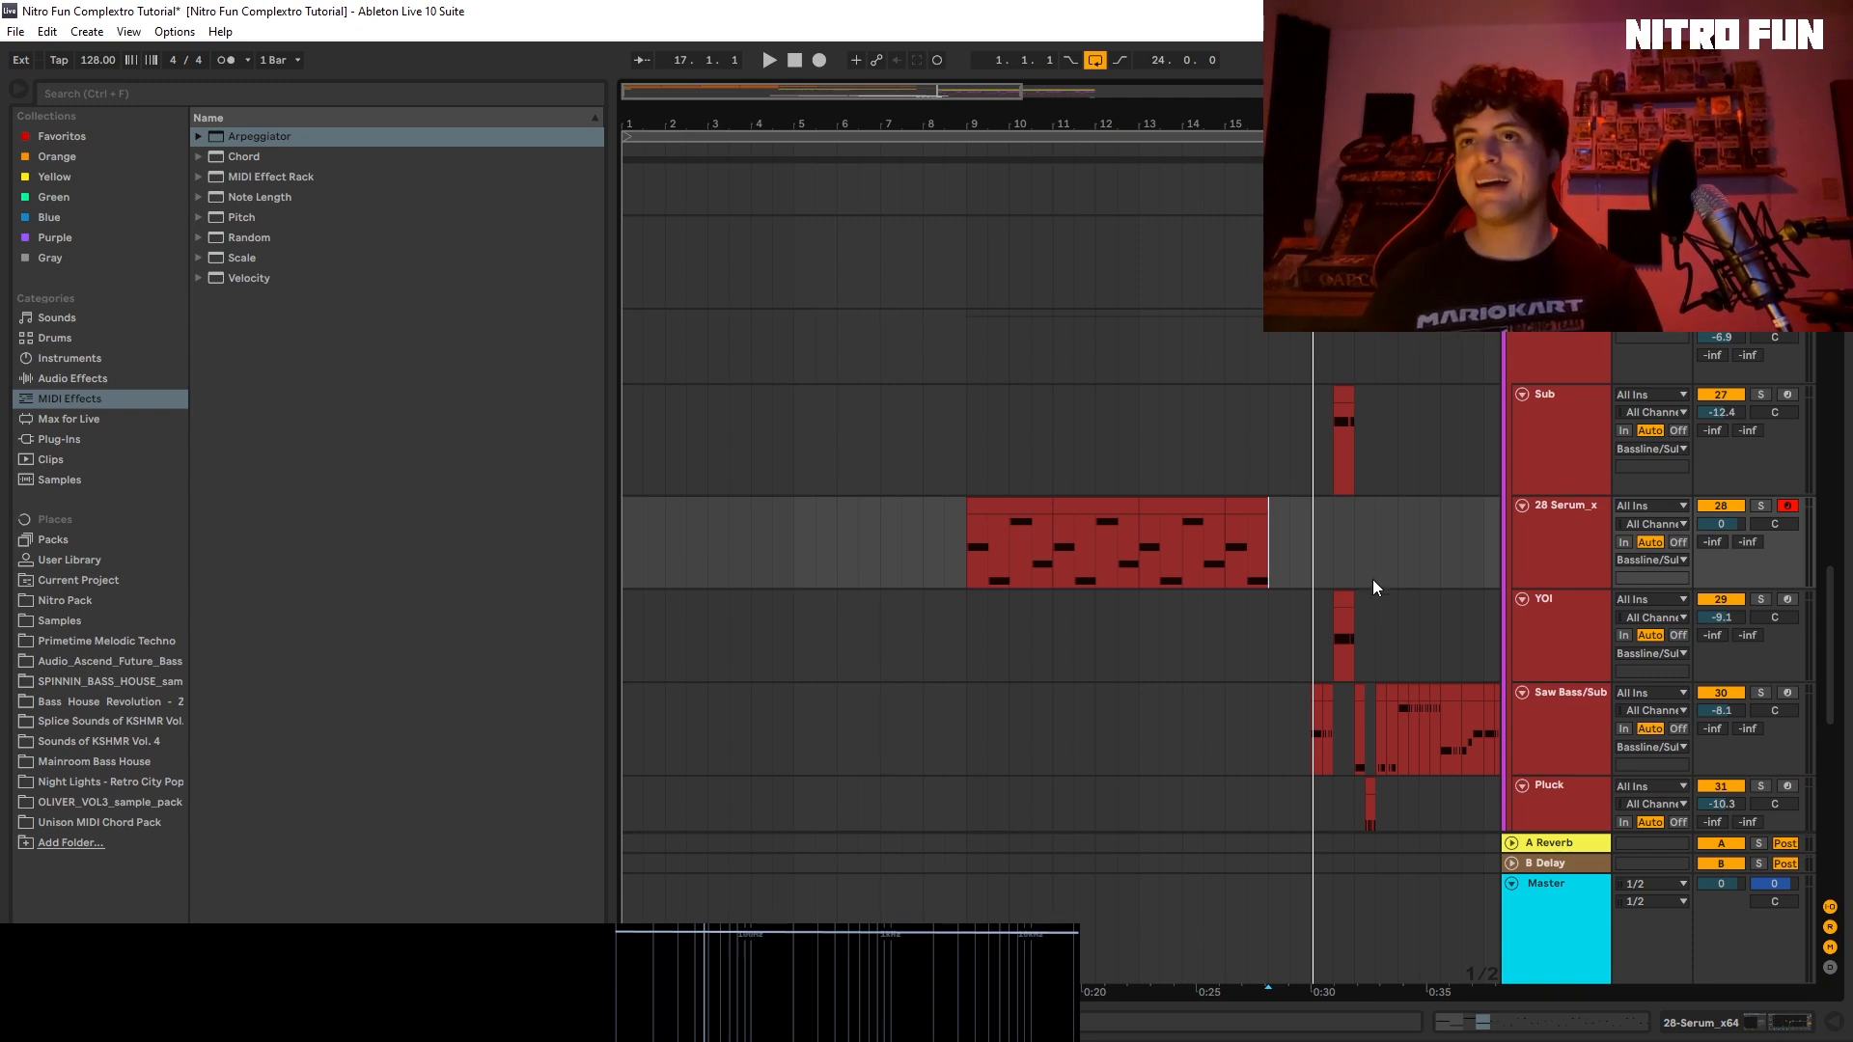
Step: Solo the Serum bassline track with the cursor at bar 9 and rename the track Reese Bass
left_click(986, 533)
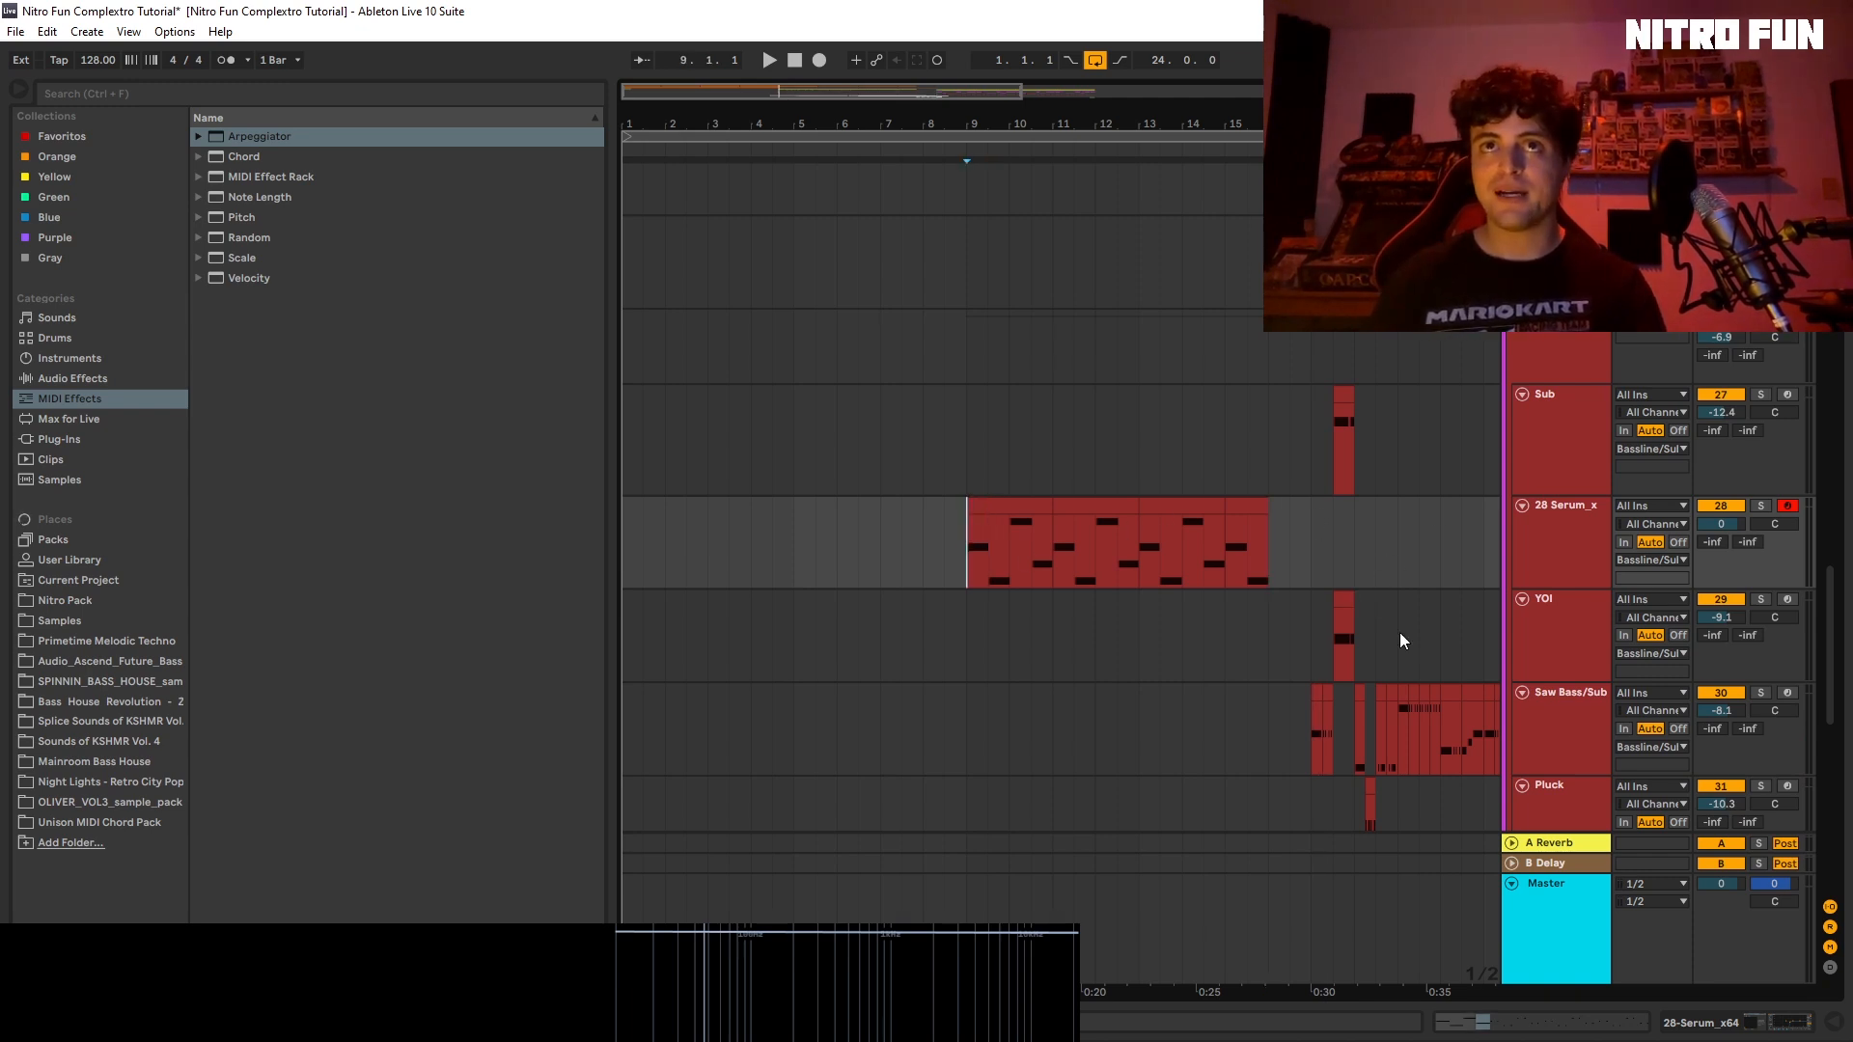
left_click(1766, 508)
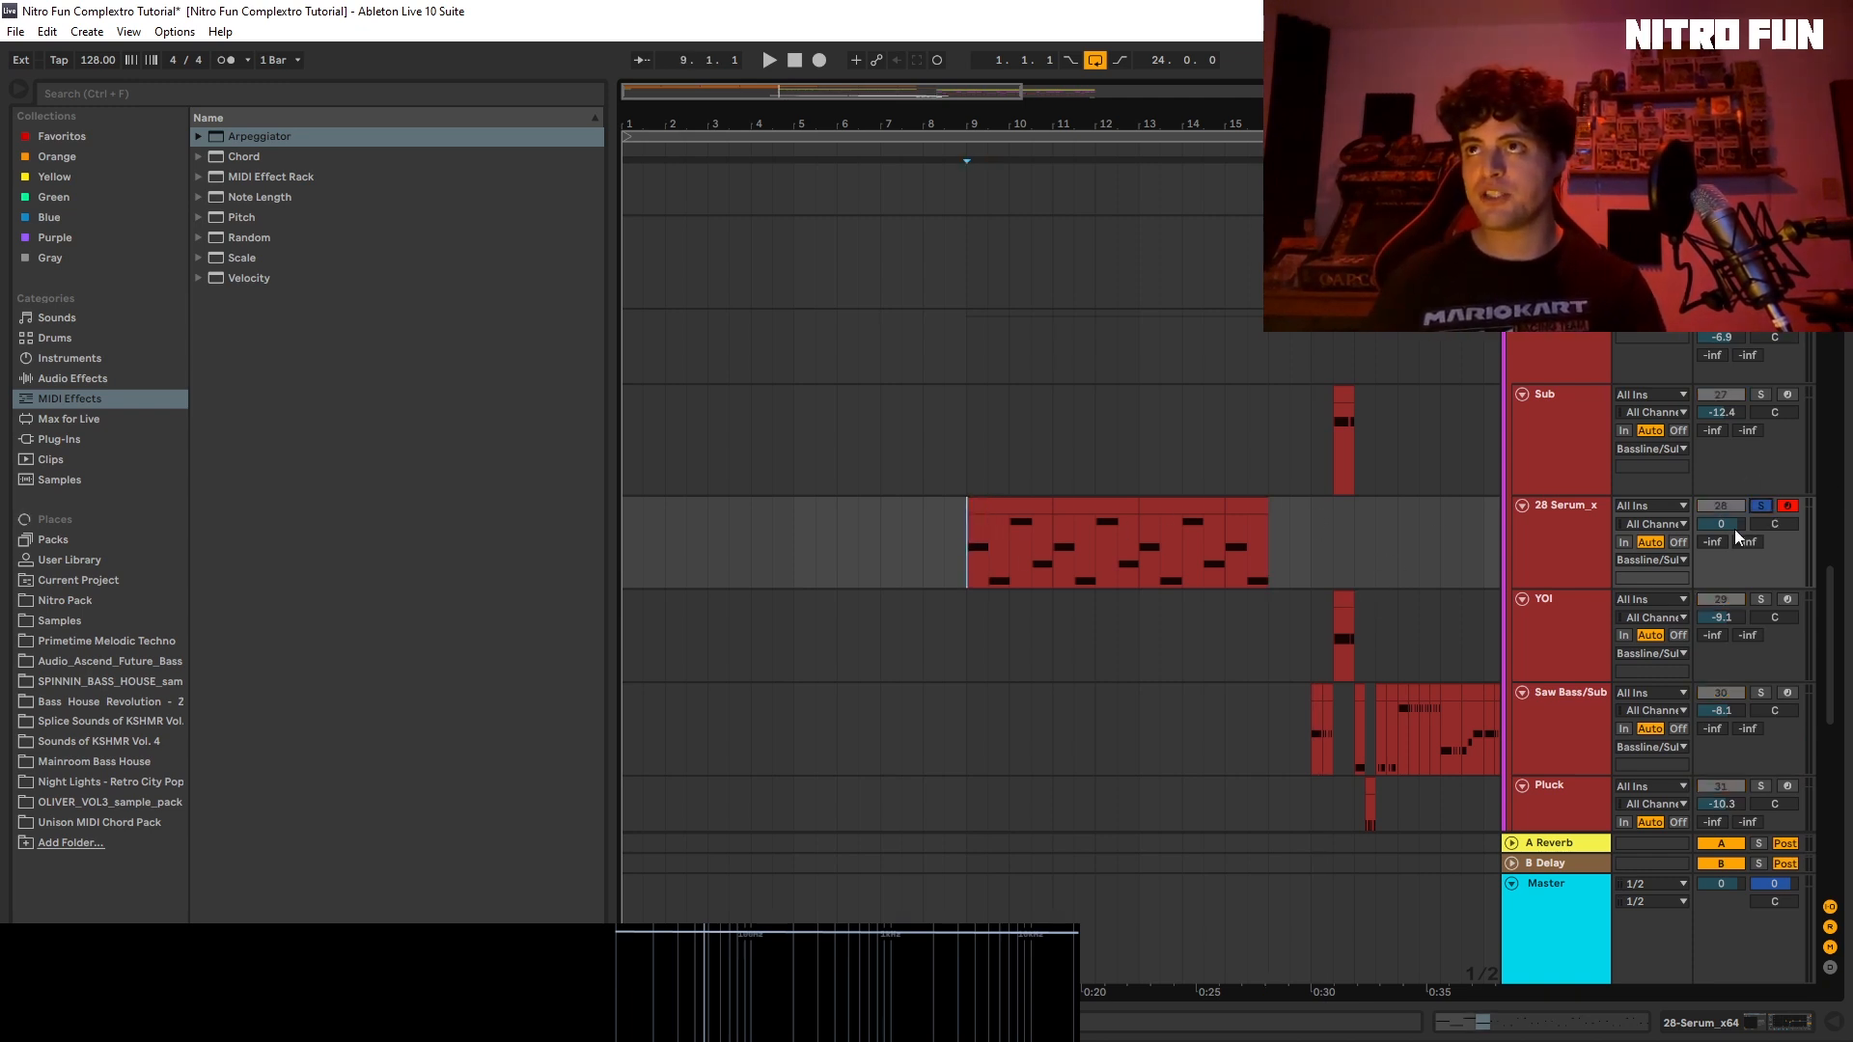
right_click(1561, 546)
left_click(1610, 639)
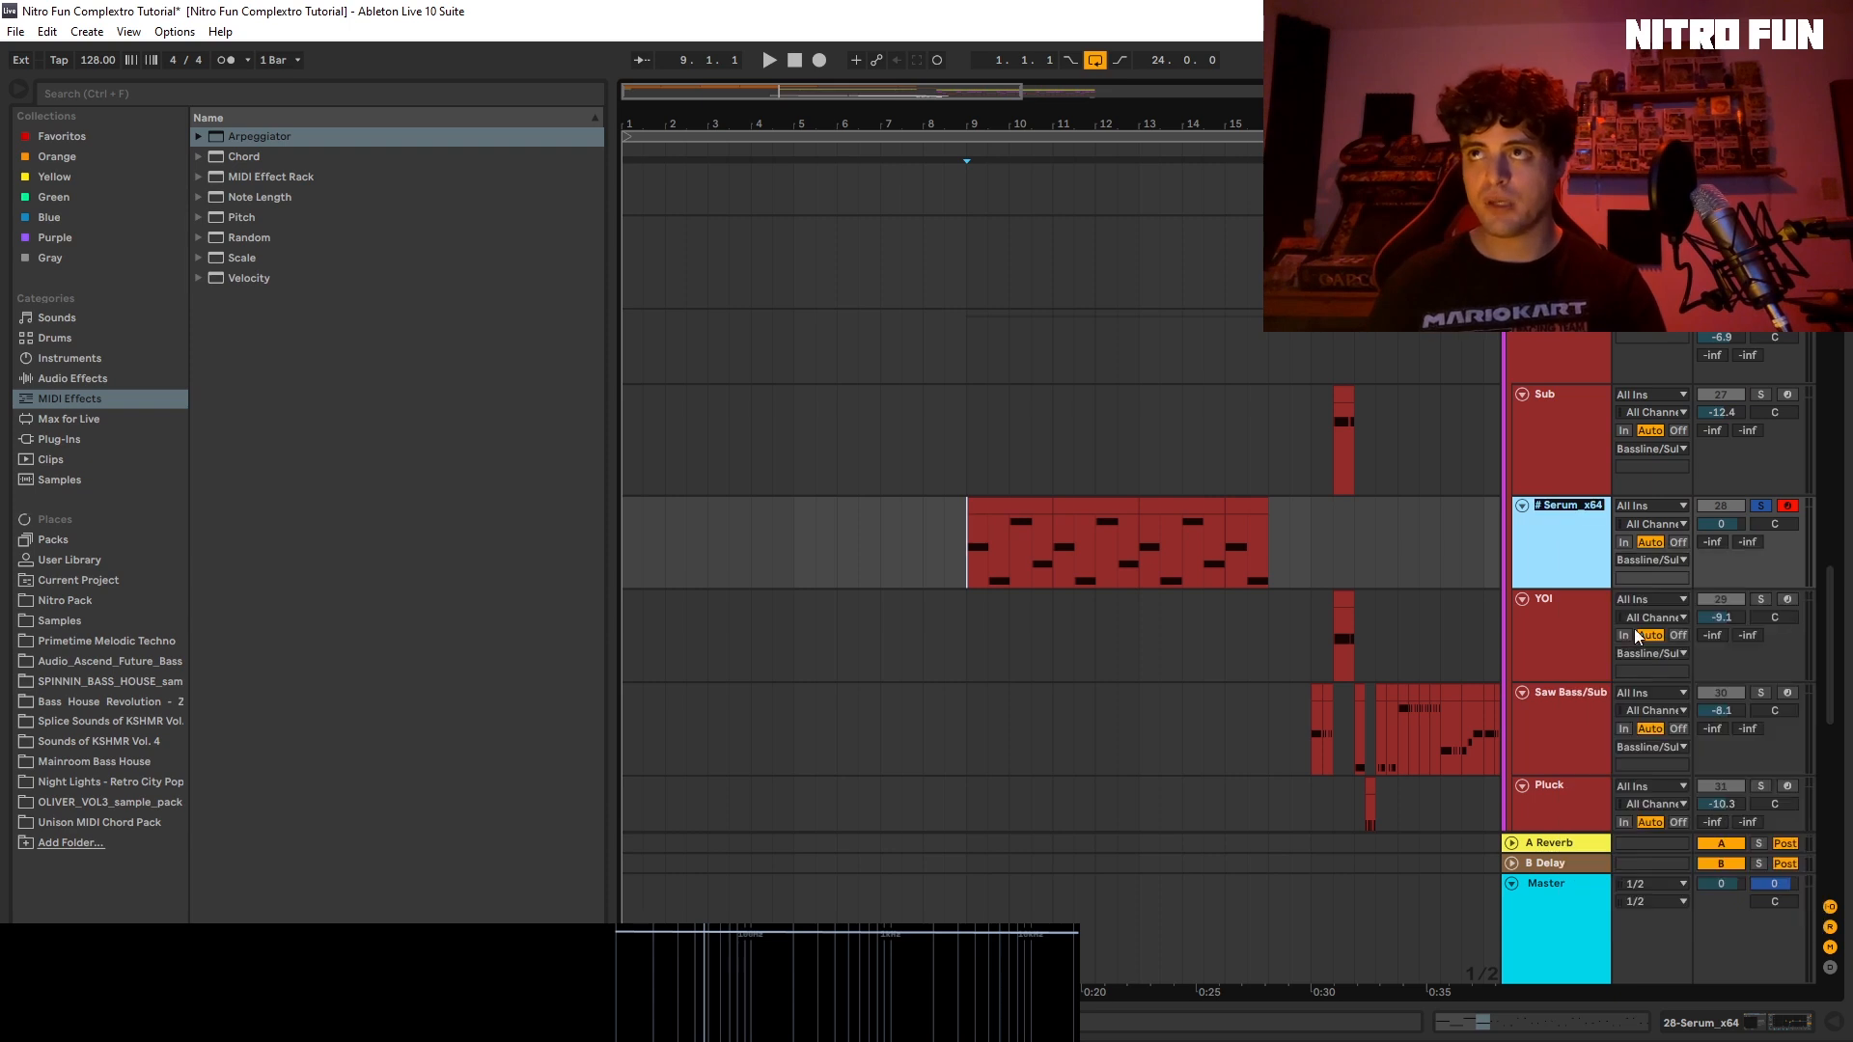
type("Reese B")
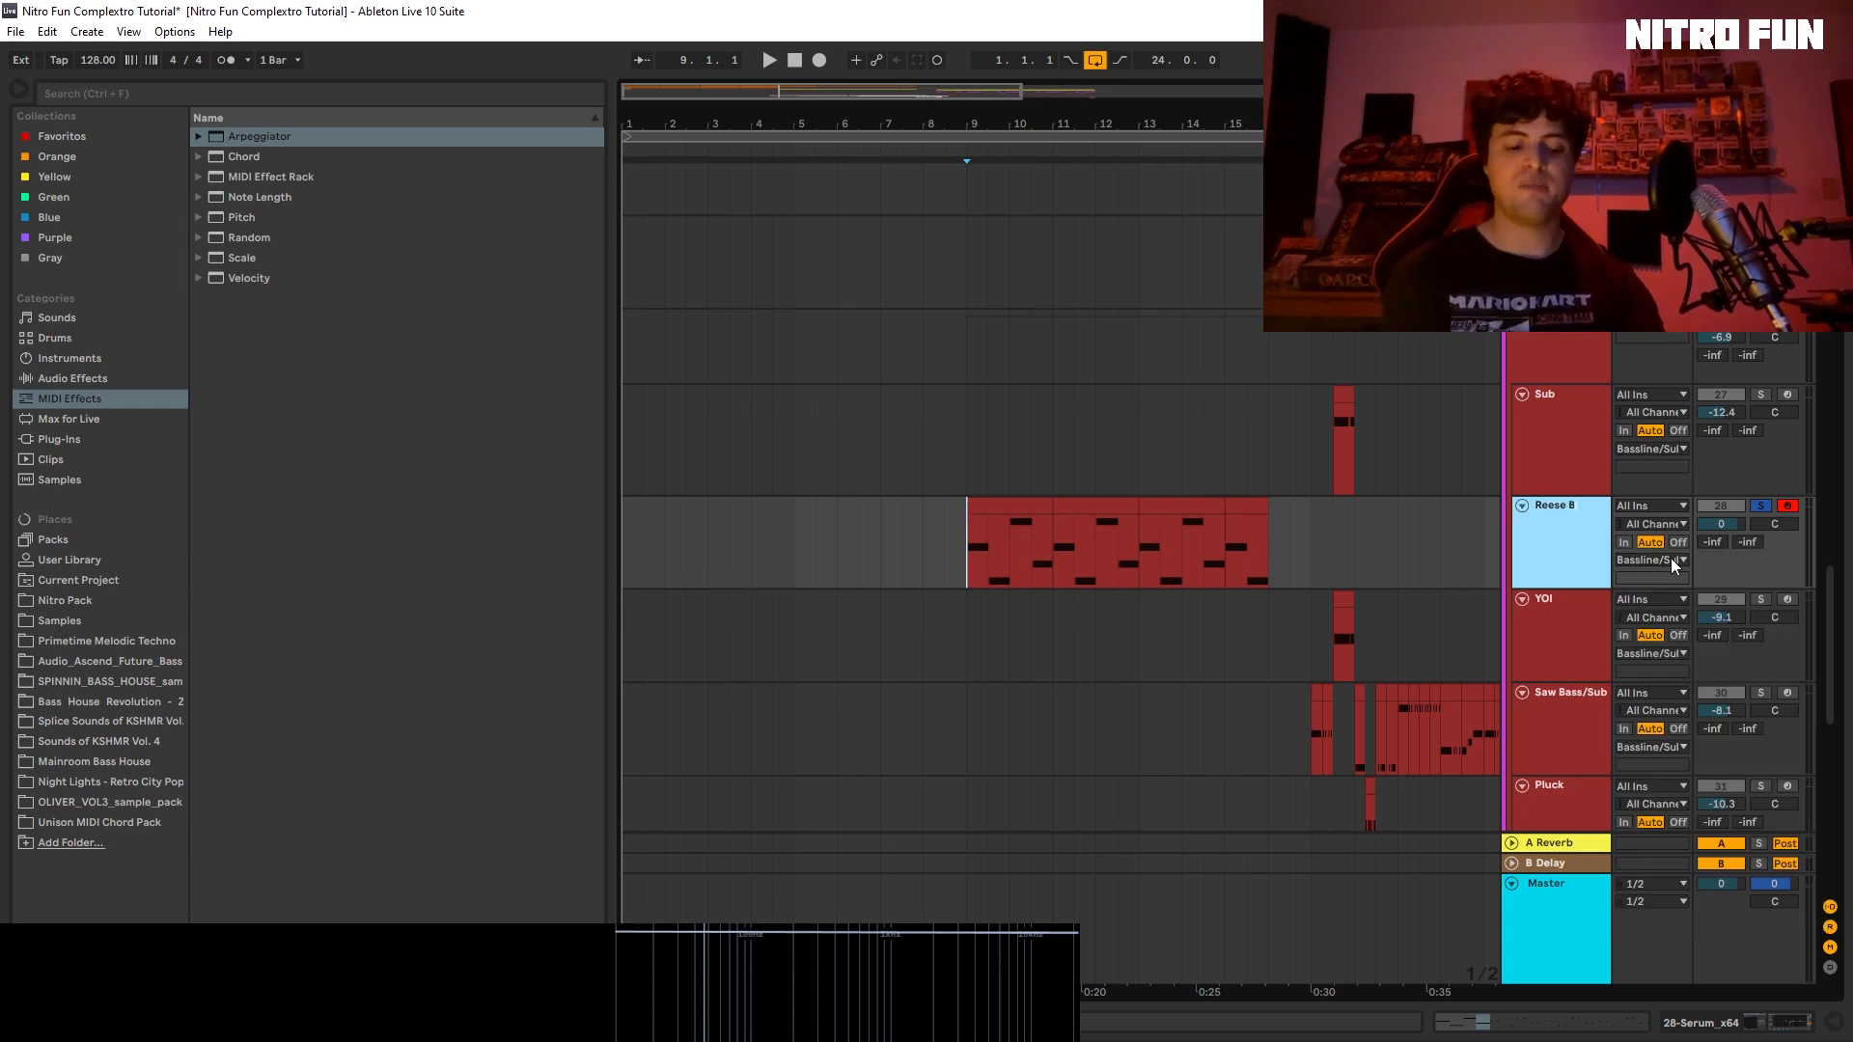
type("ass")
key("Return")
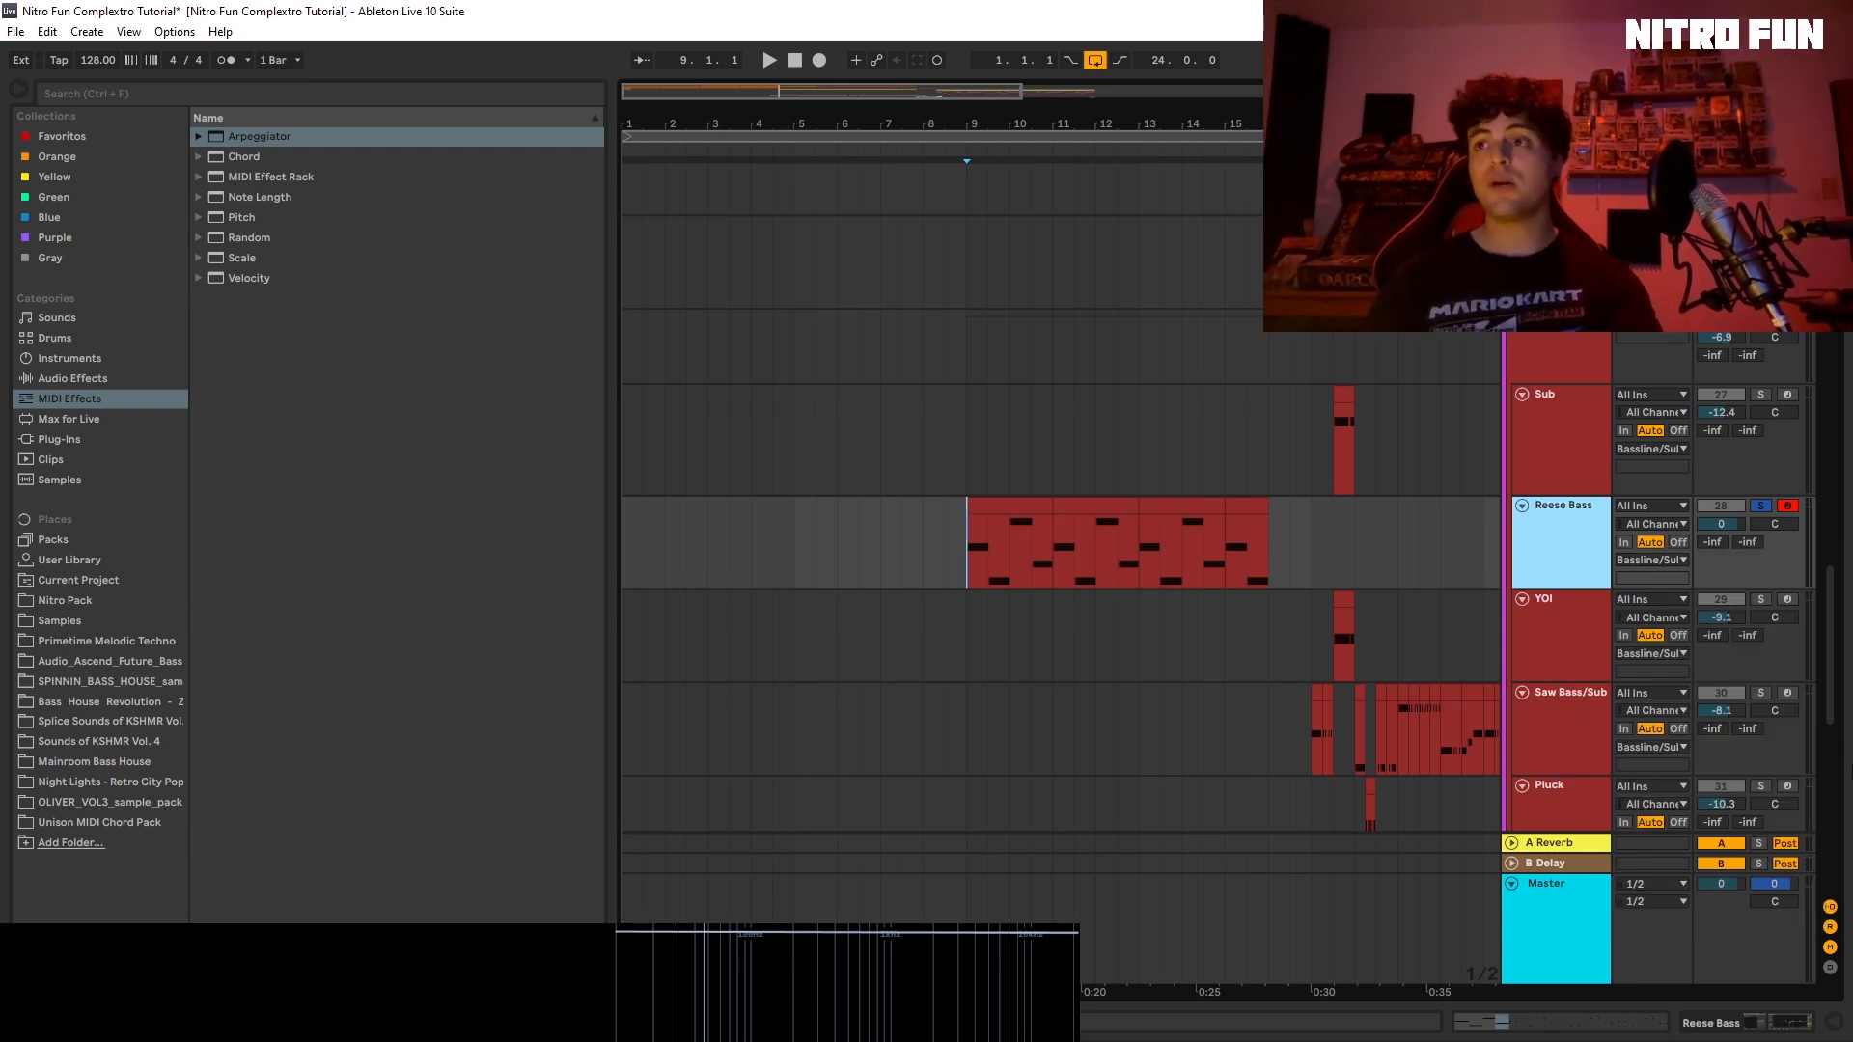
Step: Play the Reese Bass from bar 9 and examine its Serum patch's oscillators, compressor and EQ
key("space")
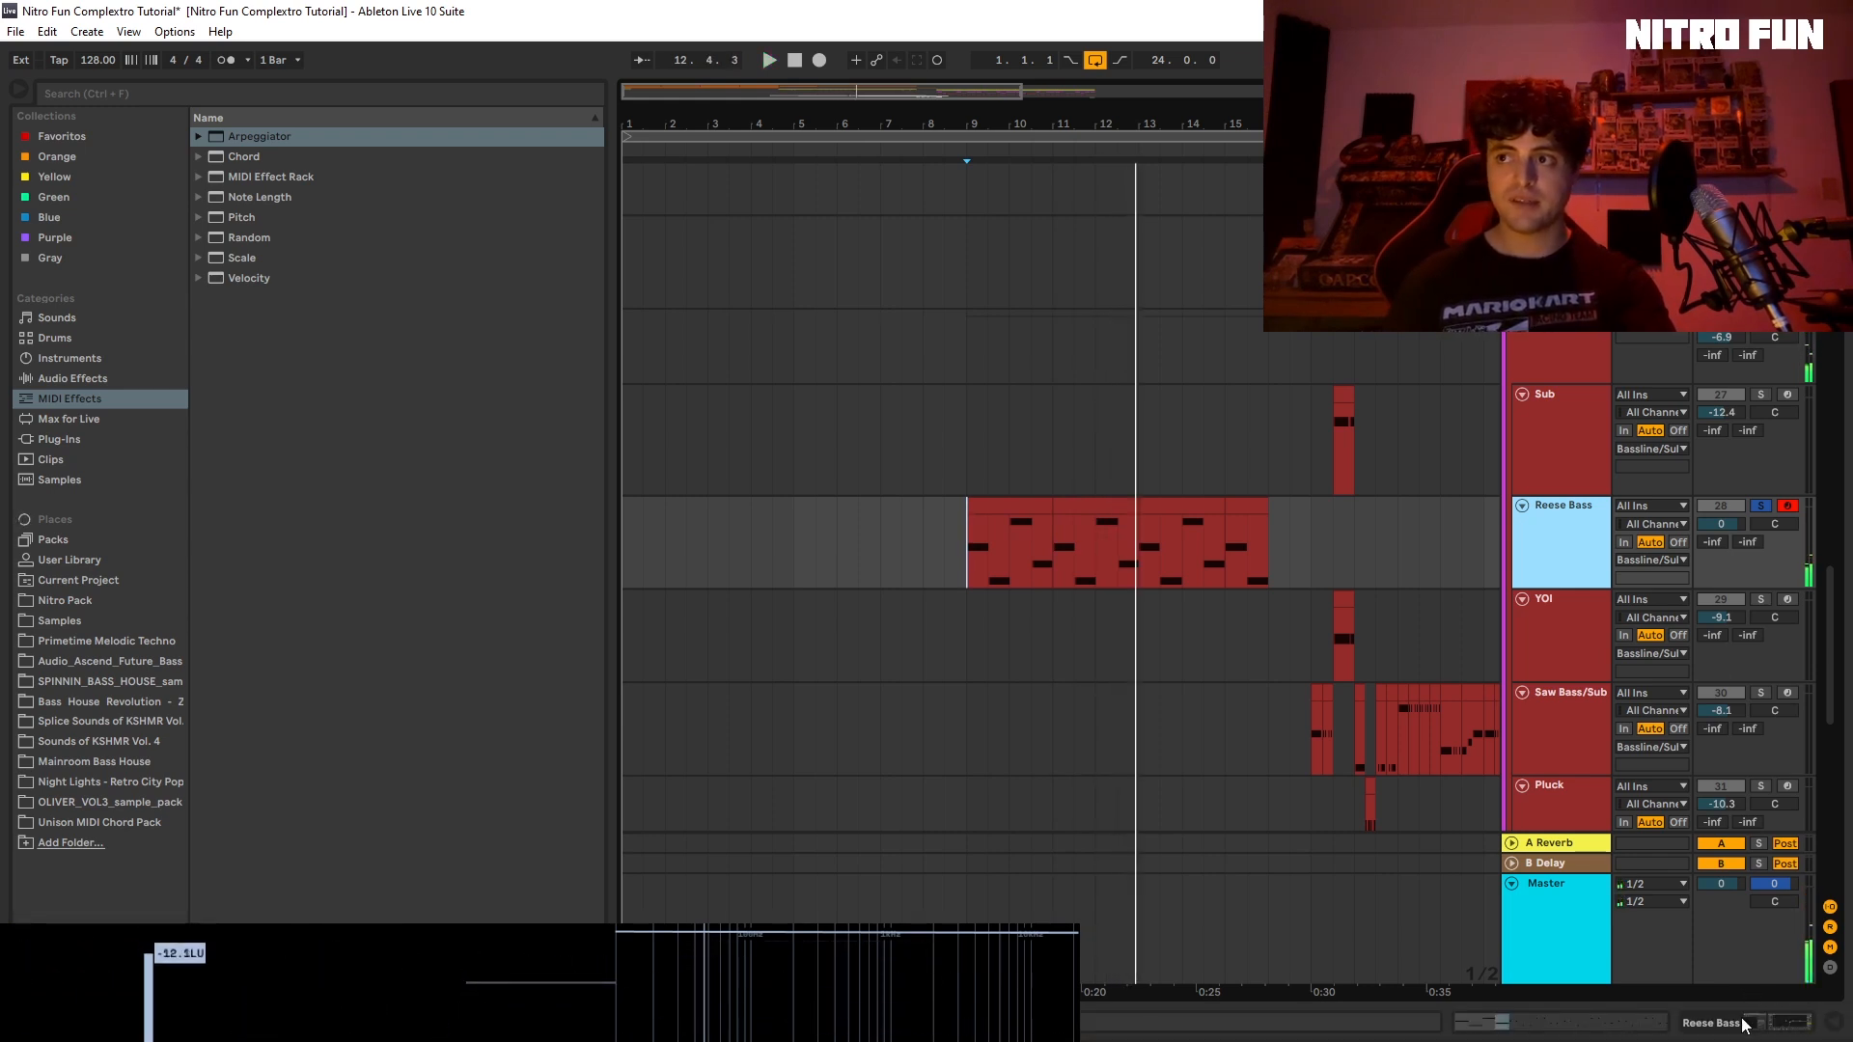
left_click_drag(1744, 974, 1737, 794)
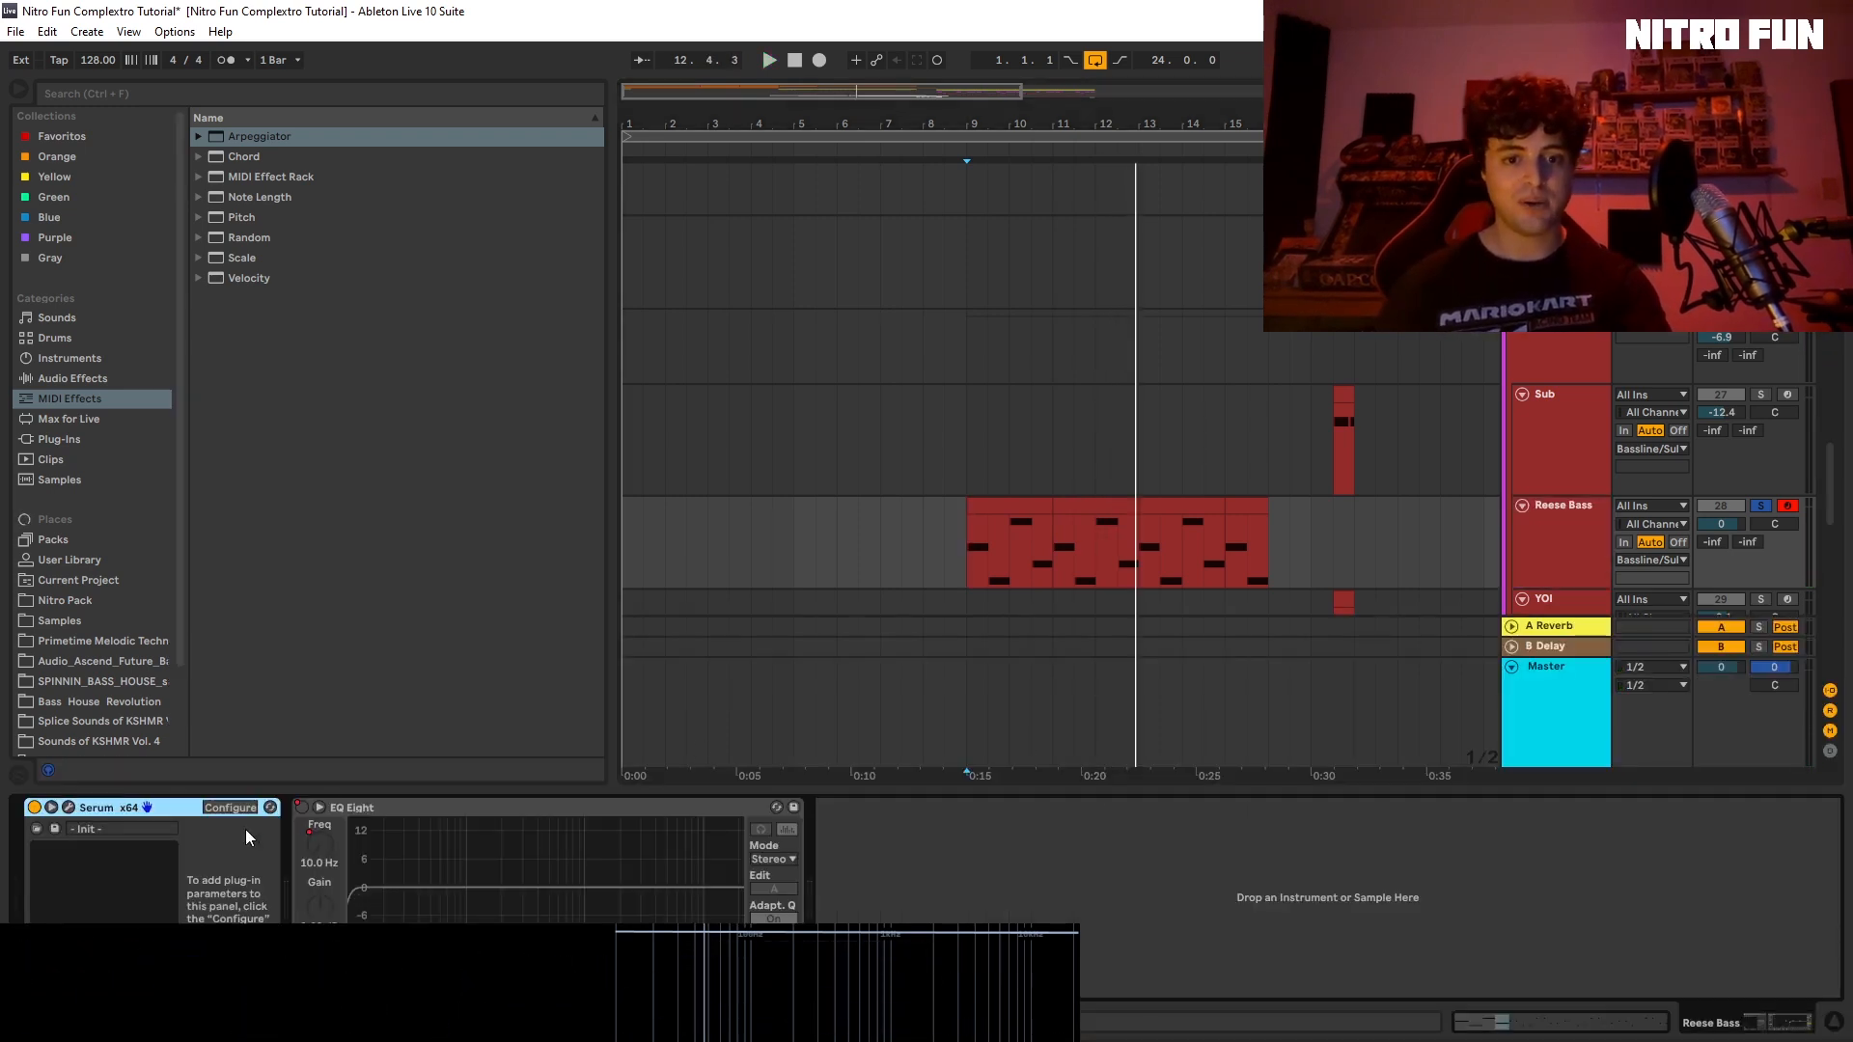
left_click(68, 809)
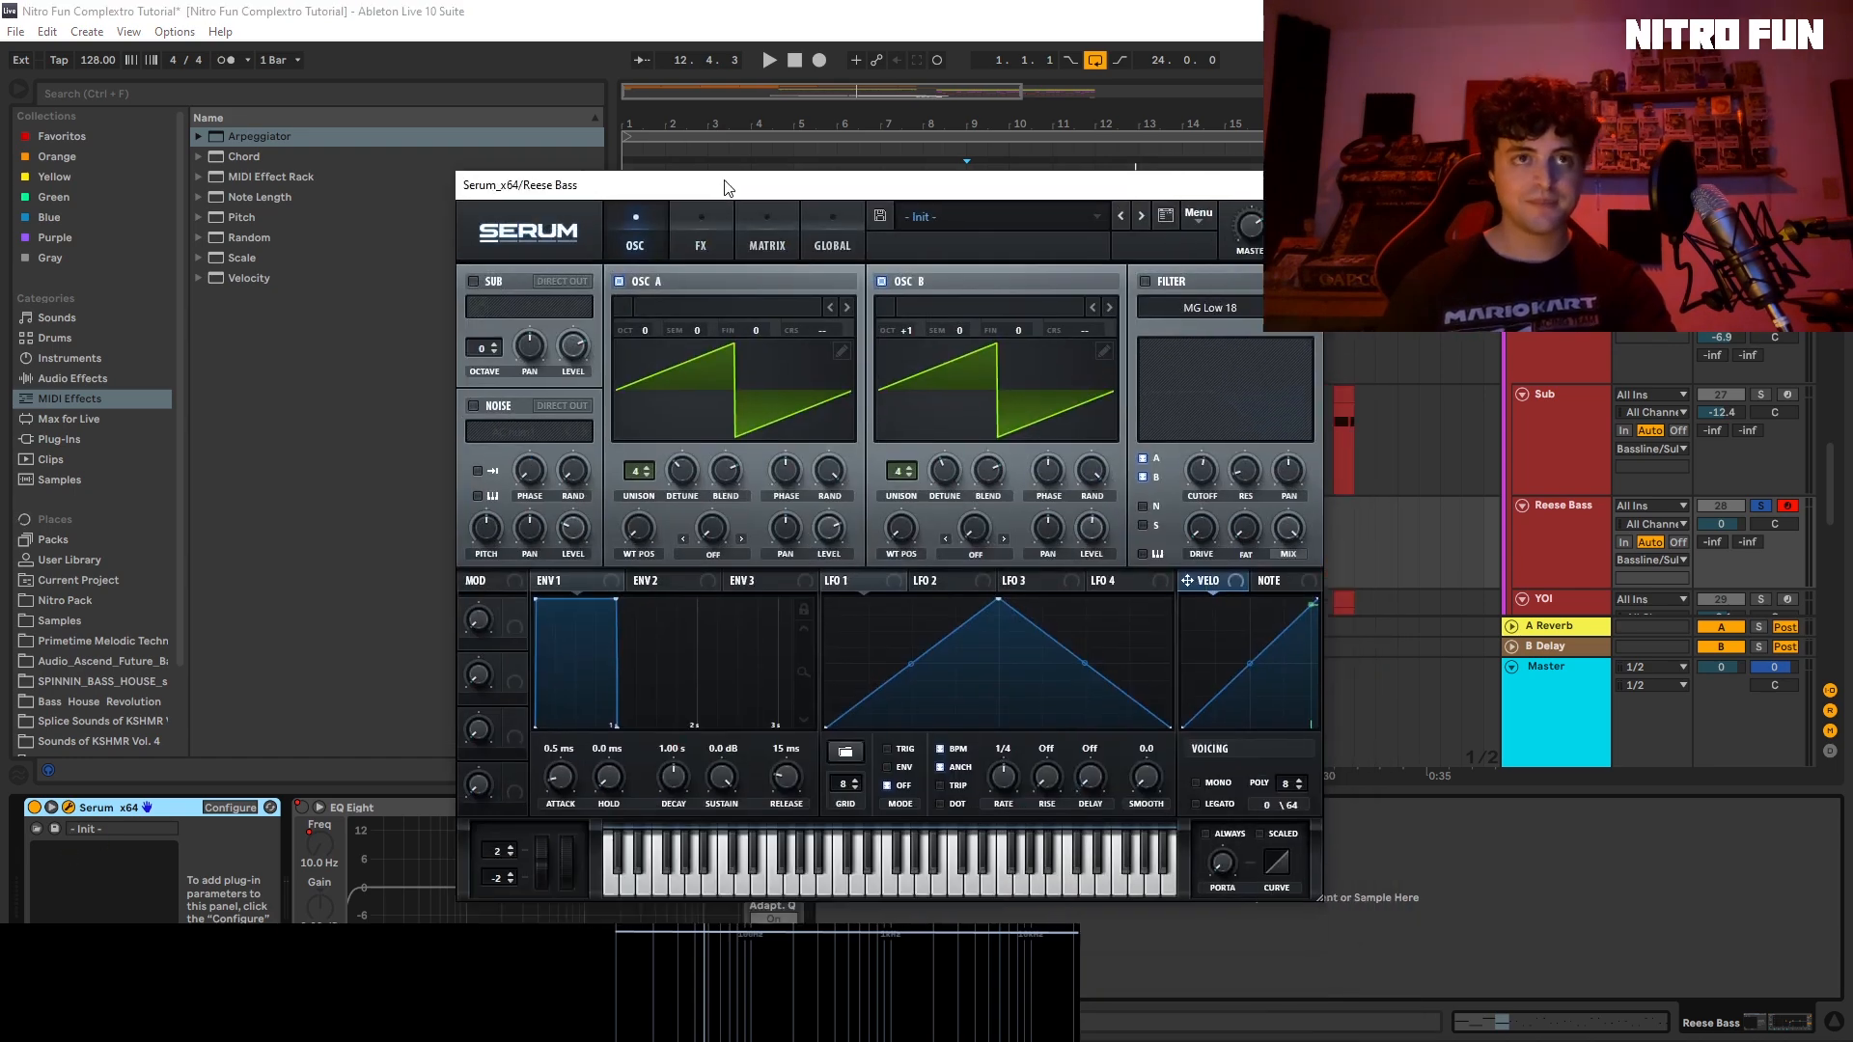
left_click_drag(723, 178, 345, 135)
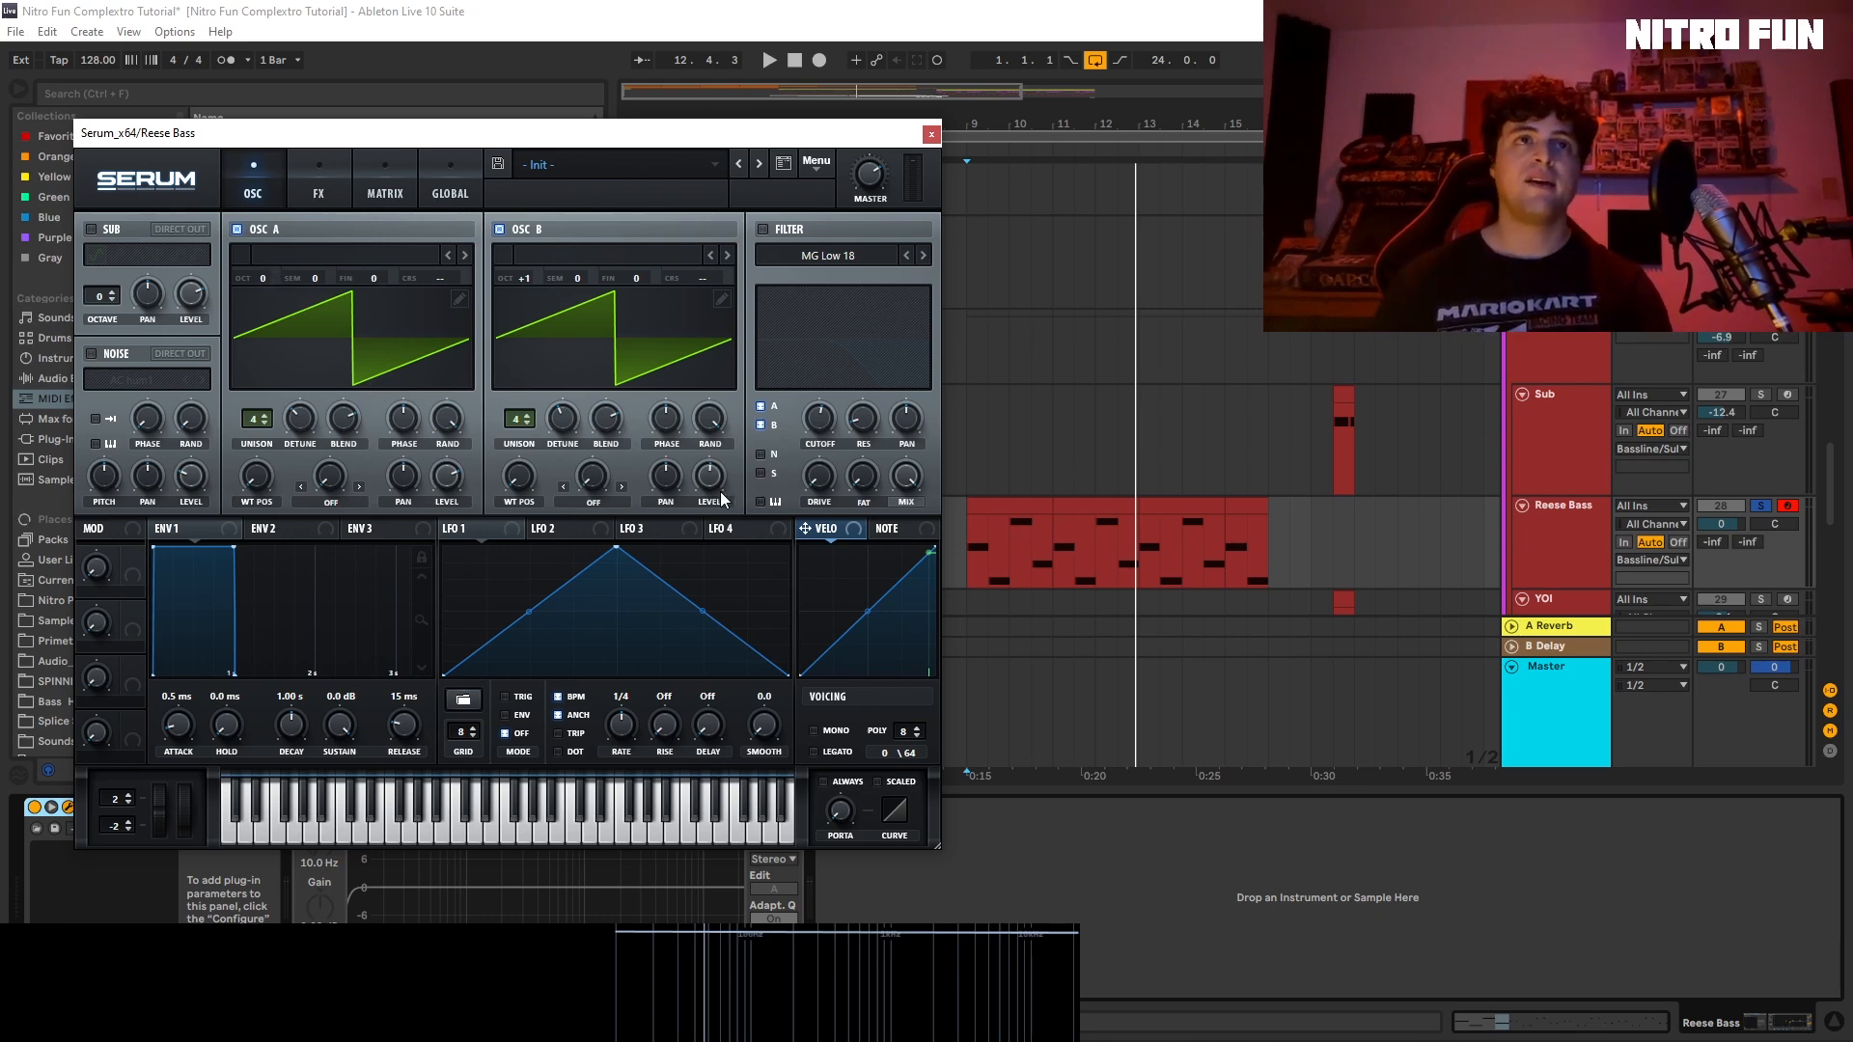
mouse_move(718, 492)
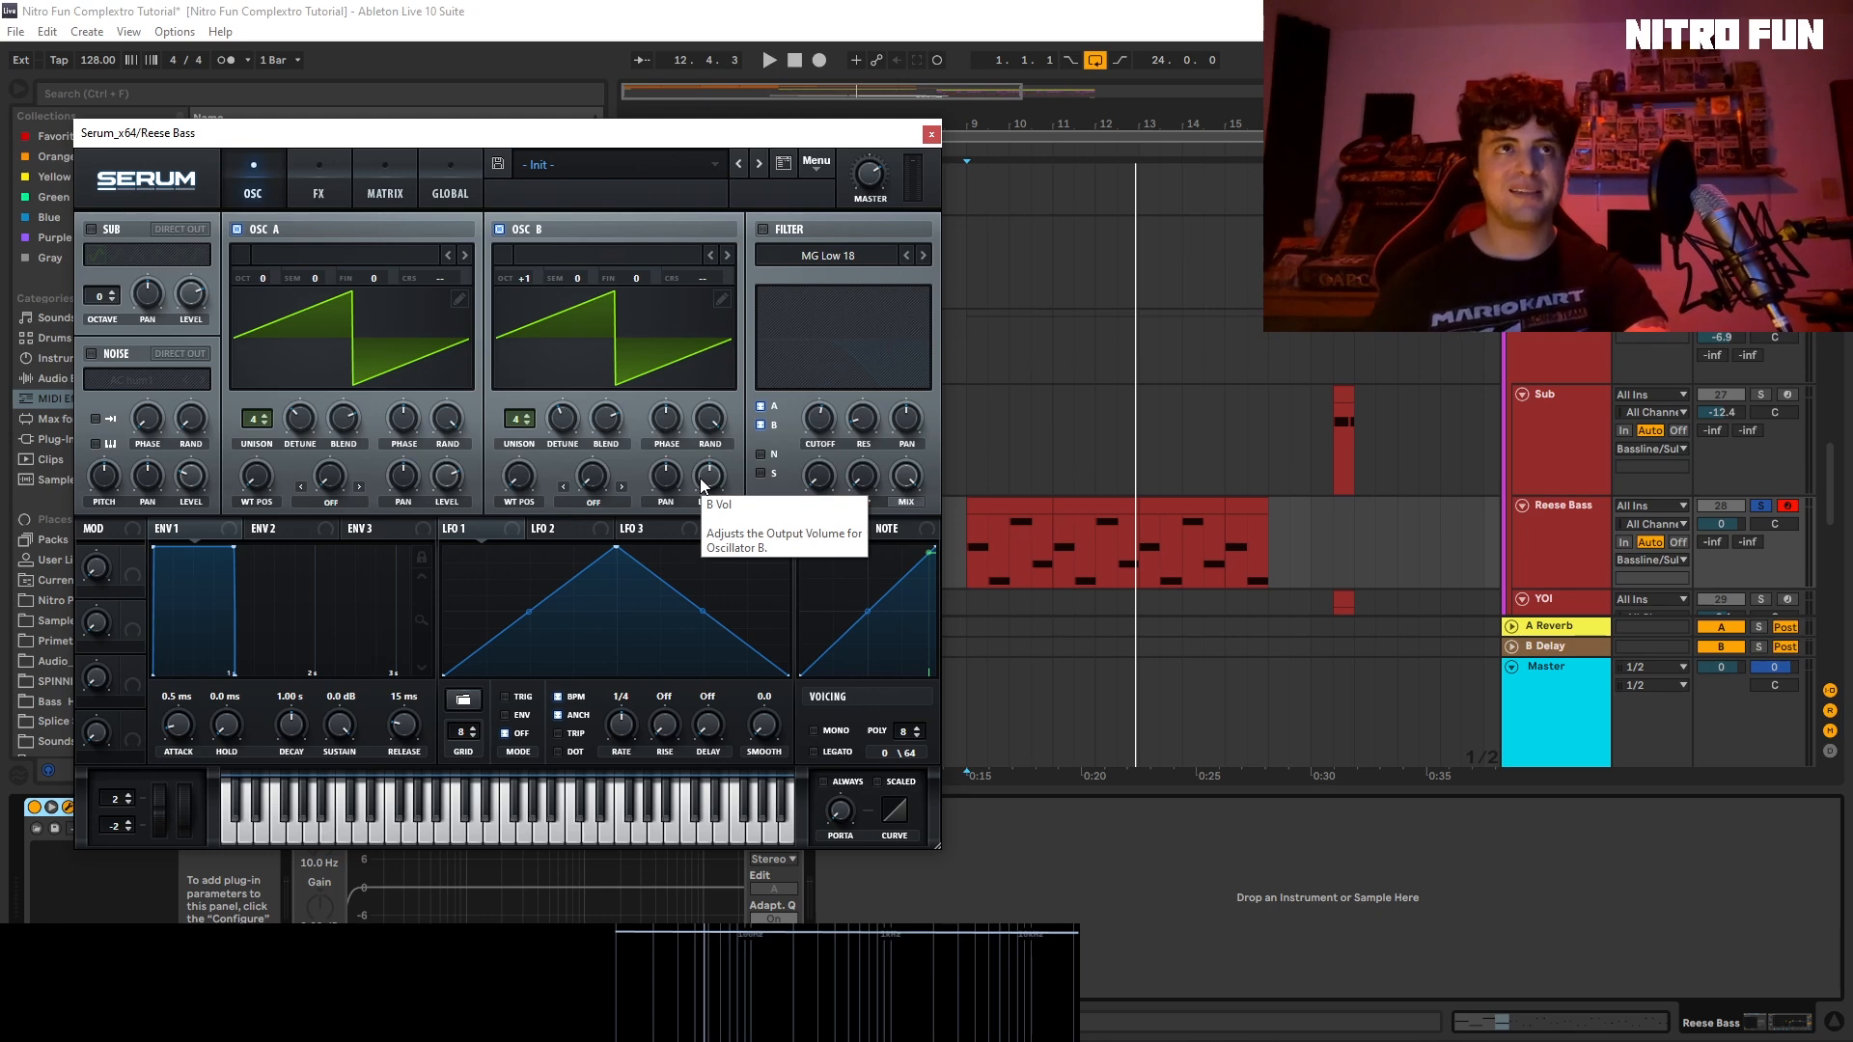
left_click(320, 193)
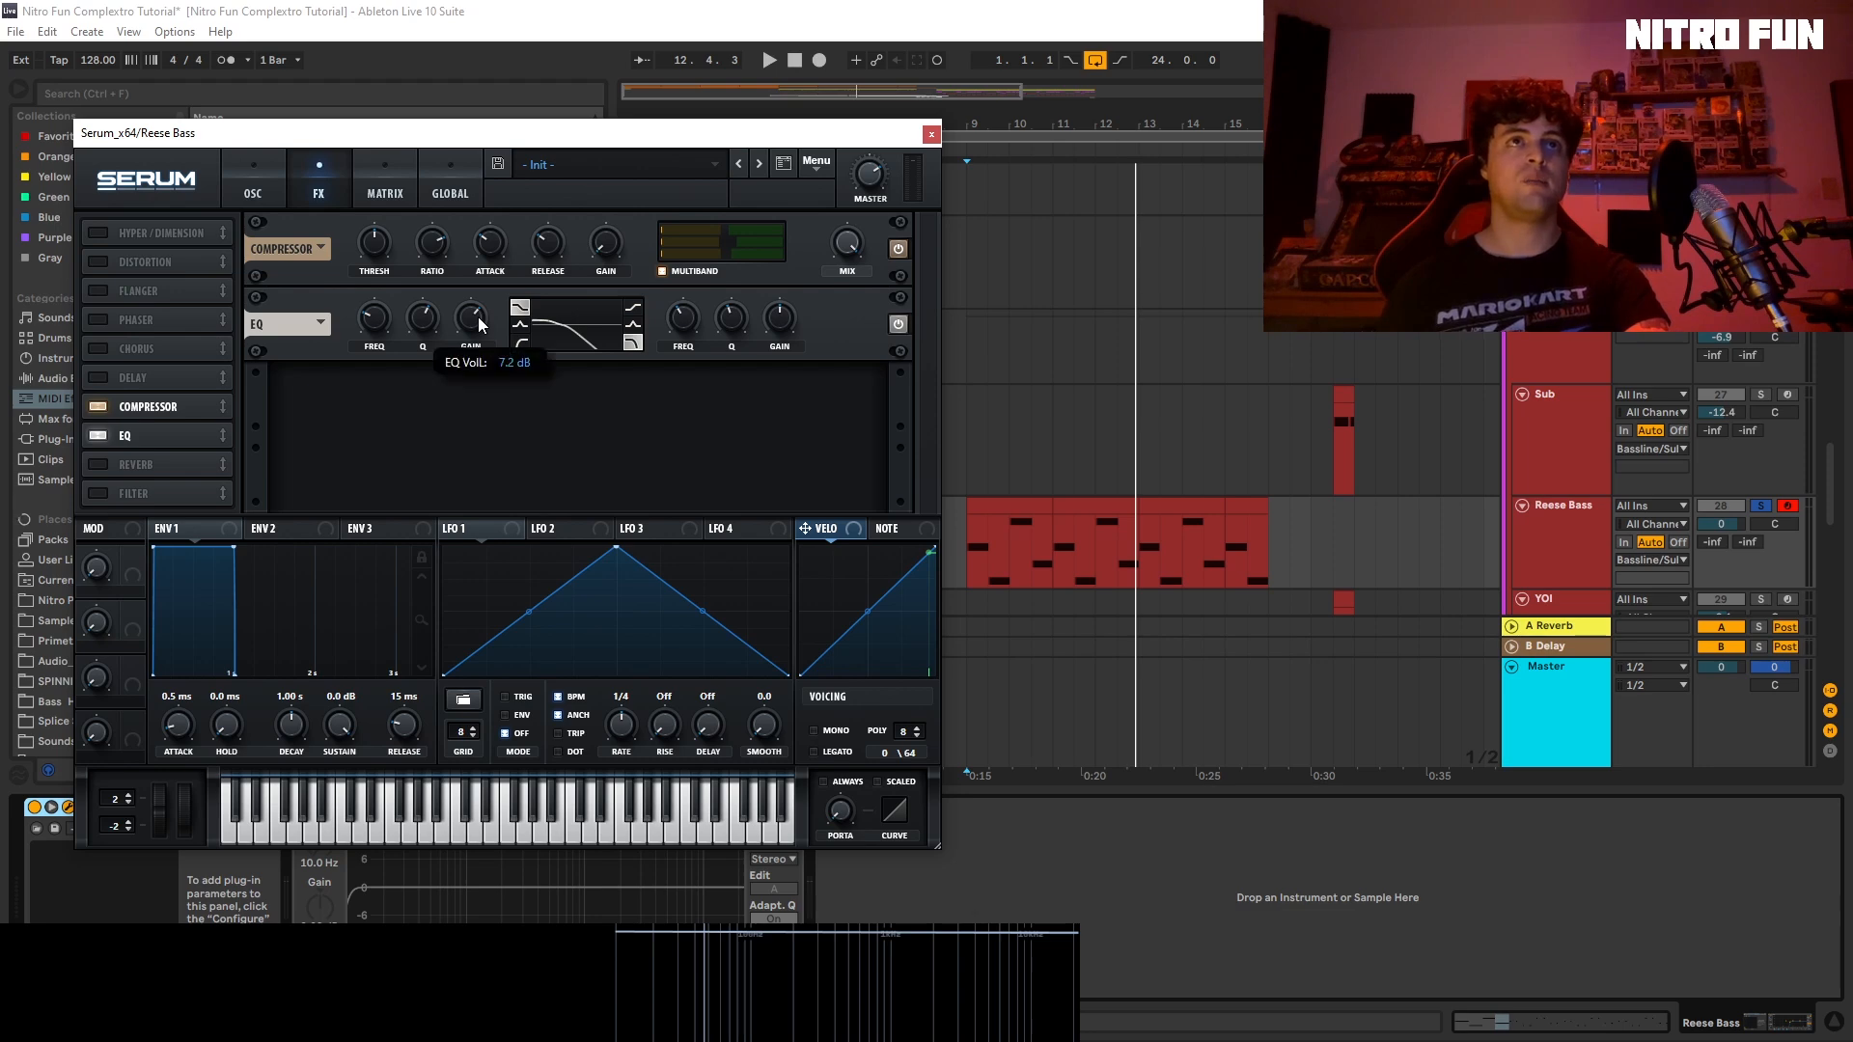
left_click(930, 134)
Step: Play the soloed Reese Bass from bars 9 and 14, watching the automated low cut in its EQ Eight
key("space")
left_click(1183, 542)
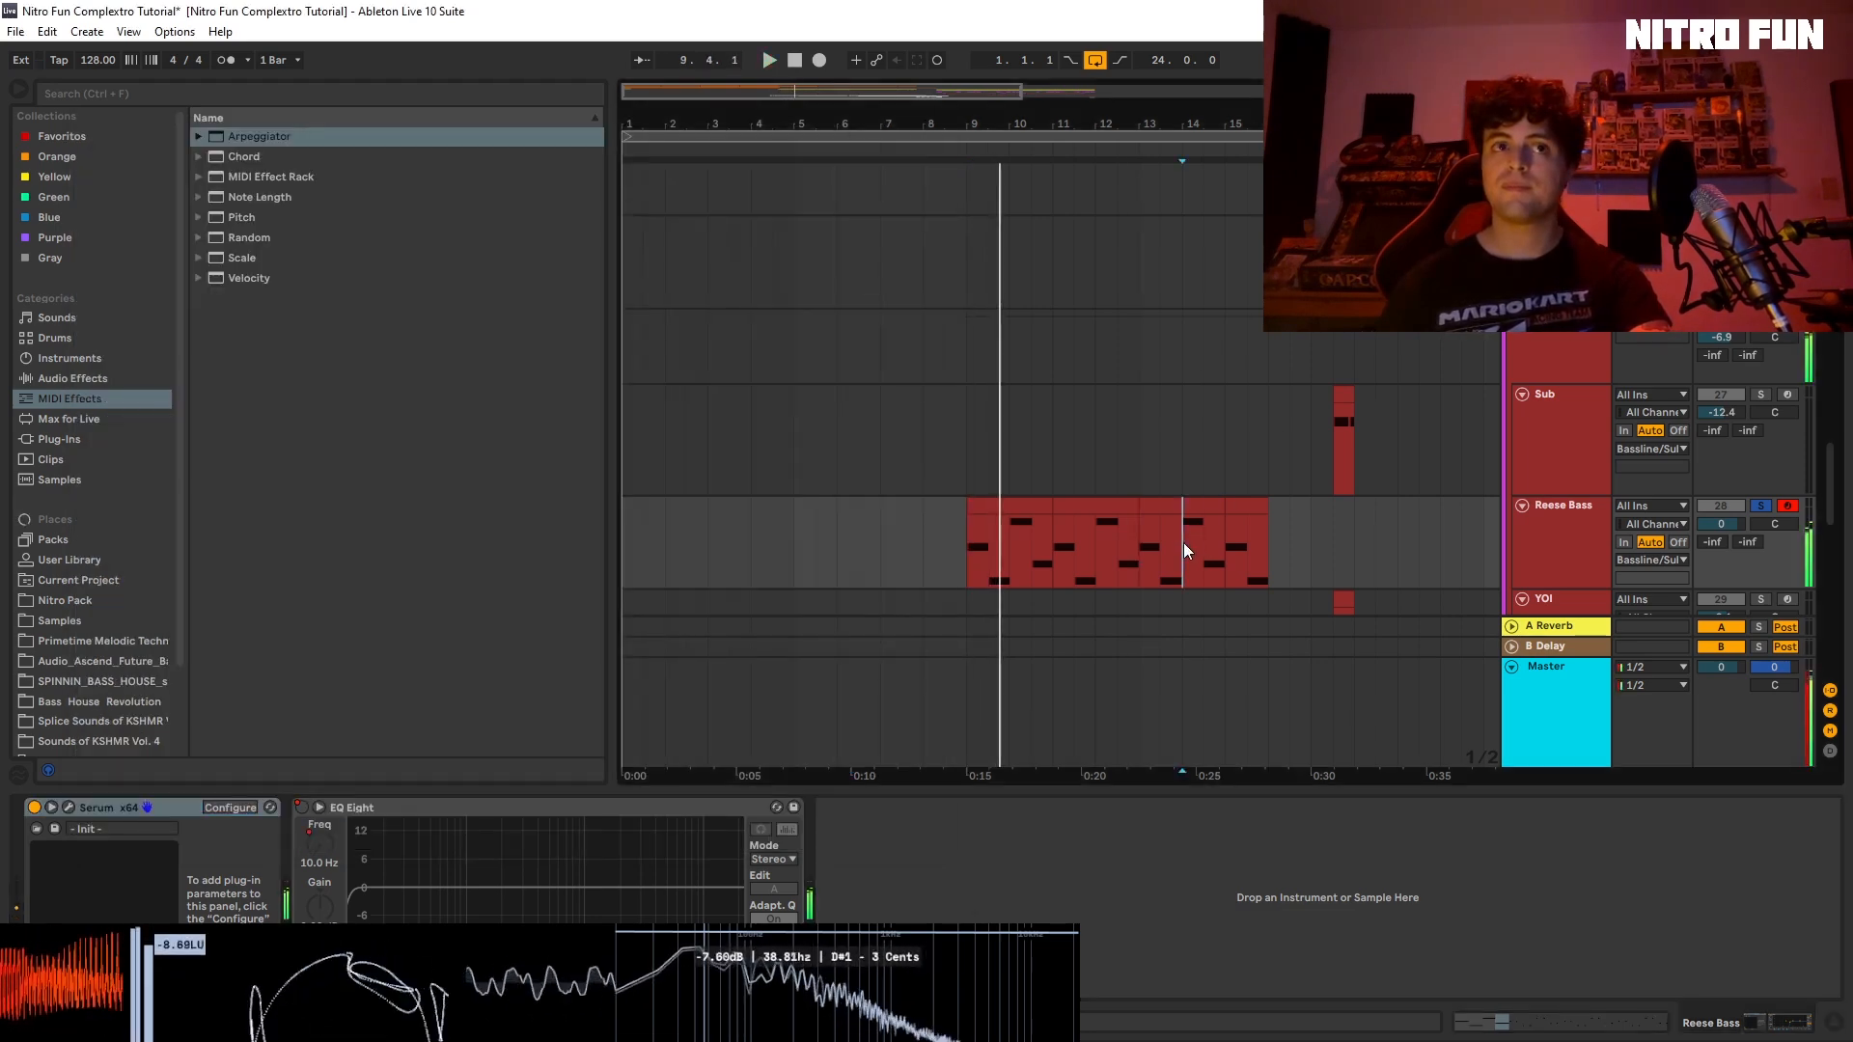
key("space")
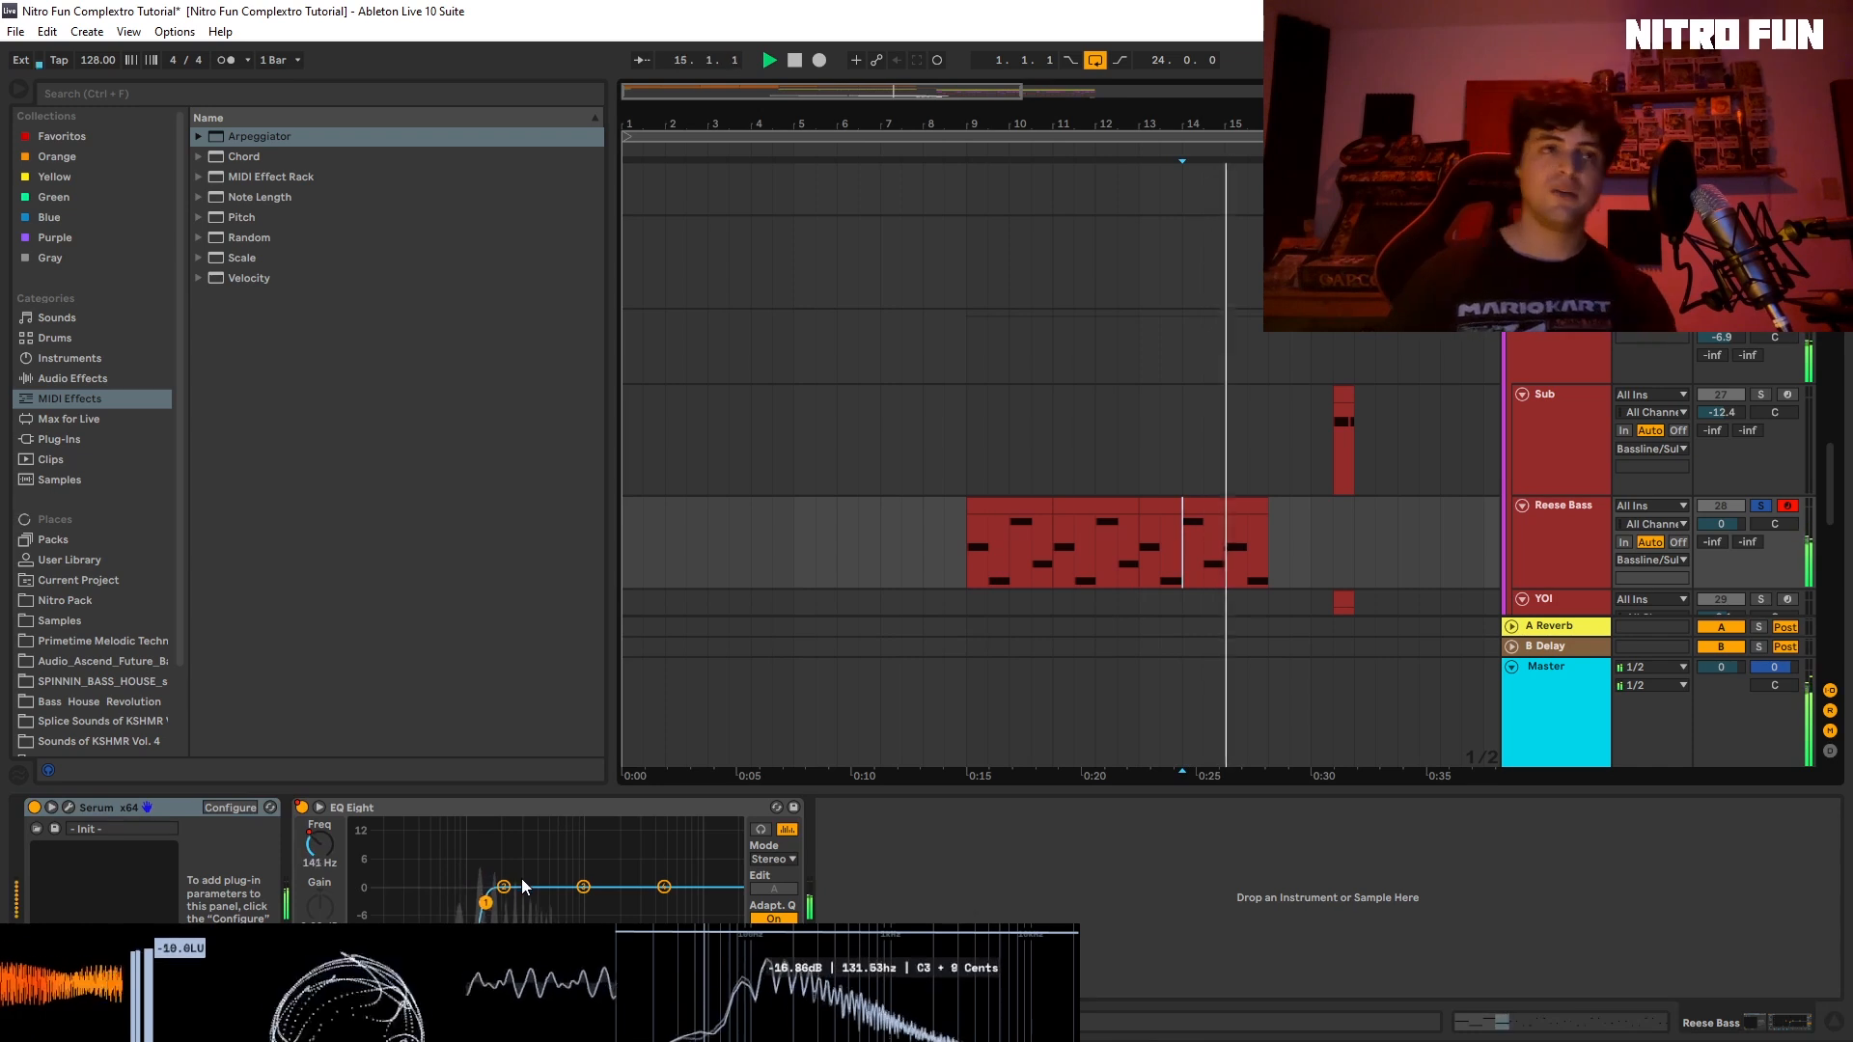
left_click_drag(485, 903, 547, 903)
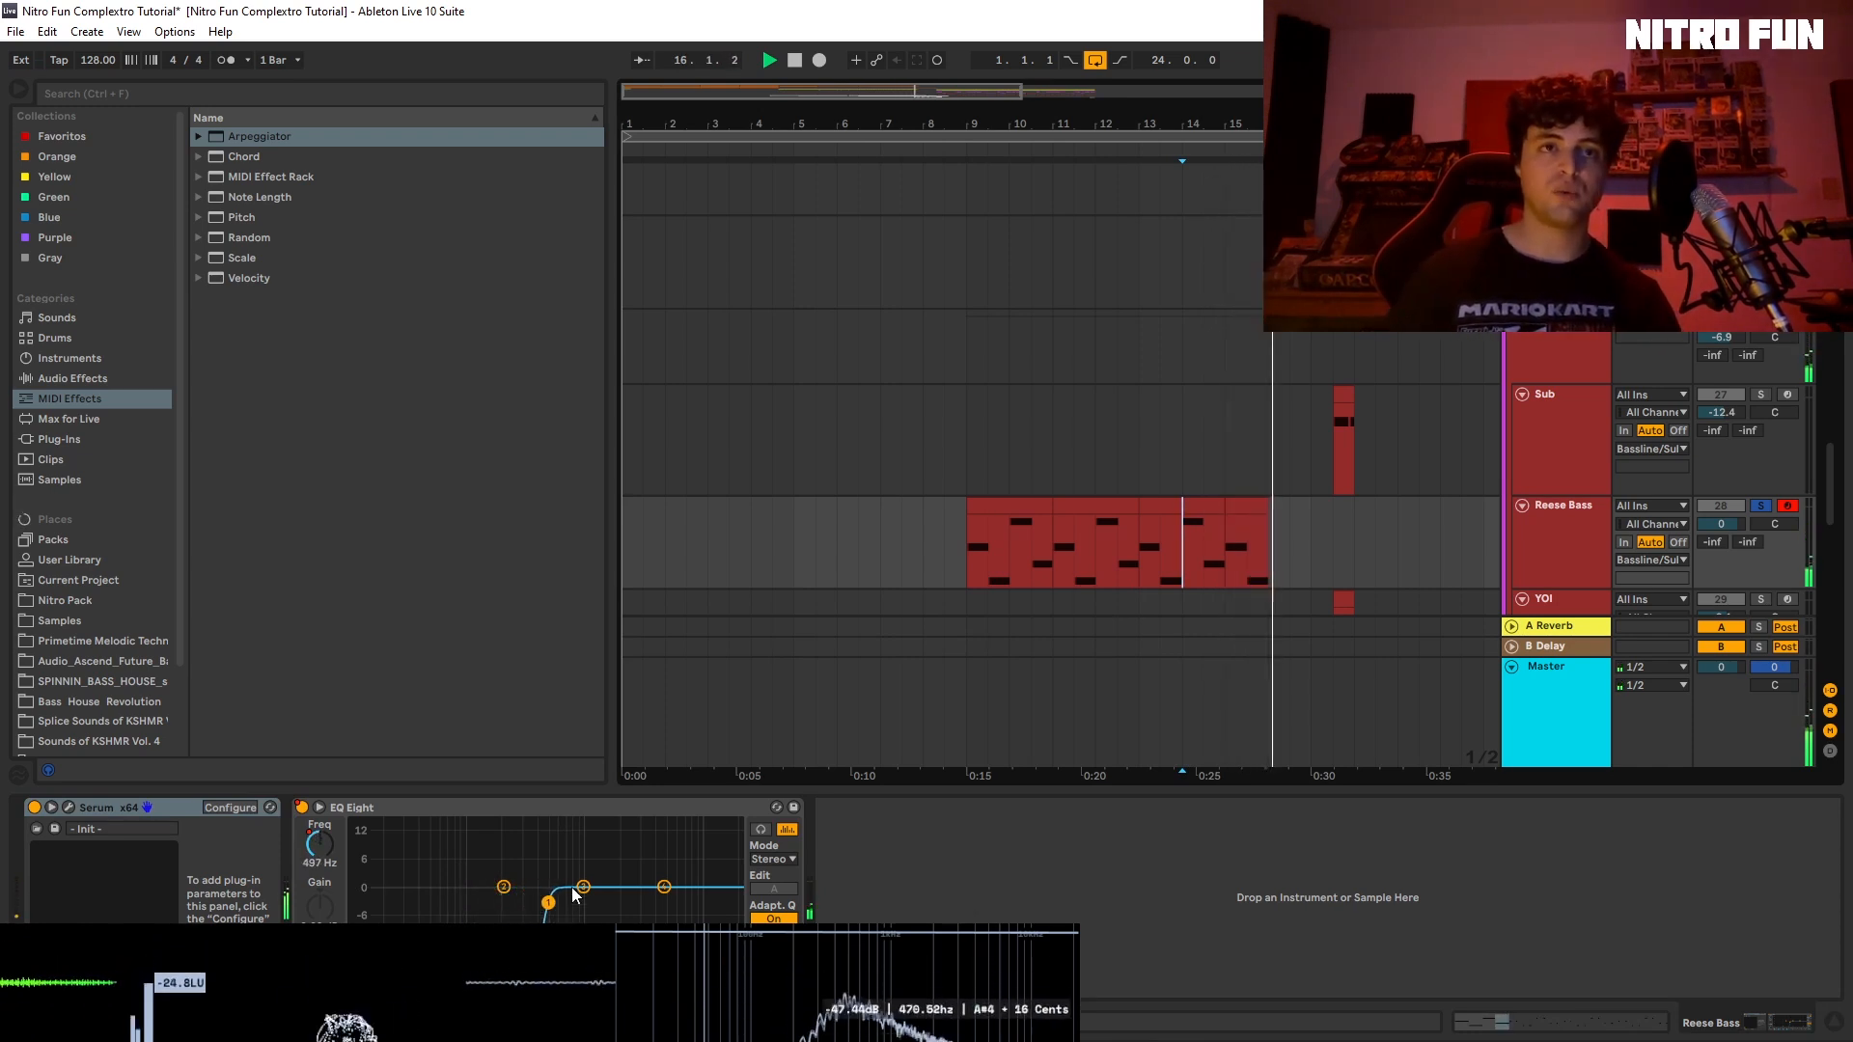
key("space")
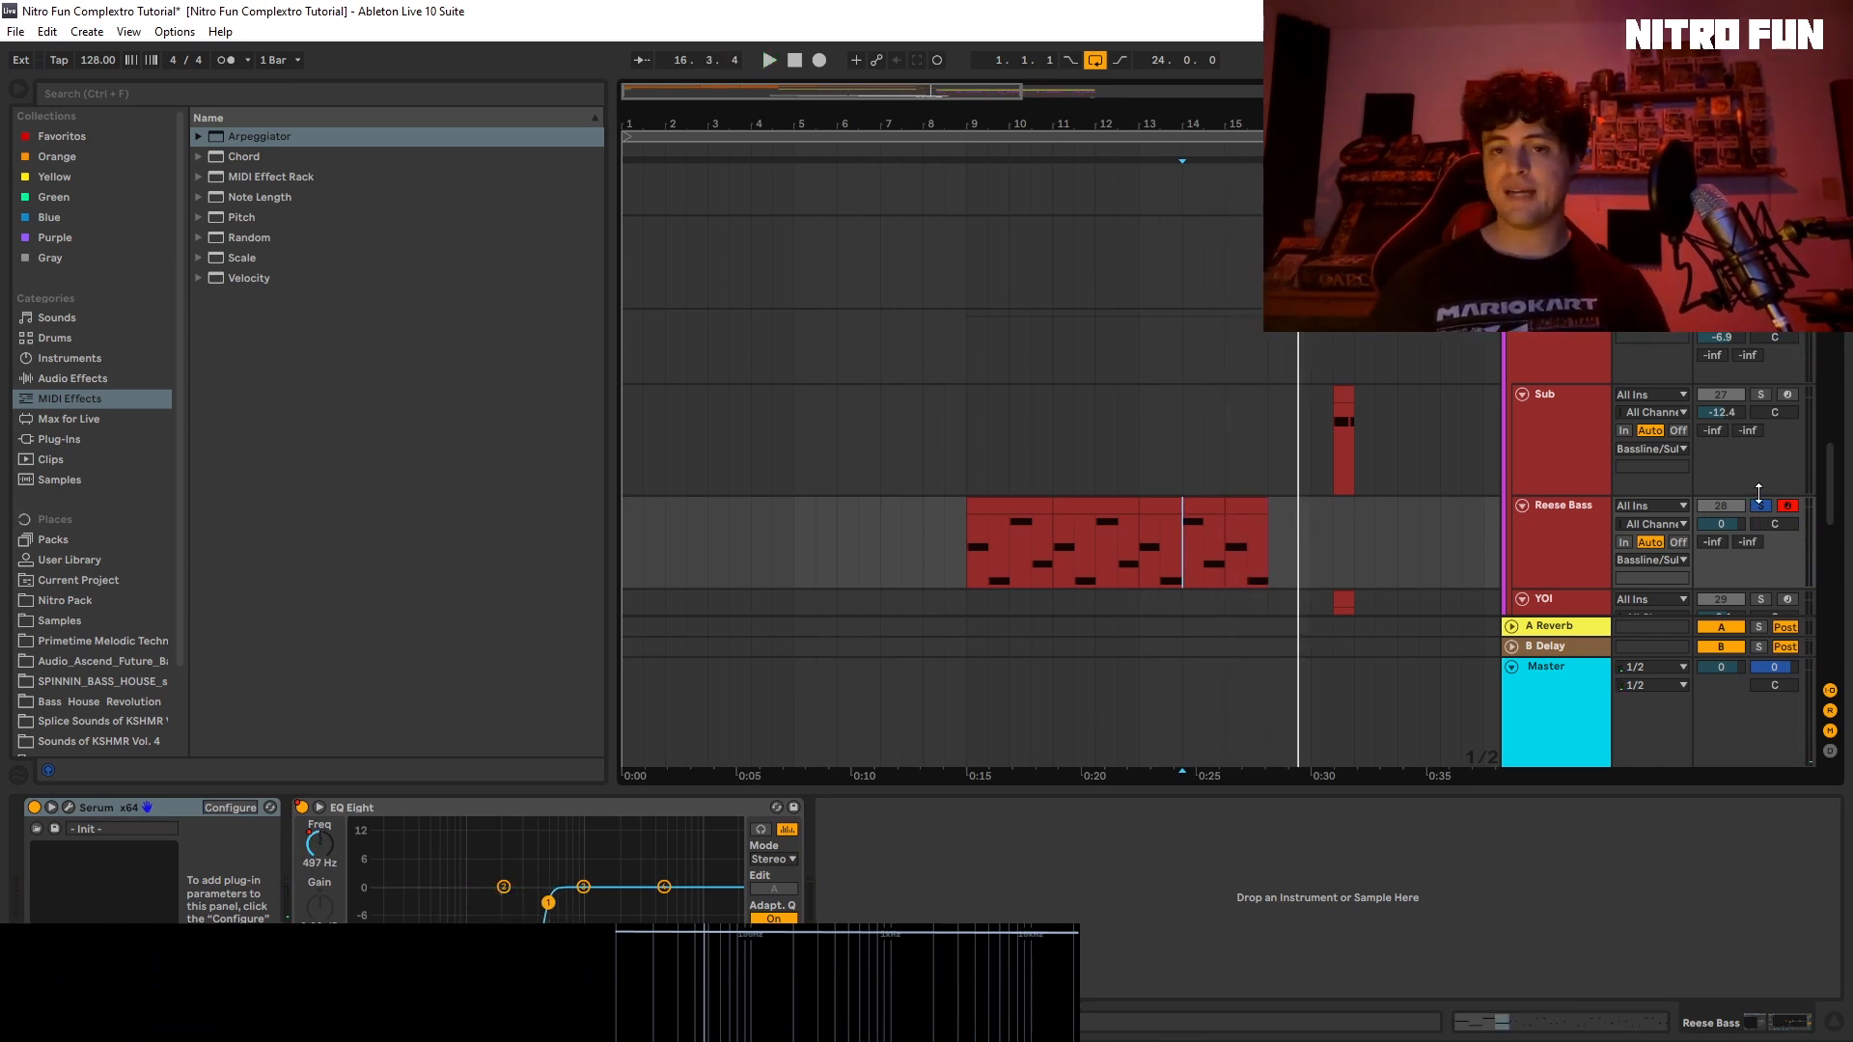
Step: Clear the Reese Bass solo and play the end of the build-up from bar 14 with all tracks
left_click(1760, 506)
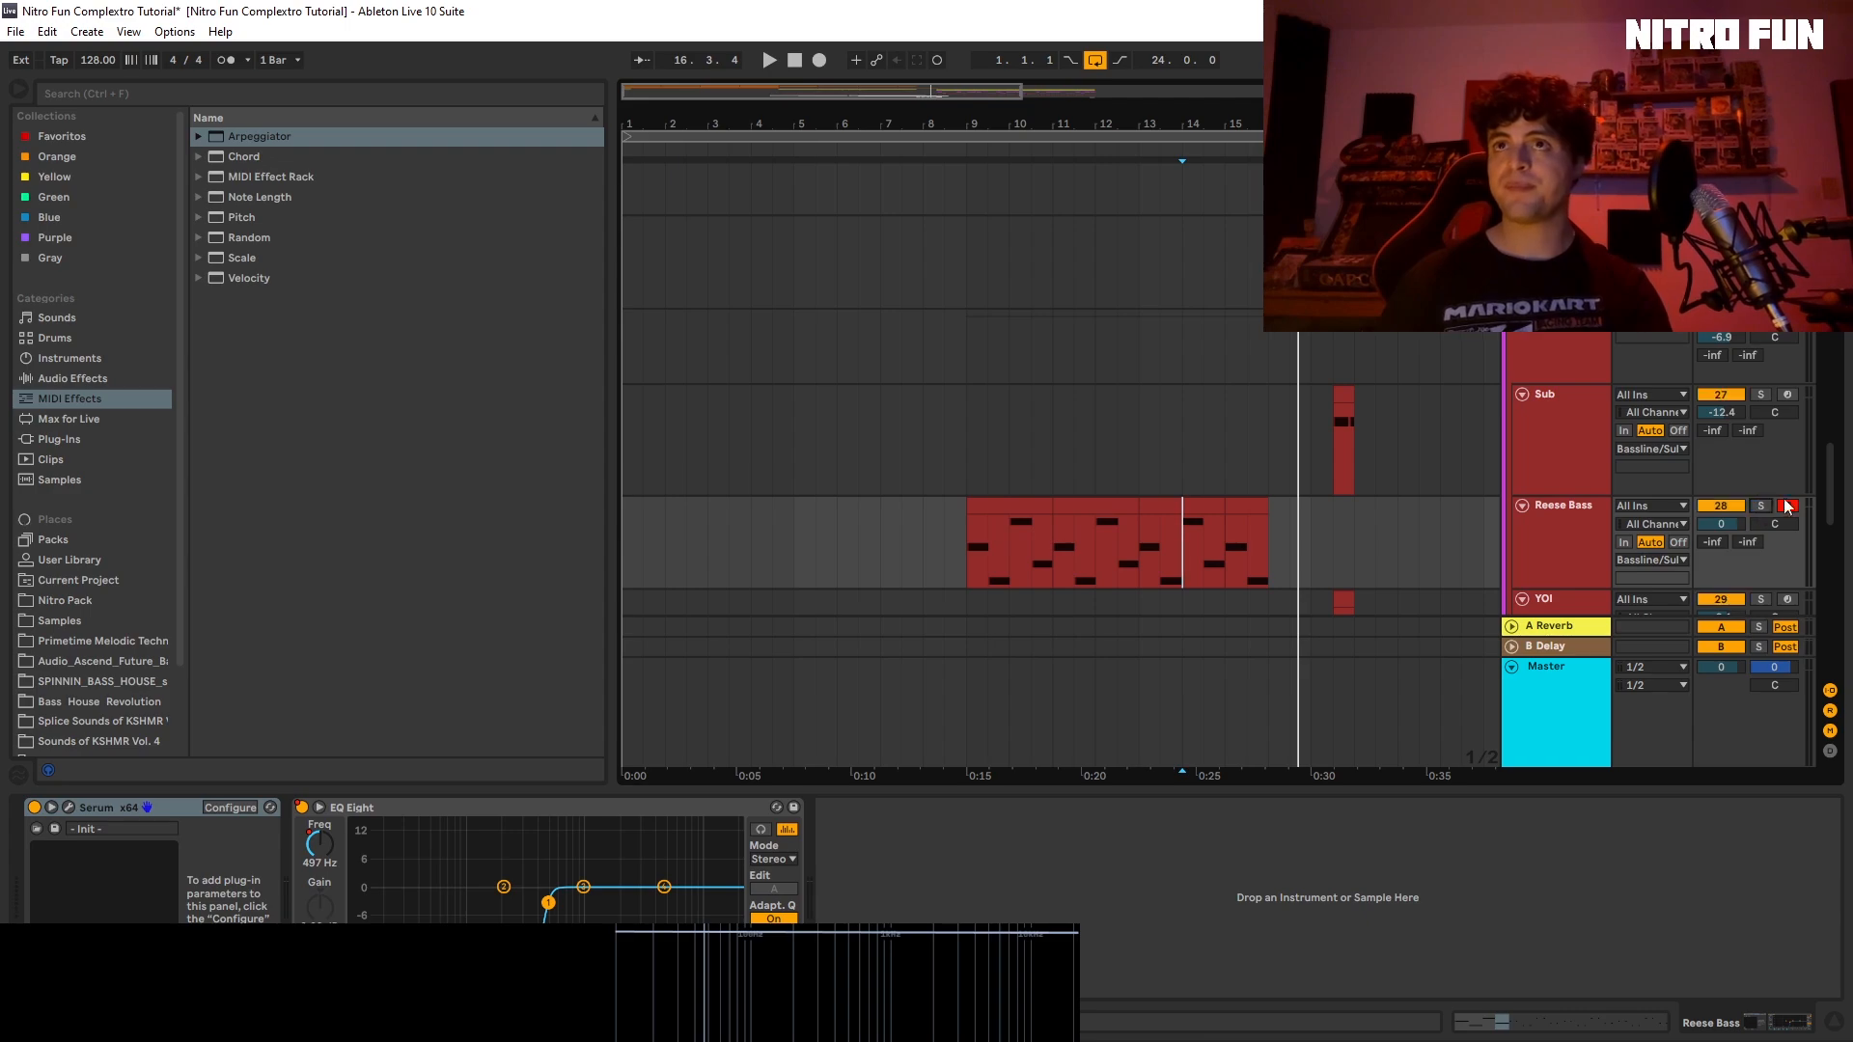
key("space")
scroll(1832, 524, "down", 10)
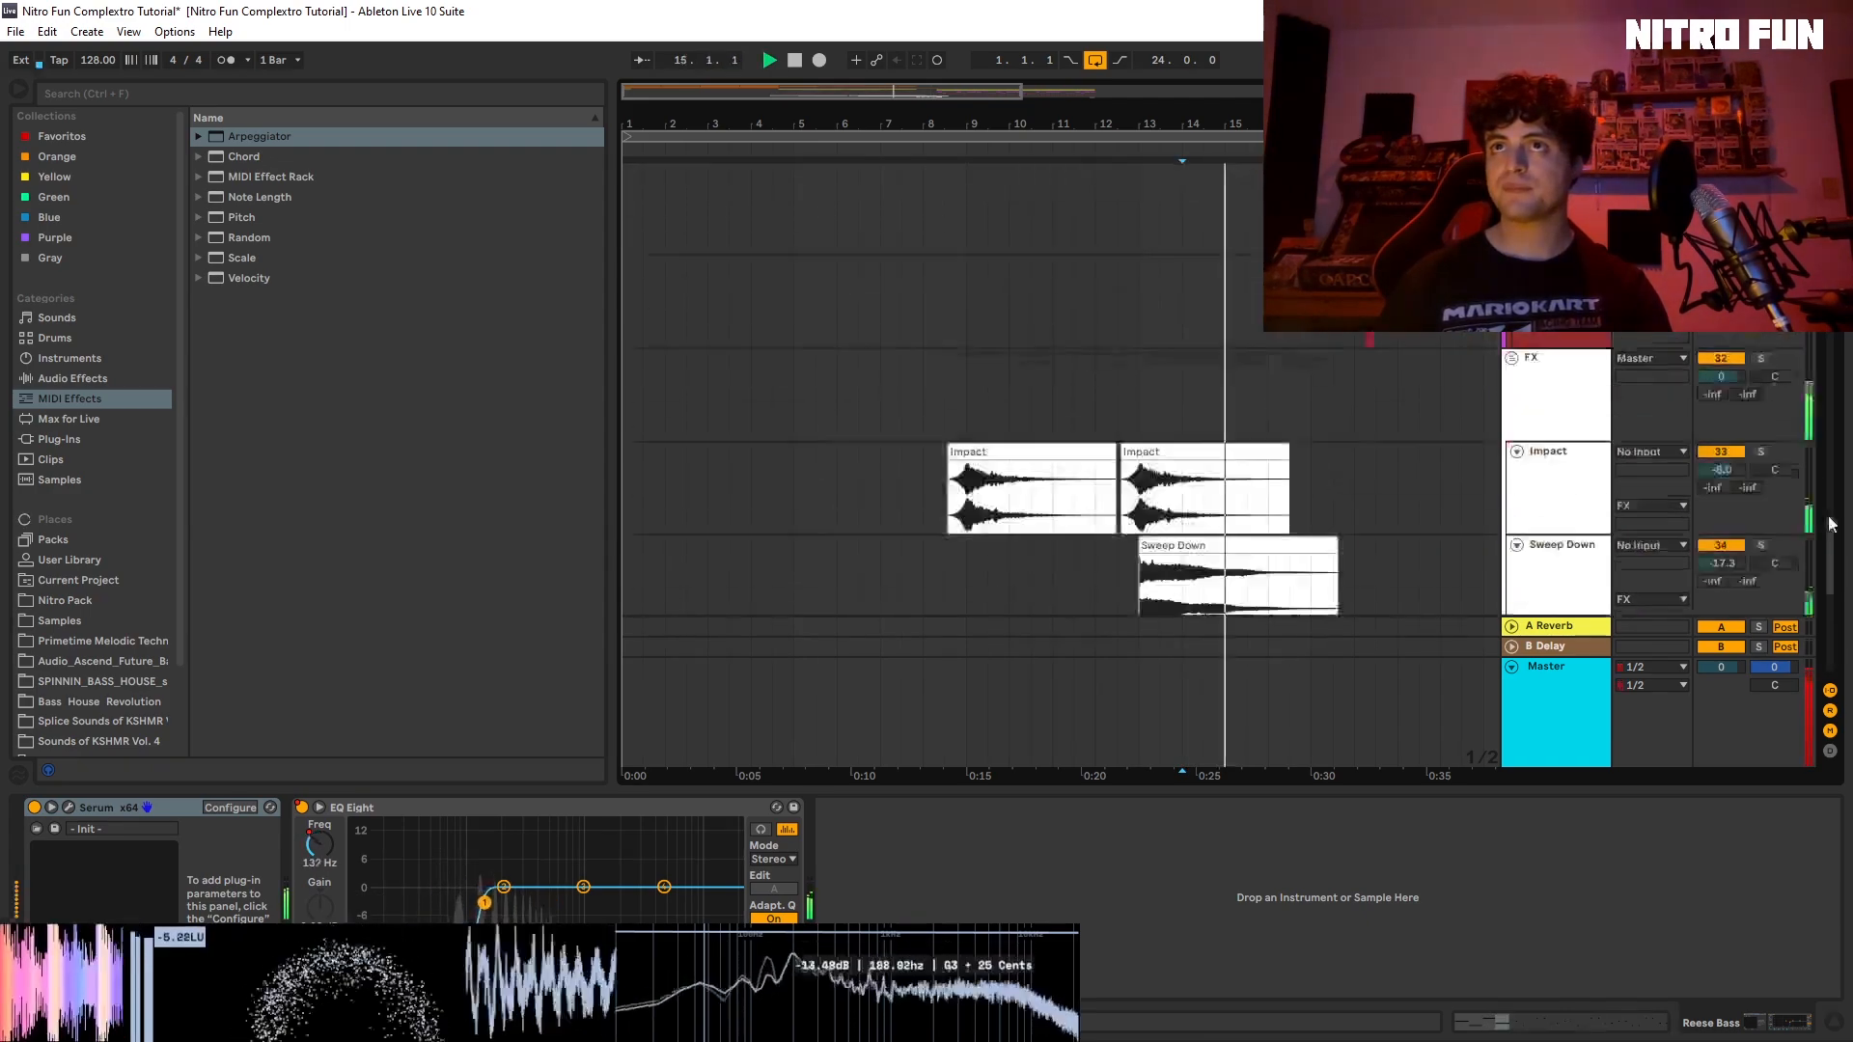
scroll(1832, 525, "up", 10)
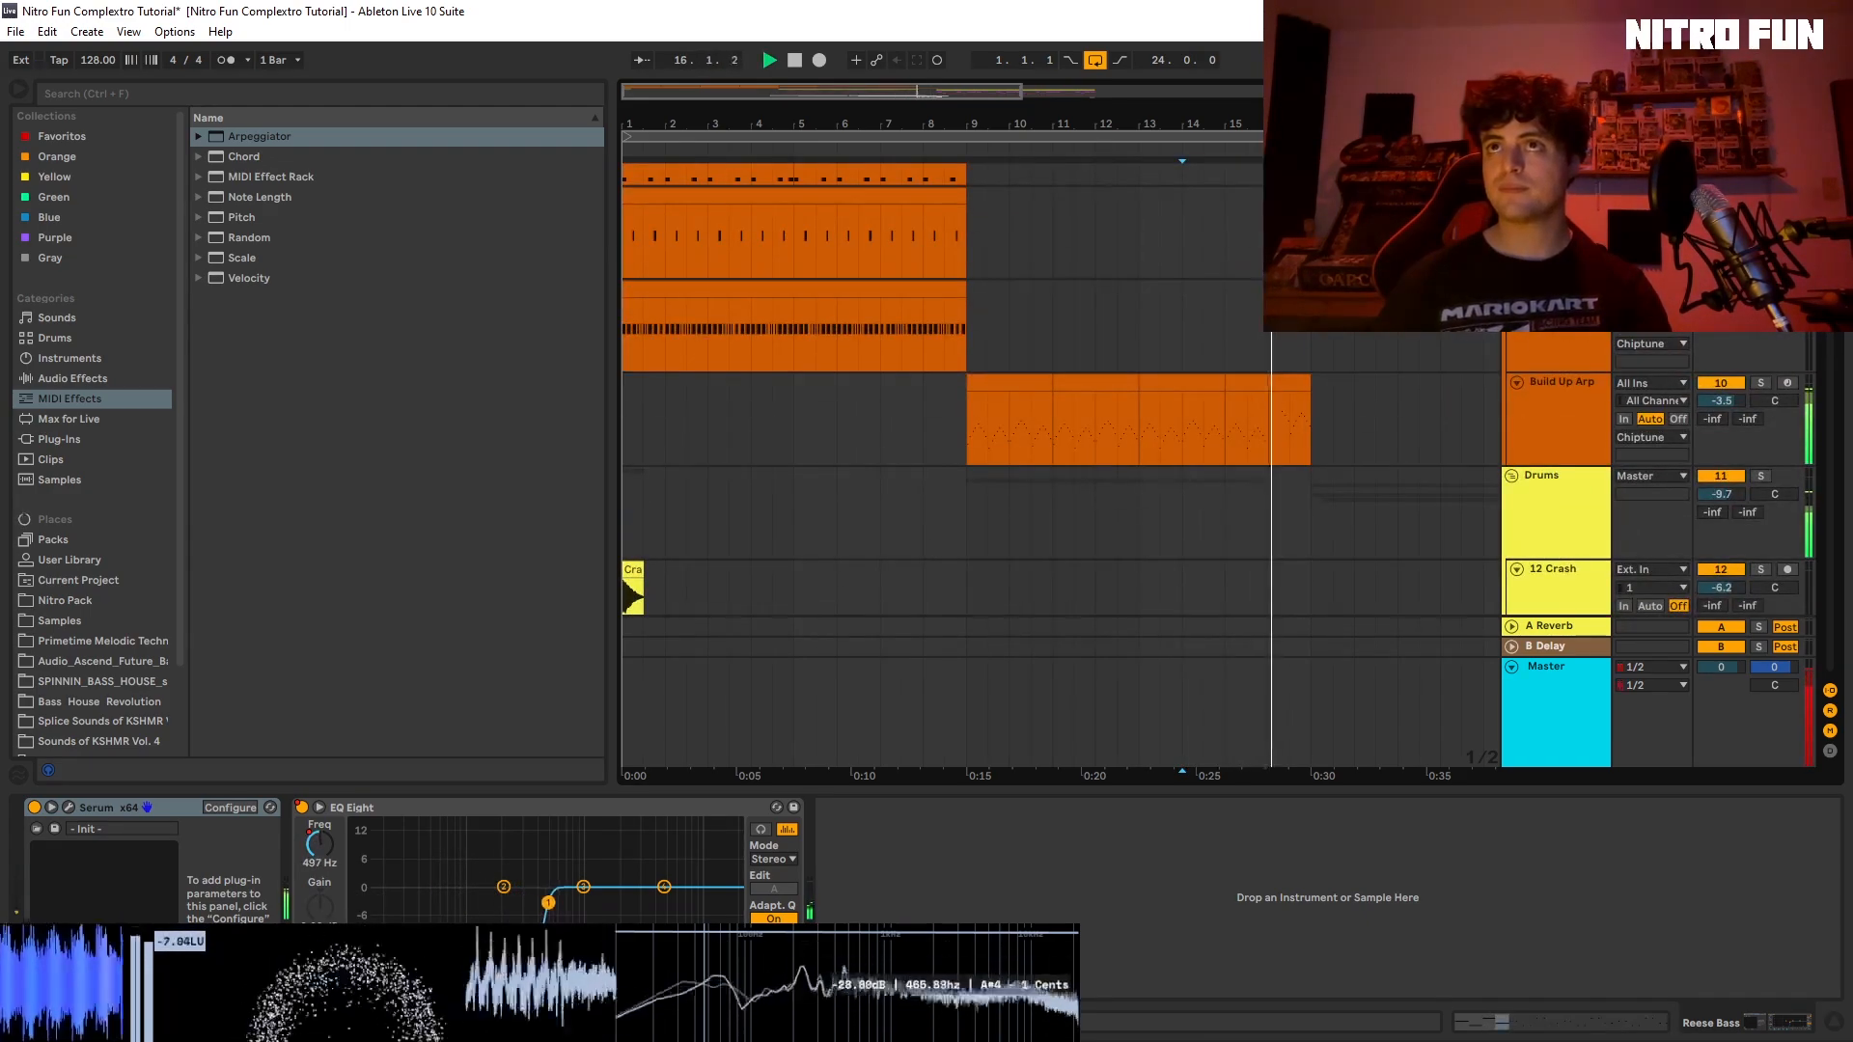
key("space")
Step: Mark bar 16 on the Build Up Arp track and look over the arp and Snare Build up clips around it
left_click(1272, 453)
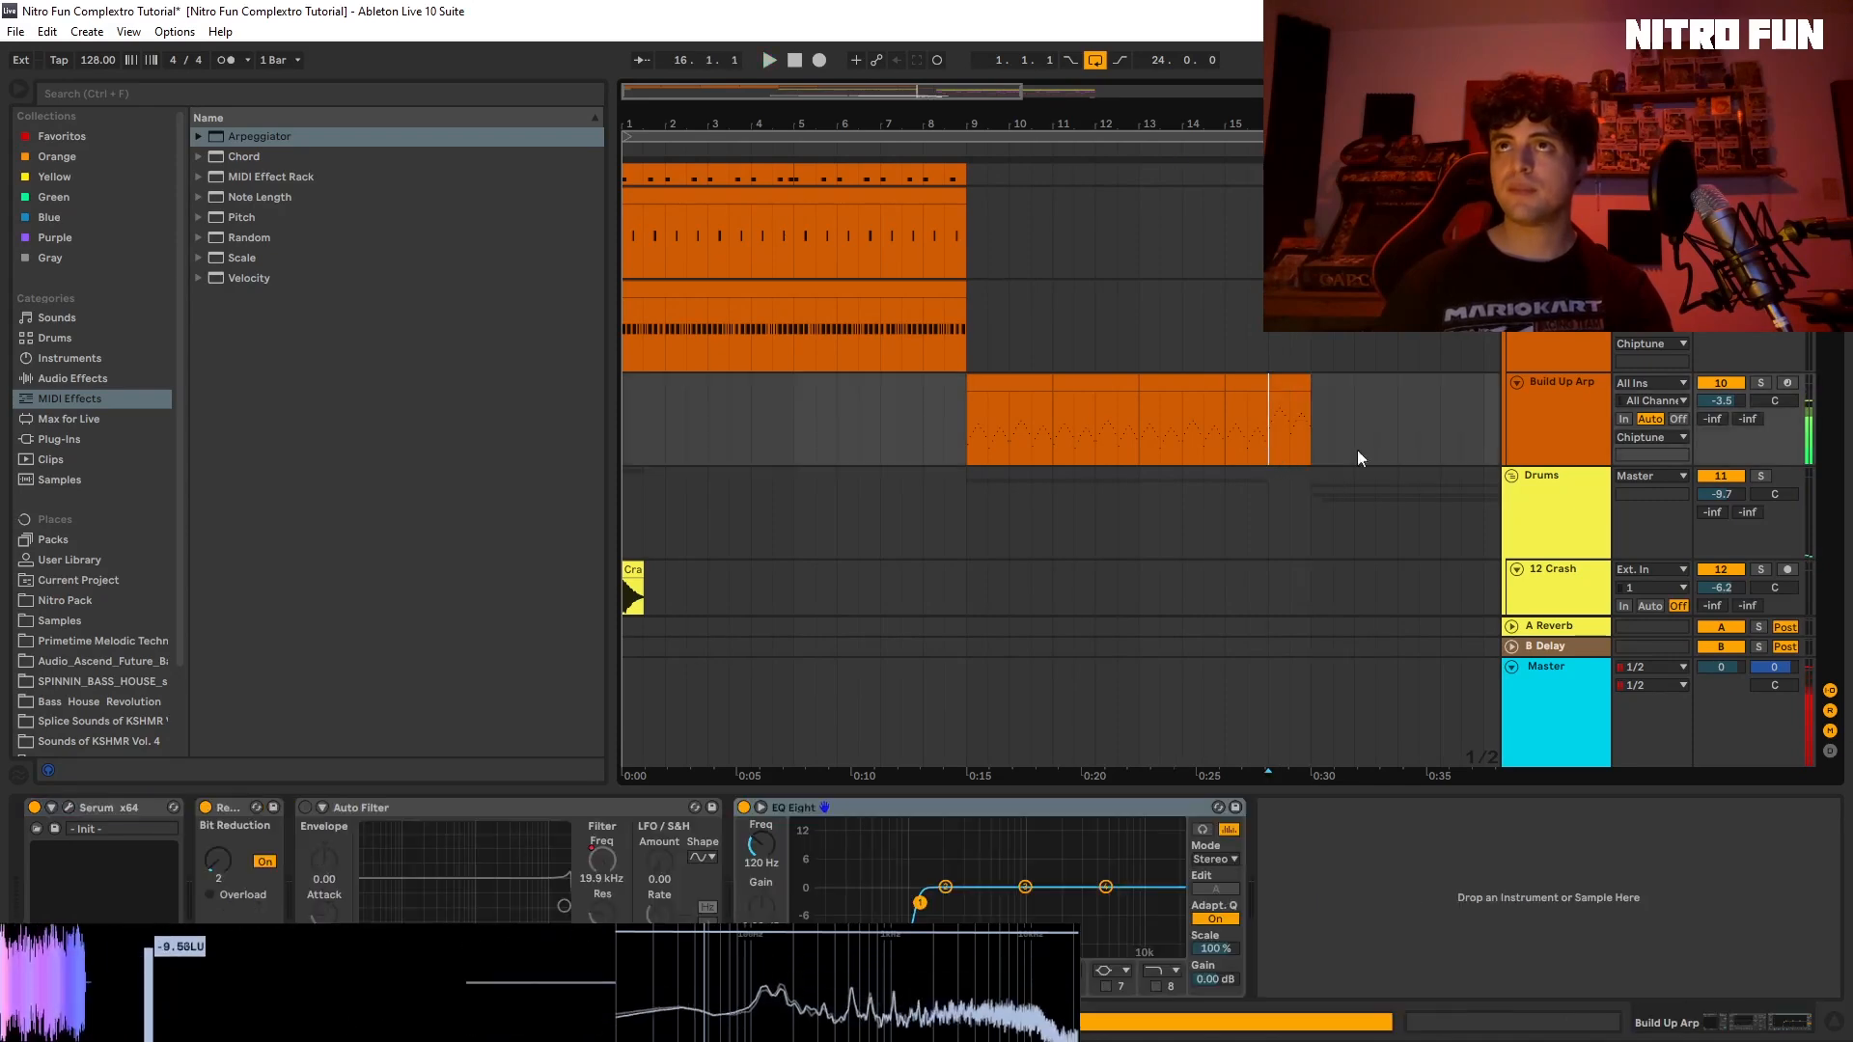
scroll(1358, 452, "up", 5)
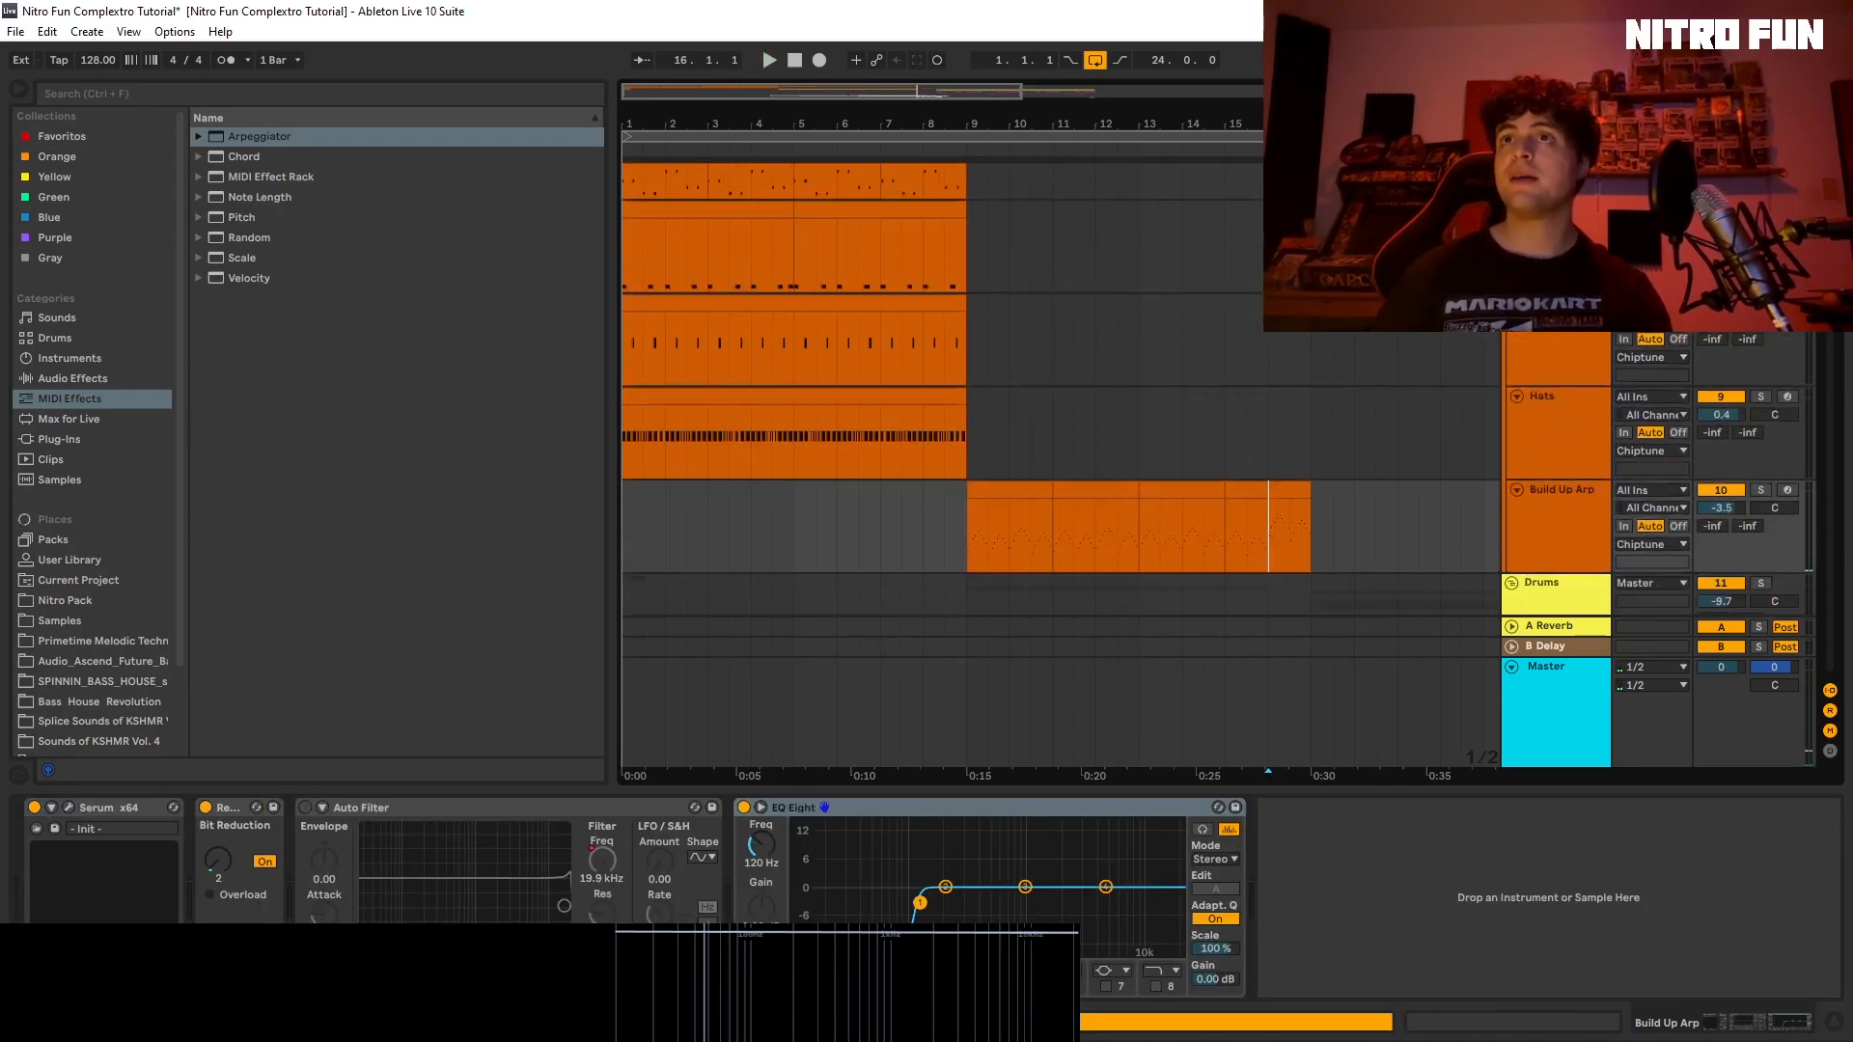
scroll(1358, 452, "down", 5)
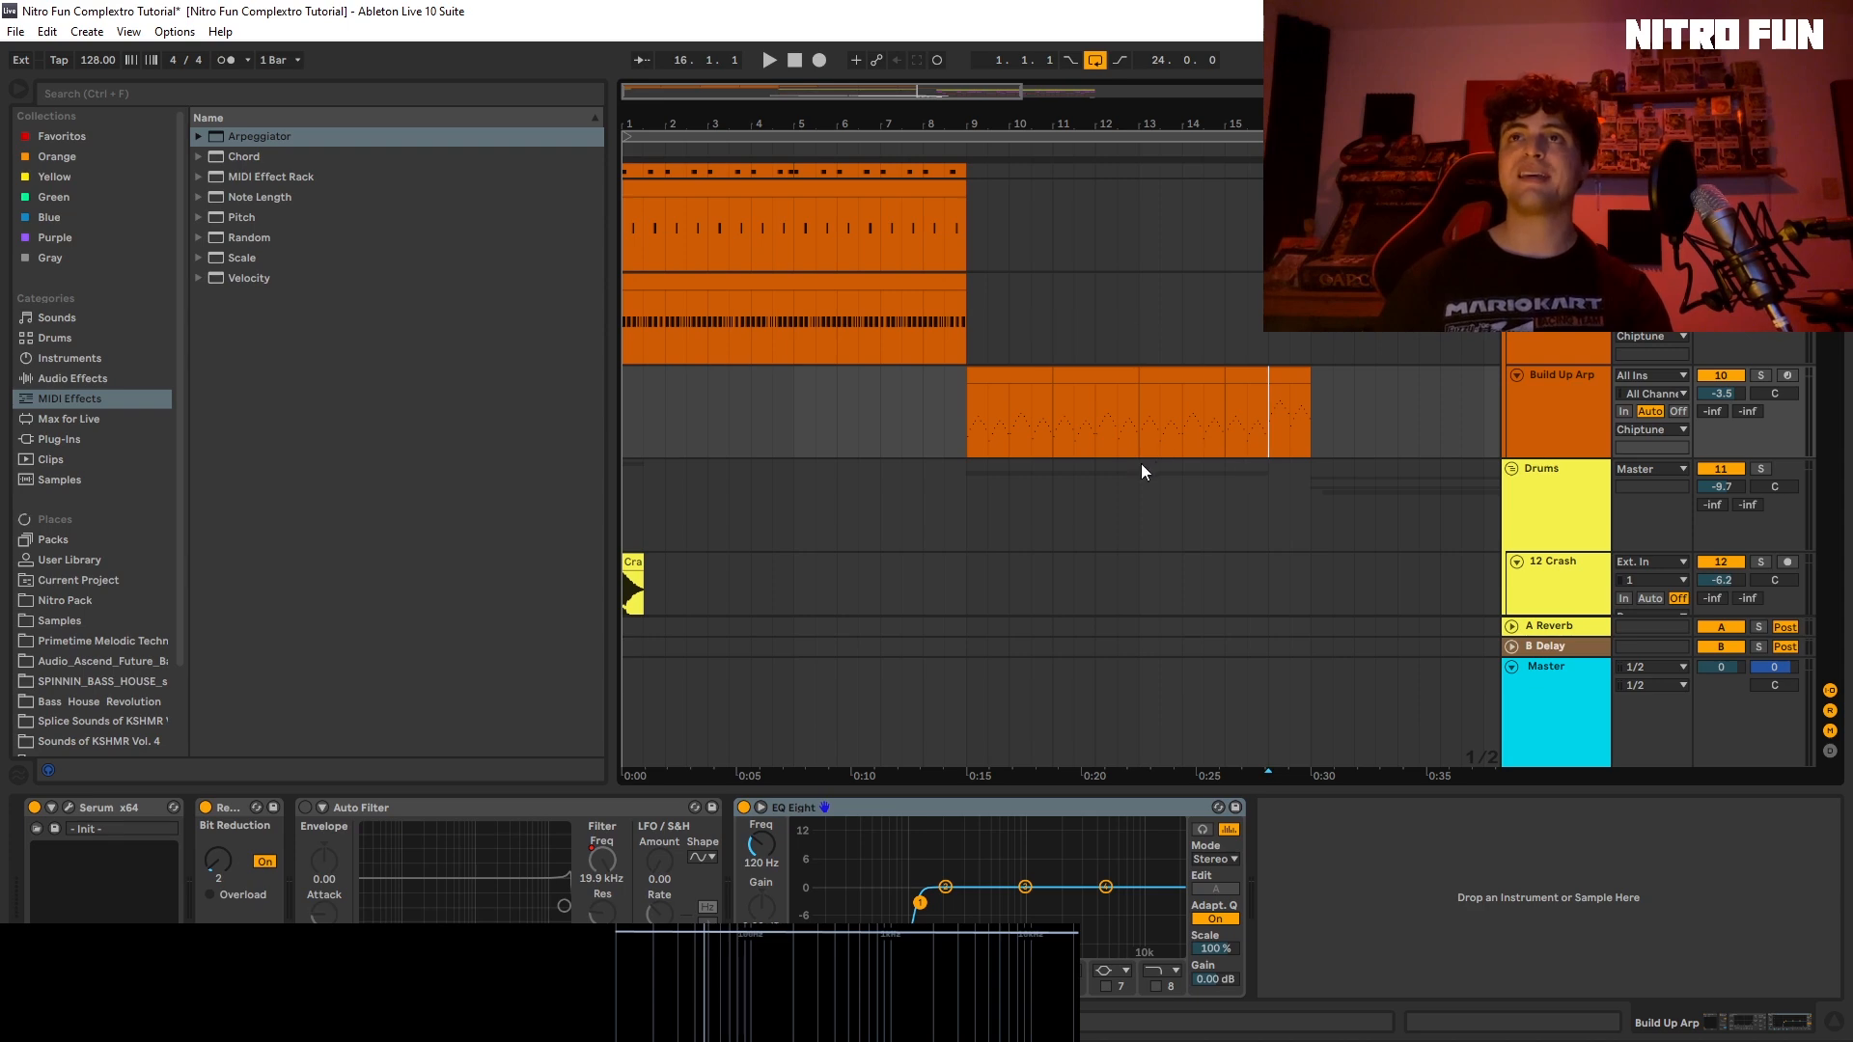
scroll(1815, 611, "down", 15)
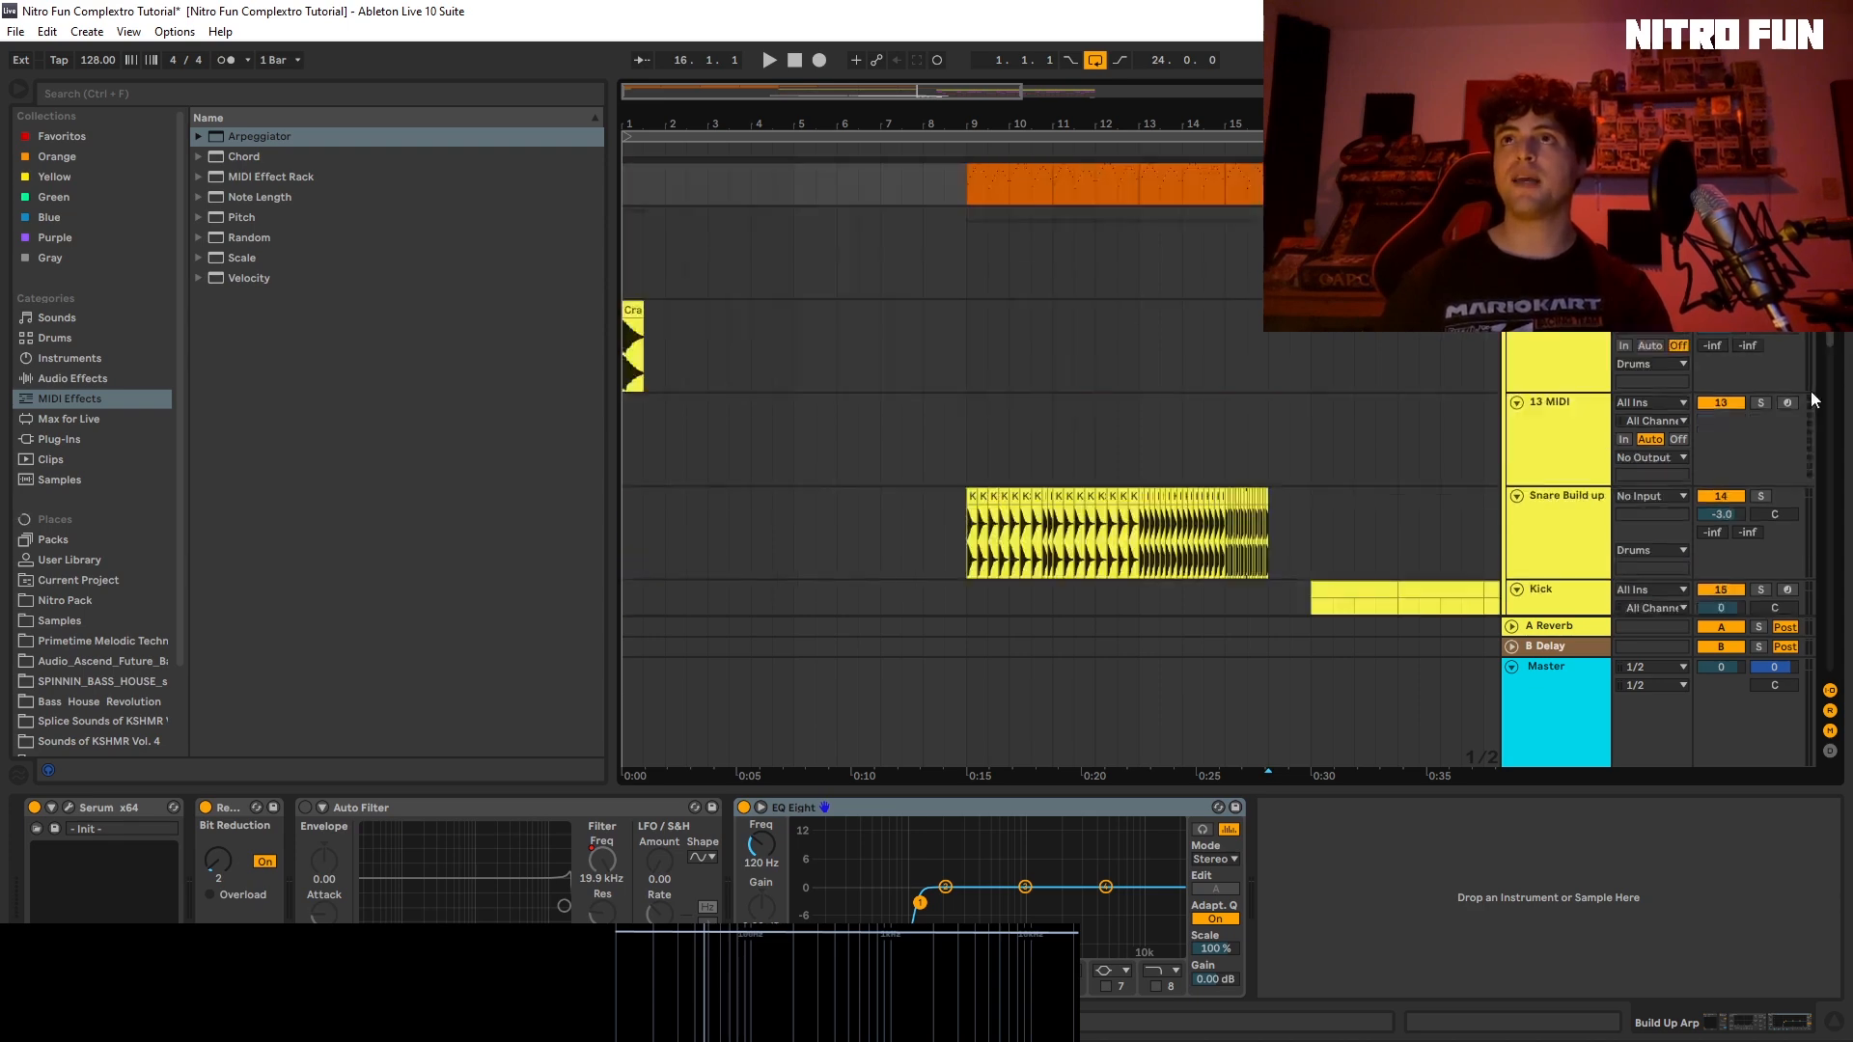
Step: Play the transition from bar 16 into the drop with all tracks and bring the FX tracks into view
scroll(1815, 611, "up", 12)
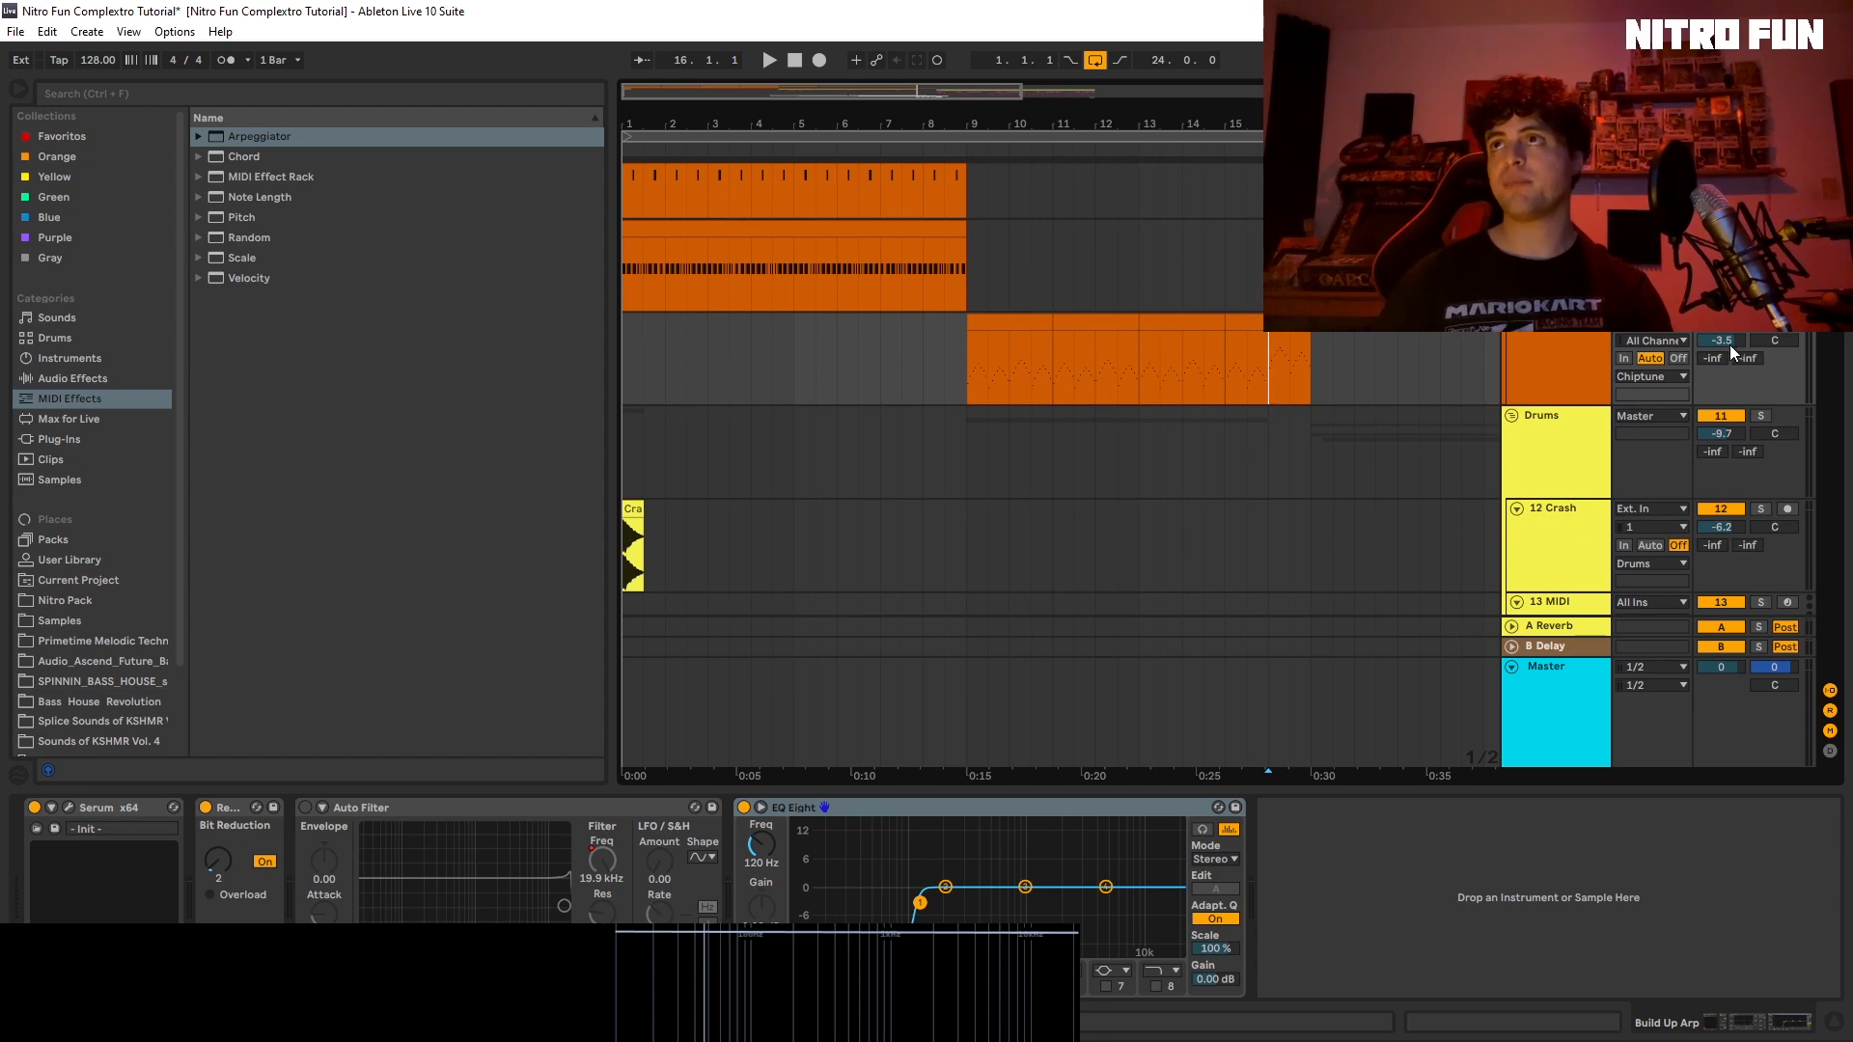
key("space")
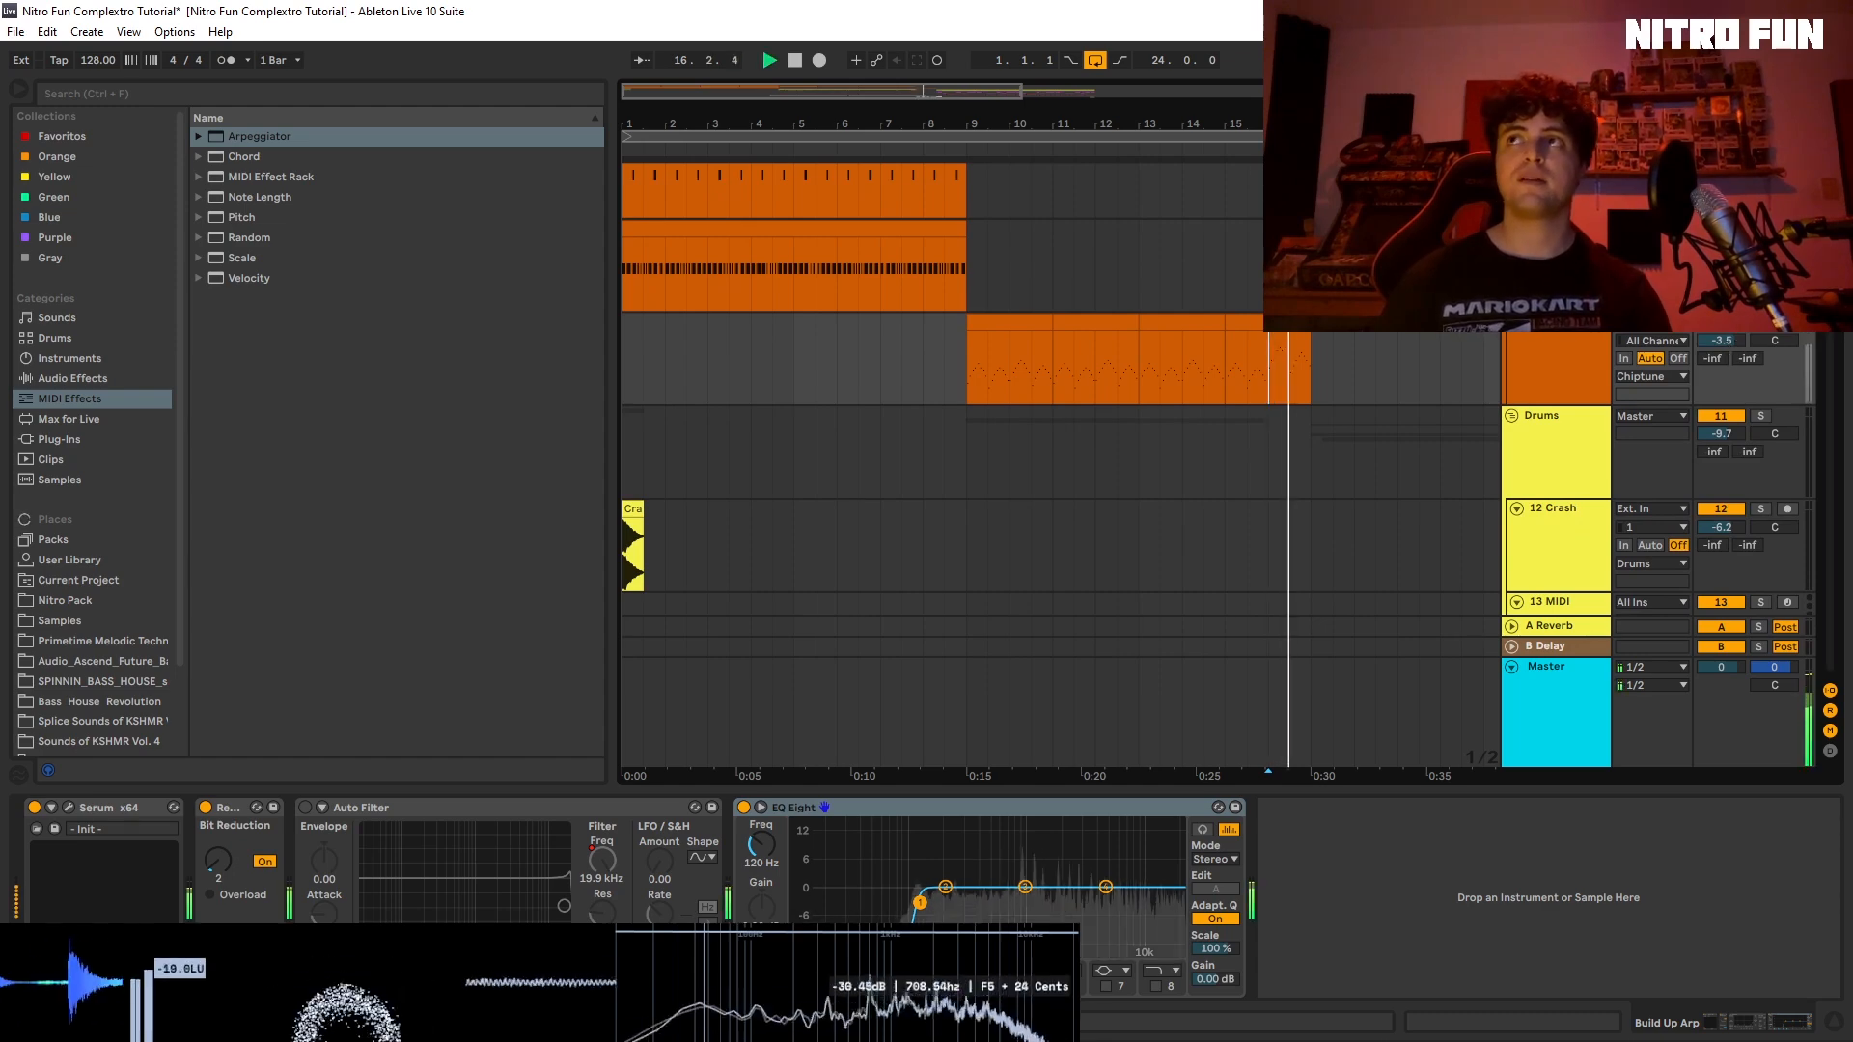
scroll(1815, 552, "down", 10)
key("space")
scroll(1844, 552, "down", 10)
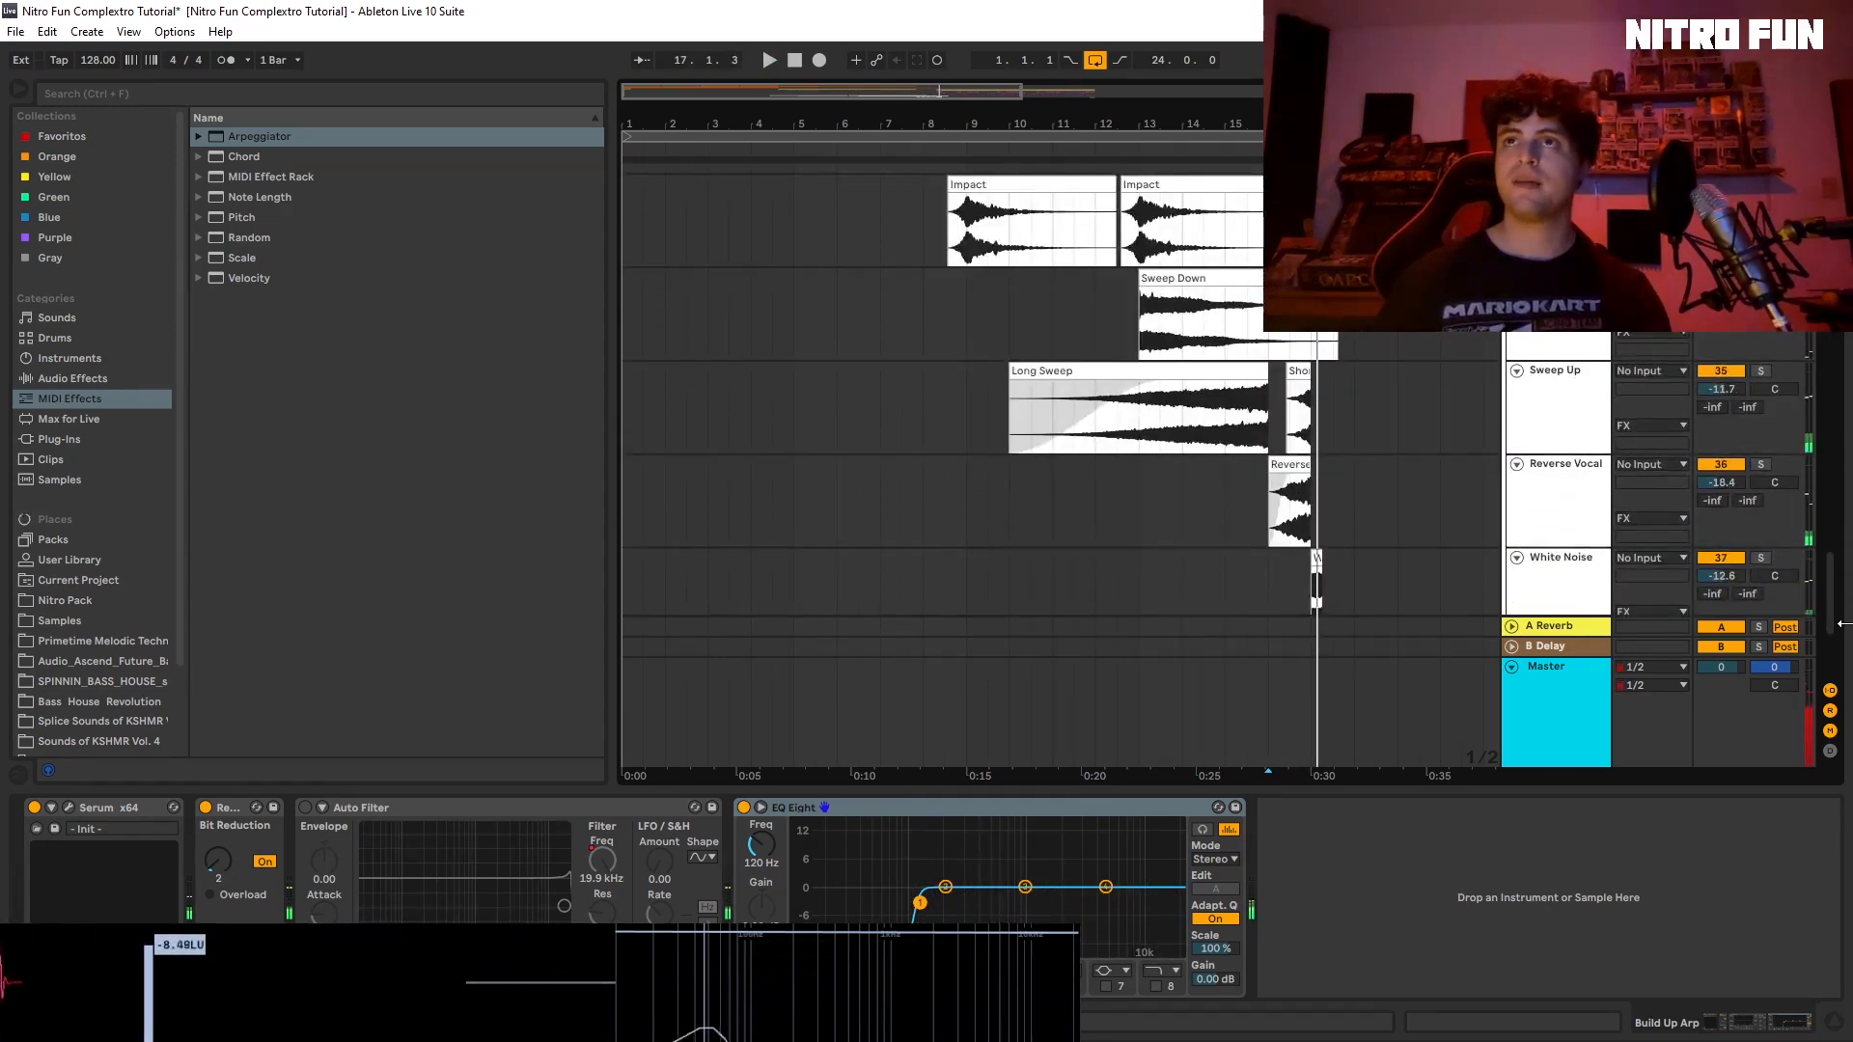
Step: Play the soloed Reverse Vocal from bar 16, and replay the transition with the solo cleared
left_click(1761, 466)
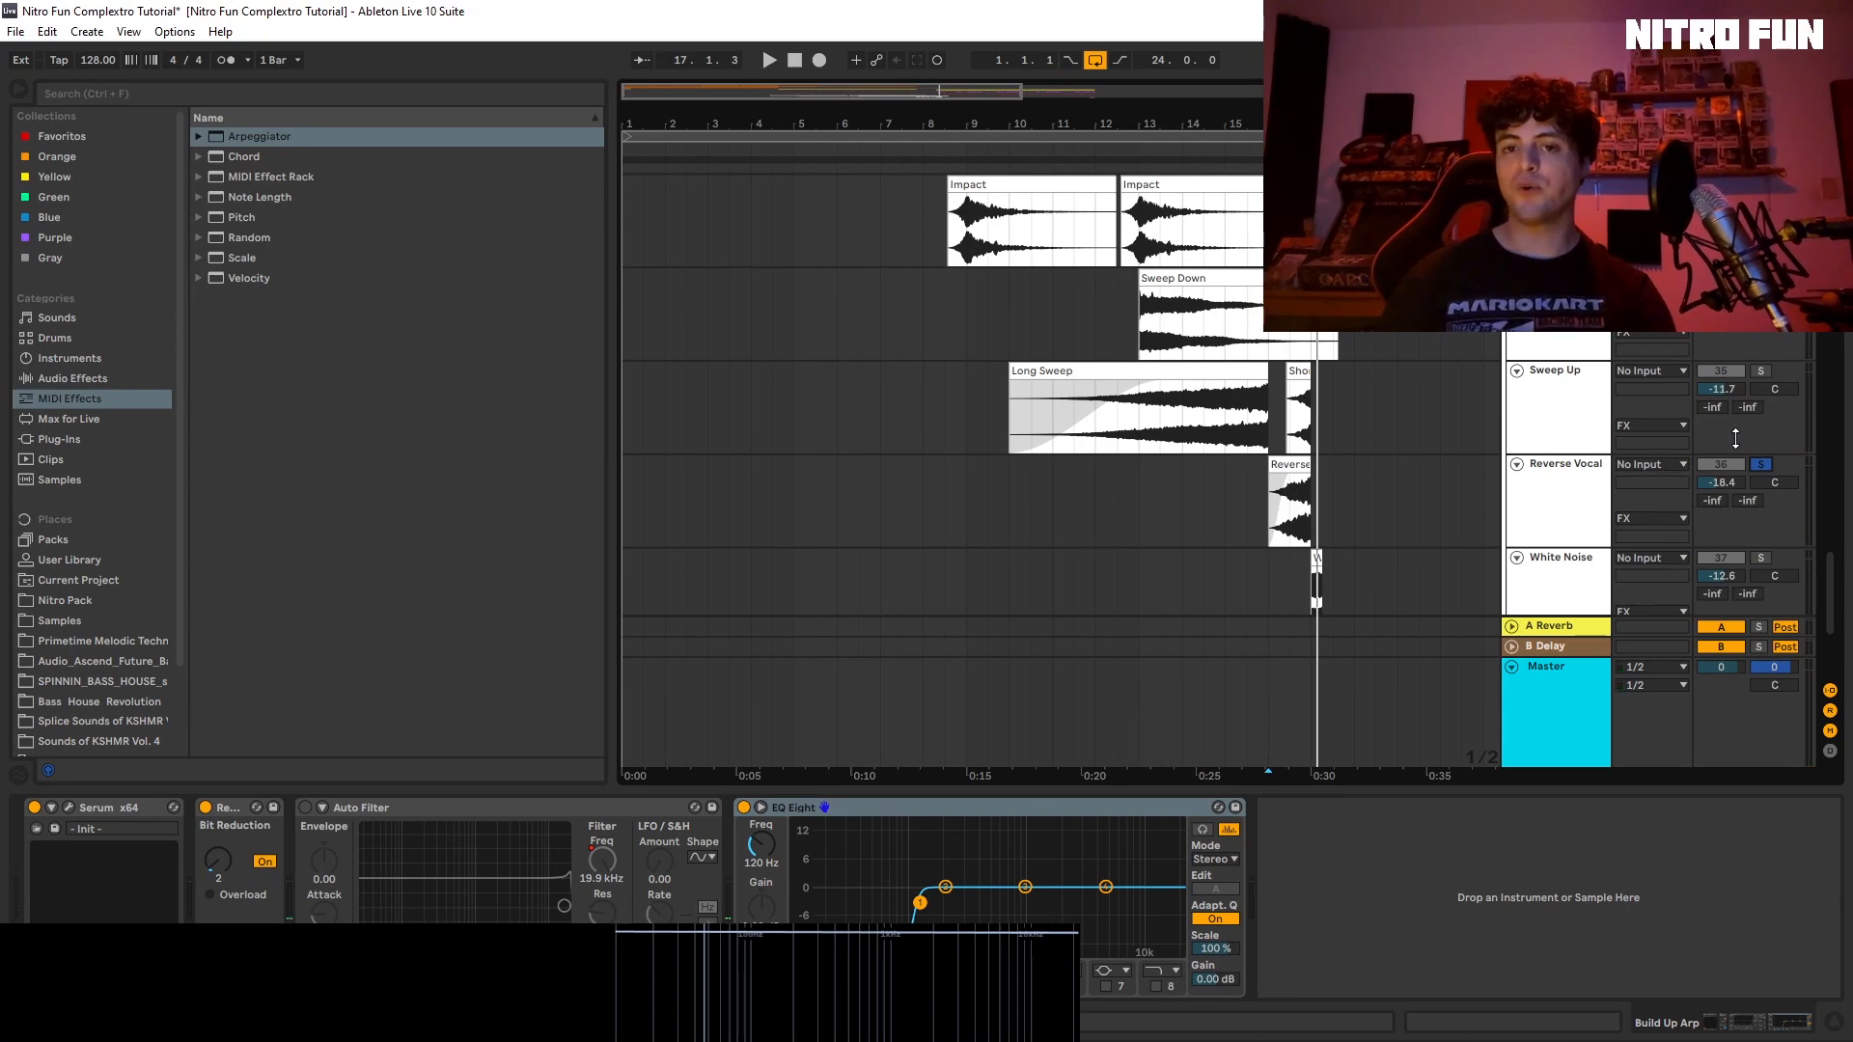
key("space")
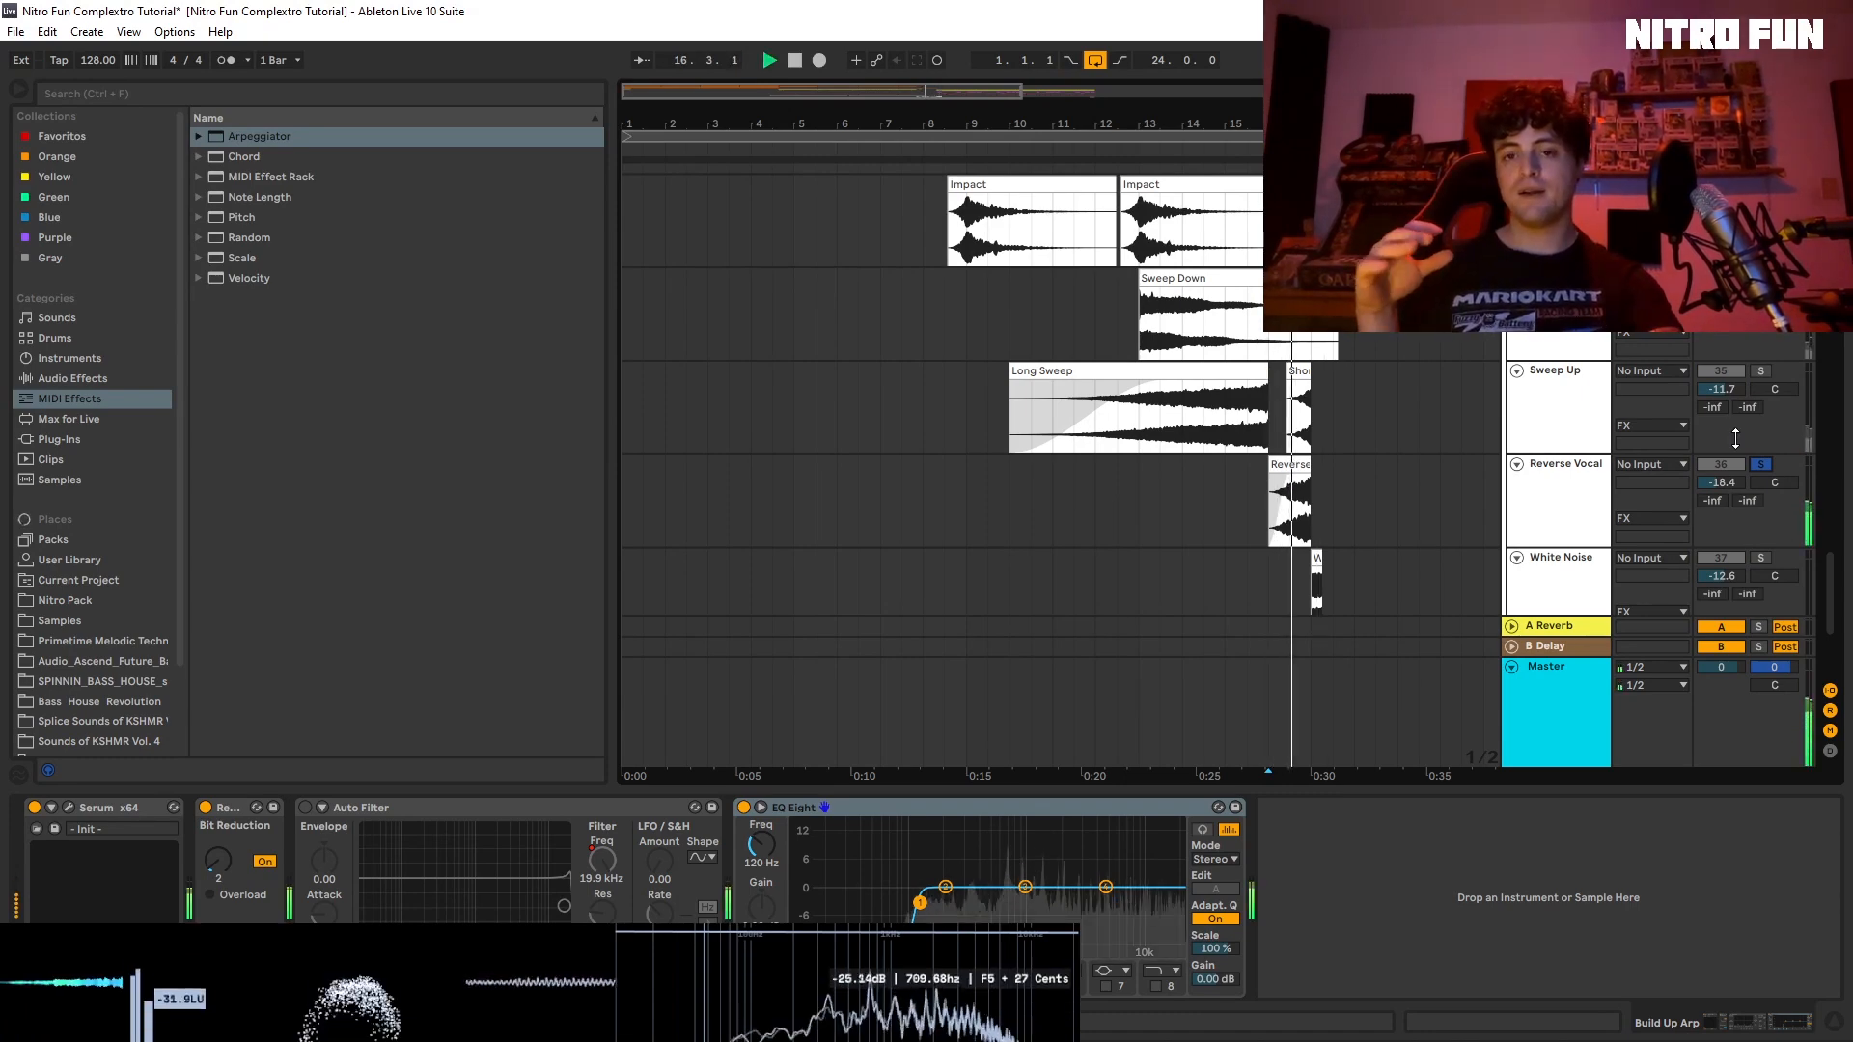
key("space")
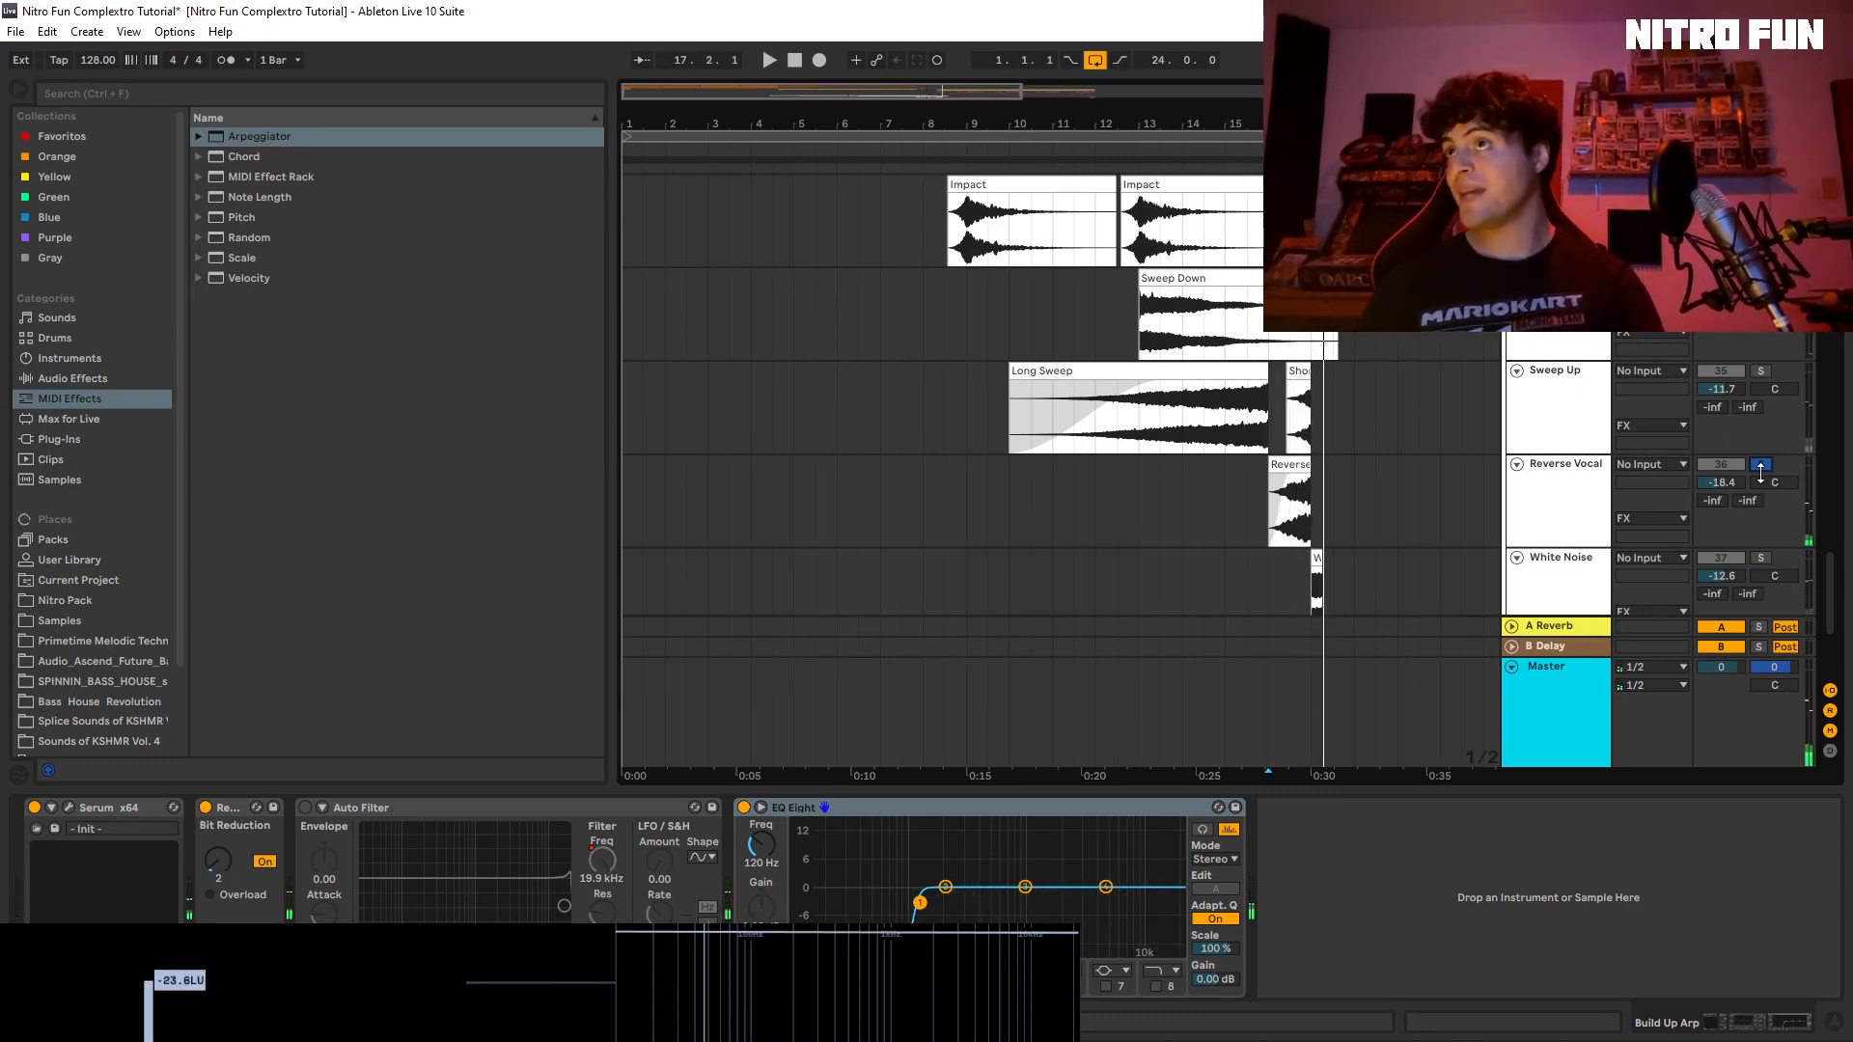
left_click(1761, 473)
left_click(1760, 465)
left_click_drag(1835, 567, 1837, 396)
key("space")
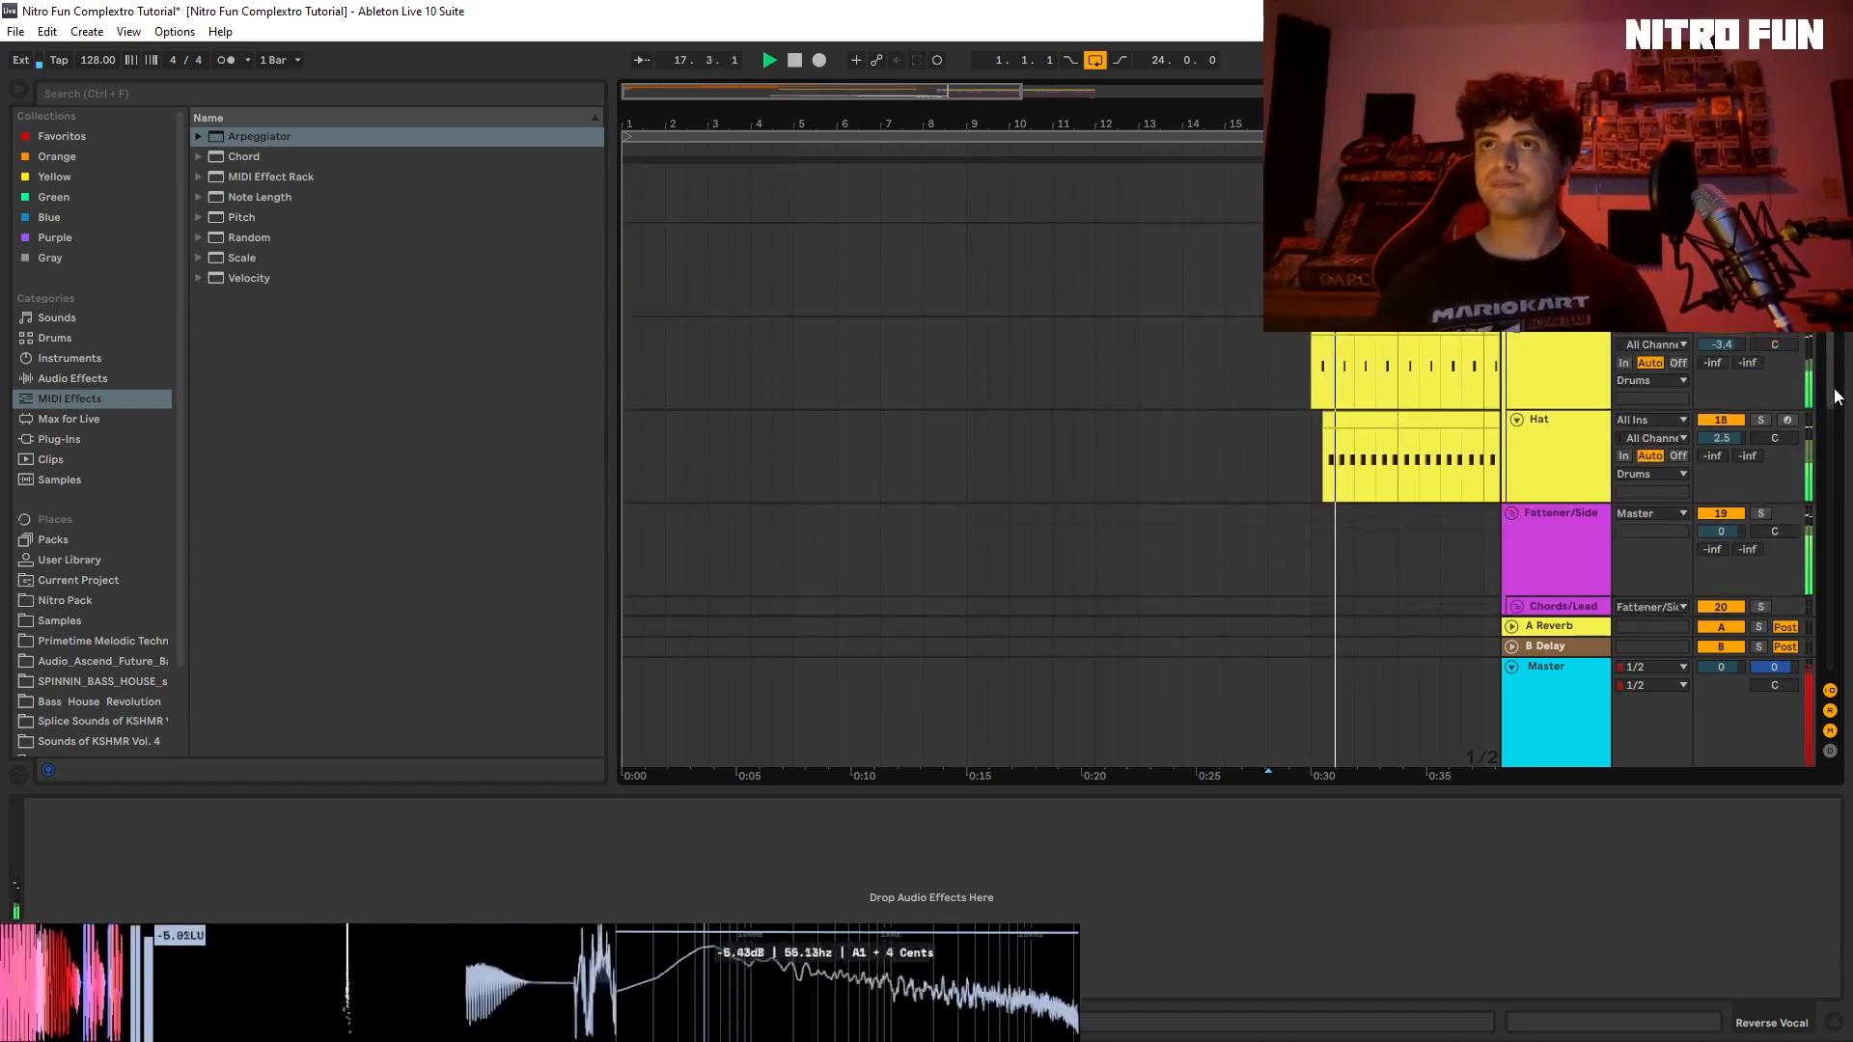
Step: On the Master track, turn off the second Saturator and turn on the first one with 7.00 dB drive
left_click(1605, 693)
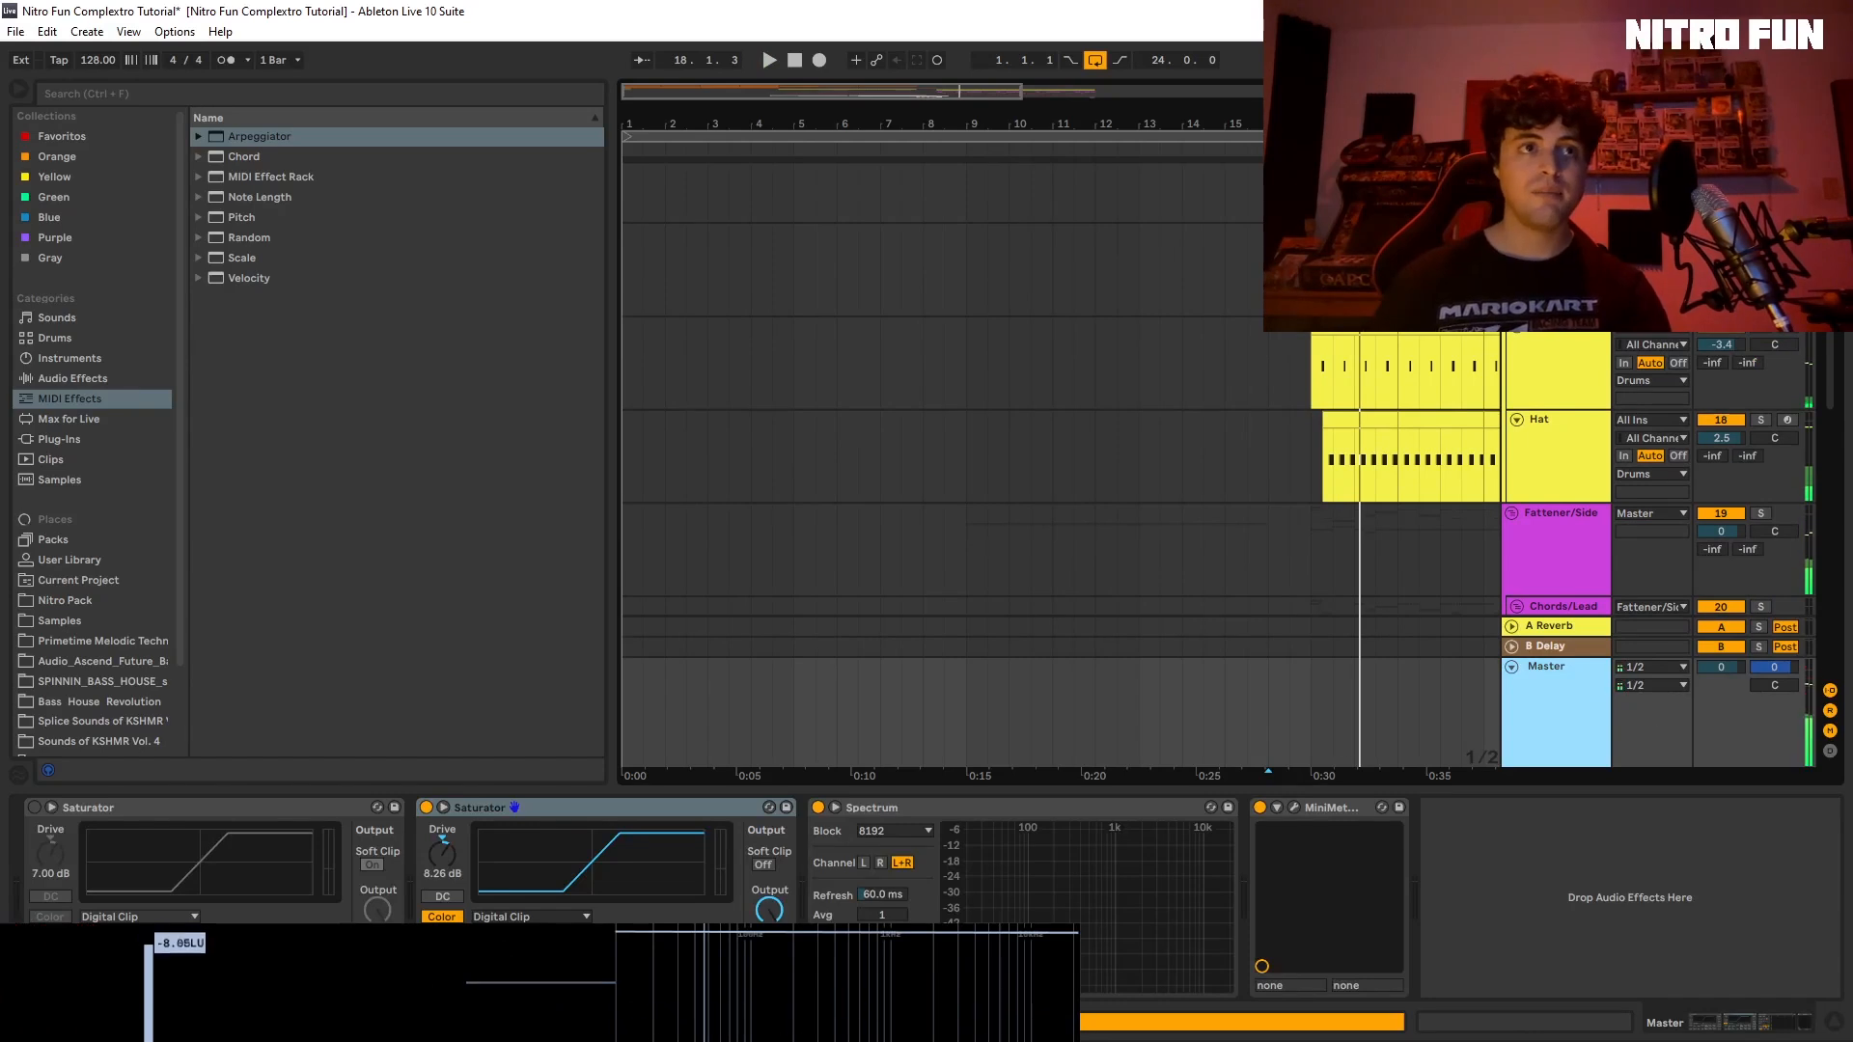
left_click(426, 807)
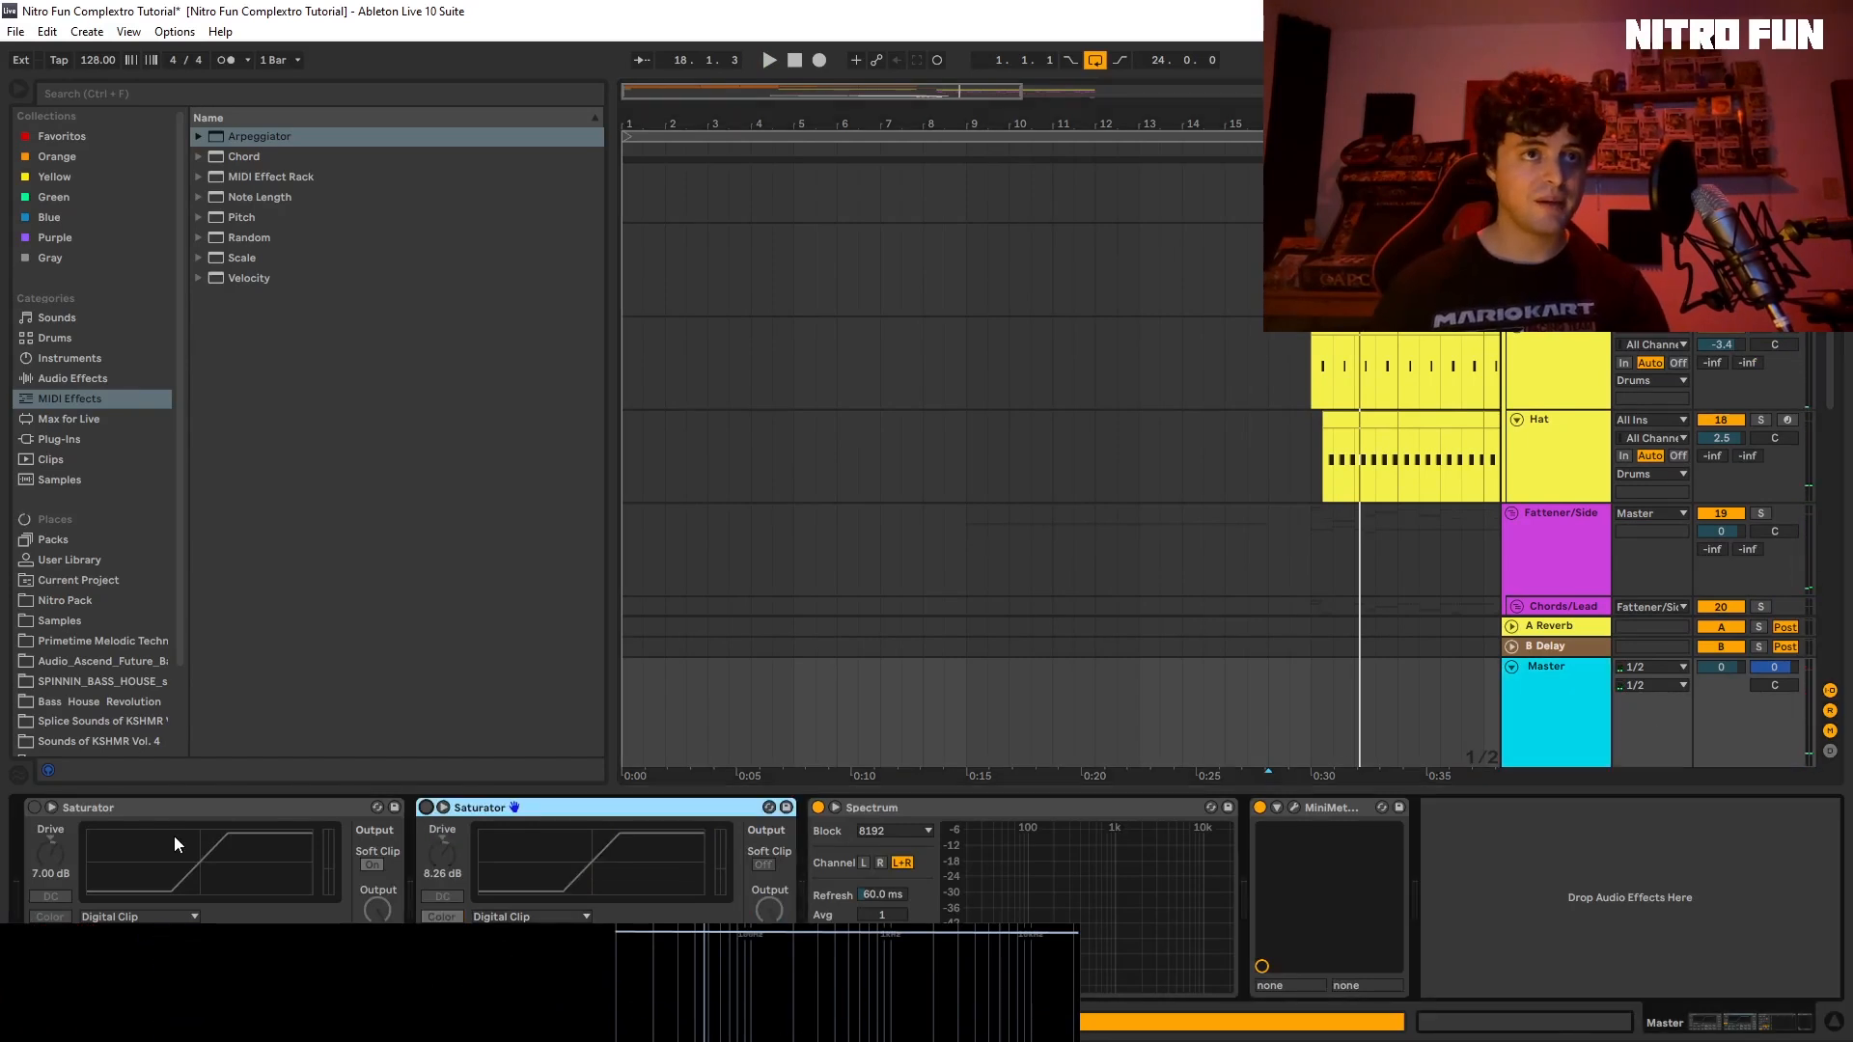
left_click(36, 808)
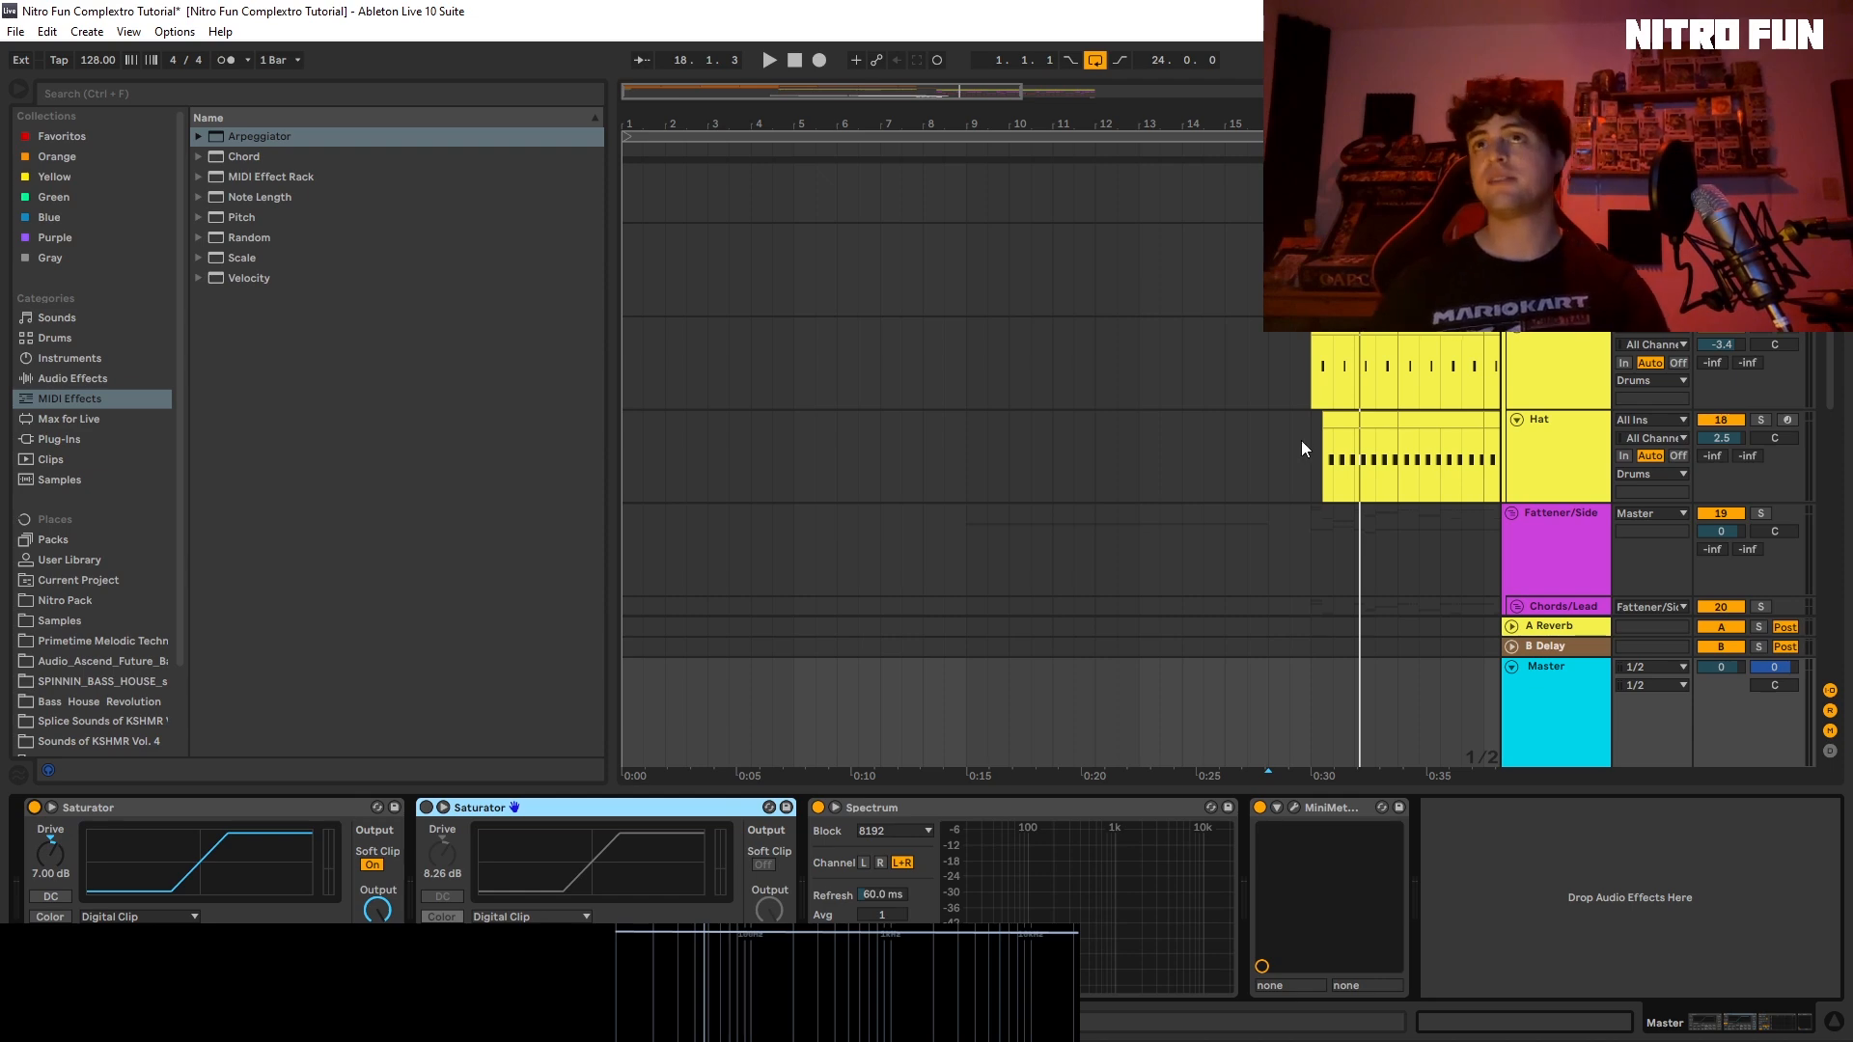
Step: Play the drop from bar 17 through the Master's first Saturator
left_click(1310, 391)
key("space")
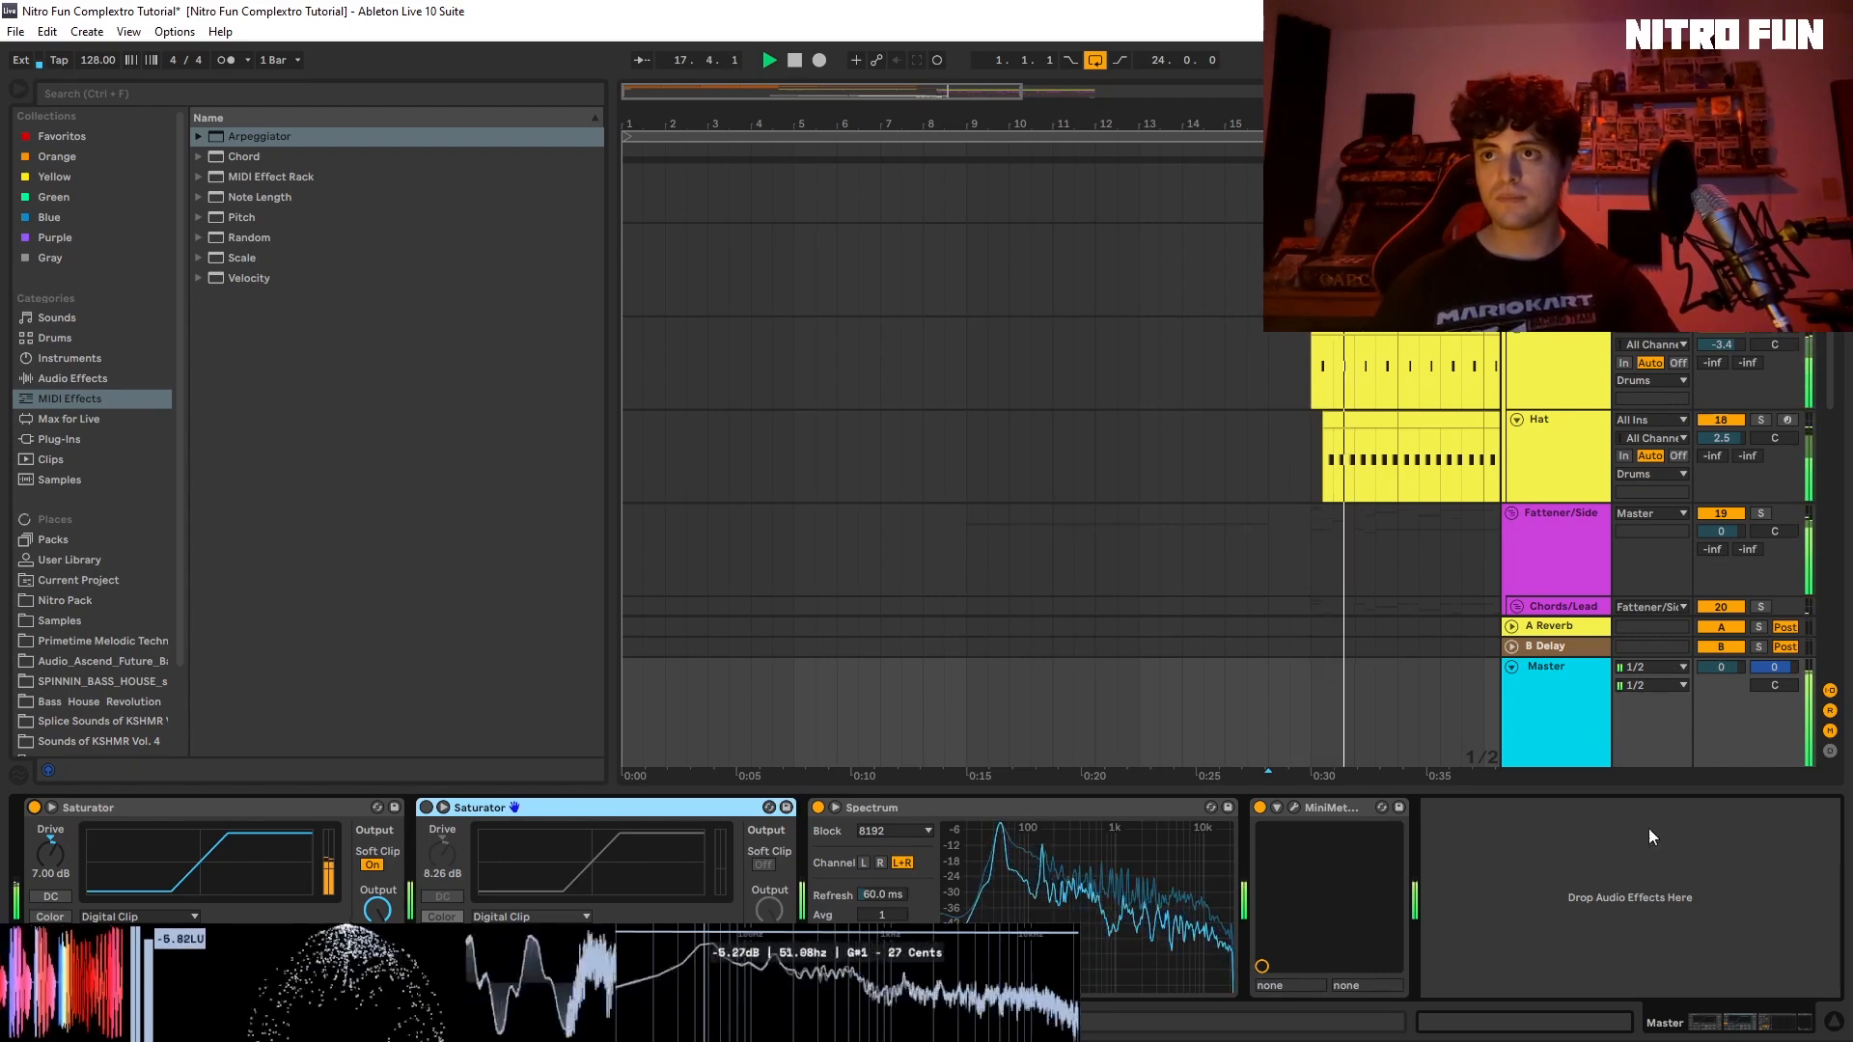
key("space")
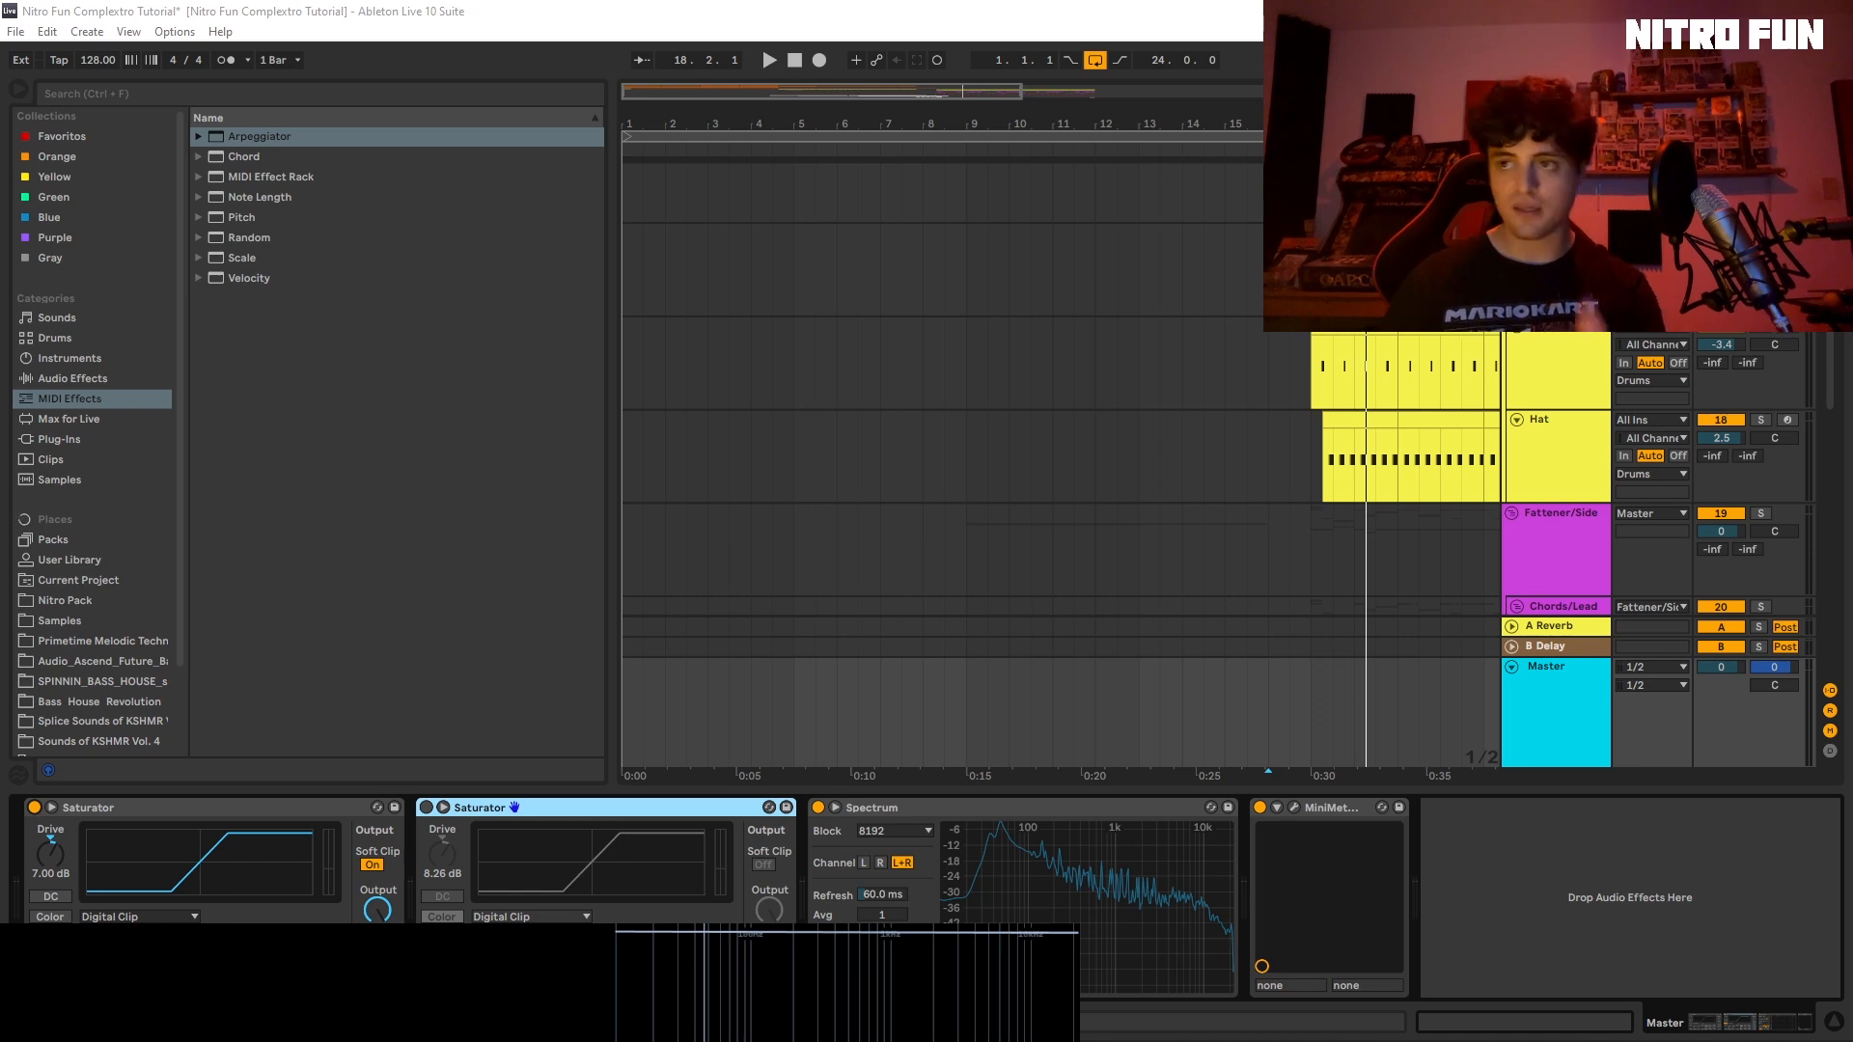
Step: Hide the device view and play the drop from bar 17 on the White Noise track while looking over the tracks
left_click(1835, 1024)
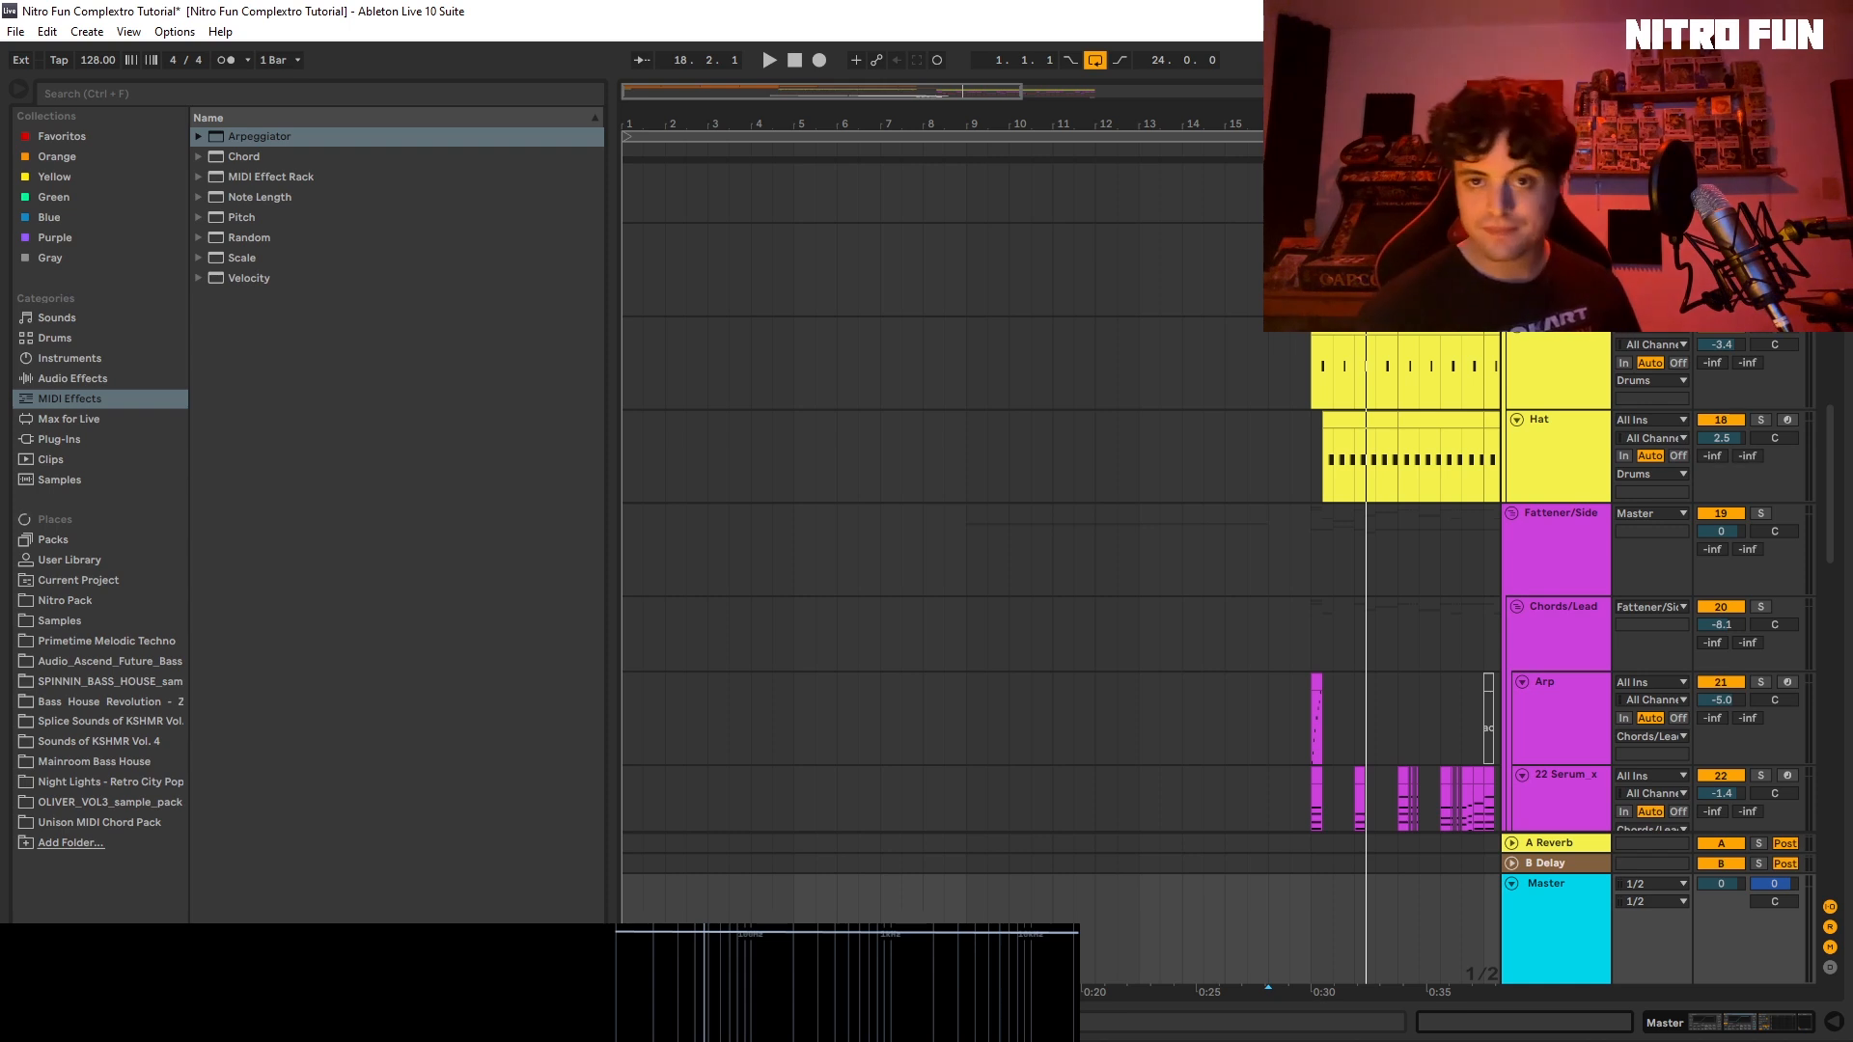
scroll(1313, 461, "down", 10)
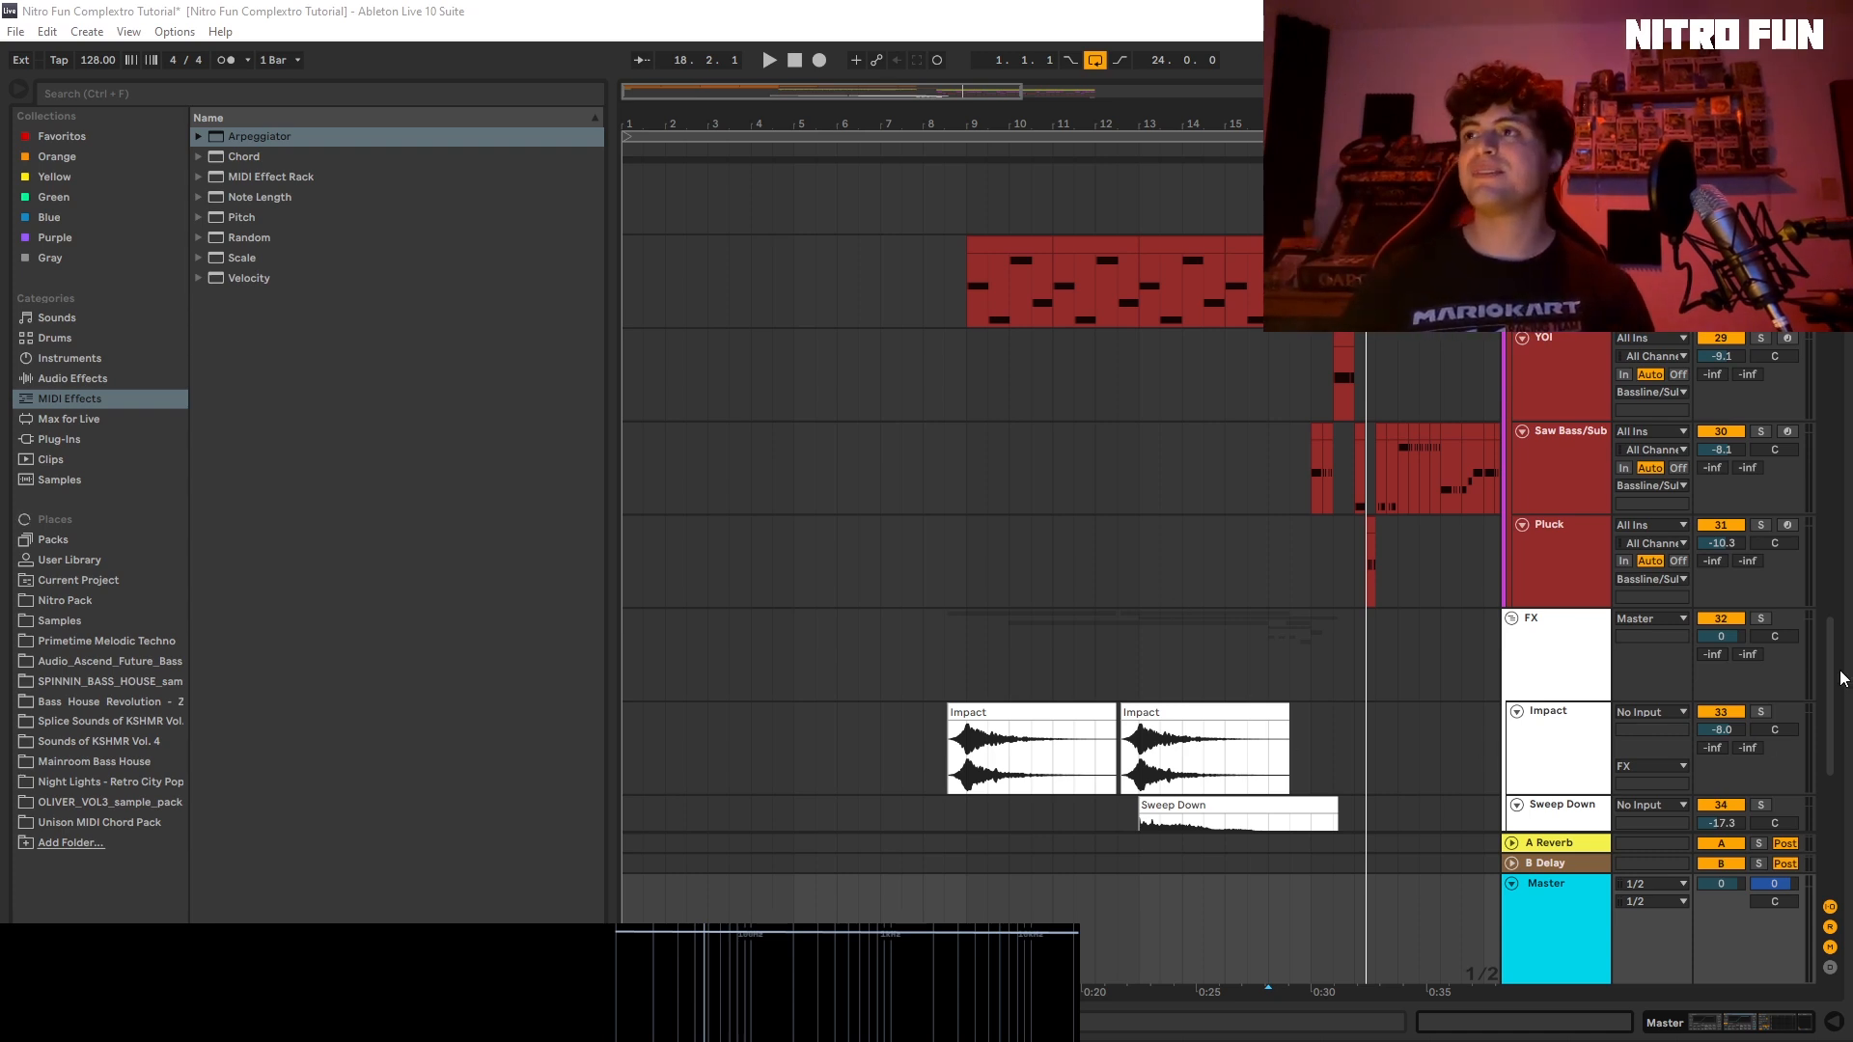
scroll(1844, 679, "down", 5)
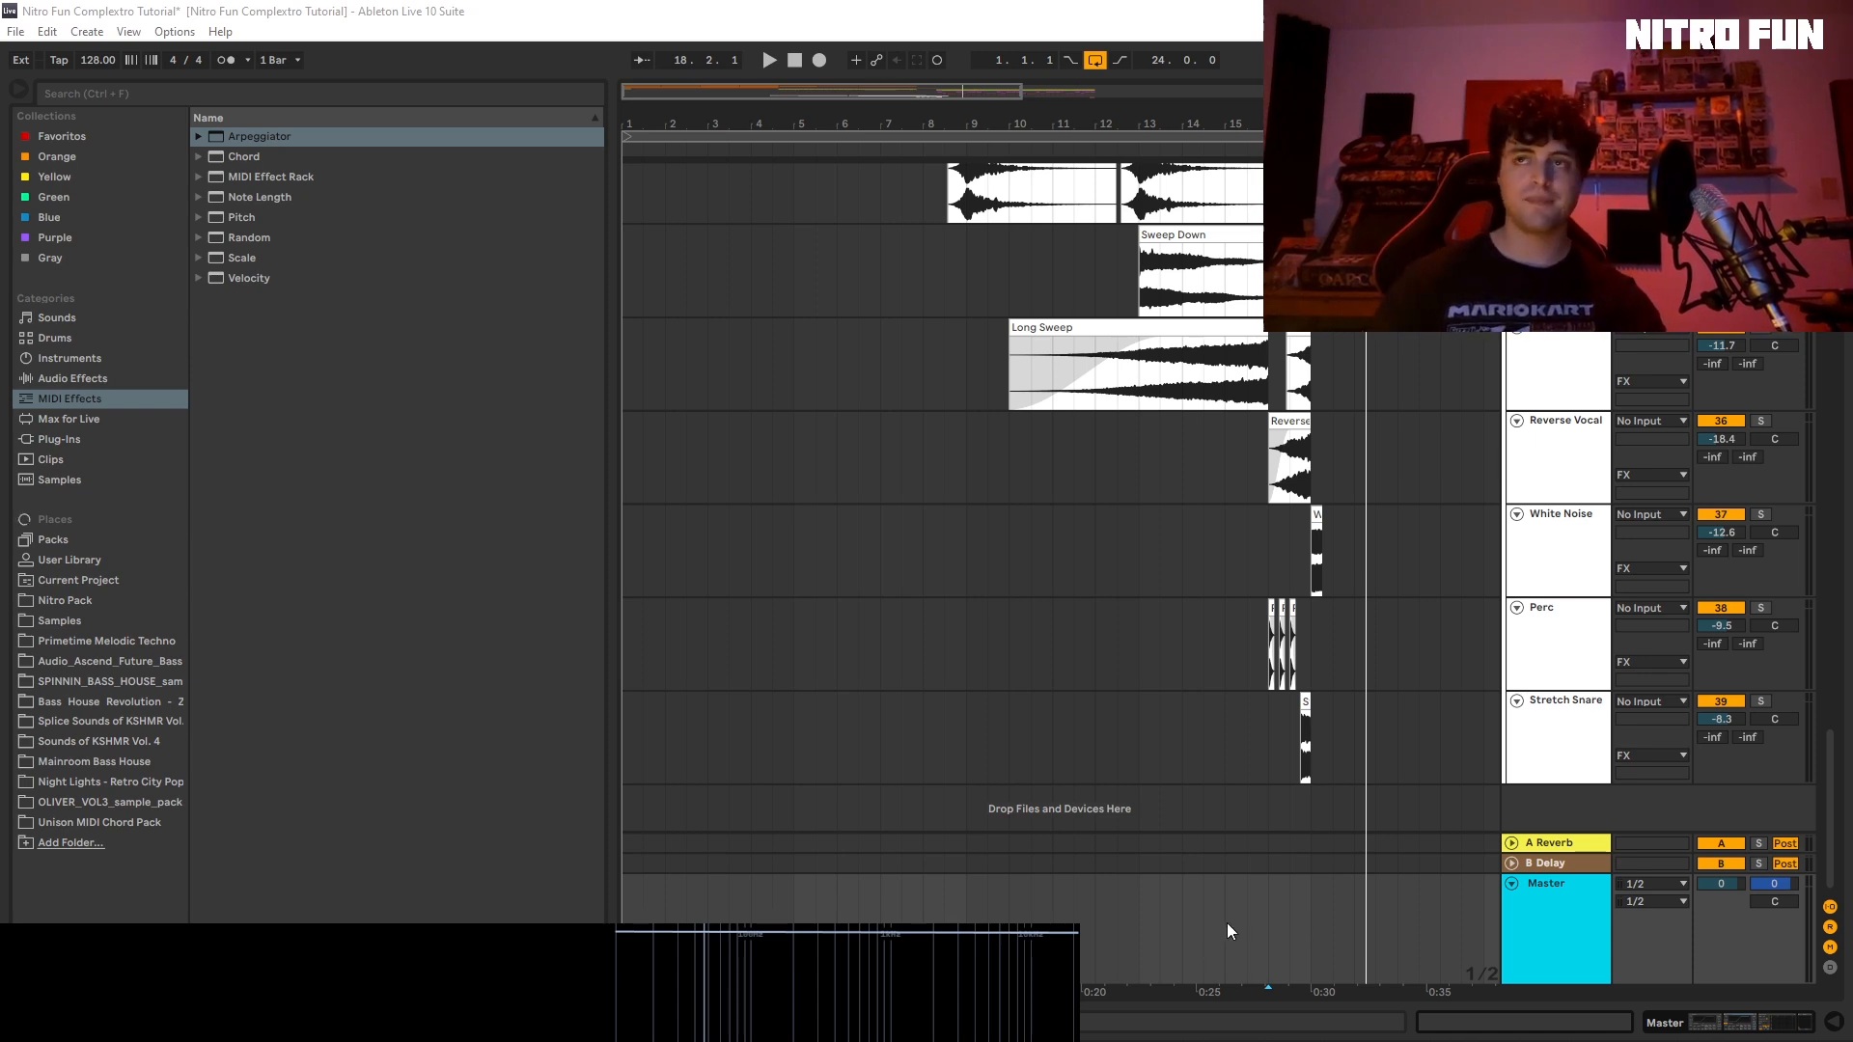
left_click(1313, 550)
key("space")
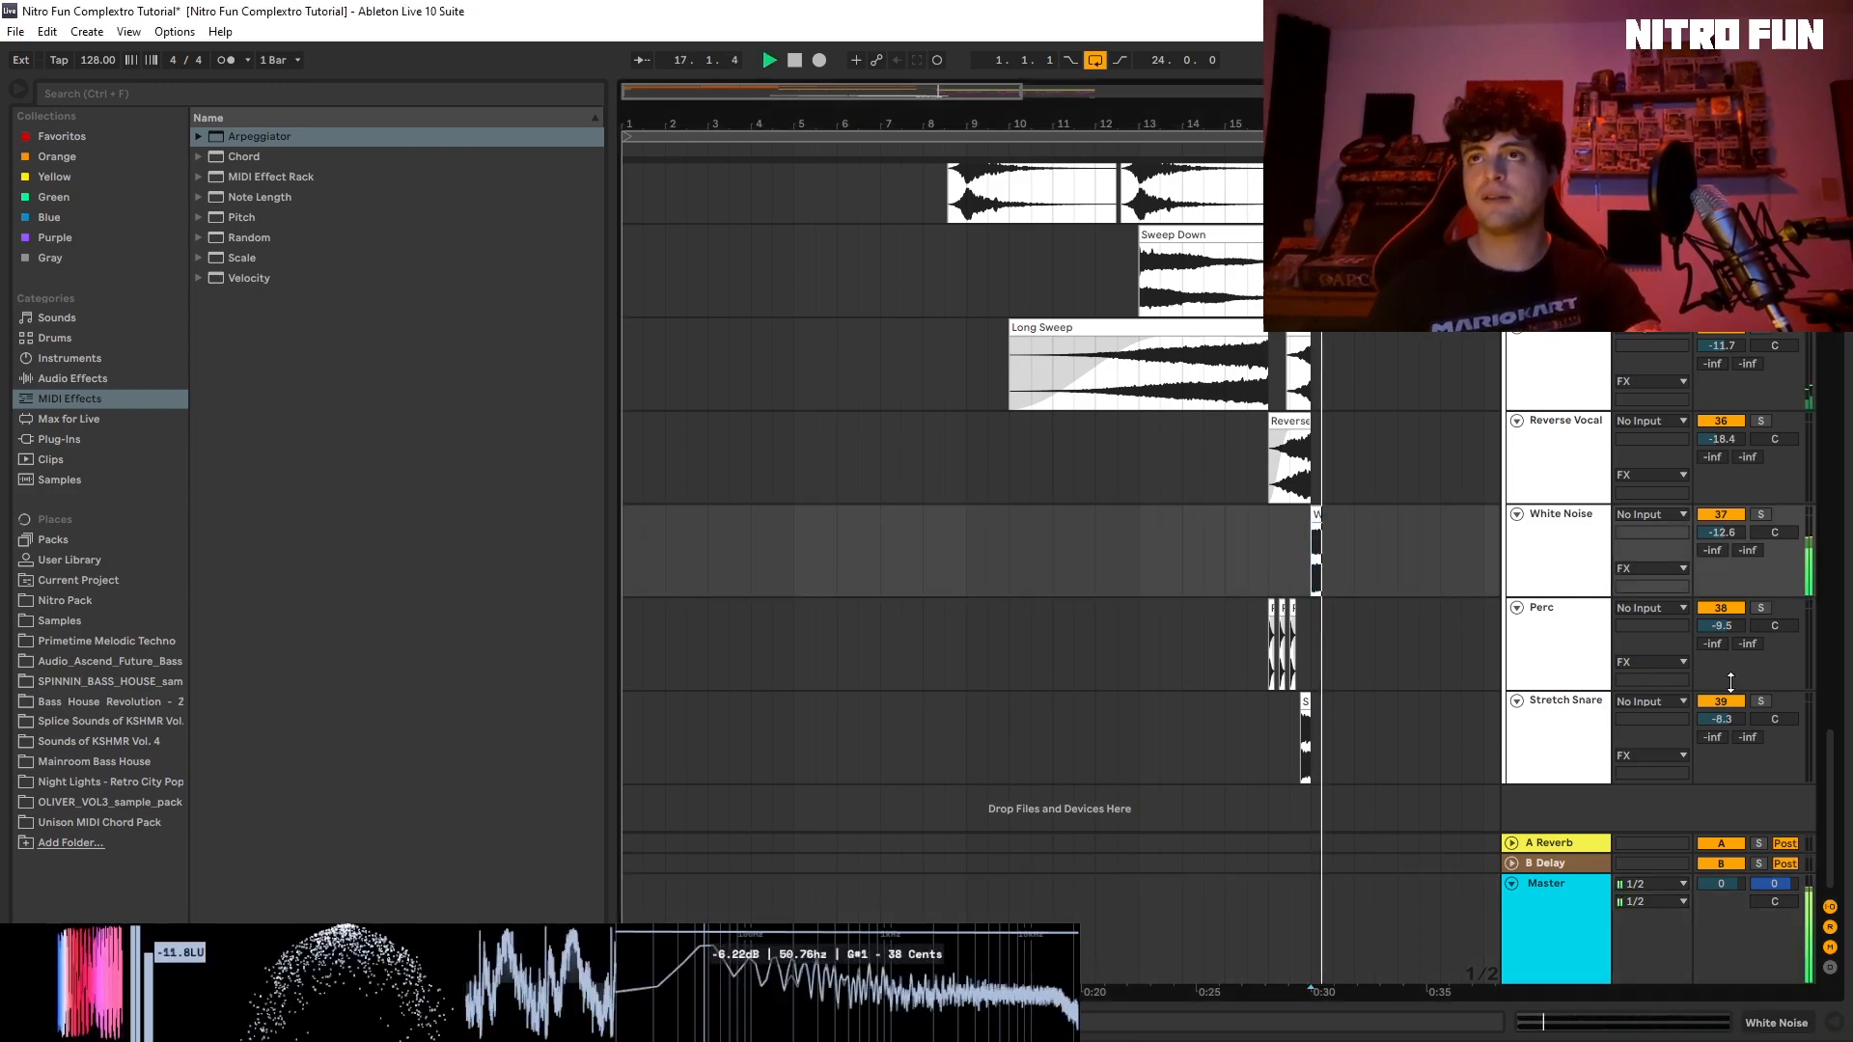
scroll(1822, 659, "up", 6)
scroll(1822, 659, "up", 15)
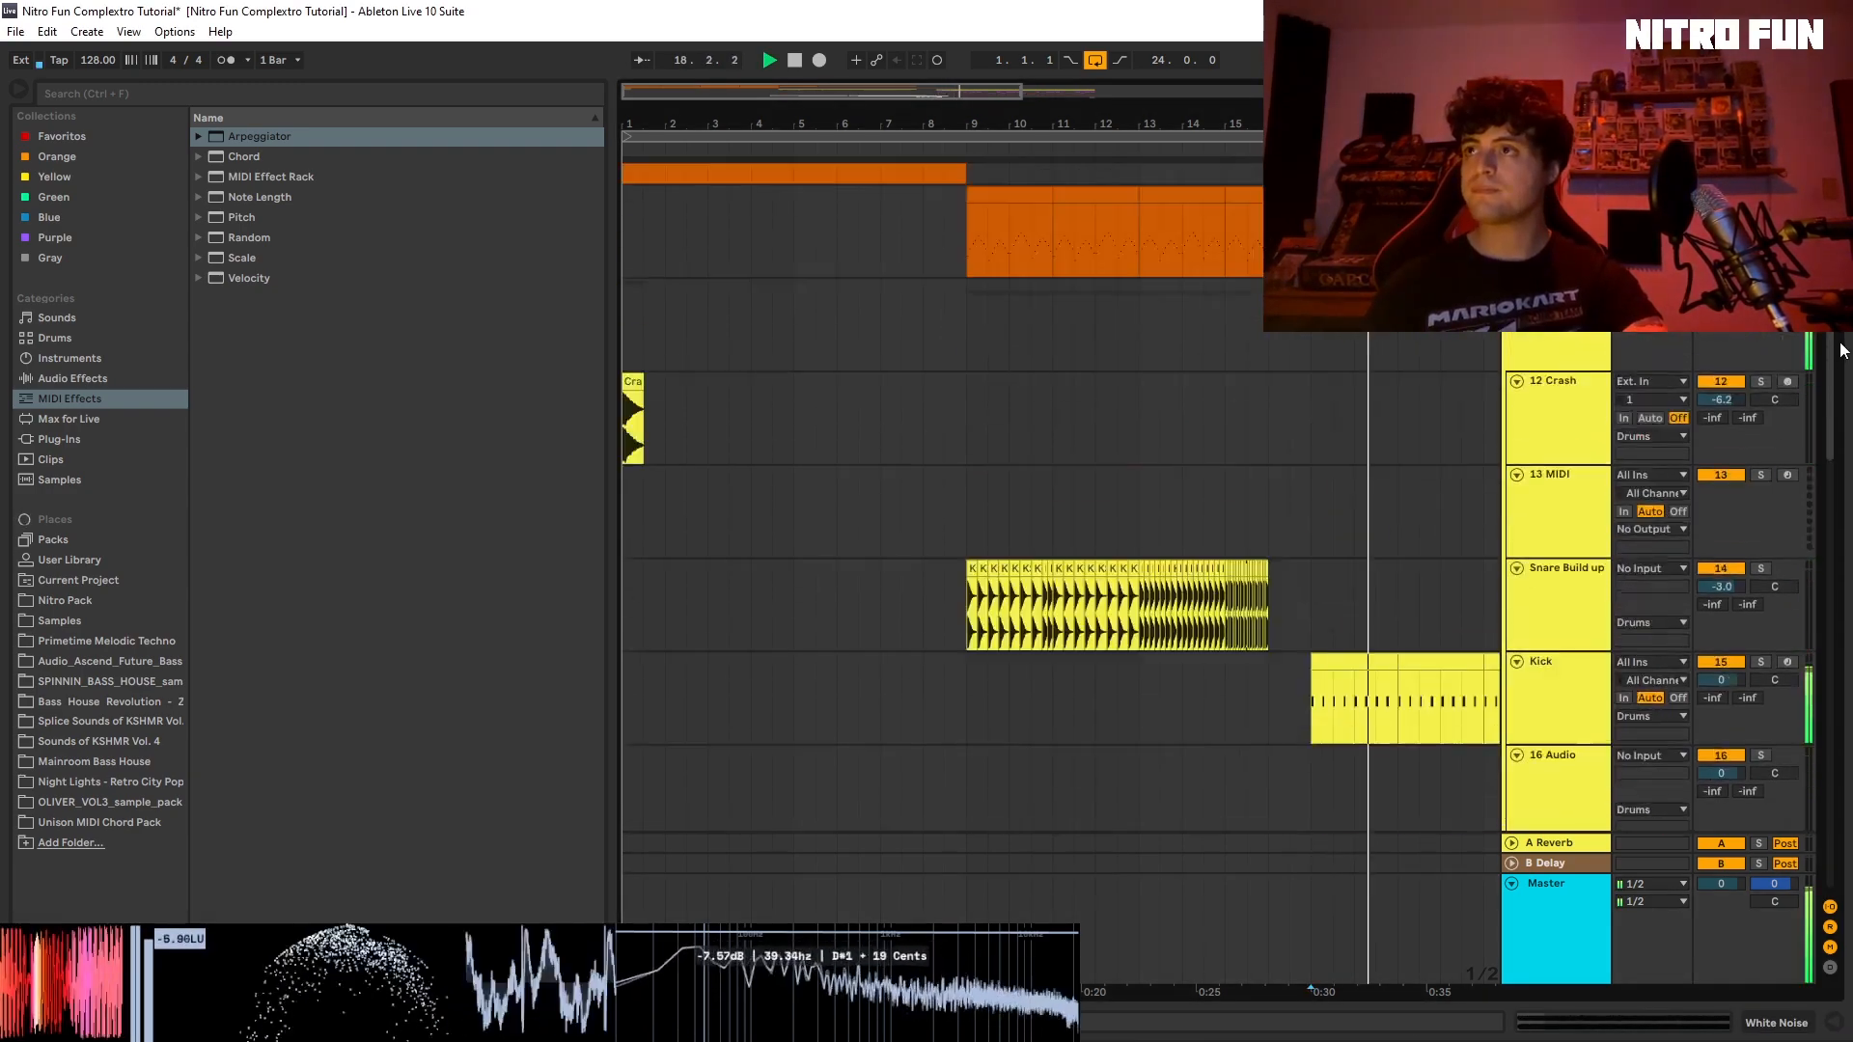
scroll(1158, 580, "up", 3)
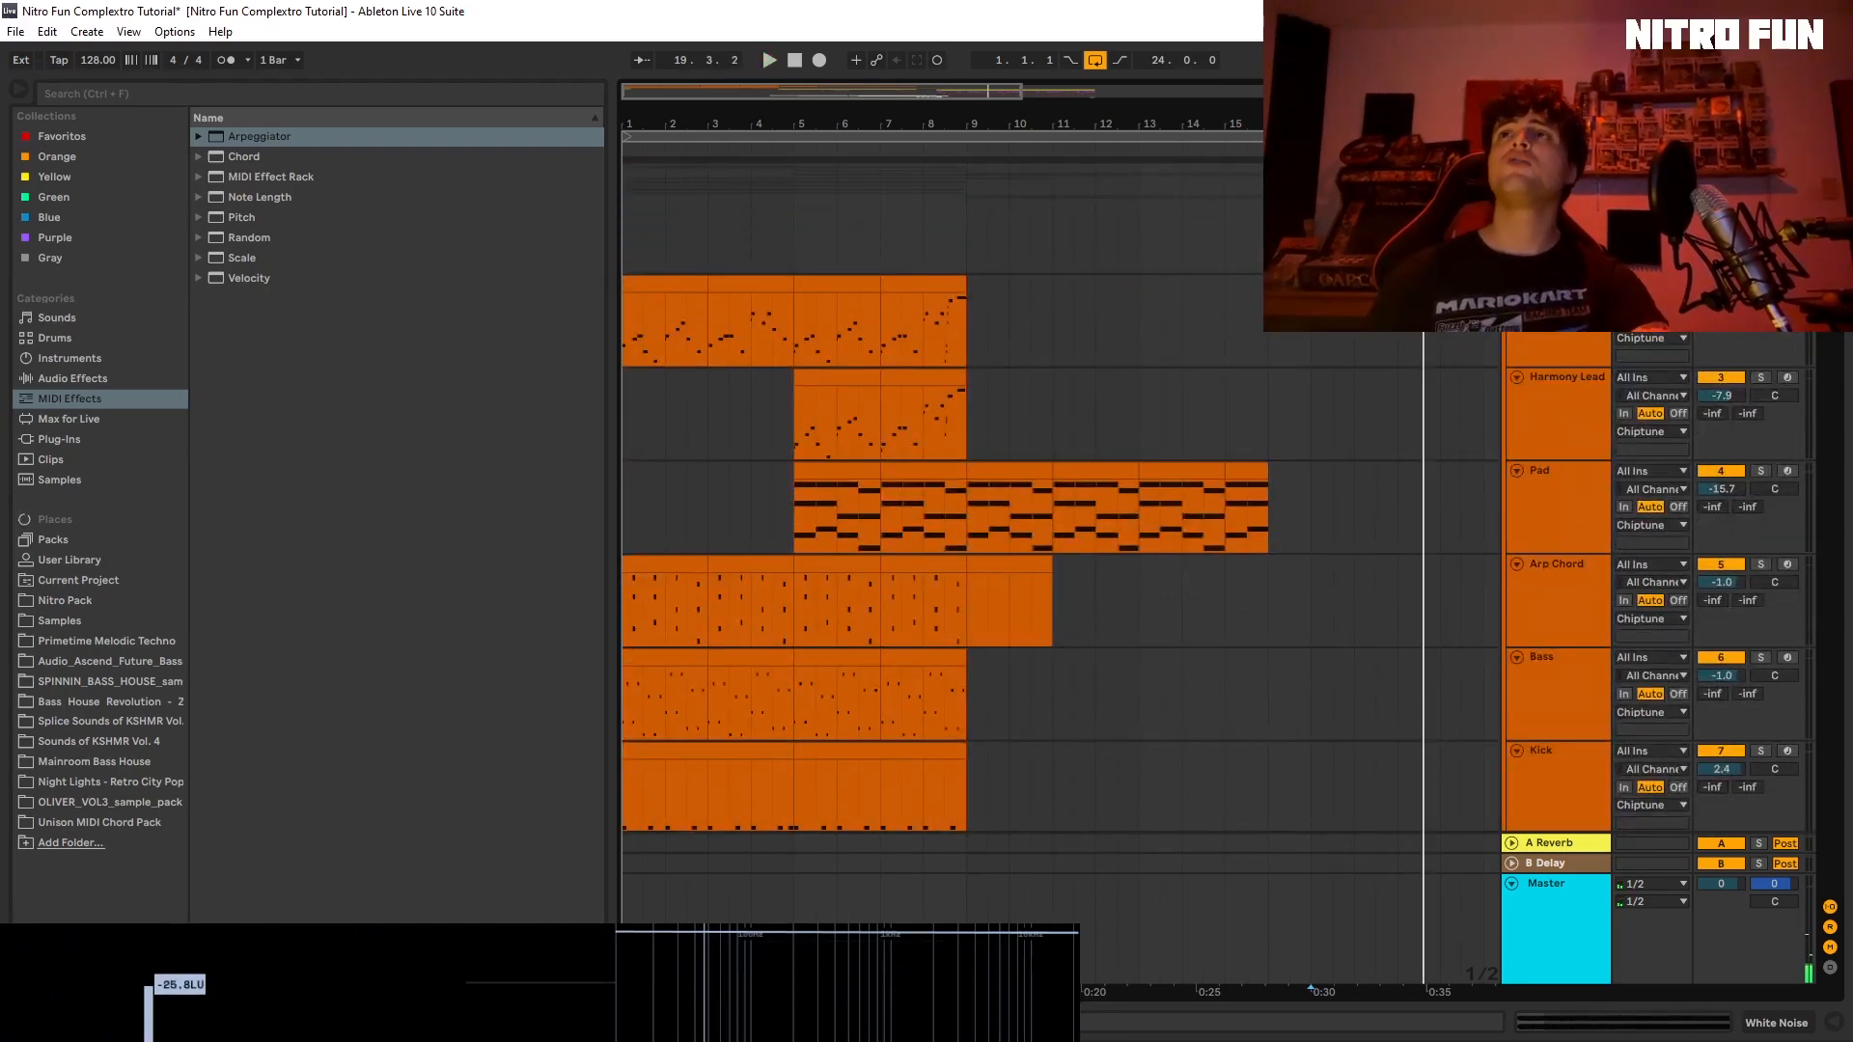
Step: Zoom out the arrangement timeline and highlight bars 13 to 16 from the Drums group down to the 13 MIDI track
scroll(1021, 551, "down", 15)
left_click(1556, 212)
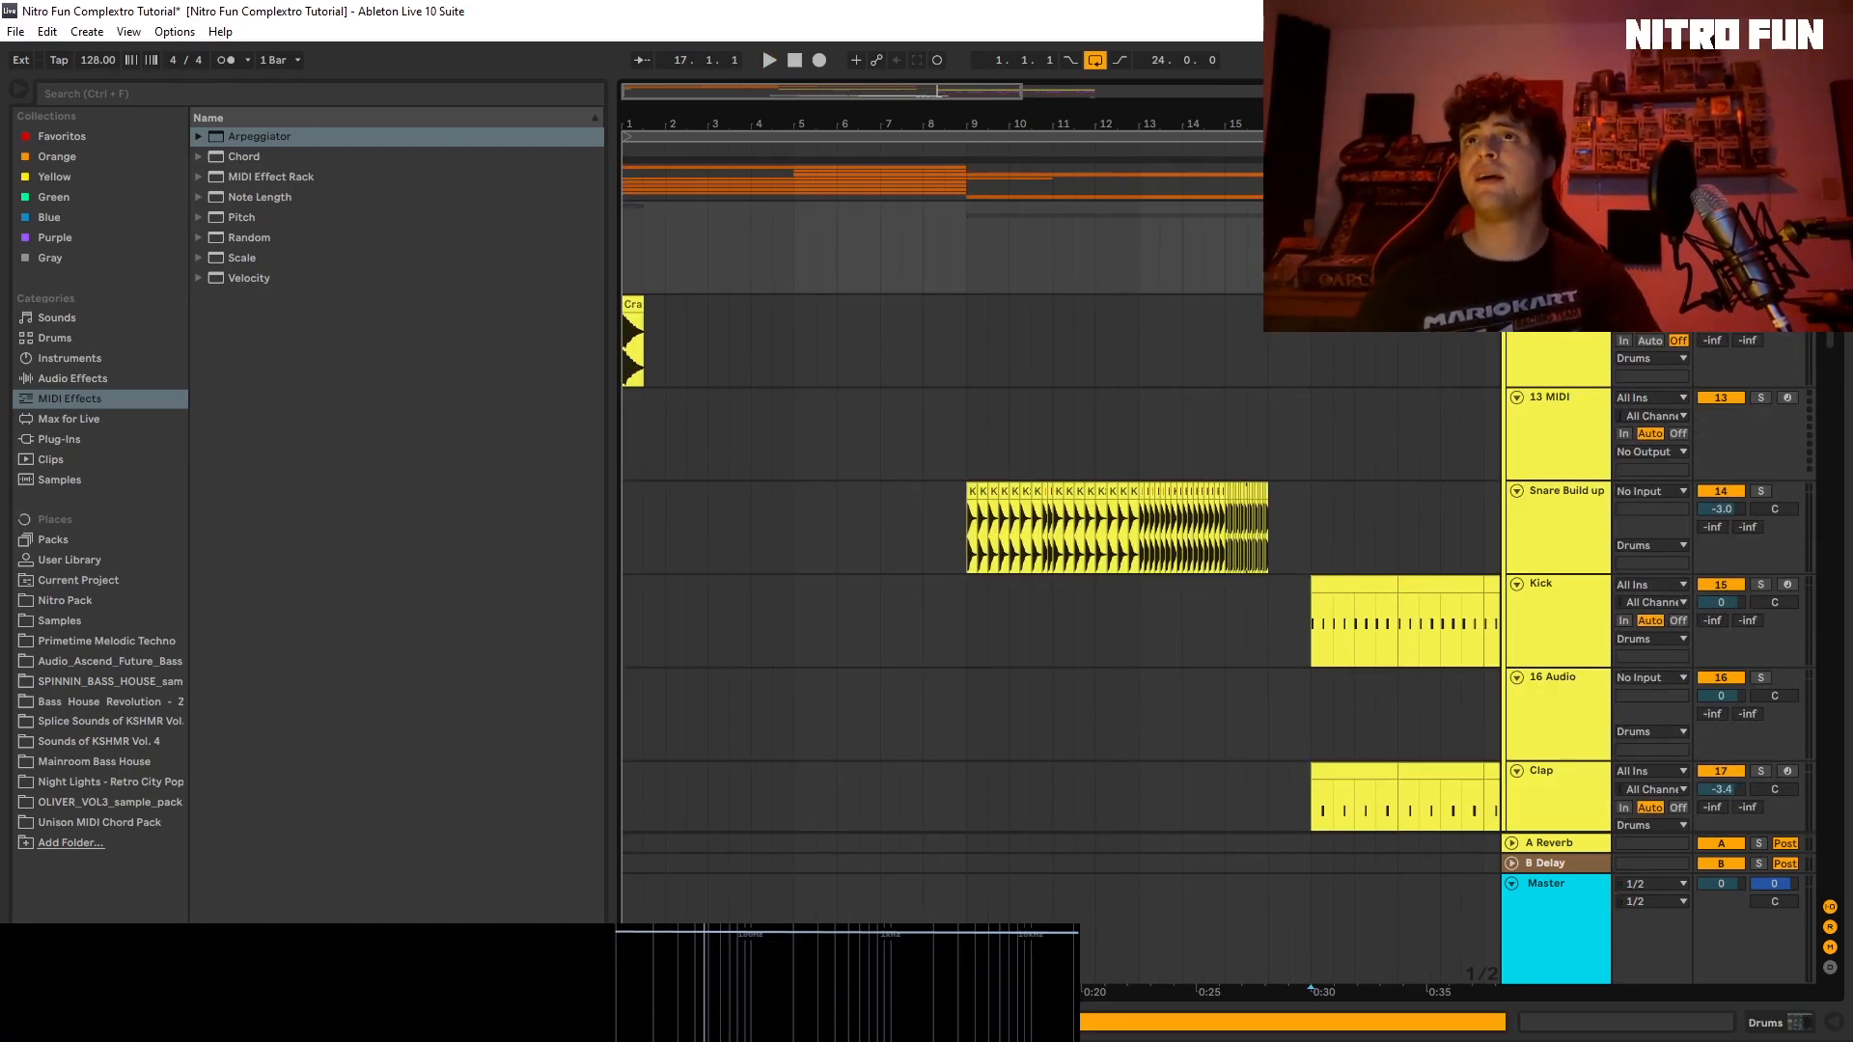
left_click_drag(801, 89, 801, 54)
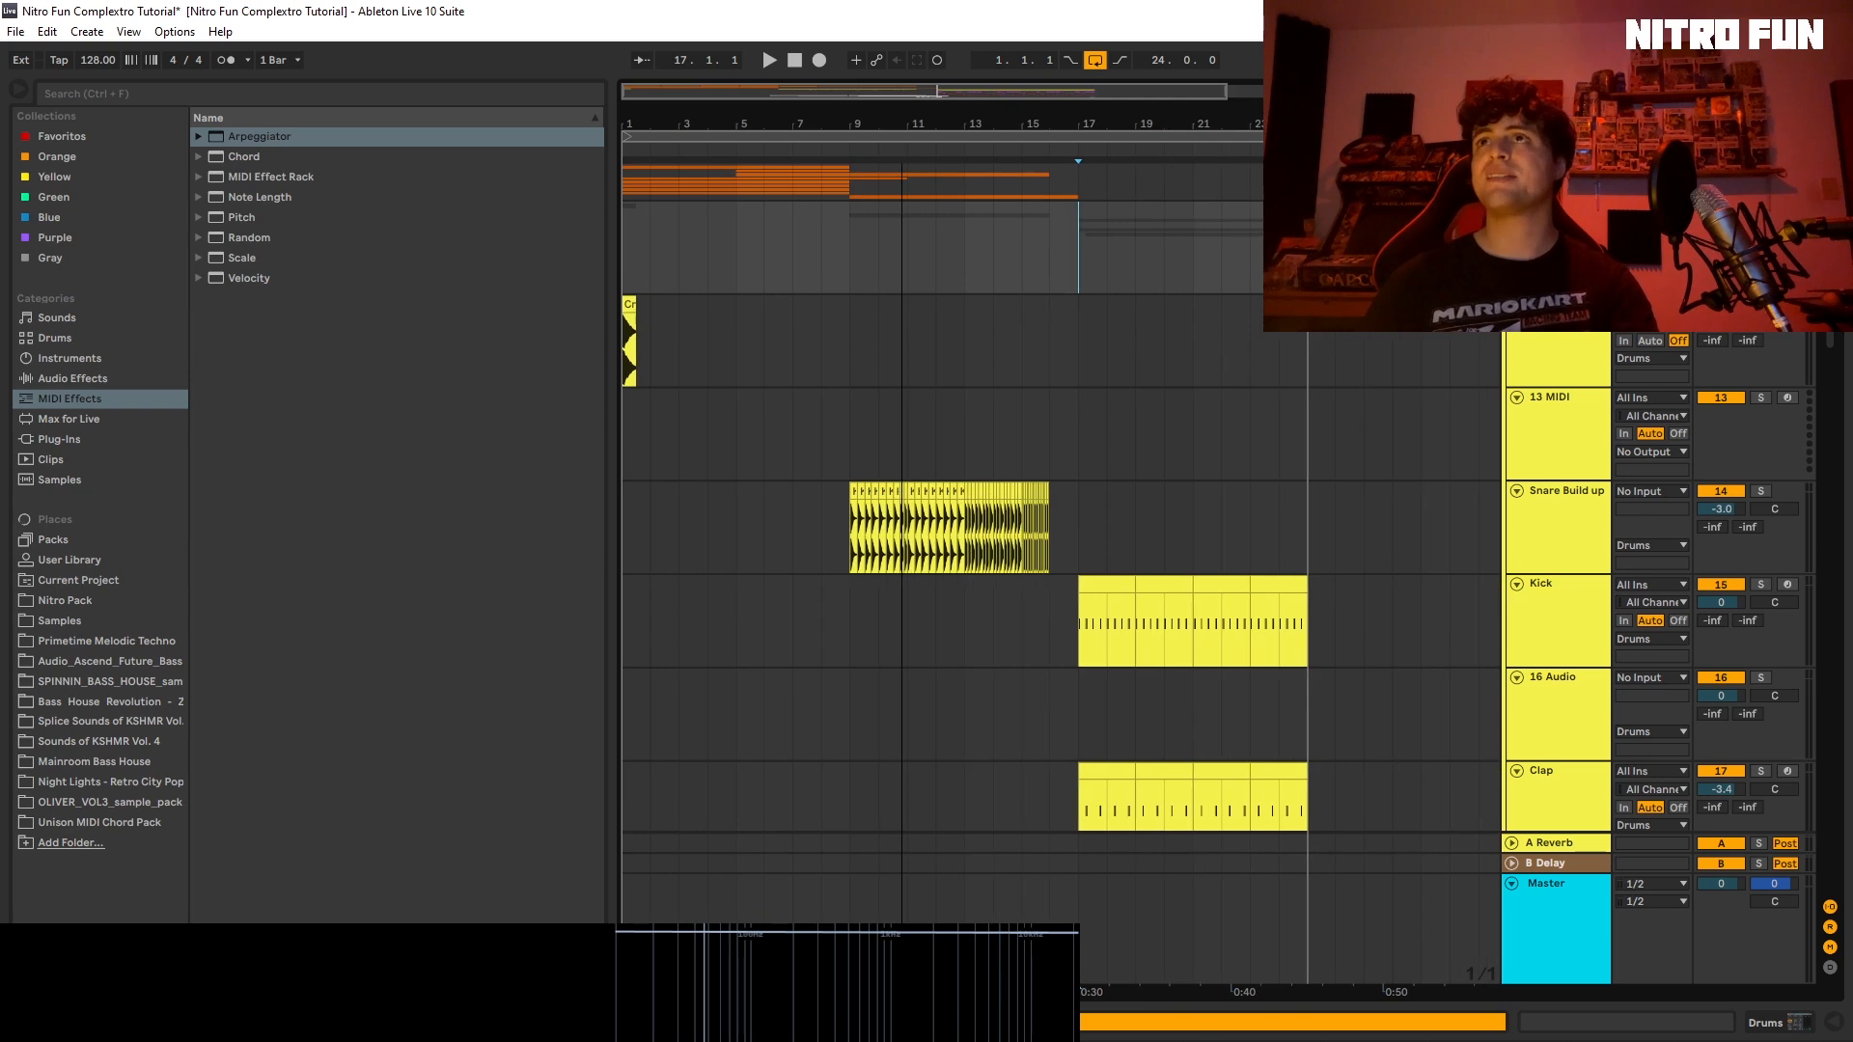
left_click(830, 258)
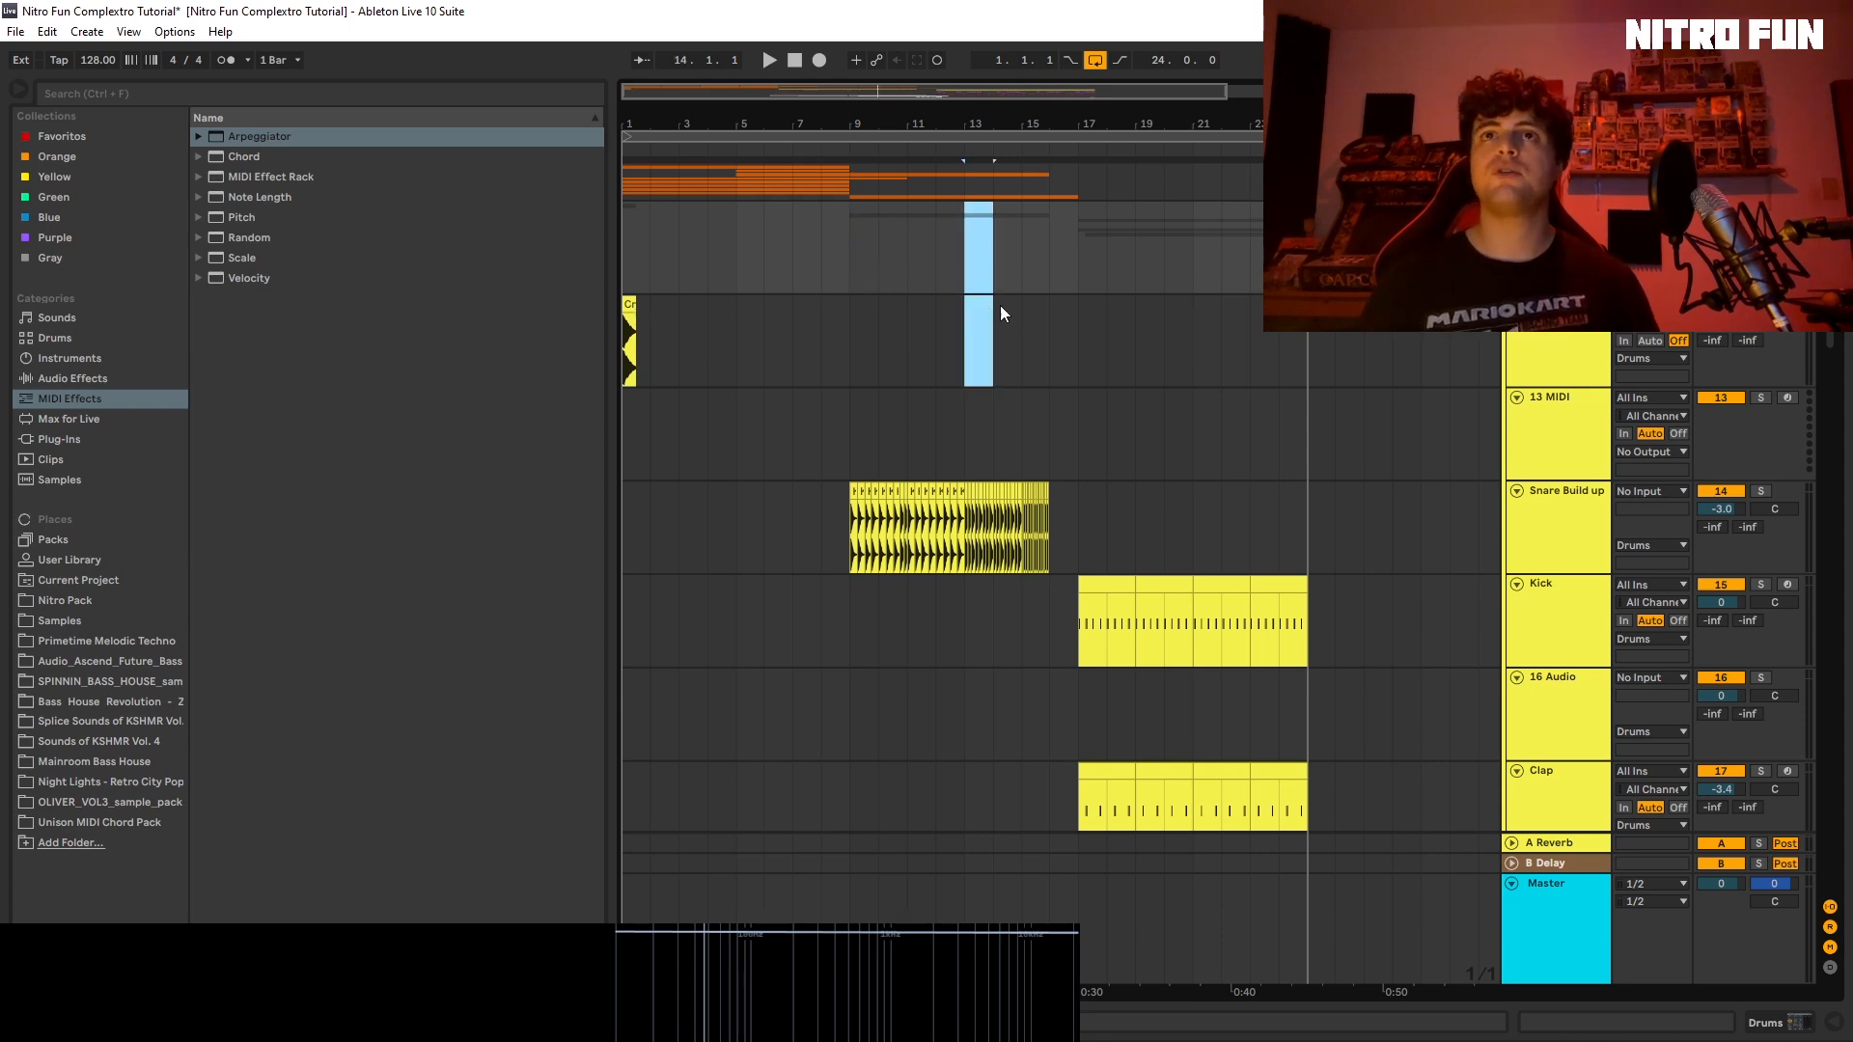
mouse_move(1001, 313)
left_mouse_down()
mouse_move(1044, 318)
mouse_move(1051, 403)
left_mouse_up()
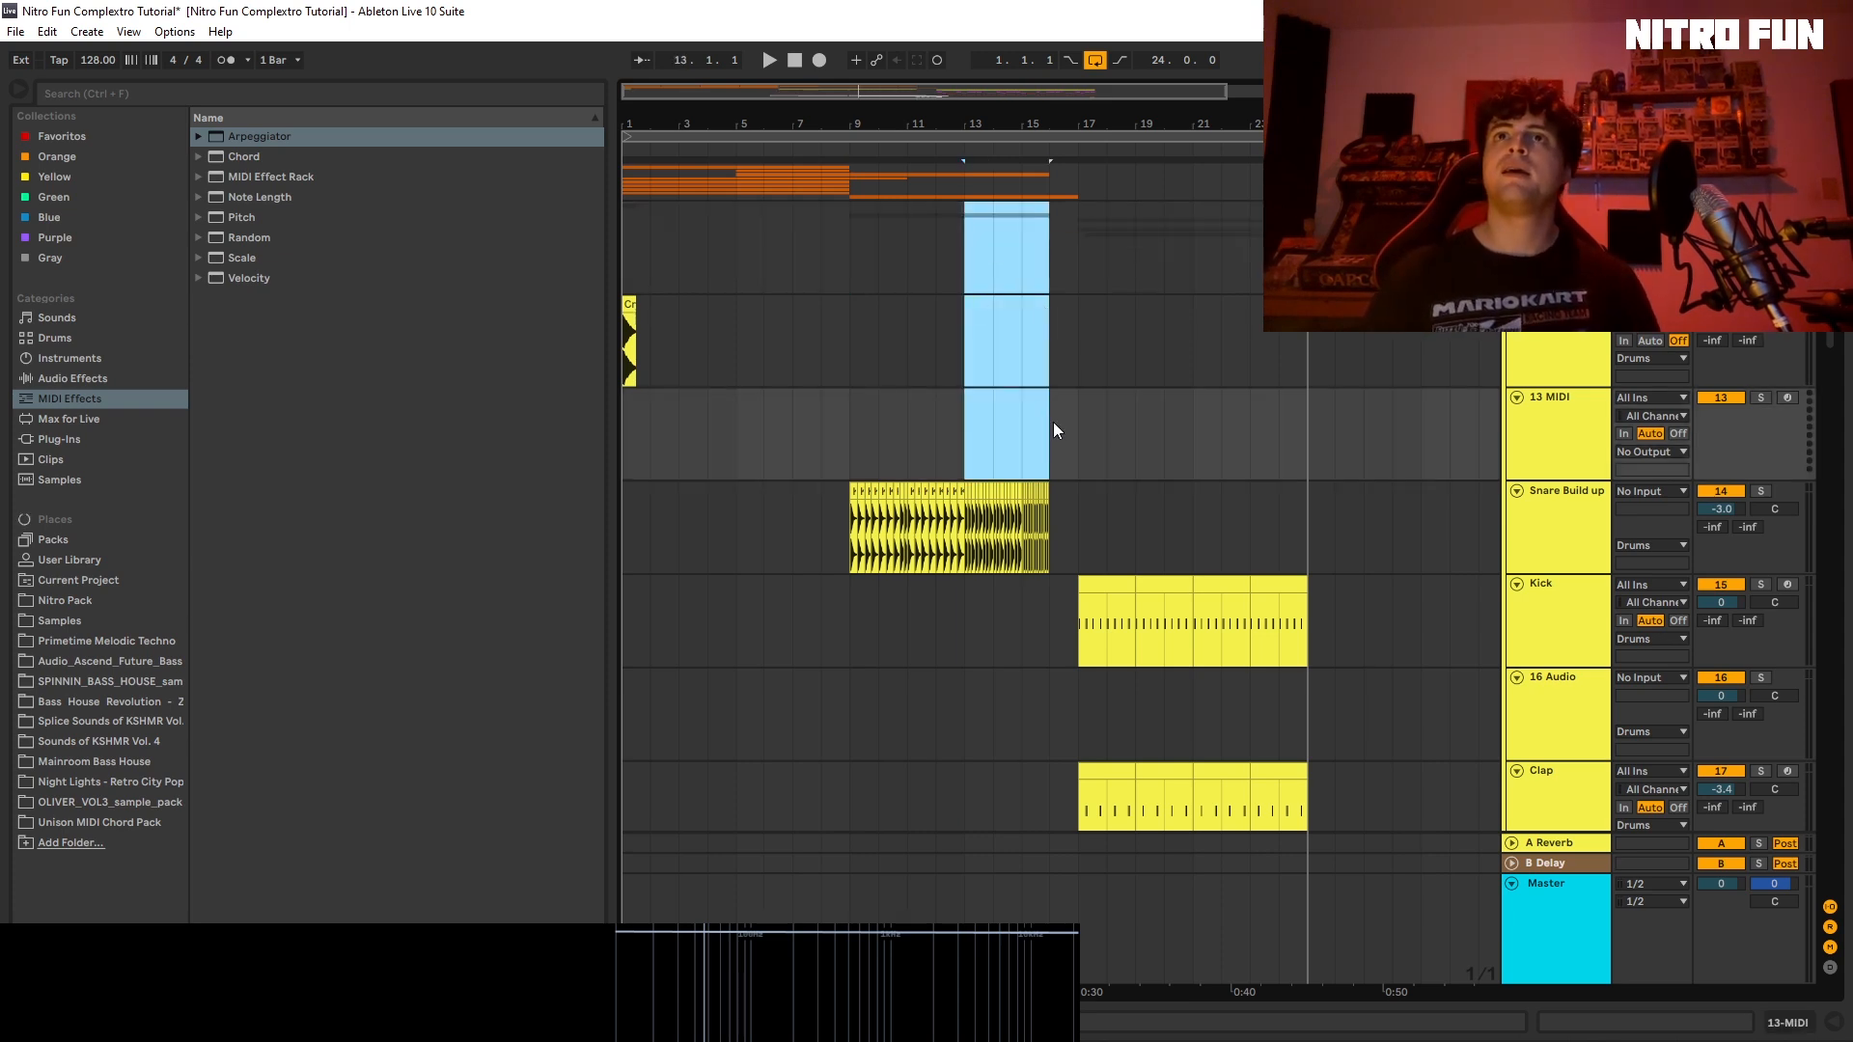
Step: Mark bars 16, 9 and 17 around the Snare Build up and play the drums from bar 17
left_click(1052, 424)
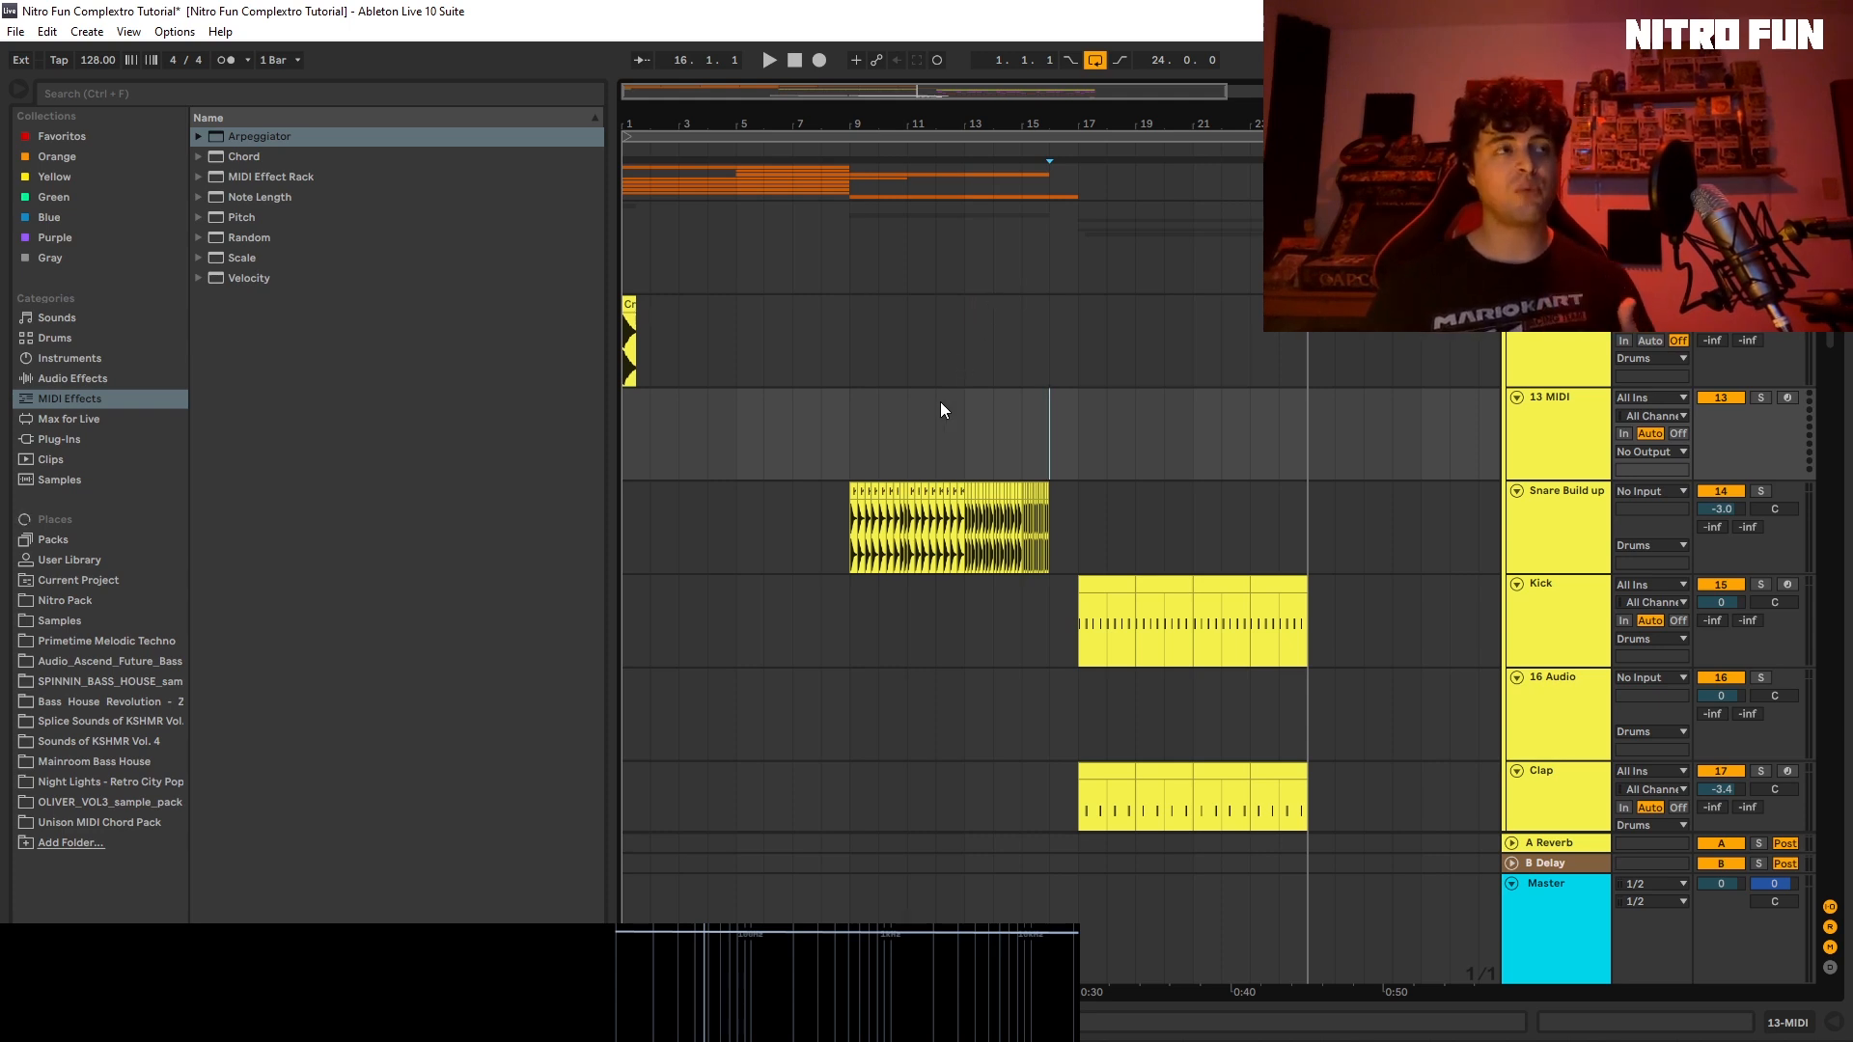
left_click(850, 417)
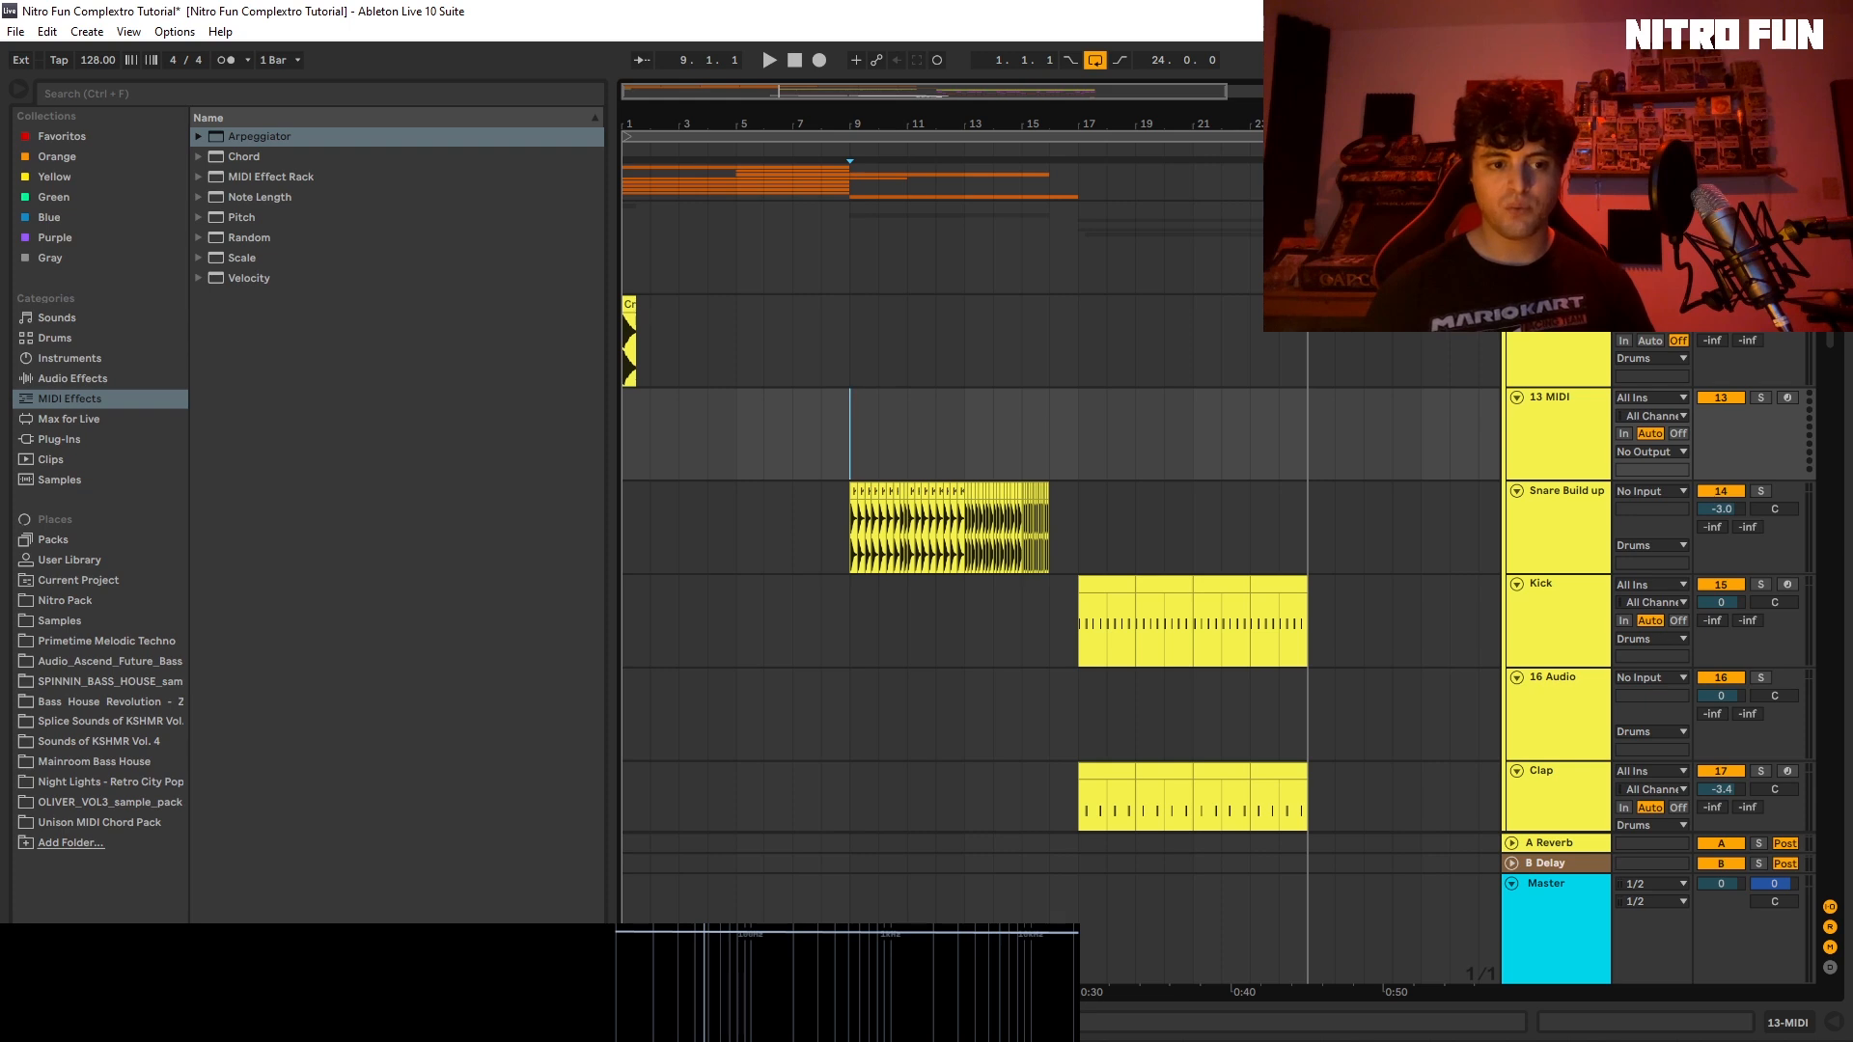
left_click(1079, 547)
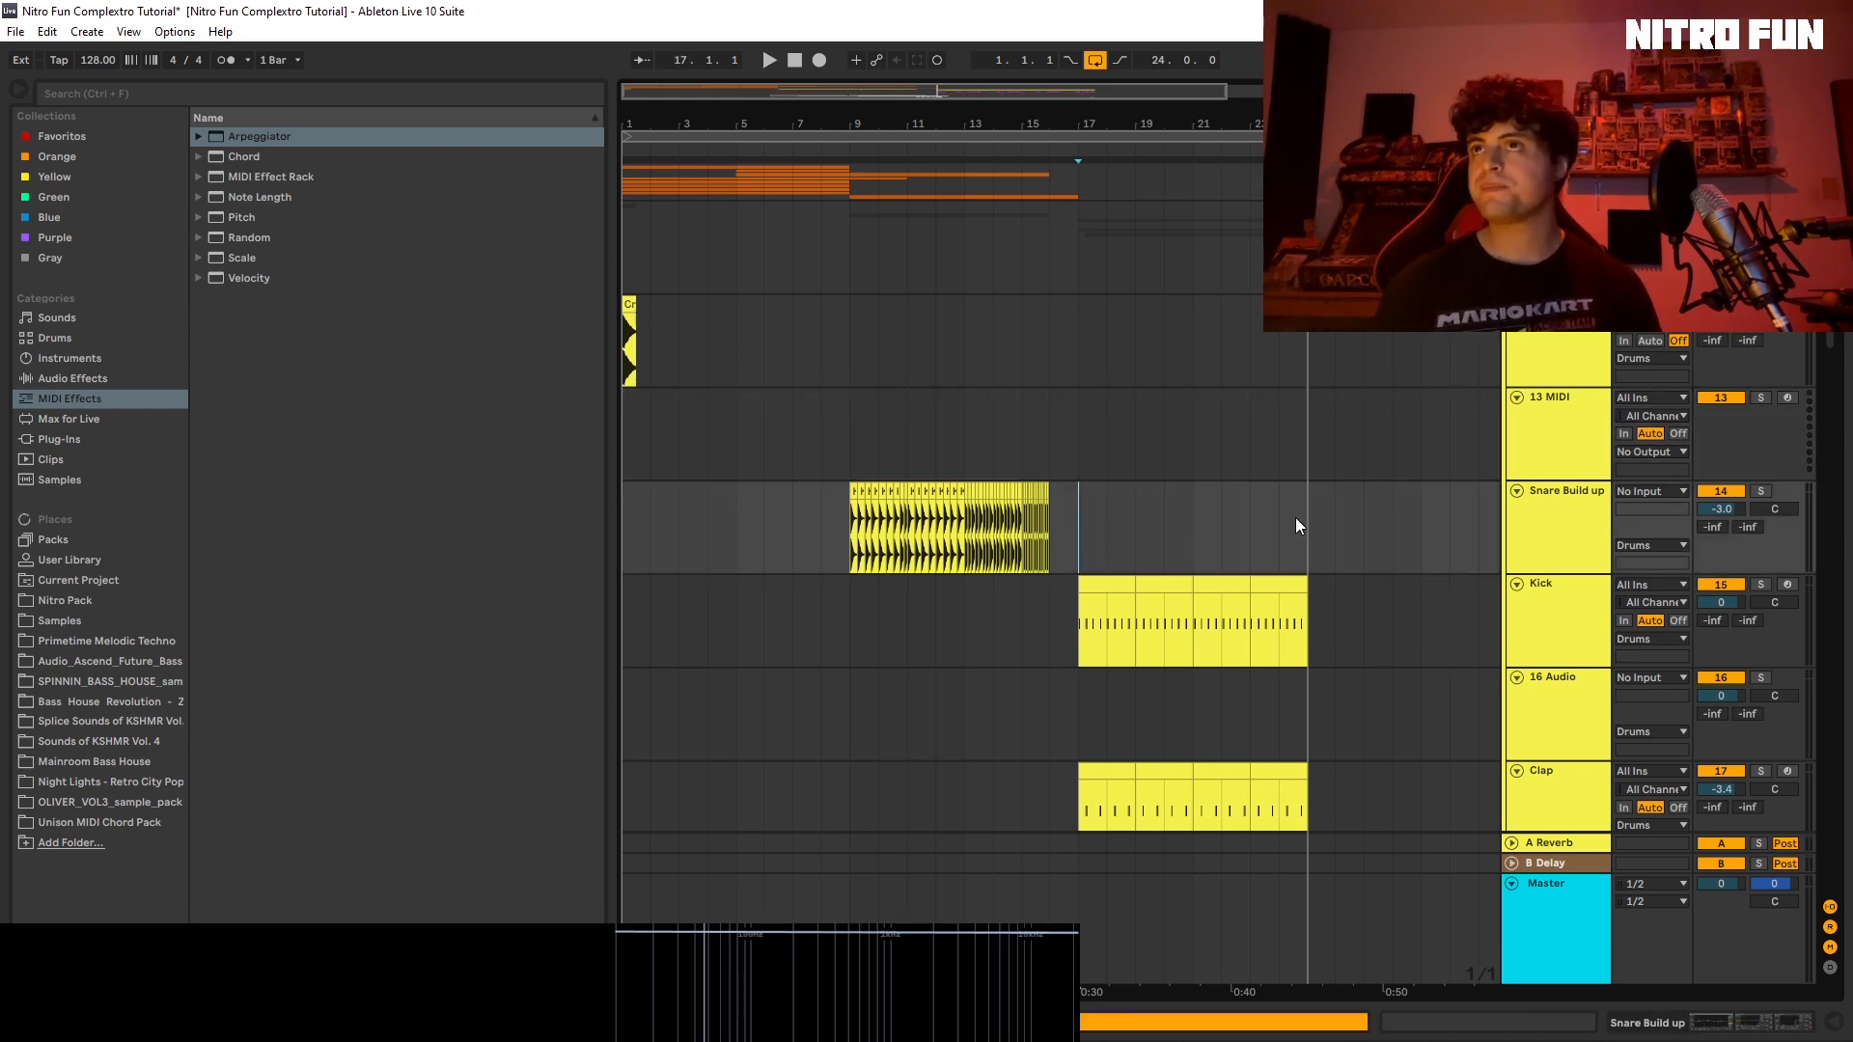
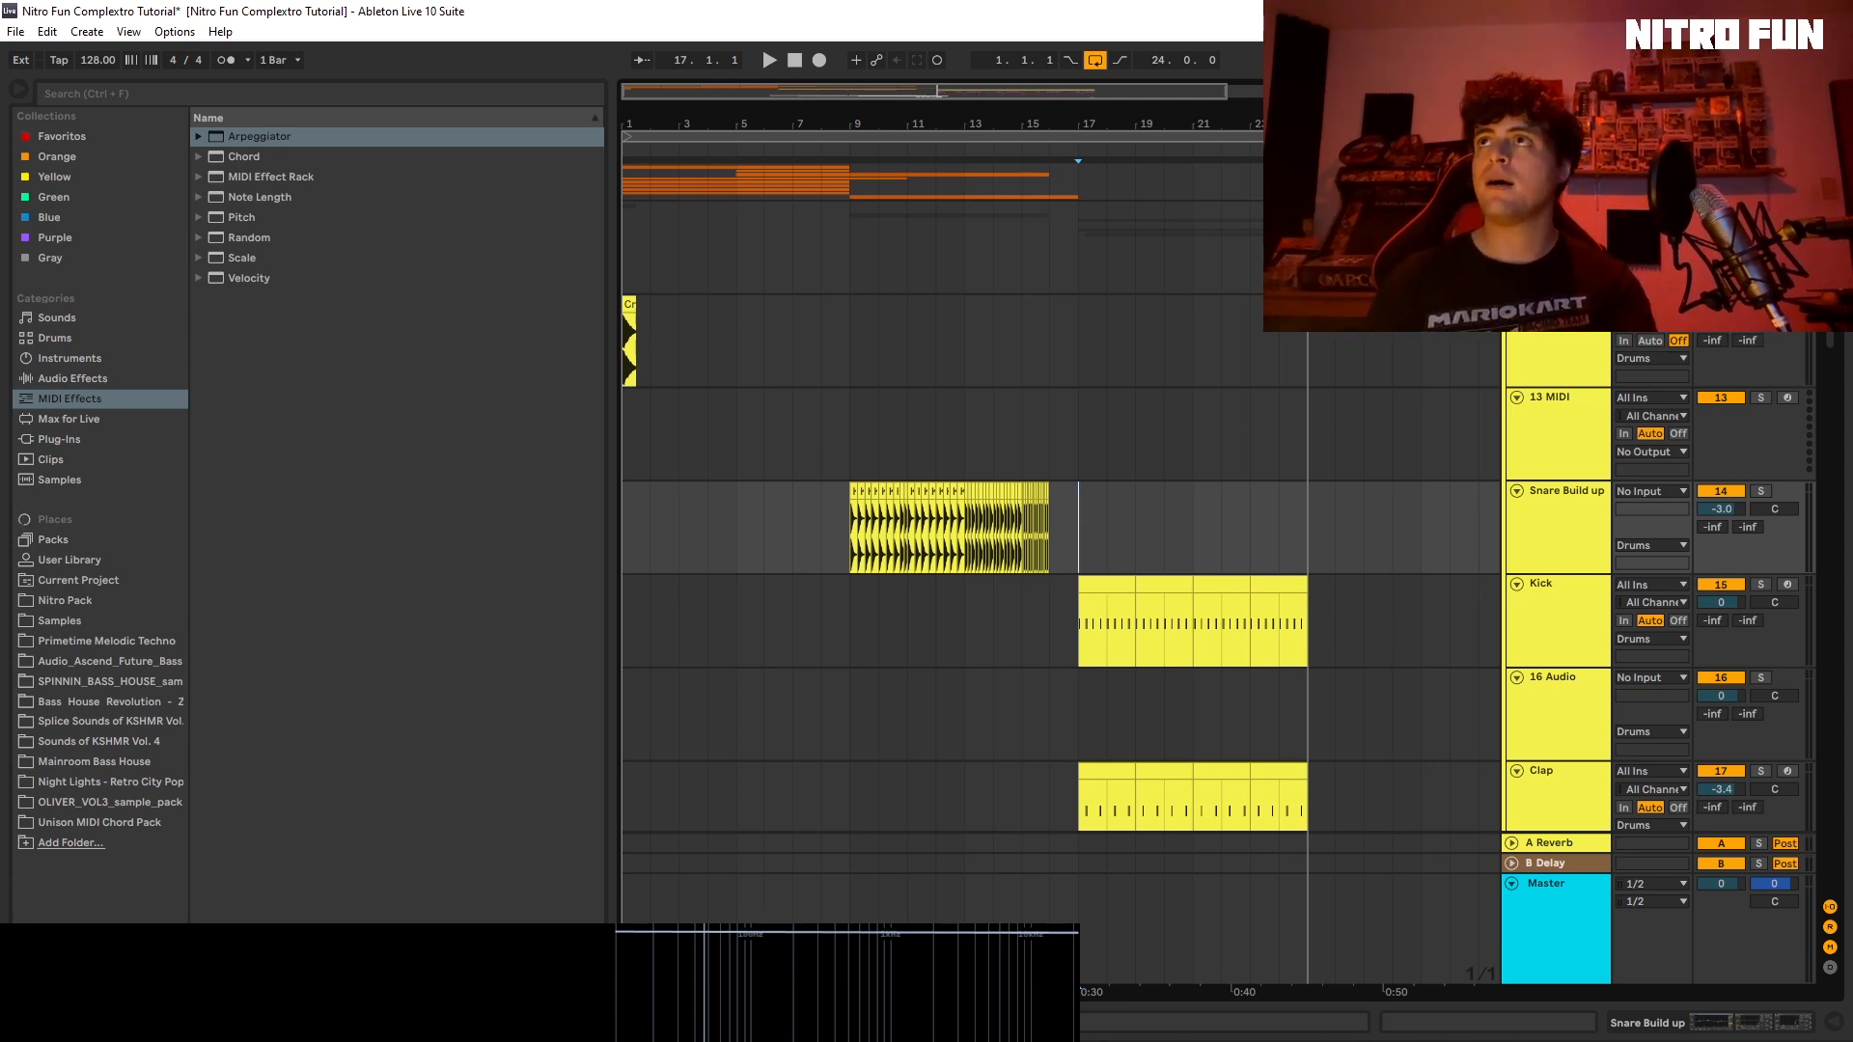
key("space")
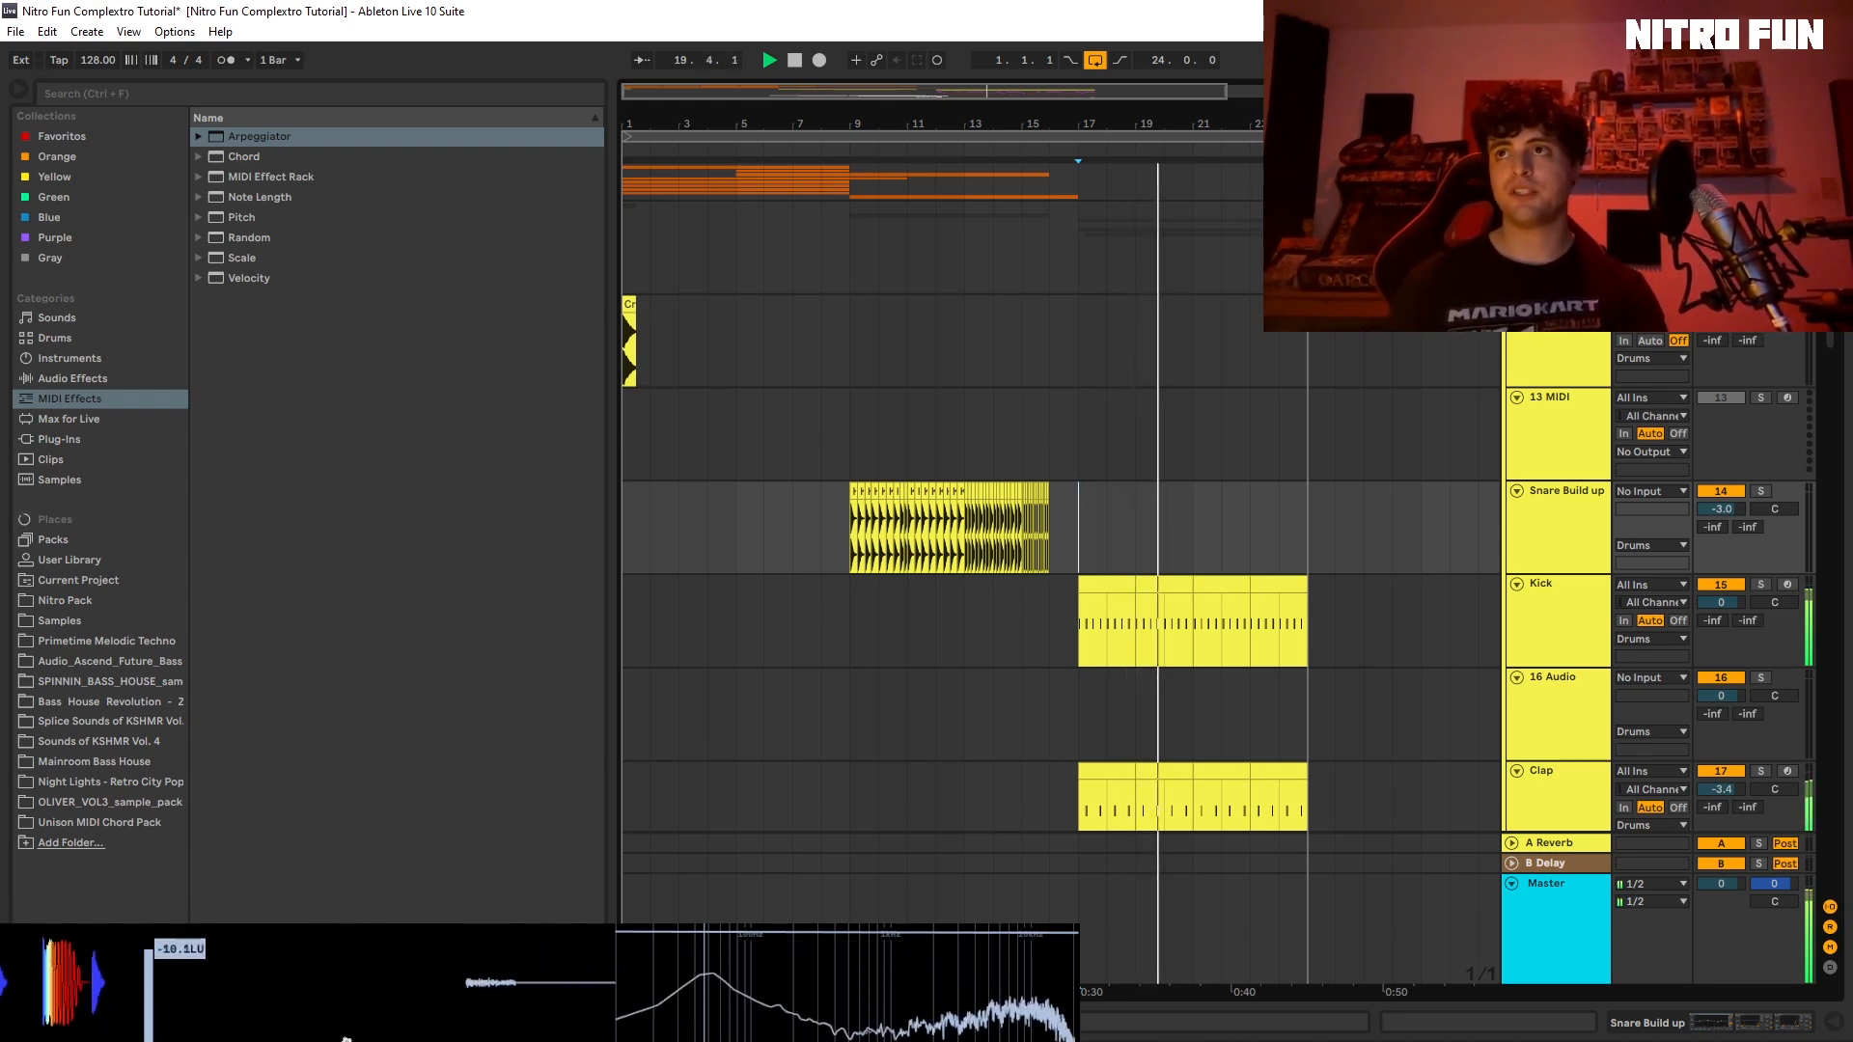
key("space")
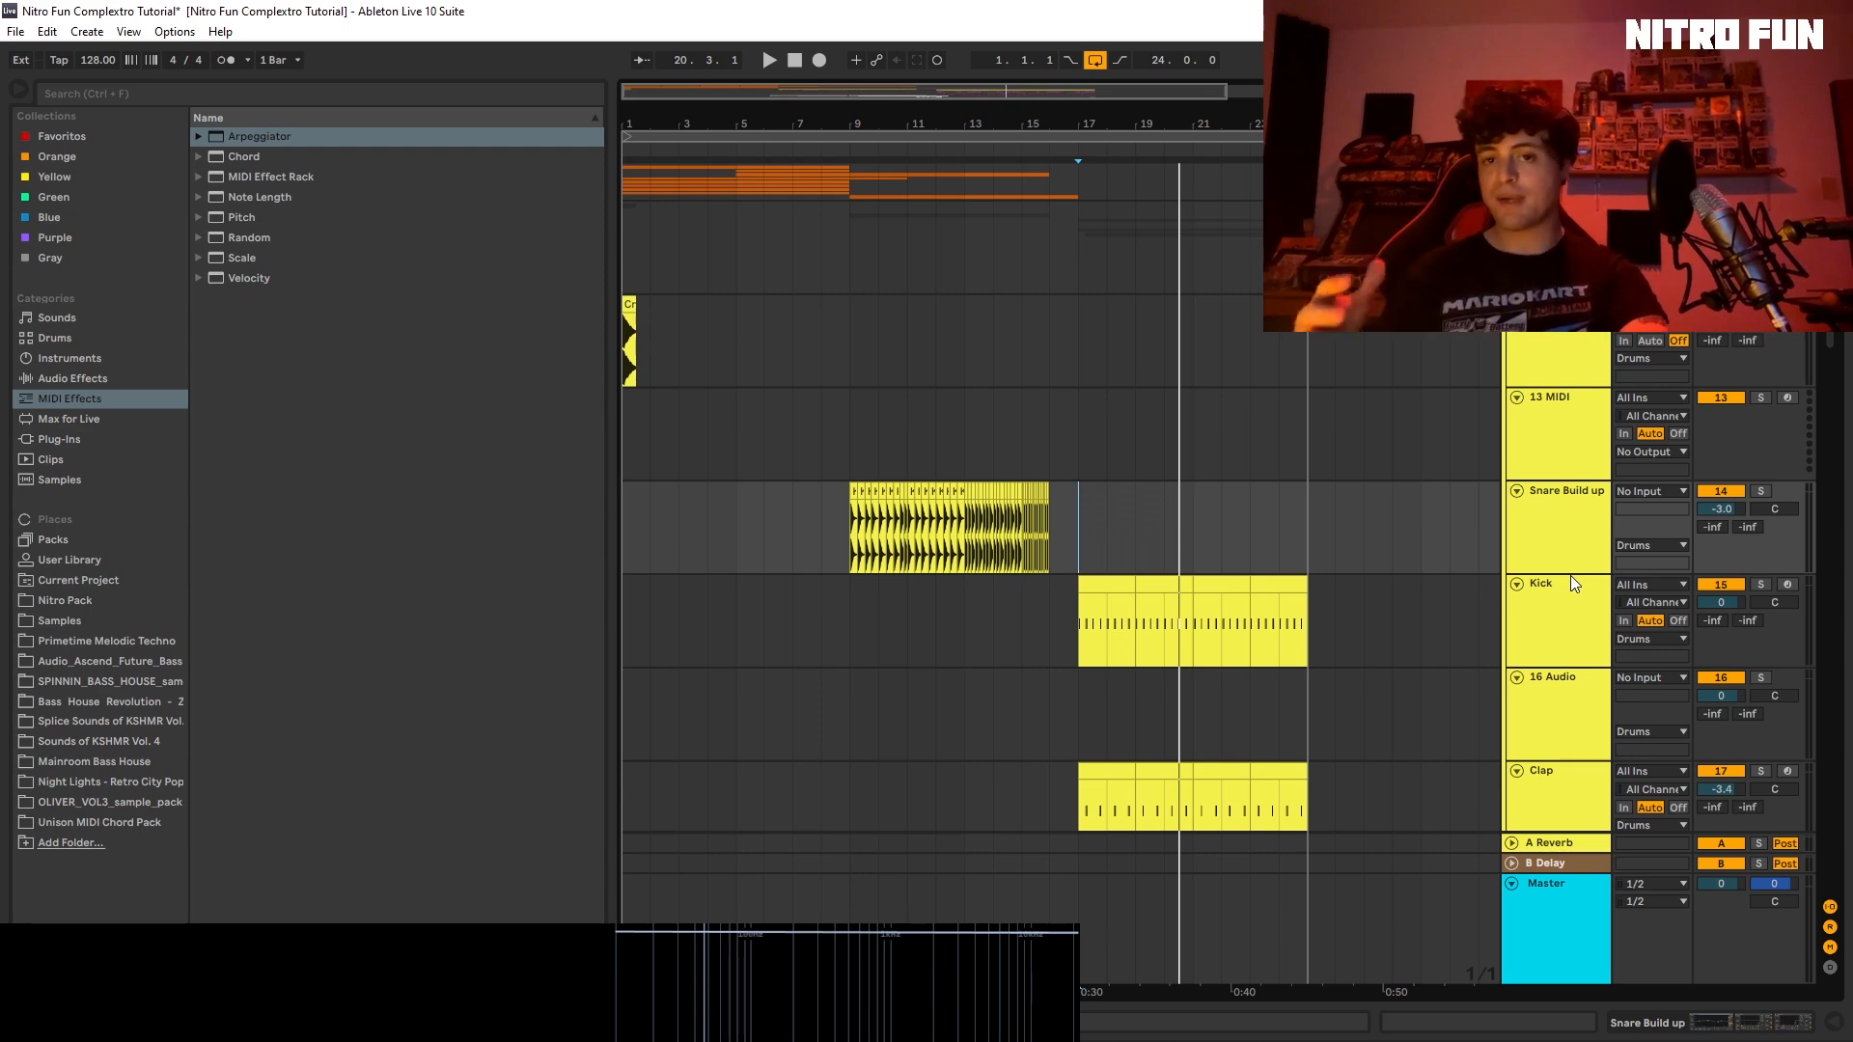
Step: Replay the start of the drop from bar 17, looking over the Kick, Clap and Hat clips
scroll(1486, 508, "down", 3)
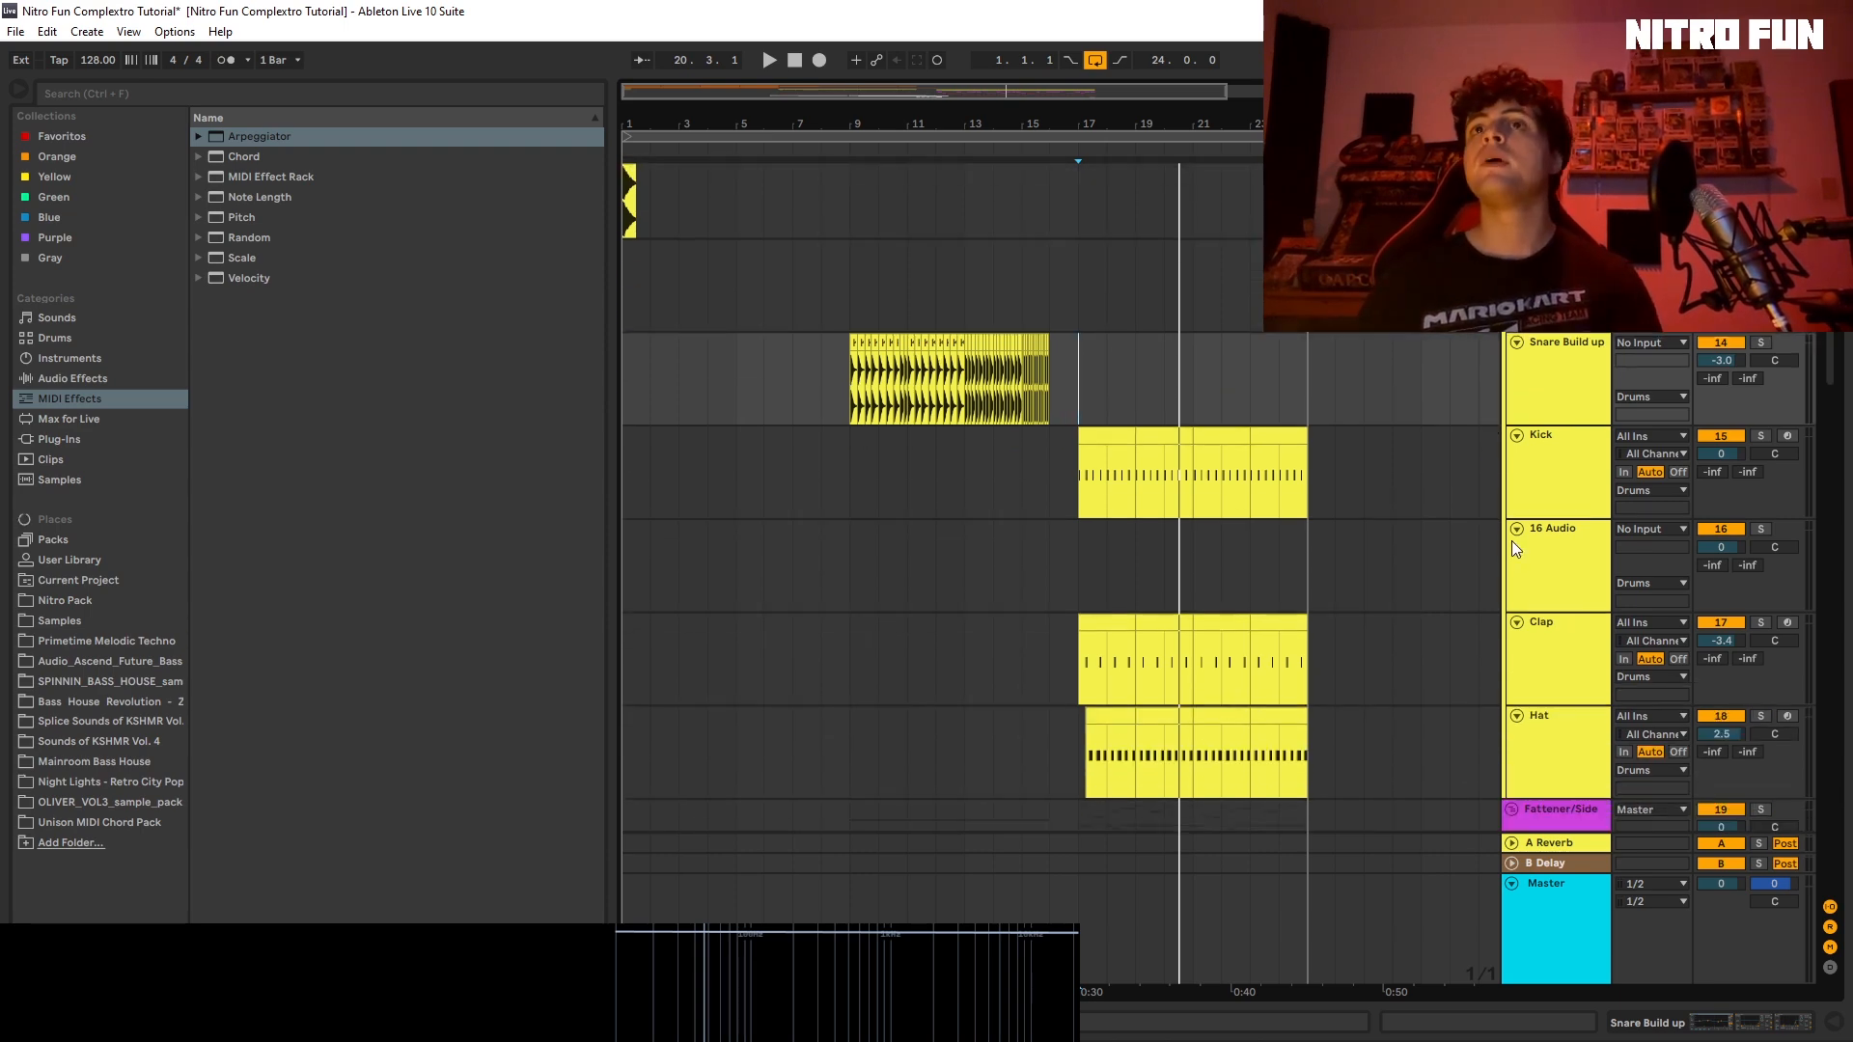
key("space")
key("space")
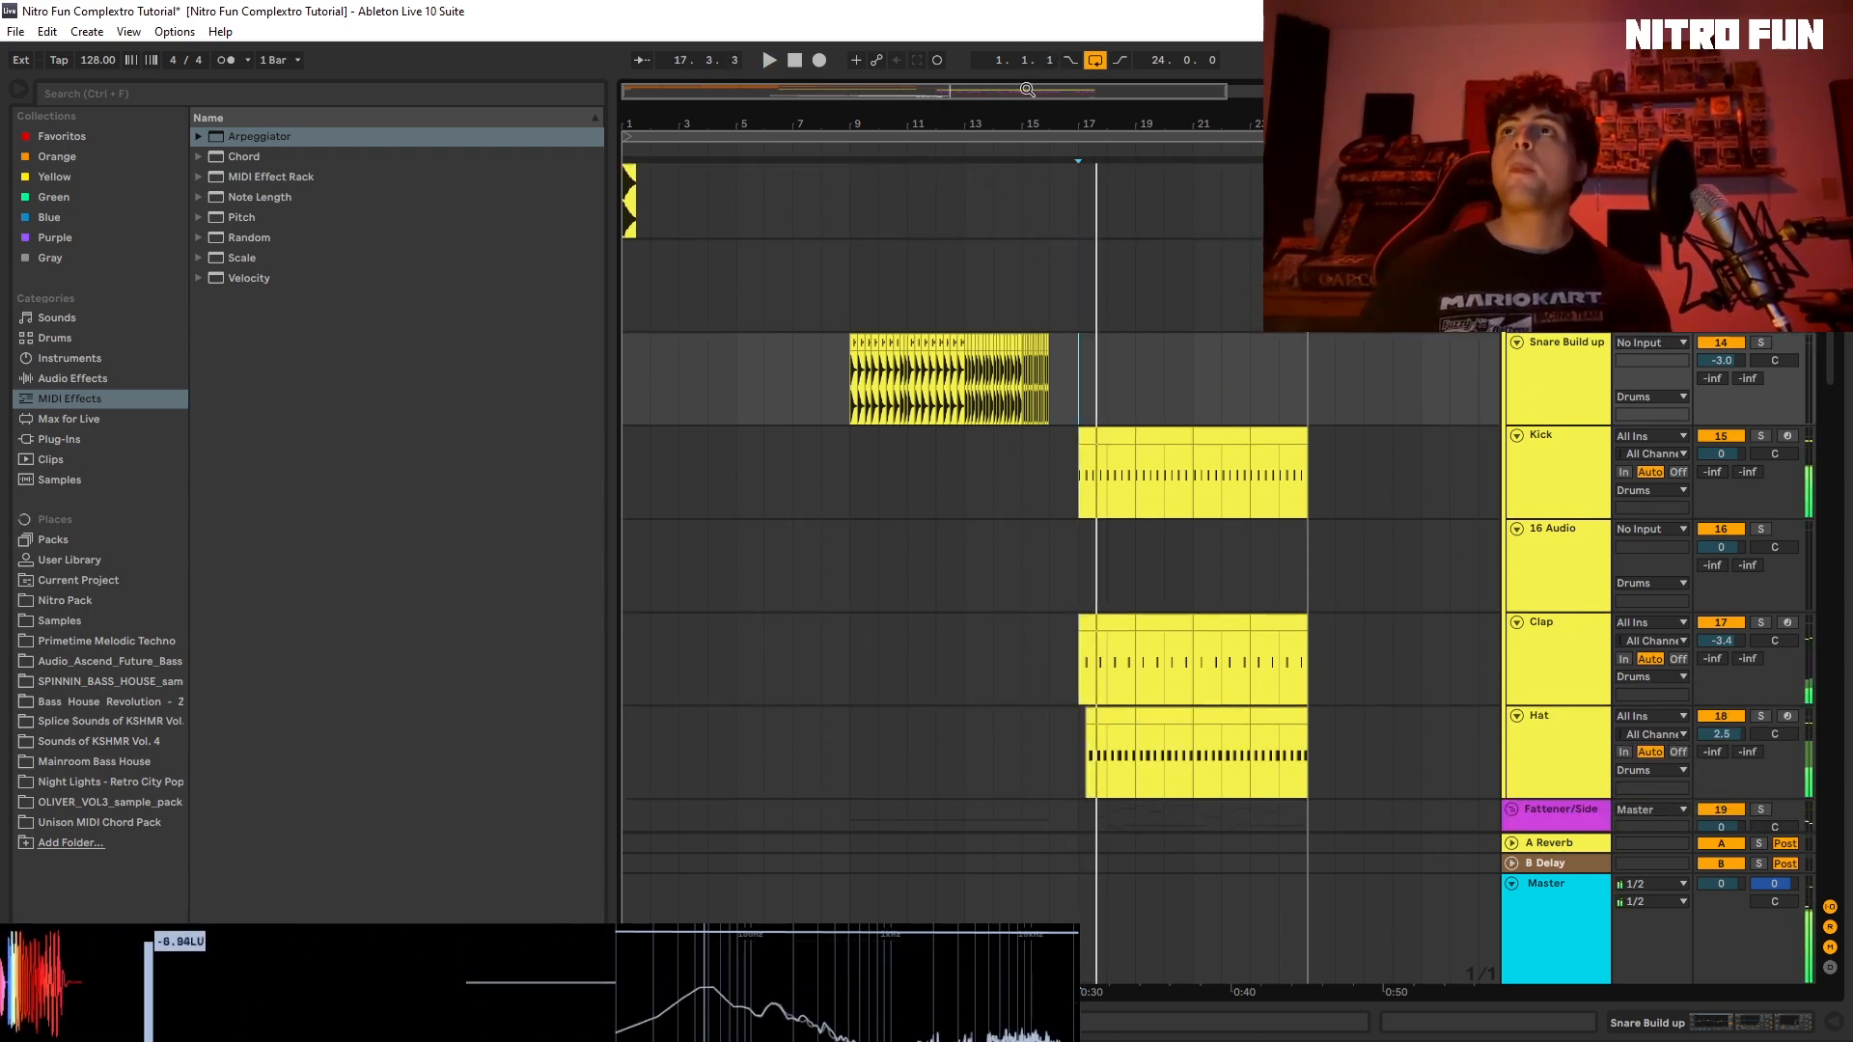
scroll(965, 483, "up", 3)
scroll(965, 574, "up", 1)
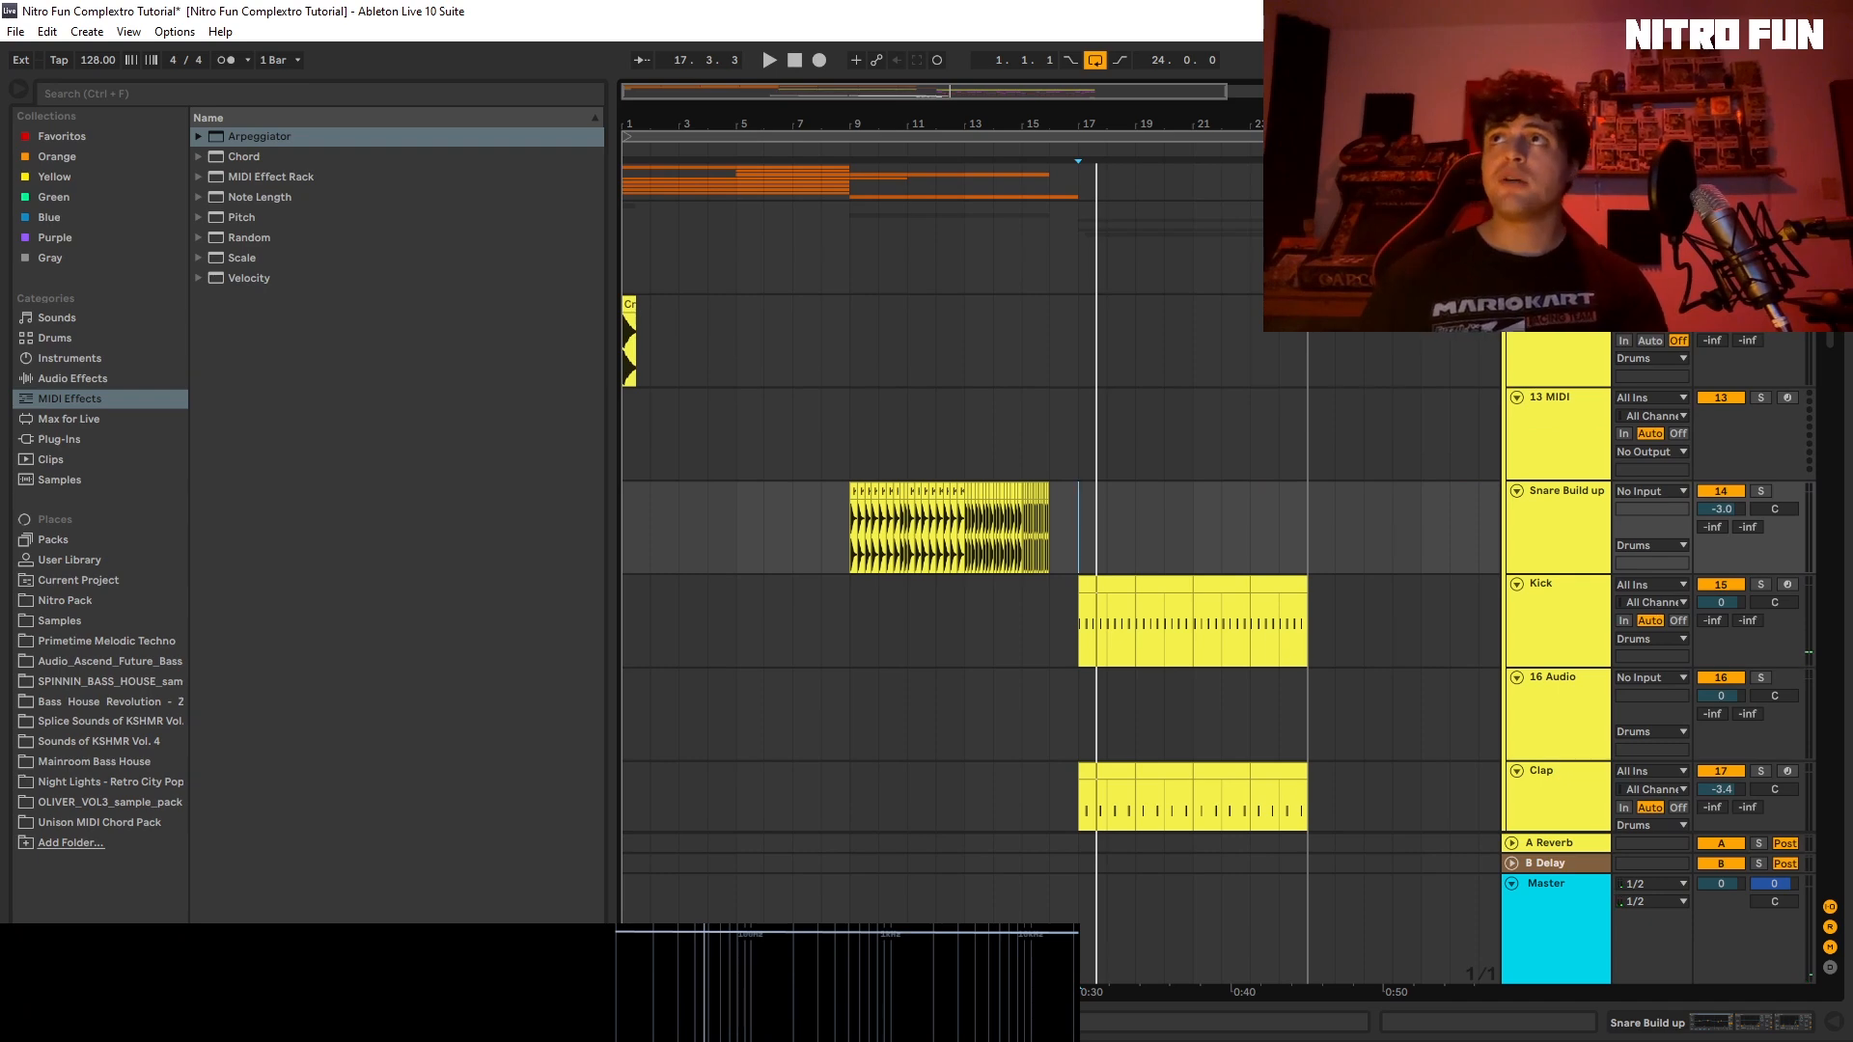
Step: Play the drop's drums from bar 17 while zooming the arrangement in on bars 16 to 23
key("space")
scroll(1531, 471, "down", 5)
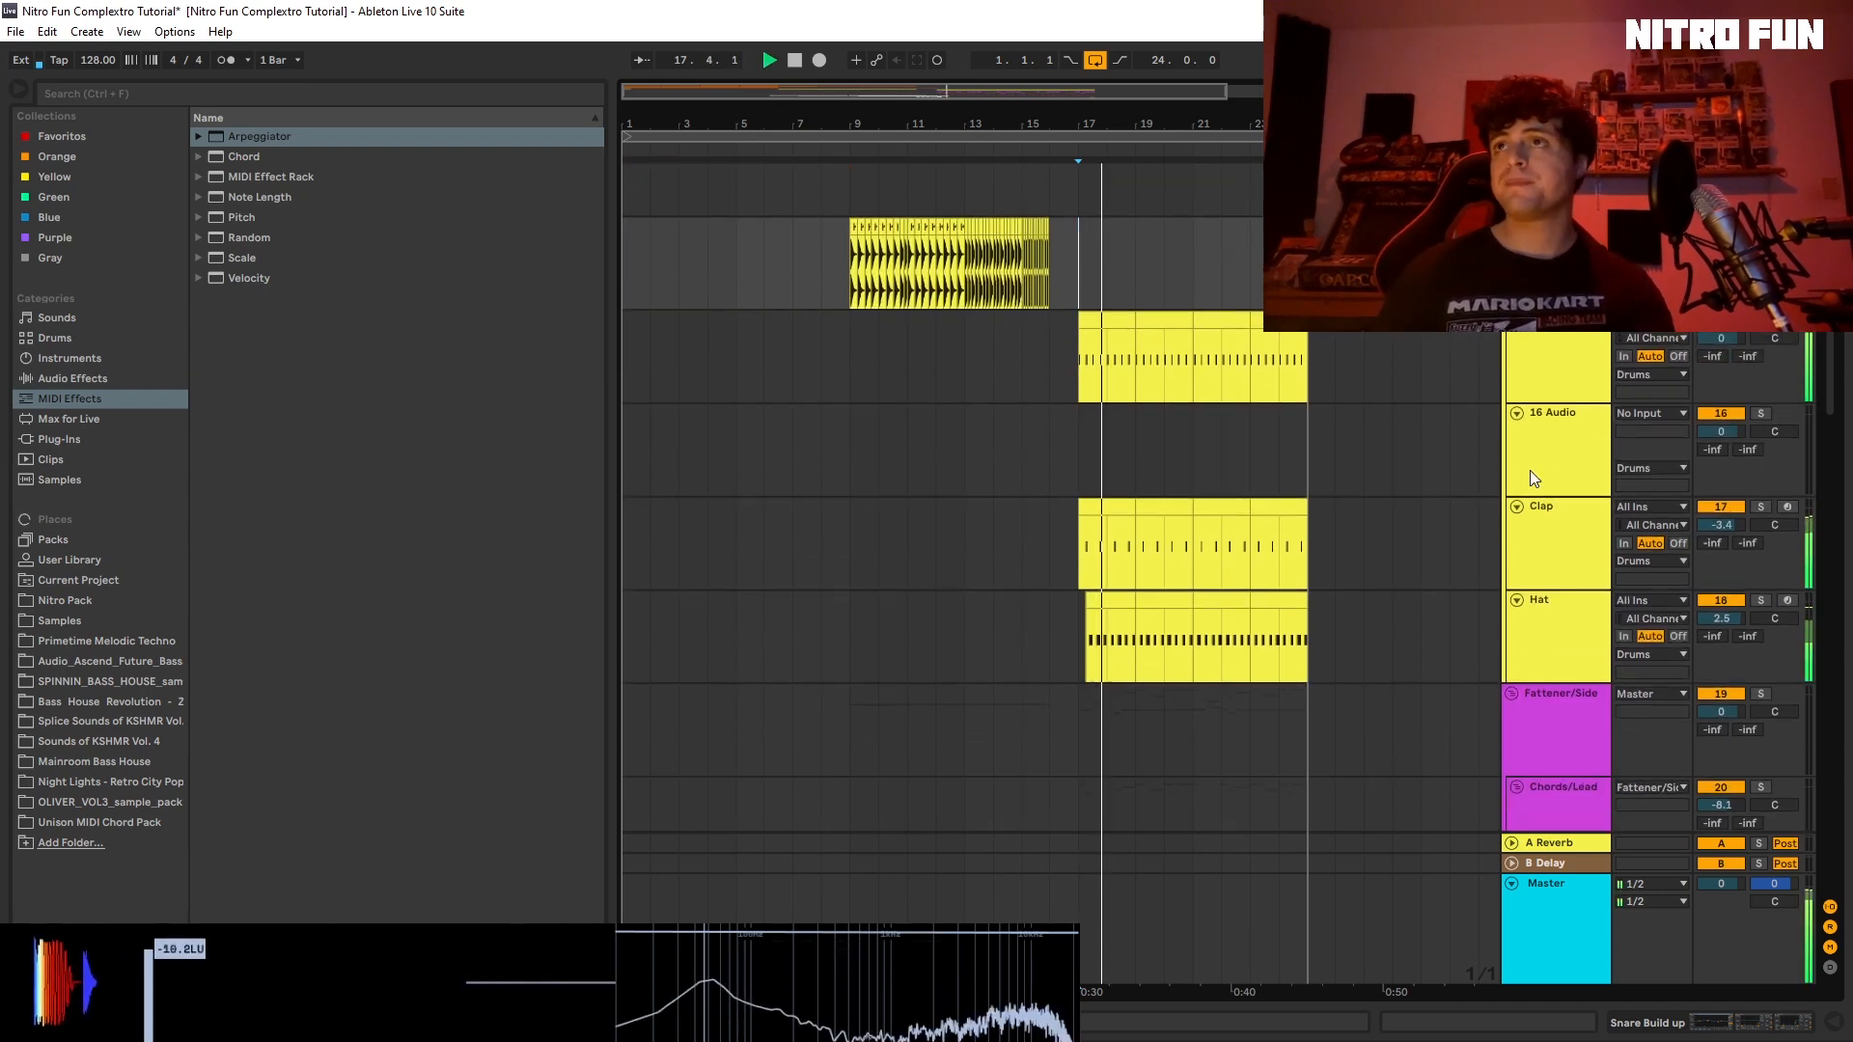
left_click_drag(968, 92, 994, 164)
left_click_drag(889, 124, 887, 130)
key("space")
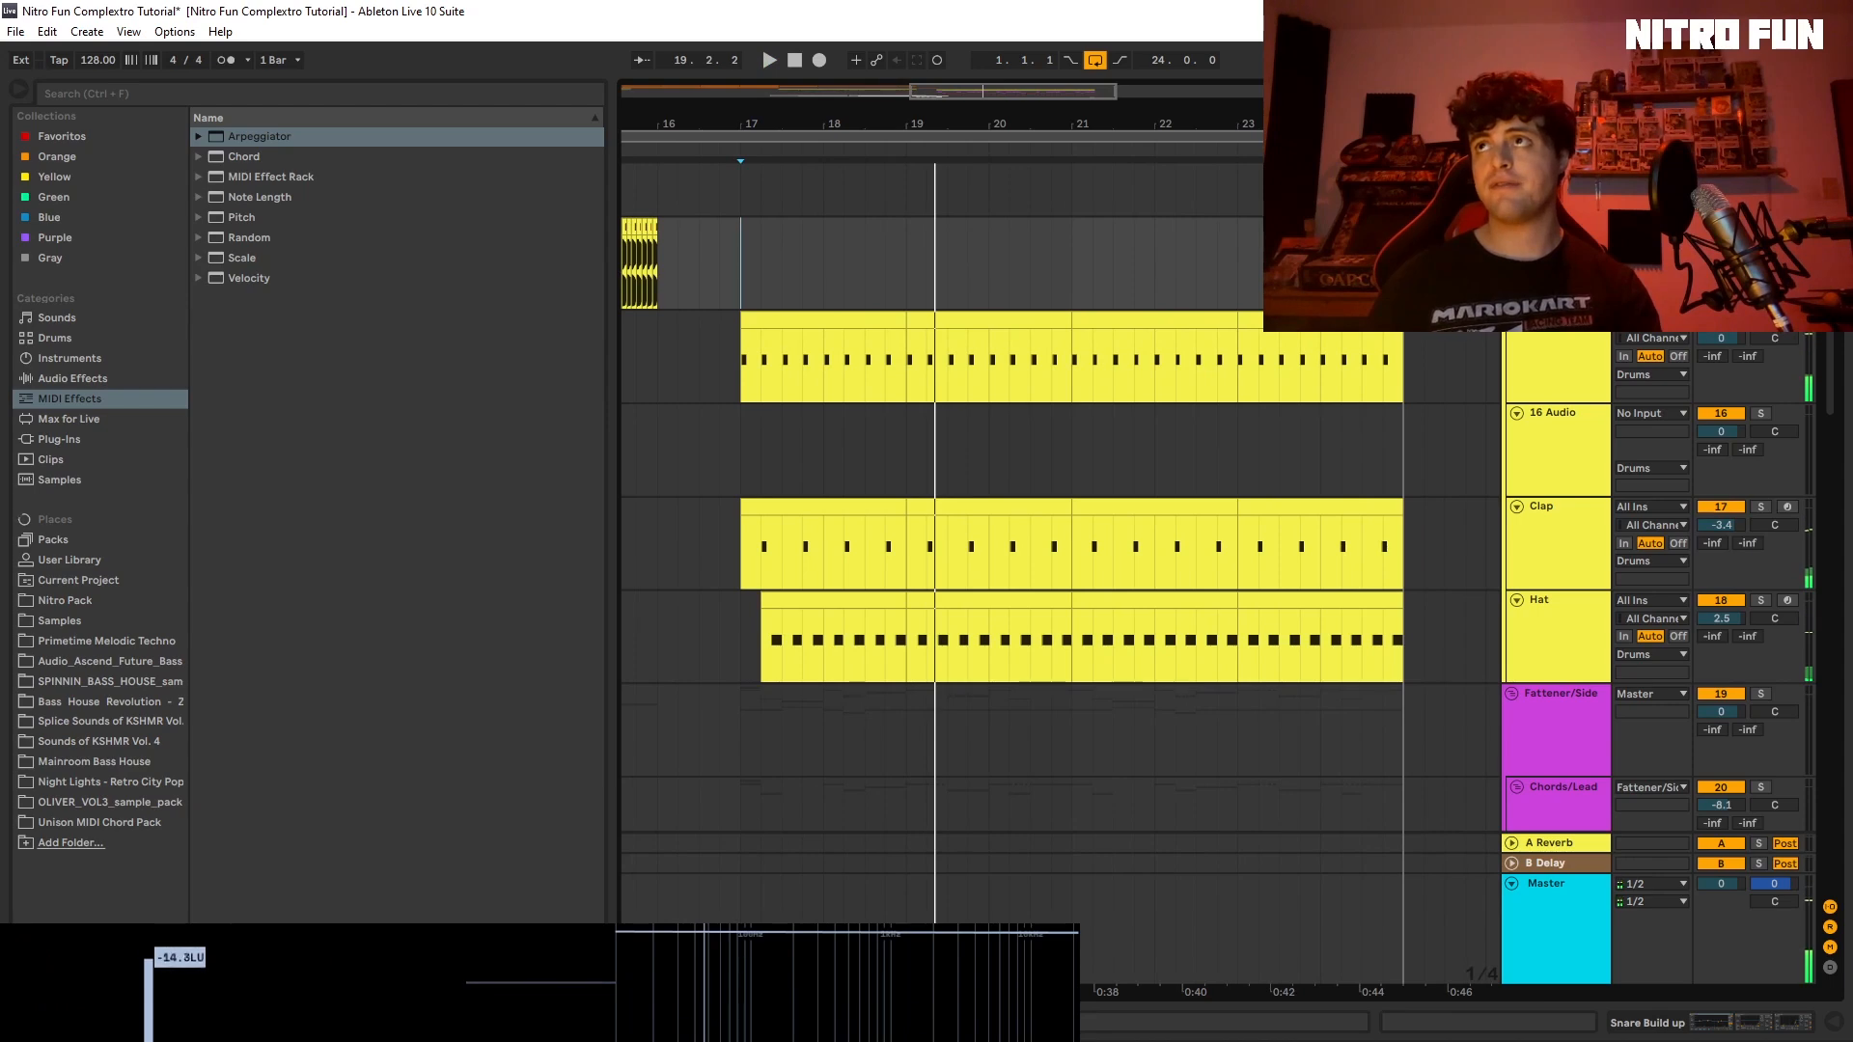
Step: Play the drums briefly from bar 17 and solo the Clap and Hat tracks
key("space")
key("space")
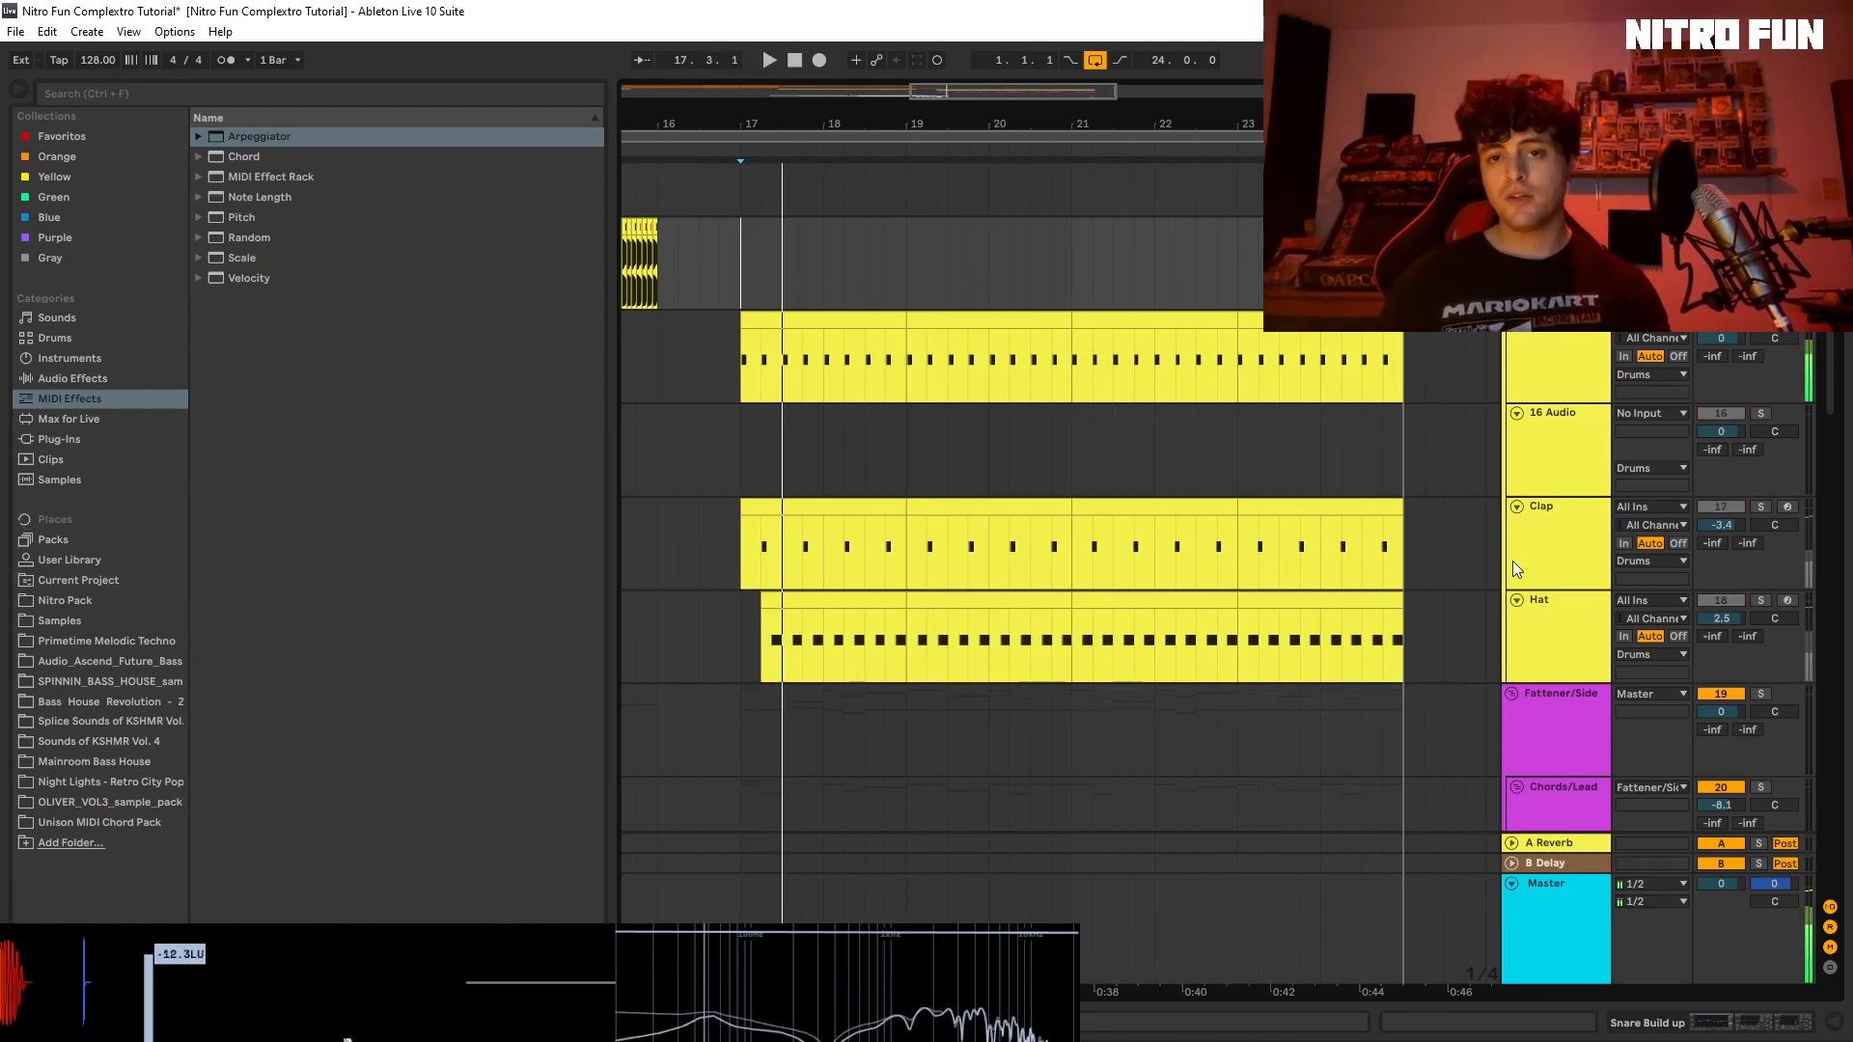
left_click(1761, 506)
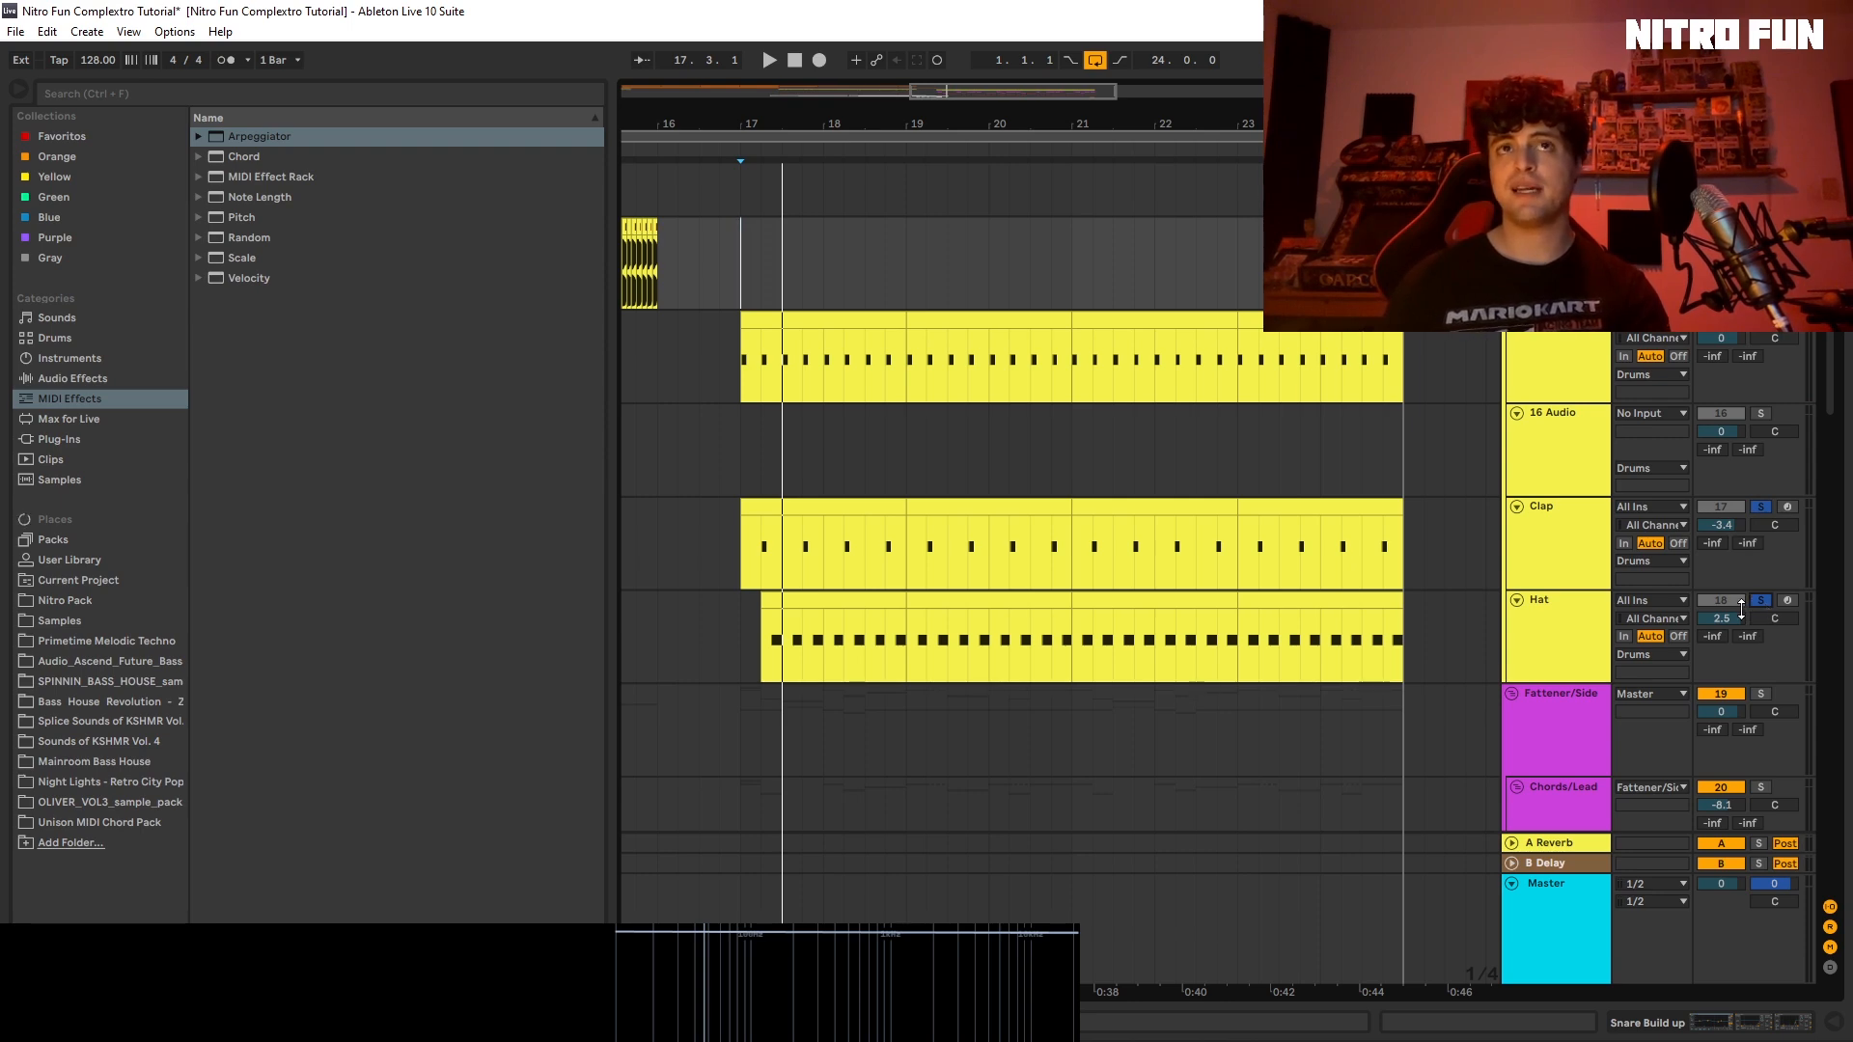
Step: Play the soloed Clap and Hat tracks through bar 17 of the drop
key("space")
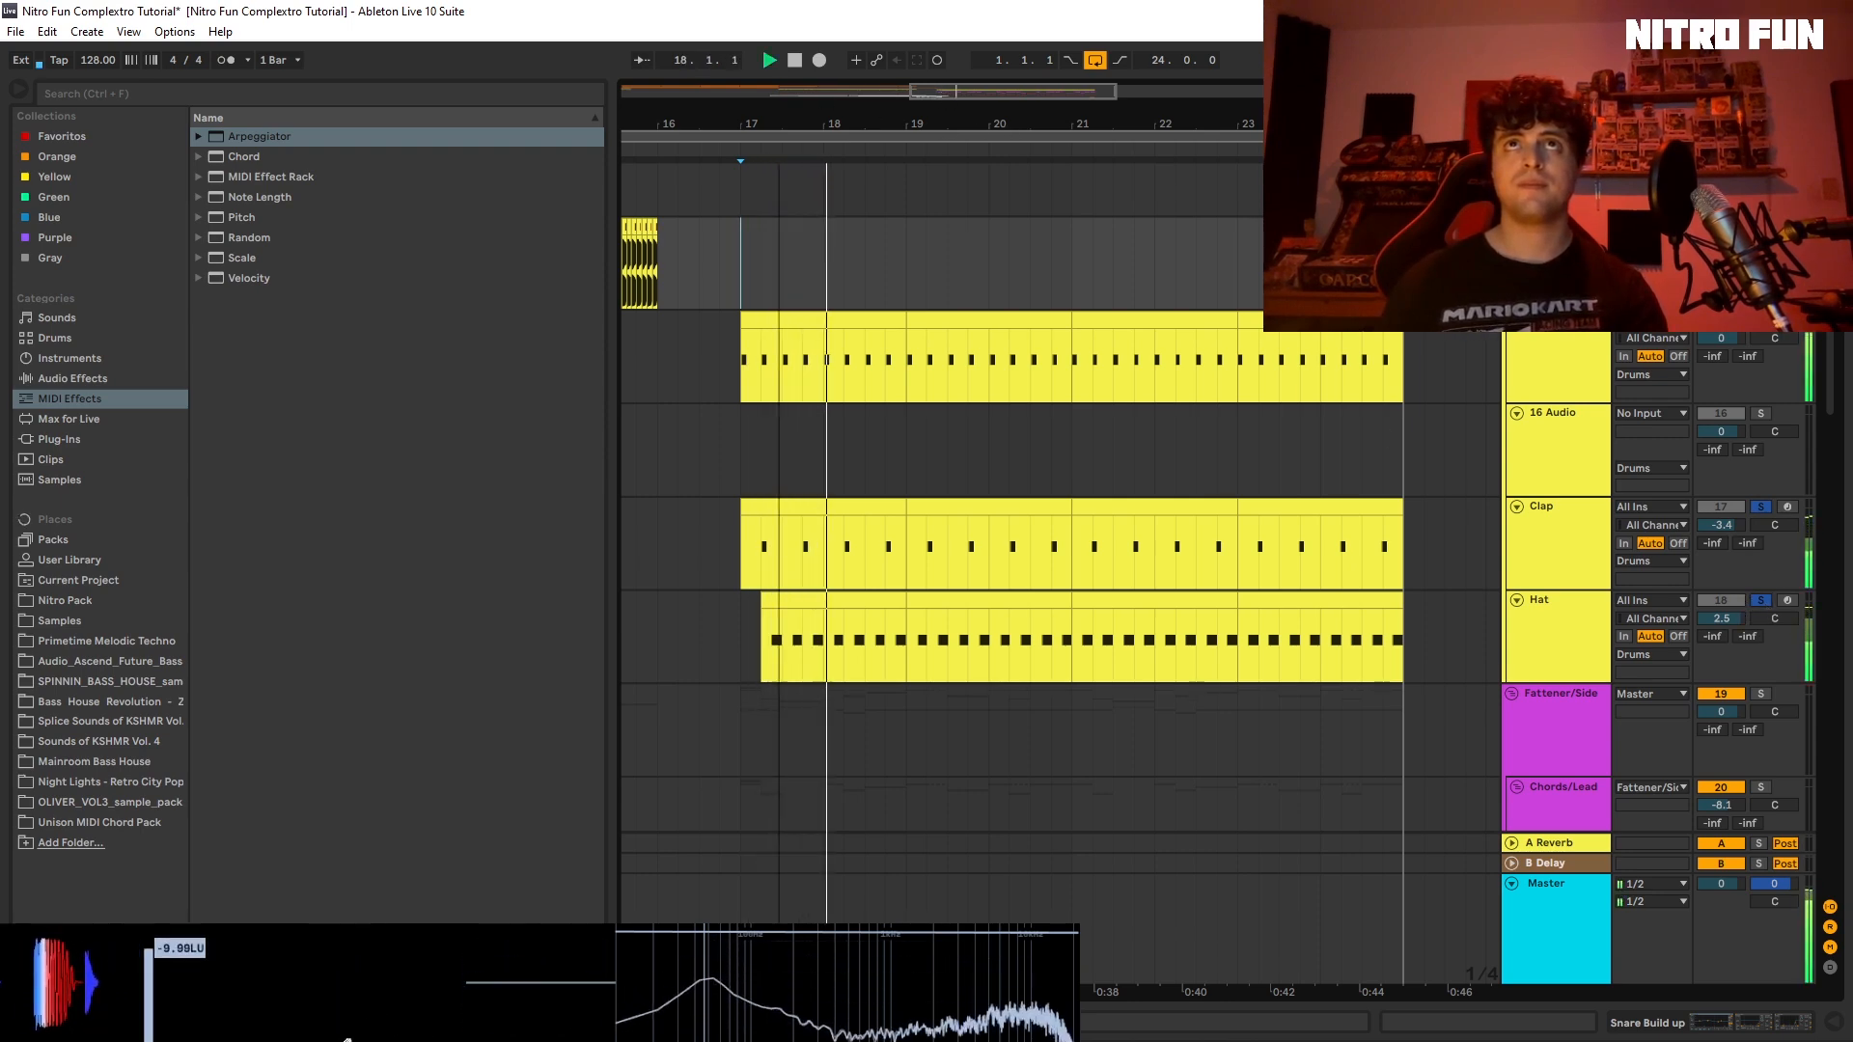
left_click_drag(779, 123, 855, 309)
key("space")
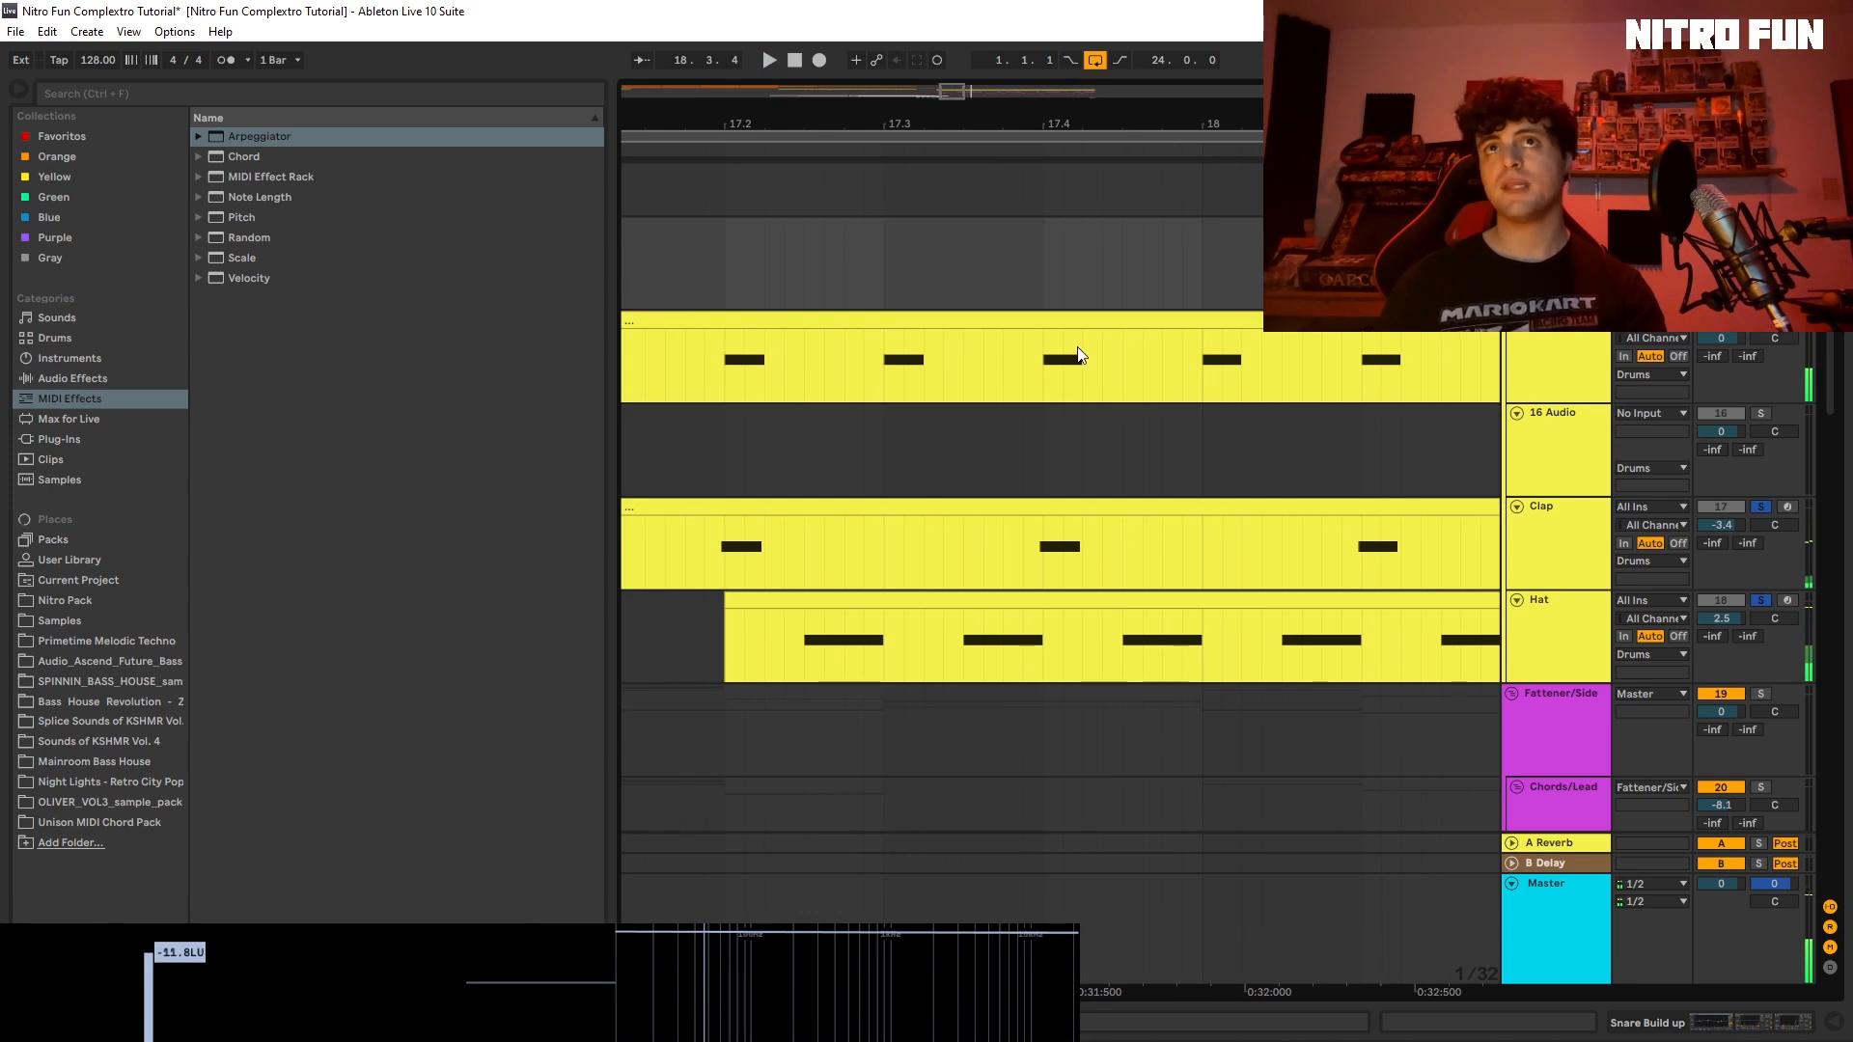
Step: Select the Kick clip at the start of the drop and unsolo the Hat track
left_click(1076, 323)
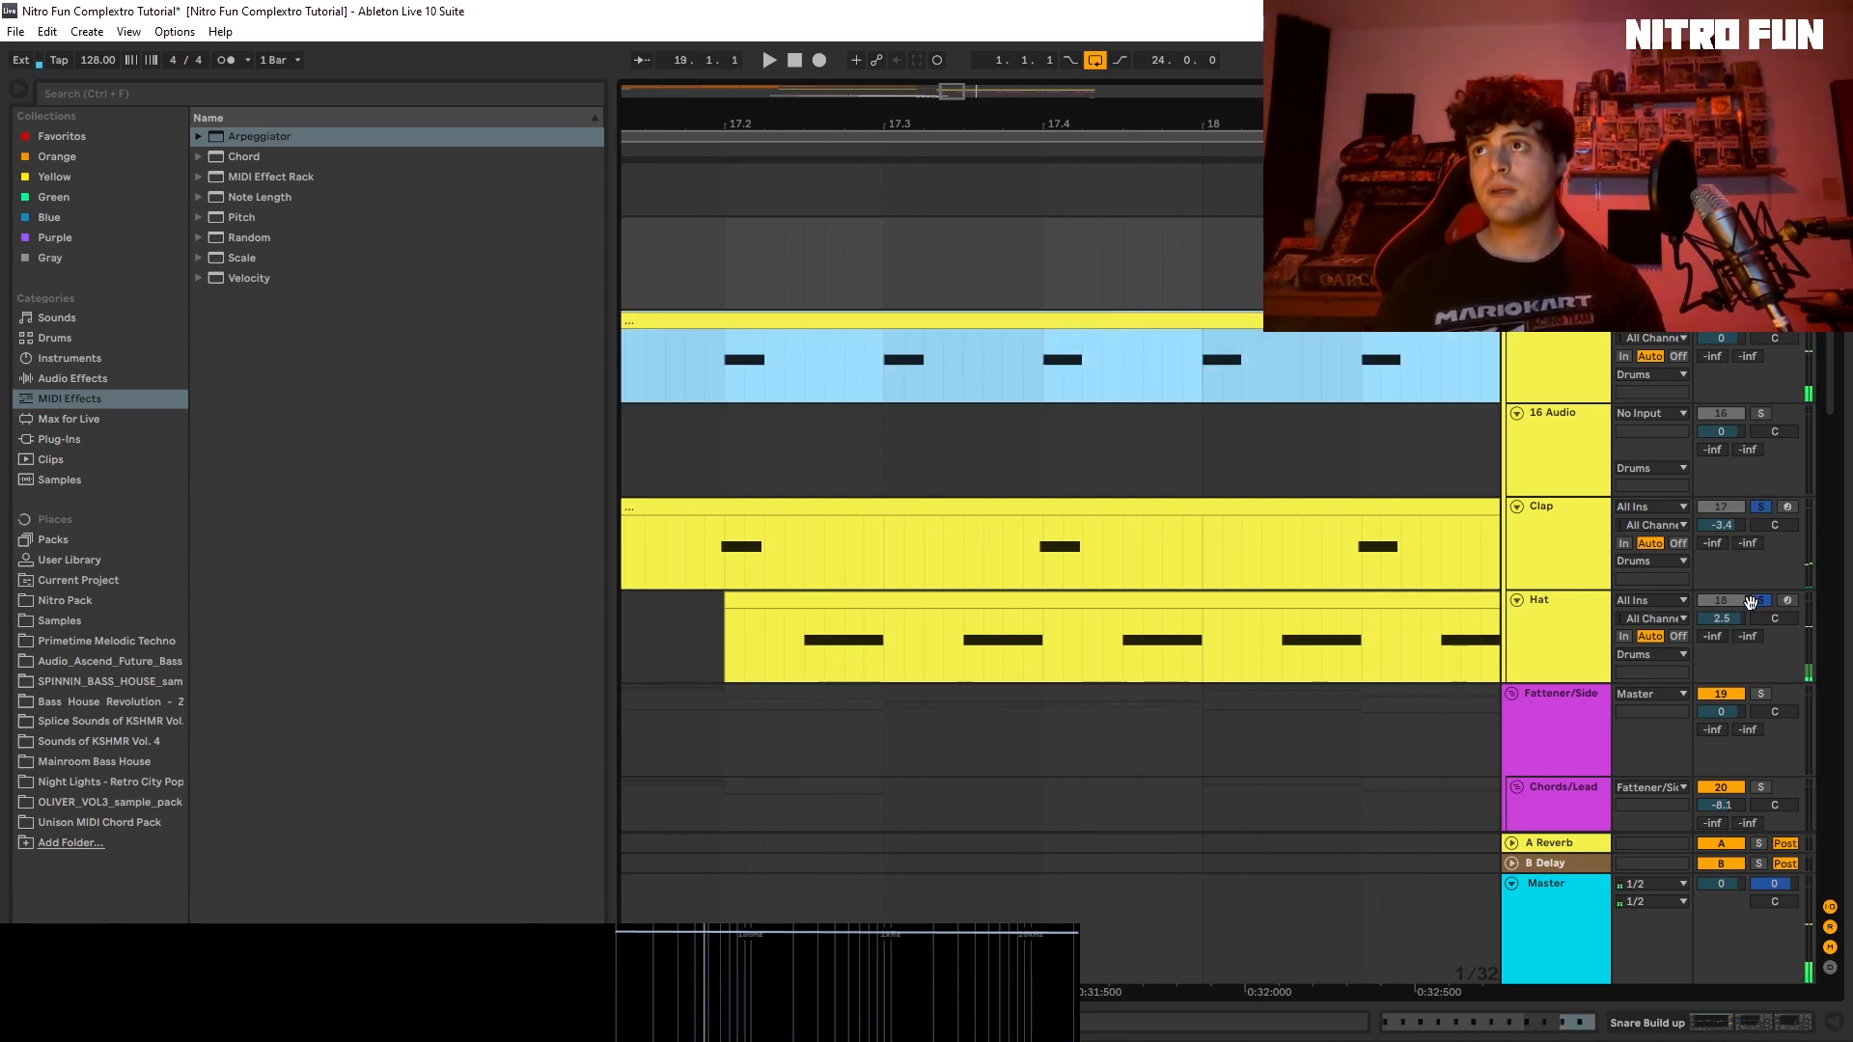
left_click(1764, 604)
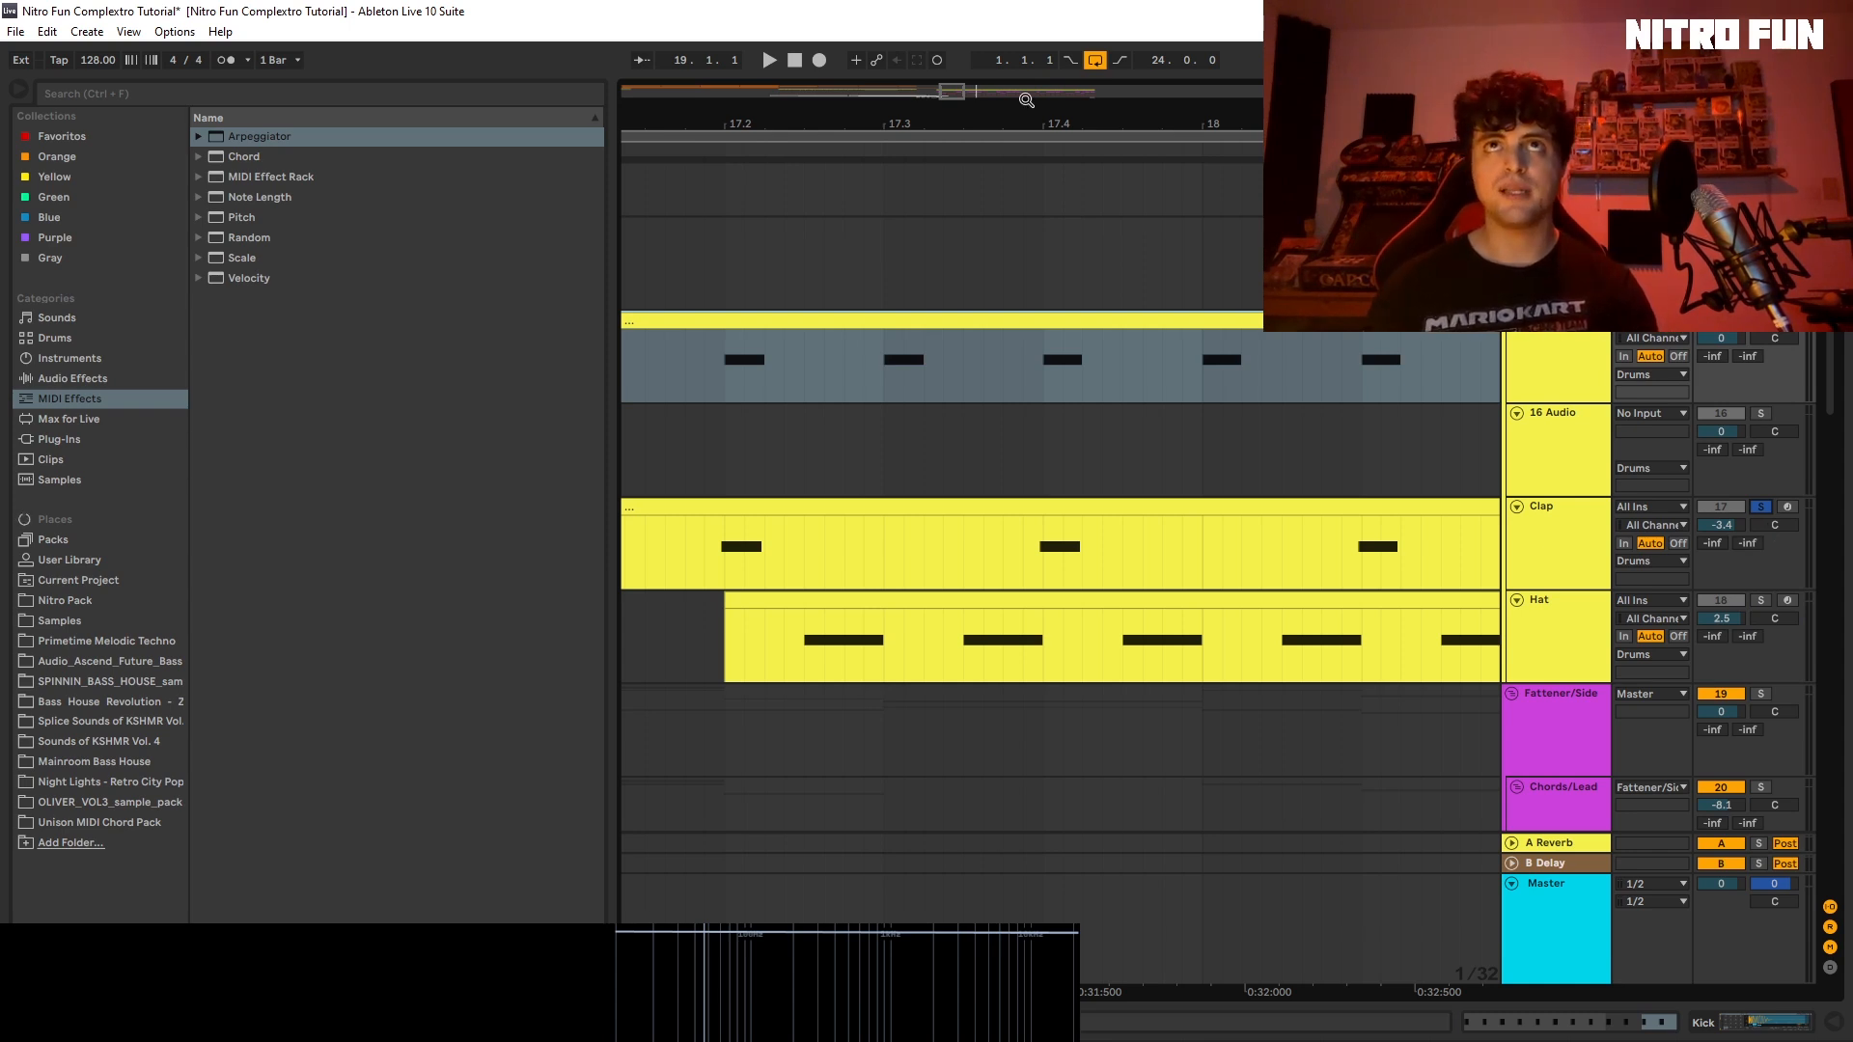
left_click_drag(959, 88, 958, 66)
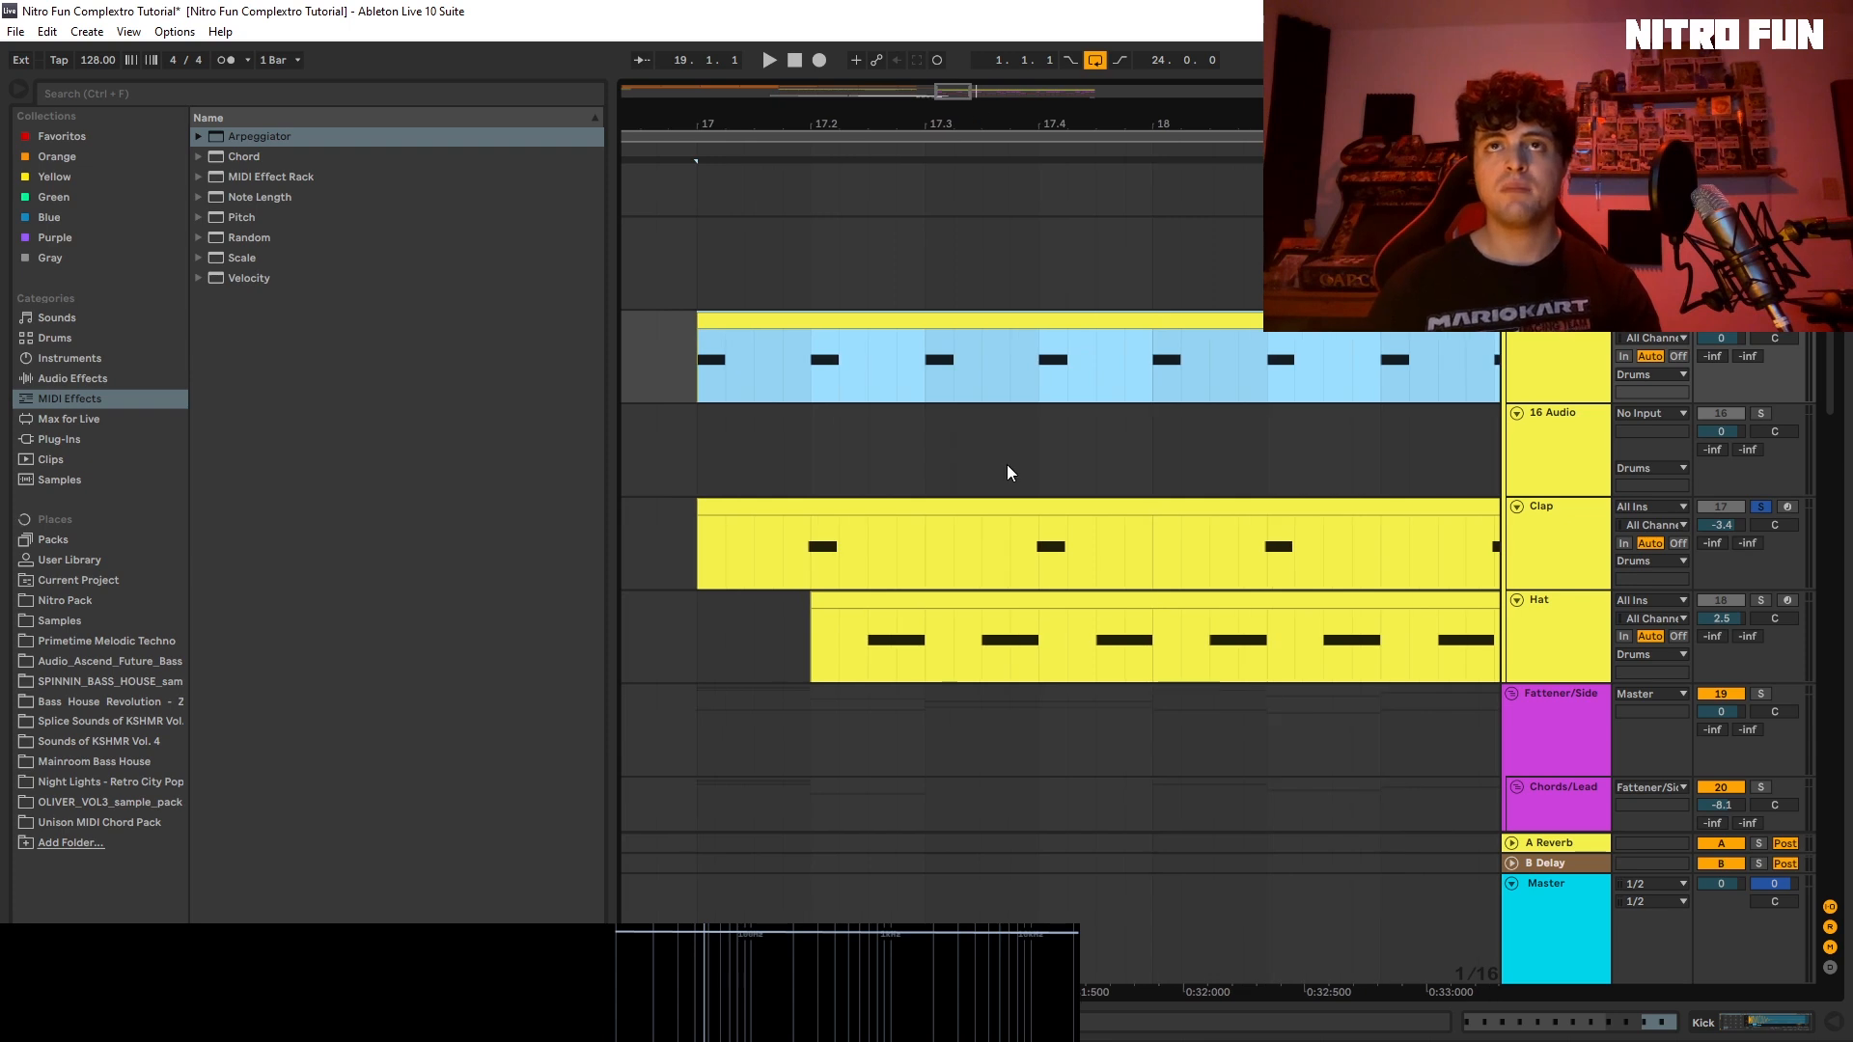
Step: Open the Clap clip's notes, audition the clap sound and examine the first clap note's timing against beat 1.2
left_click(1236, 558)
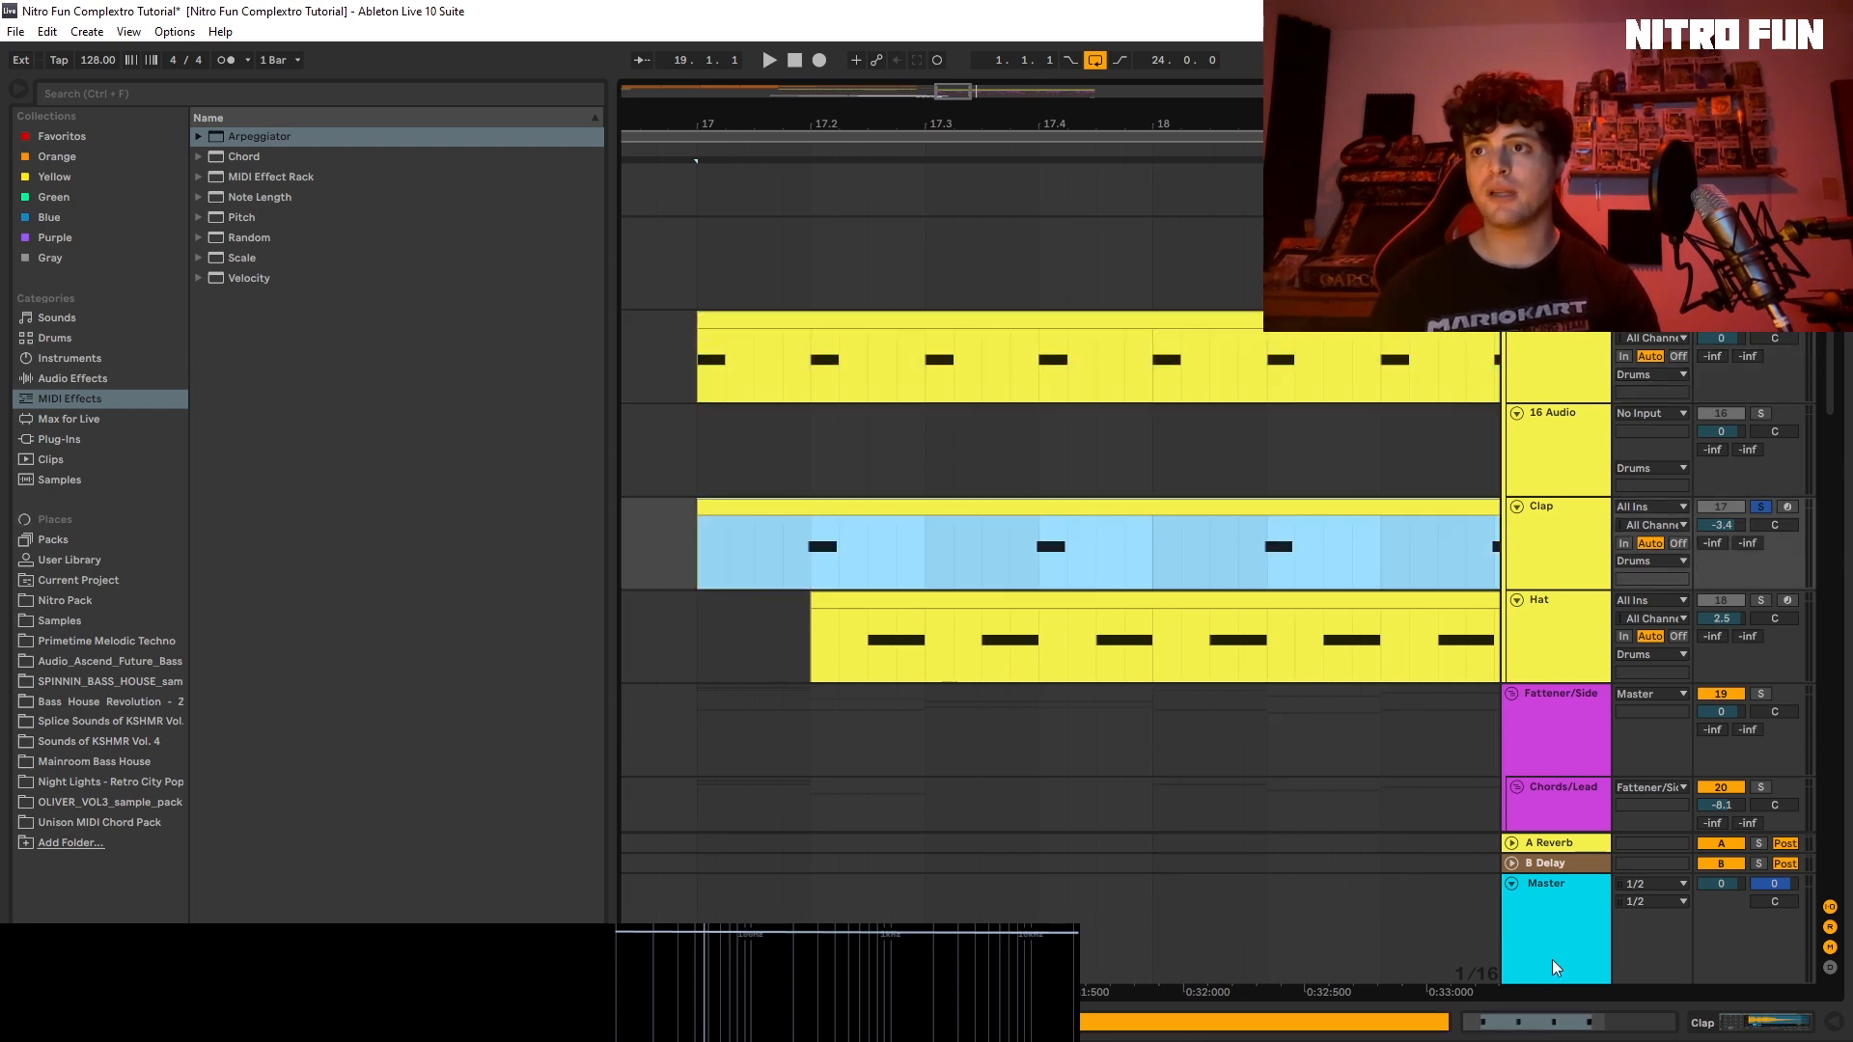
left_click(1558, 1028)
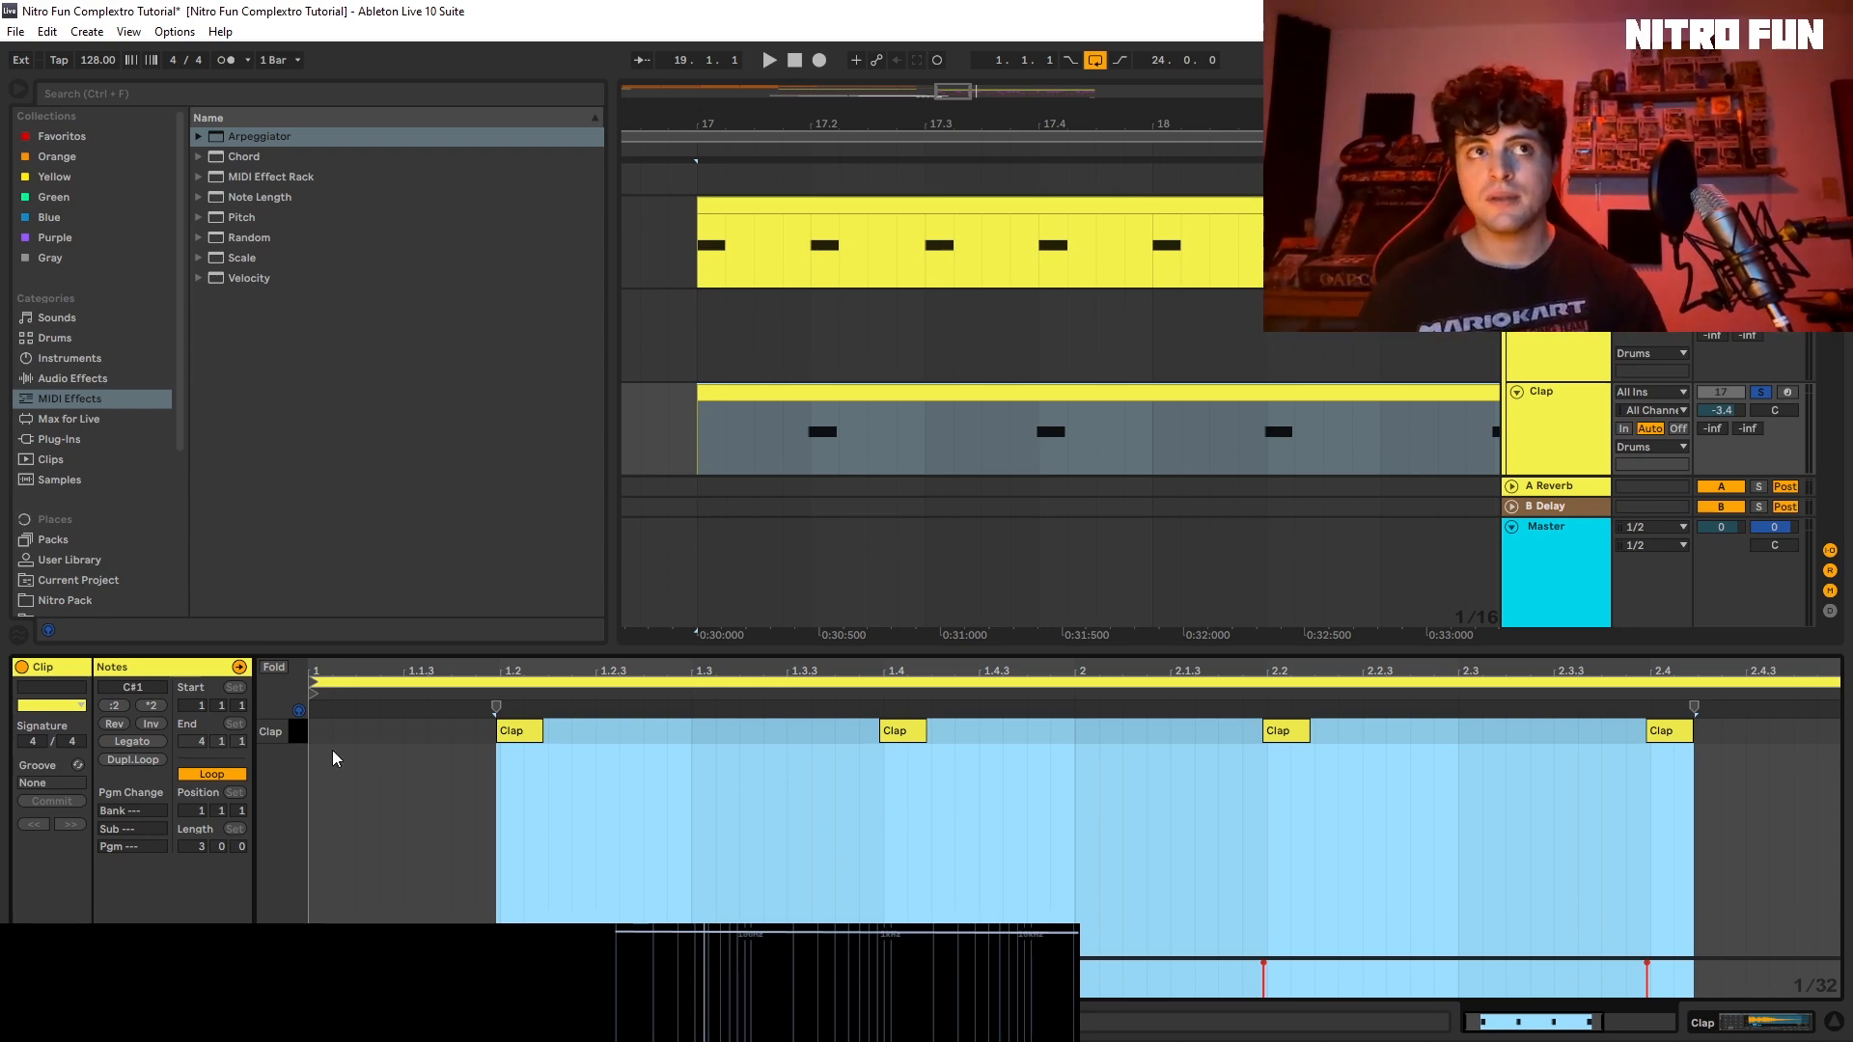
left_click(299, 735)
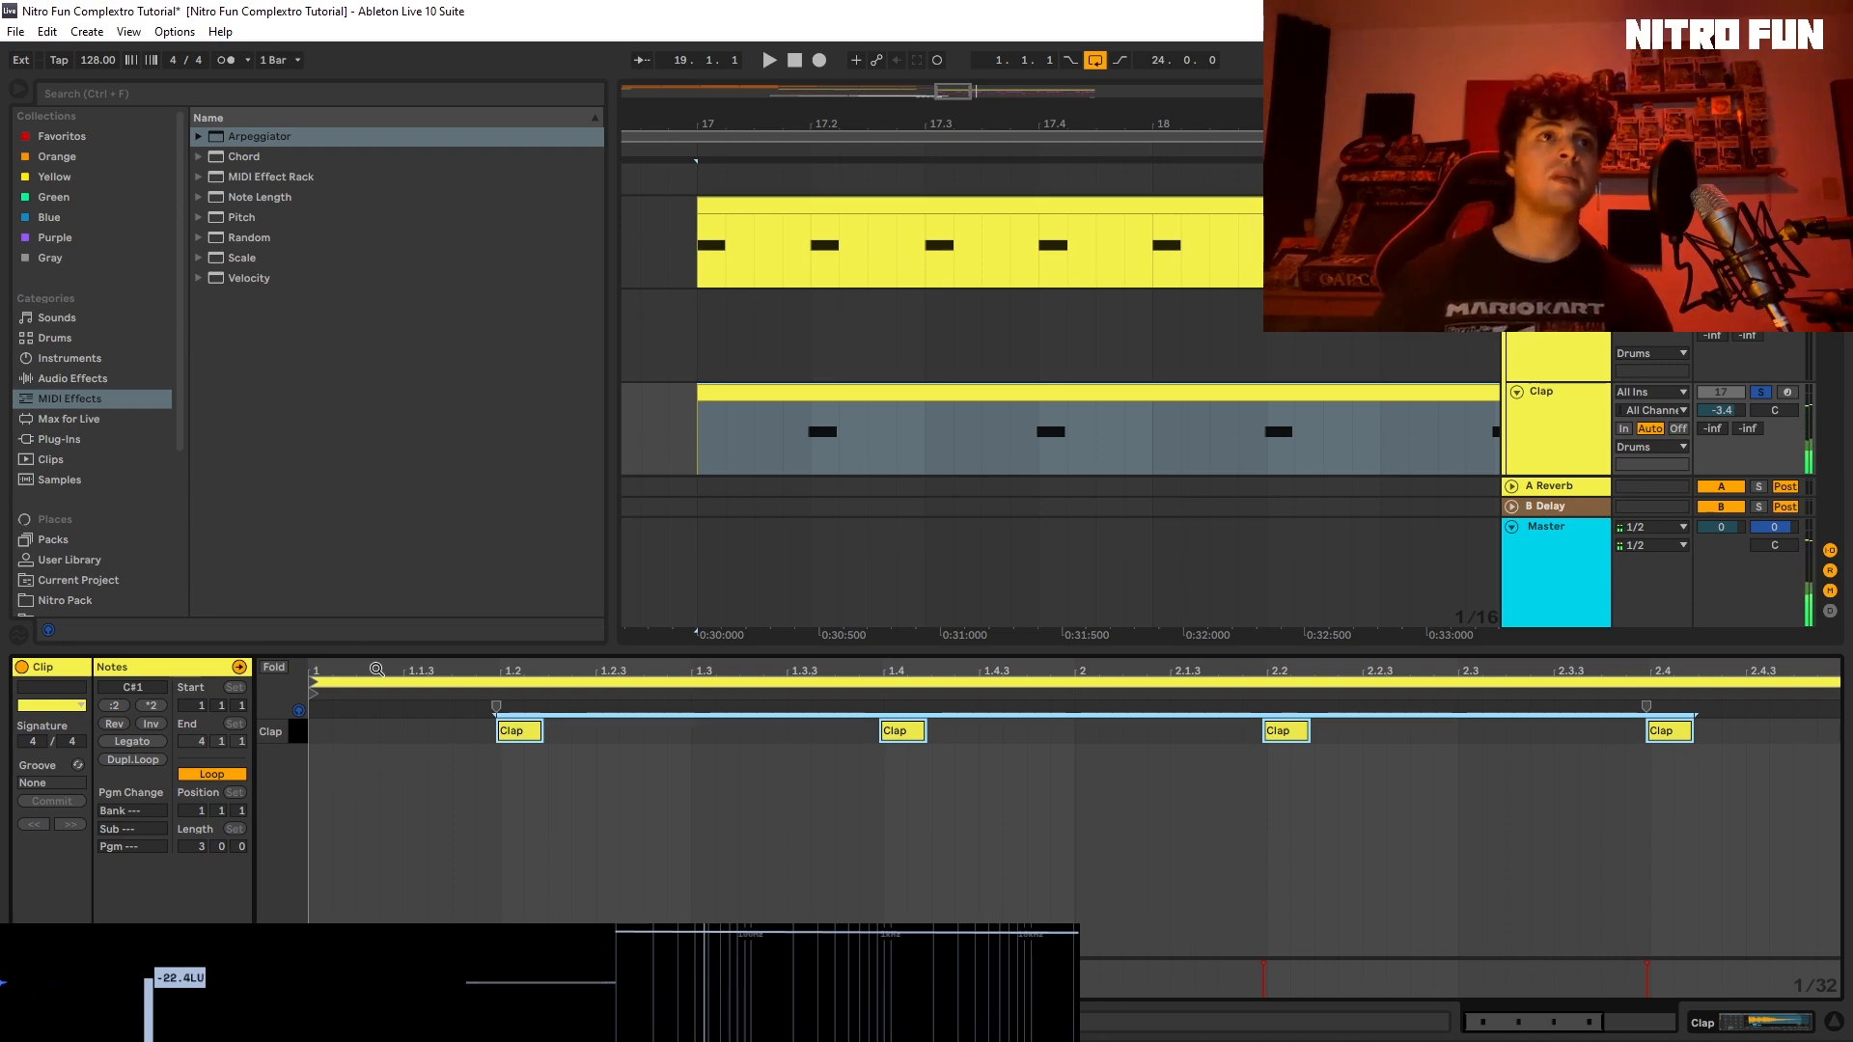
left_click_drag(376, 671, 375, 763)
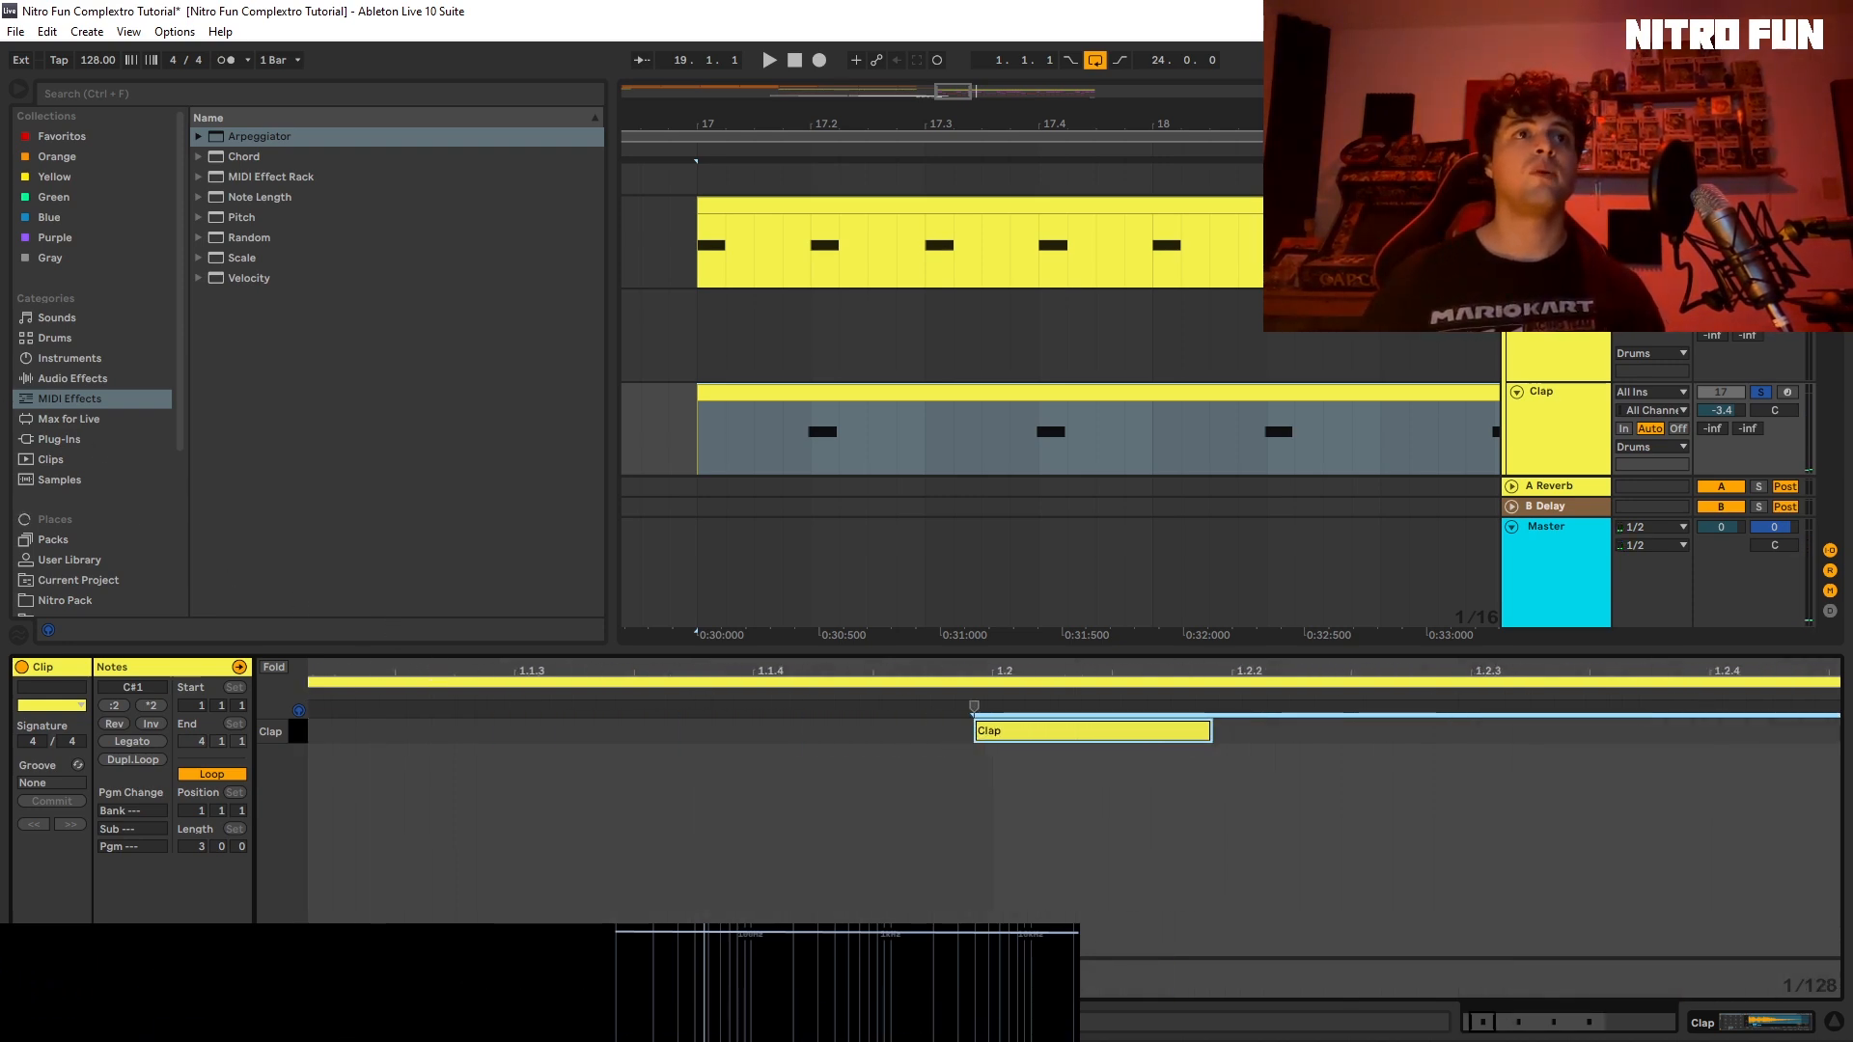
left_click_drag(431, 671, 552, 634)
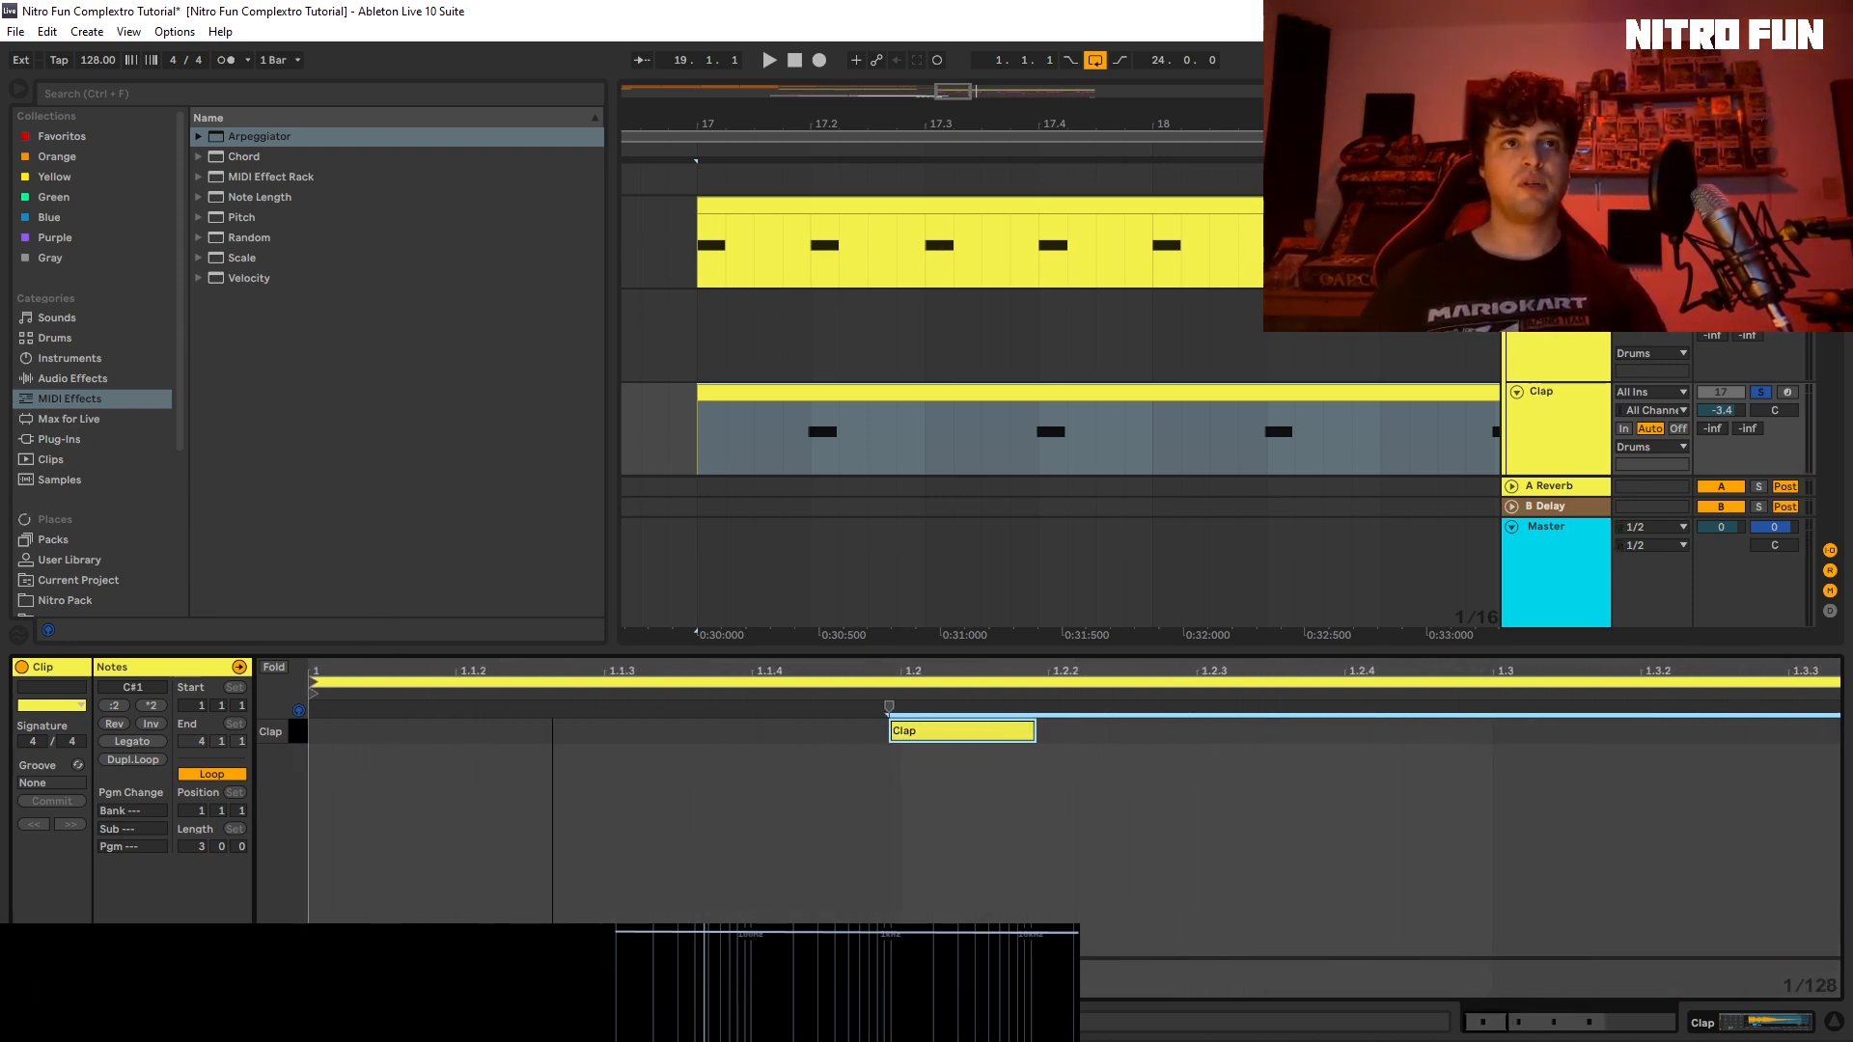
Step: Save the Live Set
left_click(16, 31)
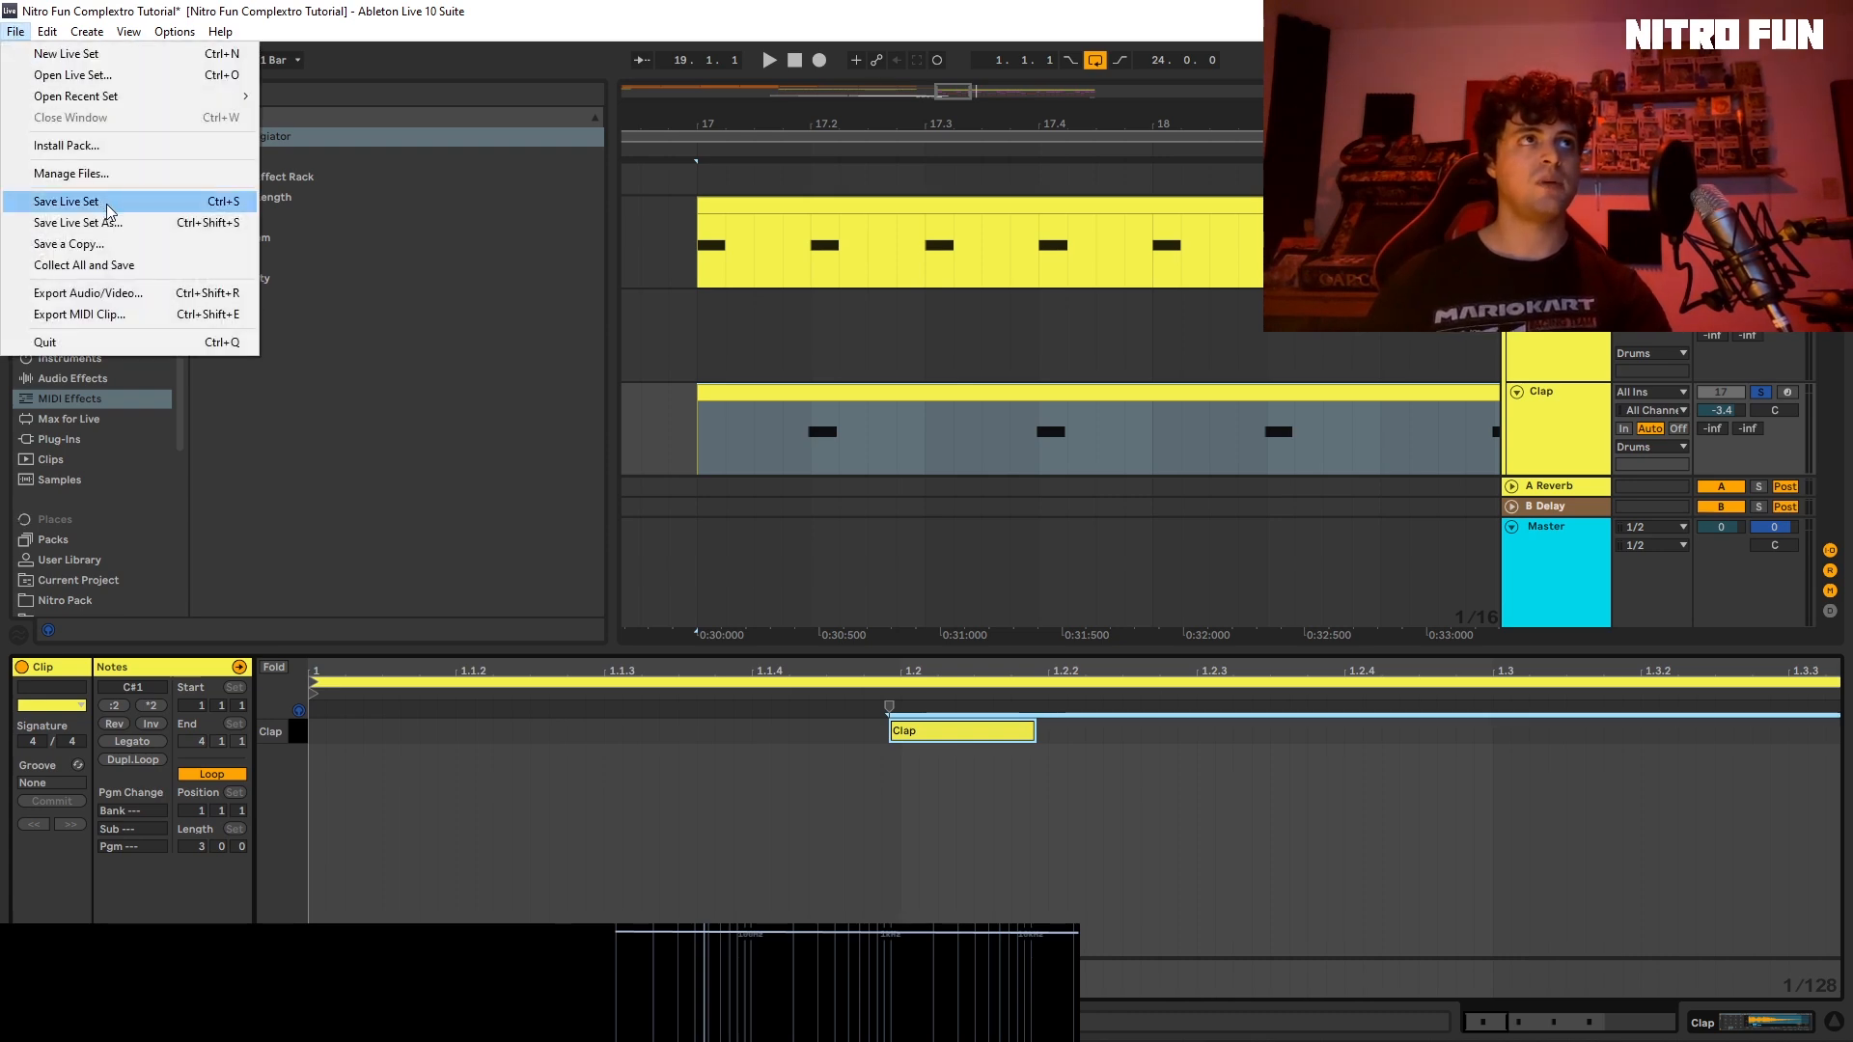
left_click(106, 204)
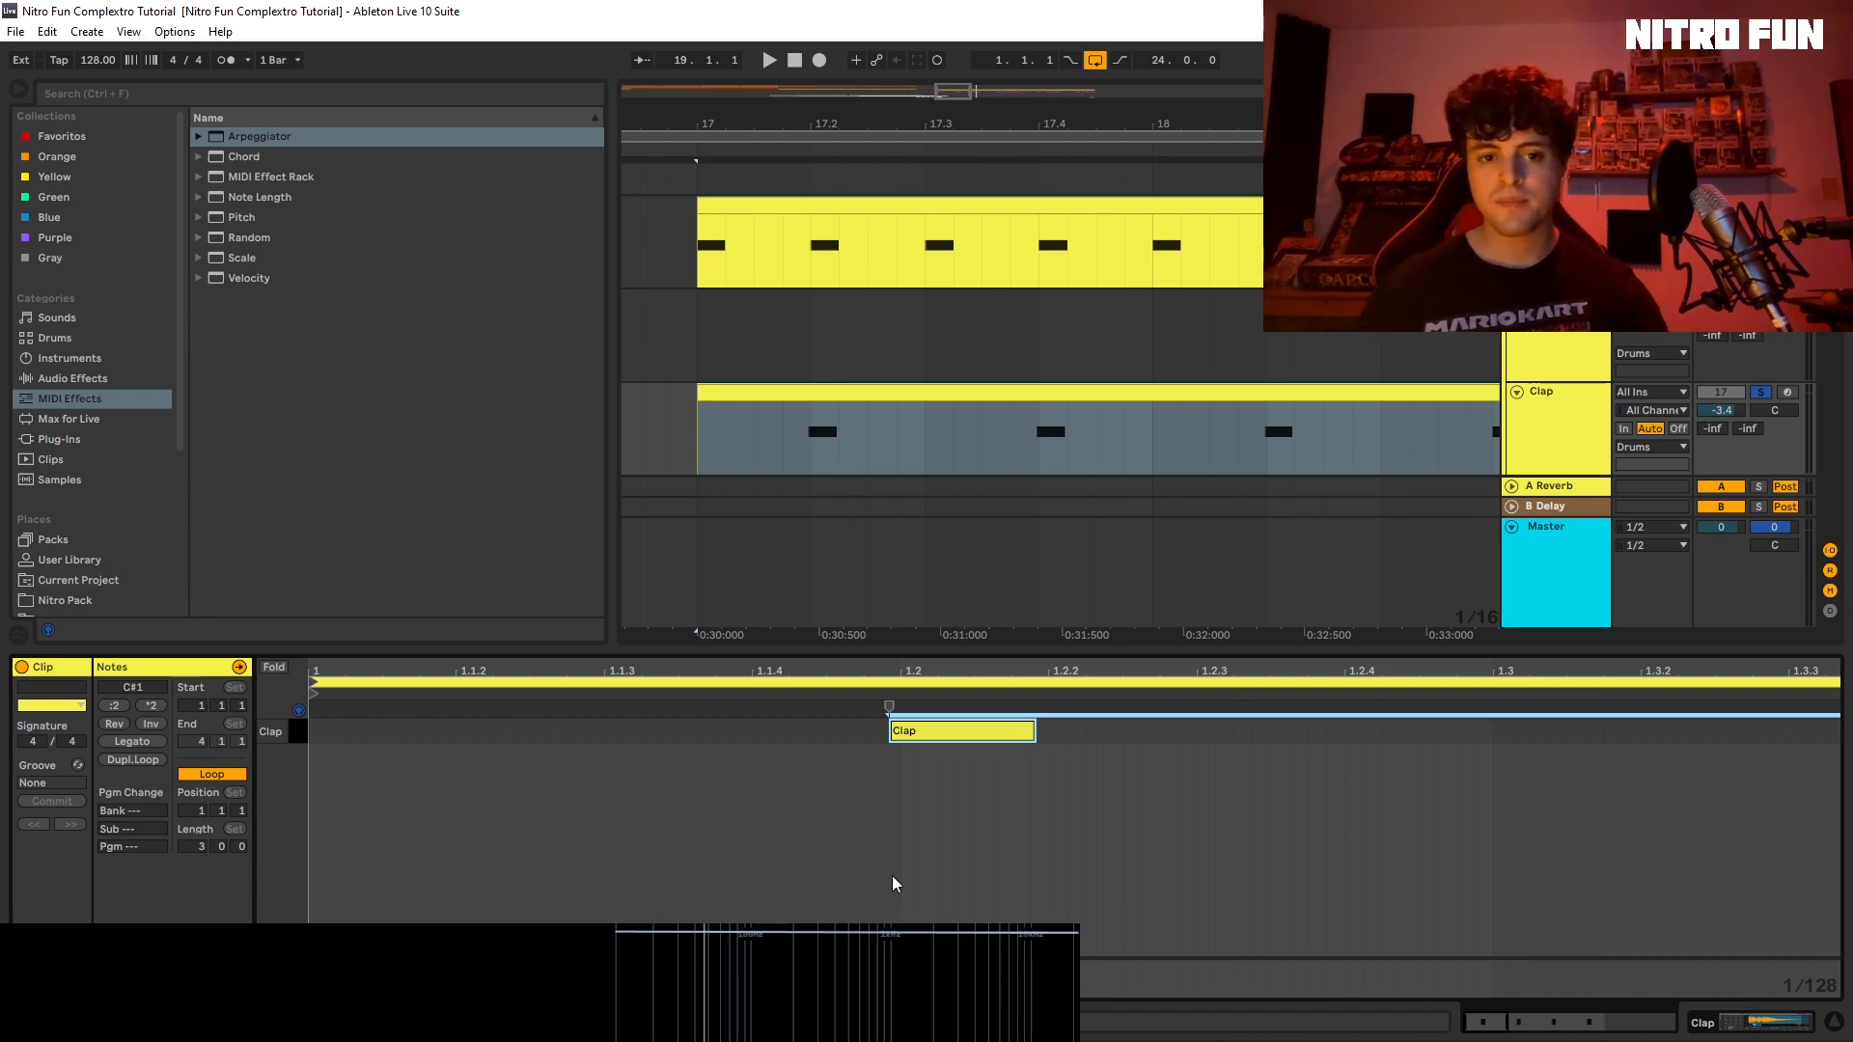
Step: Play the drop's drums from bar 17 several times with the Clap clip's notes in view
key("space")
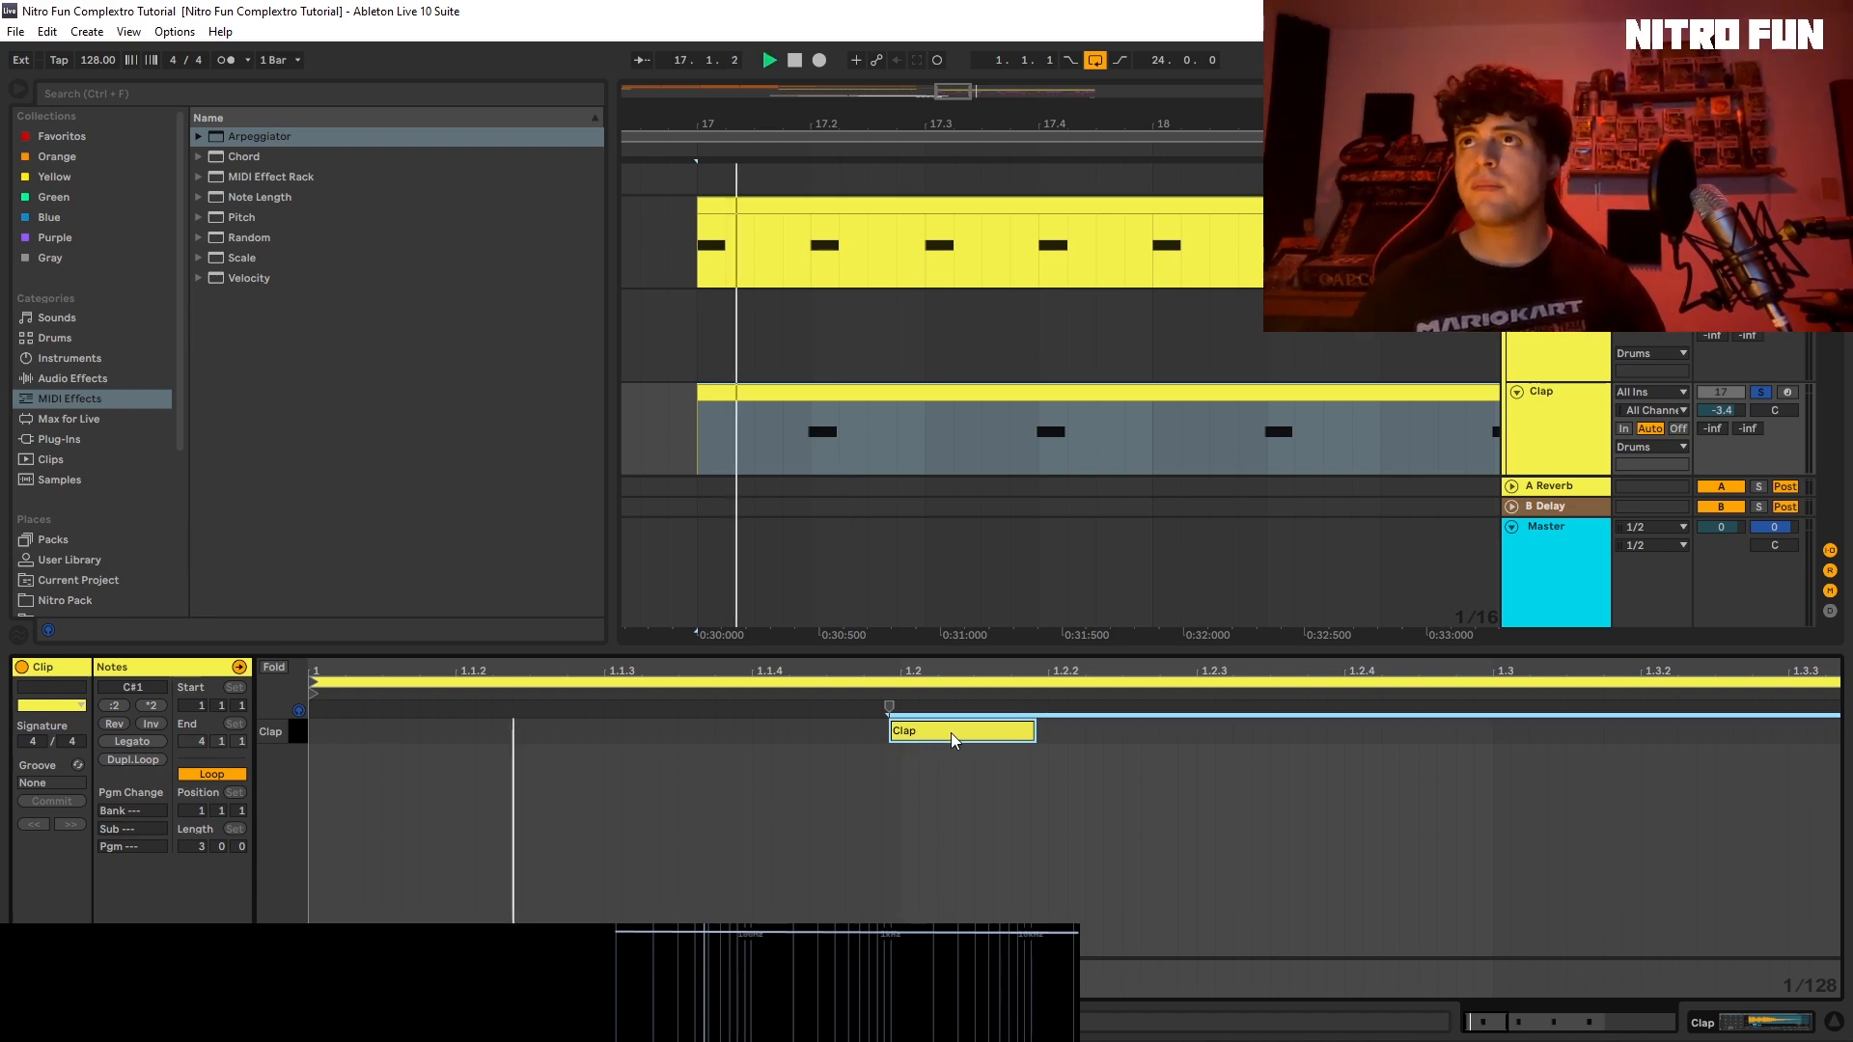
key("space")
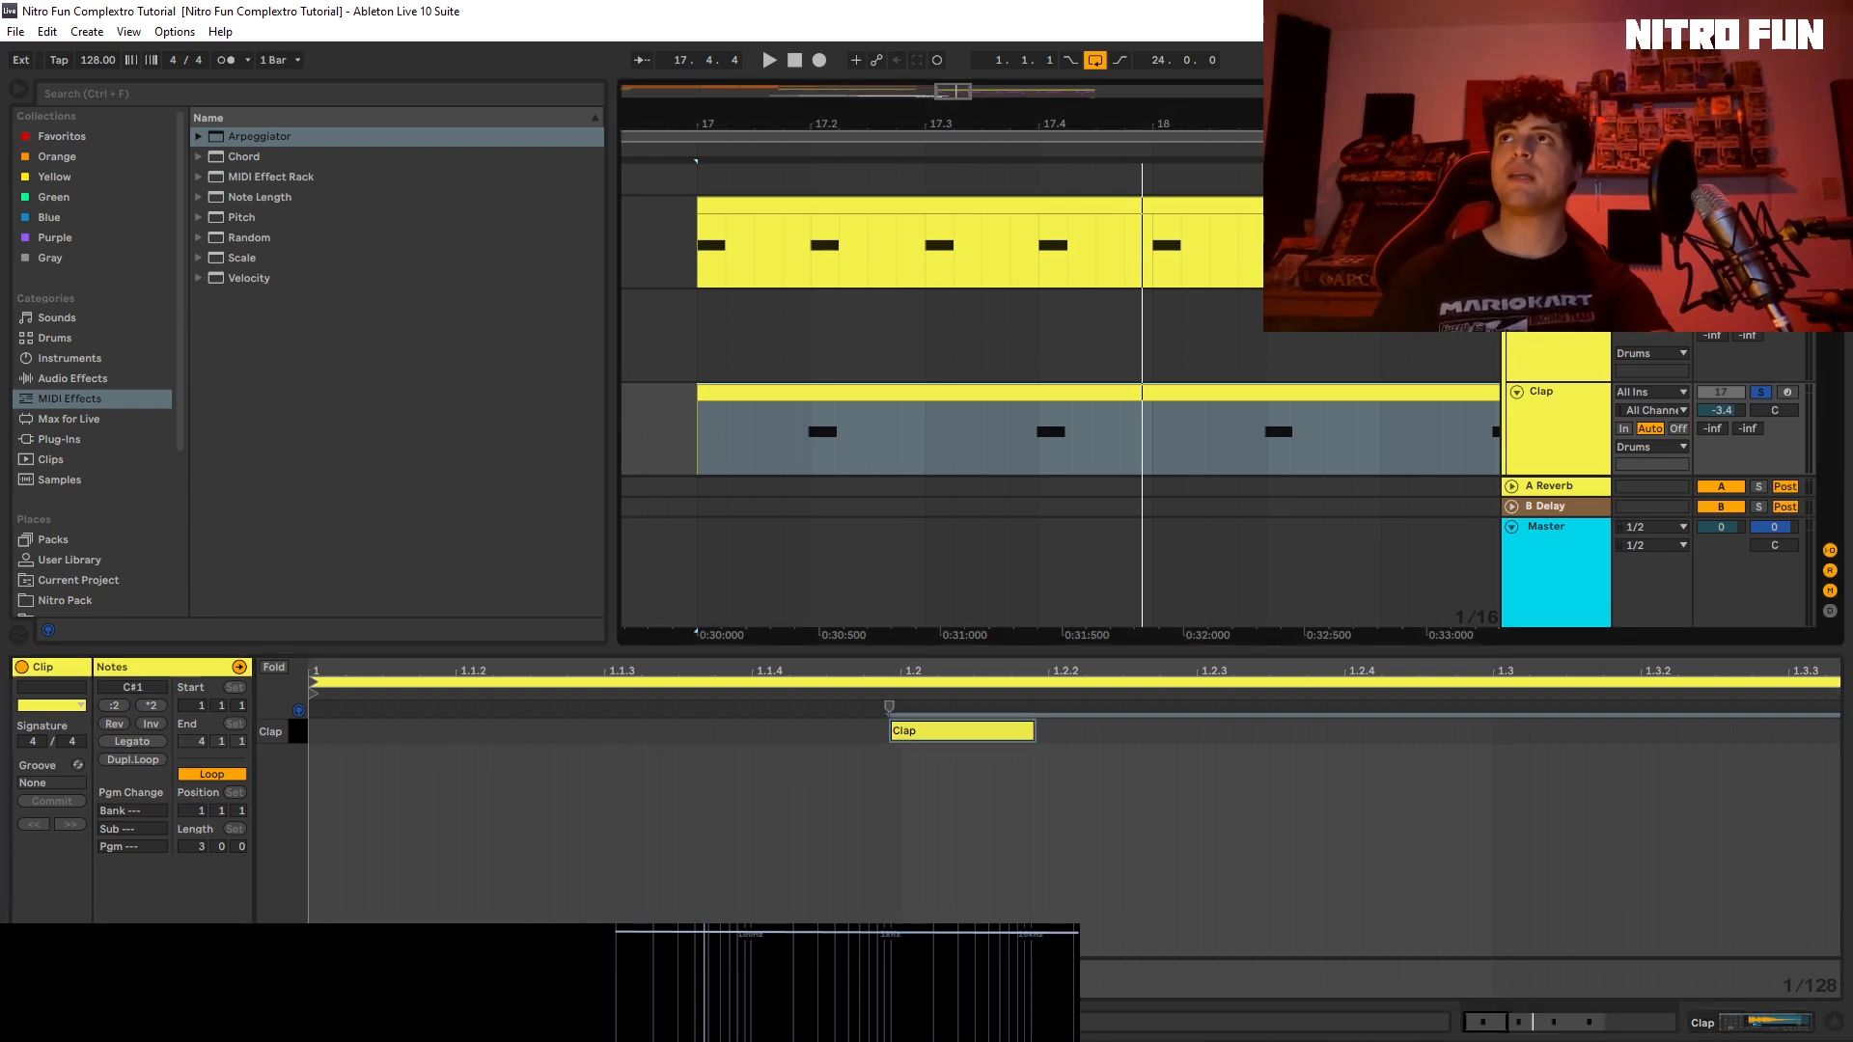
key("space")
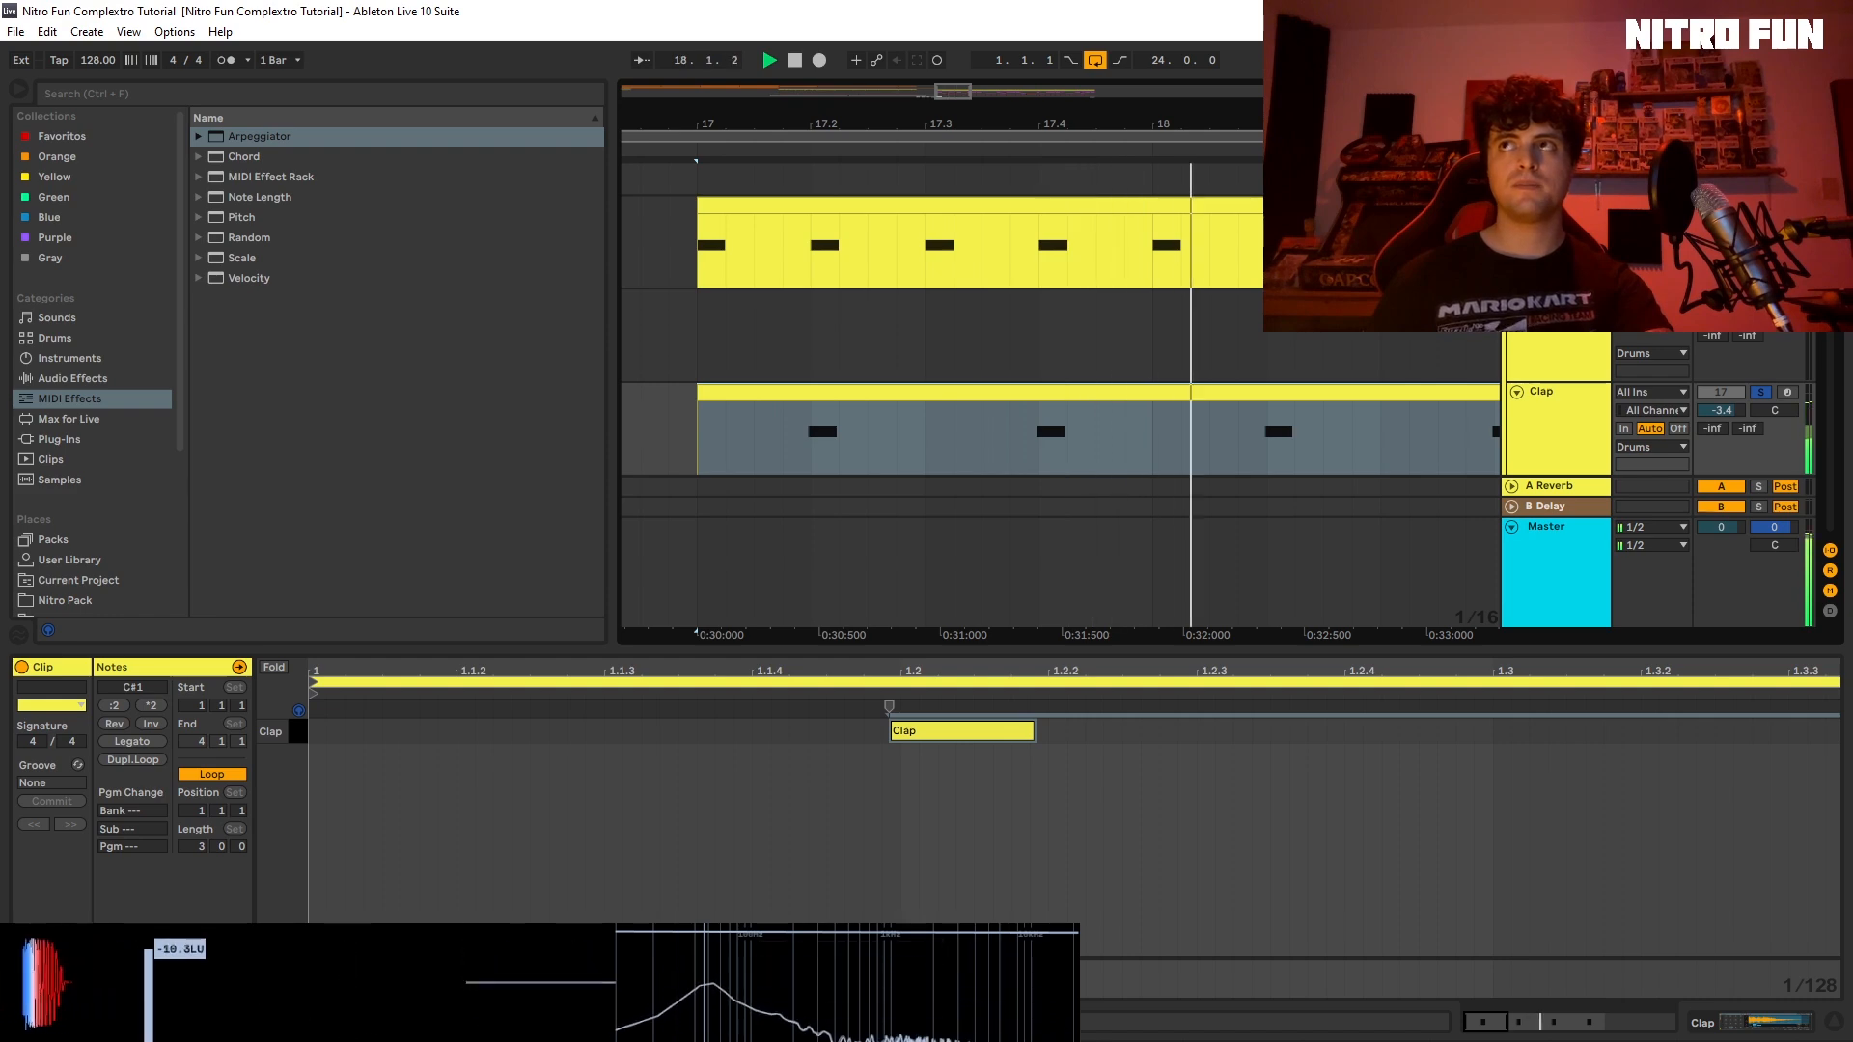
key("space")
scroll(1062, 319, "down", 3)
scroll(1062, 318, "up", 2)
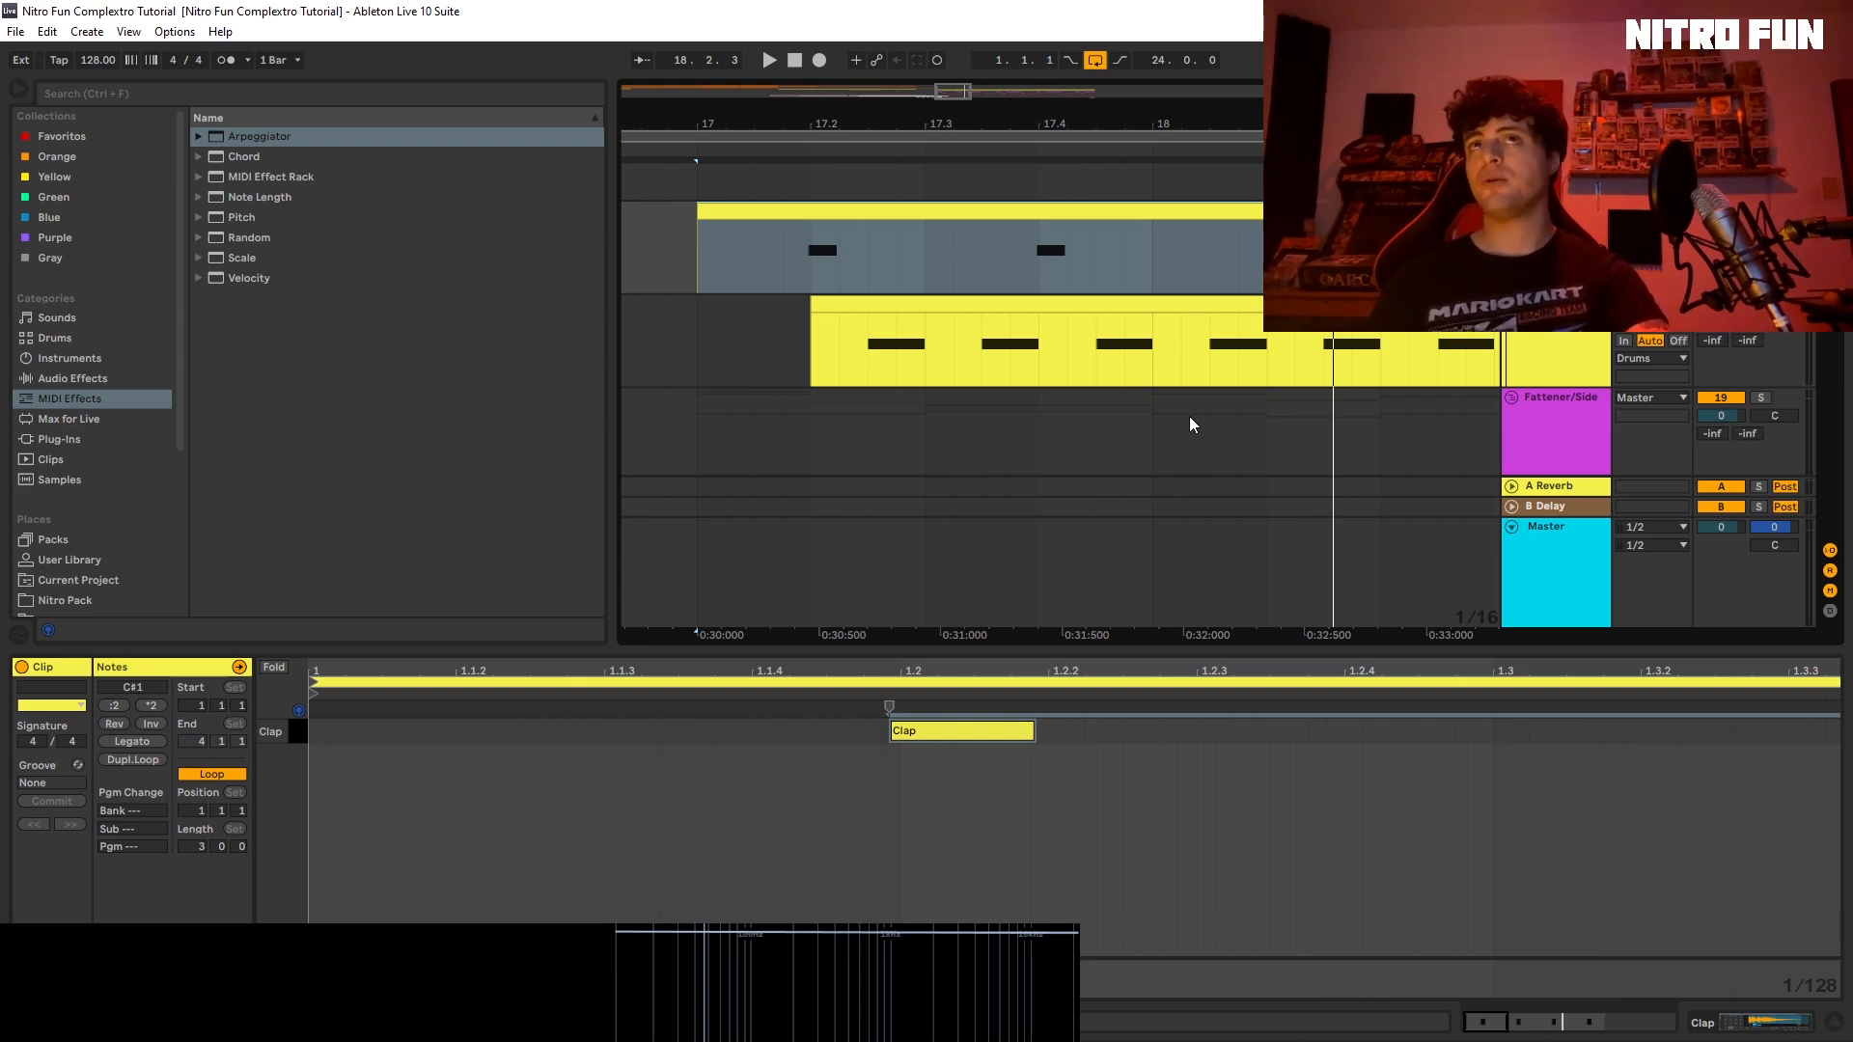
key("space")
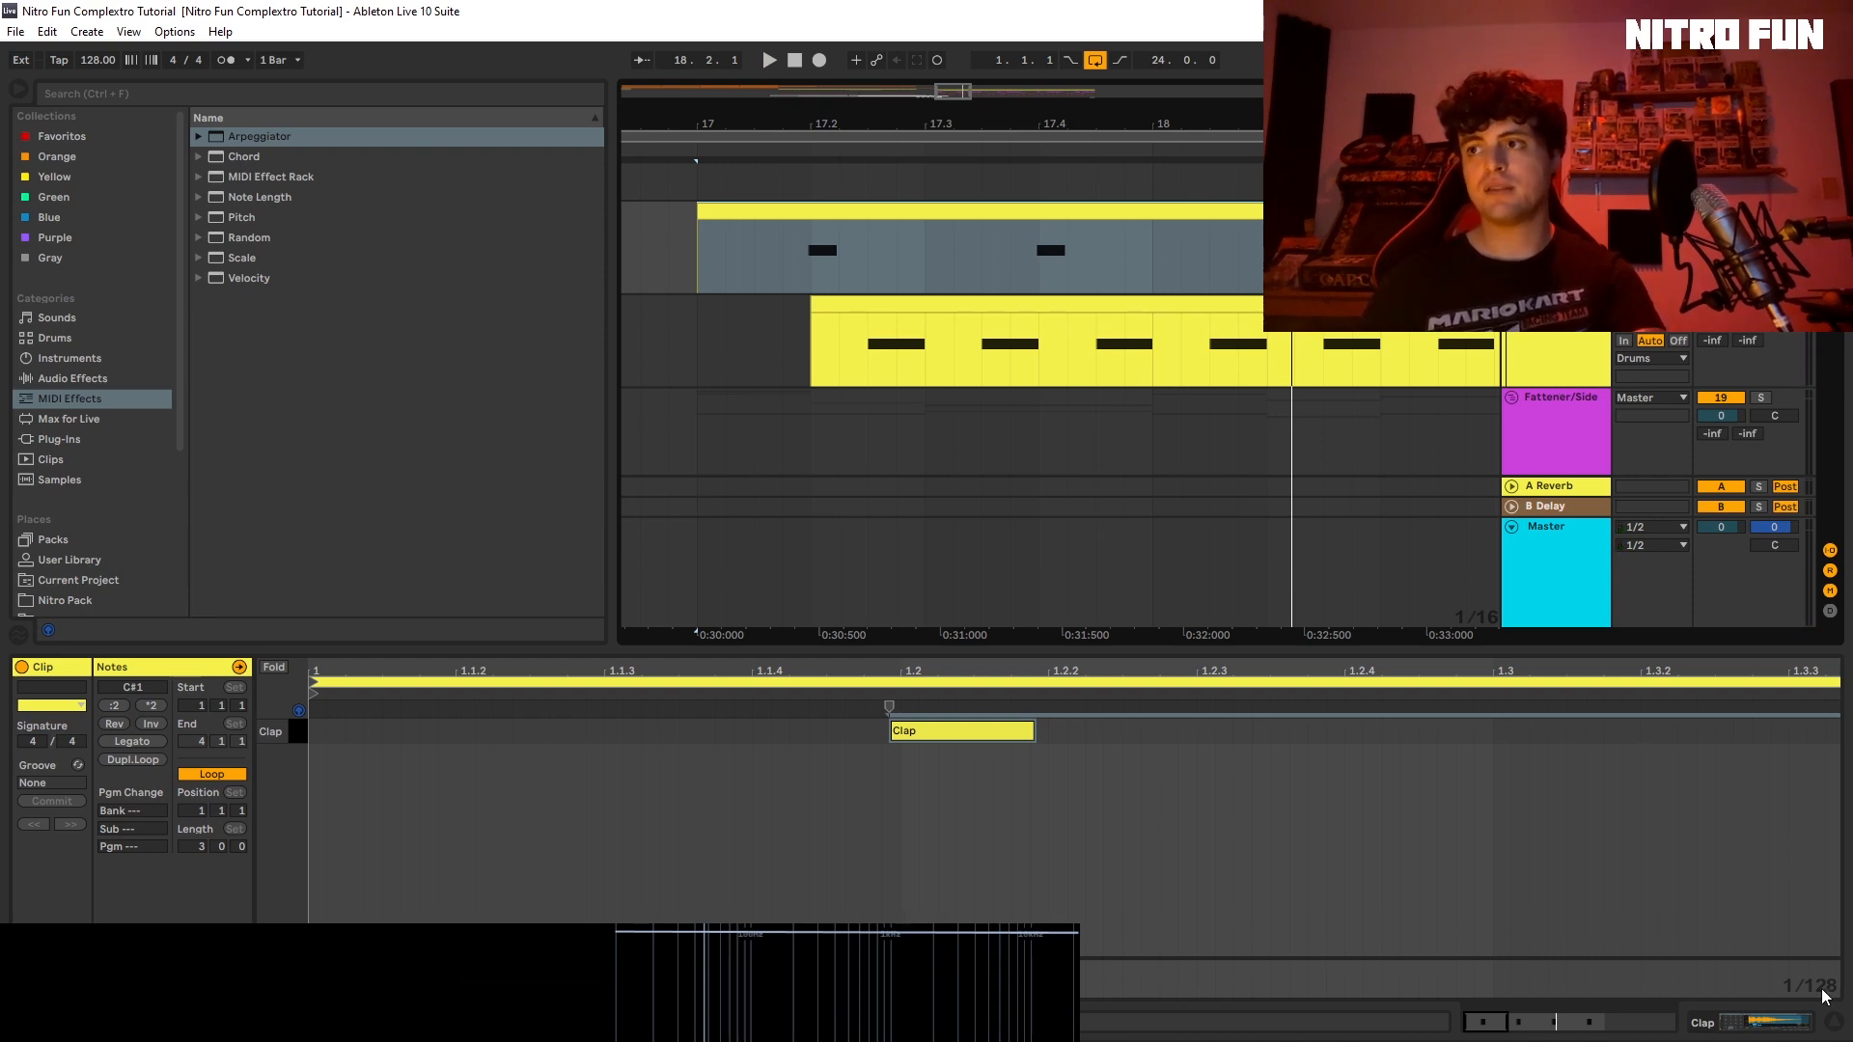
Step: Close the Clap clip's note editor, mark bar 17 on Chords/Lead and show the group's synth tracks across the drop
left_click(1837, 1028)
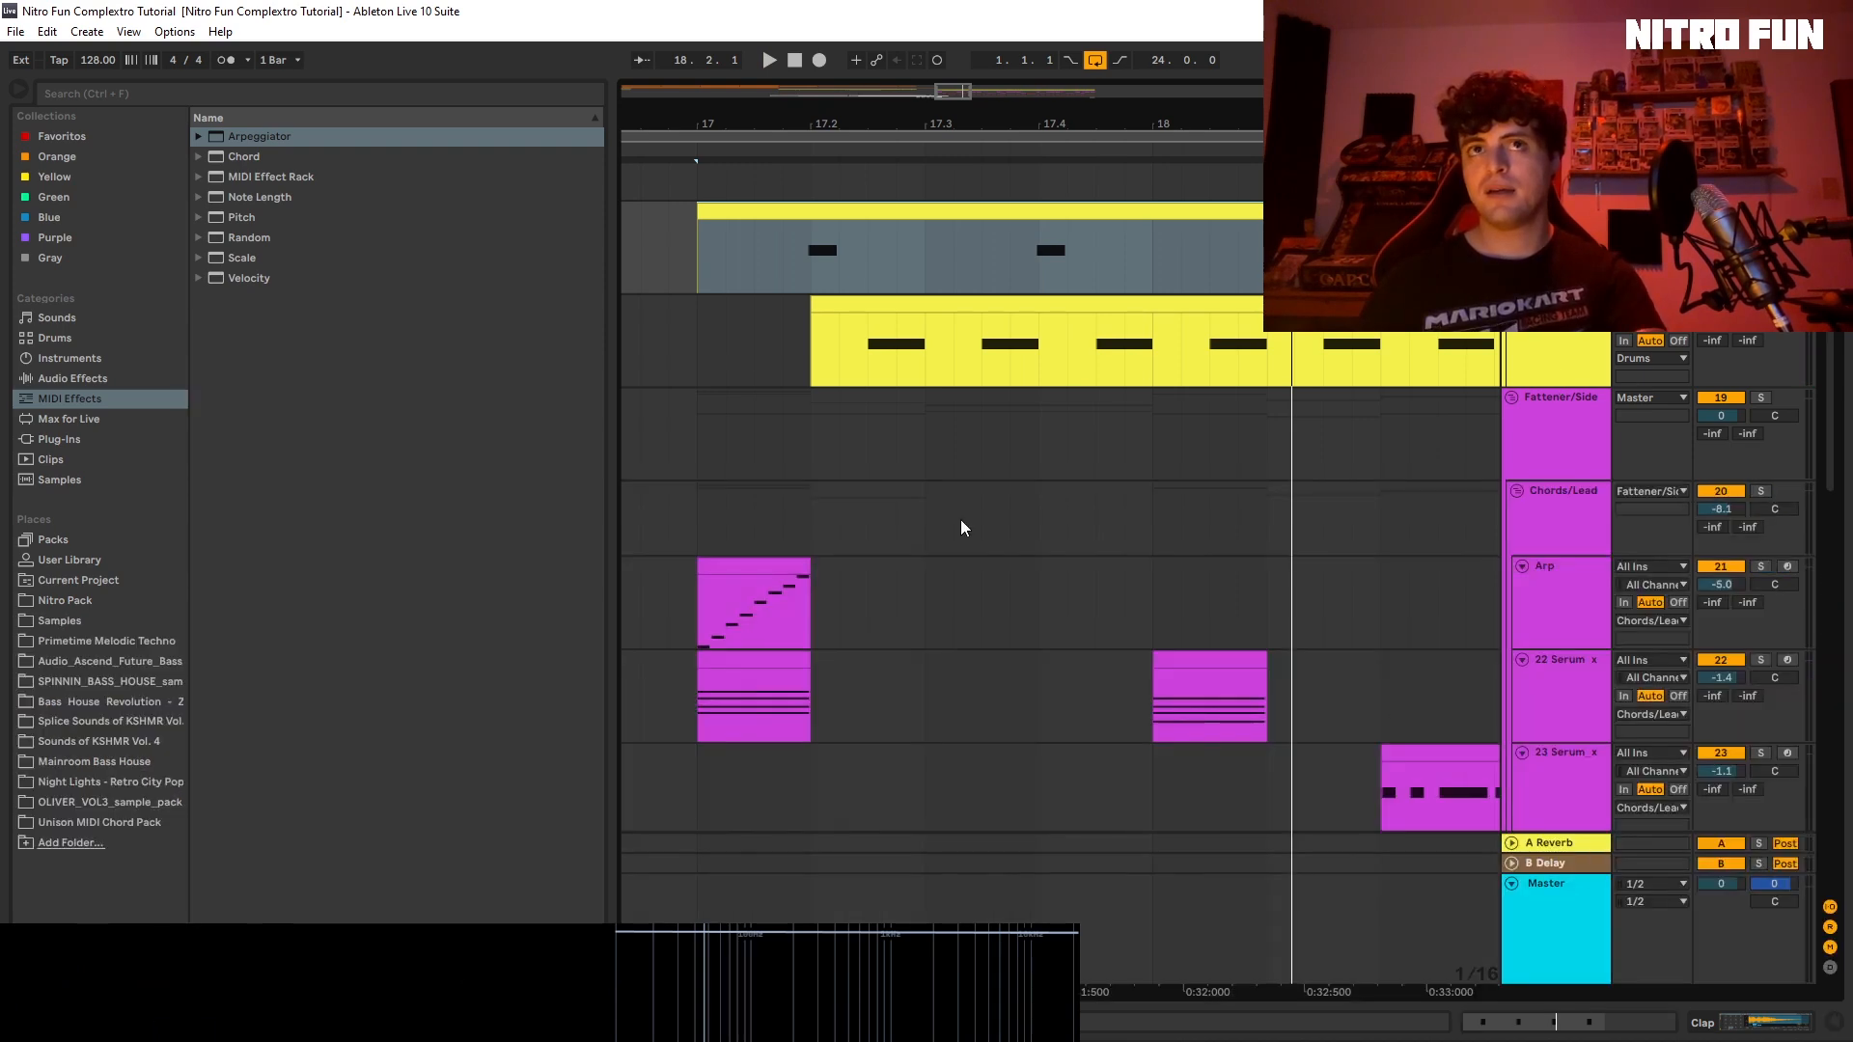
left_click(699, 537)
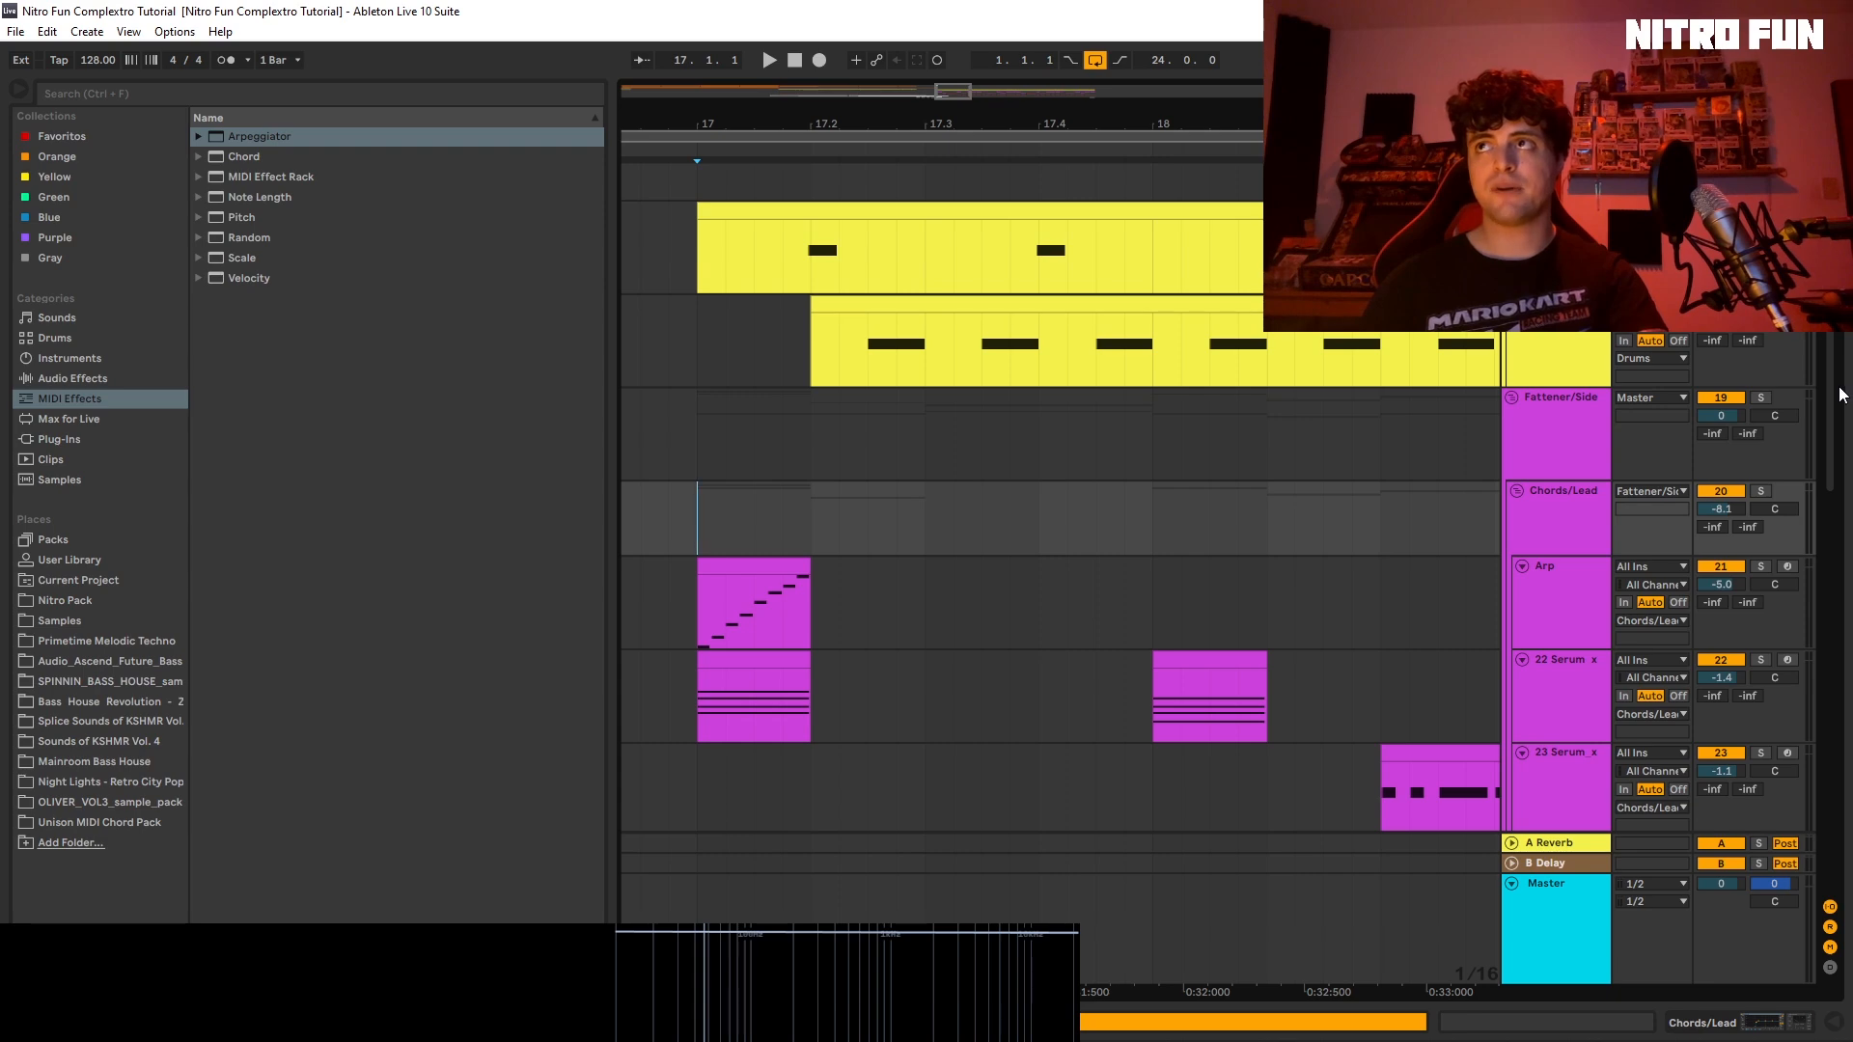
mouse_move(1829, 393)
left_mouse_down()
mouse_move(1824, 697)
mouse_move(1849, 425)
left_mouse_up()
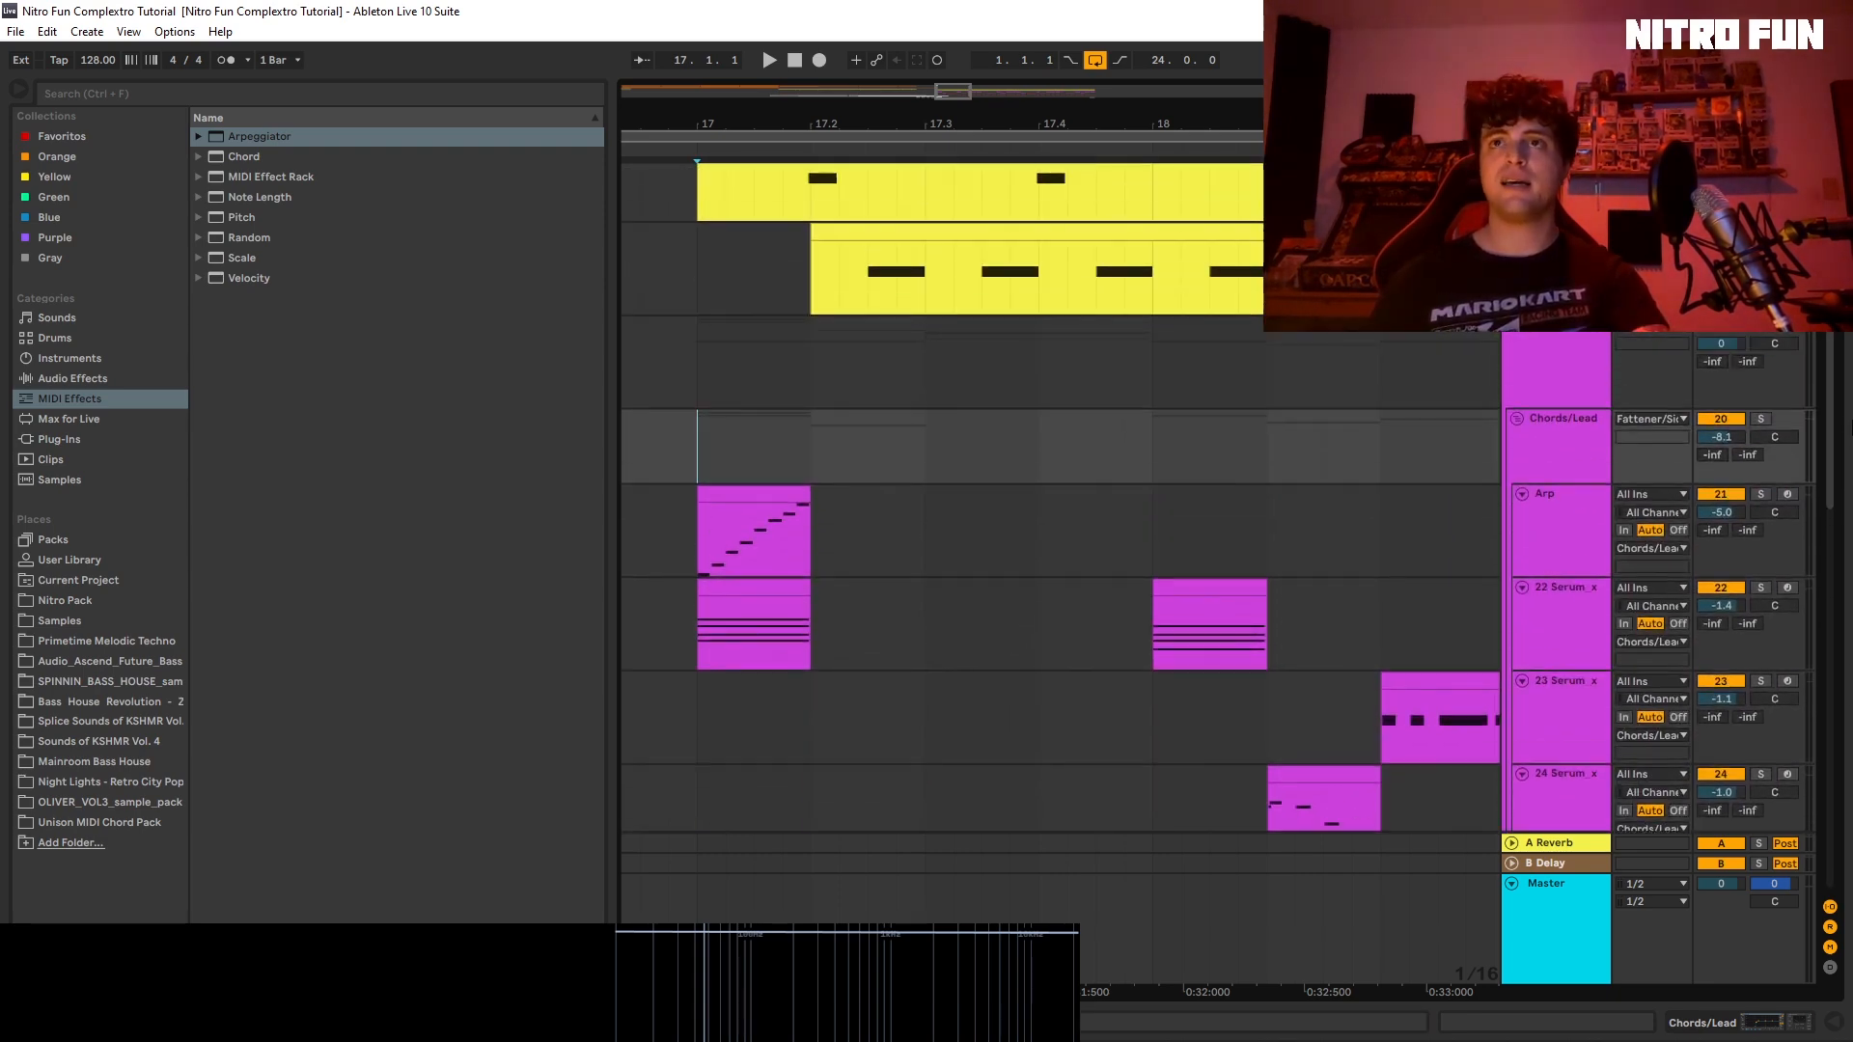
left_click_drag(956, 89, 854, 12)
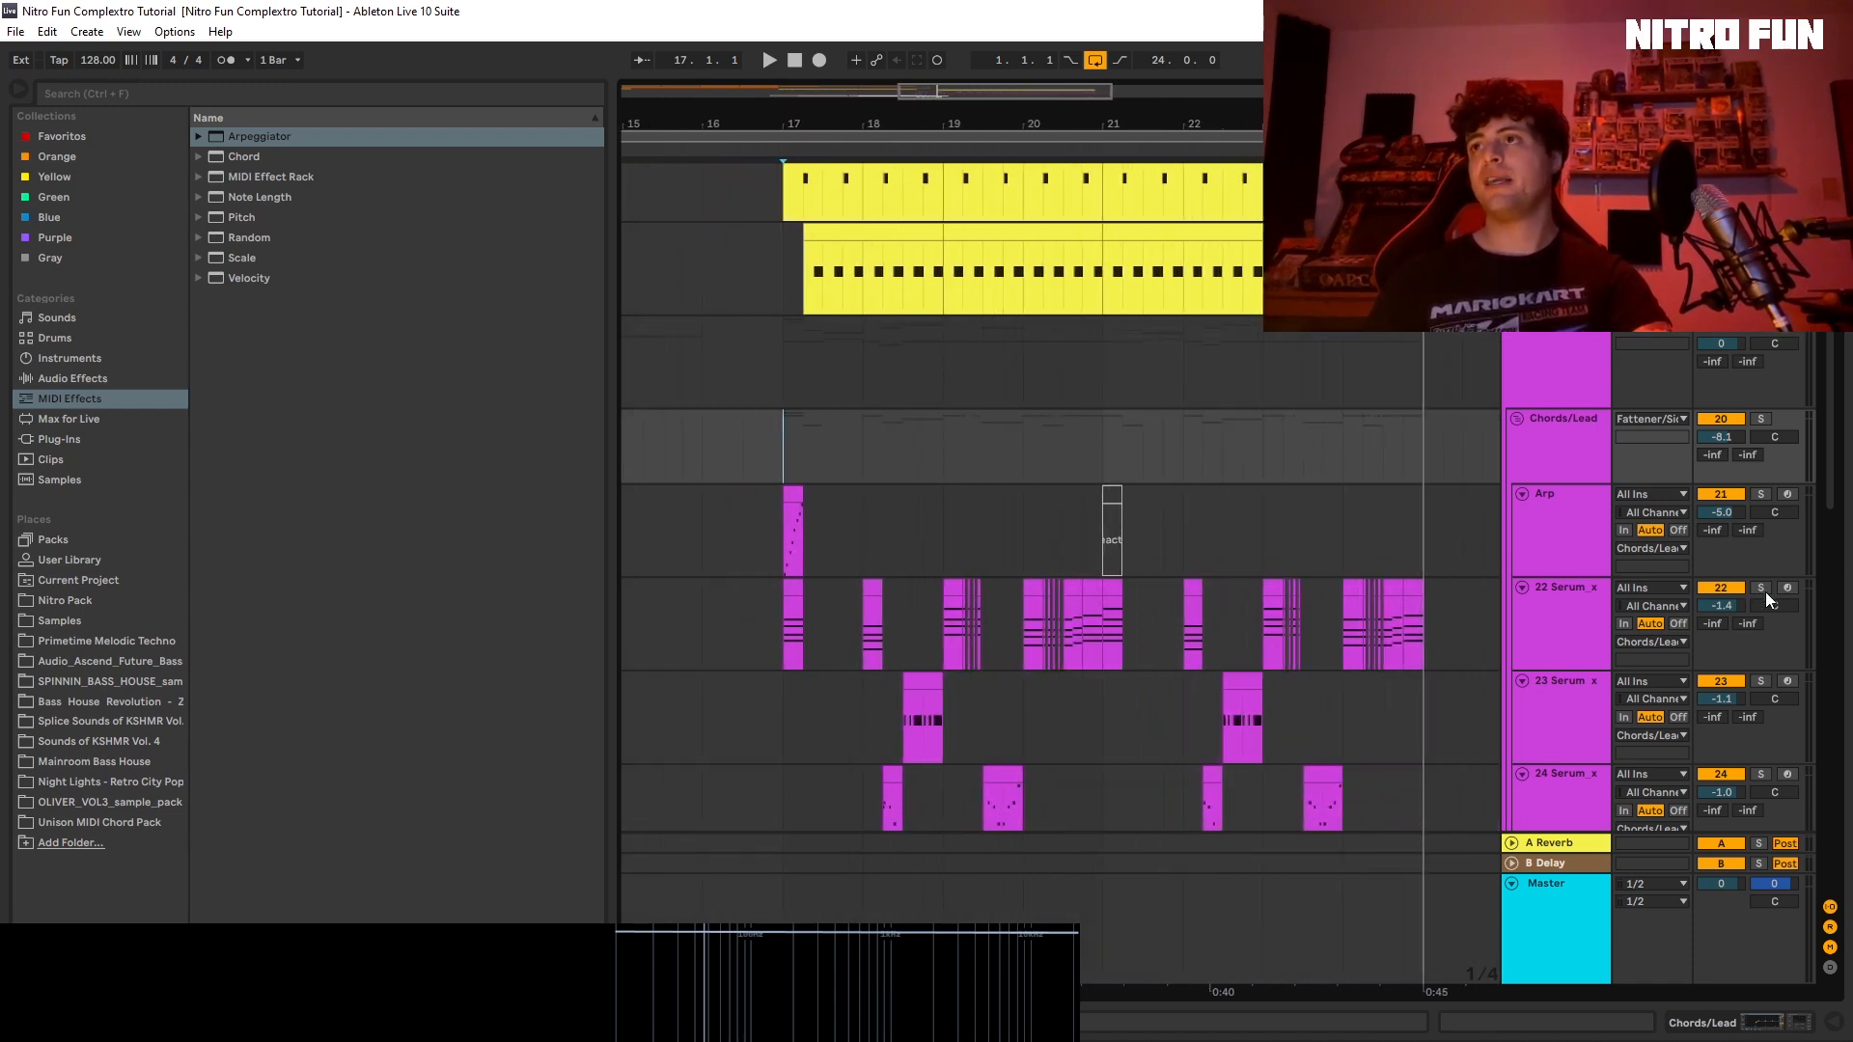
Step: Solo the 22 Serum track and play its chords from bar 17
left_click(1761, 589)
left_click(1544, 627)
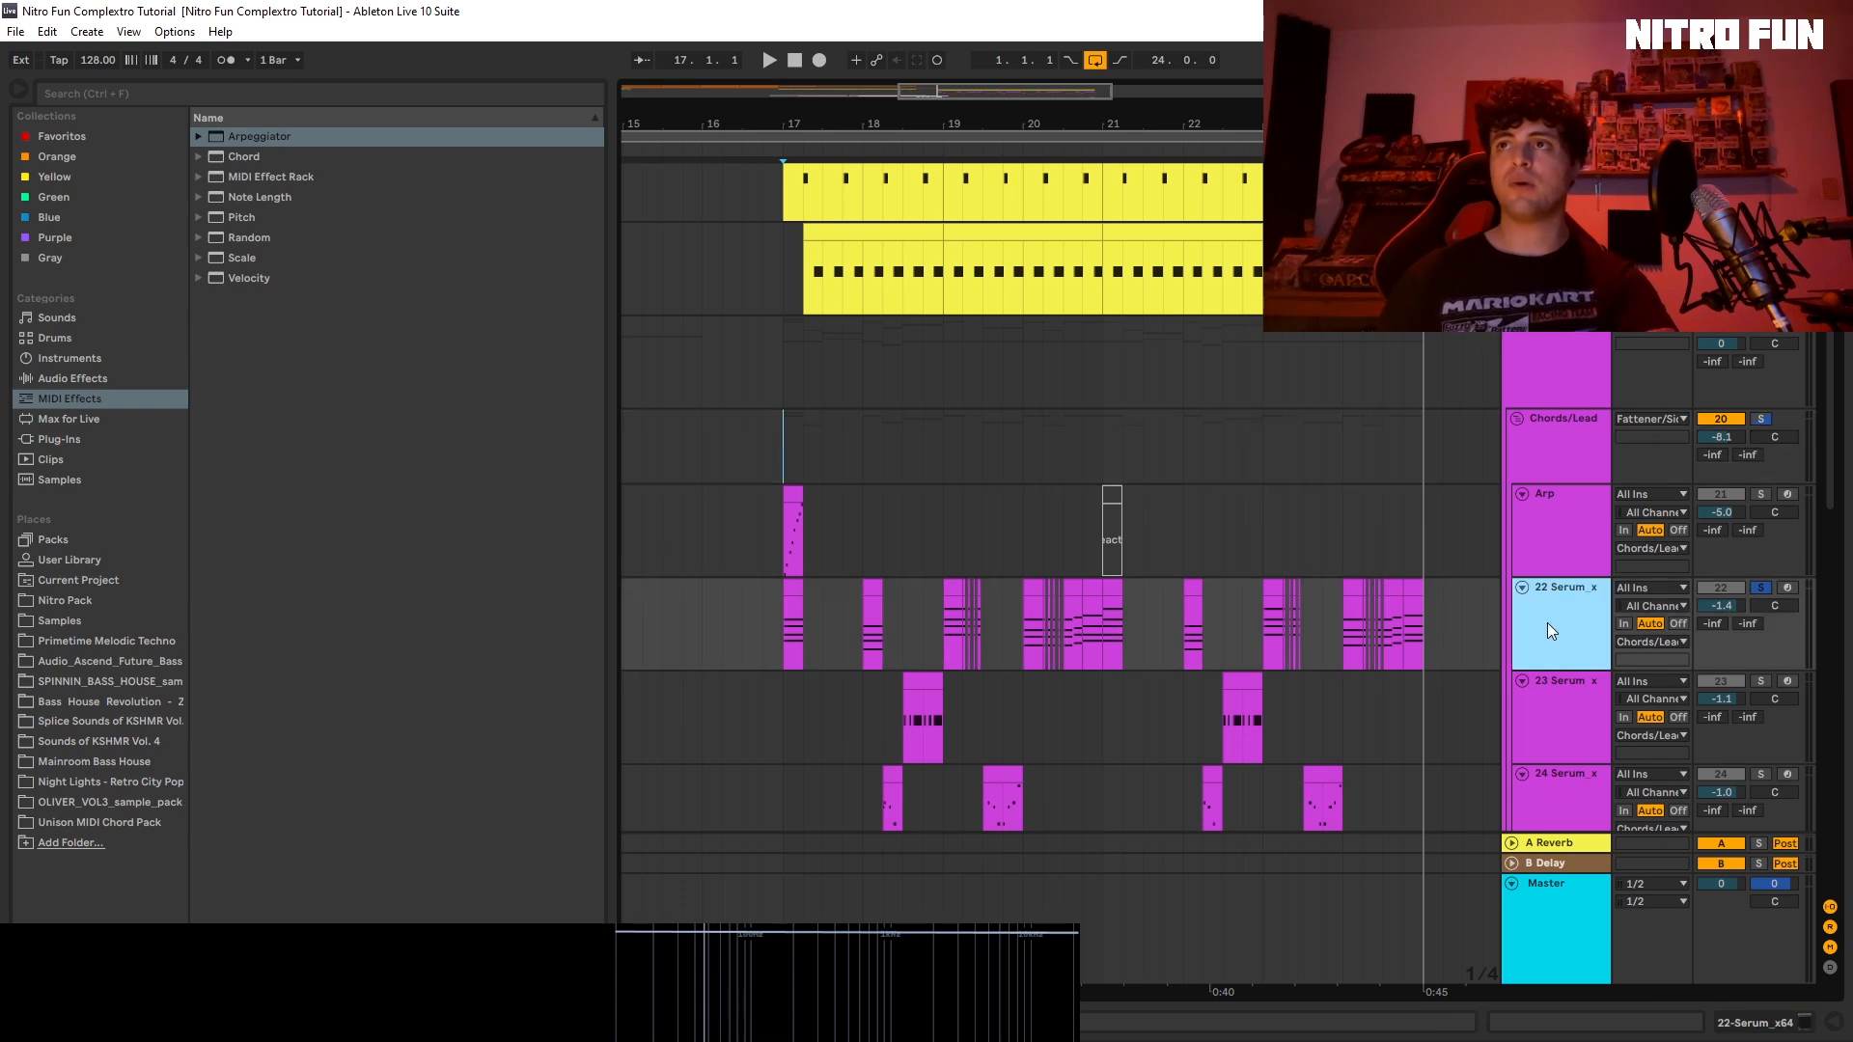
key("space")
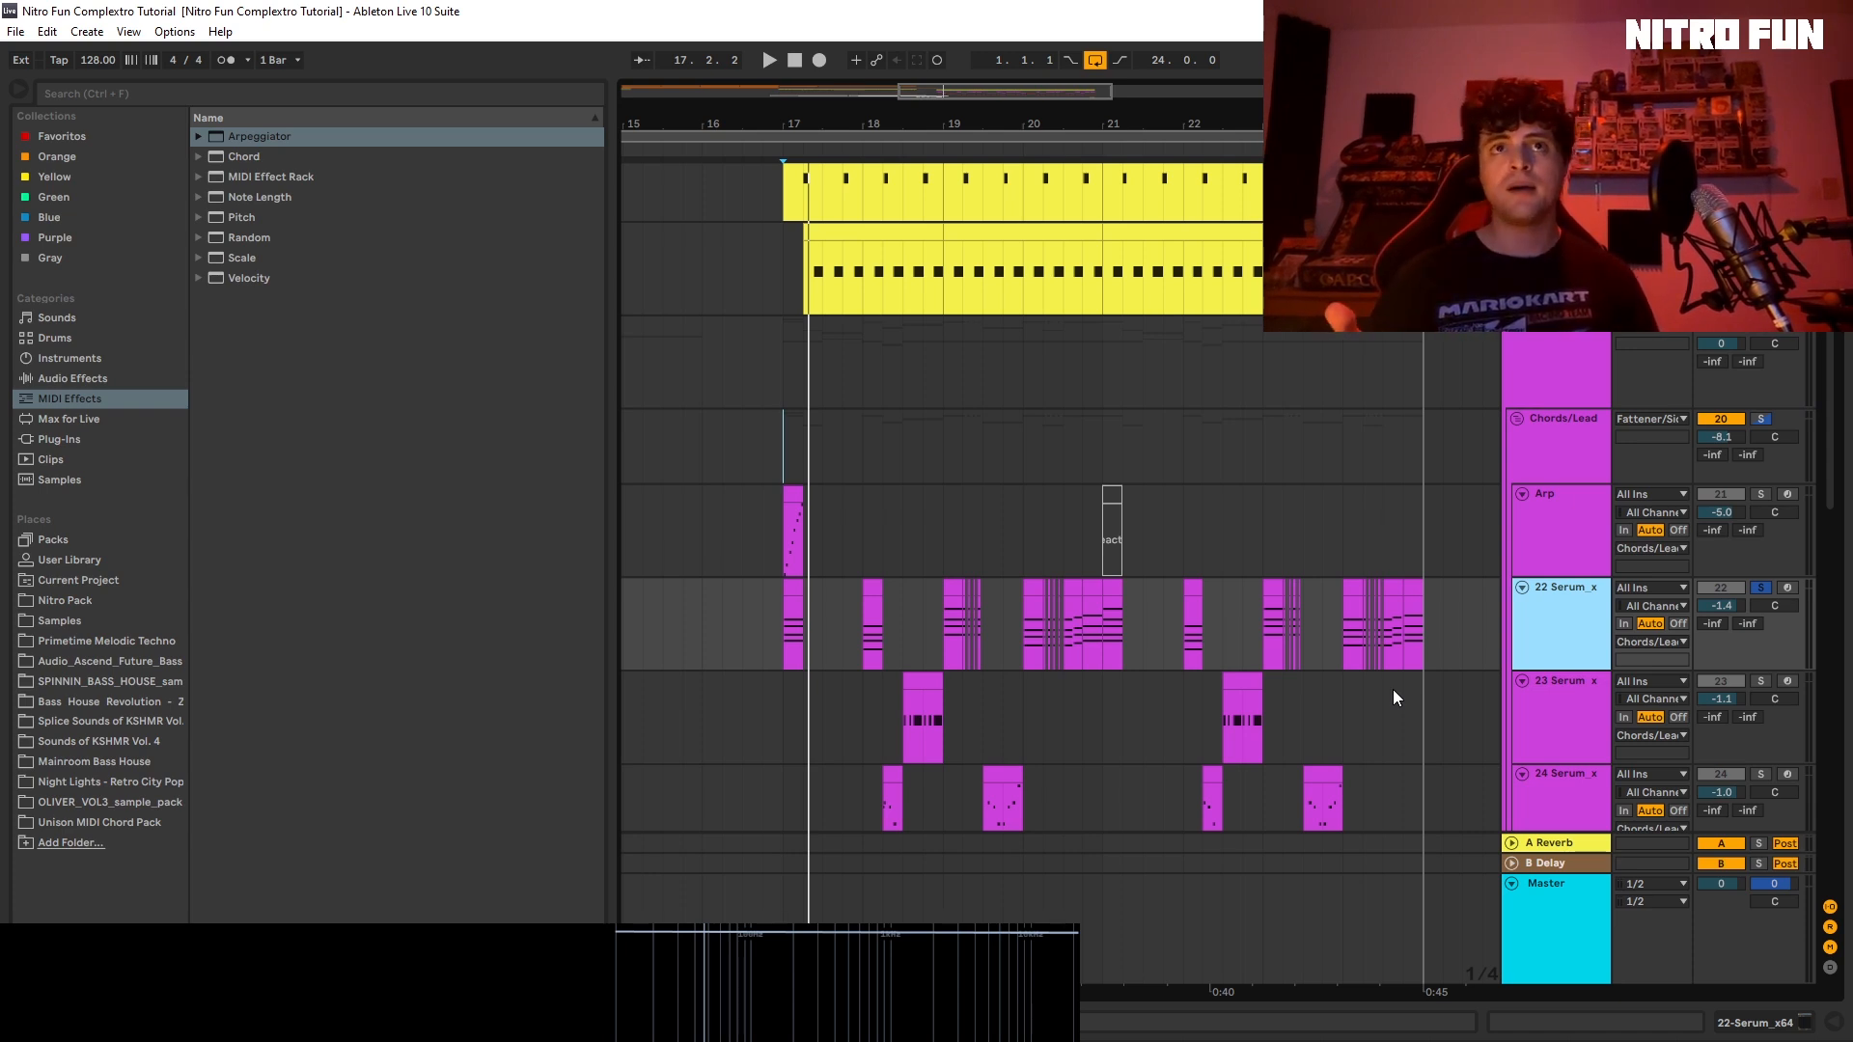
key("space")
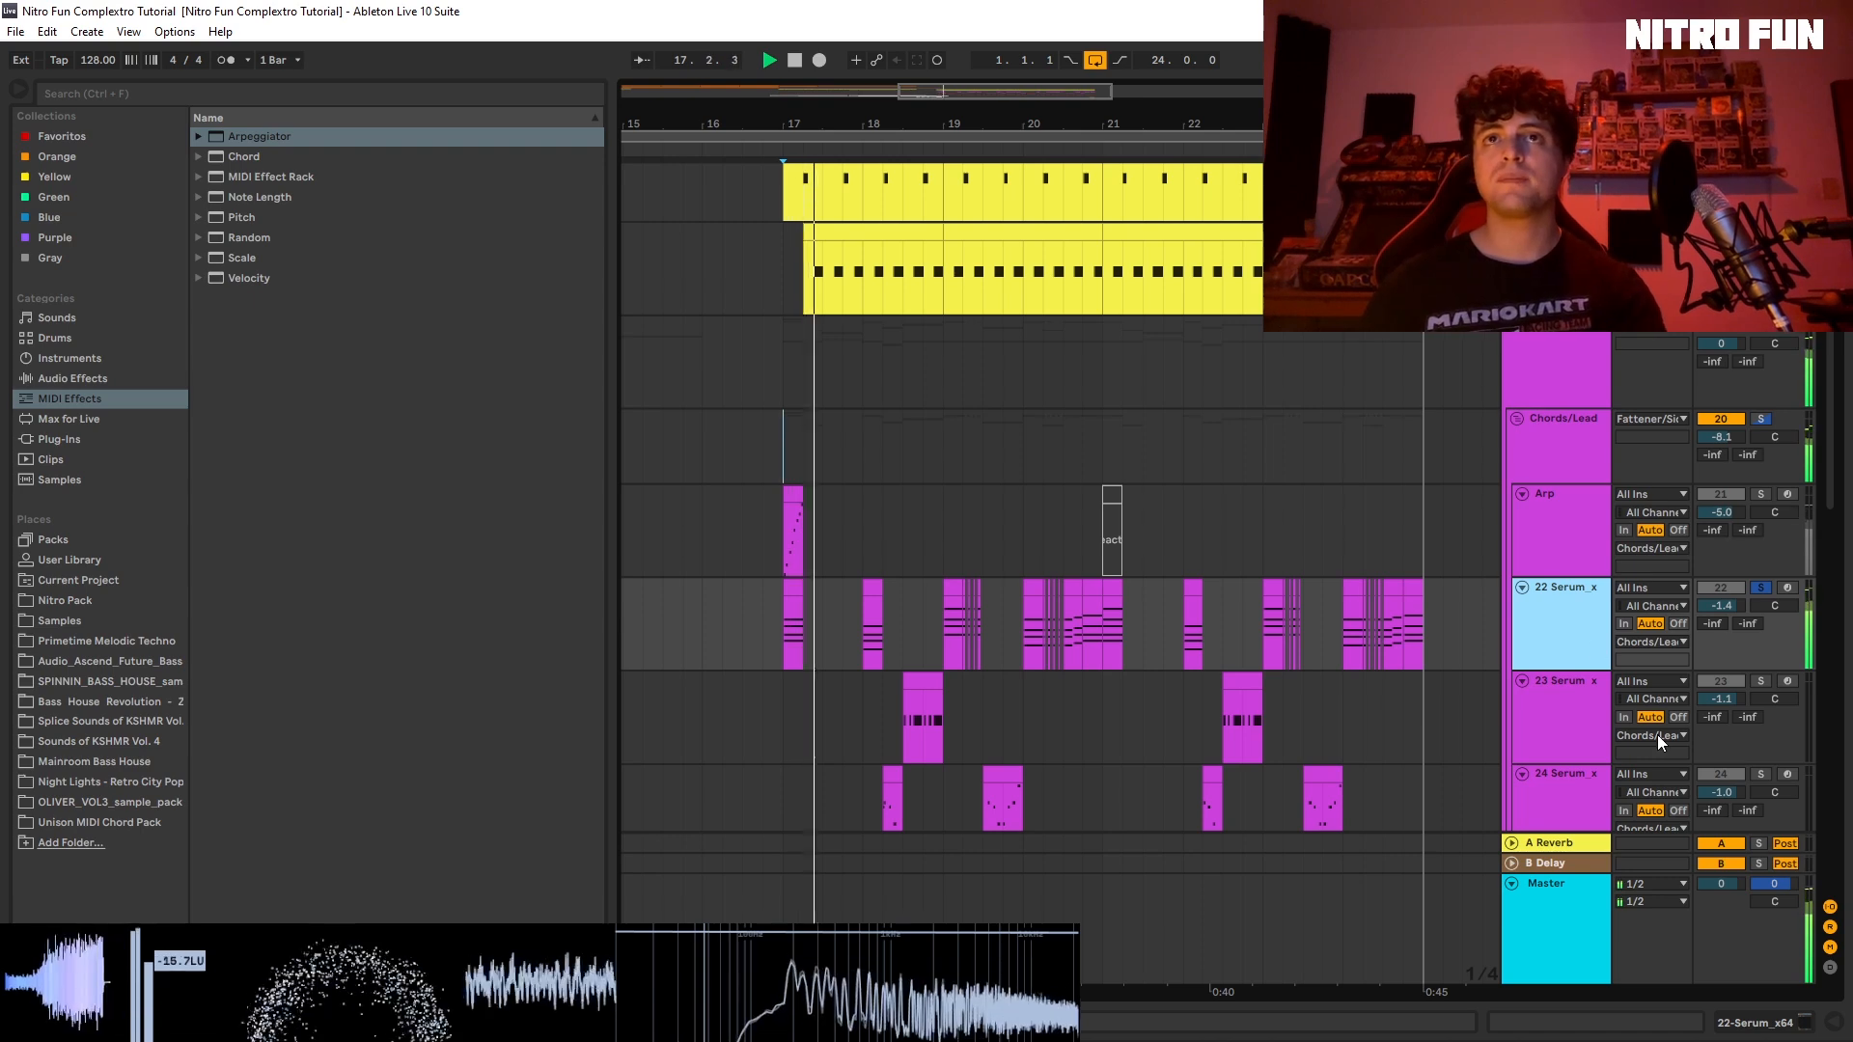
key("space")
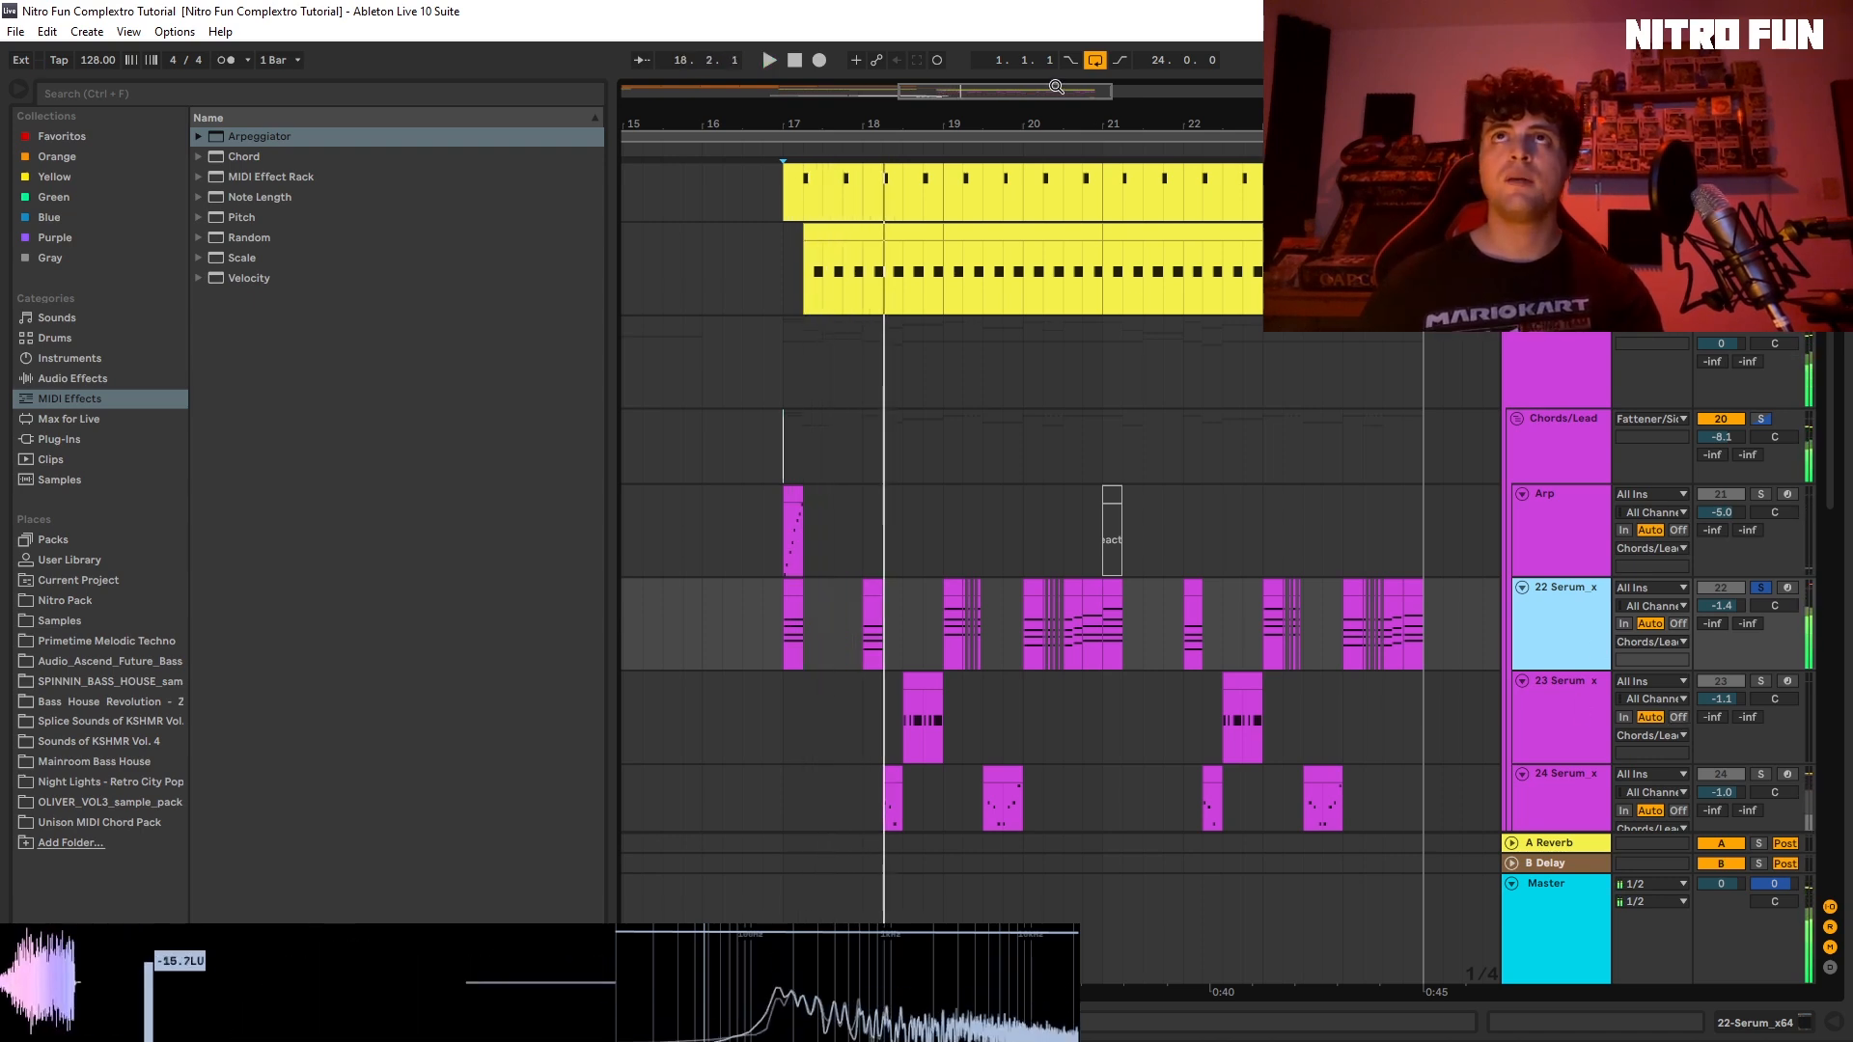
left_click_drag(1317, 124, 1070, 90)
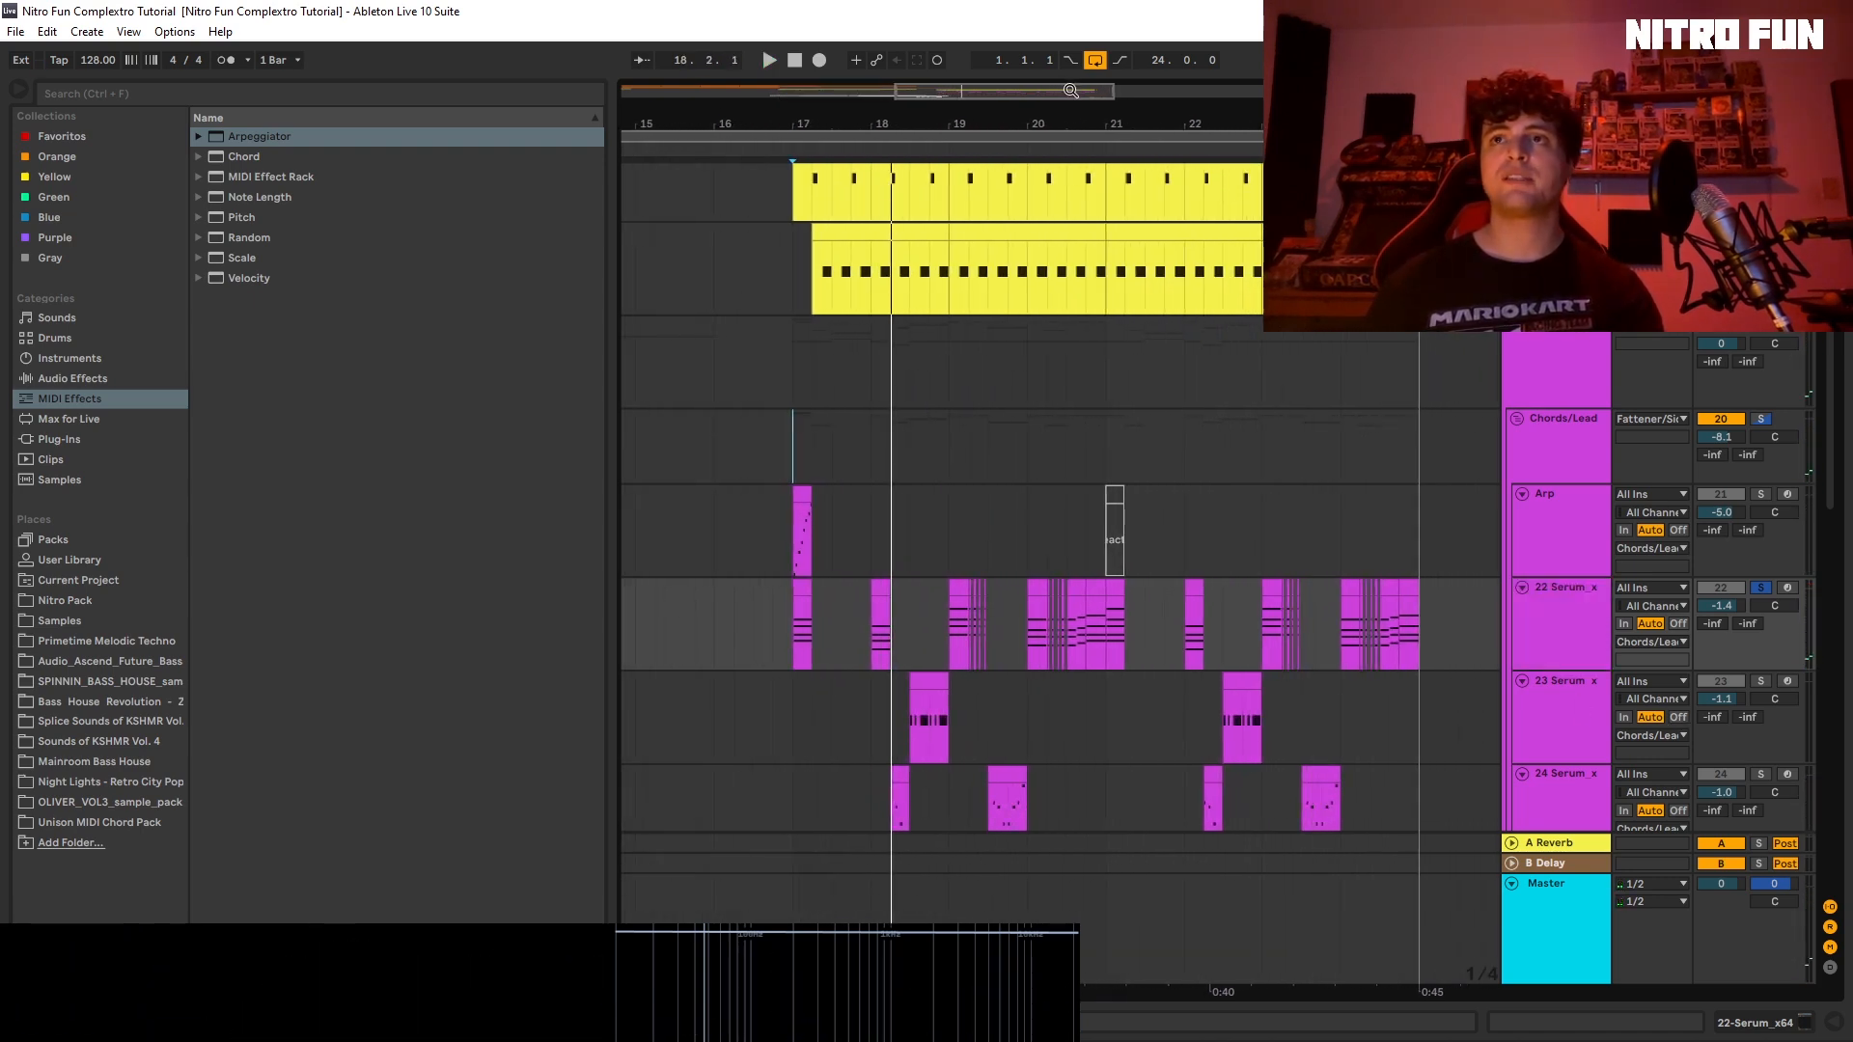
Step: Consolidate the 22 Serum track's clips from bar 17 through bar 24 into one clip and play it
left_click_drag(801, 641, 1410, 606)
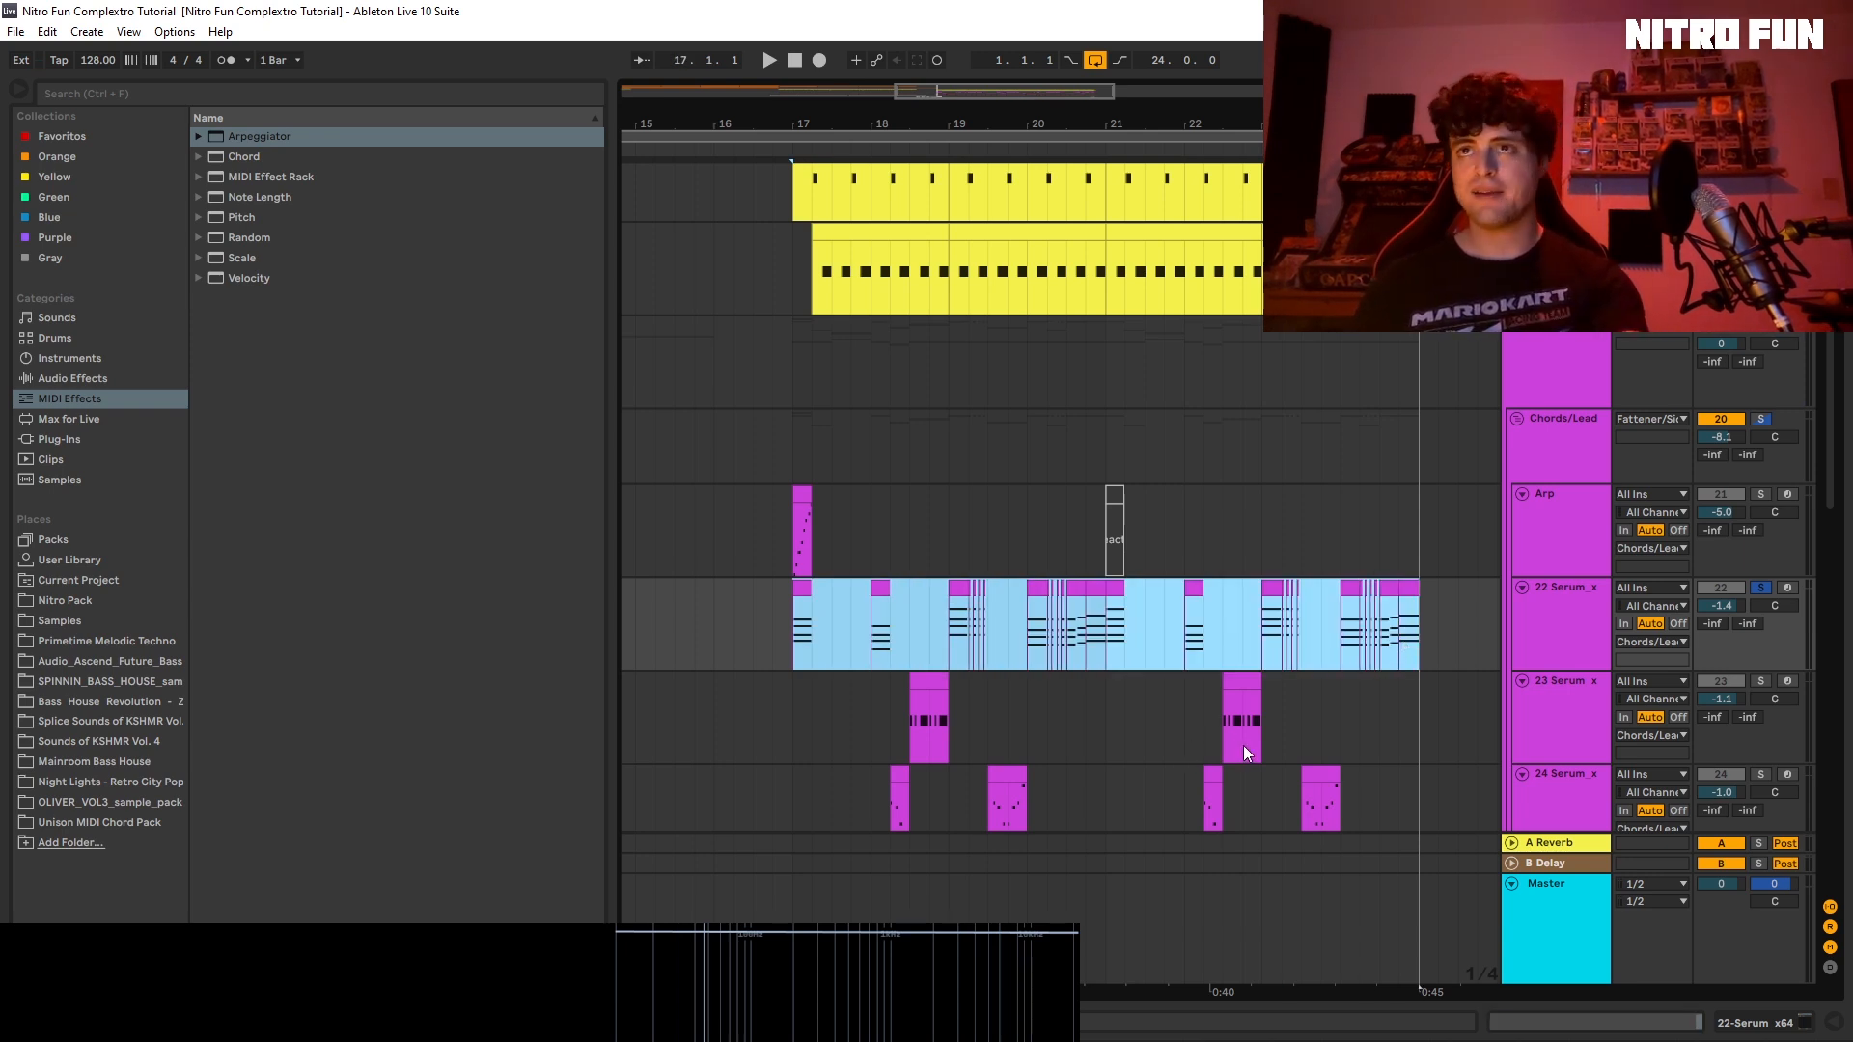
key("ctrl+j")
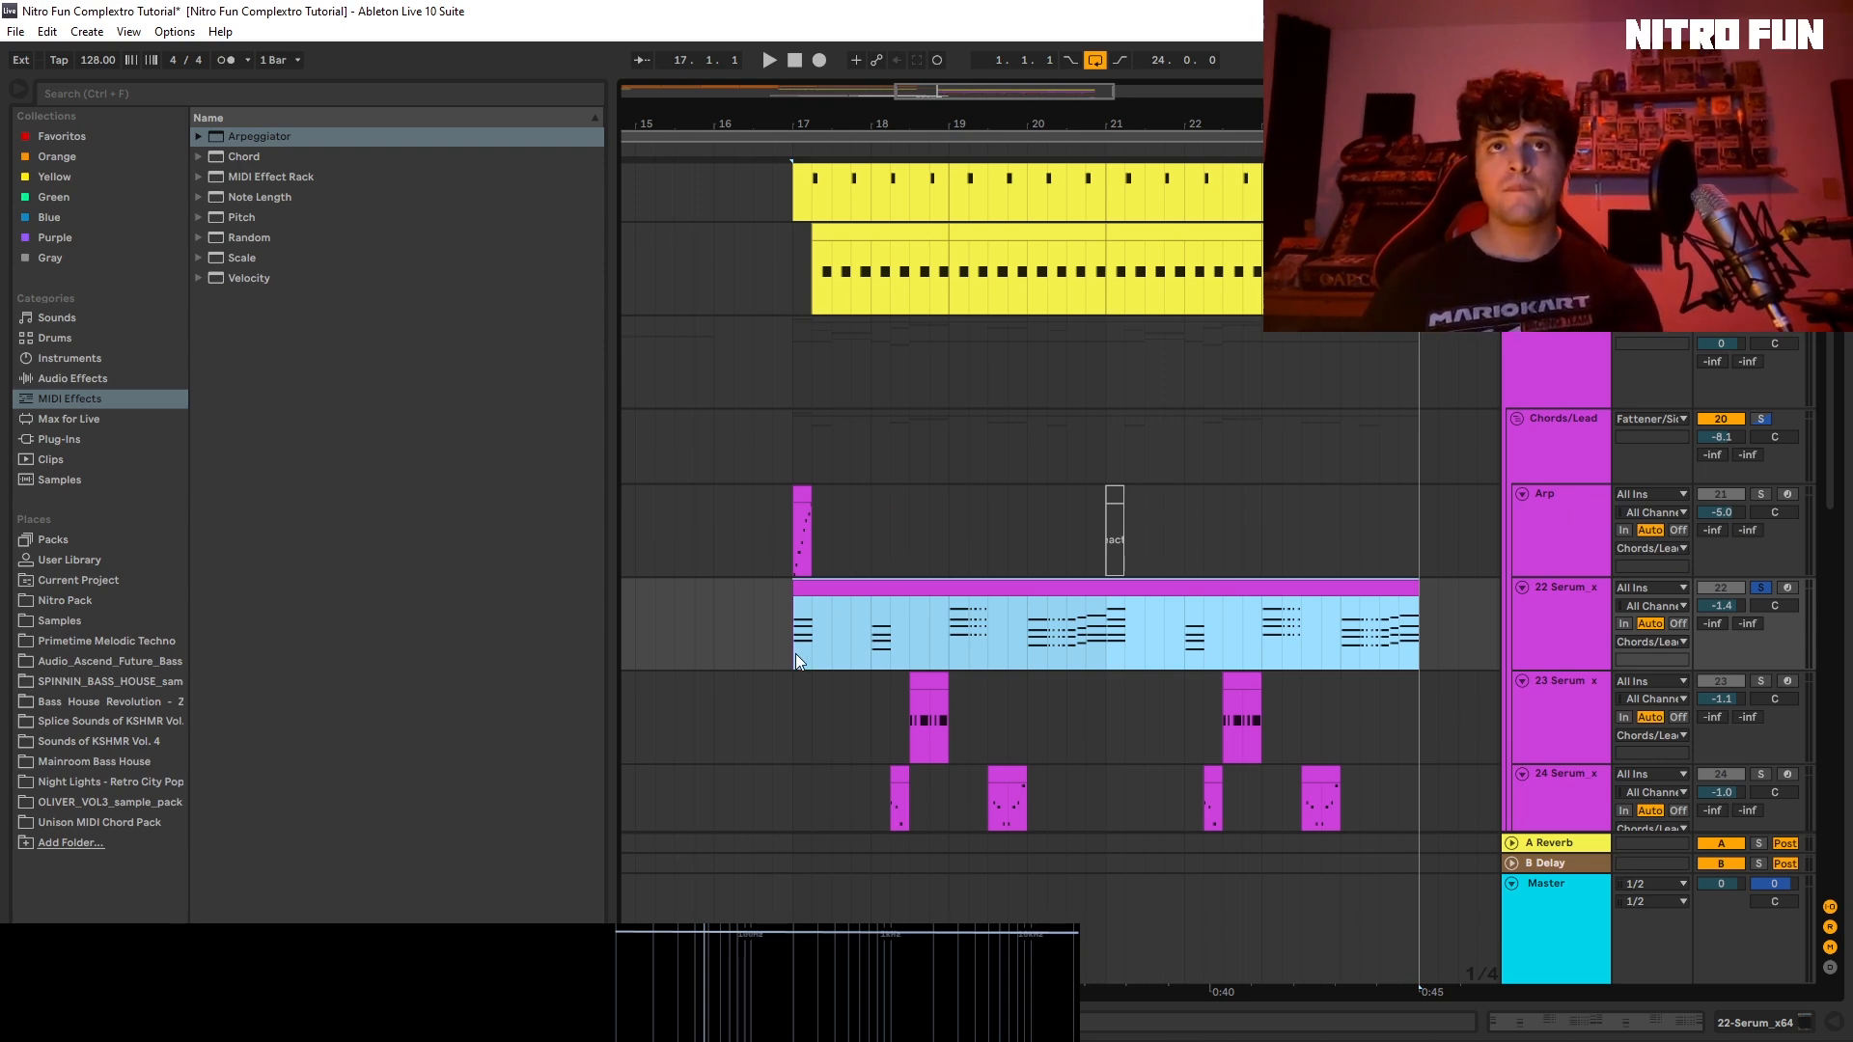
key("space")
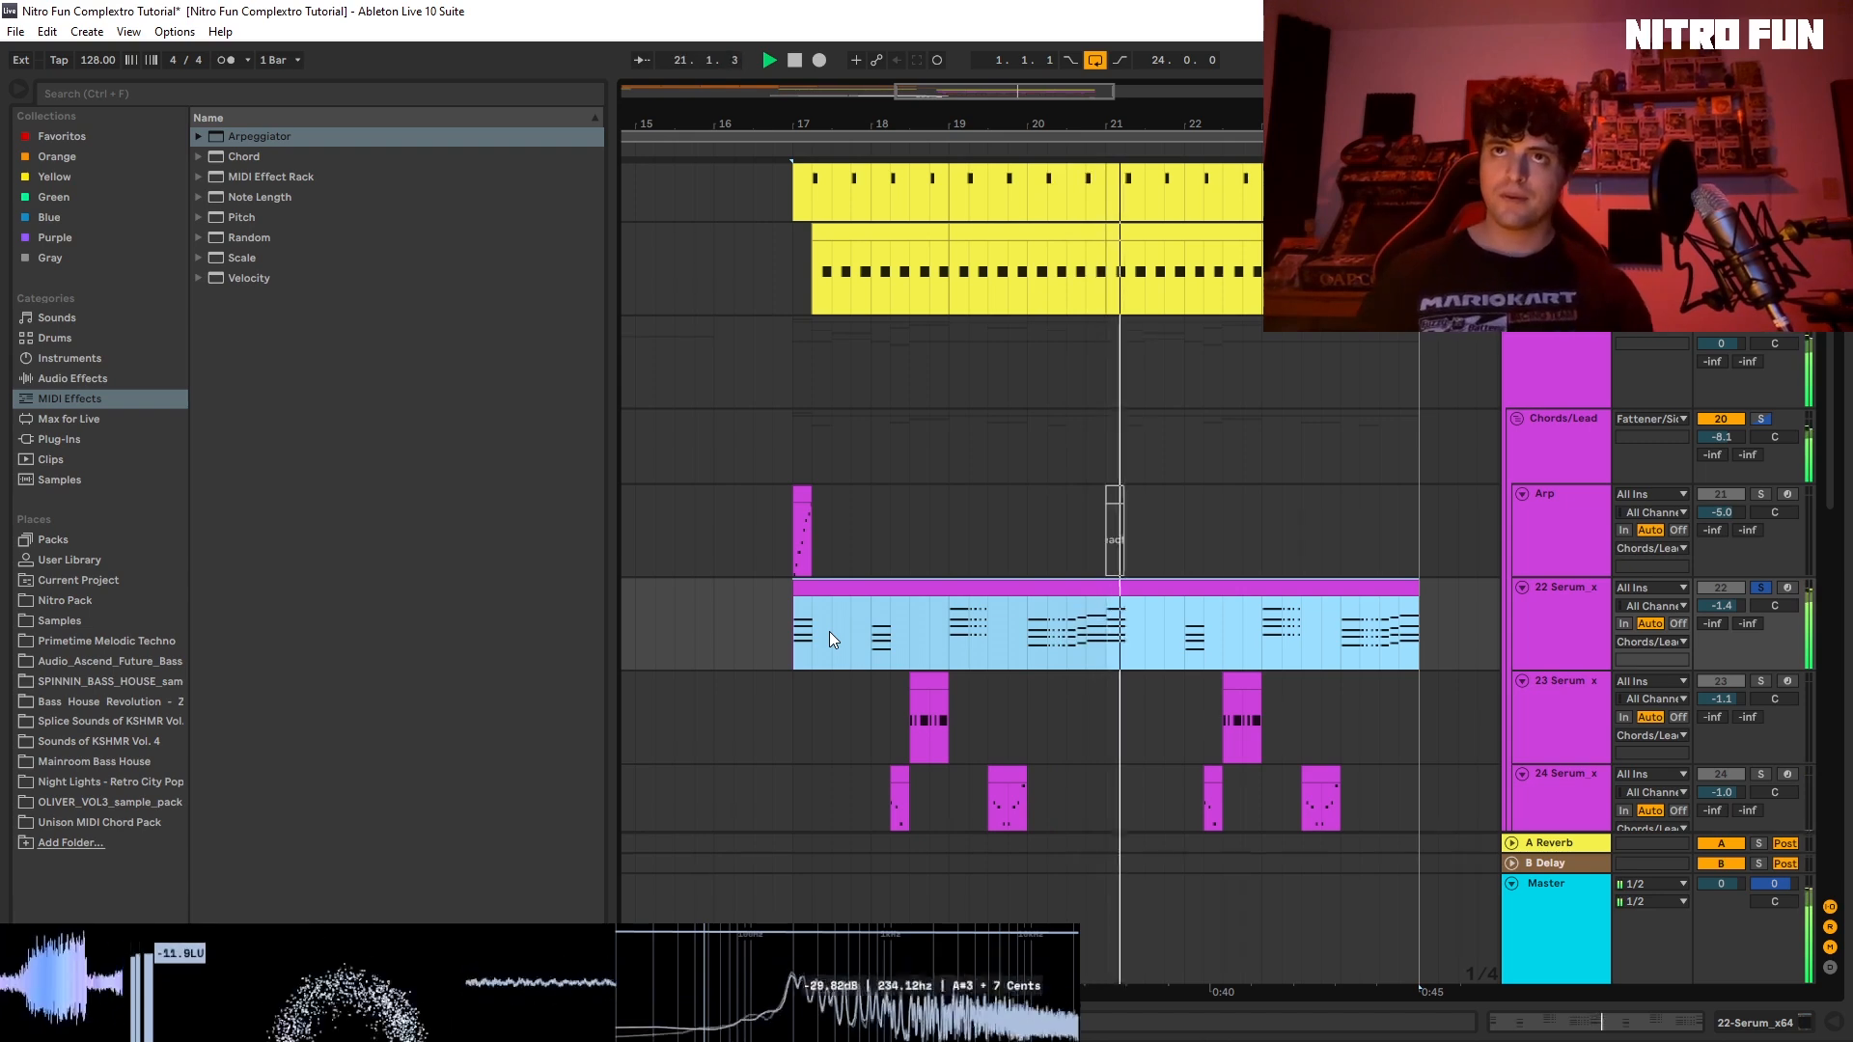
key("space")
Step: Play the rising chord passage in bar 20 of the 22 Serum clip twice
left_click(1046, 663)
key("space")
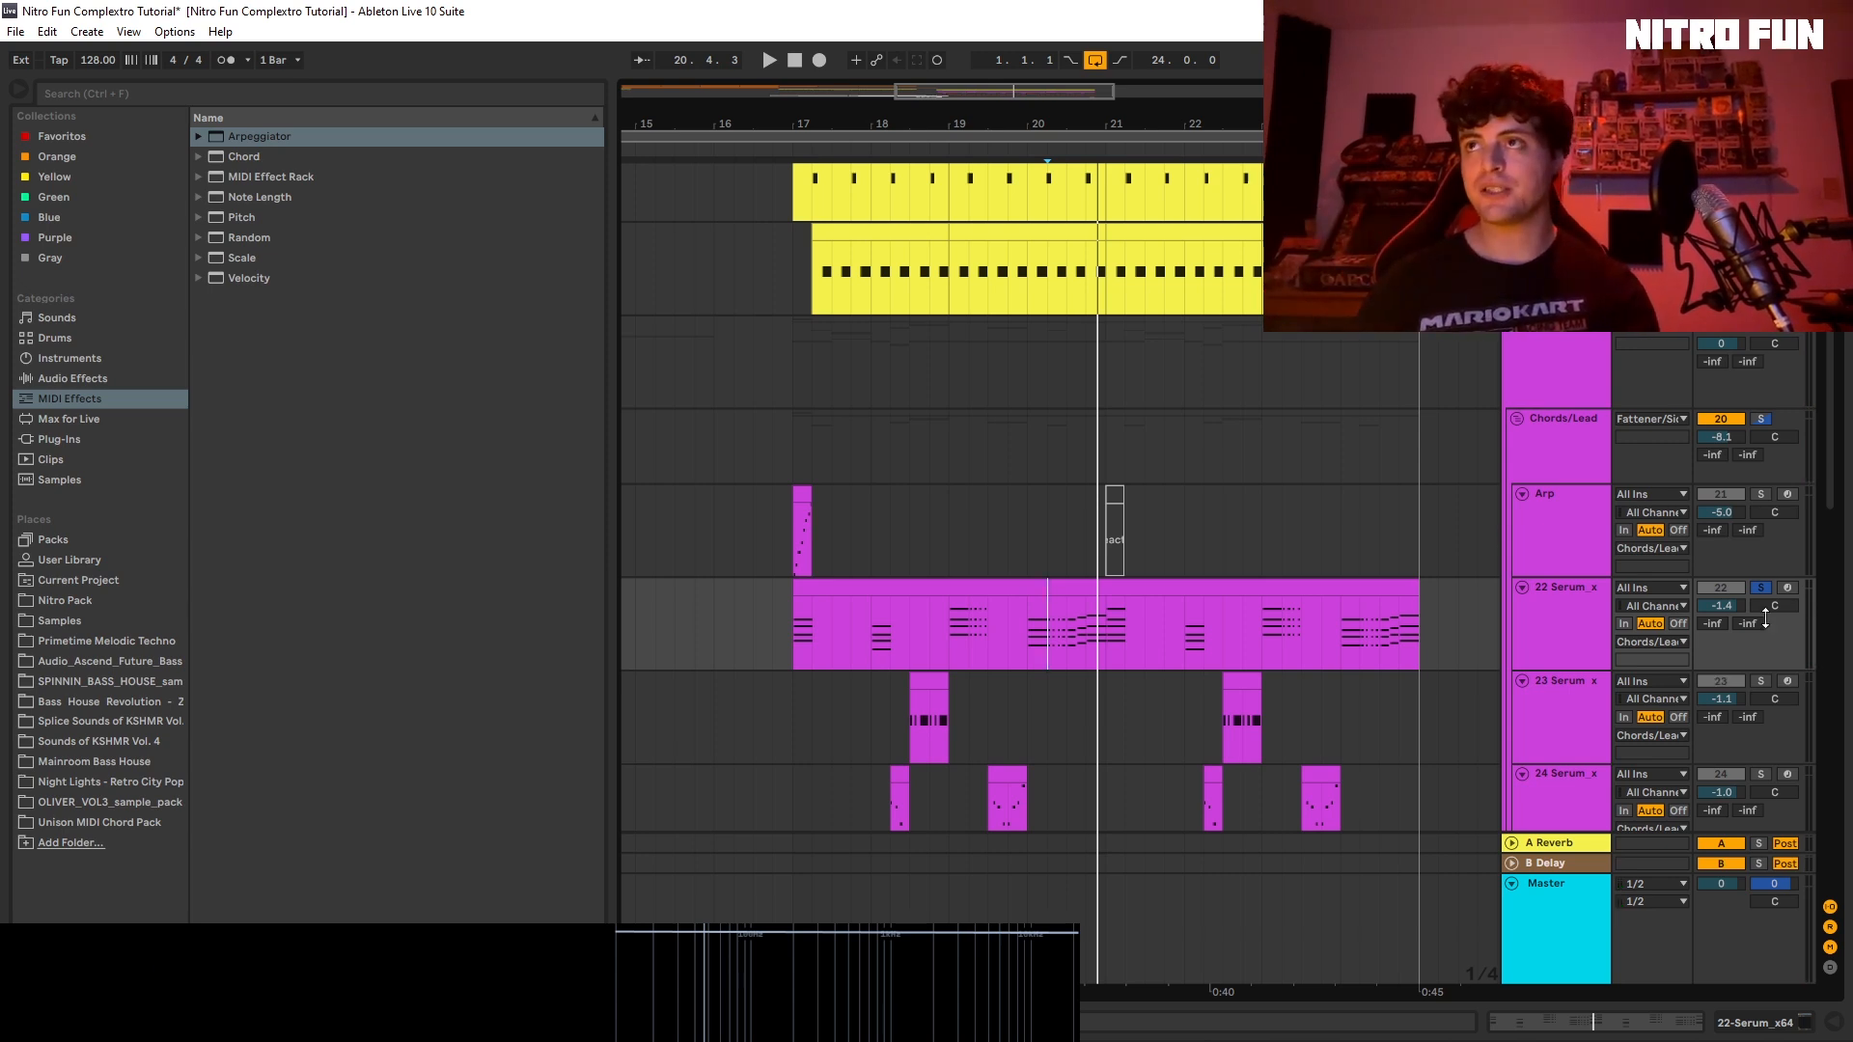
left_click(1140, 591)
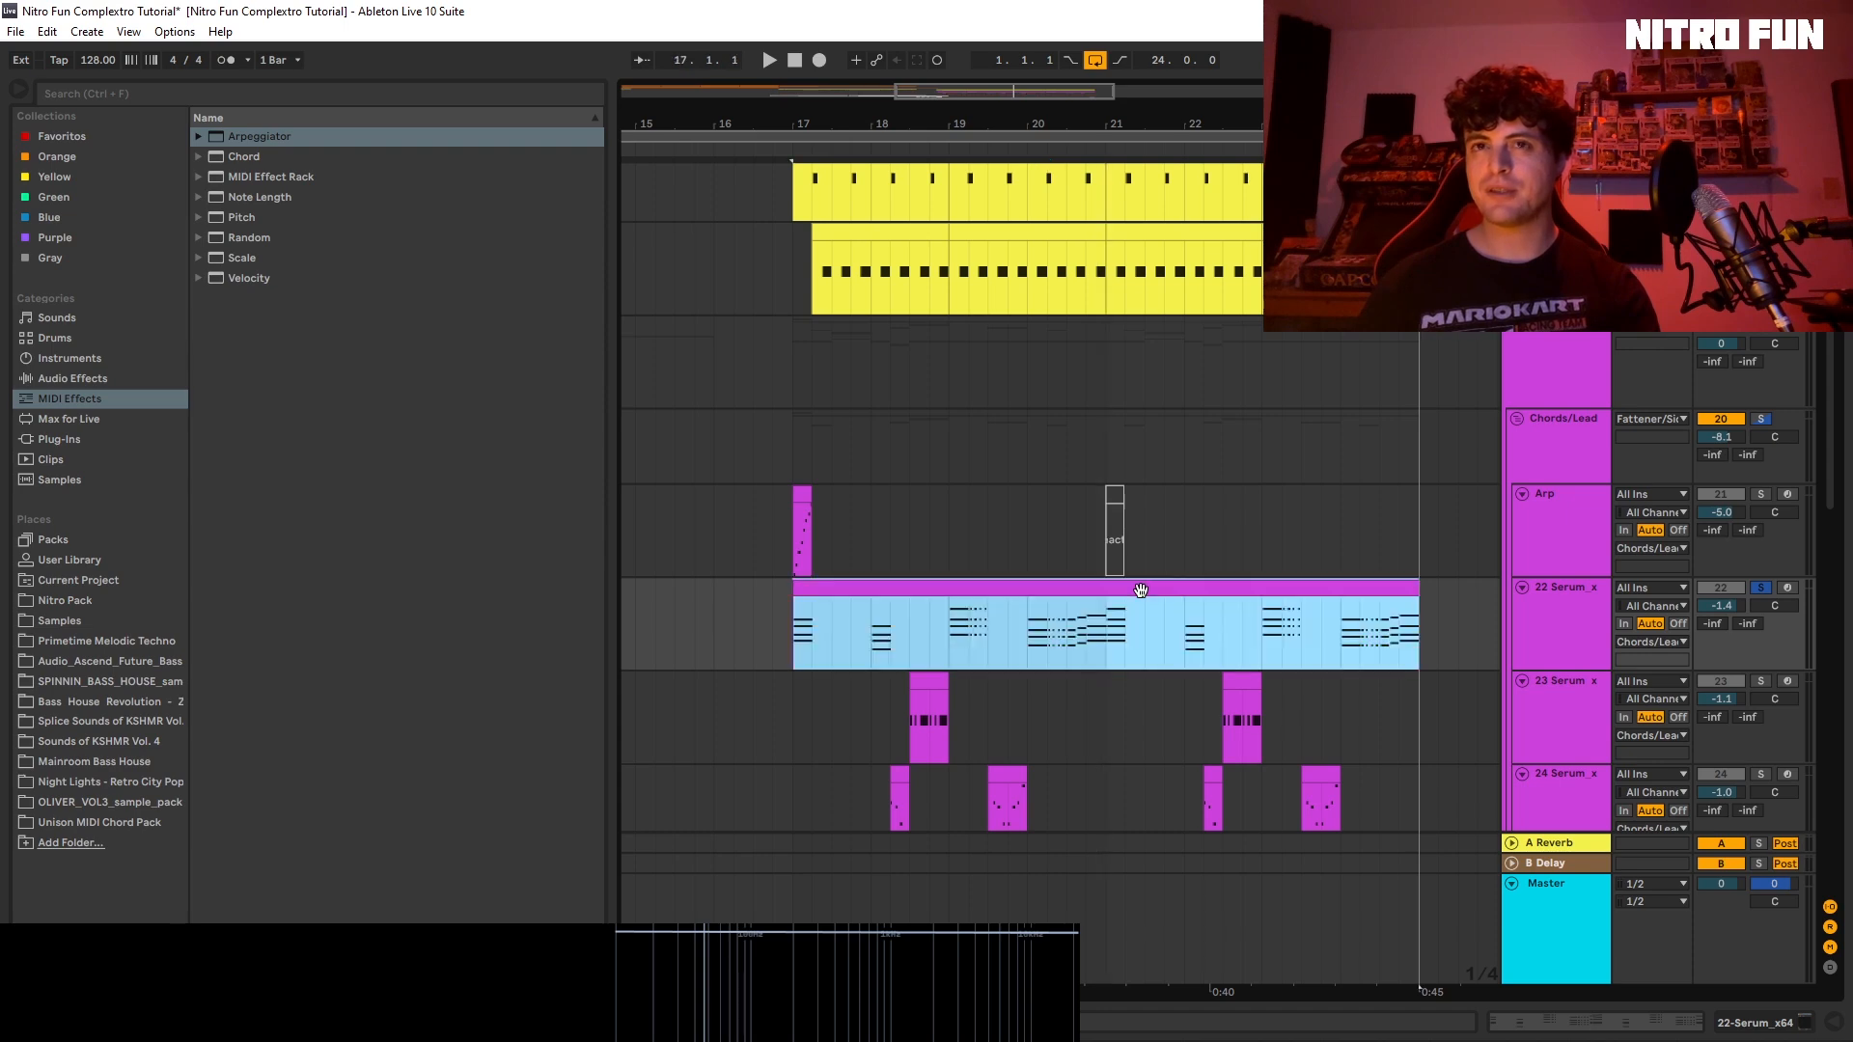
left_click(1074, 650)
key("space")
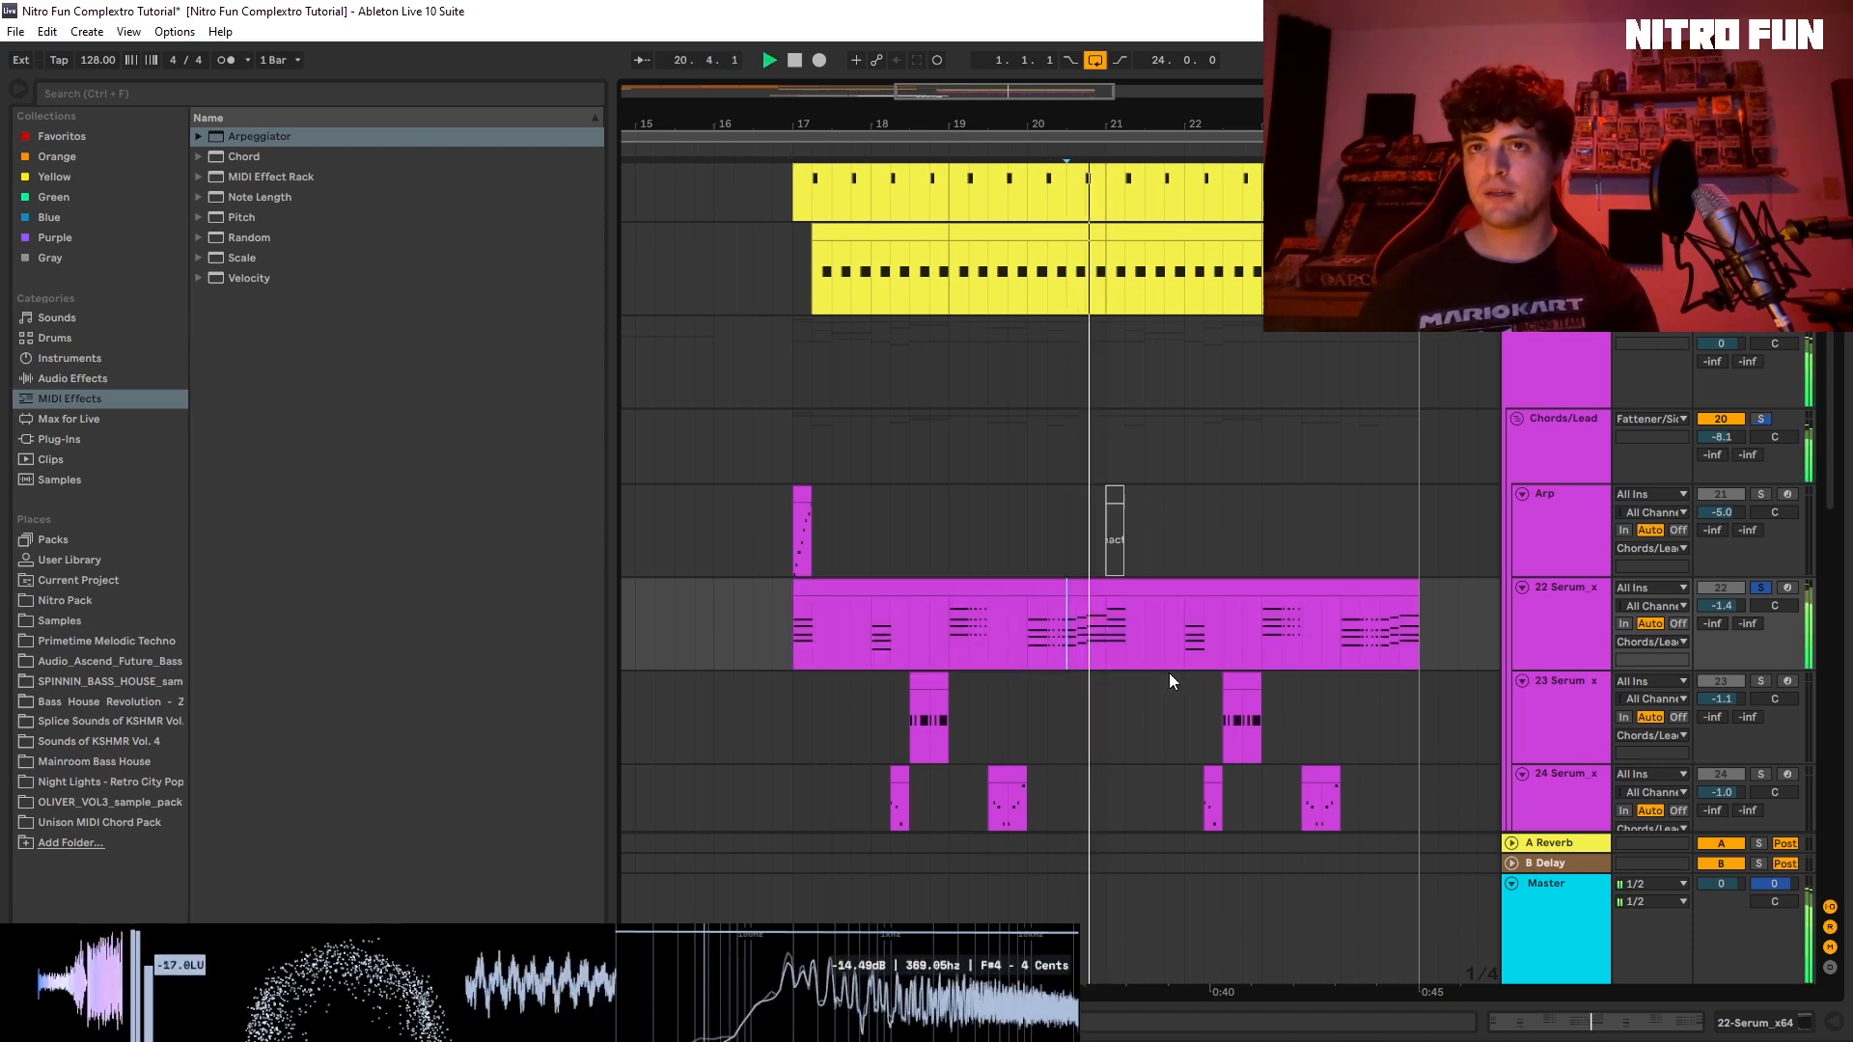
key("space")
Step: Open the consolidated 22 Serum clip's notes and play its chords from bar 17
left_click(1105, 601)
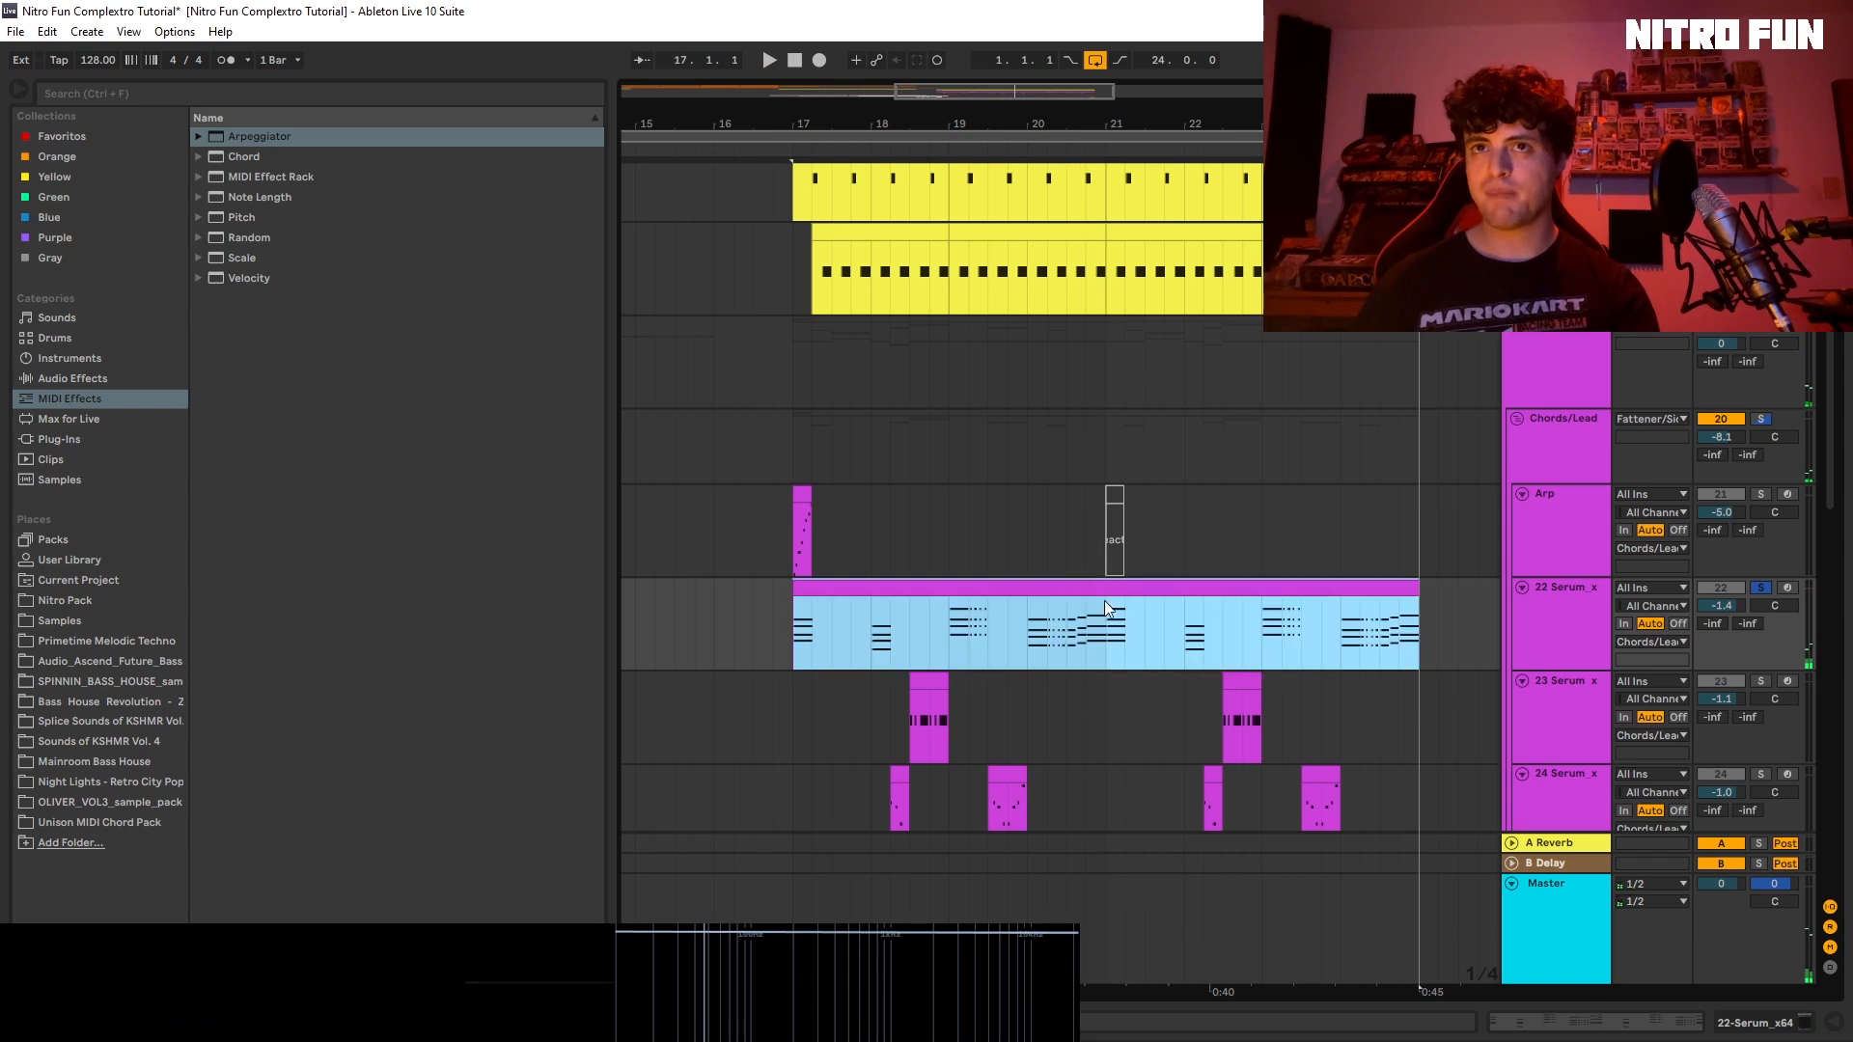
left_click(1622, 1028)
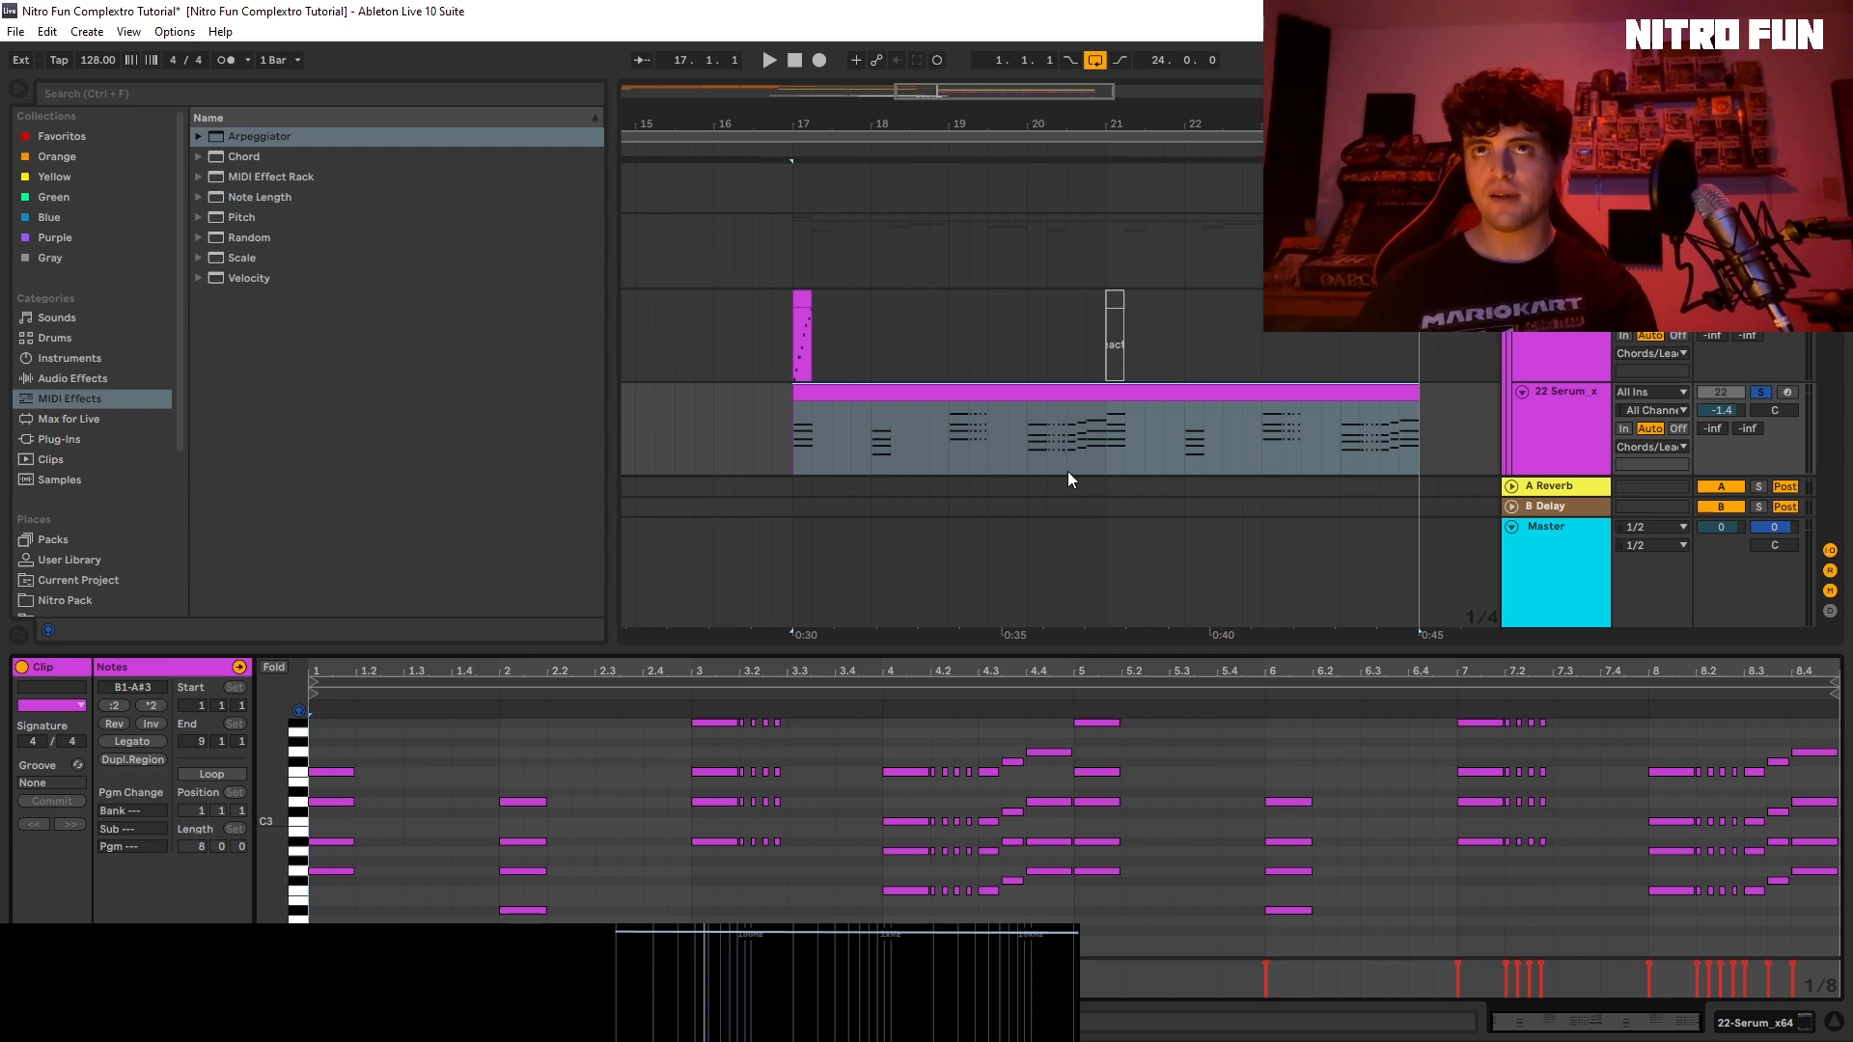
key("space")
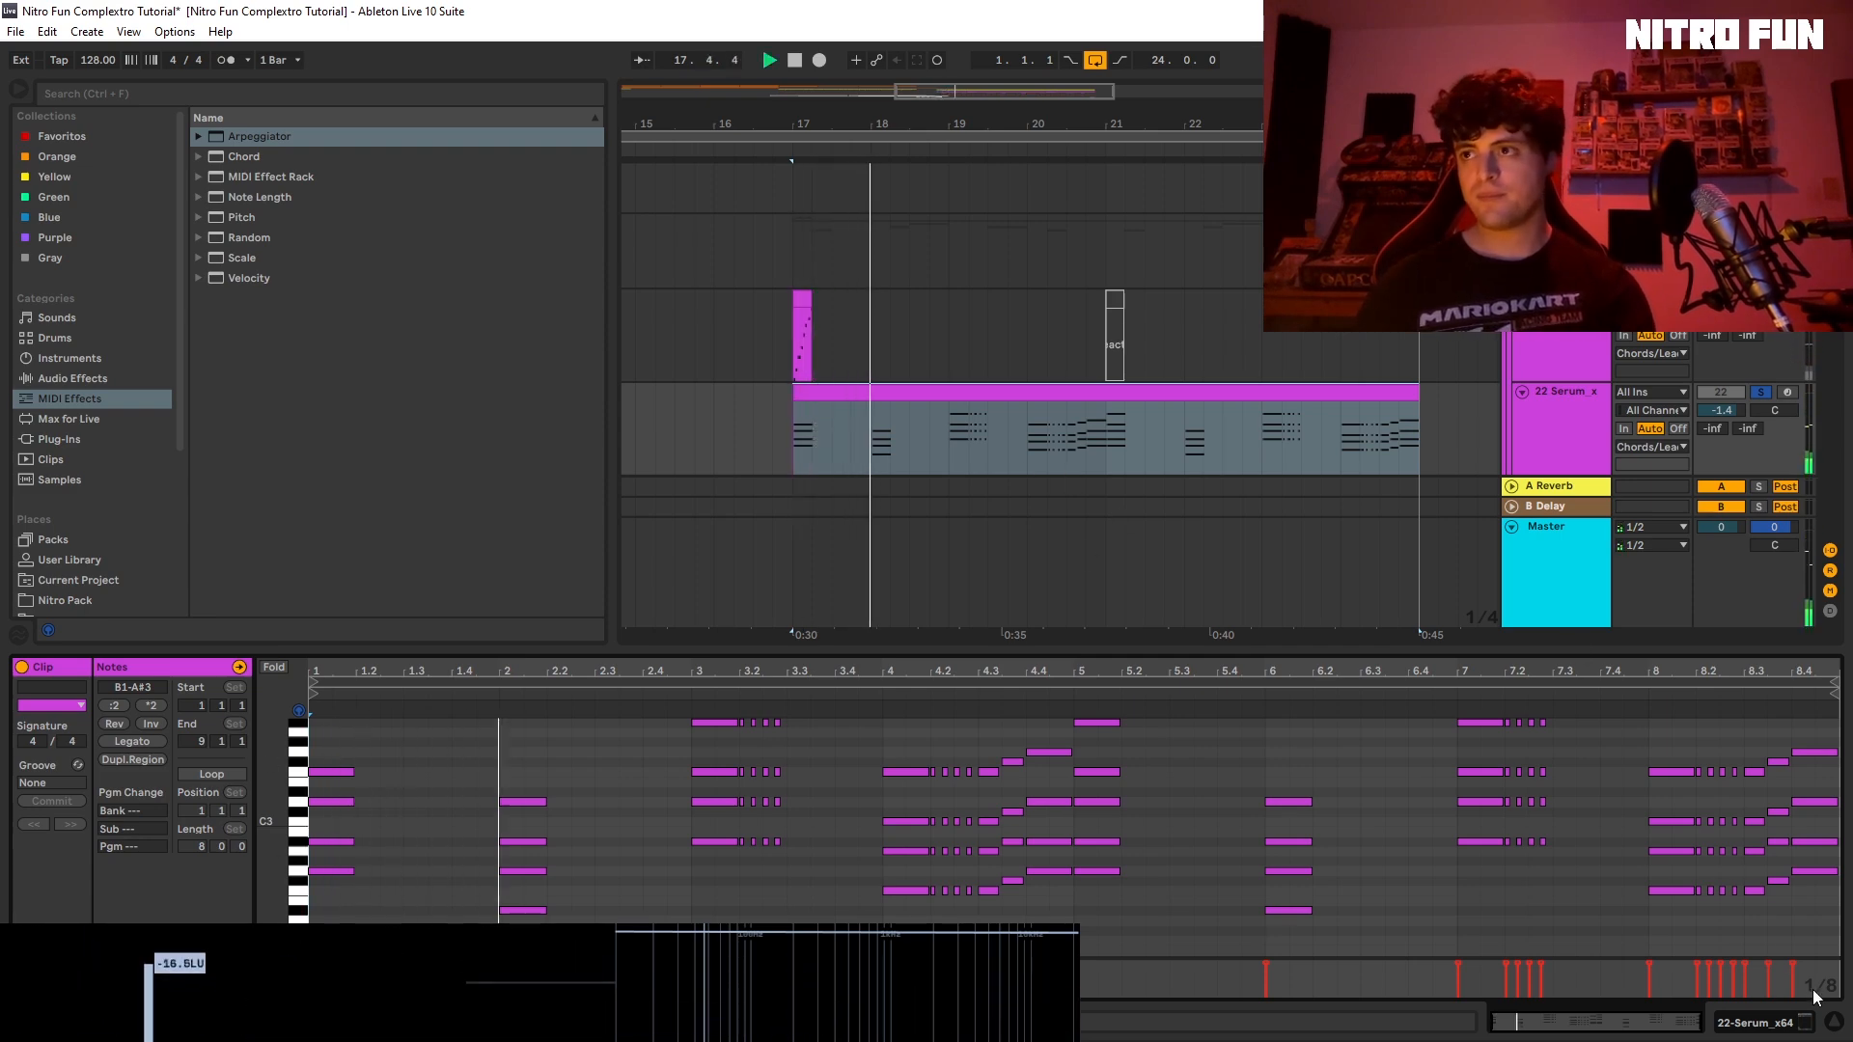
Step: Hide the 22 Serum clip's note editor and play the soloed chords from bar 17 through bar 24 in the arrangement
key("ctrl+alt+l")
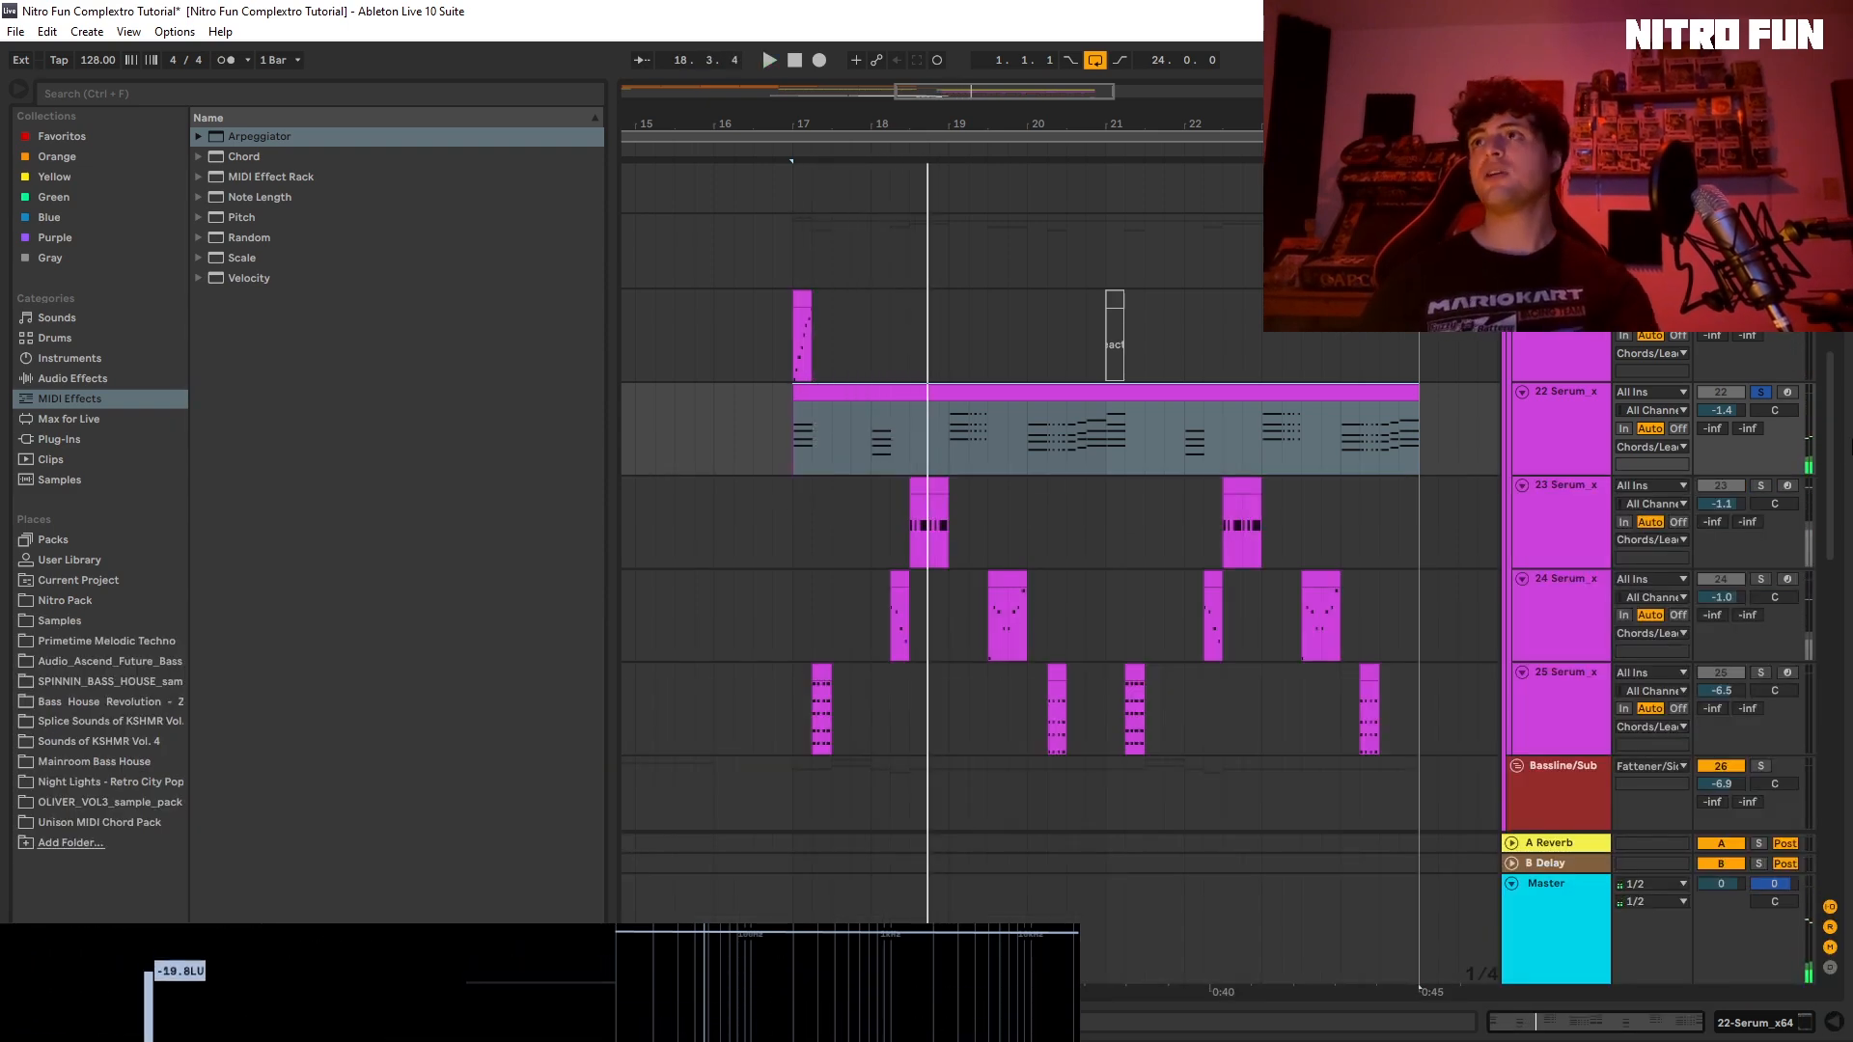
left_click_drag(1831, 464, 1827, 367)
key("space")
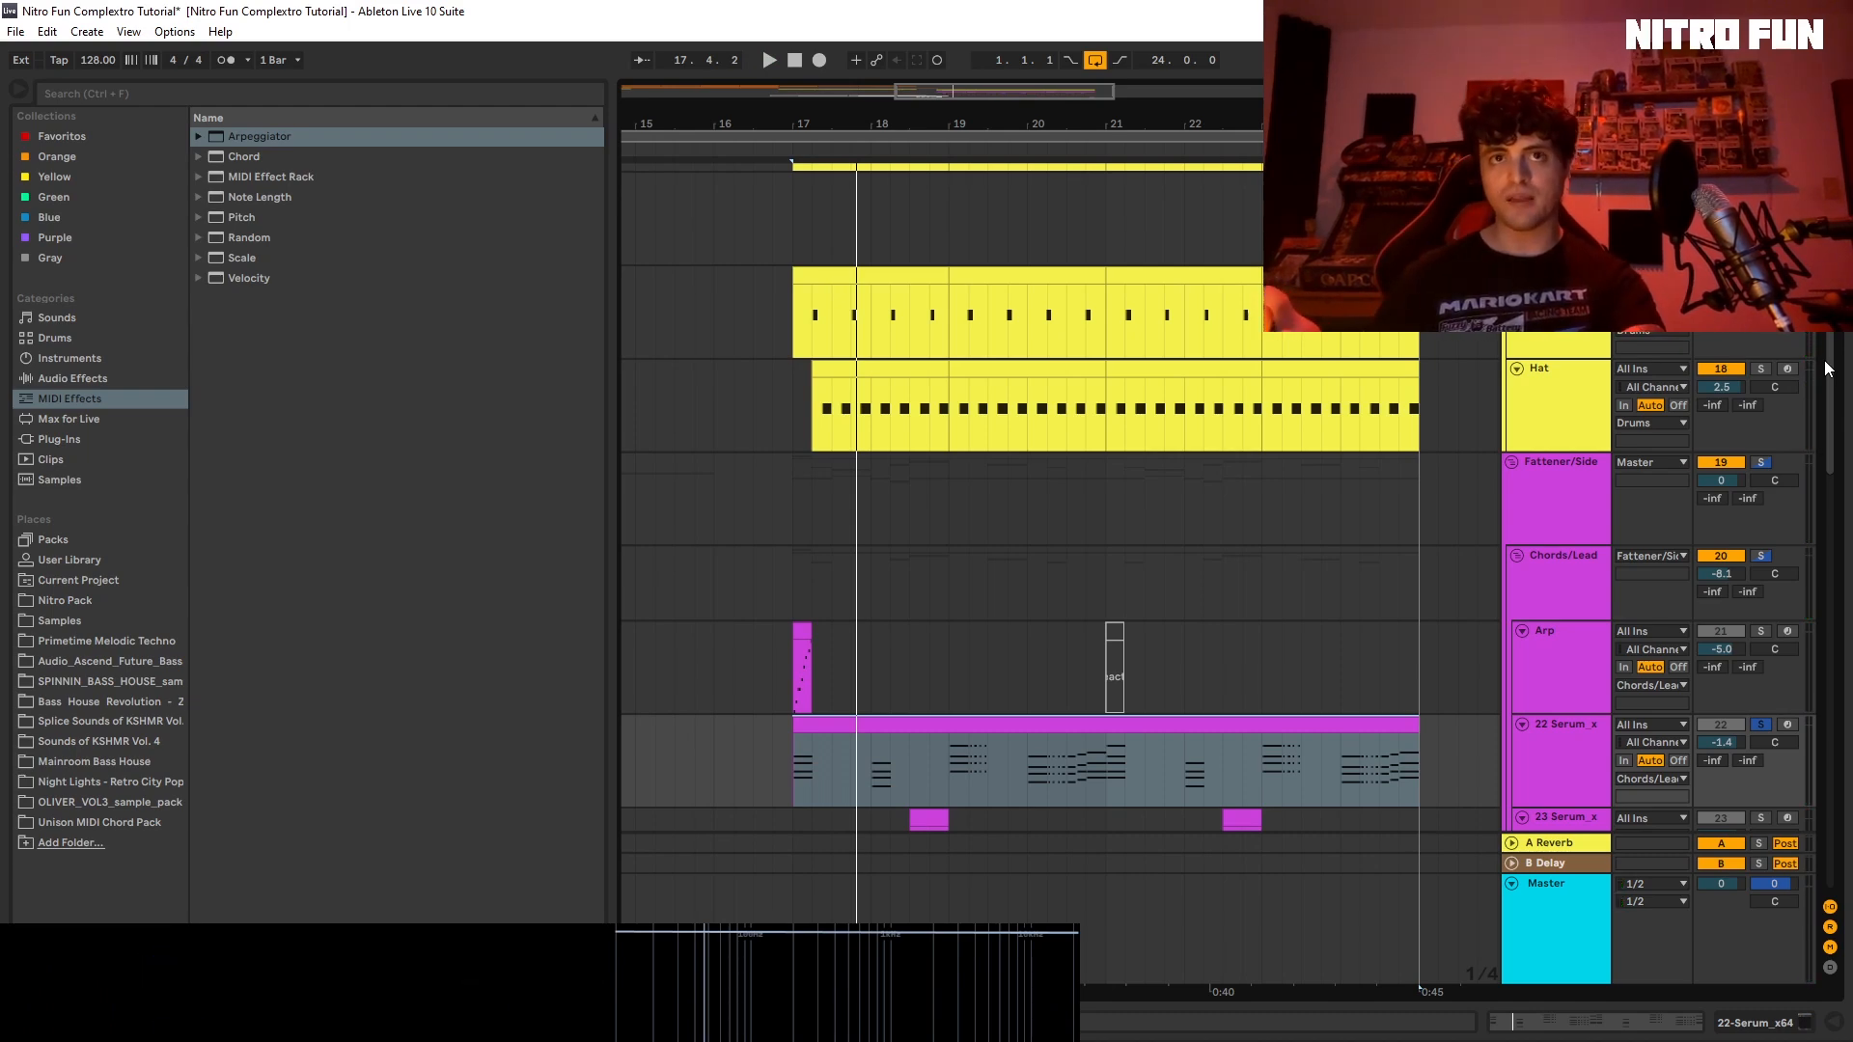
key("space")
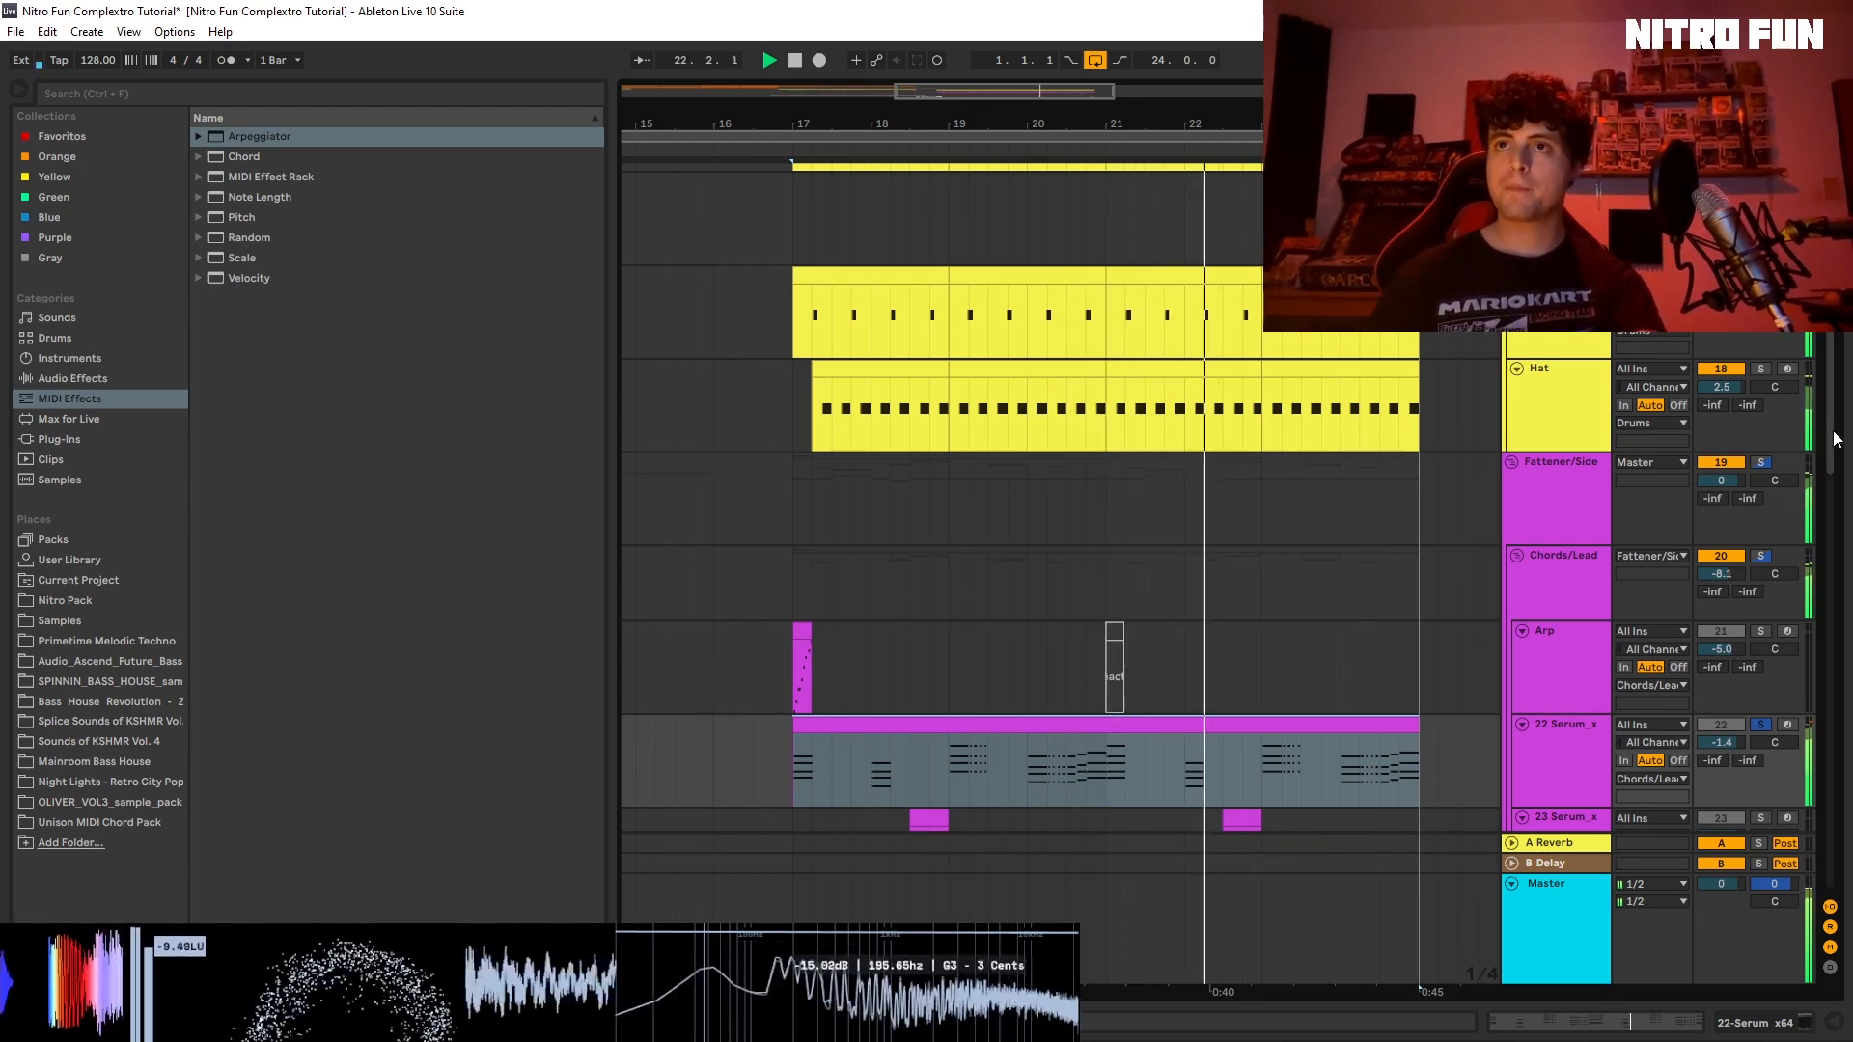
left_click_drag(1834, 439, 1844, 671)
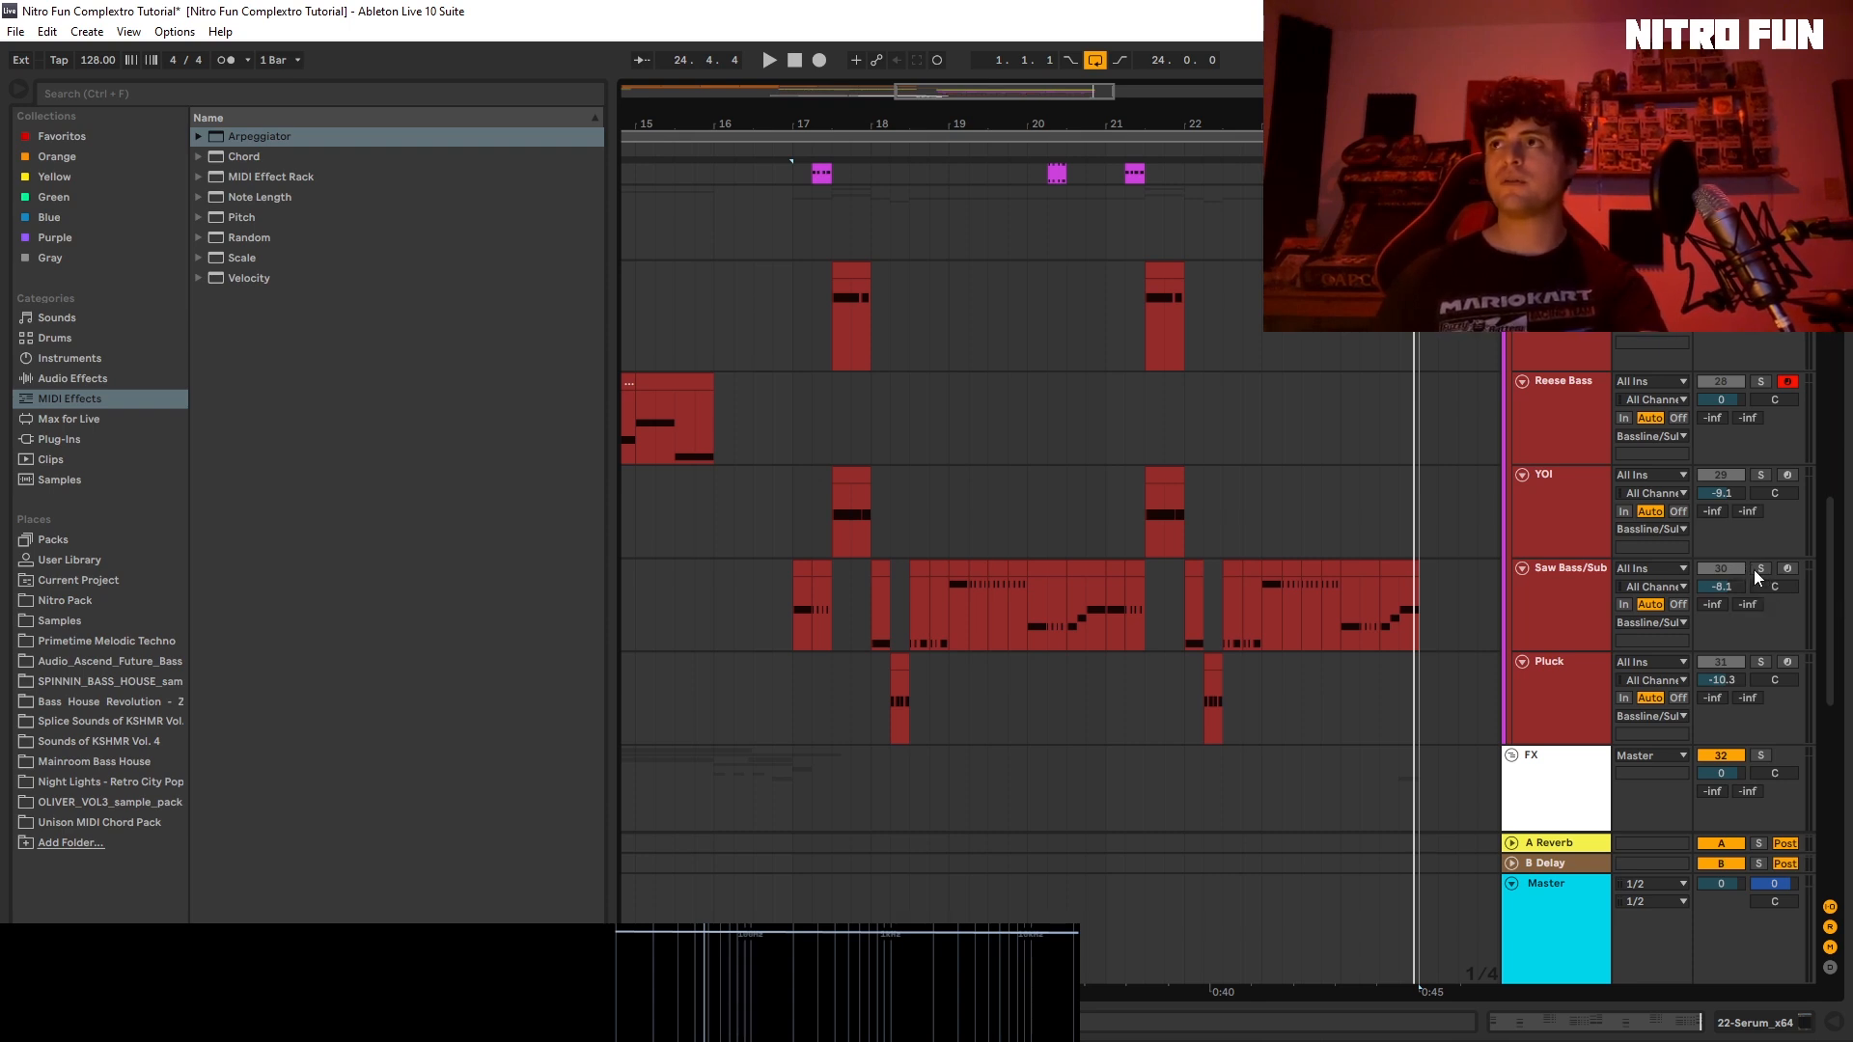
Step: Open the Serum synth on the 22 Serum track, examine its oscillators and its effects page with the compressor, and close it
left_click_drag(1832, 569, 1832, 425)
left_click(1536, 430)
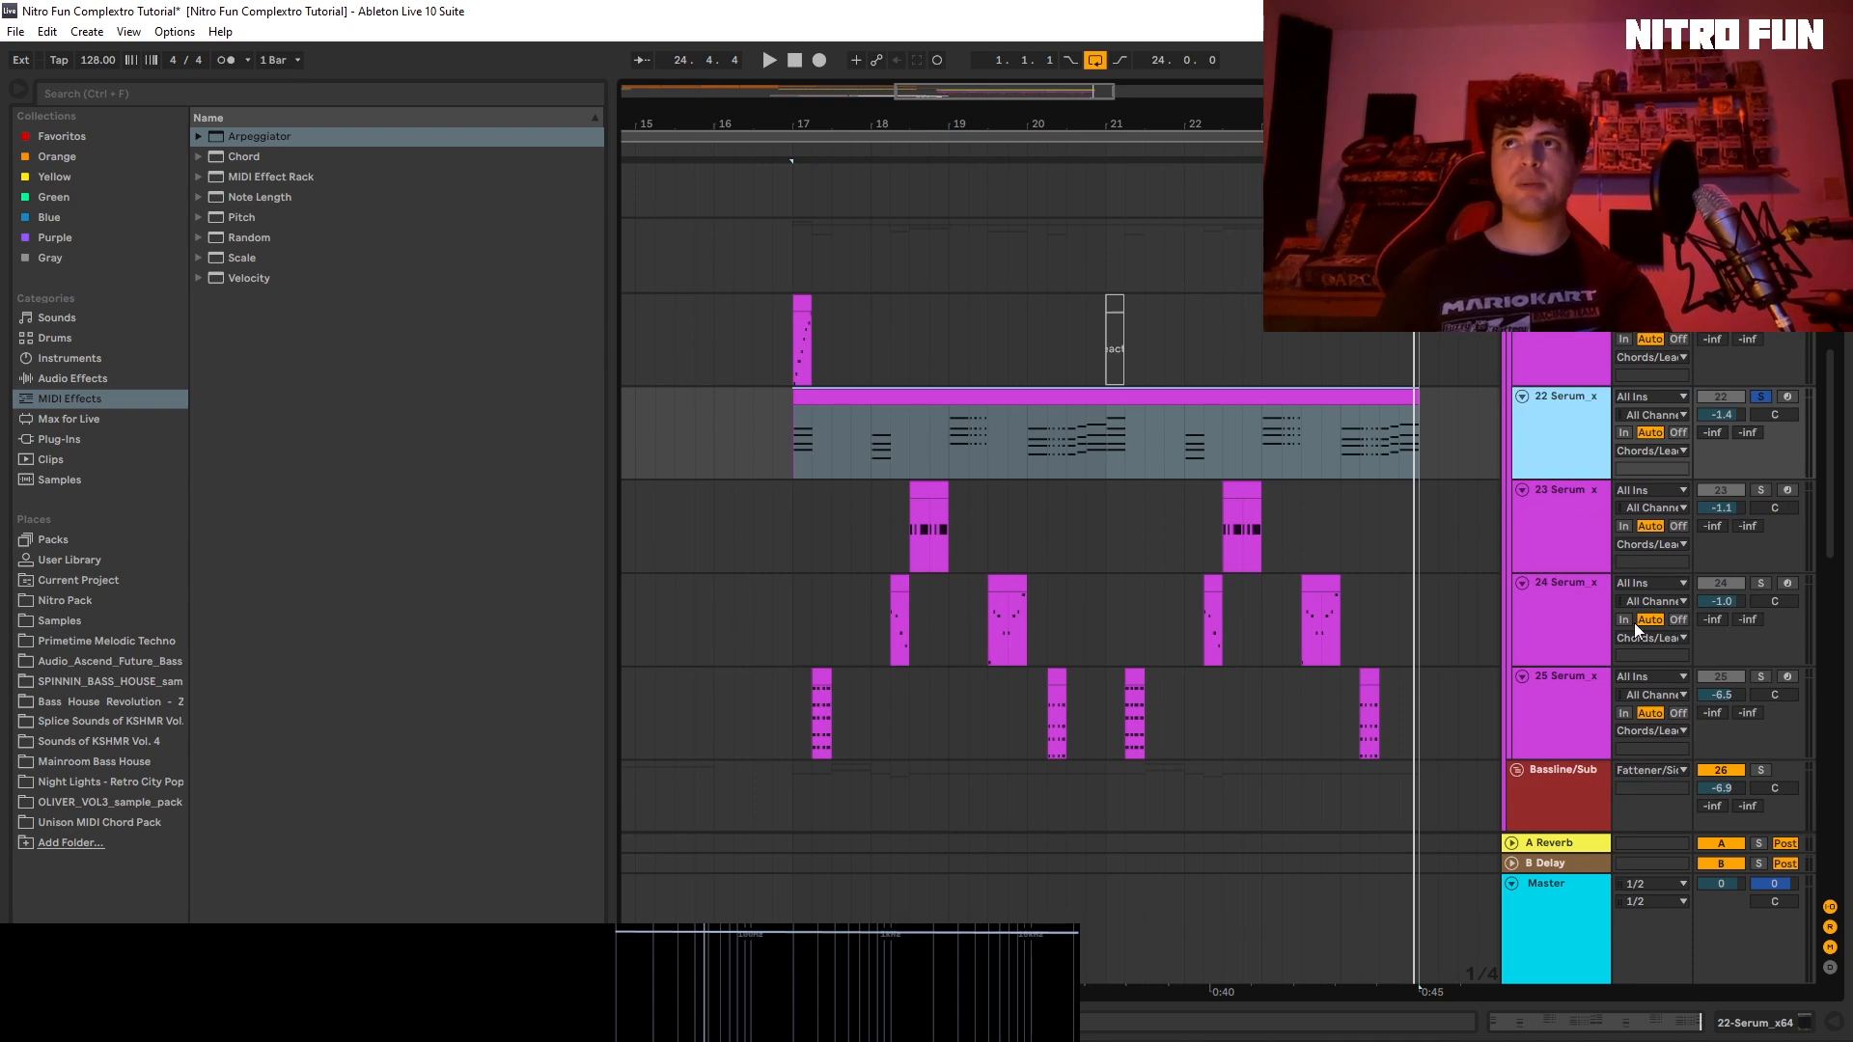
left_click(1751, 1023)
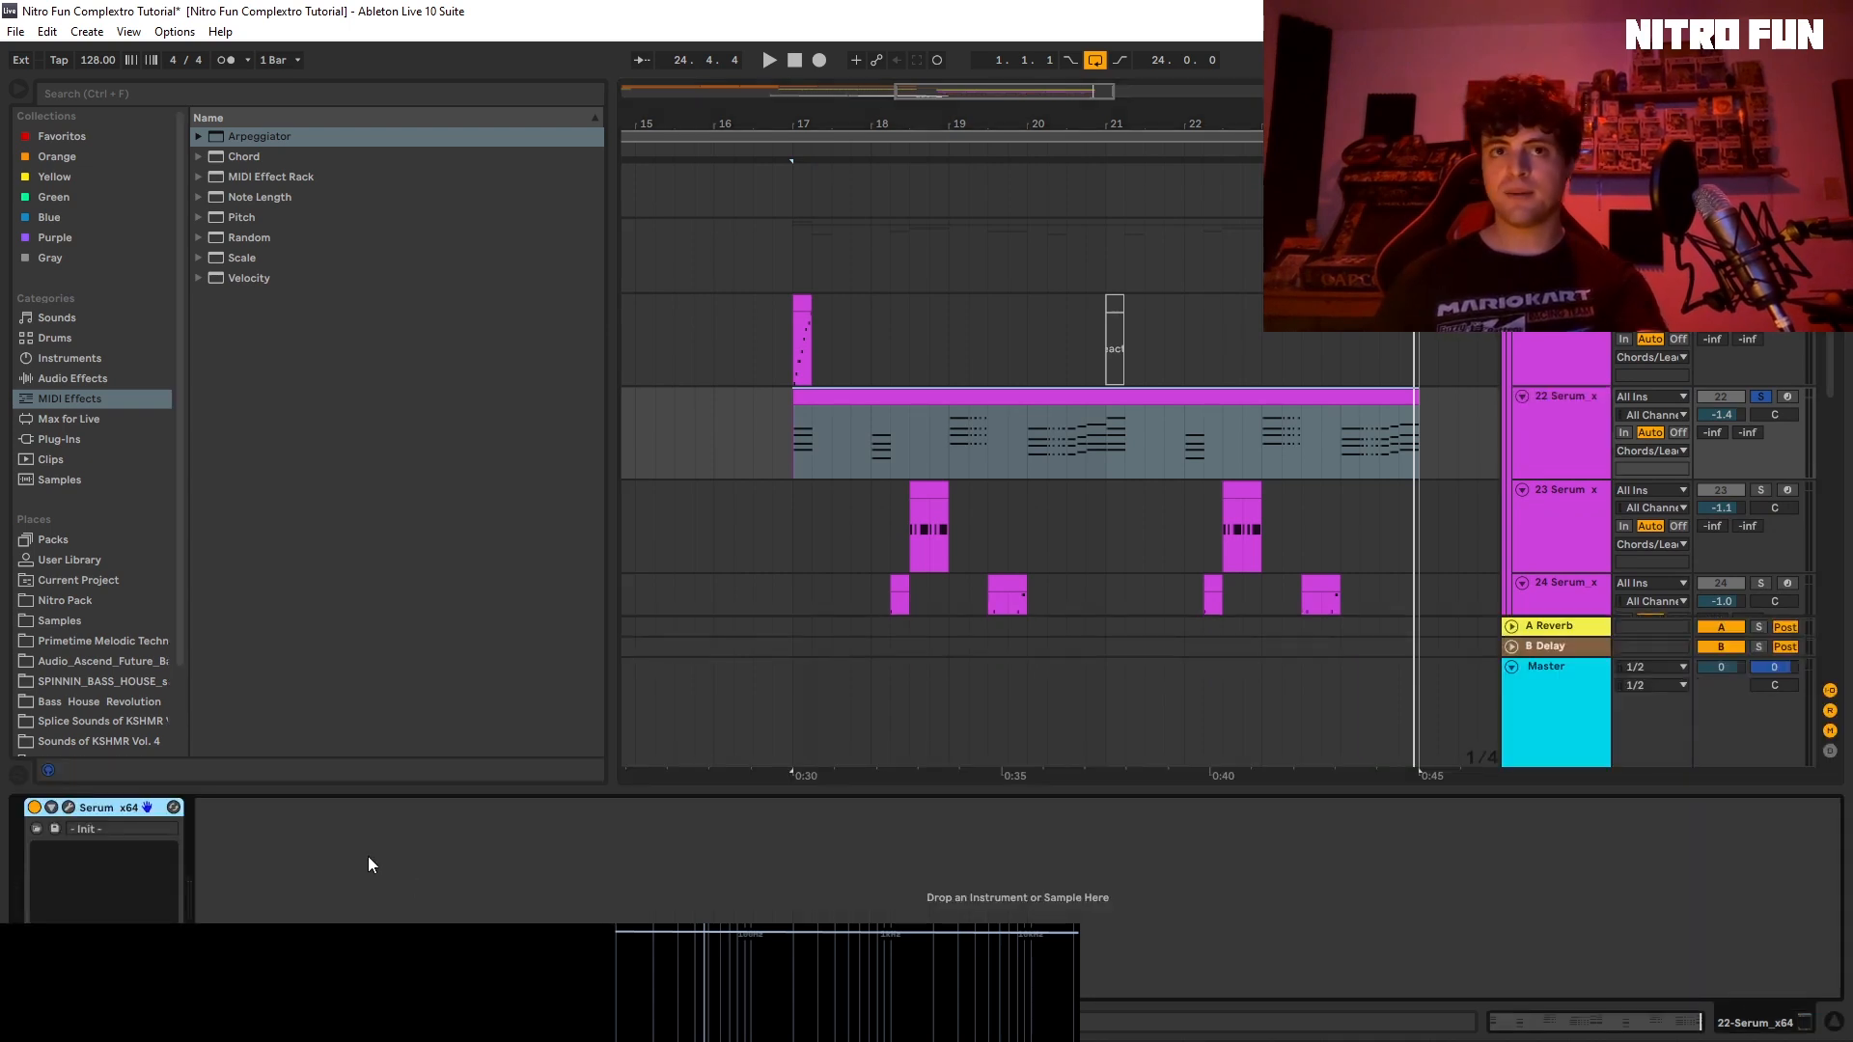
left_click(69, 808)
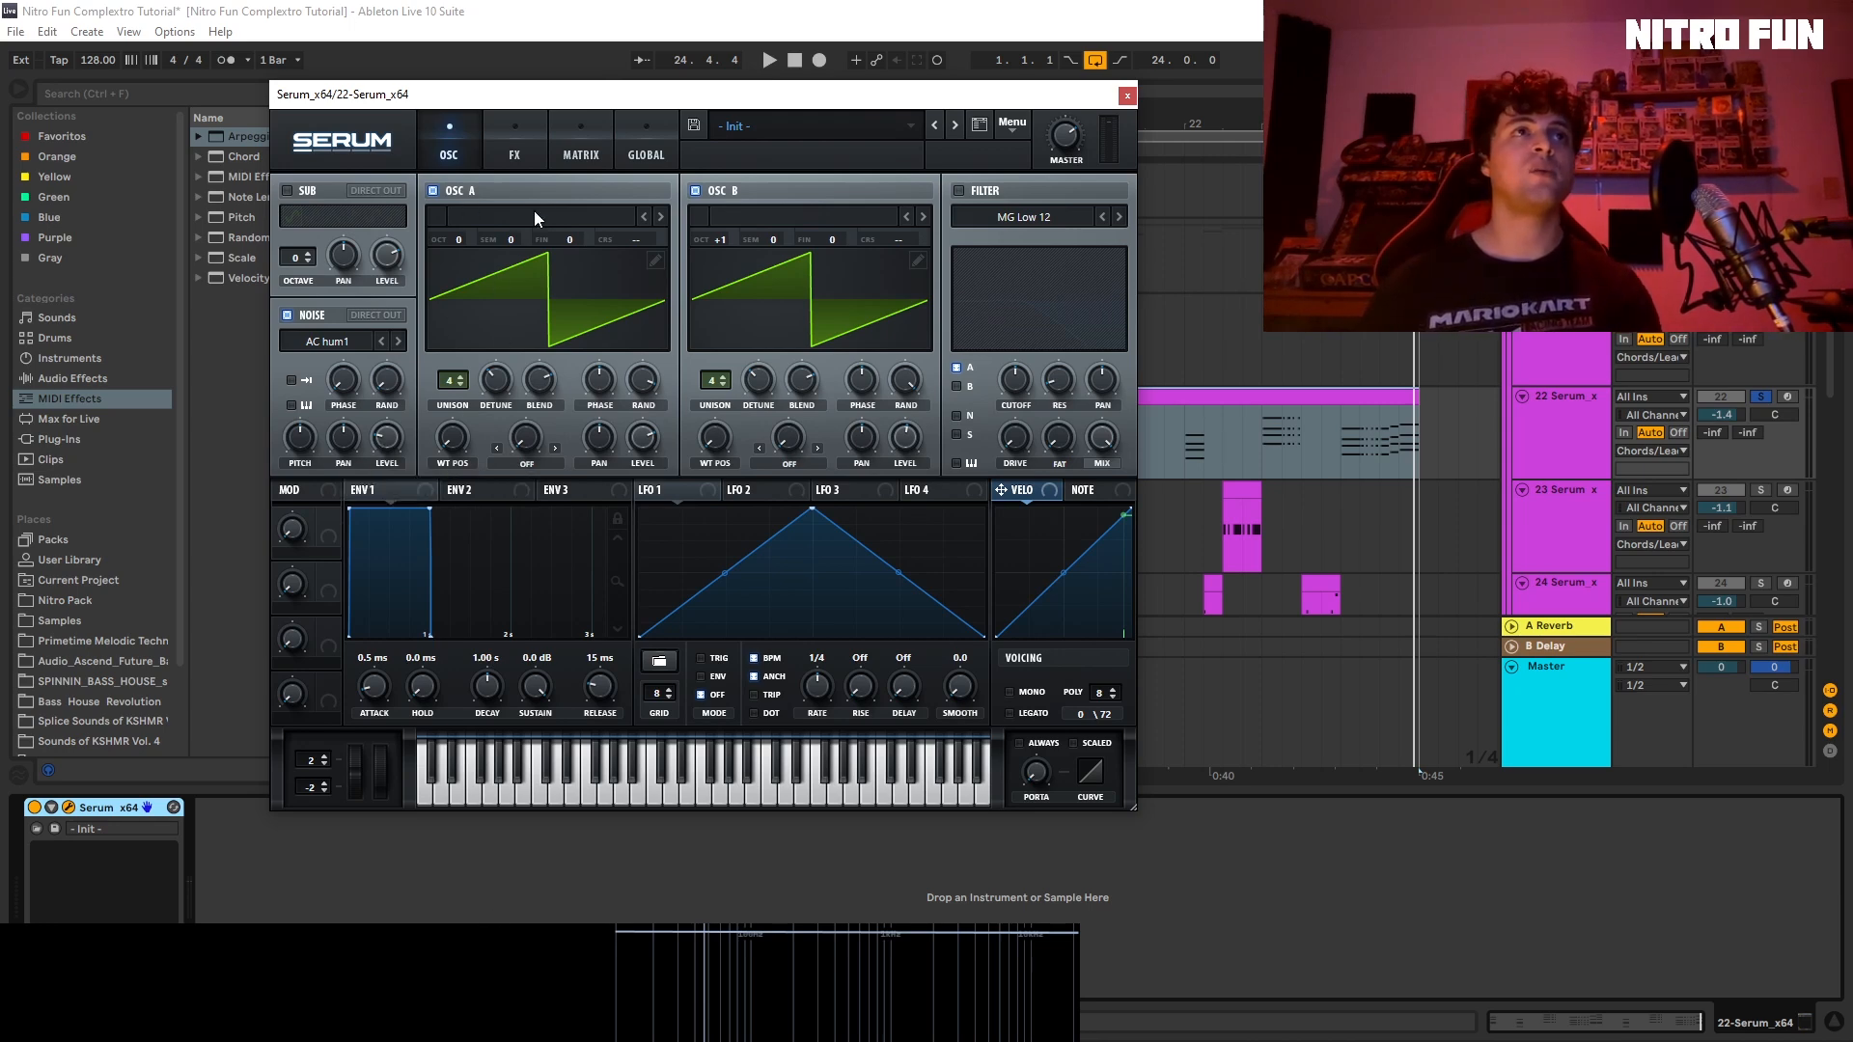
left_click(517, 135)
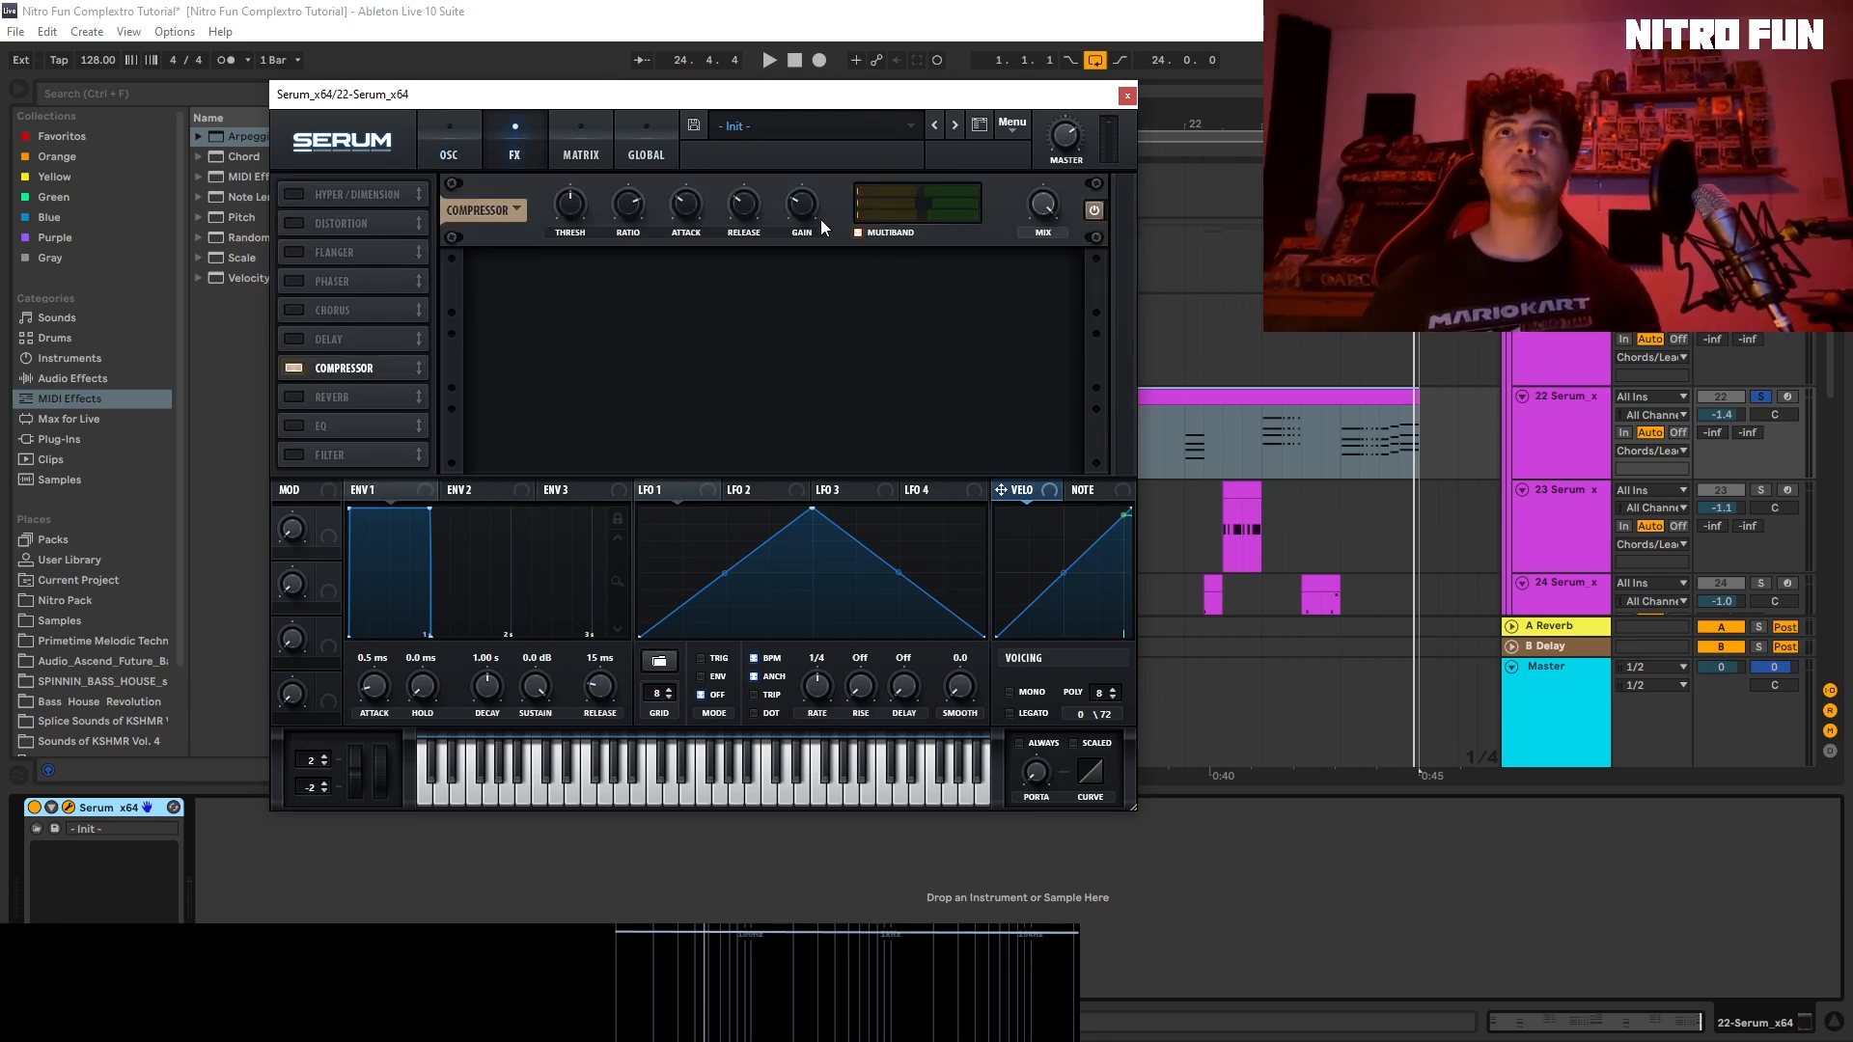
left_click(1127, 94)
Step: Play the drop from bar 17, solo the Saw Bass/Sub track in place of the chords and show its device chain
key("space")
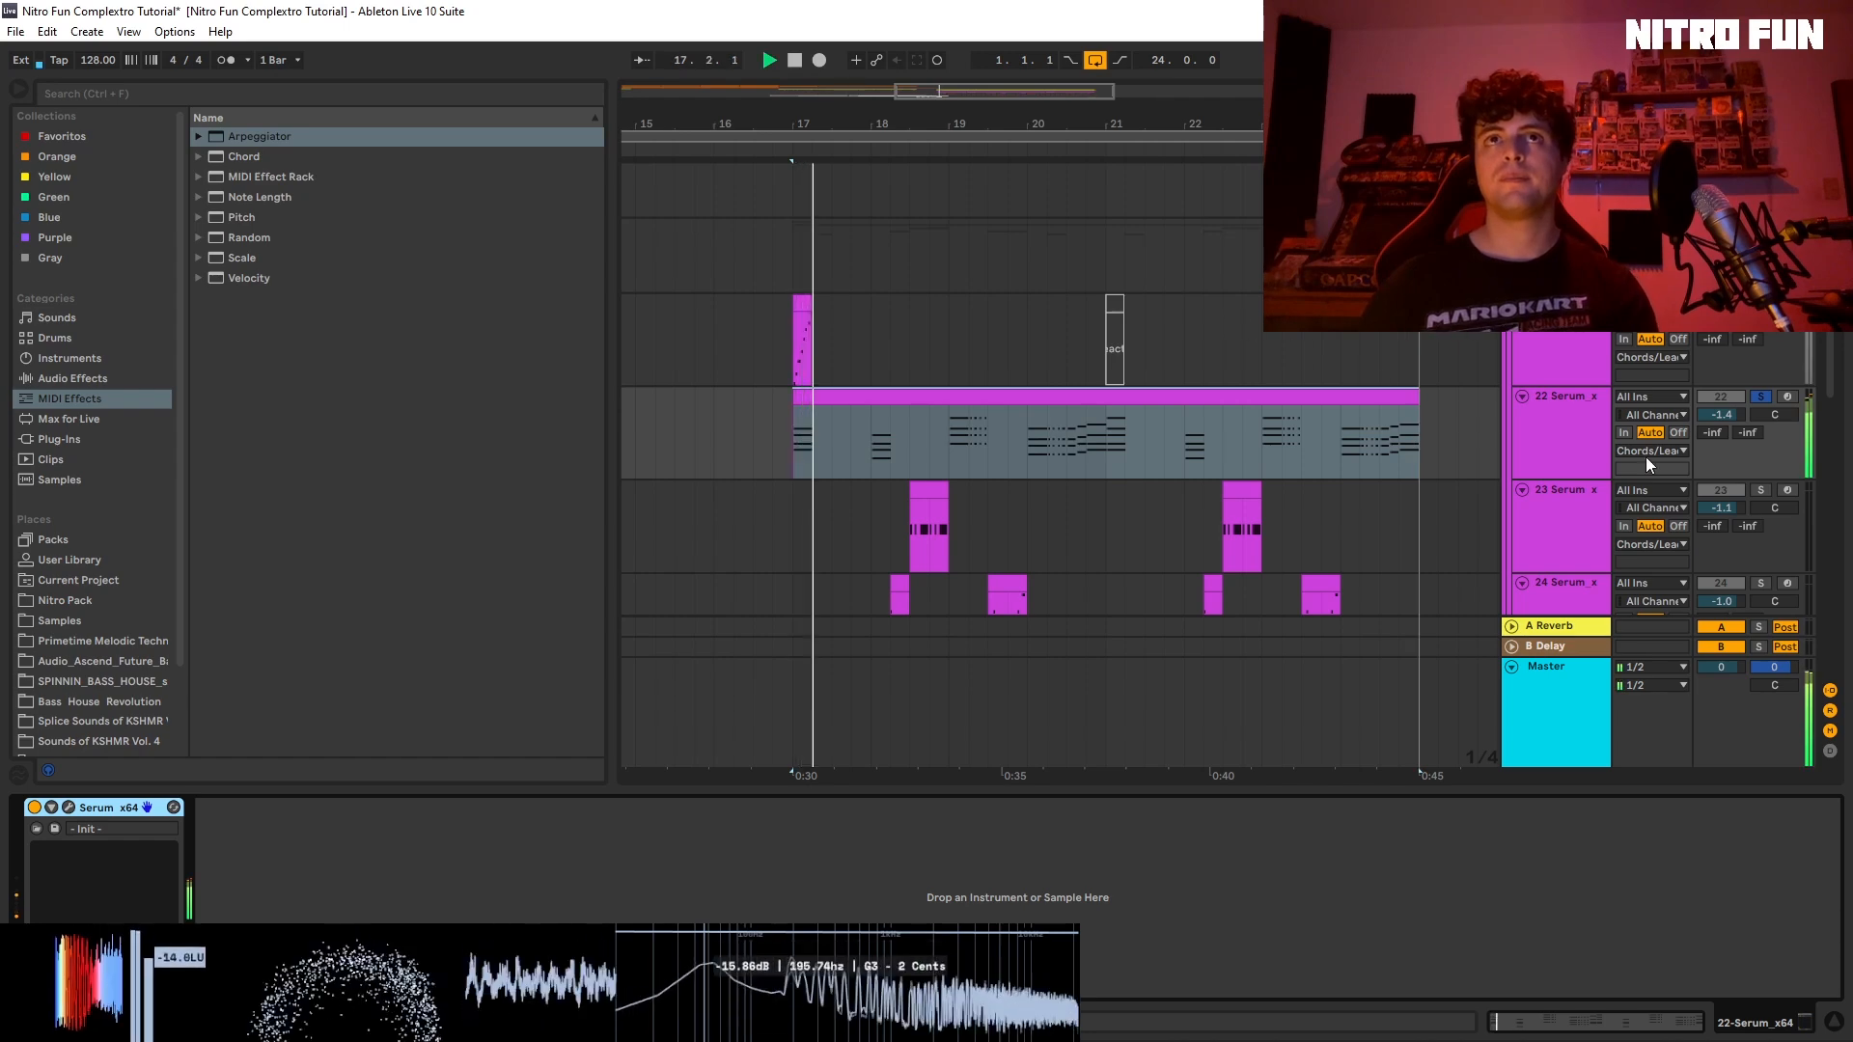
scroll(1837, 398, "down", 5)
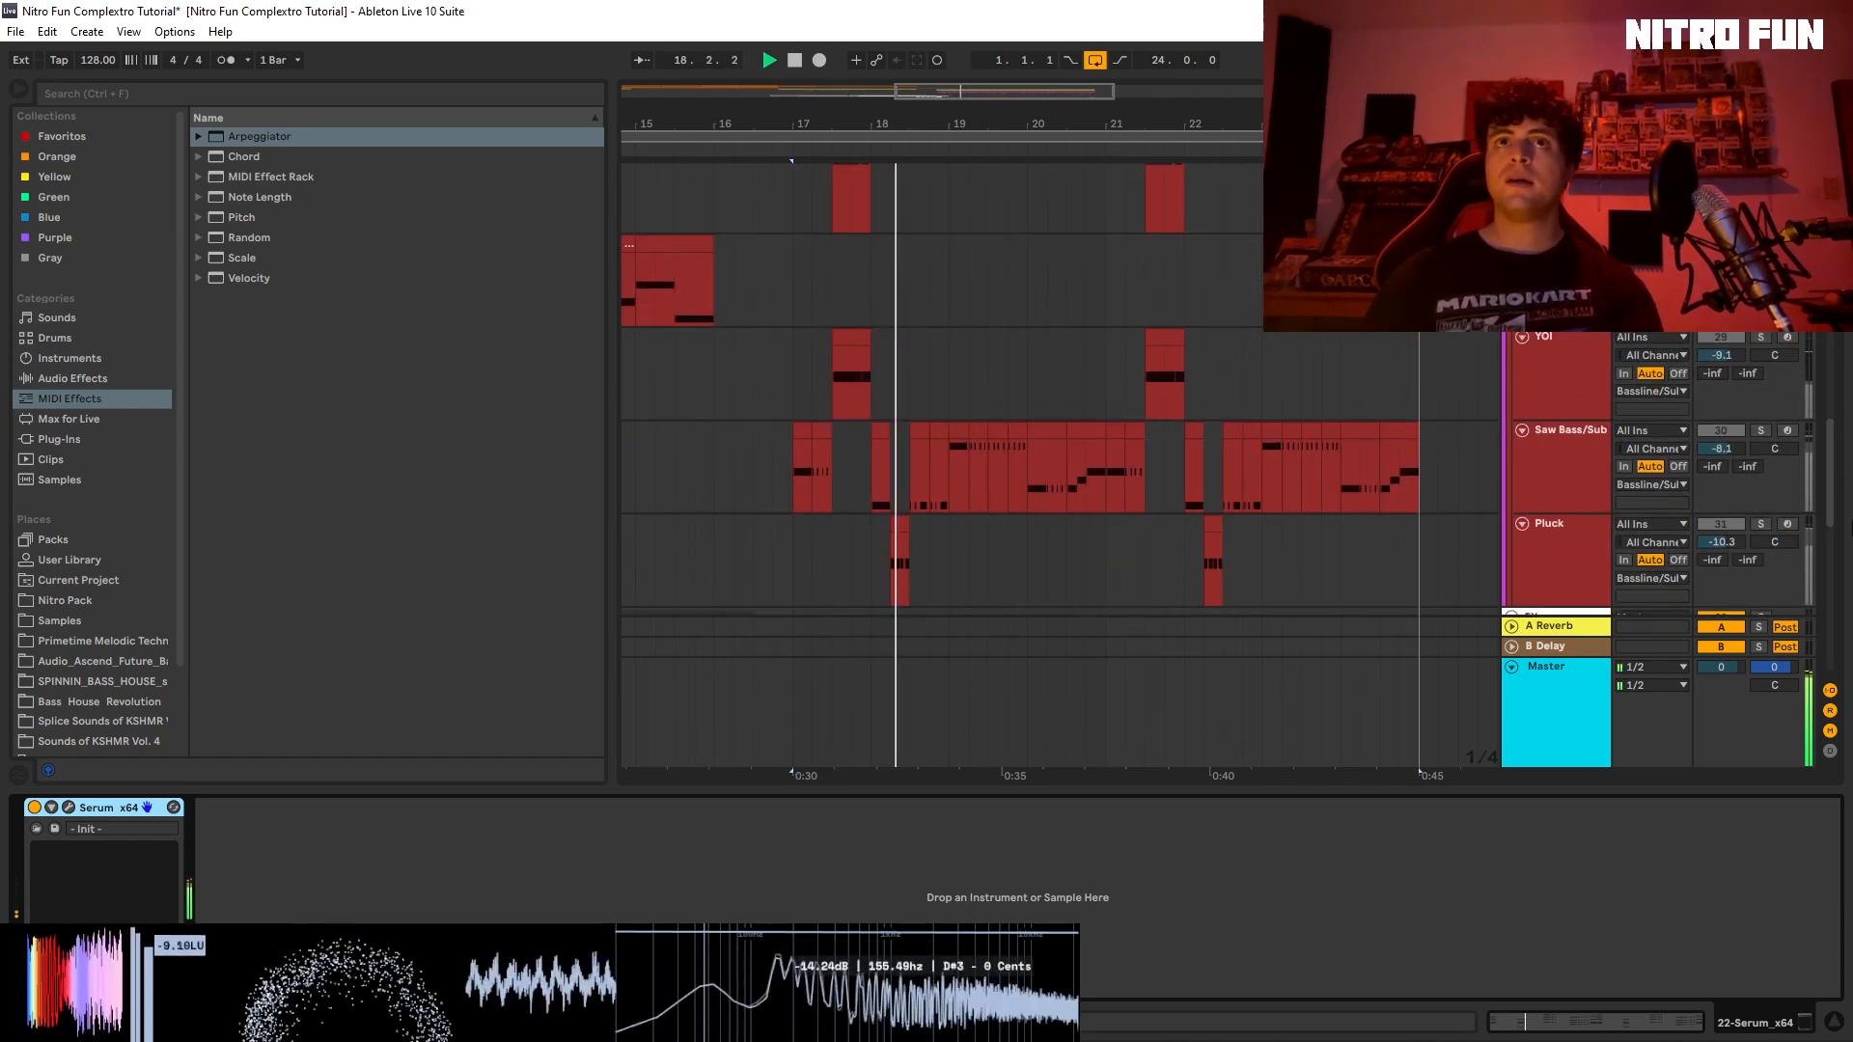
left_click(1761, 430)
left_click(1578, 449)
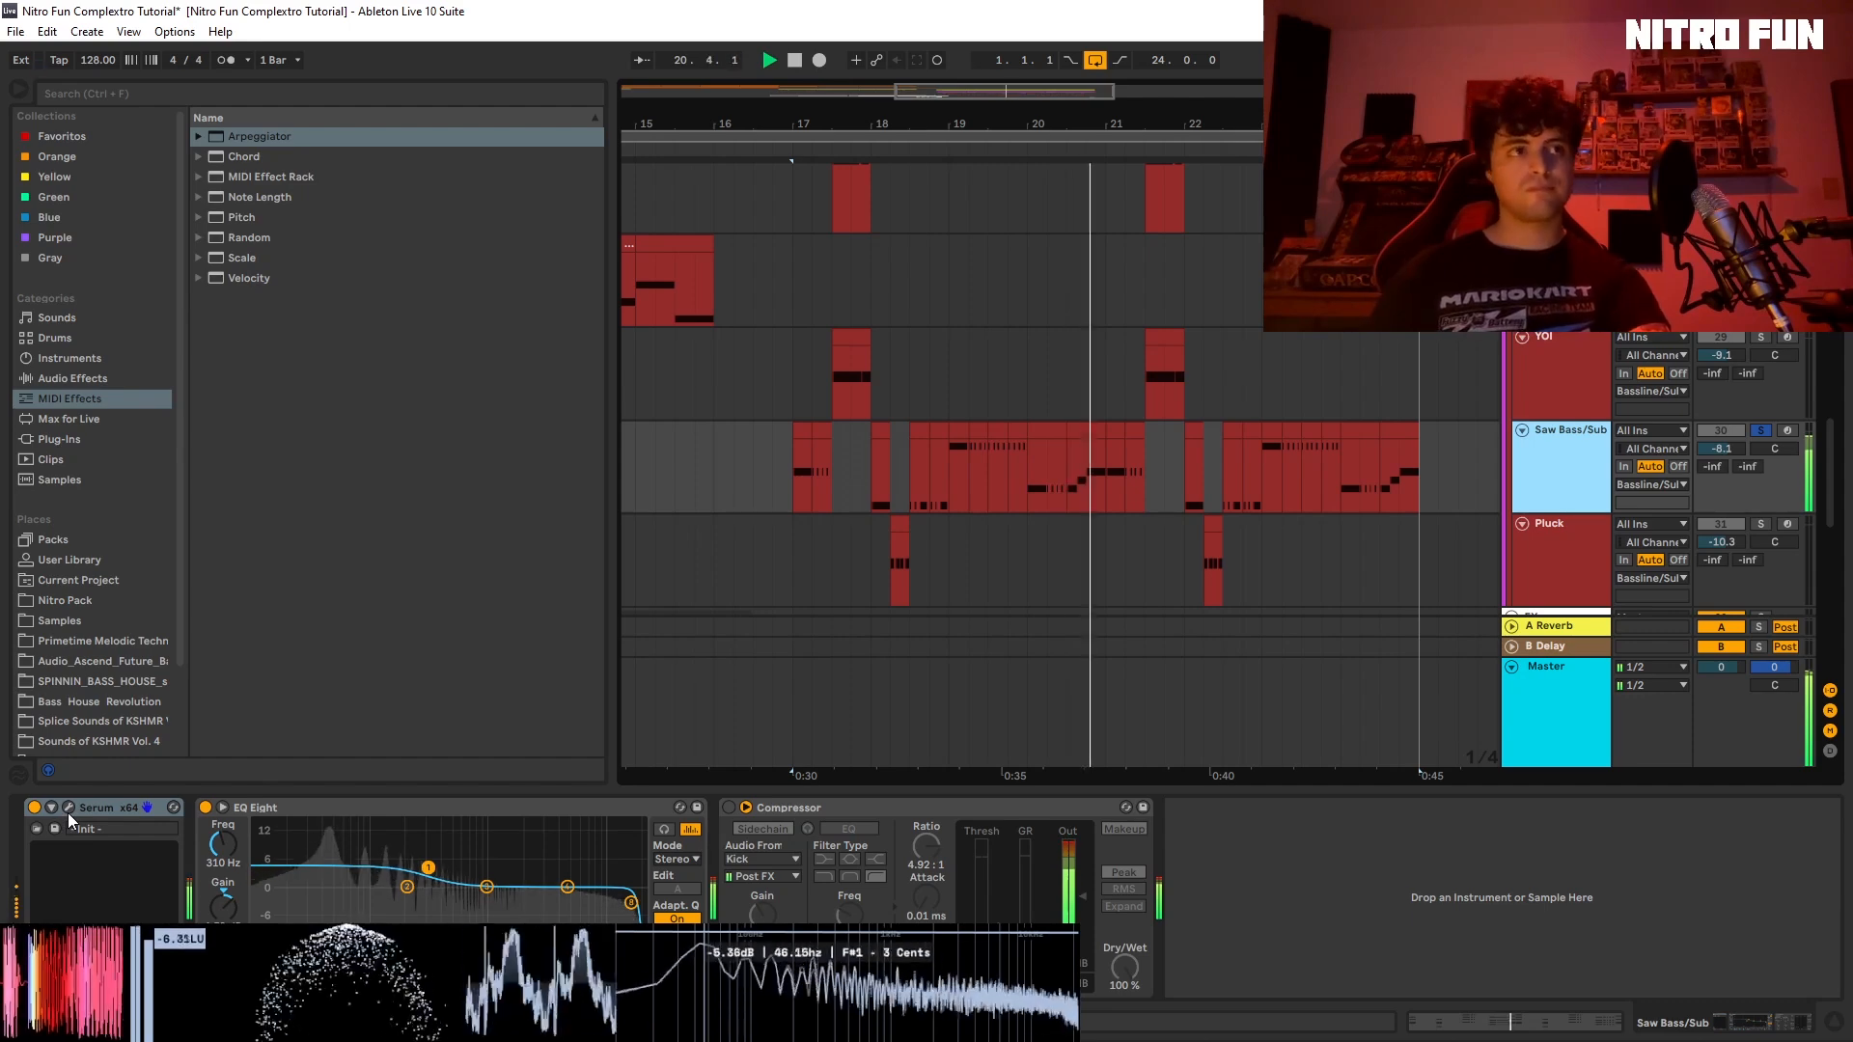
Step: Open Serum on the Saw Bass/Sub track, examine its distortion and compressor effects, and close it
left_click(67, 808)
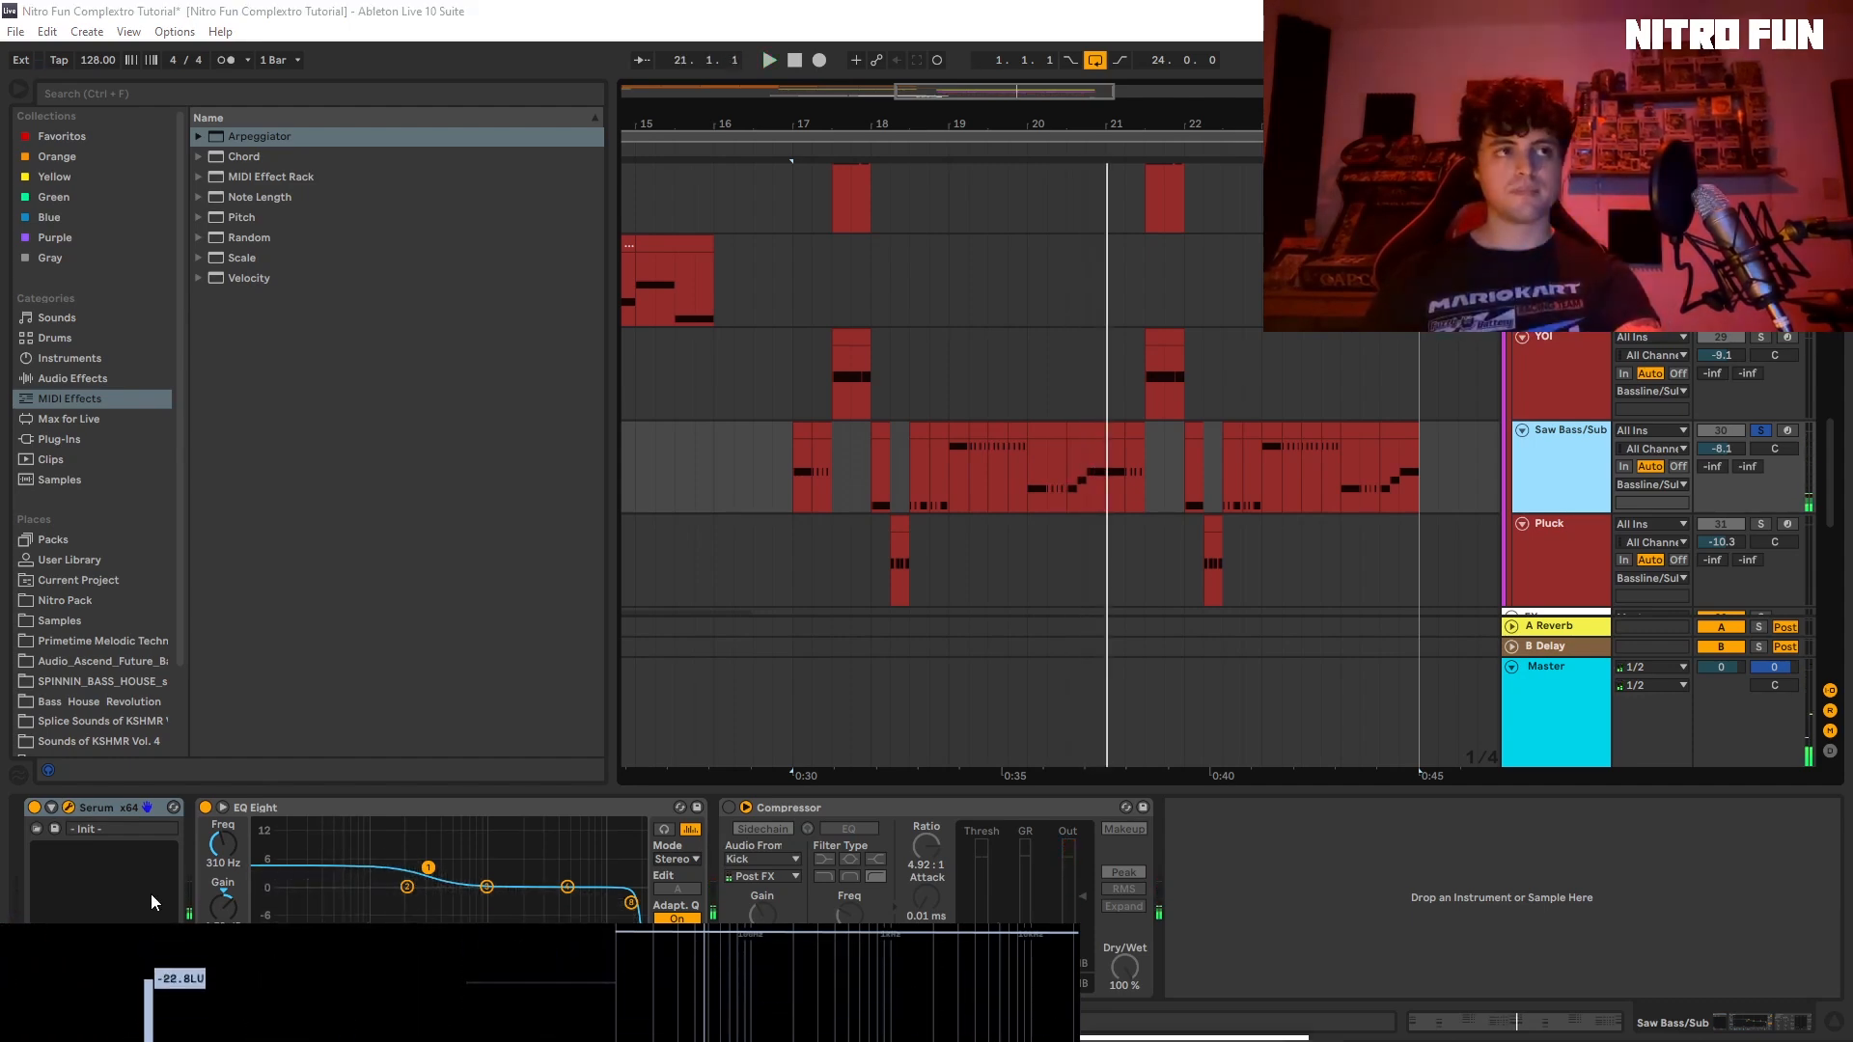
left_click_drag(631, 324, 728, 188)
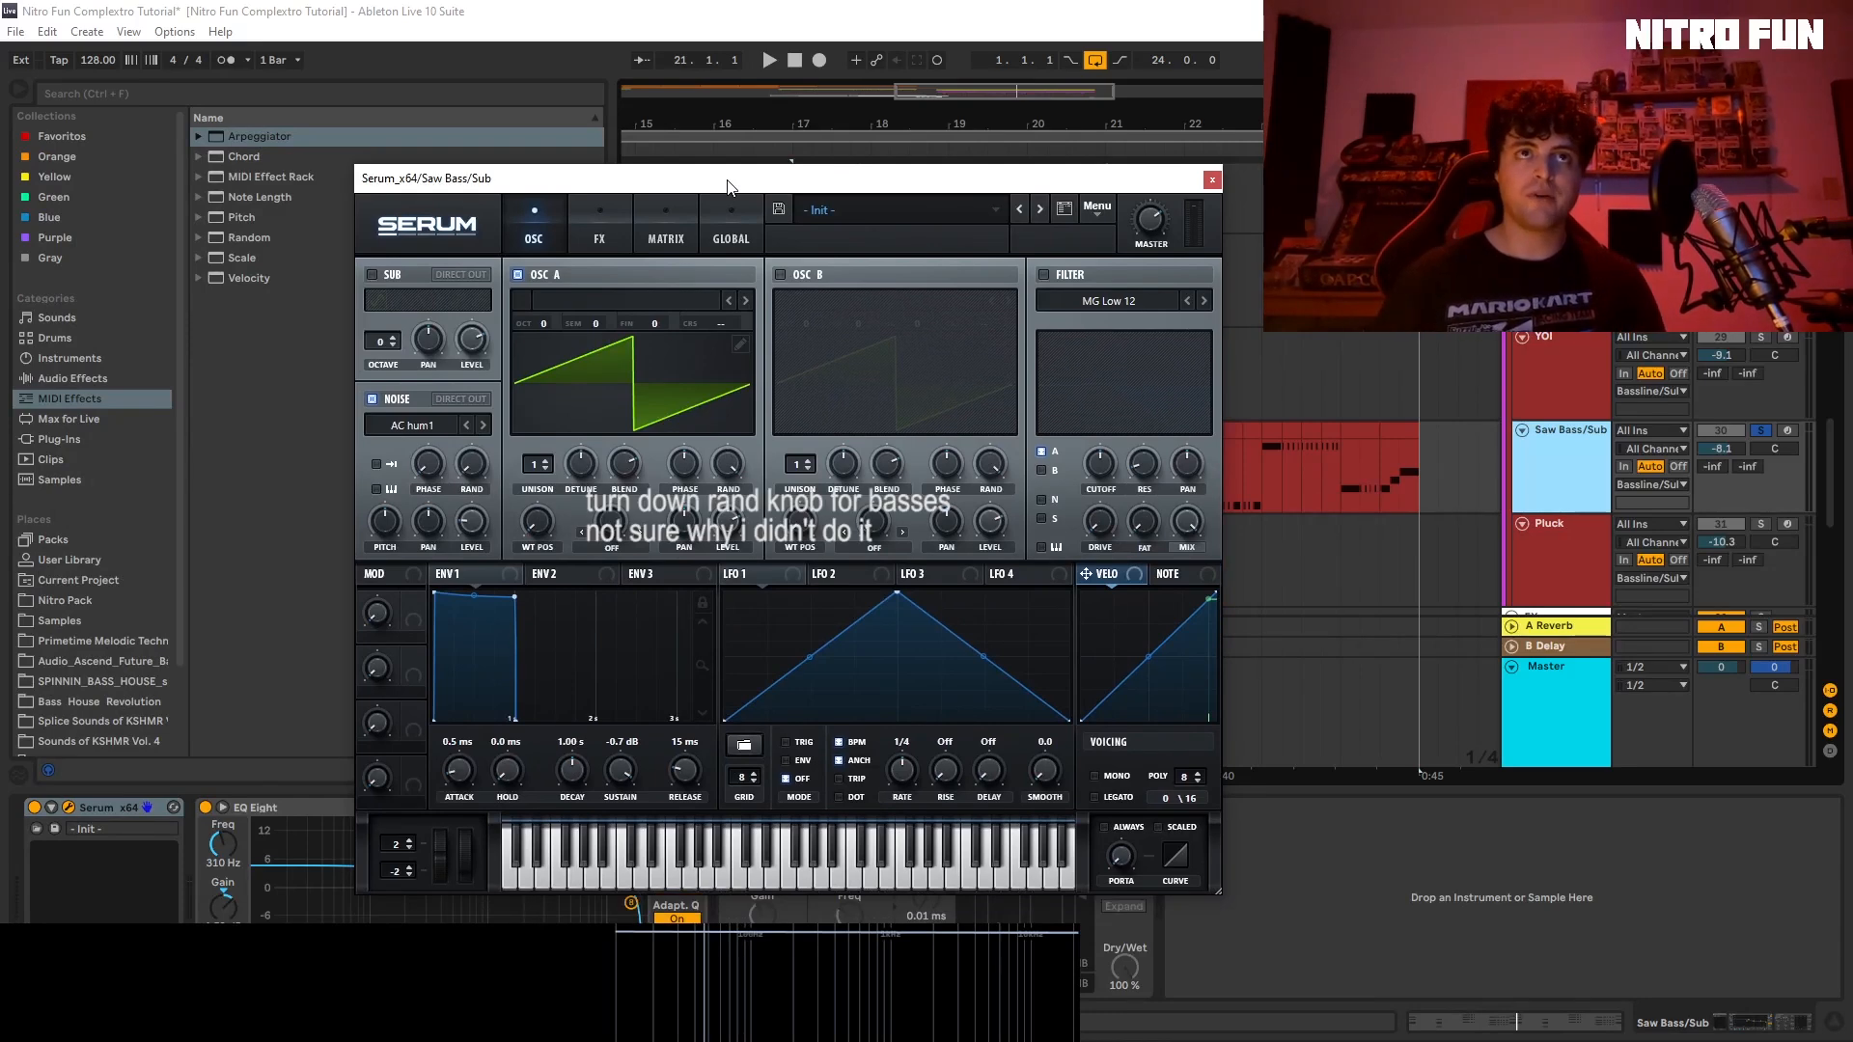
left_click(591, 234)
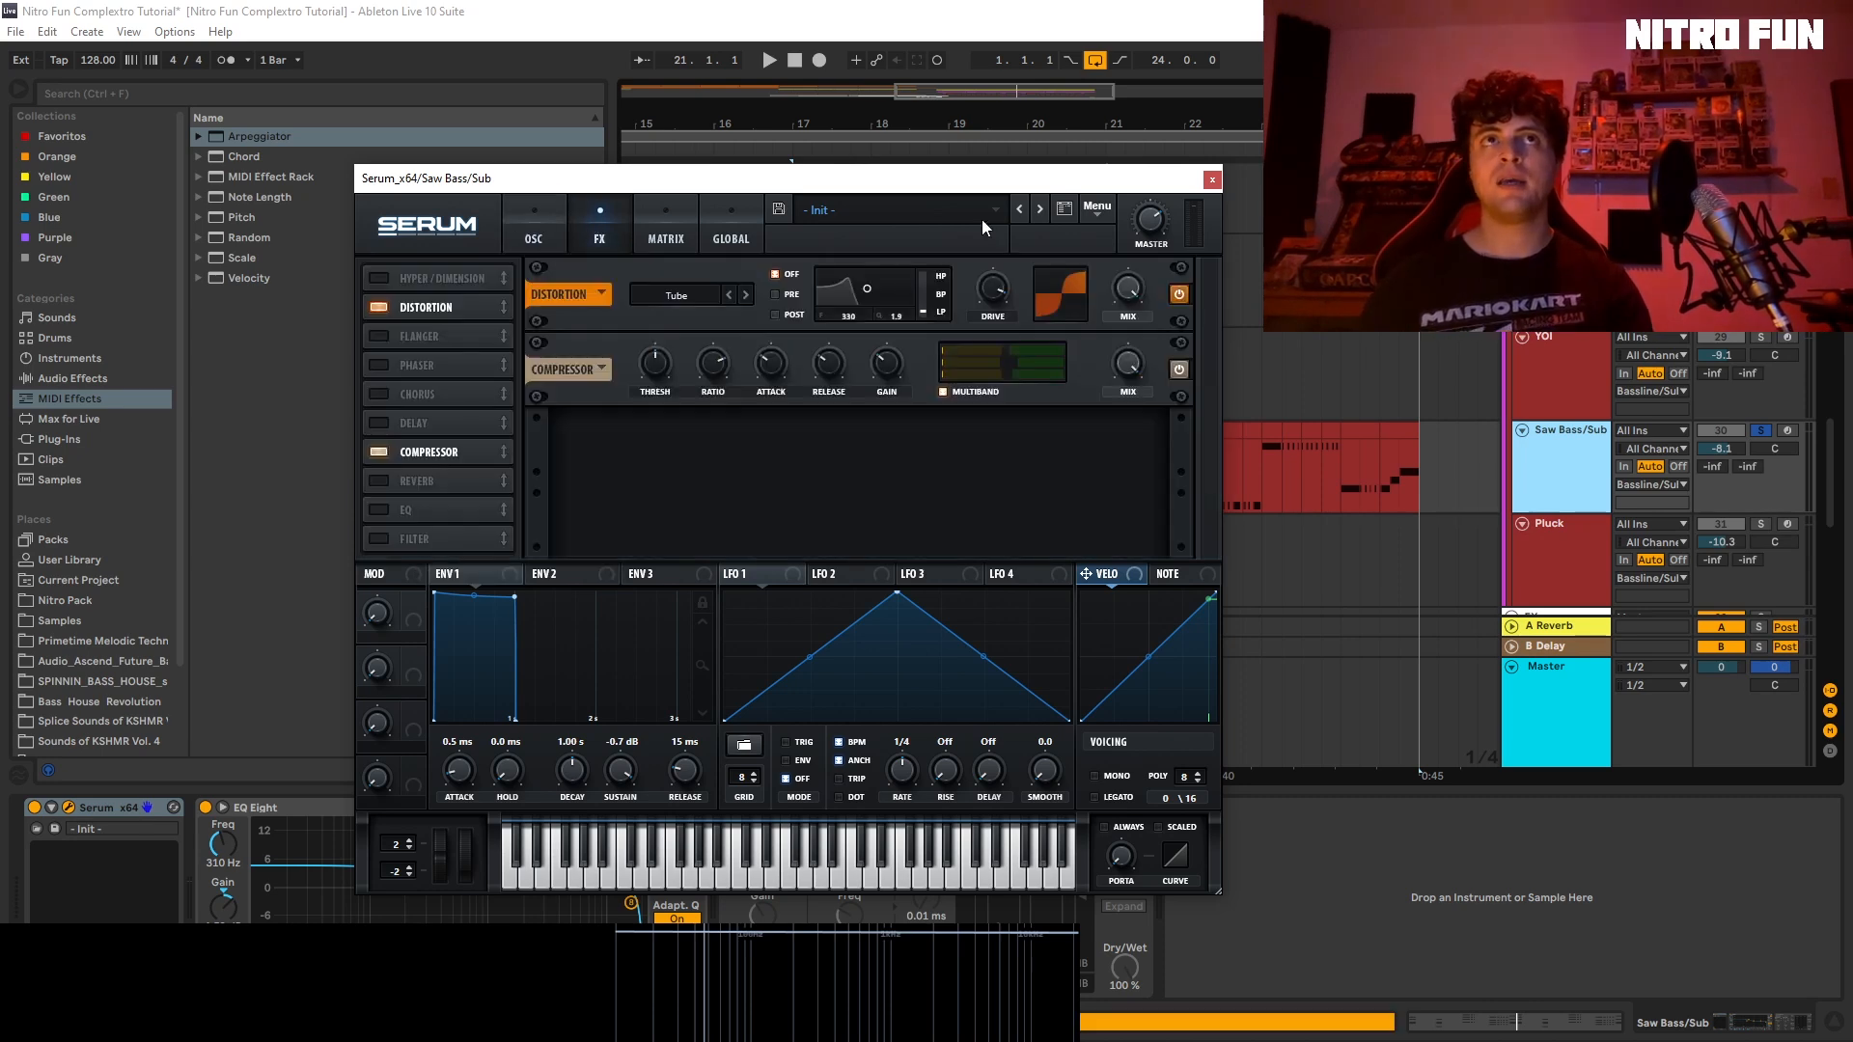
mouse_move(997, 277)
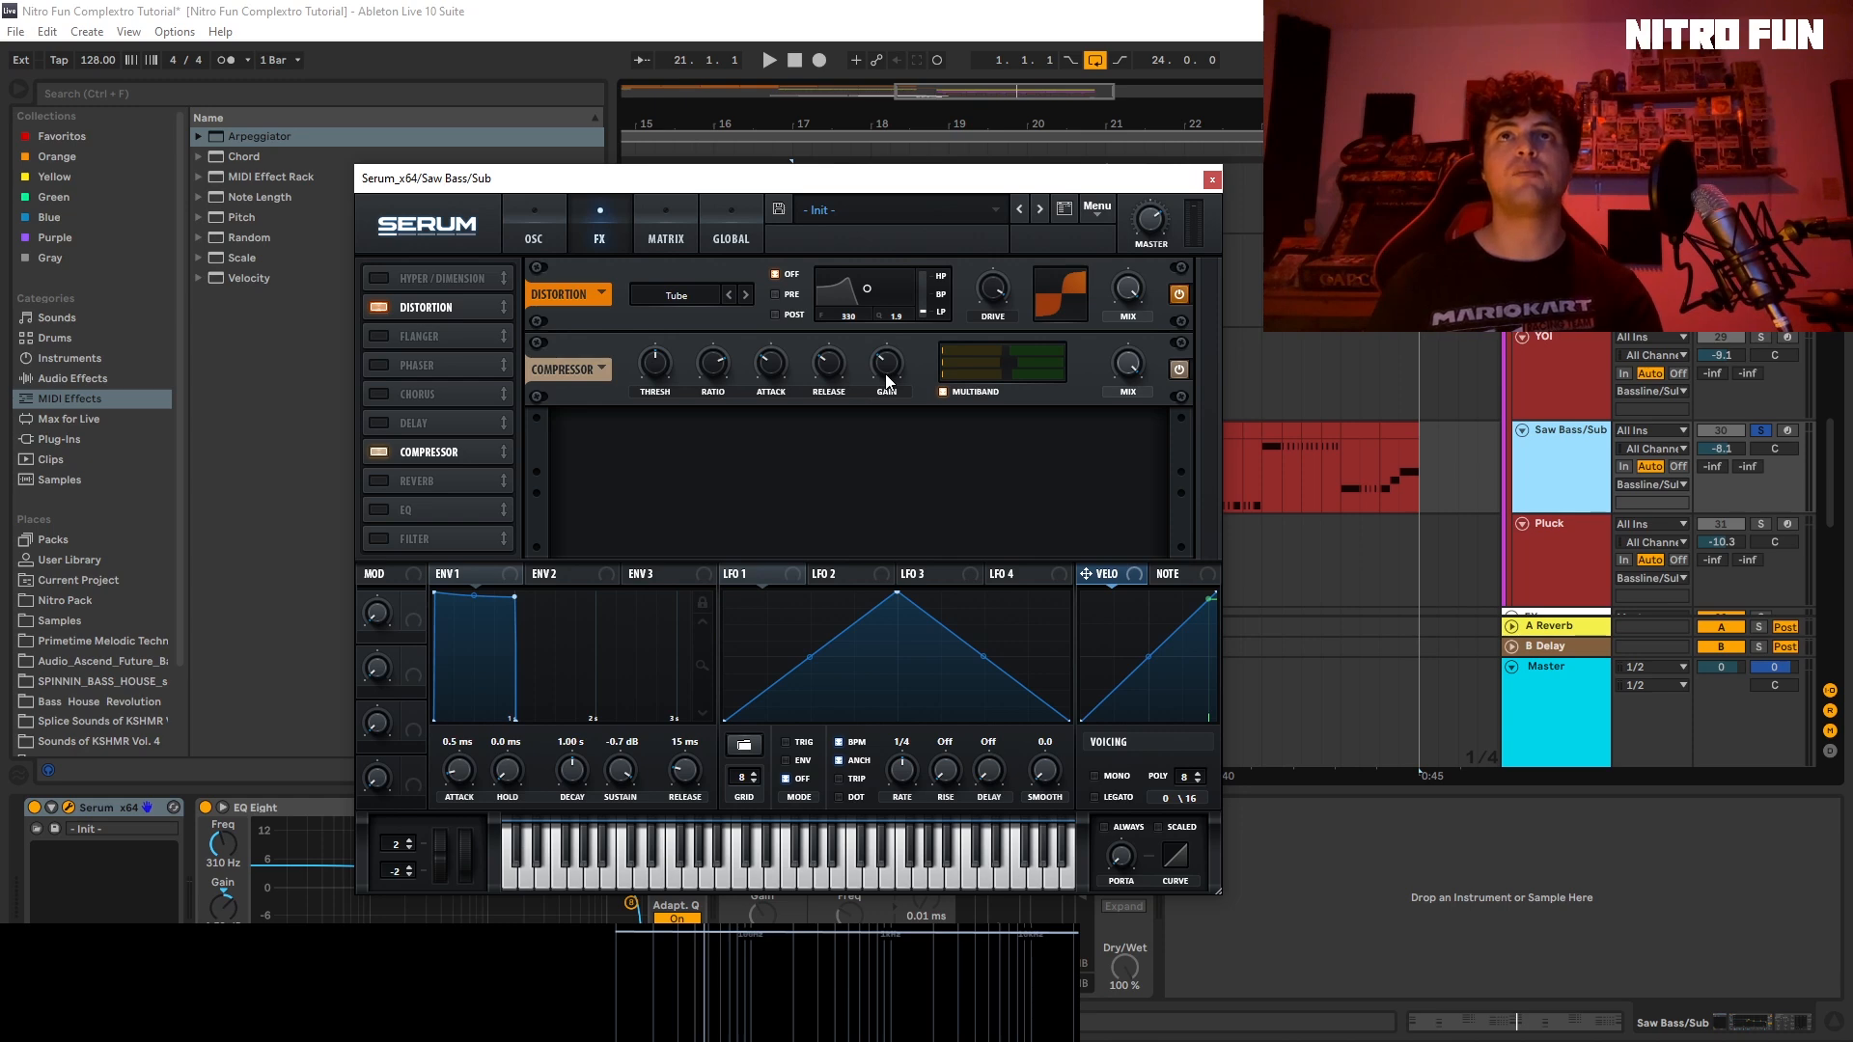
left_click(1212, 181)
Step: Play back the soloed chords and Saw Bass/Sub from bar 17
key("space")
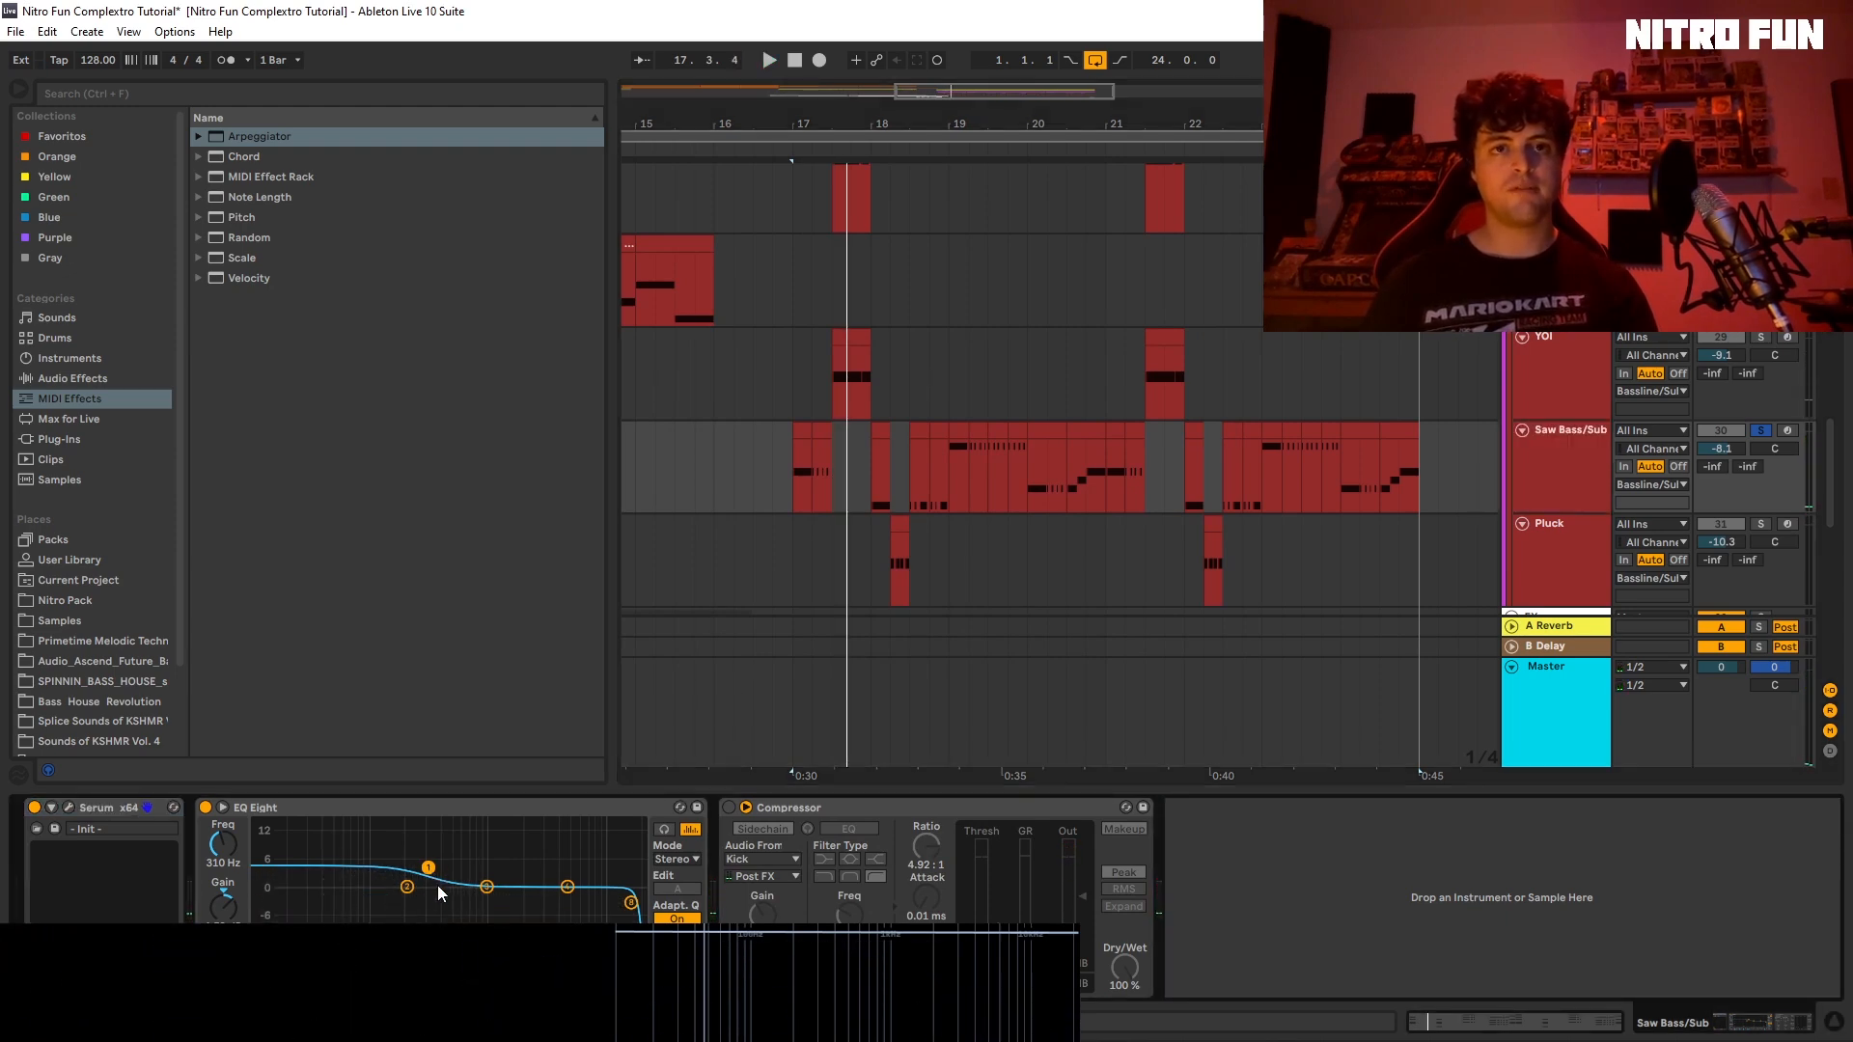
key("space")
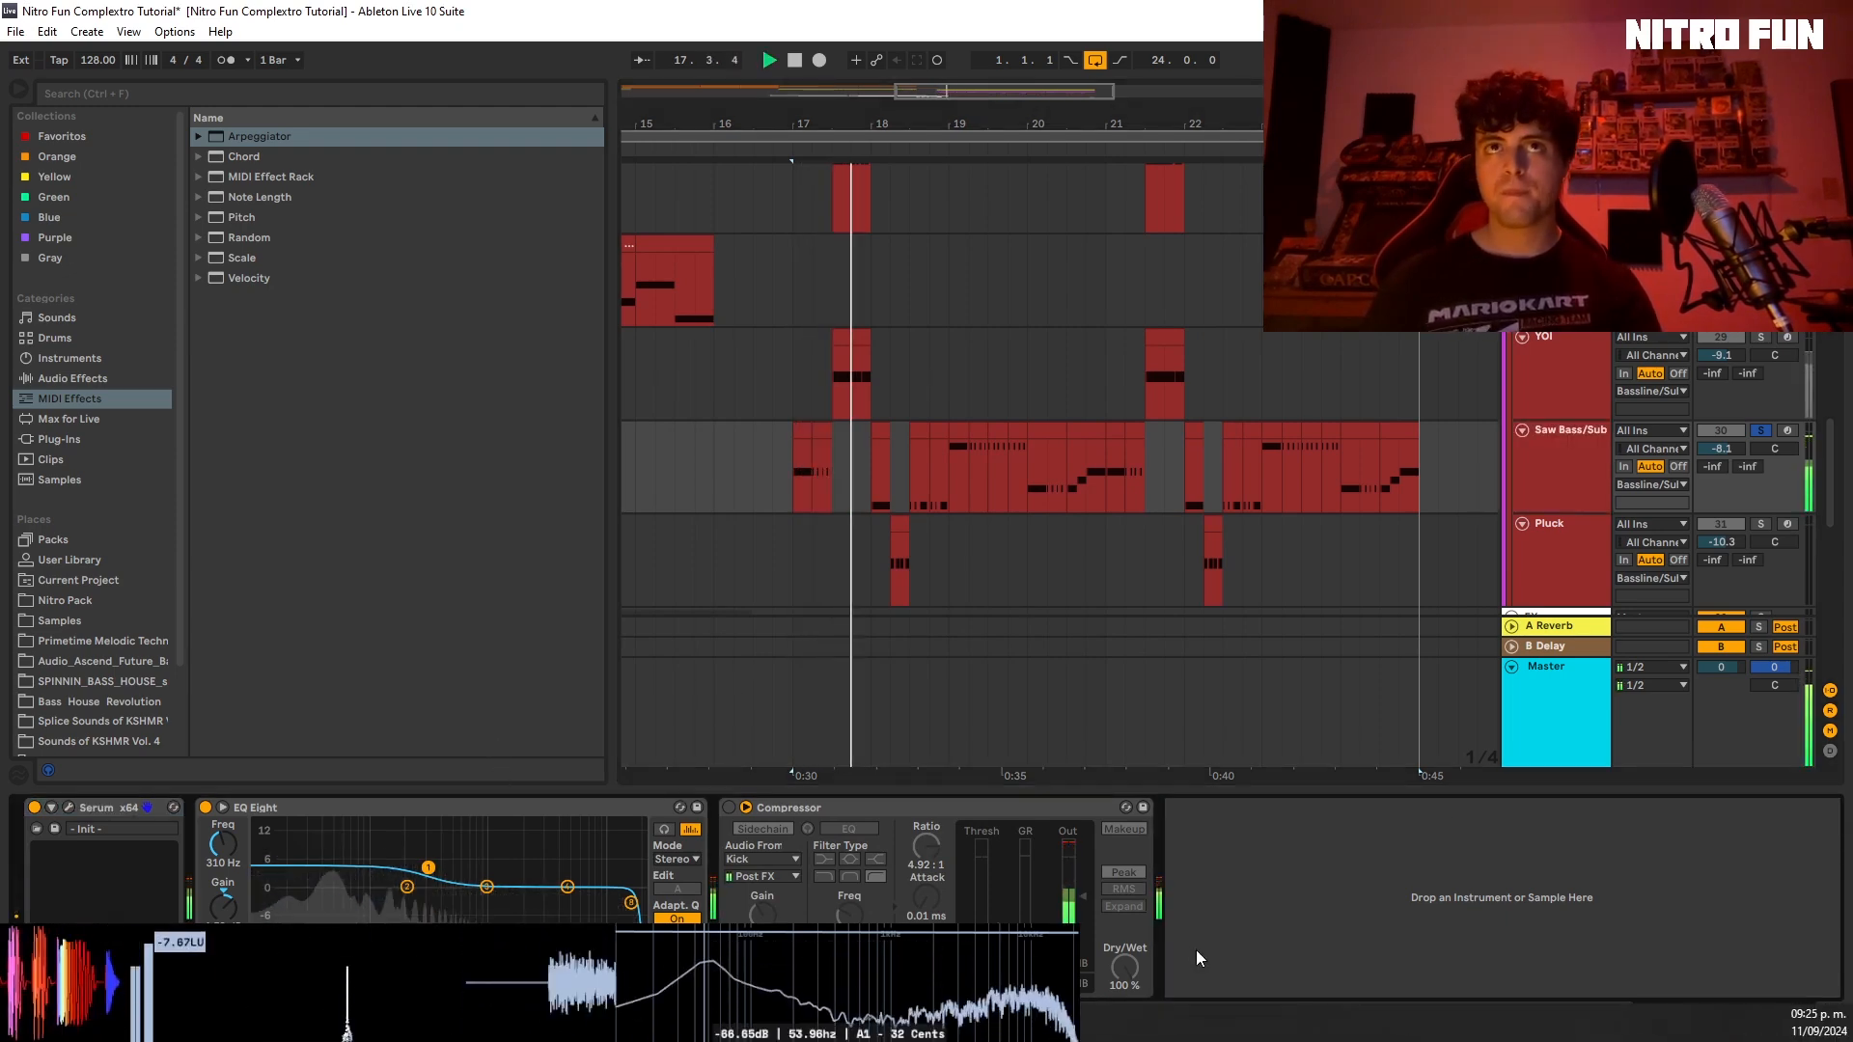
key("space")
Step: Add the Arp track and Serum tracks 23, 24 and 25 to the soloed tracks and play the layers together from bar 17
scroll(1603, 444, "up", 2)
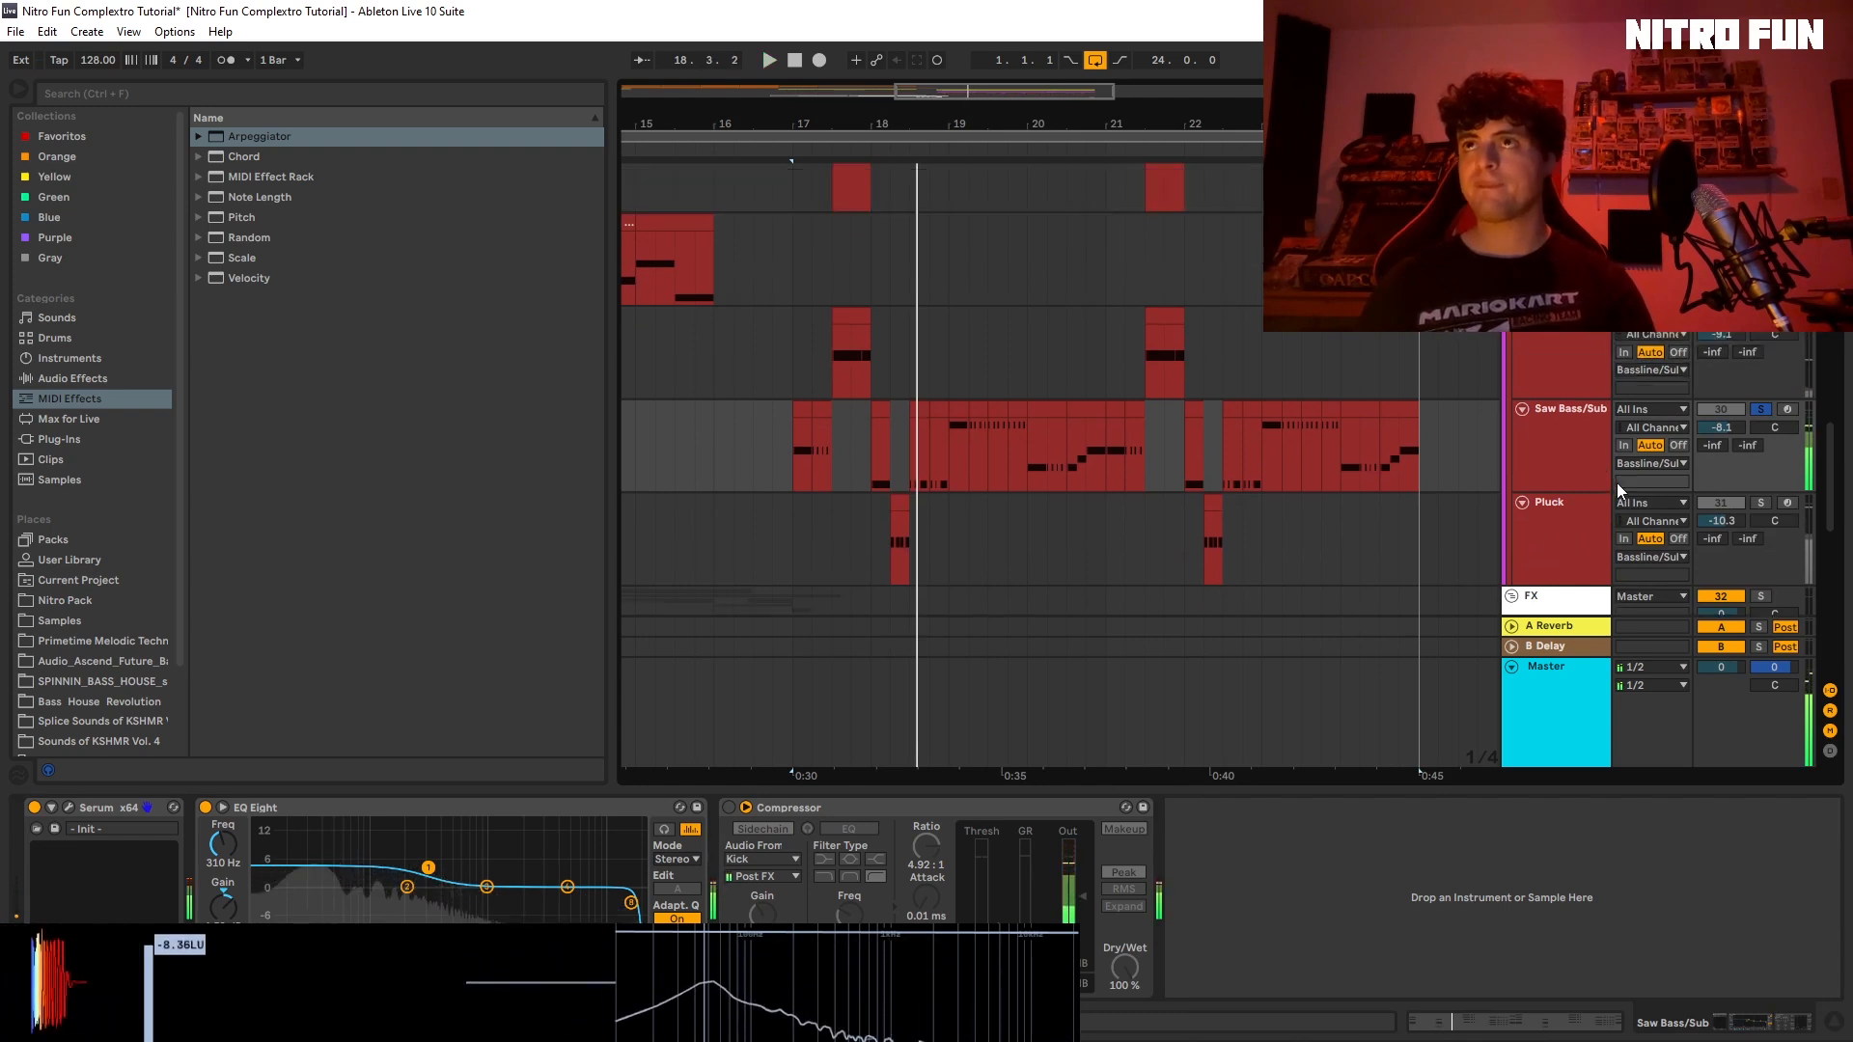
scroll(1061, 464, "up", 5)
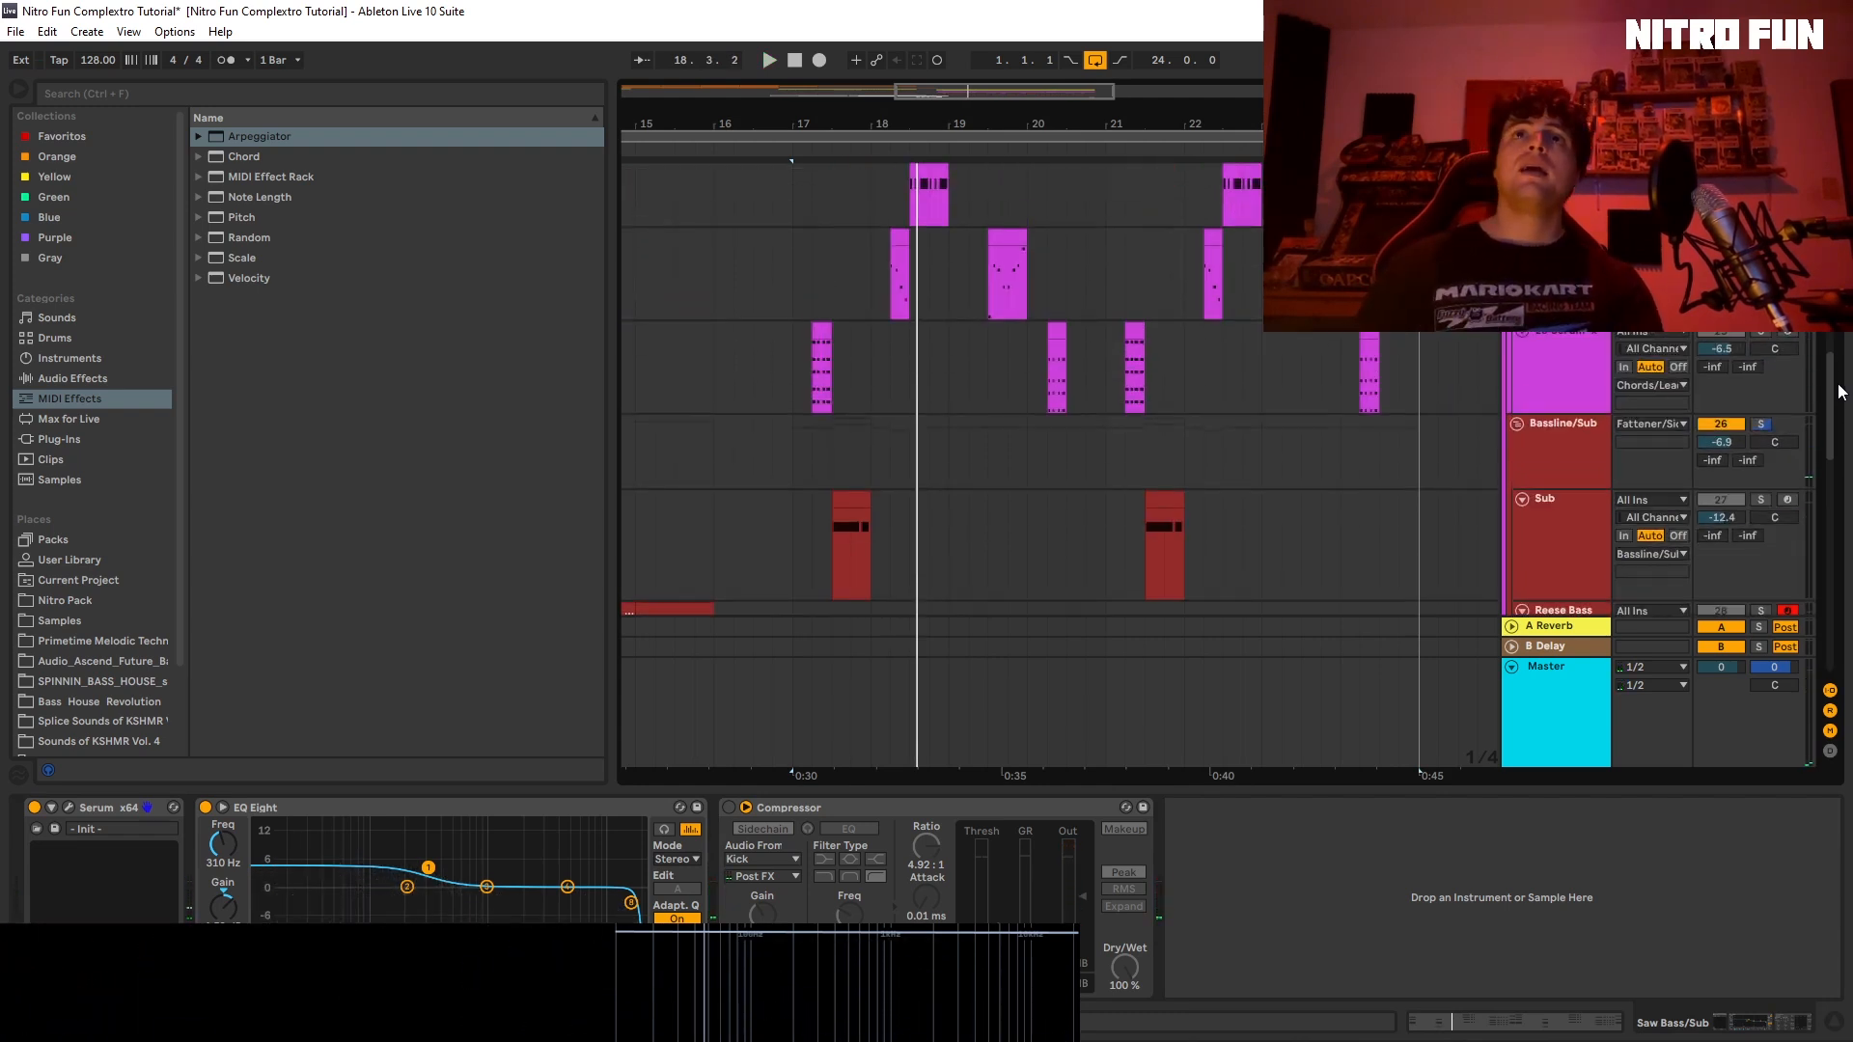
scroll(1837, 340, "down", 5)
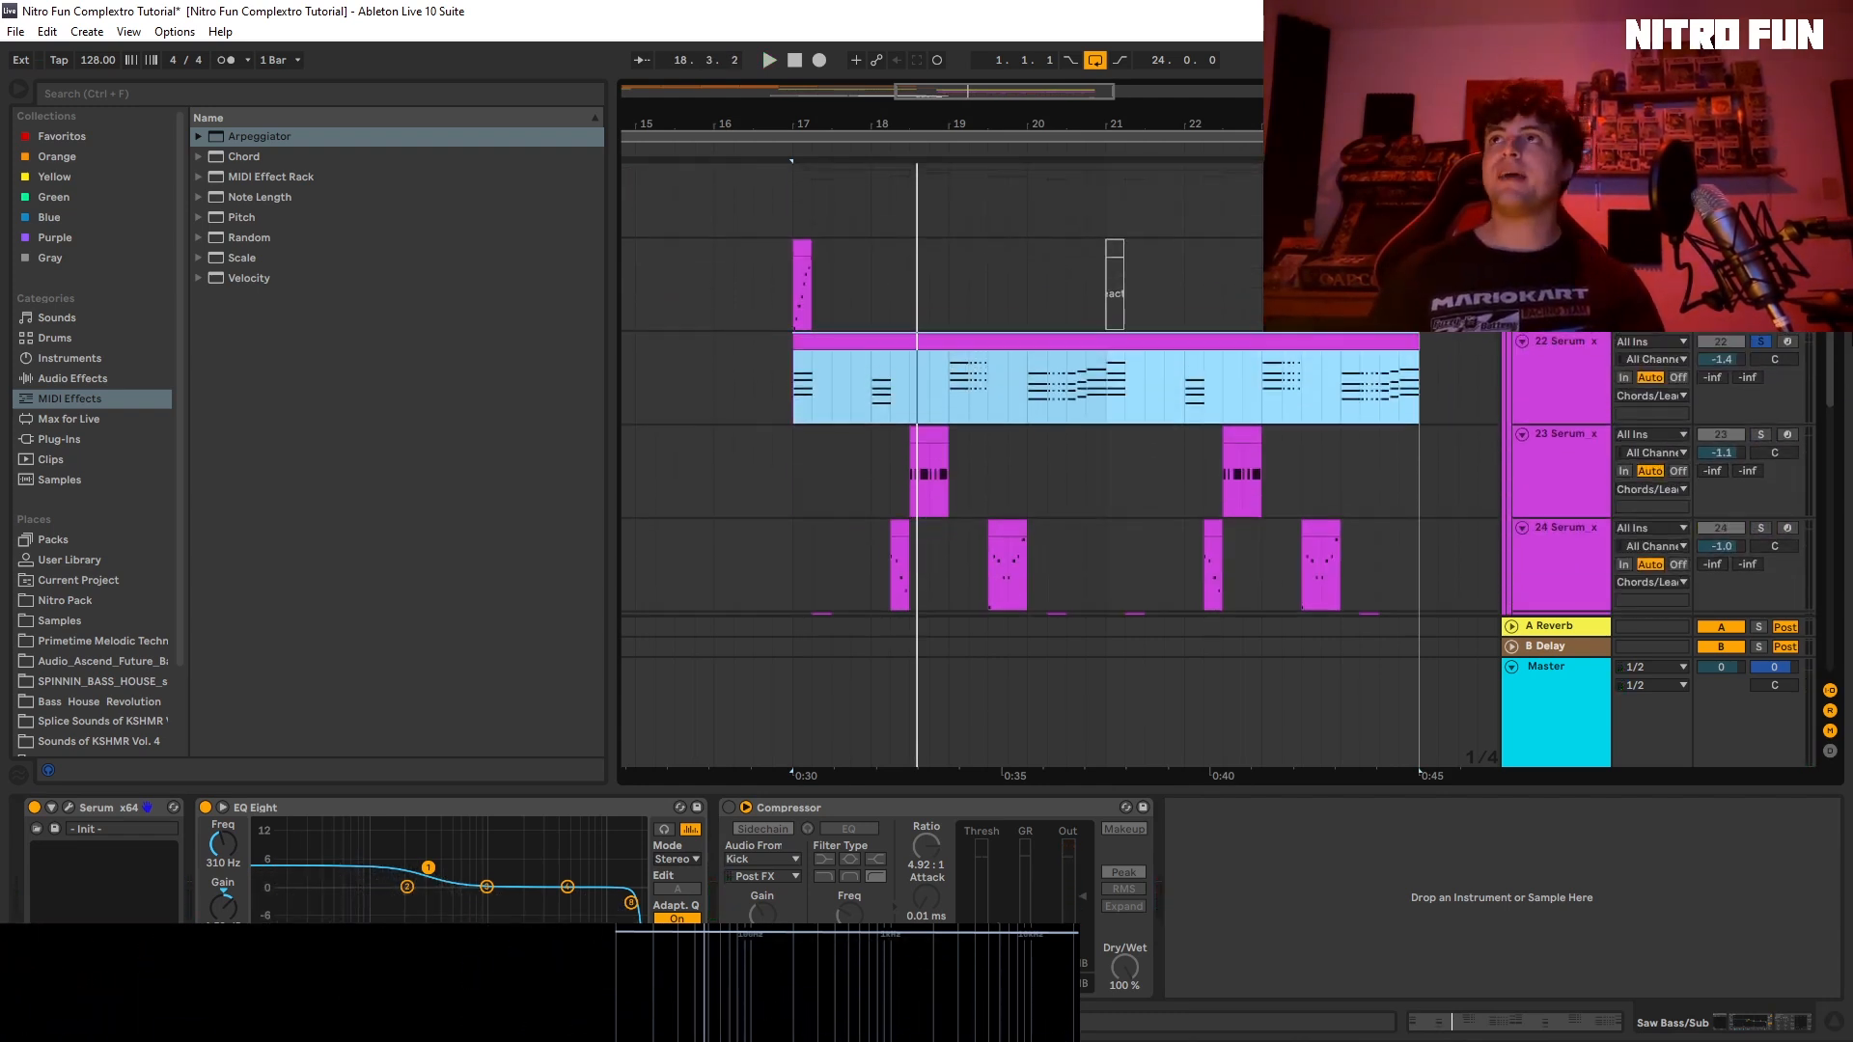
scroll(1837, 341, "down", 3)
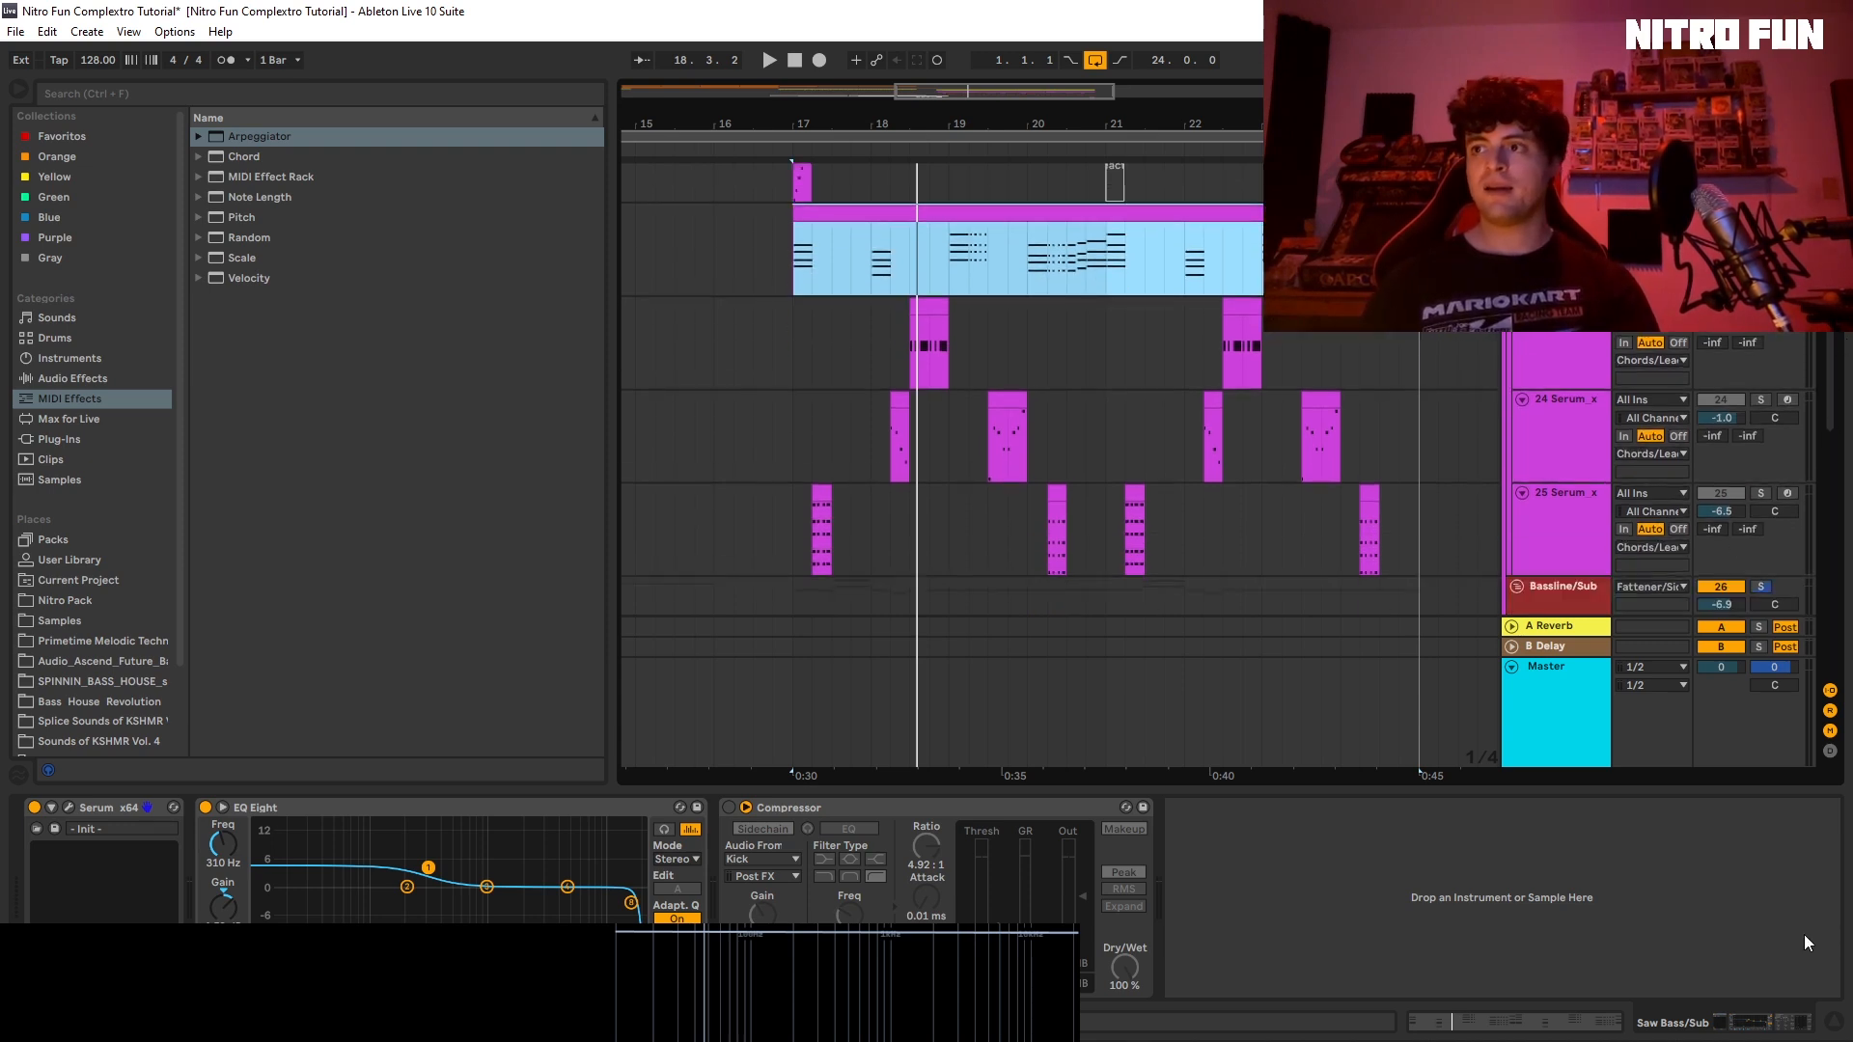
left_click(1831, 1018)
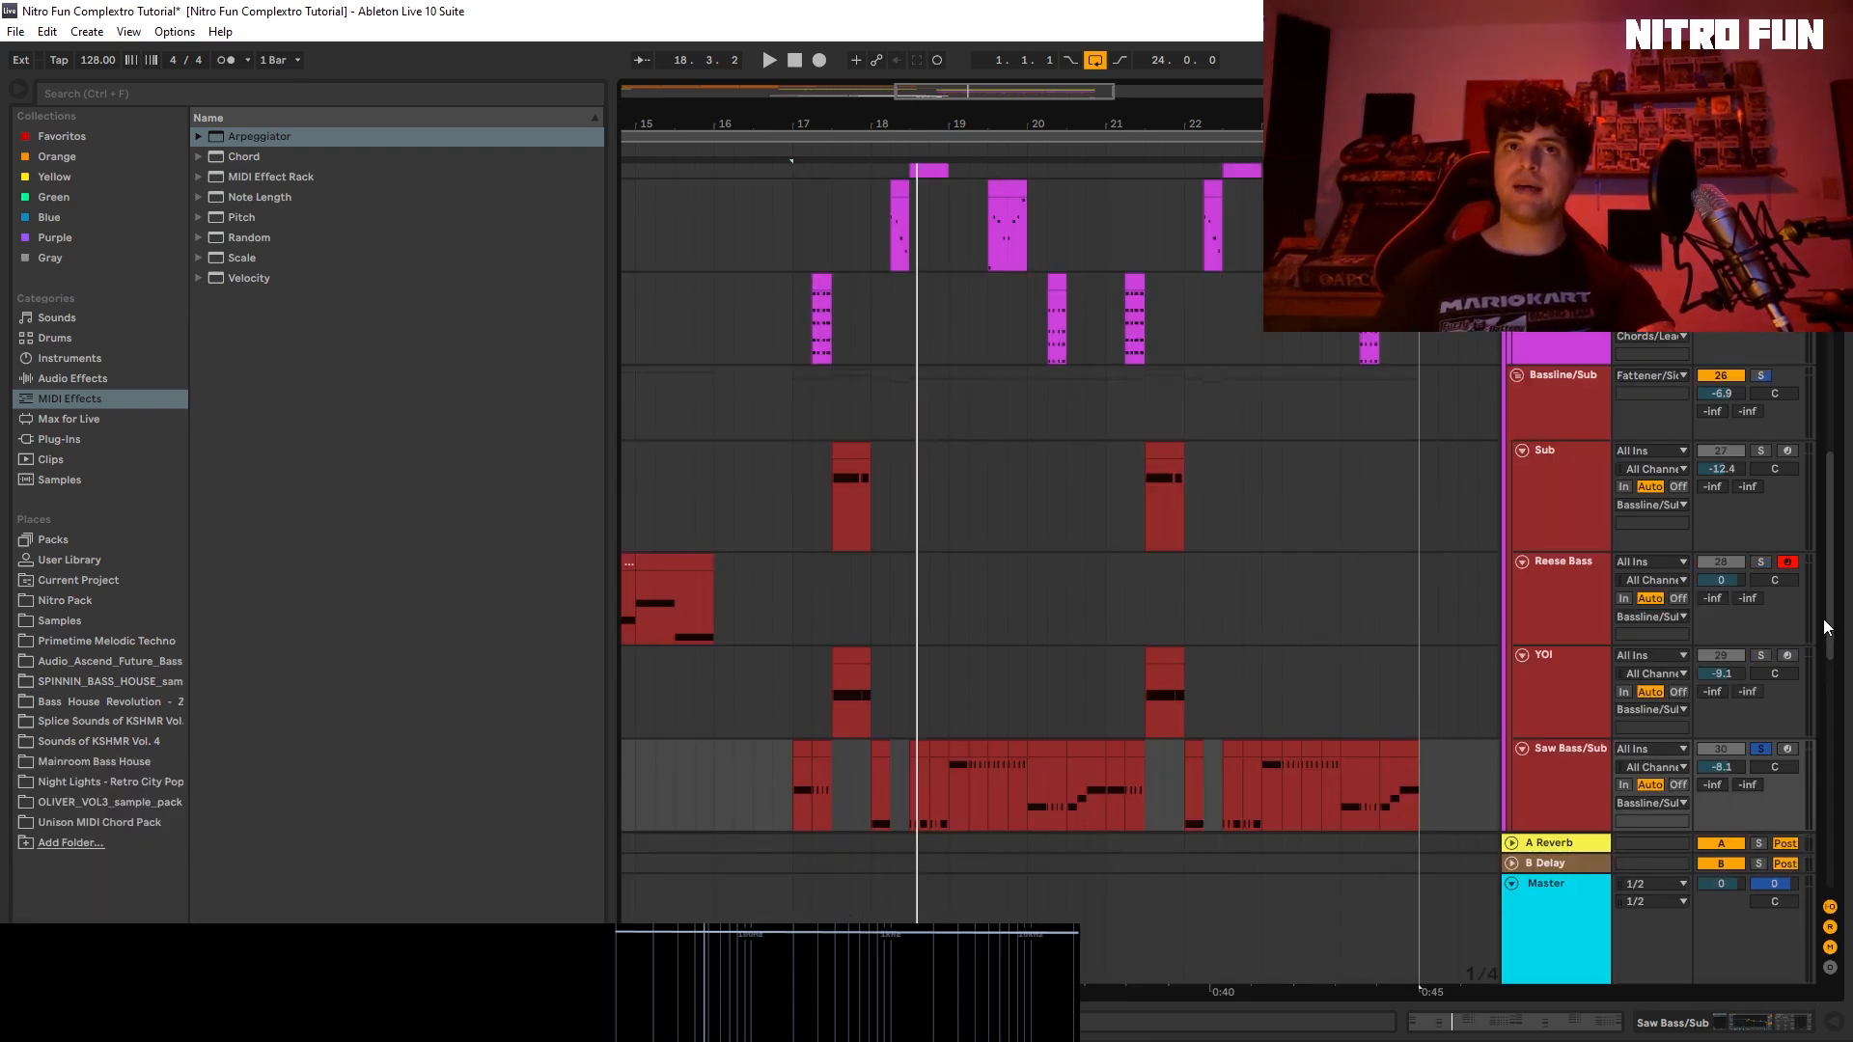
left_click_drag(1825, 625, 1842, 582)
scroll(1787, 572, "up", 3)
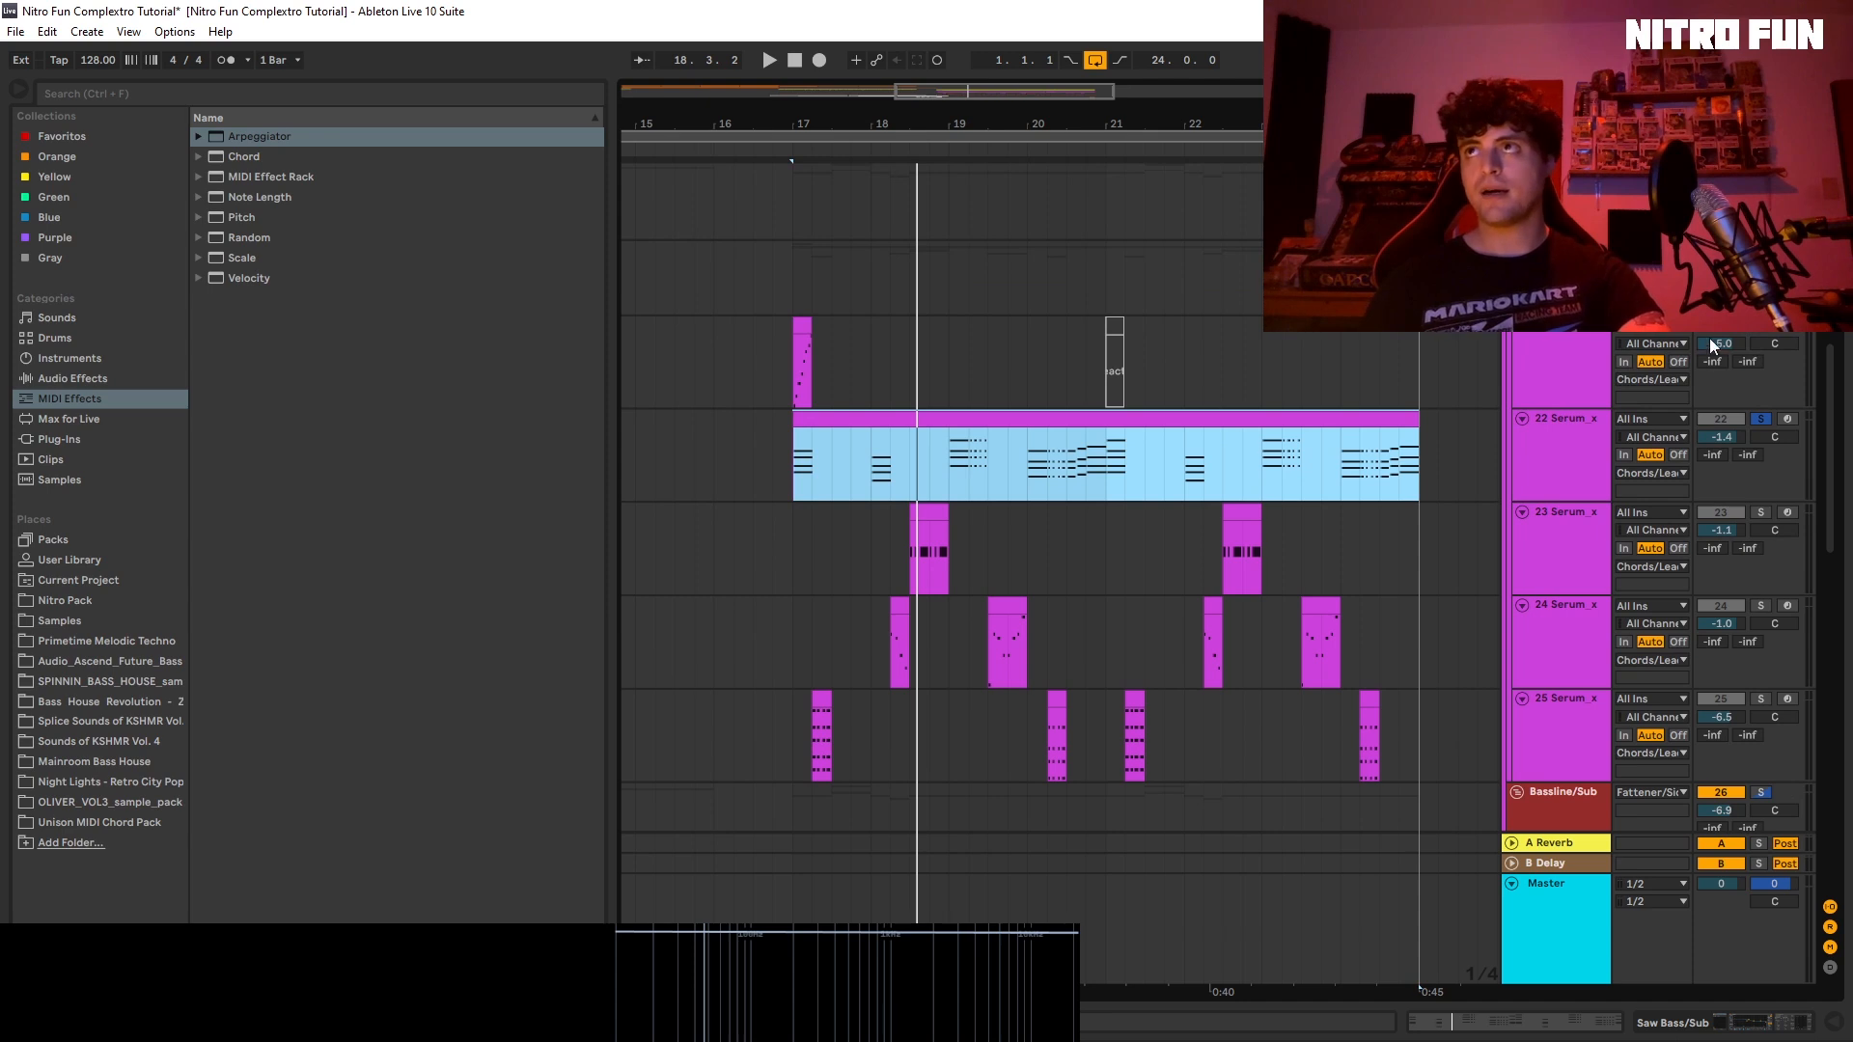
left_click(1765, 328)
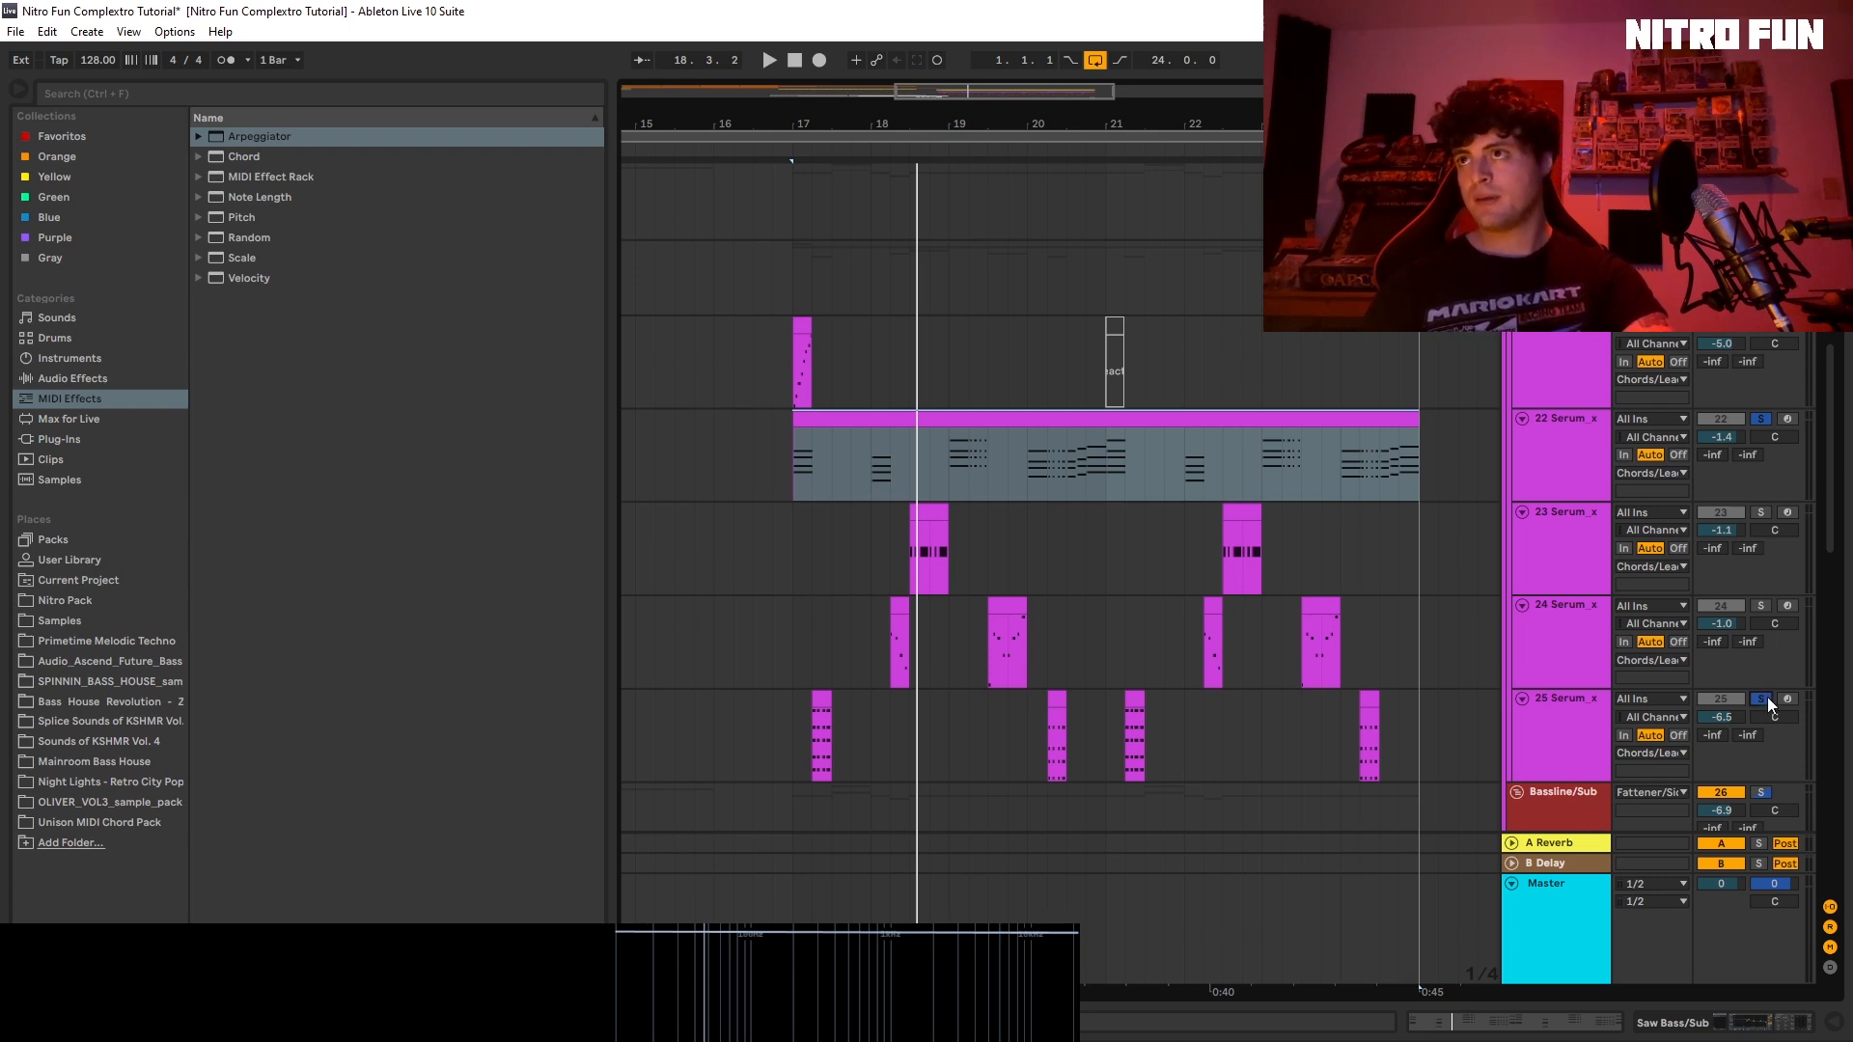
left_click(1761, 605)
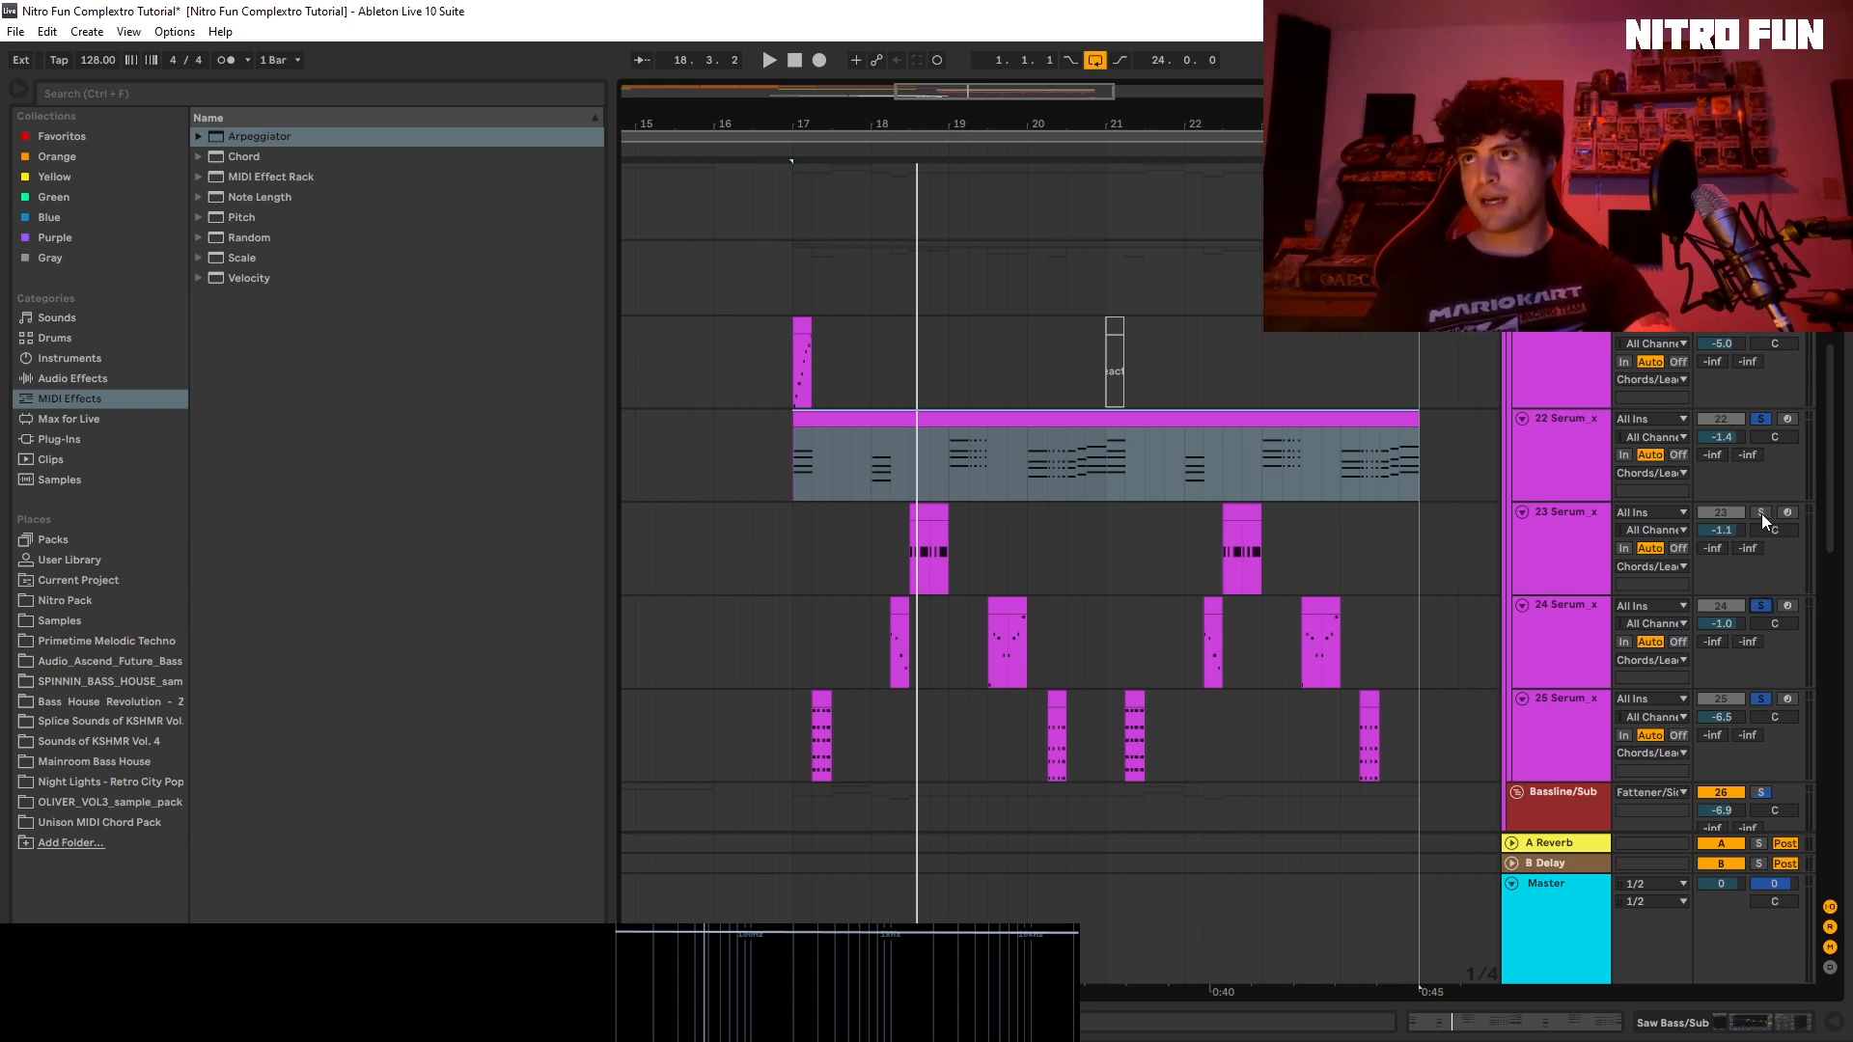
left_click(1761, 513)
key("space")
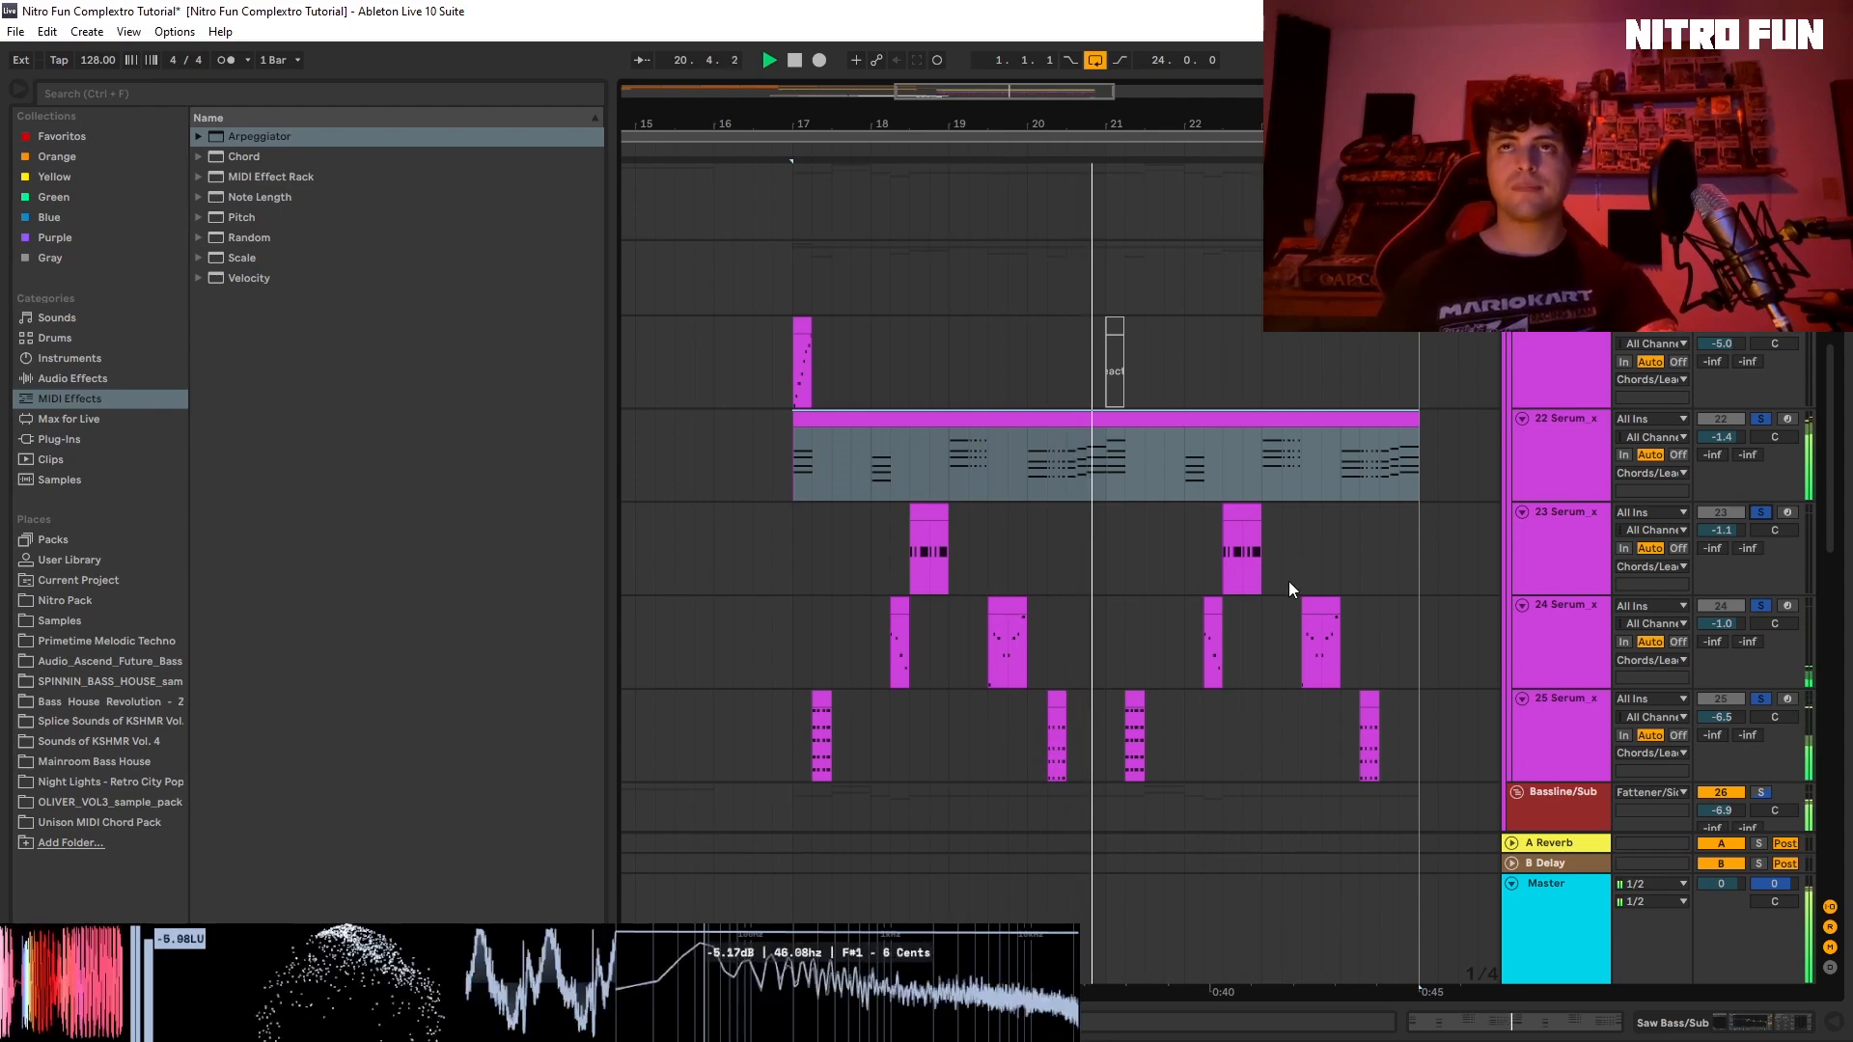
key("space")
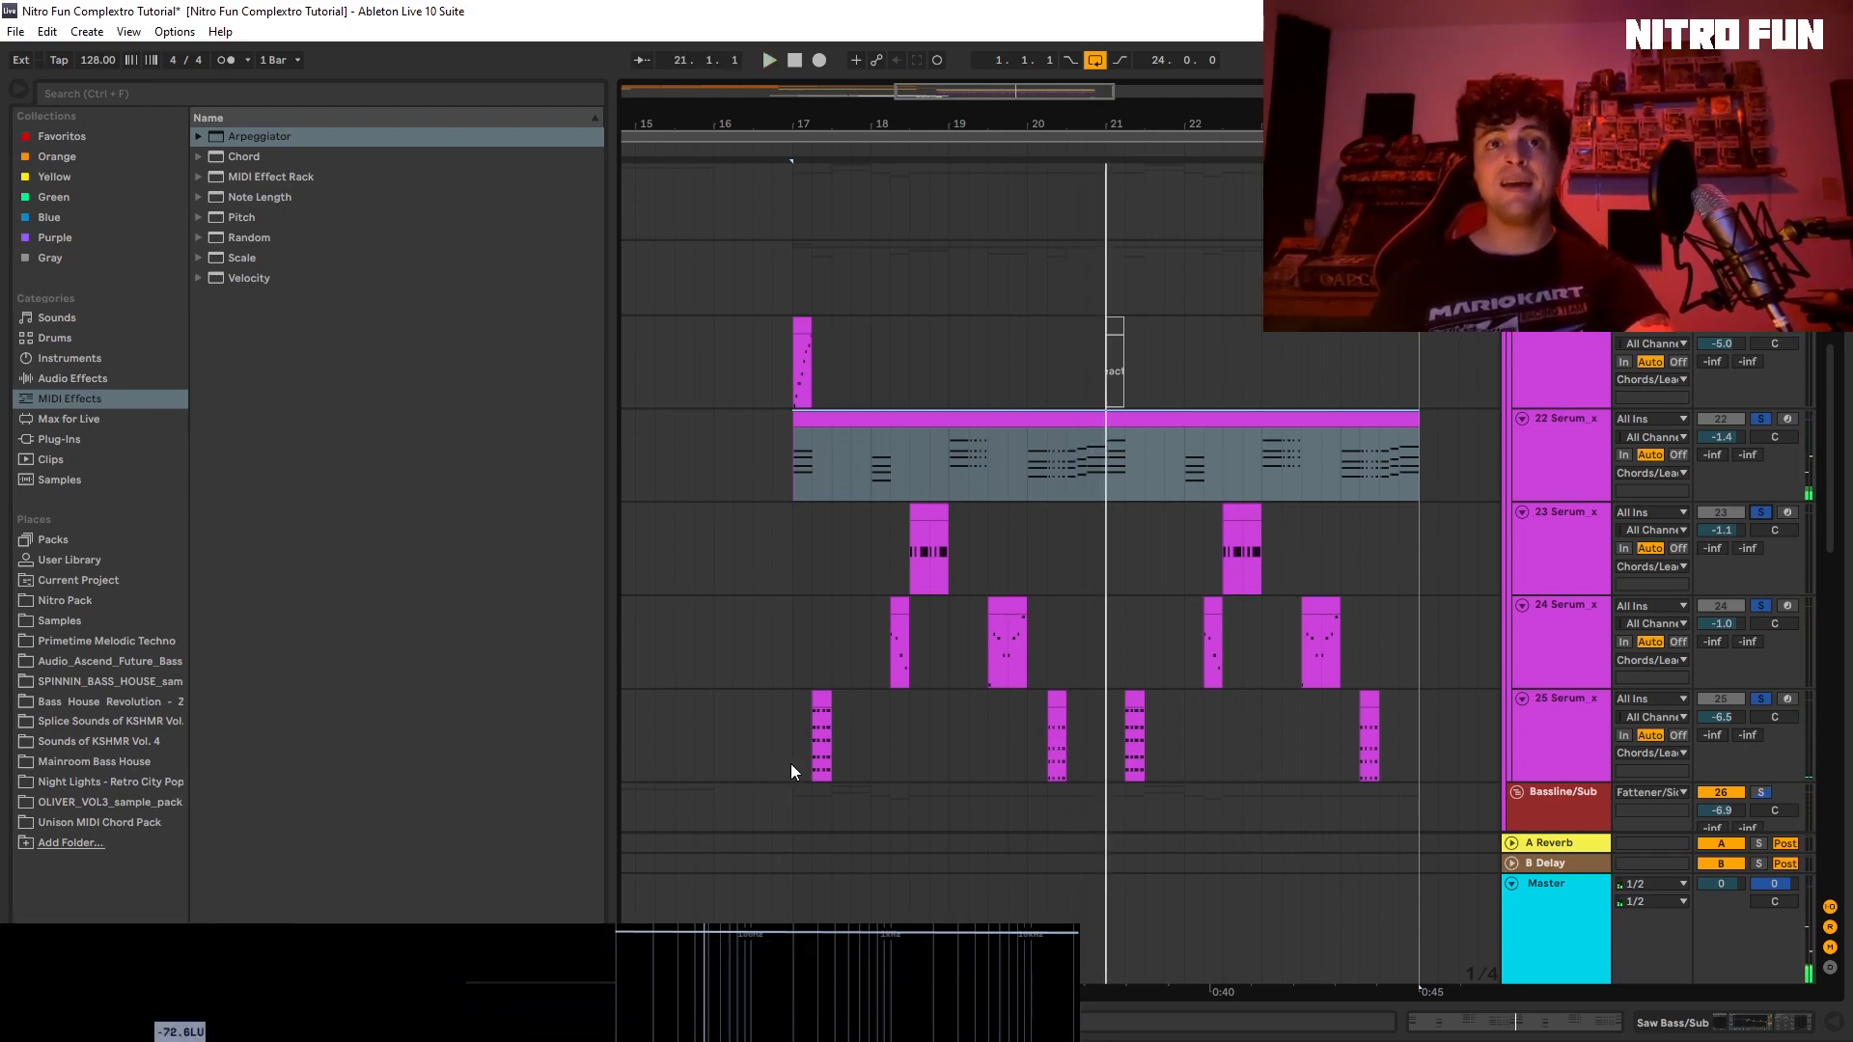
Step: Solo only the Arp track and play it from the start of bar 17 with the device view shown
left_click(791, 763)
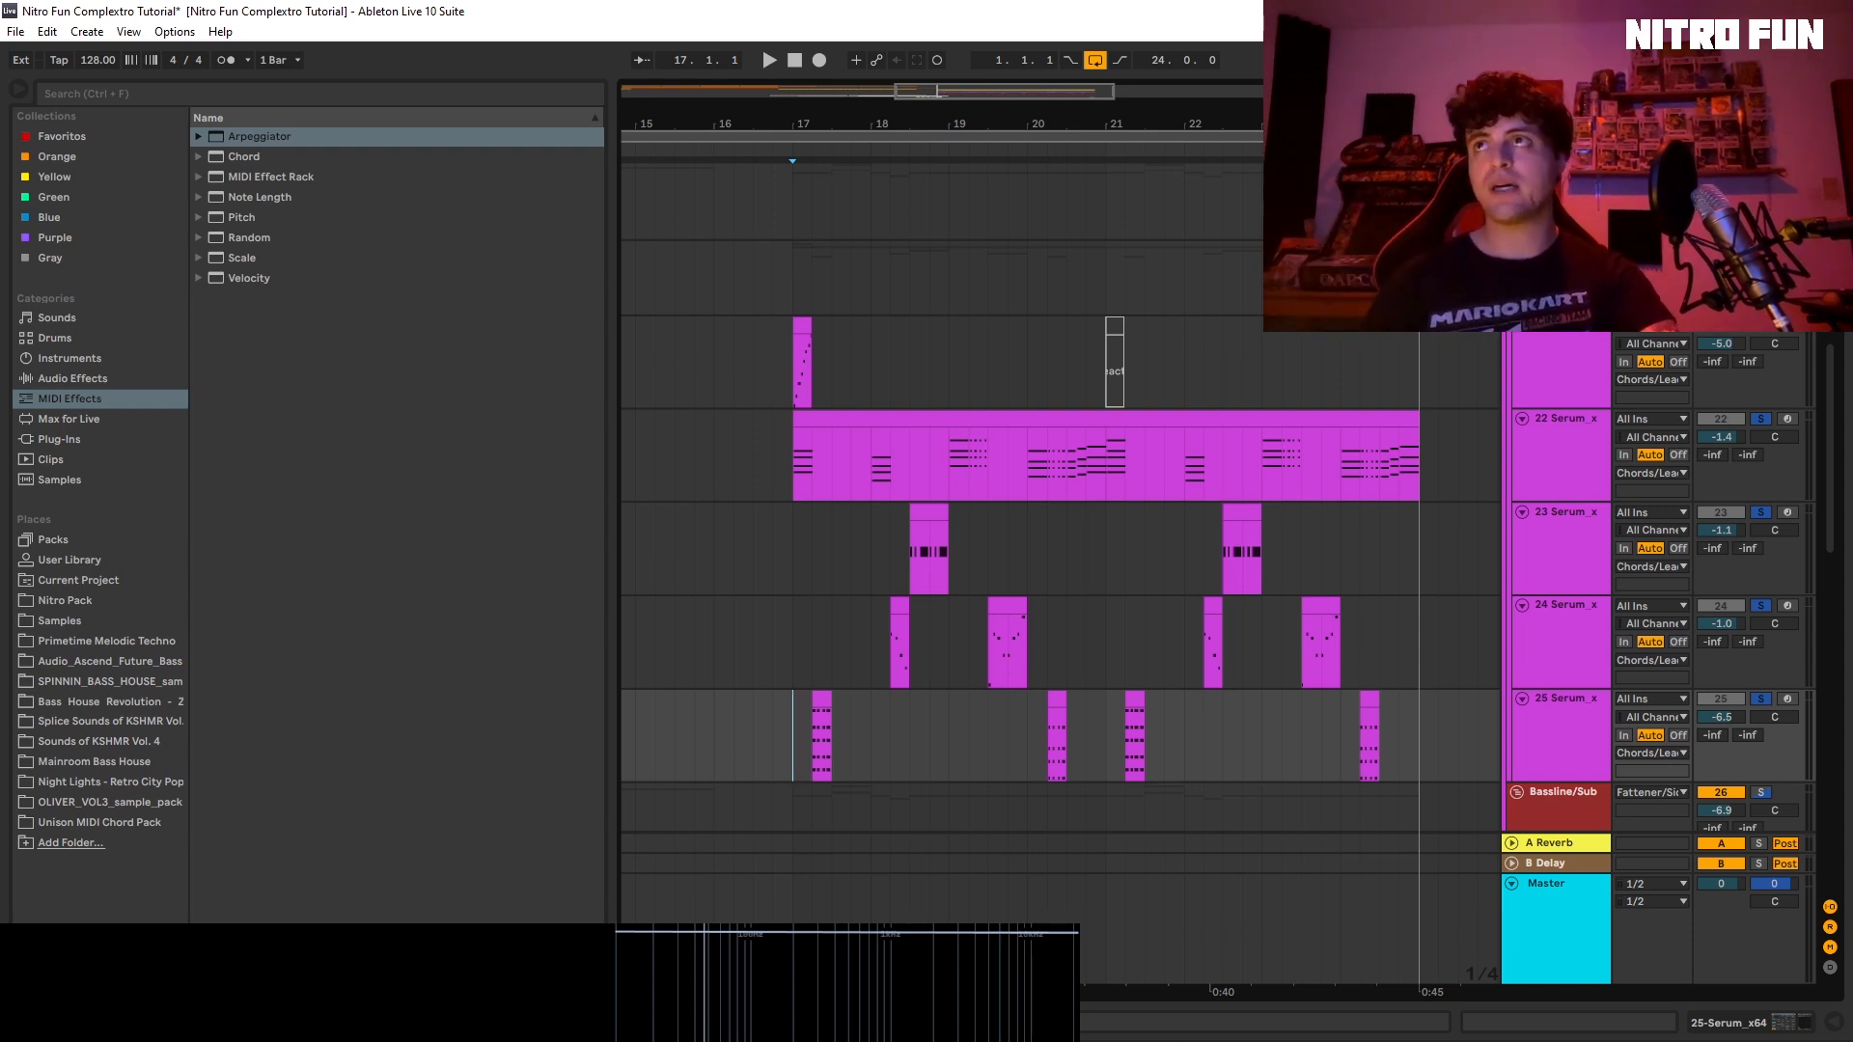
left_click(1771, 333)
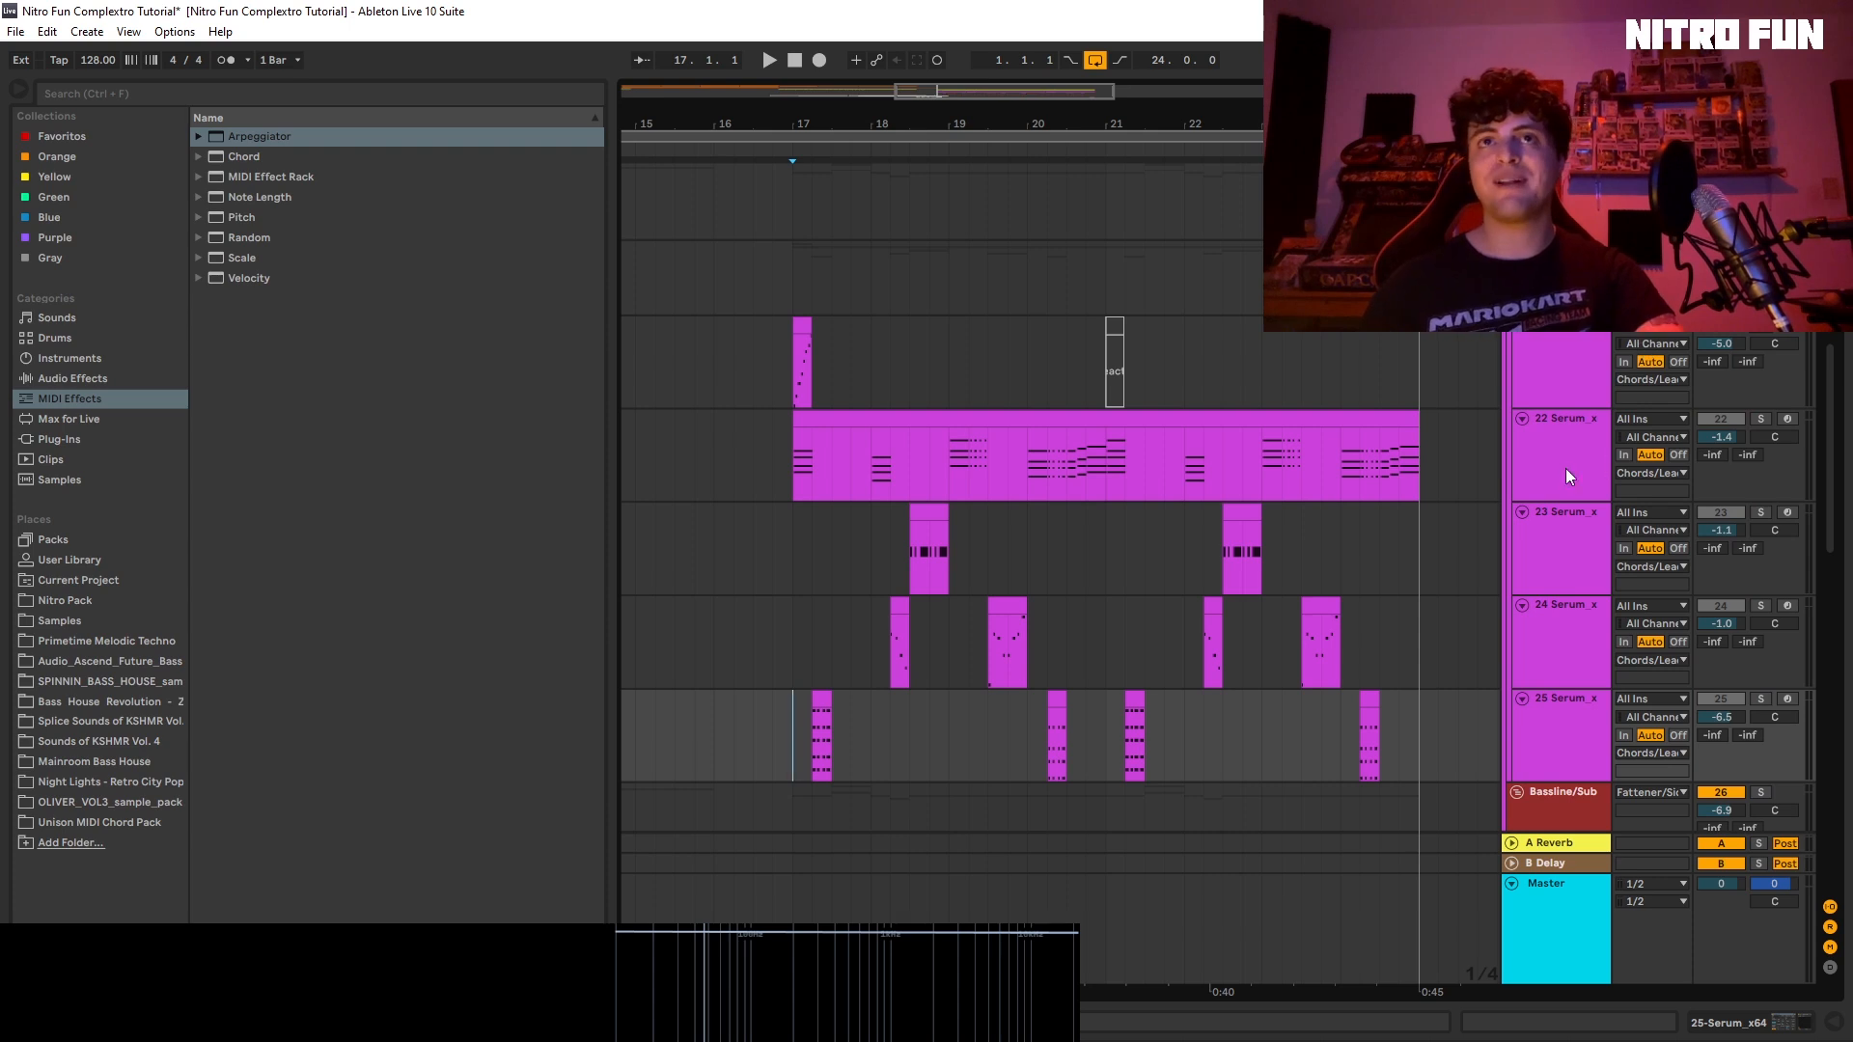
left_click(1699, 1031)
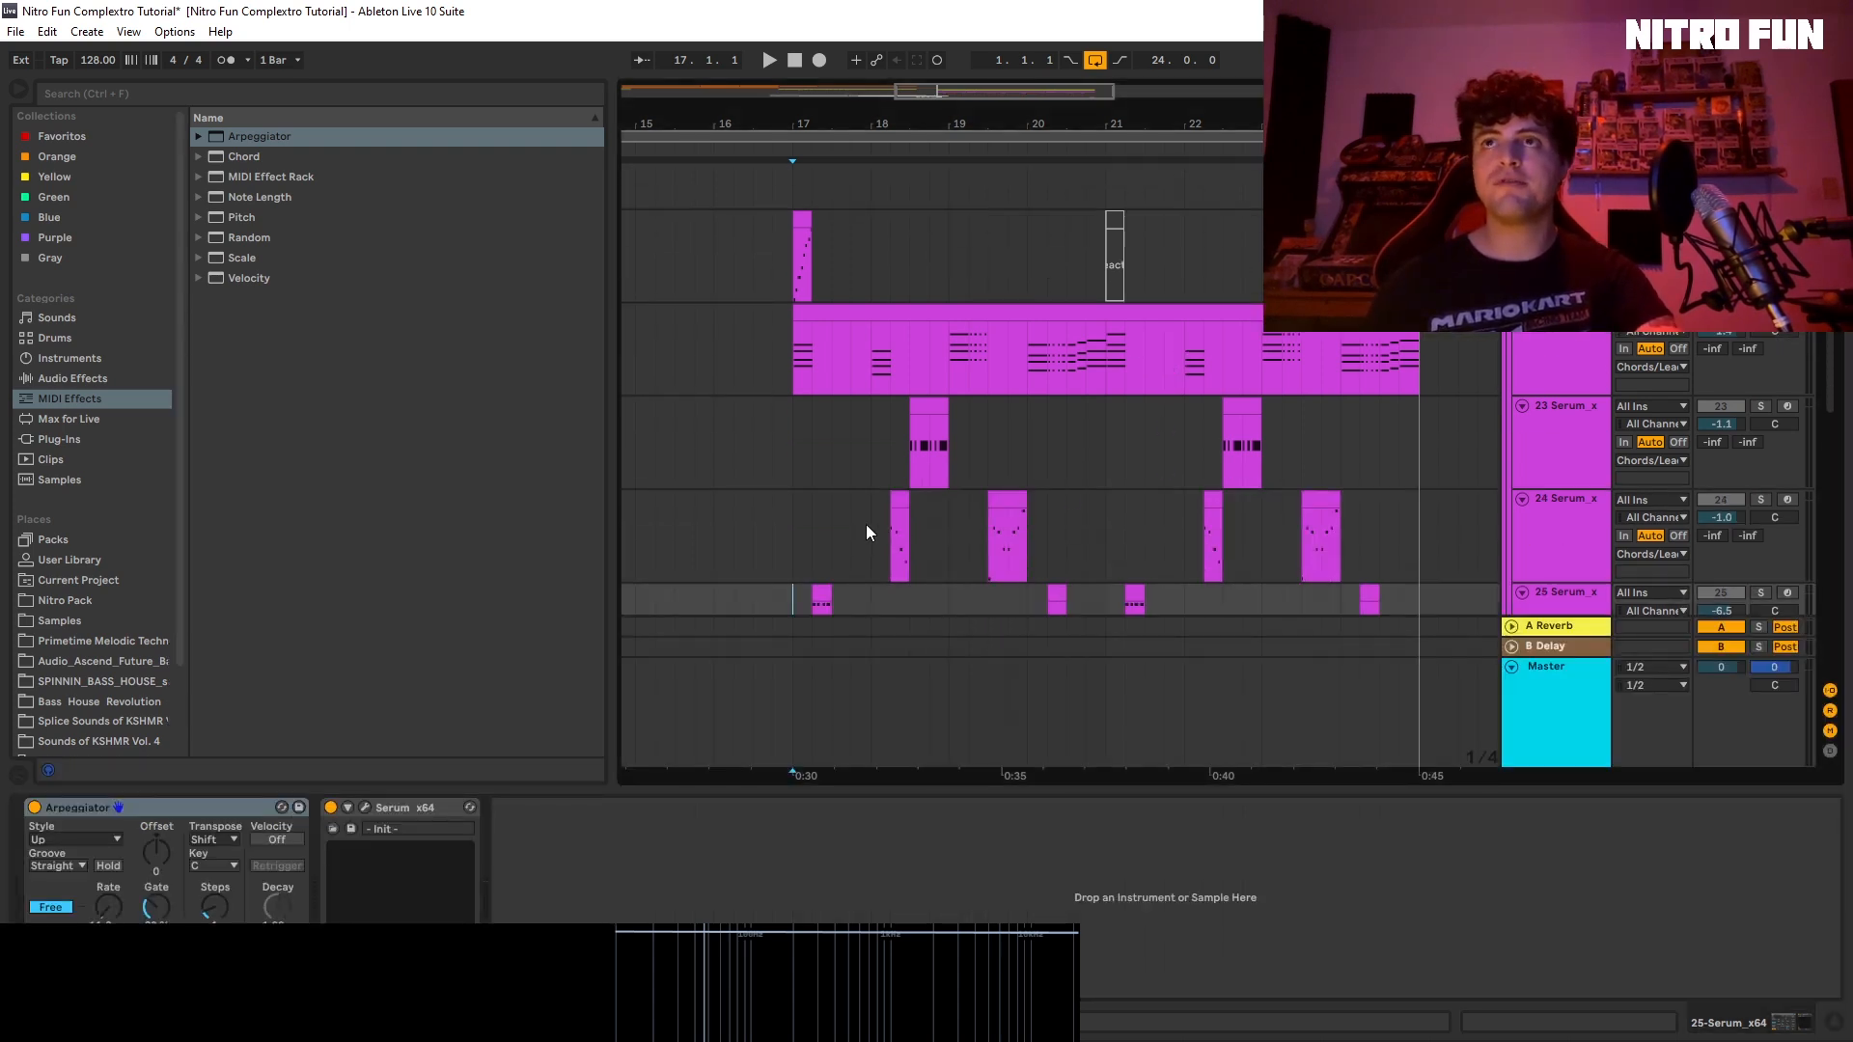
scroll(865, 530, "down", 2)
scroll(859, 533, "up", 1)
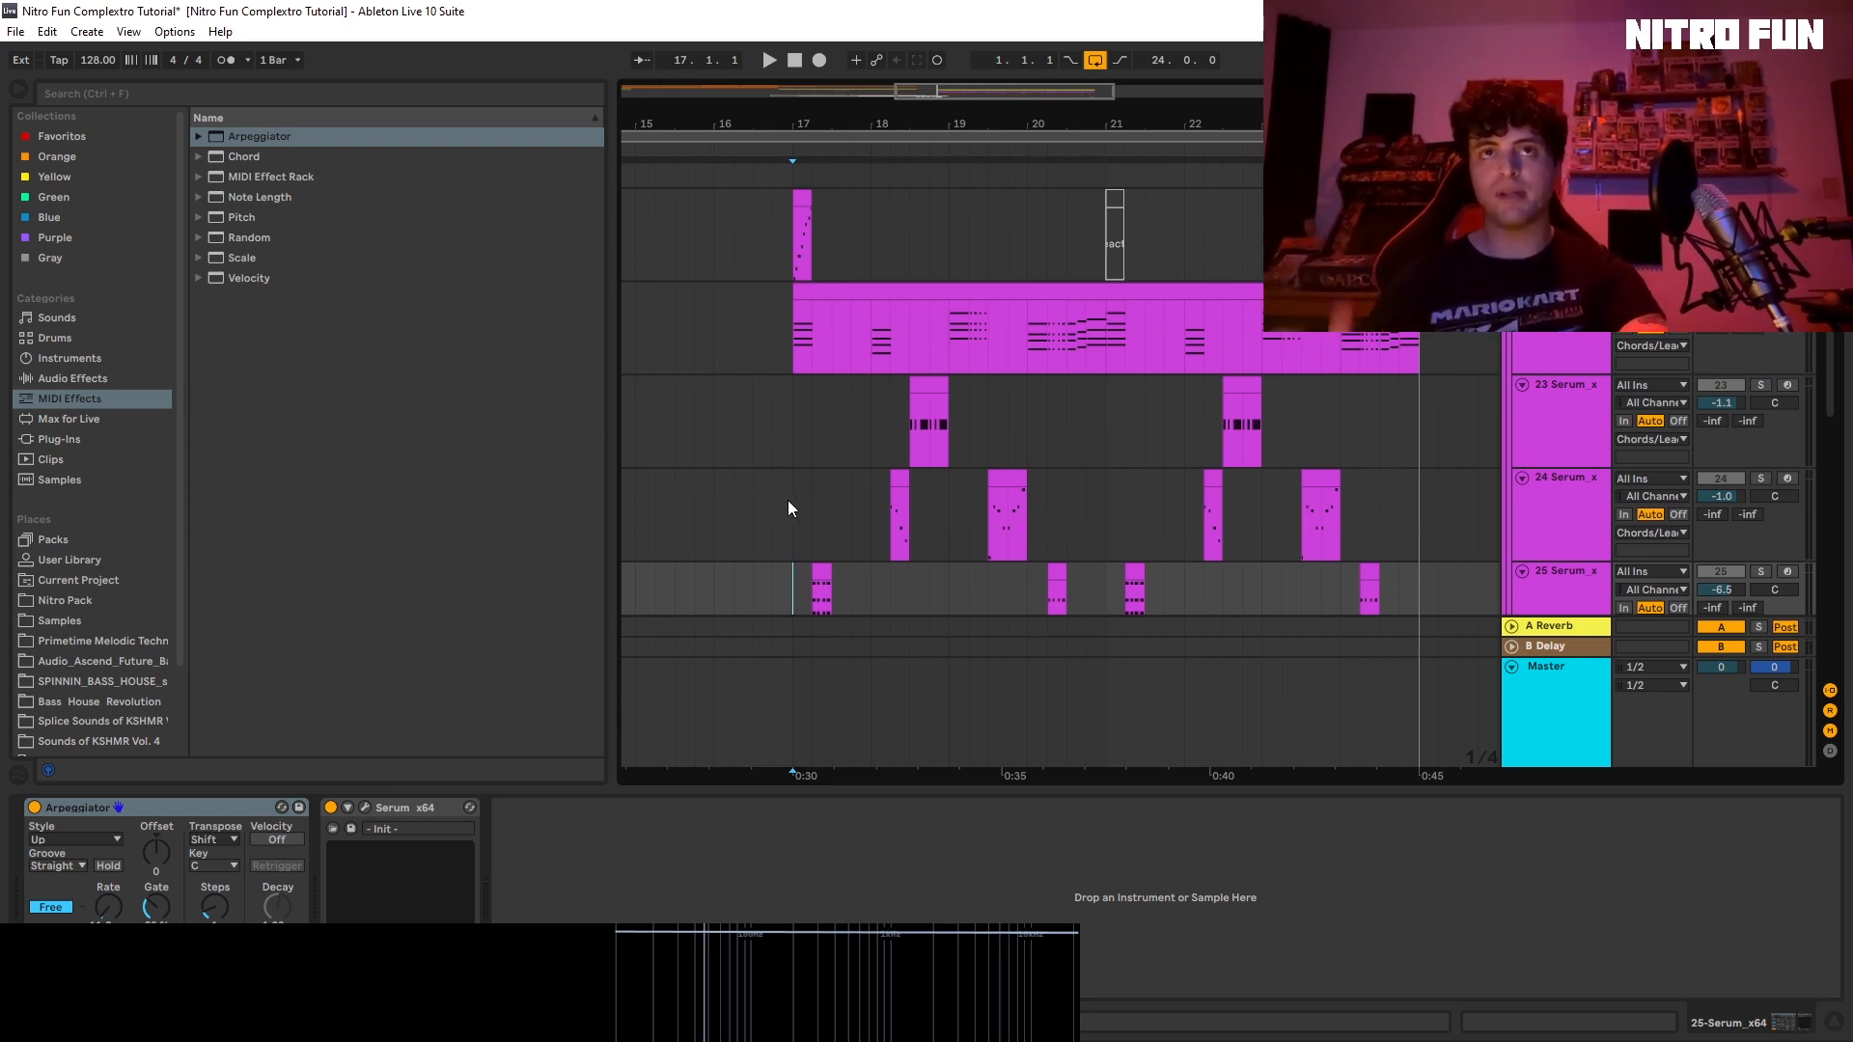
key("space")
key("space")
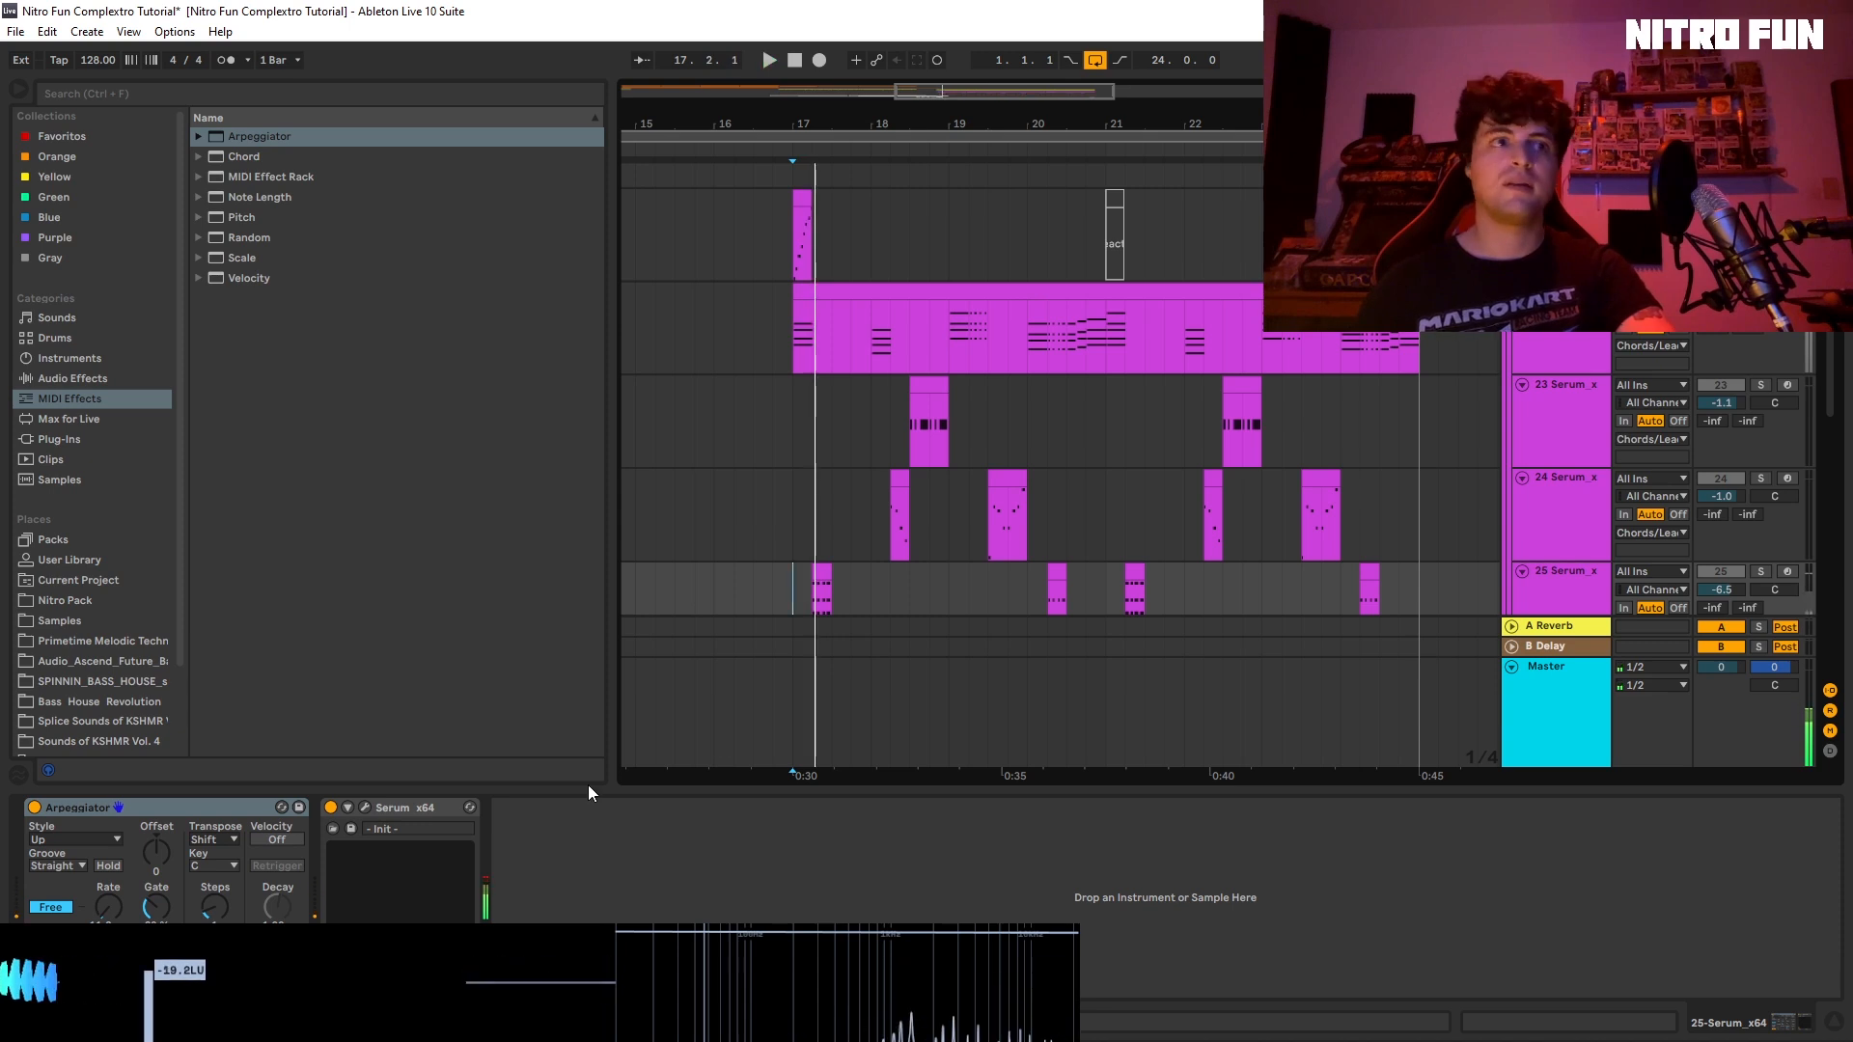
Step: Examine and play the rising notes of the Arp clip at bar 17, comparing them with the chord clip on track 22
left_click(796, 202)
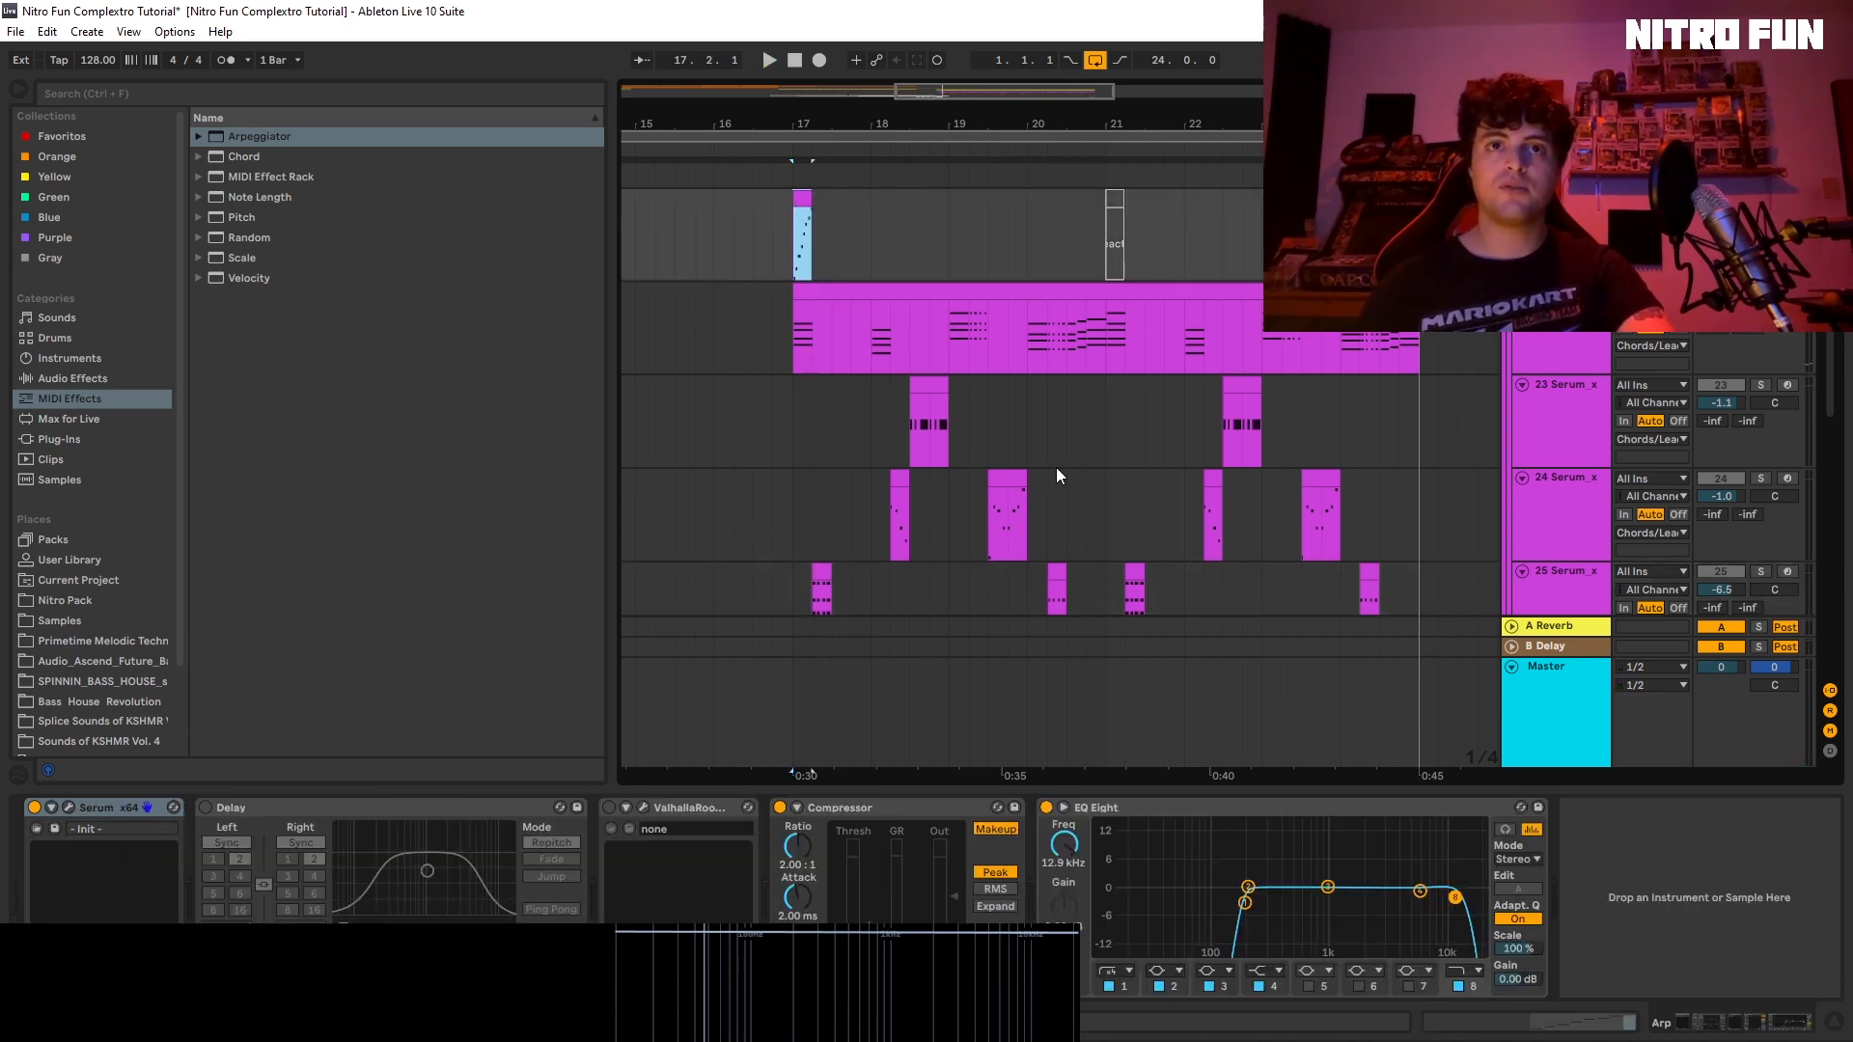
left_click(1569, 1020)
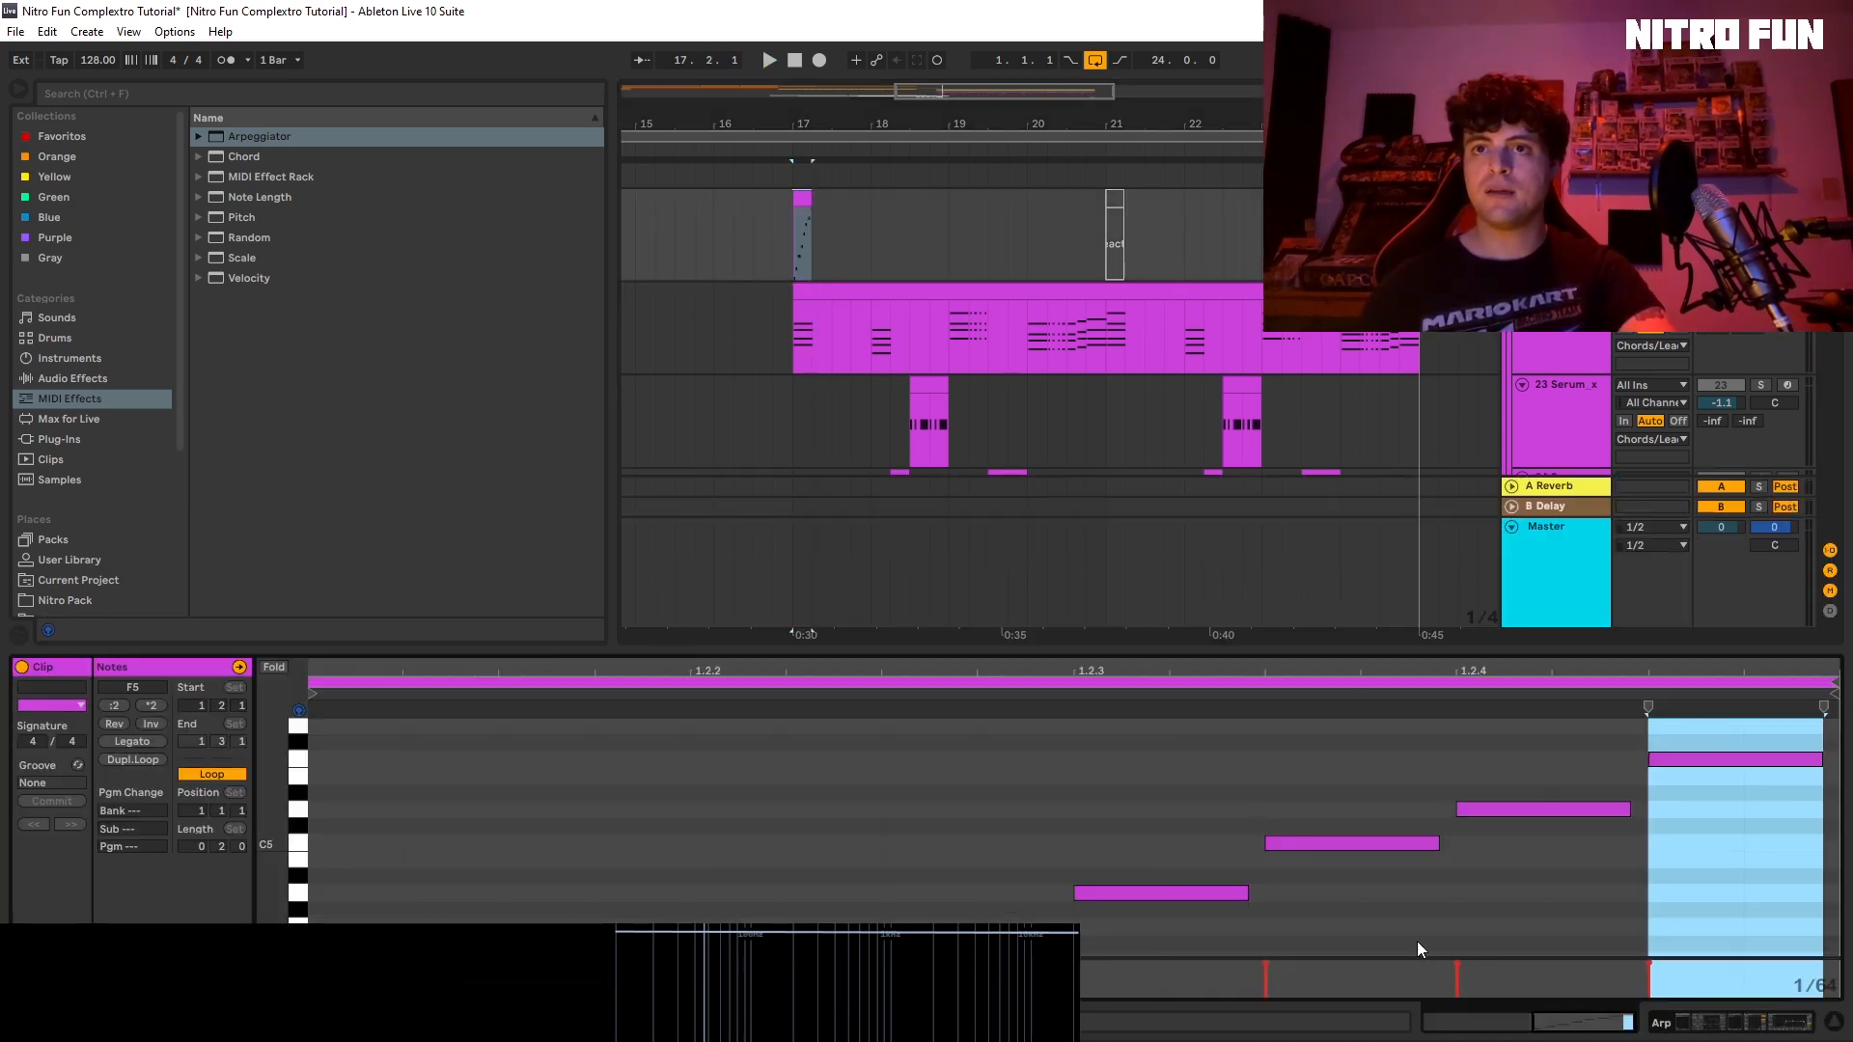
left_click_drag(286, 843, 222, 820)
key("space")
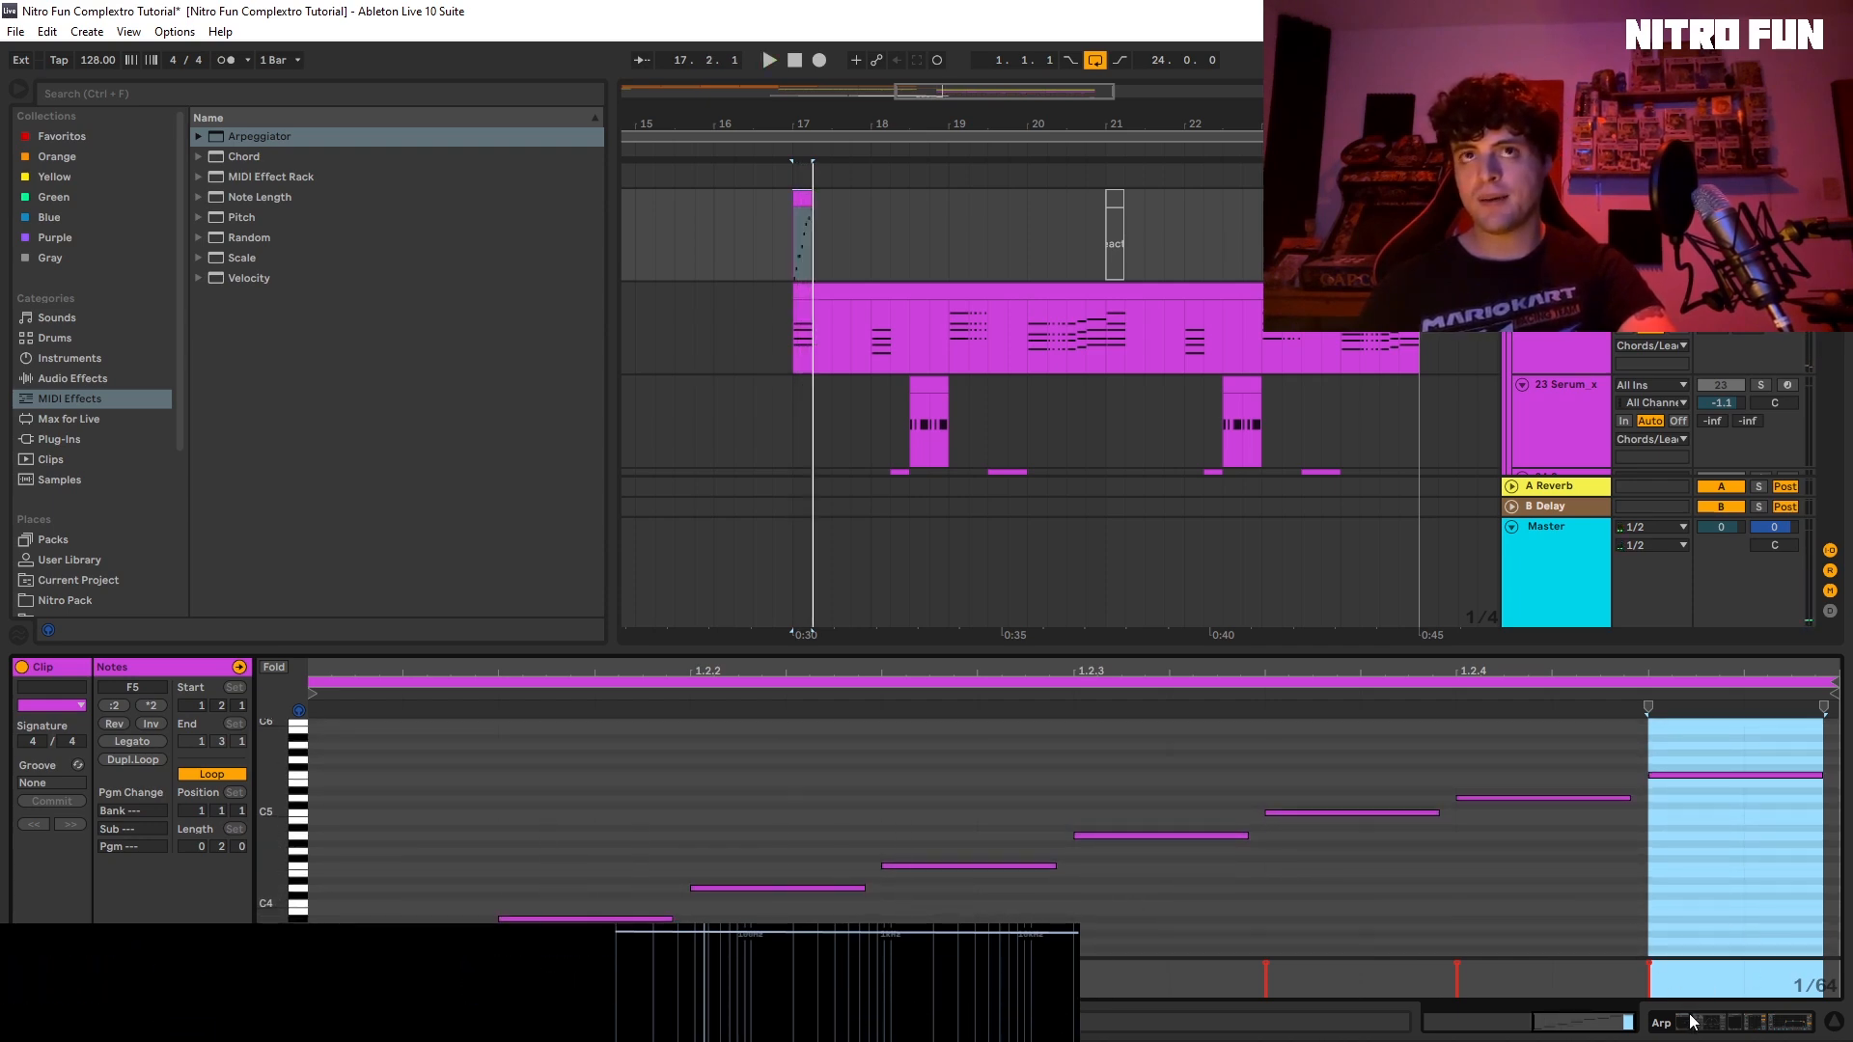
left_click(828, 283)
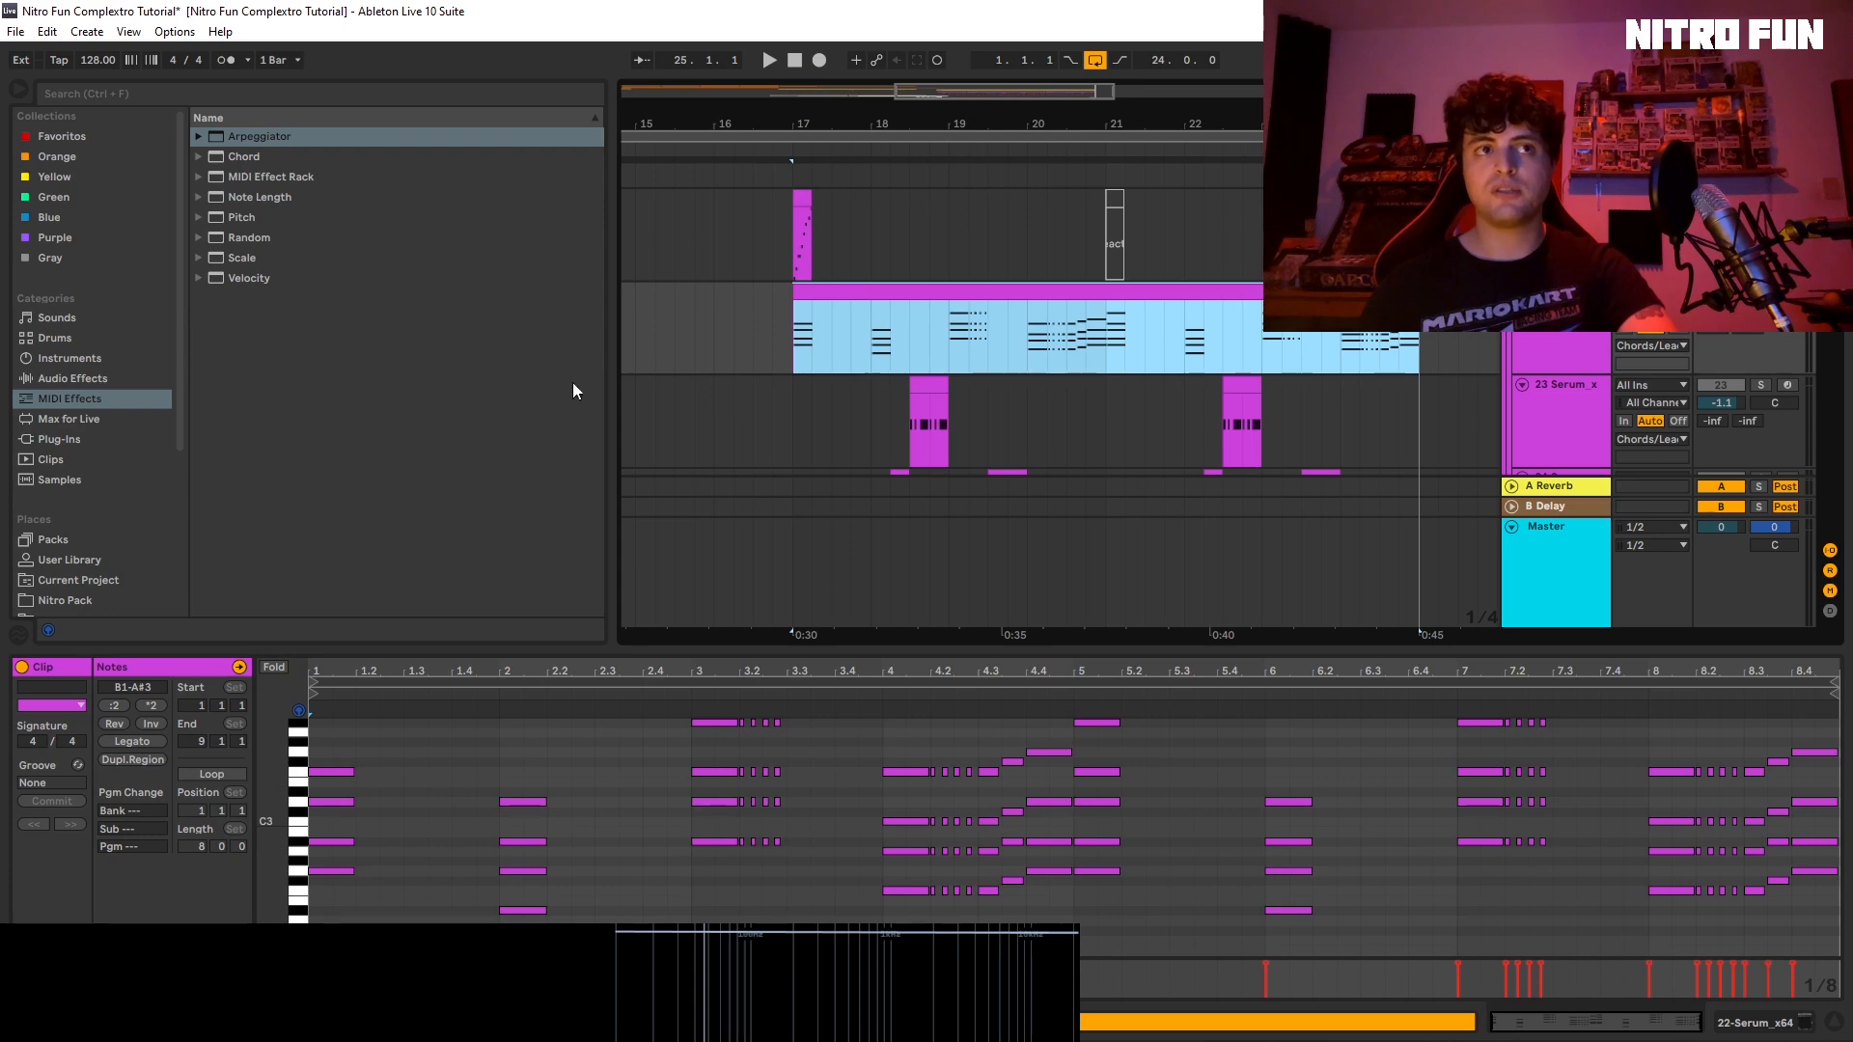
left_click(799, 195)
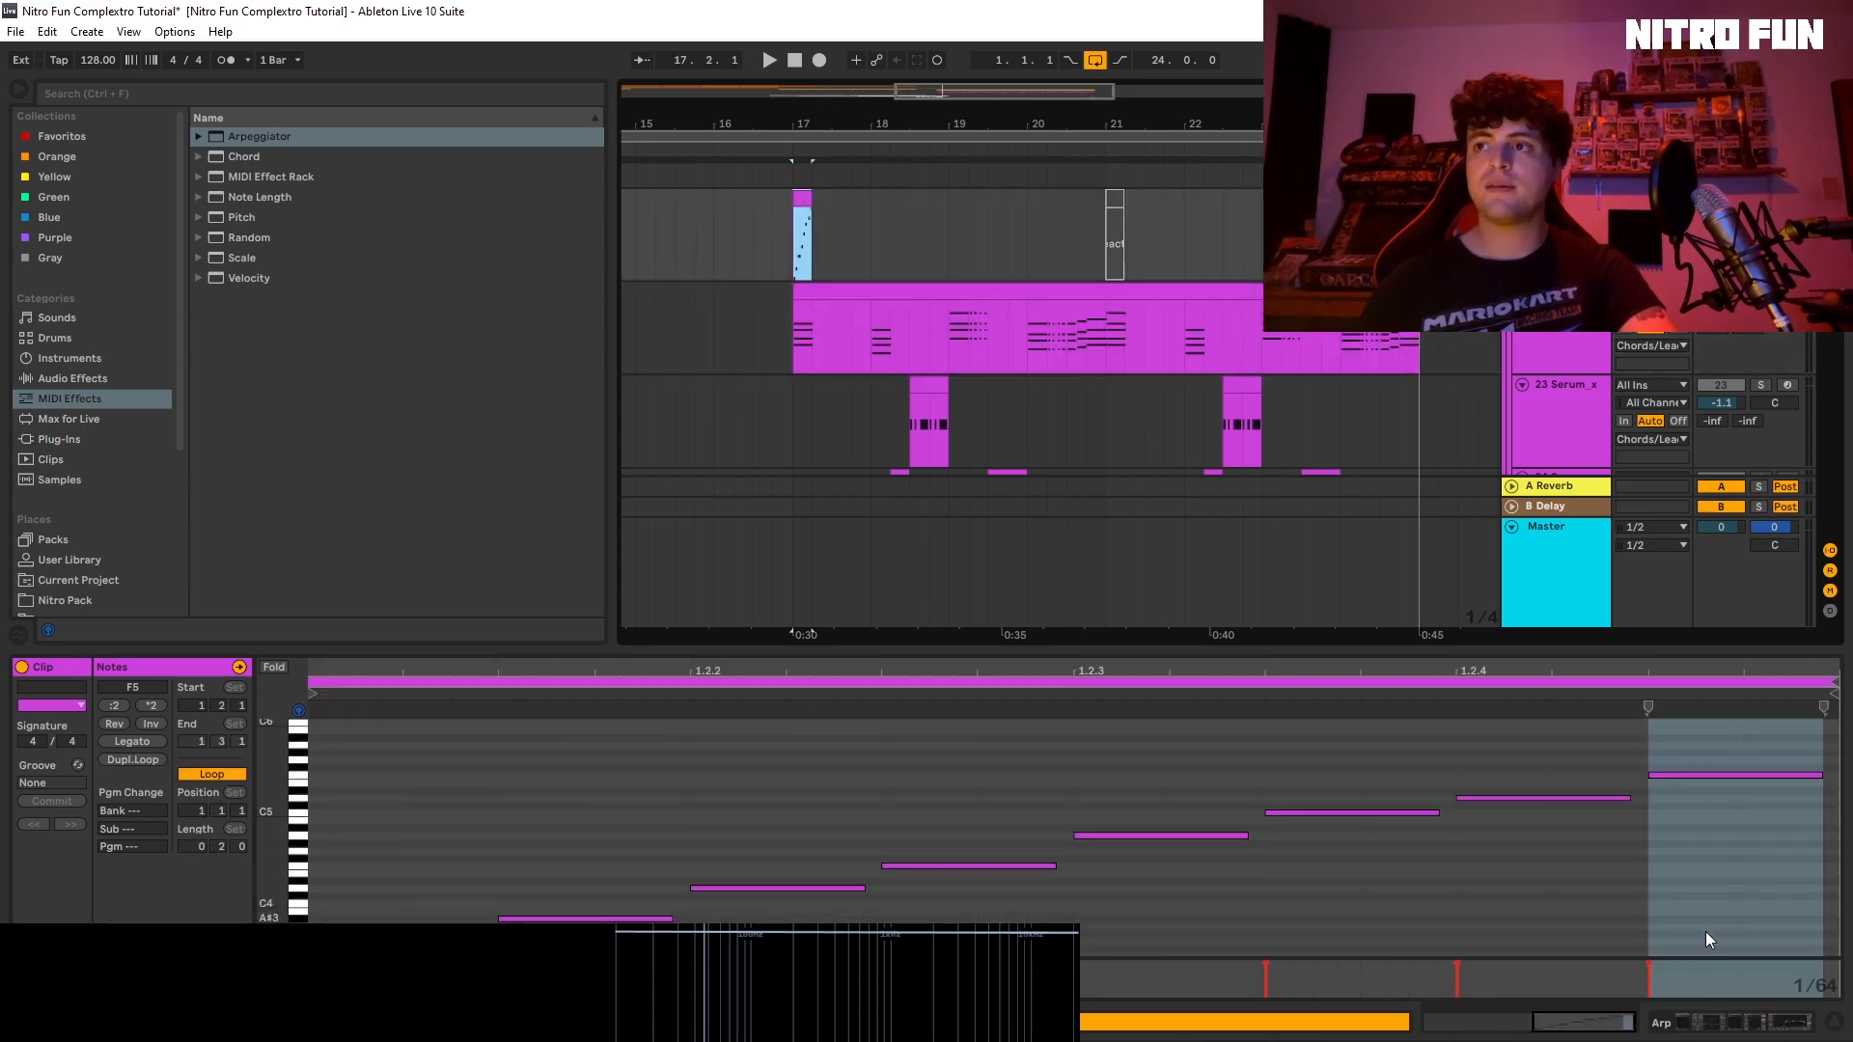
Step: Open Serum on the Arp track and set envelope 1's attack to 34 ms while playing the arpeggio
left_click(1691, 1019)
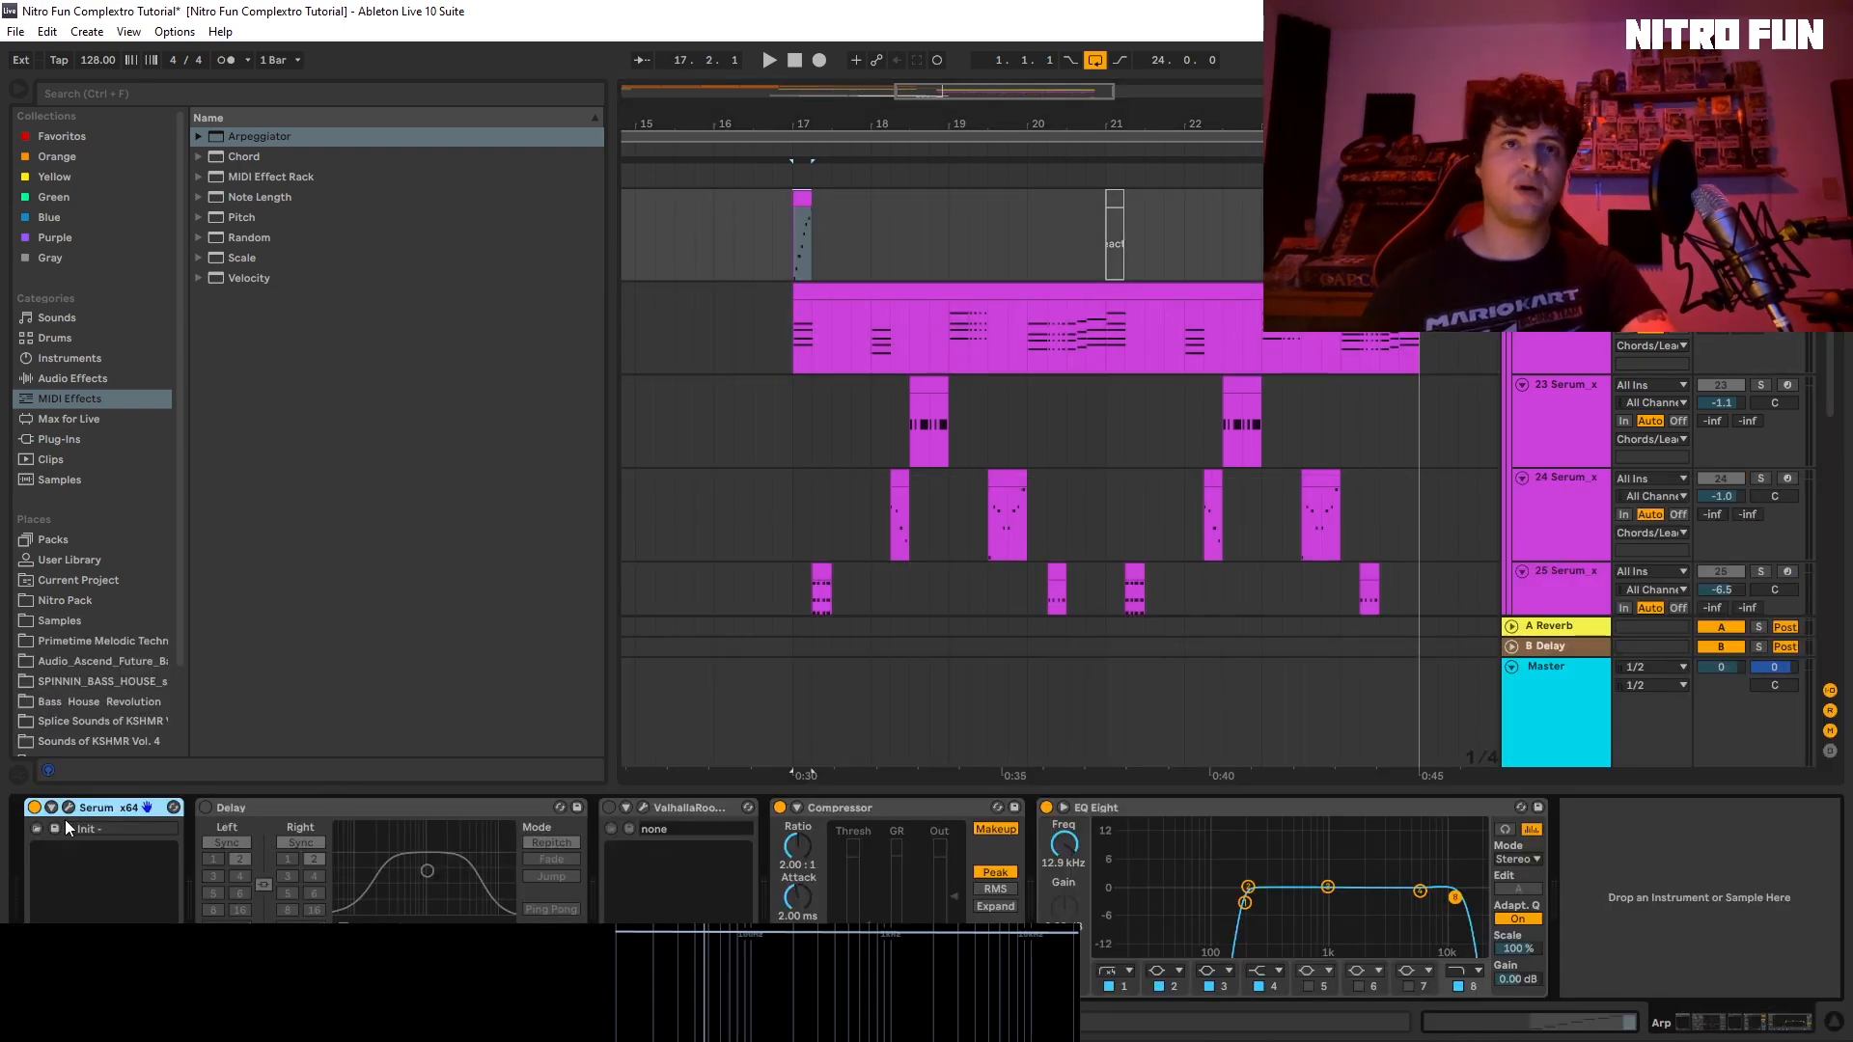
key("space")
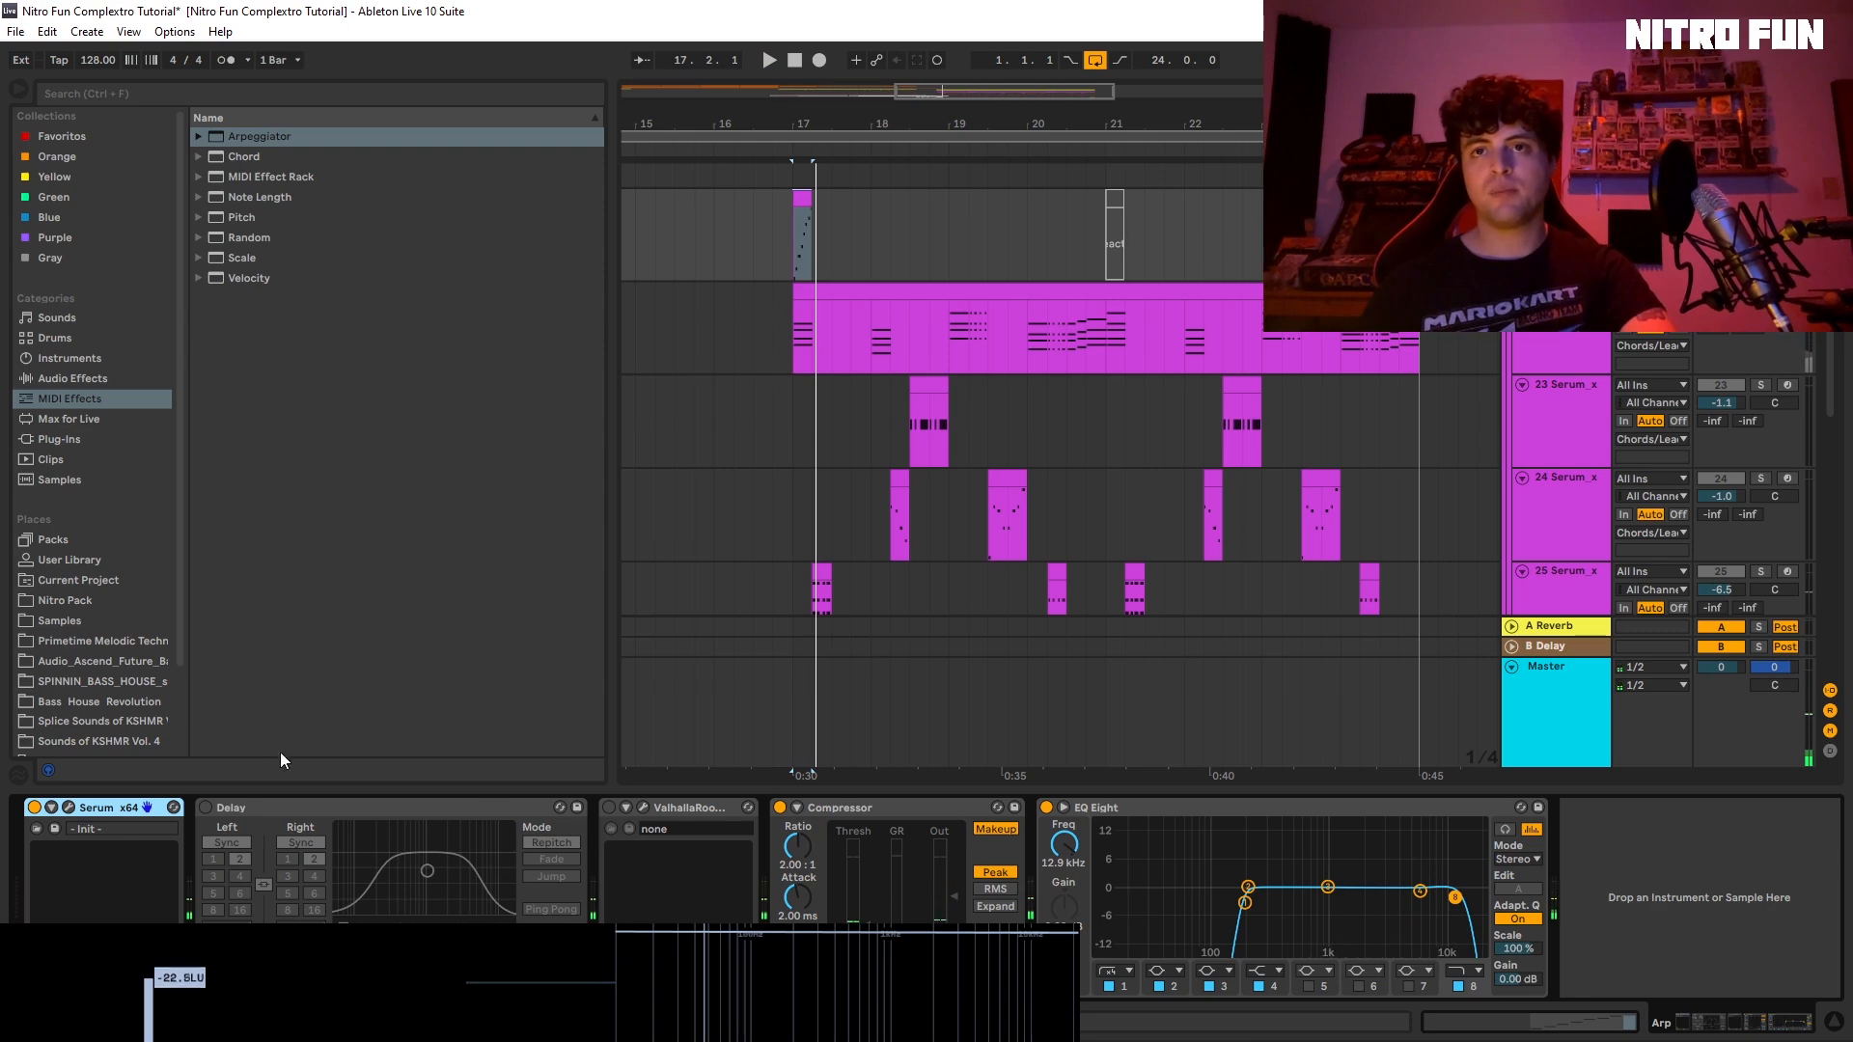
left_click(68, 809)
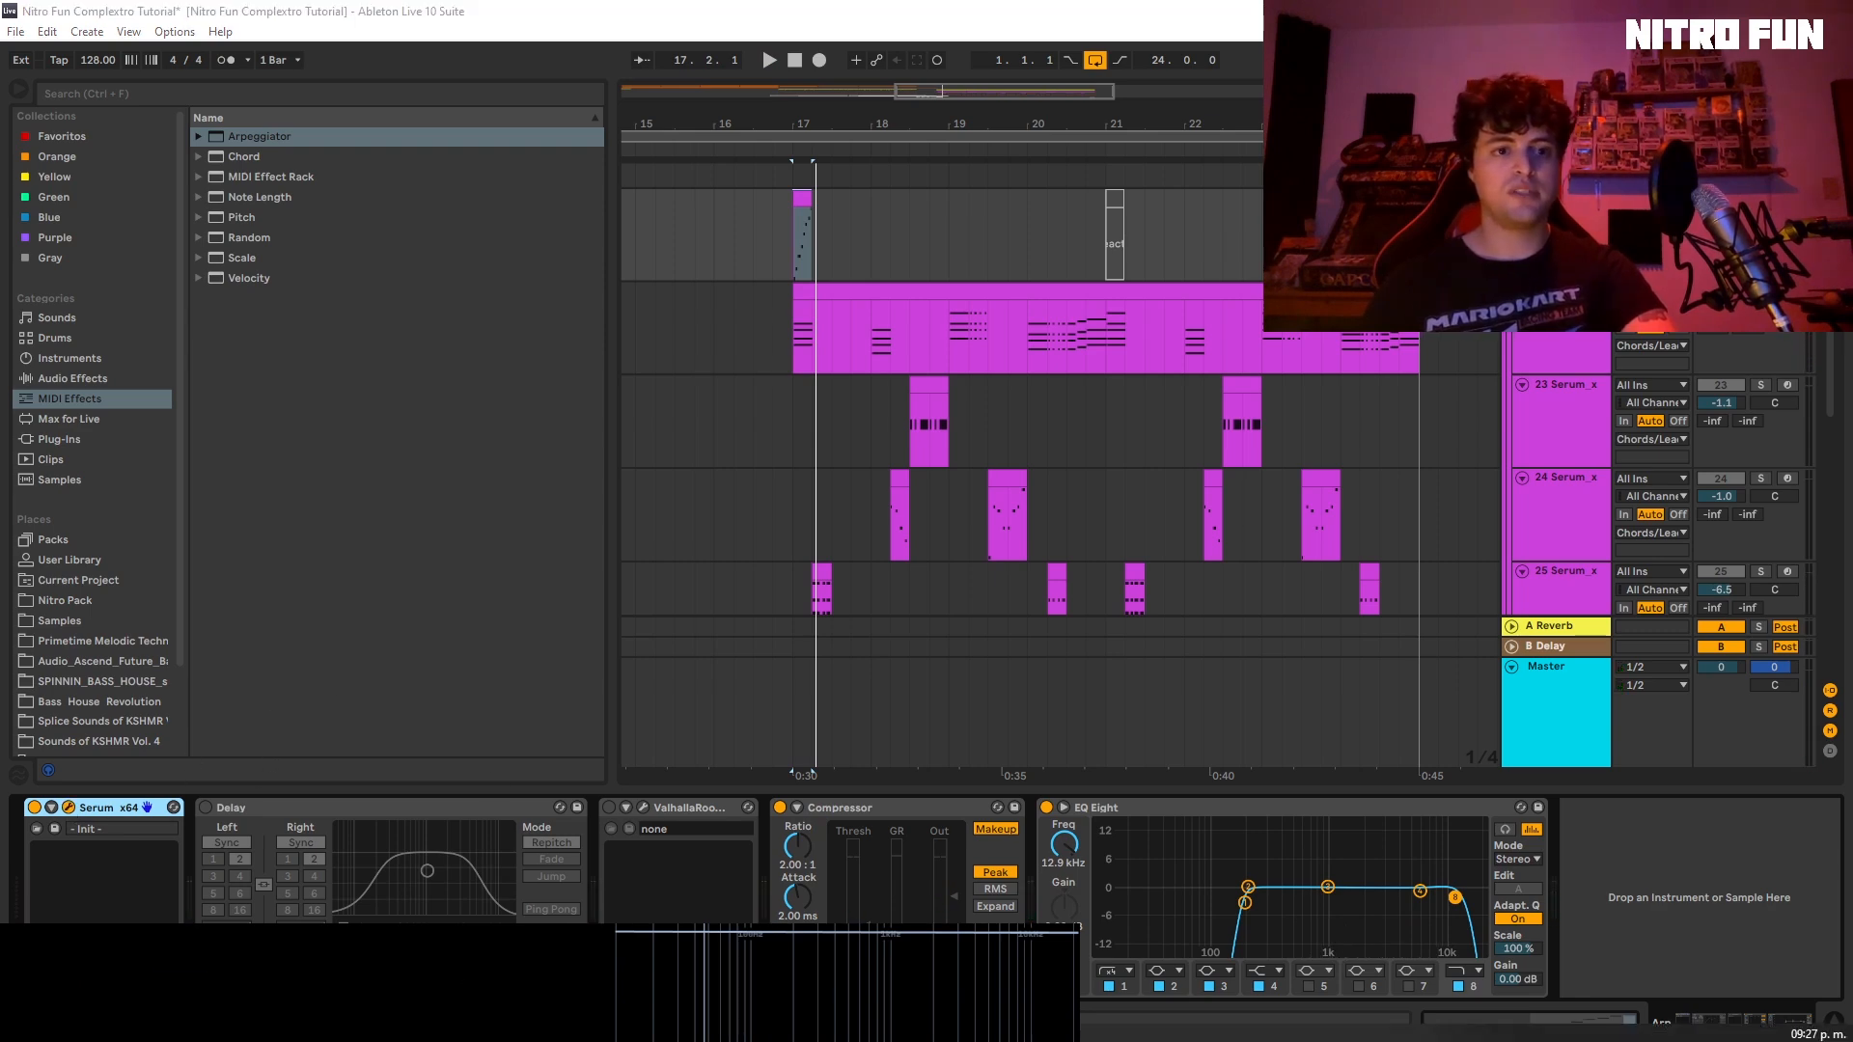
left_click_drag(647, 208, 661, 93)
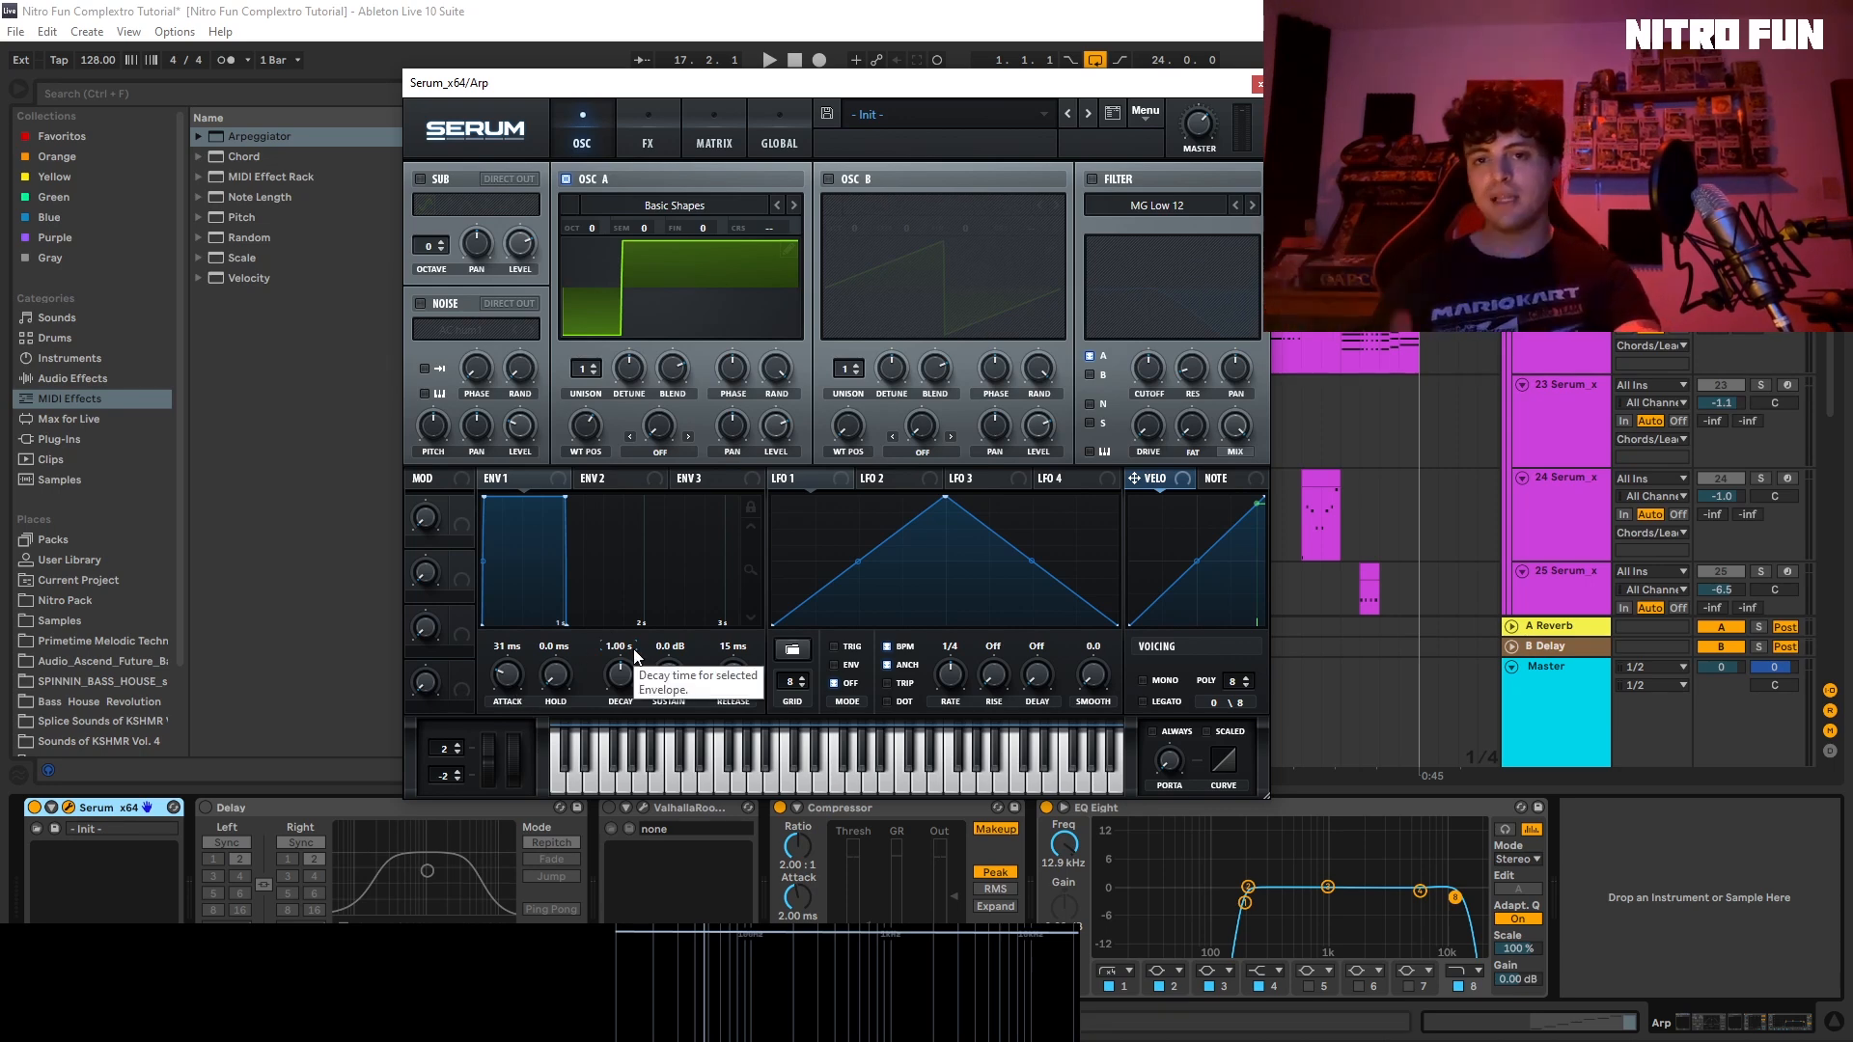
scroll(507, 674, "down", 3)
key("space")
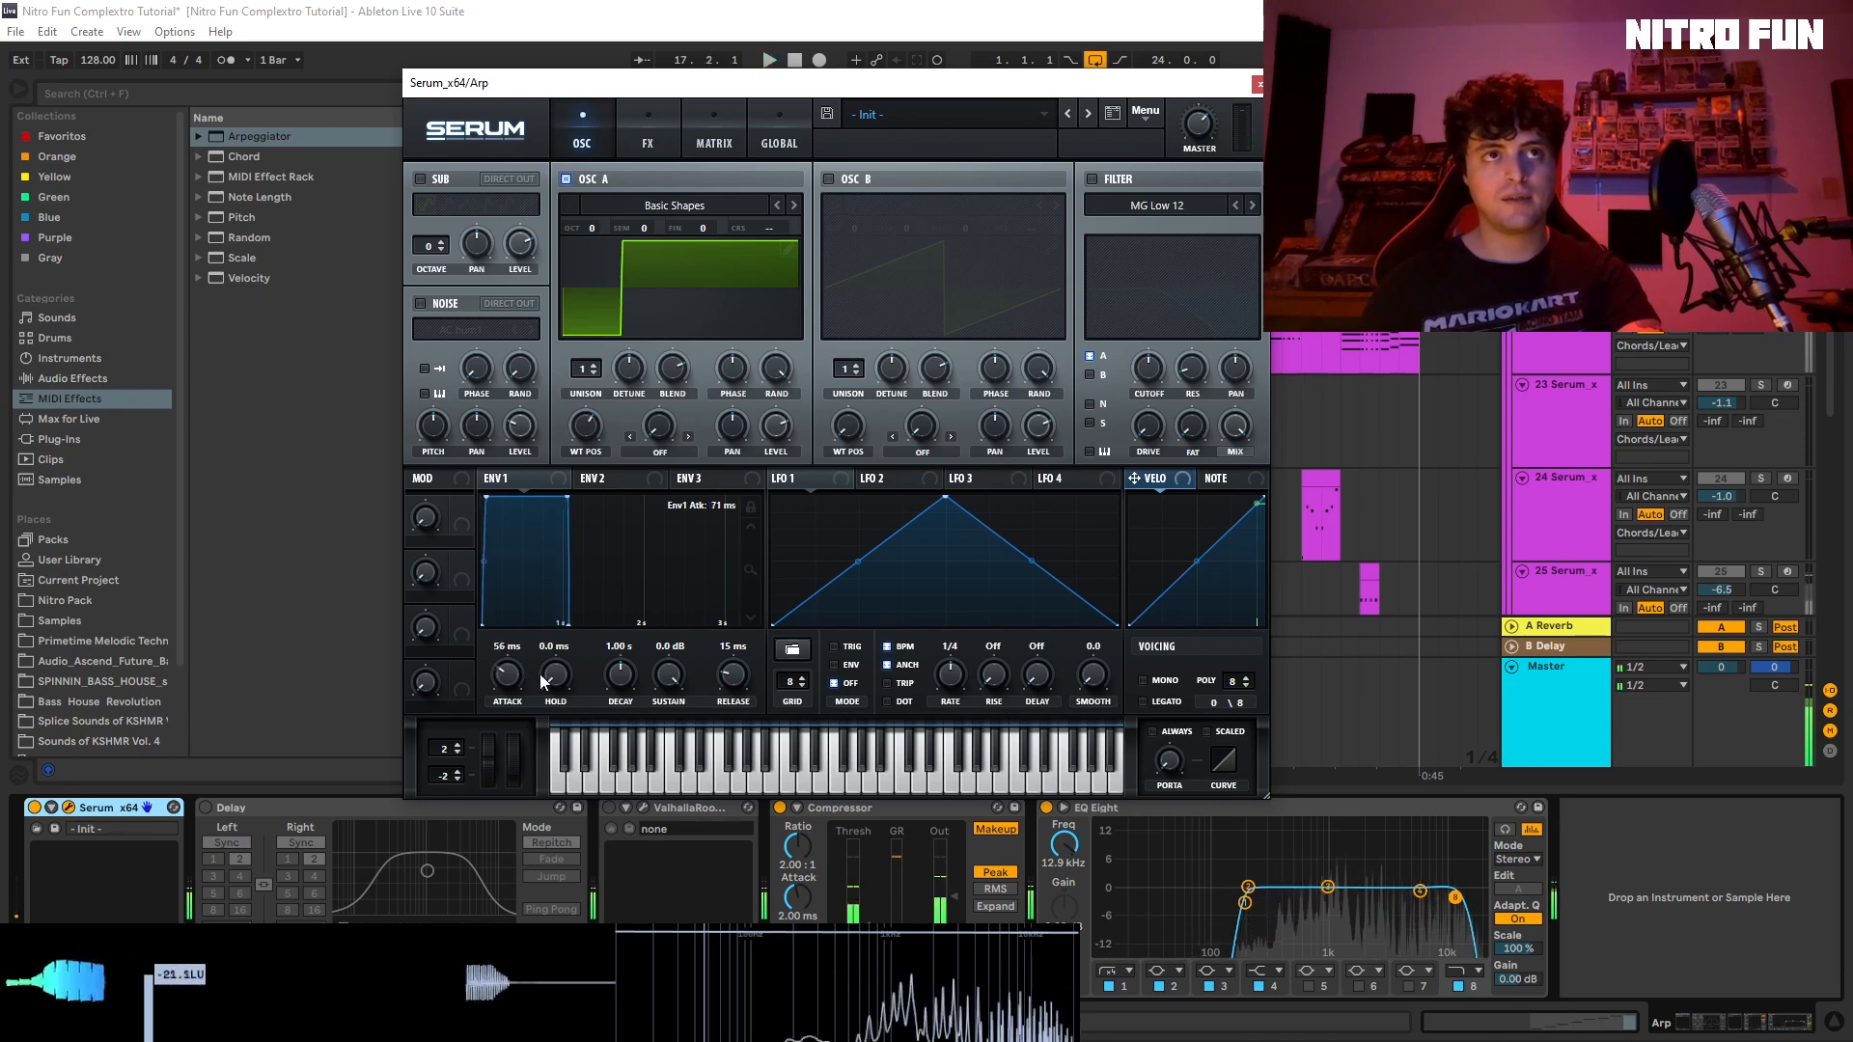
scroll(526, 674, "up", 3)
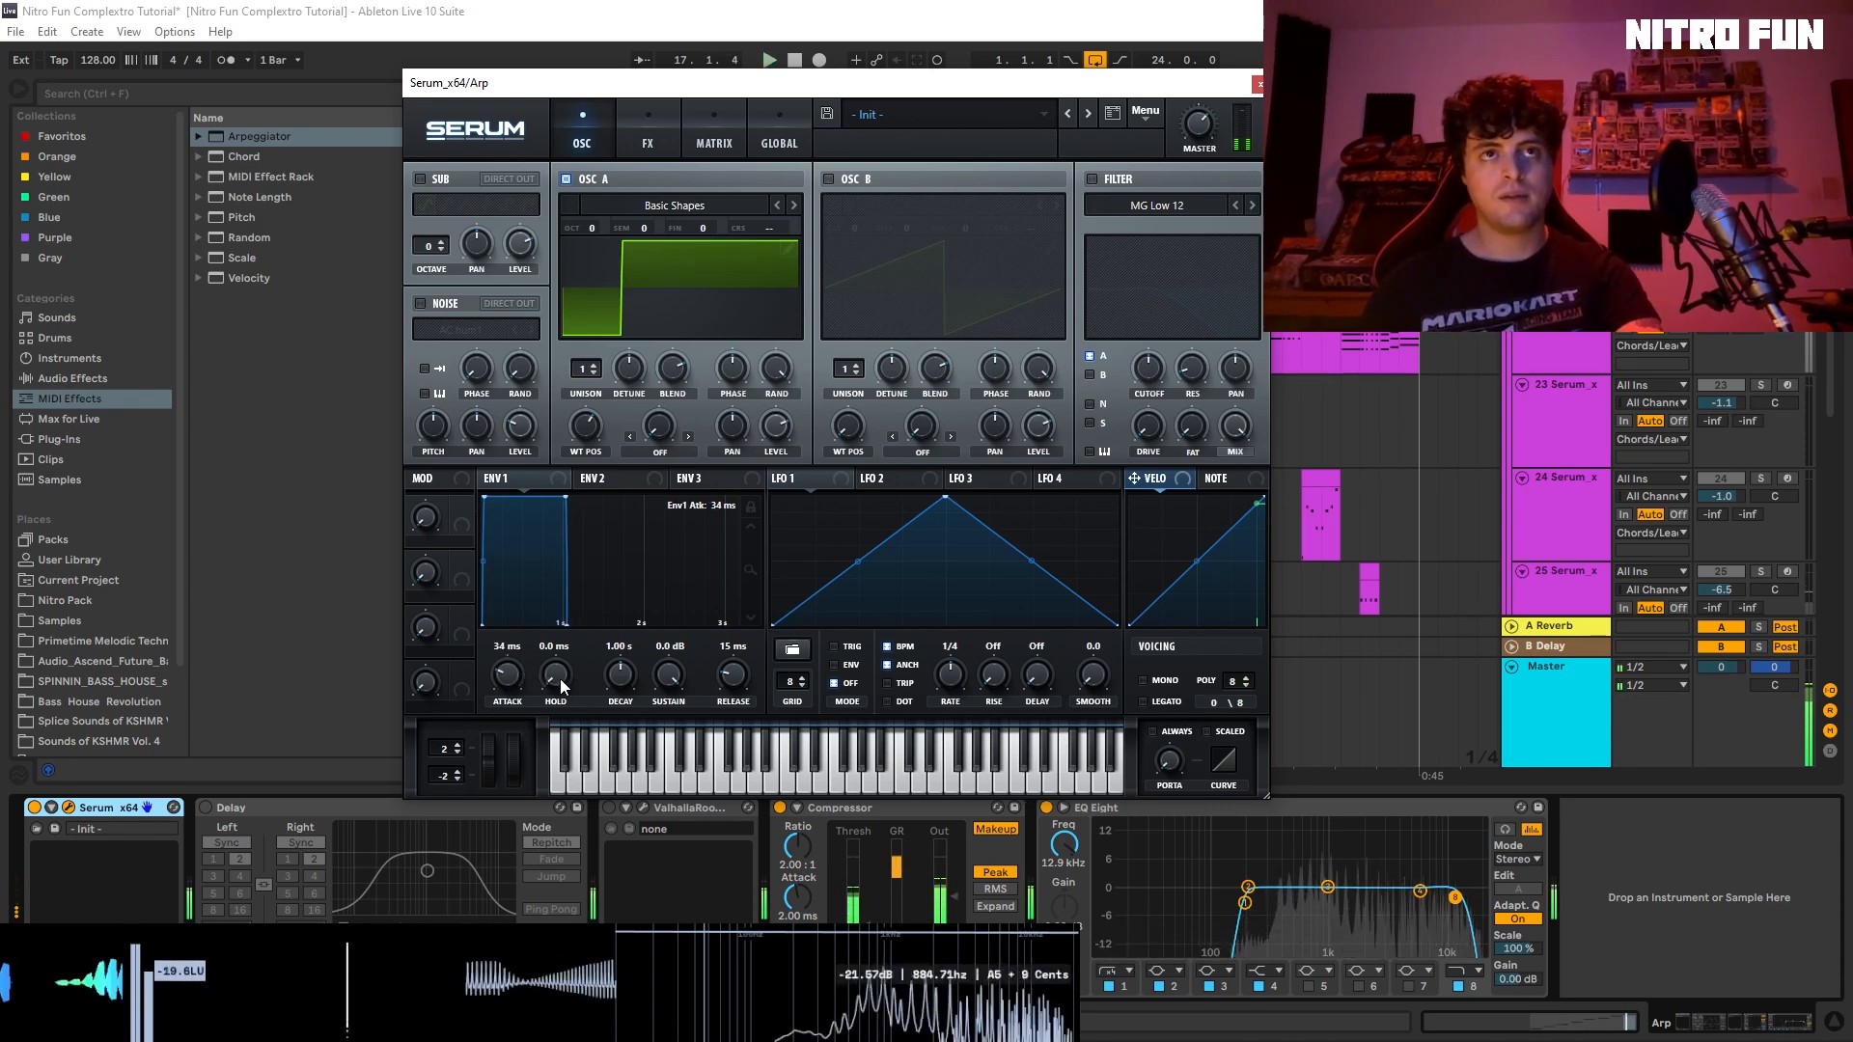
Step: Enable Serum's compressor in multiband mode on the Arp track and set envelope 1's attack to 44 ms while playing the arpeggio
left_click(640, 108)
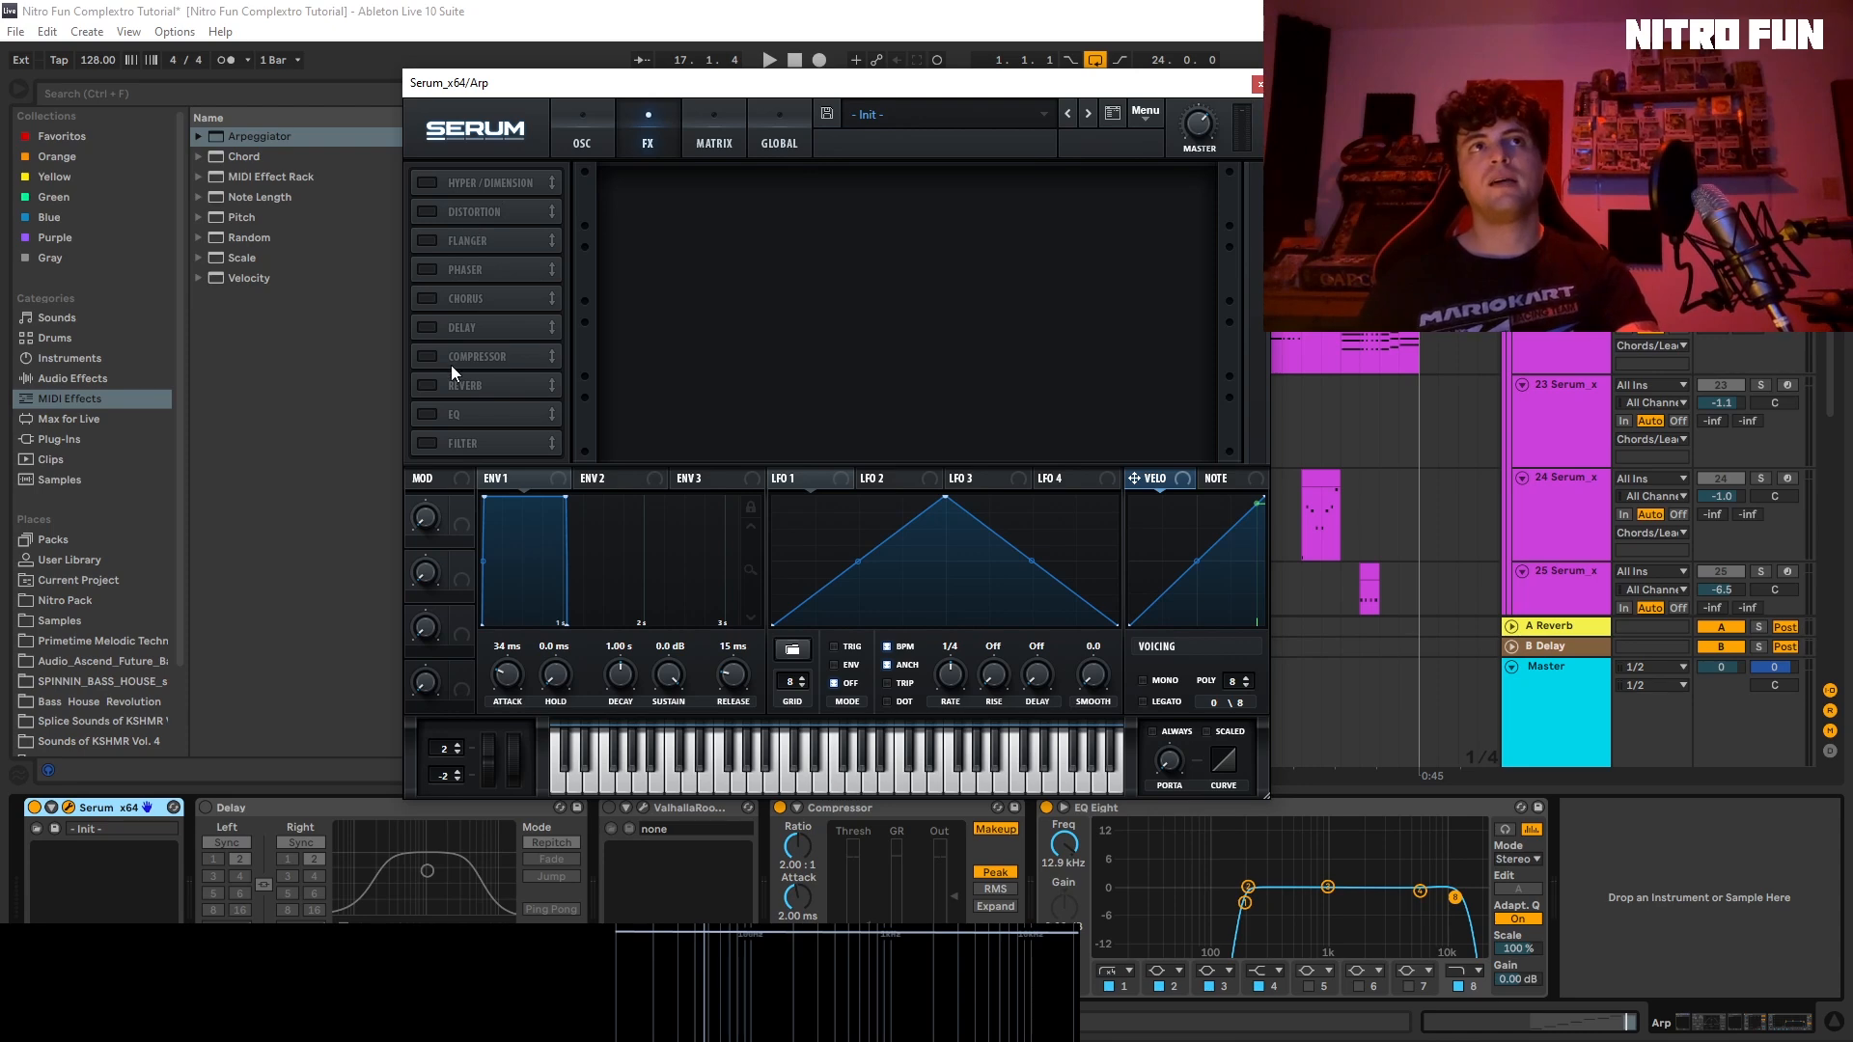
left_click(427, 358)
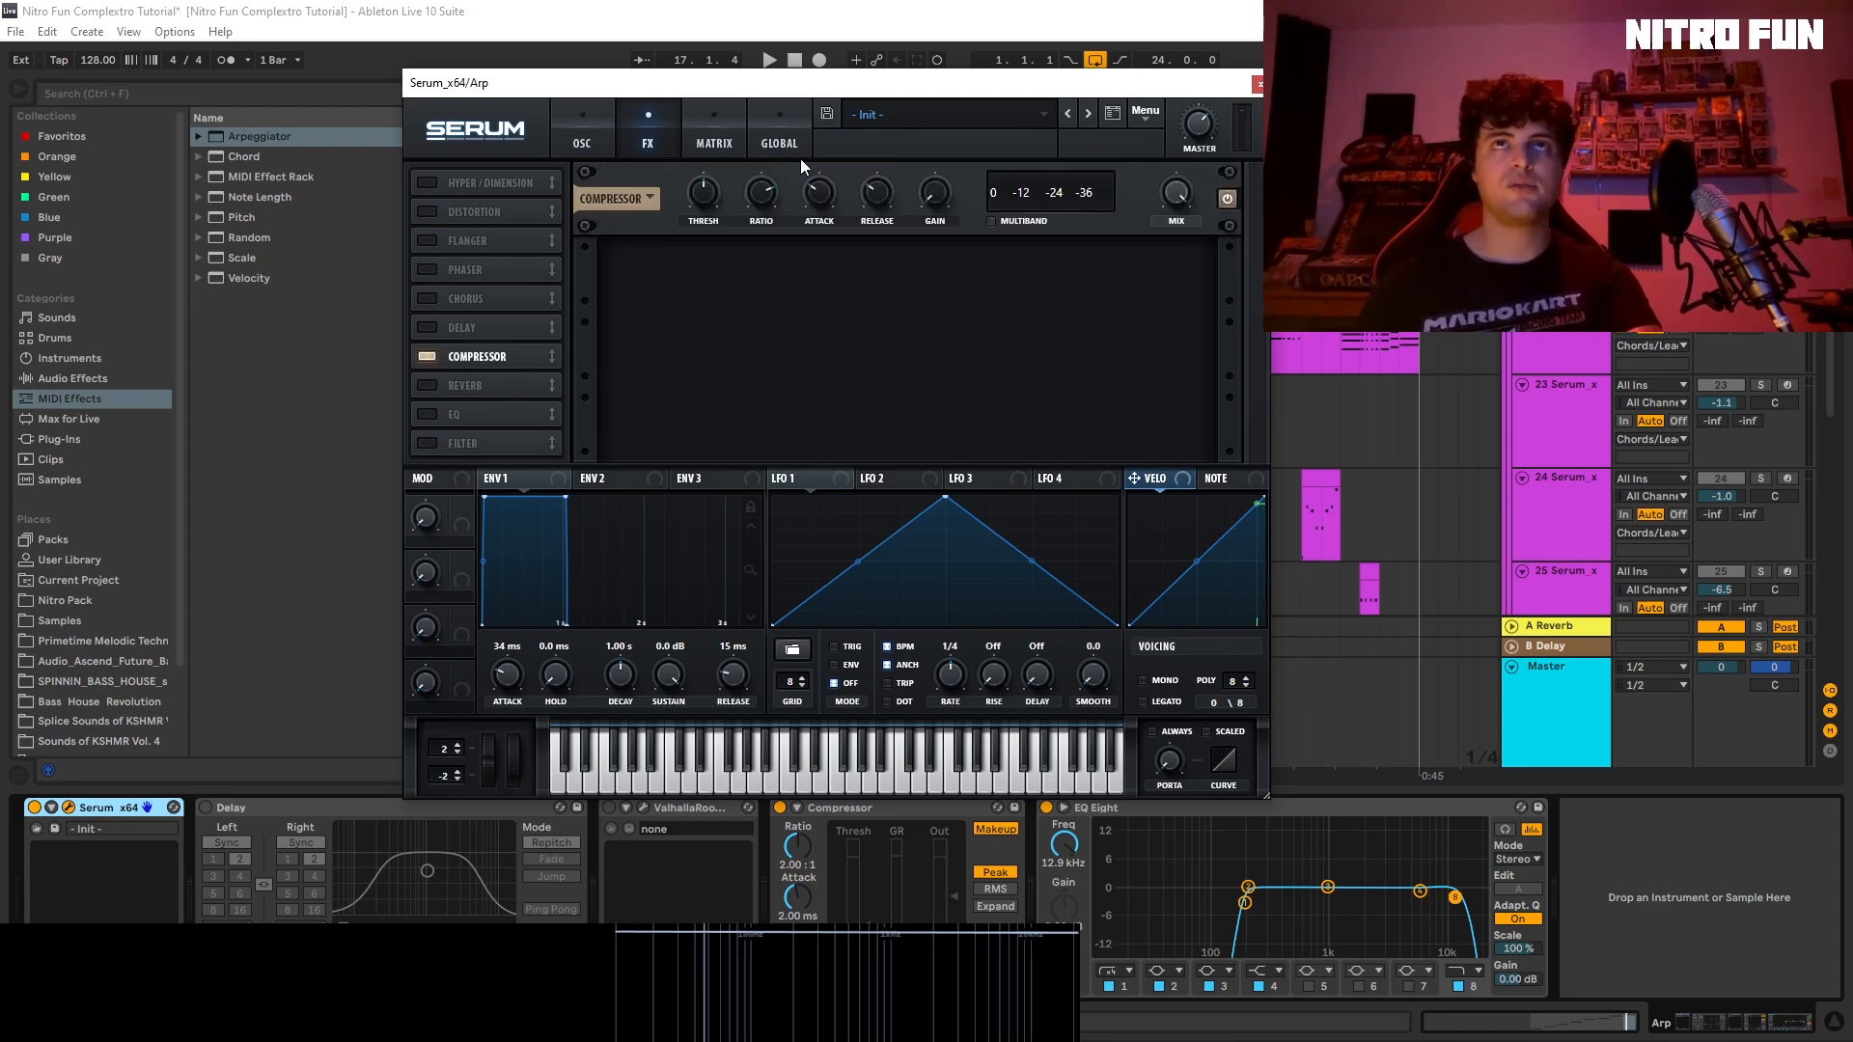
scroll(935, 183, "up", 5)
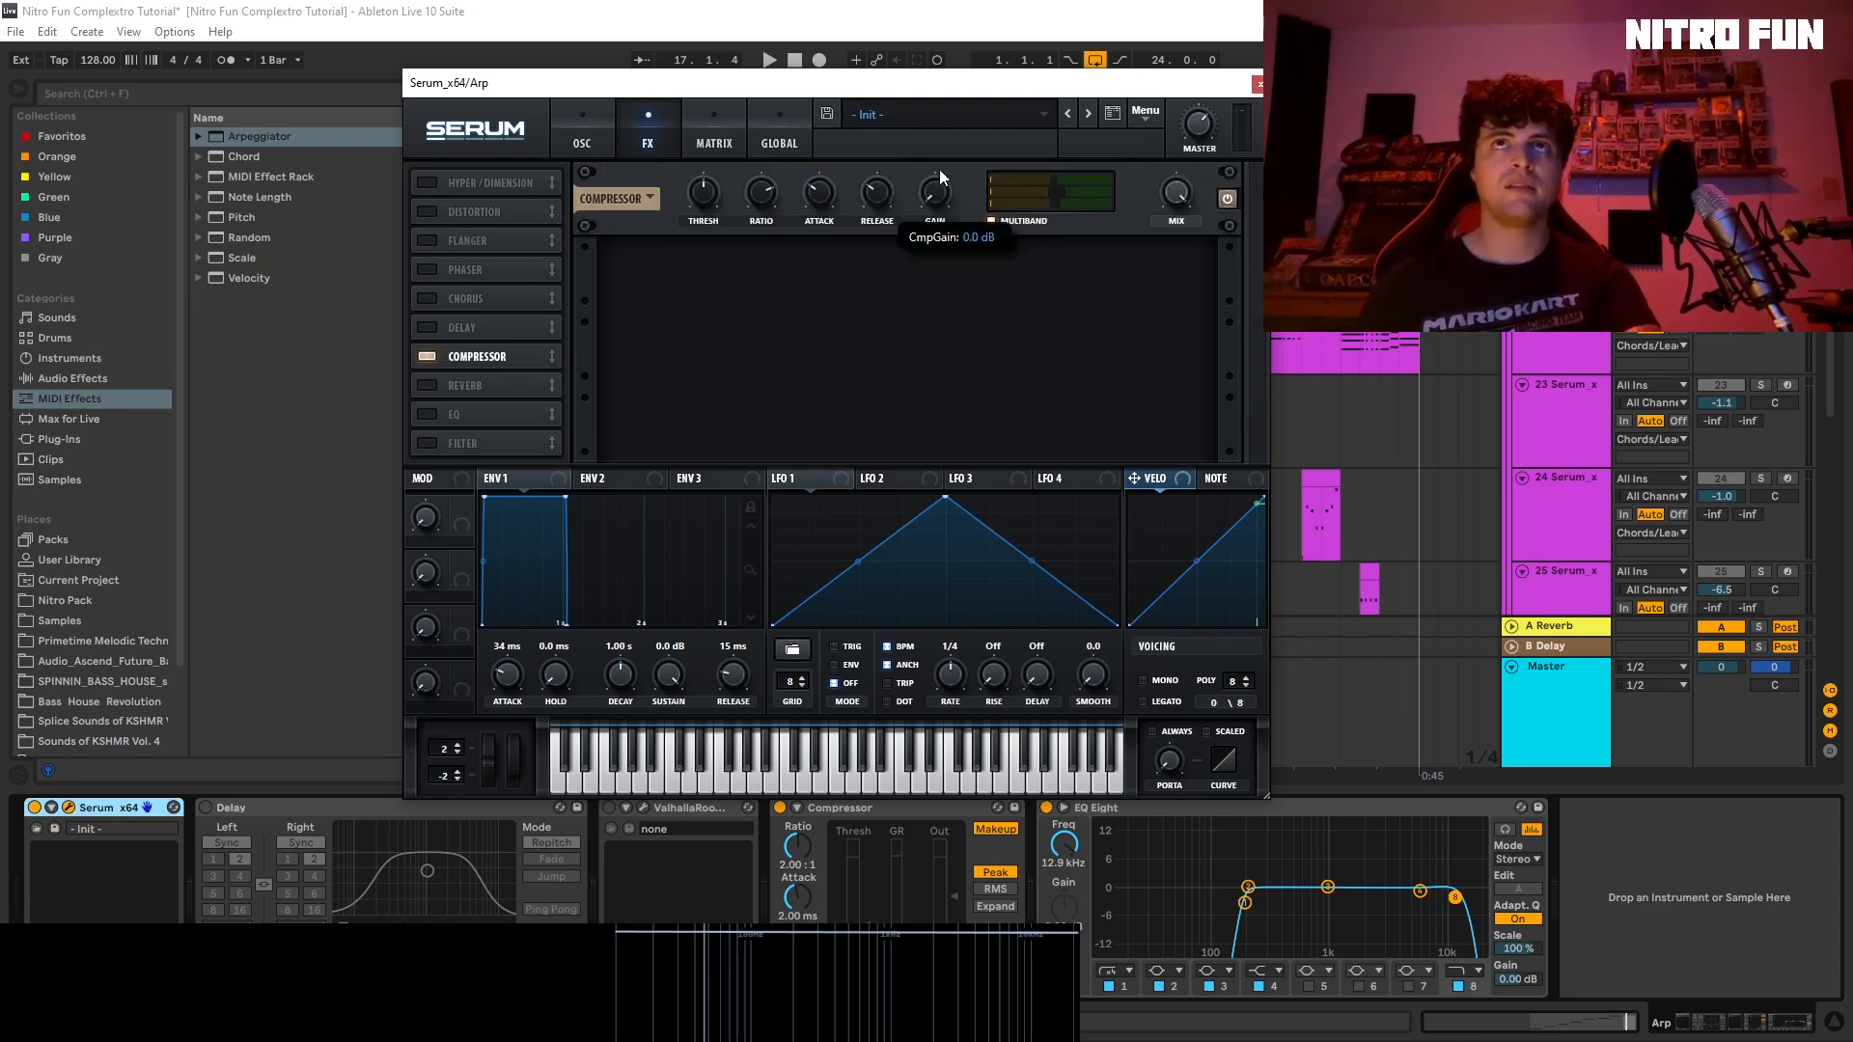
key("space")
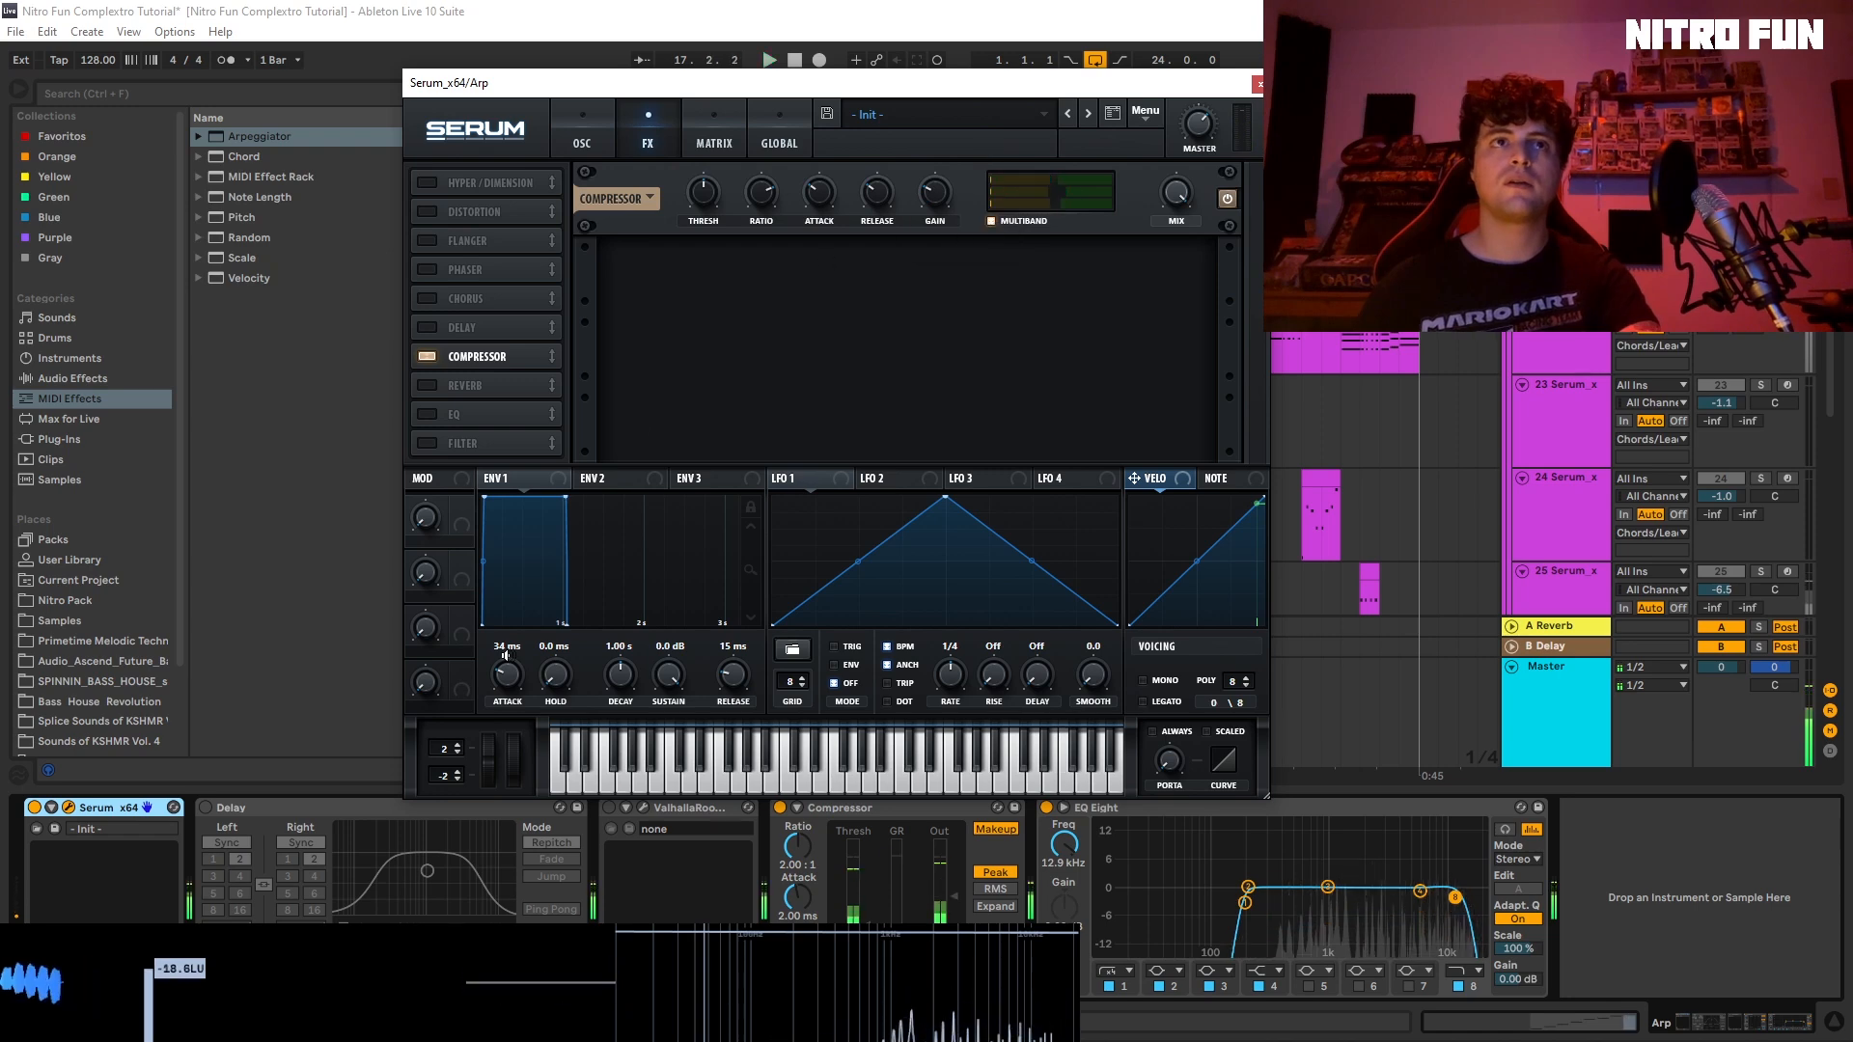
Step: Turn off the Compressor device on the Arp track and close its Serum window
left_click(779, 808)
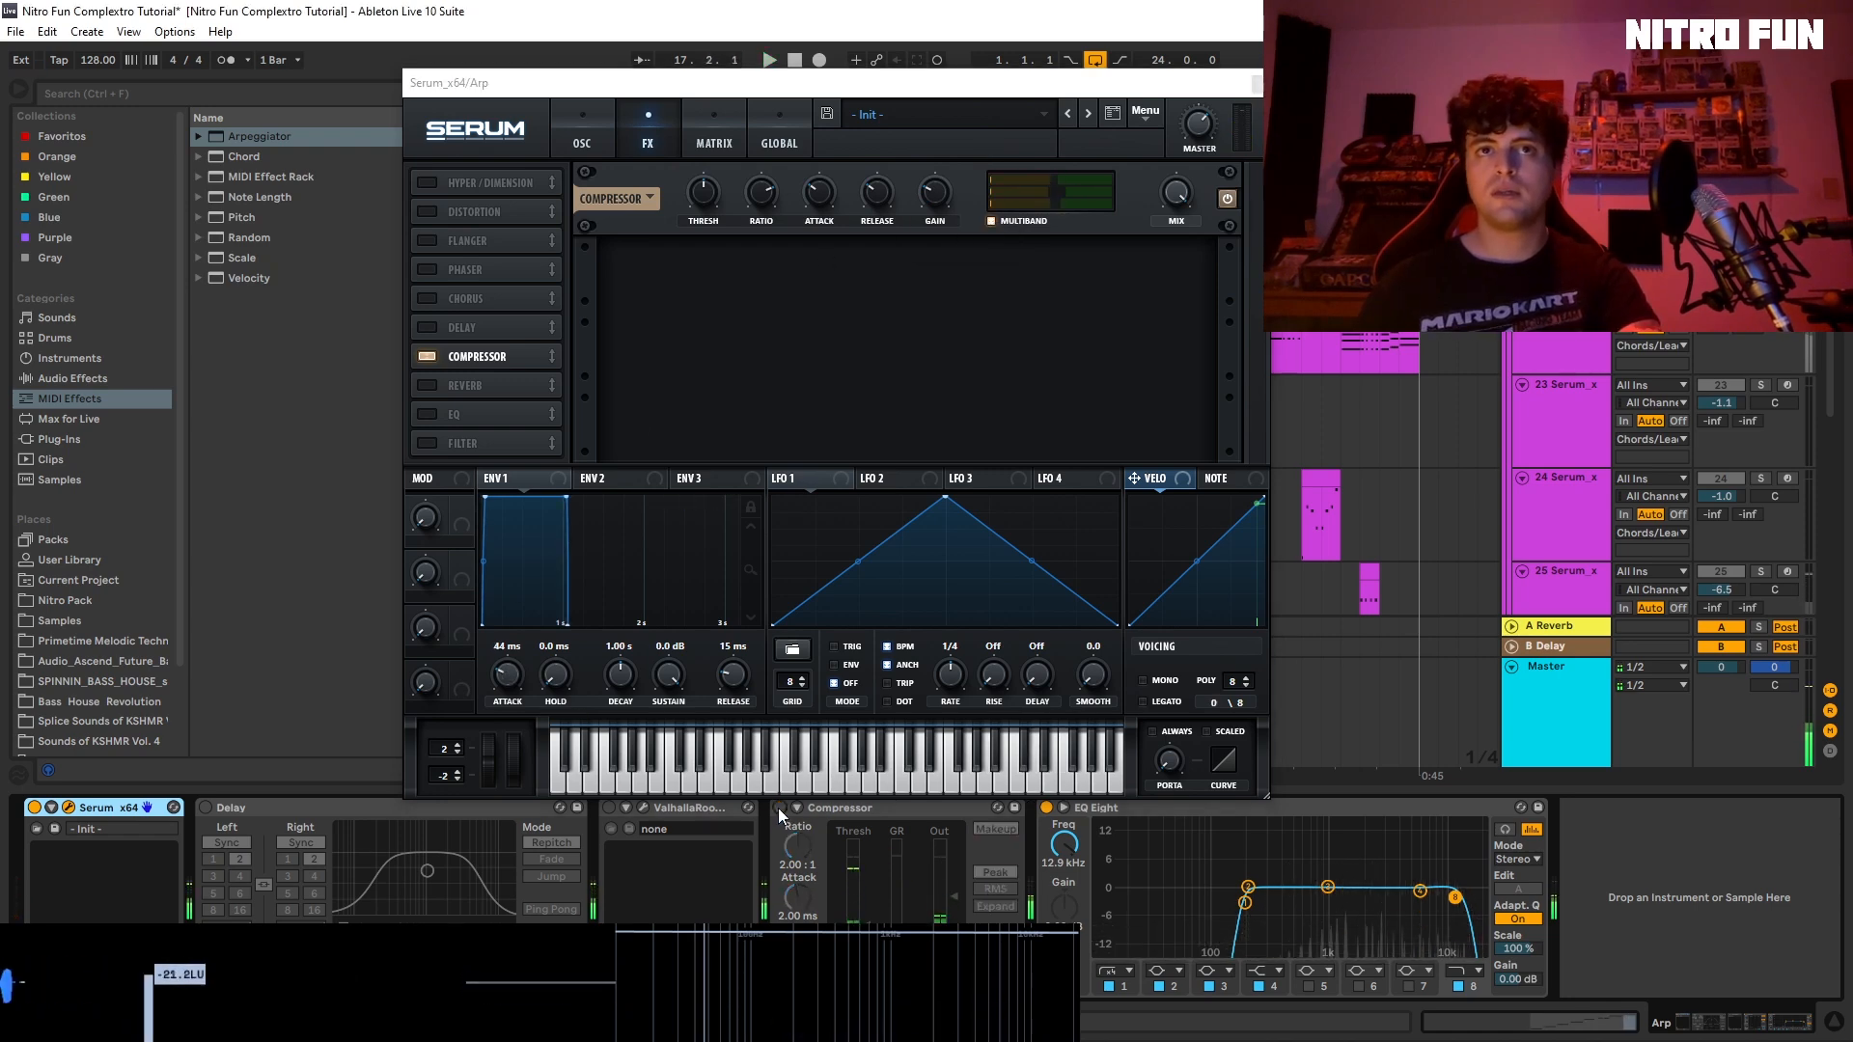
left_click(927, 811)
left_click(1256, 83)
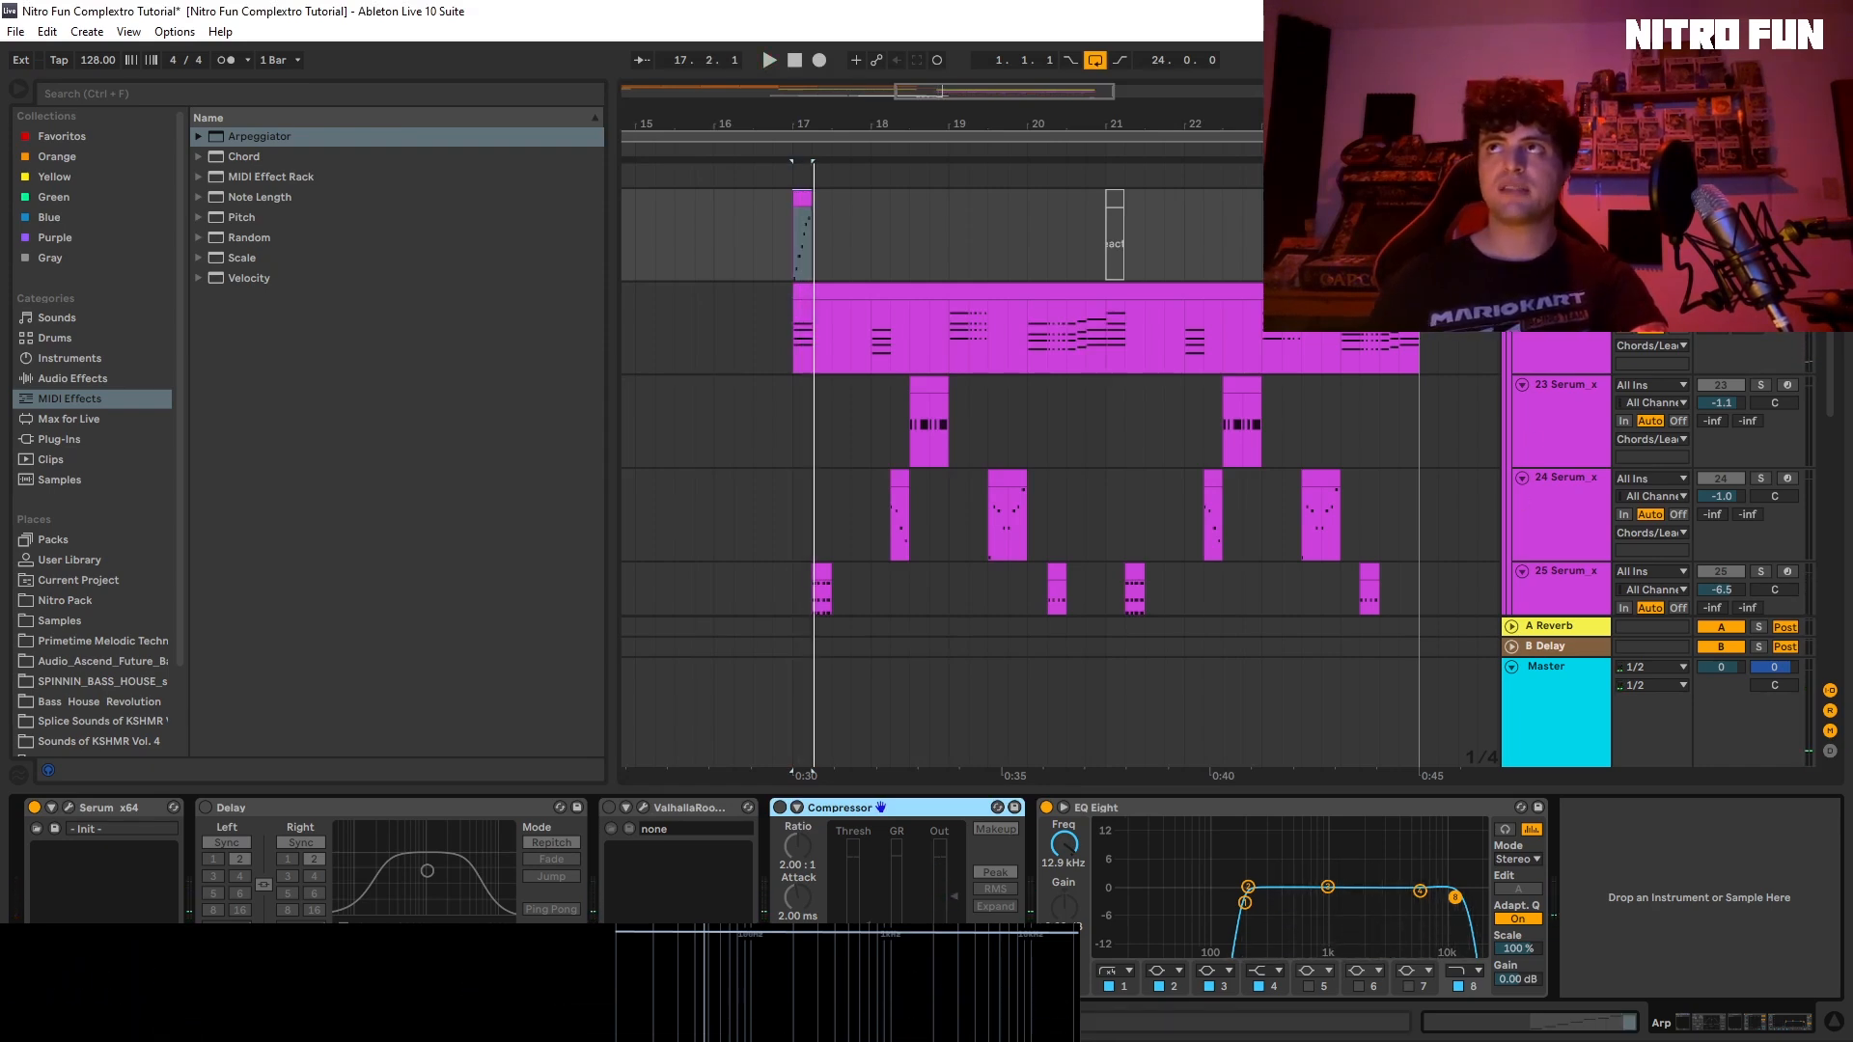
Step: Unsolo the Arp track and play its bar 17 clip with the full mix
key("space")
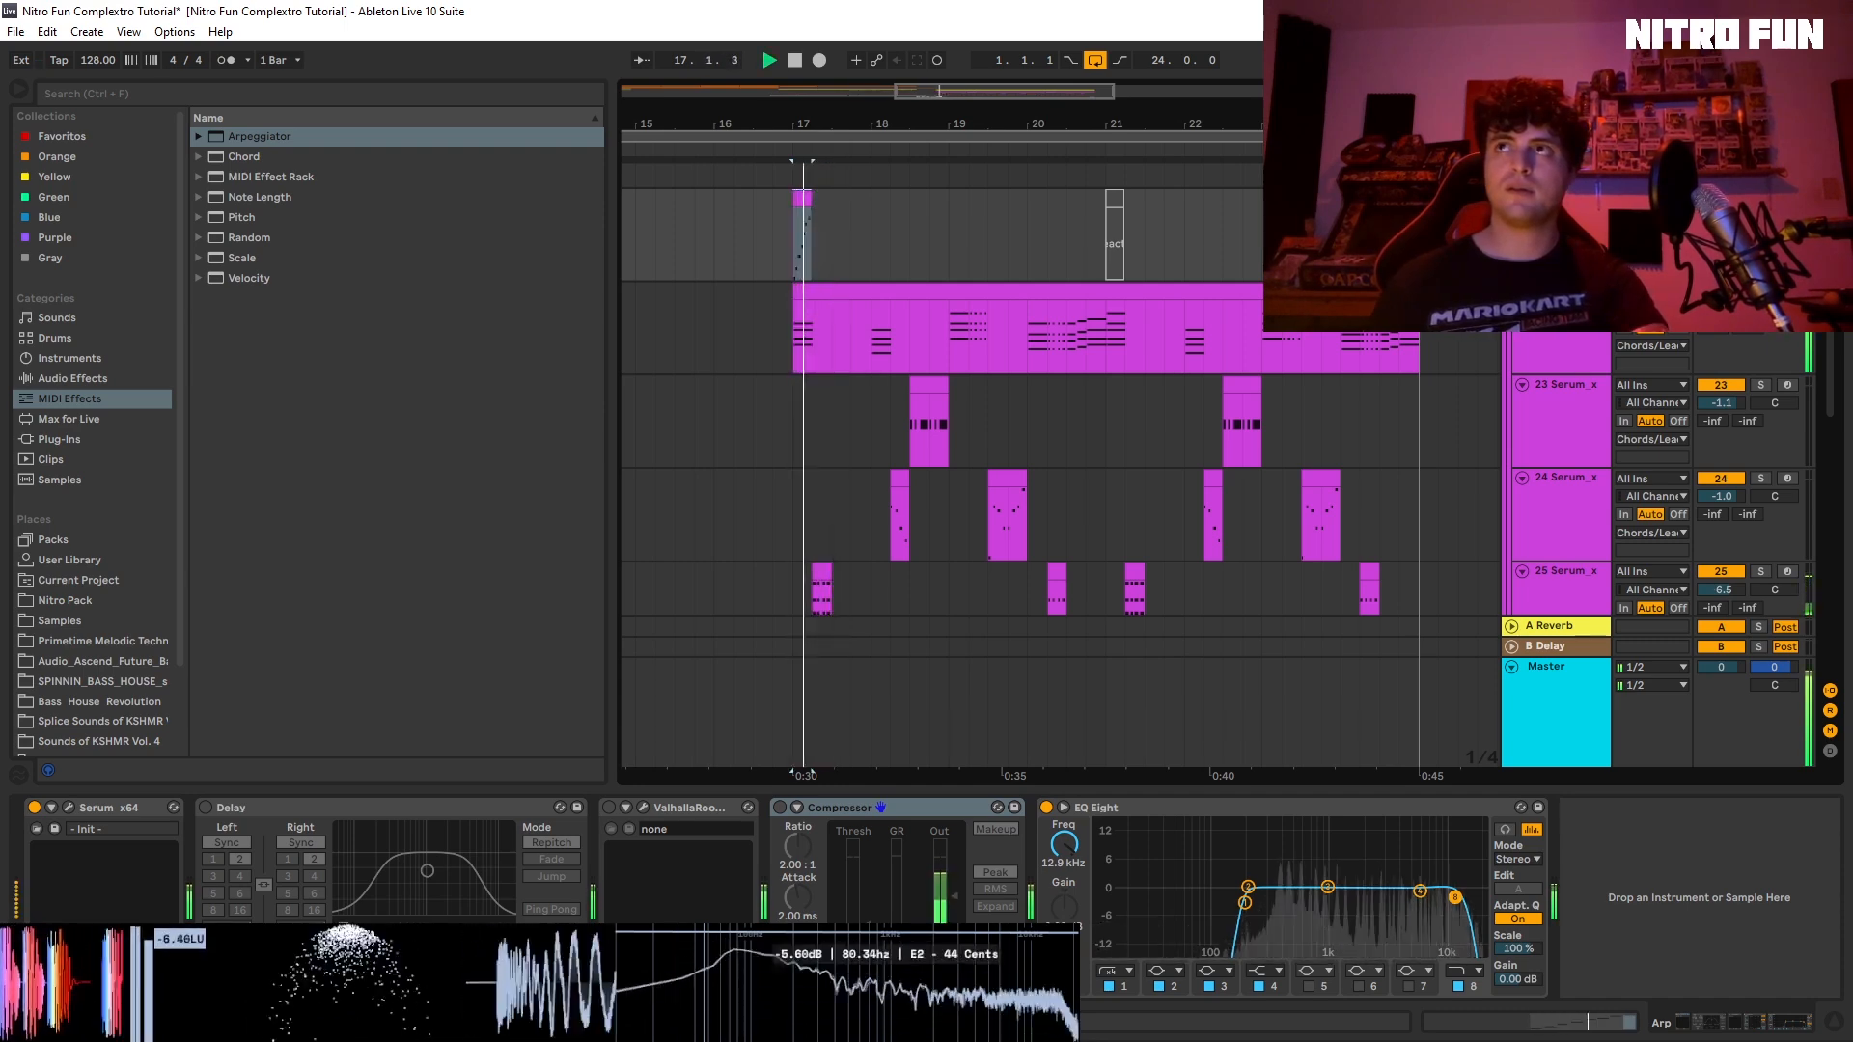
key("space")
key("space")
key("space")
Step: Play the mix at bar 17 again and select track 25 to show its Arpeggiator and Serum devices
left_click_drag(1831, 338, 1831, 345)
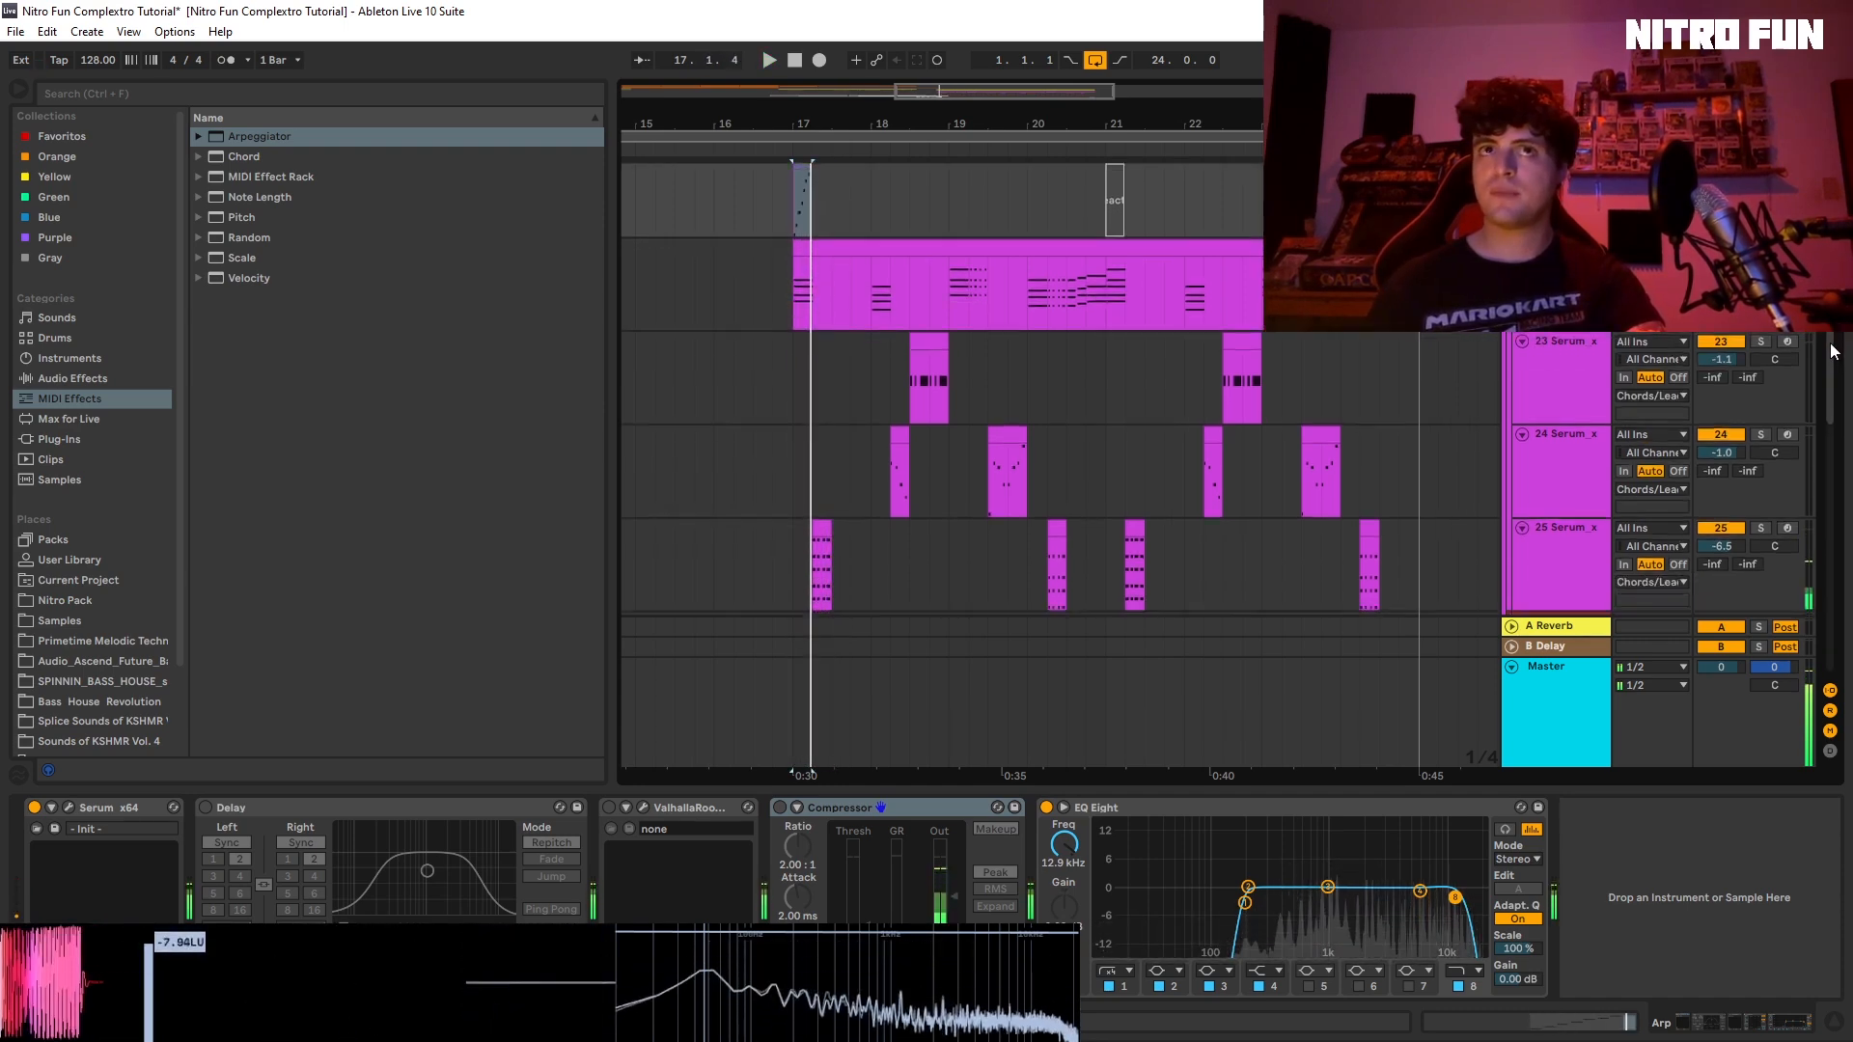
scroll(1831, 352, "down", 3)
key("space")
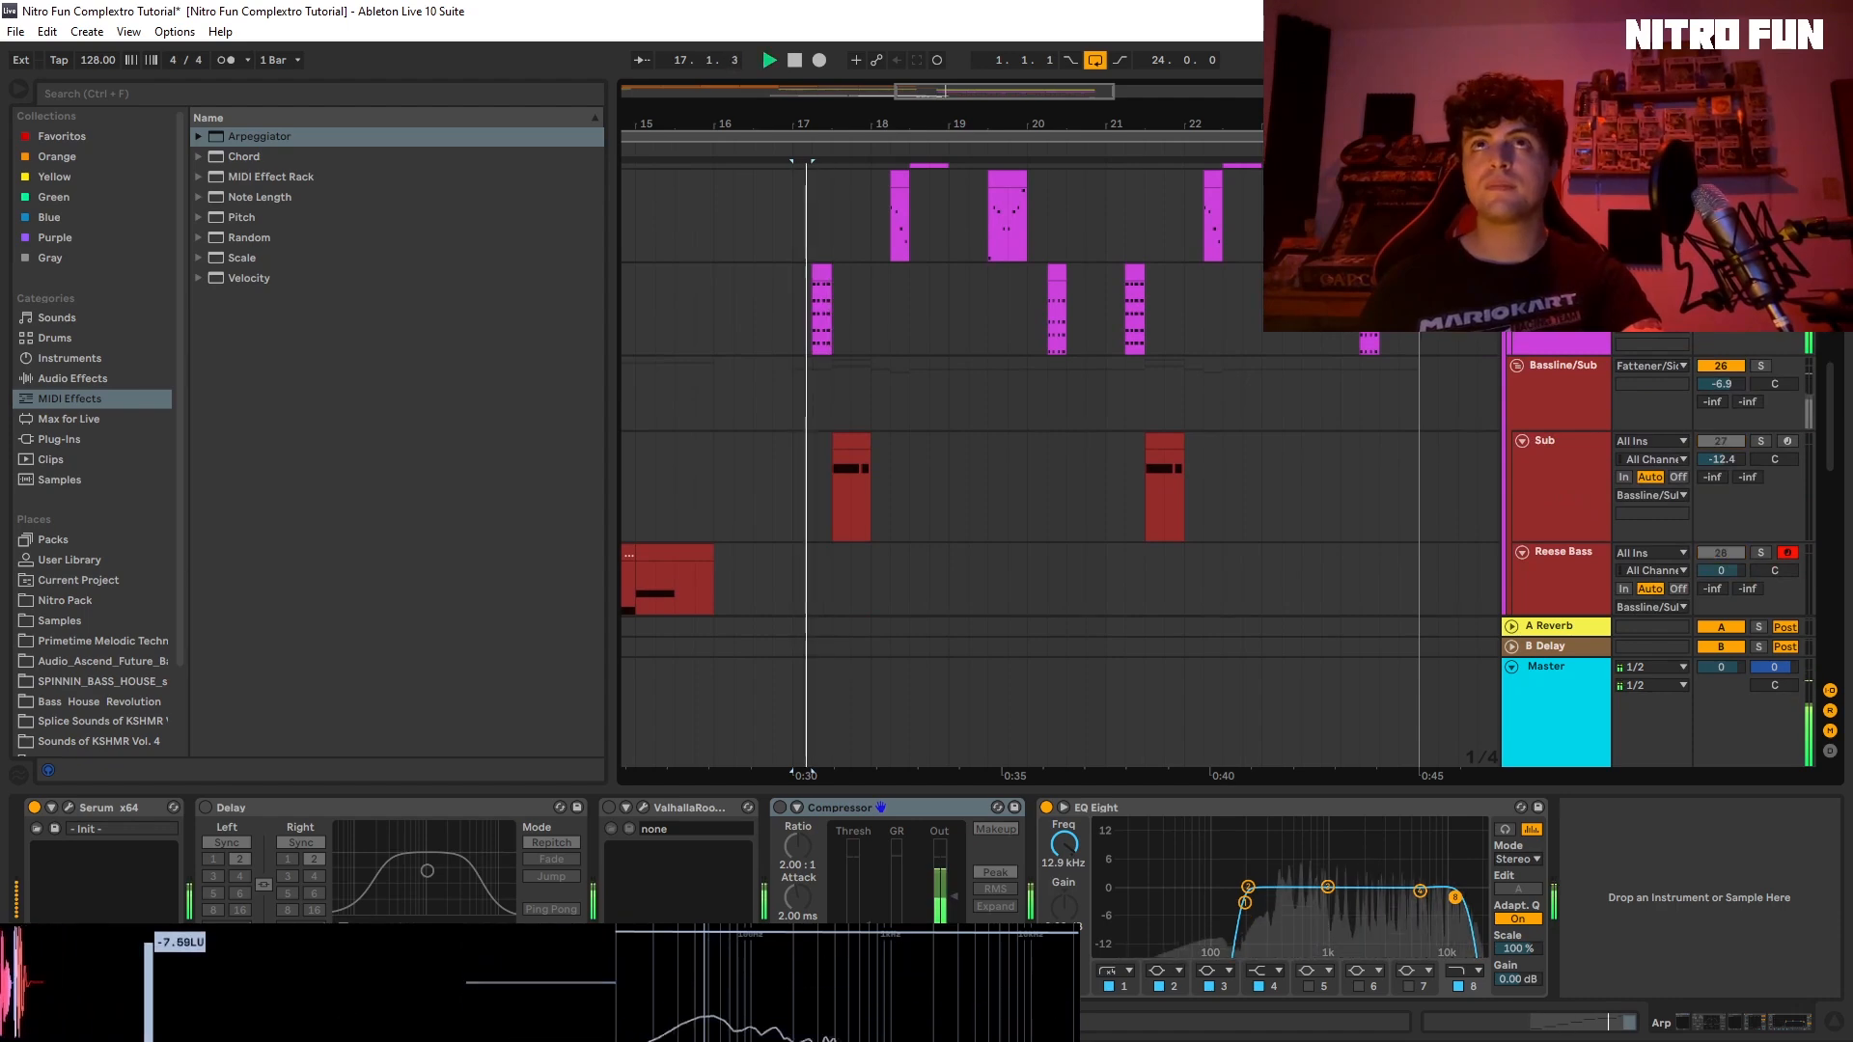
left_click(1561, 298)
key("space")
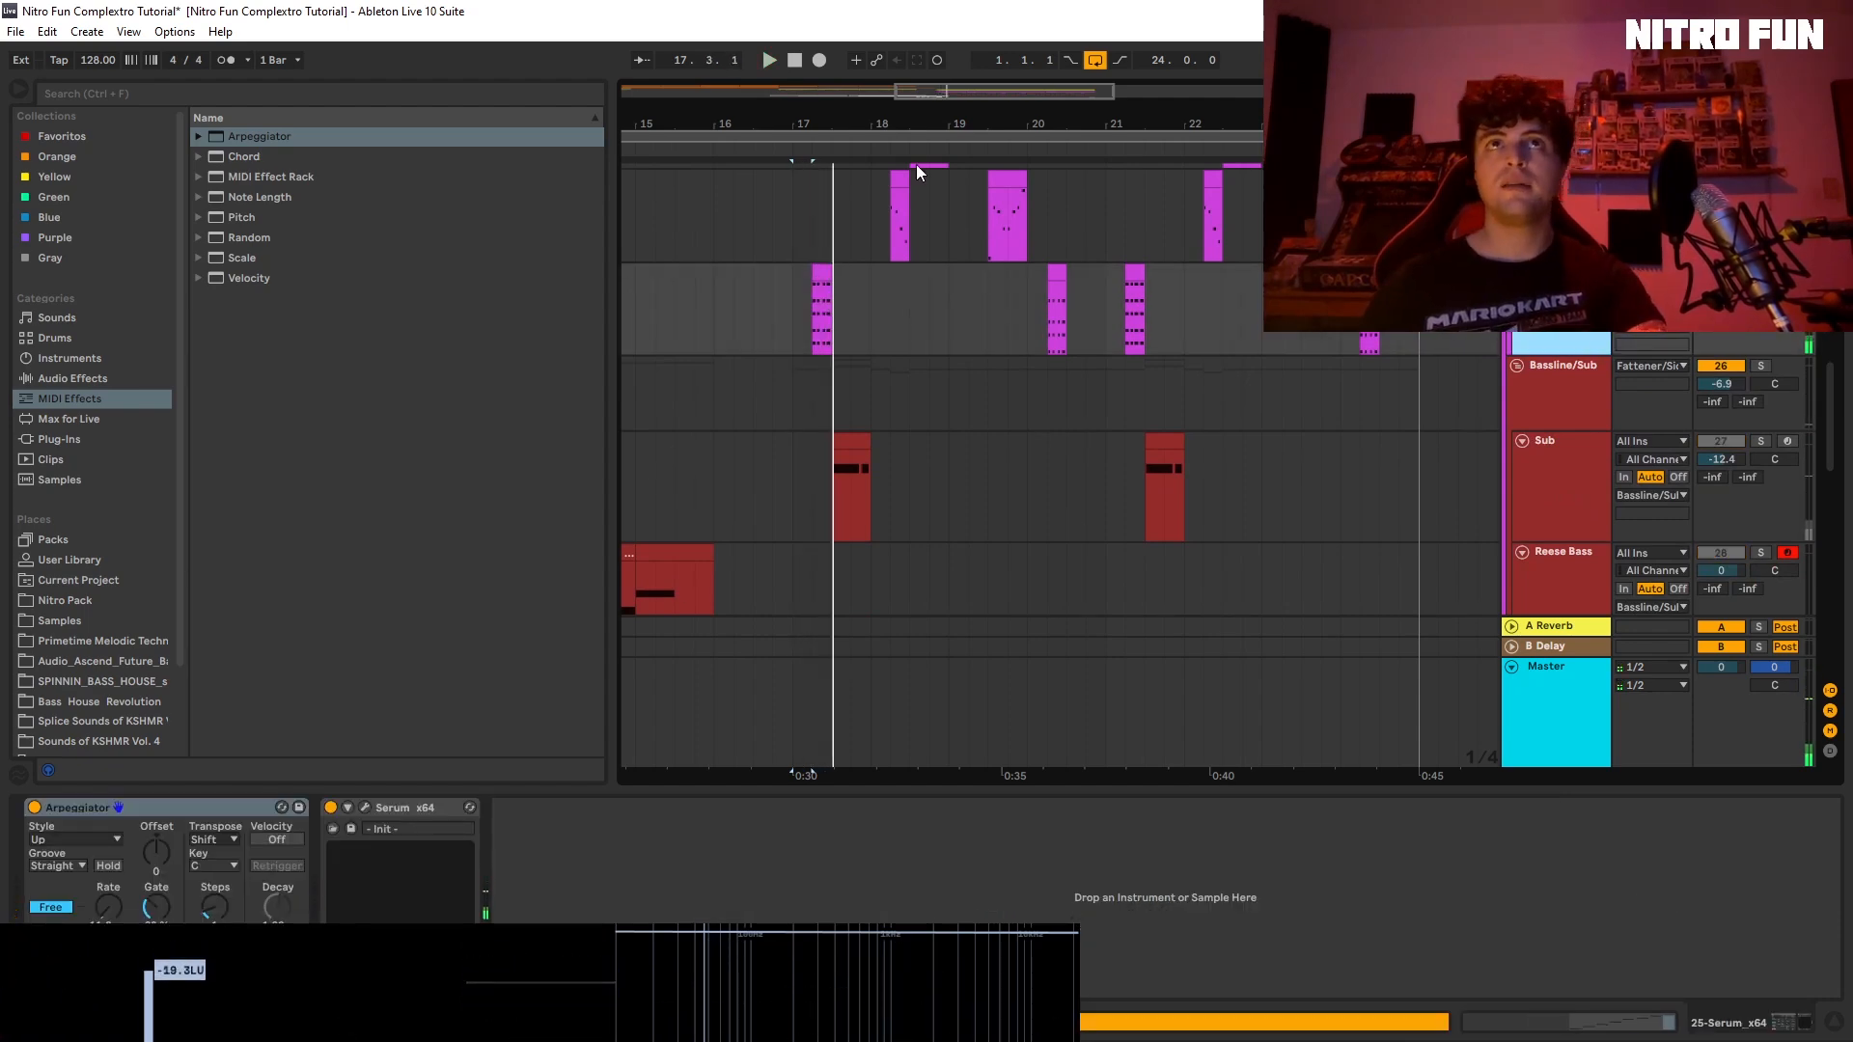
Step: Unsolo track 25 and play the full arrangement from bar 1
left_click_drag(941, 94, 815, 91)
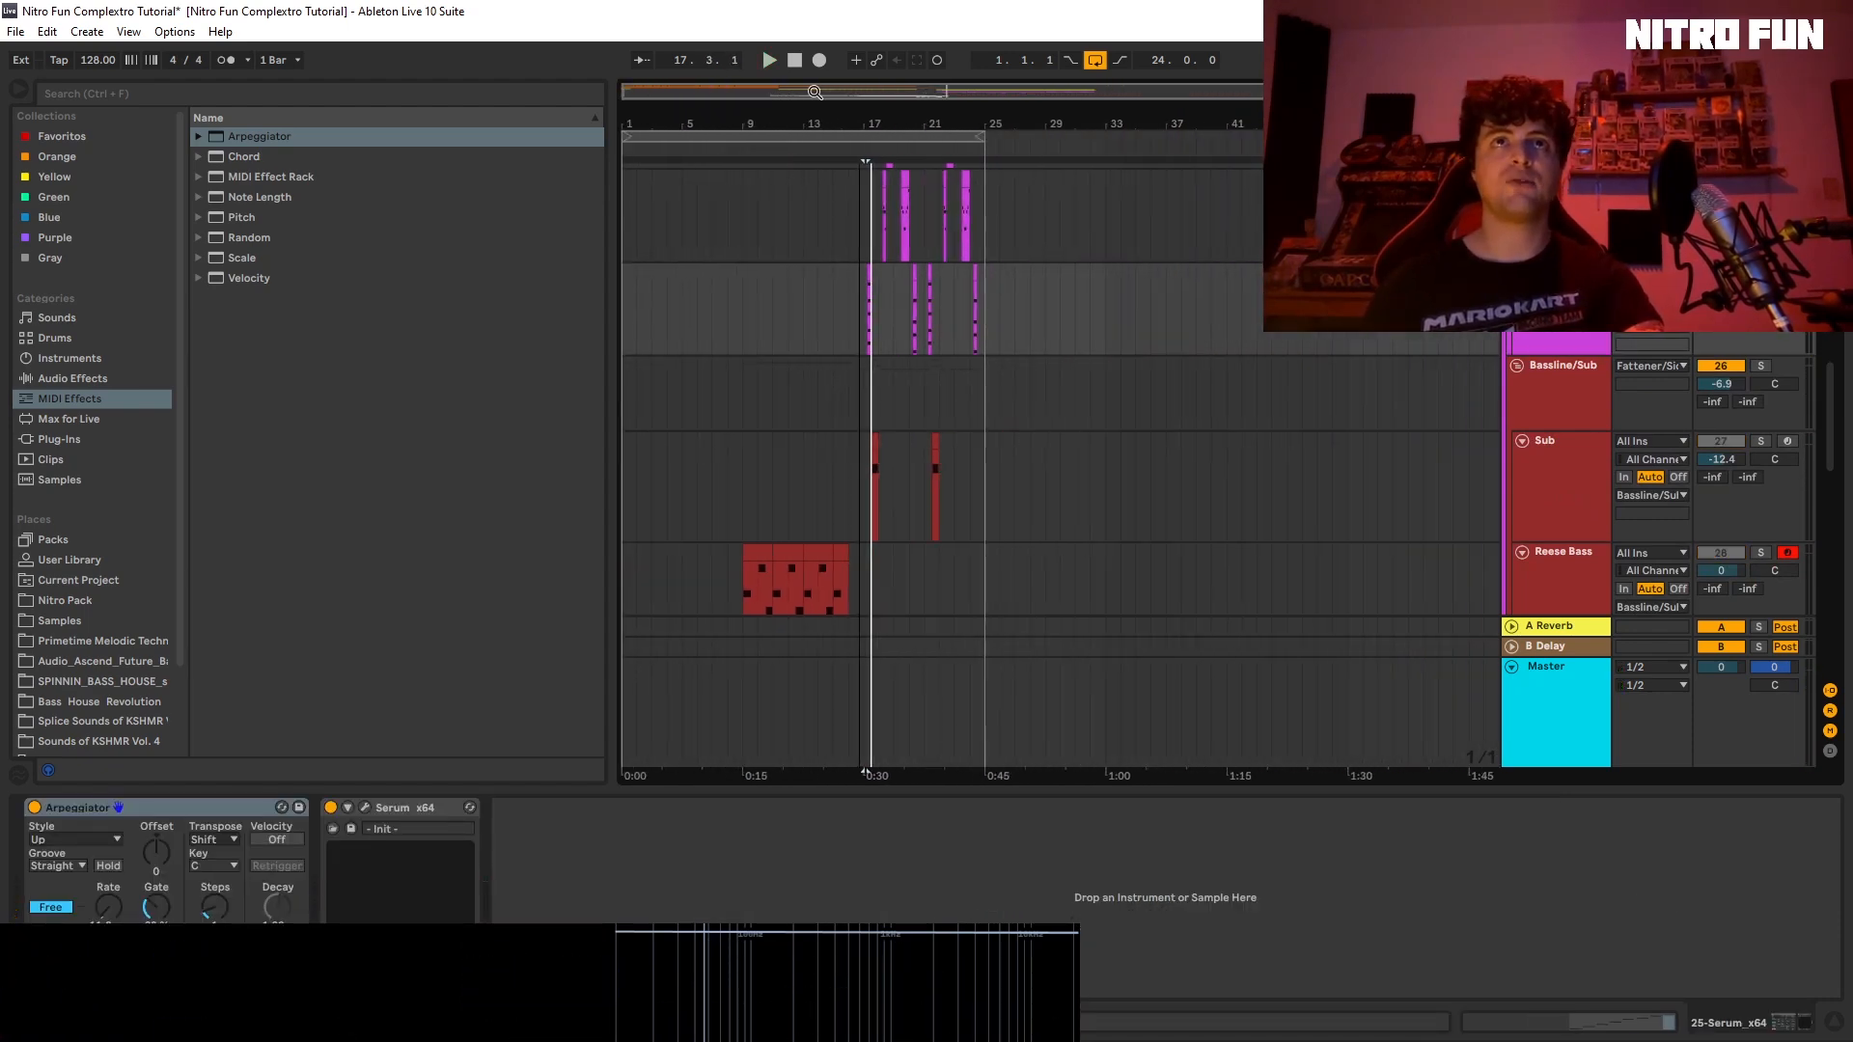
scroll(911, 394, "up", 1)
left_click(859, 381)
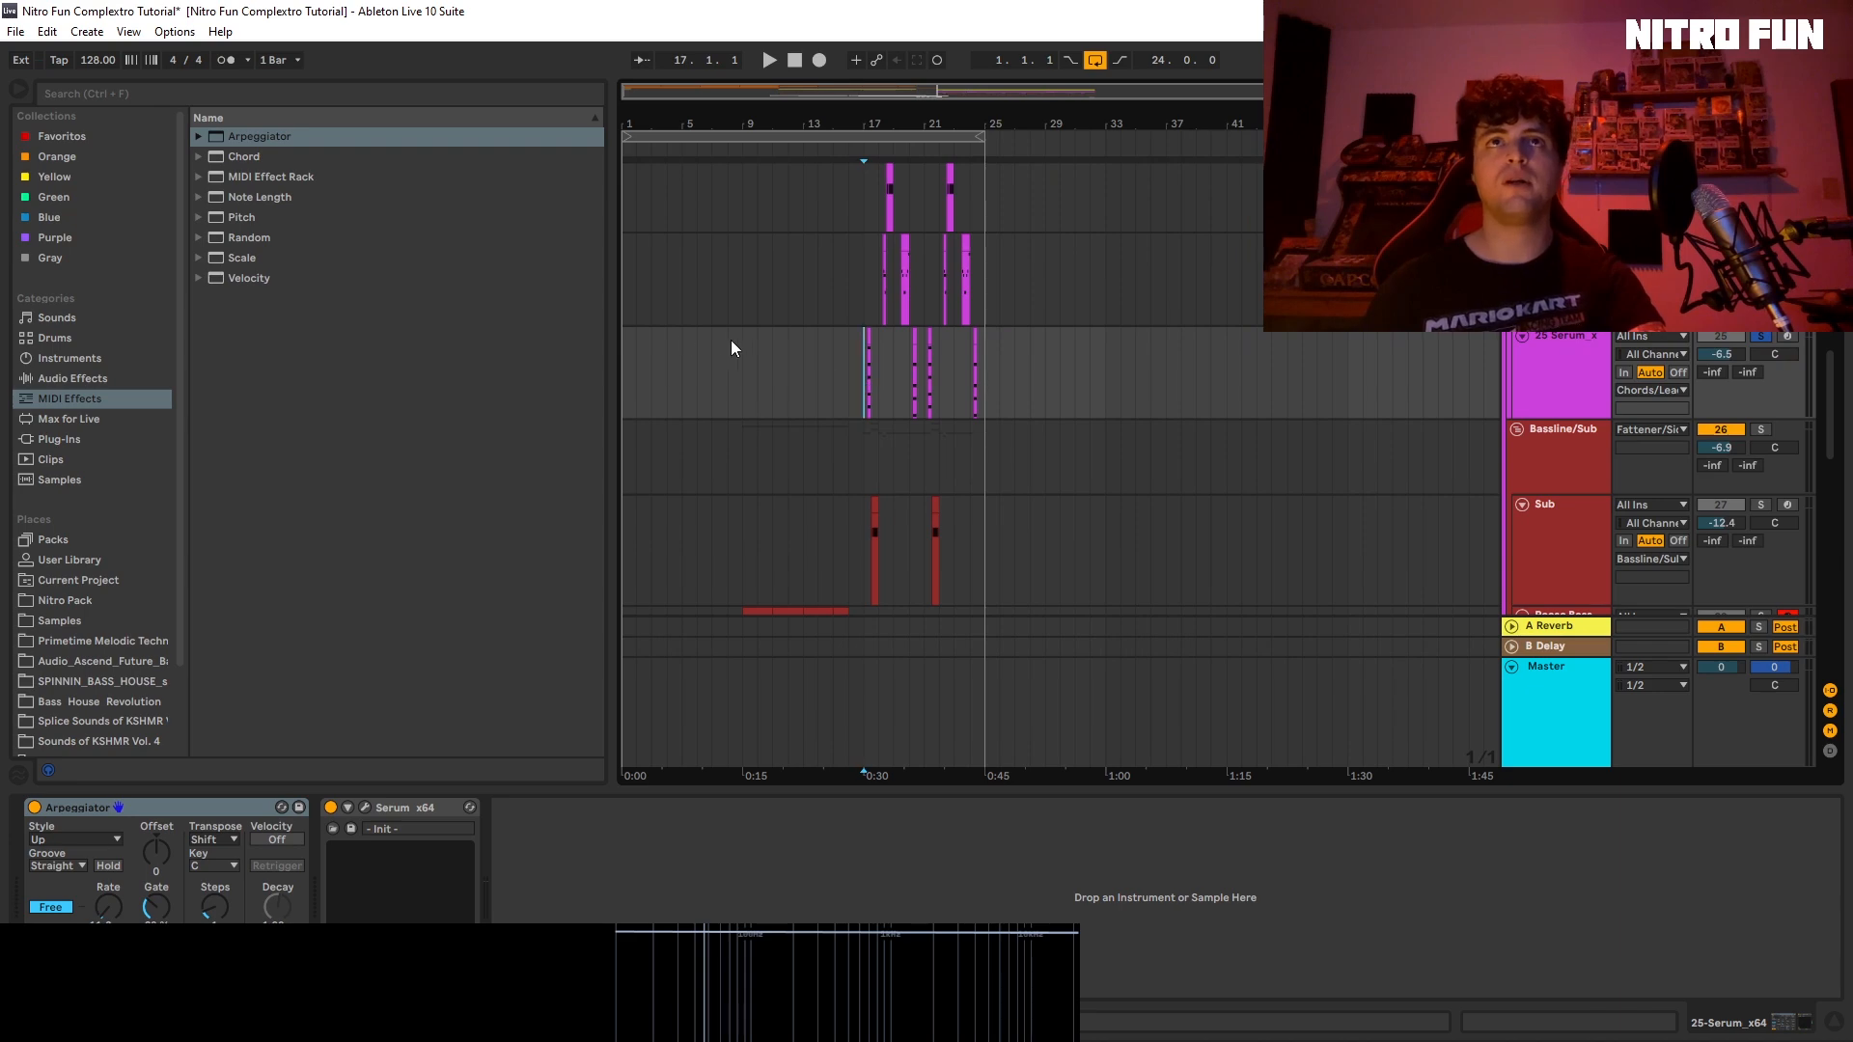
left_click(1759, 339)
key("space")
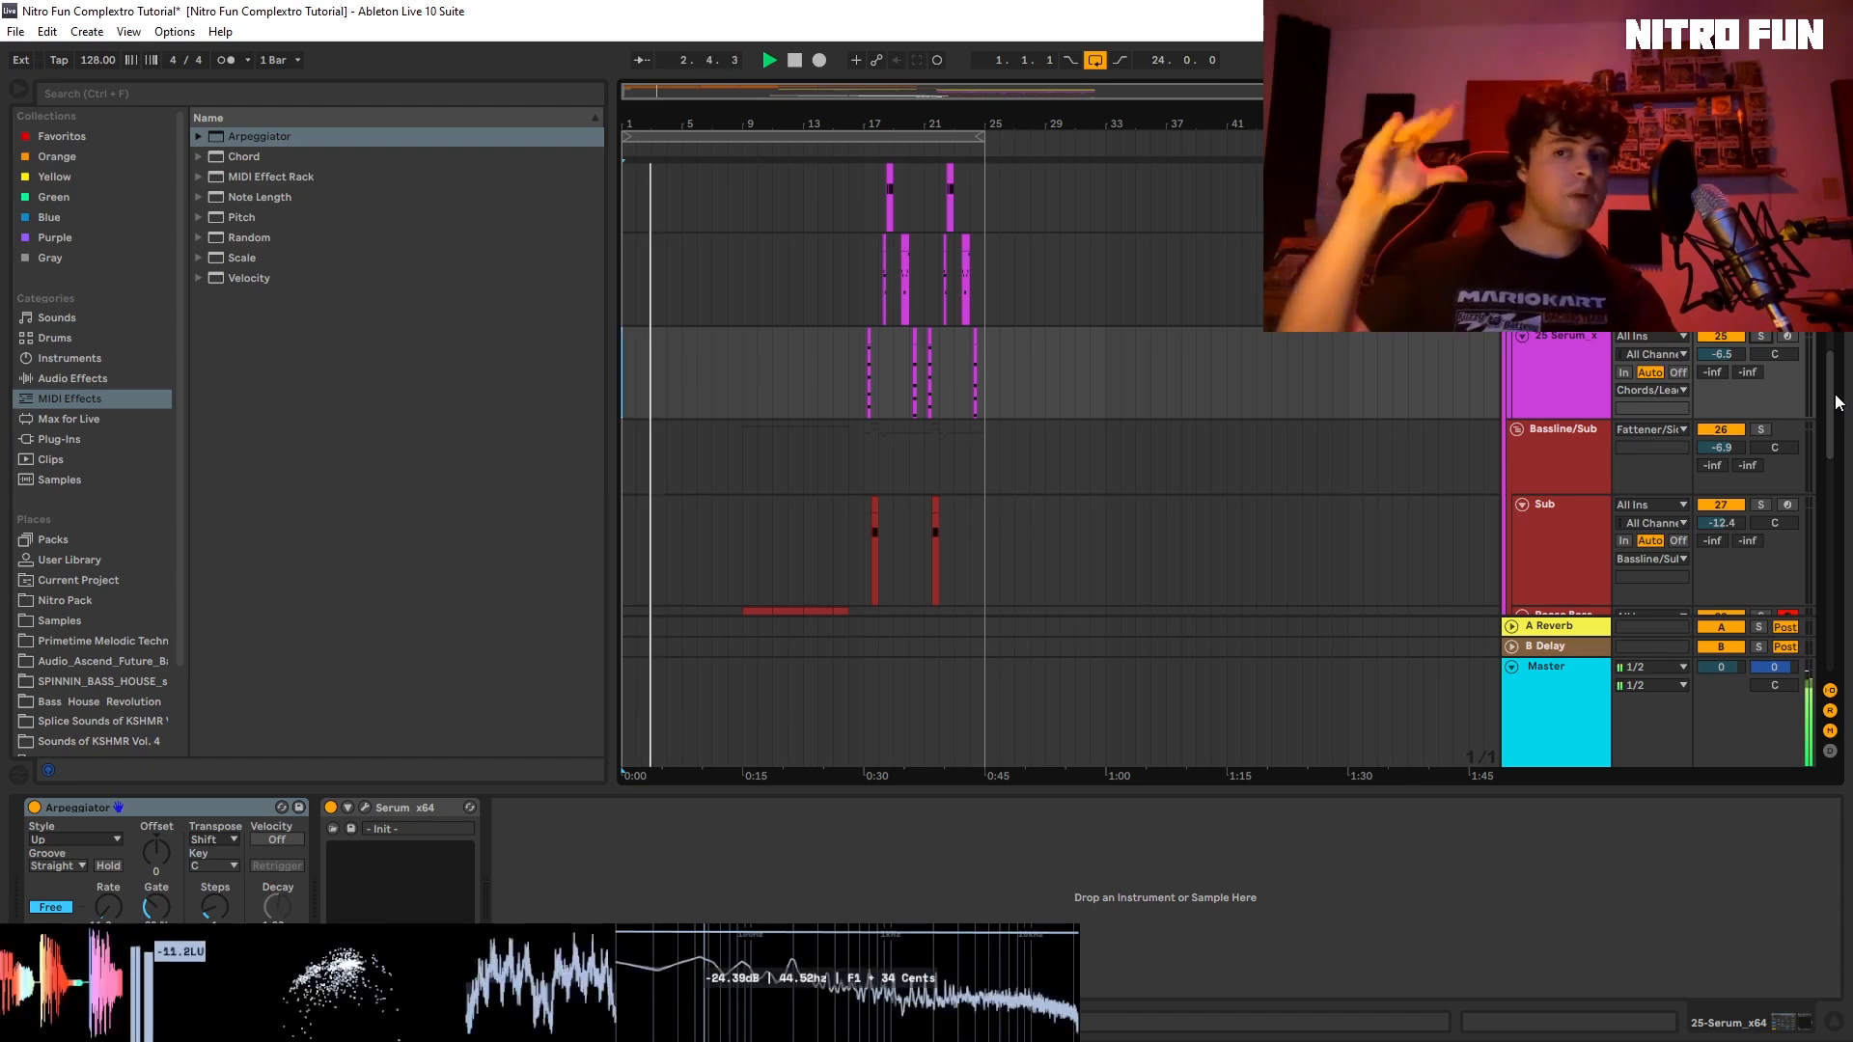
Step: Solo the Arp Chord track in the intro and play it from bar 1
scroll(1837, 403, "up", 10)
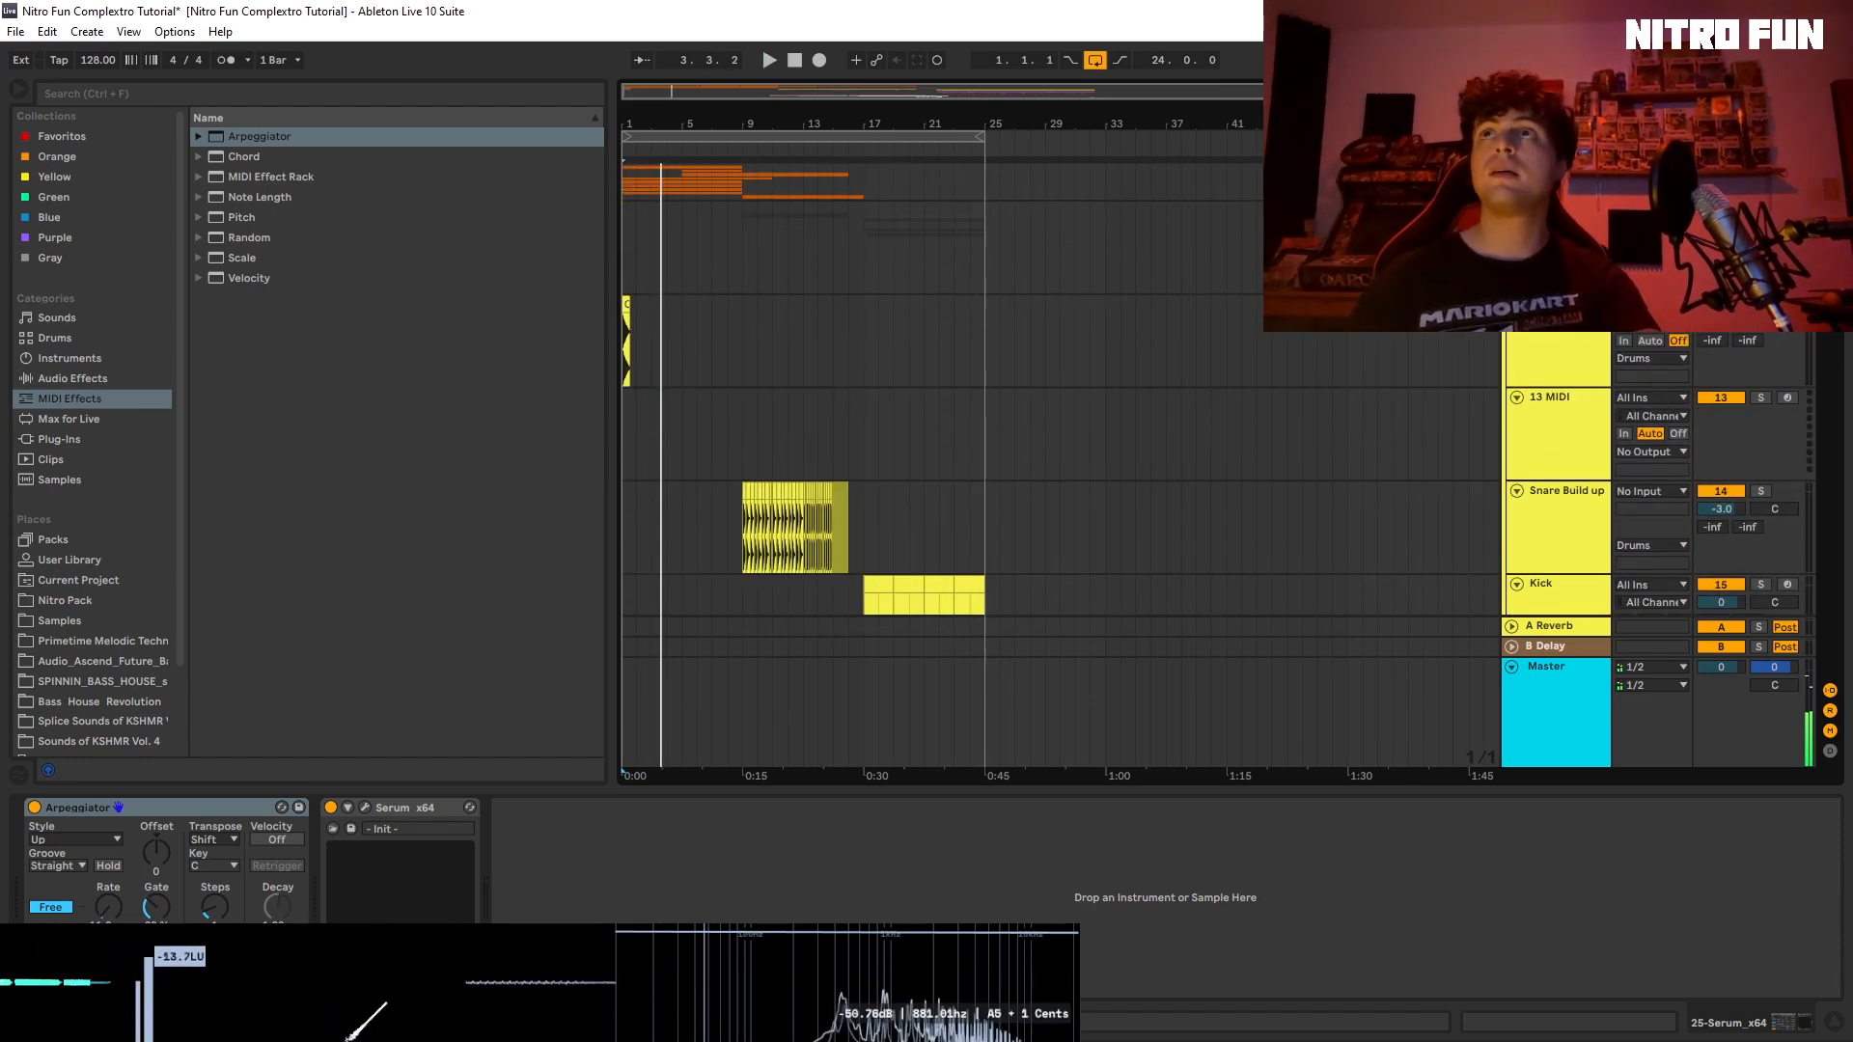
scroll(1206, 386, "up", 8)
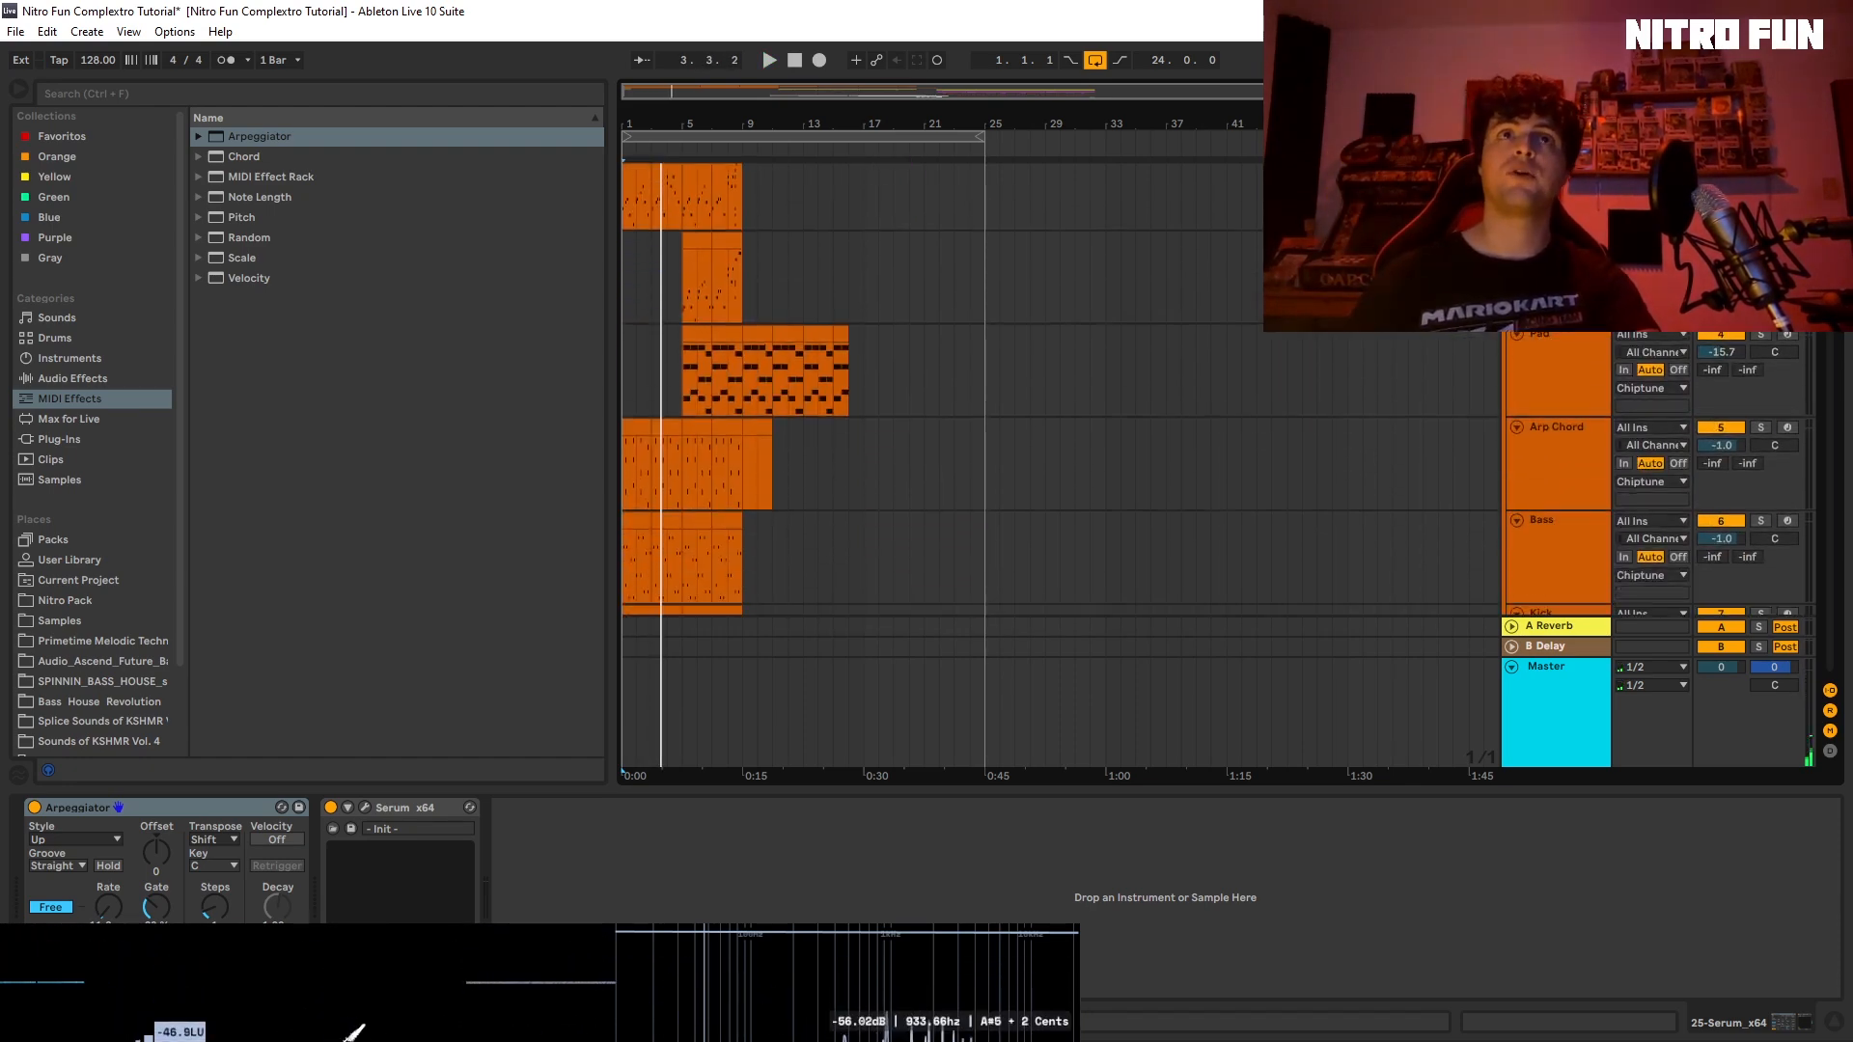
left_click(1766, 427)
key("space")
left_click(1538, 465)
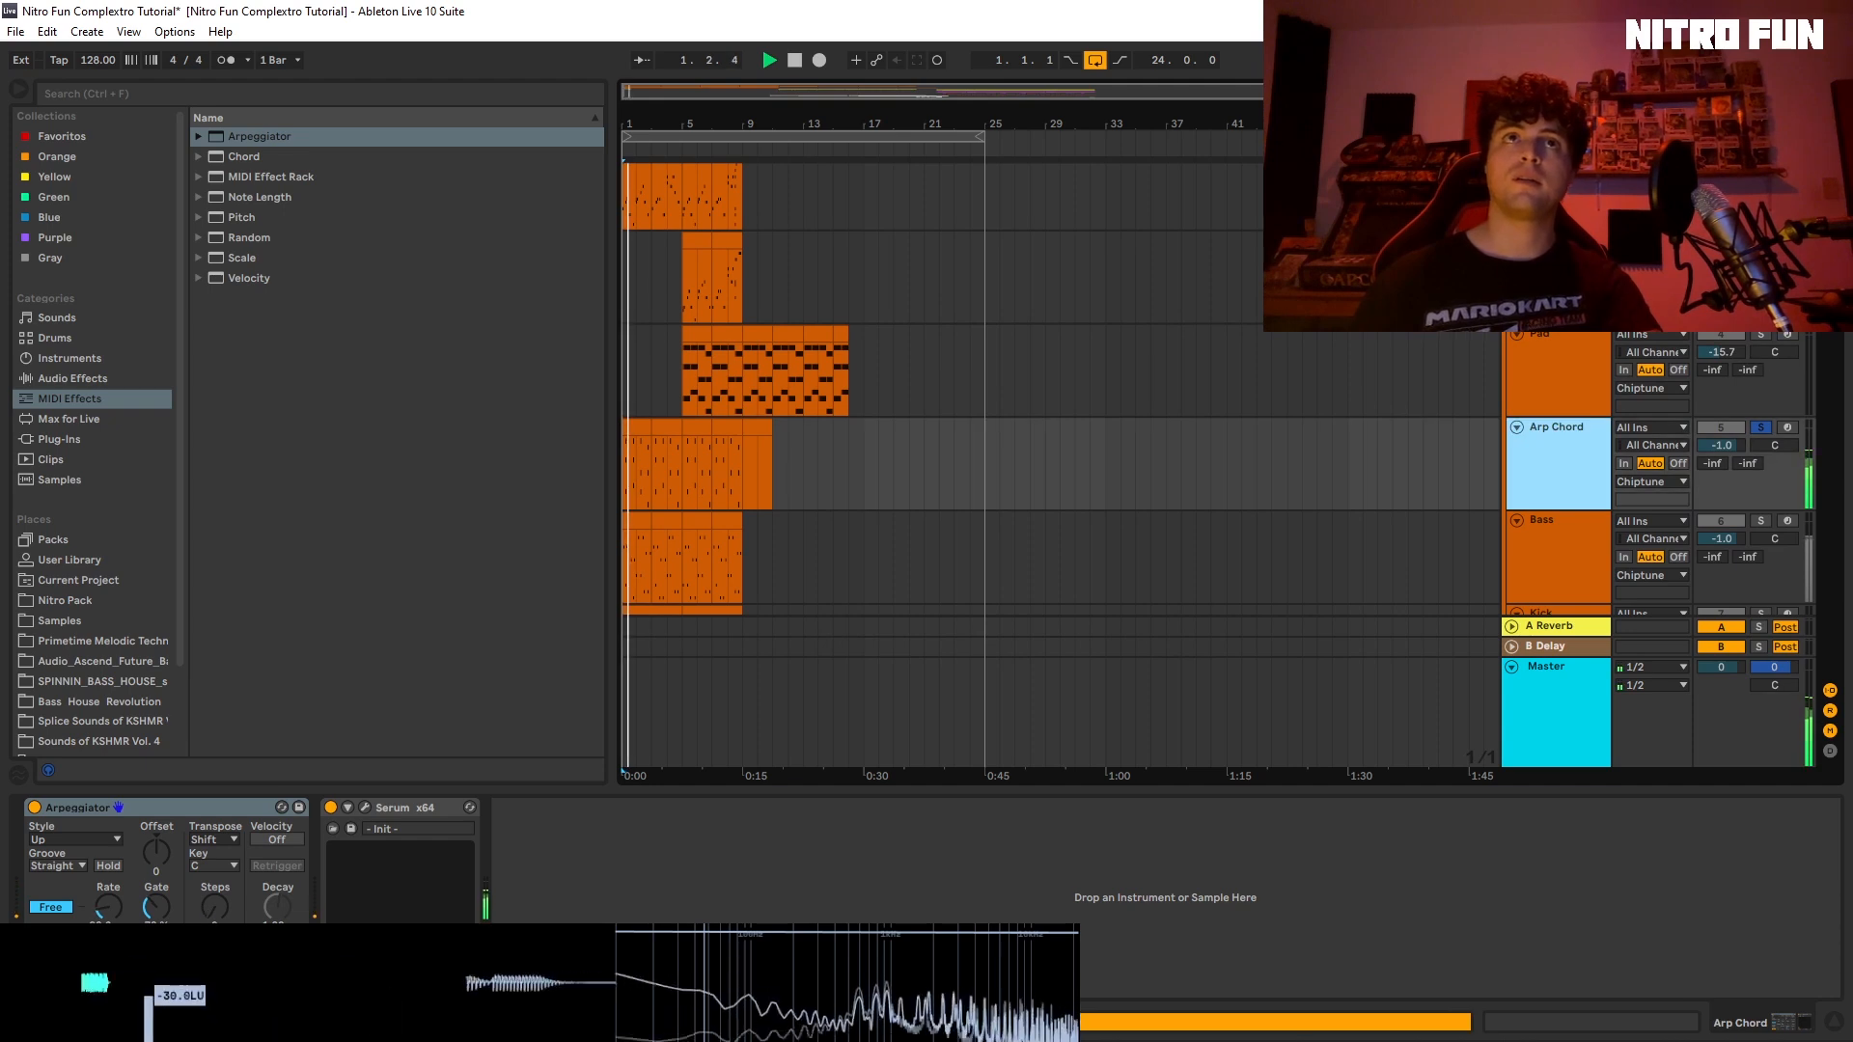
Step: Solo track 25 in the drop and play its arpeggiated clips from bar 17
scroll(1537, 466, "down", 15)
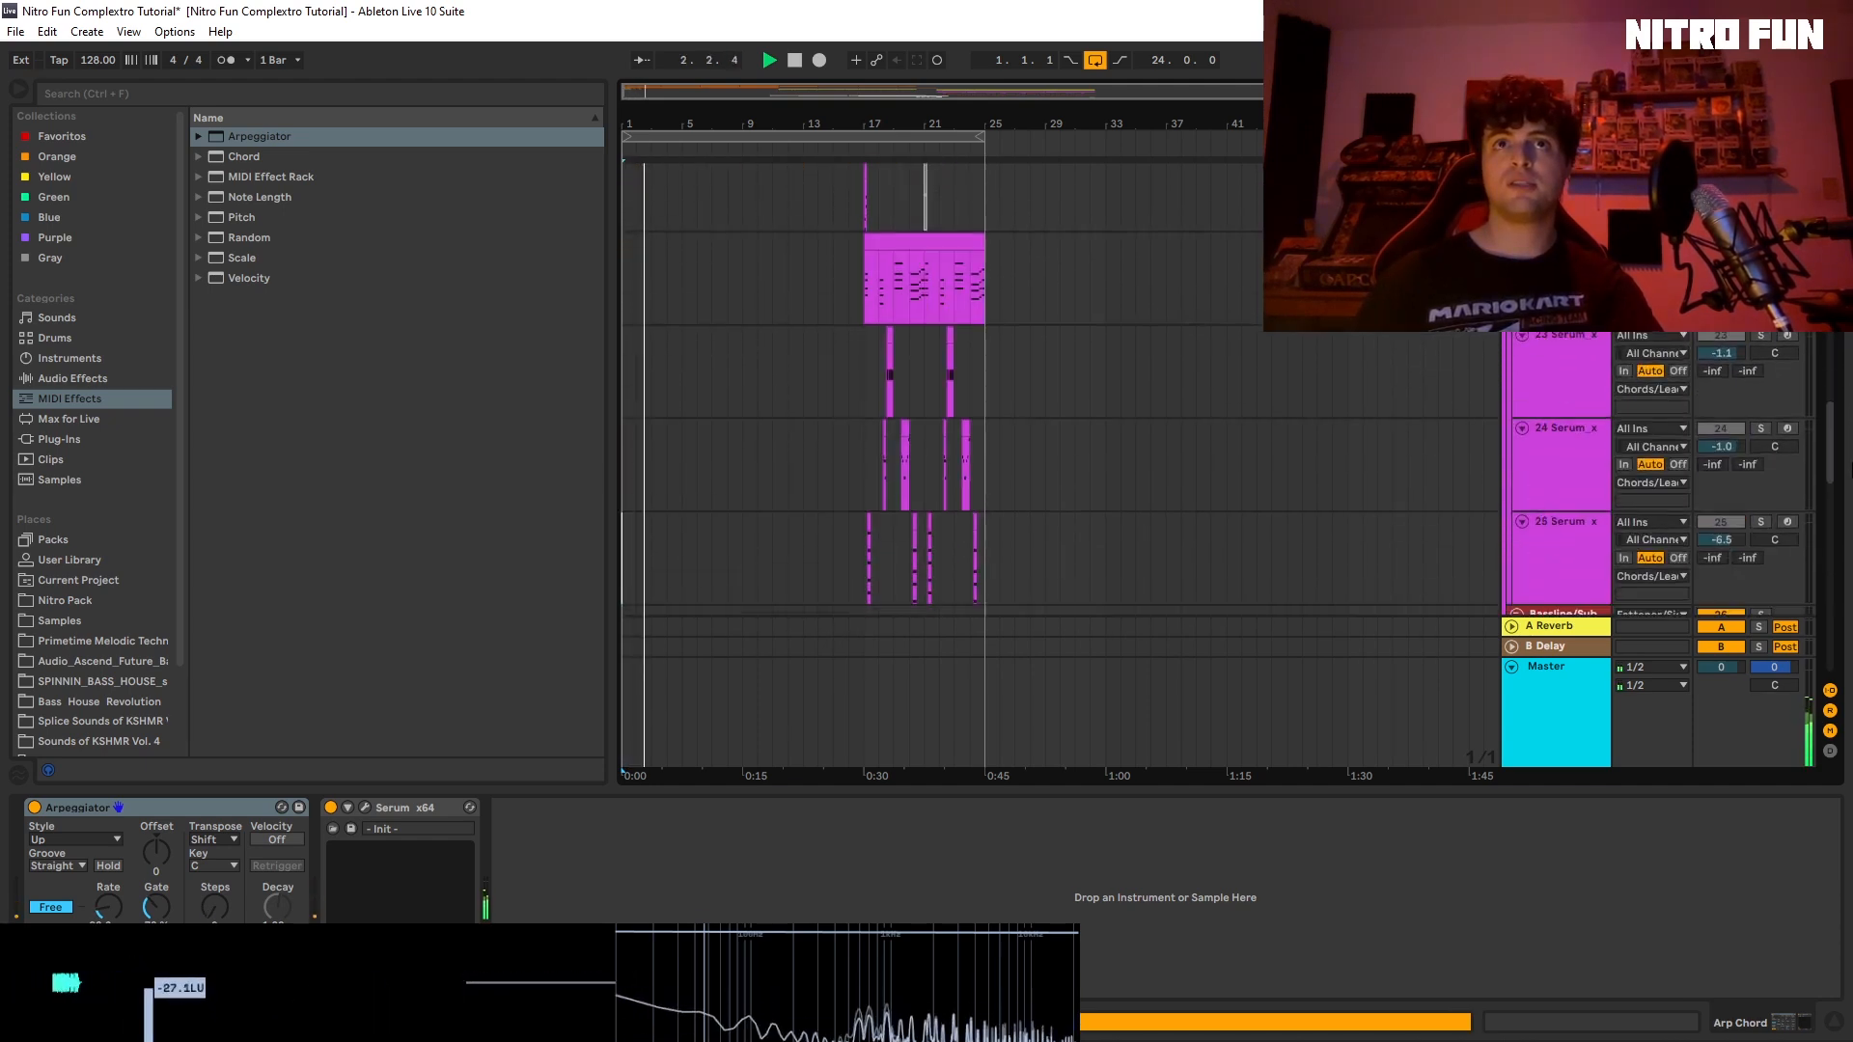
scroll(1425, 419, "down", 4)
left_click(863, 390)
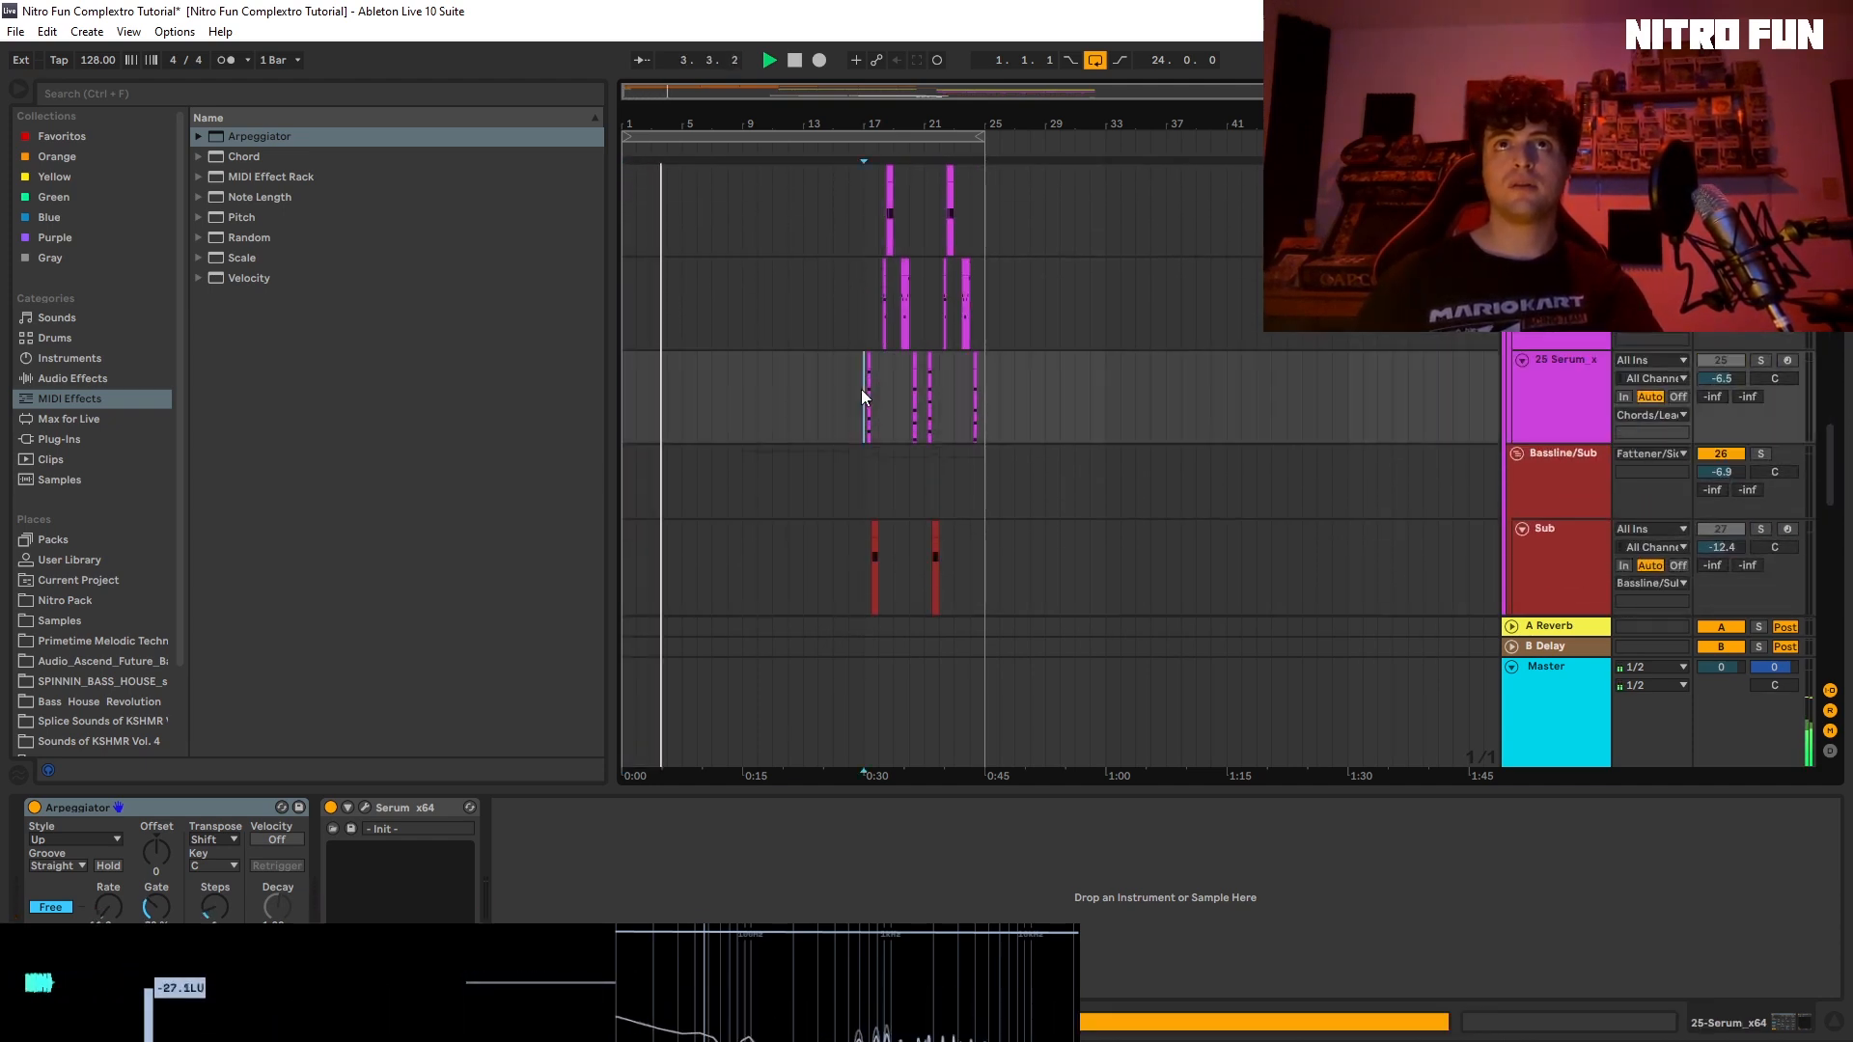
left_click(1763, 363)
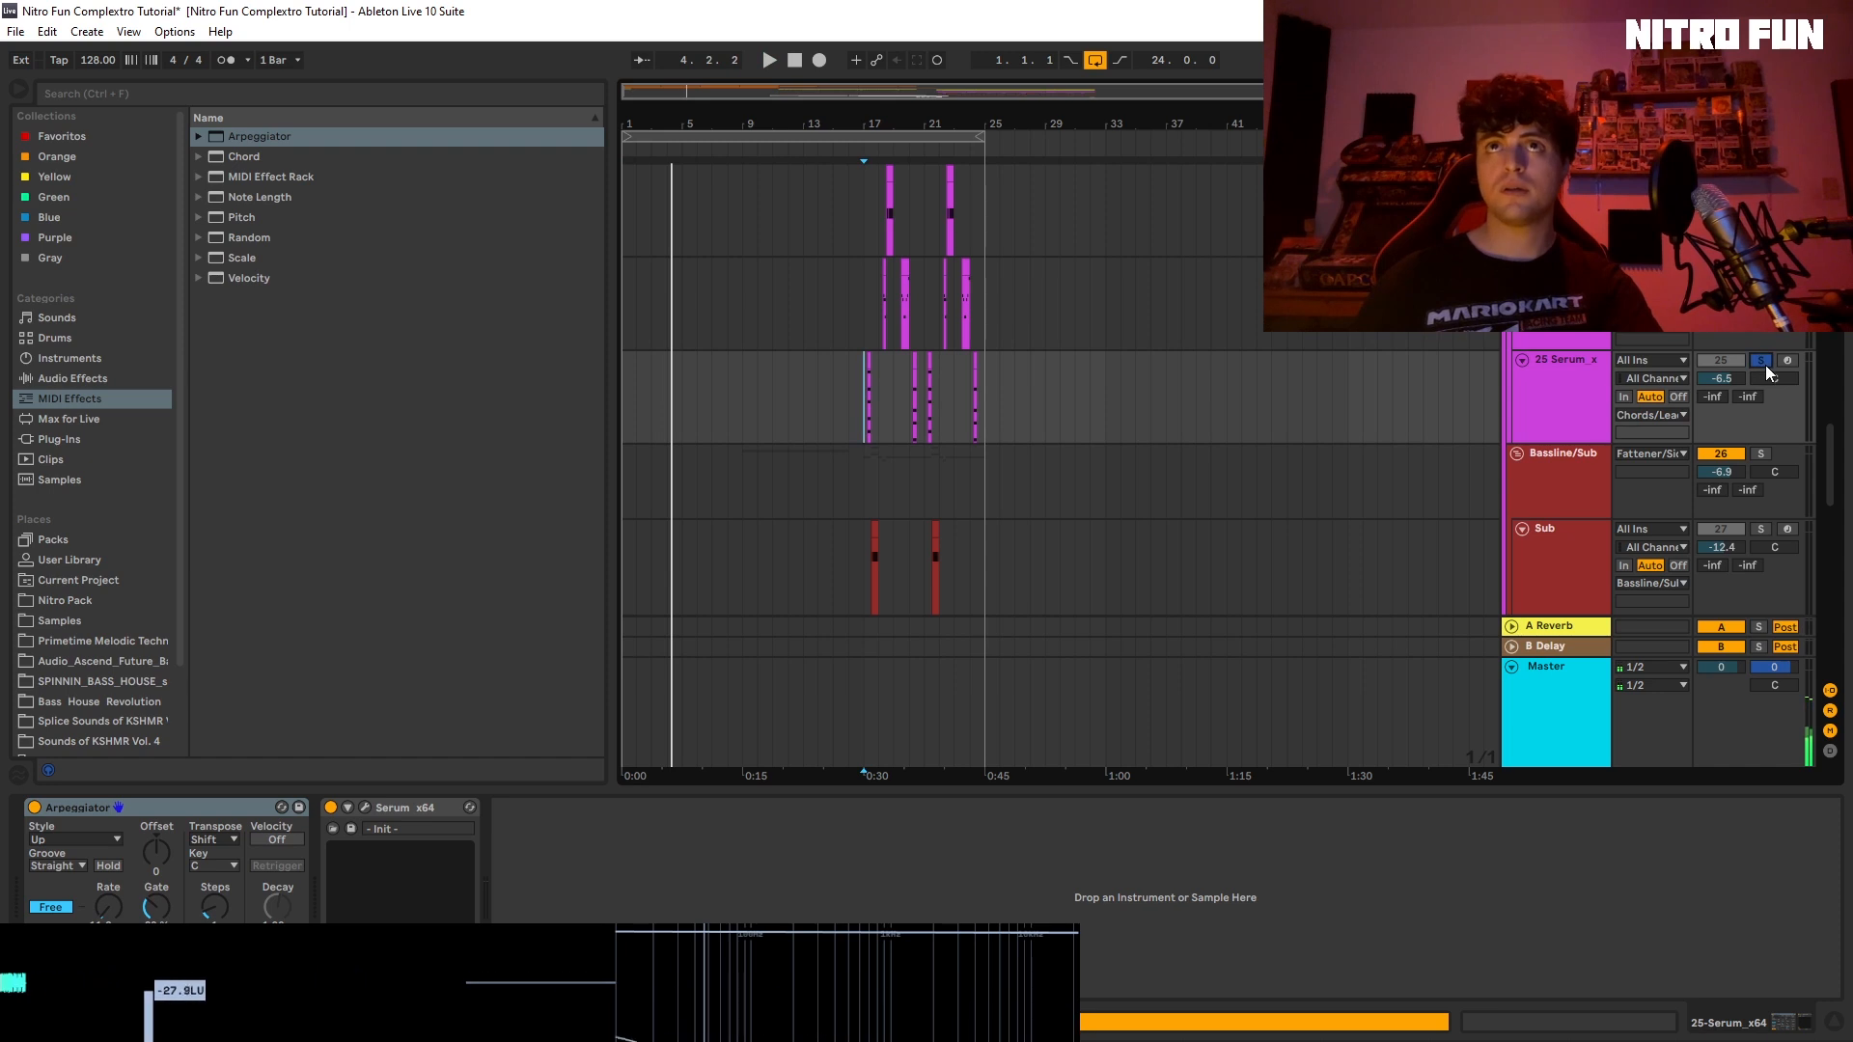
key("space")
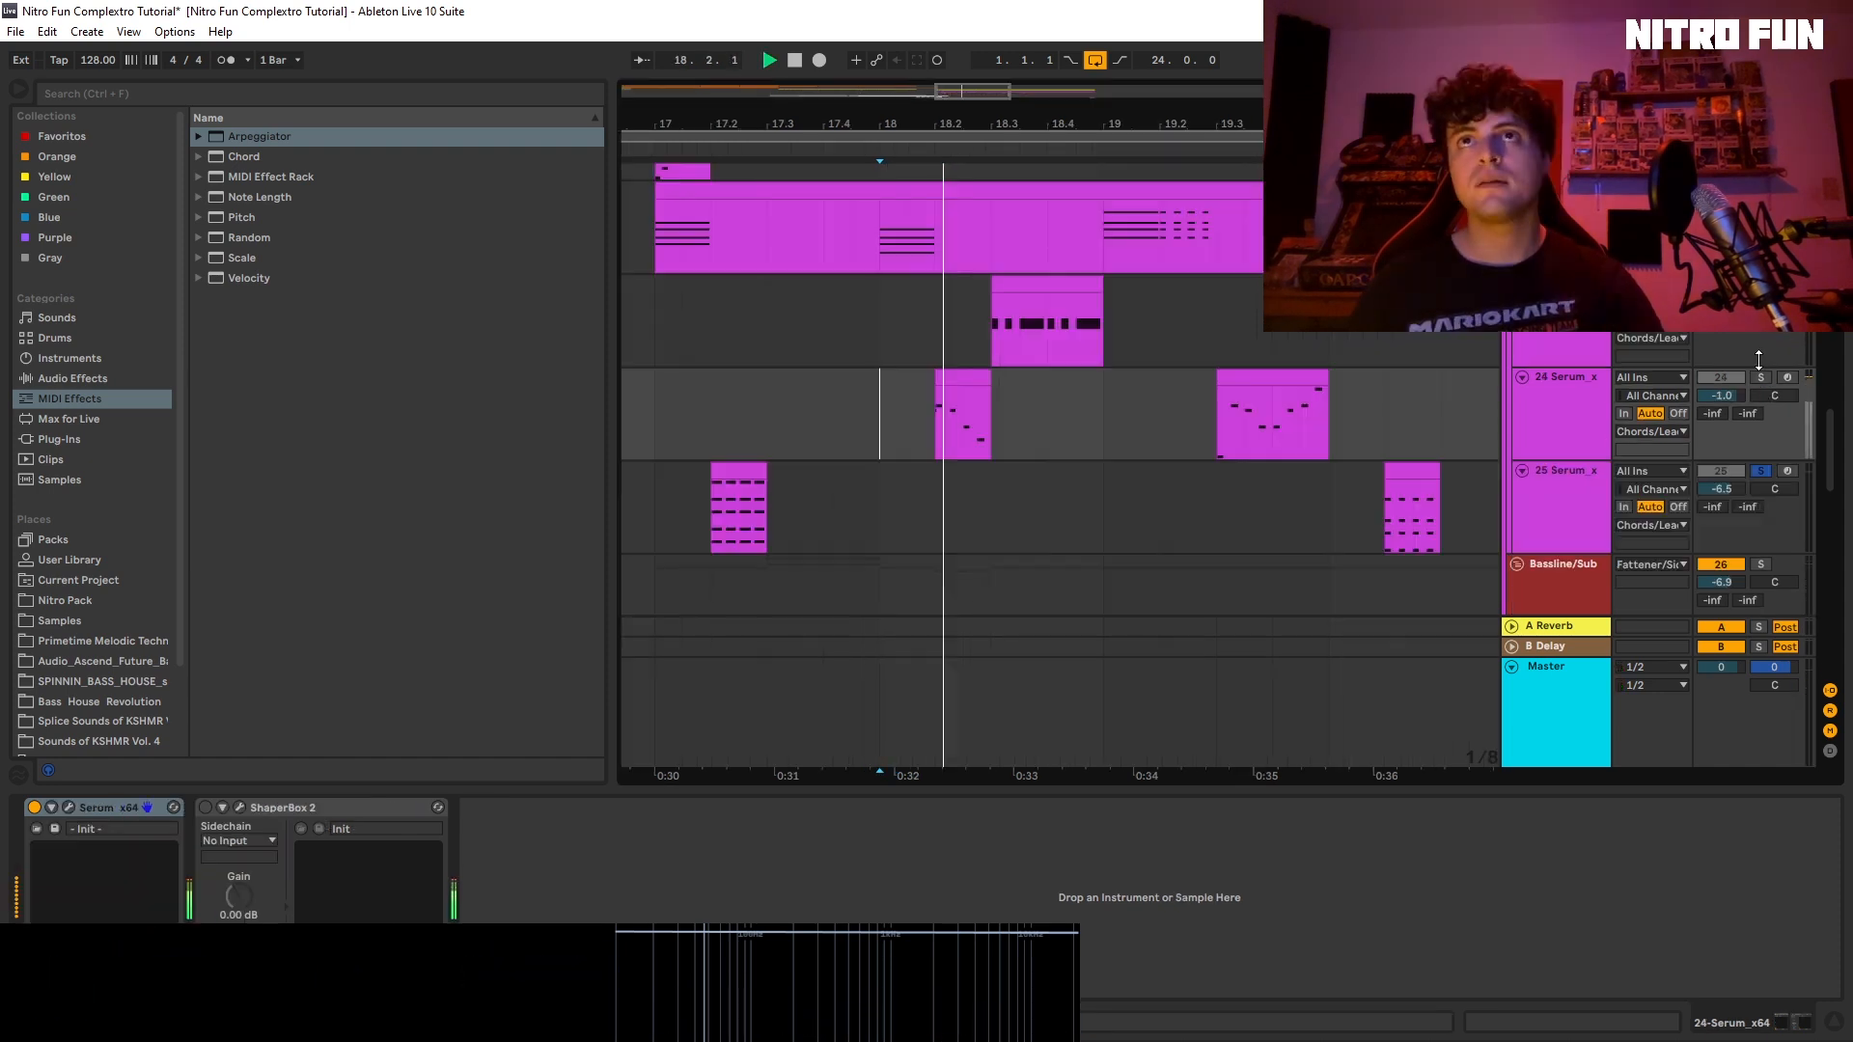
Step: Solo track 24 during playback and open its Serum with the window placed beside the clips
left_click(1762, 377)
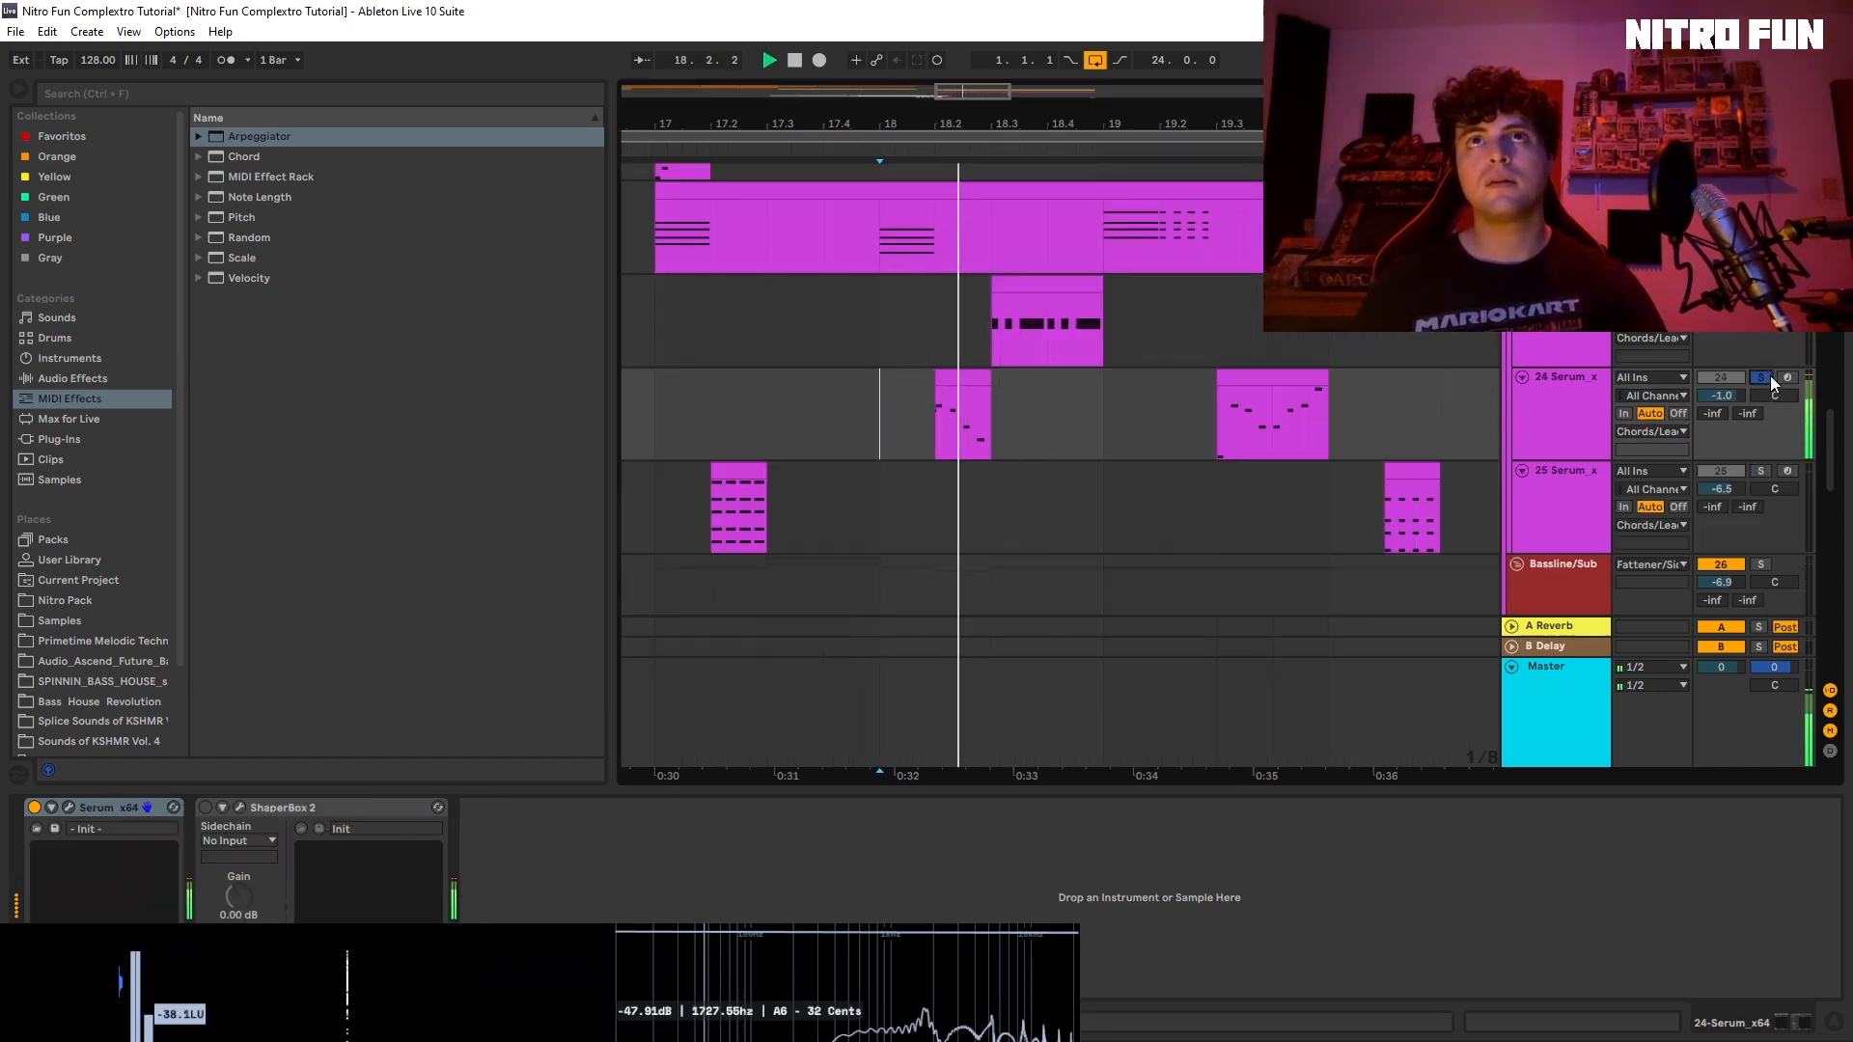
left_click(1564, 422)
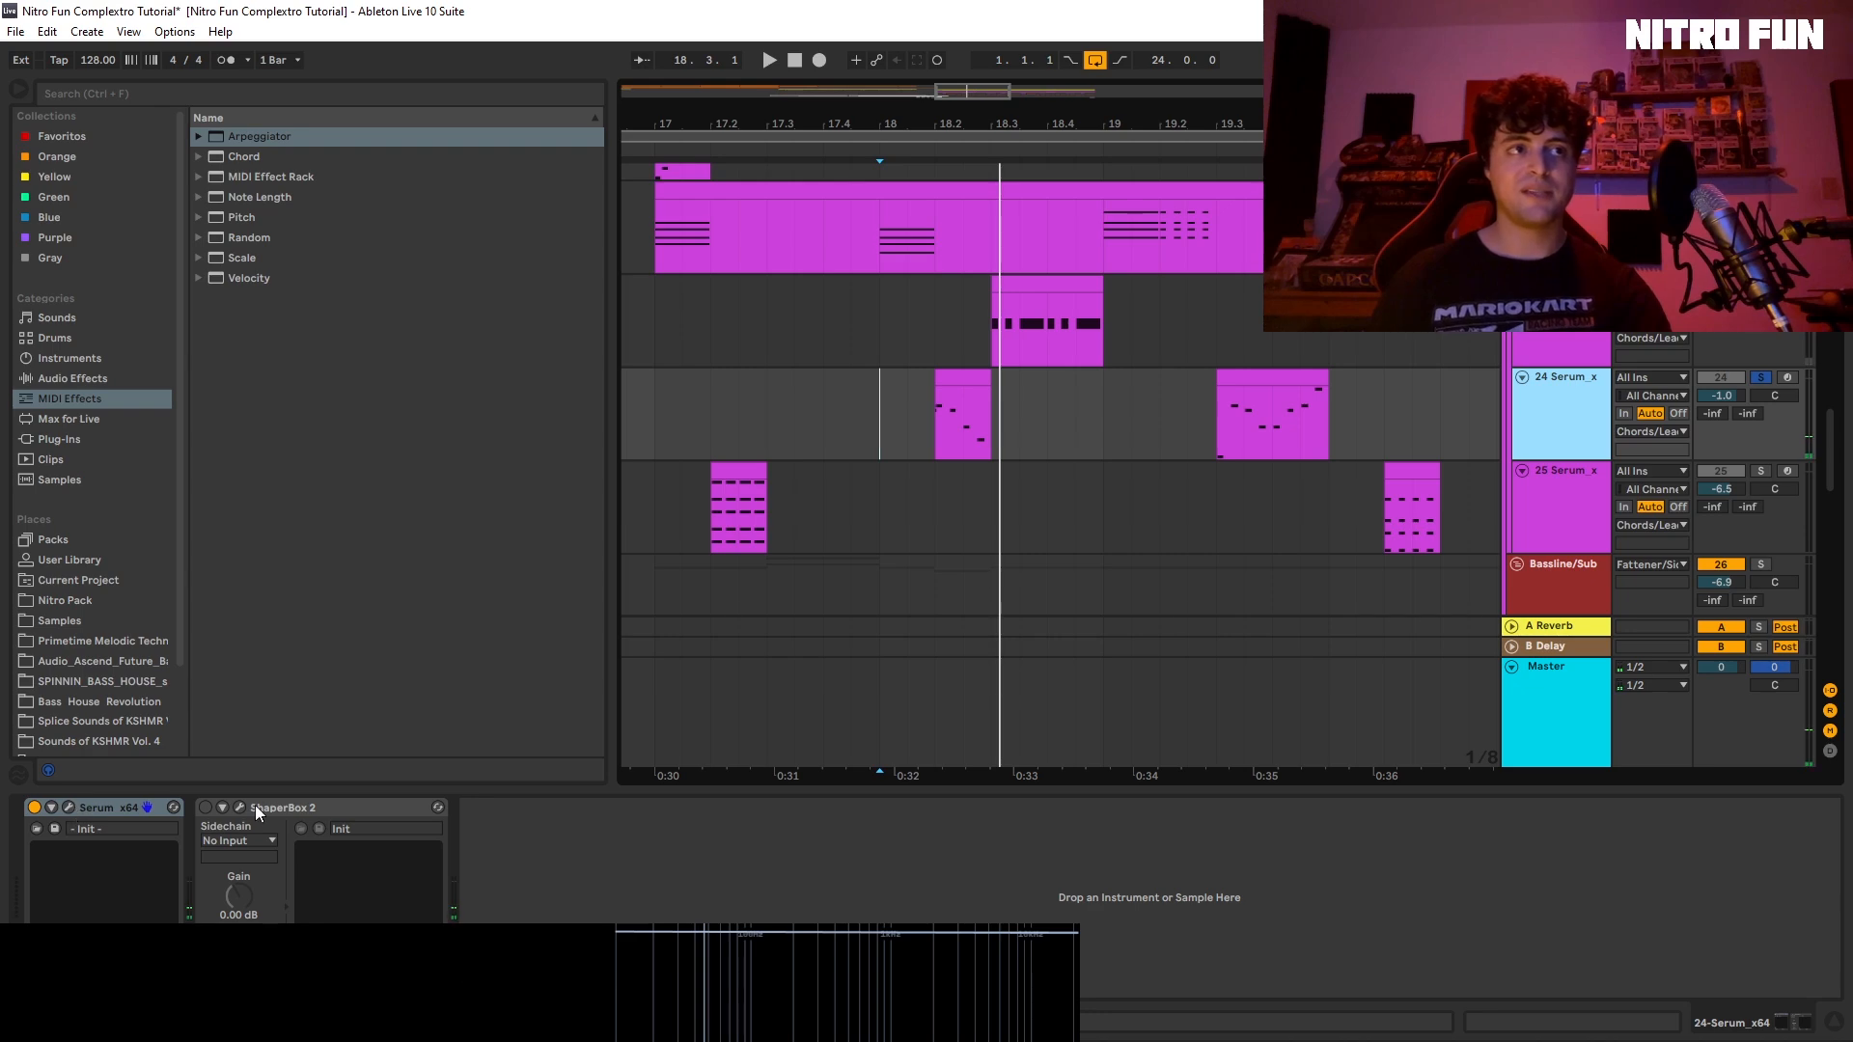
left_click(69, 808)
left_click_drag(895, 1040, 407, 137)
Step: Play track 24's clip from bar 18.2 and examine Serum's envelope 2, closing the plugin when done
left_click(946, 415)
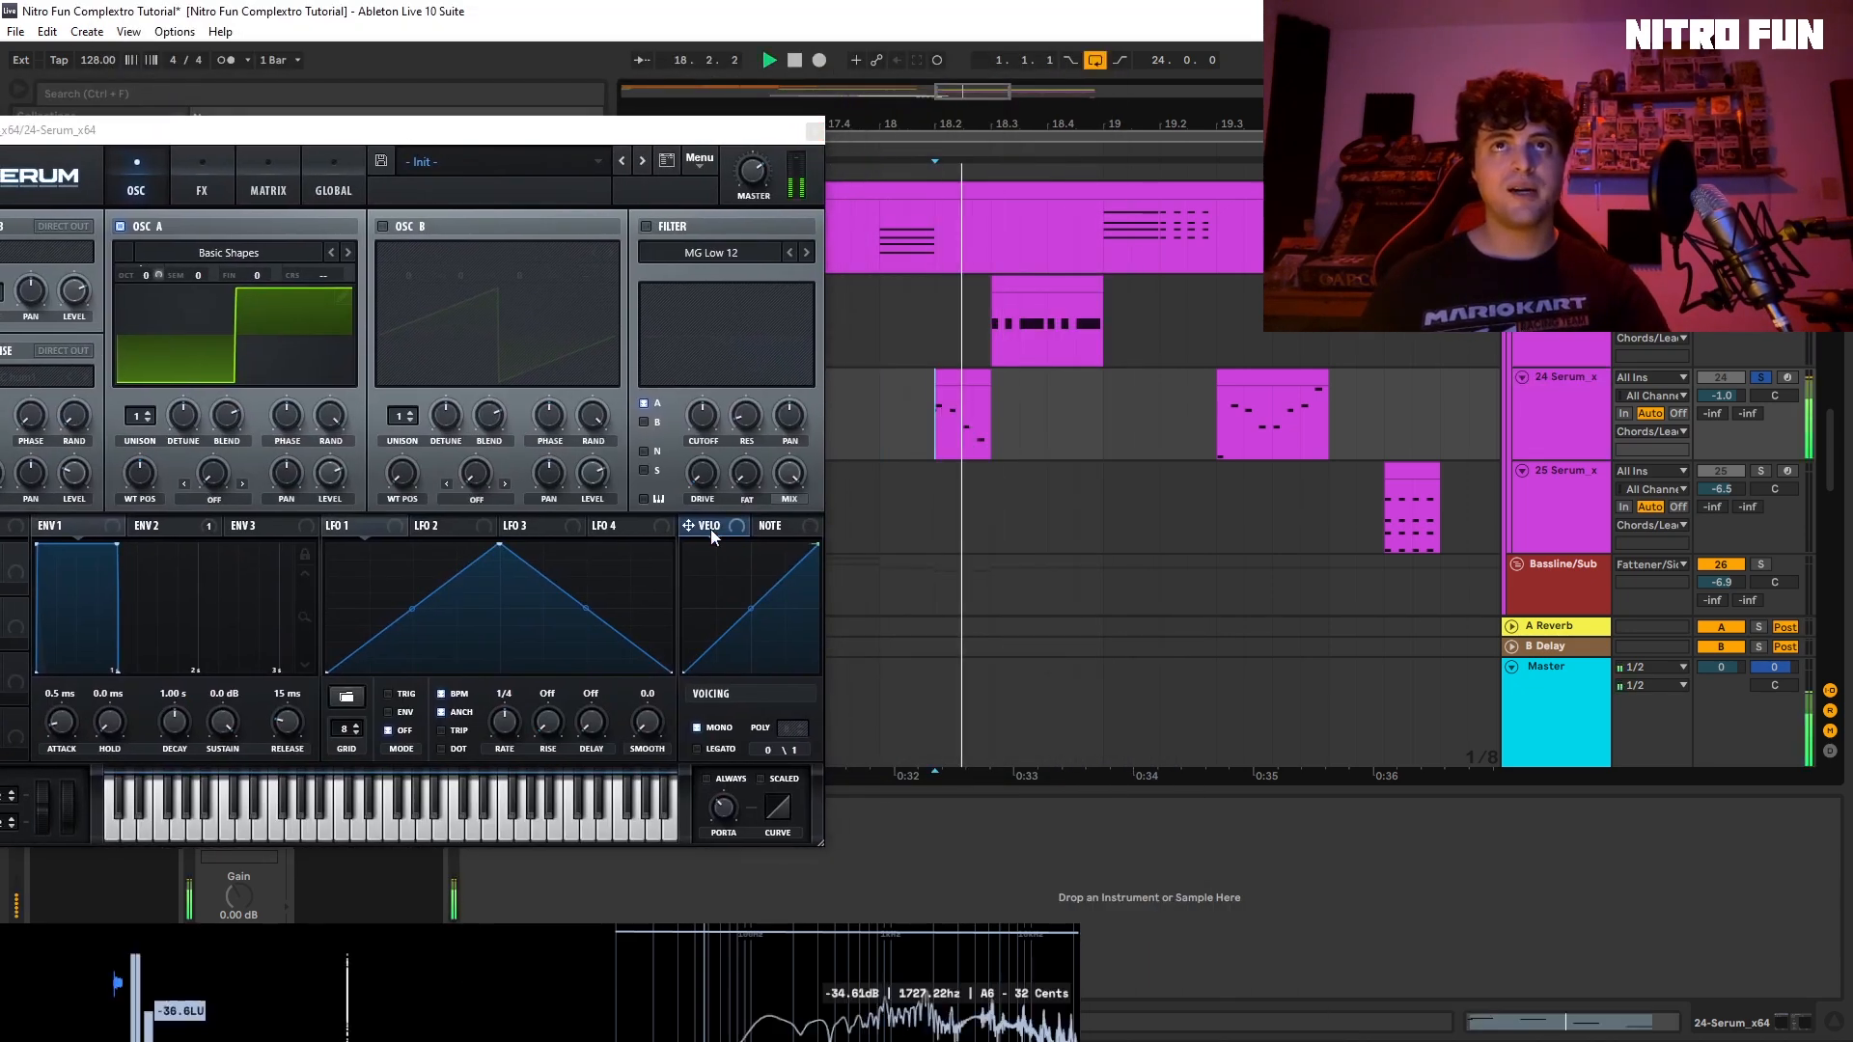
left_click(154, 525)
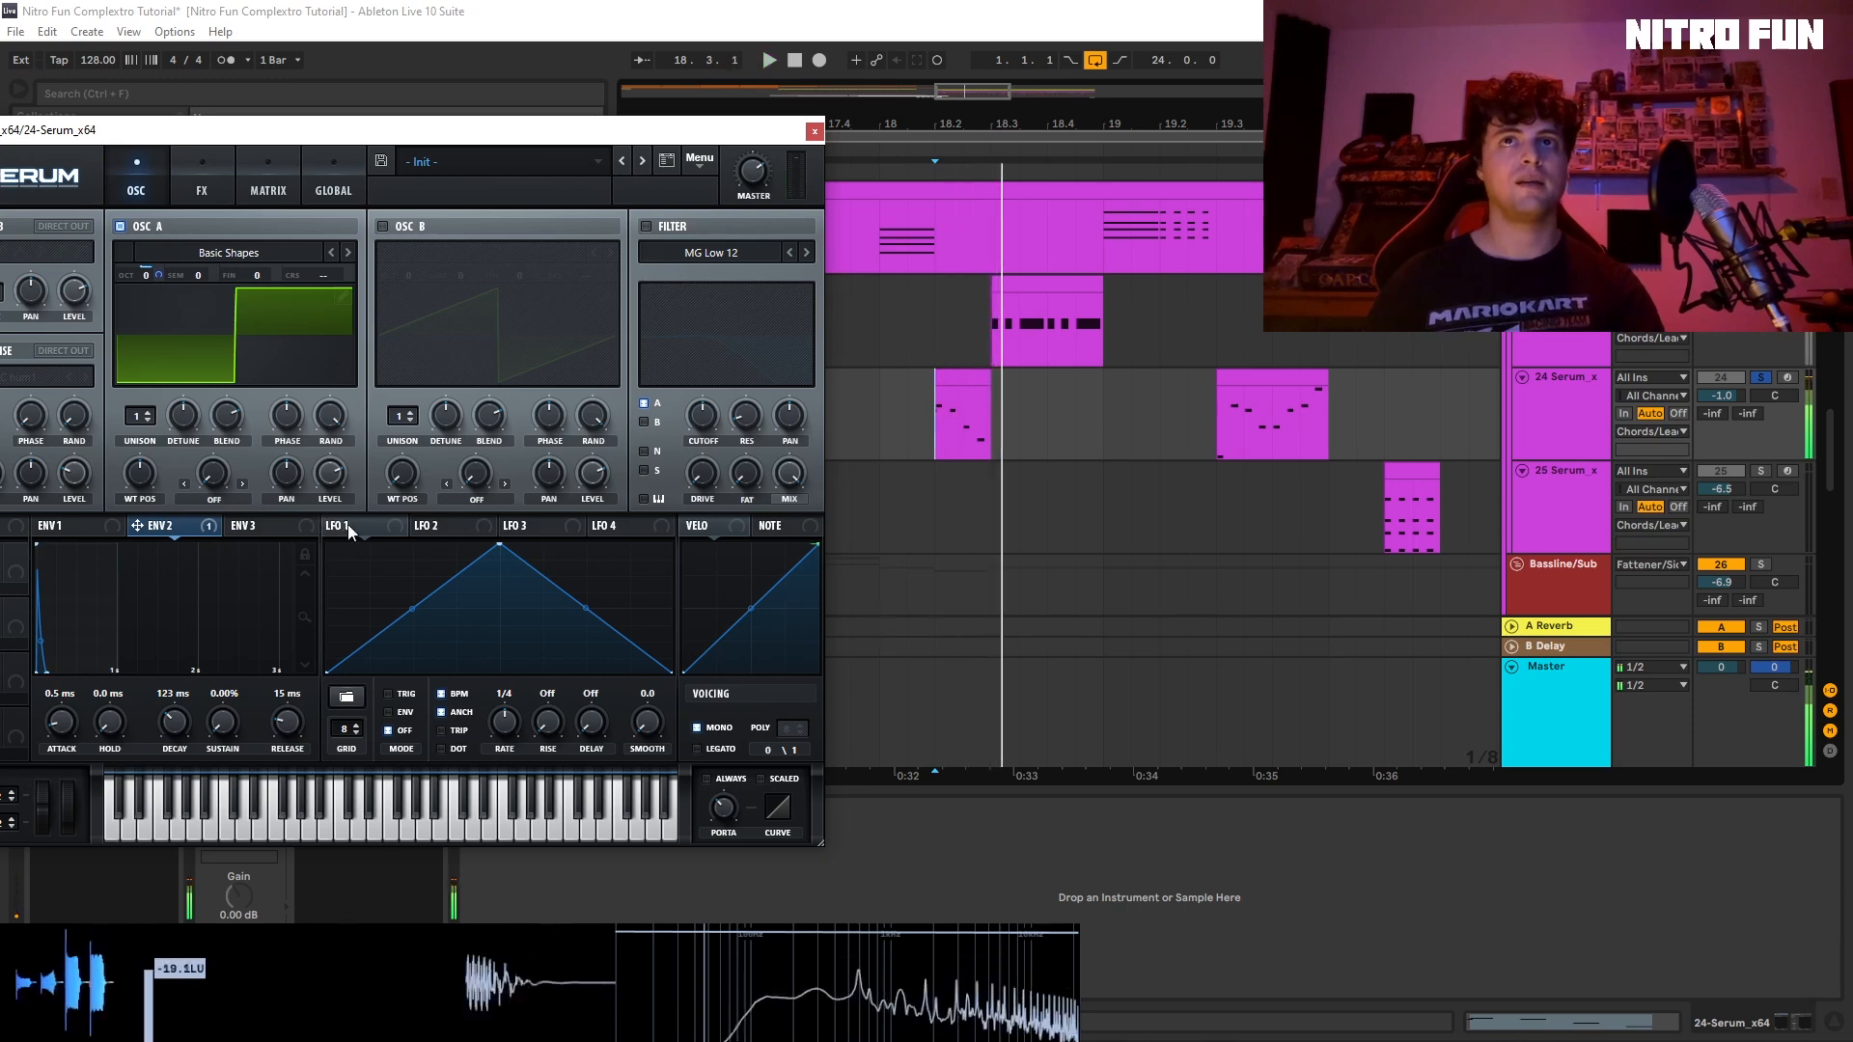
left_click(815, 133)
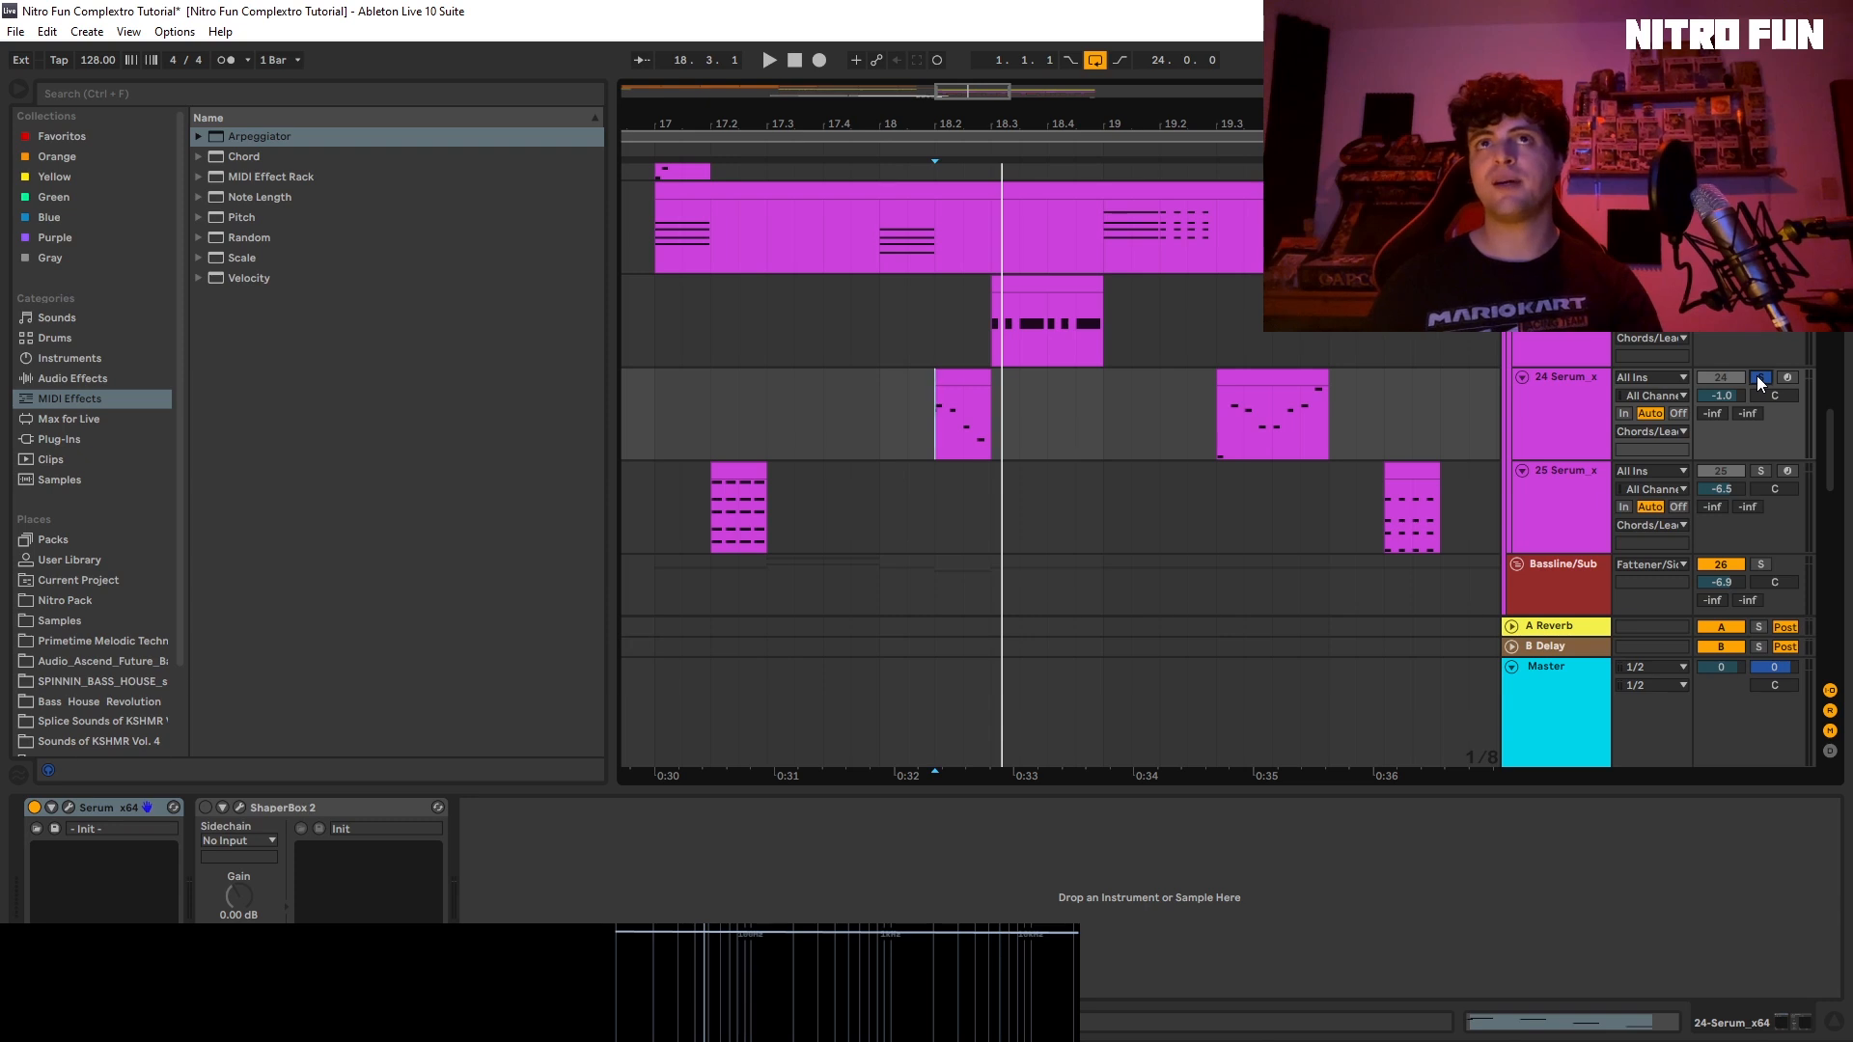
Step: Unsolo track 24 and play all tracks together from bar 18.2
left_click(1759, 380)
key("space")
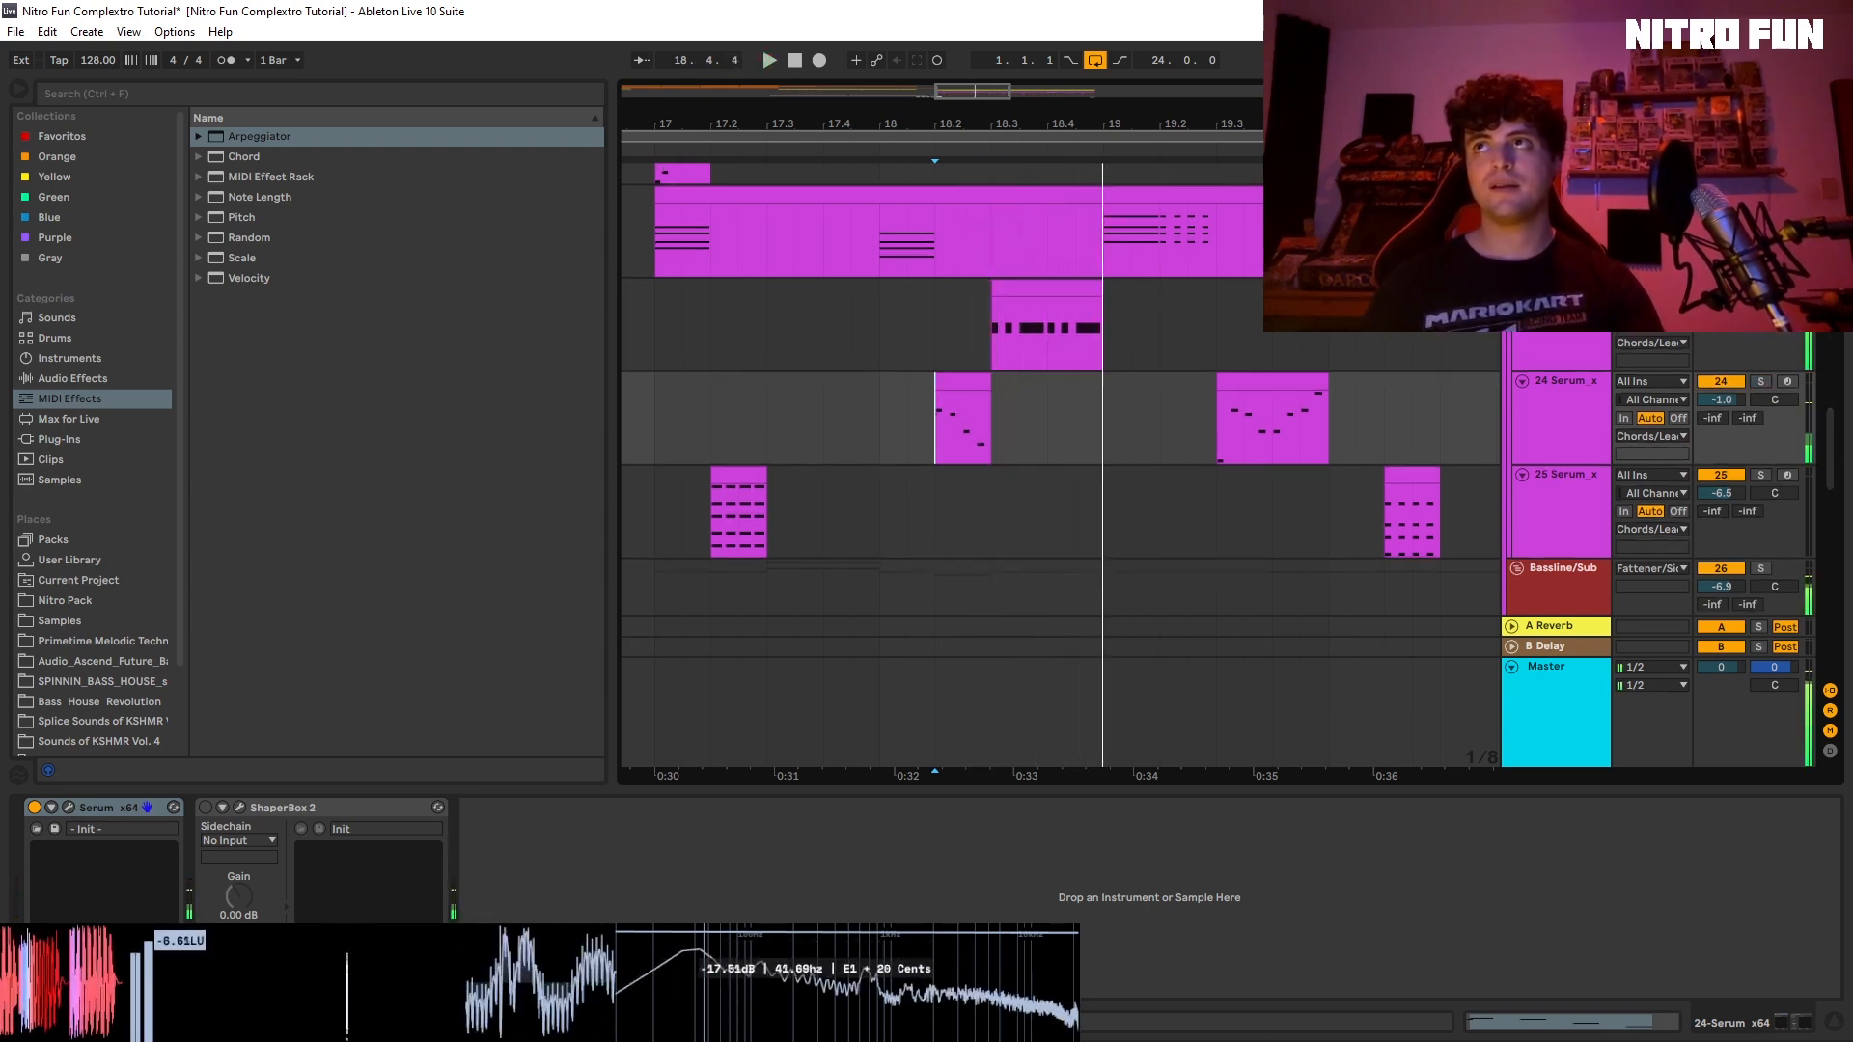
key("space")
Step: Play track 23 soloed from its clip at bar 18.3 and open its Serum
key("space")
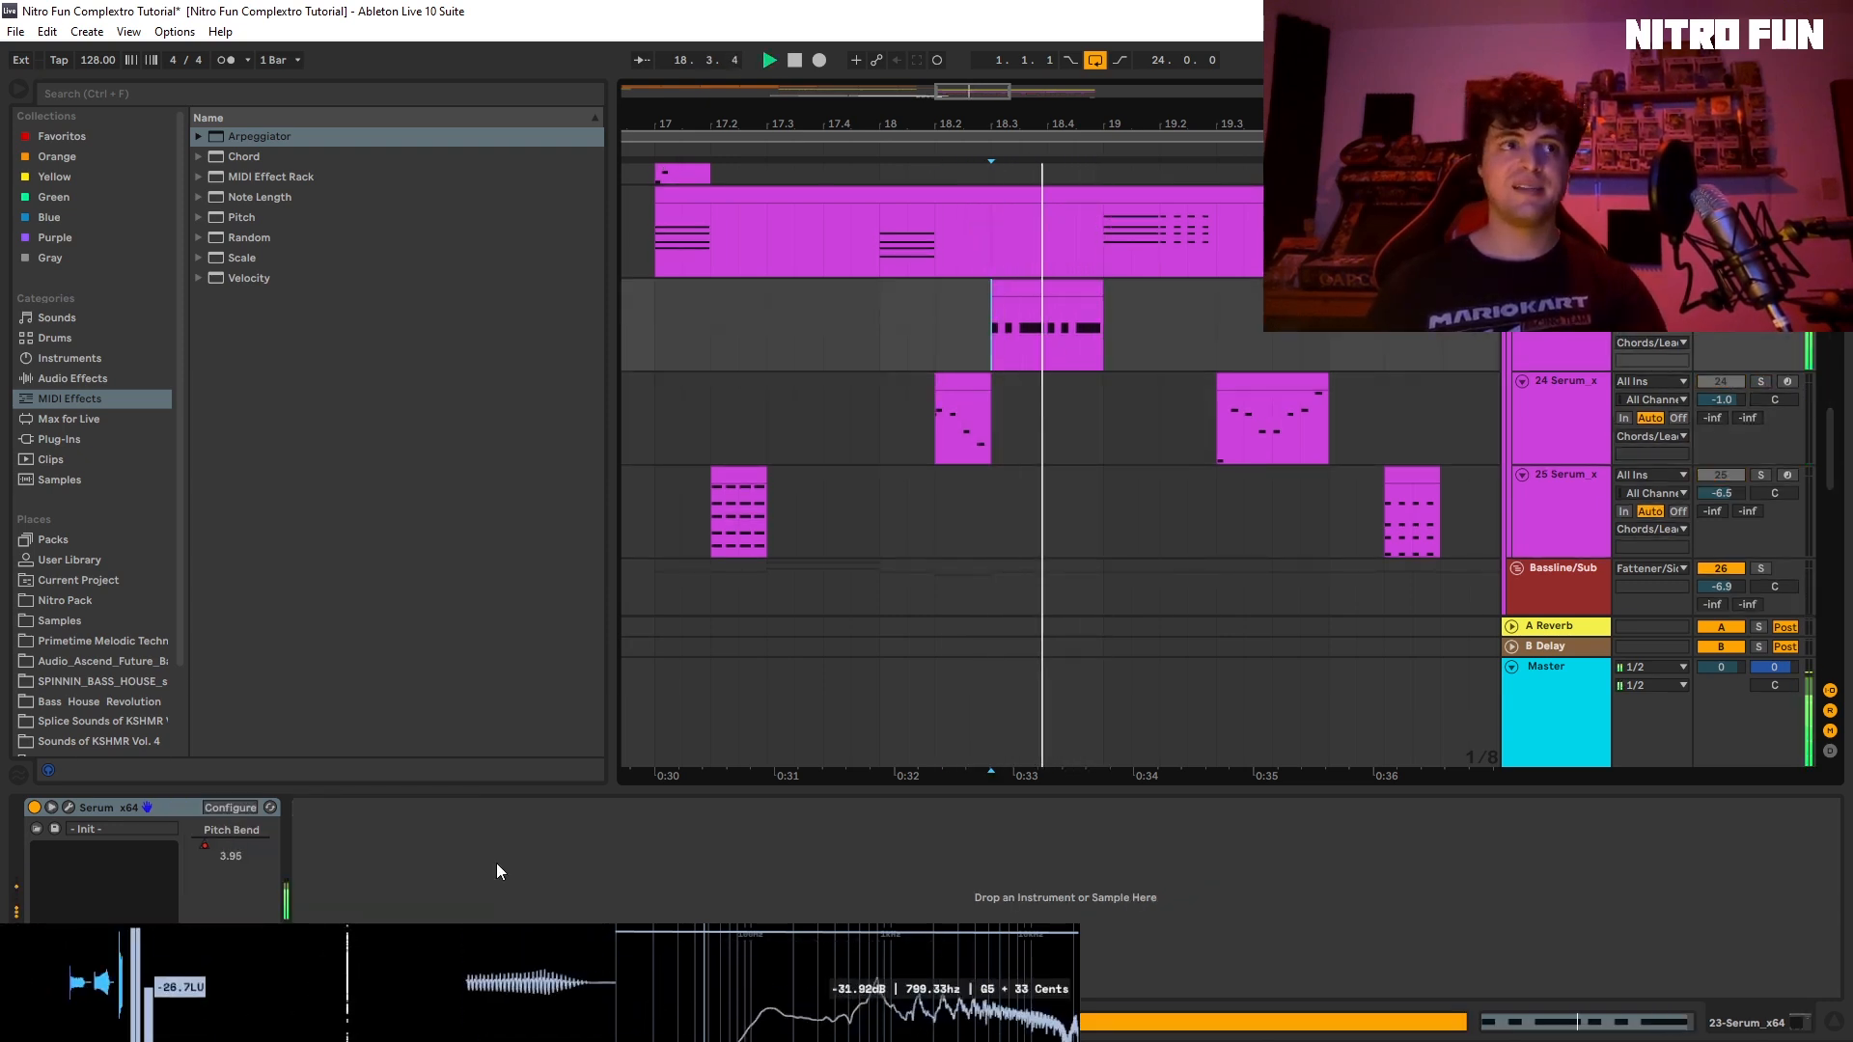
left_click(68, 808)
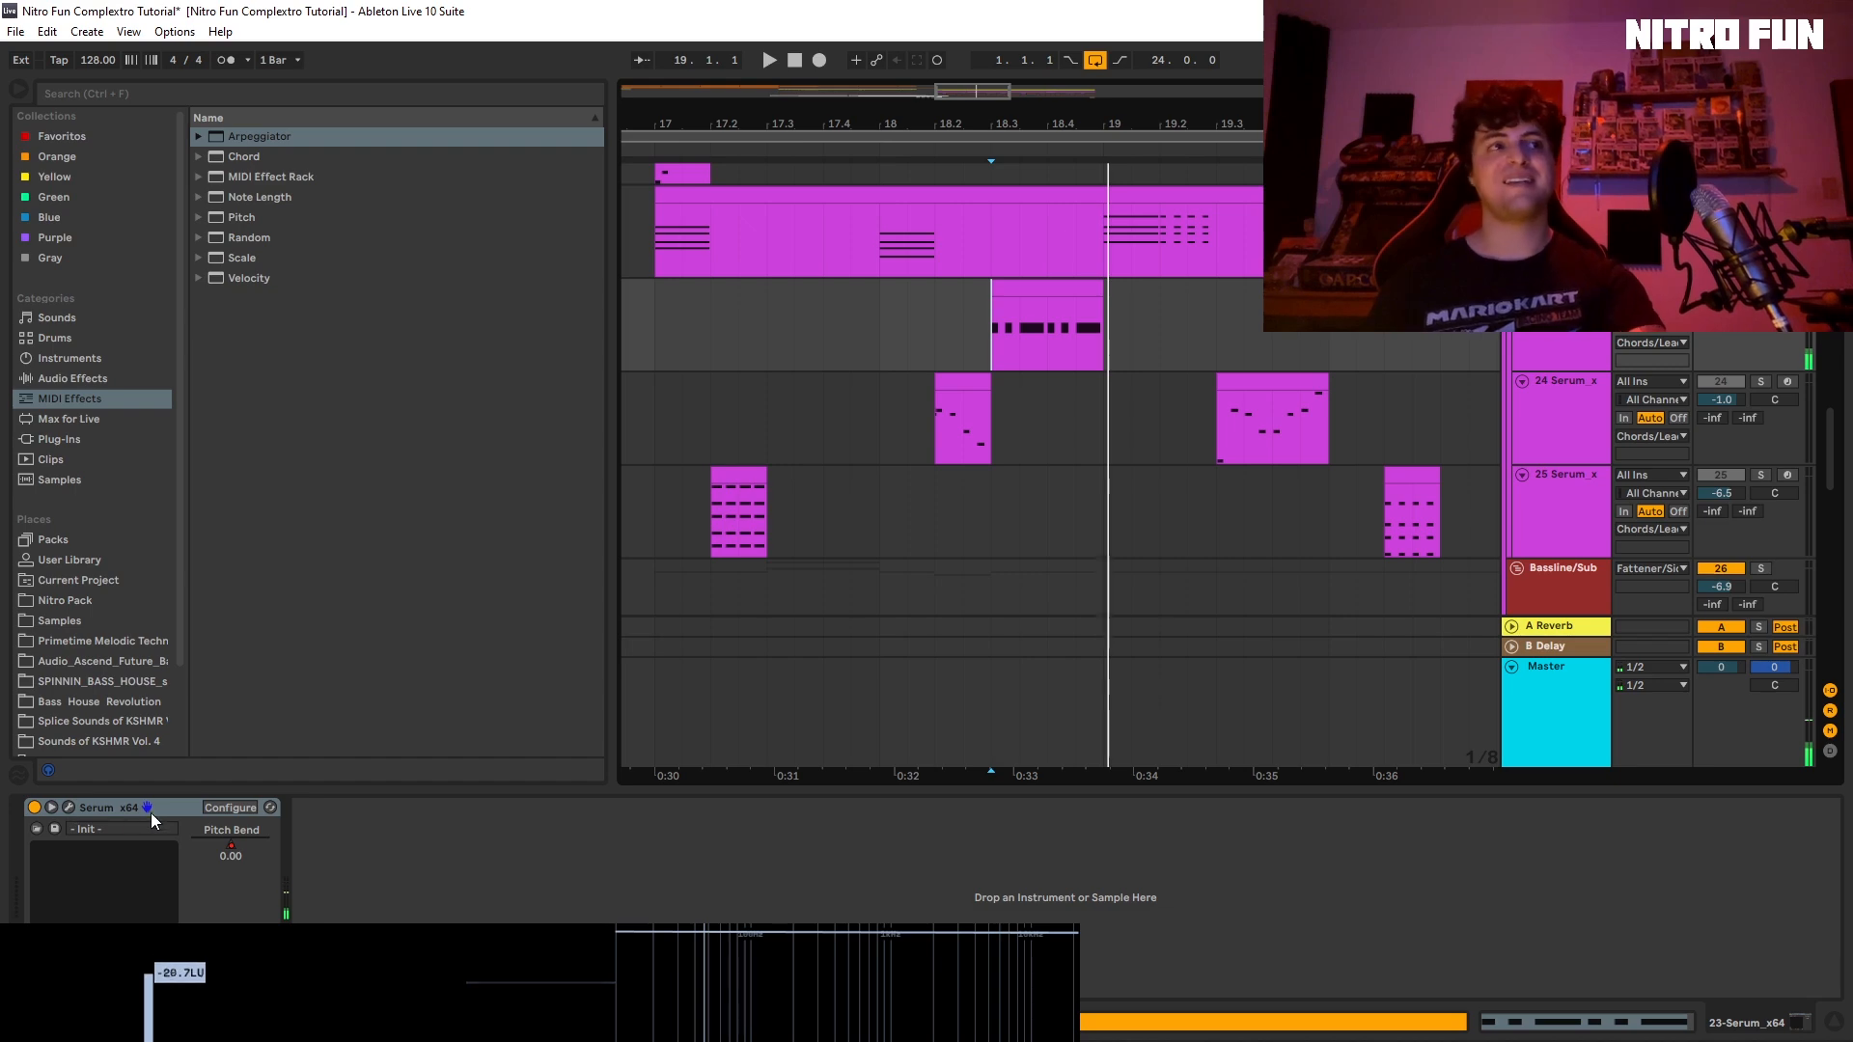
left_click_drag(679, 332, 494, 183)
Step: Examine track 23's Serum effects, its Chaos1 modulation of oscillator A's coarse pitch, and the Chaos 1 rate settings
left_click(398, 237)
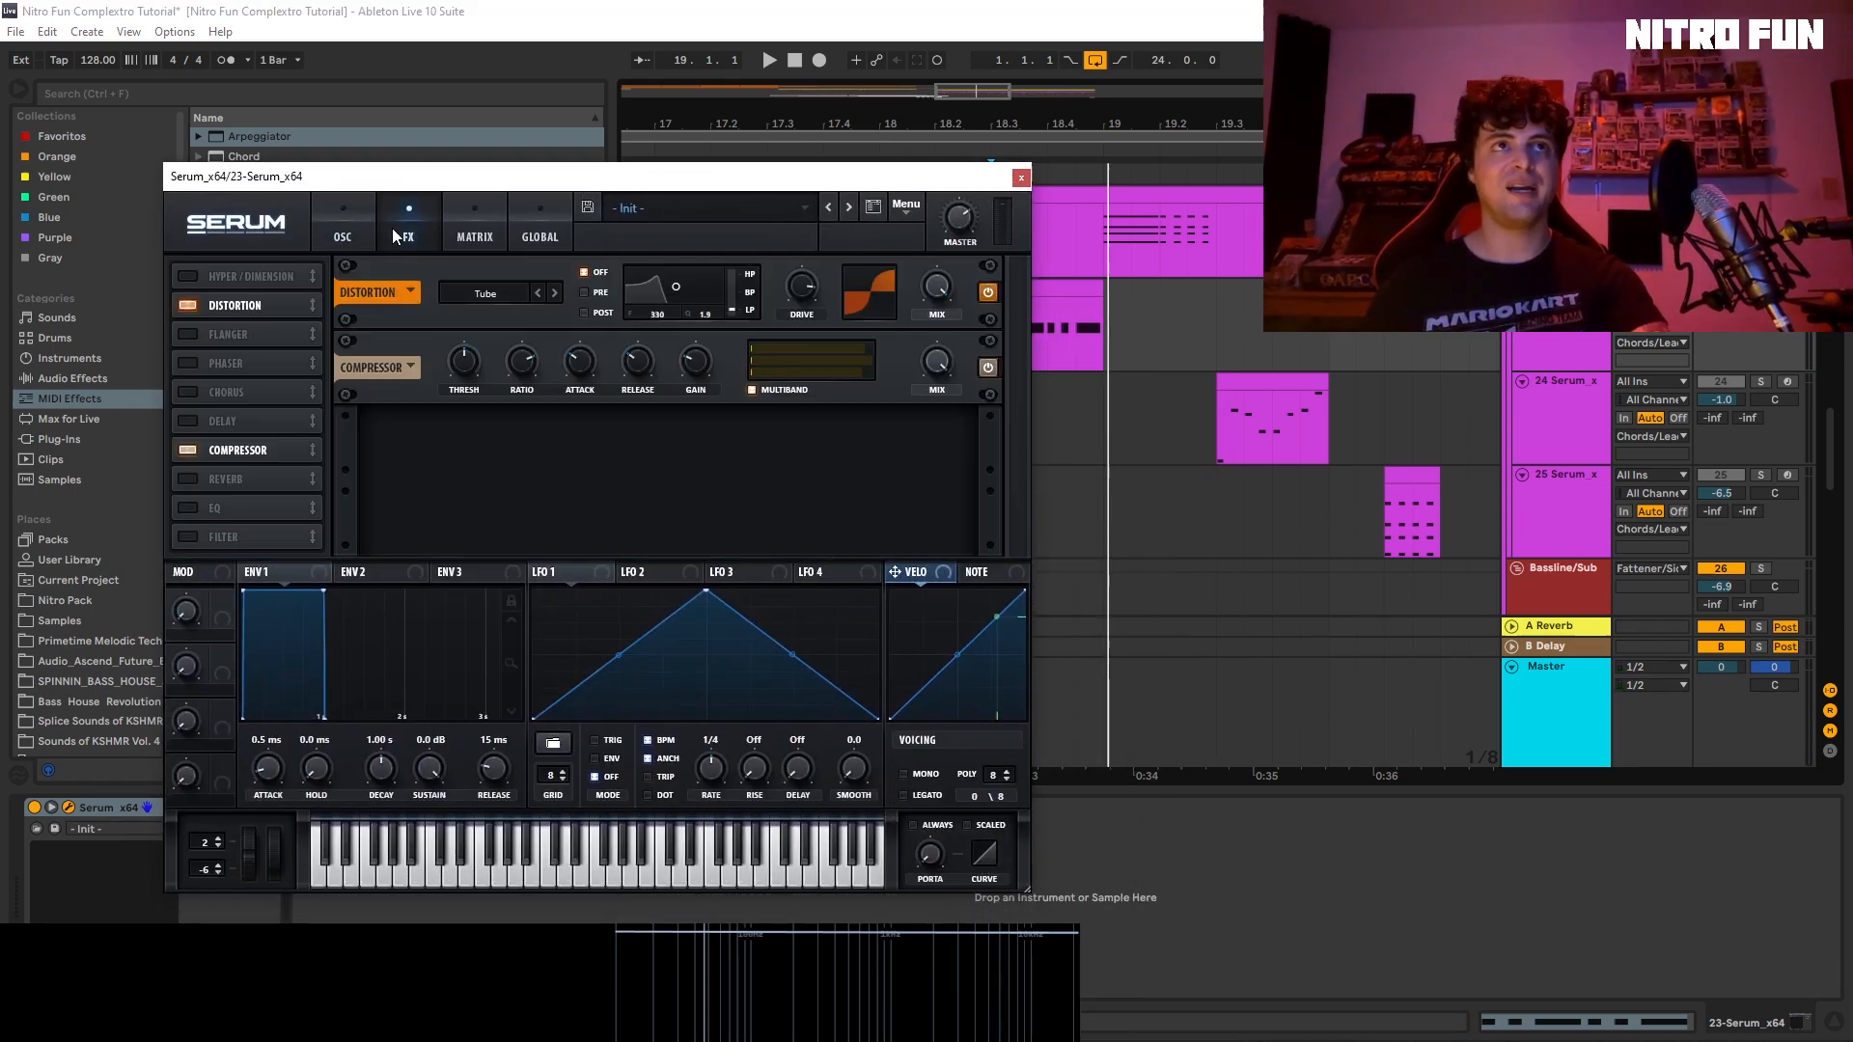
left_click(474, 231)
left_click(343, 232)
left_click(474, 232)
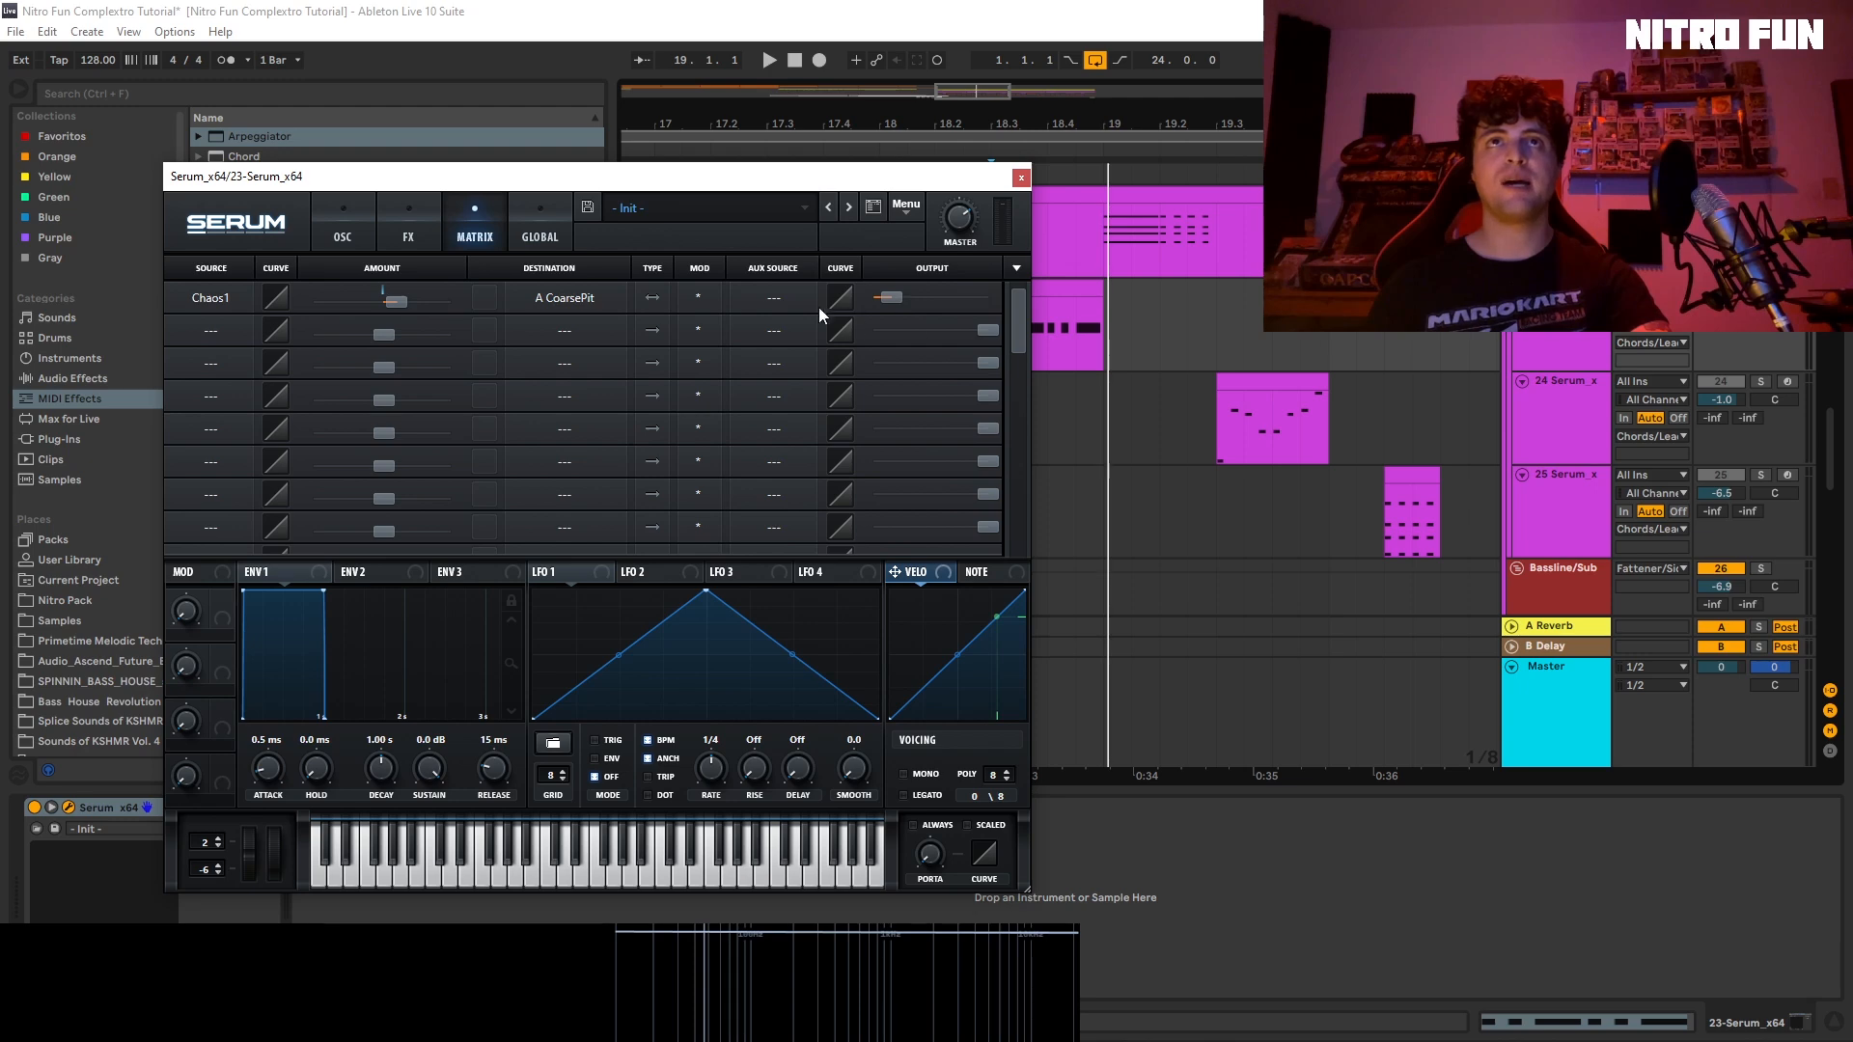
left_click(541, 235)
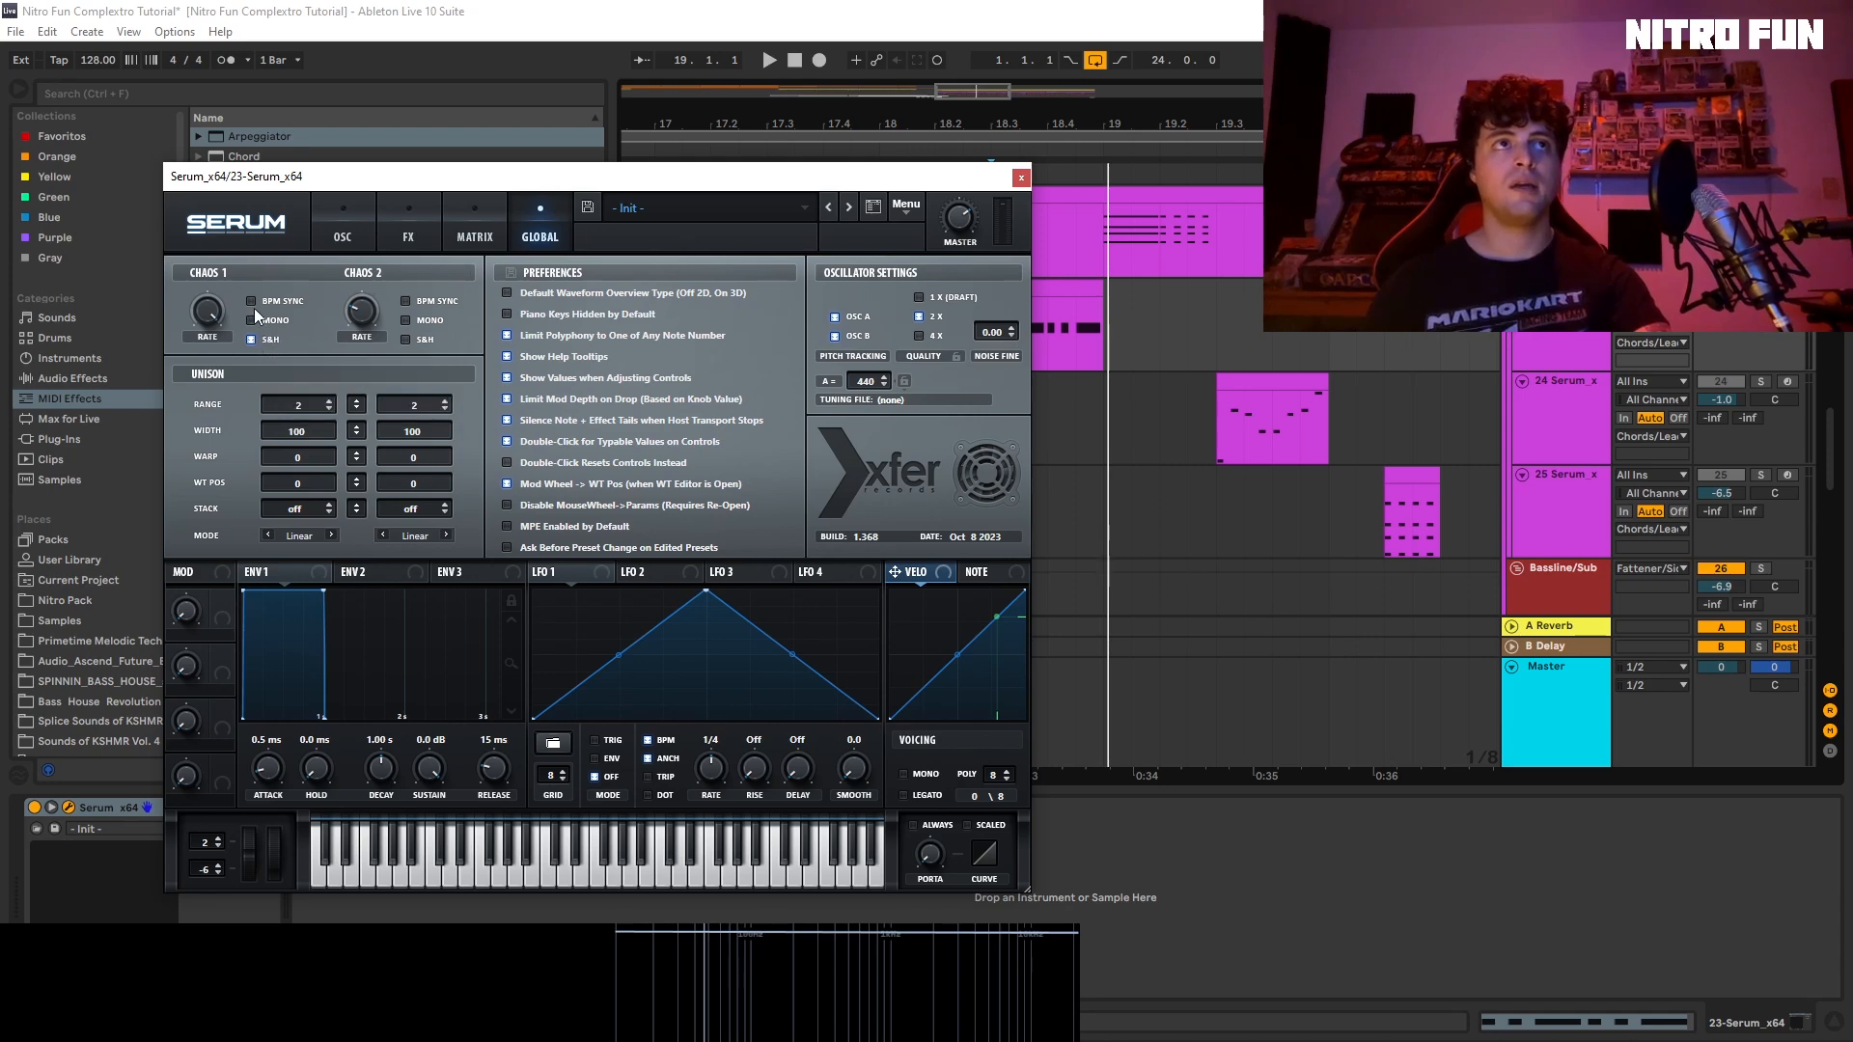
left_click(471, 240)
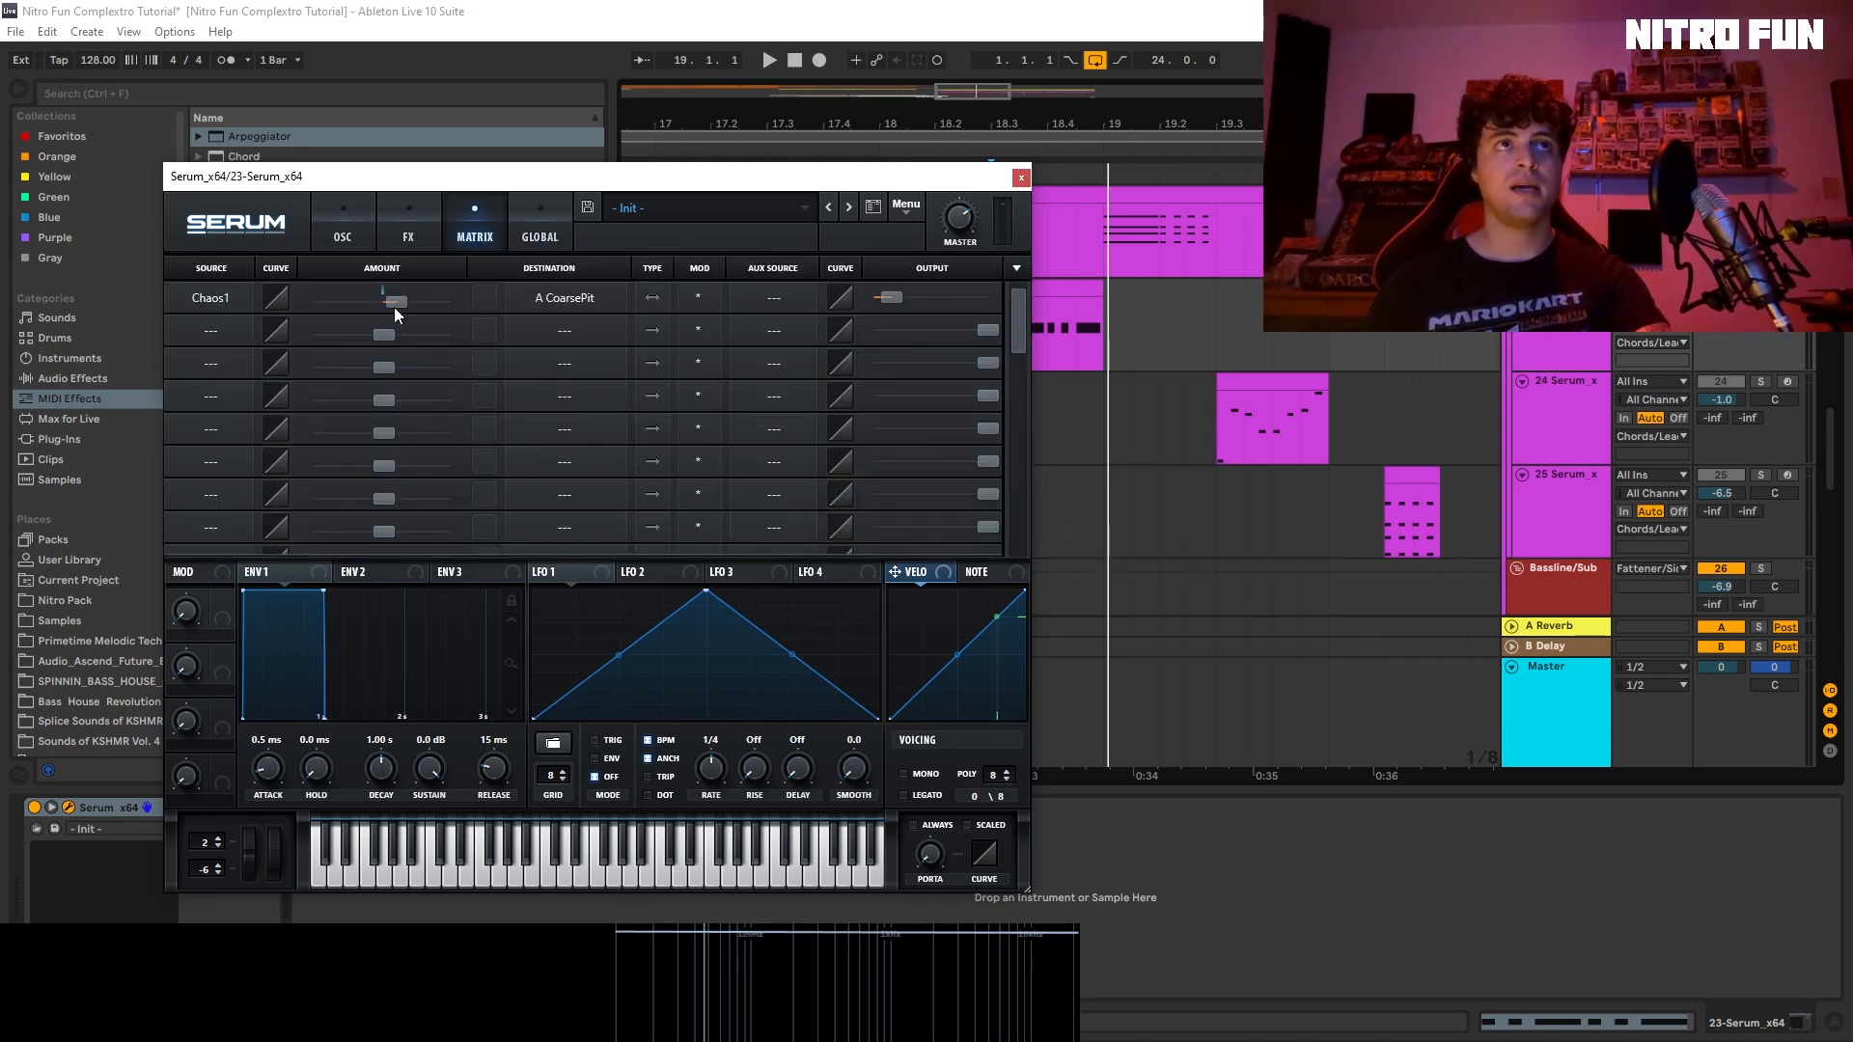
Step: Play track 23's clip and raise the output of the Chaos1 modulation on oscillator A's coarse pitch to 58
key("space")
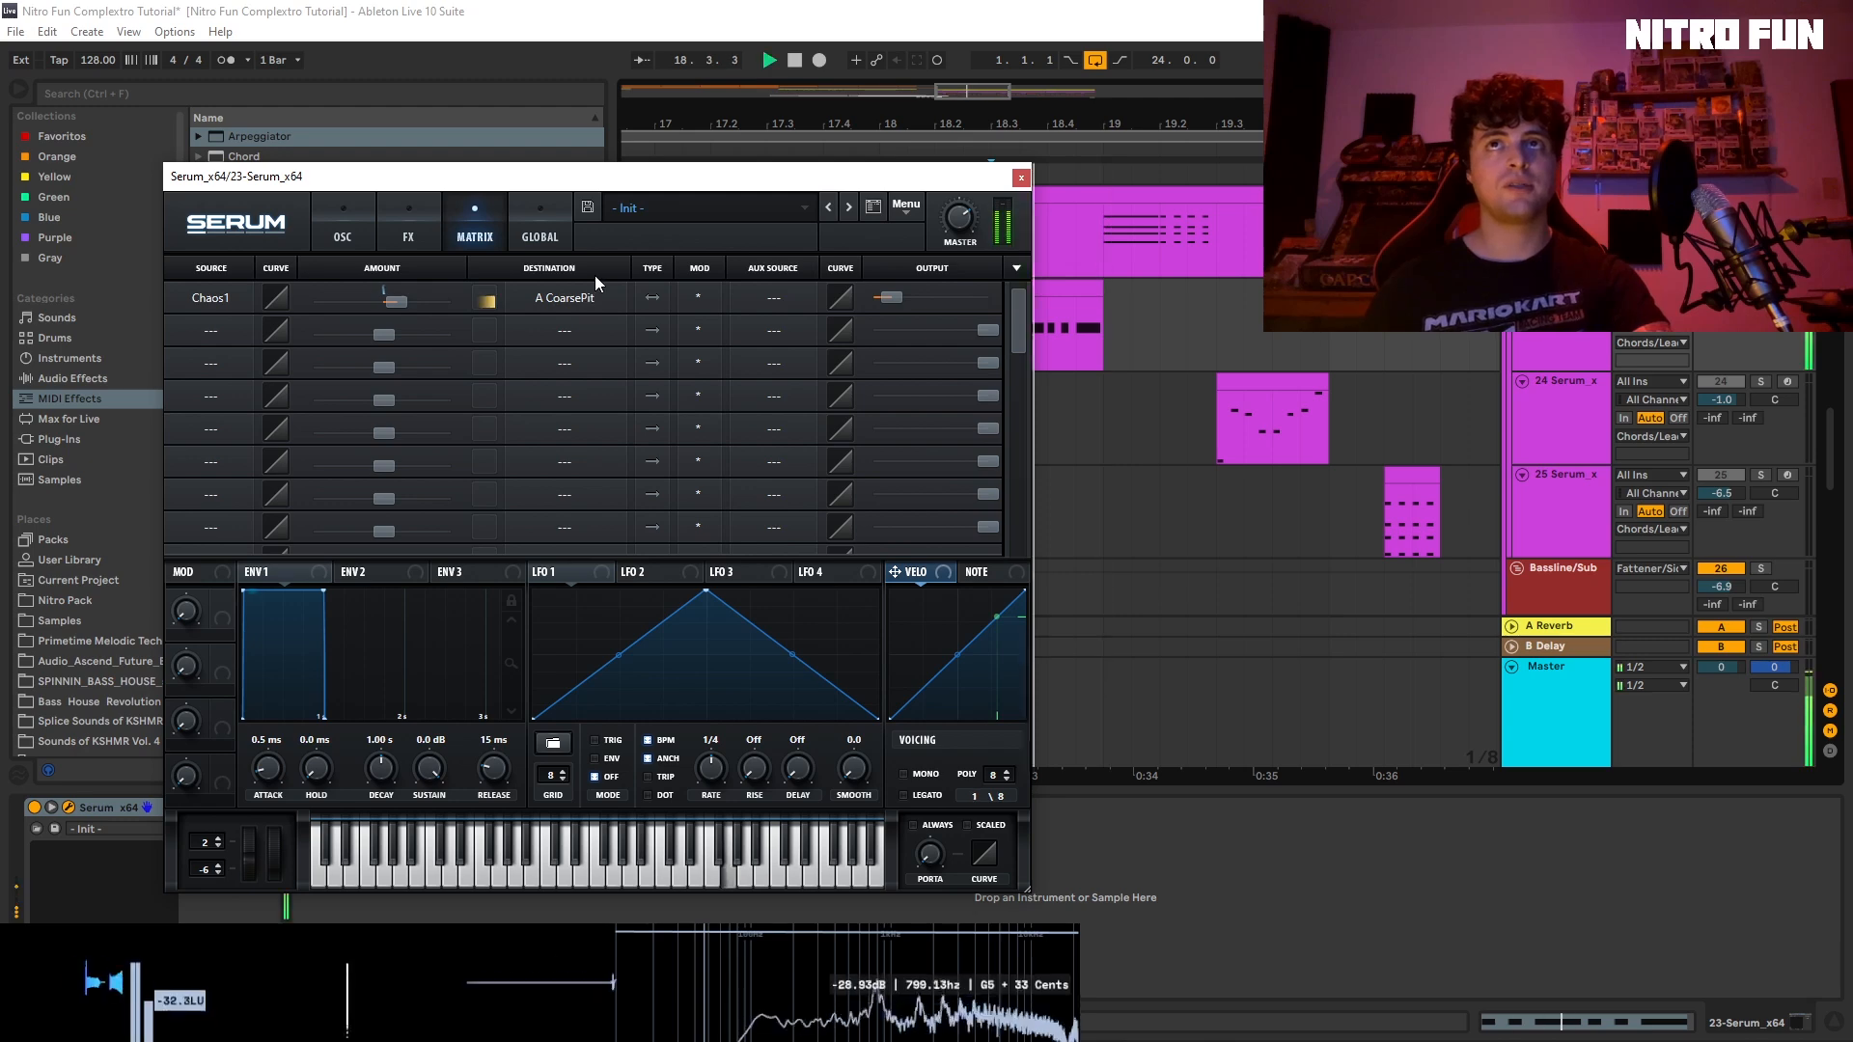
key("space")
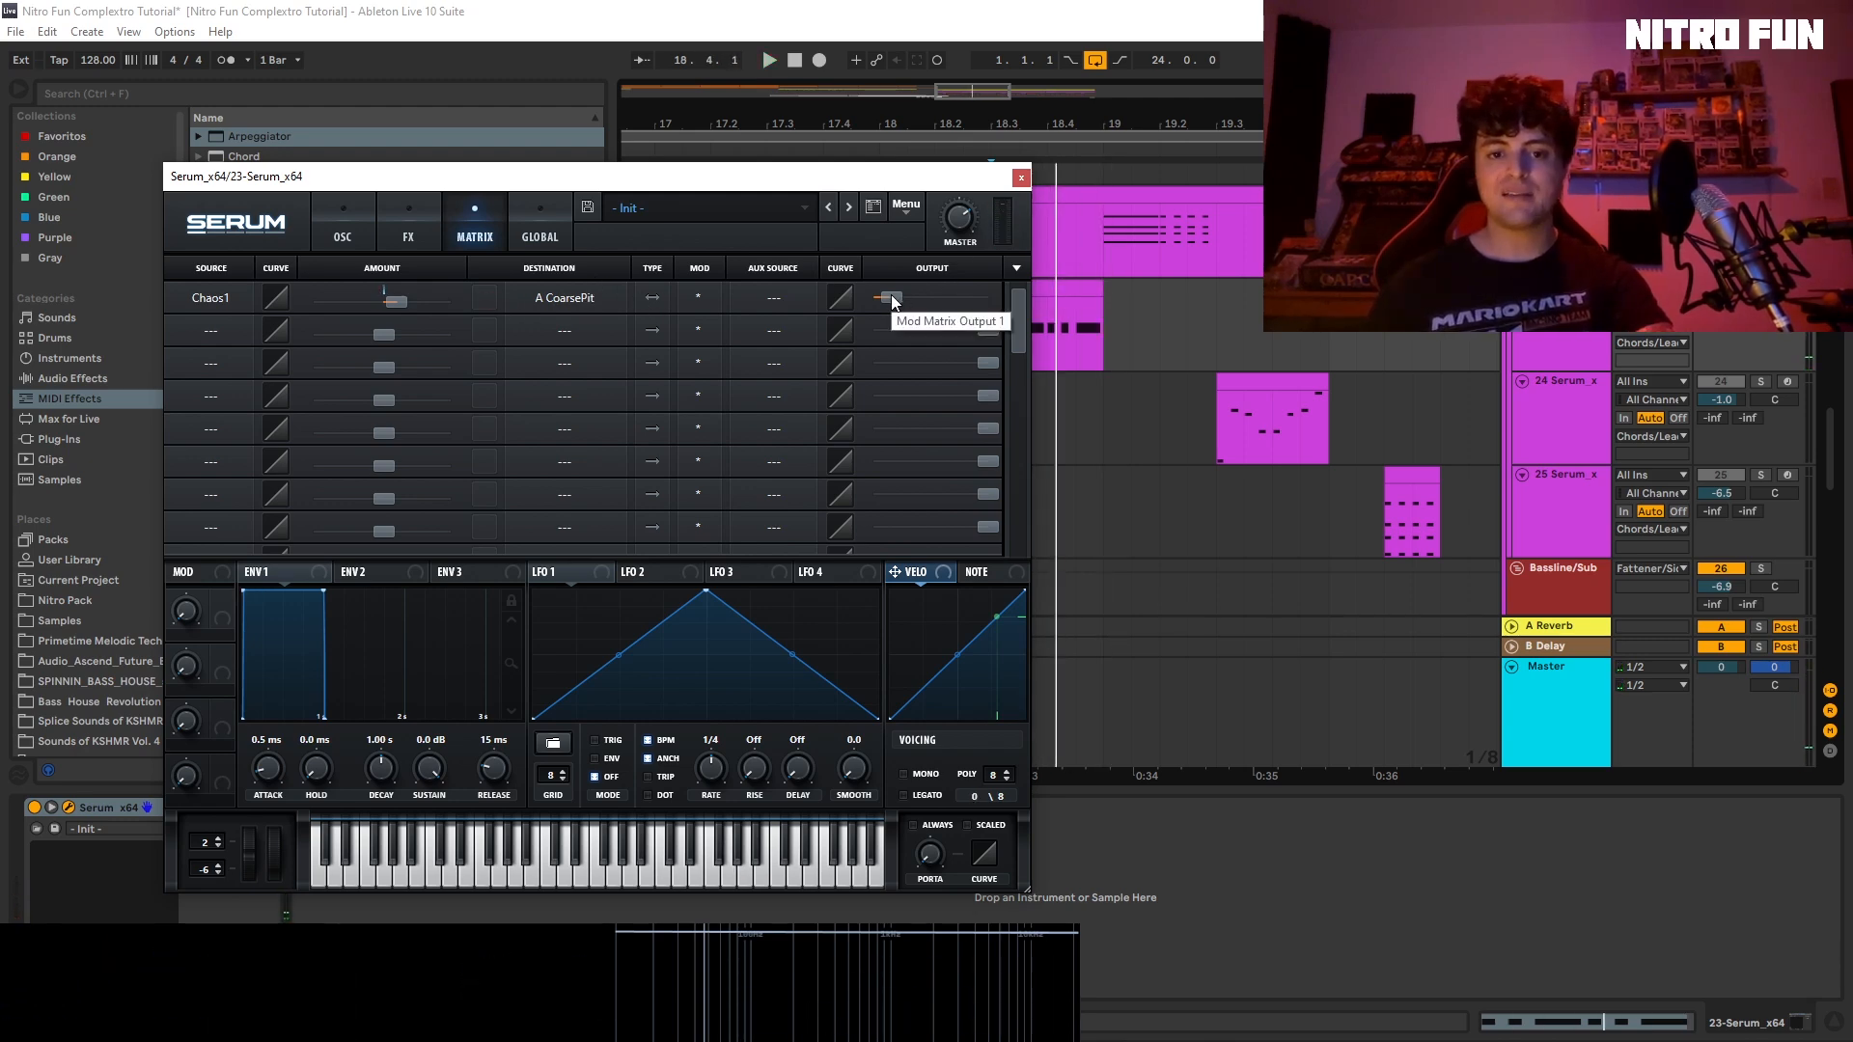
left_click(892, 302)
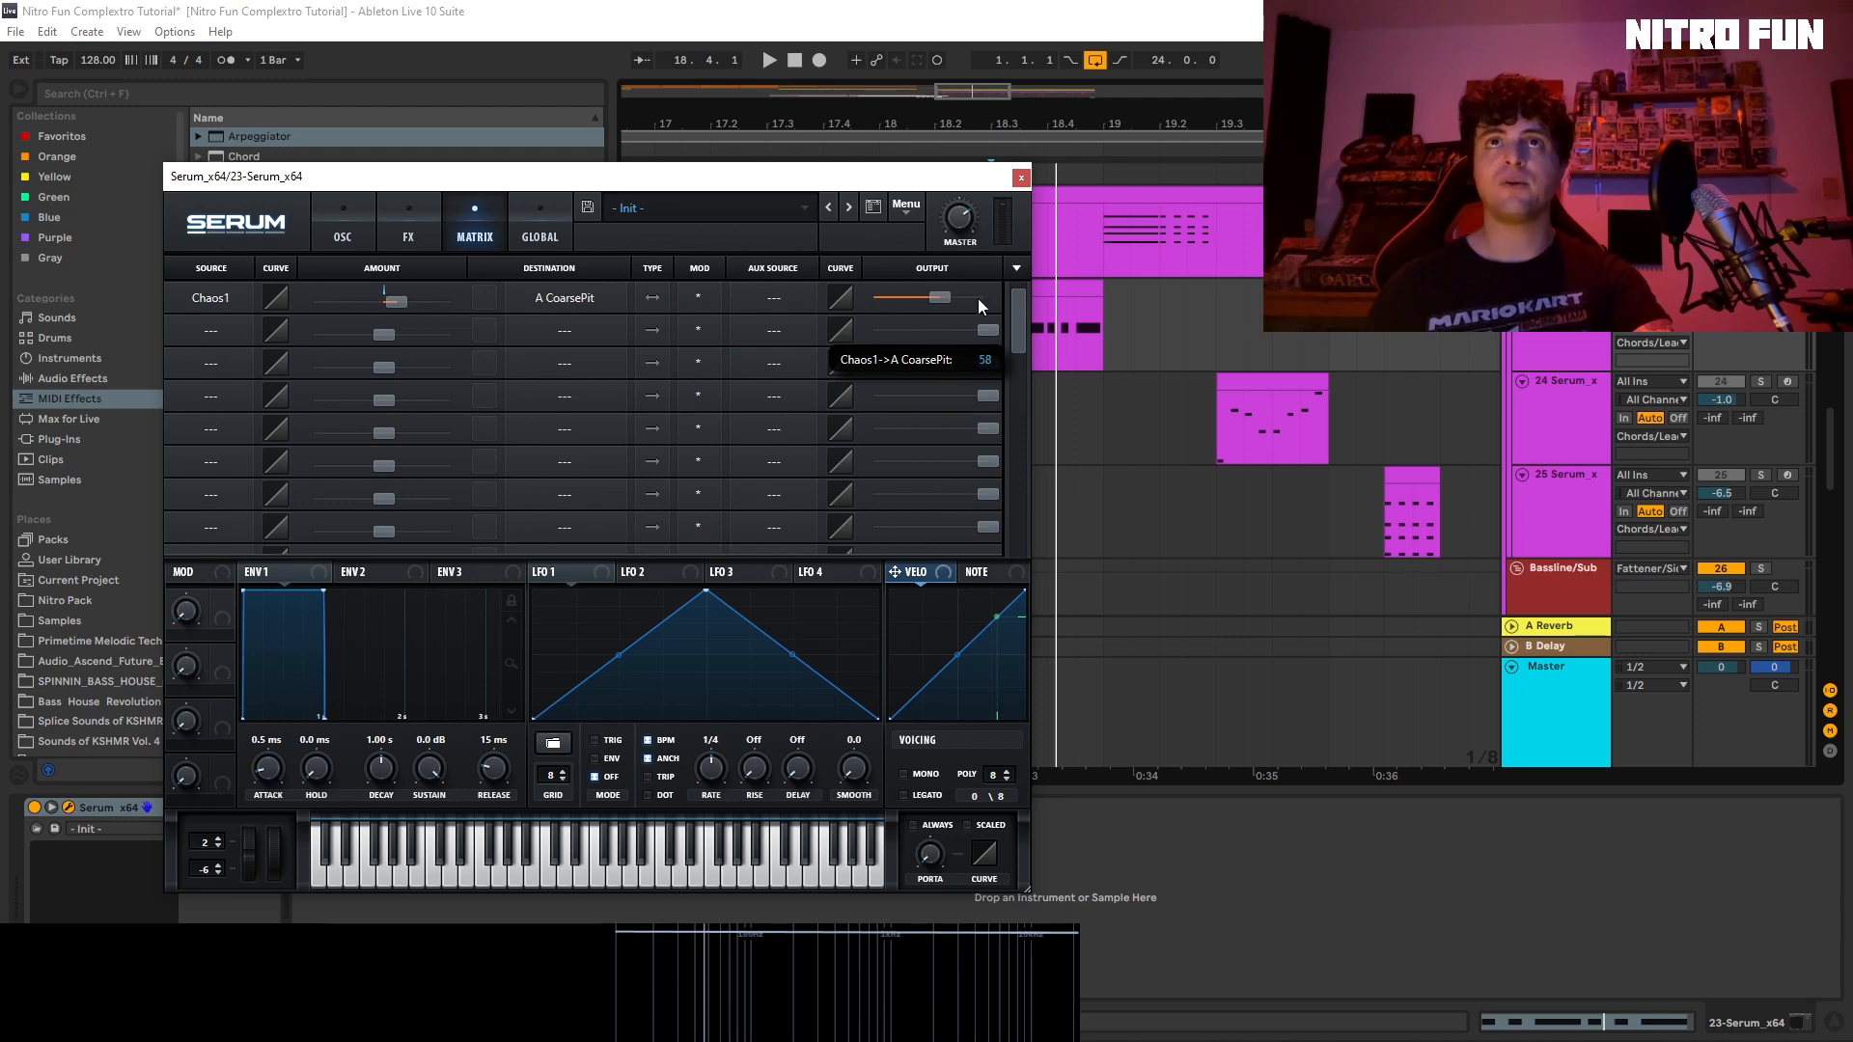
Step: Lower the Chaos1 modulation output on oscillator A's coarse pitch to 19, replay track 23's clip, and close its Serum
key("space")
left_click_drag(979, 307, 889, 293)
key("space")
key("space")
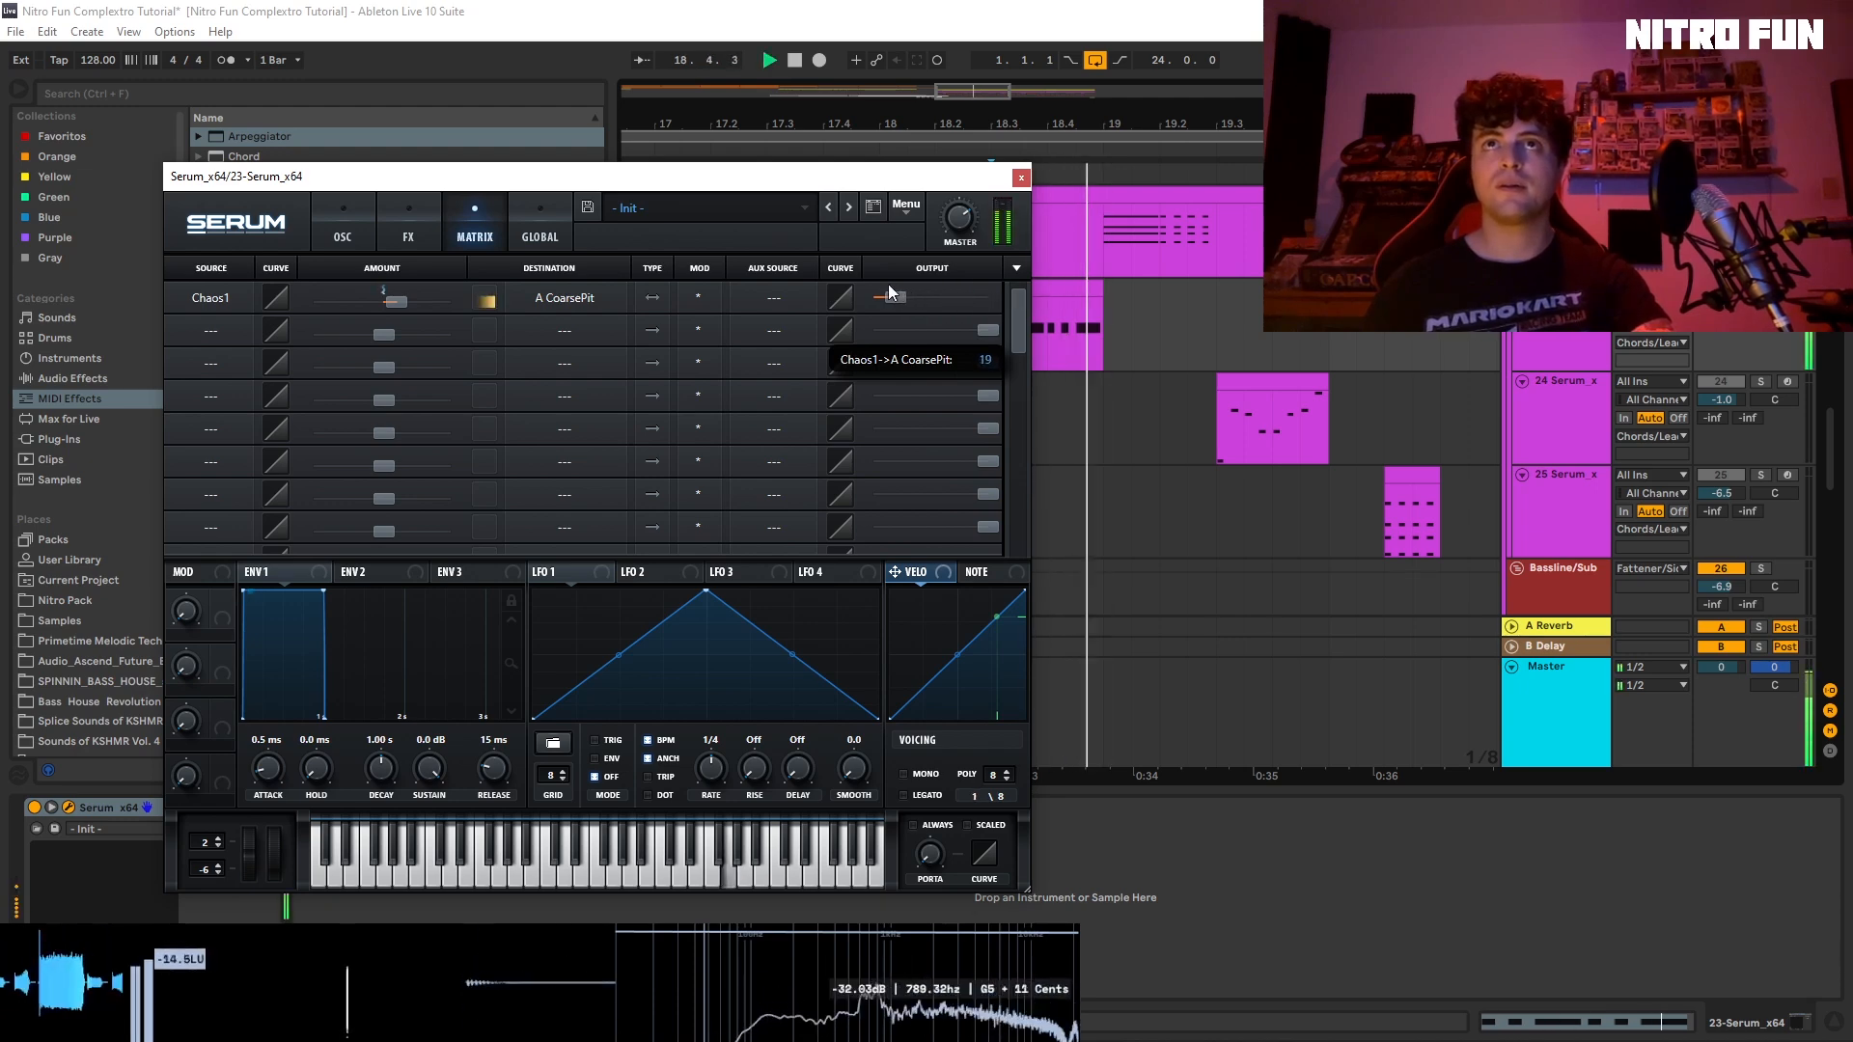
key("space")
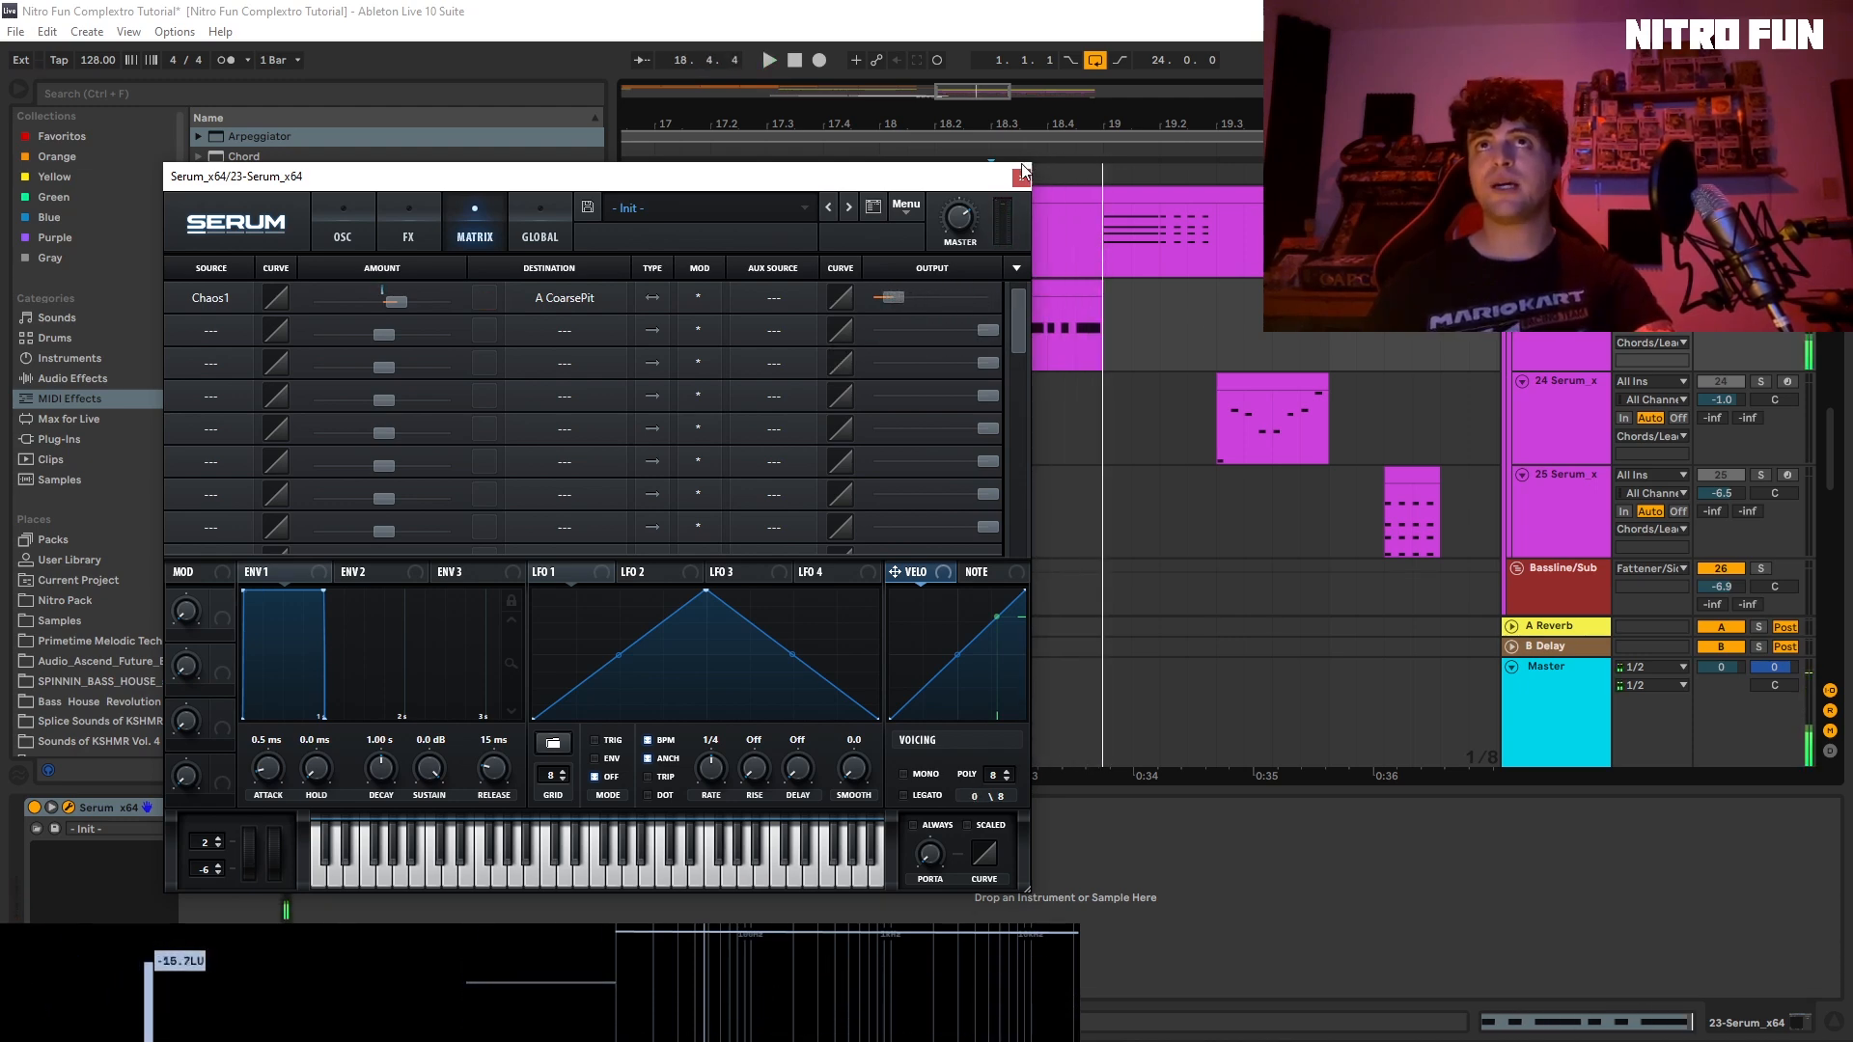
left_click(1023, 179)
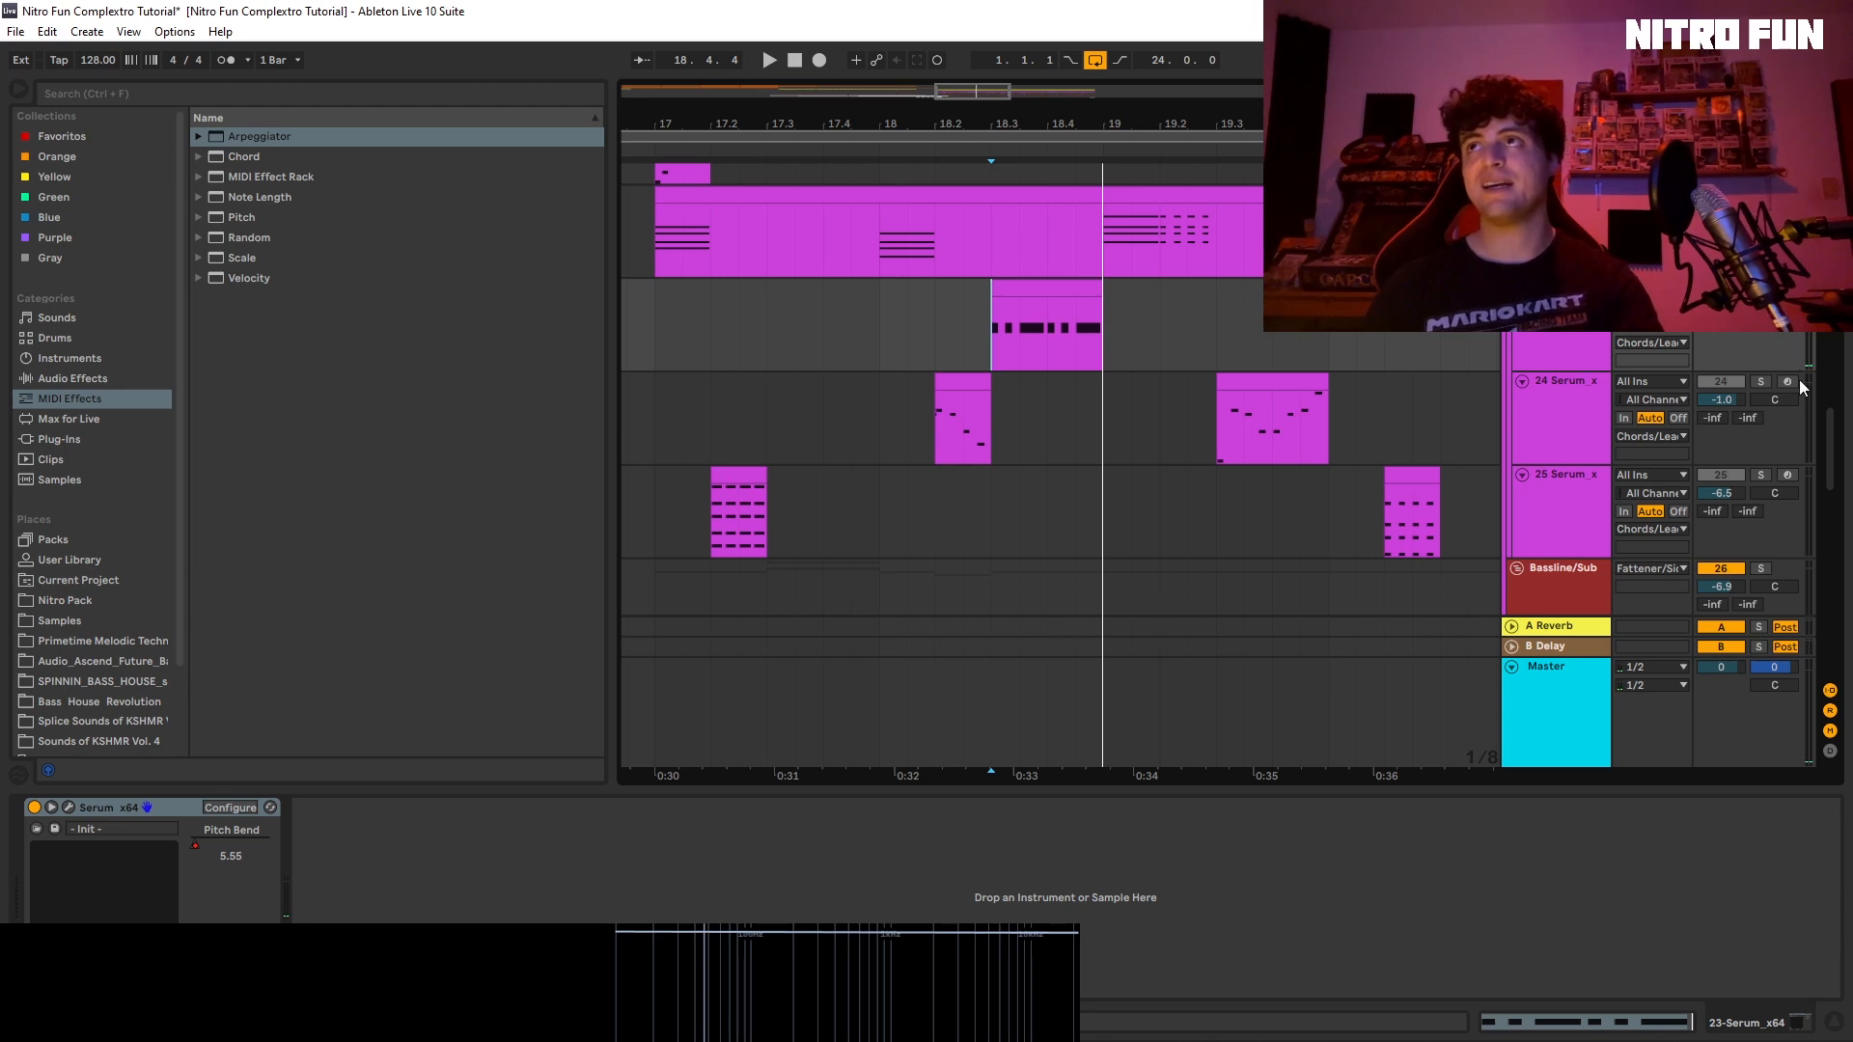
Step: Solo the Saw Bass/Sub track and play the drop from bar 18.3
left_click_drag(1832, 439, 1803, 504)
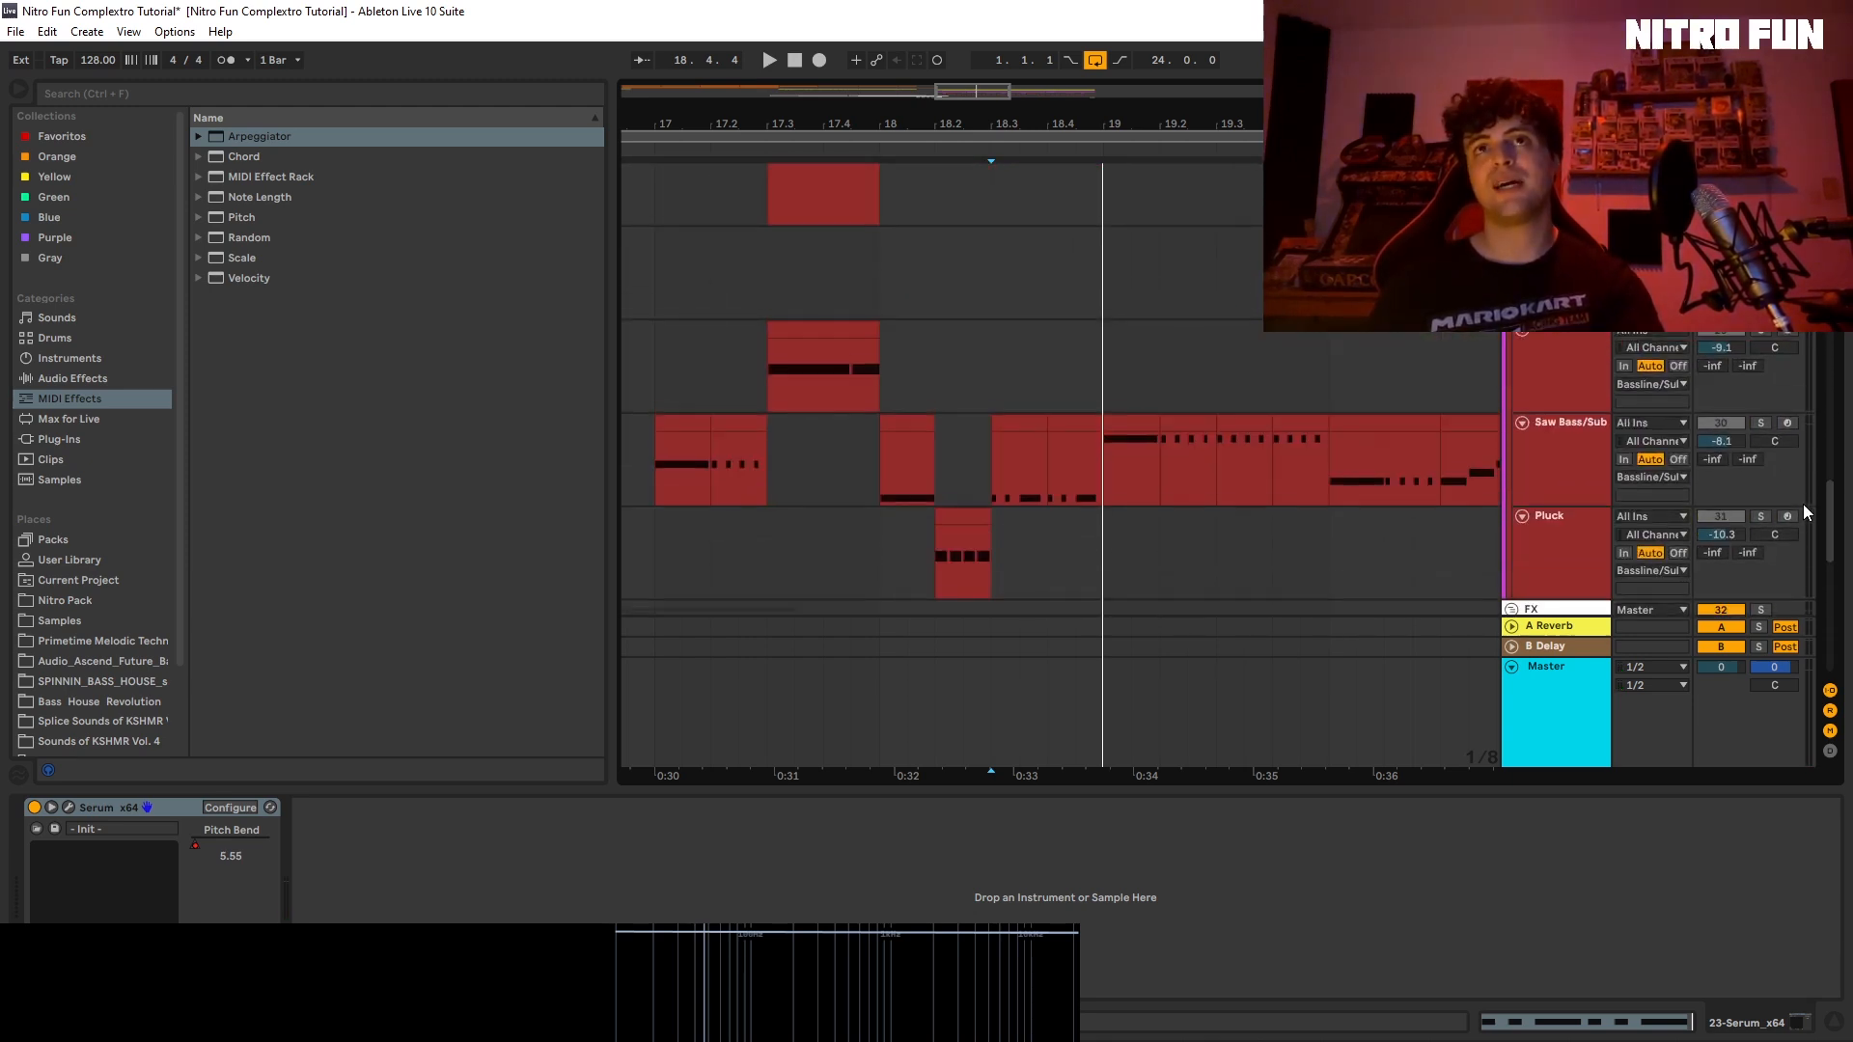
left_click(1762, 423)
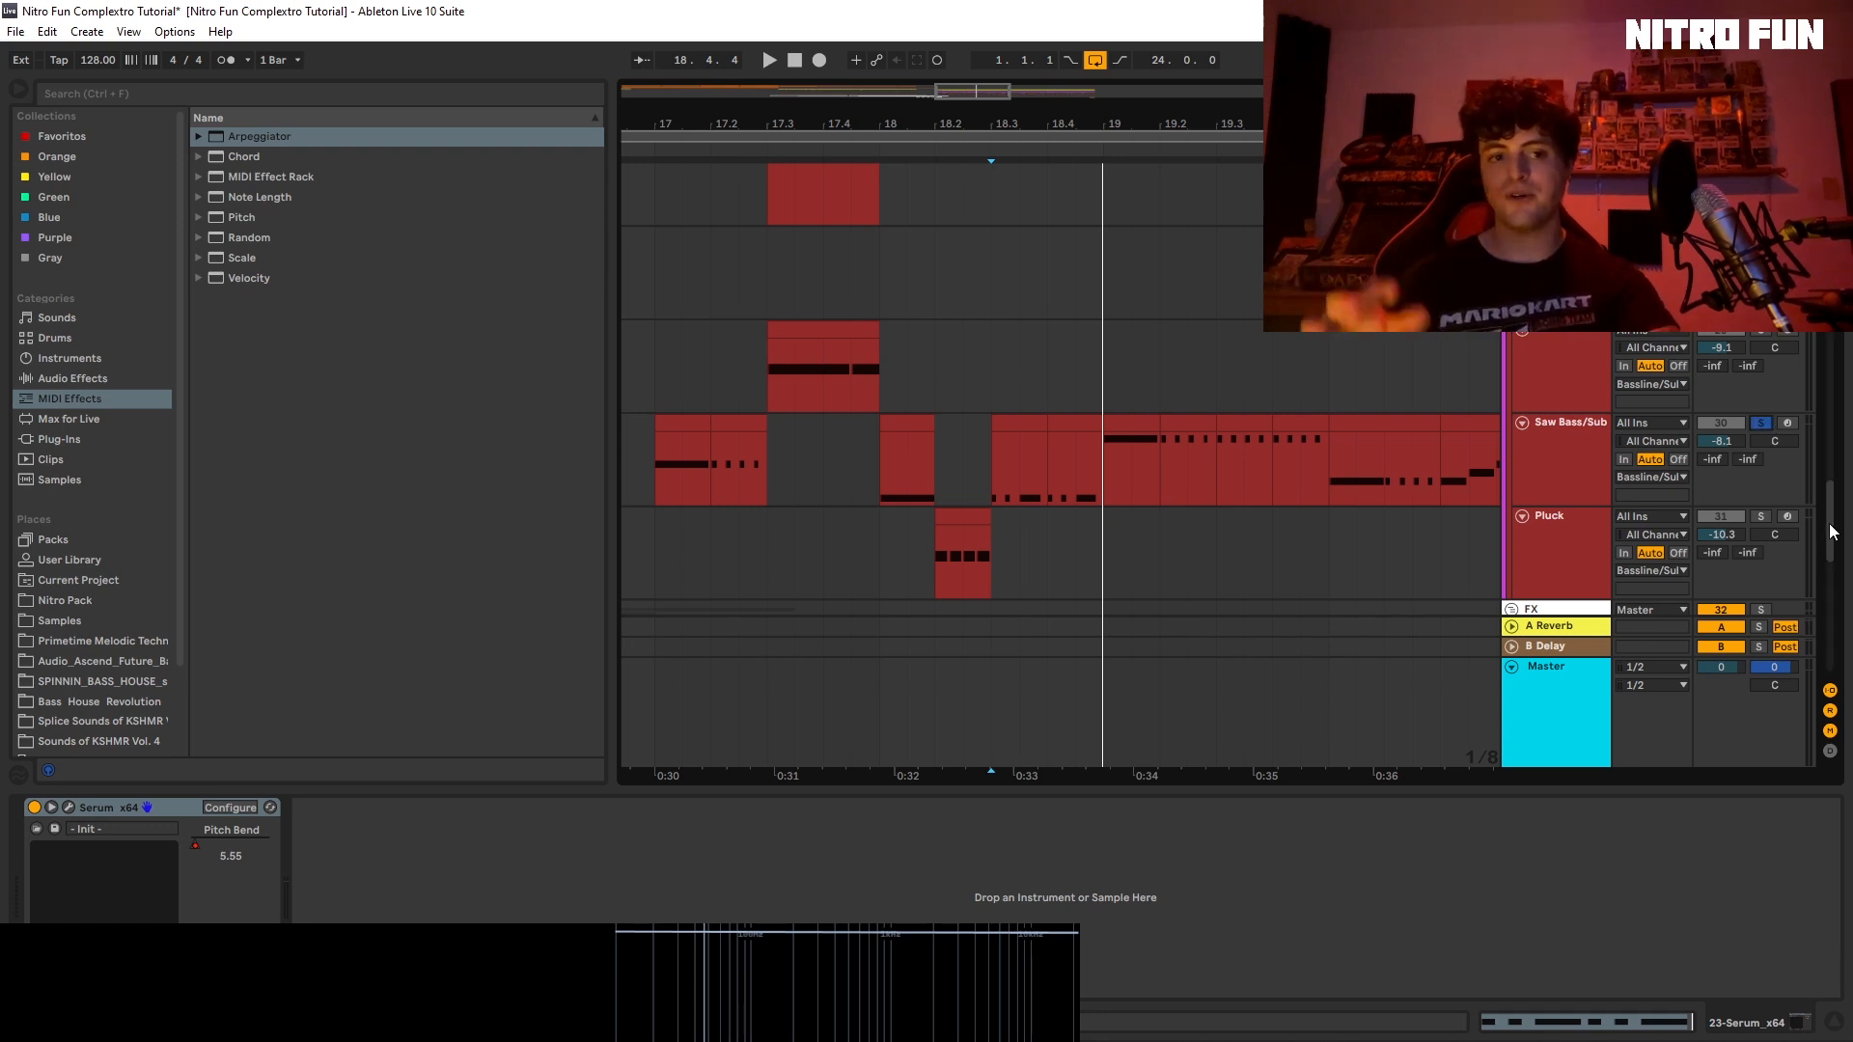
key("space")
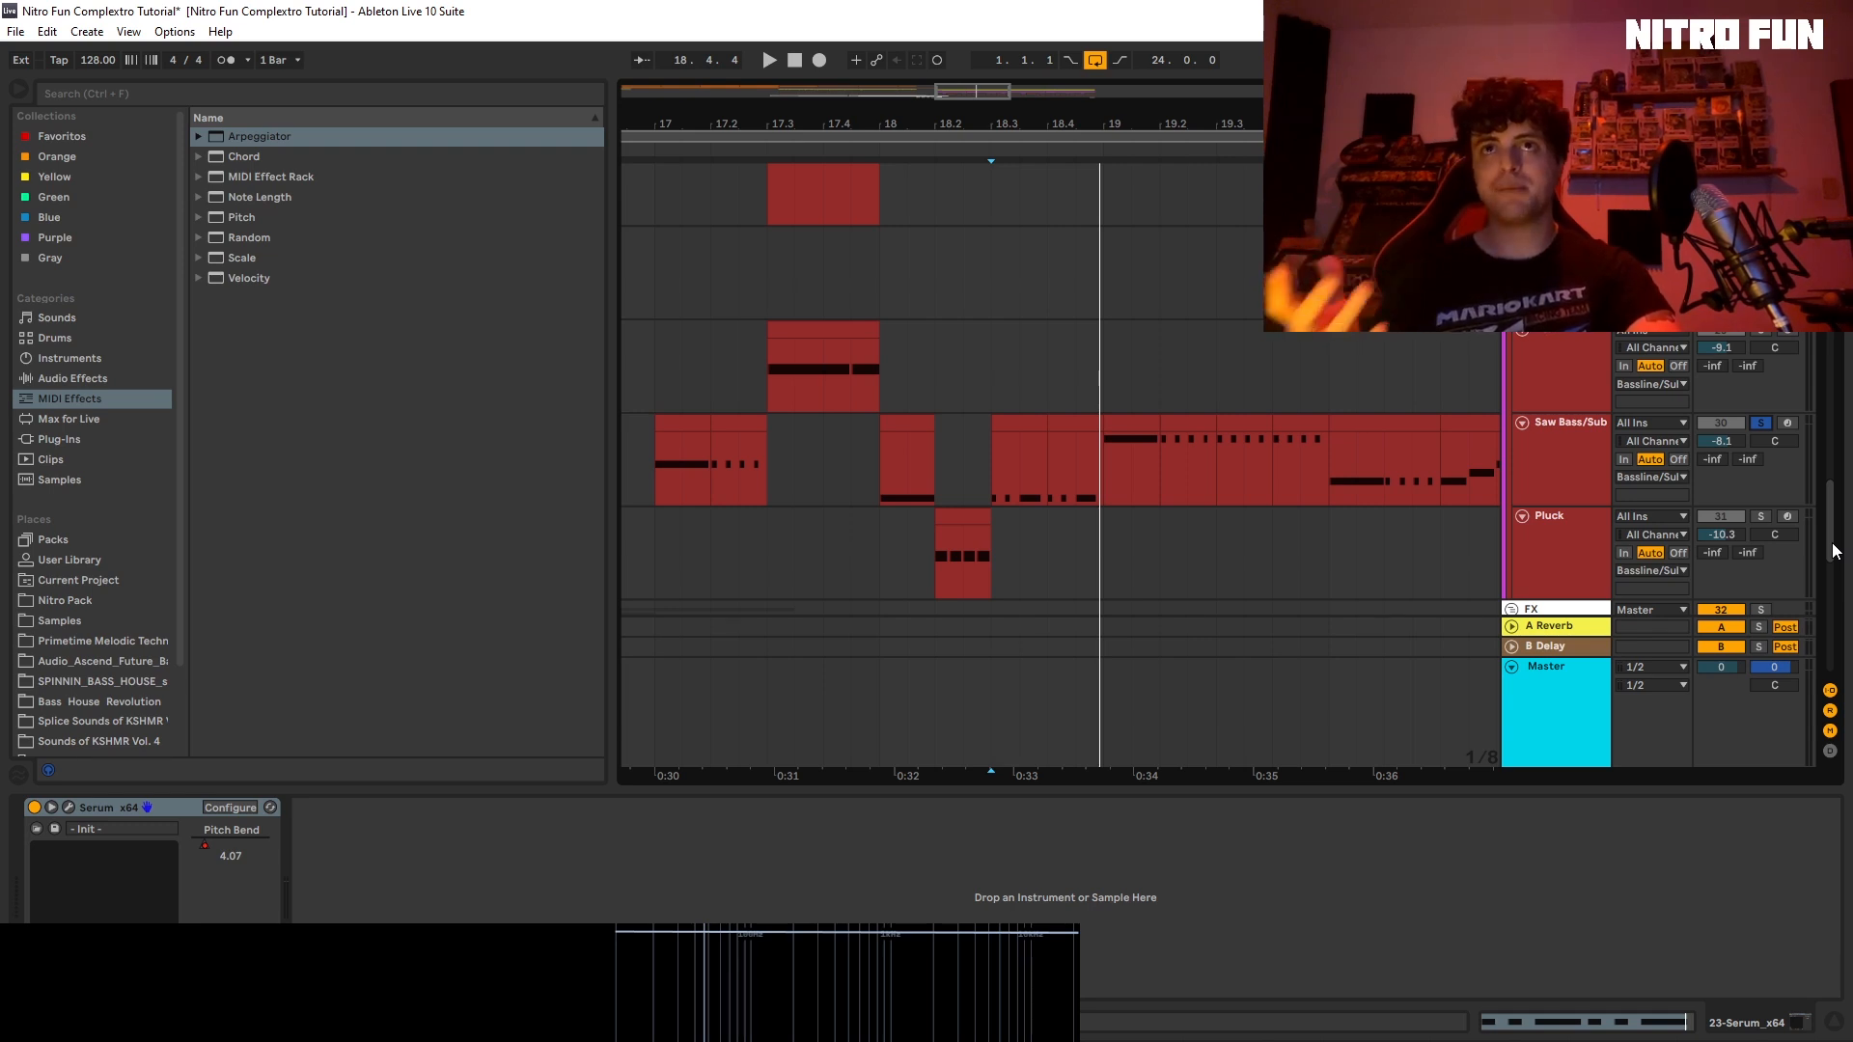
key("space")
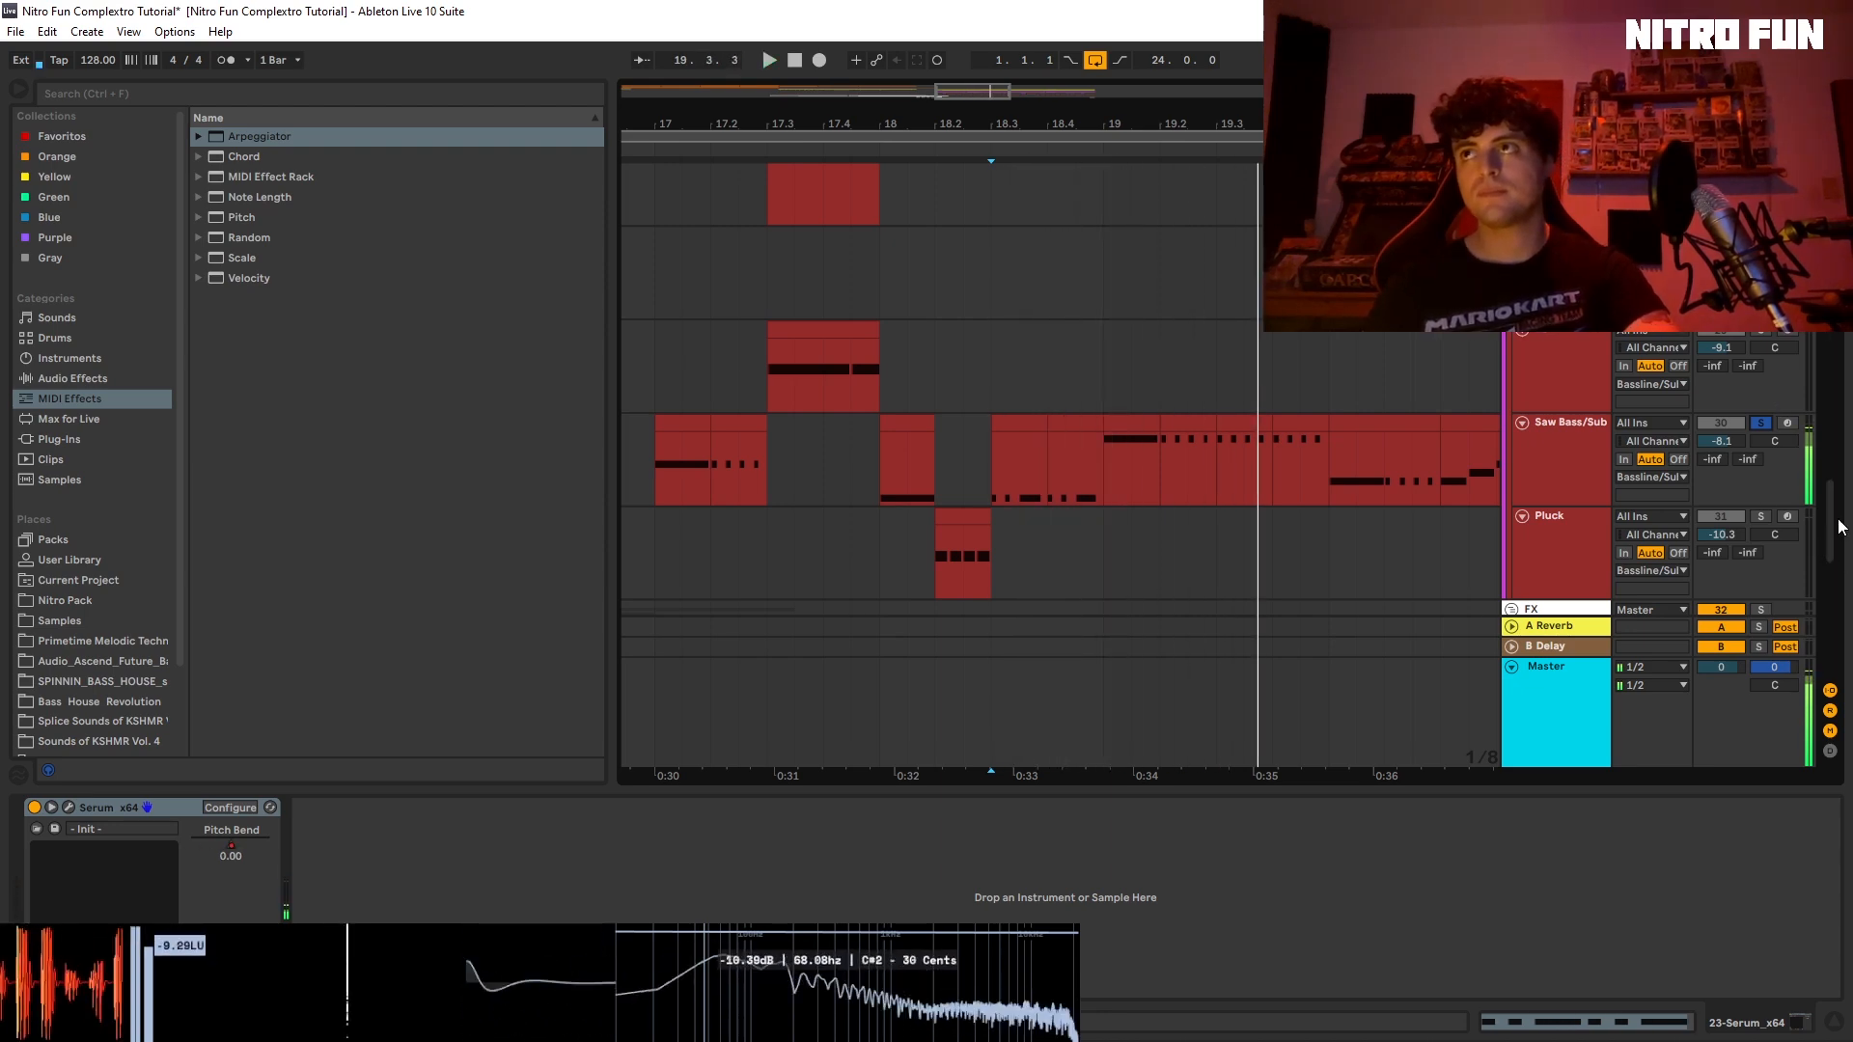
Step: Play Saw Bass/Sub from bar 19 together with the soloed track 22 chords
scroll(1827, 432, "up", 5)
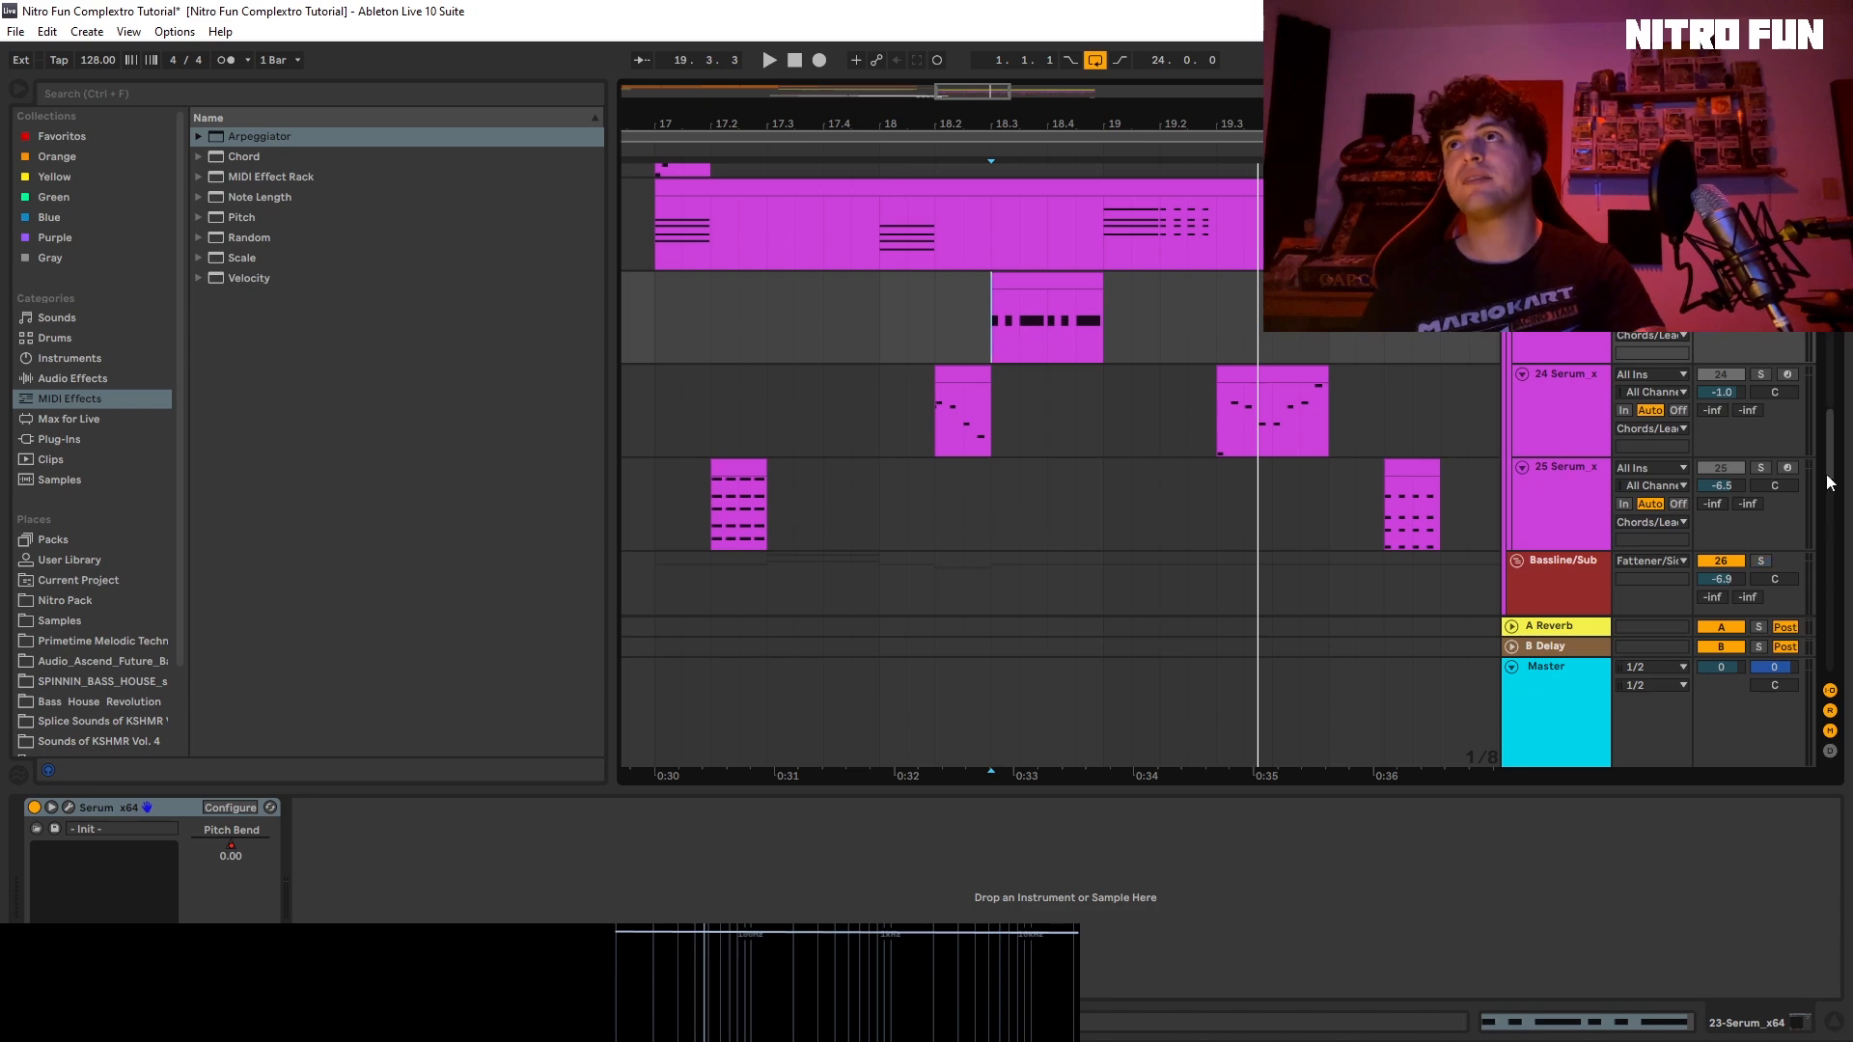
scroll(1827, 480, "down", 5)
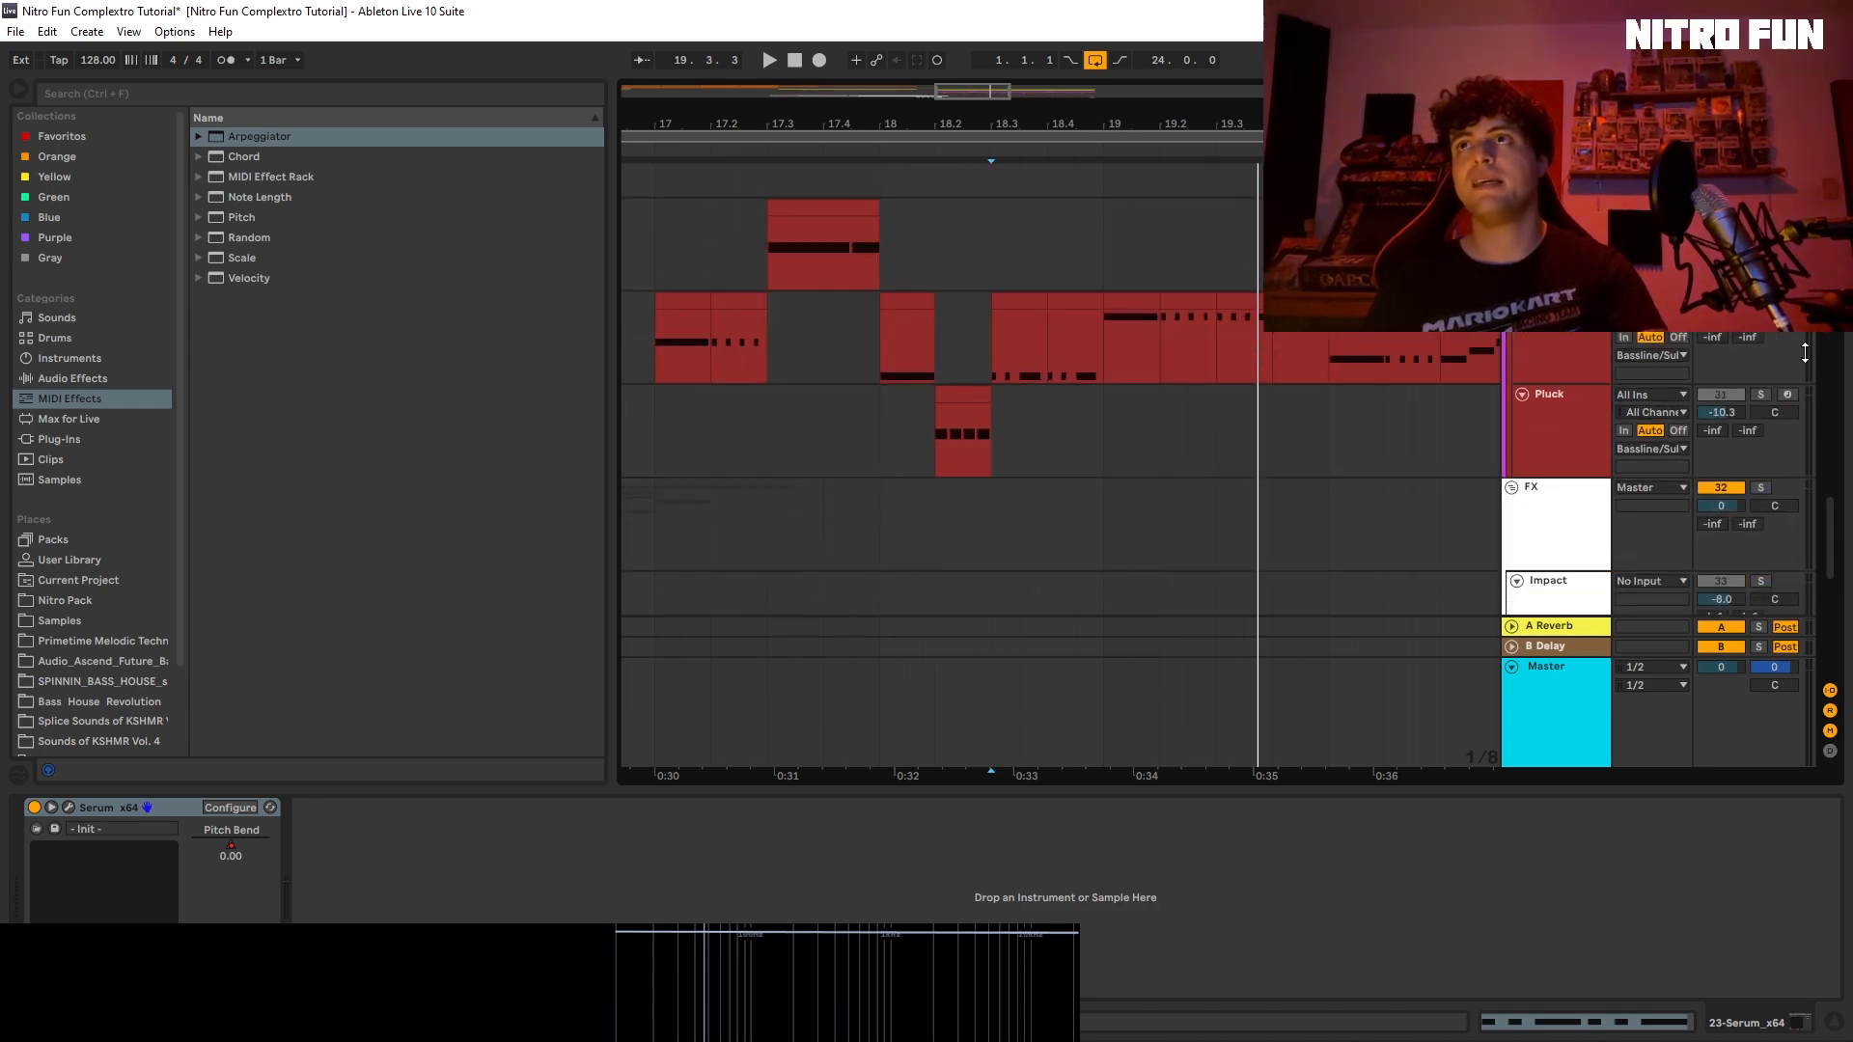
left_click(1102, 362)
key("space")
scroll(1834, 415, "up", 5)
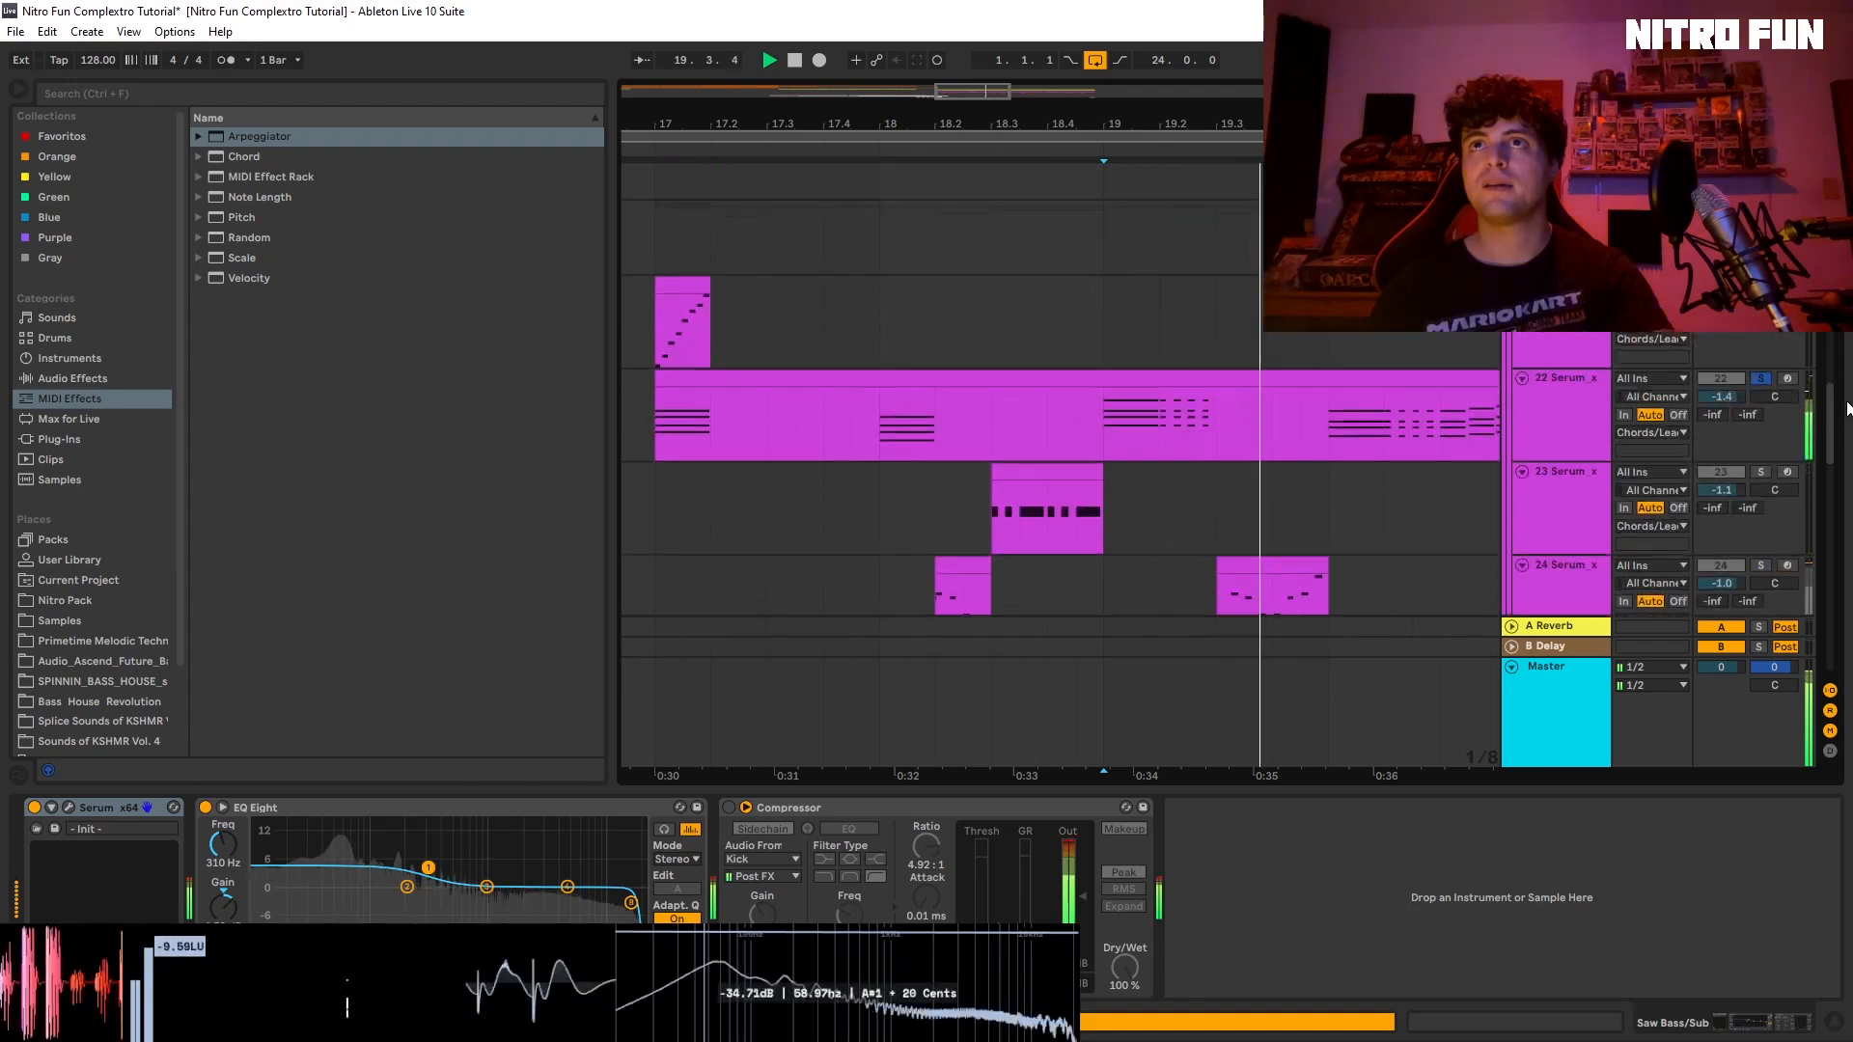
scroll(1846, 409, "down", 1)
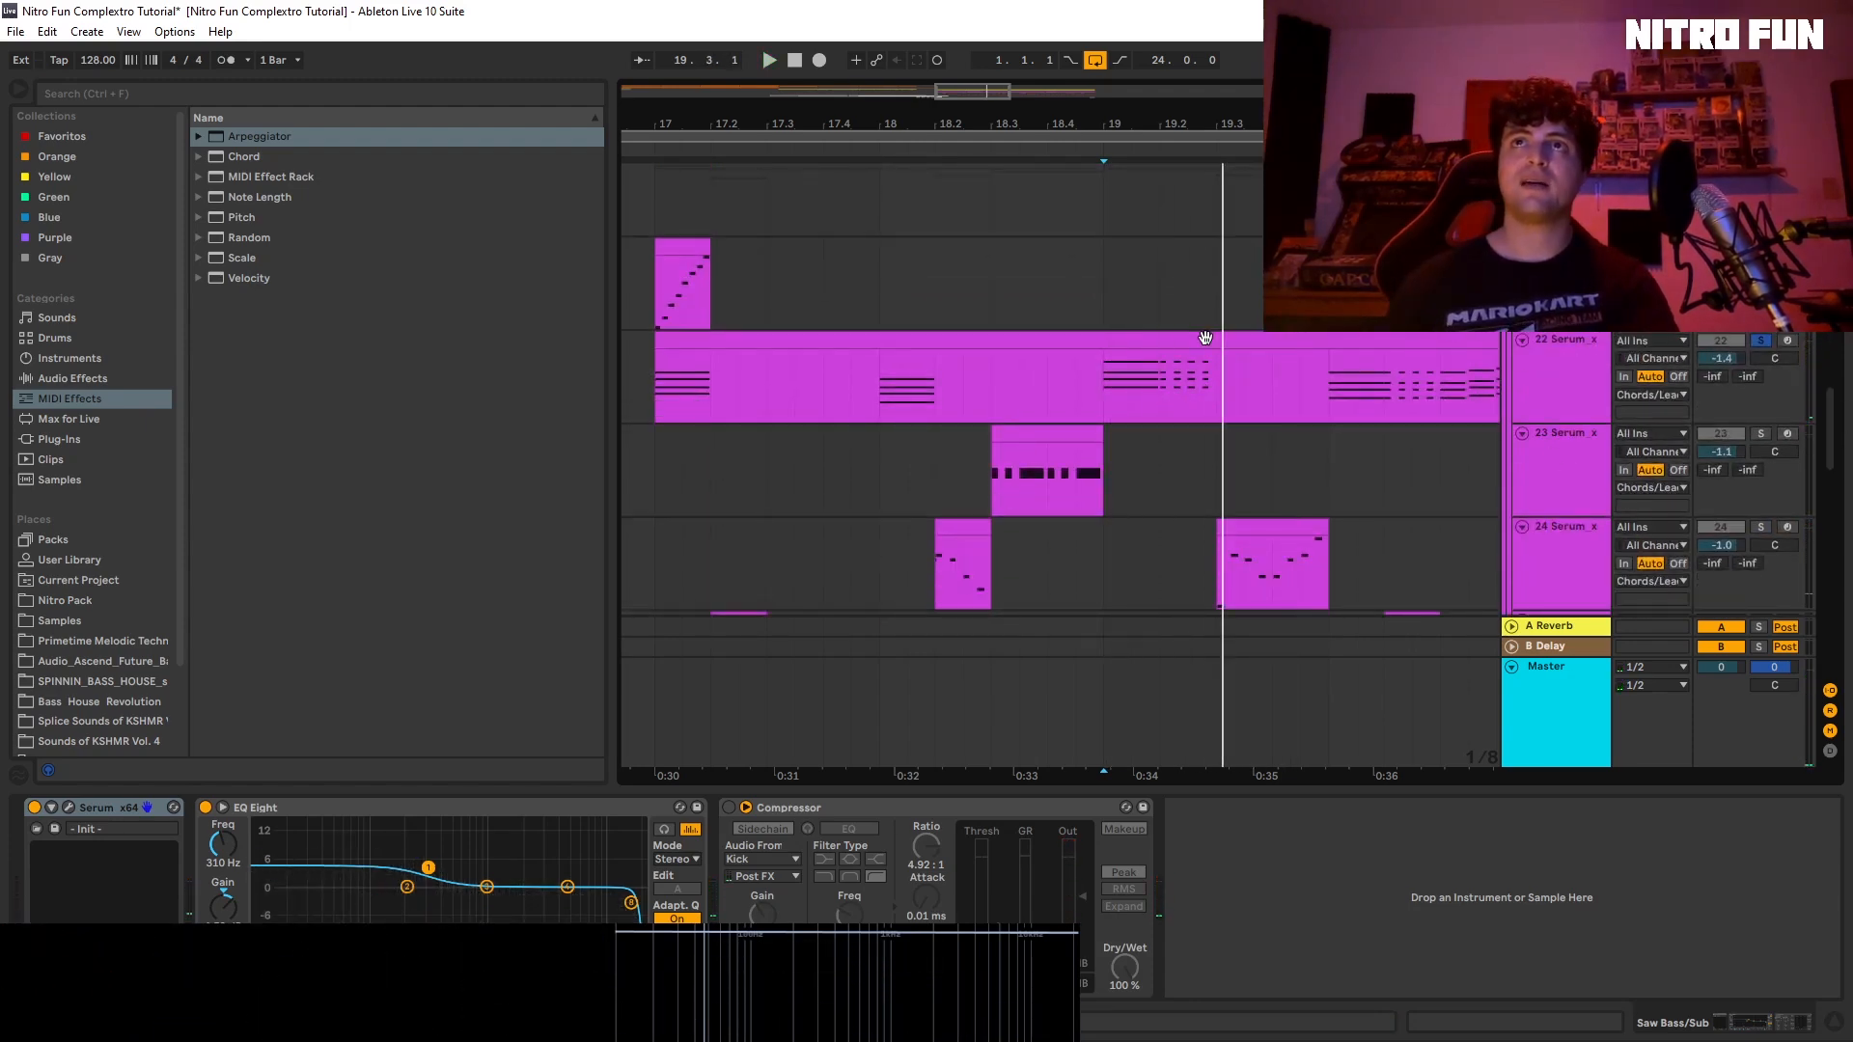
key("space")
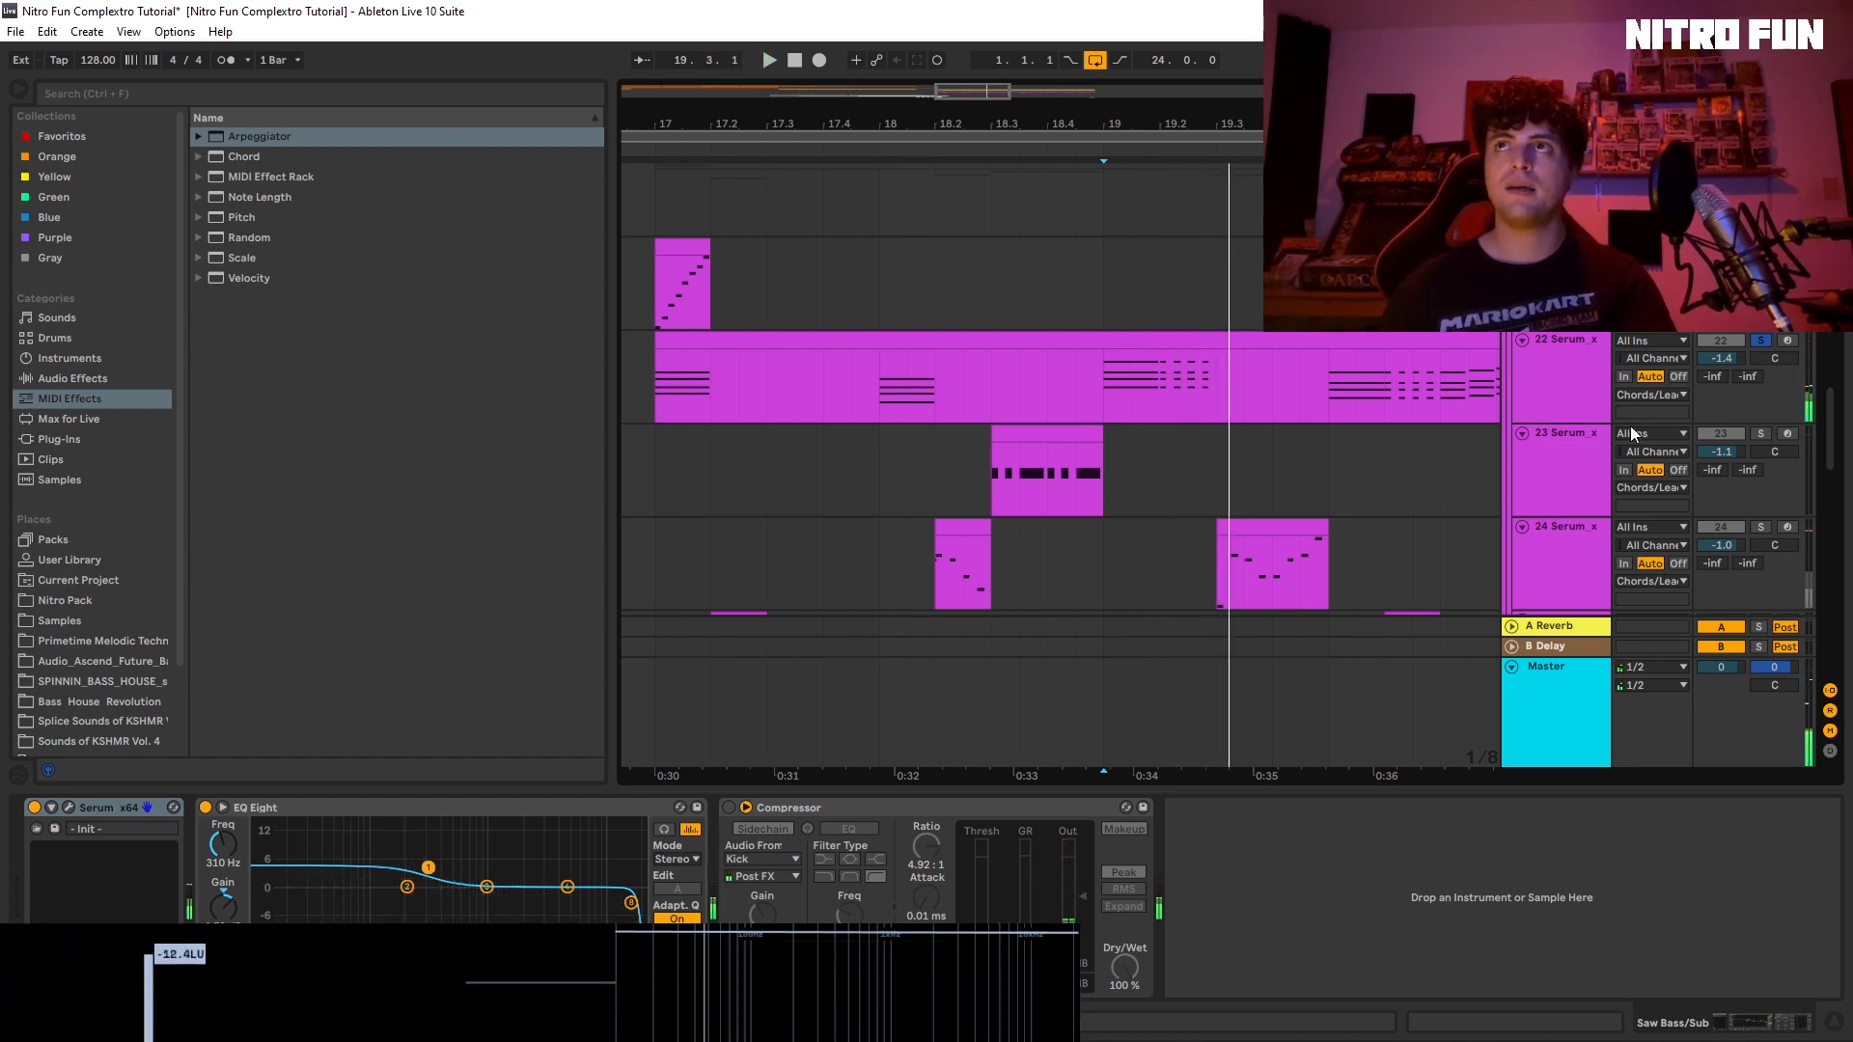
Step: Add track 24 to the soloed layers, play from bar 19, and clear the solos
scroll(1847, 552, "down", 5)
scroll(1847, 552, "up", 5)
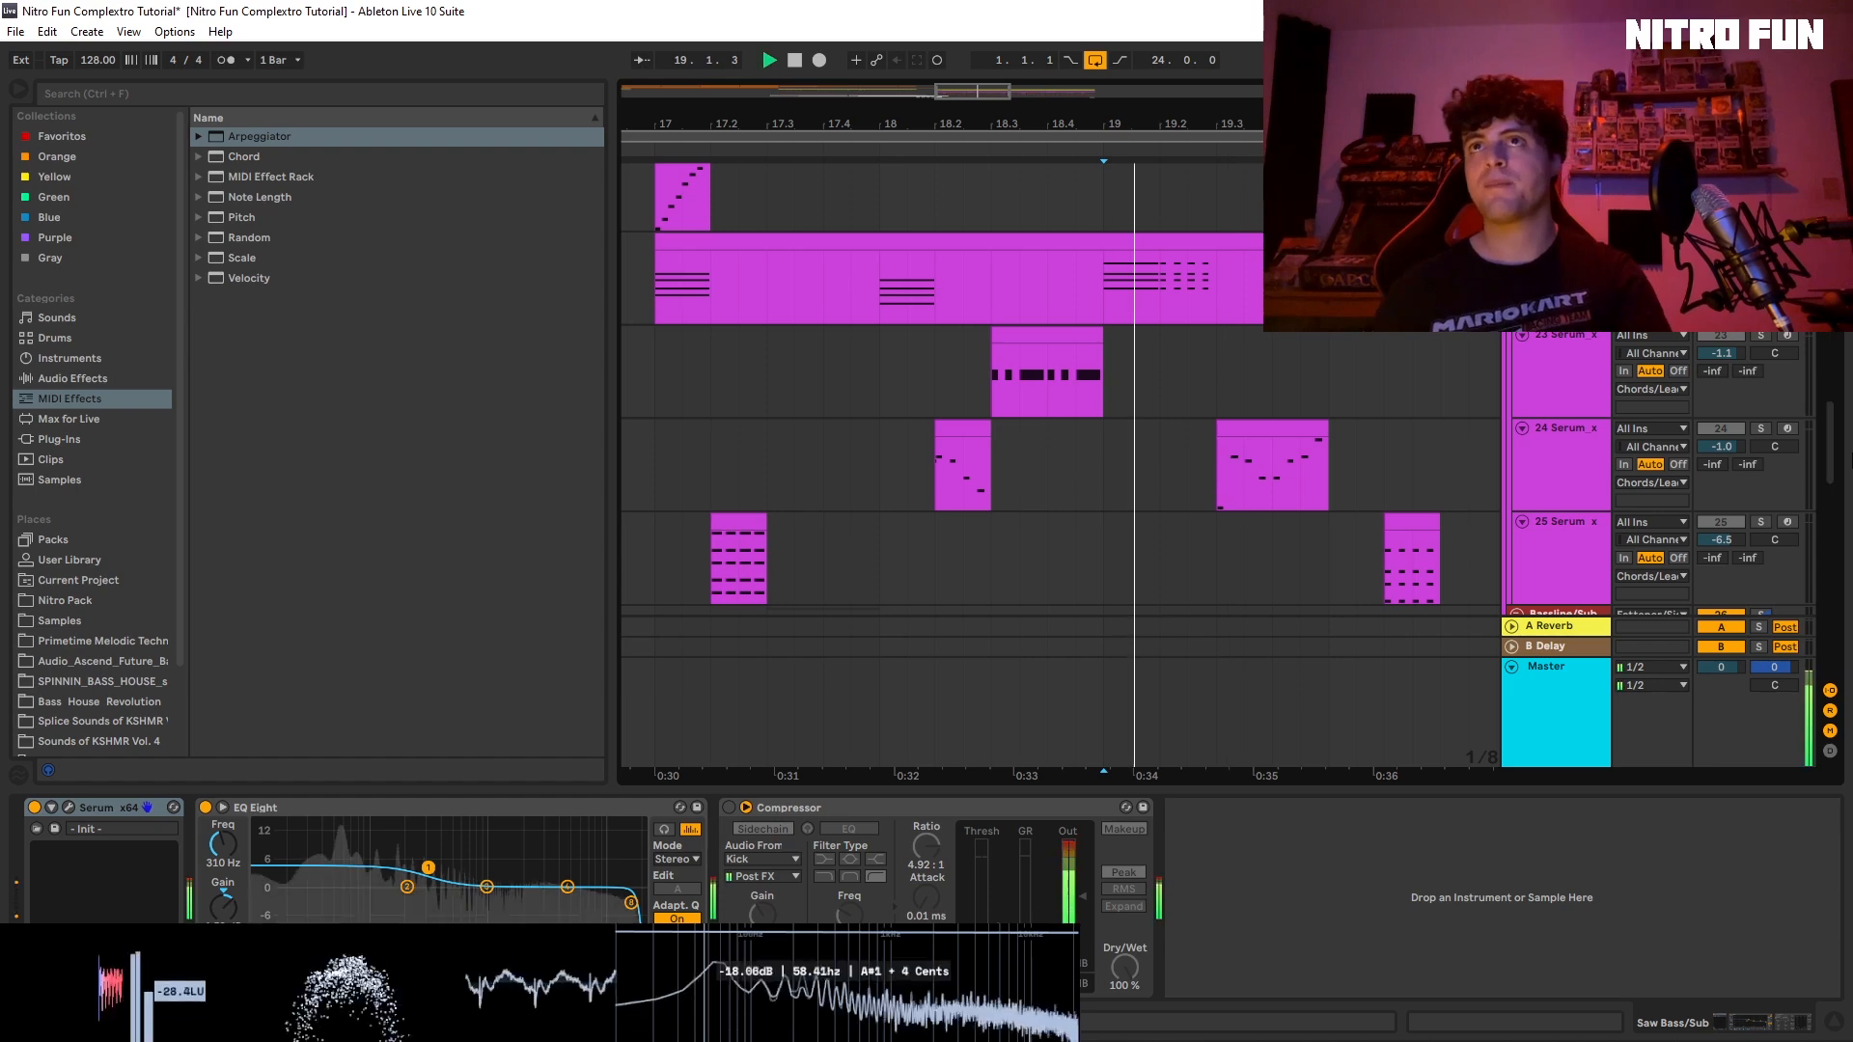
left_click(1762, 431)
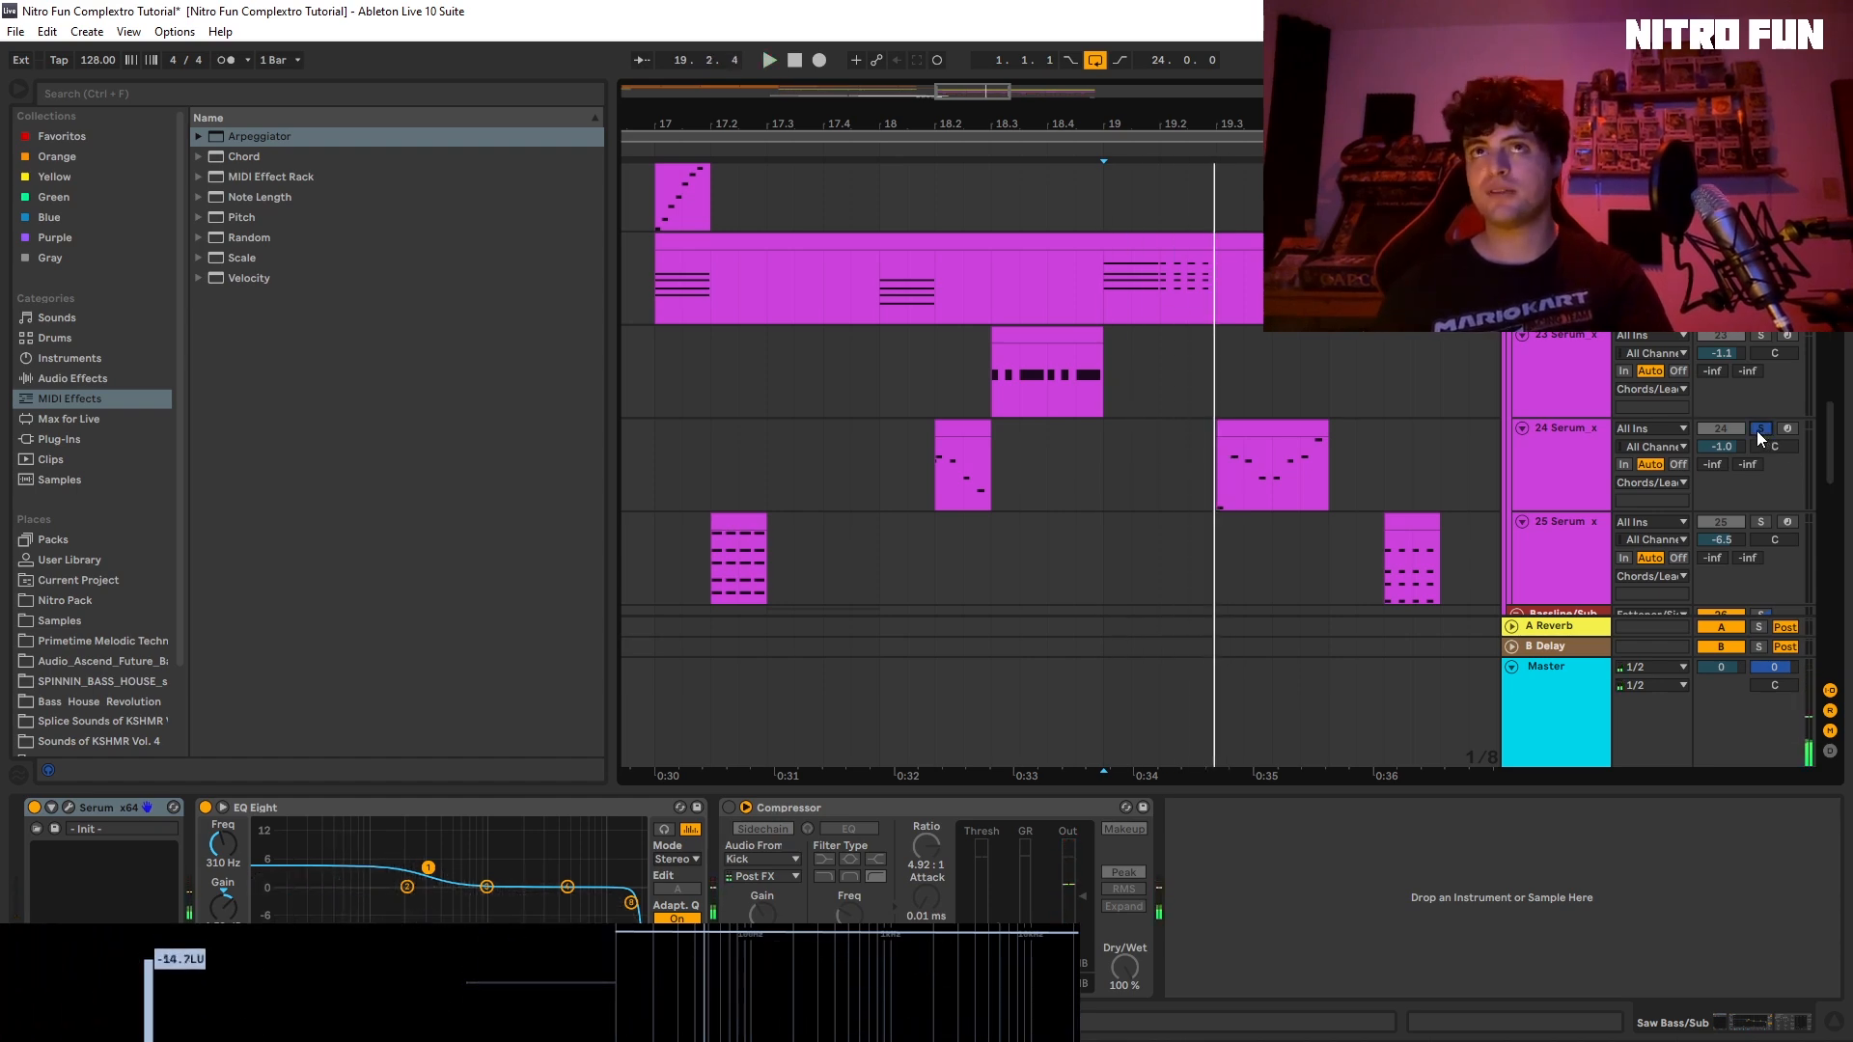
key("space")
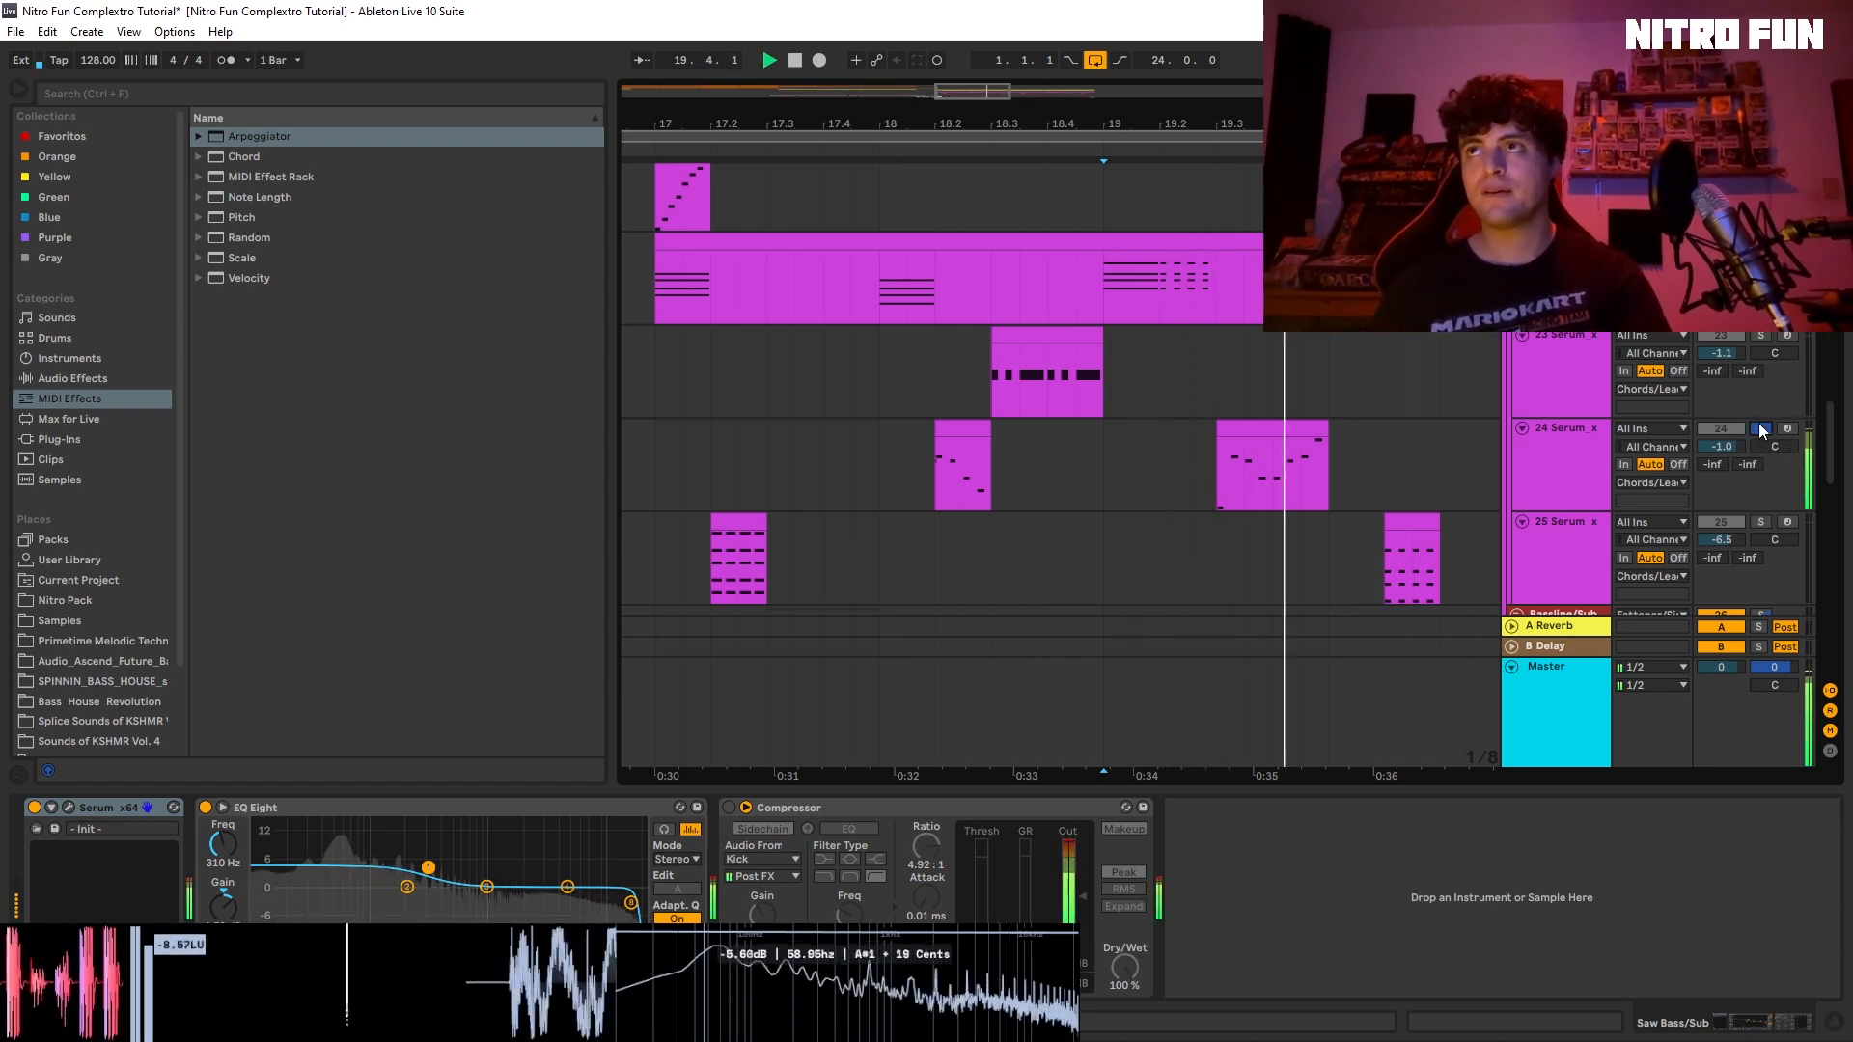
key("space")
left_click(1762, 429)
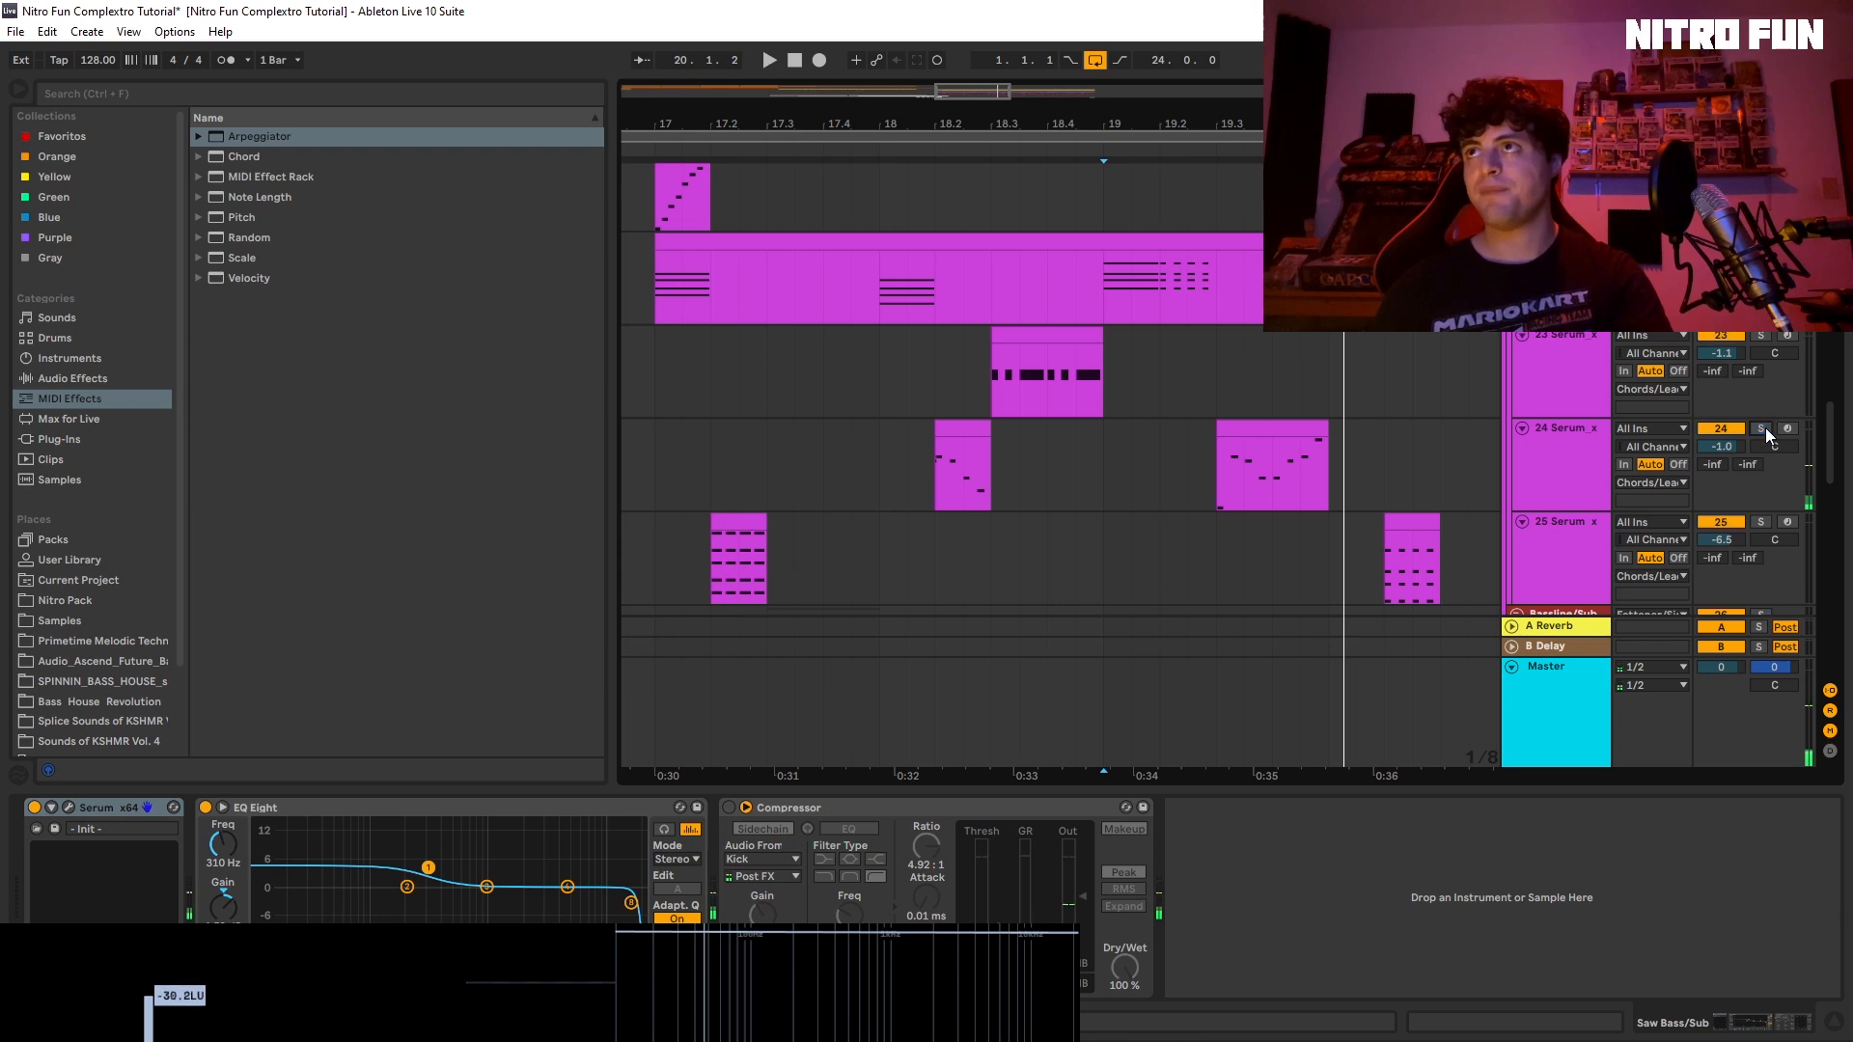
Step: Examine the MIDI notes of track 24's clip at bar 19.3 and close the clip editor
left_click(1258, 426)
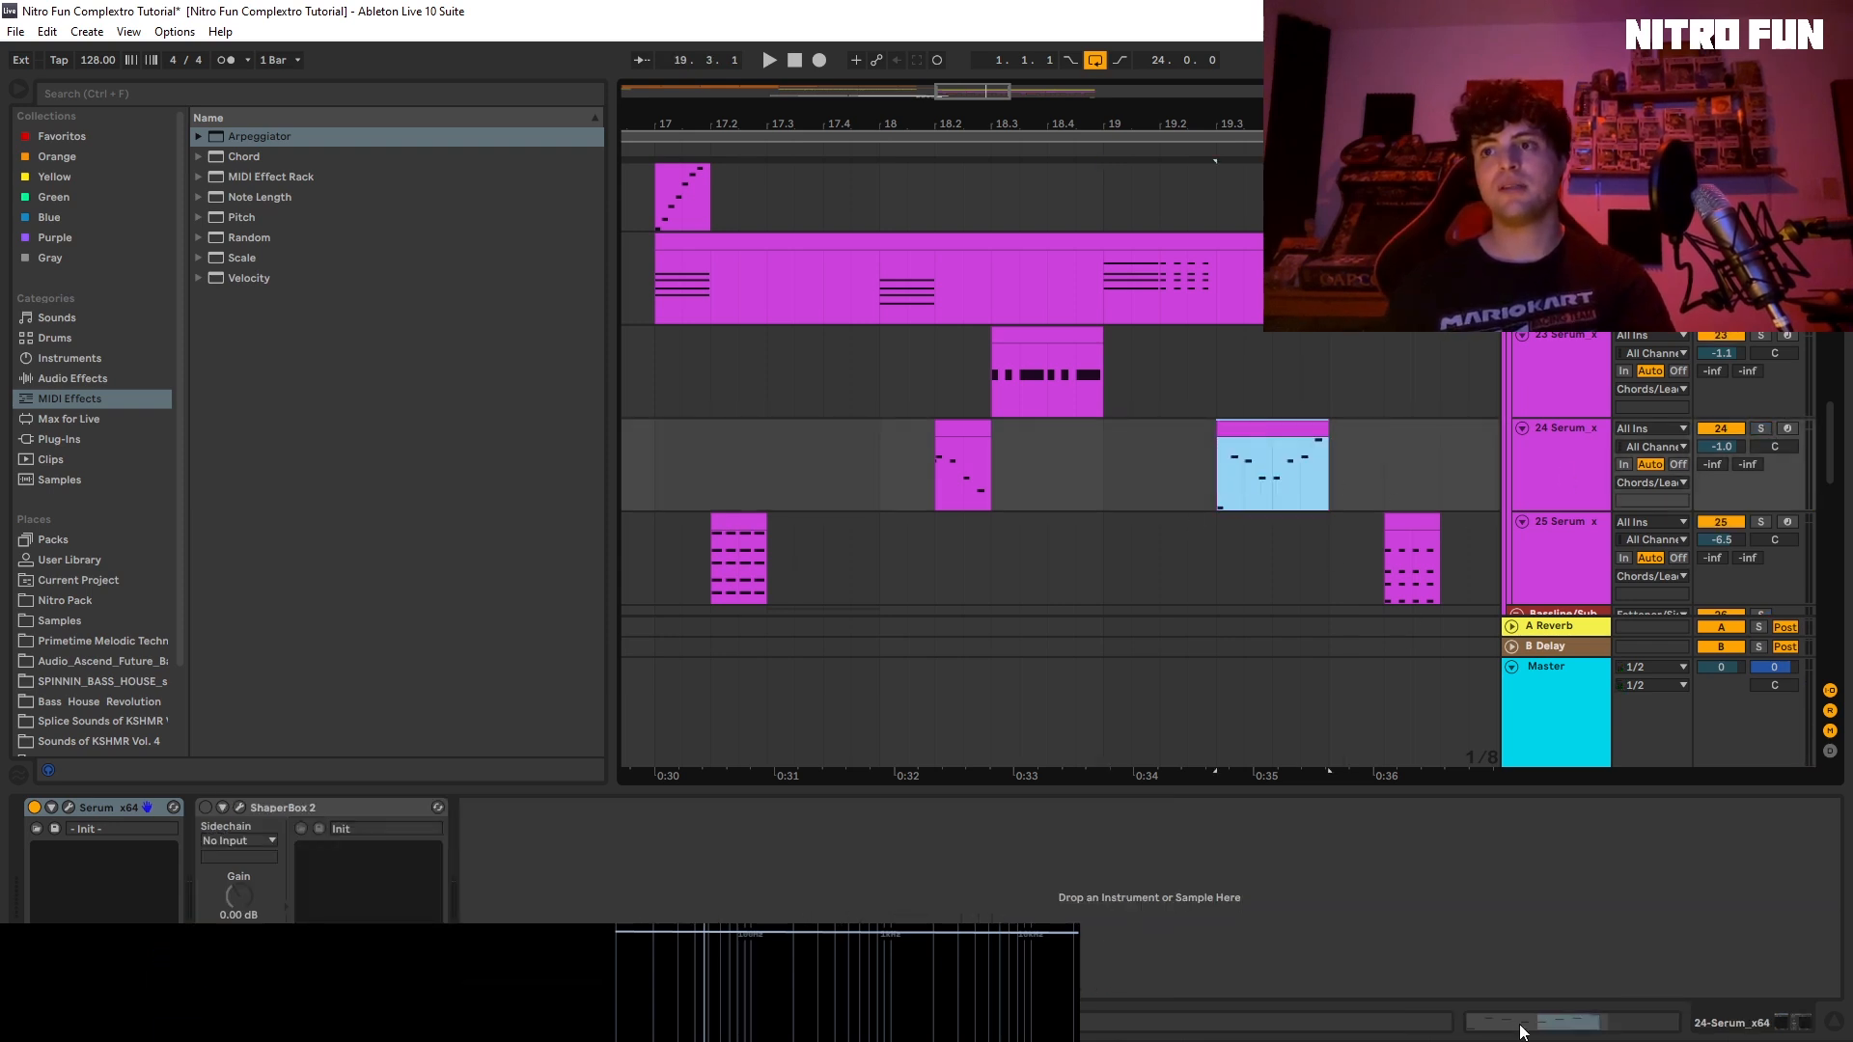
key("shift+Tab")
scroll(1728, 890, "down", 3)
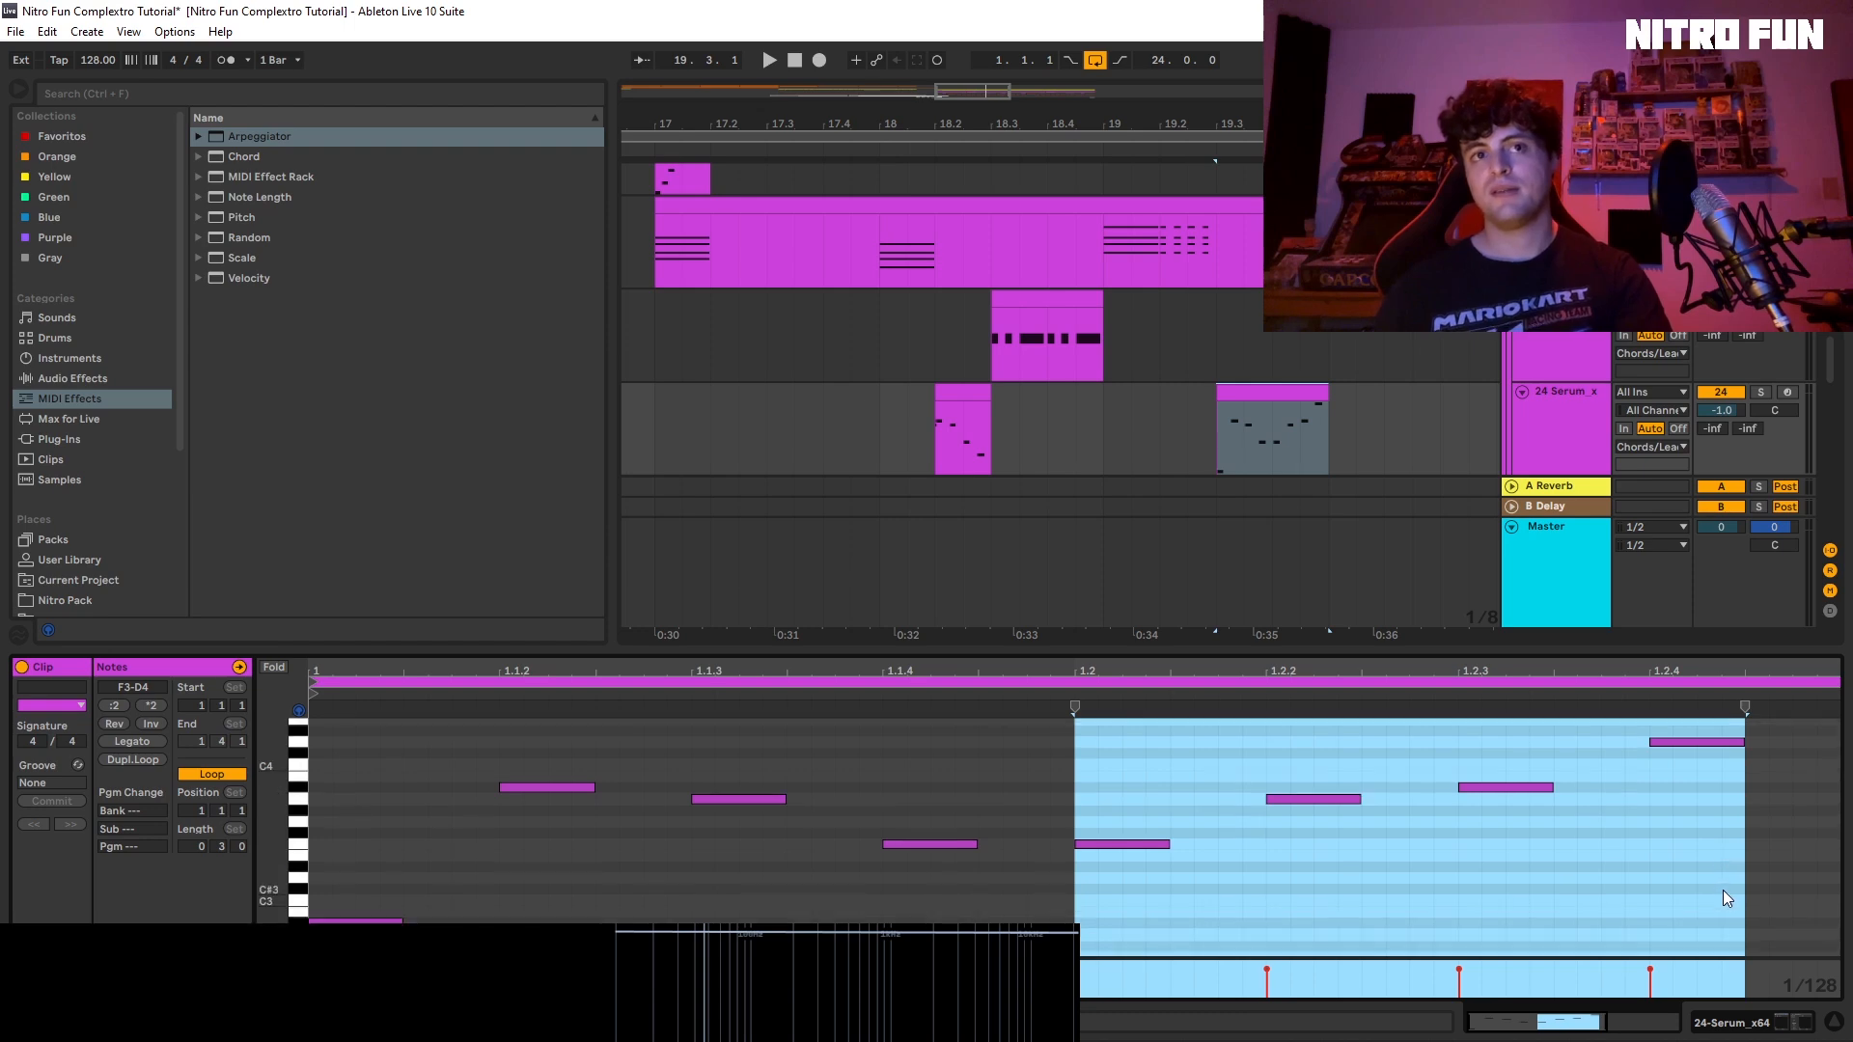
left_click(1831, 1023)
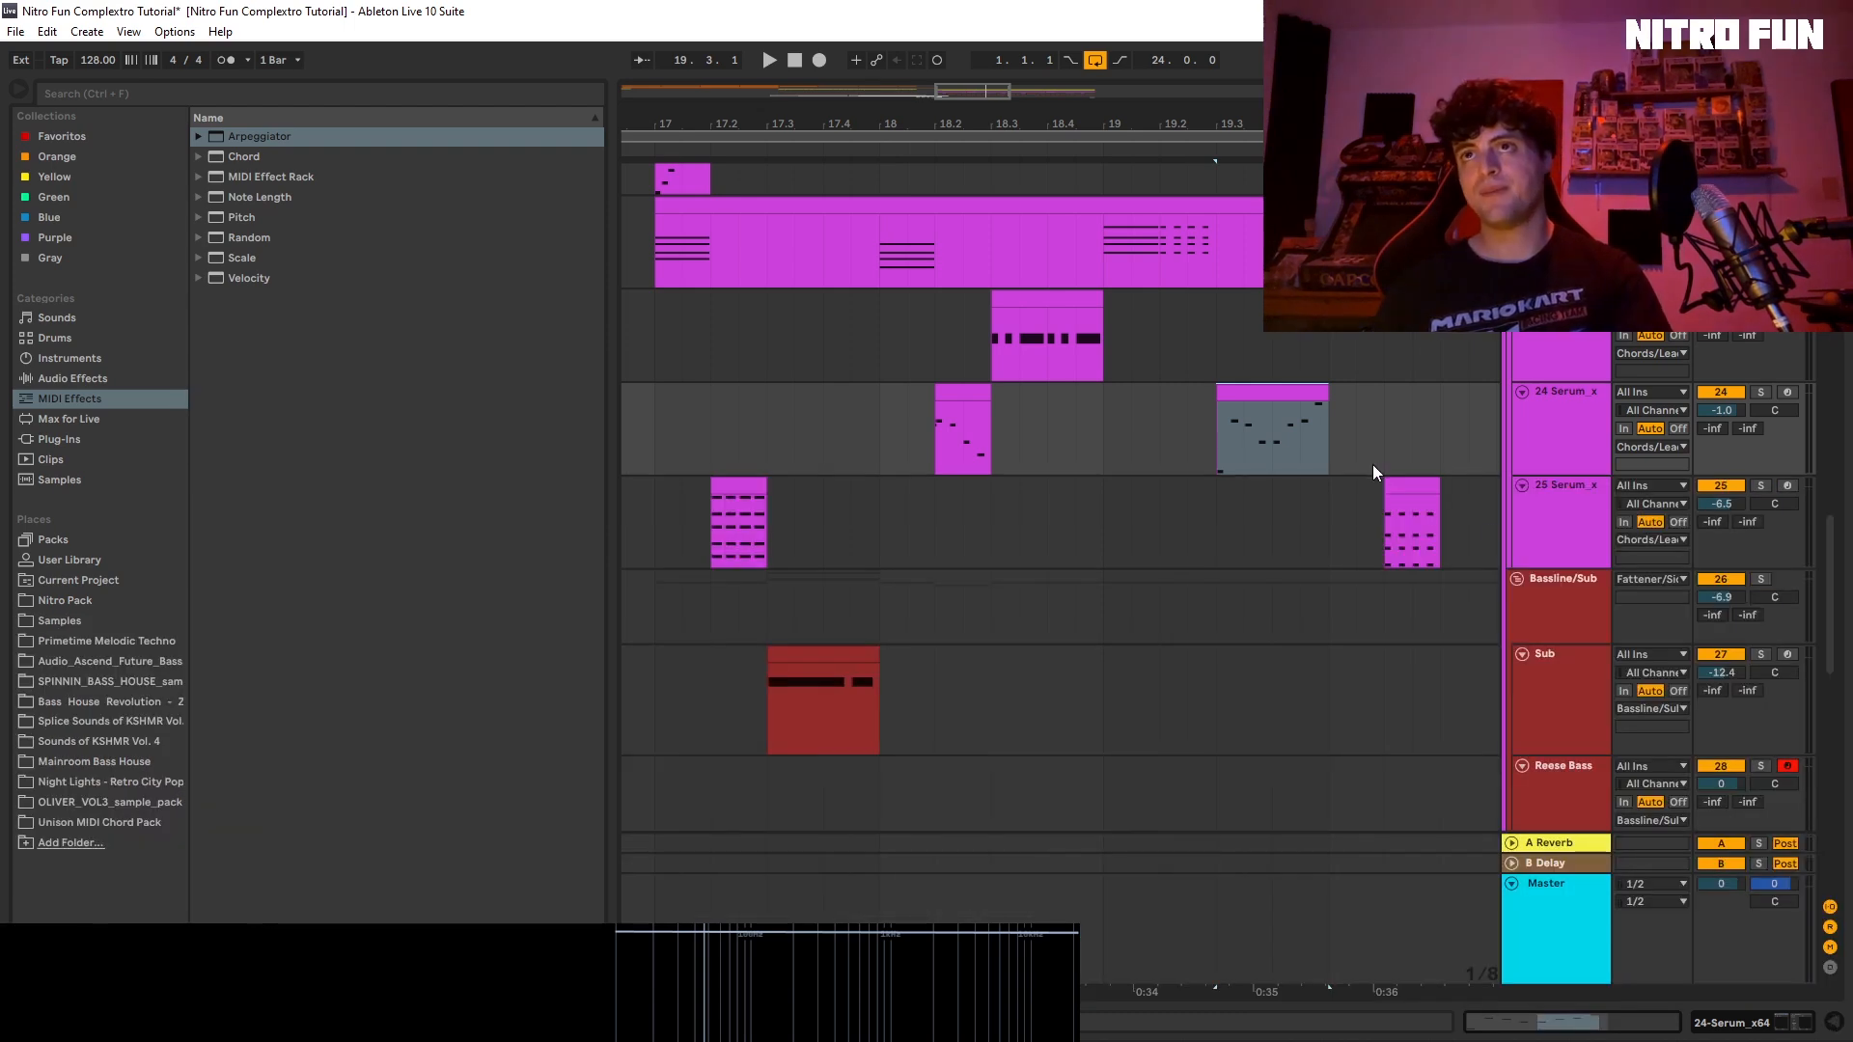
Step: Play all layers of the drop together from bar 20
left_click(1334, 436)
key("space")
left_click_drag(1122, 125, 1010, 31)
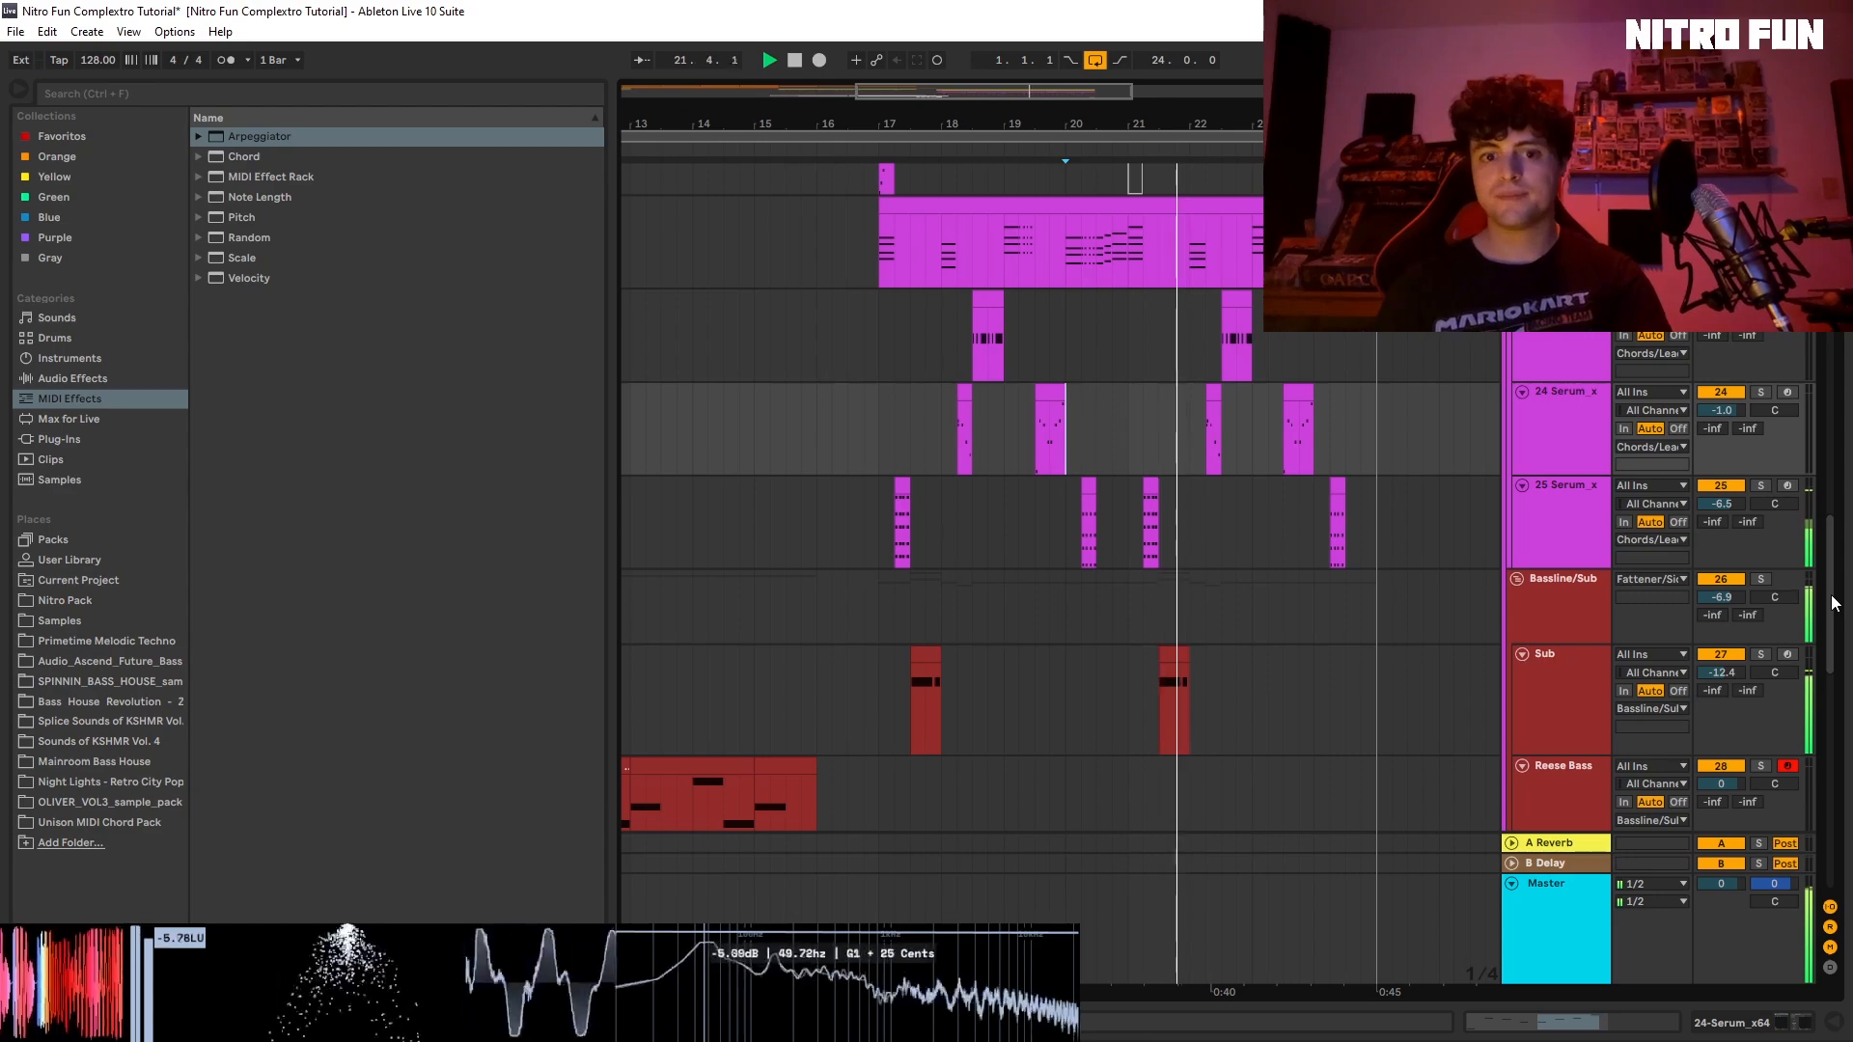
left_click_drag(1828, 592, 1845, 646)
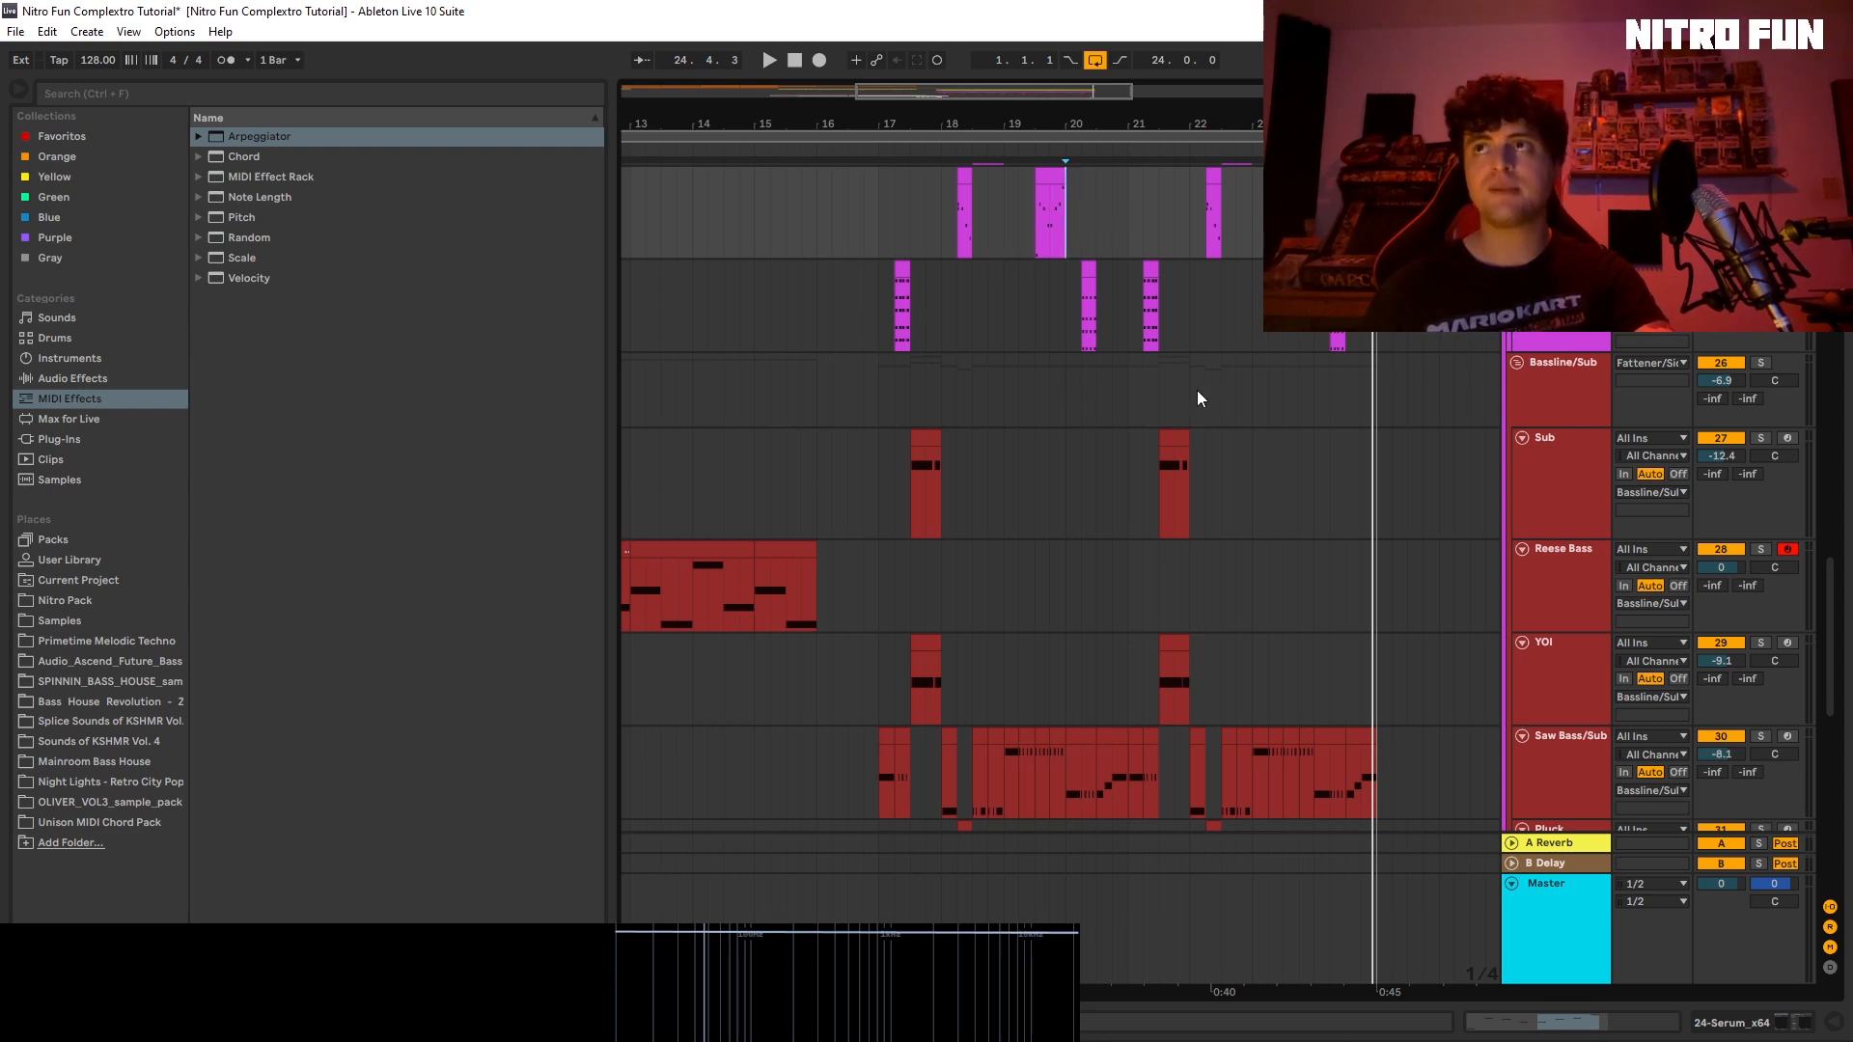
Step: Solo the Bassline/Sub group and play its bass tracks from bar 17
left_click(879, 362)
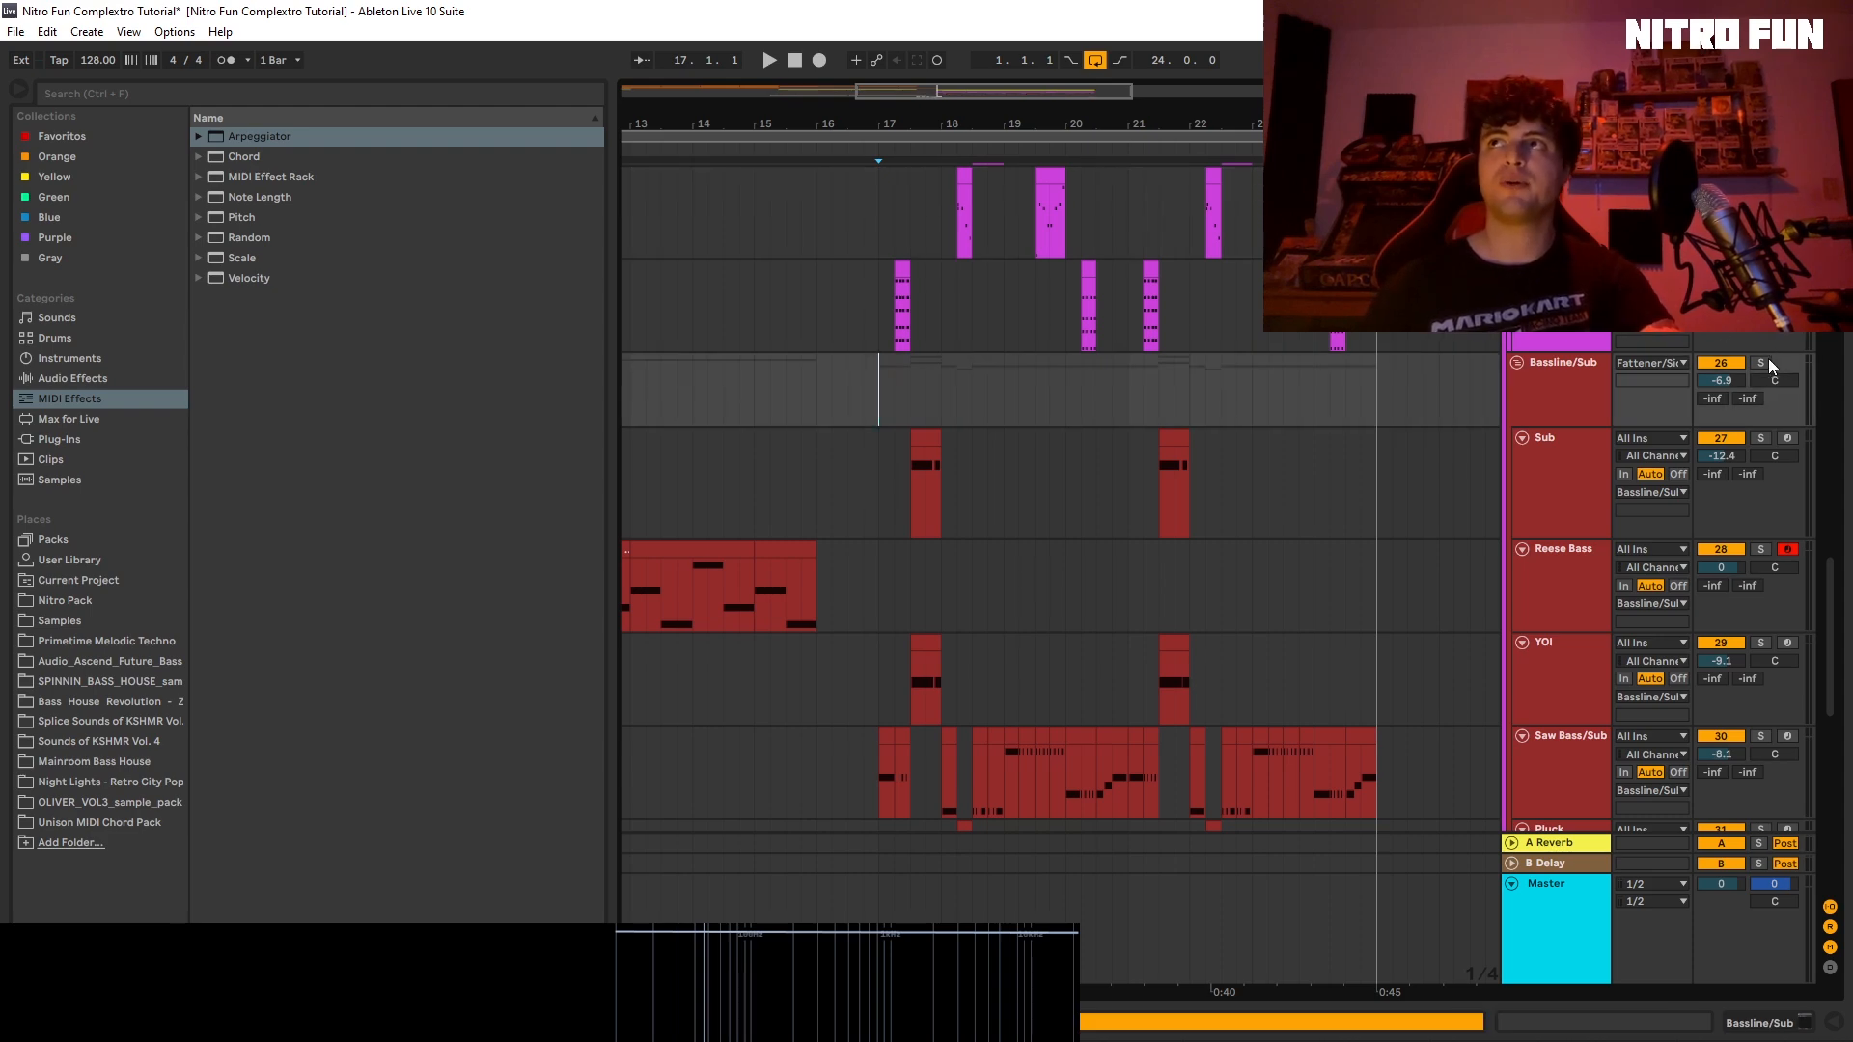
key("space")
scroll(1835, 618, "down", 3)
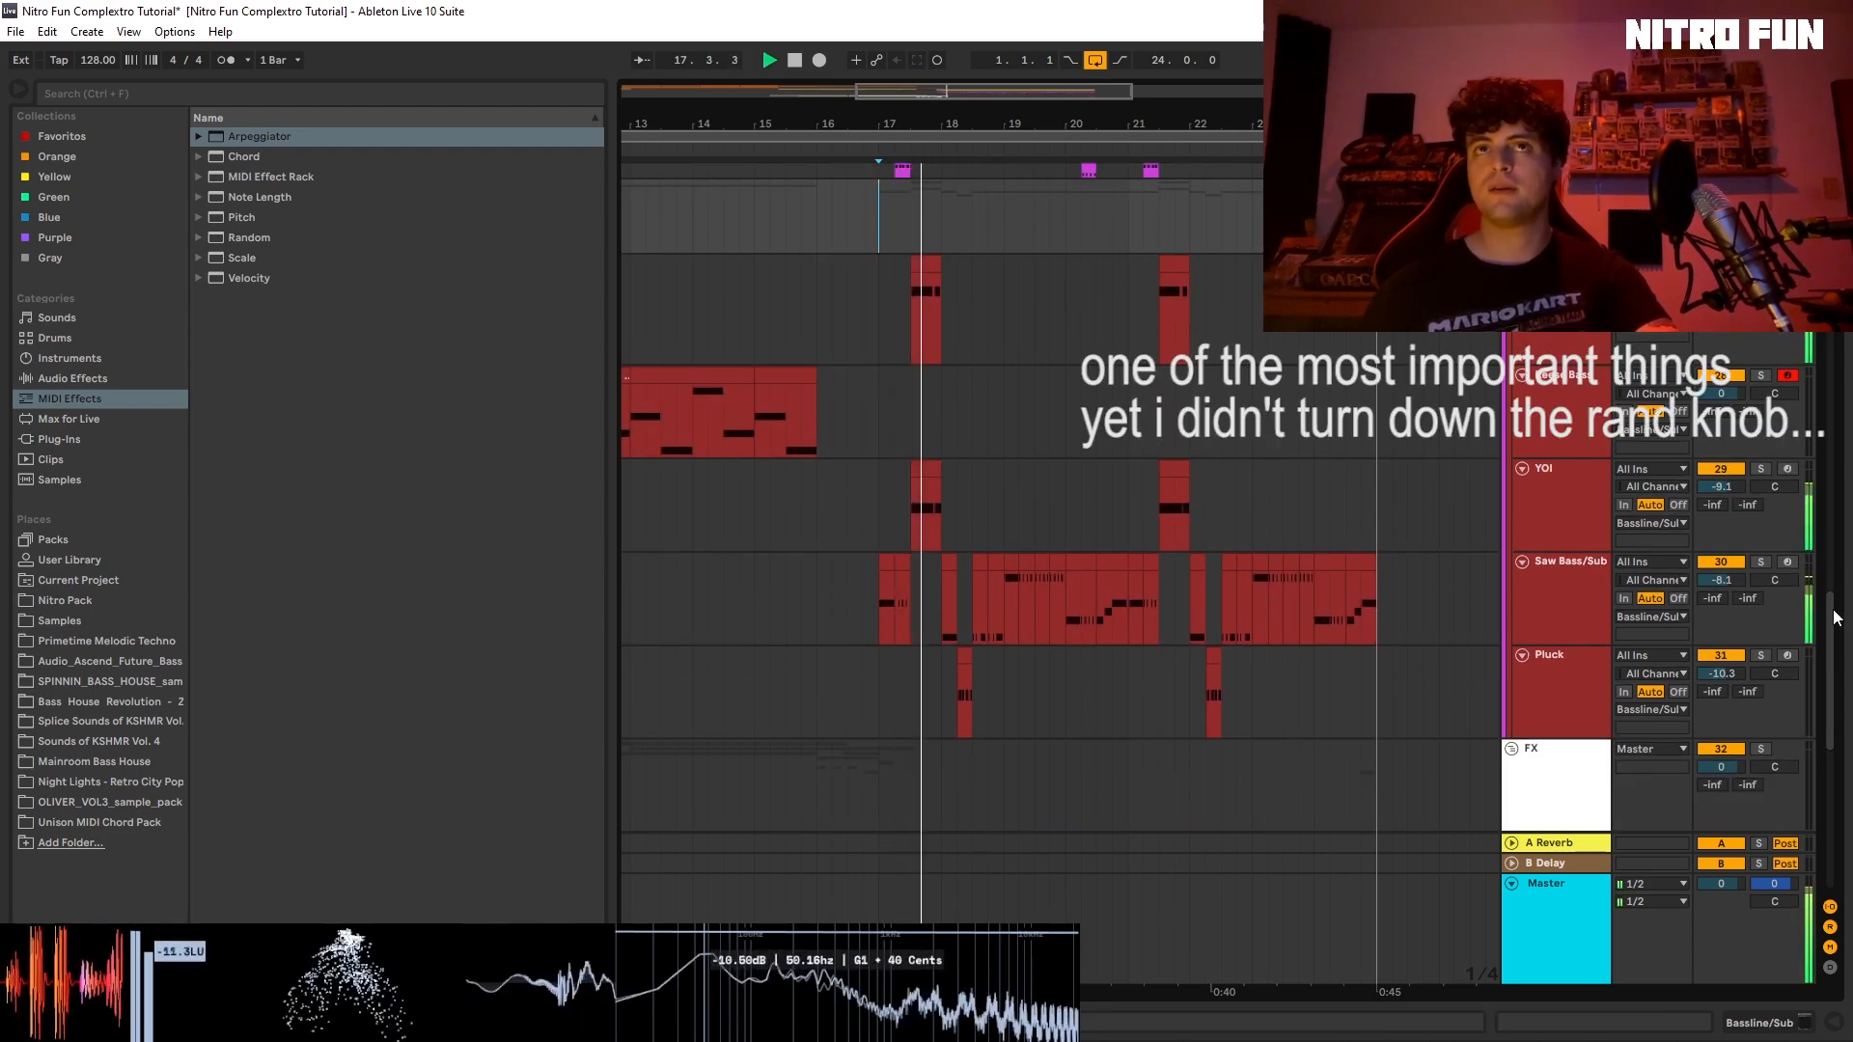
left_click_drag(1836, 618, 1836, 645)
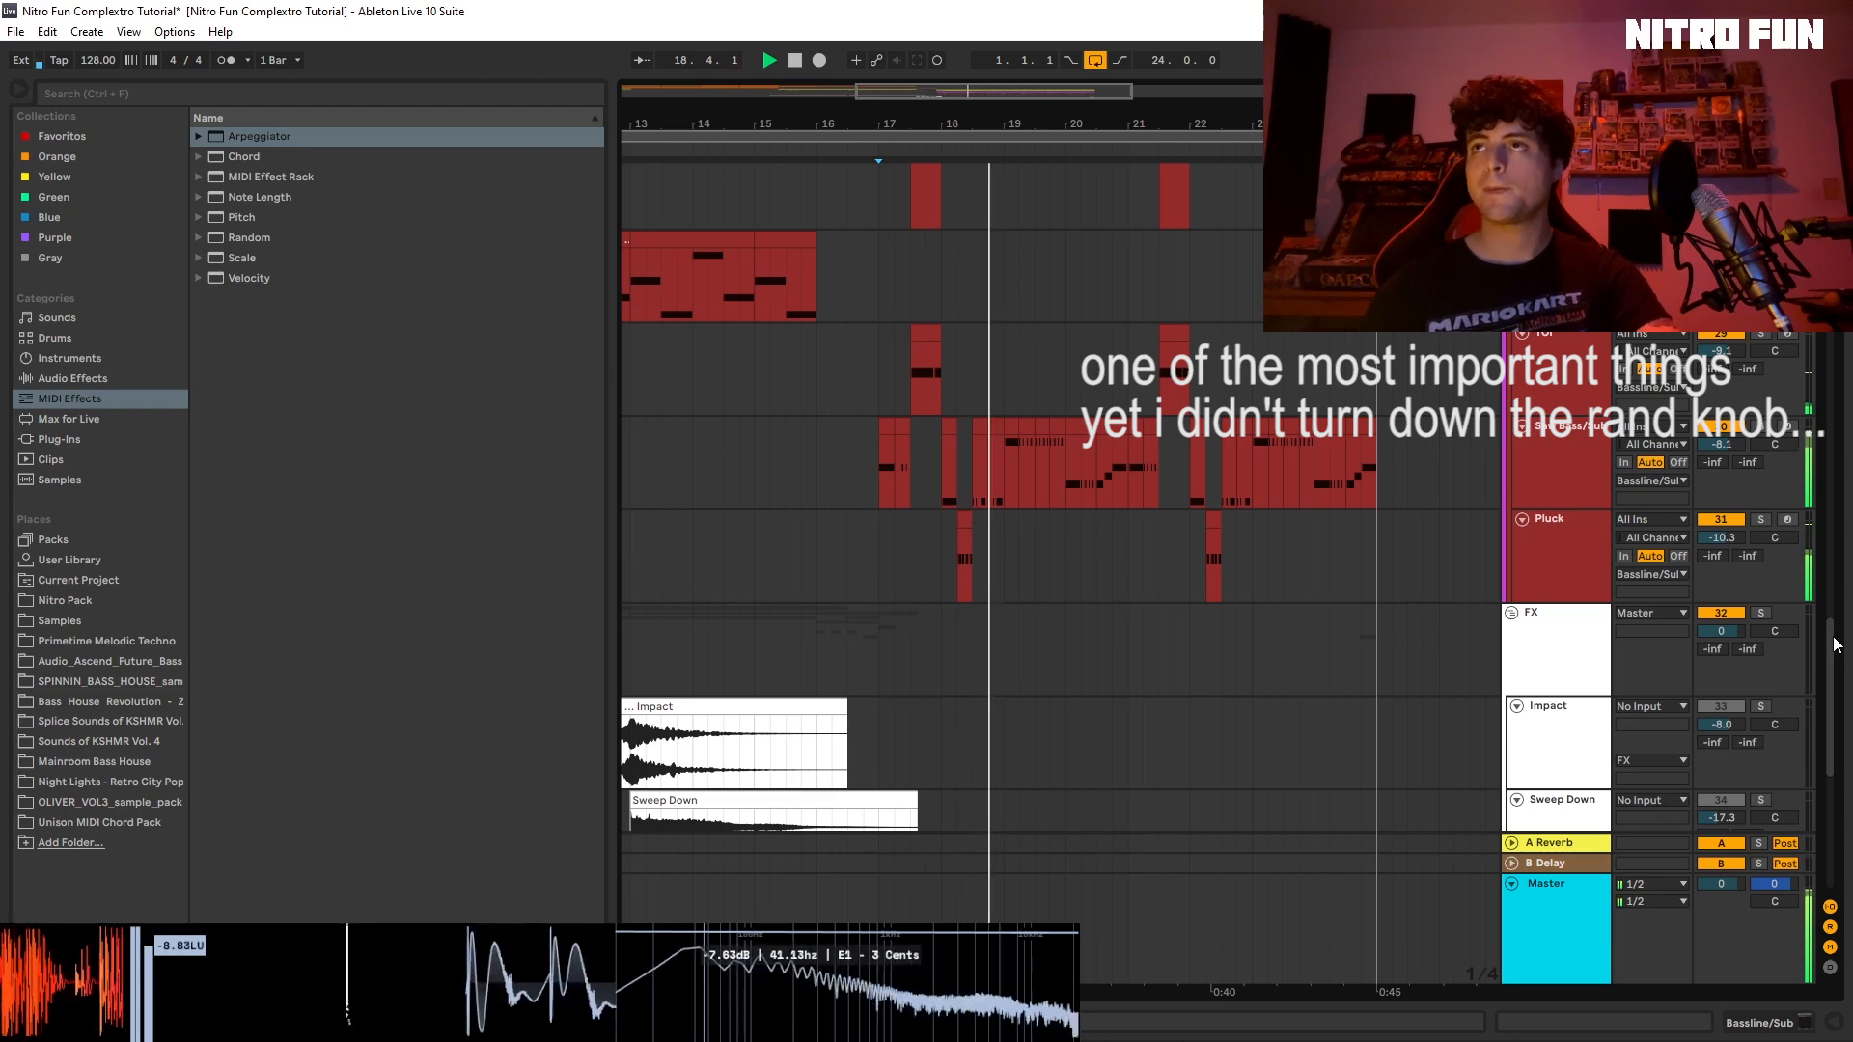
left_click_drag(1834, 644, 1844, 599)
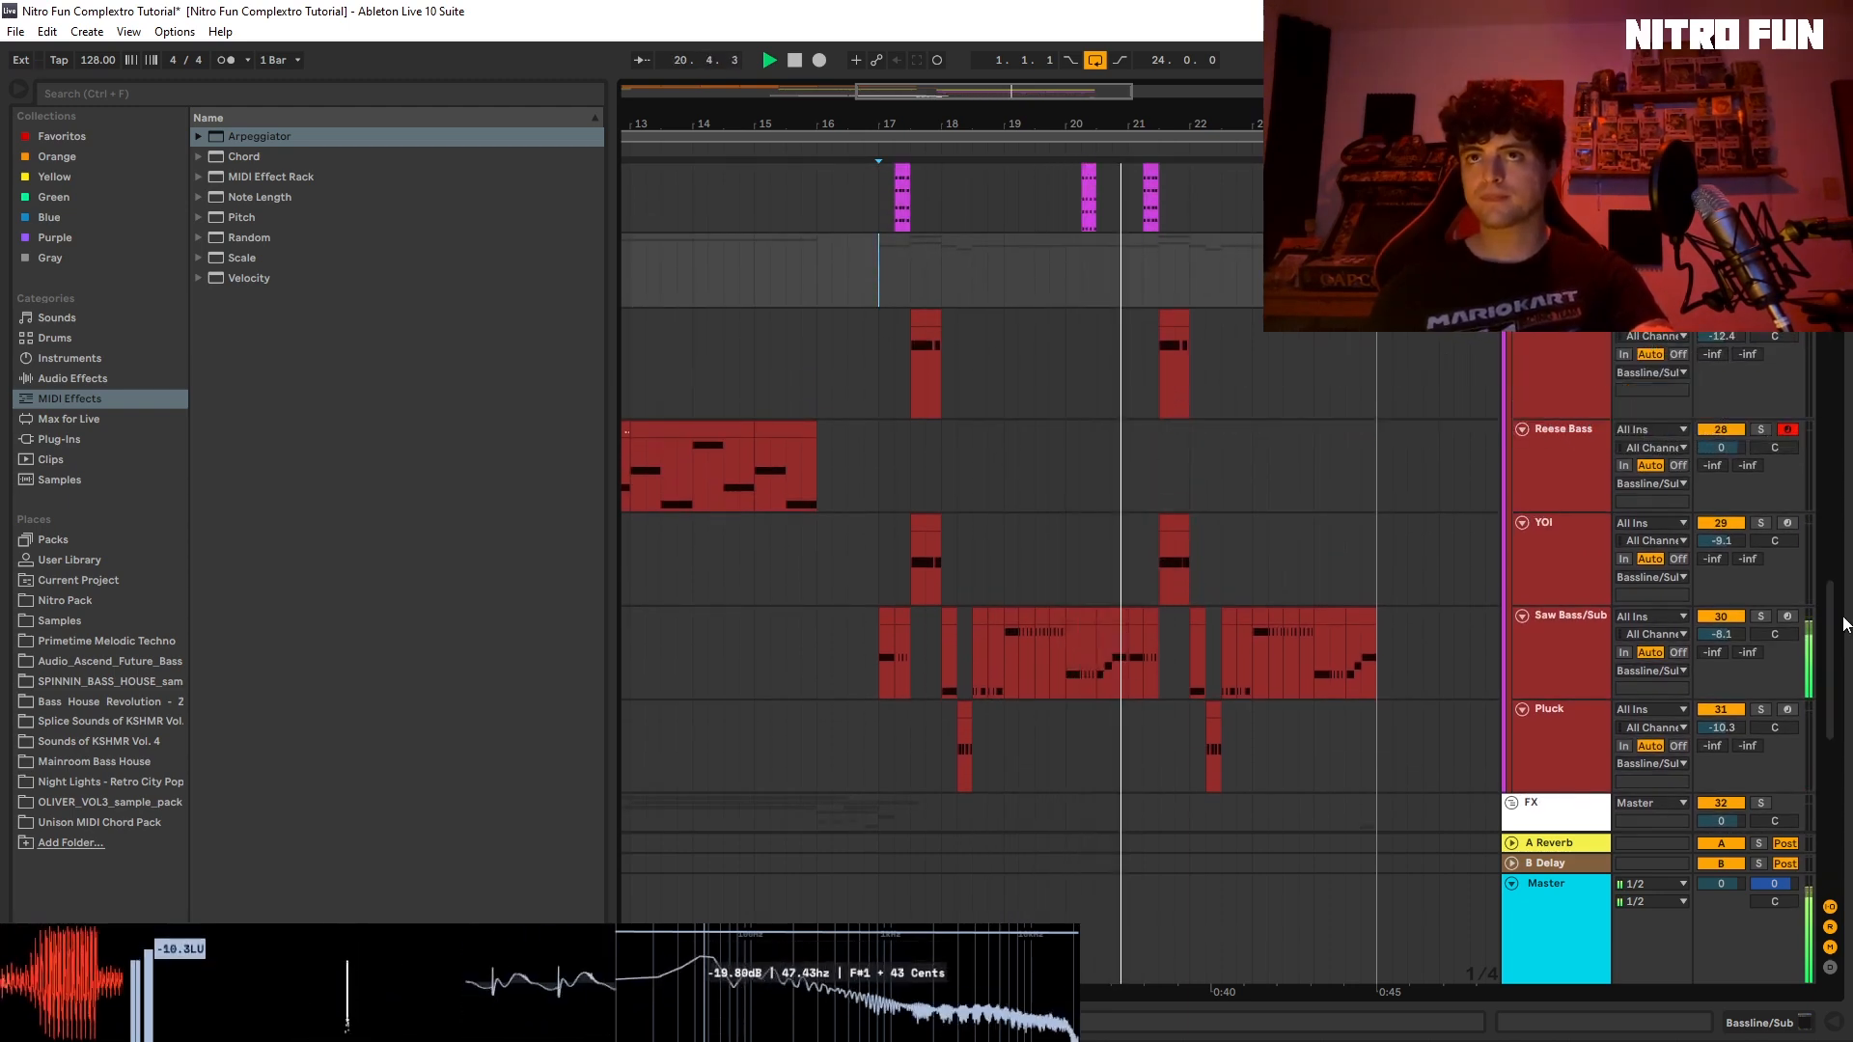
key("space")
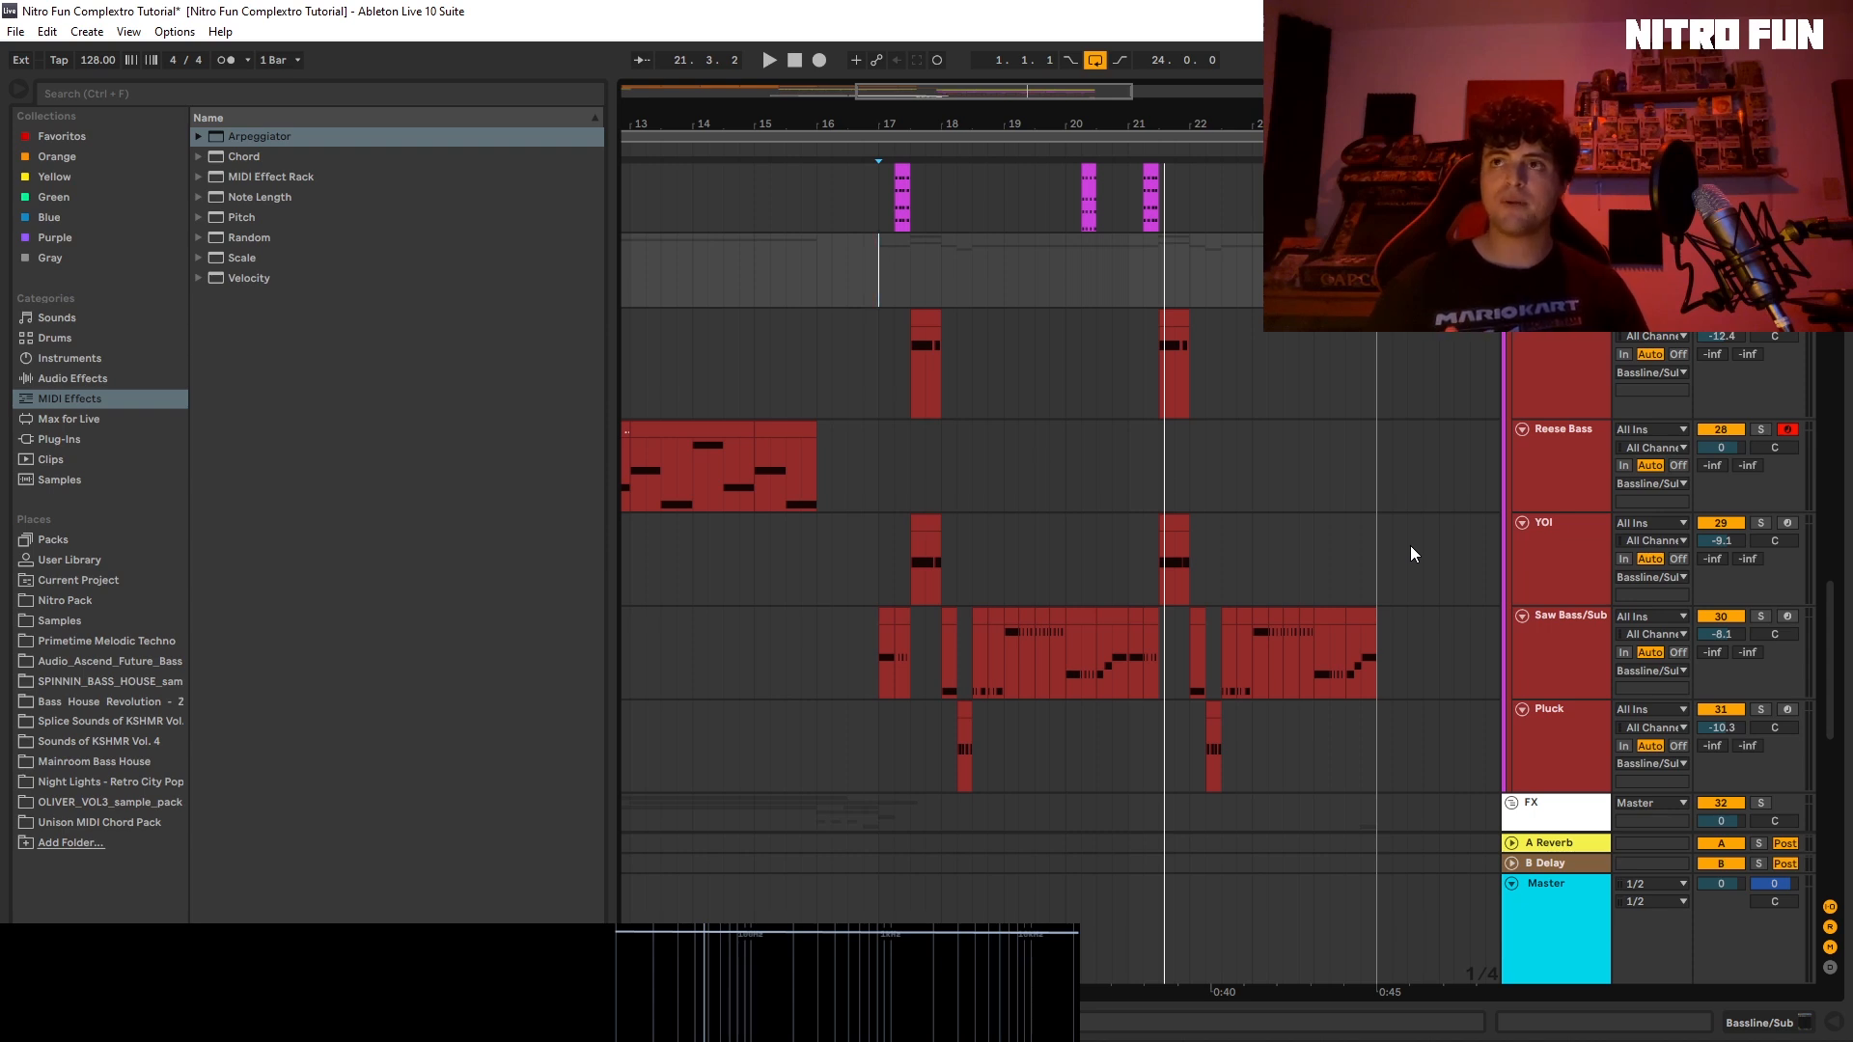
Step: Replay the opening basses of the Bassline/Sub group from bar 17
key("space")
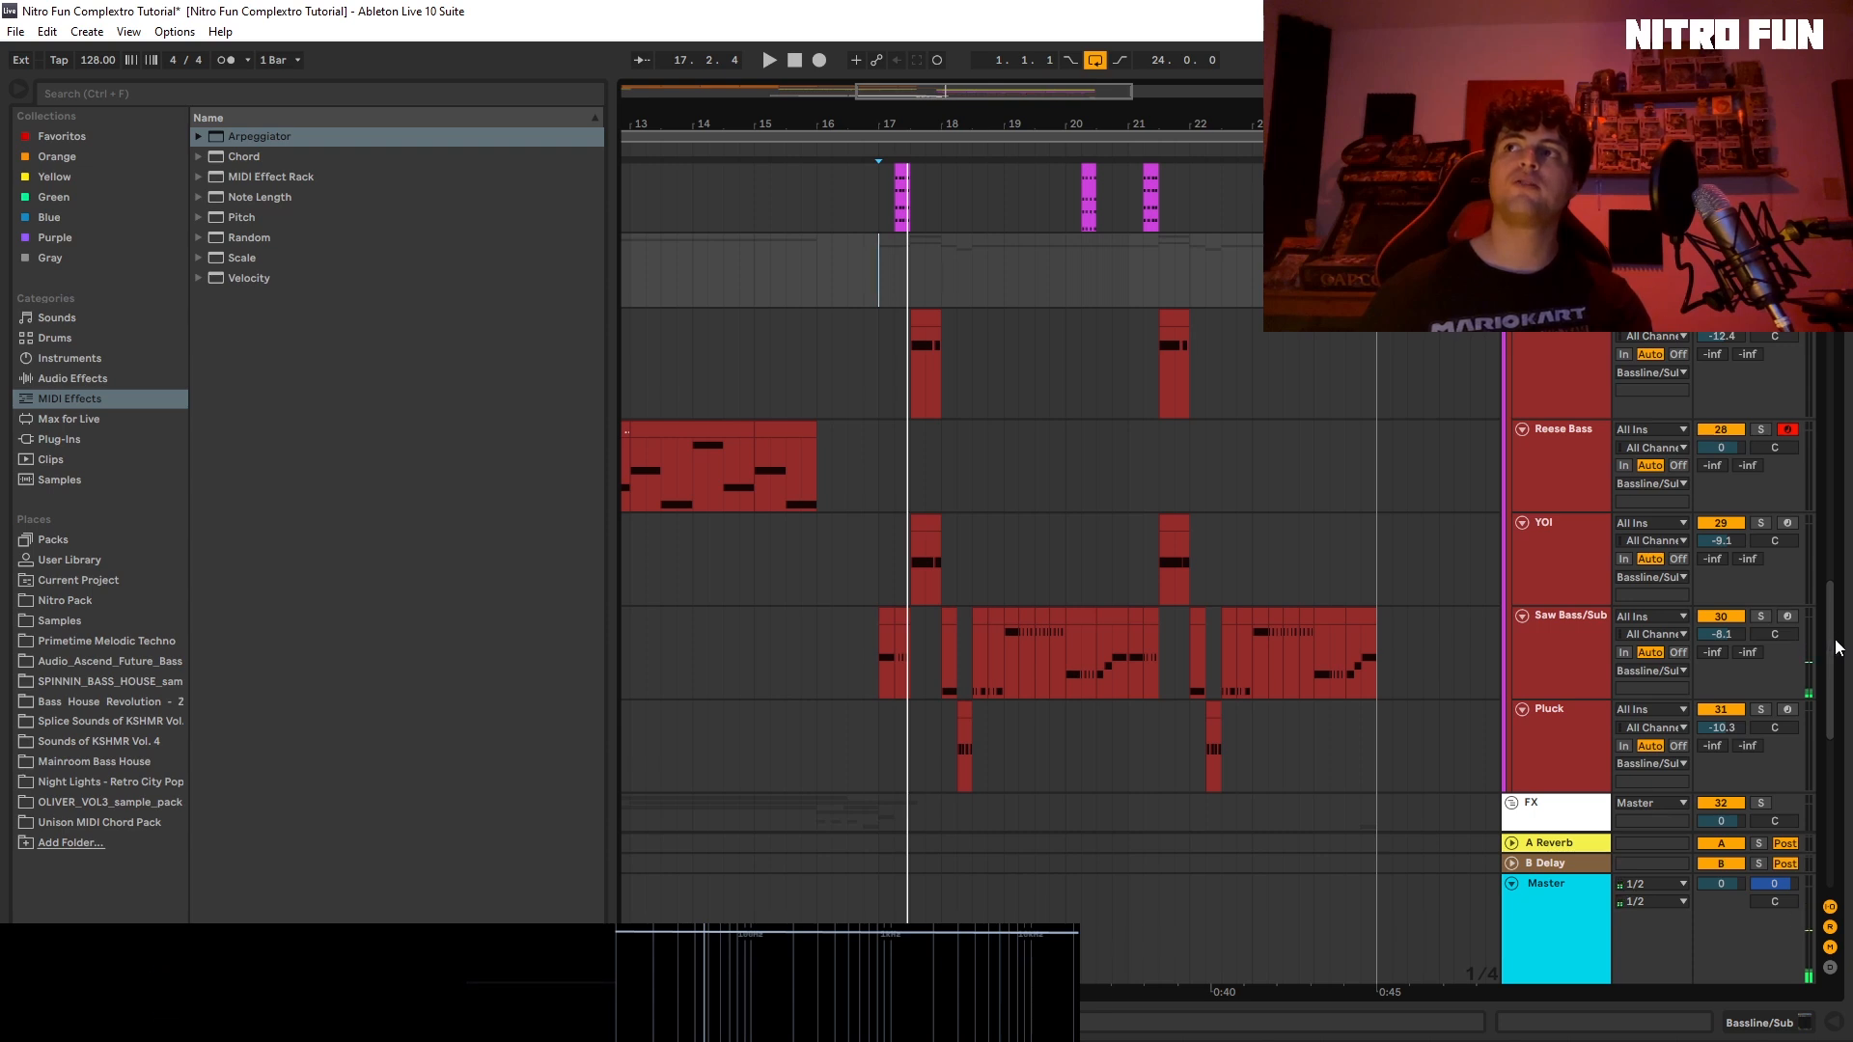
left_click_drag(1831, 642, 1831, 646)
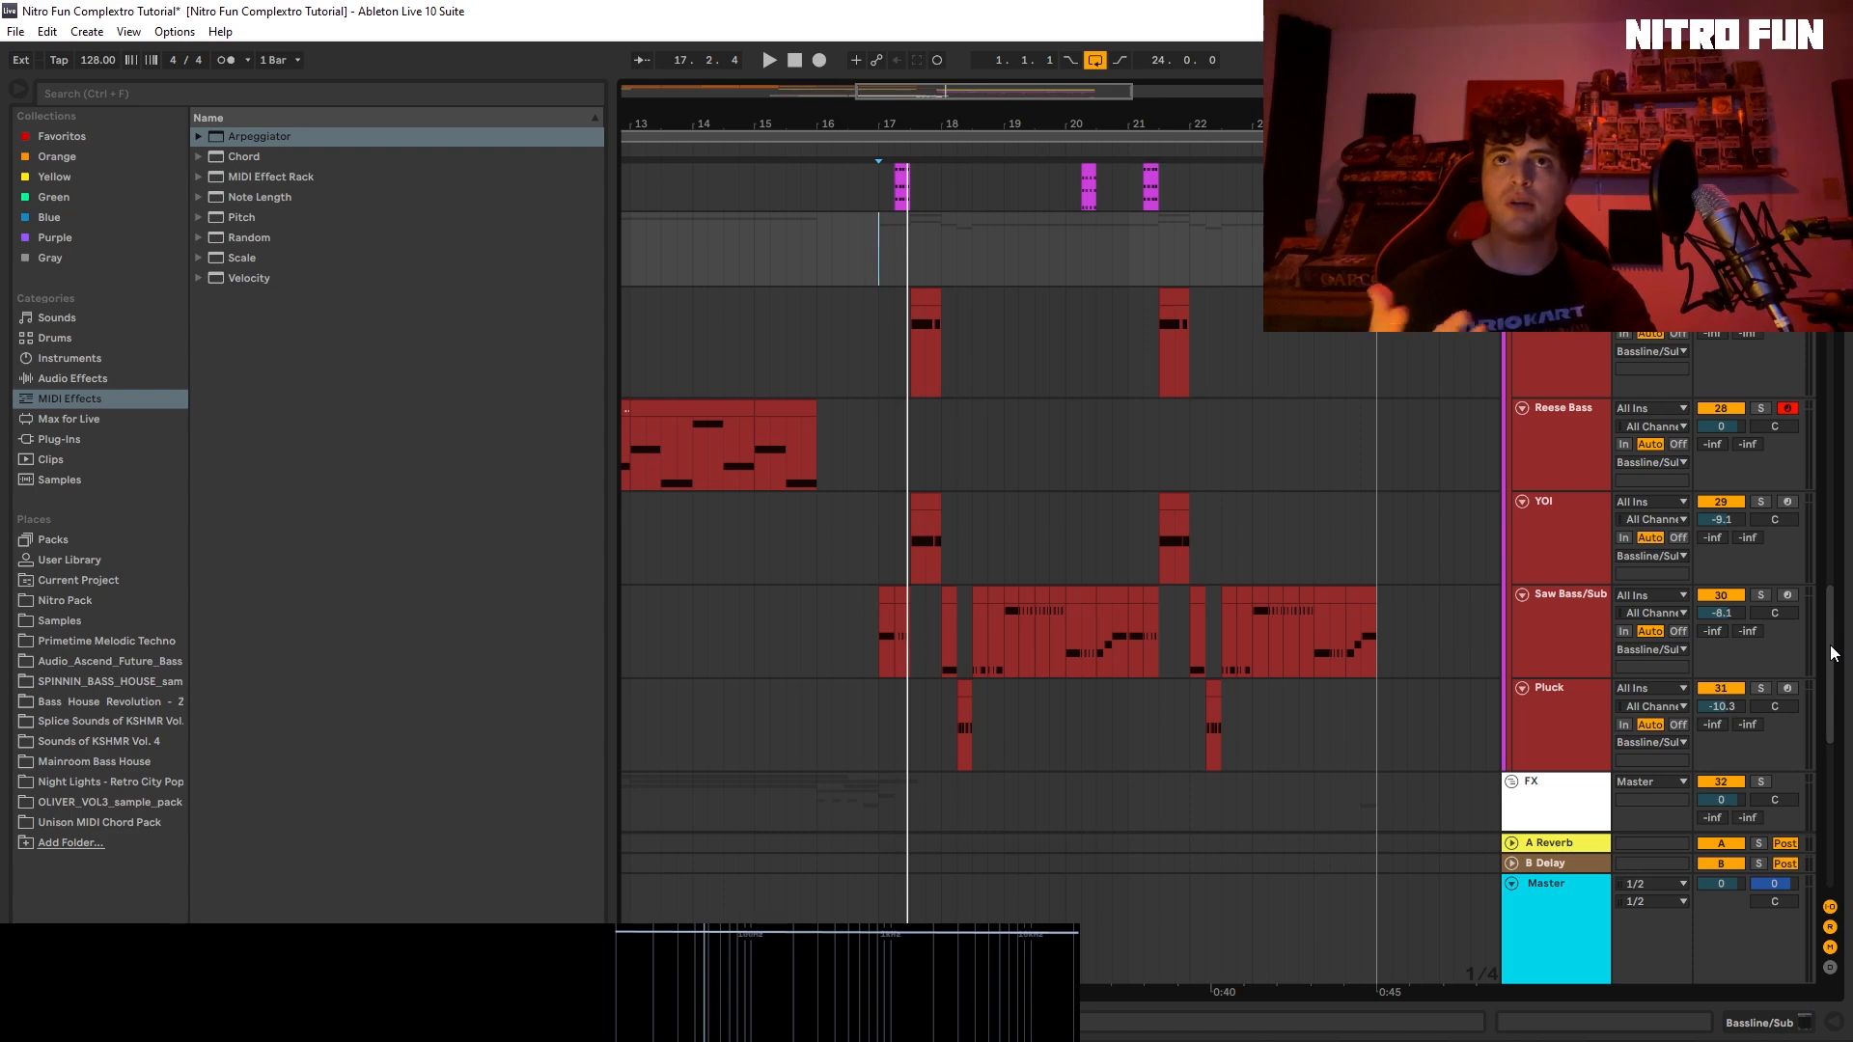
key("space")
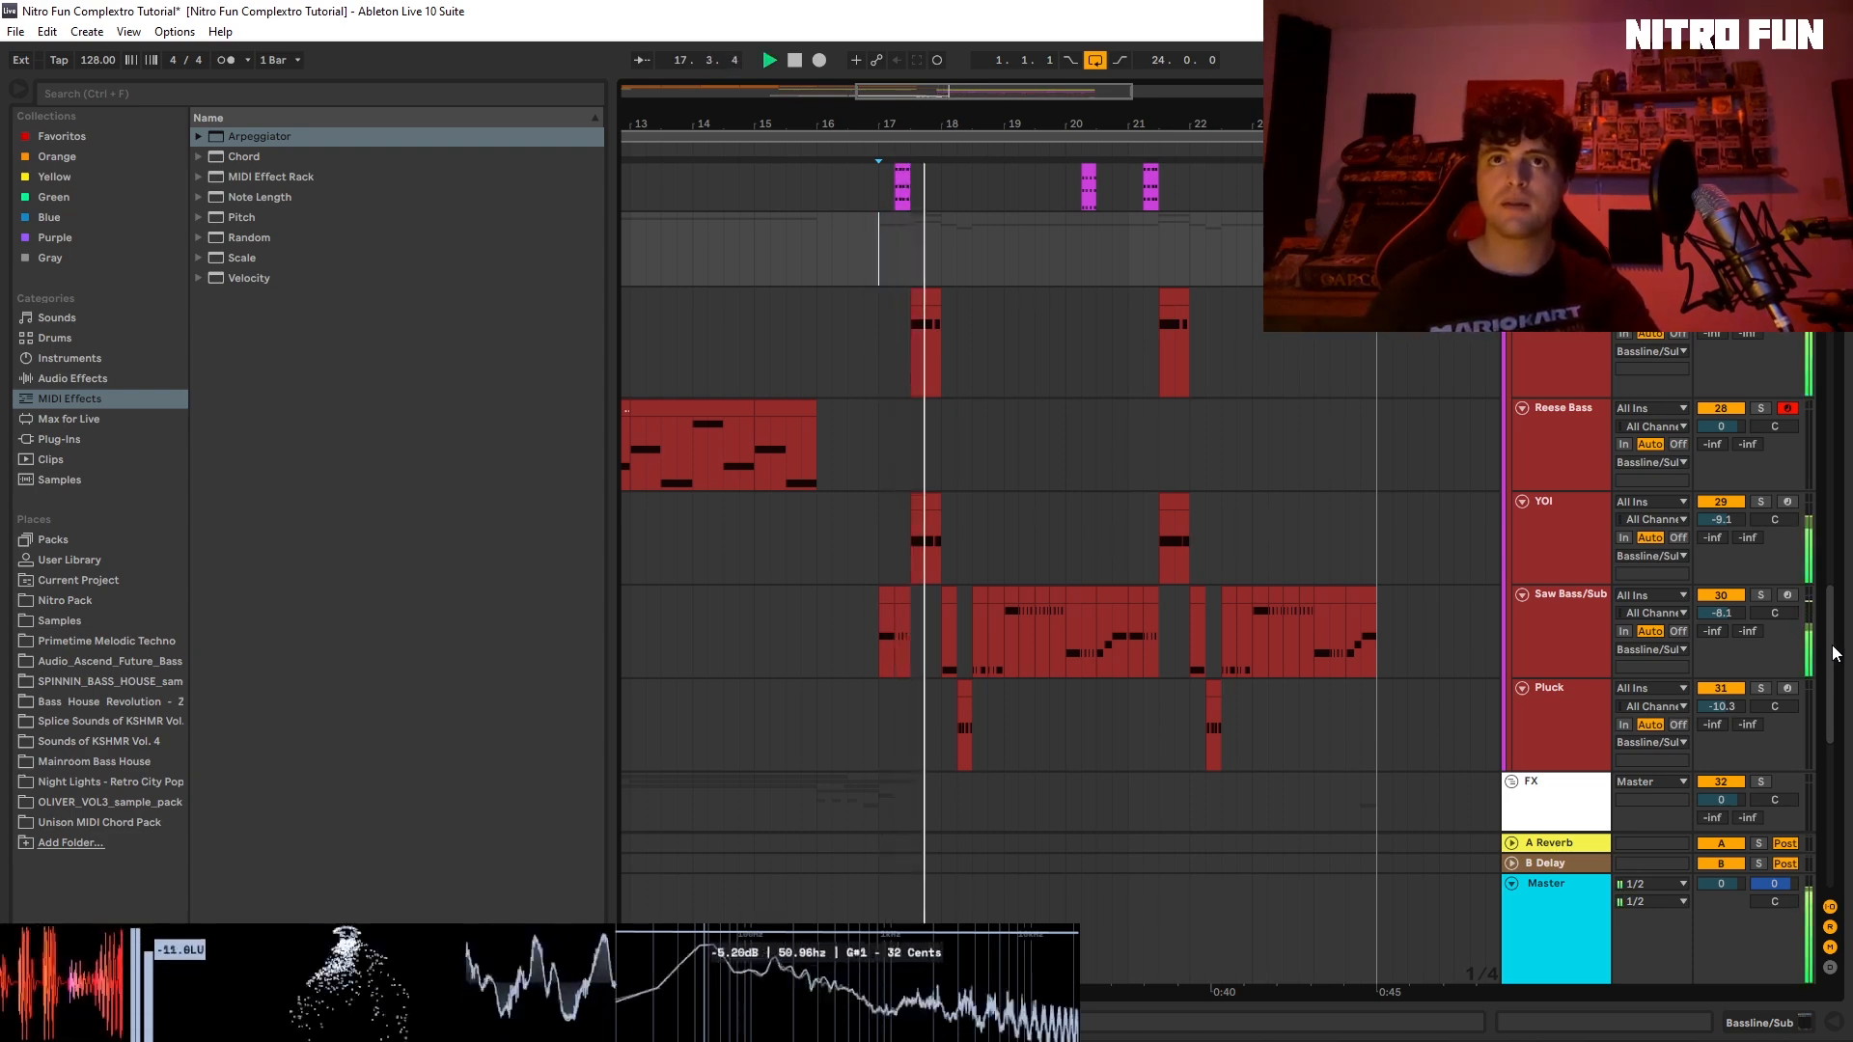
Step: Solo the YOI bass, switch the solo to Saw Bass/Sub, and play it from bar 17
left_click(1759, 502)
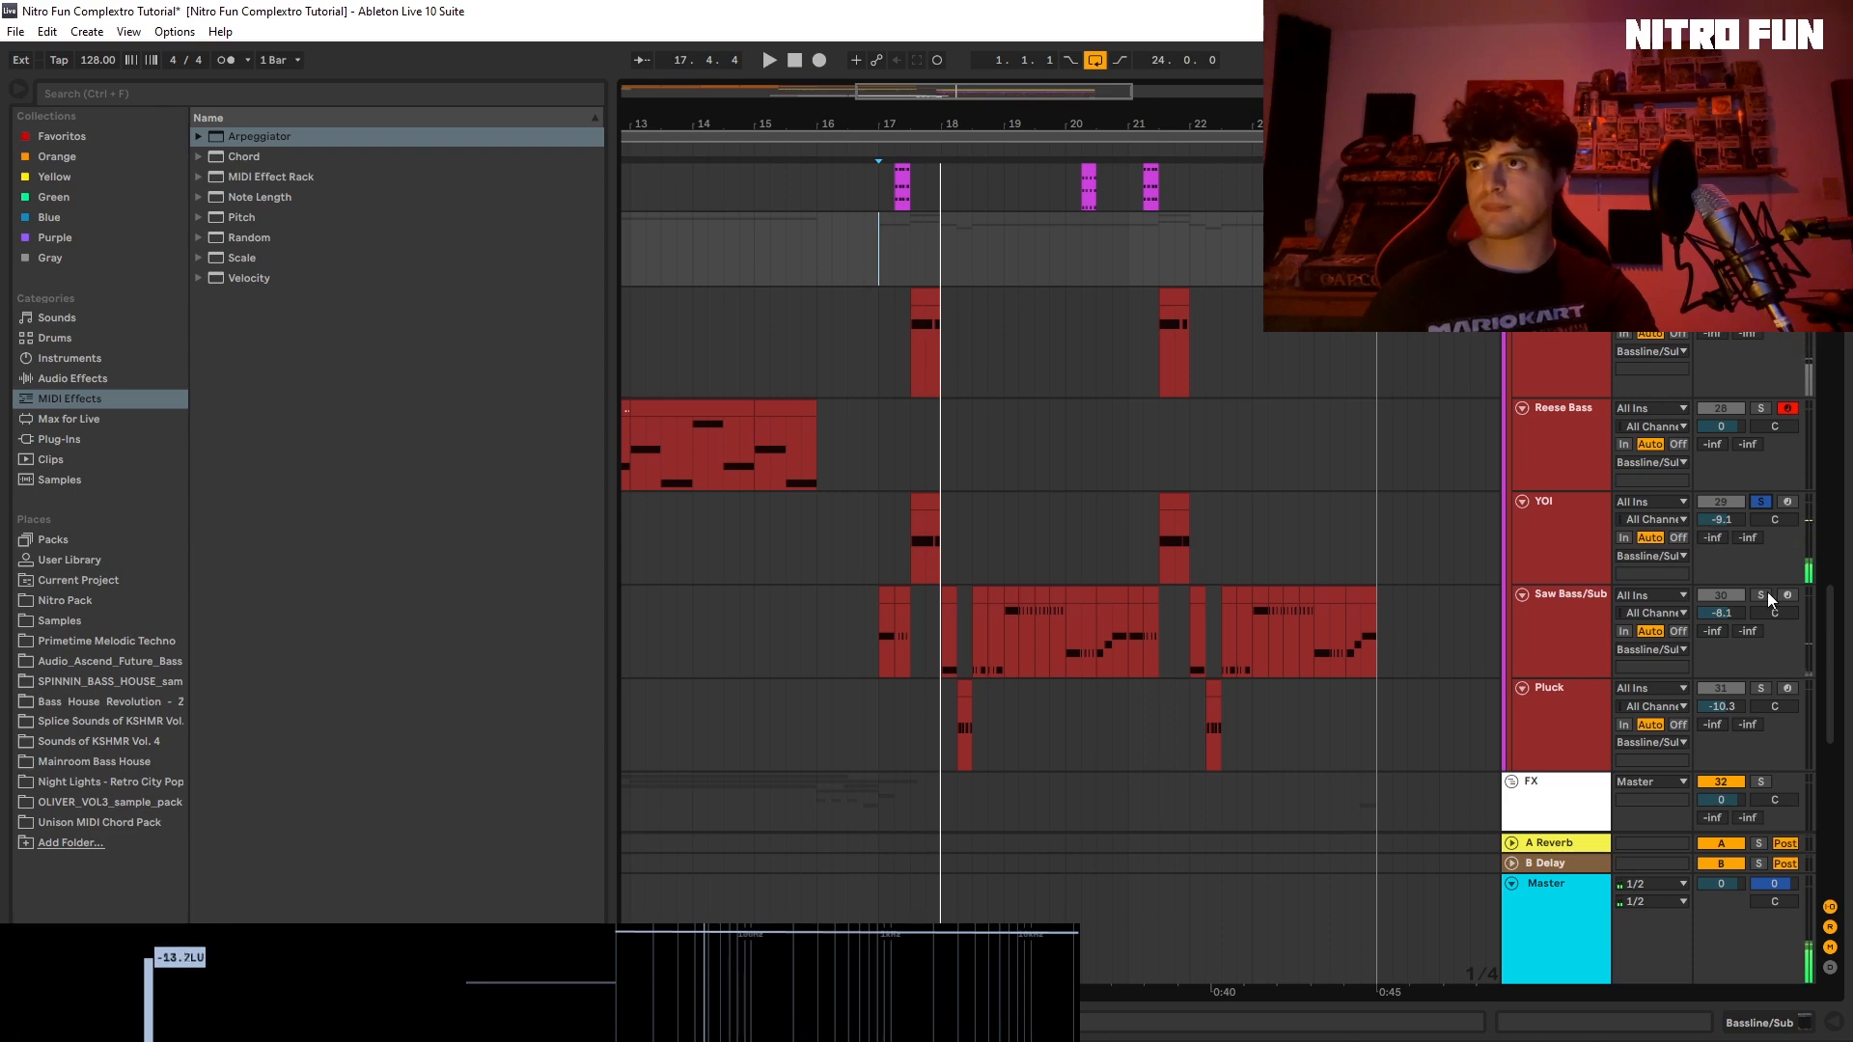
mouse_move(1831, 662)
left_mouse_down()
mouse_move(1849, 821)
mouse_move(1837, 681)
left_mouse_up()
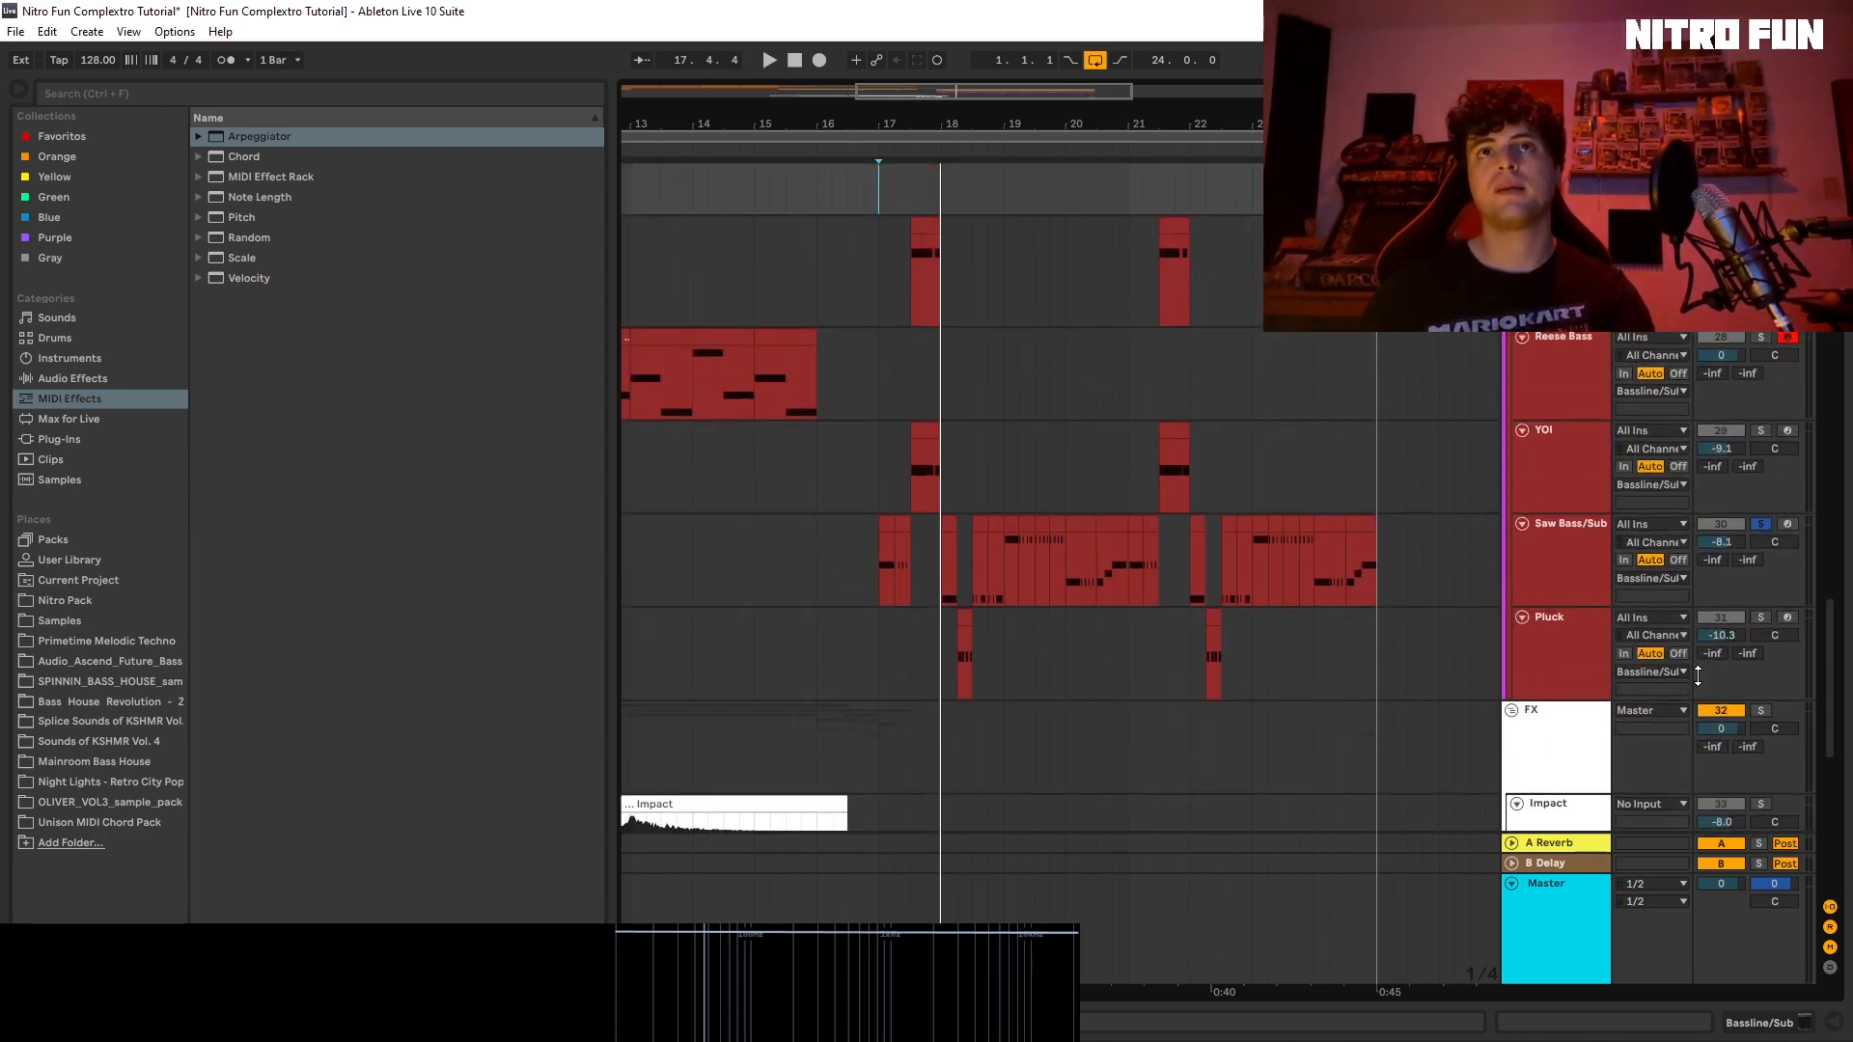
left_click(880, 567)
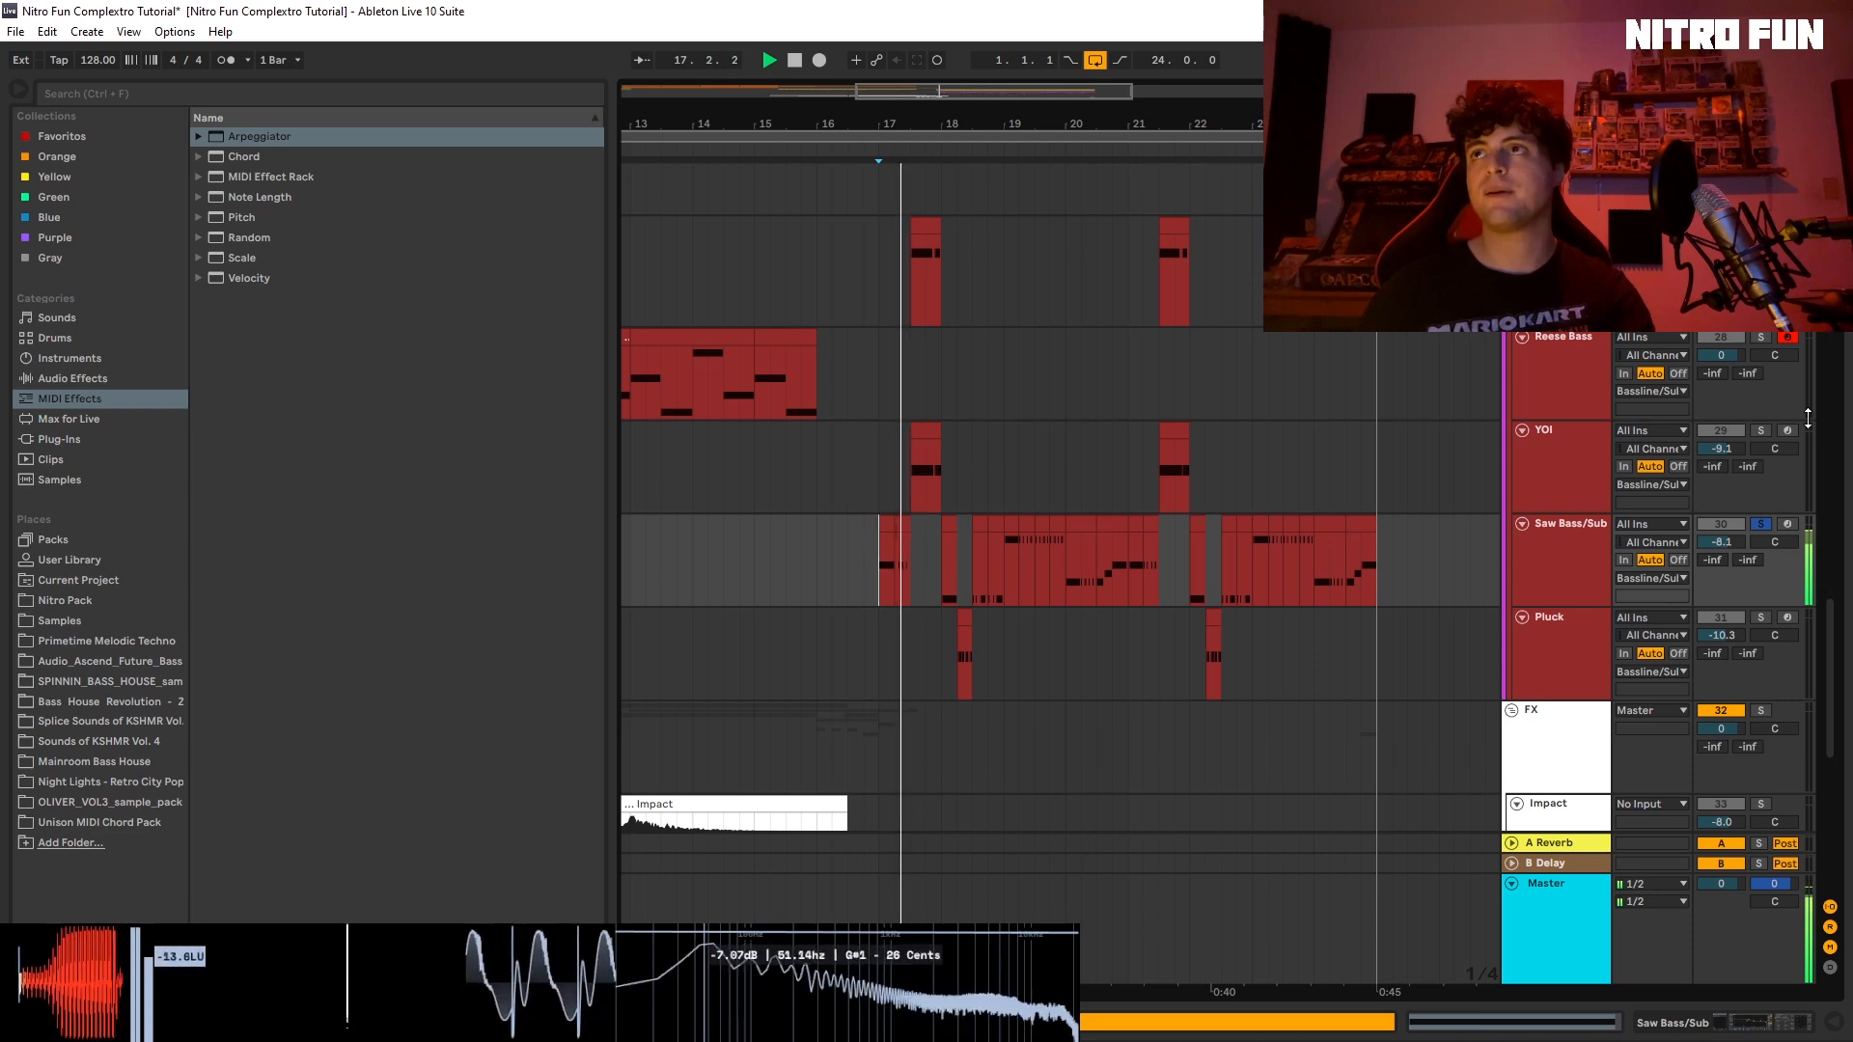
Step: Solo YOI together with Sub, set the playback start at bar 17.3, and select the YOI track
left_click(1760, 430)
left_click(912, 479)
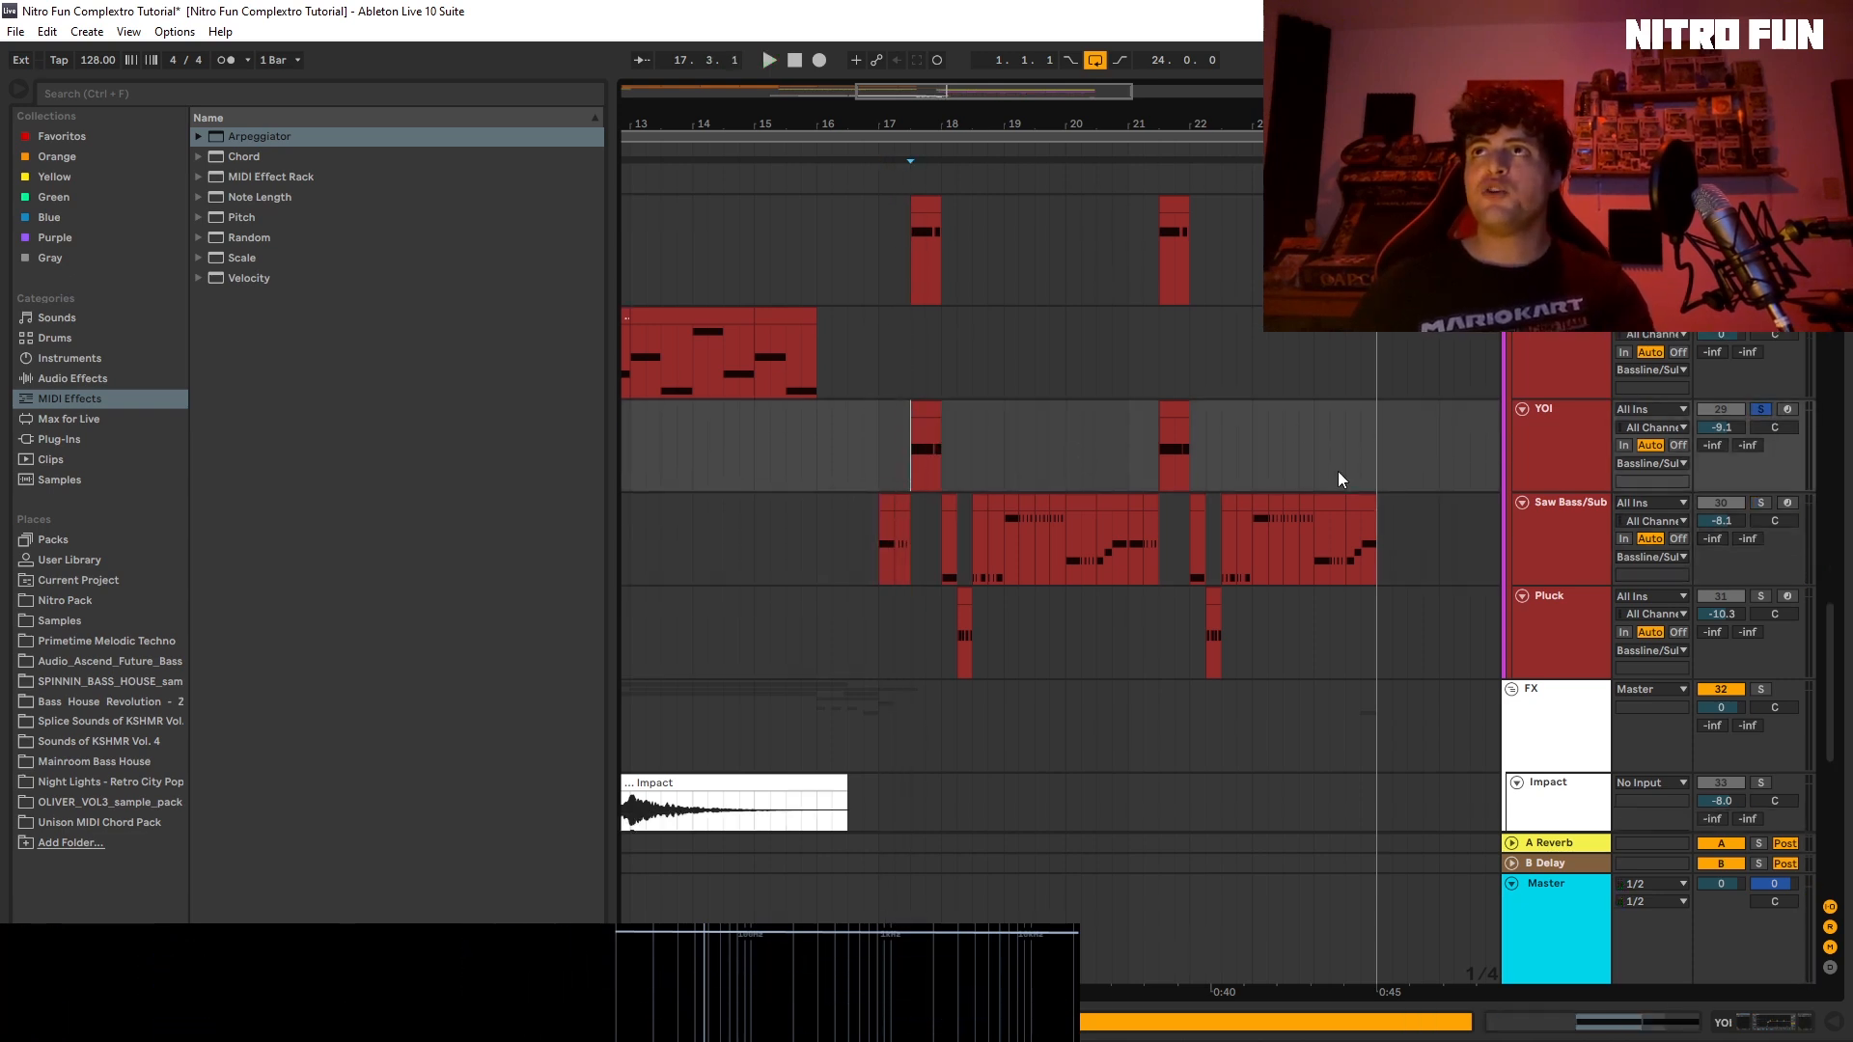
scroll(1338, 471, "up", 3)
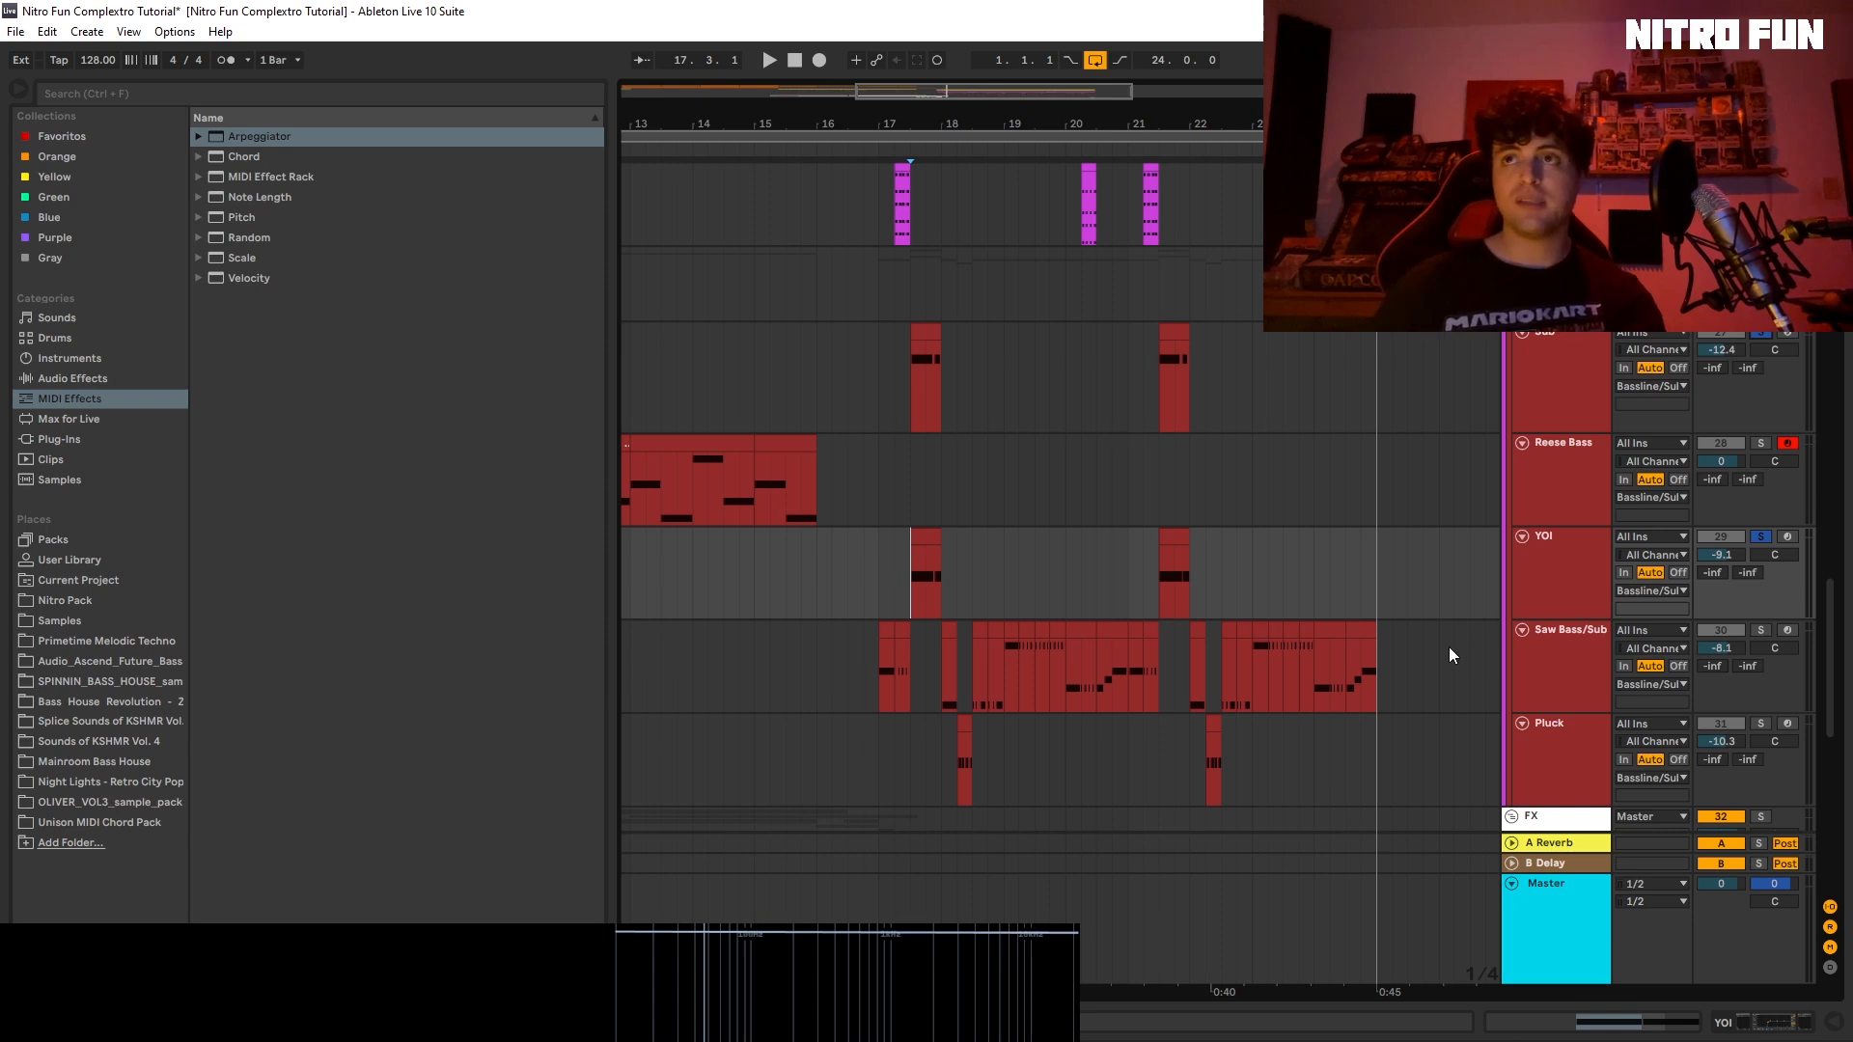
left_click(1545, 605)
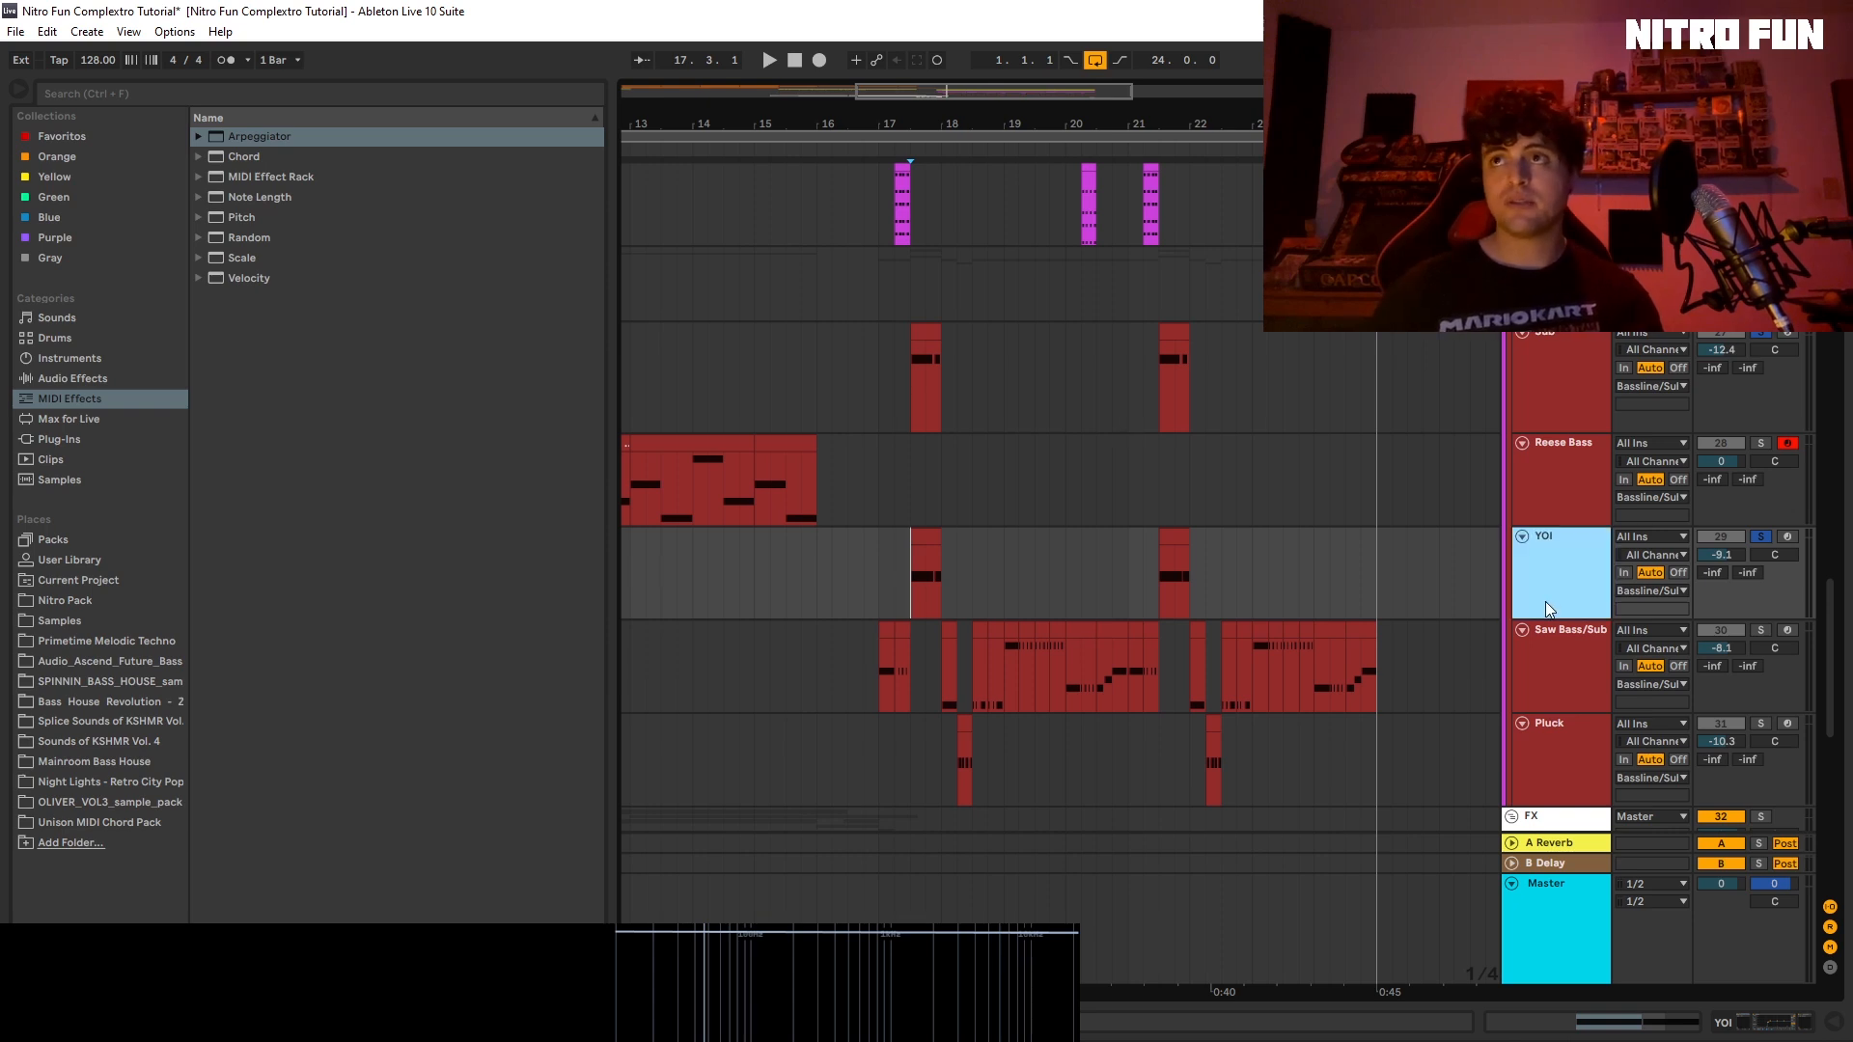
Step: Open the Serum synth on the YOI track and play its filtered saw sound from bar 17.3
left_click(1740, 1025)
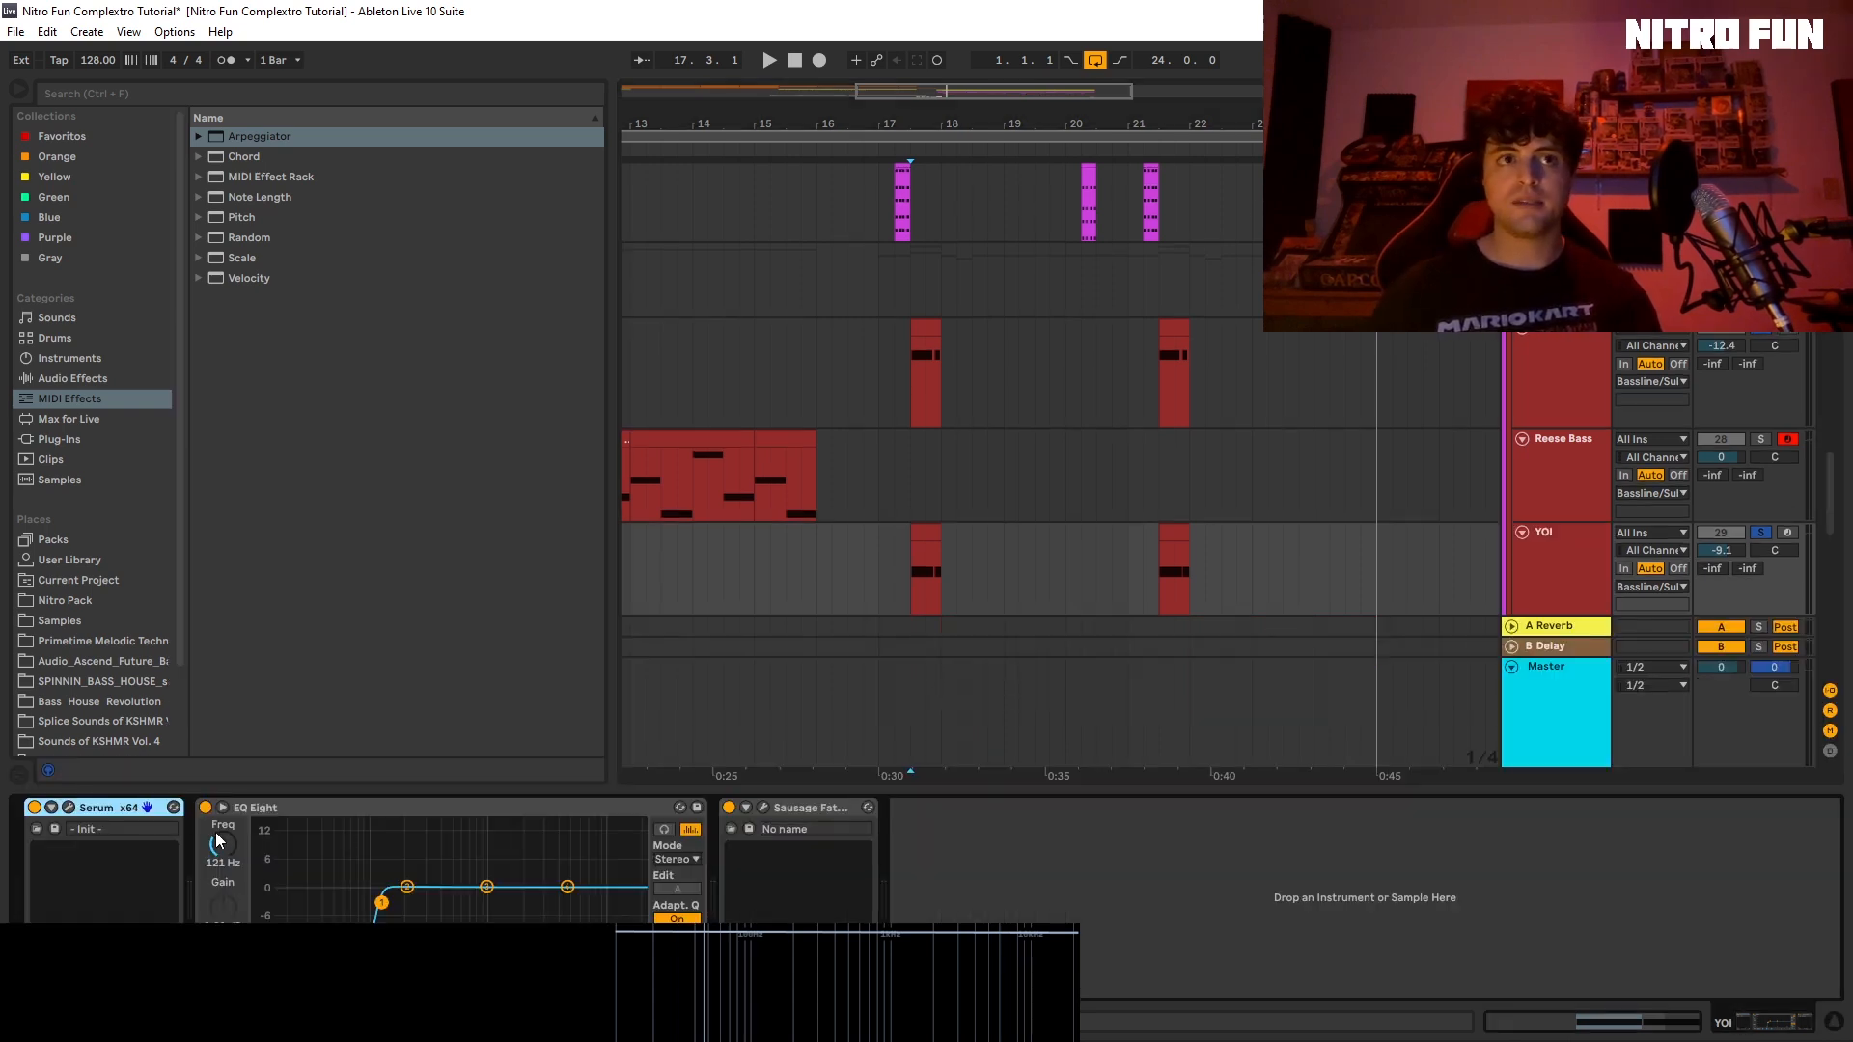
left_click(72, 805)
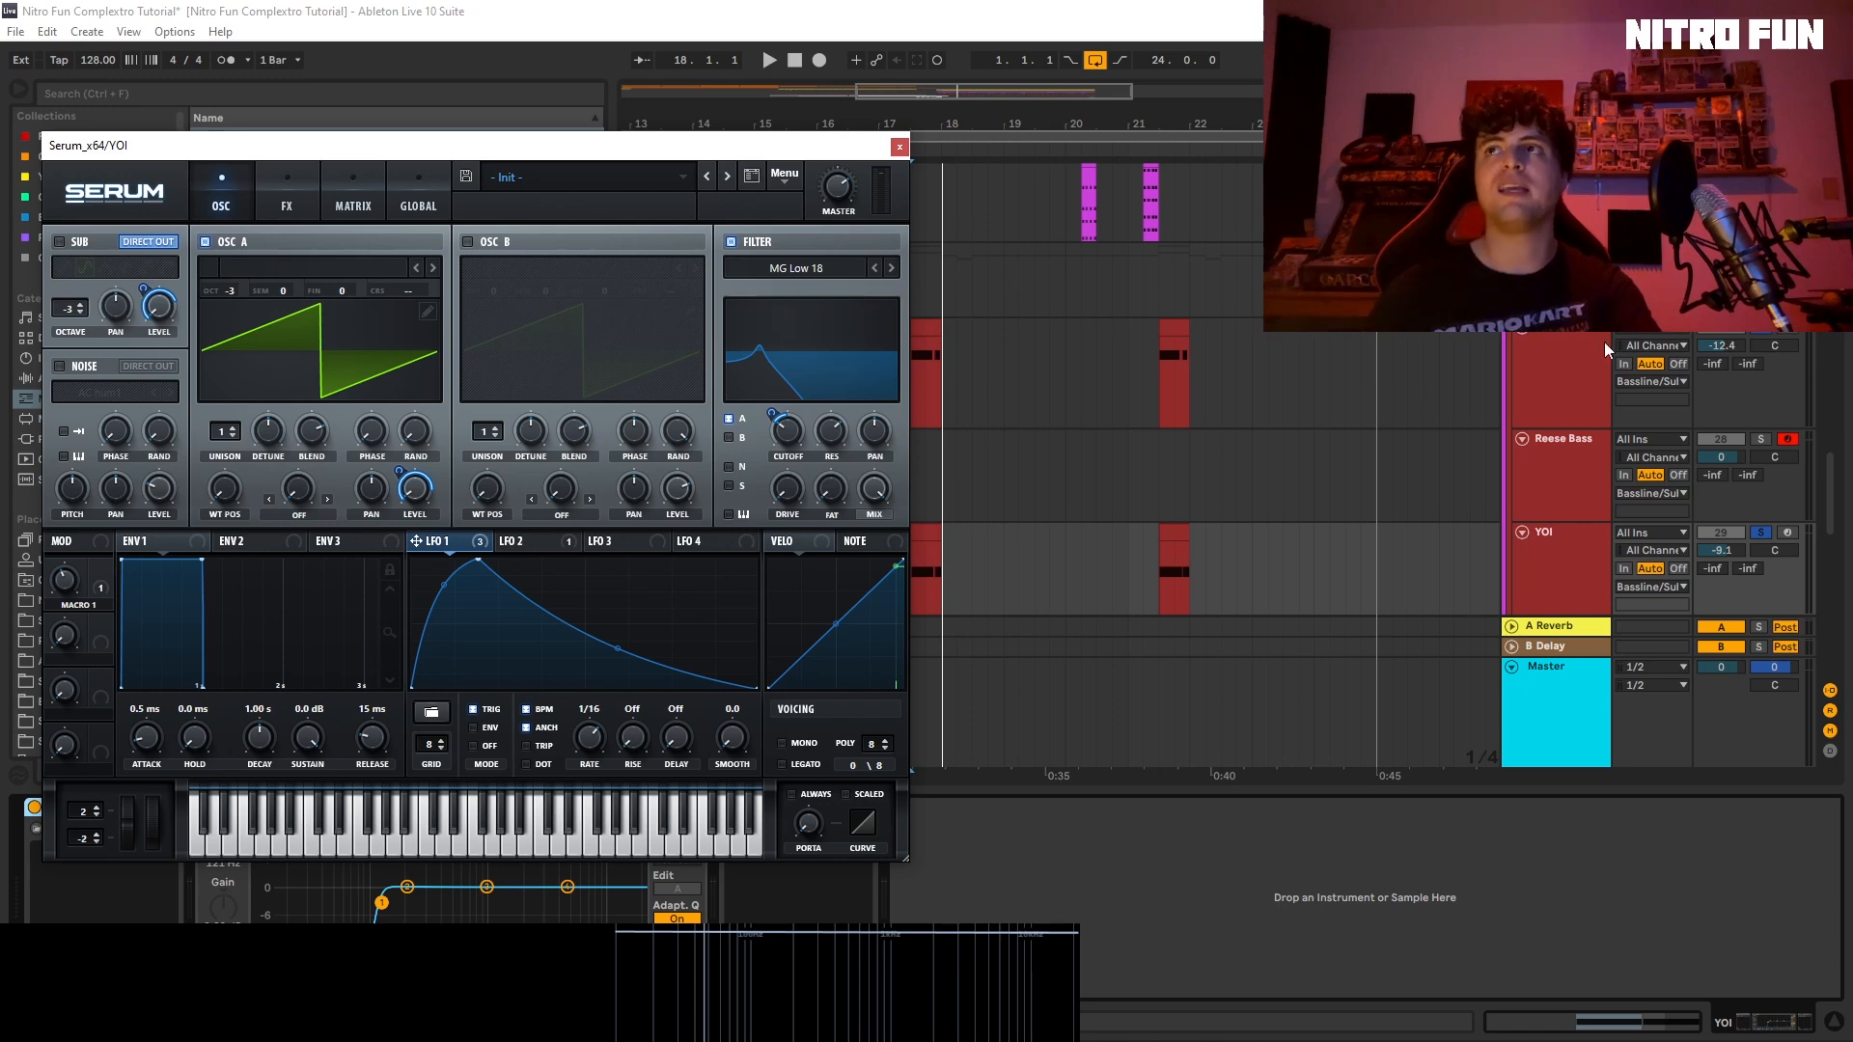
key("space")
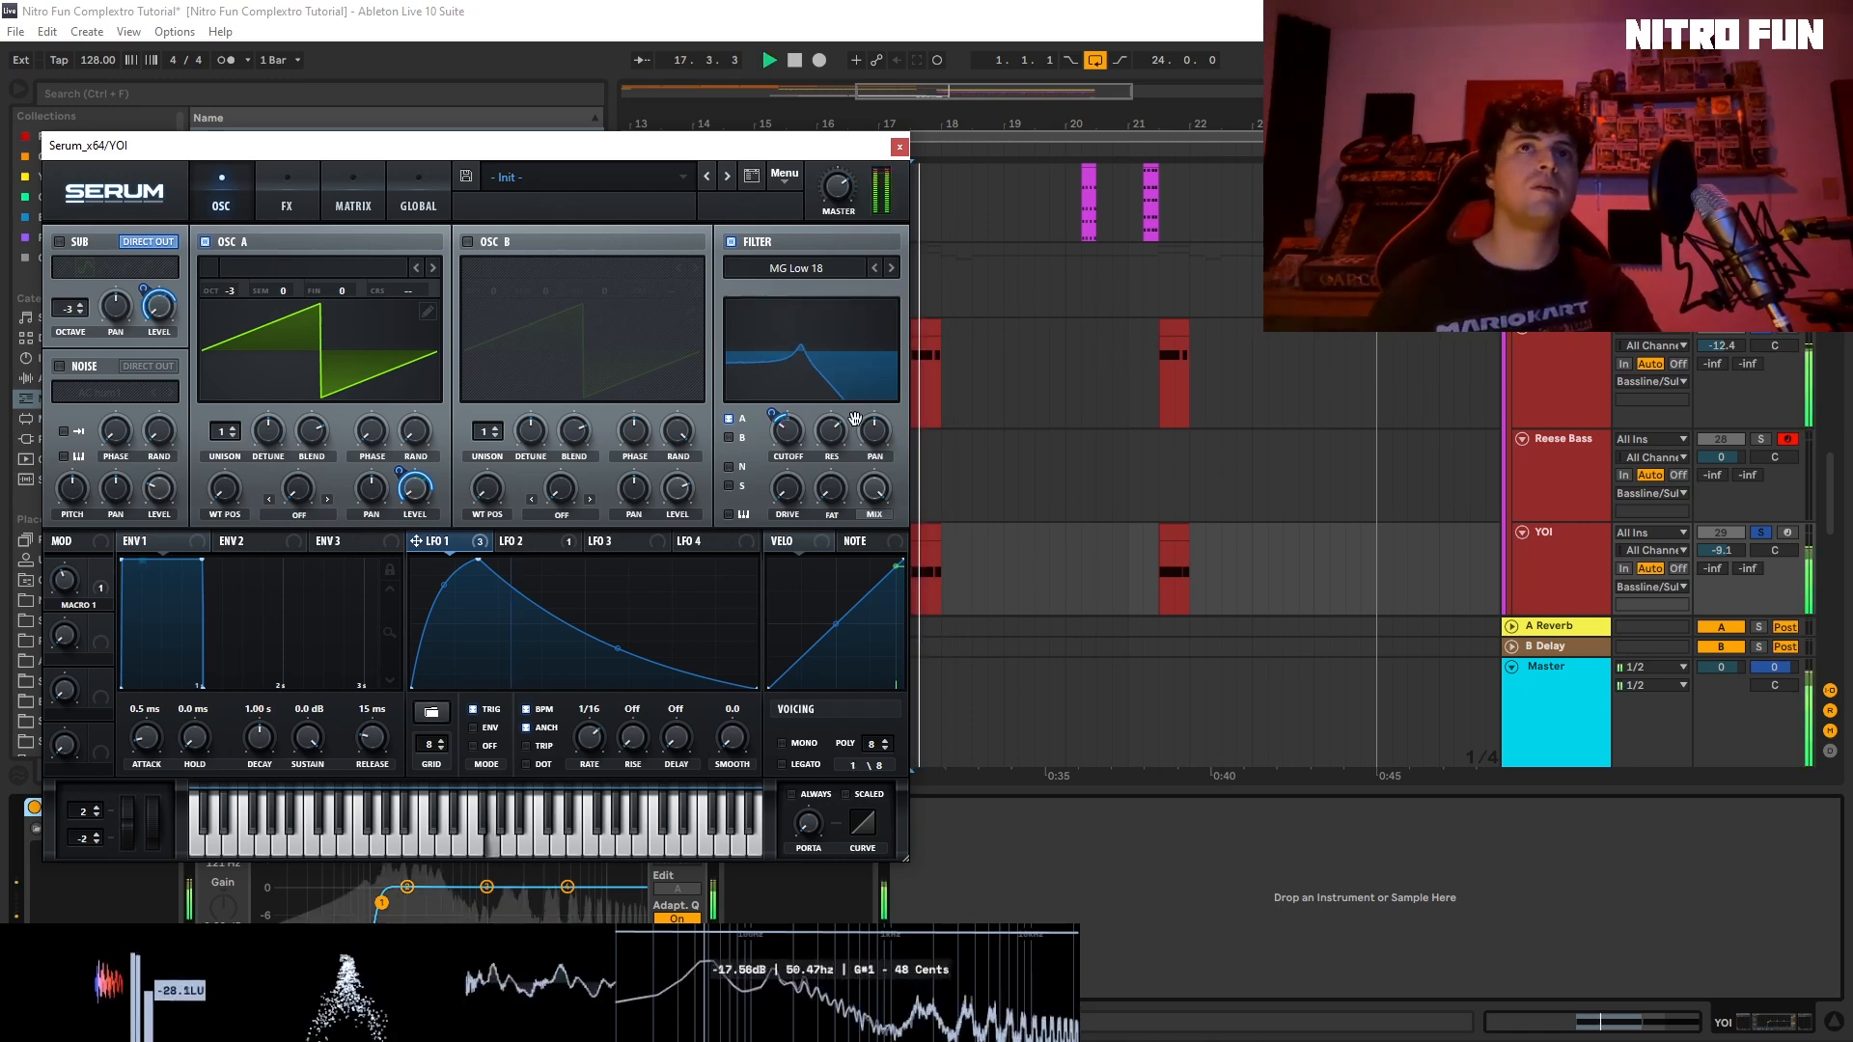
mouse_move(835, 430)
left_mouse_down()
mouse_move(834, 535)
mouse_move(867, 455)
mouse_move(823, 446)
left_mouse_up()
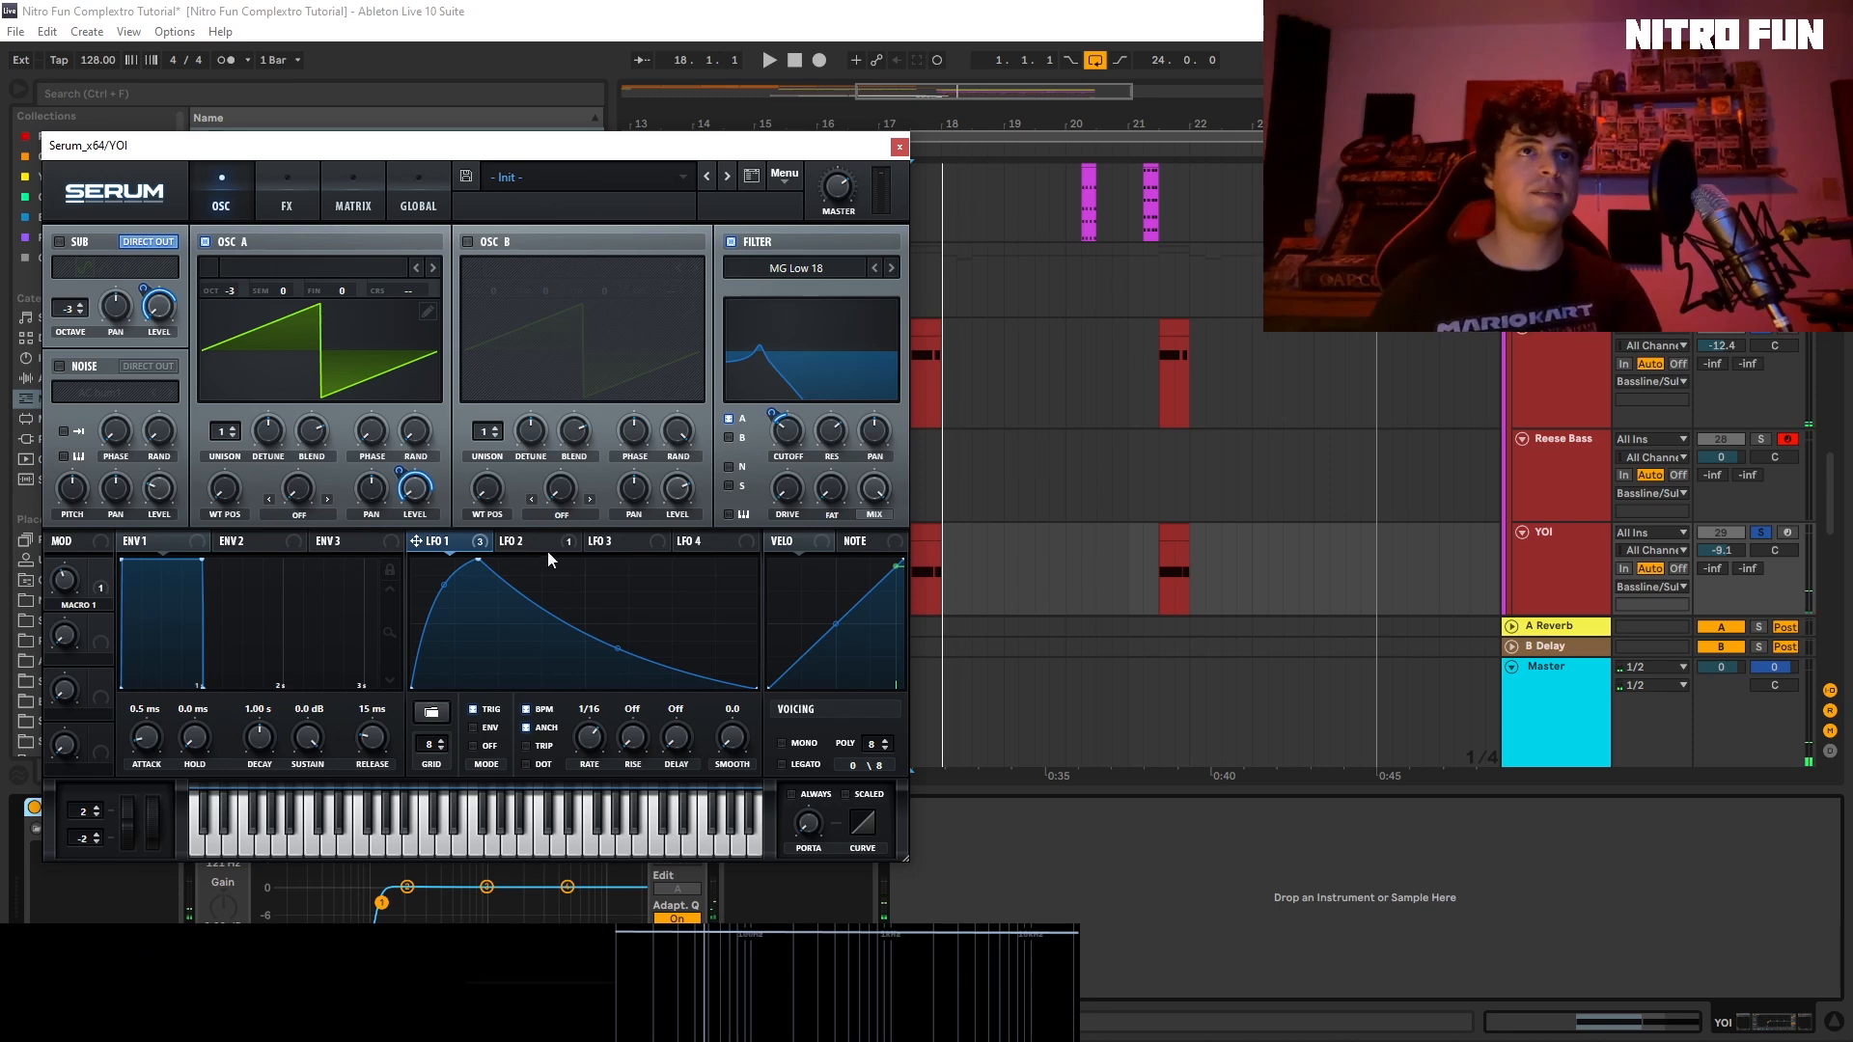
Step: Show Serum's effects and audition the Downsample distortion's drive while YOI plays
left_click(288, 189)
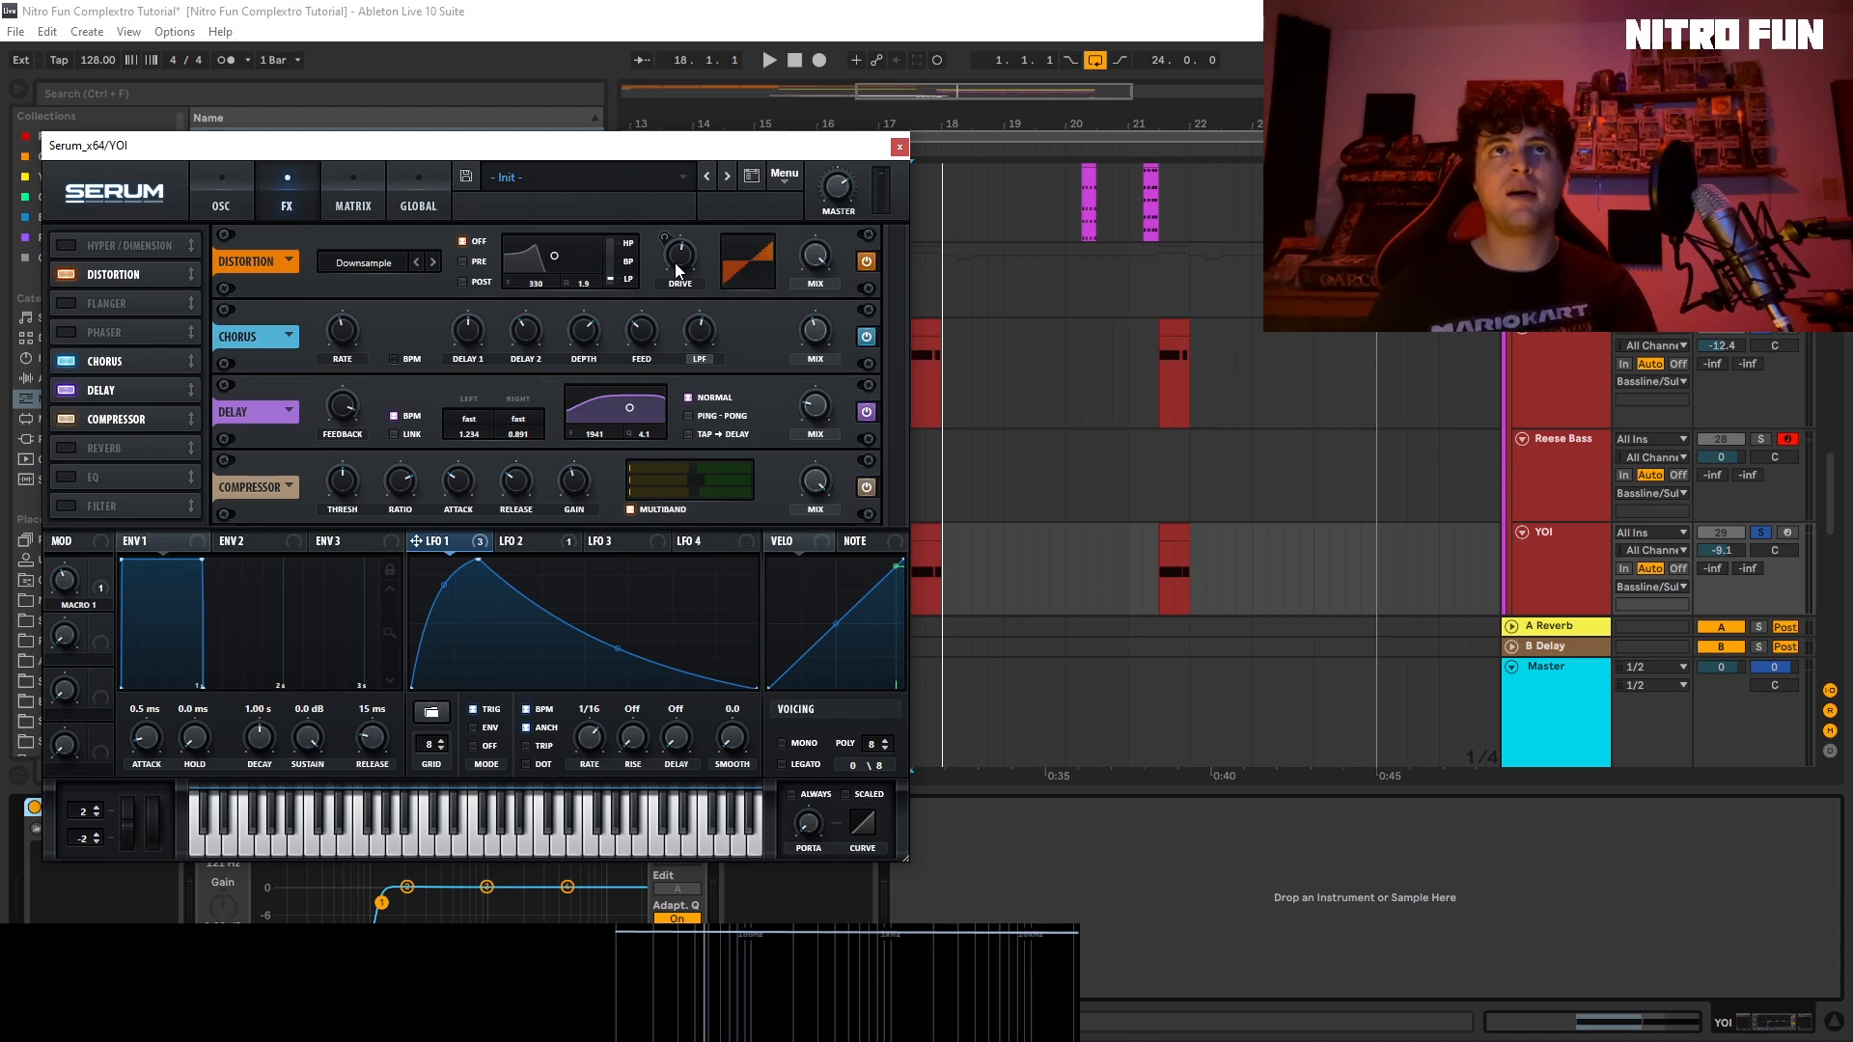
mouse_move(682, 270)
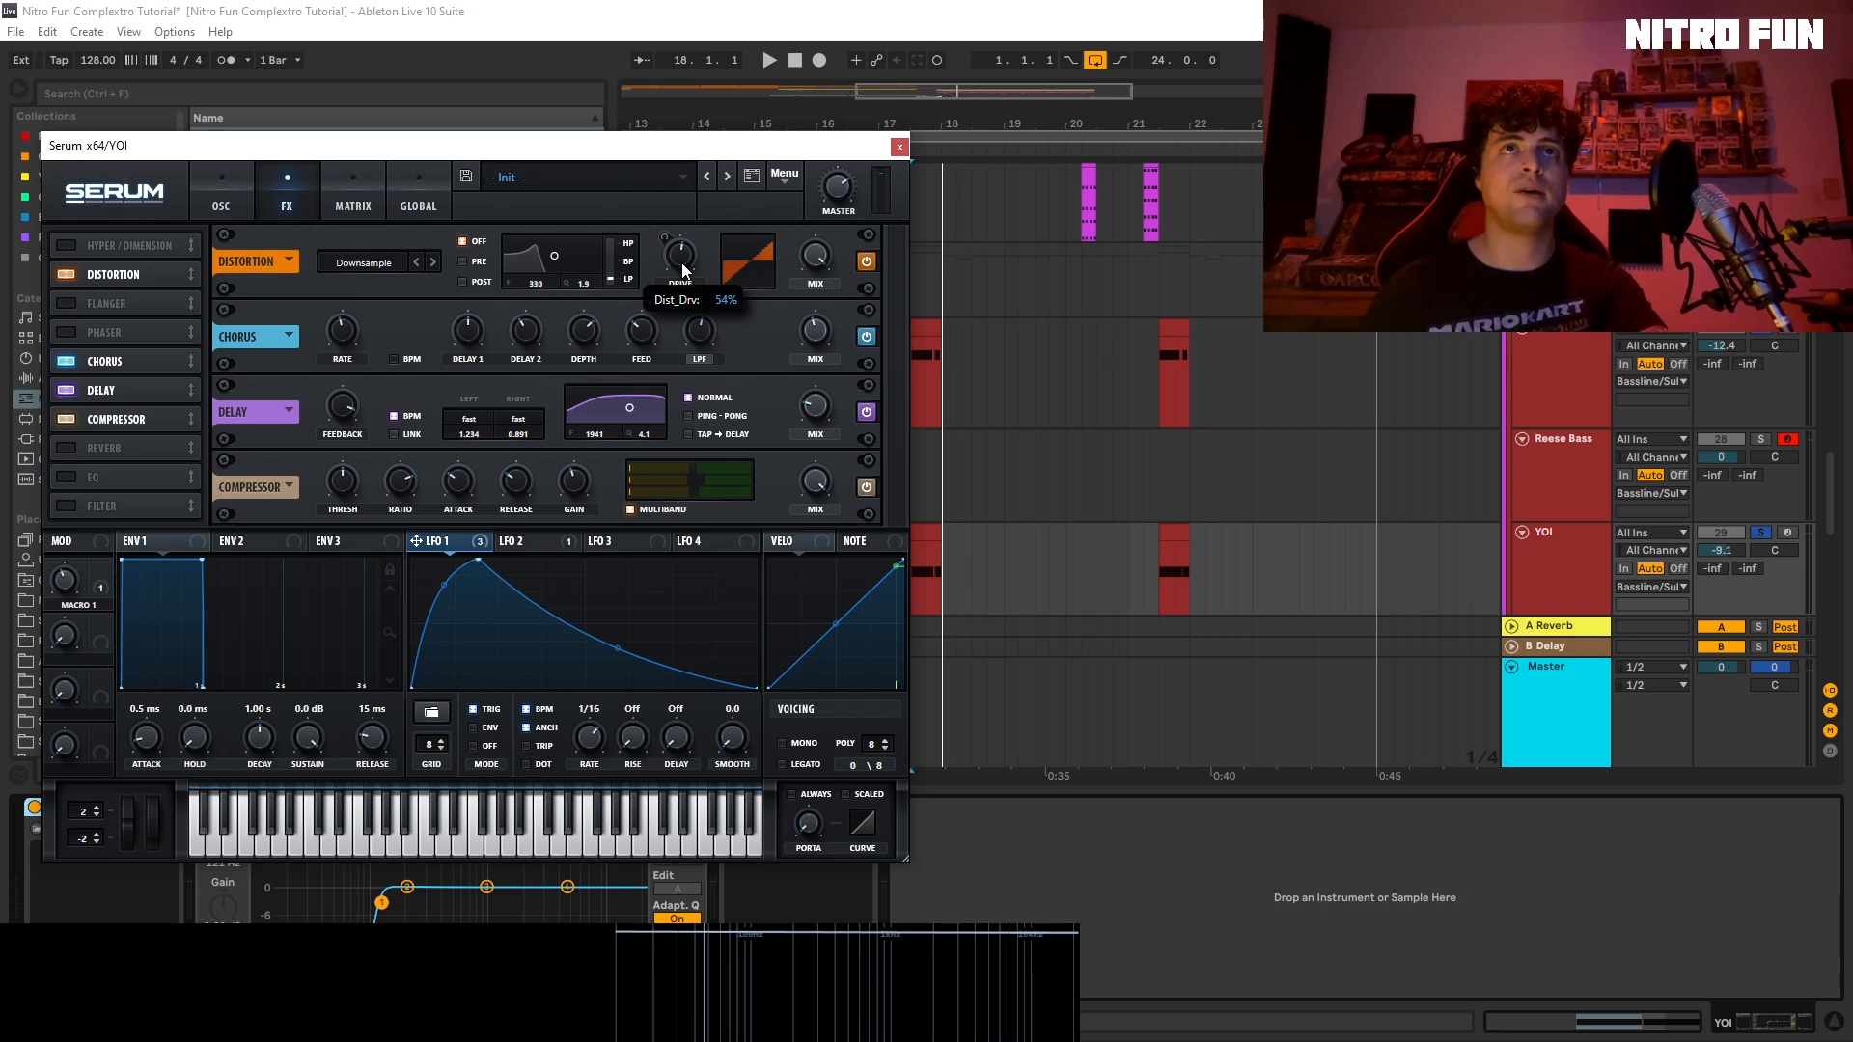
key("space")
mouse_move(682, 270)
left_mouse_down()
mouse_move(693, 251)
mouse_move(654, 255)
mouse_move(670, 251)
left_mouse_up()
key("space")
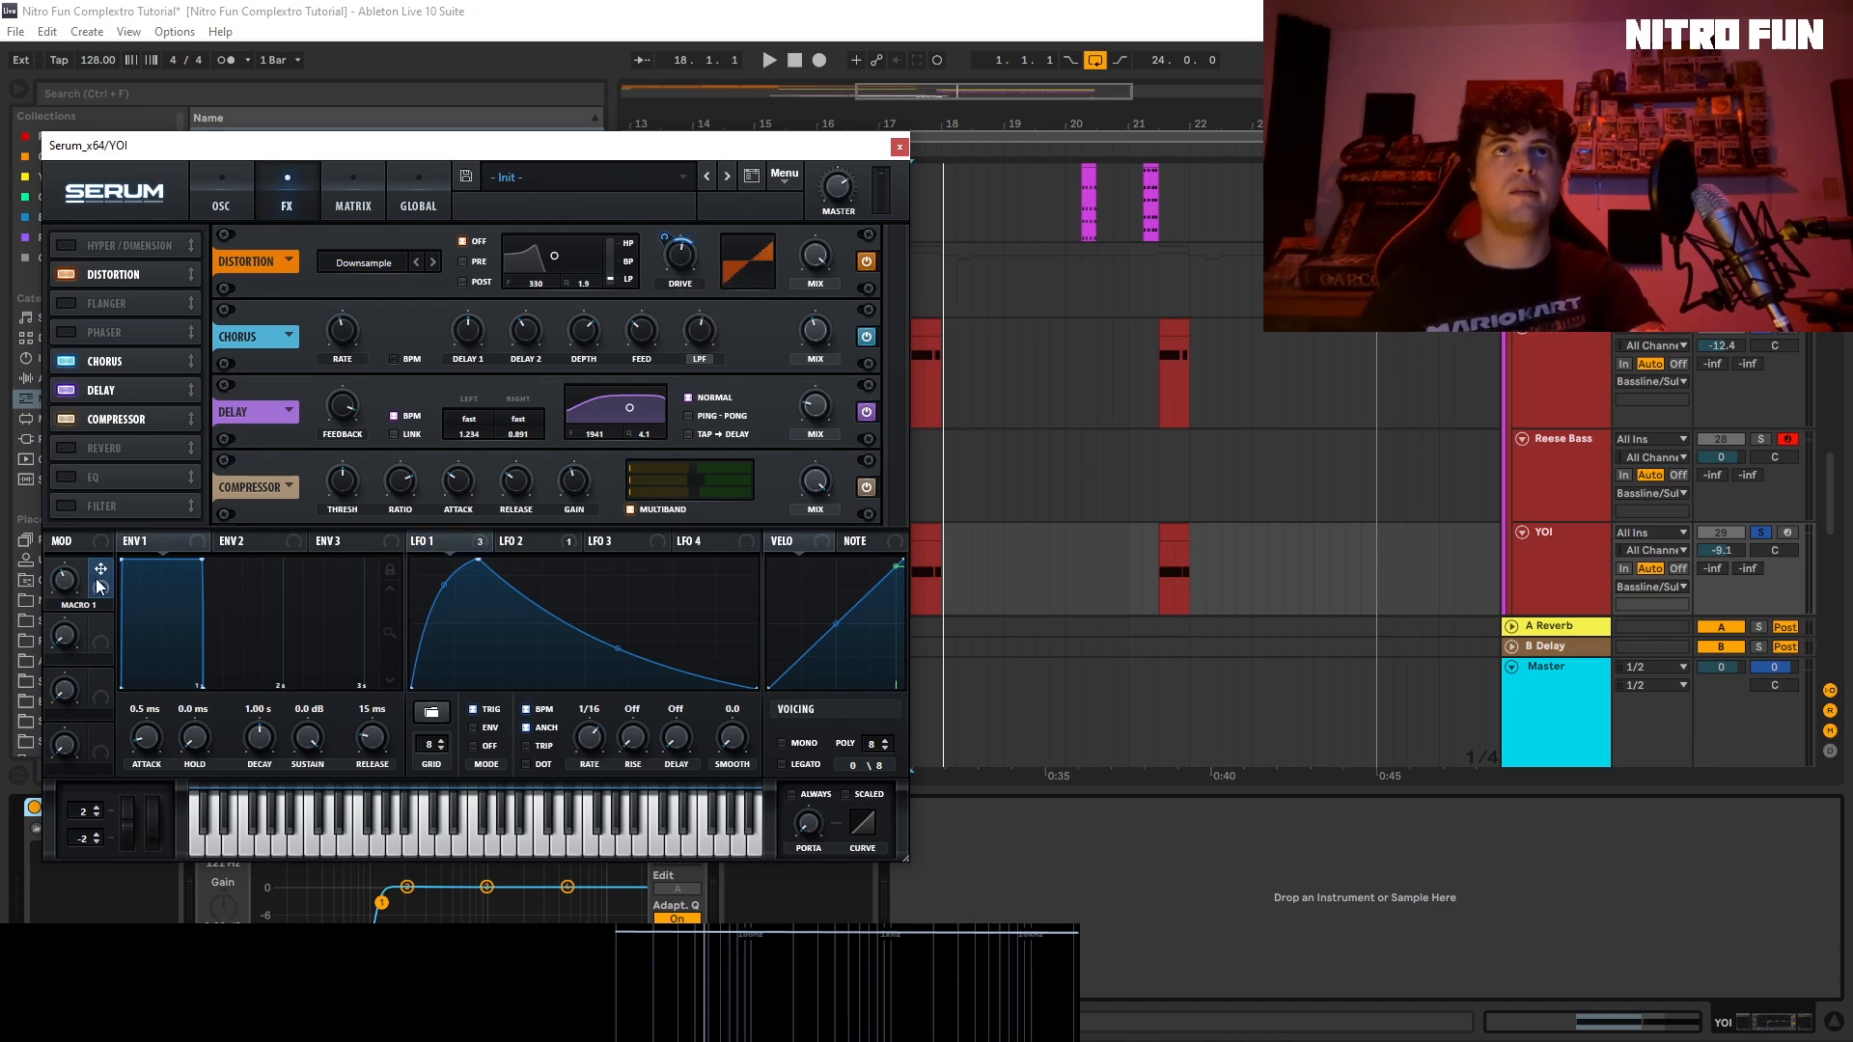
Step: Demonstrate the Macro 1 knob assigned to the distortion drive and play YOI
mouse_move(69, 584)
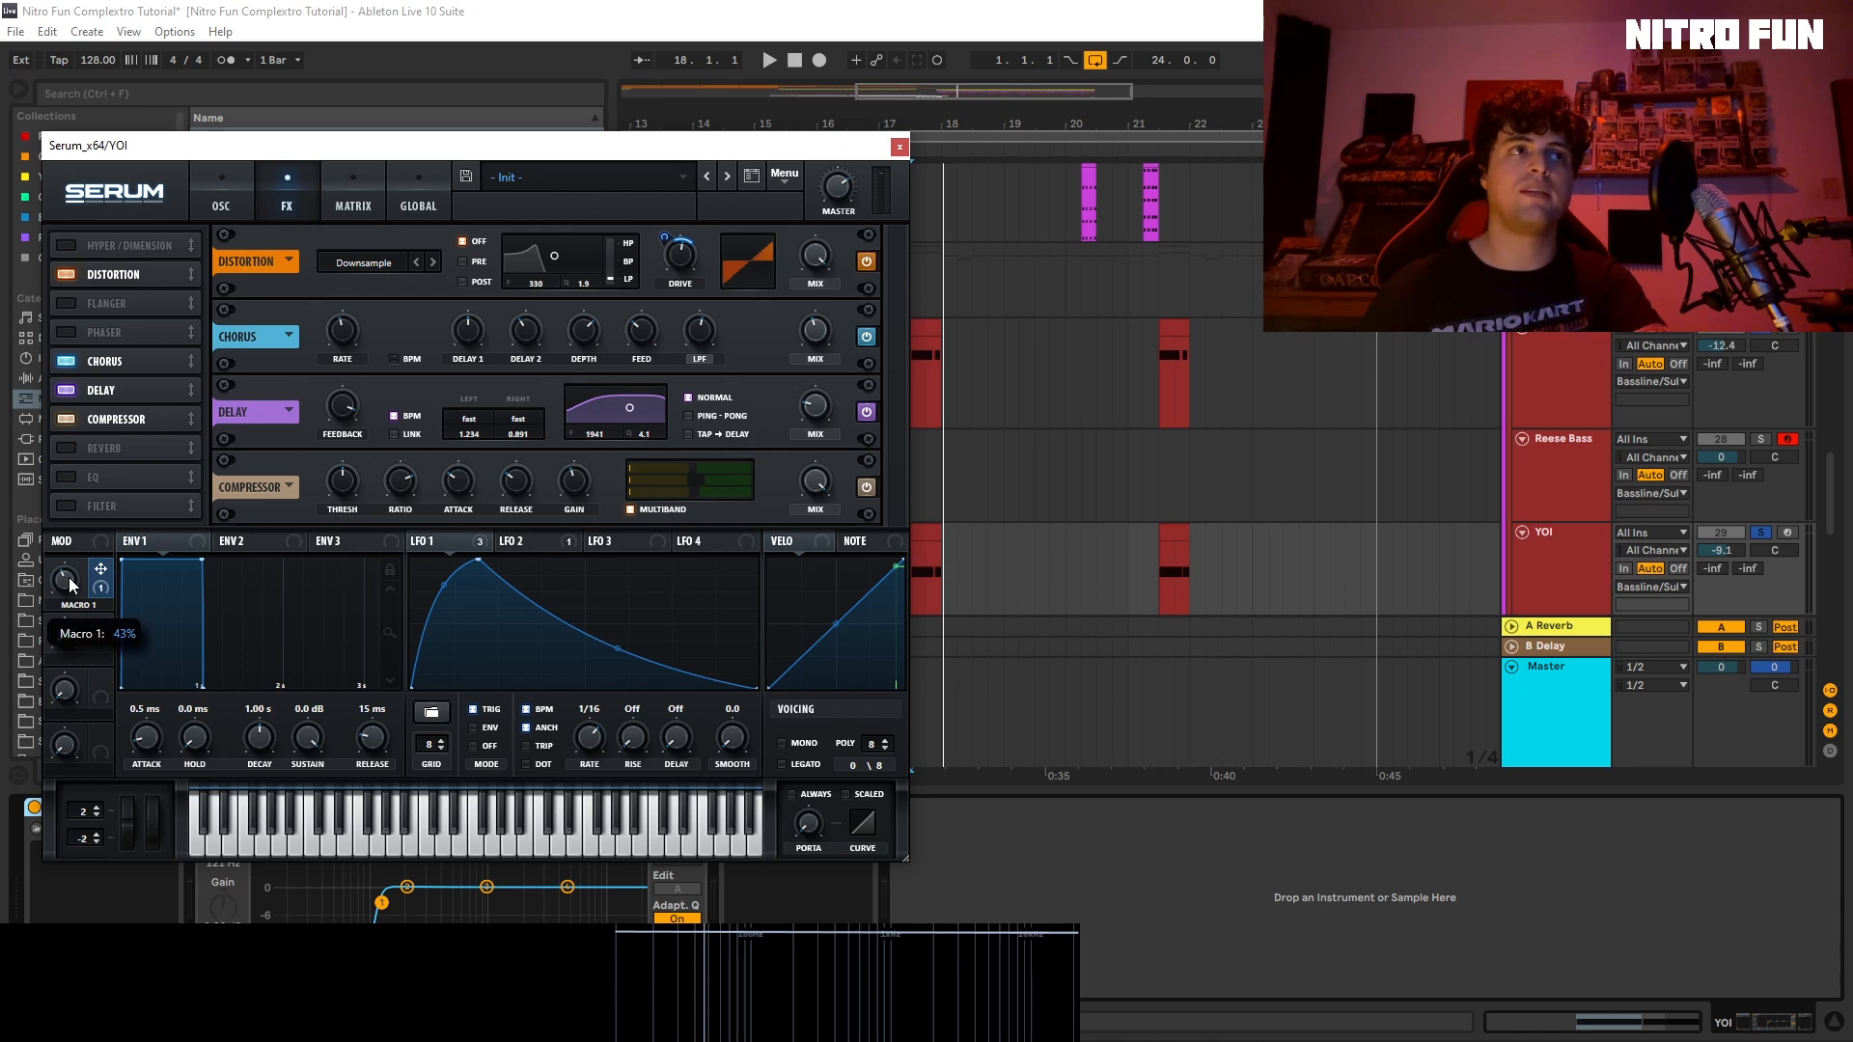
mouse_move(70, 584)
left_mouse_down()
mouse_move(121, 525)
mouse_move(75, 584)
left_mouse_up()
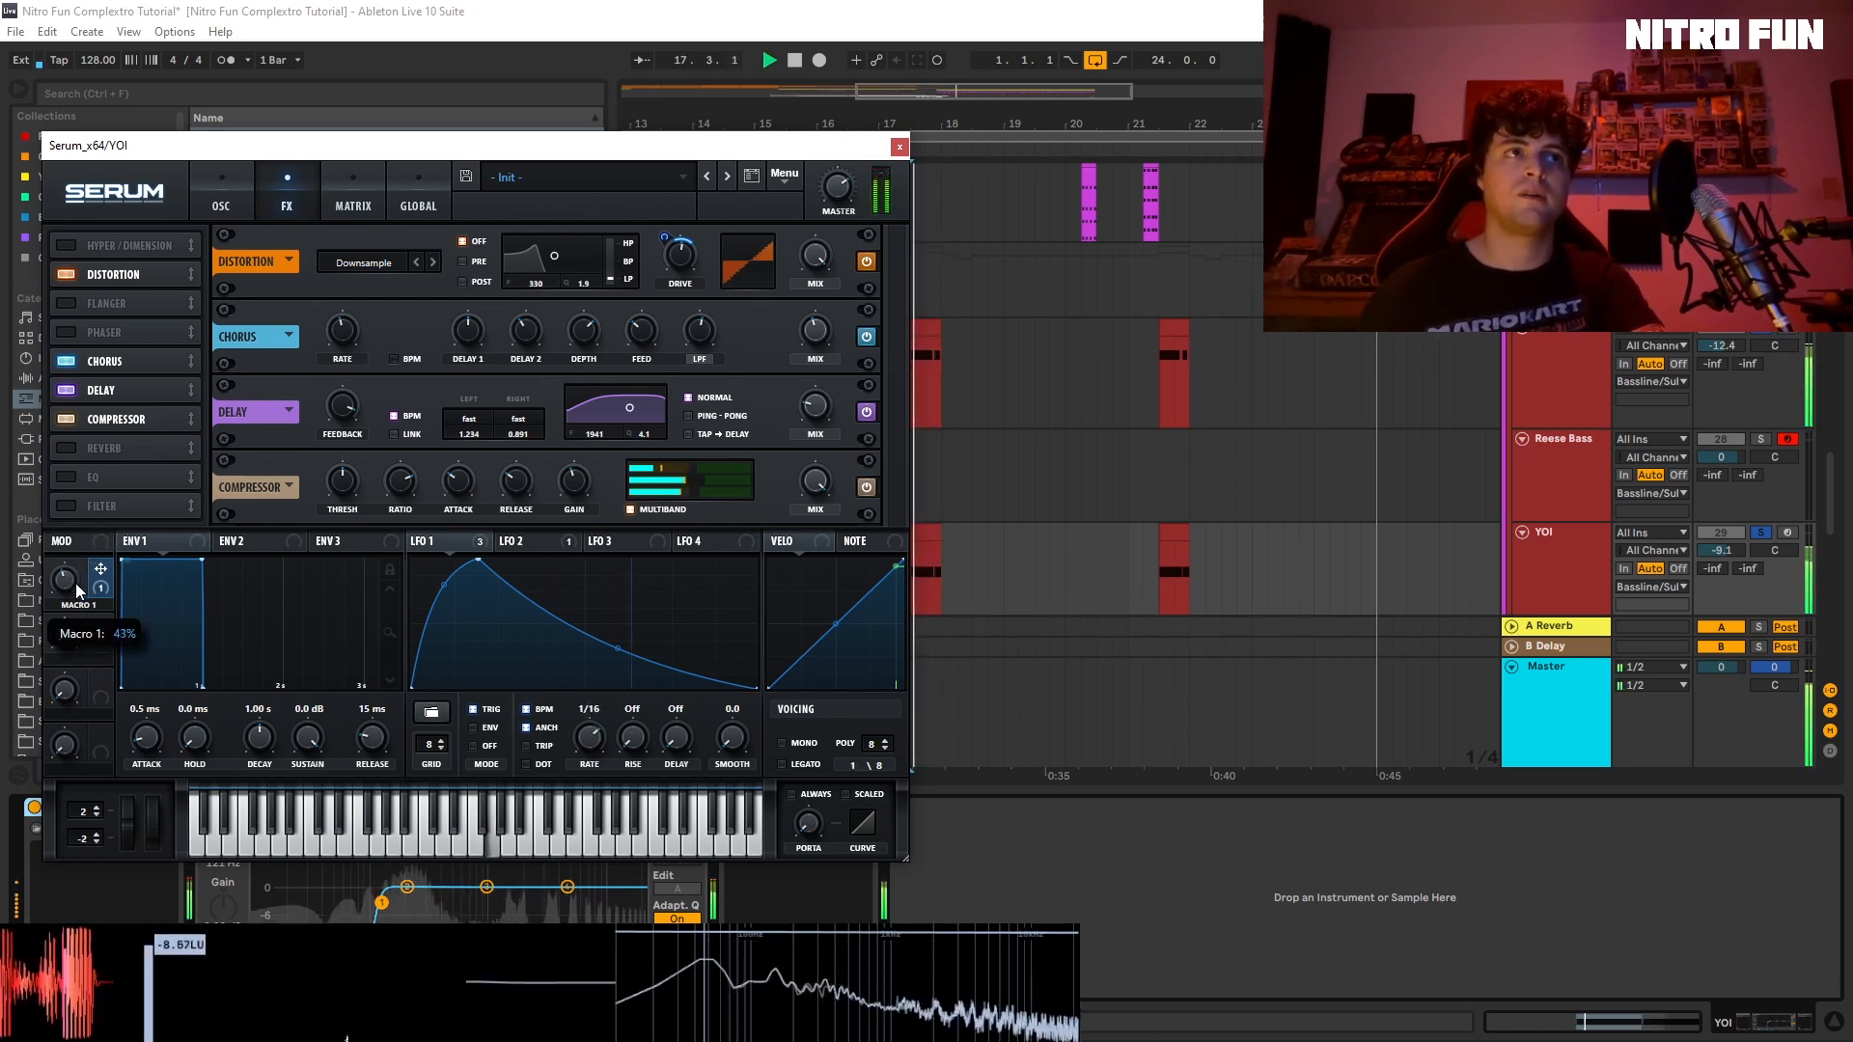
key("space")
Step: Show the automation lanes and ramp YOI's Macro 1 upward across the clip at bar 17.3, auditioning the result
left_click_drag(830, 146, 718, 171)
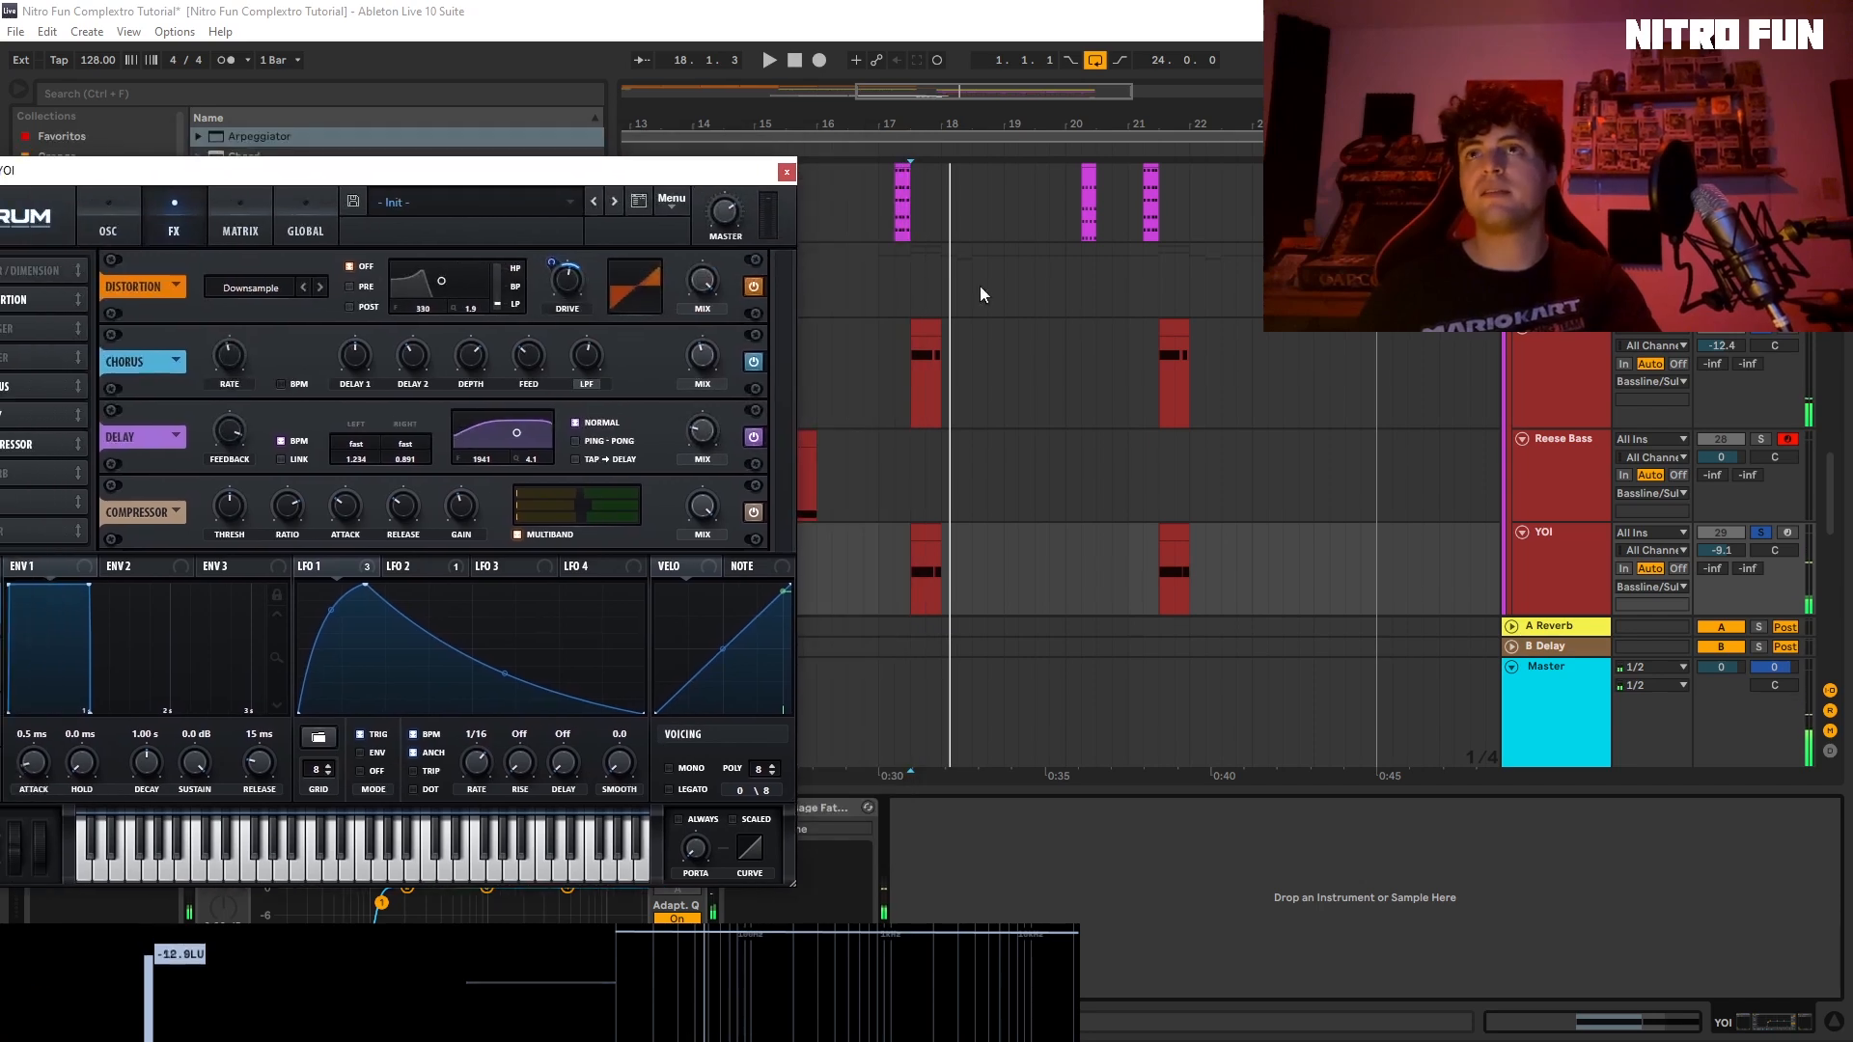
scroll(1173, 405, "down", 2)
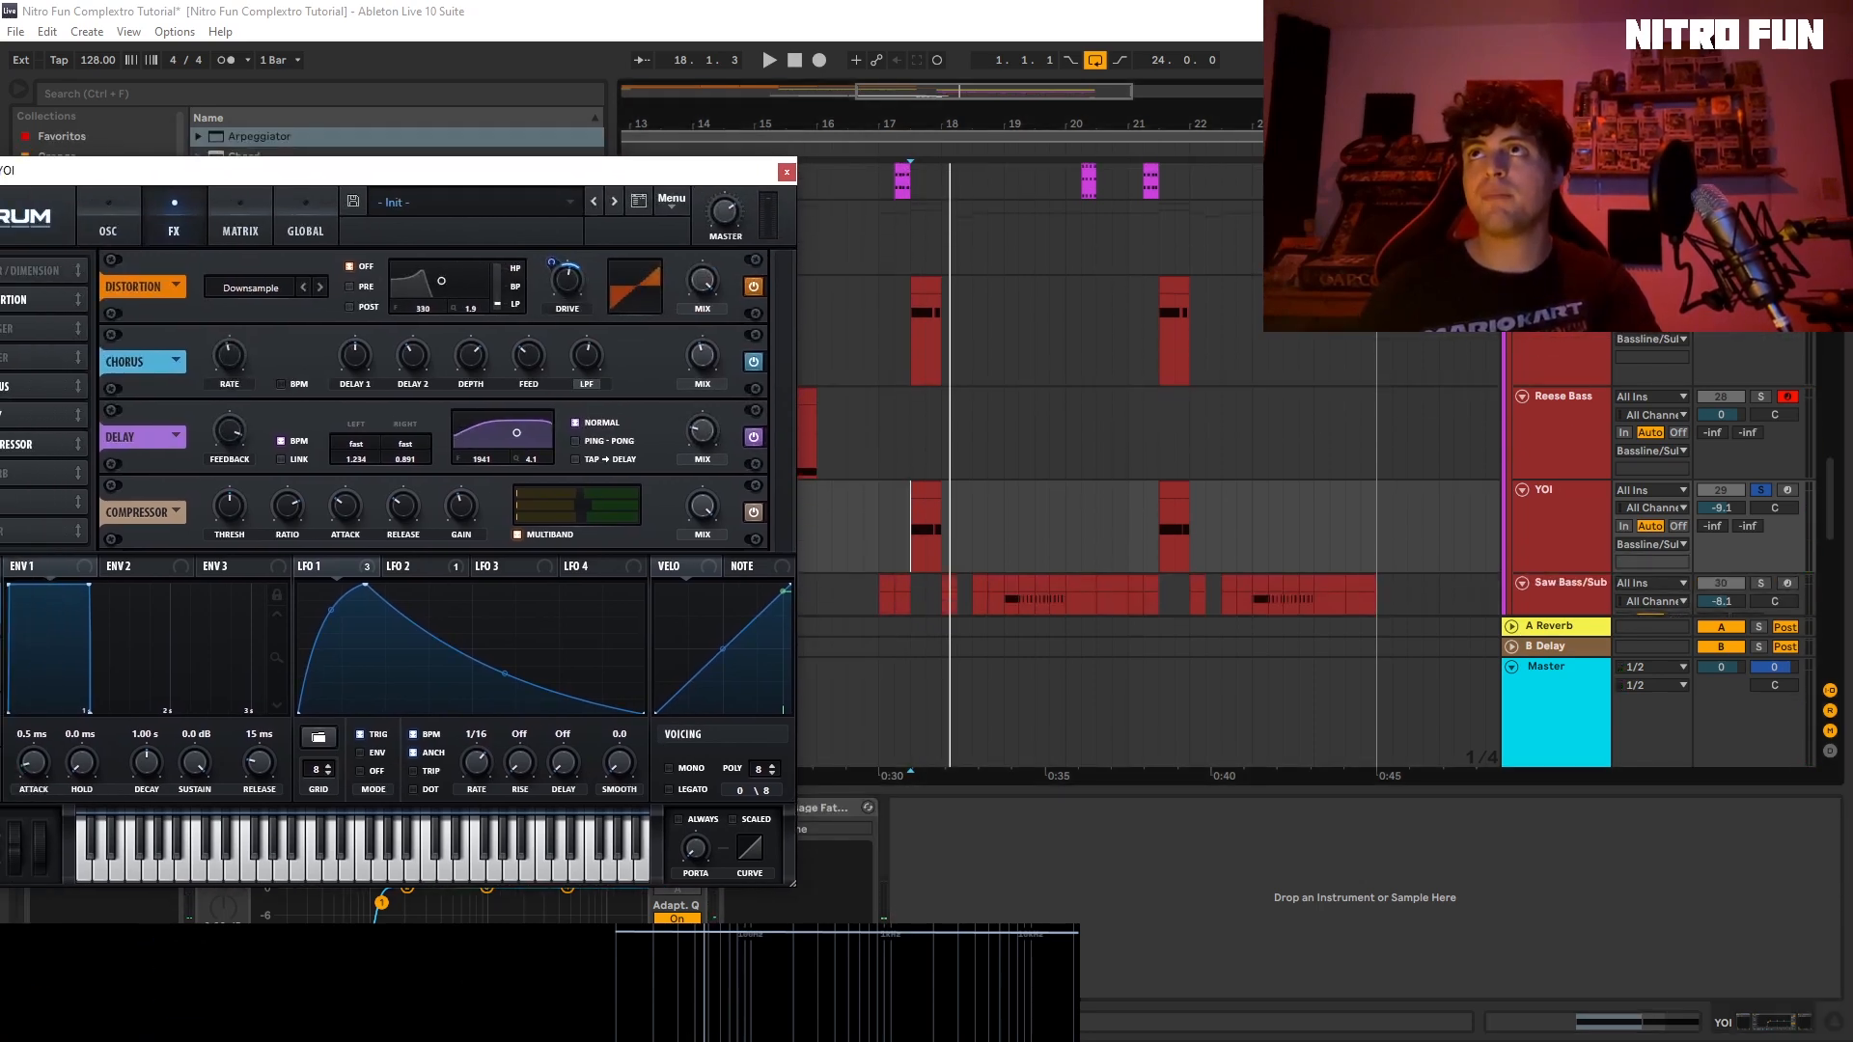
key("a")
left_click(950, 543)
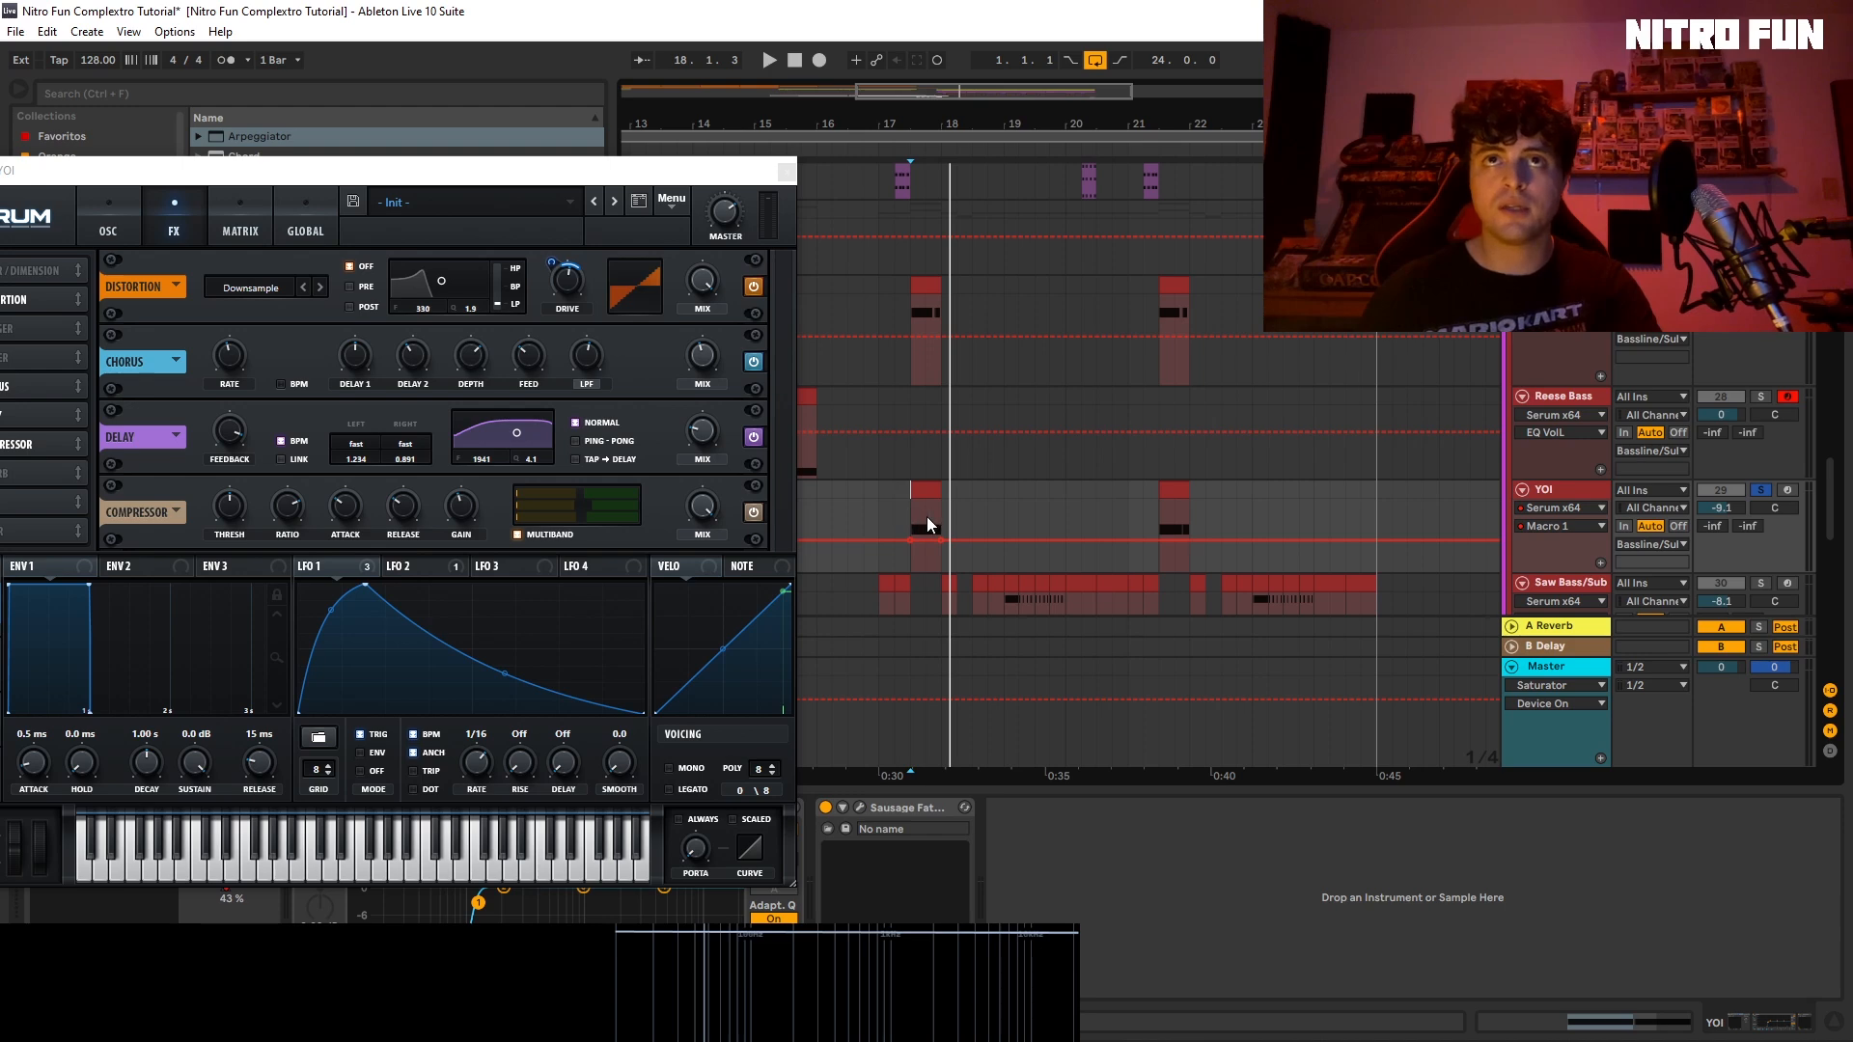
left_click(927, 520)
left_click_drag(941, 540, 941, 518)
key("space")
key("space")
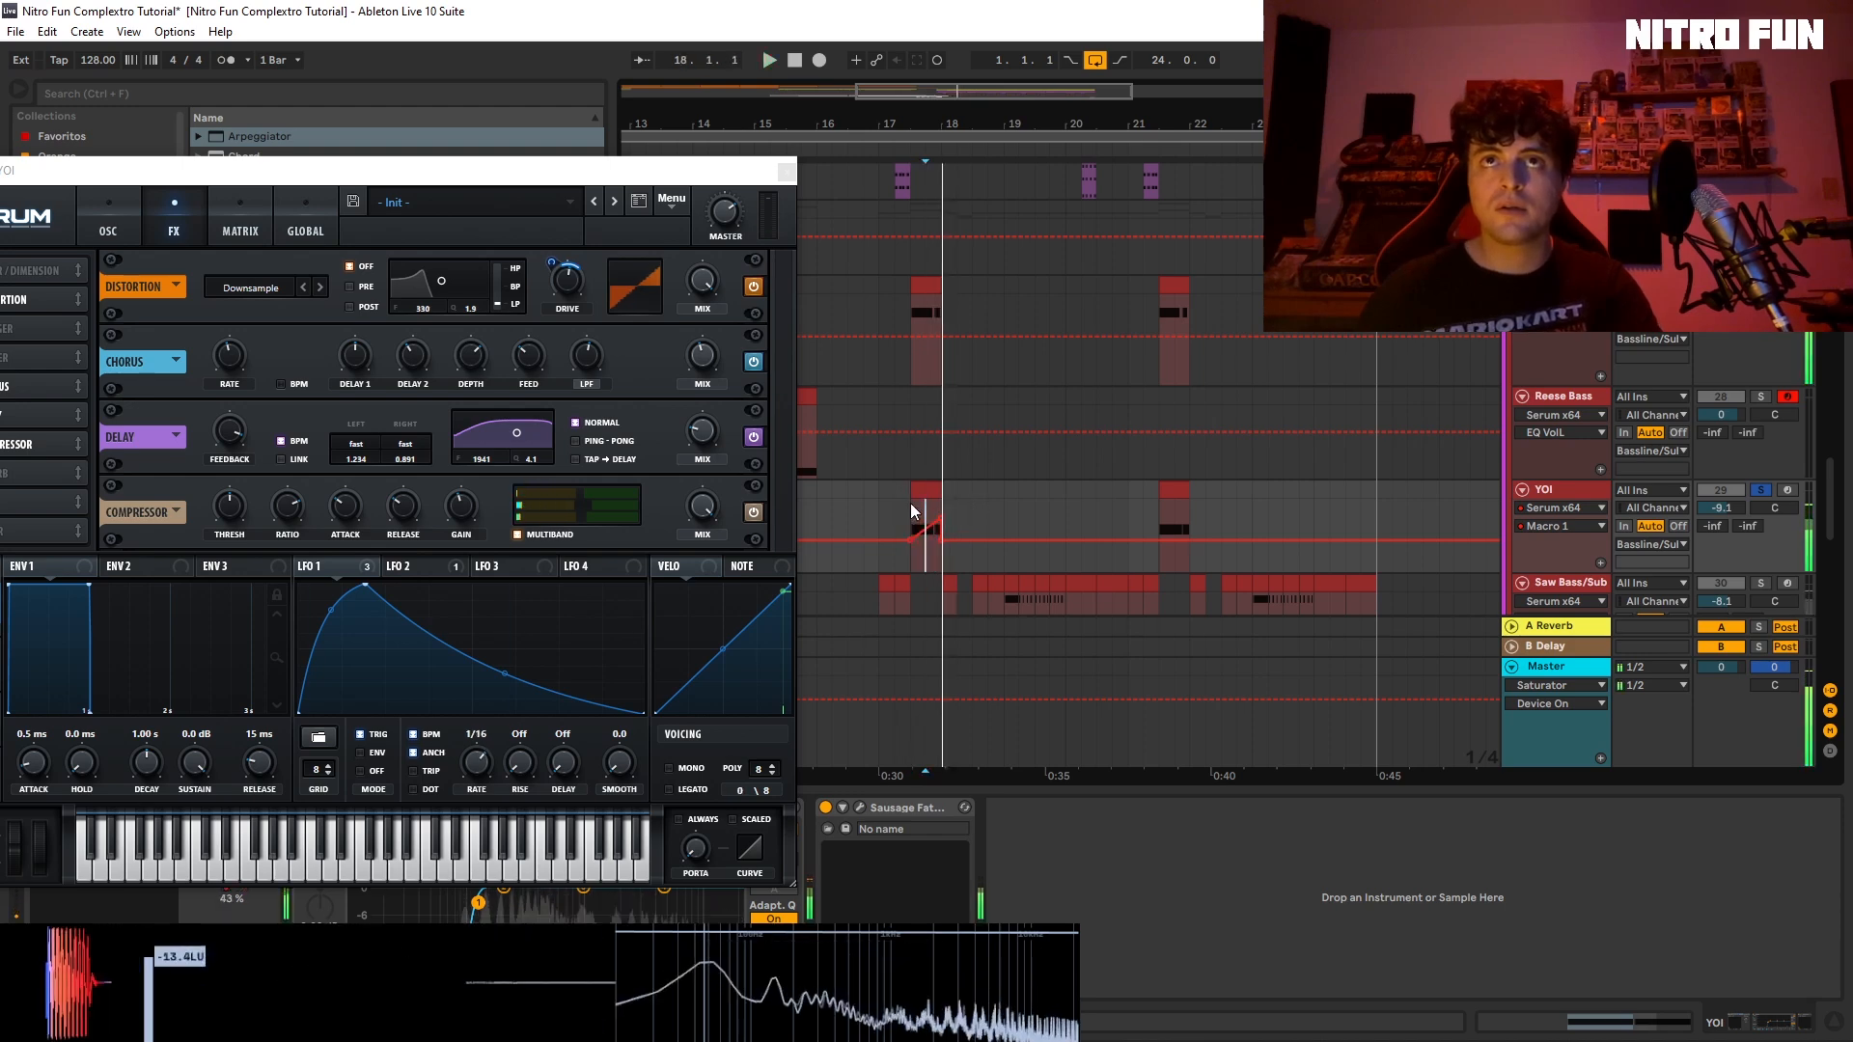
Step: Replay YOI from bar 17.3 and lower the end of the first clip's Macro 1 ramp to about 0.34
left_click(911, 502)
key("space")
key("space")
key("space")
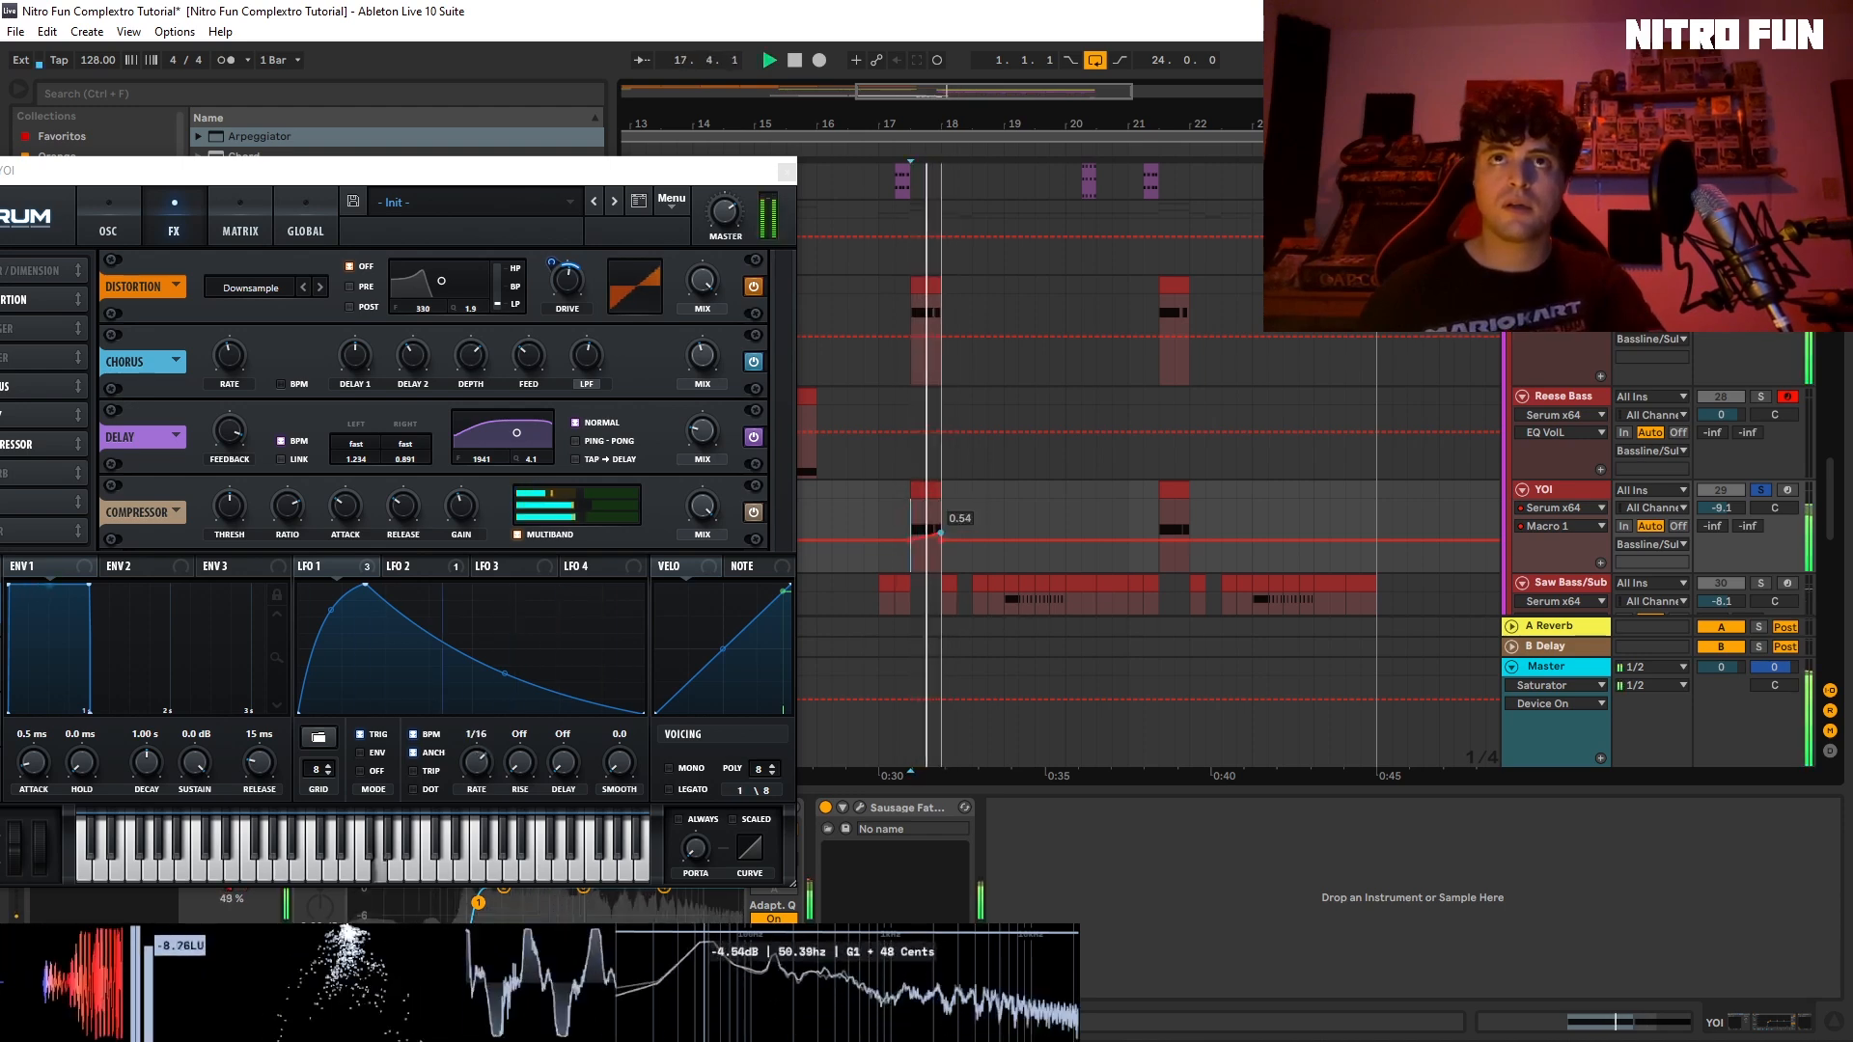
left_click_drag(941, 518, 941, 546)
key("space")
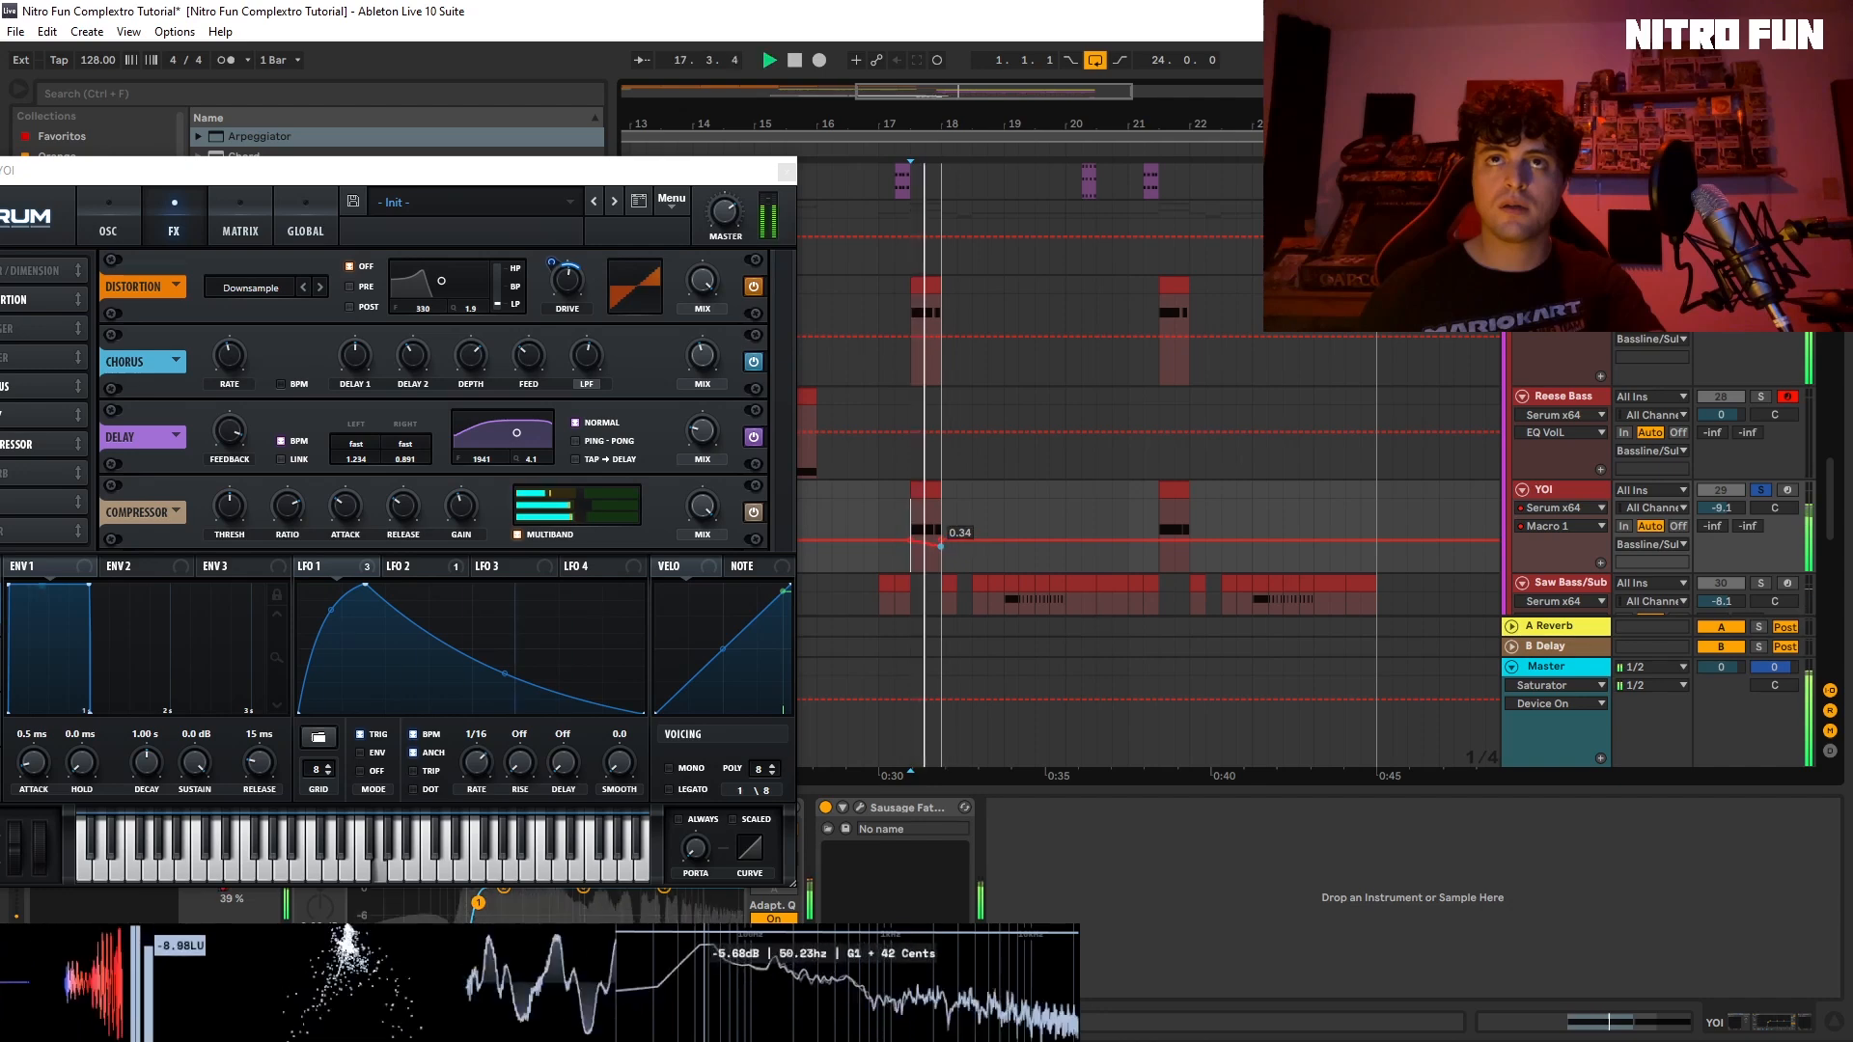
key("space")
key("space")
Step: Ramp Macro 1 upward to above 60% across YOI's second clip at bar 21.3, and play it before returning to bar 17
left_click(1160, 539)
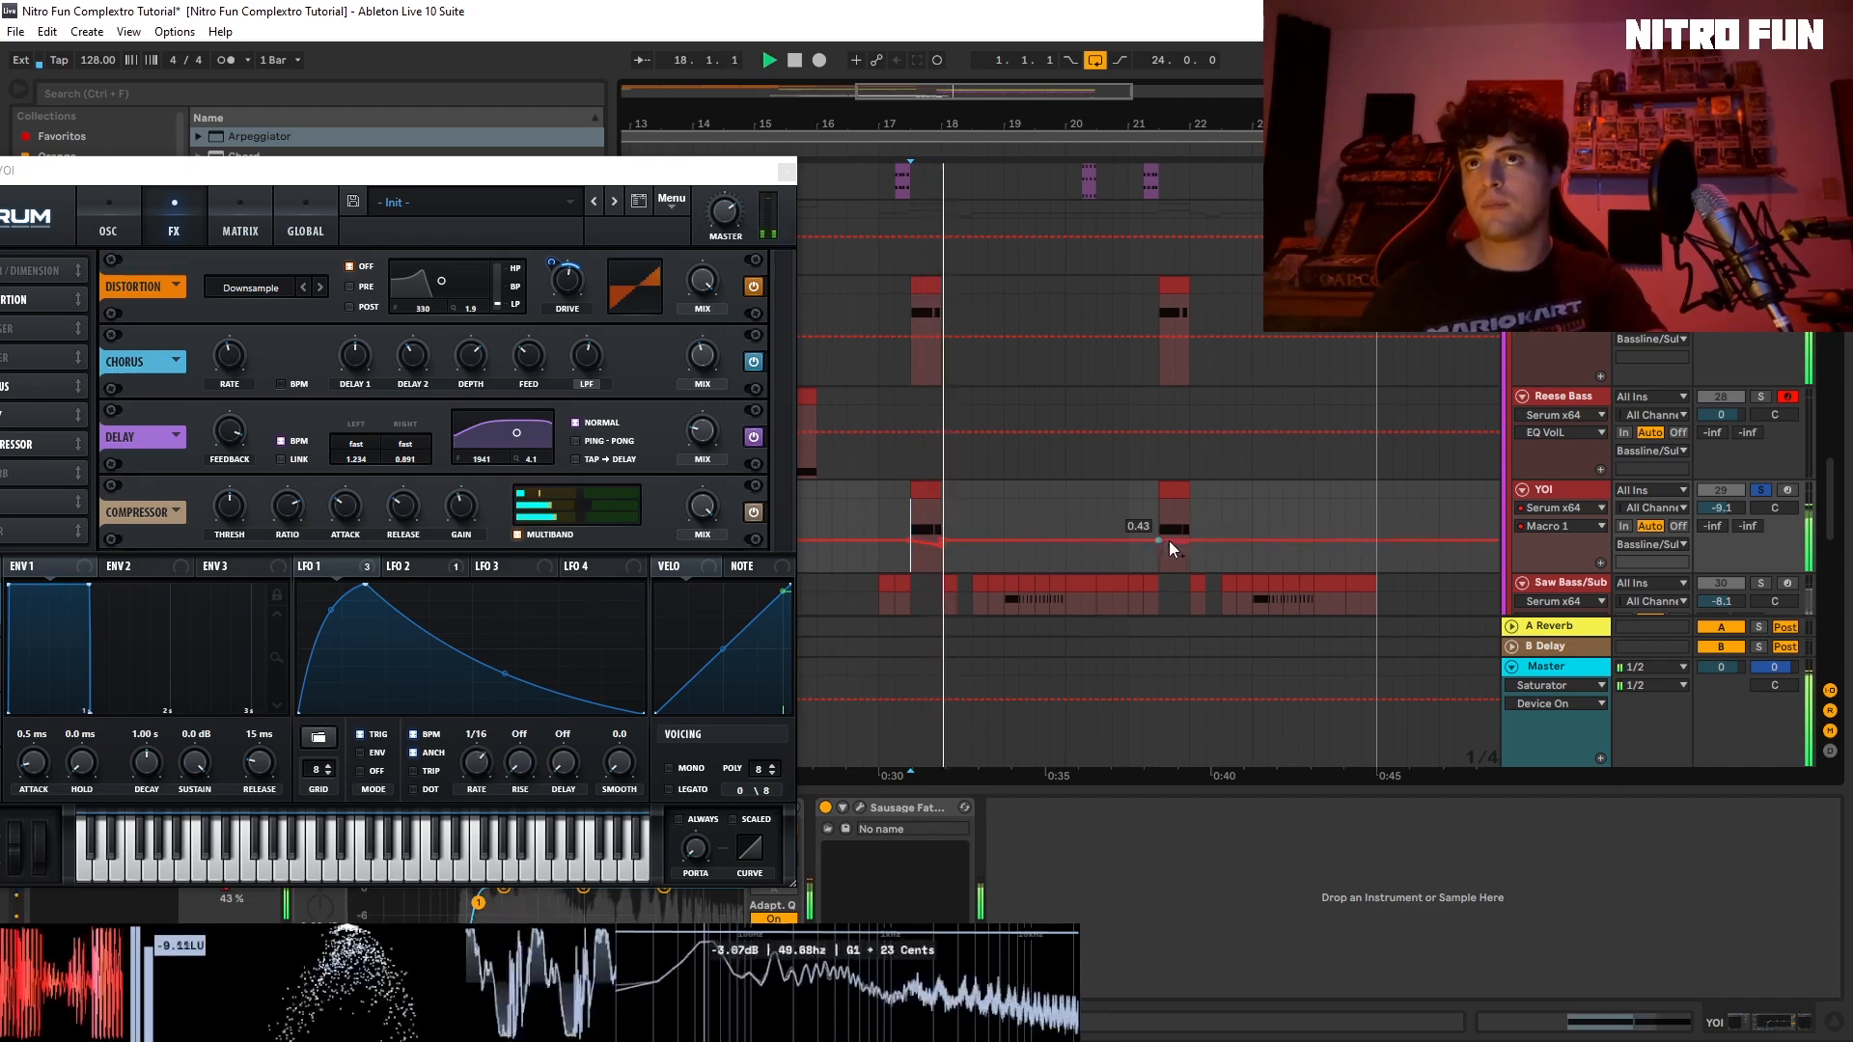
key("space")
left_click(1188, 539)
left_click_drag(1176, 539, 1189, 534)
key("space")
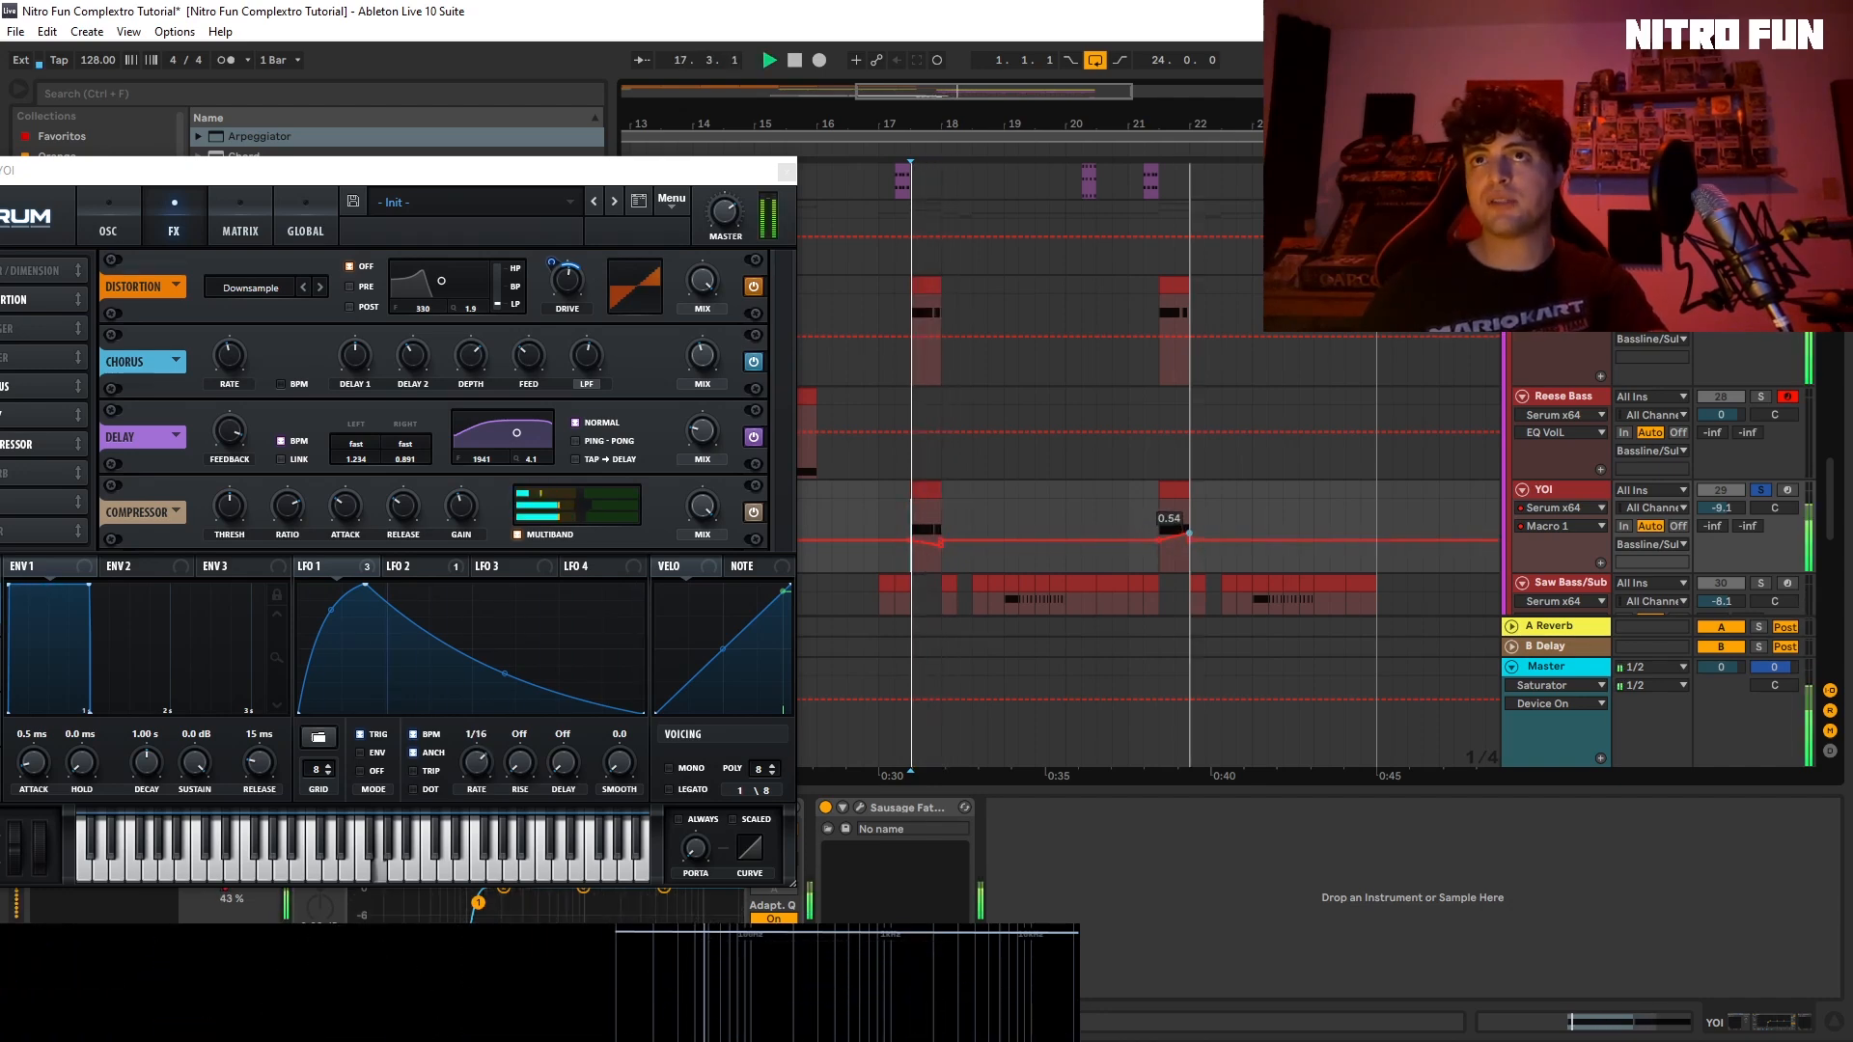
left_click(1166, 515)
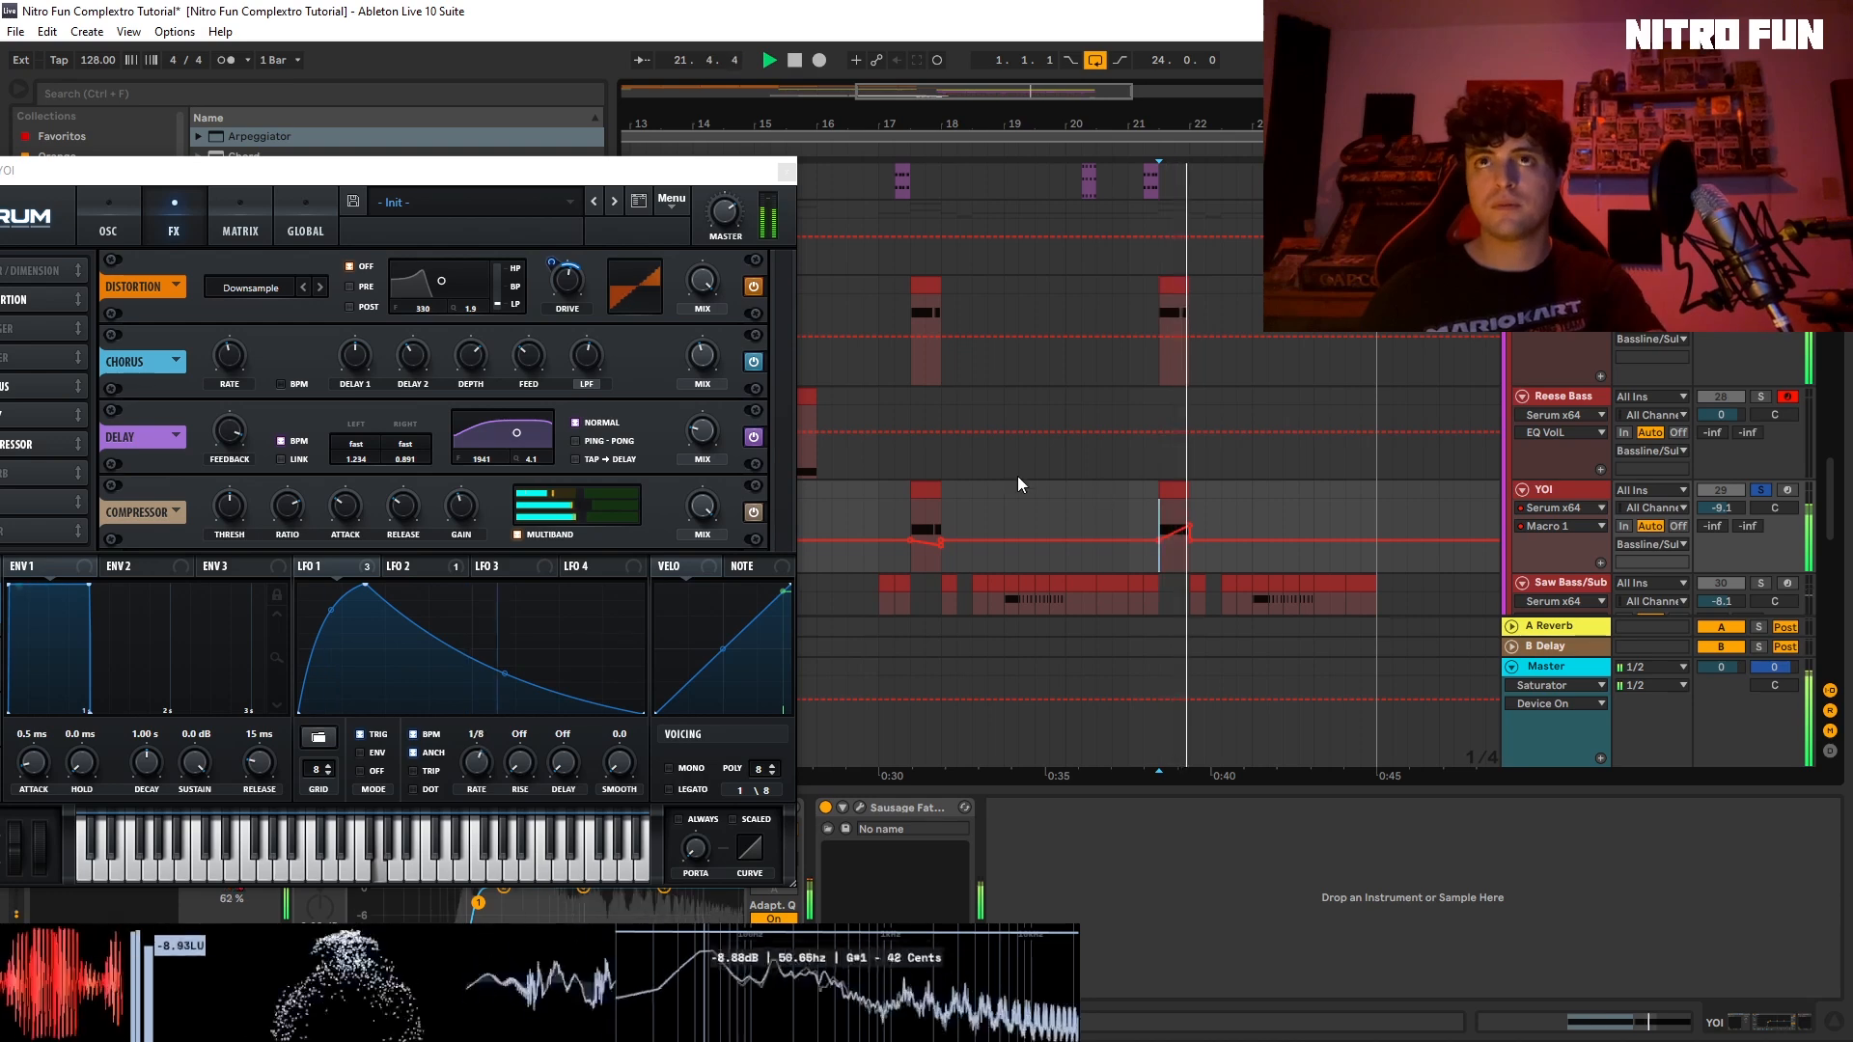
left_click(878, 512)
key("space")
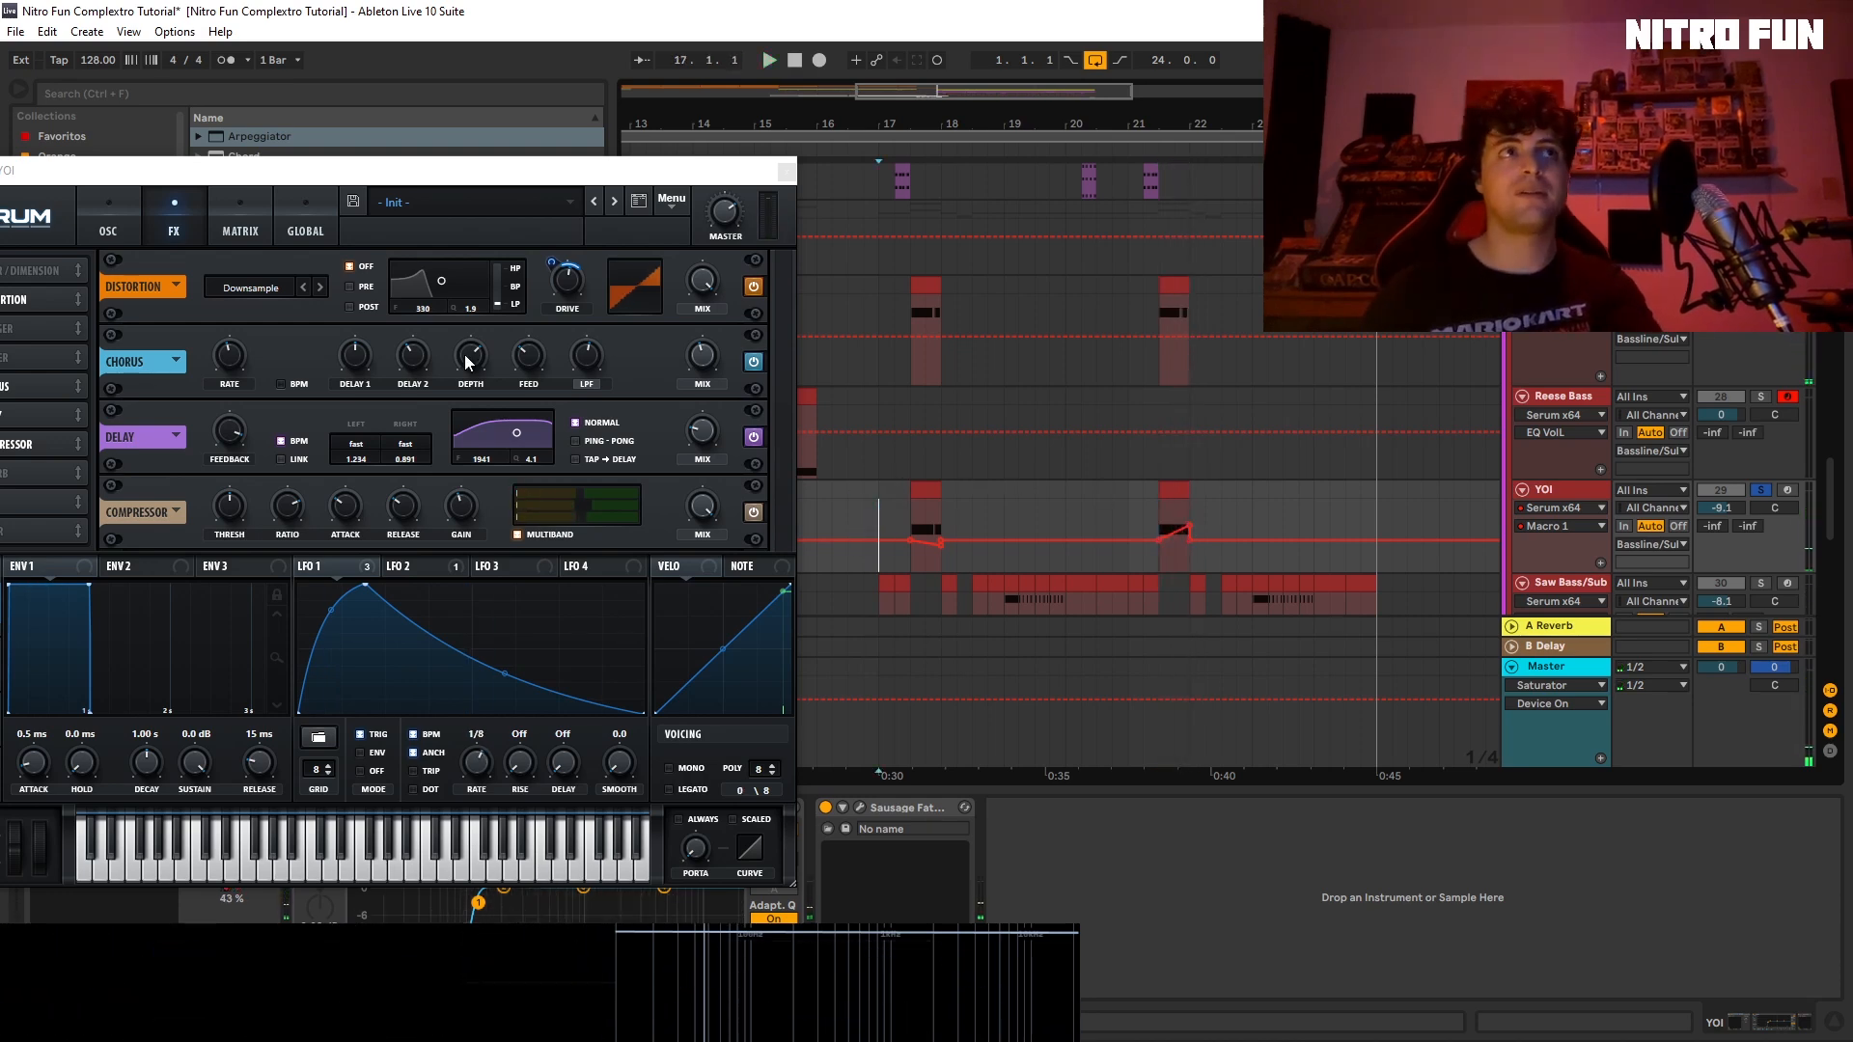
Step: Compare YOI from bar 17 with Serum's delay and chorus switched off and with both switched back on
left_click_drag(585, 184, 995, 159)
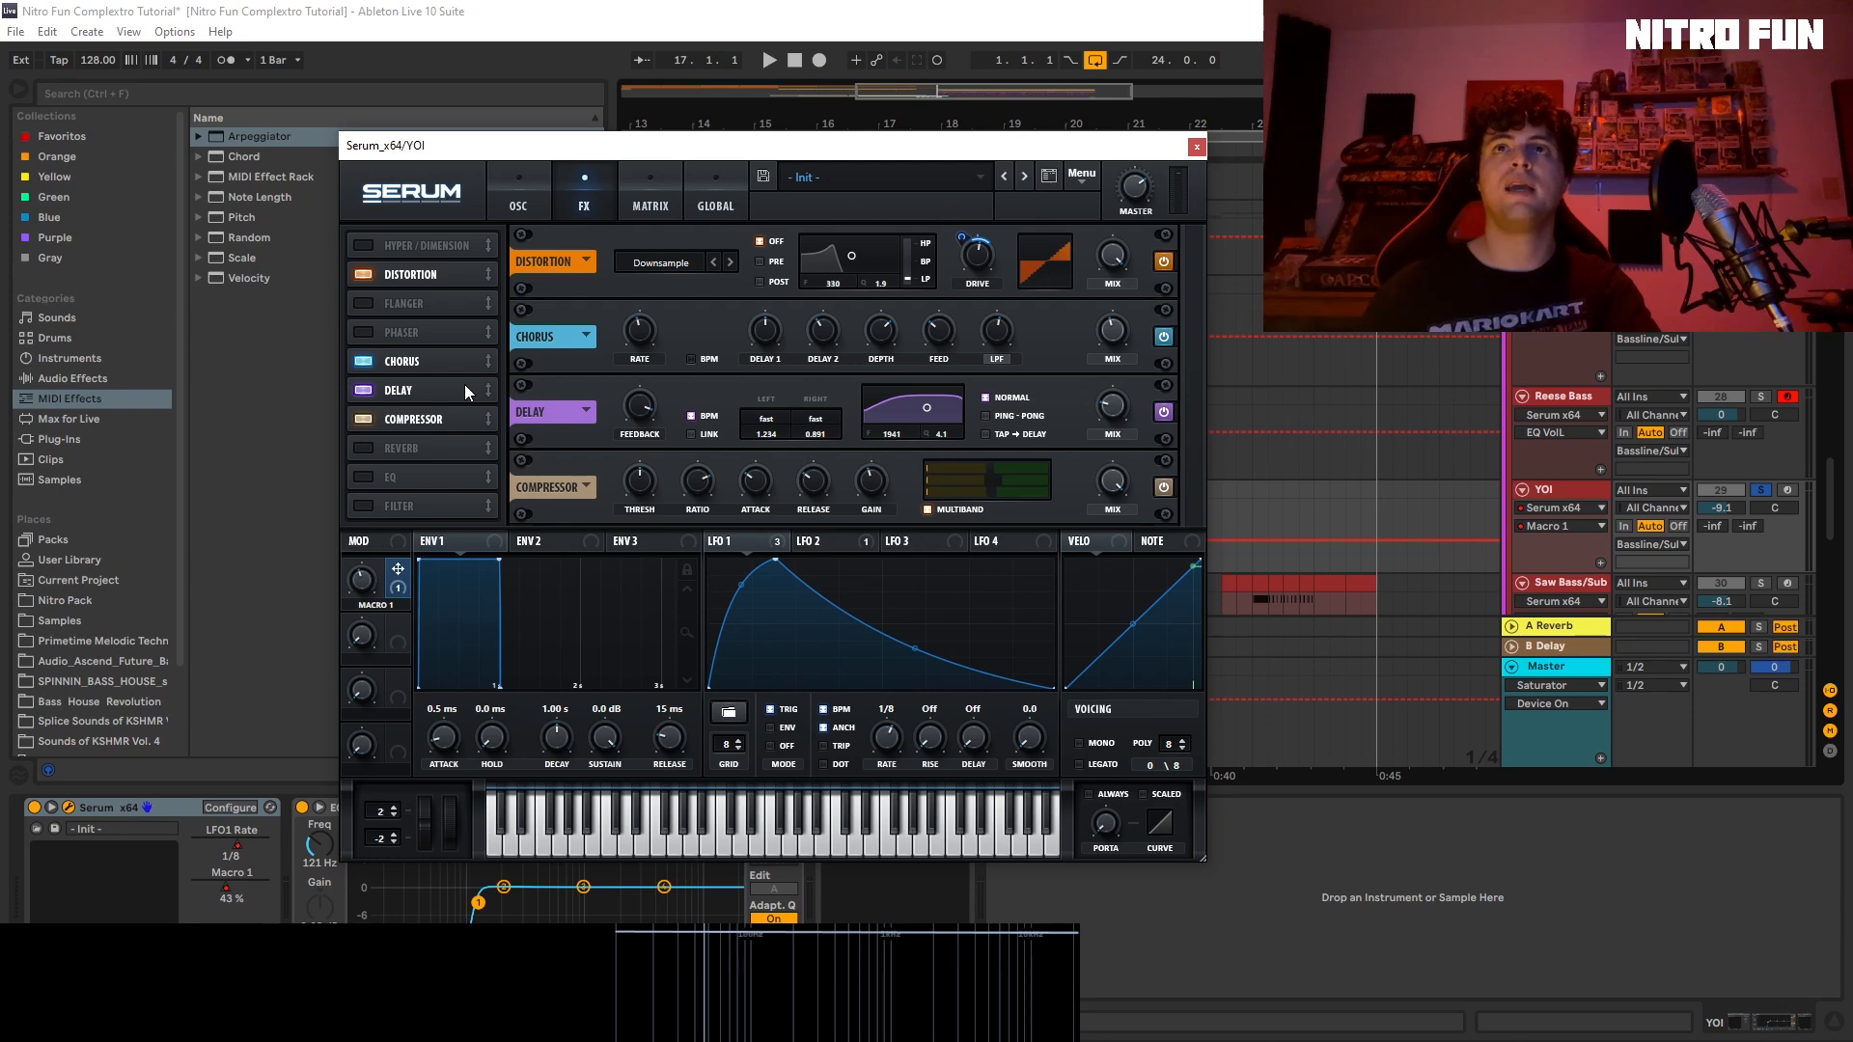
key("space")
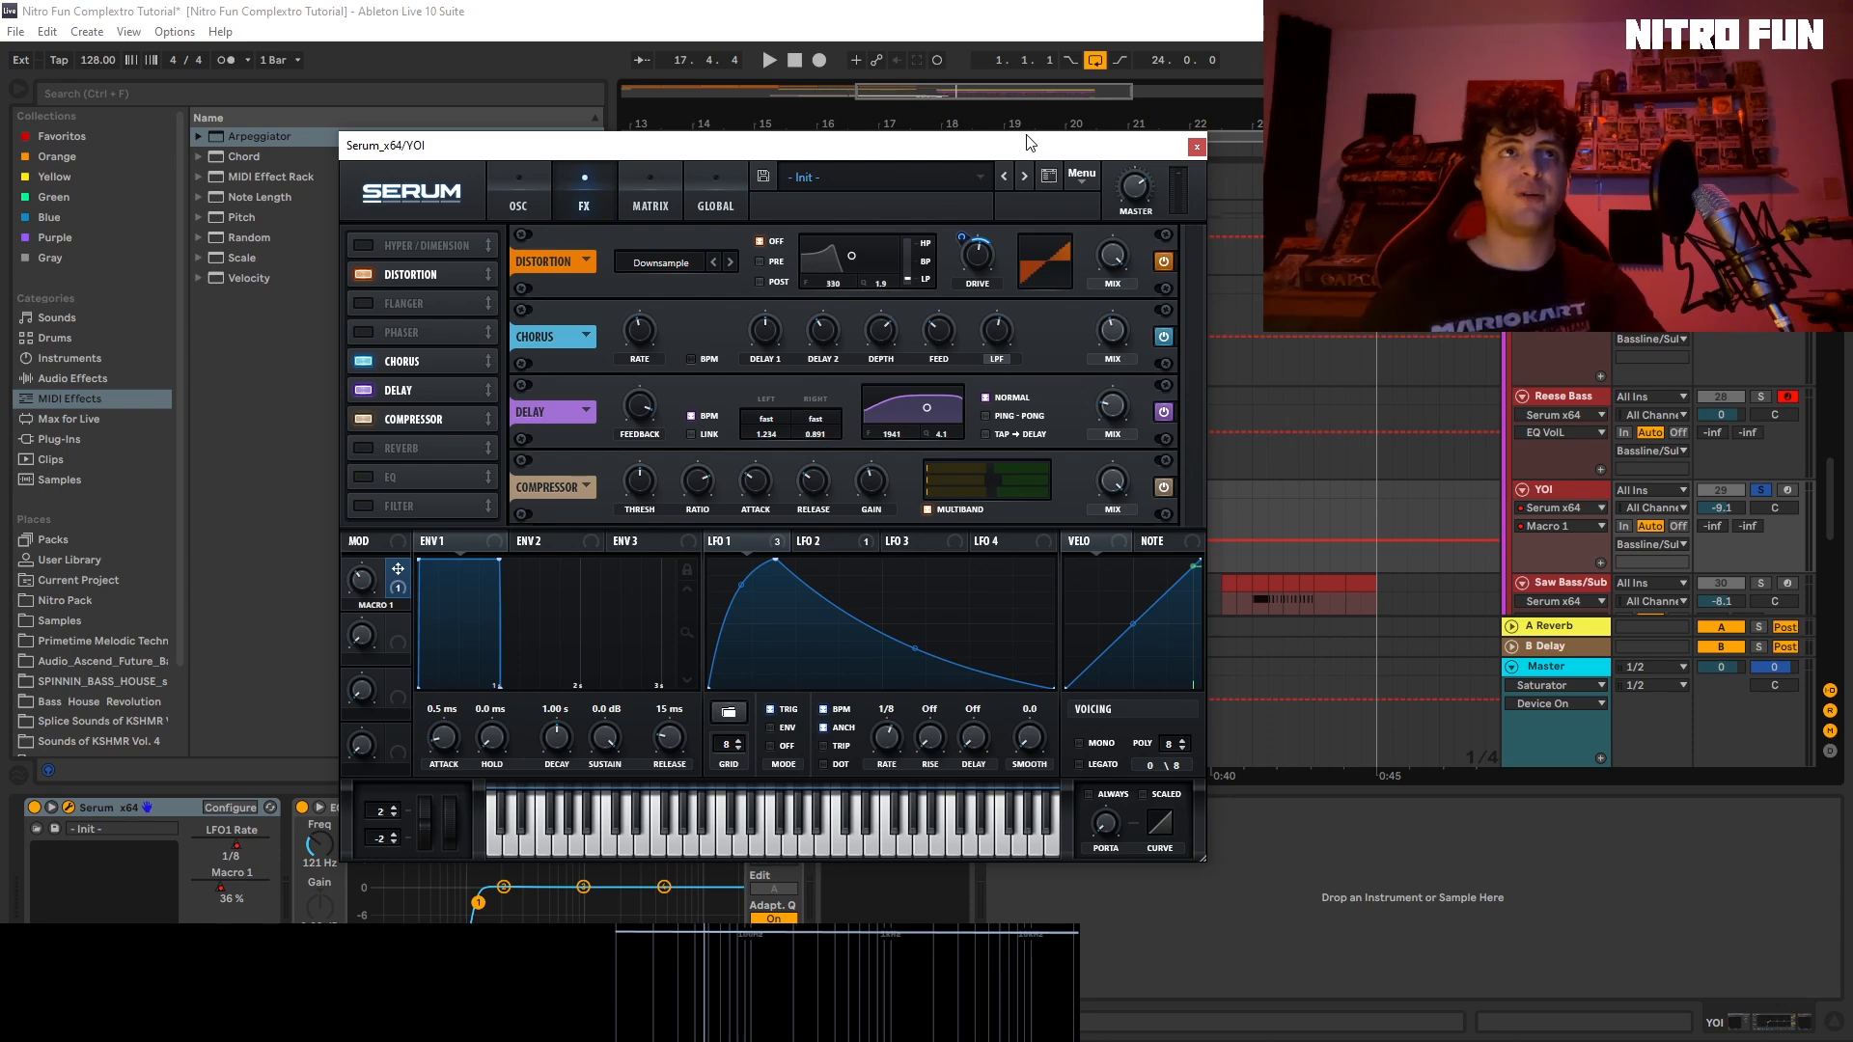
key("space")
left_click(364, 390)
left_click(364, 361)
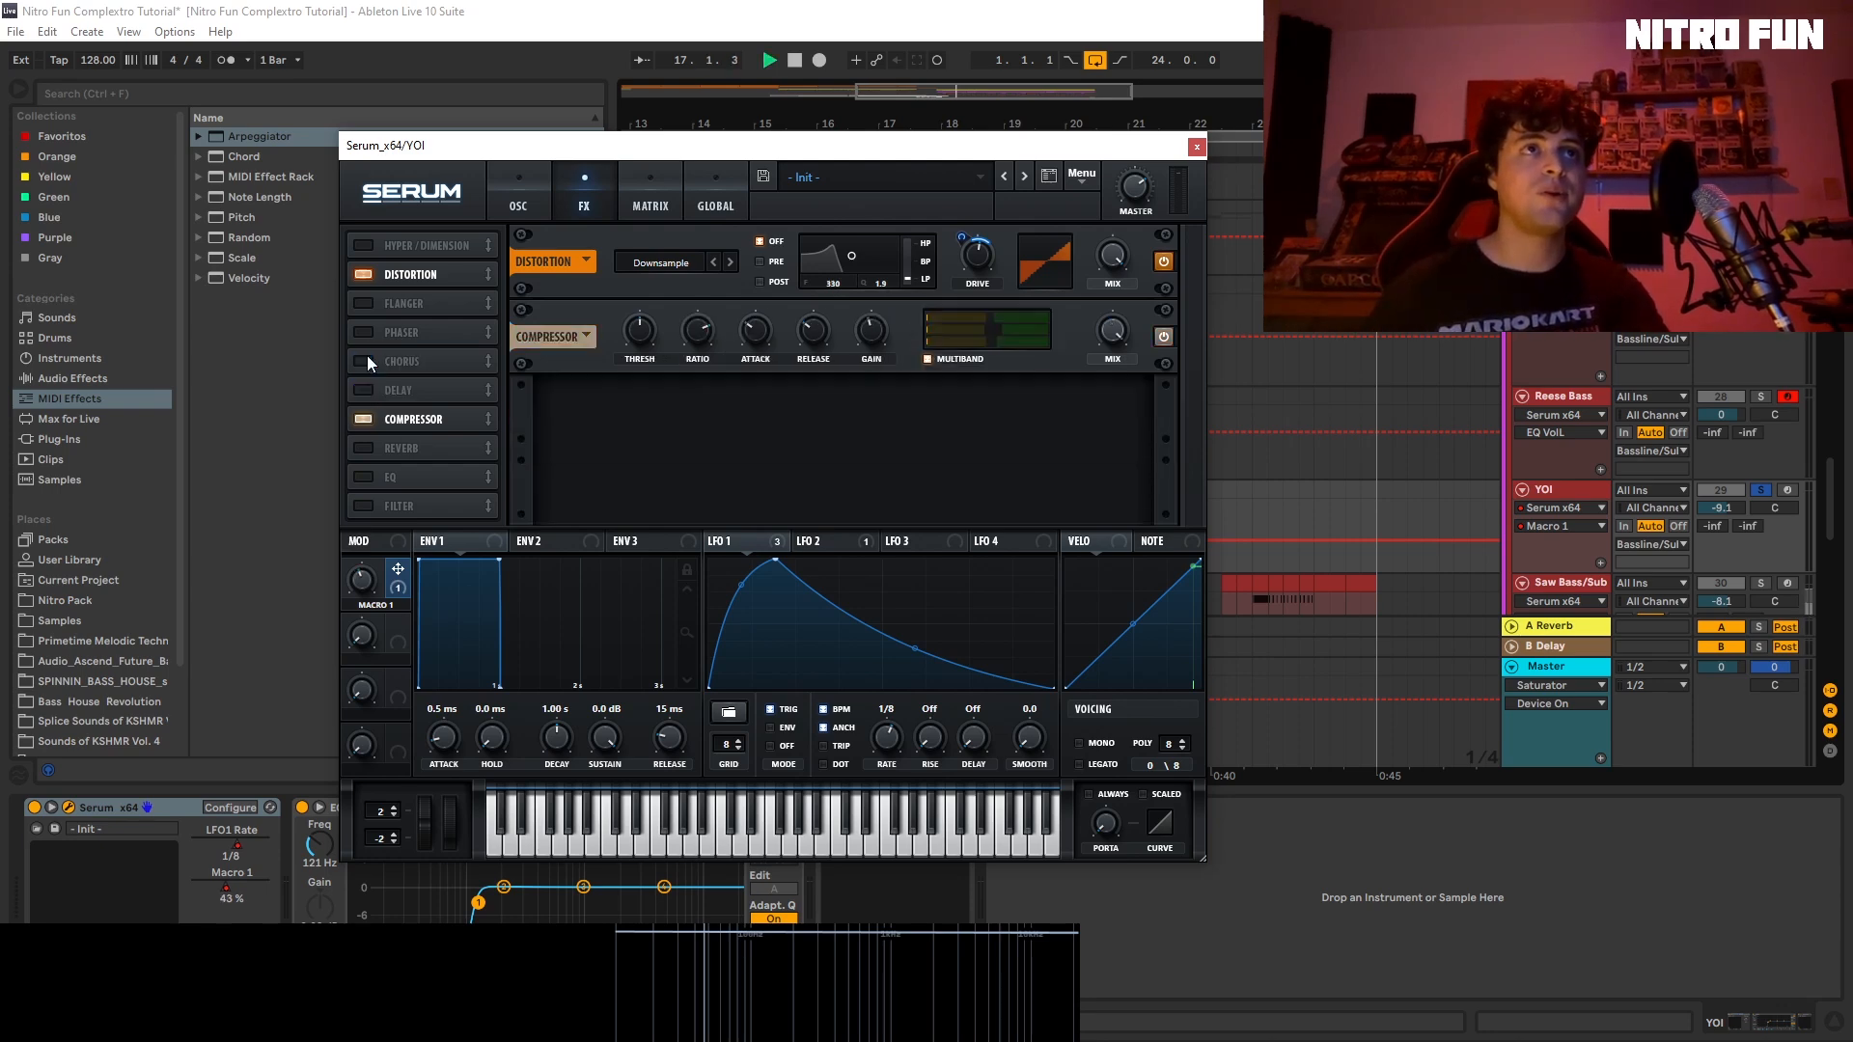
left_click_drag(888, 147, 1119, 675)
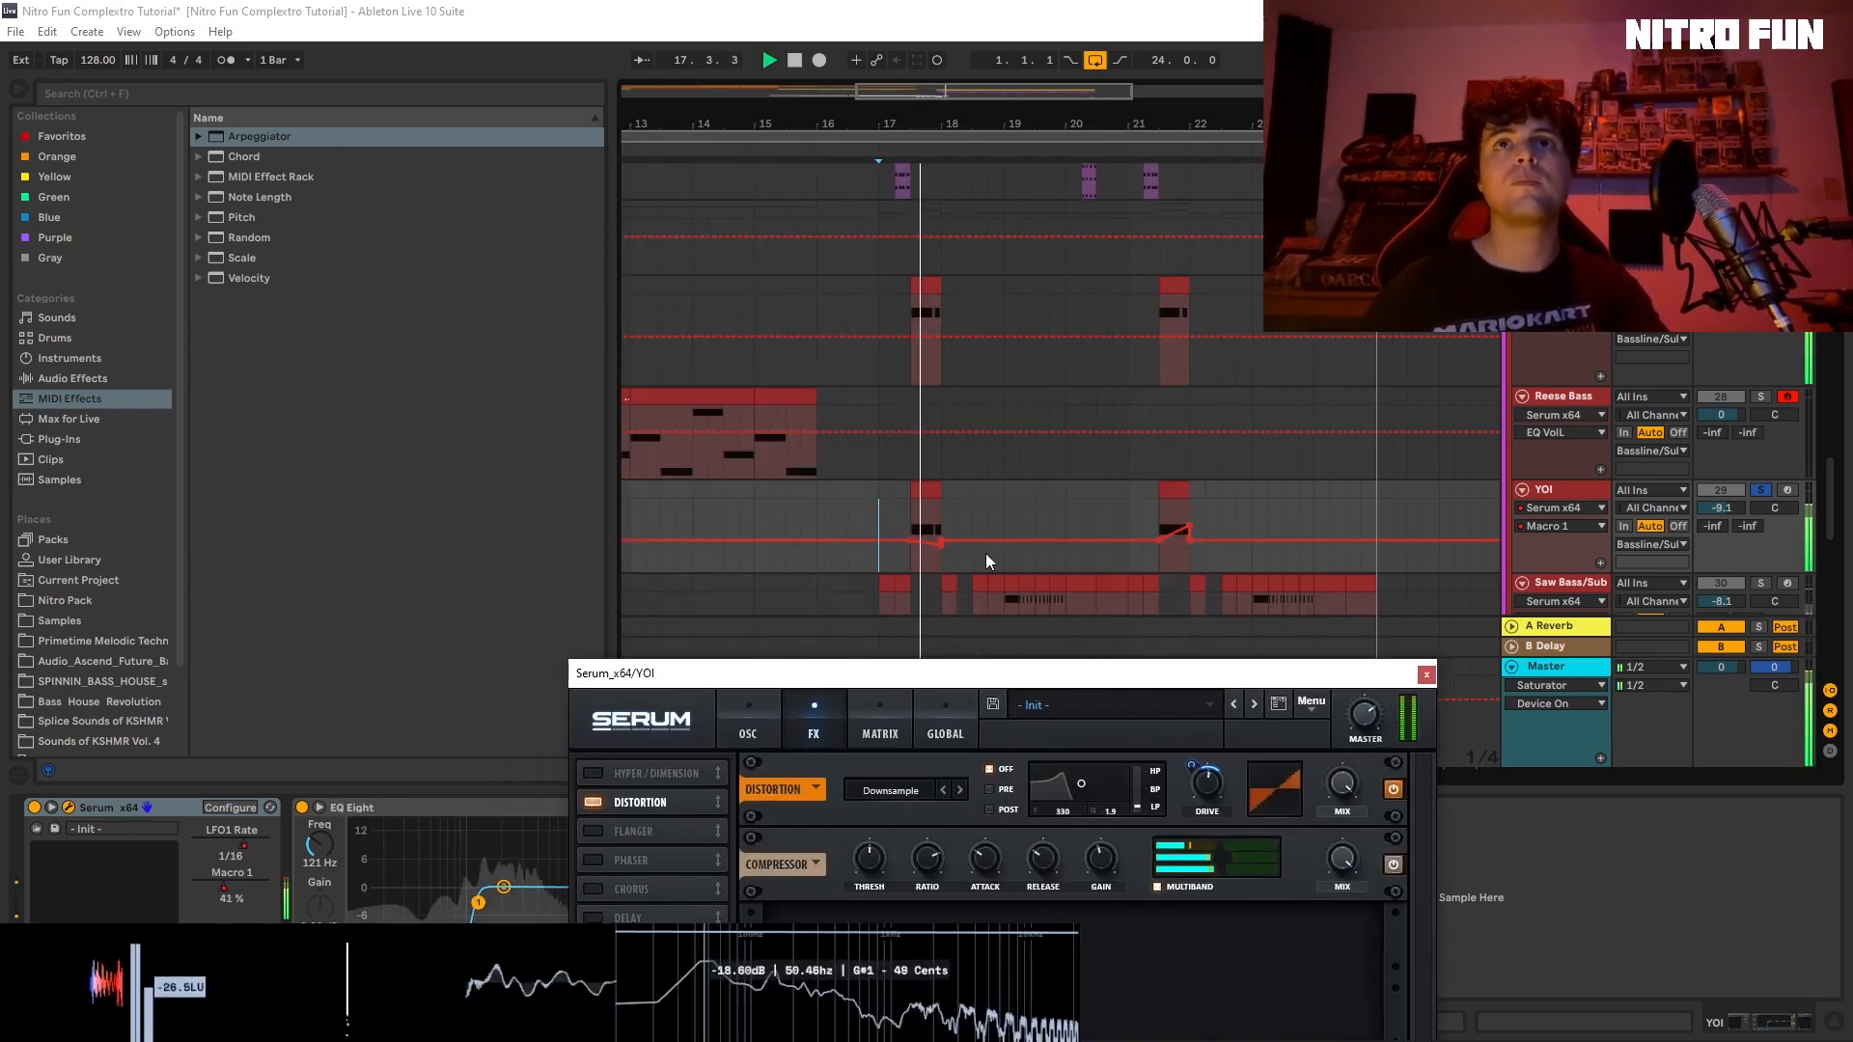
left_click(592, 889)
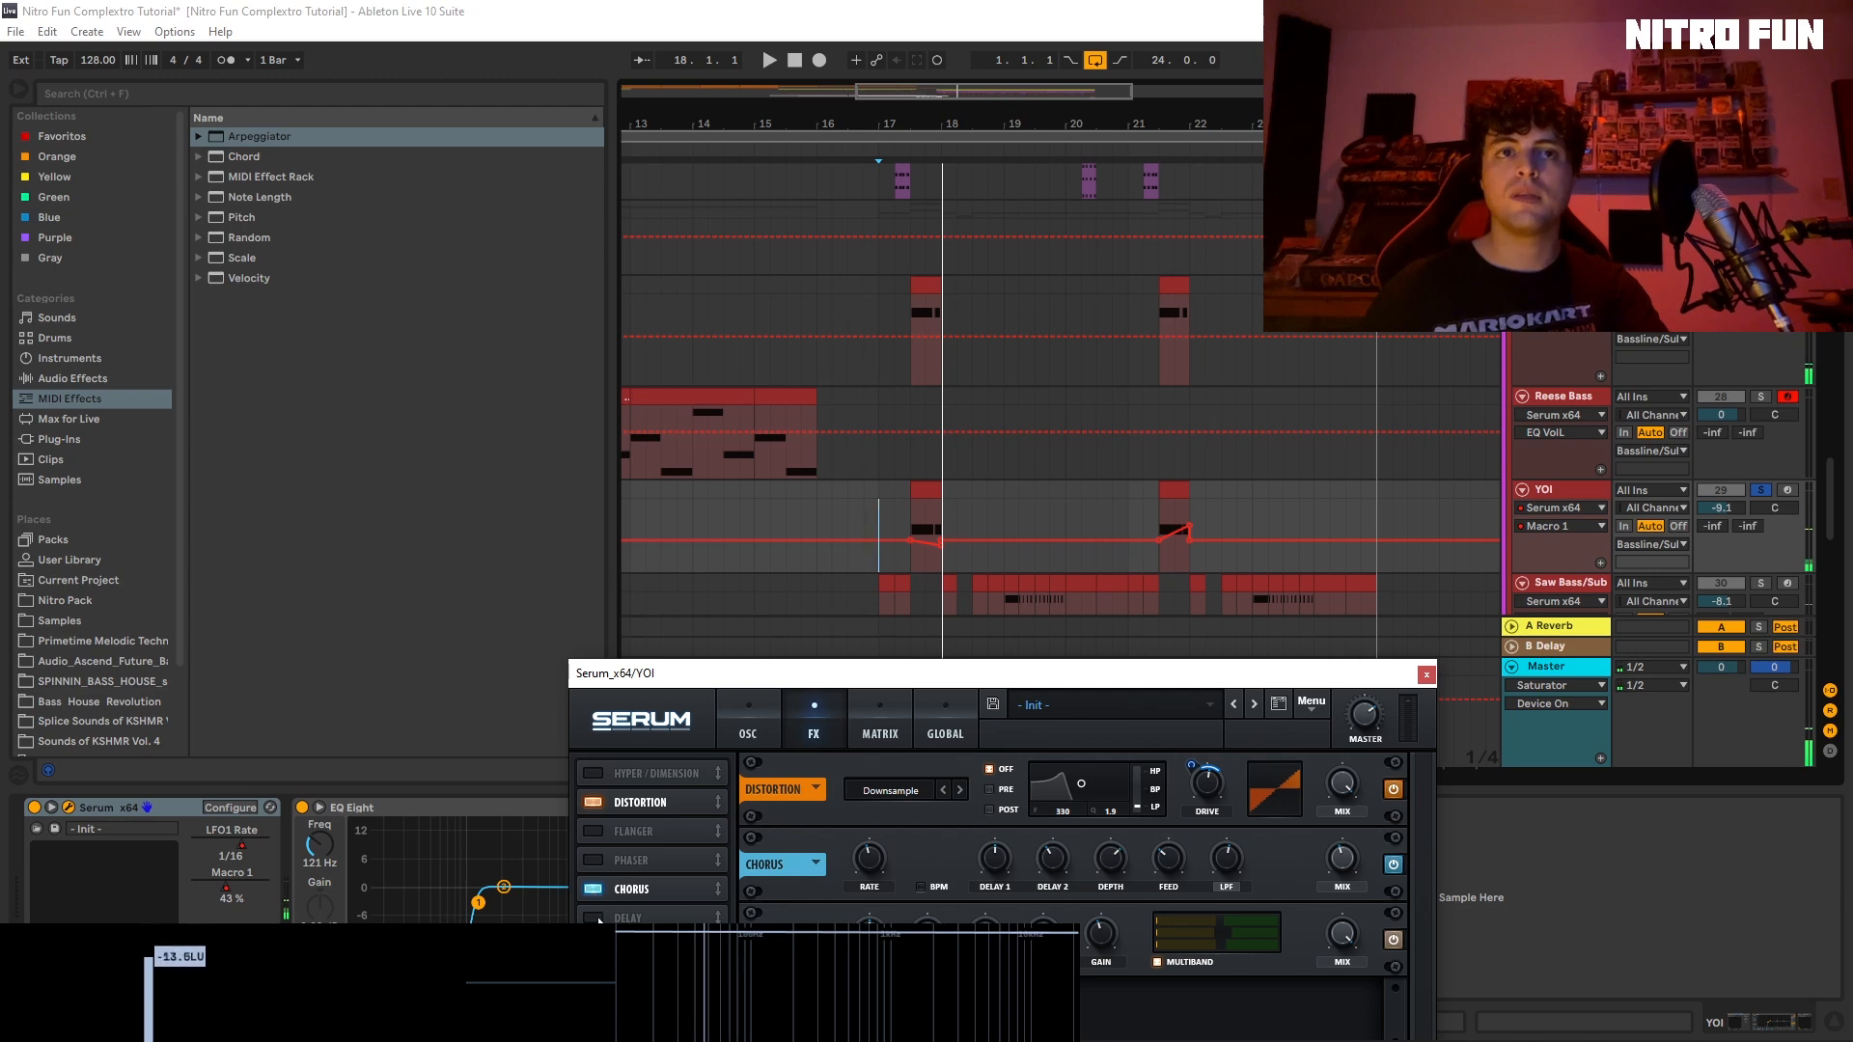
left_click(593, 917)
key("space")
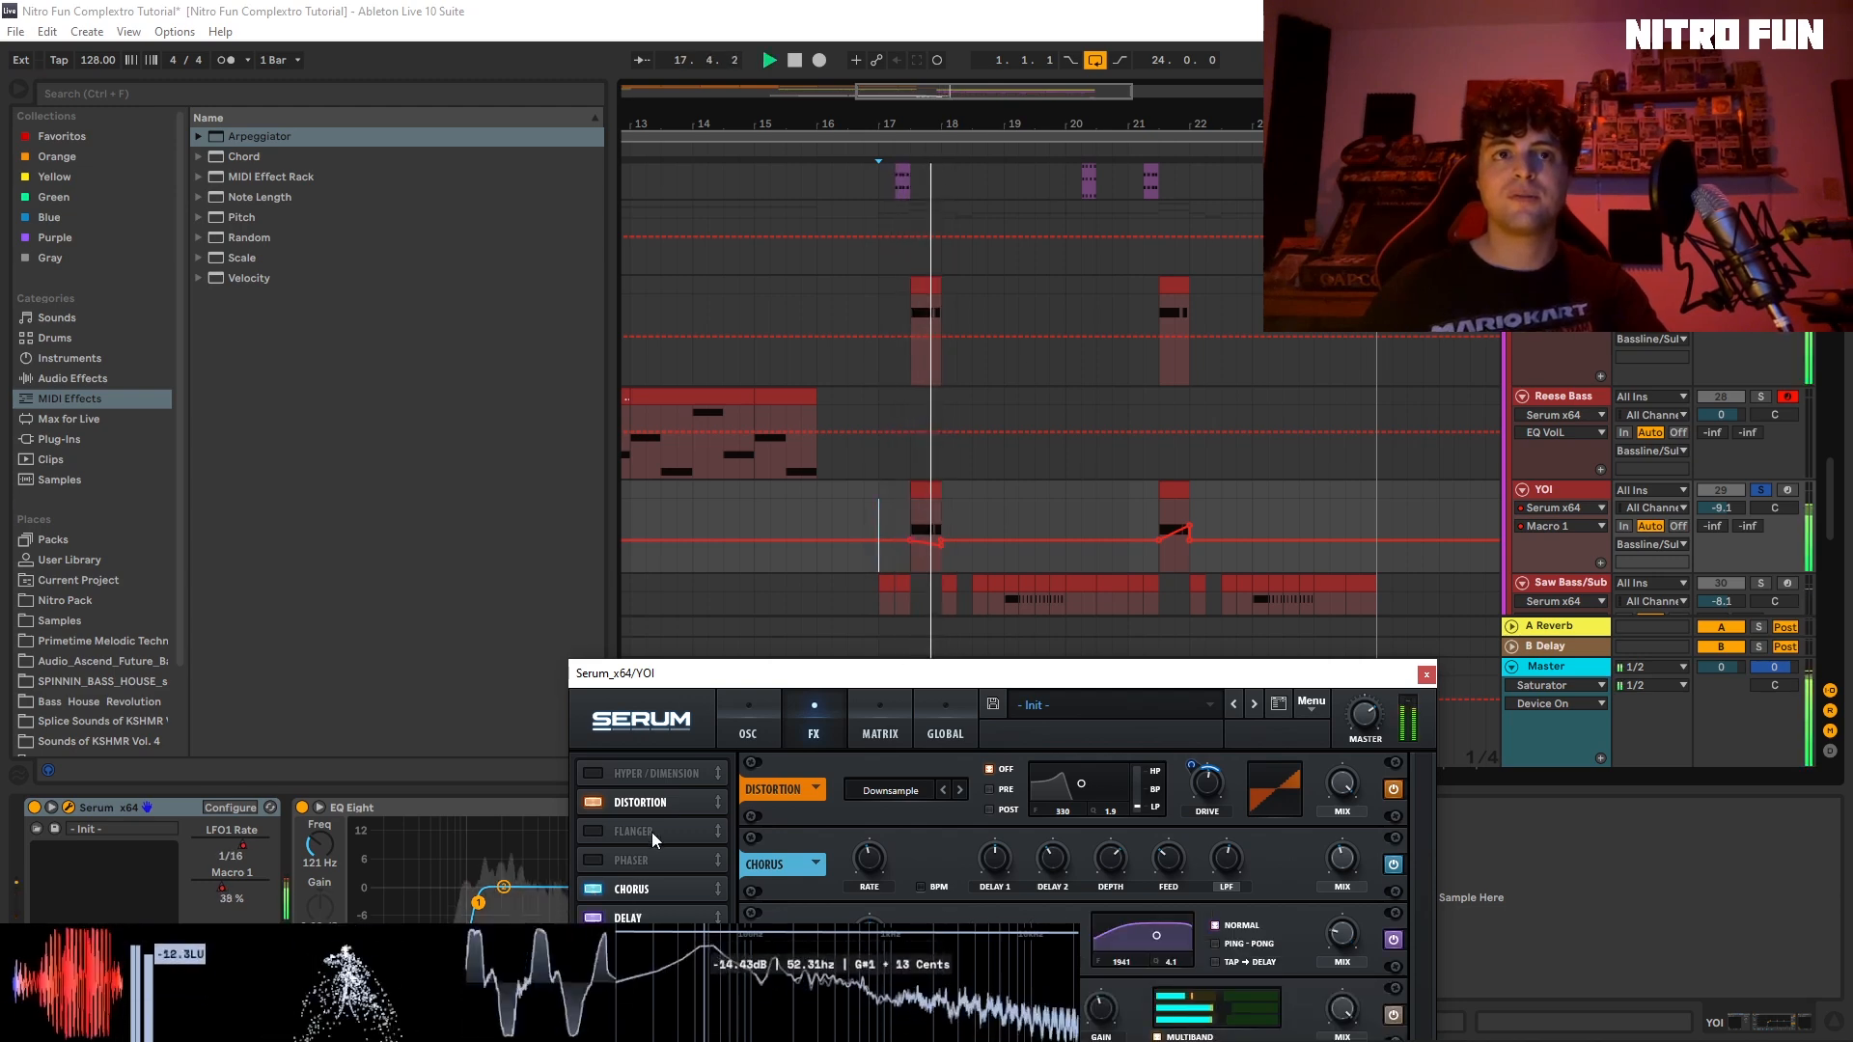
Step: Close YOI's Serum window and look over the Saw Bass/Sub and Pluck tracks below it
left_click_drag(753, 679, 276, 138)
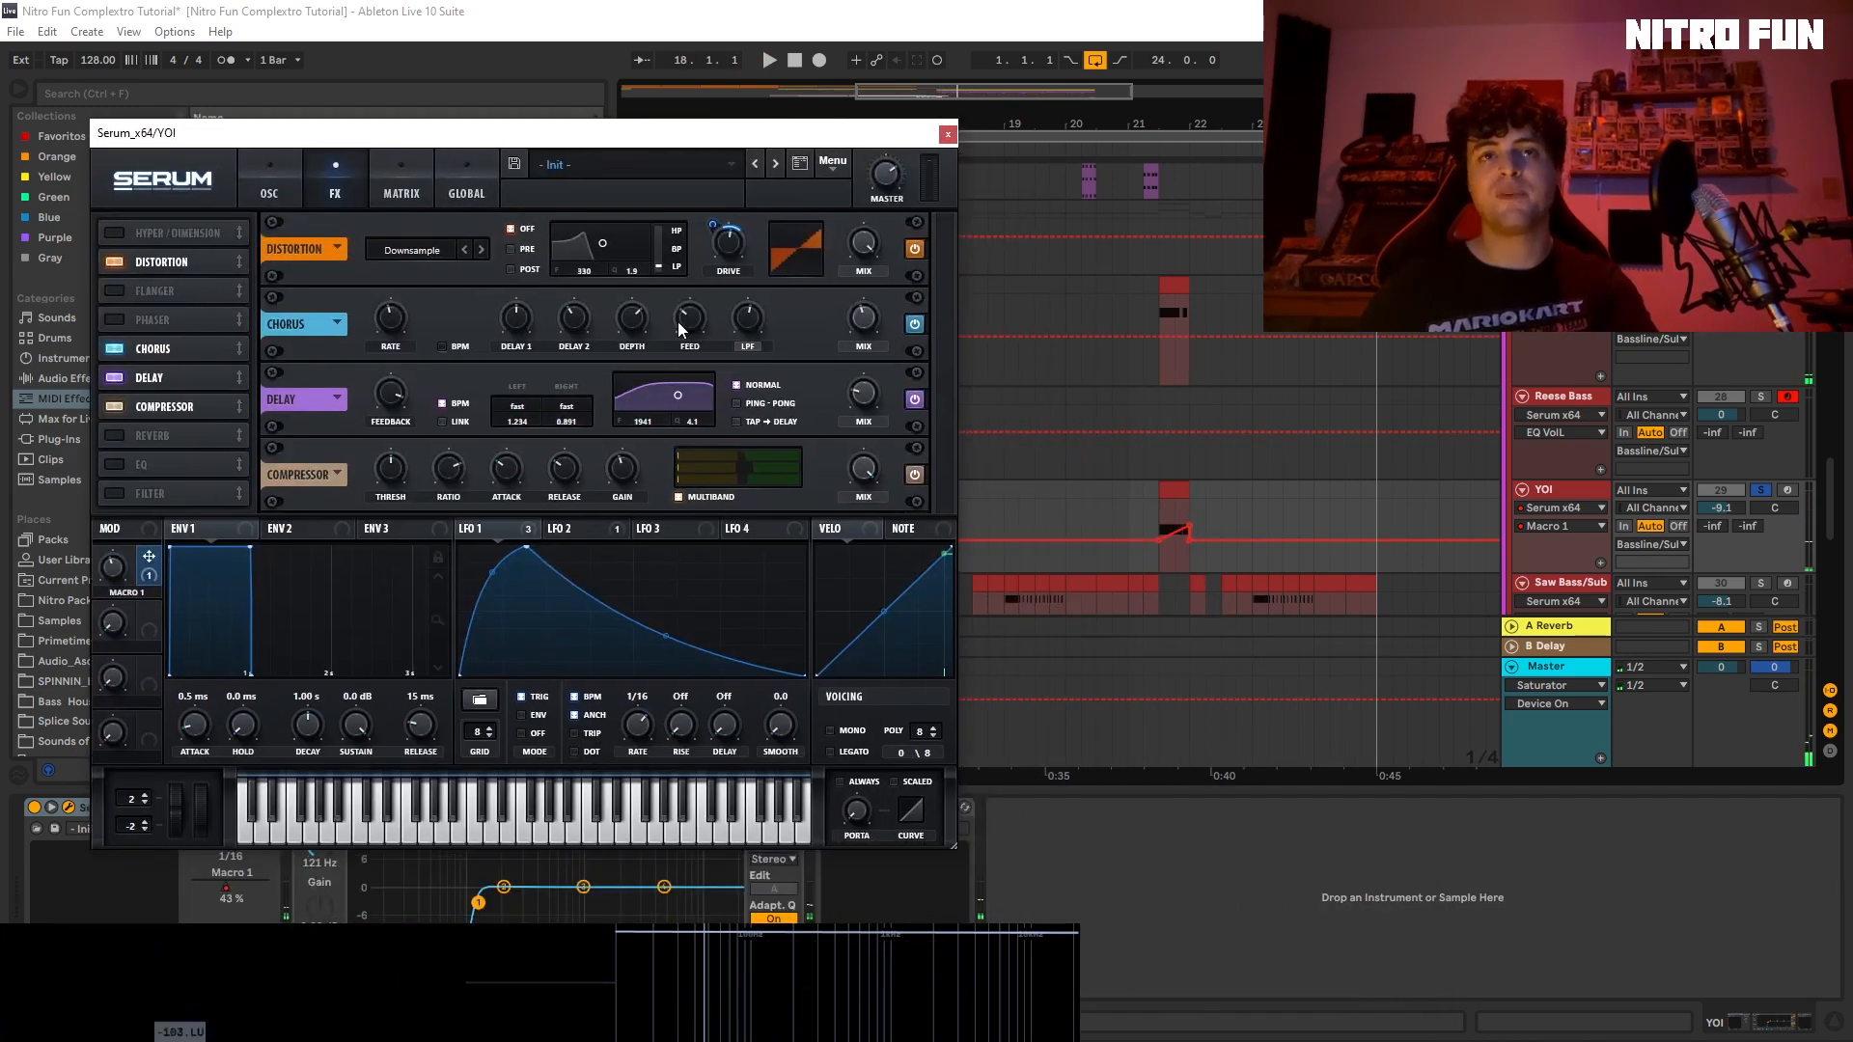
left_click(948, 133)
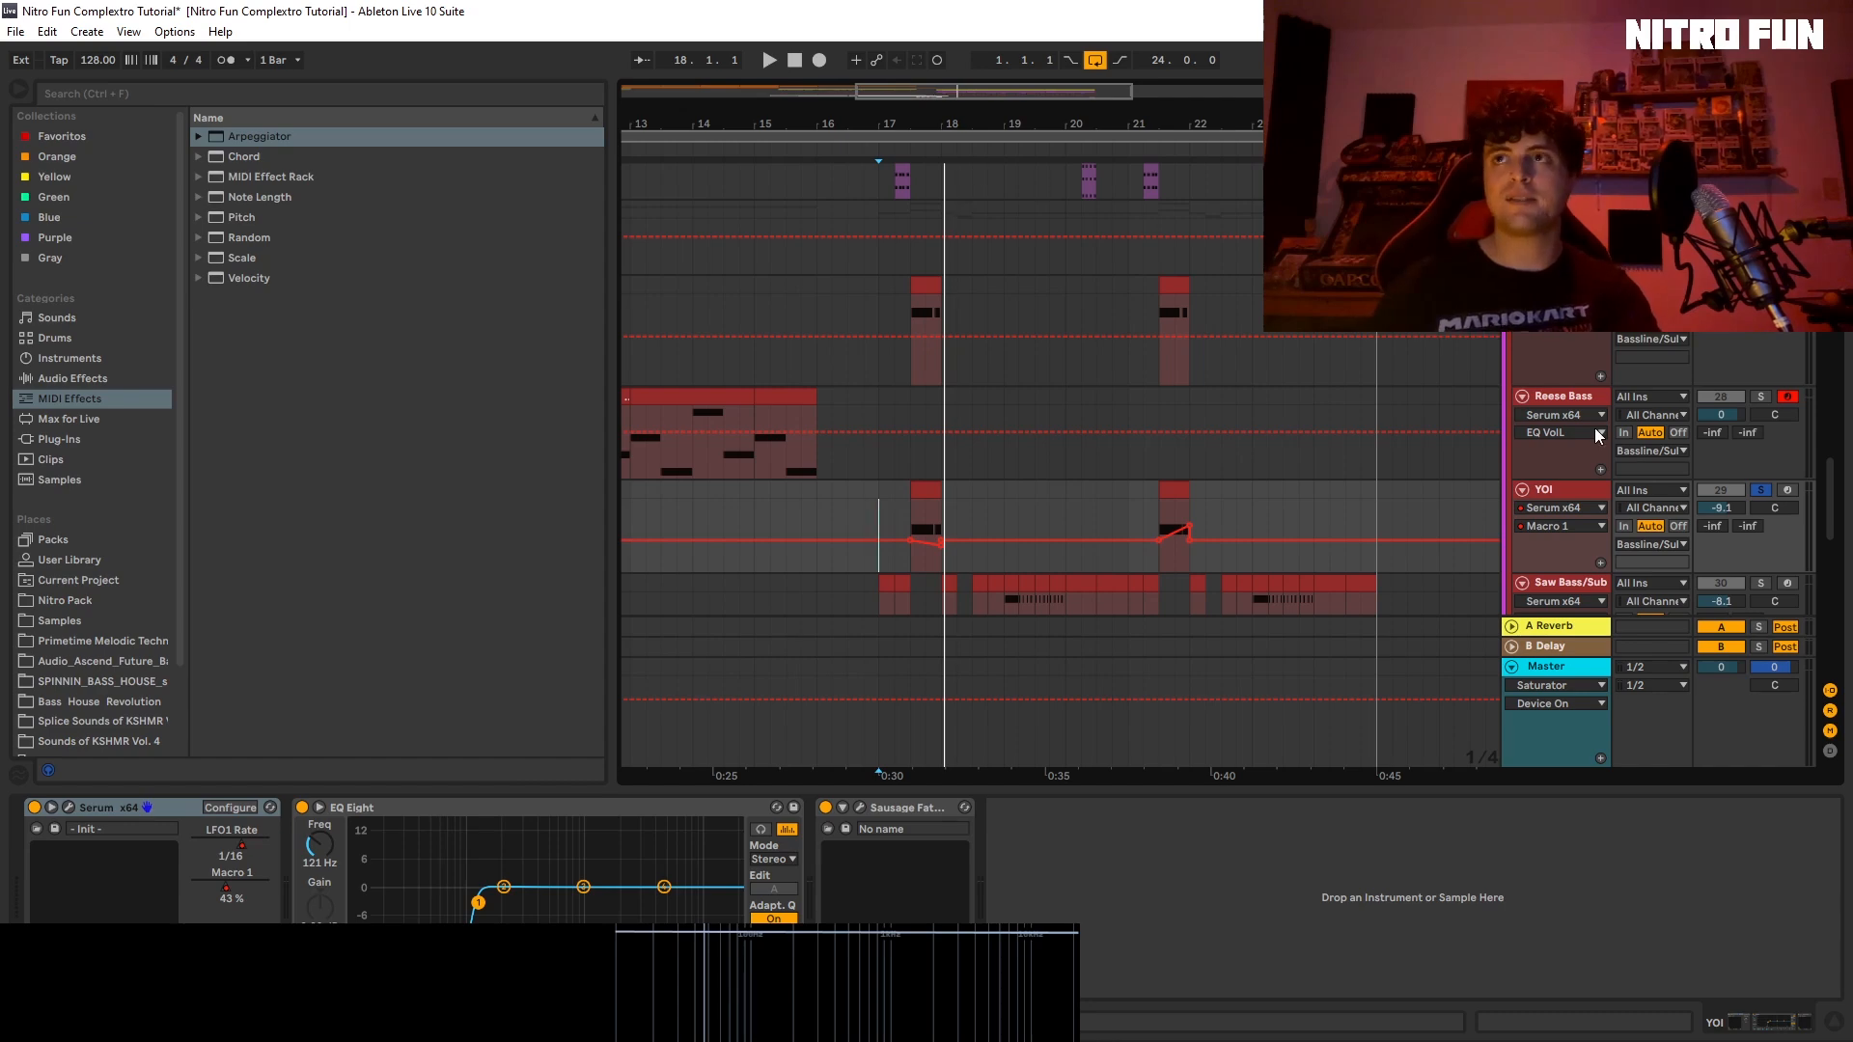
left_click_drag(1835, 497, 1832, 520)
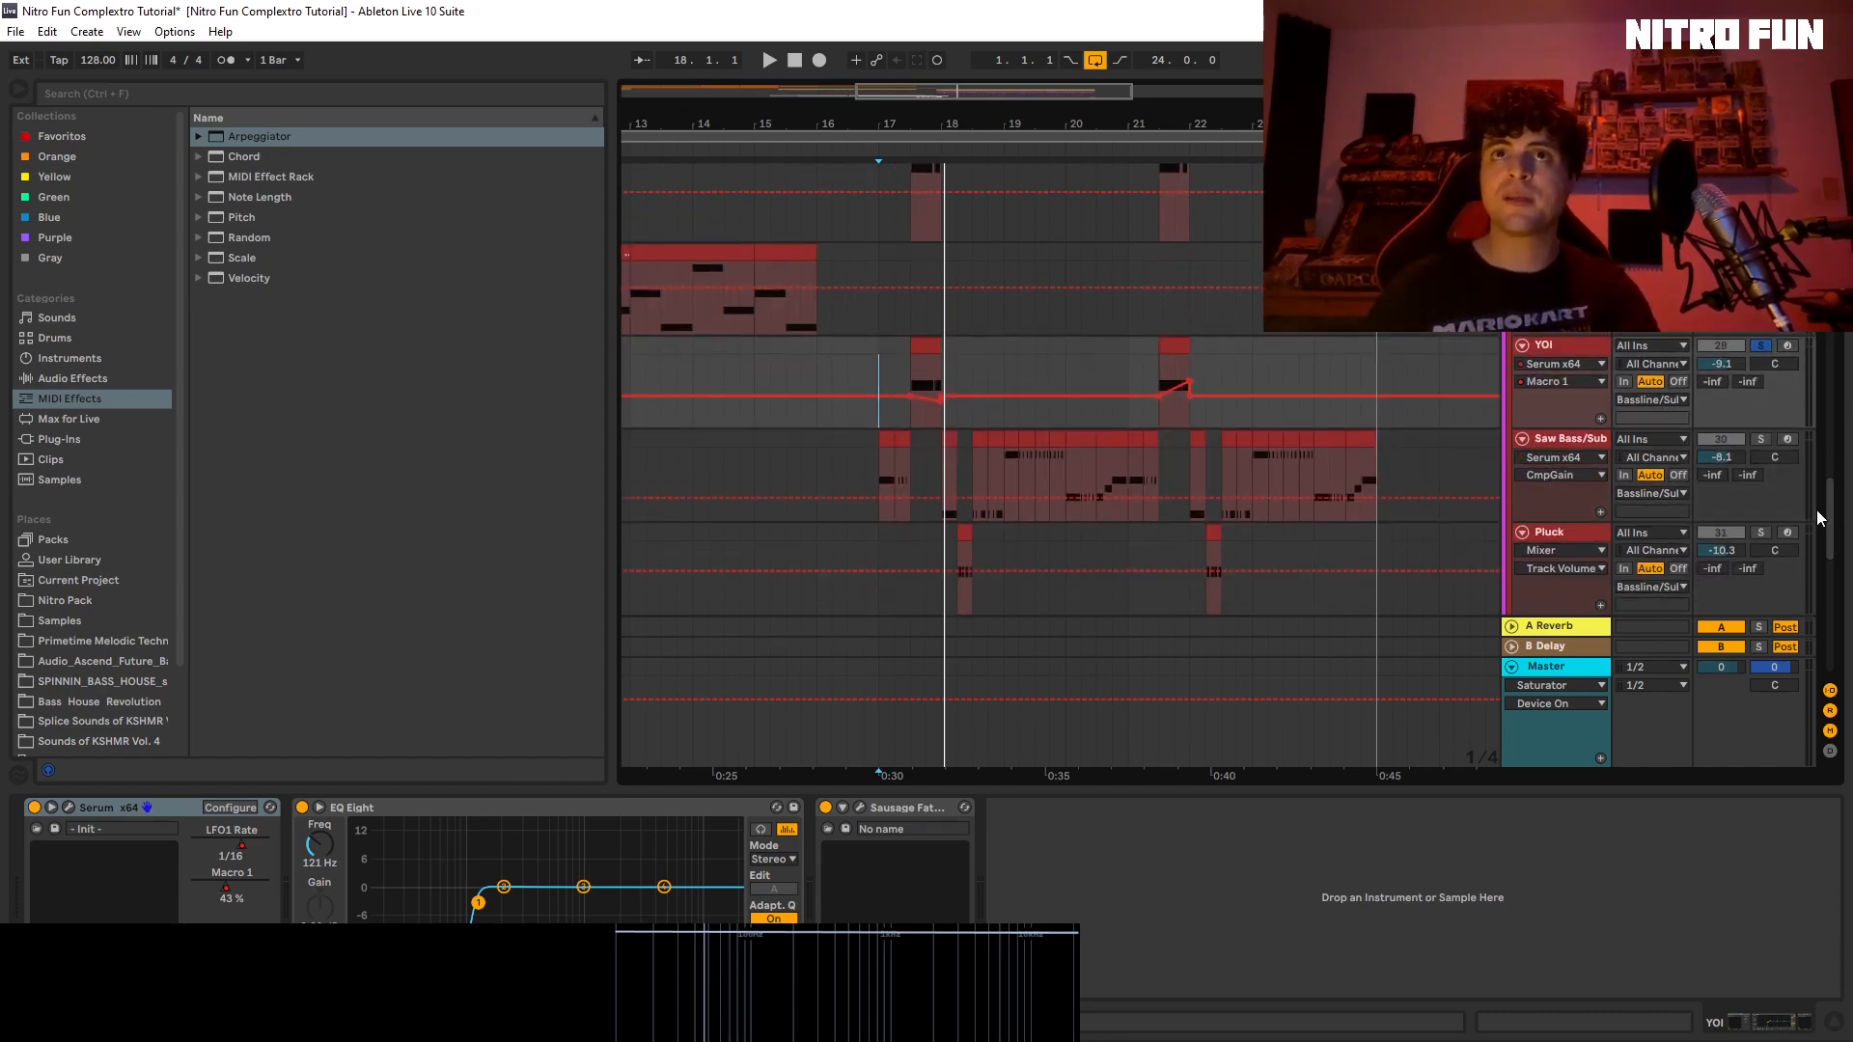
key("space")
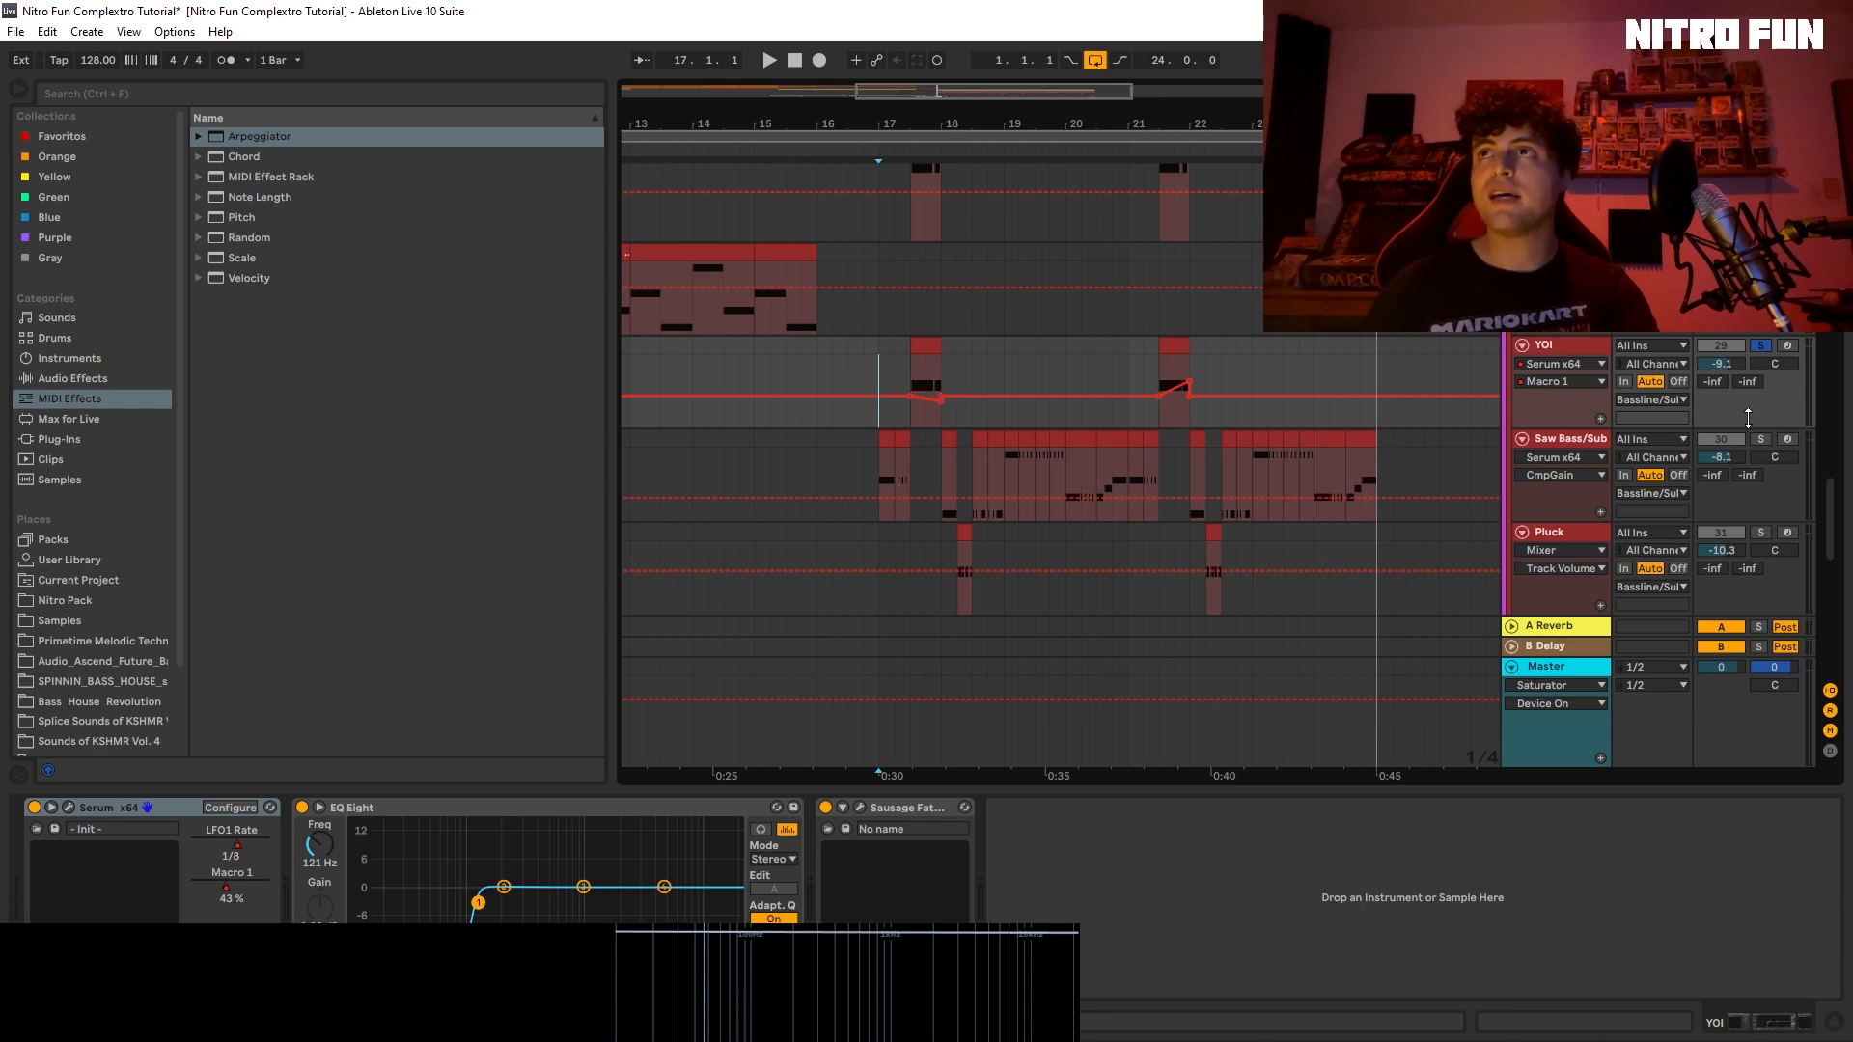
mouse_move(1846, 524)
left_mouse_down()
mouse_move(1829, 608)
mouse_move(1827, 507)
left_mouse_up()
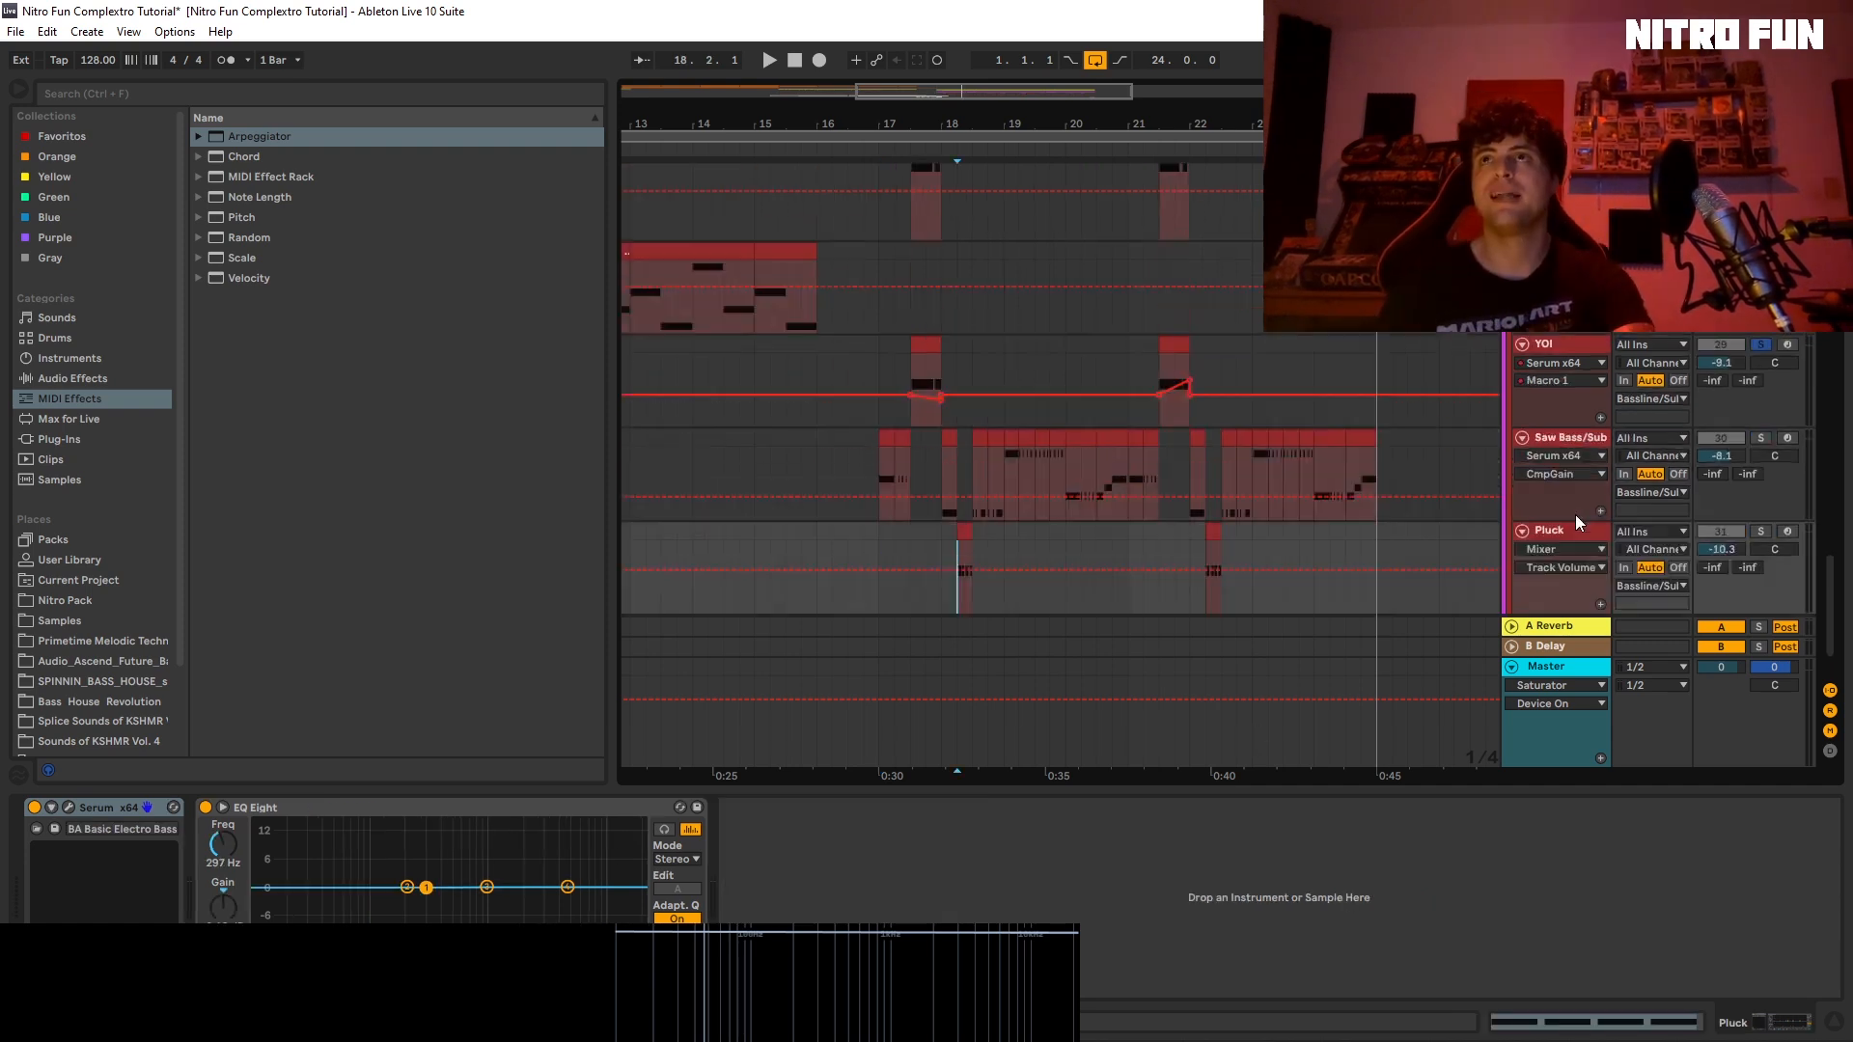
Step: Replay the soloed YOI and Sub from bar 17.3, and select the Sub track at that position
scroll(1576, 521, "up", 2)
left_click(915, 430)
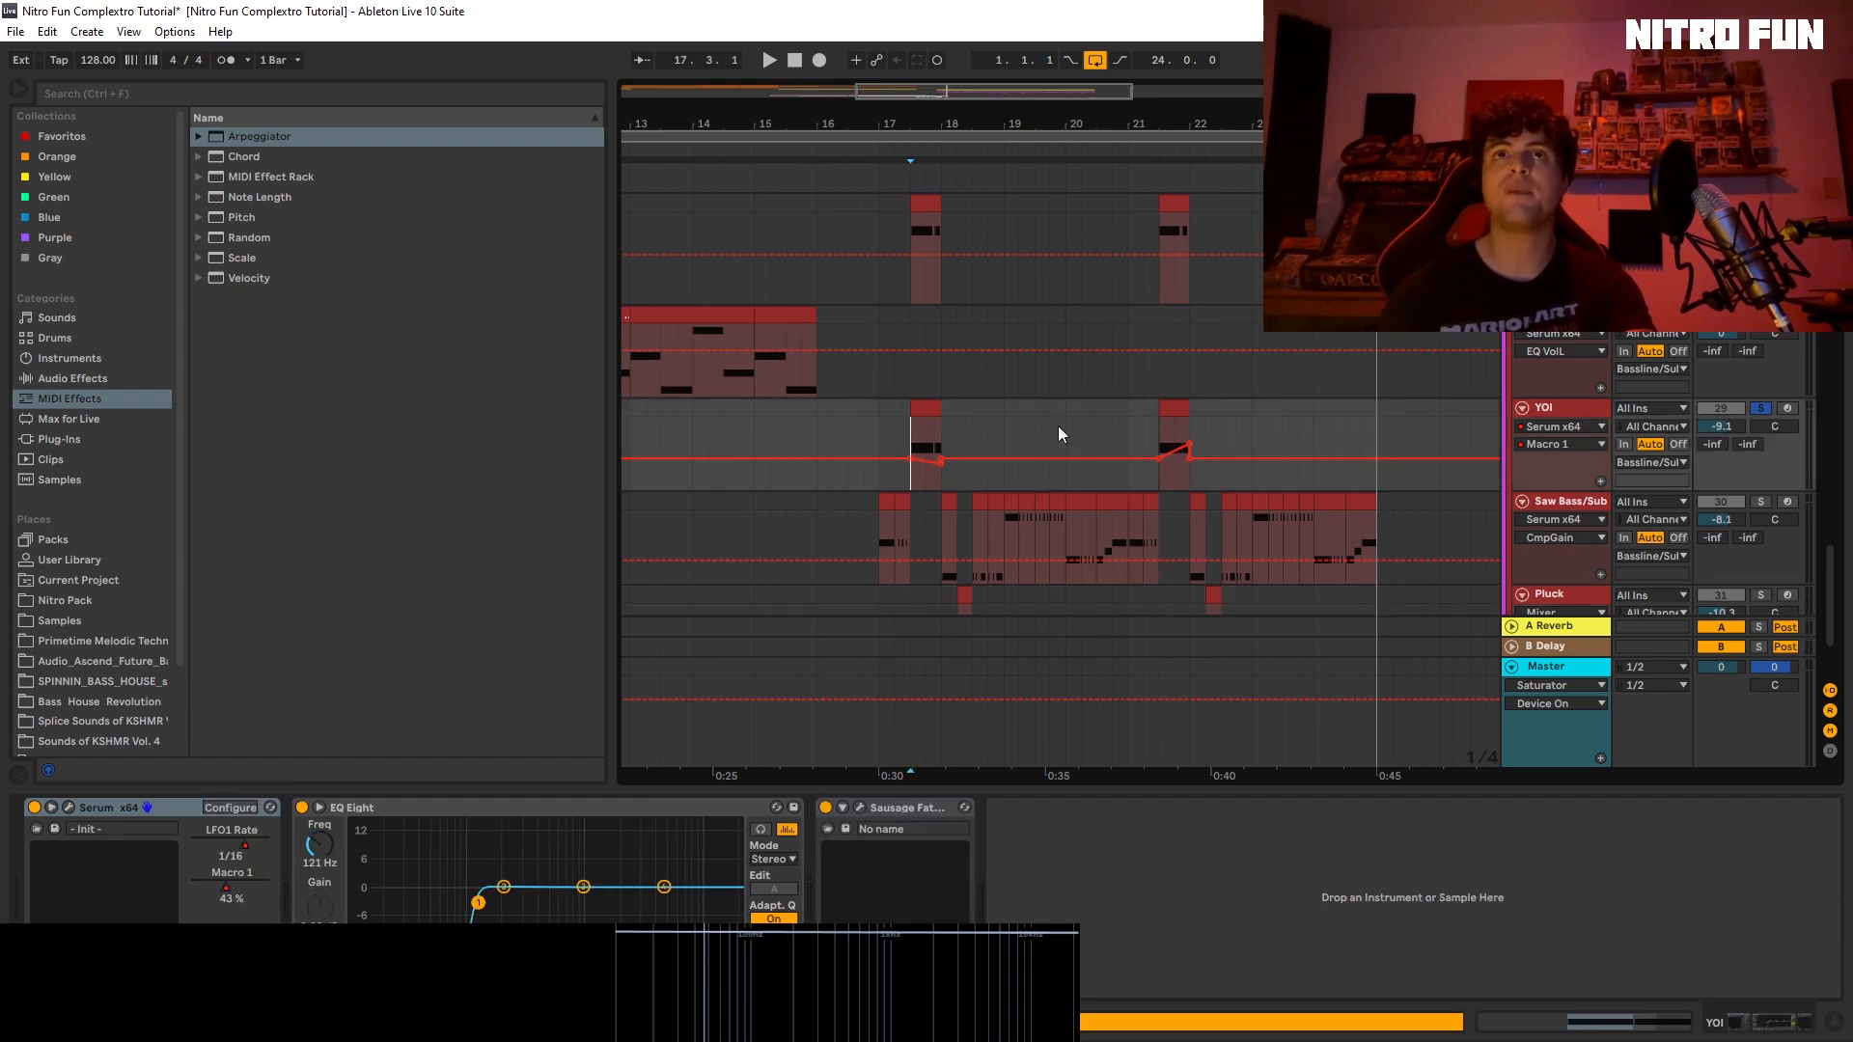
key("space")
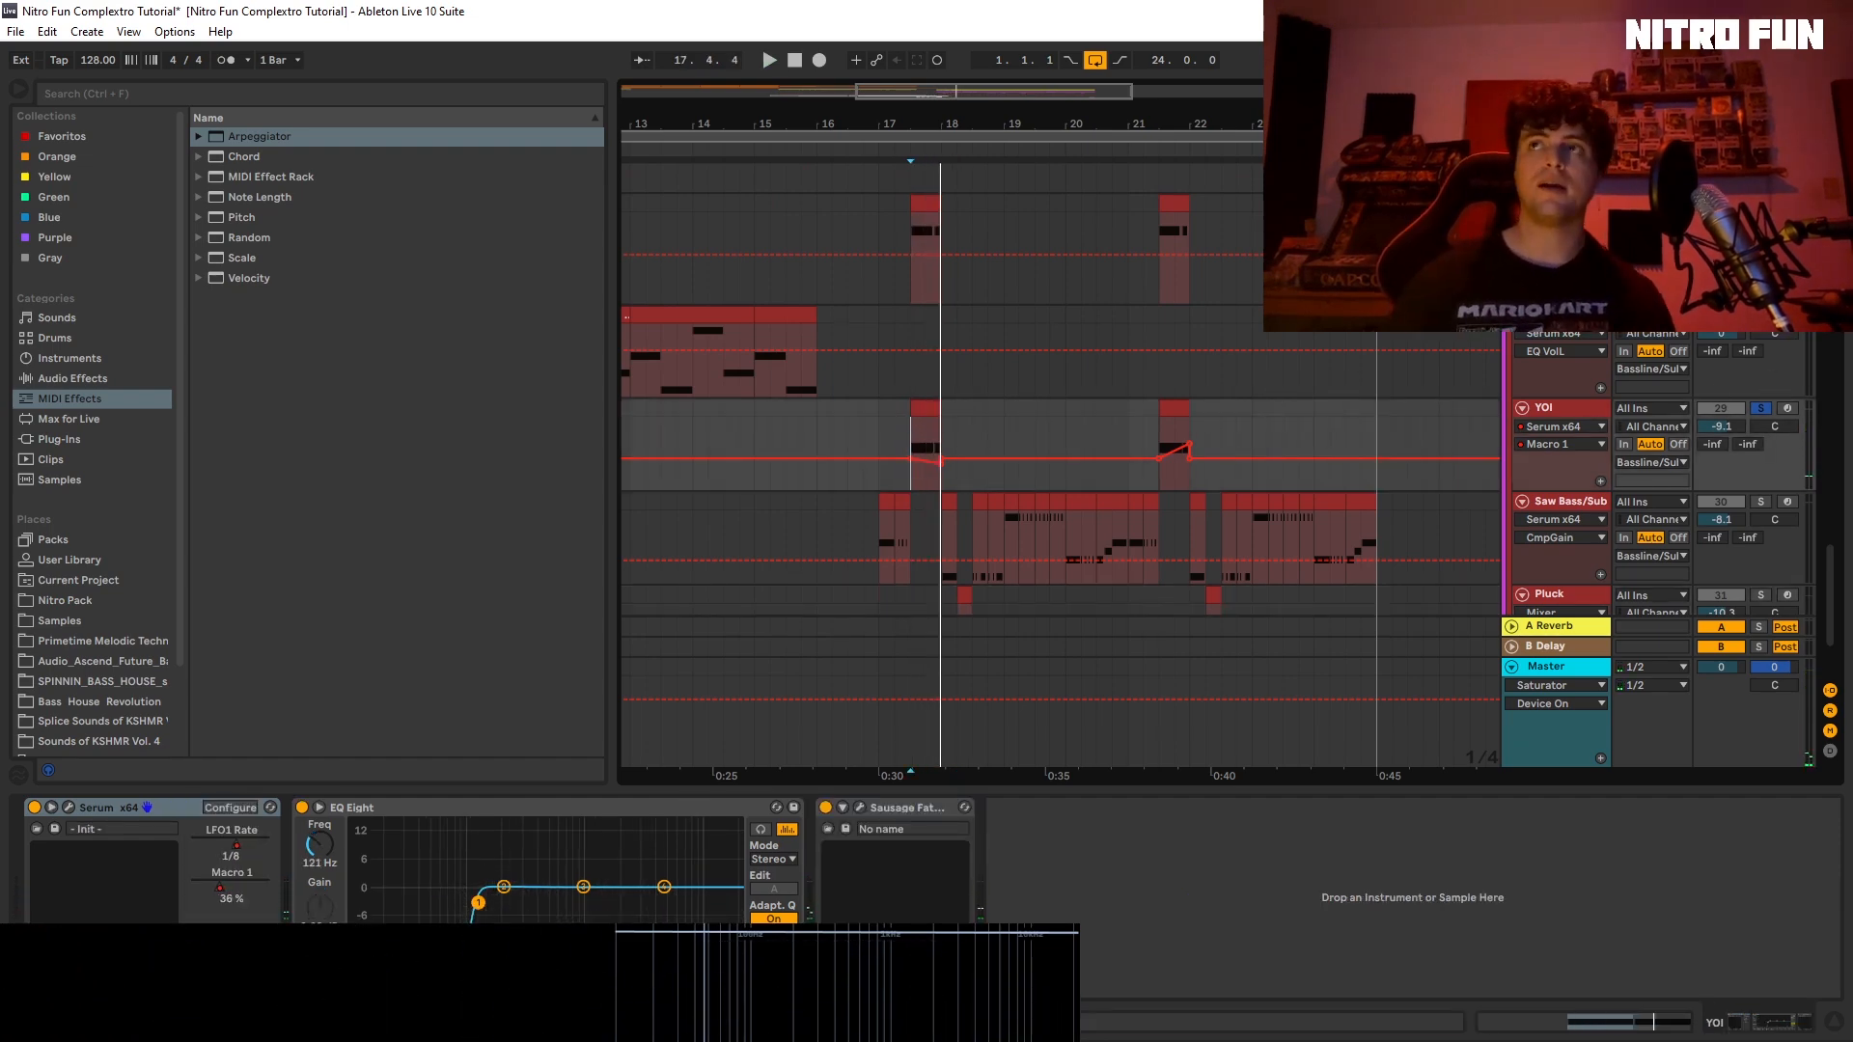
key("space")
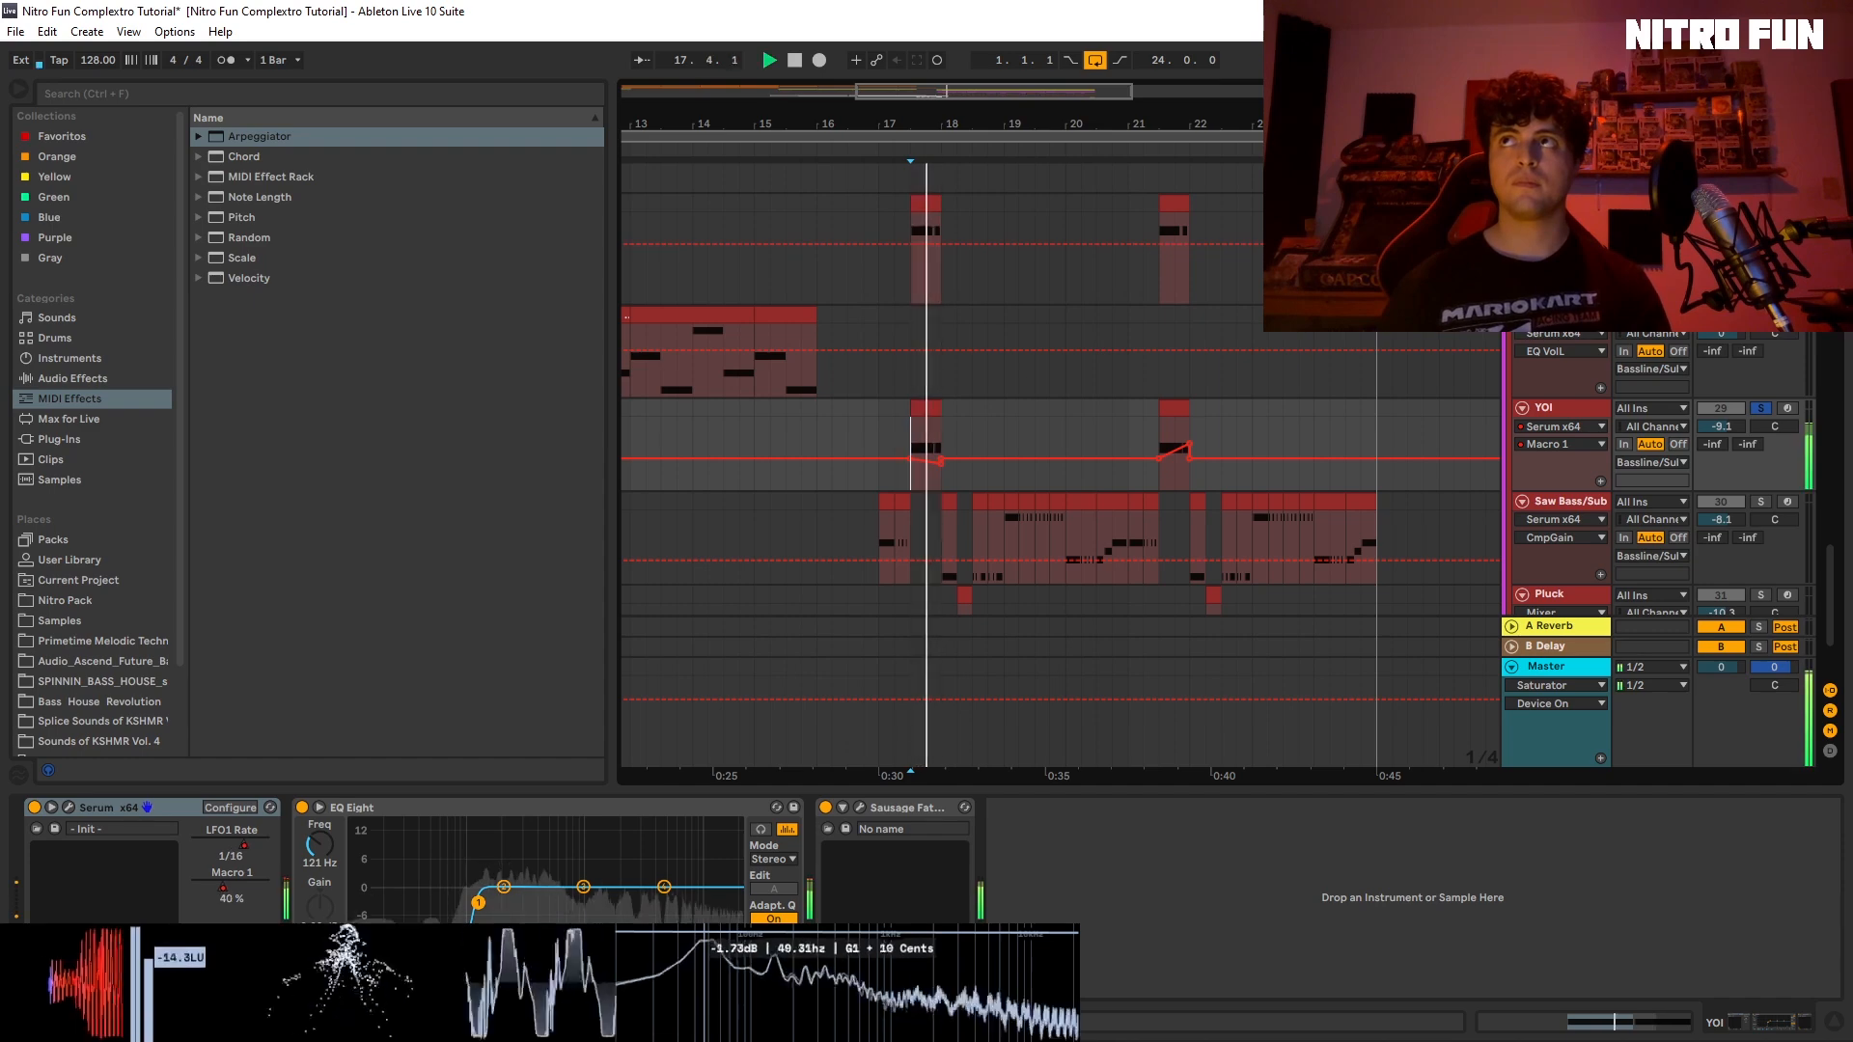
key("space")
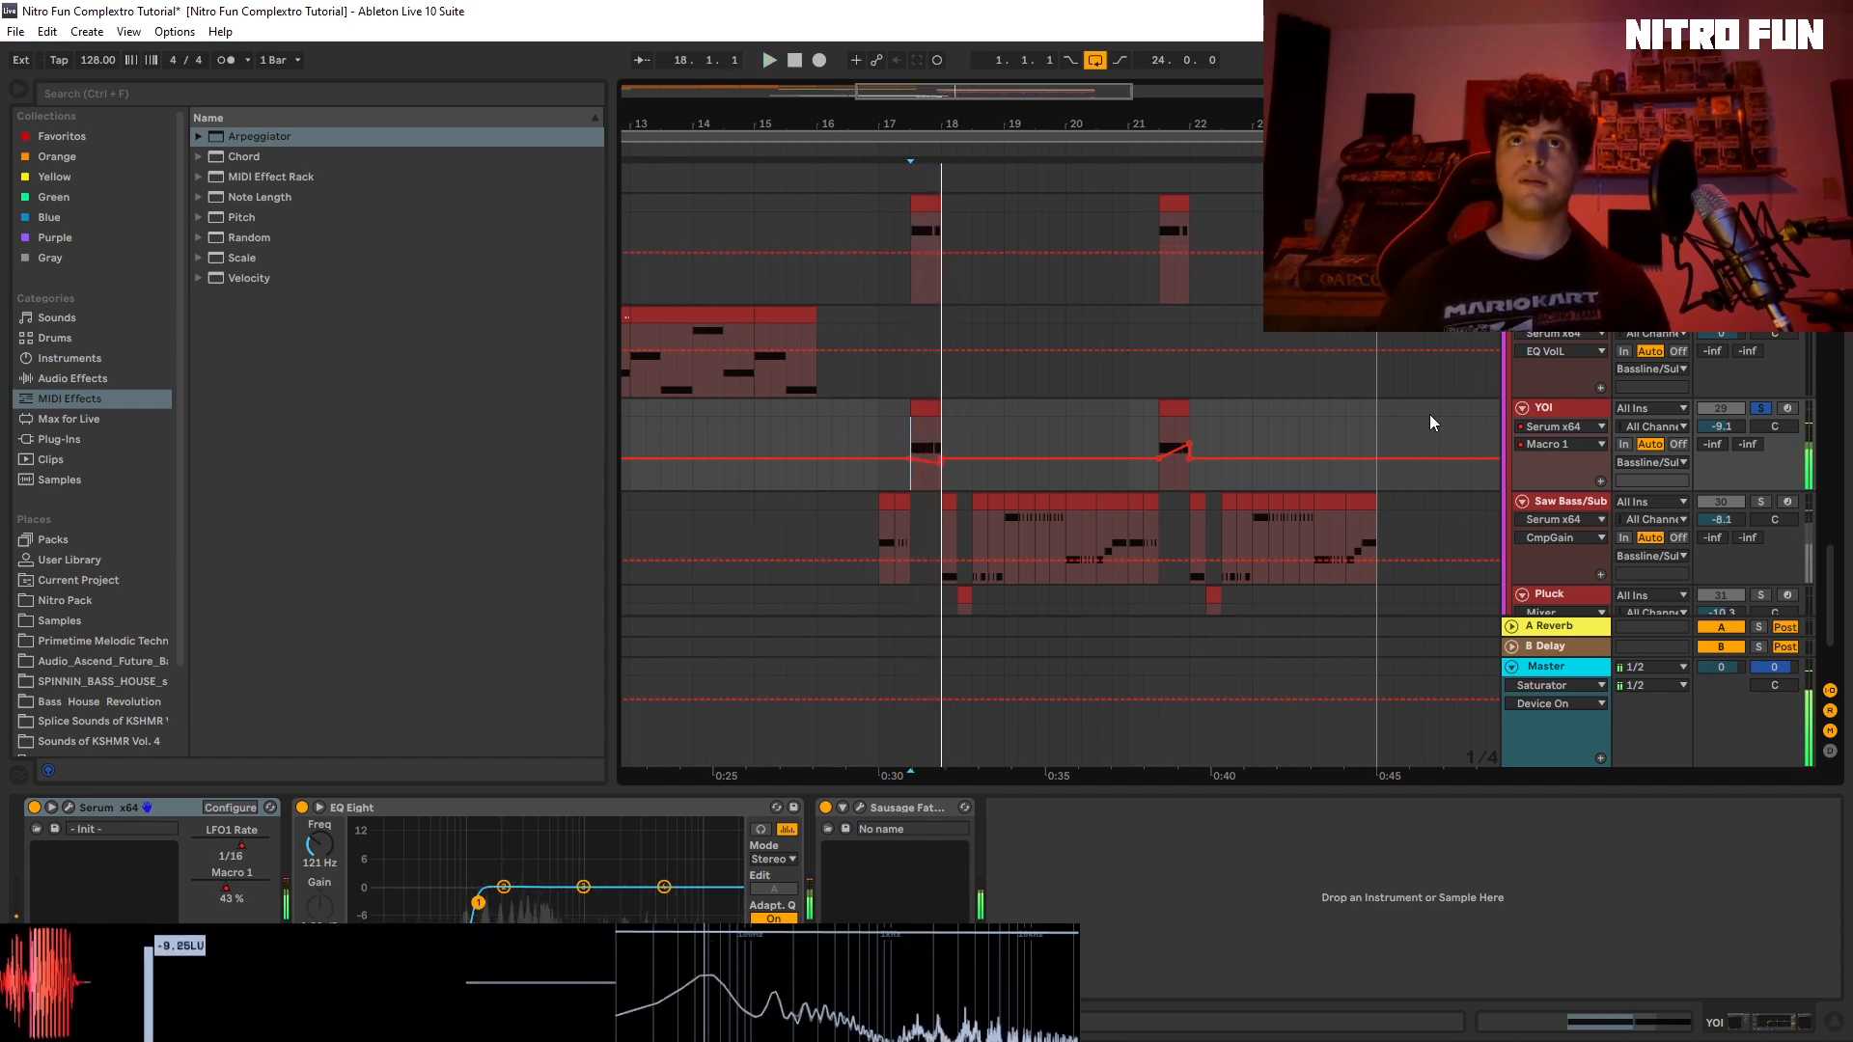
left_click(909, 303)
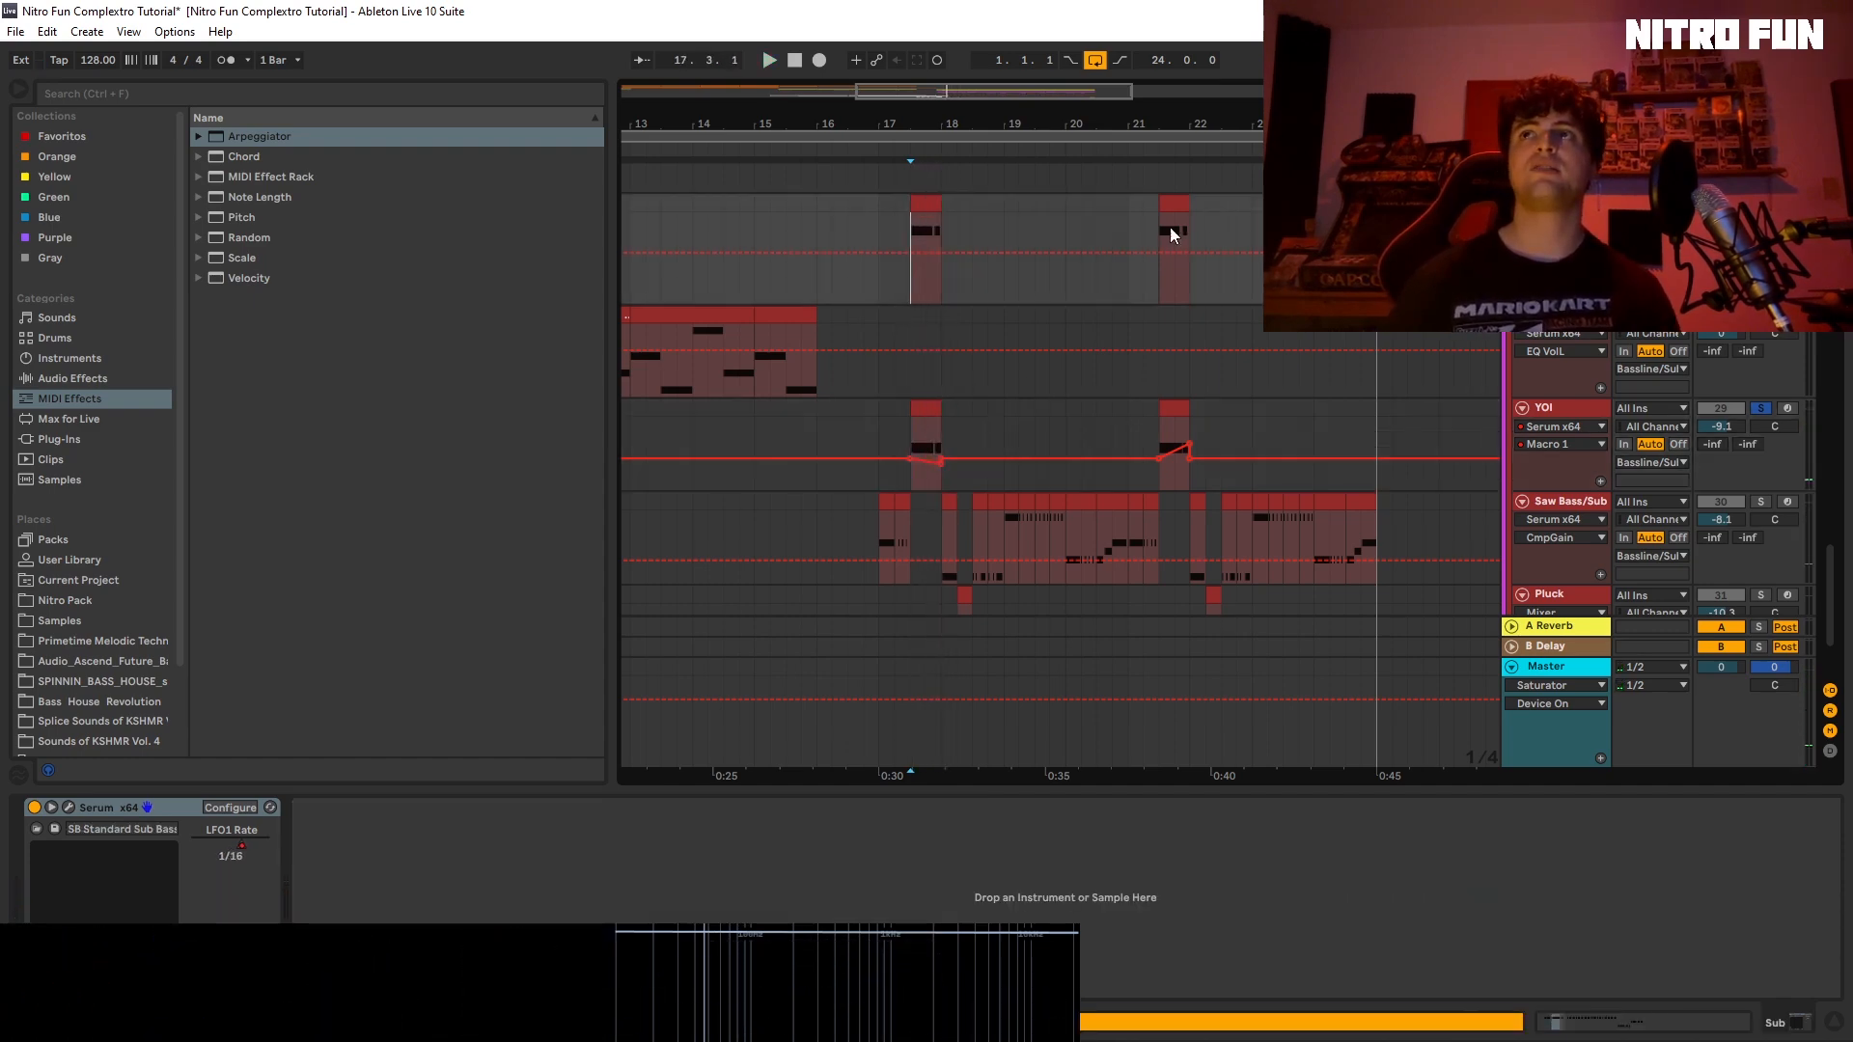
Step: Solo the Saw Bass/Sub track and play its opening notes from bar 17 several times
scroll(882, 503, "down", 2)
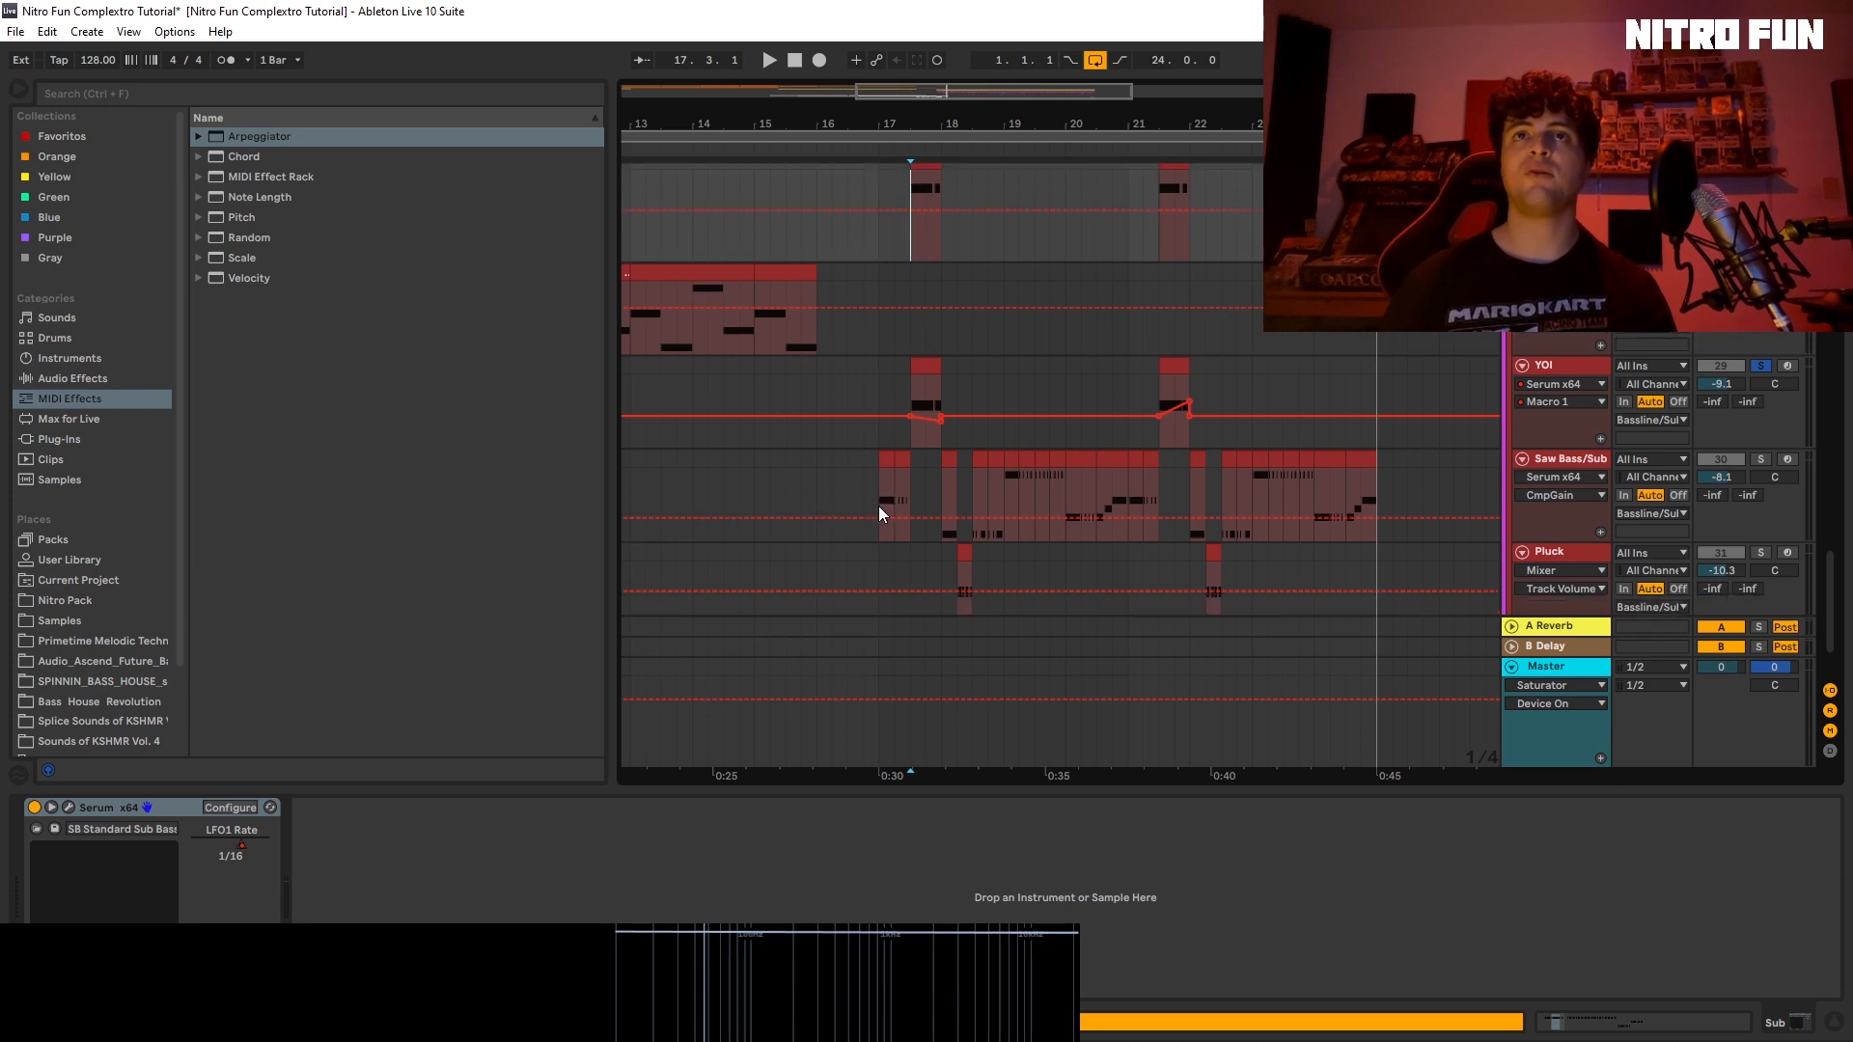
left_click(882, 482)
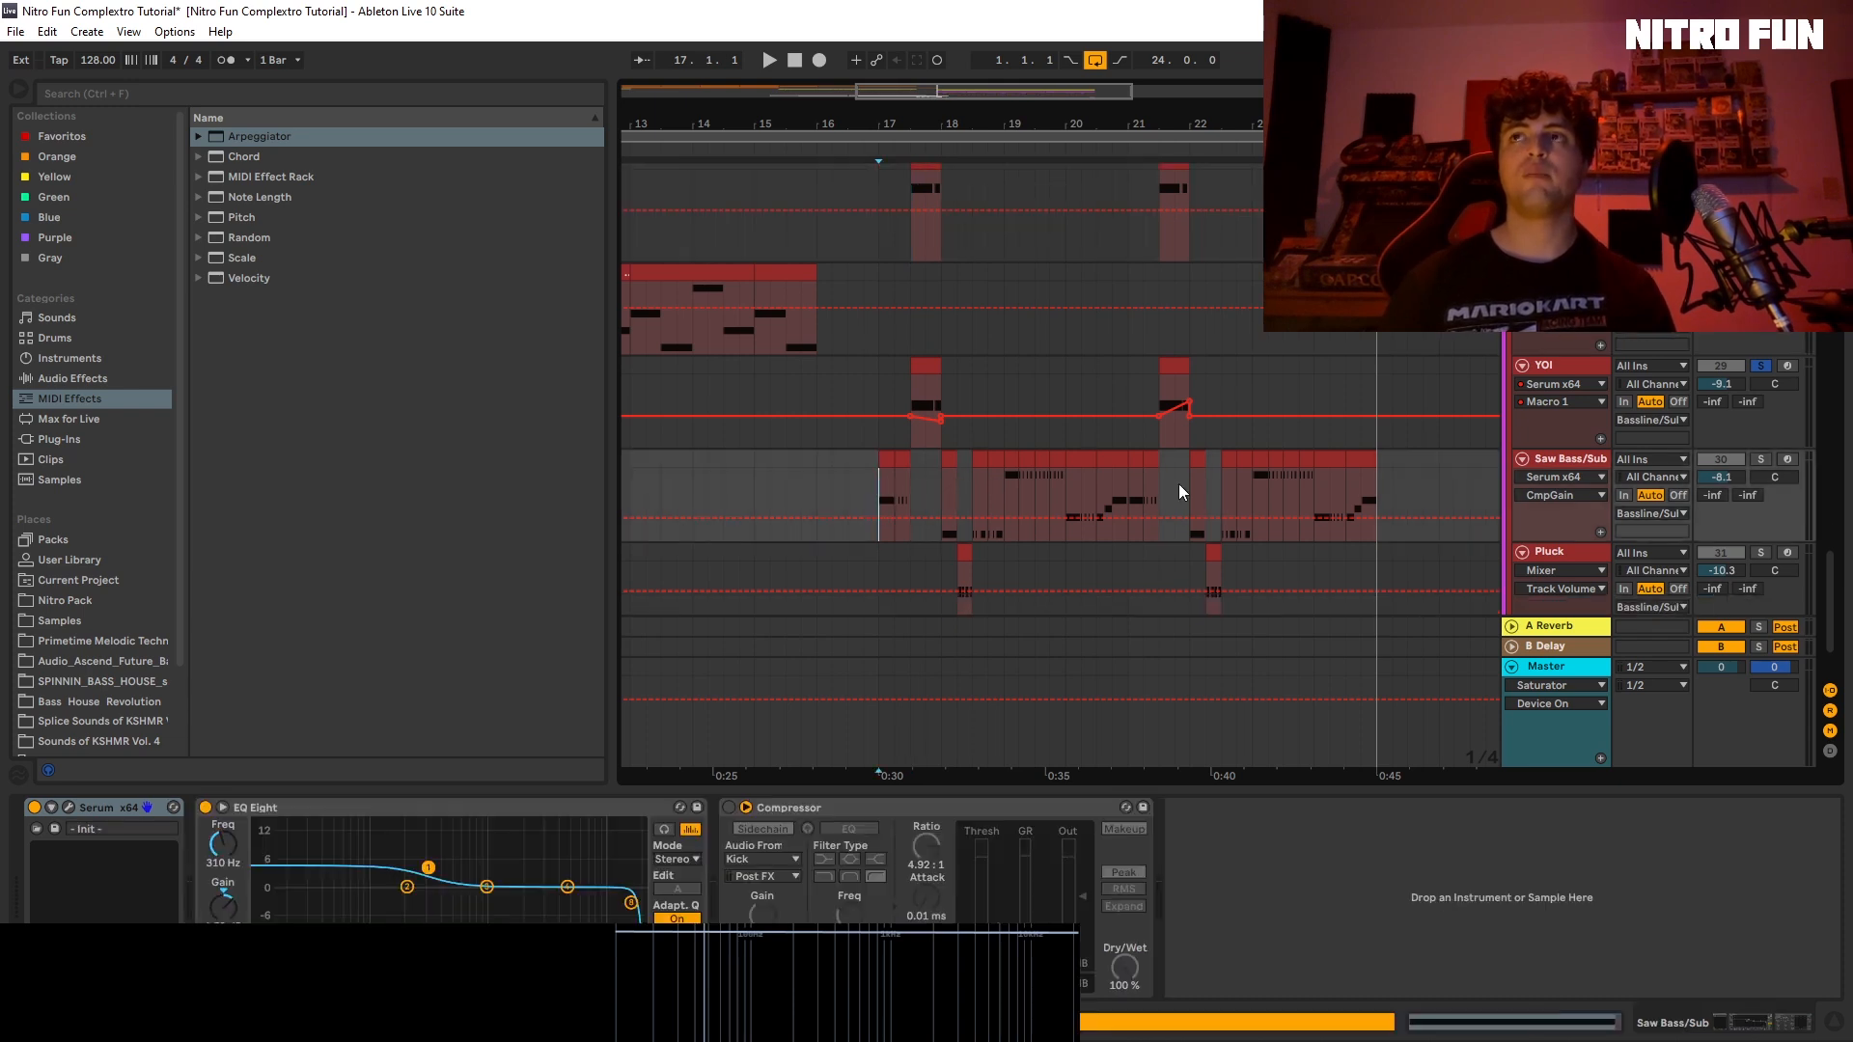
left_click(1764, 460)
key("space")
key("space")
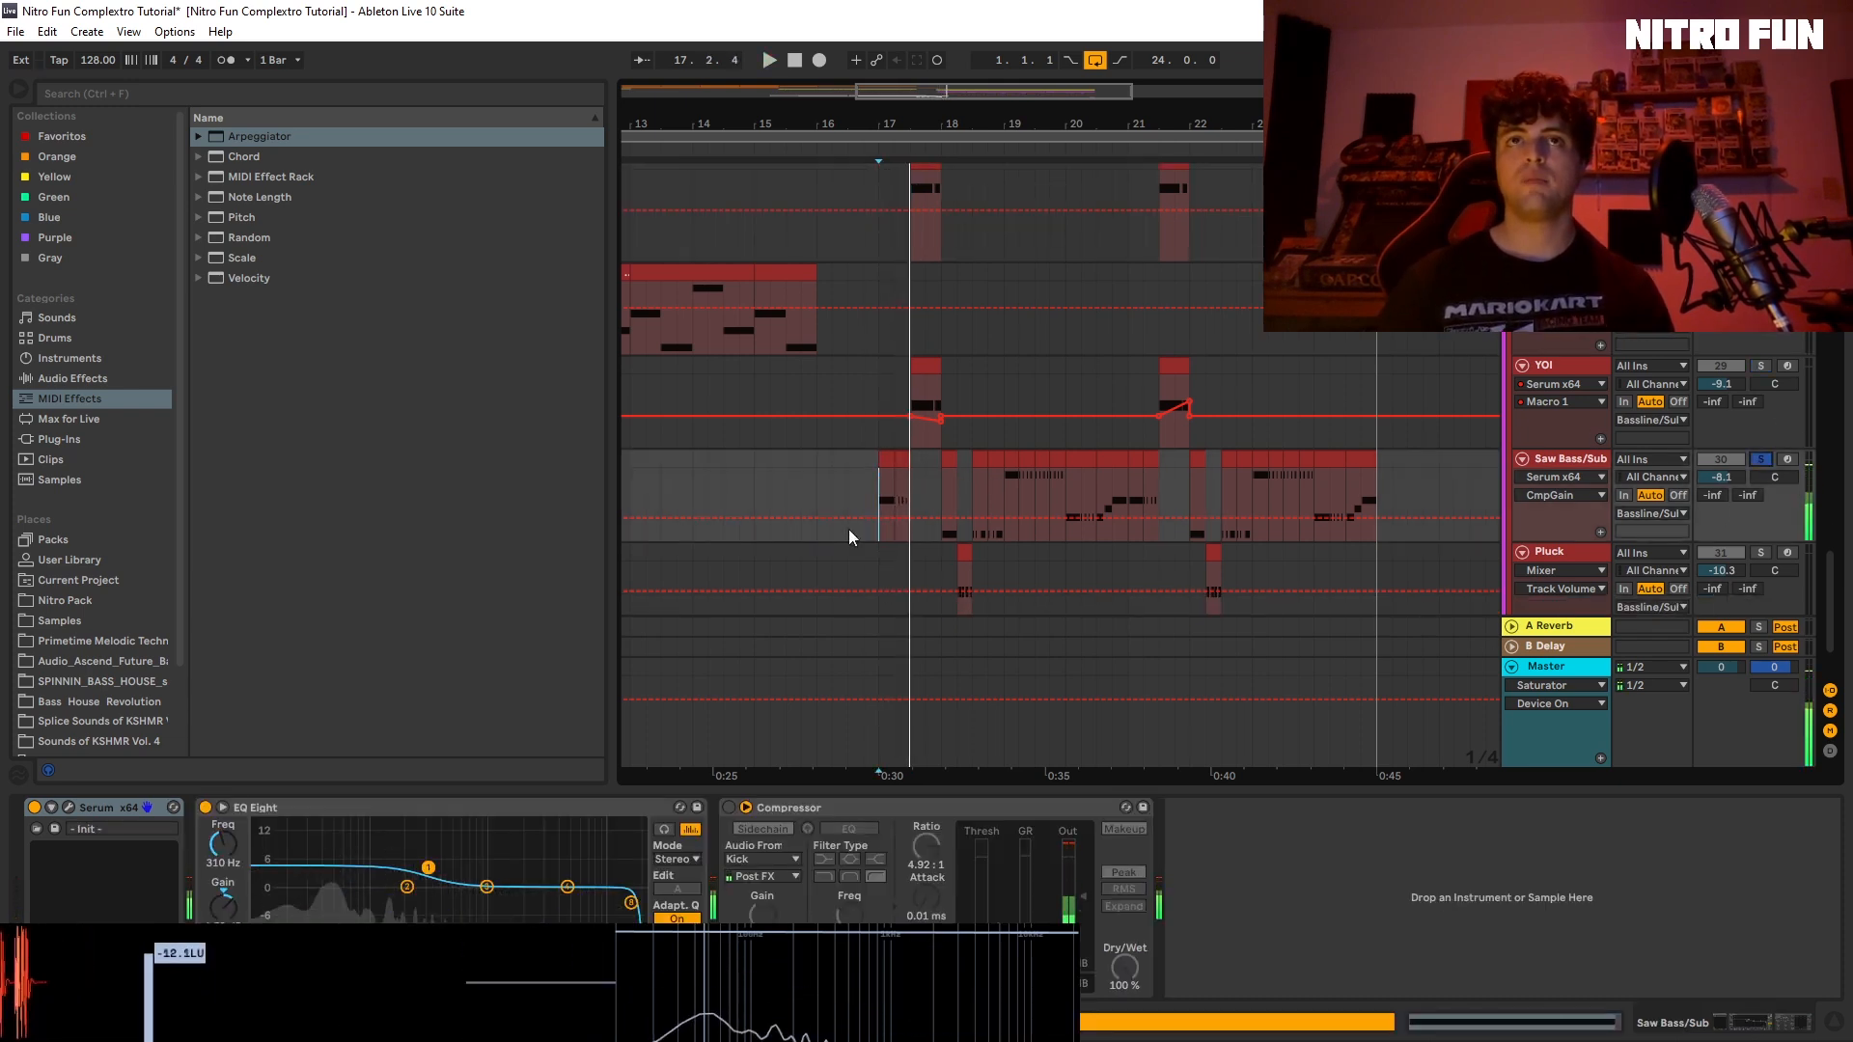
left_click(883, 490)
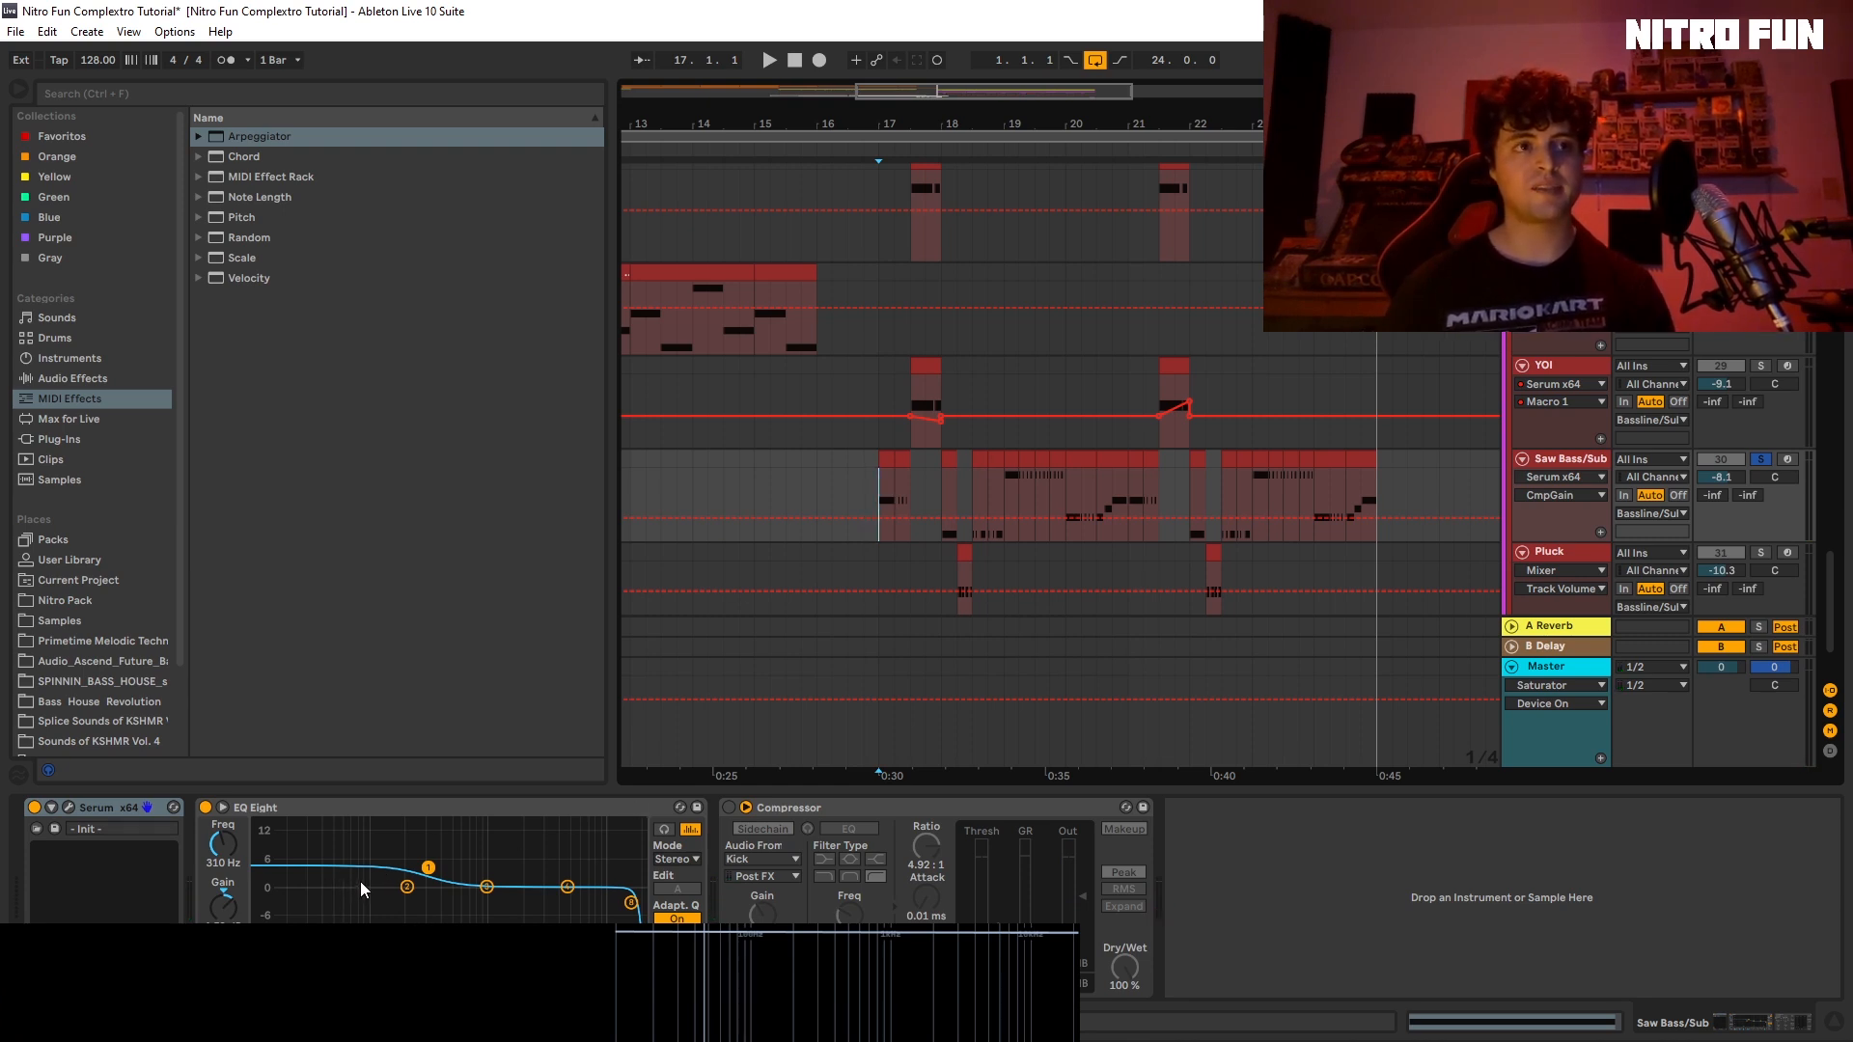
key("space")
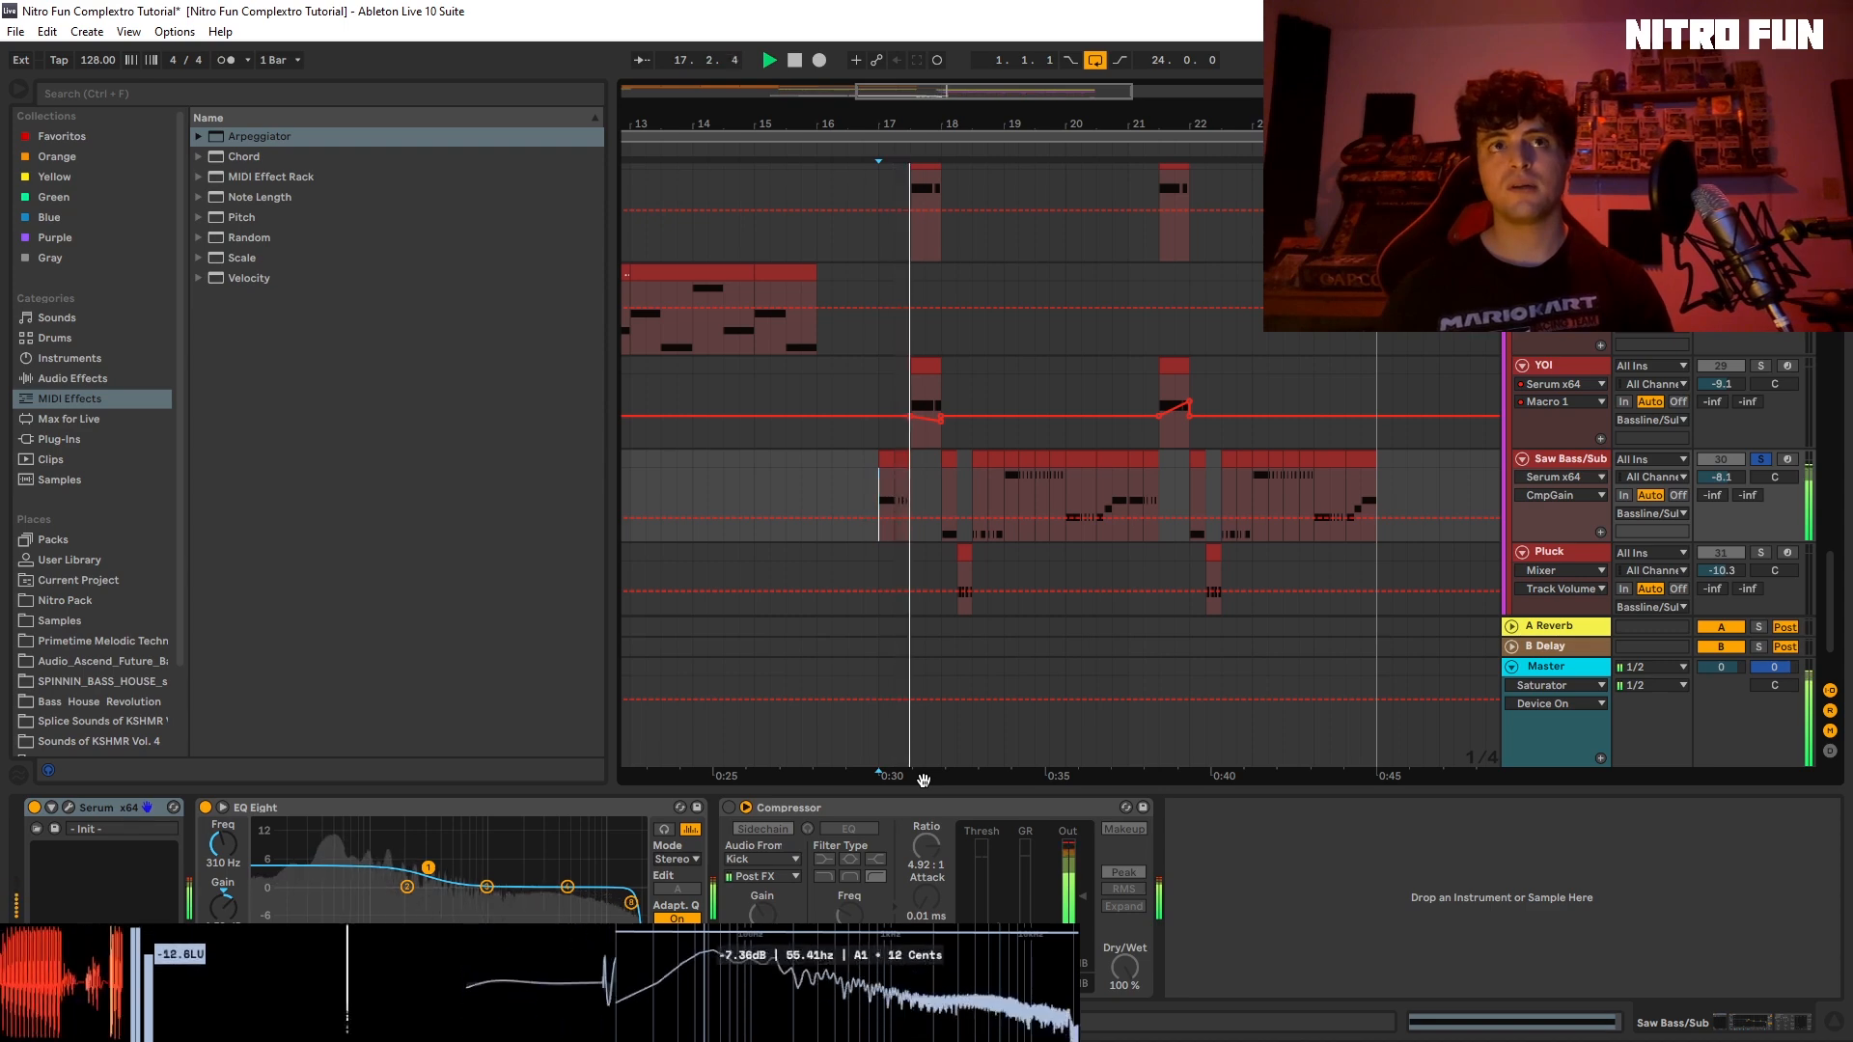
key("space")
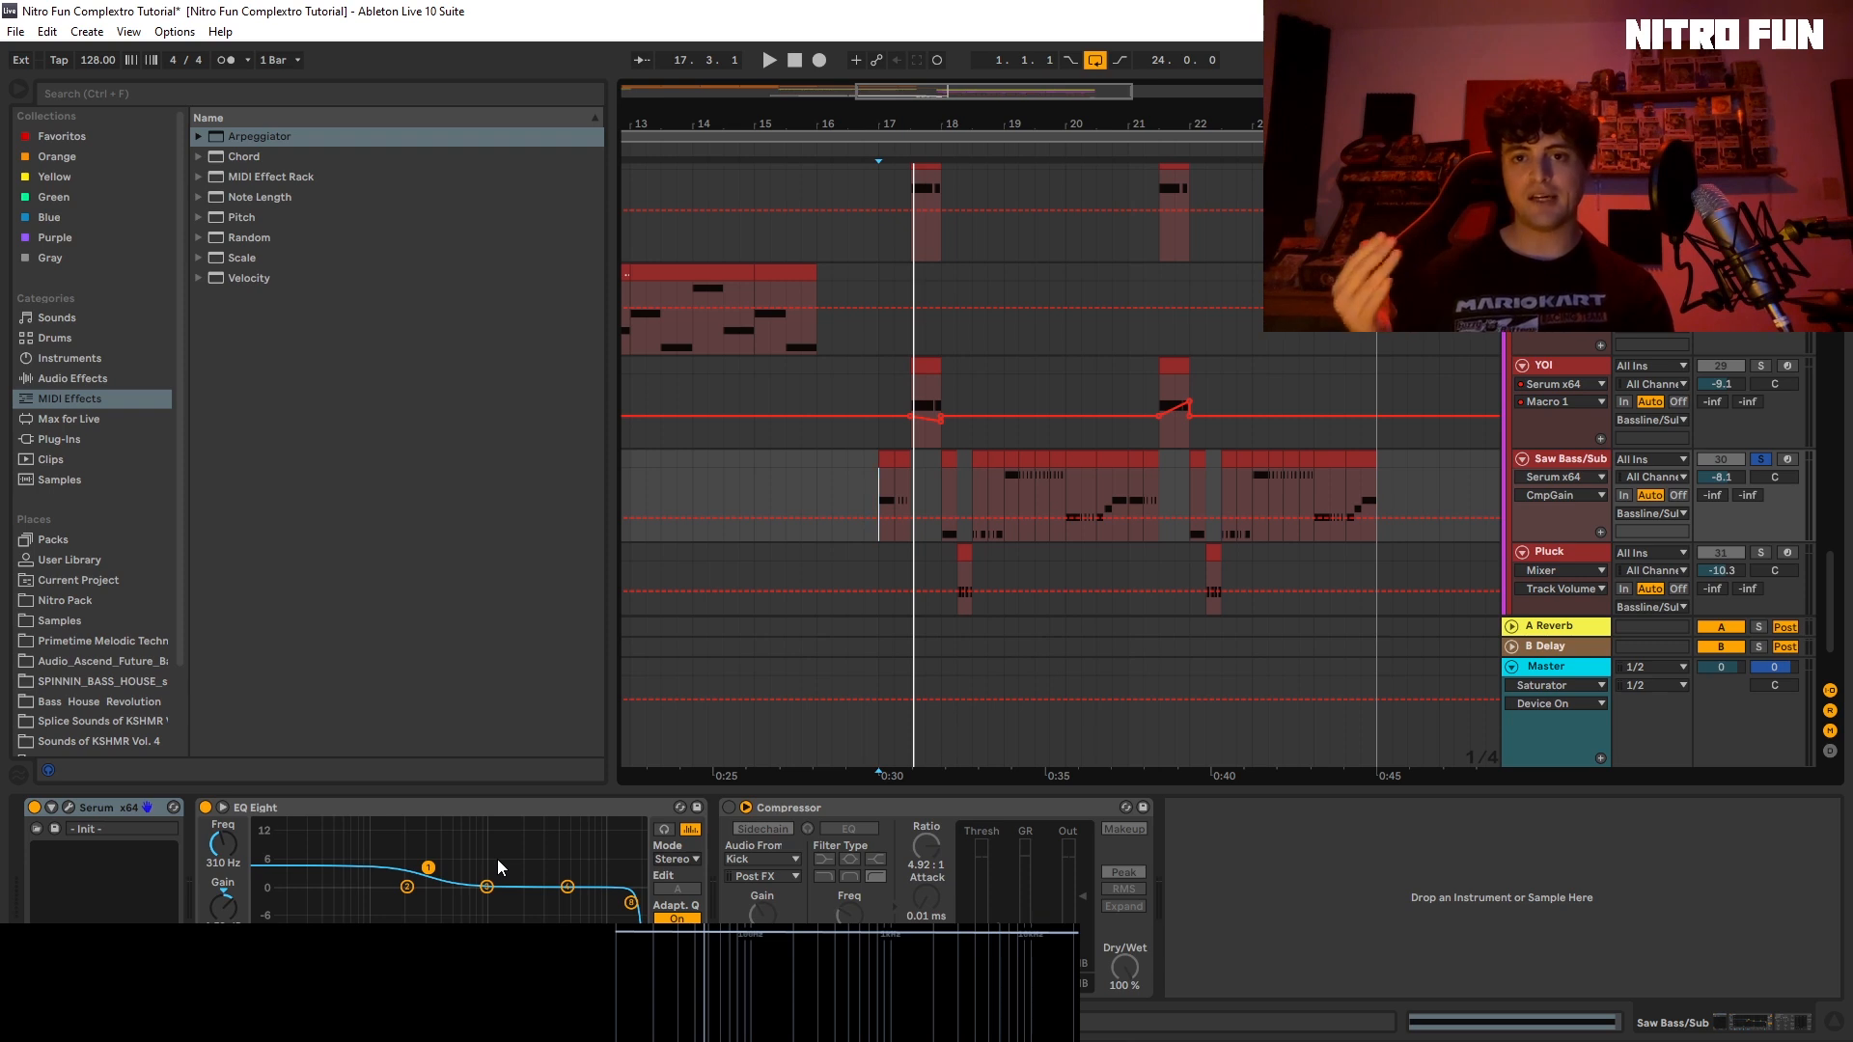
key("space")
key("space")
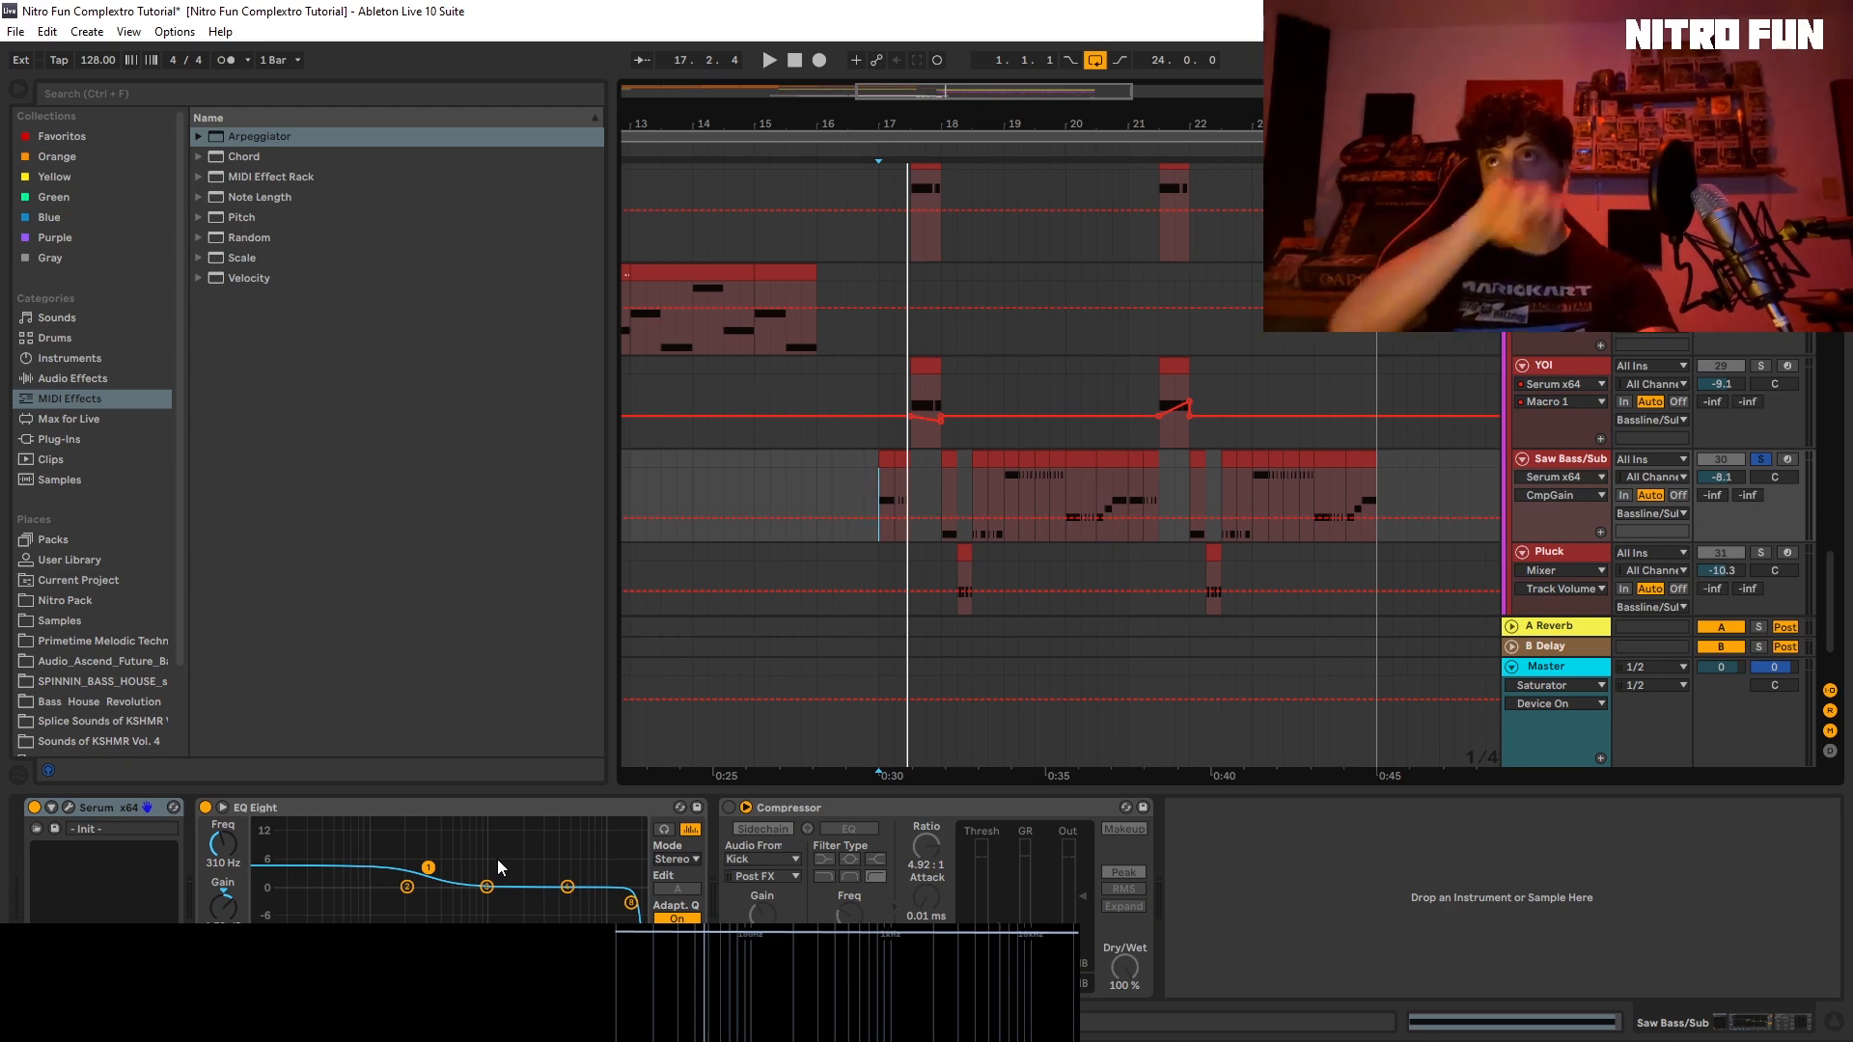
Step: Play the Sub track together with the soloed YOI from bar 17.3
scroll(1127, 568, "up", 1)
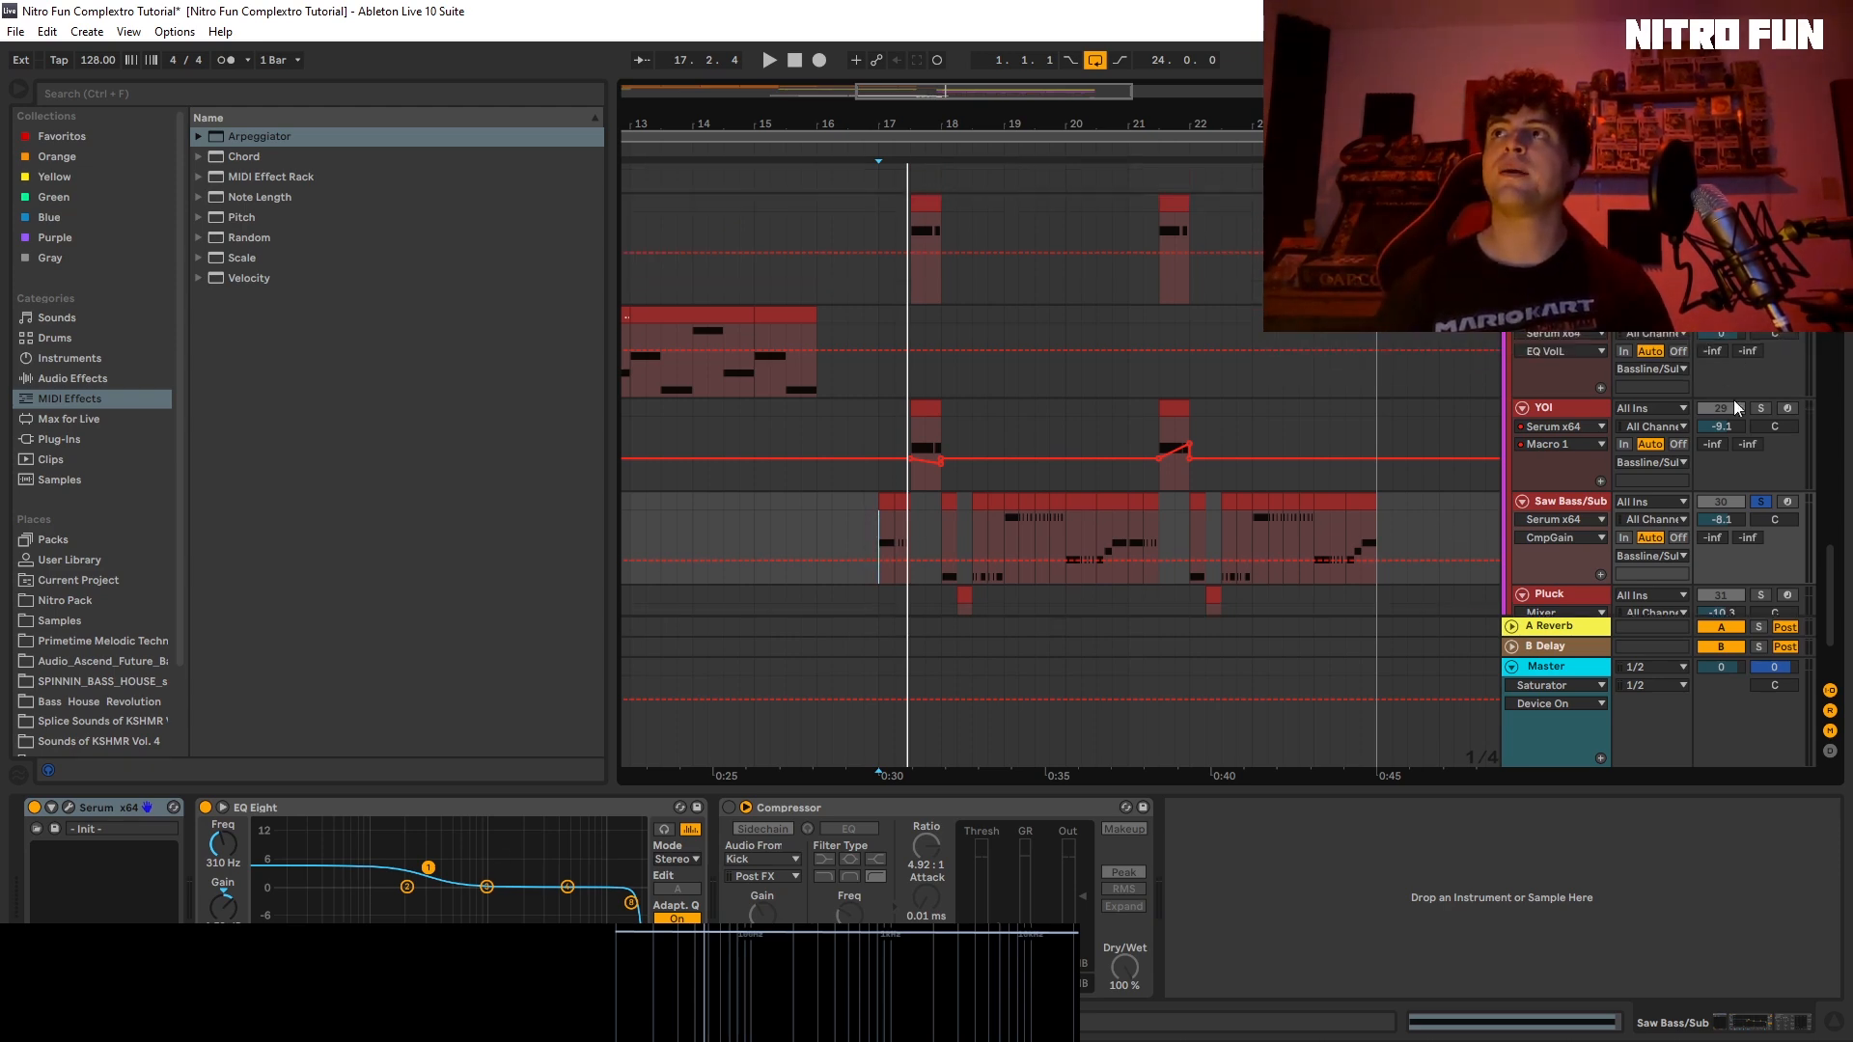
scroll(1747, 415, "up", 2)
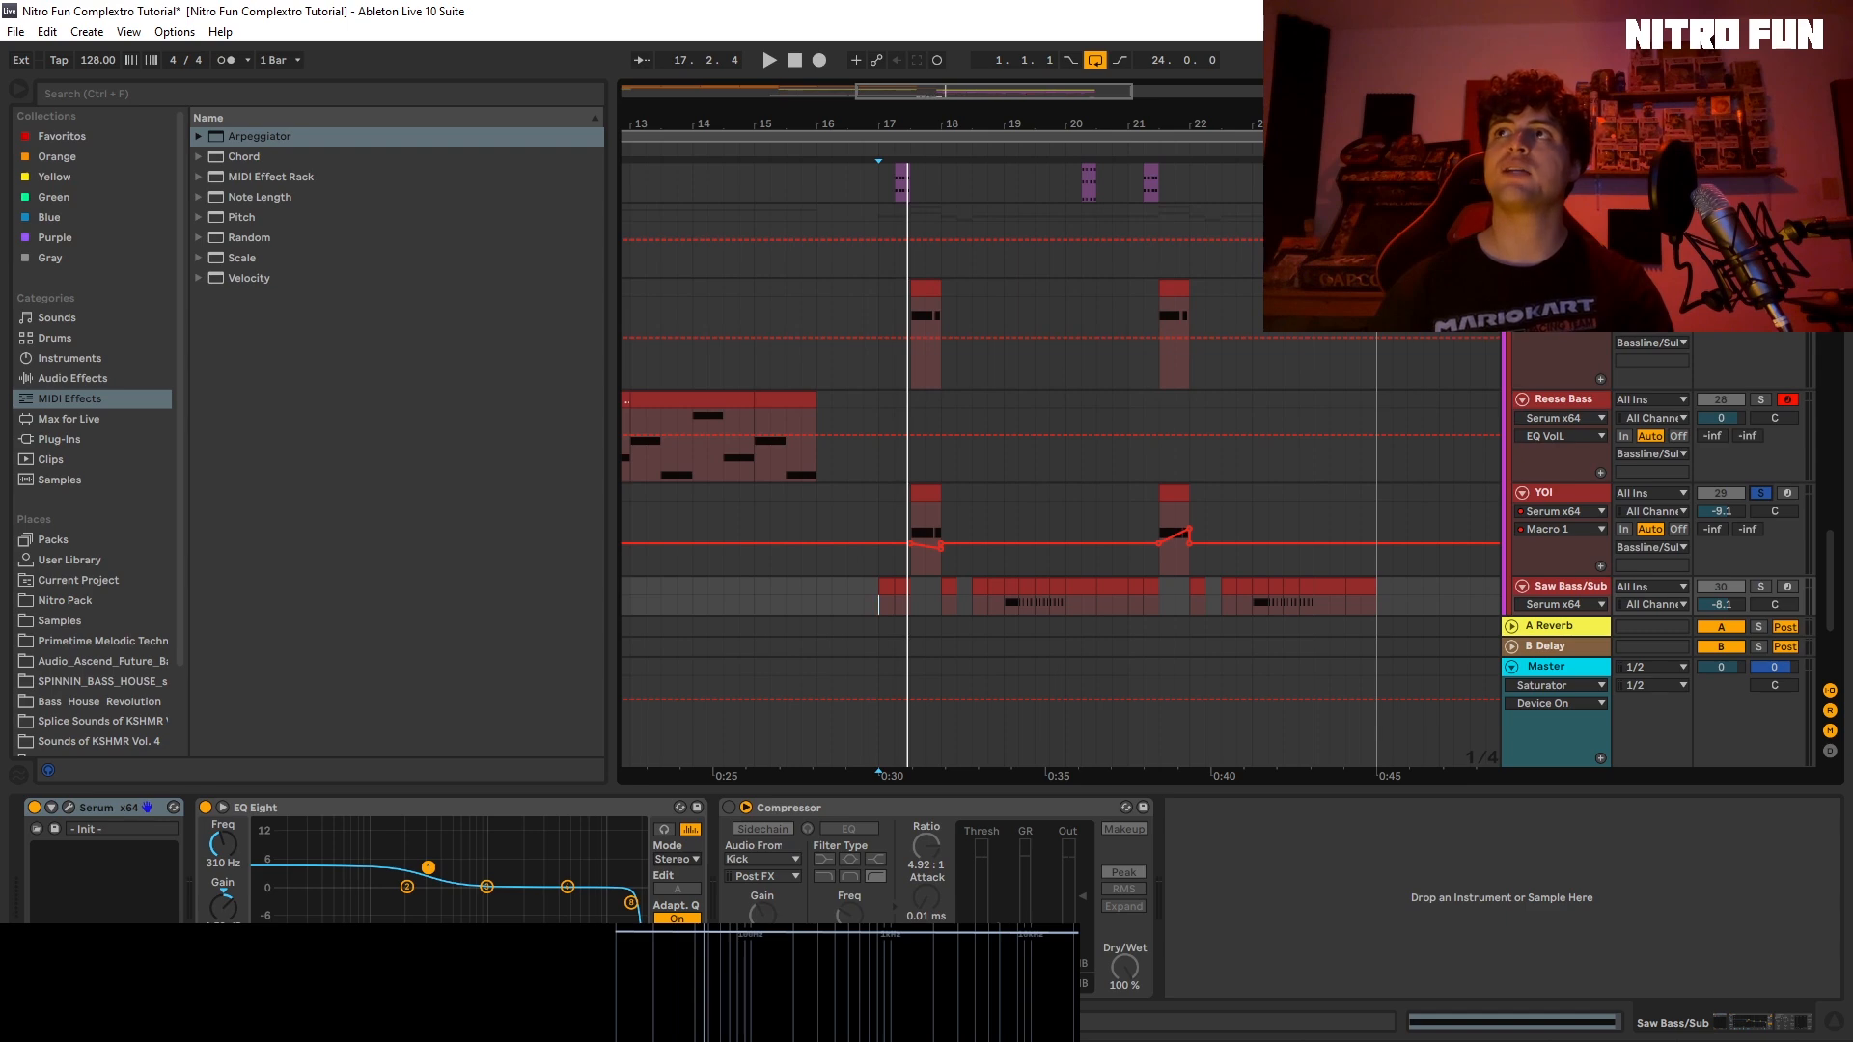
left_click(911, 319)
key("space")
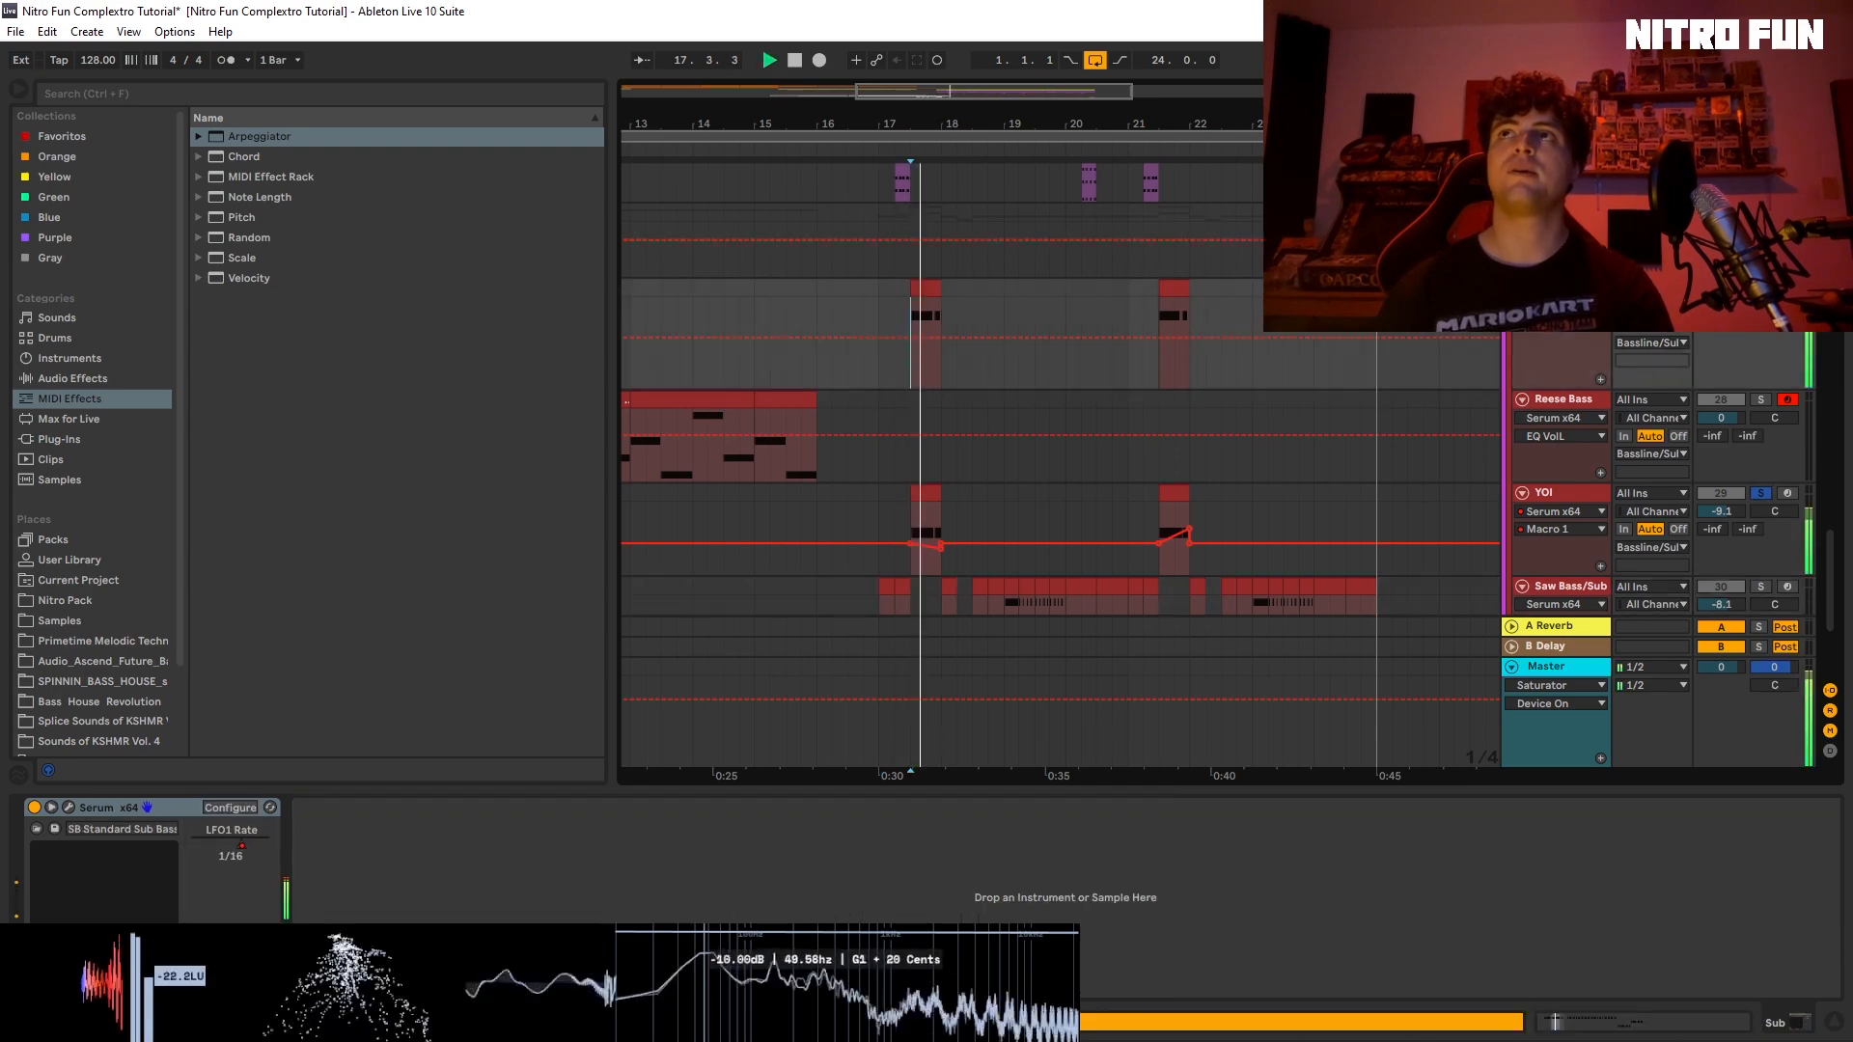
key("space")
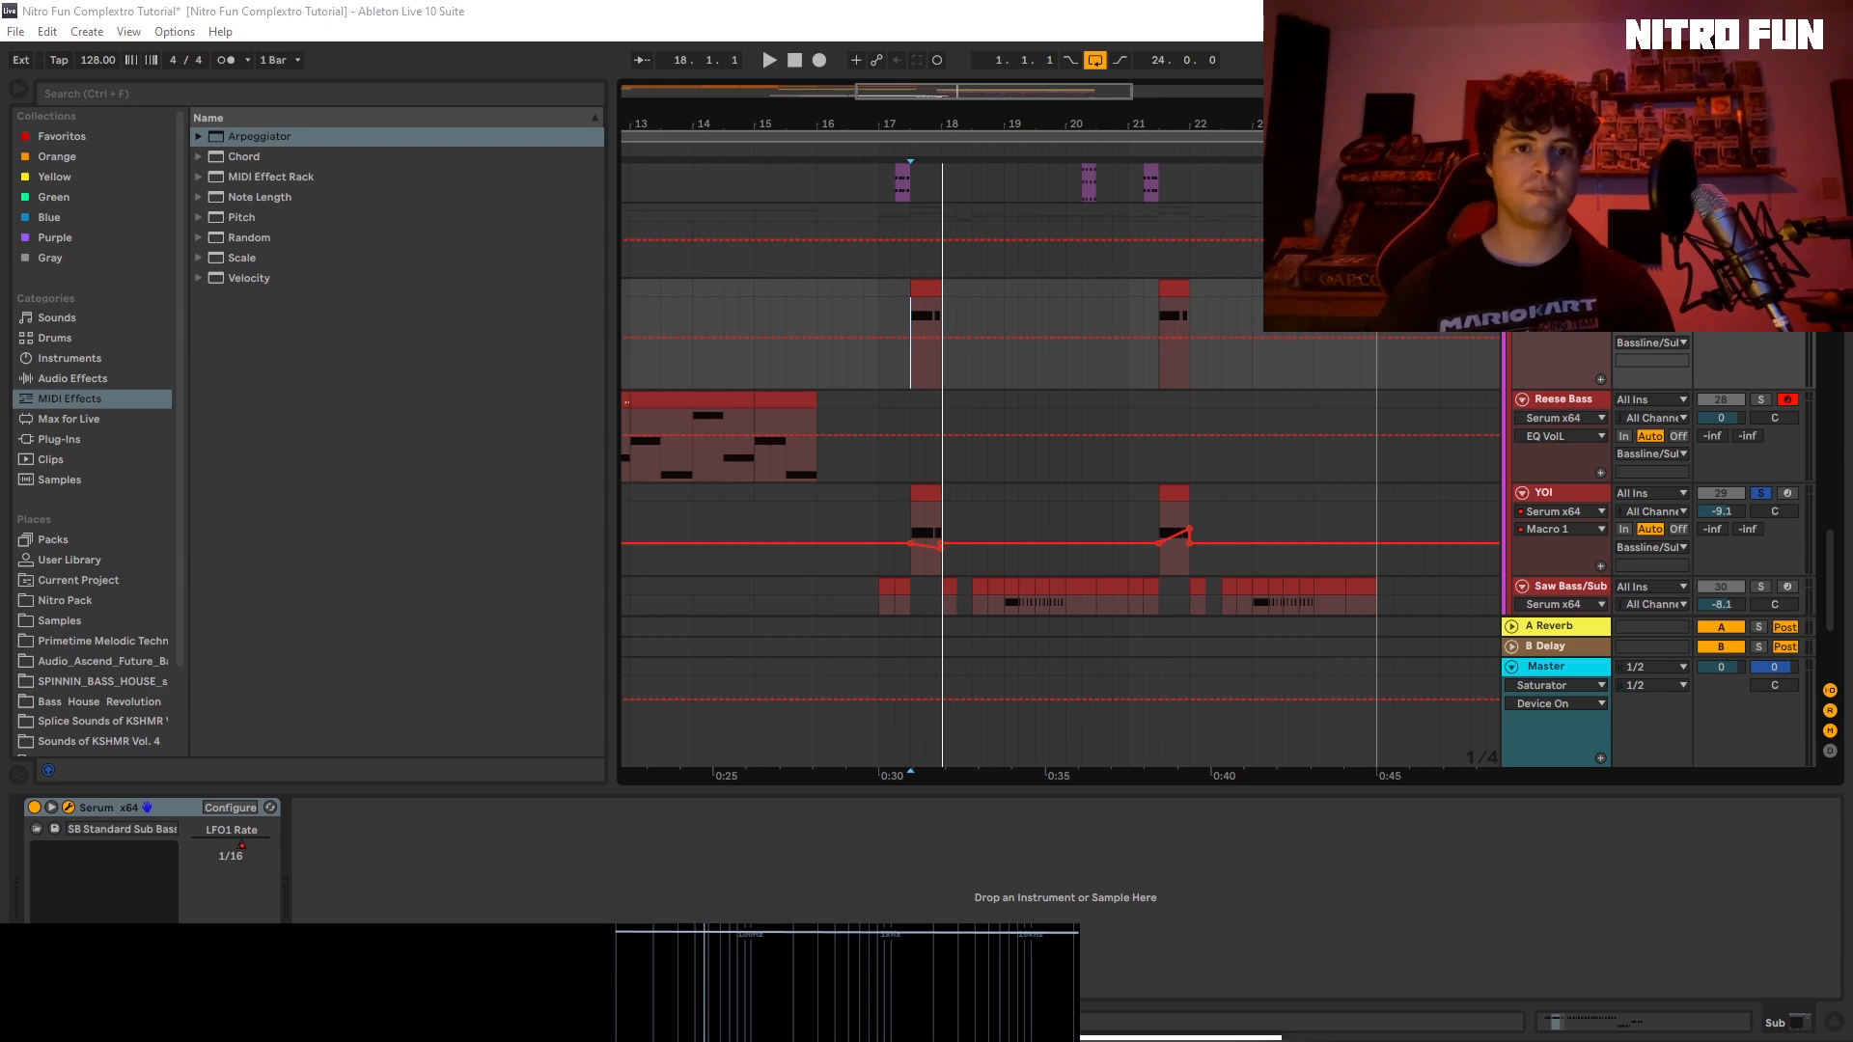
Step: Open the Sub track's Serum window, examine its oscillators and effects, and close it
left_click_drag(809, 1040, 808, 340)
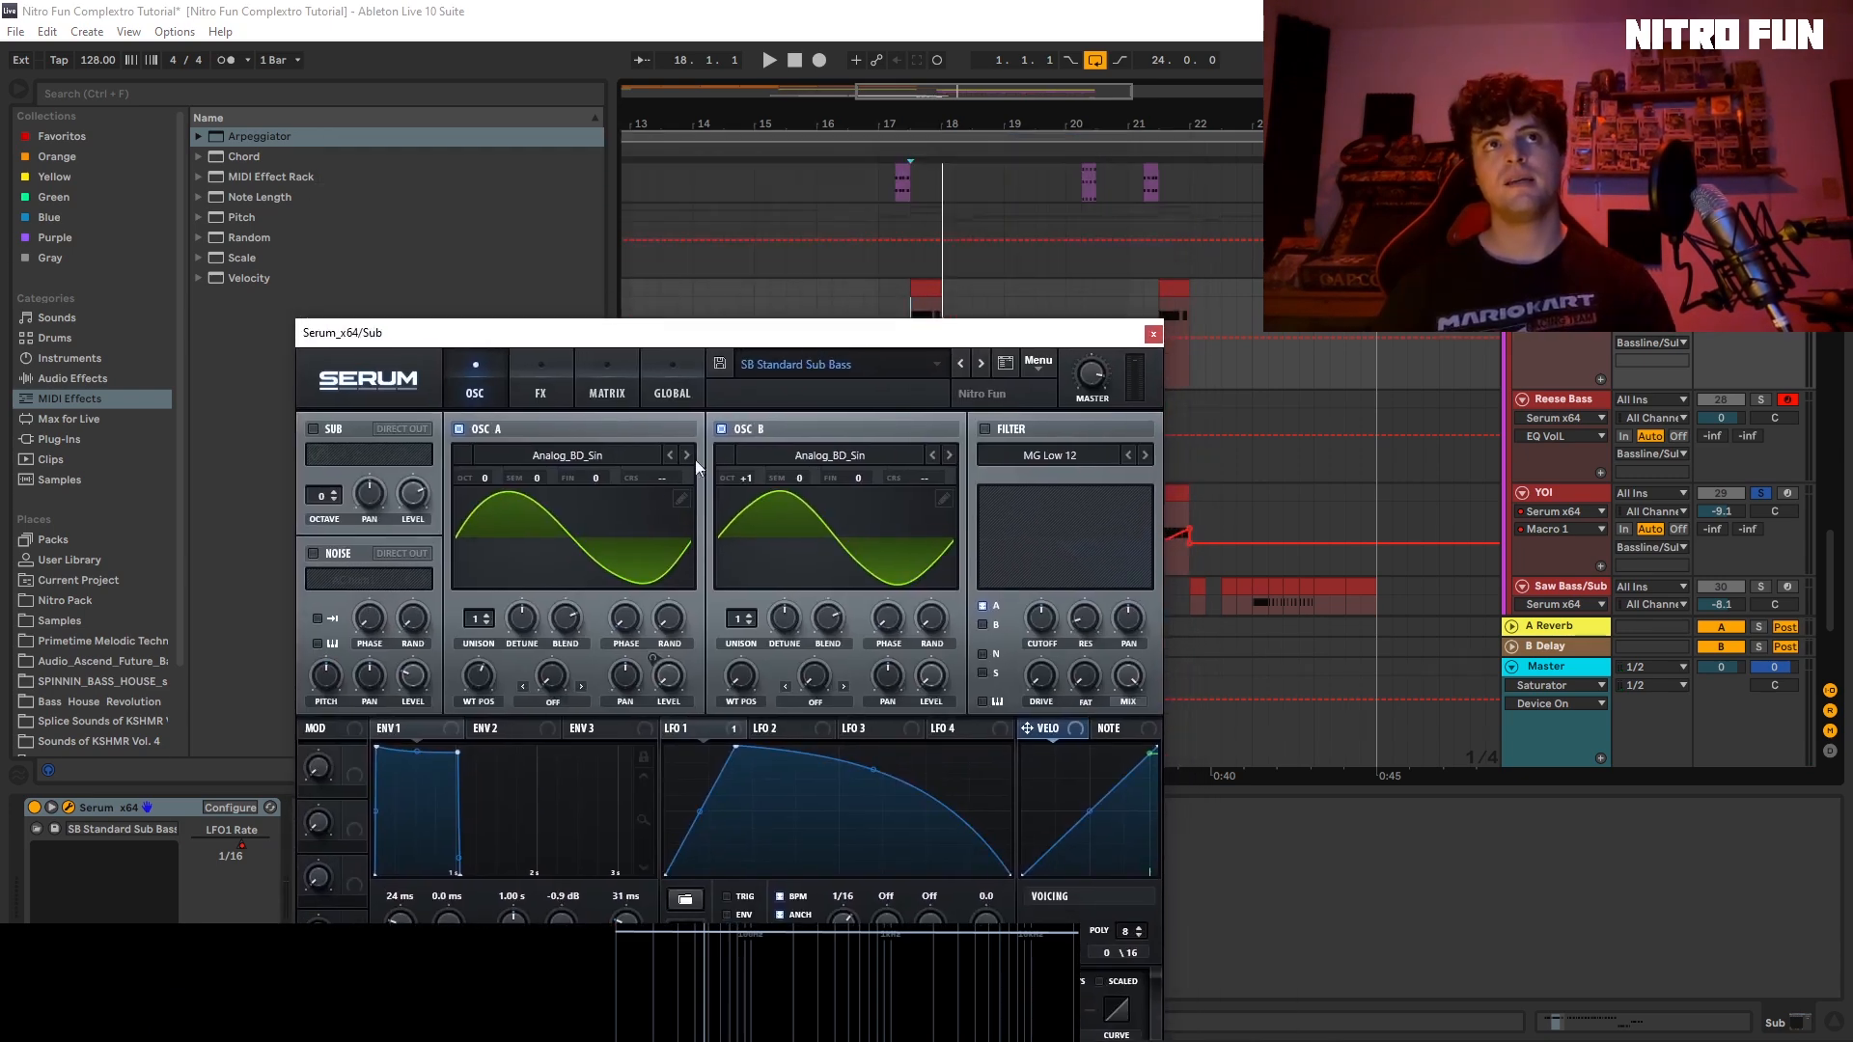
left_click(1154, 334)
left_click(68, 805)
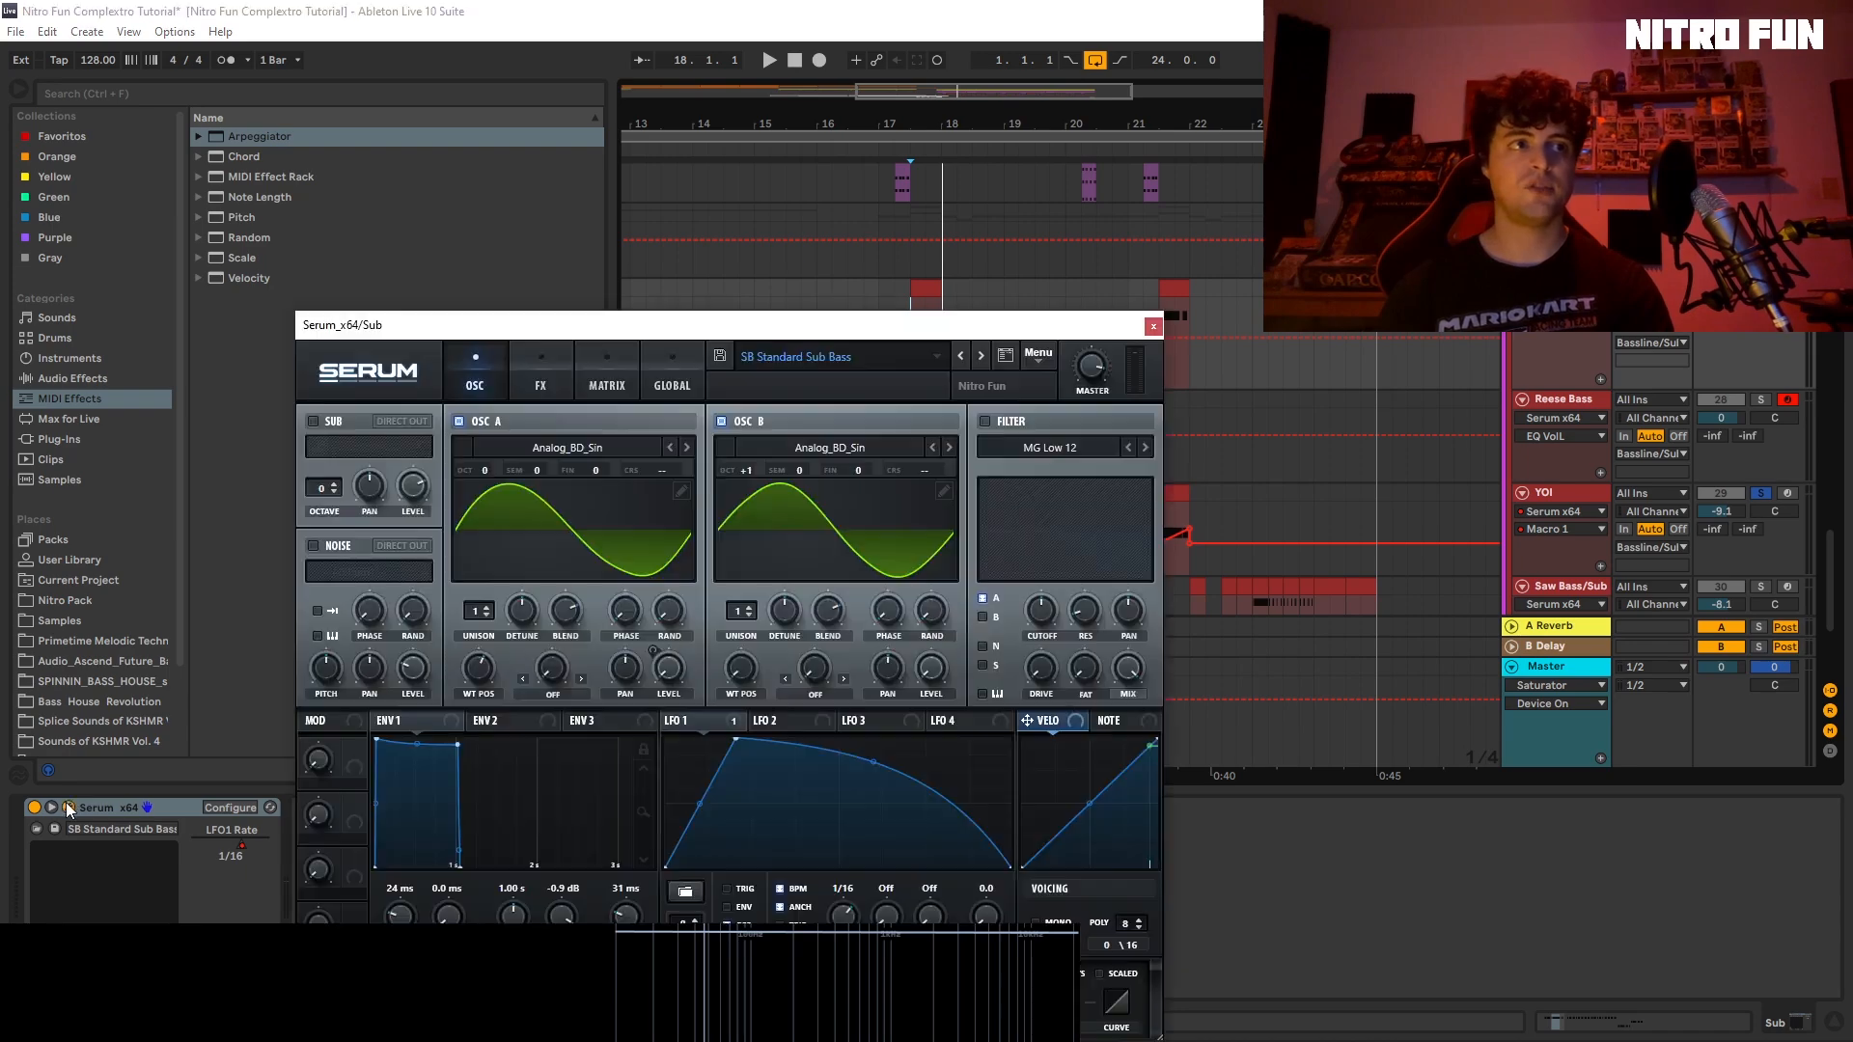
left_click(541, 376)
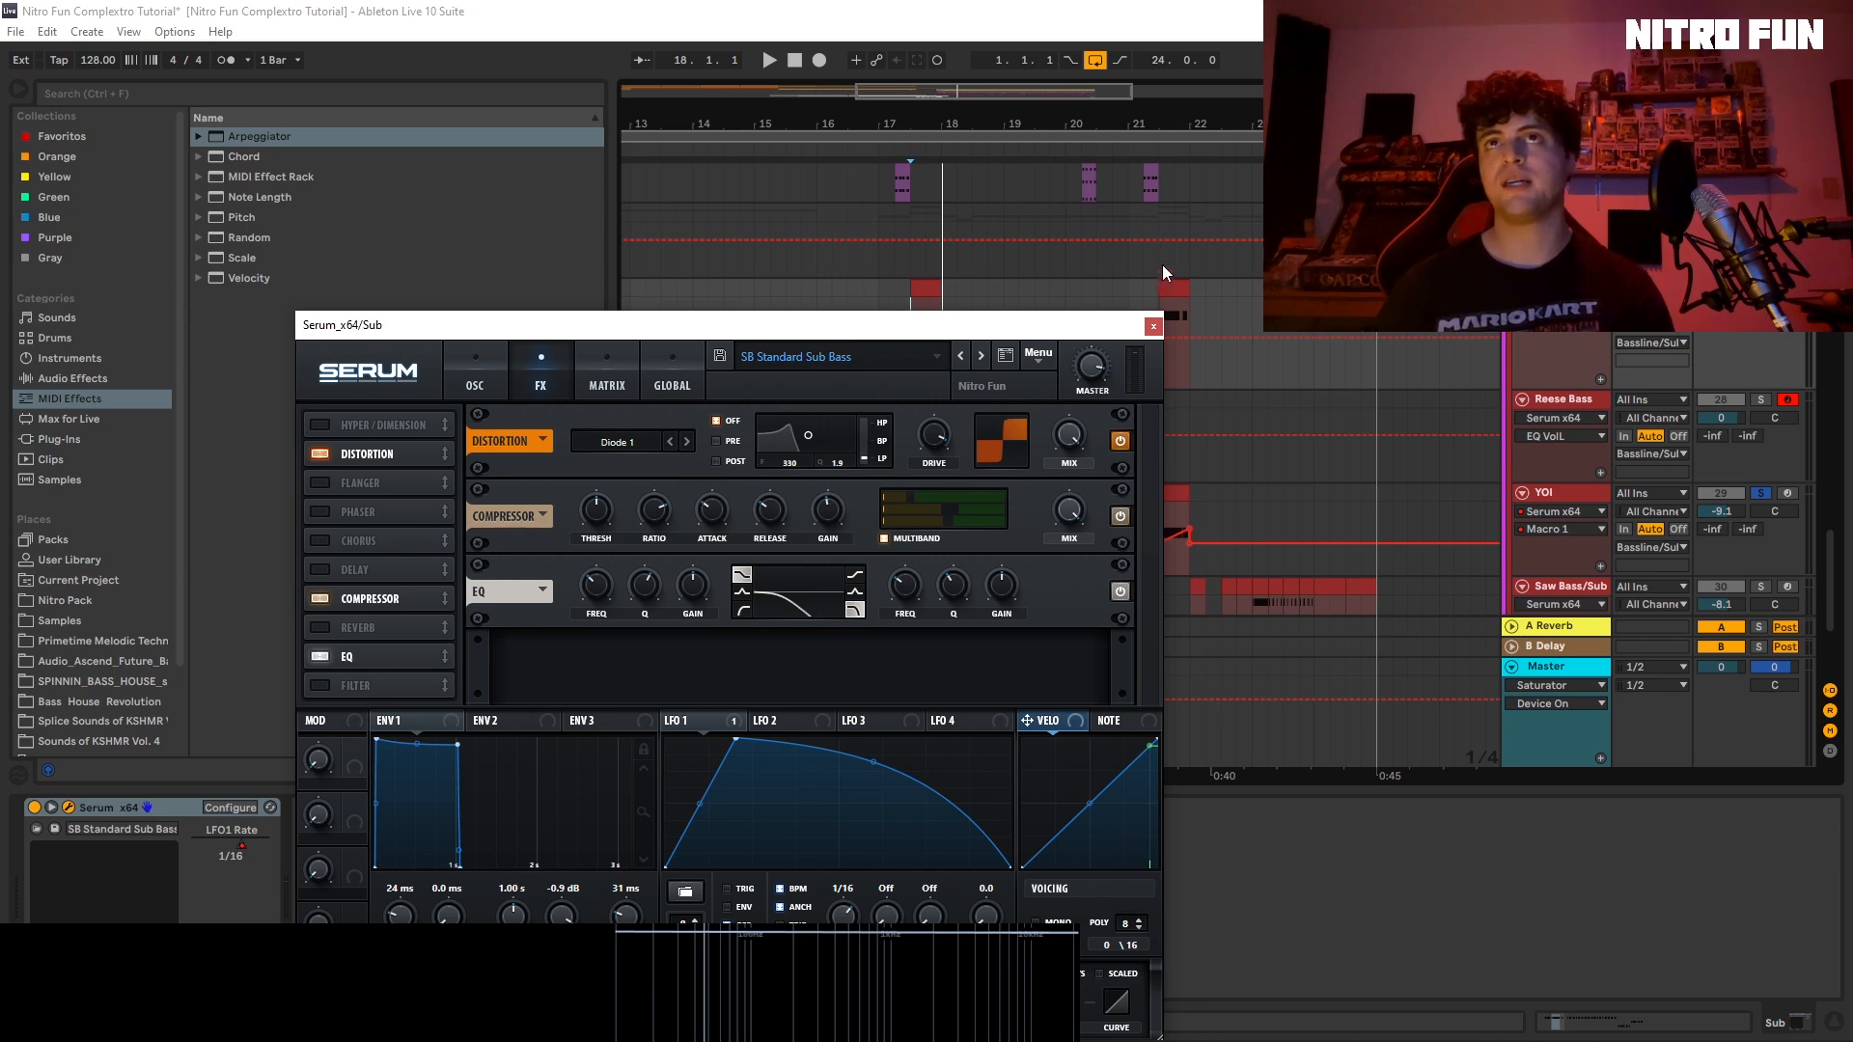
left_click(1155, 328)
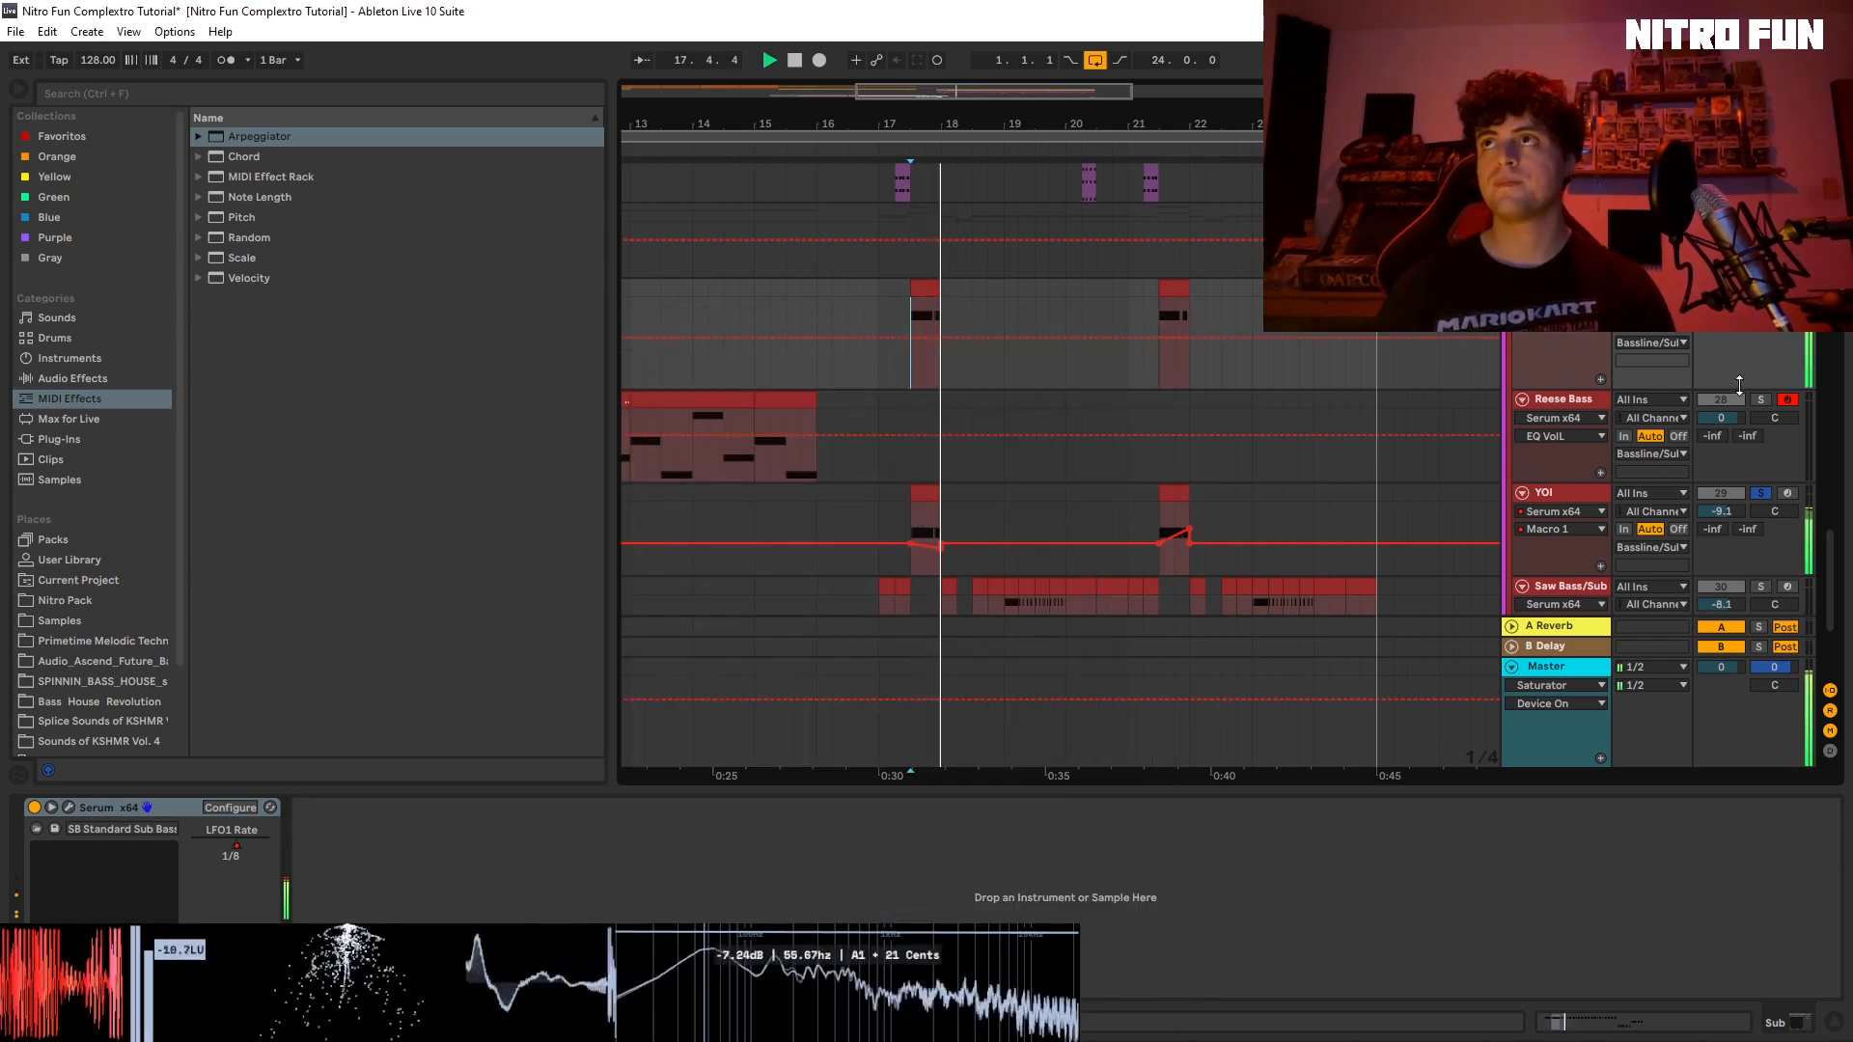
Step: Solo the Pluck track and play its first clip in bar 18
scroll(1135, 502, "down", 5)
left_click(956, 505)
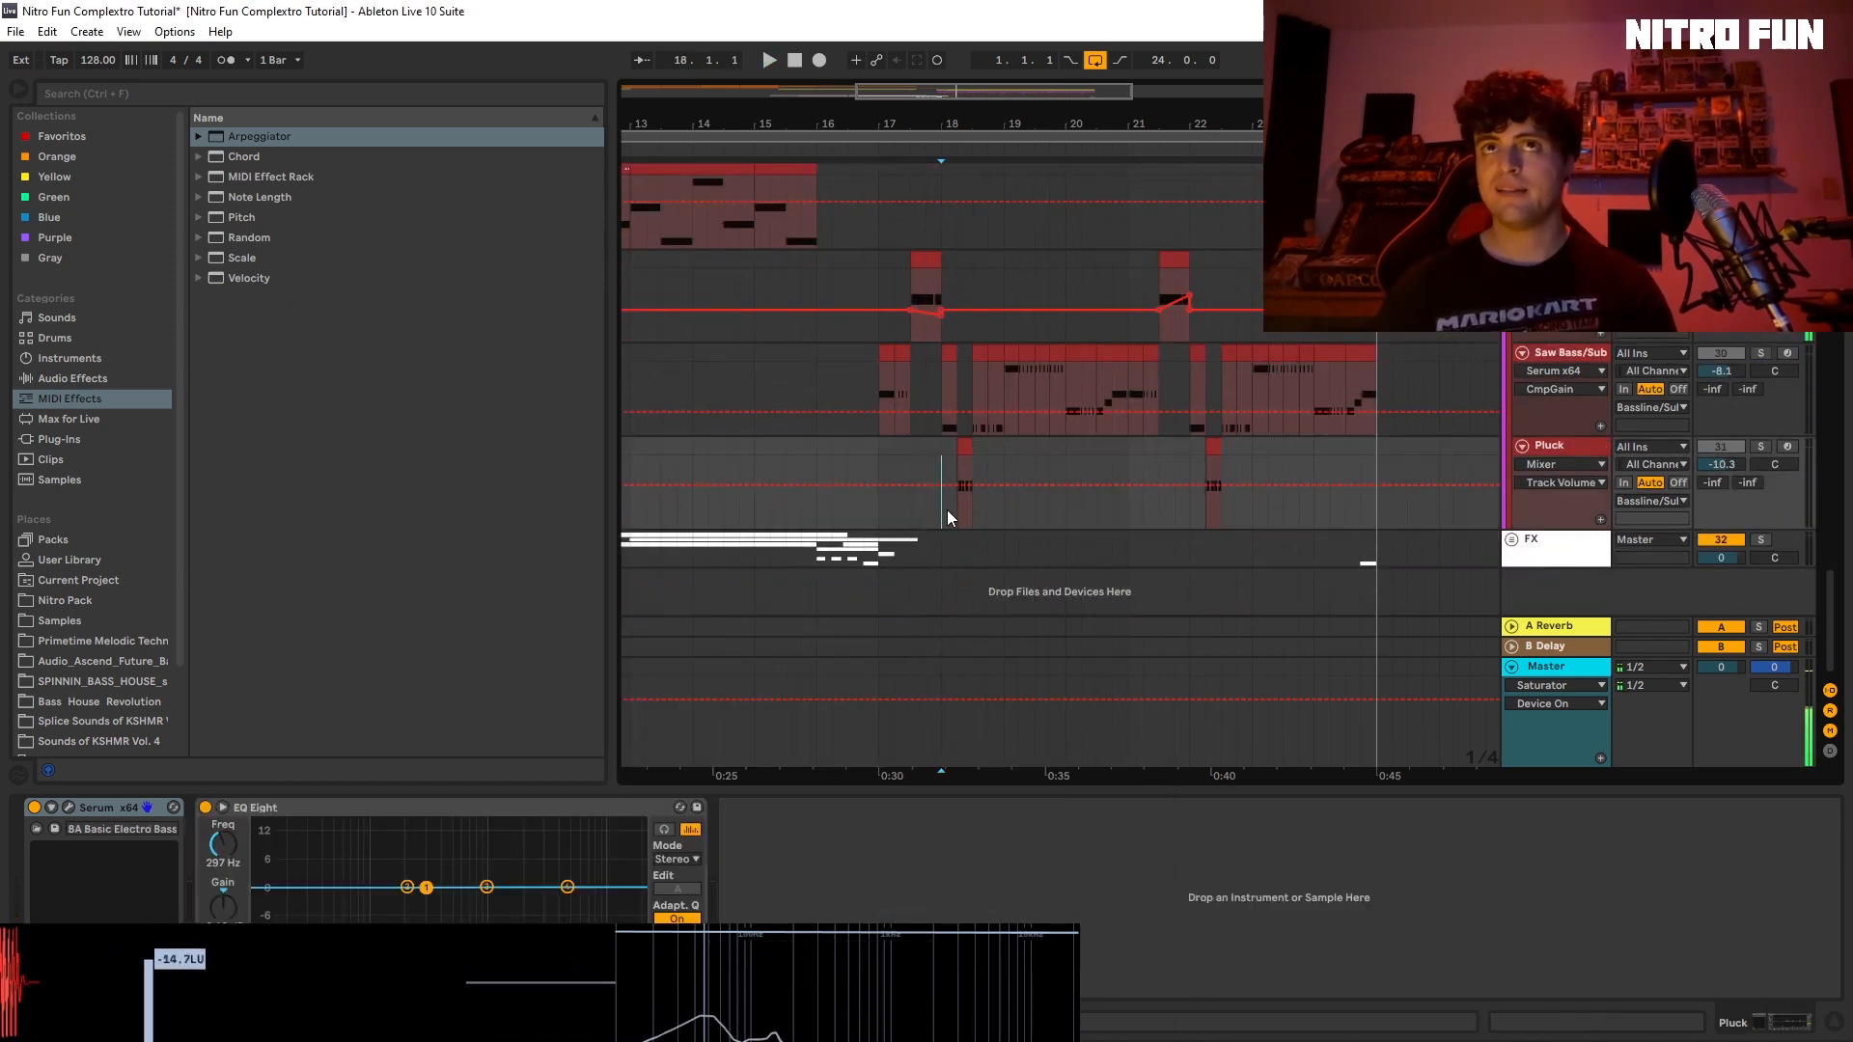
left_click(1762, 447)
key("space")
key("space")
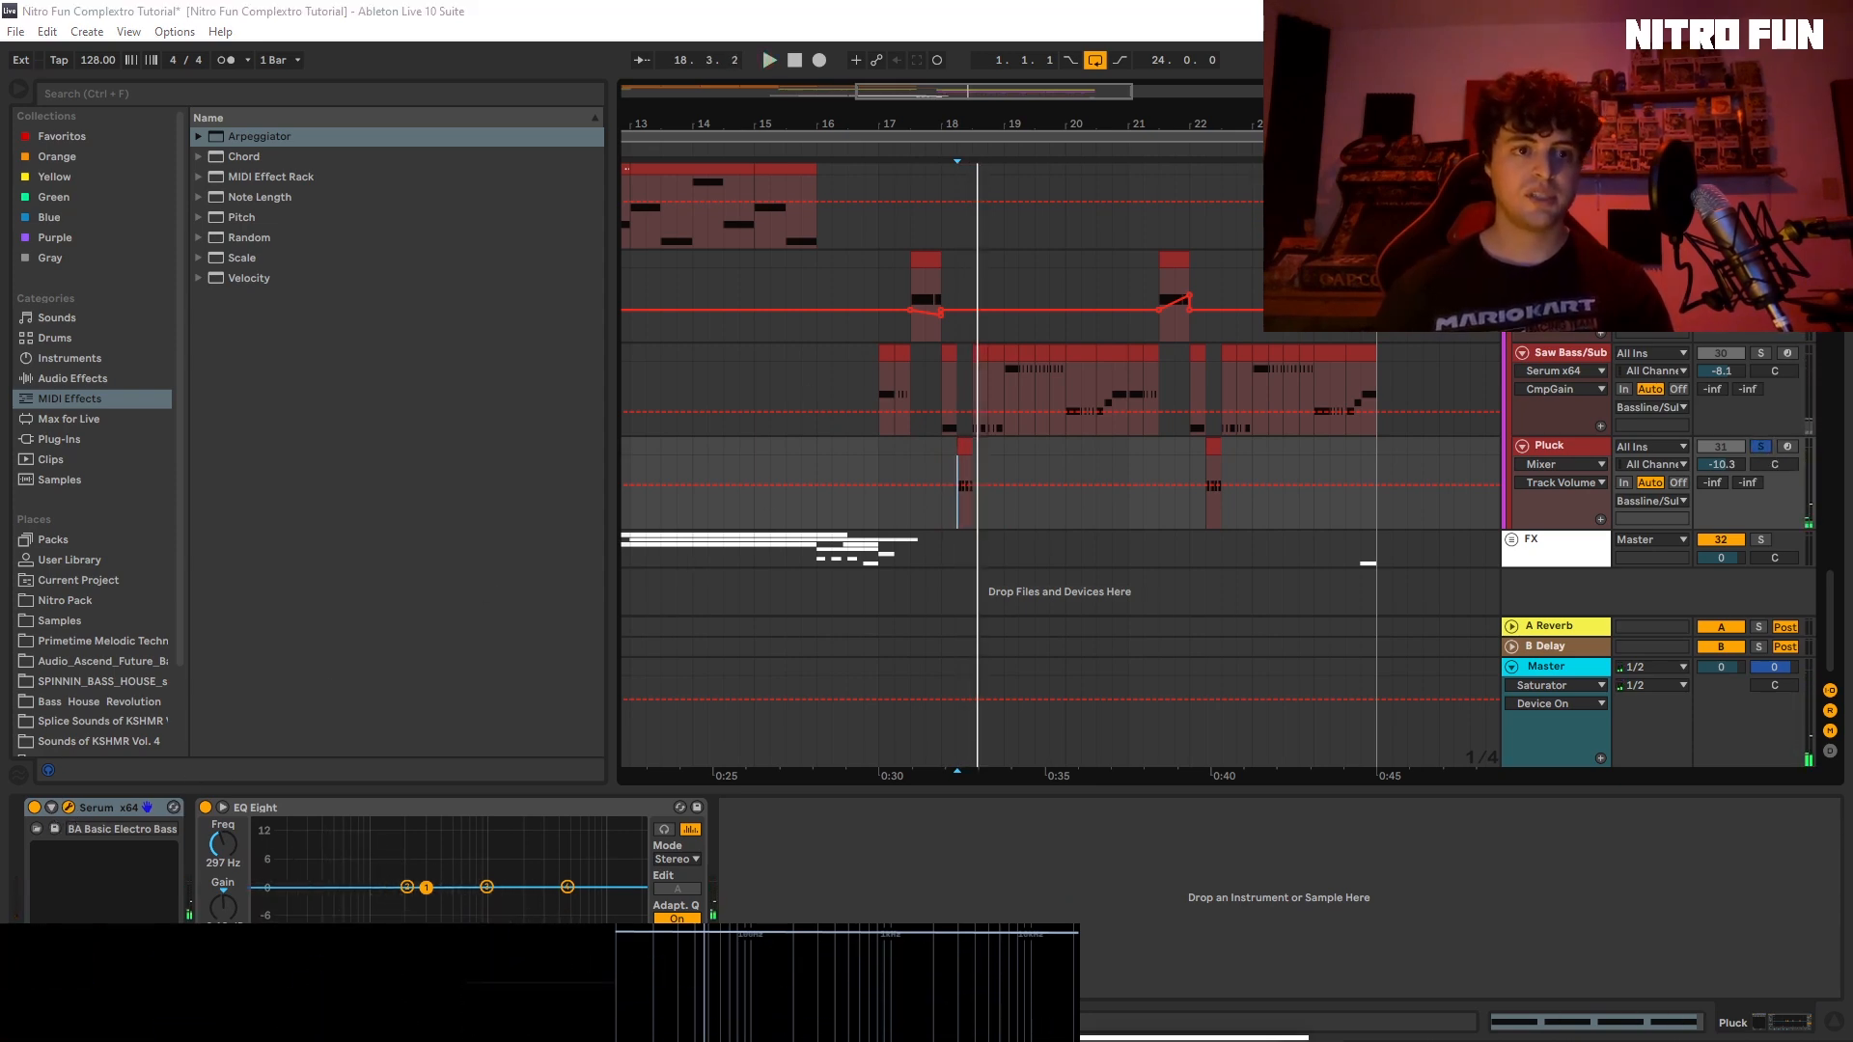
Step: Open the Pluck track's Serum window, place it in clear view, and play the patch
left_click(172, 807)
left_click_drag(744, 322, 689, 162)
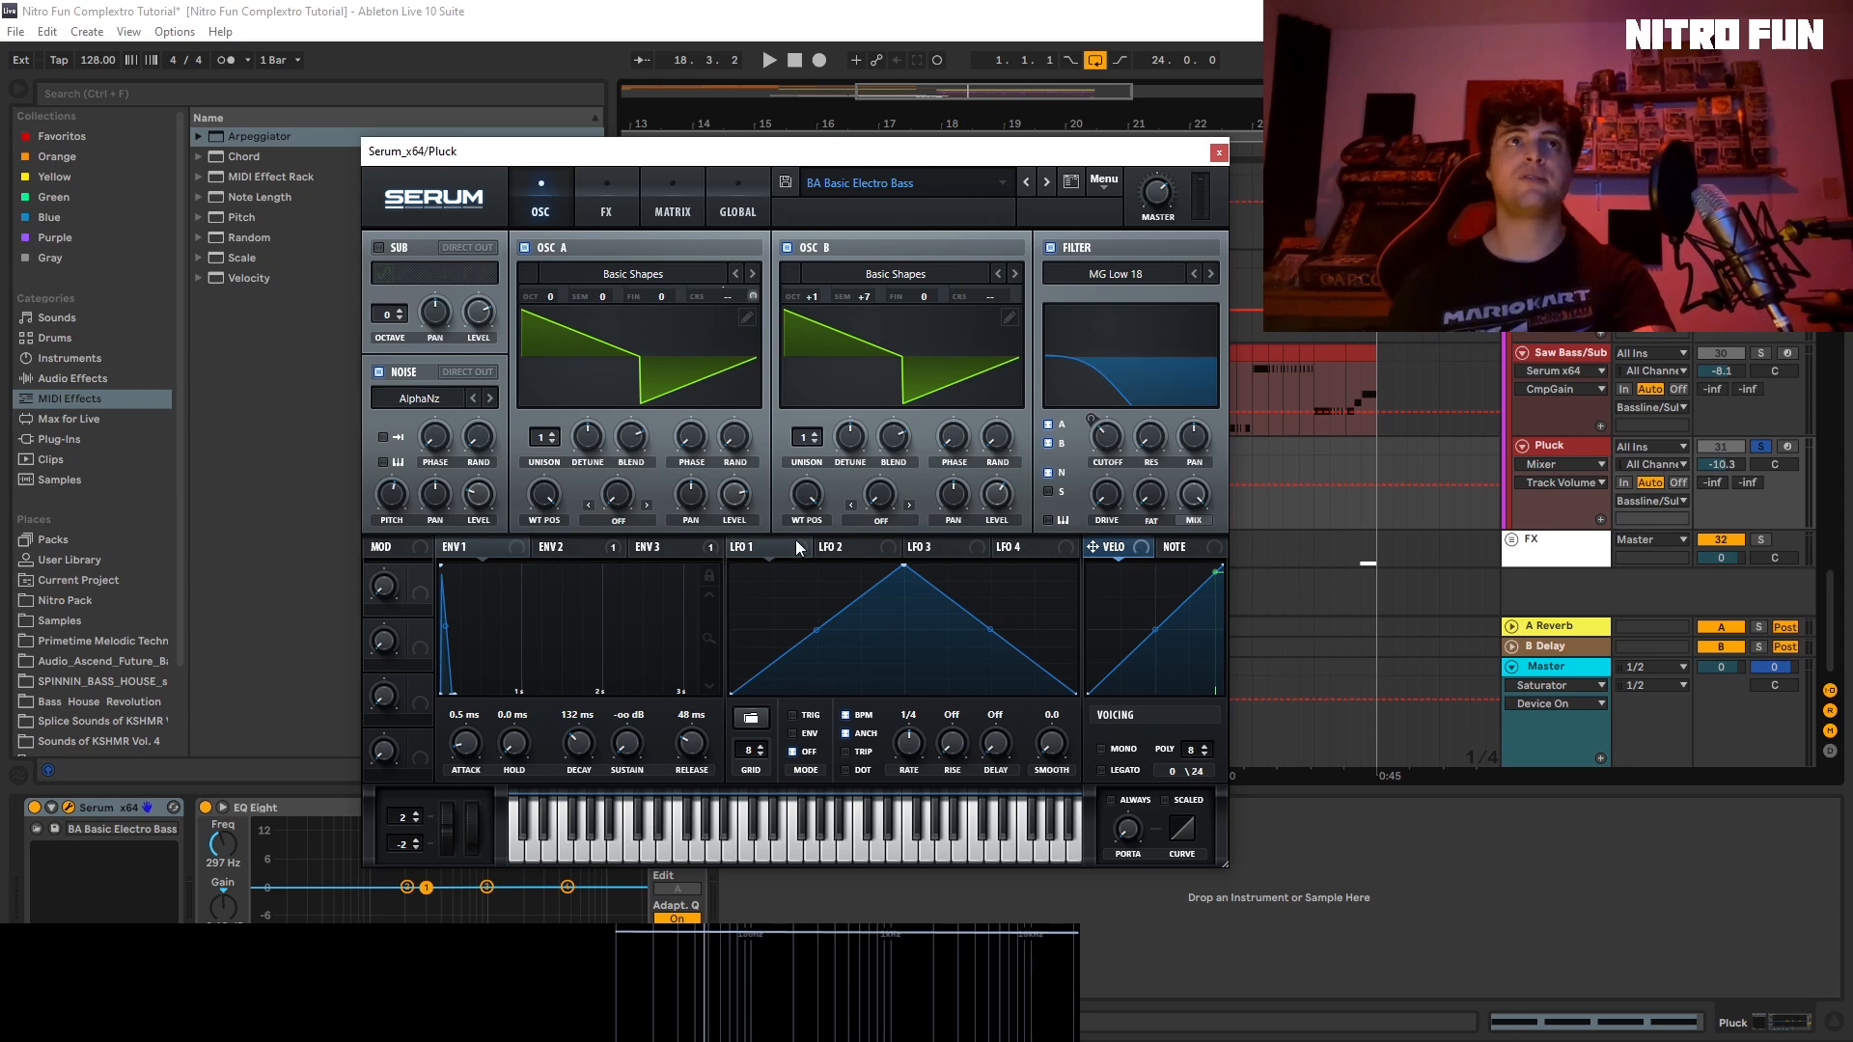
key("space")
key("space")
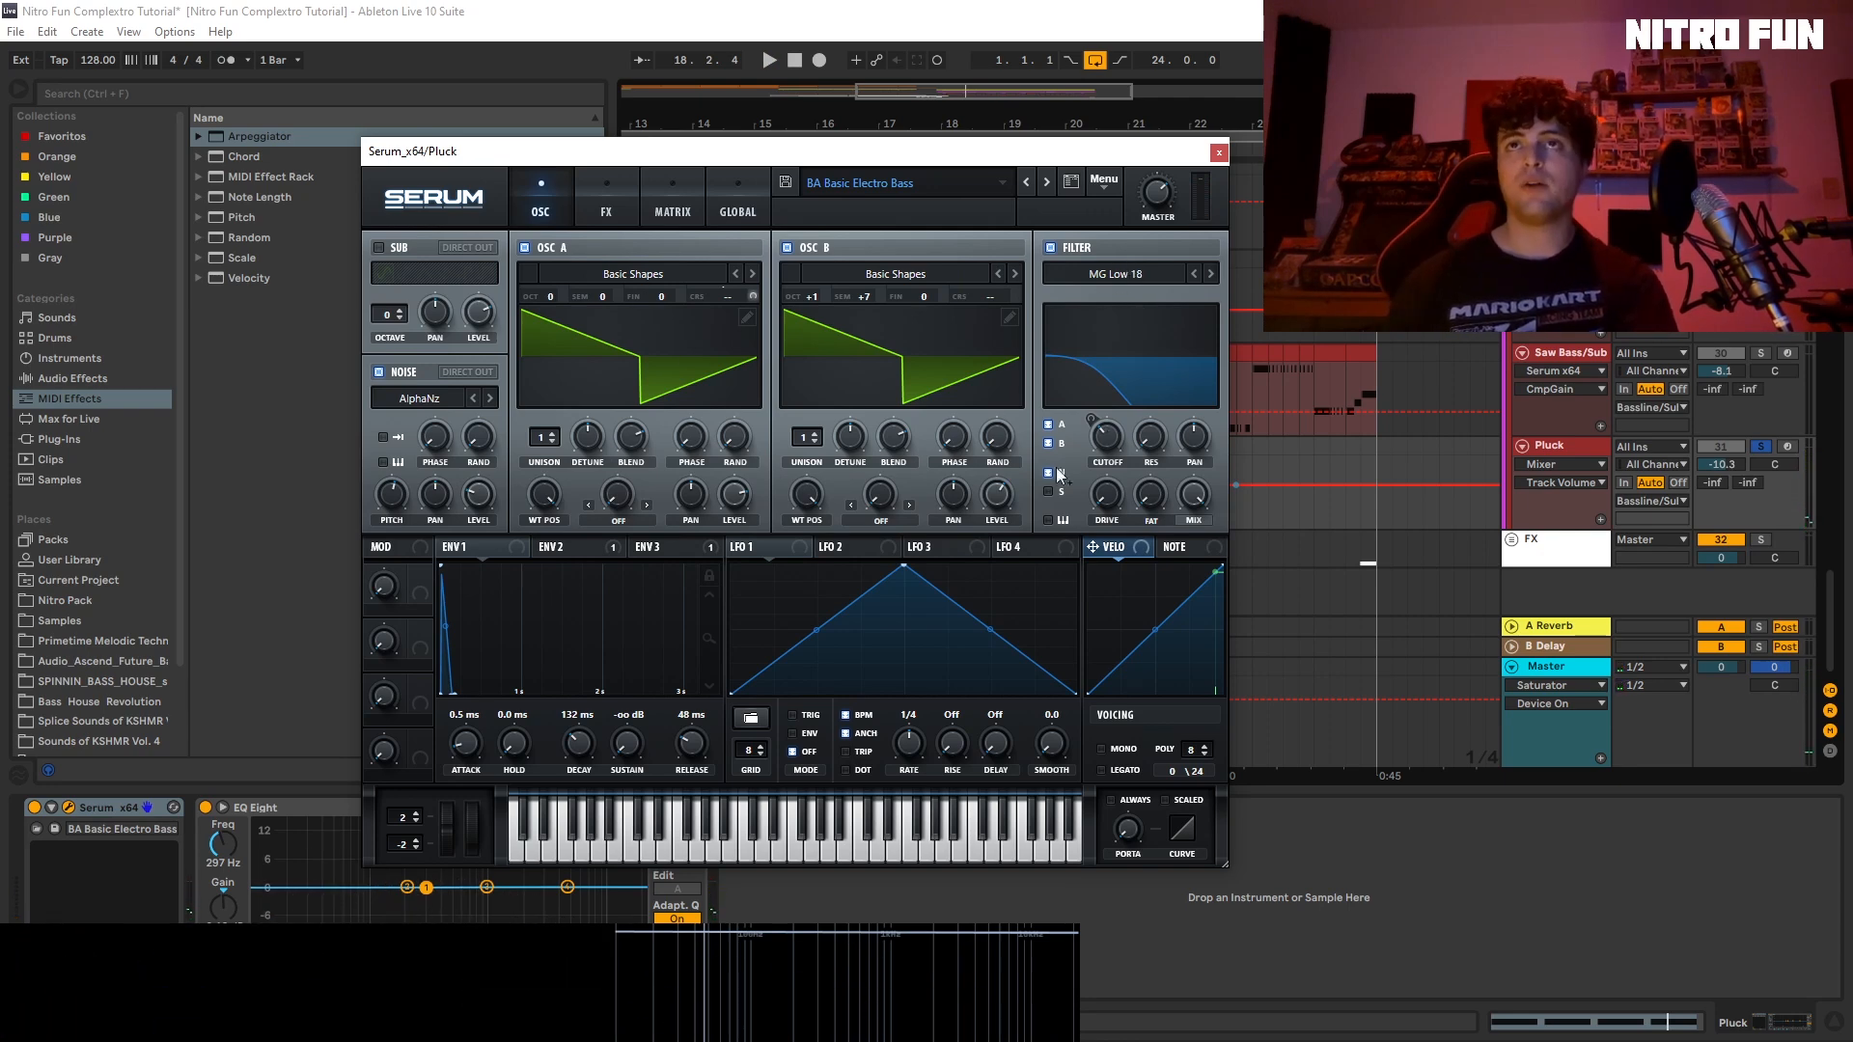
Step: Examine envelopes 2 and 3 and the effects chain of Pluck's Serum patch, and close its window
left_click(608, 546)
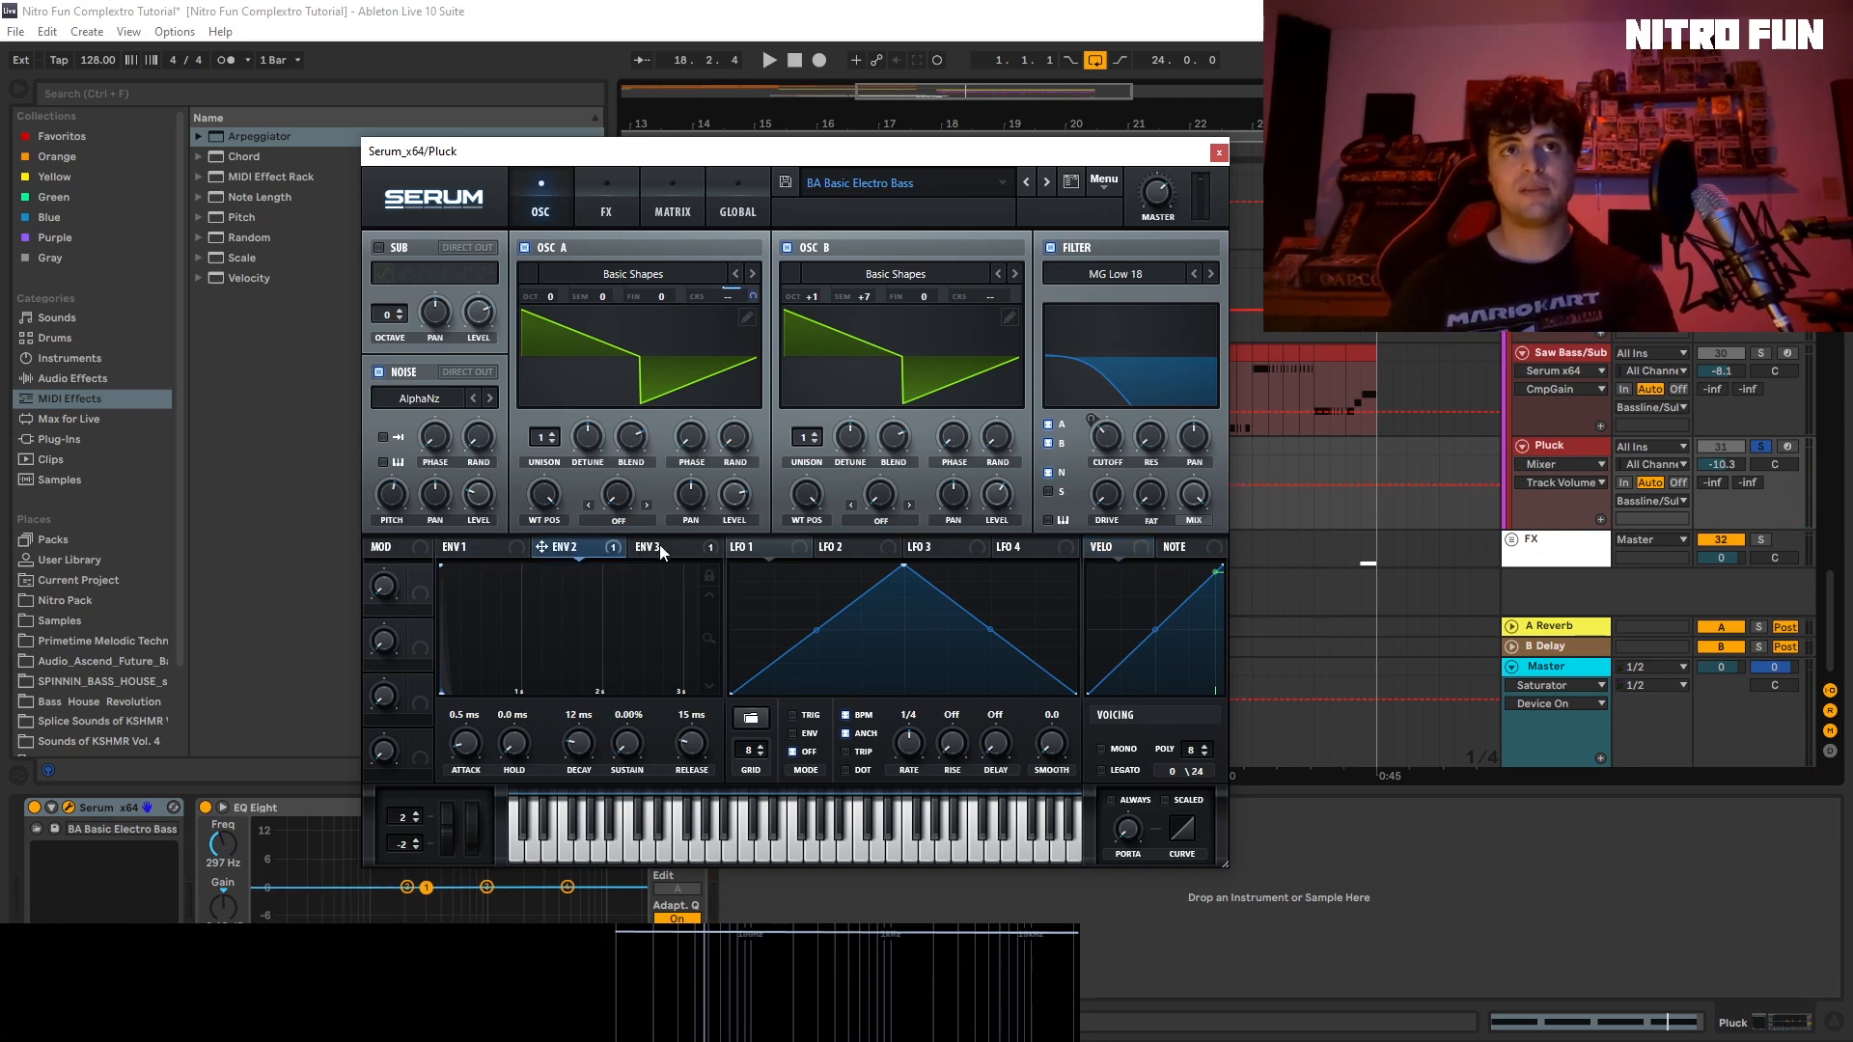
left_click(659, 546)
left_click(554, 555)
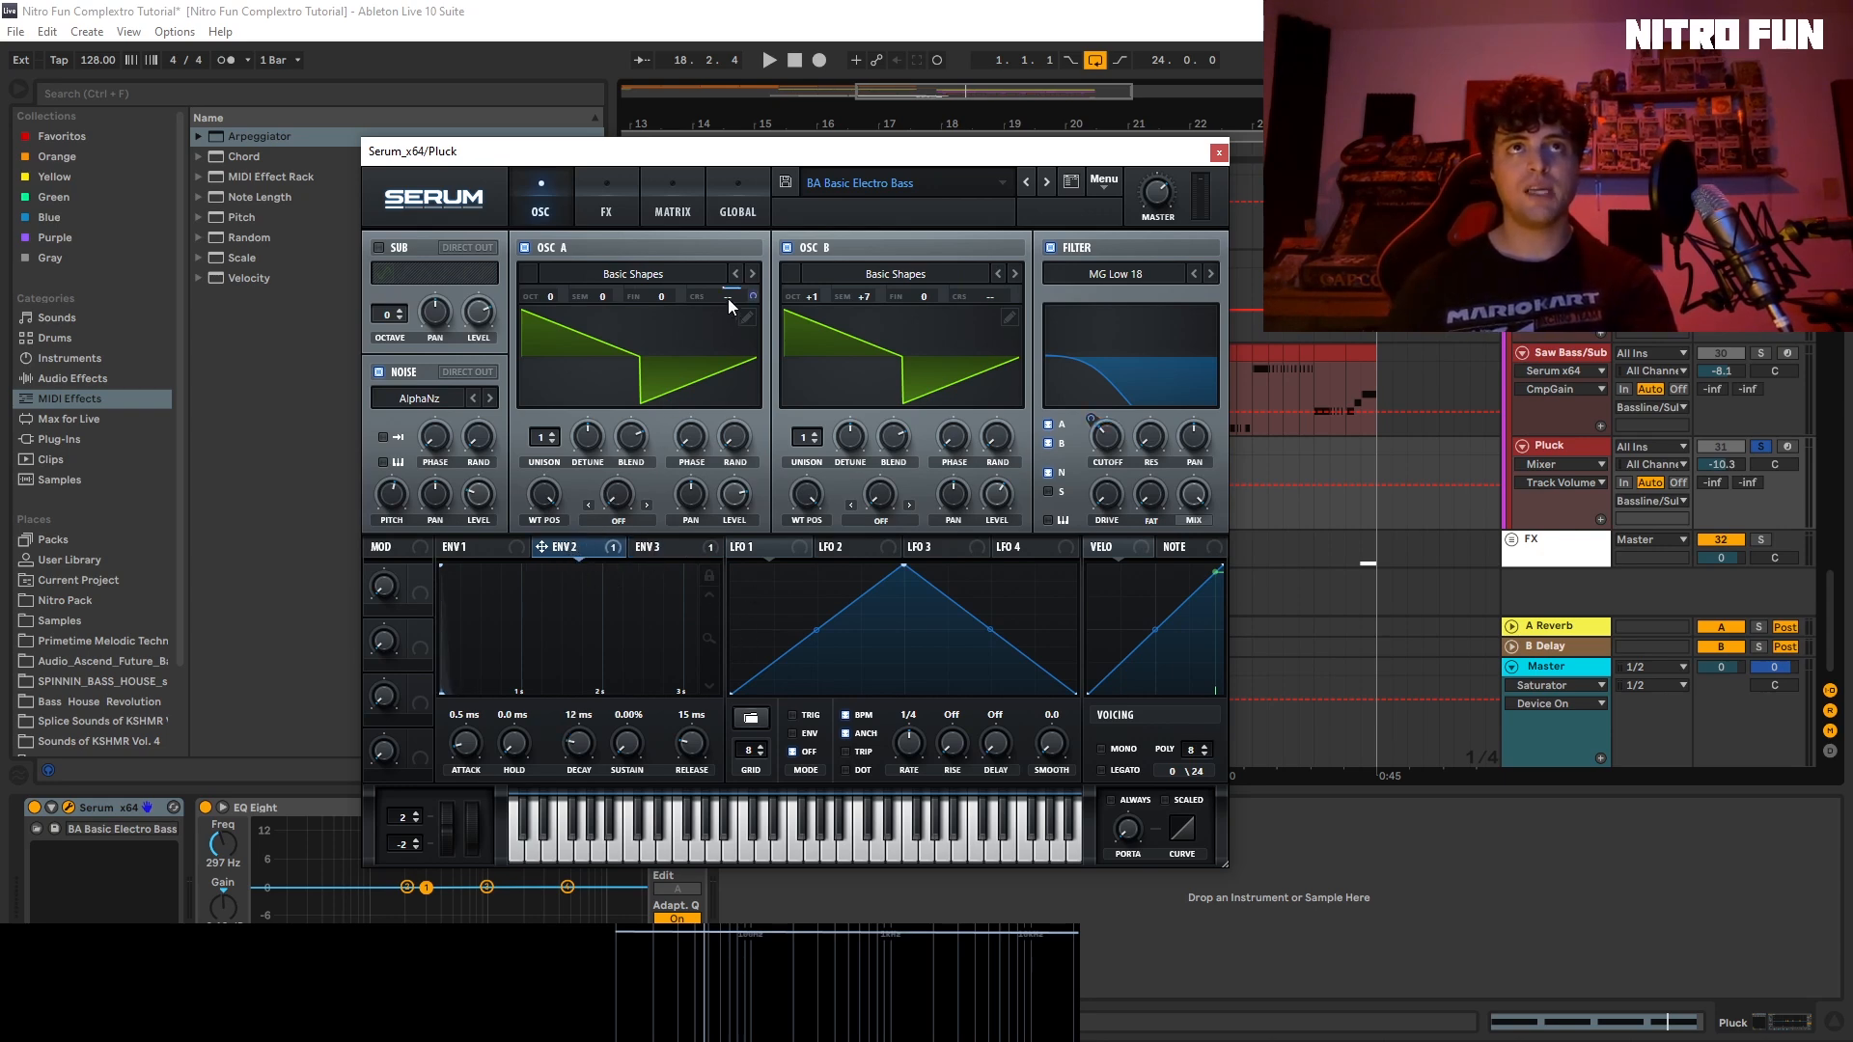
left_click(622, 182)
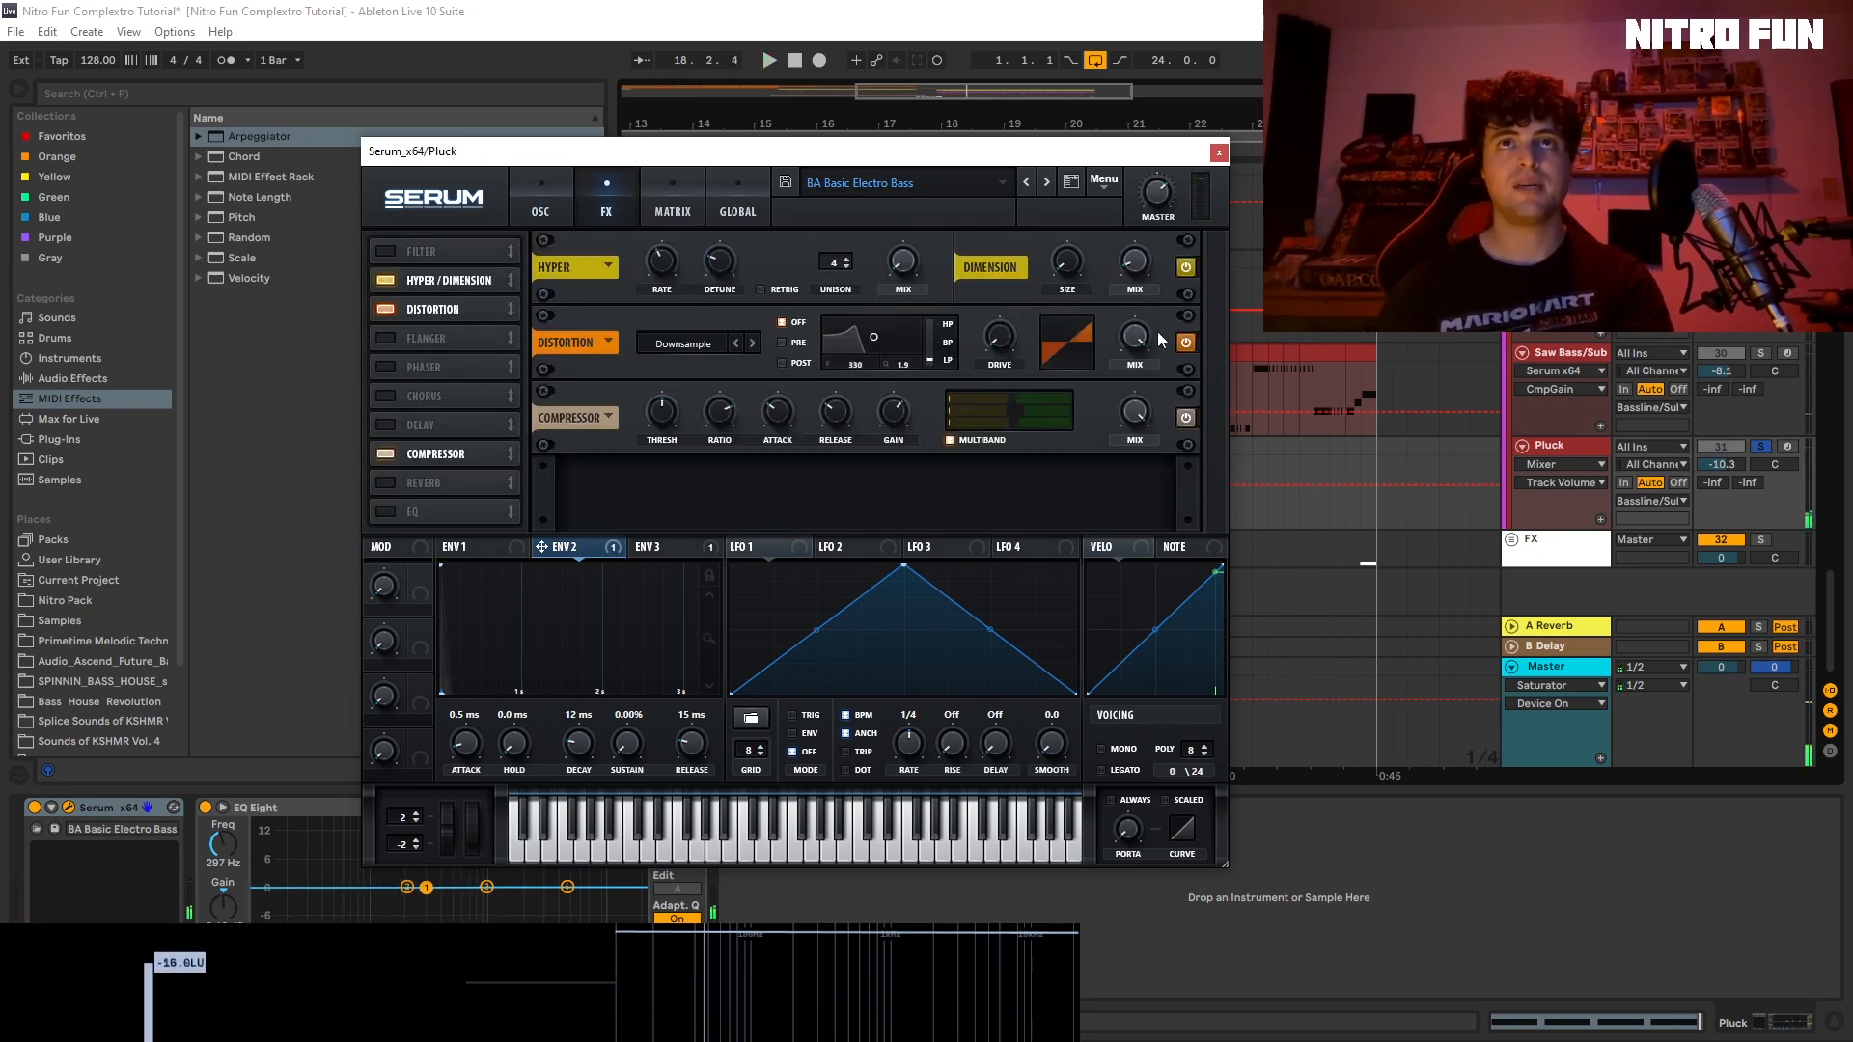
left_click(1219, 153)
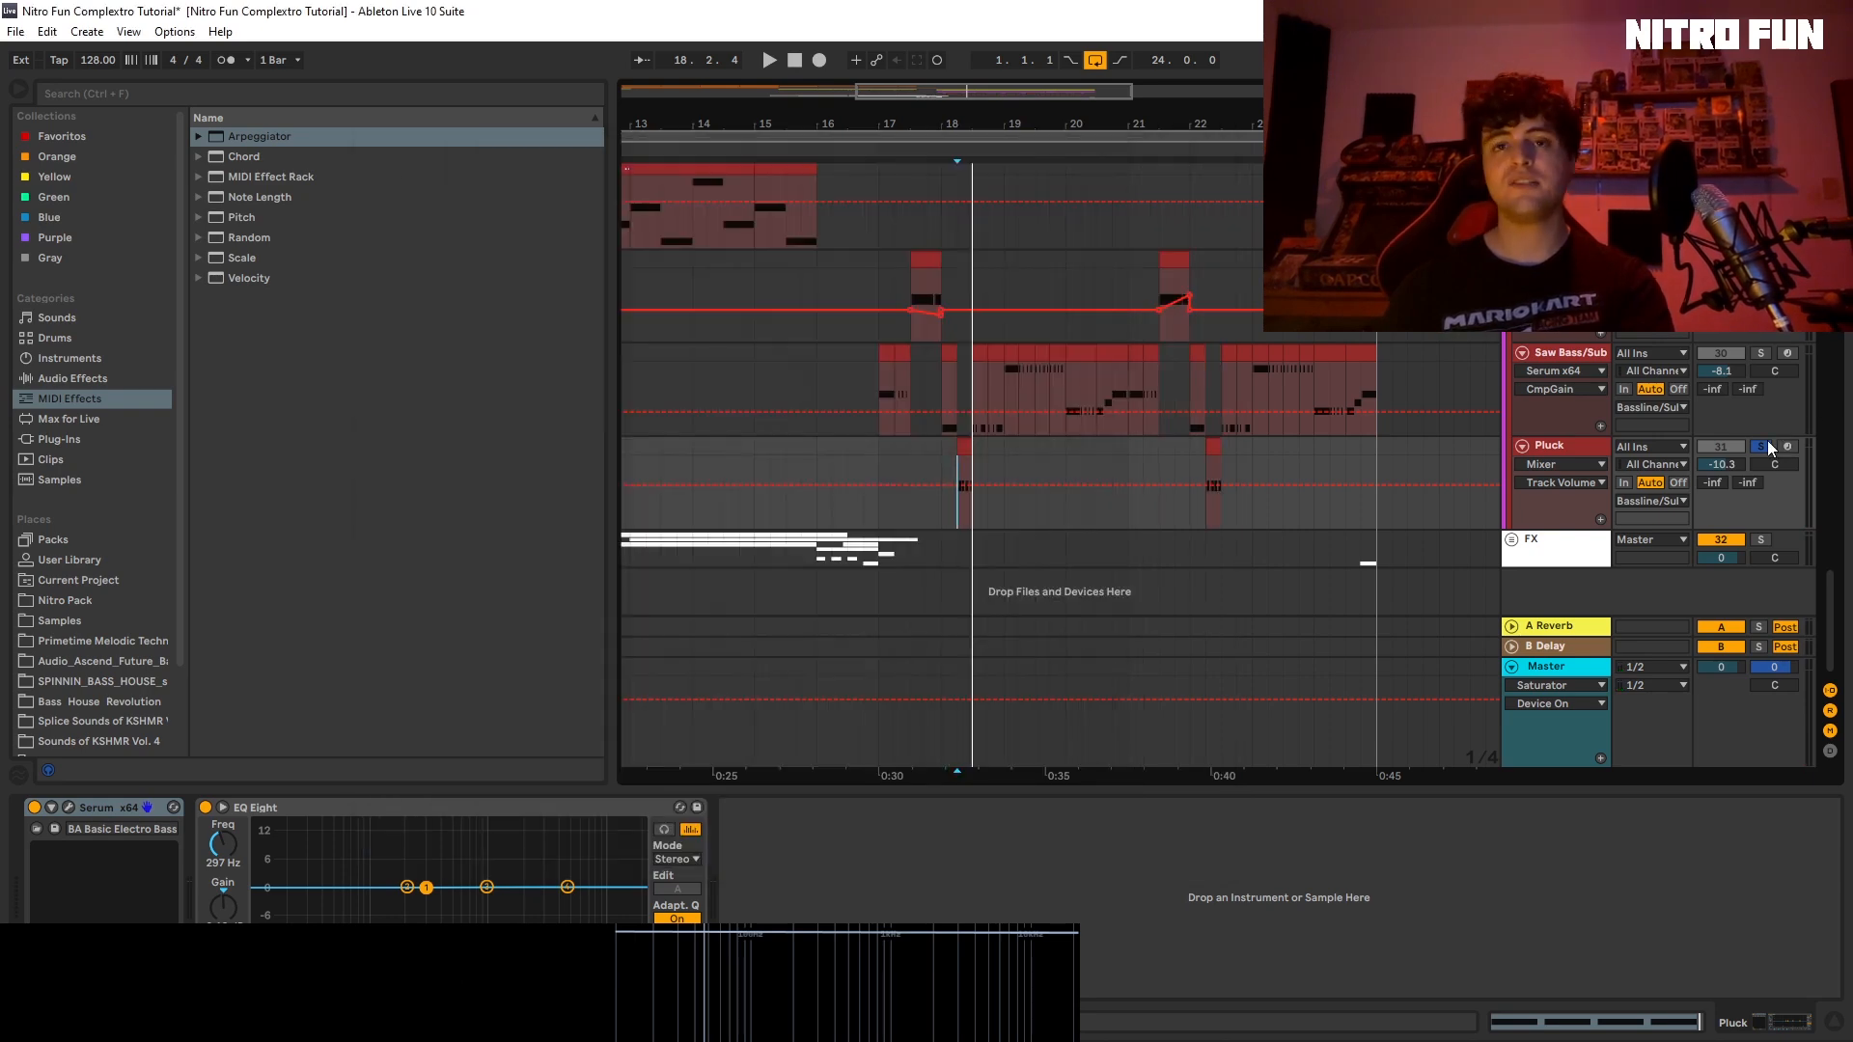
Step: Reopen Pluck's Serum effects and adjust the Downsample distortion's drive while the clip plays
left_click(67, 807)
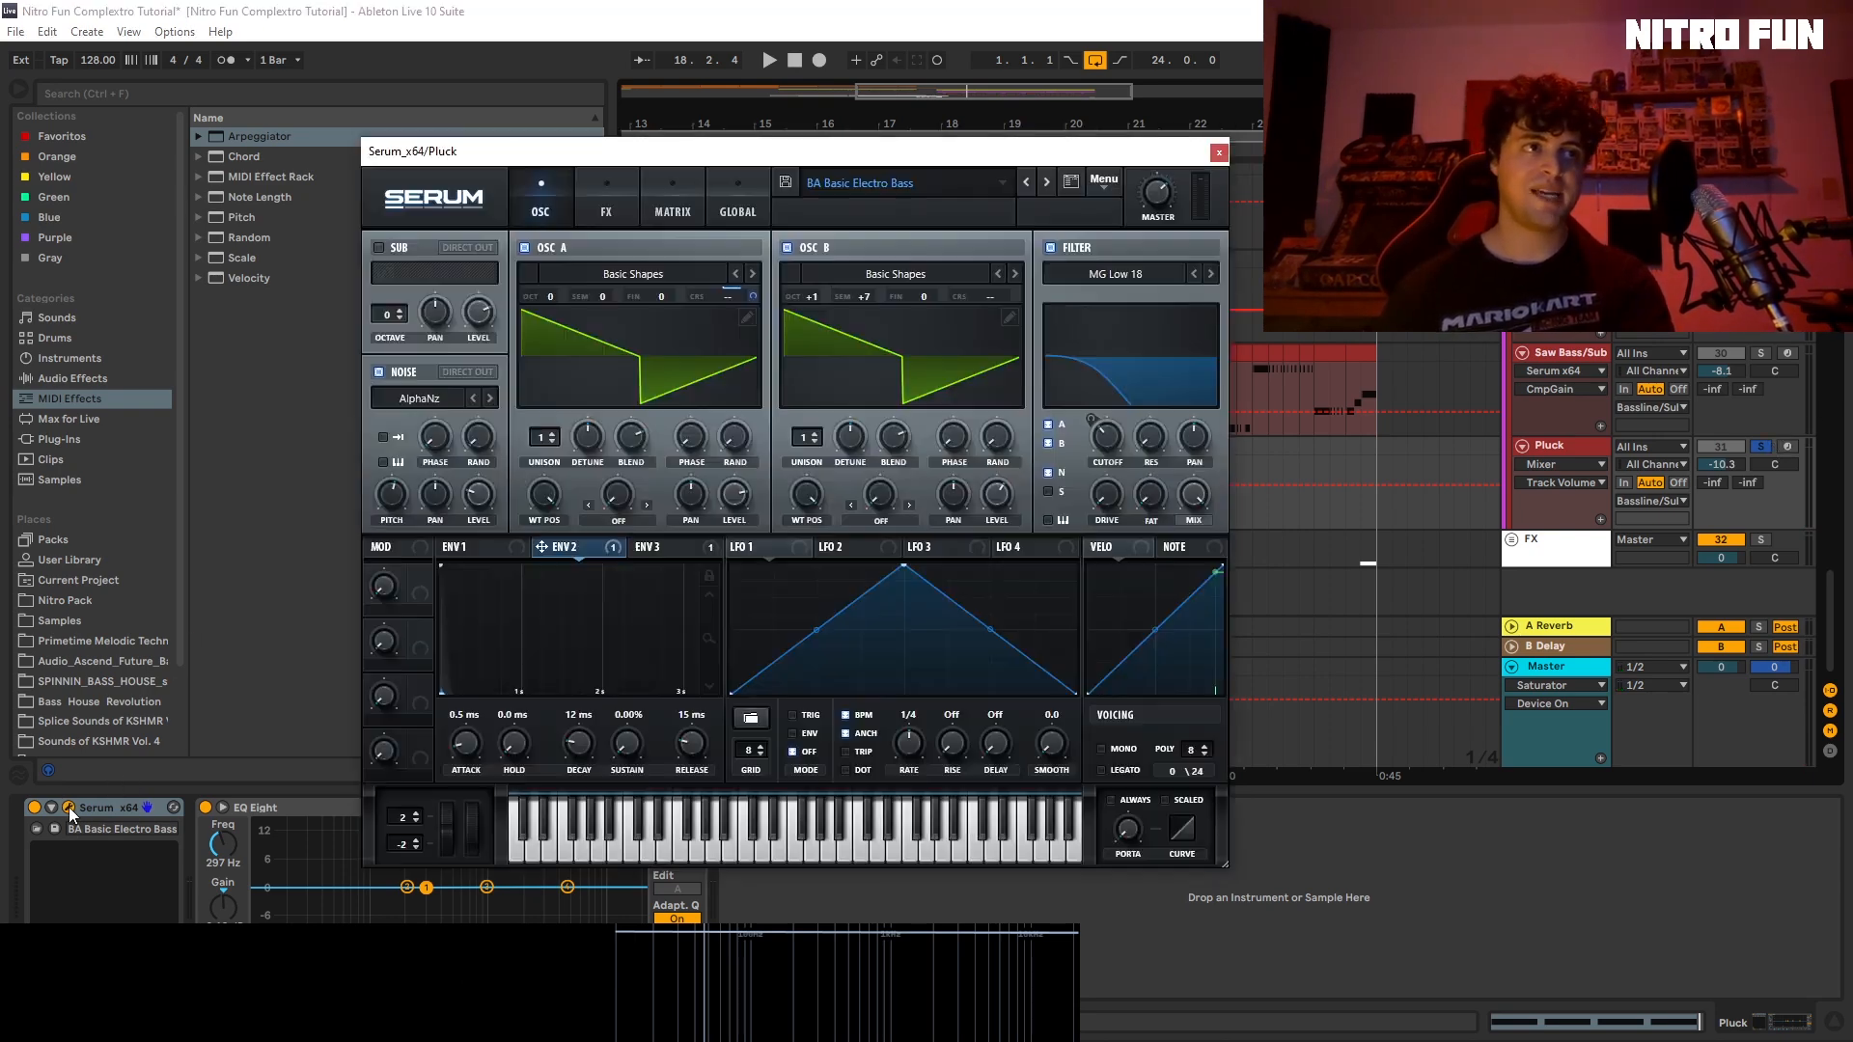
left_click(604, 180)
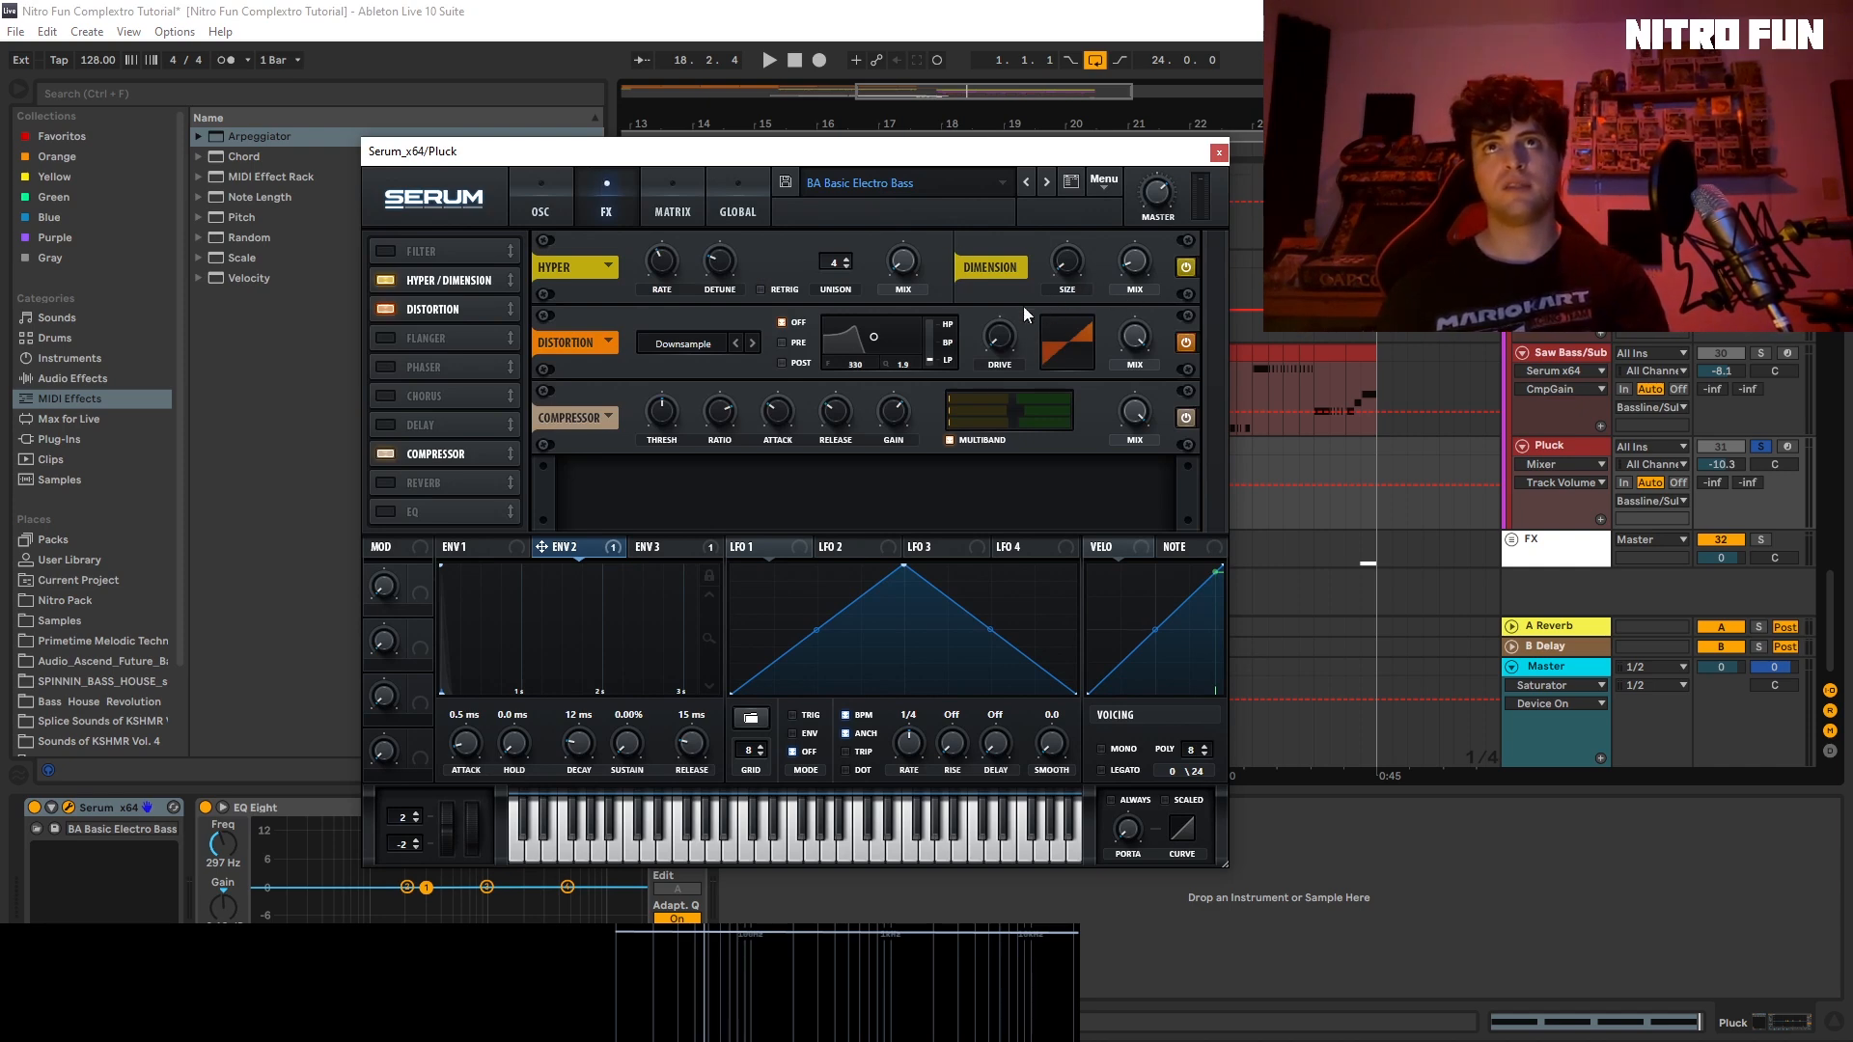
left_click(997, 346)
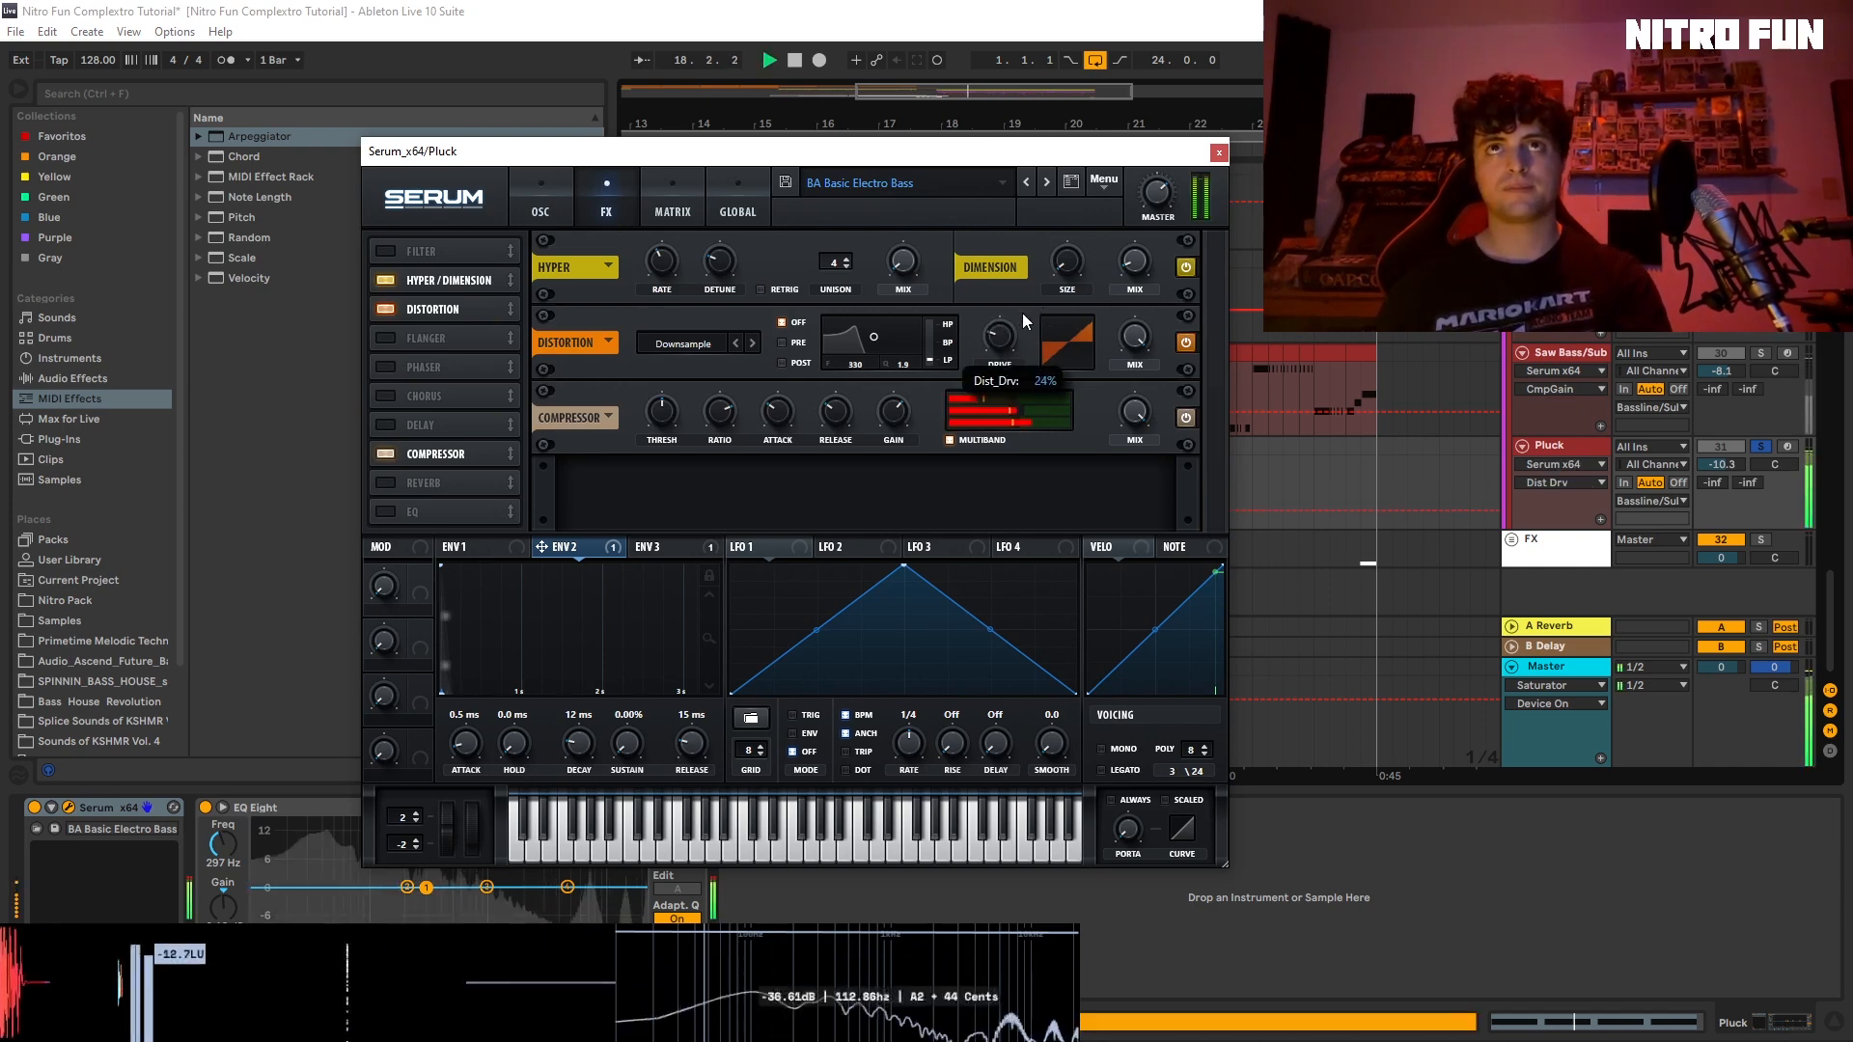
mouse_move(1034, 313)
left_mouse_down()
mouse_move(1065, 305)
mouse_move(1051, 309)
left_mouse_up()
key("space")
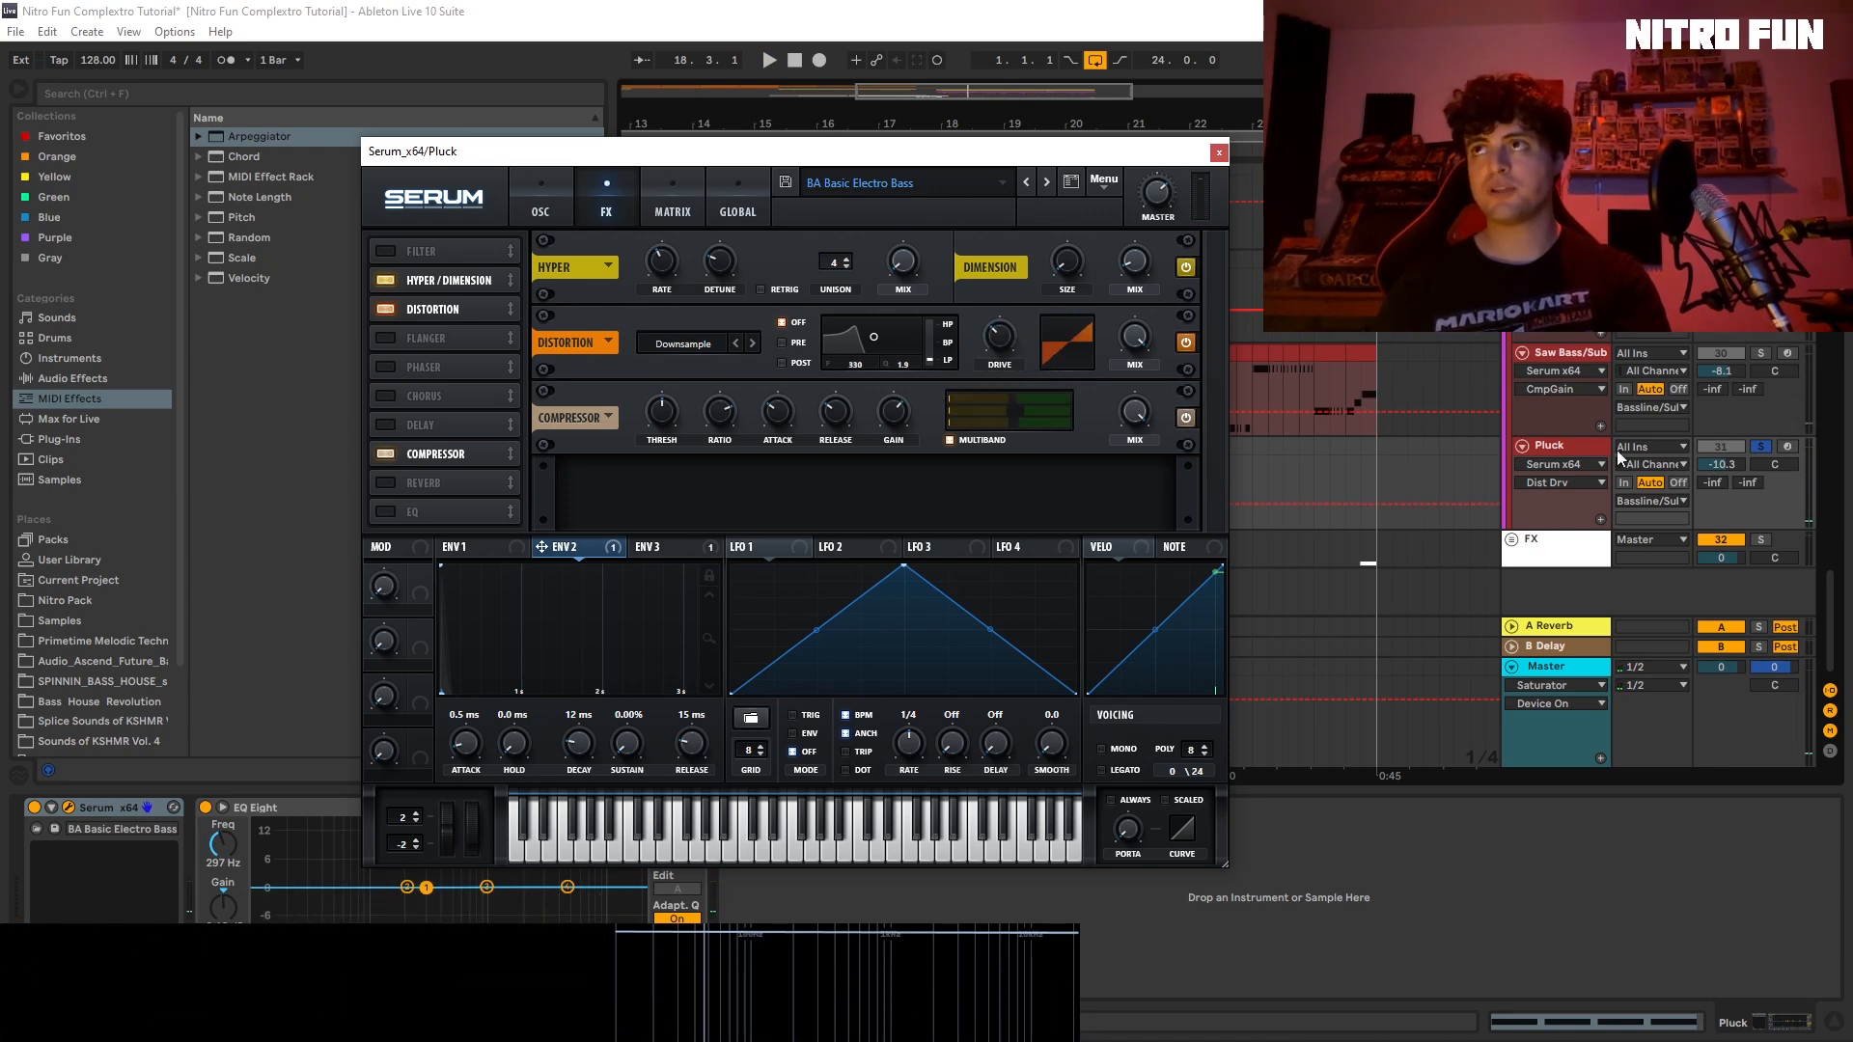
Step: Unsolo Pluck and adjust its distortion drive while listening in the full mix
key("space")
left_click(1759, 447)
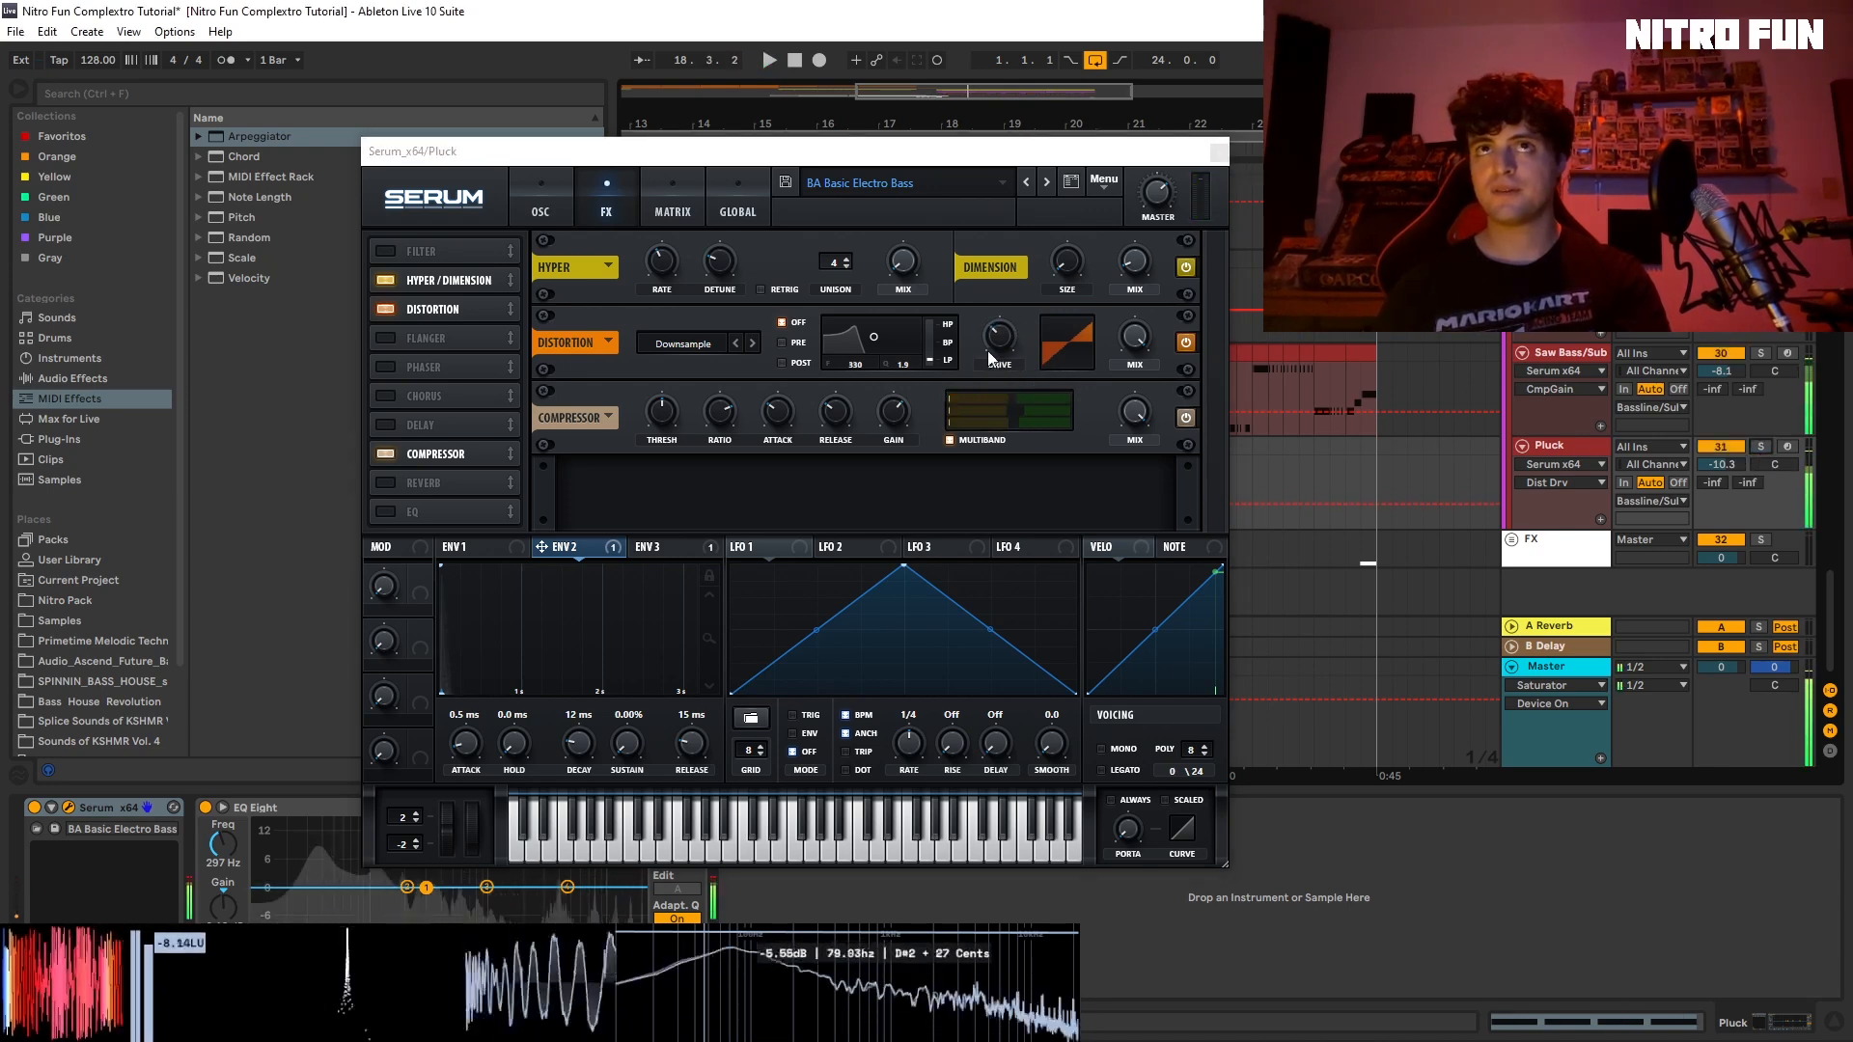
left_click_drag(989, 357, 1041, 340)
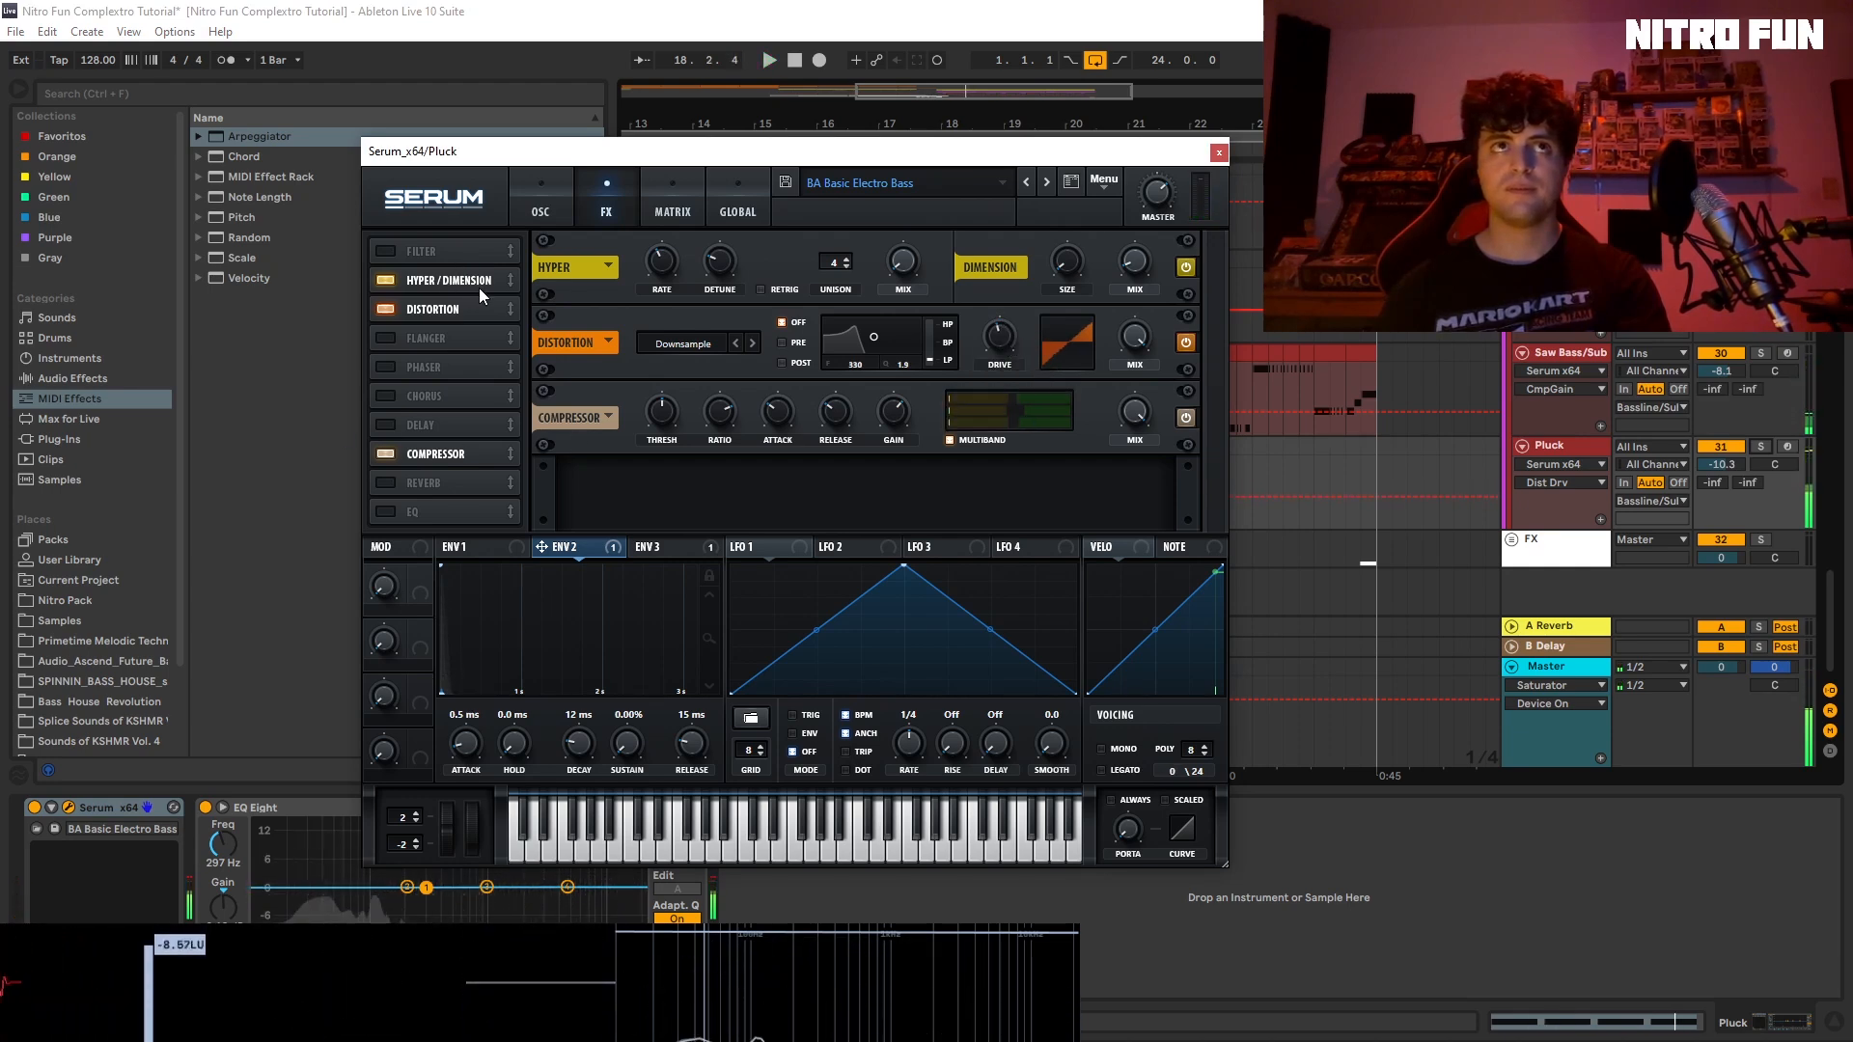
Step: Move Distortion below Compressor in Pluck's Serum effects chain, switch it off, and close the plugin window
left_click_drag(475, 307, 467, 502)
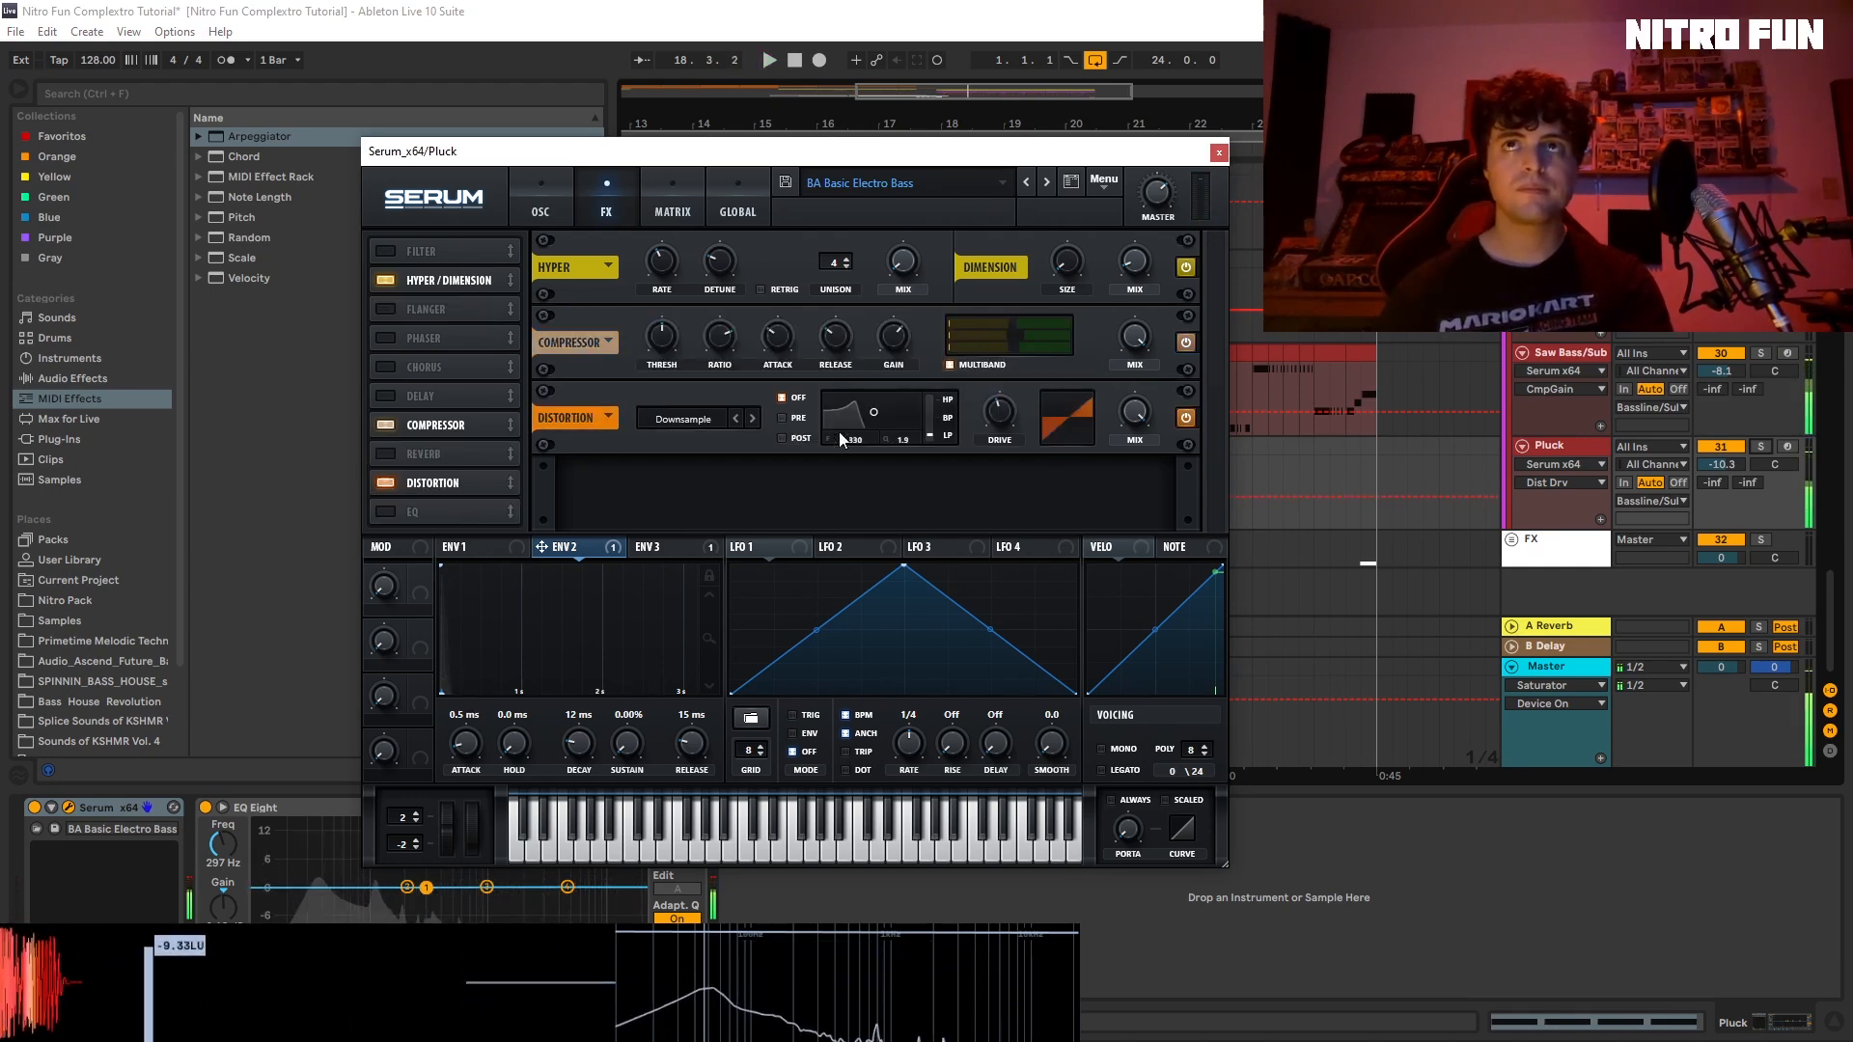
left_click(390, 480)
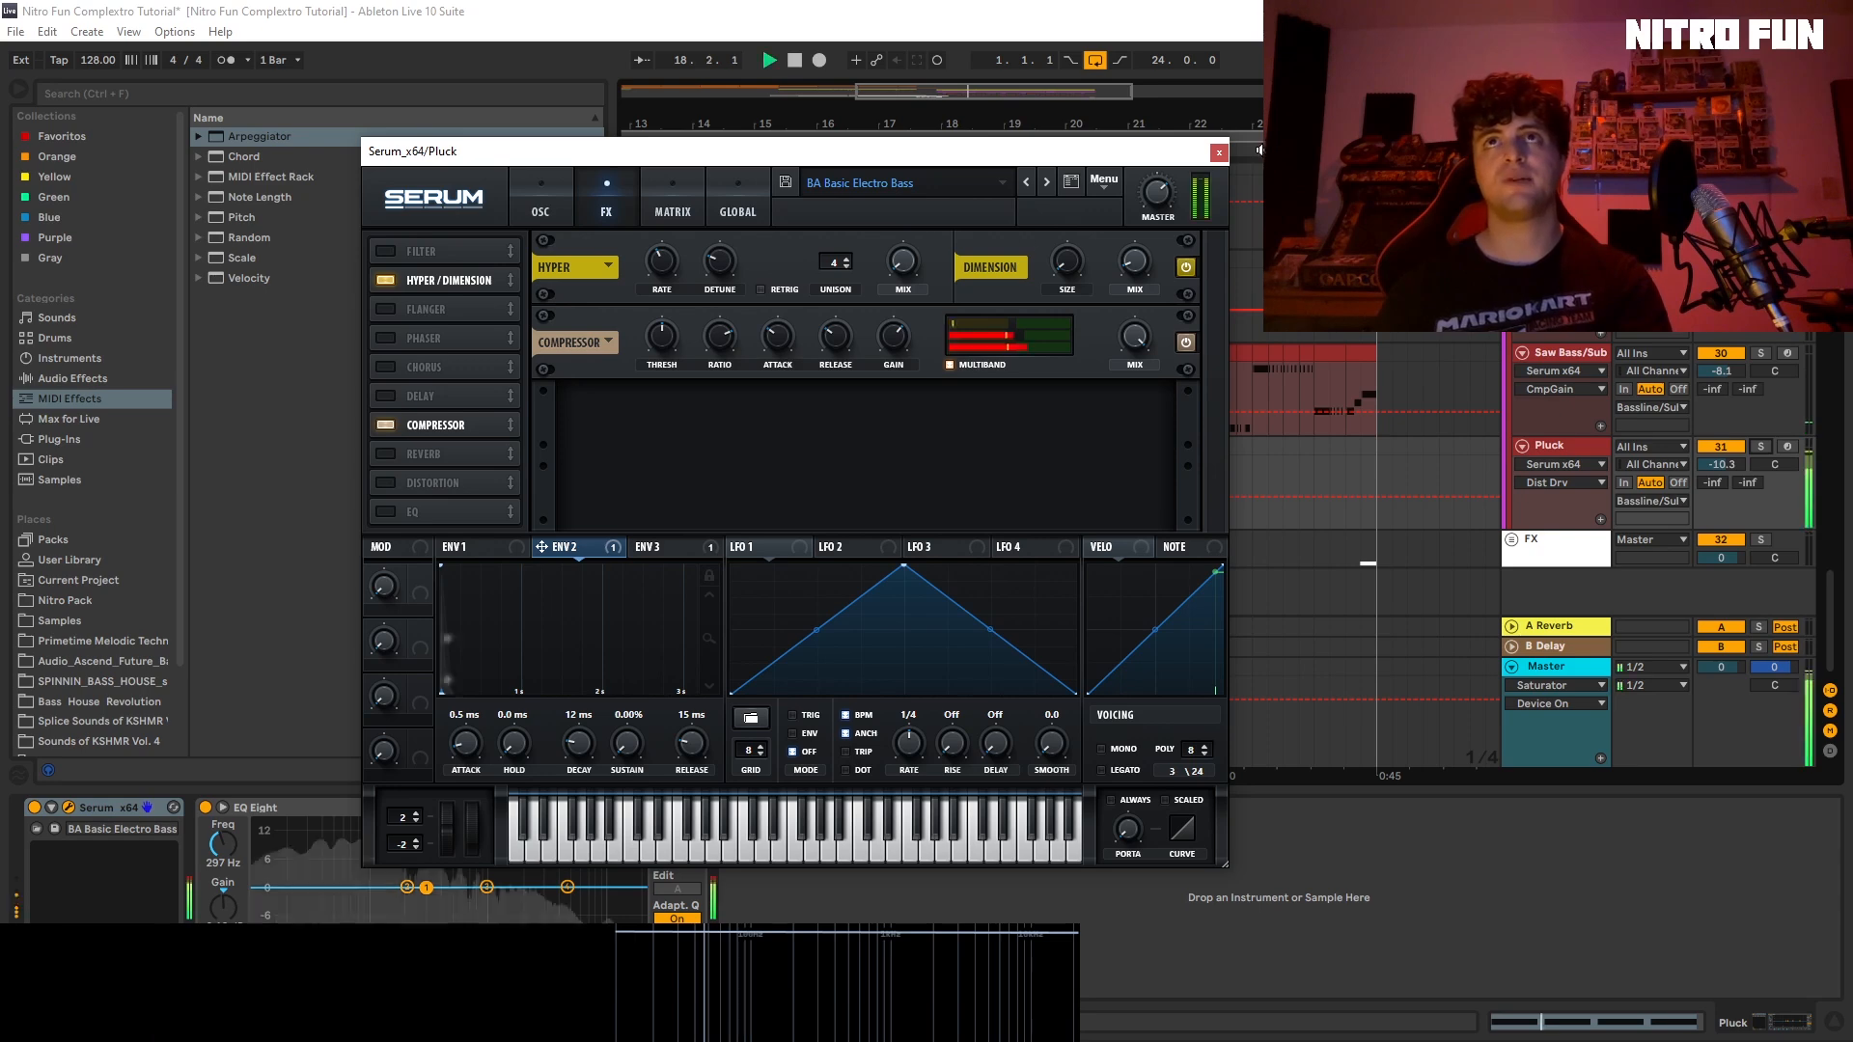
left_click(1219, 153)
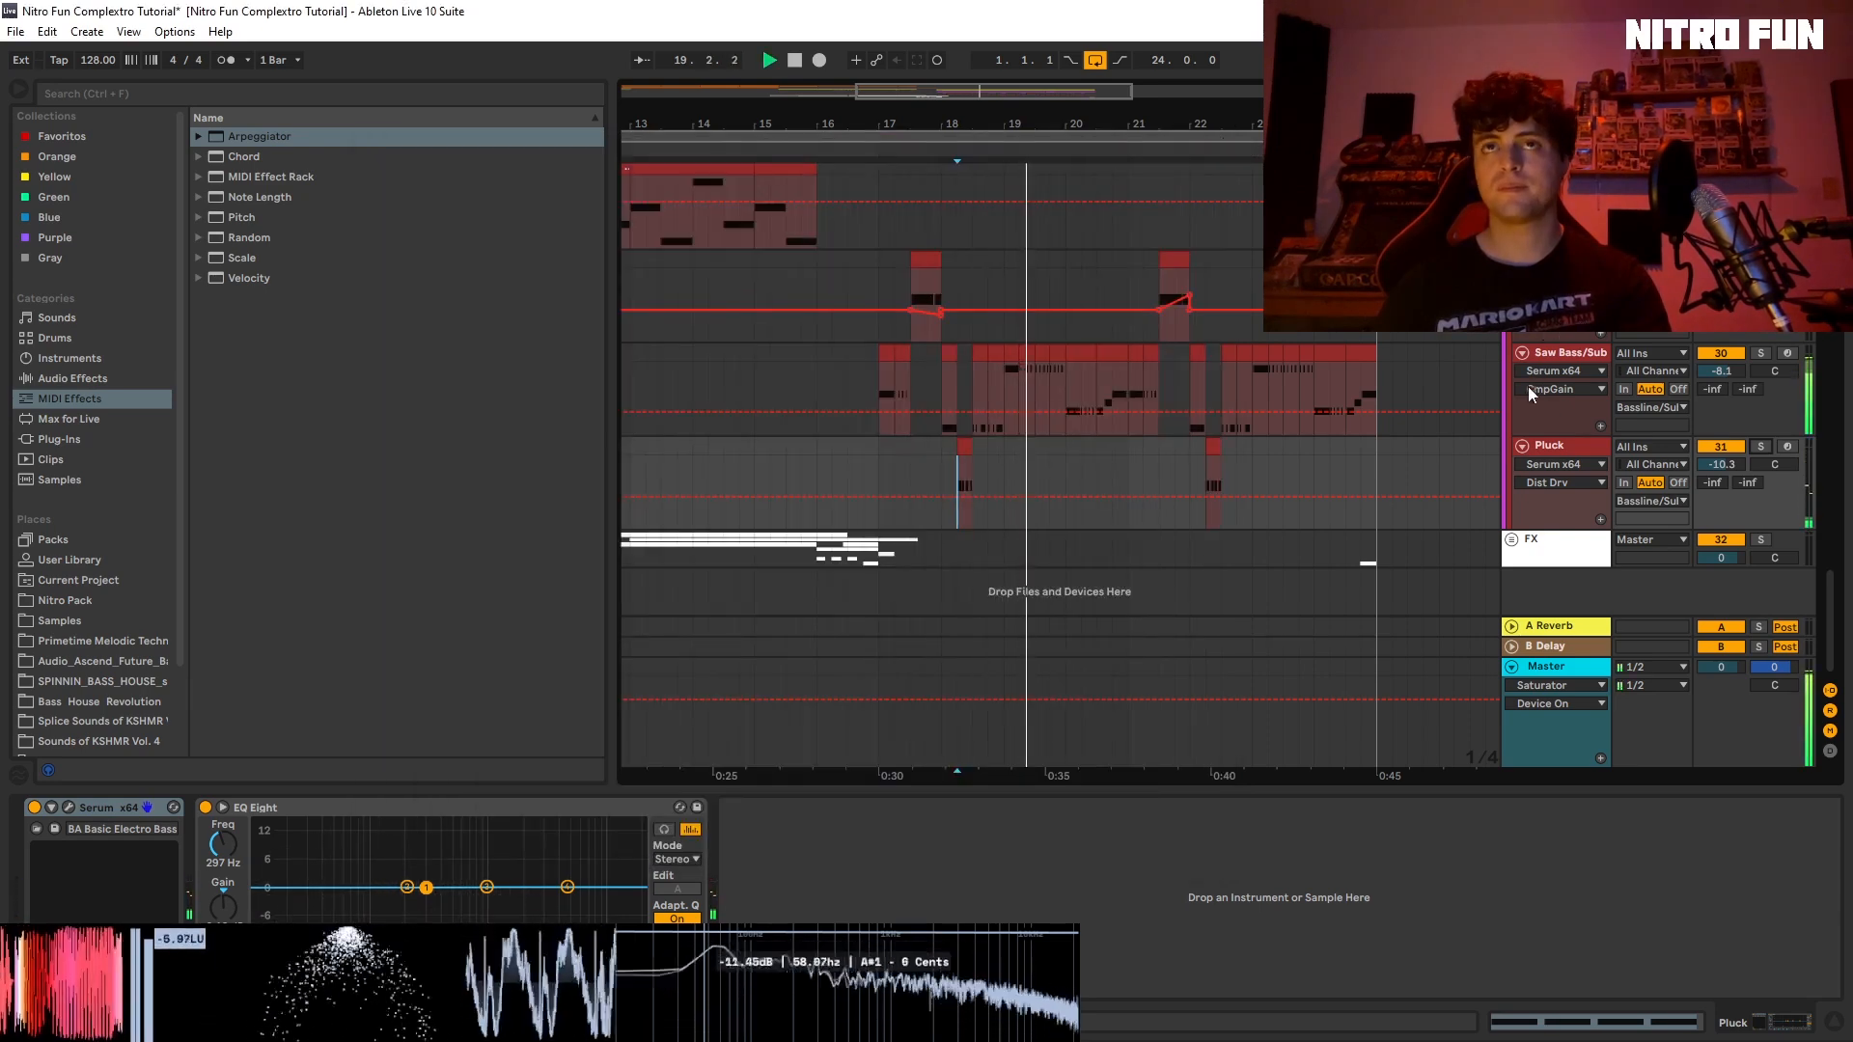
Step: Unfold the FX group, stop playback, and hide the automation lanes to show its sweep, noise, perc and snare clips
left_click(1511, 540)
key("space")
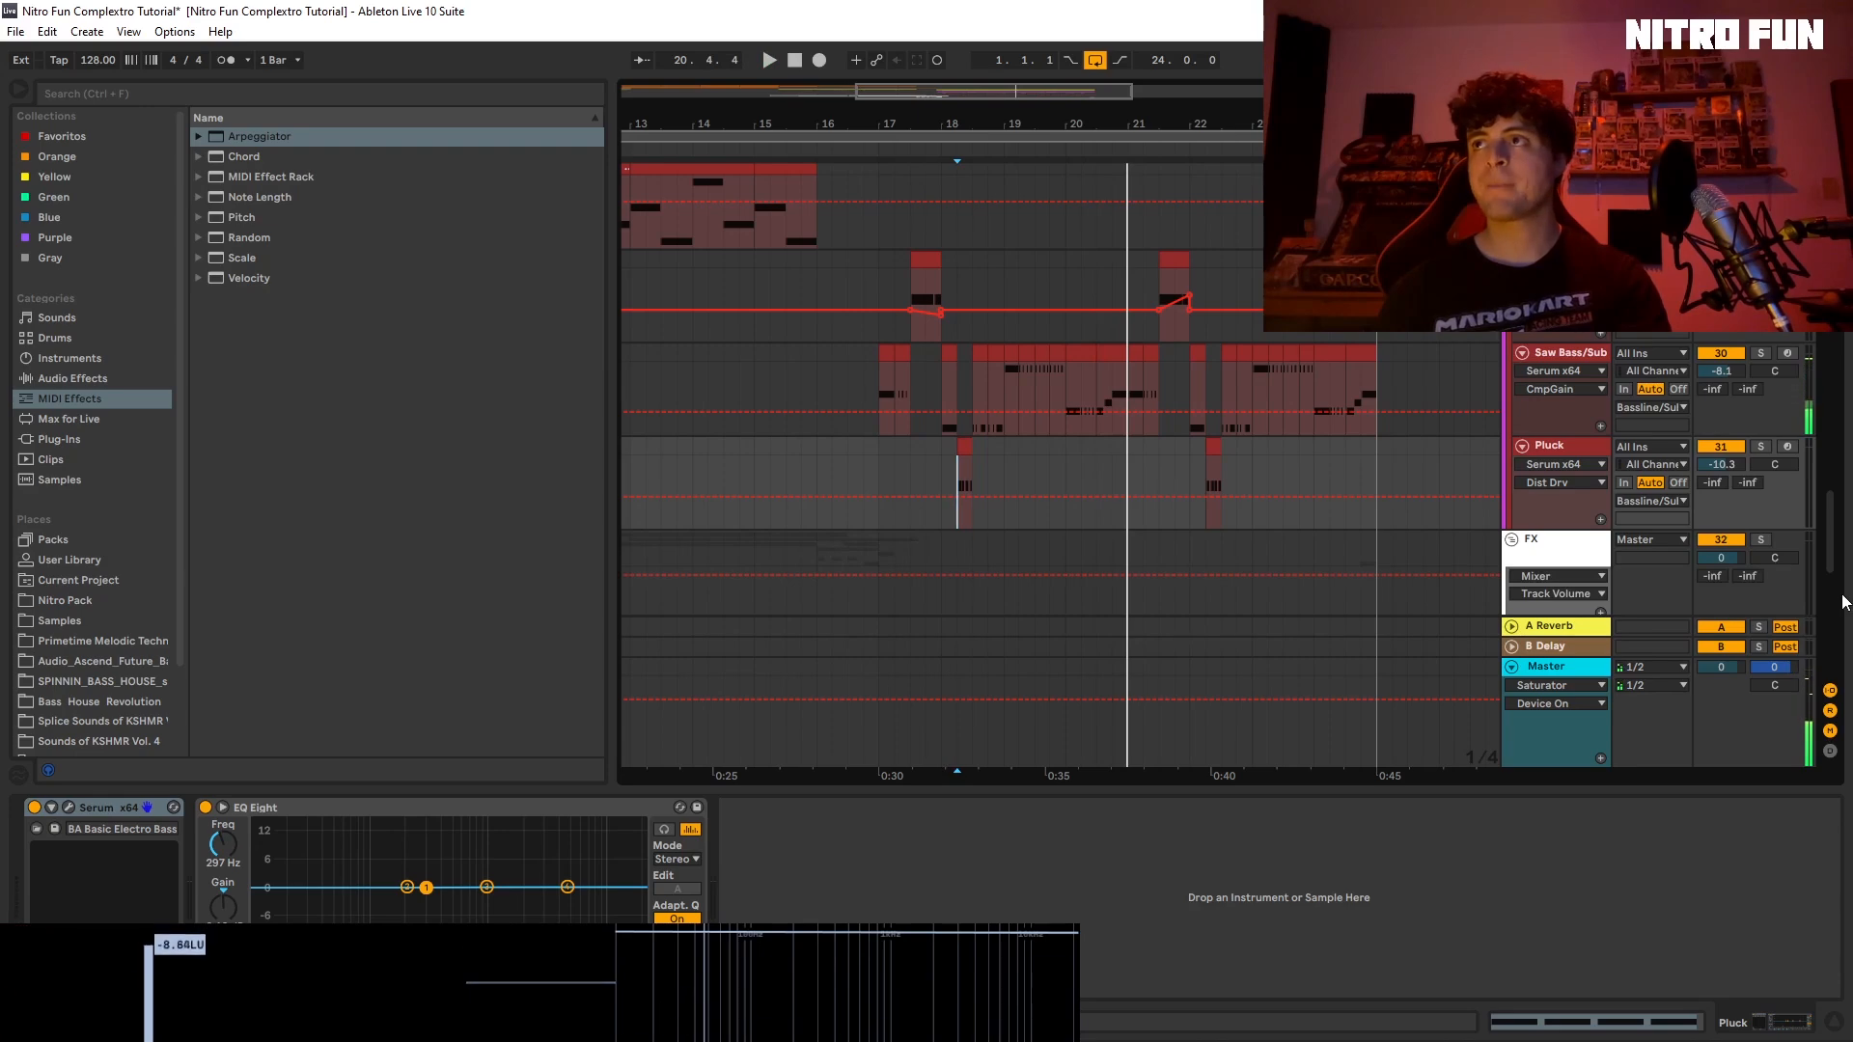
scroll(1842, 603, "down", 6)
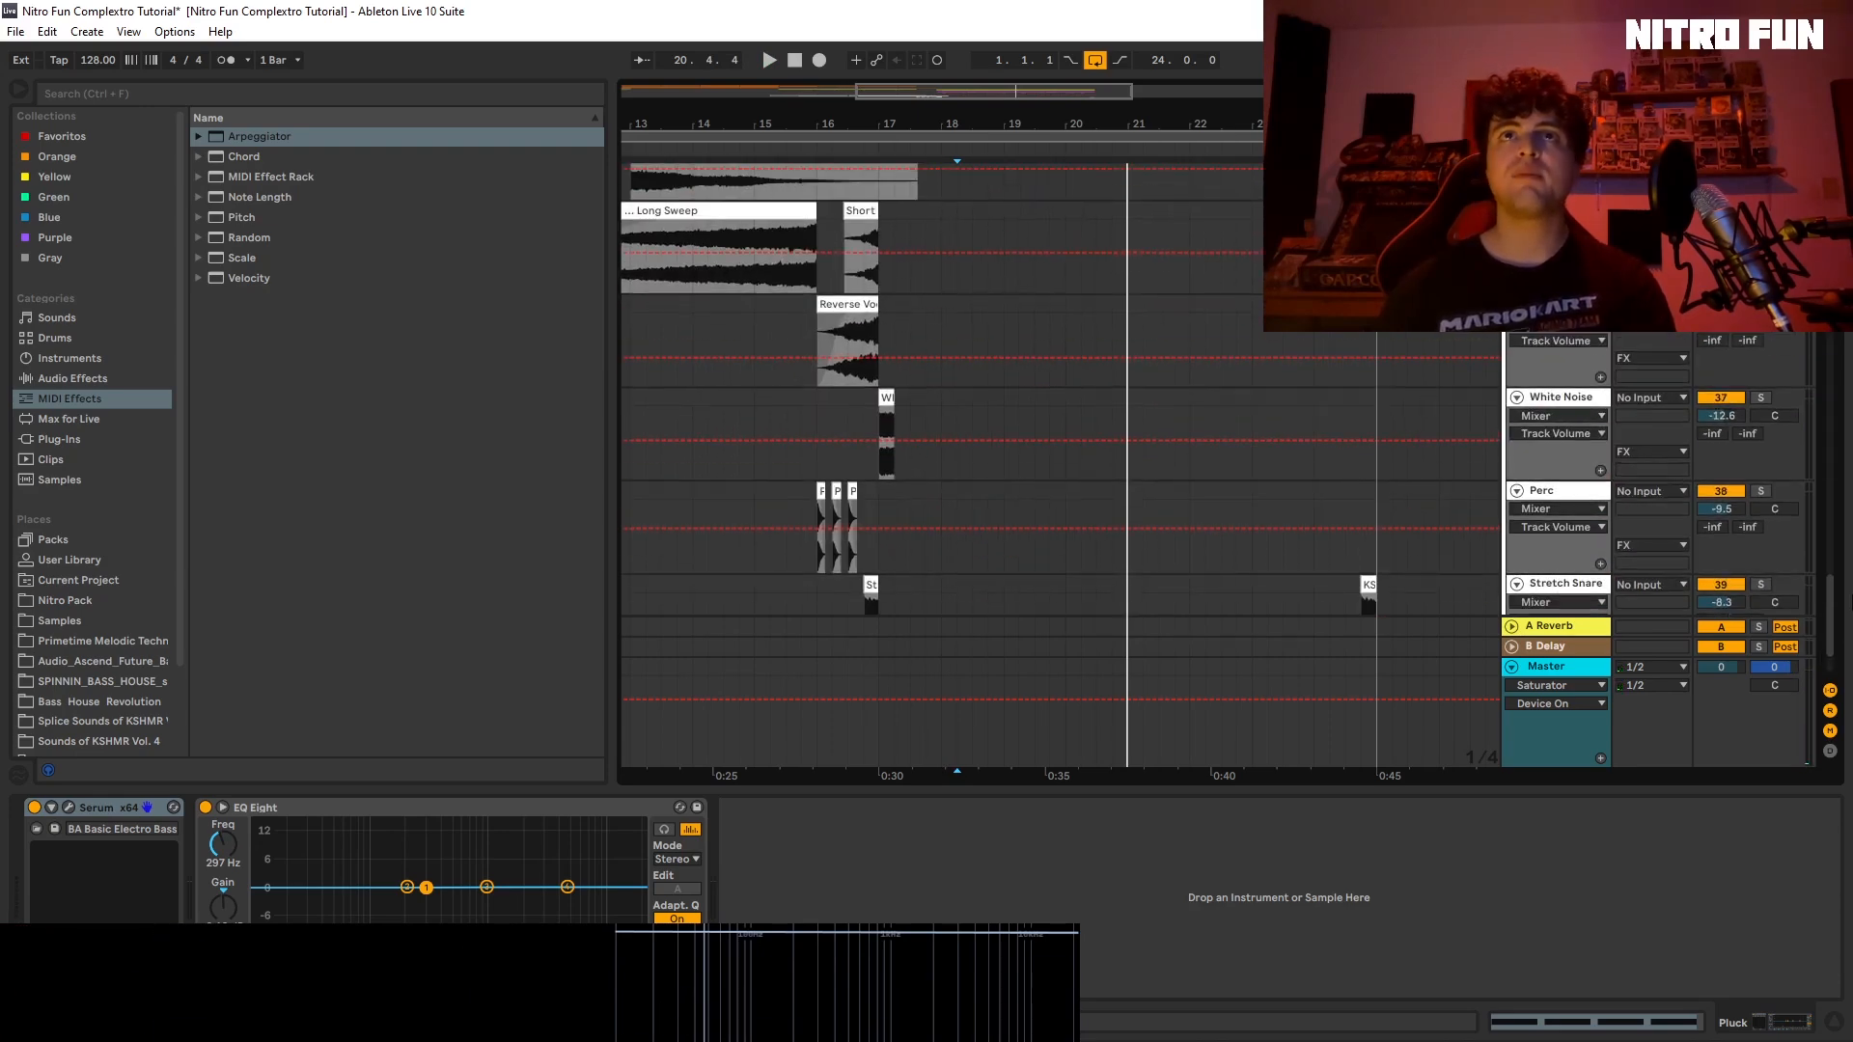
key("a")
scroll(1039, 498, "down", 2)
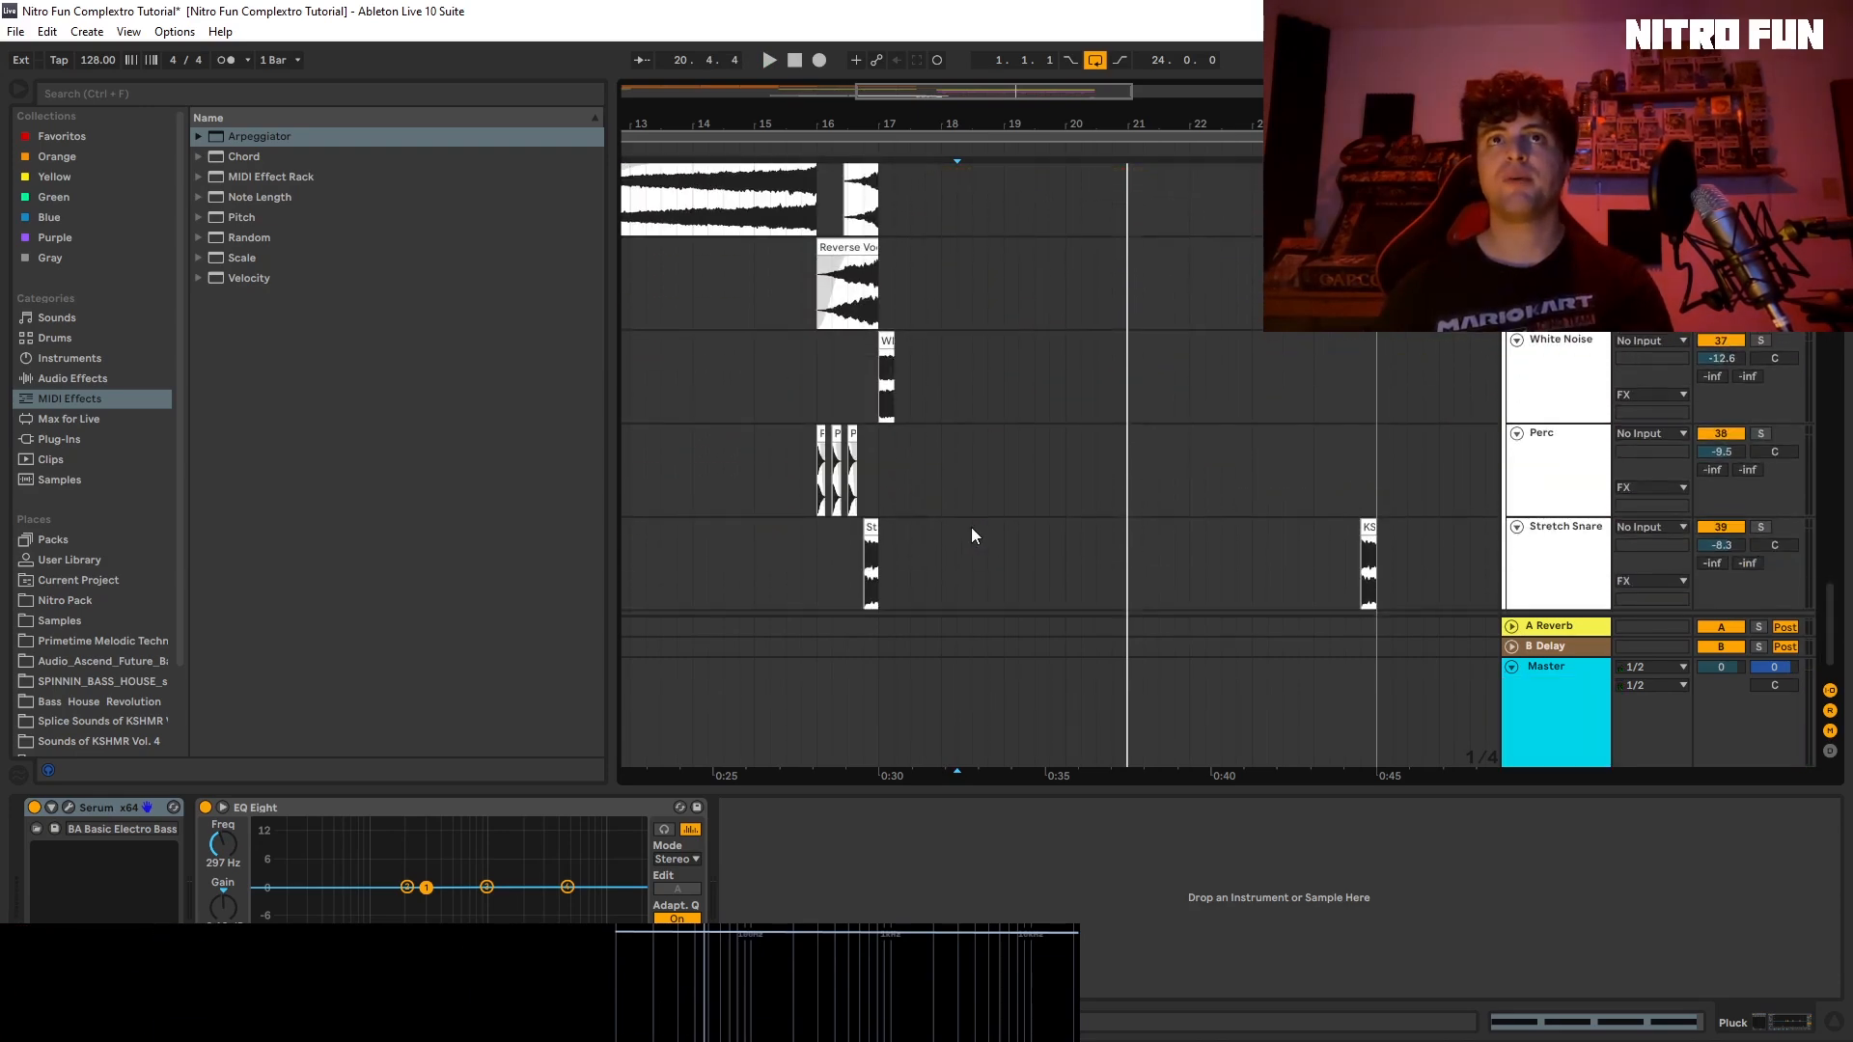
Step: Audition the stretch snare fill leading into bar 17 in the full mix
left_click(849, 560)
key("space")
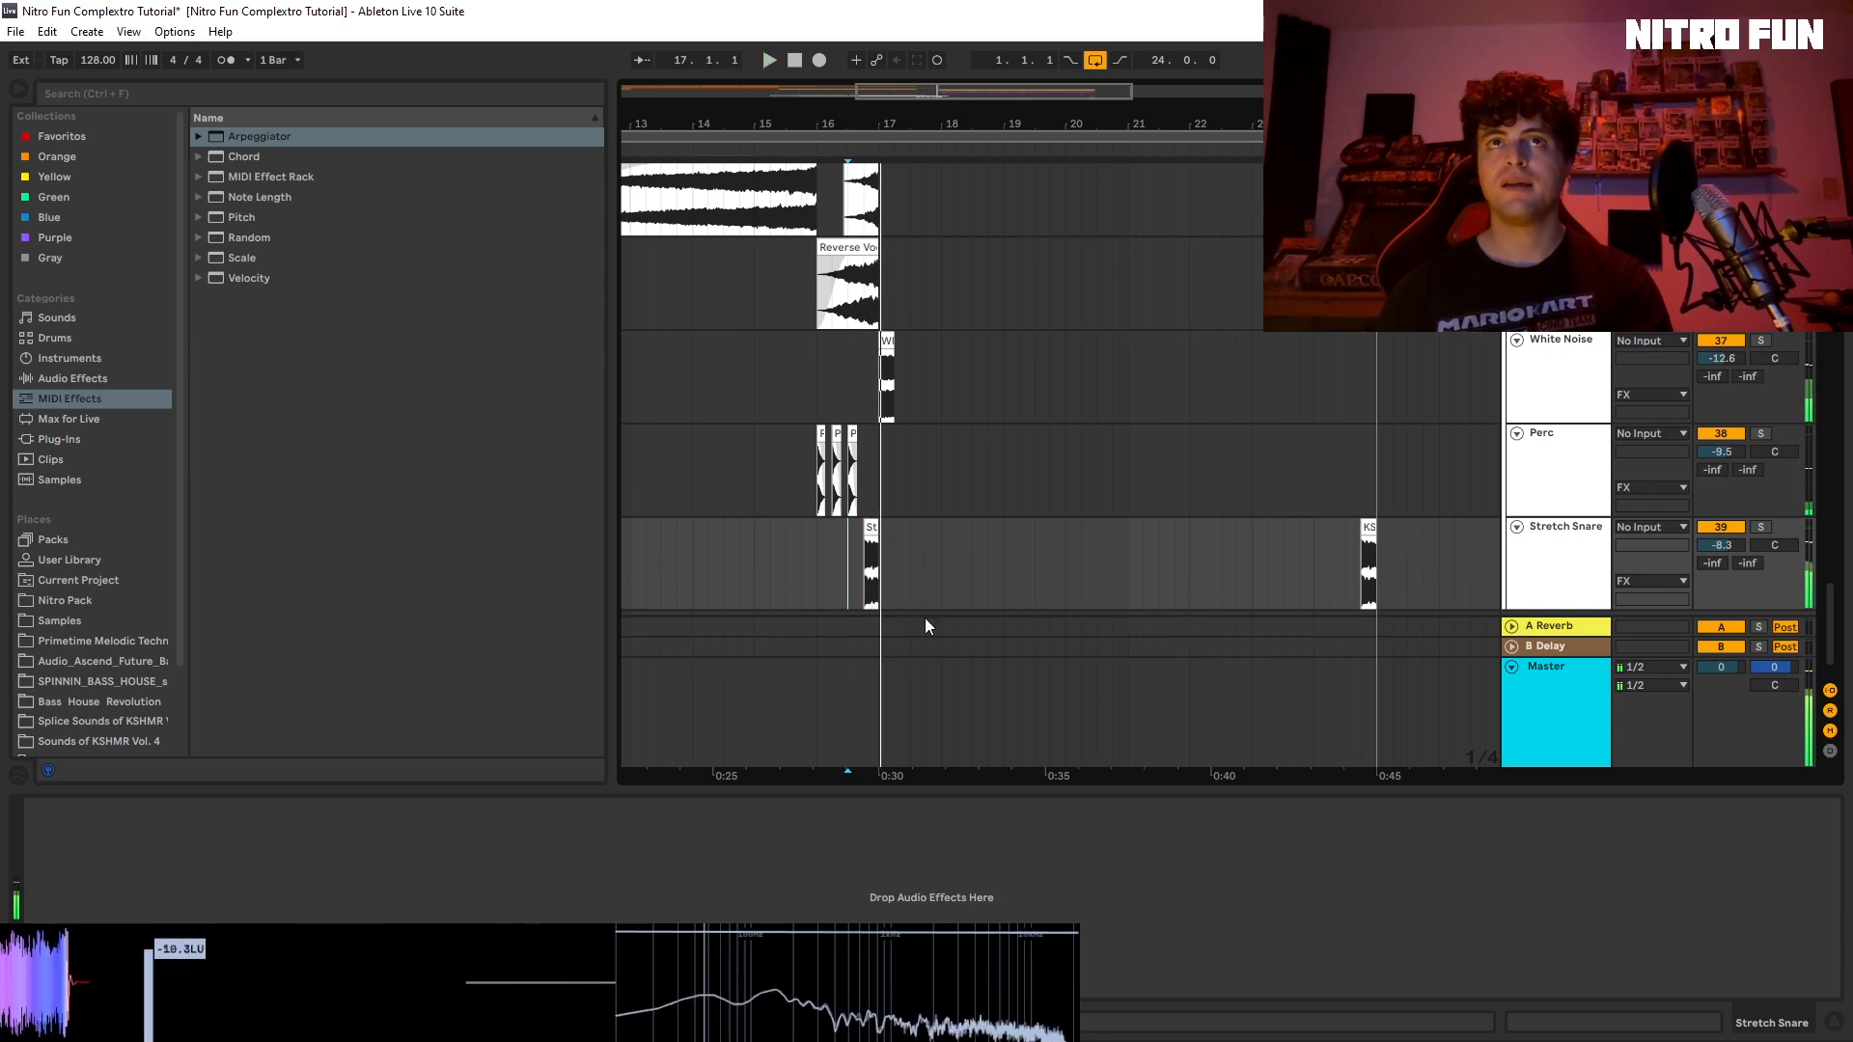
left_click(857, 595)
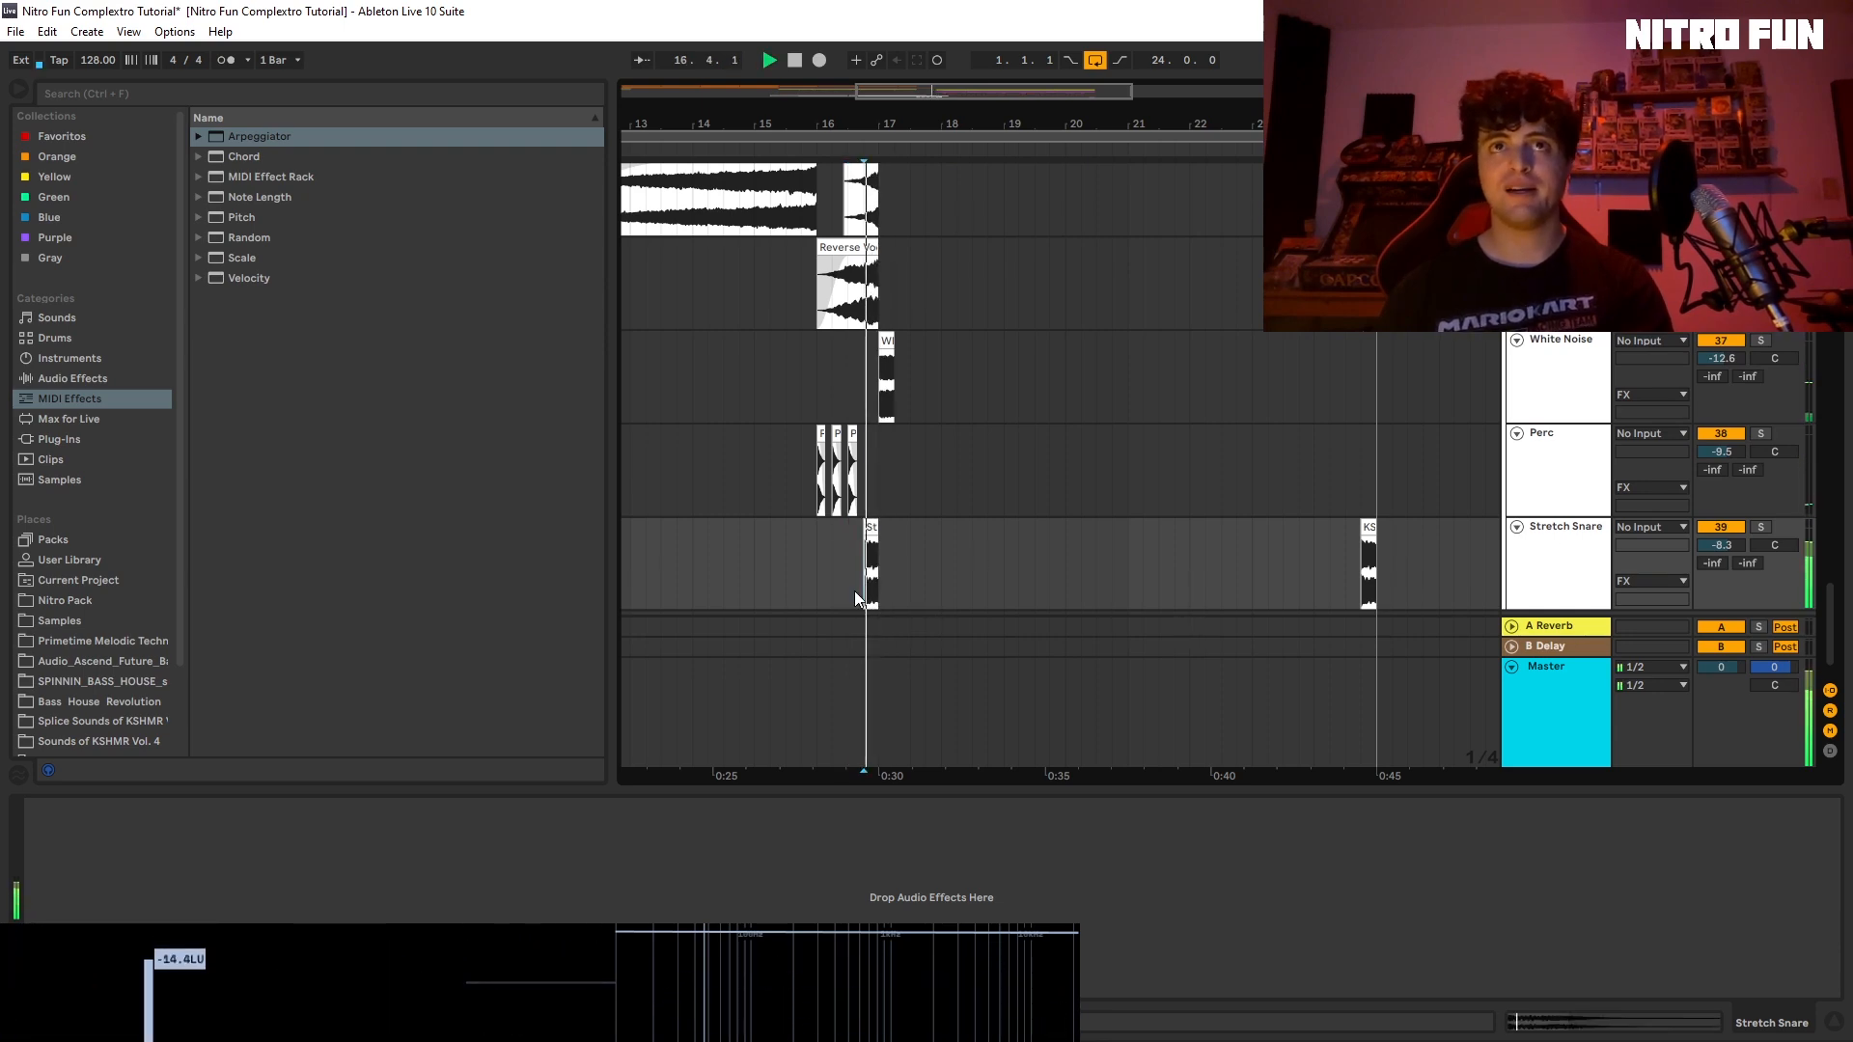
Step: Solo White Noise to audition its bar 17 clip, and replay it unsoloed in the full mix
left_click(1763, 339)
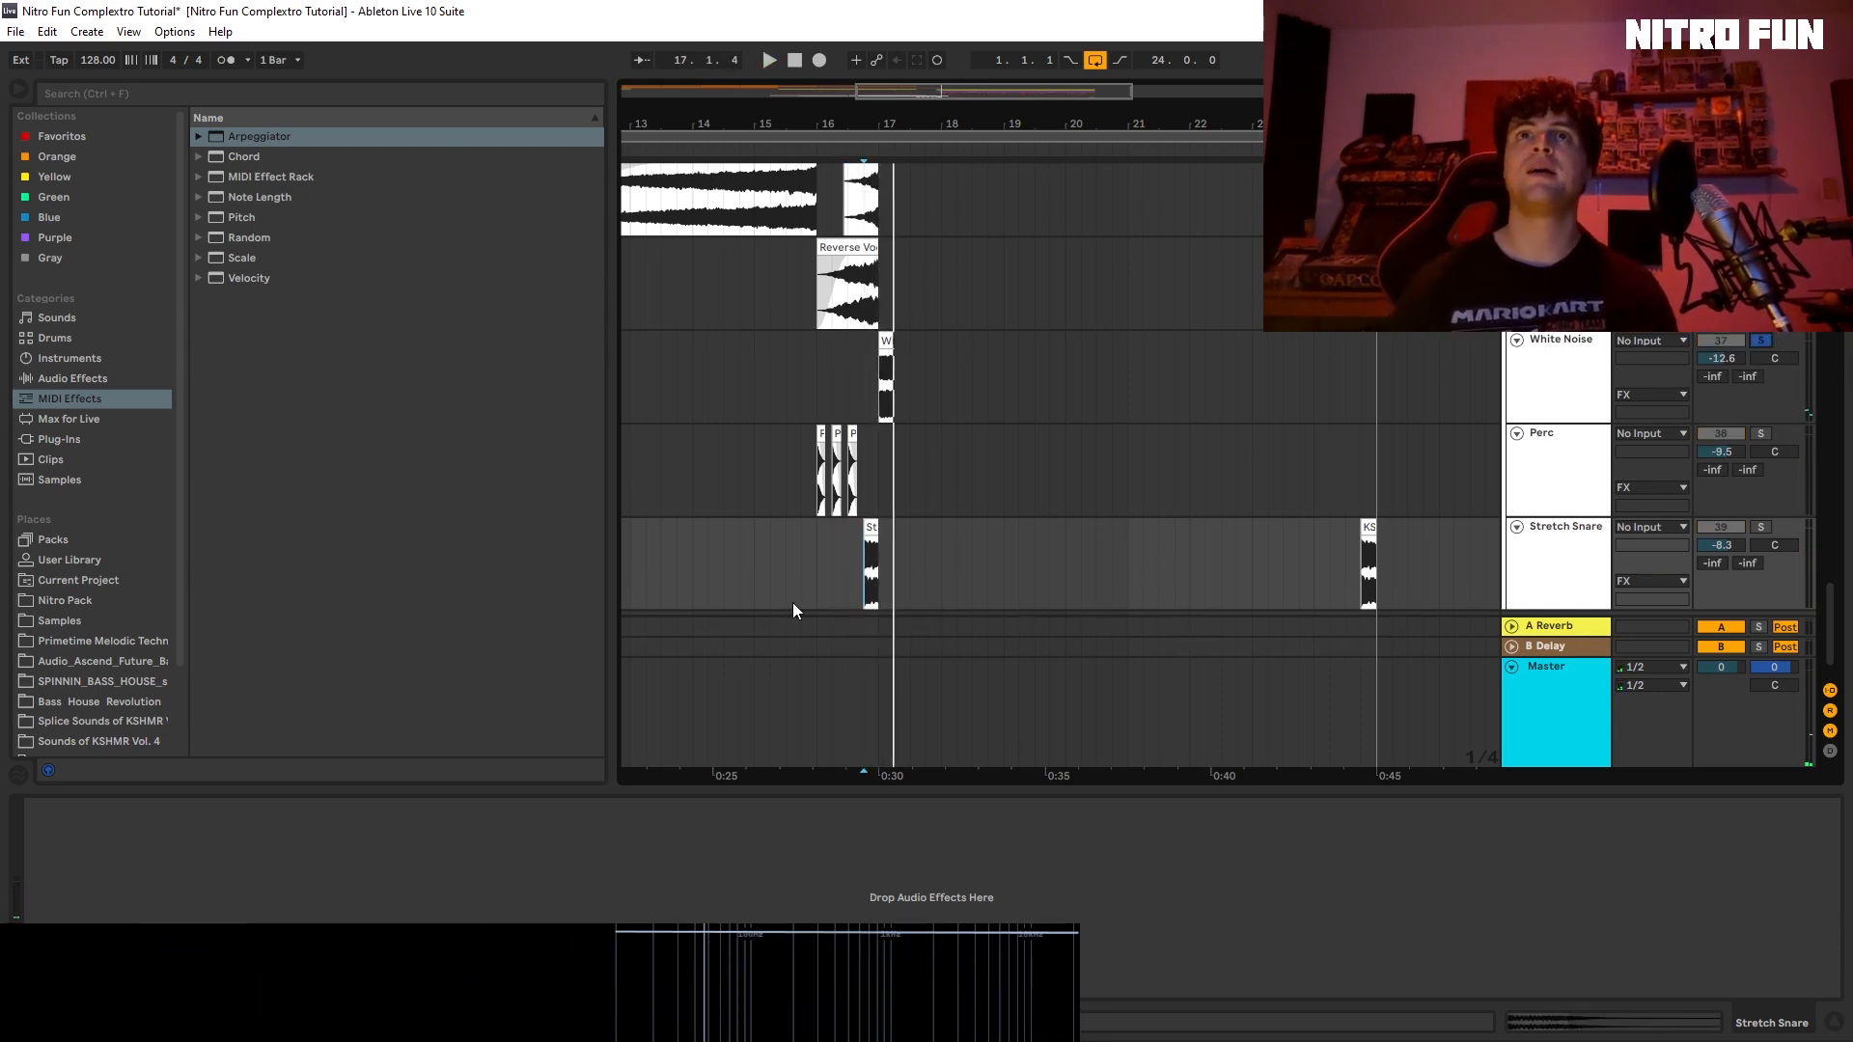
left_click(886, 383)
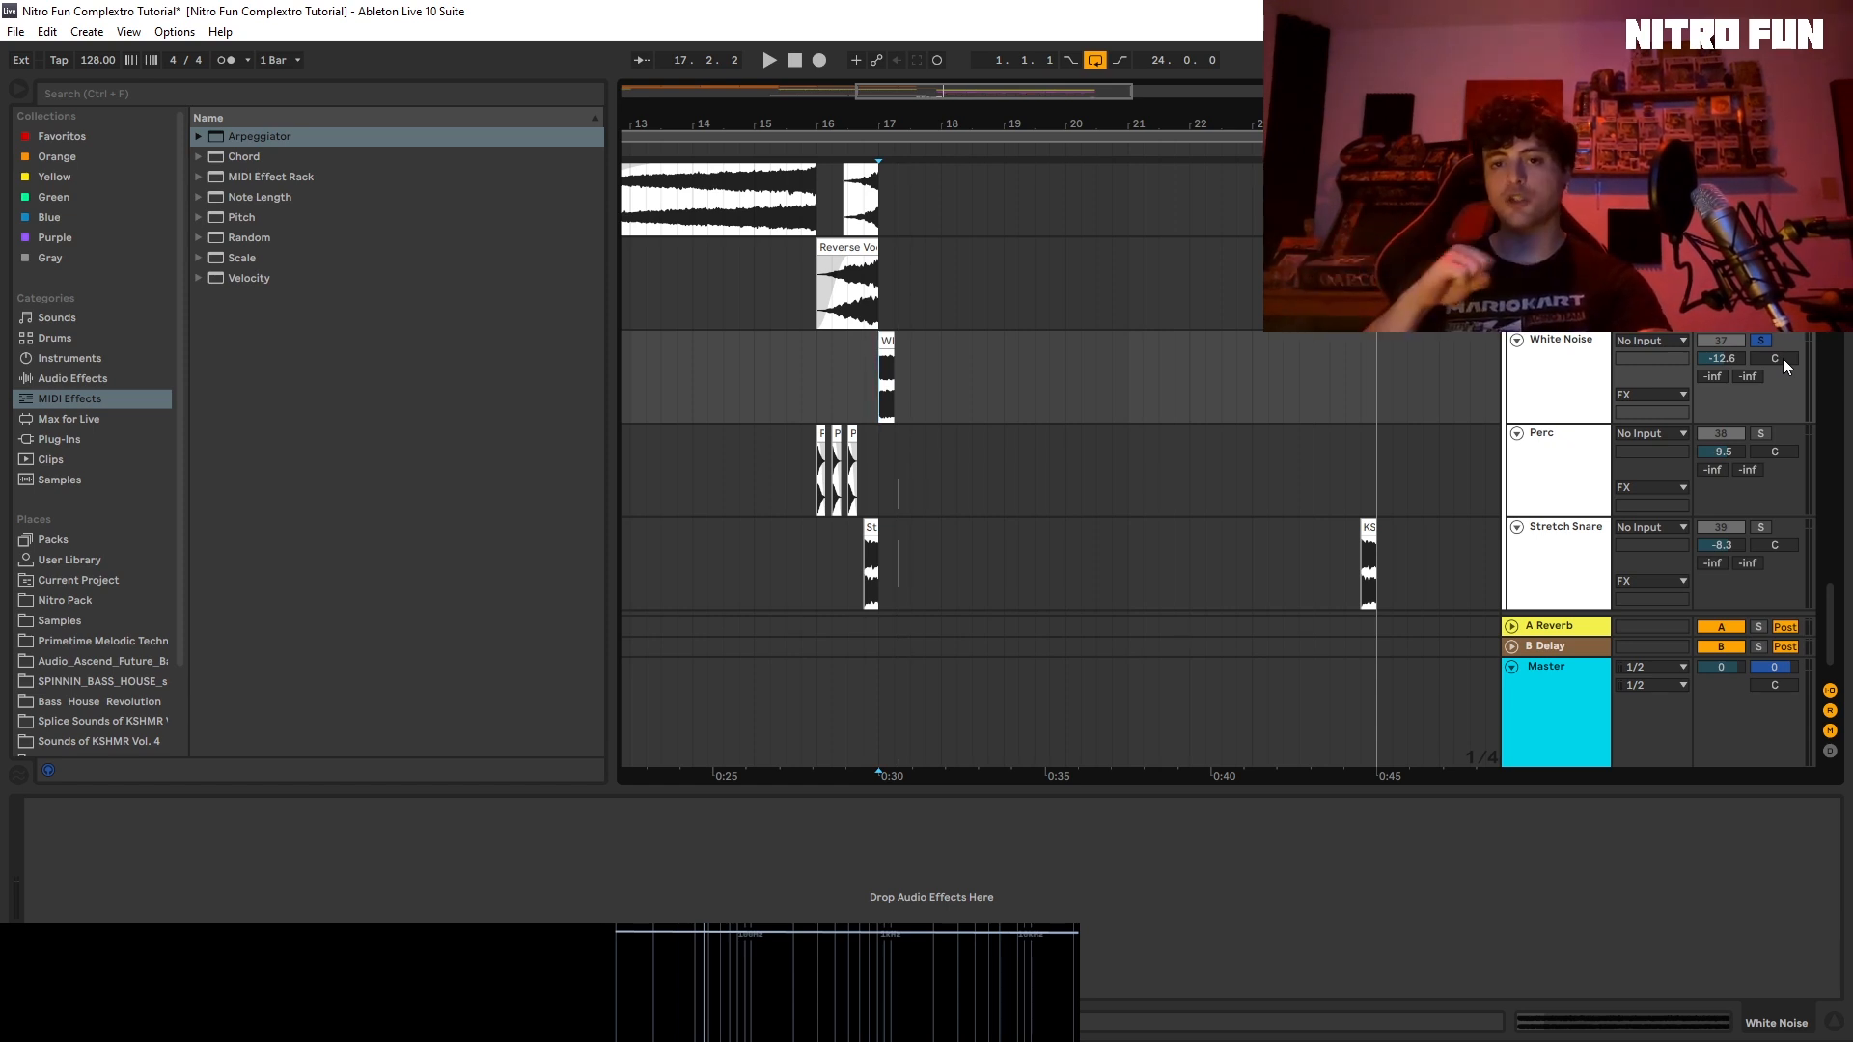
key("space")
key("space")
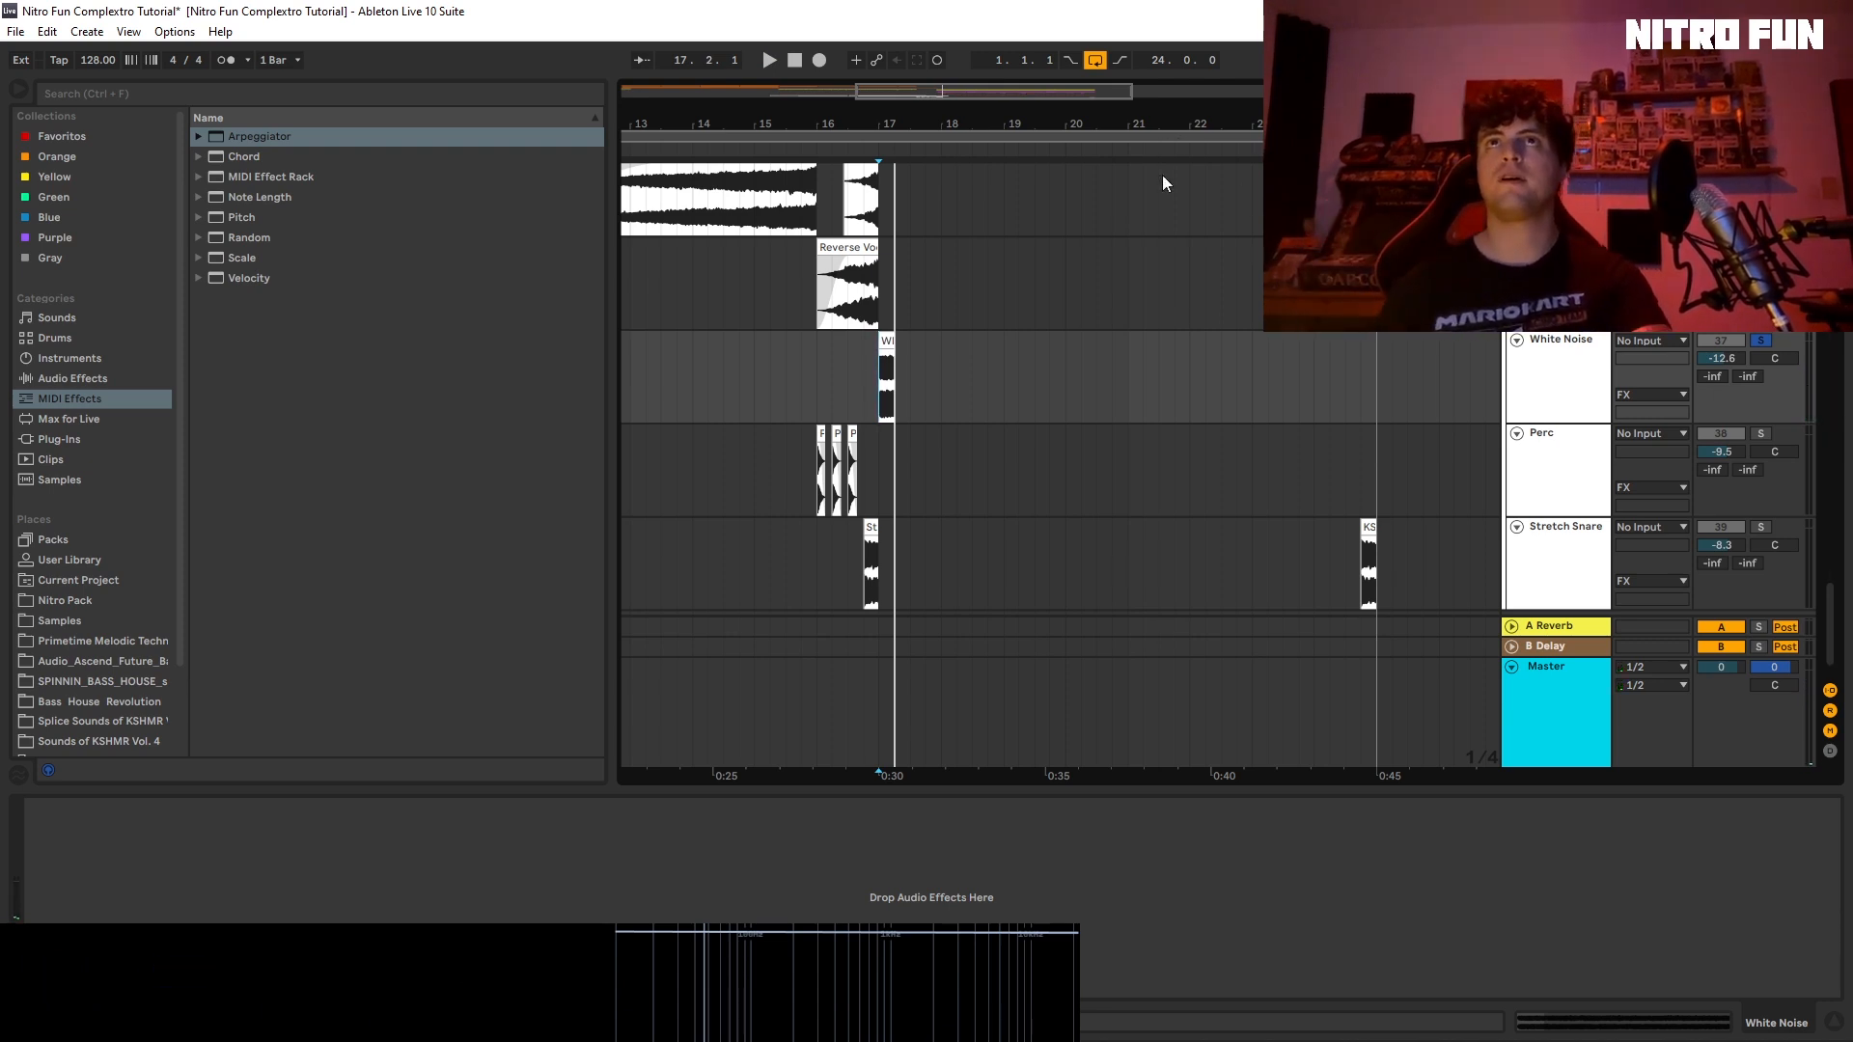
left_click(1765, 342)
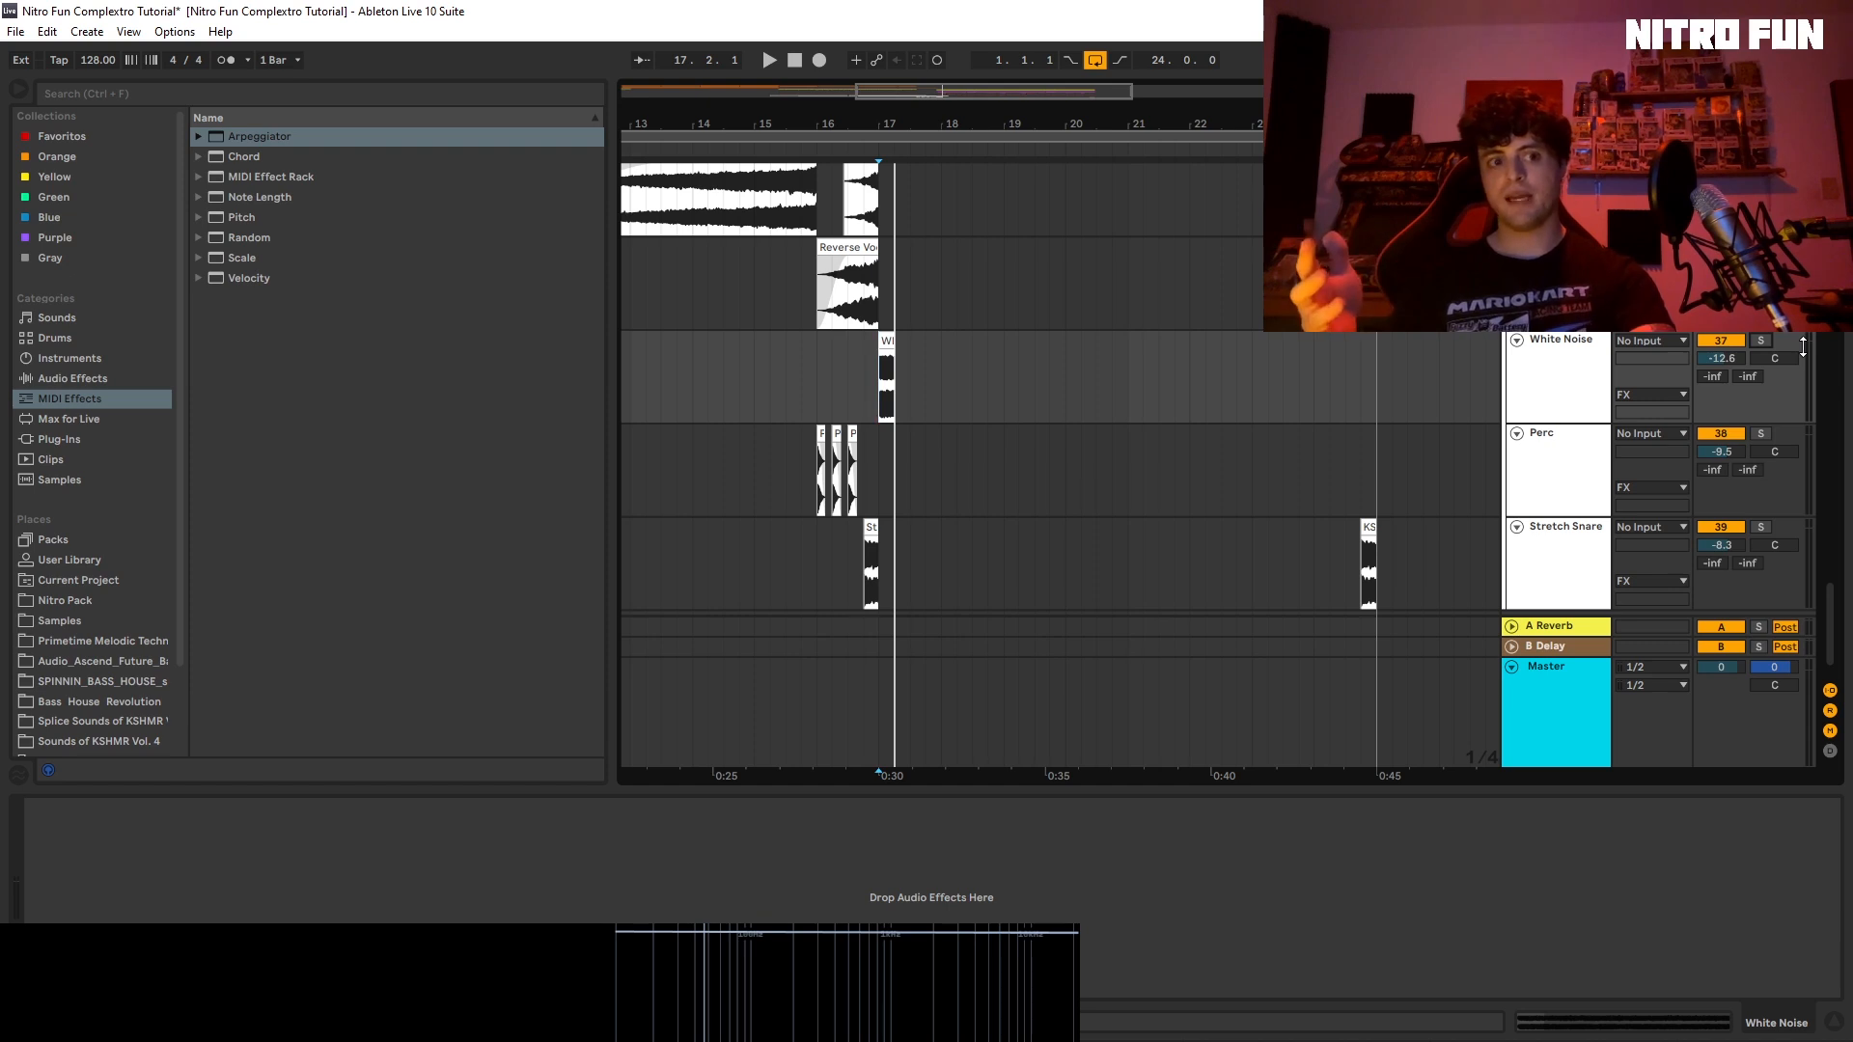
key("space")
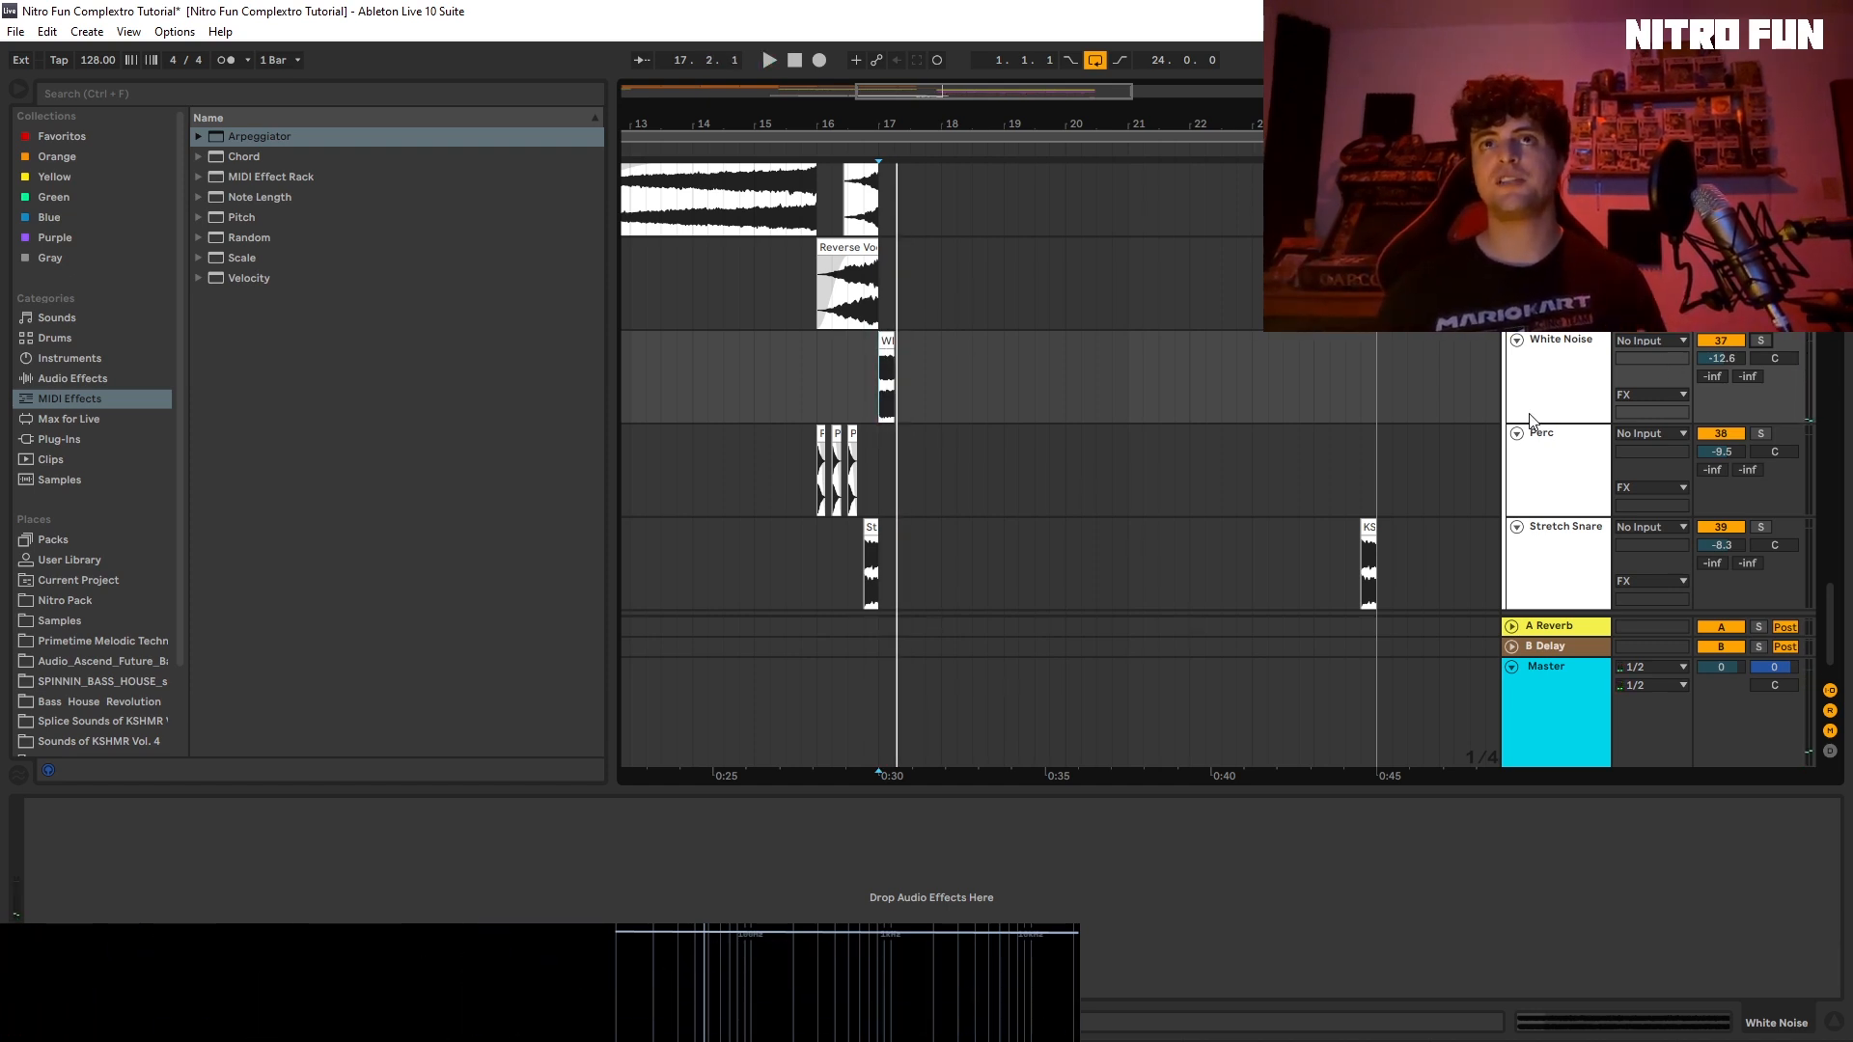
Step: Solo Stretch Snare, audition its clip before bar 17, and open the clip's sample and warp settings
left_click(871, 571)
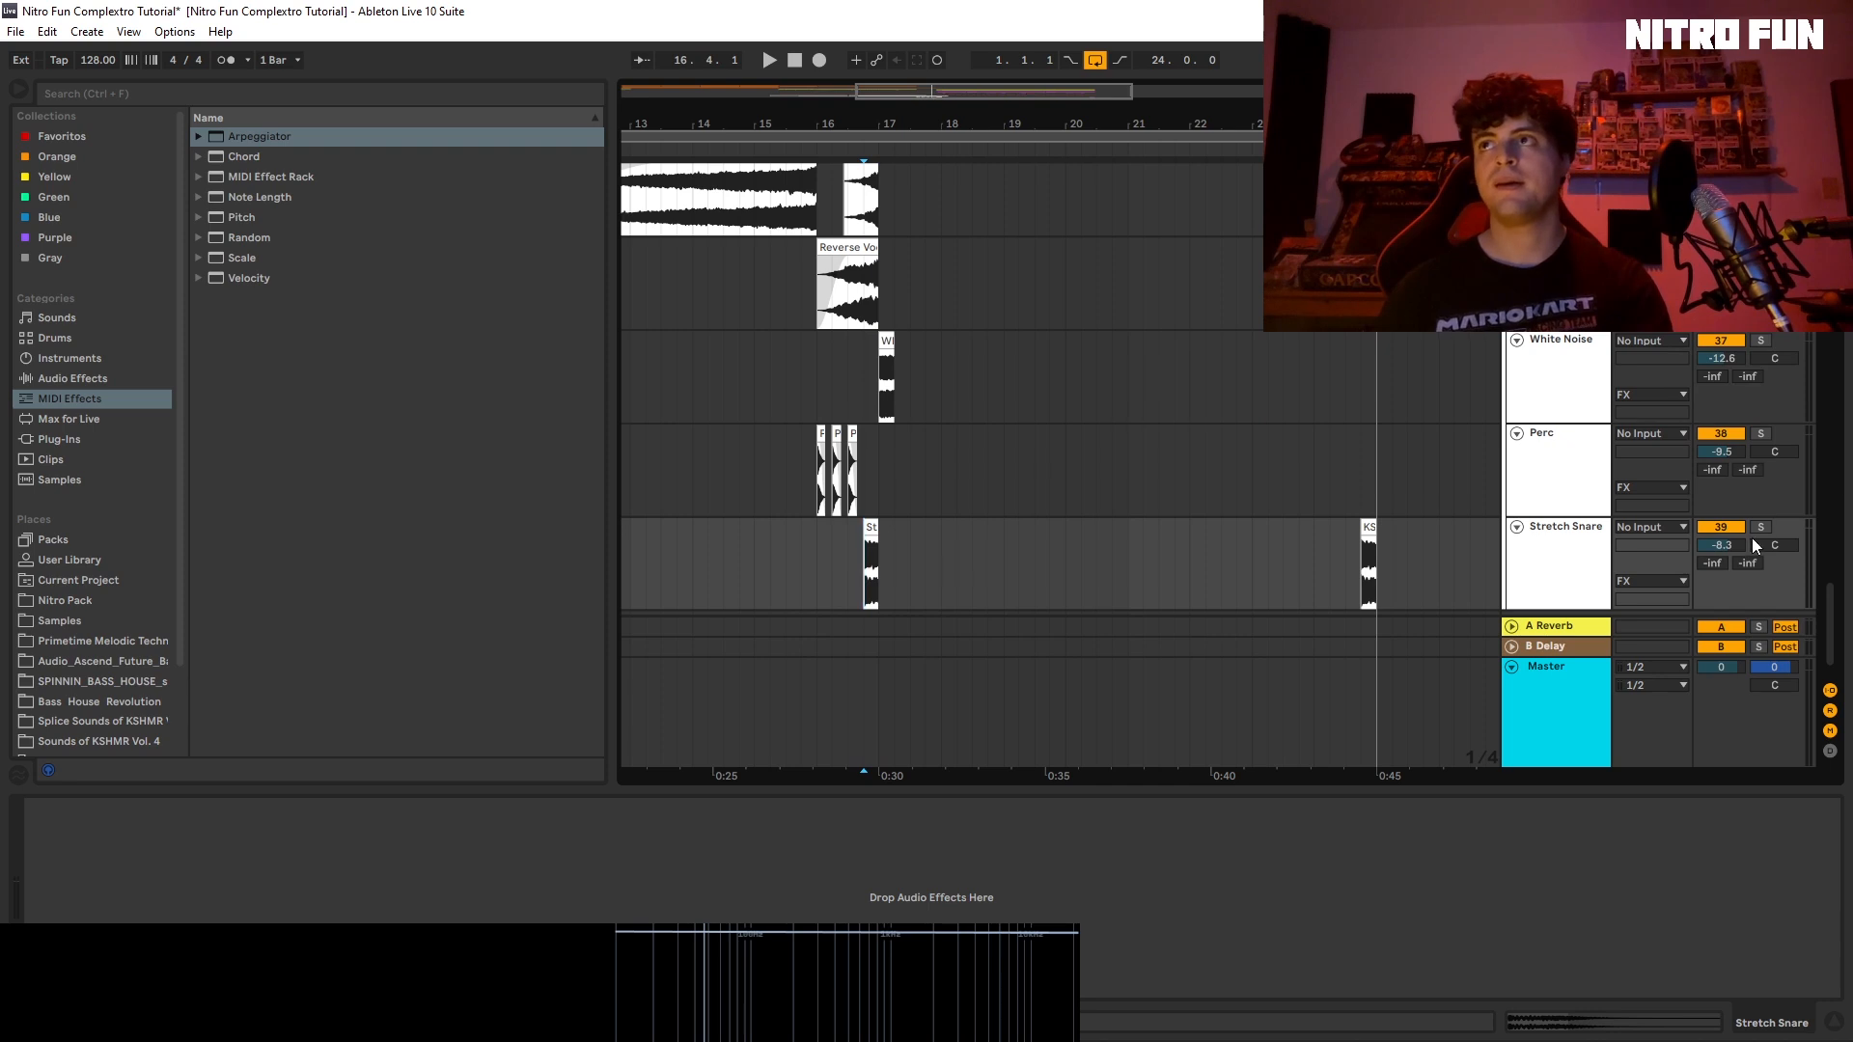
left_click(1761, 529)
key("space")
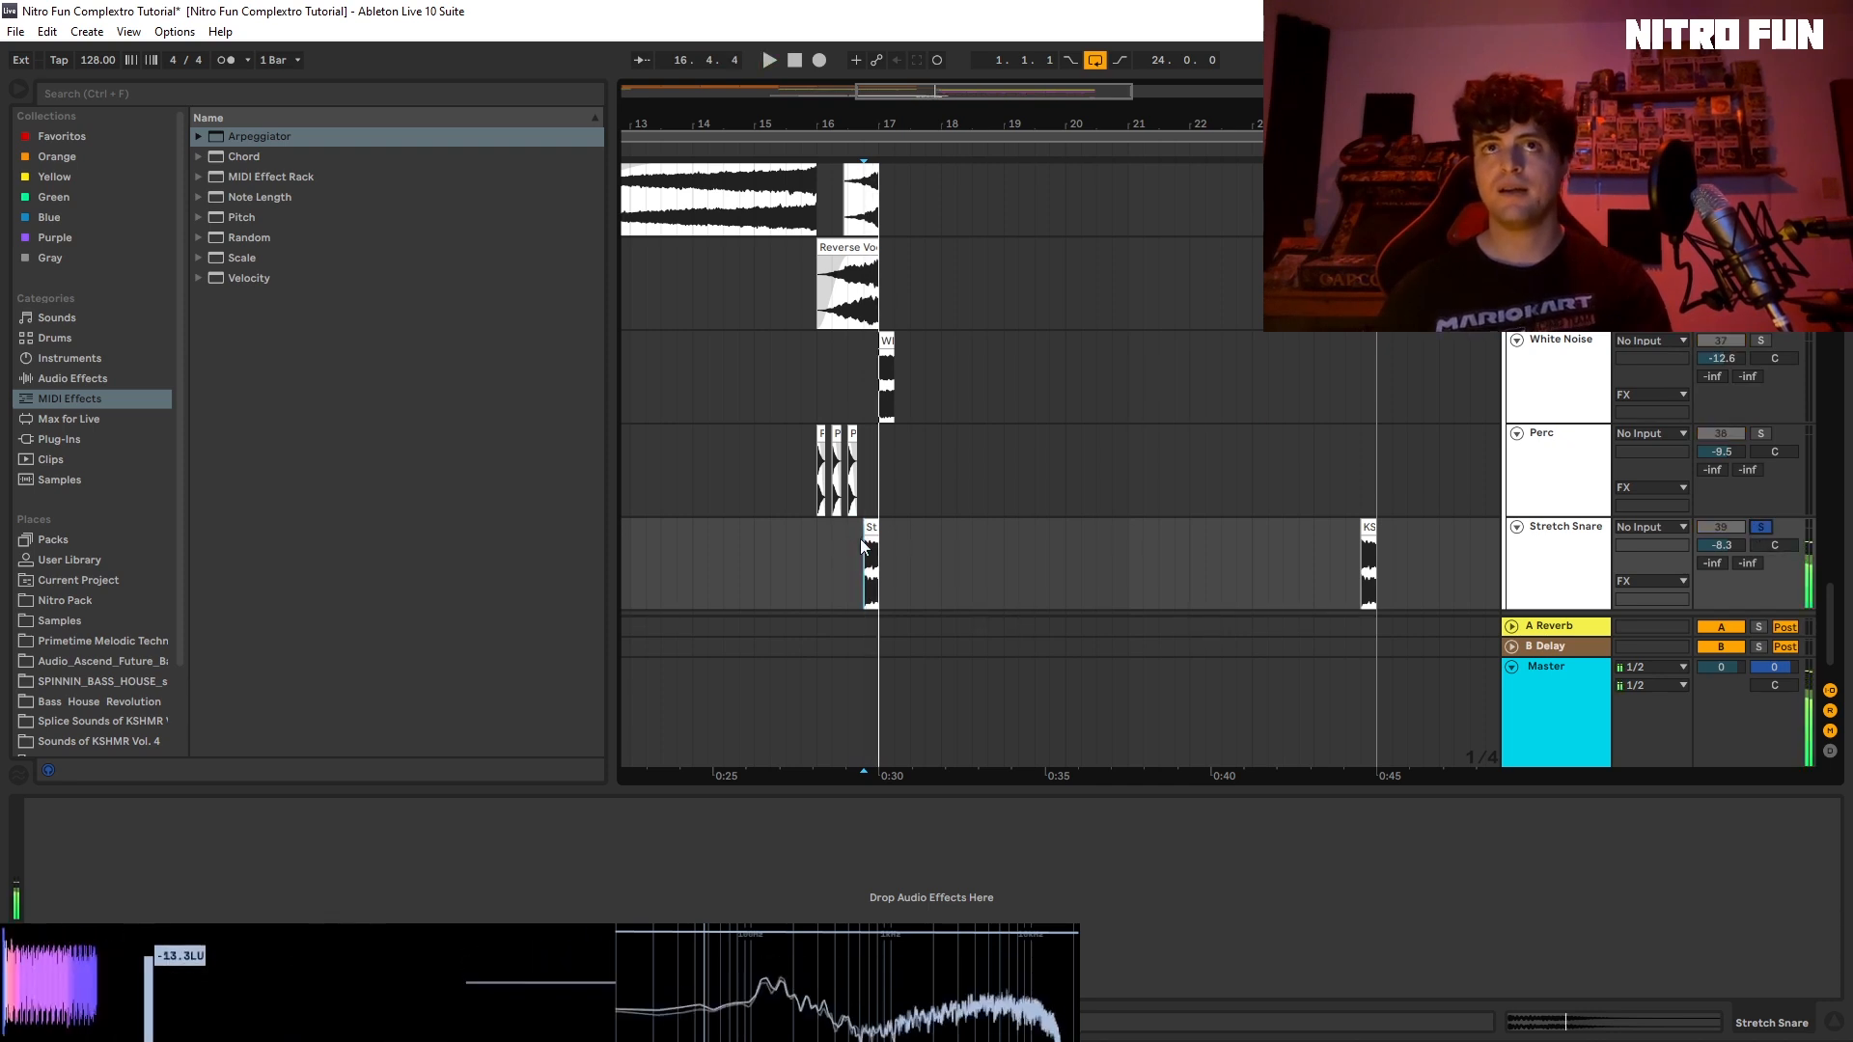
left_click(1610, 1025)
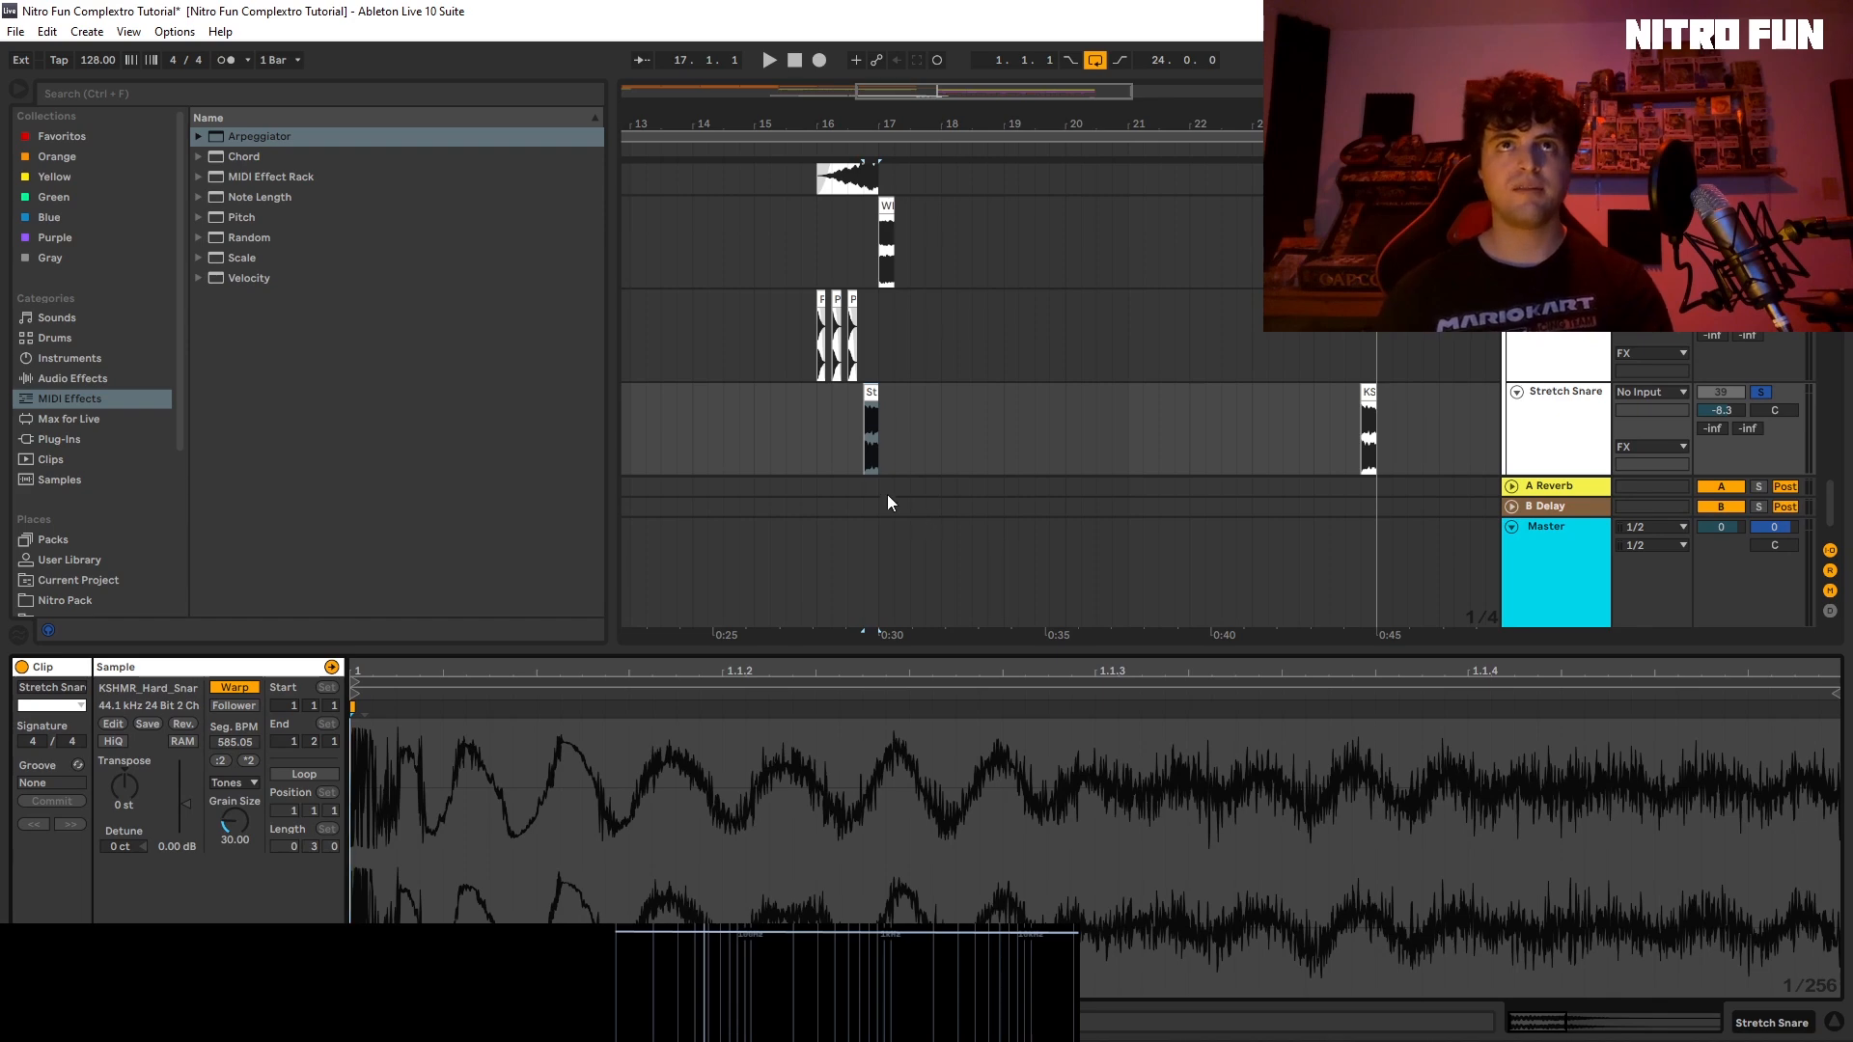
scroll(860, 443, "down", 1)
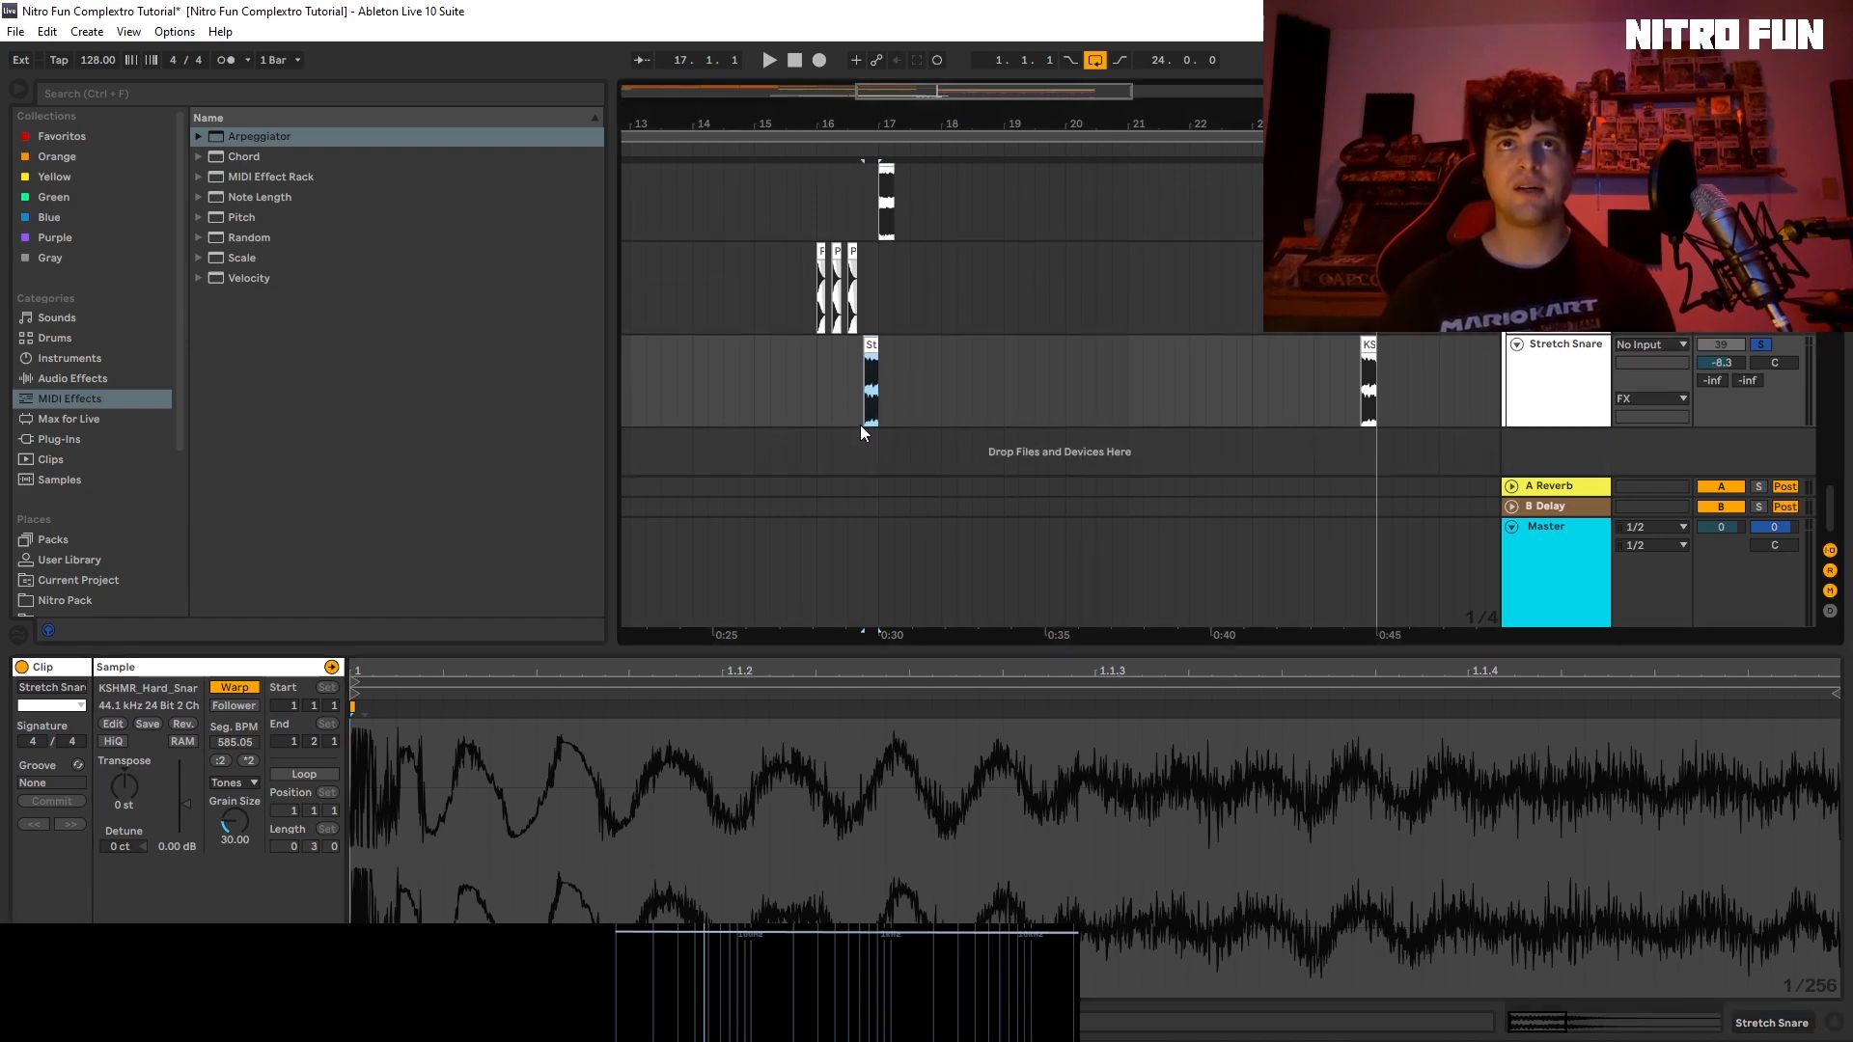
Step: Add an audio track below Stretch Snare and copy the snare clip before bar 17 onto it
left_click(1560, 382)
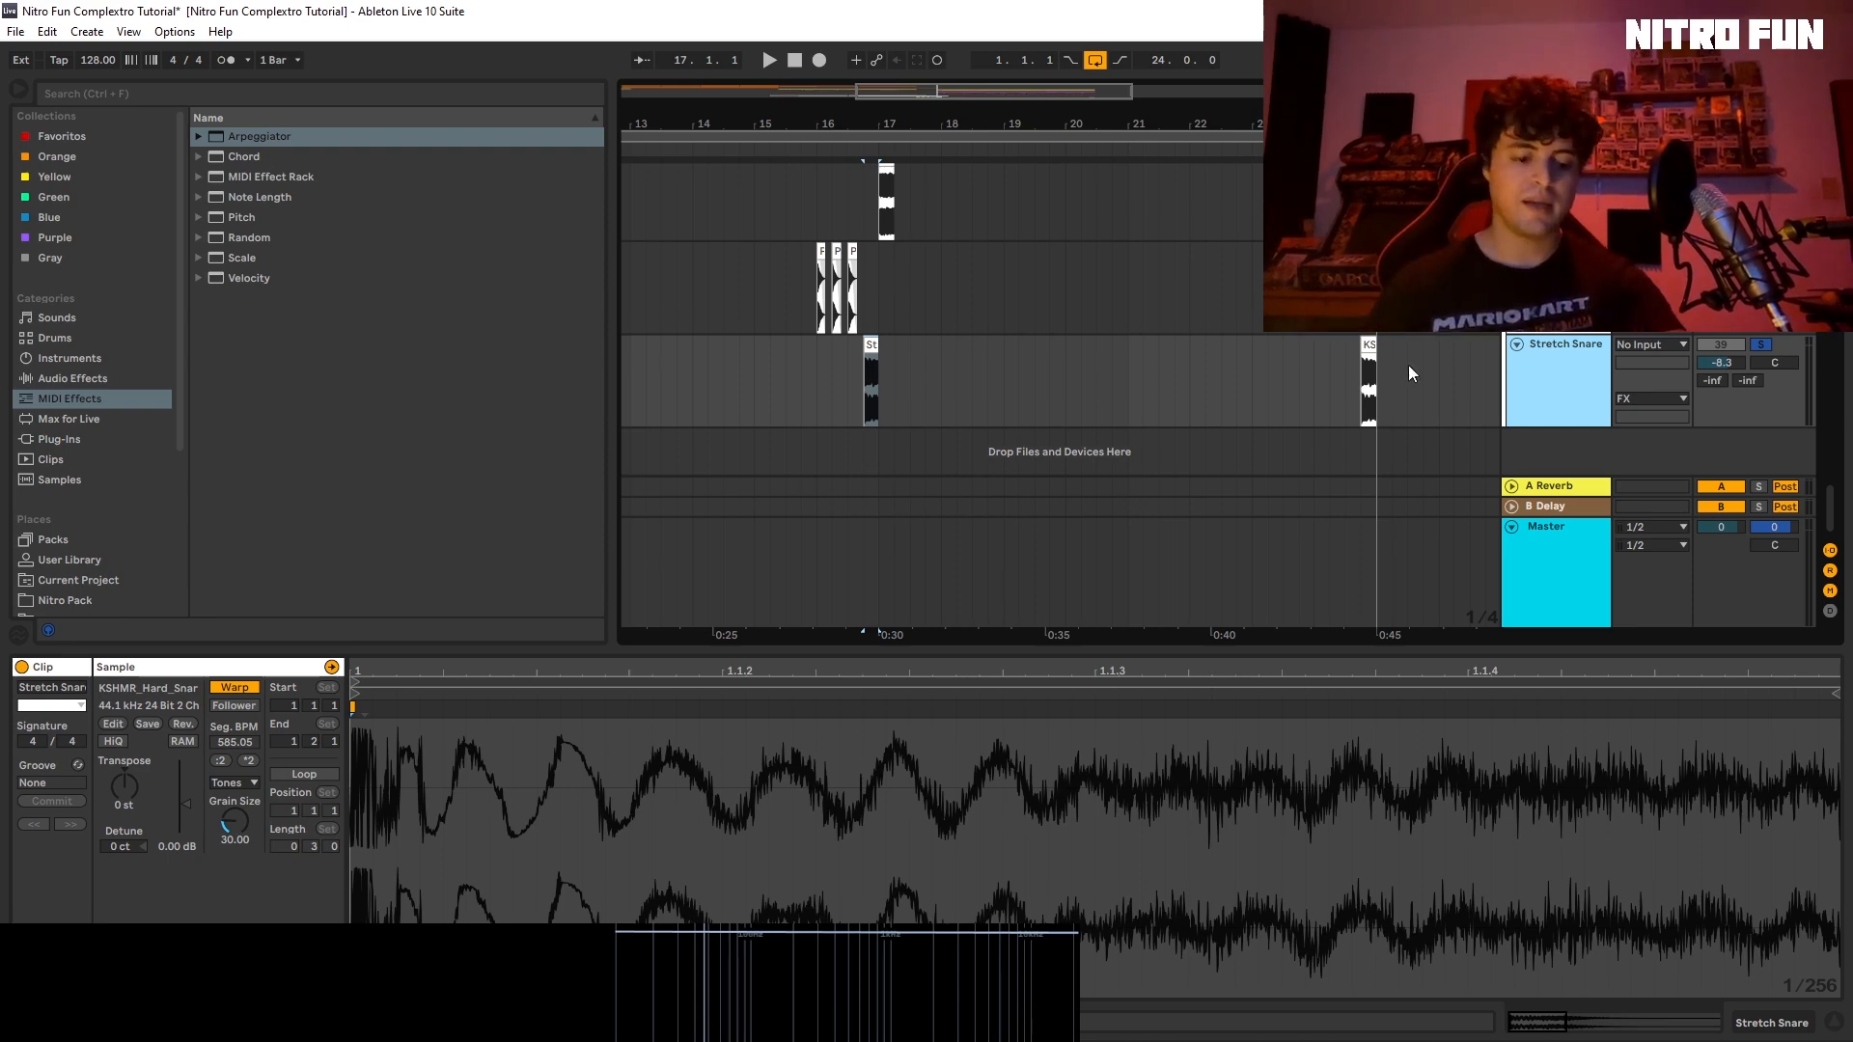
key("ctrl+t")
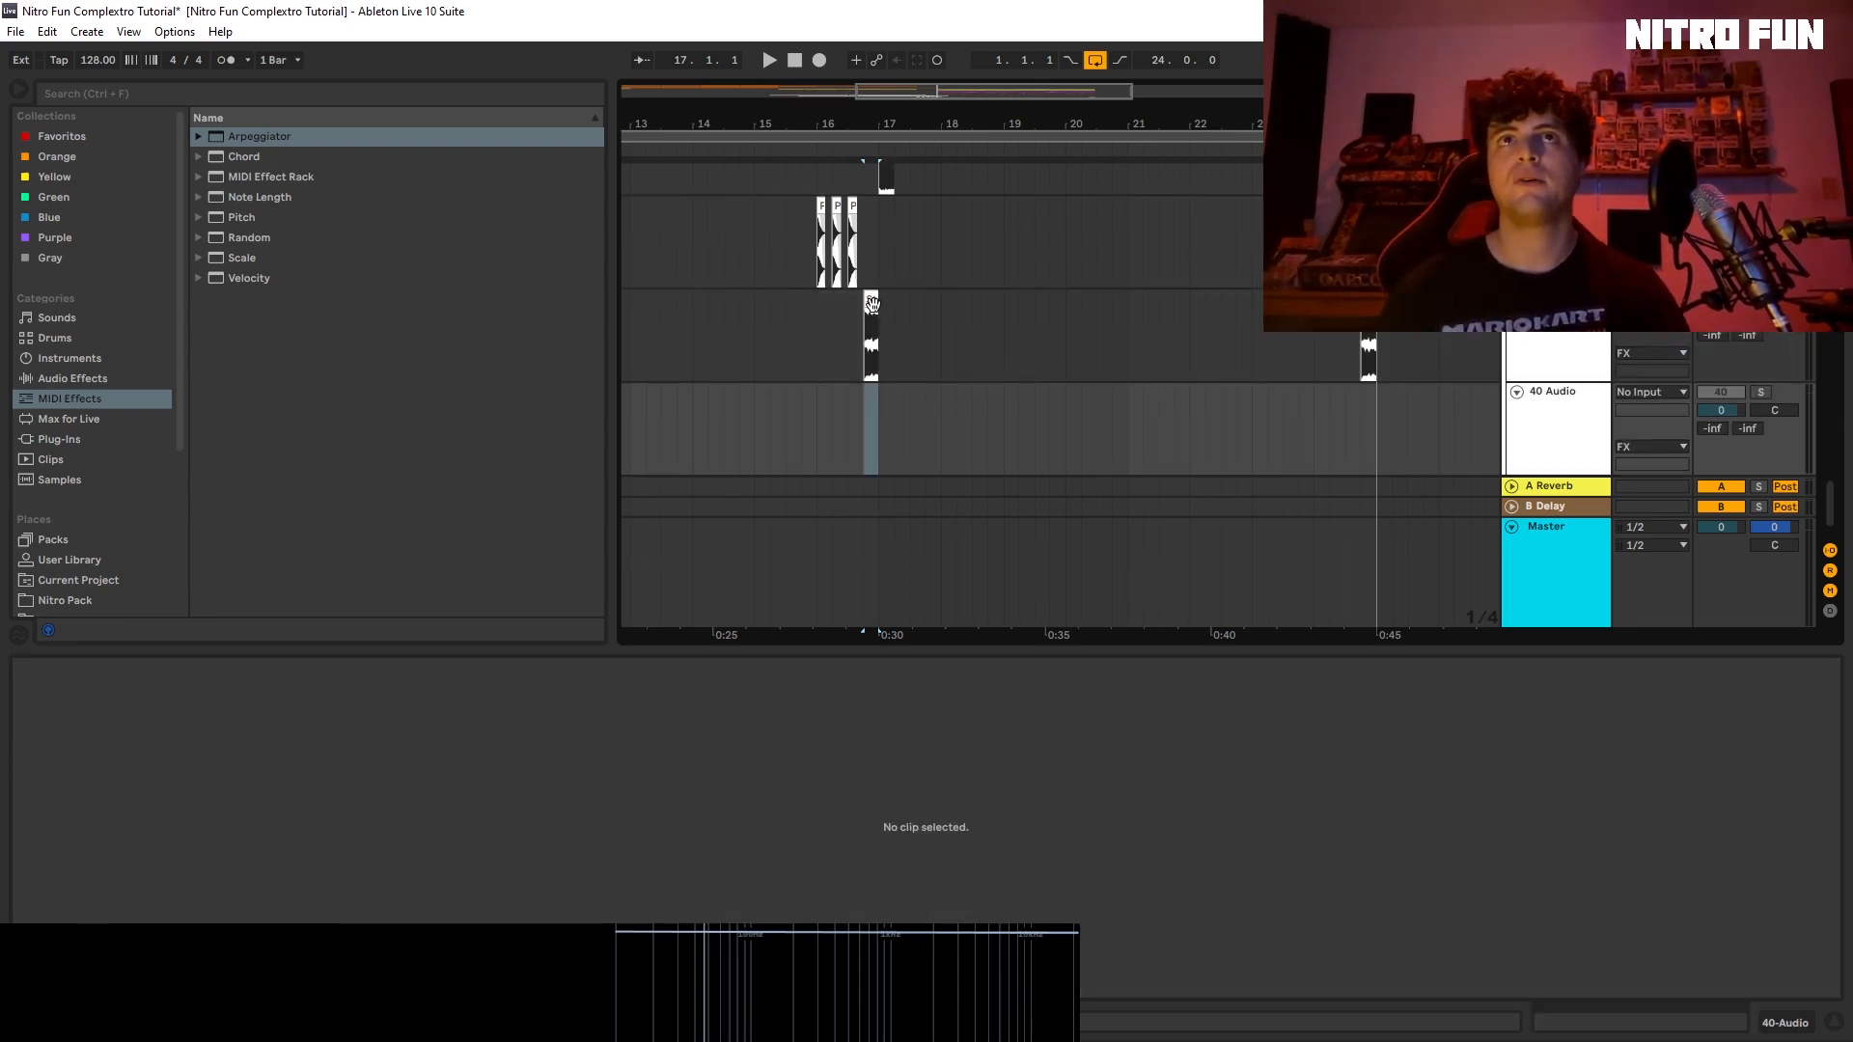
left_click_drag(878, 355, 877, 454)
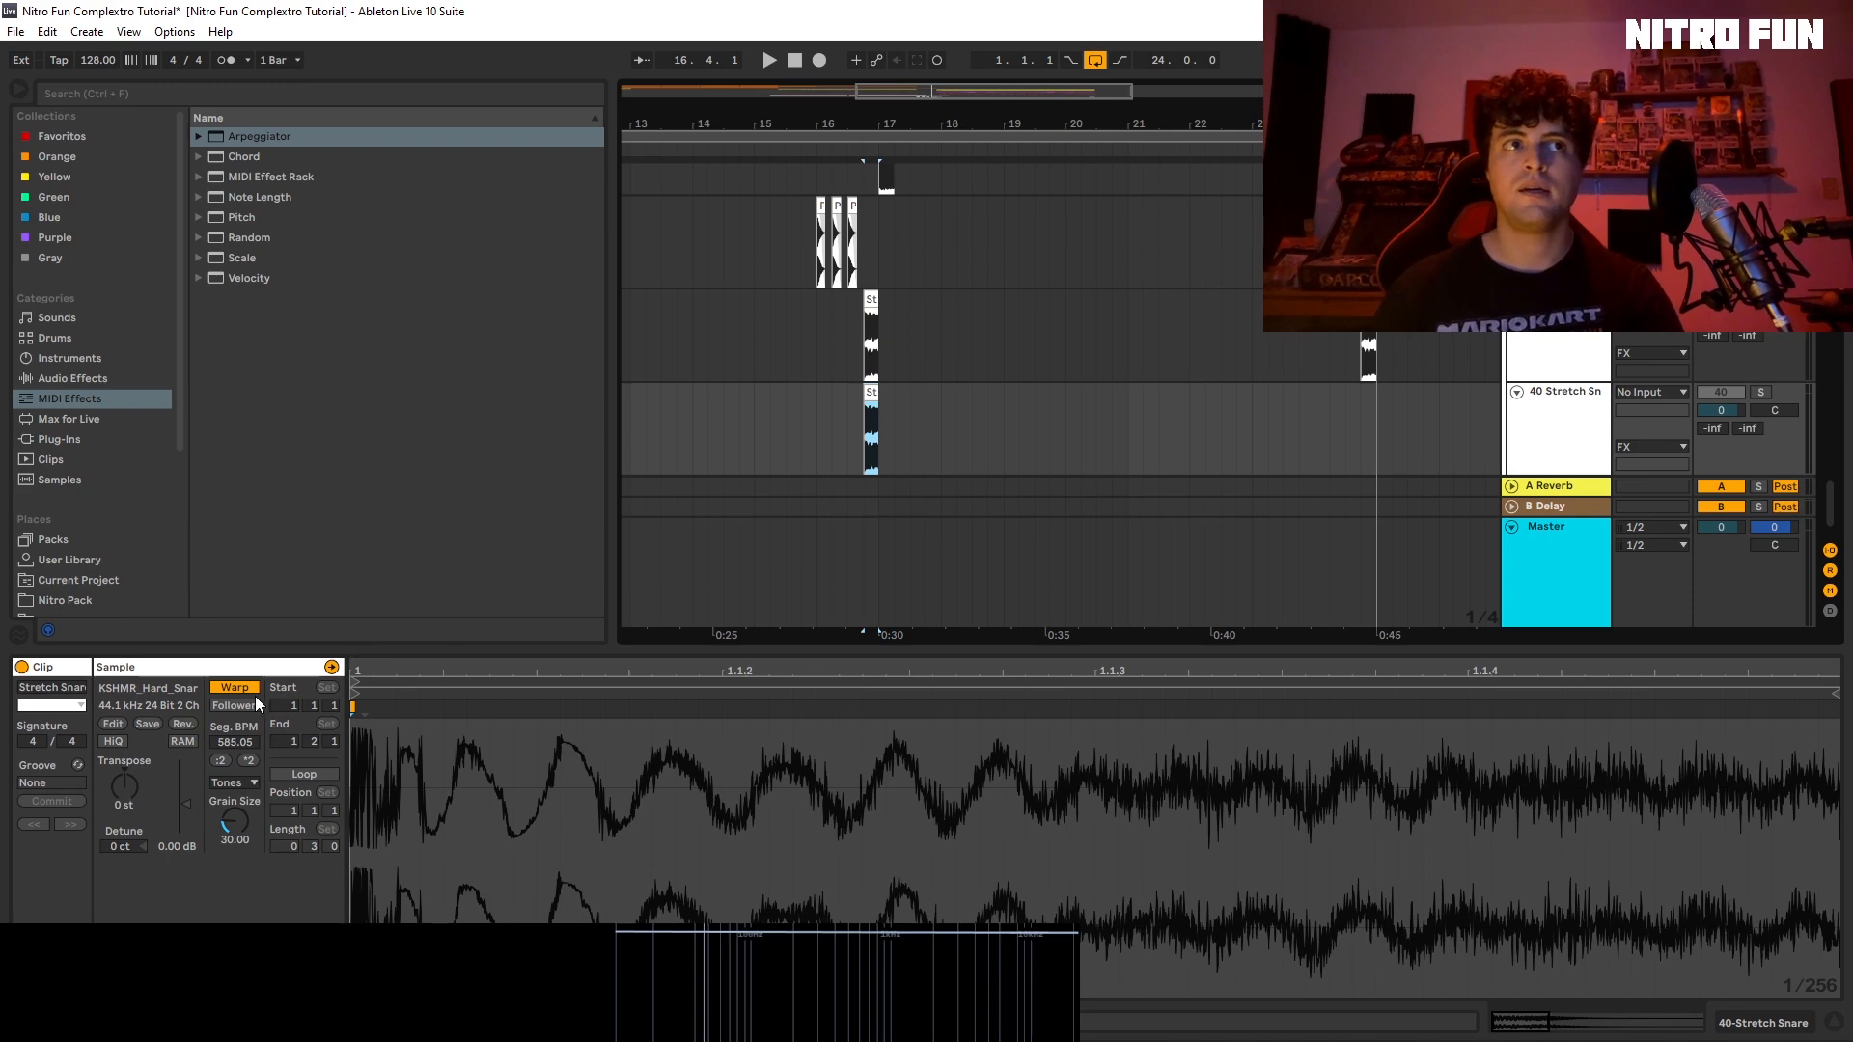
Step: Turn off Warp on the copied snare clip and audition it with its track soloed
left_click(247, 691)
left_click(852, 437)
left_click(859, 438)
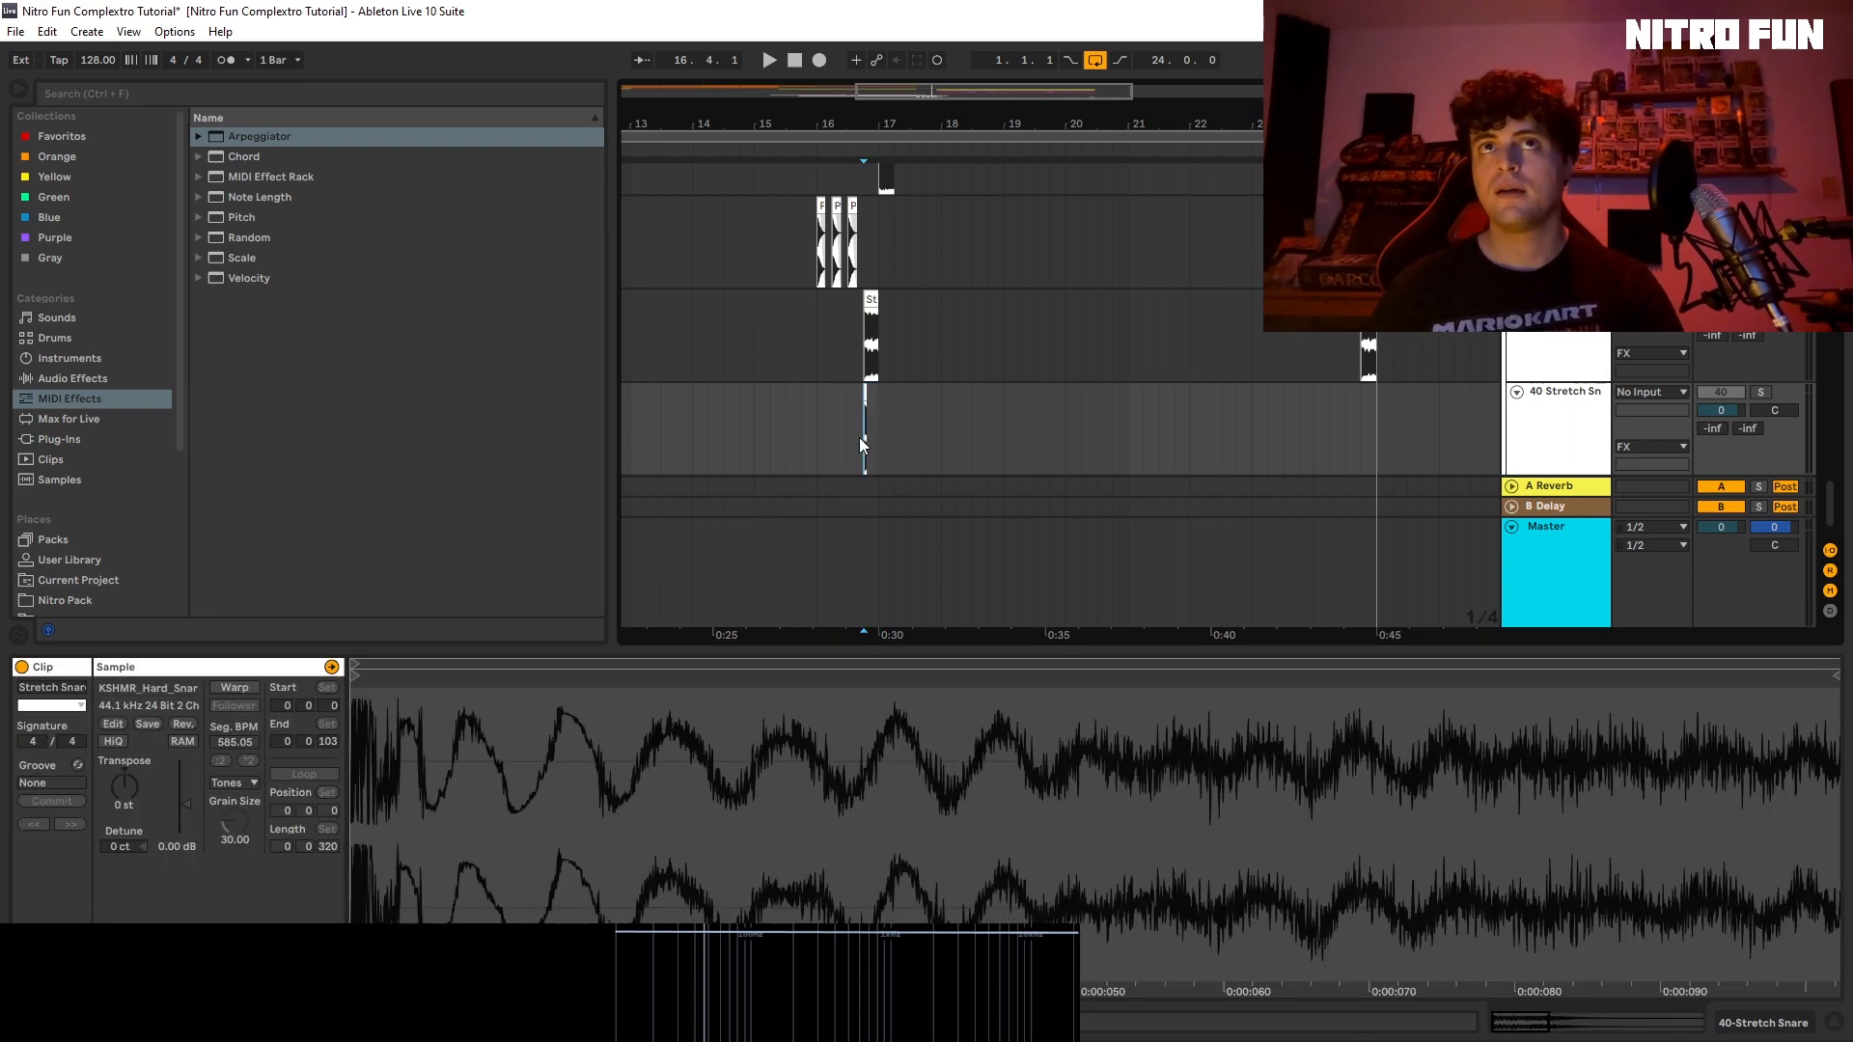
key("space")
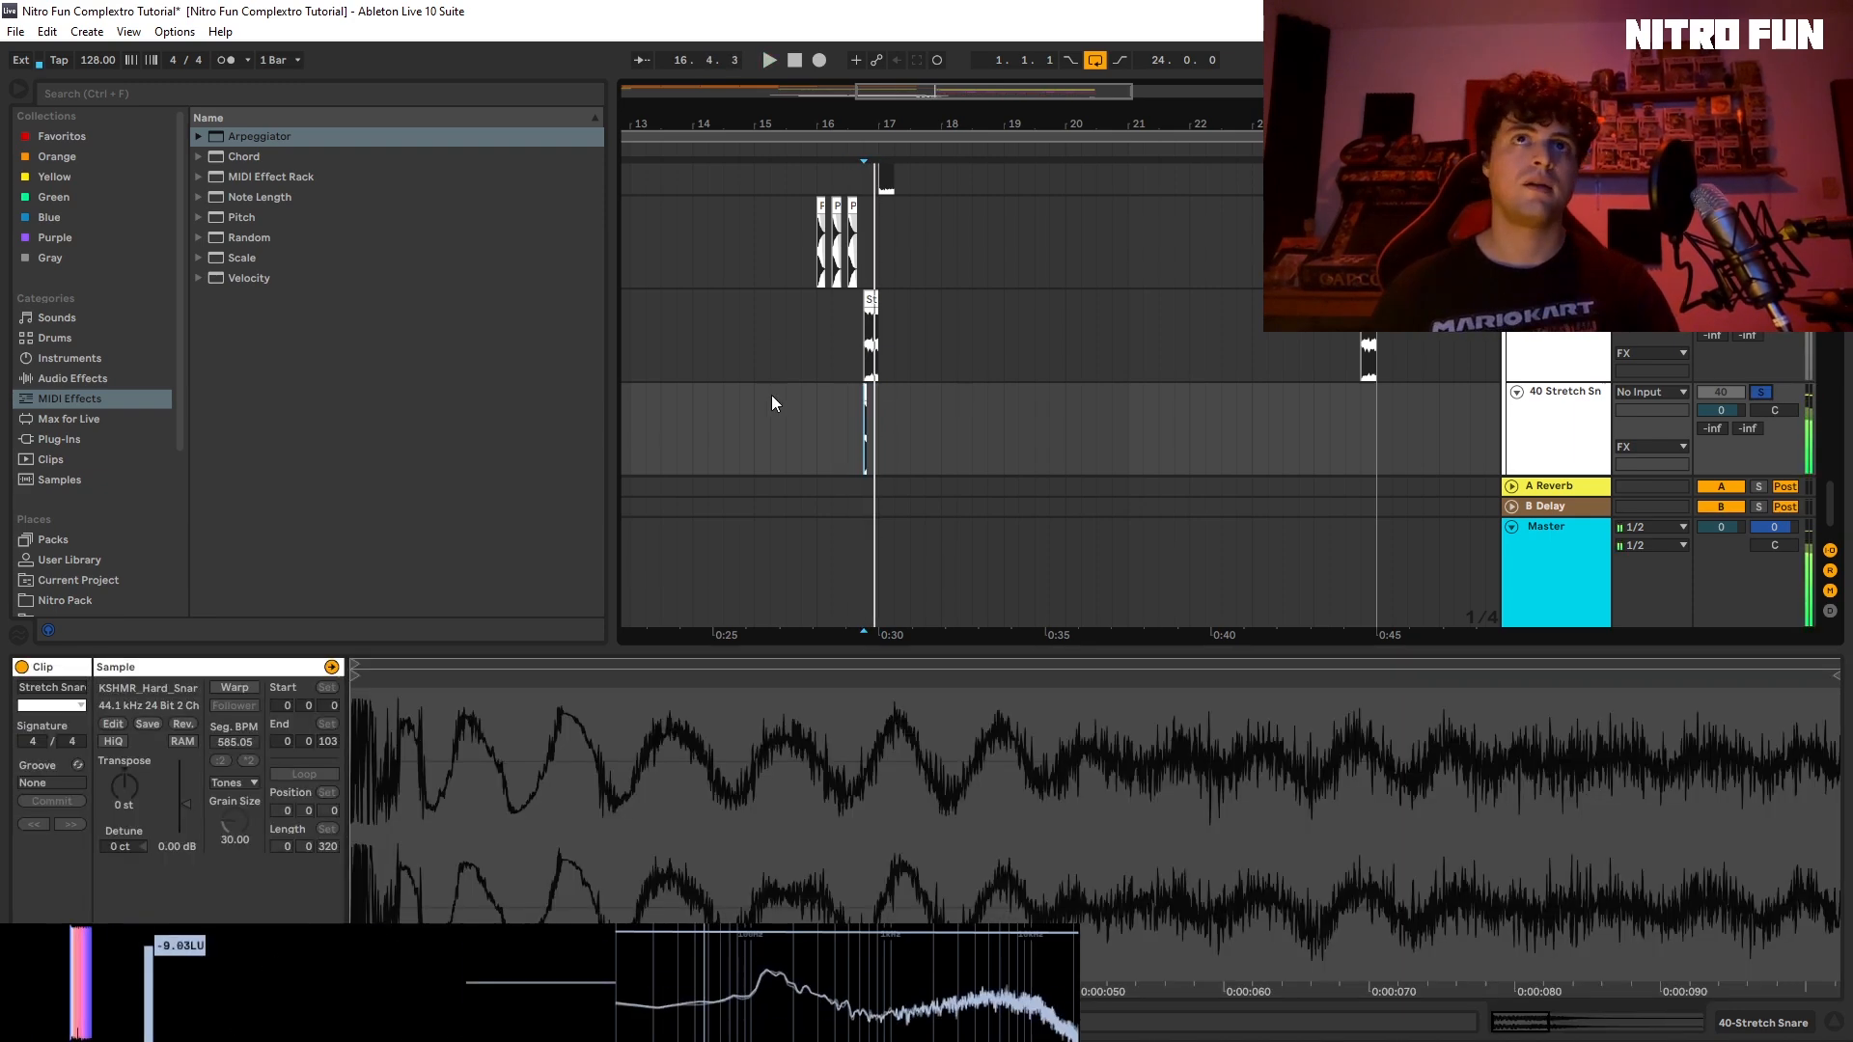
key("space")
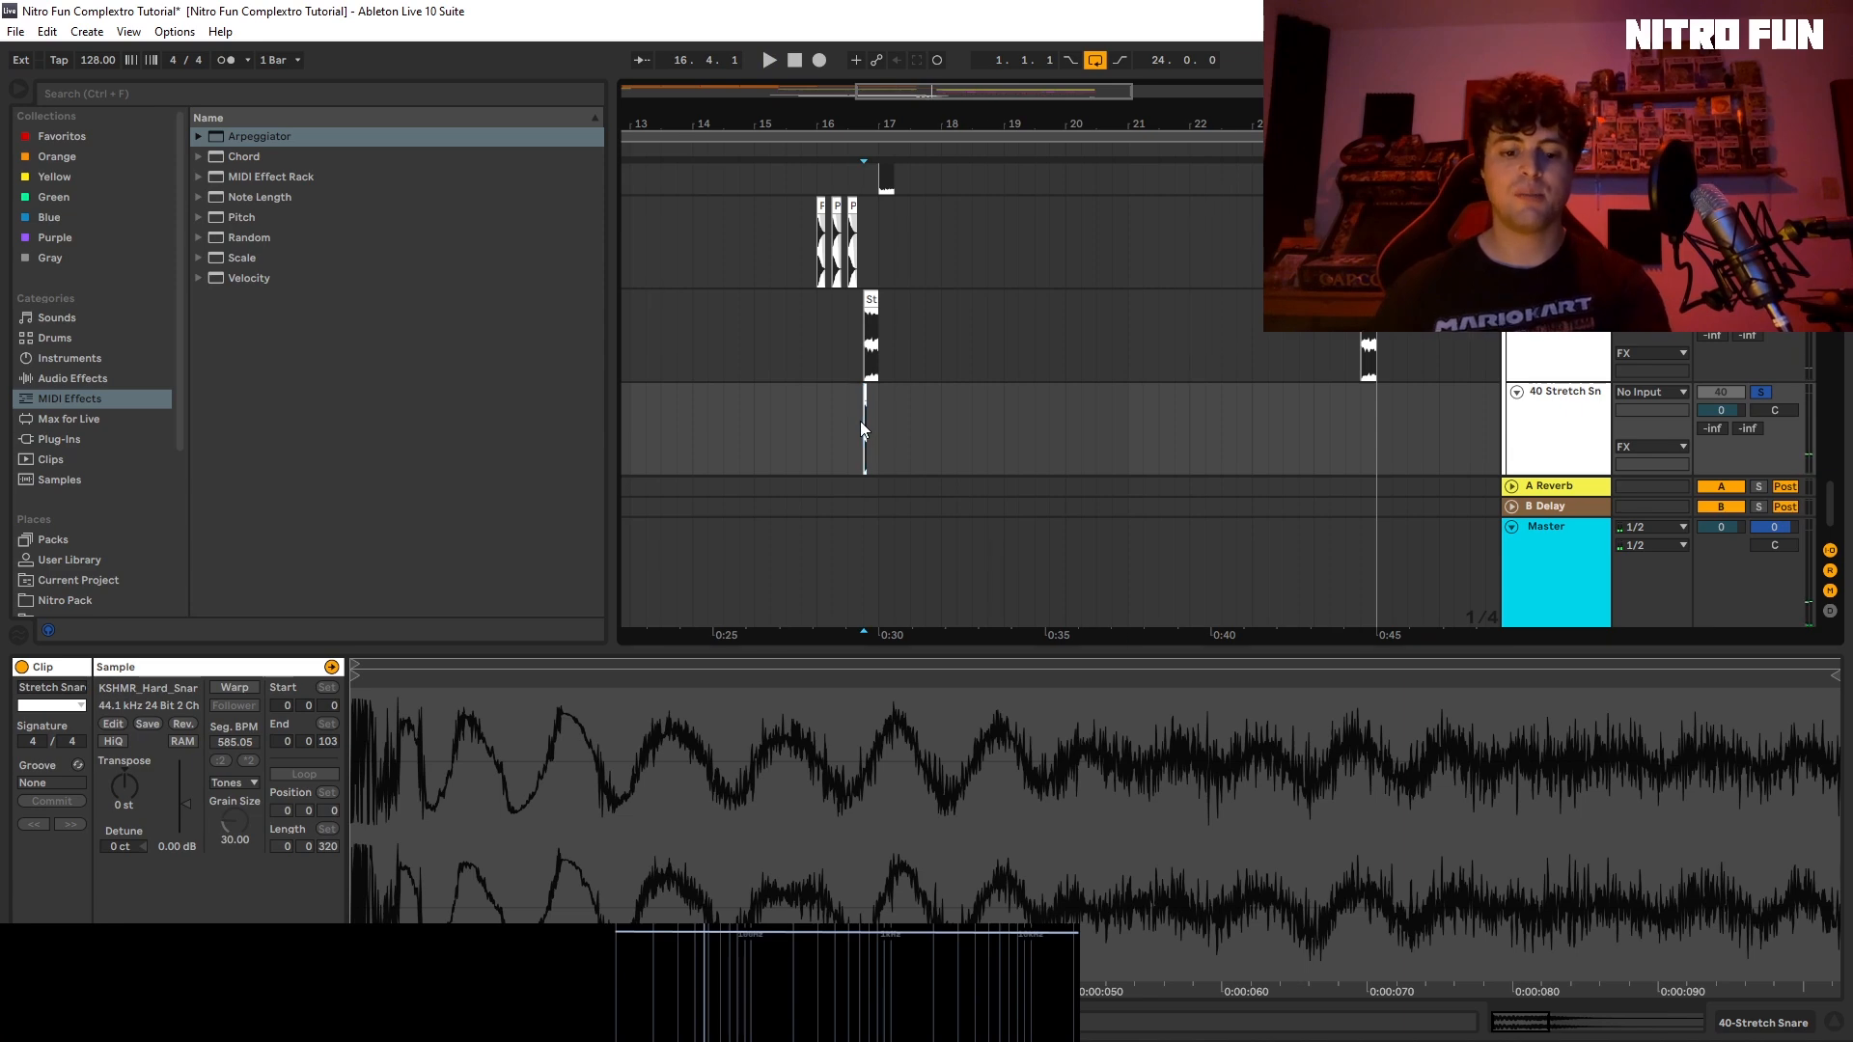
Step: Extend the unwarped snare clip to reveal its full tail and lower its track volume to -6.6 dB during playback
key("plus")
left_click_drag(881, 395, 938, 398)
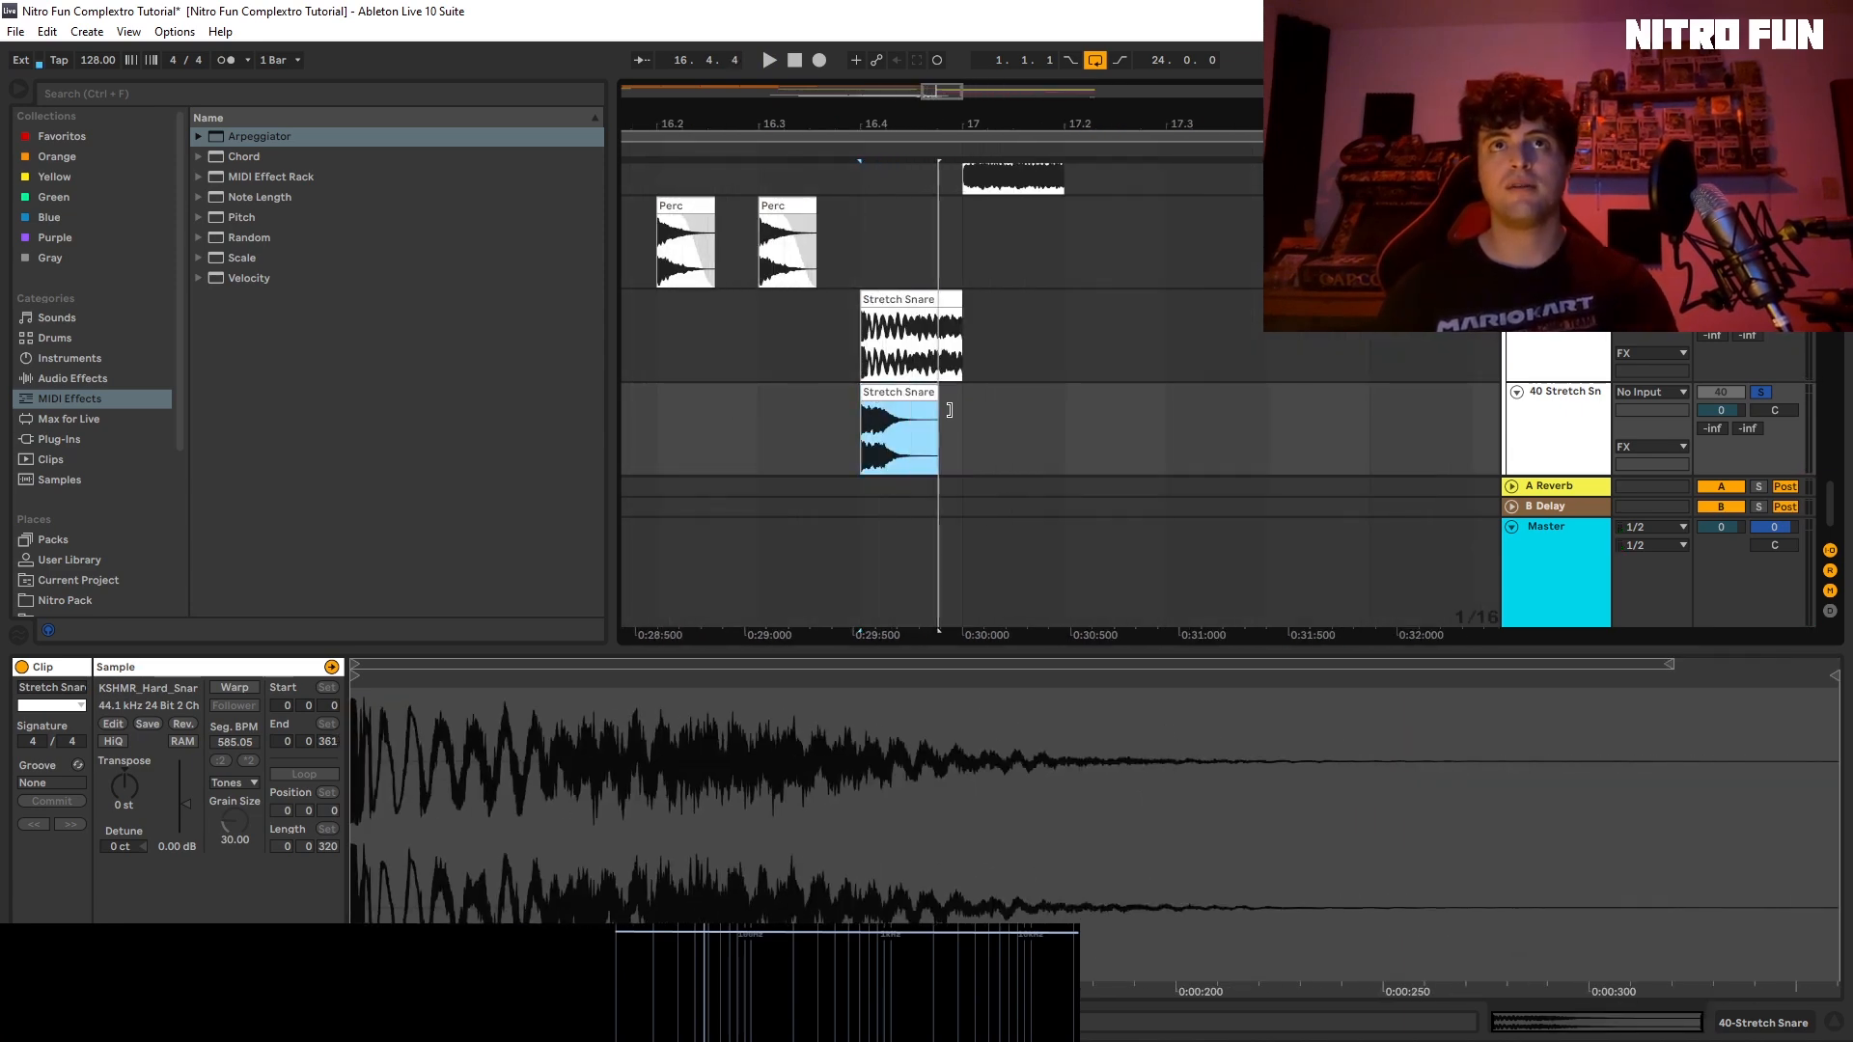
key("space")
left_click_drag(1726, 410, 1726, 444)
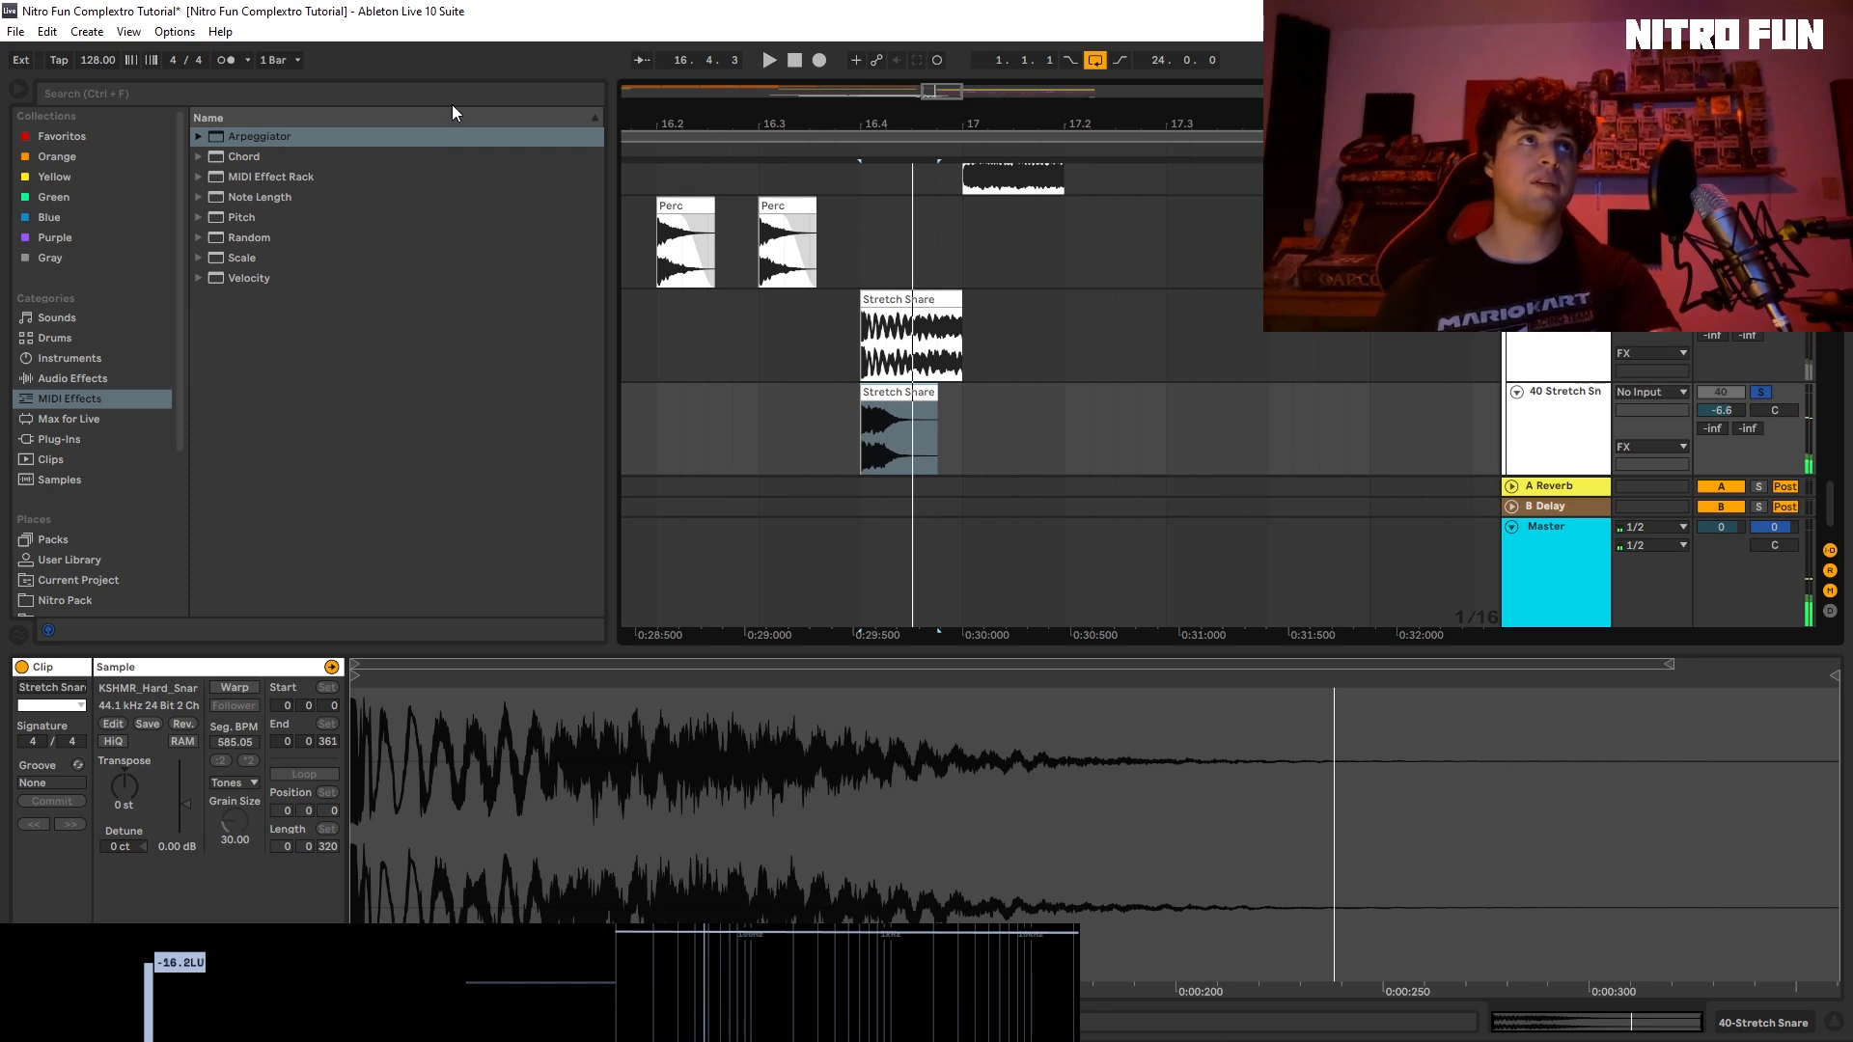
Step: Add Ableton's Reverb to the copied snare track, enable its Lo Cut, and adjust the input filter
left_click_drag(178, 409, 181, 448)
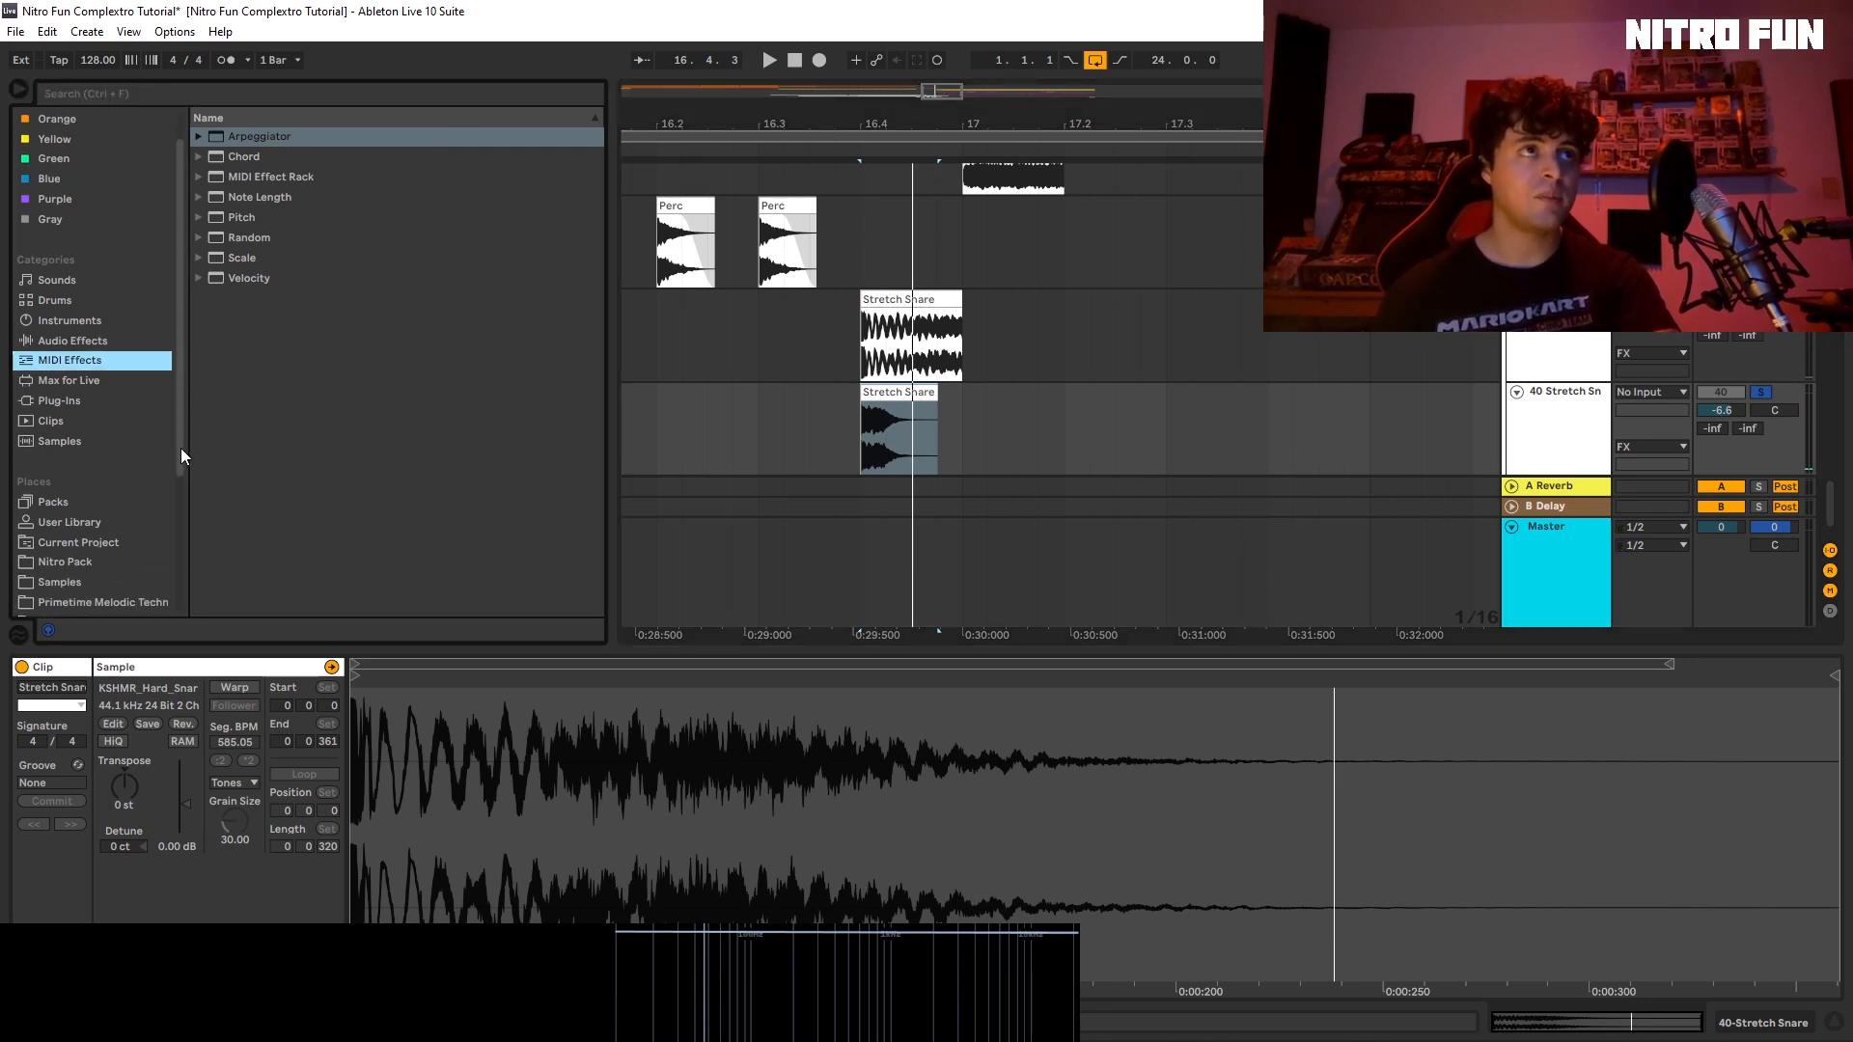
left_click(61, 328)
left_click(175, 95)
type("rever")
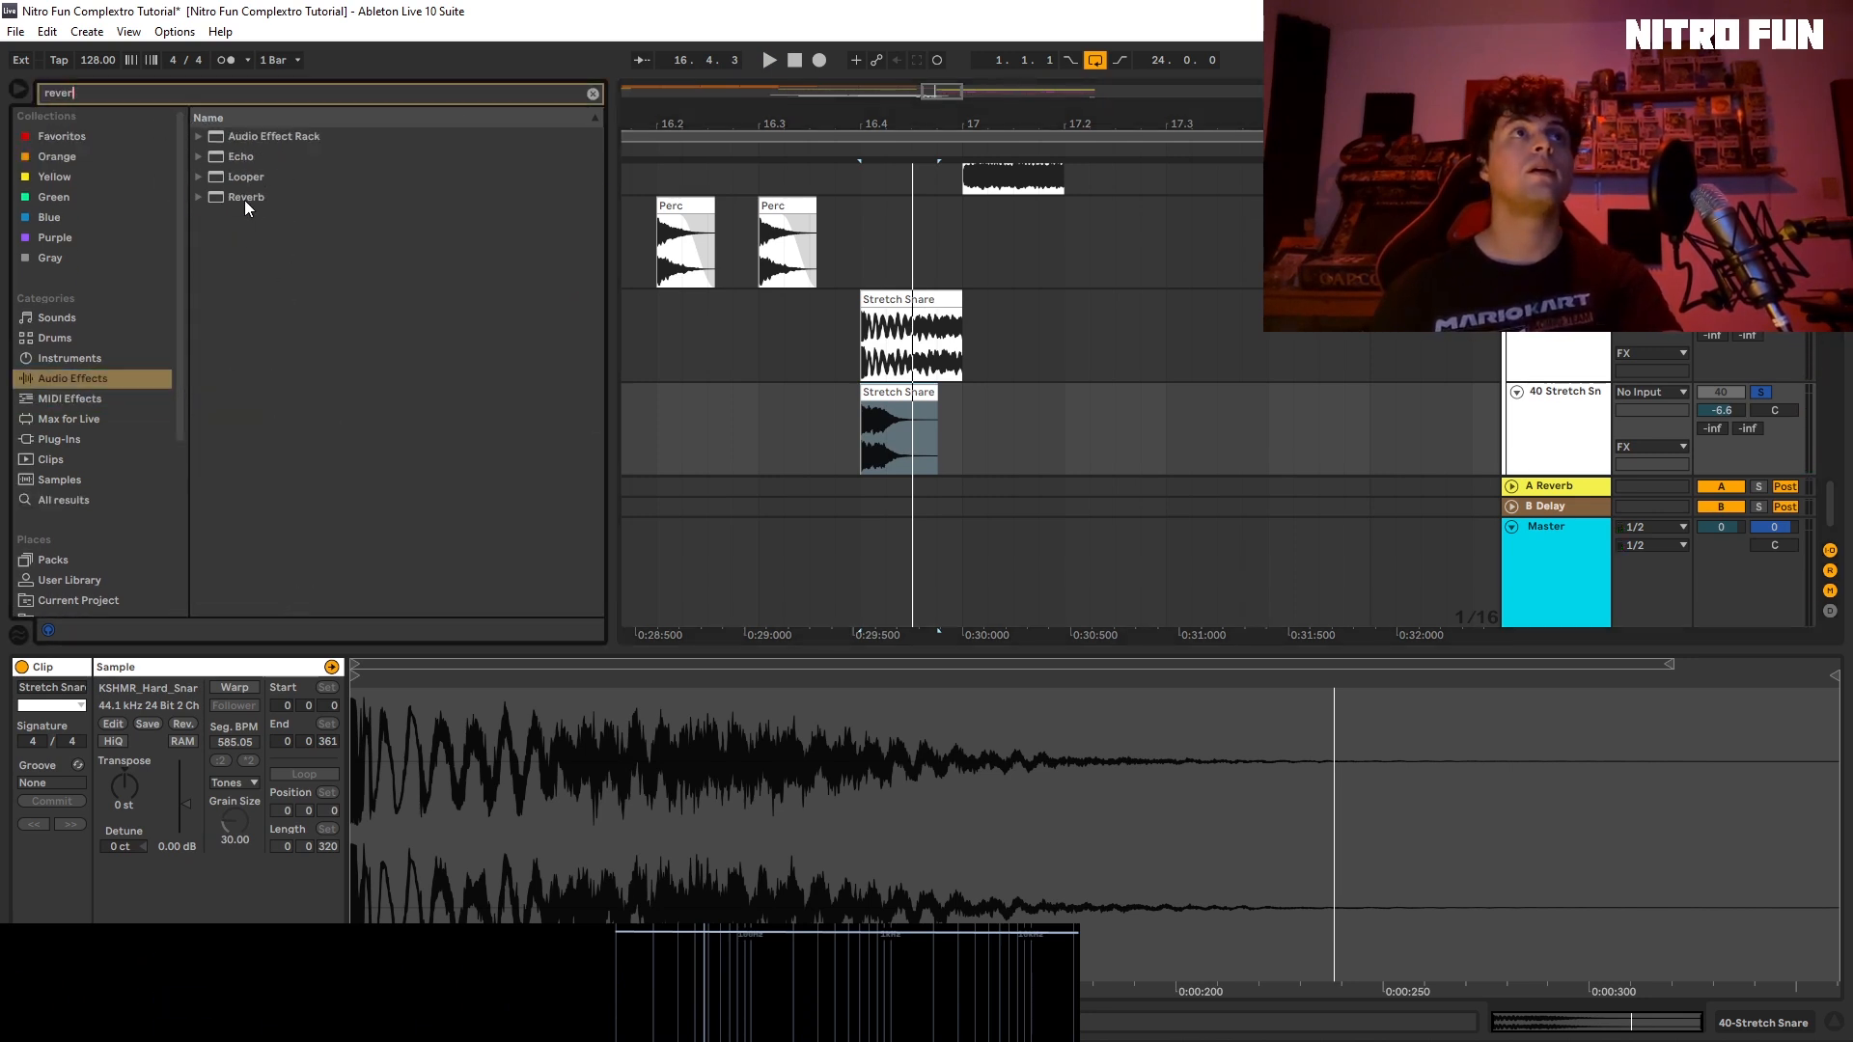
left_click_drag(245, 200, 862, 415)
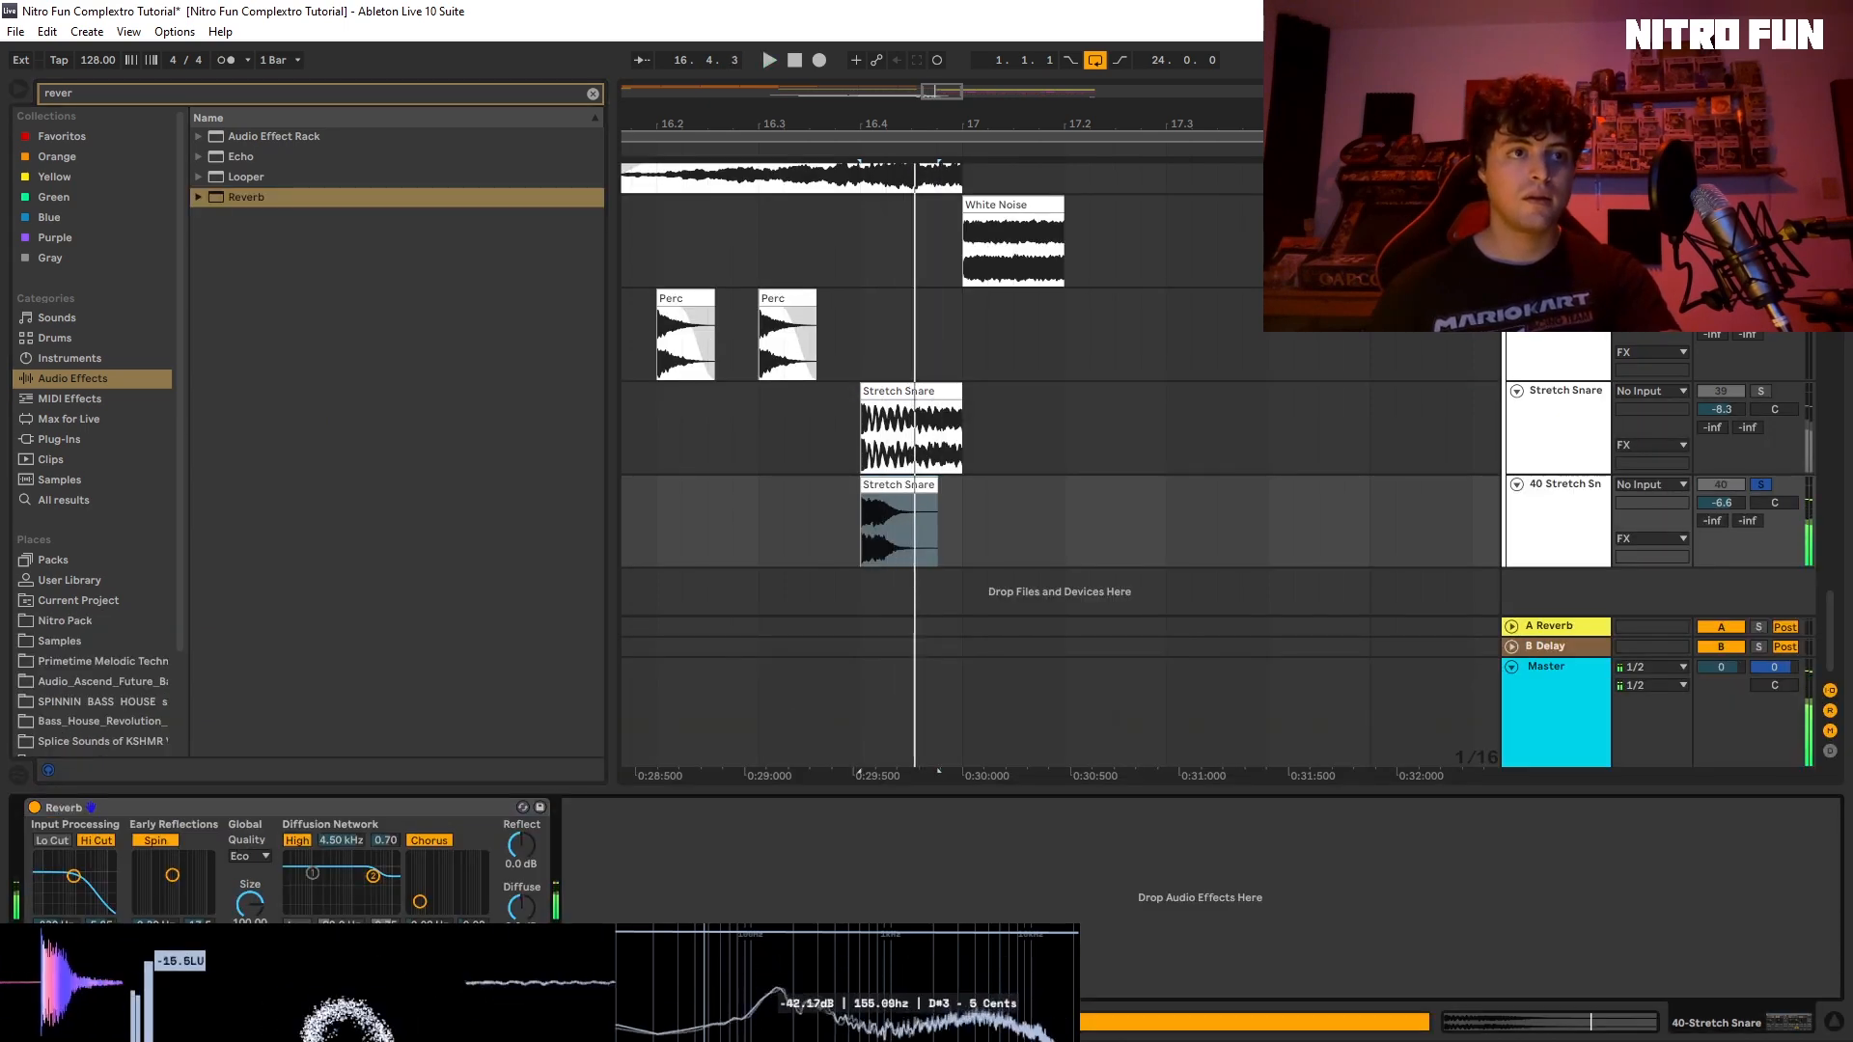
left_click(54, 841)
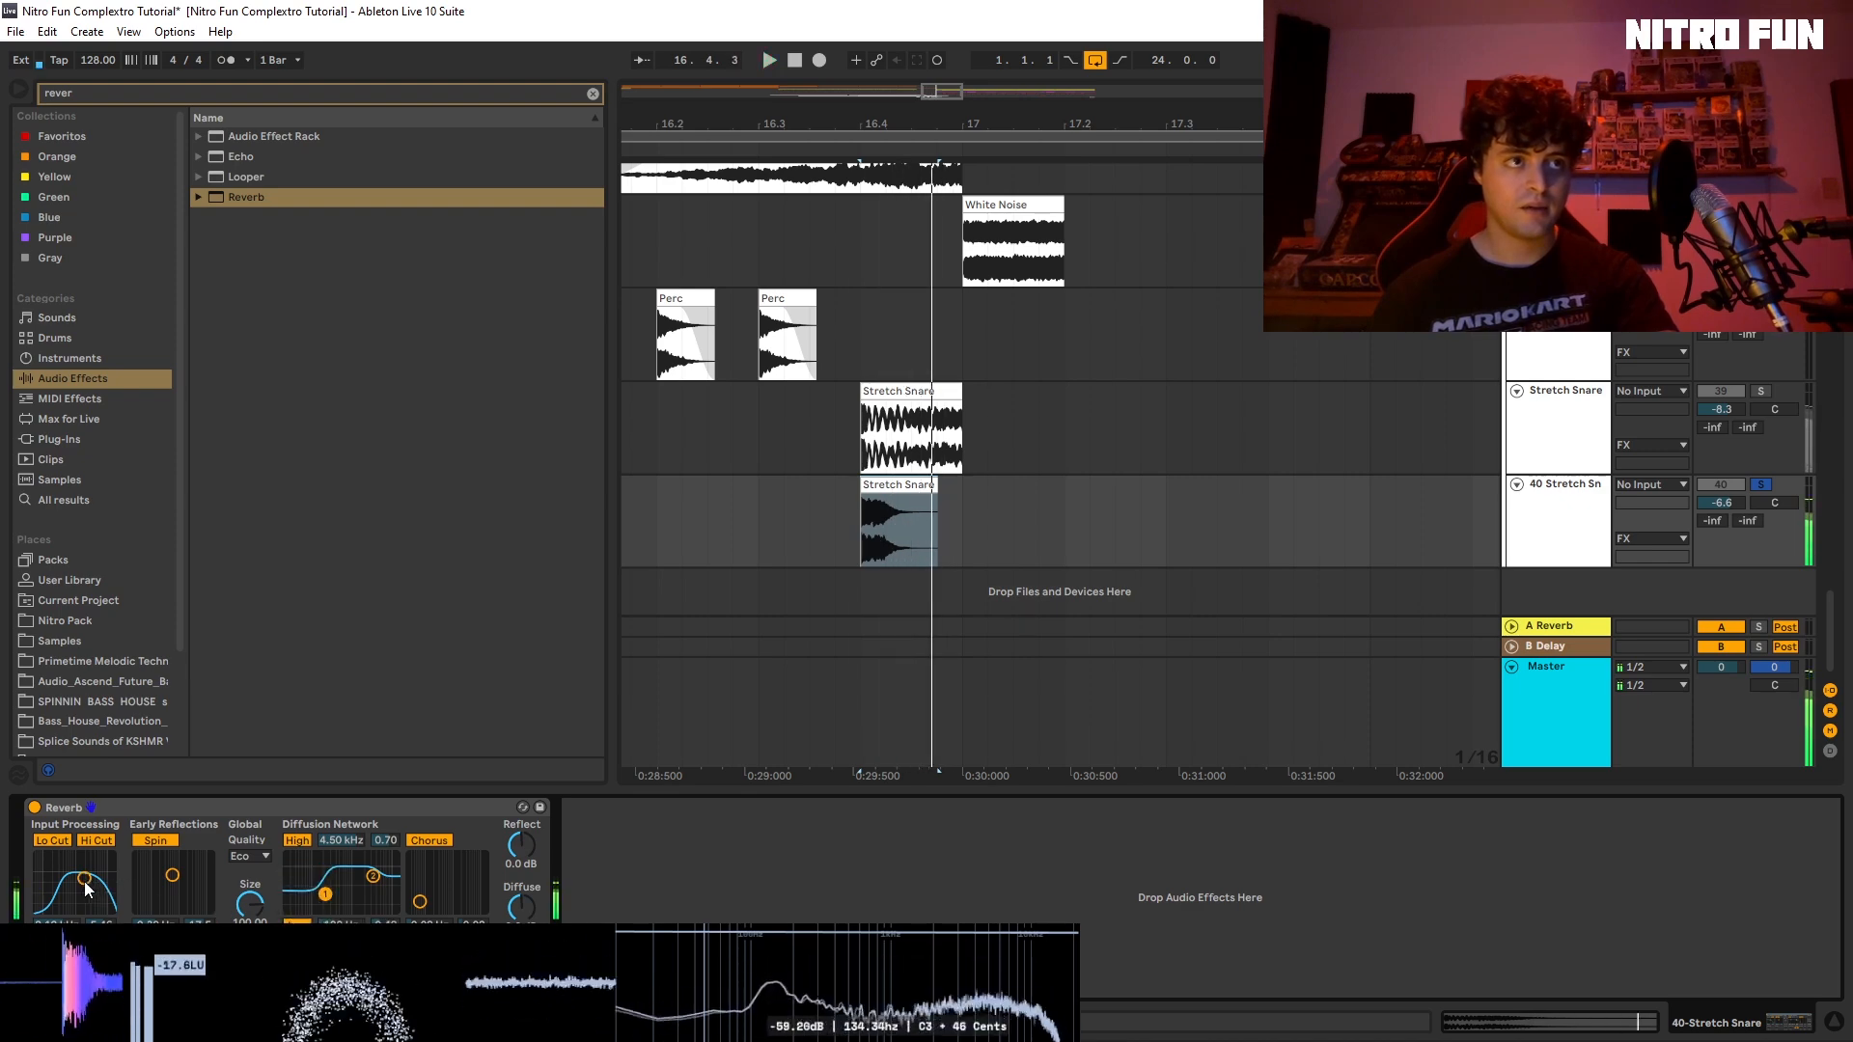
left_click_drag(84, 880, 78, 880)
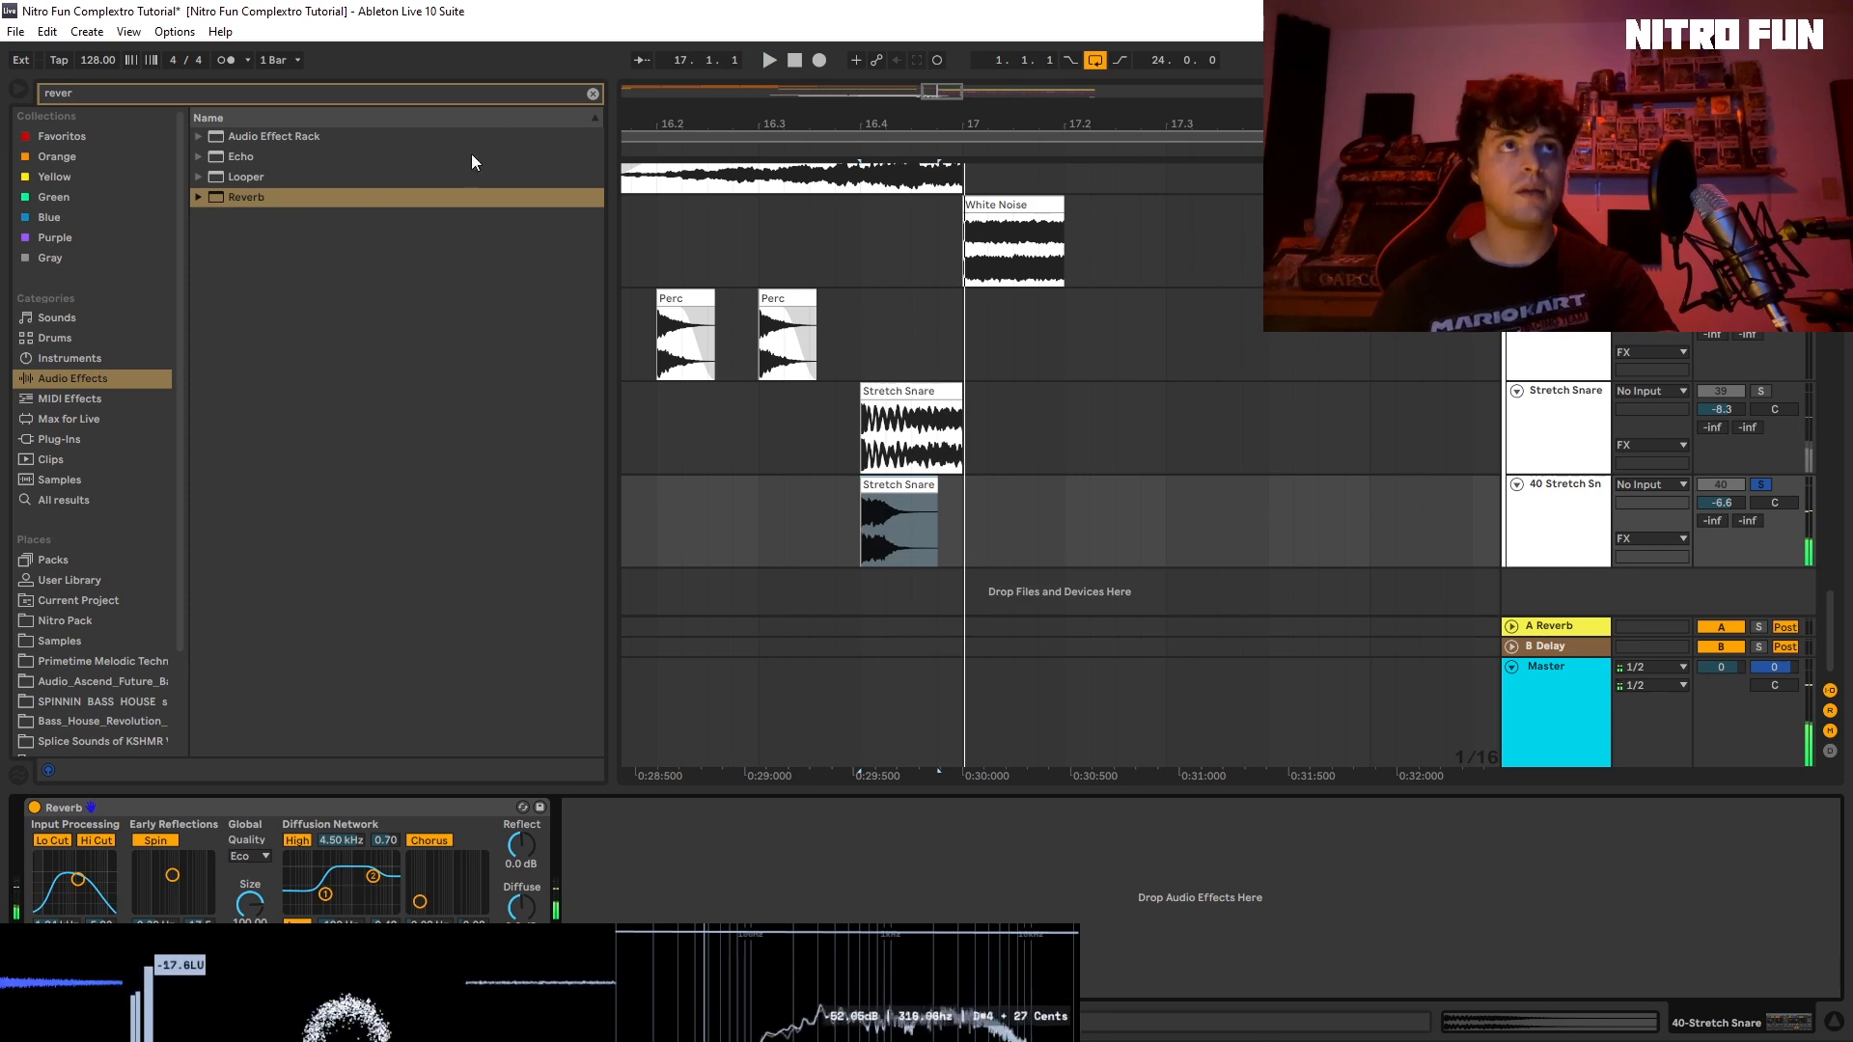
Step: Find the OTT plug-in and add it after Reverb on the copied snare track
left_click(592, 94)
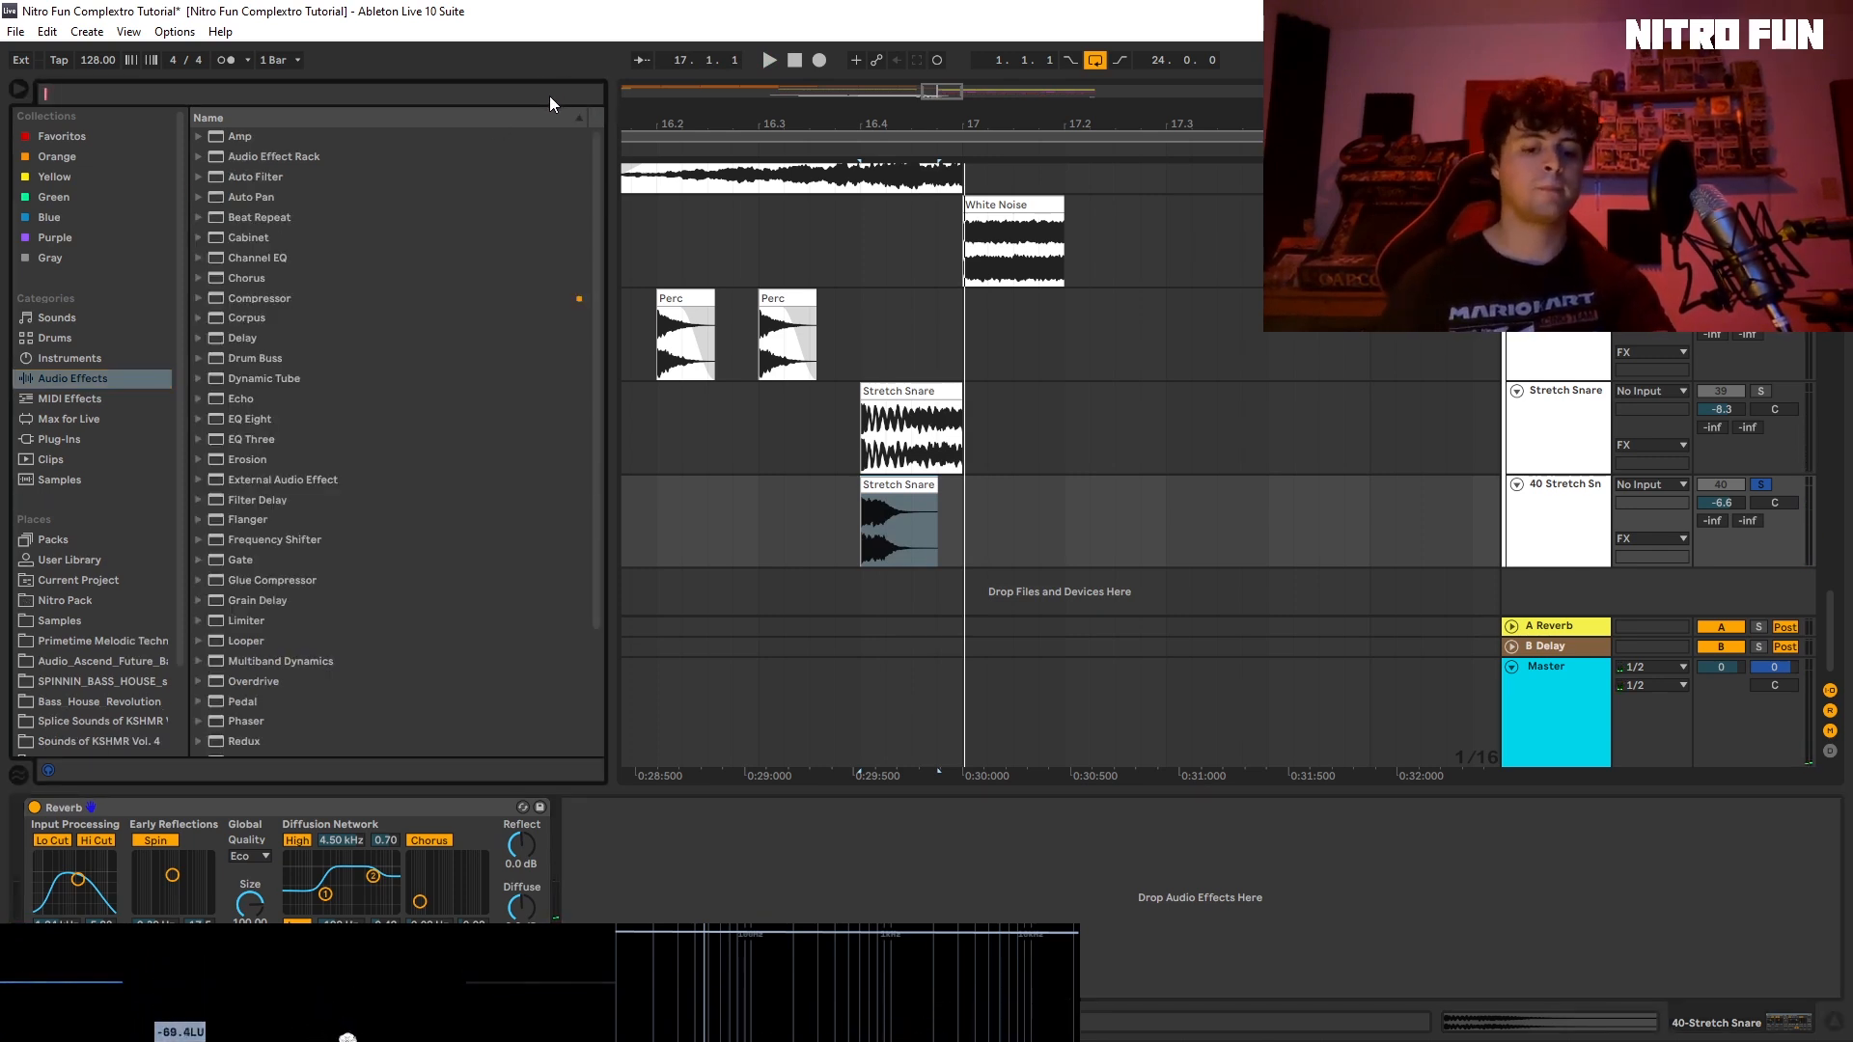
type("ott")
left_click(90, 443)
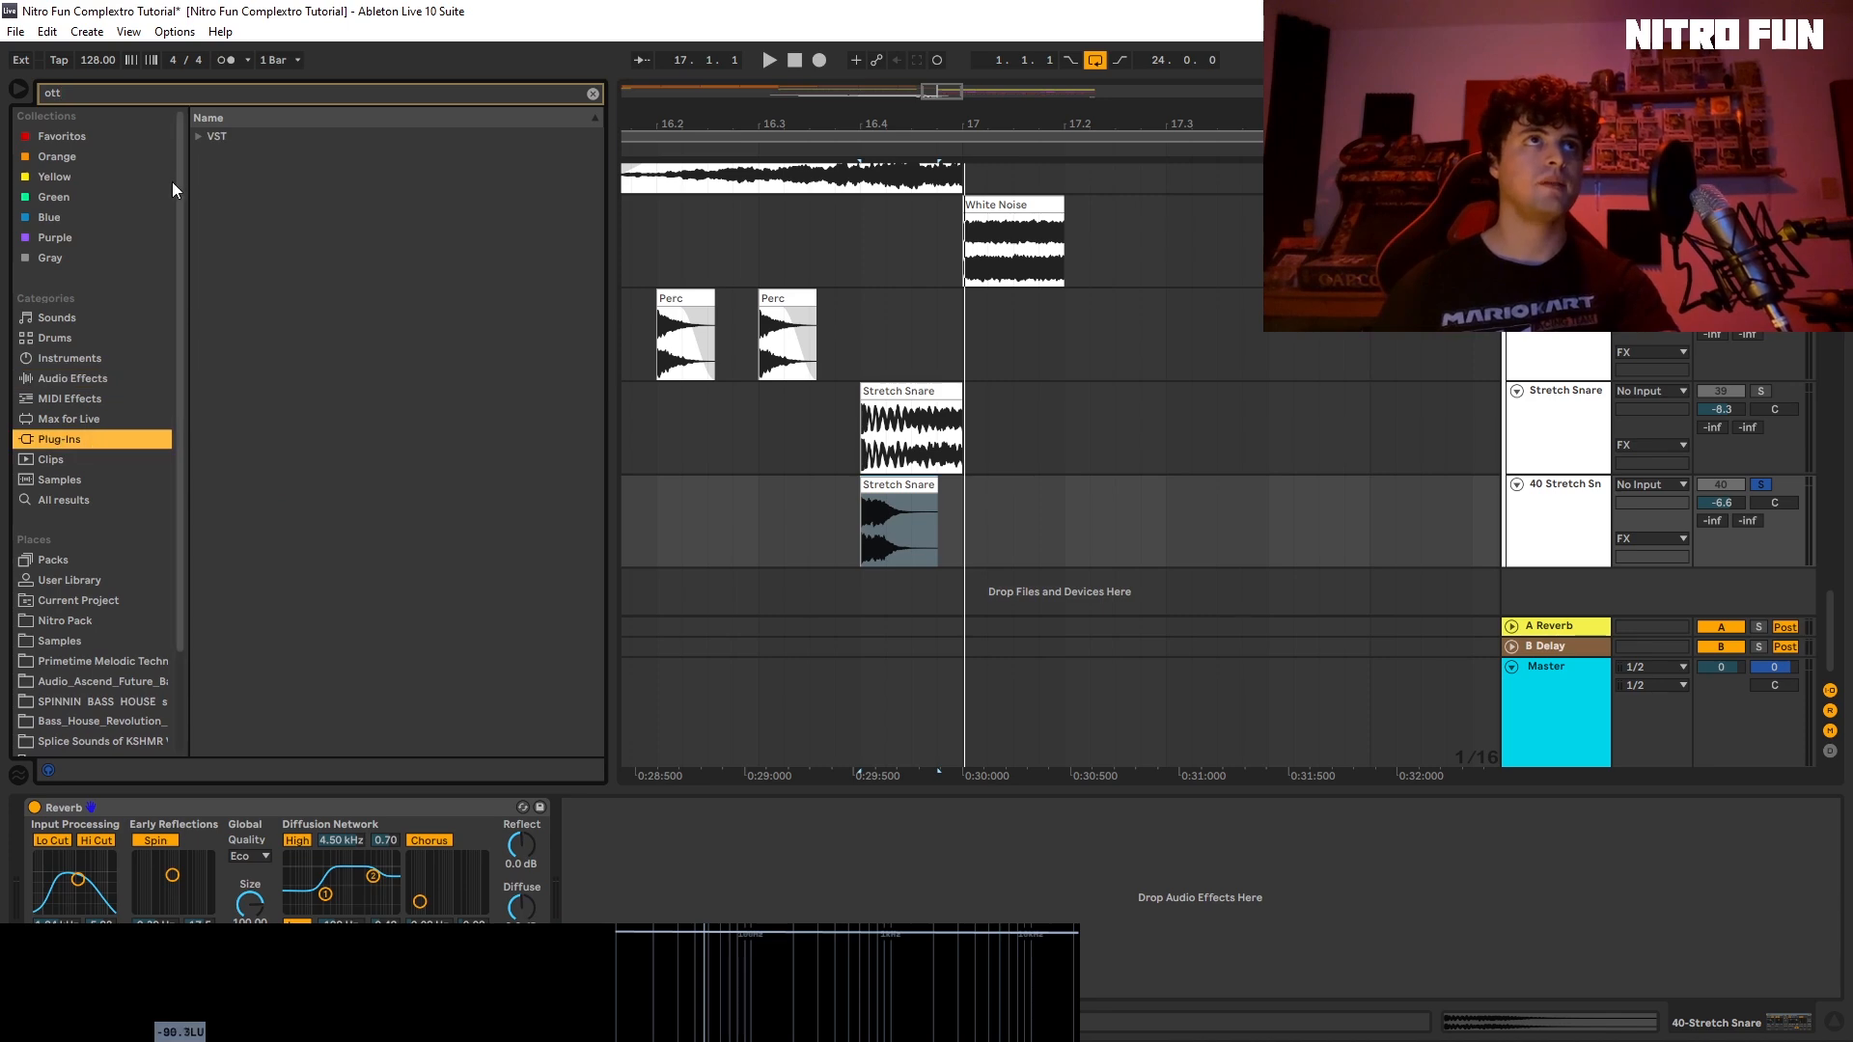
double_click(224, 154)
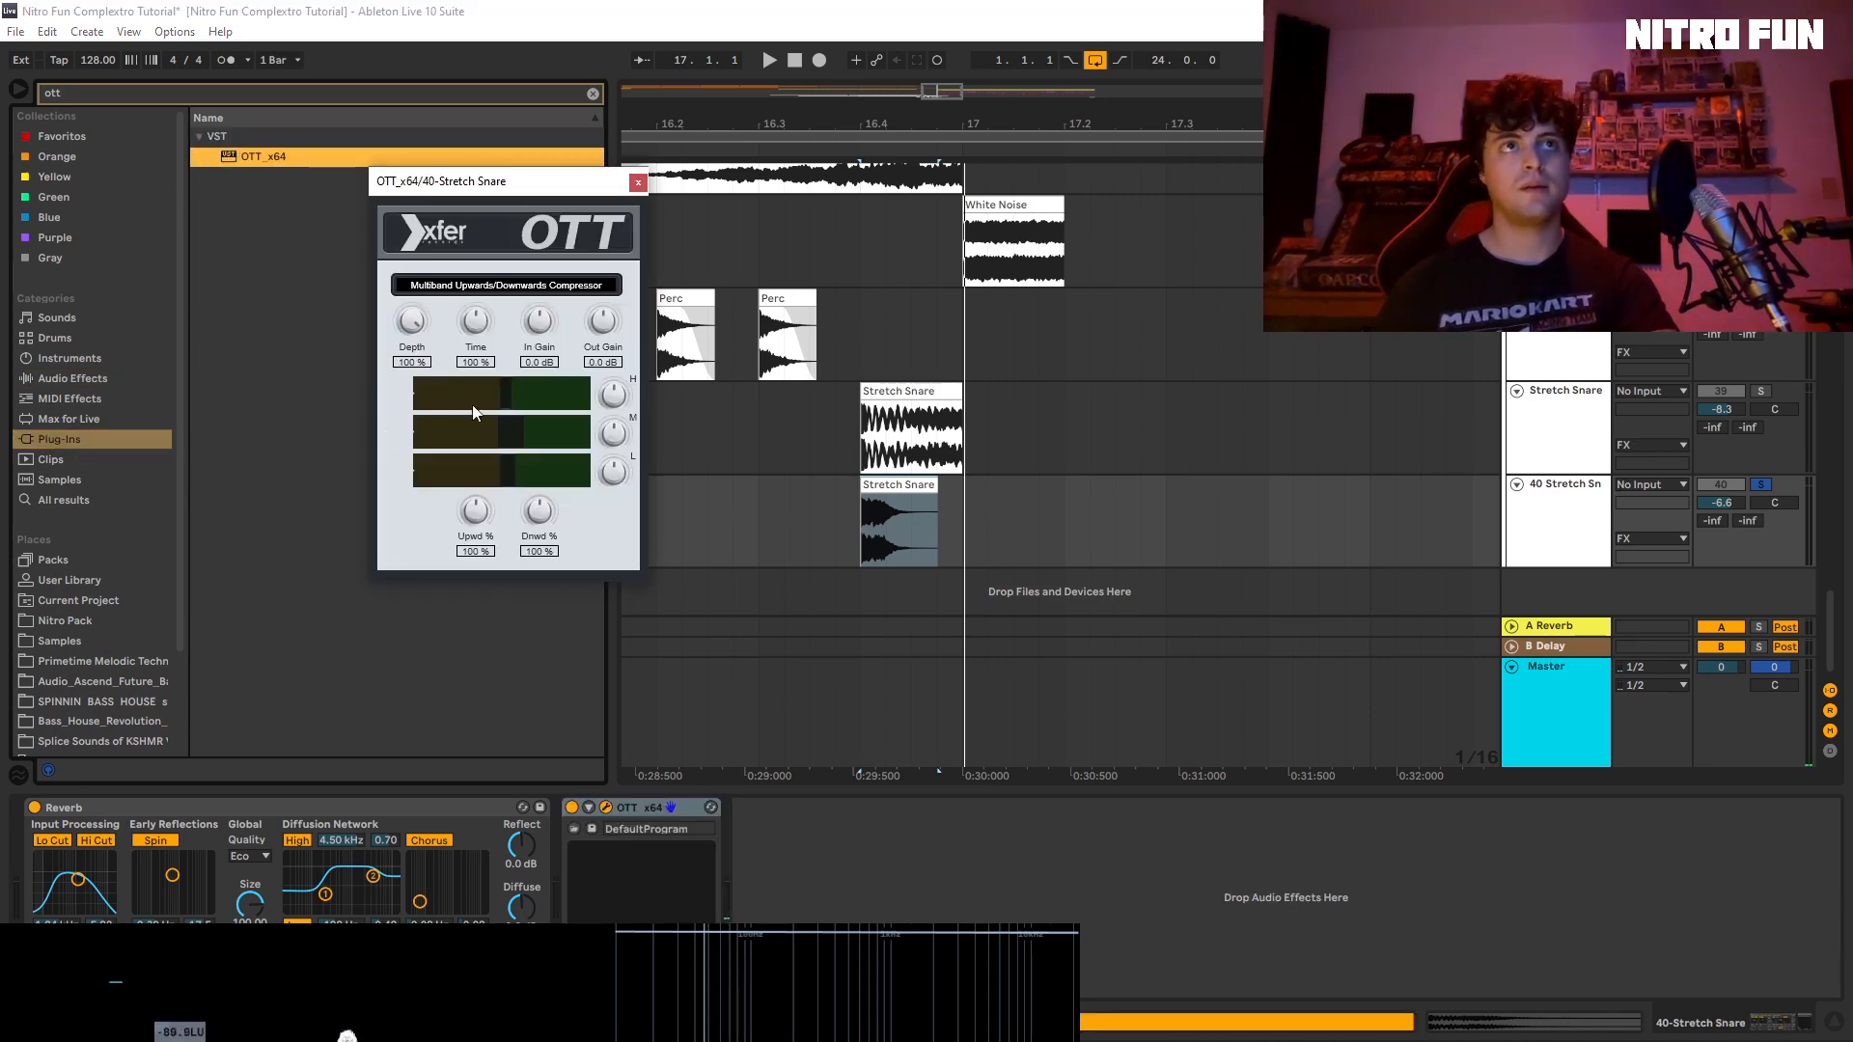
Step: Set OTT's depth to 48% and output gain to 1.9 dB while auditioning the snare, and close the plugin
key("space")
key("space")
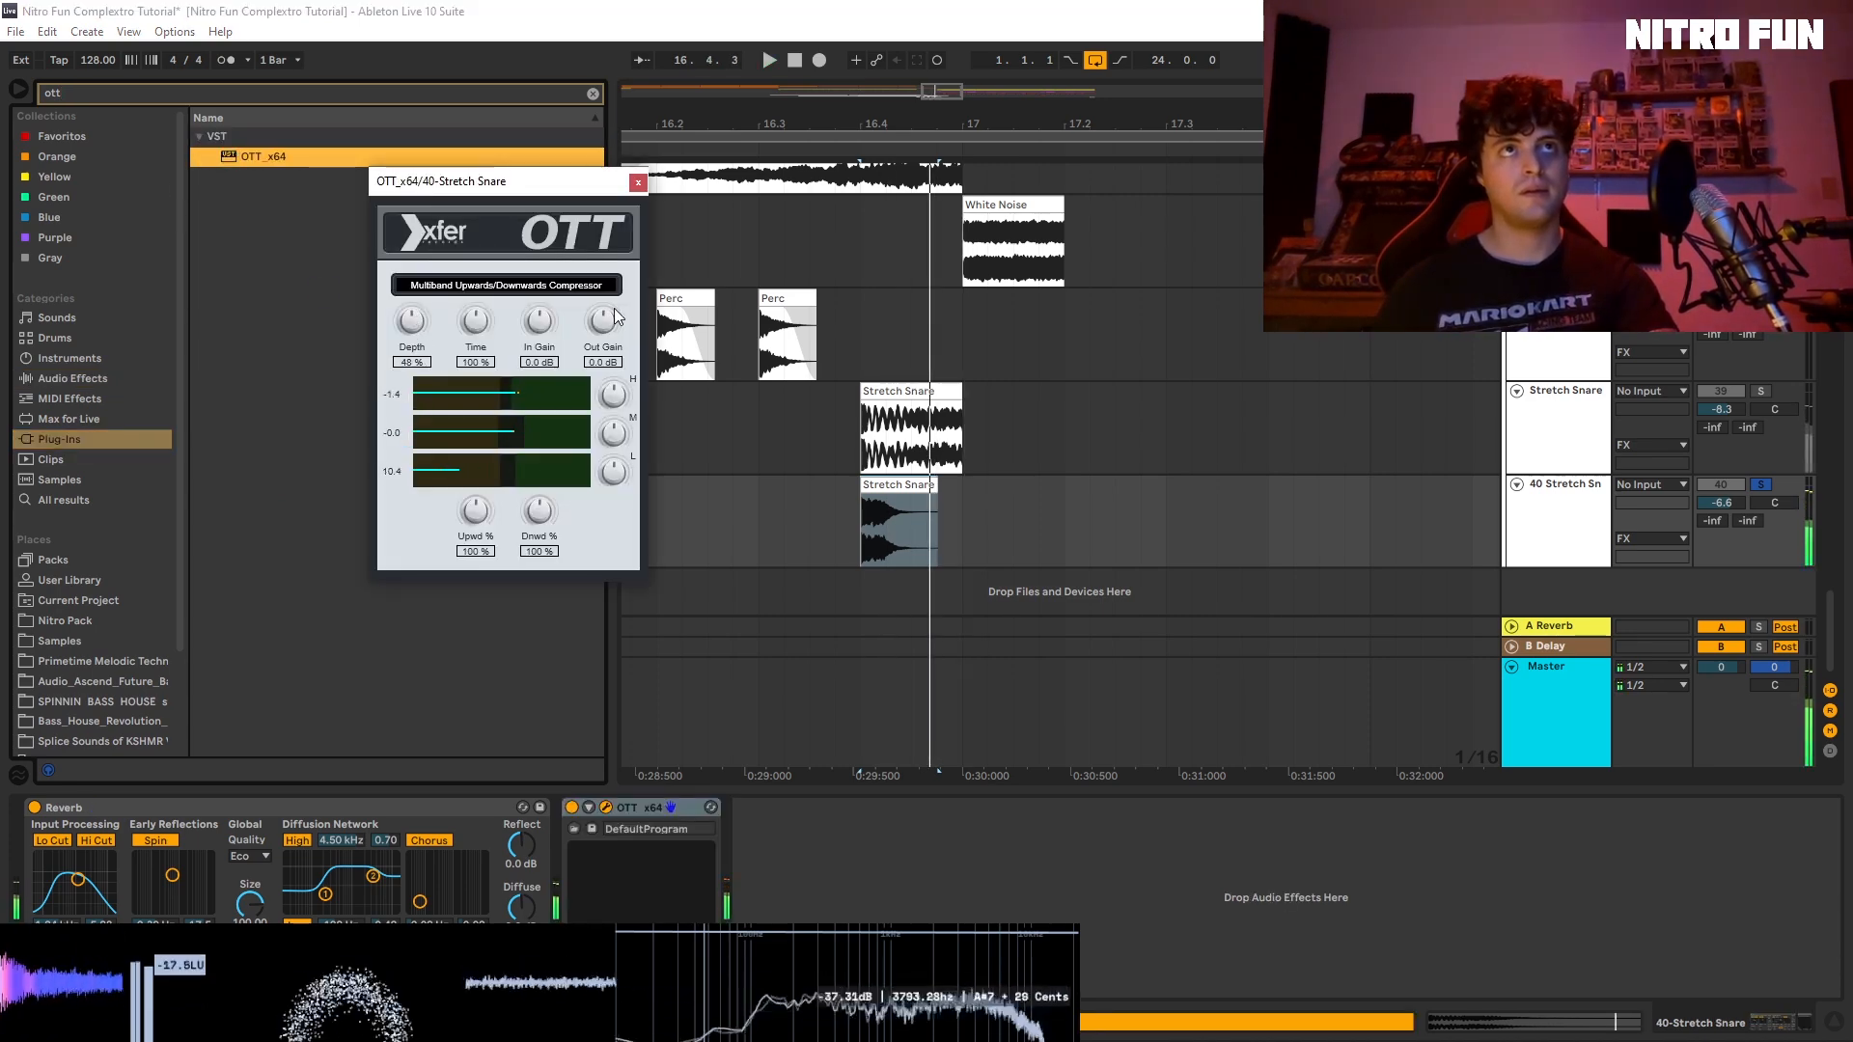
left_click_drag(602, 327, 602, 321)
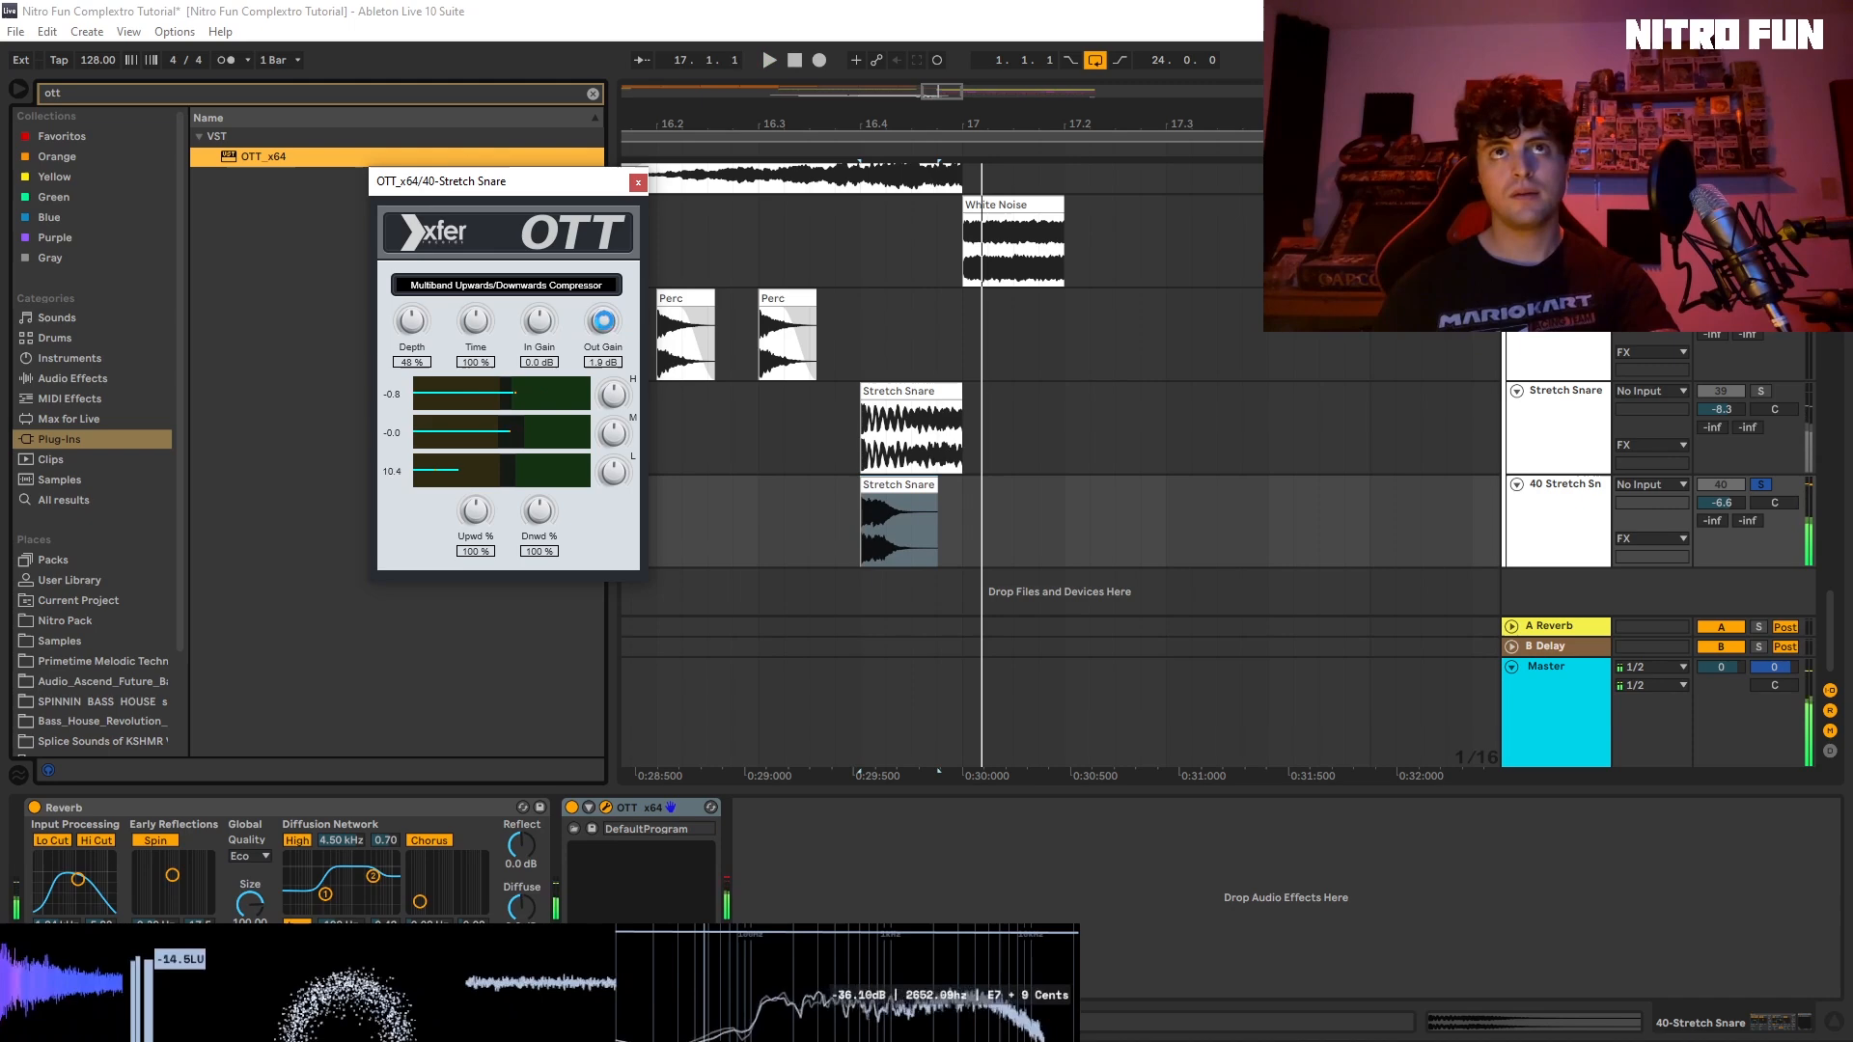
left_click(637, 182)
left_click(593, 93)
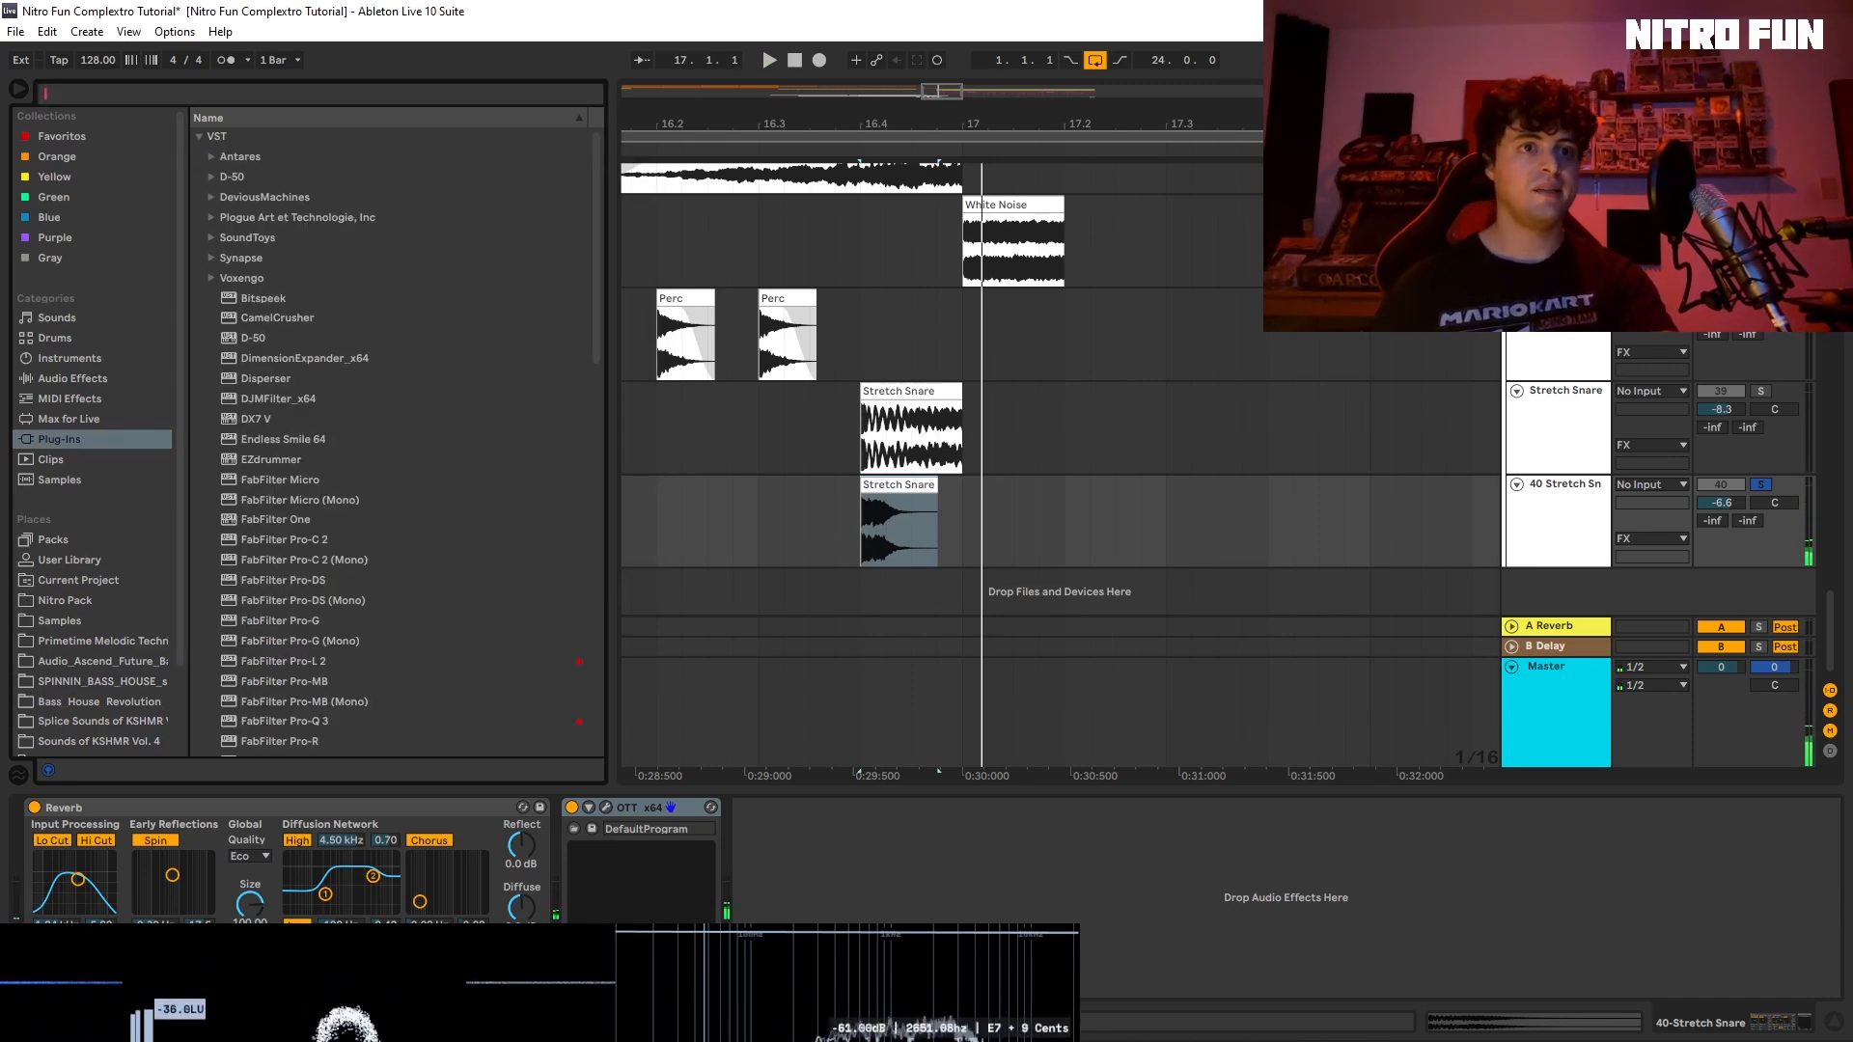
Step: Automate Reverb's Dry/Wet on the copied snare track to drop to 0% at bar 17, and audition the cutoff
right_click(525, 860)
left_click(577, 867)
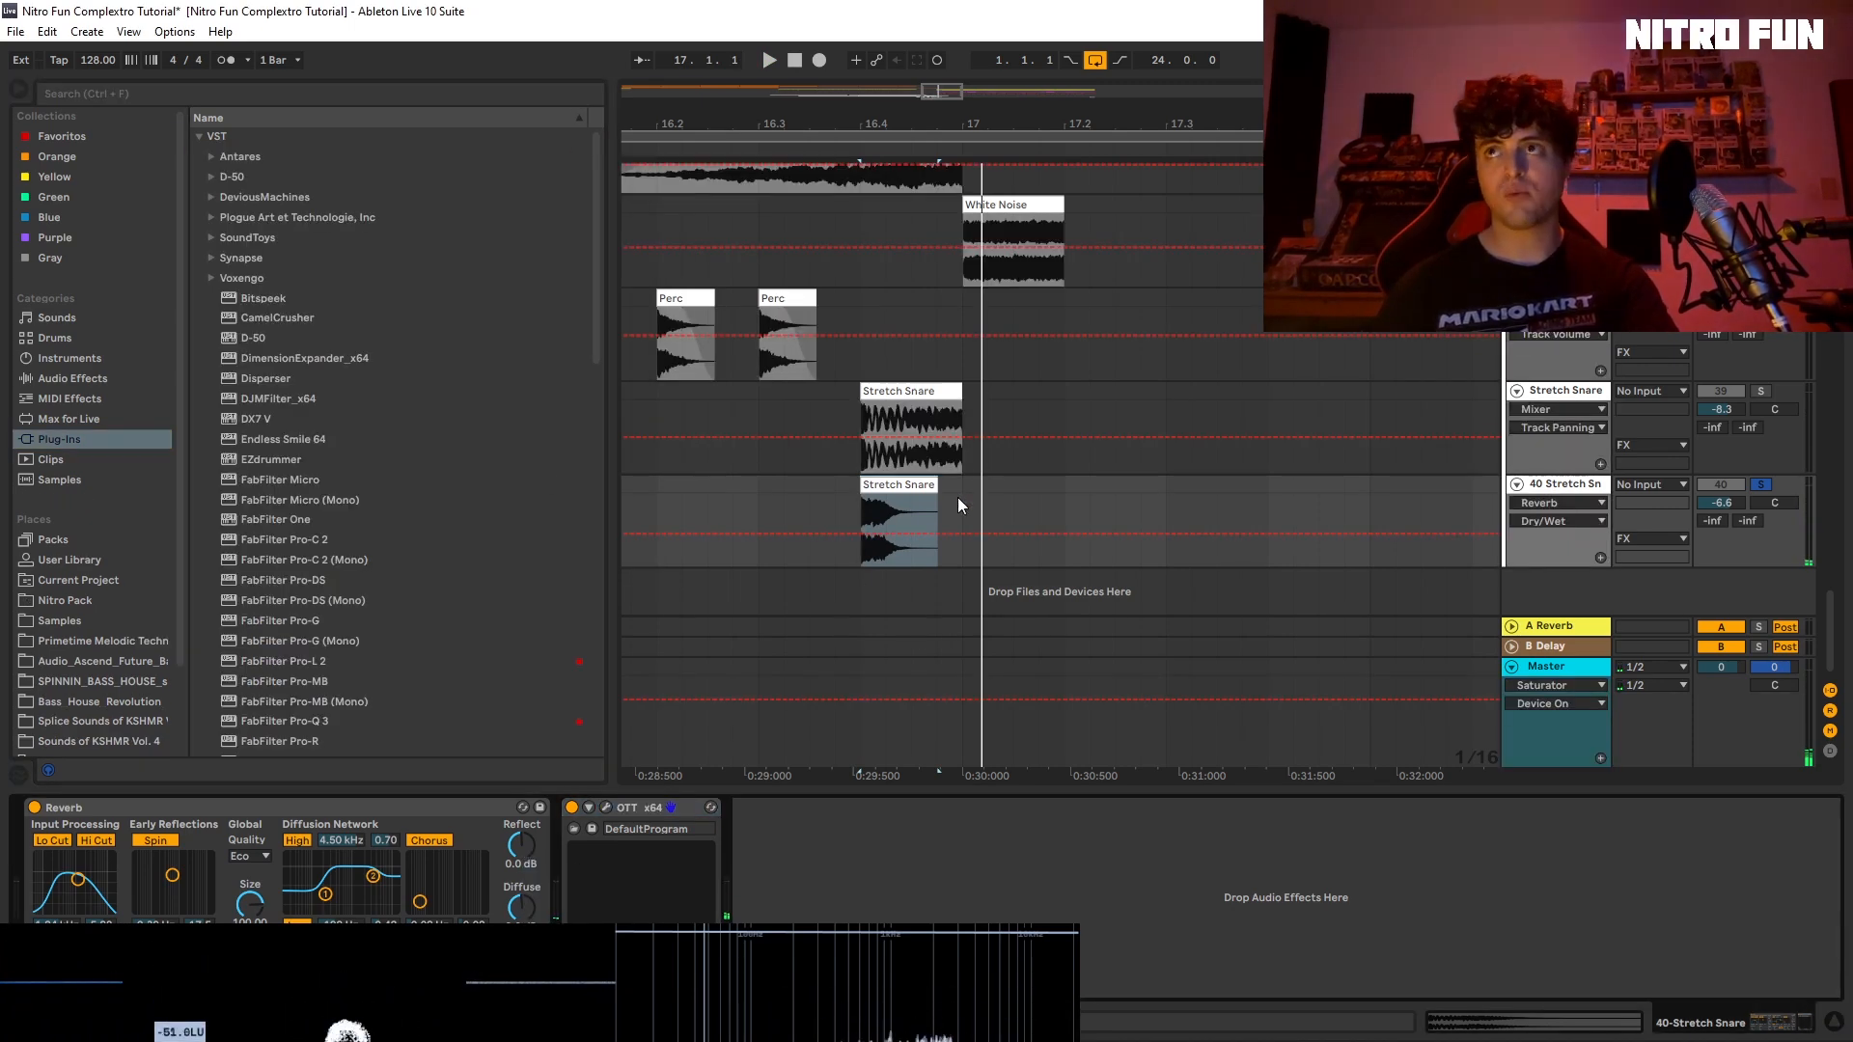
left_click(961, 534)
mouse_move(983, 534)
left_mouse_down()
mouse_move(983, 566)
mouse_move(962, 565)
left_mouse_up()
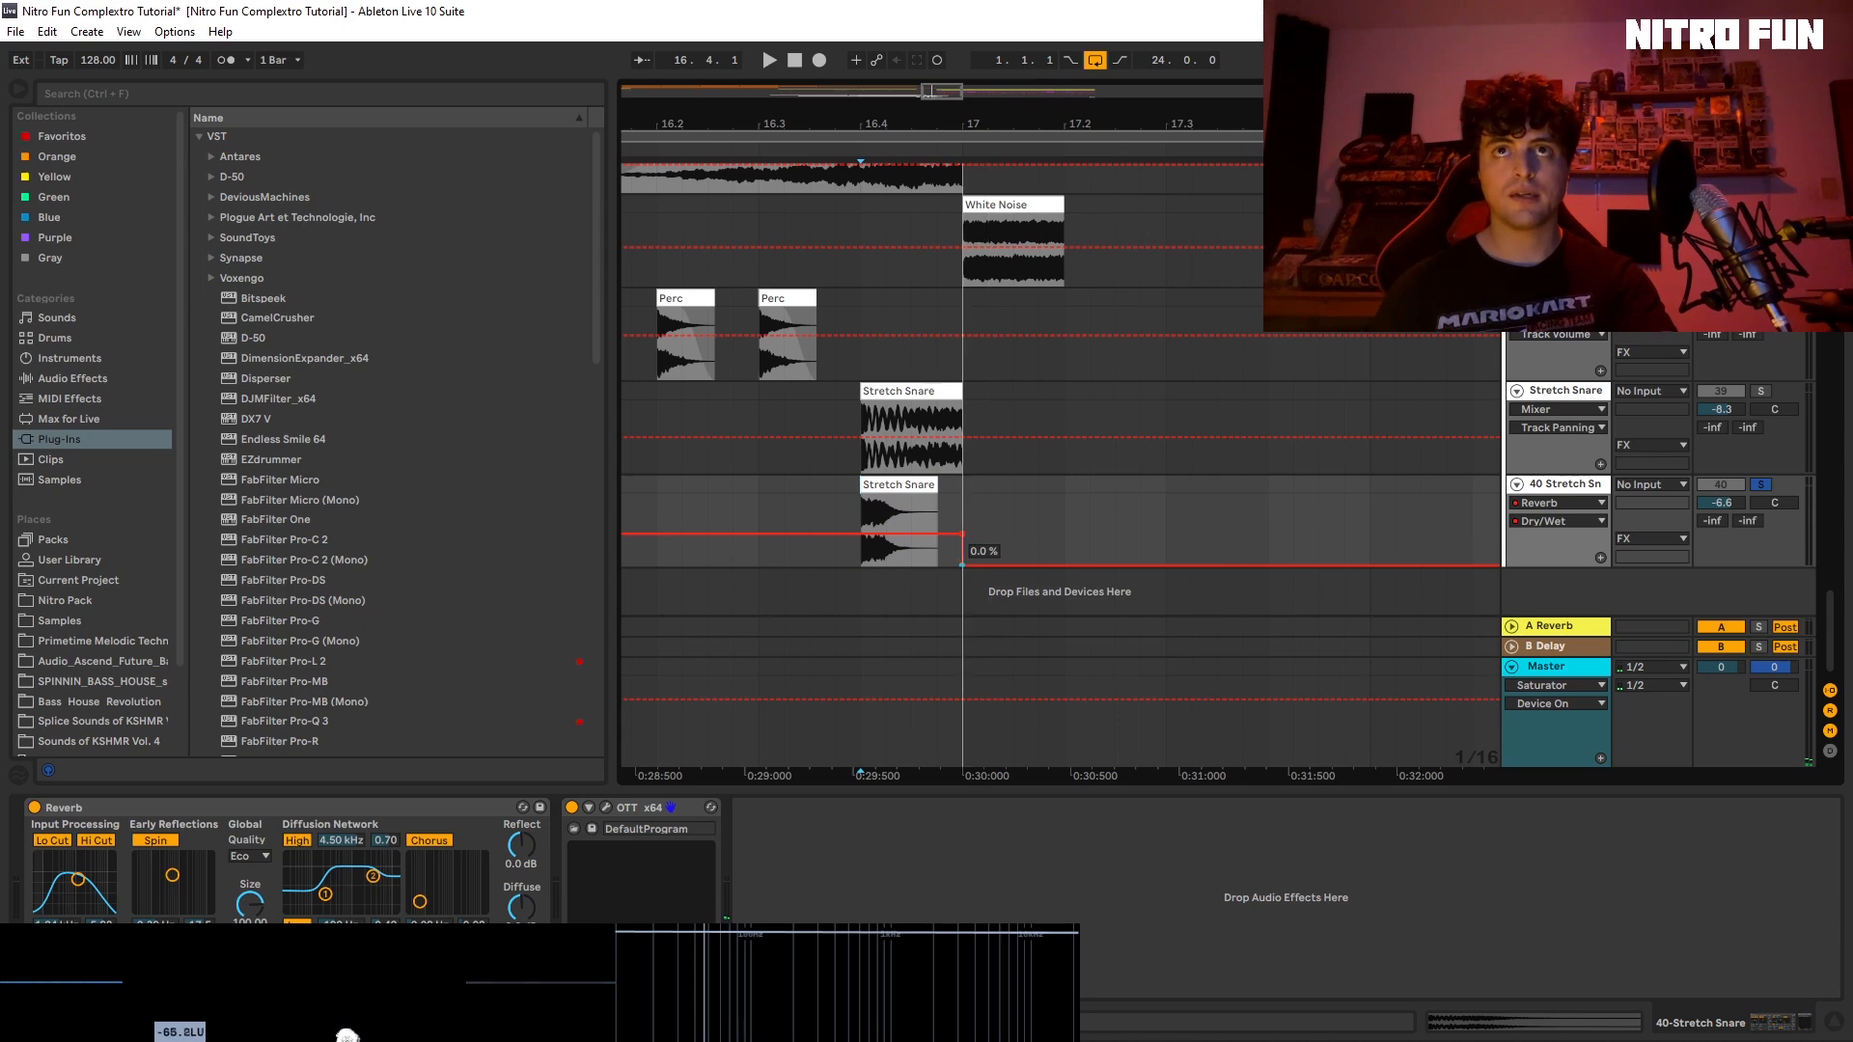
key("space")
left_click(783, 488)
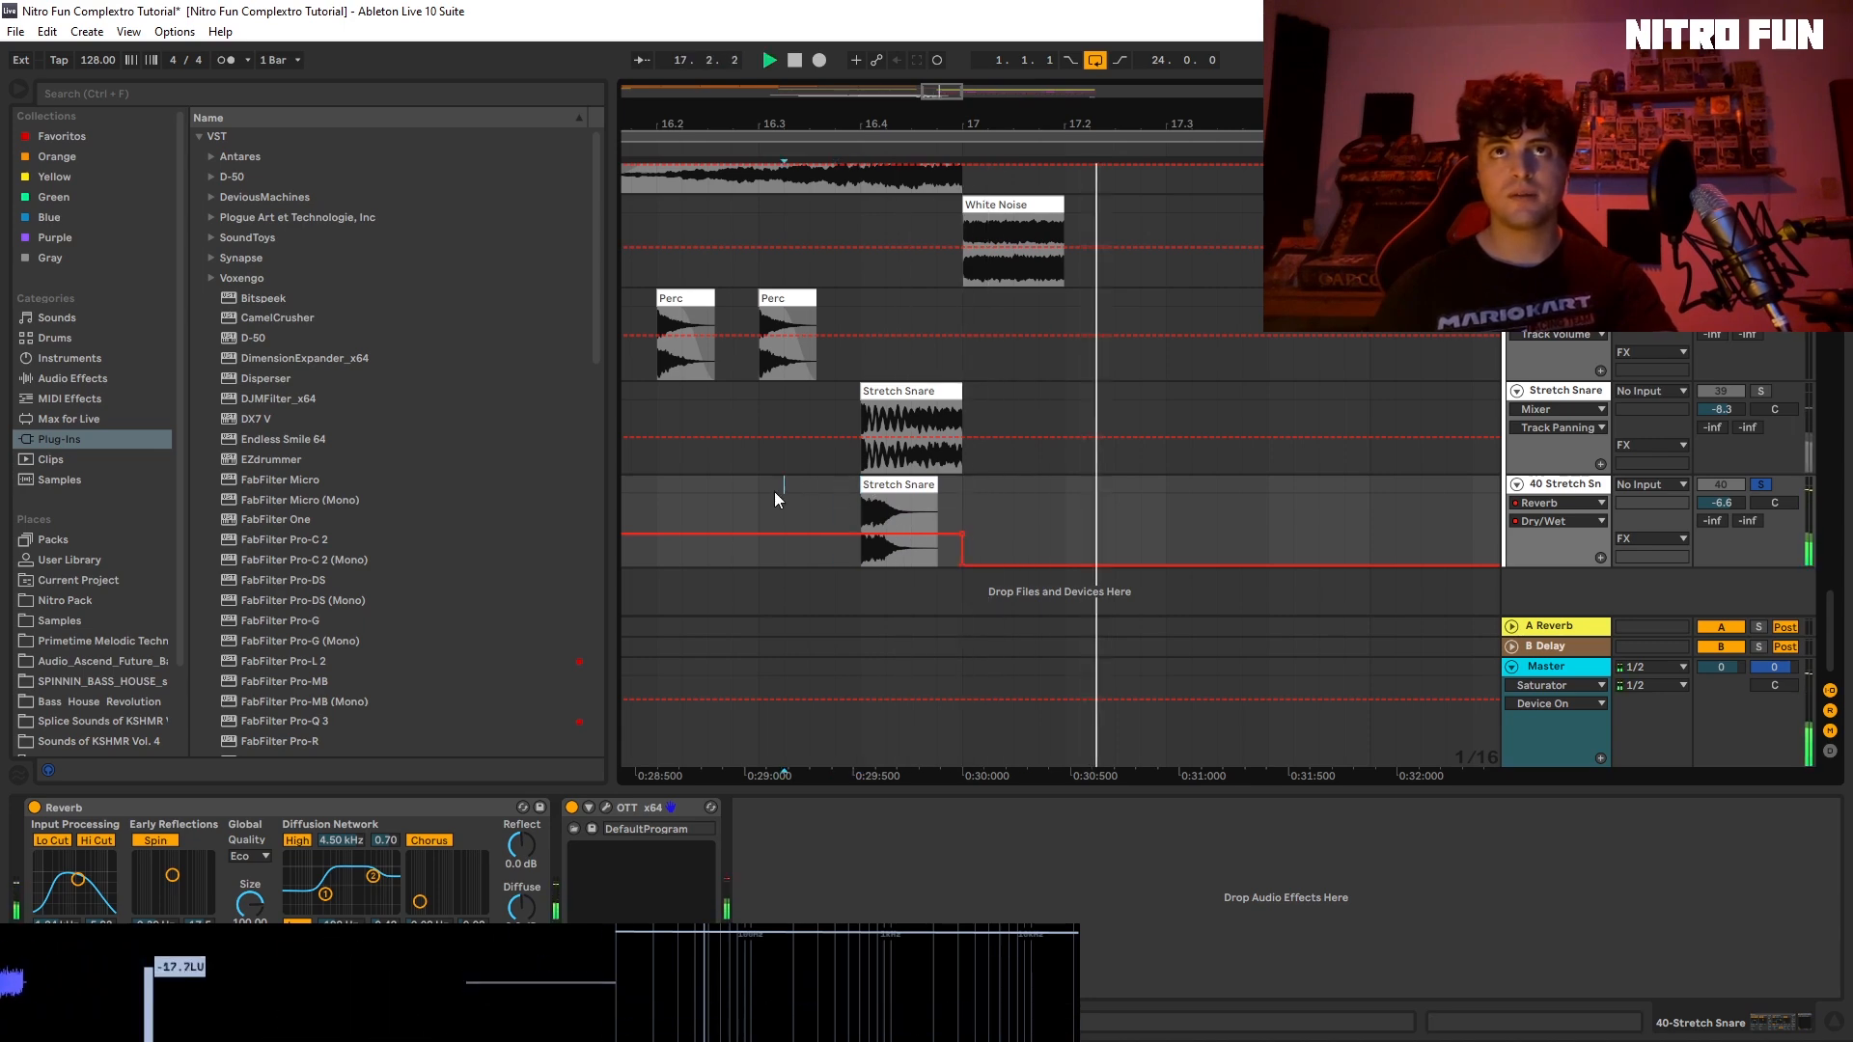
Step: Unsolo the copied snare track for a full-mix comparison, deactivate it, and leave the original Stretch Snare track active
left_click(1761, 484)
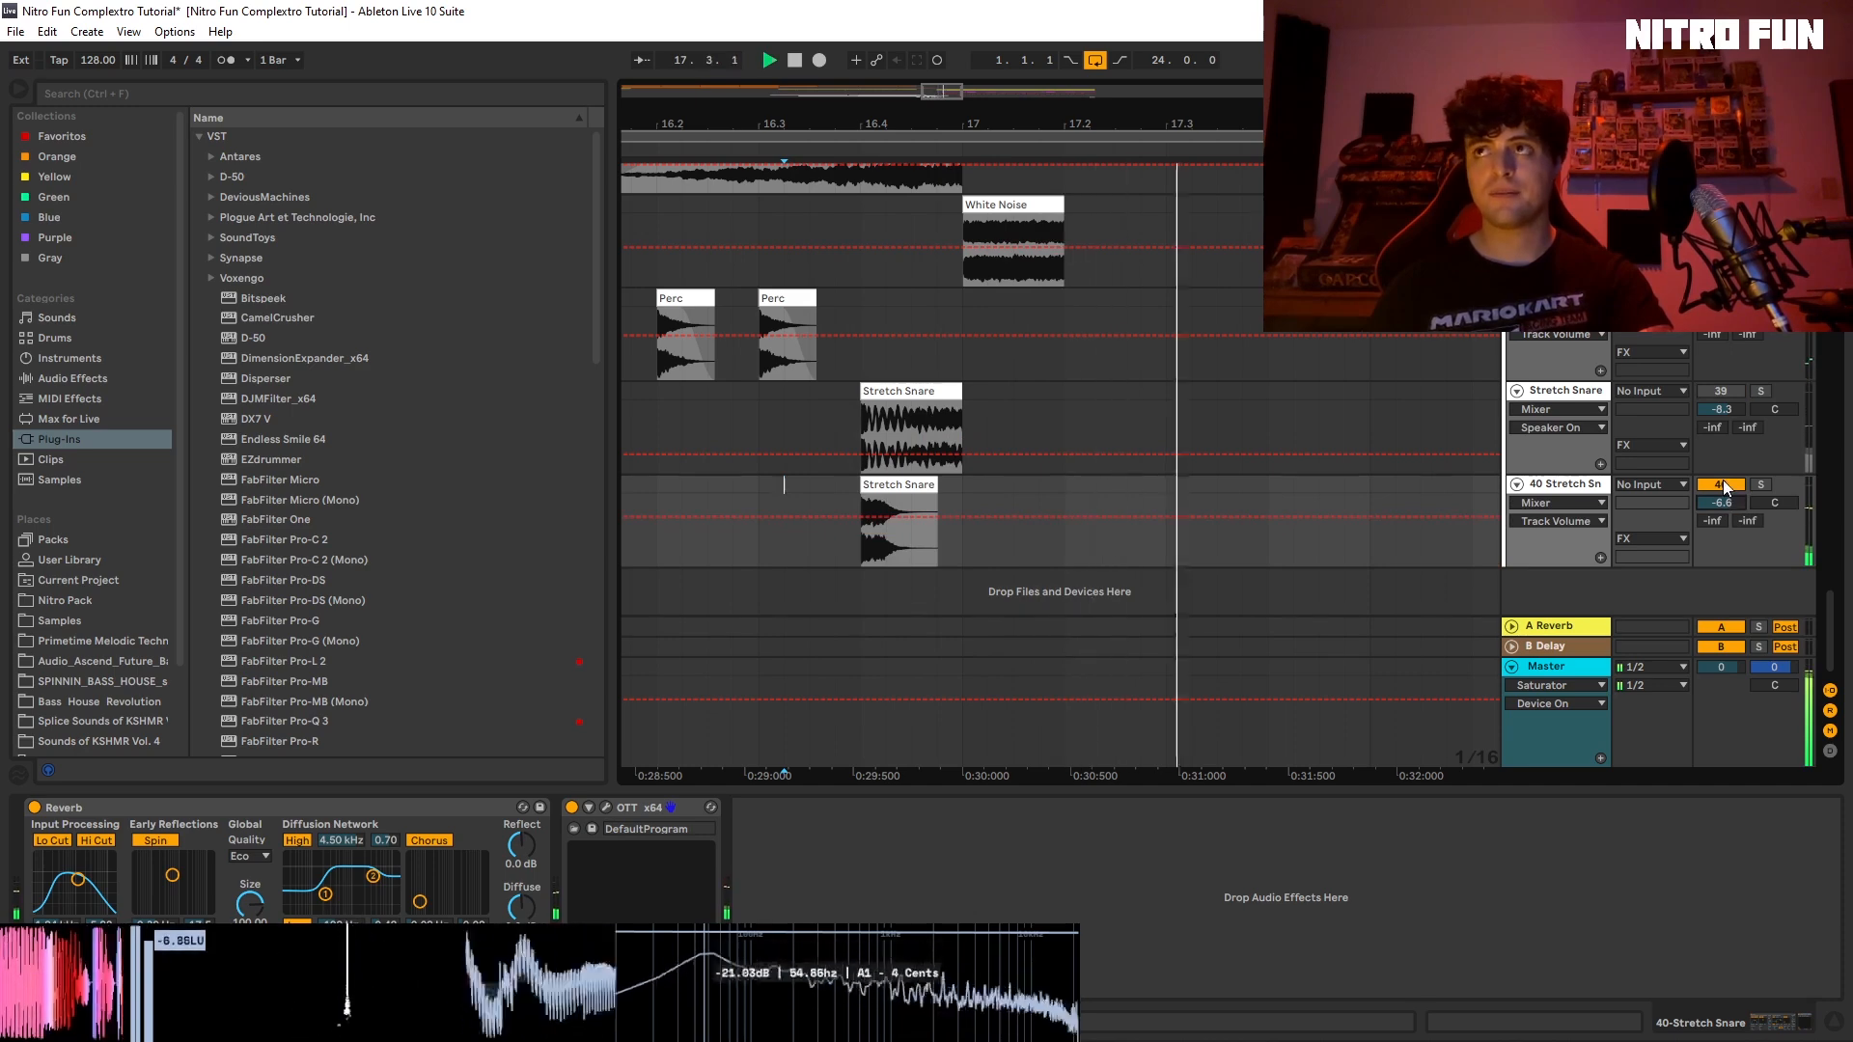
key("space")
left_click(1733, 486)
left_click(1726, 390)
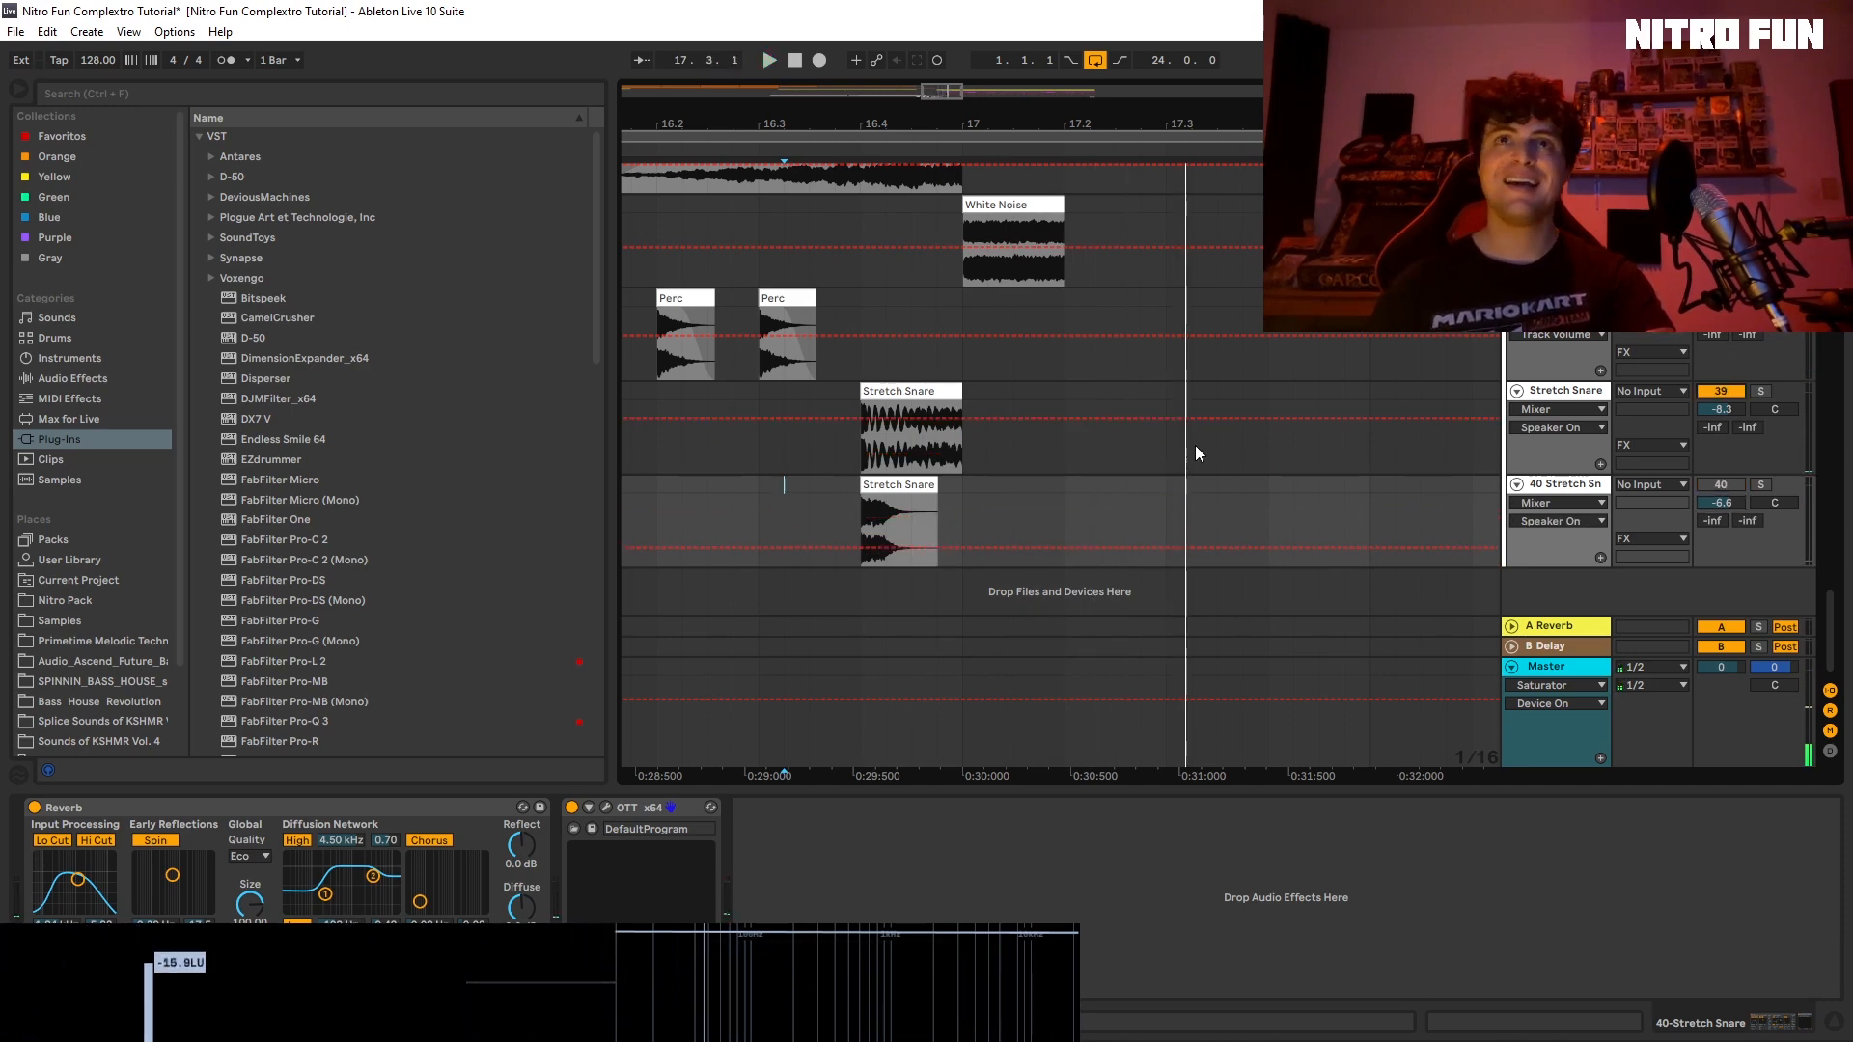
Step: Open the original Stretch Snare clip's sample settings, set its segment BPM to 578.00, and audition the stretched sound
left_click(918, 391)
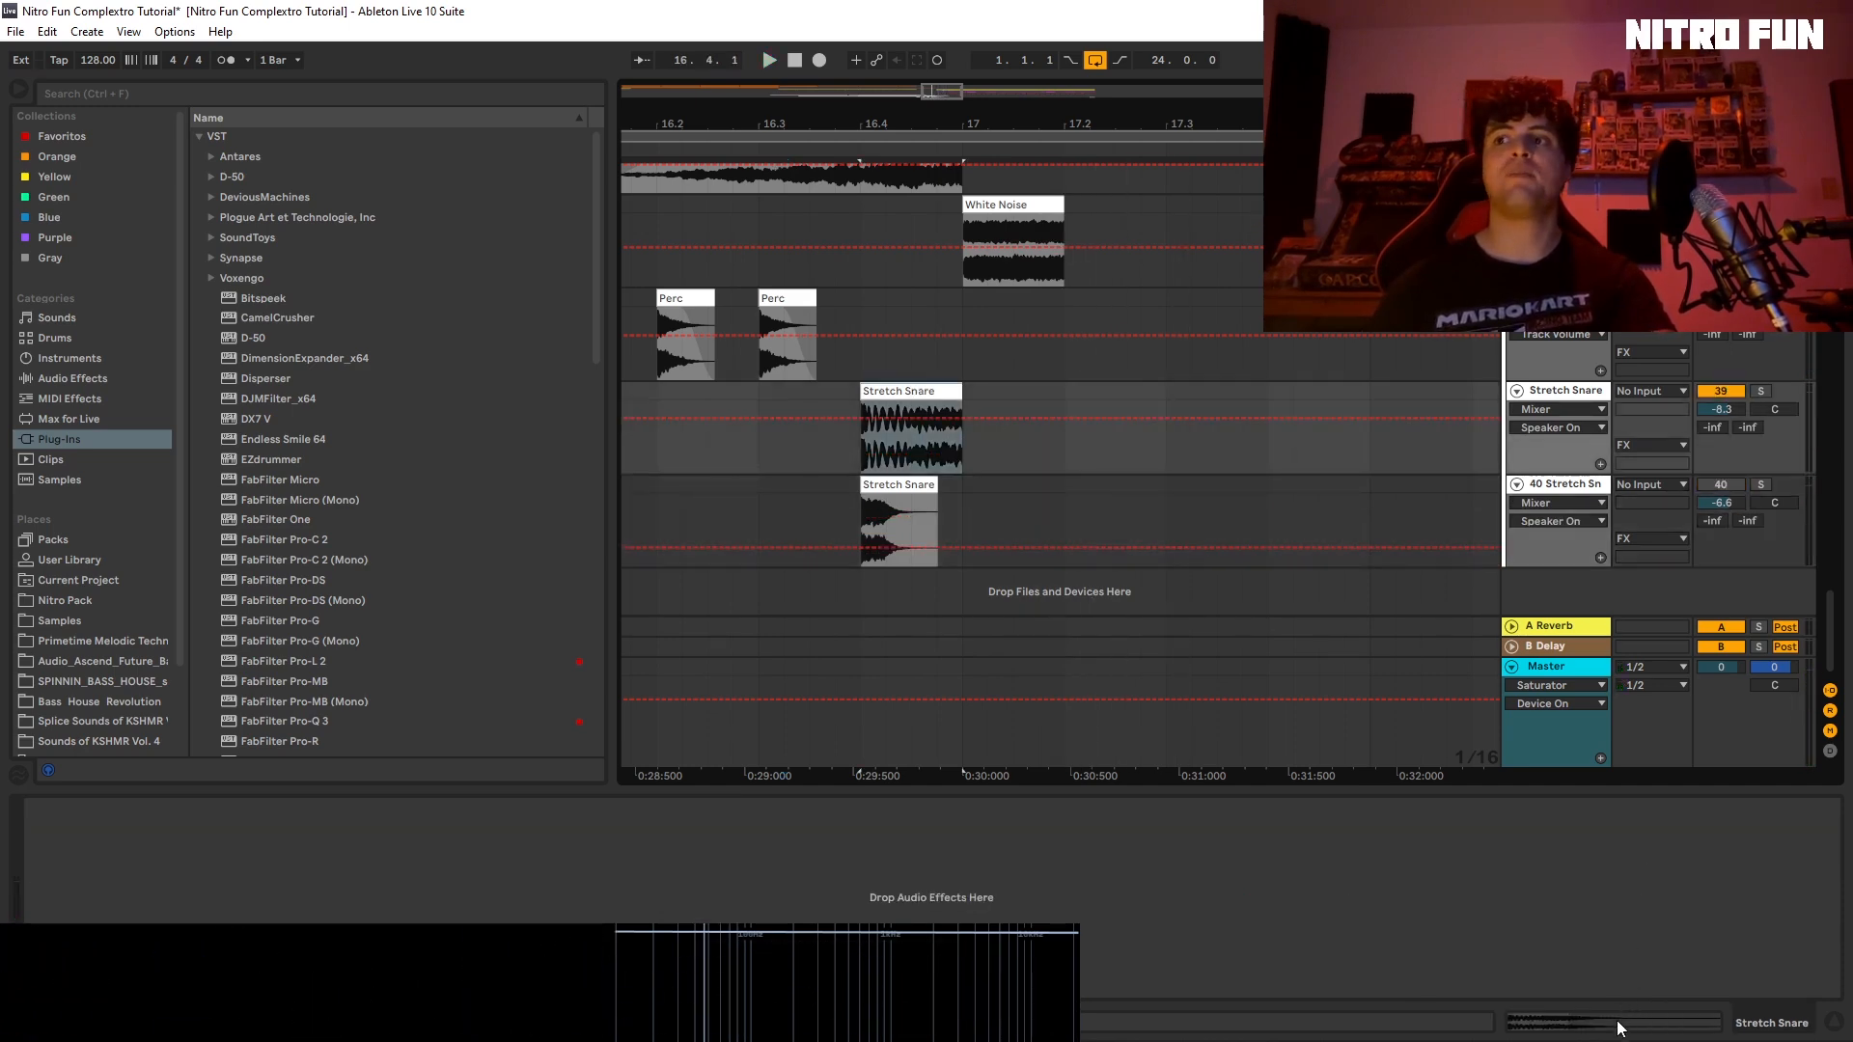
key("ctrl+z")
key("ctrl+y")
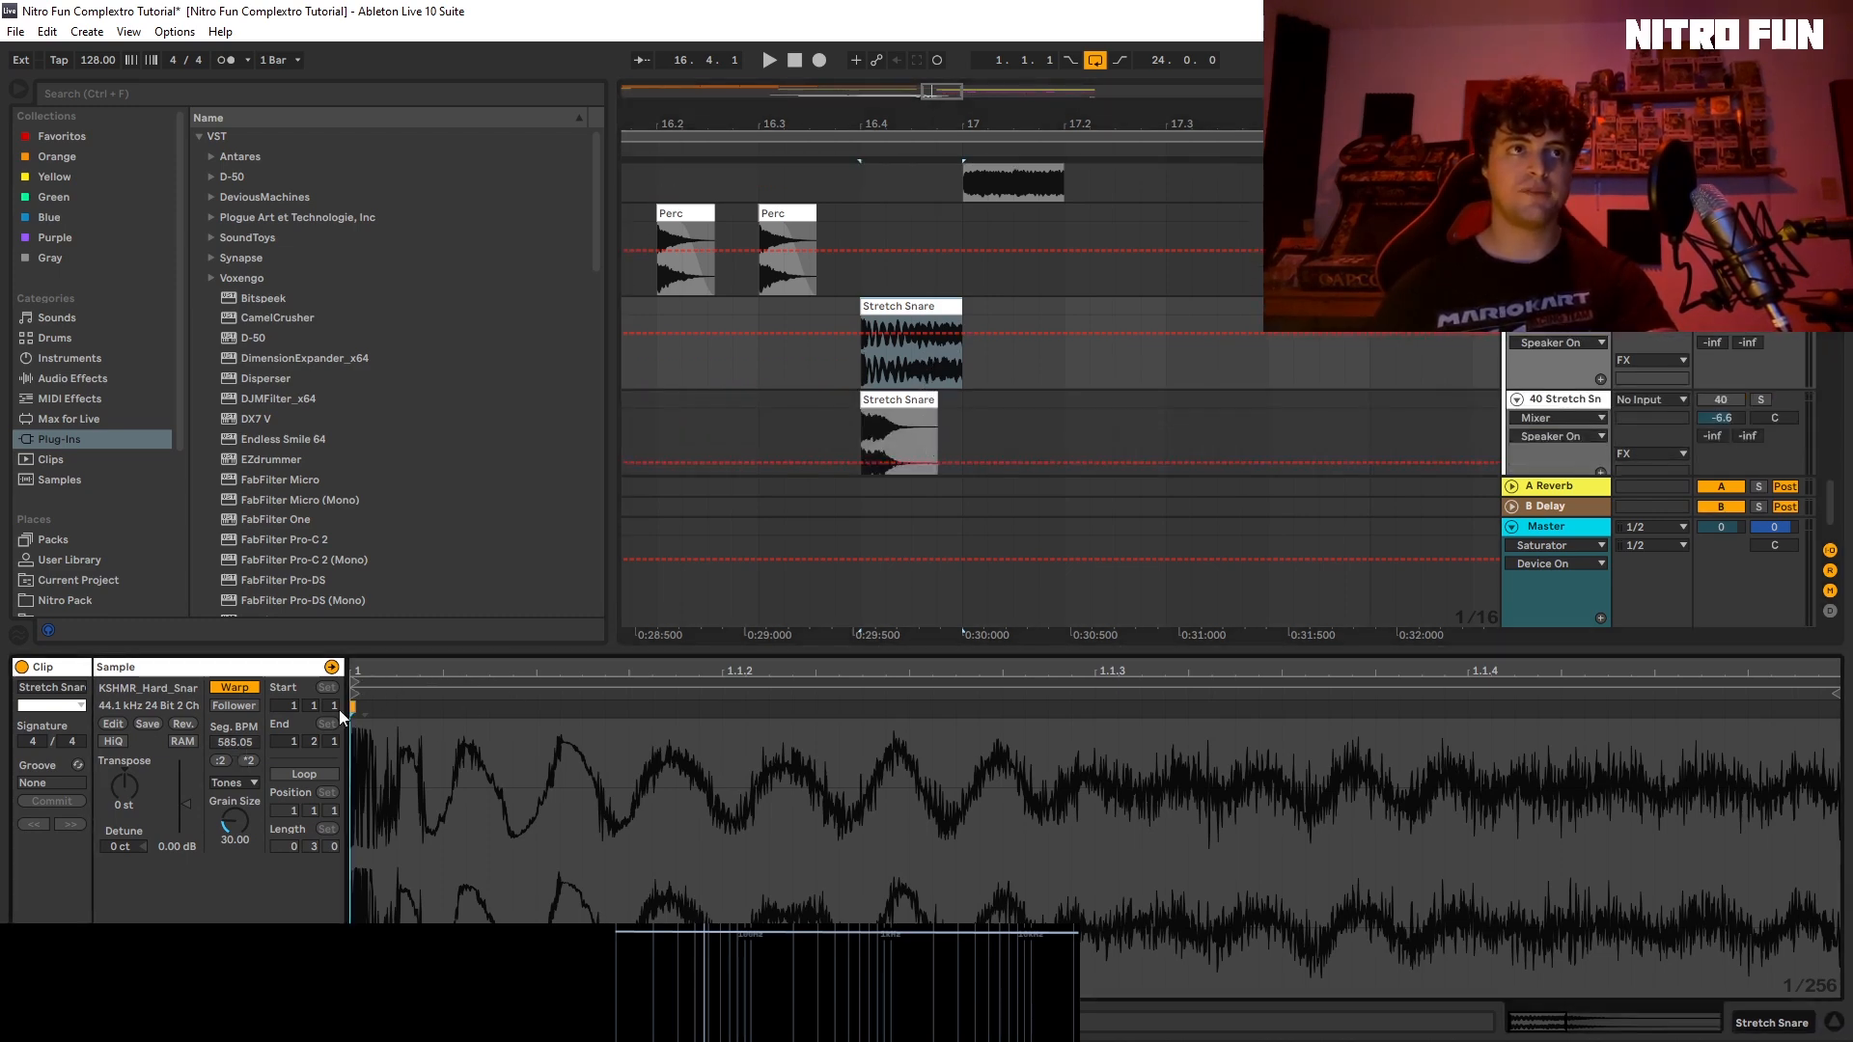
mouse_move(234, 749)
left_mouse_down()
mouse_move(233, 850)
mouse_move(233, 716)
left_mouse_up()
key("space")
key("space")
key("space")
key("space")
key("space")
key("space")
key("space")
key("space")
key("space")
key("space")
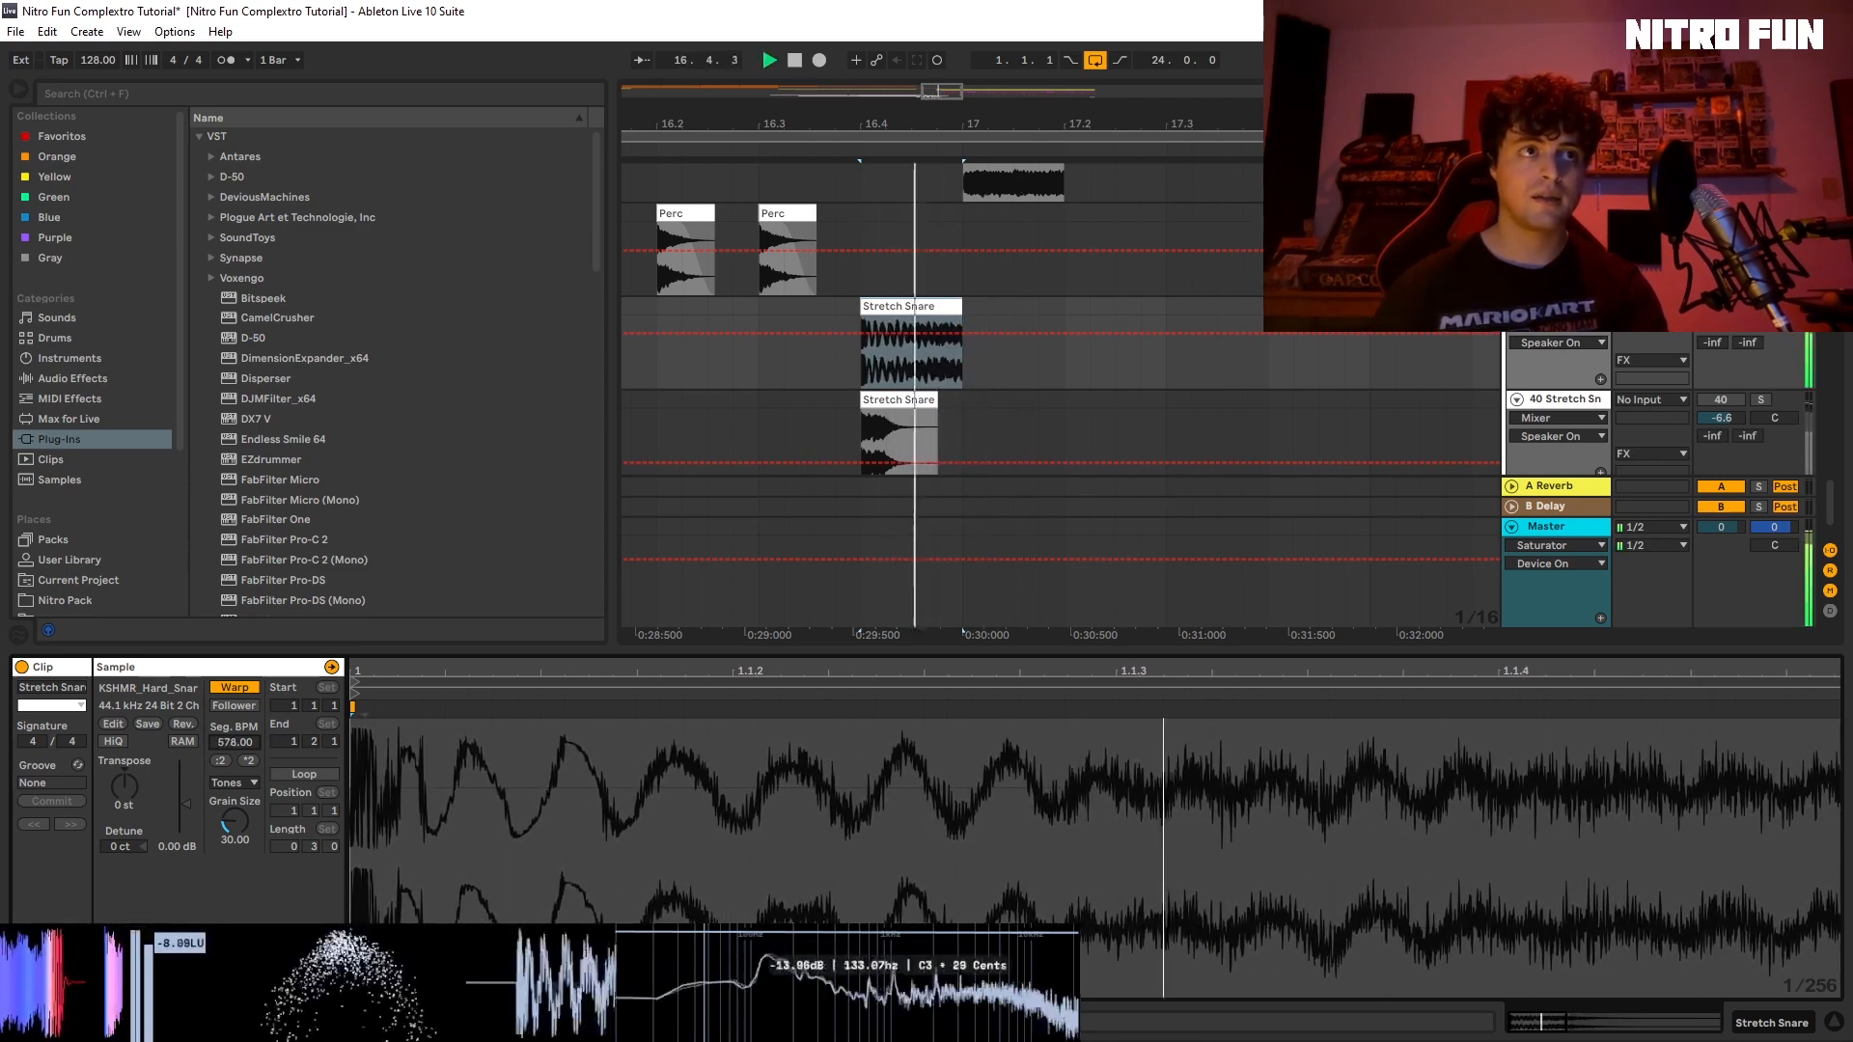
key("space")
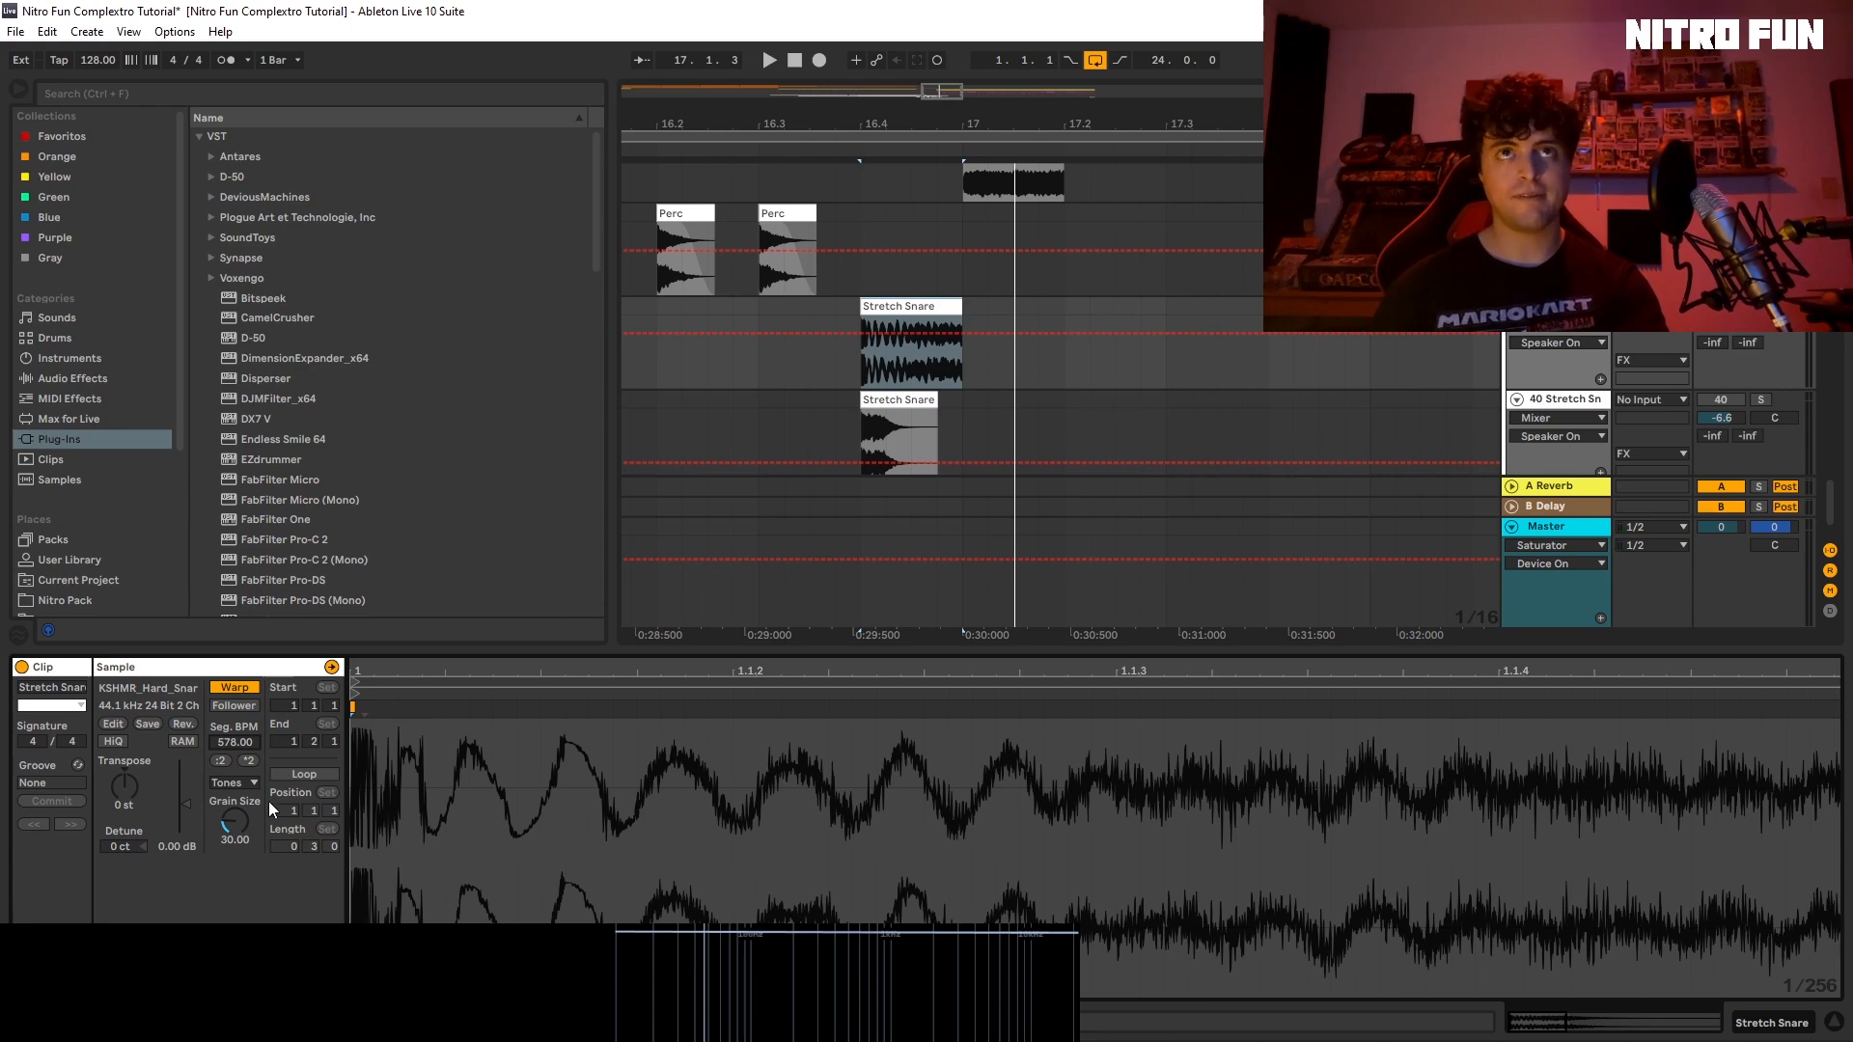
Step: Try the Texture warp mode on the Stretch Snare clip, and return it to Tones
left_click(243, 786)
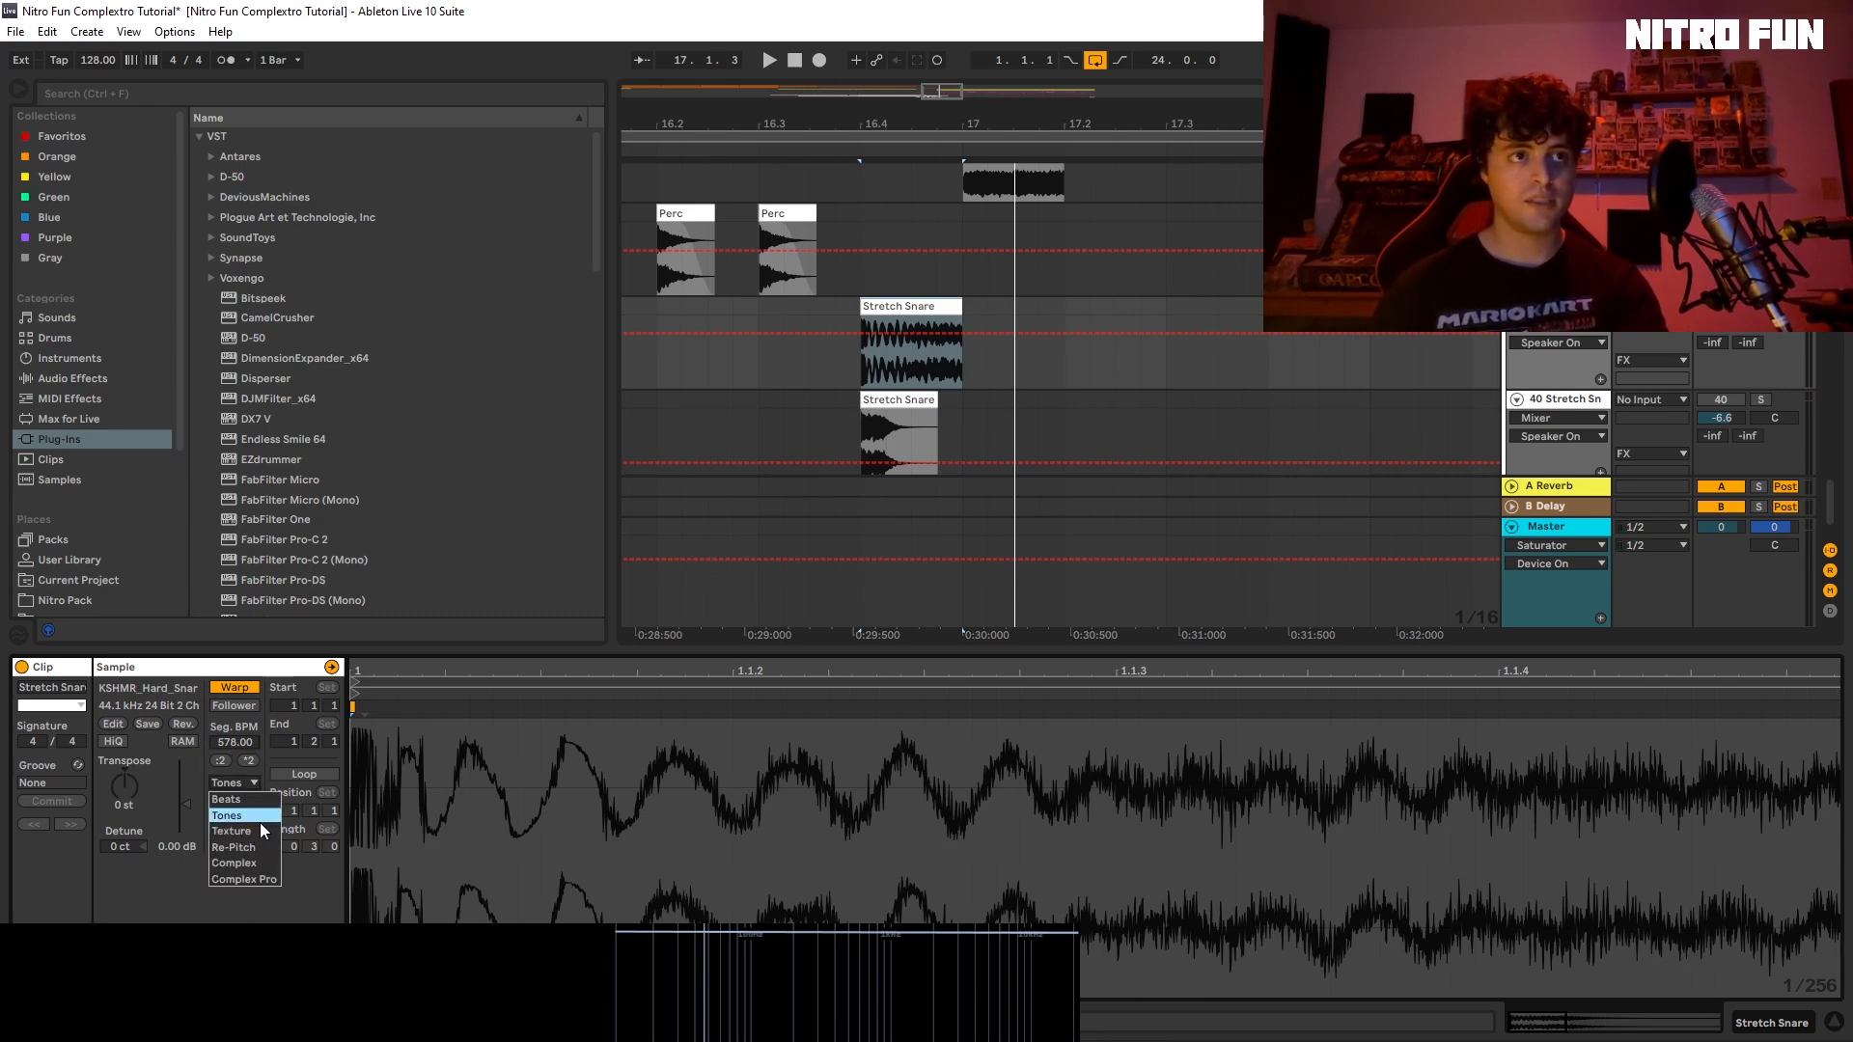
left_click(259, 825)
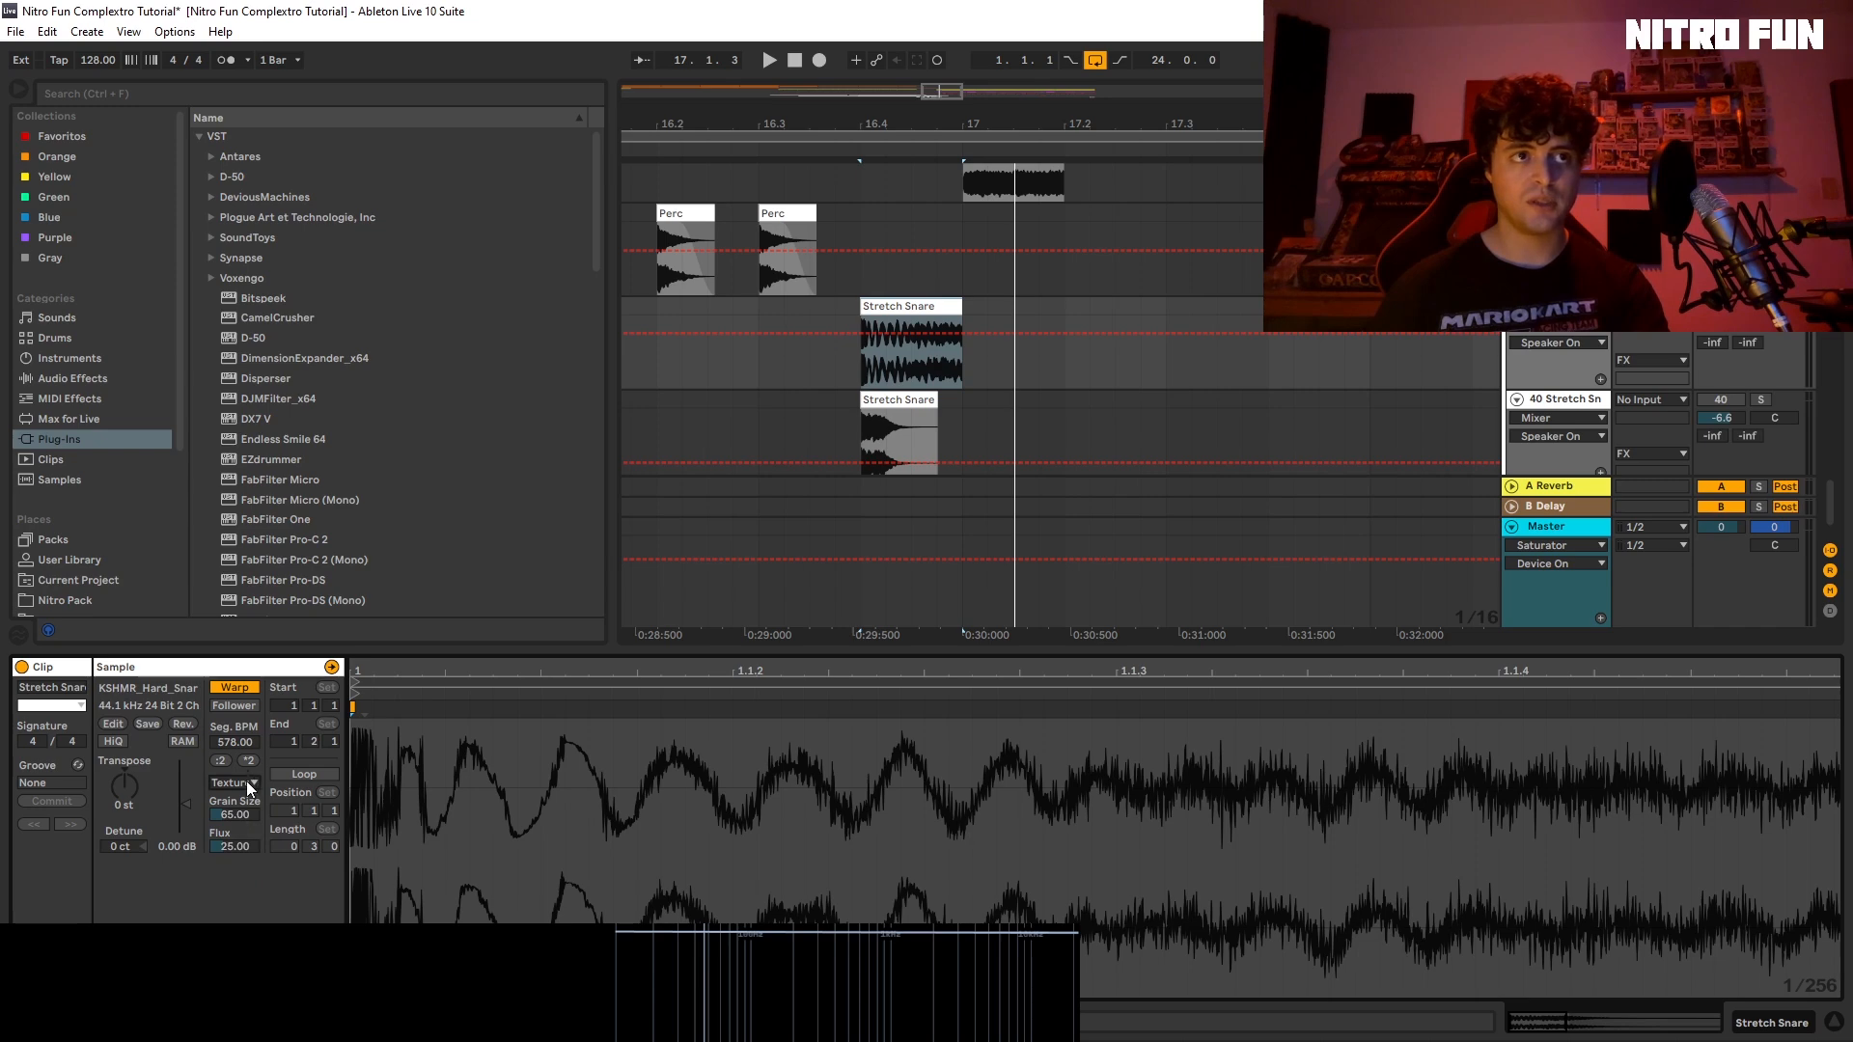
left_click(246, 780)
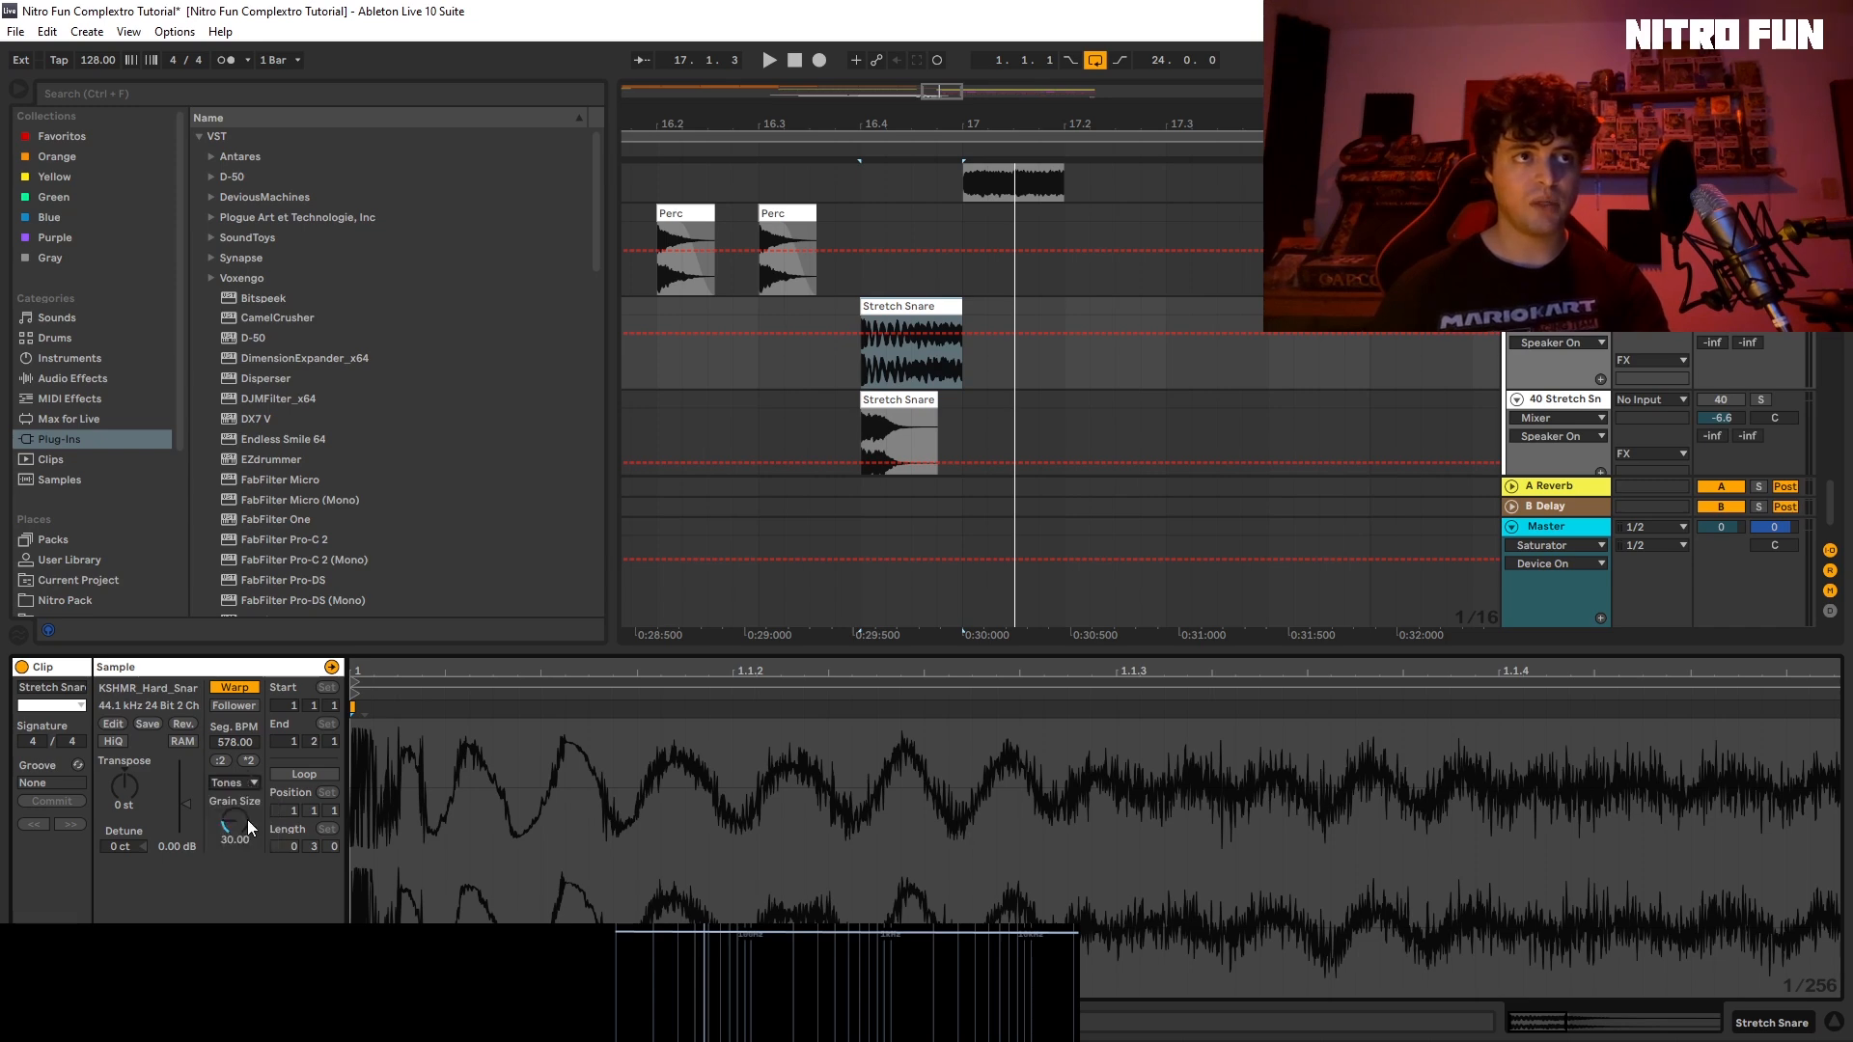
left_click(243, 817)
Step: Raise the Stretch Snare clip's grain size to 74.16 while auditioning the change in sound
key("space")
left_click_drag(235, 822, 234, 738)
key("space")
key("space")
key("space")
key("space")
key("space")
key("space")
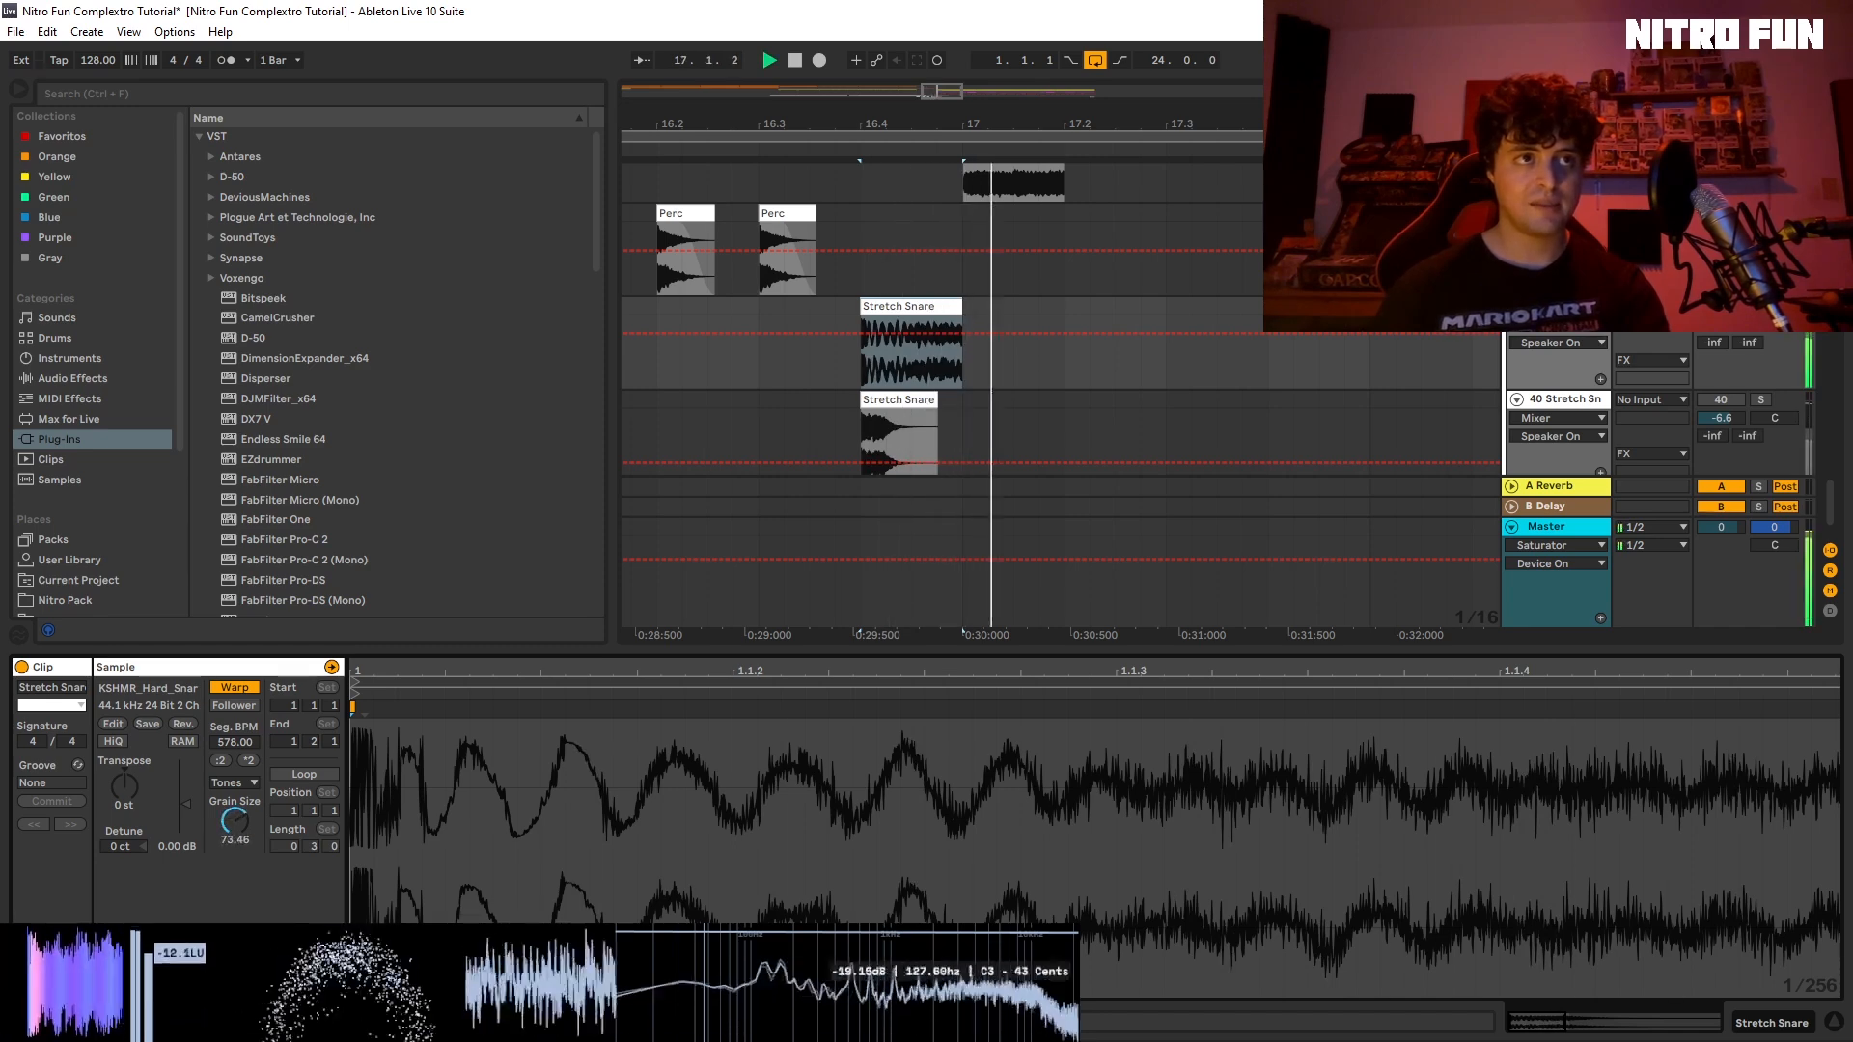
left_click_drag(235, 822, 234, 820)
key("space")
key("space")
key("space")
key("space")
key("space")
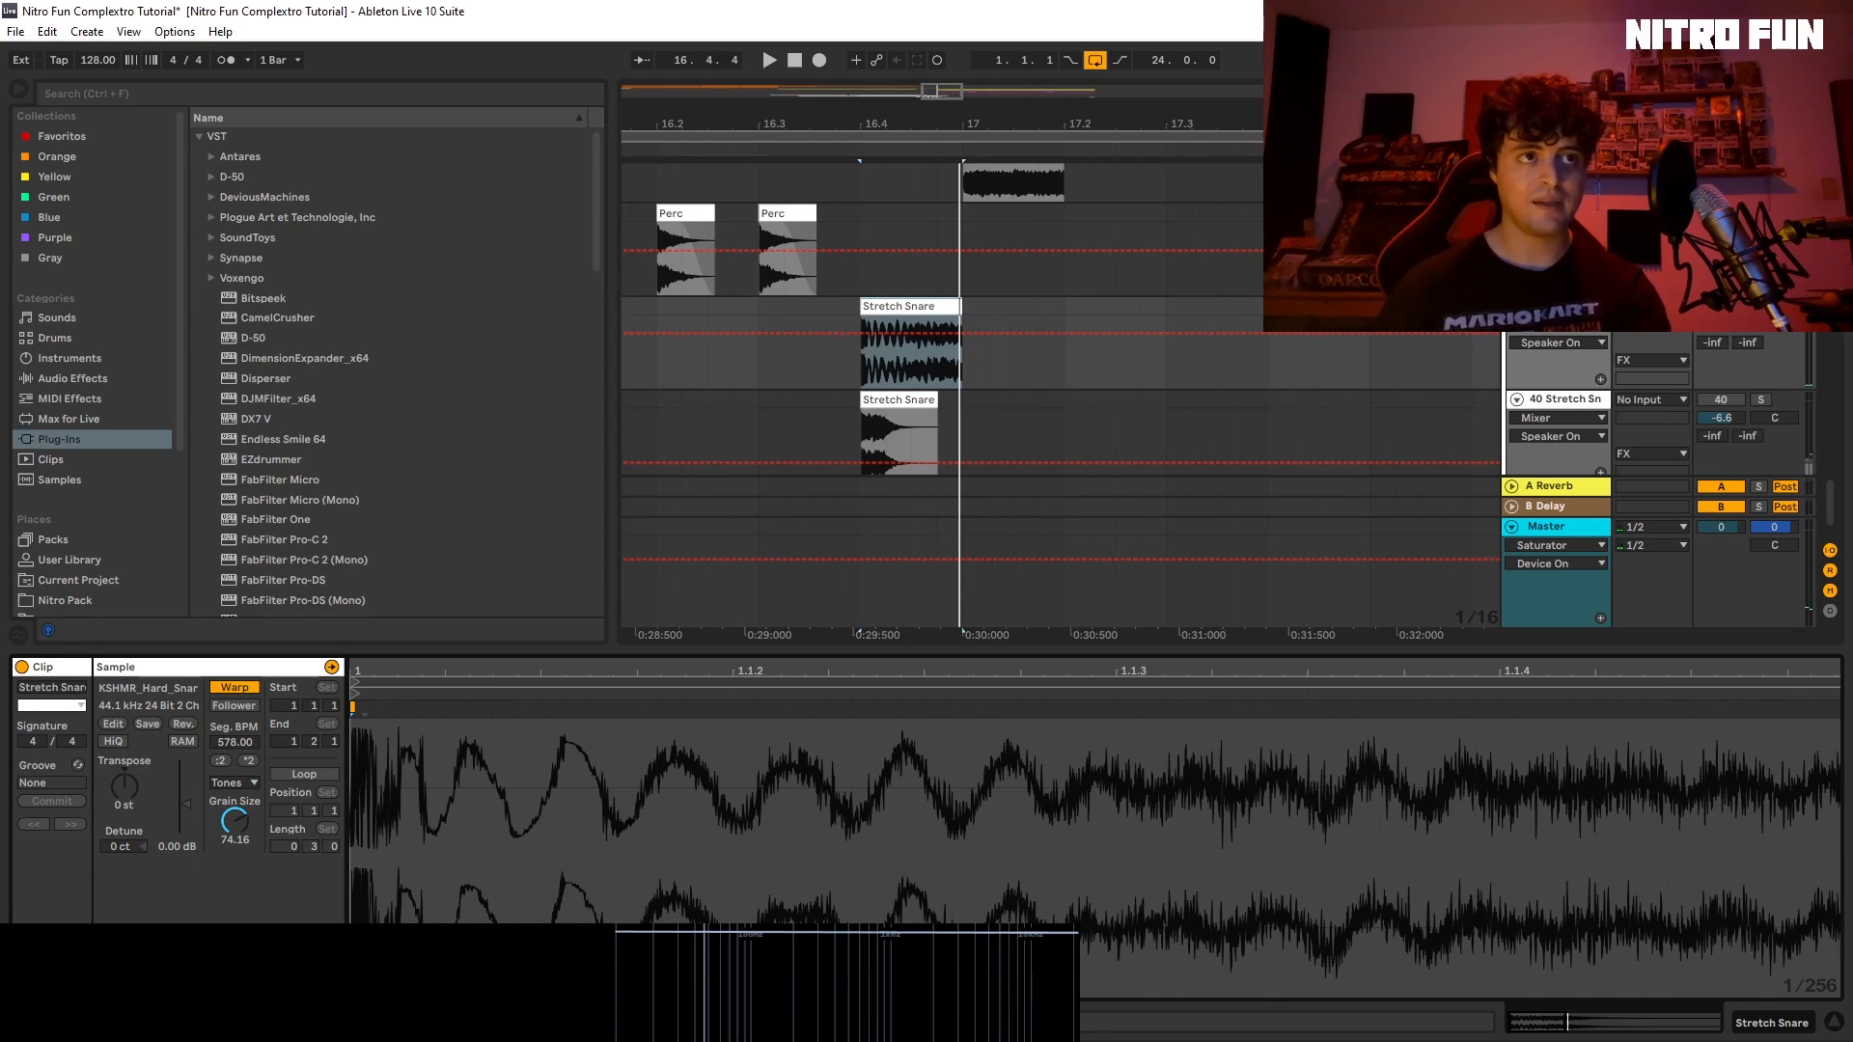
key("space")
key("space")
Step: Set the Stretch Snare clip's grain size to 25.67 while auditioning it, hide the clip details, and play the transition into bar 17
mouse_move(235, 822)
left_mouse_down()
mouse_move(234, 878)
mouse_move(235, 815)
left_mouse_up()
key("space")
key("space")
key("space")
key("space")
key("space")
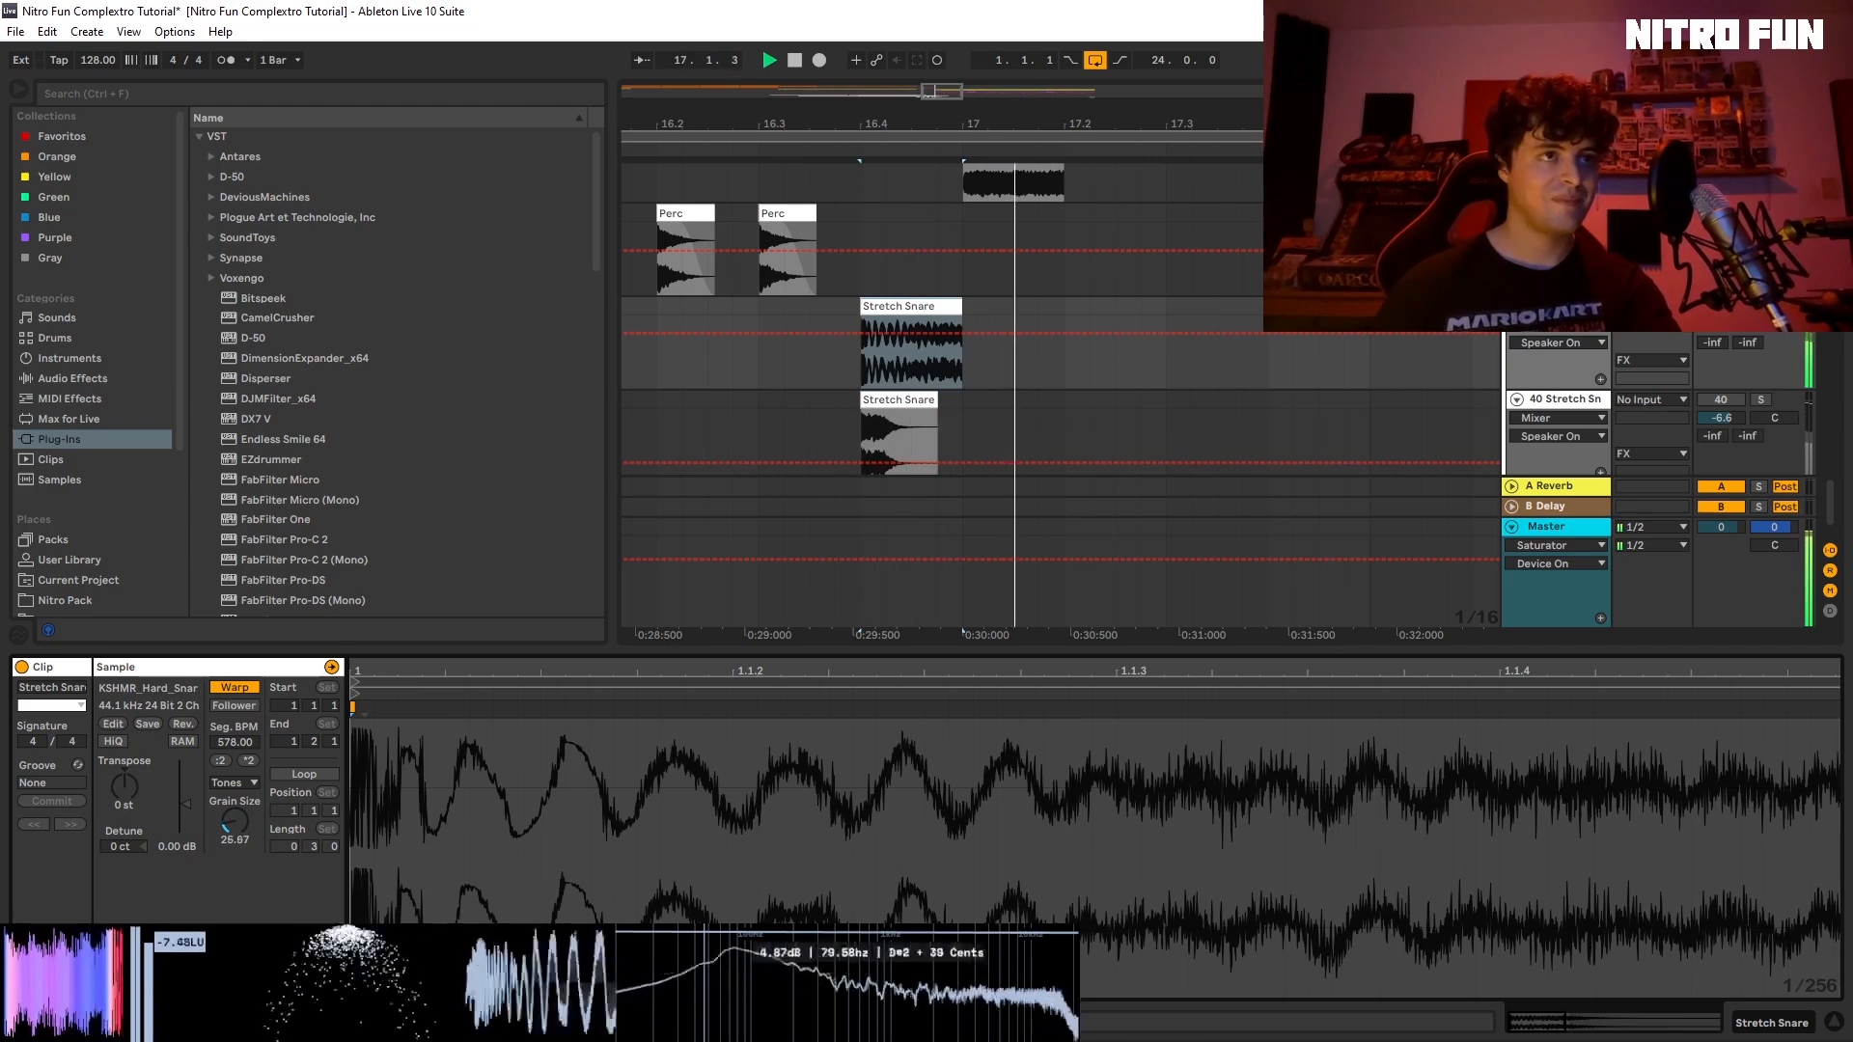
key("space")
key("space")
key("space")
left_click(1835, 1021)
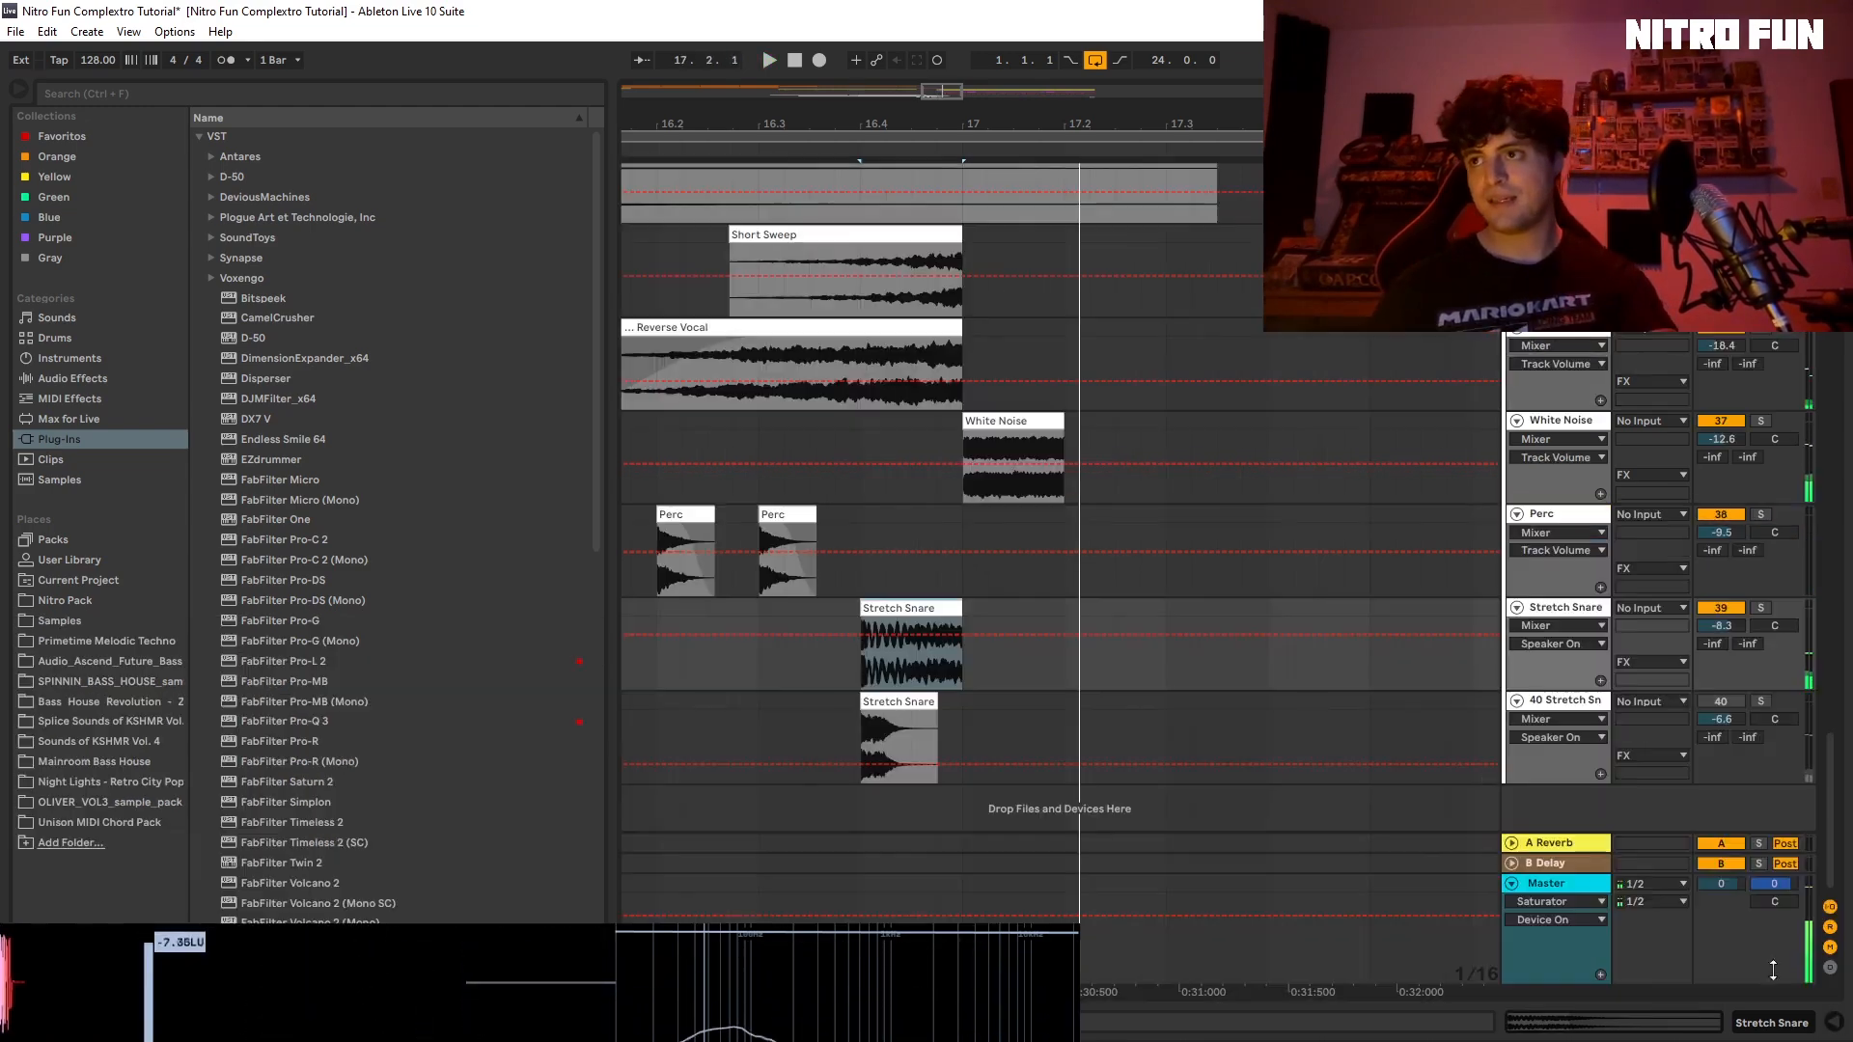
key("space")
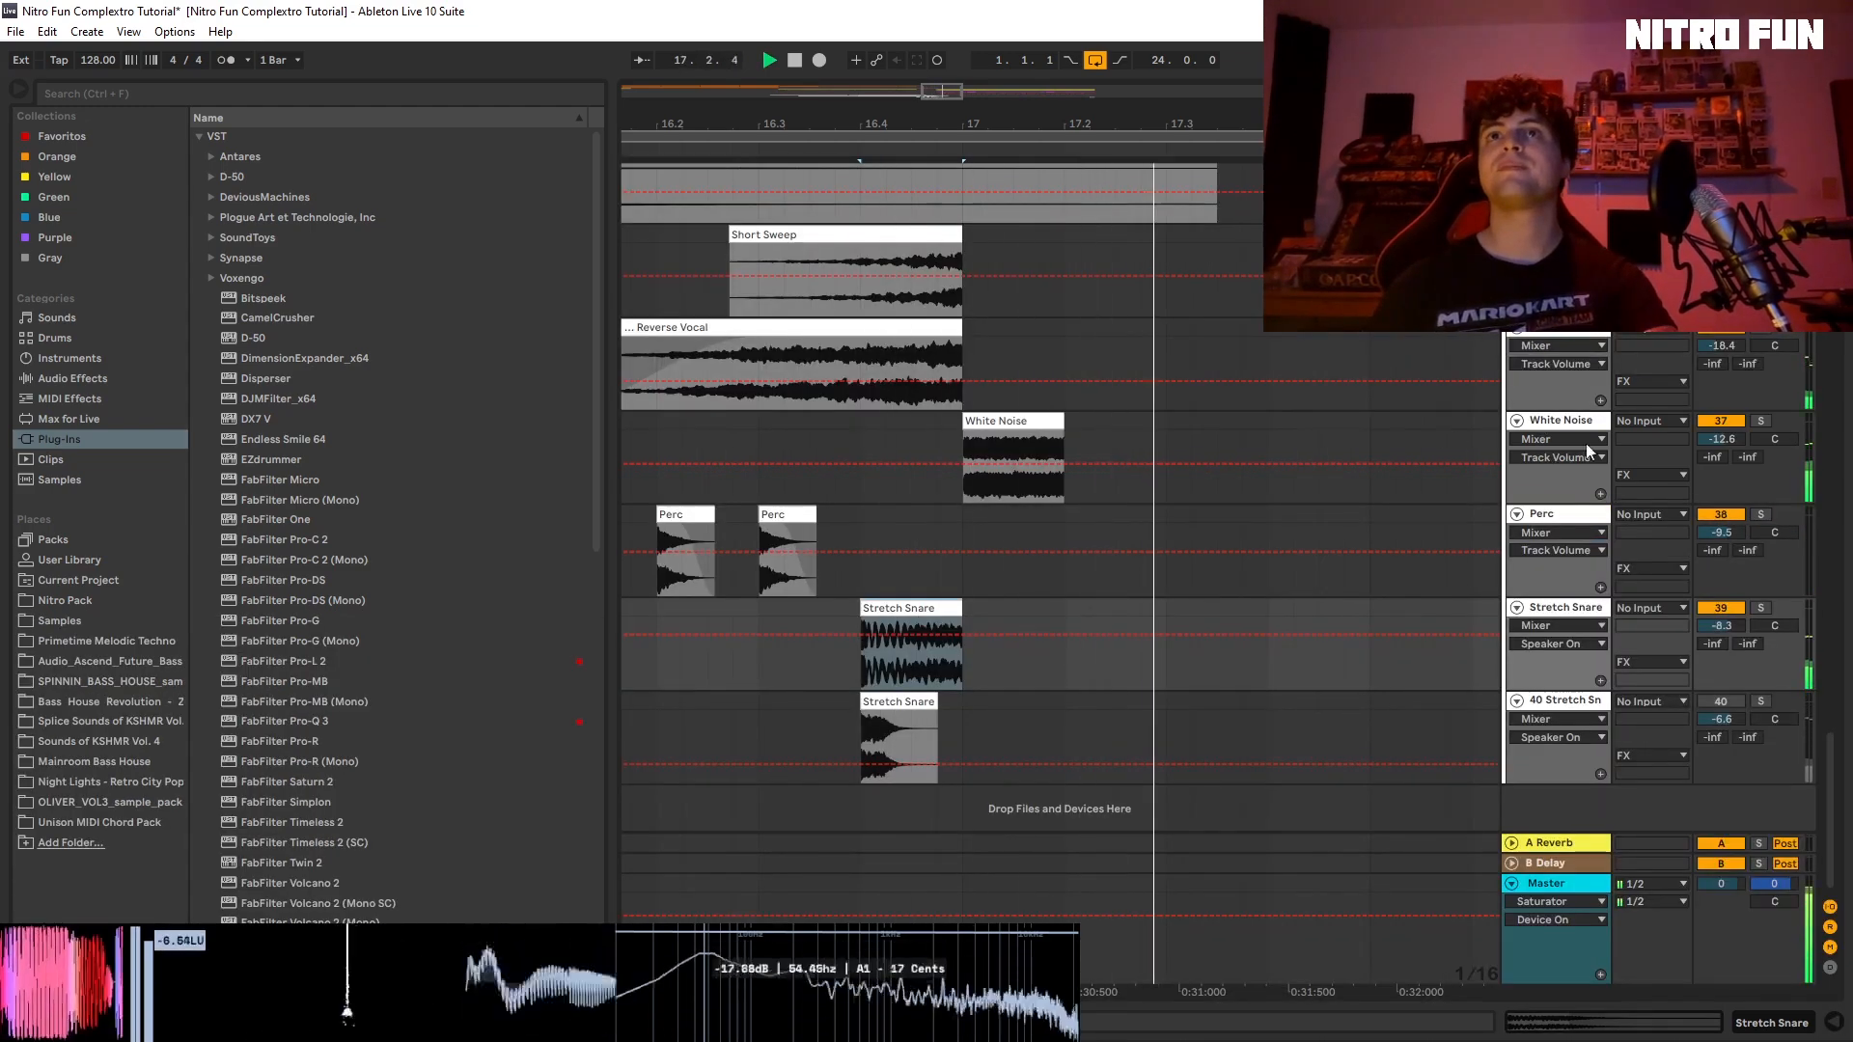
left_click_drag(936, 89, 897, 256)
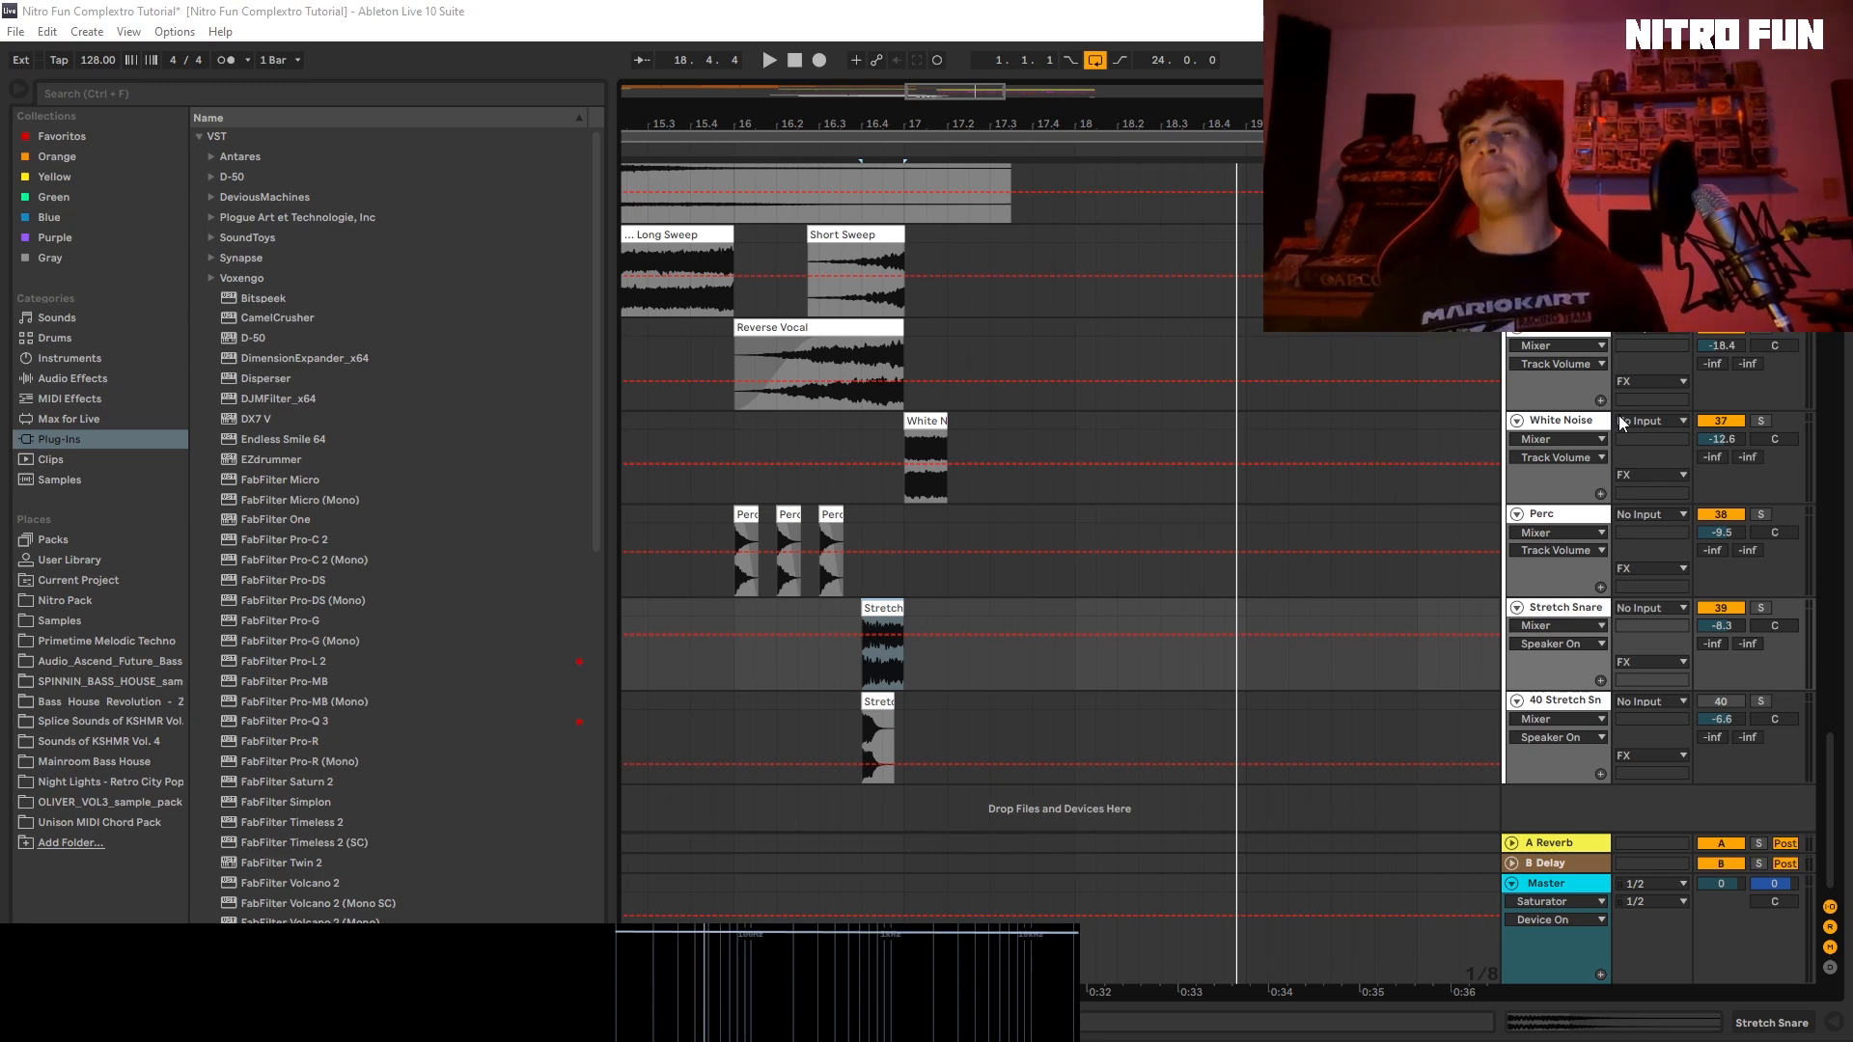
Step: Locate the Fattener/Sidechain group and show its device chain, selecting the Compressor that is sidechained to the Kick
scroll(1839, 656, "up", 10)
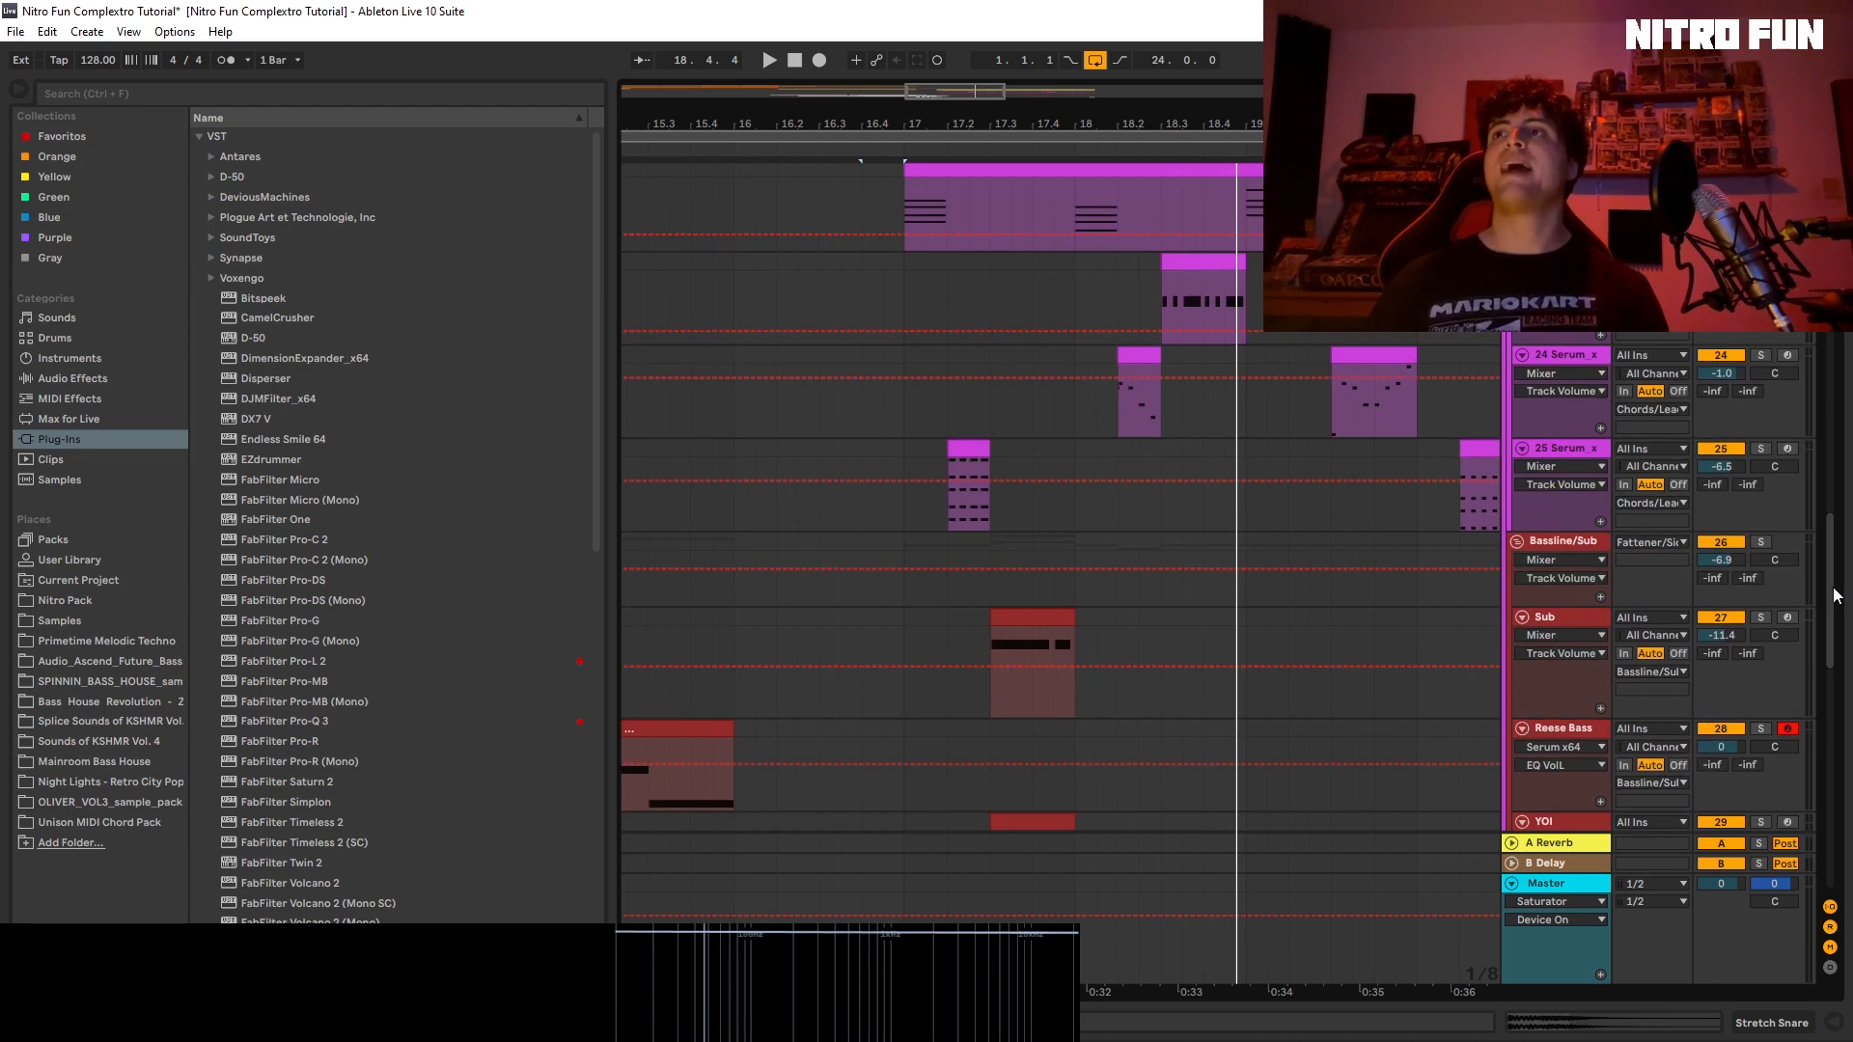
left_click_drag(1836, 596, 1824, 488)
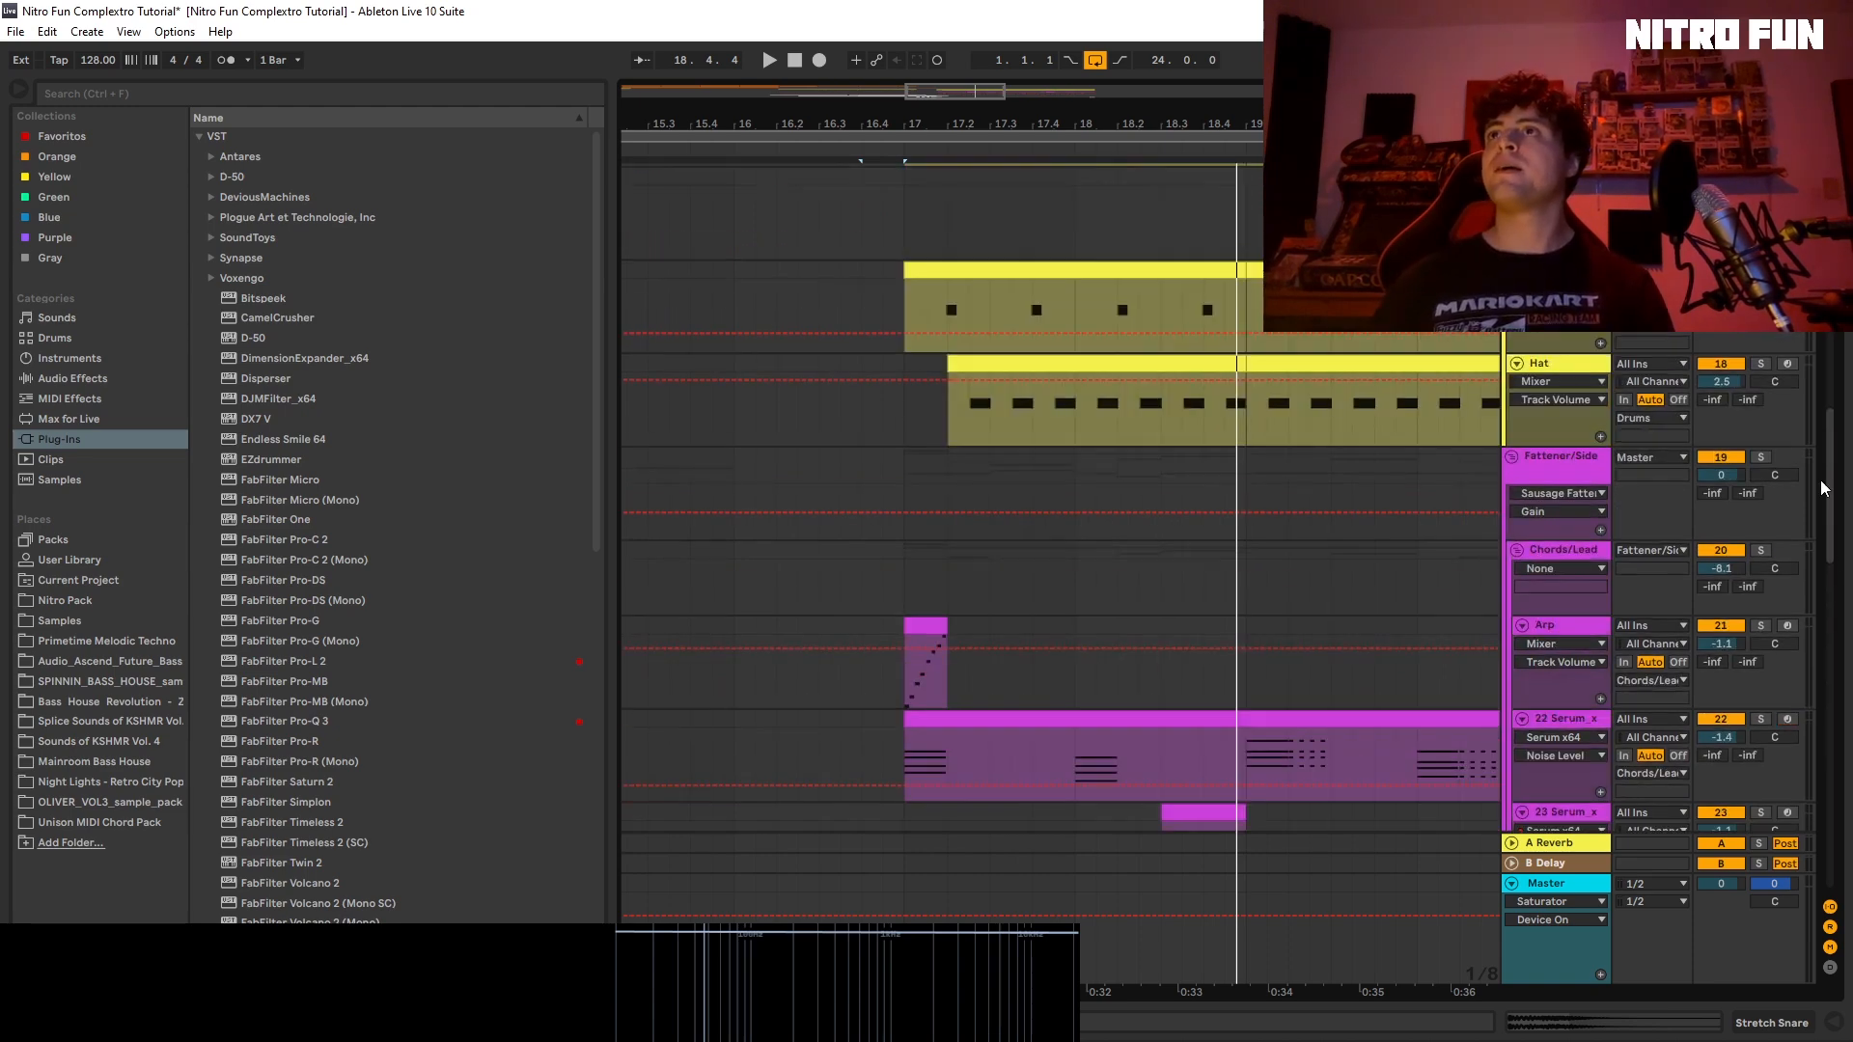
left_click(1583, 475)
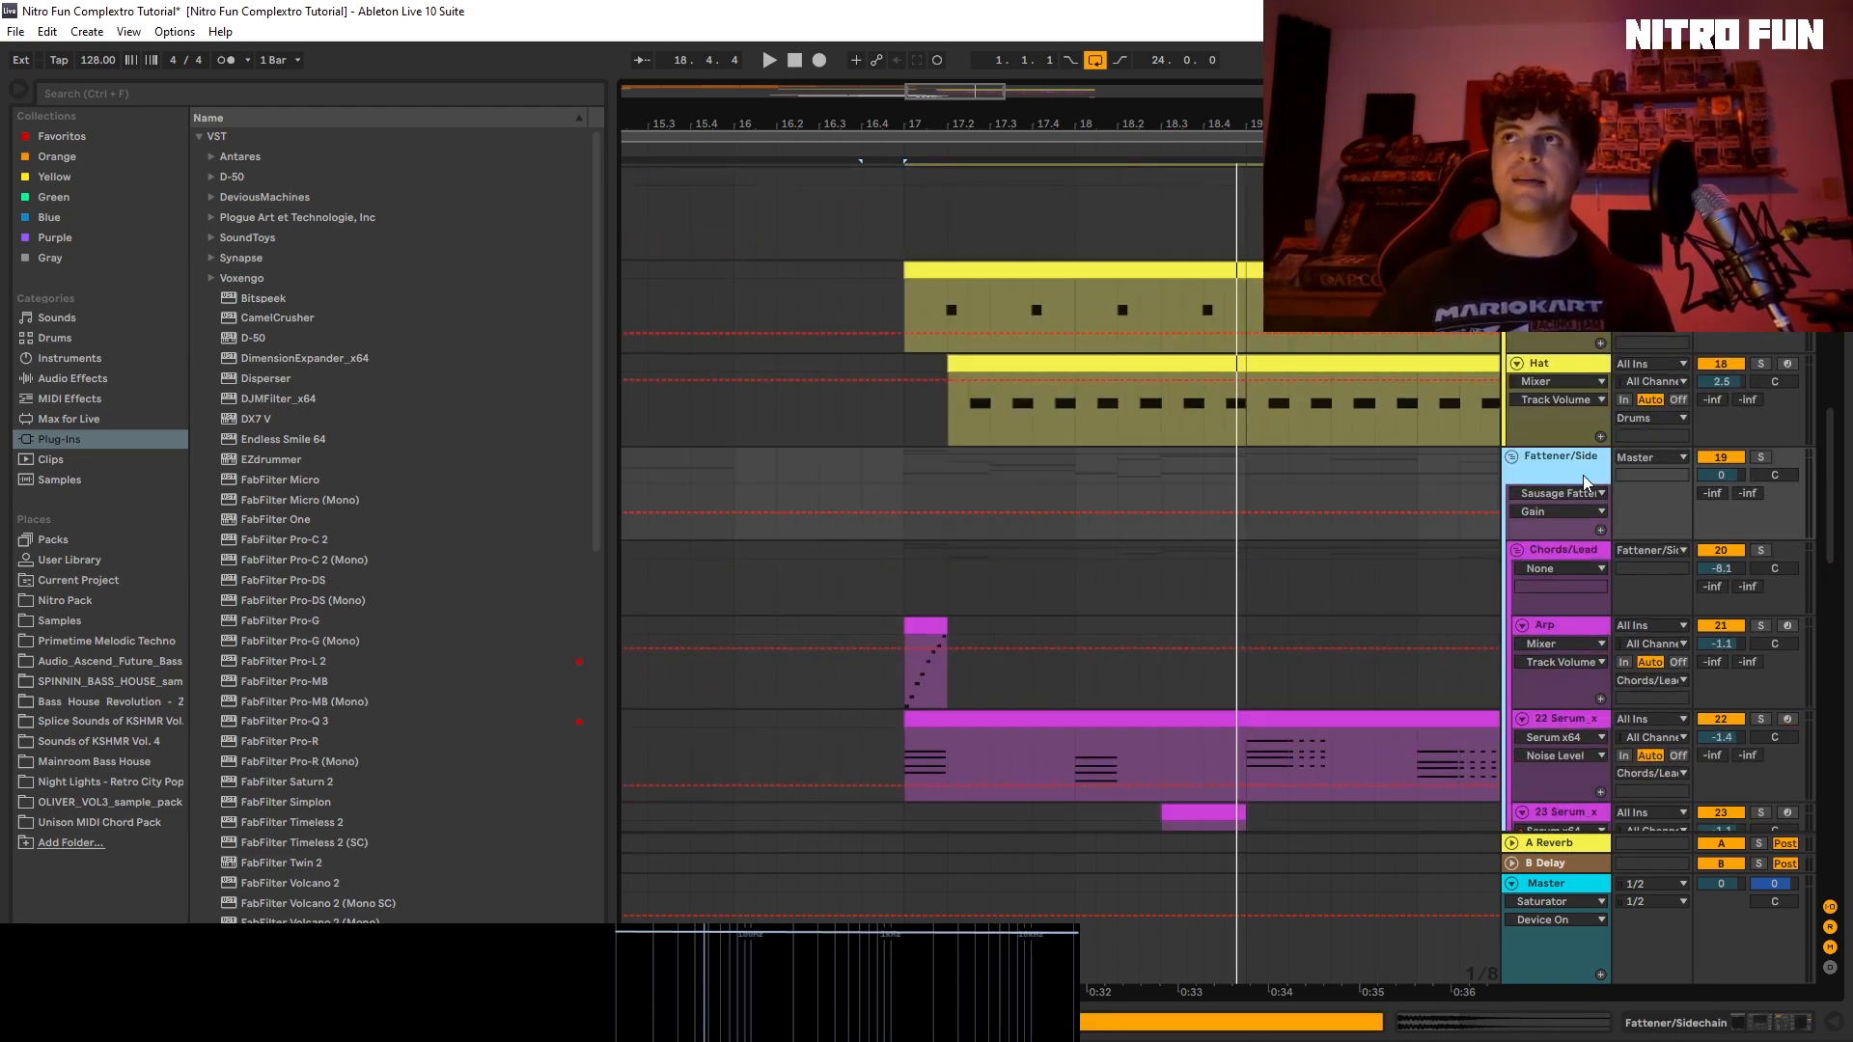
left_click(1740, 1022)
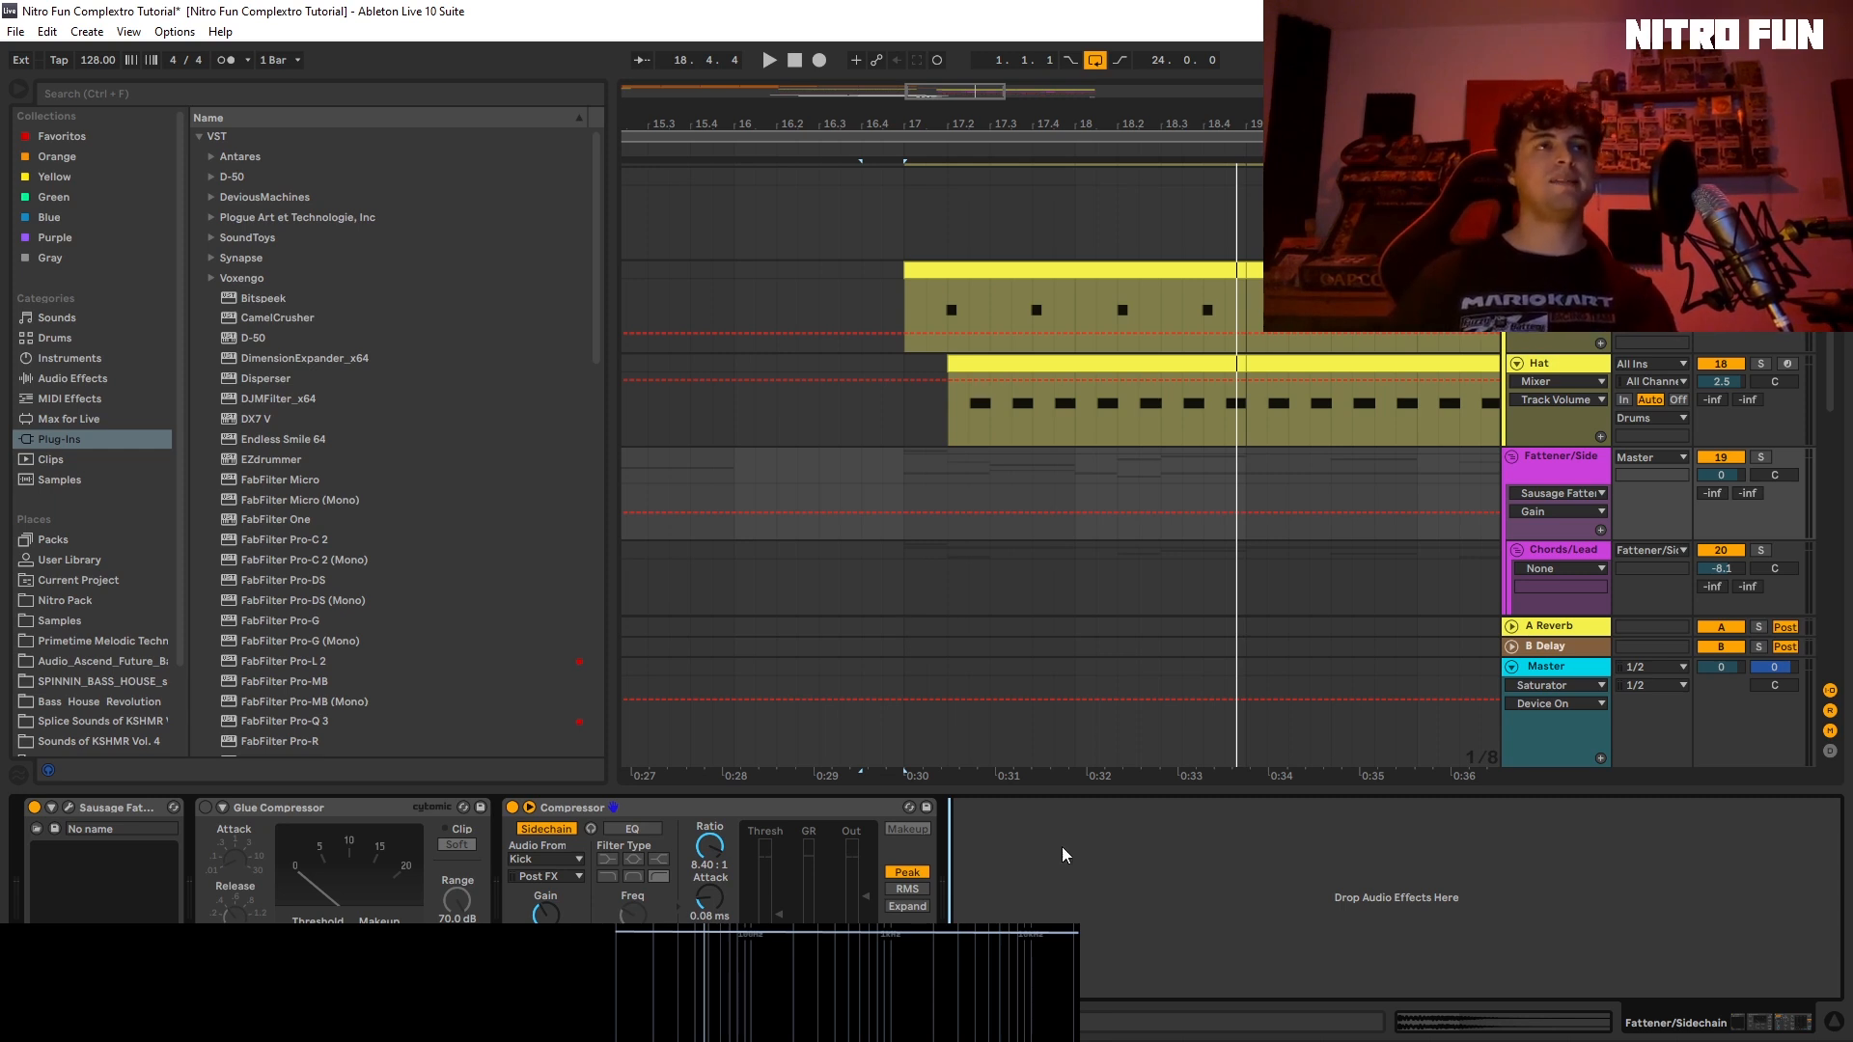
left_click(717, 804)
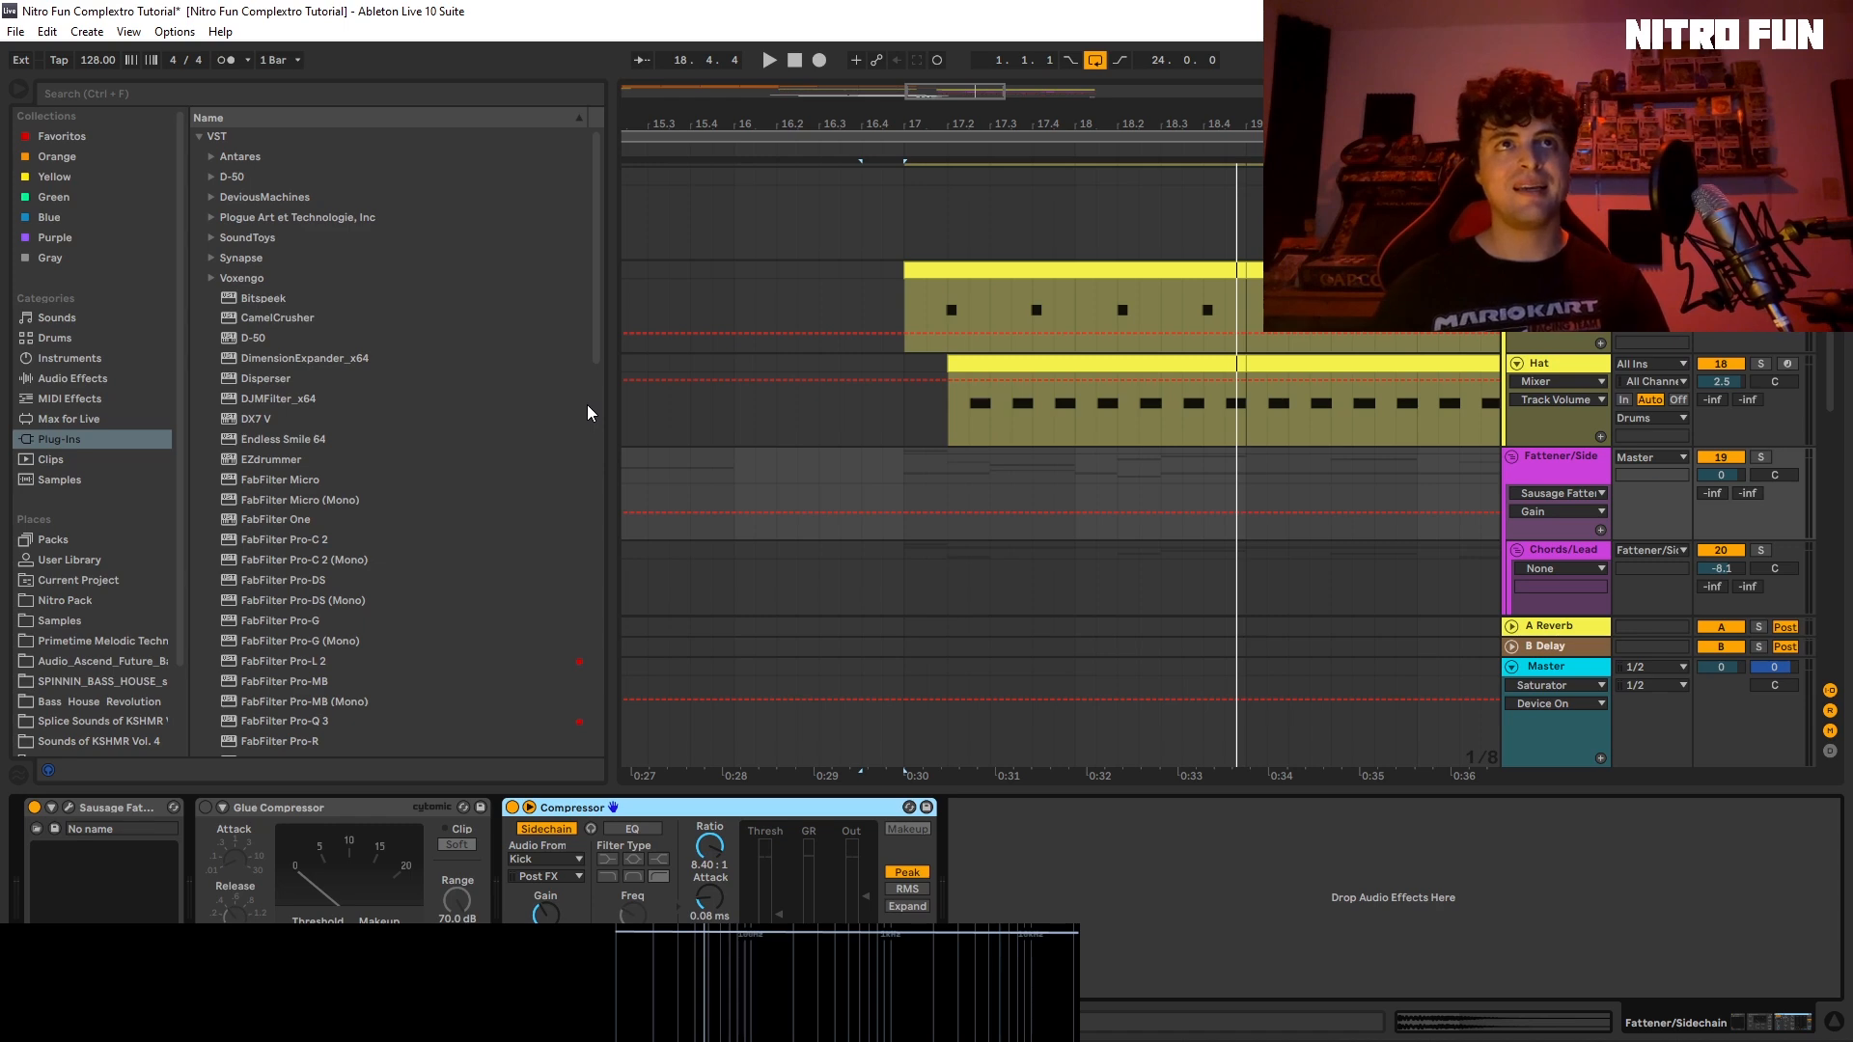
Step: Find Sausage Fattener in the plug-in list, and view the group's Sausage Fattener settings before closing its window
left_click_drag(598, 409, 622, 529)
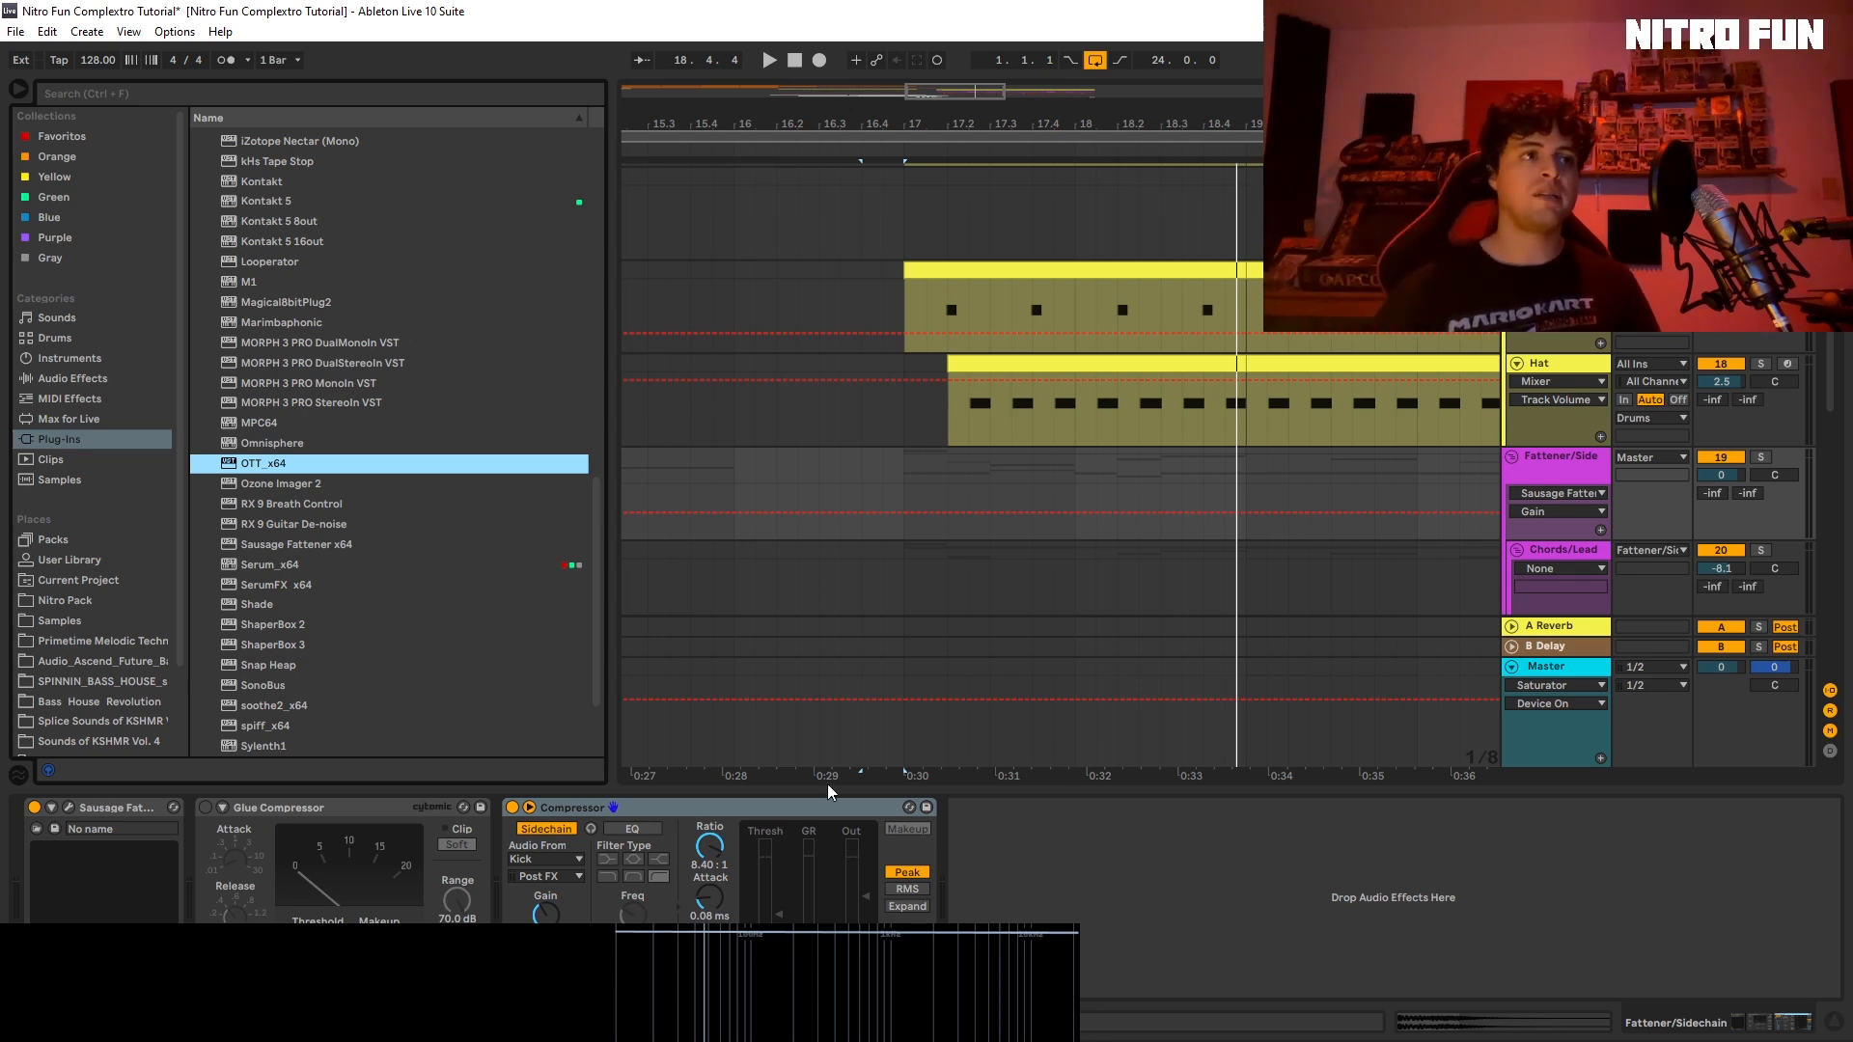
left_click(67, 809)
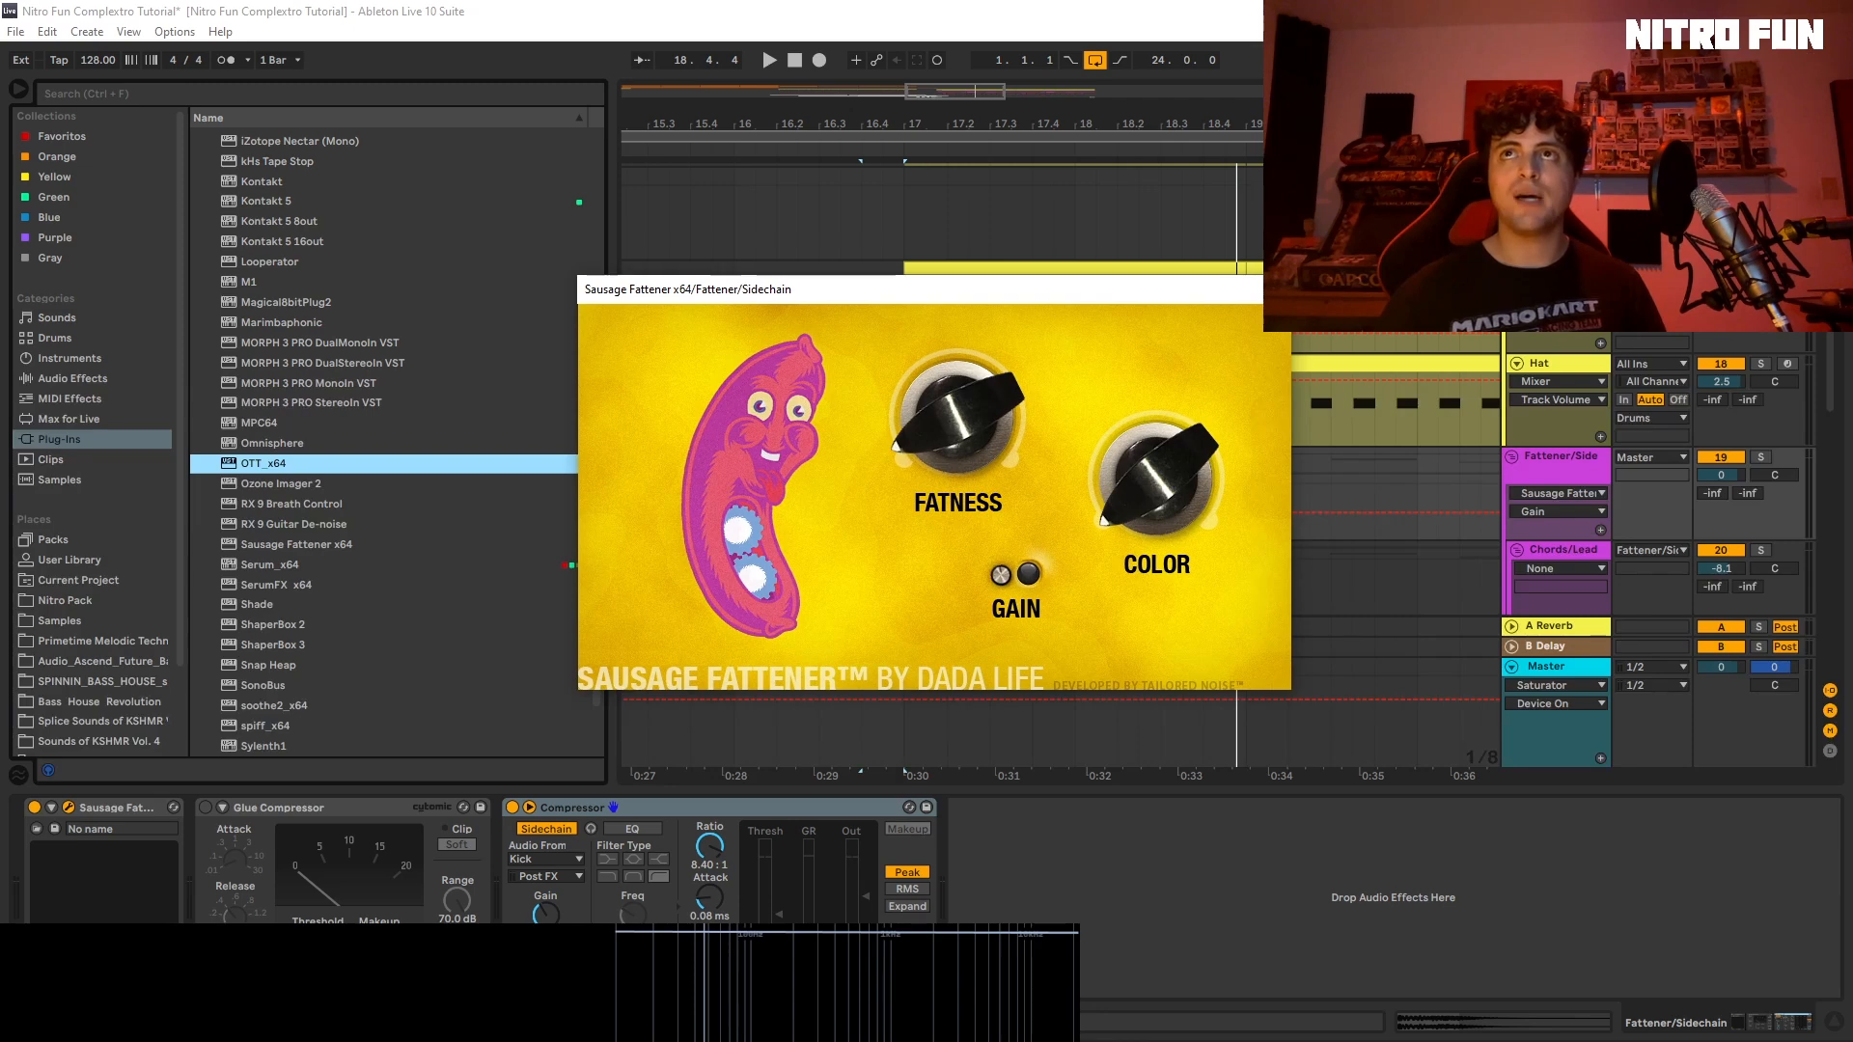
left_click(1270, 290)
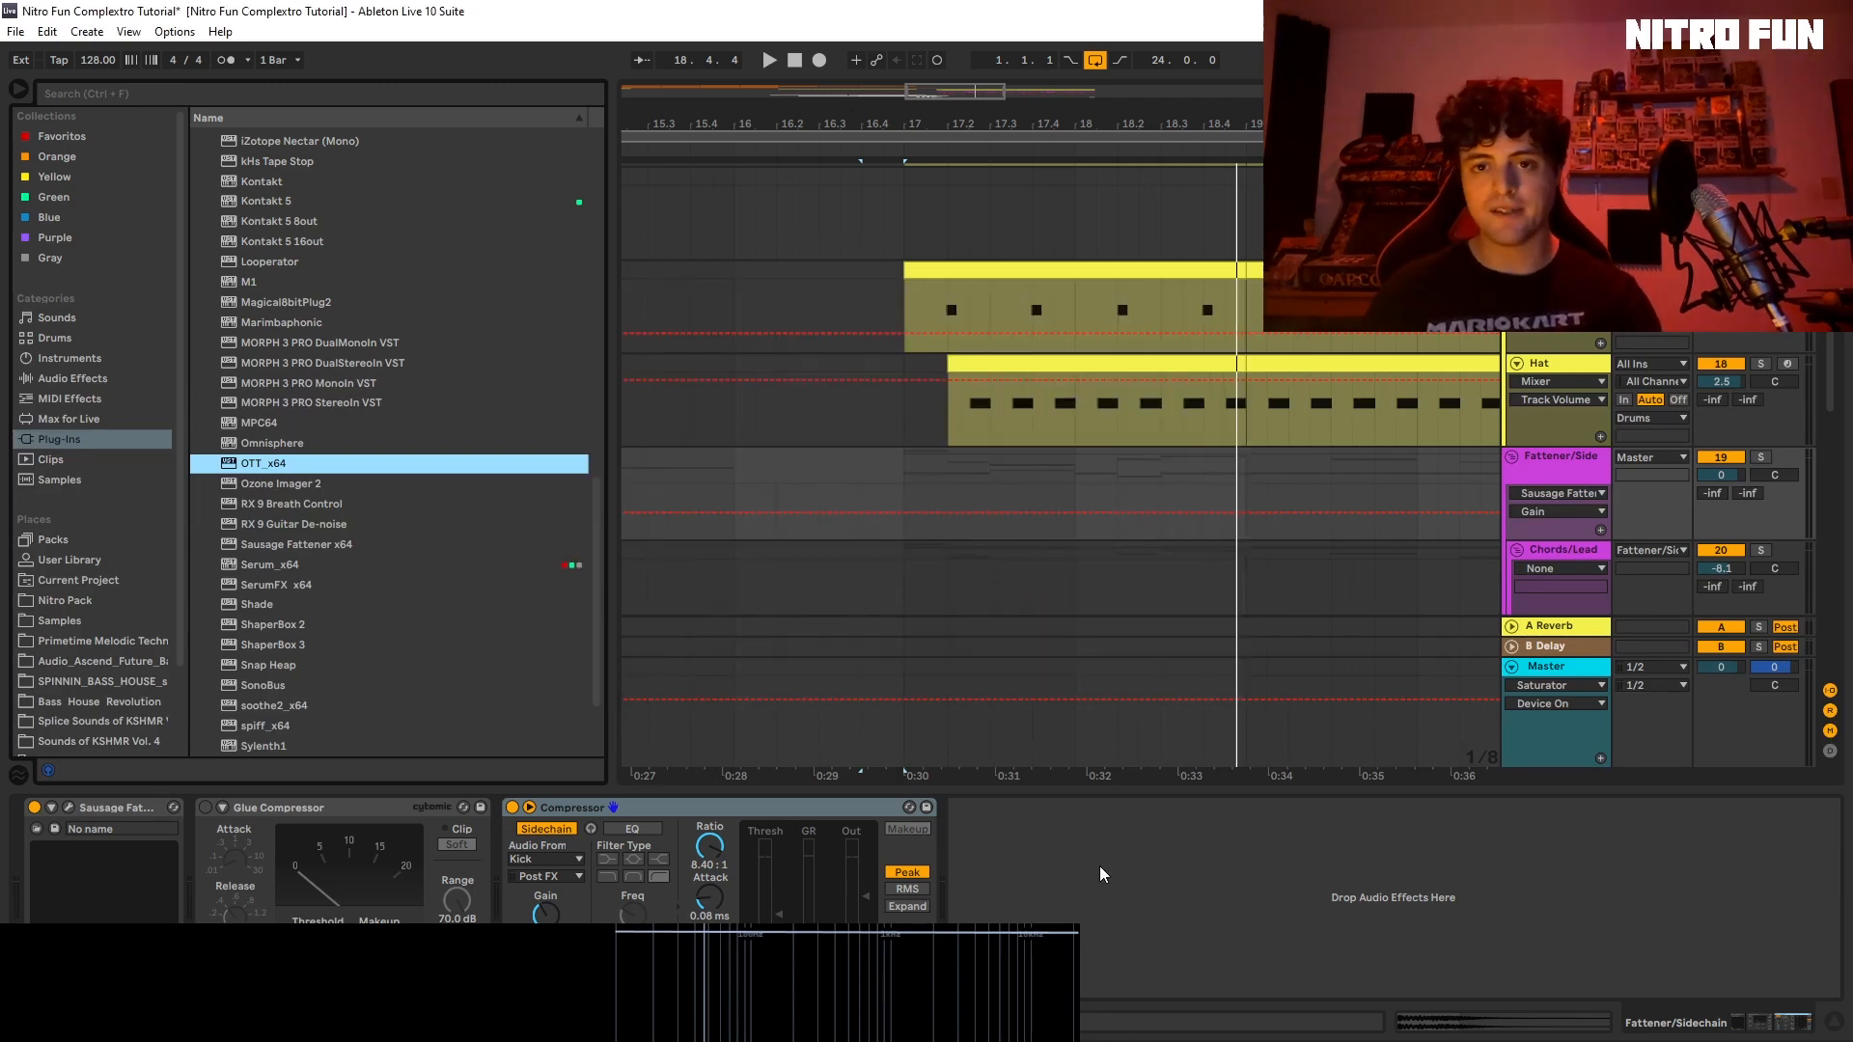
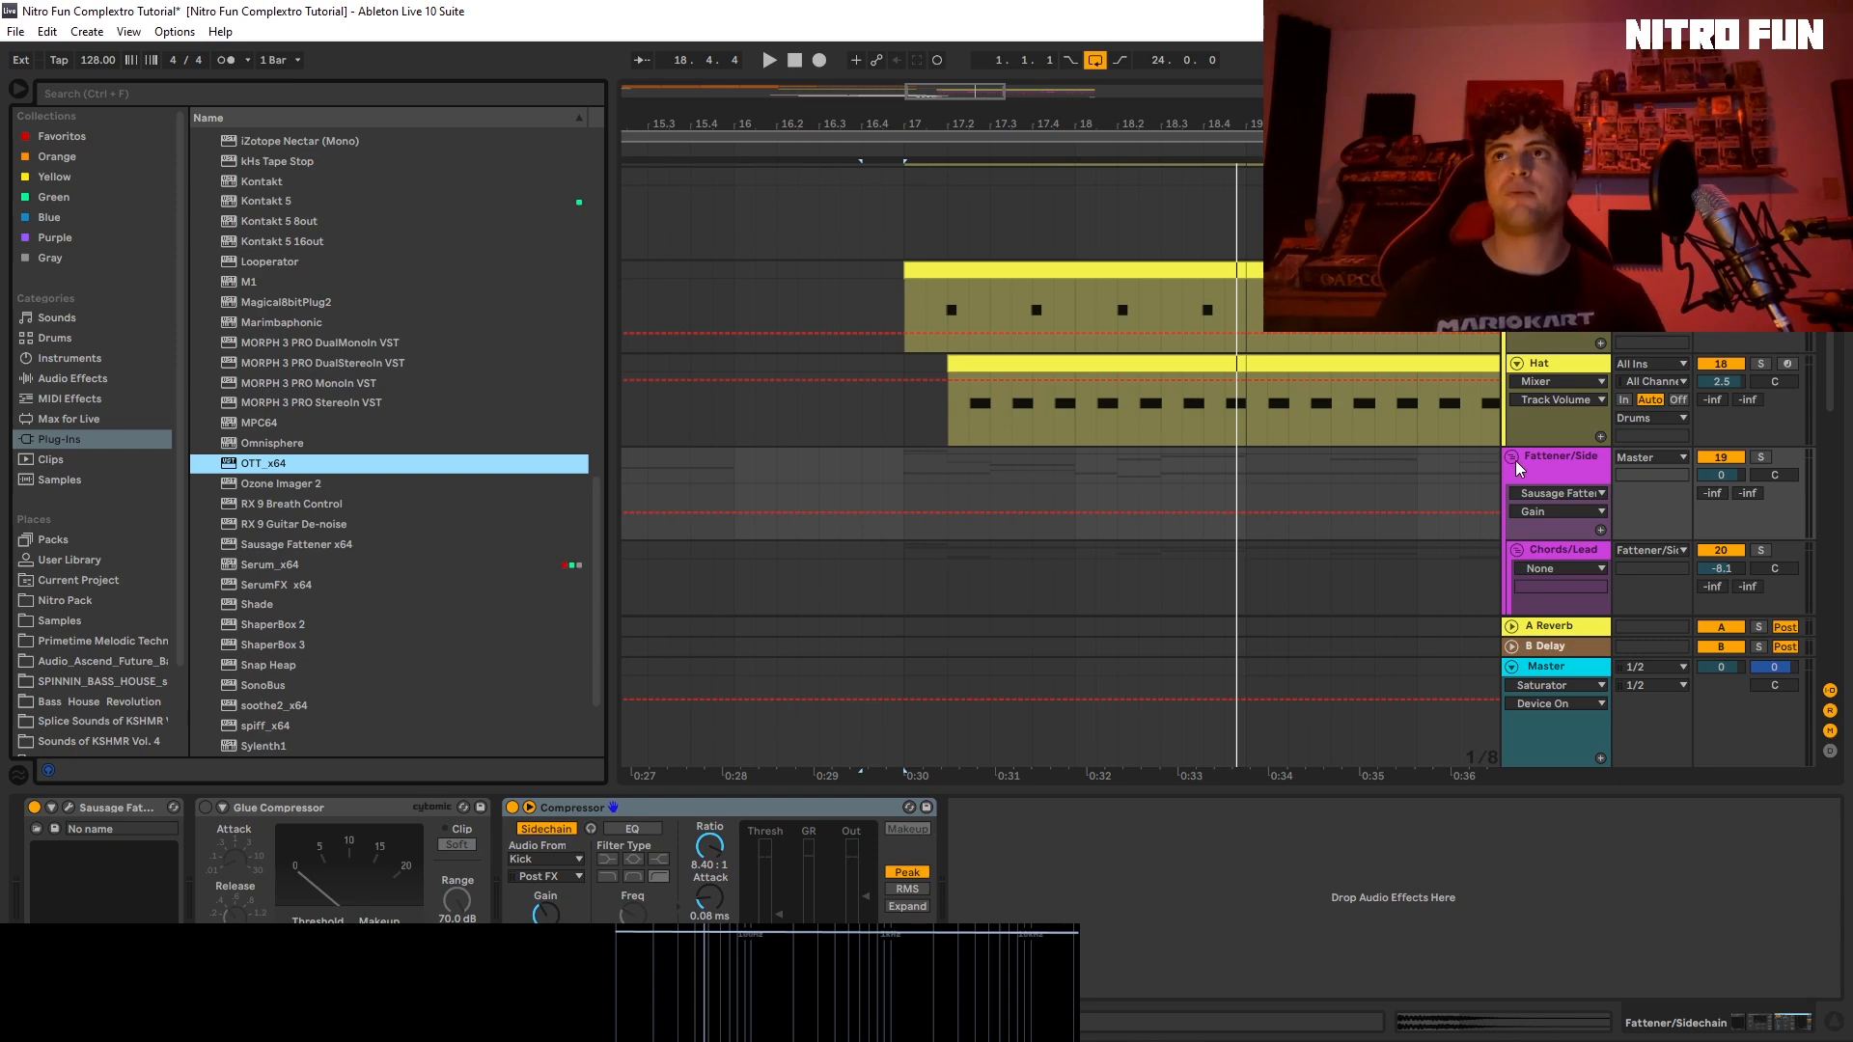
Step: Solo the Chords/Lead group and audition it from bar 17
scroll(1573, 529, "down", 1)
scroll(1574, 529, "down", 3)
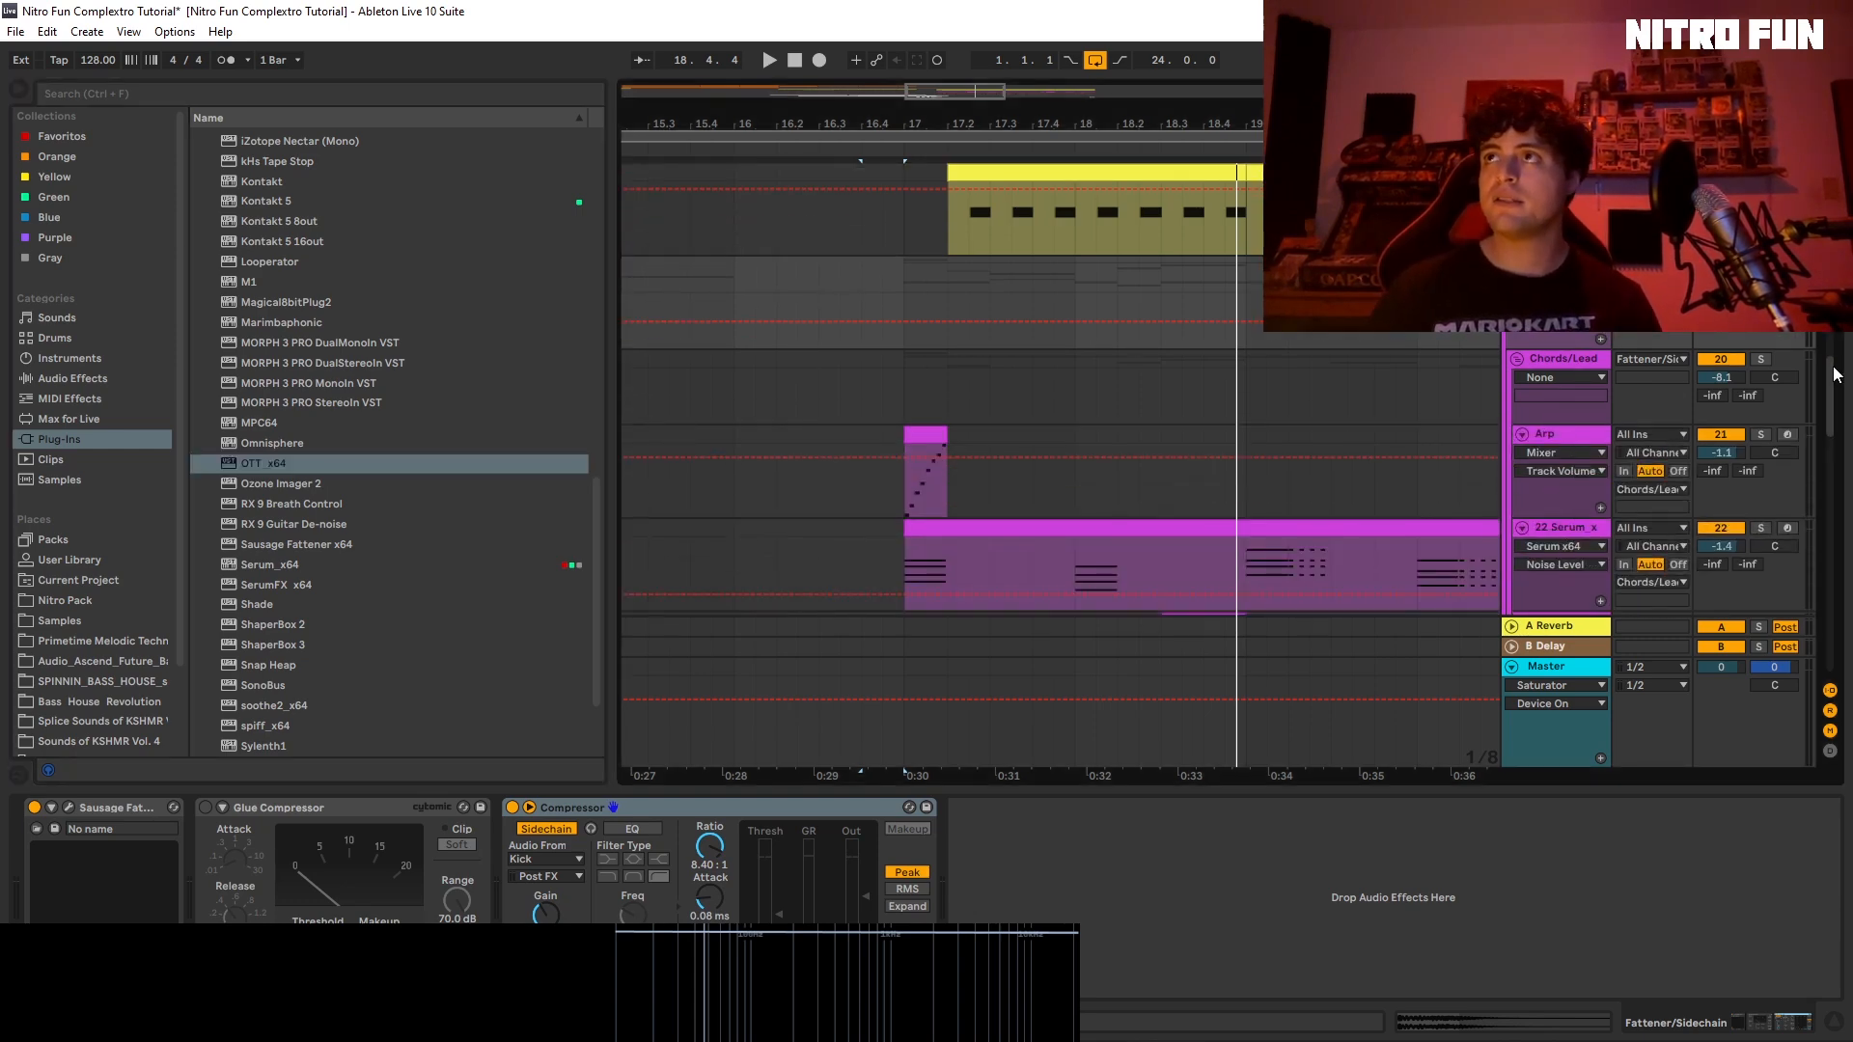
scroll(1850, 397, "down", 4)
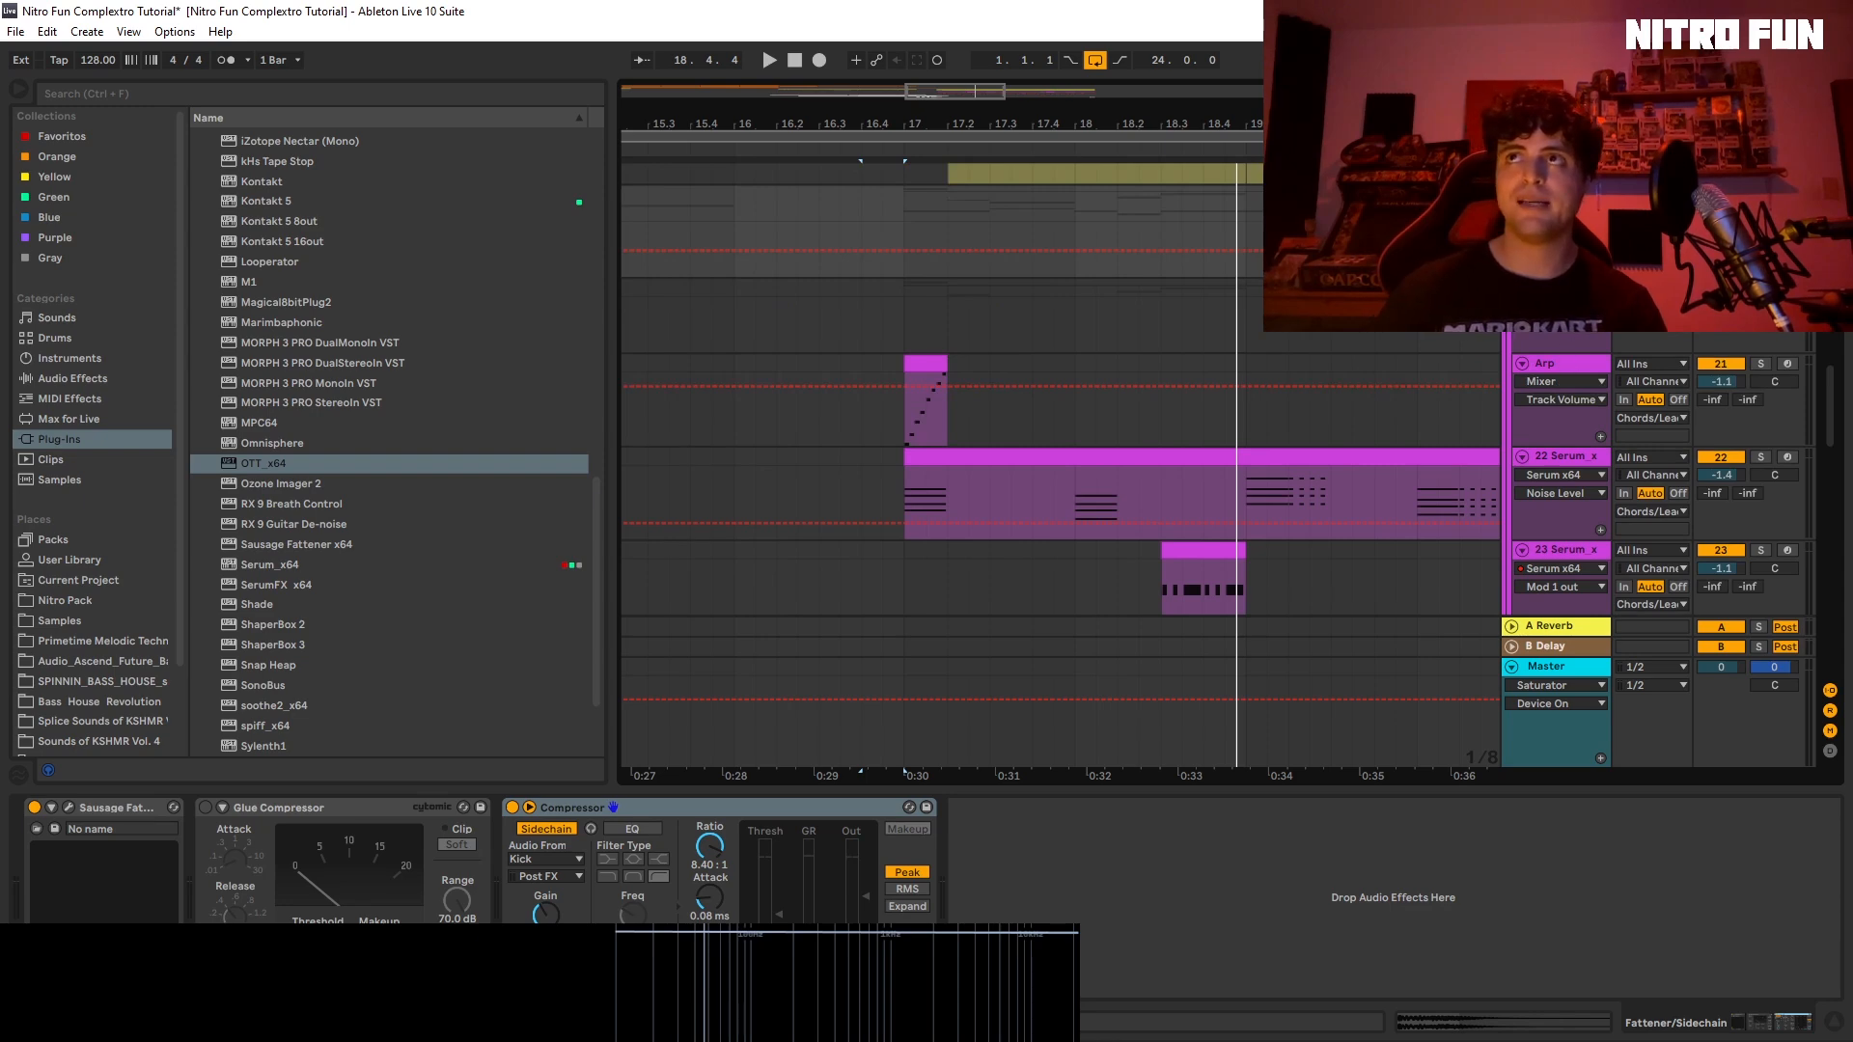
left_click(847, 323)
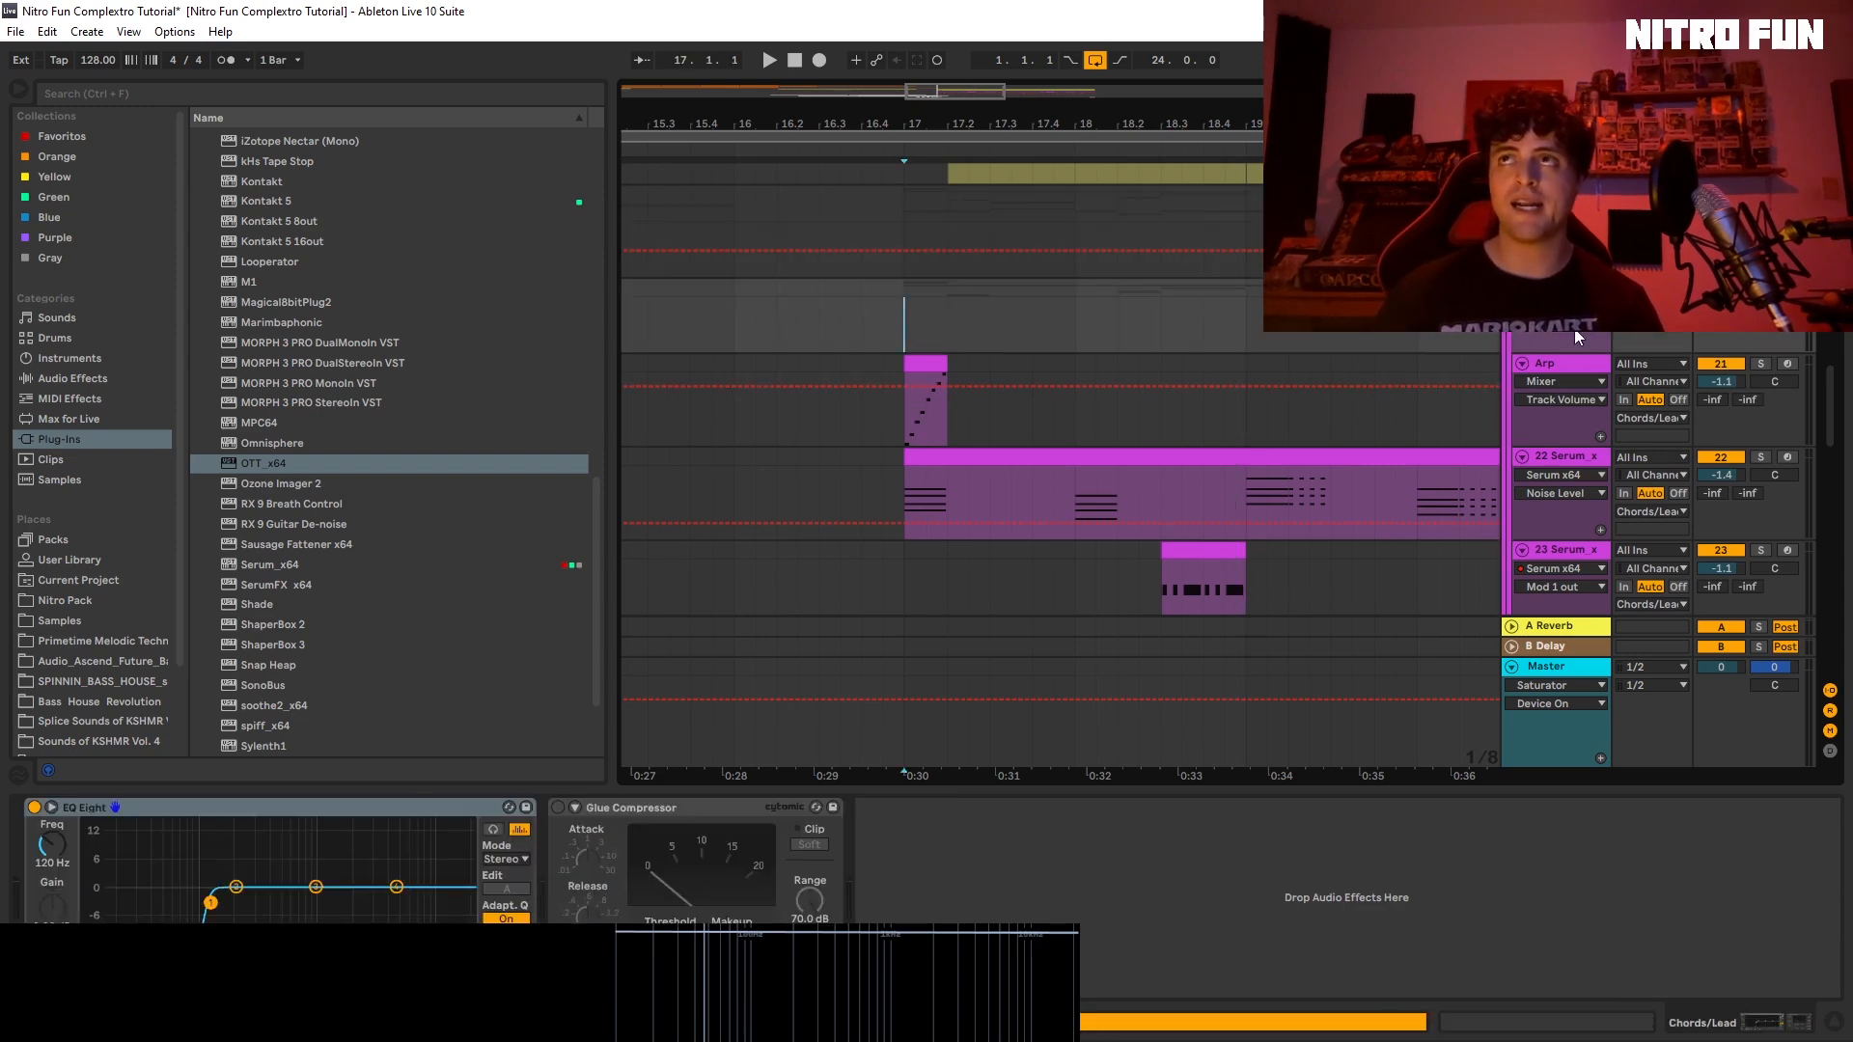
left_click(907, 324)
key("space")
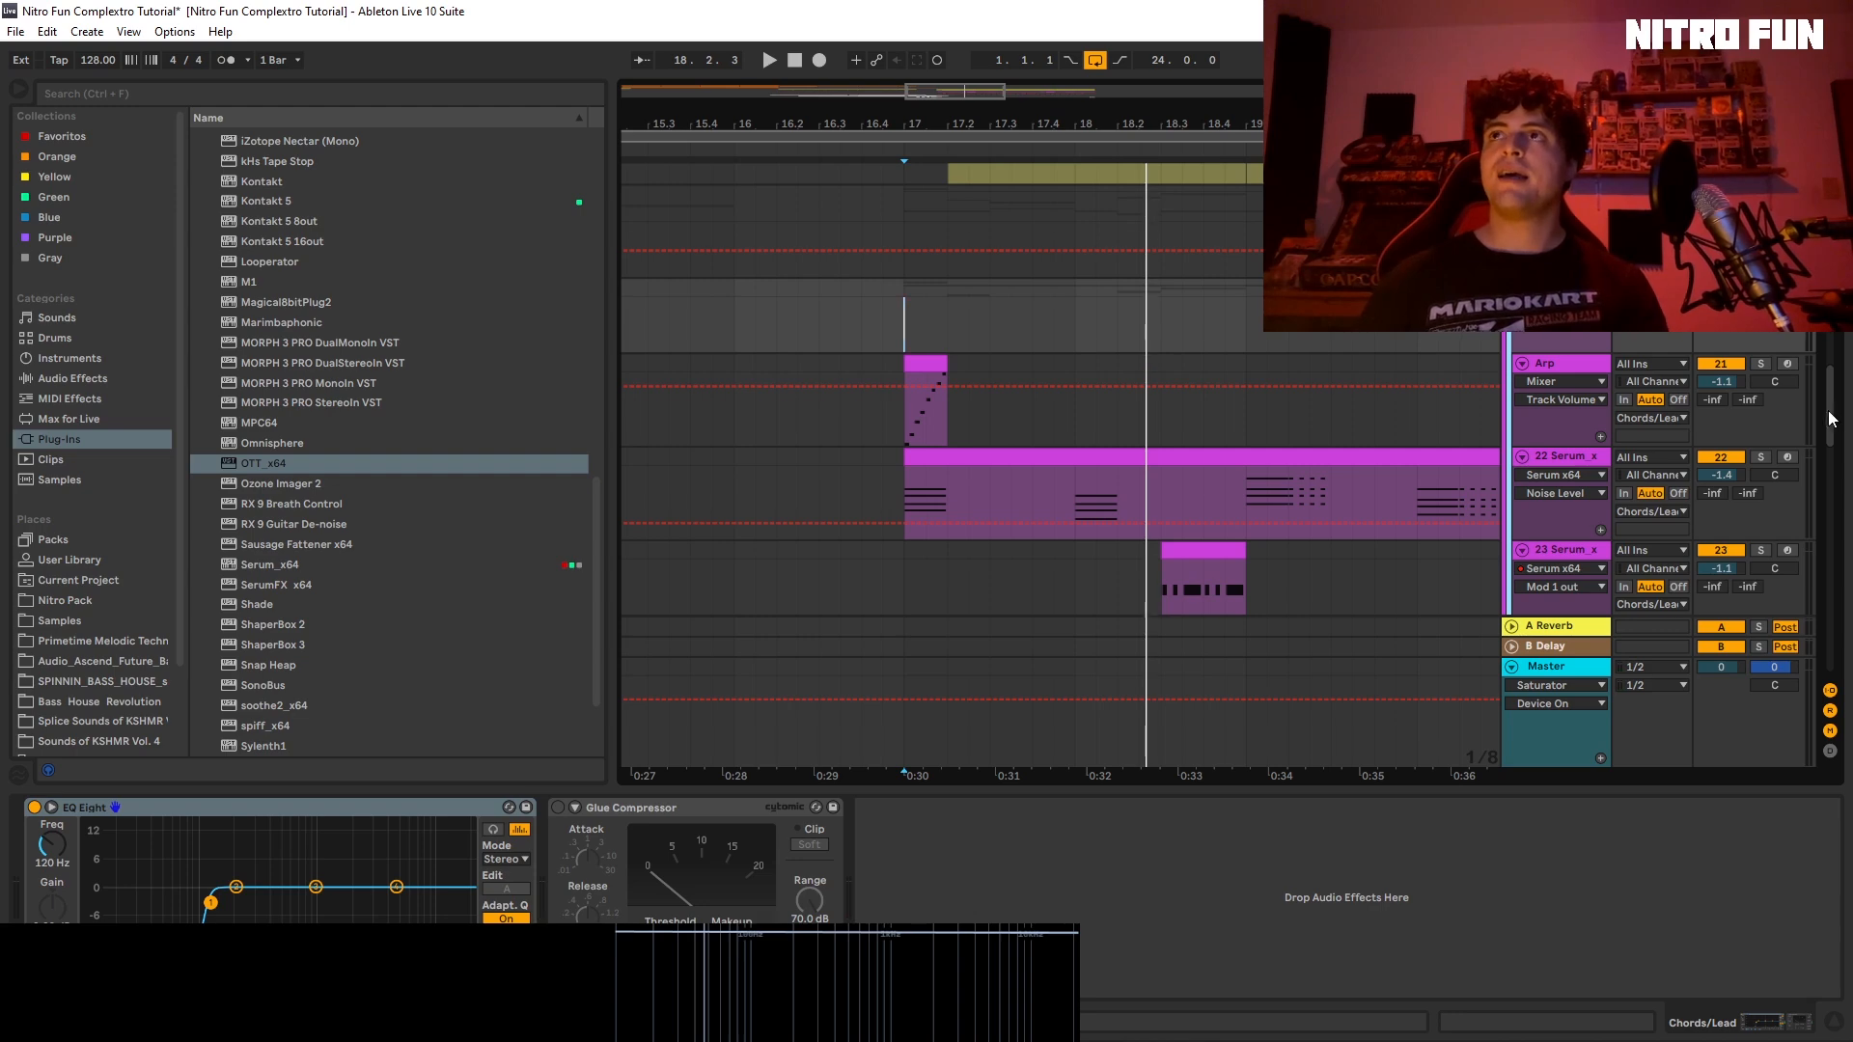
scroll(1824, 425, "down", 3)
key("space")
scroll(1563, 425, "up", 3)
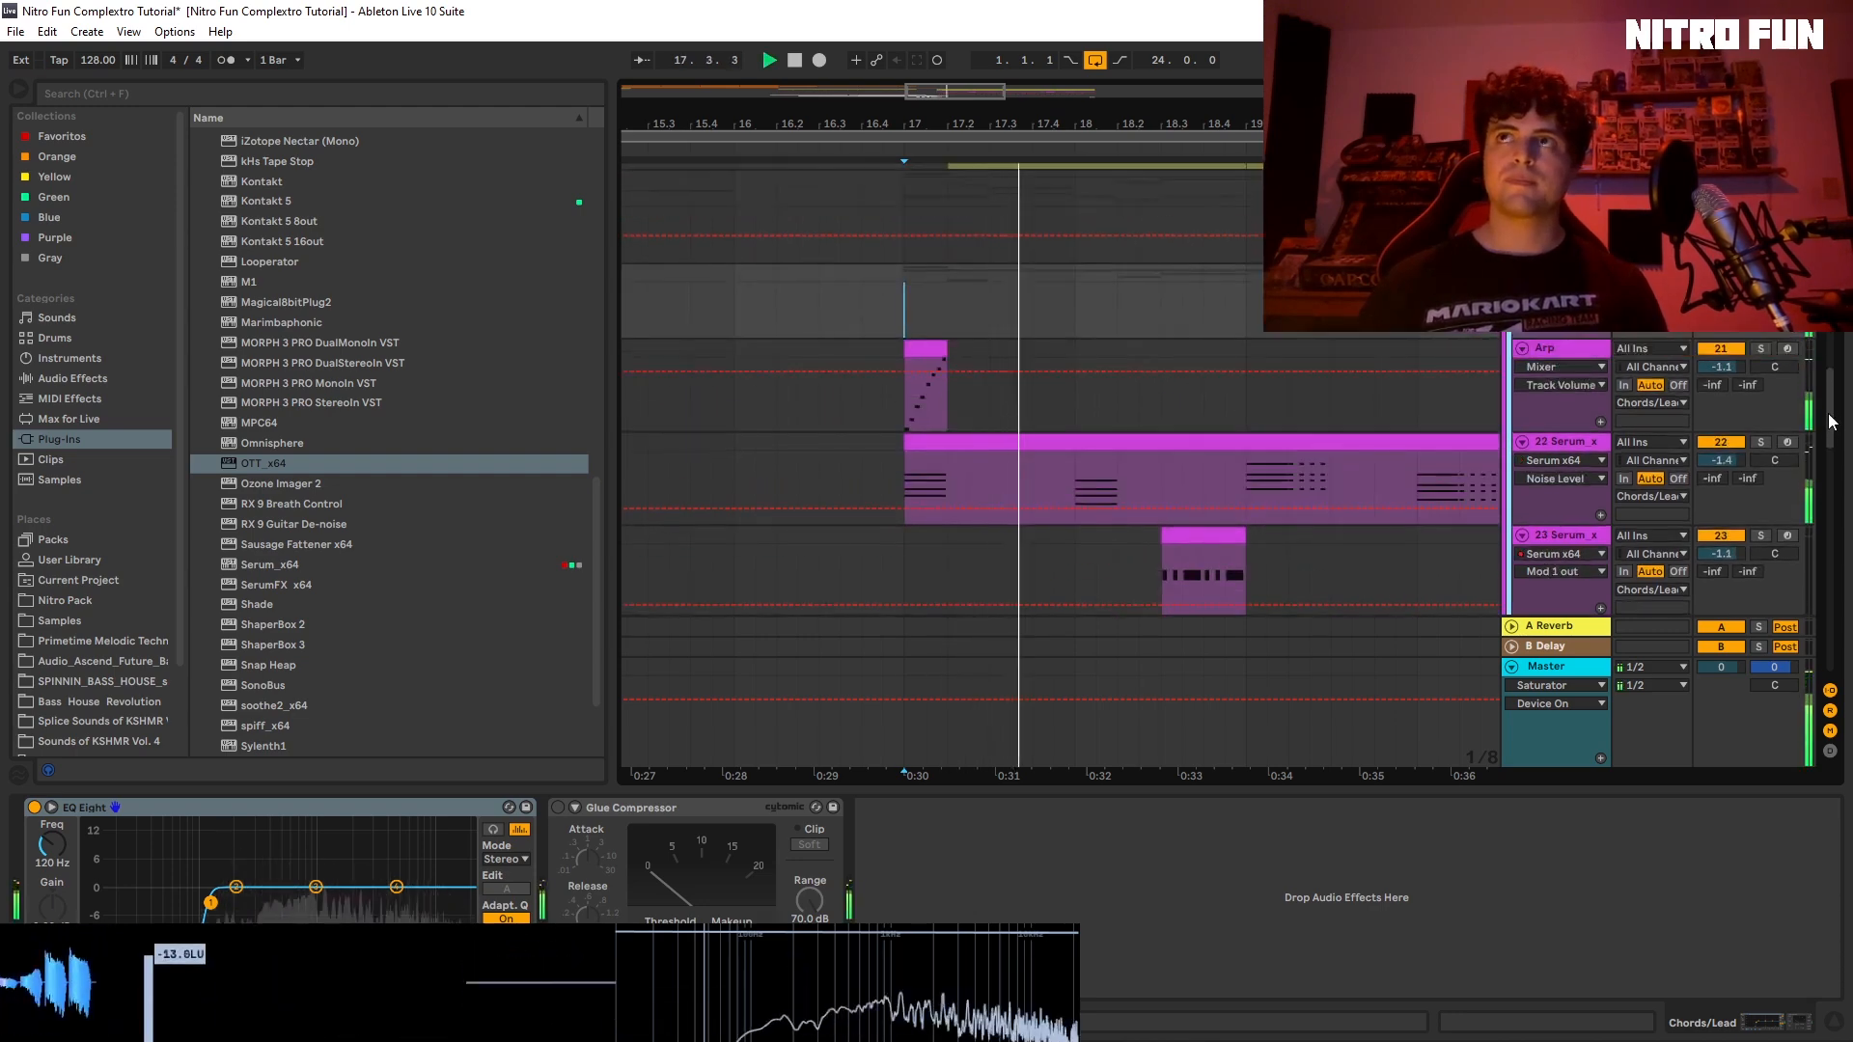
key("space")
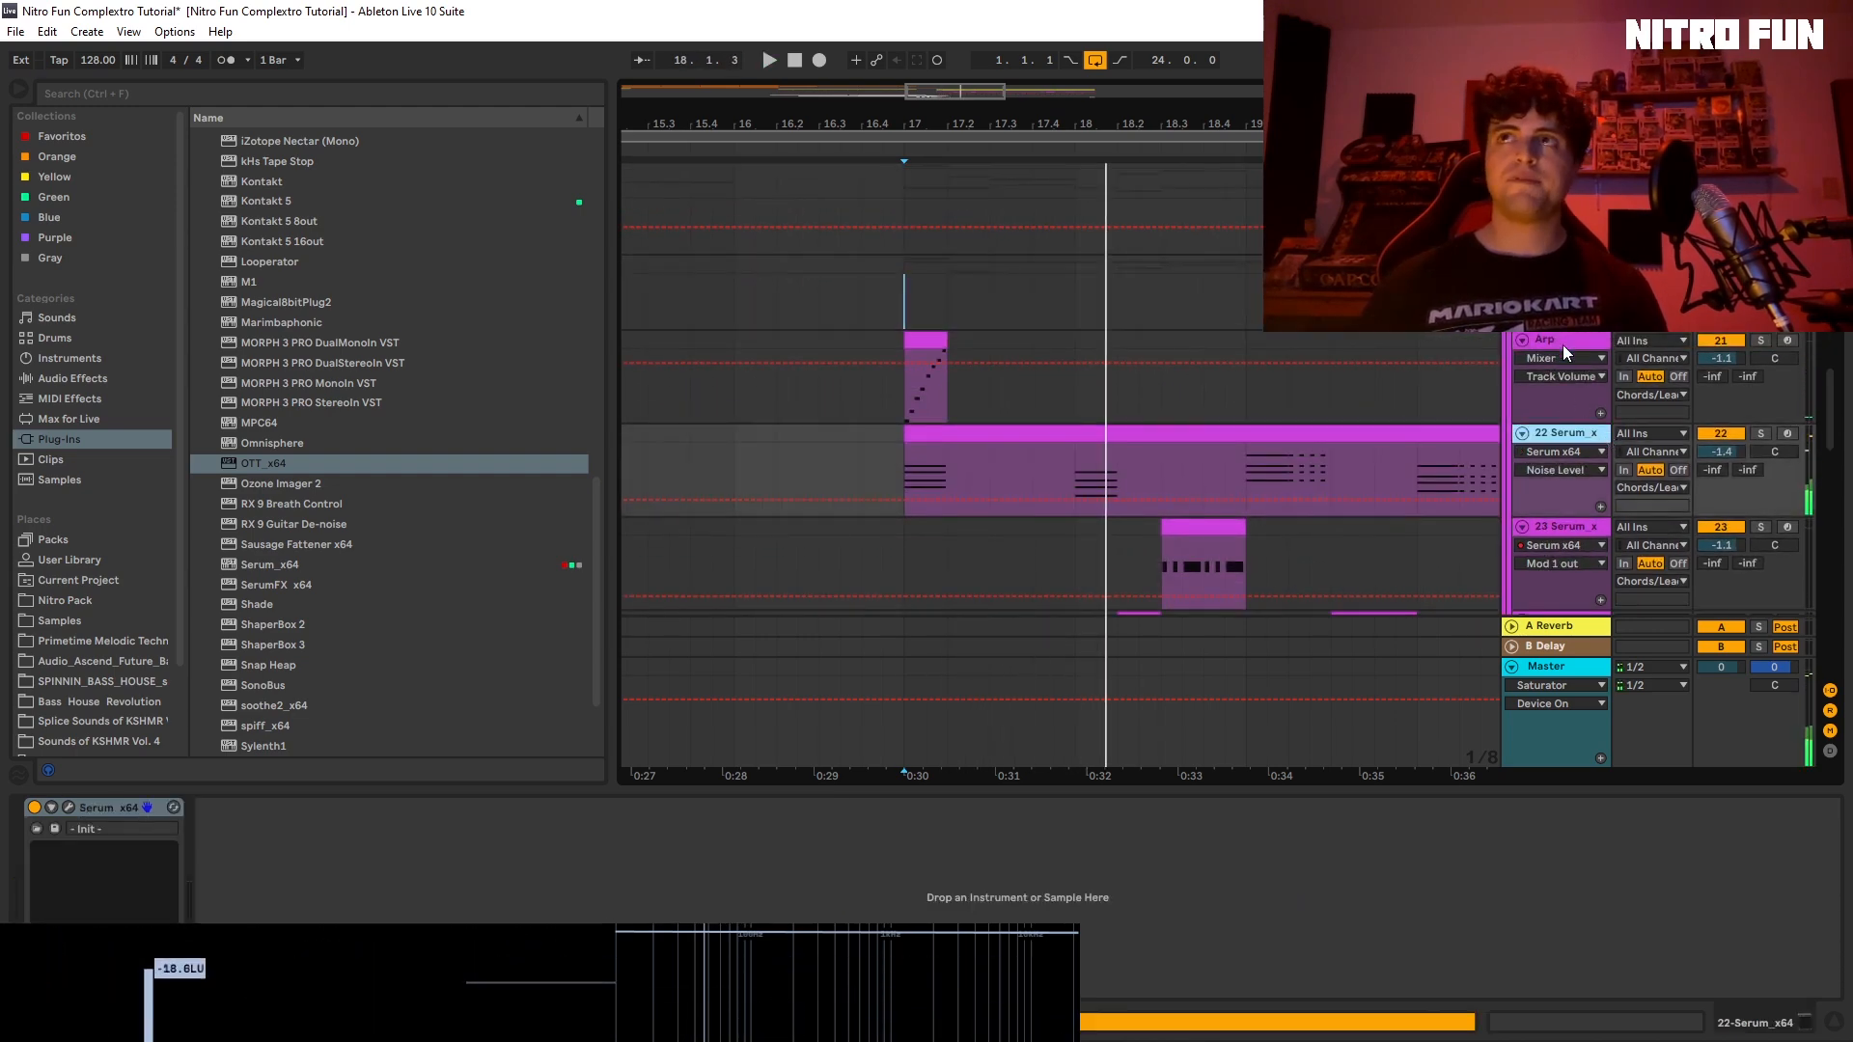
Step: Examine the device chains on the Arp and Serum tracks within Chords/Lead, ending with the group's own EQ Eight and Glue Compressor
left_click(1563, 341)
scroll(1591, 414, "down", 5)
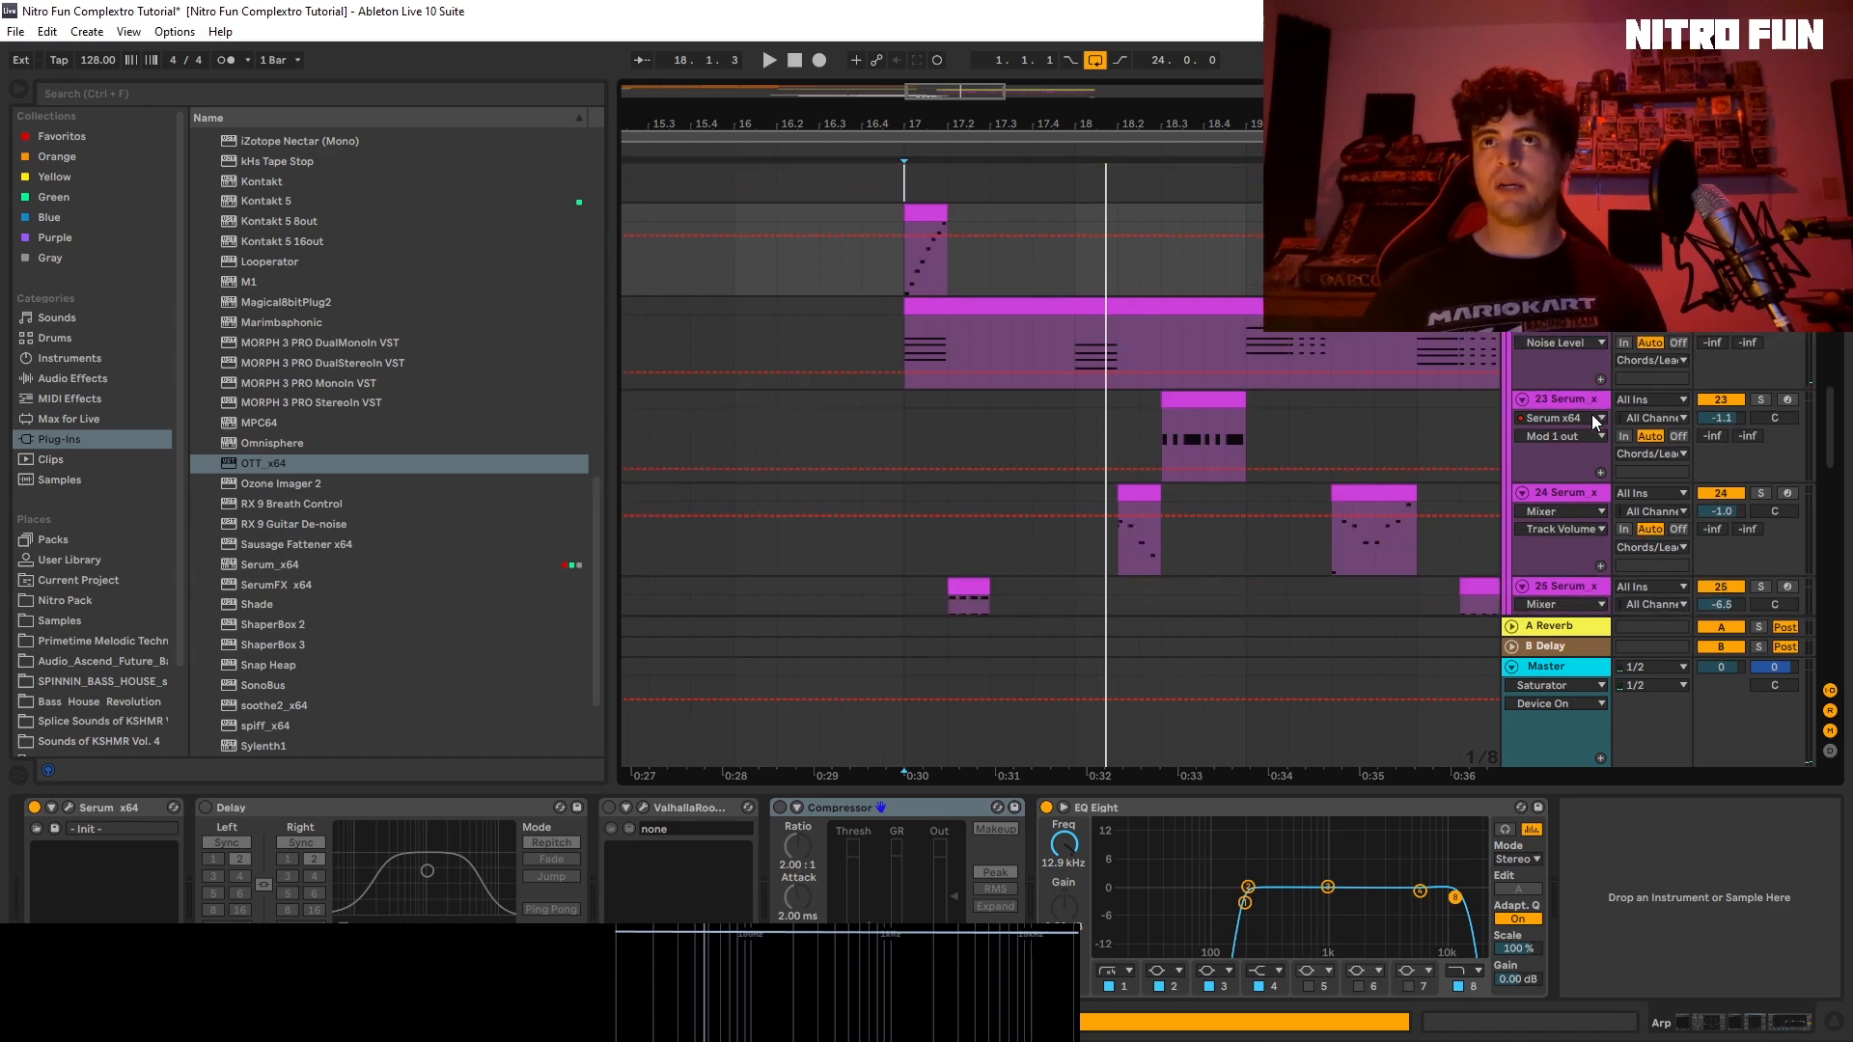
left_click(1551, 502)
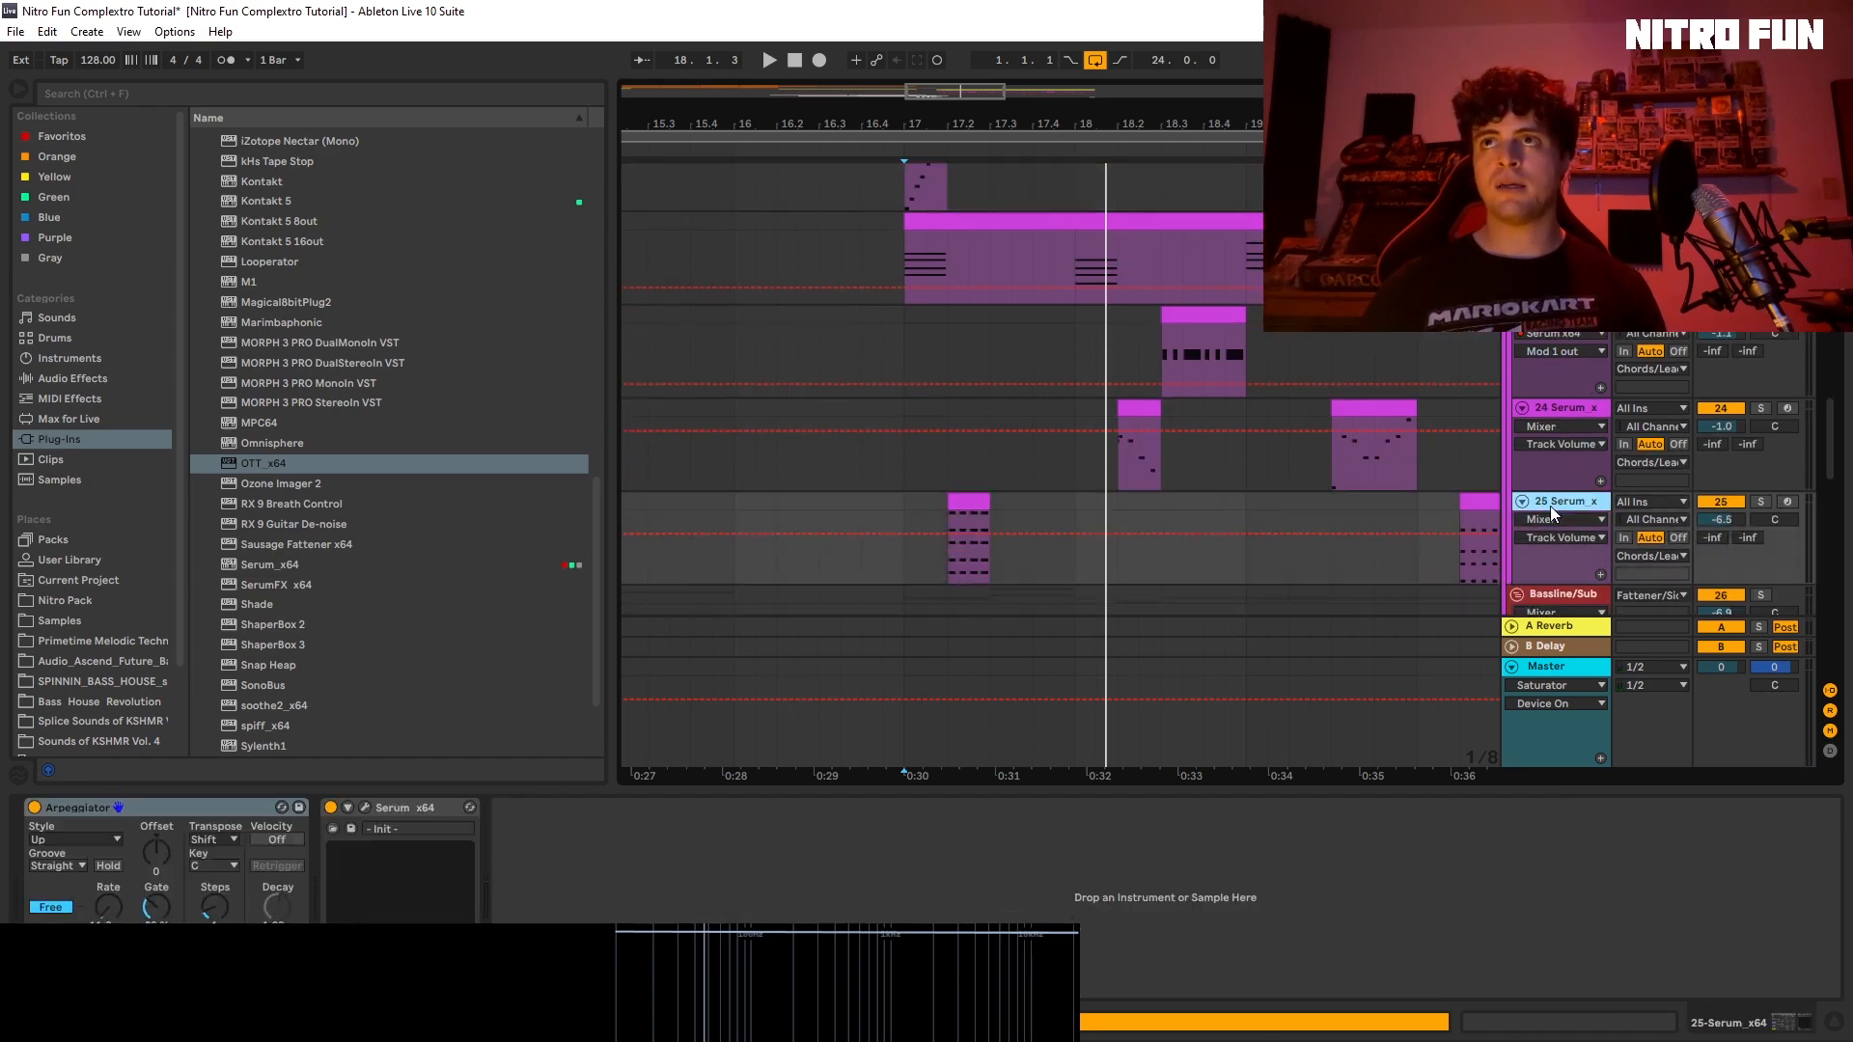
left_click(1568, 412)
scroll(1565, 413, "up", 1)
left_click(1573, 415)
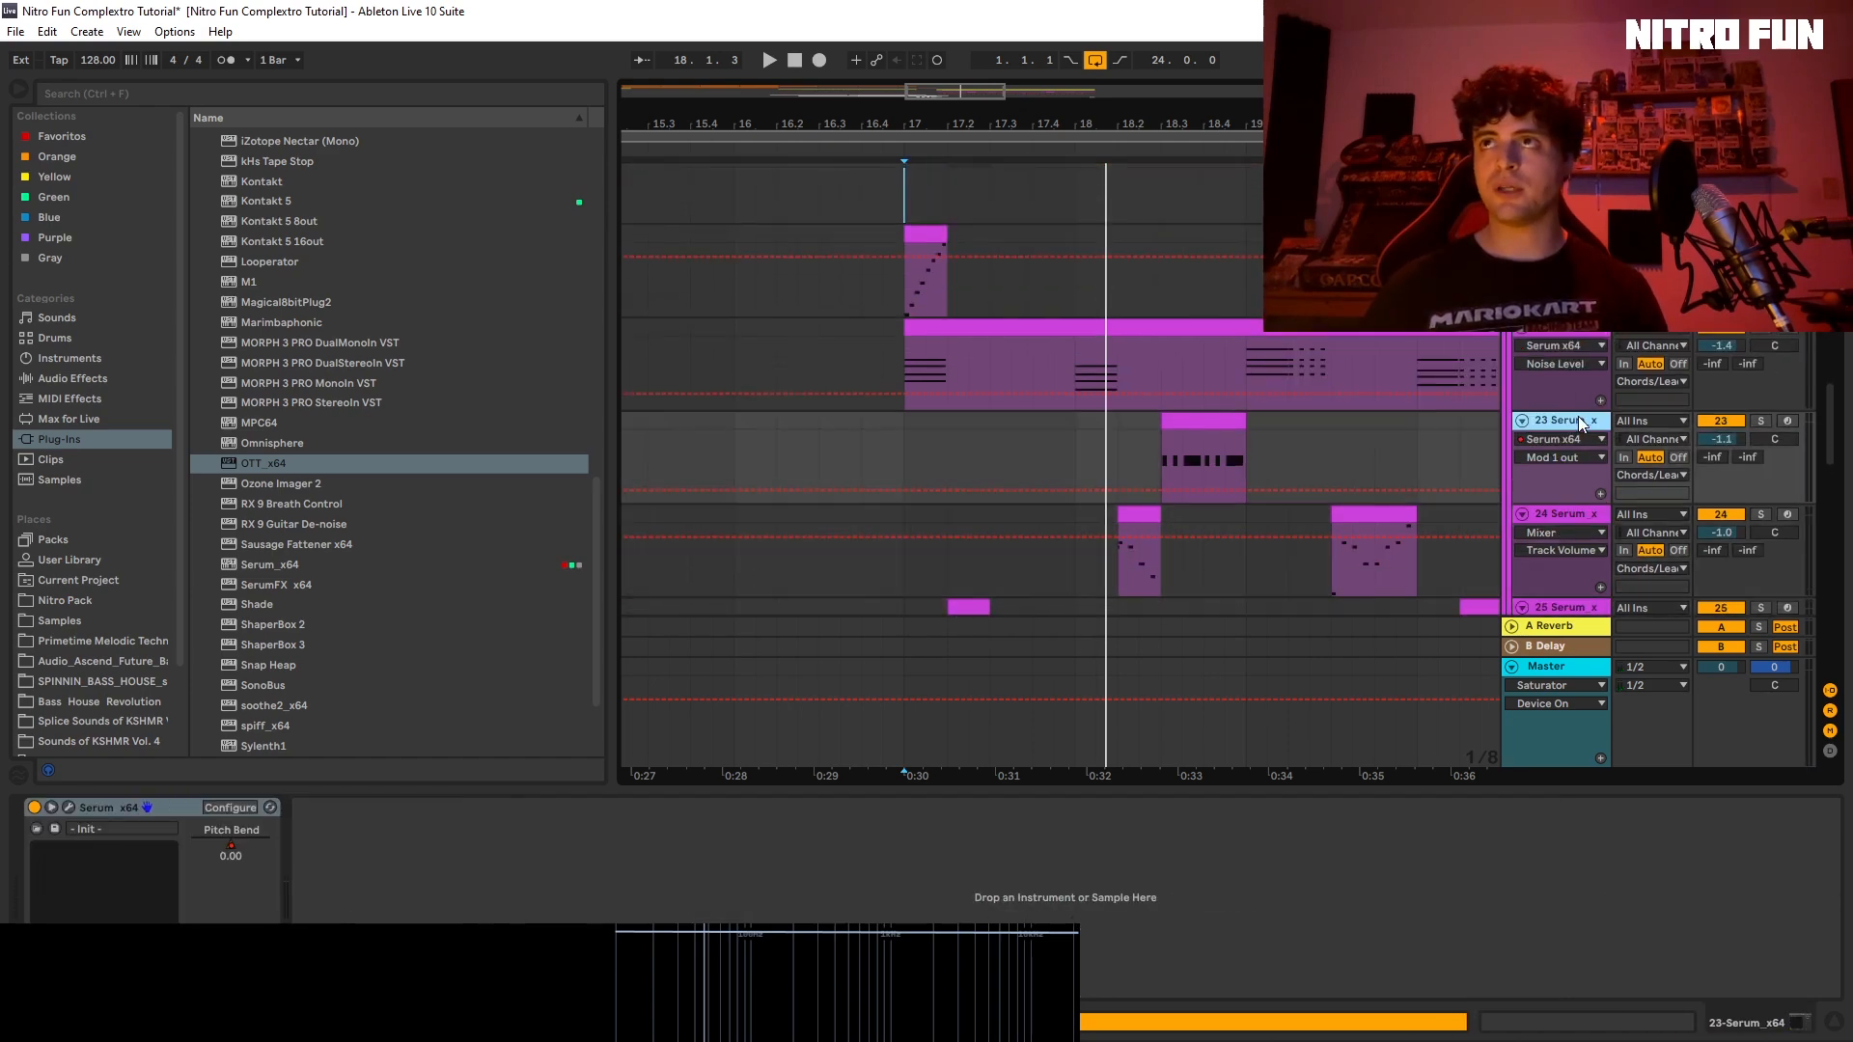
left_click(1564, 233)
scroll(1564, 234, "up", 1)
scroll(1558, 334, "up", 3)
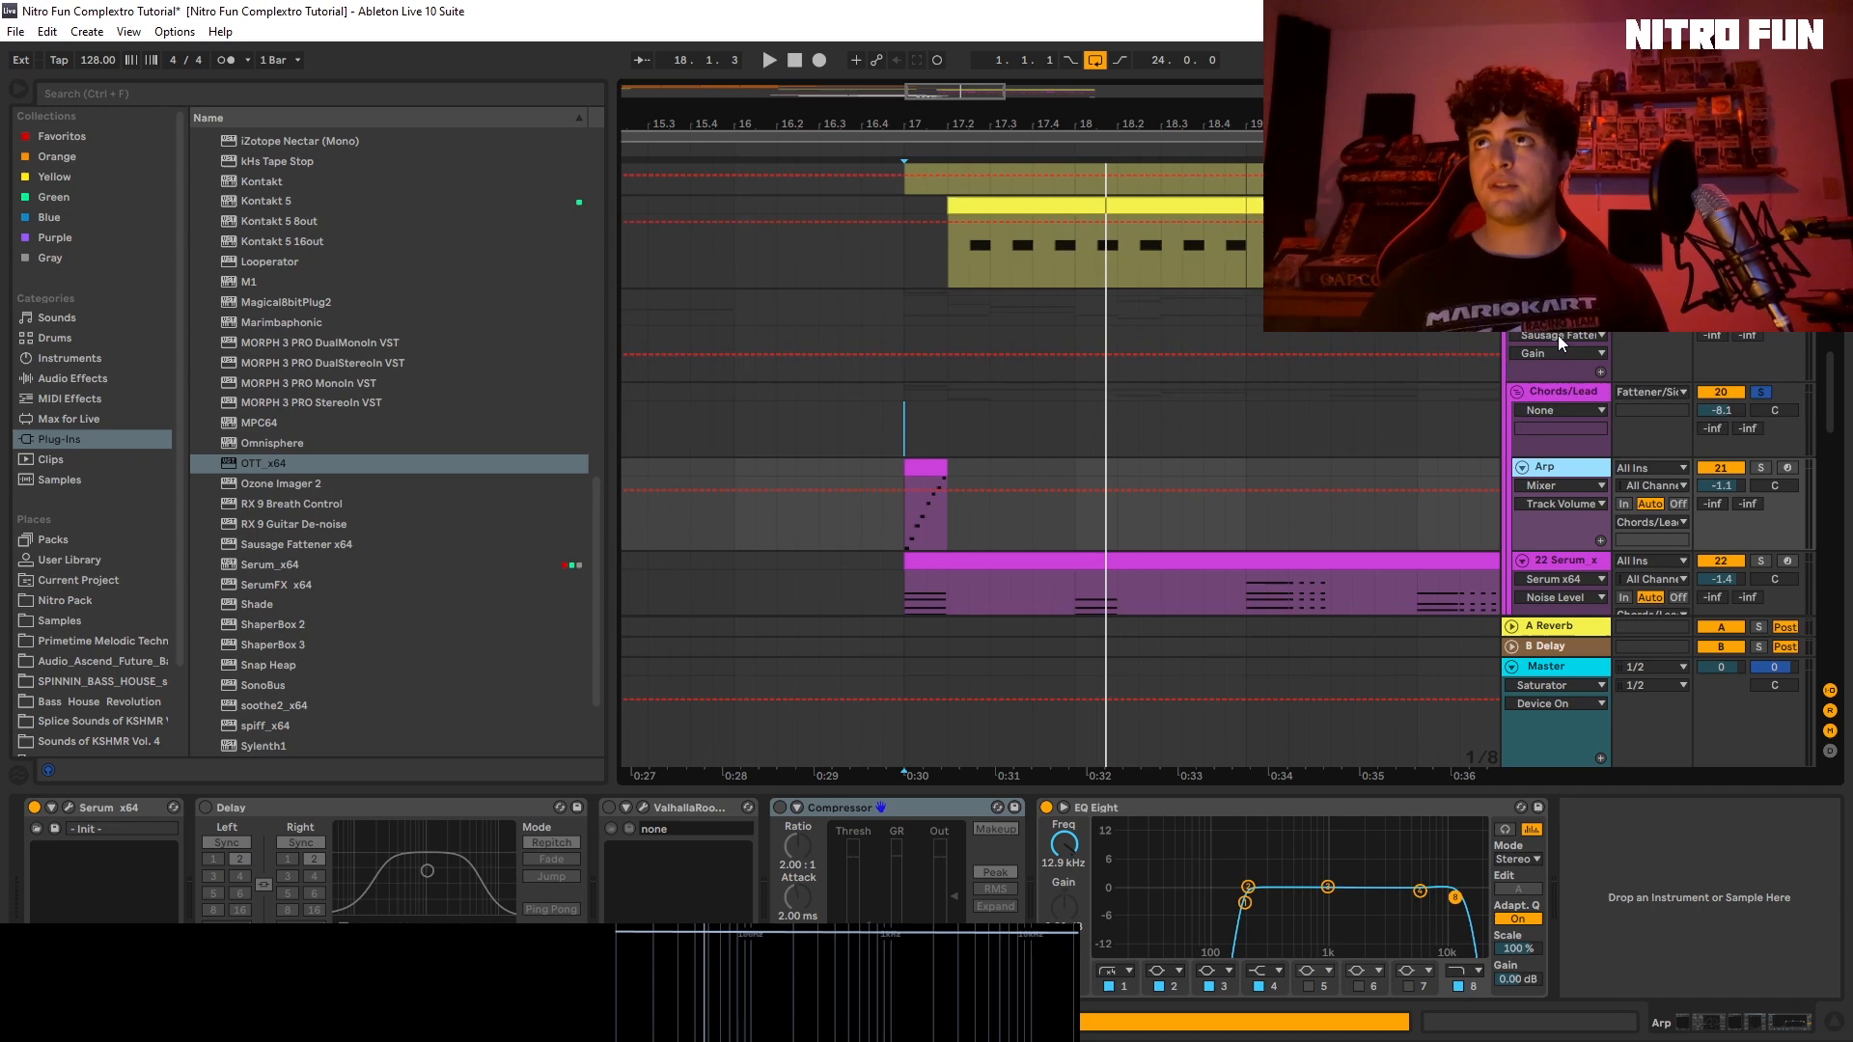
left_click(1554, 392)
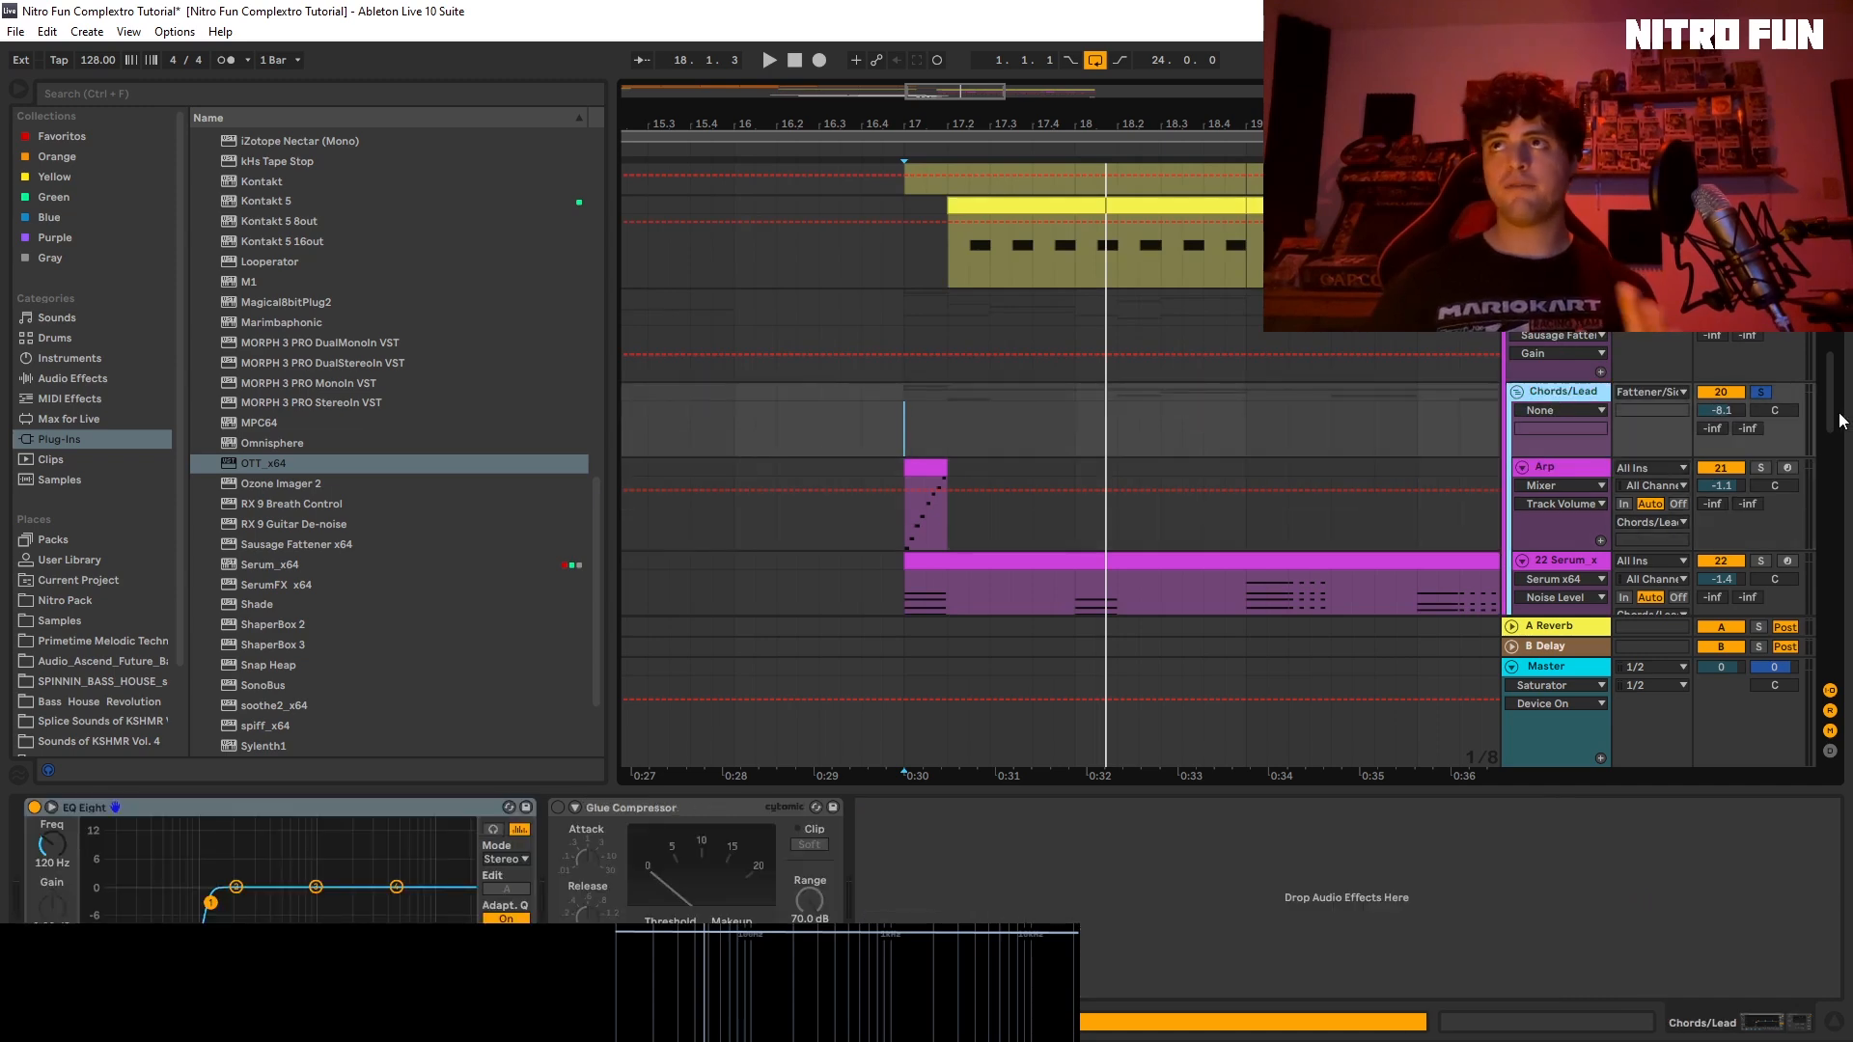
Step: Solo the Bassline/Sub group and audition it from bar 17
left_click_drag(1833, 425, 1822, 500)
left_click(1758, 371)
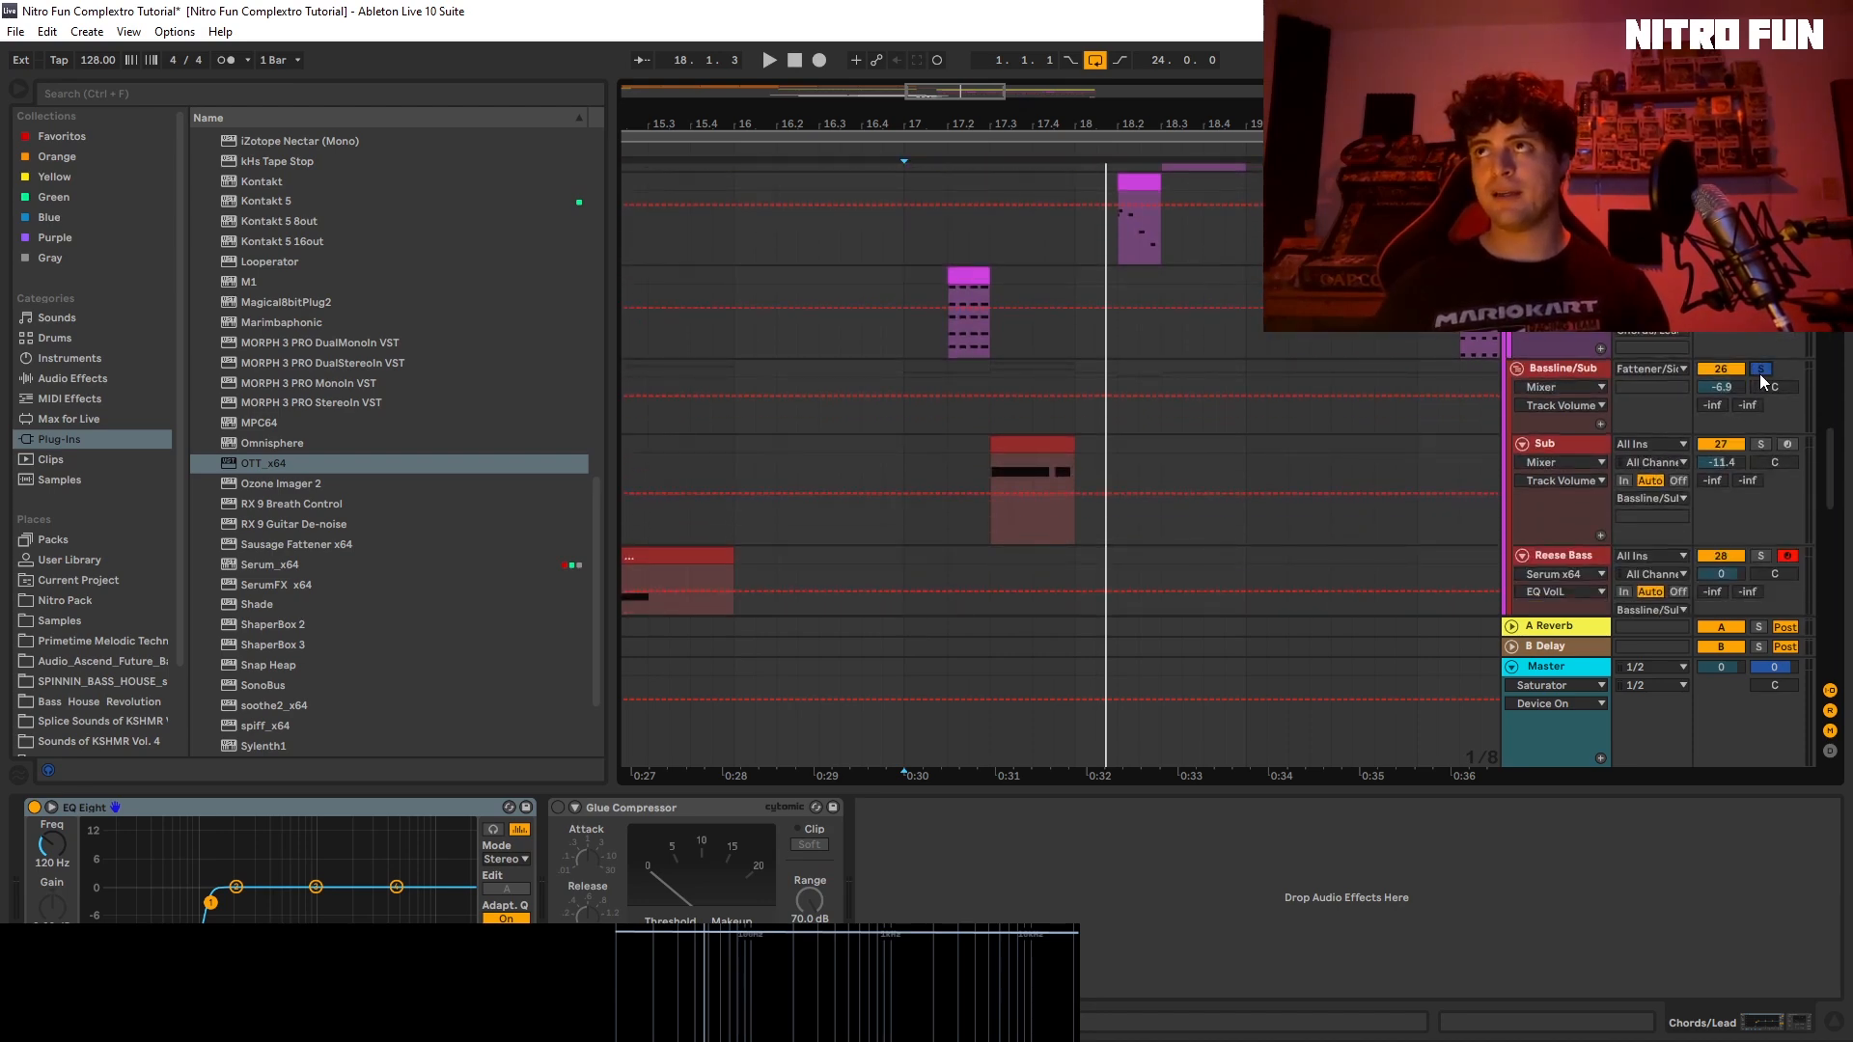
left_click(1554, 367)
left_click(910, 407)
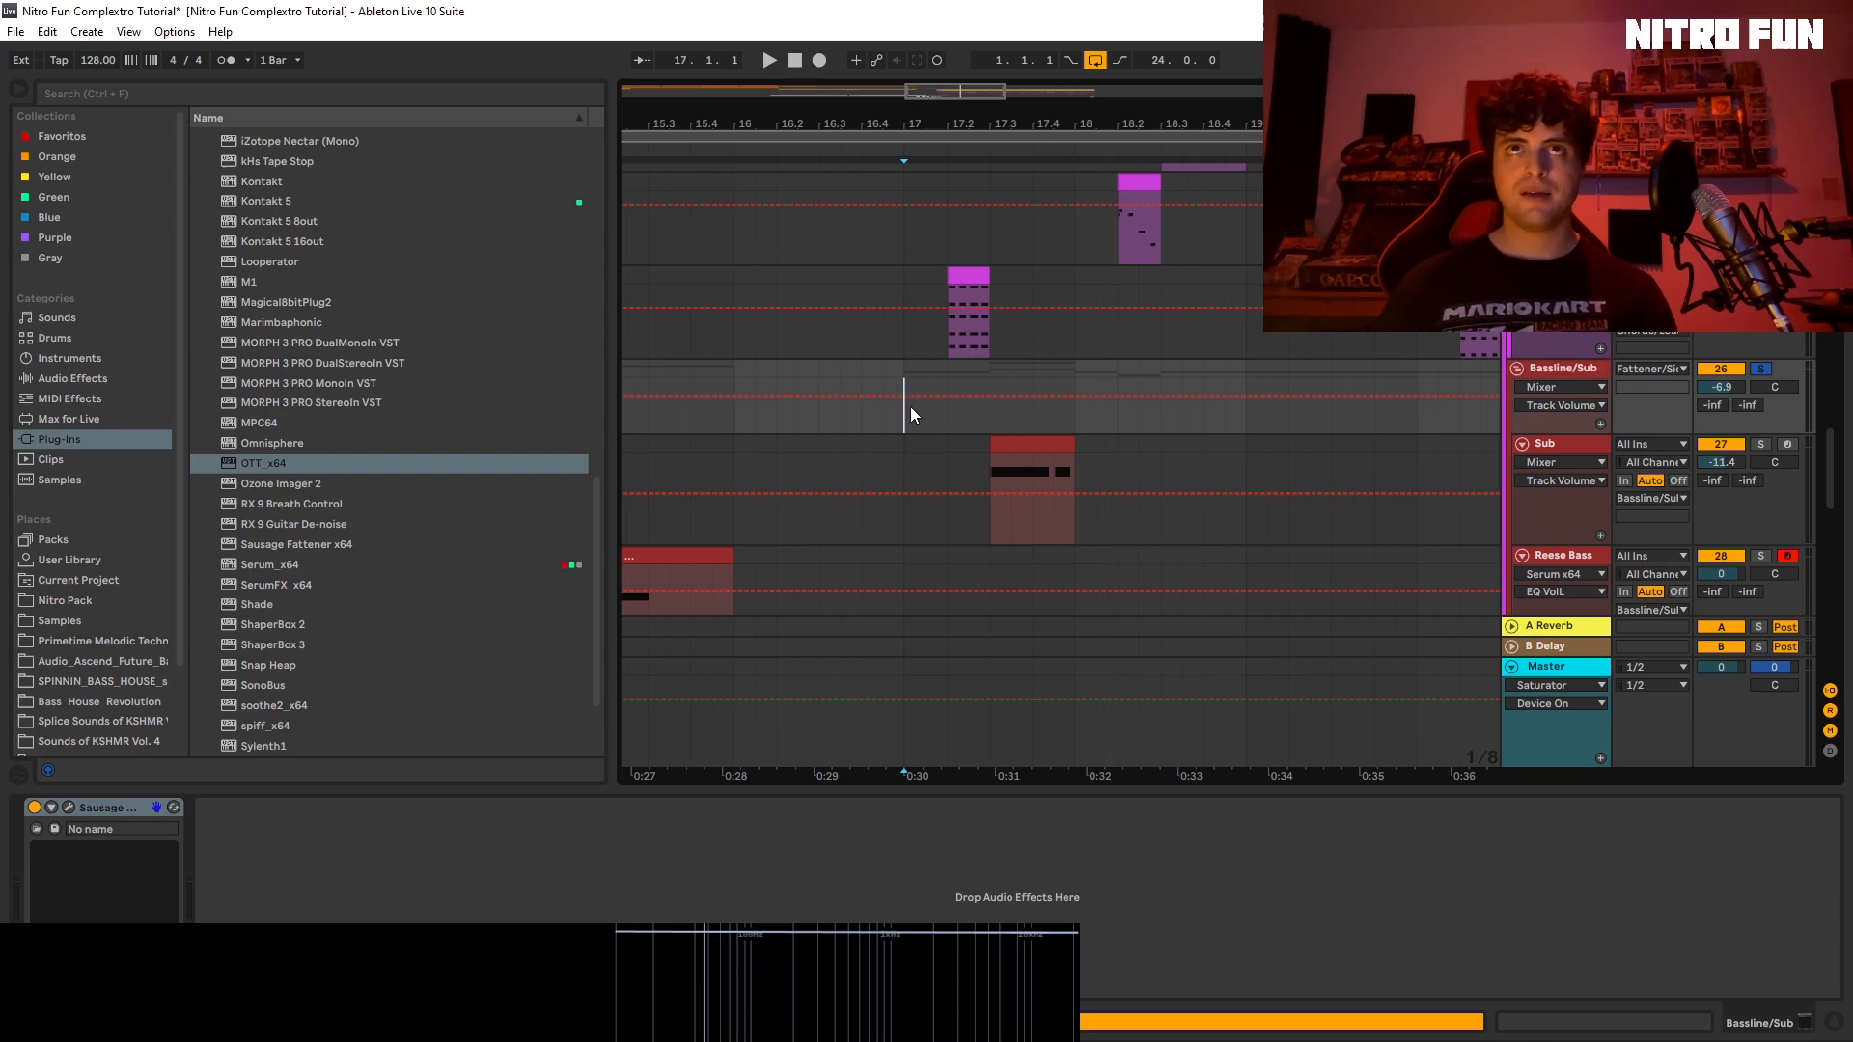
key("space")
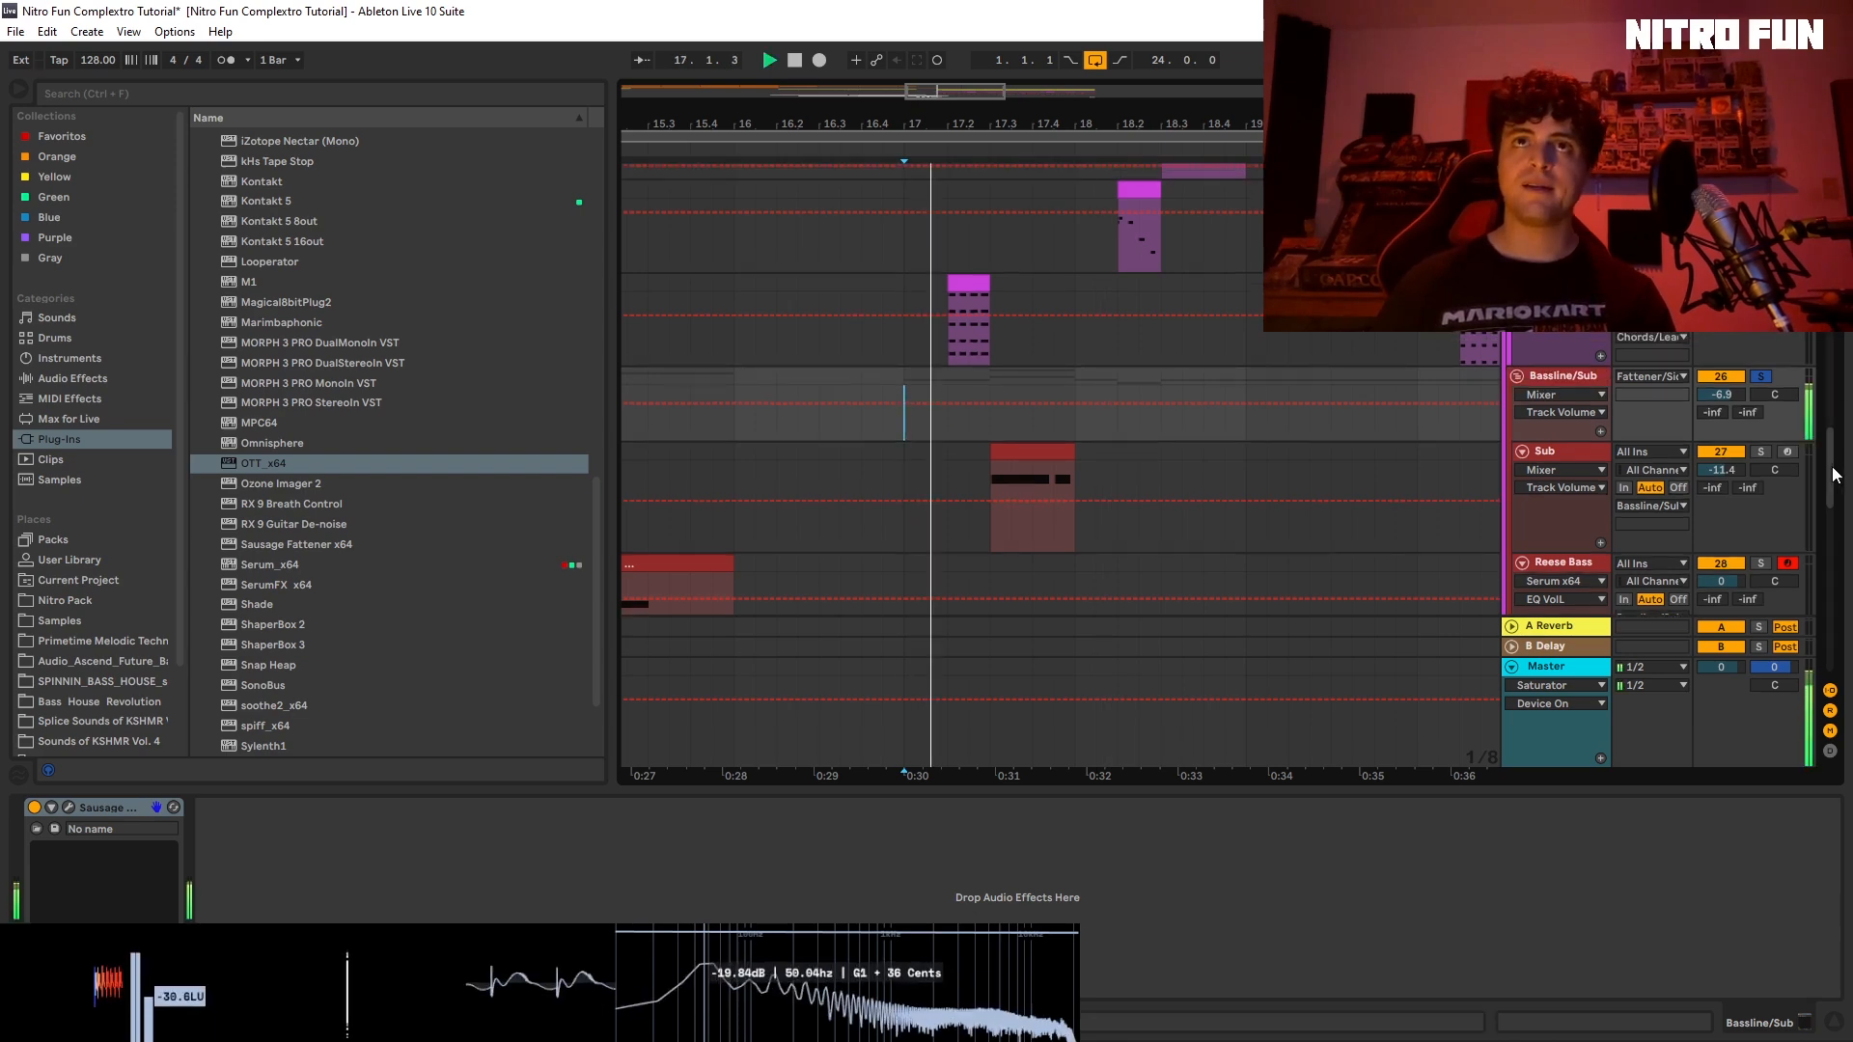
scroll(1837, 473, "down", 4)
key("space")
Step: View the Sub track's Serum device and the Bassline/Sub group's Sausage Fattener, and play the soloed bass again
scroll(1511, 398, "up", 2)
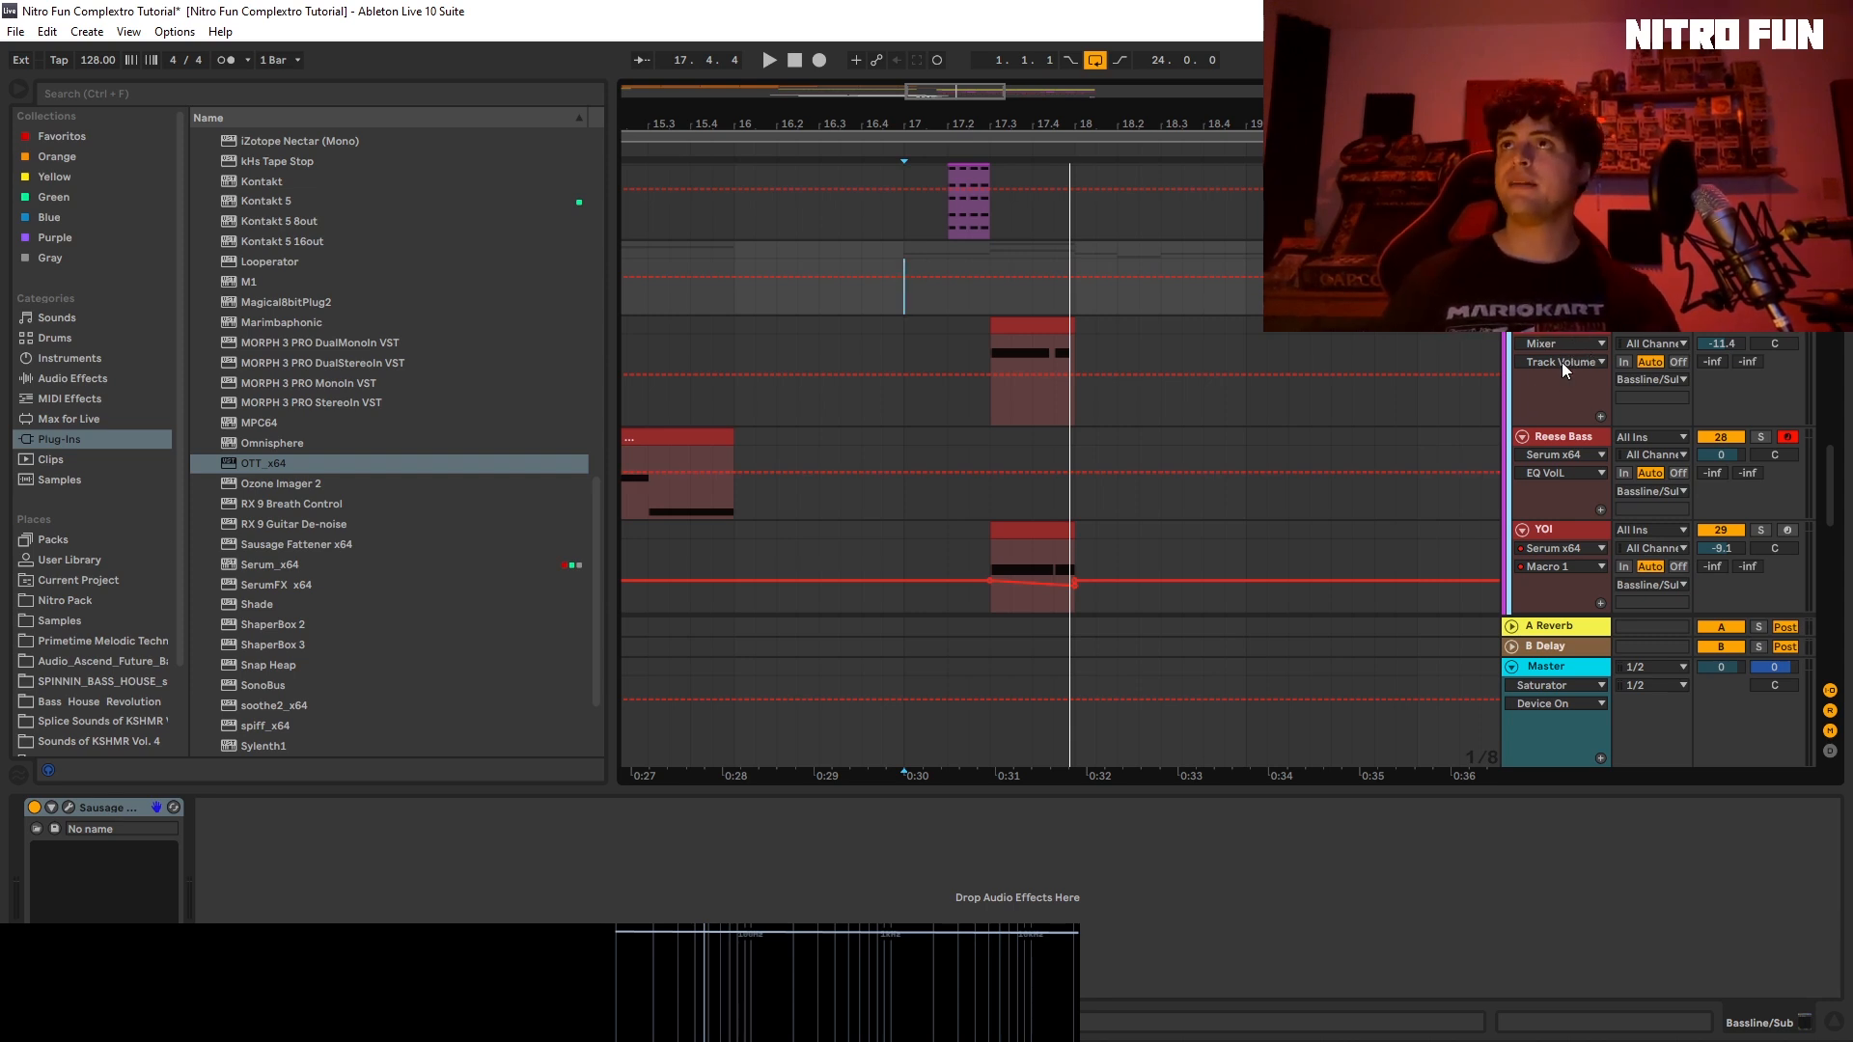
left_click(1585, 336)
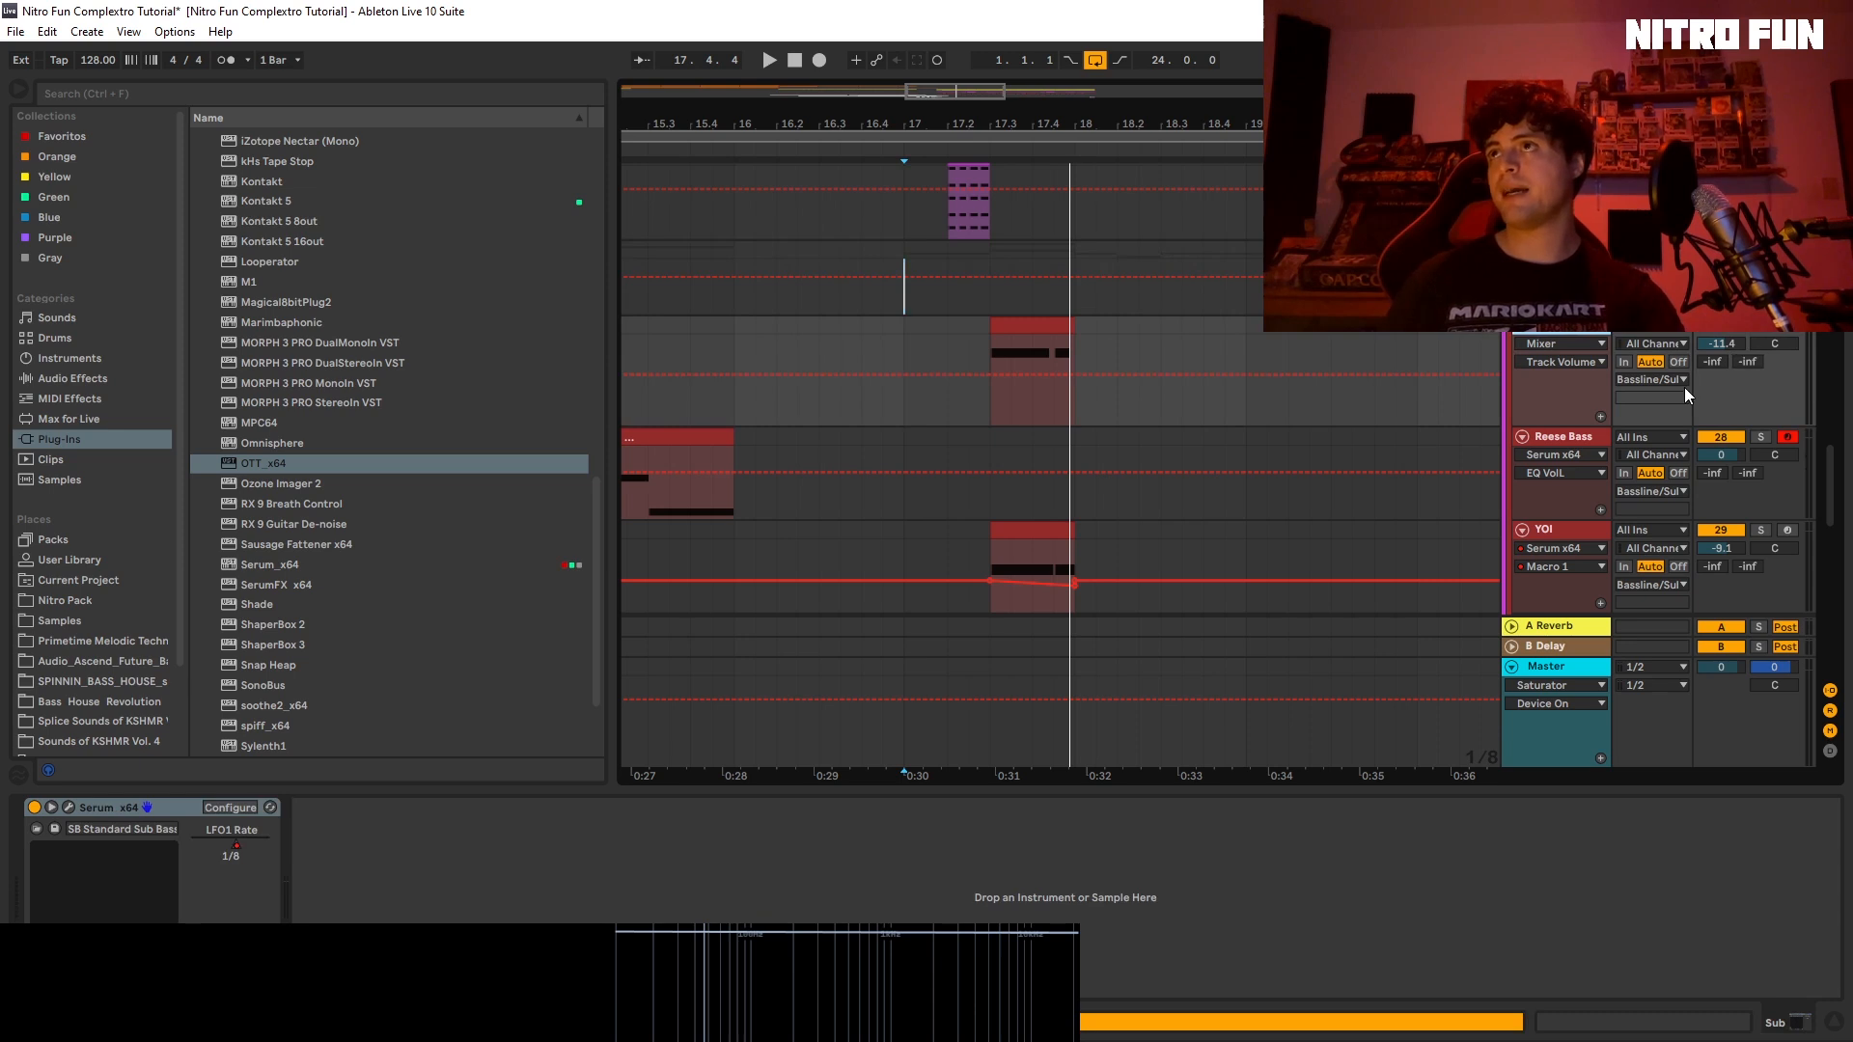
left_click(1529, 387)
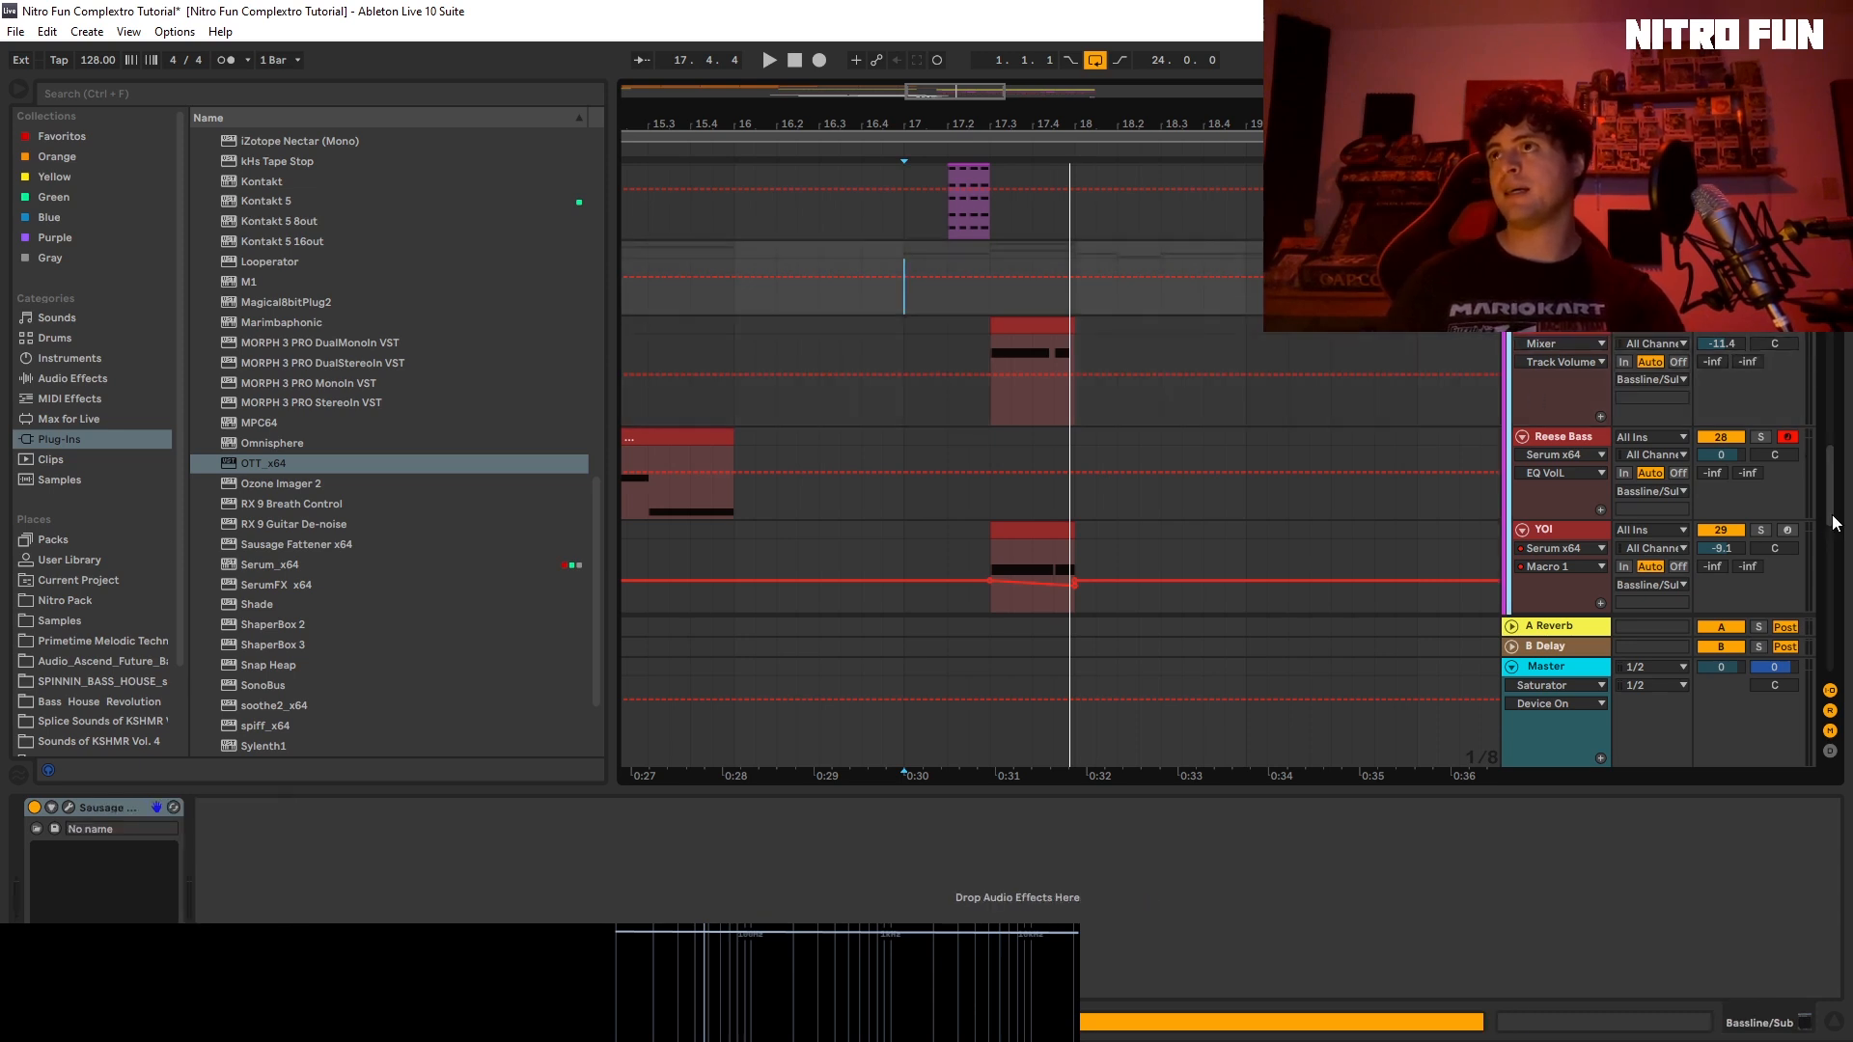
mouse_move(1834, 515)
left_mouse_down()
mouse_move(1848, 542)
mouse_move(1835, 527)
left_mouse_up()
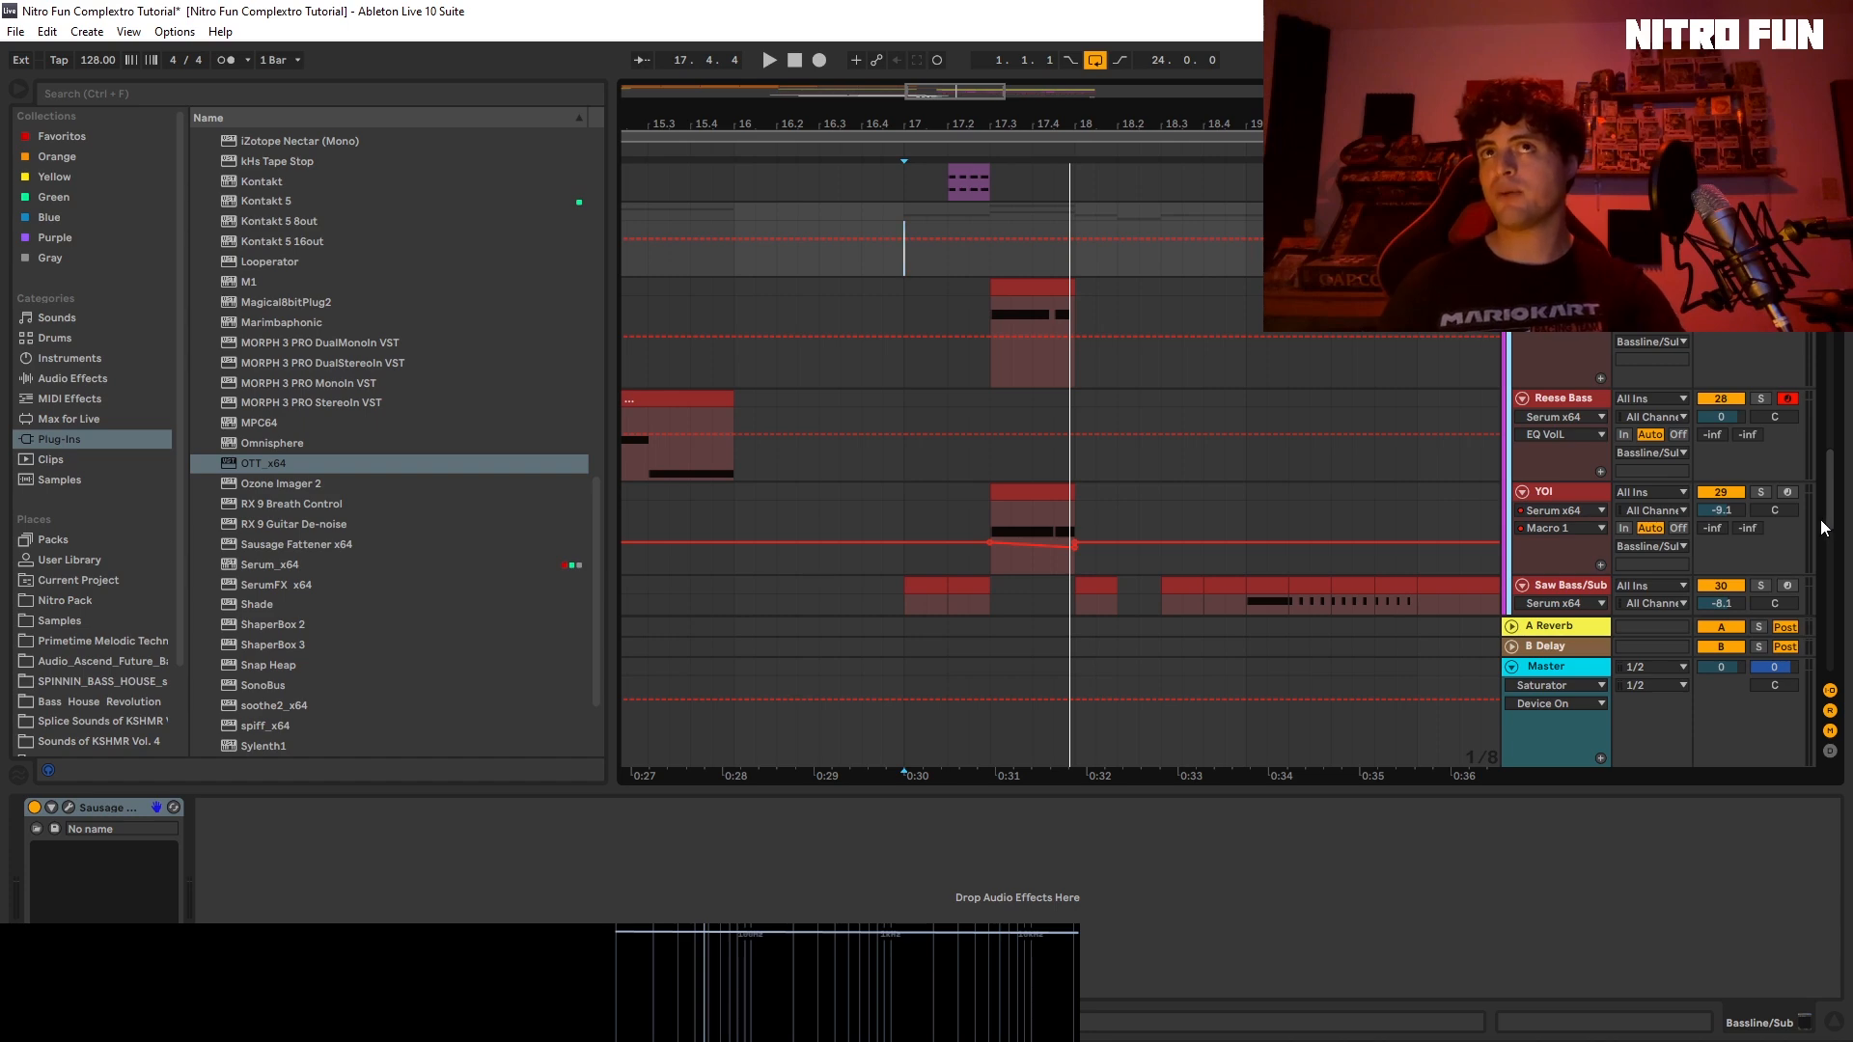
scroll(1815, 523, "down", 2)
key("space")
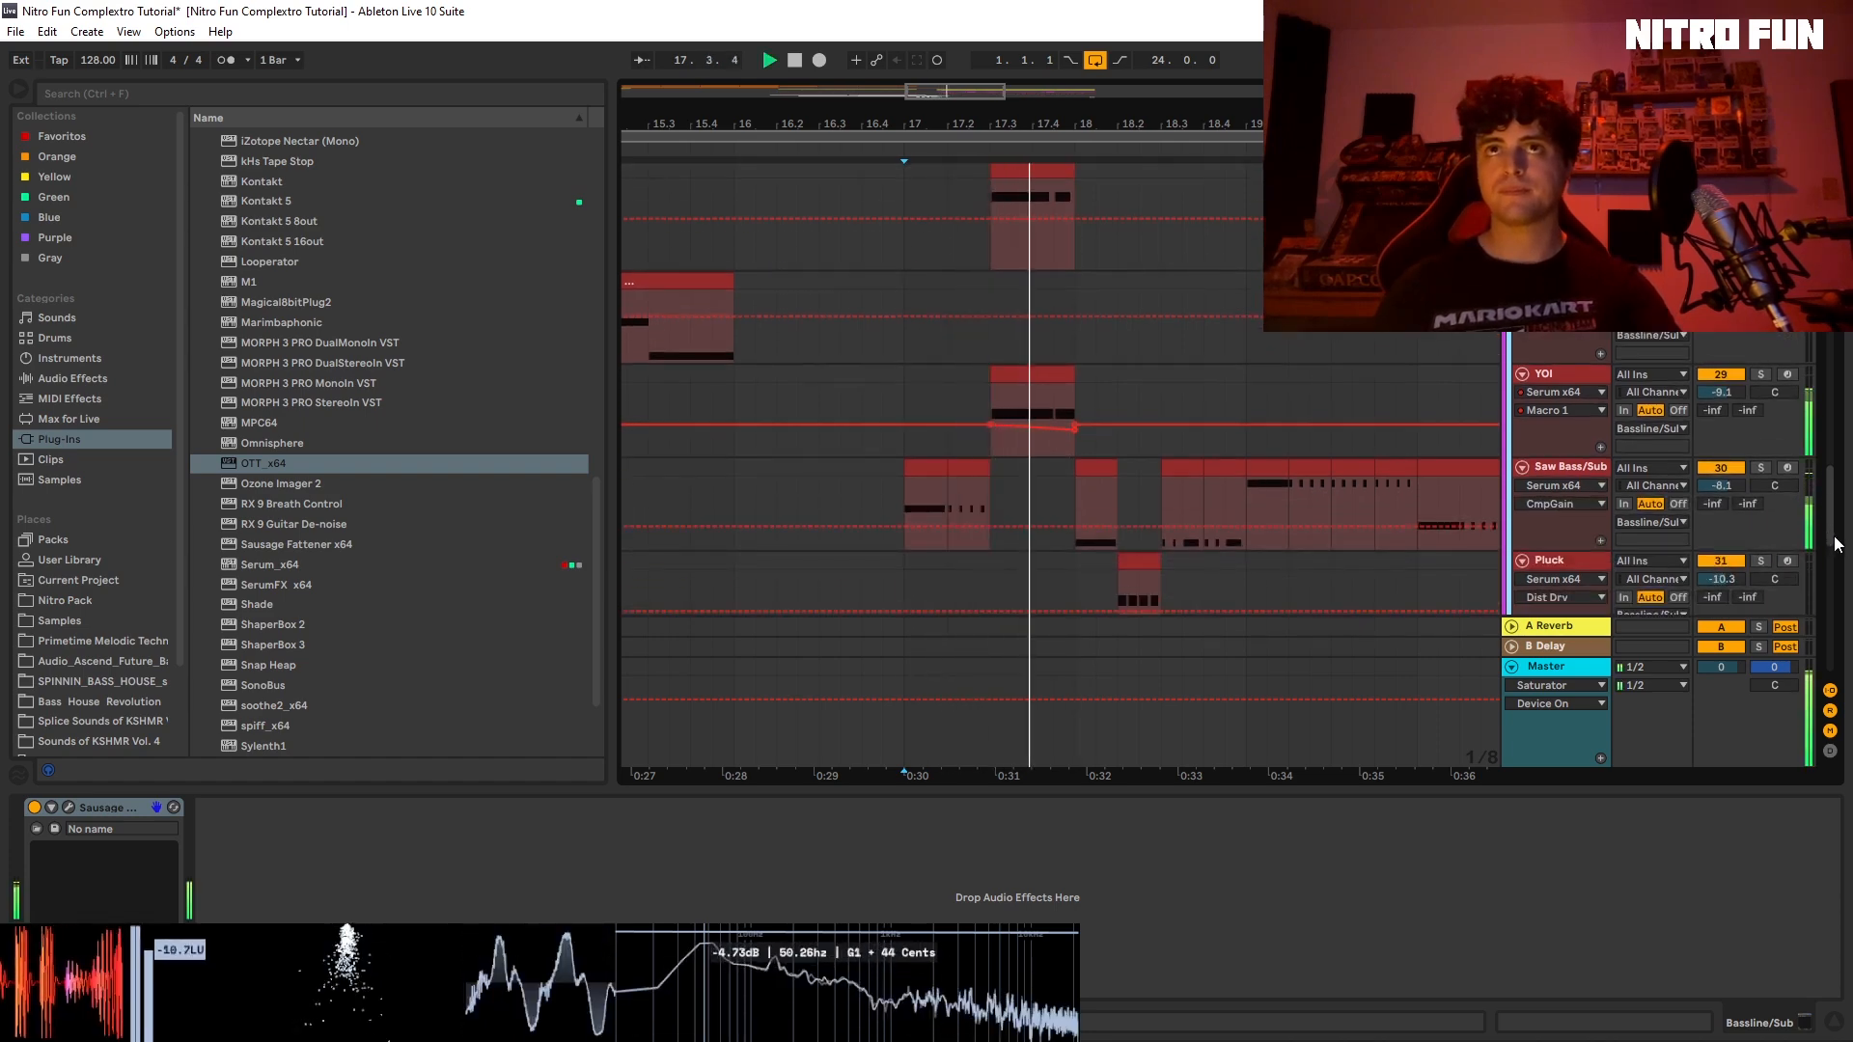
Step: Examine the device chains on the Saw Bass/Sub and Pluck tracks
left_click(1596, 467)
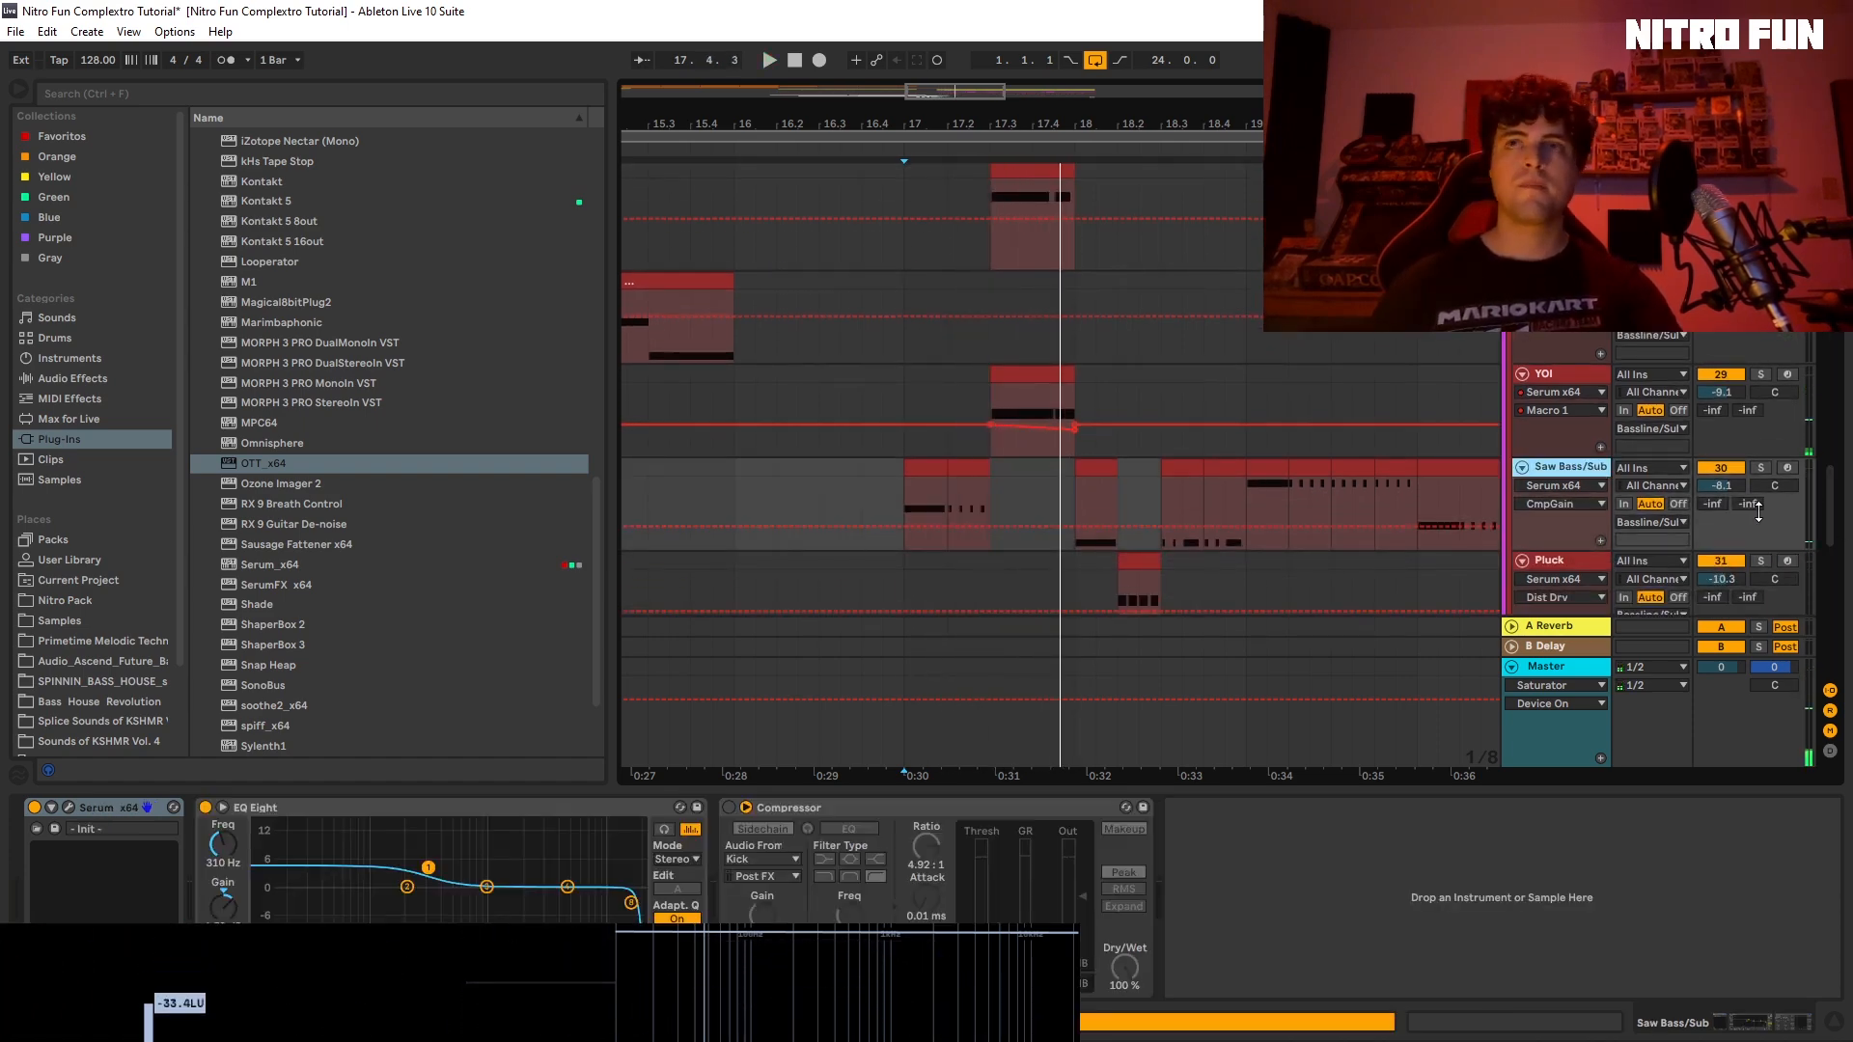
mouse_move(1836, 517)
left_mouse_down()
mouse_move(1841, 537)
mouse_move(1833, 515)
left_mouse_up()
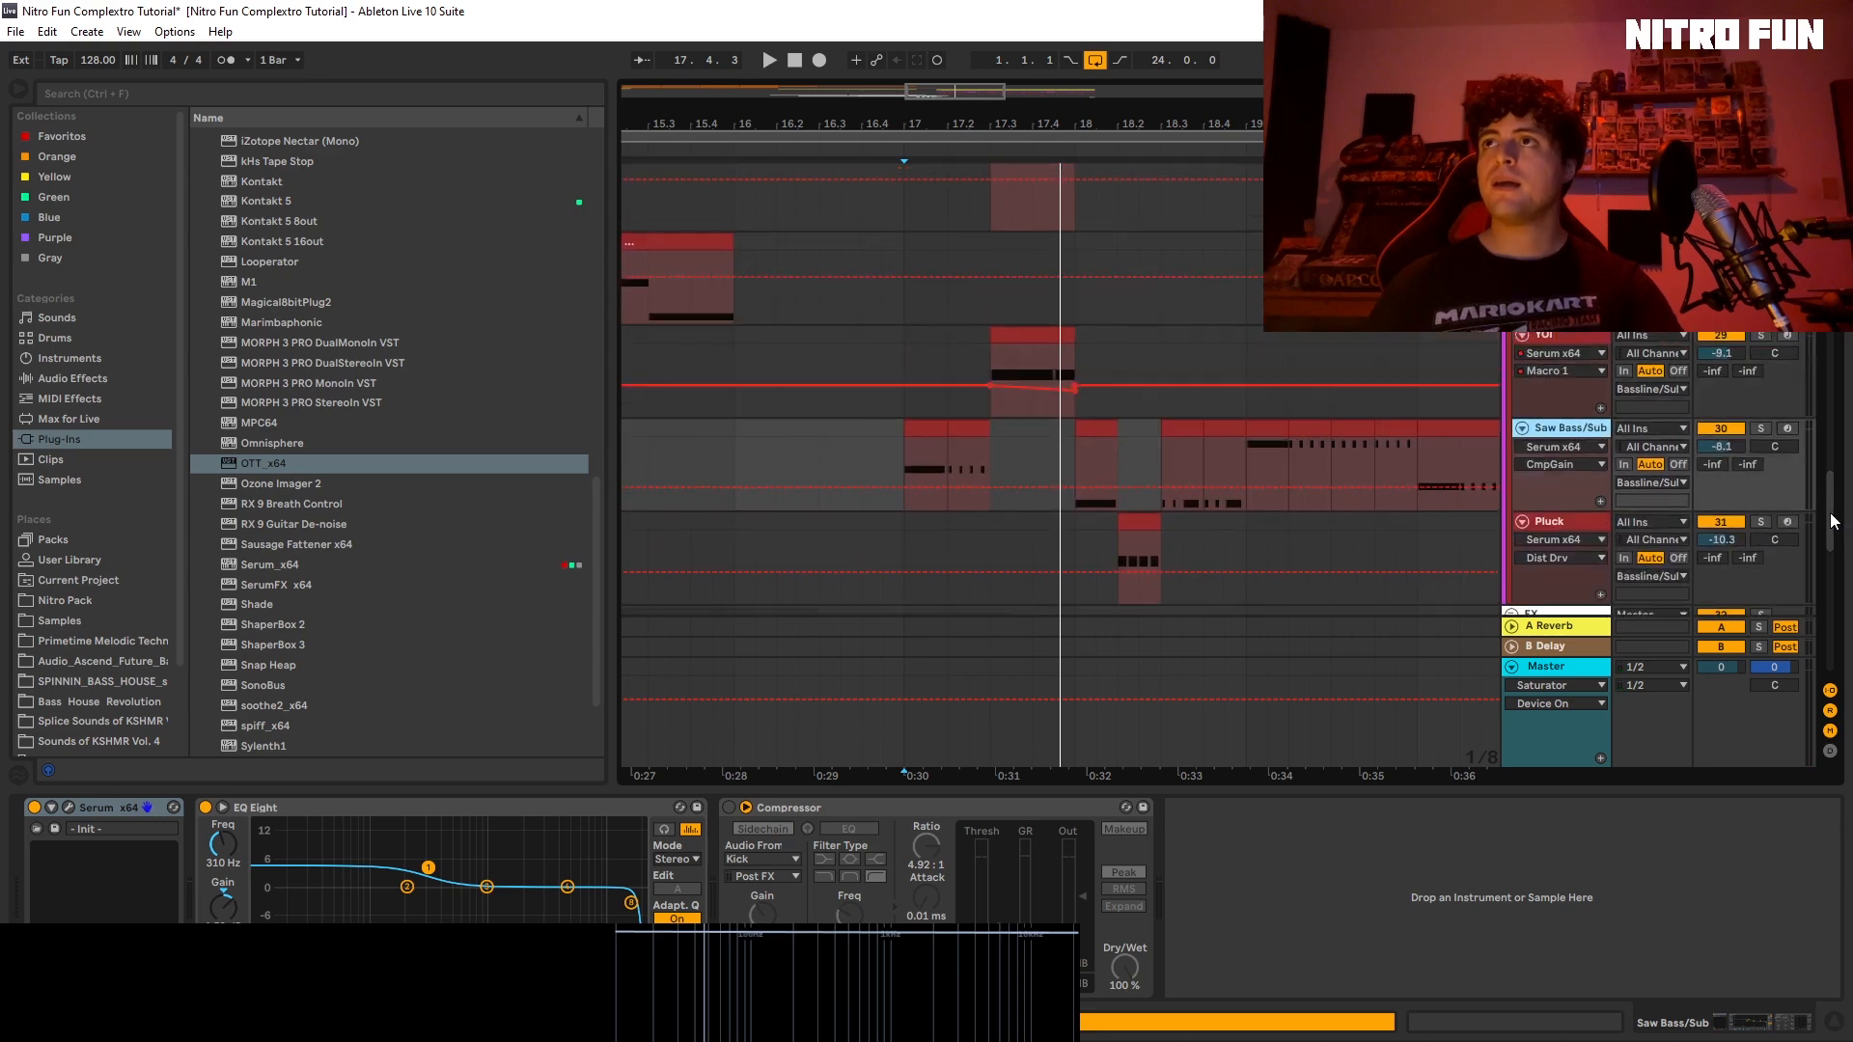
left_click(1576, 534)
left_click(1584, 527)
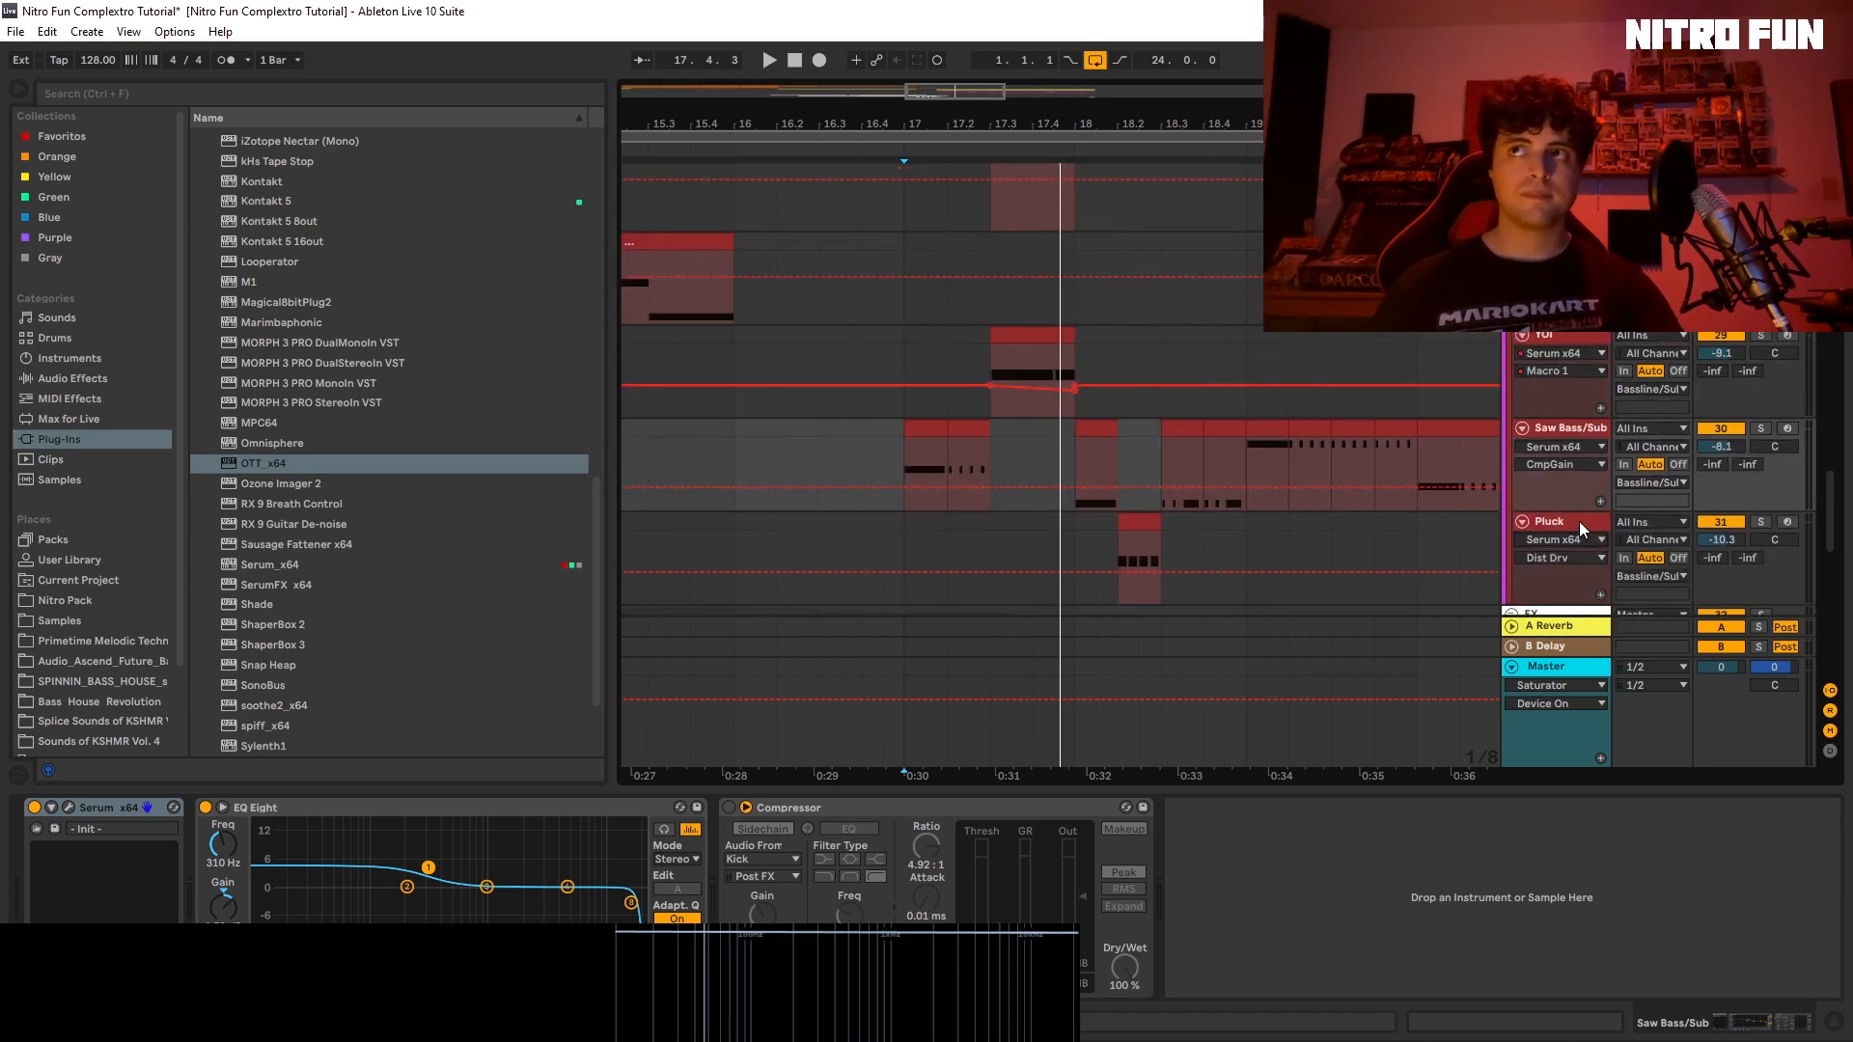
left_click(1566, 522)
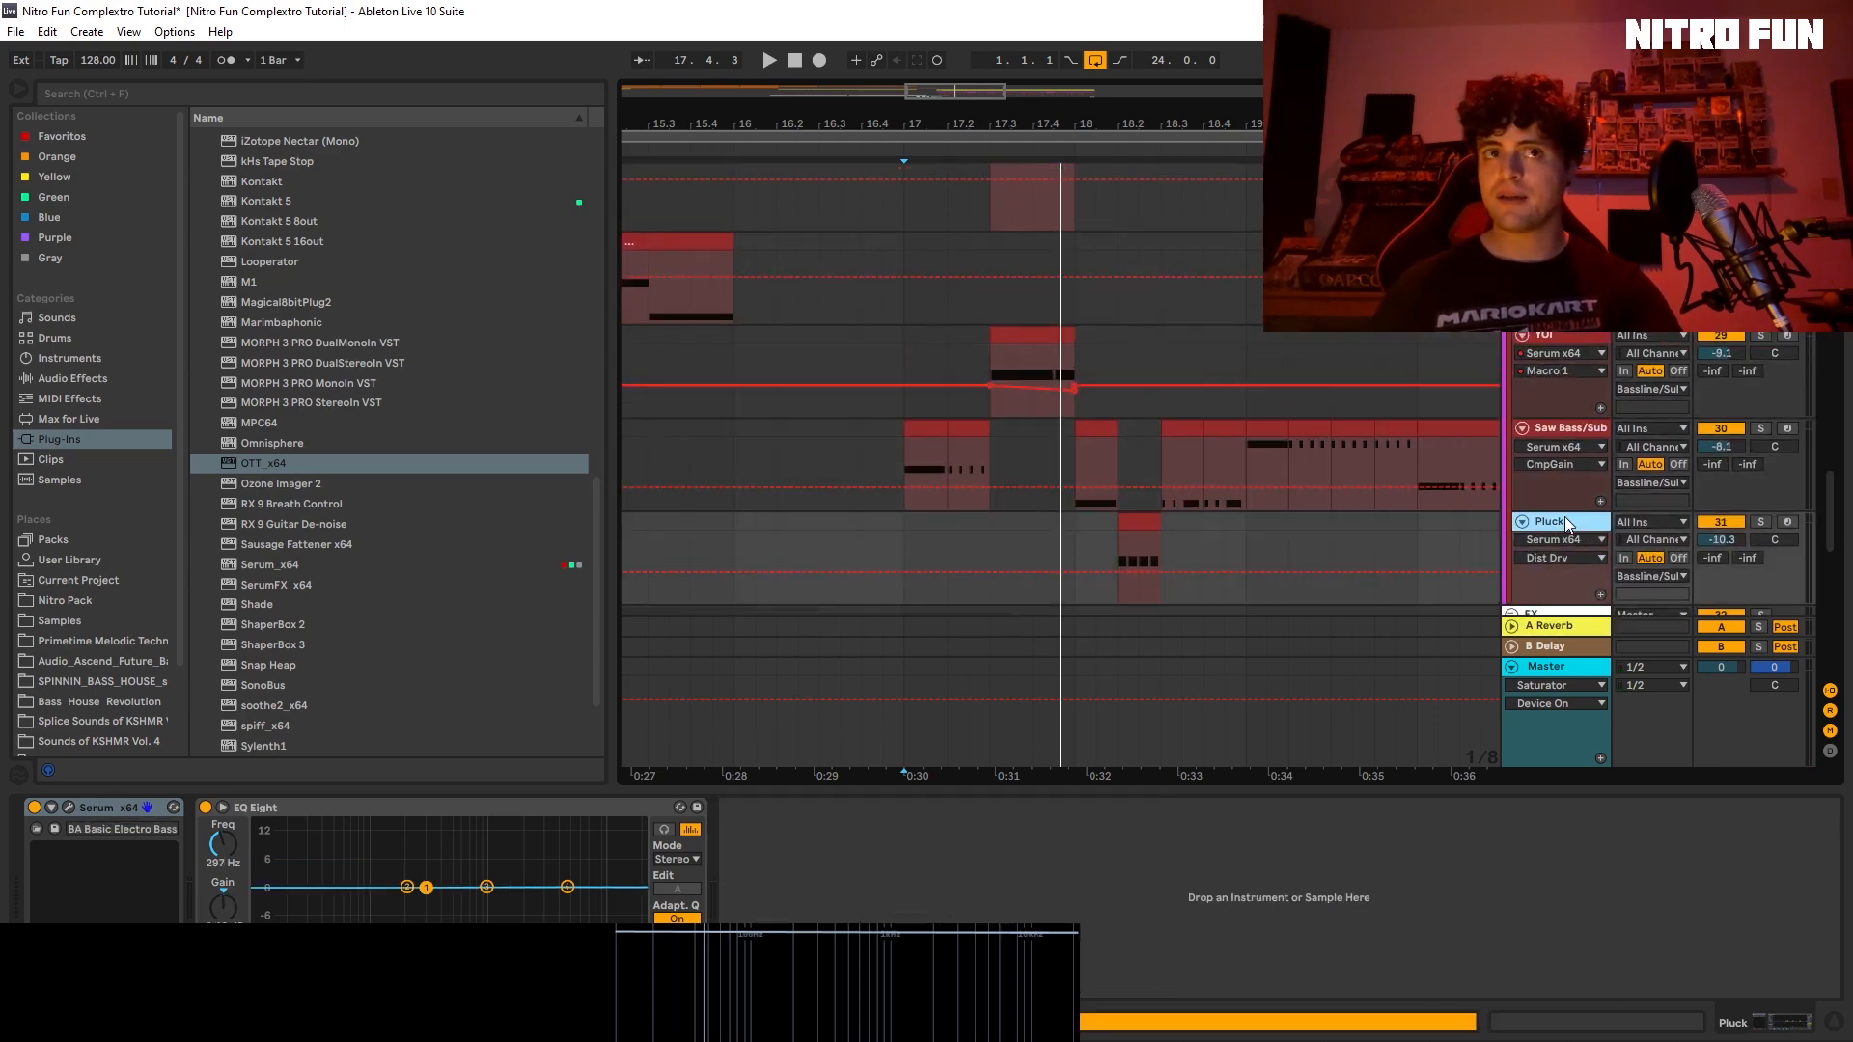
Step: Compare the device chains of the Bassline/Sub, Chords/Lead and Fattener/Sidechain groups
left_click_drag(1835, 526, 1846, 492)
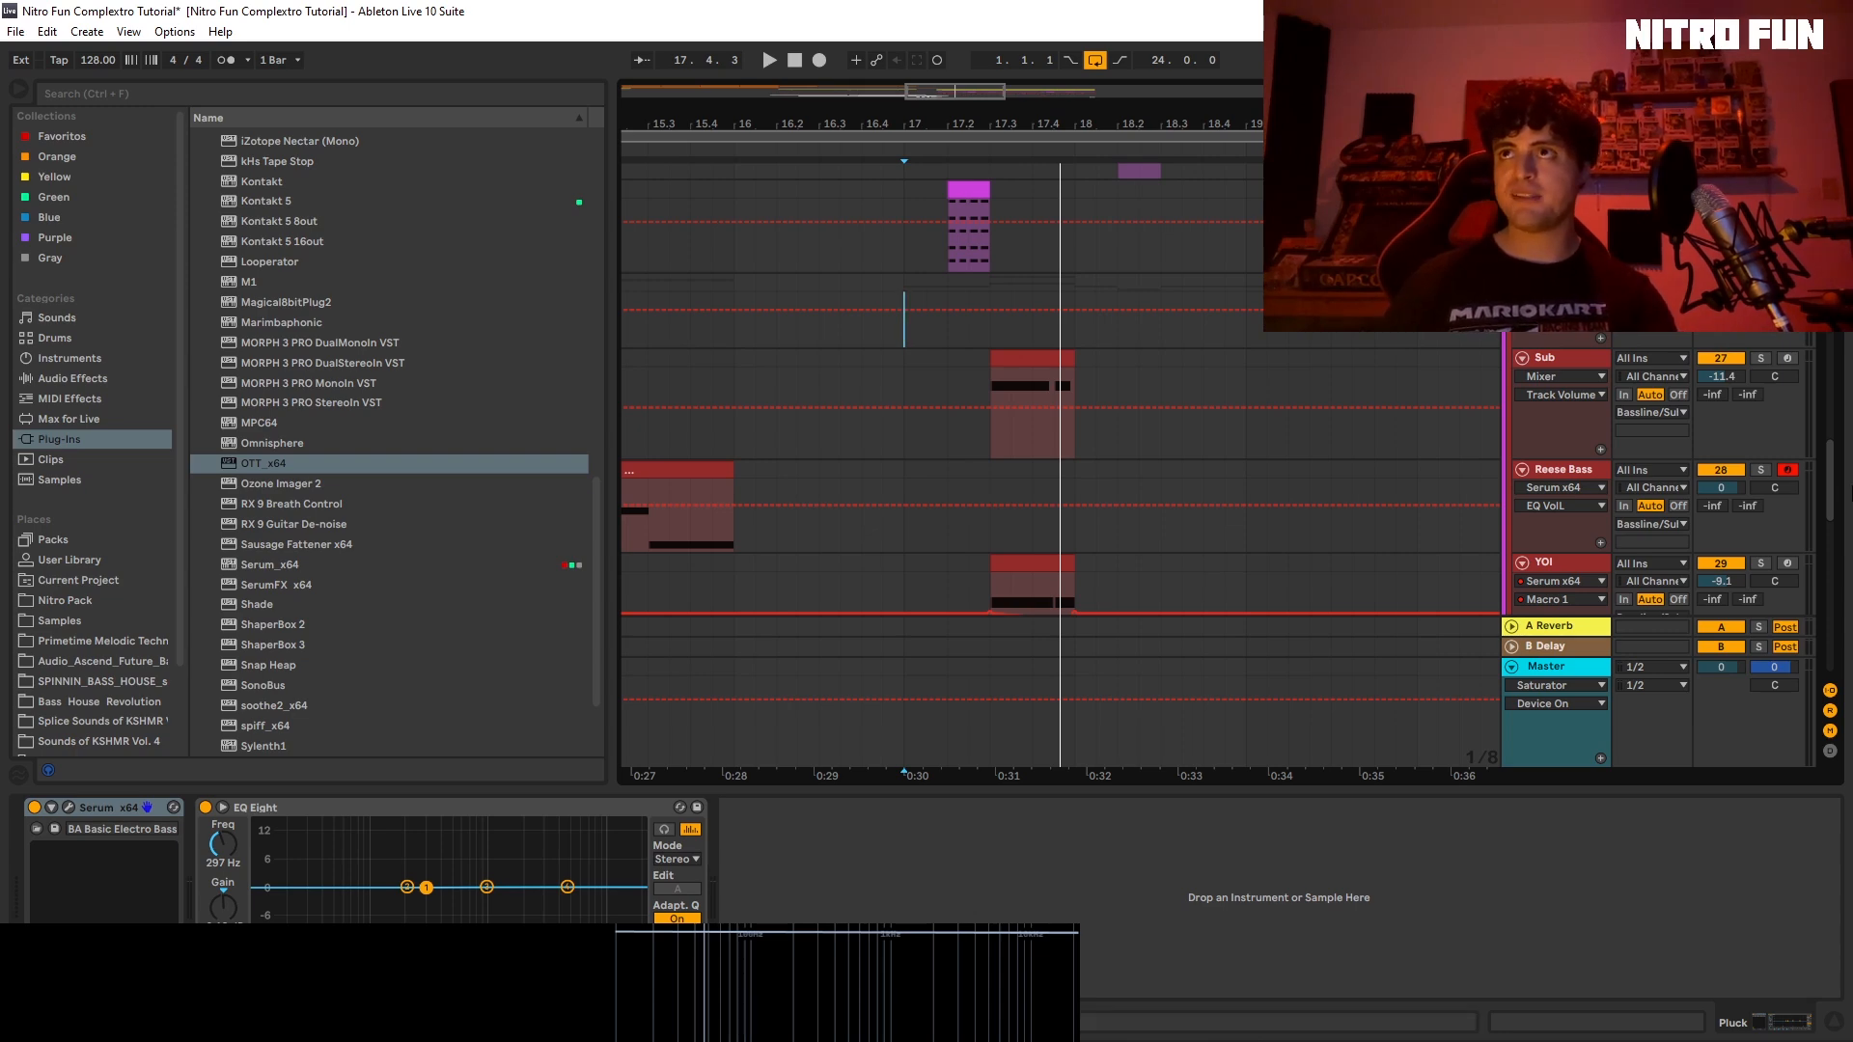
left_click_drag(1843, 489, 1805, 465)
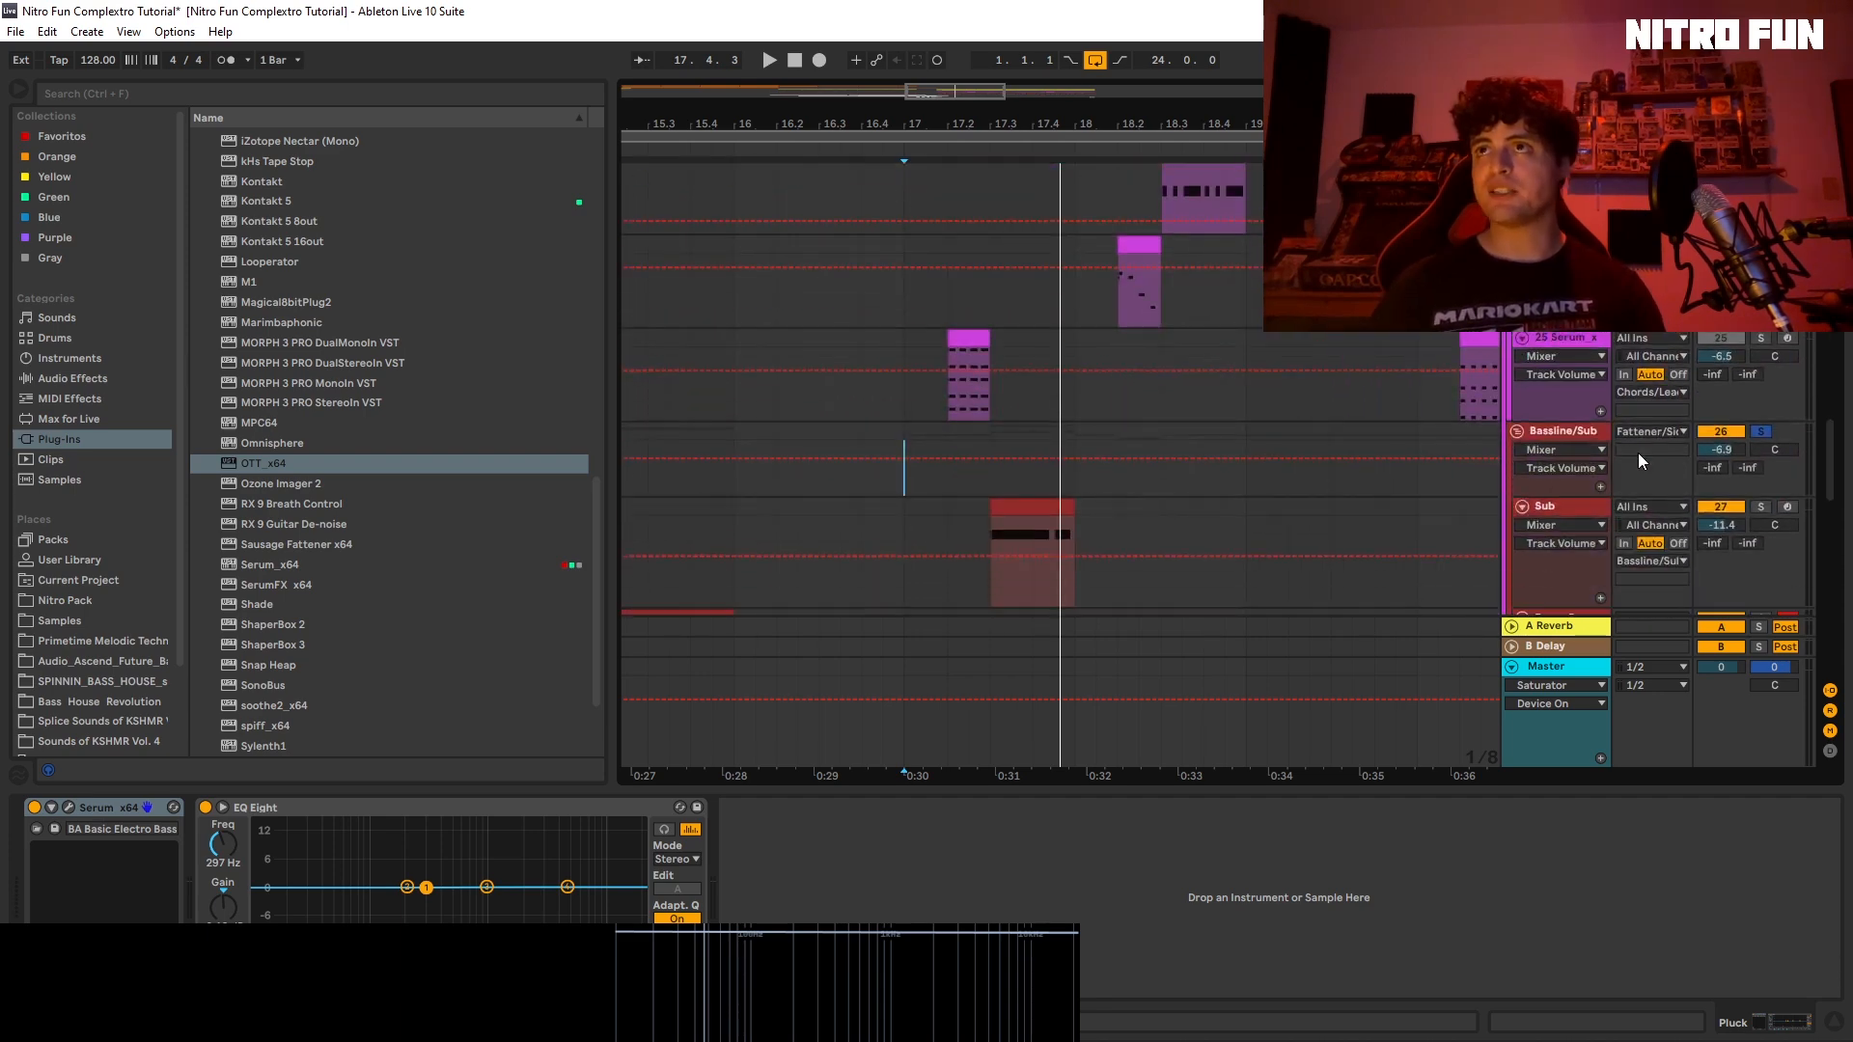
left_click(1585, 432)
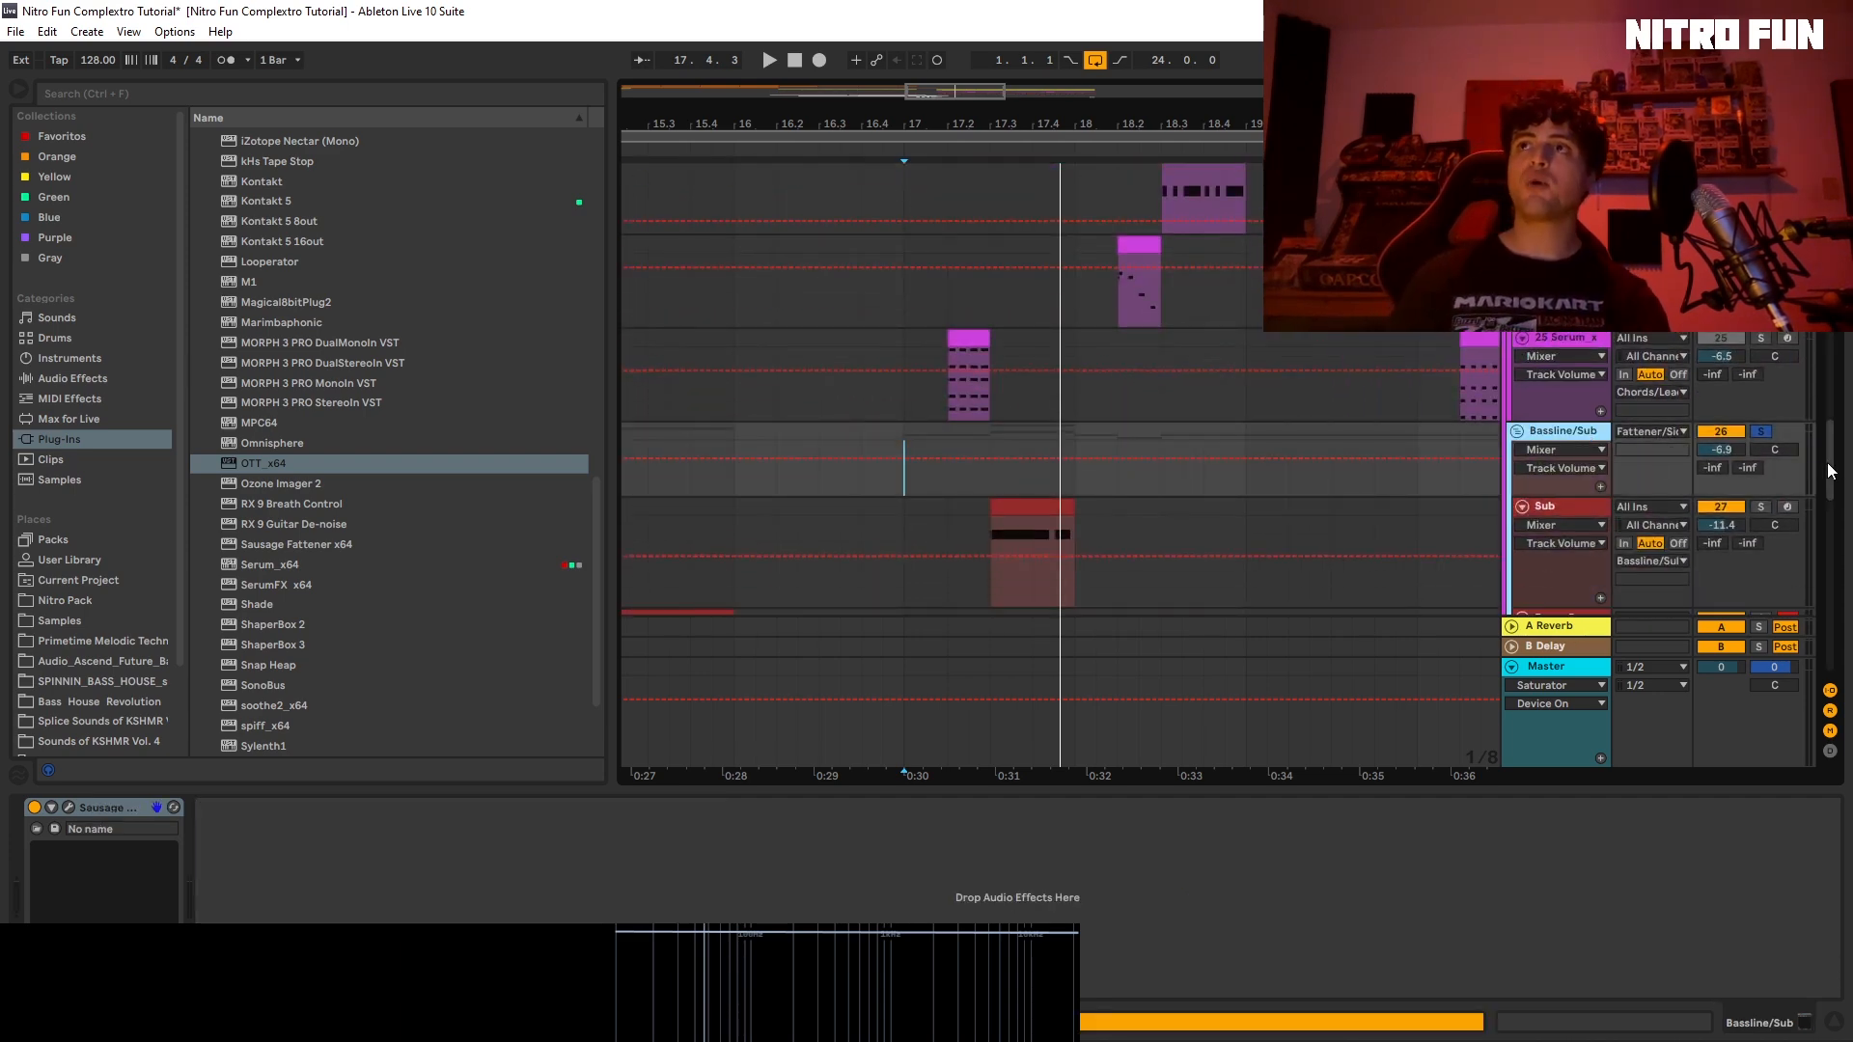
left_click_drag(1826, 466, 1834, 419)
left_click(1559, 273)
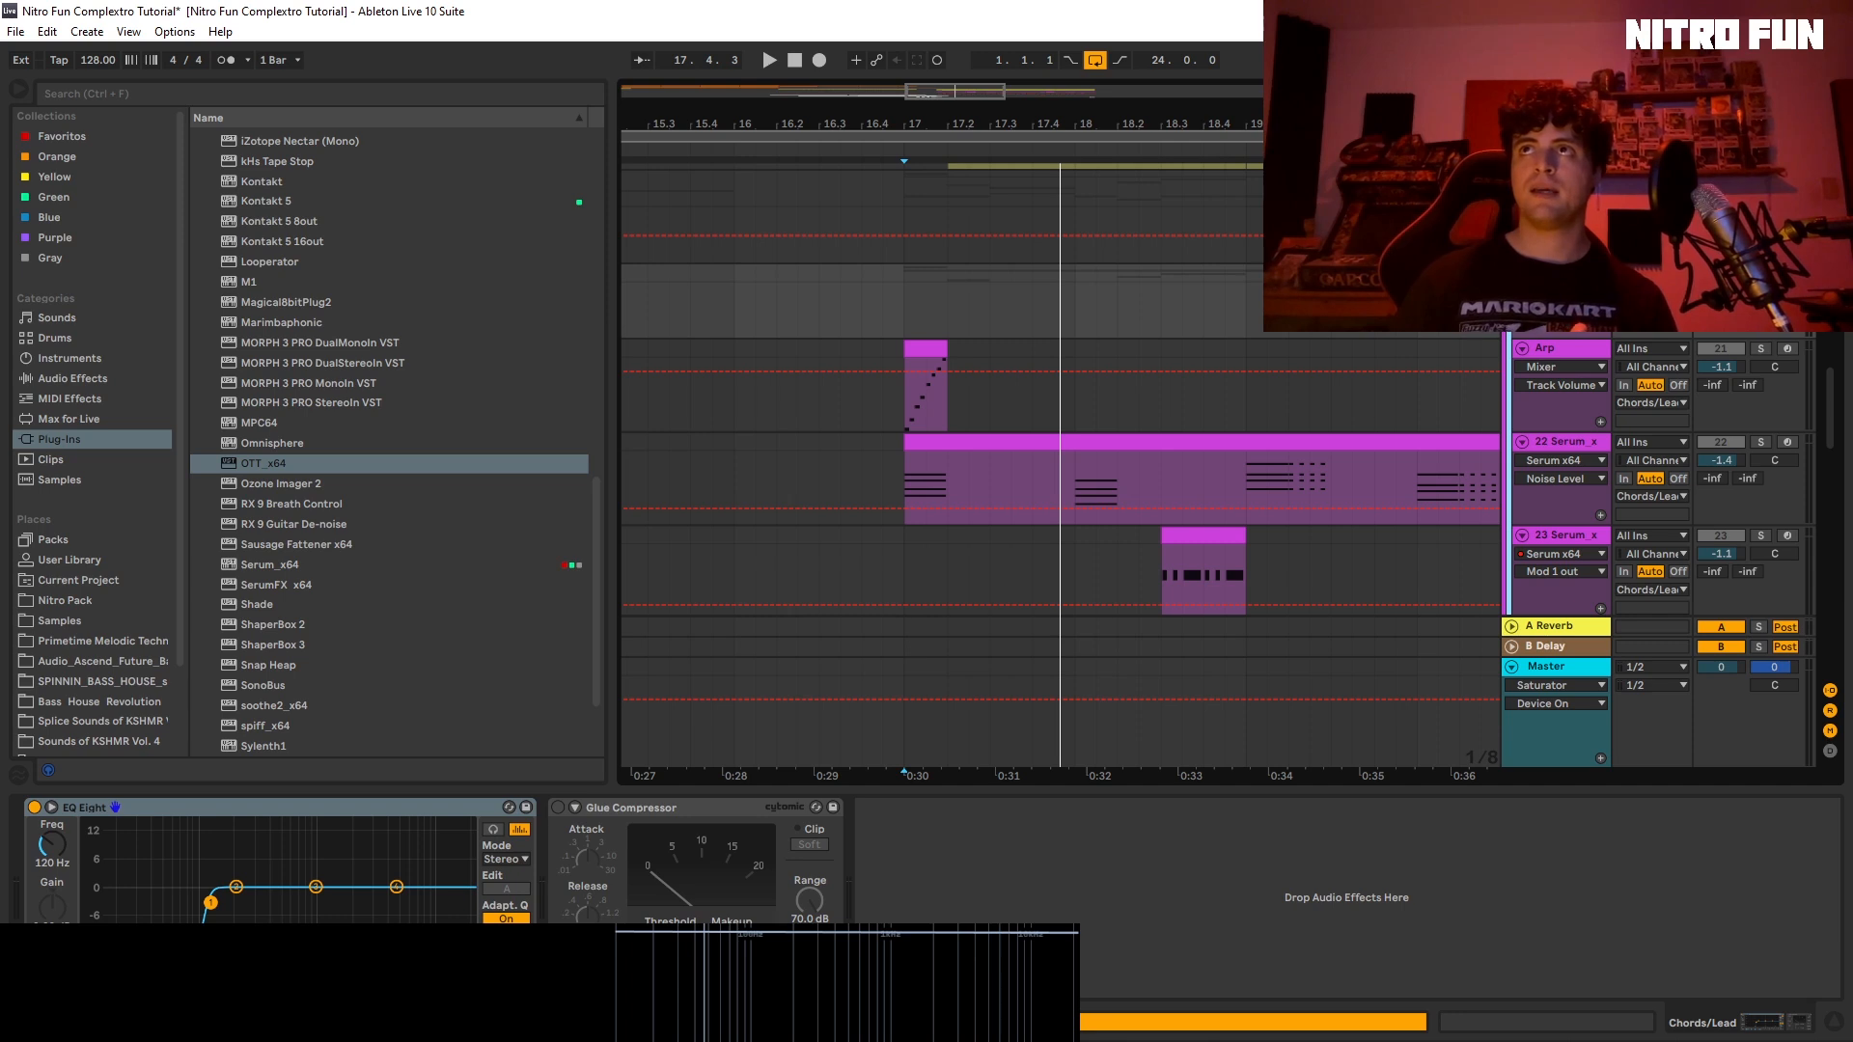
left_click(1556, 180)
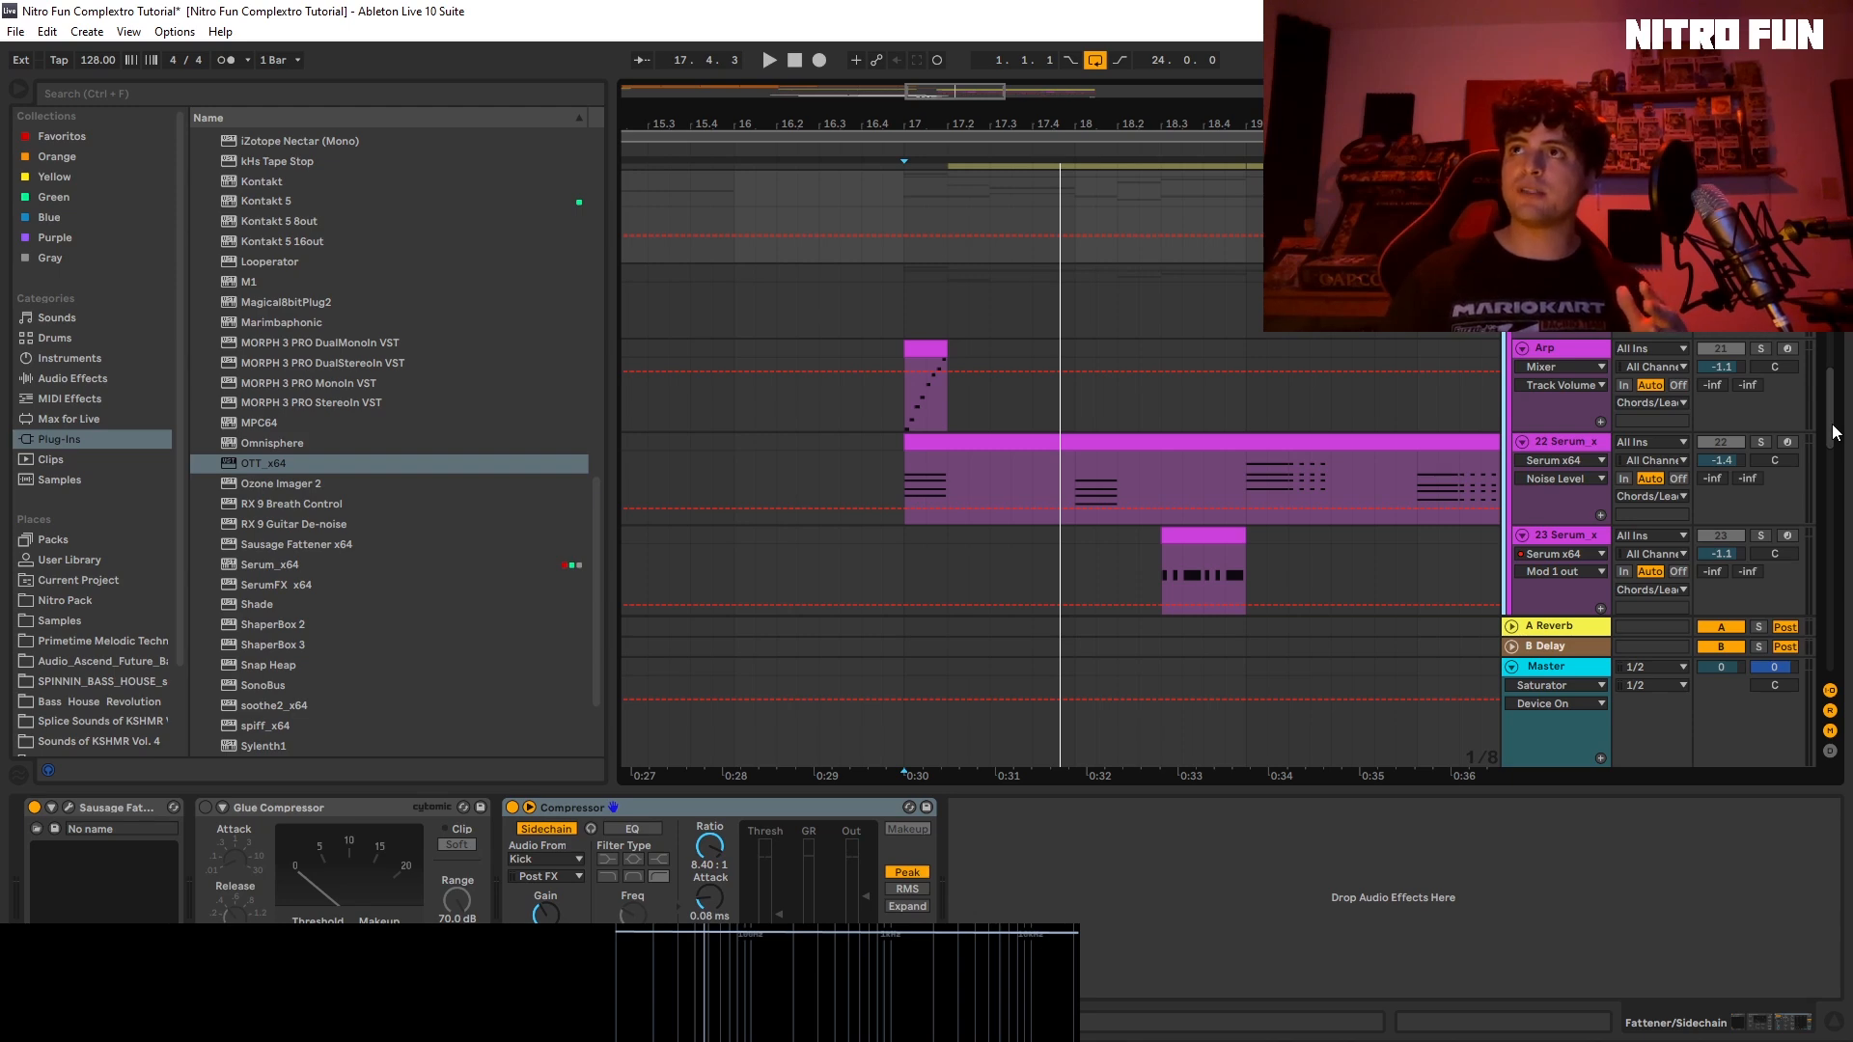
Step: Replace Sausage Fattener with the soft-clipping Glue Compressor on the Fattener/Sidechain group by toggling both devices, and audition from bar 17
mouse_move(1834, 433)
left_mouse_down()
mouse_move(1835, 477)
mouse_move(1827, 419)
left_mouse_up()
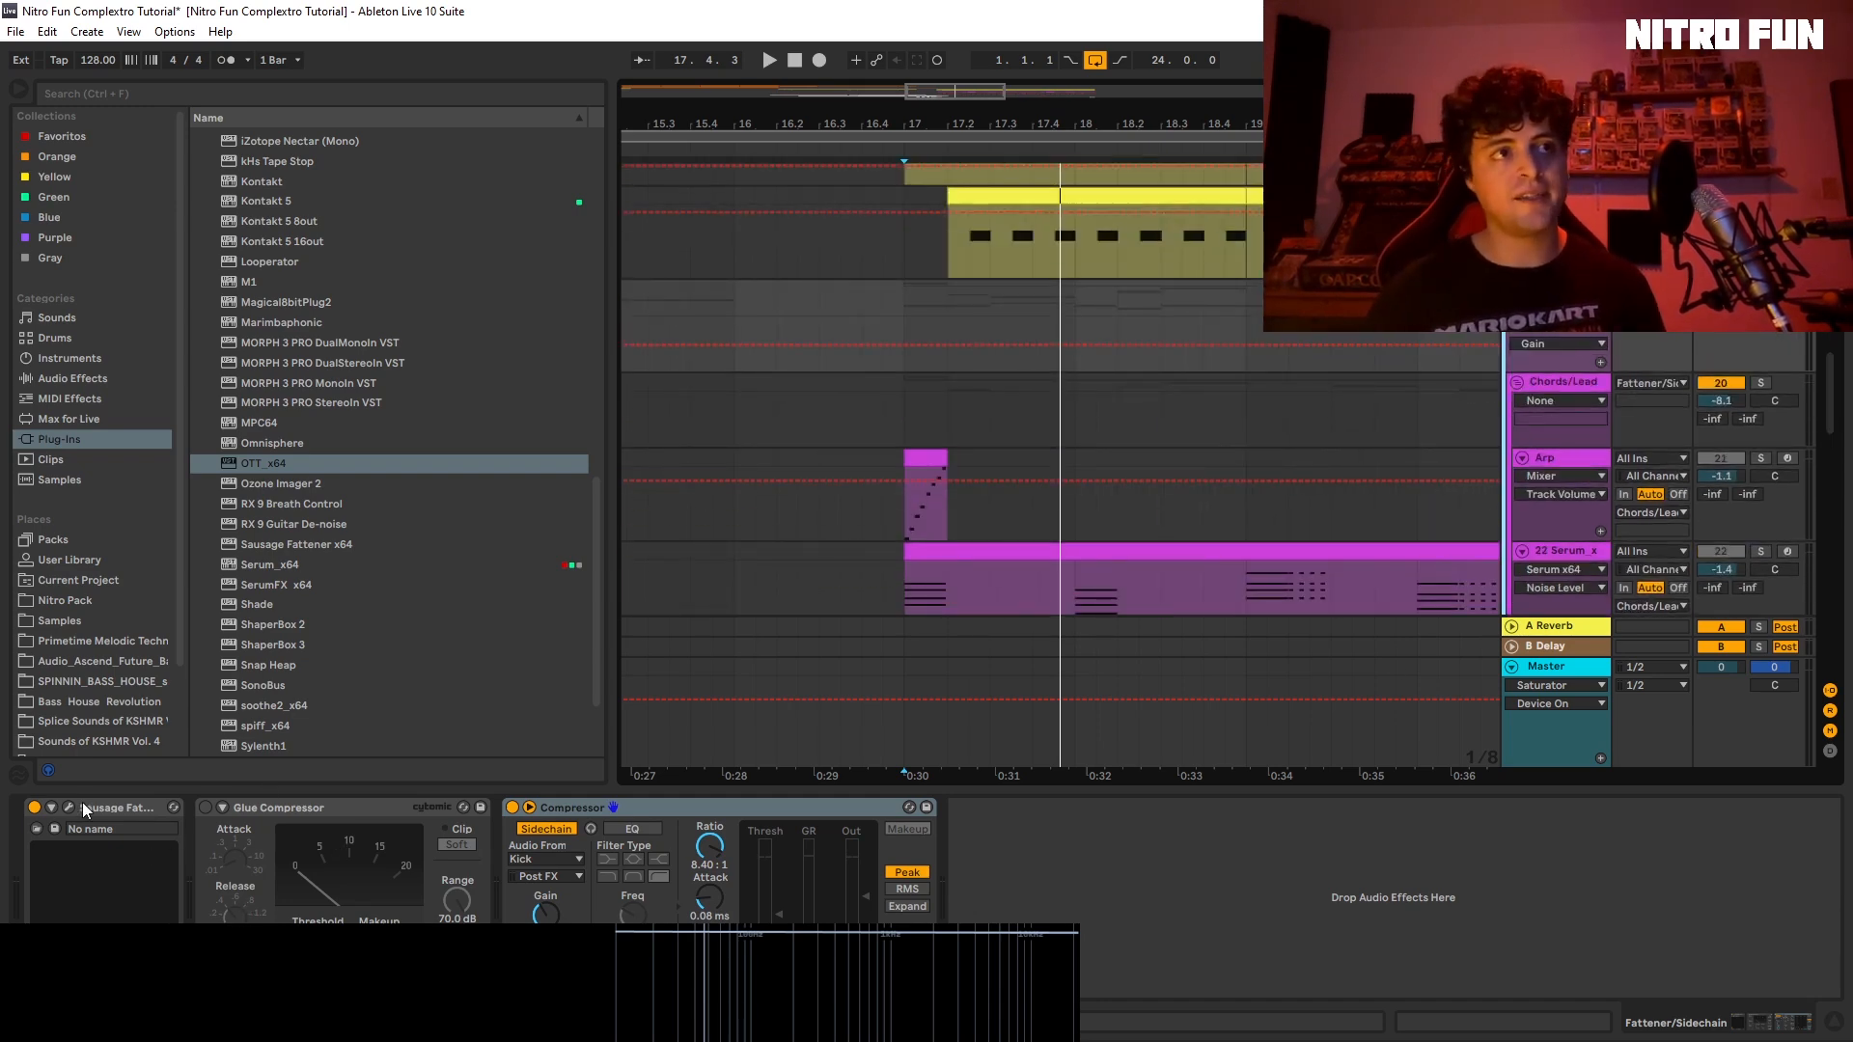
left_click(204, 808)
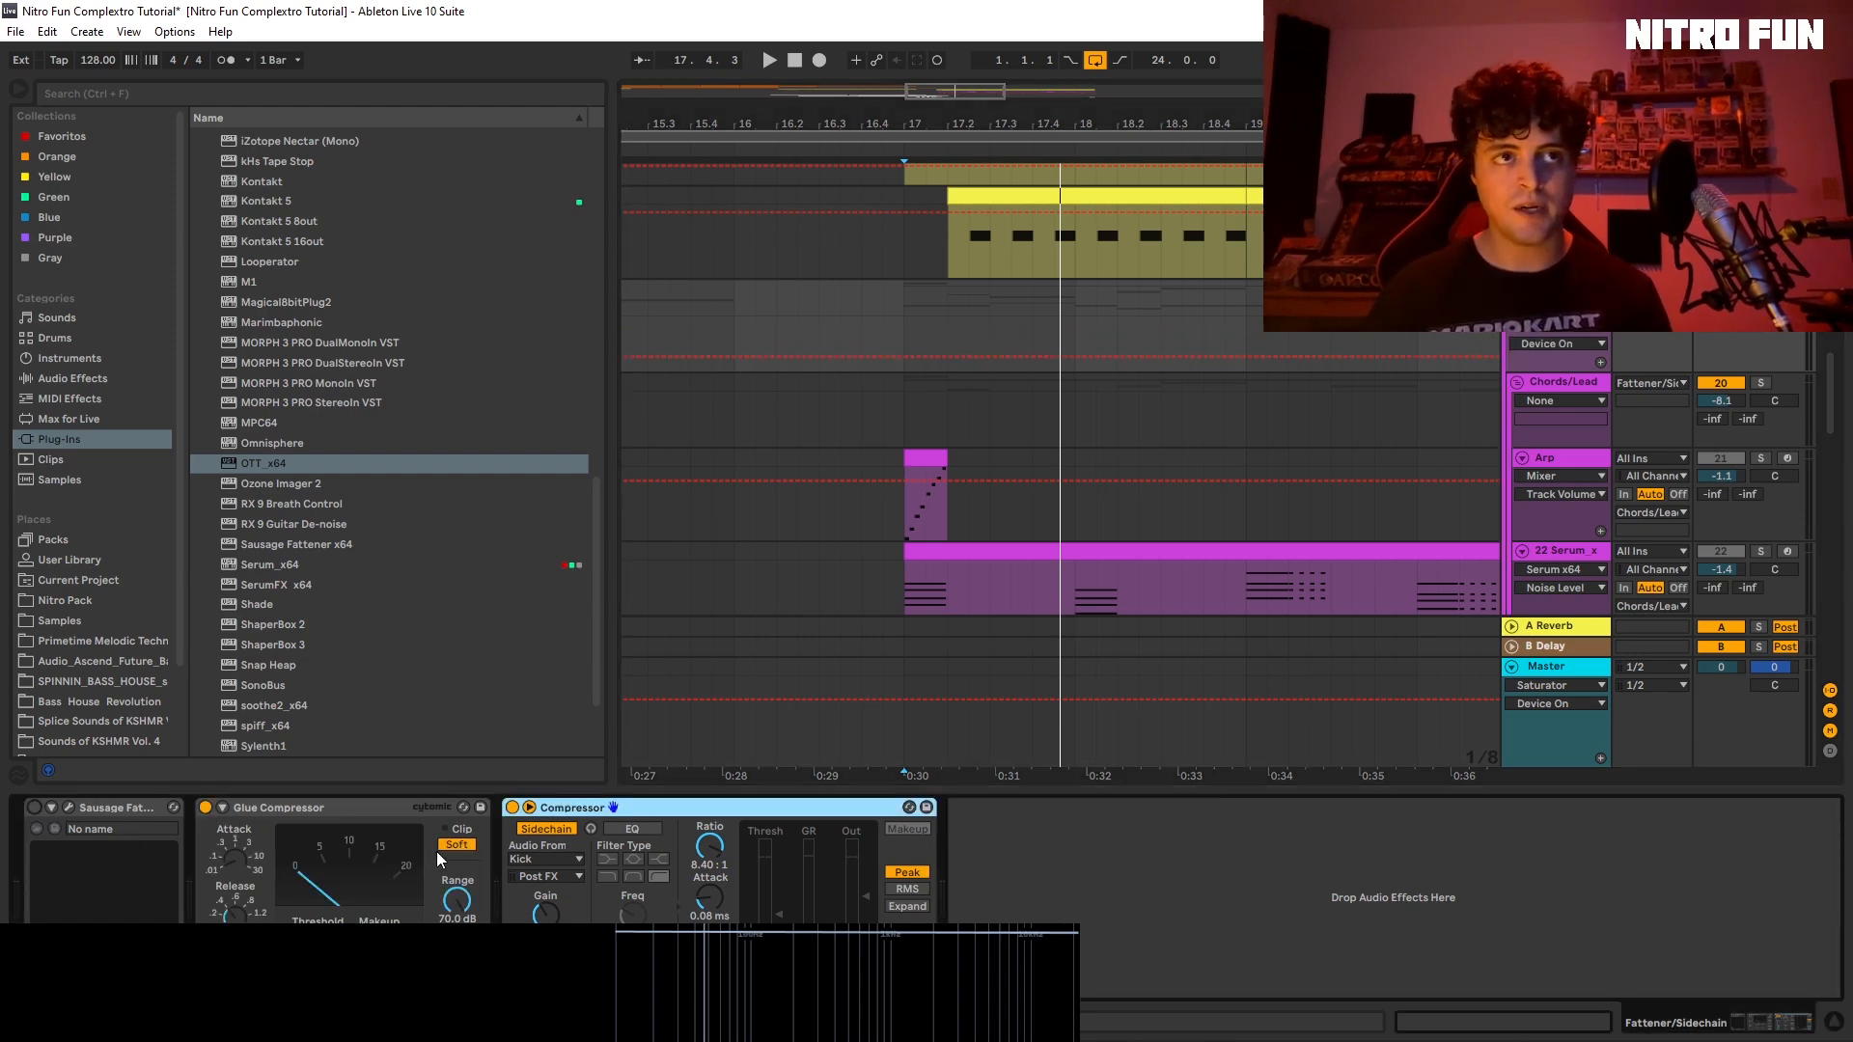
left_click(917, 533)
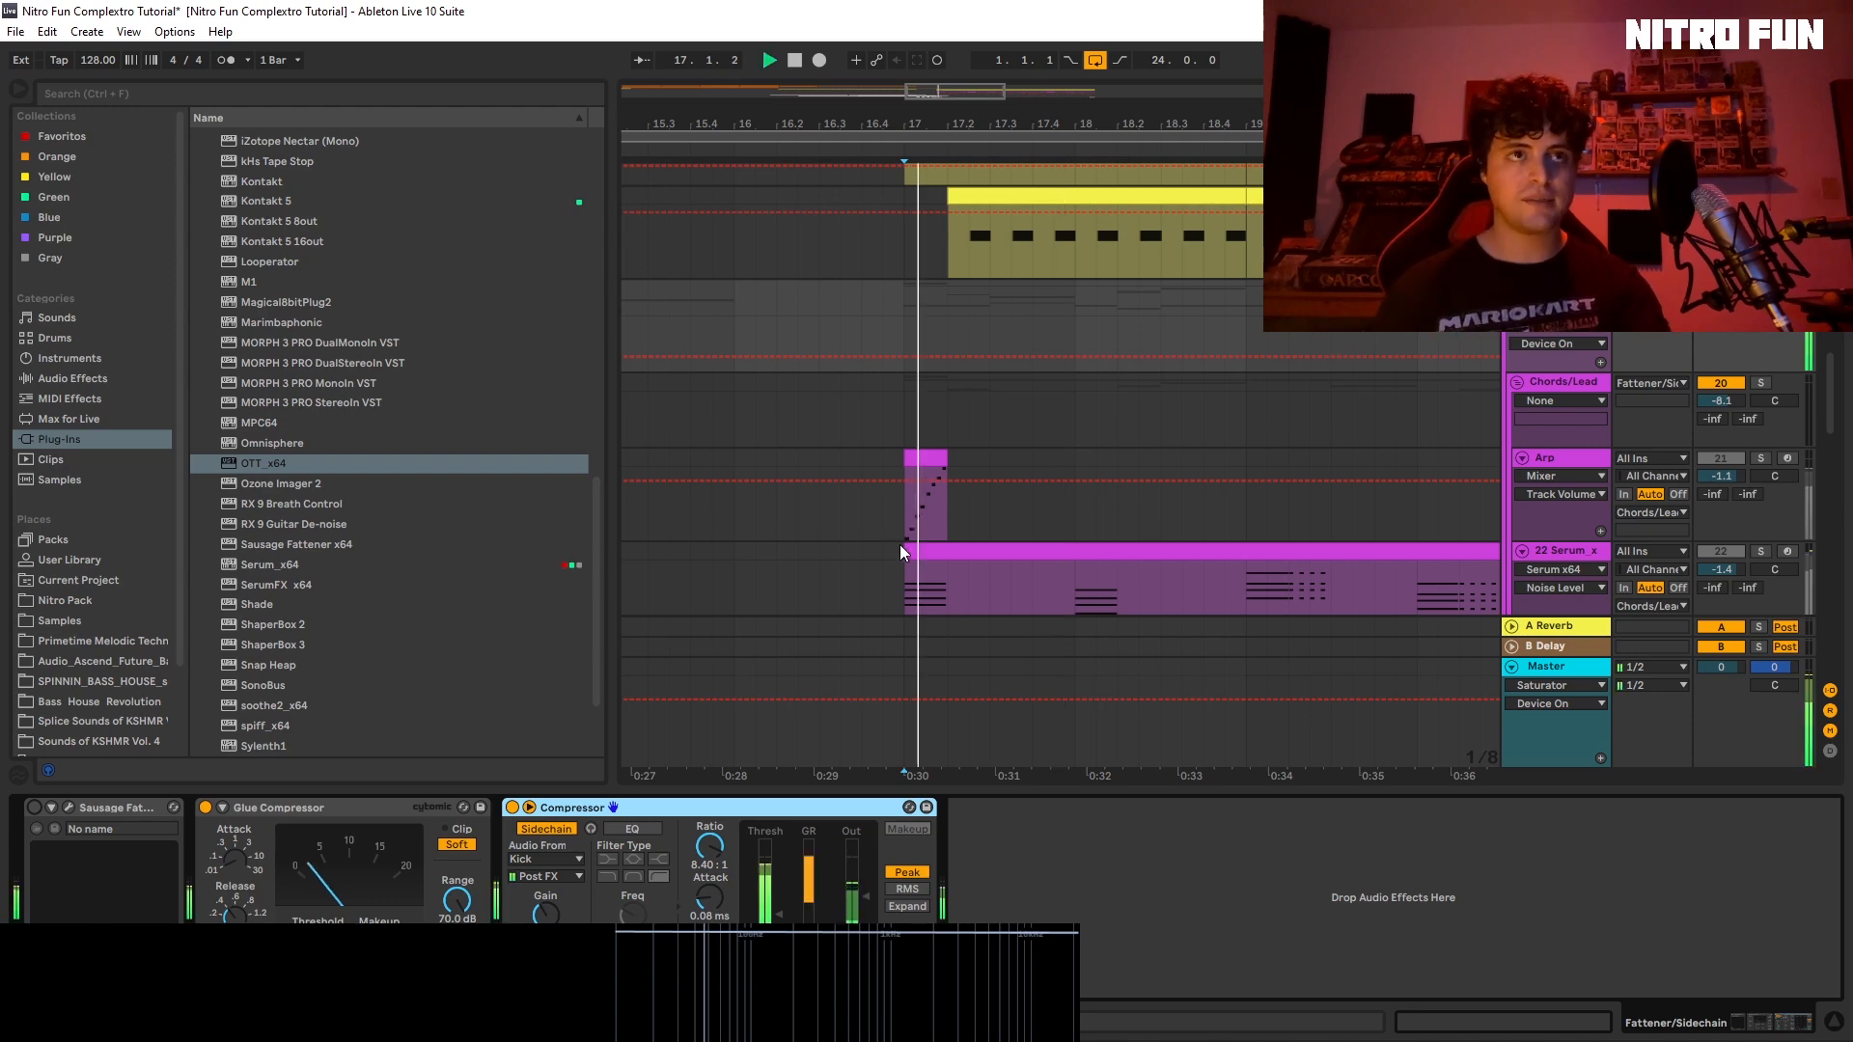
key("space")
scroll(1751, 373, "up", 4)
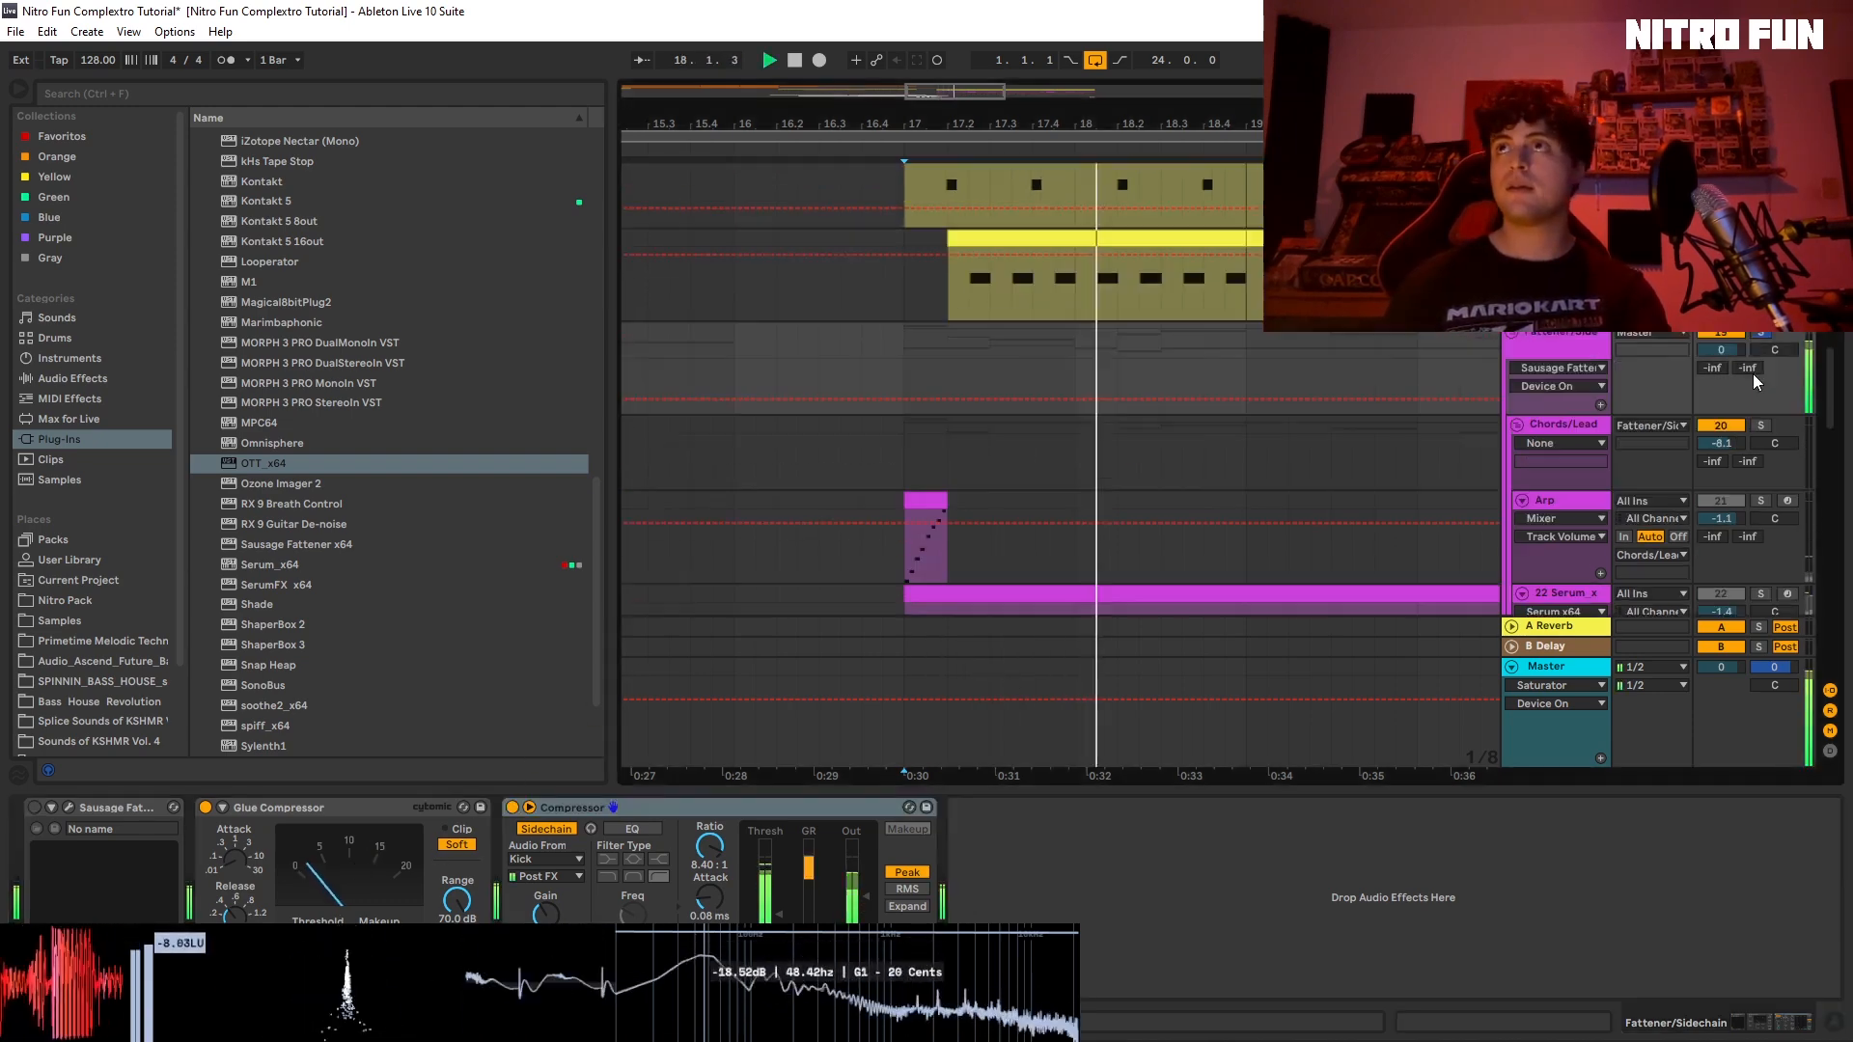
scroll(1751, 372, "up", 3)
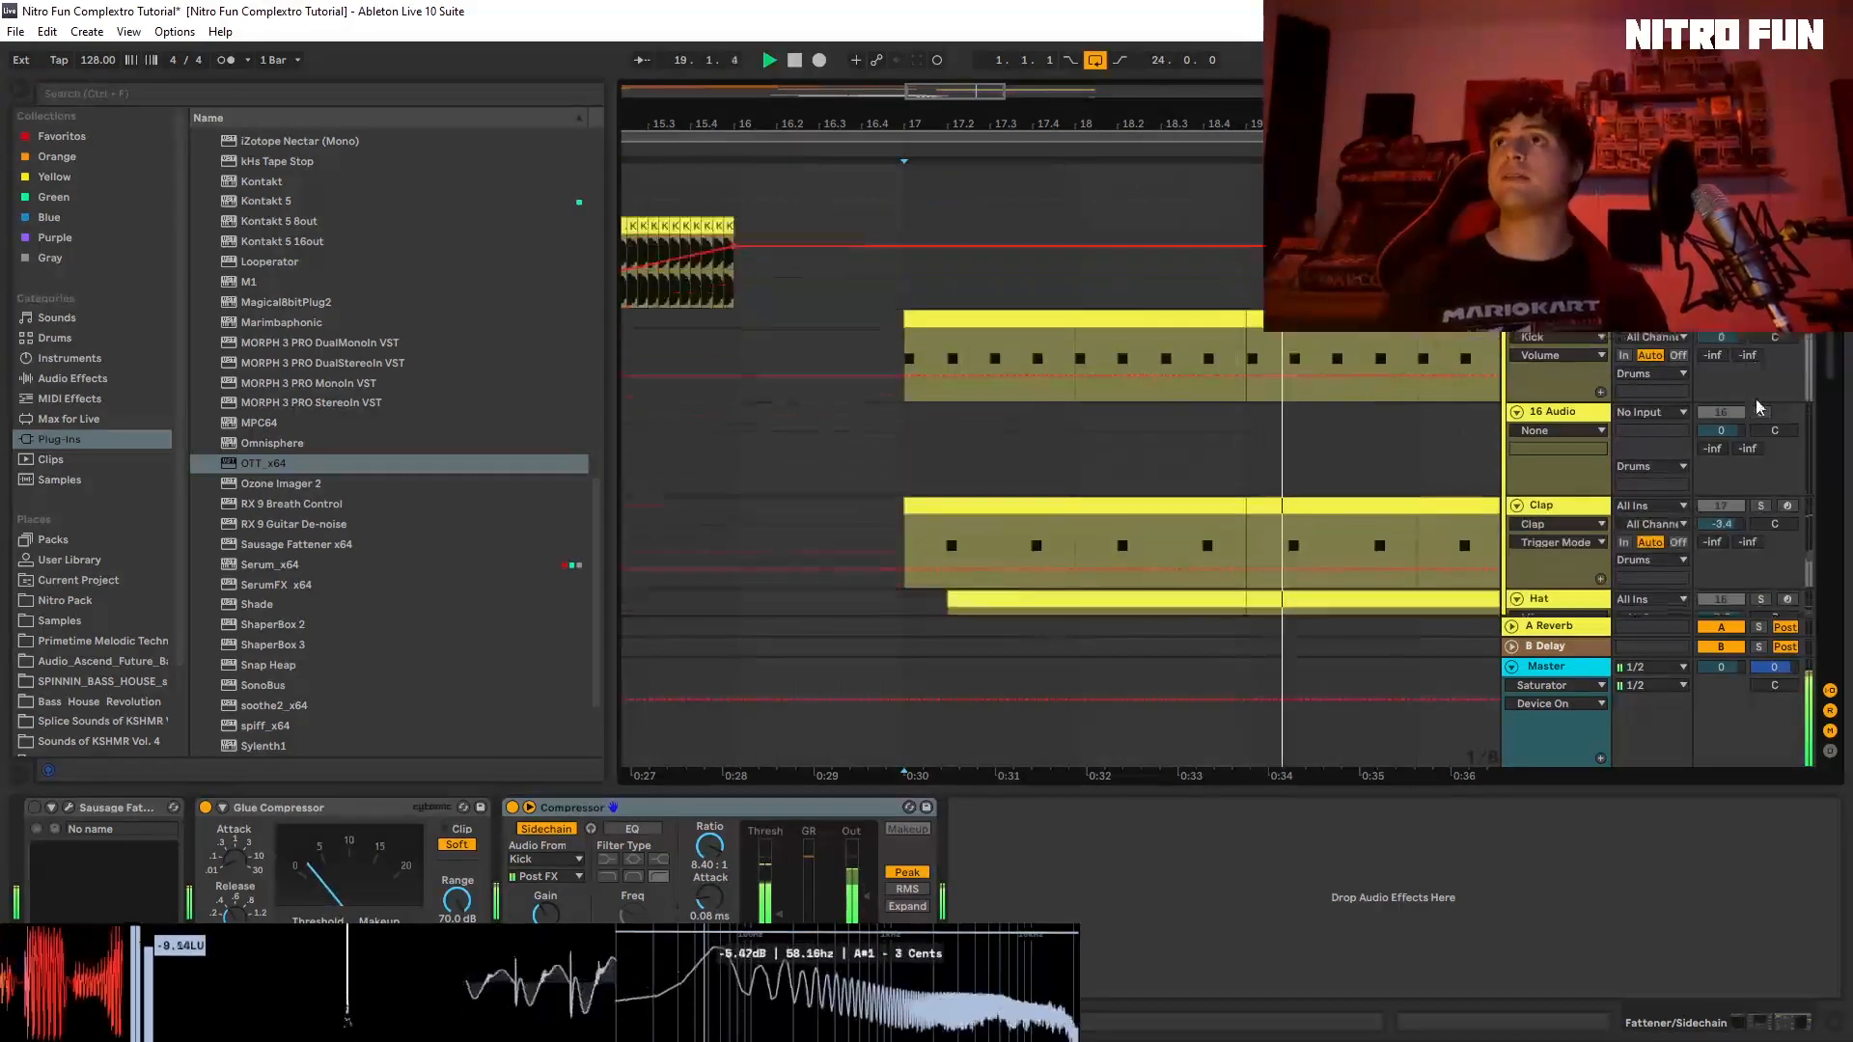
scroll(1761, 417, "down", 2)
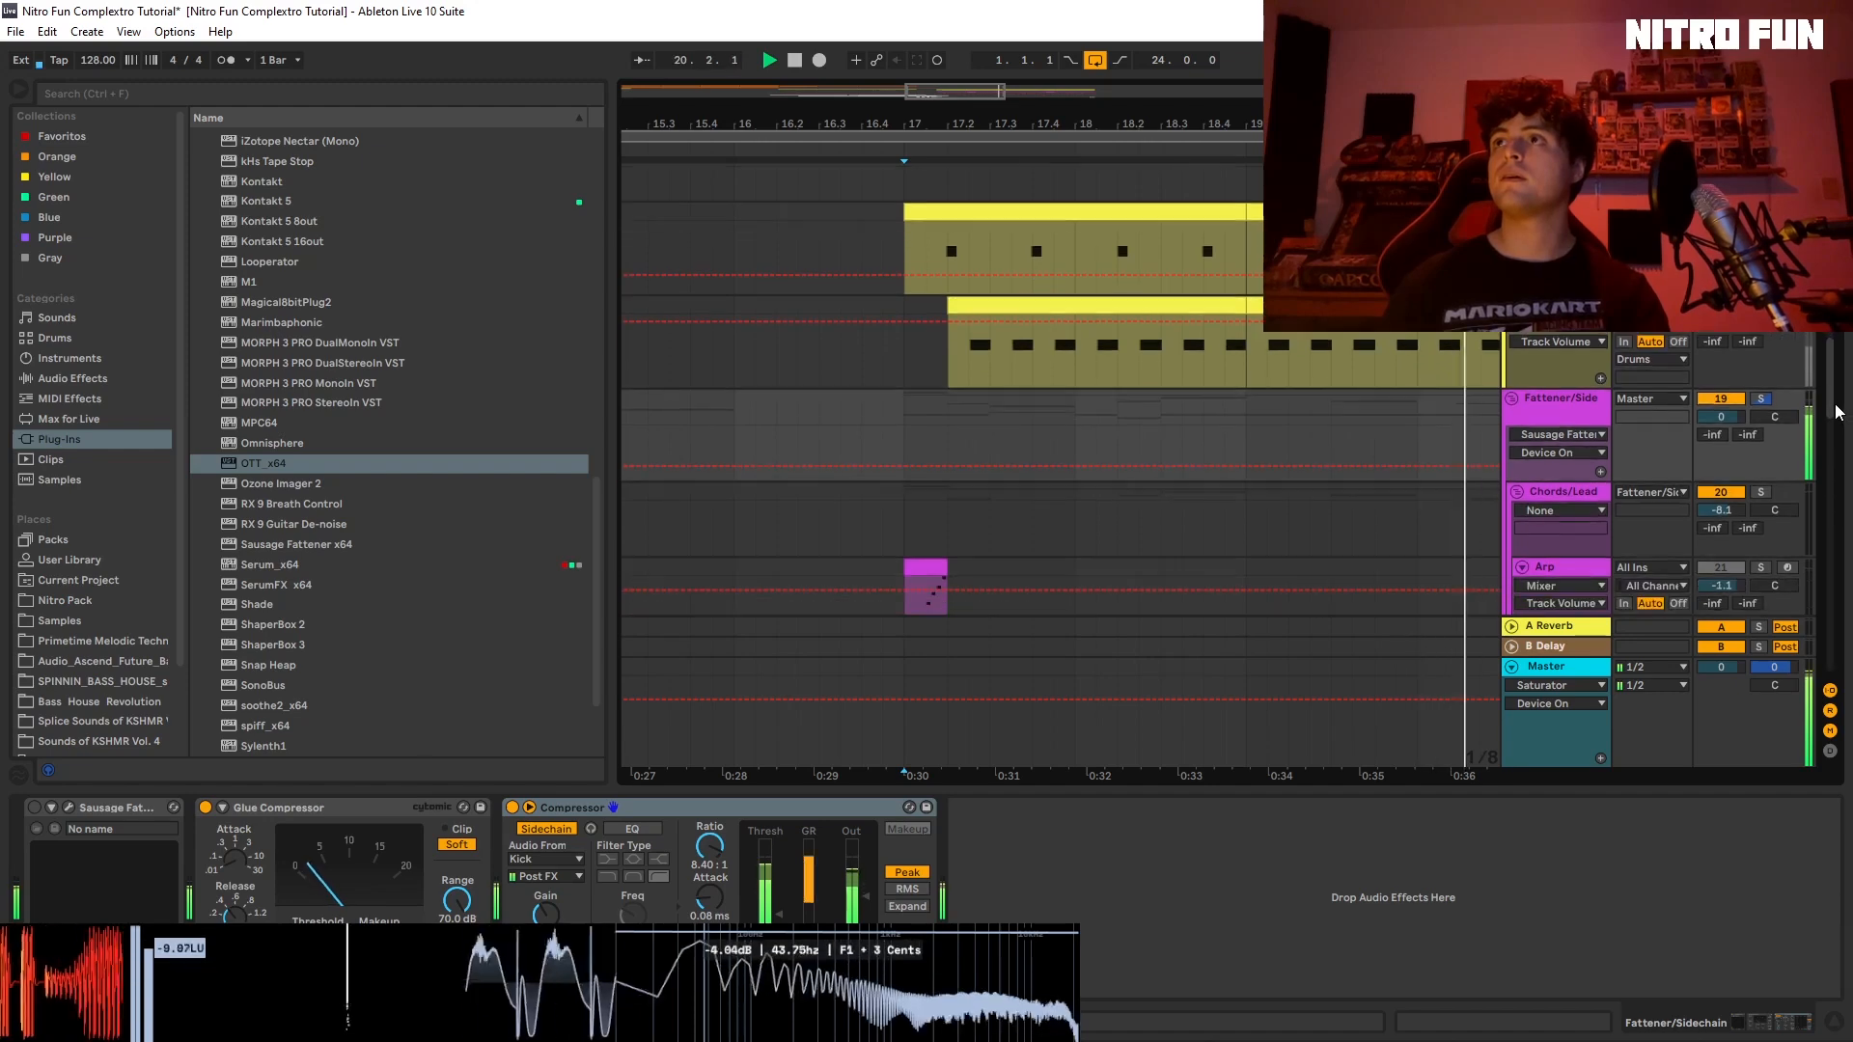
scroll(1769, 495, "down", 2)
Step: Solo Chords/Lead, bypass the Fattener/Sidechain group's Glue Compressor, and re-enable its Sausage Fattener during playback
left_click(1763, 494)
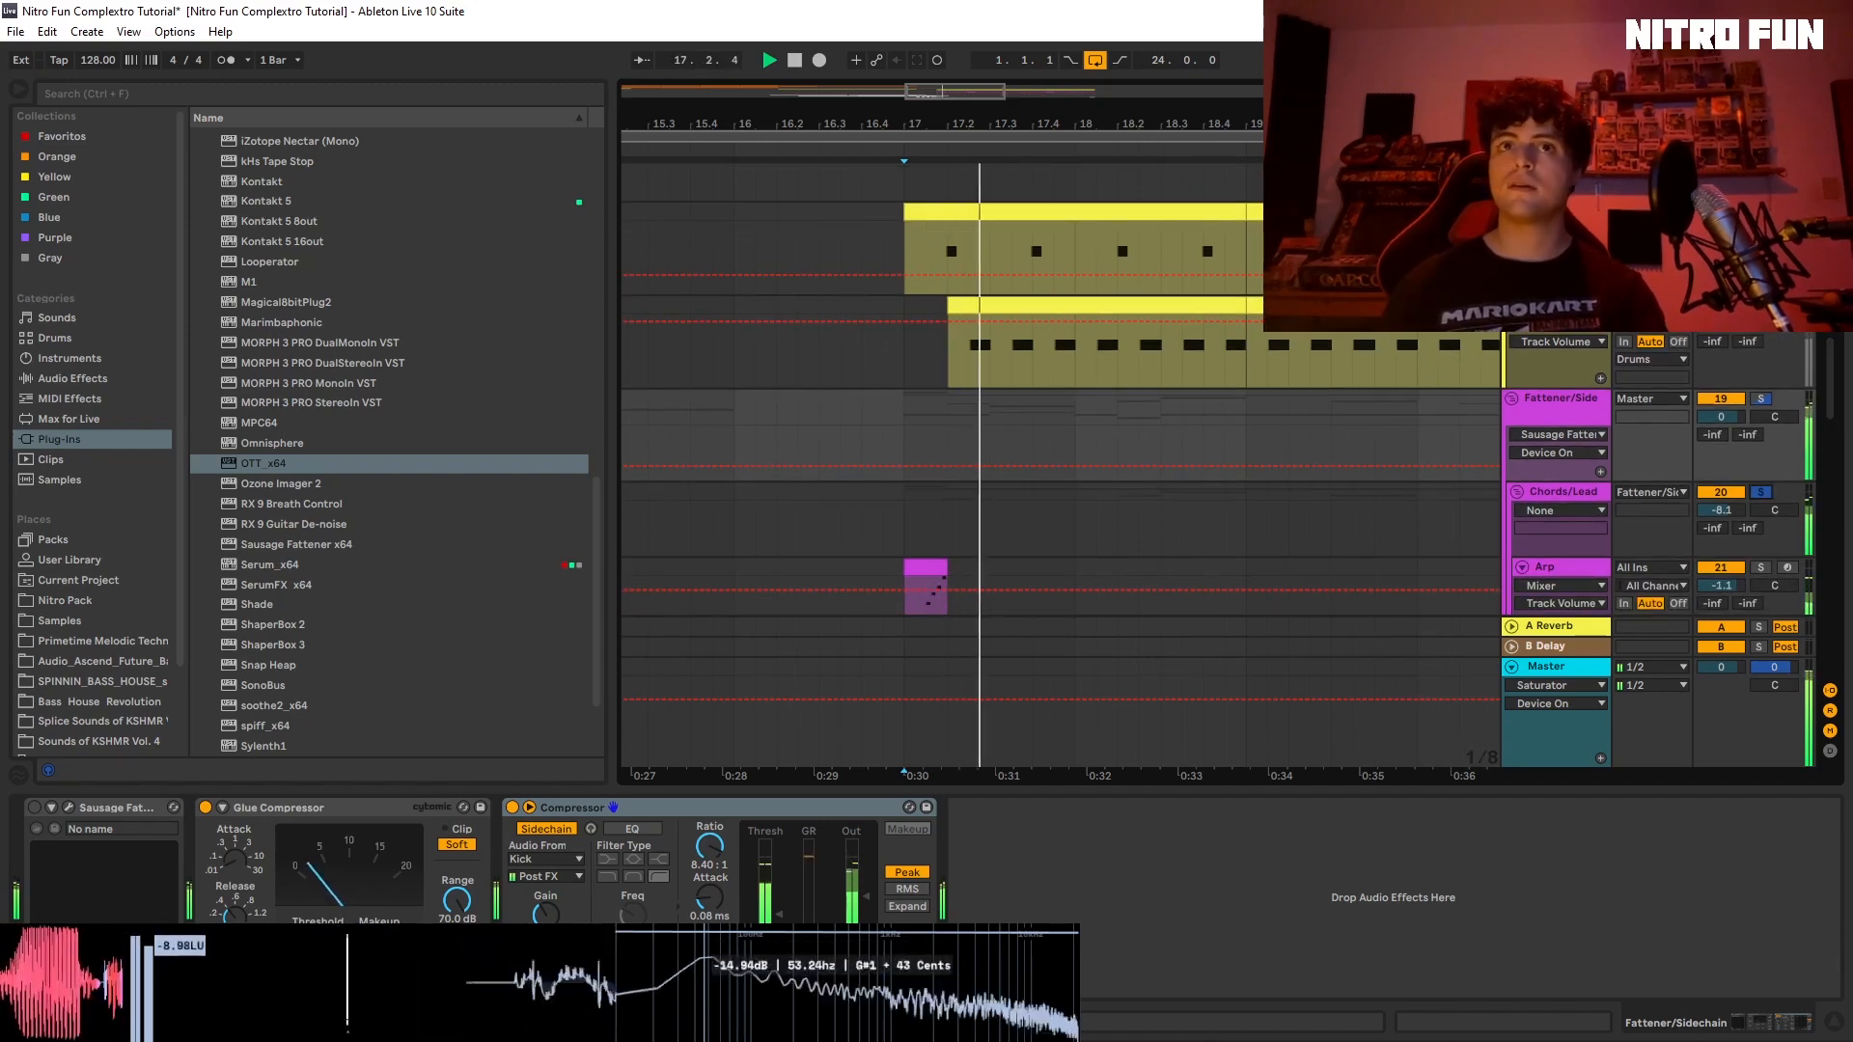
left_click(206, 808)
left_click(34, 808)
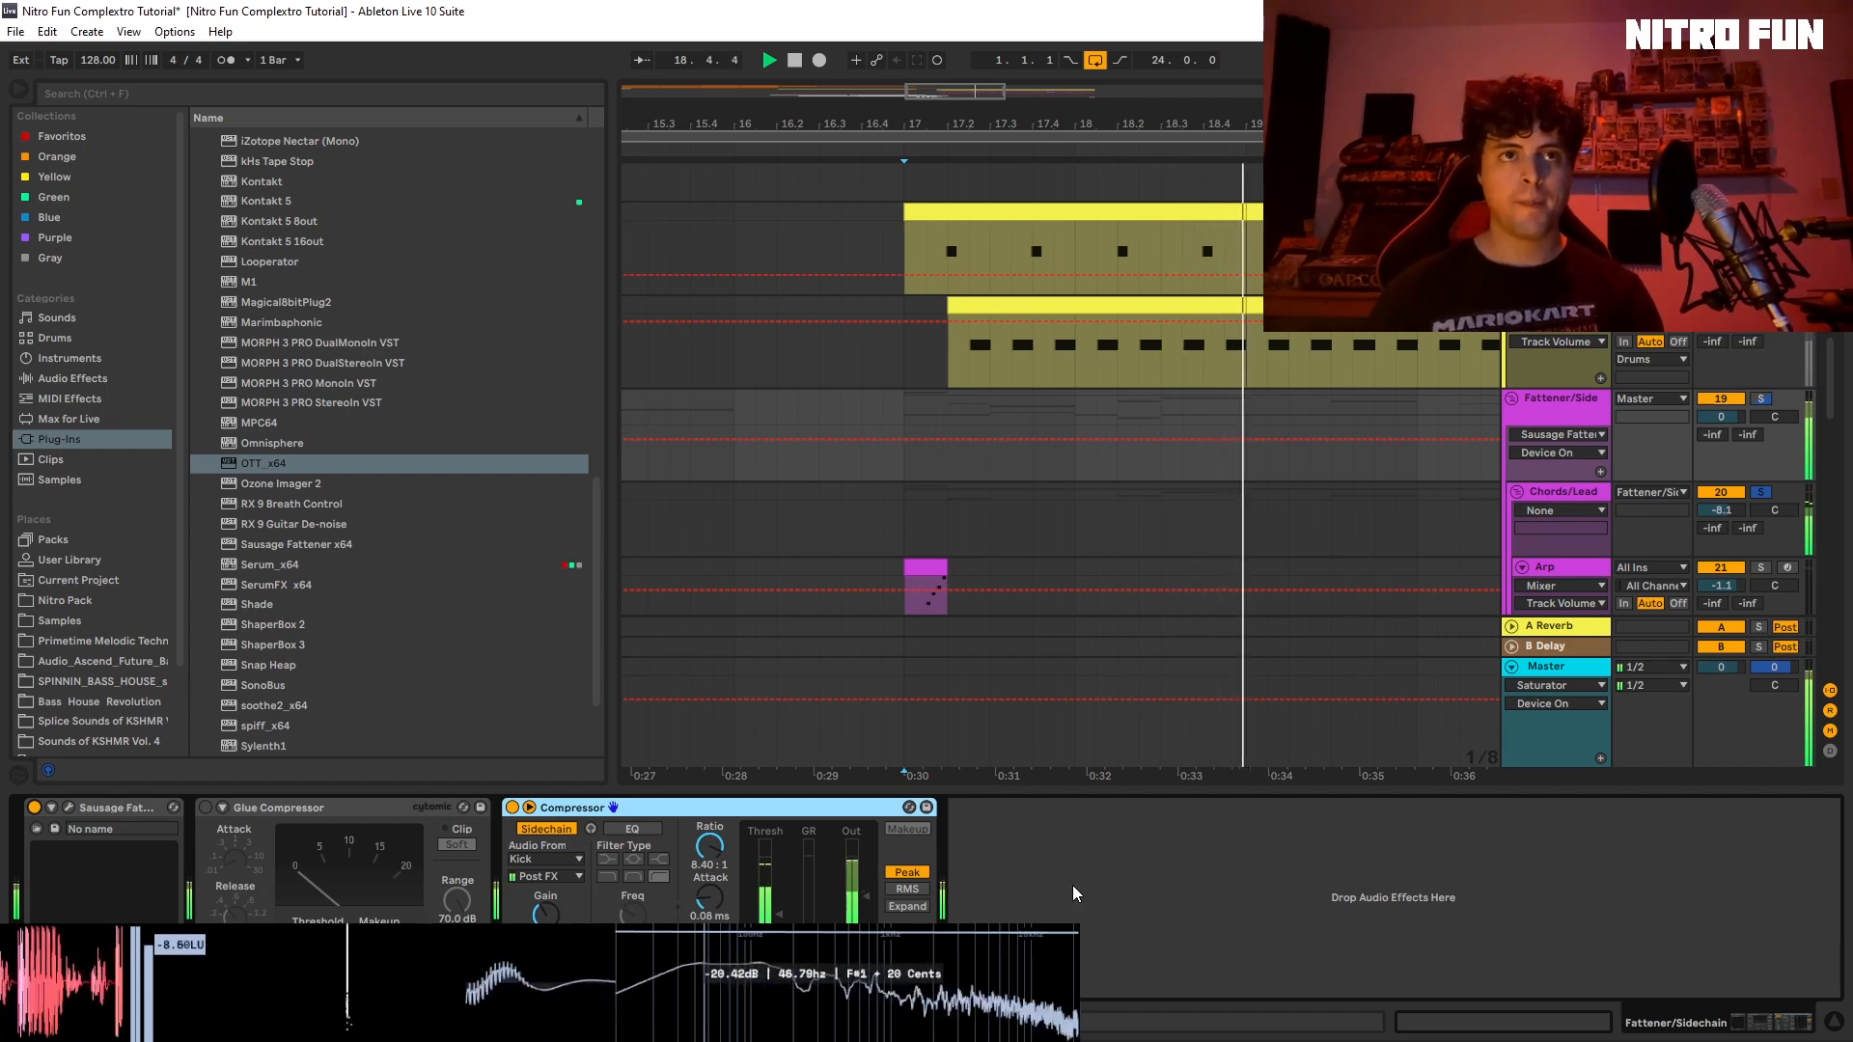
key("space")
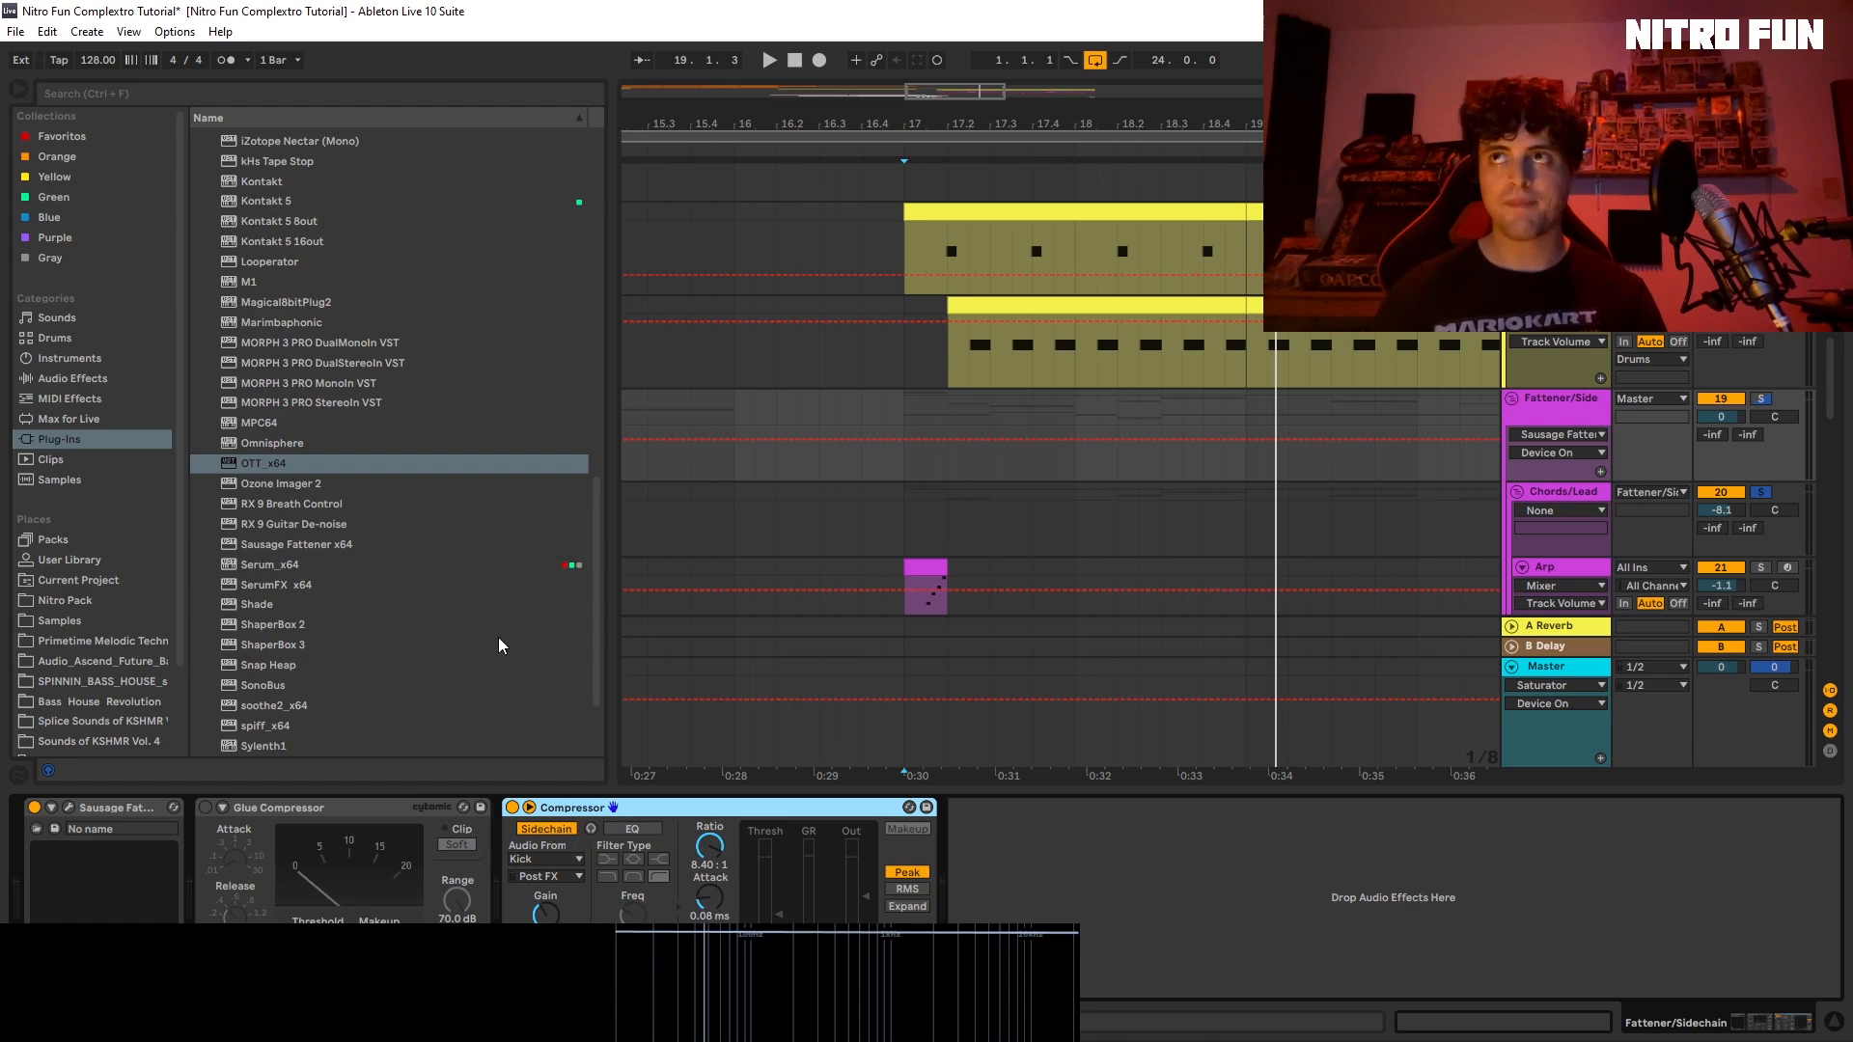
Step: Solo the whole Fattener/Sidechain group and audition it with the Kick-sidechained Compressor active
left_click(1764, 404)
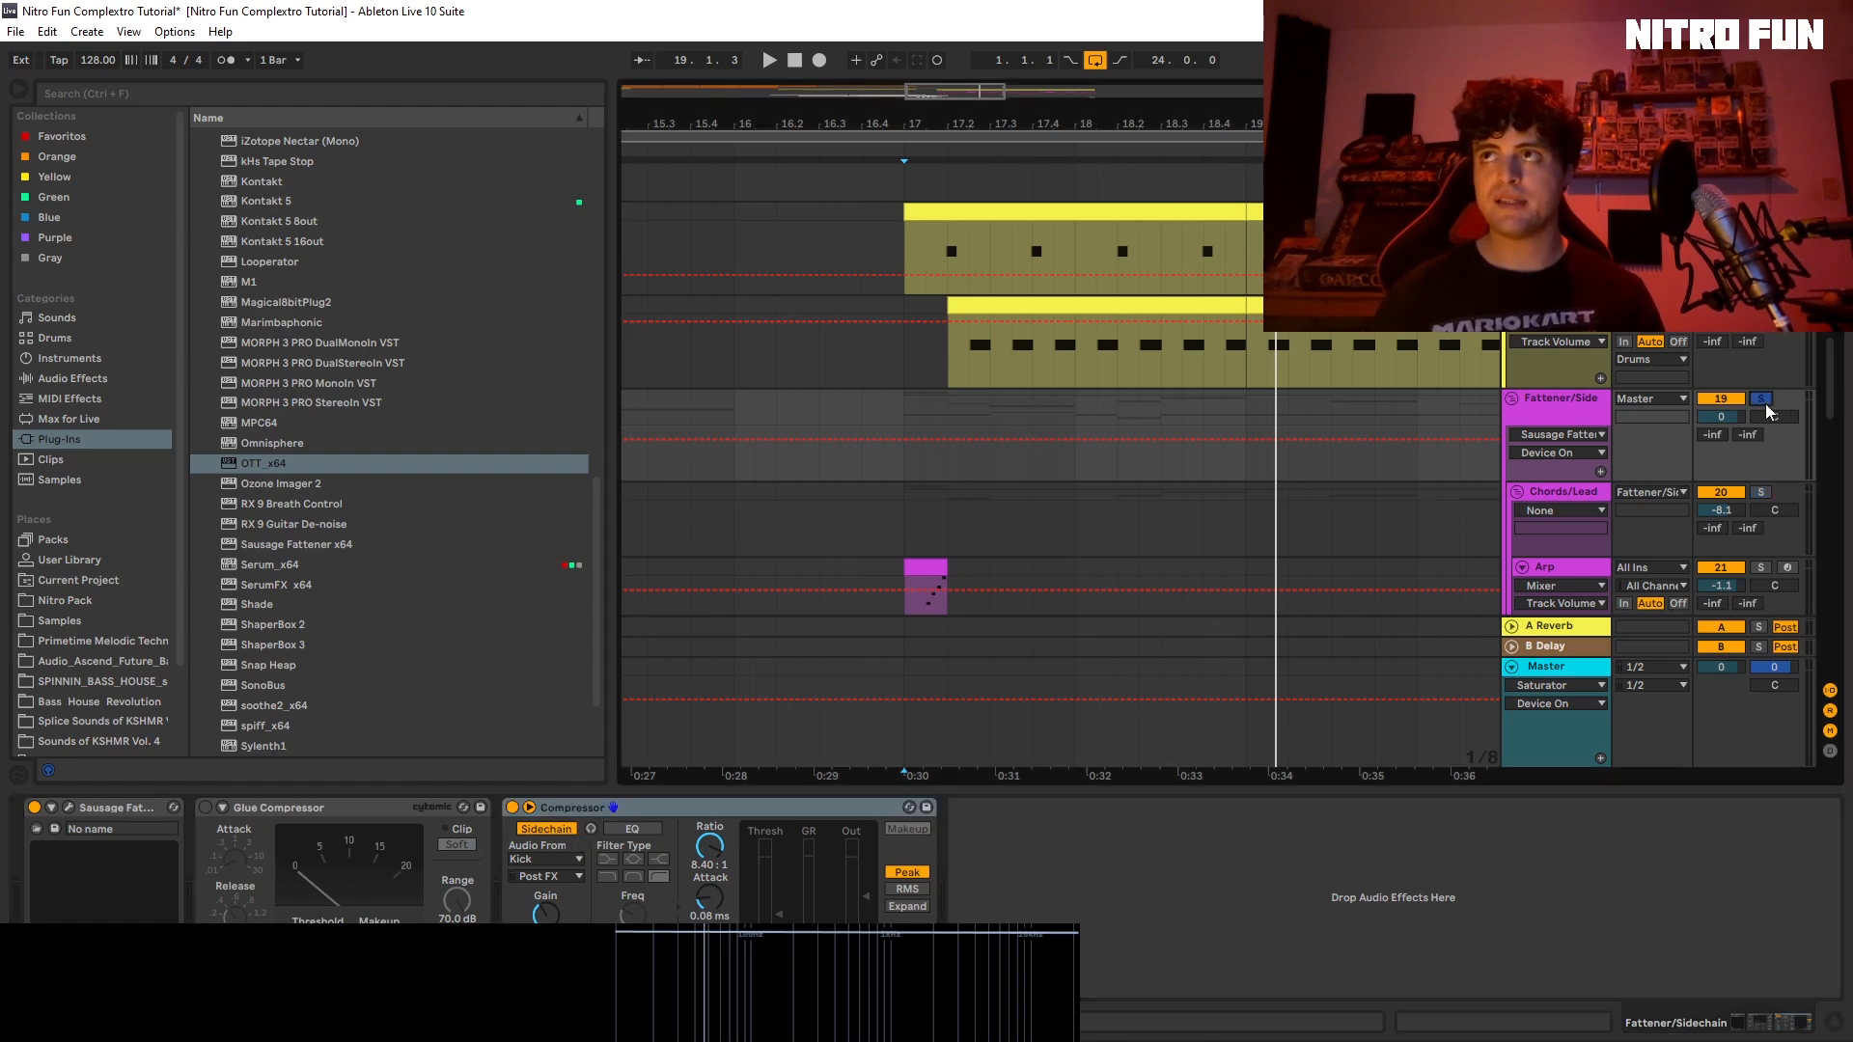
key("space")
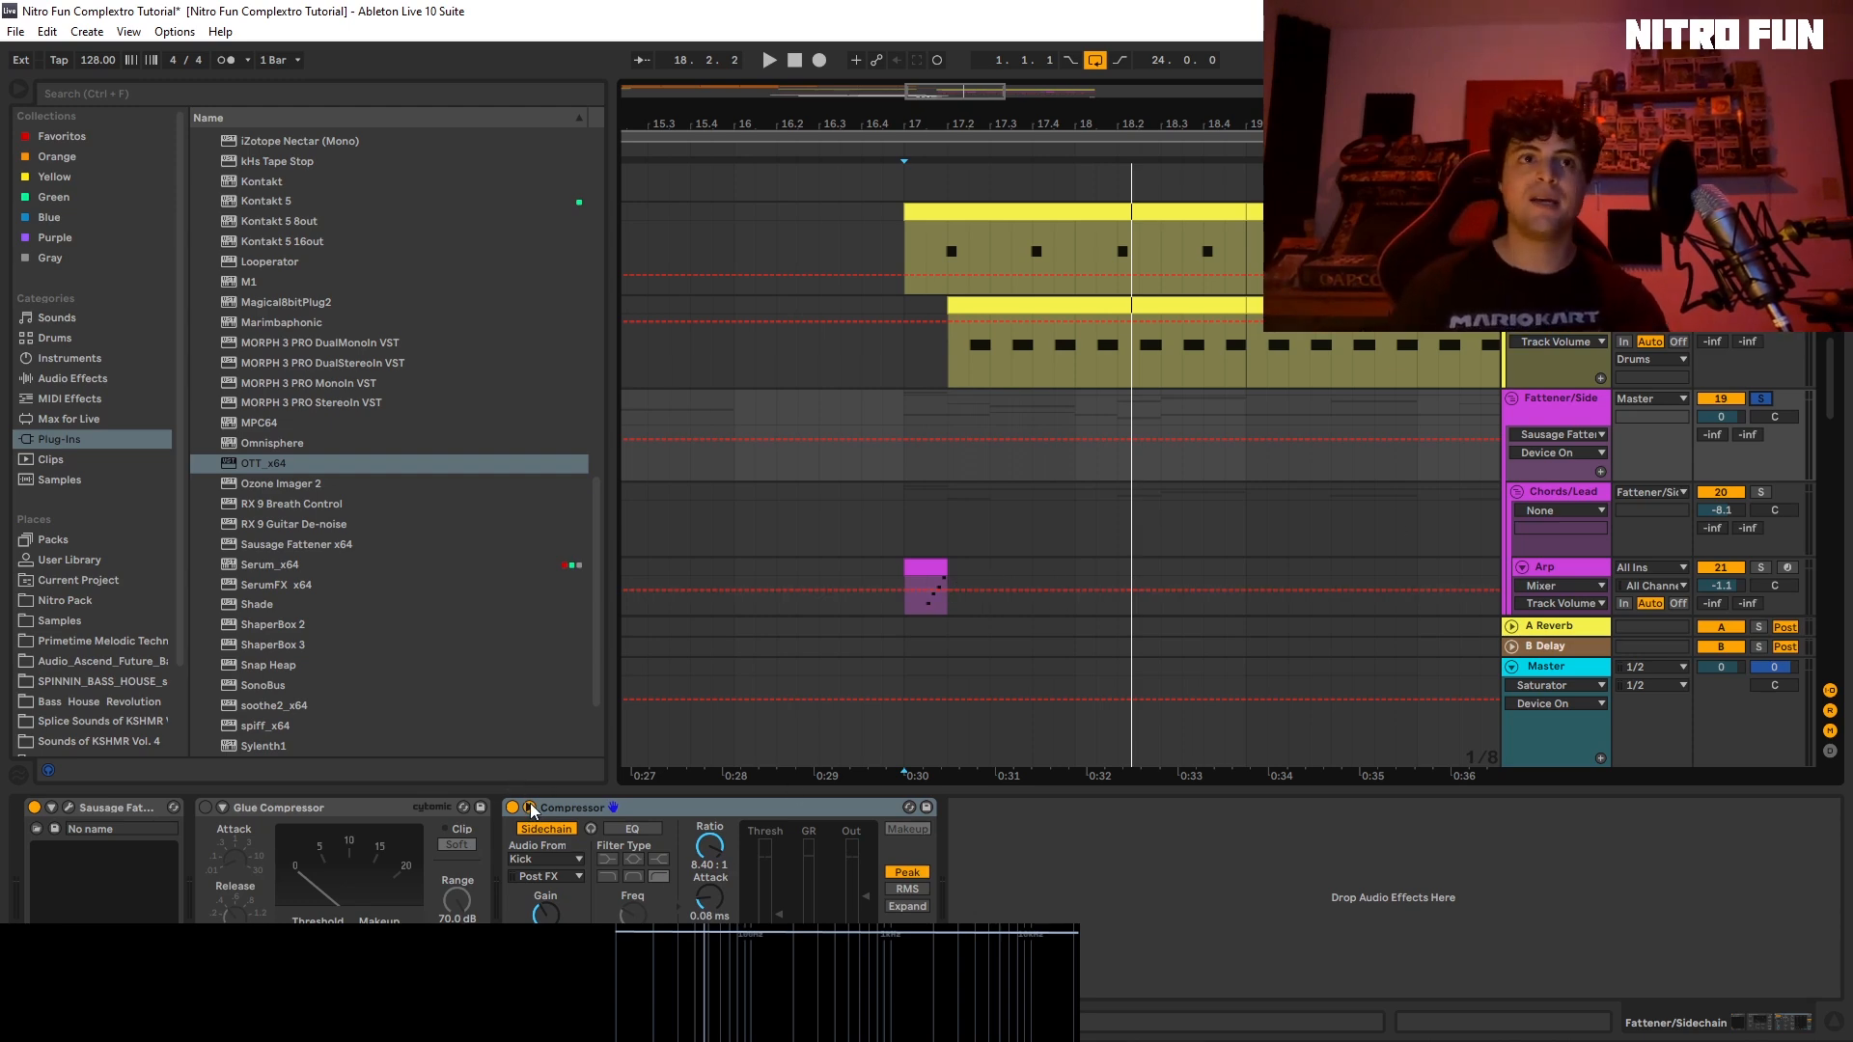
key("space")
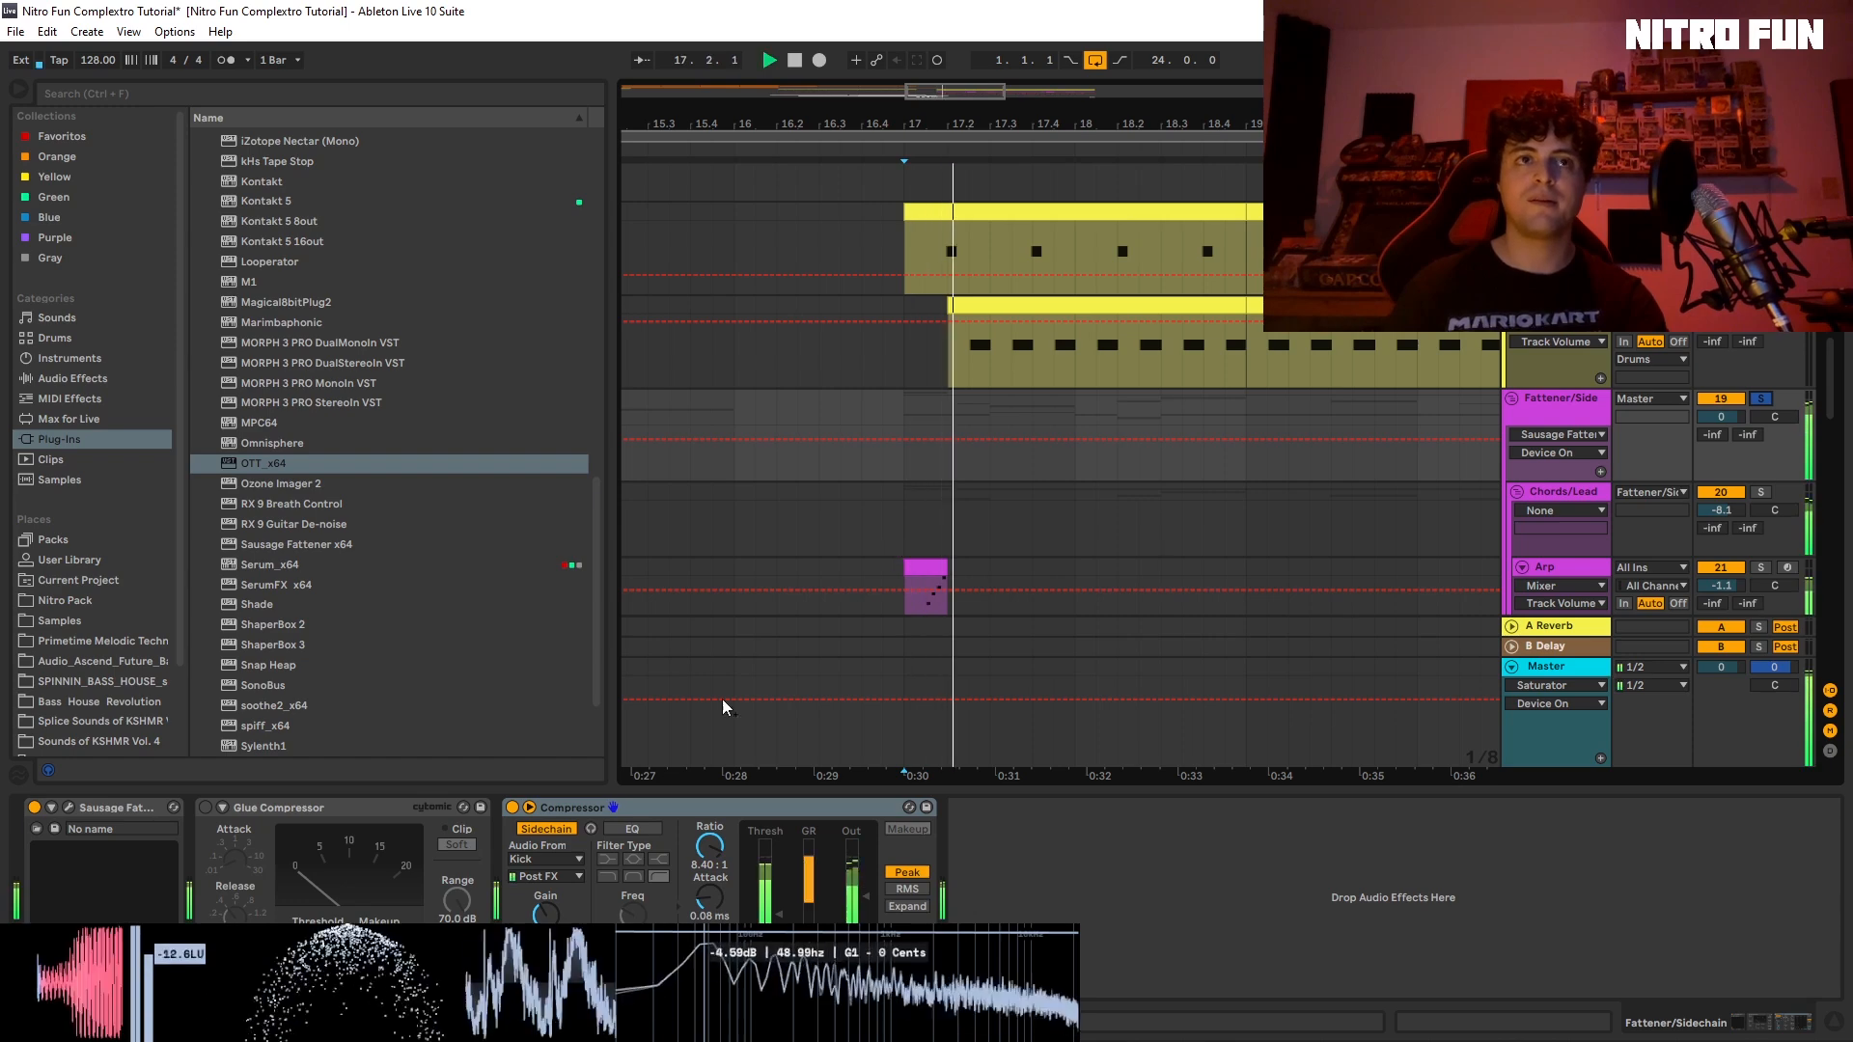
key("space")
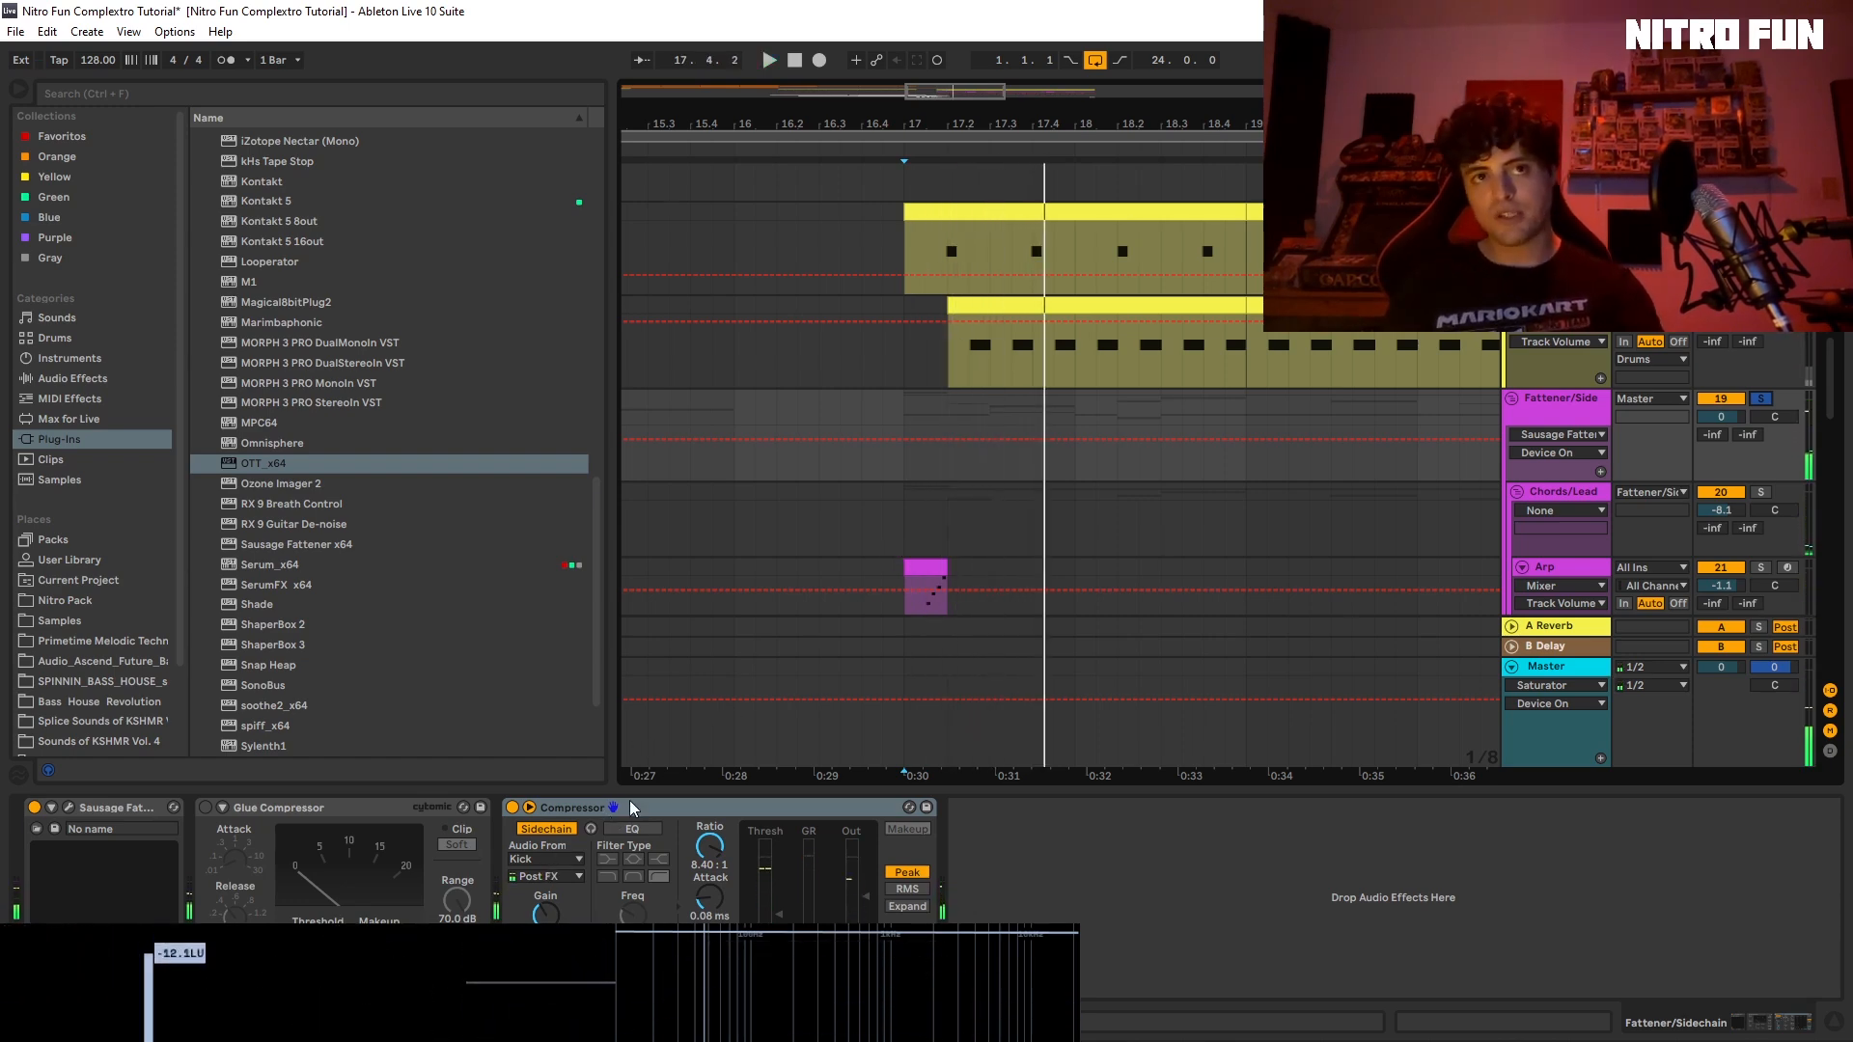
Step: Bypass the group's sidechained Compressor, audition the drop without it, and turn it back on
left_click(512, 809)
key("space")
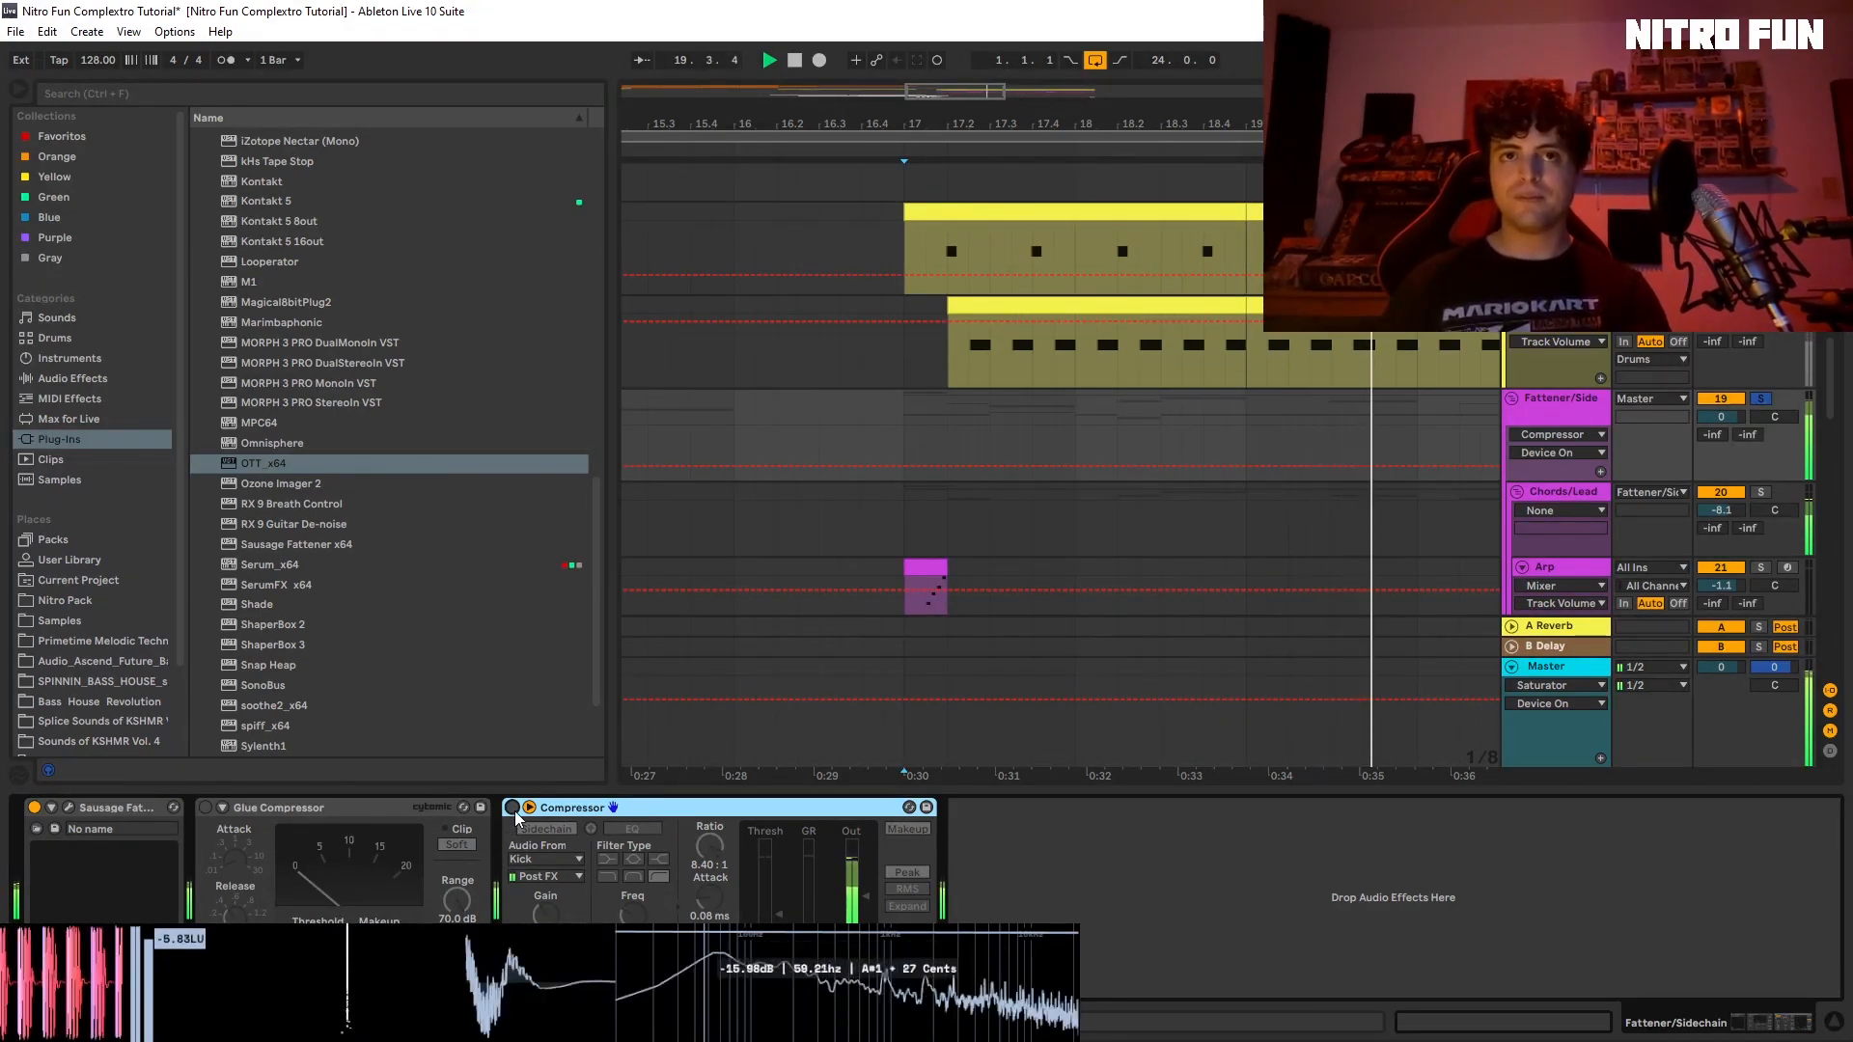
key("space")
left_click(512, 808)
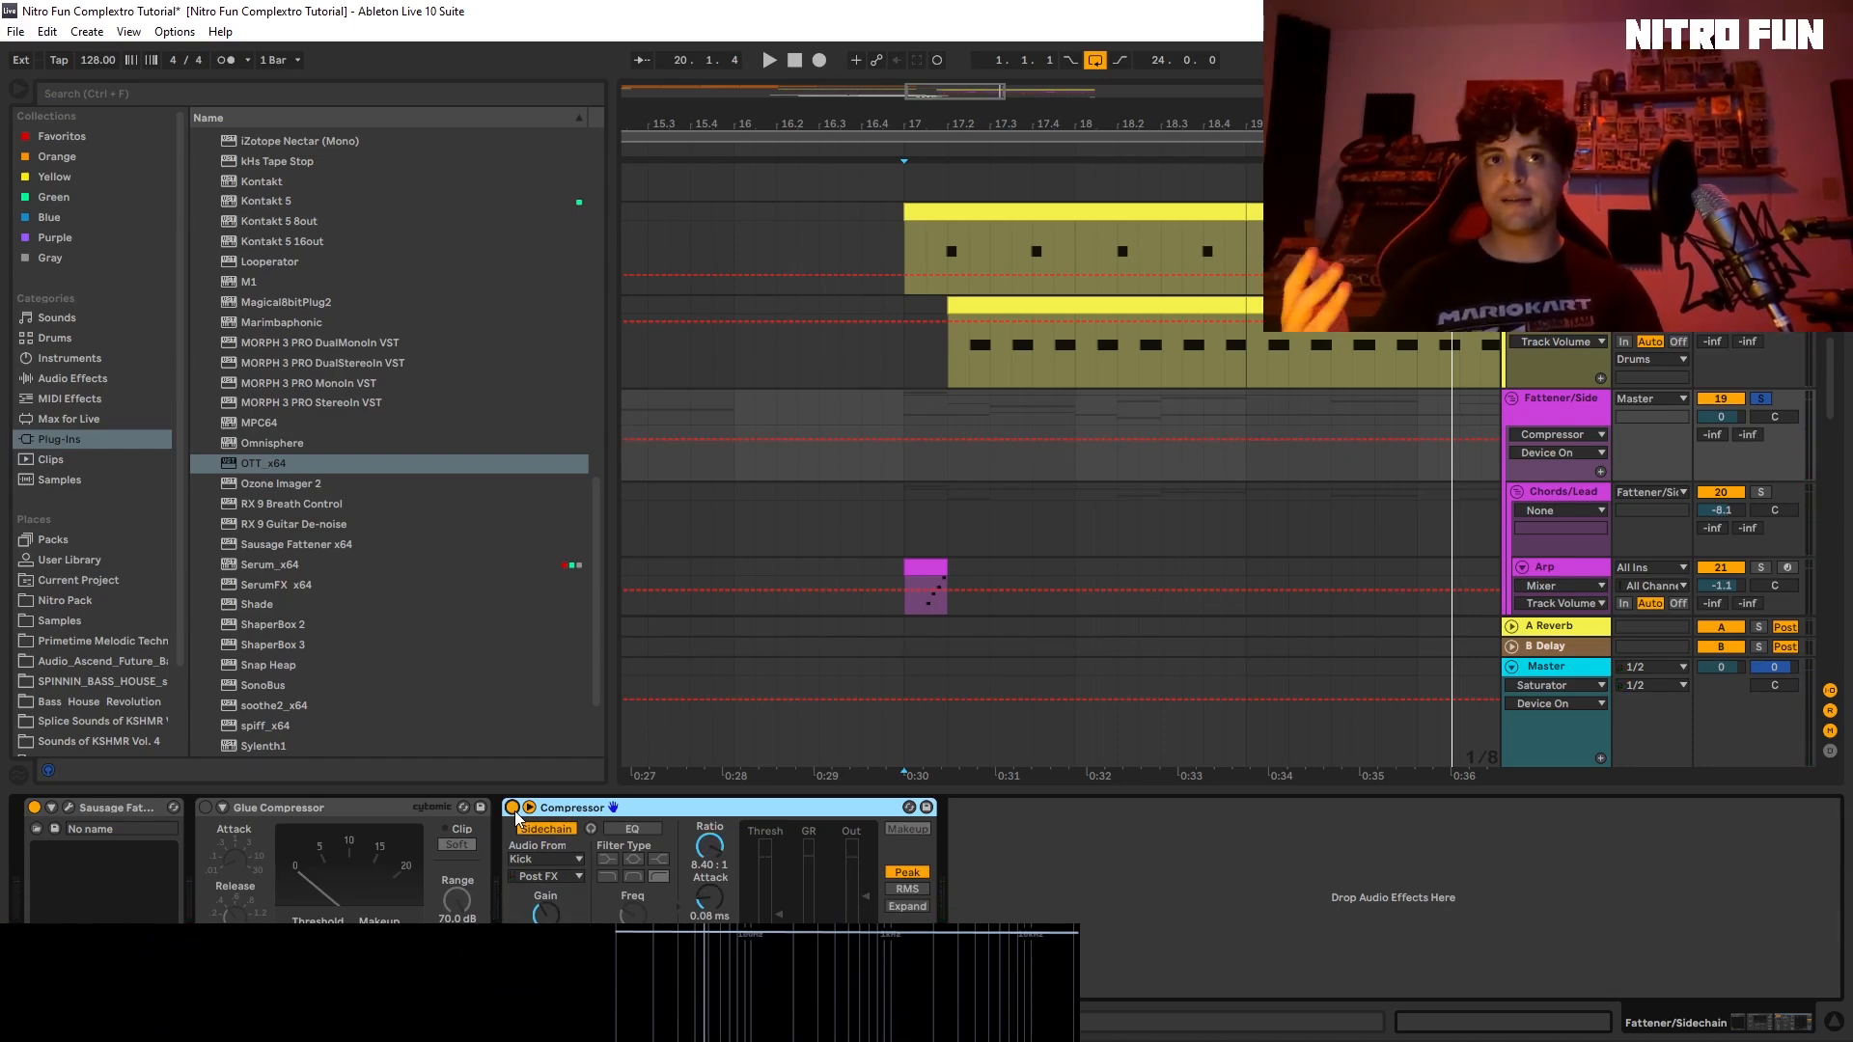
Step: Replay the soloed Fattener/Sidechain group with its sidechained Compressor on to hear the pumping
key("space")
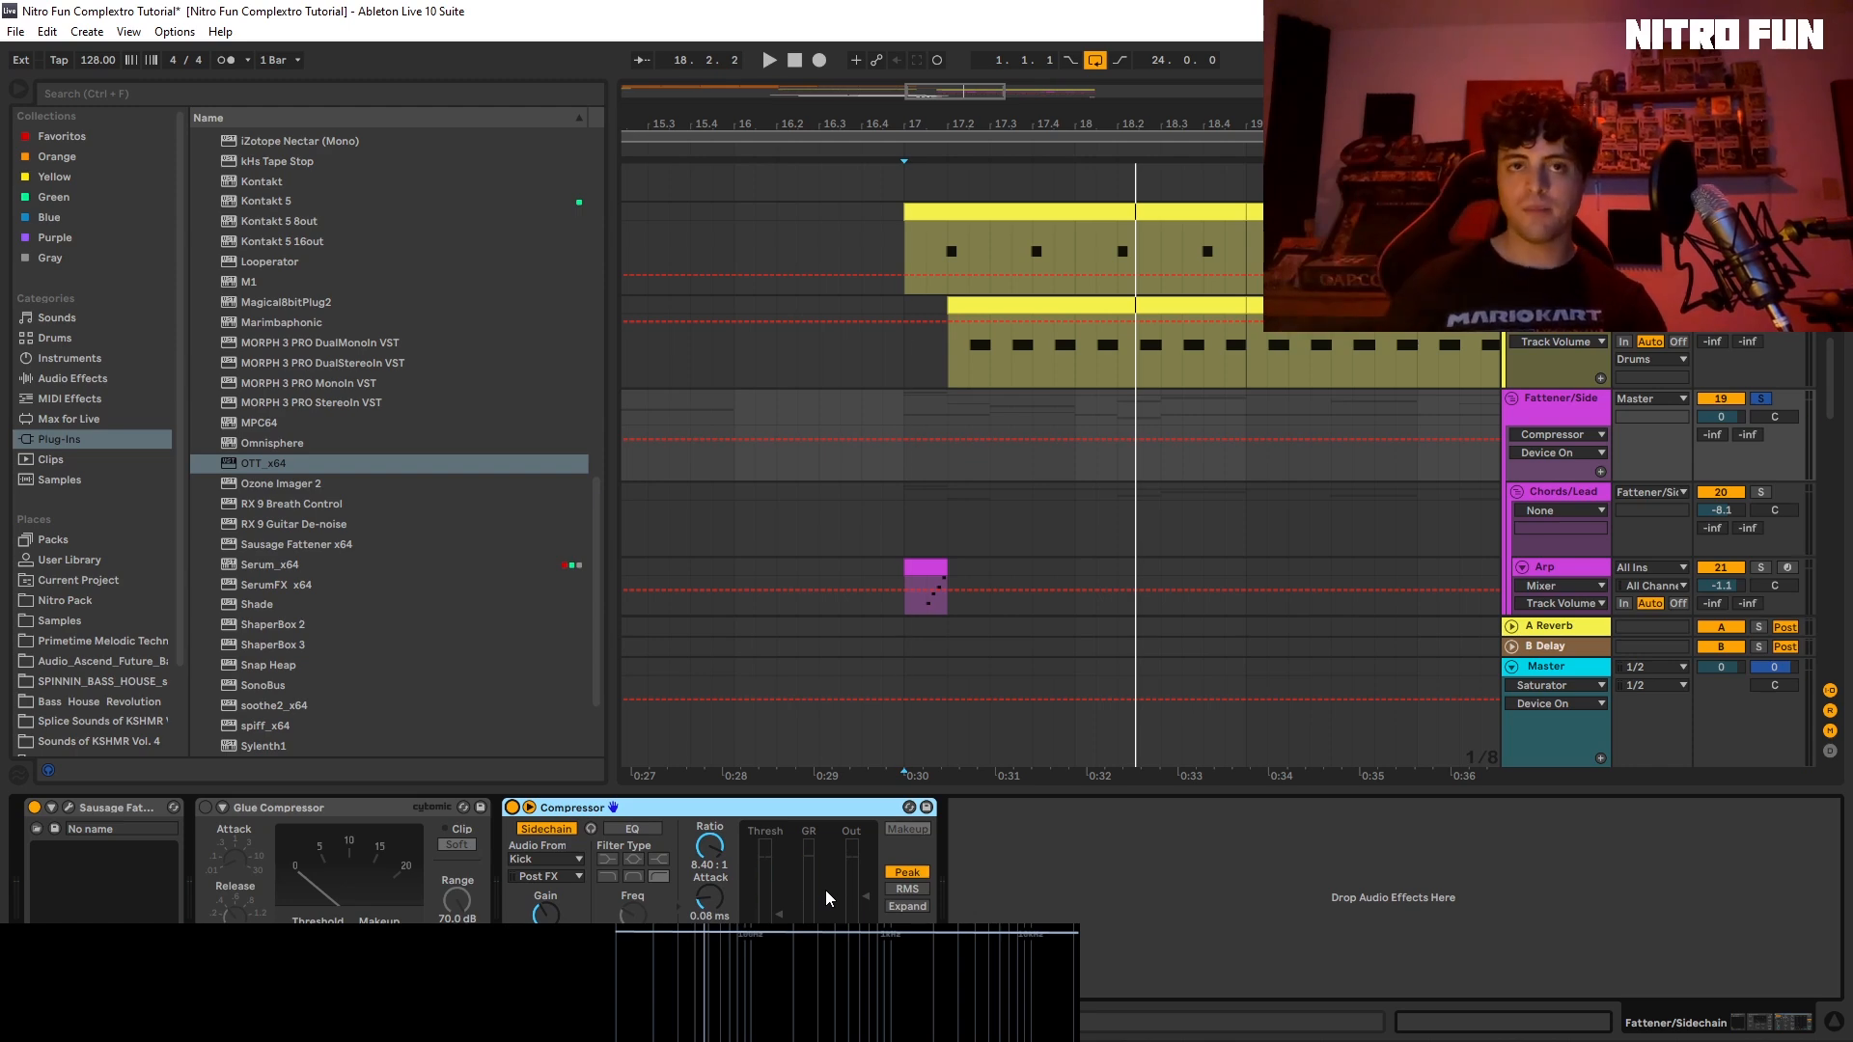
key("space")
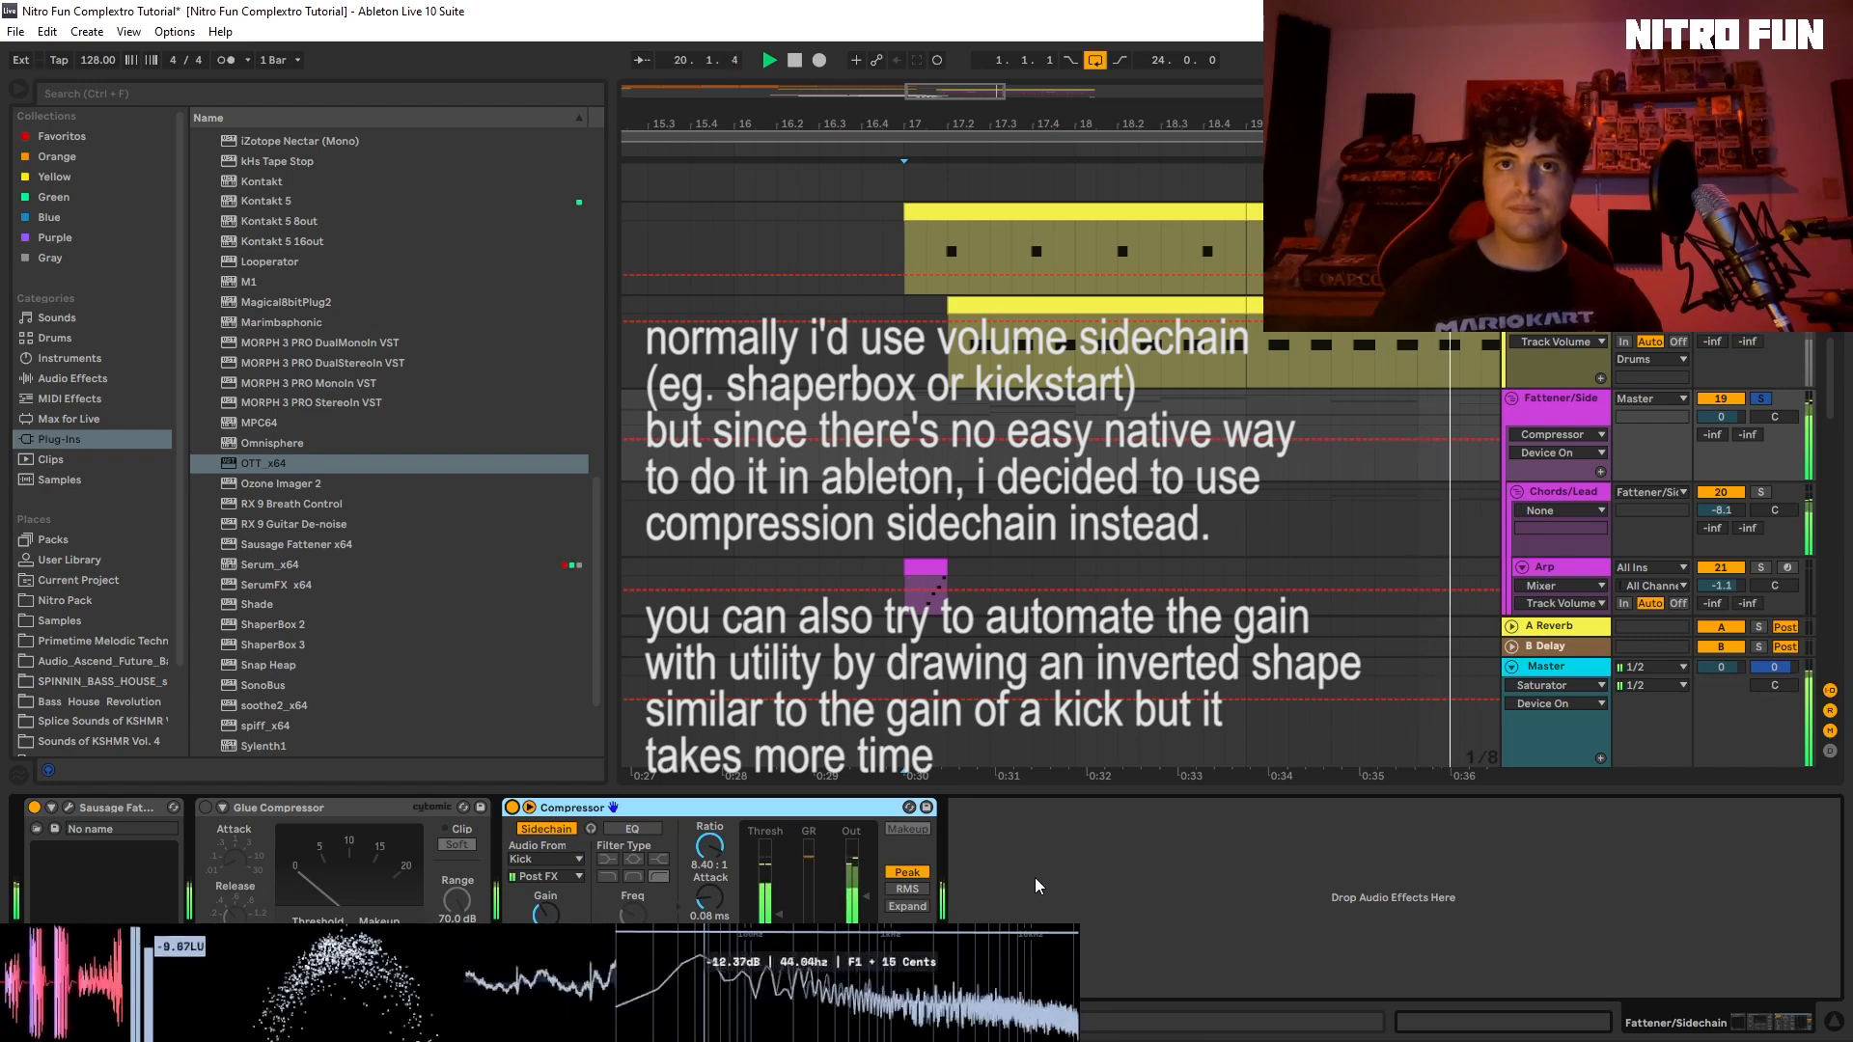
key("space")
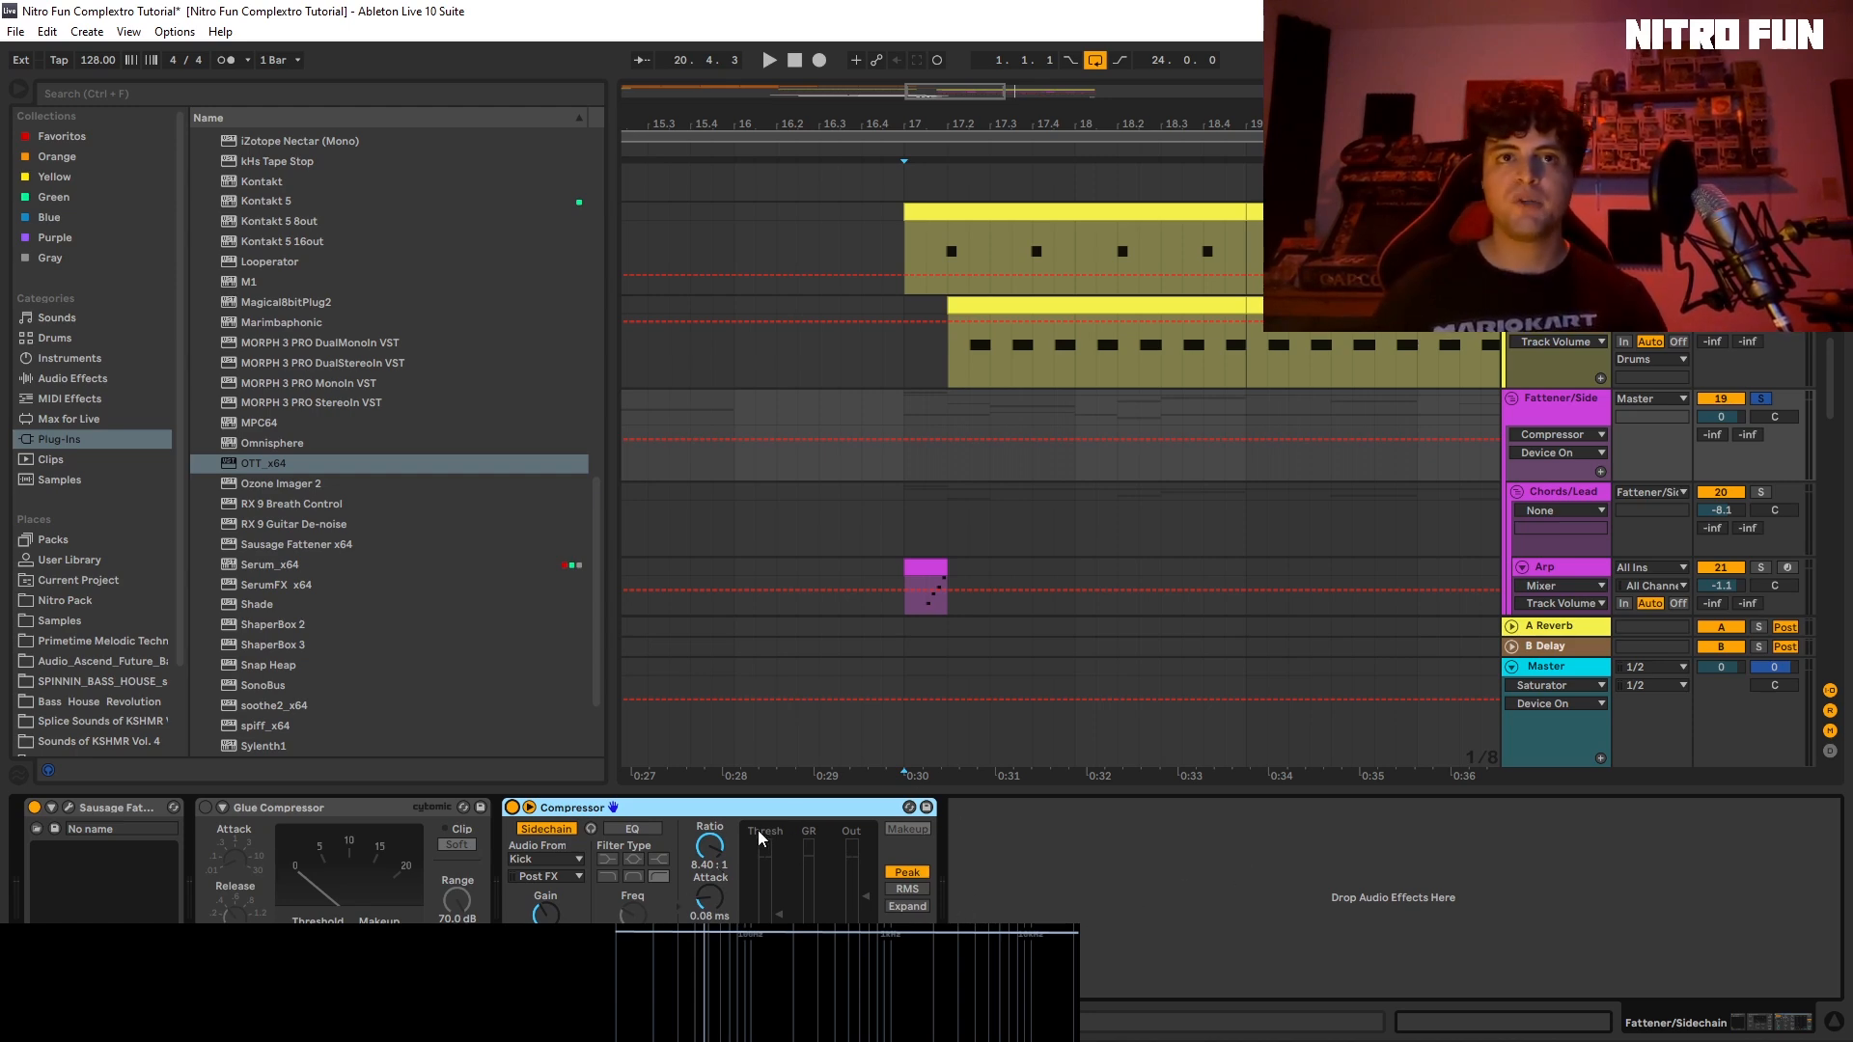
Step: Review the group's sidechained Compressor ratio, threshold and release controls while replaying the soloed Fattener/Sidechain group
left_click(708, 854)
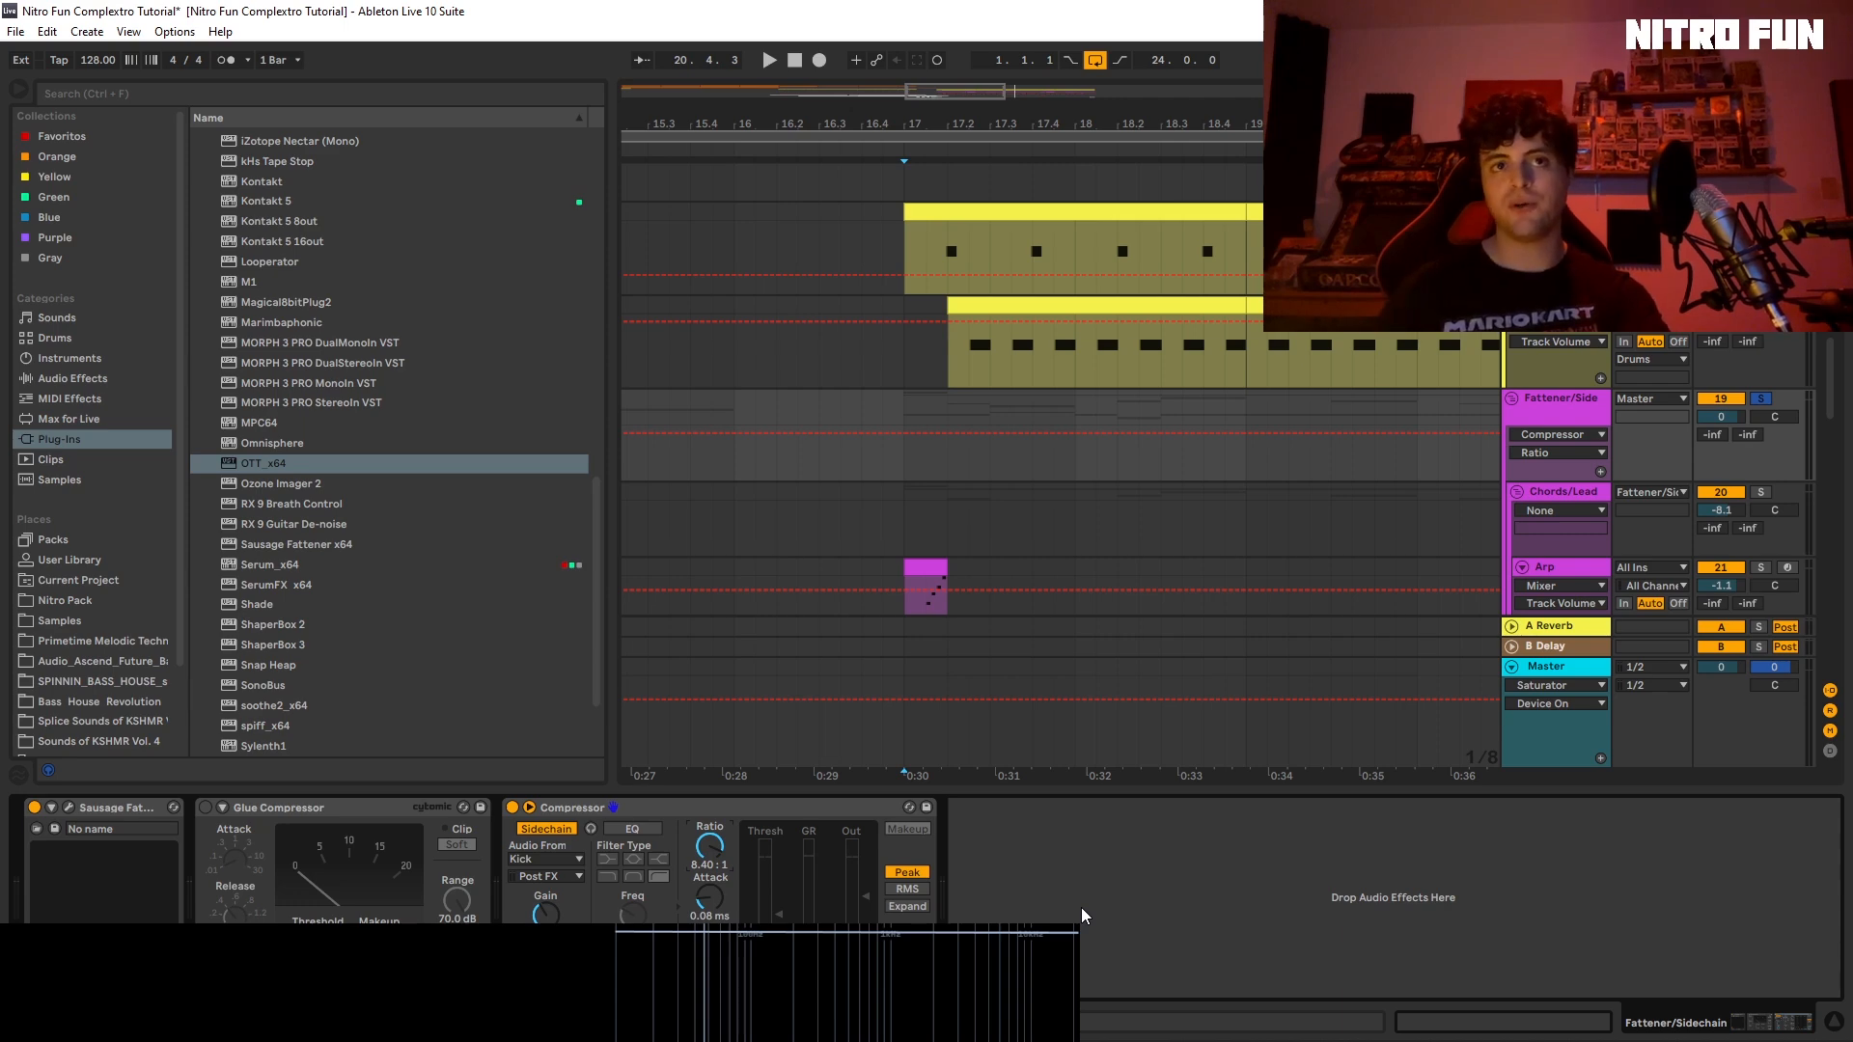
left_click(778, 917)
key("space")
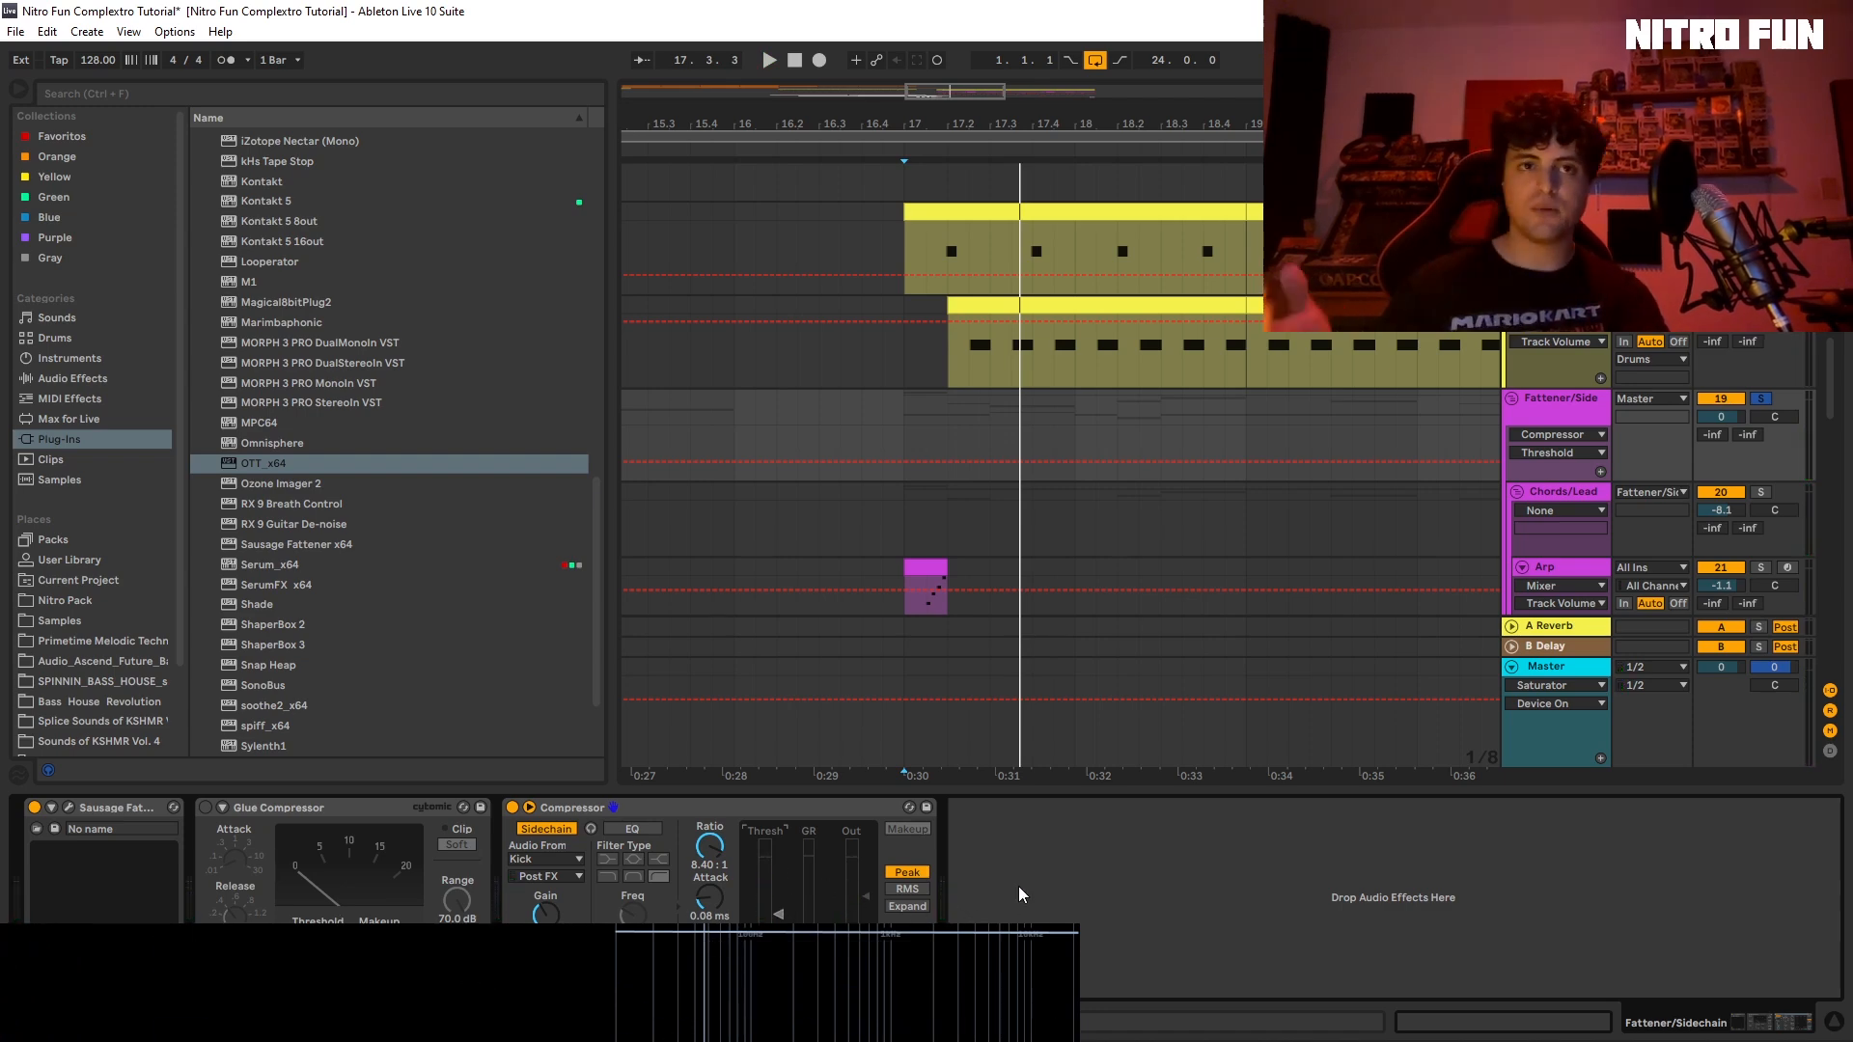
left_click(726, 915)
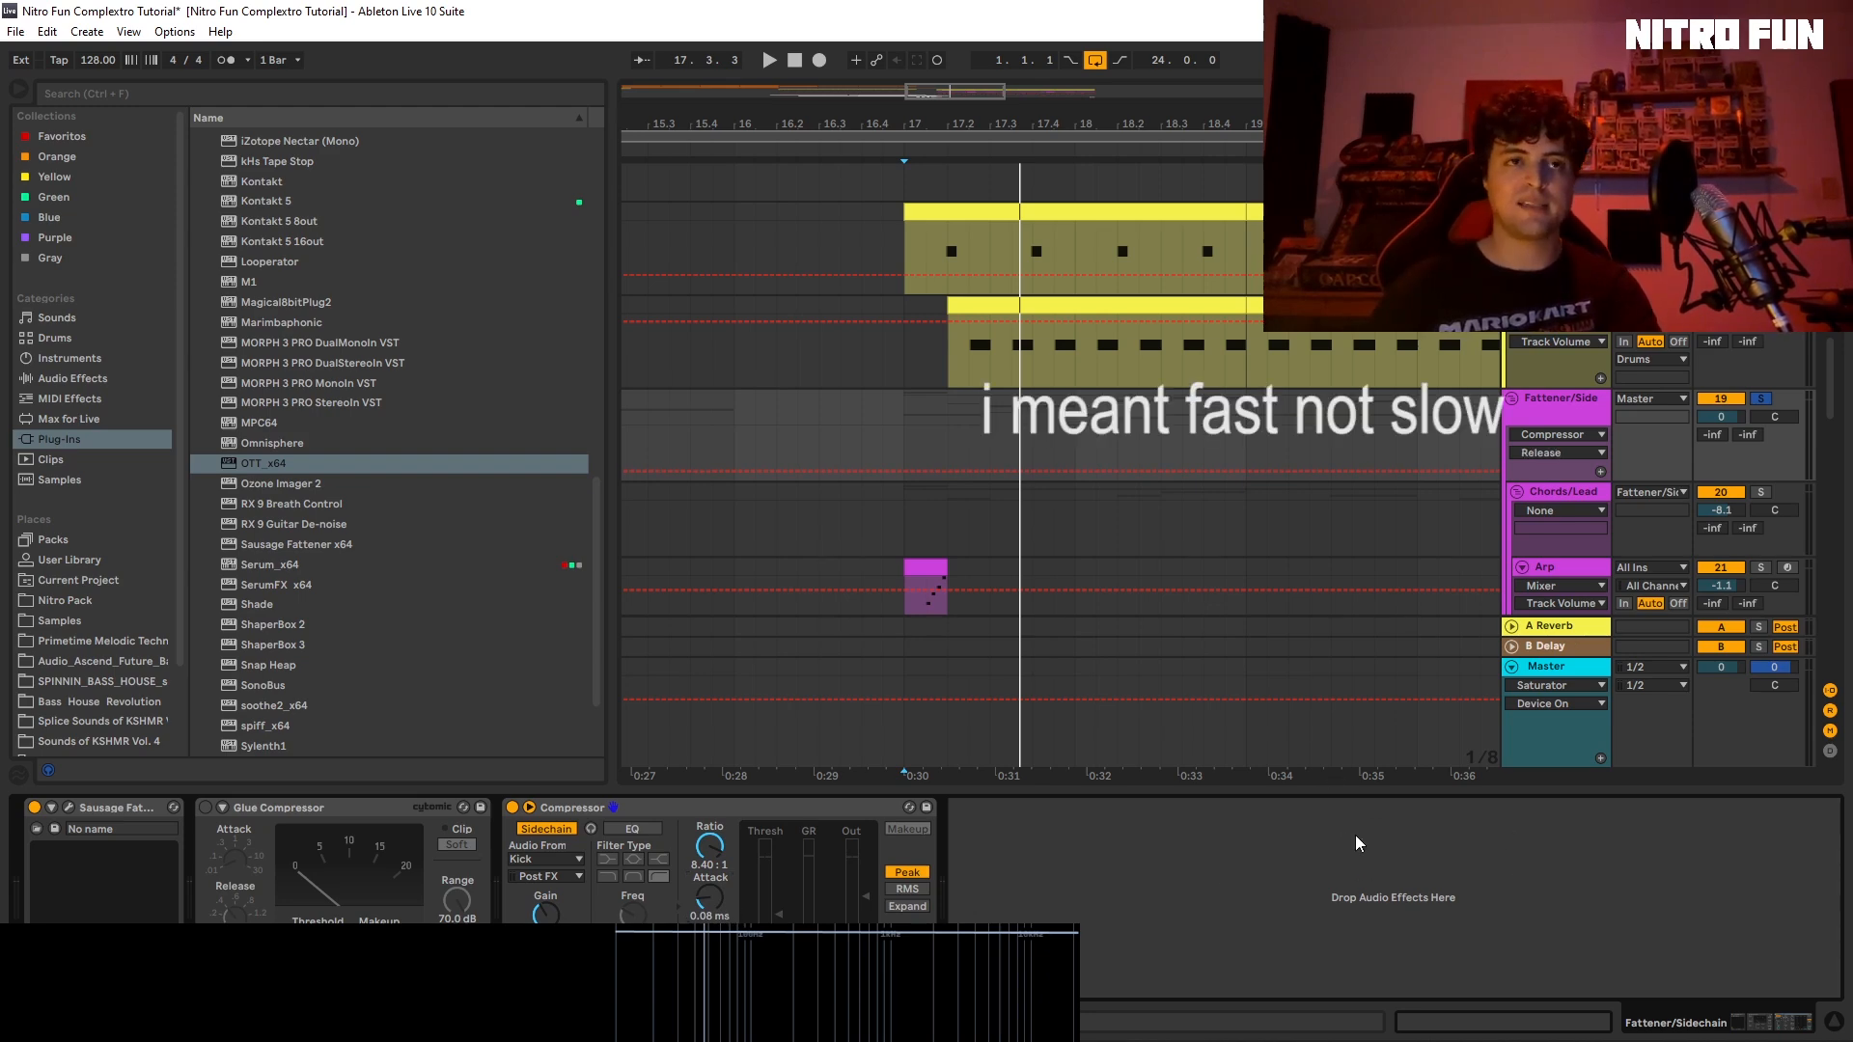
key("space")
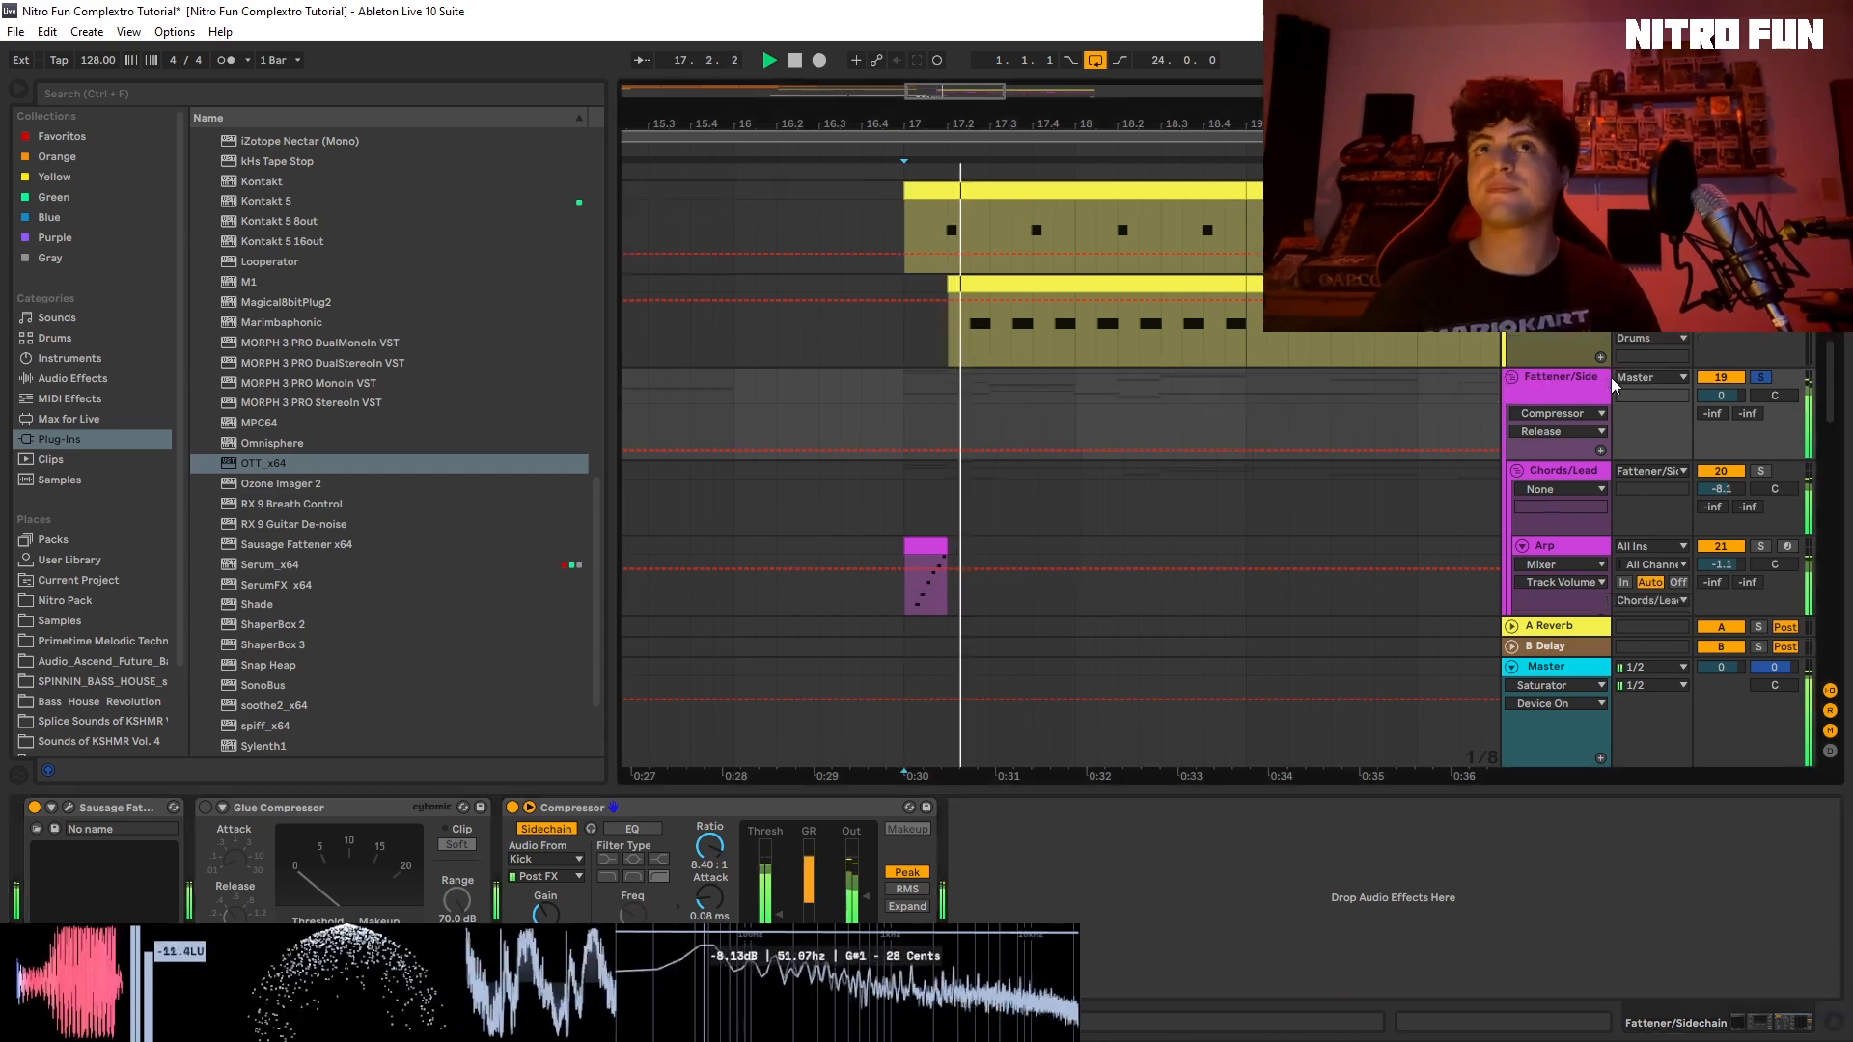
Step: Delete the bypassed second Saturator from the Master track's device chain
scroll(1614, 375, "down", 4)
scroll(1619, 363, "up", 2)
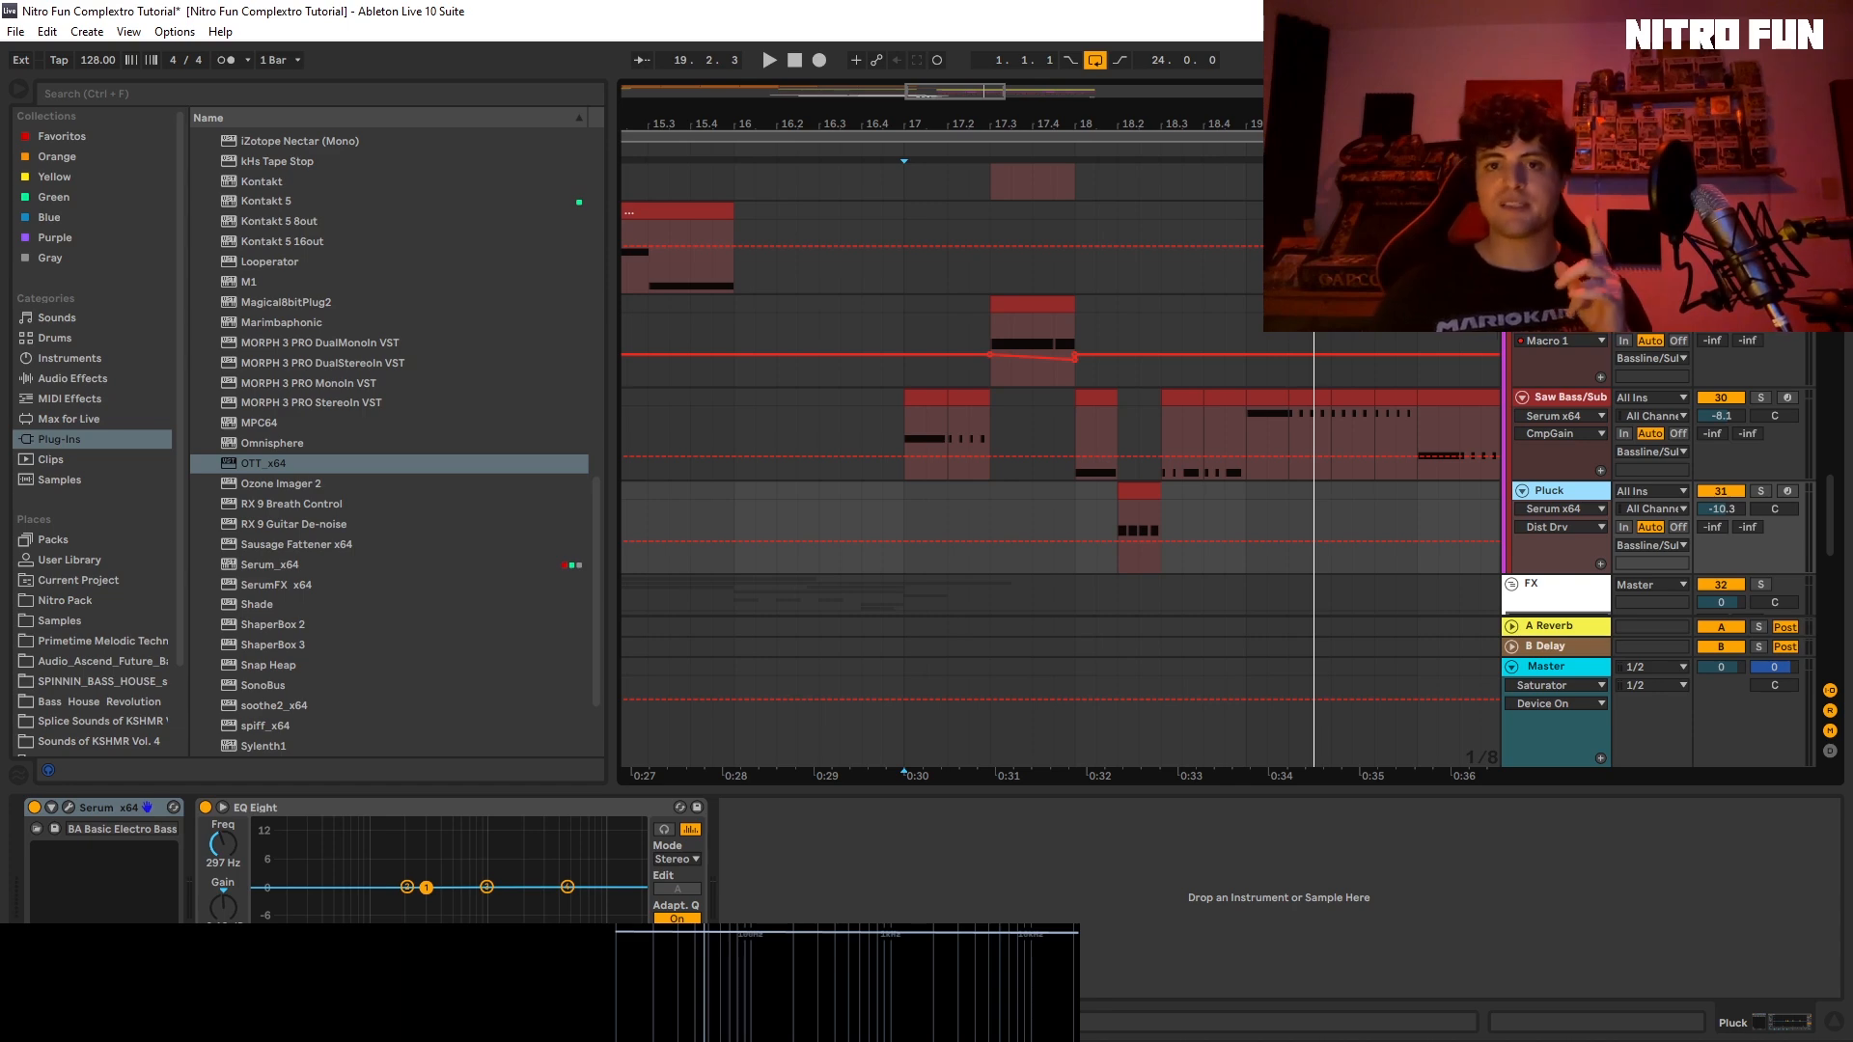
scroll(1833, 538, "down", 3)
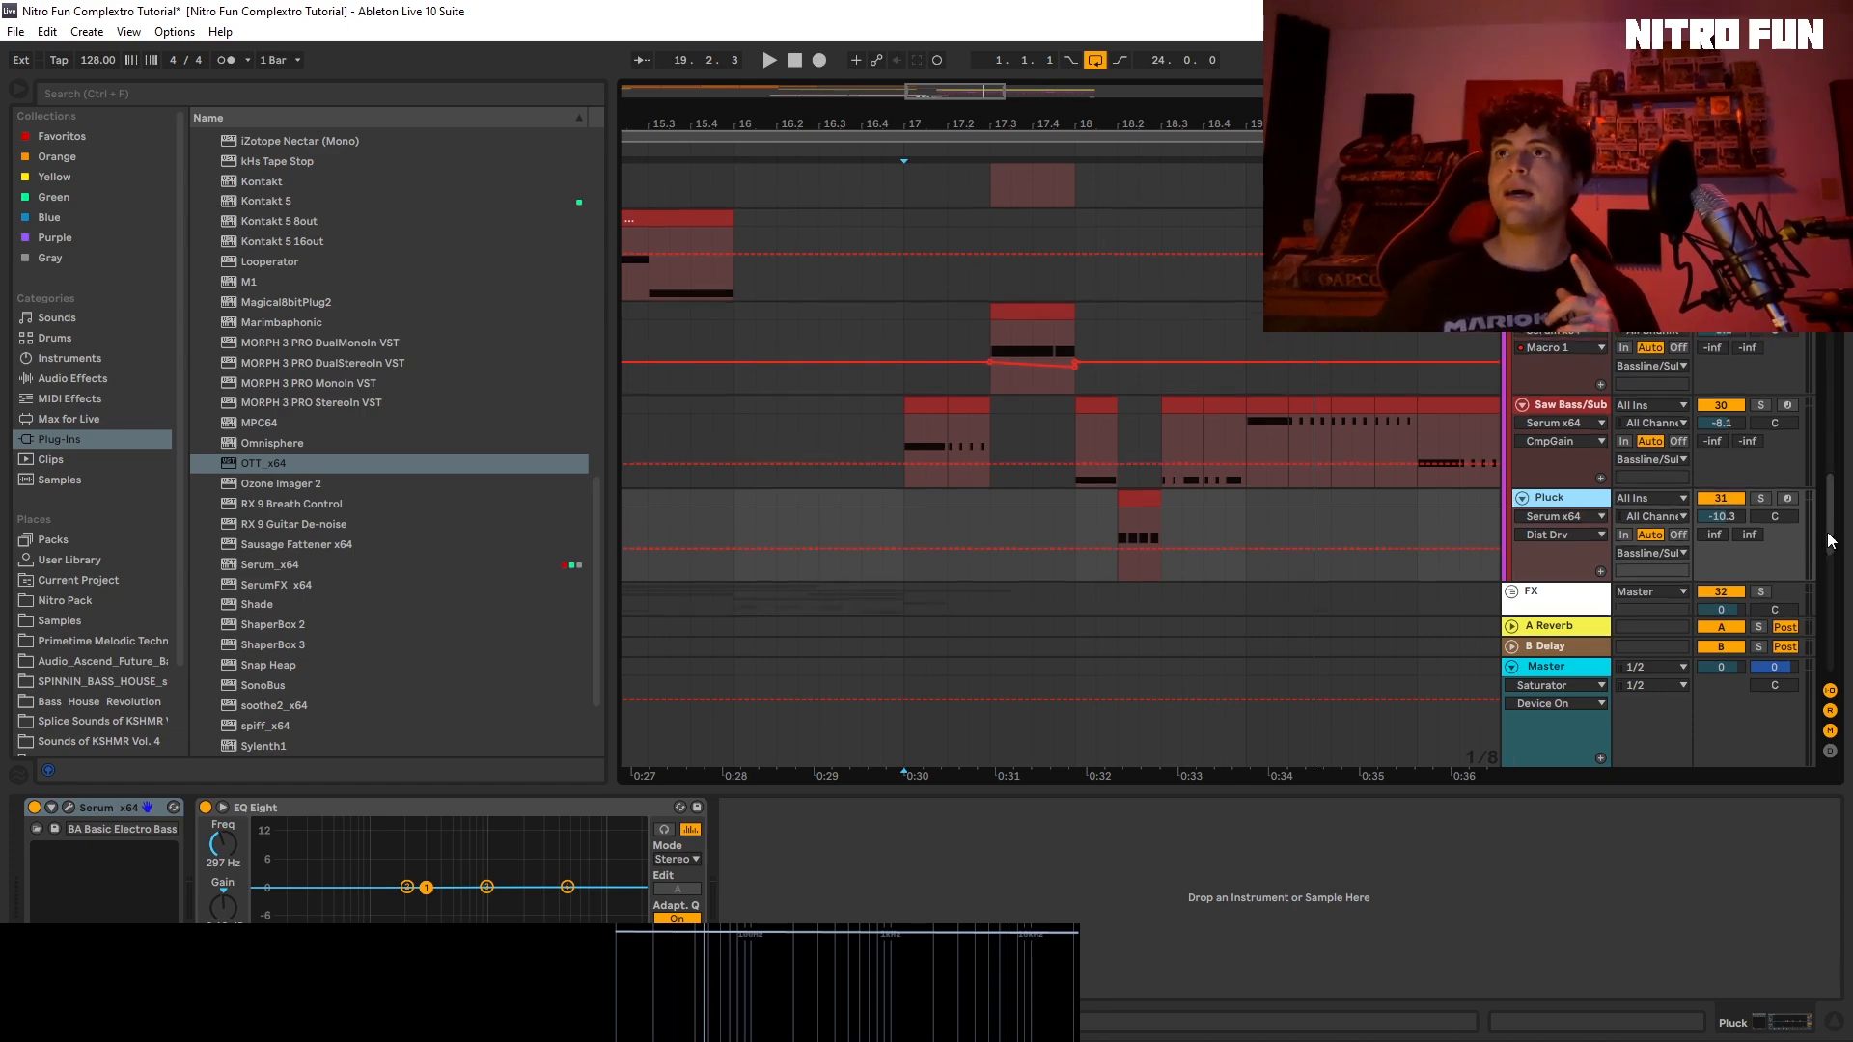
scroll(1835, 563, "up", 10)
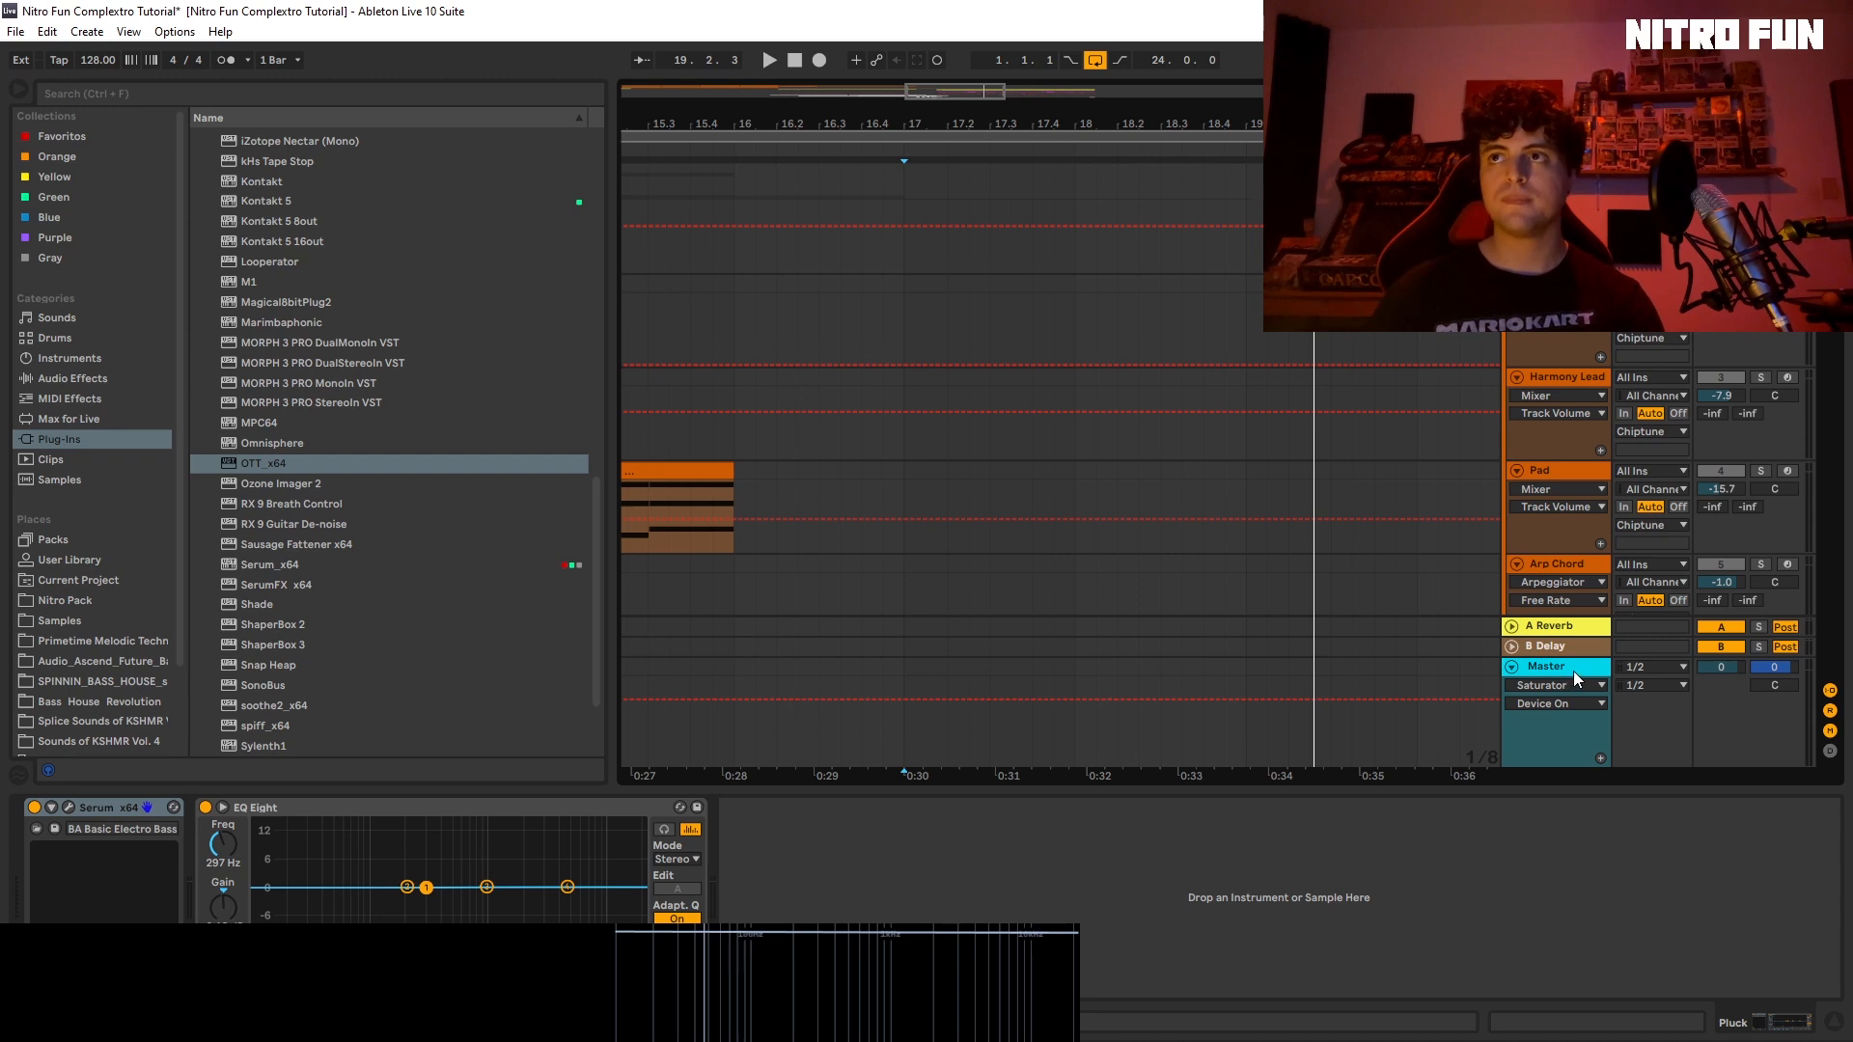
scroll(1062, 550, "down", 10)
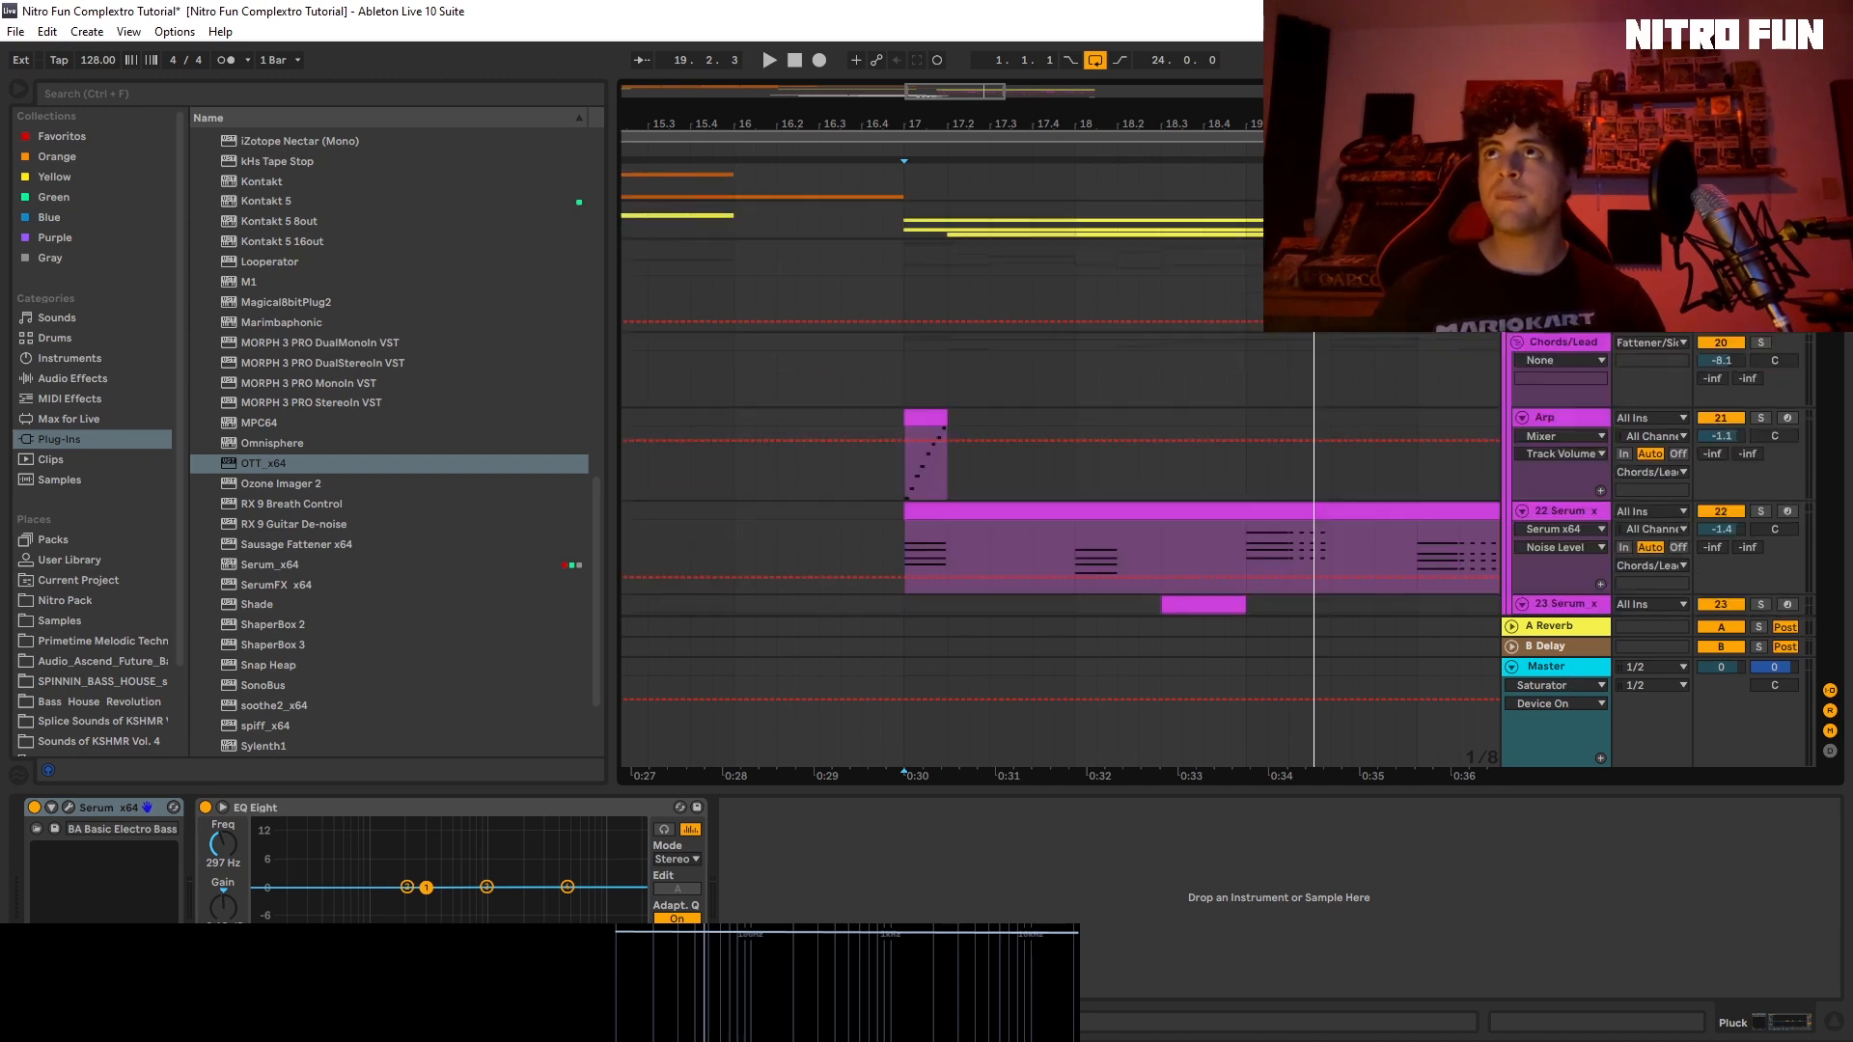
scroll(1062, 473, "down", 5)
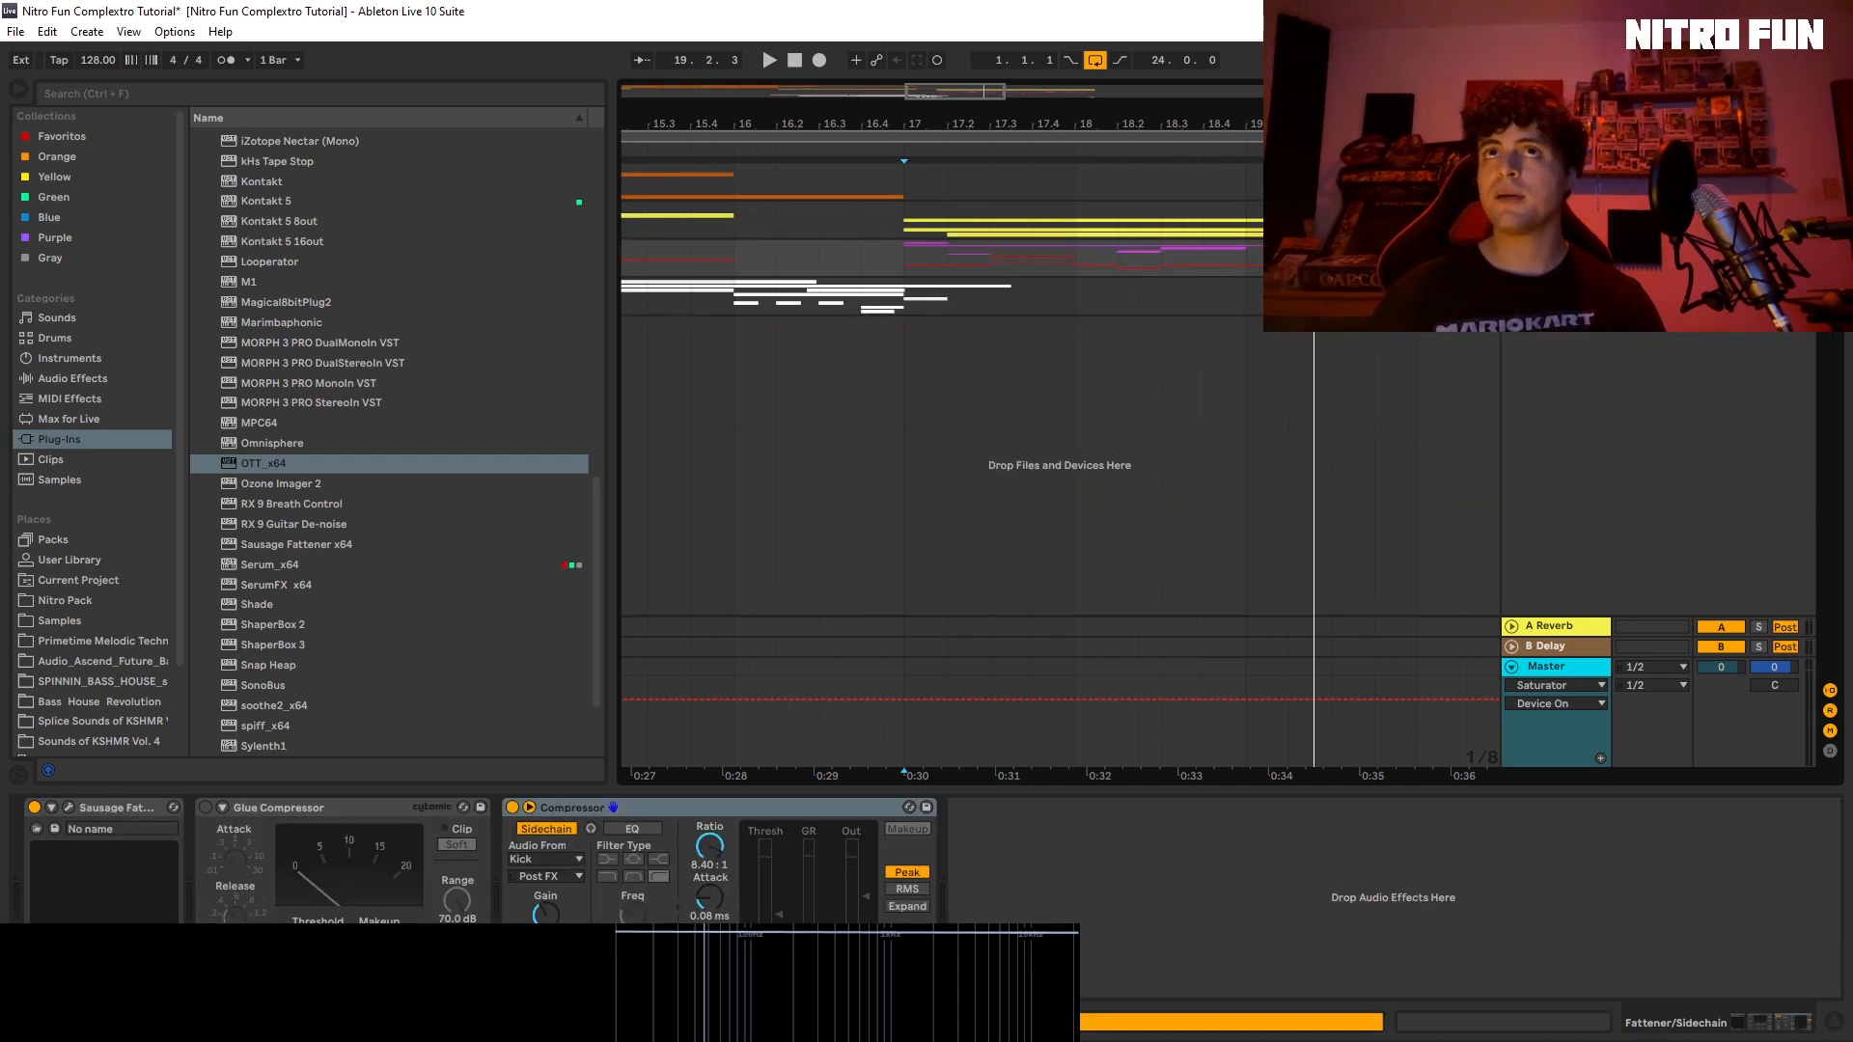
left_click(1583, 670)
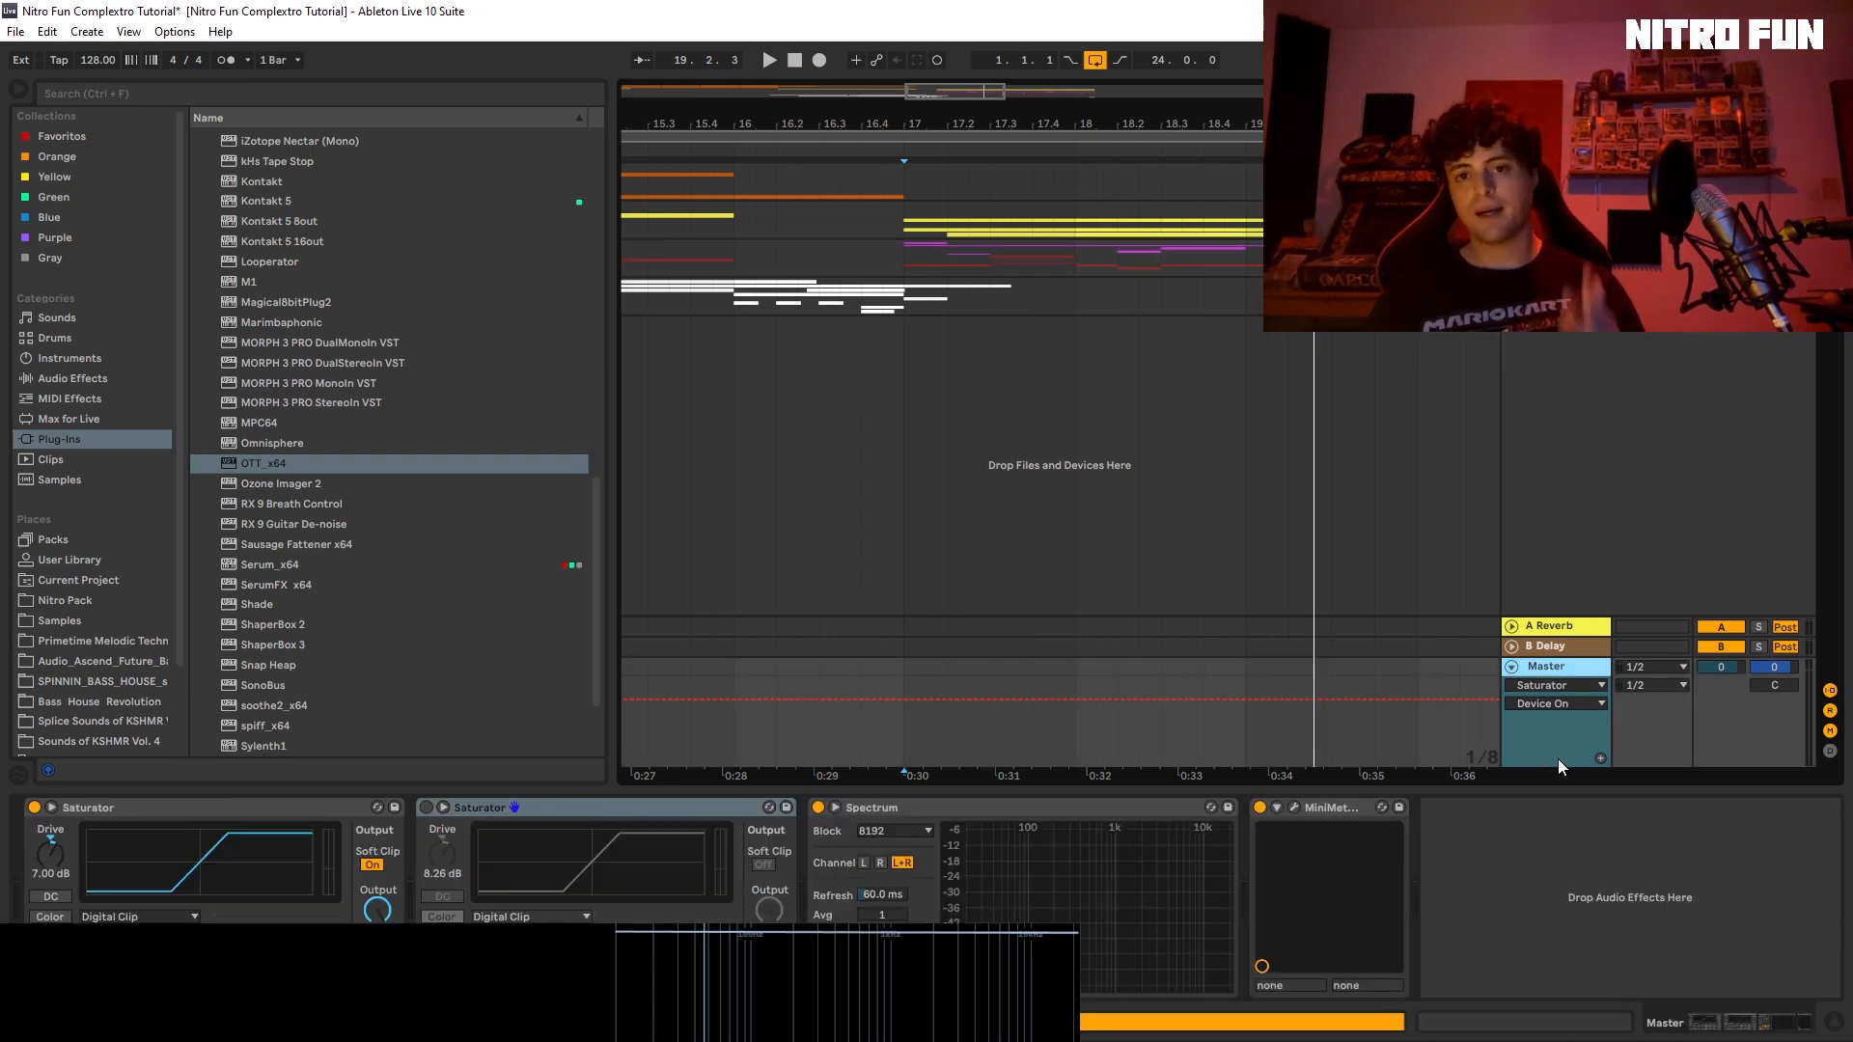
left_click(625, 813)
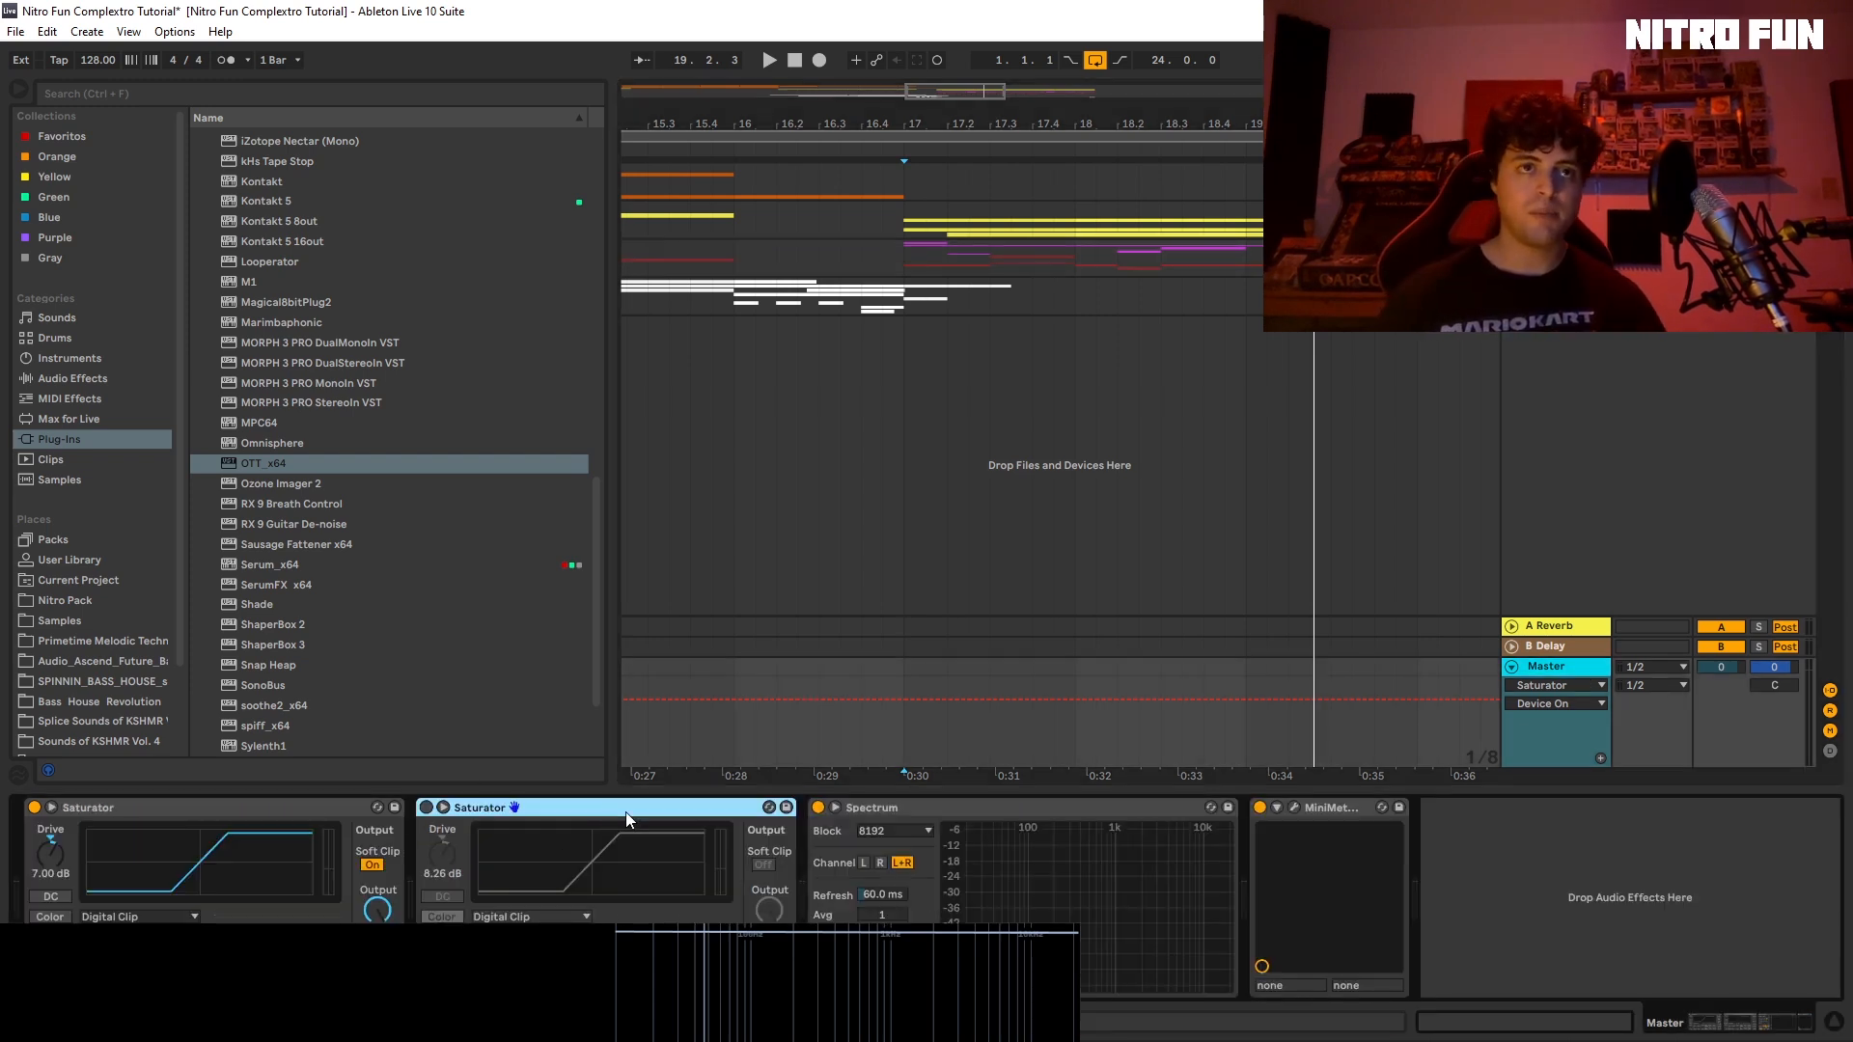
key("Delete")
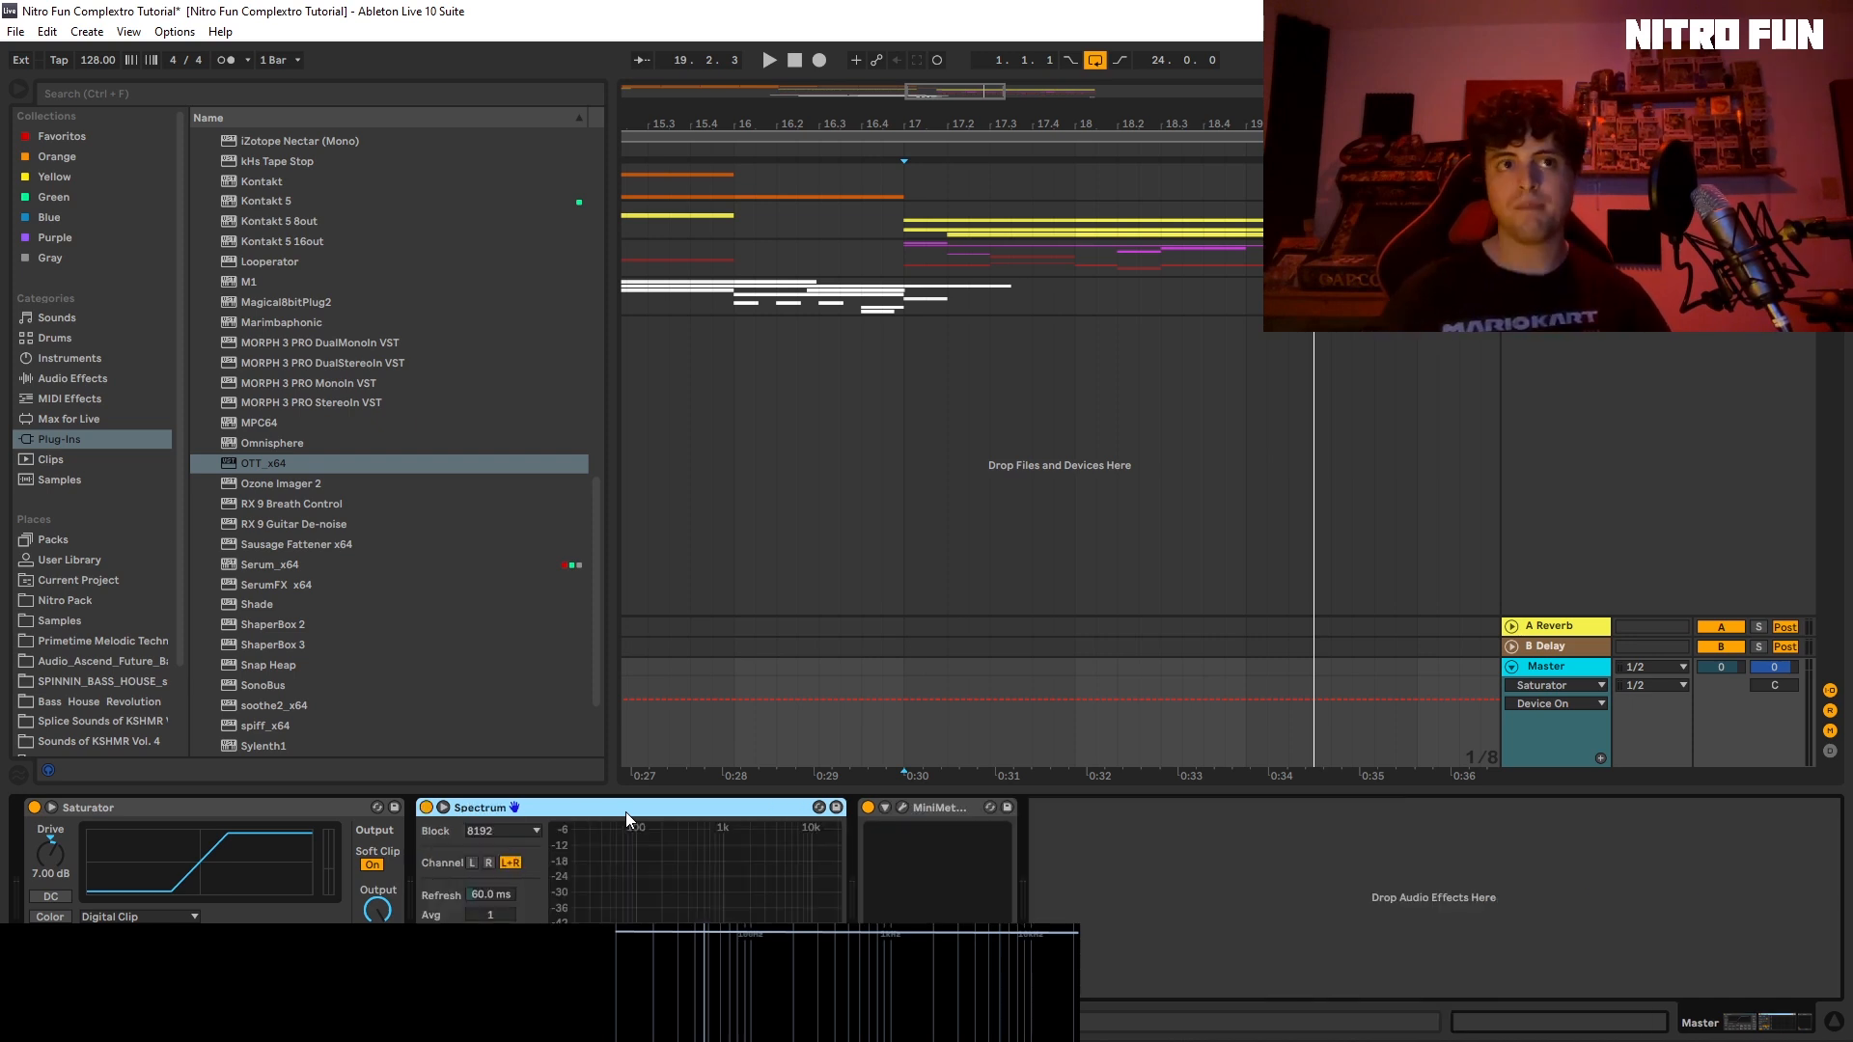
Step: Insert a Limiter at the start of the Master device chain and bypass the Saturator after it
left_click(79, 379)
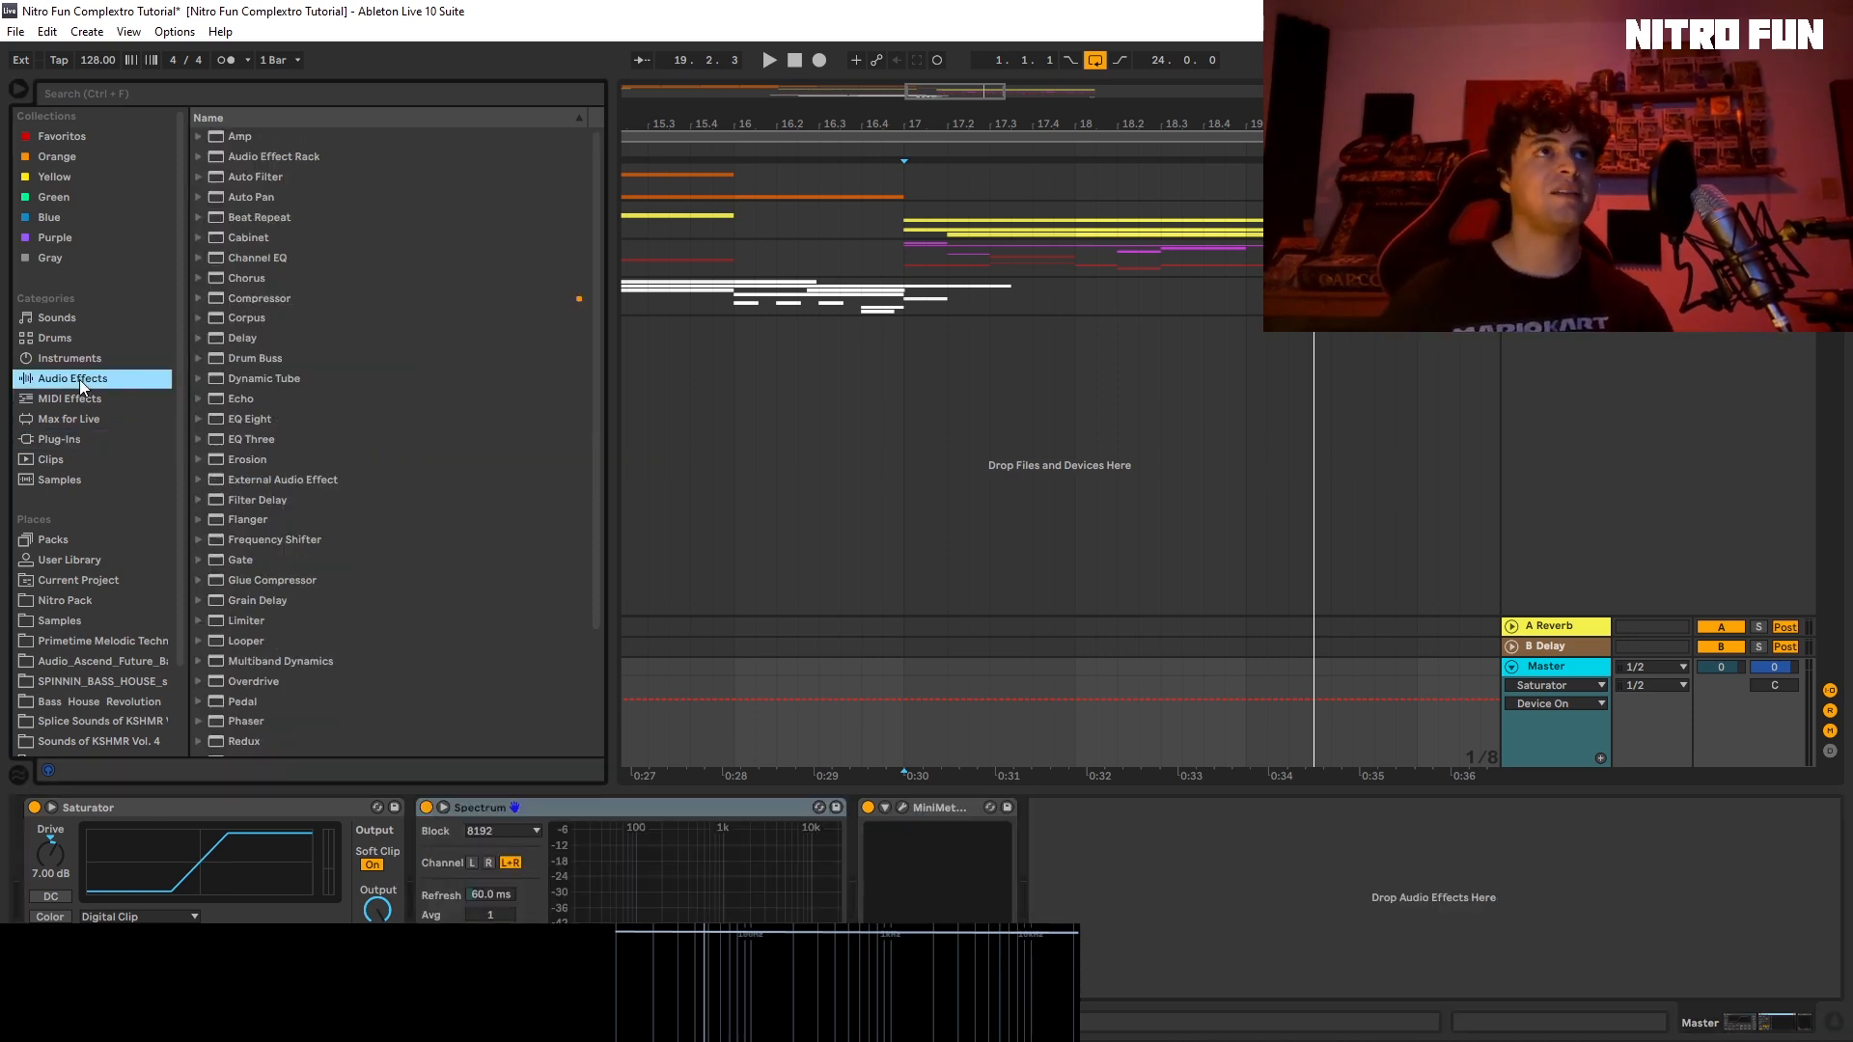
scroll(365, 595, "down", 2)
left_click_drag(222, 579, 101, 893)
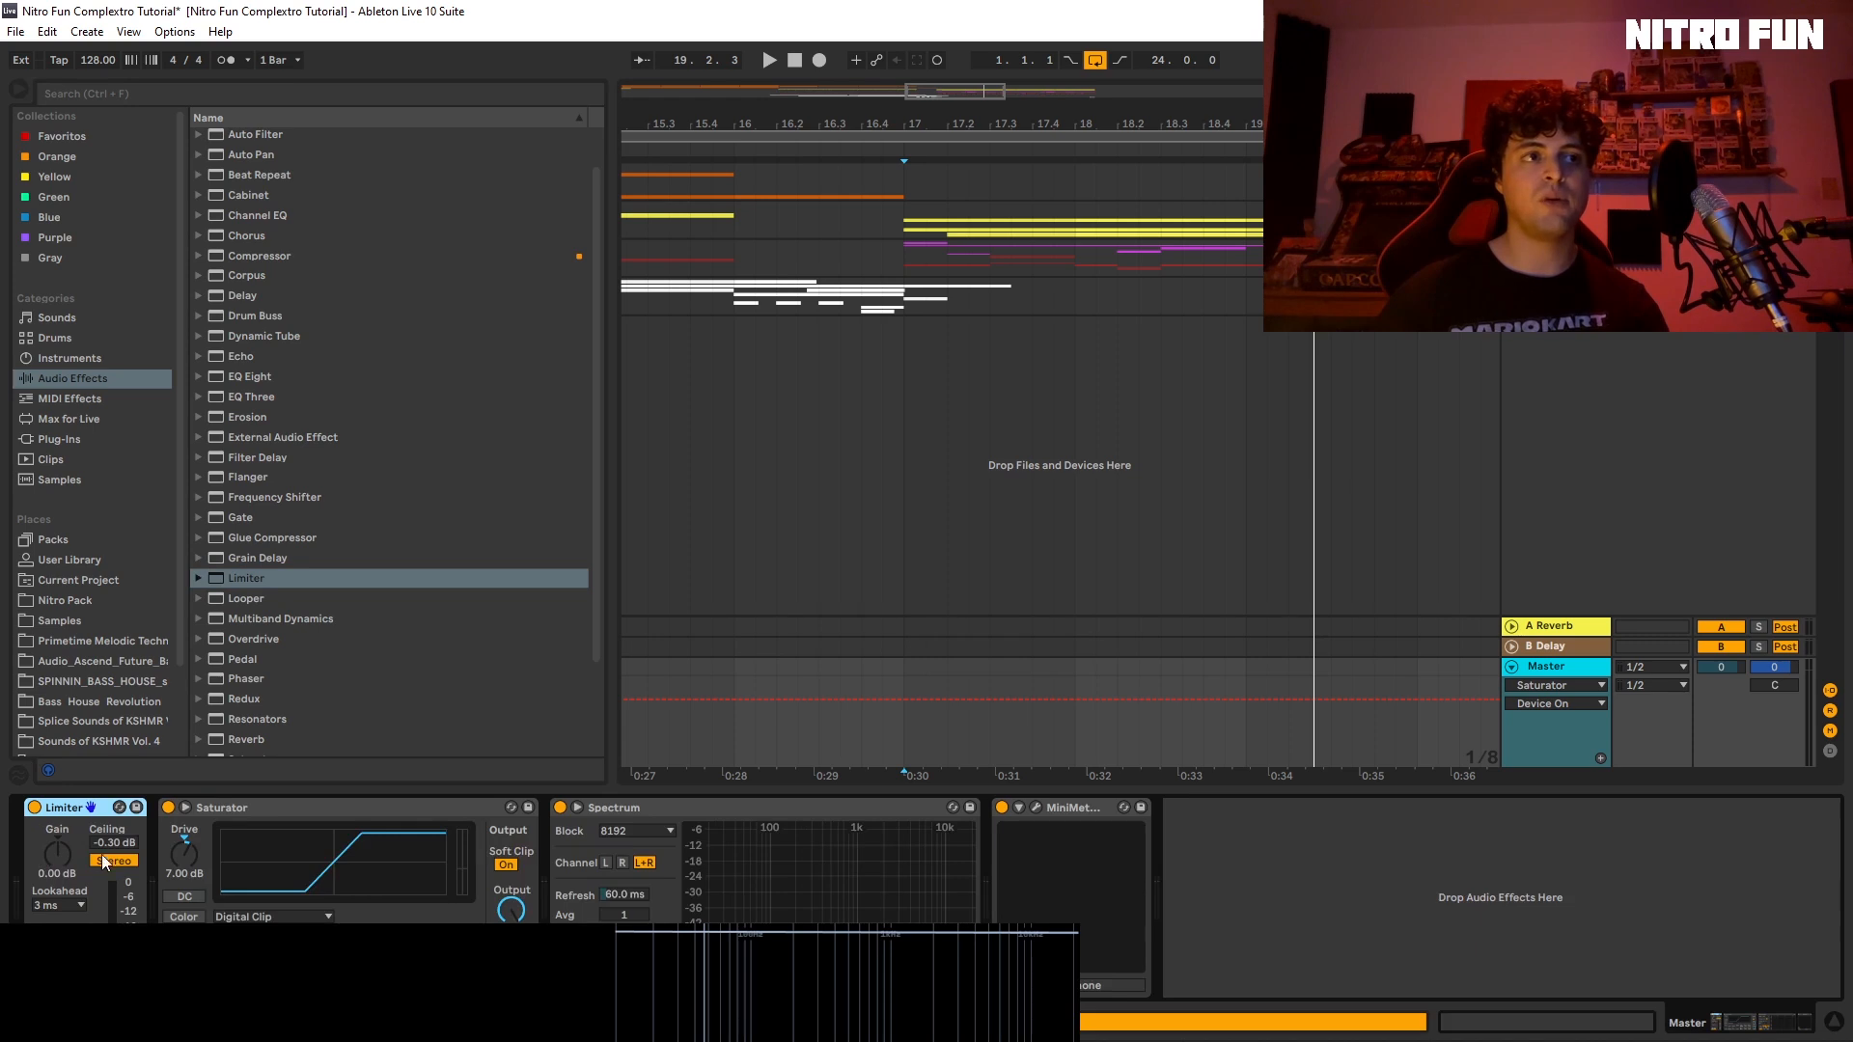
left_click(168, 808)
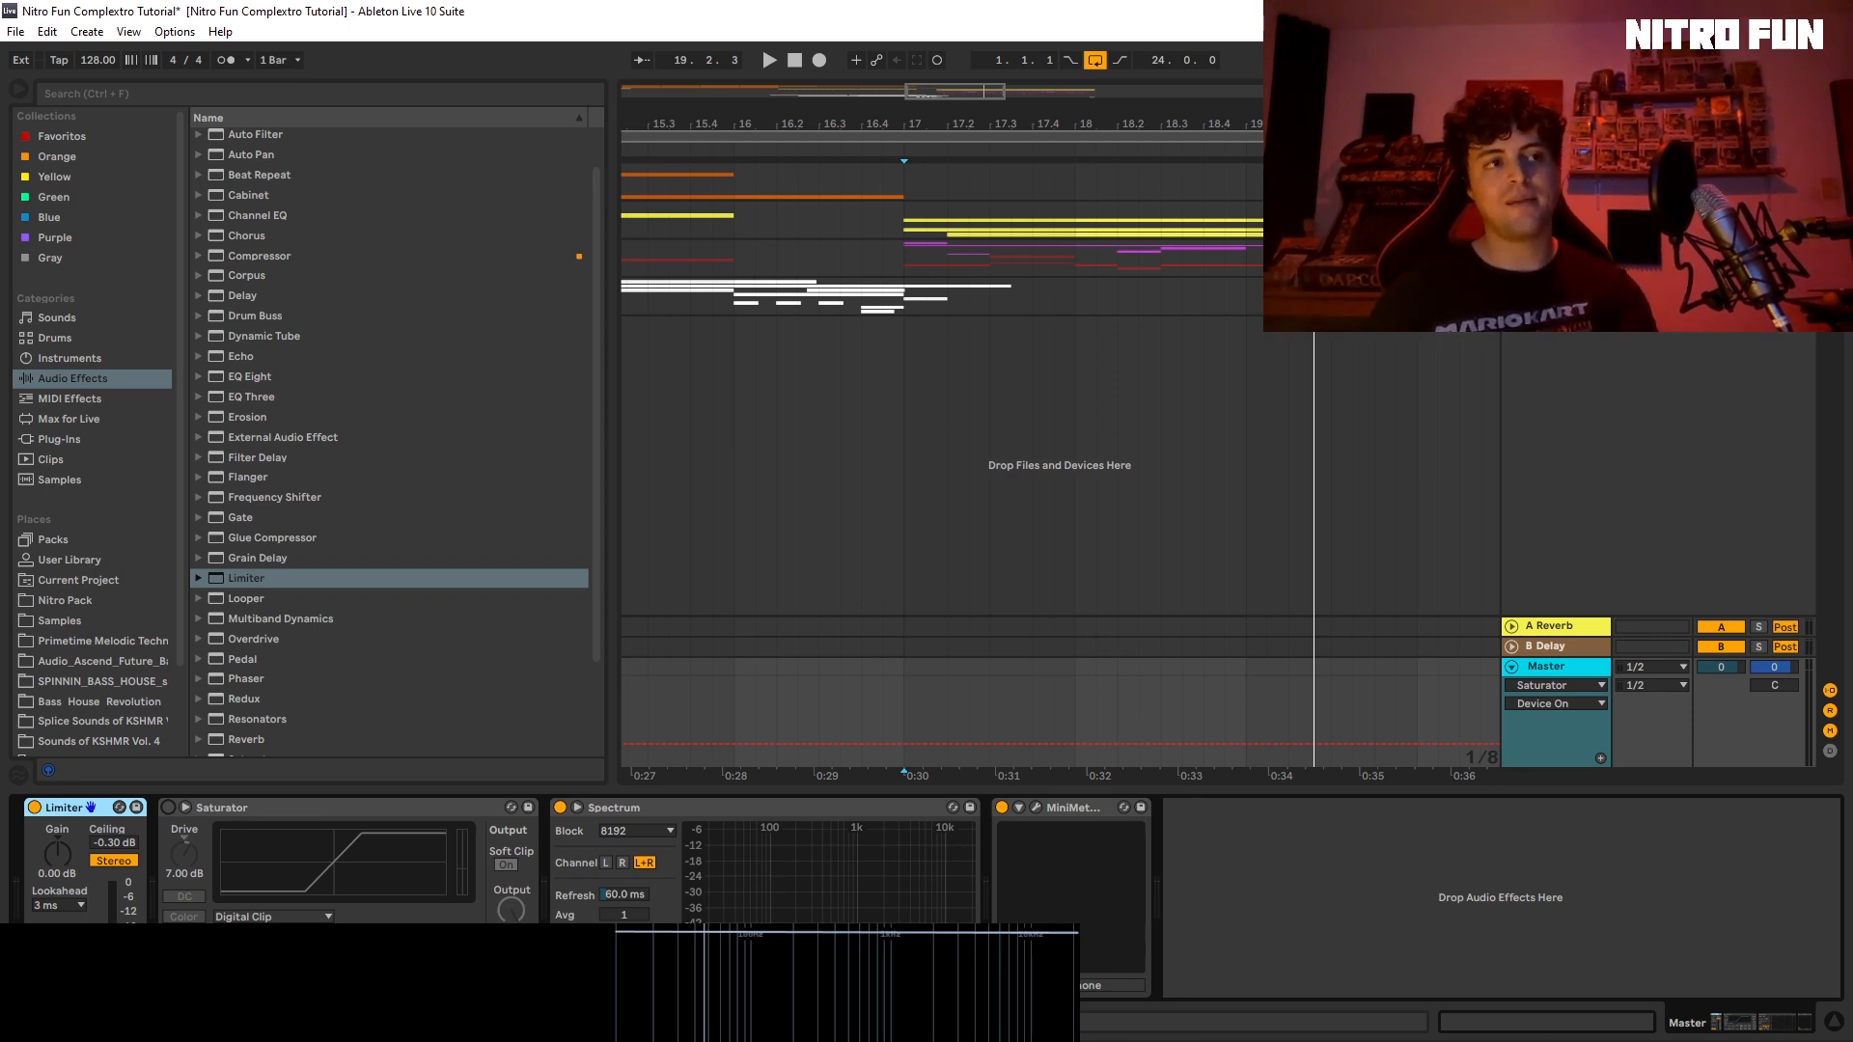
Step: Go over the Limiter's auto-release and release-time controls, and raise its gain to 2.80 dB during playback
left_click(89, 807)
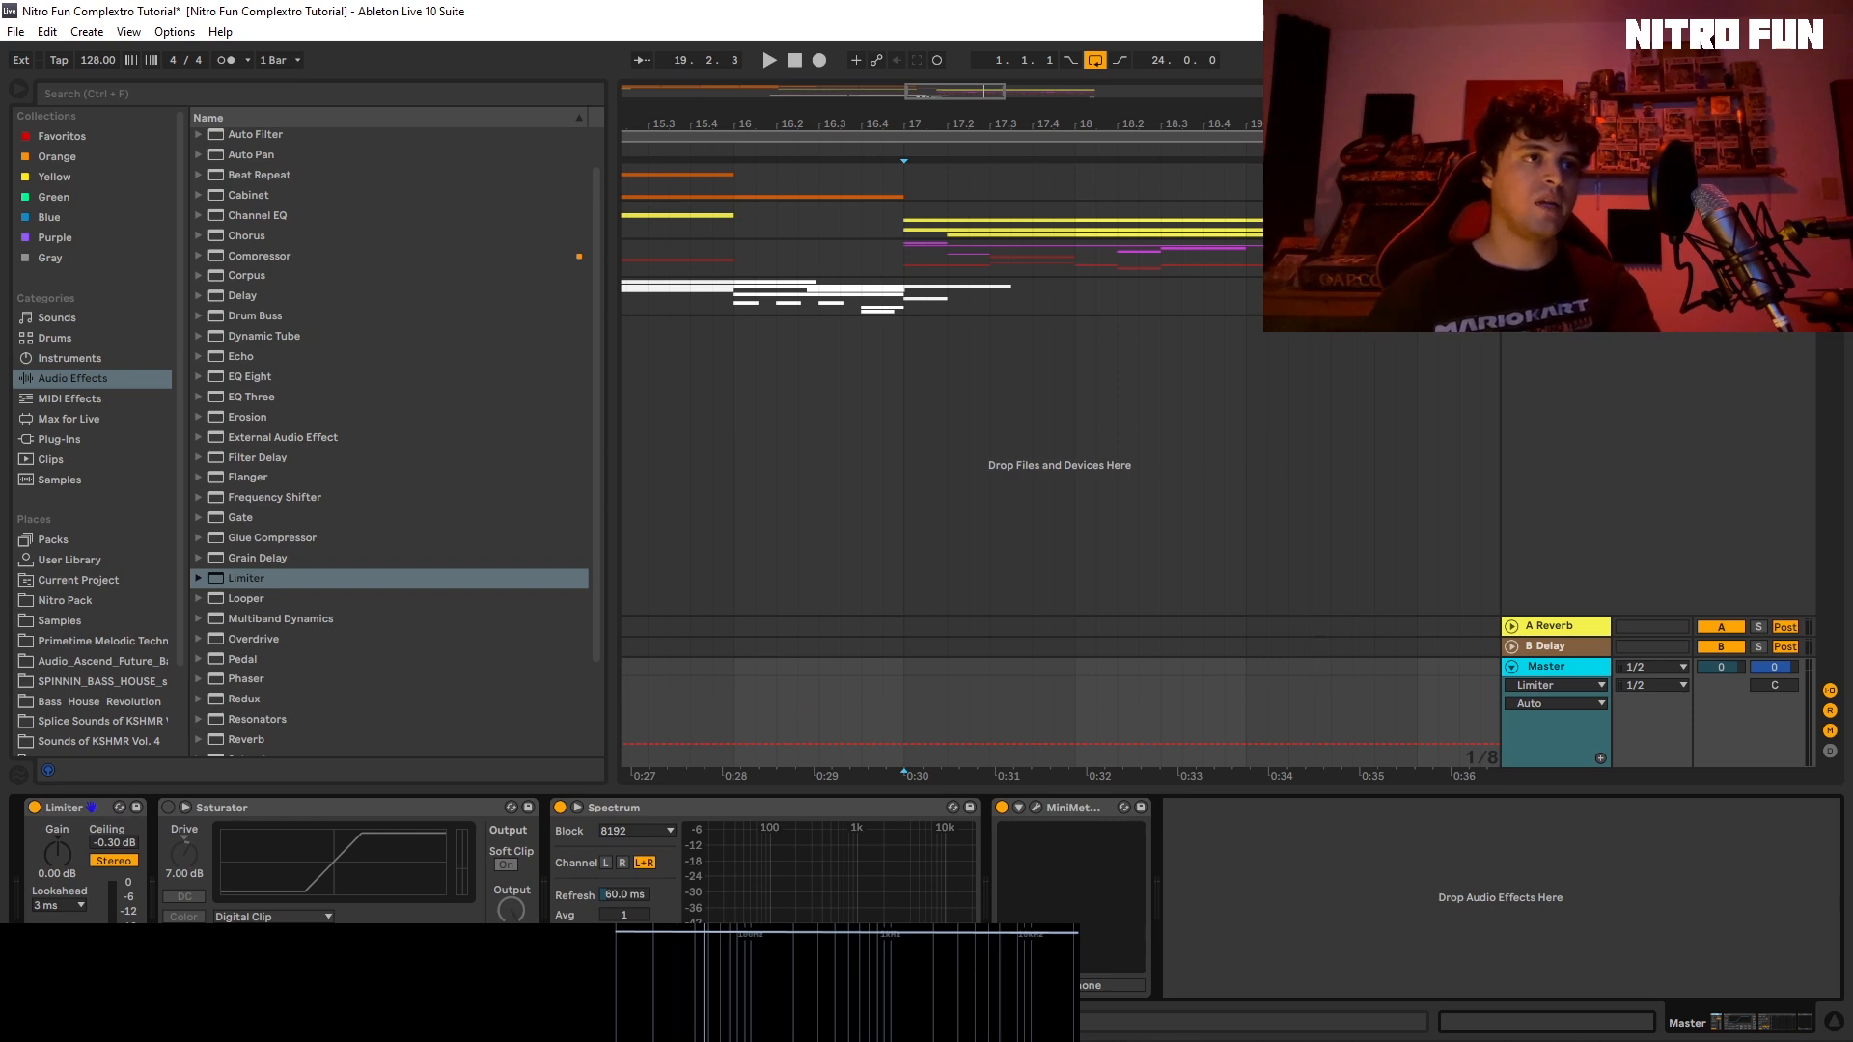
left_click(58, 957)
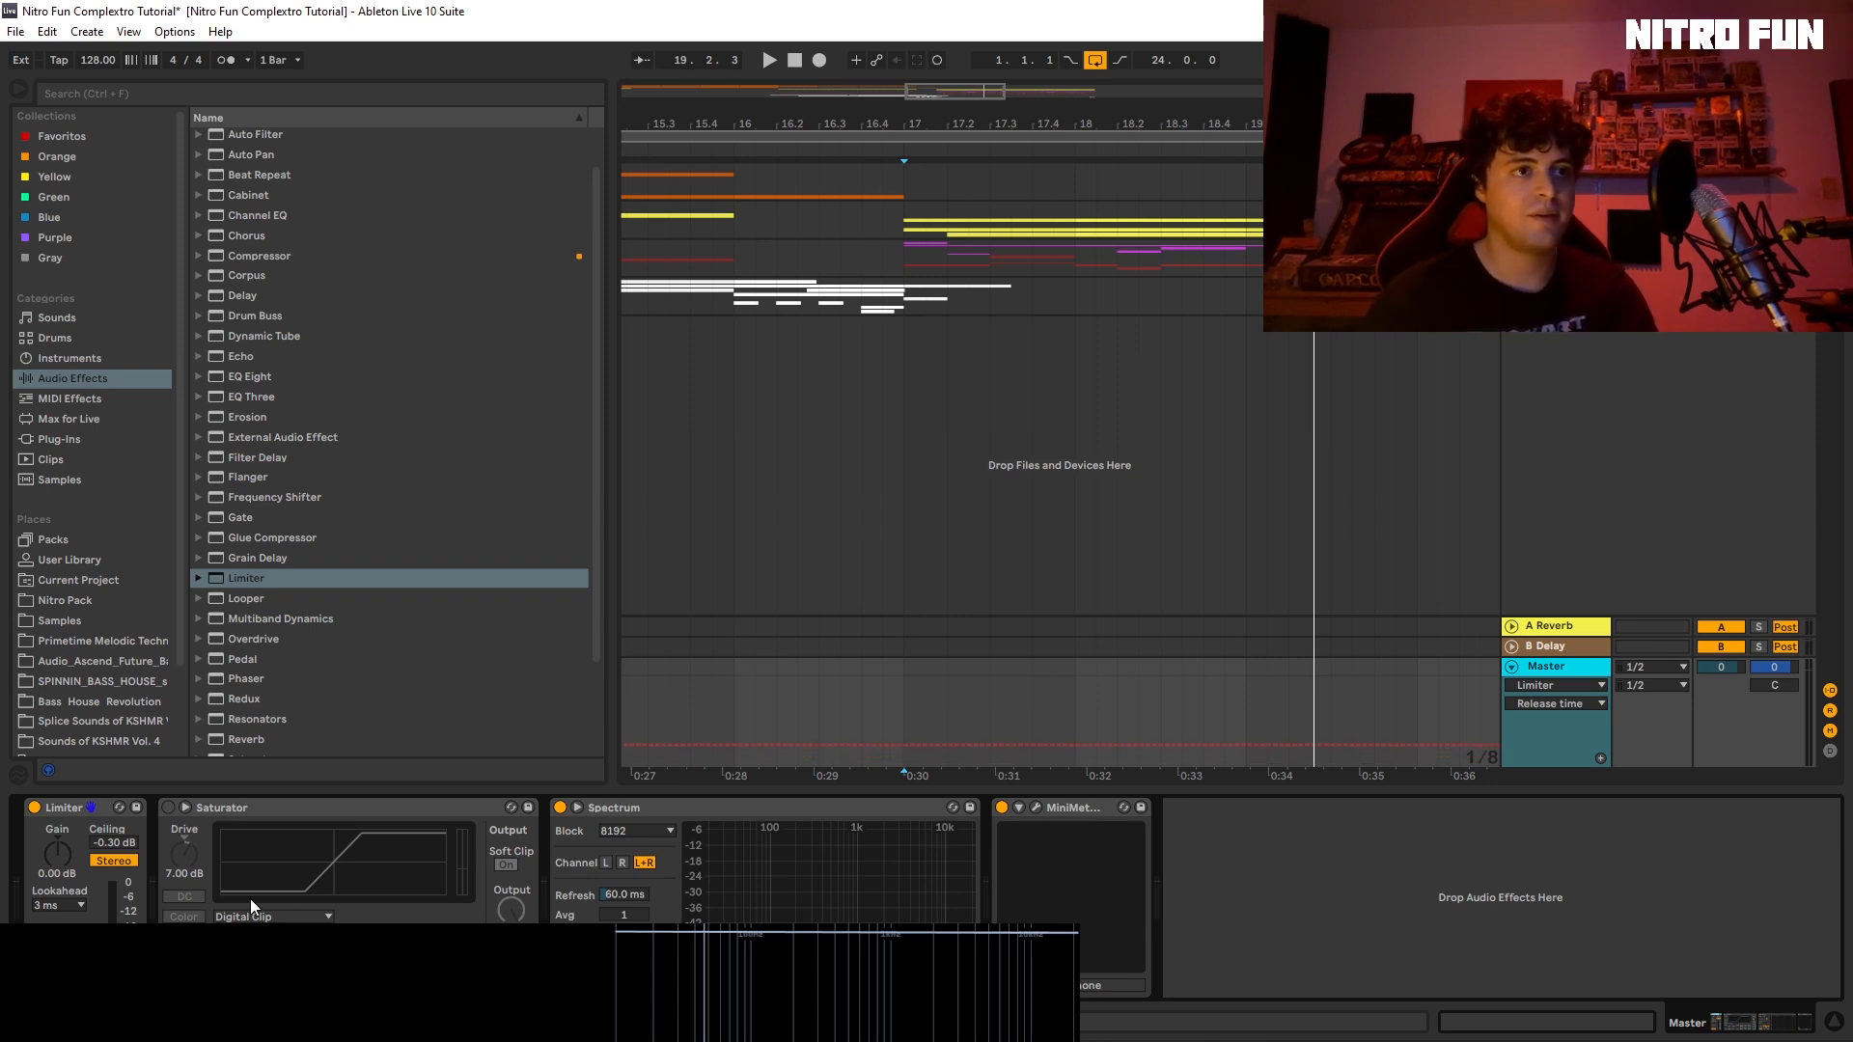
key("space")
left_click_drag(58, 853, 58, 825)
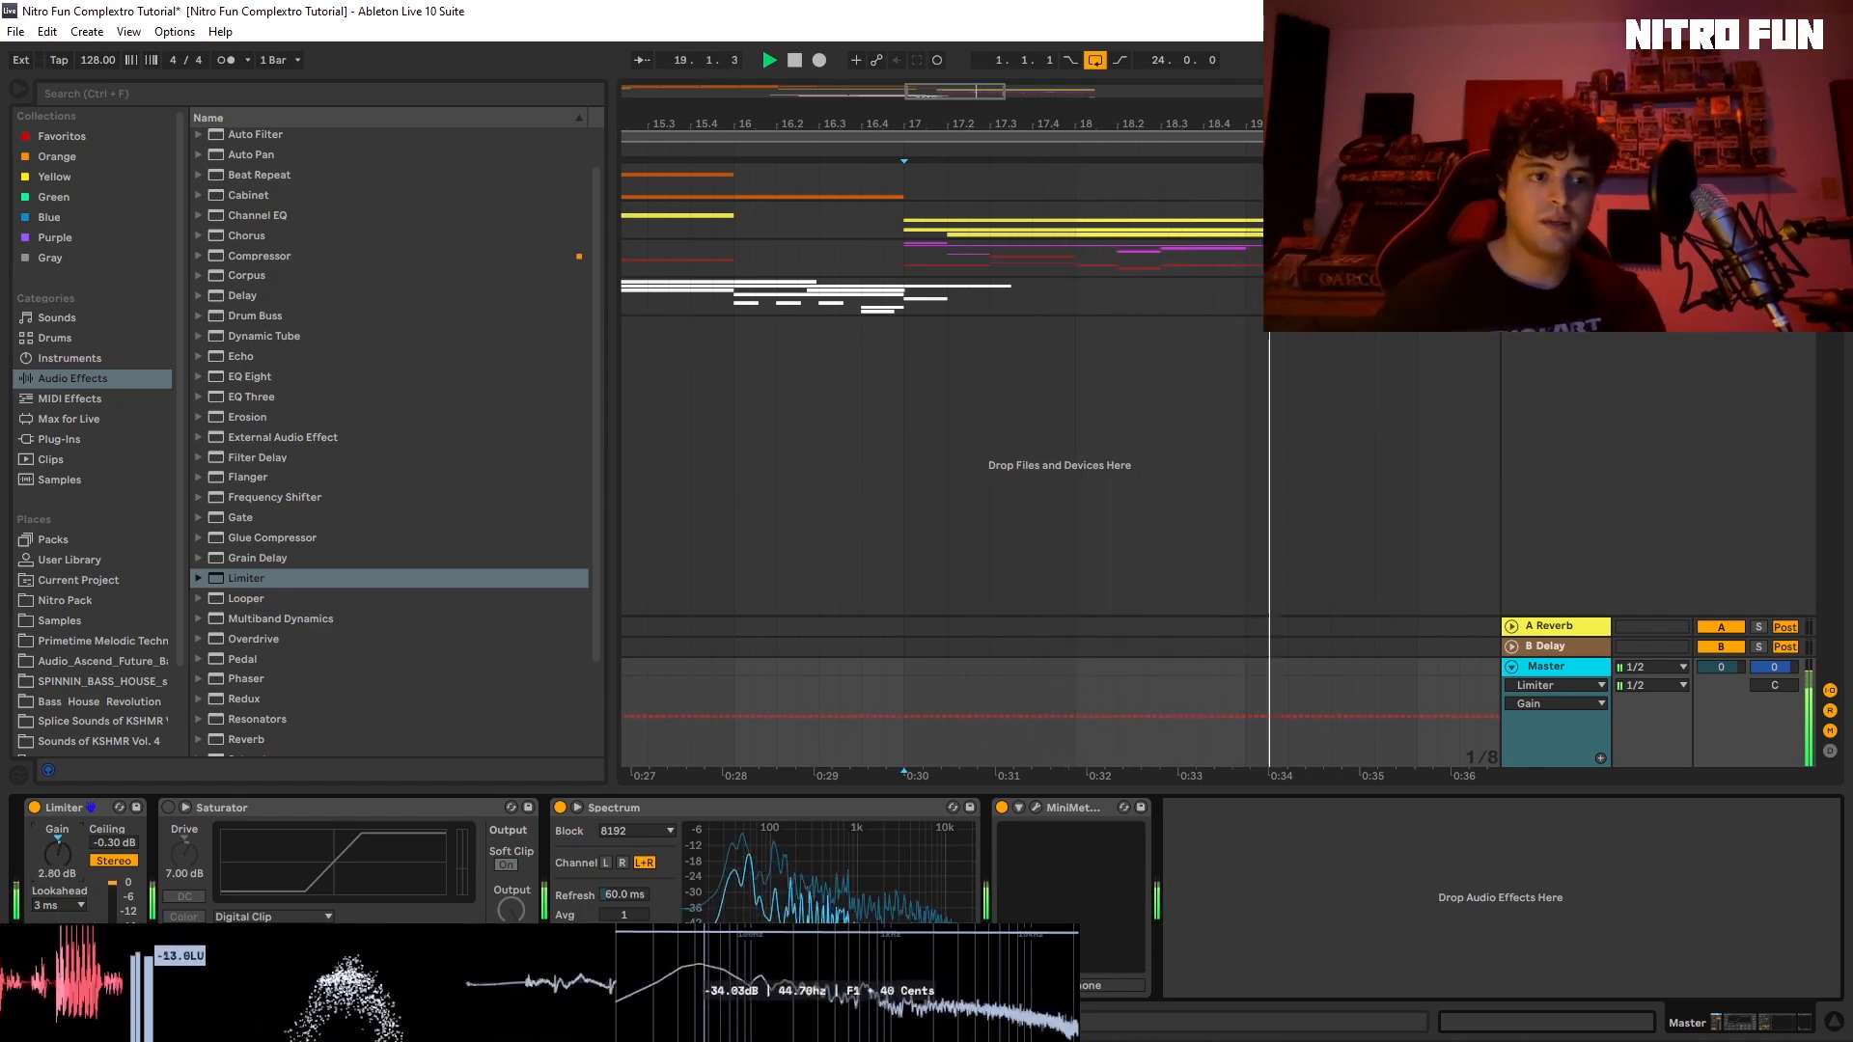
key("space")
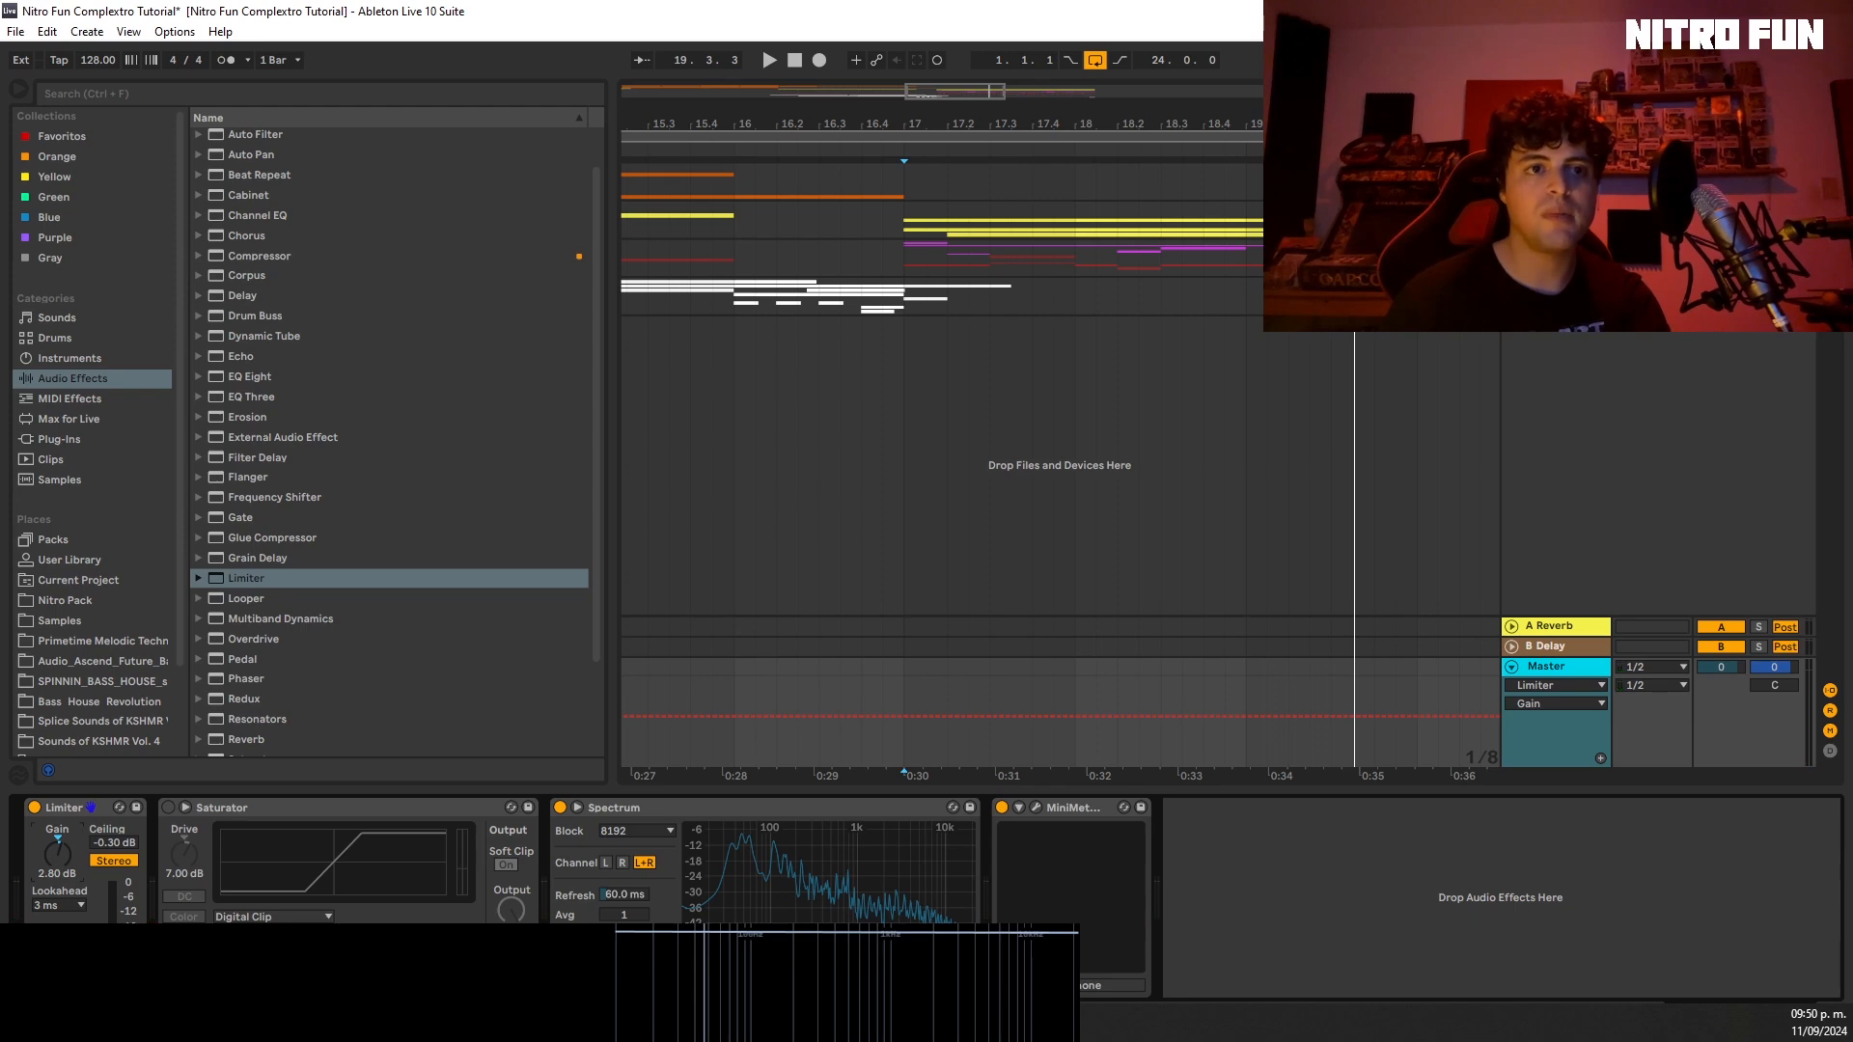
Step: Audition the drop several times through the Master Limiter to judge its loudness
left_click(1344, 814)
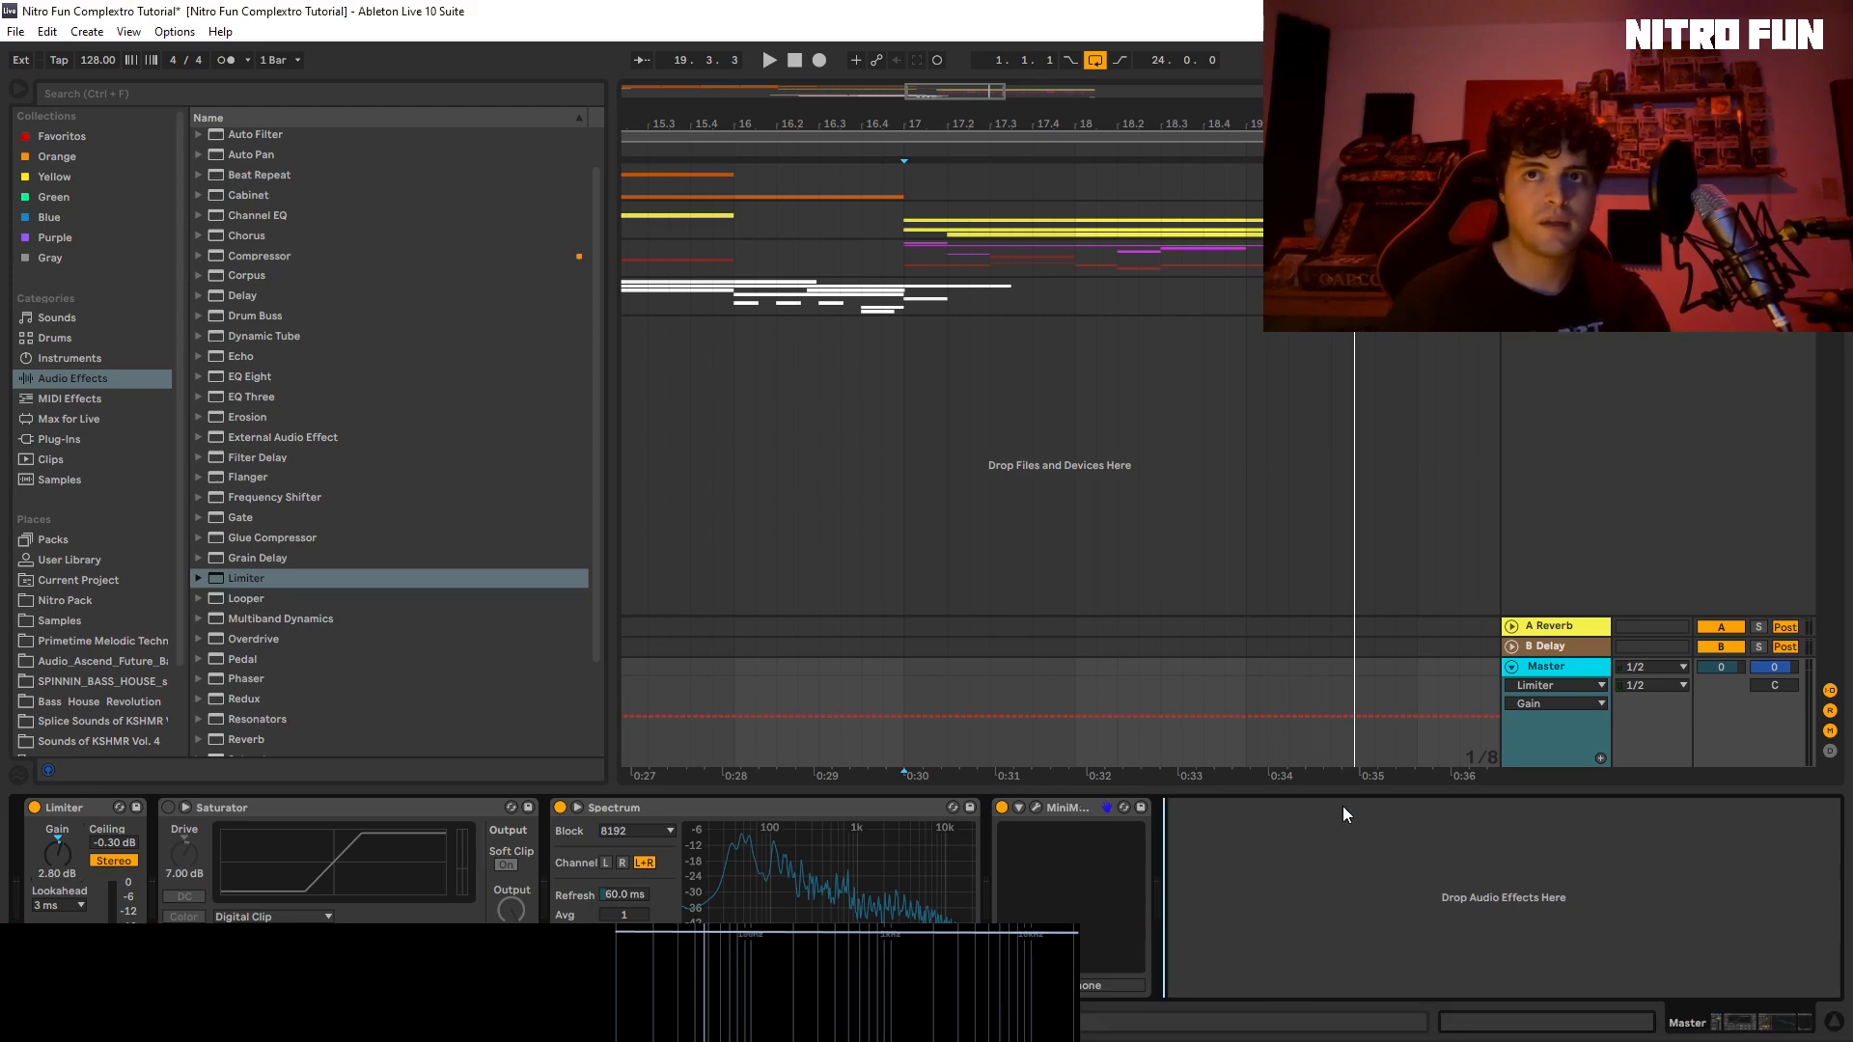
key("space")
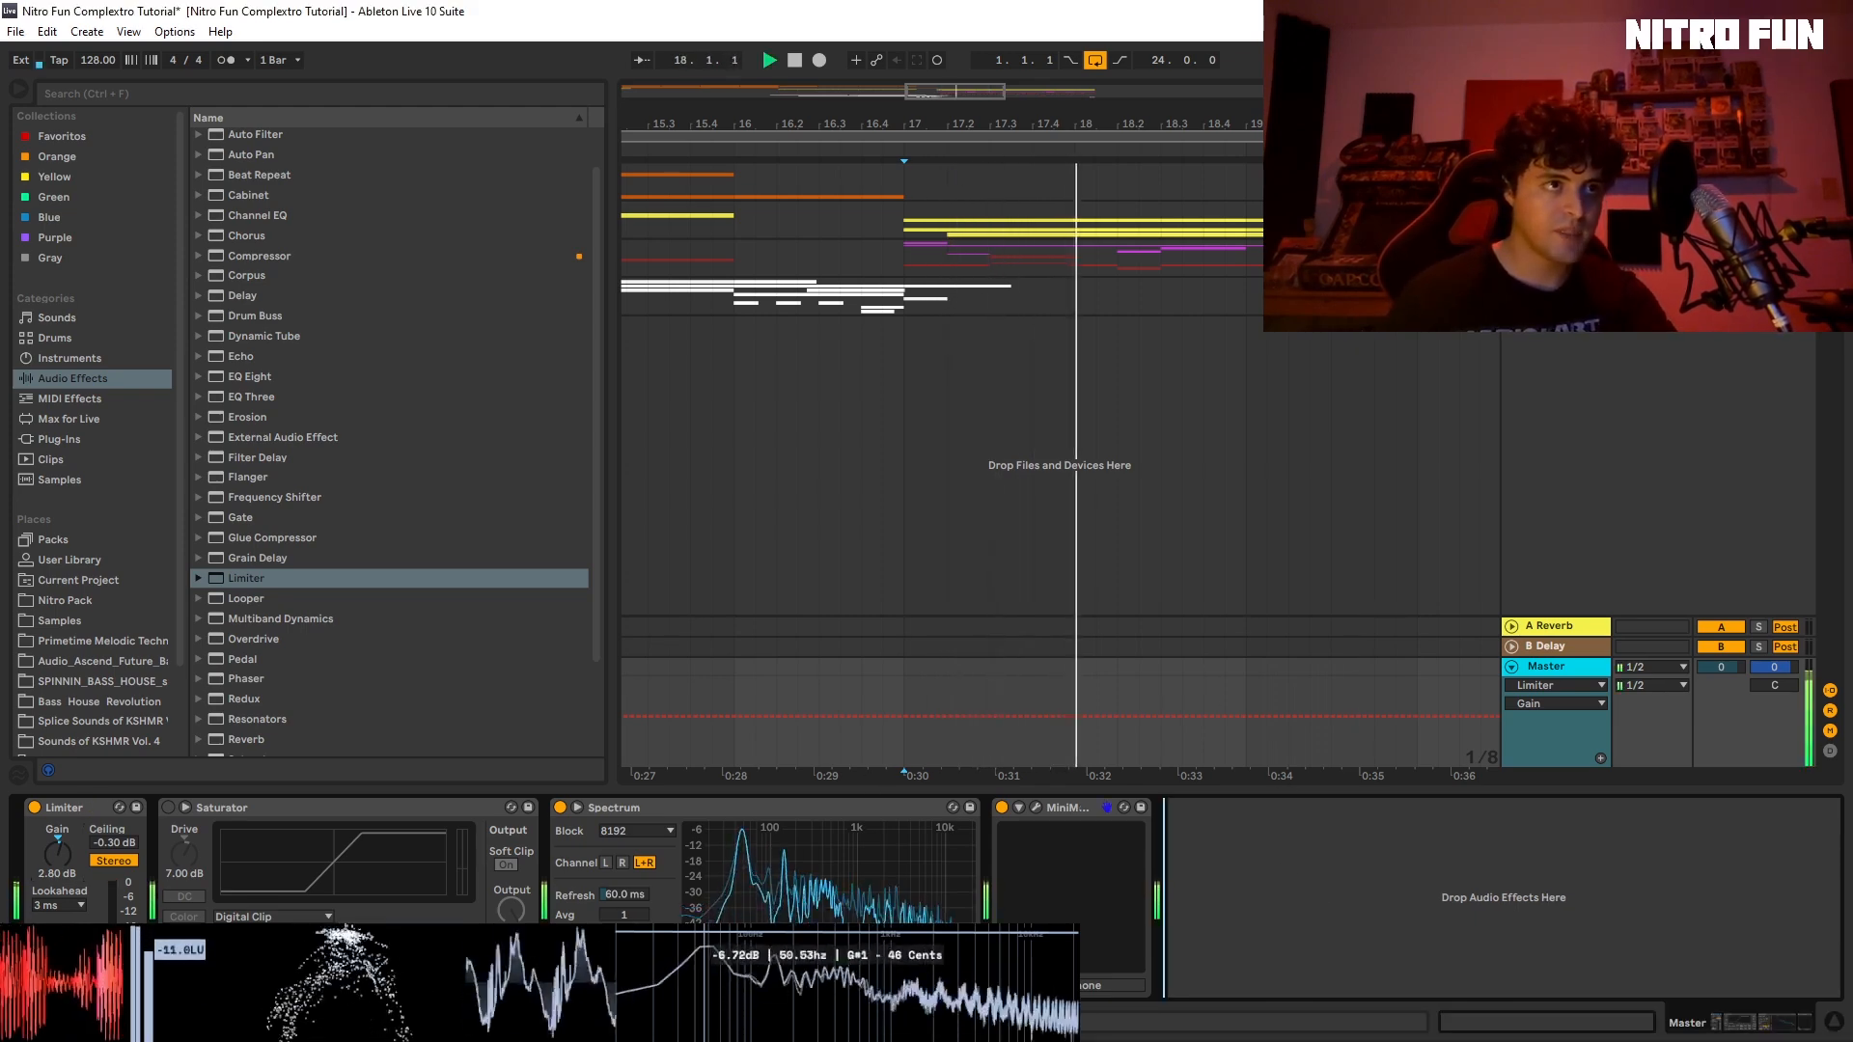
key("space")
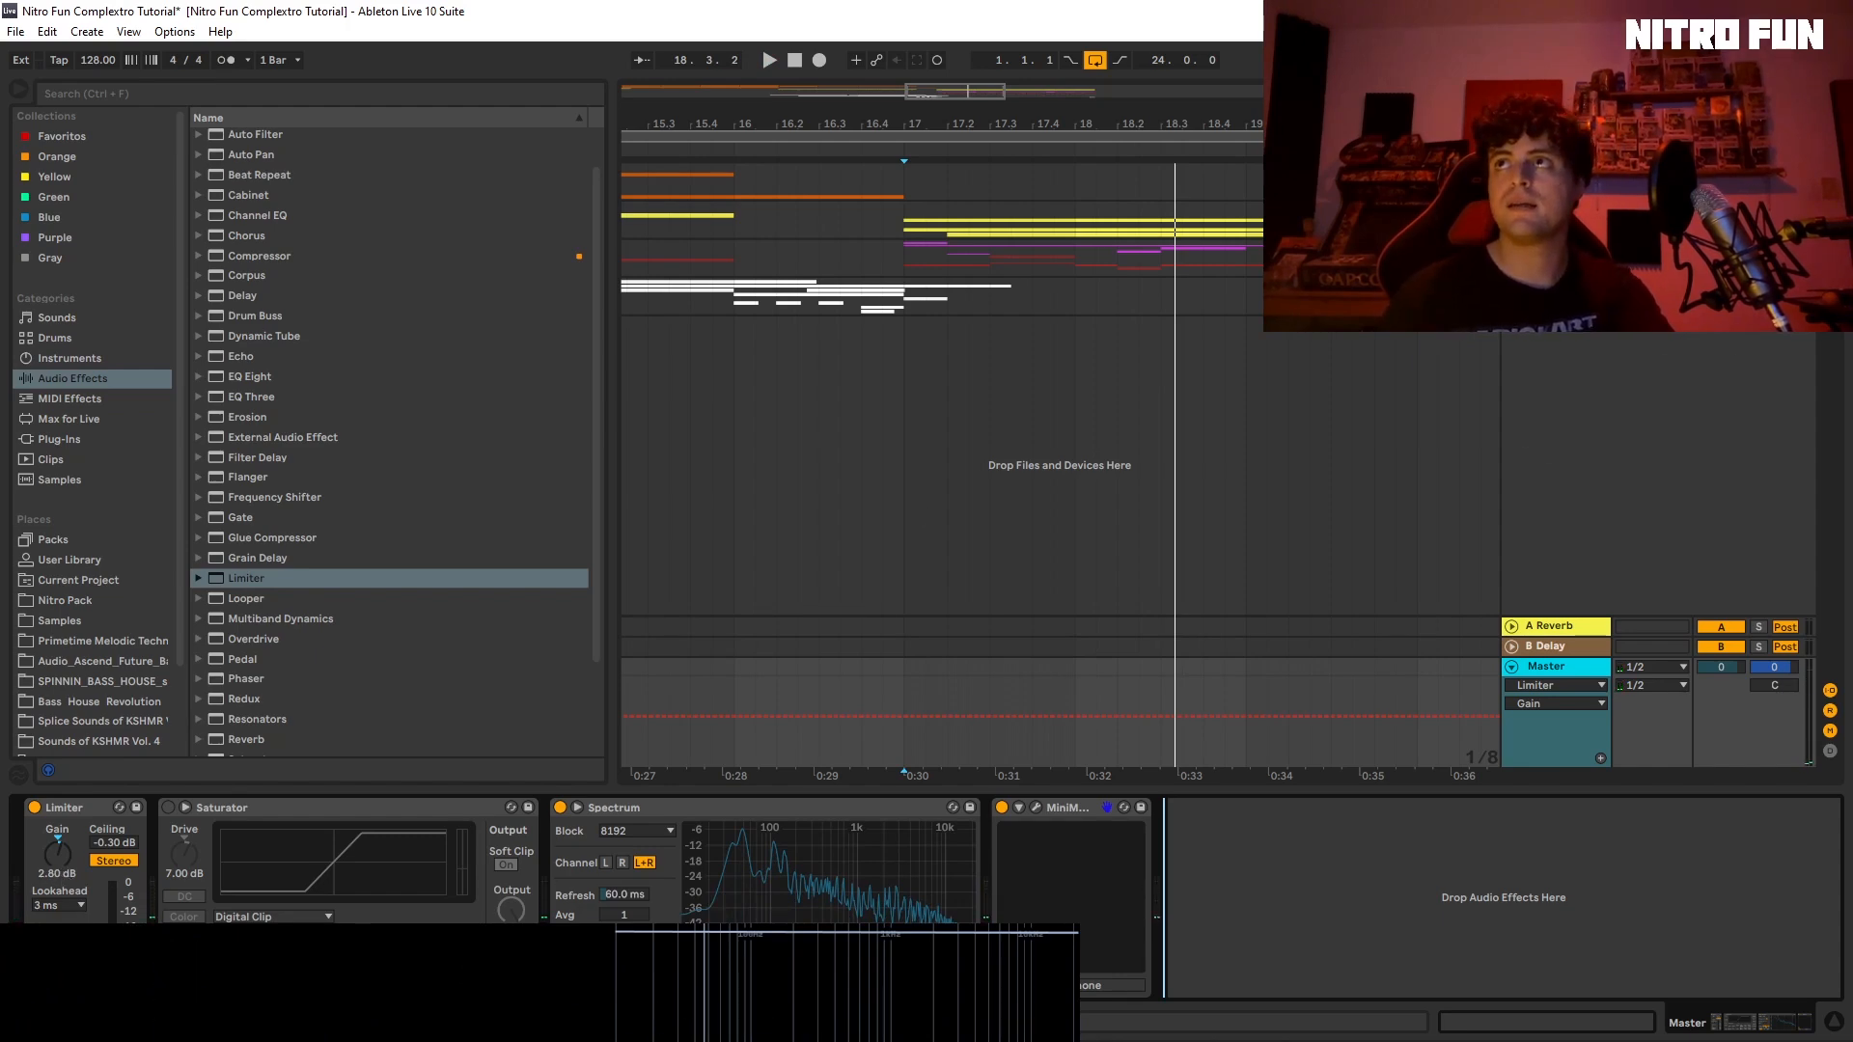
key("space")
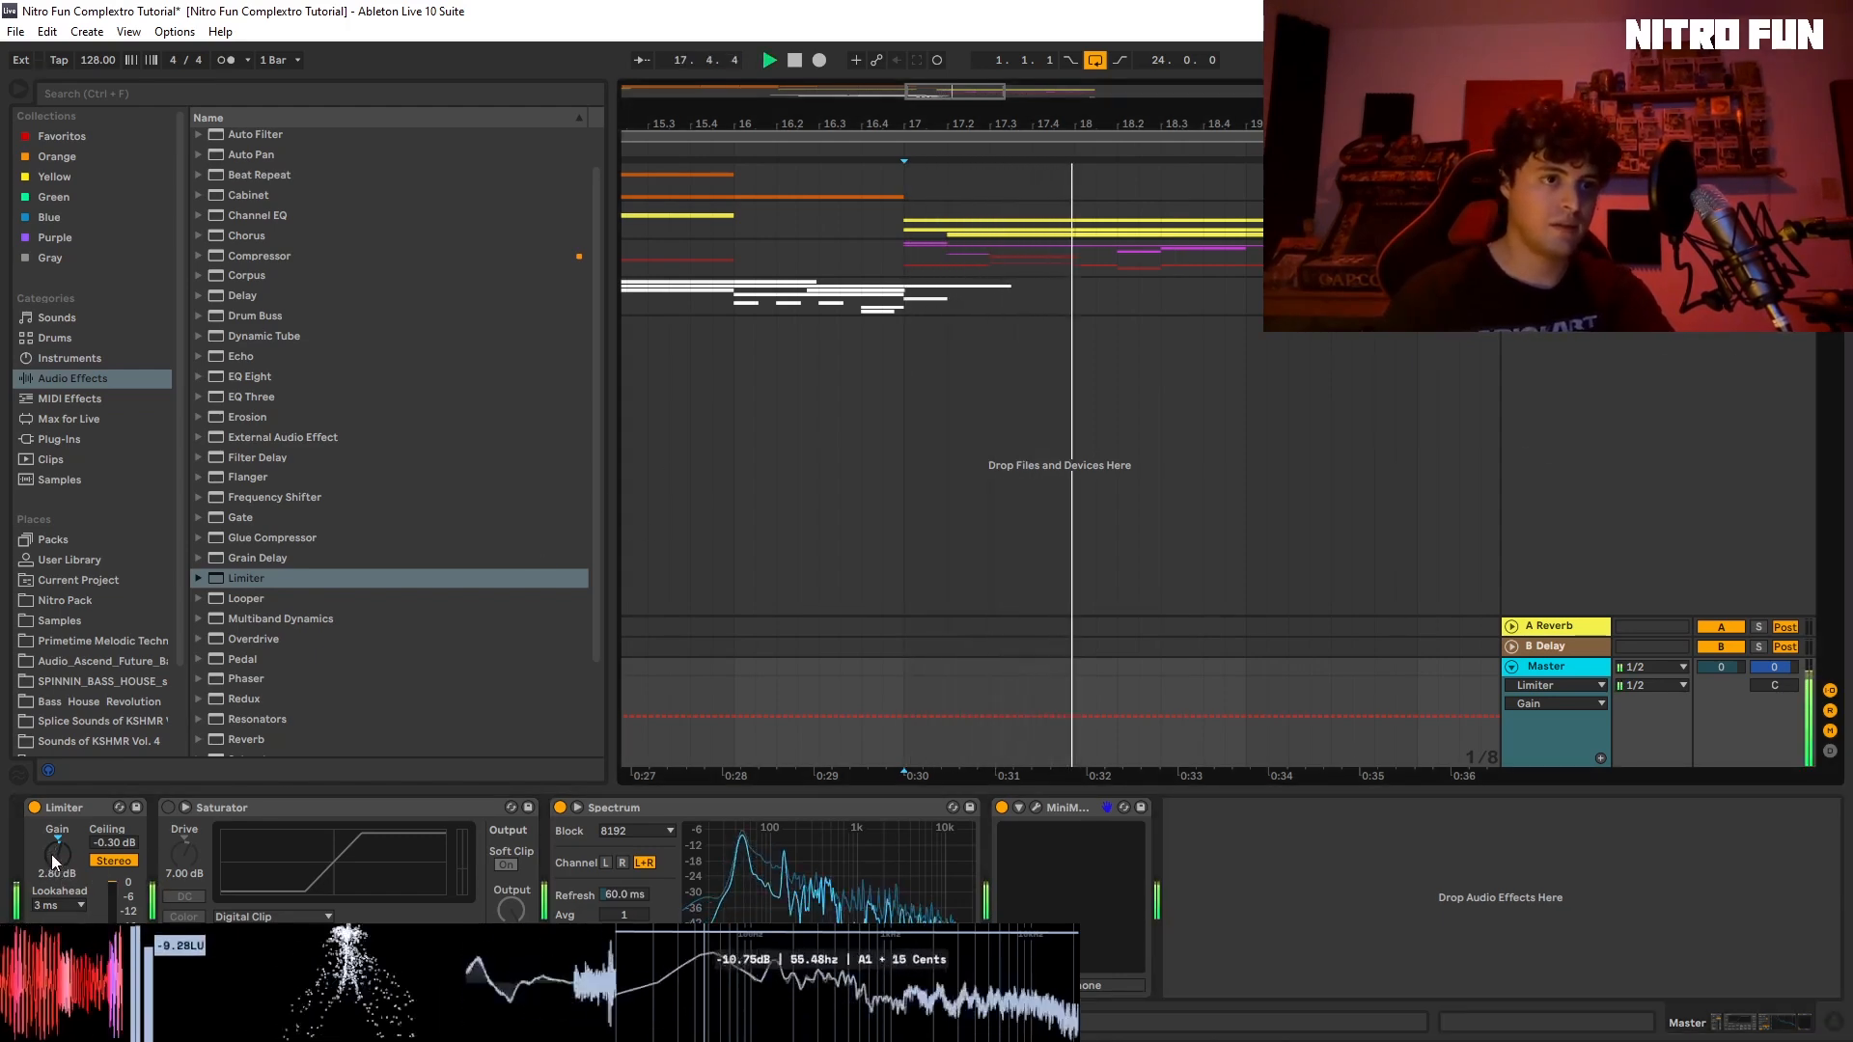
key("space")
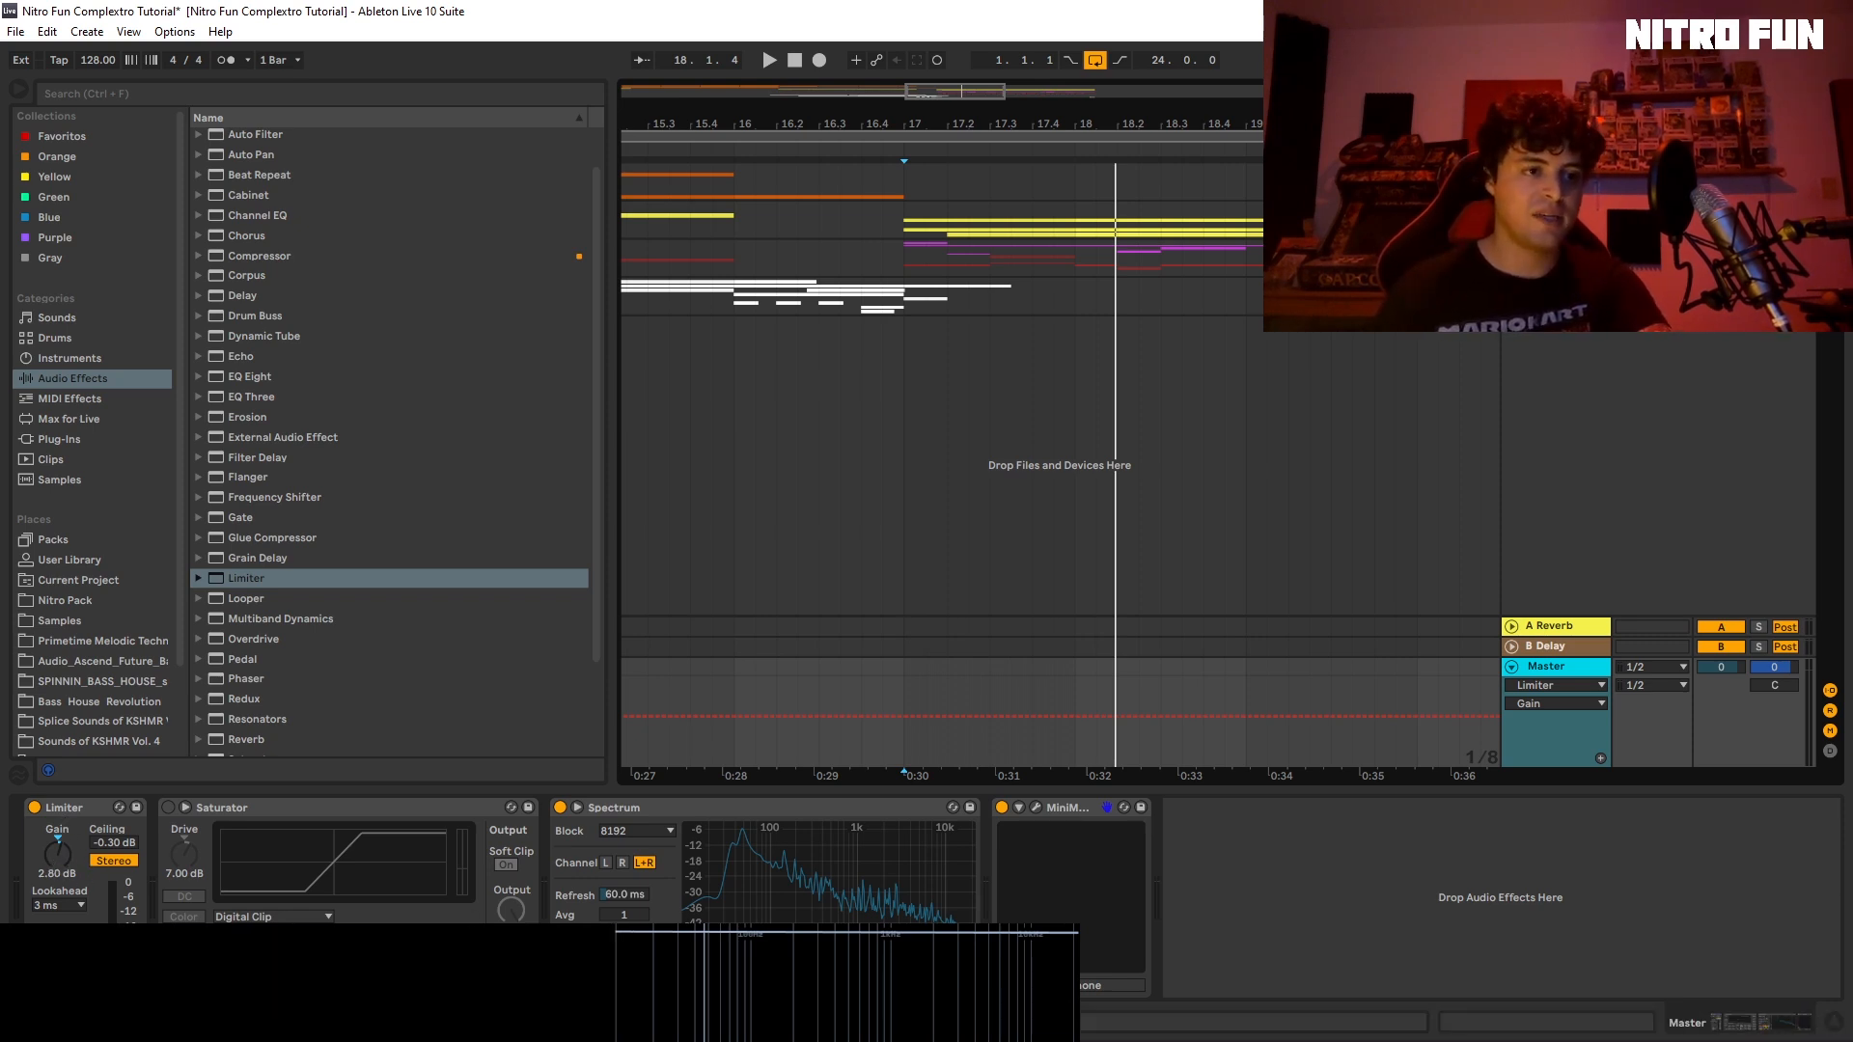
key("space")
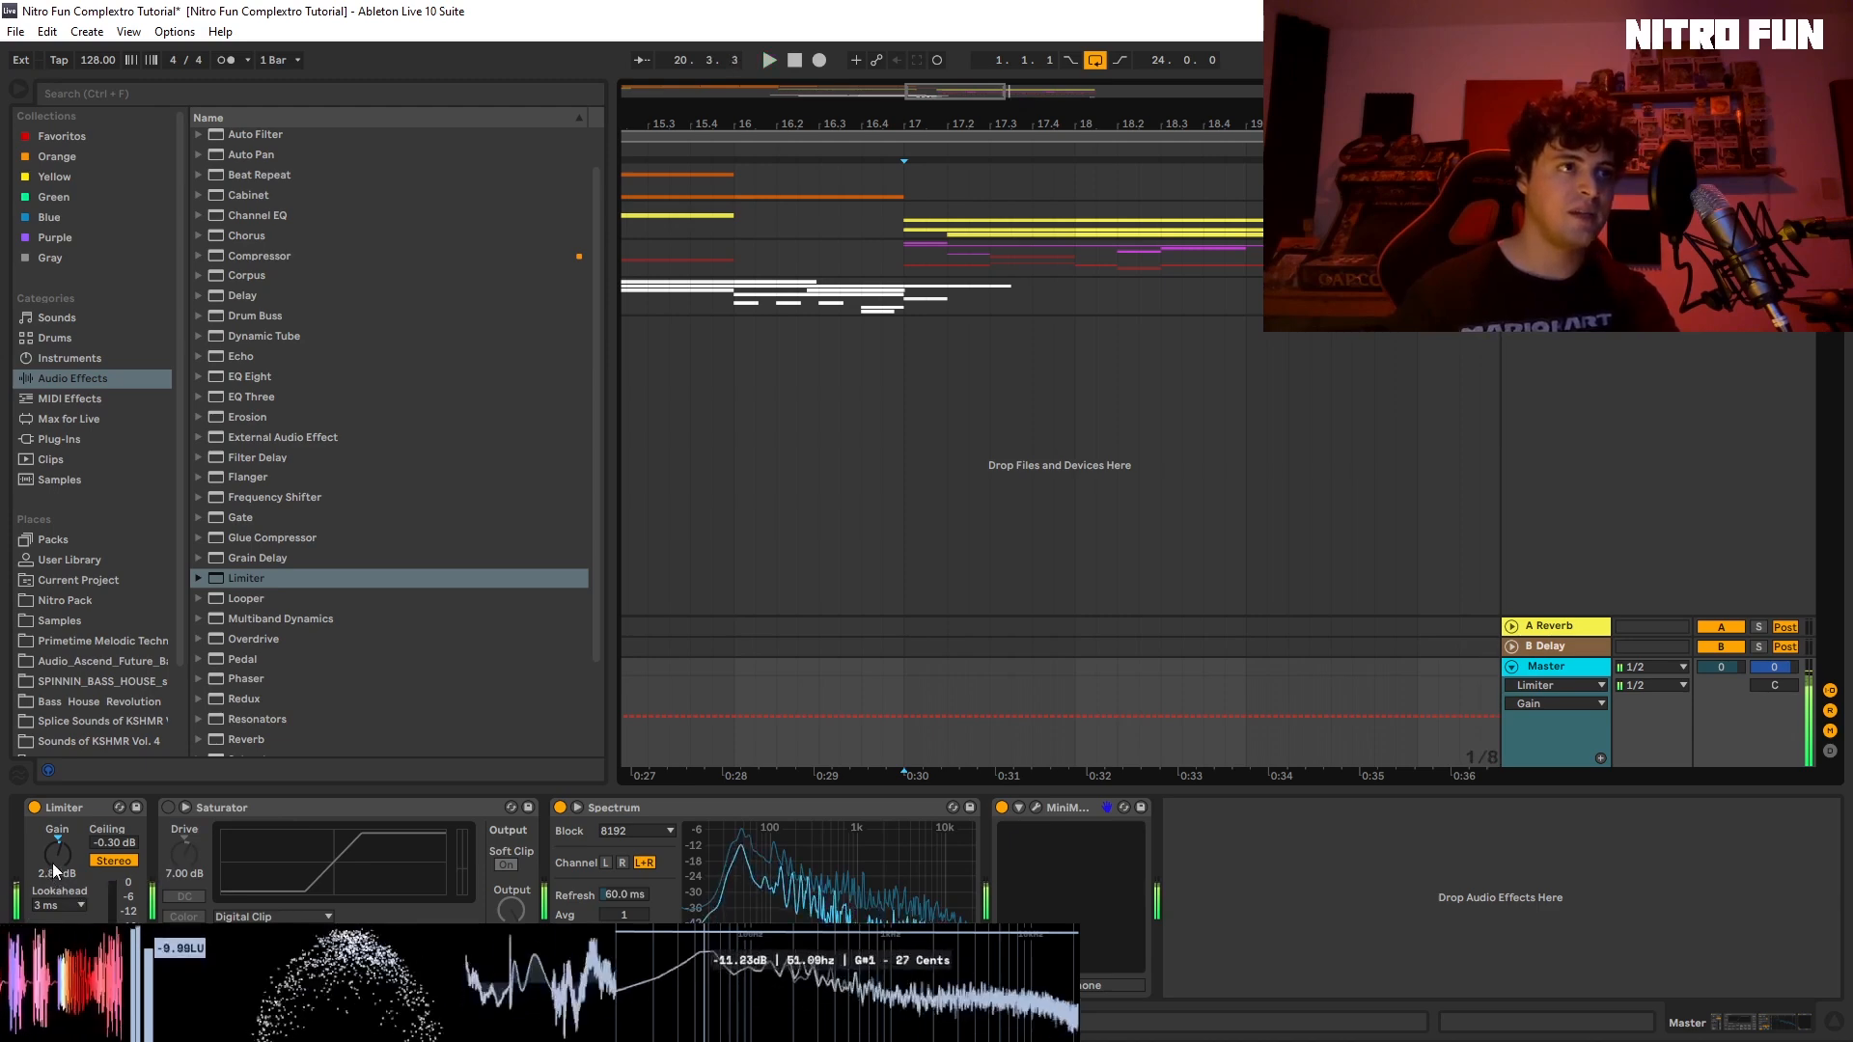
key("space")
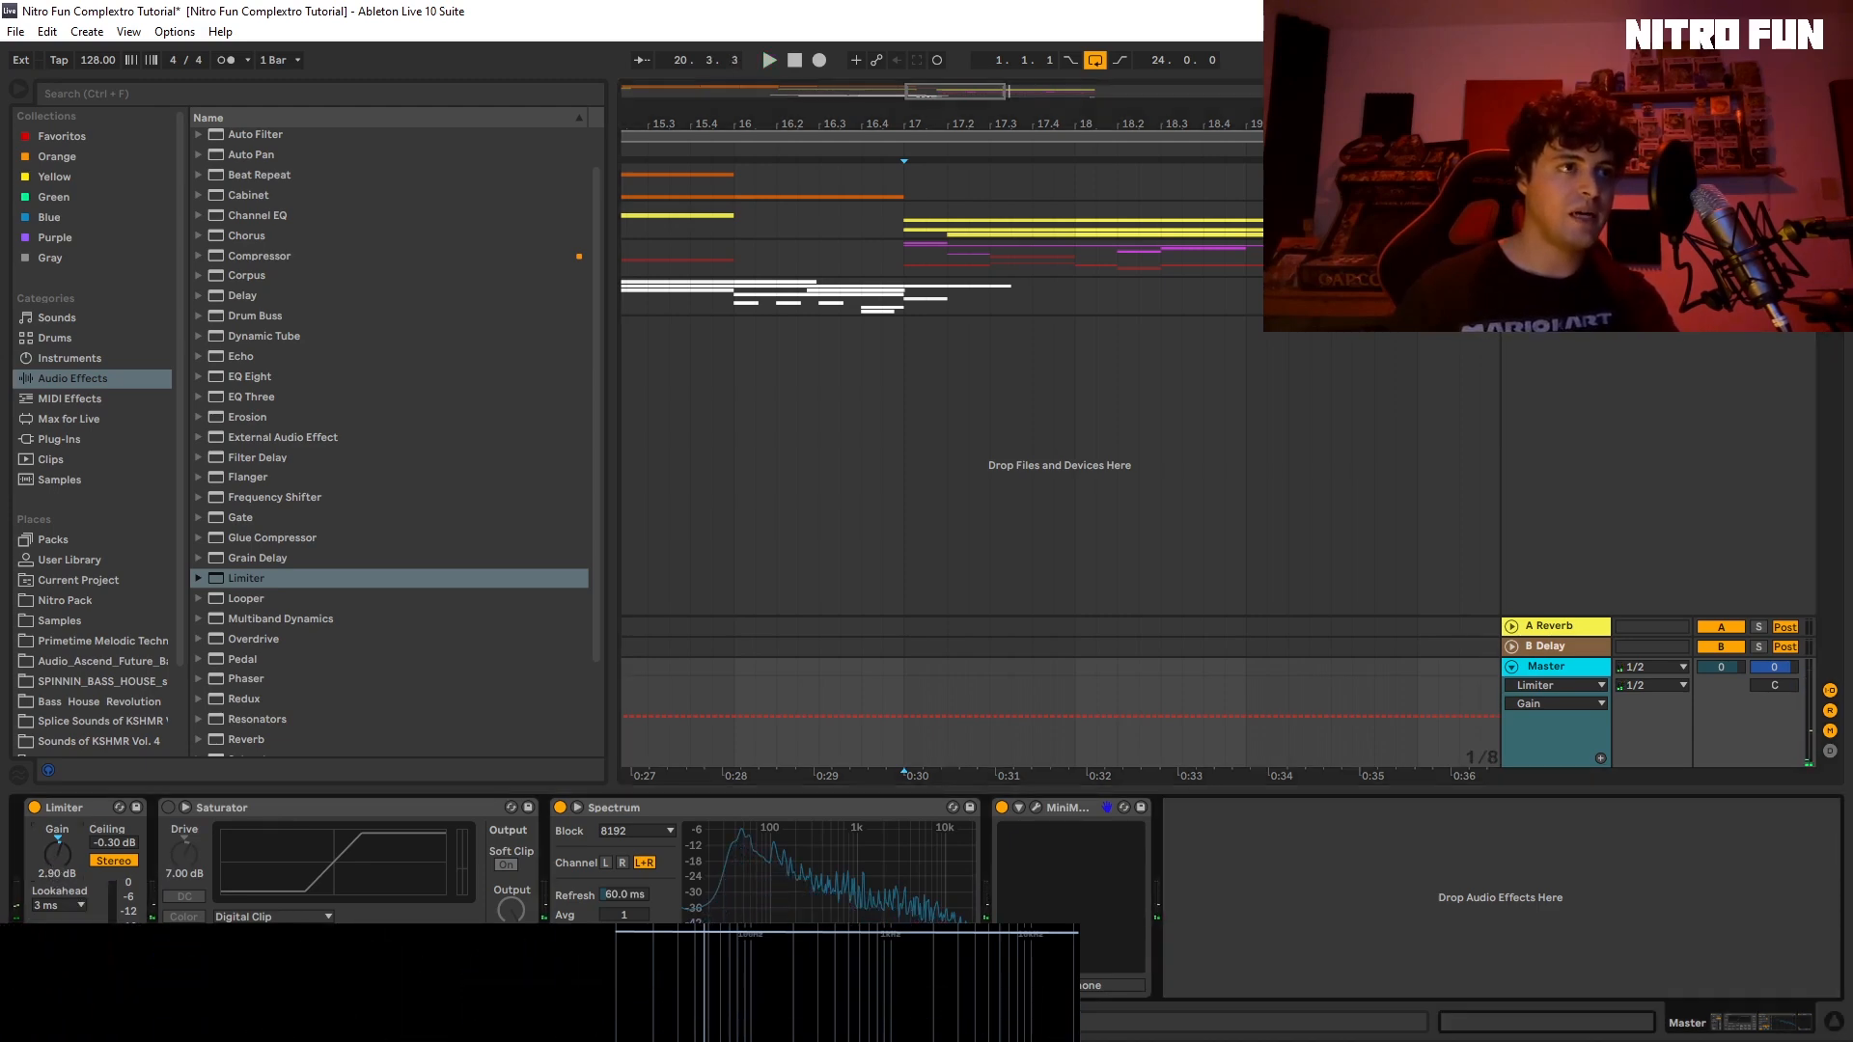
Step: Push the Master Limiter's gain to 10.1 dB while the drop plays
key("space")
left_click_drag(58, 854, 58, 828)
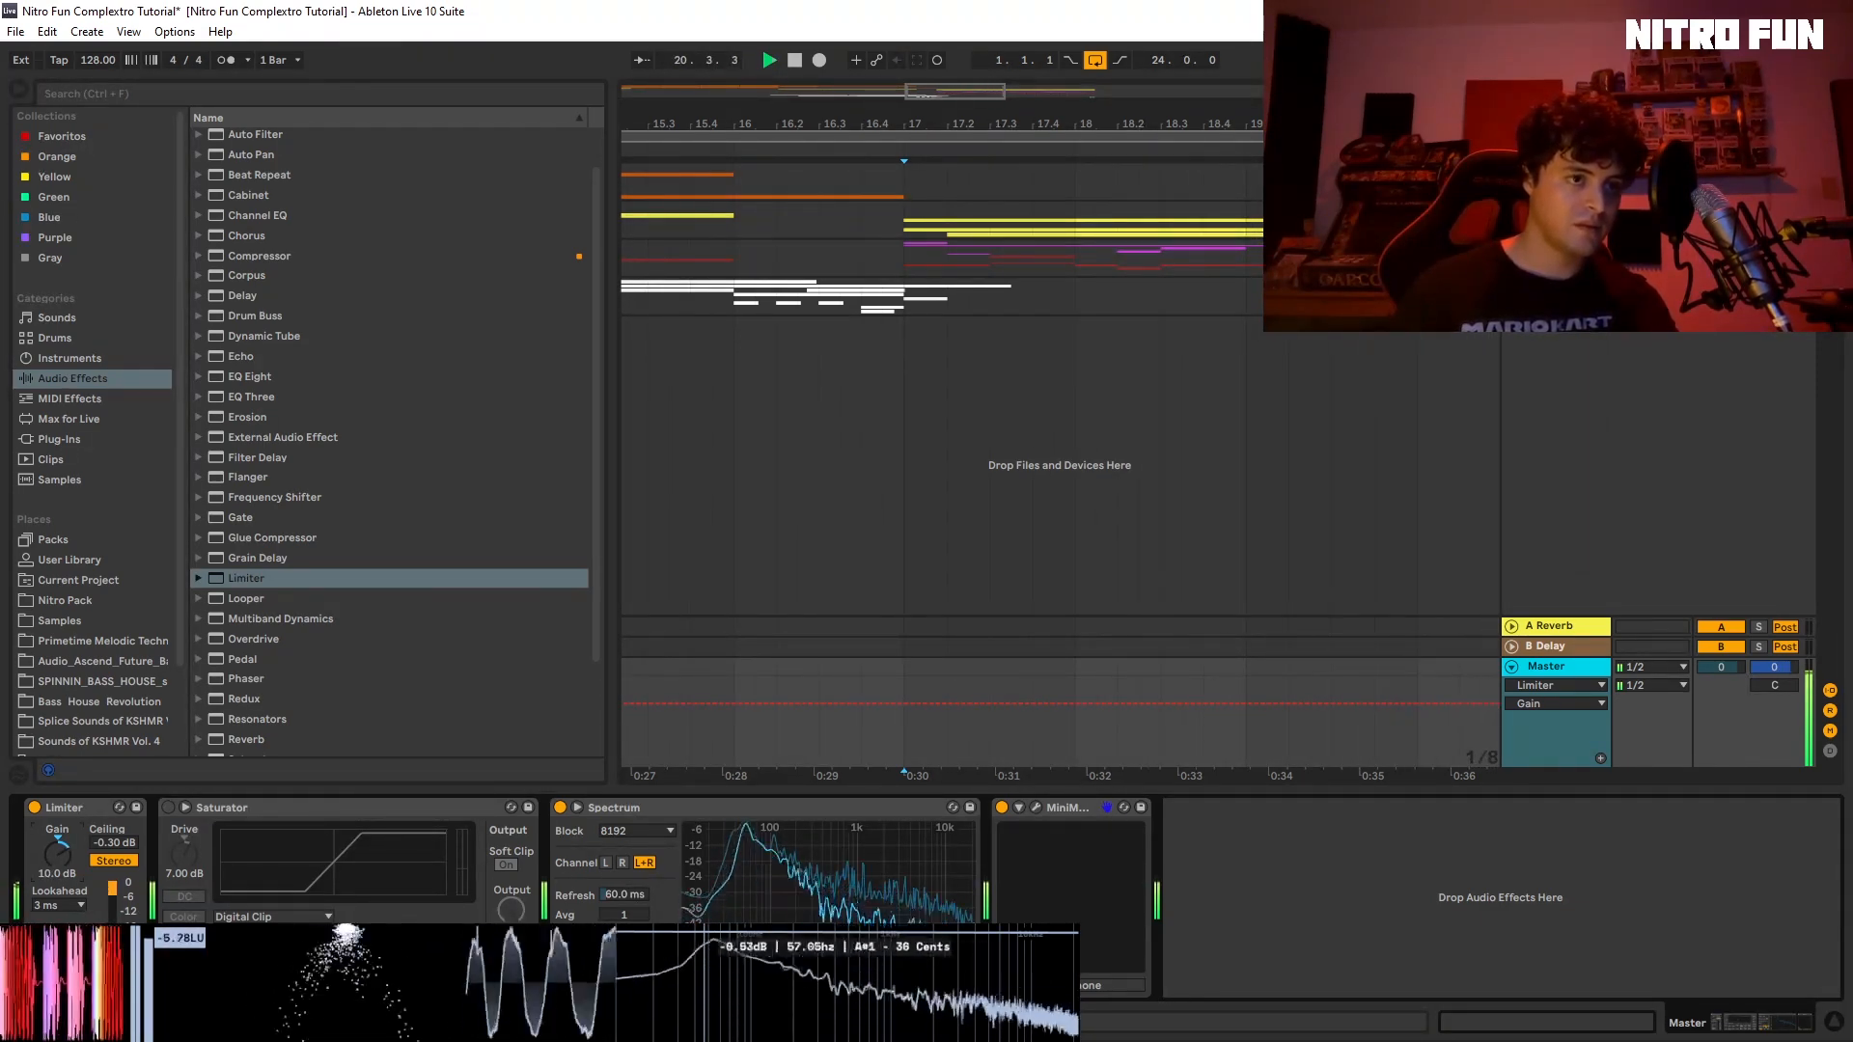
key("space")
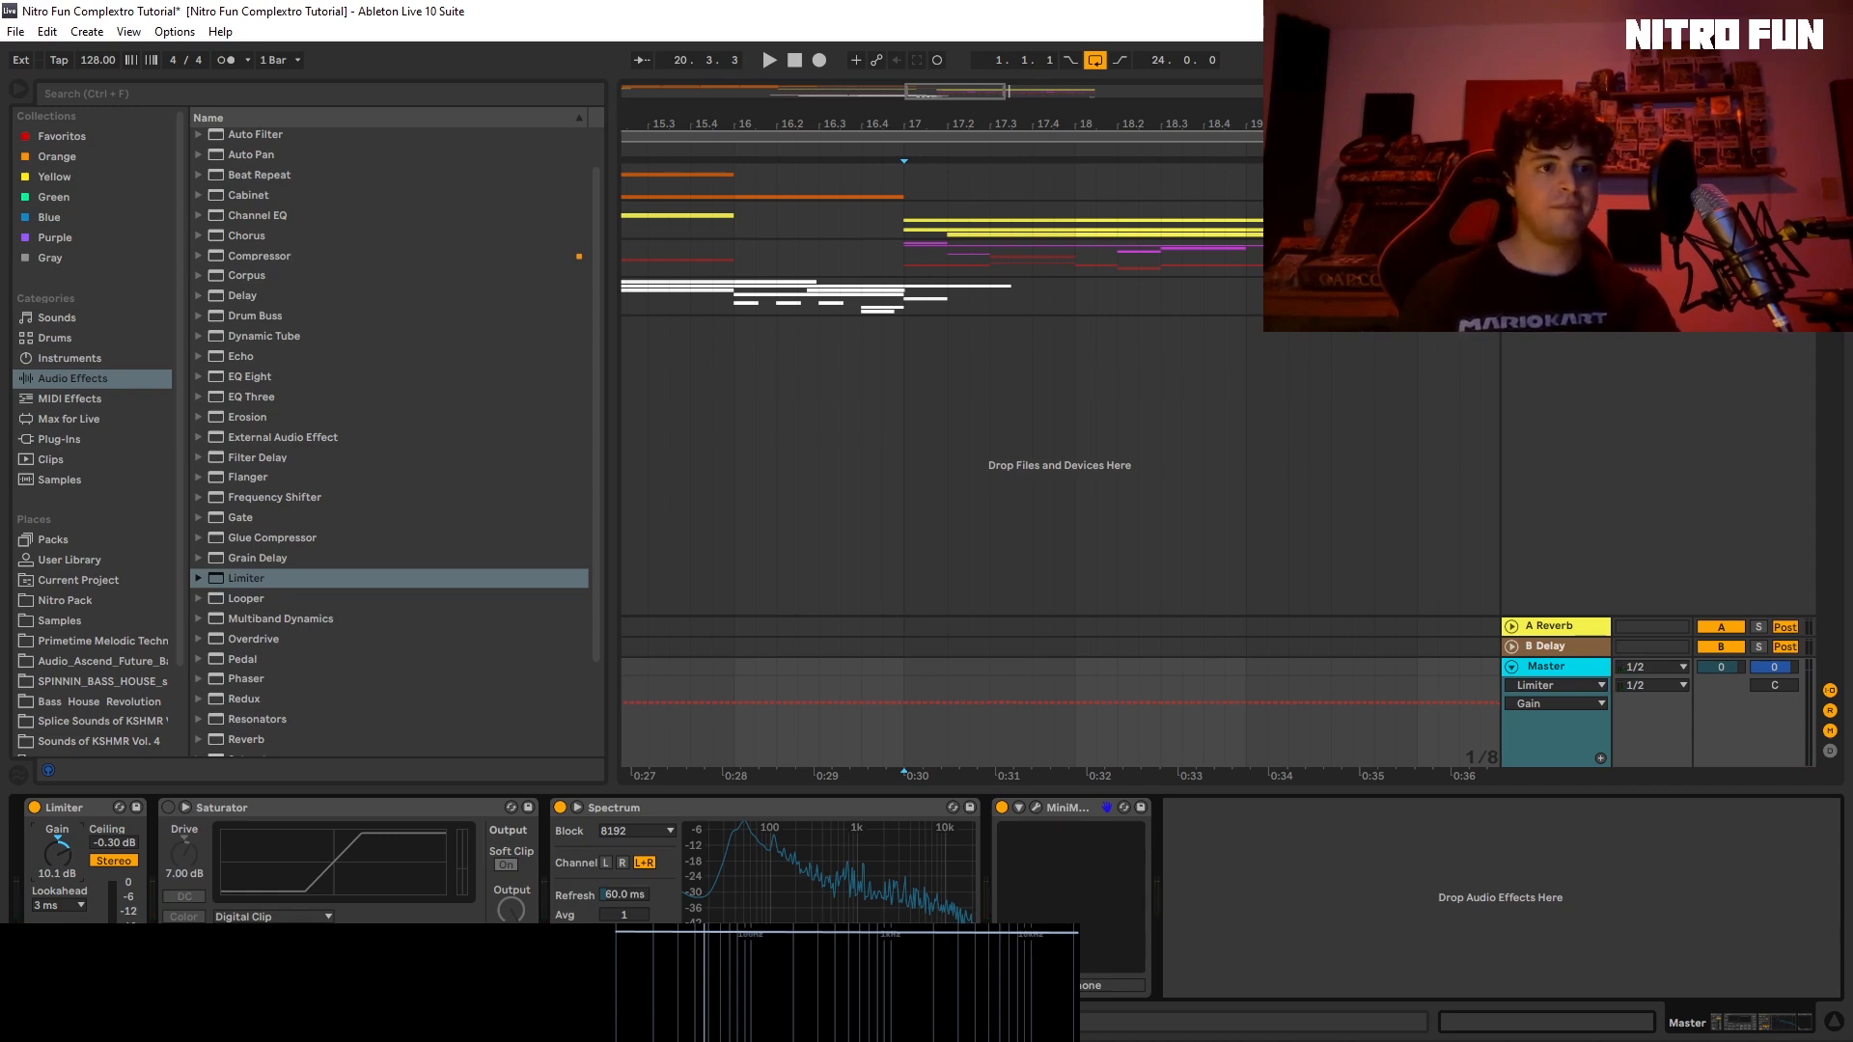
Step: Replay the drop, adjust the Limiter's release time, and set its ceiling to -0.11 dB
key("space")
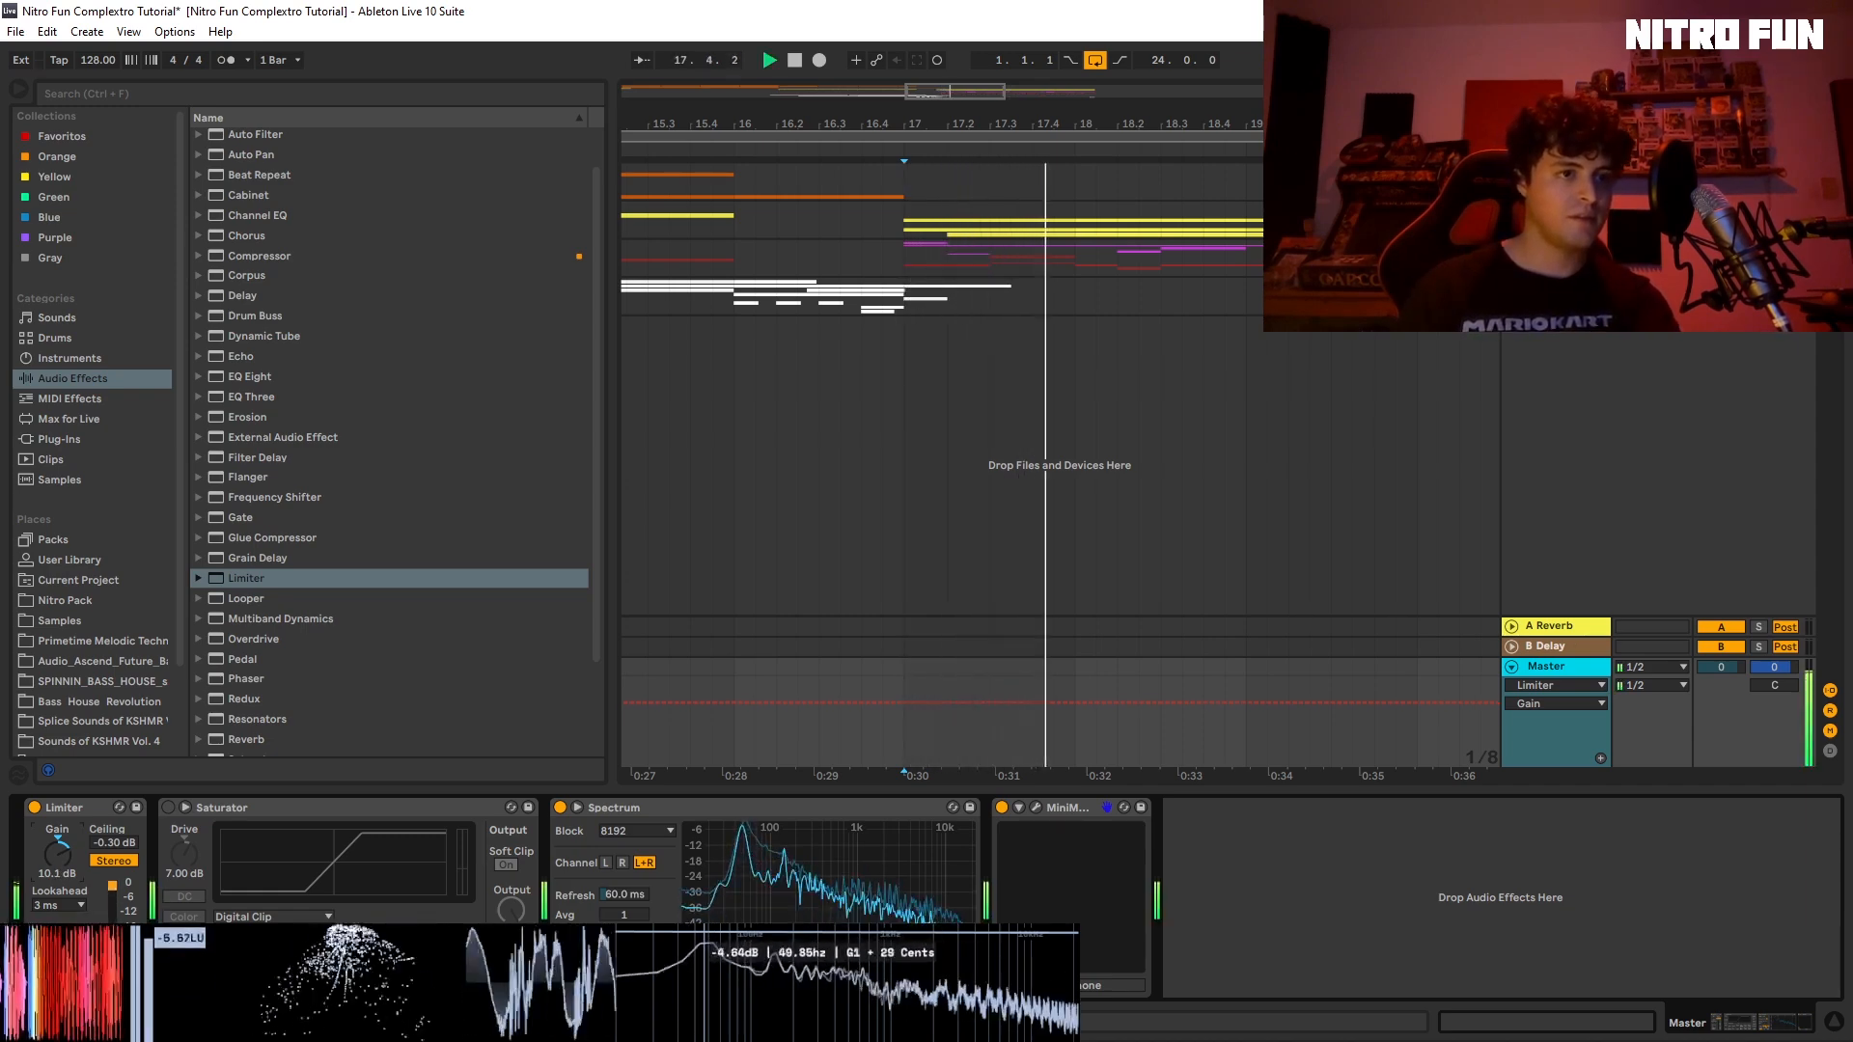
left_click(58, 951)
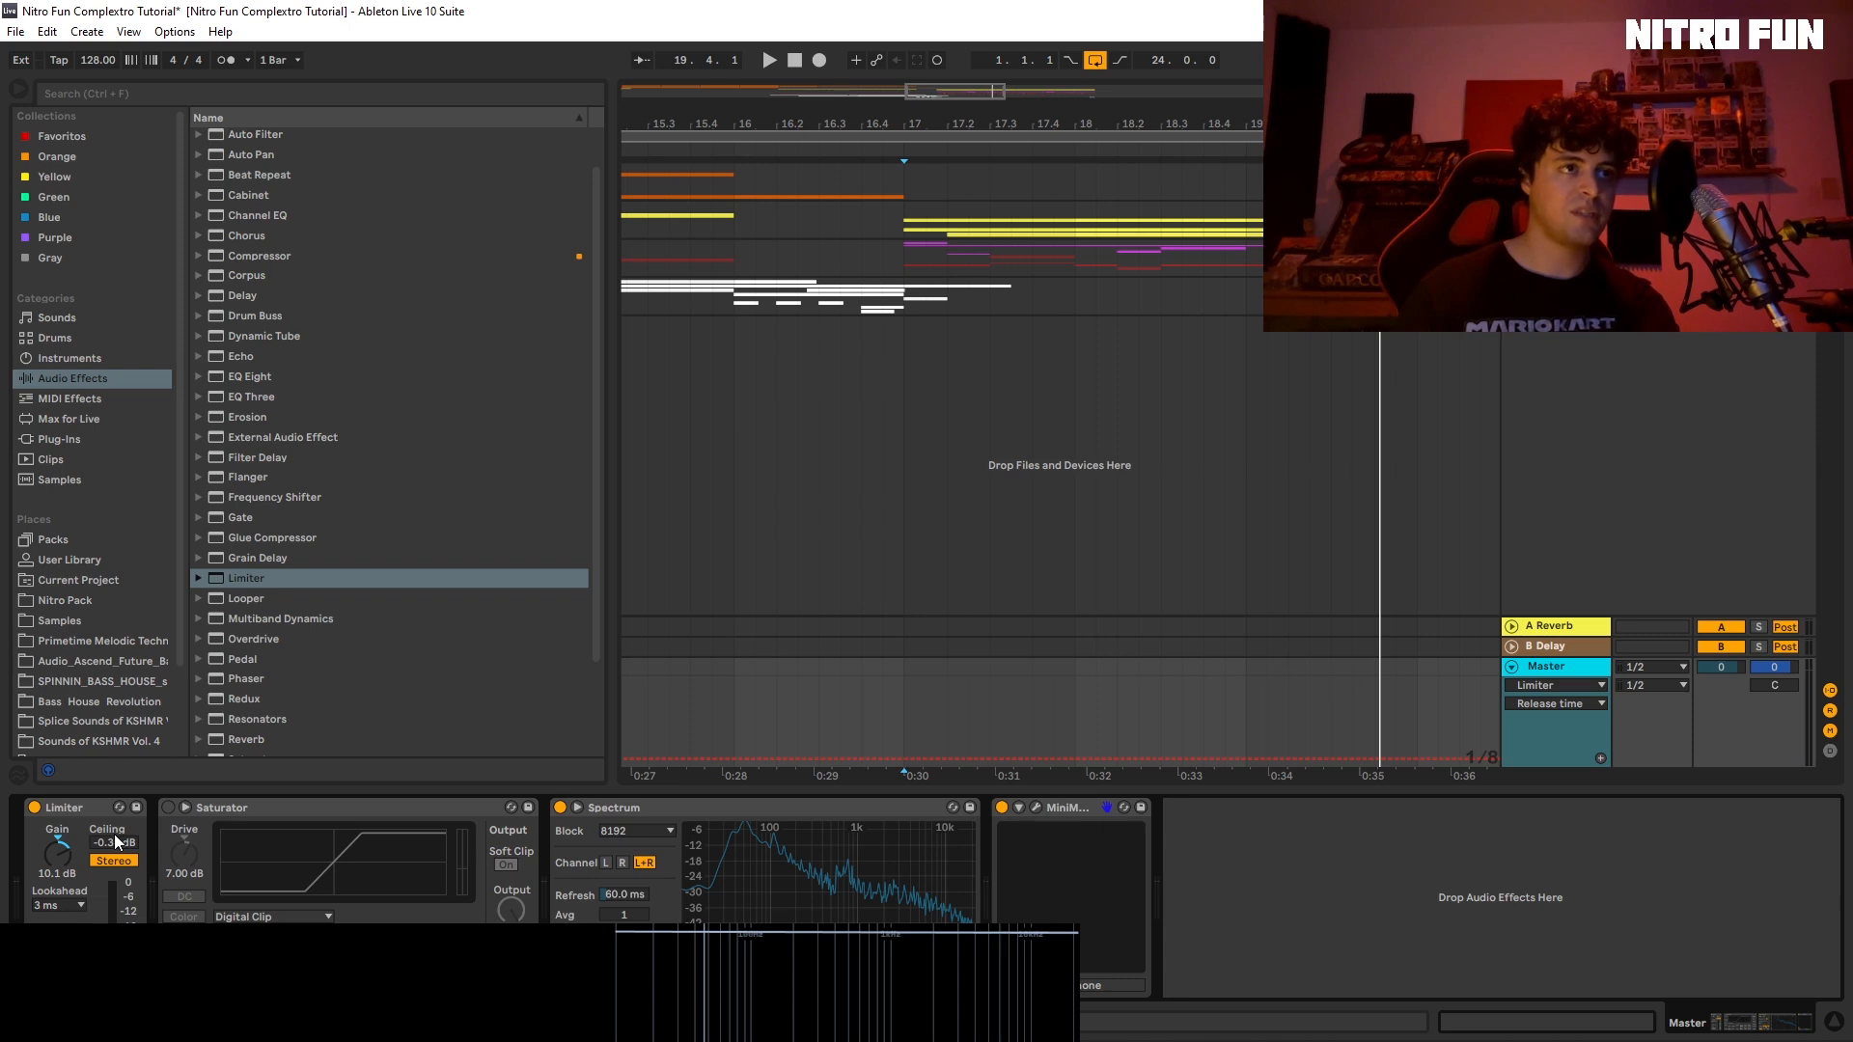
left_click_drag(132, 837, 131, 819)
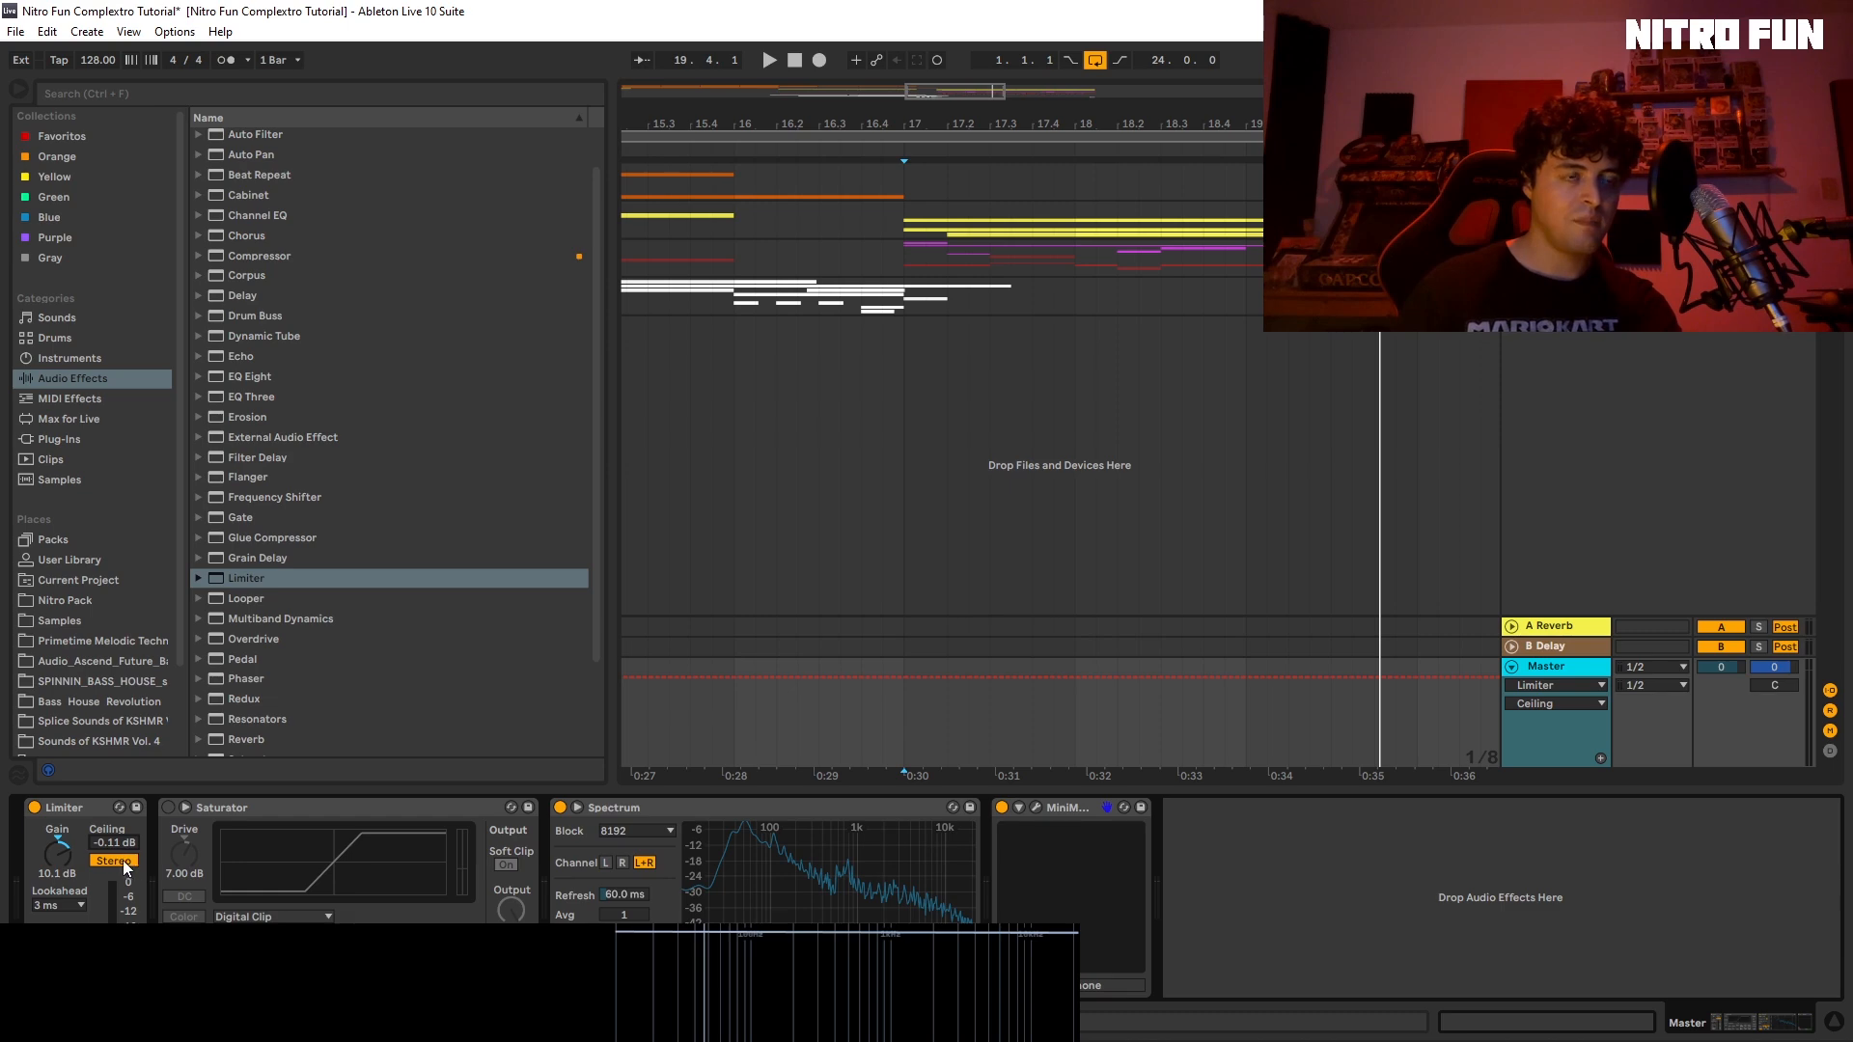
Step: Set the Limiter's gain to 9.14 dB and its lookahead to 1.5 ms during playback
key("space")
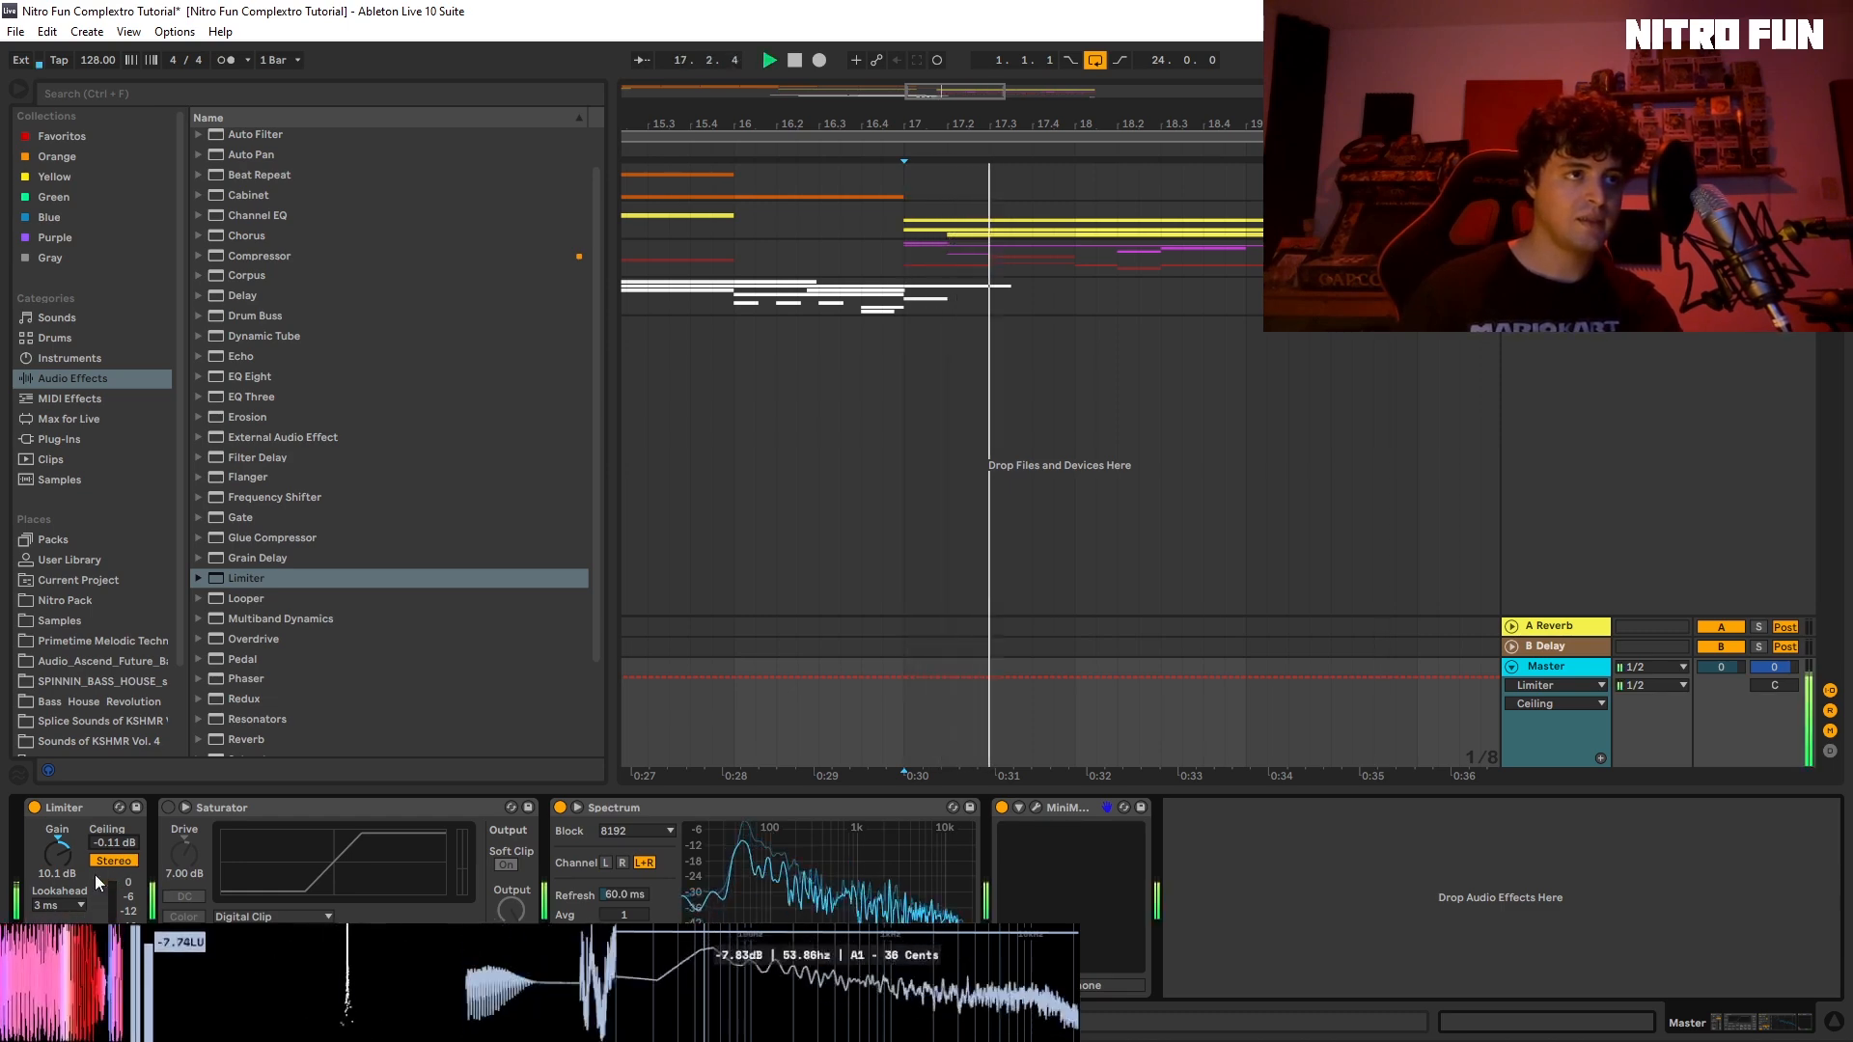
left_click_drag(54, 866, 54, 884)
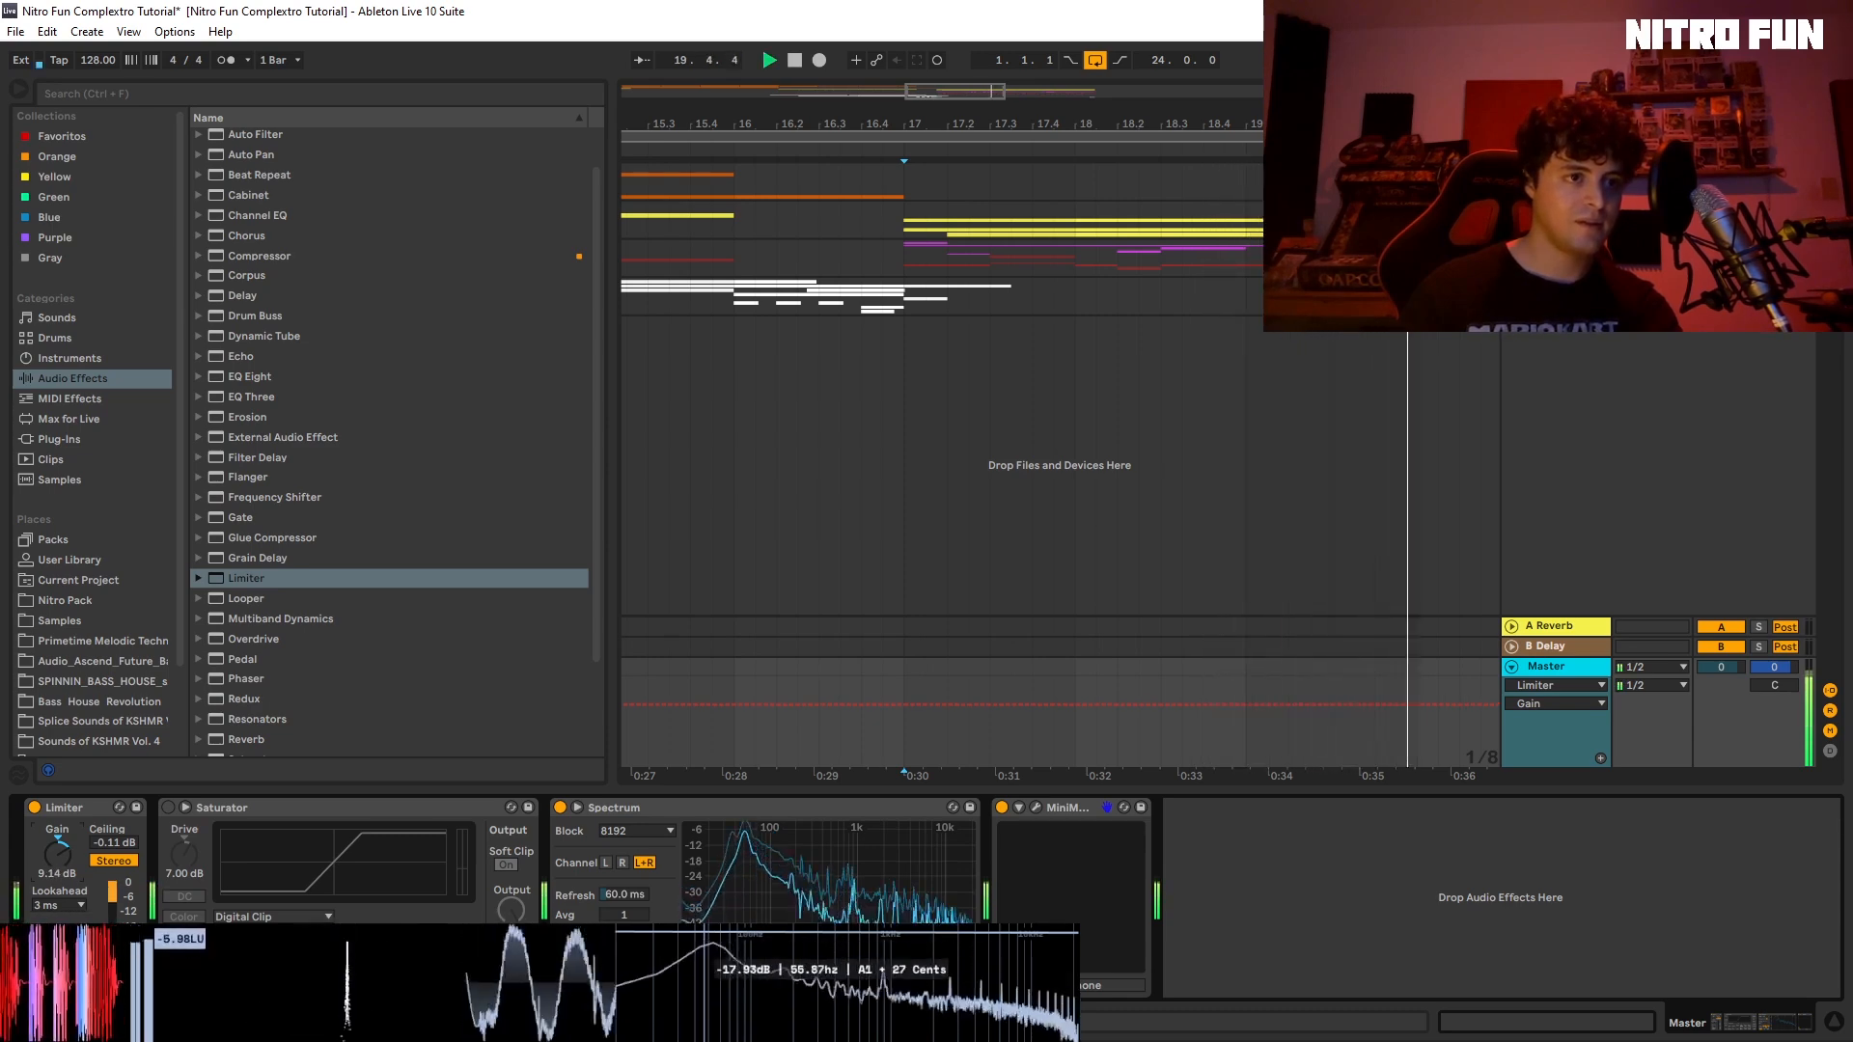
left_click(77, 905)
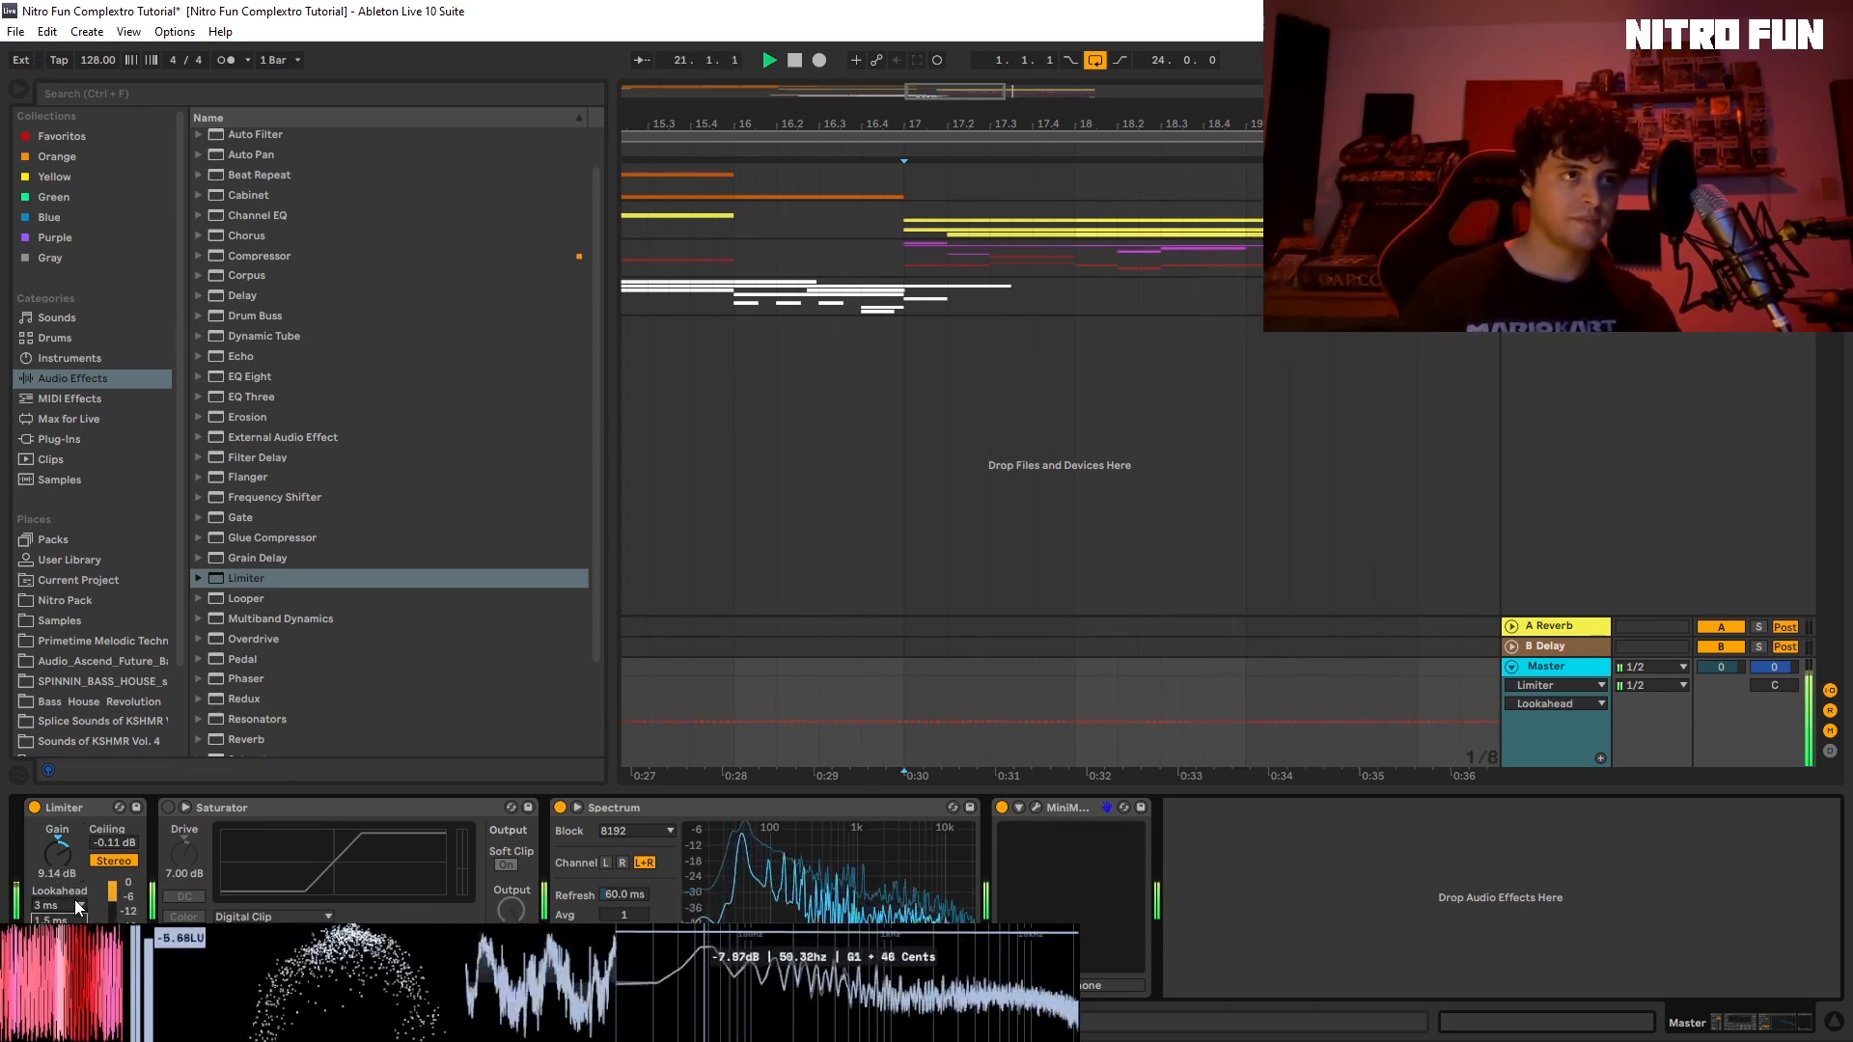
left_click(81, 911)
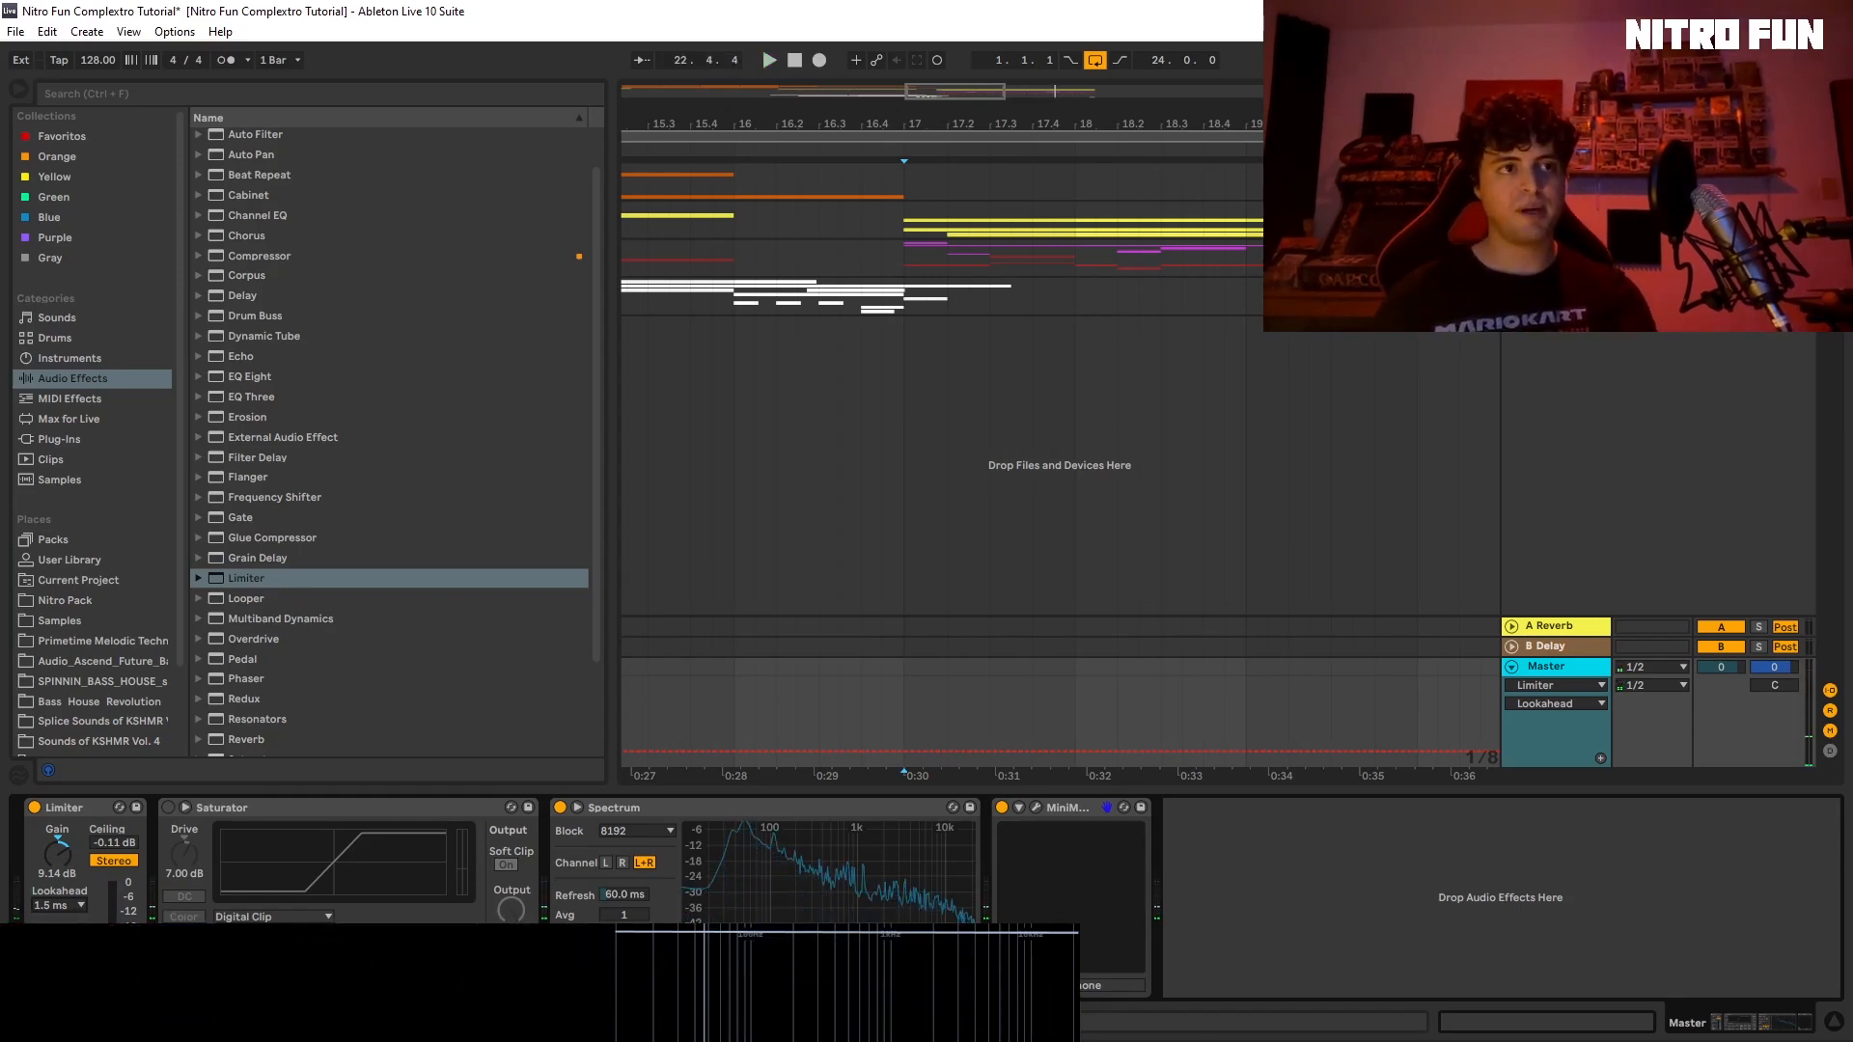
Step: Turn off the Limiter on the Master track and turn on the Saturator in its place
left_click(35, 808)
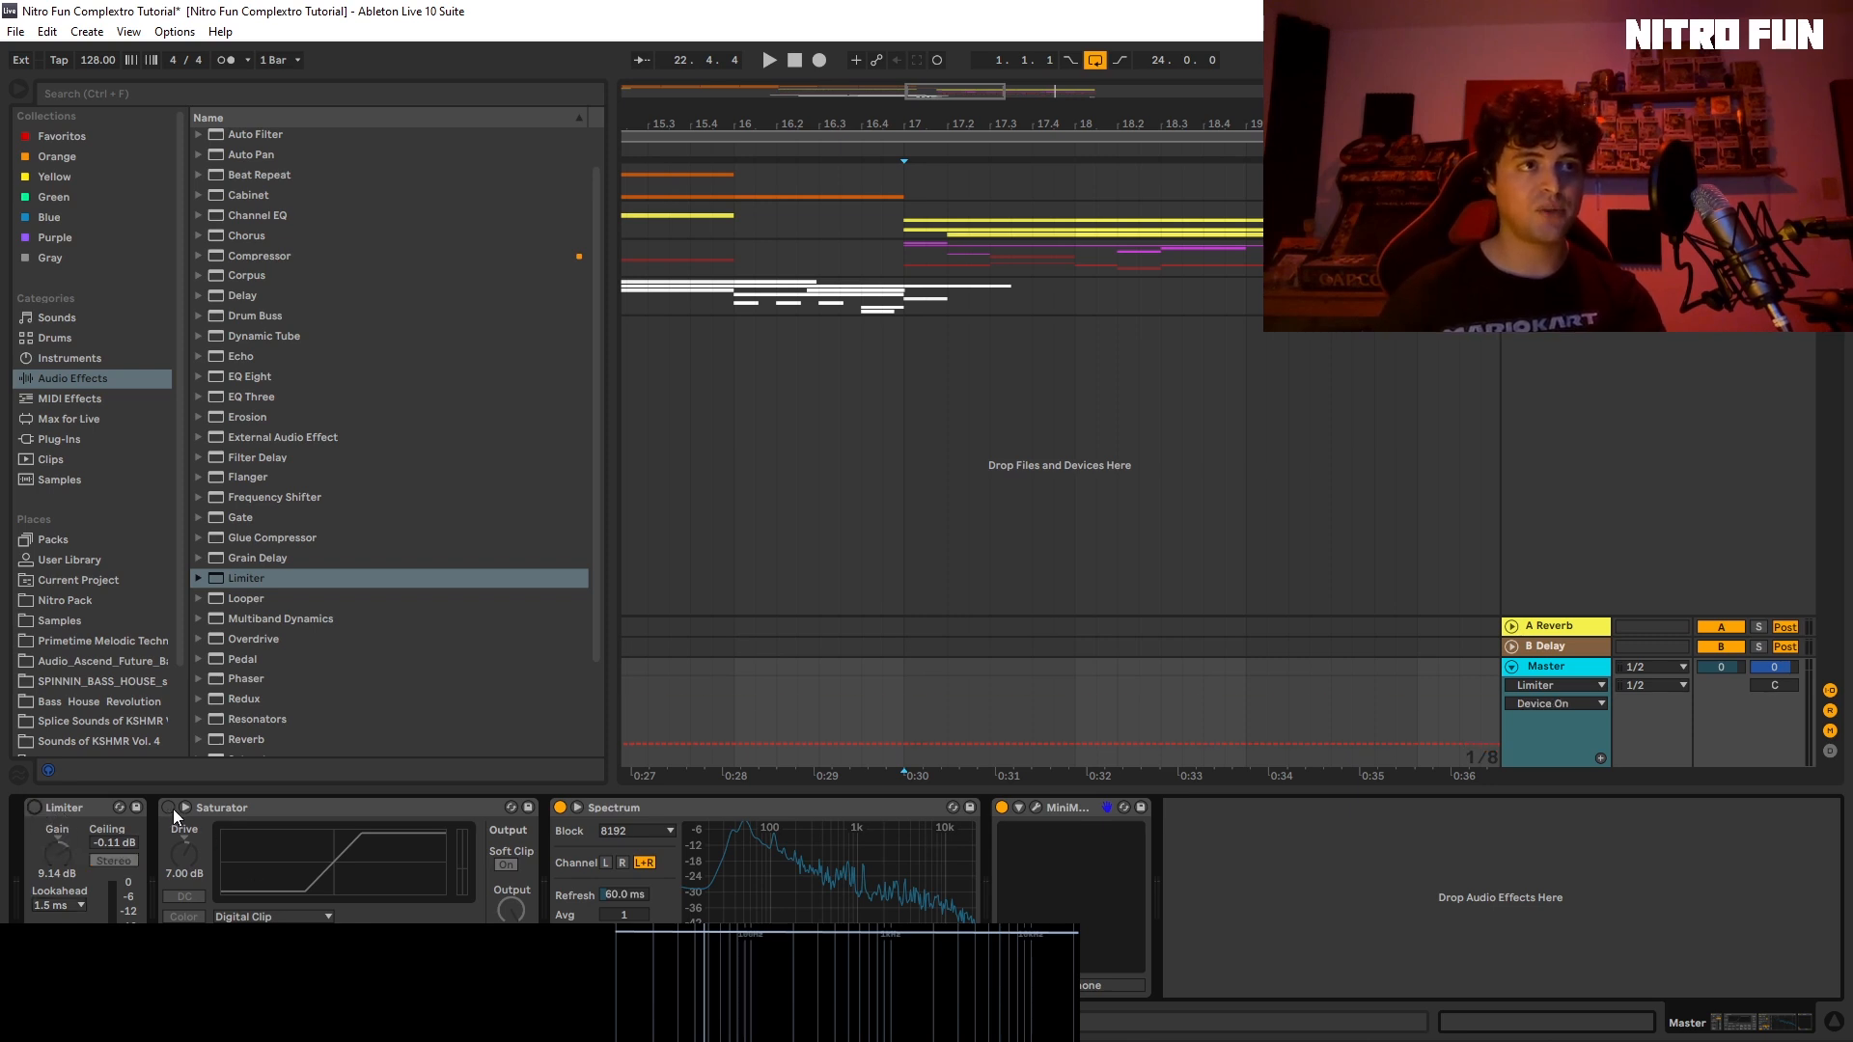
left_click(168, 808)
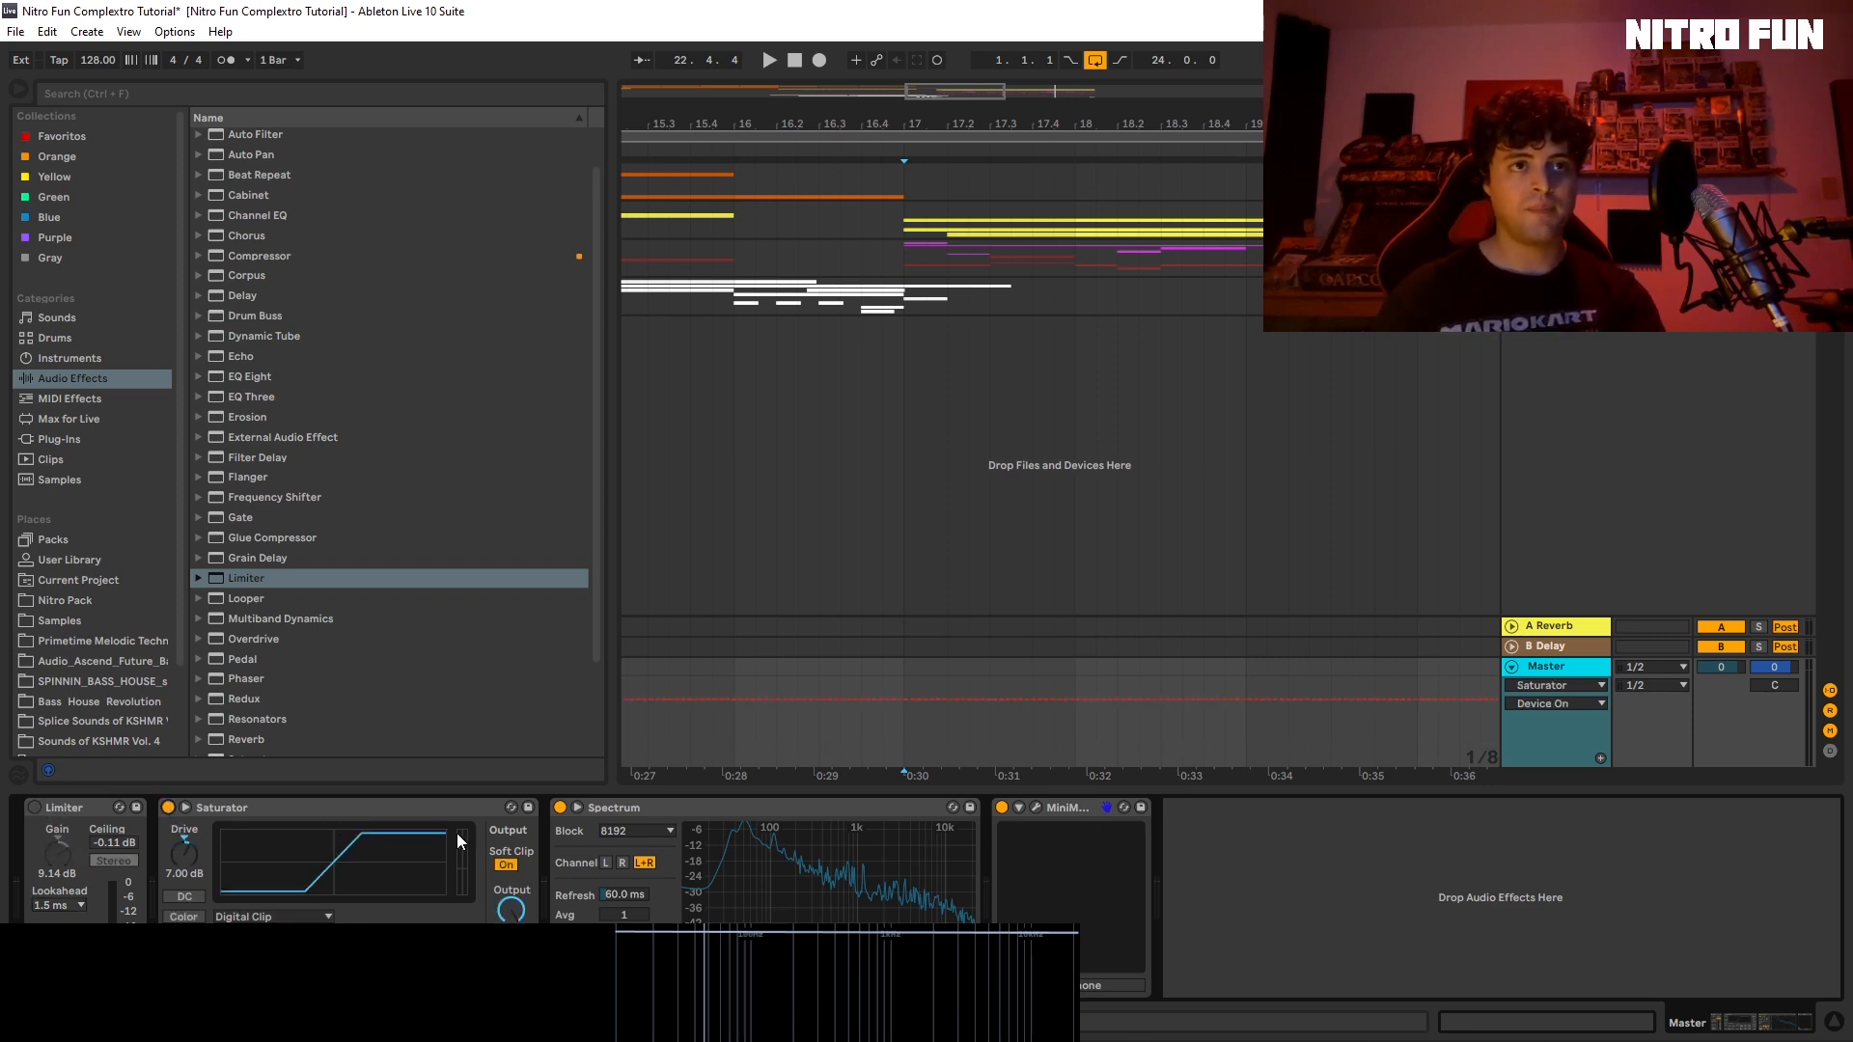
left_click(259, 808)
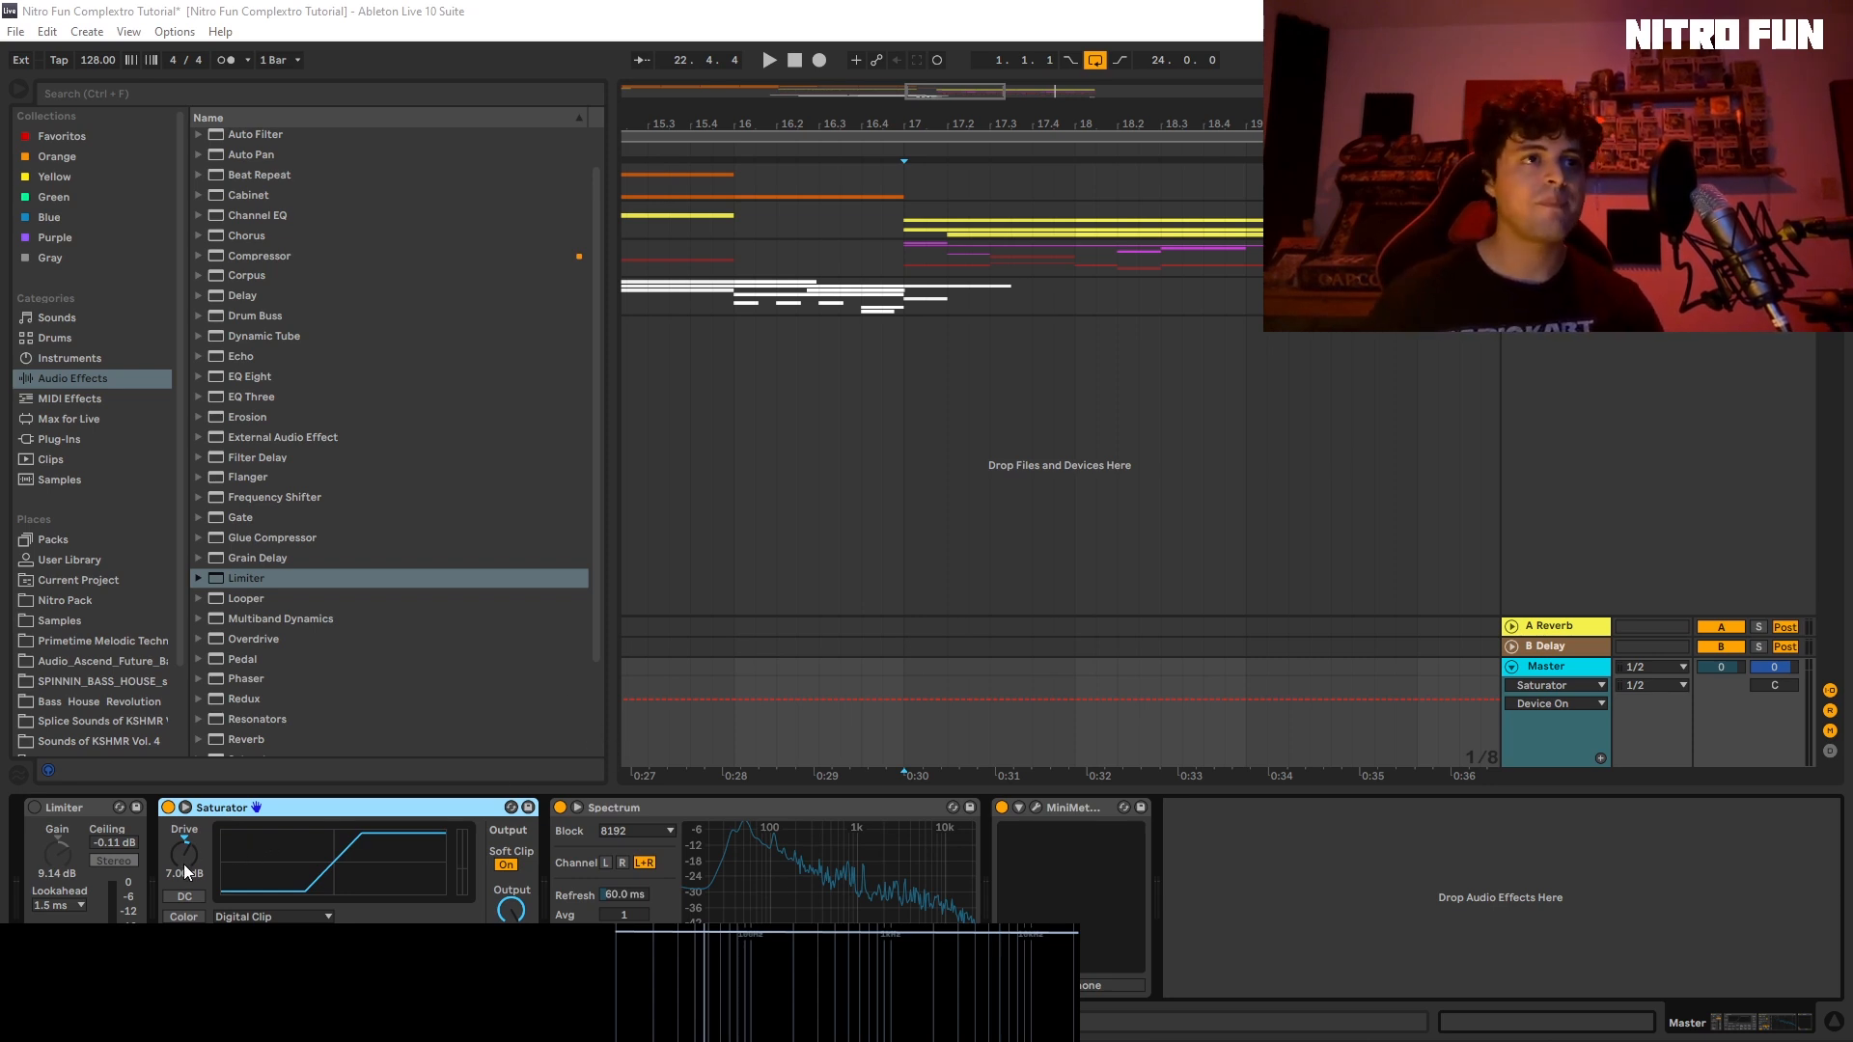
Step: Audition the drop repeatedly from bar 17 through the Master track's Saturator, checking its Digital Clip curve type
left_click(911, 270)
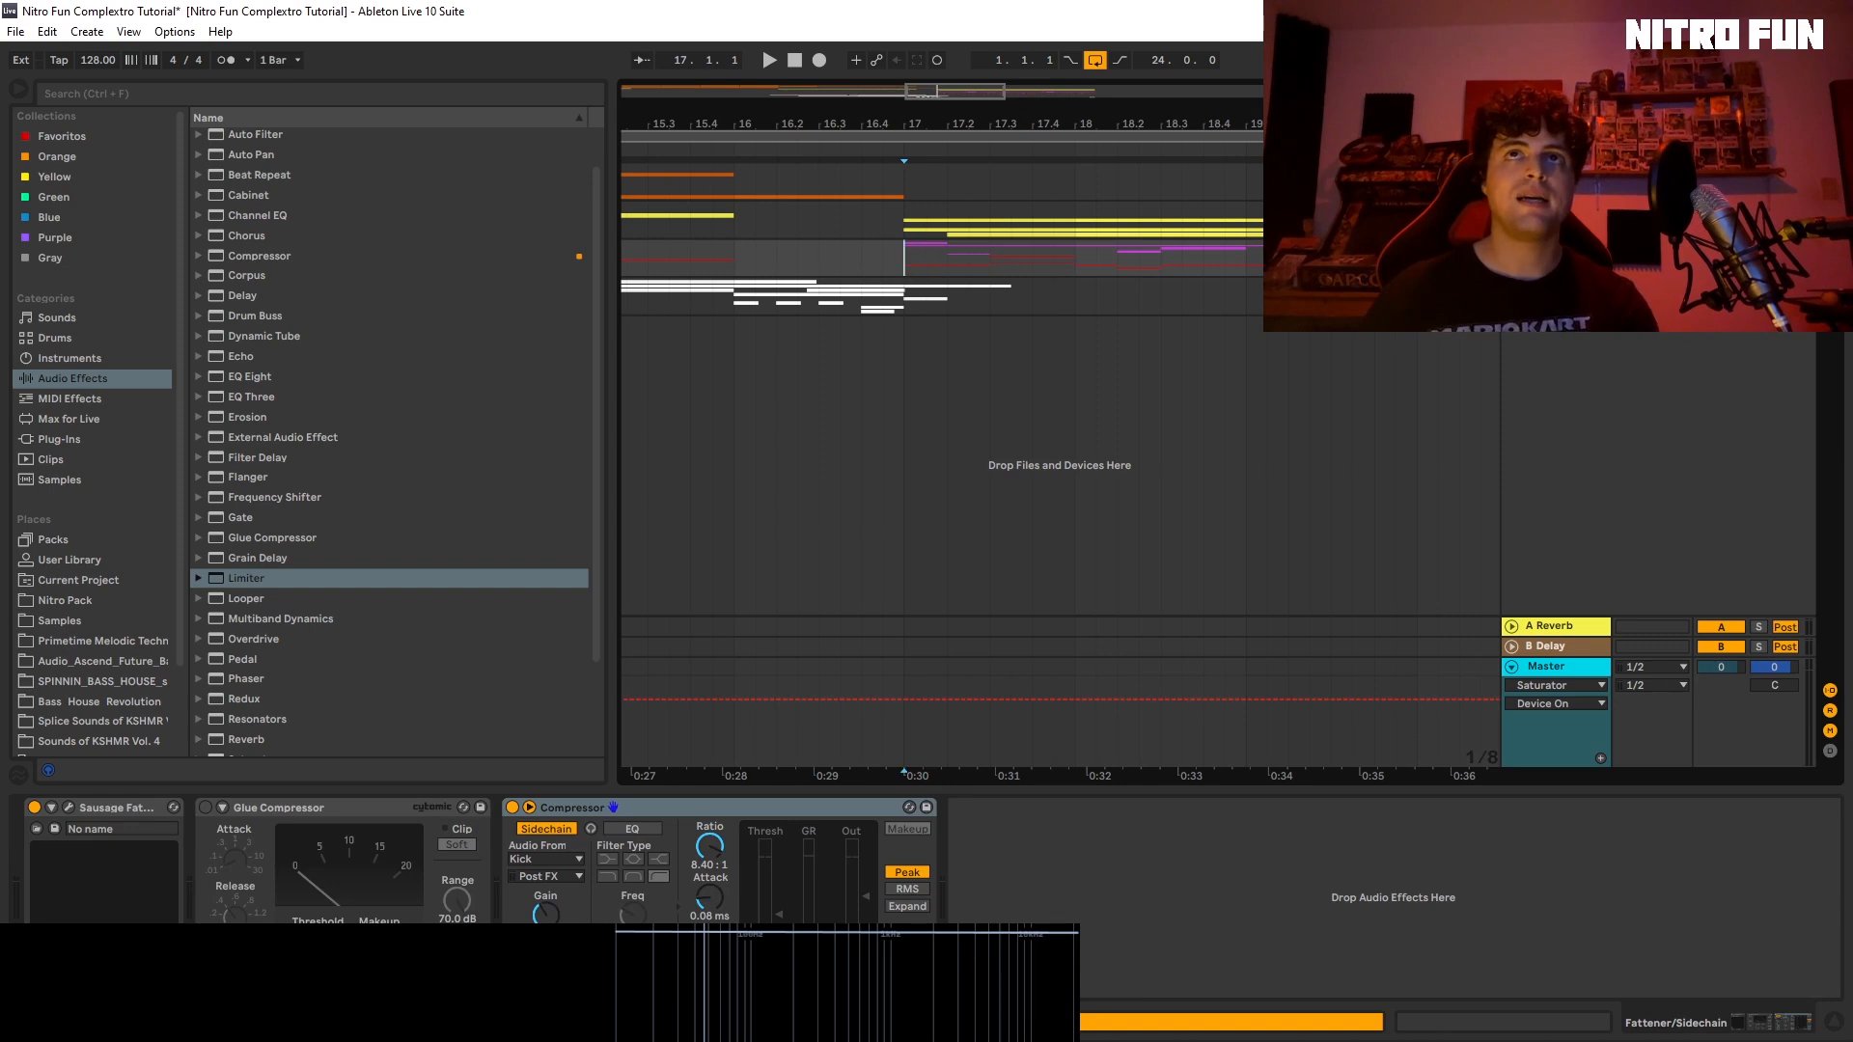
left_click(1582, 666)
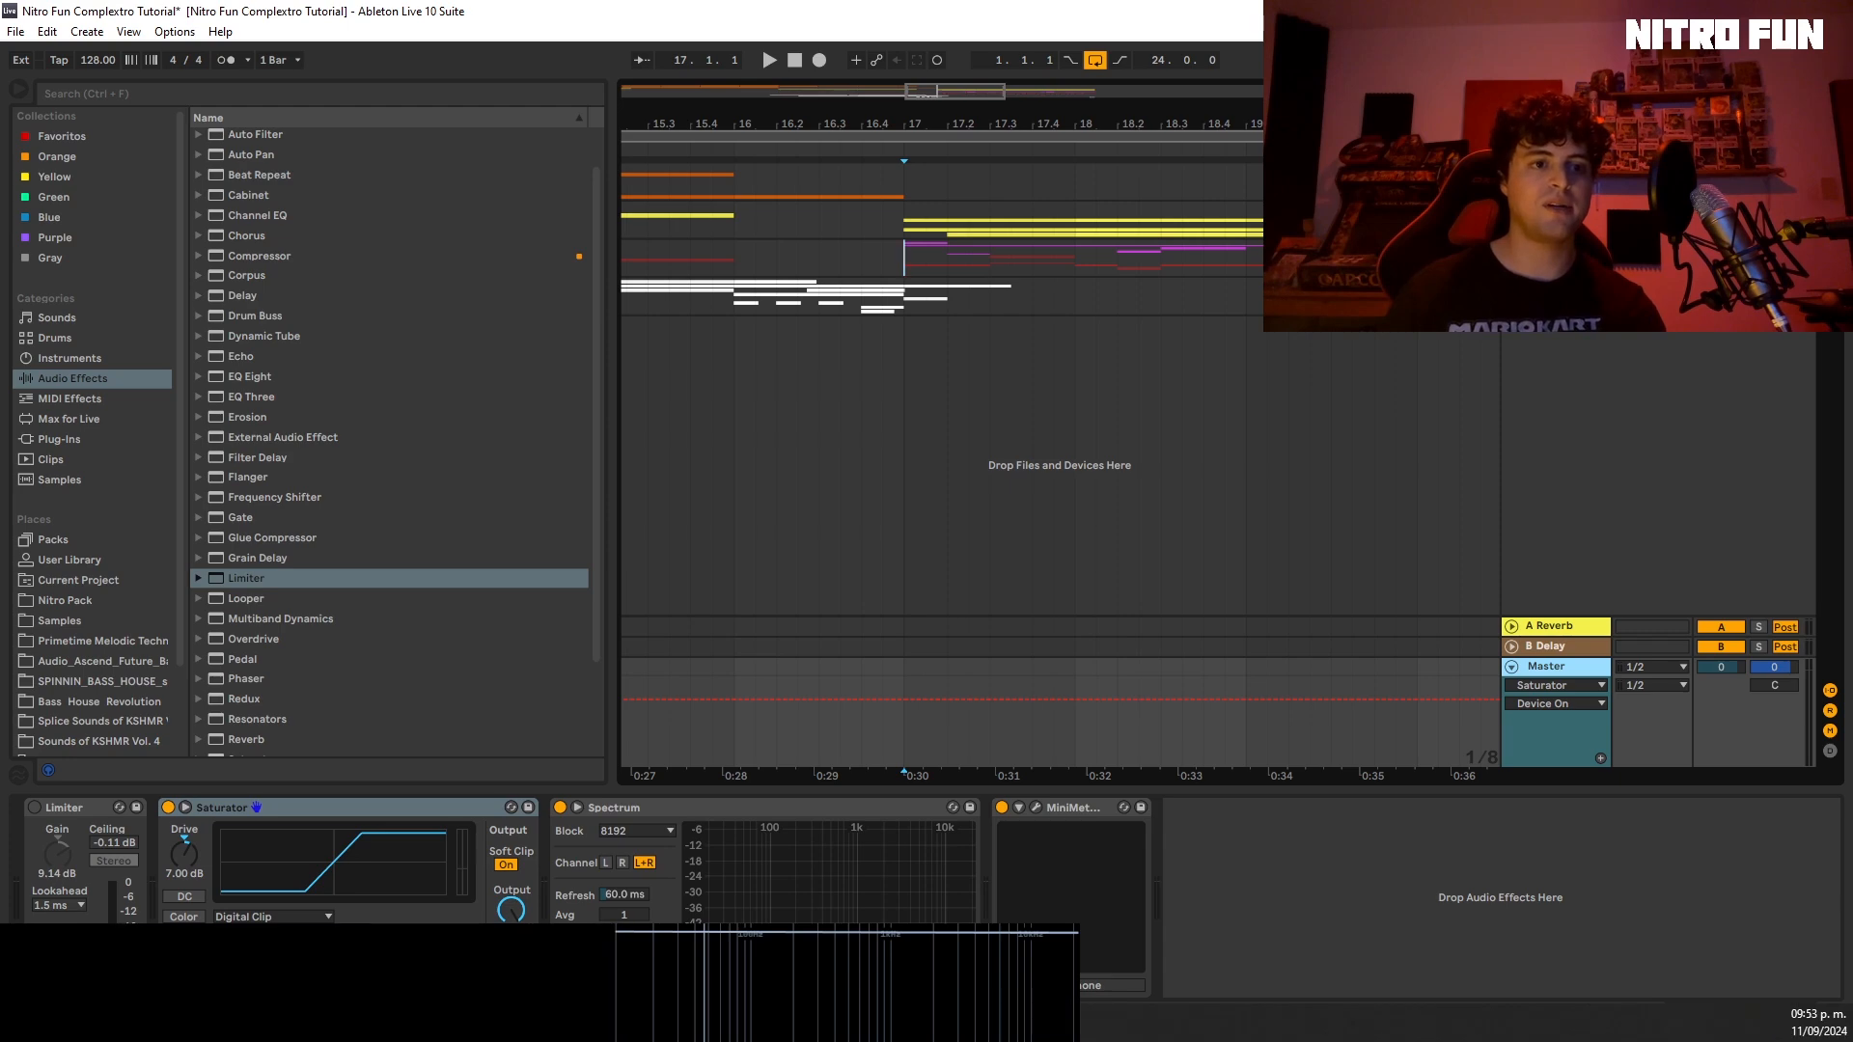
key("space")
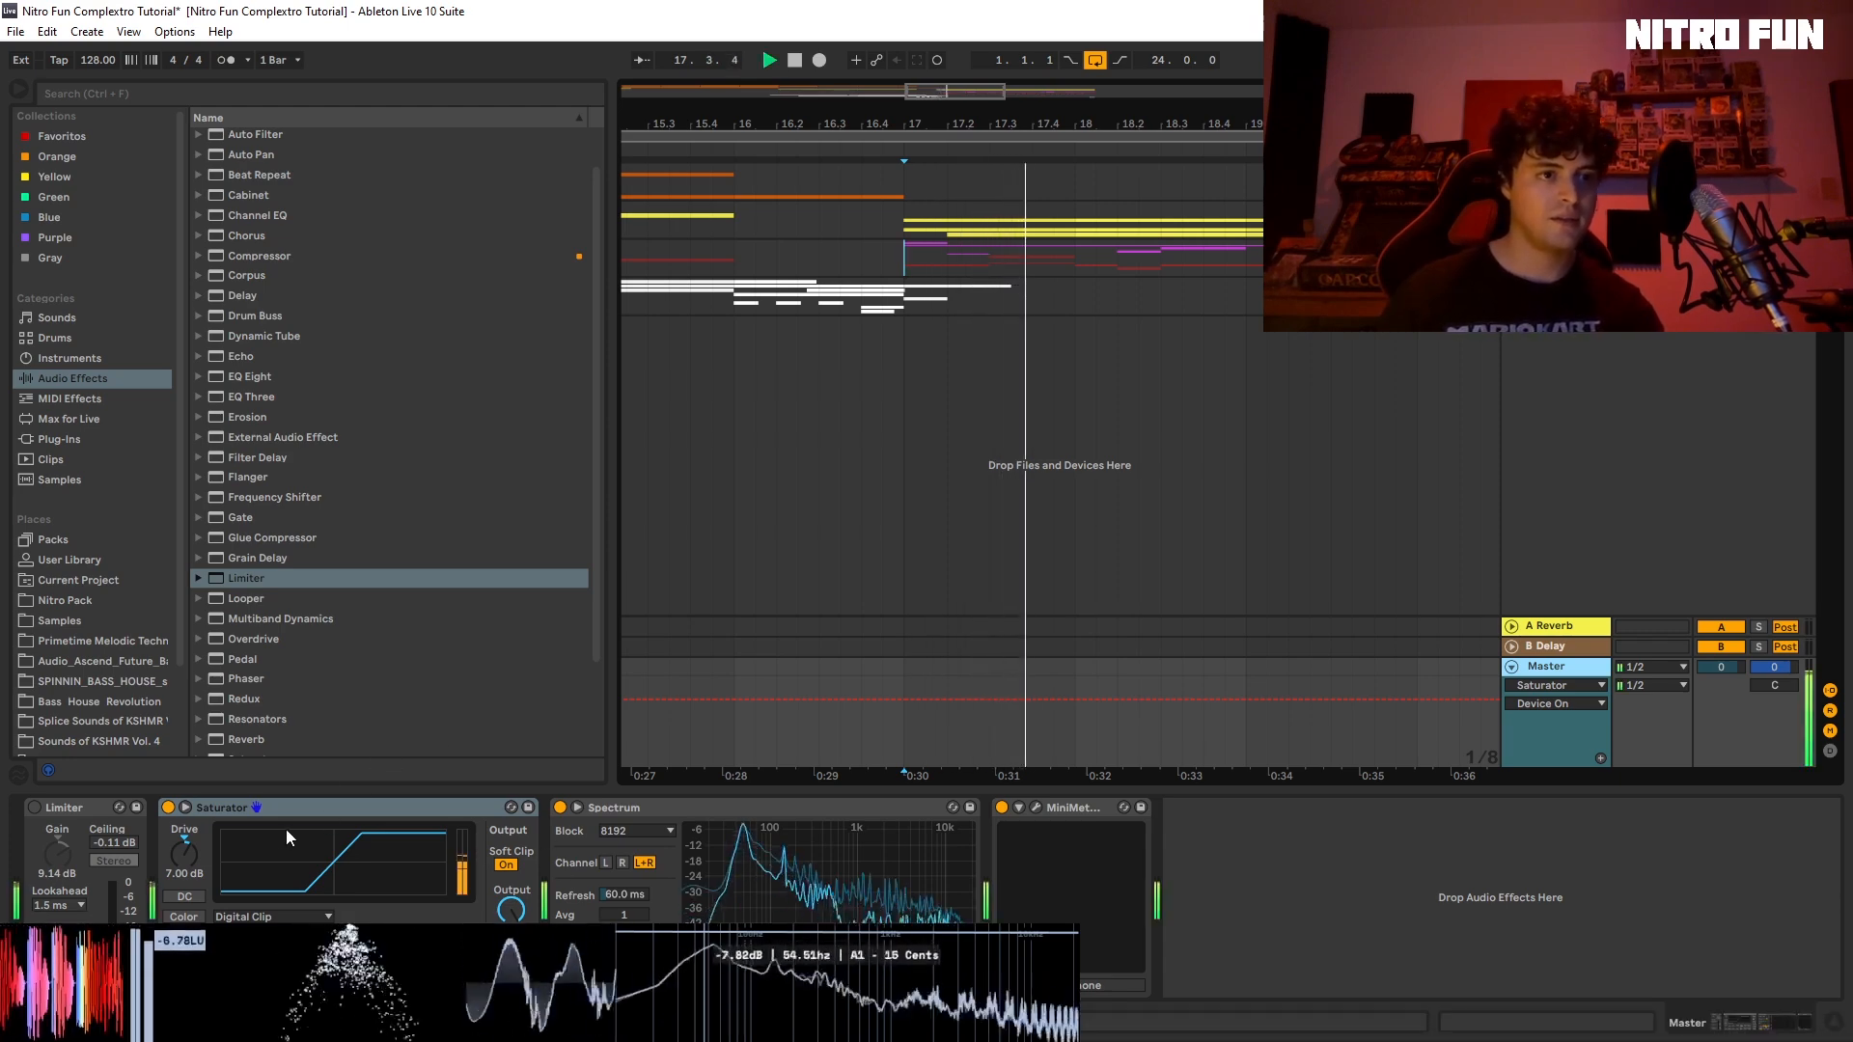
key("space")
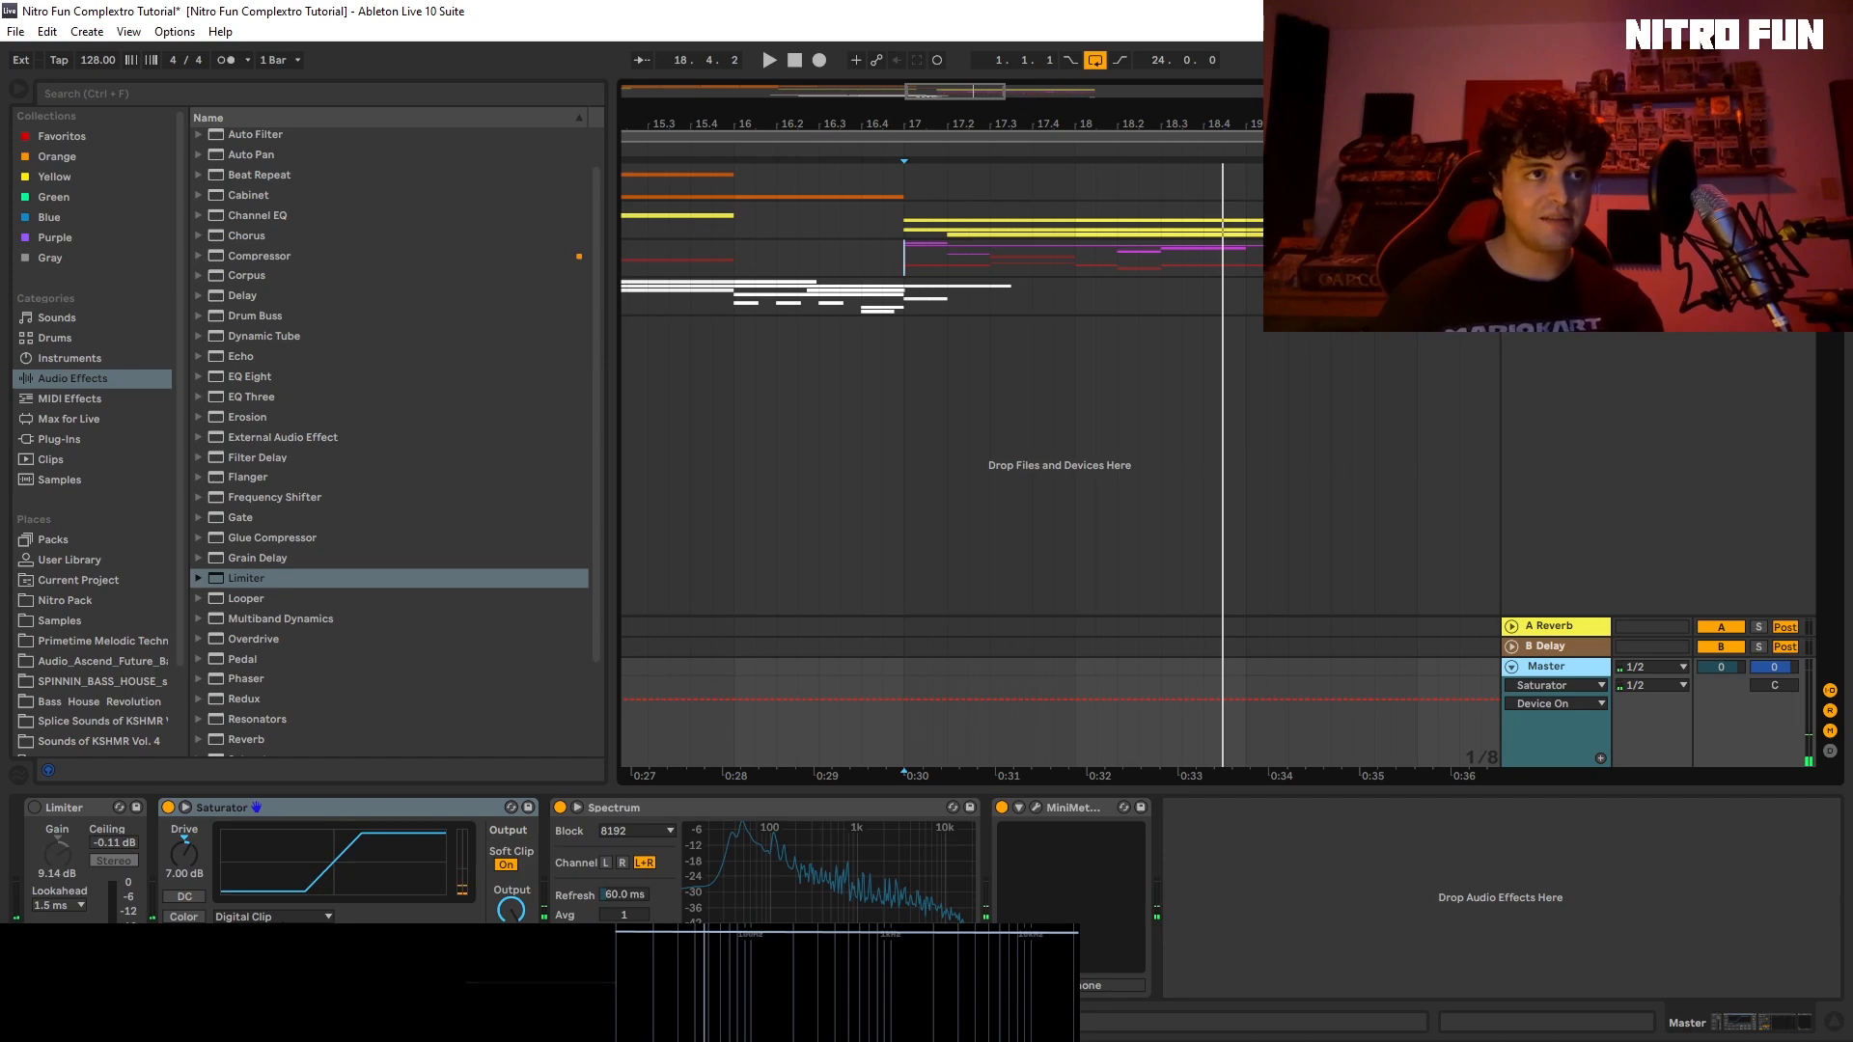
key("space")
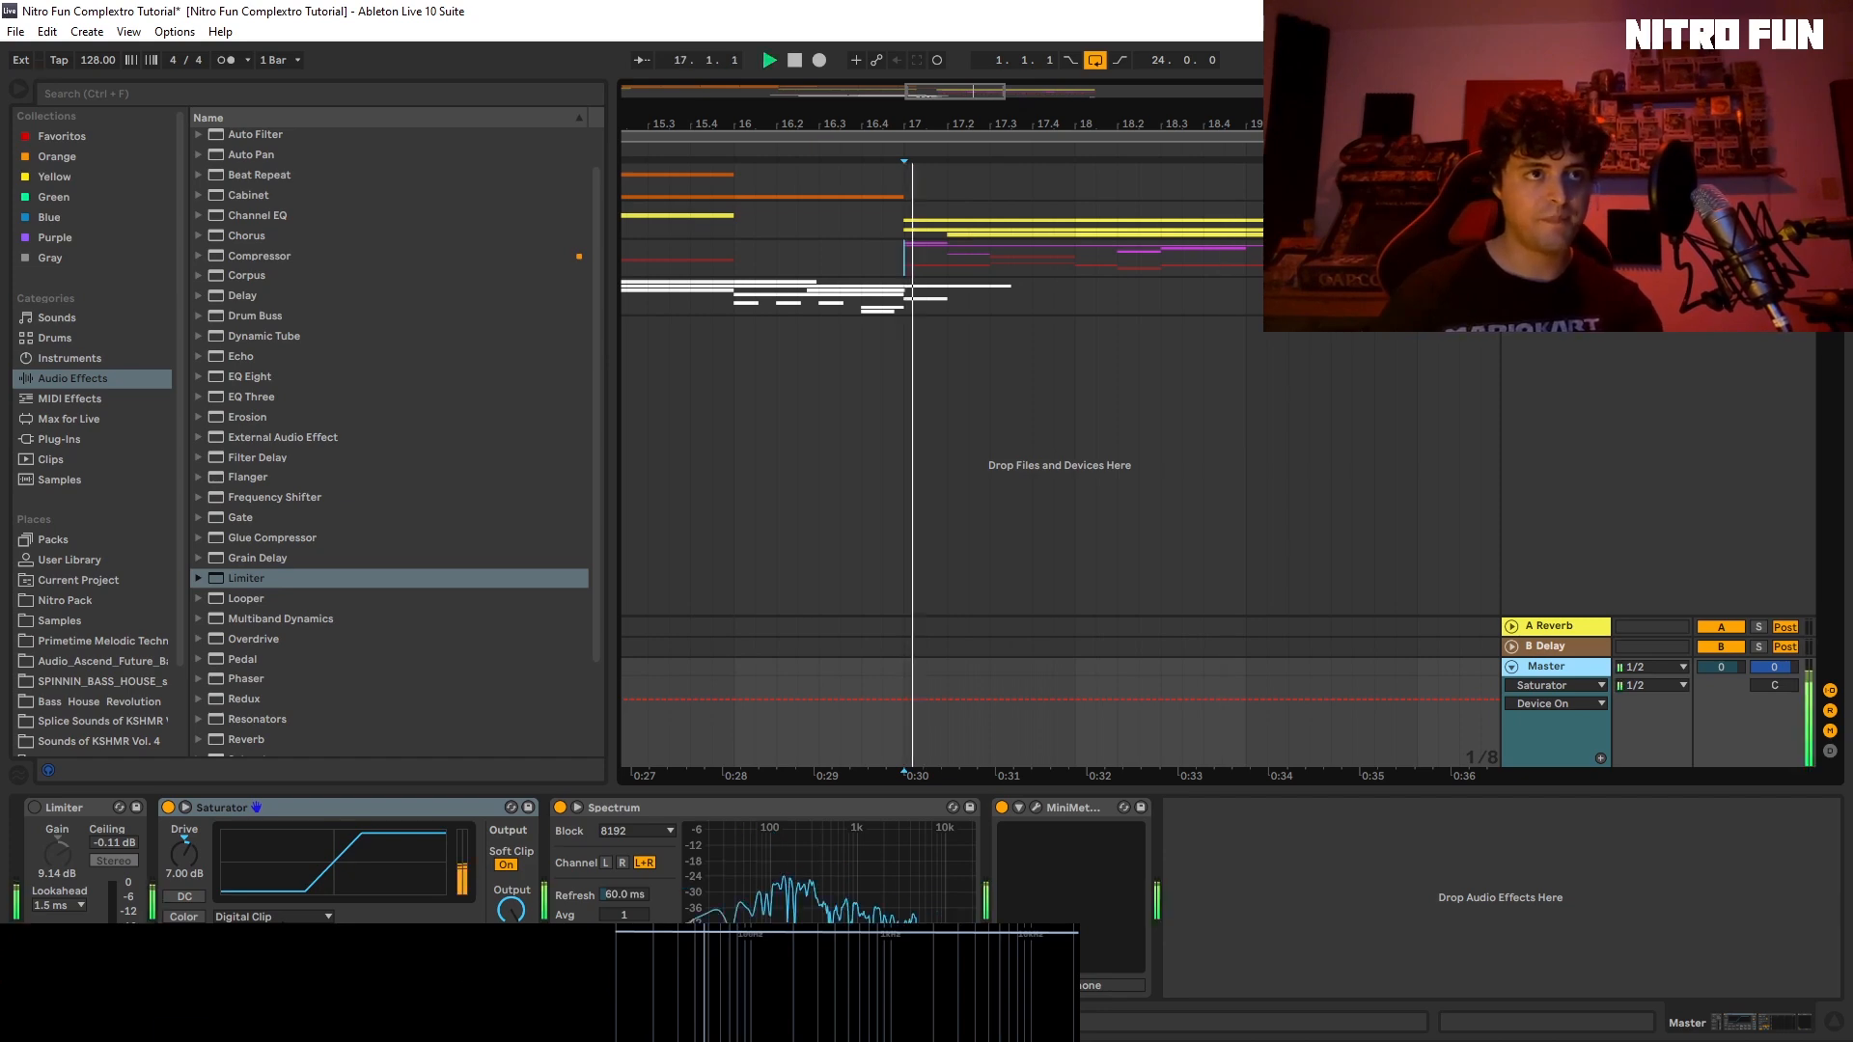
left_click(293, 918)
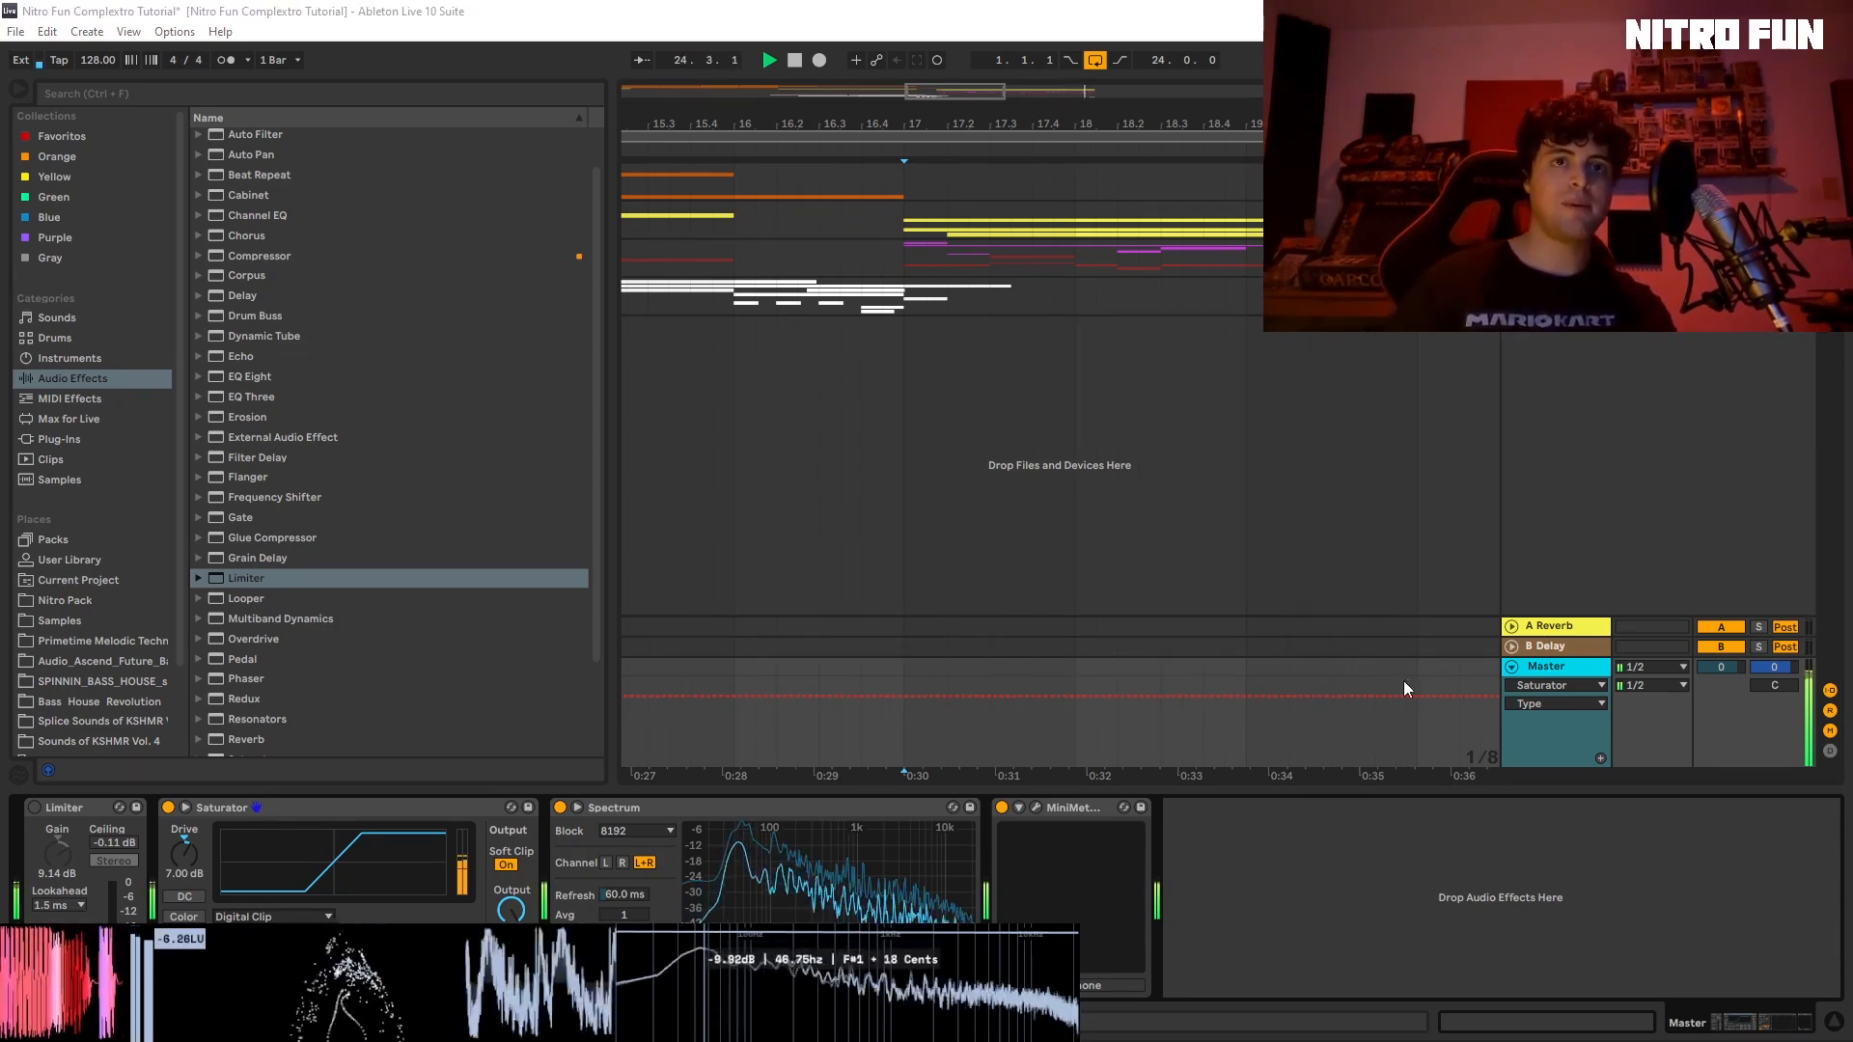
key("space")
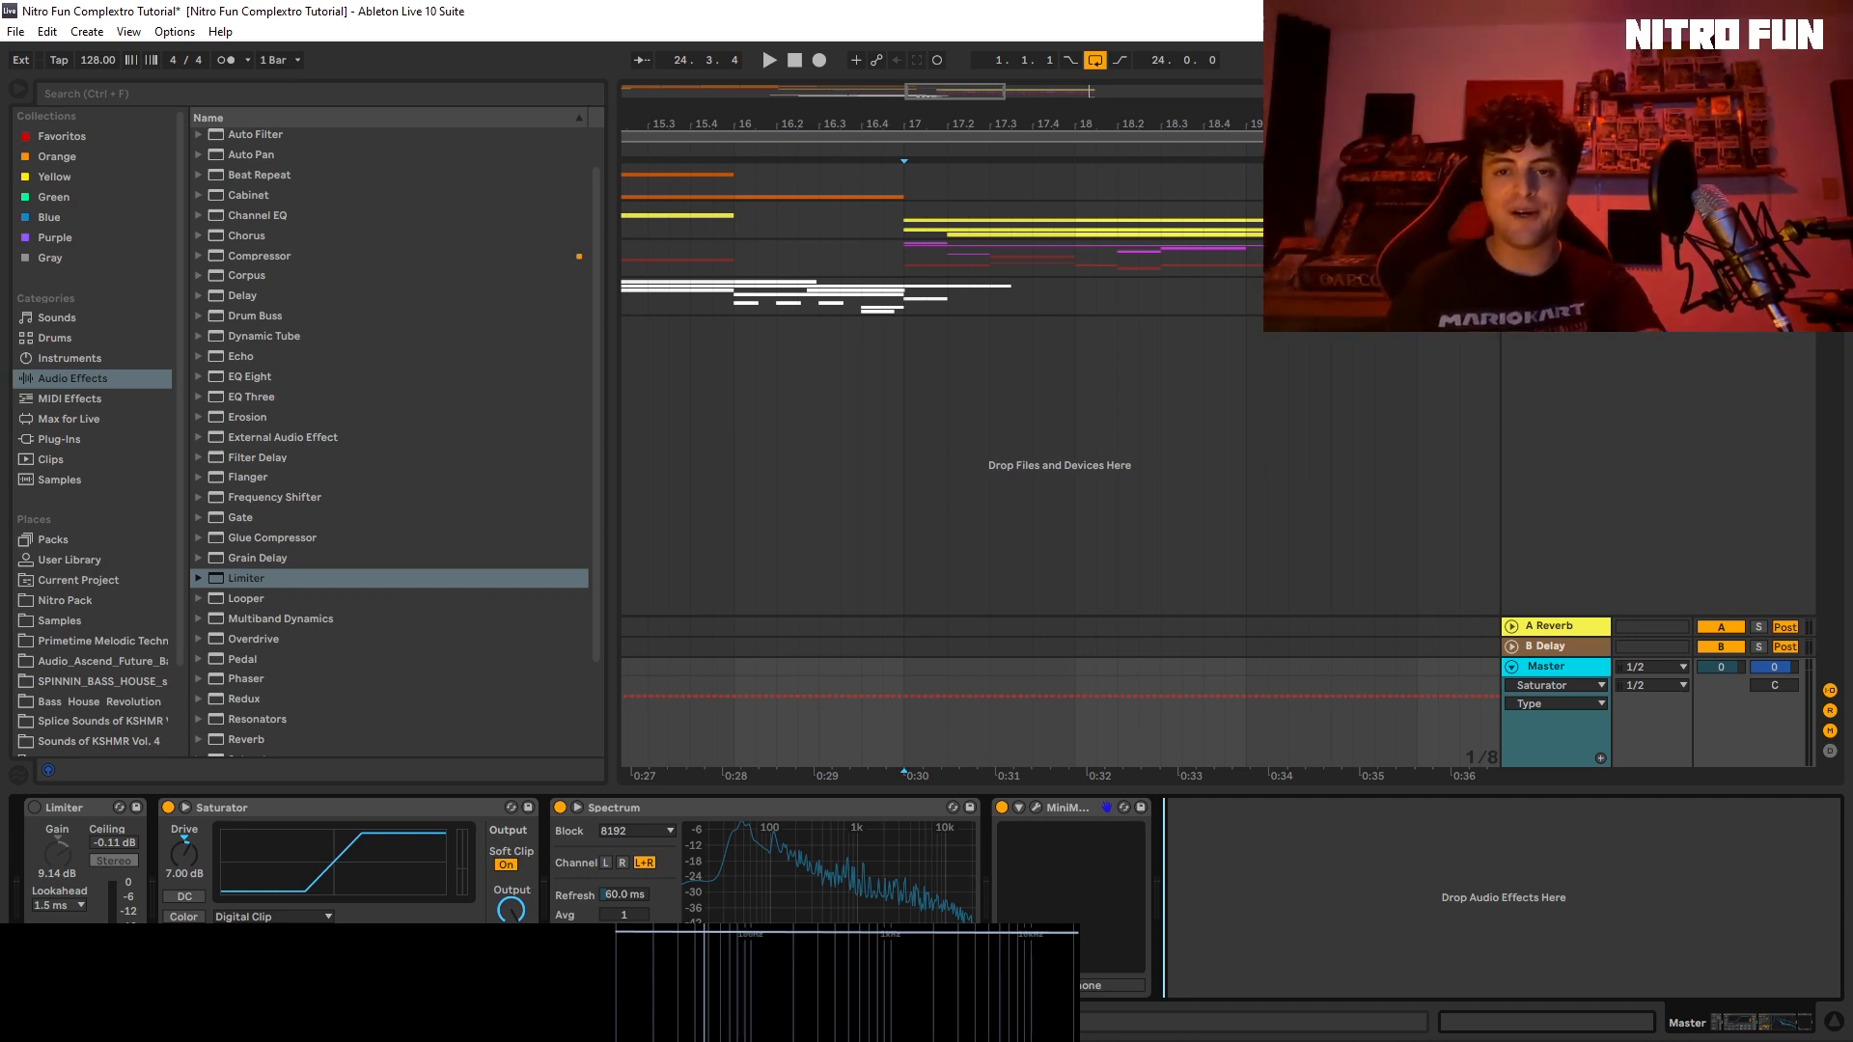
key("space")
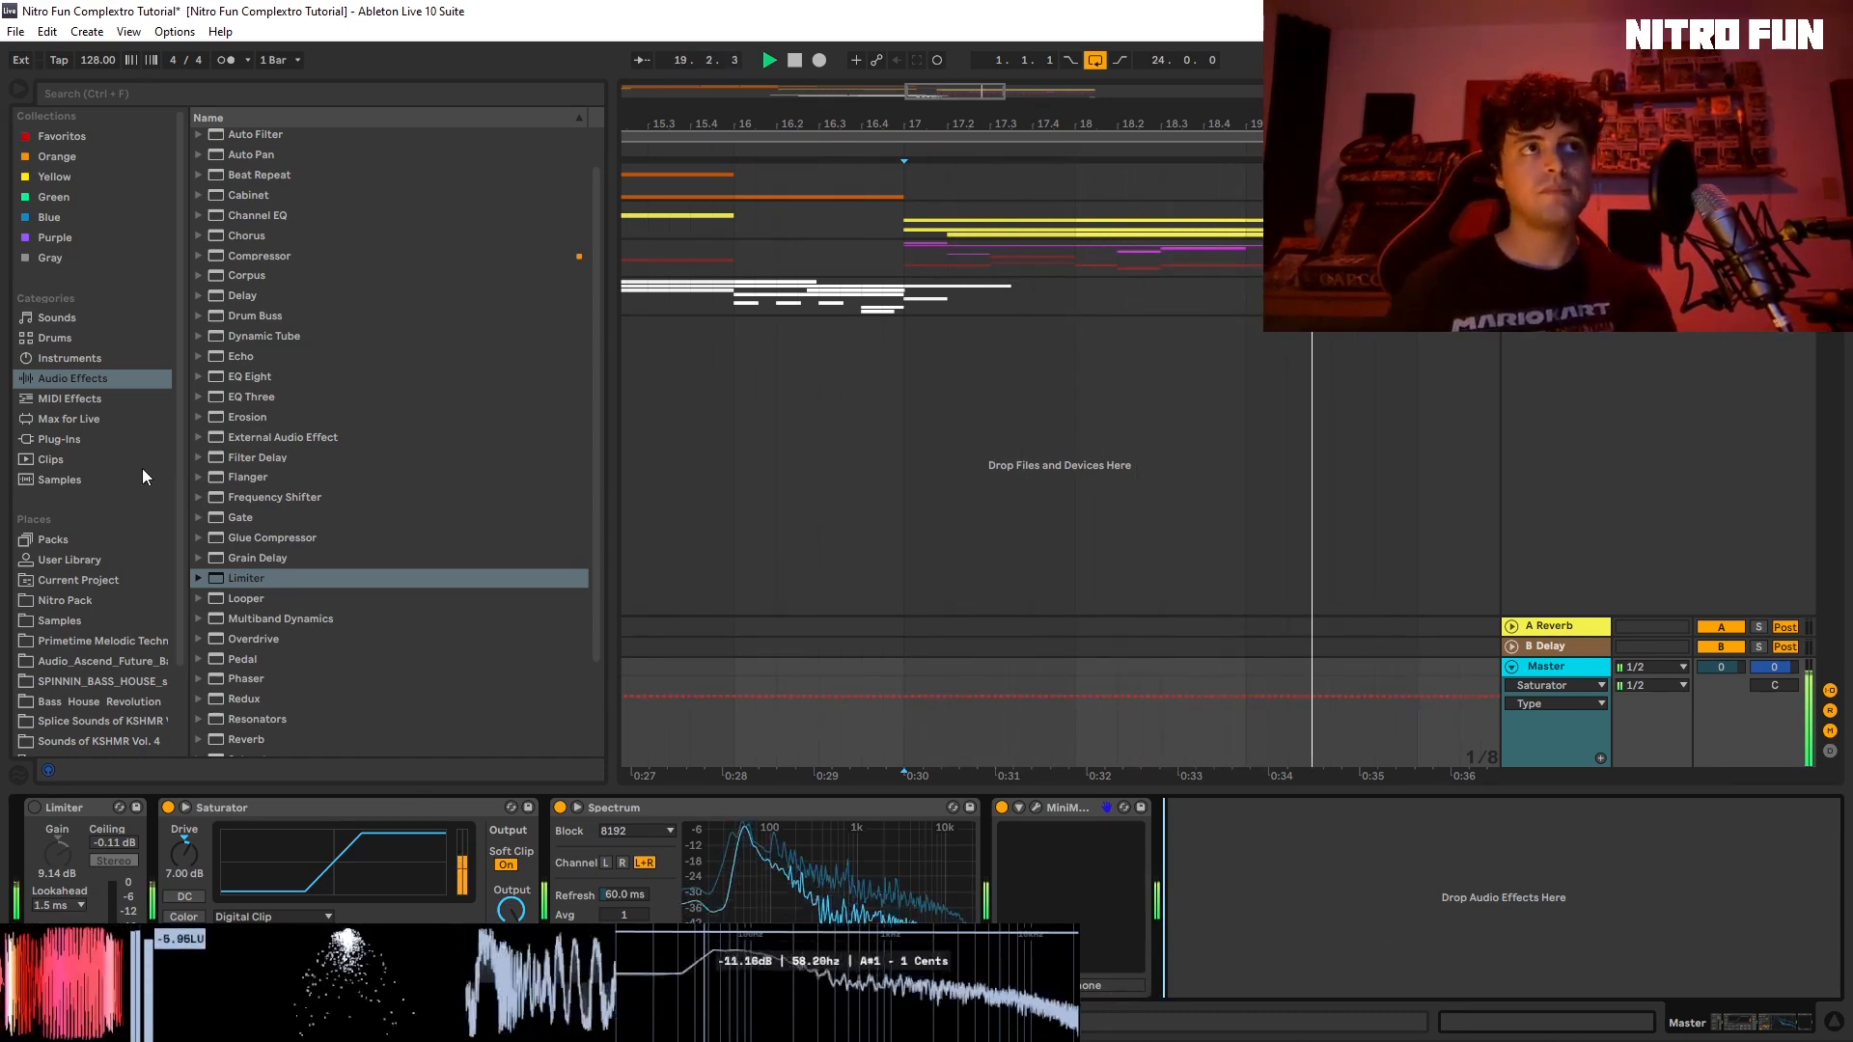
Step: Stop playback, display the installed plug-ins in the browser, and show the whole arrangement
left_click(95, 438)
key("space")
left_click(342, 95)
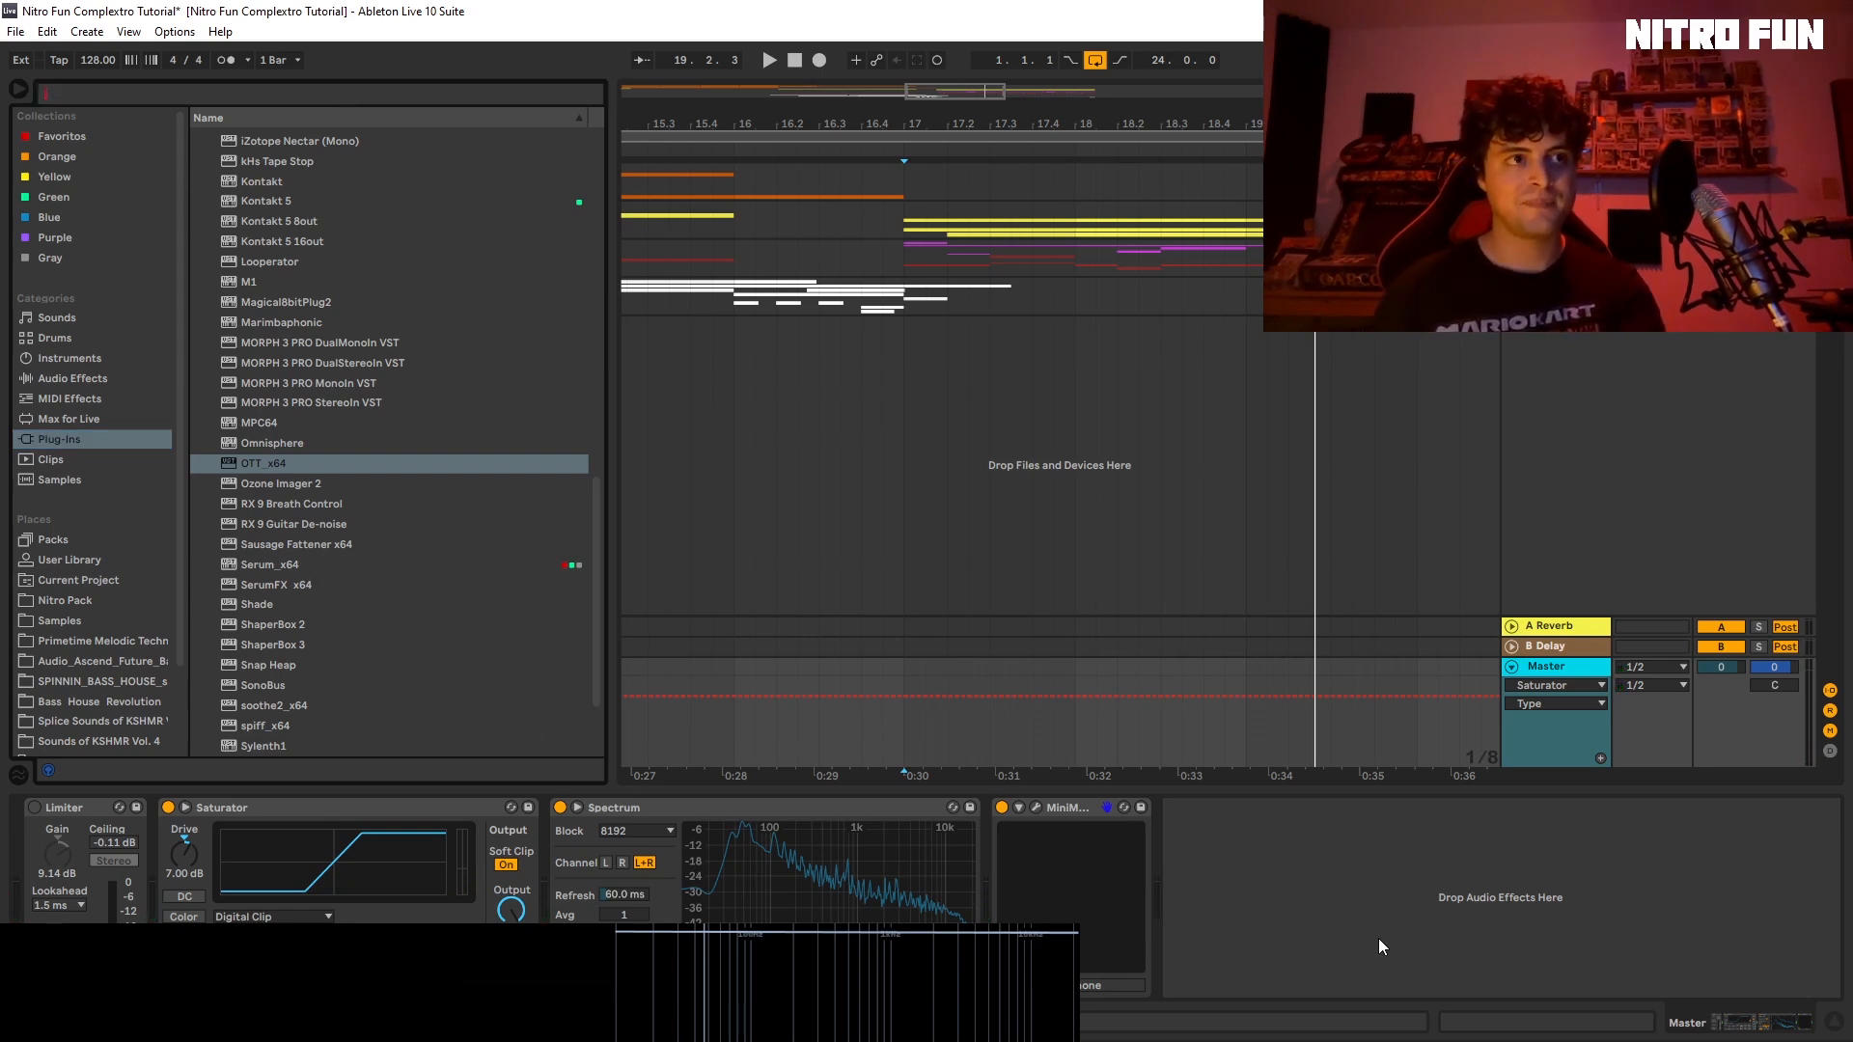
left_click(1263, 929)
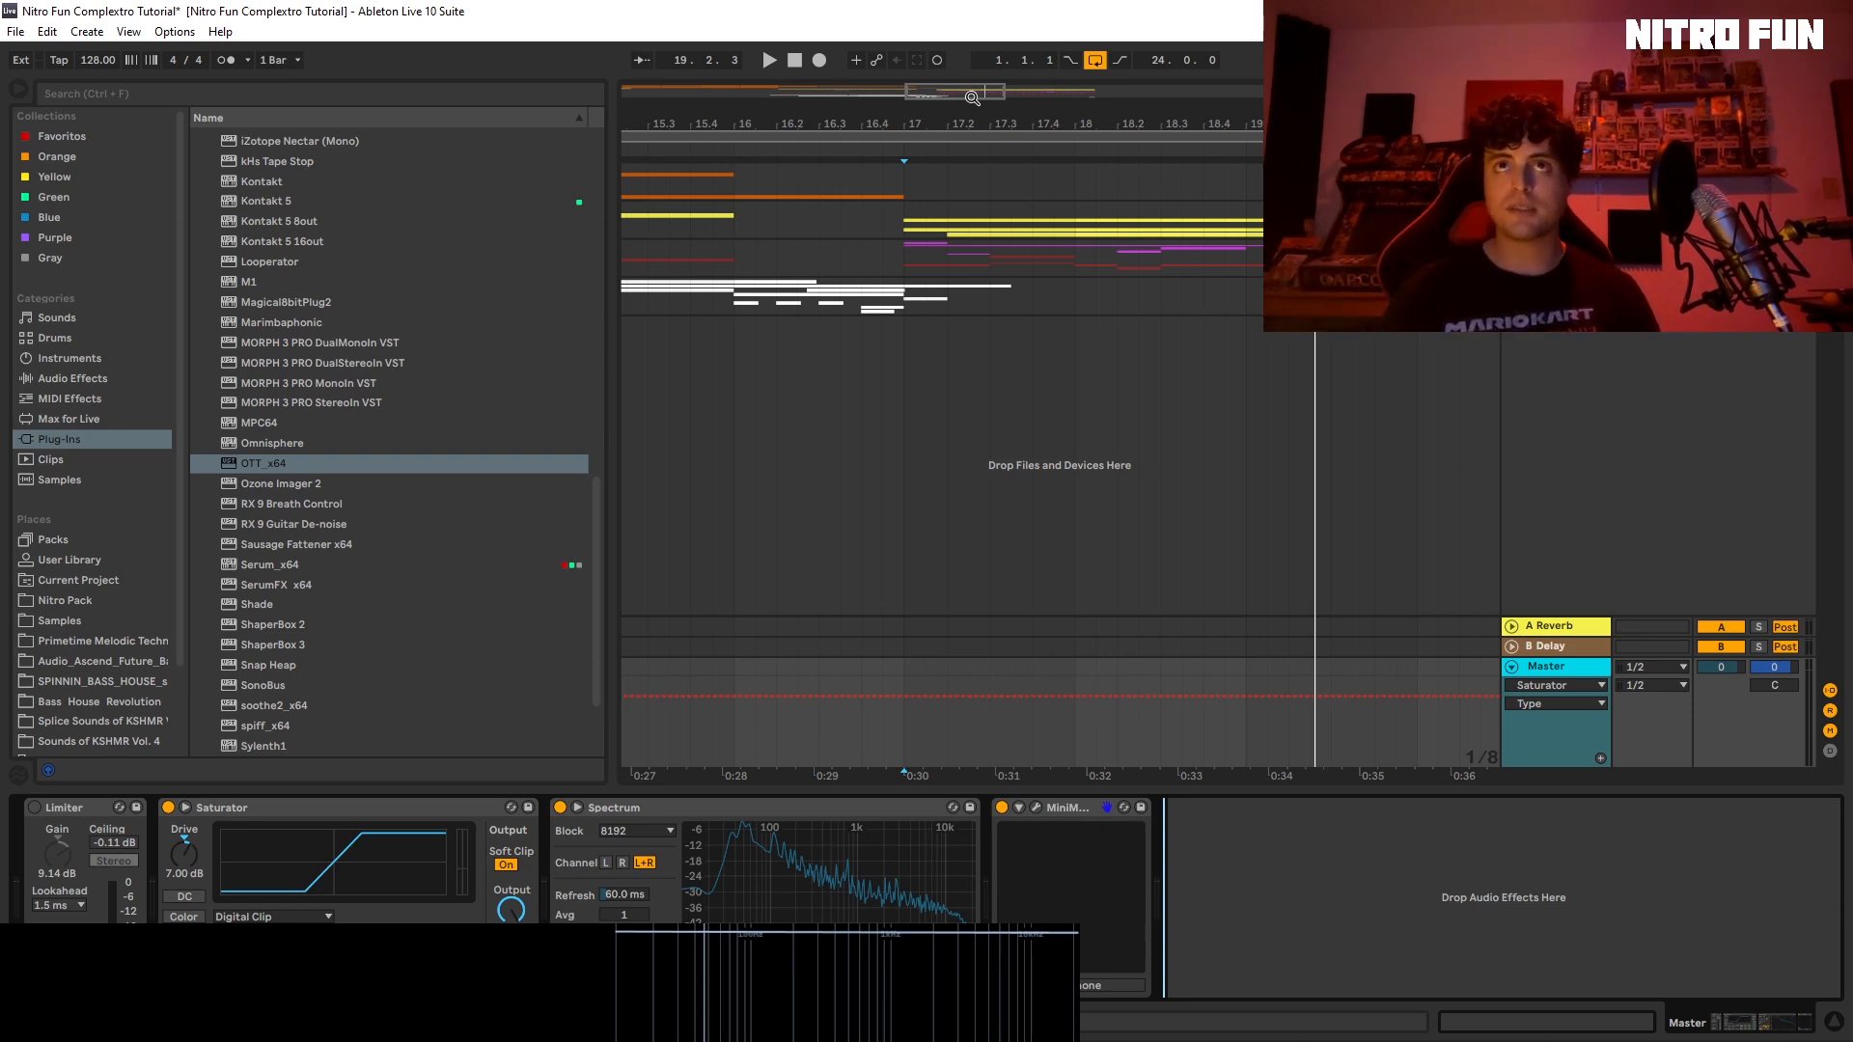
left_click_drag(973, 91, 1082, 114)
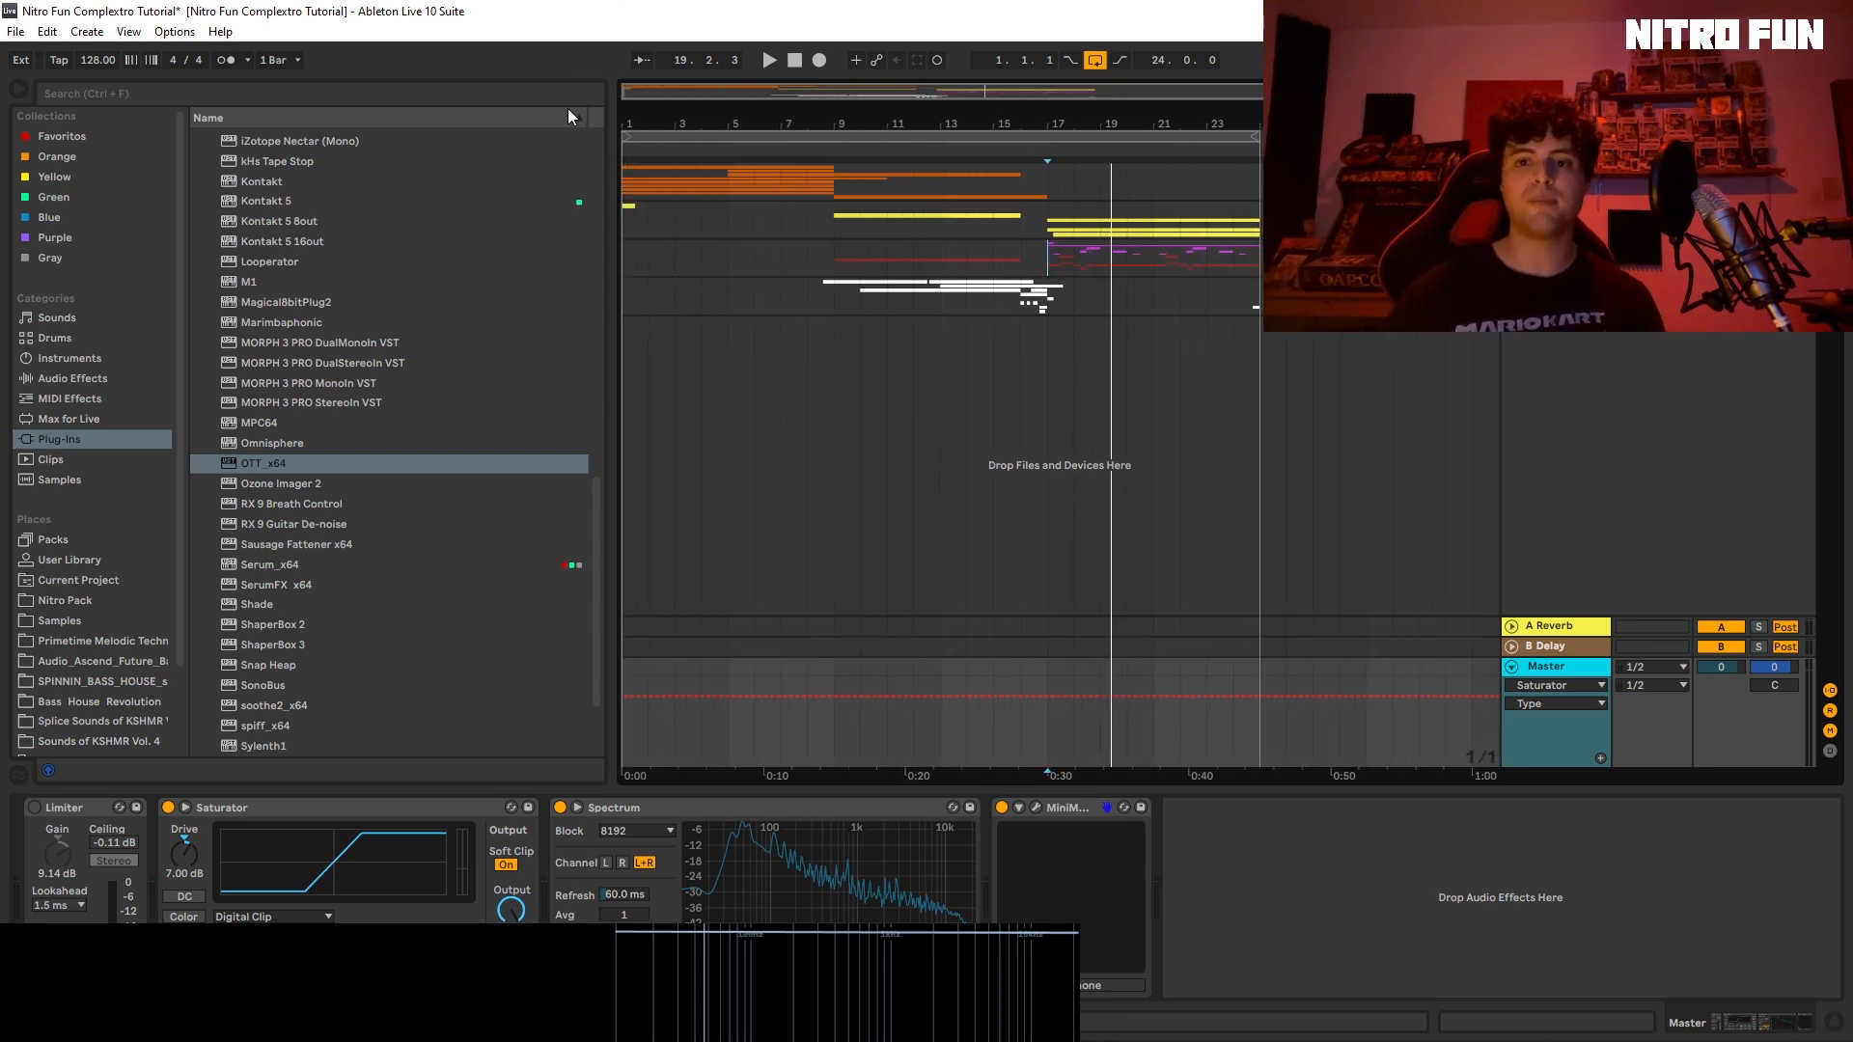